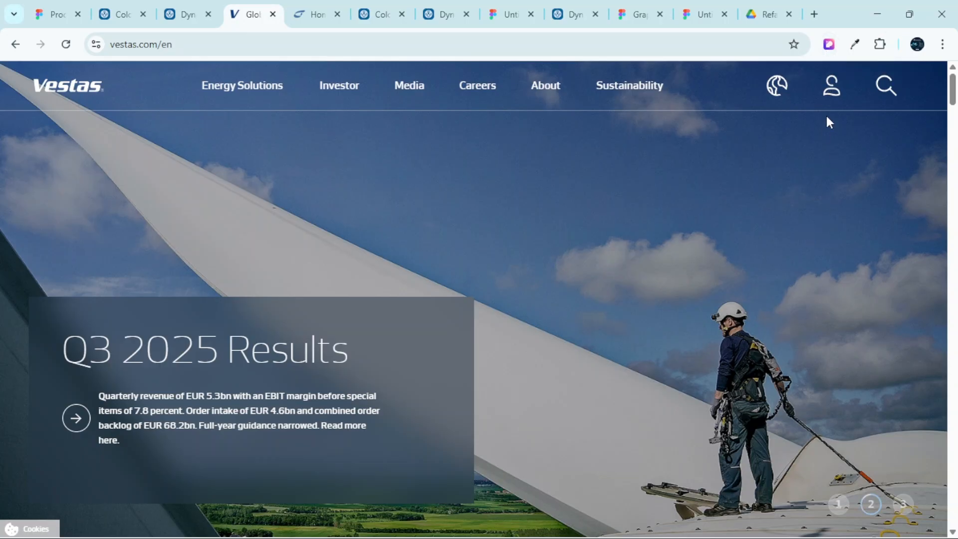
Open the CSS Peeper overview for the Vestas homepage and look over the page from the hero to the energy solutions section
{"action": "left_click", "coordinate": [829, 46]}
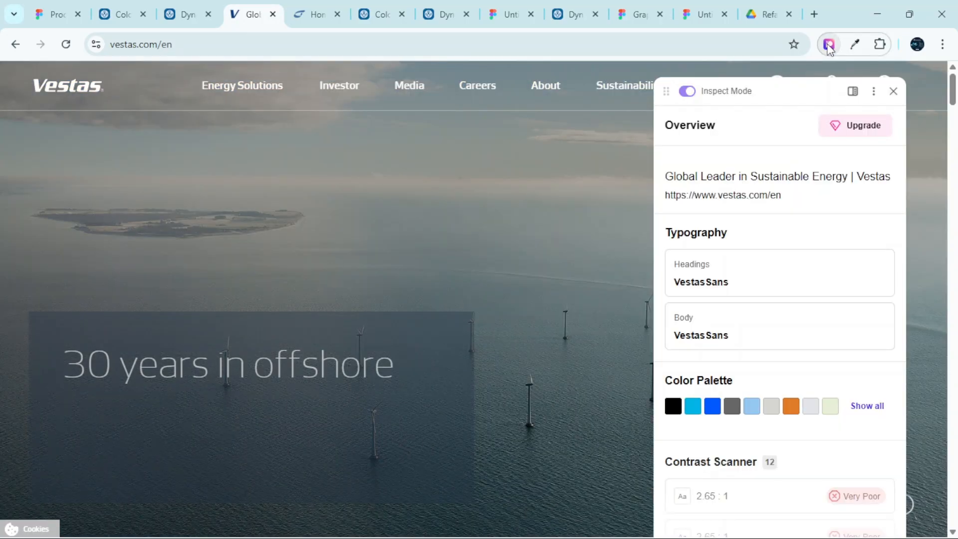
{"action": "scroll", "coordinate": [485, 304], "scroll_direction": "down", "scroll_amount": 10}
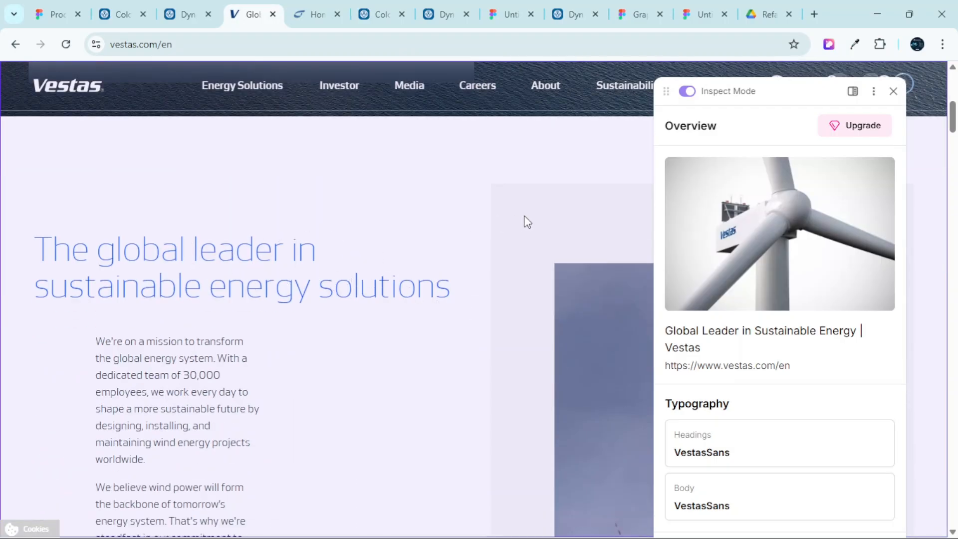
{"action": "scroll", "coordinate": [319, 295], "scroll_direction": "down", "scroll_amount": 12}
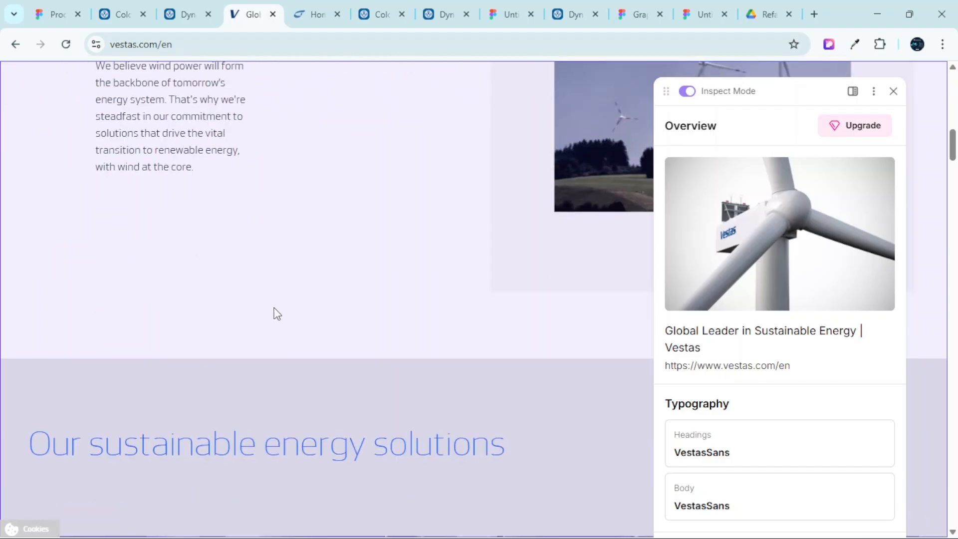
{"action": "scroll", "coordinate": [427, 295], "scroll_direction": "up", "scroll_amount": 12}
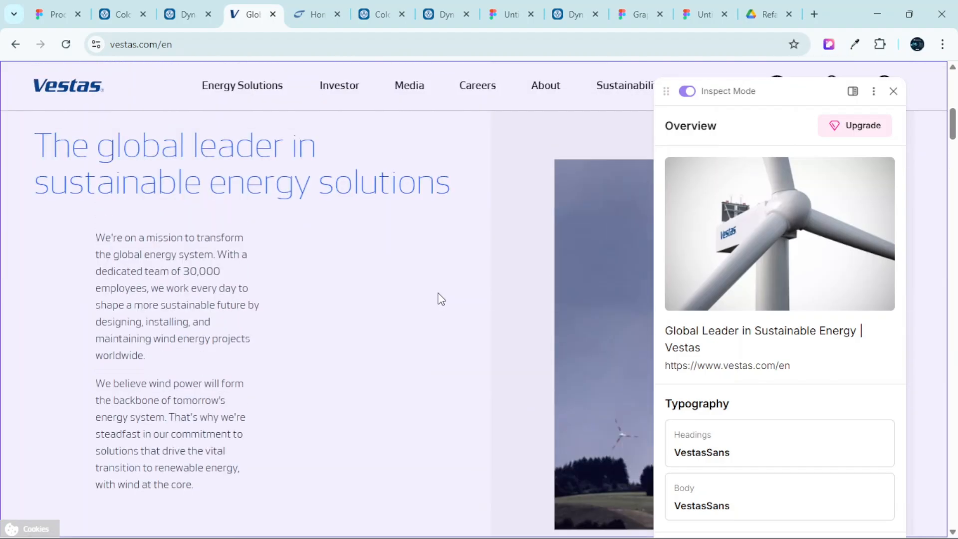
{"action": "scroll", "coordinate": [289, 290], "scroll_direction": "up", "scroll_amount": 4}
{"action": "scroll", "coordinate": [289, 289], "scroll_direction": "down", "scroll_amount": 2}
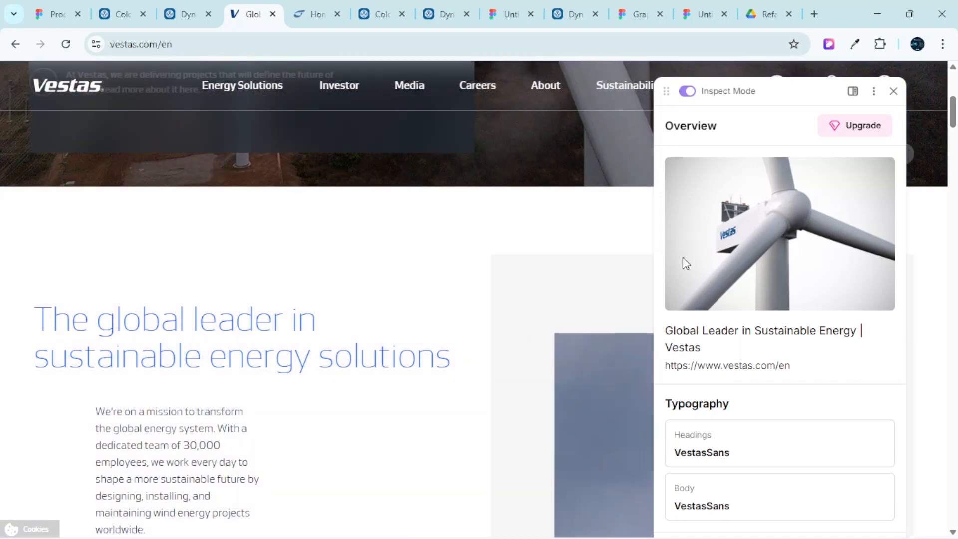
Inspect the styles of the hero content block and the "The global leader in sustainable energy solutions" heading, and exit CSS Peeper
{"action": "mouse_move", "coordinate": [577, 534]}
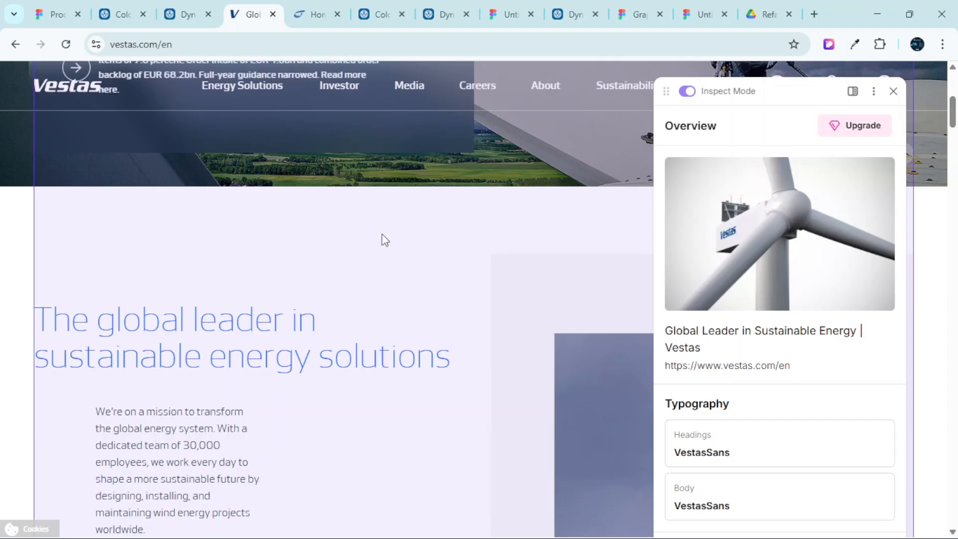
{"action": "scroll", "coordinate": [394, 250], "scroll_direction": "down", "scroll_amount": 3}
{"action": "scroll", "coordinate": [401, 248], "scroll_direction": "up", "scroll_amount": 3}
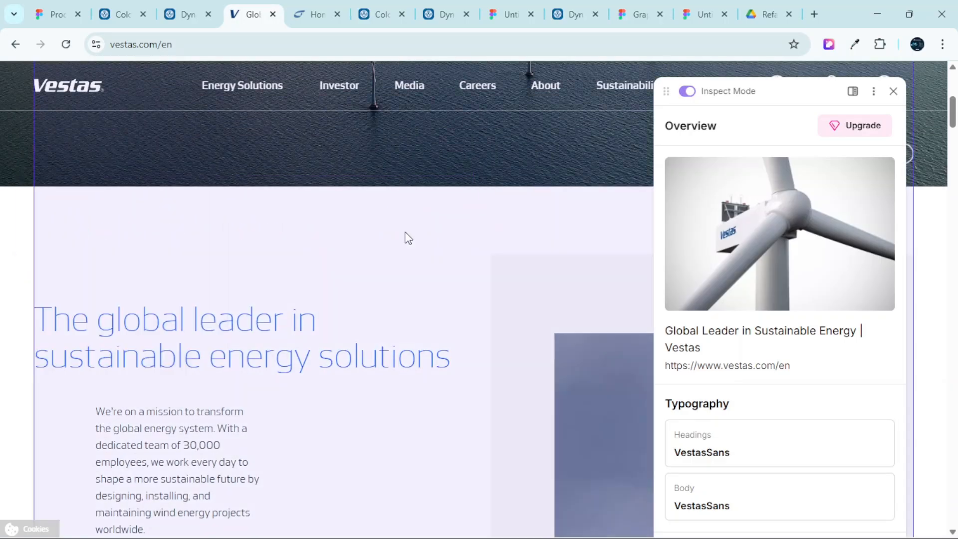
{"action": "scroll", "coordinate": [432, 235], "scroll_direction": "up", "scroll_amount": 5}
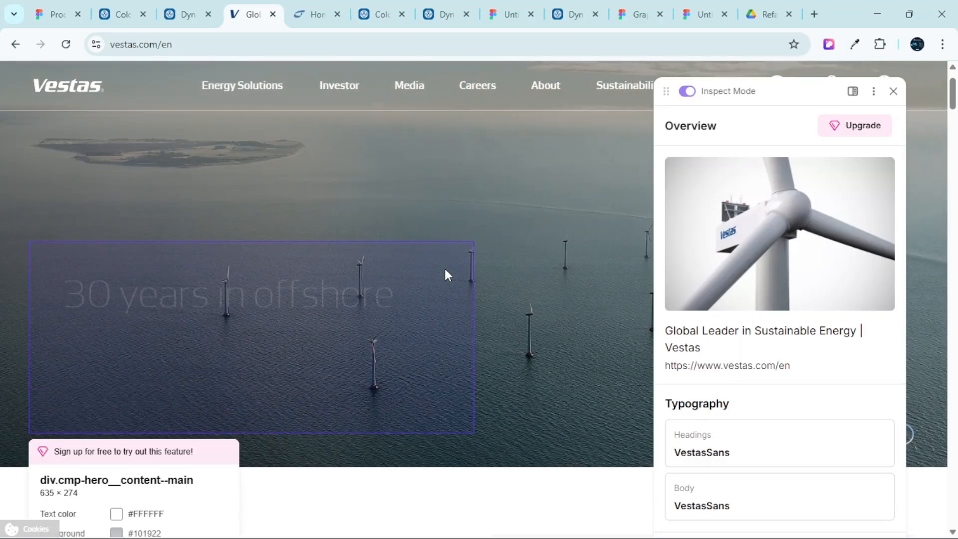
{"action": "scroll", "coordinate": [446, 275], "scroll_direction": "down", "scroll_amount": 5}
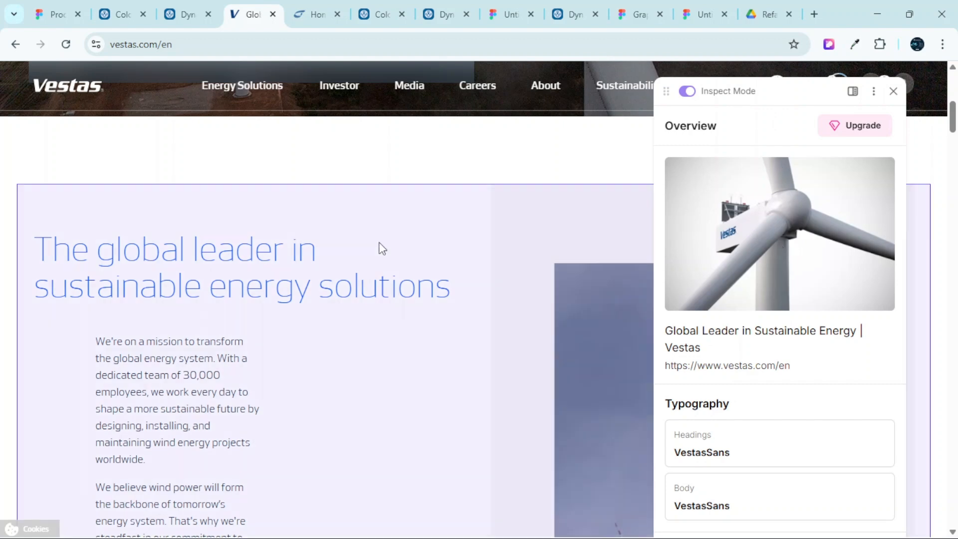
{"action": "mouse_move", "coordinate": [346, 247]}
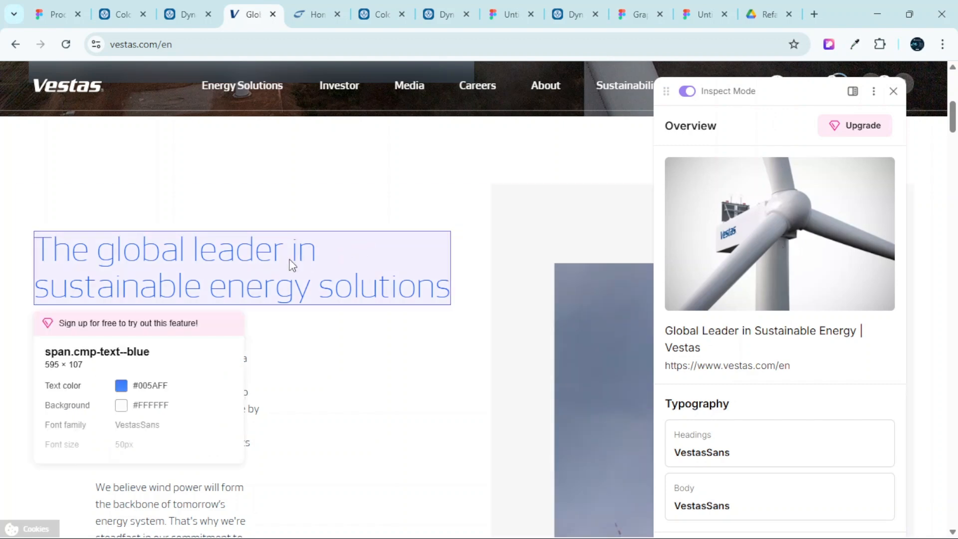
{"action": "left_click", "coordinate": [156, 251]}
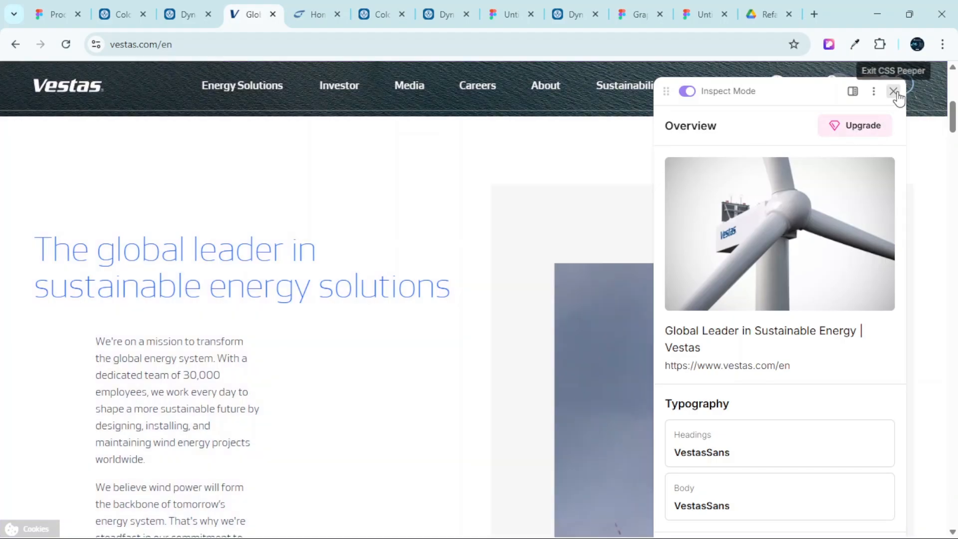
{"action": "left_click", "coordinate": [893, 91]}
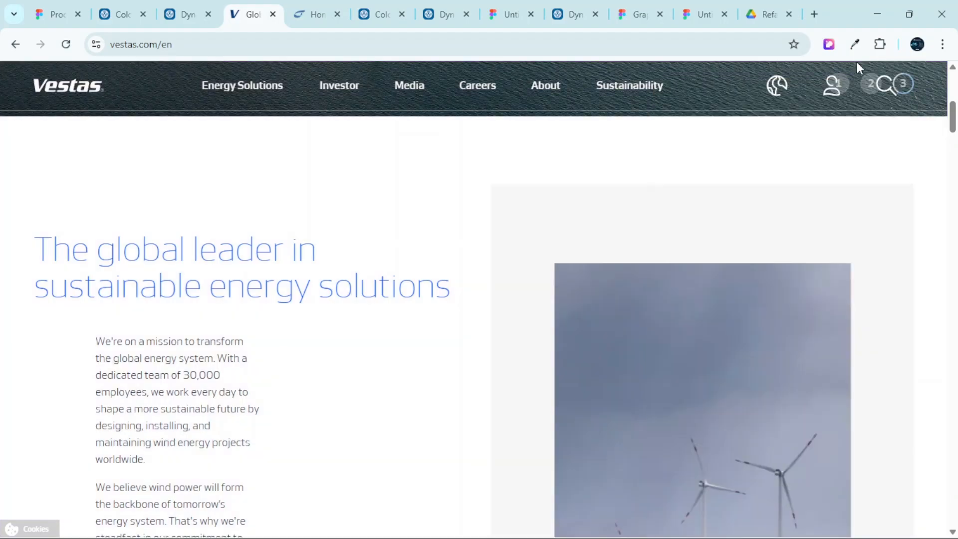
Load vestas.com/en in a new browser tab and bring up the "The global leader in sustainable energy solutions" section
{"action": "left_click", "coordinate": [814, 14]}
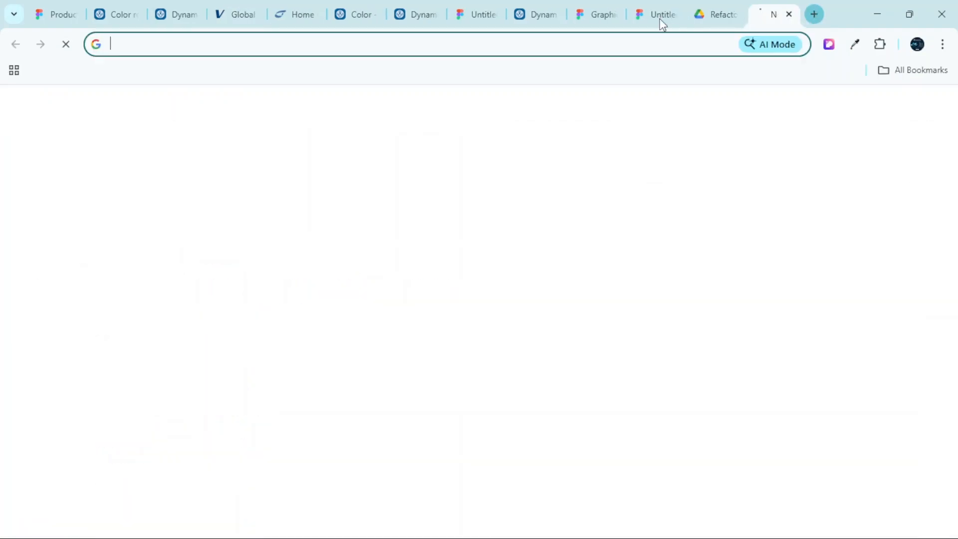
{"action": "left_click", "coordinate": [384, 47]}
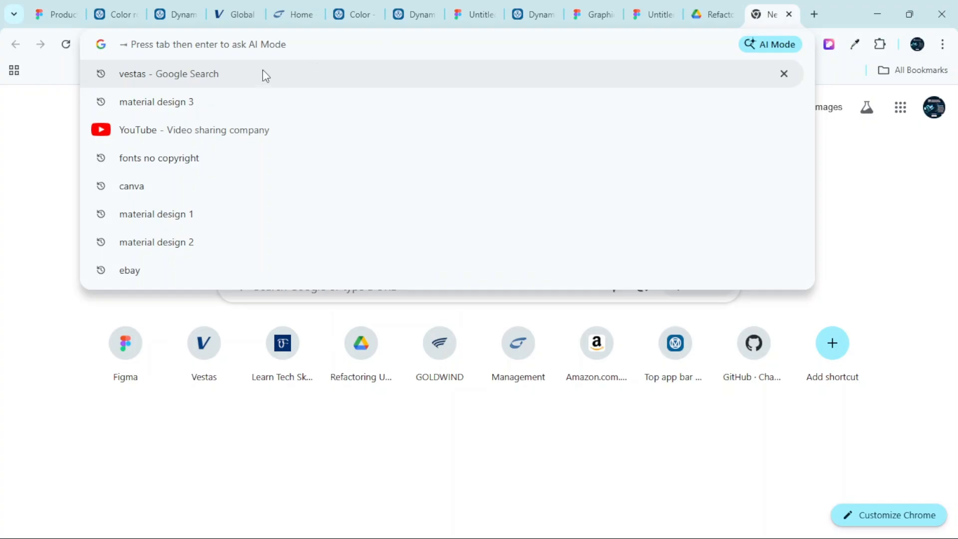
{"action": "type", "text": "vest"}
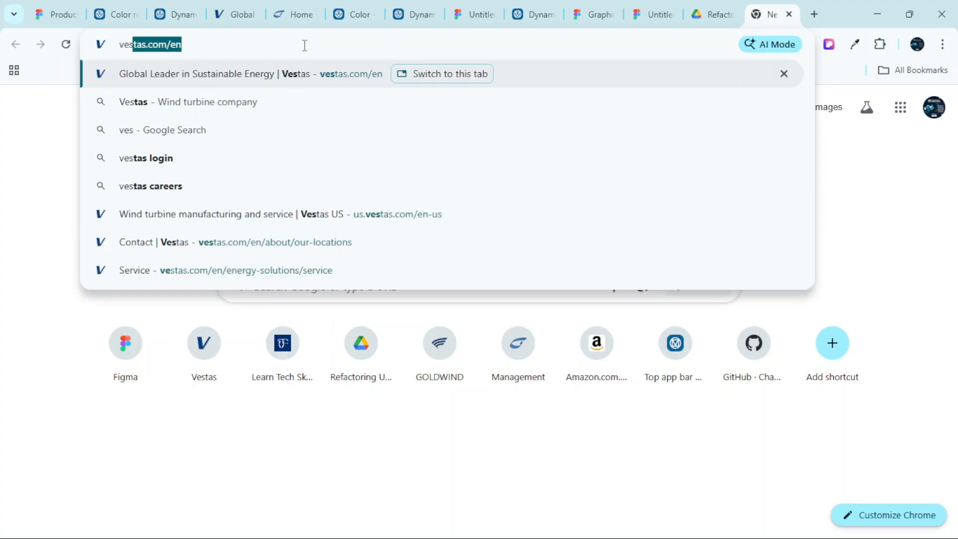
{"action": "type", "text": "a"}
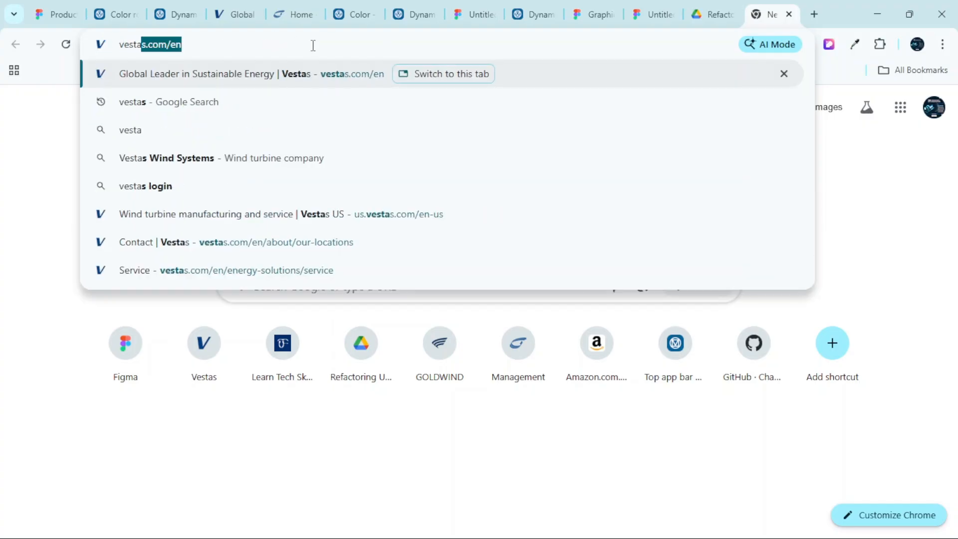
{"action": "key", "text": "Return"}
{"action": "scroll", "coordinate": [598, 227], "scroll_direction": "down", "scroll_amount": 5}
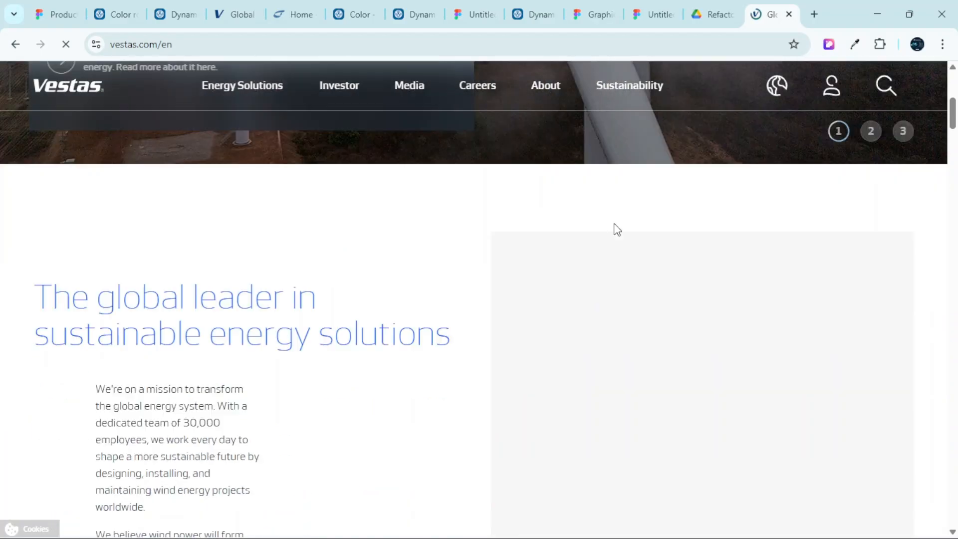
Inspect the text colours of the blue section headings, down to "What makes a technology leader?", with CSS Peeper
{"action": "left_click", "coordinate": [830, 45]}
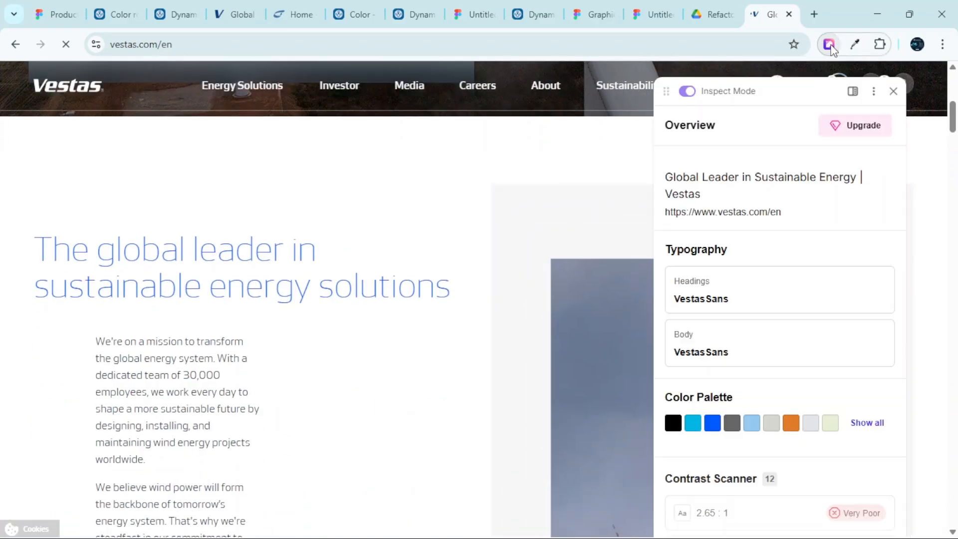
{"action": "mouse_move", "coordinate": [301, 254]}
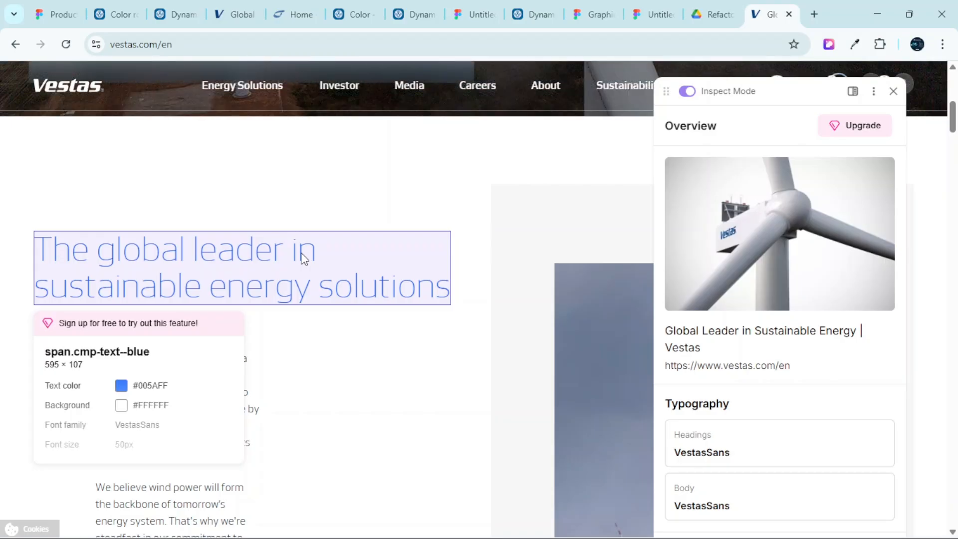
{"action": "scroll", "coordinate": [379, 288], "scroll_direction": "down", "scroll_amount": 10}
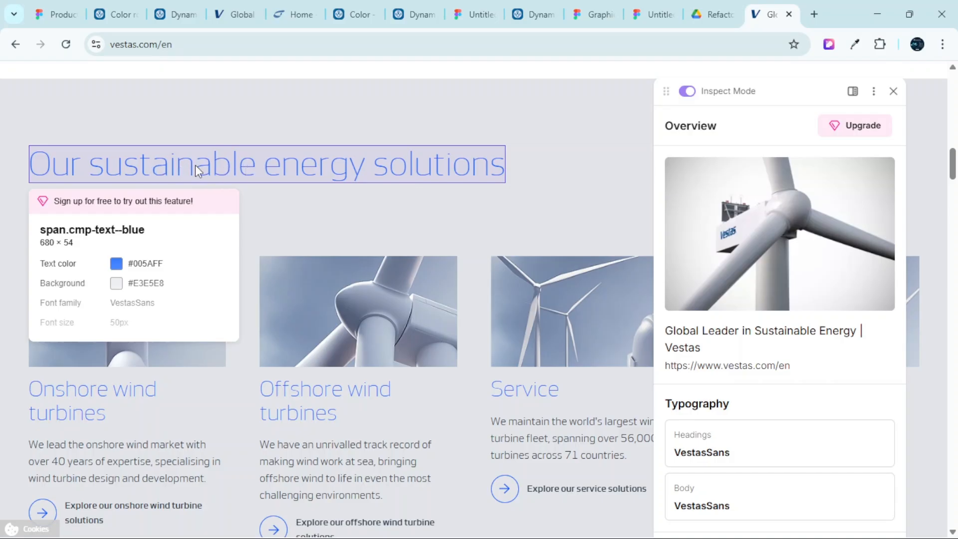
{"action": "scroll", "coordinate": [196, 164], "scroll_direction": "down", "scroll_amount": 3}
{"action": "scroll", "coordinate": [216, 124], "scroll_direction": "up", "scroll_amount": 3}
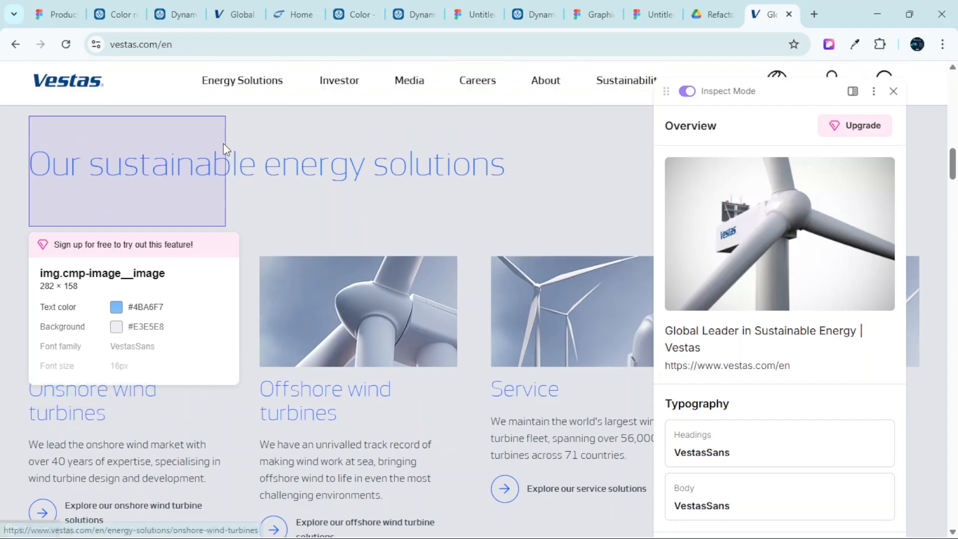
{"action": "scroll", "coordinate": [243, 162], "scroll_direction": "down", "scroll_amount": 3}
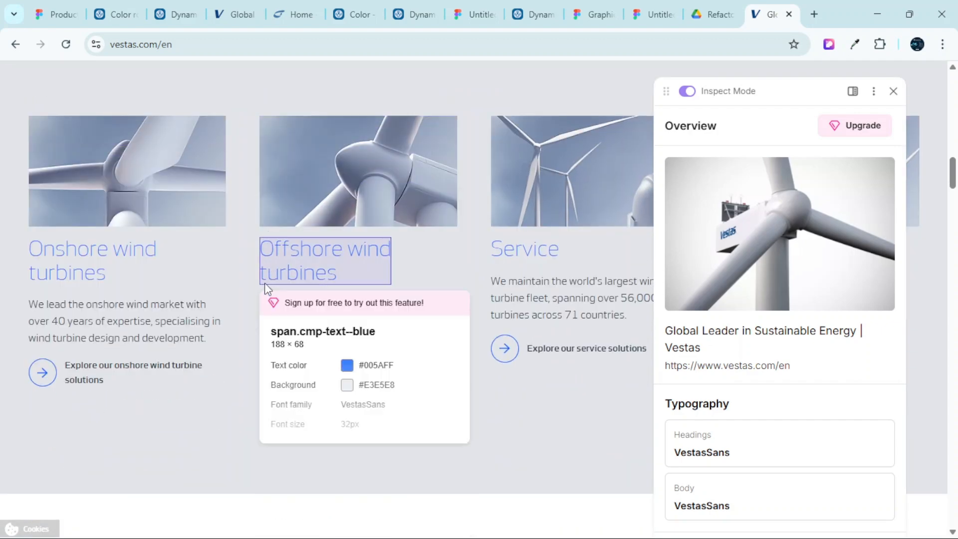
{"action": "scroll", "coordinate": [227, 320], "scroll_direction": "down", "scroll_amount": 2}
{"action": "scroll", "coordinate": [224, 319], "scroll_direction": "down", "scroll_amount": 1}
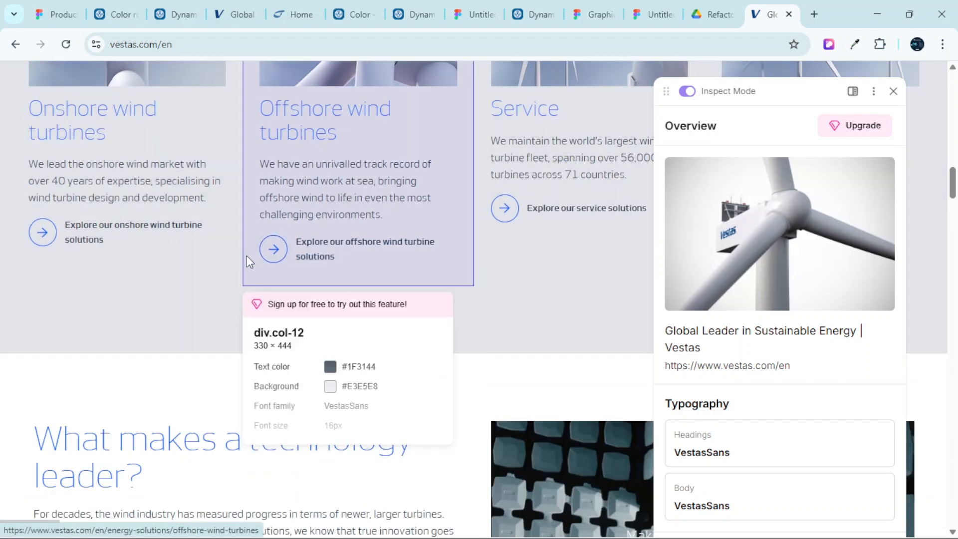
{"action": "scroll", "coordinate": [269, 339], "scroll_direction": "down", "scroll_amount": 3}
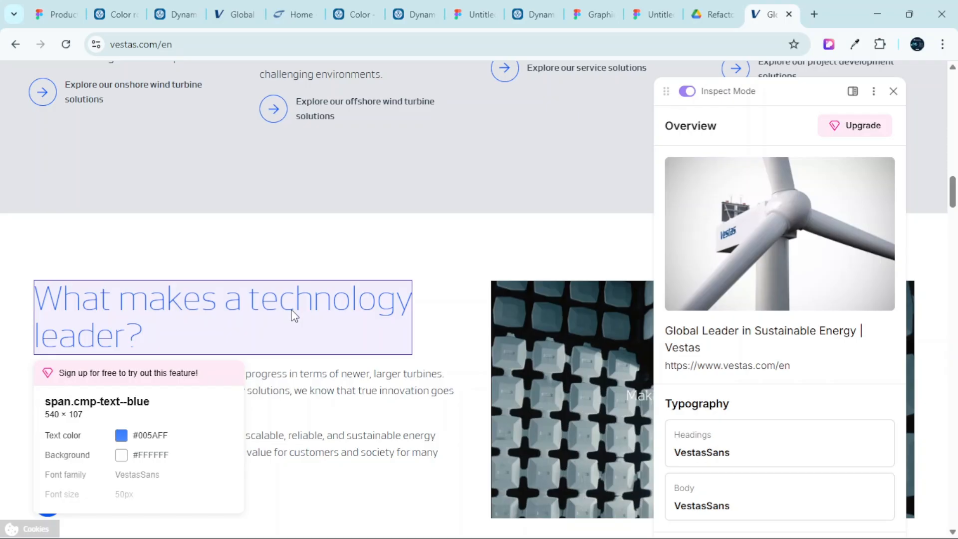
Switch to the Product Design Bootcamp file in Figma and draw a frame about 2166 × 1536 on empty canvas beside the Brand/Identity Colors diagram
{"action": "left_click", "coordinate": [69, 12]}
{"action": "scroll", "coordinate": [464, 284], "scroll_direction": "down", "scroll_amount": 10}
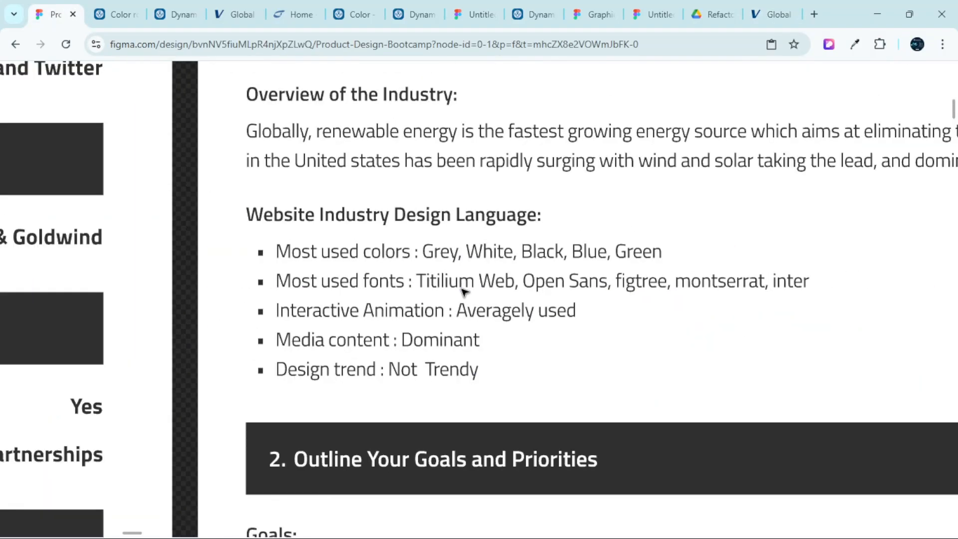
{"action": "scroll", "coordinate": [464, 300], "scroll_direction": "down", "scroll_amount": 15}
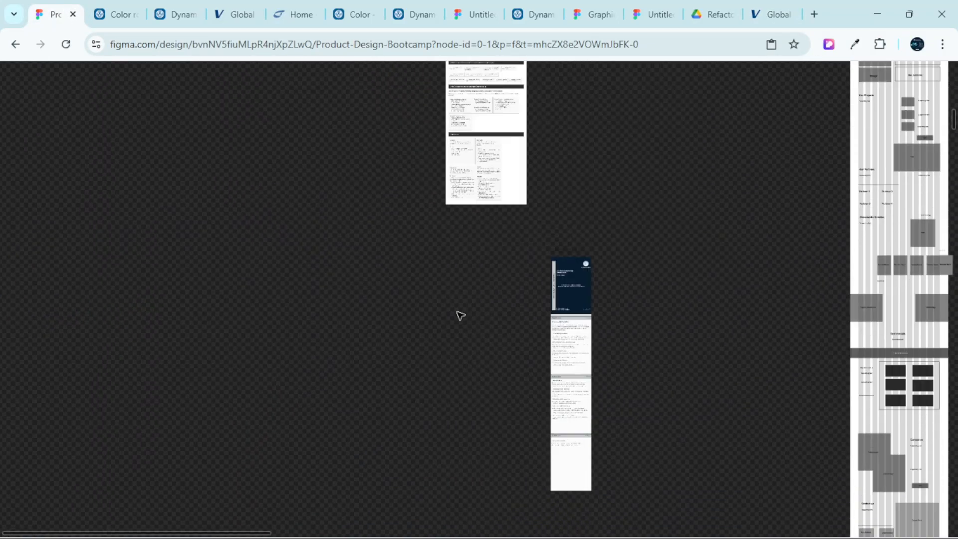
{"action": "scroll", "coordinate": [520, 338], "scroll_direction": "down", "scroll_amount": 5}
{"action": "scroll", "coordinate": [535, 343], "scroll_direction": "up", "scroll_amount": 10}
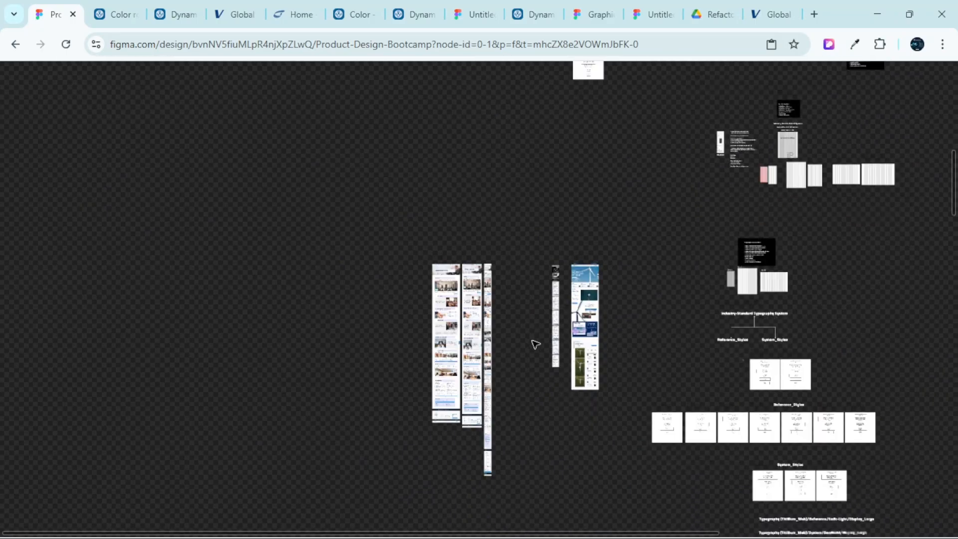
{"action": "scroll", "coordinate": [574, 330], "scroll_direction": "down", "scroll_amount": 10}
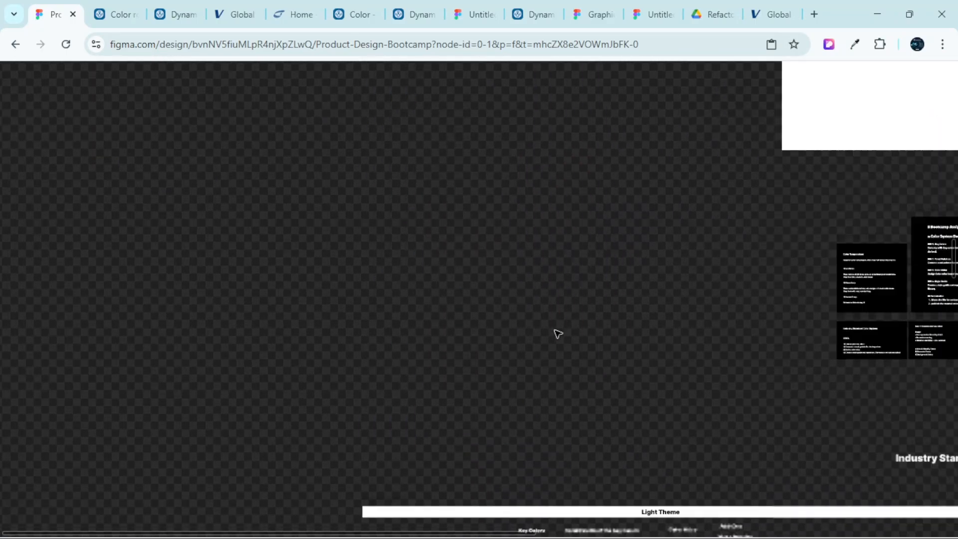
{"action": "scroll", "coordinate": [465, 377], "scroll_direction": "up", "scroll_amount": 10}
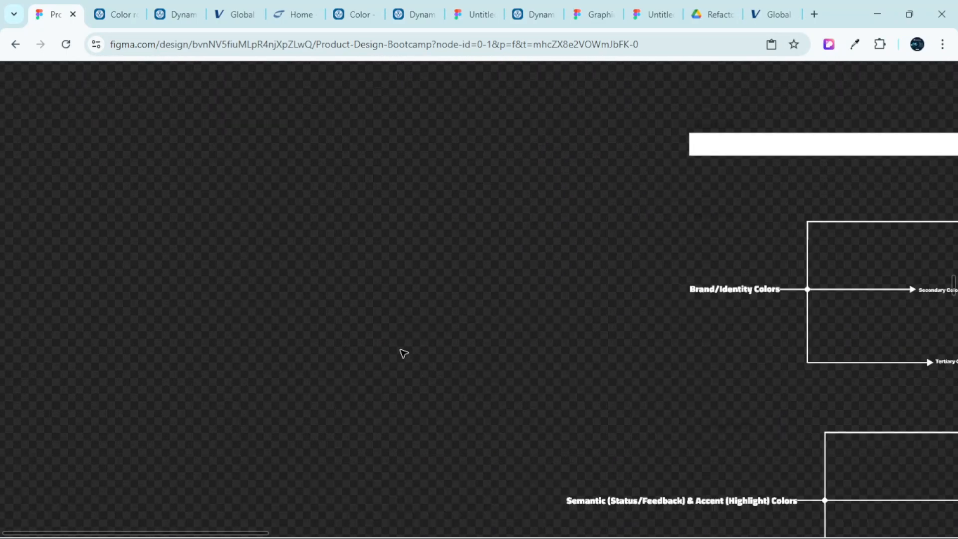
{"action": "mouse_move", "coordinate": [308, 211]}
{"action": "left_mouse_down"}
{"action": "mouse_move", "coordinate": [404, 235]}
{"action": "mouse_move", "coordinate": [441, 304]}
{"action": "left_mouse_up"}
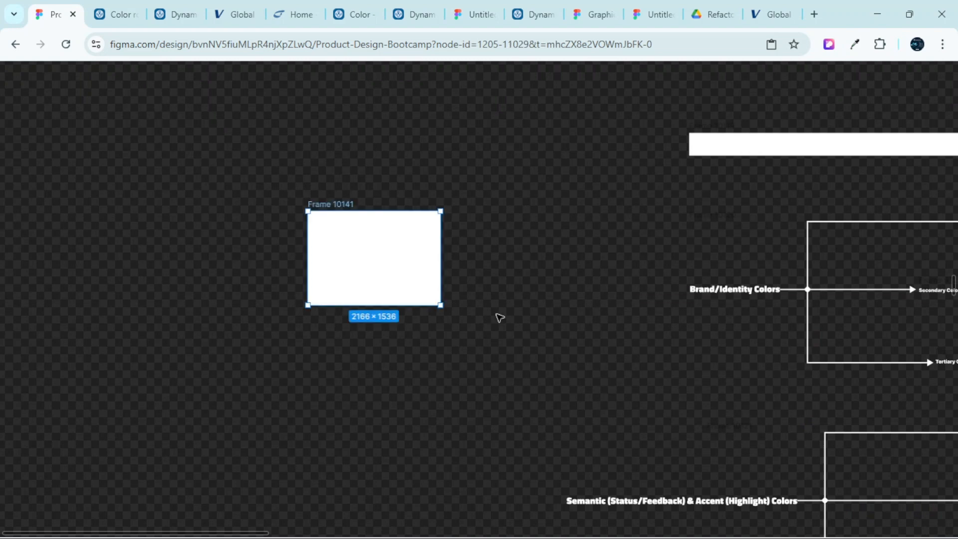
Show the interface panels and set the new frame's fill colour to 005AFF
{"action": "key", "text": "ctrl+backslash"}
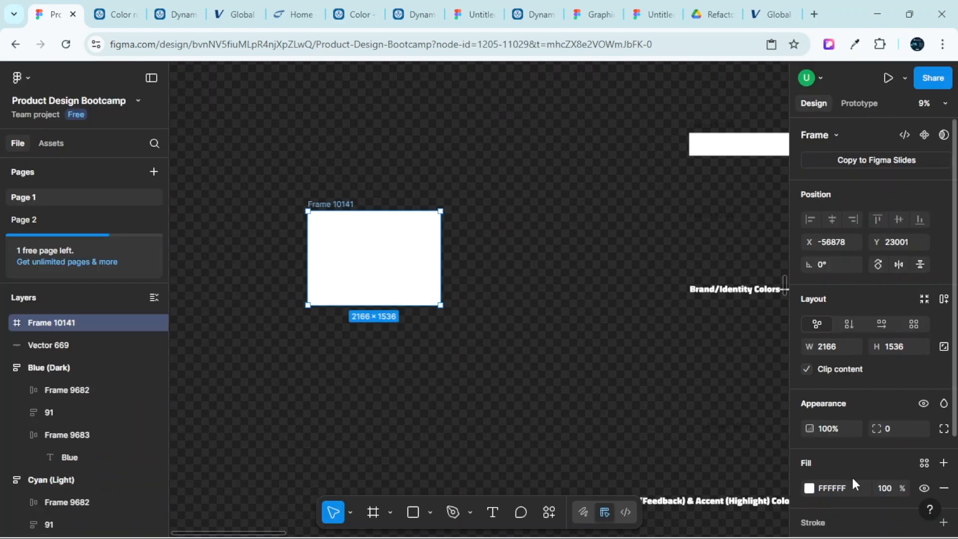
{"action": "left_click", "coordinate": [833, 492]}
{"action": "type", "text": "0"}
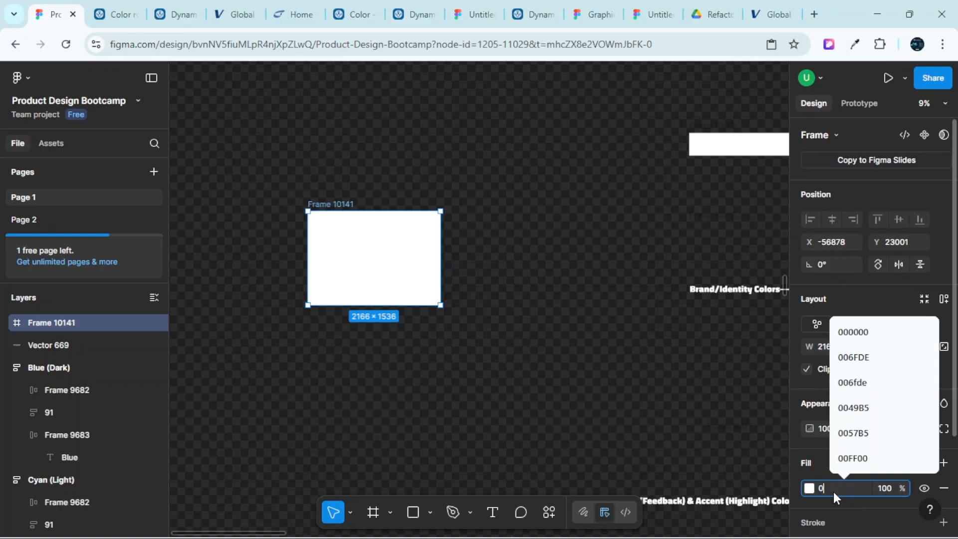
{"action": "type", "text": "05aff"}
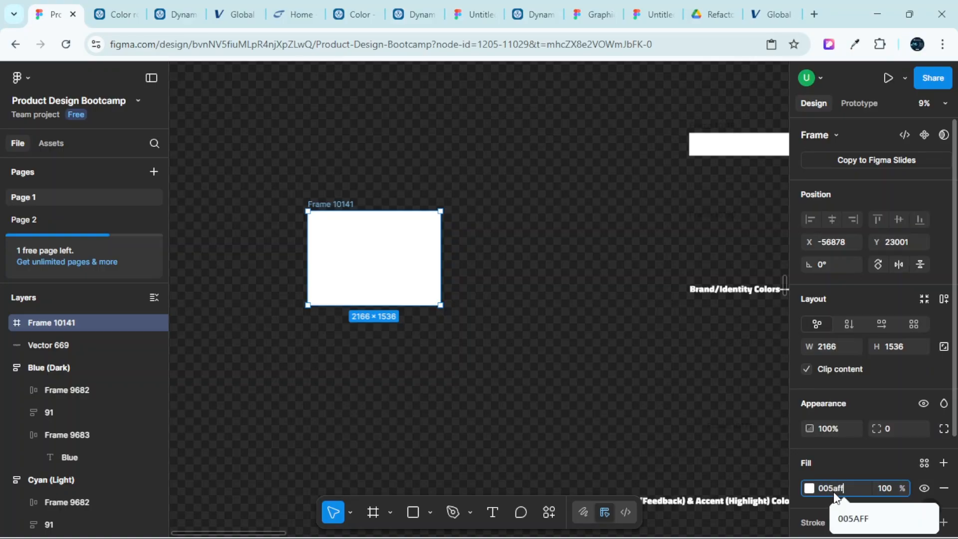
{"action": "key", "text": "Return"}
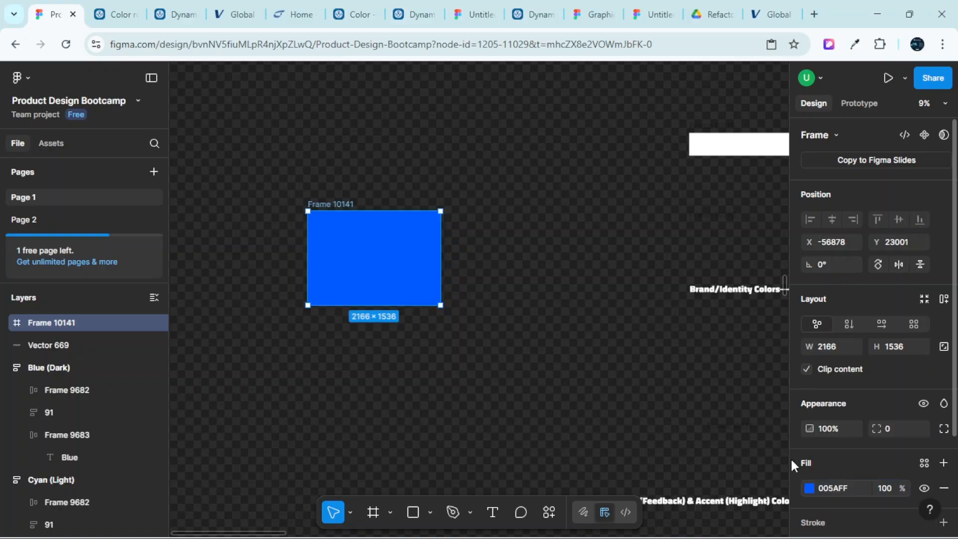
Move the blue frame farther away from the colour diagrams, to about X -61360, Y 23172
{"action": "scroll", "coordinate": [507, 193], "scroll_direction": "down", "scroll_amount": 2}
{"action": "scroll", "coordinate": [455, 211], "scroll_direction": "left", "scroll_amount": 2}
{"action": "left_click_drag", "start_coordinate": [537, 241], "coordinate": [335, 250]}
{"action": "scroll", "coordinate": [336, 250], "scroll_direction": "up", "scroll_amount": 3}
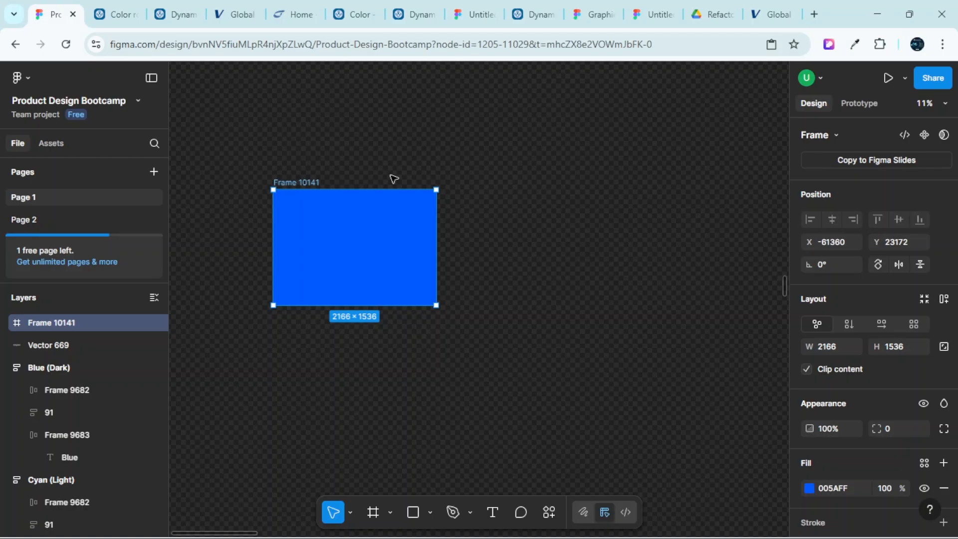
Revisit the Vestas homepage, then switch to the Nordex website and look over its homepage sections for the brand blue
{"action": "left_click", "coordinate": [247, 4]}
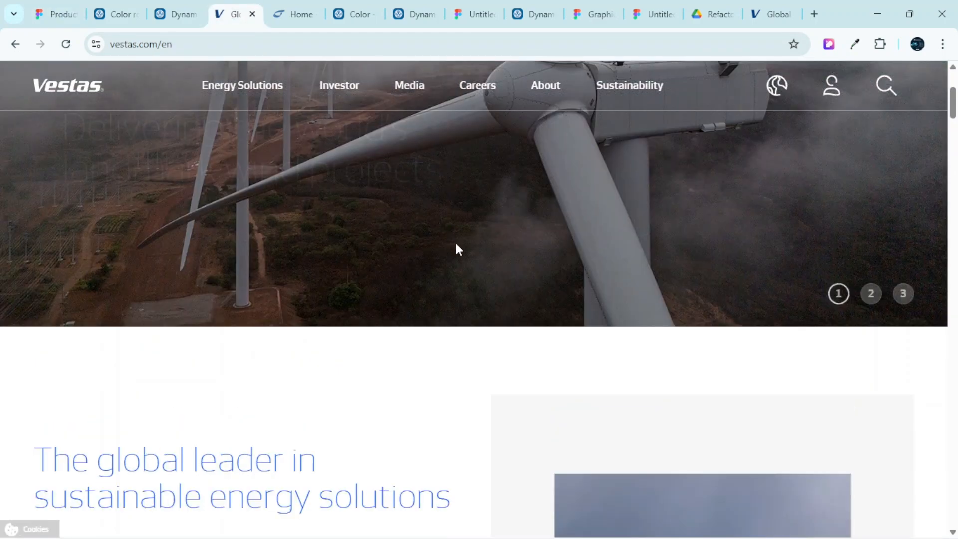
{"action": "scroll", "coordinate": [458, 248], "scroll_direction": "down", "scroll_amount": 4}
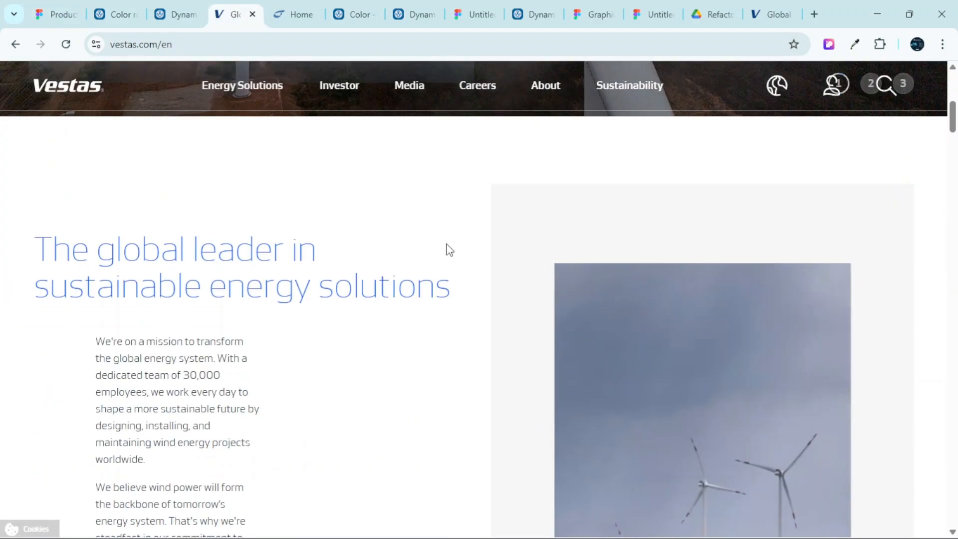
{"action": "left_click", "coordinate": [269, 12]}
{"action": "scroll", "coordinate": [472, 198], "scroll_direction": "down", "scroll_amount": 5}
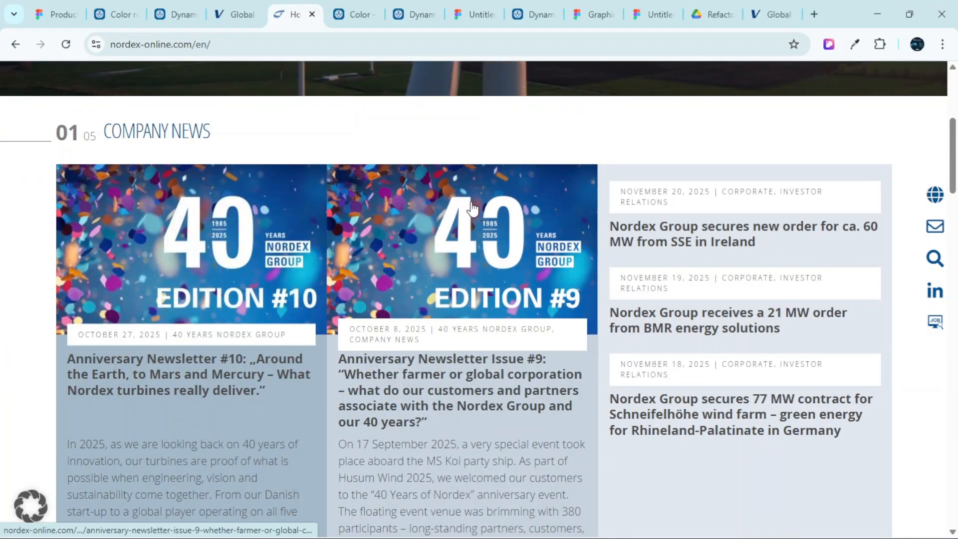
{"action": "scroll", "coordinate": [472, 207], "scroll_direction": "down", "scroll_amount": 10}
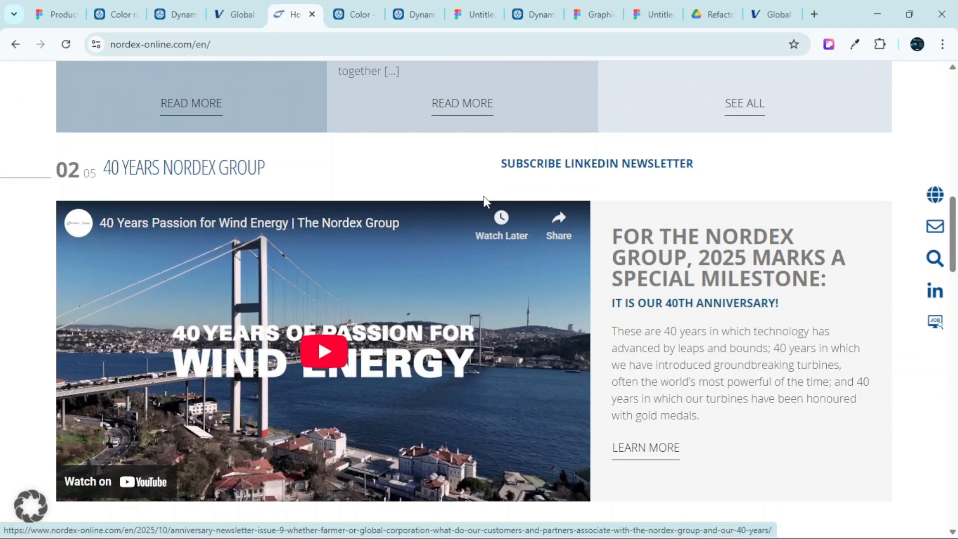
{"action": "scroll", "coordinate": [483, 199], "scroll_direction": "down", "scroll_amount": 6}
{"action": "scroll", "coordinate": [513, 182], "scroll_direction": "up", "scroll_amount": 4}
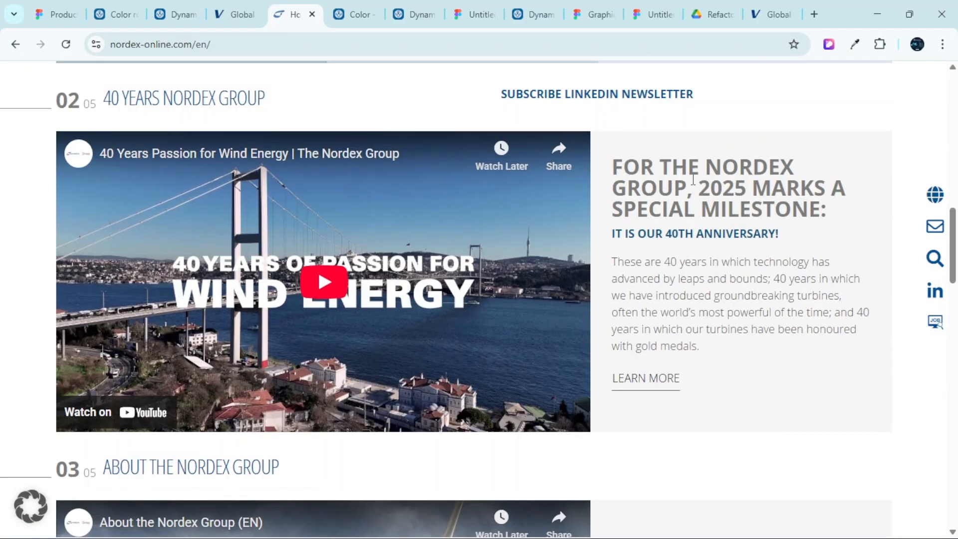
{"action": "scroll", "coordinate": [693, 180], "scroll_direction": "up", "scroll_amount": 3}
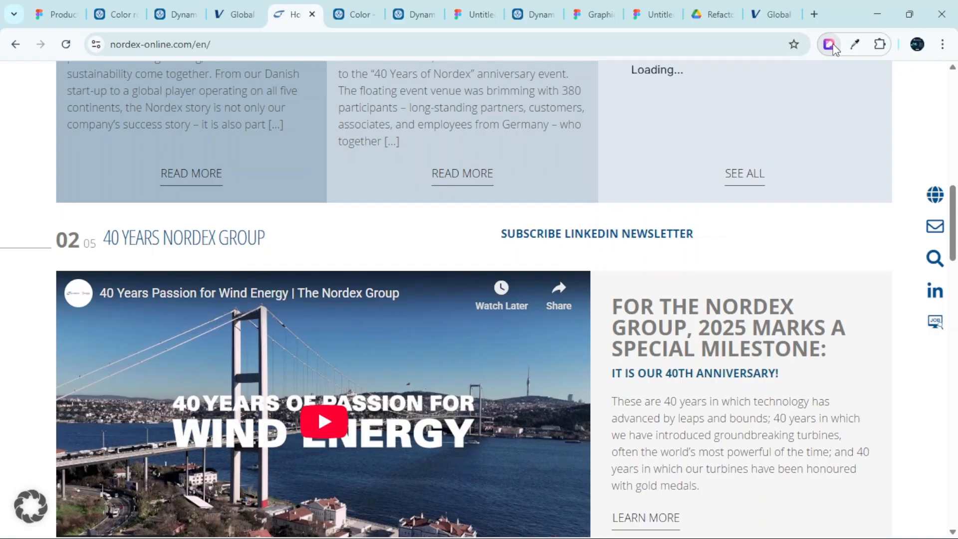
Activate CSS Peeper on the Nordex homepage and inspect the text colour of the "Company News" heading
{"action": "left_click", "coordinate": [828, 44]}
{"action": "scroll", "coordinate": [403, 195], "scroll_direction": "up", "scroll_amount": 10}
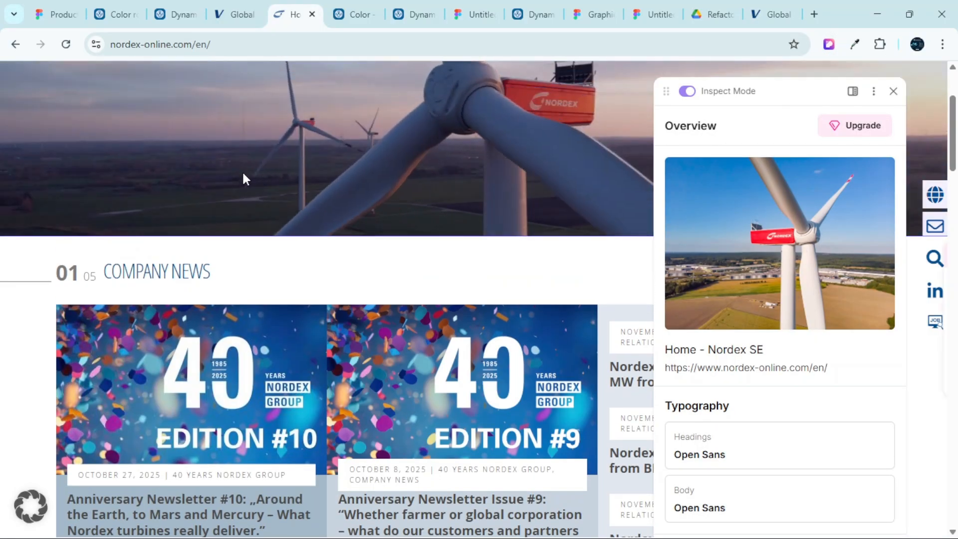
{"action": "scroll", "coordinate": [225, 189], "scroll_direction": "down", "scroll_amount": 2}
{"action": "mouse_move", "coordinate": [208, 200]}
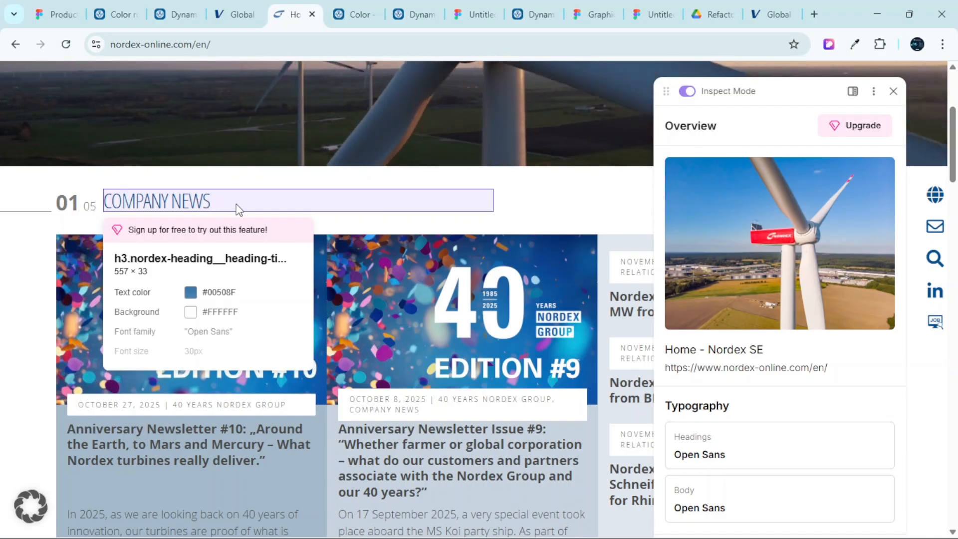
{"action": "scroll", "coordinate": [246, 299], "scroll_direction": "down", "scroll_amount": 8}
{"action": "scroll", "coordinate": [246, 310], "scroll_direction": "up", "scroll_amount": 8}
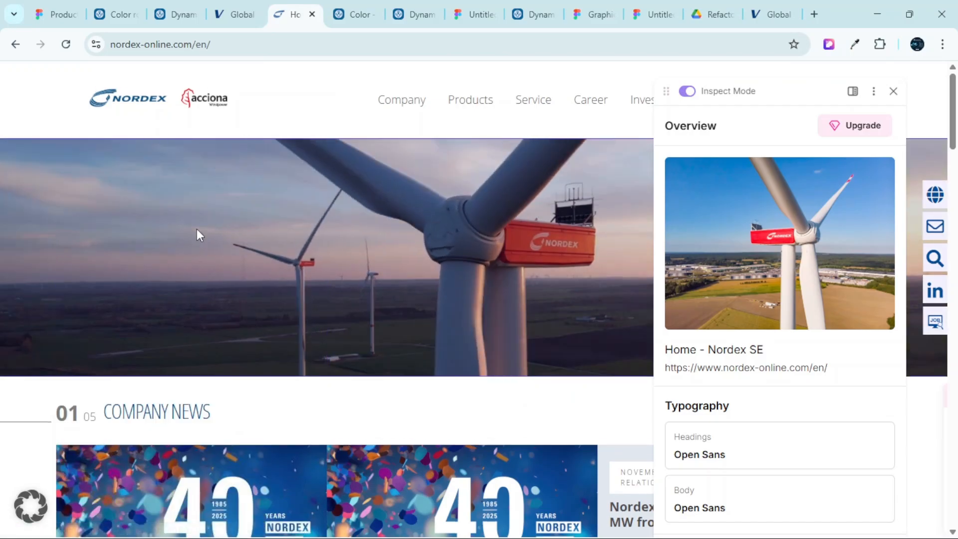
{"action": "scroll", "coordinate": [253, 251], "scroll_direction": "down", "scroll_amount": 20}
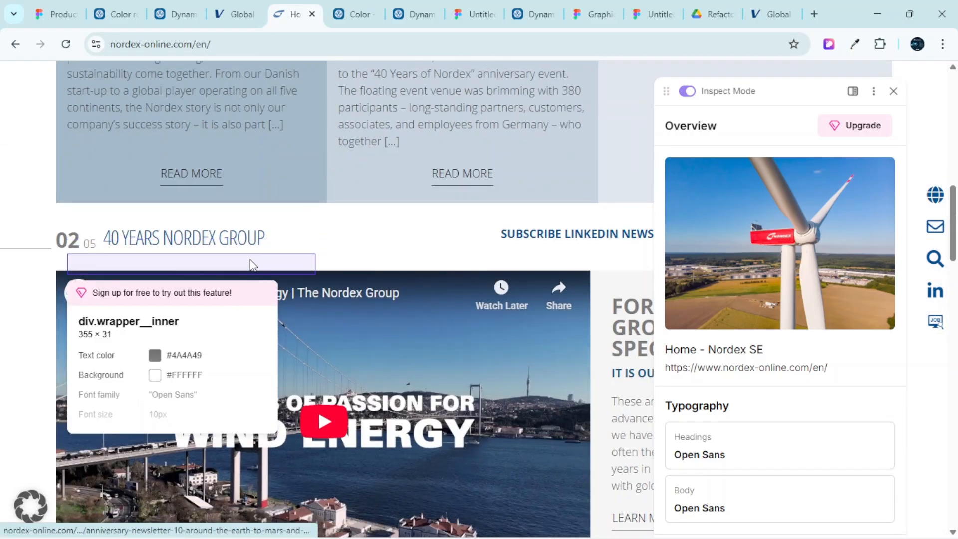
{"action": "scroll", "coordinate": [267, 277], "scroll_direction": "up", "scroll_amount": 5}
{"action": "scroll", "coordinate": [473, 314], "scroll_direction": "down", "scroll_amount": 5}
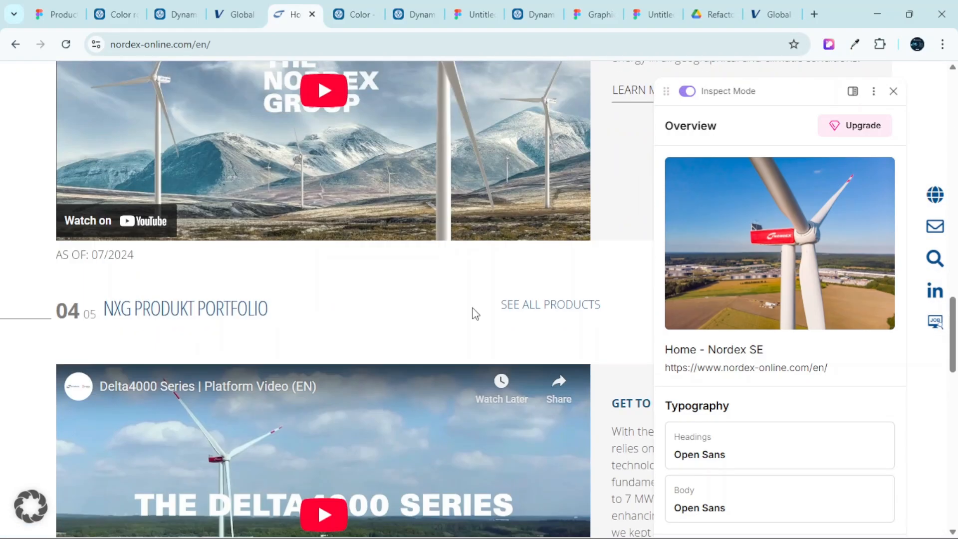
Close CSS Peeper and review the blue headings and side icons across the lower sections of the Nordex homepage
{"action": "left_click", "coordinate": [894, 91]}
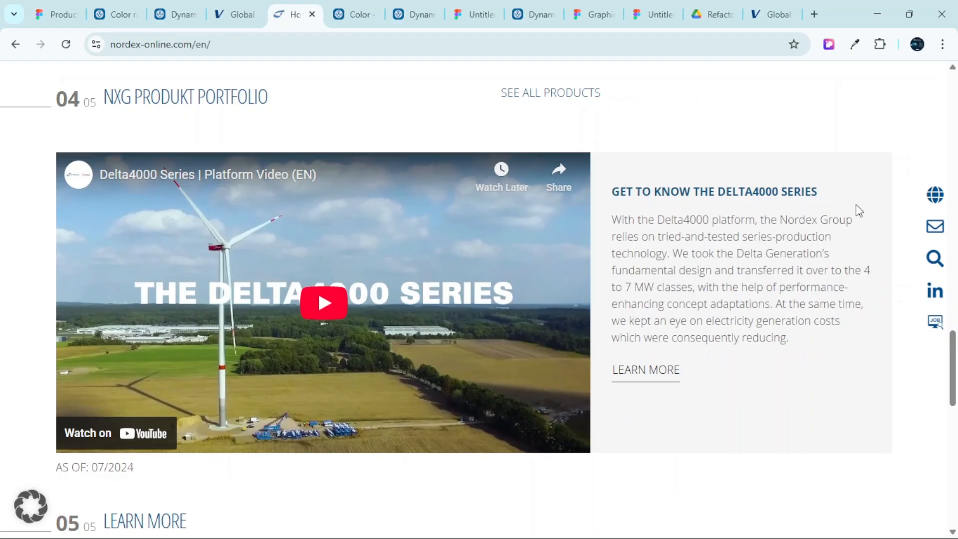
{"action": "scroll", "coordinate": [925, 290], "scroll_direction": "down", "scroll_amount": 1}
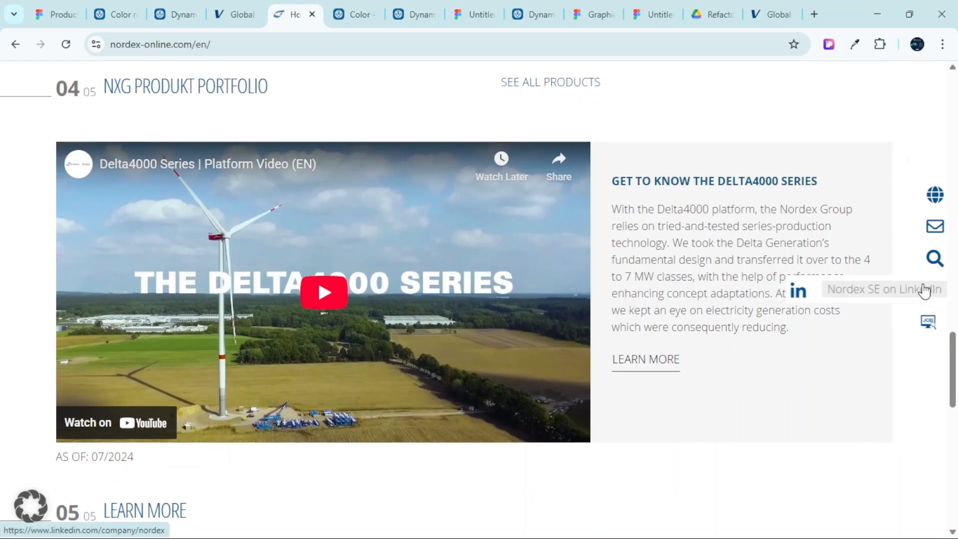
{"action": "scroll", "coordinate": [925, 291], "scroll_direction": "down", "scroll_amount": 10}
{"action": "scroll", "coordinate": [921, 290], "scroll_direction": "up", "scroll_amount": 15}
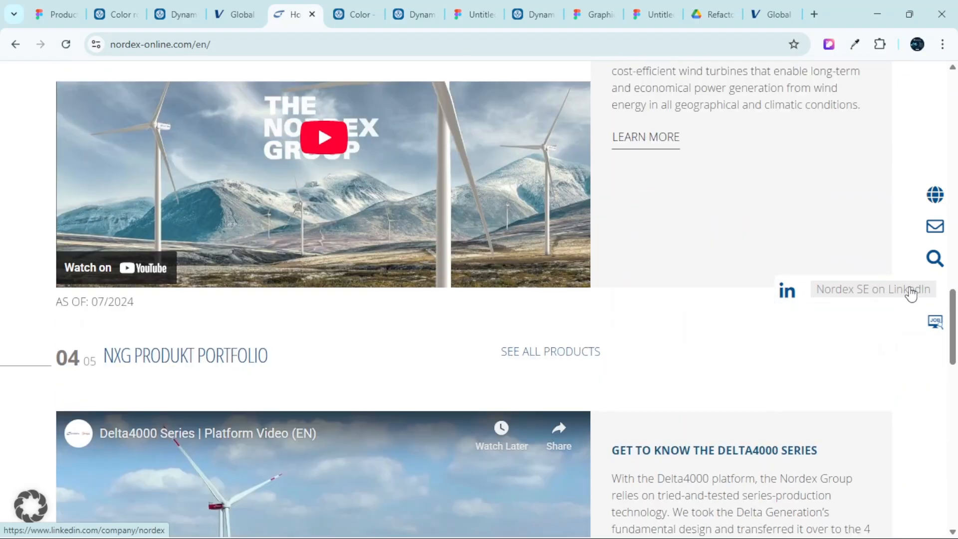
{"action": "scroll", "coordinate": [888, 239], "scroll_direction": "up", "scroll_amount": 10}
Reopen CSS Peeper and recheck the text colour of the "Company News" heading on the Nordex homepage
{"action": "left_click", "coordinate": [829, 44]}
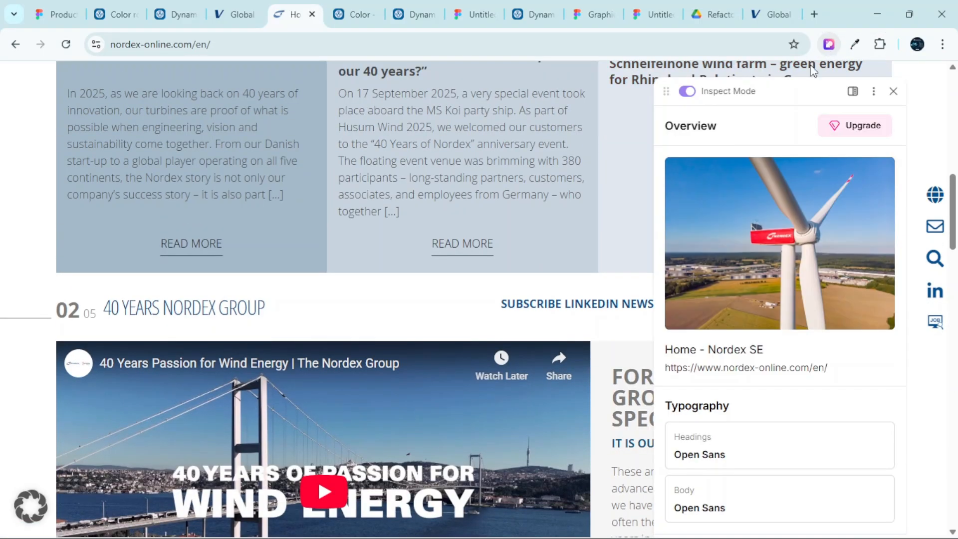
{"action": "scroll", "coordinate": [412, 181], "scroll_direction": "up", "scroll_amount": 10}
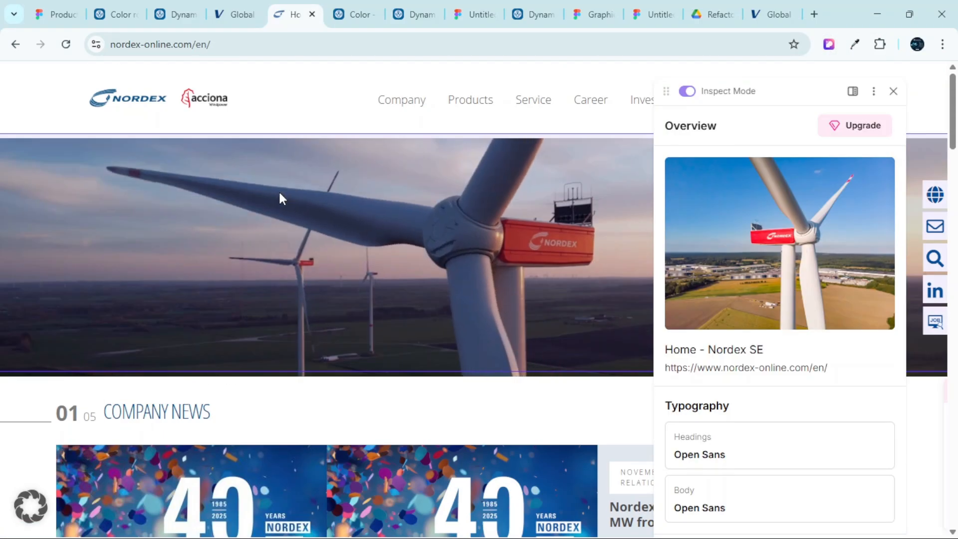
{"action": "scroll", "coordinate": [200, 313], "scroll_direction": "down", "scroll_amount": 4}
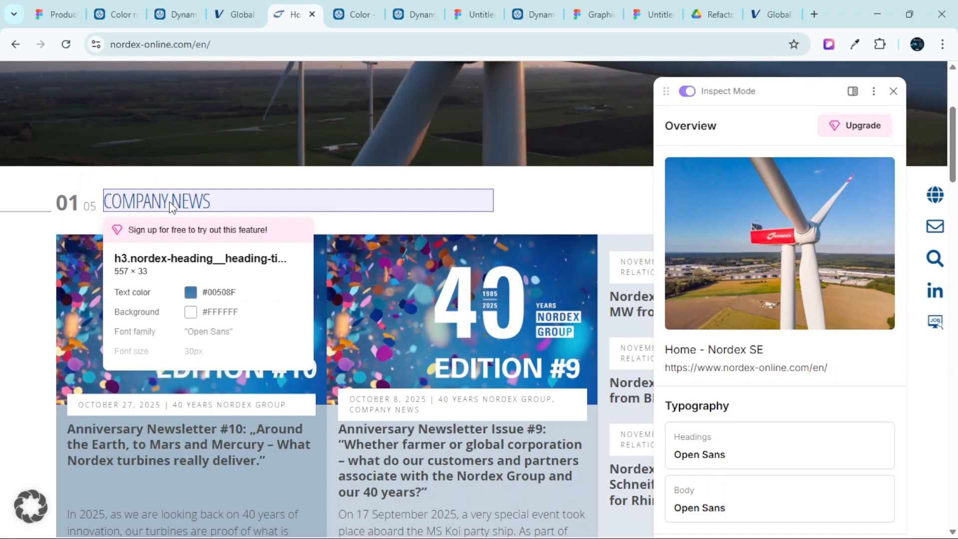
Switch to the Product Design Bootcamp file in Figma and duplicate the blue frame directly below the original, at about X -61360, Y 24907
{"action": "left_click", "coordinate": [56, 14]}
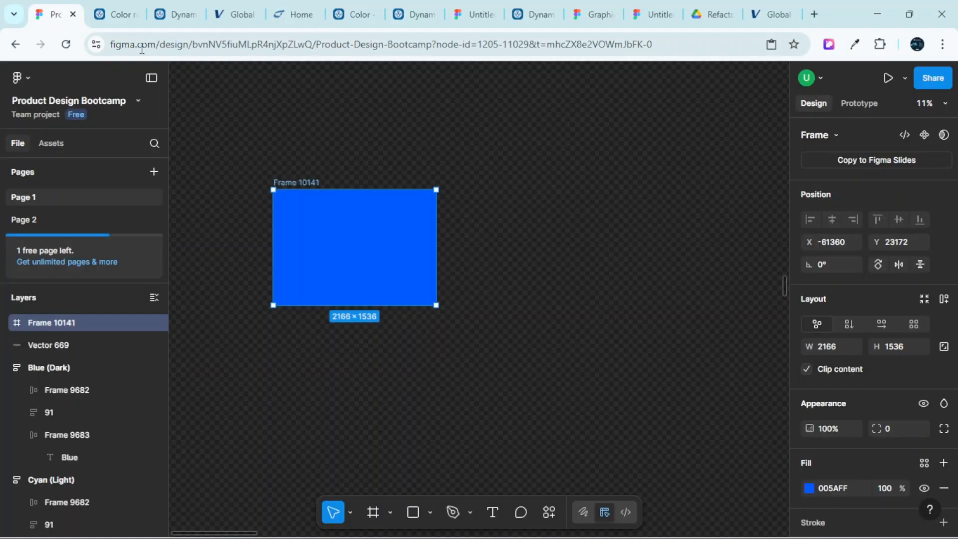
{"action": "mouse_move", "coordinate": [389, 250]}
{"action": "left_mouse_down"}
{"action": "mouse_move", "coordinate": [375, 407]}
{"action": "mouse_move", "coordinate": [392, 379]}
{"action": "left_mouse_up"}
Set the duplicated frame's fill to 00508F, rechecking the heading's hex code on the Nordex page
{"action": "scroll", "coordinate": [858, 464], "scroll_direction": "down", "scroll_amount": 3}
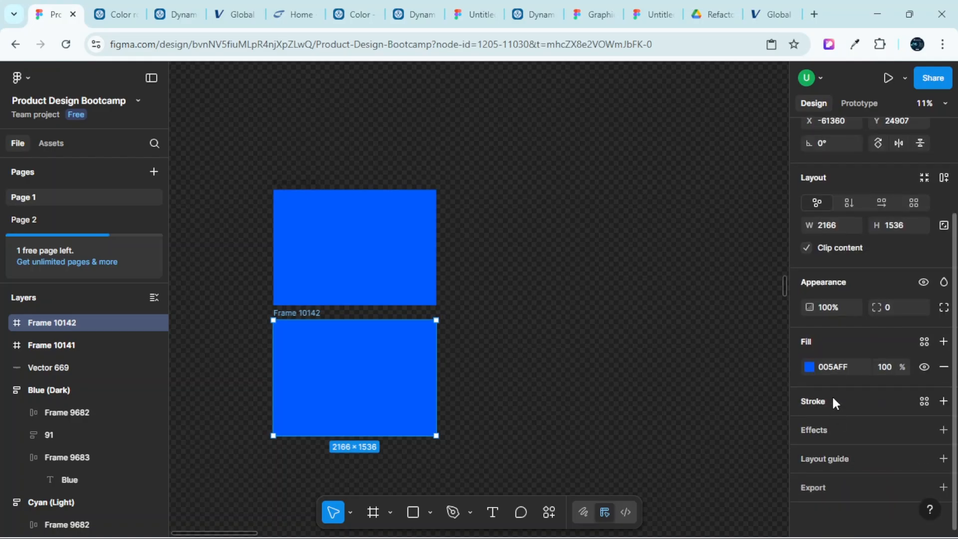
{"action": "left_click", "coordinate": [834, 368]}
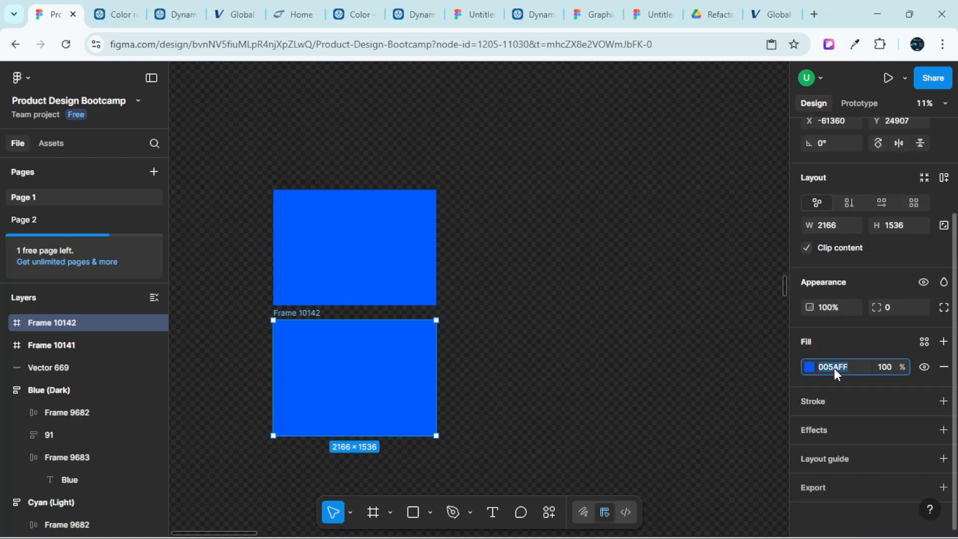
{"action": "type", "text": "005"}
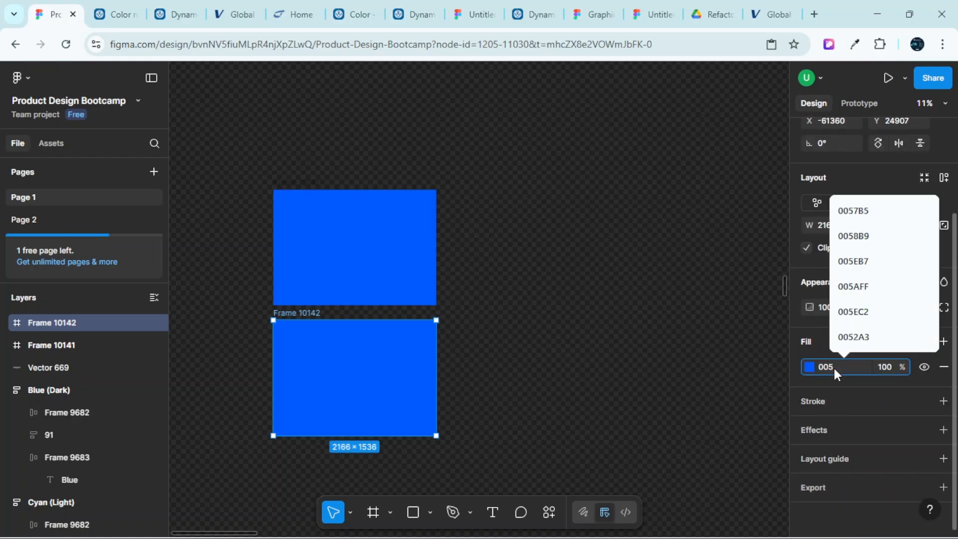
{"action": "left_click", "coordinate": [303, 6]}
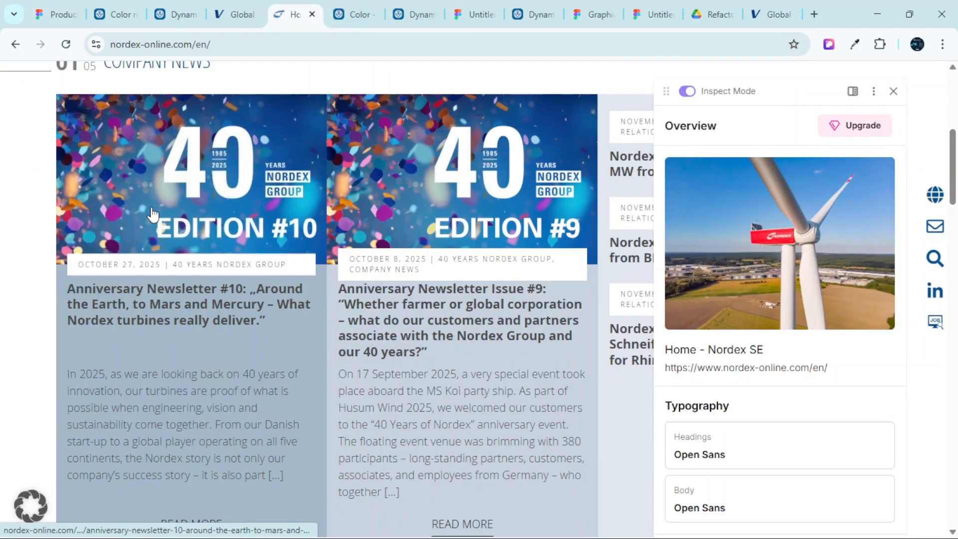
{"action": "mouse_move", "coordinate": [181, 71]}
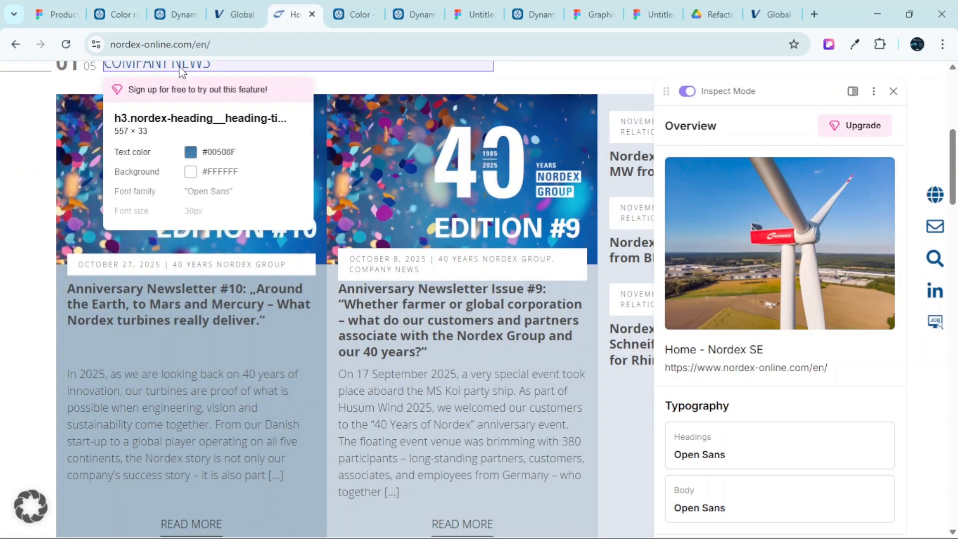
{"action": "left_click", "coordinate": [59, 13]}
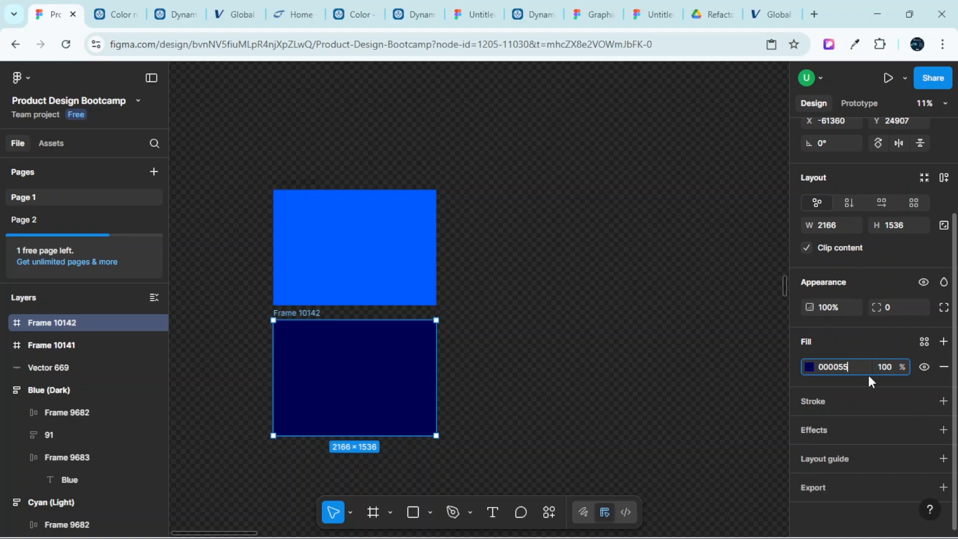
{"action": "type", "text": "00508"}
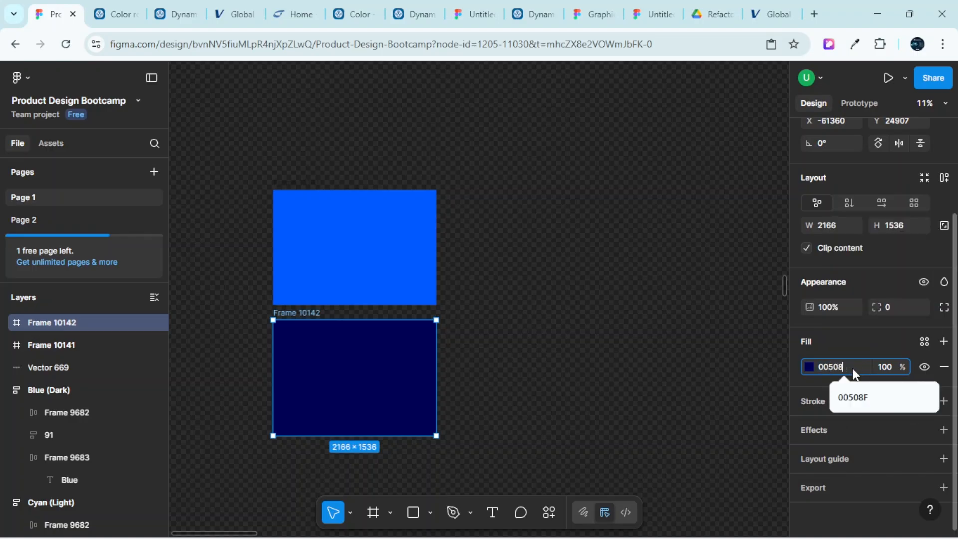
{"action": "type", "text": "f"}
{"action": "key", "text": "Return"}
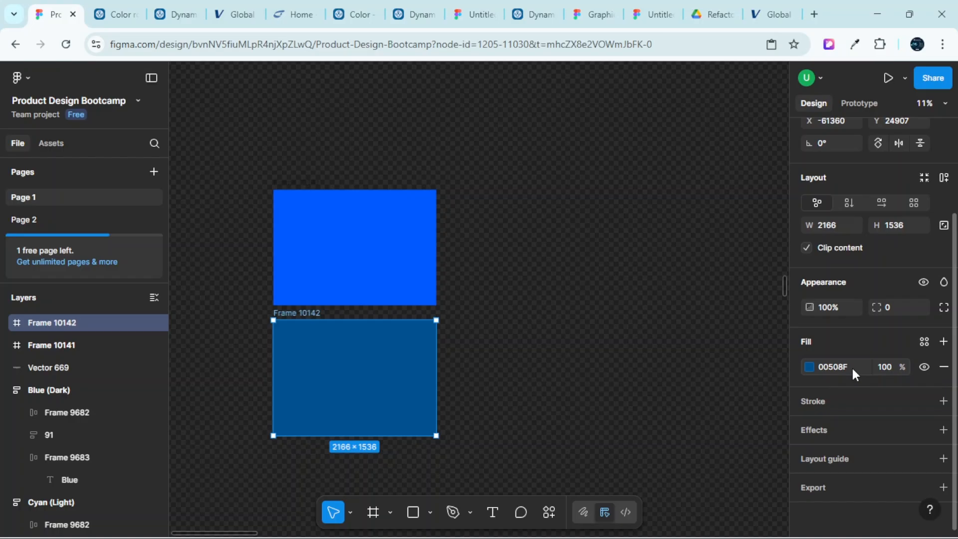
Move the dark blue frame beside the bright blue one, aligned with its top edge, at about X -58218, Y 23172
{"action": "scroll", "coordinate": [554, 367], "scroll_direction": "down", "scroll_amount": 2}
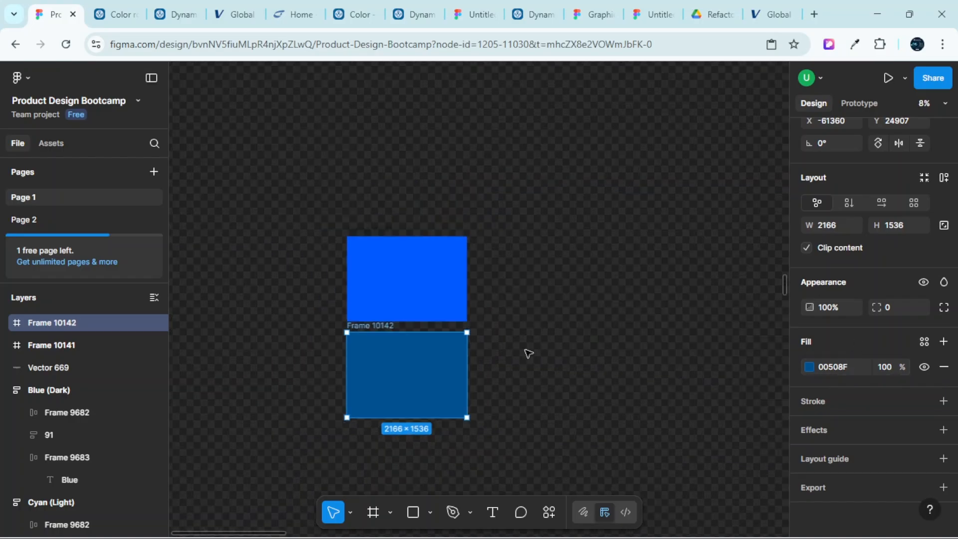
{"action": "left_click_drag", "start_coordinate": [440, 371], "coordinate": [614, 277]}
{"action": "scroll", "coordinate": [607, 396], "scroll_direction": "up", "scroll_amount": 5}
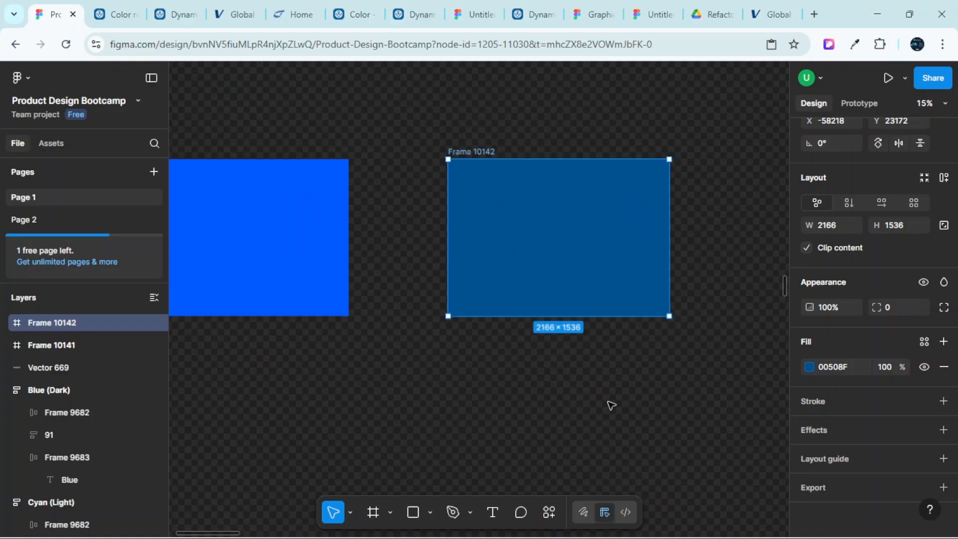
Widen the gap between the swatches by moving the bright blue frame away from the dark one to about X -62032, Y 23172
{"action": "scroll", "coordinate": [611, 405], "scroll_direction": "left", "scroll_amount": 3}
{"action": "scroll", "coordinate": [673, 410], "scroll_direction": "right", "scroll_amount": 1}
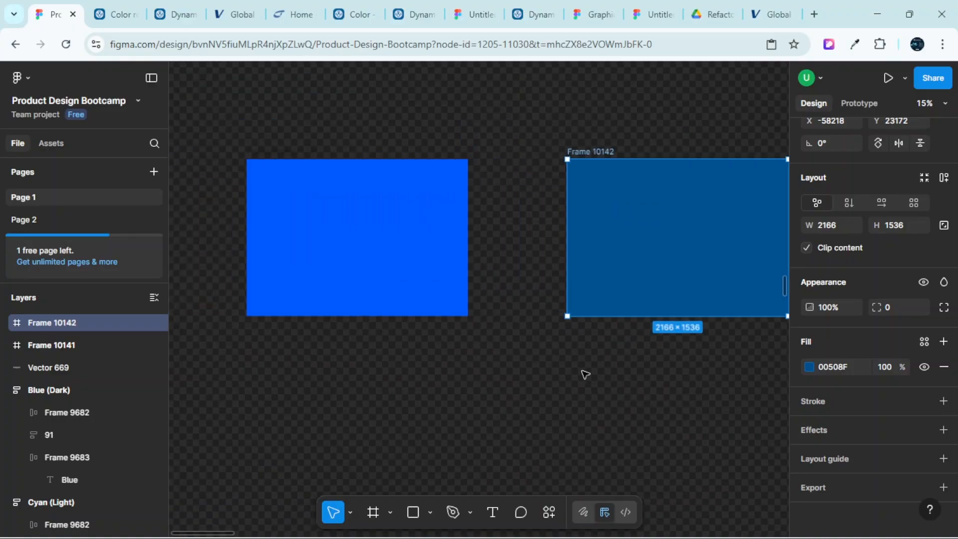
{"action": "scroll", "coordinate": [555, 368], "scroll_direction": "down", "scroll_amount": 1}
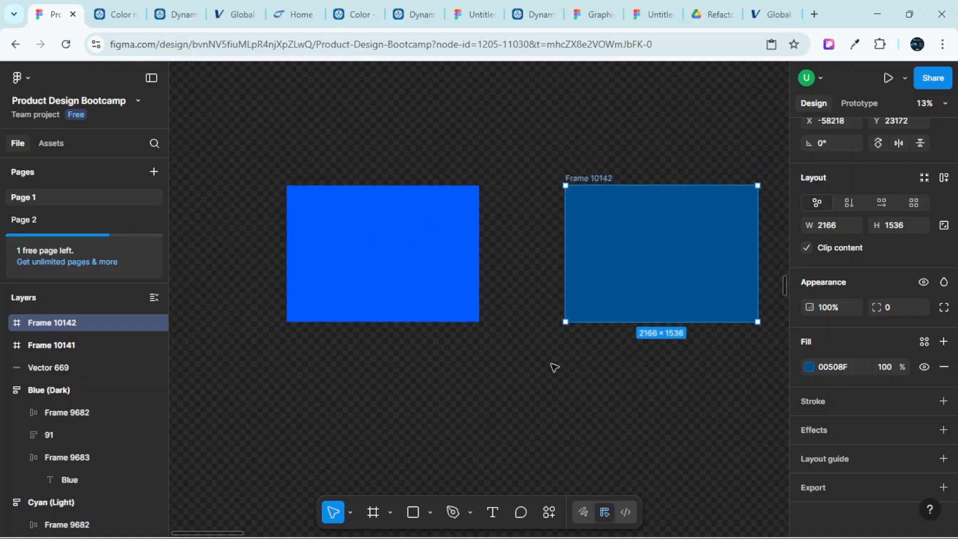
{"action": "left_click", "coordinate": [391, 290]}
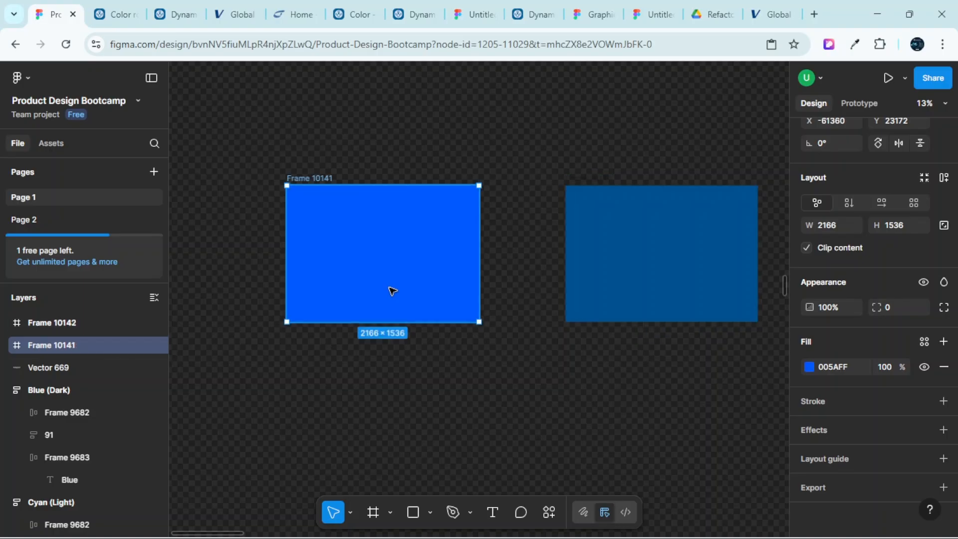
{"action": "left_click_drag", "start_coordinate": [402, 285], "coordinate": [342, 285]}
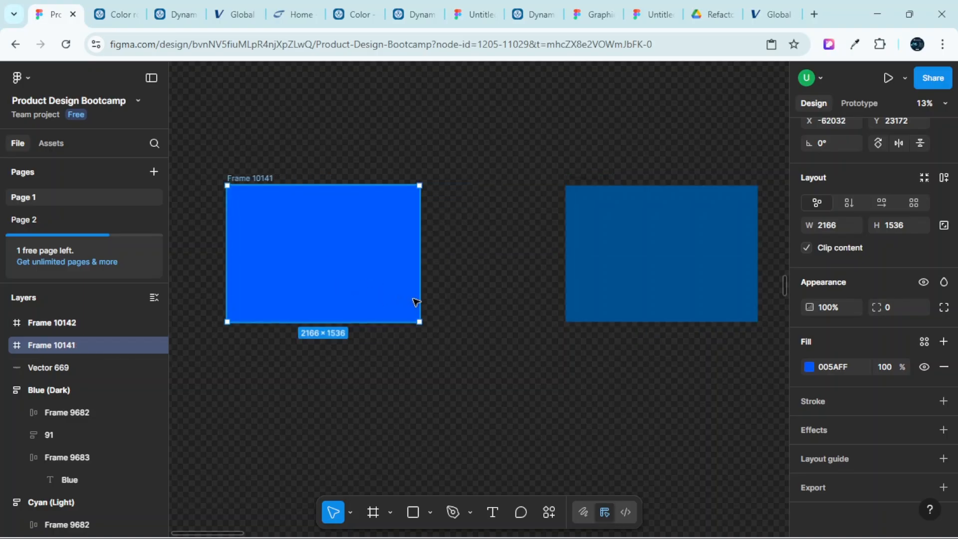
Select the dark blue frame and compare the two blue swatches side by side
{"action": "scroll", "coordinate": [544, 326], "scroll_direction": "right", "scroll_amount": 2}
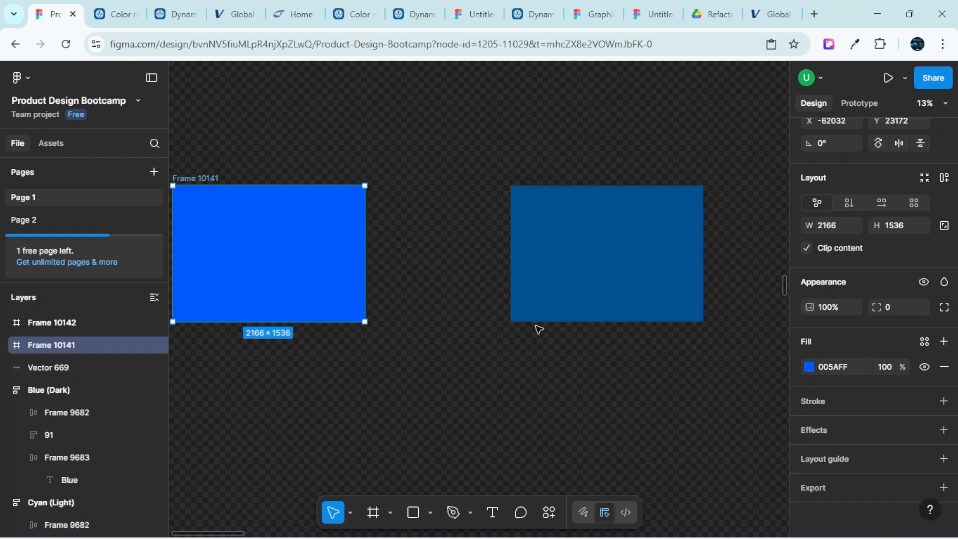
{"action": "left_click", "coordinate": [579, 264]}
{"action": "scroll", "coordinate": [578, 267], "scroll_direction": "down", "scroll_amount": 1}
{"action": "scroll", "coordinate": [572, 279], "scroll_direction": "up", "scroll_amount": 1}
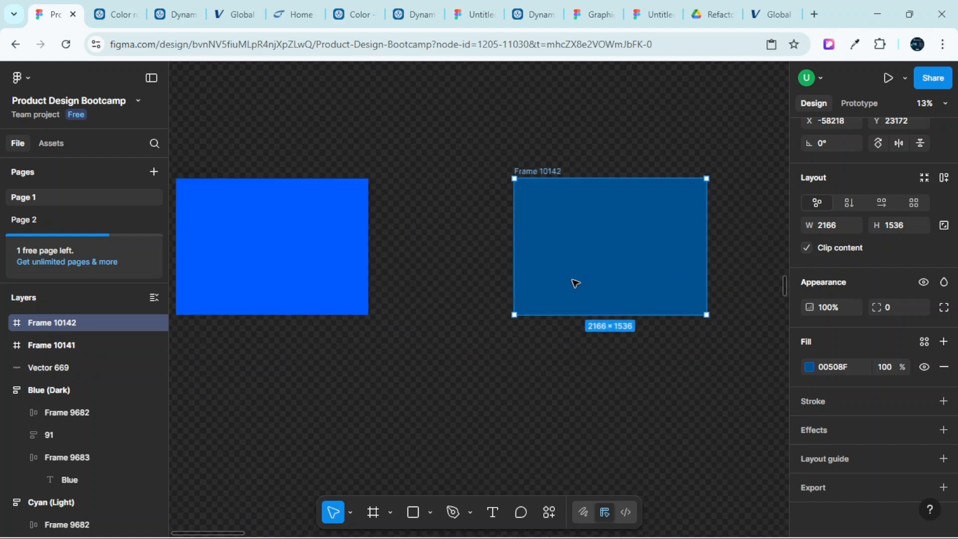
{"action": "scroll", "coordinate": [576, 283], "scroll_direction": "down", "scroll_amount": 1}
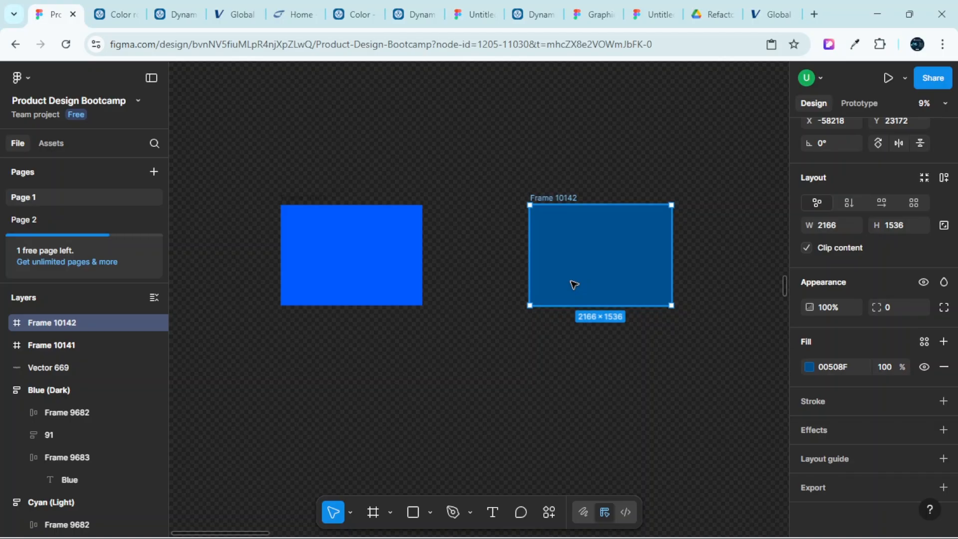
Examine the Website Industry Design Language list in the Competitor Analysis and Usability Audit document, focusing on the most used colours
{"action": "scroll", "coordinate": [573, 290], "scroll_direction": "down", "scroll_amount": 2}
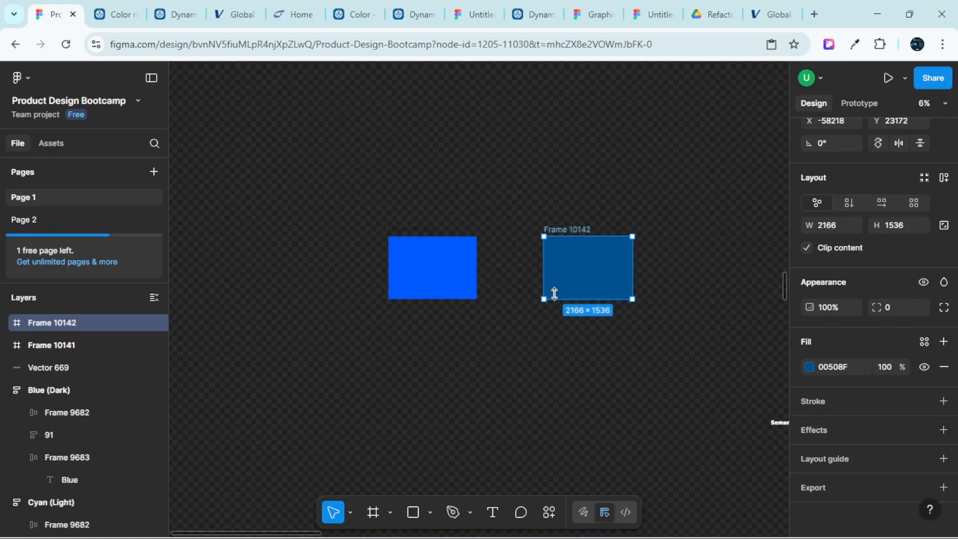
{"action": "scroll", "coordinate": [549, 299], "scroll_direction": "up", "scroll_amount": 3}
{"action": "scroll", "coordinate": [535, 344], "scroll_direction": "down", "scroll_amount": 2}
{"action": "scroll", "coordinate": [535, 344], "scroll_direction": "down", "scroll_amount": 1}
{"action": "scroll", "coordinate": [525, 343], "scroll_direction": "up", "scroll_amount": 10}
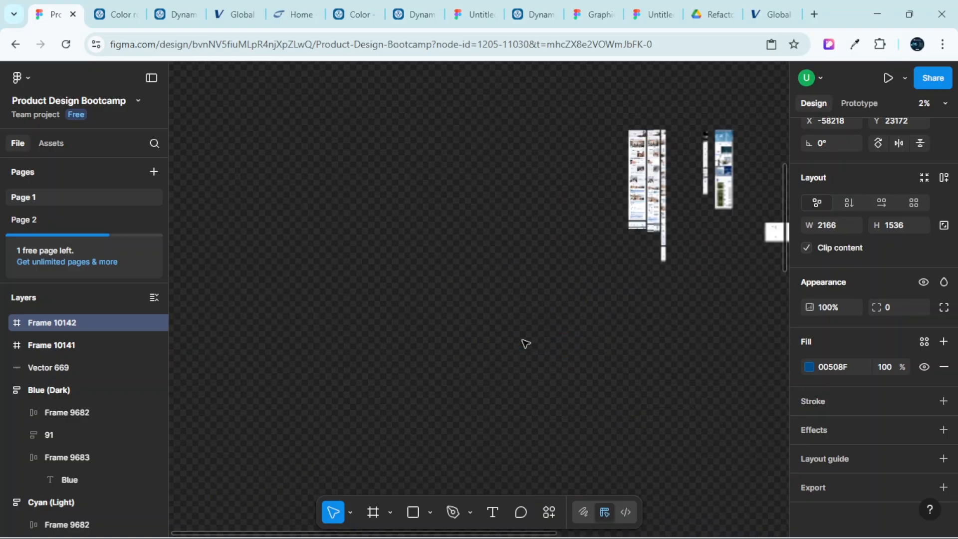
{"action": "scroll", "coordinate": [624, 401], "scroll_direction": "up", "scroll_amount": 10}
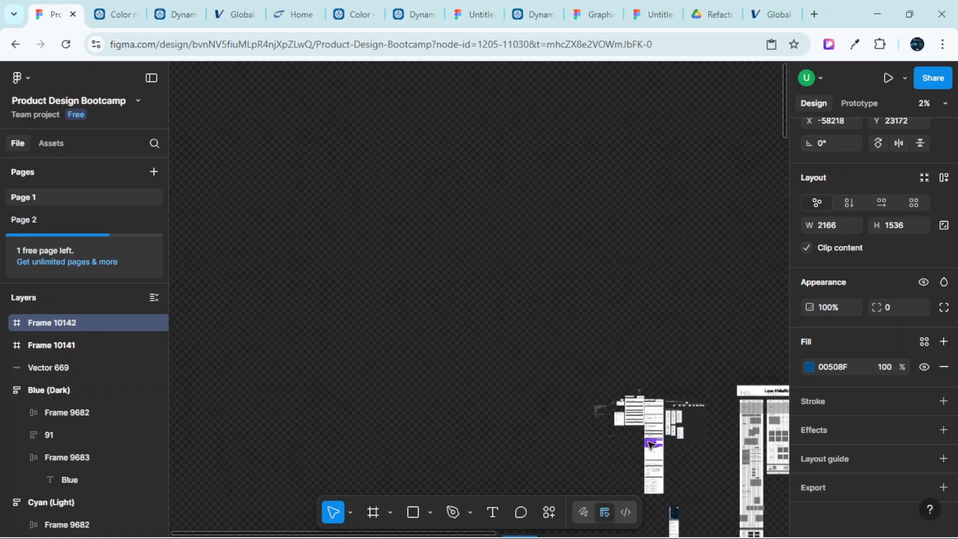
{"action": "scroll", "coordinate": [662, 294], "scroll_direction": "up", "scroll_amount": 3}
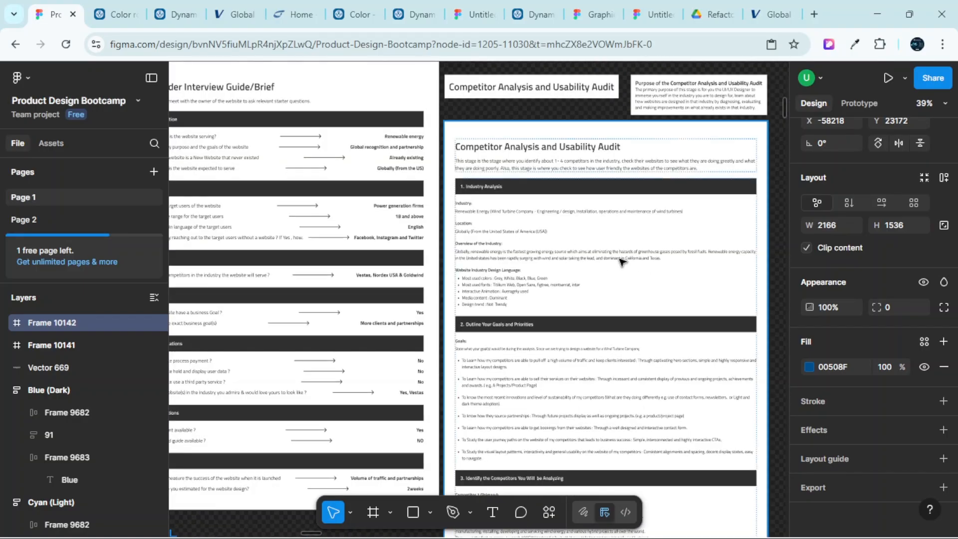
{"action": "scroll", "coordinate": [568, 236], "scroll_direction": "up", "scroll_amount": 3}
{"action": "scroll", "coordinate": [488, 359], "scroll_direction": "up", "scroll_amount": 1}
{"action": "scroll", "coordinate": [488, 359], "scroll_direction": "up", "scroll_amount": 4}
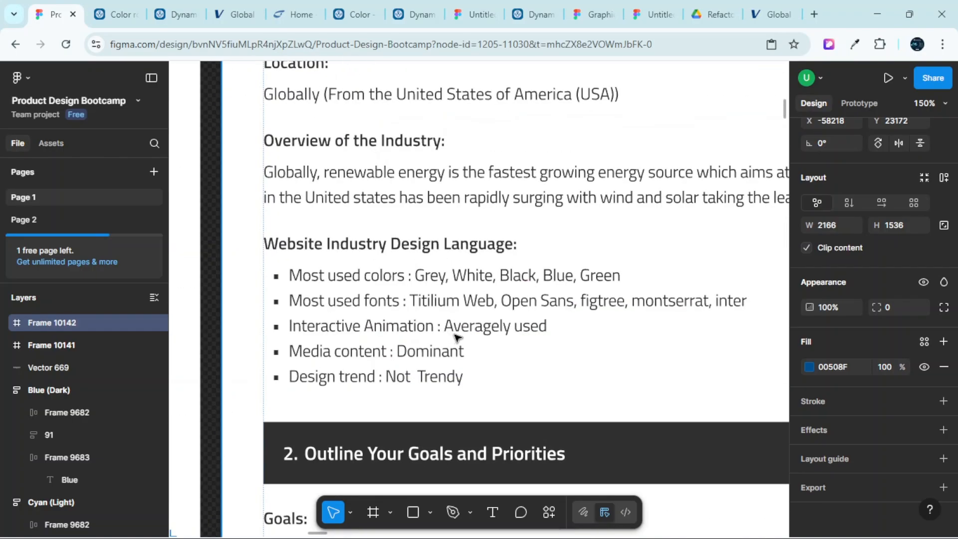
{"action": "scroll", "coordinate": [459, 330], "scroll_direction": "up", "scroll_amount": 2}
{"action": "scroll", "coordinate": [459, 329], "scroll_direction": "down", "scroll_amount": 2}
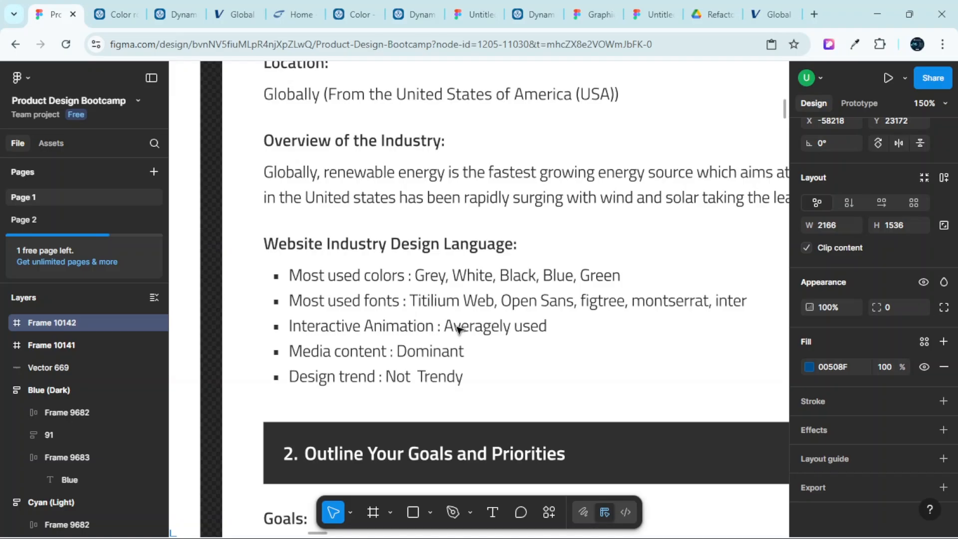
{"action": "scroll", "coordinate": [527, 275], "scroll_direction": "up", "scroll_amount": 1}
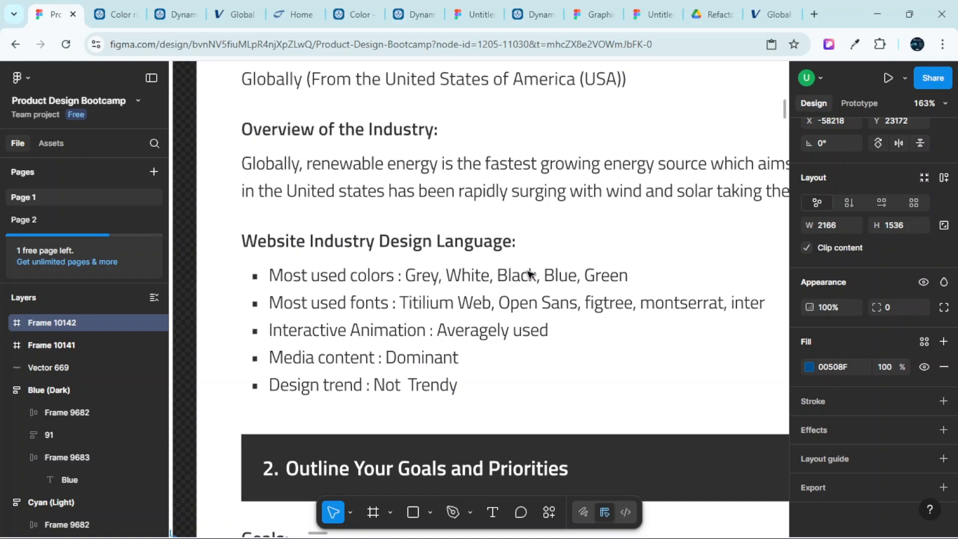
{"action": "scroll", "coordinate": [529, 274], "scroll_direction": "up", "scroll_amount": 1}
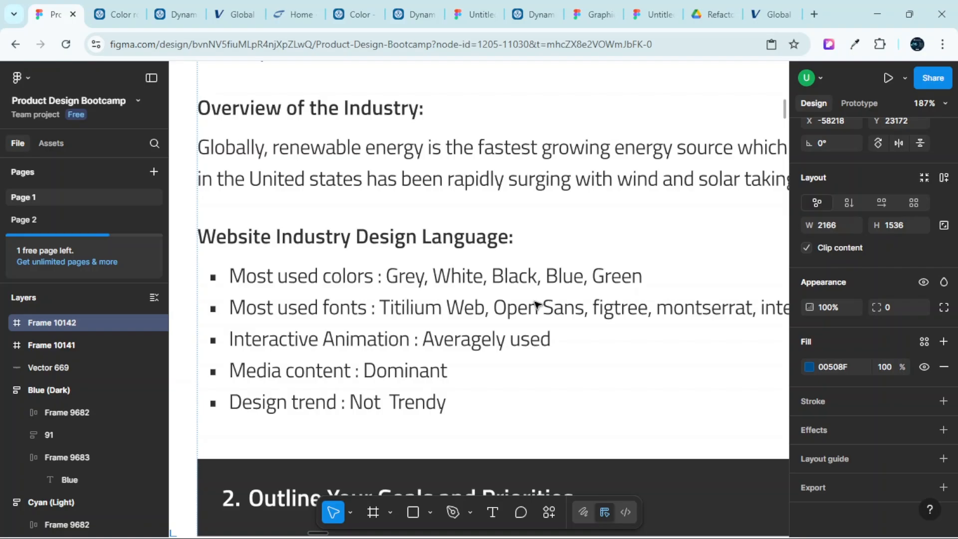
Return to the colour system board and examine the empty Primary Key Color swatch in the Primary/Brand Color section
{"action": "scroll", "coordinate": [554, 300], "scroll_direction": "down", "scroll_amount": 3}
{"action": "scroll", "coordinate": [550, 313], "scroll_direction": "down", "scroll_amount": 10}
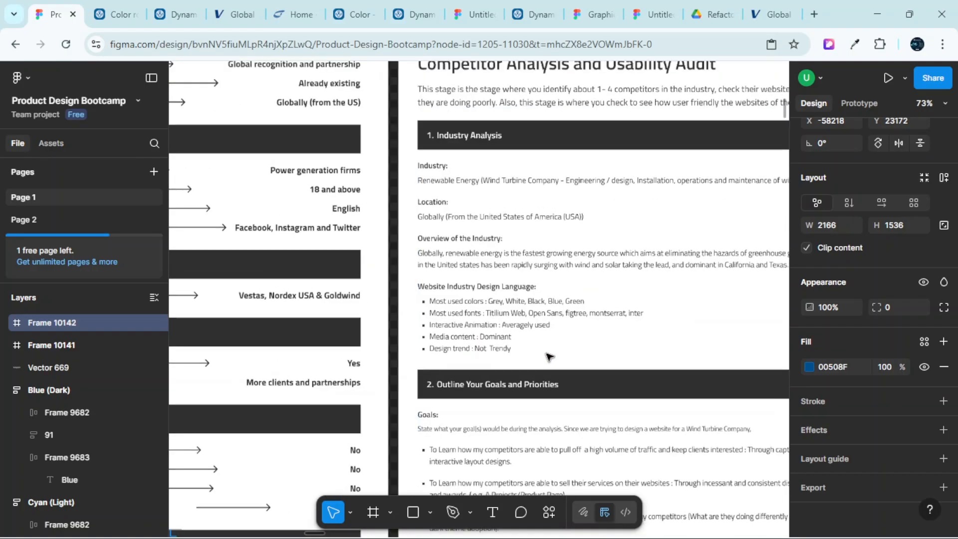
{"action": "scroll", "coordinate": [554, 371], "scroll_direction": "down", "scroll_amount": 5}
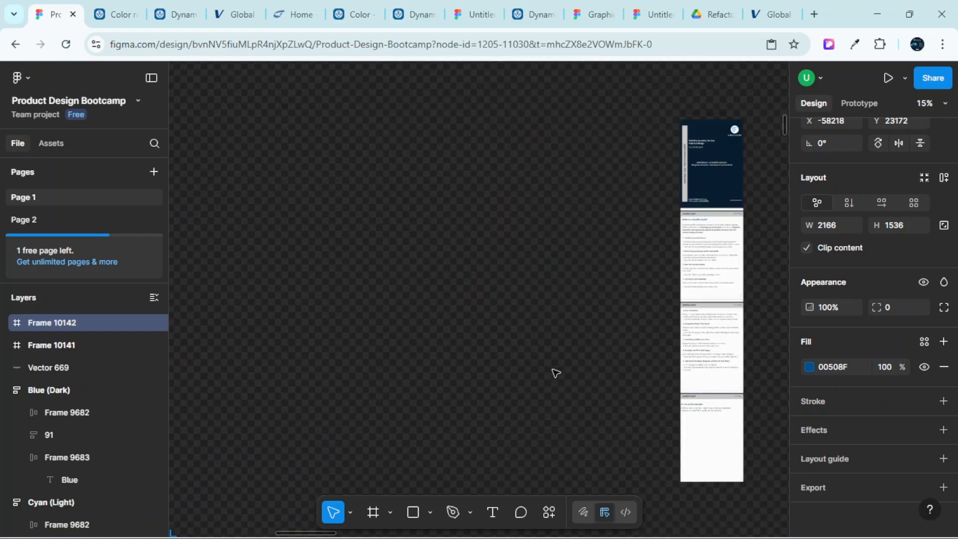
{"action": "scroll", "coordinate": [556, 372], "scroll_direction": "down", "scroll_amount": 5}
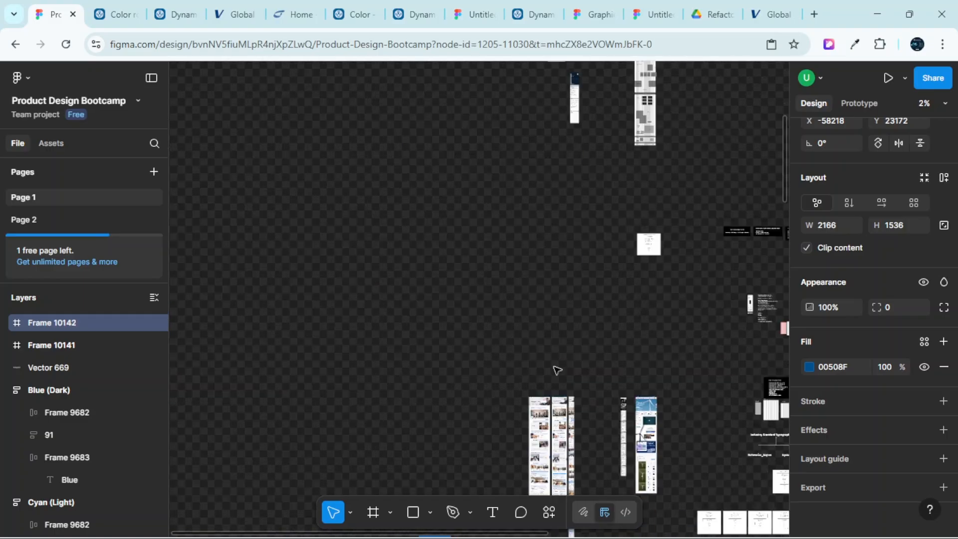
{"action": "scroll", "coordinate": [565, 361], "scroll_direction": "up", "scroll_amount": 10}
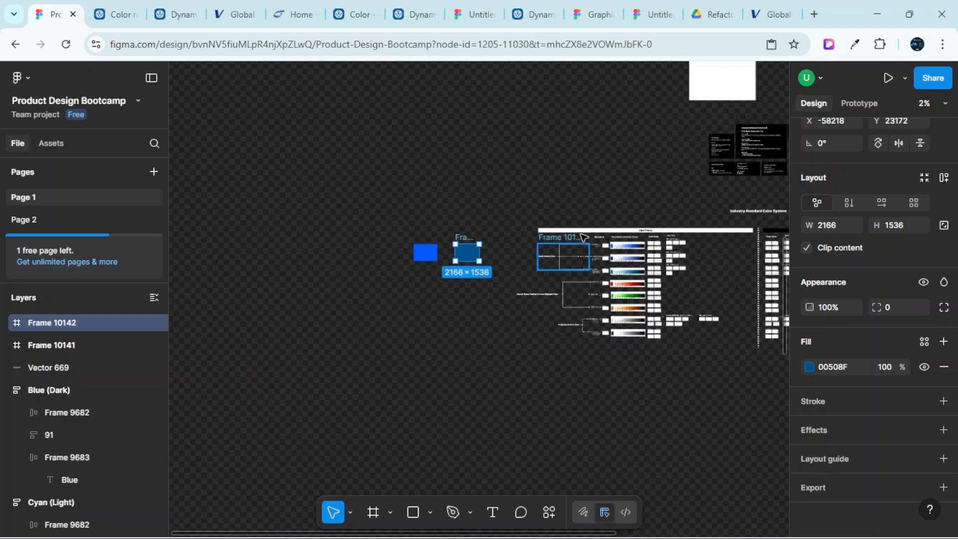
{"action": "scroll", "coordinate": [623, 249], "scroll_direction": "up", "scroll_amount": 8}
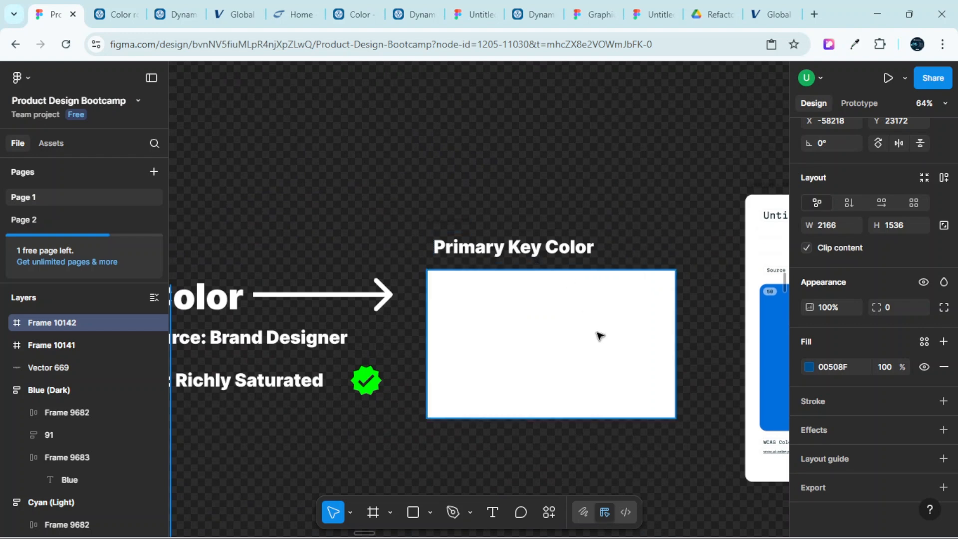
{"action": "scroll", "coordinate": [603, 335], "scroll_direction": "up", "scroll_amount": 1}
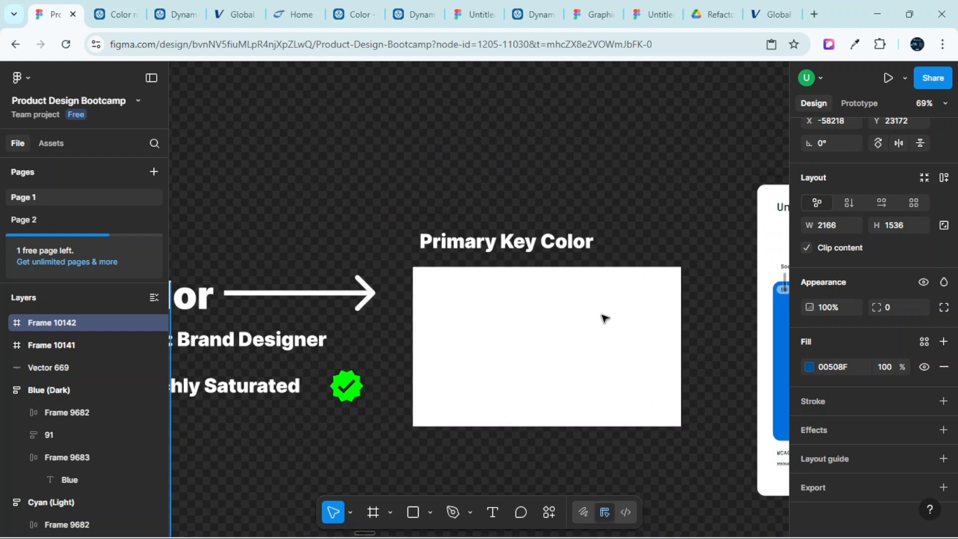
{"action": "scroll", "coordinate": [609, 308], "scroll_direction": "right", "scroll_amount": 1}
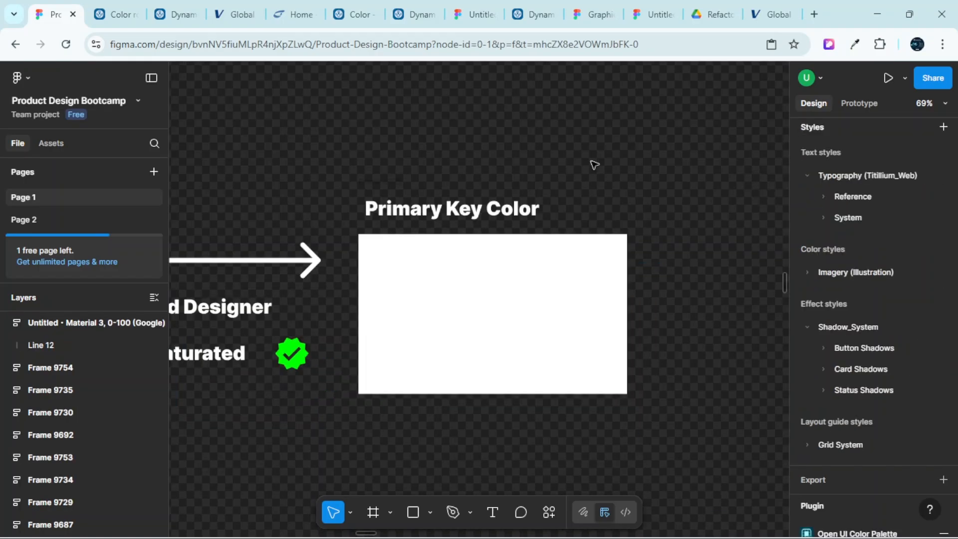
Set the hue of the Primary Key Color swatch's fill to 240 in HSB mode
{"action": "mouse_move", "coordinate": [724, 522]}
{"action": "left_click", "coordinate": [582, 313]}
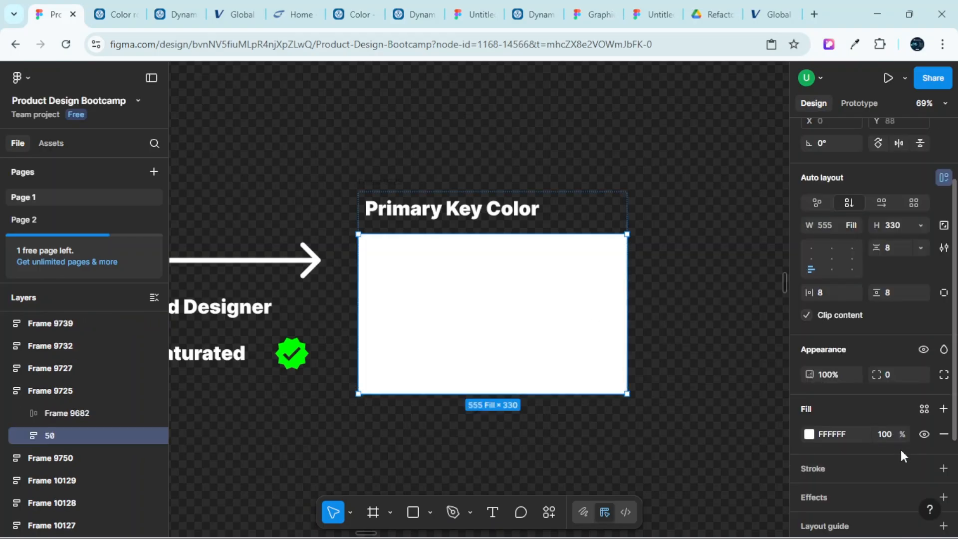
{"action": "scroll", "coordinate": [839, 424], "scroll_direction": "down", "scroll_amount": 2}
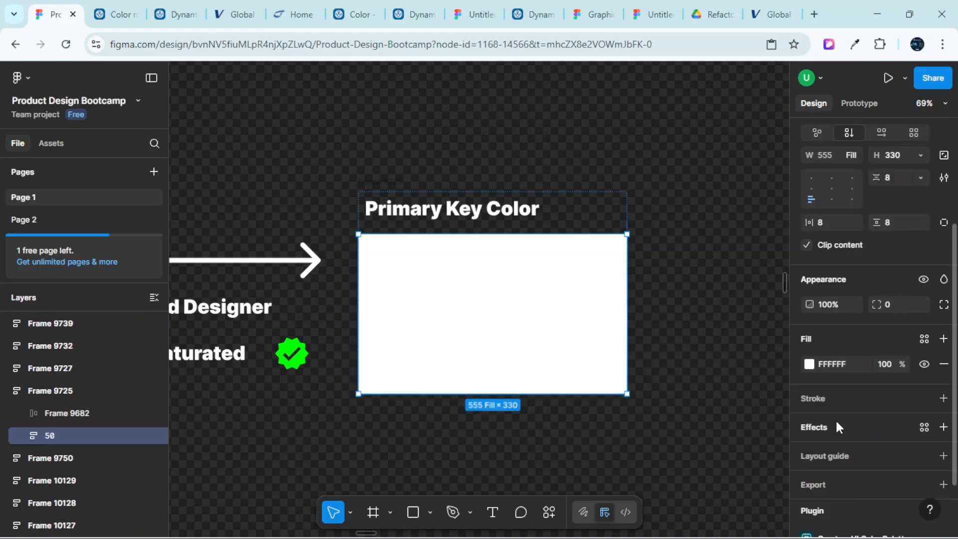
{"action": "left_click", "coordinate": [808, 365]}
{"action": "left_click_drag", "start_coordinate": [738, 148], "coordinate": [800, 124]}
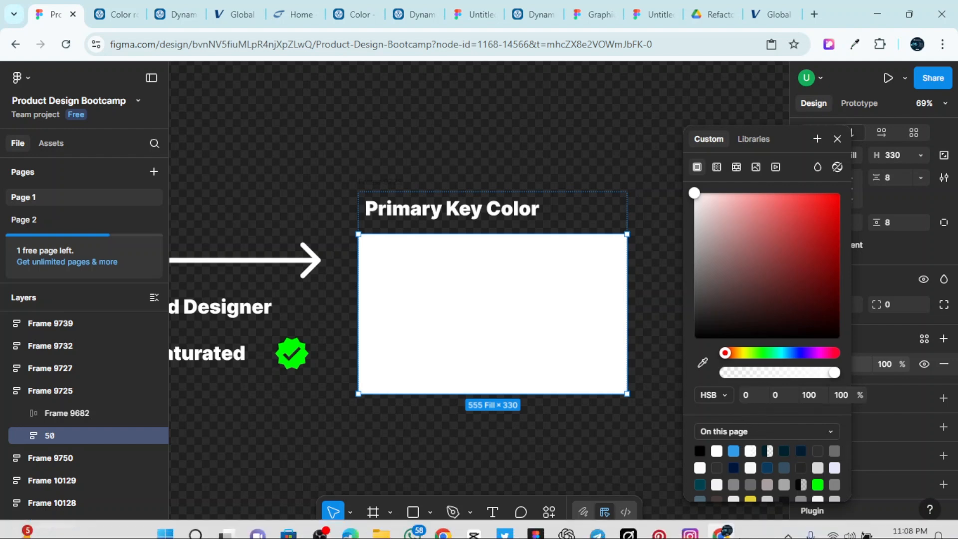
{"action": "left_click", "coordinate": [747, 395]}
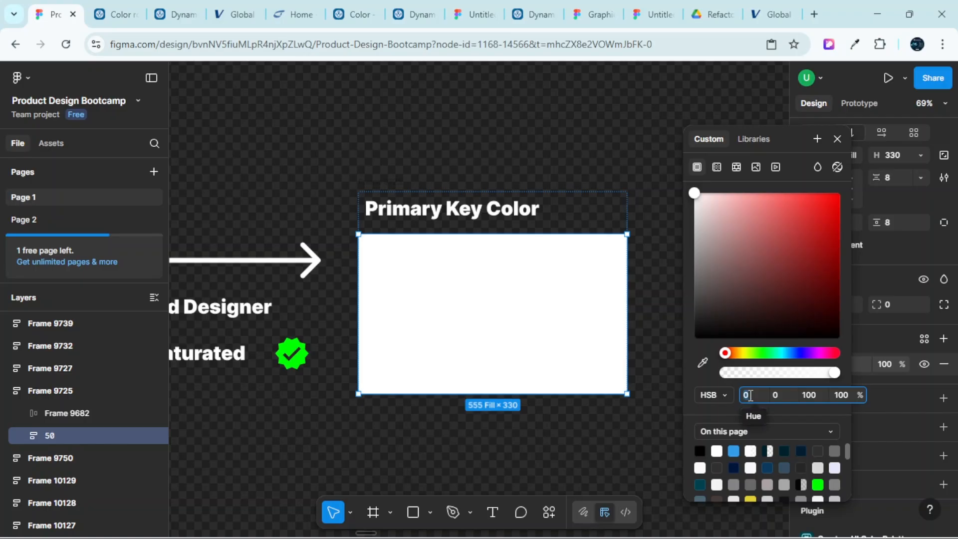
{"action": "type", "text": "200"}
{"action": "key", "text": "Return"}
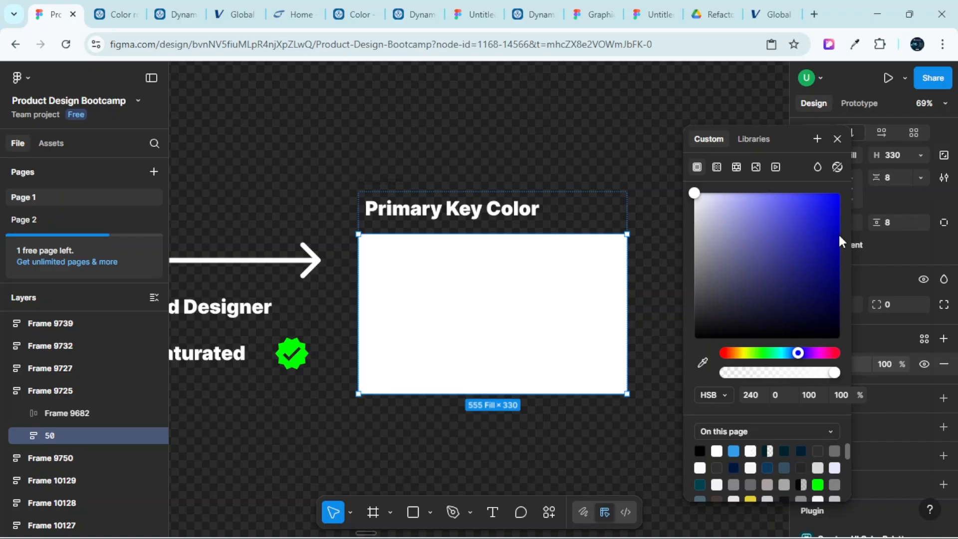
Place two copies of the white Primary Key Color swatch side by side in the empty space below it
{"action": "scroll", "coordinate": [460, 349], "scroll_direction": "down", "scroll_amount": 3}
{"action": "scroll", "coordinate": [442, 353], "scroll_direction": "left", "scroll_amount": 5}
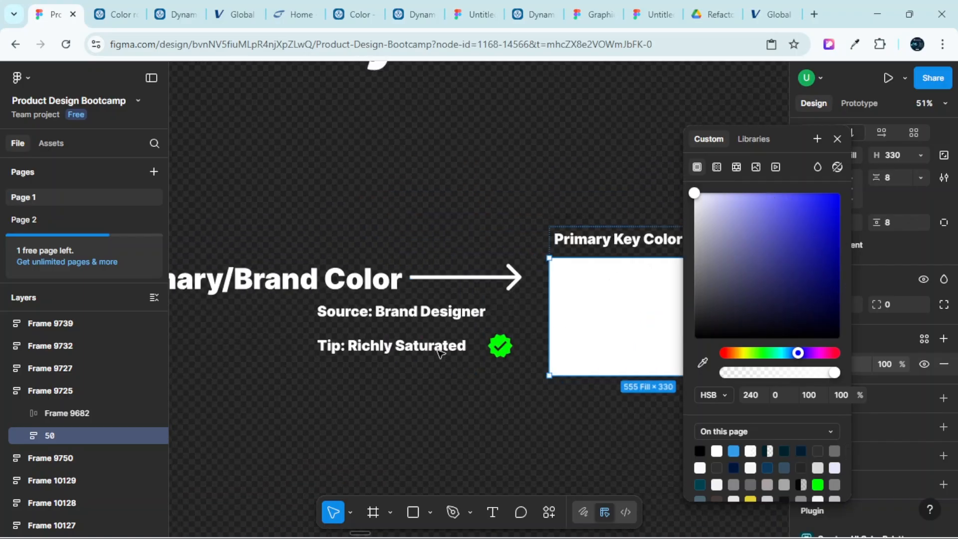
{"action": "scroll", "coordinate": [449, 336], "scroll_direction": "up", "scroll_amount": 3}
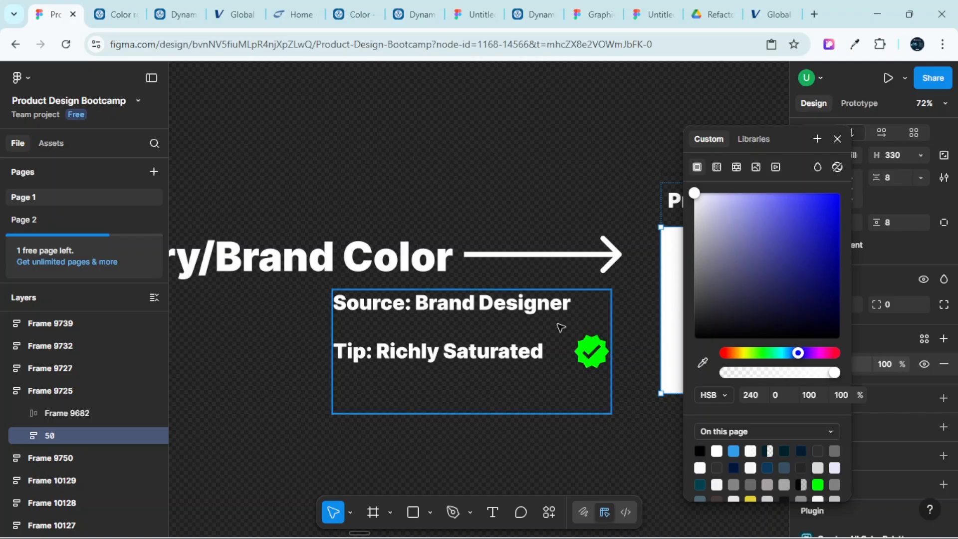
{"action": "scroll", "coordinate": [447, 316], "scroll_direction": "right", "scroll_amount": 10}
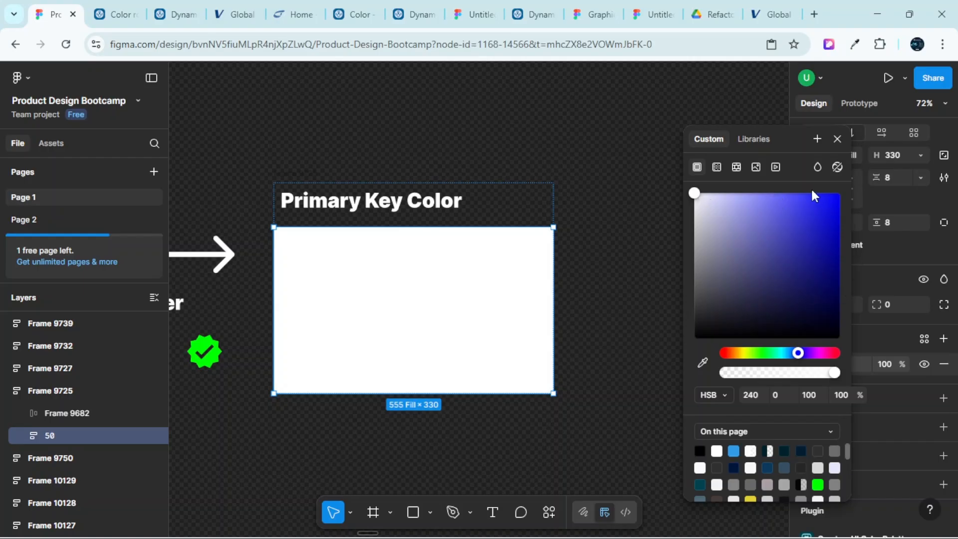
{"action": "scroll", "coordinate": [419, 299], "scroll_direction": "down", "scroll_amount": 3}
{"action": "scroll", "coordinate": [413, 300], "scroll_direction": "down", "scroll_amount": 1}
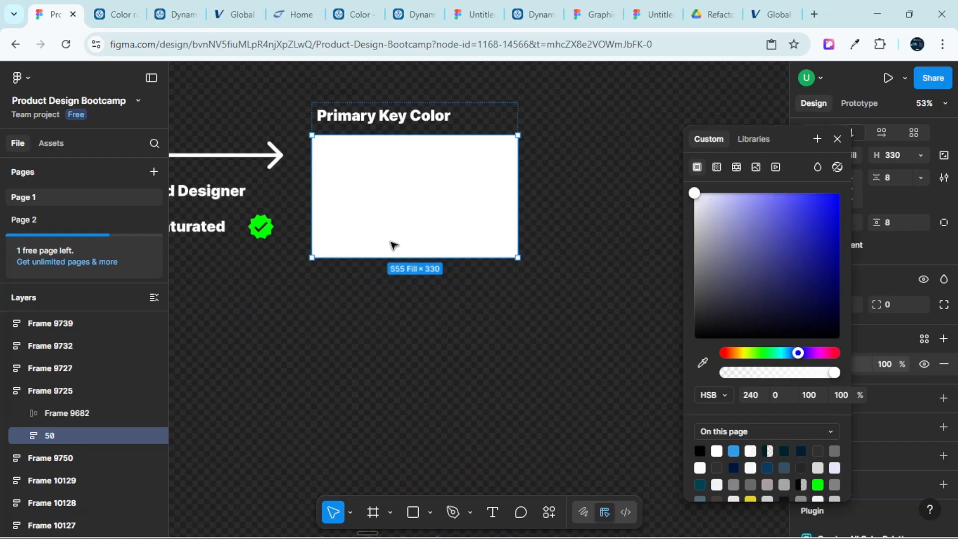
{"action": "left_click_drag", "start_coordinate": [400, 235], "coordinate": [367, 391]}
{"action": "left_click_drag", "start_coordinate": [633, 380], "coordinate": [615, 387]}
Fill the first copied swatch with fully saturated blue 0000FF, using hue 240, saturation 100 and brightness 100
{"action": "left_click", "coordinate": [473, 369]}
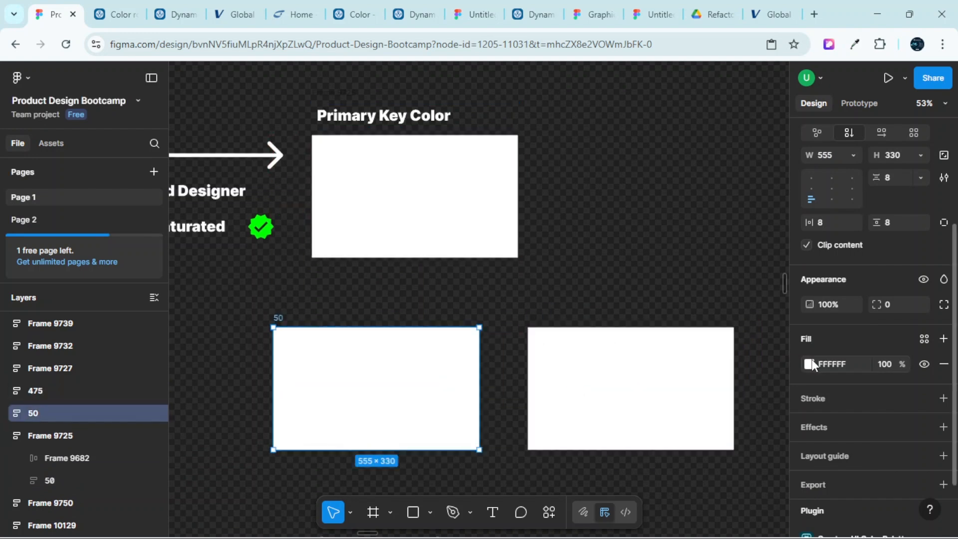
{"action": "left_click", "coordinate": [809, 364]}
{"action": "left_click", "coordinate": [685, 420]}
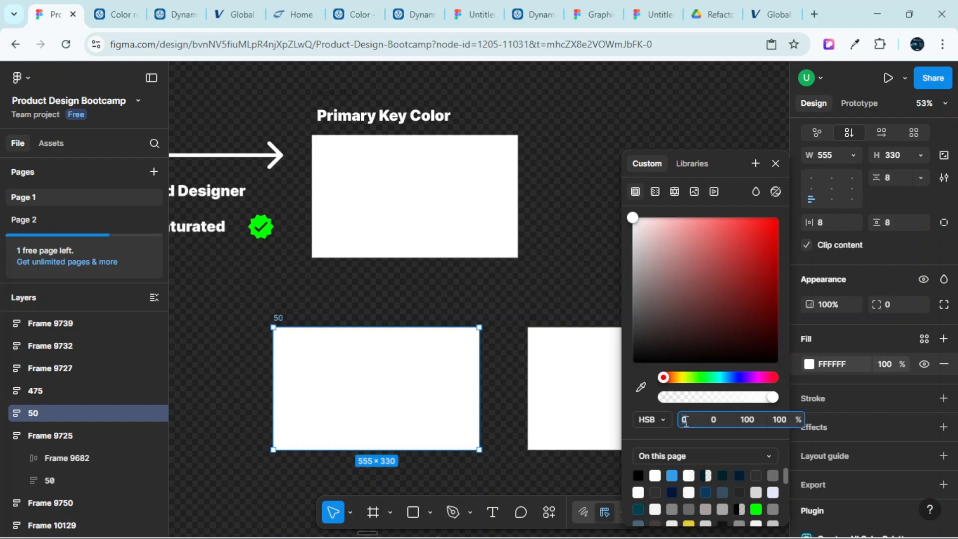
{"action": "type", "text": "240"}
{"action": "key", "text": "Return"}
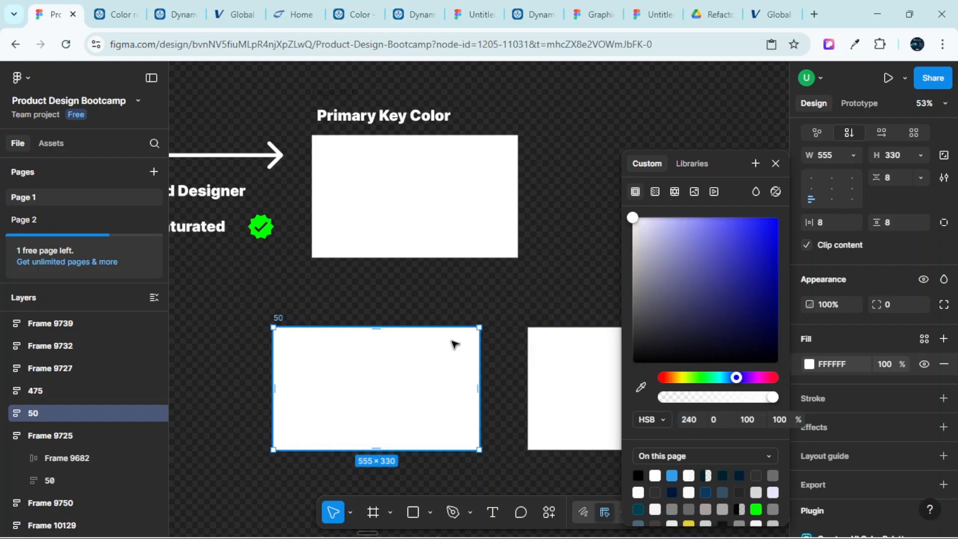
{"action": "scroll", "coordinate": [471, 312], "scroll_direction": "down", "scroll_amount": 1}
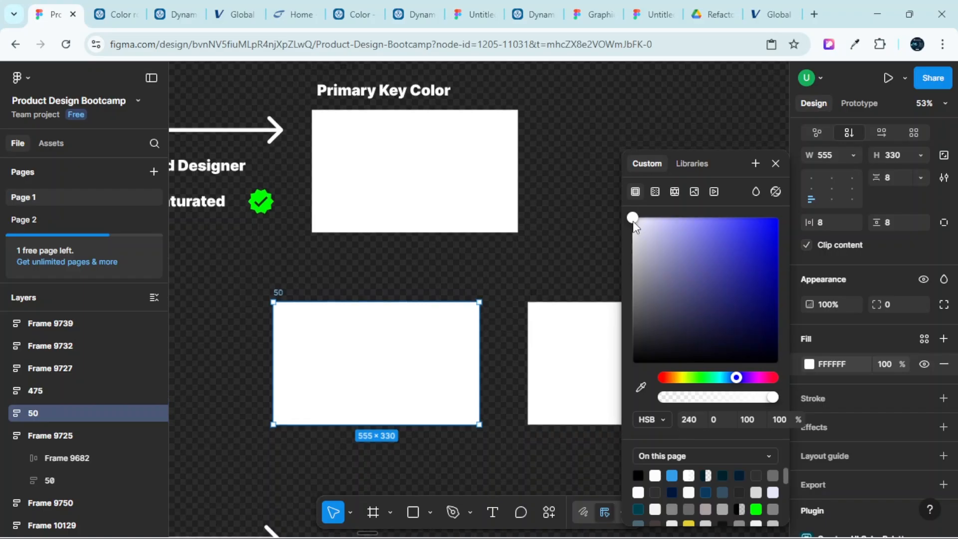
{"action": "left_click_drag", "start_coordinate": [632, 221], "coordinate": [795, 215]}
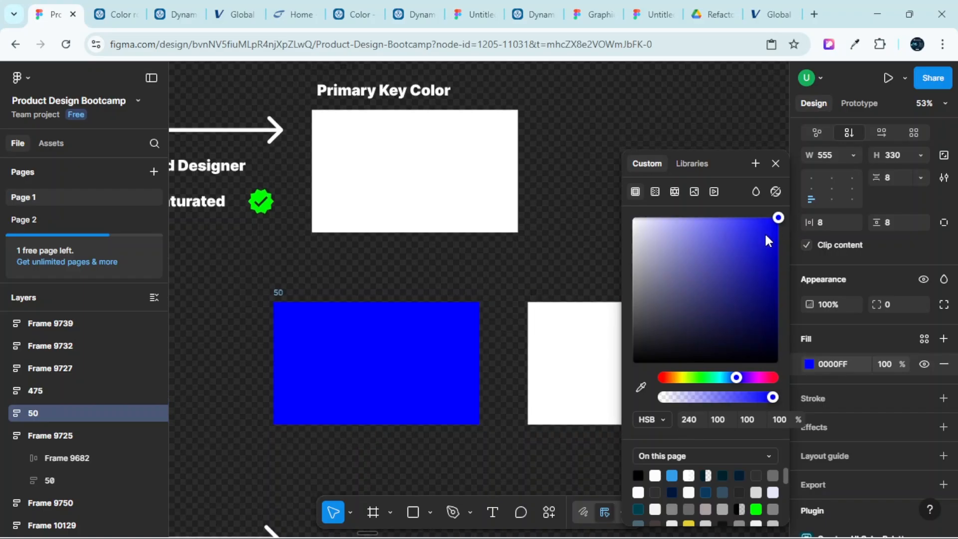
Delete the white swatch copy beside the blue one
{"action": "scroll", "coordinate": [430, 295], "scroll_direction": "down", "scroll_amount": 2}
{"action": "scroll", "coordinate": [430, 295], "scroll_direction": "down", "scroll_amount": 2}
{"action": "scroll", "coordinate": [433, 296], "scroll_direction": "right", "scroll_amount": 1}
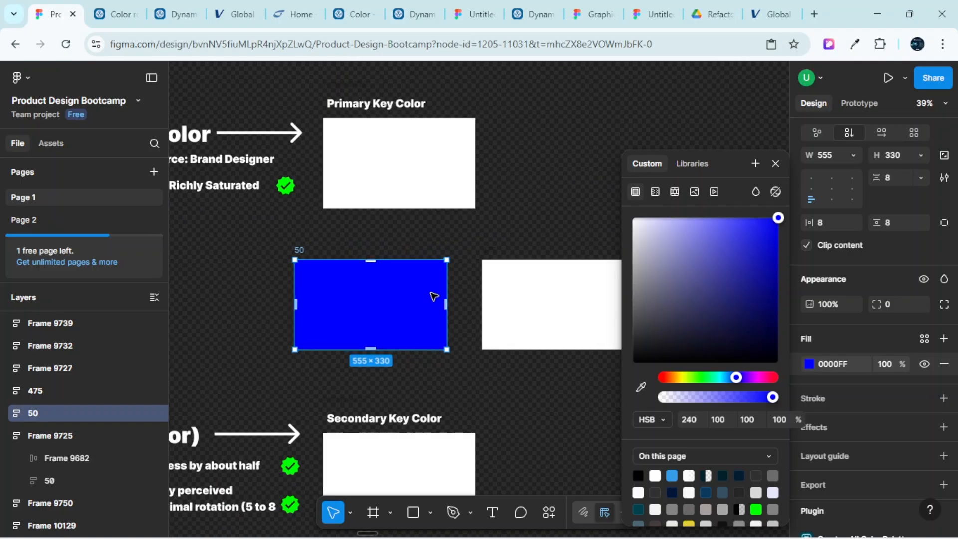
{"action": "left_click", "coordinate": [541, 301]}
{"action": "key", "text": "Delete"}
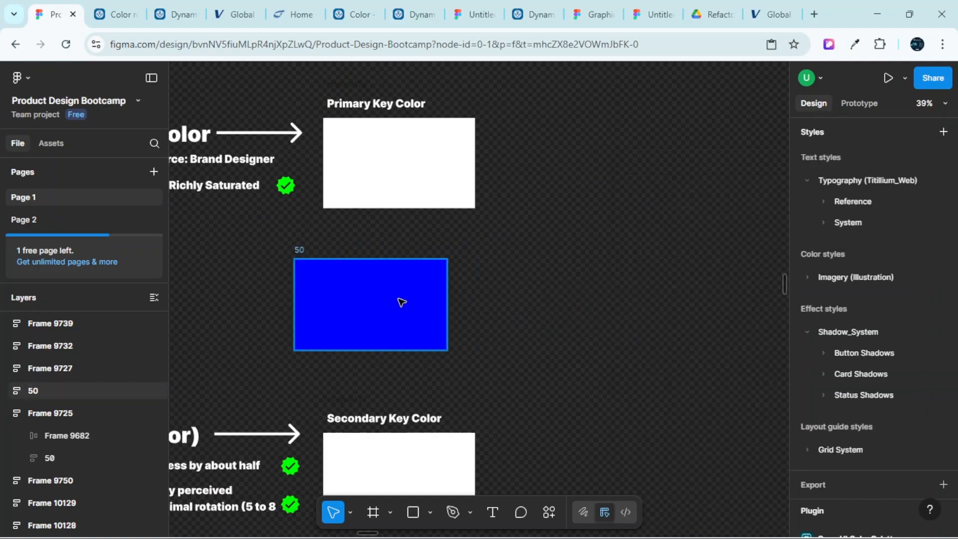
Duplicate the 0000FF blue swatch and place the copy beside it on the same row
{"action": "left_click", "coordinate": [401, 302]}
{"action": "left_click", "coordinate": [807, 363]}
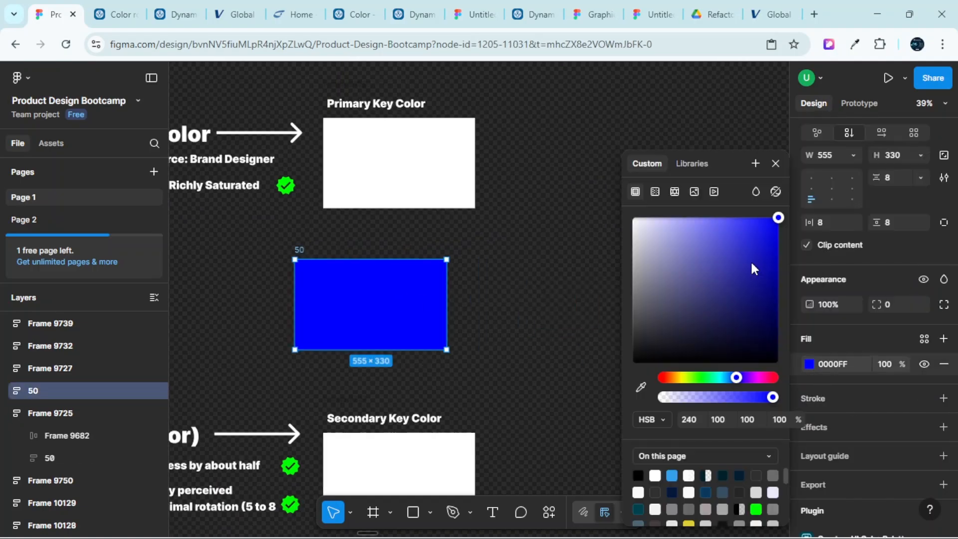
{"action": "left_click_drag", "start_coordinate": [734, 172], "coordinate": [864, 170]}
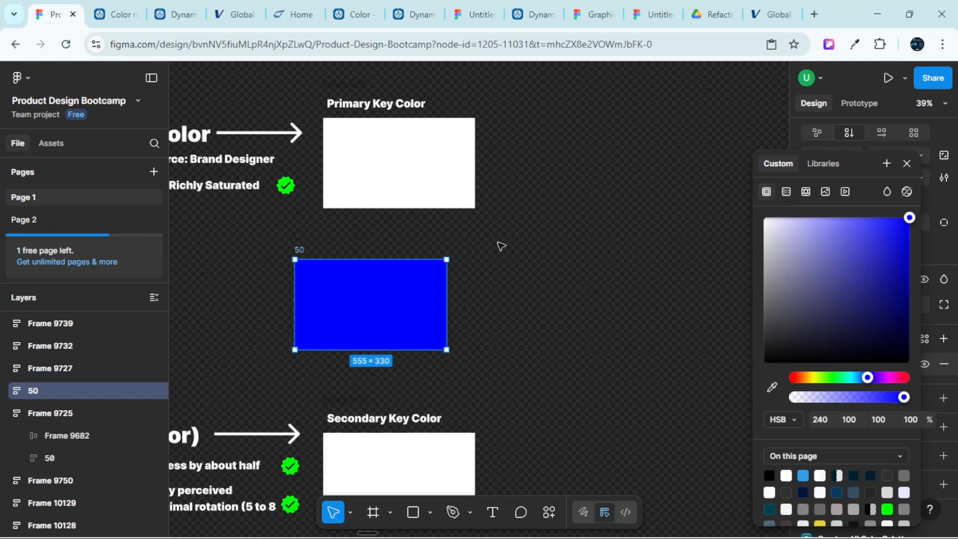
{"action": "key", "text": "Escape"}
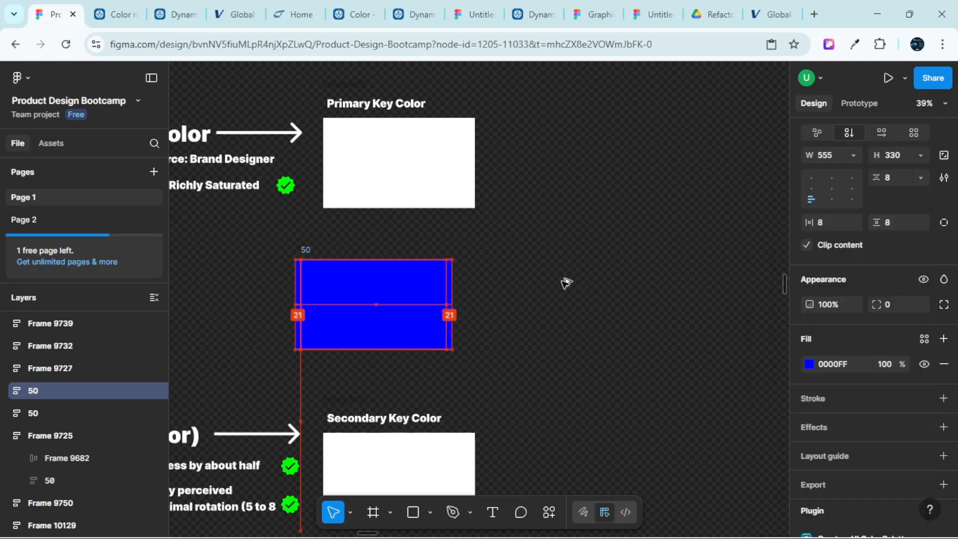
{"action": "key", "text": "ctrl+d"}
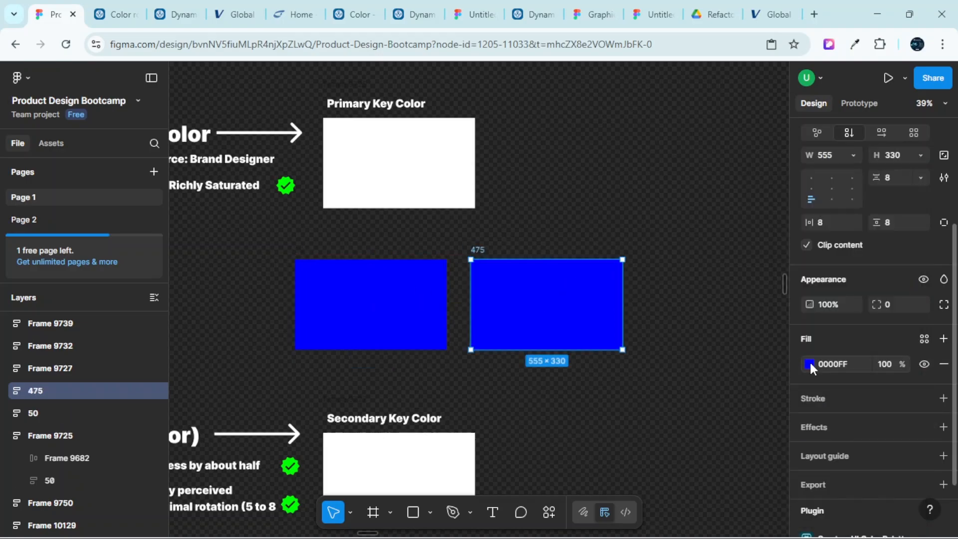
Darken the second 0000FF swatch copy to hue 240, saturation 90 and brightness 62 for comparison
{"action": "left_click", "coordinate": [810, 363]}
{"action": "left_click_drag", "start_coordinate": [742, 169], "coordinate": [844, 155]}
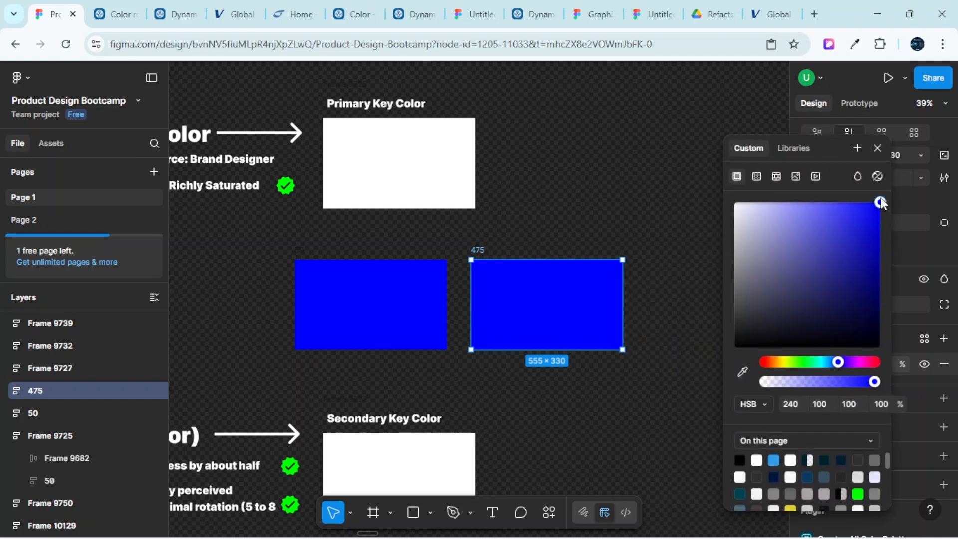
{"action": "left_click_drag", "start_coordinate": [880, 202], "coordinate": [867, 258]}
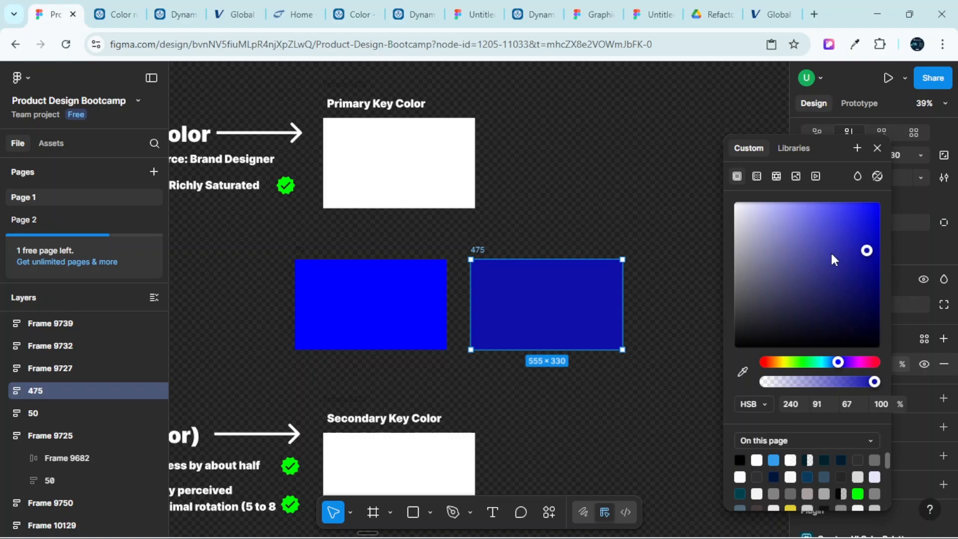
{"action": "left_click_drag", "start_coordinate": [866, 252], "coordinate": [873, 199]}
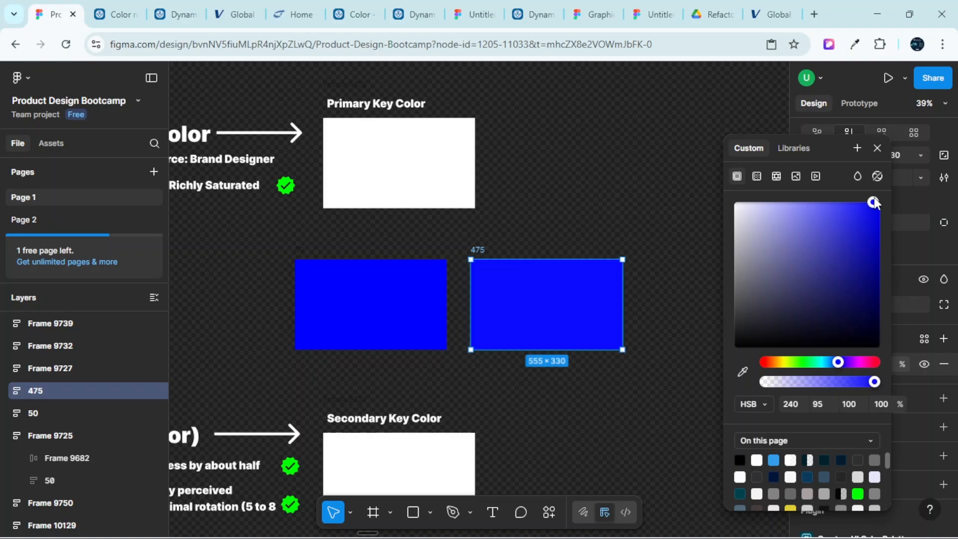
{"action": "left_click_drag", "start_coordinate": [875, 200], "coordinate": [867, 253]}
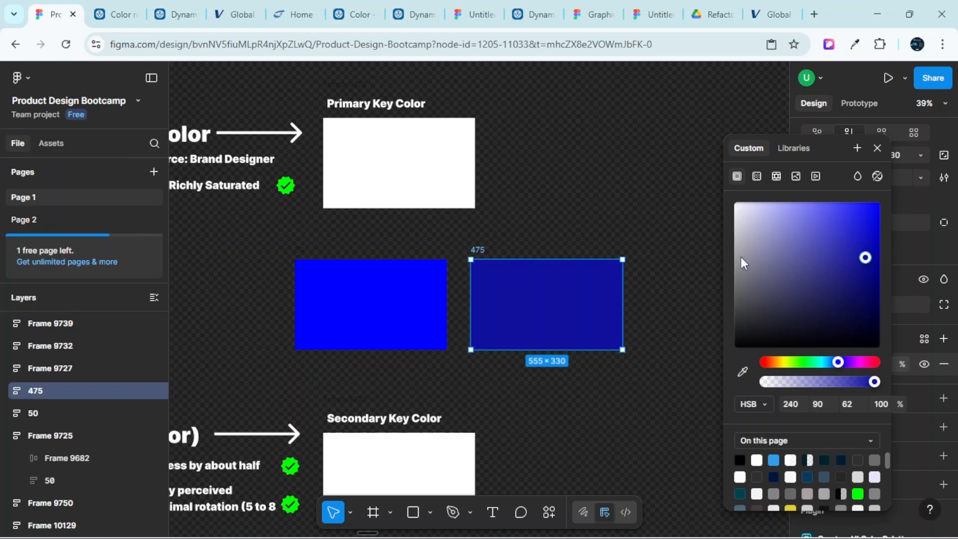
{"action": "left_click", "coordinate": [624, 188]}
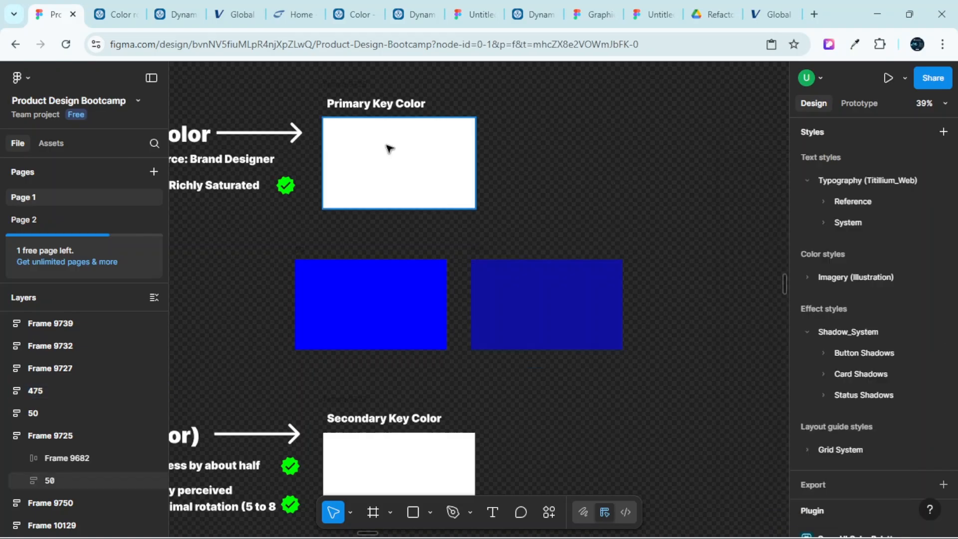
Fill the white Primary Key Color swatch with the blue 006DEF
{"action": "left_click", "coordinate": [389, 148]}
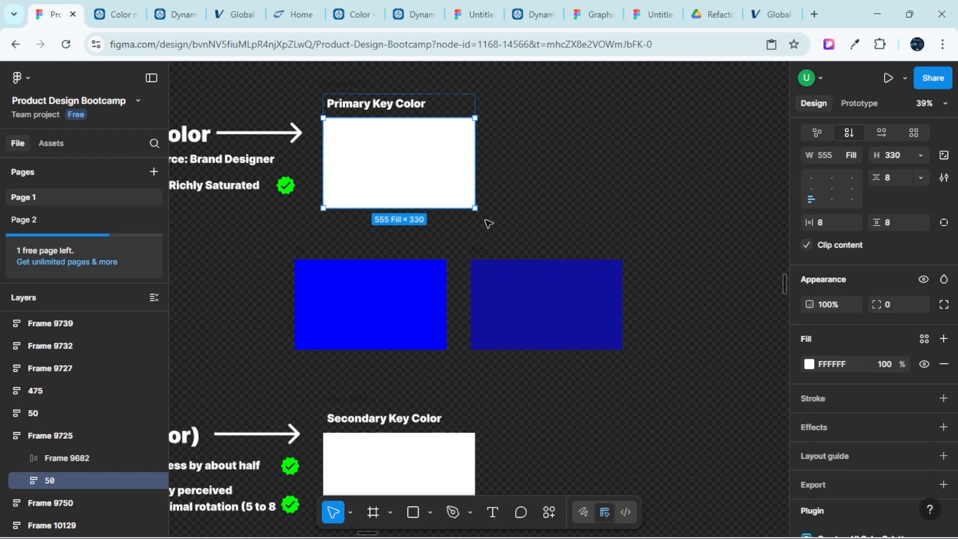
{"action": "scroll", "coordinate": [422, 211], "scroll_direction": "up", "scroll_amount": 1}
{"action": "scroll", "coordinate": [435, 216], "scroll_direction": "left", "scroll_amount": 2}
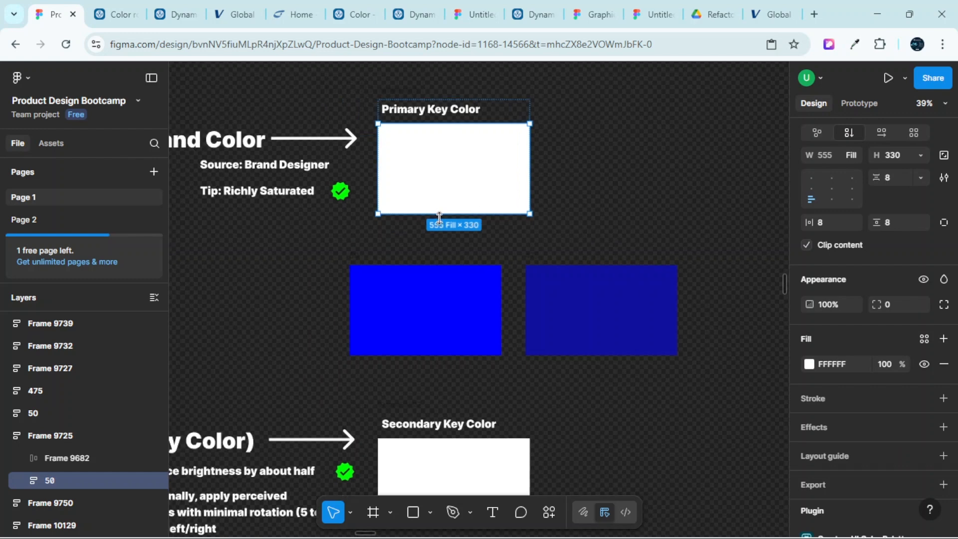
{"action": "scroll", "coordinate": [439, 218], "scroll_direction": "up", "scroll_amount": 2}
{"action": "scroll", "coordinate": [436, 226], "scroll_direction": "up", "scroll_amount": 1}
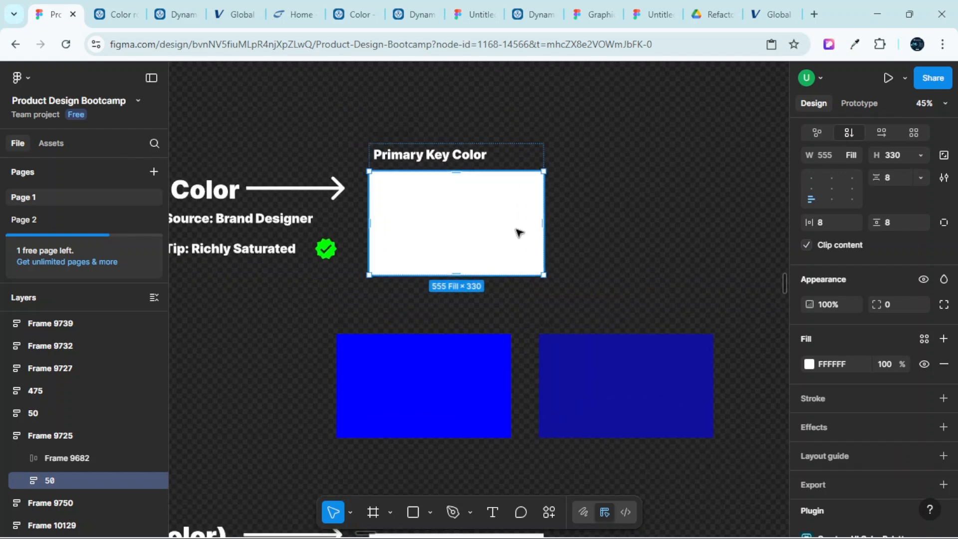
{"action": "left_click", "coordinate": [828, 363]}
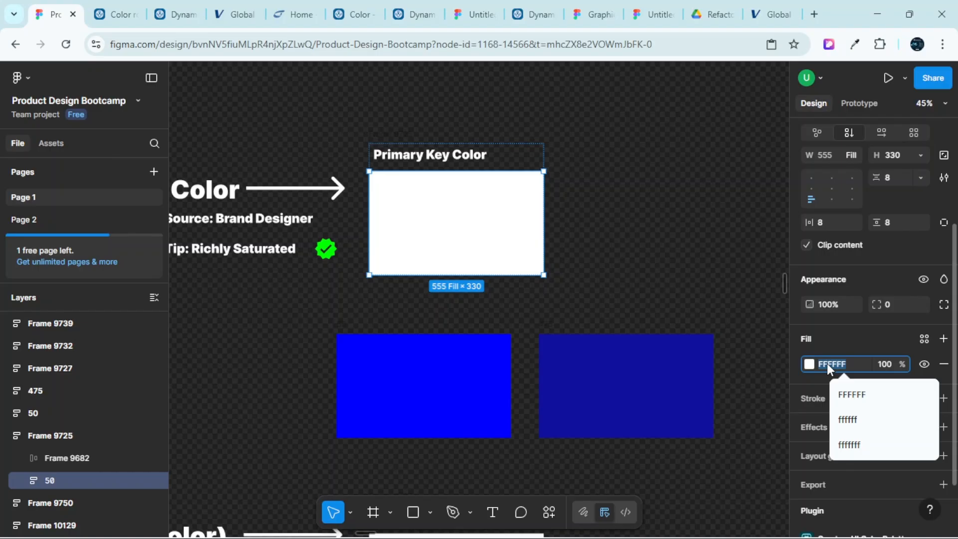
{"action": "type", "text": "006"}
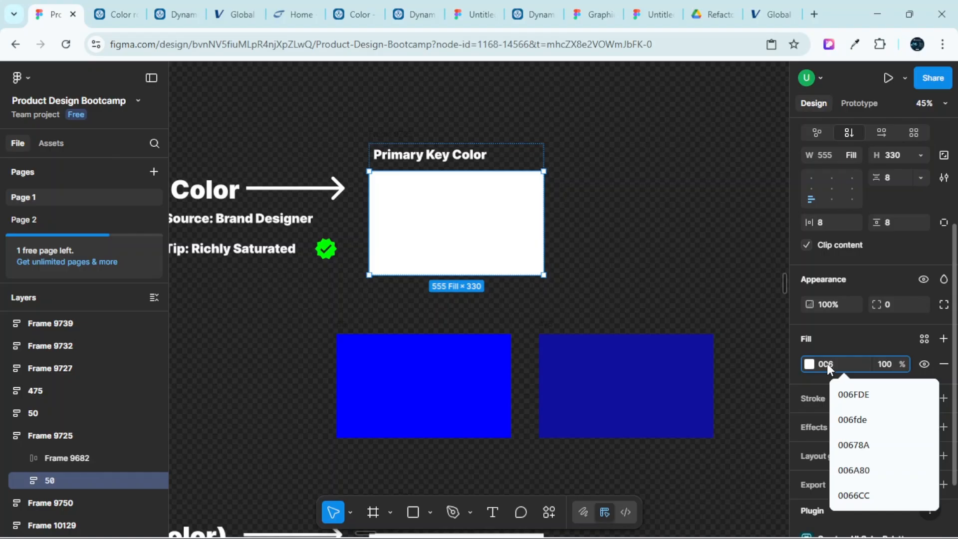
{"action": "type", "text": "DEF"}
{"action": "key", "text": "Return"}
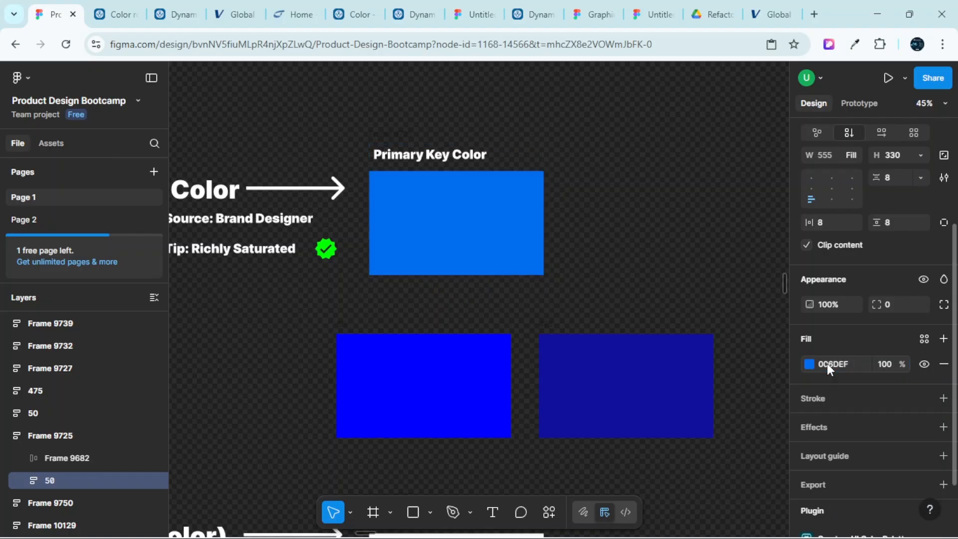
Delete both blue comparison swatches below and select the Primary Key Color swatch
{"action": "left_click", "coordinate": [435, 378]}
{"action": "left_click", "coordinate": [627, 384], "text": "shift"}
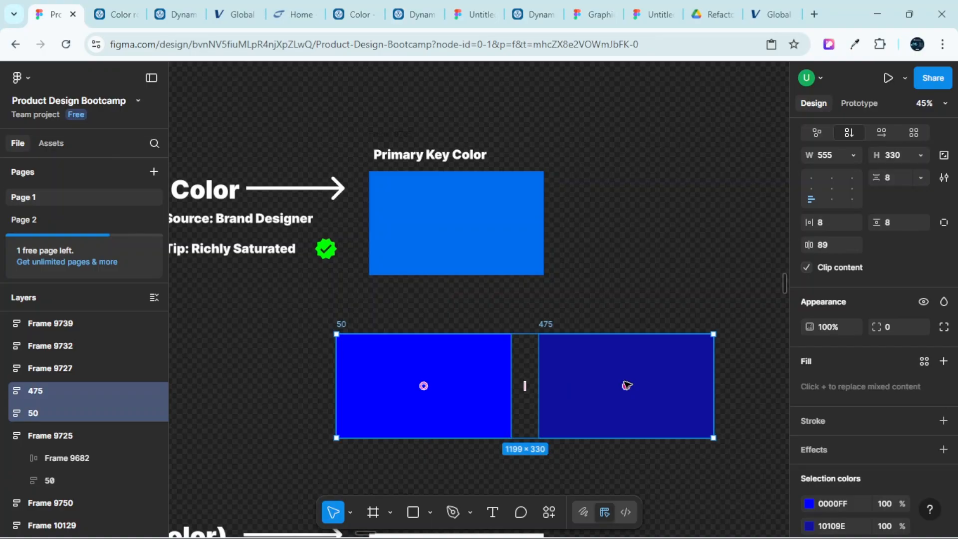
{"action": "key", "text": "Delete"}
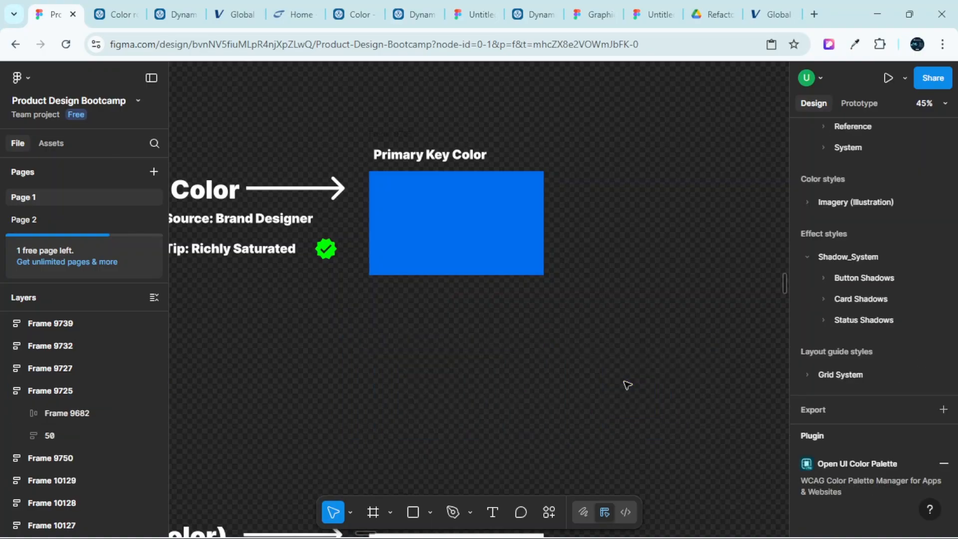
{"action": "left_click", "coordinate": [526, 238]}
{"action": "scroll", "coordinate": [529, 260], "scroll_direction": "down", "scroll_amount": 5}
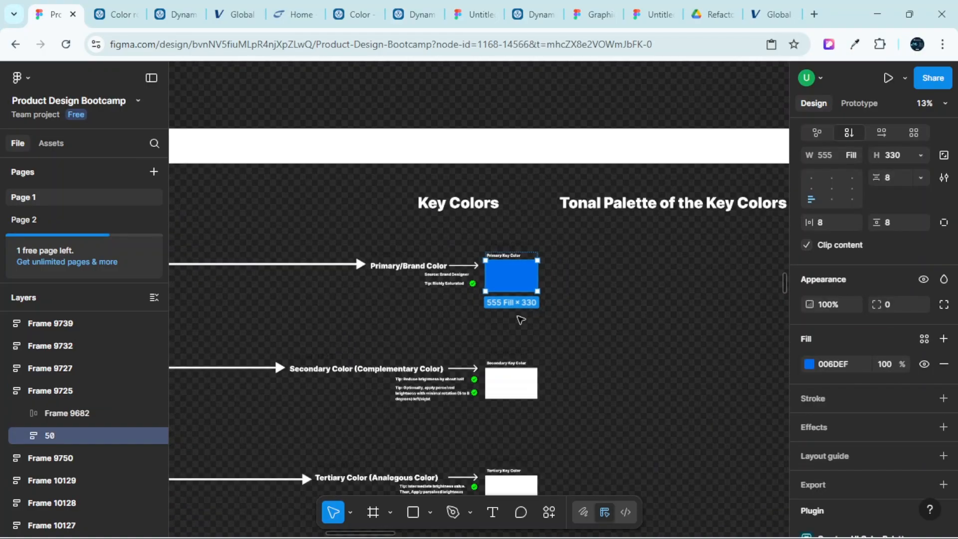
Inspect the Company News heading's colour on the Nordex site and start the page inspector on the Vestas site
{"action": "left_click", "coordinate": [232, 13]}
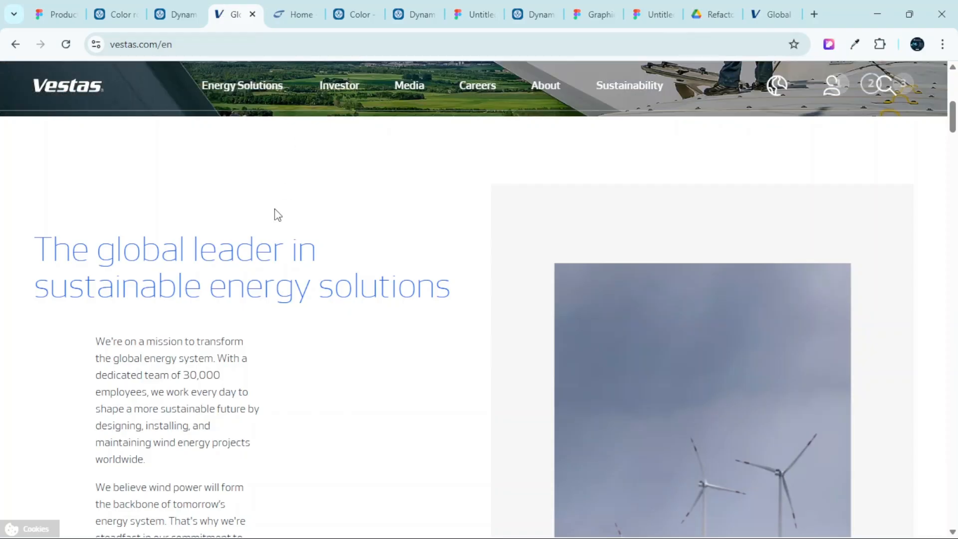
{"action": "left_click", "coordinate": [295, 14]}
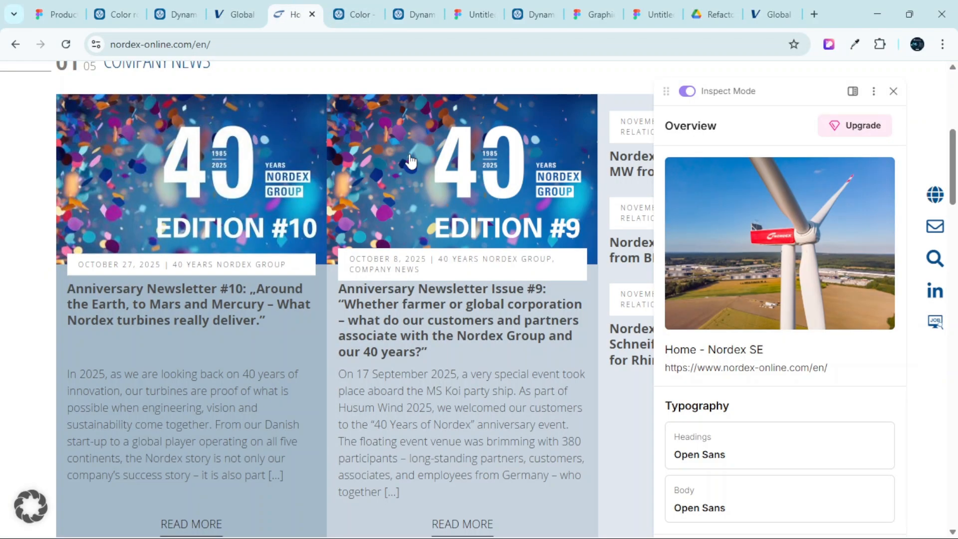
{"action": "scroll", "coordinate": [857, 144], "scroll_direction": "up", "scroll_amount": 6}
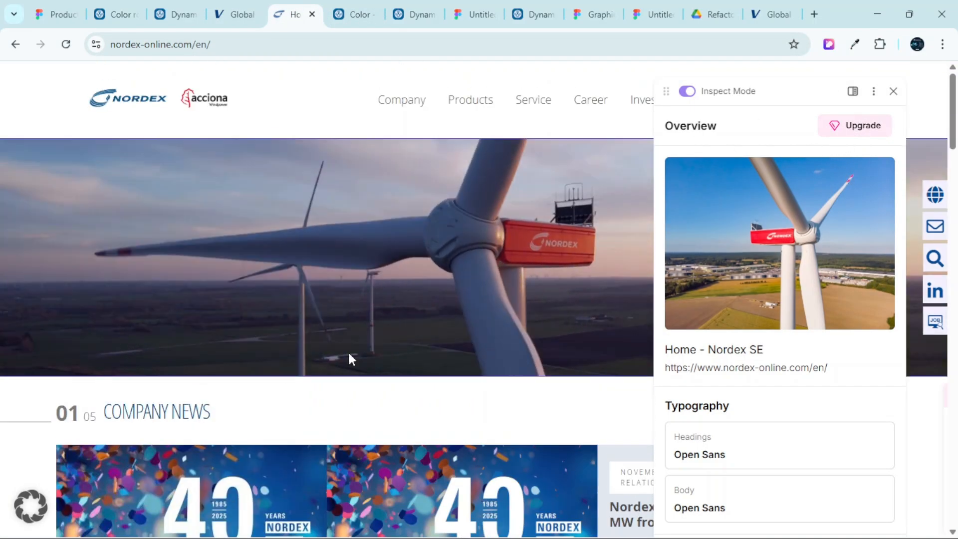
{"action": "mouse_move", "coordinate": [170, 413]}
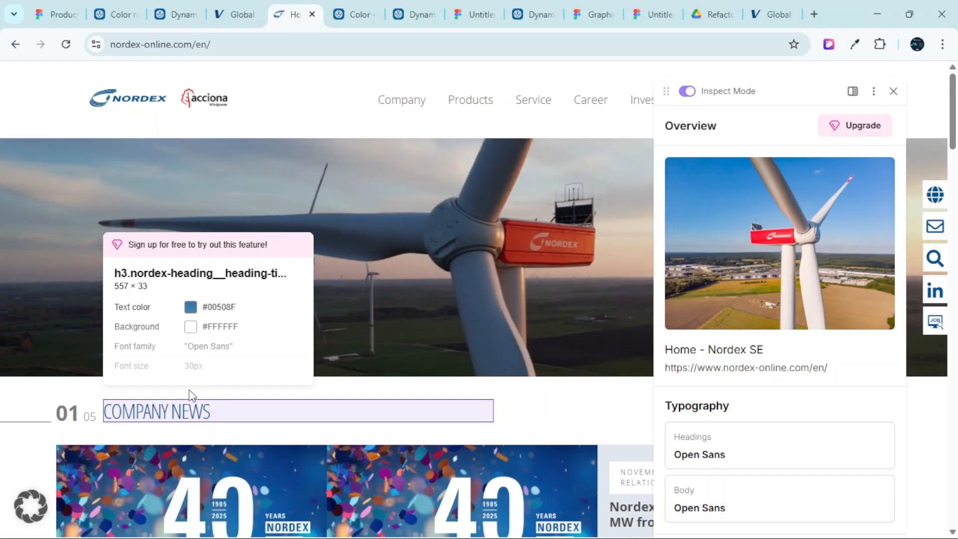
{"action": "left_click", "coordinate": [233, 14]}
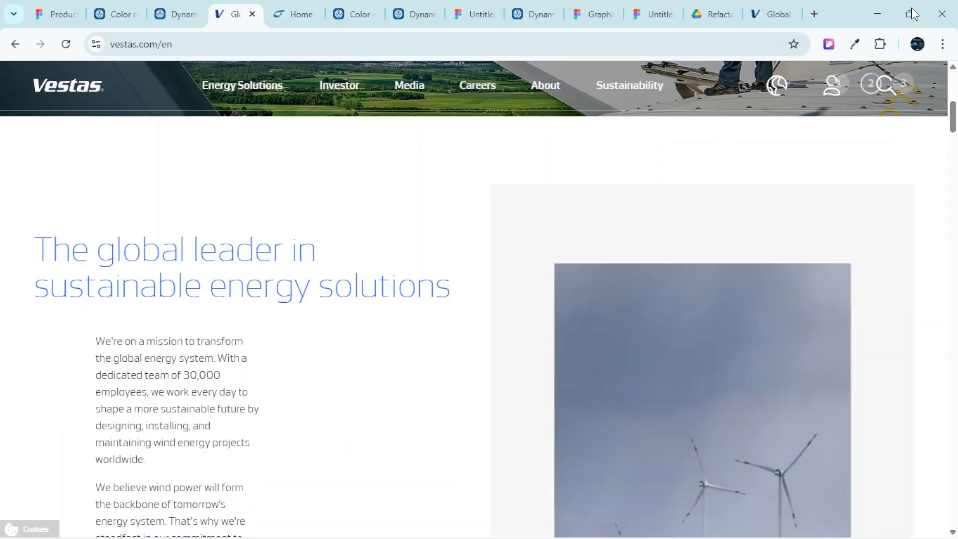
{"action": "left_click", "coordinate": [828, 45]}
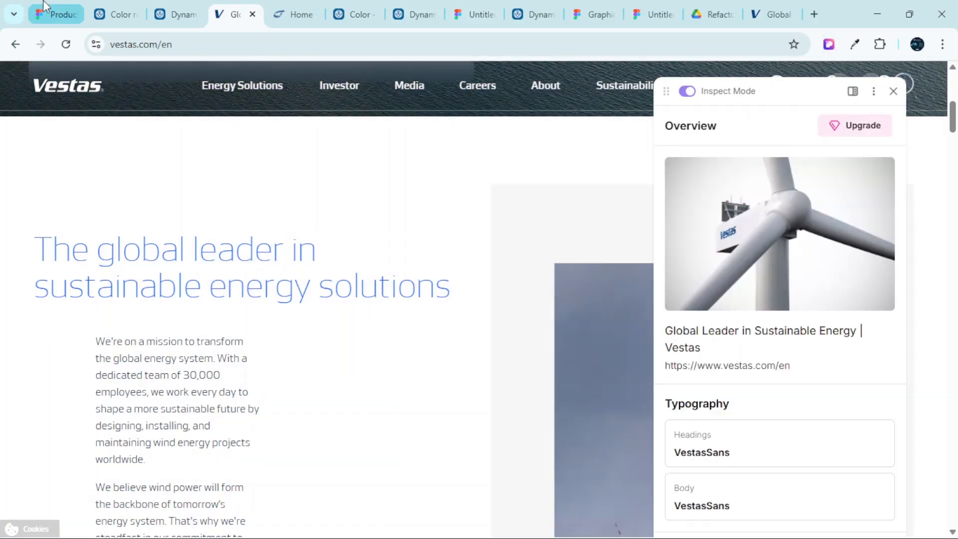
Switch back to the Figma file and check the HSB values of the Primary Key Color swatch's fill
{"action": "left_click", "coordinate": [55, 14]}
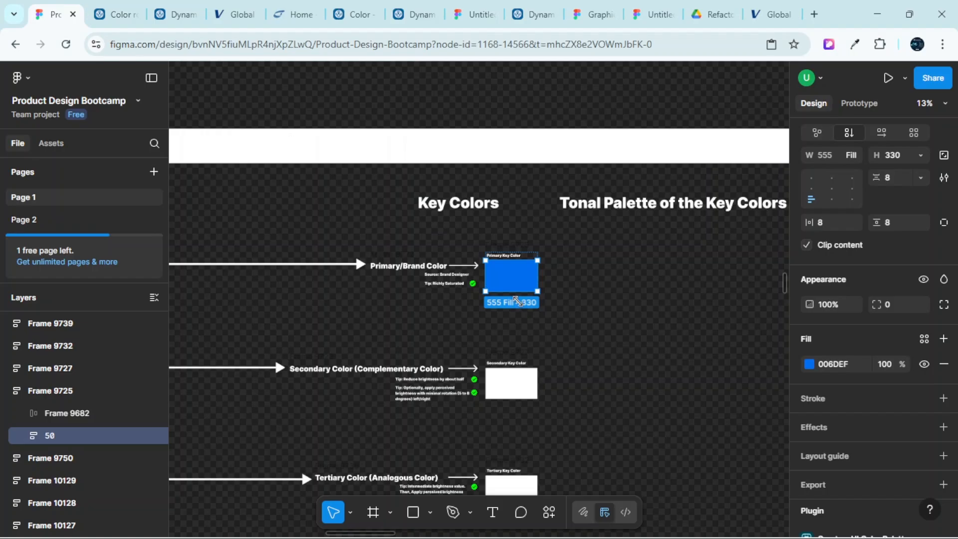
{"action": "scroll", "coordinate": [523, 291], "scroll_direction": "up", "scroll_amount": 5}
{"action": "scroll", "coordinate": [523, 291], "scroll_direction": "up", "scroll_amount": 3}
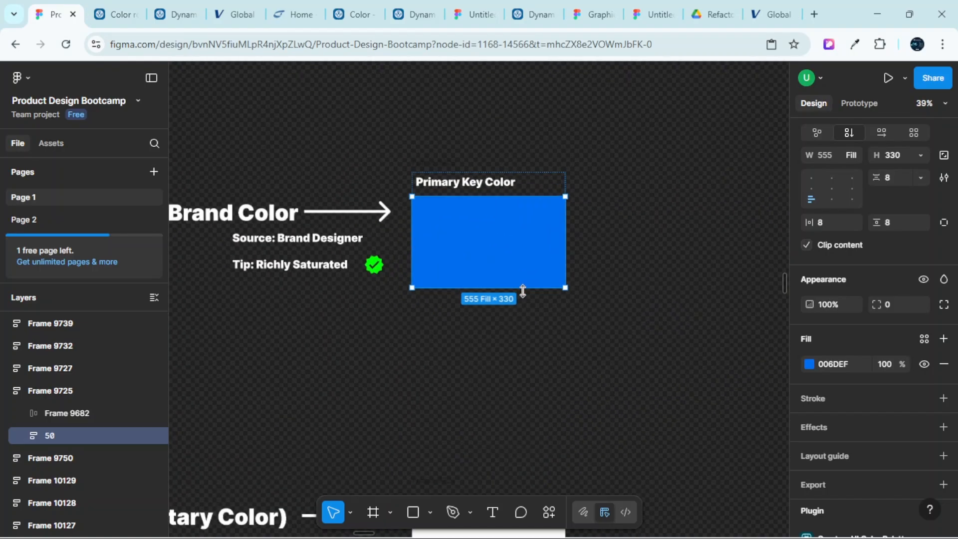
{"action": "scroll", "coordinate": [522, 289], "scroll_direction": "left", "scroll_amount": 5}
{"action": "scroll", "coordinate": [504, 298], "scroll_direction": "left", "scroll_amount": 2}
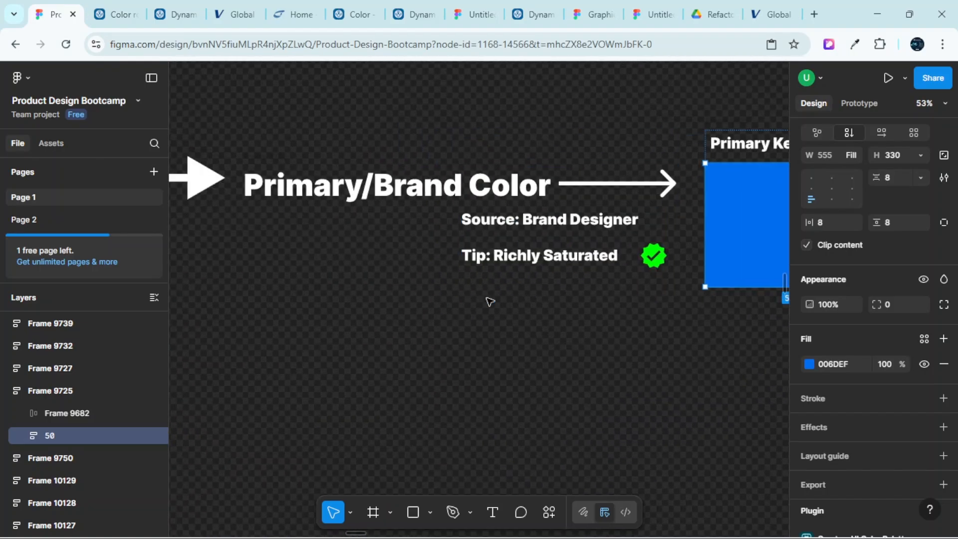
{"action": "scroll", "coordinate": [469, 277], "scroll_direction": "right", "scroll_amount": 2}
{"action": "scroll", "coordinate": [461, 272], "scroll_direction": "right", "scroll_amount": 5}
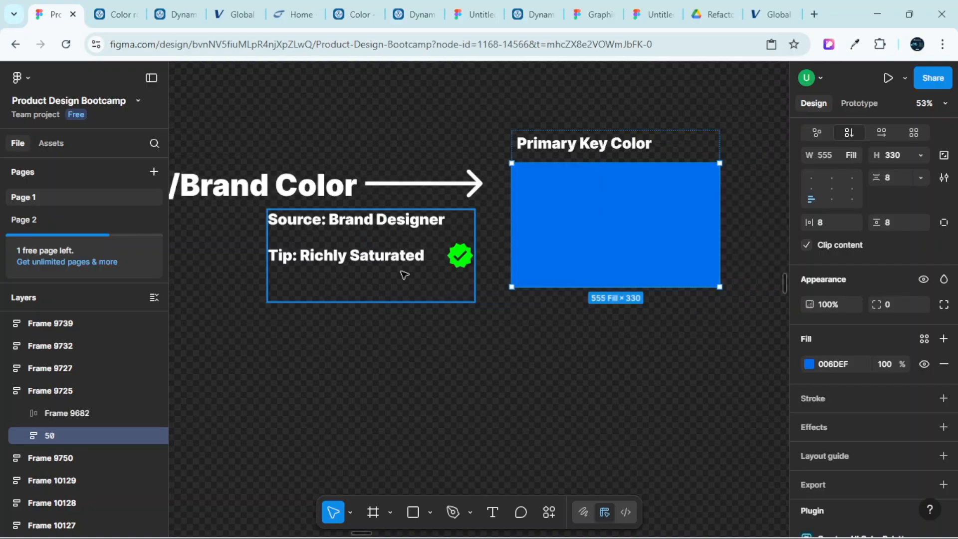
{"action": "scroll", "coordinate": [458, 268], "scroll_direction": "right", "scroll_amount": 2}
{"action": "scroll", "coordinate": [458, 267], "scroll_direction": "right", "scroll_amount": 2}
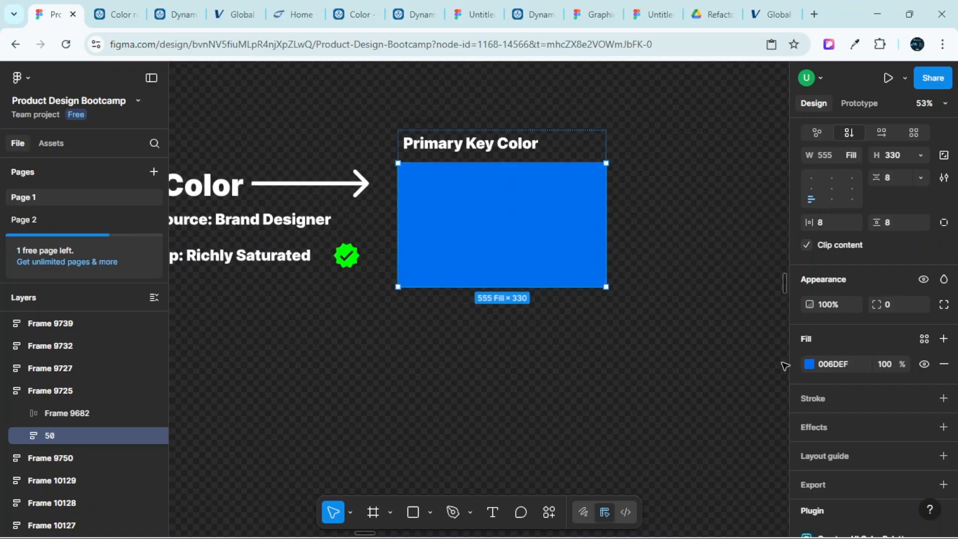
{"action": "left_click", "coordinate": [808, 364]}
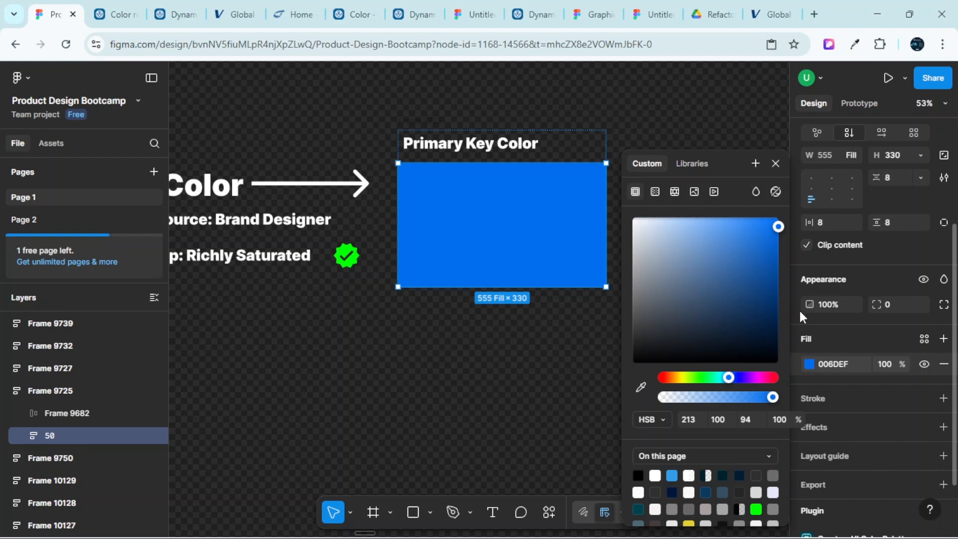
{"action": "left_click_drag", "start_coordinate": [720, 163], "coordinate": [776, 154]}
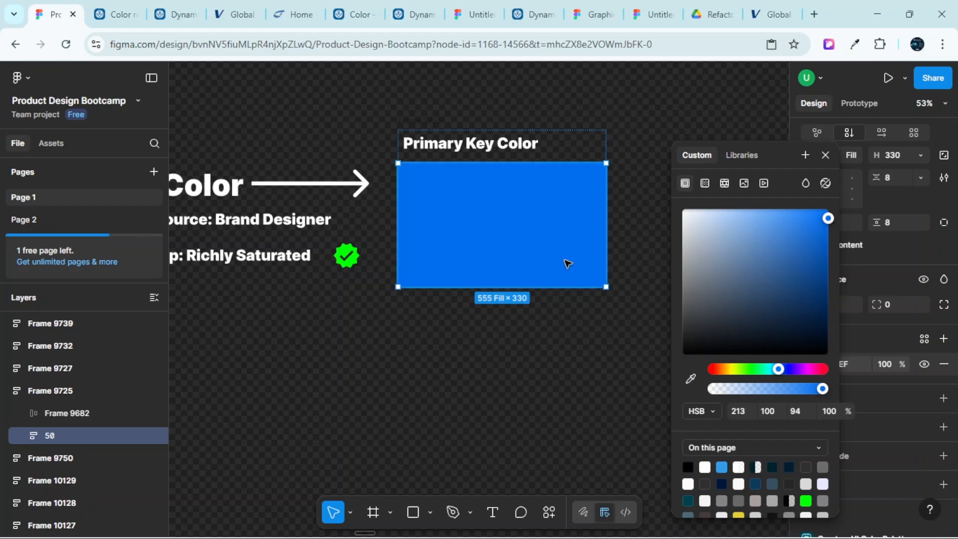
{"action": "left_click", "coordinate": [826, 156]}
Examine the Primary Key Color swatch alongside the Secondary Key Color section and its brightness and rotation tips
{"action": "scroll", "coordinate": [649, 240], "scroll_direction": "down", "scroll_amount": 5}
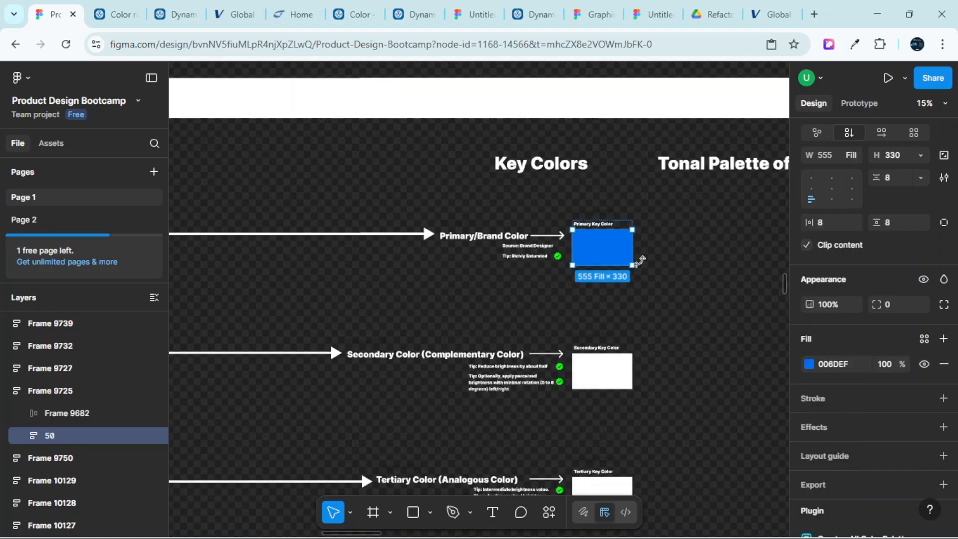
{"action": "scroll", "coordinate": [624, 280], "scroll_direction": "up", "scroll_amount": 3}
{"action": "scroll", "coordinate": [614, 289], "scroll_direction": "down", "scroll_amount": 2}
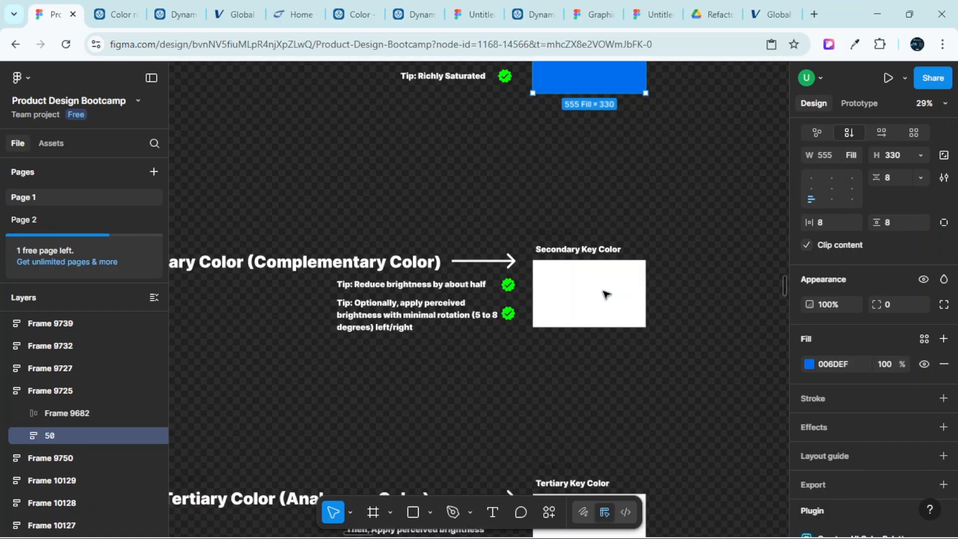
{"action": "scroll", "coordinate": [607, 294], "scroll_direction": "up", "scroll_amount": 2}
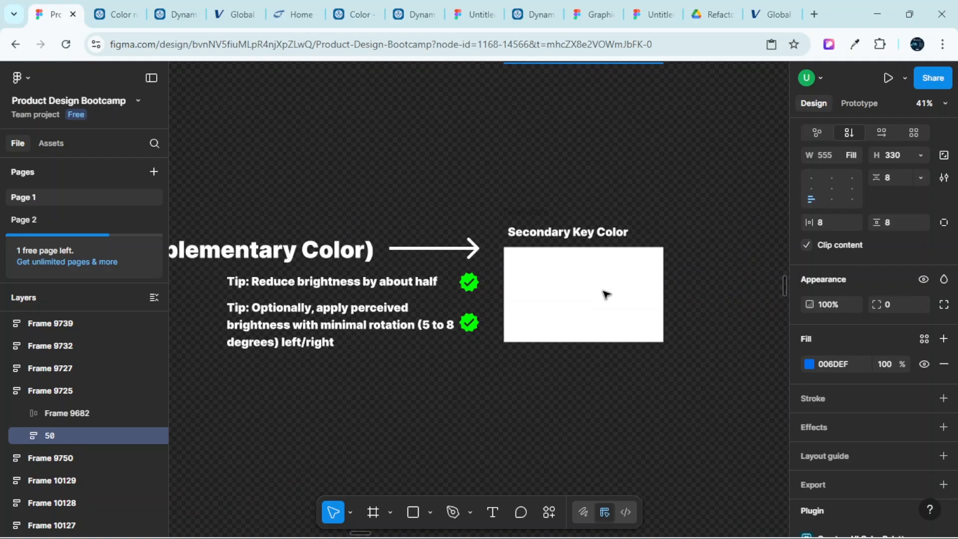
{"action": "scroll", "coordinate": [606, 295], "scroll_direction": "down", "scroll_amount": 4}
{"action": "scroll", "coordinate": [600, 352], "scroll_direction": "up", "scroll_amount": 10}
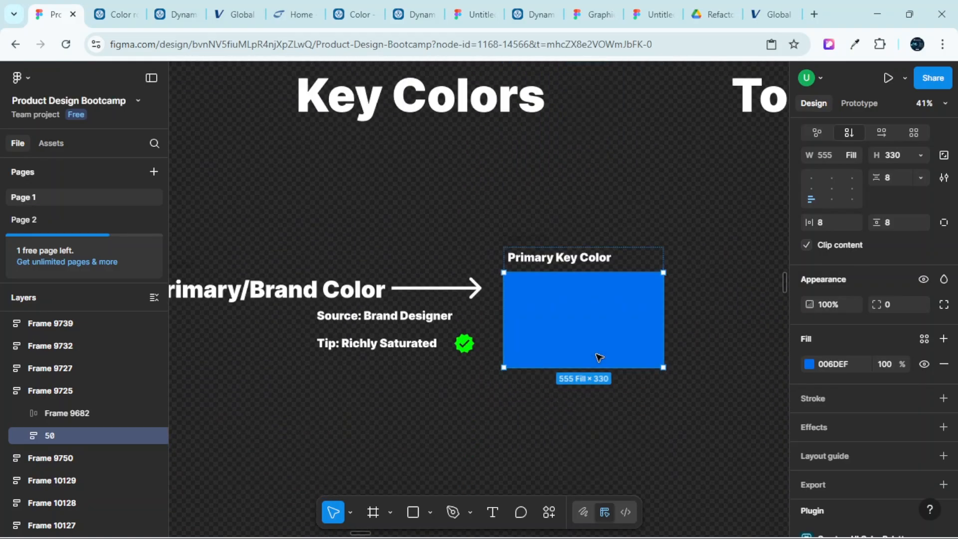
{"action": "scroll", "coordinate": [601, 329], "scroll_direction": "up", "scroll_amount": 2}
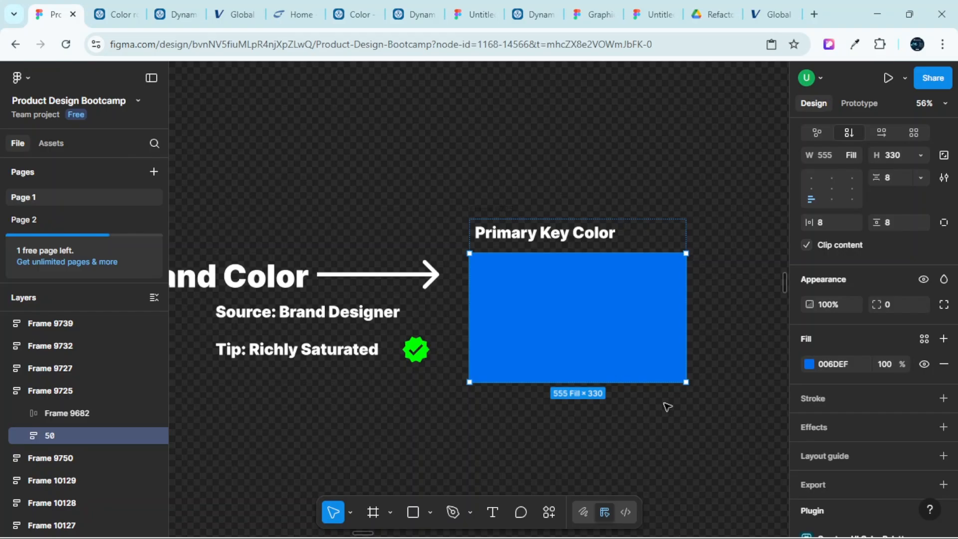
{"action": "scroll", "coordinate": [665, 402], "scroll_direction": "down", "scroll_amount": 2}
{"action": "scroll", "coordinate": [652, 399], "scroll_direction": "down", "scroll_amount": 5}
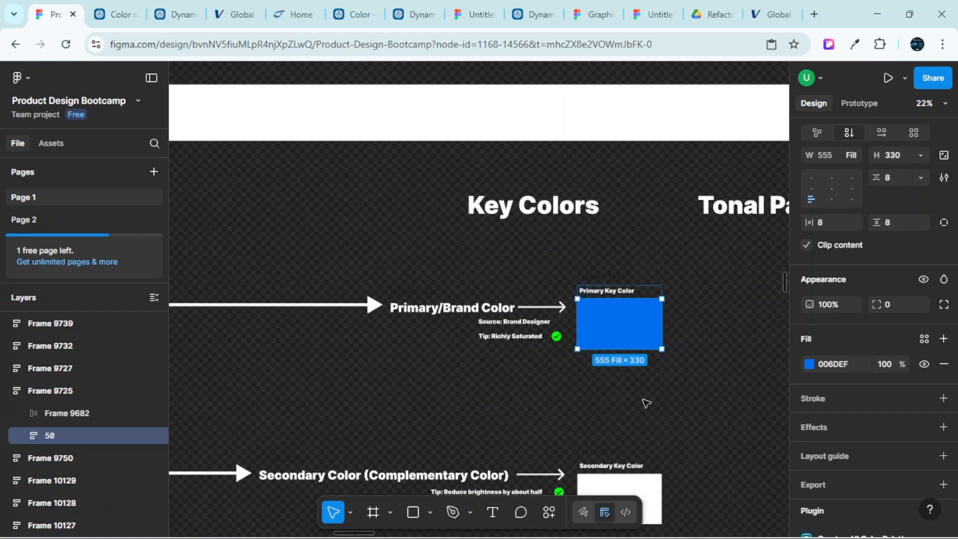
{"action": "scroll", "coordinate": [629, 390], "scroll_direction": "down", "scroll_amount": 2}
{"action": "scroll", "coordinate": [616, 340], "scroll_direction": "up", "scroll_amount": 3}
{"action": "scroll", "coordinate": [614, 343], "scroll_direction": "down", "scroll_amount": 2}
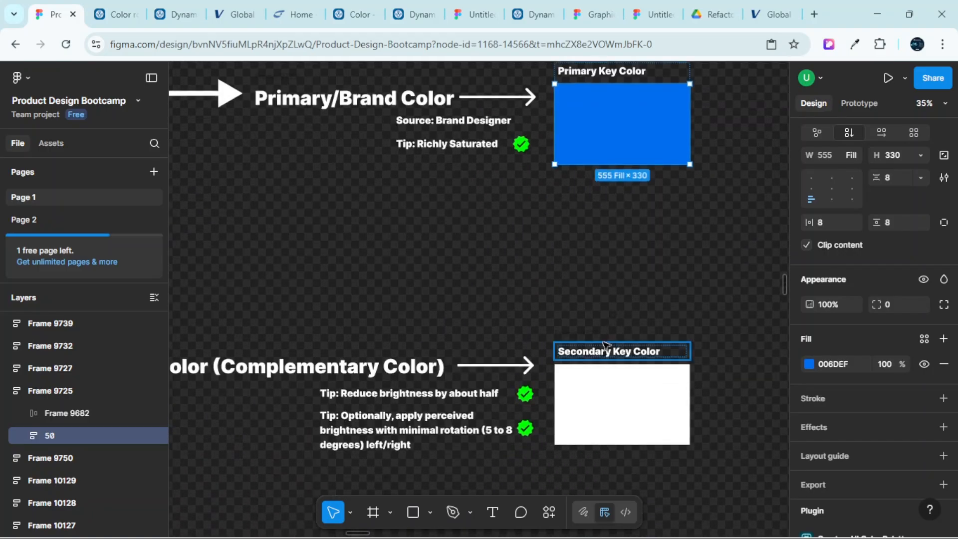
{"action": "scroll", "coordinate": [603, 344], "scroll_direction": "left", "scroll_amount": 10}
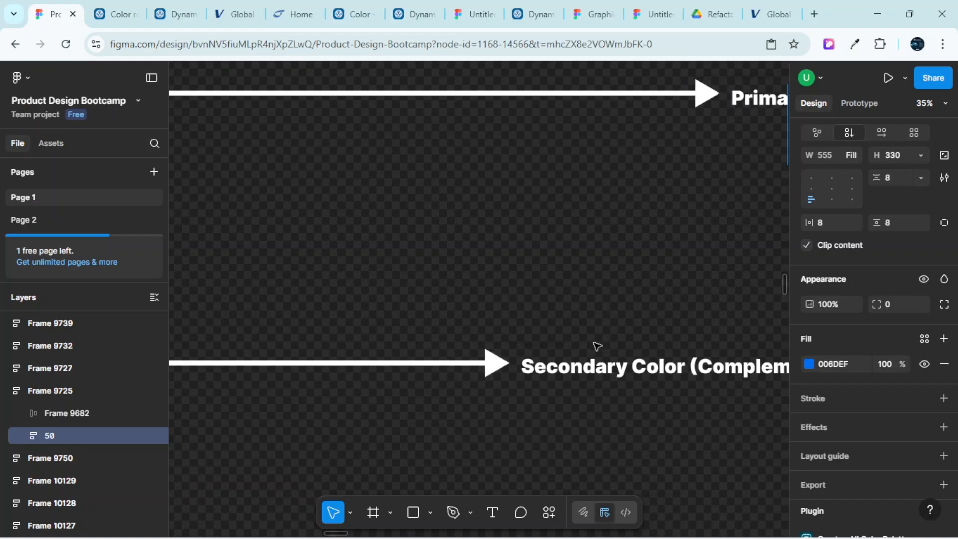
Look over the Primary/Brand Color and Secondary Color (Complementary Color) sections together with their key color swatches
{"action": "scroll", "coordinate": [597, 349], "scroll_direction": "right", "scroll_amount": 1}
{"action": "scroll", "coordinate": [597, 353], "scroll_direction": "right", "scroll_amount": 1}
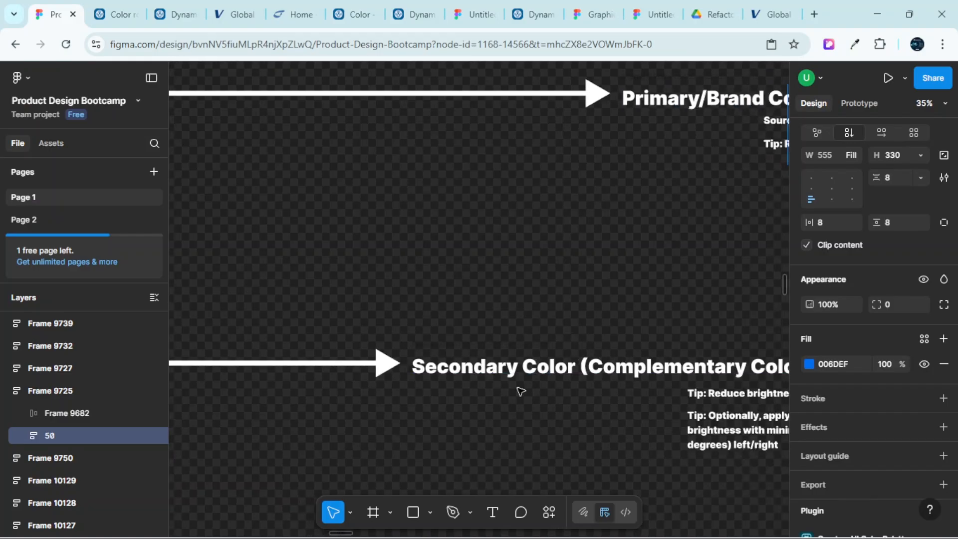
{"action": "scroll", "coordinate": [523, 379], "scroll_direction": "right", "scroll_amount": 2}
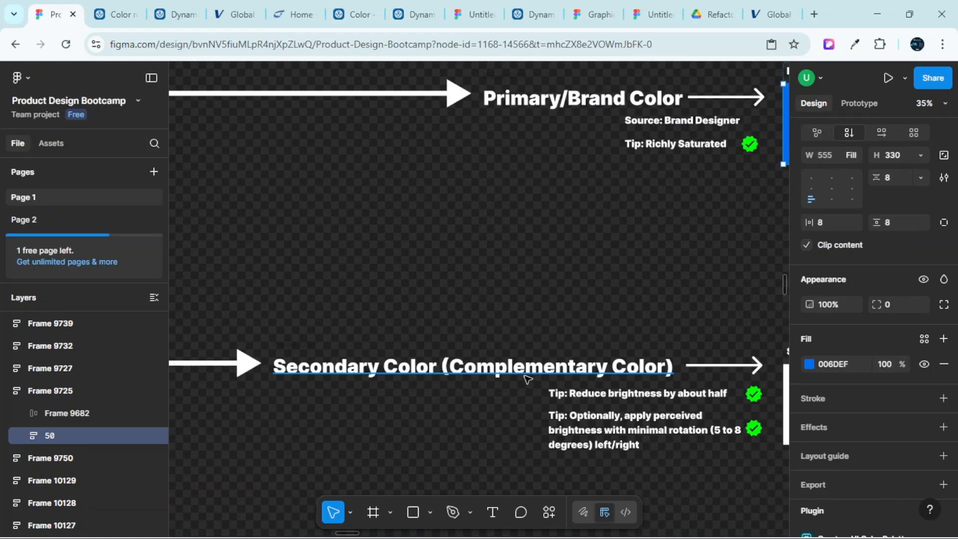
{"action": "scroll", "coordinate": [529, 379], "scroll_direction": "right", "scroll_amount": 3}
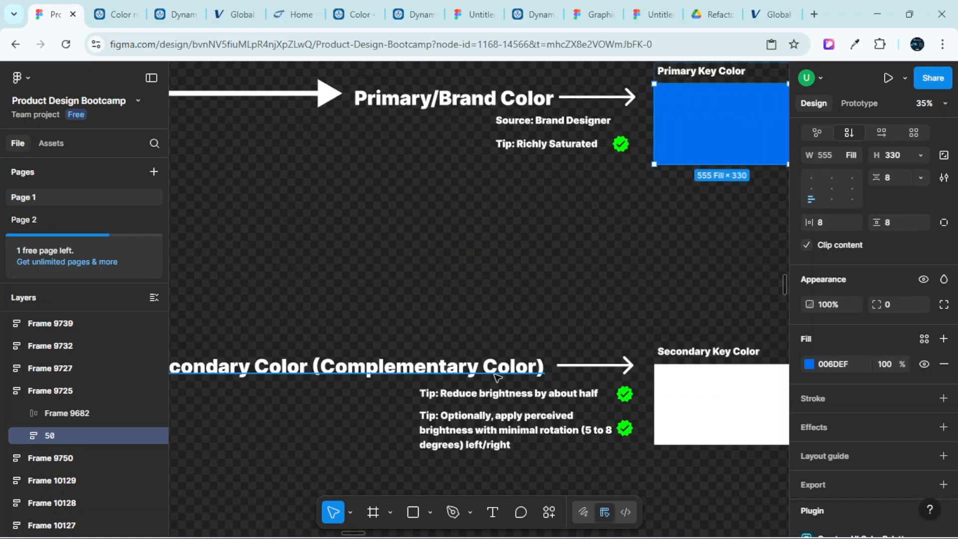
{"action": "scroll", "coordinate": [498, 377], "scroll_direction": "up", "scroll_amount": 5}
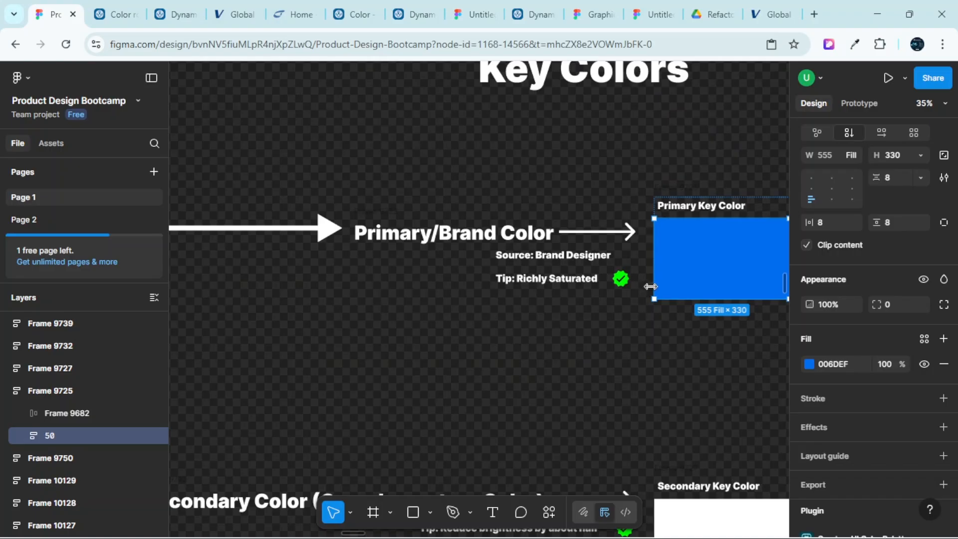
{"action": "scroll", "coordinate": [649, 319], "scroll_direction": "right", "scroll_amount": 3}
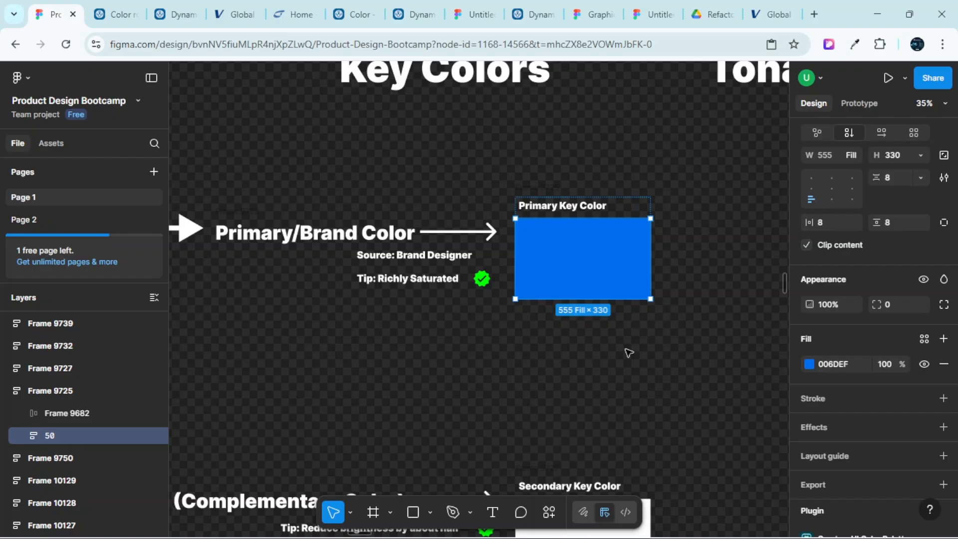
{"action": "scroll", "coordinate": [630, 351], "scroll_direction": "down", "scroll_amount": 1}
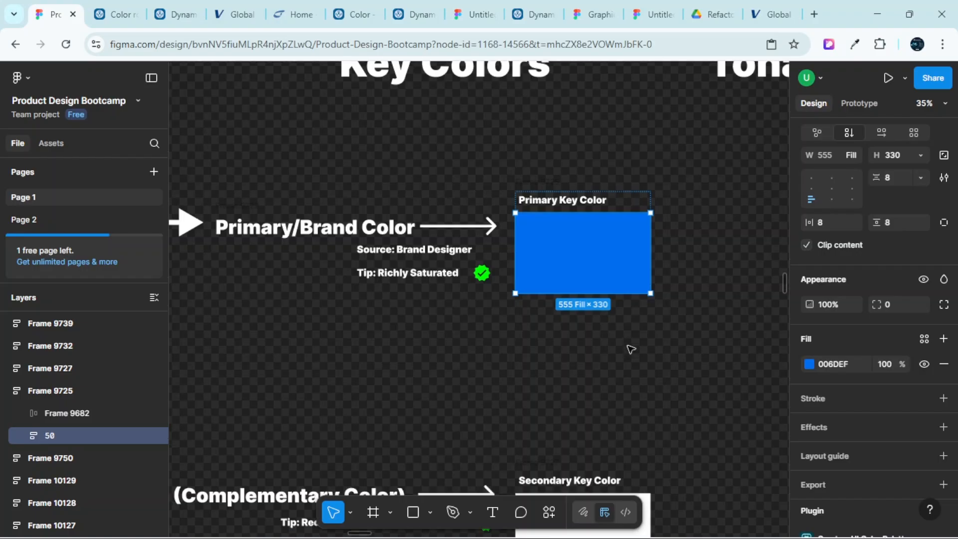
{"action": "scroll", "coordinate": [631, 349], "scroll_direction": "down", "scroll_amount": 3}
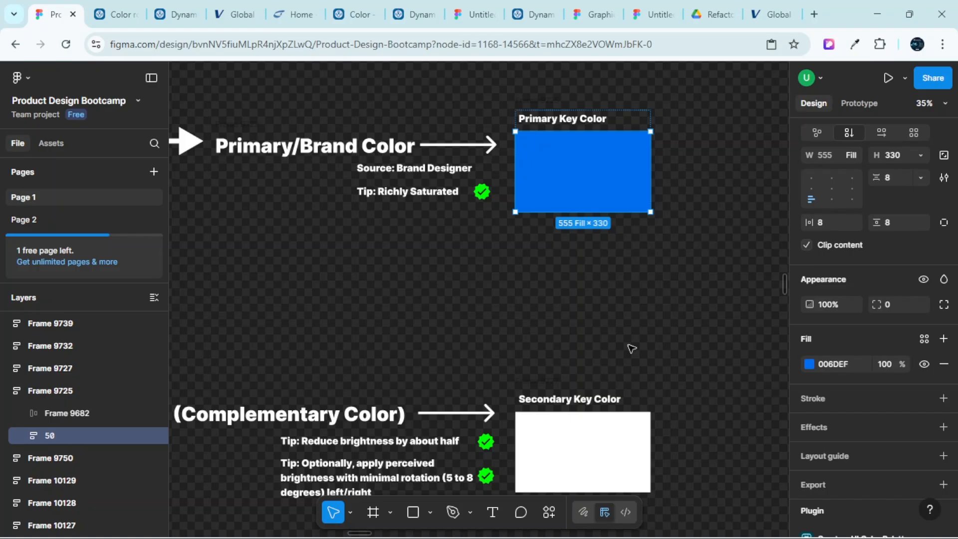
{"action": "scroll", "coordinate": [631, 348], "scroll_direction": "down", "scroll_amount": 2}
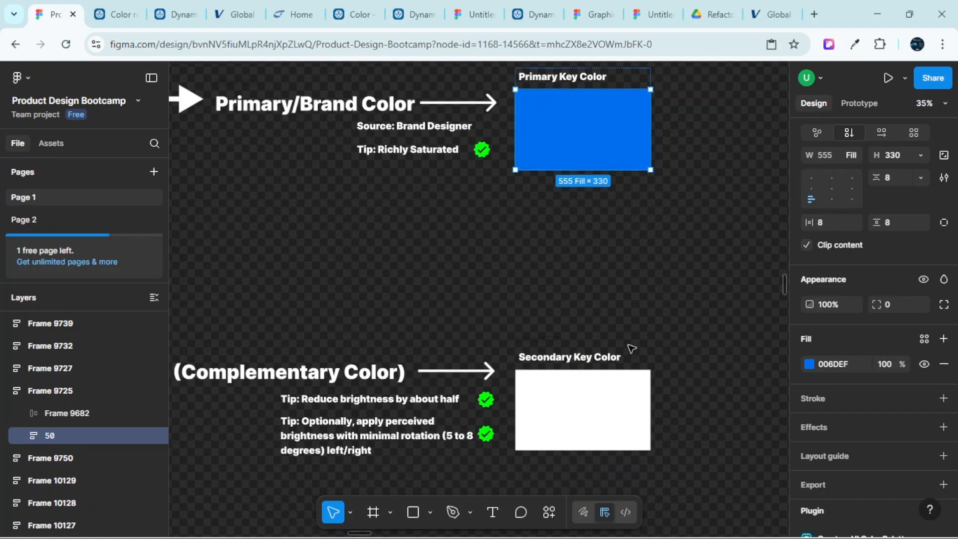
{"action": "scroll", "coordinate": [632, 348], "scroll_direction": "down", "scroll_amount": 1}
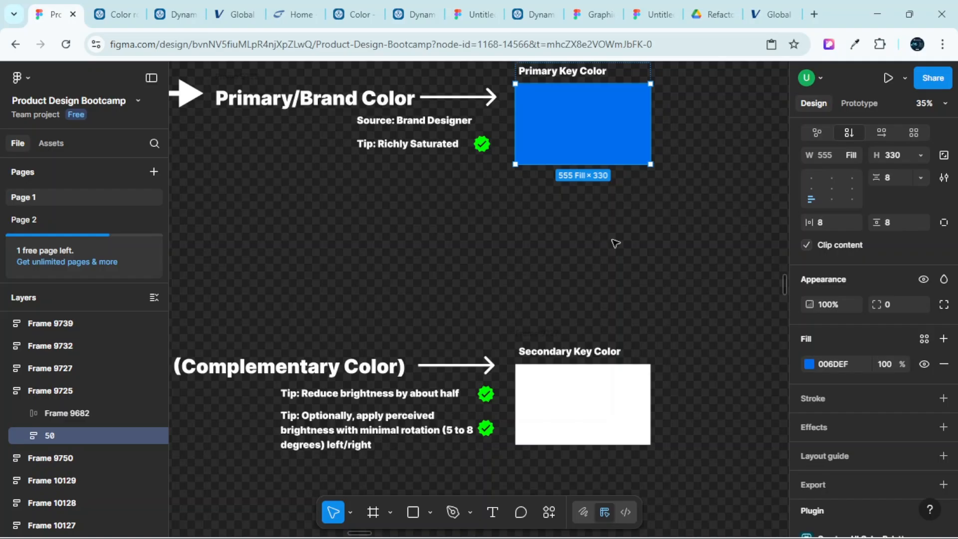
{"action": "scroll", "coordinate": [619, 244], "scroll_direction": "up", "scroll_amount": 3}
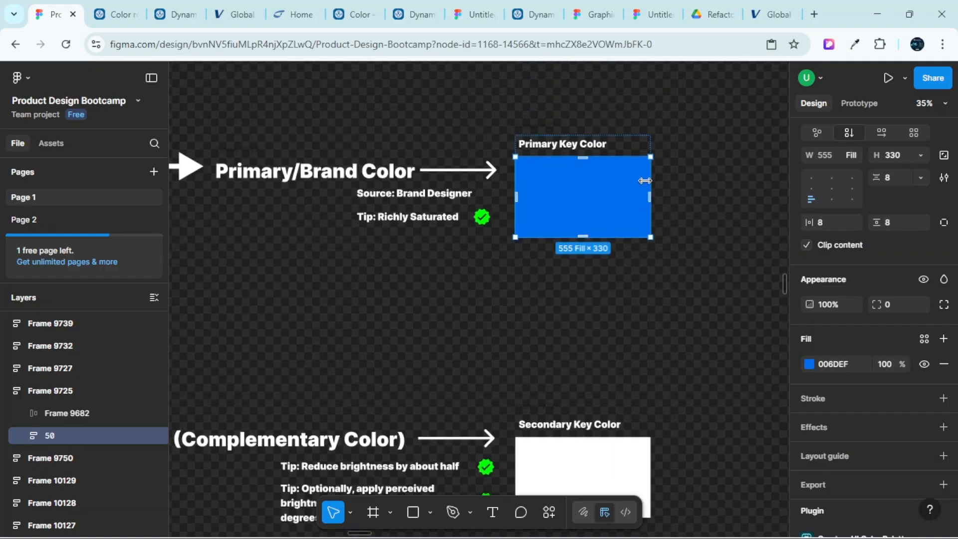
{"action": "scroll", "coordinate": [644, 182], "scroll_direction": "up", "scroll_amount": 5}
{"action": "scroll", "coordinate": [648, 186], "scroll_direction": "down", "scroll_amount": 5}
{"action": "scroll", "coordinate": [642, 195], "scroll_direction": "down", "scroll_amount": 6}
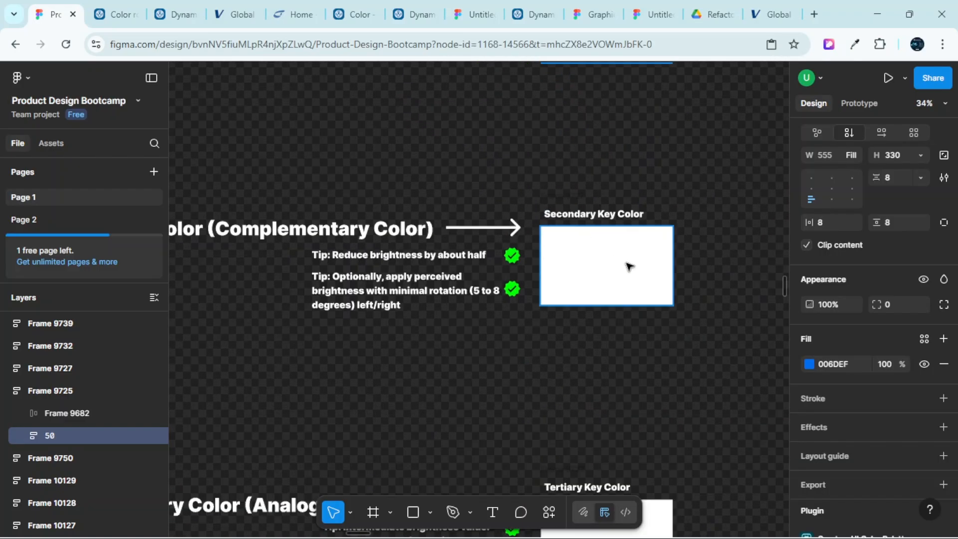
{"action": "scroll", "coordinate": [634, 269], "scroll_direction": "up", "scroll_amount": 5}
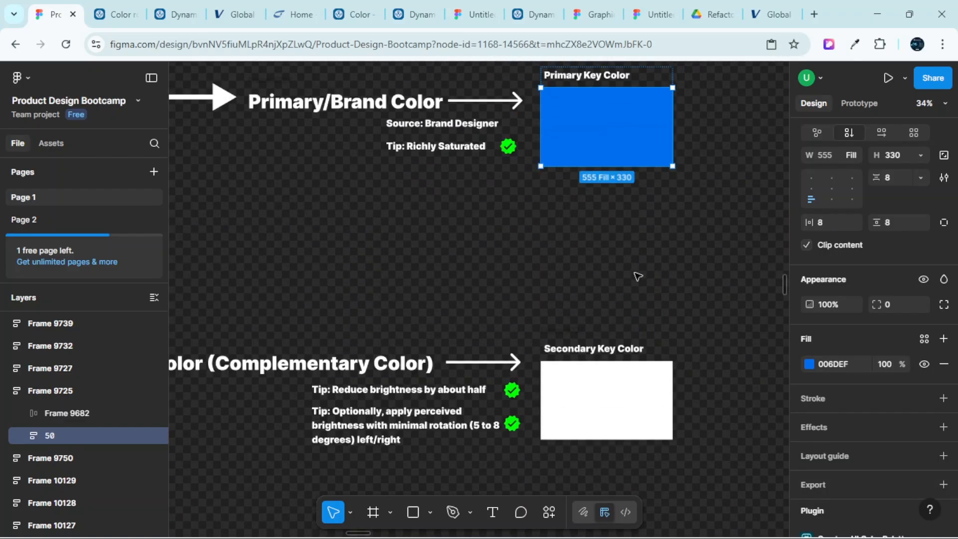
{"action": "scroll", "coordinate": [638, 277], "scroll_direction": "down", "scroll_amount": 3}
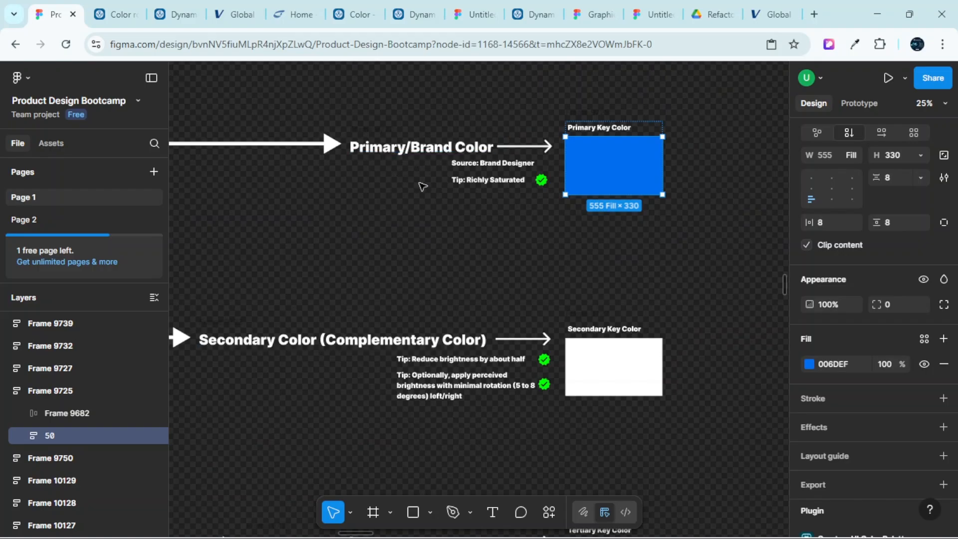
Study the Secondary Color tips on halving brightness and rotating 5 to 8 degrees in relation to the Primary Key Color swatch
{"action": "scroll", "coordinate": [457, 245], "scroll_direction": "up", "scroll_amount": 3}
{"action": "scroll", "coordinate": [456, 244], "scroll_direction": "right", "scroll_amount": 3}
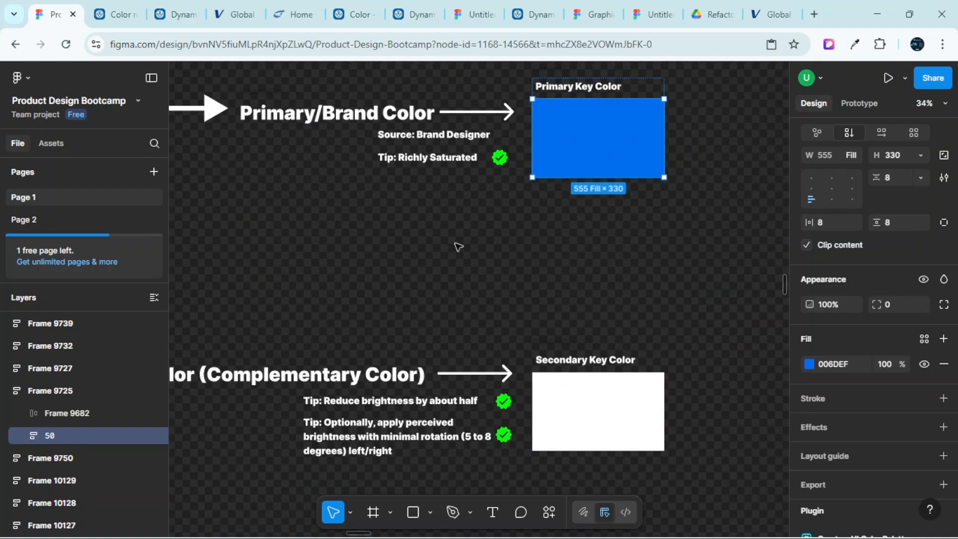
{"action": "scroll", "coordinate": [458, 246], "scroll_direction": "down", "scroll_amount": 1}
{"action": "scroll", "coordinate": [458, 246], "scroll_direction": "right", "scroll_amount": 1}
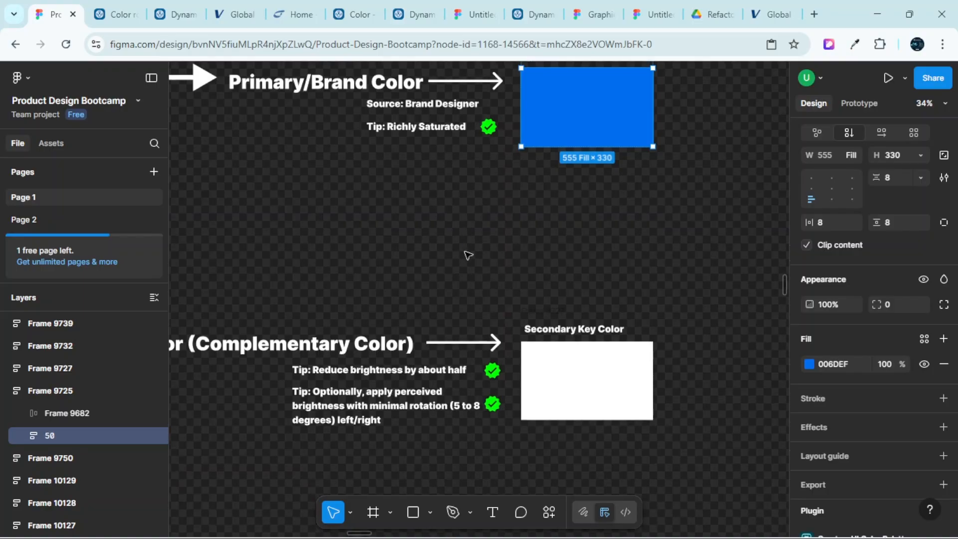
{"action": "scroll", "coordinate": [510, 295], "scroll_direction": "up", "scroll_amount": 1}
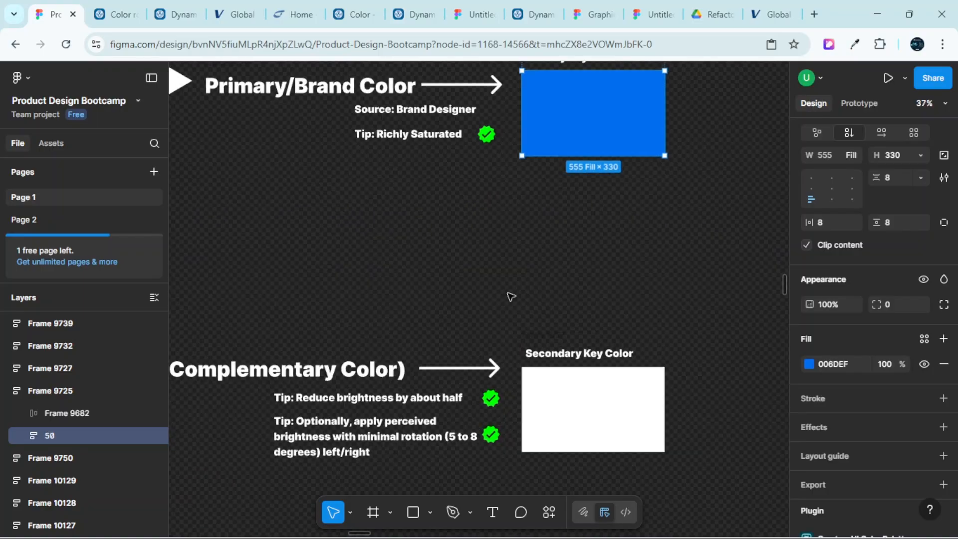
{"action": "scroll", "coordinate": [432, 310], "scroll_direction": "up", "scroll_amount": 1}
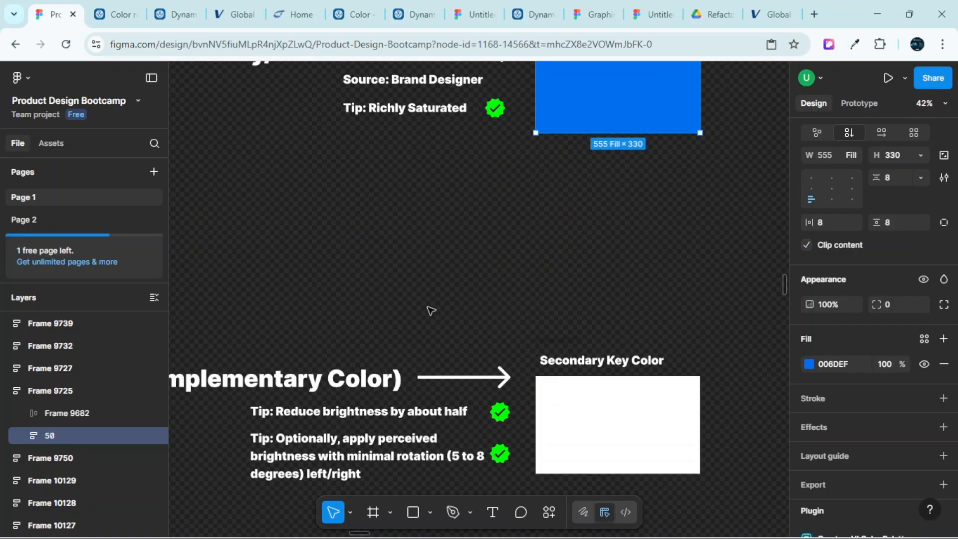
{"action": "scroll", "coordinate": [431, 310], "scroll_direction": "down", "scroll_amount": 1}
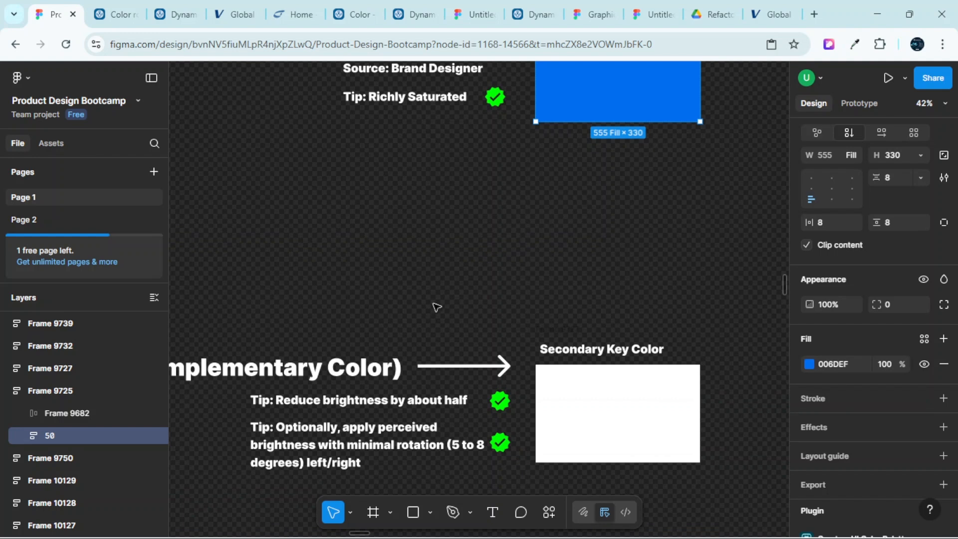
{"action": "scroll", "coordinate": [435, 306], "scroll_direction": "up", "scroll_amount": 1}
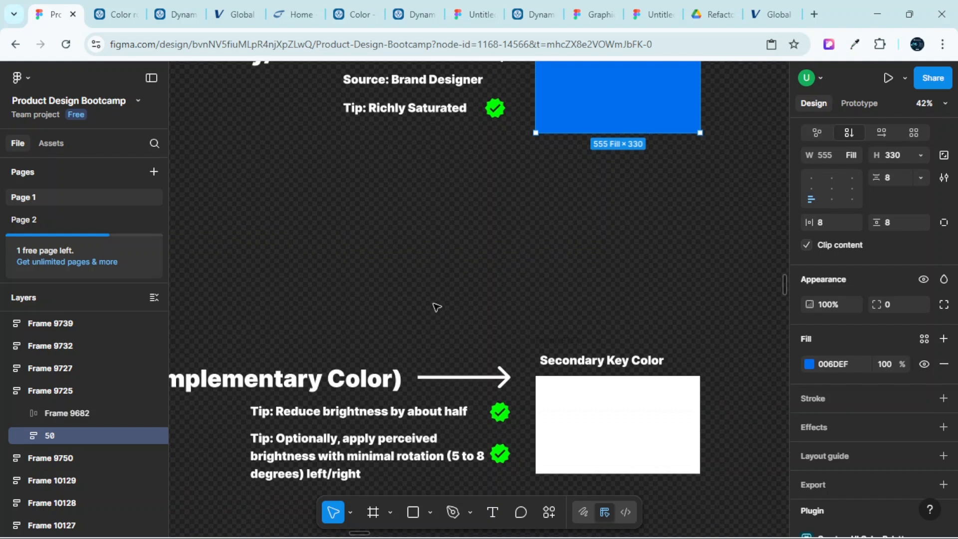
{"action": "scroll", "coordinate": [437, 307], "scroll_direction": "up", "scroll_amount": 3}
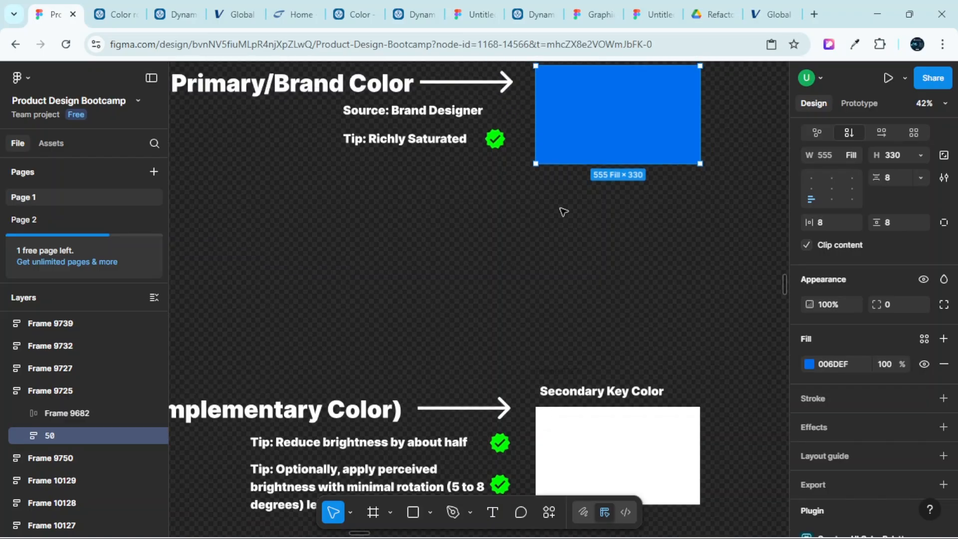
{"action": "scroll", "coordinate": [562, 210], "scroll_direction": "down", "scroll_amount": 5}
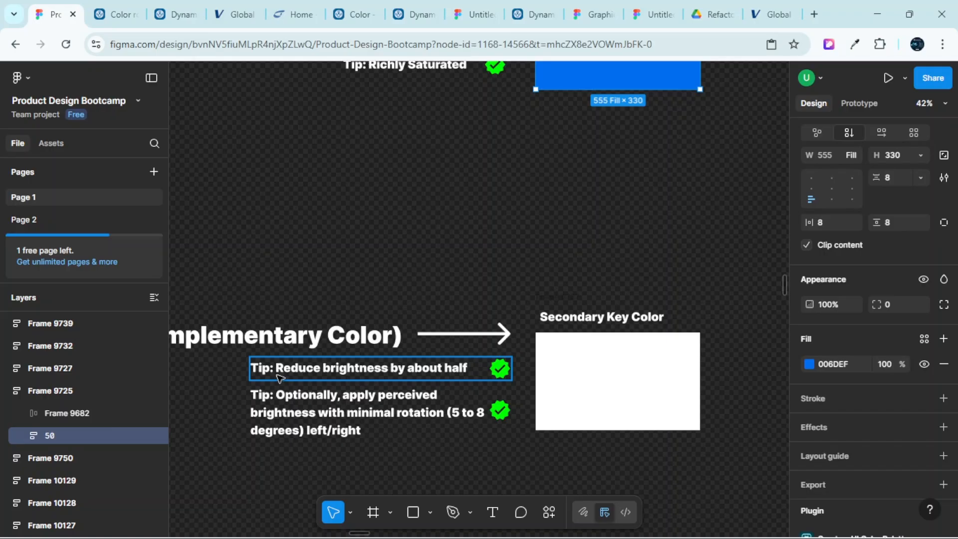
{"action": "scroll", "coordinate": [279, 378], "scroll_direction": "up", "scroll_amount": 2}
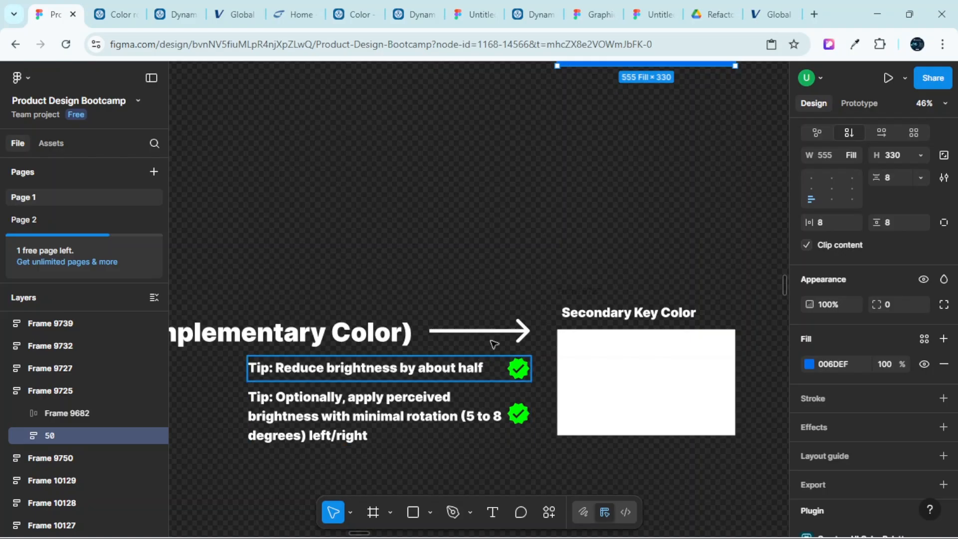
{"action": "scroll", "coordinate": [494, 344], "scroll_direction": "down", "scroll_amount": 5}
{"action": "scroll", "coordinate": [616, 197], "scroll_direction": "up", "scroll_amount": 1}
{"action": "scroll", "coordinate": [619, 200], "scroll_direction": "up", "scroll_amount": 4}
{"action": "scroll", "coordinate": [619, 200], "scroll_direction": "up", "scroll_amount": 3}
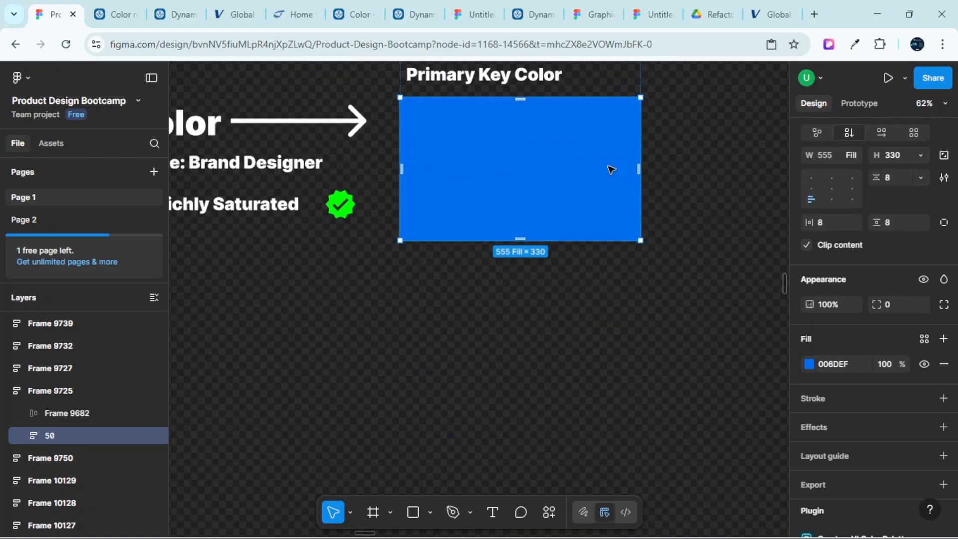
{"action": "scroll", "coordinate": [612, 167], "scroll_direction": "up", "scroll_amount": 1}
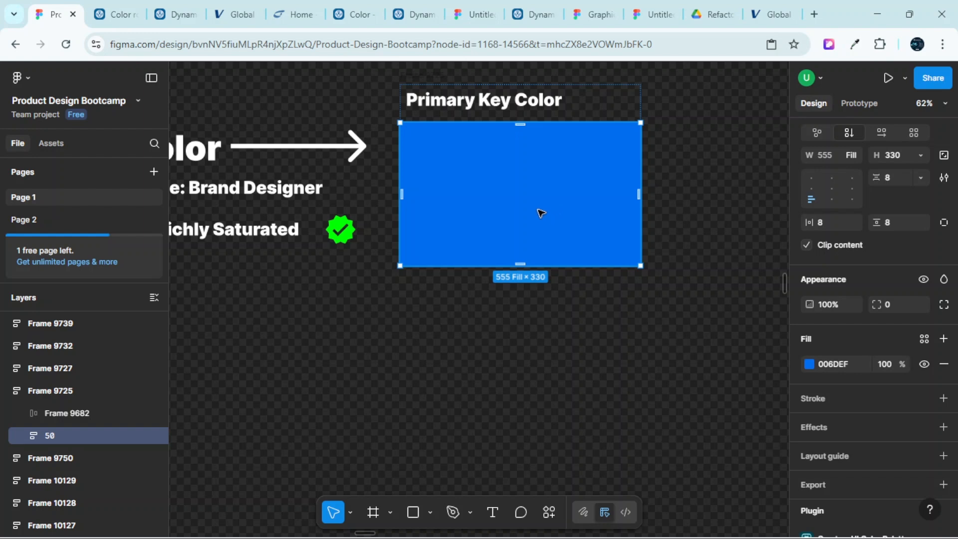
Copy the Primary Key Color swatch and paste it to replace the white Secondary Key Color swatch
{"action": "scroll", "coordinate": [542, 212], "scroll_direction": "down", "scroll_amount": 3}
{"action": "right_click", "coordinate": [553, 197]}
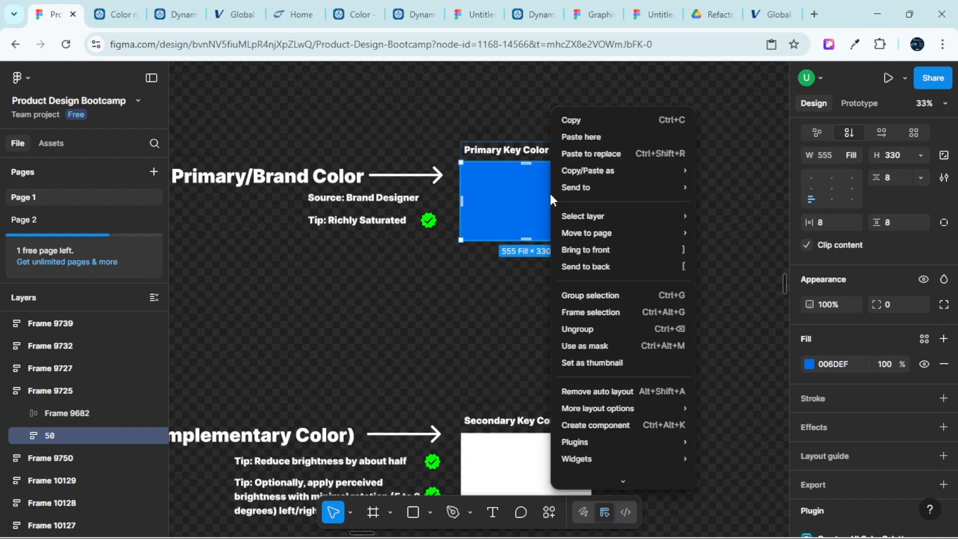
{"action": "left_click", "coordinate": [583, 116]}
{"action": "scroll", "coordinate": [506, 171], "scroll_direction": "down", "scroll_amount": 4}
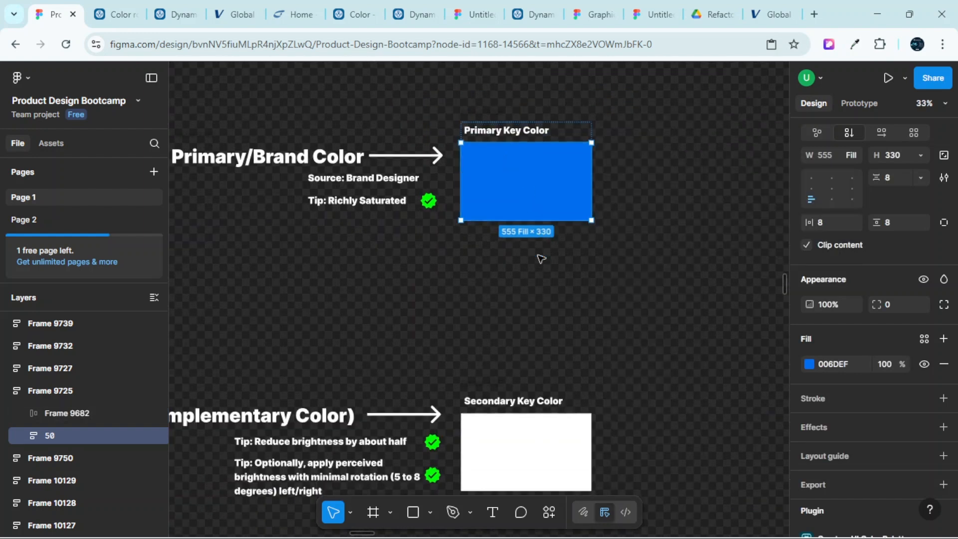
{"action": "scroll", "coordinate": [515, 269], "scroll_direction": "left", "scroll_amount": 5}
{"action": "scroll", "coordinate": [446, 296], "scroll_direction": "right", "scroll_amount": 4}
{"action": "scroll", "coordinate": [534, 322], "scroll_direction": "down", "scroll_amount": 2}
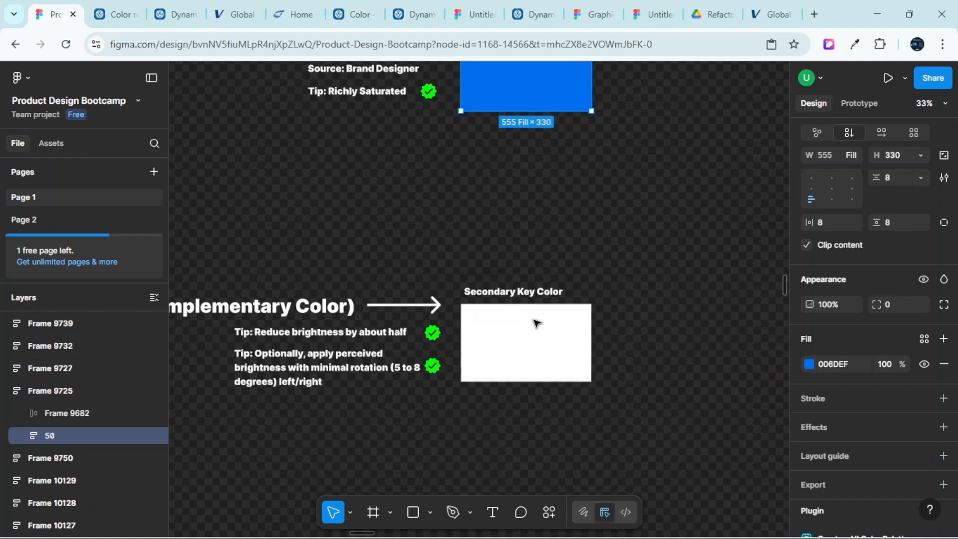
{"action": "scroll", "coordinate": [545, 310], "scroll_direction": "up", "scroll_amount": 1}
{"action": "right_click", "coordinate": [546, 310], "text": "ctrl"}
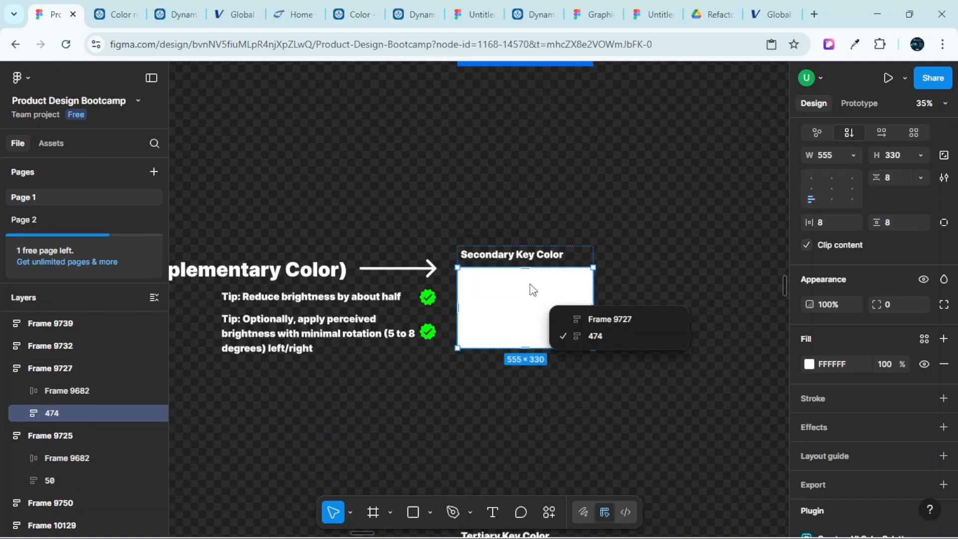
{"action": "scroll", "coordinate": [529, 287], "scroll_direction": "up", "scroll_amount": 5}
{"action": "right_click", "coordinate": [536, 295]}
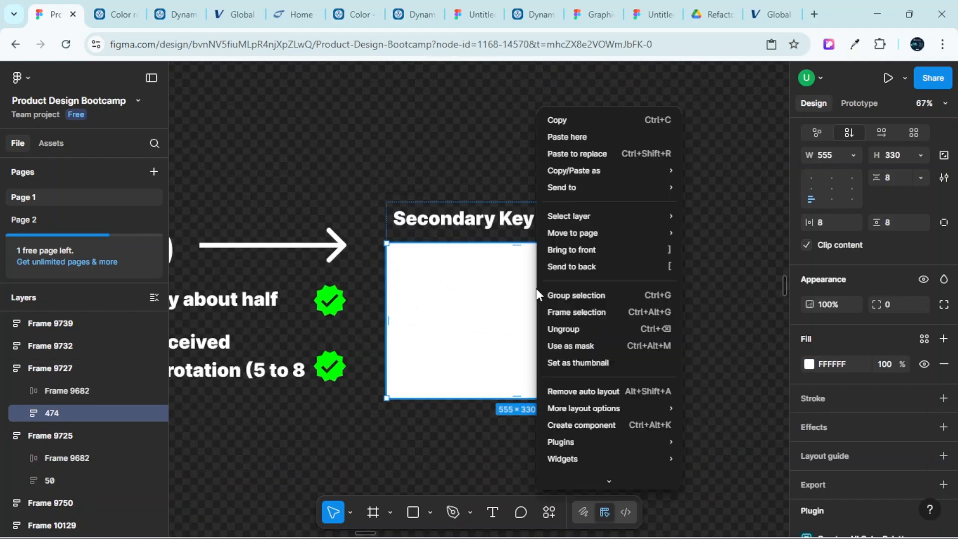
{"action": "left_click", "coordinate": [578, 150]}
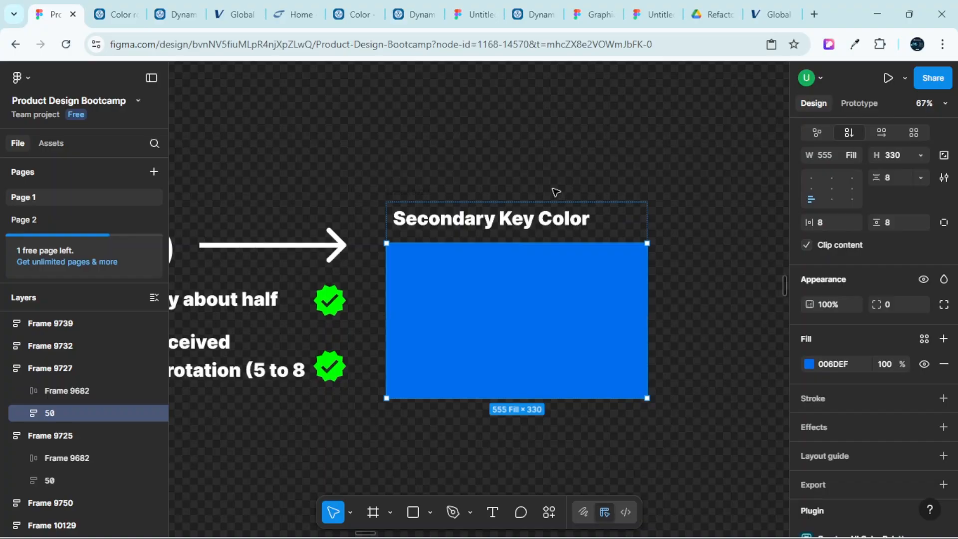
Open the fill color picker for the Secondary Key Color swatch and move it clear of the swatch
{"action": "scroll", "coordinate": [550, 197], "scroll_direction": "down", "scroll_amount": 5}
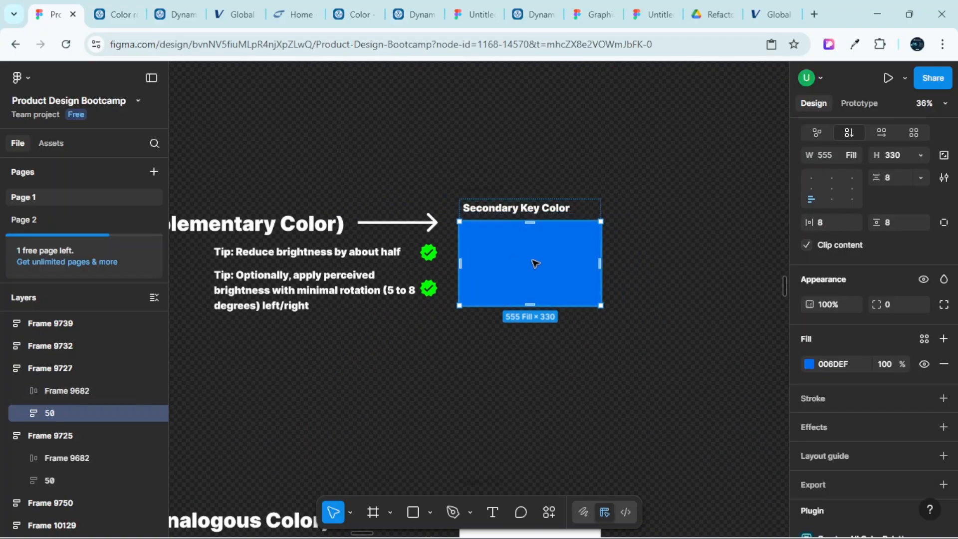
{"action": "scroll", "coordinate": [537, 250], "scroll_direction": "left", "scroll_amount": 2}
{"action": "scroll", "coordinate": [580, 227], "scroll_direction": "up", "scroll_amount": 1}
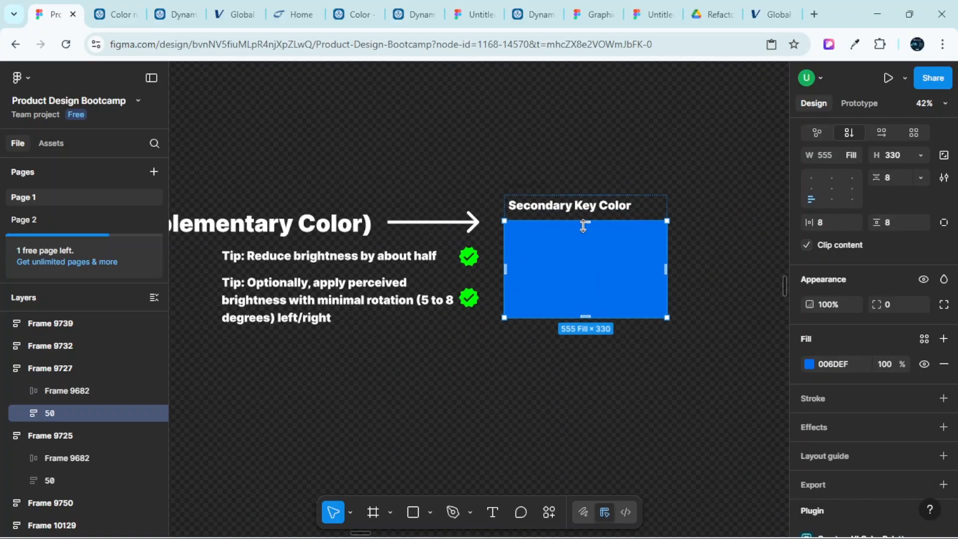
{"action": "scroll", "coordinate": [585, 223], "scroll_direction": "up", "scroll_amount": 2}
{"action": "scroll", "coordinate": [579, 235], "scroll_direction": "up", "scroll_amount": 1}
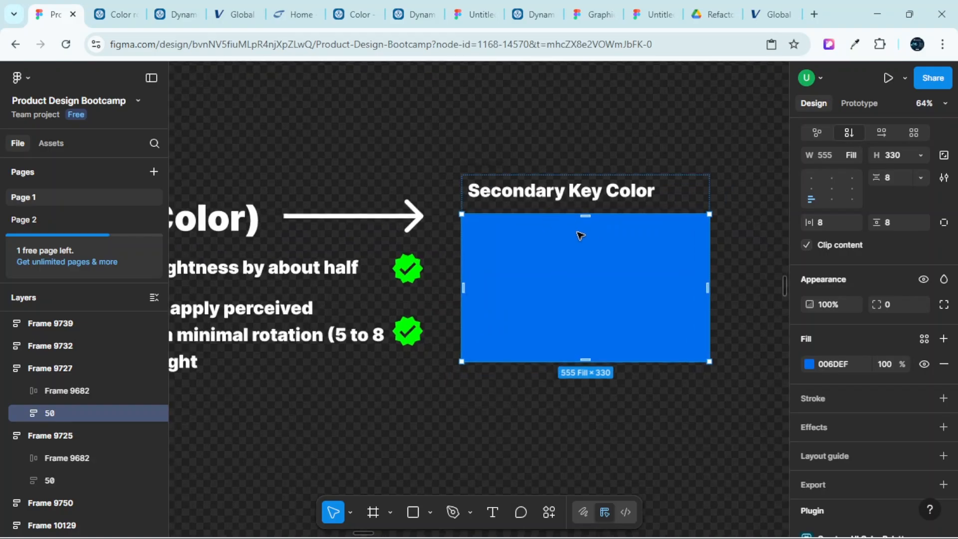
{"action": "scroll", "coordinate": [593, 289], "scroll_direction": "right", "scroll_amount": 3}
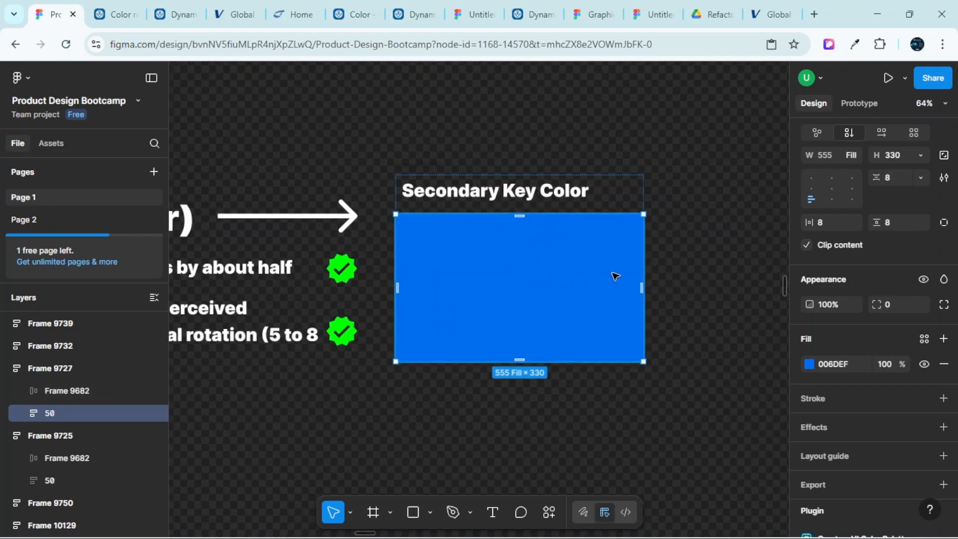
{"action": "scroll", "coordinate": [801, 339], "scroll_direction": "down", "scroll_amount": 2}
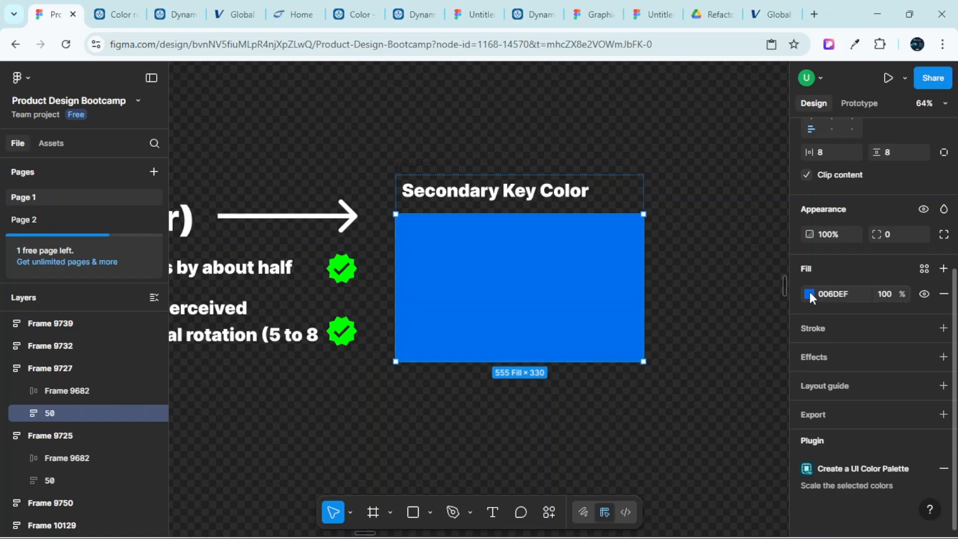
{"action": "left_click", "coordinate": [809, 294]}
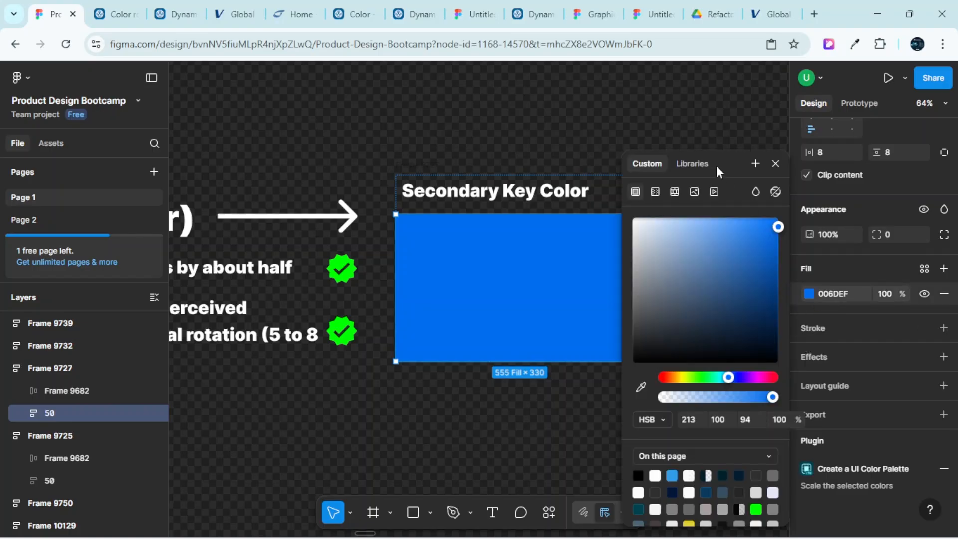
{"action": "left_click_drag", "start_coordinate": [715, 164], "coordinate": [810, 130]}
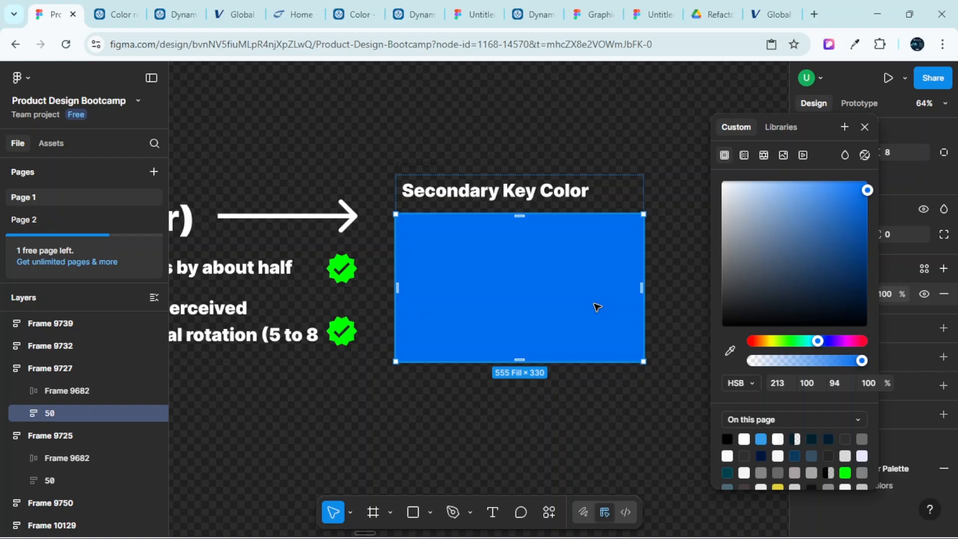
Reduce the HSB brightness of the Secondary Key Color swatch's fill to about half, keeping its hue and saturation
{"action": "scroll", "coordinate": [522, 282], "scroll_direction": "left", "scroll_amount": 5}
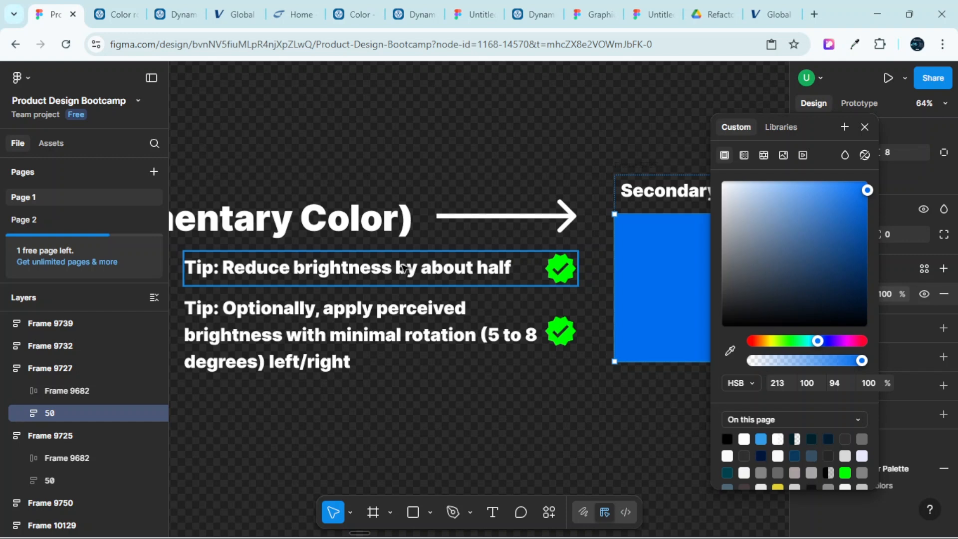
{"action": "scroll", "coordinate": [519, 297], "scroll_direction": "right", "scroll_amount": 1}
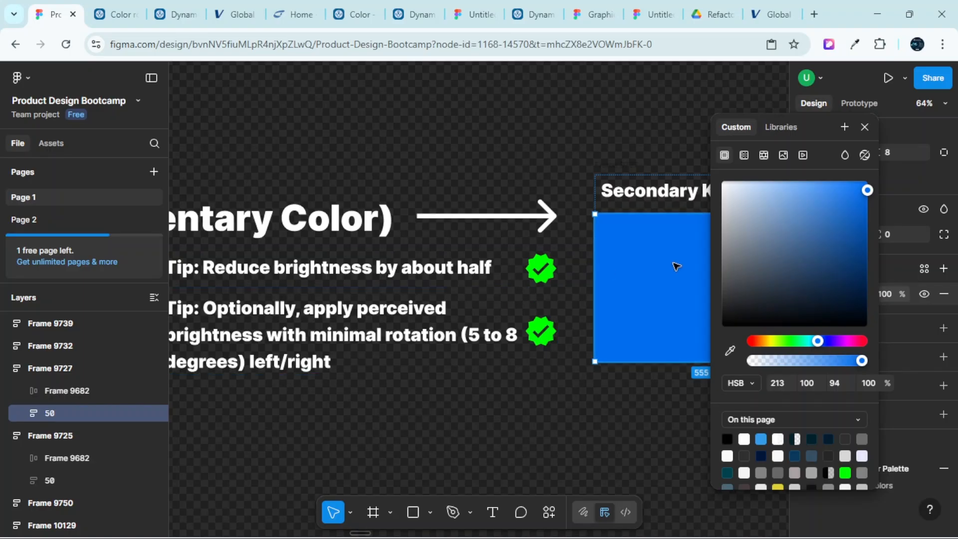
{"action": "scroll", "coordinate": [652, 308], "scroll_direction": "right", "scroll_amount": 7}
{"action": "scroll", "coordinate": [653, 308], "scroll_direction": "right", "scroll_amount": 3}
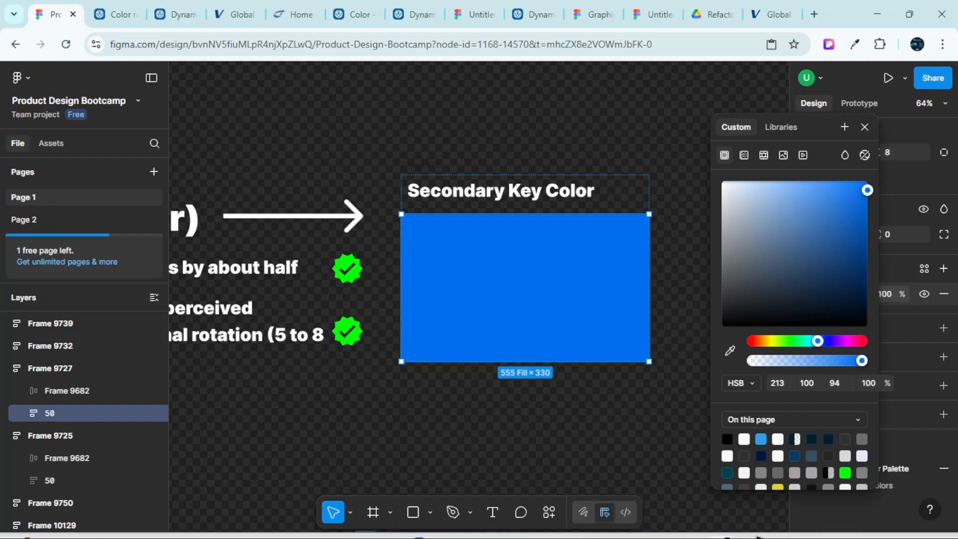
{"action": "left_click", "coordinate": [836, 384]}
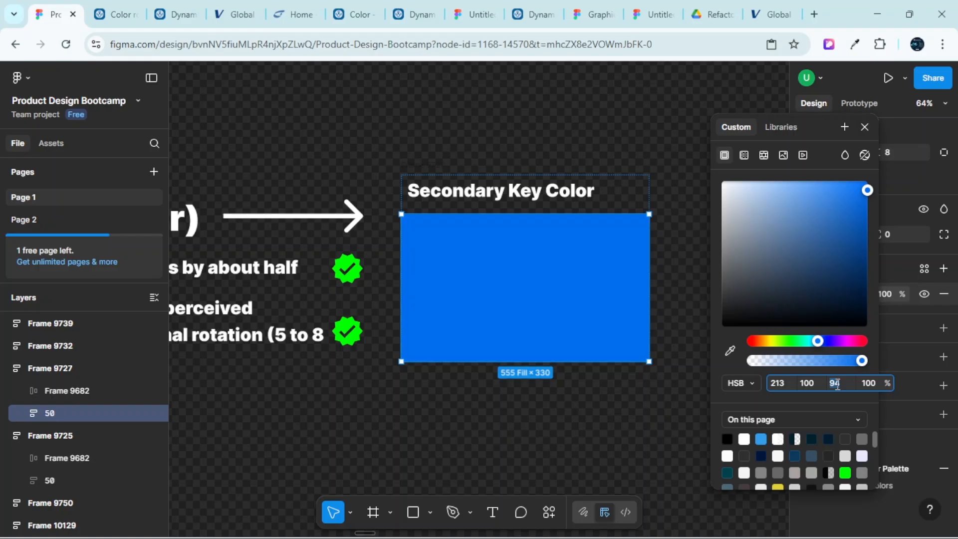
{"action": "type", "text": "4"}
{"action": "left_click", "coordinate": [575, 138]}
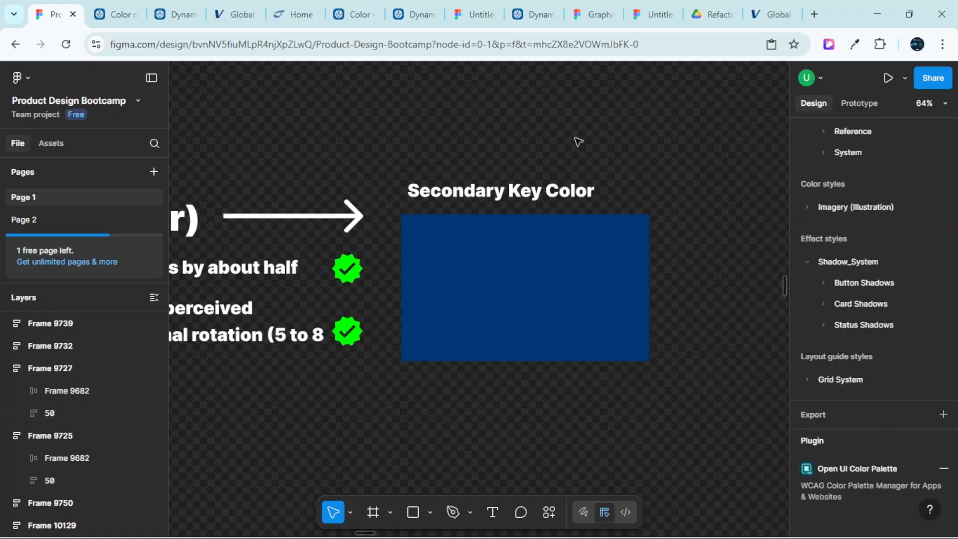
Compare the Secondary Key Color swatch with the Primary Key Color swatch and the tips on halving brightness and minimal rotation
{"action": "scroll", "coordinate": [601, 169], "scroll_direction": "down", "scroll_amount": 5, "text": "ctrl"}
{"action": "scroll", "coordinate": [602, 180], "scroll_direction": "up", "scroll_amount": 4}
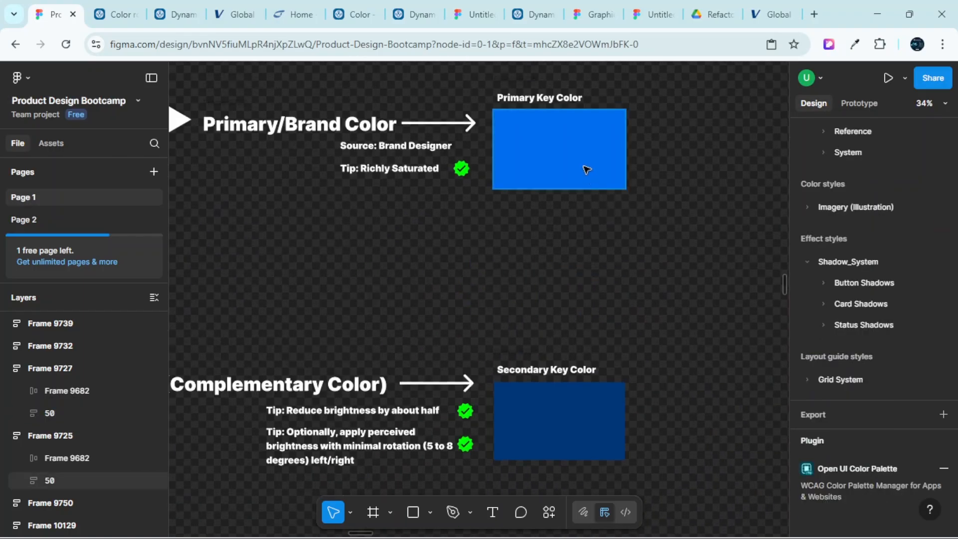
{"action": "scroll", "coordinate": [584, 189], "scroll_direction": "down", "scroll_amount": 3, "text": "ctrl"}
{"action": "scroll", "coordinate": [581, 229], "scroll_direction": "up", "scroll_amount": 4, "text": "ctrl"}
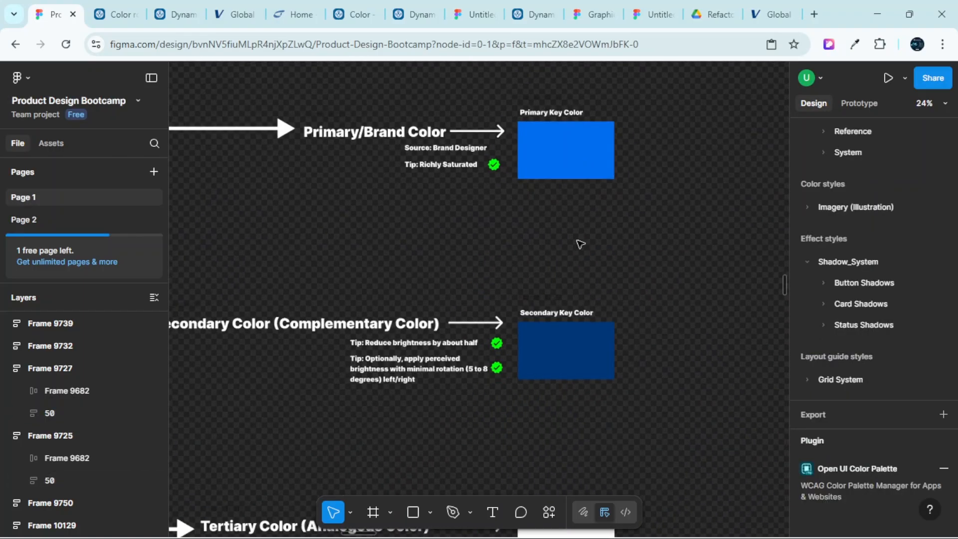
{"action": "scroll", "coordinate": [581, 244], "scroll_direction": "down", "scroll_amount": 1}
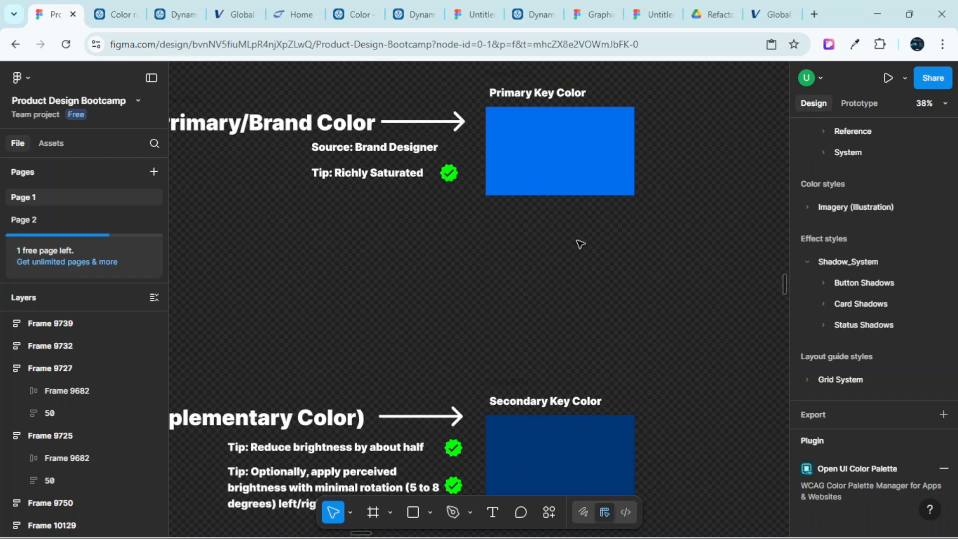
{"action": "scroll", "coordinate": [580, 244], "scroll_direction": "up", "scroll_amount": 1}
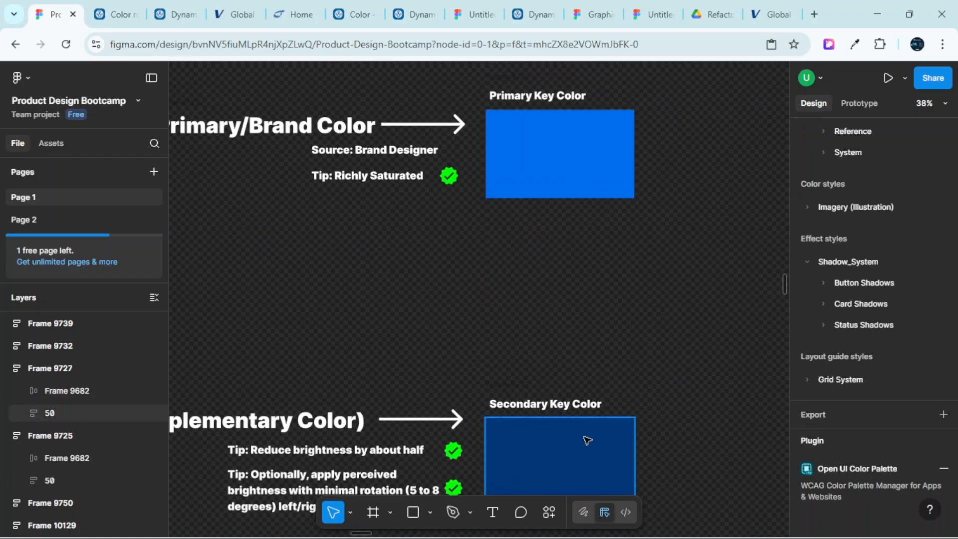
{"action": "scroll", "coordinate": [559, 429], "scroll_direction": "down", "scroll_amount": 2}
{"action": "scroll", "coordinate": [314, 429], "scroll_direction": "up", "scroll_amount": 3, "text": "ctrl"}
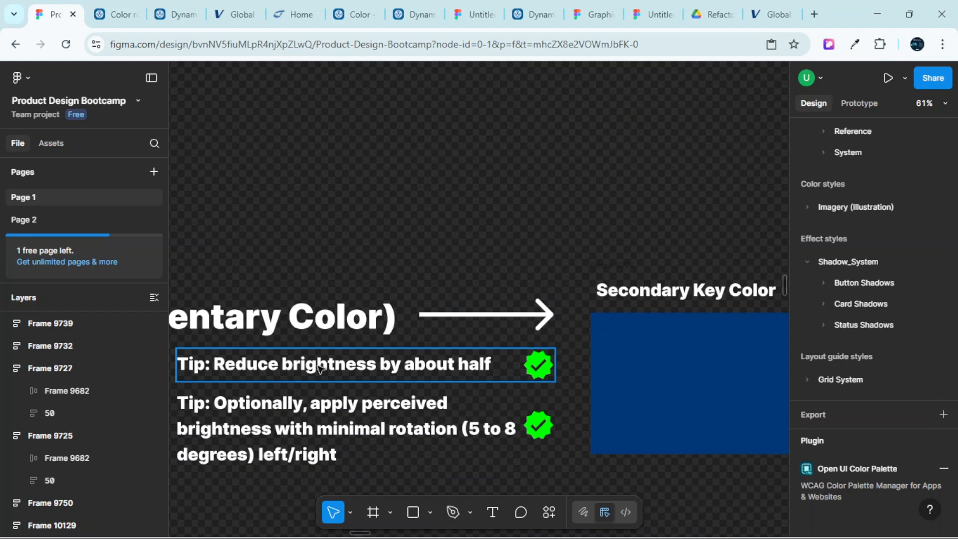
{"action": "scroll", "coordinate": [509, 364], "scroll_direction": "right", "scroll_amount": 5}
{"action": "scroll", "coordinate": [551, 375], "scroll_direction": "down", "scroll_amount": 2, "text": "ctrl"}
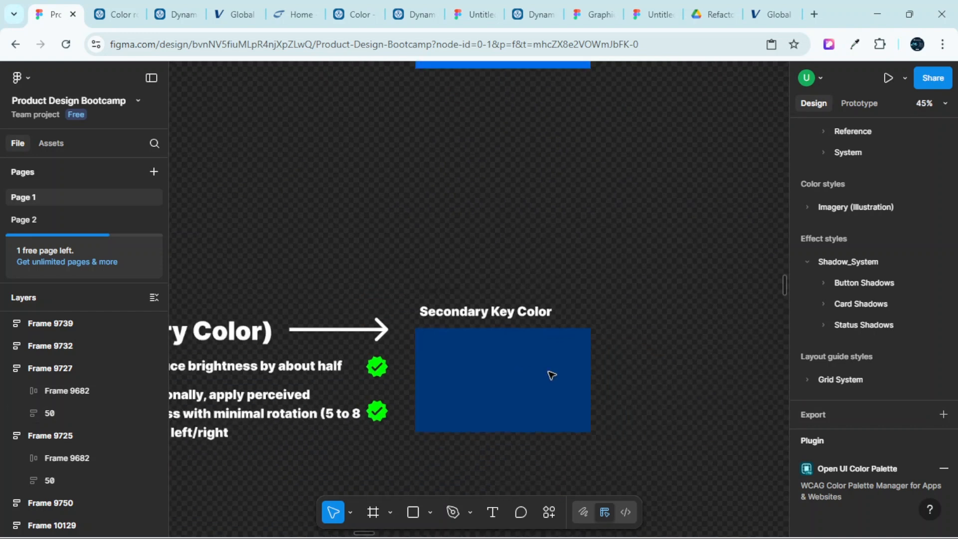
{"action": "scroll", "coordinate": [552, 375], "scroll_direction": "down", "scroll_amount": 2, "text": "ctrl"}
{"action": "scroll", "coordinate": [298, 418], "scroll_direction": "up", "scroll_amount": 2, "text": "ctrl"}
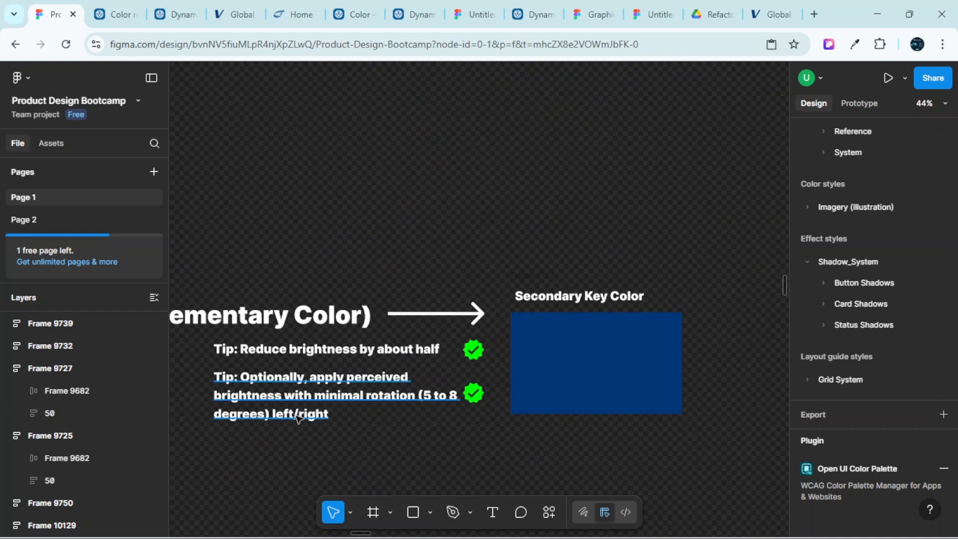
{"action": "scroll", "coordinate": [395, 349], "scroll_direction": "up", "scroll_amount": 2}
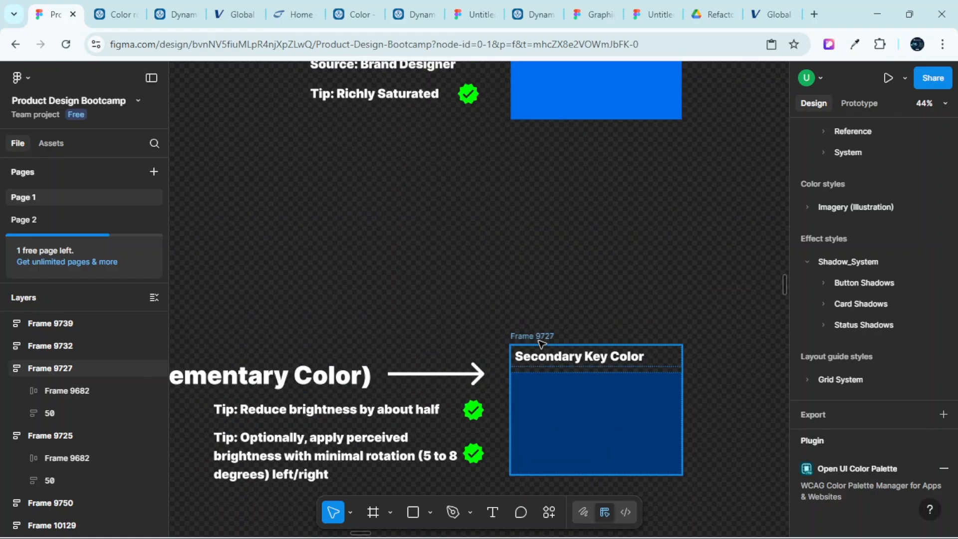
{"action": "scroll", "coordinate": [544, 344], "scroll_direction": "up", "scroll_amount": 4}
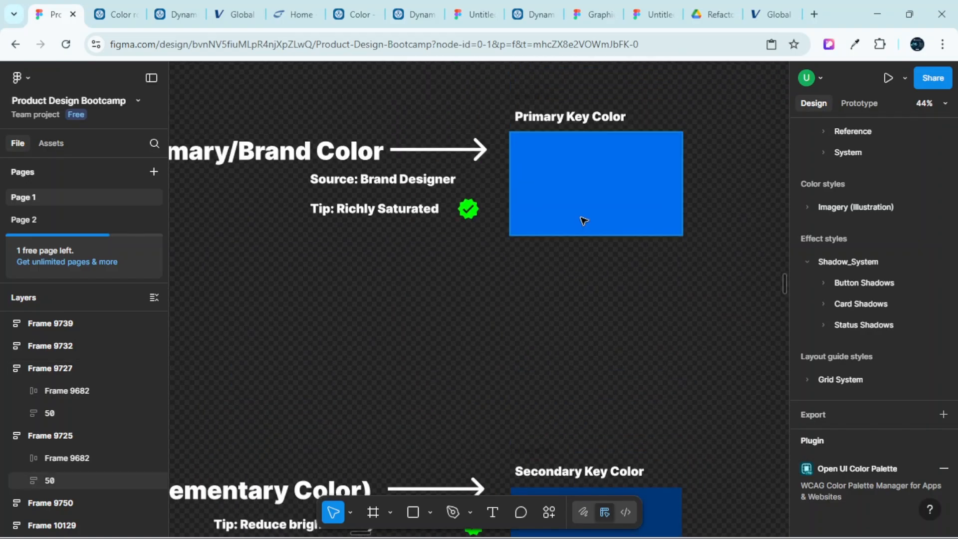
Select the Primary Key Color swatch and examine its blue against the darker Secondary Key Color
{"action": "left_click", "coordinate": [584, 220]}
{"action": "scroll", "coordinate": [587, 216], "scroll_direction": "up", "scroll_amount": 3, "text": "ctrl"}
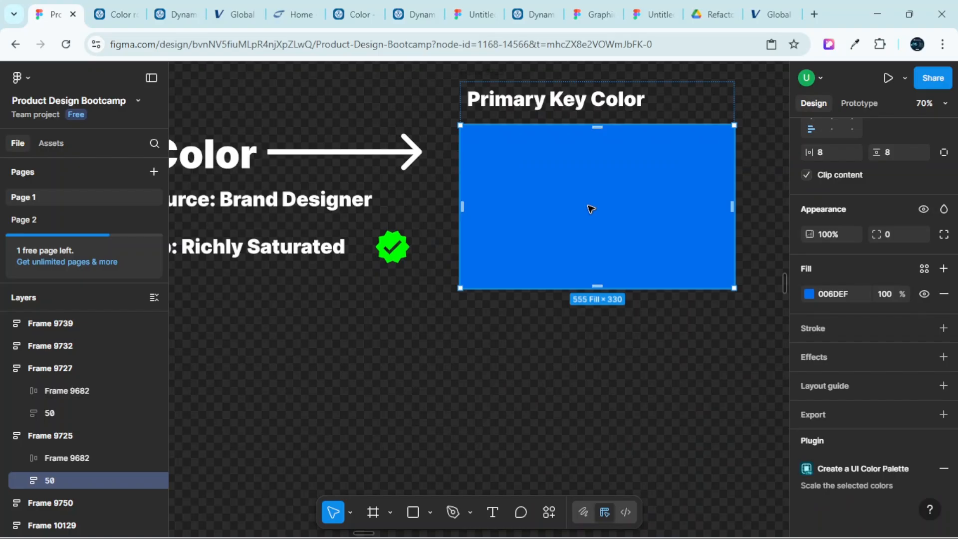
{"action": "scroll", "coordinate": [591, 209], "scroll_direction": "down", "scroll_amount": 3, "text": "ctrl"}
{"action": "scroll", "coordinate": [574, 299], "scroll_direction": "down", "scroll_amount": 3}
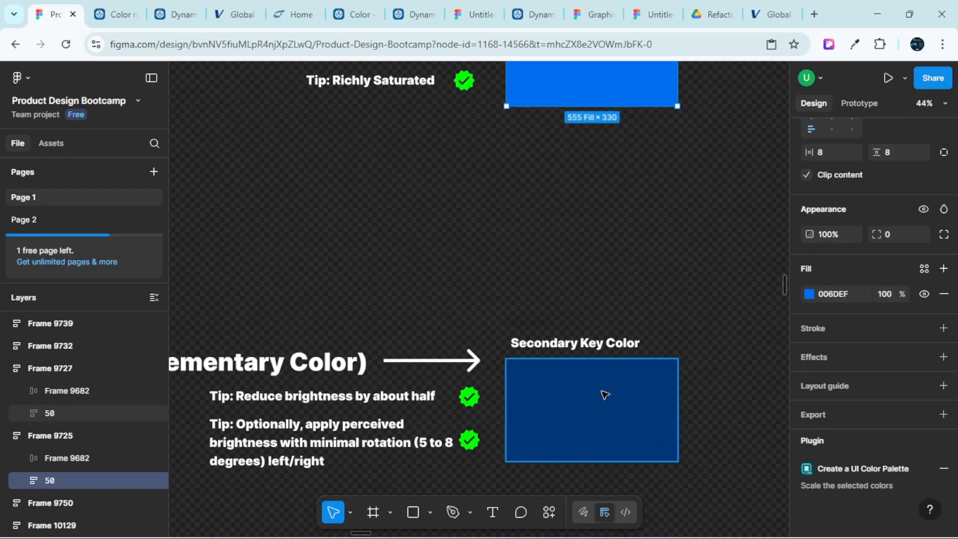
{"action": "scroll", "coordinate": [579, 299], "scroll_direction": "up", "scroll_amount": 4}
{"action": "scroll", "coordinate": [588, 233], "scroll_direction": "up", "scroll_amount": 2}
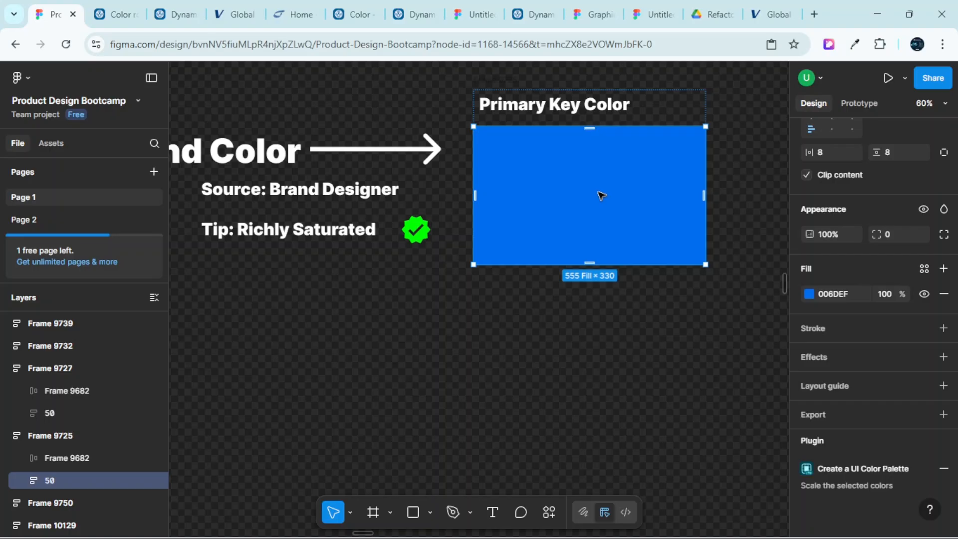
{"action": "scroll", "coordinate": [602, 195], "scroll_direction": "down", "scroll_amount": 5}
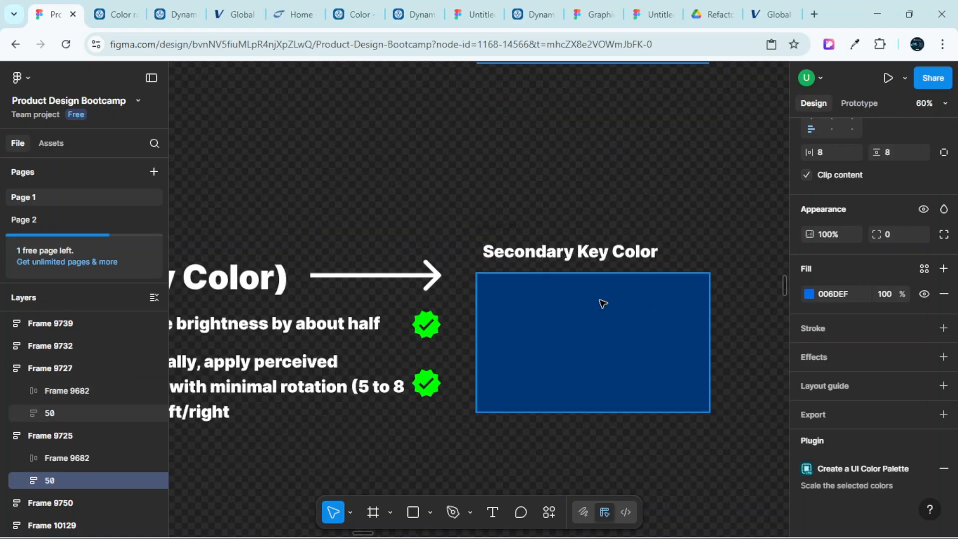
{"action": "scroll", "coordinate": [594, 305], "scroll_direction": "down", "scroll_amount": 2}
{"action": "scroll", "coordinate": [583, 305], "scroll_direction": "down", "scroll_amount": 2, "text": "ctrl"}
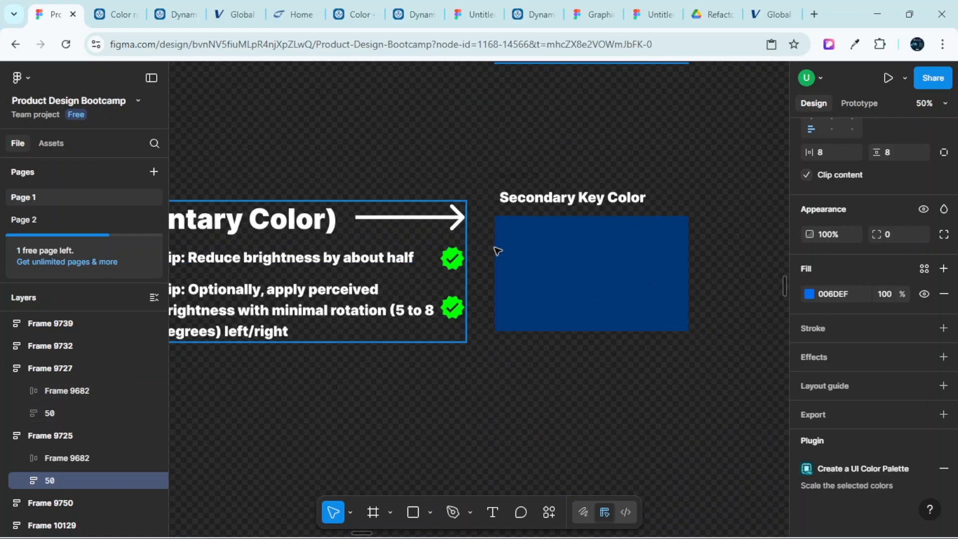
{"action": "scroll", "coordinate": [579, 250], "scroll_direction": "up", "scroll_amount": 6}
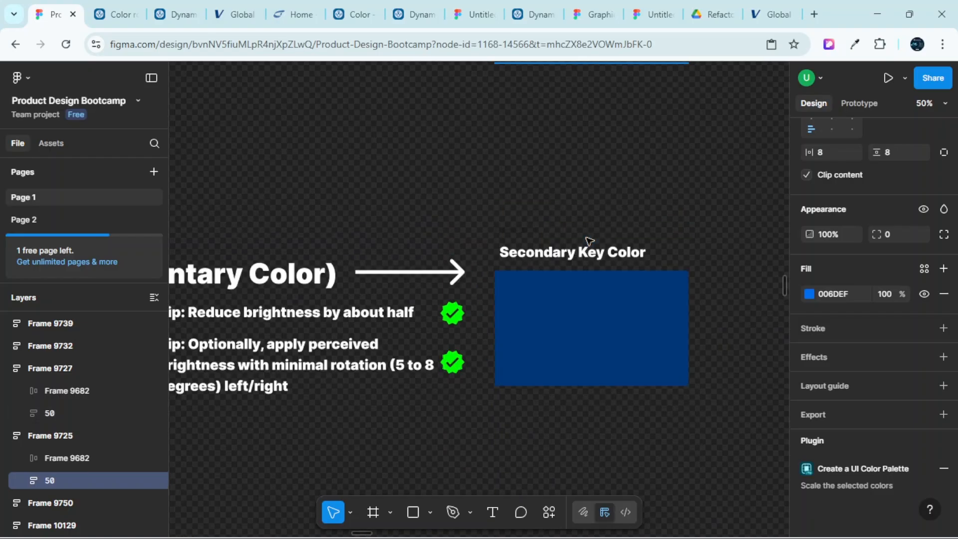
Study the Tertiary Color (Analogous Color) section, its tip on intermediate brightness and 20 to 30 degree rotation, and its key color swatch
{"action": "scroll", "coordinate": [590, 239], "scroll_direction": "down", "scroll_amount": 4}
{"action": "scroll", "coordinate": [592, 240], "scroll_direction": "down", "scroll_amount": 10}
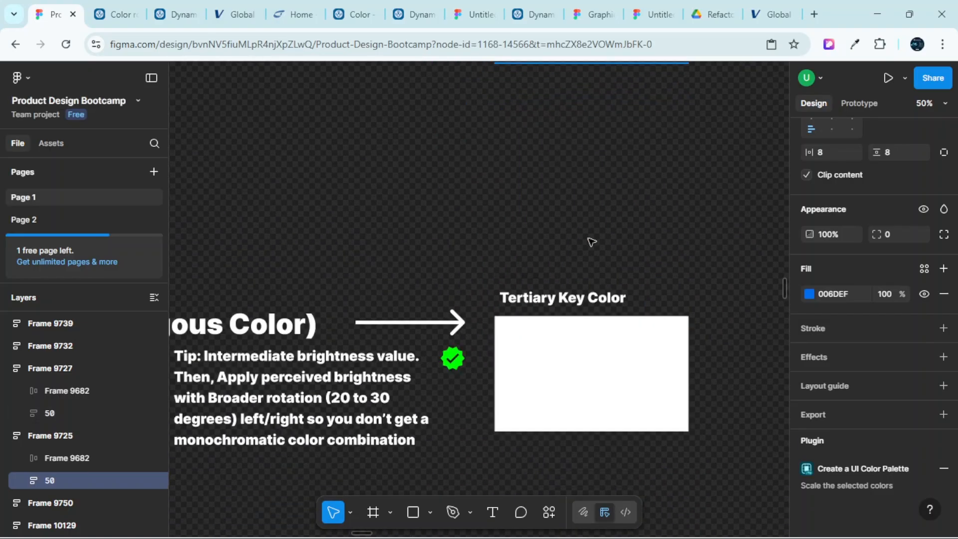
{"action": "scroll", "coordinate": [590, 241], "scroll_direction": "down", "scroll_amount": 4, "text": "ctrl"}
{"action": "scroll", "coordinate": [342, 247], "scroll_direction": "up", "scroll_amount": 3, "text": "ctrl"}
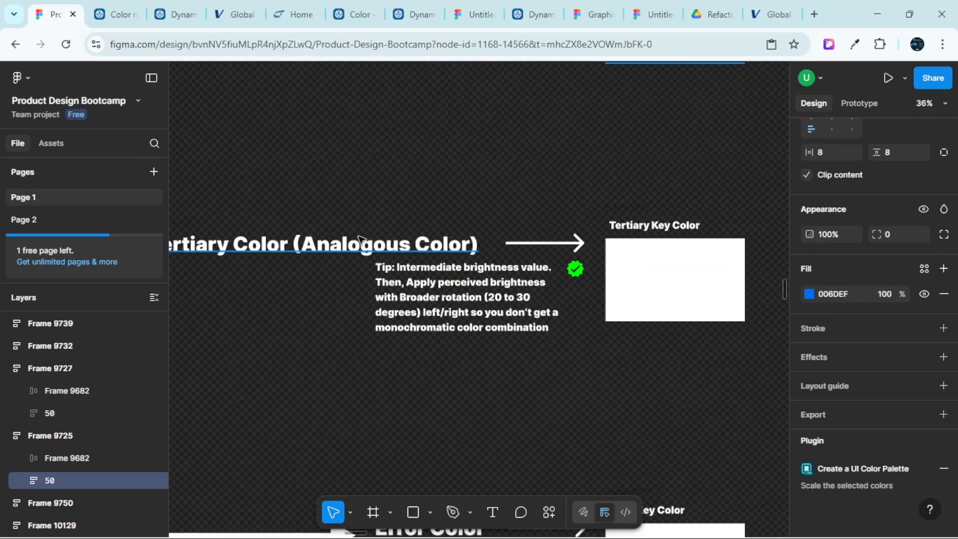
{"action": "scroll", "coordinate": [344, 252], "scroll_direction": "up", "scroll_amount": 3, "text": "ctrl"}
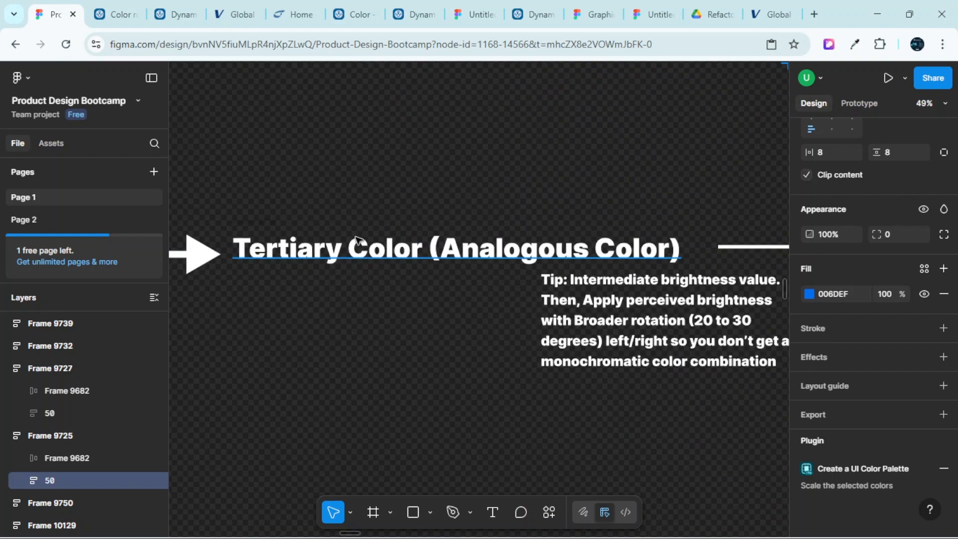
{"action": "scroll", "coordinate": [499, 247], "scroll_direction": "right", "scroll_amount": 4}
{"action": "scroll", "coordinate": [563, 250], "scroll_direction": "down", "scroll_amount": 3, "text": "ctrl"}
{"action": "scroll", "coordinate": [640, 252], "scroll_direction": "right", "scroll_amount": 3}
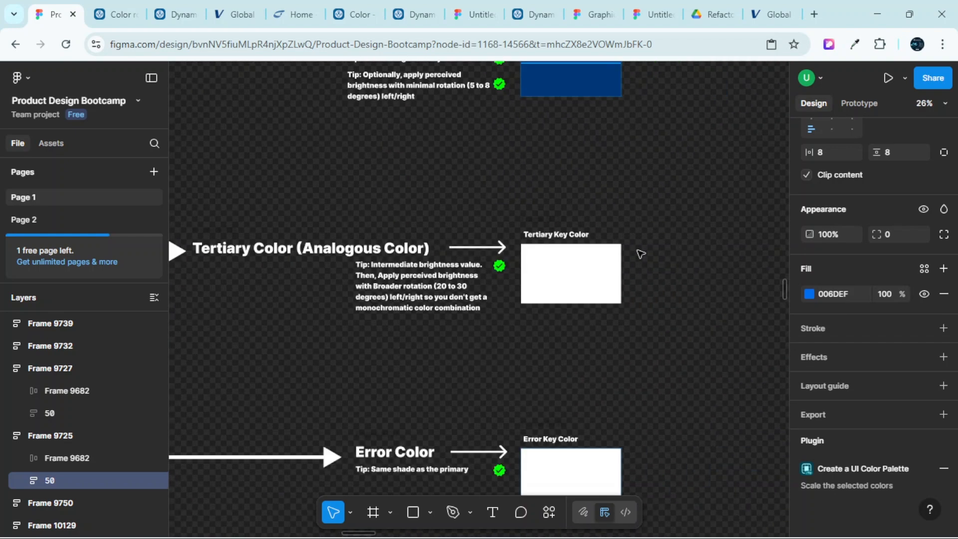
Review the Primary and Secondary Key Color swatches together as the basis for the tertiary color
{"action": "scroll", "coordinate": [640, 254], "scroll_direction": "up", "scroll_amount": 5}
{"action": "scroll", "coordinate": [638, 250], "scroll_direction": "up", "scroll_amount": 3}
{"action": "scroll", "coordinate": [633, 294], "scroll_direction": "down", "scroll_amount": 3}
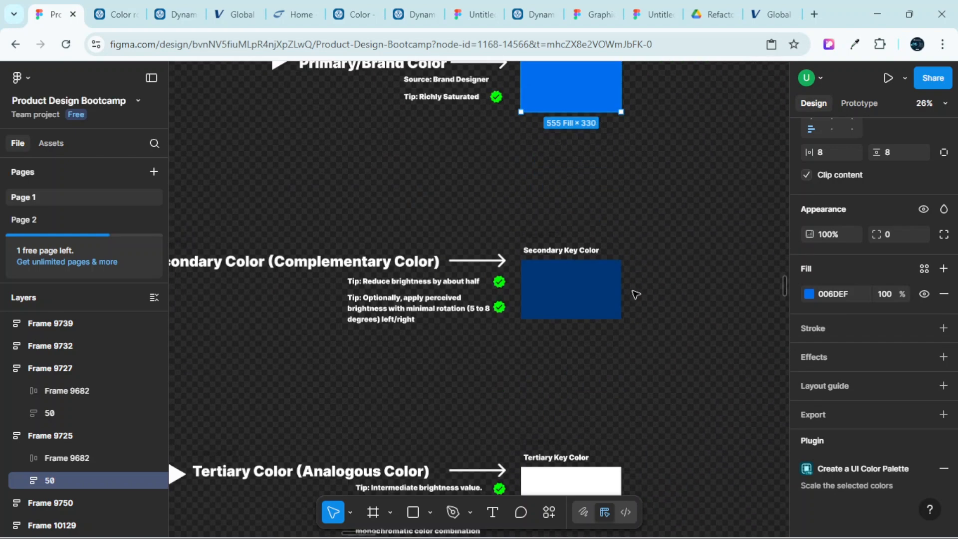
{"action": "scroll", "coordinate": [579, 321], "scroll_direction": "up", "scroll_amount": 4, "text": "ctrl"}
{"action": "scroll", "coordinate": [586, 297], "scroll_direction": "up", "scroll_amount": 5}
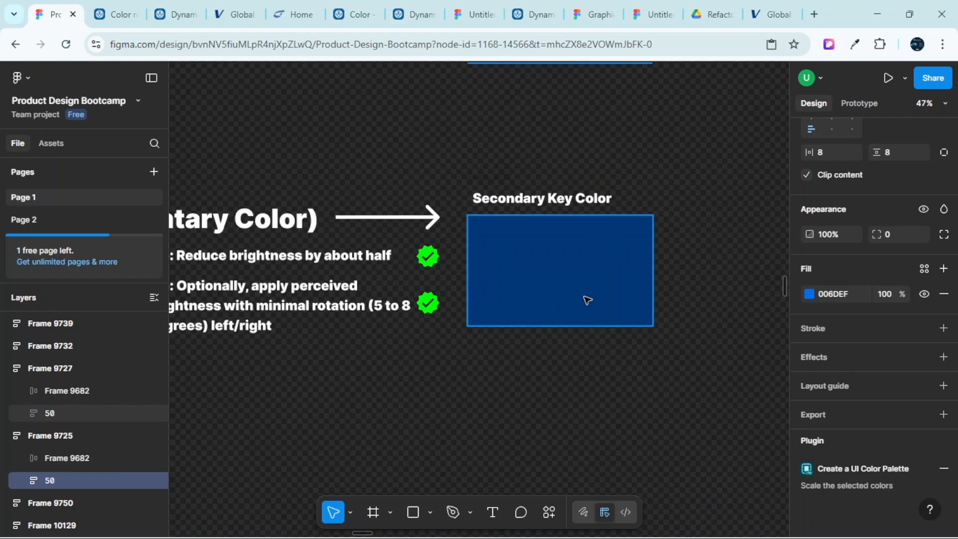
{"action": "scroll", "coordinate": [568, 243], "scroll_direction": "down", "scroll_amount": 3, "text": "ctrl"}
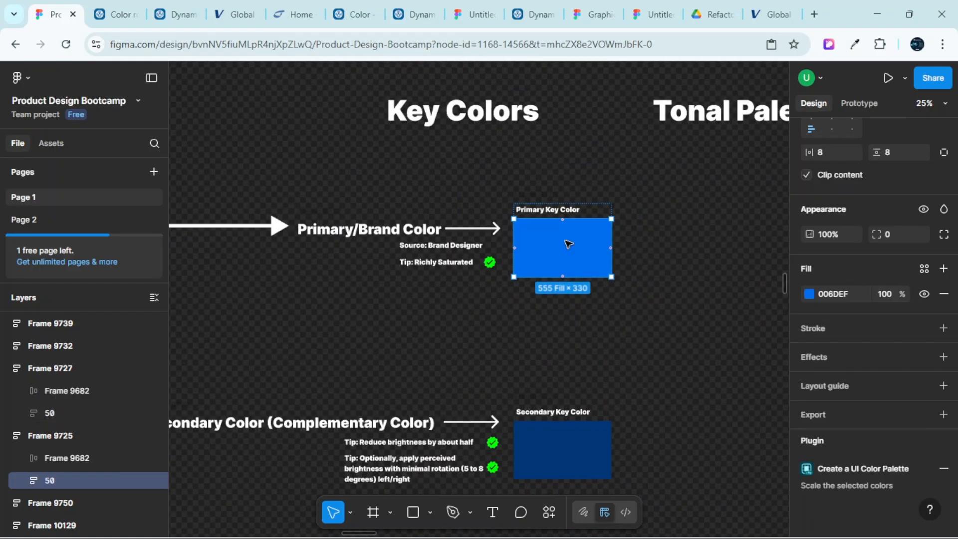
{"action": "scroll", "coordinate": [564, 249], "scroll_direction": "down", "scroll_amount": 3}
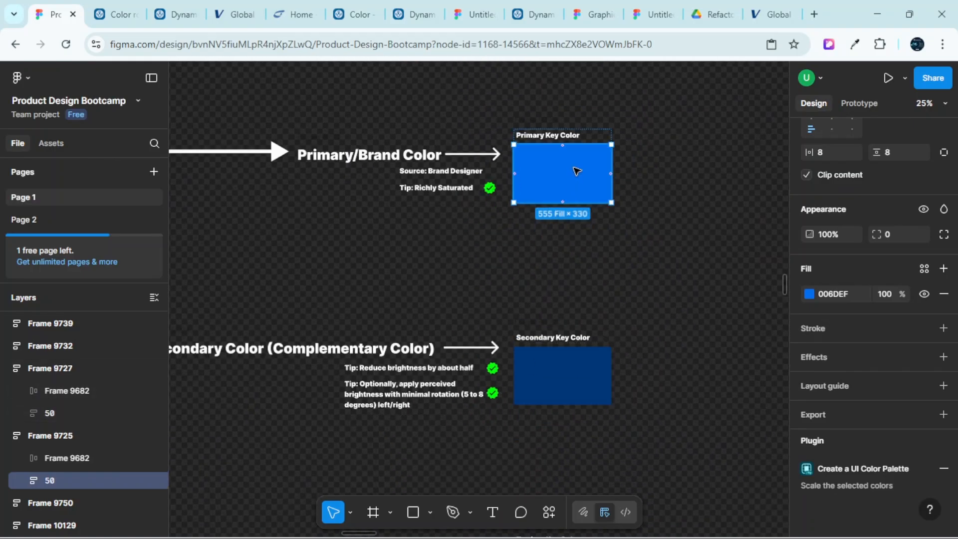
Copy the blue Primary Key Color swatch and paste it to replace the white Tertiary Key Color swatch
{"action": "right_click", "coordinate": [575, 173]}
{"action": "left_click", "coordinate": [598, 121]}
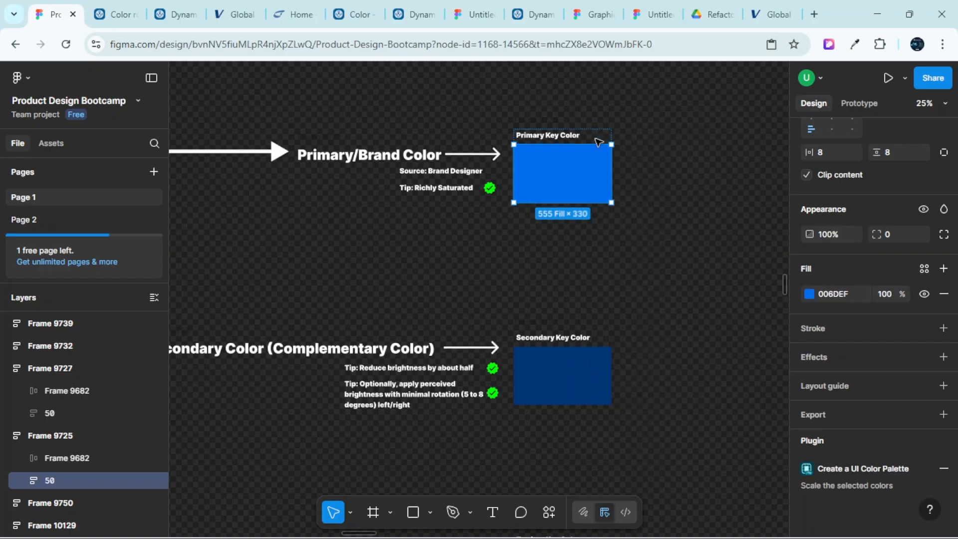
{"action": "scroll", "coordinate": [573, 186], "scroll_direction": "down", "scroll_amount": 5}
{"action": "scroll", "coordinate": [585, 269], "scroll_direction": "up", "scroll_amount": 2, "text": "ctrl"}
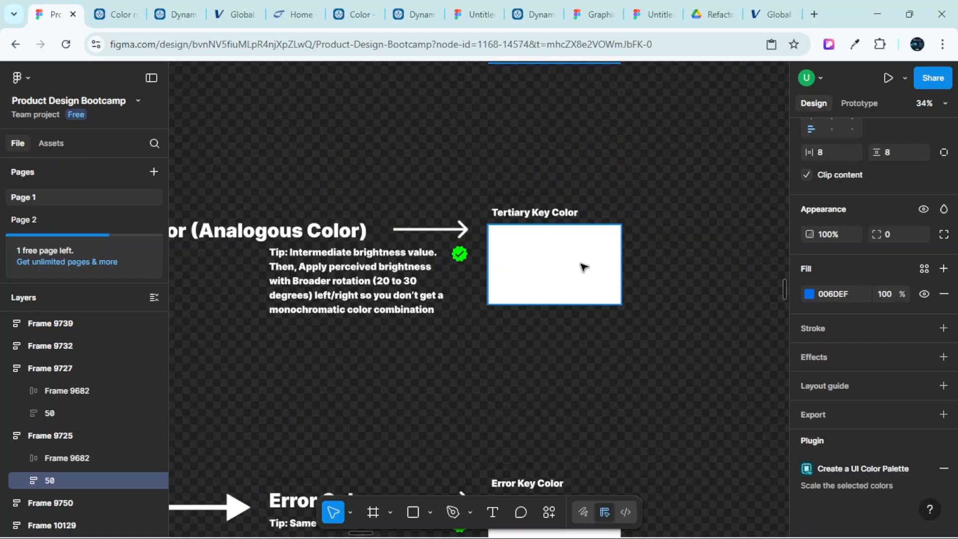
{"action": "left_click", "coordinate": [585, 269]}
{"action": "right_click", "coordinate": [584, 270]}
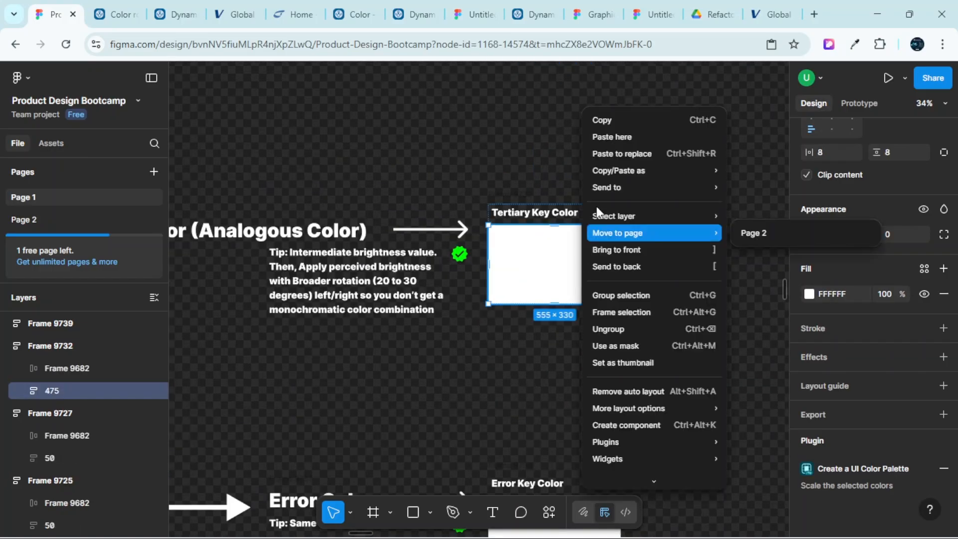
{"action": "left_click", "coordinate": [615, 155]}
Review the tertiary tip on intermediate brightness and broader rotation against the Primary and Secondary Key Color swatches
{"action": "scroll", "coordinate": [619, 159], "scroll_direction": "up", "scroll_amount": 3}
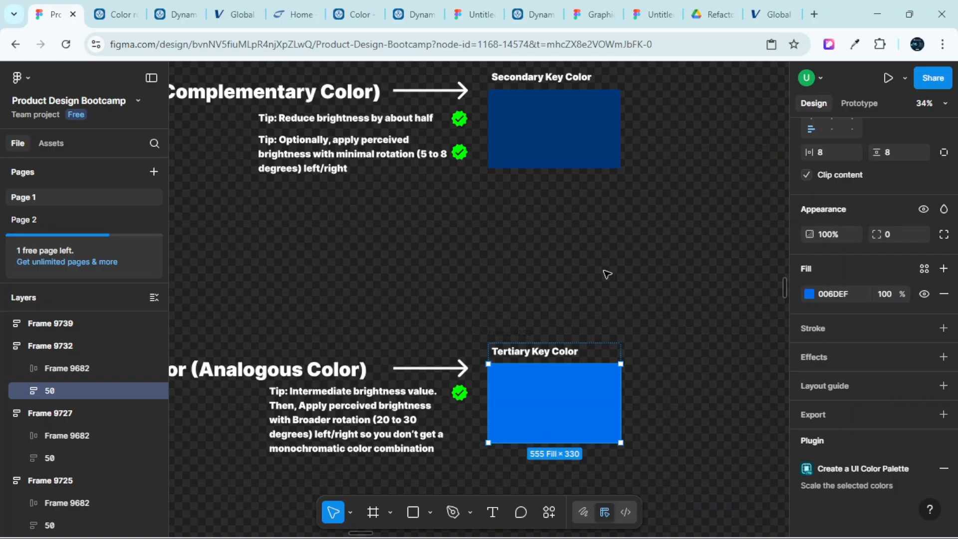
{"action": "scroll", "coordinate": [569, 278], "scroll_direction": "down", "scroll_amount": 3}
{"action": "scroll", "coordinate": [320, 312], "scroll_direction": "up", "scroll_amount": 5}
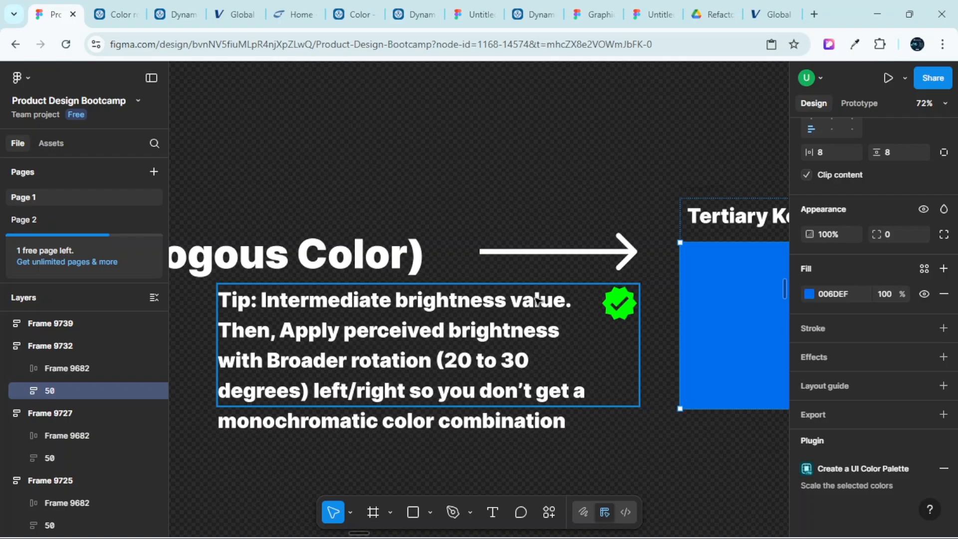
{"action": "scroll", "coordinate": [539, 303], "scroll_direction": "down", "scroll_amount": 5}
{"action": "scroll", "coordinate": [667, 248], "scroll_direction": "up", "scroll_amount": 4}
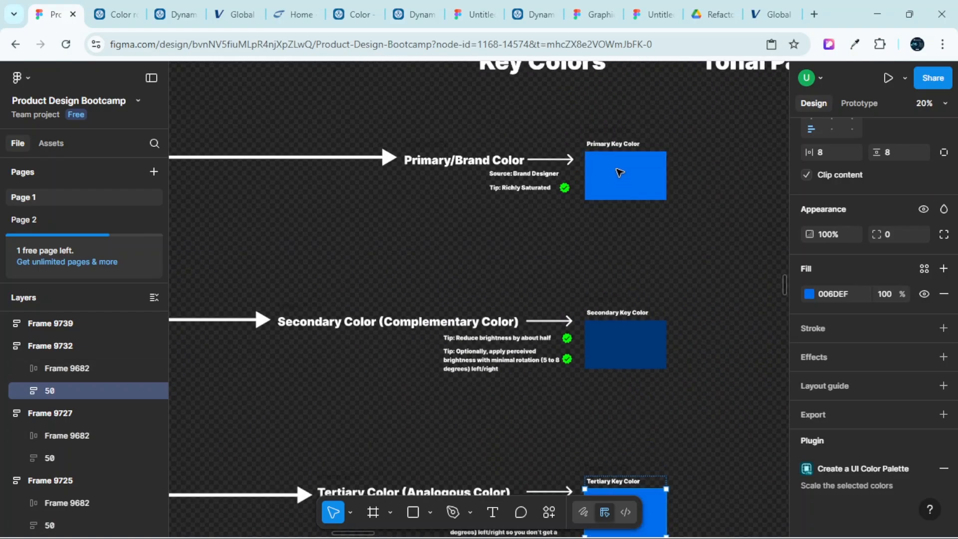
{"action": "scroll", "coordinate": [618, 171], "scroll_direction": "up", "scroll_amount": 3}
{"action": "scroll", "coordinate": [633, 280], "scroll_direction": "down", "scroll_amount": 3}
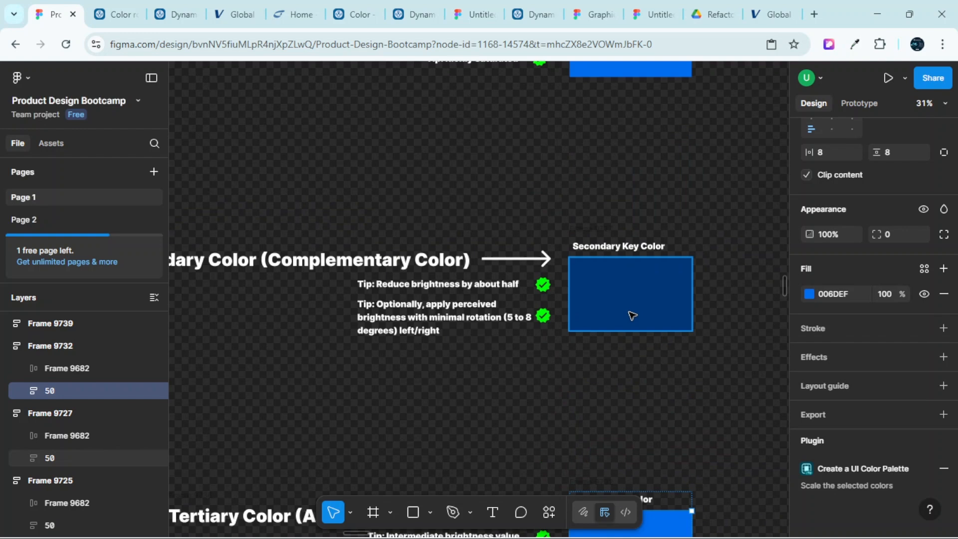
{"action": "scroll", "coordinate": [633, 315], "scroll_direction": "up", "scroll_amount": 3}
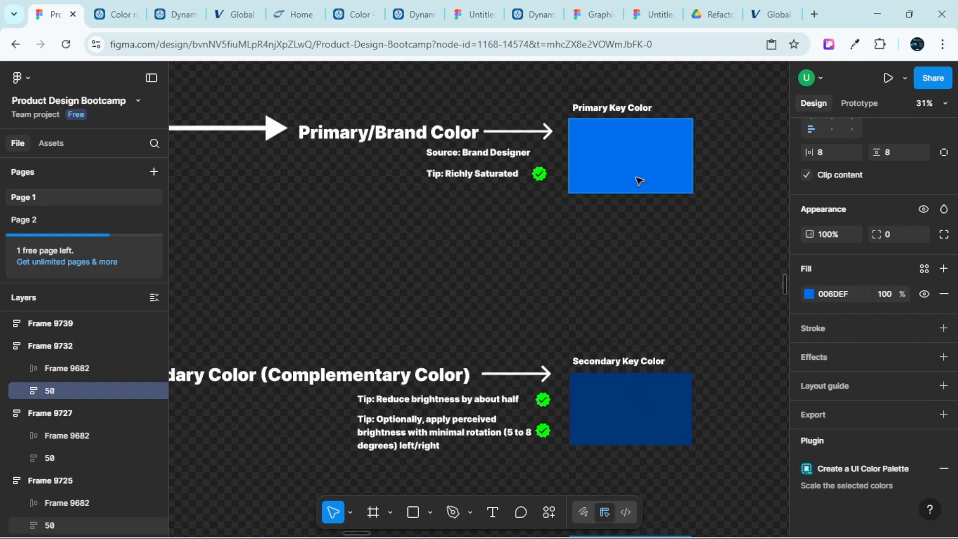
{"action": "scroll", "coordinate": [637, 184], "scroll_direction": "down", "scroll_amount": 6}
{"action": "scroll", "coordinate": [624, 309], "scroll_direction": "down", "scroll_amount": 2}
{"action": "scroll", "coordinate": [623, 318], "scroll_direction": "up", "scroll_amount": 1}
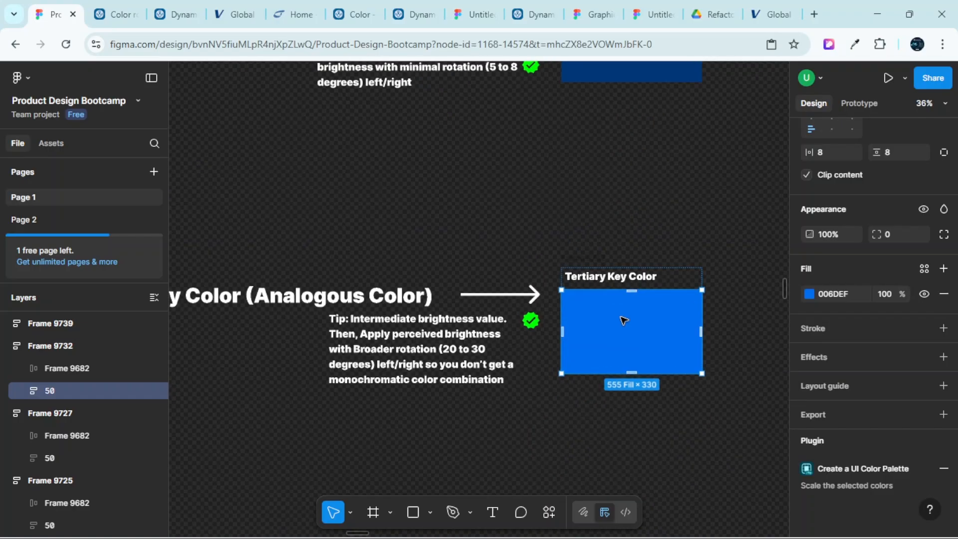
Compare the Primary, Secondary and Tertiary Key Color swatches to judge where an intermediate brightness would fall
{"action": "scroll", "coordinate": [622, 318], "scroll_direction": "up", "scroll_amount": 4}
{"action": "scroll", "coordinate": [623, 320], "scroll_direction": "up", "scroll_amount": 3}
{"action": "scroll", "coordinate": [622, 318], "scroll_direction": "down", "scroll_amount": 3}
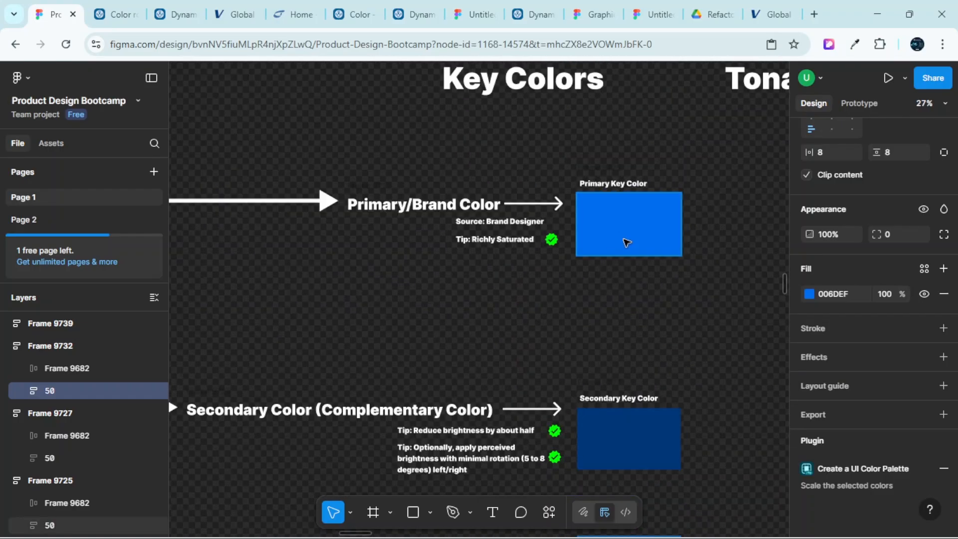
{"action": "scroll", "coordinate": [637, 412], "scroll_direction": "down", "scroll_amount": 5}
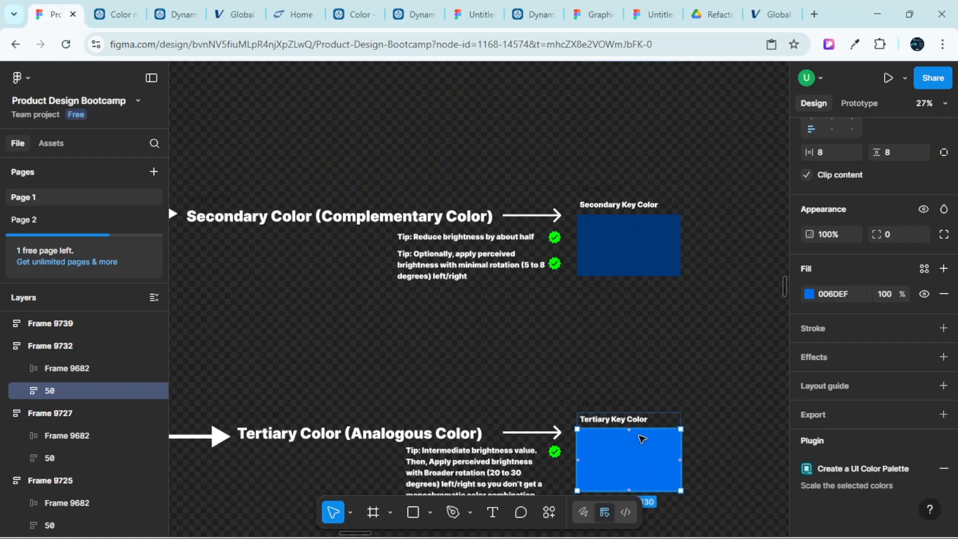
{"action": "scroll", "coordinate": [693, 320], "scroll_direction": "up", "scroll_amount": 3}
{"action": "scroll", "coordinate": [699, 267], "scroll_direction": "up", "scroll_amount": 3}
{"action": "scroll", "coordinate": [683, 260], "scroll_direction": "up", "scroll_amount": 3}
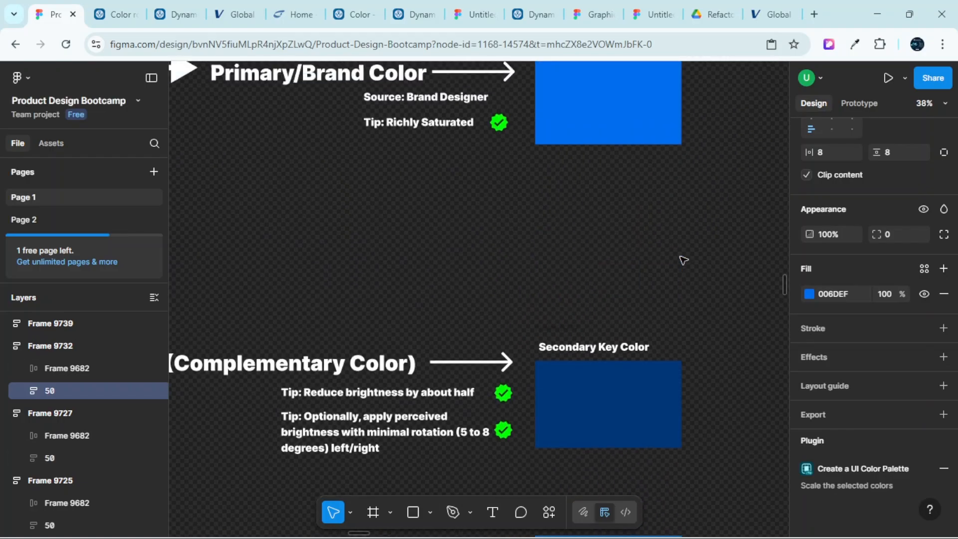
{"action": "scroll", "coordinate": [638, 312], "scroll_direction": "down", "scroll_amount": 10}
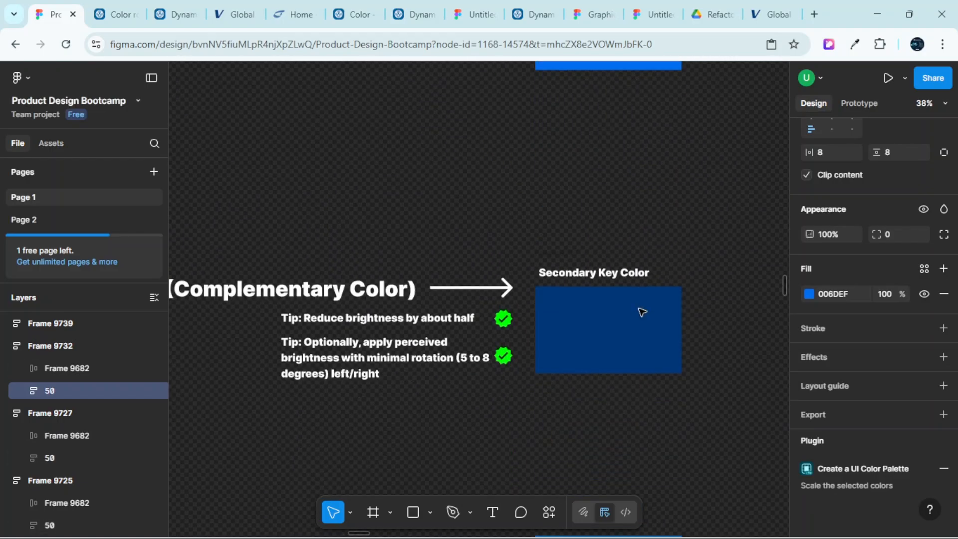
{"action": "scroll", "coordinate": [642, 370], "scroll_direction": "up", "scroll_amount": 3}
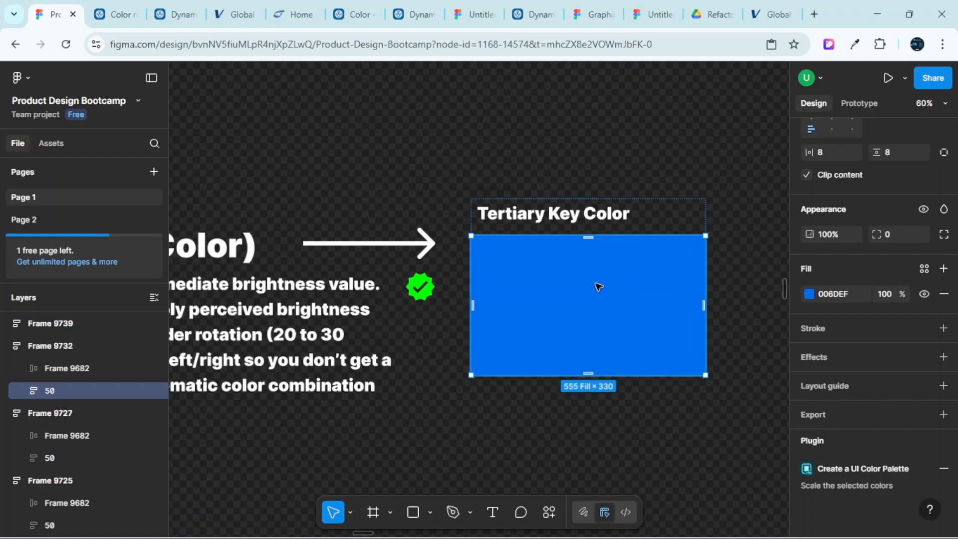
{"action": "scroll", "coordinate": [633, 294], "scroll_direction": "down", "scroll_amount": 5}
{"action": "scroll", "coordinate": [631, 293], "scroll_direction": "up", "scroll_amount": 4}
{"action": "scroll", "coordinate": [631, 295], "scroll_direction": "up", "scroll_amount": 4}
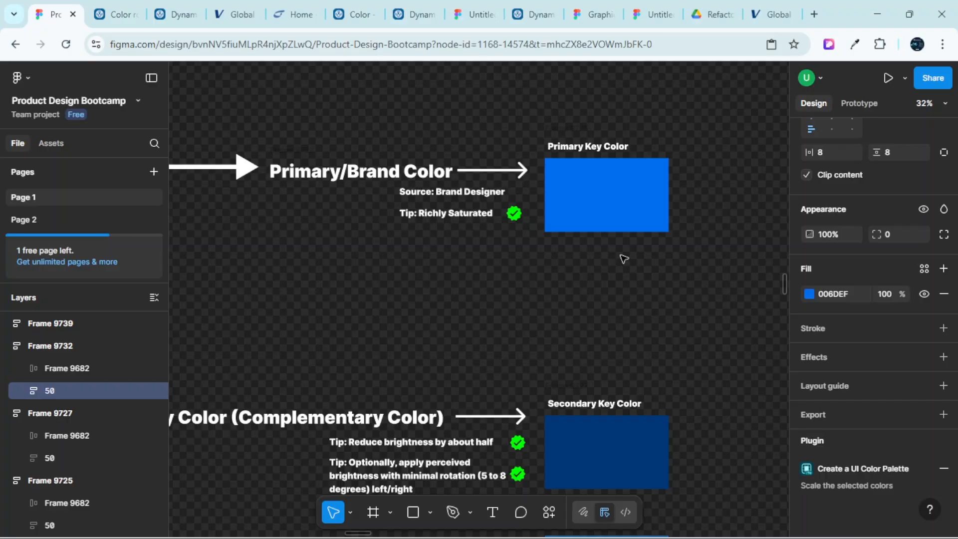
{"action": "left_click", "coordinate": [620, 267]}
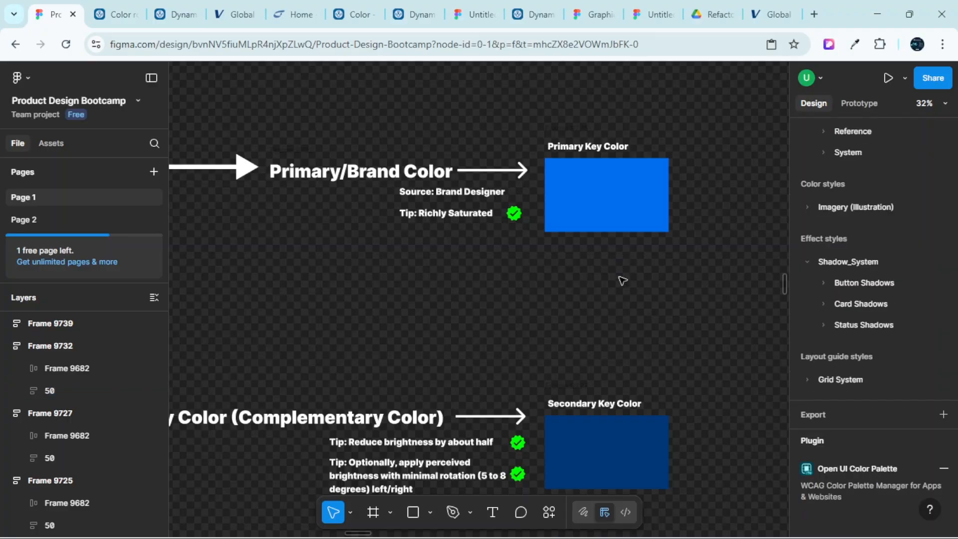
{"action": "scroll", "coordinate": [623, 300], "scroll_direction": "down", "scroll_amount": 2}
{"action": "scroll", "coordinate": [621, 302], "scroll_direction": "down", "scroll_amount": 6}
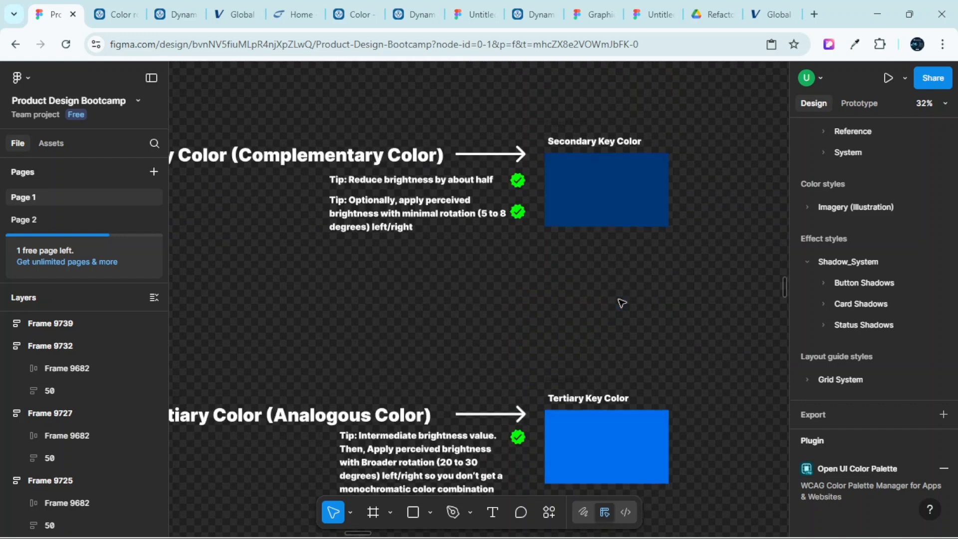
{"action": "scroll", "coordinate": [625, 268], "scroll_direction": "up", "scroll_amount": 2}
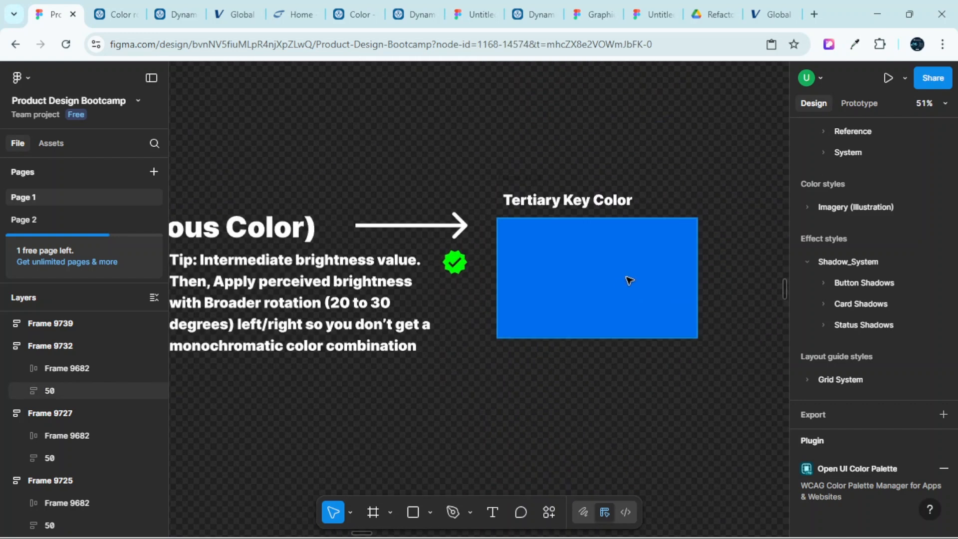
{"action": "left_click", "coordinate": [629, 280]}
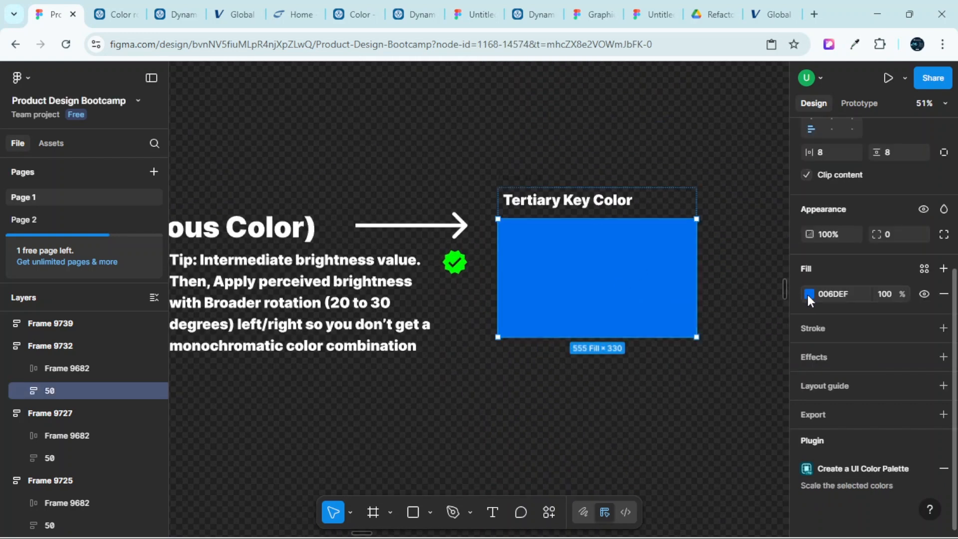
{"action": "left_click", "coordinate": [809, 294]}
{"action": "left_click", "coordinate": [519, 154]}
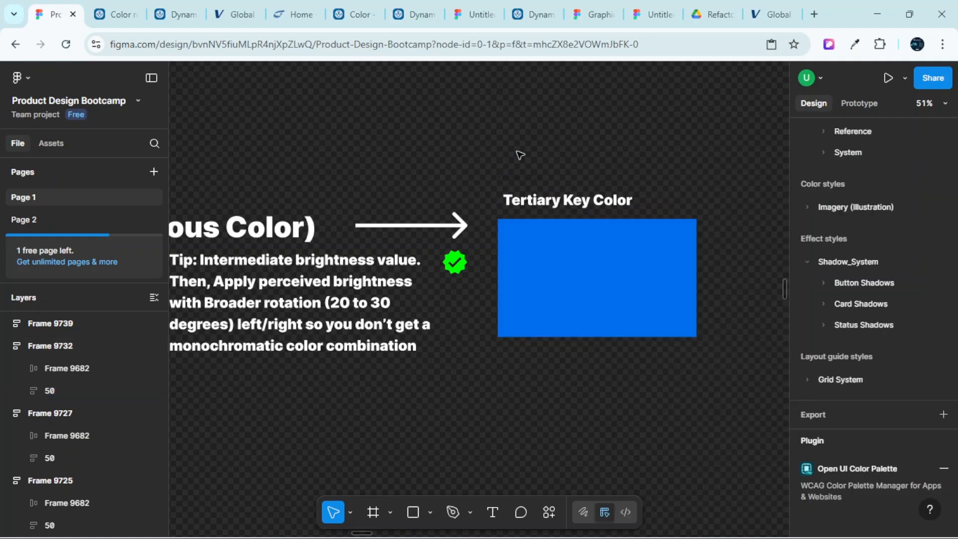
Check the HSB brightness value of the Primary Key Color swatch's fill
{"action": "scroll", "coordinate": [593, 259], "scroll_direction": "down", "scroll_amount": 3}
{"action": "scroll", "coordinate": [592, 259], "scroll_direction": "up", "scroll_amount": 6}
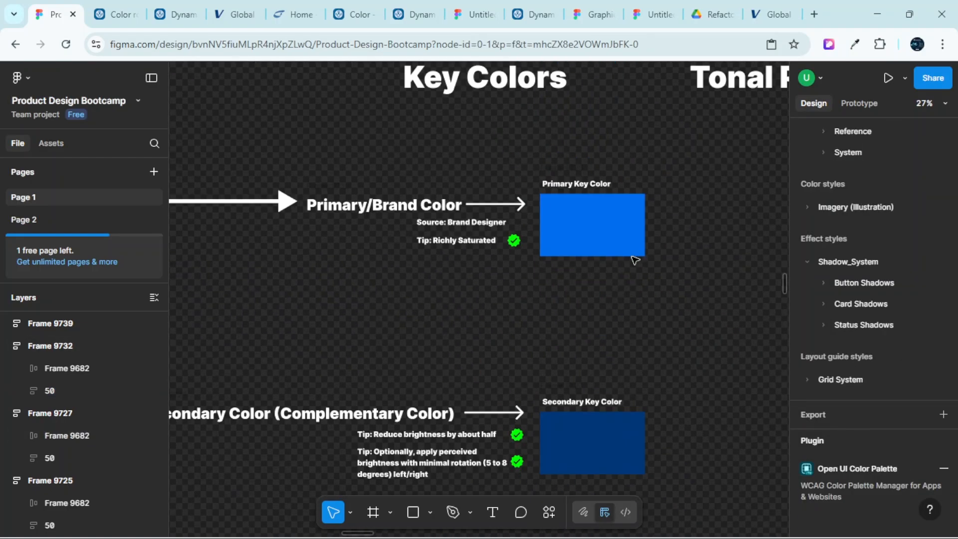
{"action": "scroll", "coordinate": [635, 260], "scroll_direction": "up", "scroll_amount": 2}
{"action": "scroll", "coordinate": [594, 220], "scroll_direction": "down", "scroll_amount": 4}
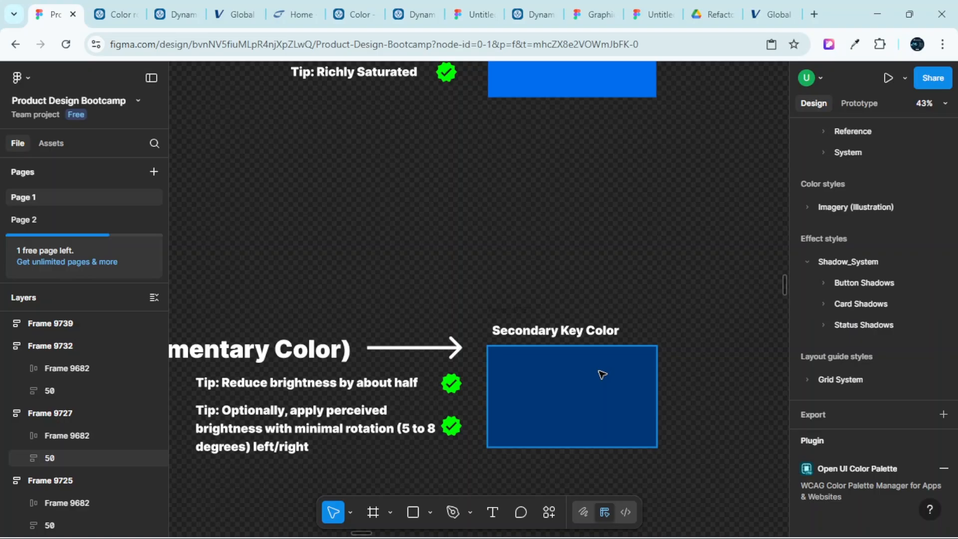
{"action": "scroll", "coordinate": [609, 343], "scroll_direction": "up", "scroll_amount": 5}
{"action": "scroll", "coordinate": [667, 219], "scroll_direction": "up", "scroll_amount": 1}
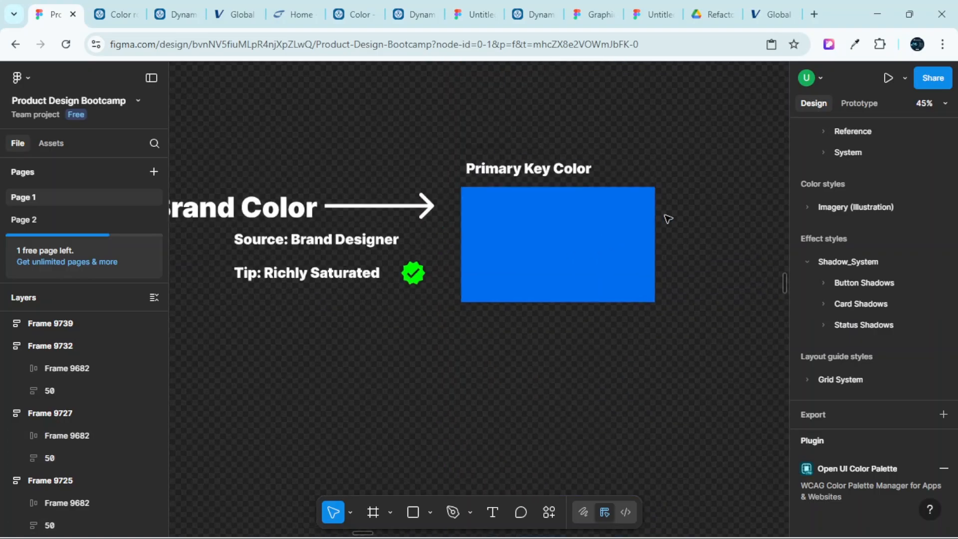
{"action": "scroll", "coordinate": [668, 219], "scroll_direction": "up", "scroll_amount": 2}
{"action": "left_click", "coordinate": [615, 215]}
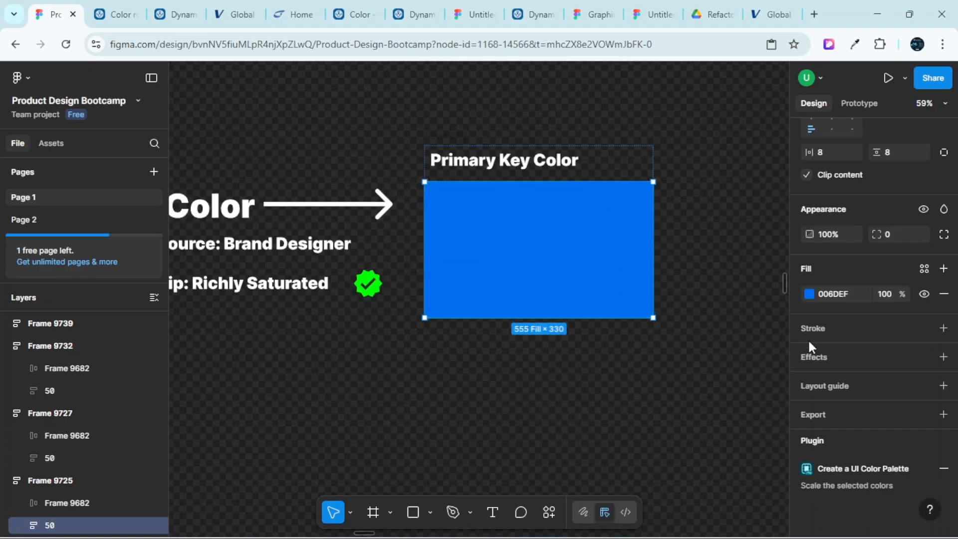
{"action": "left_click", "coordinate": [810, 293]}
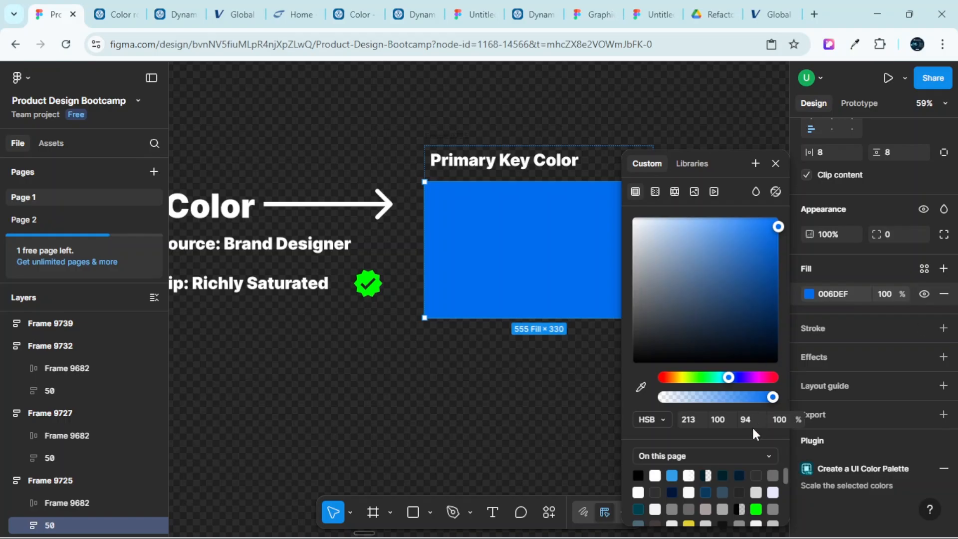
{"action": "left_click", "coordinate": [501, 387]}
Check the HSB brightness of the Secondary Key Color swatch's fill and compare it with the primary swatch
{"action": "scroll", "coordinate": [505, 382], "scroll_direction": "down", "scroll_amount": 5}
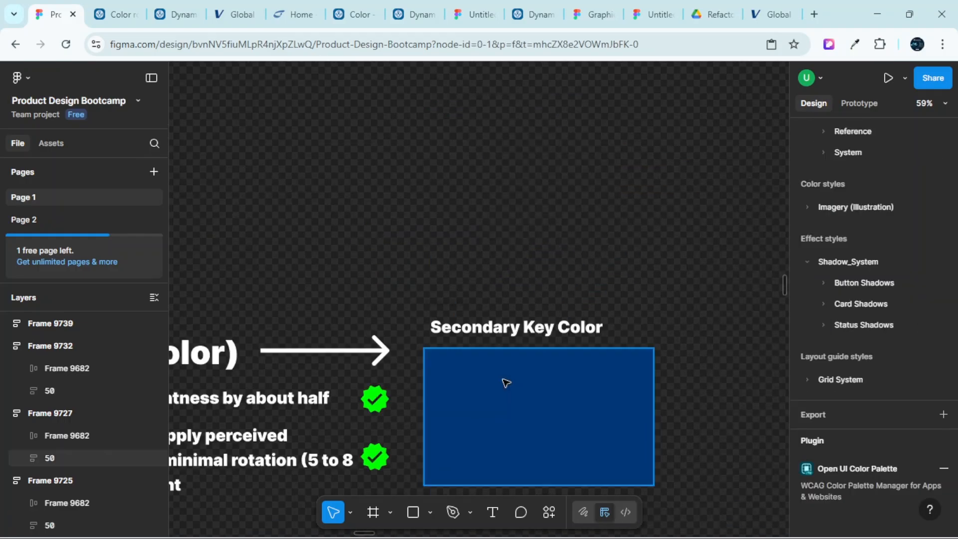
{"action": "left_click", "coordinate": [549, 402]}
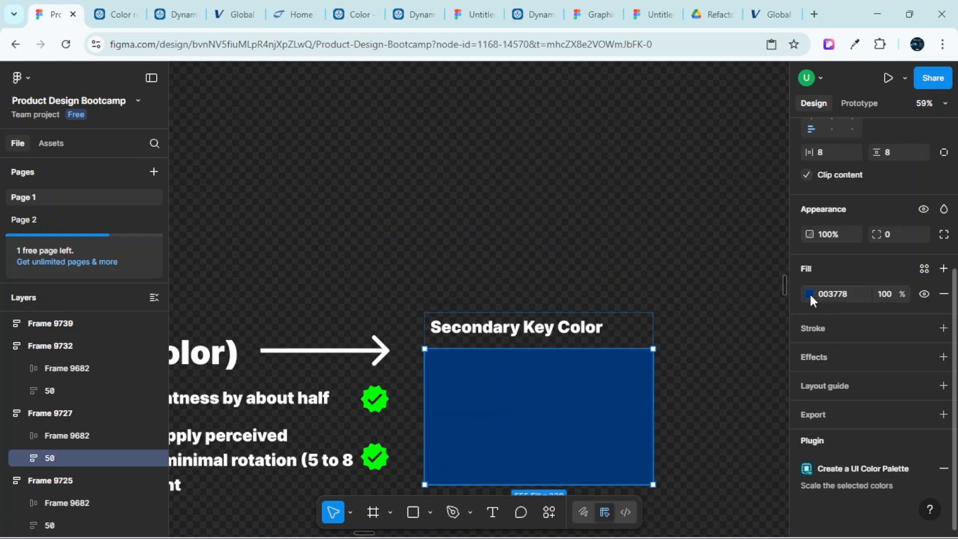
{"action": "left_click", "coordinate": [809, 293]}
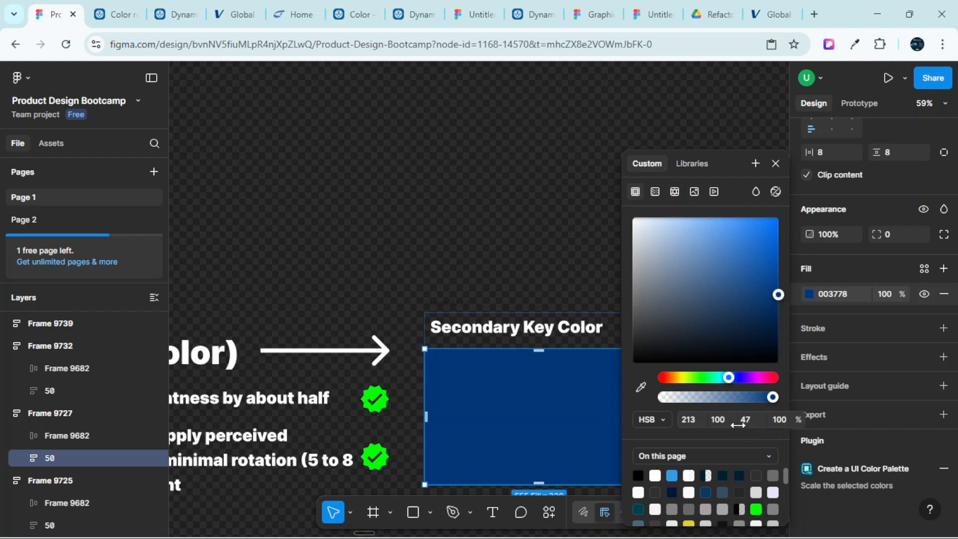
{"action": "scroll", "coordinate": [533, 252], "scroll_direction": "up", "scroll_amount": 5}
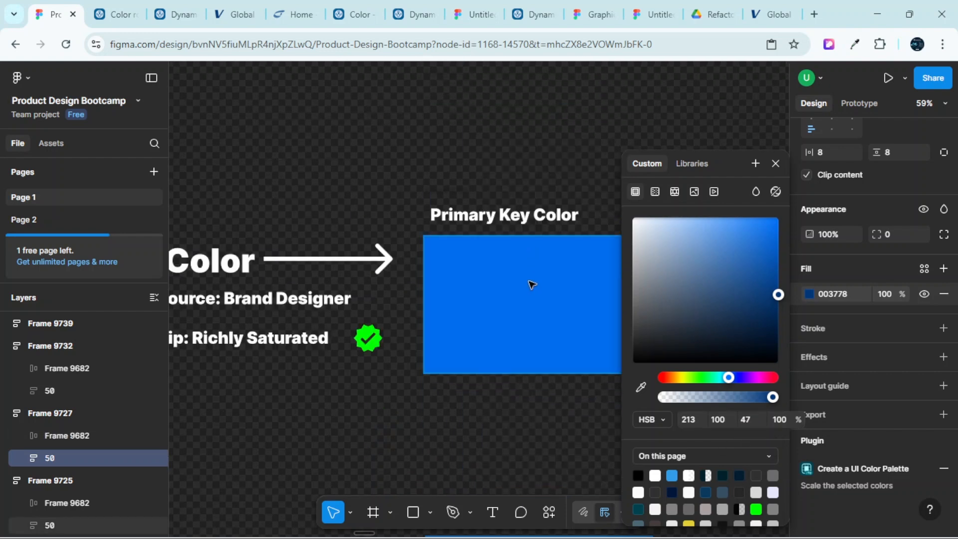
Set the HSB brightness of the Tertiary Key Color swatch's fill to 60
{"action": "scroll", "coordinate": [532, 284], "scroll_direction": "down", "scroll_amount": 8}
{"action": "scroll", "coordinate": [521, 306], "scroll_direction": "down", "scroll_amount": 3}
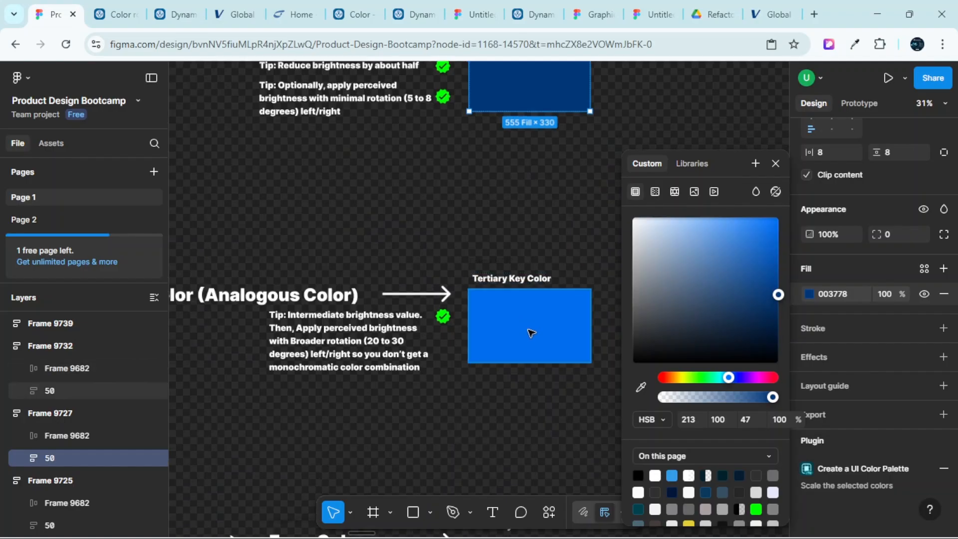
{"action": "scroll", "coordinate": [531, 333], "scroll_direction": "up", "scroll_amount": 3}
{"action": "left_click", "coordinate": [547, 306]}
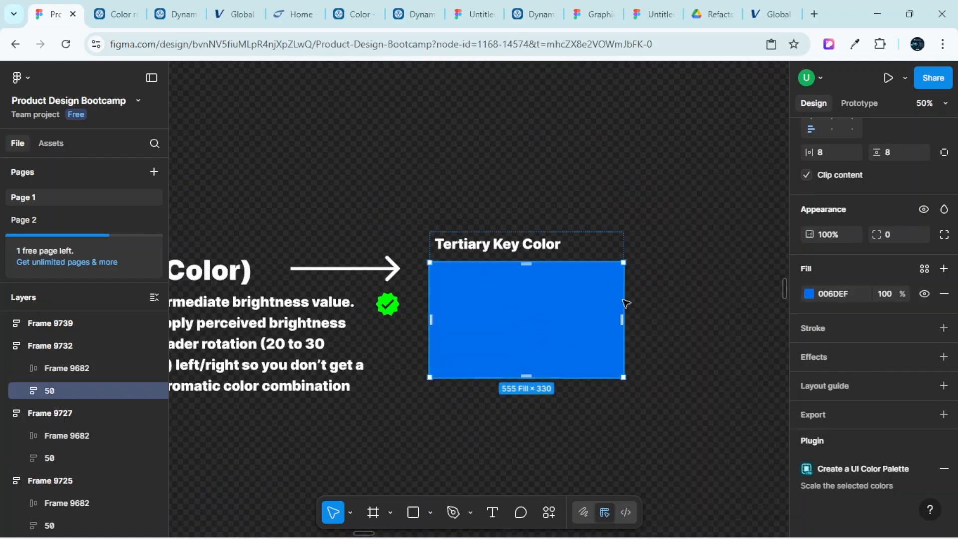
{"action": "left_click", "coordinate": [809, 294]}
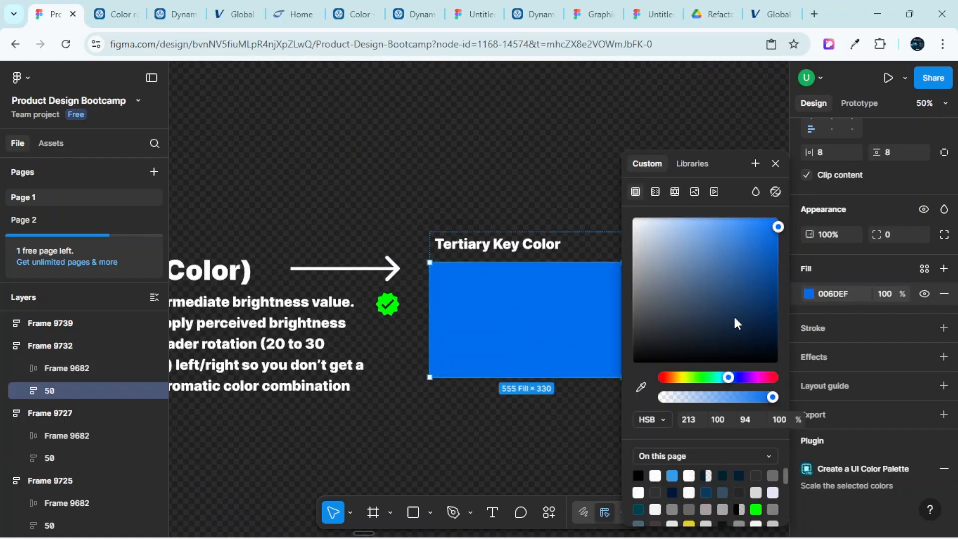
{"action": "left_click", "coordinate": [746, 420]}
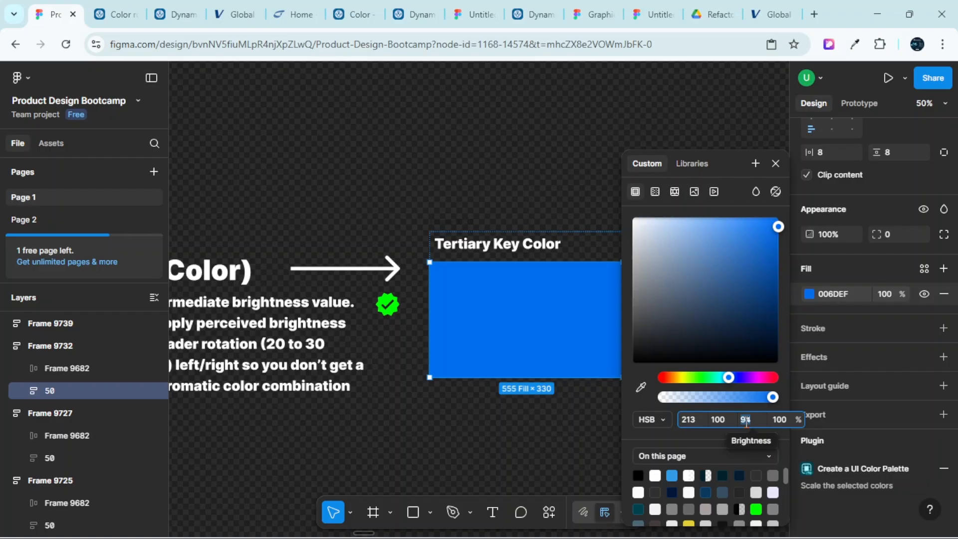
{"action": "type", "text": "6"}
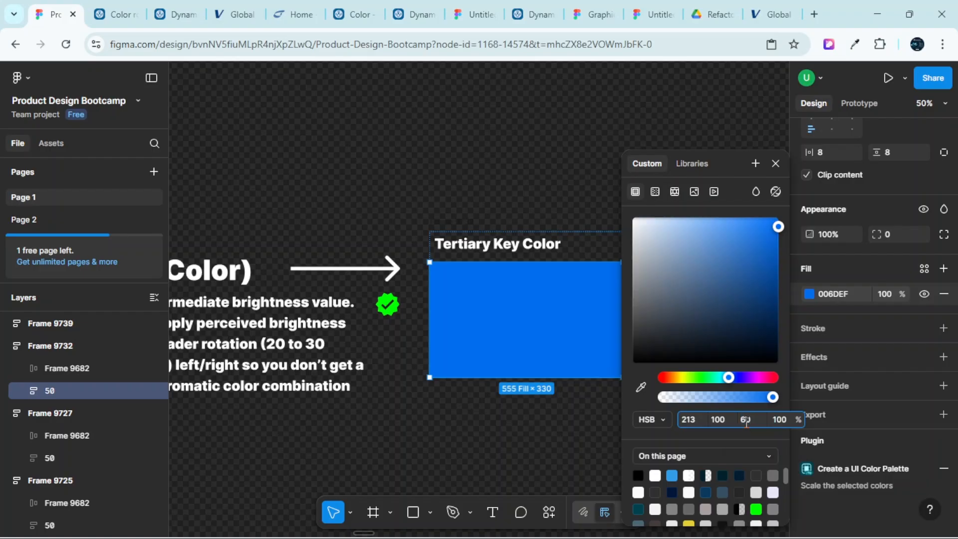
{"action": "type", "text": "0"}
{"action": "key", "text": "Return"}
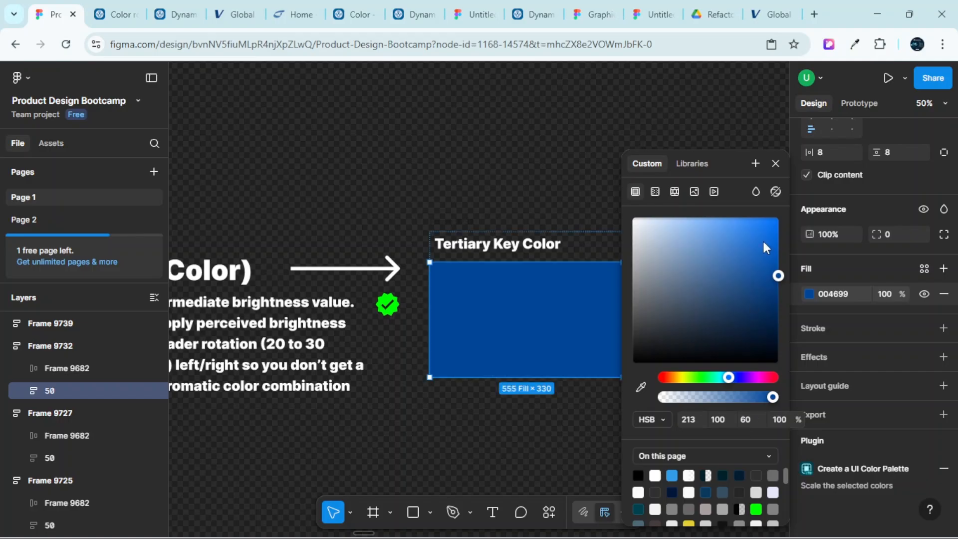
Close the tertiary fill's color picker and compare the Primary Key Color swatch with the Secondary Key Color swatch
{"action": "left_click", "coordinate": [776, 163]}
{"action": "scroll", "coordinate": [659, 306], "scroll_direction": "up", "scroll_amount": 3}
{"action": "scroll", "coordinate": [657, 324], "scroll_direction": "up", "scroll_amount": 3}
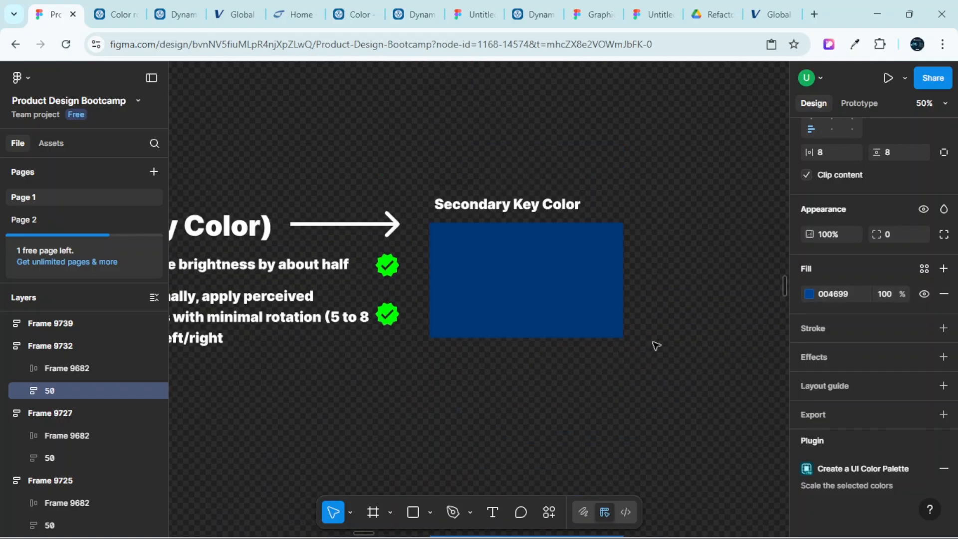
{"action": "scroll", "coordinate": [654, 343], "scroll_direction": "down", "scroll_amount": 3}
{"action": "scroll", "coordinate": [594, 203], "scroll_direction": "up", "scroll_amount": 2}
{"action": "scroll", "coordinate": [606, 189], "scroll_direction": "up", "scroll_amount": 2}
{"action": "scroll", "coordinate": [605, 189], "scroll_direction": "up", "scroll_amount": 2}
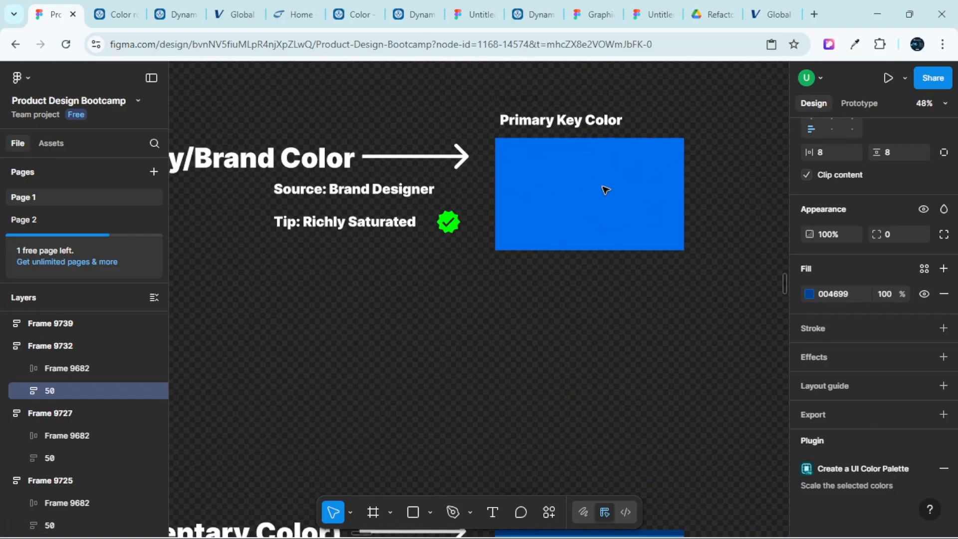
{"action": "scroll", "coordinate": [603, 188], "scroll_direction": "down", "scroll_amount": 5}
{"action": "scroll", "coordinate": [596, 301], "scroll_direction": "down", "scroll_amount": 5}
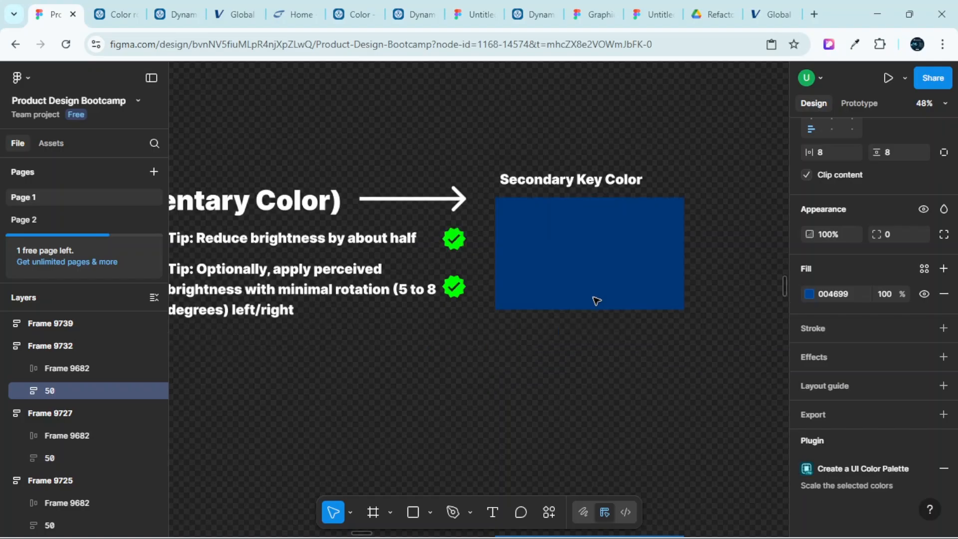
{"action": "scroll", "coordinate": [601, 282], "scroll_direction": "up", "scroll_amount": 1}
{"action": "scroll", "coordinate": [603, 281], "scroll_direction": "up", "scroll_amount": 3}
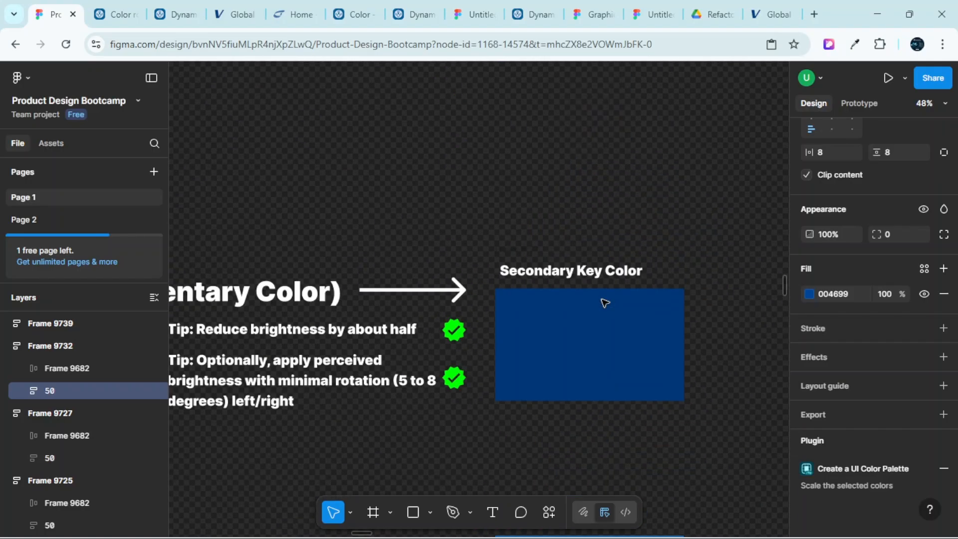
{"action": "scroll", "coordinate": [598, 306], "scroll_direction": "down", "scroll_amount": 3}
{"action": "scroll", "coordinate": [597, 200], "scroll_direction": "up", "scroll_amount": 2}
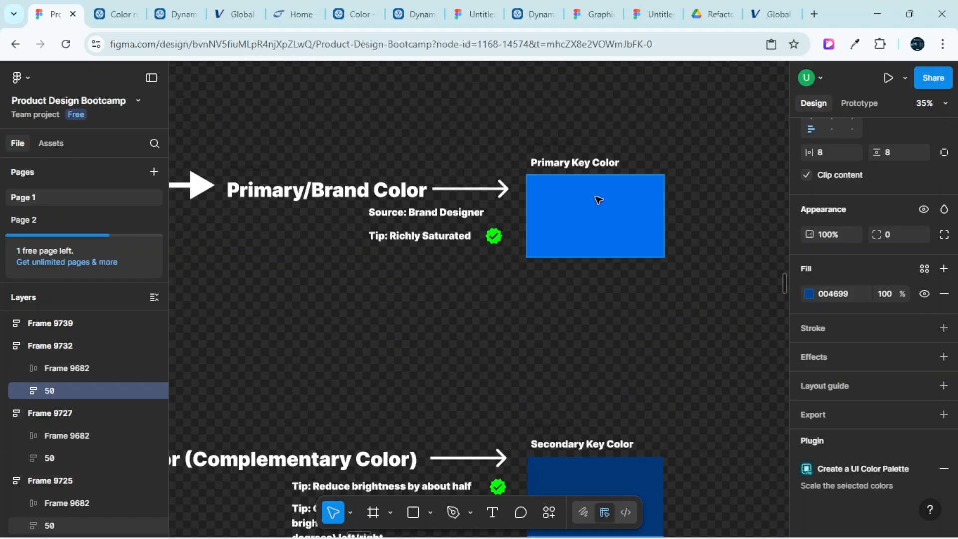
{"action": "scroll", "coordinate": [603, 214], "scroll_direction": "down", "scroll_amount": 4}
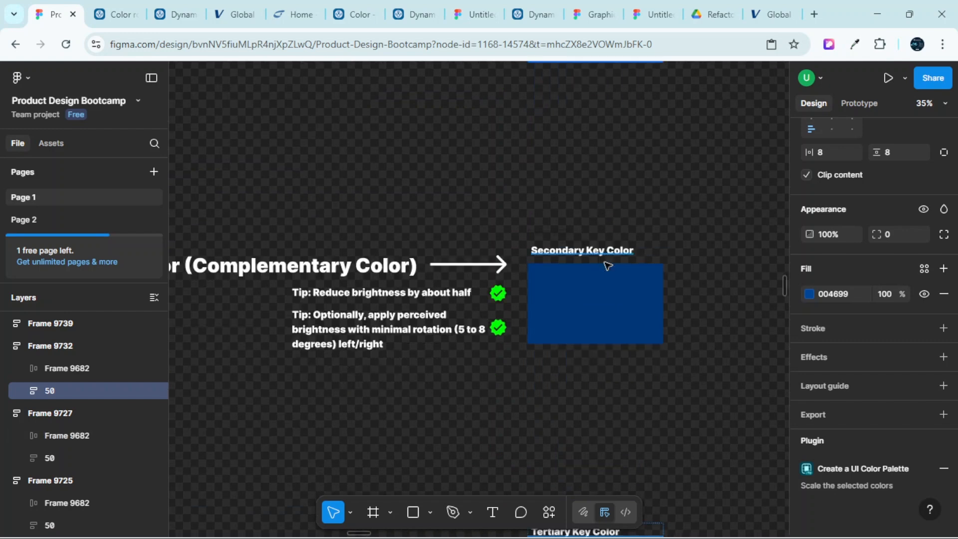
Select the Secondary Key Color swatch and compare its darkness with the primary and tertiary swatches
{"action": "left_click", "coordinate": [608, 297]}
{"action": "scroll", "coordinate": [608, 298], "scroll_direction": "down", "scroll_amount": 1}
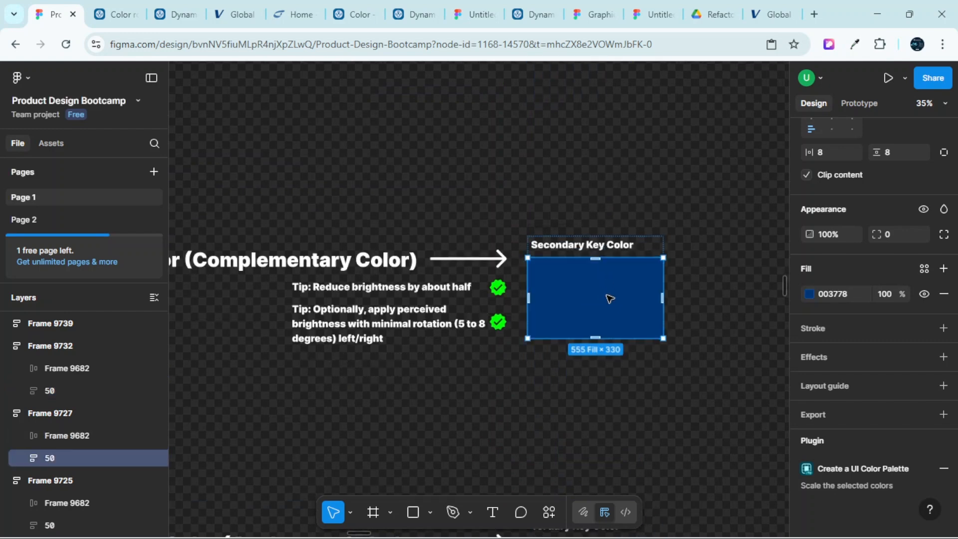
{"action": "scroll", "coordinate": [609, 298], "scroll_direction": "down", "scroll_amount": 4}
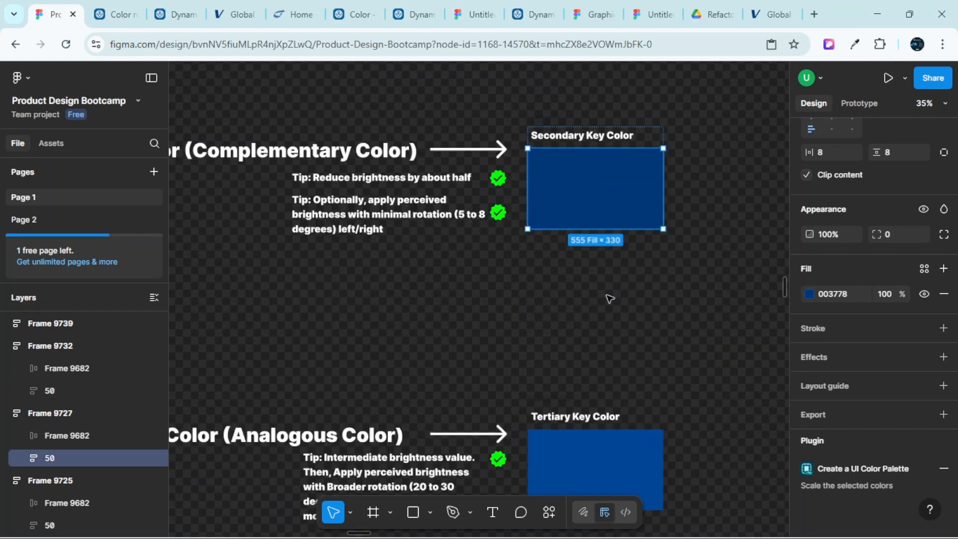
{"action": "scroll", "coordinate": [613, 367], "scroll_direction": "up", "scroll_amount": 9}
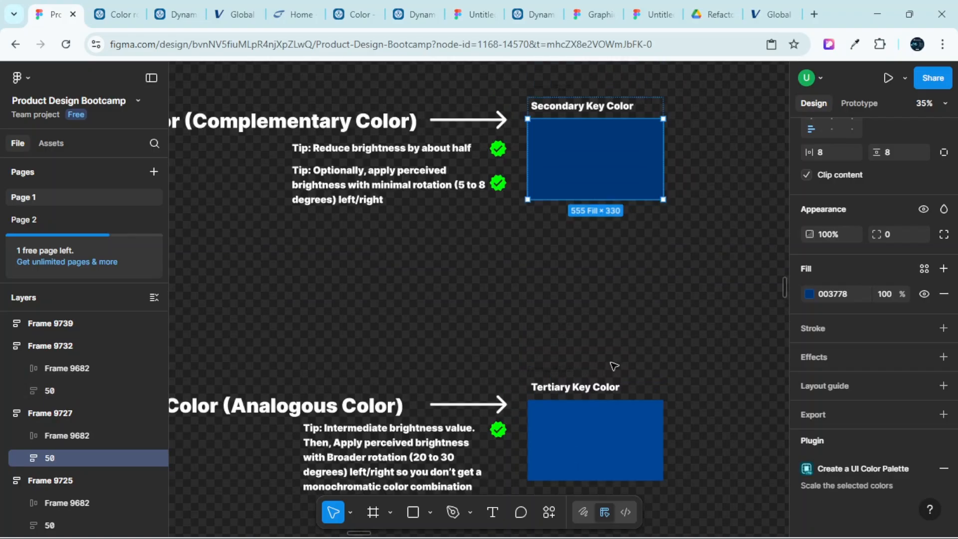
{"action": "scroll", "coordinate": [603, 328], "scroll_direction": "down", "scroll_amount": 2, "text": "ctrl"}
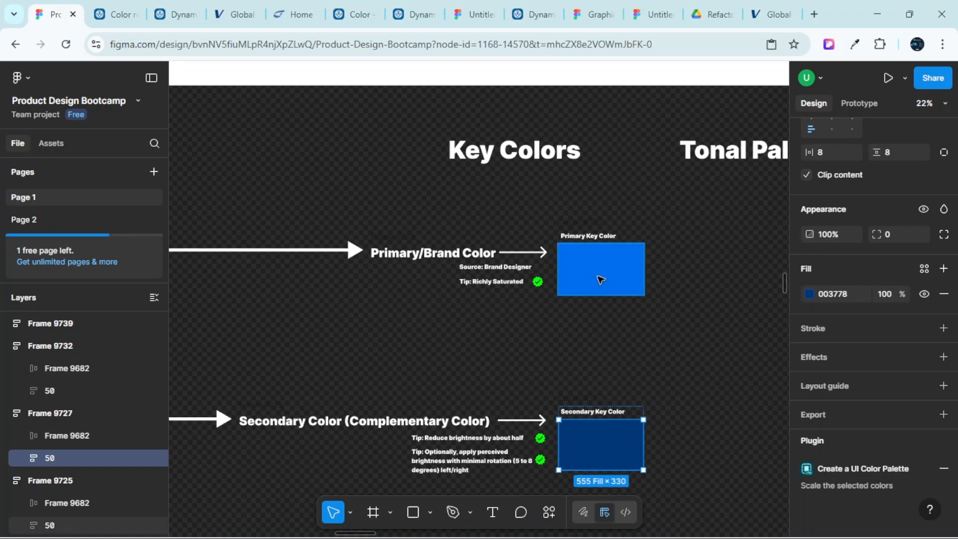
{"action": "scroll", "coordinate": [608, 447], "scroll_direction": "down", "scroll_amount": 4}
{"action": "scroll", "coordinate": [586, 398], "scroll_direction": "up", "scroll_amount": 3, "text": "ctrl"}
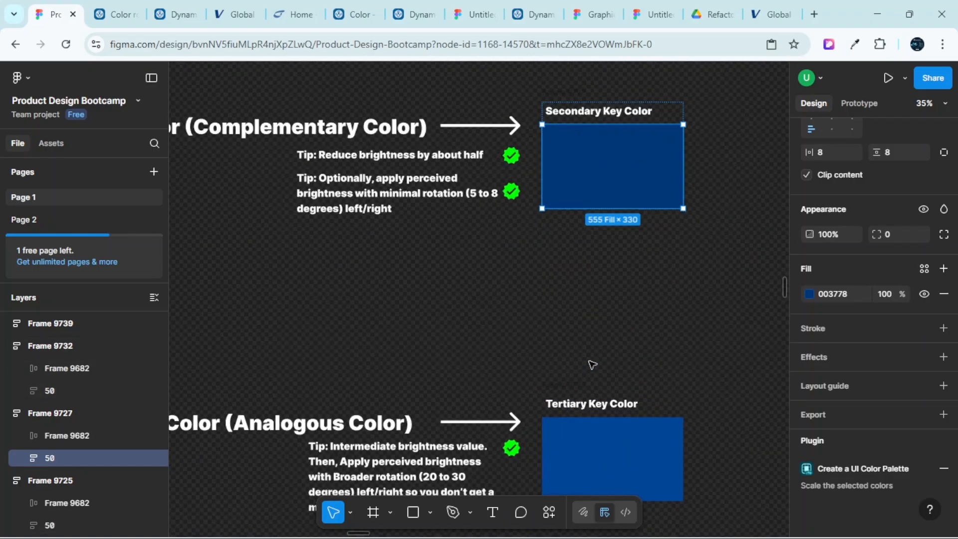
{"action": "scroll", "coordinate": [592, 369], "scroll_direction": "up", "scroll_amount": 5}
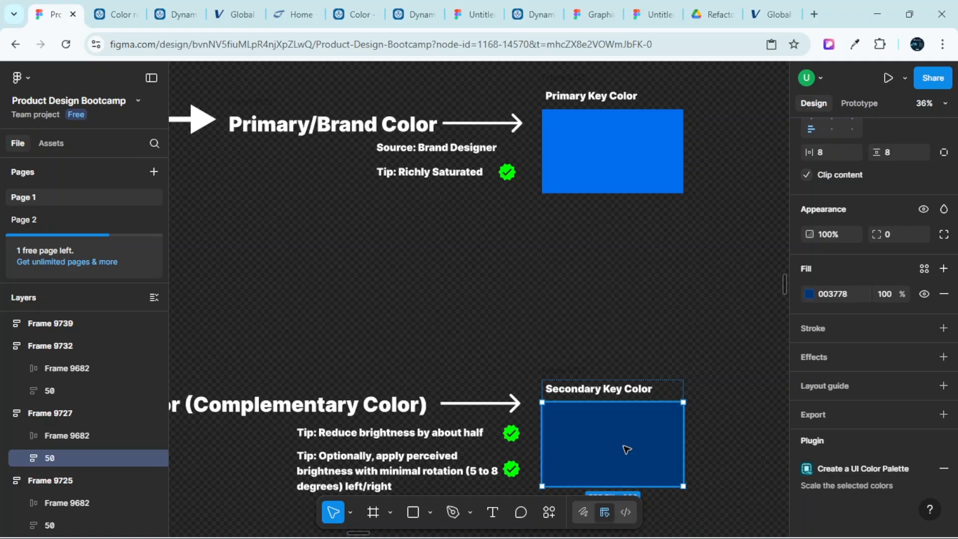
{"action": "scroll", "coordinate": [625, 451], "scroll_direction": "down", "scroll_amount": 7}
{"action": "scroll", "coordinate": [627, 419], "scroll_direction": "up", "scroll_amount": 3, "text": "ctrl"}
Inspect the Tertiary, Primary and Secondary Key Color swatches in turn, including the tips for the tertiary and error colors
{"action": "left_click", "coordinate": [624, 344]}
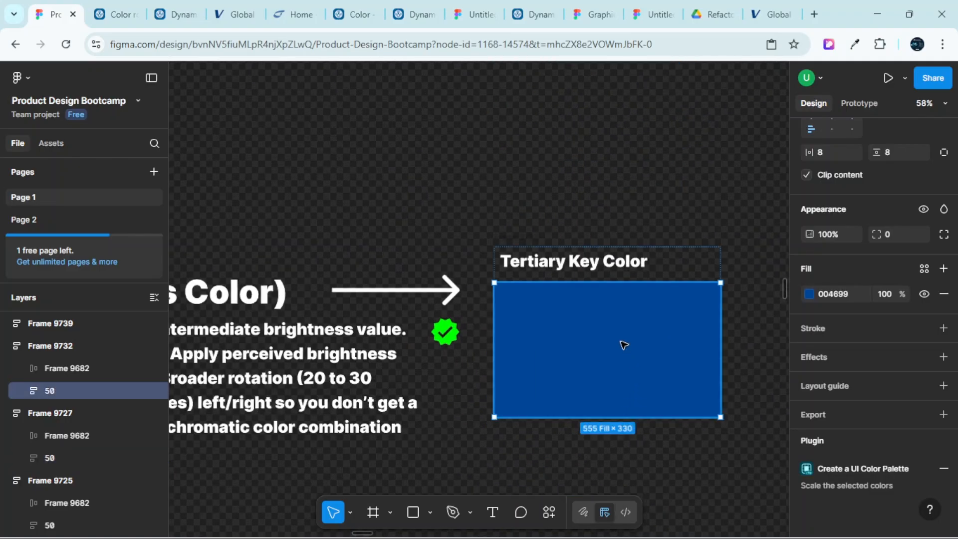
{"action": "scroll", "coordinate": [629, 389], "scroll_direction": "up", "scroll_amount": 4}
{"action": "scroll", "coordinate": [631, 406], "scroll_direction": "down", "scroll_amount": 5, "text": "ctrl"}
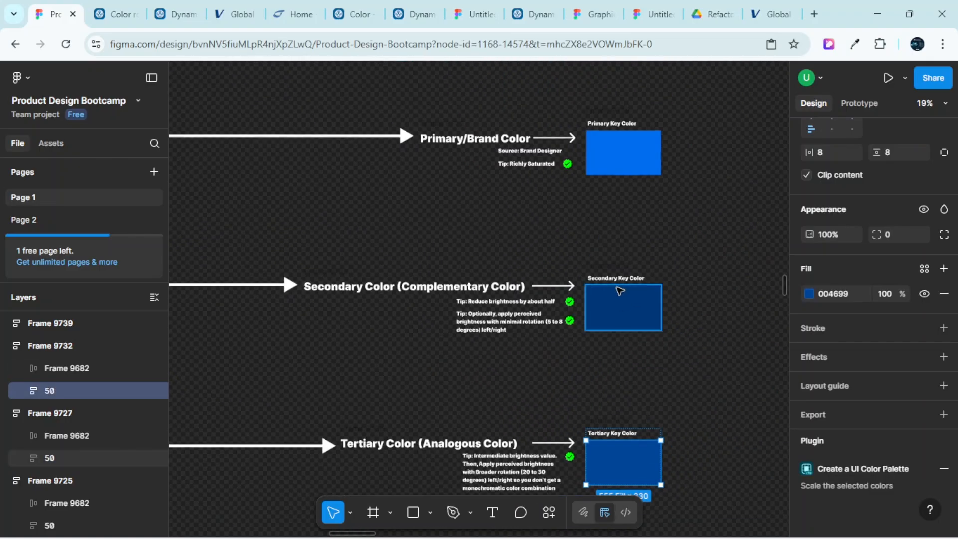
{"action": "left_click", "coordinate": [627, 154]}
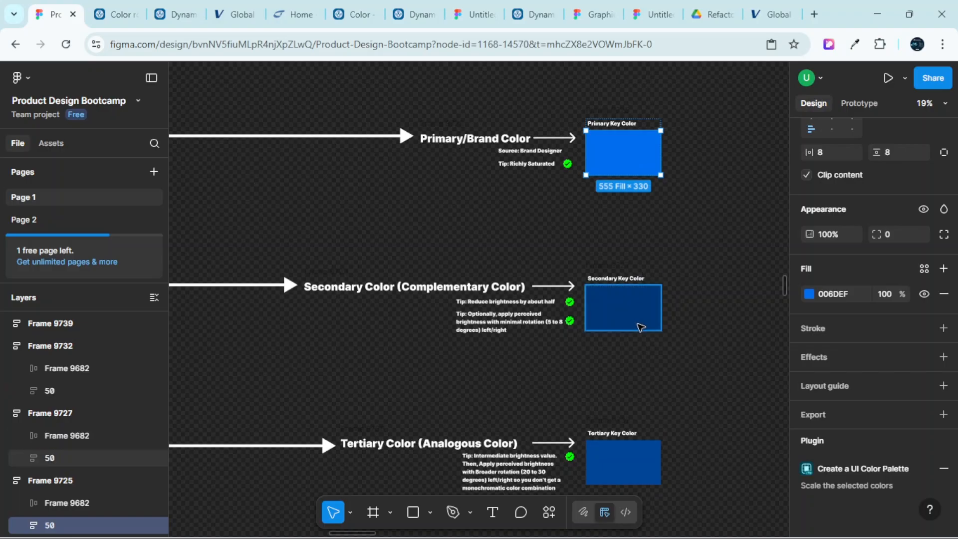
{"action": "left_click", "coordinate": [627, 307]}
{"action": "scroll", "coordinate": [619, 360], "scroll_direction": "down", "scroll_amount": 6}
{"action": "scroll", "coordinate": [618, 360], "scroll_direction": "up", "scroll_amount": 2, "text": "ctrl"}
{"action": "key", "text": "ctrl+z"}
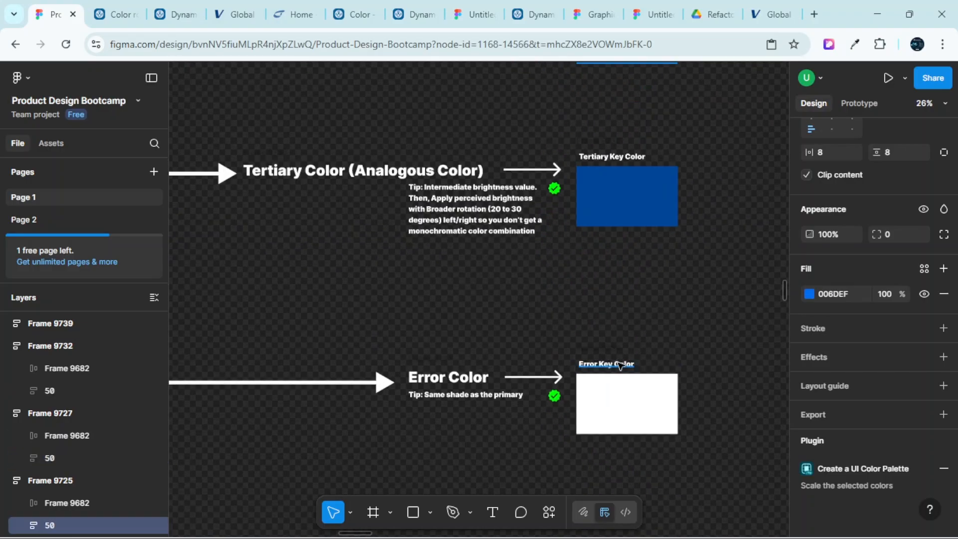
{"action": "scroll", "coordinate": [633, 378], "scroll_direction": "down", "scroll_amount": 1}
{"action": "scroll", "coordinate": [642, 278], "scroll_direction": "up", "scroll_amount": 3}
{"action": "scroll", "coordinate": [645, 346], "scroll_direction": "up", "scroll_amount": 3, "text": "ctrl"}
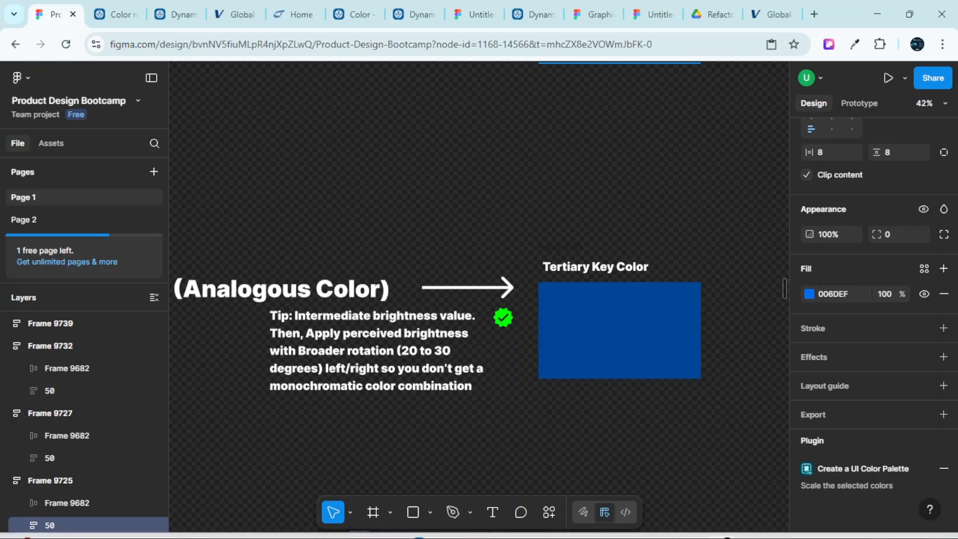
Examine the three blue key color swatches together to judge whether the tertiary's brightness sits between the primary and secondary
{"action": "scroll", "coordinate": [602, 239], "scroll_direction": "up", "scroll_amount": 3}
{"action": "scroll", "coordinate": [603, 239], "scroll_direction": "up", "scroll_amount": 5}
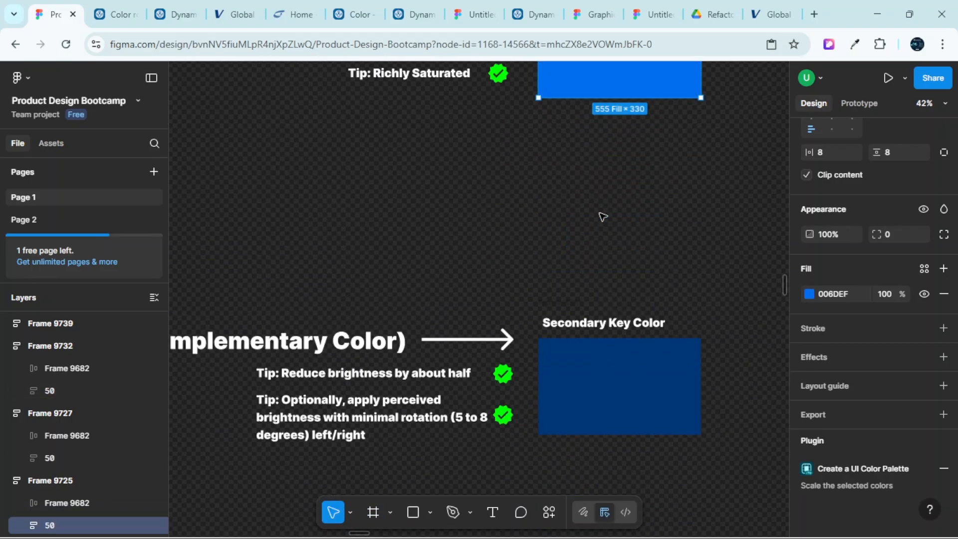
{"action": "scroll", "coordinate": [603, 215], "scroll_direction": "down", "scroll_amount": 3, "text": "ctrl"}
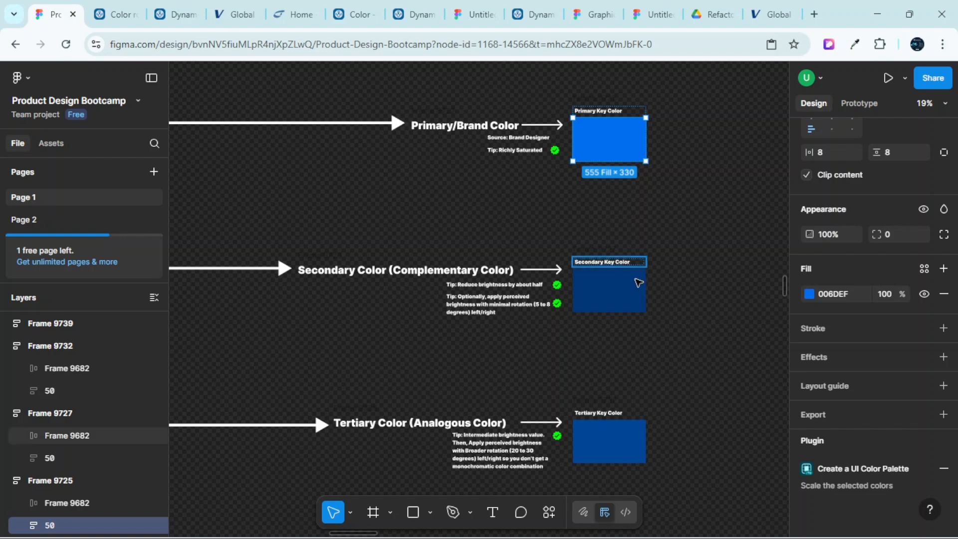
{"action": "scroll", "coordinate": [639, 282], "scroll_direction": "down", "scroll_amount": 1}
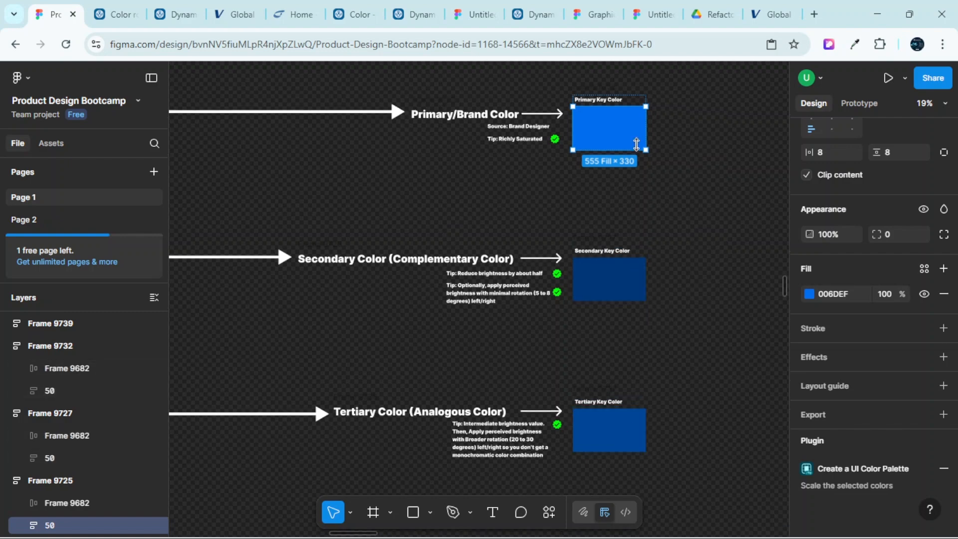
{"action": "scroll", "coordinate": [633, 133], "scroll_direction": "up", "scroll_amount": 2, "text": "ctrl"}
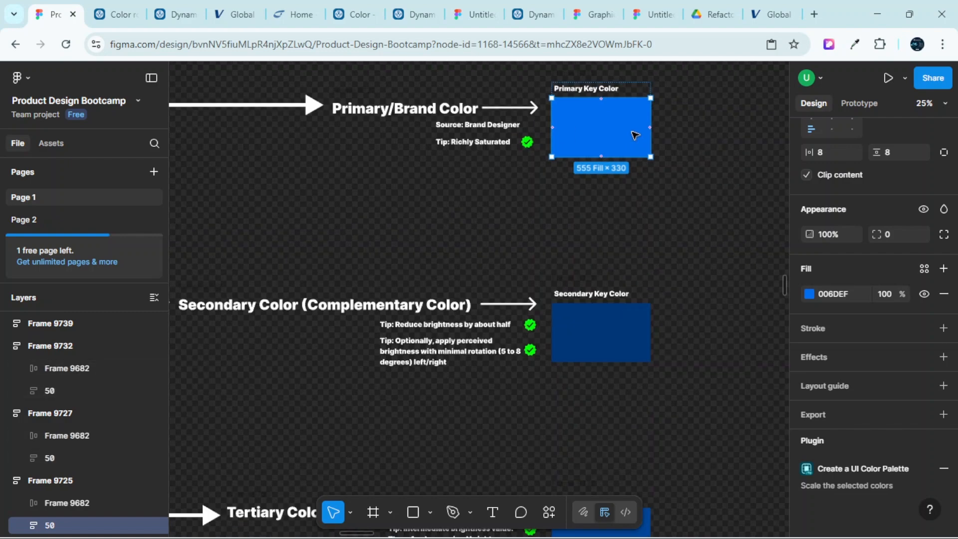
{"action": "scroll", "coordinate": [635, 135], "scroll_direction": "down", "scroll_amount": 2, "text": "ctrl"}
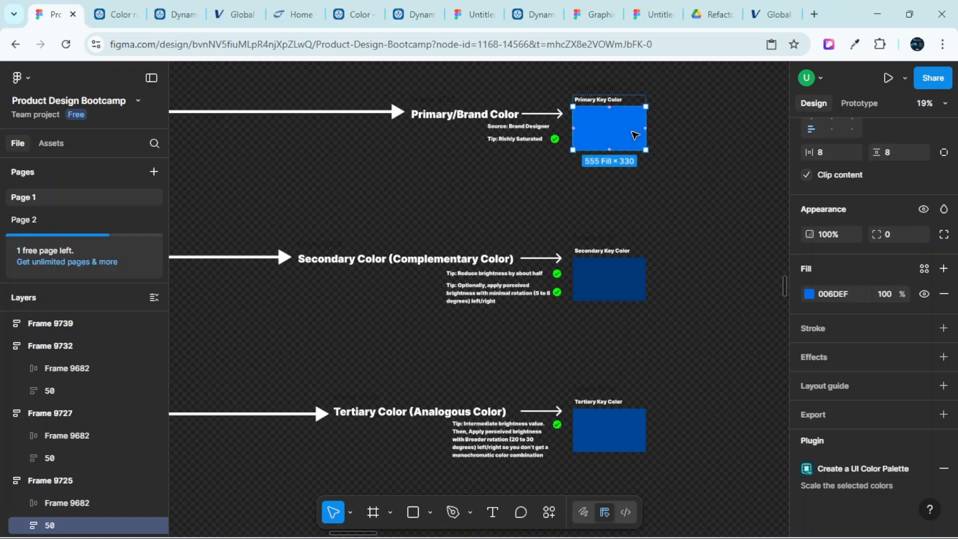
{"action": "scroll", "coordinate": [634, 134], "scroll_direction": "up", "scroll_amount": 2, "text": "ctrl"}
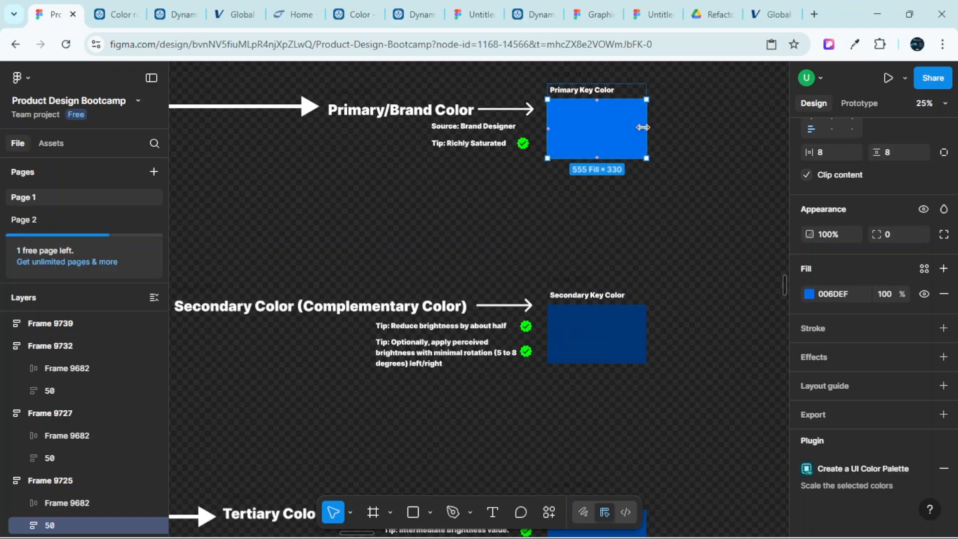
{"action": "scroll", "coordinate": [669, 164], "scroll_direction": "down", "scroll_amount": 3}
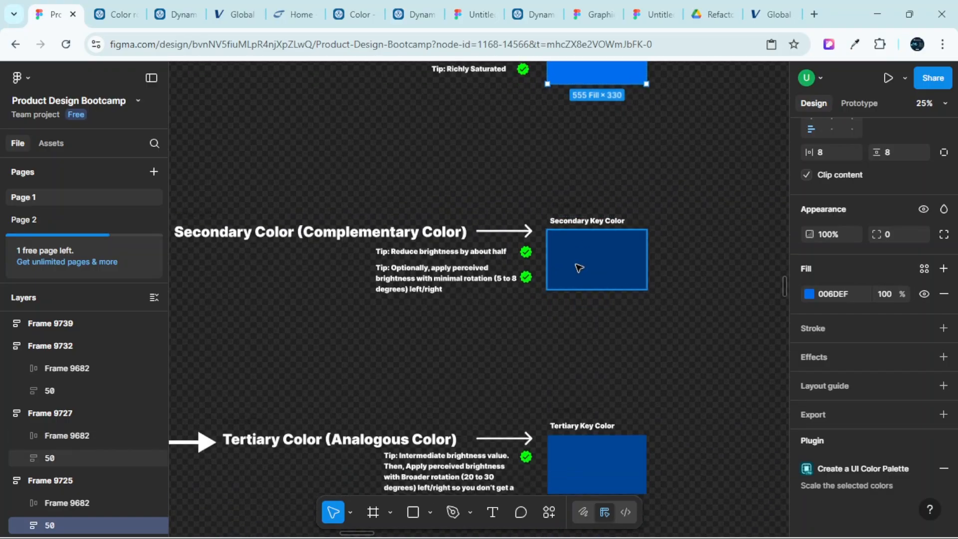
{"action": "scroll", "coordinate": [669, 222], "scroll_direction": "down", "scroll_amount": 1, "text": "ctrl"}
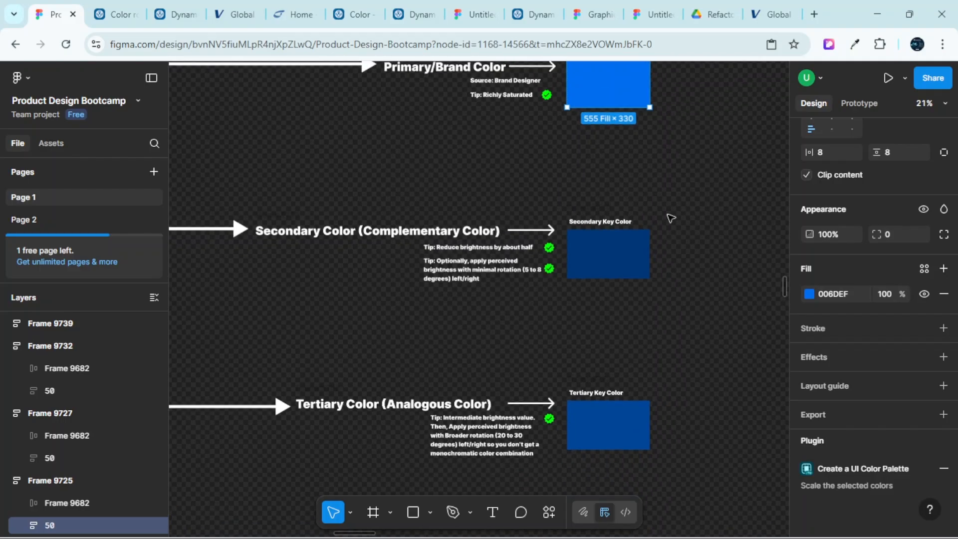
{"action": "scroll", "coordinate": [669, 218], "scroll_direction": "up", "scroll_amount": 2}
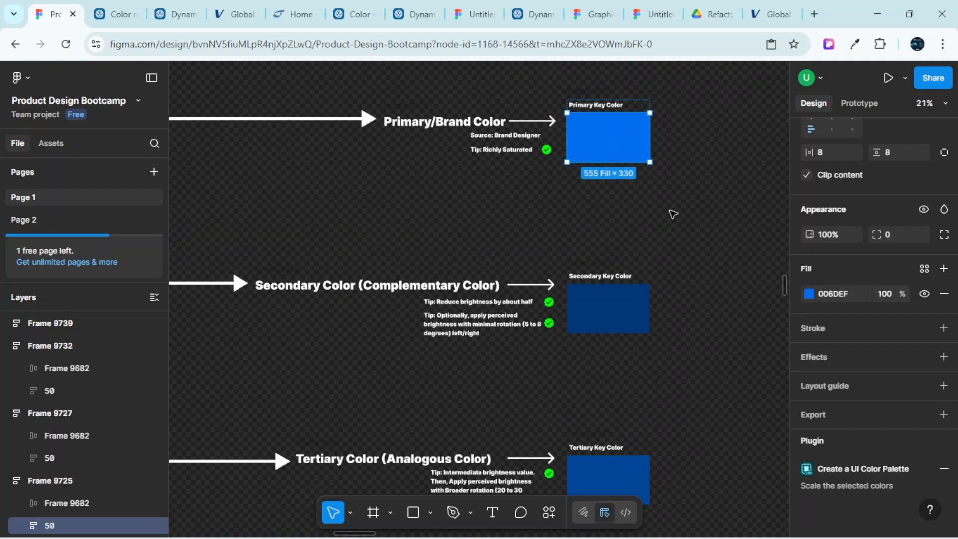
{"action": "scroll", "coordinate": [672, 210], "scroll_direction": "down", "scroll_amount": 2, "text": "ctrl"}
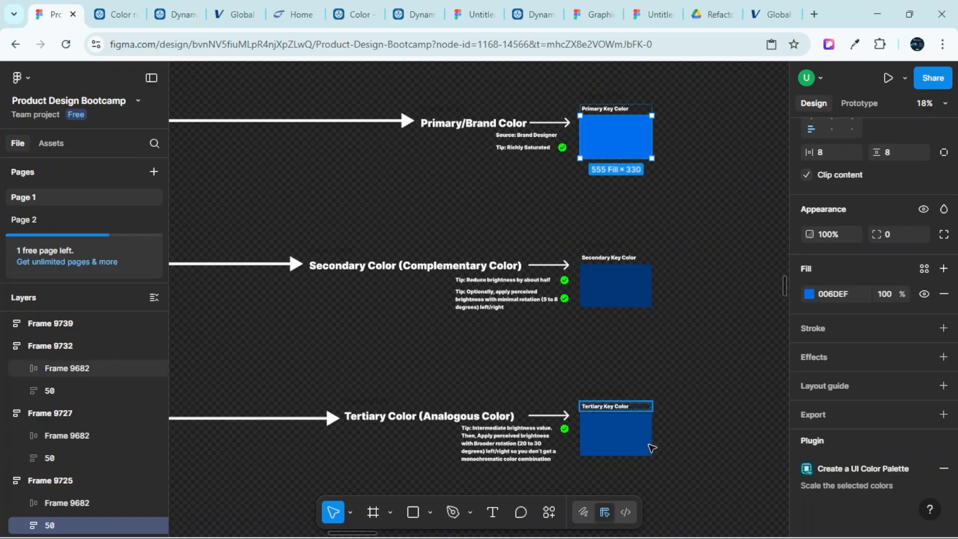
{"action": "scroll", "coordinate": [662, 372], "scroll_direction": "down", "scroll_amount": 1}
{"action": "scroll", "coordinate": [661, 360], "scroll_direction": "up", "scroll_amount": 2, "text": "ctrl"}
{"action": "scroll", "coordinate": [654, 319], "scroll_direction": "up", "scroll_amount": 3}
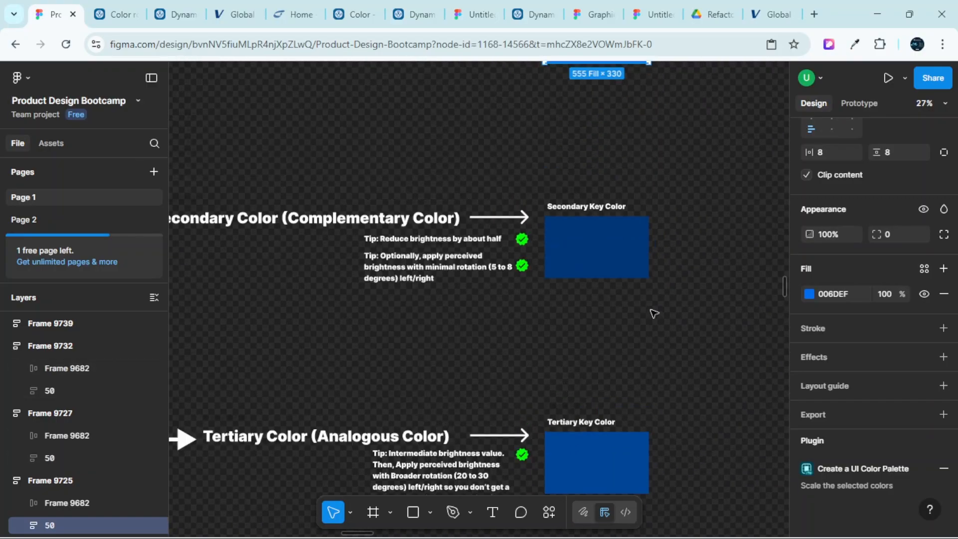
{"action": "scroll", "coordinate": [647, 308], "scroll_direction": "down", "scroll_amount": 3, "text": "ctrl"}
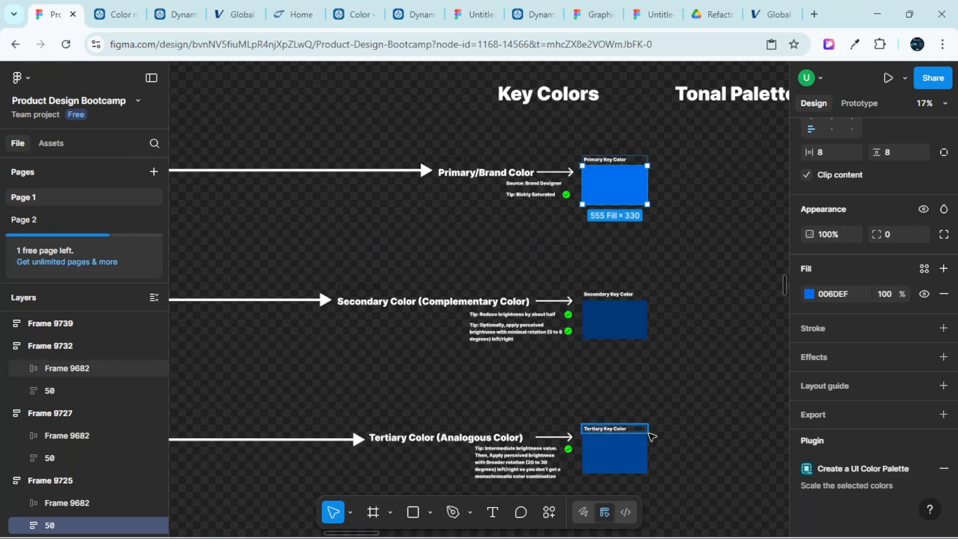
{"action": "scroll", "coordinate": [654, 442], "scroll_direction": "down", "scroll_amount": 1}
{"action": "scroll", "coordinate": [653, 429], "scroll_direction": "up", "scroll_amount": 2, "text": "ctrl"}
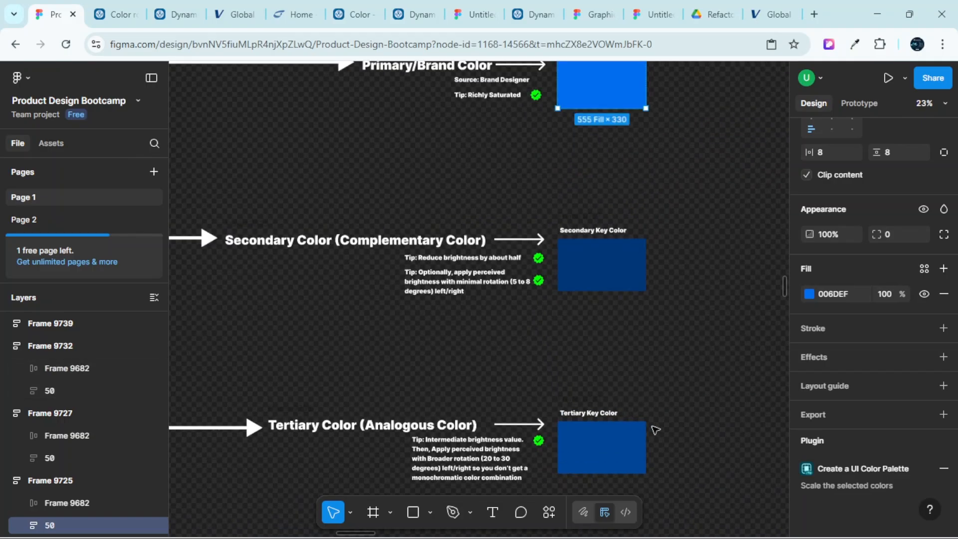
{"action": "scroll", "coordinate": [652, 379], "scroll_direction": "up", "scroll_amount": 2}
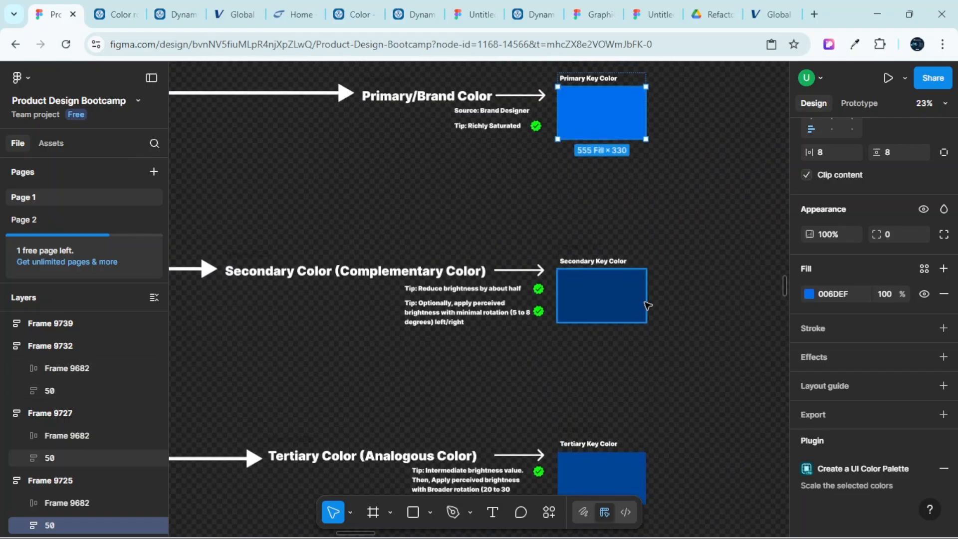
{"action": "scroll", "coordinate": [647, 305], "scroll_direction": "down", "scroll_amount": 1, "text": "ctrl"}
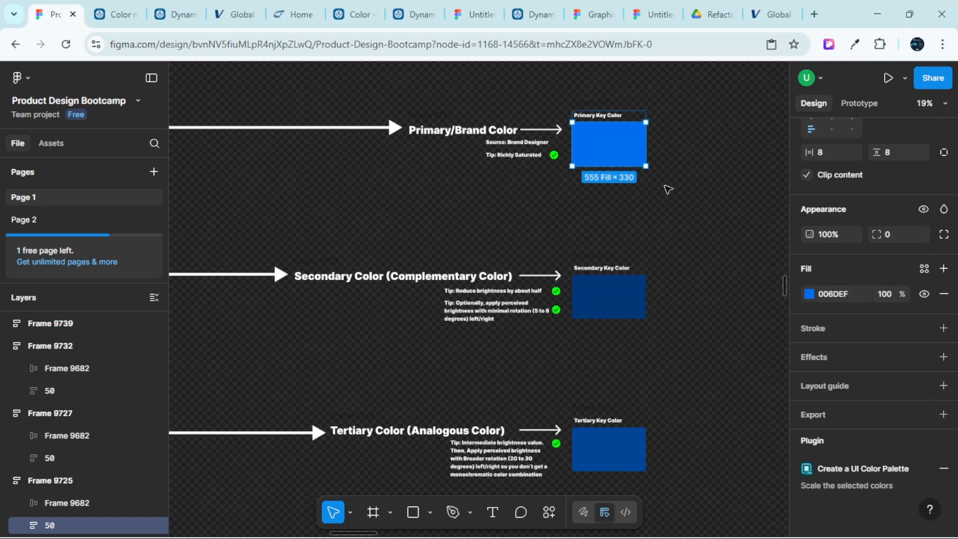
{"action": "scroll", "coordinate": [665, 210], "scroll_direction": "down", "scroll_amount": 1}
{"action": "scroll", "coordinate": [663, 218], "scroll_direction": "up", "scroll_amount": 2, "text": "ctrl"}
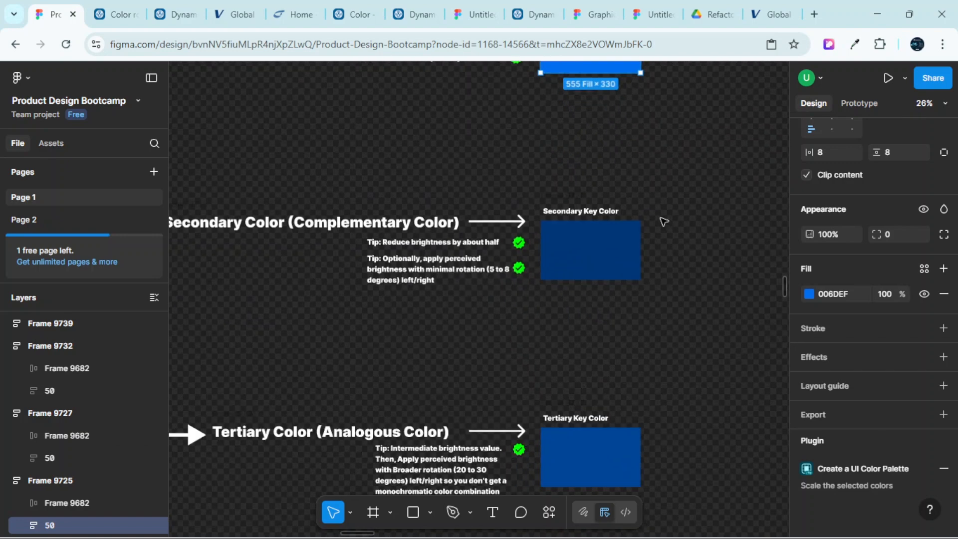
{"action": "scroll", "coordinate": [660, 234], "scroll_direction": "down", "scroll_amount": 1, "text": "ctrl"}
{"action": "scroll", "coordinate": [684, 283], "scroll_direction": "up", "scroll_amount": 1}
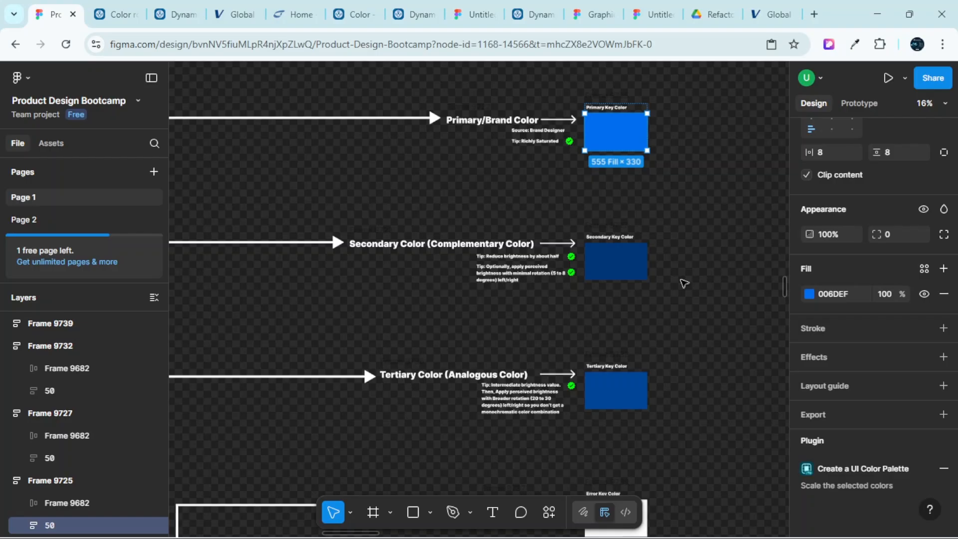
{"action": "scroll", "coordinate": [684, 283], "scroll_direction": "up", "scroll_amount": 1, "text": "ctrl"}
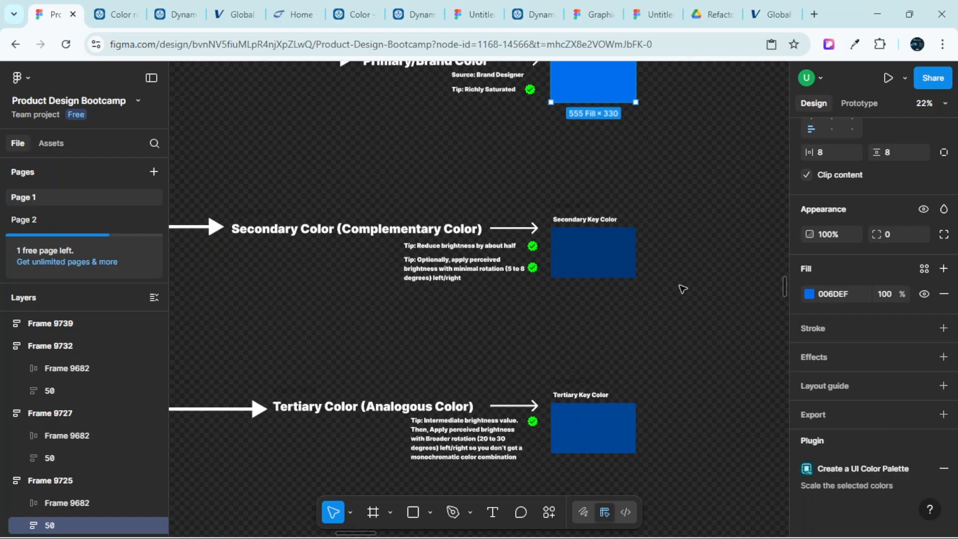
Review the Secondary and Tertiary Key Color swatches up close and against the Primary Key Color
{"action": "scroll", "coordinate": [674, 277], "scroll_direction": "up", "scroll_amount": 1}
{"action": "scroll", "coordinate": [671, 274], "scroll_direction": "up", "scroll_amount": 1, "text": "ctrl"}
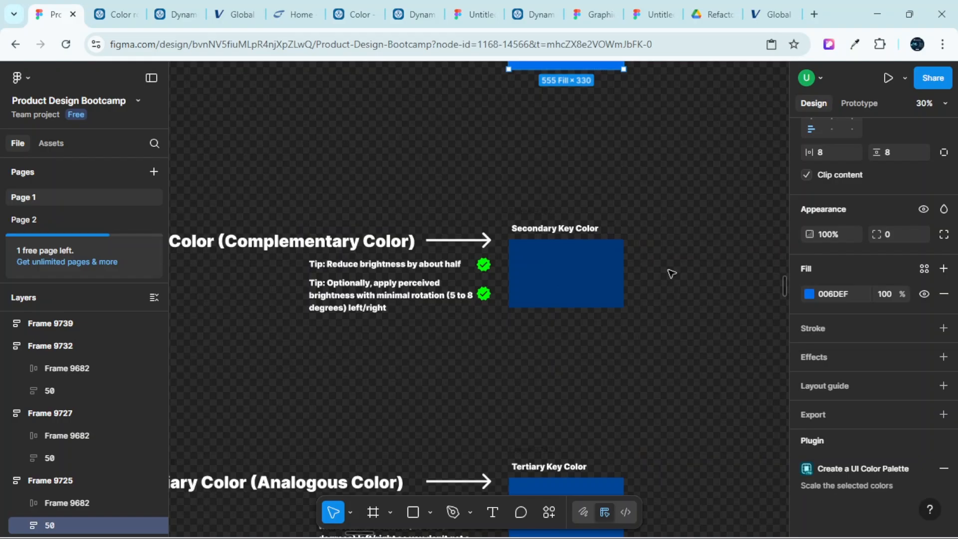
{"action": "scroll", "coordinate": [671, 274], "scroll_direction": "down", "scroll_amount": 4}
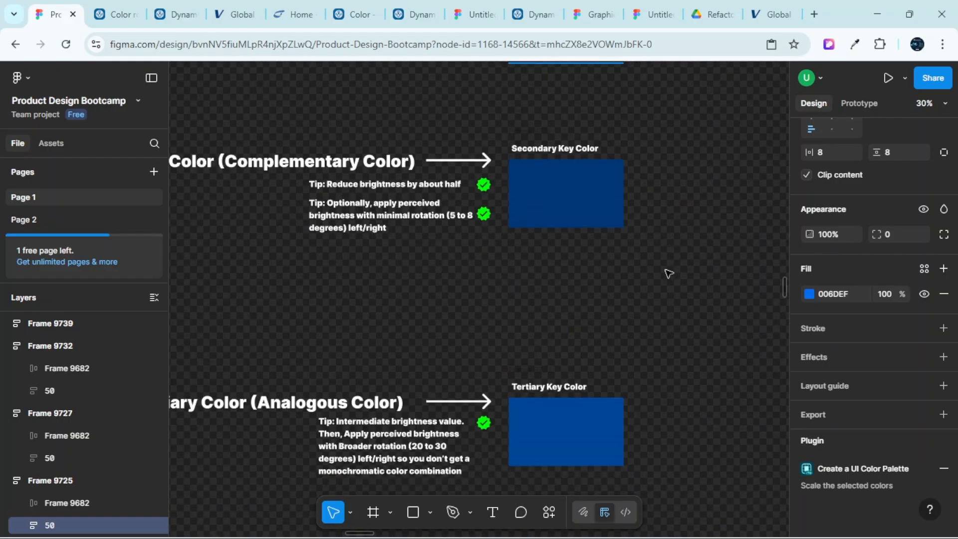
{"action": "scroll", "coordinate": [633, 267], "scroll_direction": "up", "scroll_amount": 3}
{"action": "scroll", "coordinate": [633, 267], "scroll_direction": "down", "scroll_amount": 3, "text": "ctrl"}
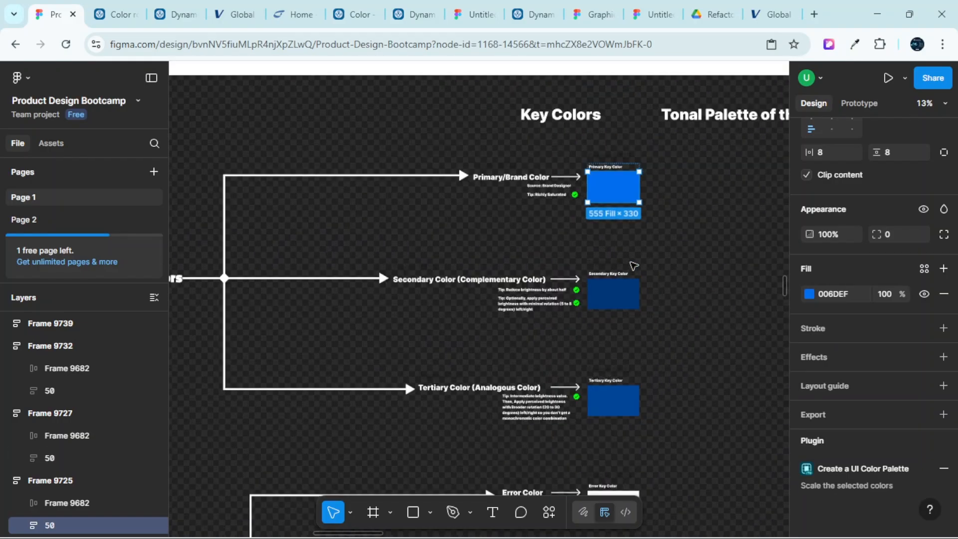
{"action": "scroll", "coordinate": [632, 268], "scroll_direction": "down", "scroll_amount": 2, "text": "ctrl"}
{"action": "scroll", "coordinate": [632, 268], "scroll_direction": "up", "scroll_amount": 3}
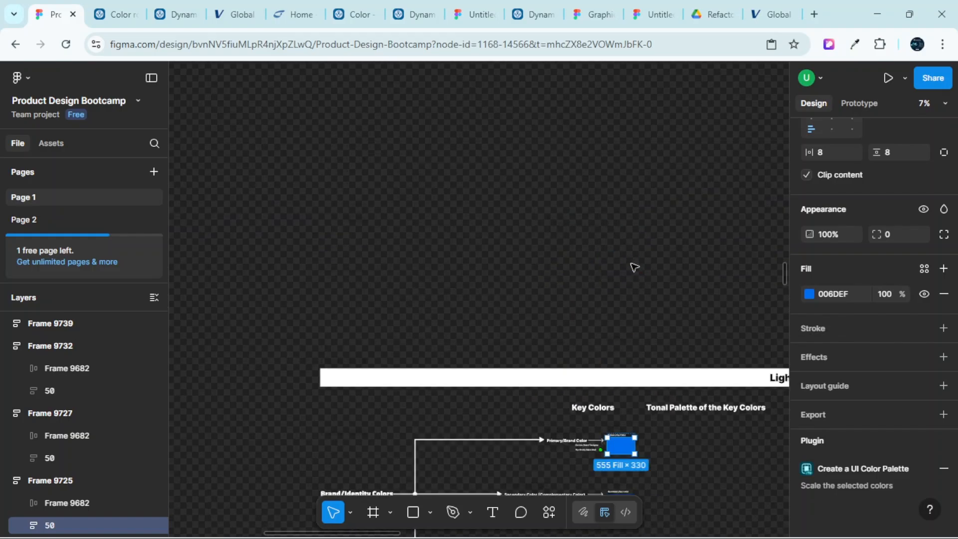
Locate the Perceived Brightness Applications diagram and examine its six light and dark hue swatches from red to magenta
{"action": "scroll", "coordinate": [632, 267], "scroll_direction": "down", "scroll_amount": 2, "text": "ctrl"}
{"action": "scroll", "coordinate": [634, 268], "scroll_direction": "down", "scroll_amount": 3}
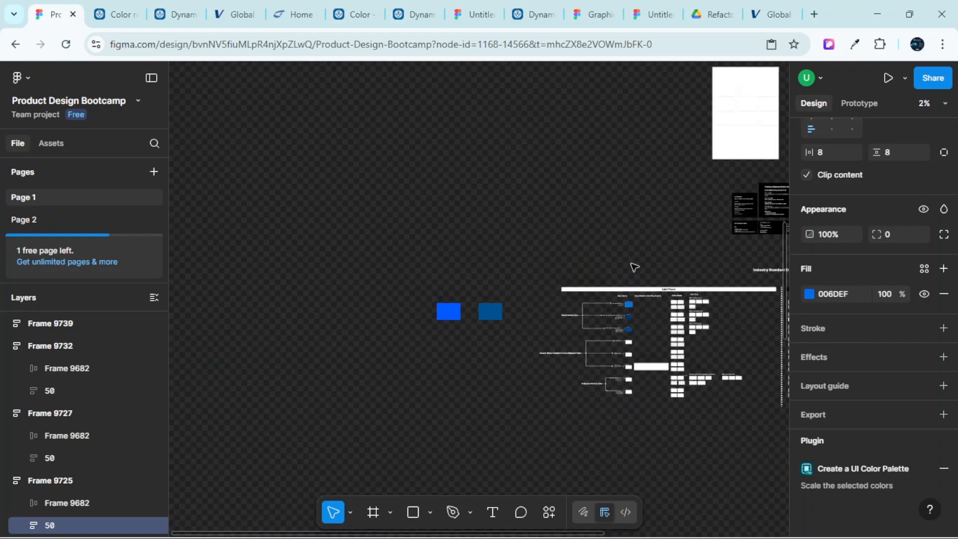
{"action": "scroll", "coordinate": [634, 268], "scroll_direction": "right", "scroll_amount": 4}
{"action": "scroll", "coordinate": [634, 268], "scroll_direction": "up", "scroll_amount": 5, "text": "ctrl"}
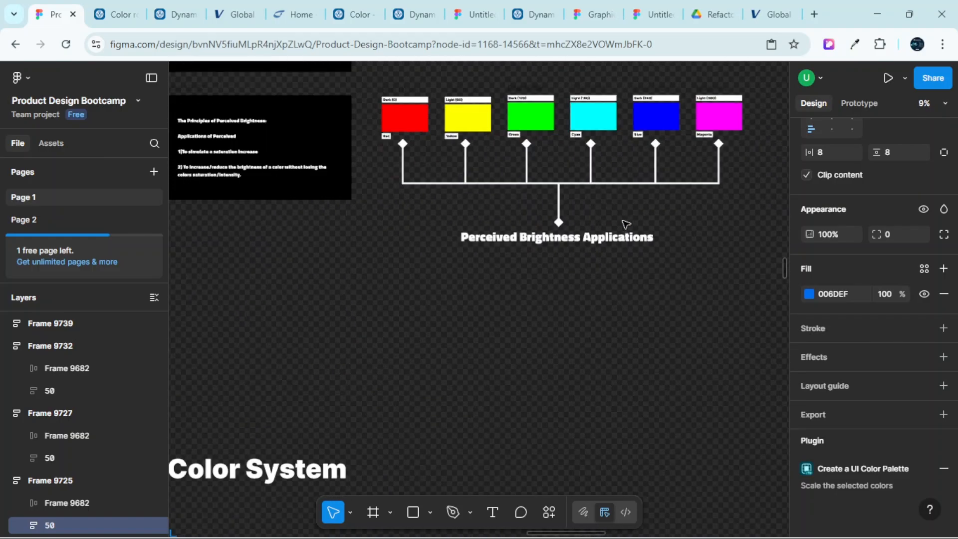
{"action": "scroll", "coordinate": [643, 245], "scroll_direction": "right", "scroll_amount": 2}
{"action": "scroll", "coordinate": [625, 310], "scroll_direction": "down", "scroll_amount": 2}
{"action": "scroll", "coordinate": [625, 309], "scroll_direction": "up", "scroll_amount": 2, "text": "ctrl"}
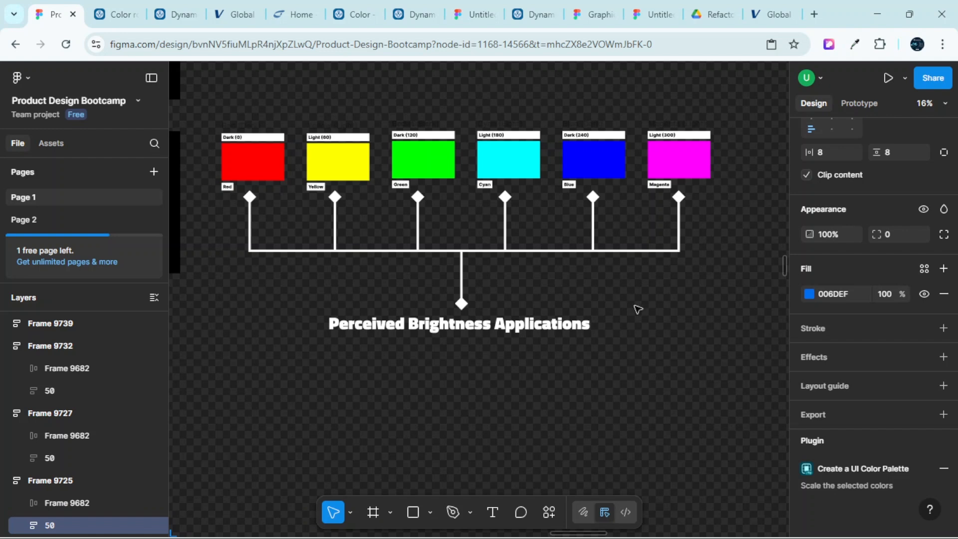
{"action": "scroll", "coordinate": [639, 315], "scroll_direction": "left", "scroll_amount": 2}
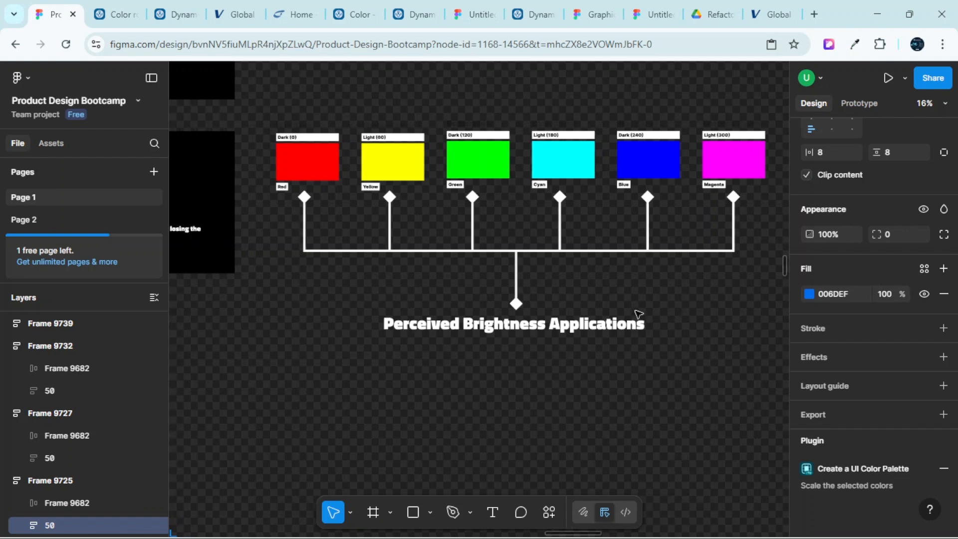
{"action": "scroll", "coordinate": [650, 314], "scroll_direction": "up", "scroll_amount": 2}
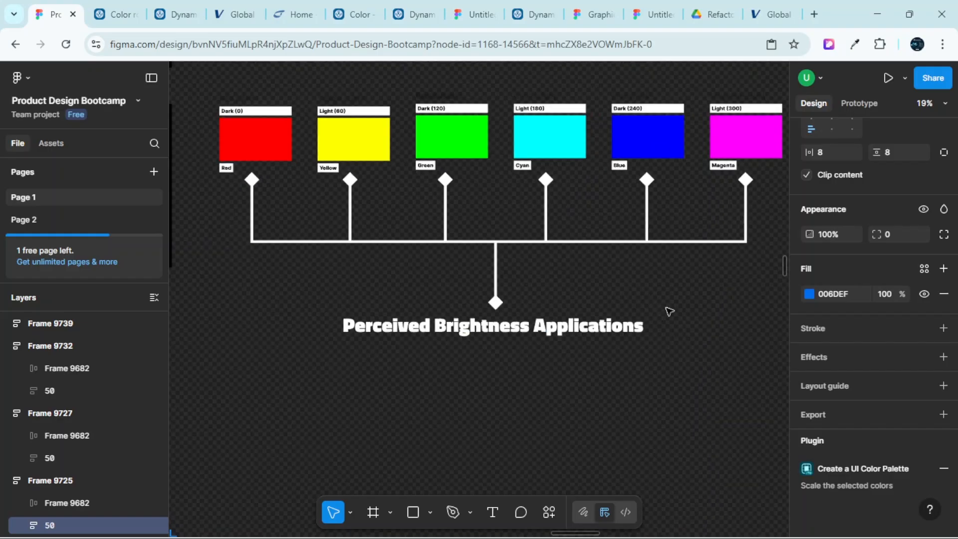
Duplicate the yellow and red swatches side by side below the Perceived Brightness Applications heading
{"action": "left_click", "coordinate": [373, 149]}
{"action": "left_click_drag", "start_coordinate": [372, 147], "coordinate": [417, 432]}
{"action": "left_click", "coordinate": [270, 150]}
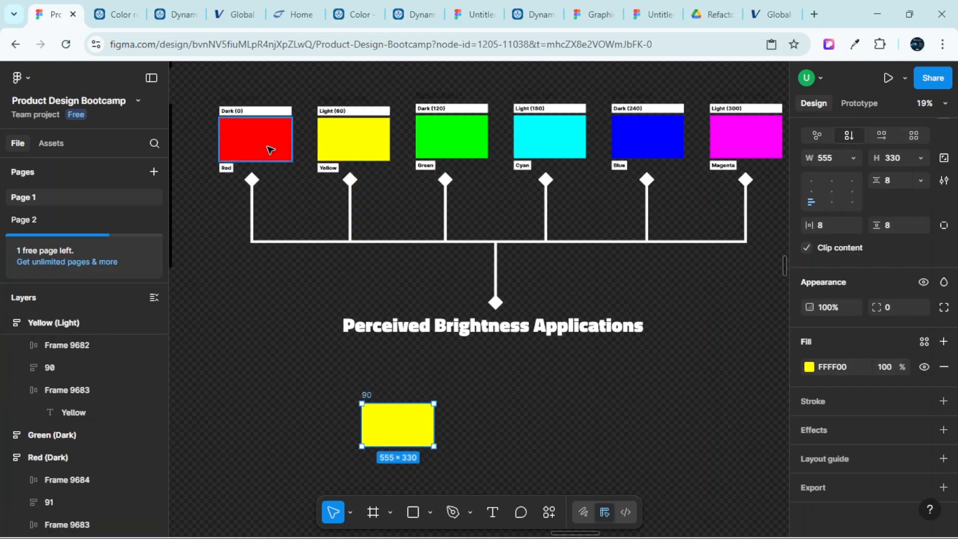
{"action": "left_click_drag", "start_coordinate": [270, 150], "coordinate": [505, 432]}
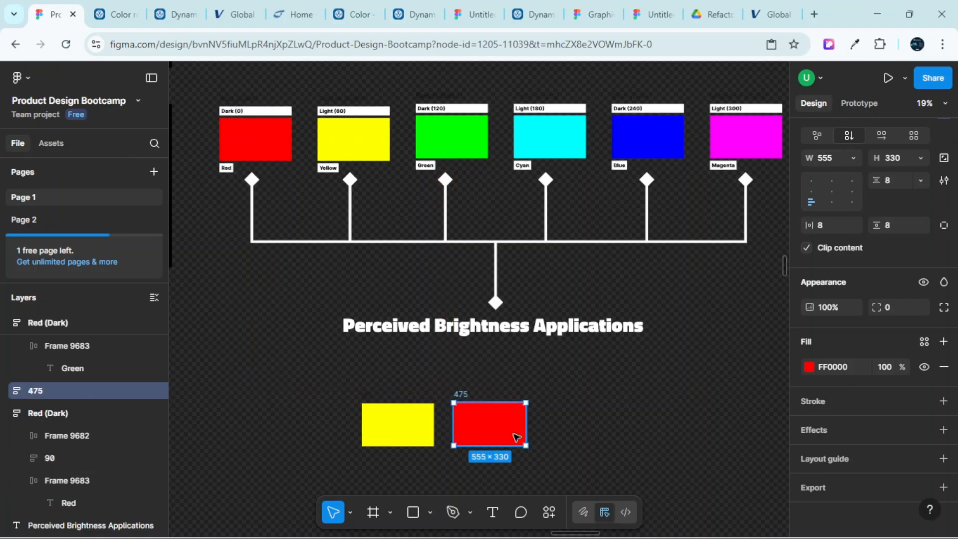
{"action": "scroll", "coordinate": [641, 412], "scroll_direction": "down", "scroll_amount": 2}
{"action": "scroll", "coordinate": [642, 412], "scroll_direction": "down", "scroll_amount": 1}
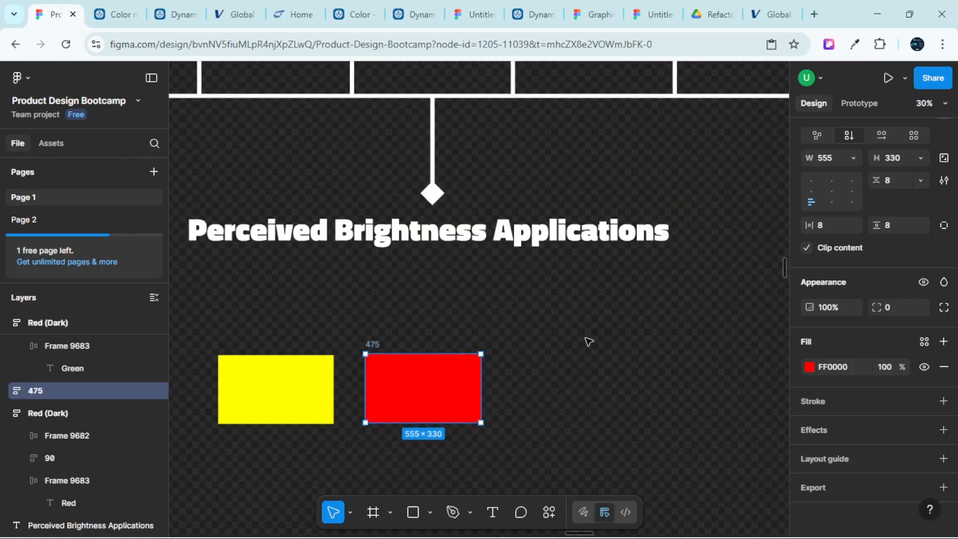
Examine the yellow and red copies up close, selecting each in turn to compare how bright they look
{"action": "scroll", "coordinate": [588, 329], "scroll_direction": "up", "scroll_amount": 5}
{"action": "left_click", "coordinate": [544, 267]}
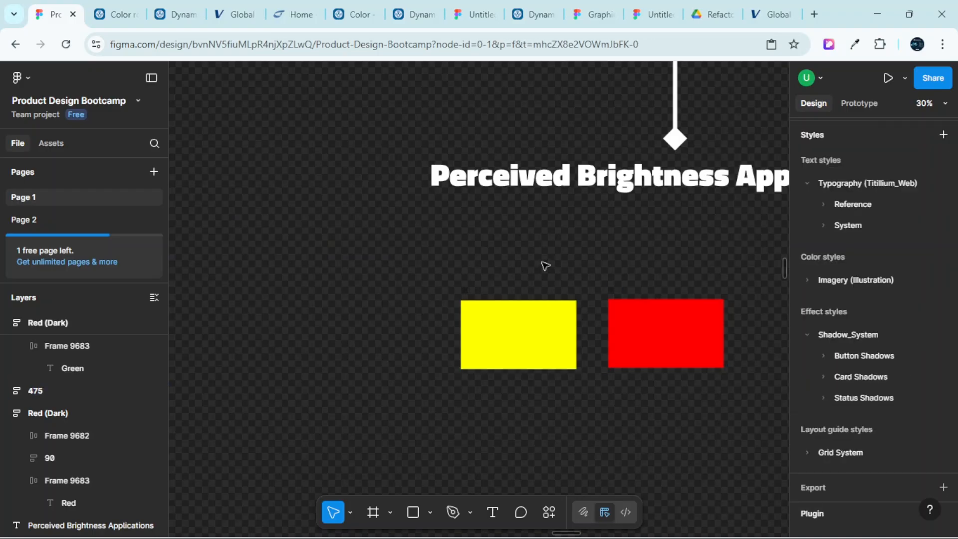
{"action": "scroll", "coordinate": [582, 247], "scroll_direction": "up", "scroll_amount": 2}
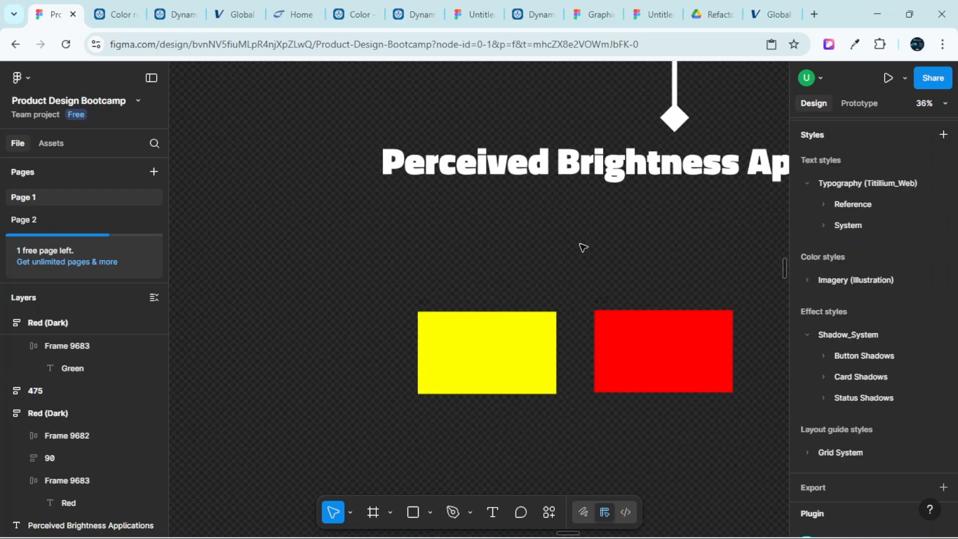
{"action": "scroll", "coordinate": [582, 246], "scroll_direction": "right", "scroll_amount": 1}
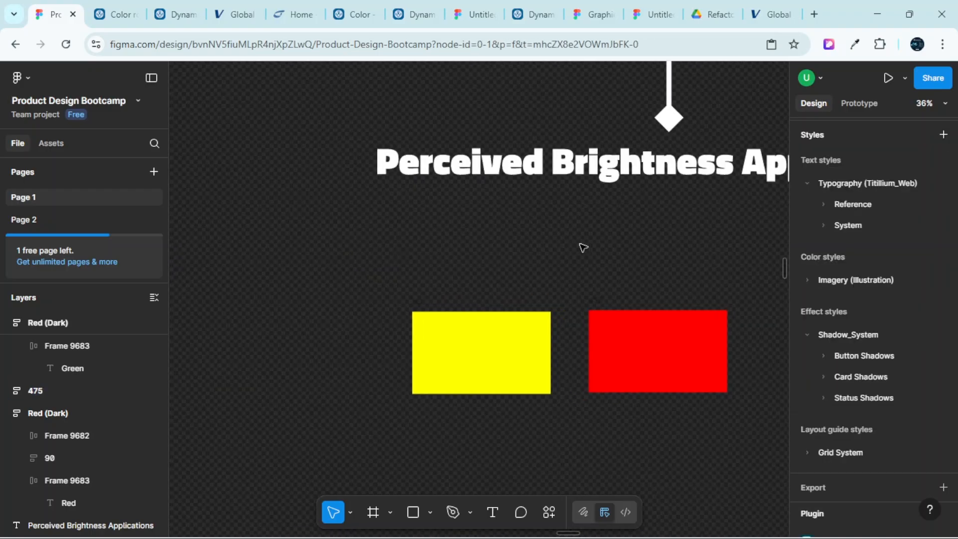
{"action": "left_click", "coordinate": [515, 341]}
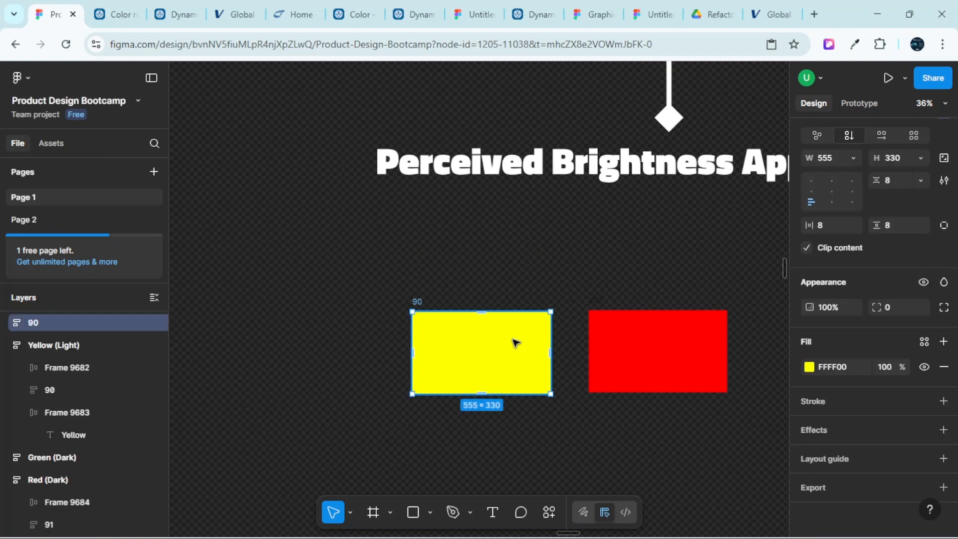
{"action": "left_click", "coordinate": [678, 331]}
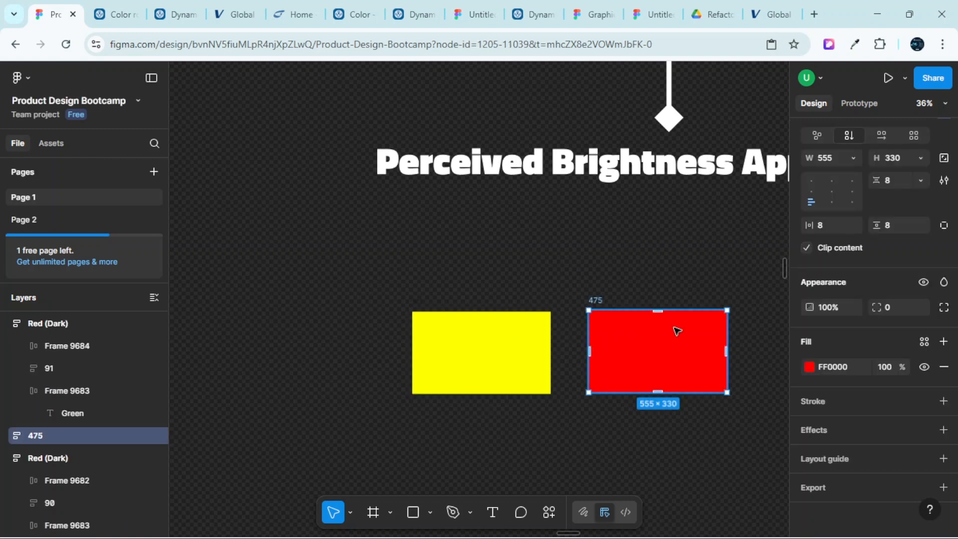
{"action": "scroll", "coordinate": [666, 295], "scroll_direction": "up", "scroll_amount": 1}
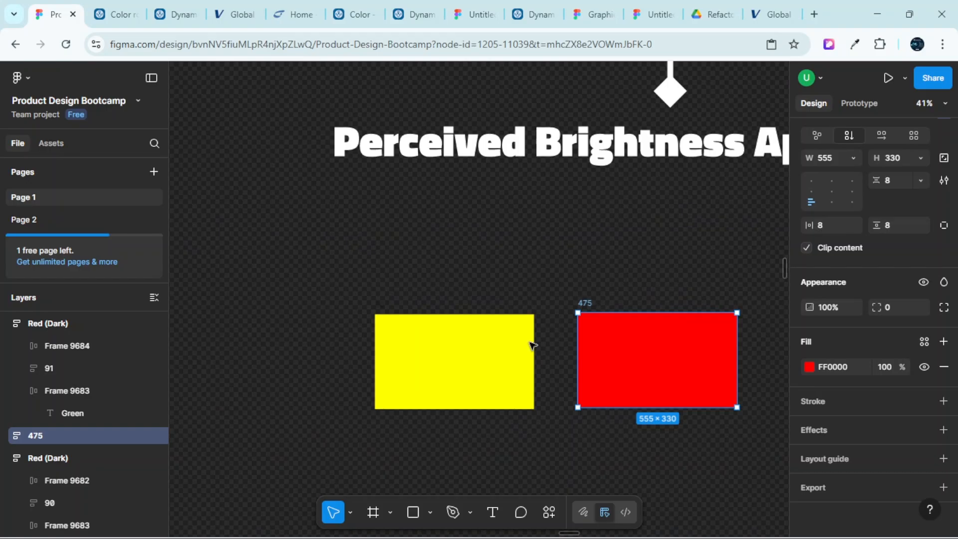
Open the fill color of the yellow copy and then the red copy to compare their hue values
{"action": "left_click", "coordinate": [508, 355]}
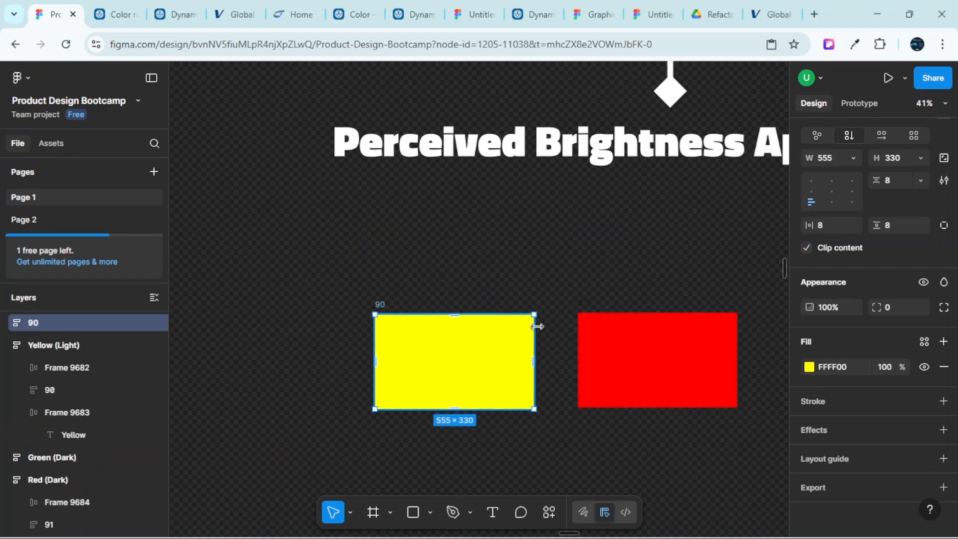
{"action": "left_click", "coordinate": [809, 368]}
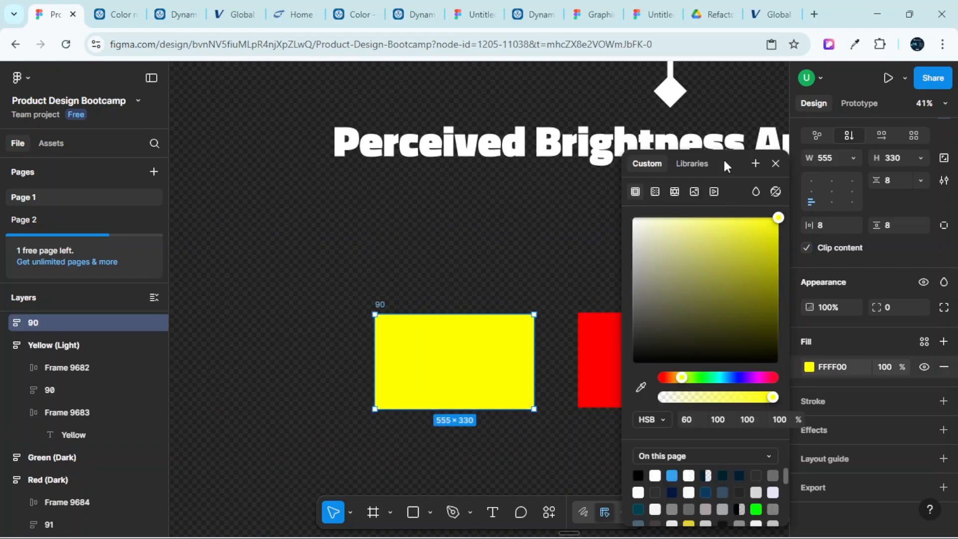
{"action": "left_click_drag", "start_coordinate": [725, 166], "coordinate": [812, 133]}
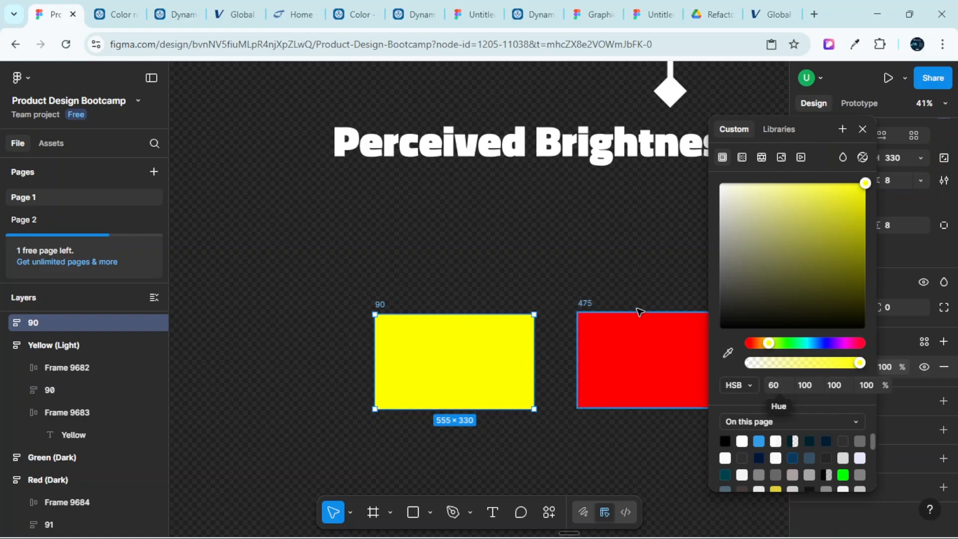
{"action": "left_click", "coordinate": [650, 339]}
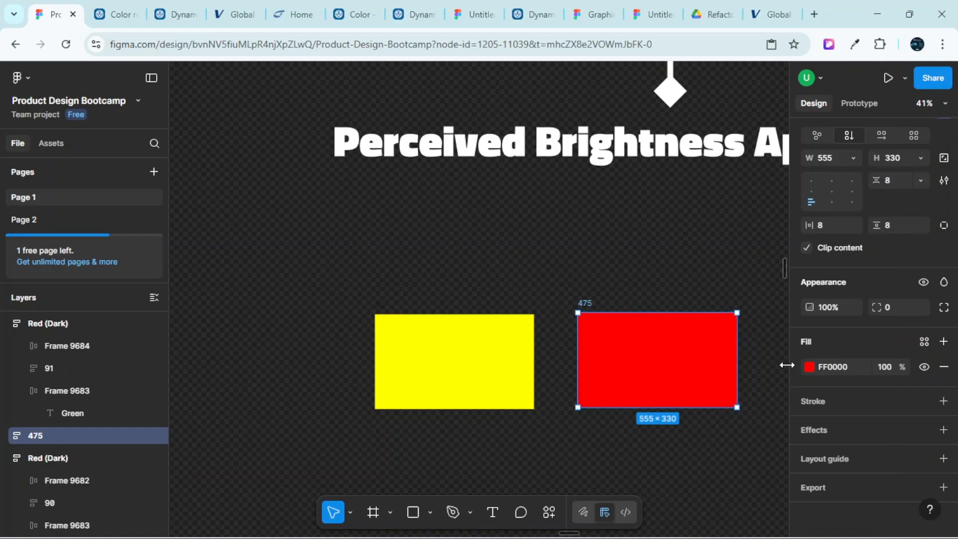
{"action": "left_click", "coordinate": [809, 367]}
{"action": "left_click_drag", "start_coordinate": [723, 163], "coordinate": [800, 127]}
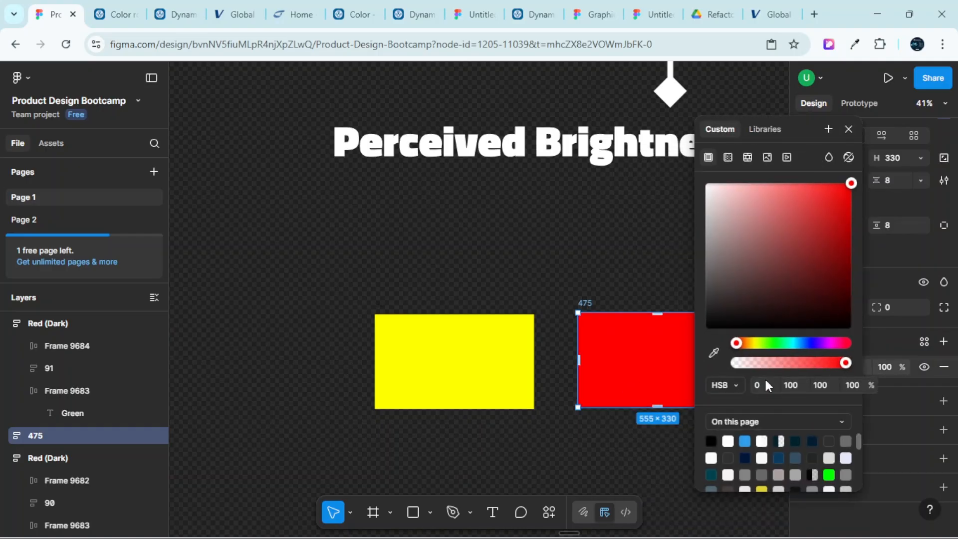
Inspect the yellow copy's hue, saturation and brightness values in its fill color picker
{"action": "left_click", "coordinate": [482, 360]}
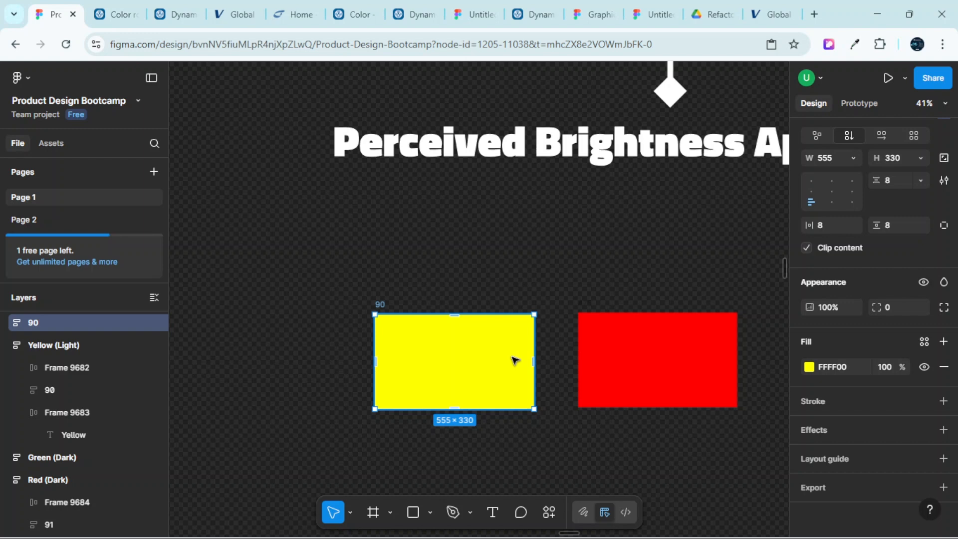
{"action": "scroll", "coordinate": [507, 359], "scroll_direction": "down", "scroll_amount": 2}
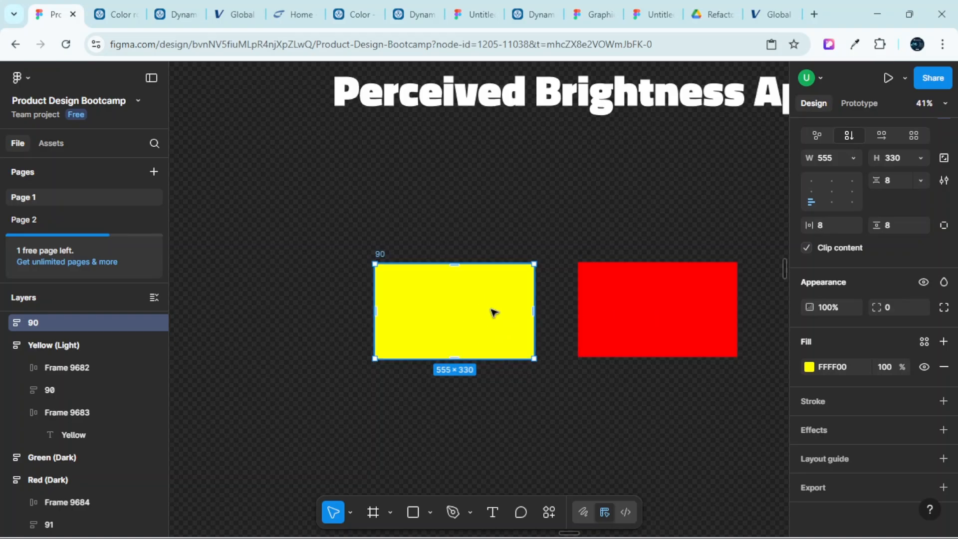
{"action": "left_click", "coordinate": [810, 367]}
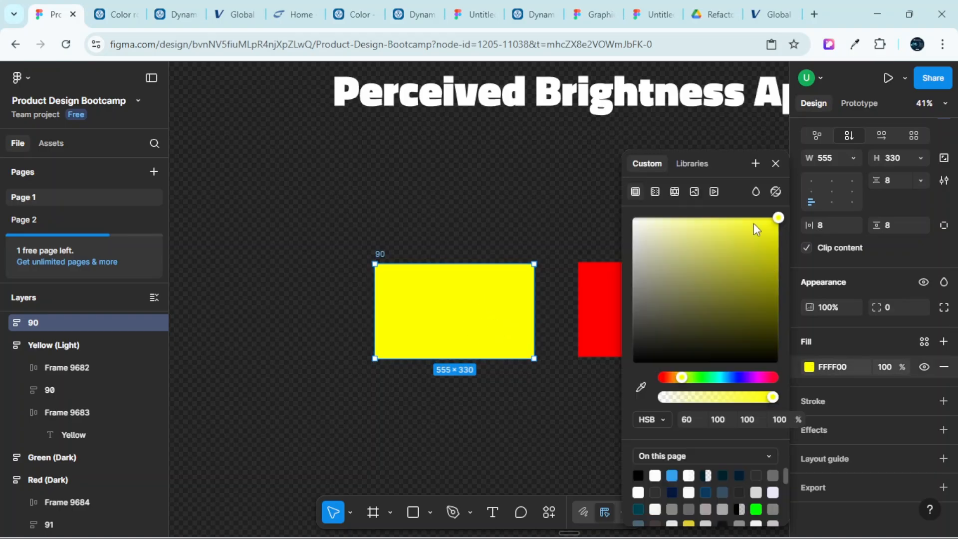
{"action": "left_click_drag", "start_coordinate": [736, 164], "coordinate": [798, 133]}
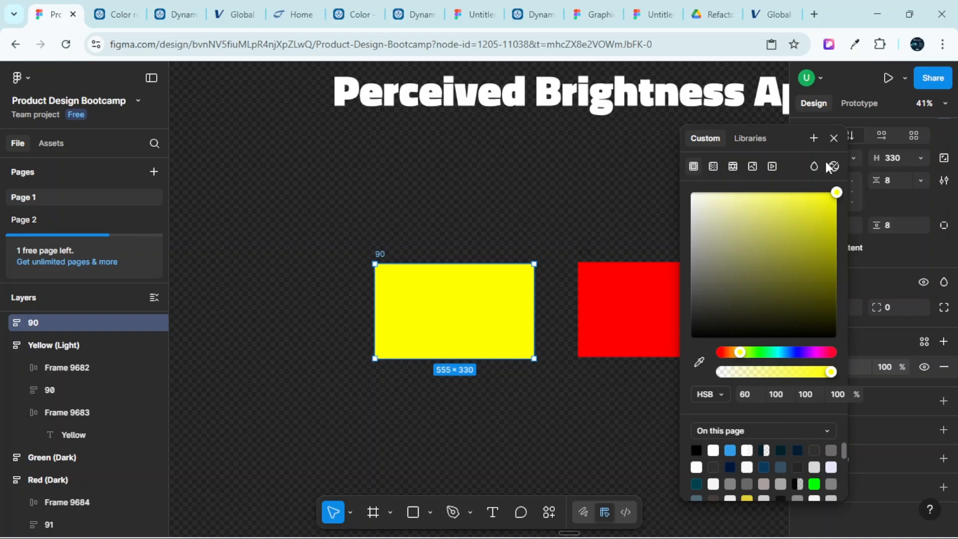
{"action": "left_click", "coordinate": [833, 138]}
Inspect the red copy's saturation and brightness values in its fill color picker, then close it and clear the selection
{"action": "left_click", "coordinate": [721, 301]}
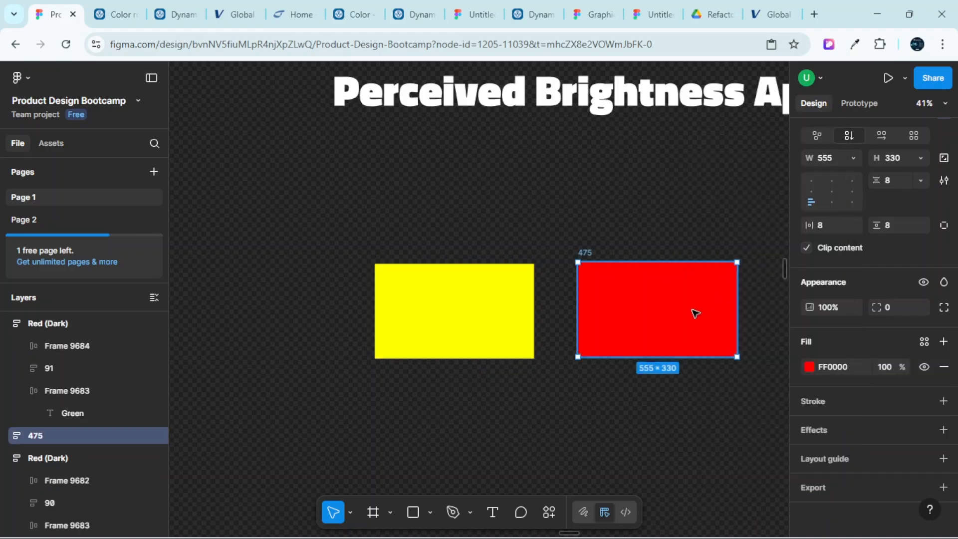
{"action": "left_click", "coordinate": [809, 367]}
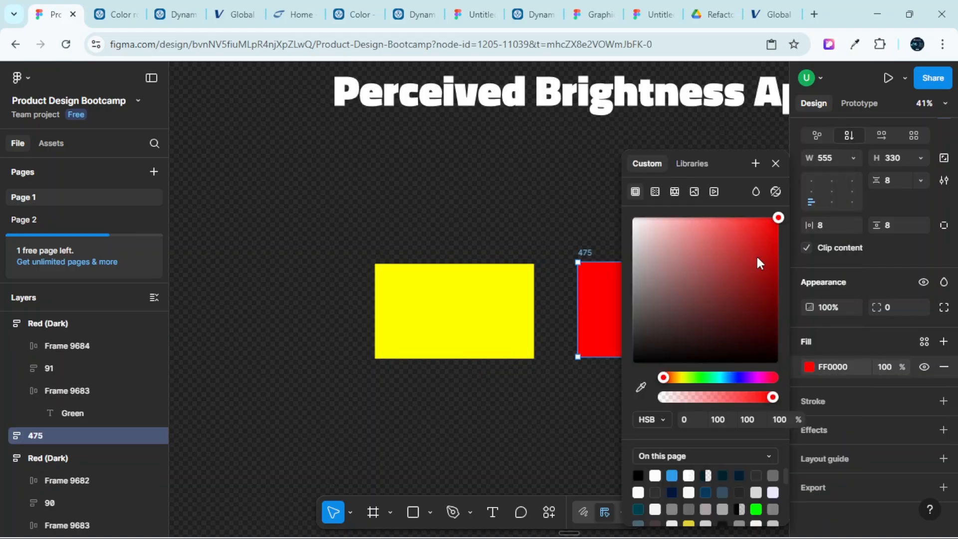
{"action": "left_click_drag", "start_coordinate": [732, 159], "coordinate": [807, 128]}
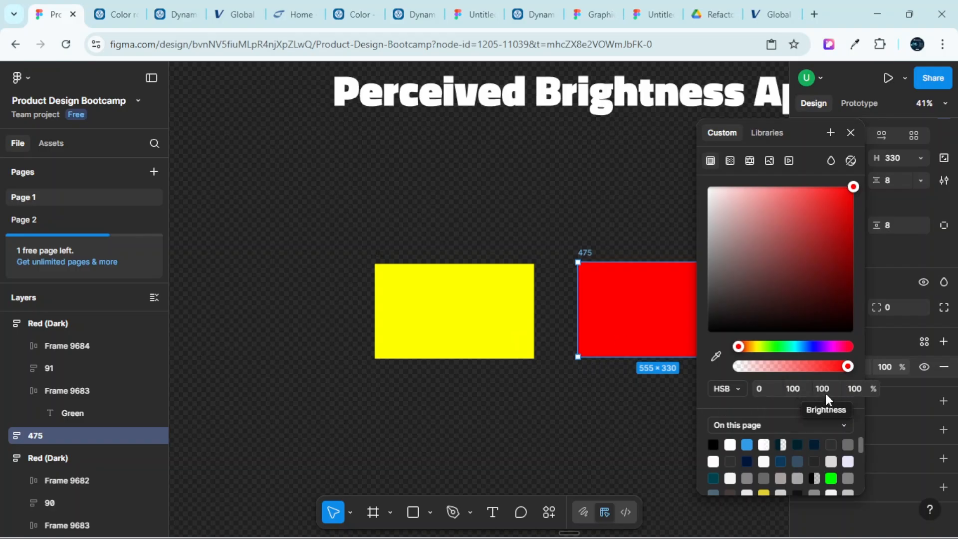
{"action": "left_click", "coordinate": [851, 135]}
{"action": "left_click", "coordinate": [632, 228]}
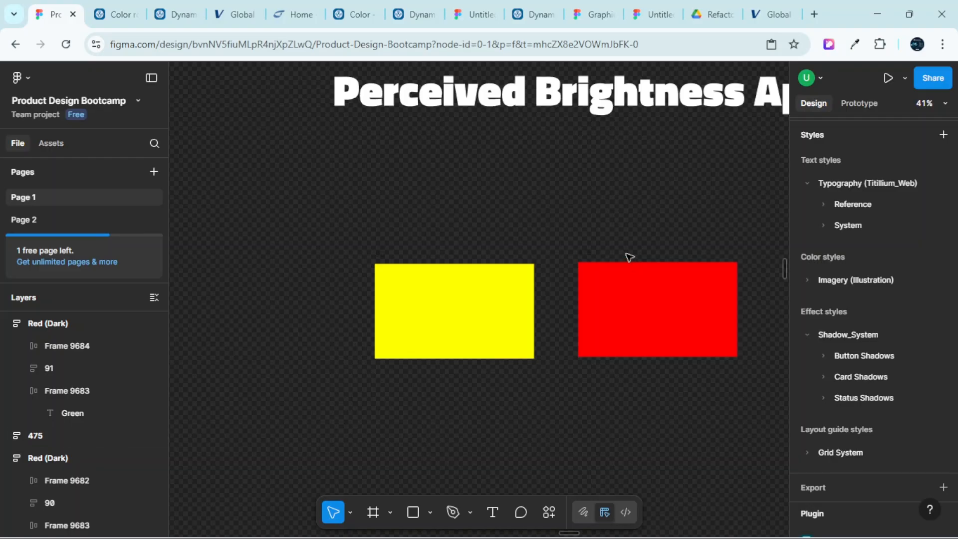
Compare the perceived brightness of the yellow and red copies by eye, selecting yellow first and red second
{"action": "scroll", "coordinate": [618, 223], "scroll_direction": "up", "scroll_amount": 1}
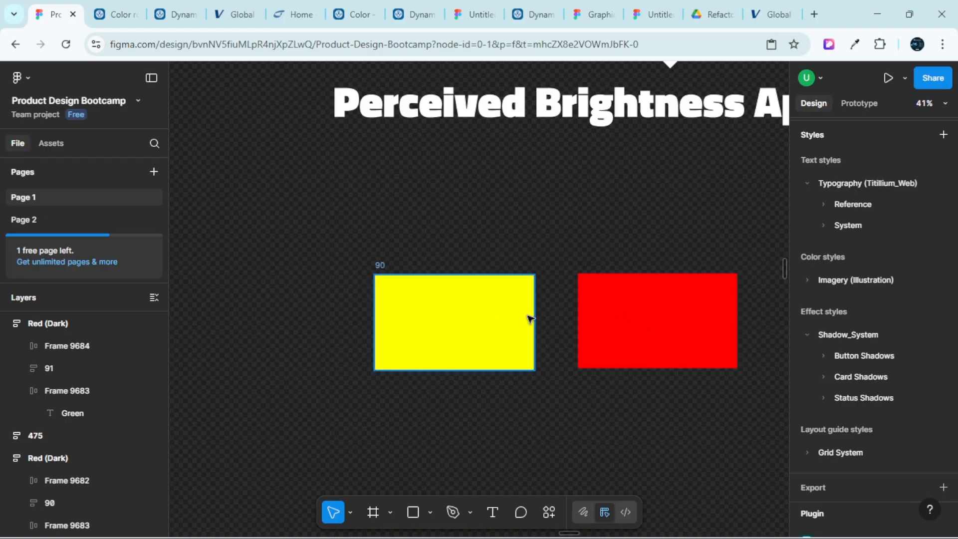
{"action": "scroll", "coordinate": [562, 257], "scroll_direction": "down", "scroll_amount": 3}
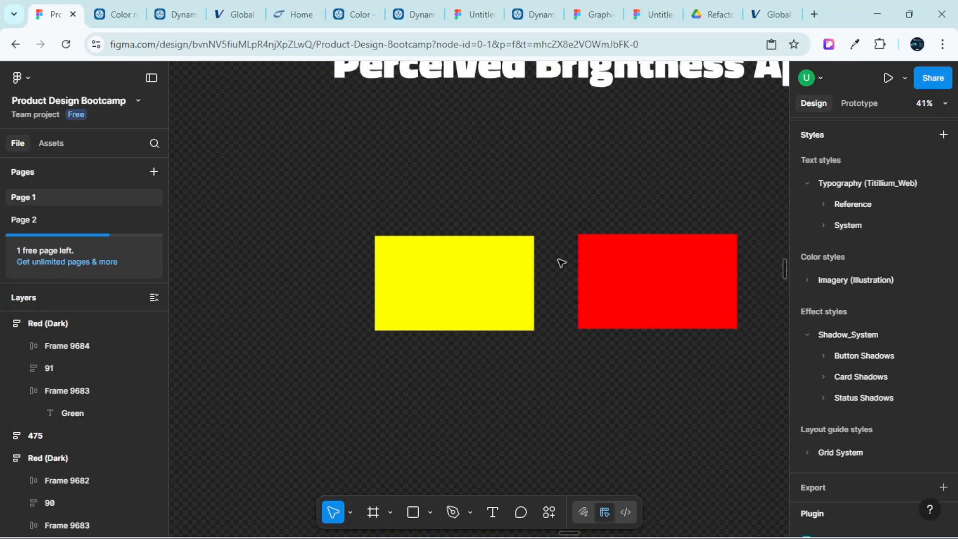
{"action": "left_click", "coordinate": [501, 274]}
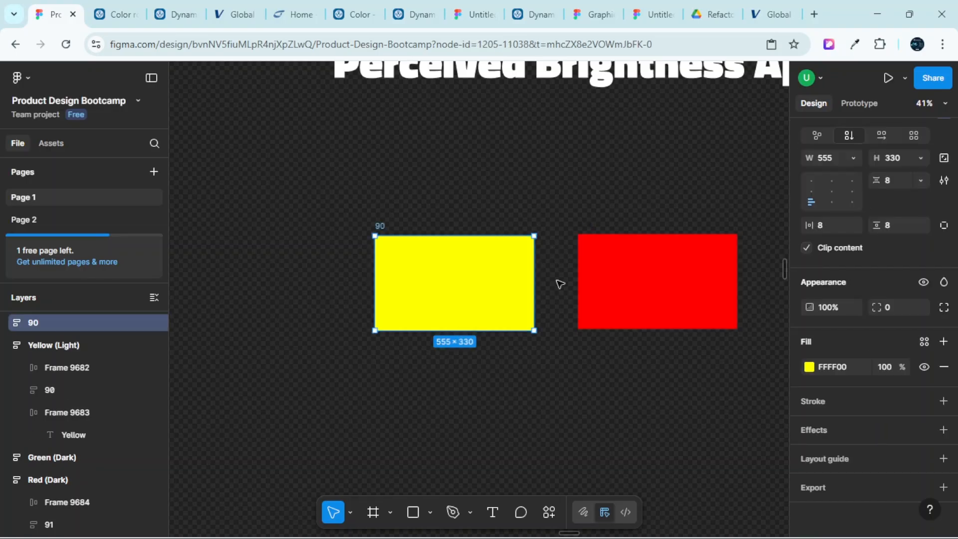
{"action": "left_click", "coordinate": [664, 281]}
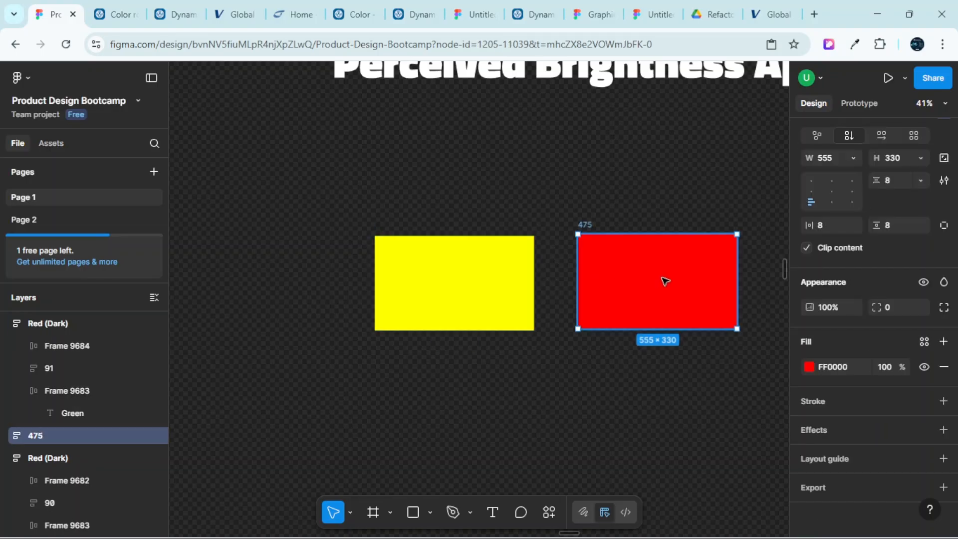
Compare the brightness values of the red and yellow copies in their fill color pickers, ending with the yellow copy selected
{"action": "left_click", "coordinate": [809, 367]}
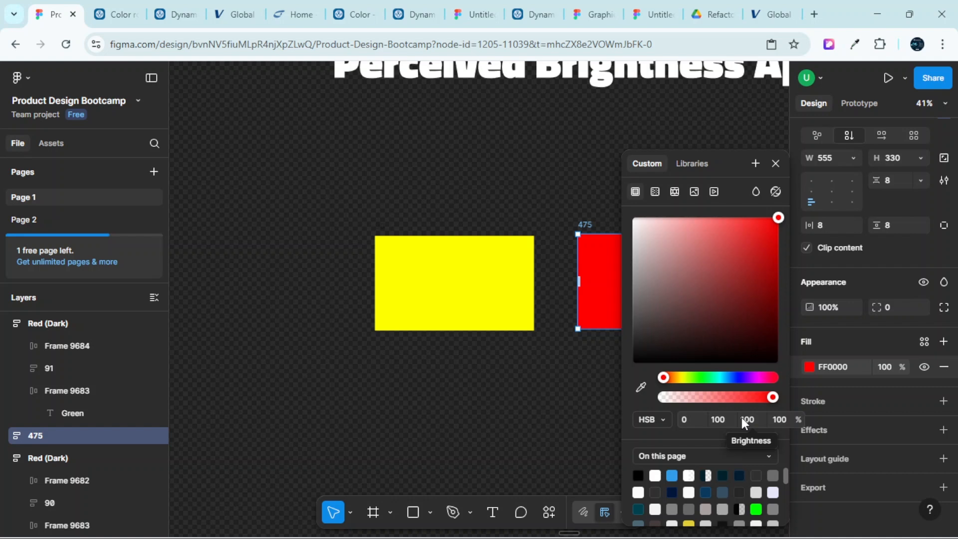
{"action": "left_click", "coordinate": [545, 380]}
{"action": "left_click", "coordinate": [495, 279]}
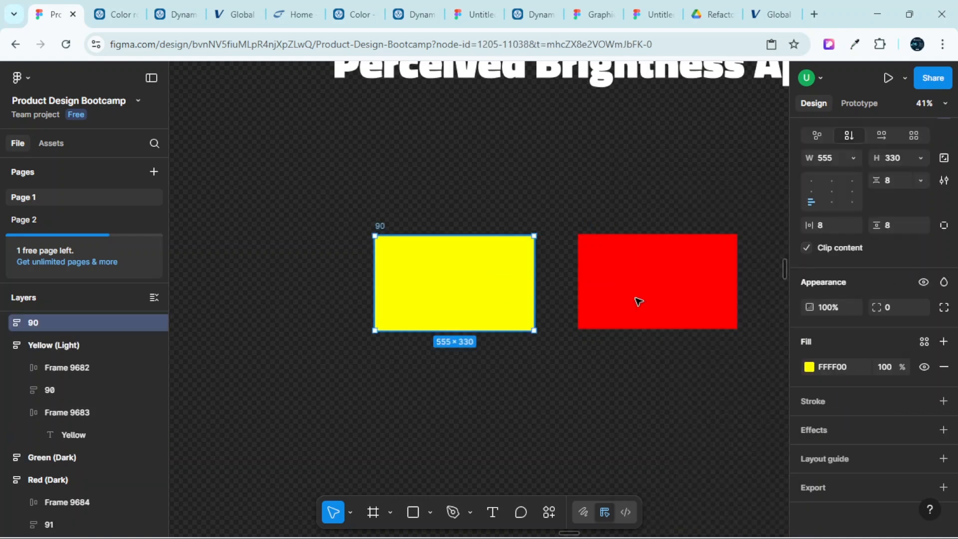
{"action": "left_click", "coordinate": [809, 366]}
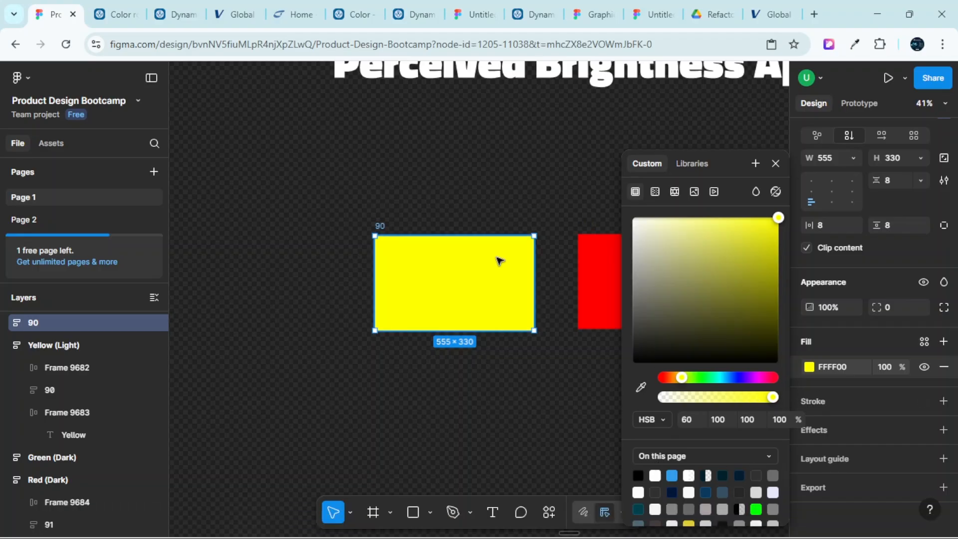
{"action": "left_click", "coordinate": [507, 225]}
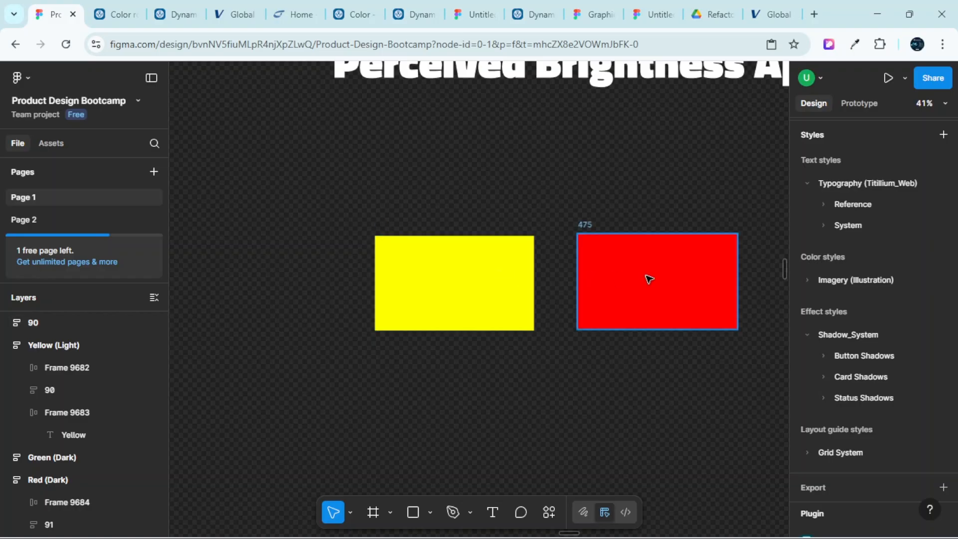
{"action": "scroll", "coordinate": [649, 278], "scroll_direction": "up", "scroll_amount": 3}
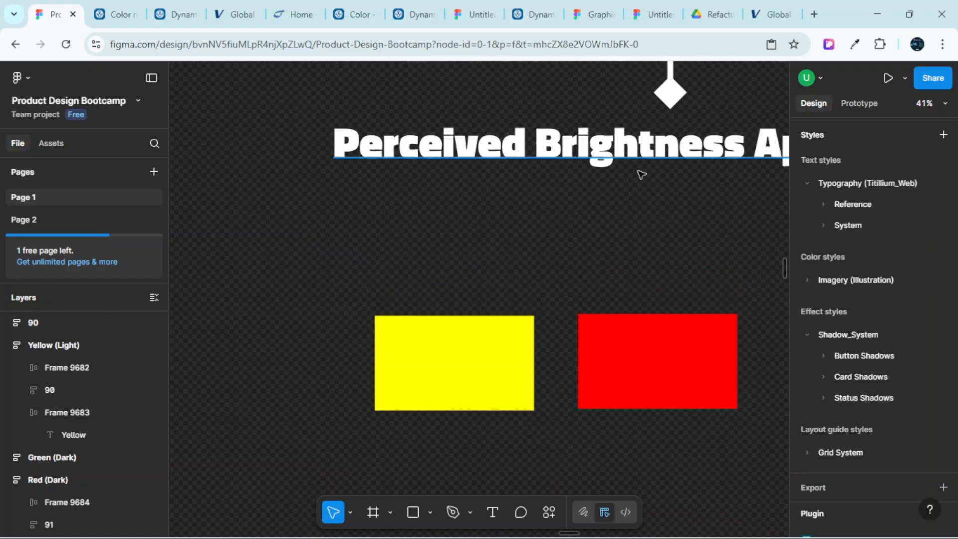
{"action": "left_click", "coordinate": [519, 348]}
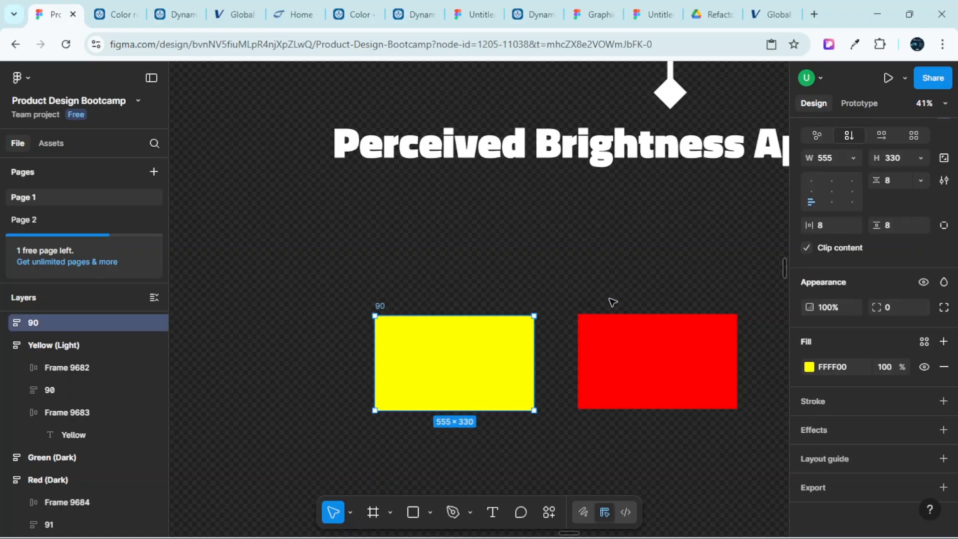
Add the text "Light" to the canvas and place it just below the red copy
{"action": "scroll", "coordinate": [583, 259], "scroll_direction": "right", "scroll_amount": 3}
{"action": "scroll", "coordinate": [547, 213], "scroll_direction": "down", "scroll_amount": 3}
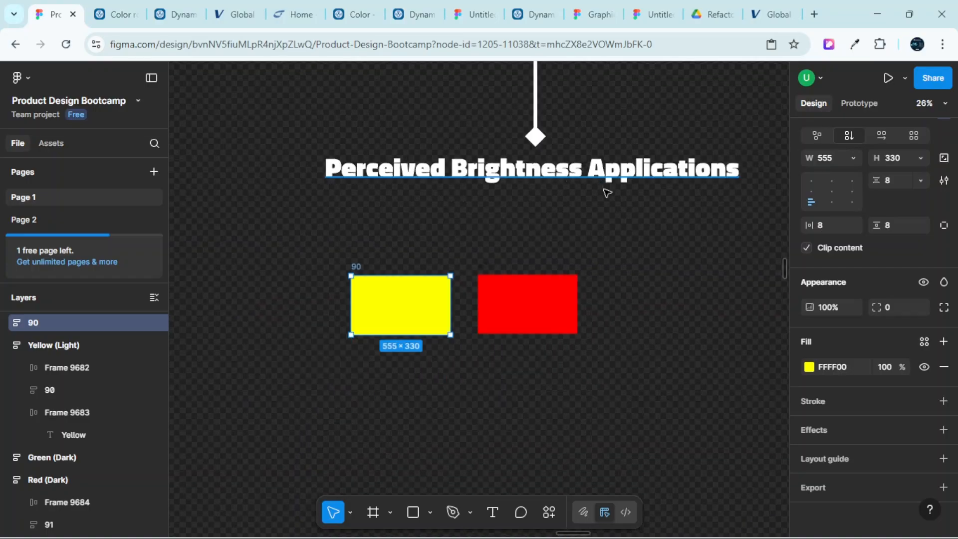
{"action": "key", "text": "t"}
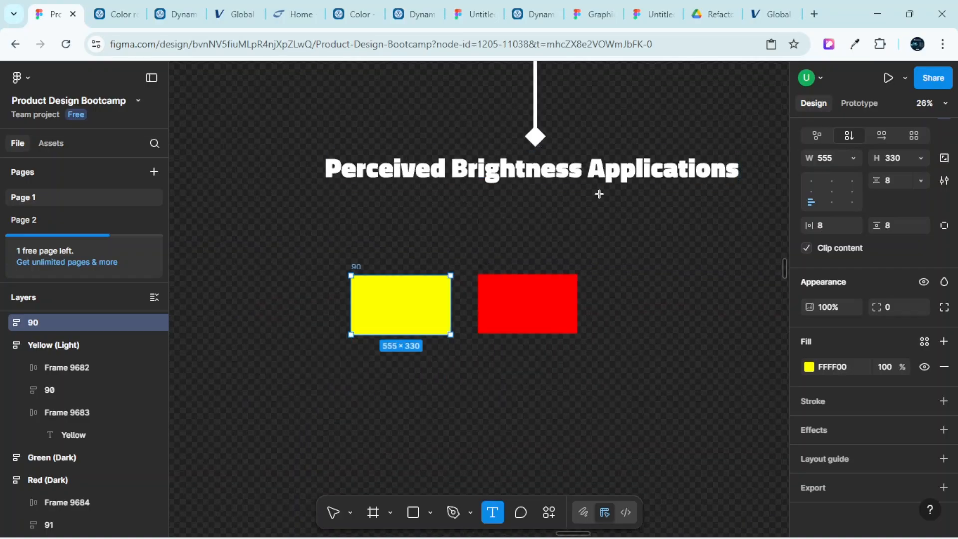
{"action": "scroll", "coordinate": [601, 257], "scroll_direction": "up", "scroll_amount": 4}
{"action": "scroll", "coordinate": [556, 206], "scroll_direction": "up", "scroll_amount": 3}
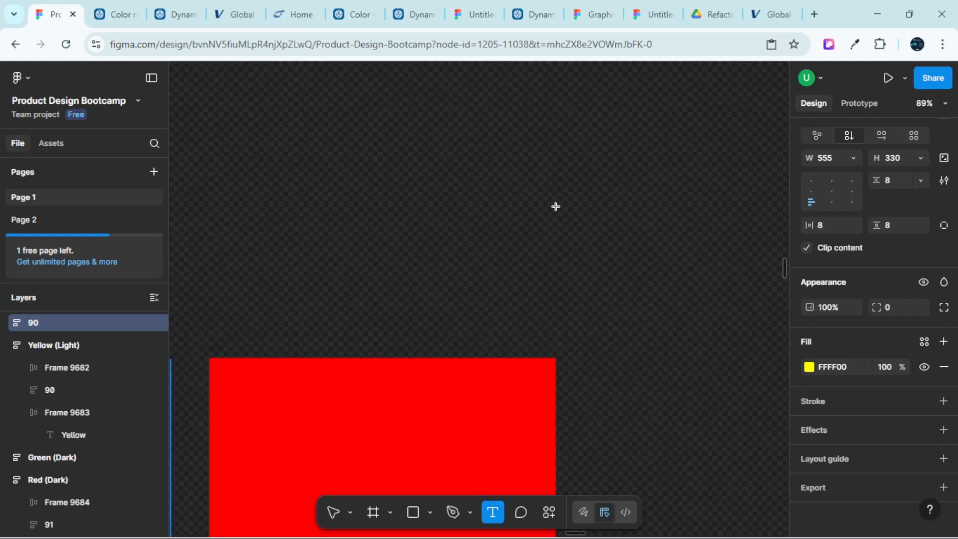
{"action": "left_click", "coordinate": [559, 201]}
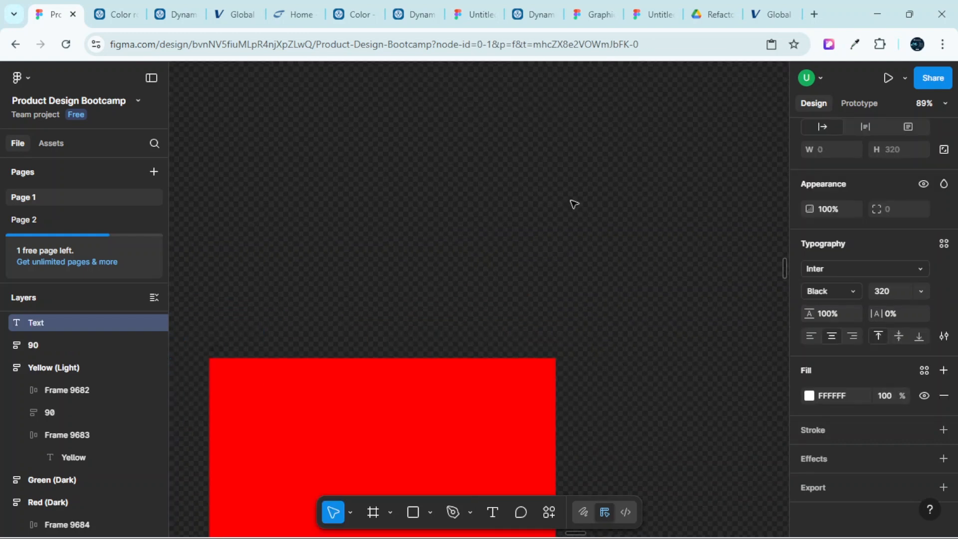
{"action": "type", "text": "Light"}
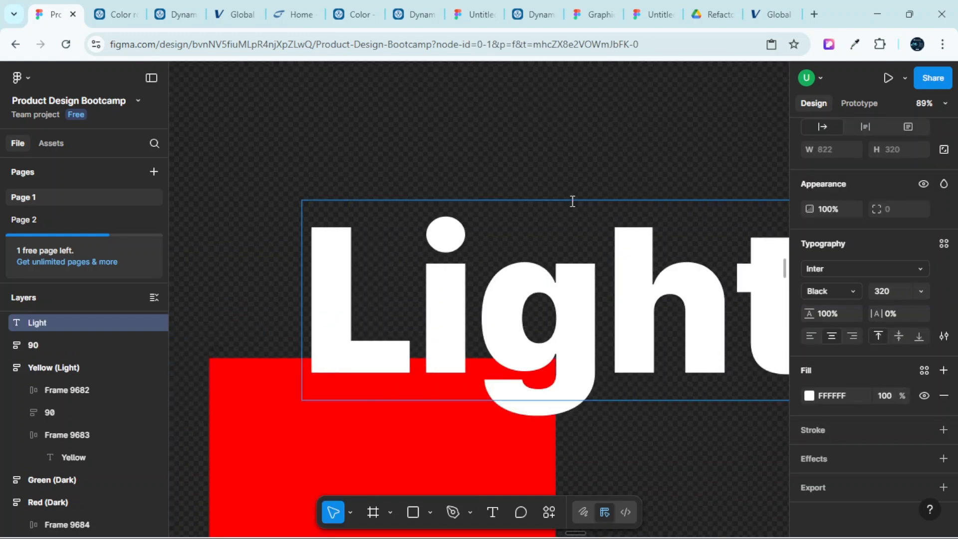
{"action": "scroll", "coordinate": [572, 201], "scroll_direction": "down", "scroll_amount": 4}
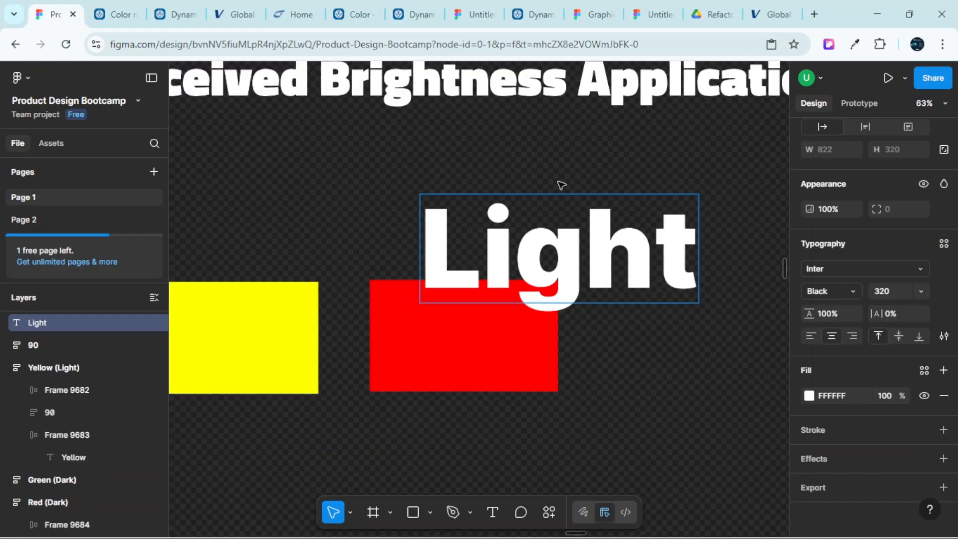
{"action": "key", "text": "Escape"}
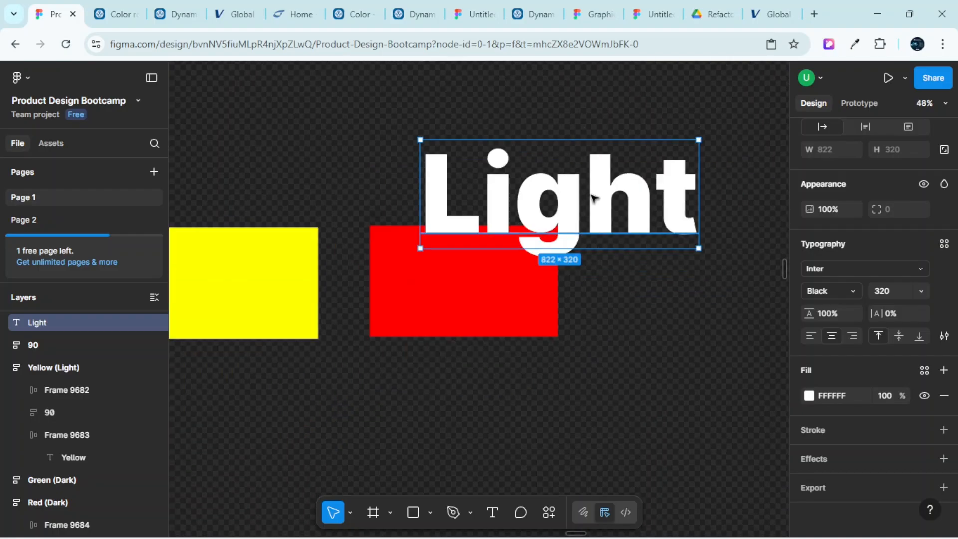
{"action": "left_click_drag", "start_coordinate": [597, 197], "coordinate": [588, 394]}
Duplicate the "Light" text directly beneath itself, change the duplicate to "Dark Colors", and clear the selection
{"action": "scroll", "coordinate": [559, 360], "scroll_direction": "down", "scroll_amount": 5}
{"action": "scroll", "coordinate": [529, 294], "scroll_direction": "down", "scroll_amount": 2}
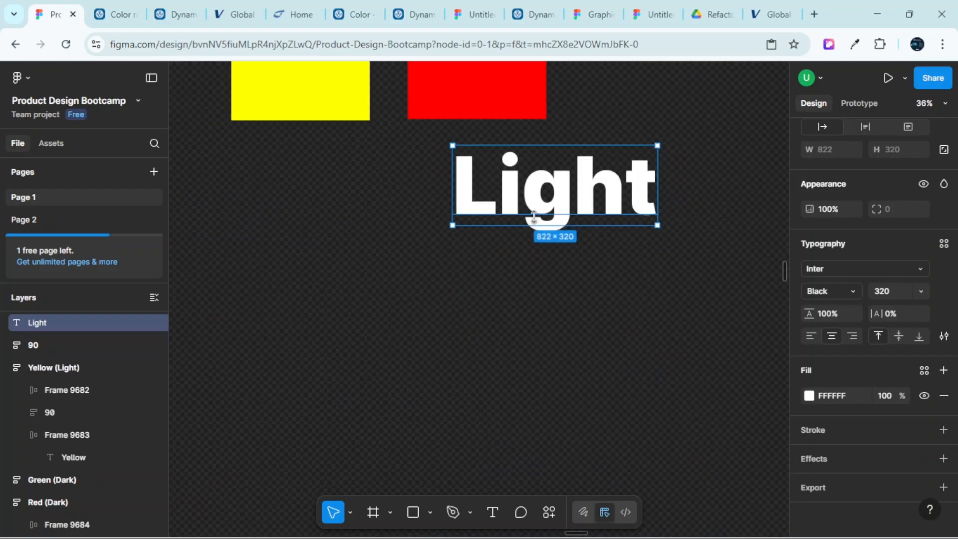
{"action": "left_click_drag", "start_coordinate": [551, 199], "coordinate": [551, 296]}
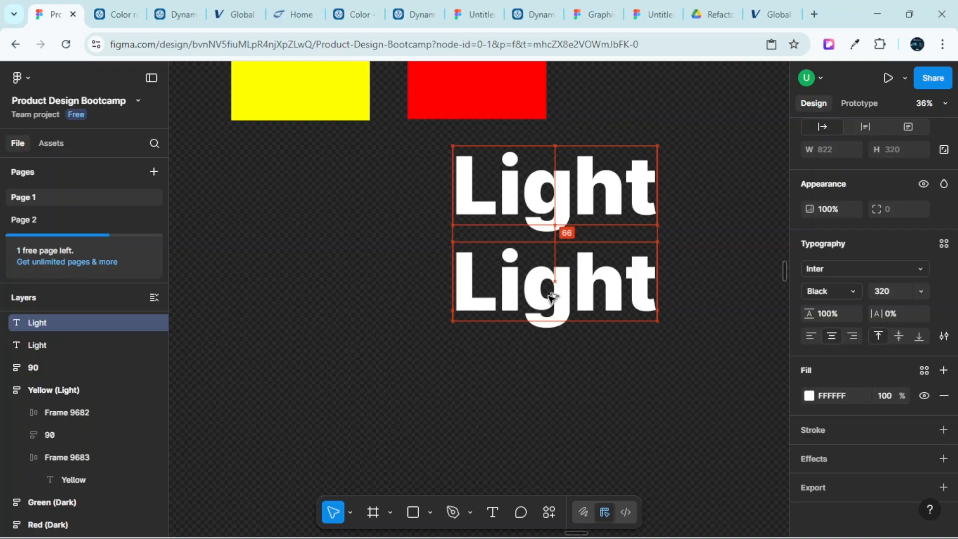
{"action": "double_click", "coordinate": [550, 295]}
{"action": "type", "text": "Darj"}
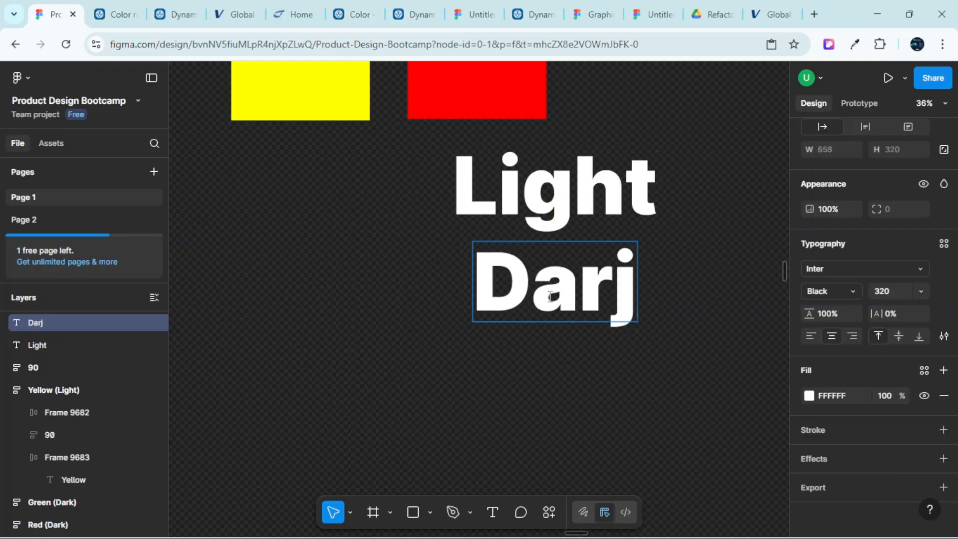
{"action": "key", "text": "BackSpace"}
{"action": "type", "text": "k Colo"}
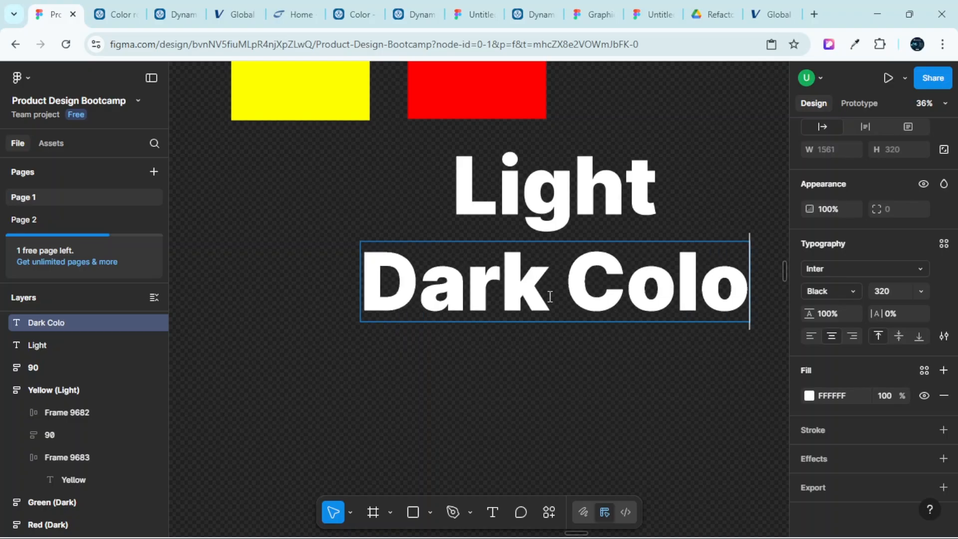
{"action": "type", "text": "rs"}
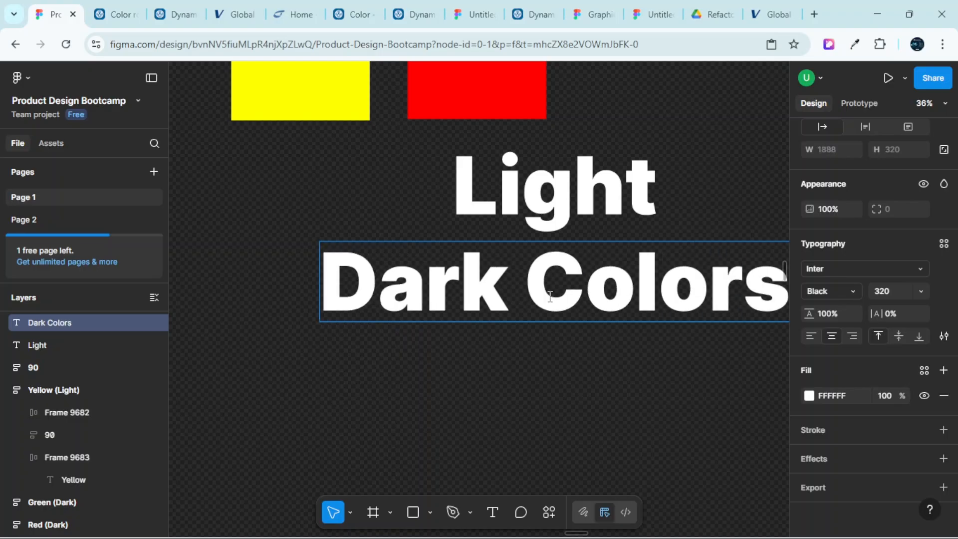
{"action": "scroll", "coordinate": [577, 276], "scroll_direction": "down", "scroll_amount": 1}
{"action": "left_click", "coordinate": [688, 136]}
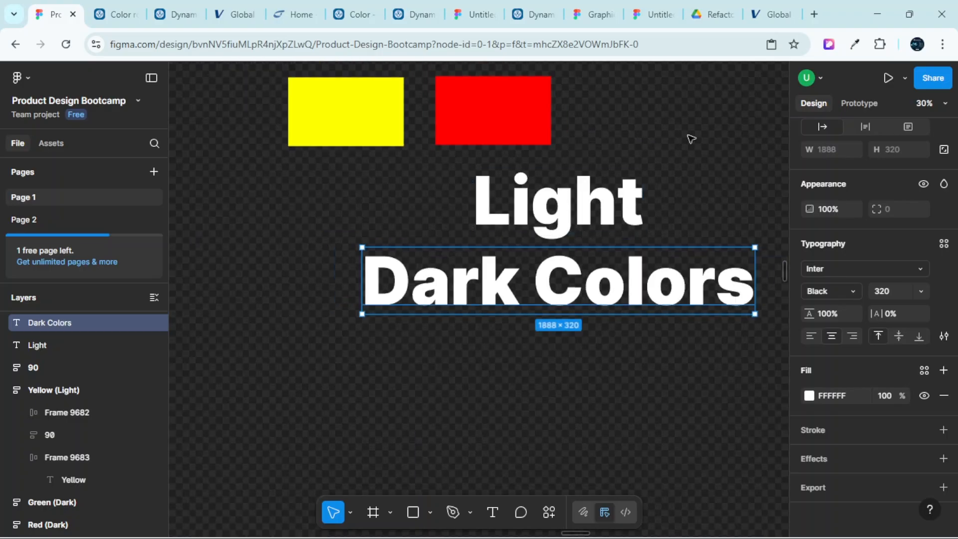
{"action": "left_click", "coordinate": [688, 137]}
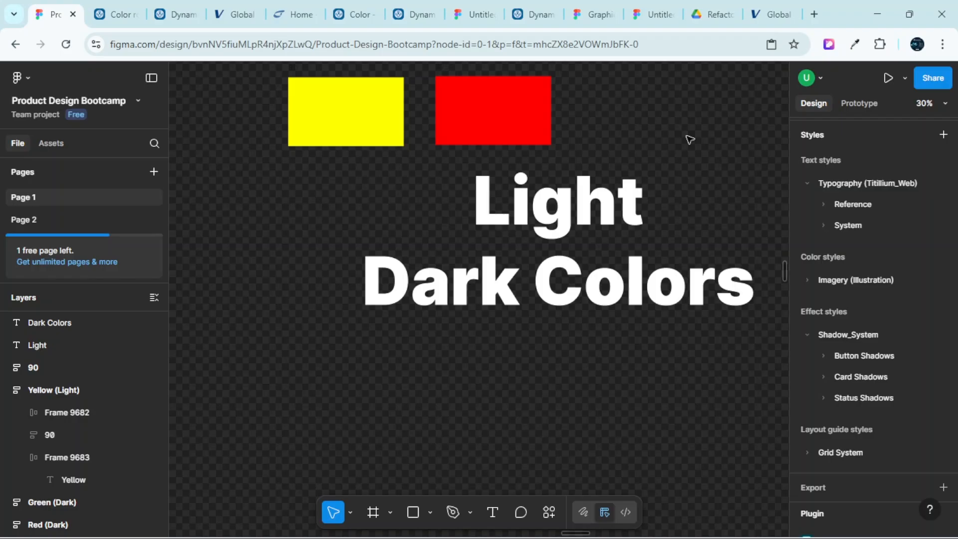
Compare the "Light" and "Dark Colors" texts with the swatches under Perceived Brightness Applications, selecting the yellow copy
{"action": "left_click", "coordinate": [616, 288]}
{"action": "left_click", "coordinate": [380, 126]}
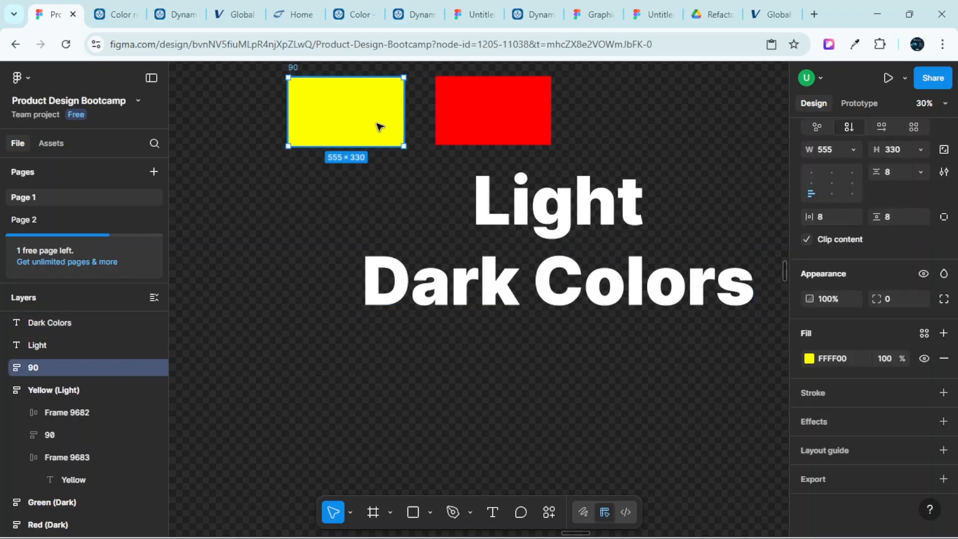
{"action": "scroll", "coordinate": [365, 157], "scroll_direction": "up", "scroll_amount": 2}
{"action": "scroll", "coordinate": [365, 156], "scroll_direction": "up", "scroll_amount": 1}
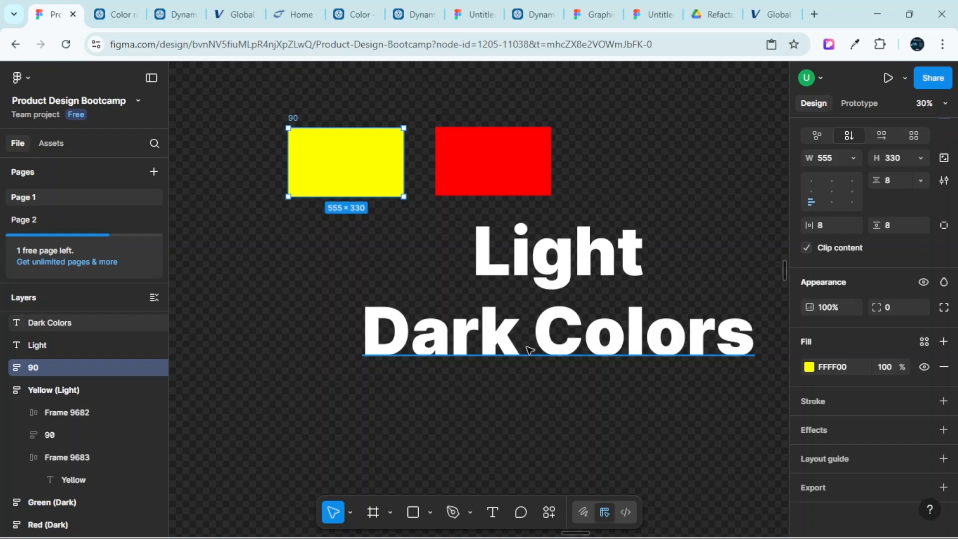
{"action": "scroll", "coordinate": [529, 349], "scroll_direction": "down", "scroll_amount": 5}
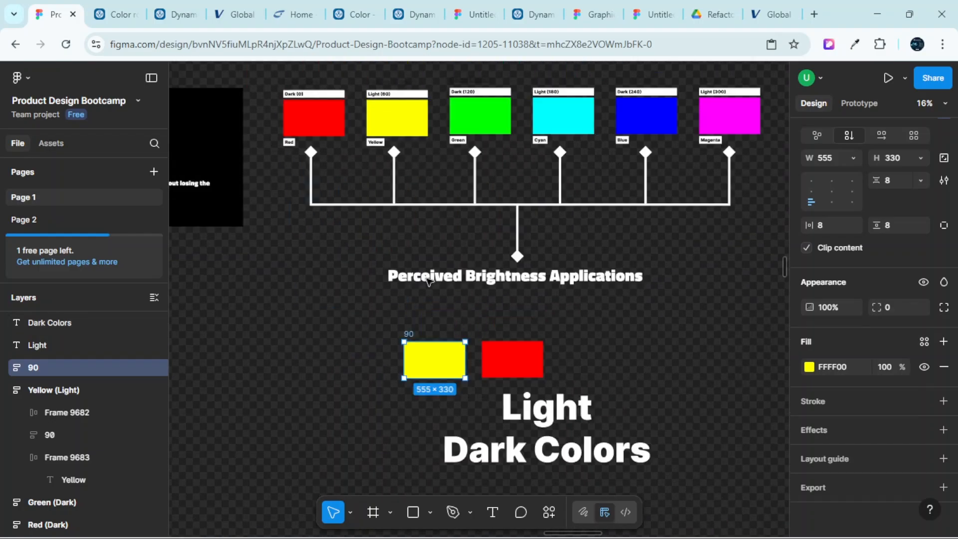
{"action": "scroll", "coordinate": [361, 190], "scroll_direction": "up", "scroll_amount": 5}
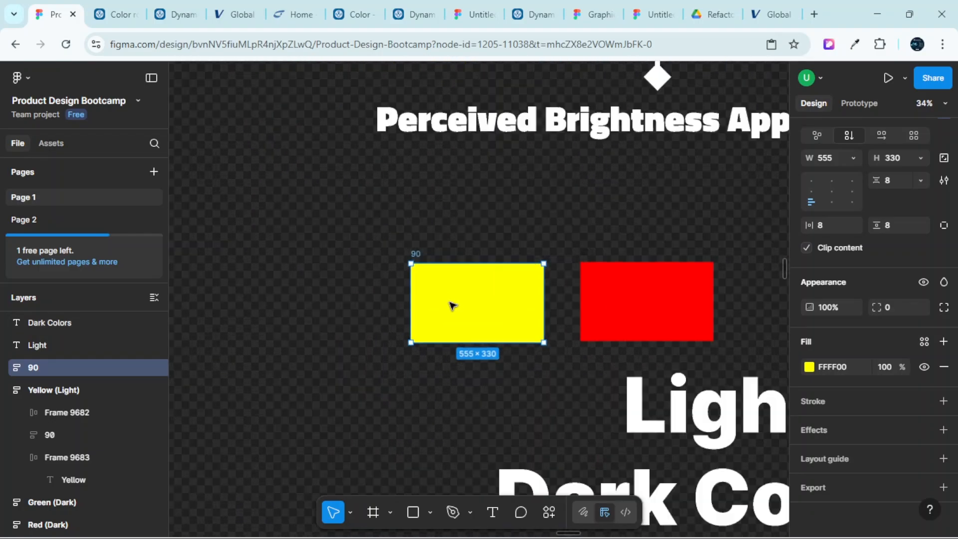
{"action": "scroll", "coordinate": [453, 306], "scroll_direction": "down", "scroll_amount": 5}
Examine the Dark and Light labels with their hue degrees across the swatch row, from Red through Magenta
{"action": "scroll", "coordinate": [367, 276], "scroll_direction": "up", "scroll_amount": 2}
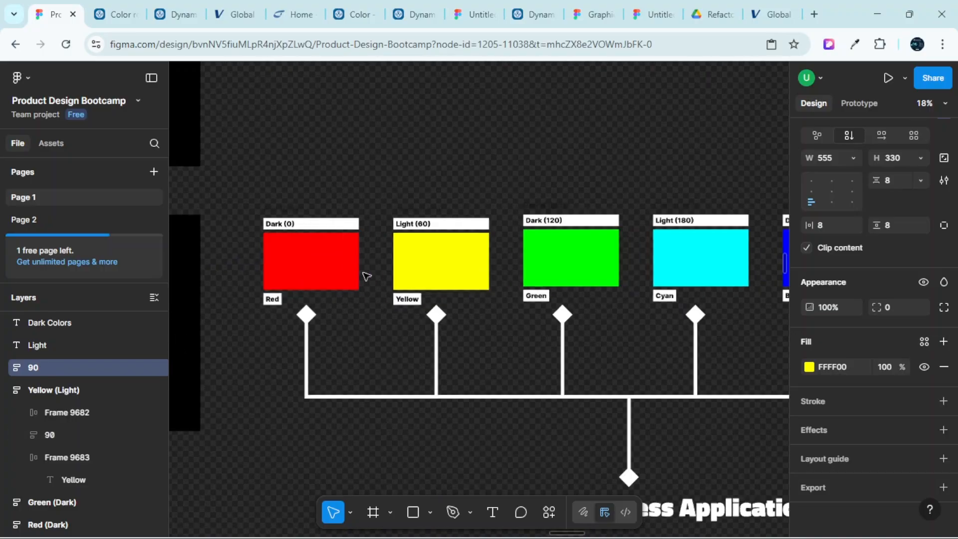
{"action": "scroll", "coordinate": [366, 276], "scroll_direction": "up", "scroll_amount": 1}
{"action": "scroll", "coordinate": [289, 248], "scroll_direction": "up", "scroll_amount": 3}
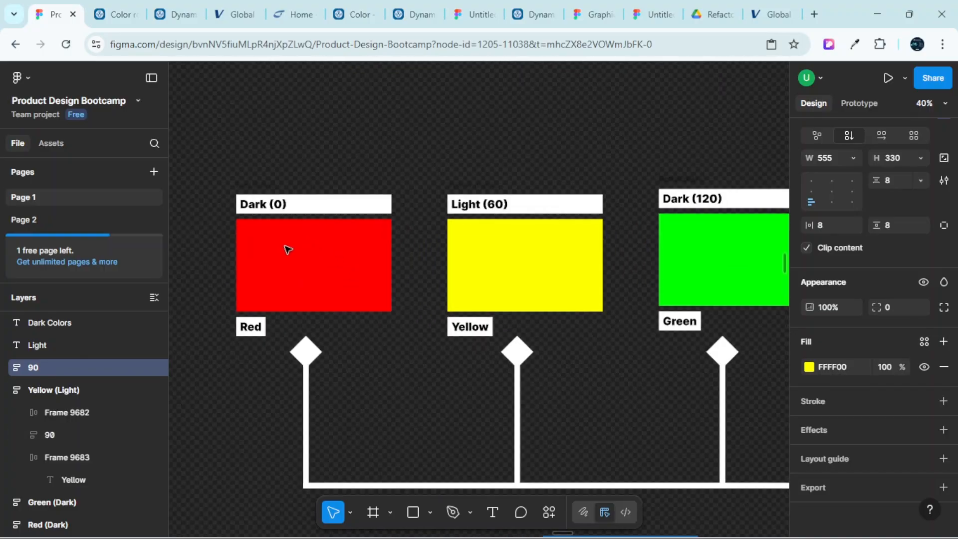
{"action": "left_click_drag", "start_coordinate": [515, 278], "coordinate": [360, 287]}
{"action": "scroll", "coordinate": [360, 286], "scroll_direction": "up", "scroll_amount": 2}
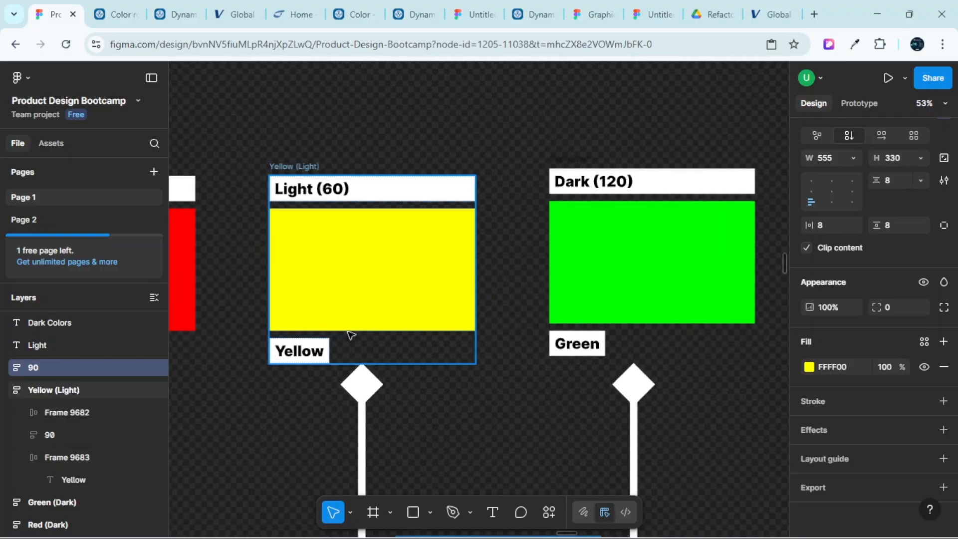
{"action": "scroll", "coordinate": [351, 334], "scroll_direction": "down", "scroll_amount": 3}
{"action": "scroll", "coordinate": [625, 323], "scroll_direction": "right", "scroll_amount": 3}
{"action": "scroll", "coordinate": [642, 314], "scroll_direction": "up", "scroll_amount": 2}
{"action": "scroll", "coordinate": [634, 315], "scroll_direction": "right", "scroll_amount": 3}
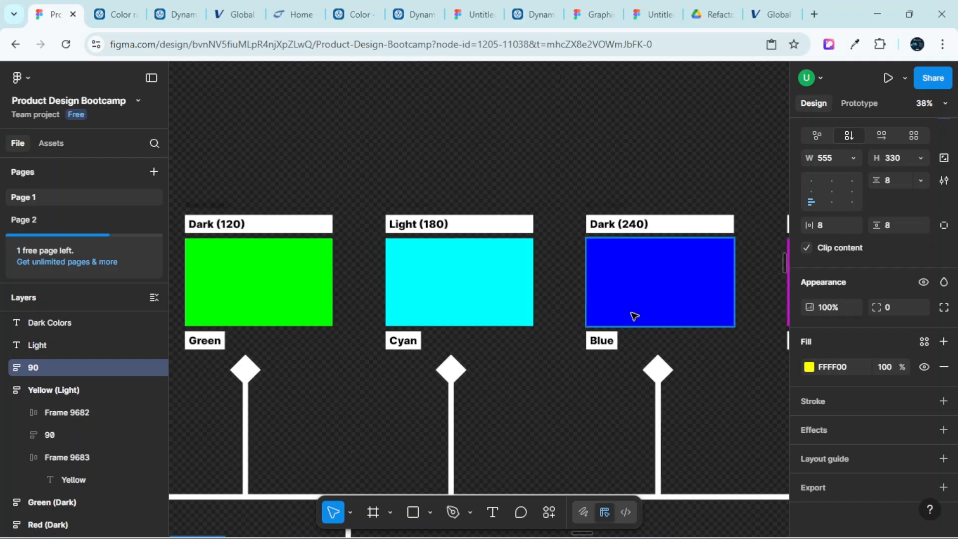
{"action": "scroll", "coordinate": [632, 325], "scroll_direction": "right", "scroll_amount": 3}
{"action": "scroll", "coordinate": [721, 315], "scroll_direction": "right", "scroll_amount": 3}
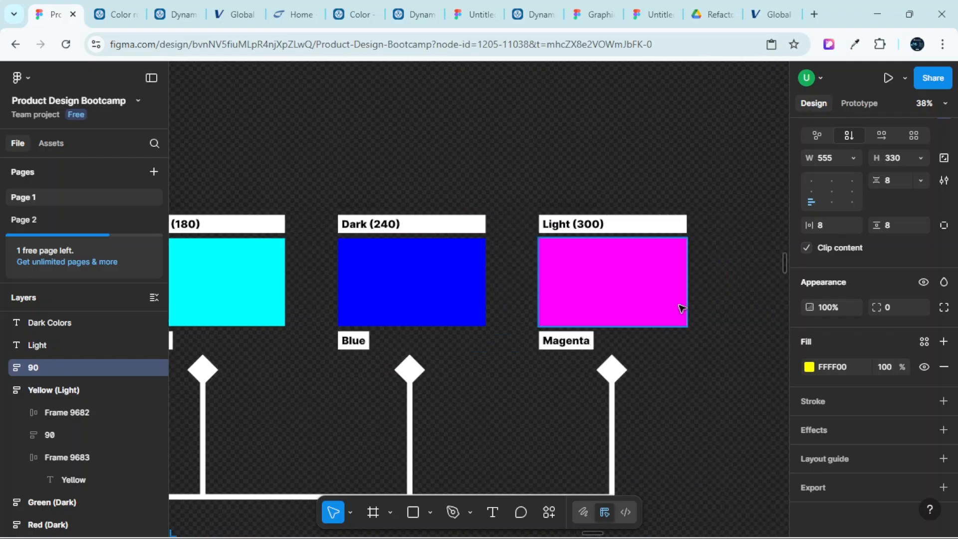
Recheck the Light and Dark labels from Yellow to Blue, and return to the texts below the yellow and red copies
{"action": "scroll", "coordinate": [681, 309], "scroll_direction": "down", "scroll_amount": 3}
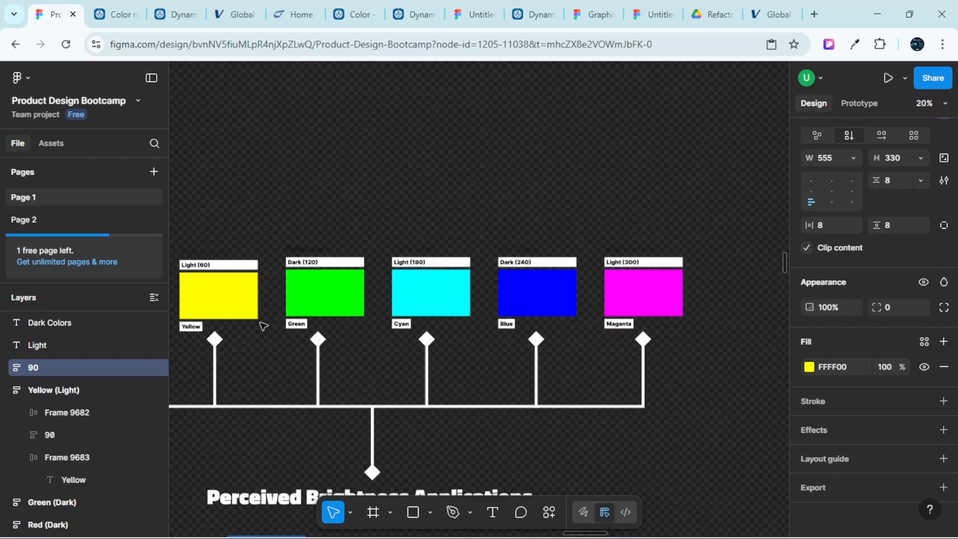
{"action": "scroll", "coordinate": [263, 326], "scroll_direction": "left", "scroll_amount": 3}
{"action": "scroll", "coordinate": [272, 335], "scroll_direction": "up", "scroll_amount": 3}
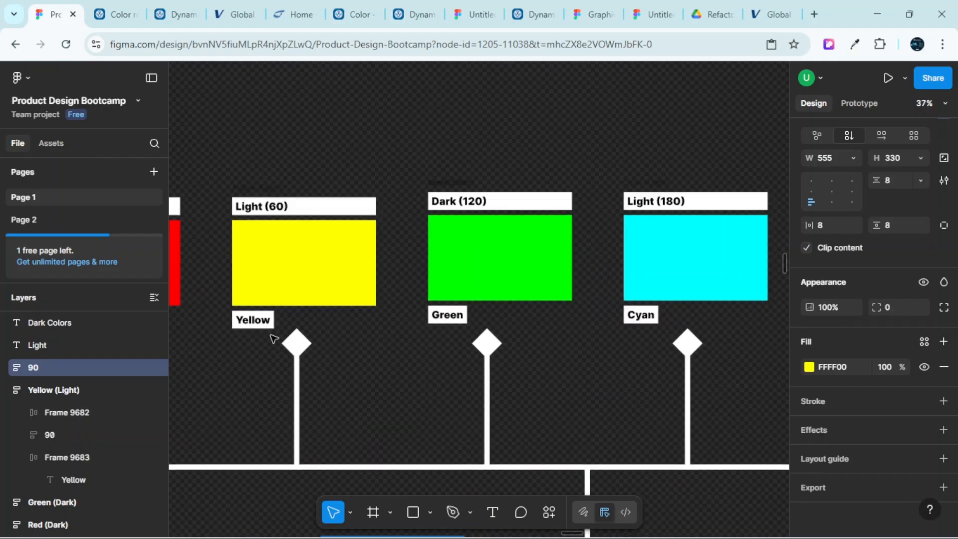
{"action": "scroll", "coordinate": [273, 281], "scroll_direction": "up", "scroll_amount": 1}
{"action": "scroll", "coordinate": [359, 312], "scroll_direction": "down", "scroll_amount": 3}
{"action": "scroll", "coordinate": [449, 314], "scroll_direction": "right", "scroll_amount": 2}
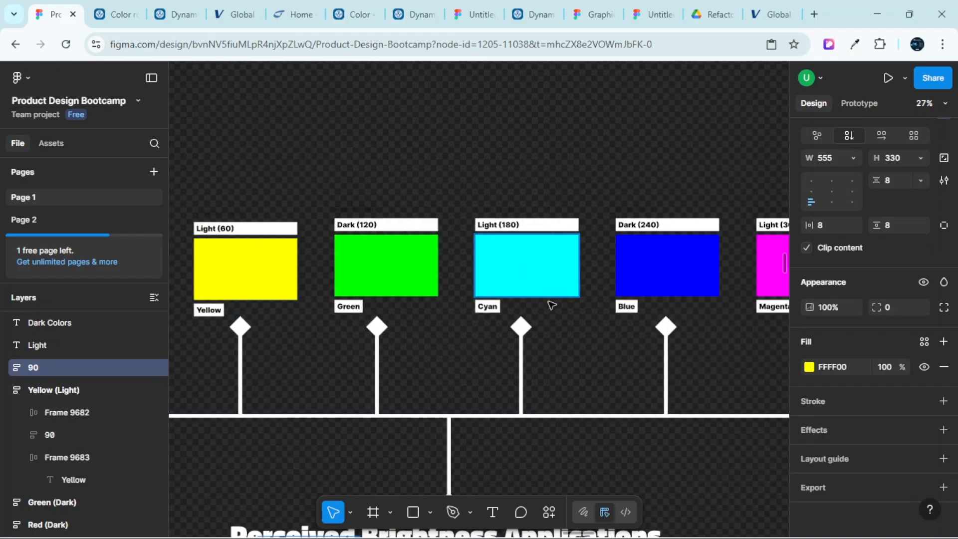
{"action": "scroll", "coordinate": [551, 305], "scroll_direction": "right", "scroll_amount": 3}
{"action": "scroll", "coordinate": [674, 310], "scroll_direction": "down", "scroll_amount": 3}
{"action": "scroll", "coordinate": [600, 373], "scroll_direction": "down", "scroll_amount": 3}
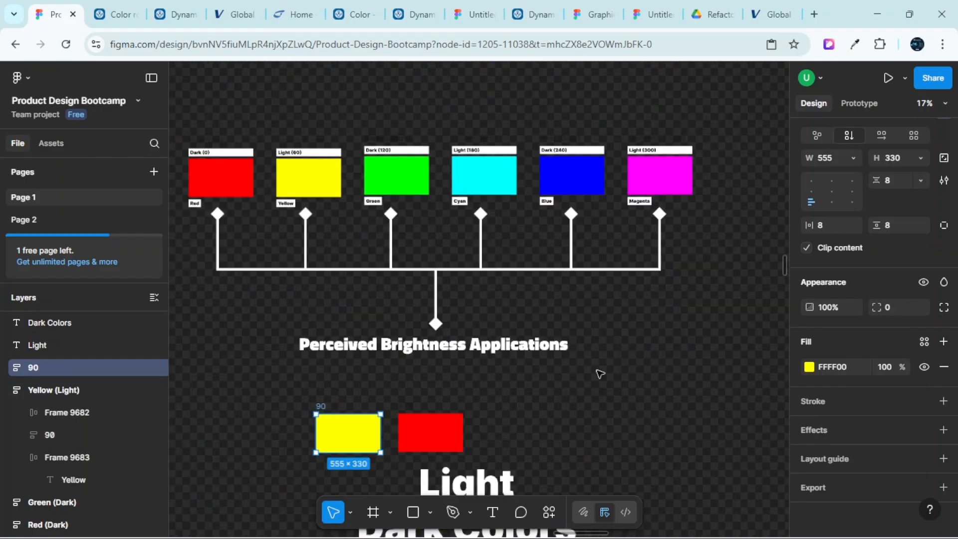
{"action": "scroll", "coordinate": [601, 373], "scroll_direction": "down", "scroll_amount": 4}
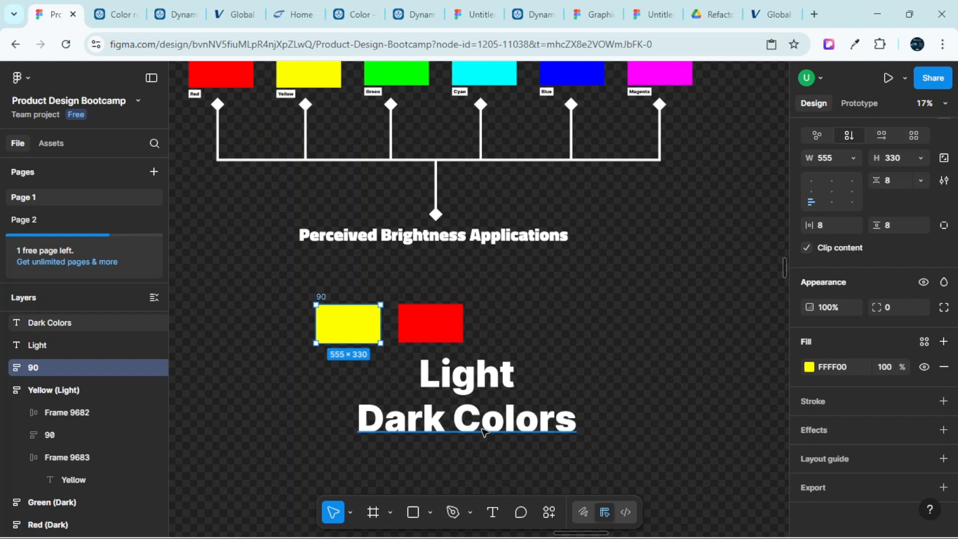
{"action": "scroll", "coordinate": [458, 425], "scroll_direction": "up", "scroll_amount": 4, "text": "ctrl"}
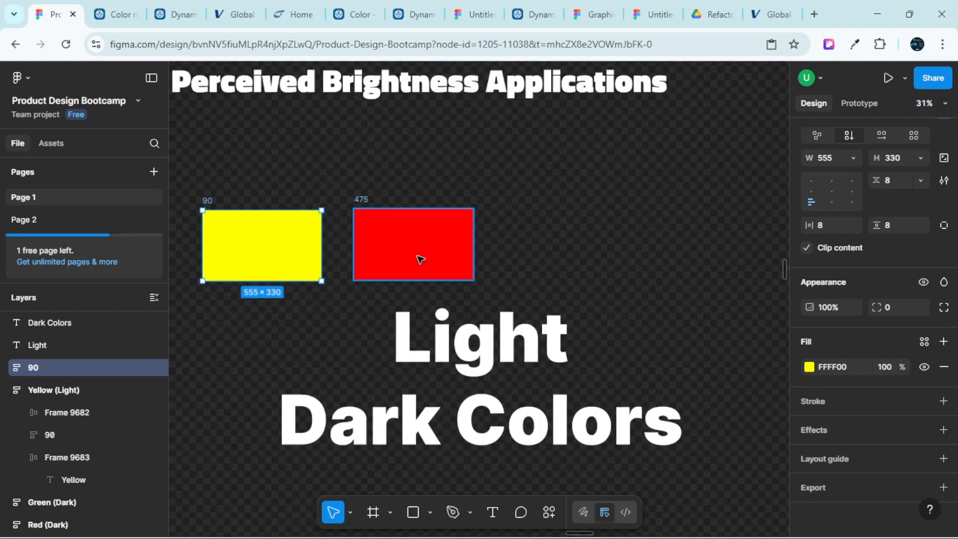
Compare the red copy and the Dark (120) green swatch with the "Light" and "Dark Colors" texts
{"action": "left_click", "coordinate": [418, 259]}
{"action": "scroll", "coordinate": [449, 293], "scroll_direction": "down", "scroll_amount": 2, "text": "ctrl"}
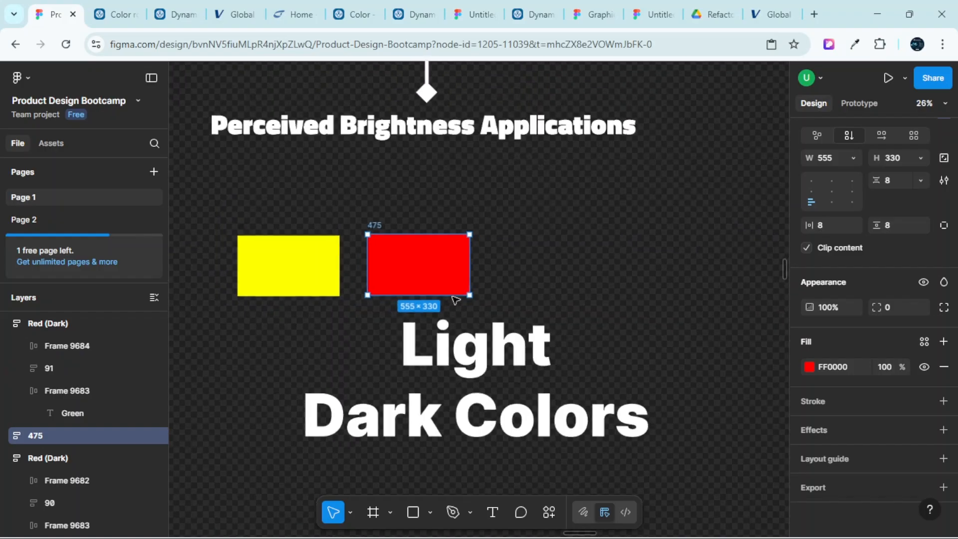
{"action": "scroll", "coordinate": [462, 325], "scroll_direction": "up", "scroll_amount": 5}
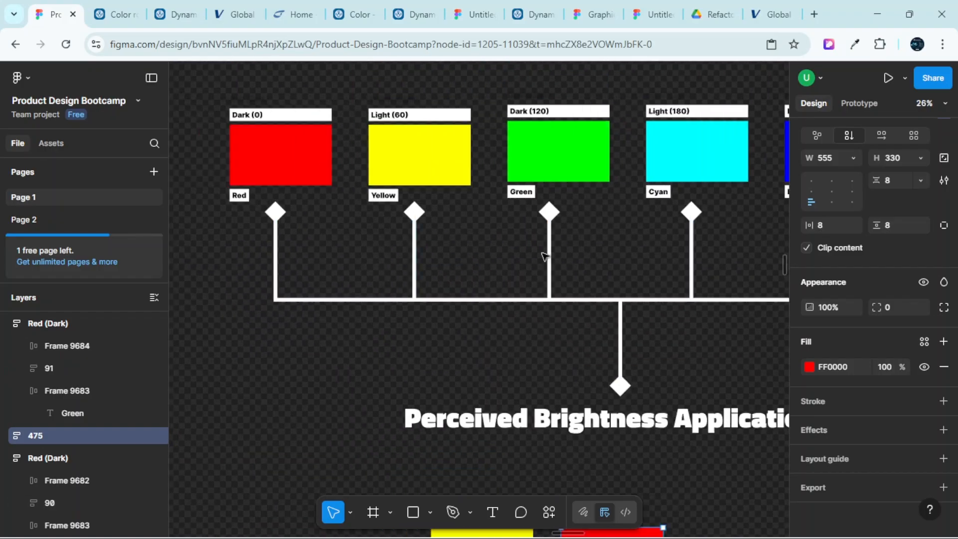
{"action": "left_click", "coordinate": [540, 166]}
{"action": "scroll", "coordinate": [538, 169], "scroll_direction": "right", "scroll_amount": 3}
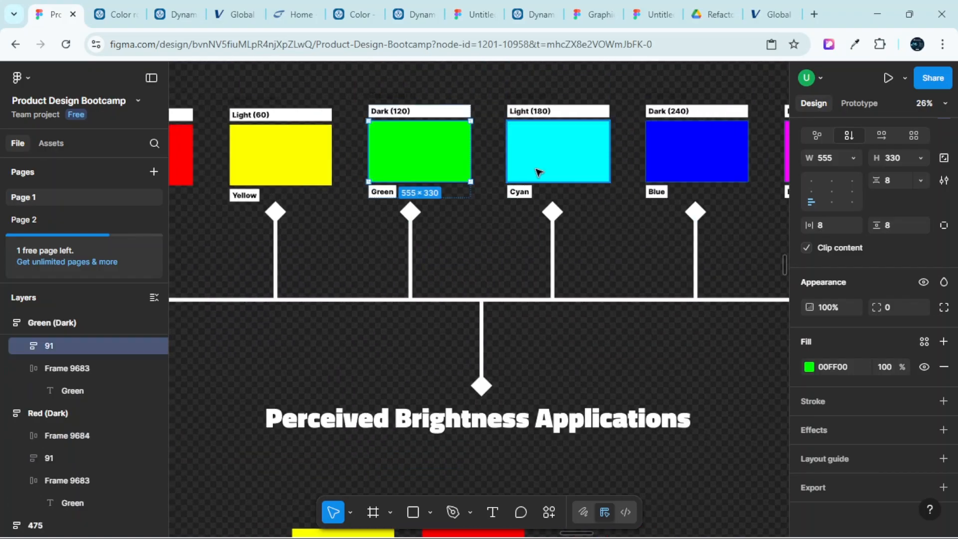
{"action": "scroll", "coordinate": [649, 174], "scroll_direction": "down", "scroll_amount": 5, "text": "ctrl"}
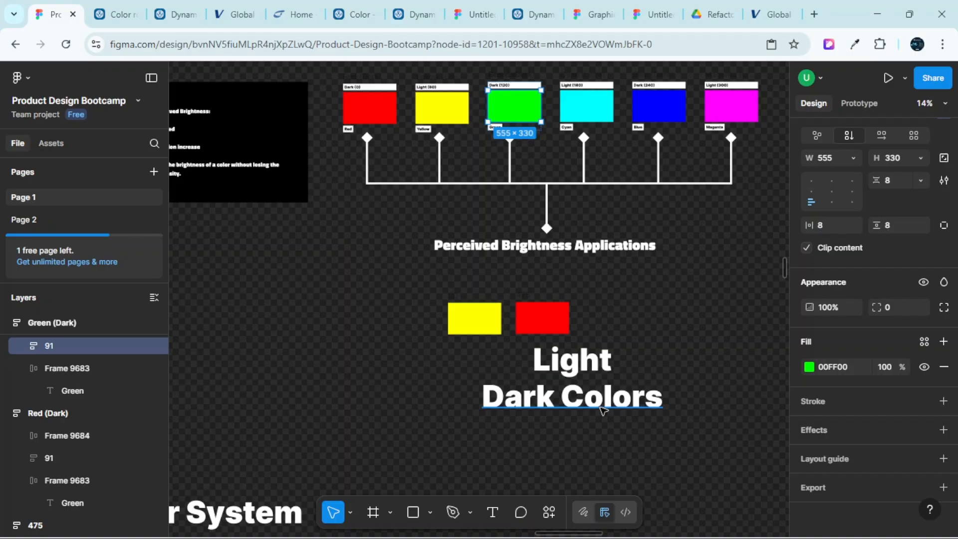
{"action": "scroll", "coordinate": [604, 410], "scroll_direction": "up", "scroll_amount": 3, "text": "ctrl"}
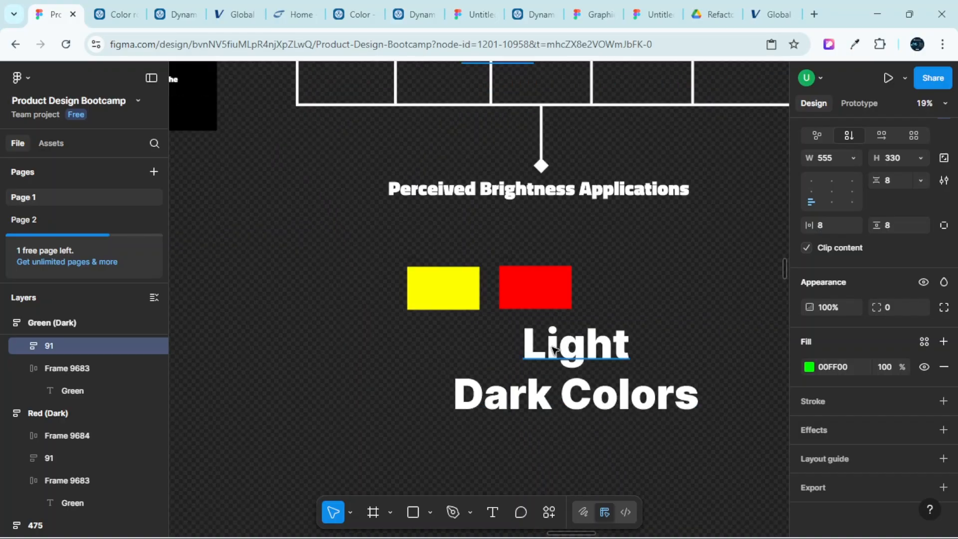
Examine the dark hues in the swatch row, from Red (0) through Green (120) to Blue (240), selecting the blue swatch
{"action": "scroll", "coordinate": [555, 349], "scroll_direction": "up", "scroll_amount": 3}
{"action": "scroll", "coordinate": [321, 242], "scroll_direction": "up", "scroll_amount": 1}
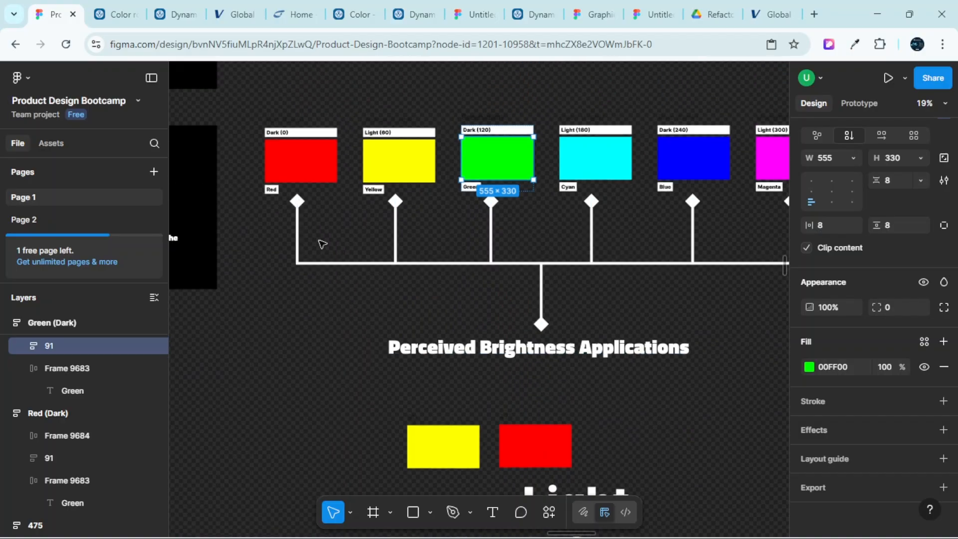
{"action": "scroll", "coordinate": [295, 158], "scroll_direction": "up", "scroll_amount": 1, "text": "ctrl"}
{"action": "scroll", "coordinate": [296, 158], "scroll_direction": "up", "scroll_amount": 2, "text": "ctrl"}
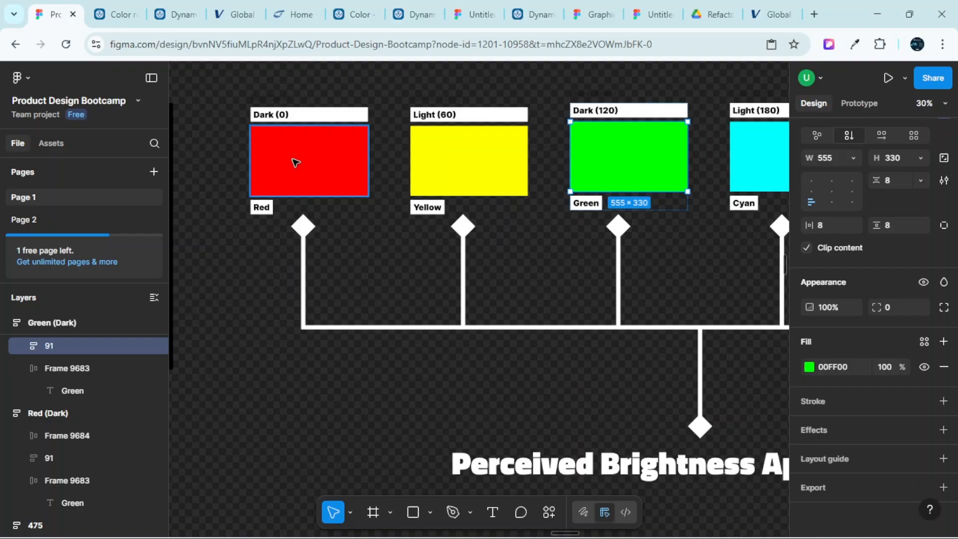
{"action": "left_click", "coordinate": [296, 163]}
{"action": "scroll", "coordinate": [375, 210], "scroll_direction": "right", "scroll_amount": 3}
{"action": "left_click", "coordinate": [530, 173]}
{"action": "scroll", "coordinate": [560, 196], "scroll_direction": "right", "scroll_amount": 2}
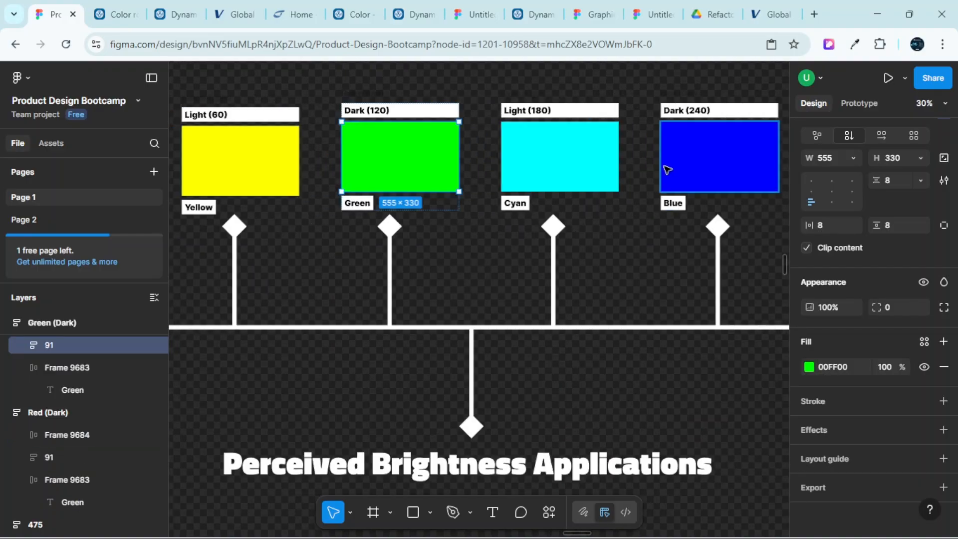
{"action": "left_click", "coordinate": [667, 170]}
{"action": "scroll", "coordinate": [649, 252], "scroll_direction": "down", "scroll_amount": 2, "text": "ctrl"}
{"action": "scroll", "coordinate": [577, 299], "scroll_direction": "left", "scroll_amount": 1}
{"action": "scroll", "coordinate": [544, 341], "scroll_direction": "down", "scroll_amount": 2}
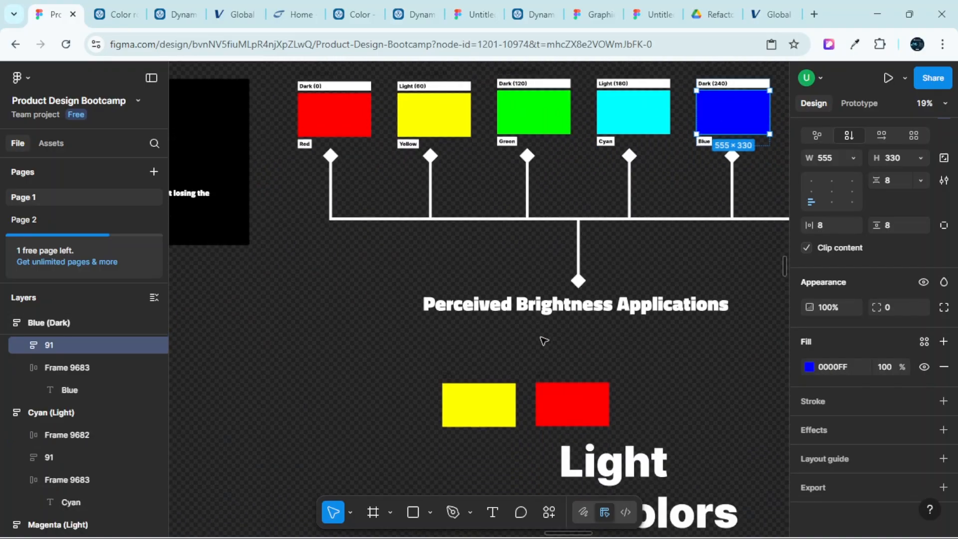
{"action": "scroll", "coordinate": [543, 341], "scroll_direction": "down", "scroll_amount": 1}
Examine the light hues in the swatch row, from Yellow (60) through Cyan (180) to Magenta (300), selecting the yellow swatch
{"action": "scroll", "coordinate": [477, 238], "scroll_direction": "up", "scroll_amount": 3}
{"action": "scroll", "coordinate": [464, 199], "scroll_direction": "up", "scroll_amount": 2, "text": "ctrl"}
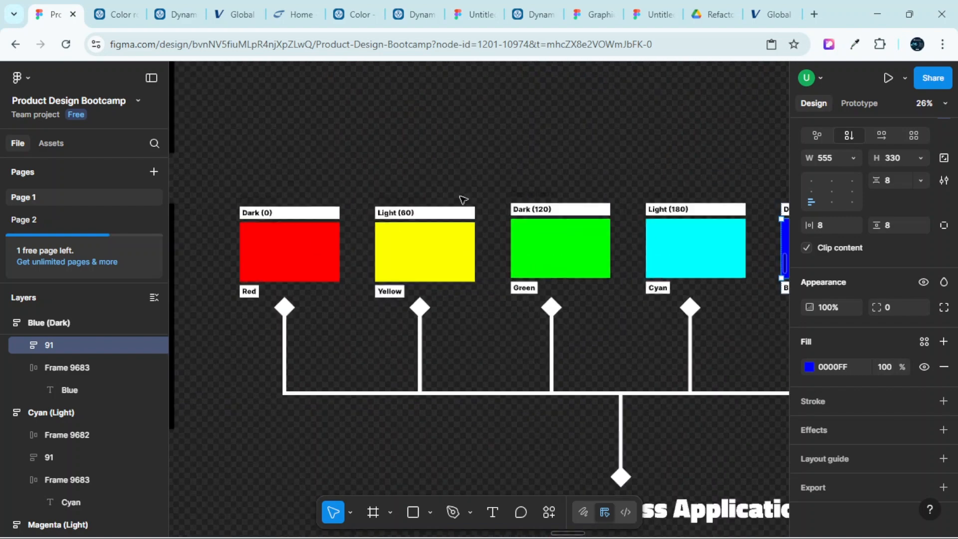
{"action": "scroll", "coordinate": [463, 200], "scroll_direction": "up", "scroll_amount": 4, "text": "ctrl"}
{"action": "left_click", "coordinate": [413, 323]}
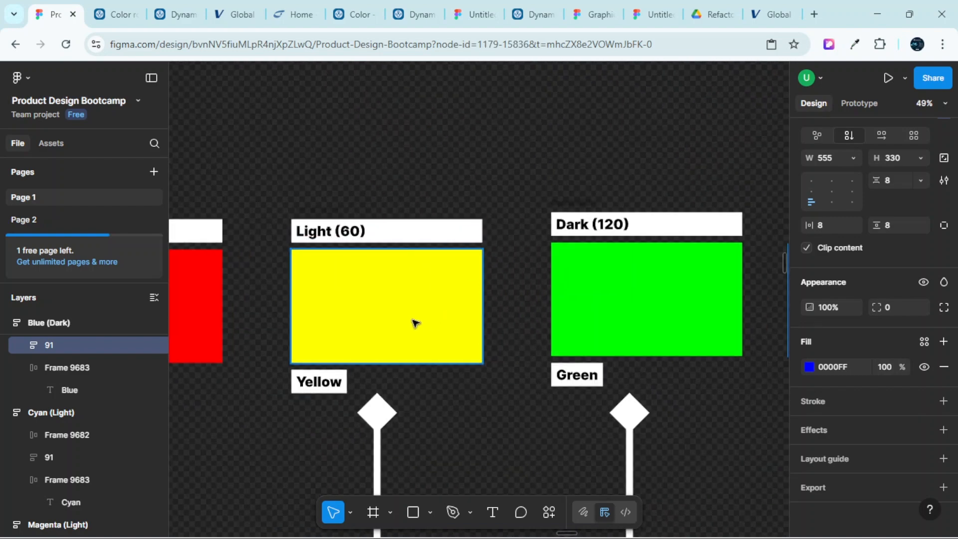
{"action": "scroll", "coordinate": [415, 323], "scroll_direction": "down", "scroll_amount": 2}
{"action": "scroll", "coordinate": [659, 334], "scroll_direction": "right", "scroll_amount": 8}
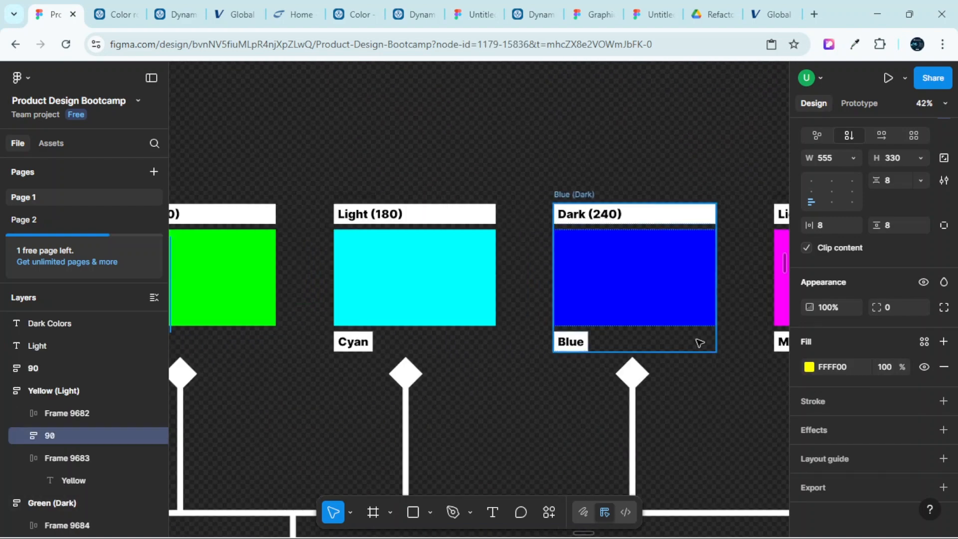
{"action": "scroll", "coordinate": [697, 338], "scroll_direction": "right", "scroll_amount": 4}
{"action": "scroll", "coordinate": [687, 316], "scroll_direction": "down", "scroll_amount": 5}
{"action": "scroll", "coordinate": [687, 315], "scroll_direction": "left", "scroll_amount": 3}
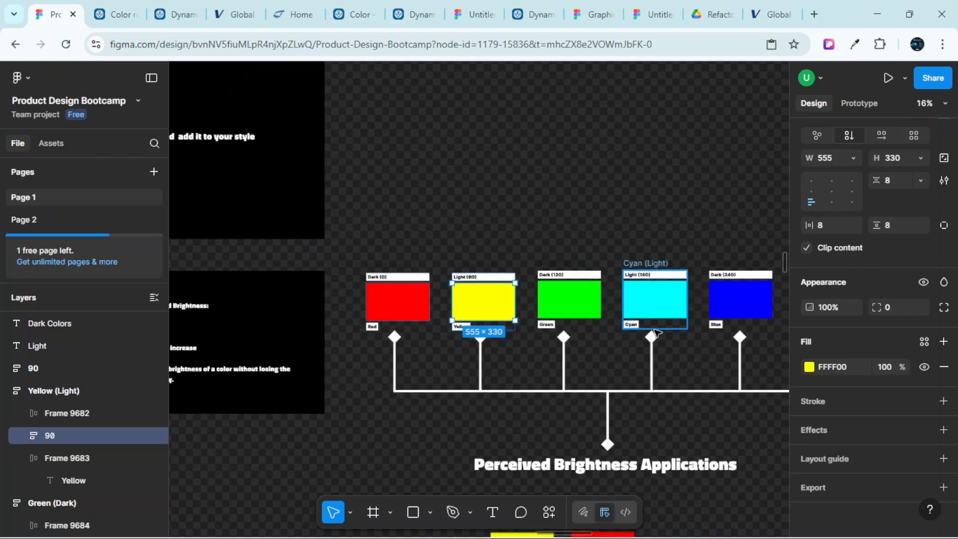
{"action": "scroll", "coordinate": [457, 301], "scroll_direction": "down", "scroll_amount": 3}
{"action": "scroll", "coordinate": [459, 270], "scroll_direction": "right", "scroll_amount": 3}
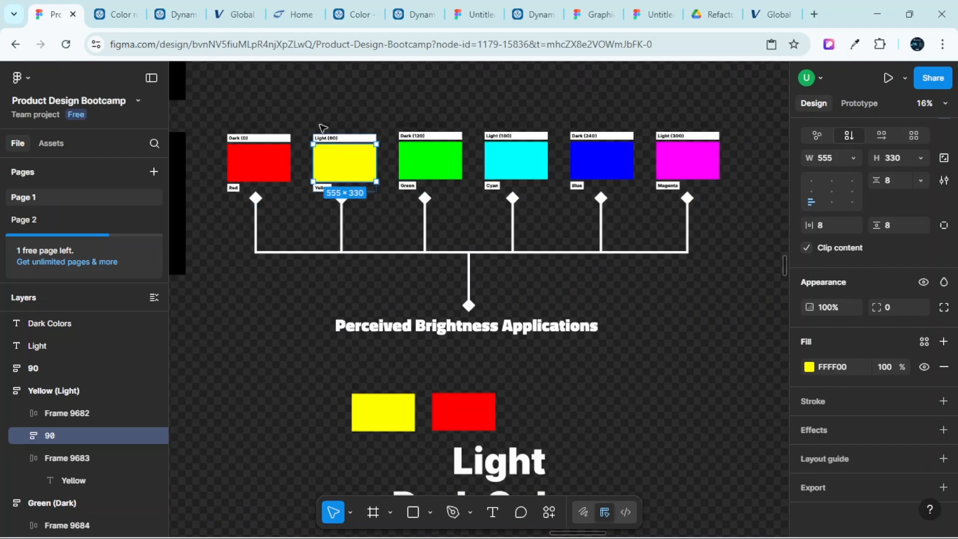
Compare the Dark (0) red swatch with the Light (60) yellow swatch by selecting each in turn
{"action": "scroll", "coordinate": [323, 128], "scroll_direction": "up", "scroll_amount": 5}
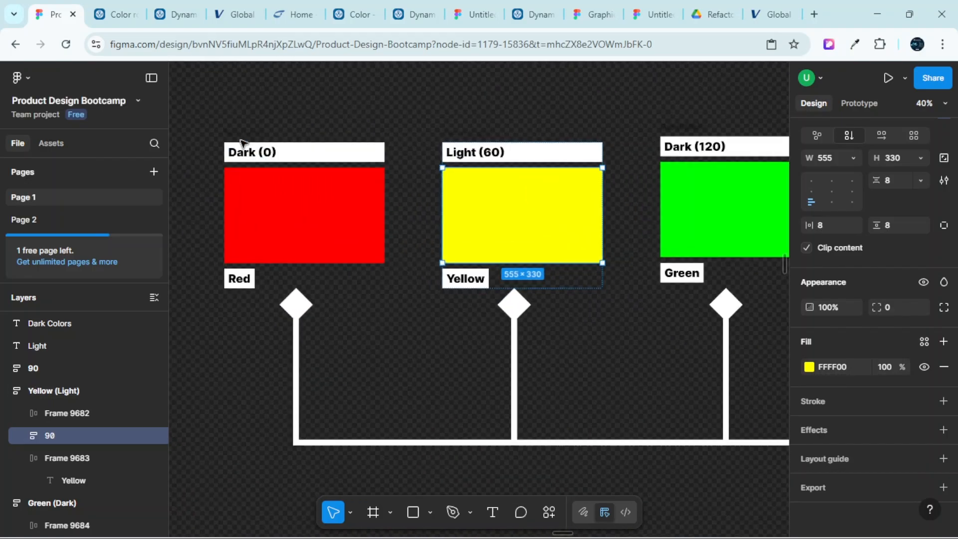
{"action": "left_click", "coordinate": [256, 214]}
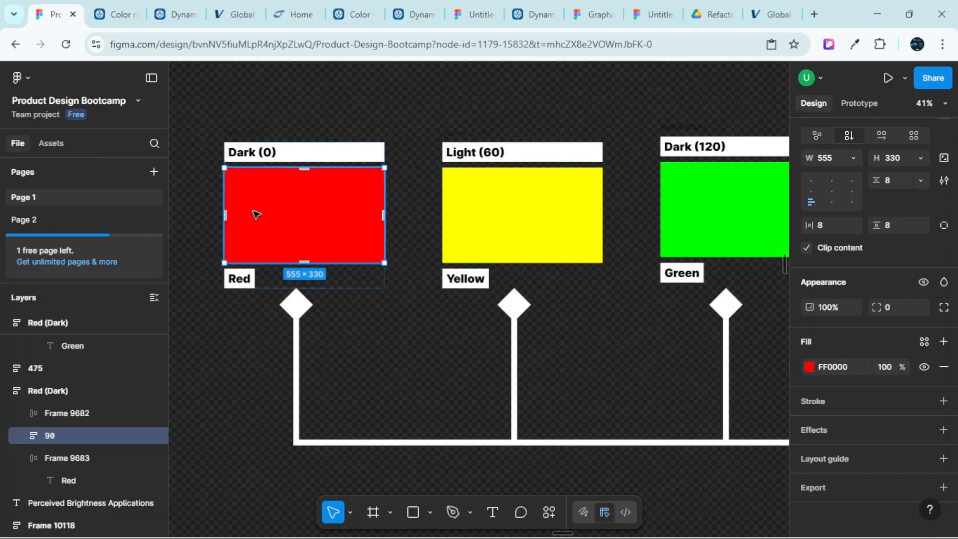
{"action": "left_click", "coordinate": [498, 222]}
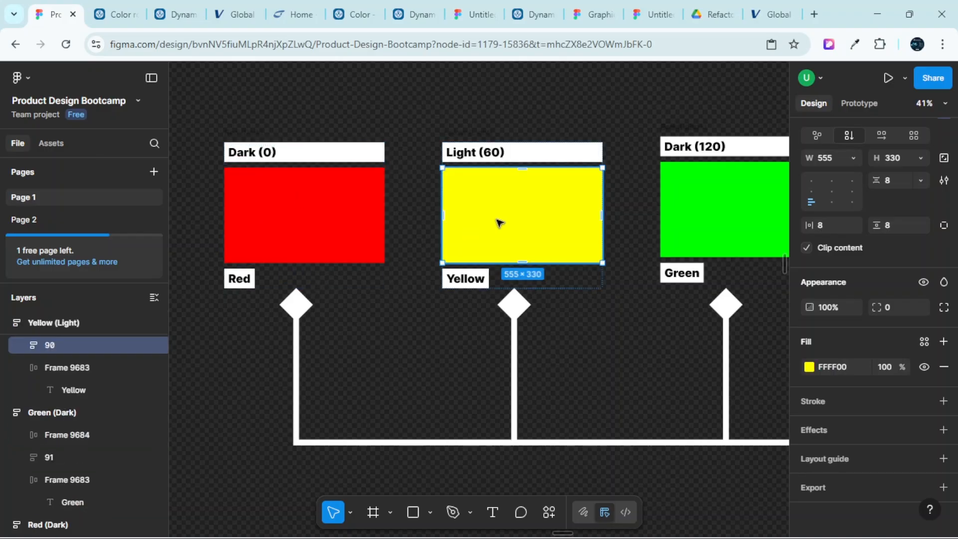
{"action": "scroll", "coordinate": [479, 175], "scroll_direction": "down", "scroll_amount": 3}
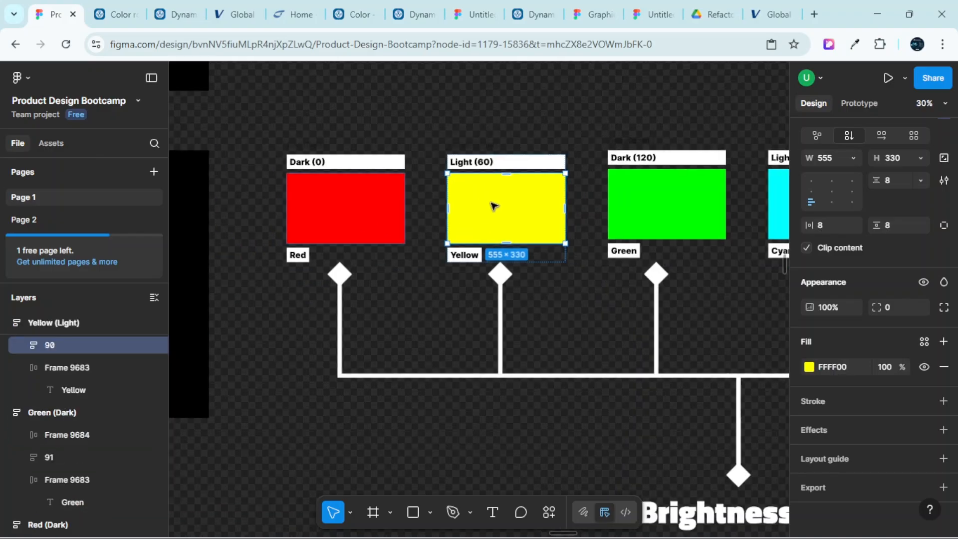
Inspect the fill colours of the green, cyan, blue and magenta swatches in the perceived brightness row
{"action": "left_click", "coordinate": [593, 207]}
{"action": "scroll", "coordinate": [604, 208], "scroll_direction": "right", "scroll_amount": 5}
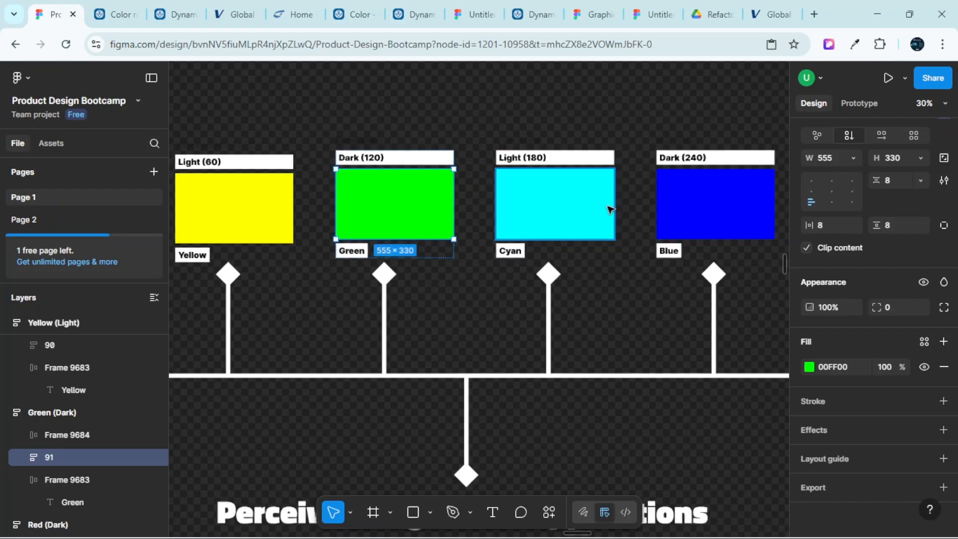
{"action": "left_click", "coordinate": [563, 201]}
{"action": "scroll", "coordinate": [599, 214], "scroll_direction": "right", "scroll_amount": 2}
{"action": "scroll", "coordinate": [604, 222], "scroll_direction": "right", "scroll_amount": 3}
{"action": "left_click", "coordinate": [597, 211]}
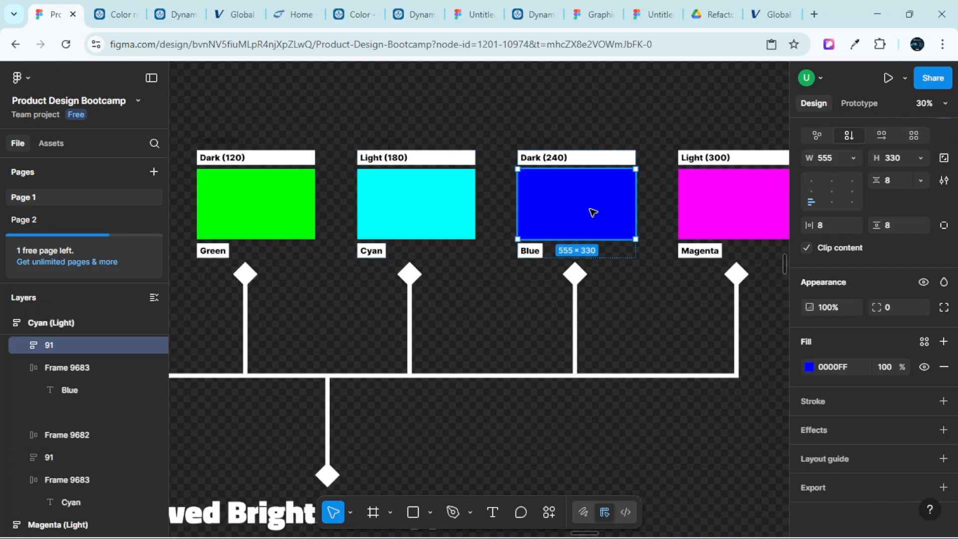
{"action": "scroll", "coordinate": [611, 219], "scroll_direction": "right", "scroll_amount": 5}
{"action": "left_click", "coordinate": [630, 207]}
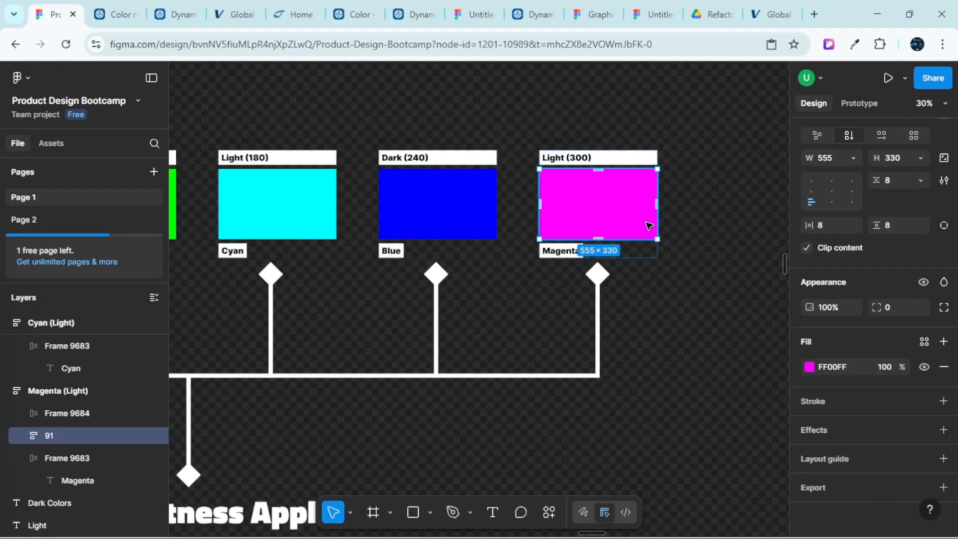
Examine the standalone red swatch's HSB fill values and hue spectrum against the labelled swatches in the perceived brightness row
{"action": "scroll", "coordinate": [721, 316], "scroll_direction": "down", "scroll_amount": 3}
{"action": "scroll", "coordinate": [653, 340], "scroll_direction": "down", "scroll_amount": 2}
{"action": "left_click", "coordinate": [458, 430]}
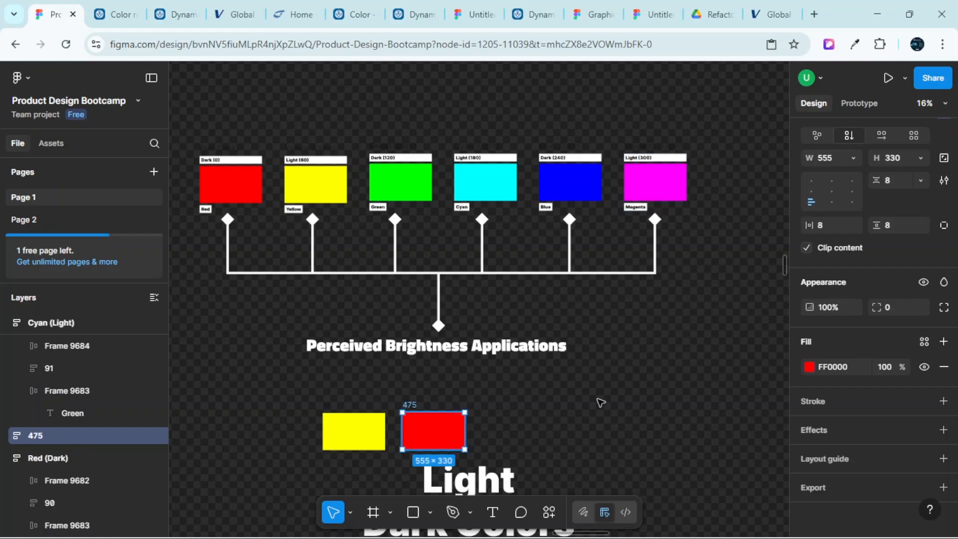
{"action": "left_click", "coordinate": [808, 367]}
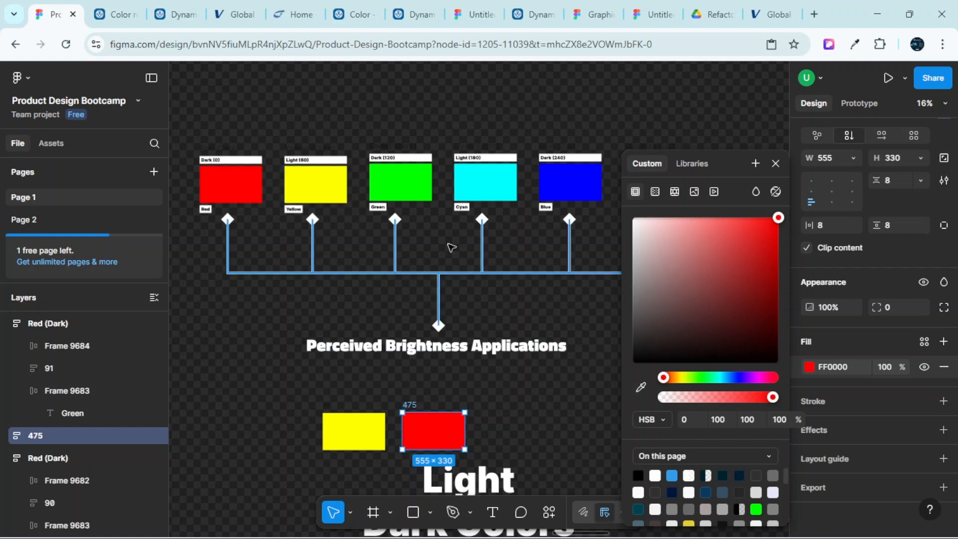
{"action": "scroll", "coordinate": [394, 194], "scroll_direction": "up", "scroll_amount": 2}
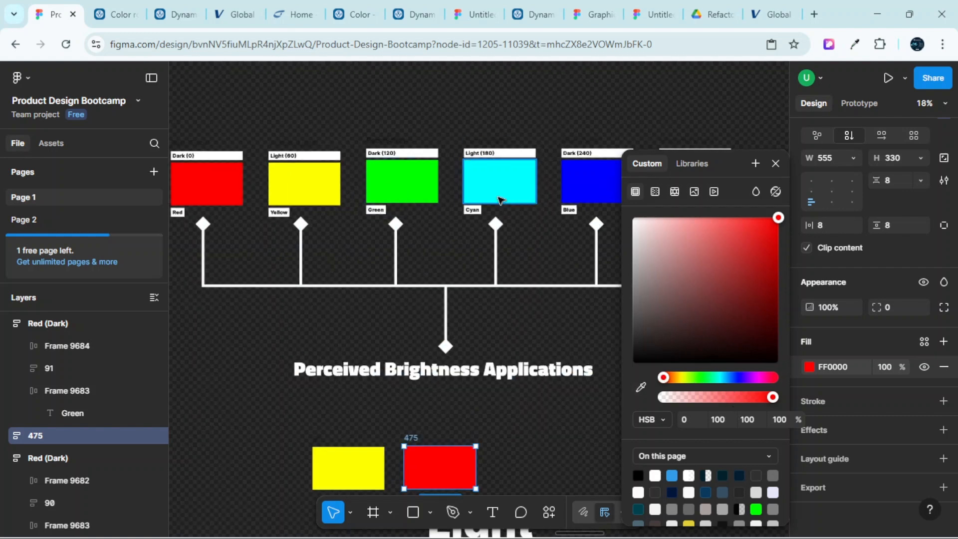
{"action": "scroll", "coordinate": [529, 236], "scroll_direction": "right", "scroll_amount": 2}
{"action": "scroll", "coordinate": [564, 290], "scroll_direction": "right", "scroll_amount": 4}
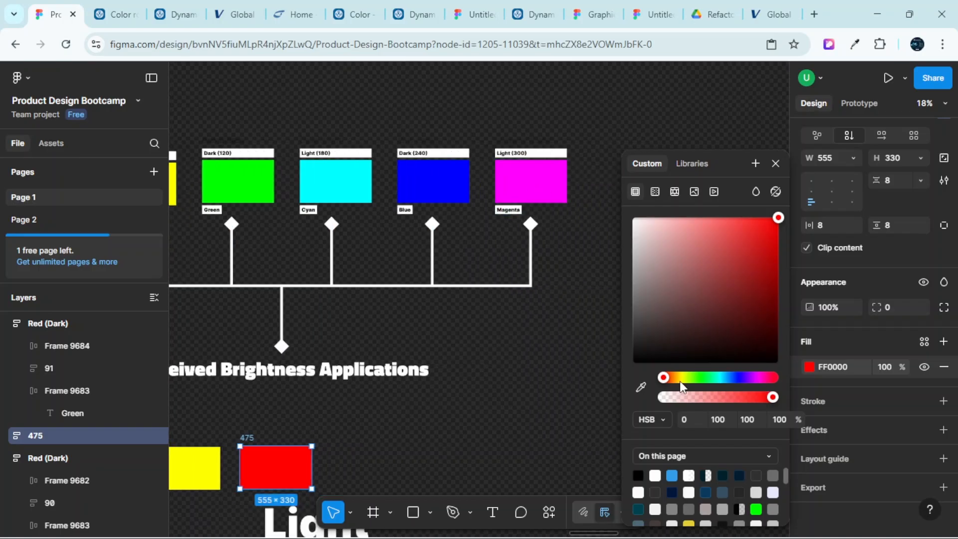
{"action": "scroll", "coordinate": [427, 204], "scroll_direction": "left", "scroll_amount": 8}
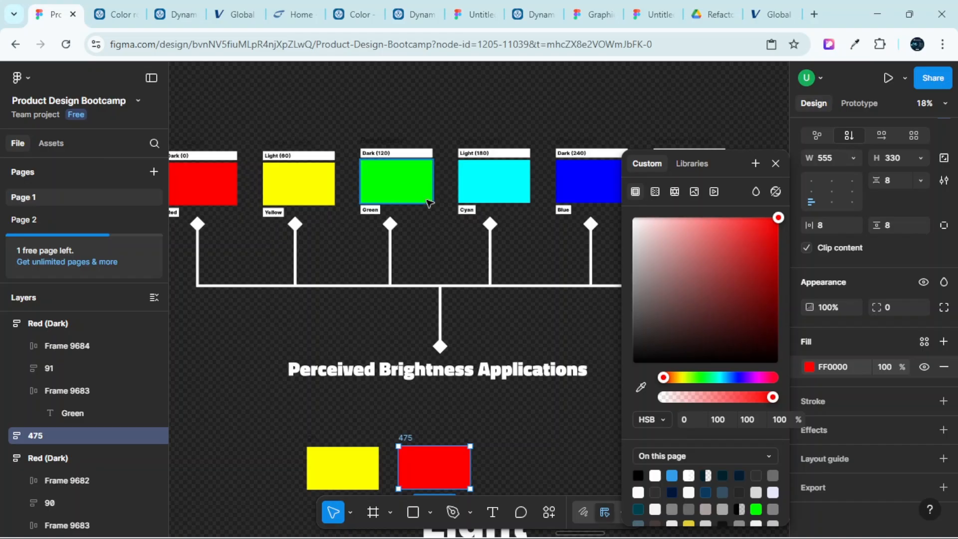
{"action": "scroll", "coordinate": [427, 205], "scroll_direction": "left", "scroll_amount": 2}
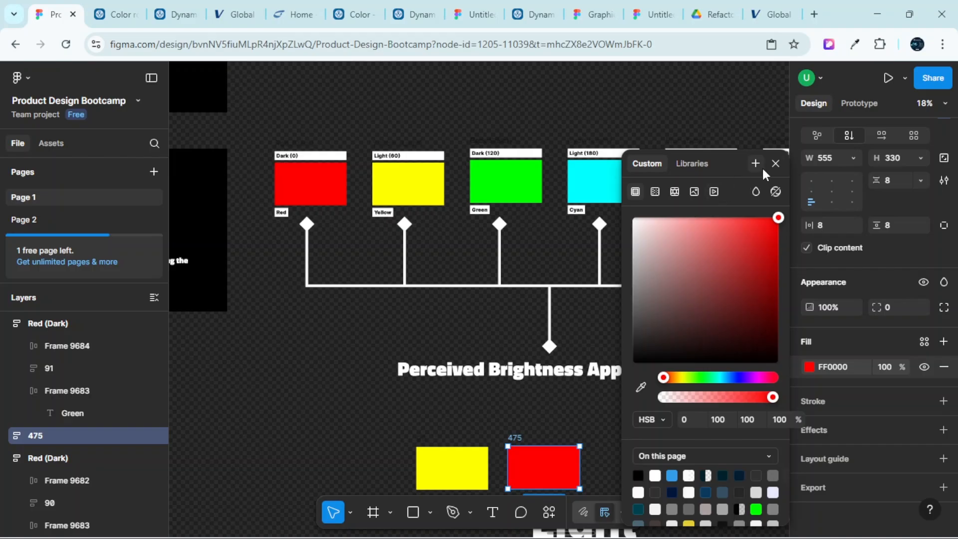
{"action": "left_click", "coordinate": [775, 164]}
{"action": "scroll", "coordinate": [402, 155], "scroll_direction": "up", "scroll_amount": 1}
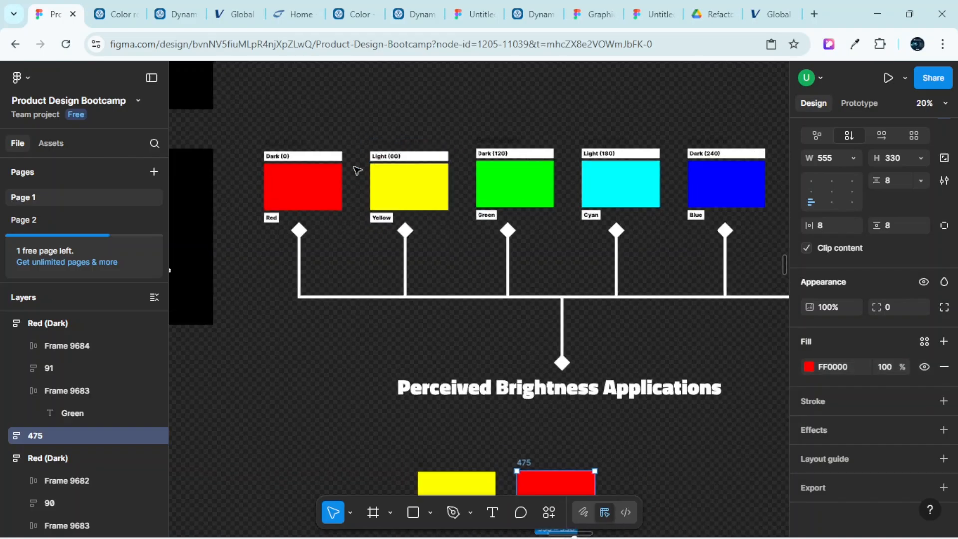
{"action": "scroll", "coordinate": [358, 171], "scroll_direction": "up", "scroll_amount": 5}
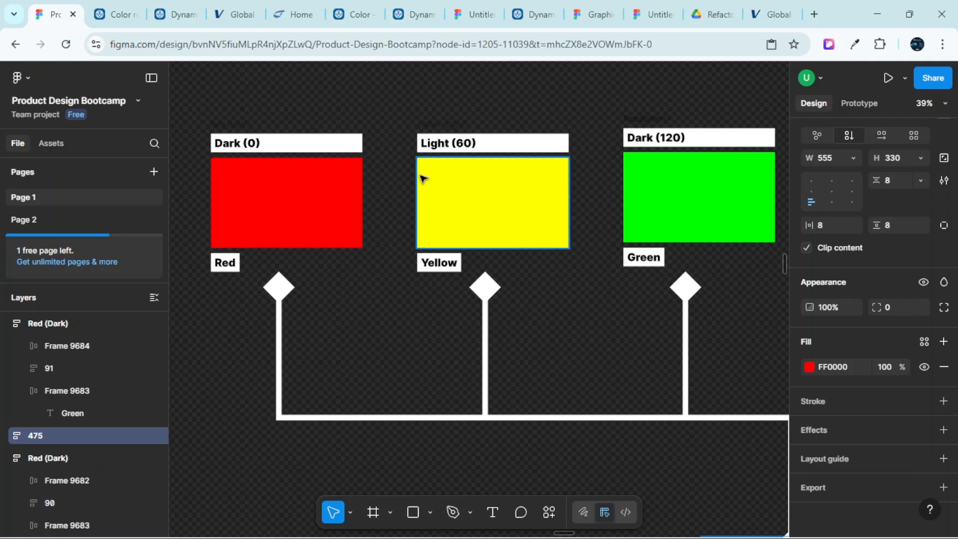
Append "(RGB)" to the "Dark Colors" heading below the standalone yellow and red swatches
{"action": "scroll", "coordinate": [488, 349], "scroll_direction": "down", "scroll_amount": 5}
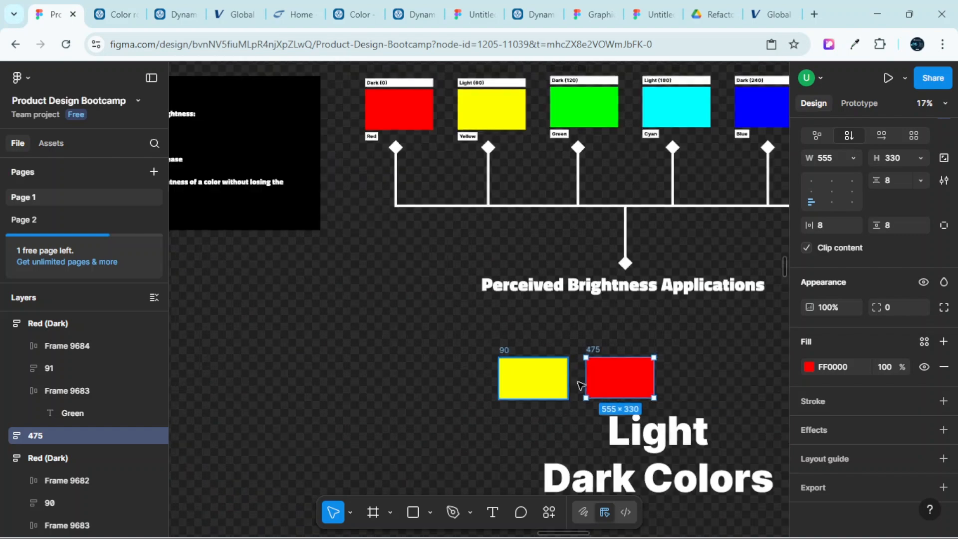
{"action": "scroll", "coordinate": [580, 386], "scroll_direction": "down", "scroll_amount": 3}
{"action": "scroll", "coordinate": [609, 397], "scroll_direction": "down", "scroll_amount": 2}
{"action": "scroll", "coordinate": [606, 381], "scroll_direction": "right", "scroll_amount": 3}
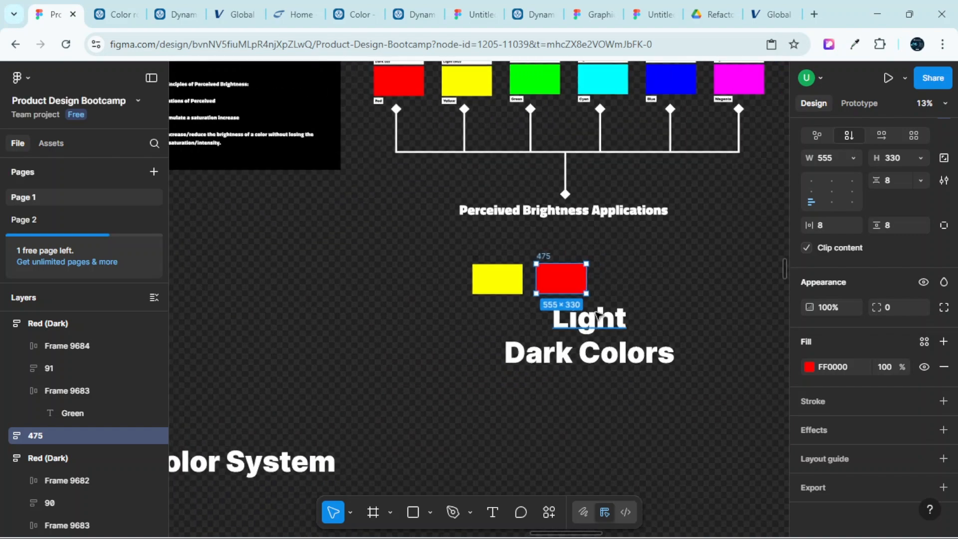
{"action": "scroll", "coordinate": [585, 355], "scroll_direction": "up", "scroll_amount": 3}
{"action": "double_click", "coordinate": [585, 356]}
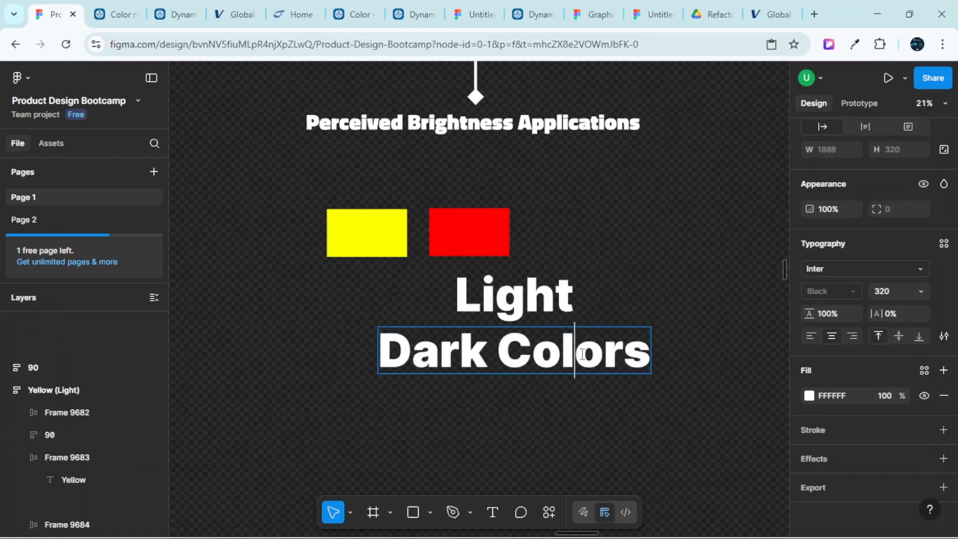
{"action": "double_click", "coordinate": [604, 355]}
{"action": "left_click", "coordinate": [645, 361]}
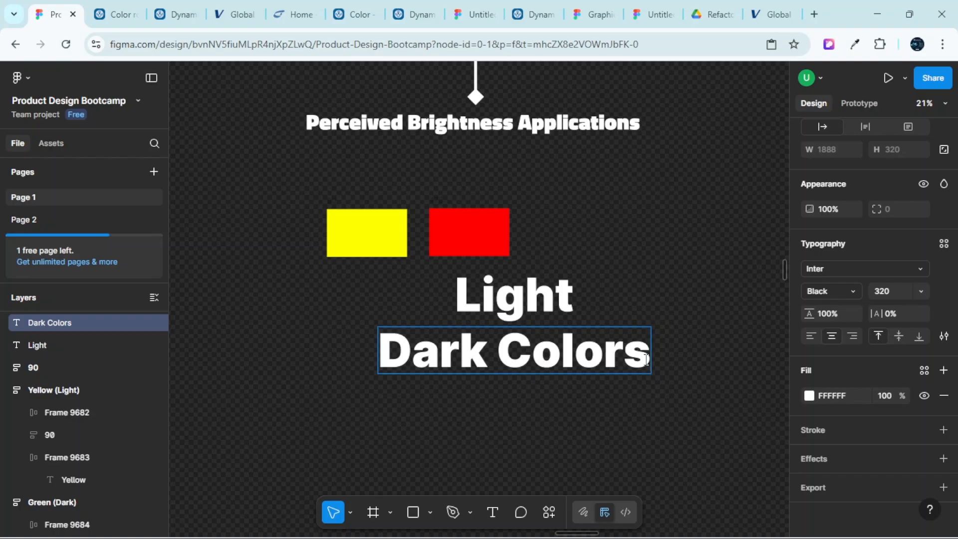
{"action": "type", "text": "("}
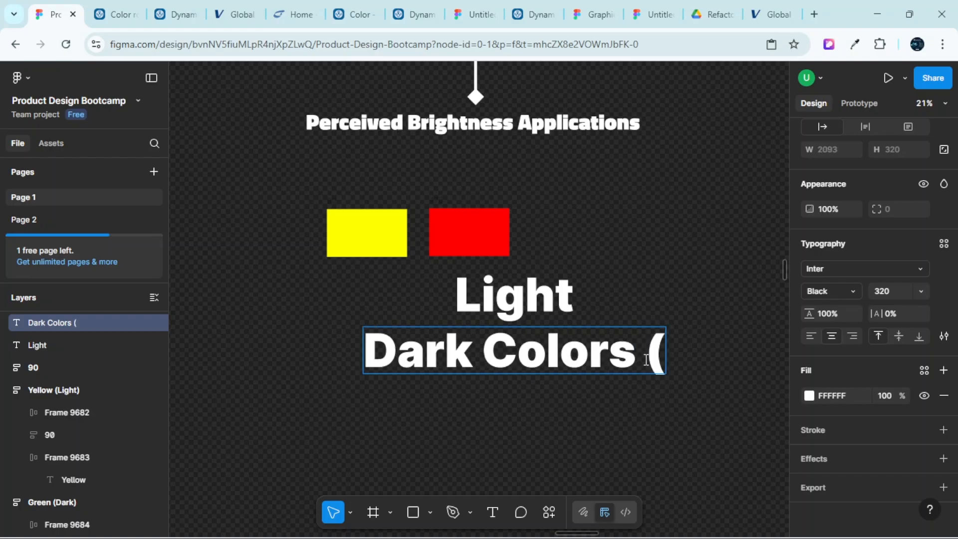
{"action": "type", "text": "R"}
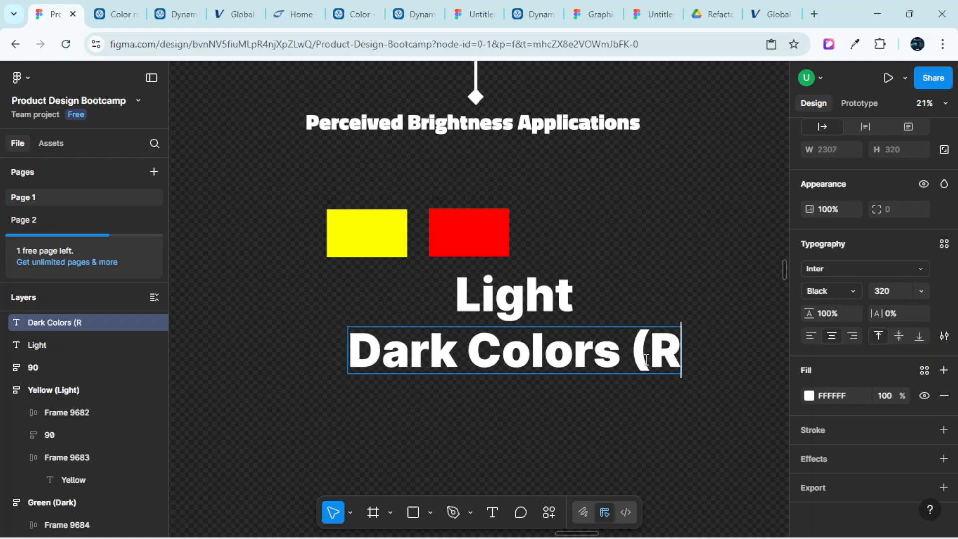
{"action": "type", "text": "GB)"}
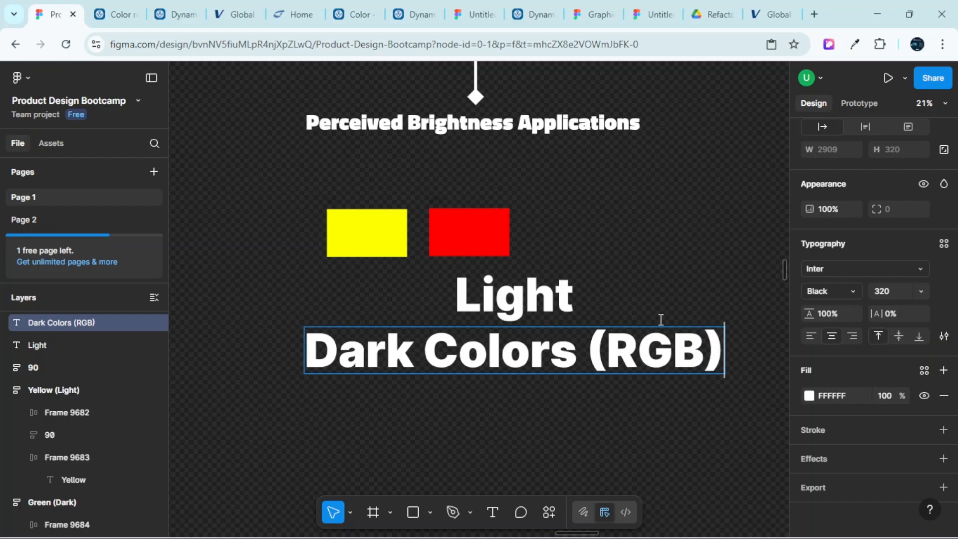
{"action": "key", "text": "Escape"}
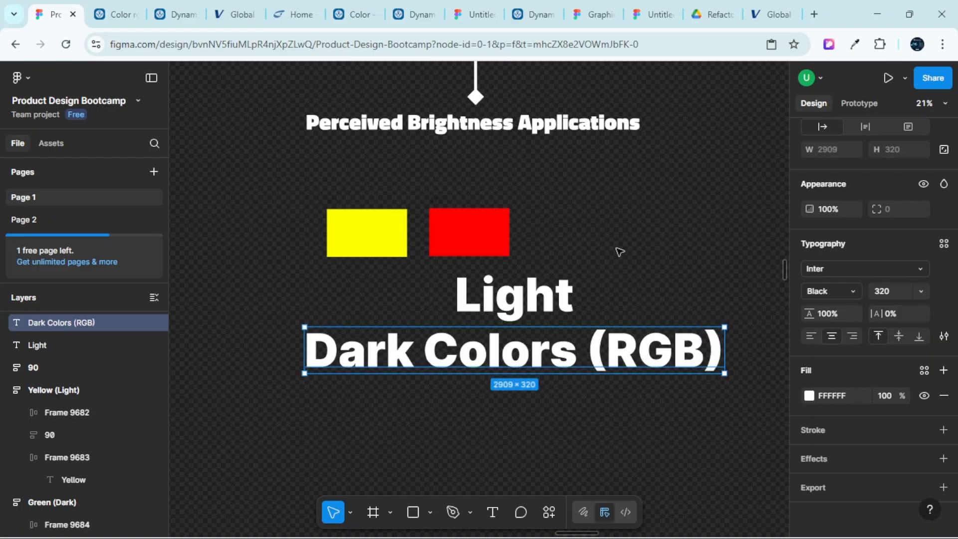
Append "(YCM)" to the "Light" heading above the dark colours heading
{"action": "double_click", "coordinate": [569, 294]}
{"action": "left_click", "coordinate": [571, 295]}
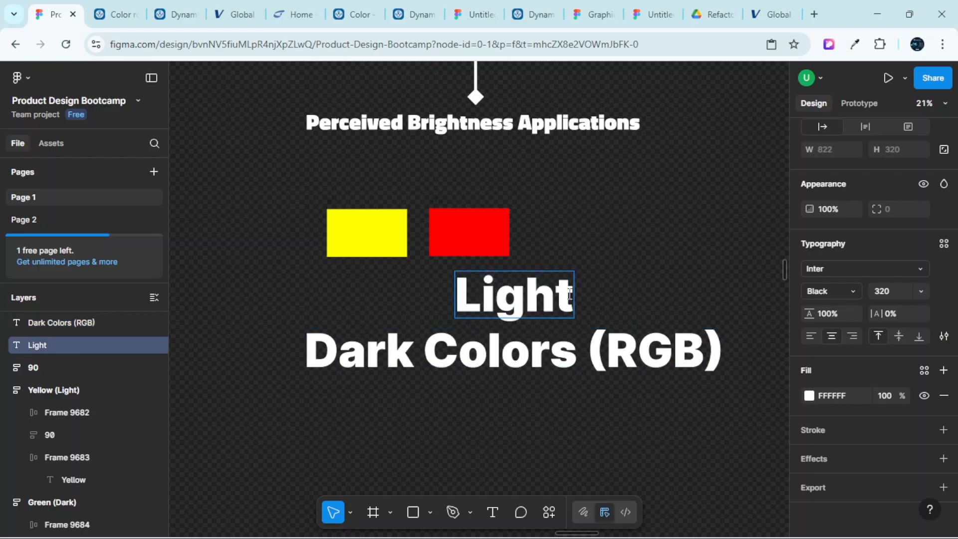
{"action": "type", "text": "("}
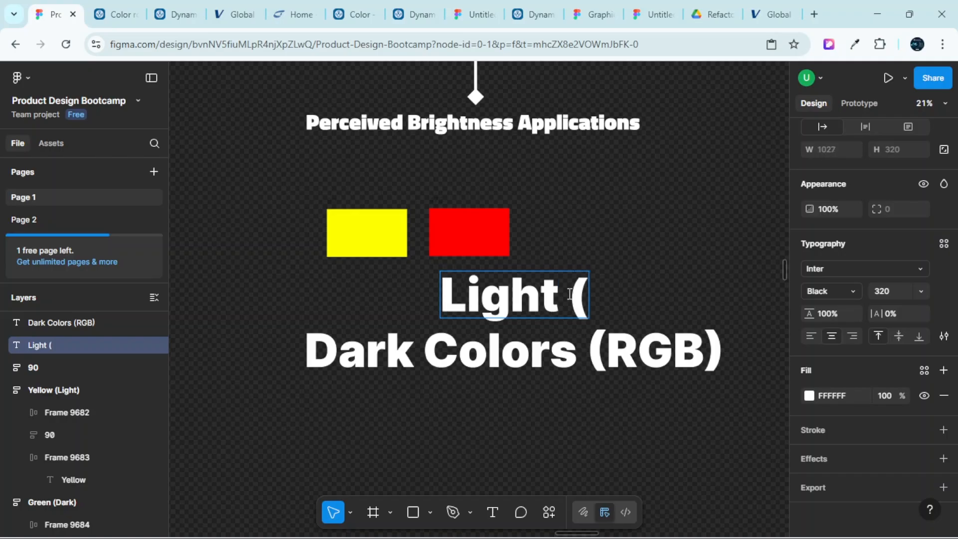
{"action": "type", "text": "YCM)"}
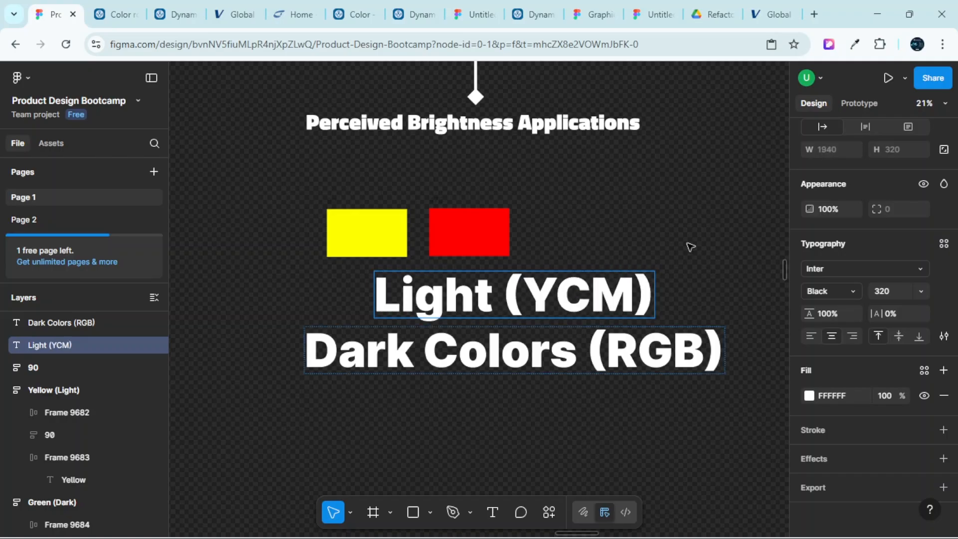
{"action": "key", "text": "Escape"}
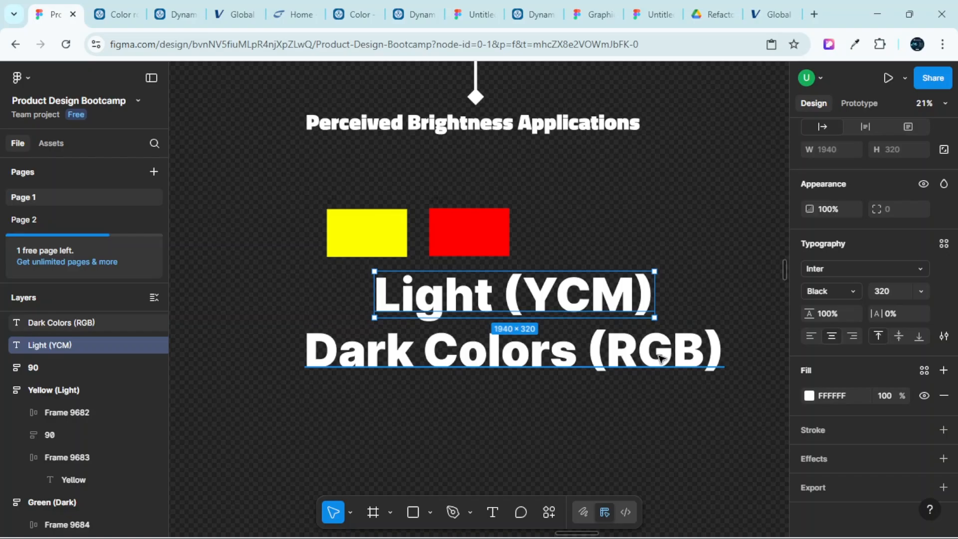
Compare the six labelled swatches in the perceived brightness row with the Light (YCM) and Dark Colors (RGB) headings
{"action": "scroll", "coordinate": [681, 356], "scroll_direction": "down", "scroll_amount": 2}
{"action": "scroll", "coordinate": [563, 278], "scroll_direction": "up", "scroll_amount": 3}
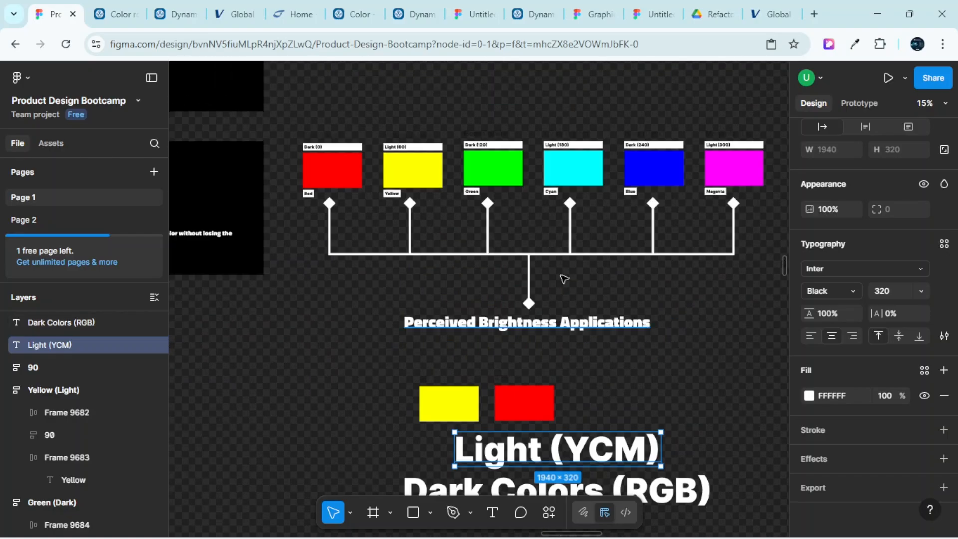
{"action": "scroll", "coordinate": [605, 288], "scroll_direction": "down", "scroll_amount": 3}
{"action": "scroll", "coordinate": [601, 294], "scroll_direction": "up", "scroll_amount": 2}
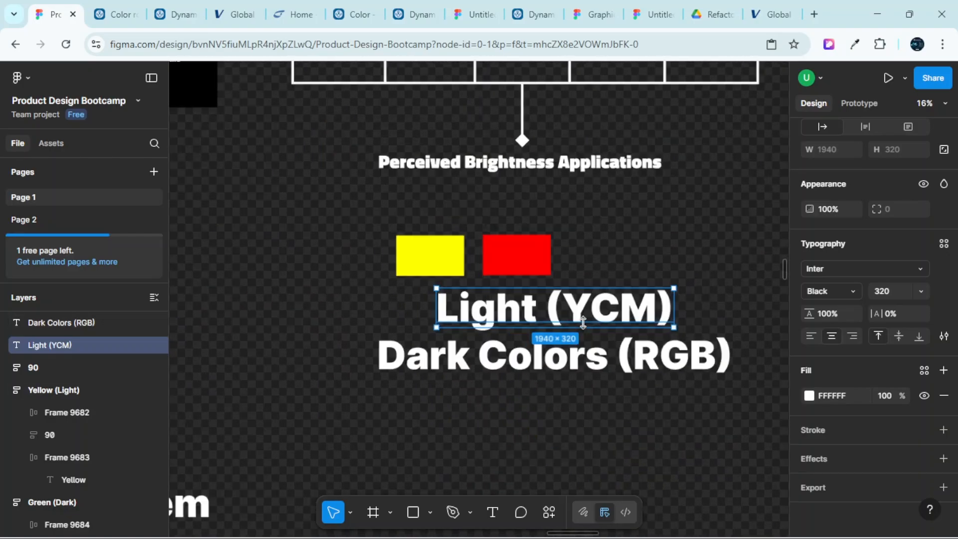
{"action": "scroll", "coordinate": [586, 310], "scroll_direction": "up", "scroll_amount": 2}
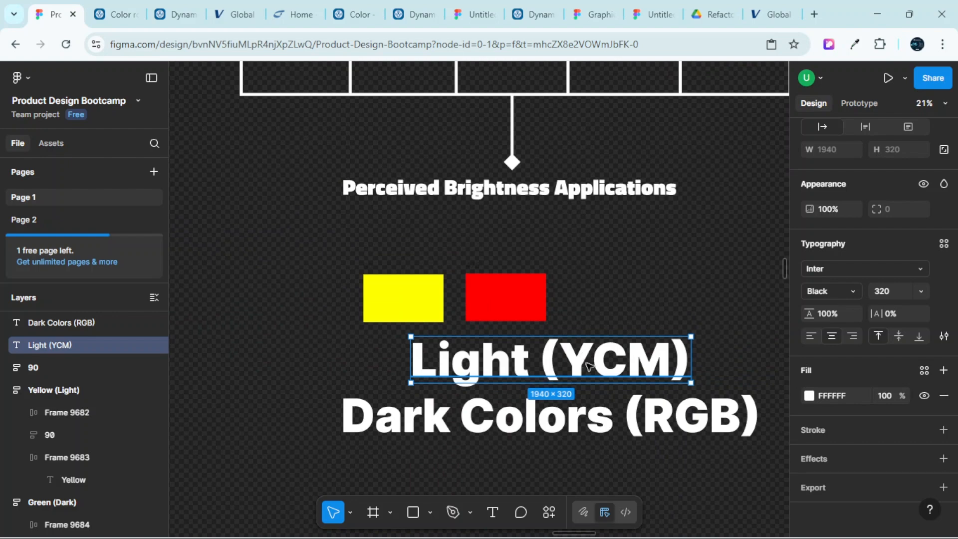
{"action": "scroll", "coordinate": [639, 367], "scroll_direction": "up", "scroll_amount": 5}
{"action": "scroll", "coordinate": [640, 364], "scroll_direction": "down", "scroll_amount": 2}
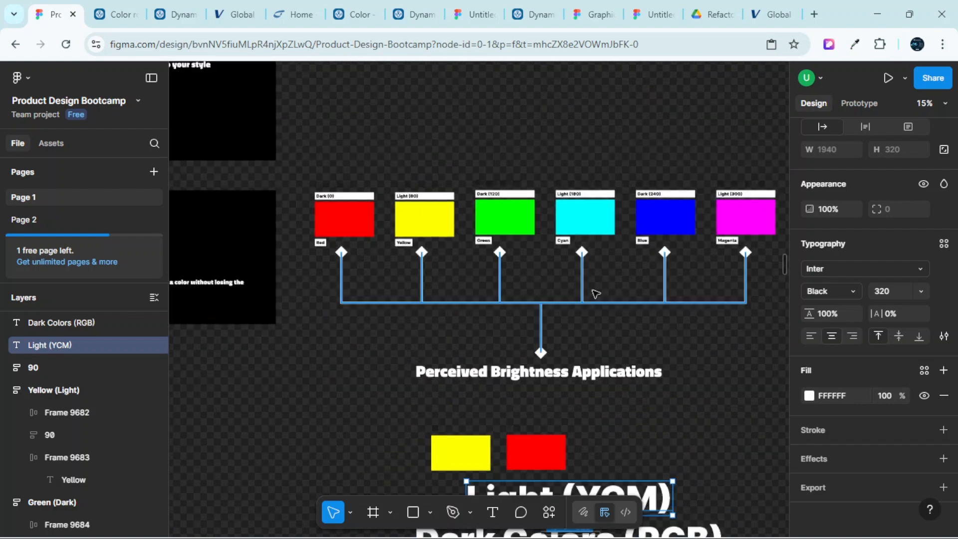
{"action": "scroll", "coordinate": [595, 293], "scroll_direction": "down", "scroll_amount": 4}
{"action": "scroll", "coordinate": [588, 300], "scroll_direction": "up", "scroll_amount": 2}
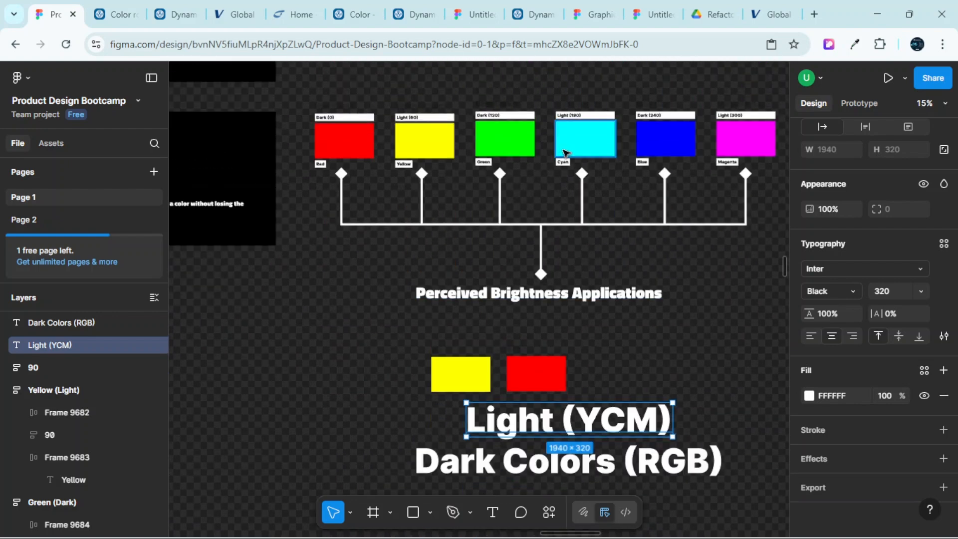
{"action": "scroll", "coordinate": [622, 118], "scroll_direction": "up", "scroll_amount": 3}
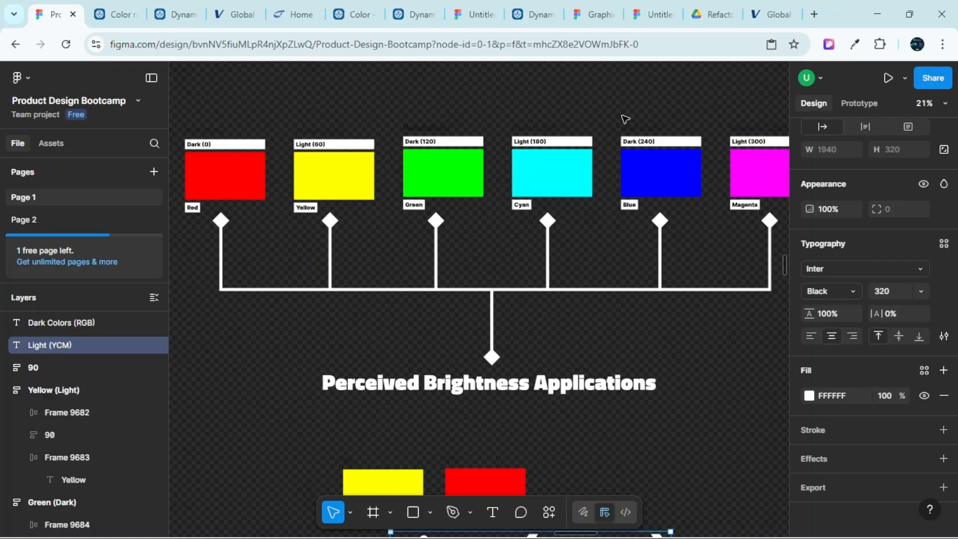
{"action": "scroll", "coordinate": [625, 119], "scroll_direction": "down", "scroll_amount": 3}
{"action": "scroll", "coordinate": [614, 129], "scroll_direction": "down", "scroll_amount": 2}
{"action": "scroll", "coordinate": [449, 150], "scroll_direction": "up", "scroll_amount": 1}
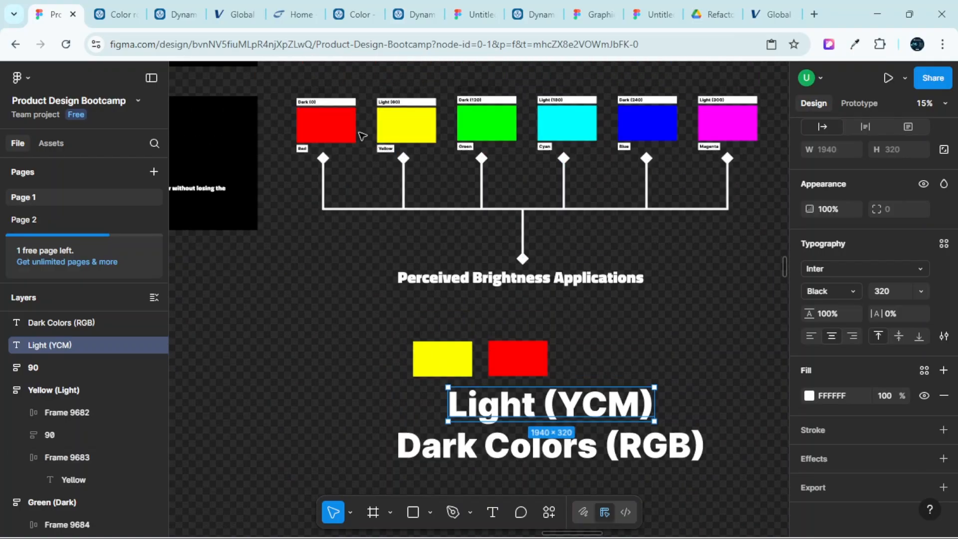
{"action": "scroll", "coordinate": [370, 160], "scroll_direction": "up", "scroll_amount": 4}
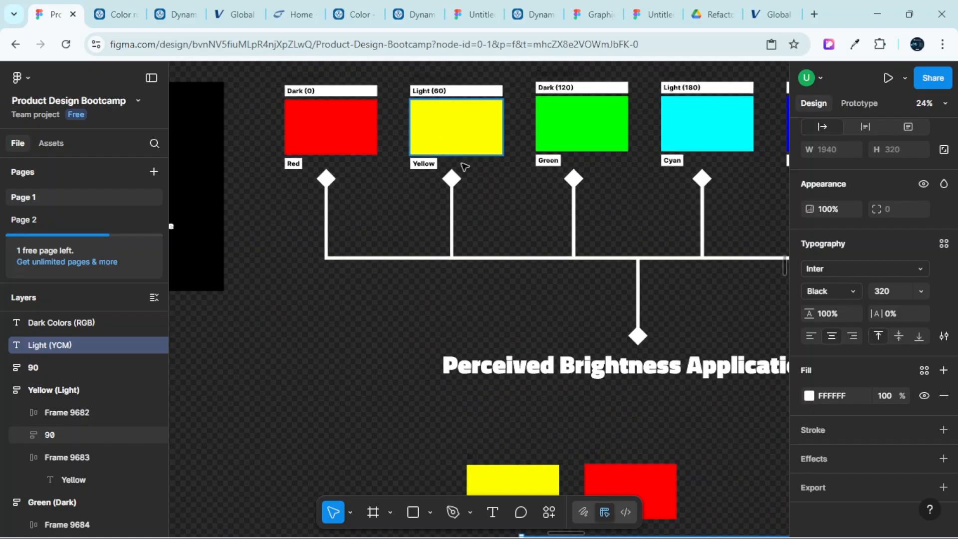
{"action": "scroll", "coordinate": [464, 167], "scroll_direction": "down", "scroll_amount": 4}
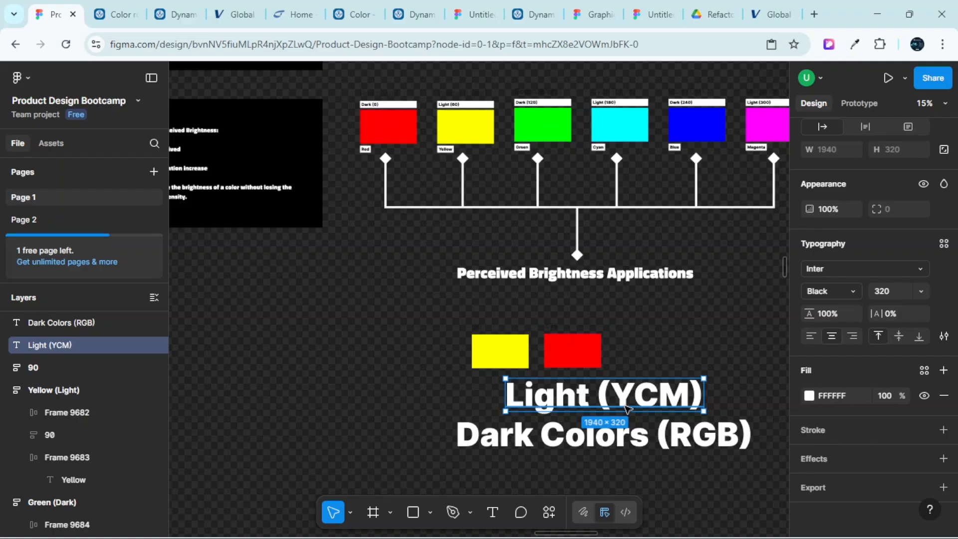
{"action": "scroll", "coordinate": [626, 407], "scroll_direction": "up", "scroll_amount": 1}
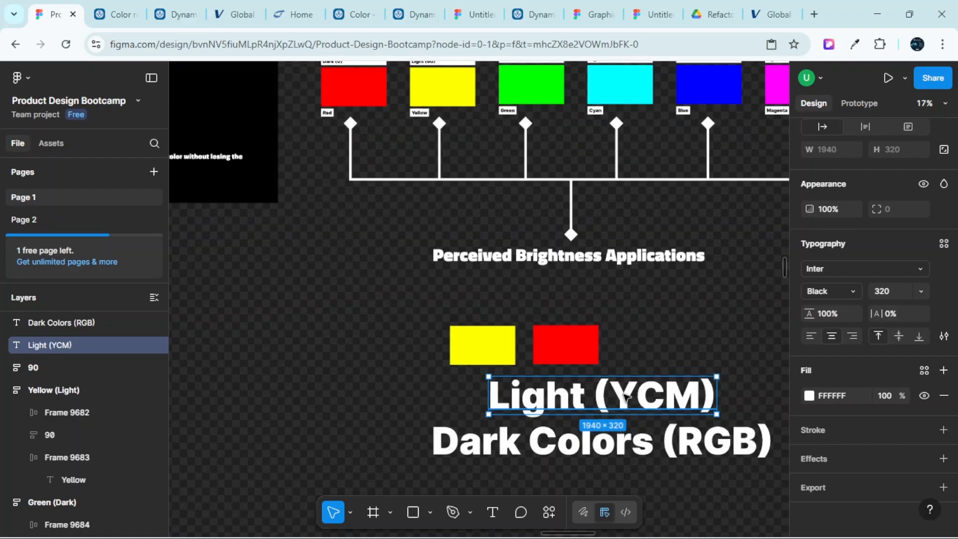
{"action": "scroll", "coordinate": [627, 397], "scroll_direction": "up", "scroll_amount": 1}
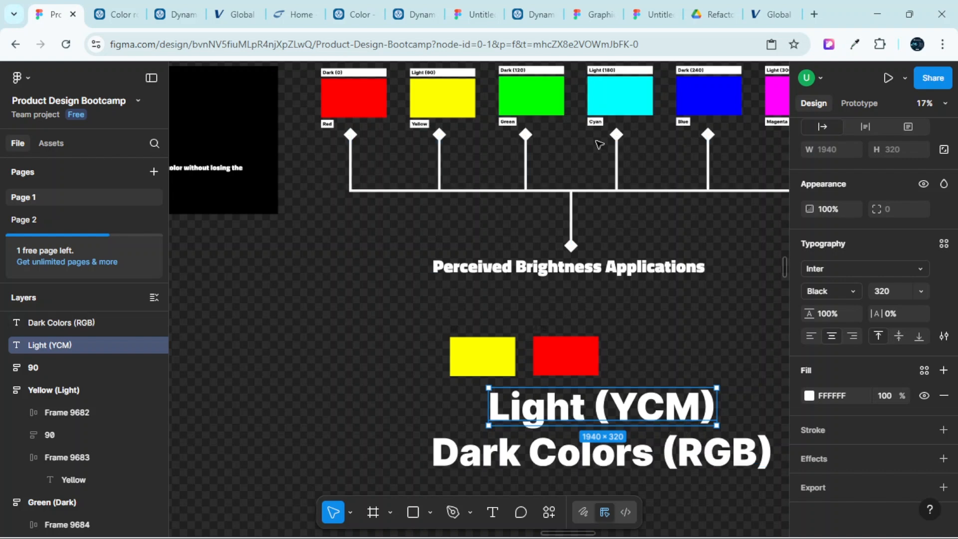
{"action": "scroll", "coordinate": [598, 145], "scroll_direction": "right", "scroll_amount": 3}
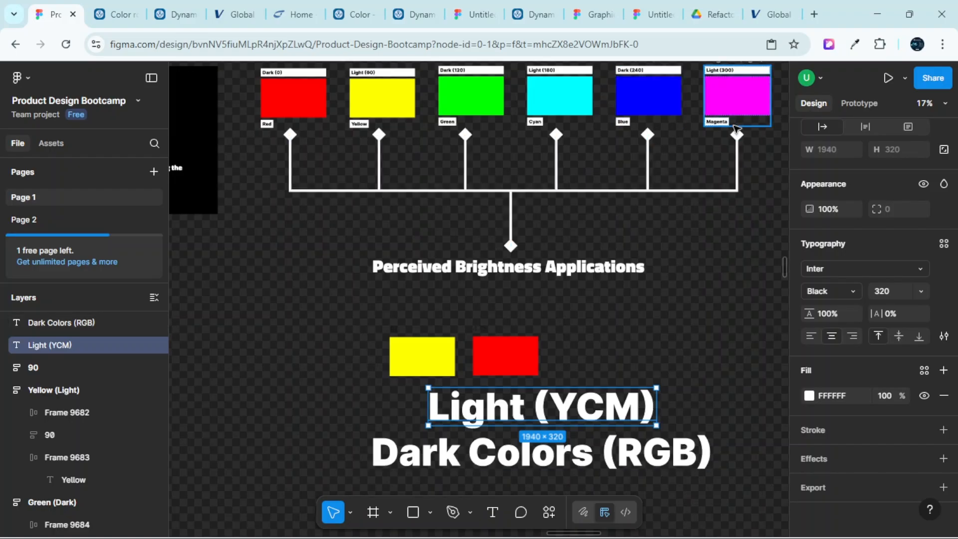
Hide the interface and examine the dark and light hue labels above the six swatches in the perceived brightness row
{"action": "scroll", "coordinate": [732, 130], "scroll_direction": "up", "scroll_amount": 3}
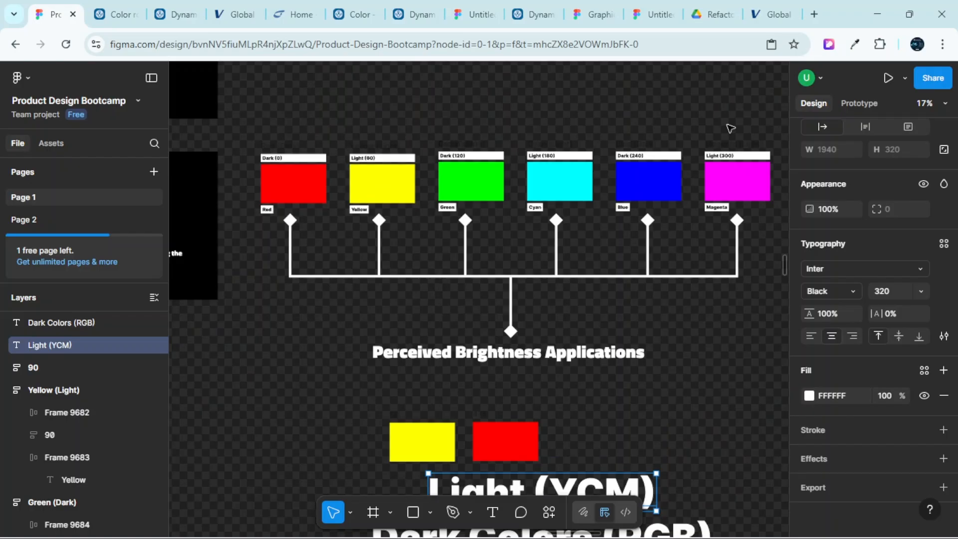
{"action": "key", "text": "ctrl+backslash"}
{"action": "scroll", "coordinate": [456, 186], "scroll_direction": "up", "scroll_amount": 5}
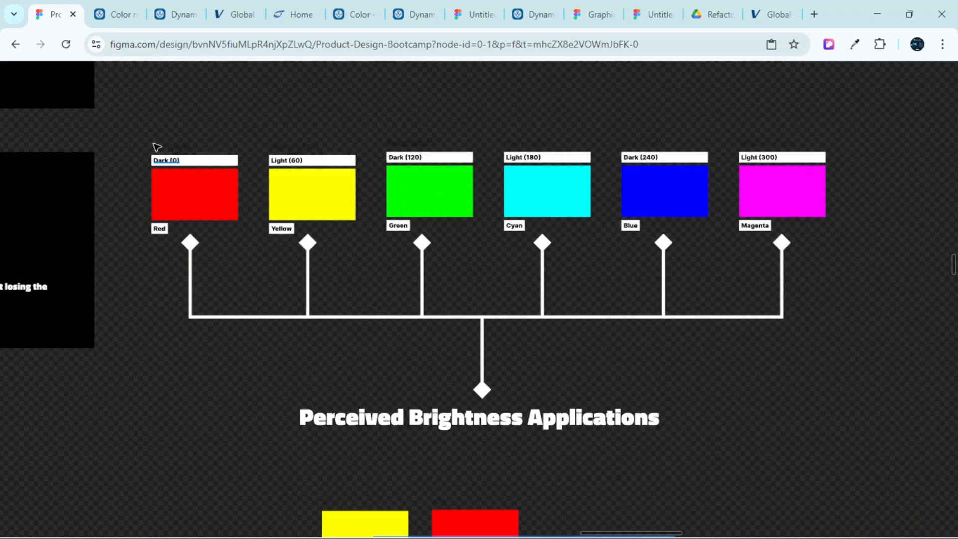
{"action": "scroll", "coordinate": [298, 207], "scroll_direction": "right", "scroll_amount": 1}
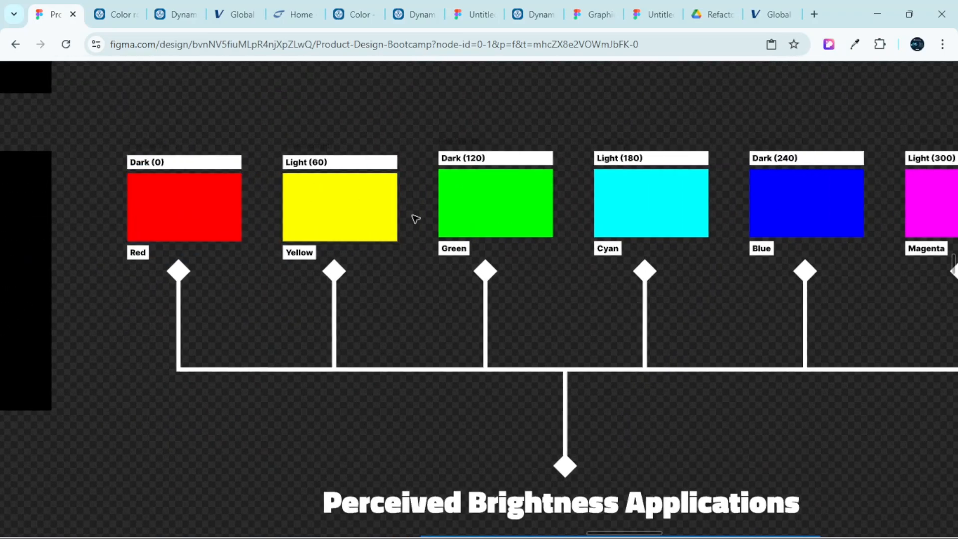
{"action": "scroll", "coordinate": [415, 216], "scroll_direction": "right", "scroll_amount": 4}
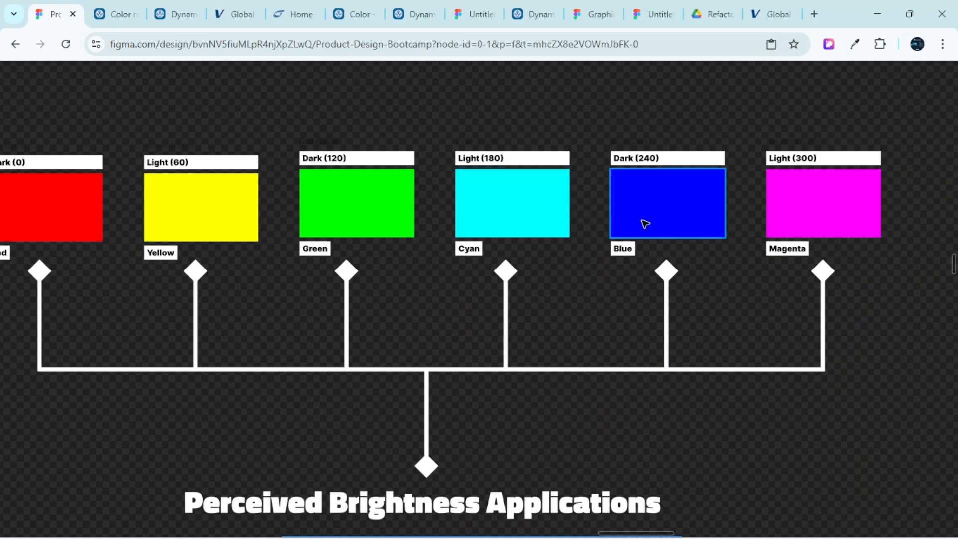
{"action": "scroll", "coordinate": [796, 209], "scroll_direction": "down", "scroll_amount": 3}
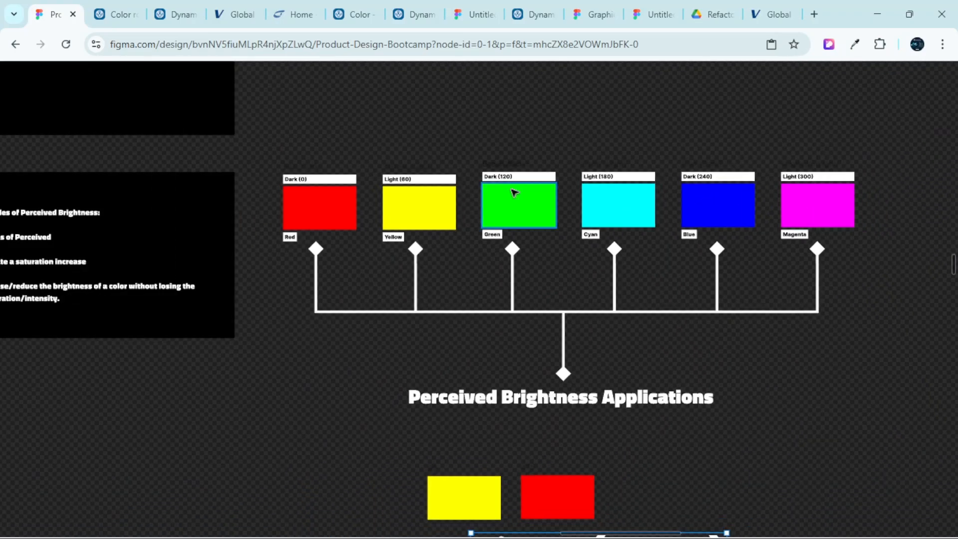
{"action": "scroll", "coordinate": [513, 172], "scroll_direction": "up", "scroll_amount": 1}
{"action": "scroll", "coordinate": [512, 168], "scroll_direction": "up", "scroll_amount": 1}
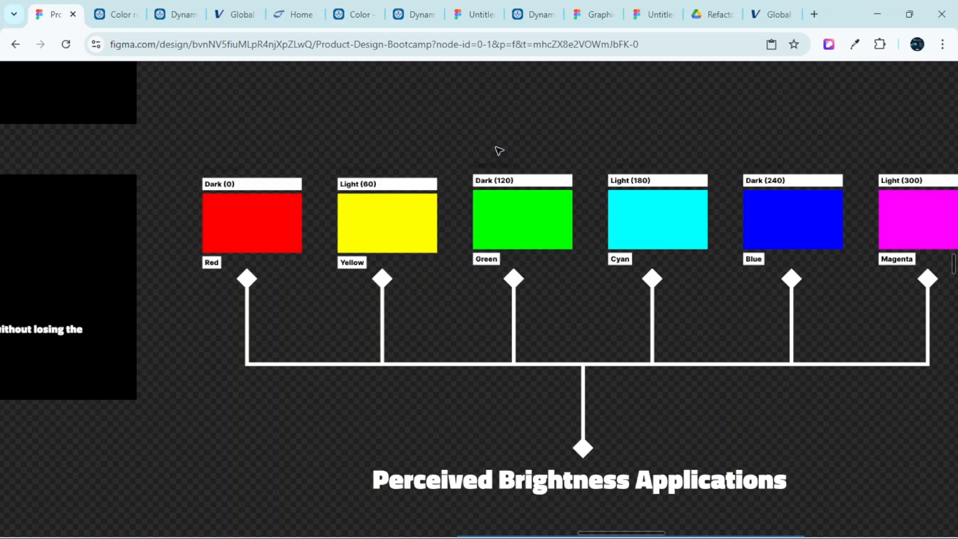
{"action": "scroll", "coordinate": [499, 151], "scroll_direction": "up", "scroll_amount": 2}
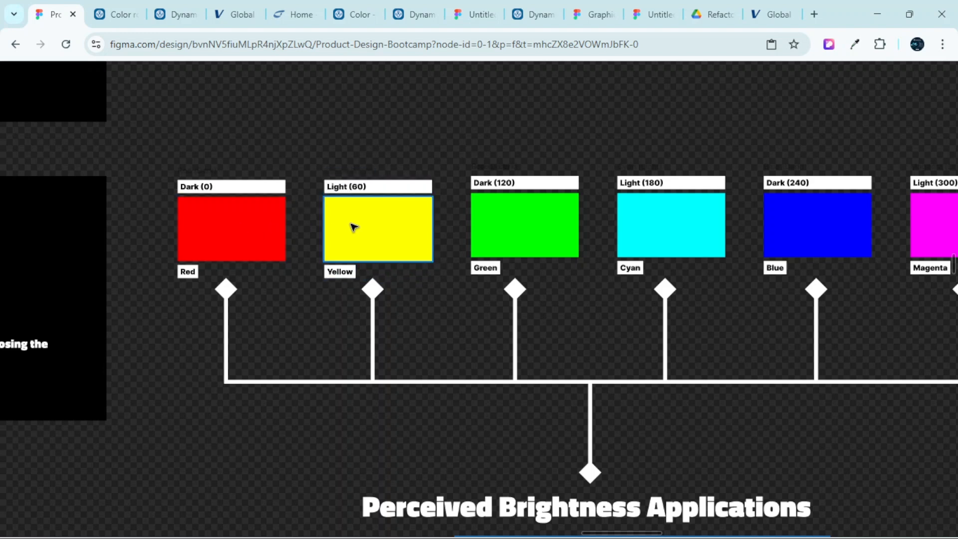
{"action": "scroll", "coordinate": [495, 150], "scroll_direction": "down", "scroll_amount": 5}
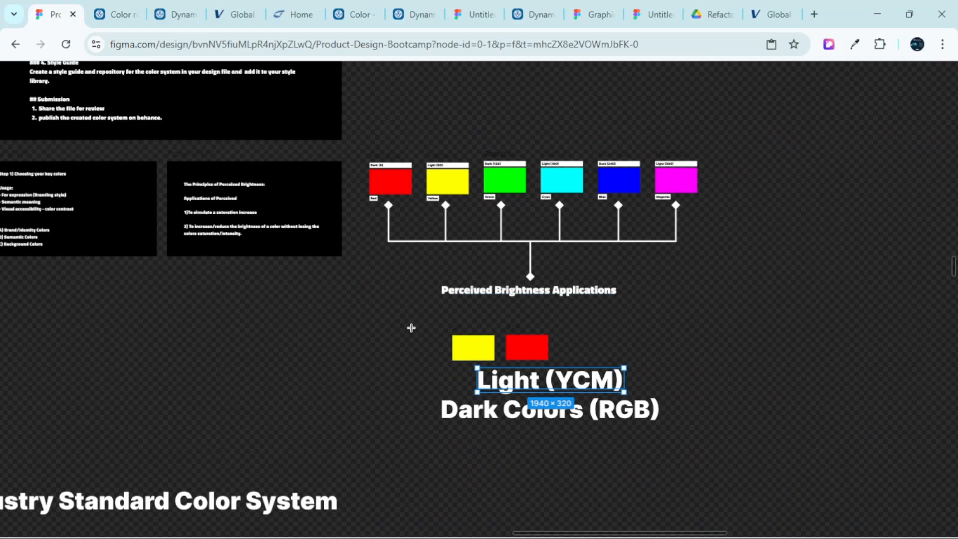
Draw a white frame about 756 × 608 beside the Perceived Brightness Applications heading and bring the interface back
{"action": "left_click_drag", "start_coordinate": [372, 286], "coordinate": [428, 335]}
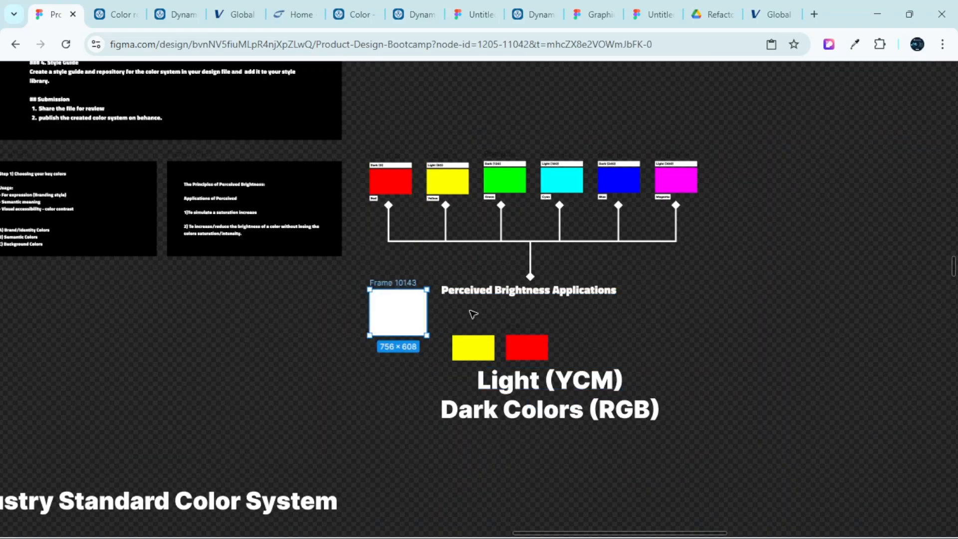
{"action": "key", "text": "ctrl+backslash"}
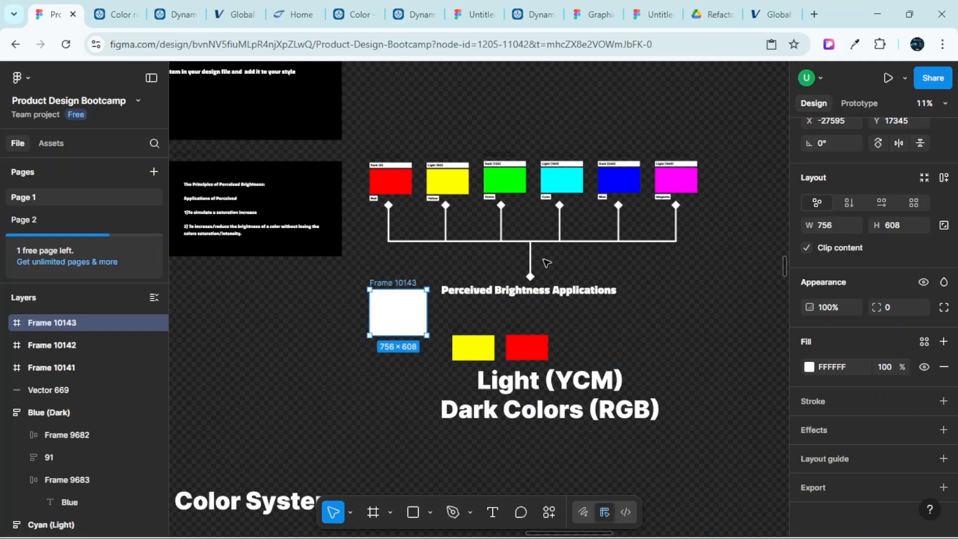
Examine the red swatch's fill and its Dark (0) label at the start of the perceived brightness row
{"action": "scroll", "coordinate": [499, 148], "scroll_direction": "up", "scroll_amount": 3}
{"action": "scroll", "coordinate": [295, 179], "scroll_direction": "up", "scroll_amount": 4}
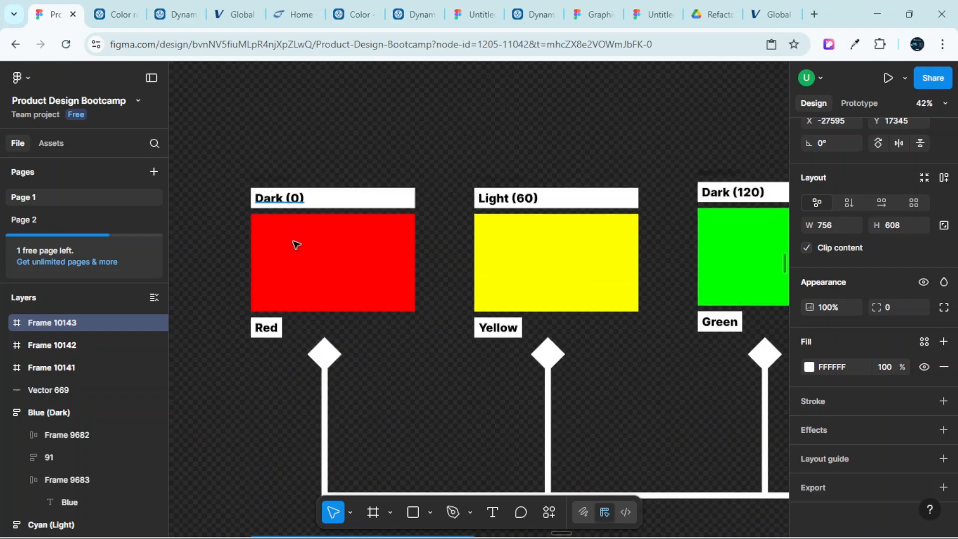
{"action": "scroll", "coordinate": [310, 261], "scroll_direction": "down", "scroll_amount": 3}
{"action": "scroll", "coordinate": [316, 253], "scroll_direction": "up", "scroll_amount": 3}
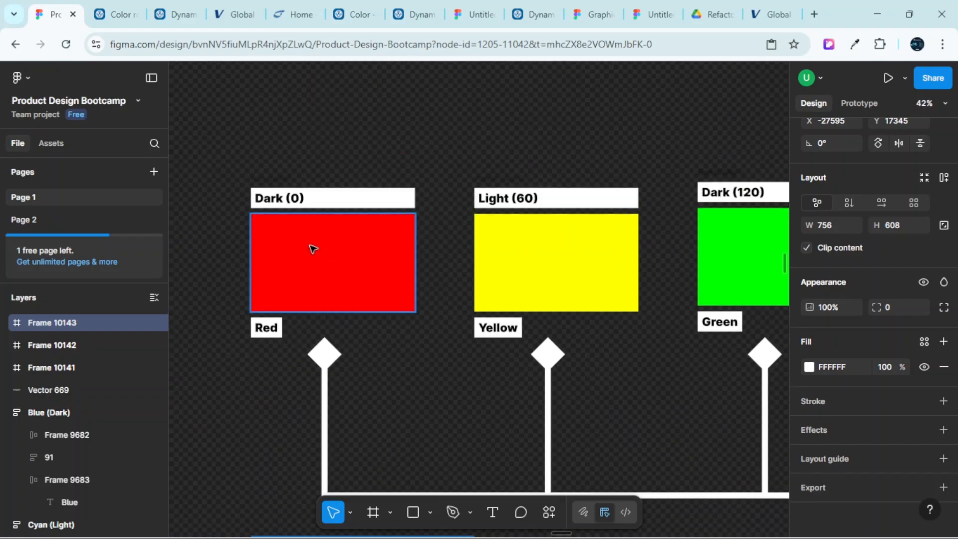
{"action": "left_click", "coordinate": [313, 248]}
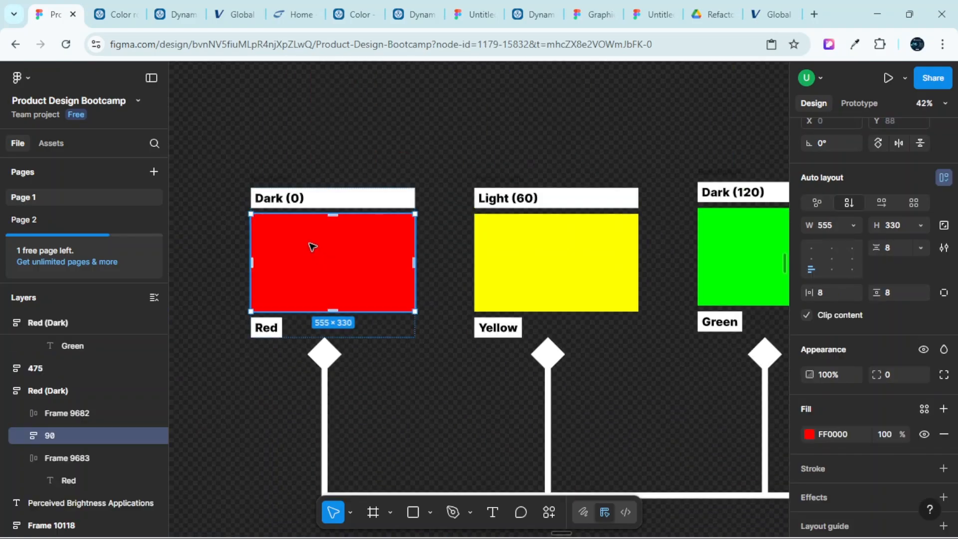
{"action": "scroll", "coordinate": [297, 209], "scroll_direction": "up", "scroll_amount": 2}
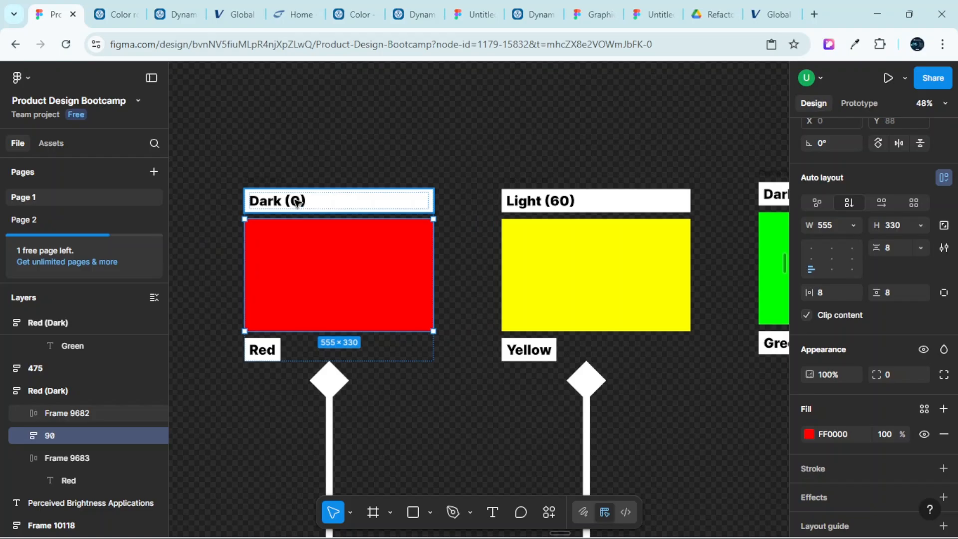
{"action": "scroll", "coordinate": [298, 215], "scroll_direction": "up", "scroll_amount": 2}
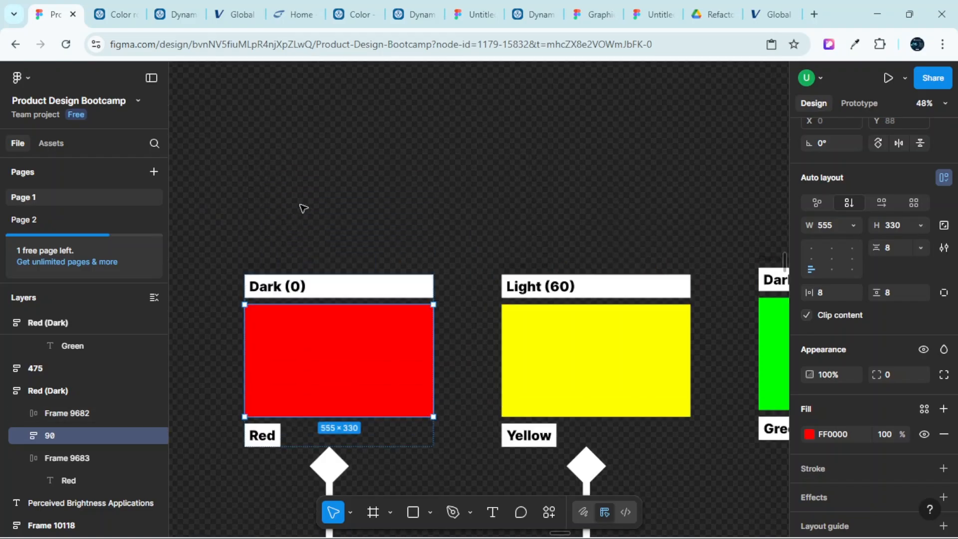
{"action": "left_click", "coordinate": [411, 155]}
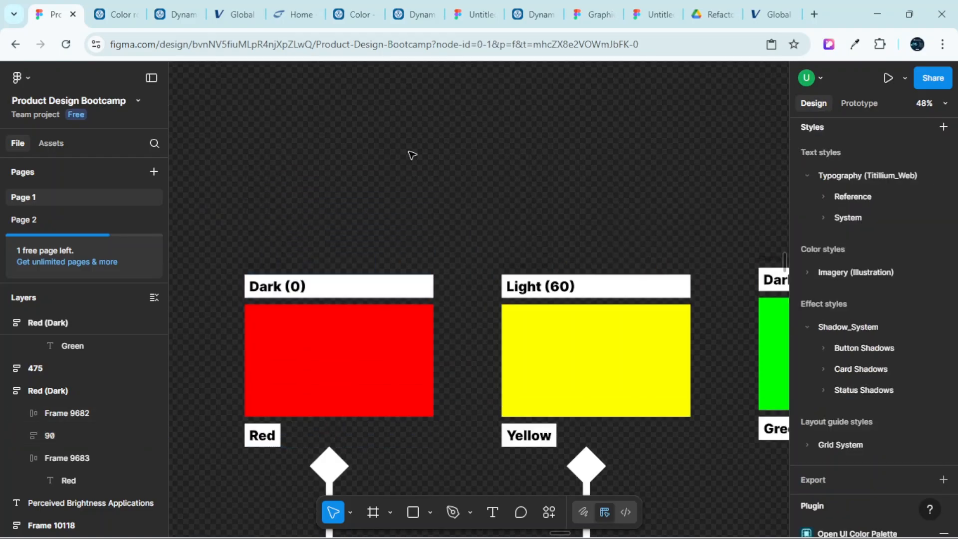
Draw a frame about 456 × 215 above the Dark (0) swatch and fill it with pure red FF0000
{"action": "key", "text": "f"}
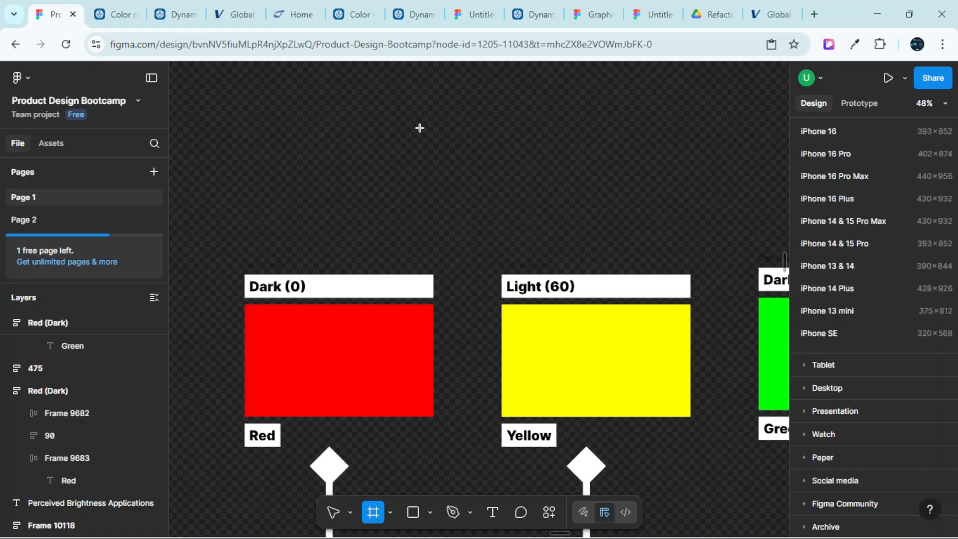
{"action": "left_click_drag", "start_coordinate": [324, 117], "coordinate": [478, 191]}
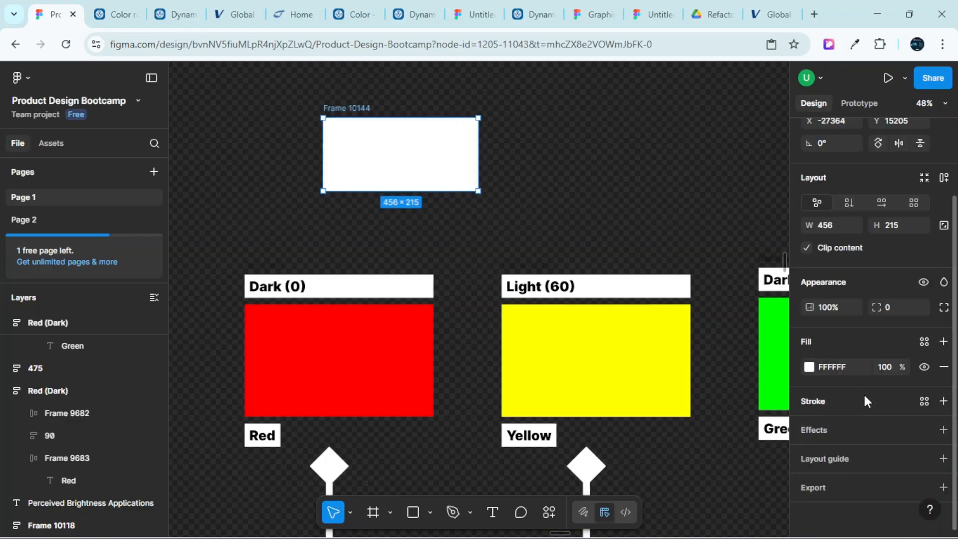
{"action": "left_click", "coordinate": [809, 367]}
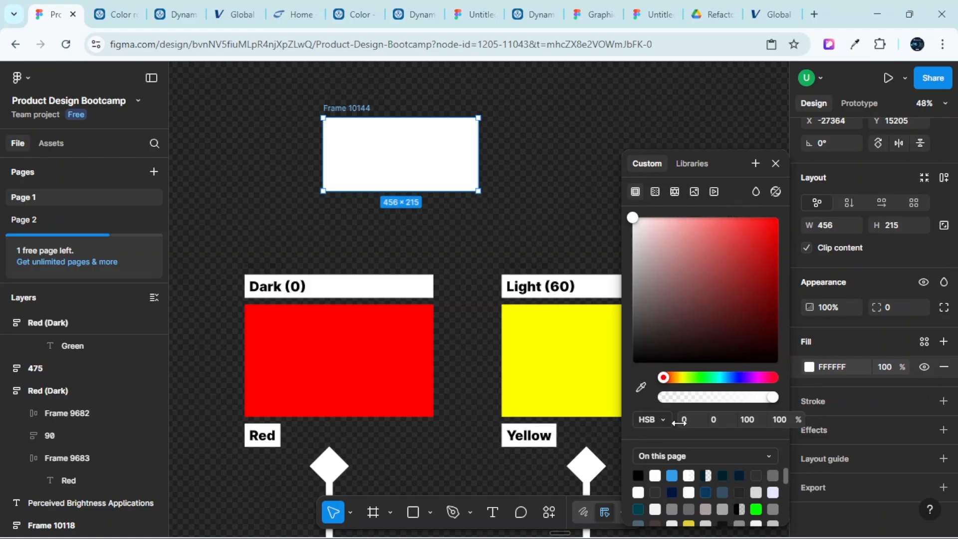
{"action": "left_click_drag", "start_coordinate": [633, 220], "coordinate": [816, 213]}
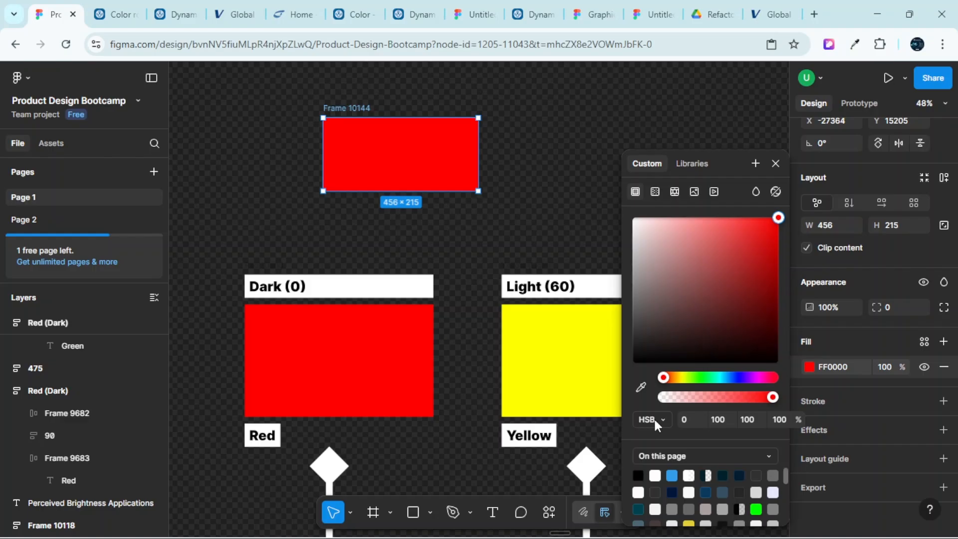
Set the new frame's HSB fill hue to 60 to match the Light (60) yellow swatch
{"action": "scroll", "coordinate": [516, 243], "scroll_direction": "right", "scroll_amount": 3}
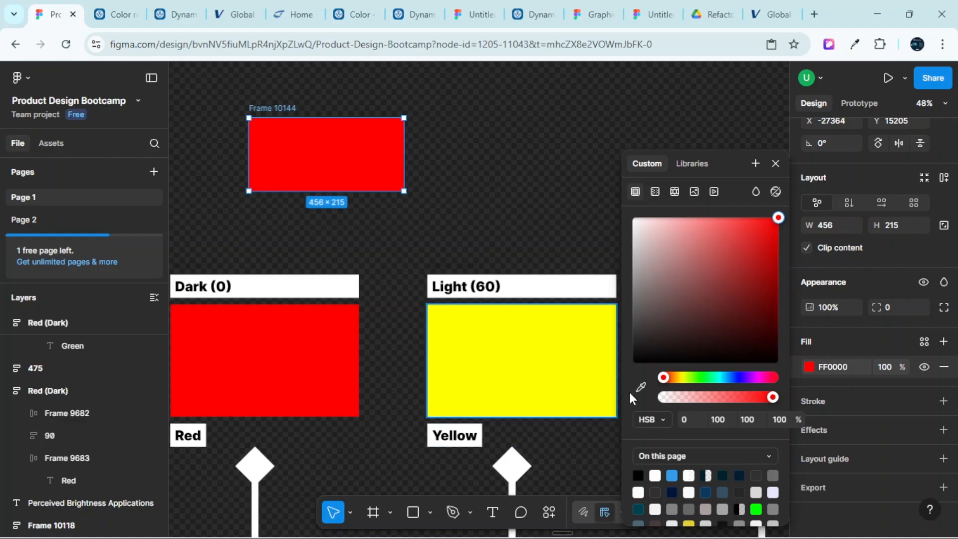
{"action": "left_click", "coordinate": [693, 422]}
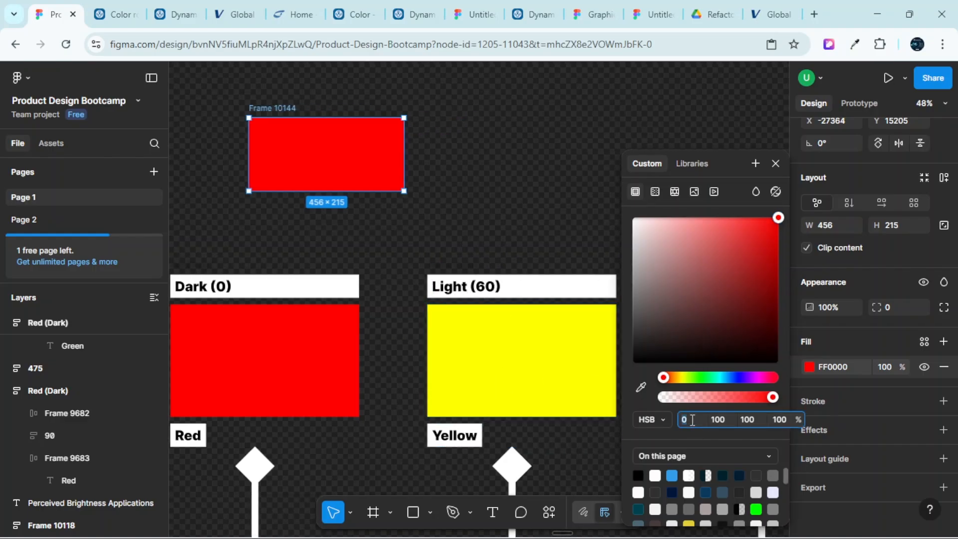
{"action": "type", "text": "60"}
{"action": "key", "text": "Return"}
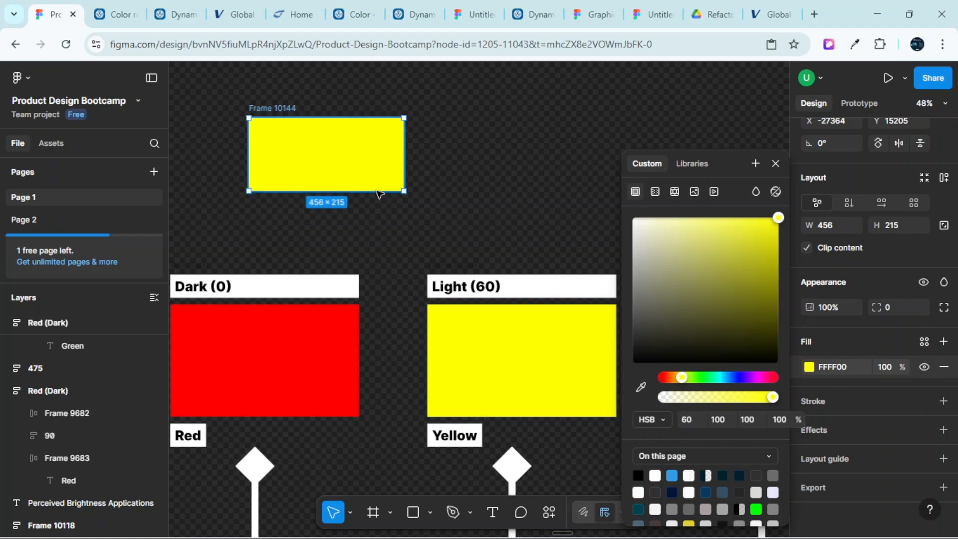
Set the new frame's HSB fill hue to 120 to match the Dark (120) green swatch, and close the colour picker
{"action": "scroll", "coordinate": [483, 261], "scroll_direction": "right", "scroll_amount": 10}
{"action": "scroll", "coordinate": [439, 319], "scroll_direction": "left", "scroll_amount": 3}
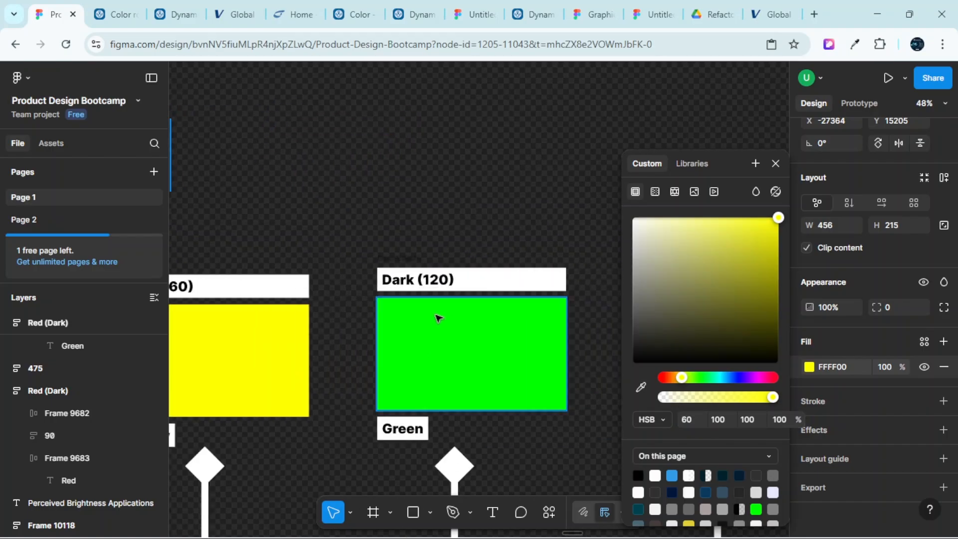
{"action": "left_click", "coordinate": [684, 423]}
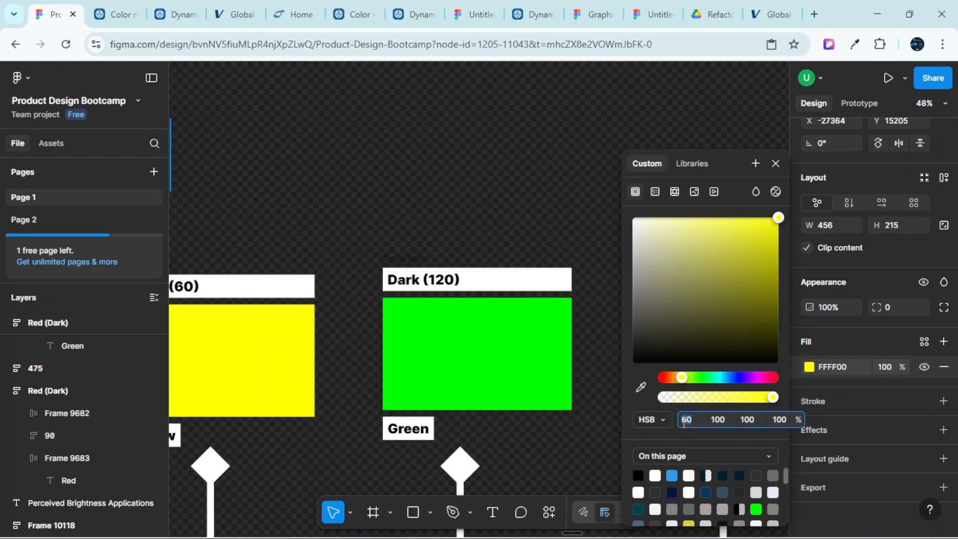
{"action": "type", "text": "120"}
{"action": "key", "text": "Return"}
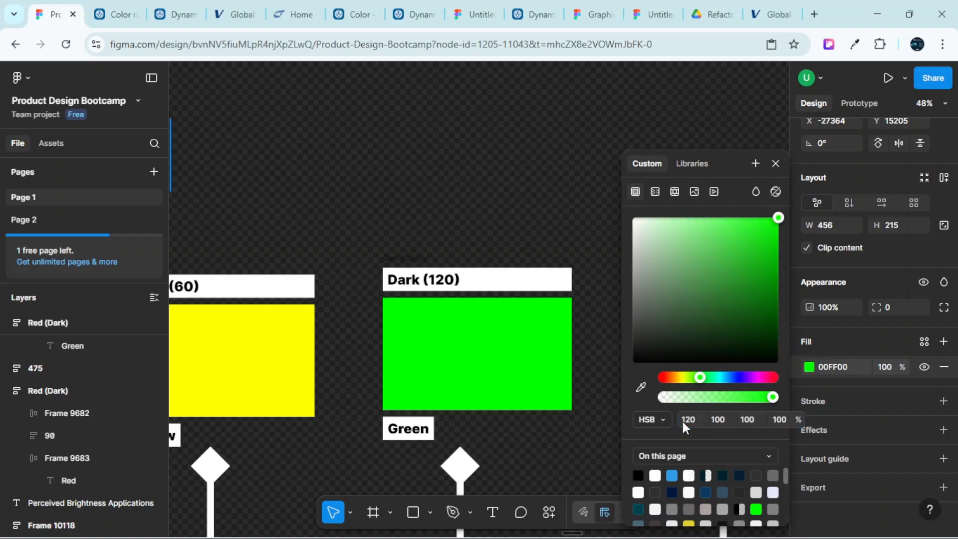
{"action": "scroll", "coordinate": [391, 263], "scroll_direction": "down", "scroll_amount": 3}
{"action": "scroll", "coordinate": [382, 255], "scroll_direction": "left", "scroll_amount": 5}
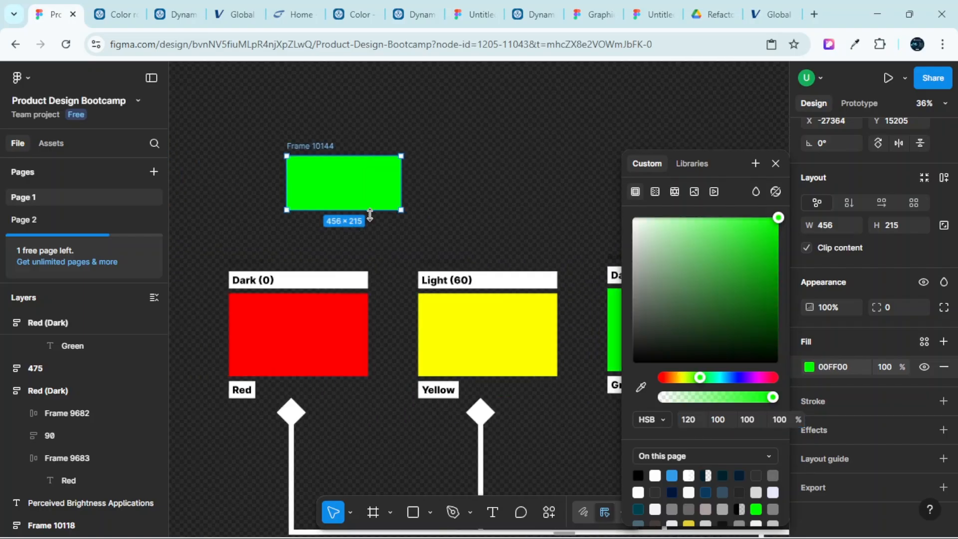
{"action": "left_click", "coordinate": [776, 163]}
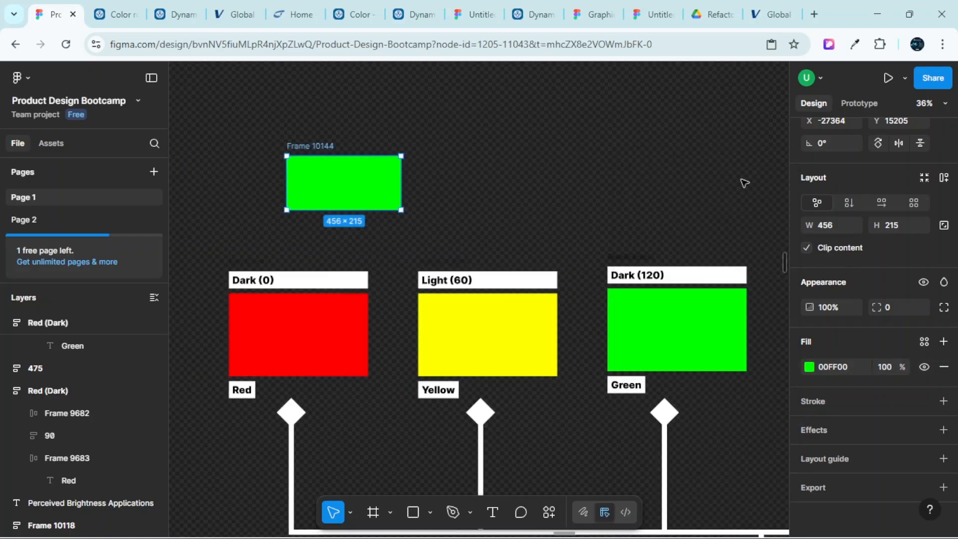
Compare the hue labels across the six-swatch row with the sample frame above the red swatch
{"action": "scroll", "coordinate": [374, 278], "scroll_direction": "right", "scroll_amount": 5}
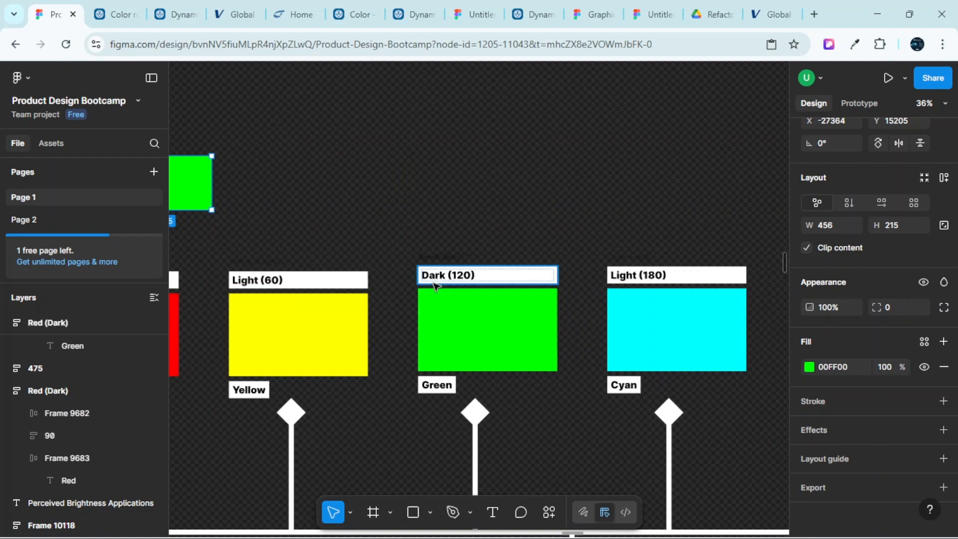
{"action": "scroll", "coordinate": [465, 277], "scroll_direction": "right", "scroll_amount": 8}
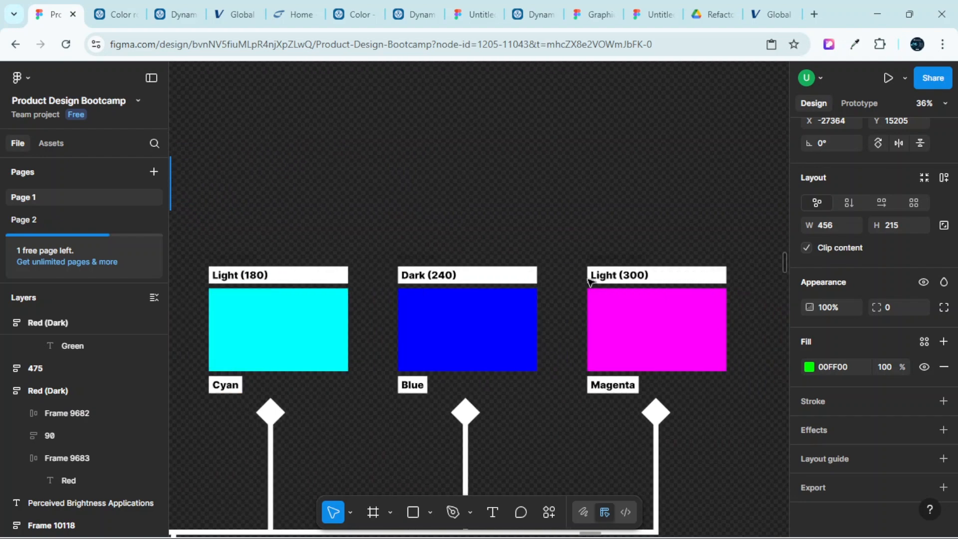
{"action": "scroll", "coordinate": [609, 274], "scroll_direction": "left", "scroll_amount": 4}
{"action": "scroll", "coordinate": [609, 275], "scroll_direction": "left", "scroll_amount": 10}
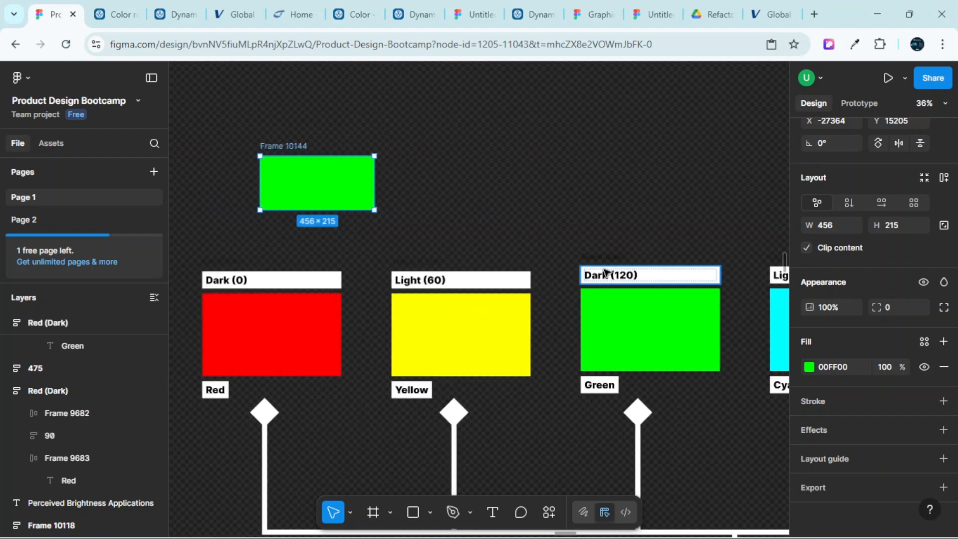
{"action": "scroll", "coordinate": [603, 271], "scroll_direction": "left", "scroll_amount": 3}
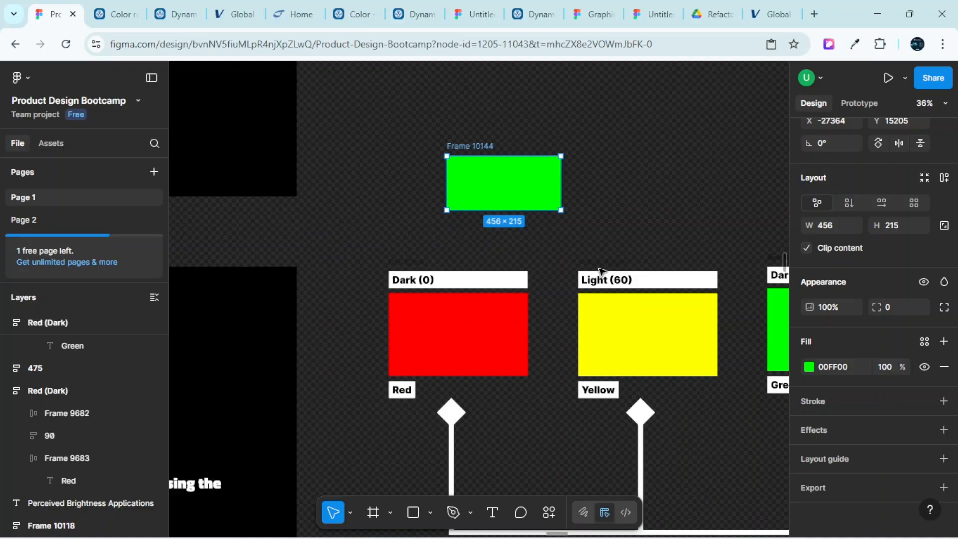
{"action": "scroll", "coordinate": [601, 271], "scroll_direction": "up", "scroll_amount": 2}
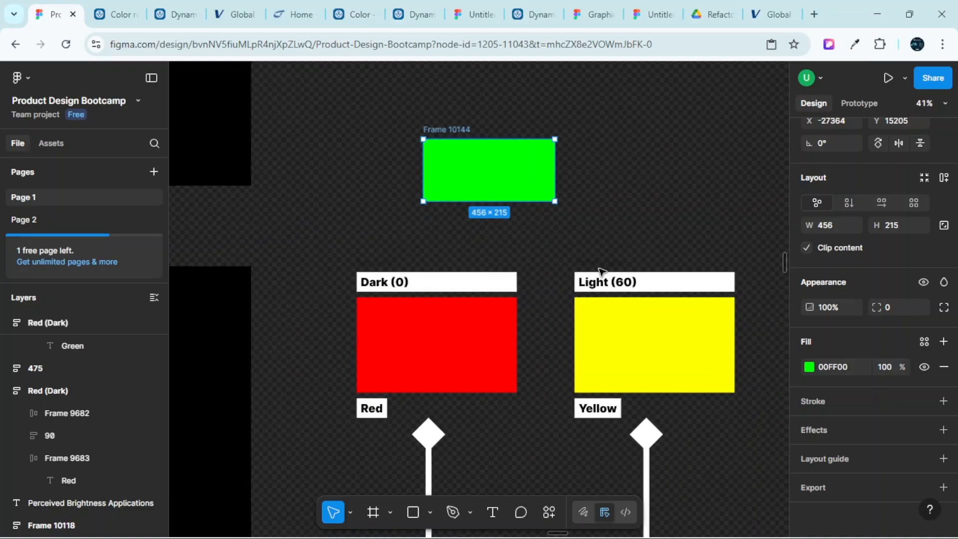
{"action": "scroll", "coordinate": [602, 271], "scroll_direction": "up", "scroll_amount": 2}
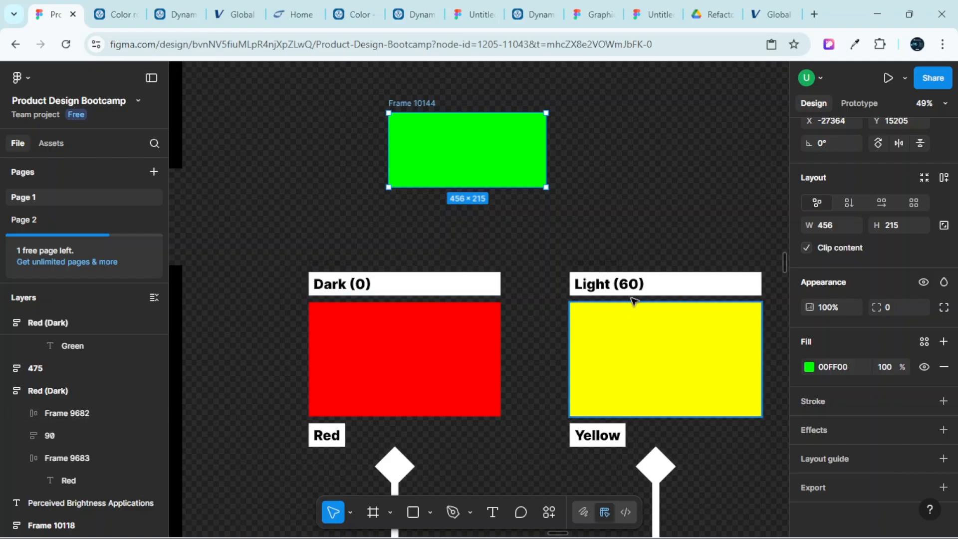
{"action": "scroll", "coordinate": [657, 310], "scroll_direction": "down", "scroll_amount": 10}
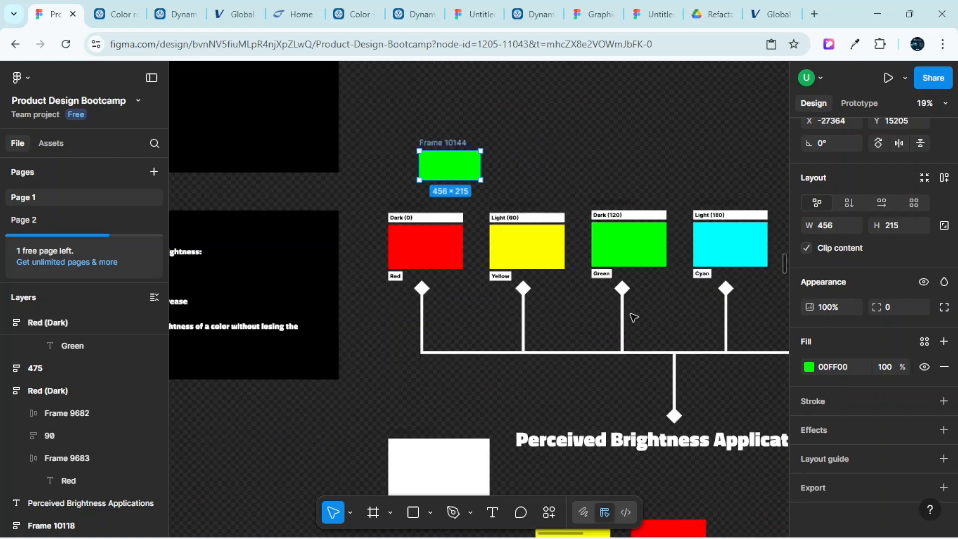
Set the sample frame's HSB fill hue to 30, midway between the red and yellow swatches, and close the colour picker
{"action": "scroll", "coordinate": [409, 162], "scroll_direction": "up", "scroll_amount": 6}
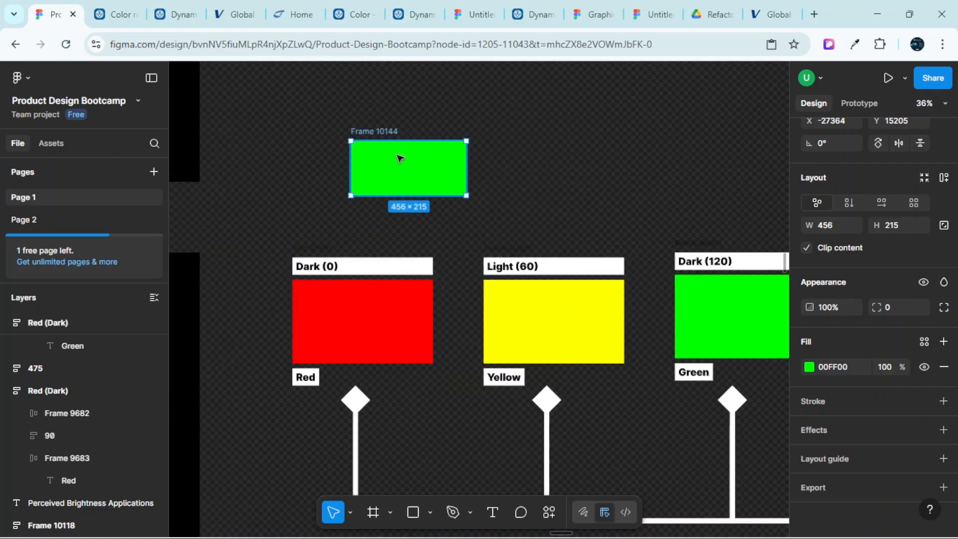
{"action": "left_click", "coordinate": [809, 368]}
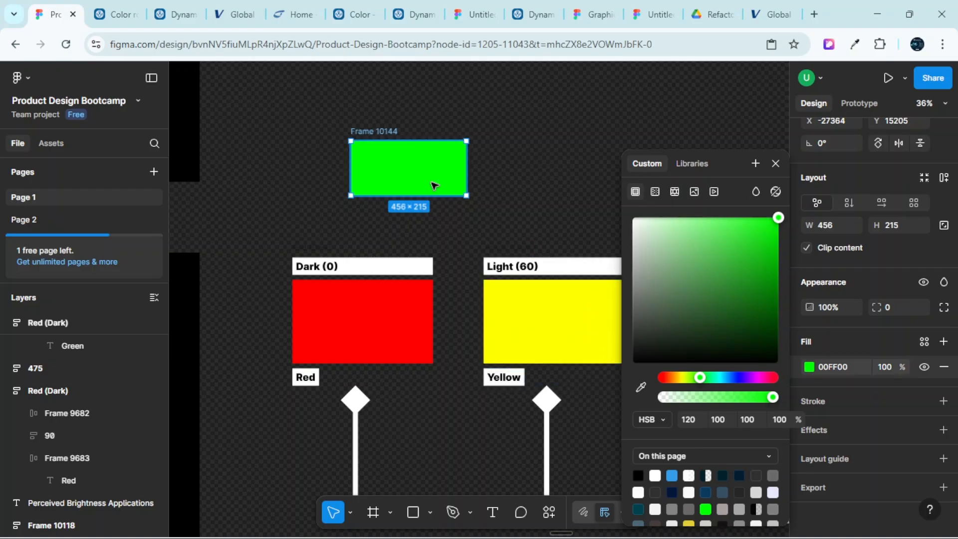
{"action": "left_click", "coordinate": [693, 422]}
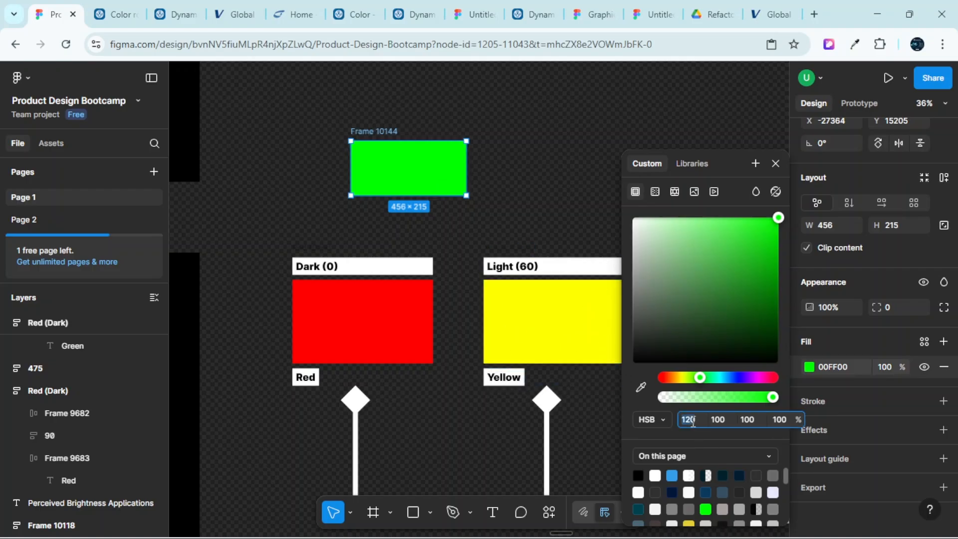
{"action": "type", "text": "30"}
{"action": "key", "text": "Return"}
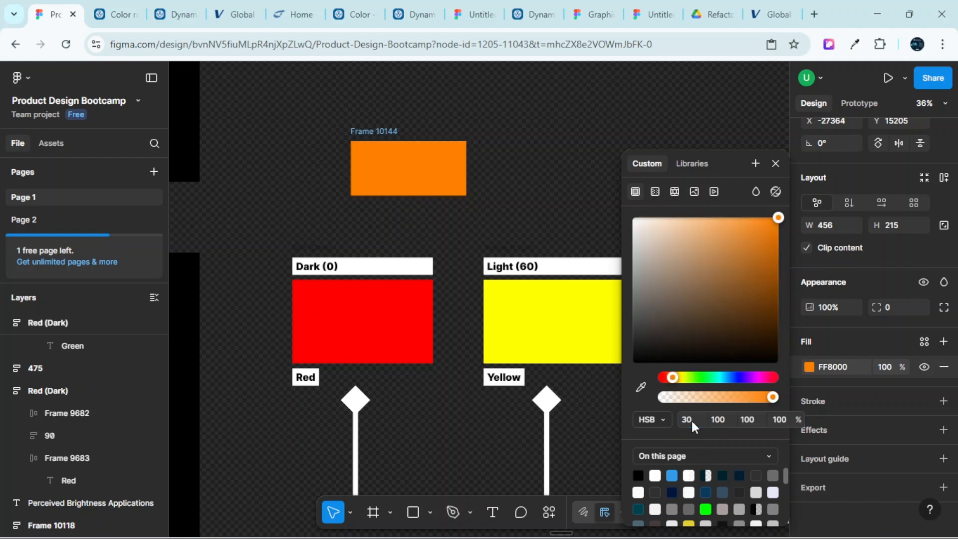
{"action": "left_click", "coordinate": [775, 164]}
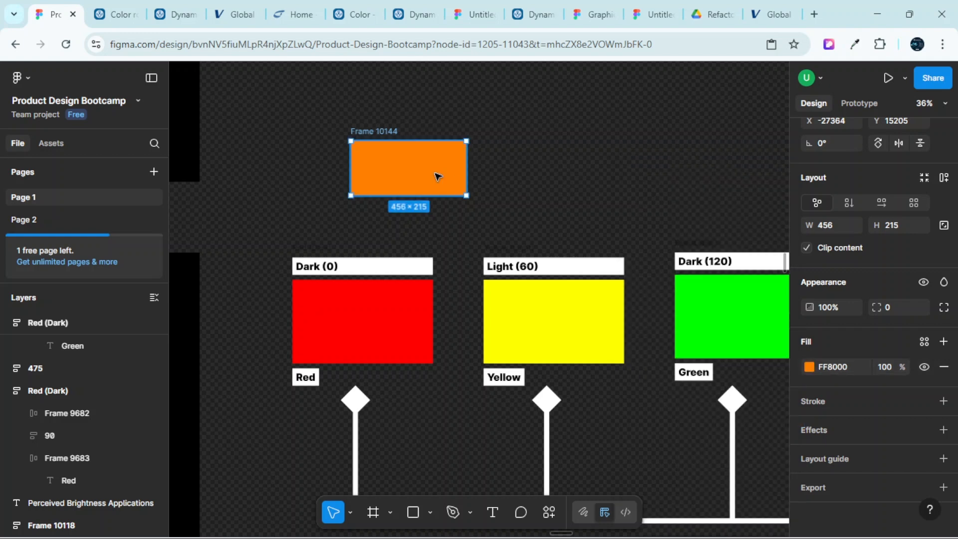
Review the orange frame's HSB fill values and move the frame closer above the gap between the Dark (0) and Light (60) swatches
{"action": "scroll", "coordinate": [436, 174], "scroll_direction": "up", "scroll_amount": 1}
{"action": "scroll", "coordinate": [435, 174], "scroll_direction": "up", "scroll_amount": 1}
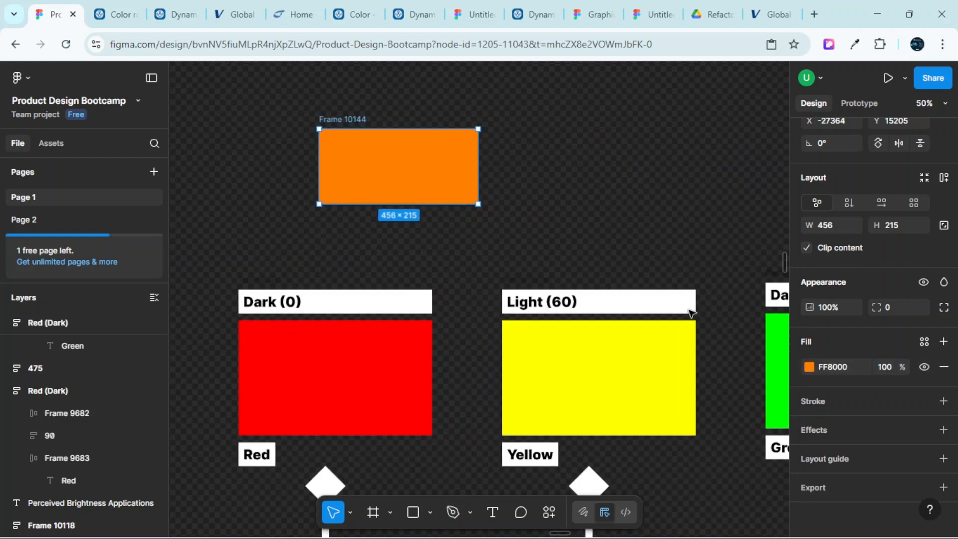
{"action": "left_click", "coordinate": [809, 367]}
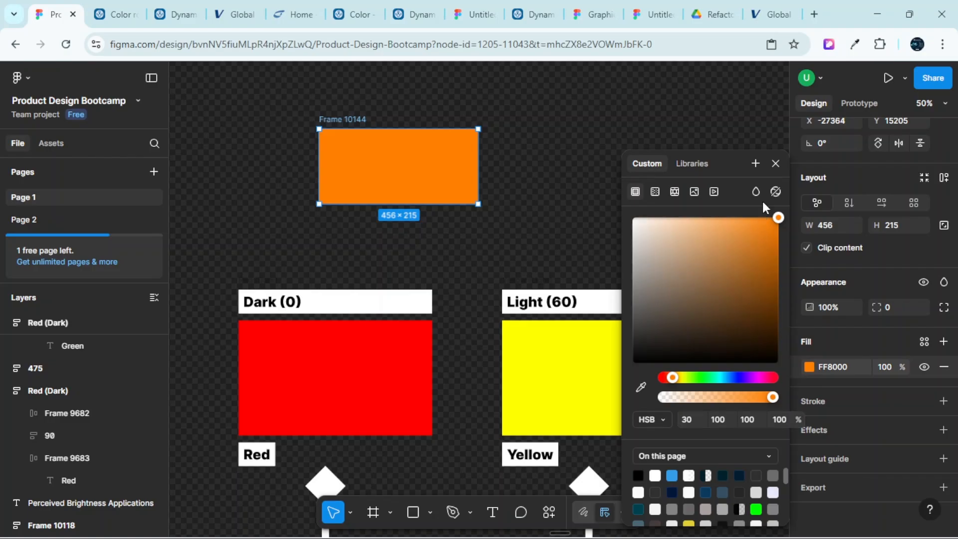
{"action": "left_click", "coordinate": [776, 162]}
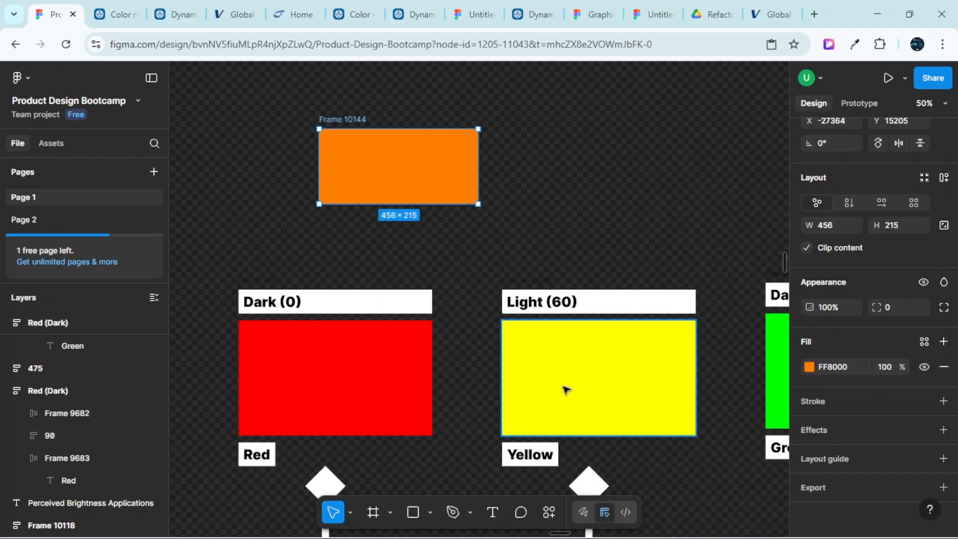
{"action": "left_click_drag", "start_coordinate": [433, 178], "coordinate": [479, 223]}
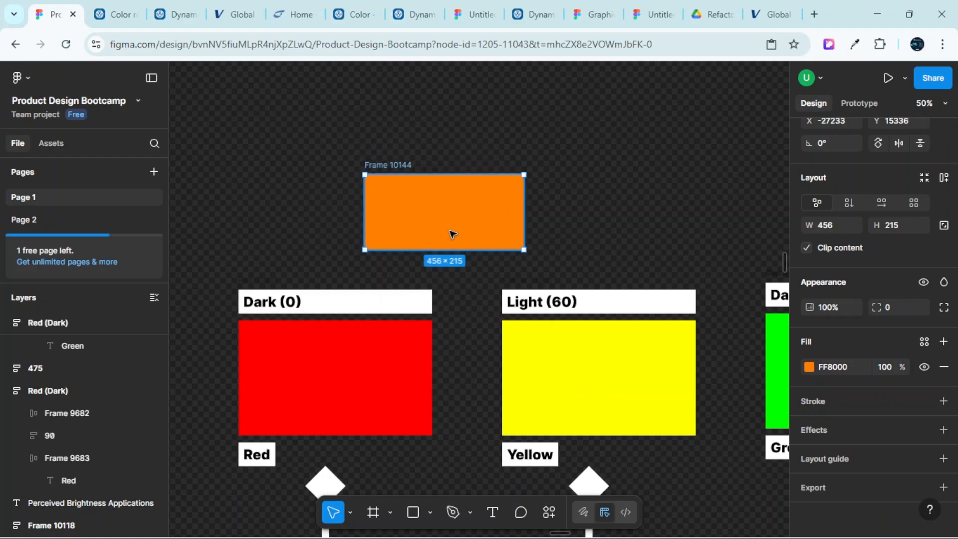
Examine the orange frame's HSB fill against the labelled red and yellow swatches below it
{"action": "scroll", "coordinate": [465, 232], "scroll_direction": "down", "scroll_amount": 4}
{"action": "scroll", "coordinate": [465, 232], "scroll_direction": "down", "scroll_amount": 3}
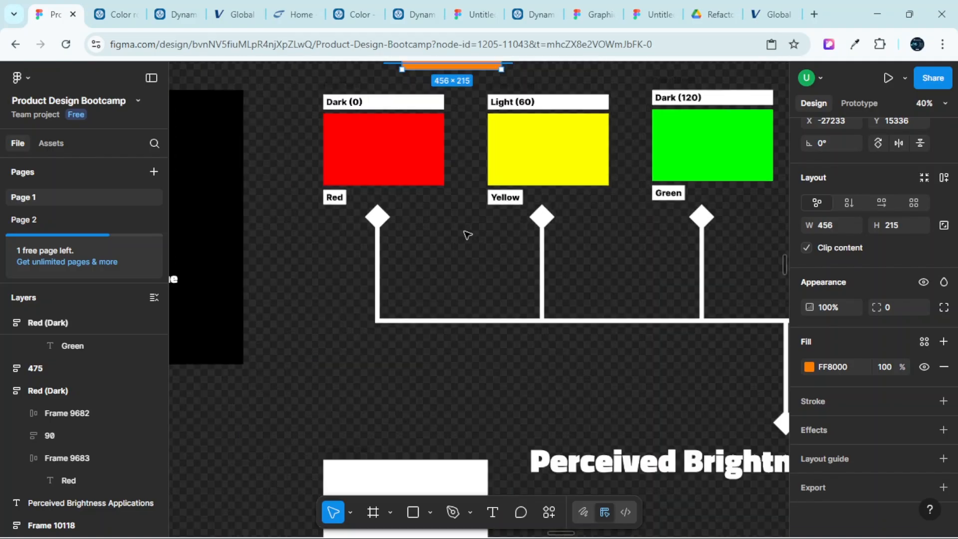
{"action": "scroll", "coordinate": [465, 232], "scroll_direction": "up", "scroll_amount": 2}
{"action": "scroll", "coordinate": [469, 234], "scroll_direction": "up", "scroll_amount": 5}
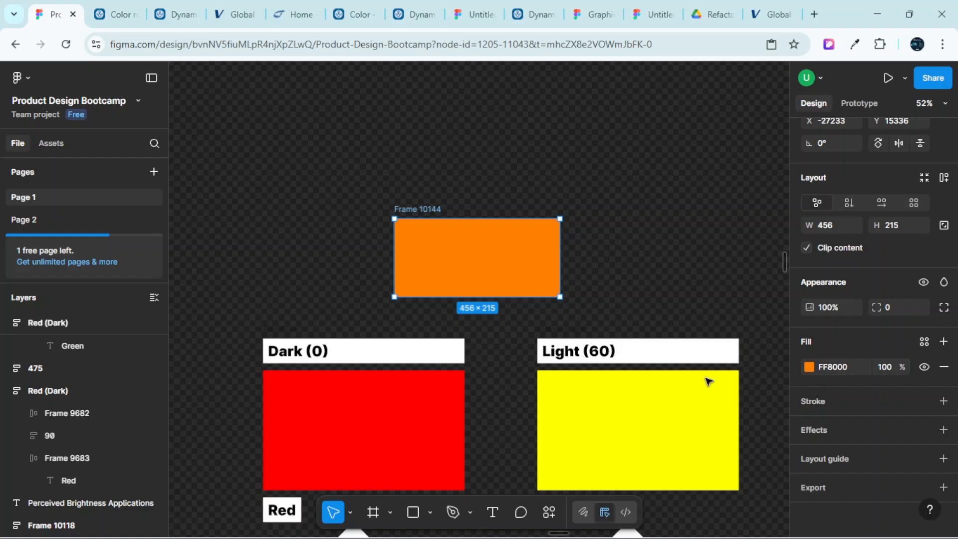
{"action": "left_click", "coordinate": [810, 366]}
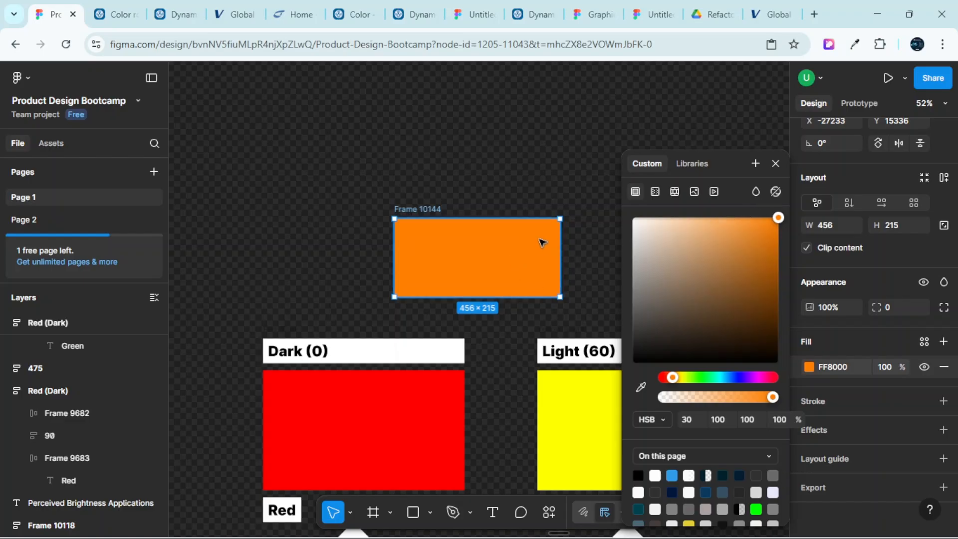
{"action": "left_click", "coordinate": [775, 165]}
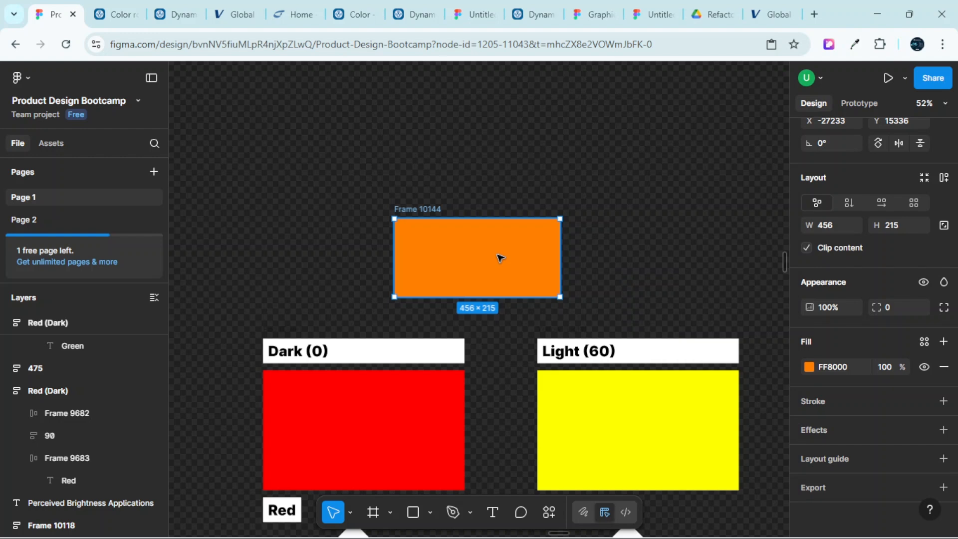
{"action": "scroll", "coordinate": [494, 252], "scroll_direction": "down", "scroll_amount": 2}
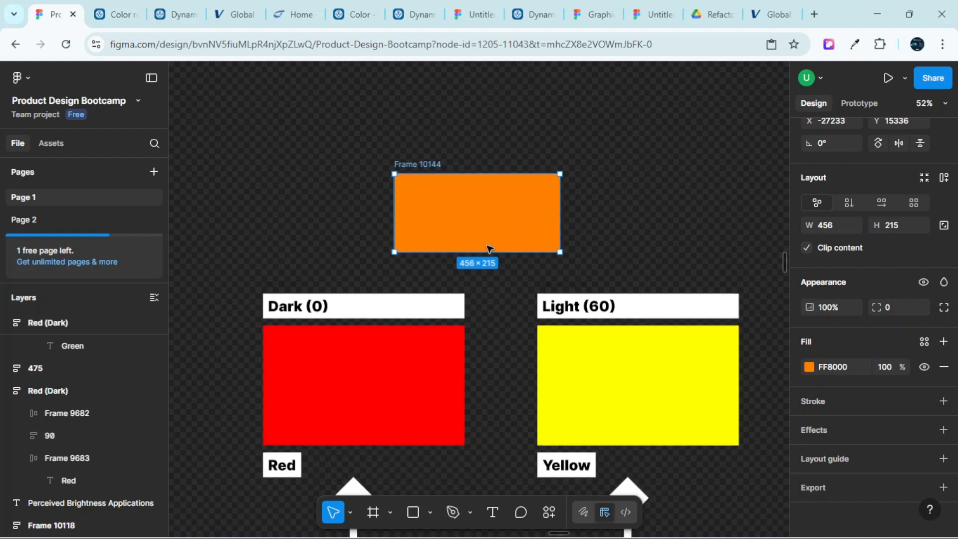
{"action": "scroll", "coordinate": [503, 239], "scroll_direction": "down", "scroll_amount": 3, "text": "ctrl"}
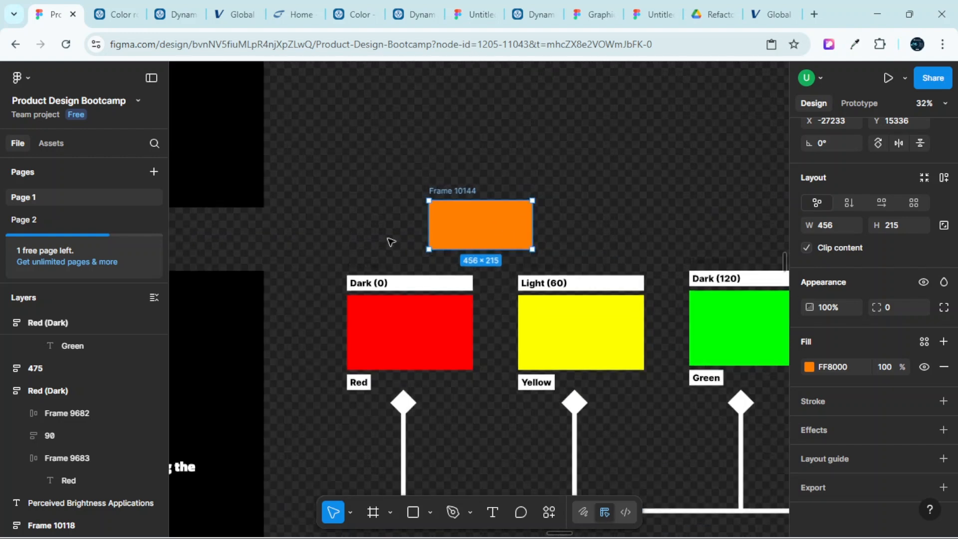
{"action": "scroll", "coordinate": [445, 231], "scroll_direction": "up", "scroll_amount": 1, "text": "ctrl"}
{"action": "scroll", "coordinate": [470, 233], "scroll_direction": "up", "scroll_amount": 1, "text": "ctrl"}
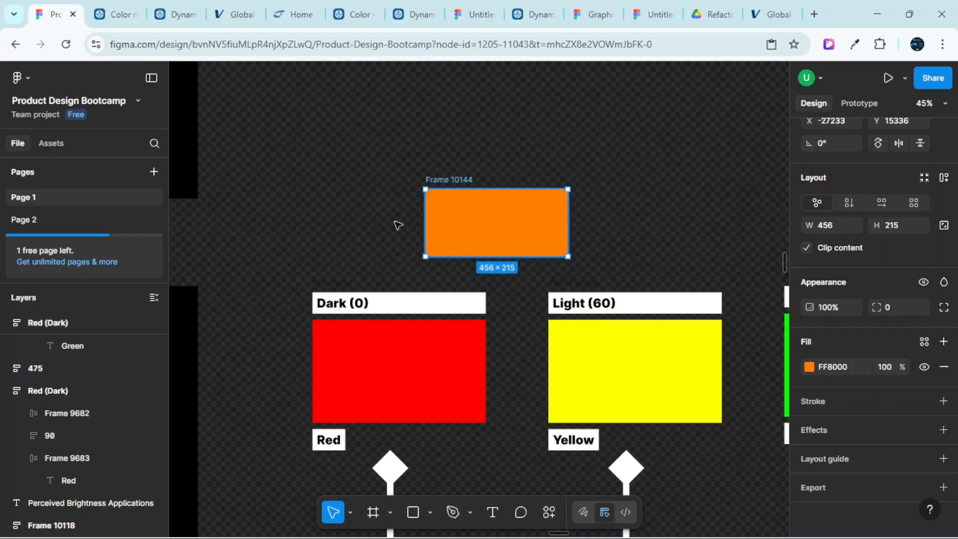
Nudge the orange frame slightly upward and compare it with the yellow, green and cyan swatches along the row
{"action": "mouse_move", "coordinate": [492, 225]}
{"action": "left_mouse_down"}
{"action": "mouse_move", "coordinate": [511, 220]}
{"action": "mouse_move", "coordinate": [502, 232]}
{"action": "mouse_move", "coordinate": [492, 218]}
{"action": "left_mouse_up"}
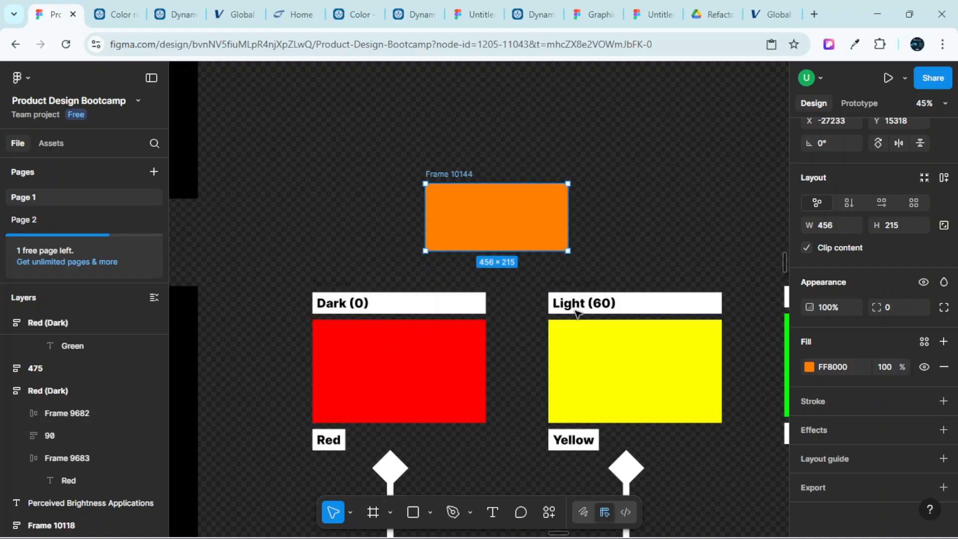
{"action": "scroll", "coordinate": [579, 310], "scroll_direction": "right", "scroll_amount": 5}
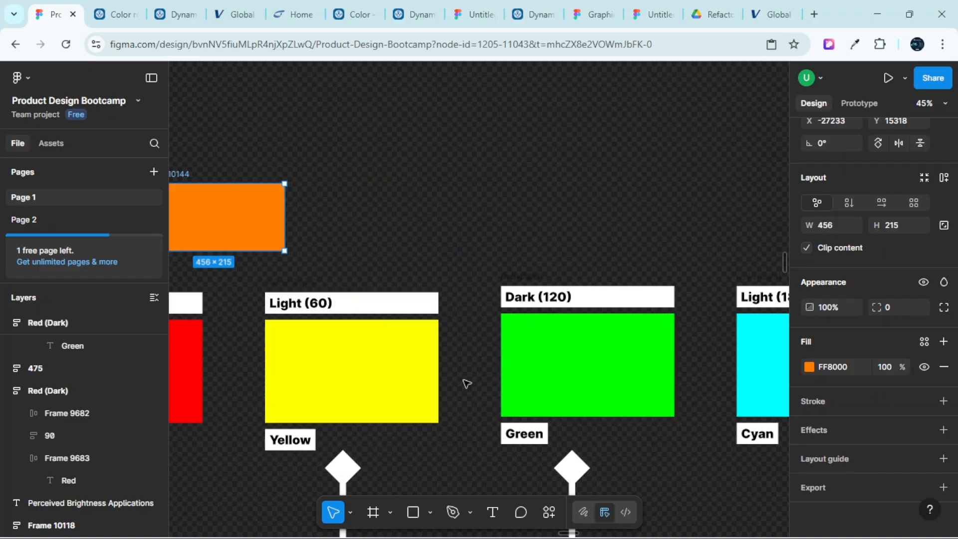
{"action": "scroll", "coordinate": [556, 355], "scroll_direction": "right", "scroll_amount": 2}
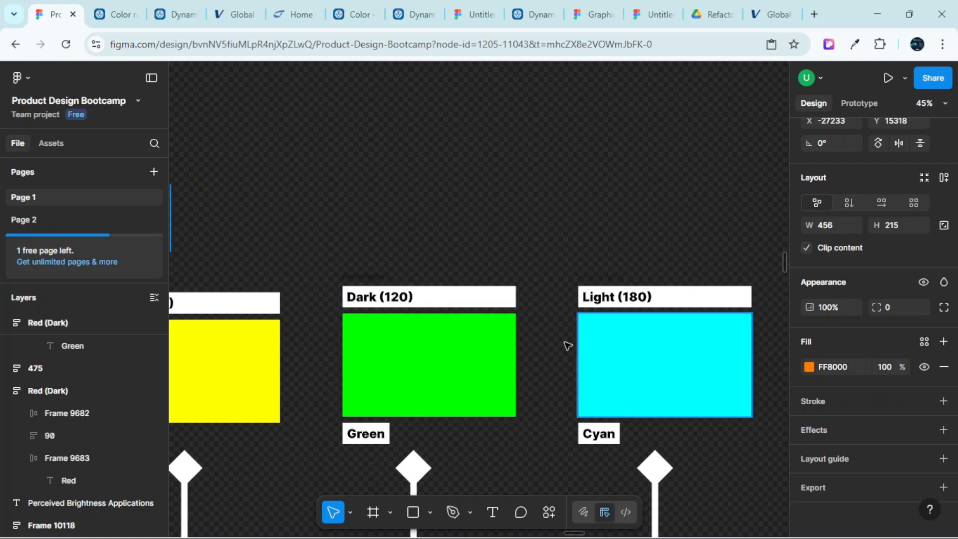
{"action": "scroll", "coordinate": [561, 344], "scroll_direction": "left", "scroll_amount": 6}
{"action": "scroll", "coordinate": [489, 224], "scroll_direction": "up", "scroll_amount": 1}
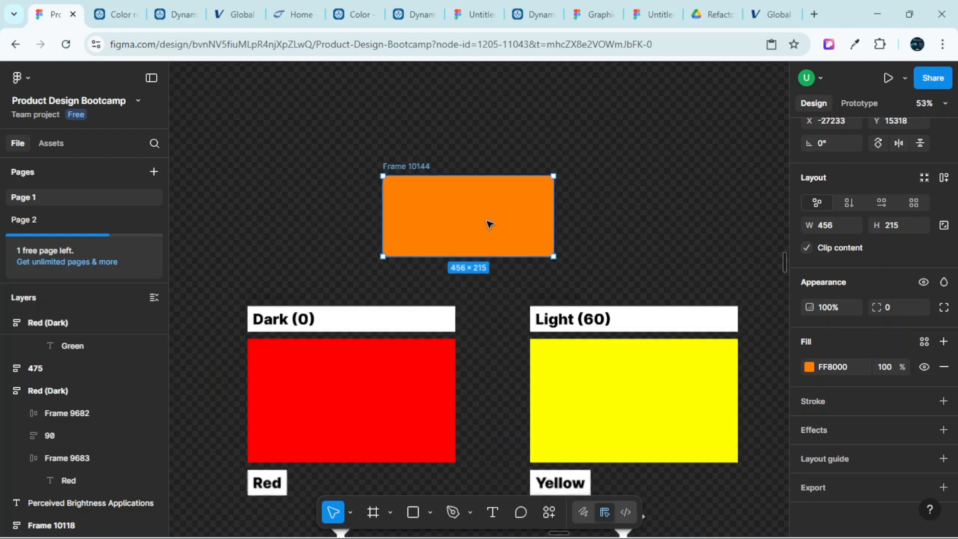
Recheck the orange frame's fill values and place one duplicate of the frame on each side of it, aligned in a row
{"action": "left_click", "coordinate": [810, 367]}
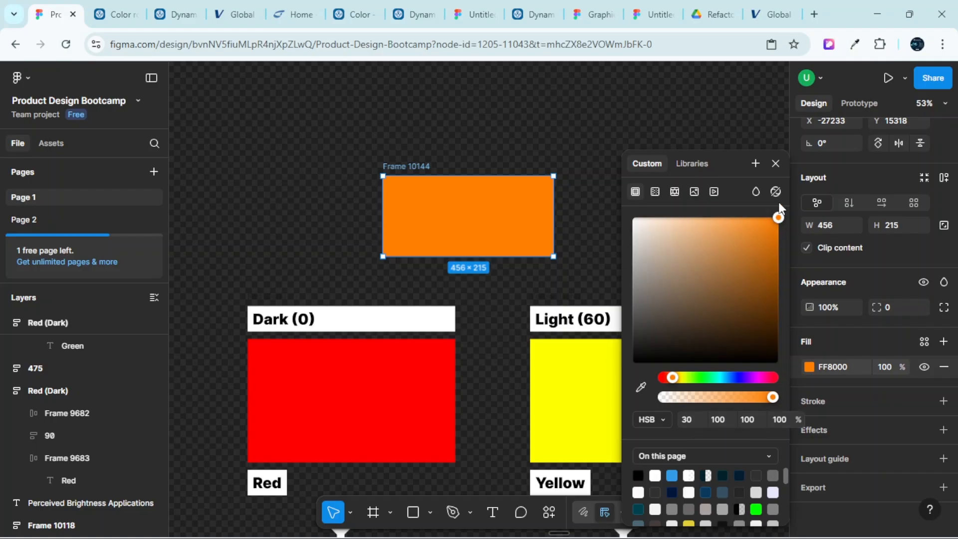
{"action": "left_click", "coordinate": [774, 166]}
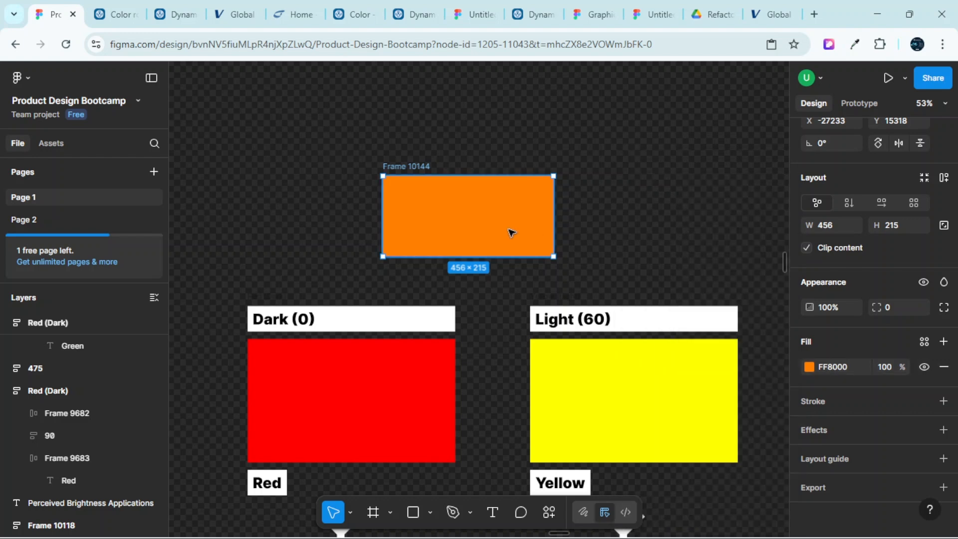
{"action": "left_click_drag", "start_coordinate": [502, 225], "coordinate": [692, 225]}
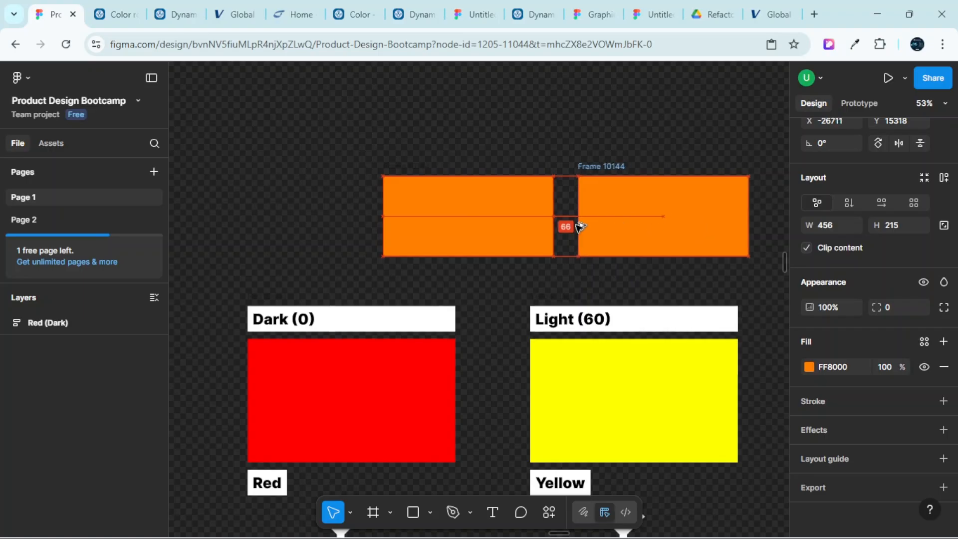
{"action": "left_click_drag", "start_coordinate": [484, 214], "coordinate": [317, 216]}
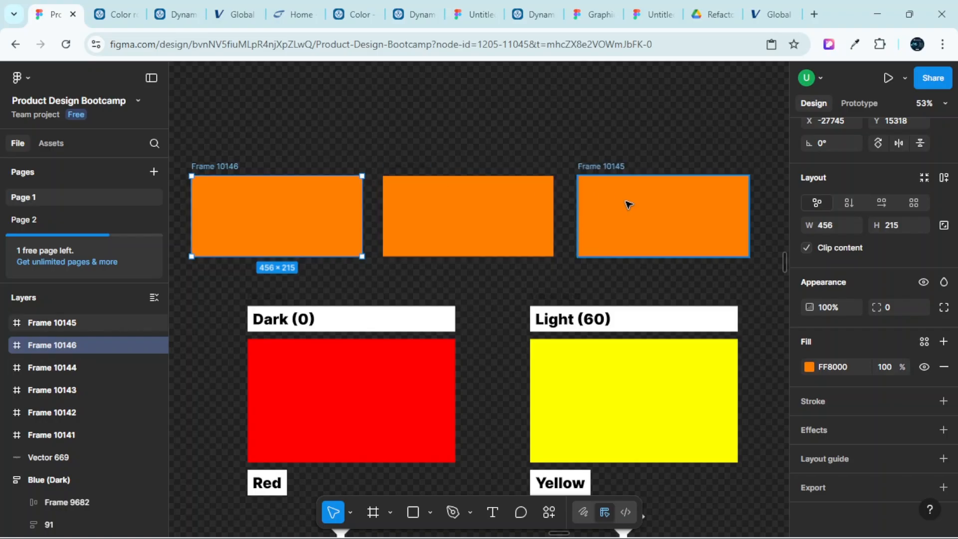
Set the HSB fill hue of the duplicate above the Light (60) swatch to 38
{"action": "left_click", "coordinate": [704, 226]}
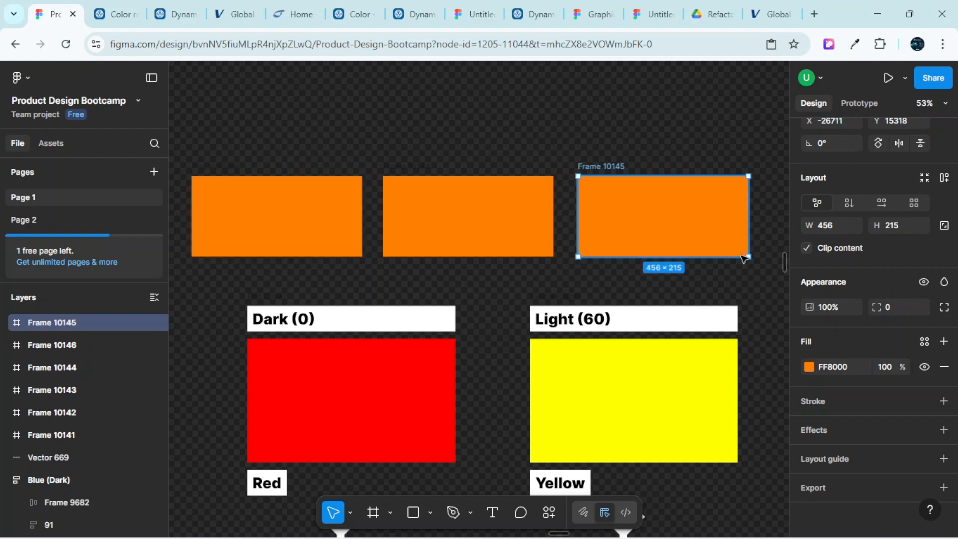
{"action": "left_click", "coordinate": [808, 366]}
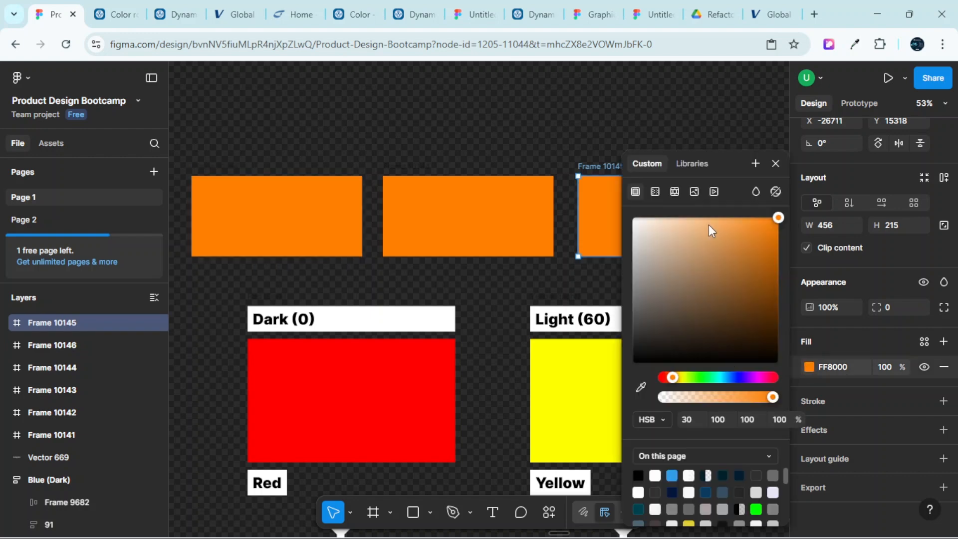
{"action": "left_click_drag", "start_coordinate": [798, 159], "coordinate": [852, 156]}
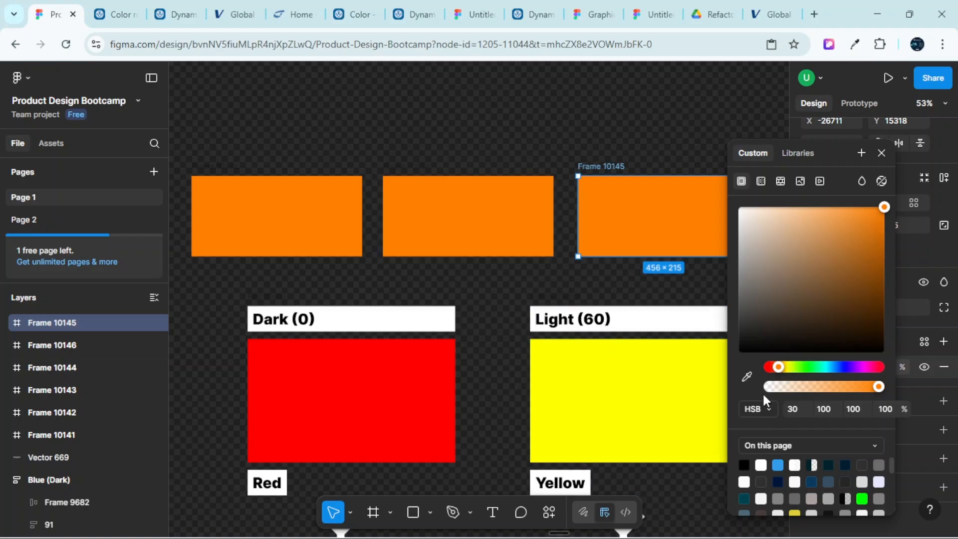
{"action": "left_click", "coordinate": [794, 410]}
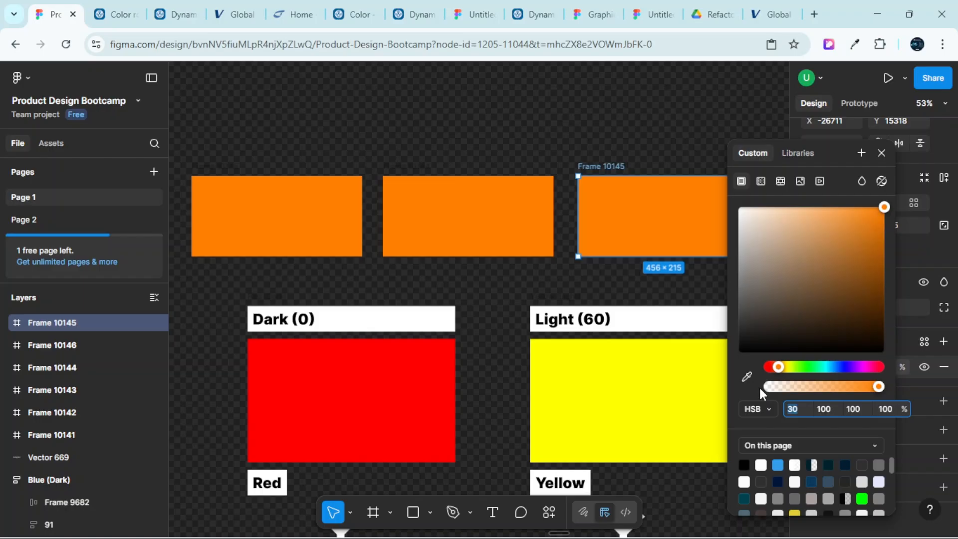
{"action": "type", "text": "38"}
{"action": "key", "text": "Return"}
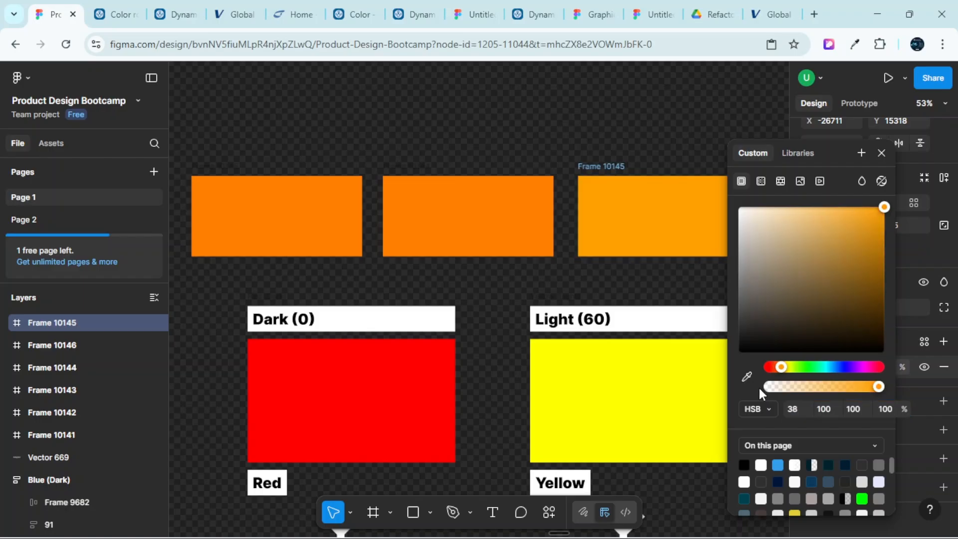
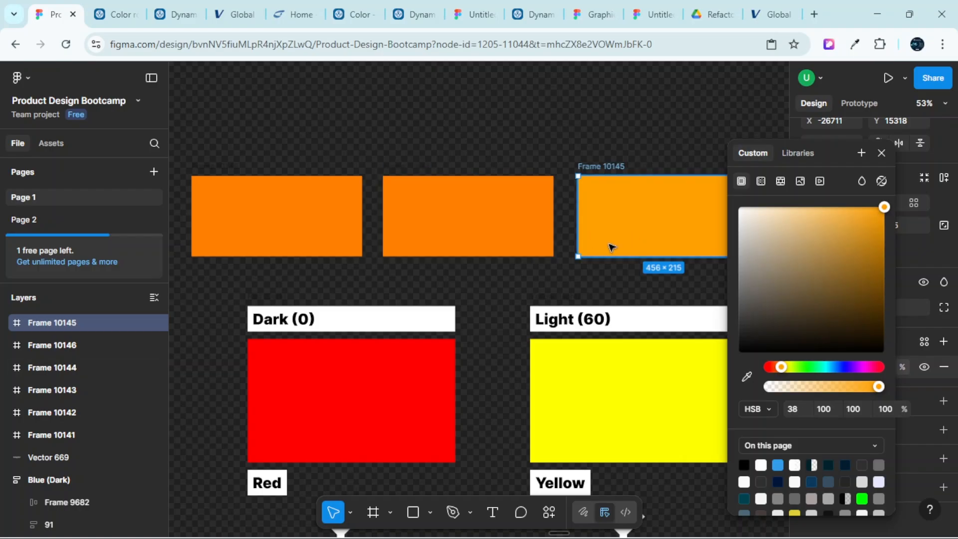
Set the HSB fill hue of the duplicate above the Dark (0) swatch to 22
{"action": "left_click", "coordinate": [519, 202]}
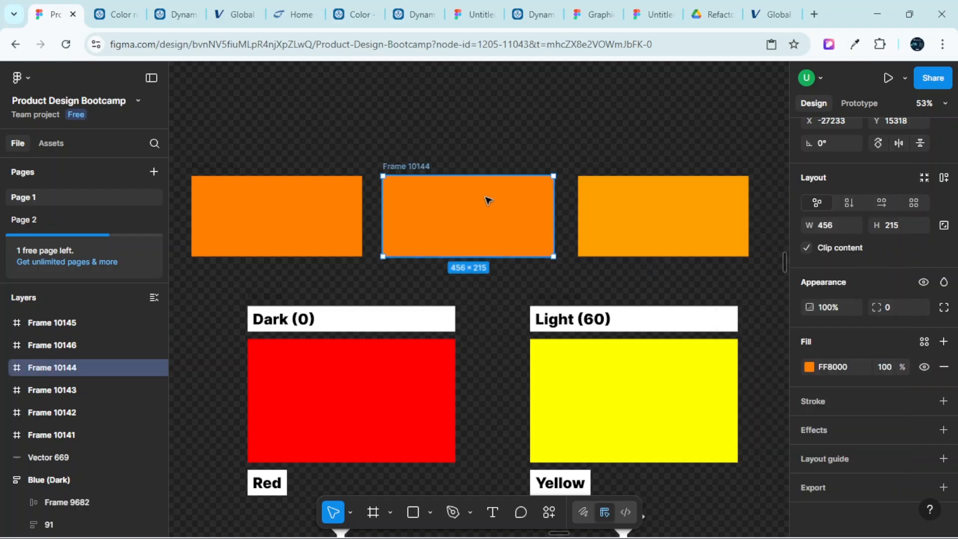
{"action": "left_click", "coordinate": [316, 193]}
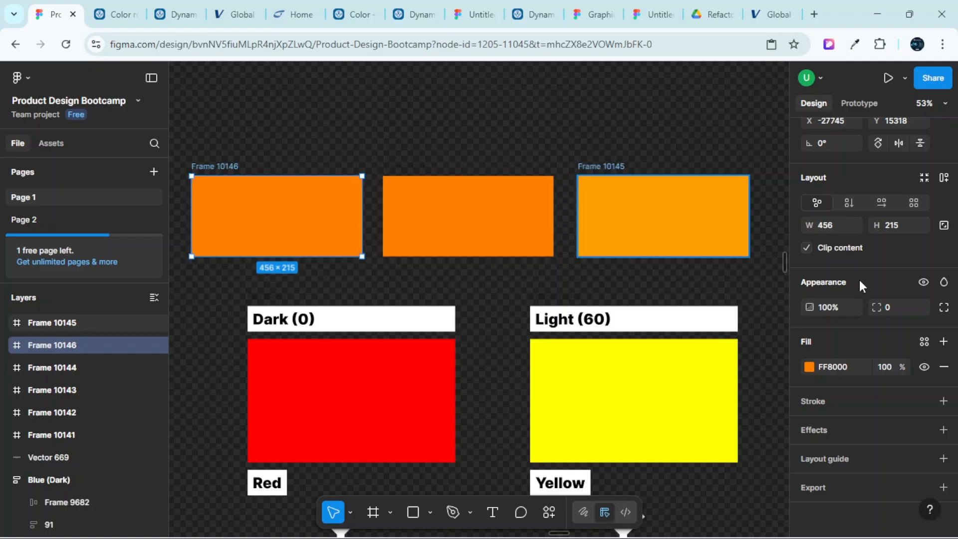
{"action": "left_click", "coordinate": [807, 367]}
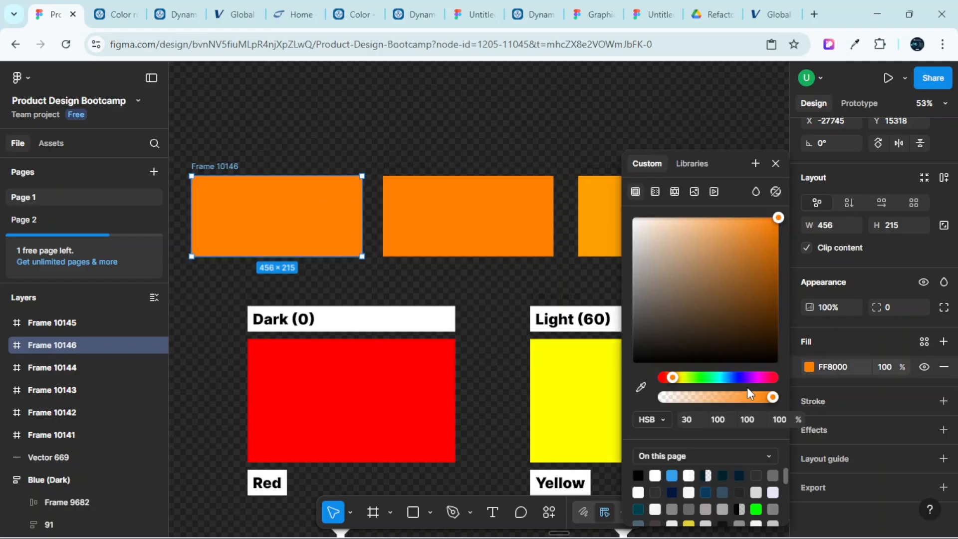
{"action": "left_click", "coordinate": [687, 418]}
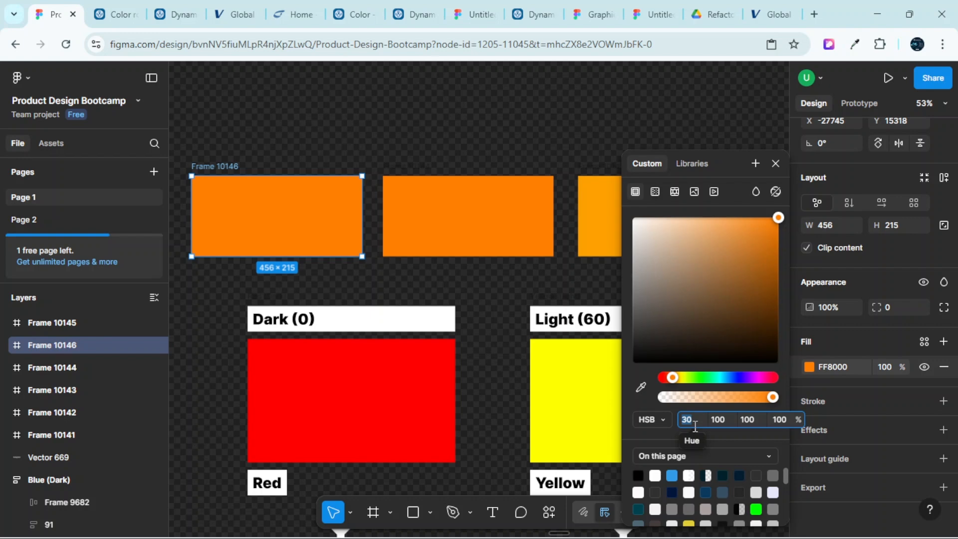
{"action": "type", "text": "22"}
{"action": "key", "text": "Return"}
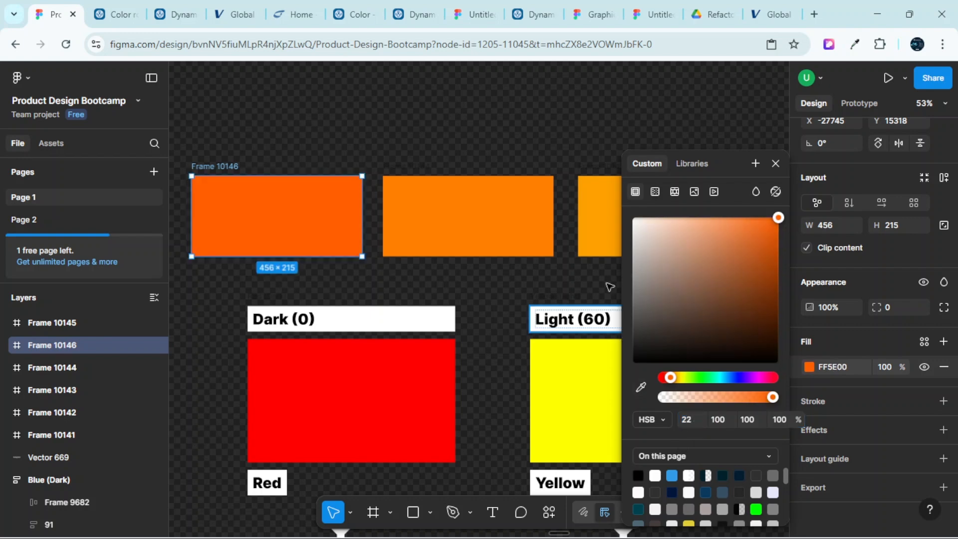
Close the fill editor, deselect the frame and compare the three orange swatches with the red and yellow swatches below
{"action": "left_click", "coordinate": [778, 162]}
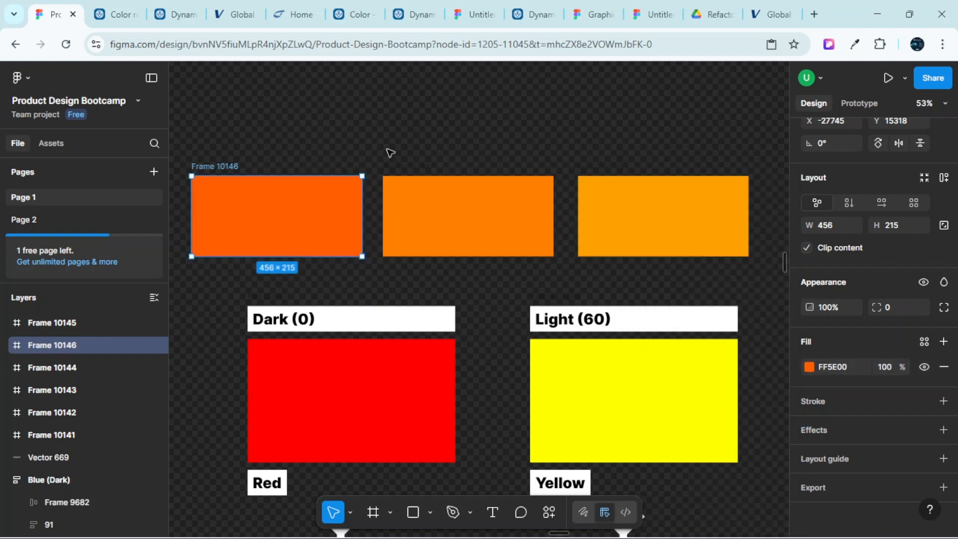
{"action": "left_click", "coordinate": [385, 138]}
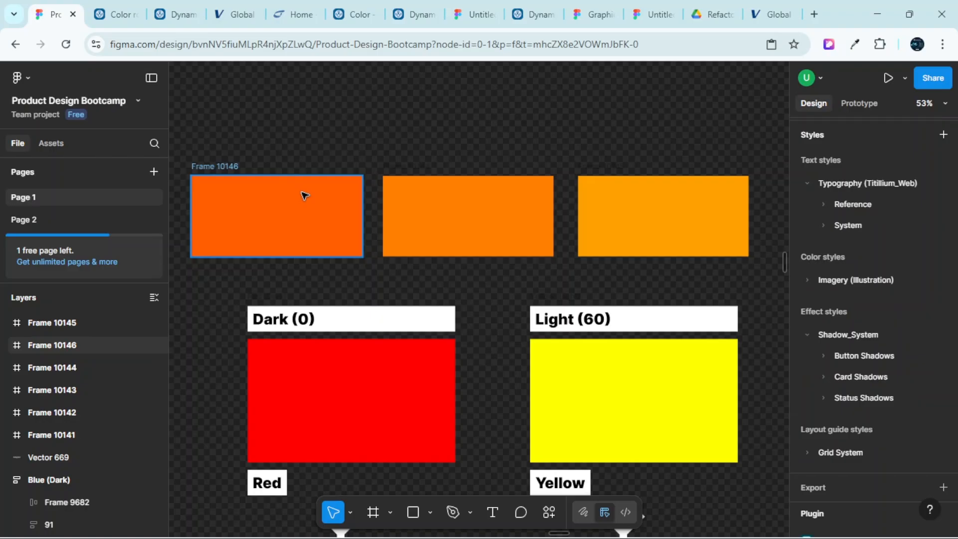
{"action": "scroll", "coordinate": [464, 199], "scroll_direction": "down", "scroll_amount": 5}
{"action": "scroll", "coordinate": [464, 200], "scroll_direction": "up", "scroll_amount": 3}
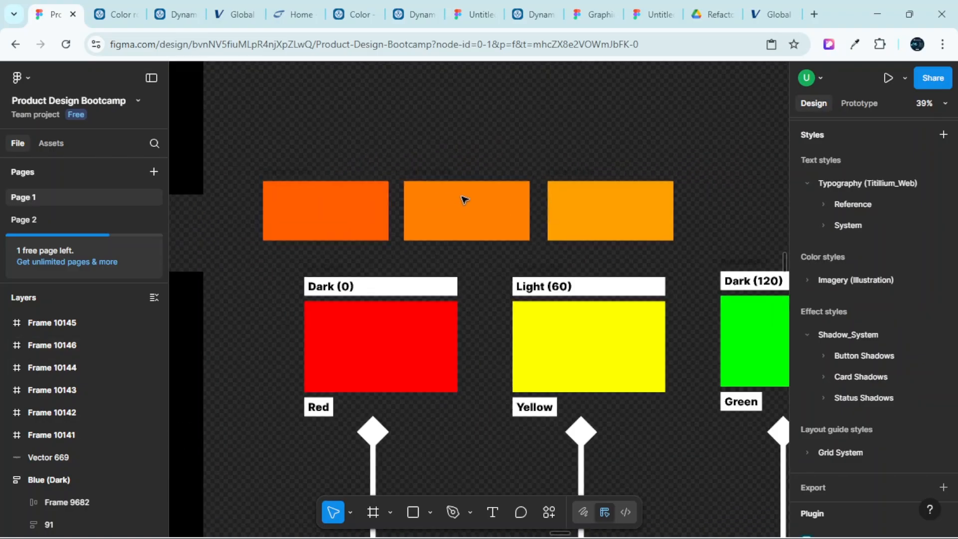
{"action": "scroll", "coordinate": [464, 200], "scroll_direction": "up", "scroll_amount": 1}
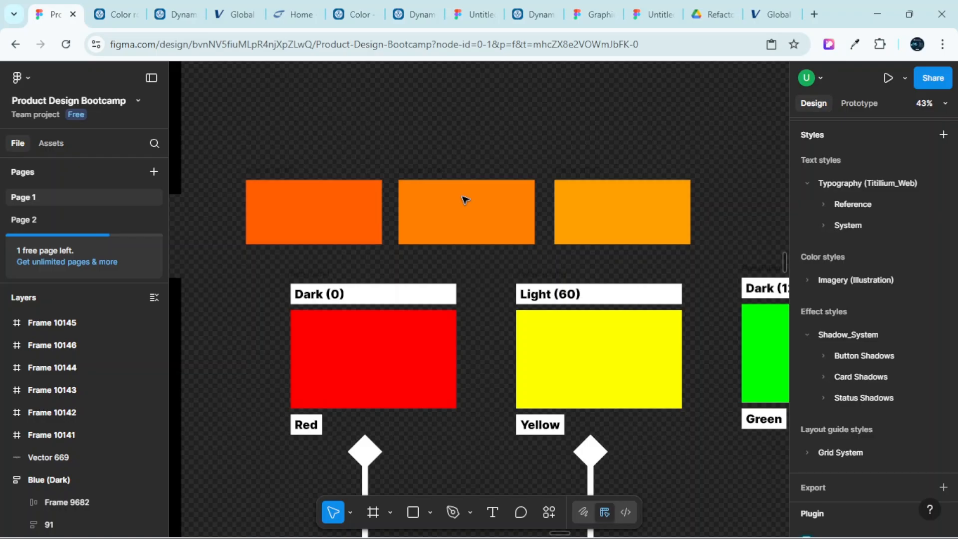
{"action": "scroll", "coordinate": [471, 200], "scroll_direction": "up", "scroll_amount": 1}
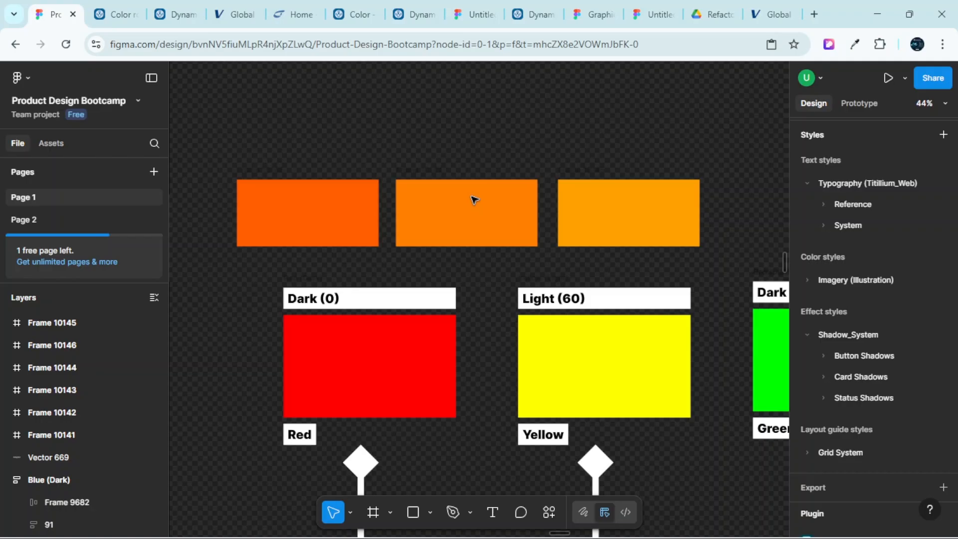
Place a duplicate of the Light Theme's Secondary Key Color swatch in the empty space on its right
{"action": "scroll", "coordinate": [474, 199], "scroll_direction": "down", "scroll_amount": 10}
{"action": "scroll", "coordinate": [485, 247], "scroll_direction": "down", "scroll_amount": 1}
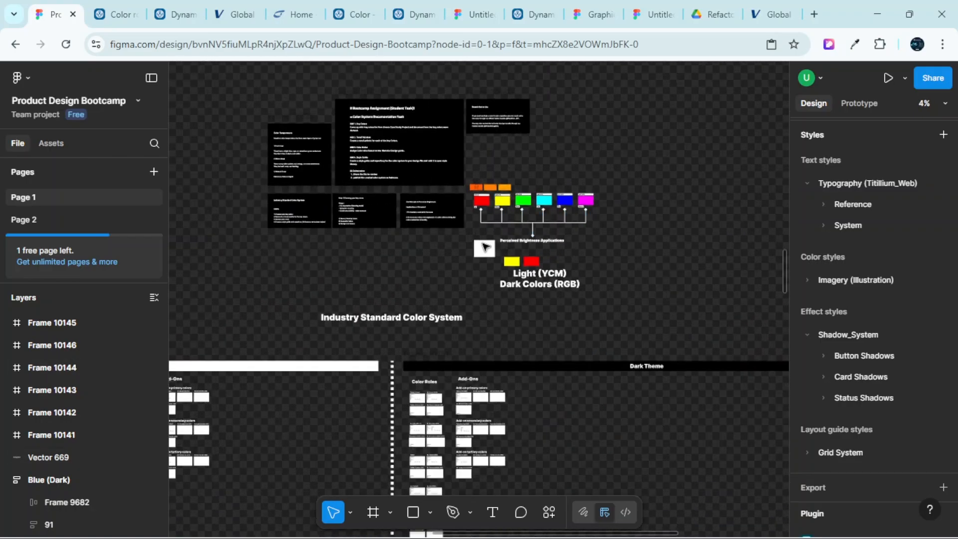
{"action": "scroll", "coordinate": [485, 247], "scroll_direction": "down", "scroll_amount": 5}
{"action": "scroll", "coordinate": [379, 282], "scroll_direction": "left", "scroll_amount": 7}
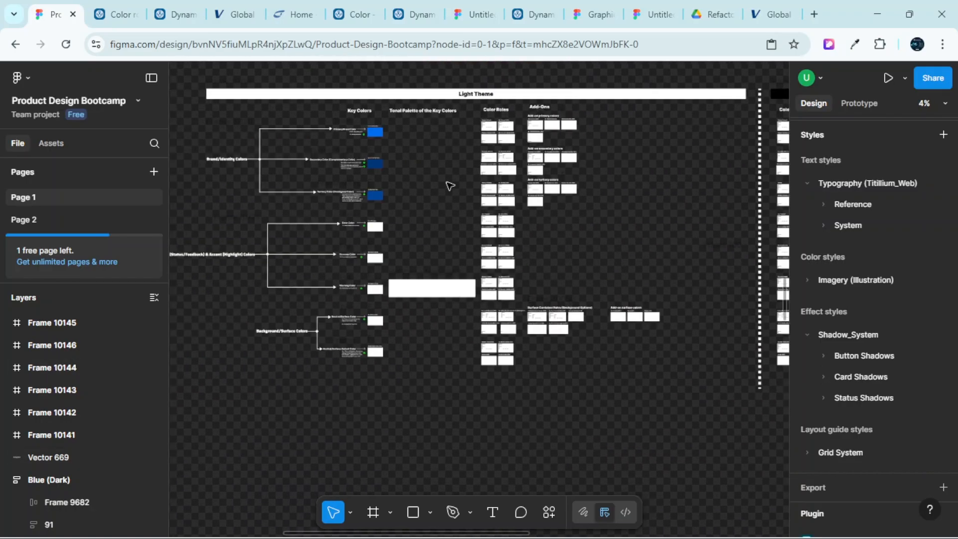
{"action": "scroll", "coordinate": [449, 186], "scroll_direction": "up", "scroll_amount": 8}
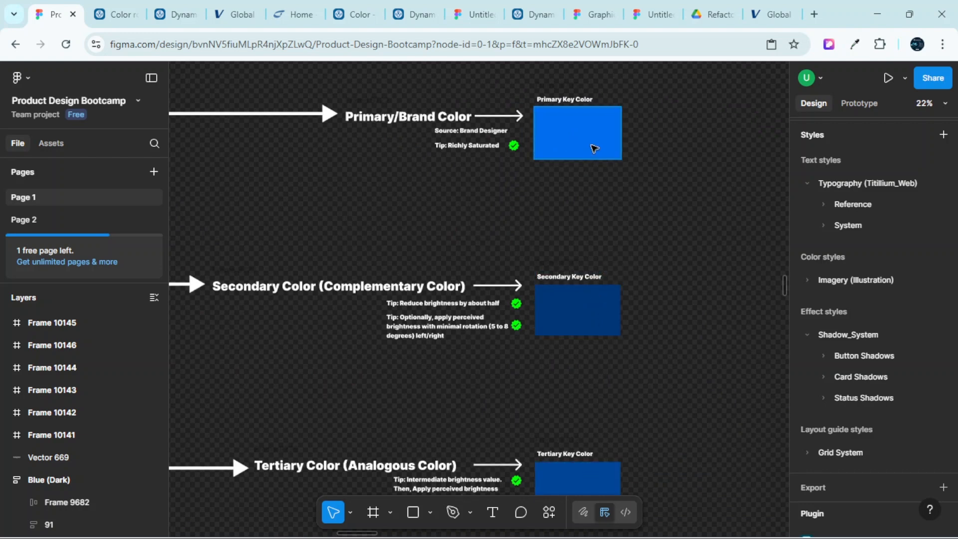
{"action": "scroll", "coordinate": [592, 193], "scroll_direction": "right", "scroll_amount": 3}
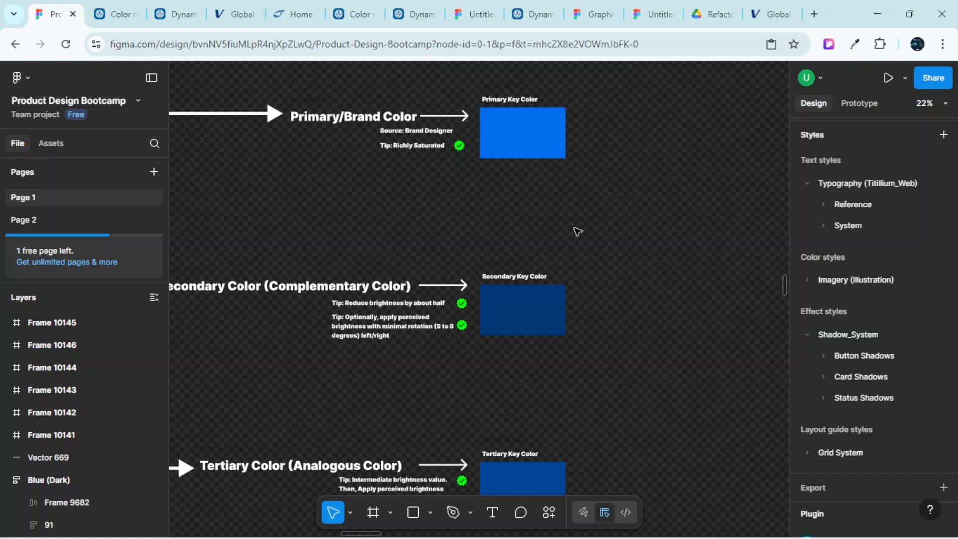
{"action": "scroll", "coordinate": [577, 231], "scroll_direction": "right", "scroll_amount": 5}
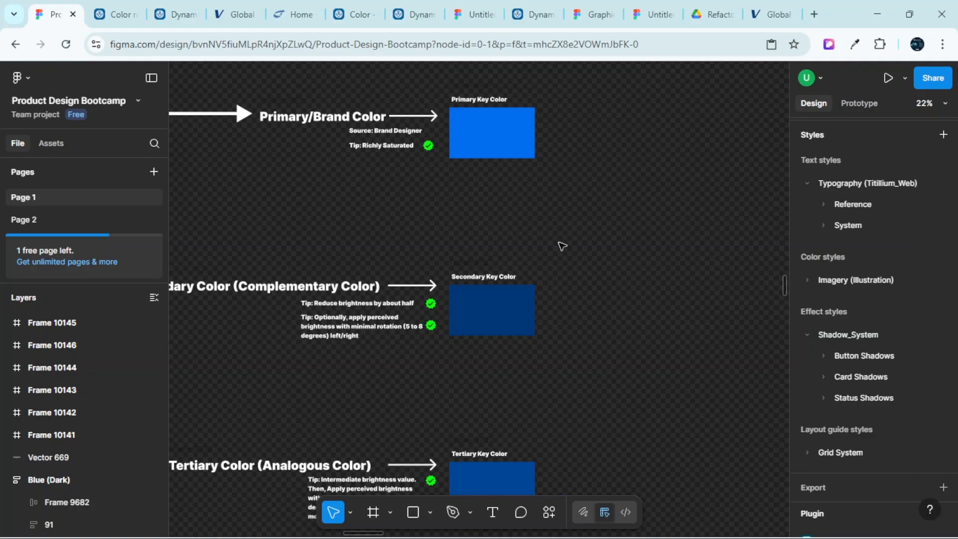
{"action": "scroll", "coordinate": [449, 285], "scroll_direction": "up", "scroll_amount": 2}
{"action": "scroll", "coordinate": [389, 273], "scroll_direction": "up", "scroll_amount": 2}
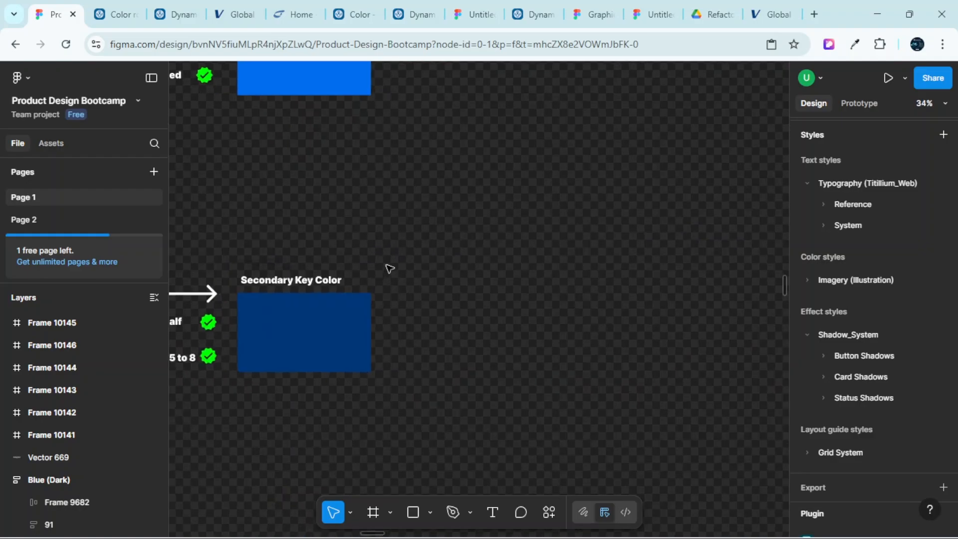
{"action": "left_click", "coordinate": [350, 323]}
{"action": "left_click", "coordinate": [349, 323]}
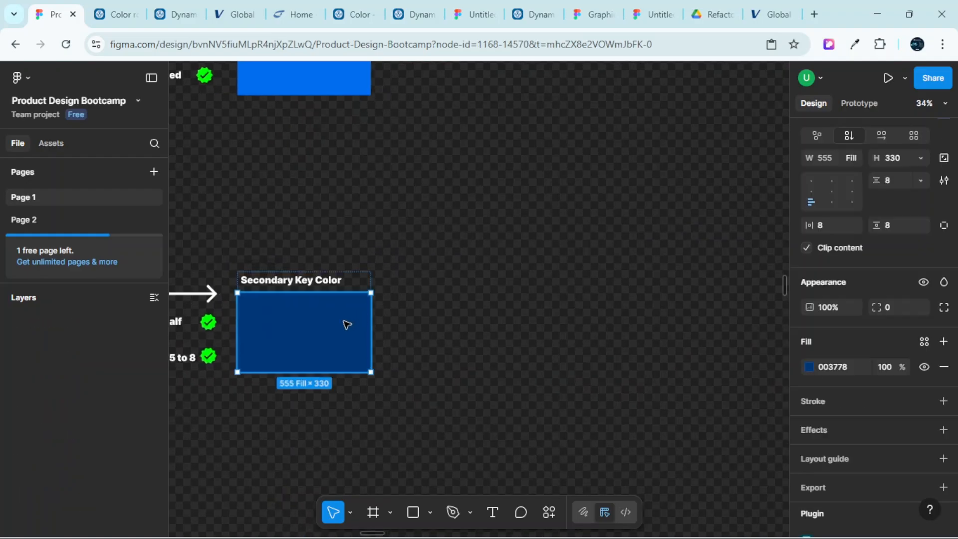
{"action": "left_click_drag", "start_coordinate": [591, 303], "coordinate": [699, 321]}
Duplicate the copied secondary swatch once on each side of it, forming an aligned row of three
{"action": "scroll", "coordinate": [507, 229], "scroll_direction": "up", "scroll_amount": 3}
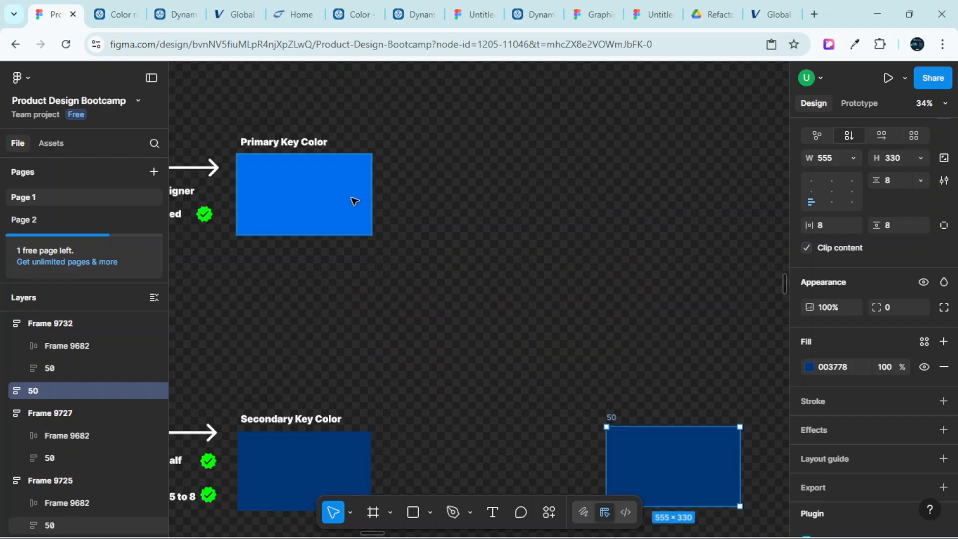
{"action": "scroll", "coordinate": [456, 216], "scroll_direction": "down", "scroll_amount": 5}
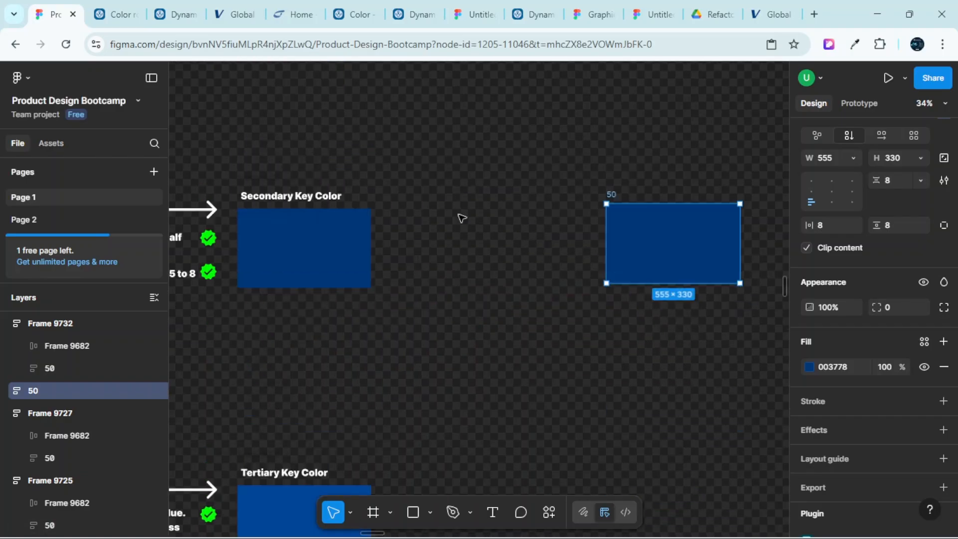
{"action": "scroll", "coordinate": [459, 220], "scroll_direction": "down", "scroll_amount": 4}
{"action": "scroll", "coordinate": [445, 248], "scroll_direction": "up", "scroll_amount": 4}
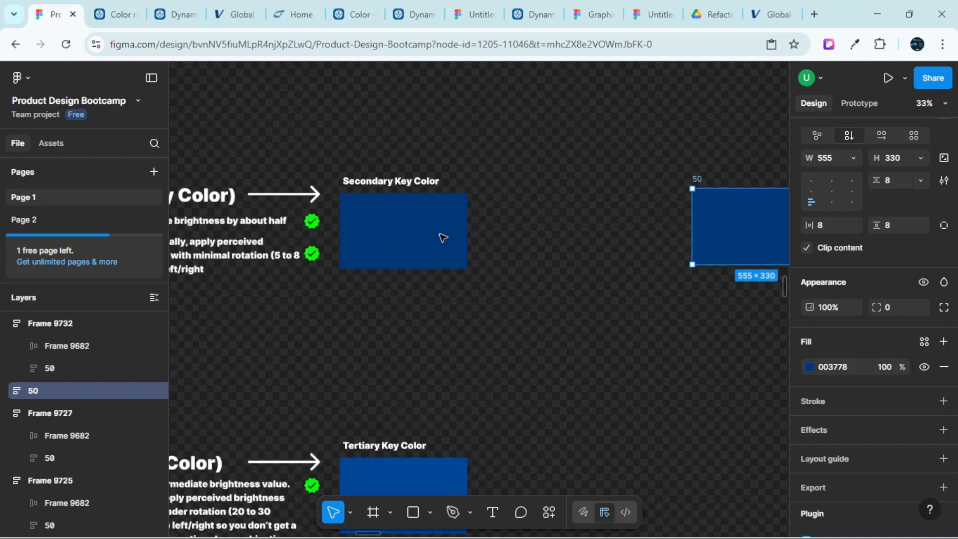
{"action": "scroll", "coordinate": [473, 240], "scroll_direction": "down", "scroll_amount": 3}
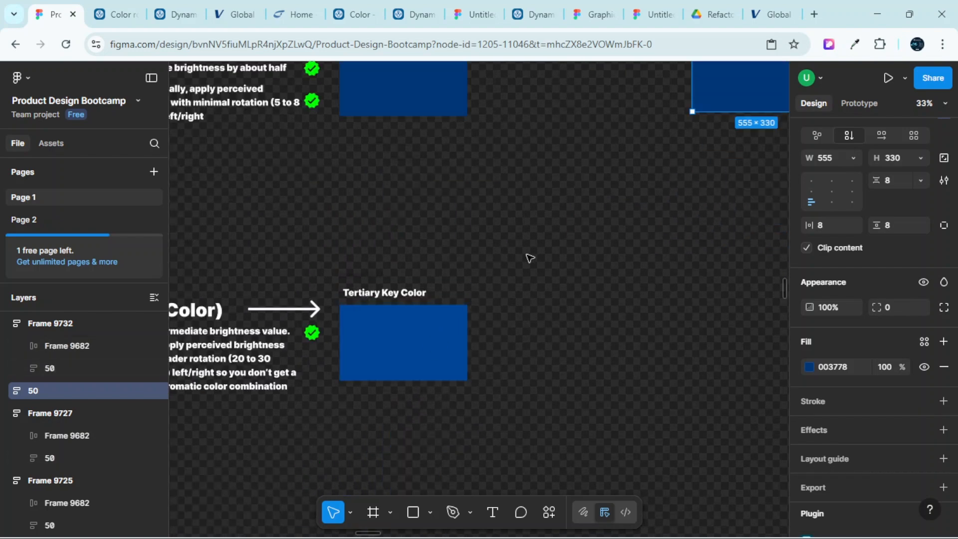
{"action": "scroll", "coordinate": [528, 259], "scroll_direction": "down", "scroll_amount": 3}
{"action": "scroll", "coordinate": [477, 165], "scroll_direction": "up", "scroll_amount": 5}
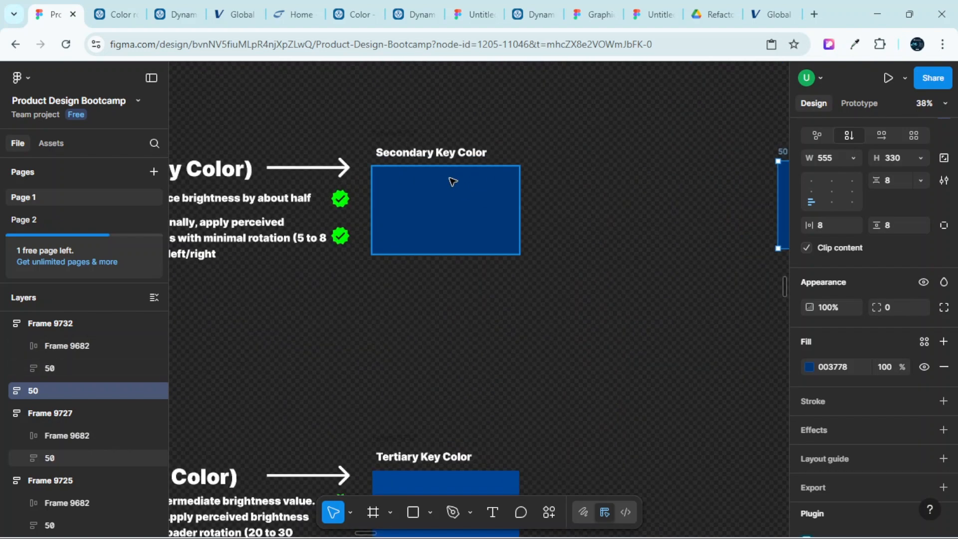
{"action": "scroll", "coordinate": [571, 194], "scroll_direction": "down", "scroll_amount": 4}
{"action": "scroll", "coordinate": [573, 208], "scroll_direction": "right", "scroll_amount": 4}
{"action": "scroll", "coordinate": [523, 181], "scroll_direction": "up", "scroll_amount": 3}
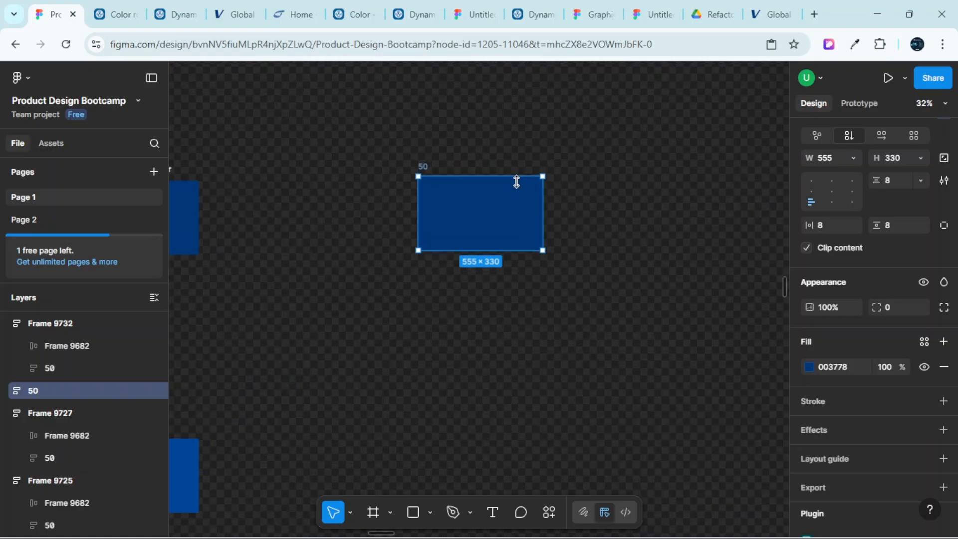
{"action": "left_click_drag", "start_coordinate": [492, 214], "coordinate": [636, 216]}
{"action": "left_click_drag", "start_coordinate": [532, 215], "coordinate": [391, 220]}
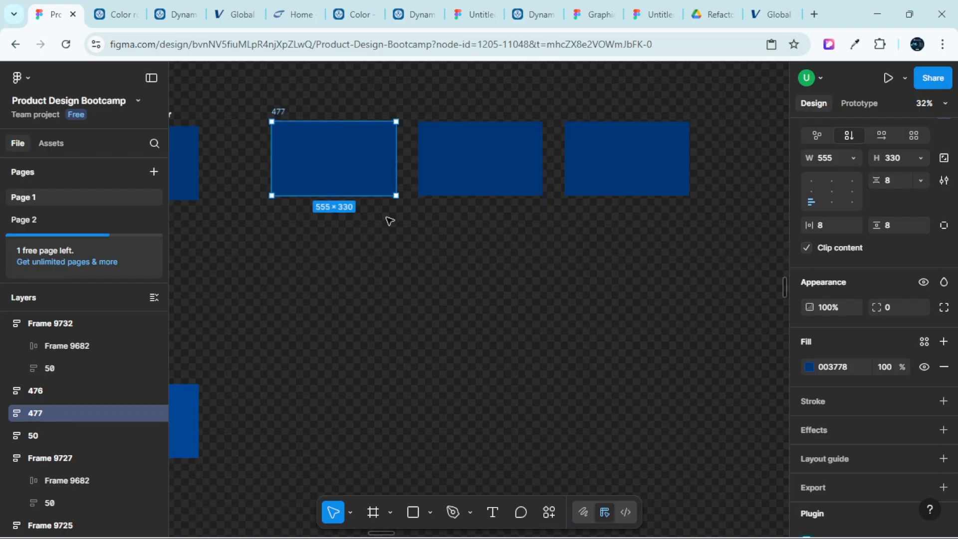
Place three duplicates of the Tertiary Key Color swatch in a row beneath the secondary swatch copies
{"action": "scroll", "coordinate": [391, 220], "scroll_direction": "down", "scroll_amount": 3}
{"action": "scroll", "coordinate": [398, 255], "scroll_direction": "left", "scroll_amount": 4}
{"action": "left_click", "coordinate": [375, 324]}
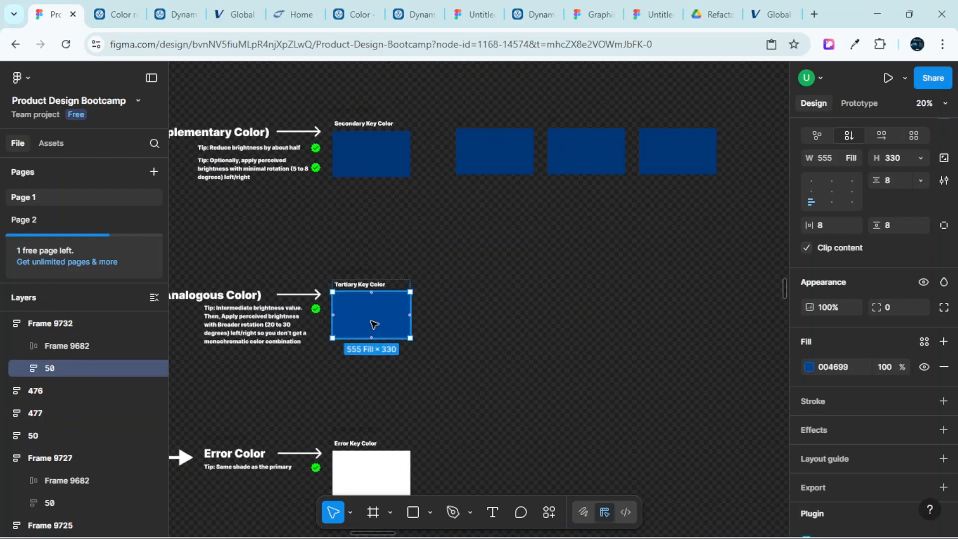
{"action": "left_click_drag", "start_coordinate": [374, 323], "coordinate": [704, 295]}
{"action": "left_click_drag", "start_coordinate": [616, 293], "coordinate": [515, 287]}
{"action": "scroll", "coordinate": [515, 277], "scroll_direction": "up", "scroll_amount": 3}
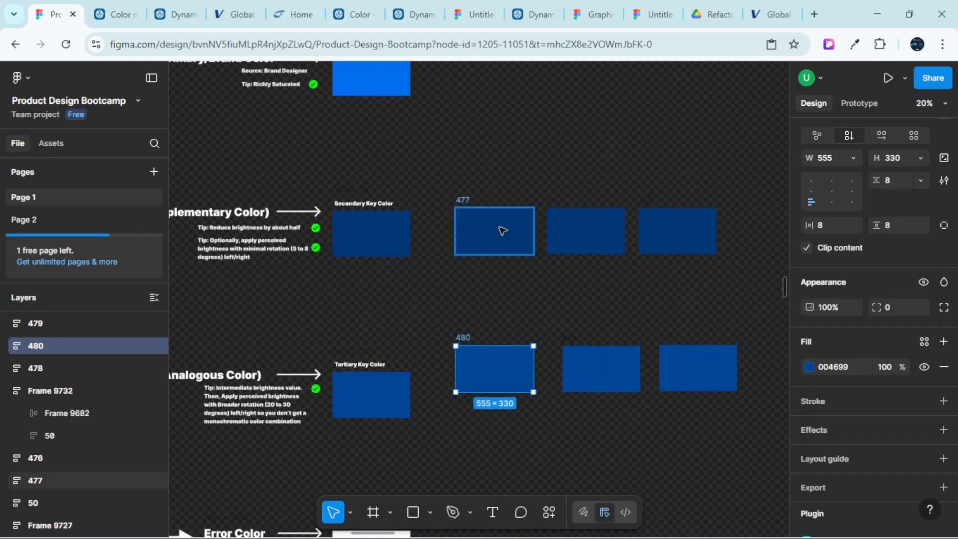
Review the brightness and hue rotation tips for the Secondary Color and Tertiary Color beside their key color swatches
{"action": "scroll", "coordinate": [574, 188], "scroll_direction": "up", "scroll_amount": 2}
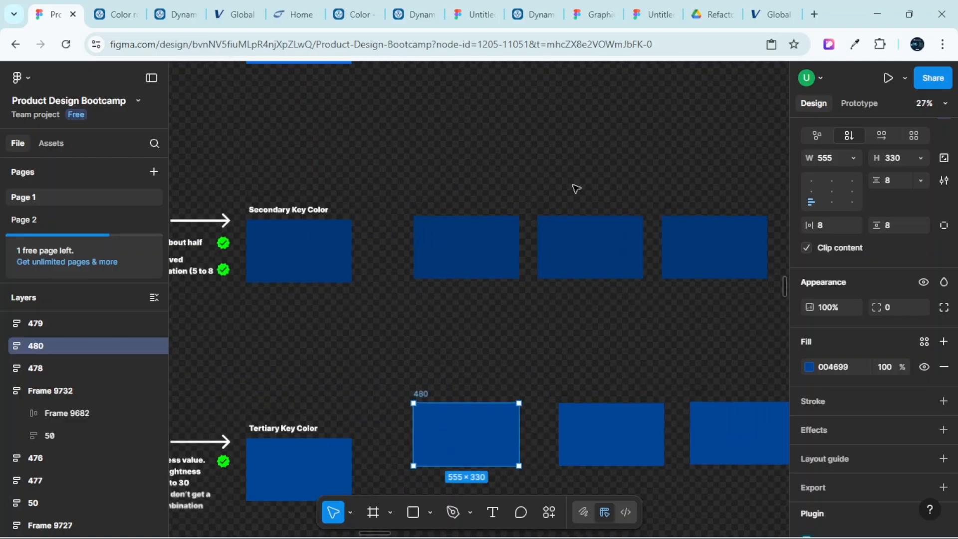
{"action": "scroll", "coordinate": [574, 188], "scroll_direction": "down", "scroll_amount": 3}
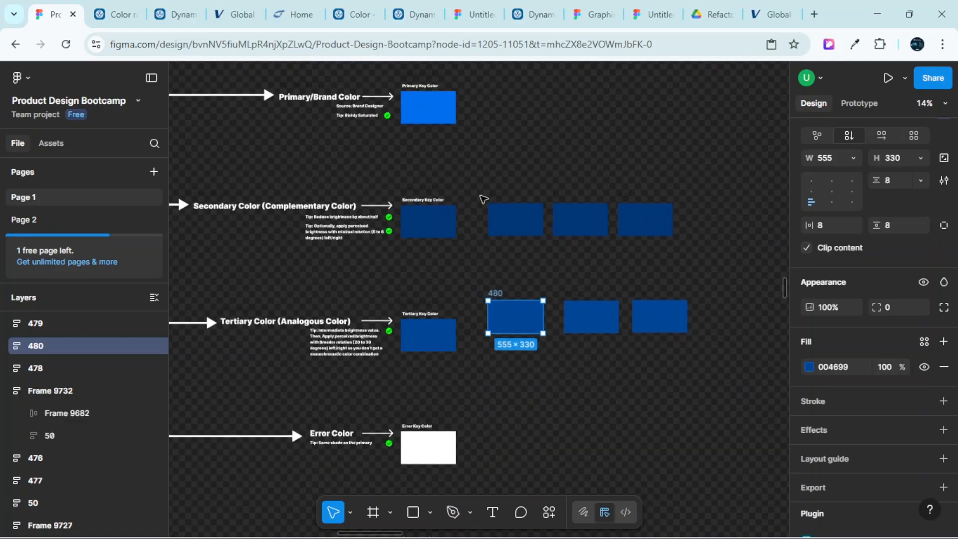
{"action": "scroll", "coordinate": [602, 200], "scroll_direction": "up", "scroll_amount": 2}
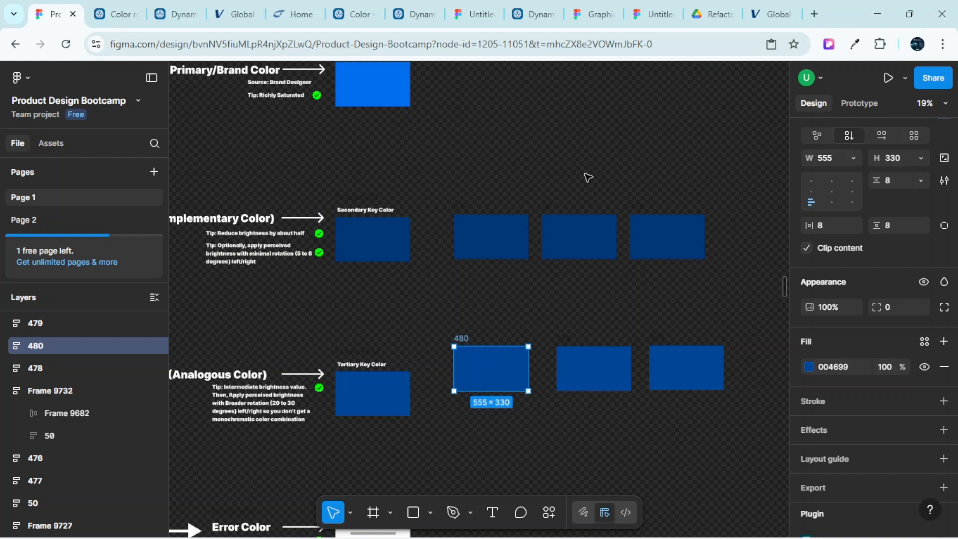
{"action": "scroll", "coordinate": [503, 186], "scroll_direction": "right", "scroll_amount": 2}
{"action": "scroll", "coordinate": [456, 188], "scroll_direction": "up", "scroll_amount": 3}
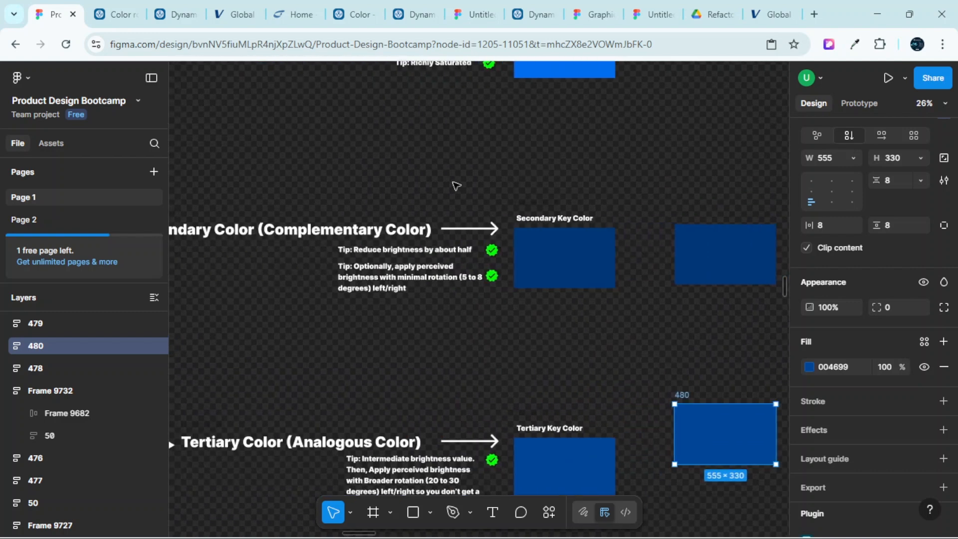
{"action": "scroll", "coordinate": [449, 188], "scroll_direction": "left", "scroll_amount": 2}
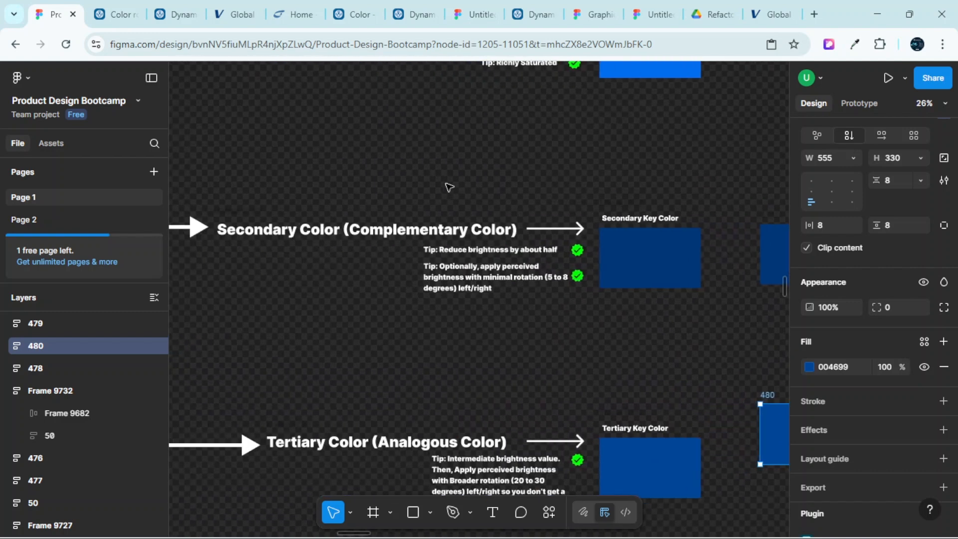
{"action": "scroll", "coordinate": [439, 196], "scroll_direction": "up", "scroll_amount": 2}
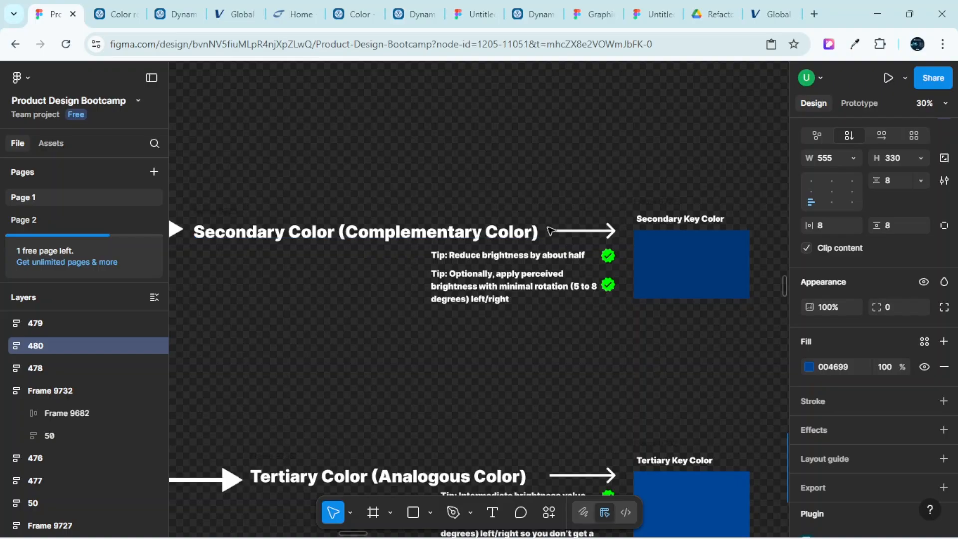
{"action": "scroll", "coordinate": [550, 230], "scroll_direction": "down", "scroll_amount": 3}
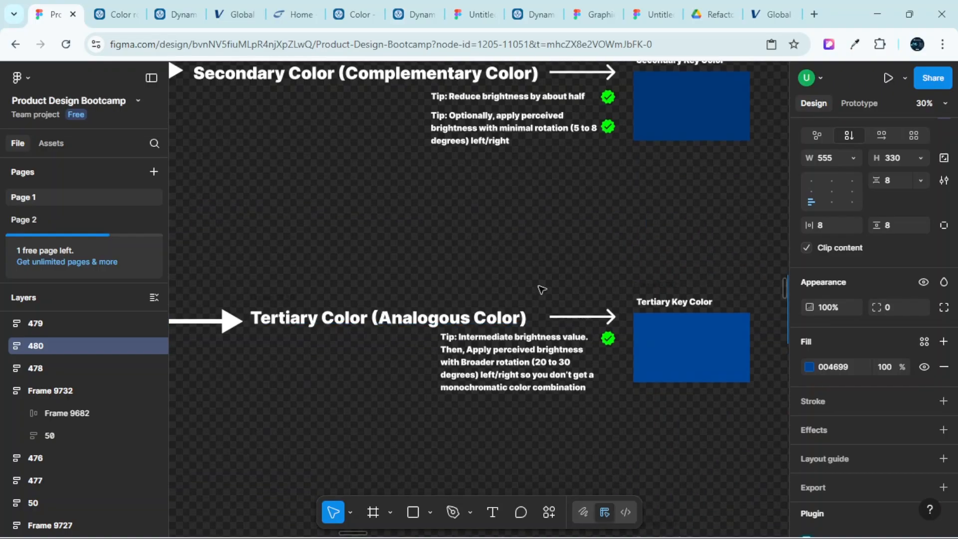
{"action": "scroll", "coordinate": [559, 278], "scroll_direction": "up", "scroll_amount": 3}
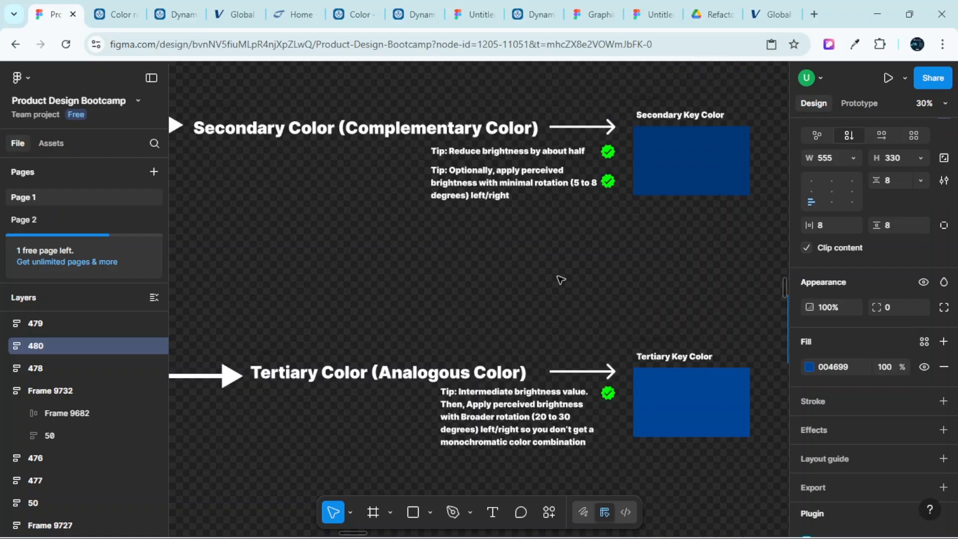
{"action": "scroll", "coordinate": [503, 272], "scroll_direction": "up", "scroll_amount": 3}
{"action": "scroll", "coordinate": [349, 192], "scroll_direction": "down", "scroll_amount": 4}
{"action": "scroll", "coordinate": [303, 207], "scroll_direction": "up", "scroll_amount": 5}
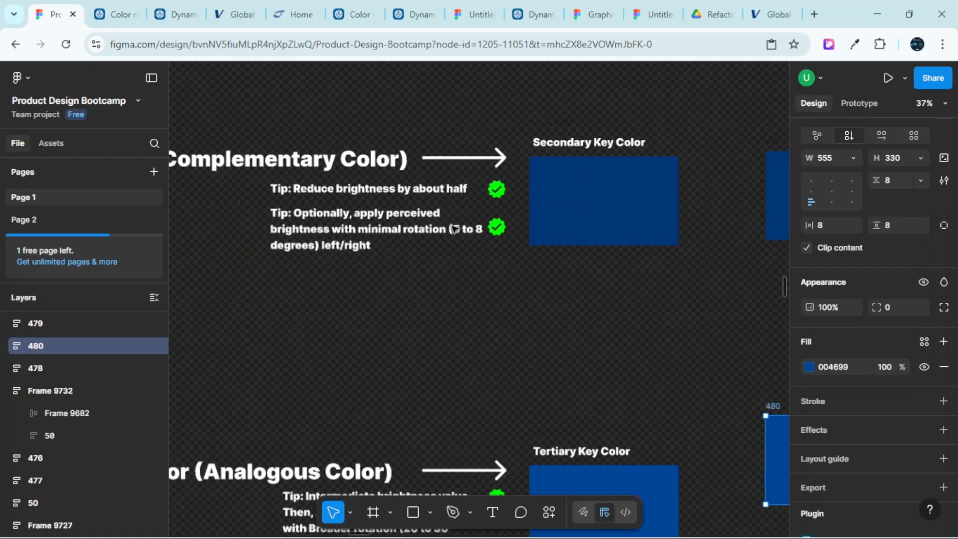
{"action": "scroll", "coordinate": [310, 229], "scroll_direction": "left", "scroll_amount": 2}
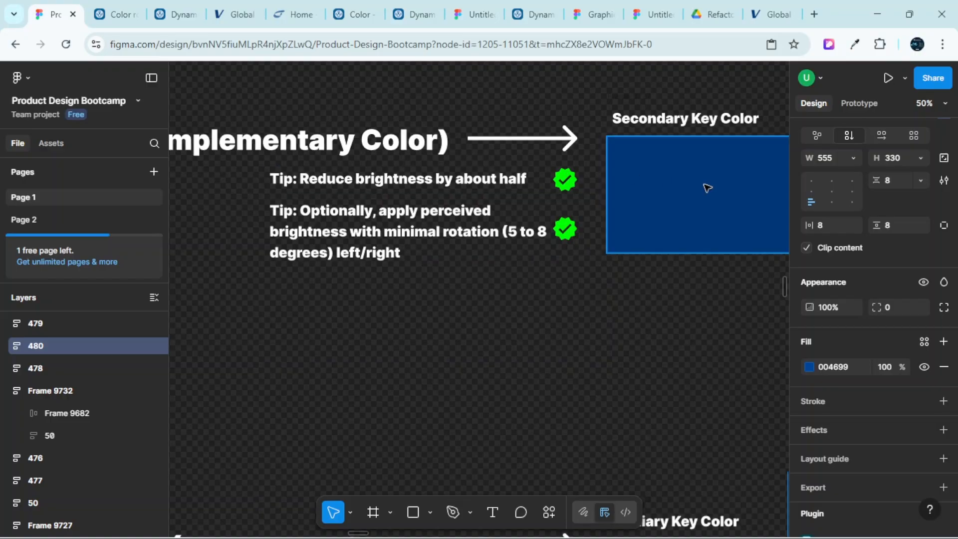
{"action": "scroll", "coordinate": [675, 221], "scroll_direction": "down", "scroll_amount": 3}
{"action": "scroll", "coordinate": [676, 221], "scroll_direction": "down", "scroll_amount": 1}
{"action": "scroll", "coordinate": [685, 220], "scroll_direction": "up", "scroll_amount": 4}
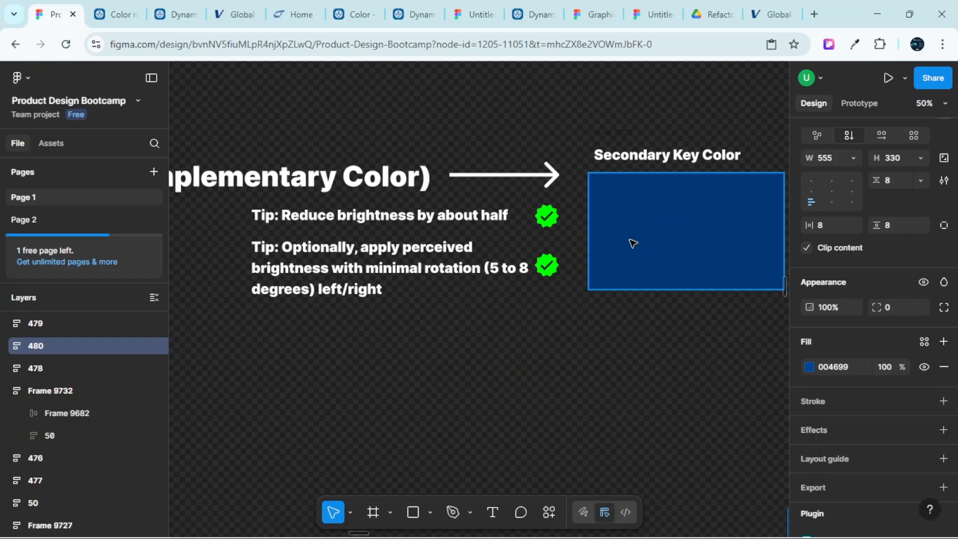
Compare the row of secondary swatch duplicates with the tertiary duplicates below it
{"action": "scroll", "coordinate": [638, 235], "scroll_direction": "right", "scroll_amount": 6}
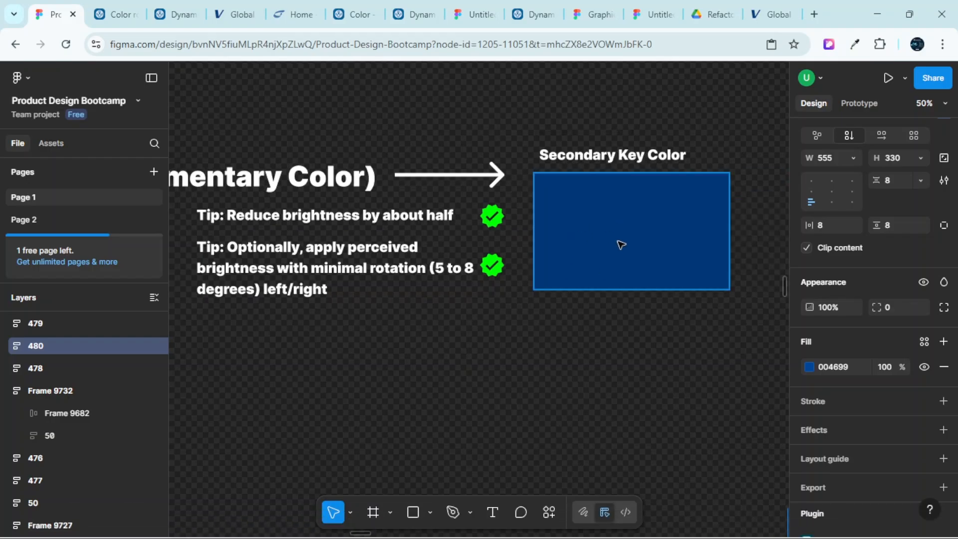
{"action": "scroll", "coordinate": [603, 261], "scroll_direction": "down", "scroll_amount": 5}
{"action": "scroll", "coordinate": [592, 258], "scroll_direction": "right", "scroll_amount": 3}
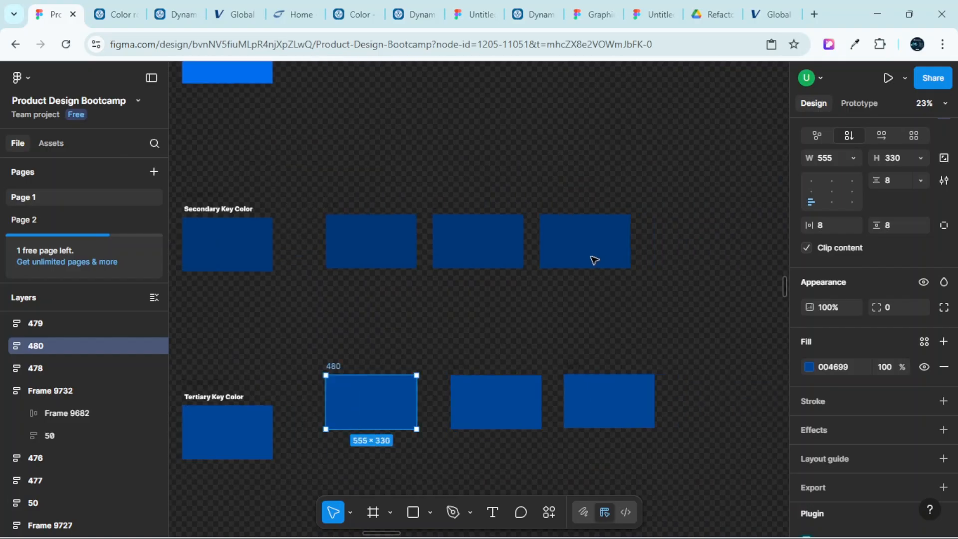
{"action": "scroll", "coordinate": [494, 241], "scroll_direction": "up", "scroll_amount": 4}
{"action": "scroll", "coordinate": [466, 253], "scroll_direction": "left", "scroll_amount": 1}
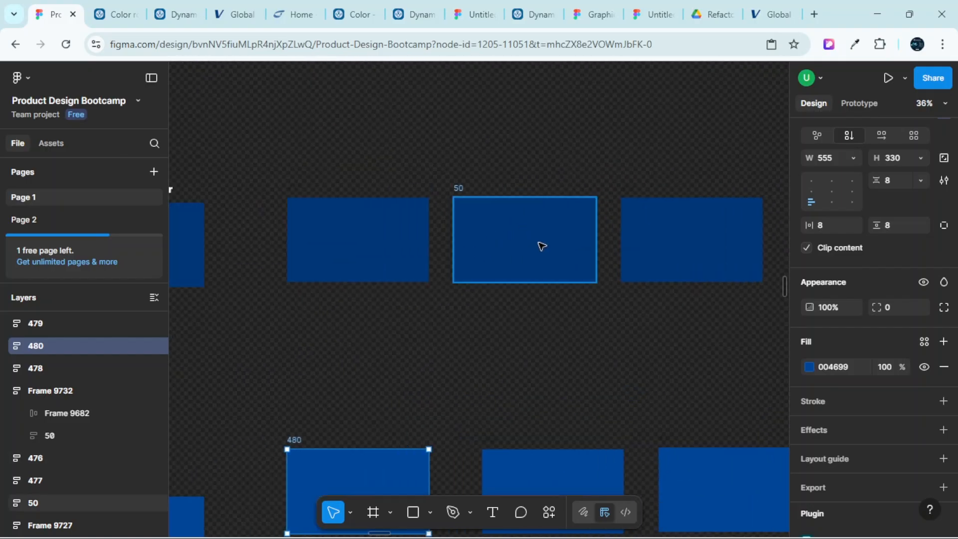
Review the secondary color's 5 to 8 degree rotation tip alongside its row of three swatch duplicates
{"action": "scroll", "coordinate": [681, 256], "scroll_direction": "left", "scroll_amount": 3}
{"action": "scroll", "coordinate": [613, 269], "scroll_direction": "left", "scroll_amount": 8}
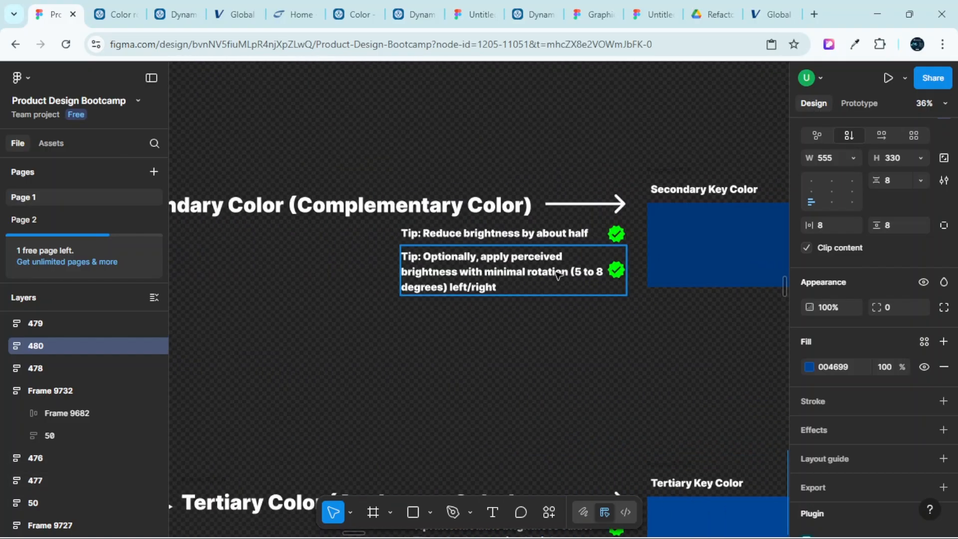
{"action": "scroll", "coordinate": [623, 279], "scroll_direction": "right", "scroll_amount": 3}
{"action": "scroll", "coordinate": [618, 283], "scroll_direction": "right", "scroll_amount": 5}
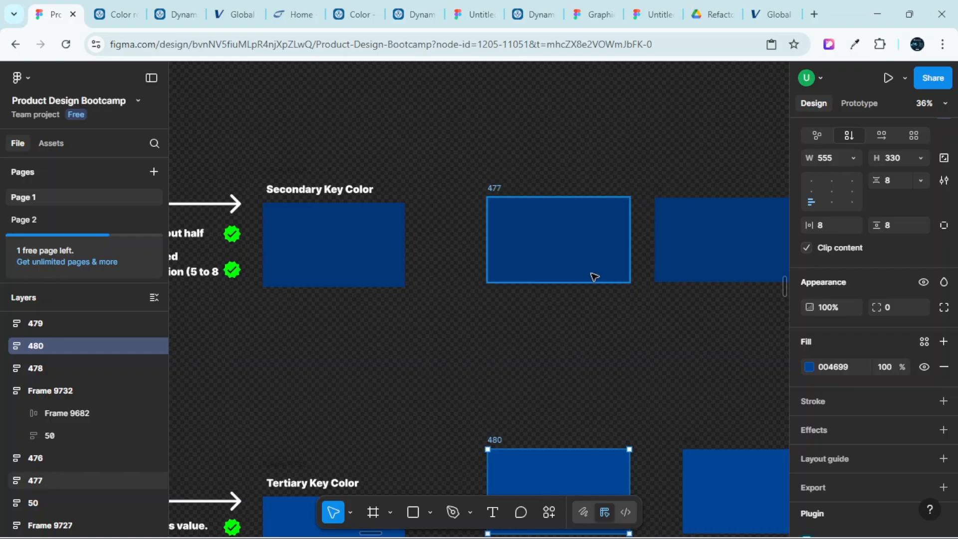
{"action": "scroll", "coordinate": [594, 274], "scroll_direction": "down", "scroll_amount": 2}
{"action": "scroll", "coordinate": [594, 276], "scroll_direction": "right", "scroll_amount": 5}
{"action": "scroll", "coordinate": [460, 253], "scroll_direction": "left", "scroll_amount": 1}
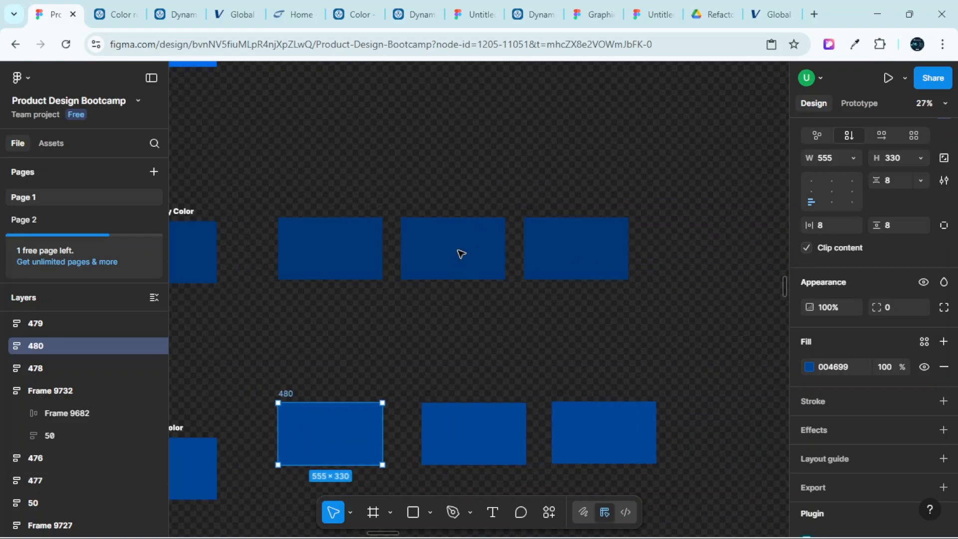
{"action": "scroll", "coordinate": [457, 253], "scroll_direction": "left", "scroll_amount": 2}
{"action": "scroll", "coordinate": [457, 252], "scroll_direction": "up", "scroll_amount": 2}
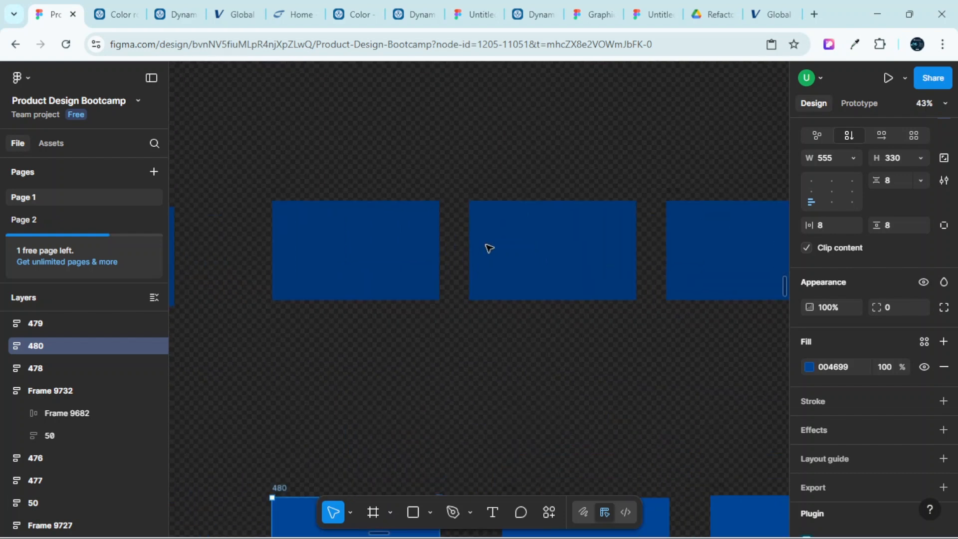
{"action": "scroll", "coordinate": [552, 274], "scroll_direction": "right", "scroll_amount": 1}
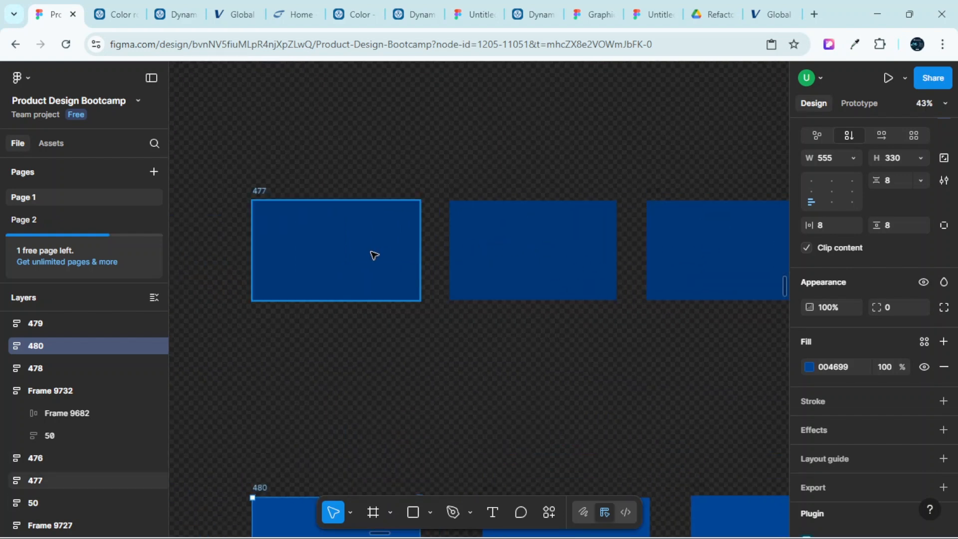
{"action": "scroll", "coordinate": [399, 267], "scroll_direction": "right", "scroll_amount": 1}
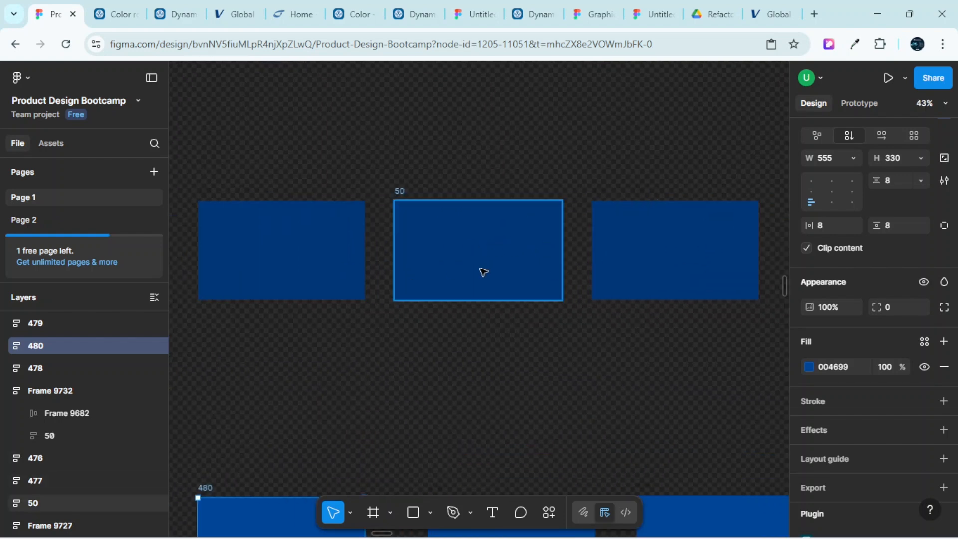
Set the fill hue of the rightmost secondary swatch duplicate to 221, keeping saturation and brightness as they are
{"action": "left_click", "coordinate": [676, 259]}
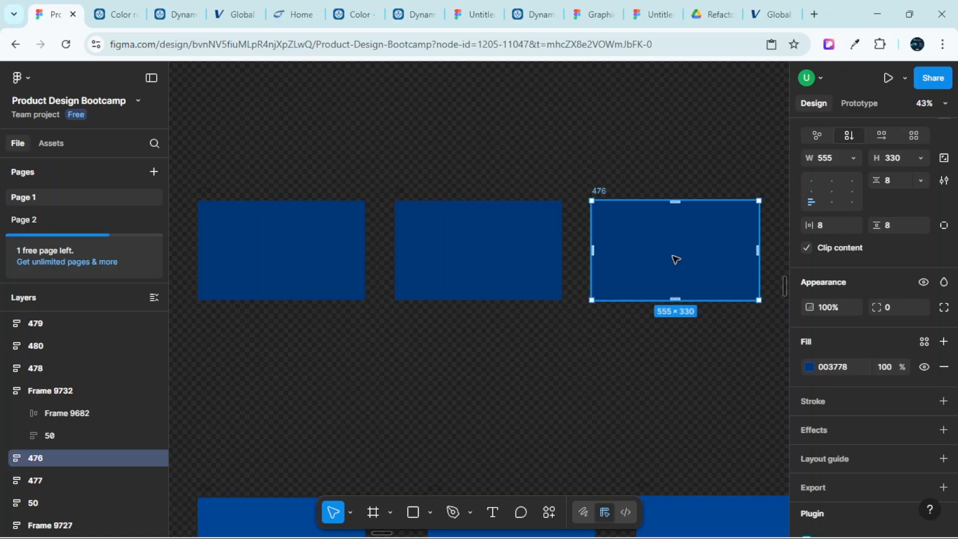
{"action": "left_click", "coordinate": [809, 368]}
{"action": "left_click_drag", "start_coordinate": [721, 163], "coordinate": [857, 122]}
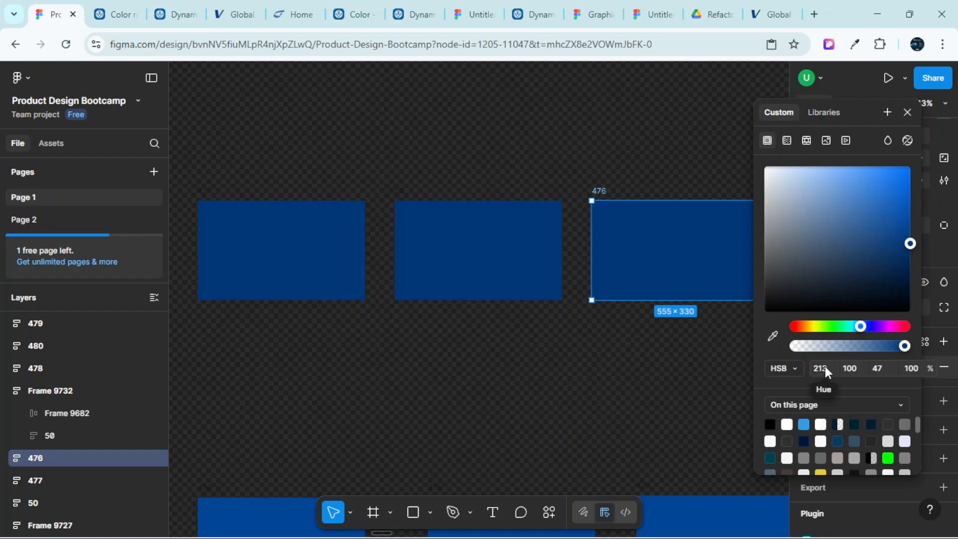
{"action": "left_click", "coordinate": [825, 369]}
{"action": "type", "text": "22"}
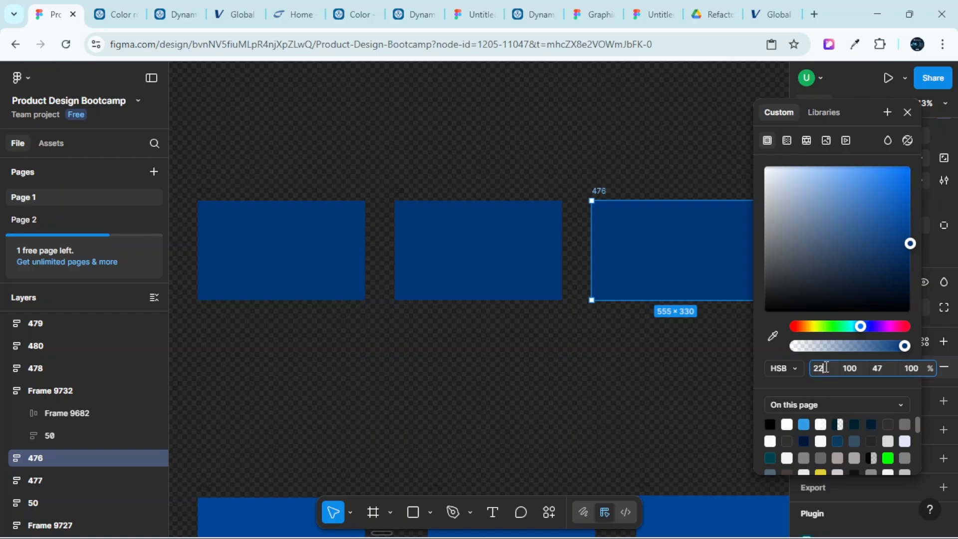
{"action": "type", "text": "1"}
{"action": "key", "text": "Return"}
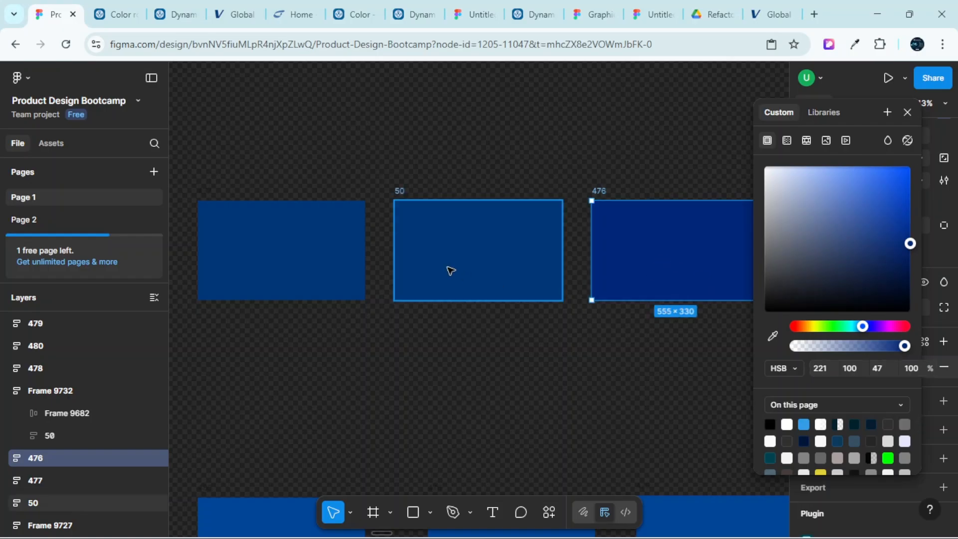
Set the fill hue of the leftmost secondary swatch duplicate to 205, keeping saturation and brightness as they are
{"action": "left_click", "coordinate": [329, 252]}
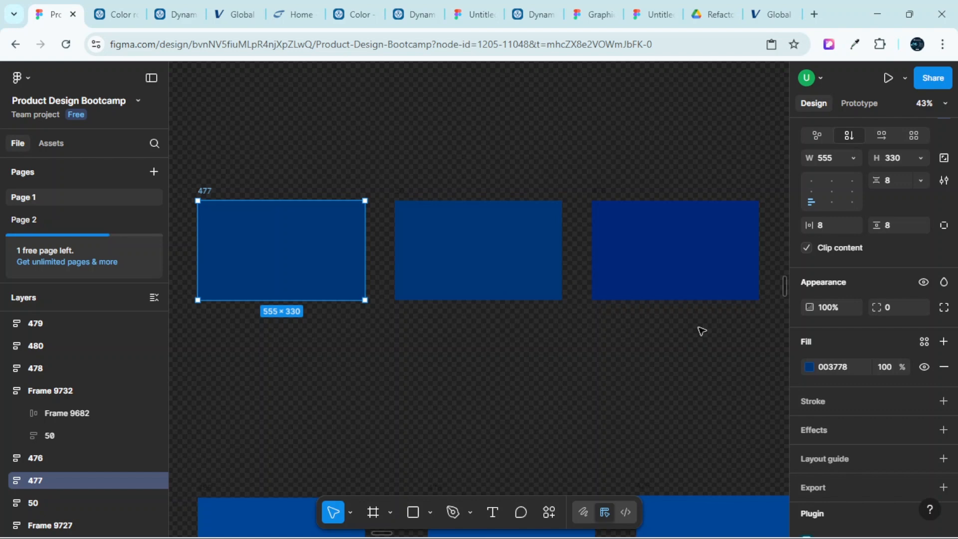
{"action": "left_click", "coordinate": [809, 367]}
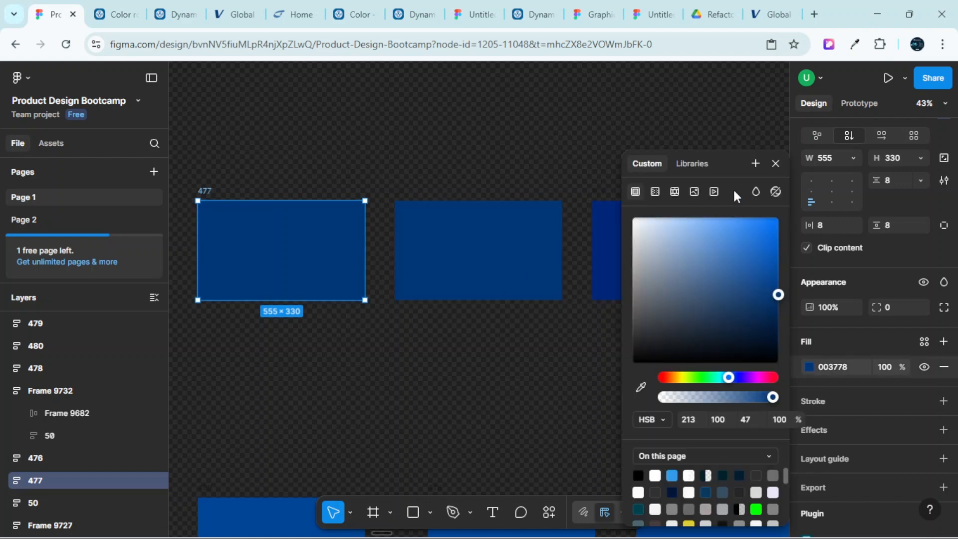
{"action": "left_click_drag", "start_coordinate": [734, 172], "coordinate": [829, 157]}
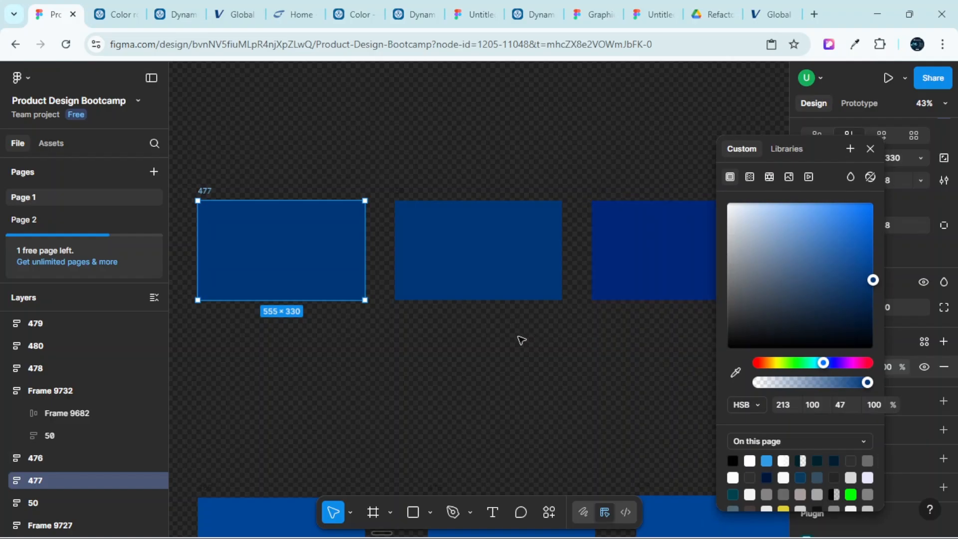
{"action": "left_click", "coordinate": [790, 406]}
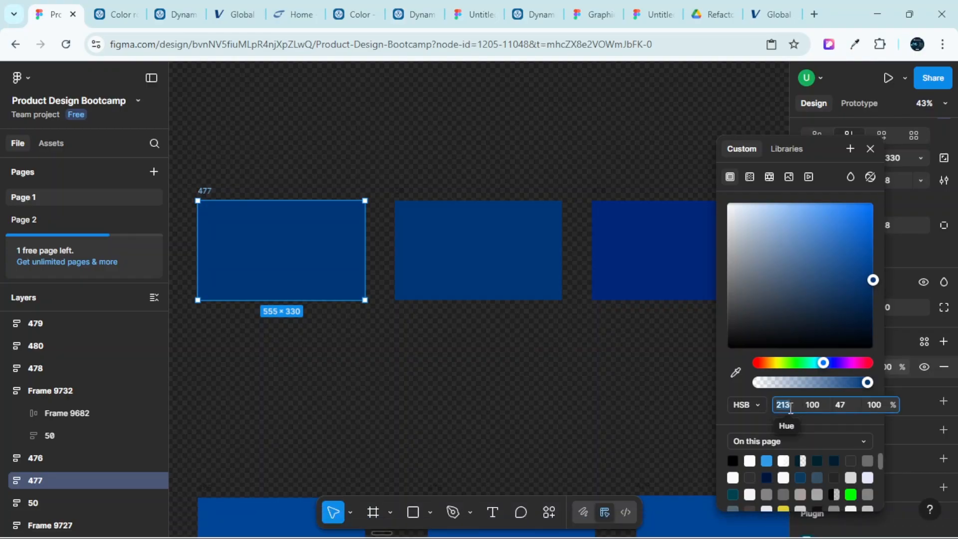
{"action": "type", "text": "20"}
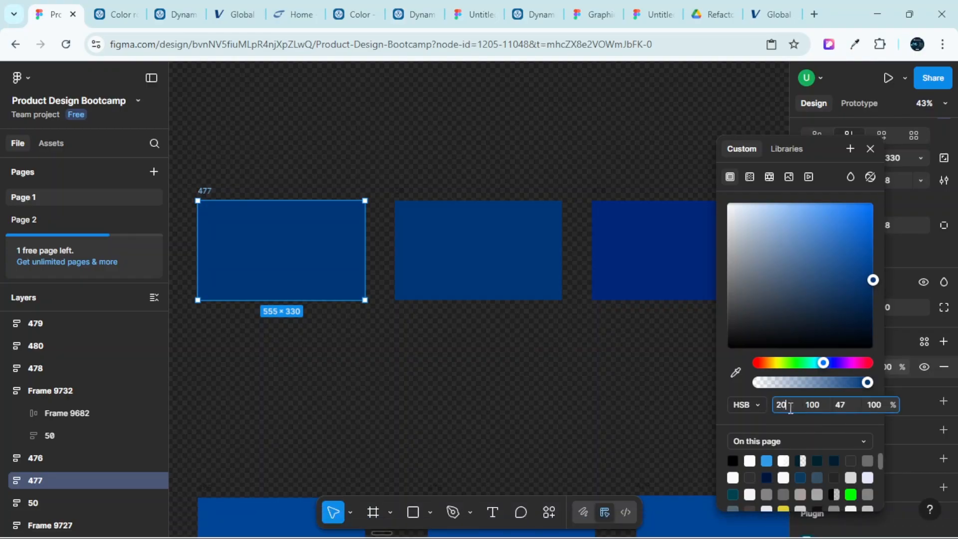
{"action": "type", "text": "5"}
{"action": "key", "text": "Return"}
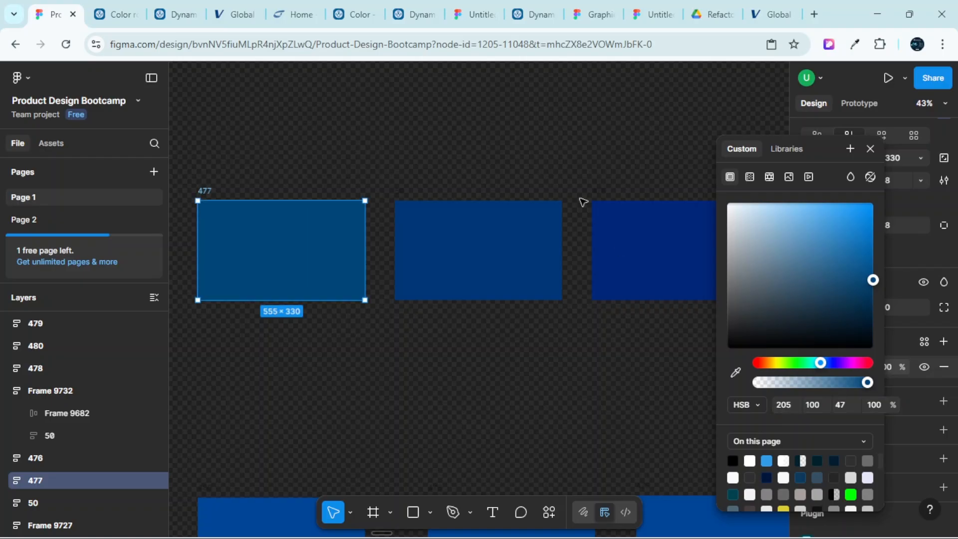
Hide the interface panels and compare the two hue-rotated secondary swatches with the unrotated one between them
{"action": "left_click", "coordinate": [551, 141]}
{"action": "key", "text": "ctrl+backslash"}
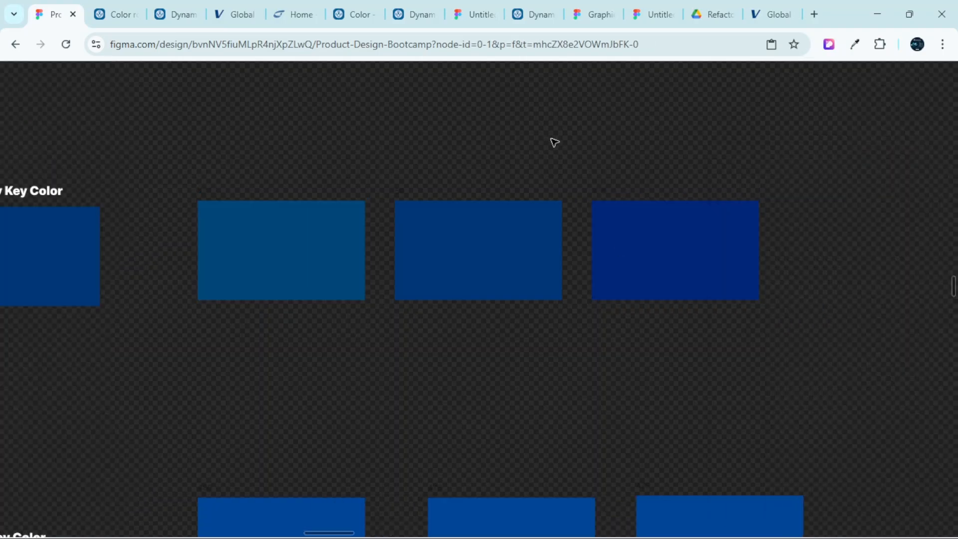
{"action": "scroll", "coordinate": [582, 218], "scroll_direction": "down", "scroll_amount": 3}
{"action": "scroll", "coordinate": [360, 193], "scroll_direction": "left", "scroll_amount": 3}
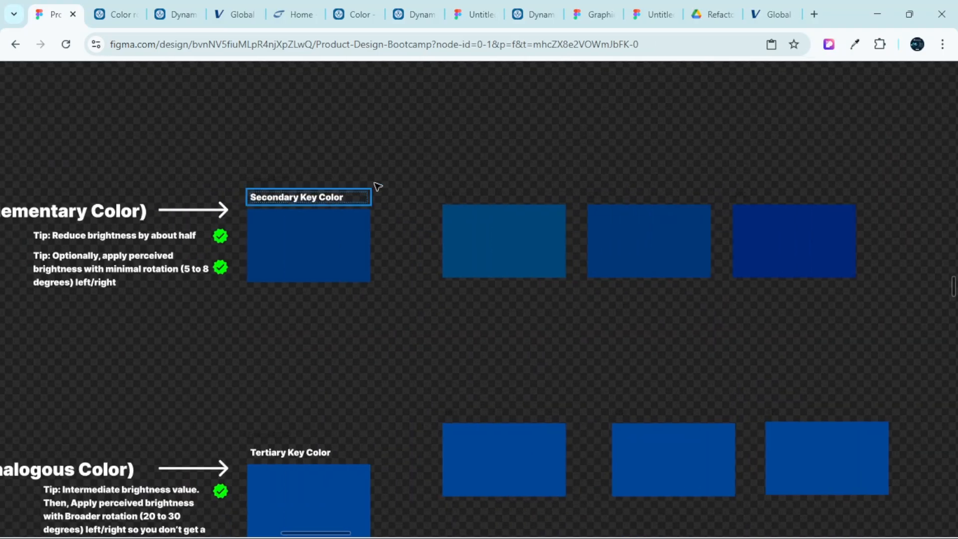
{"action": "scroll", "coordinate": [646, 174], "scroll_direction": "right", "scroll_amount": 2}
{"action": "scroll", "coordinate": [649, 174], "scroll_direction": "up", "scroll_amount": 2}
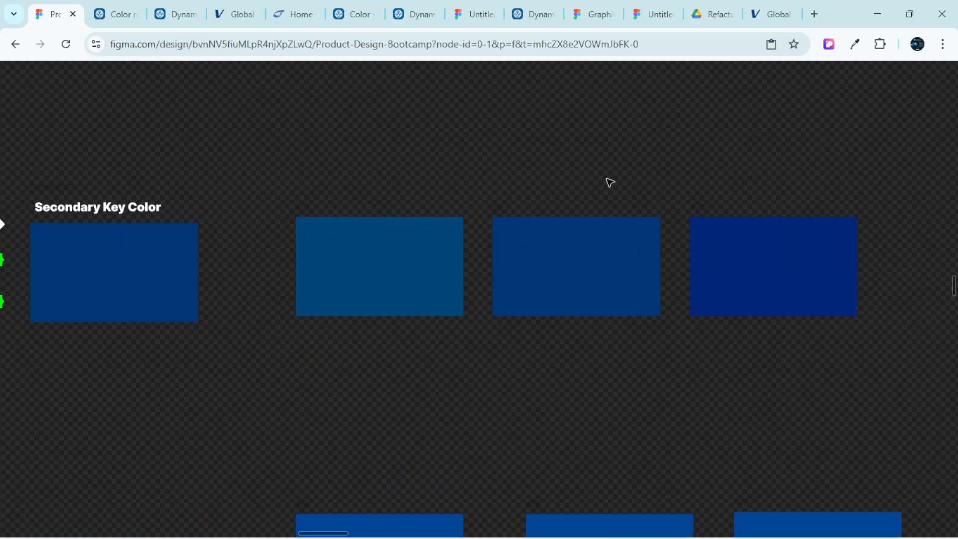
{"action": "scroll", "coordinate": [751, 193], "scroll_direction": "right", "scroll_amount": 3}
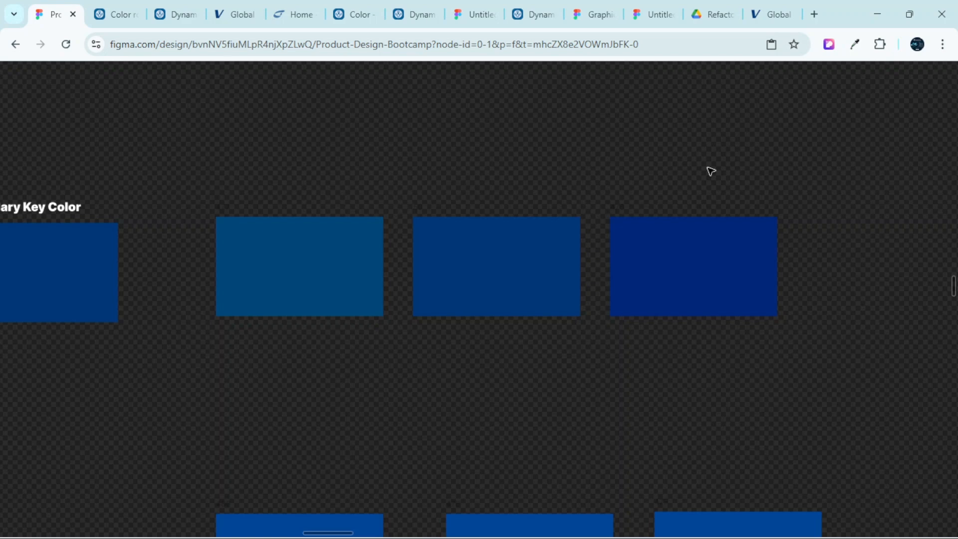
{"action": "scroll", "coordinate": [709, 171], "scroll_direction": "up", "scroll_amount": 1}
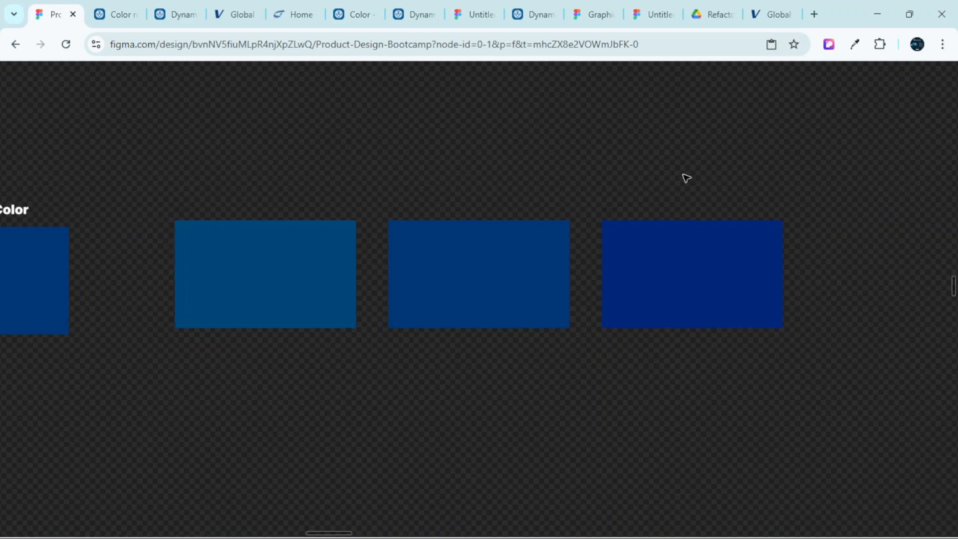
{"action": "left_click", "coordinate": [697, 250]}
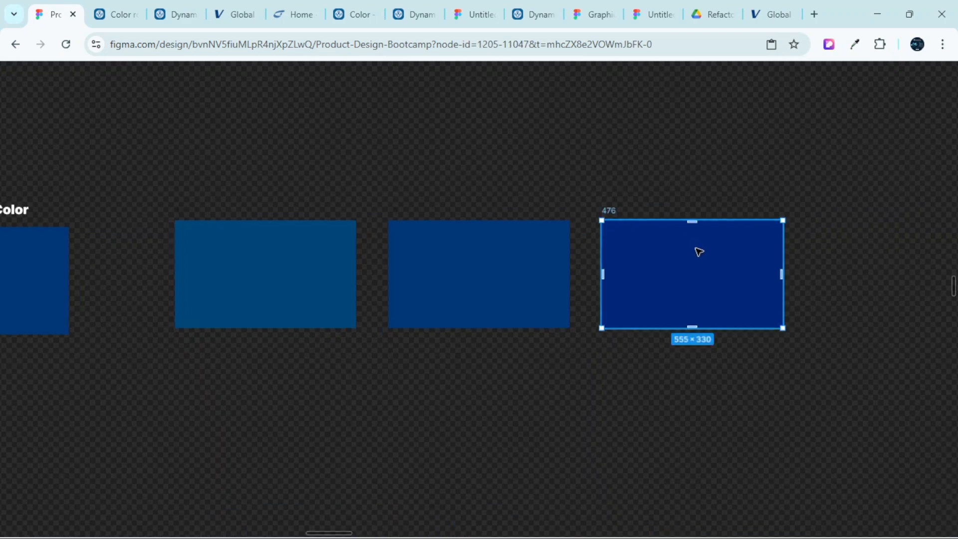
{"action": "scroll", "coordinate": [680, 253], "scroll_direction": "up", "scroll_amount": 1}
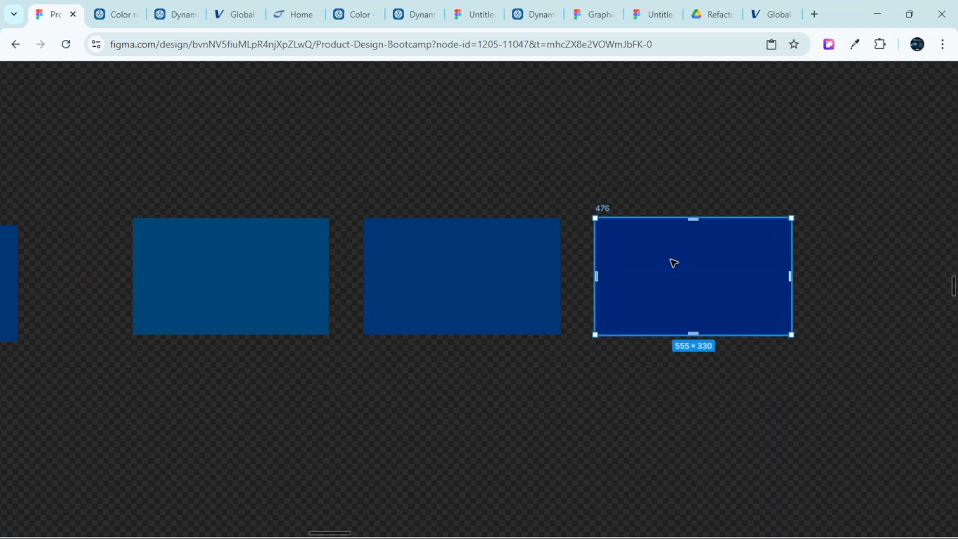
{"action": "scroll", "coordinate": [674, 263], "scroll_direction": "left", "scroll_amount": 2}
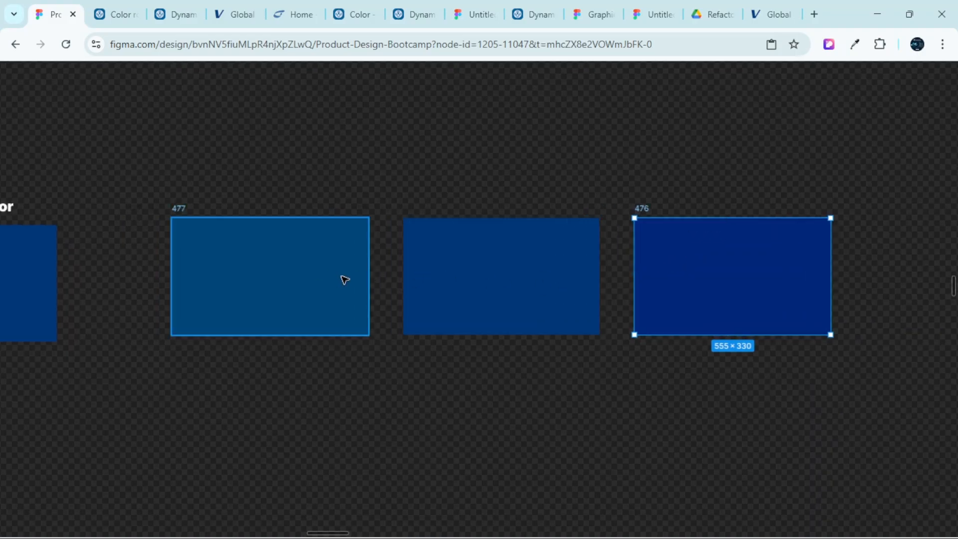
{"action": "scroll", "coordinate": [574, 274], "scroll_direction": "down", "scroll_amount": 2}
{"action": "left_click", "coordinate": [684, 184]}
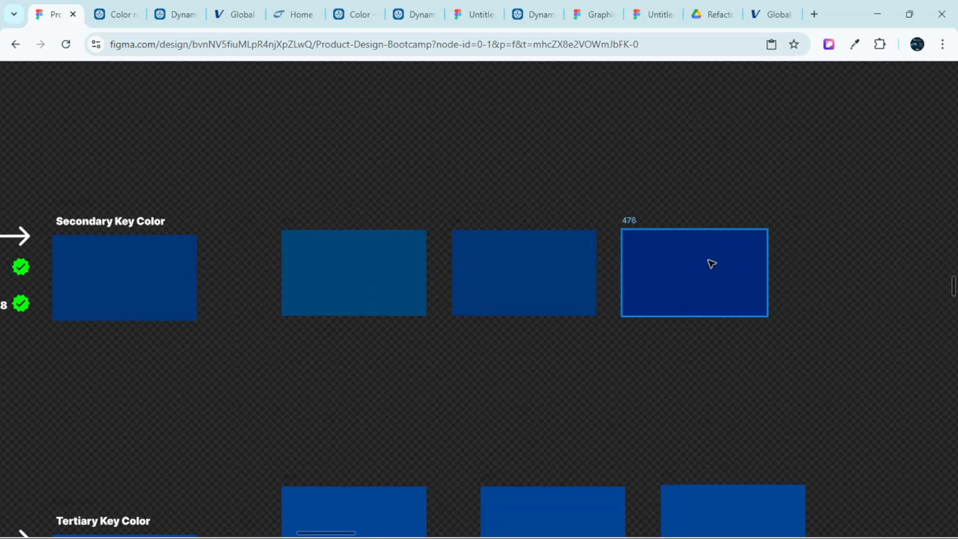
Compare the Primary and Secondary Key Color swatches with each of the three secondary variations in turn
{"action": "scroll", "coordinate": [711, 267], "scroll_direction": "left", "scroll_amount": 6}
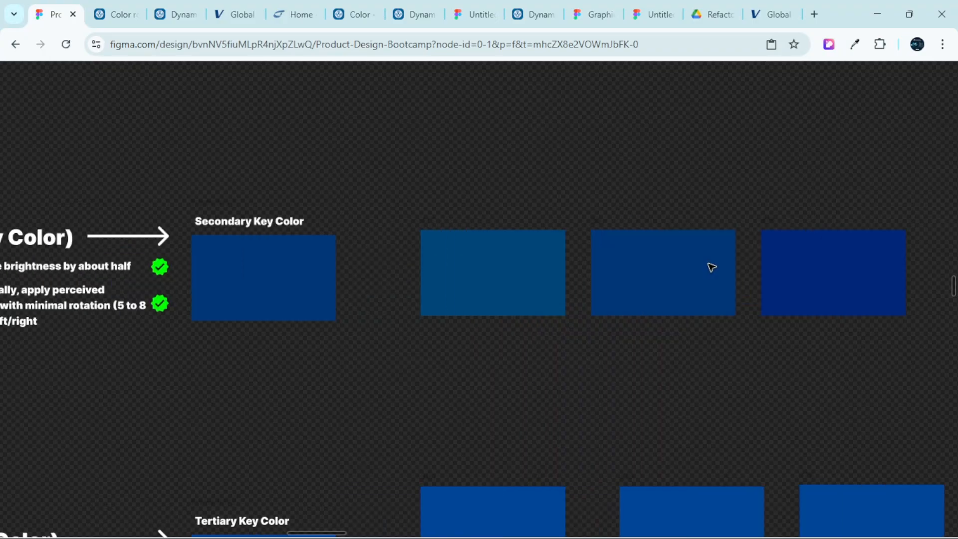
{"action": "scroll", "coordinate": [449, 235], "scroll_direction": "up", "scroll_amount": 3}
{"action": "scroll", "coordinate": [407, 216], "scroll_direction": "up", "scroll_amount": 1}
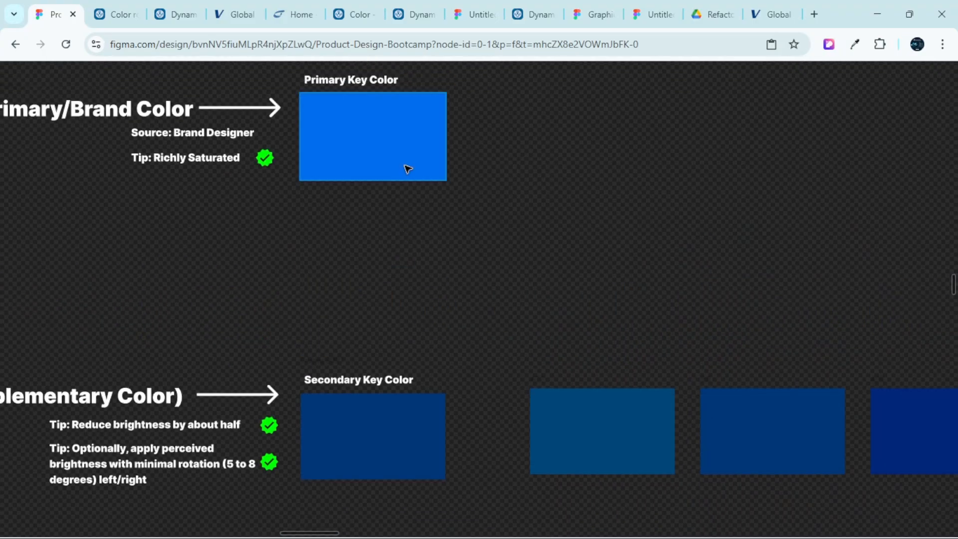
{"action": "scroll", "coordinate": [409, 169], "scroll_direction": "down", "scroll_amount": 5}
{"action": "left_click", "coordinate": [396, 305]}
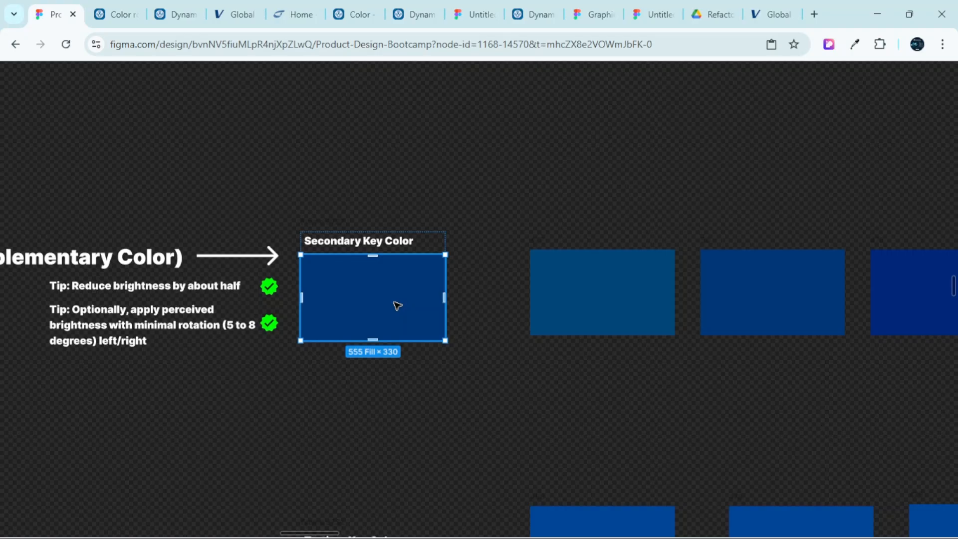
{"action": "scroll", "coordinate": [397, 306], "scroll_direction": "right", "scroll_amount": 3}
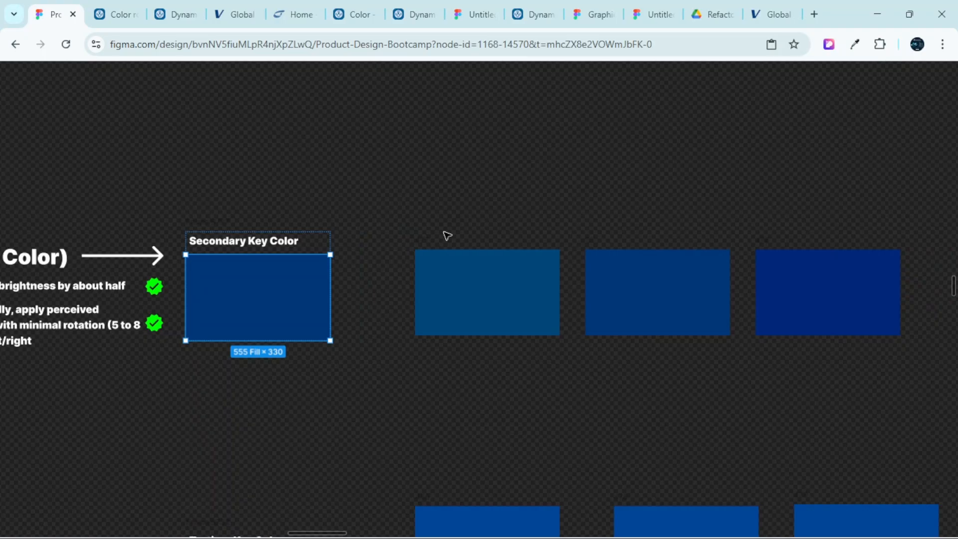
{"action": "scroll", "coordinate": [499, 247], "scroll_direction": "right", "scroll_amount": 4}
{"action": "scroll", "coordinate": [539, 249], "scroll_direction": "up", "scroll_amount": 3}
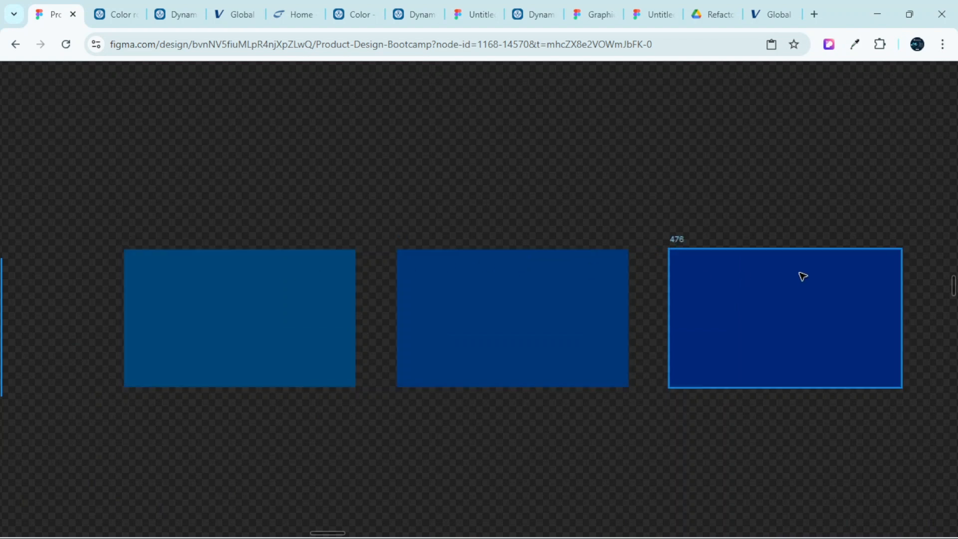
{"action": "left_click", "coordinate": [280, 331]}
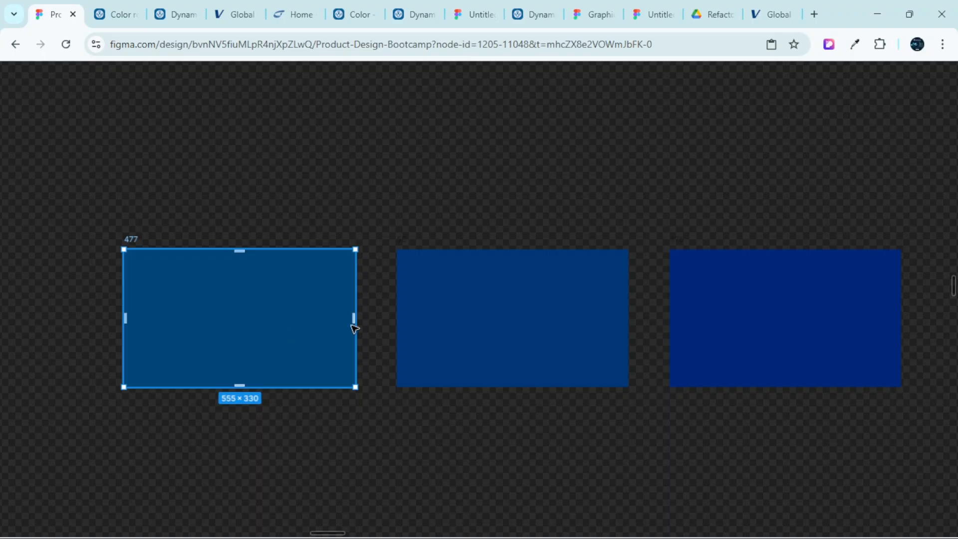
{"action": "left_click", "coordinate": [481, 300]}
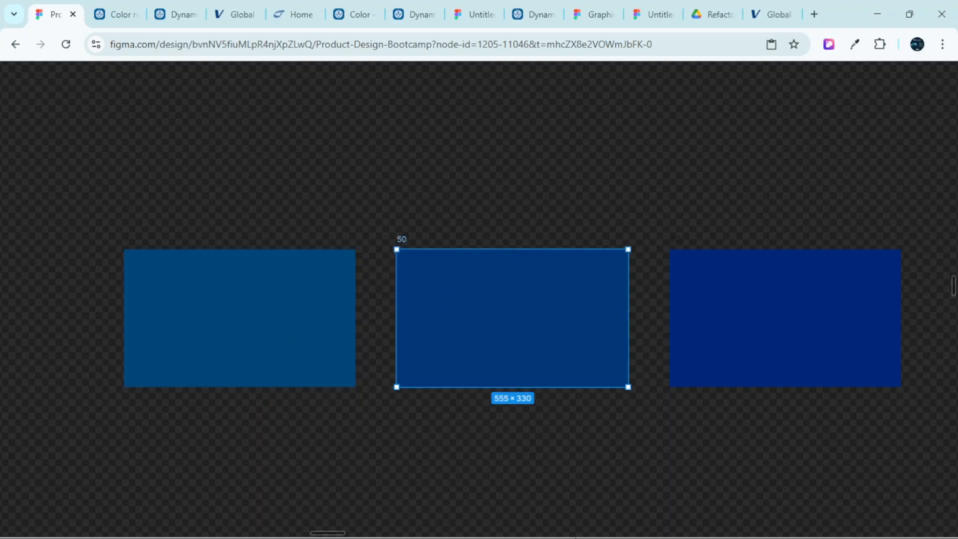
{"action": "mouse_move", "coordinate": [577, 537]}
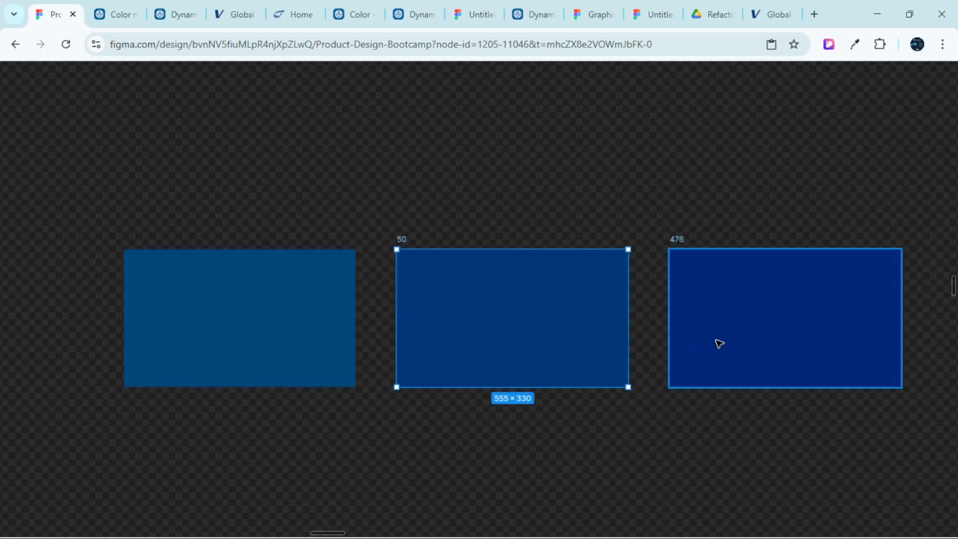
{"action": "left_click", "coordinate": [733, 336]}
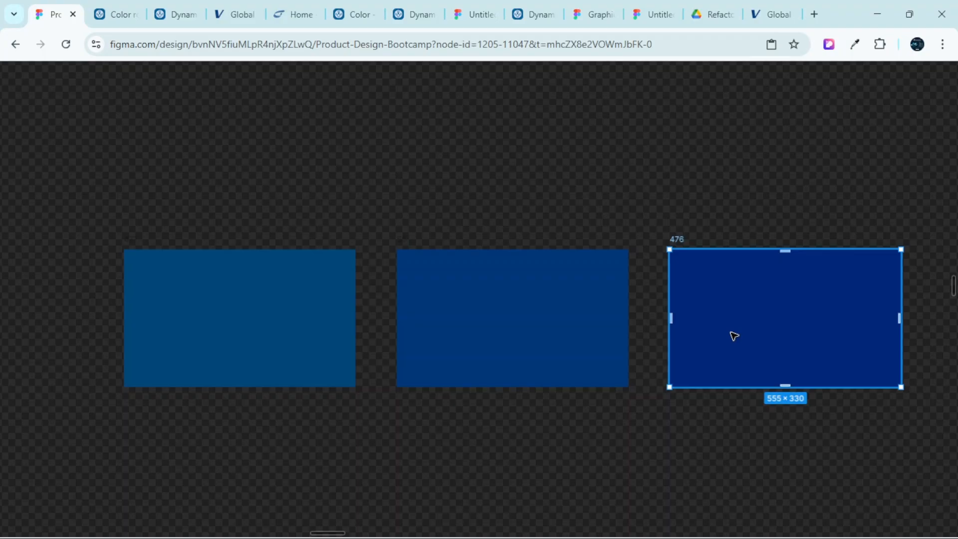
{"action": "scroll", "coordinate": [734, 335], "scroll_direction": "down", "scroll_amount": 5}
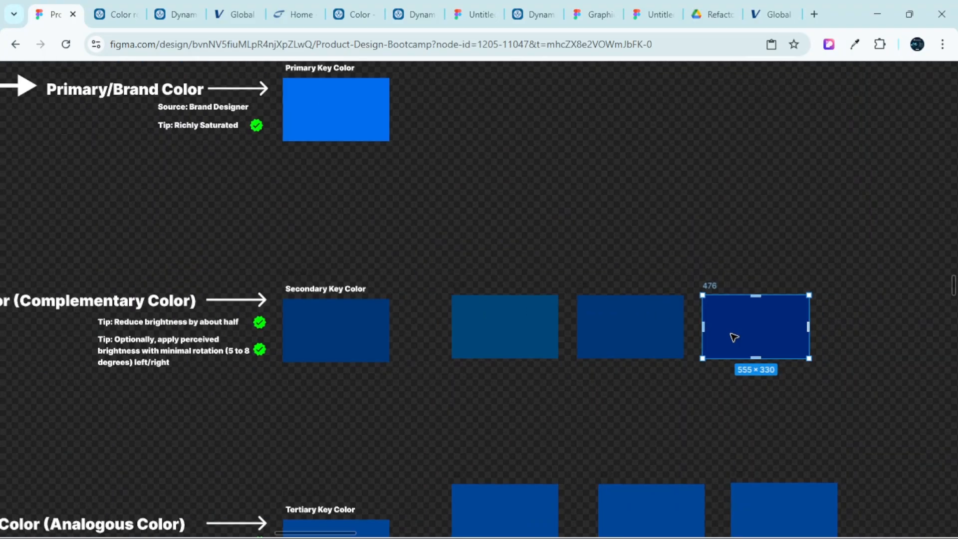
Replace the Secondary Key Color swatch with a copy of the rightmost, darkest blue secondary variation
{"action": "left_click", "coordinate": [703, 254]}
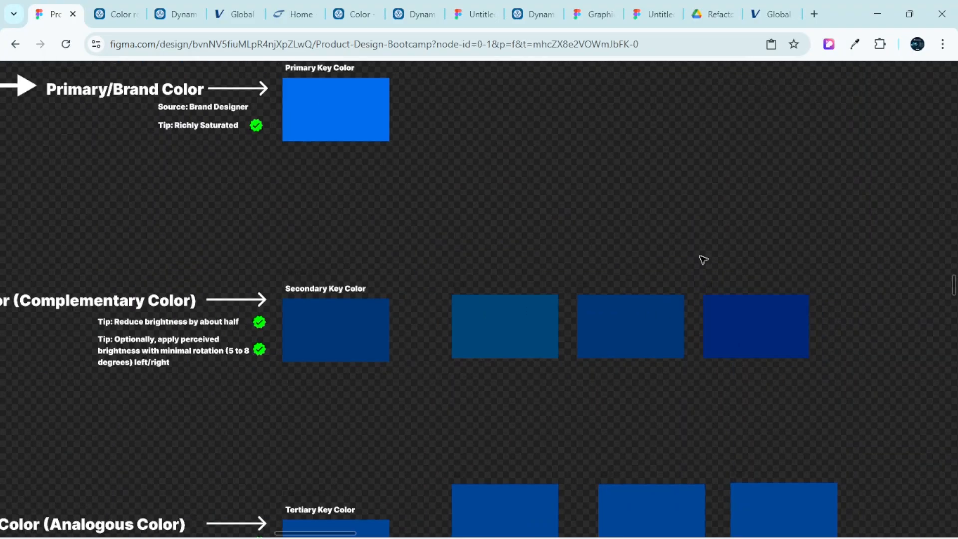
{"action": "scroll", "coordinate": [703, 259], "scroll_direction": "up", "scroll_amount": 2}
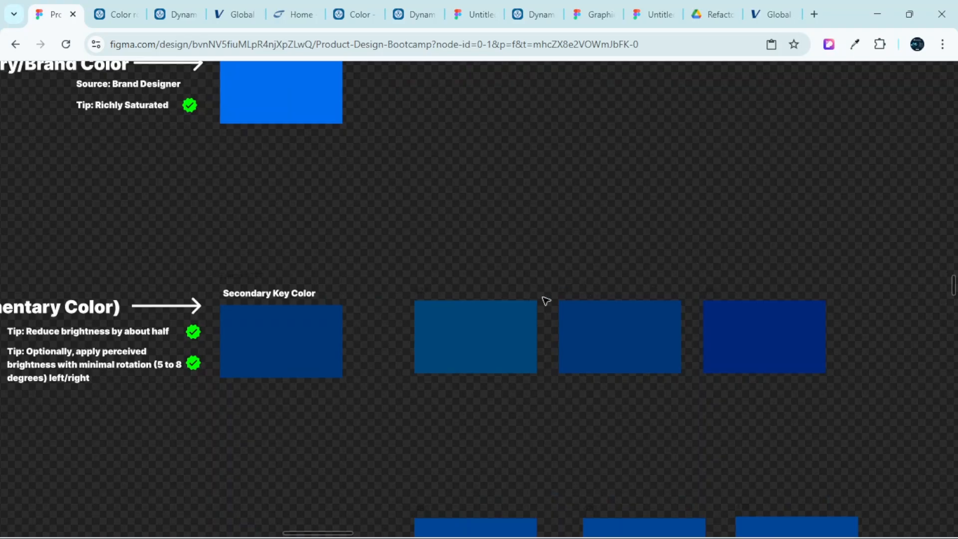
{"action": "scroll", "coordinate": [630, 272], "scroll_direction": "down", "scroll_amount": 1}
{"action": "scroll", "coordinate": [633, 263], "scroll_direction": "up", "scroll_amount": 2}
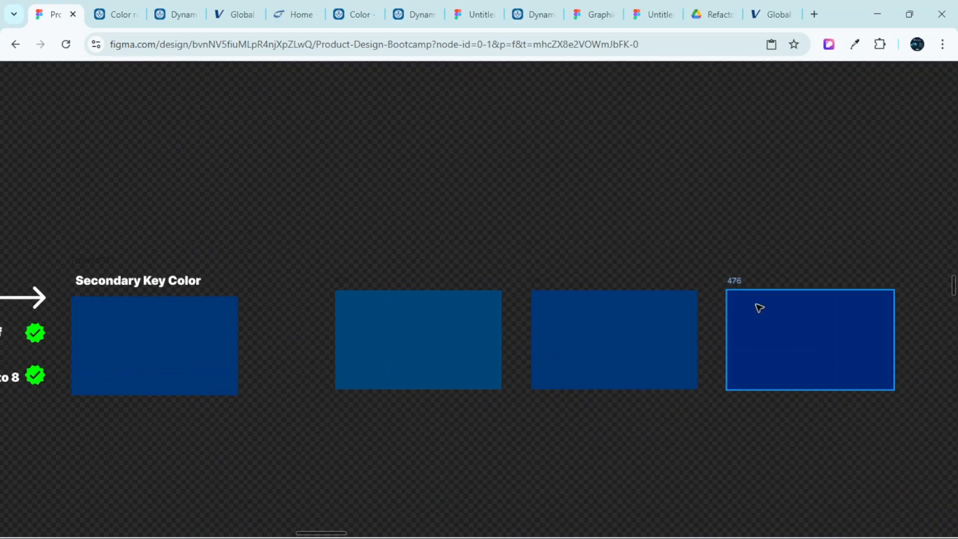
{"action": "left_click", "coordinate": [783, 325]}
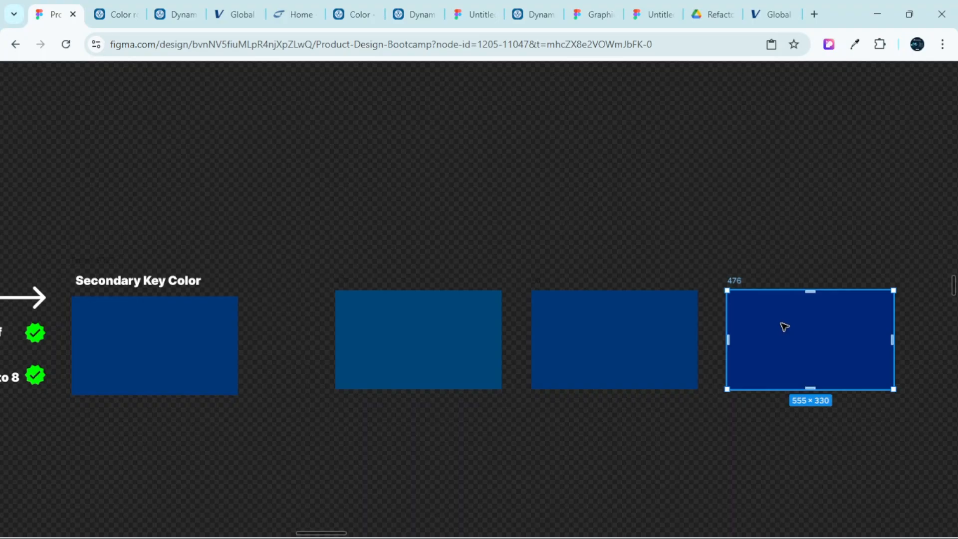
{"action": "right_click", "coordinate": [784, 326]}
{"action": "left_click", "coordinate": [802, 125]}
{"action": "scroll", "coordinate": [478, 284], "scroll_direction": "left", "scroll_amount": 1}
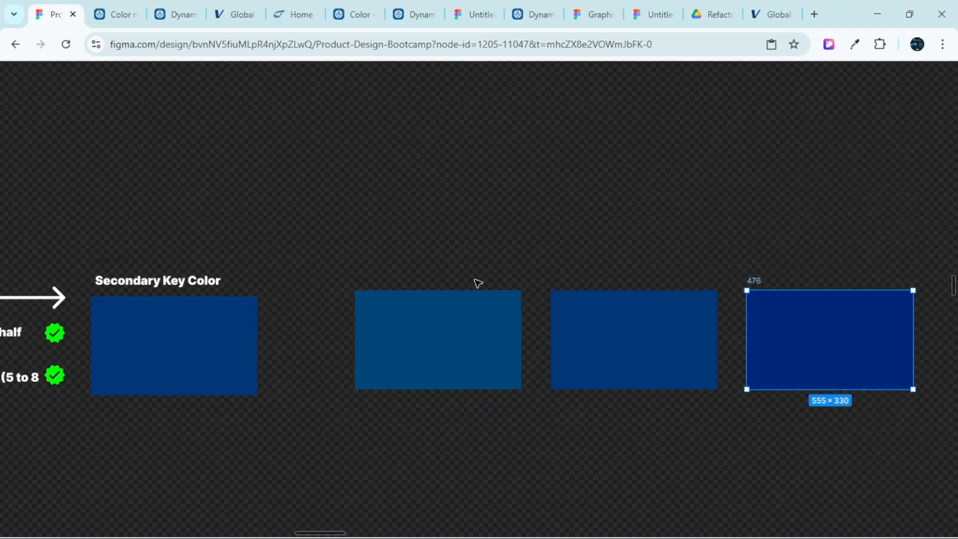
{"action": "scroll", "coordinate": [449, 299], "scroll_direction": "left", "scroll_amount": 5}
{"action": "left_click", "coordinate": [346, 338]}
{"action": "right_click", "coordinate": [344, 335]}
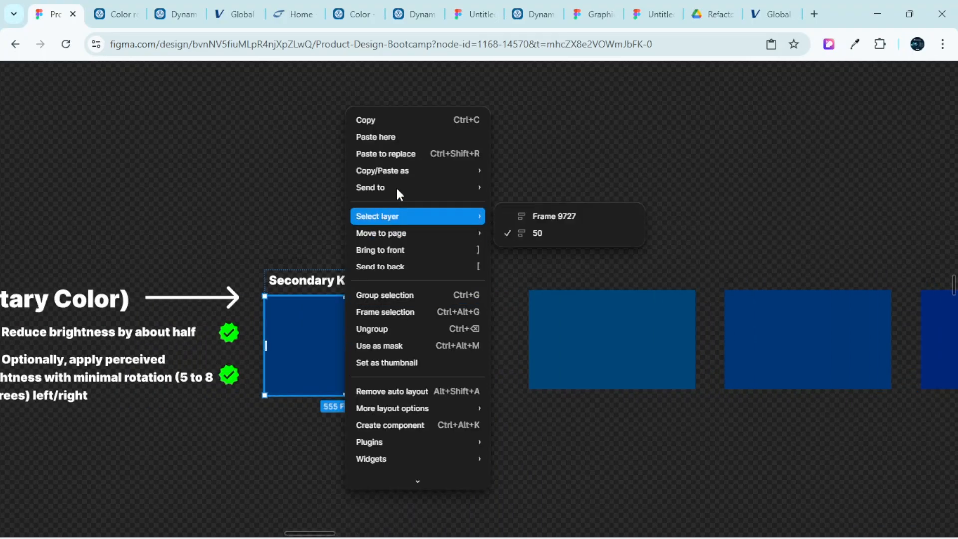
{"action": "left_click", "coordinate": [403, 153]}
Try deleting the three secondary variation swatches, undo the deletion and clear the selection
{"action": "scroll", "coordinate": [434, 199], "scroll_direction": "down", "scroll_amount": 3}
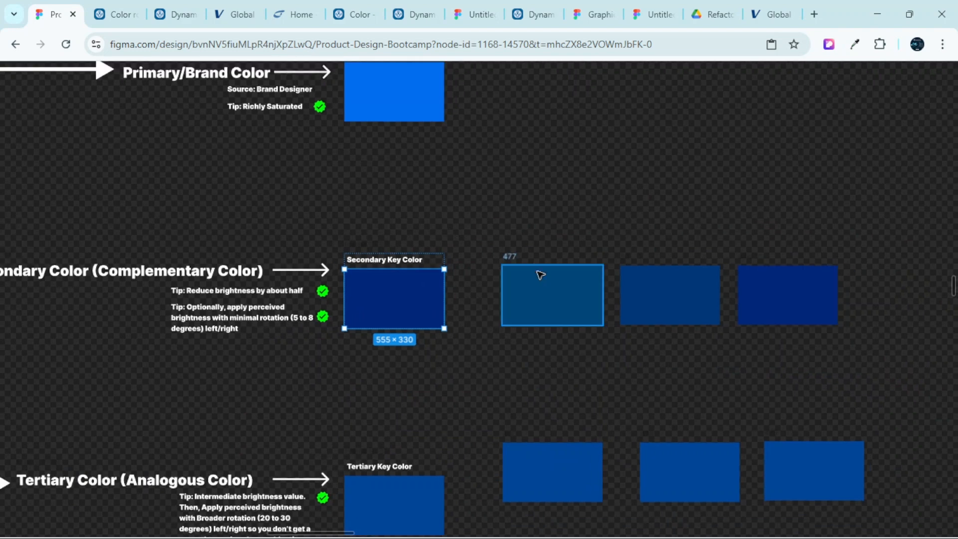
{"action": "scroll", "coordinate": [541, 280], "scroll_direction": "up", "scroll_amount": 2}
{"action": "left_click", "coordinate": [541, 282]}
{"action": "left_click", "coordinate": [698, 279], "text": "shift"}
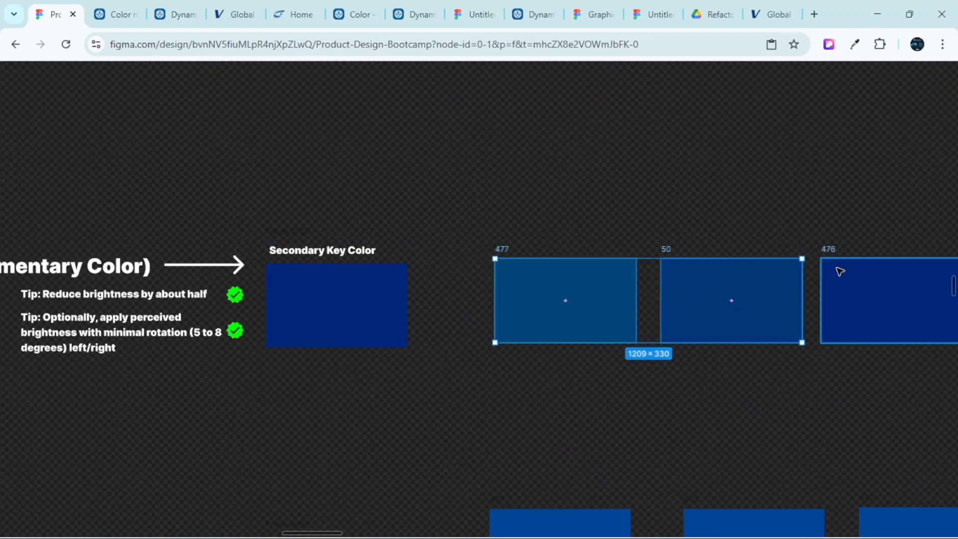
{"action": "left_click", "coordinate": [854, 280], "text": "shift"}
{"action": "key", "text": "Delete"}
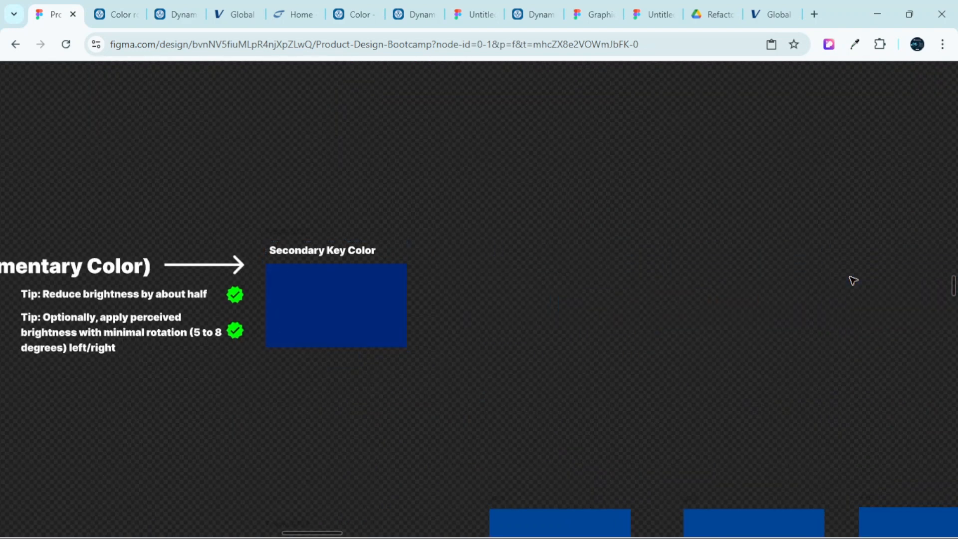
{"action": "key", "text": "ctrl+z"}
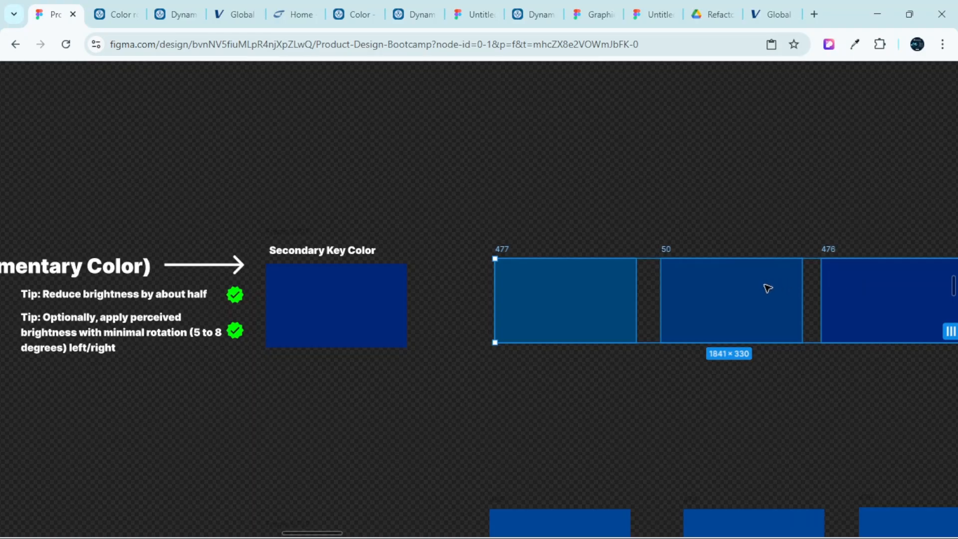
{"action": "left_click", "coordinate": [665, 231]}
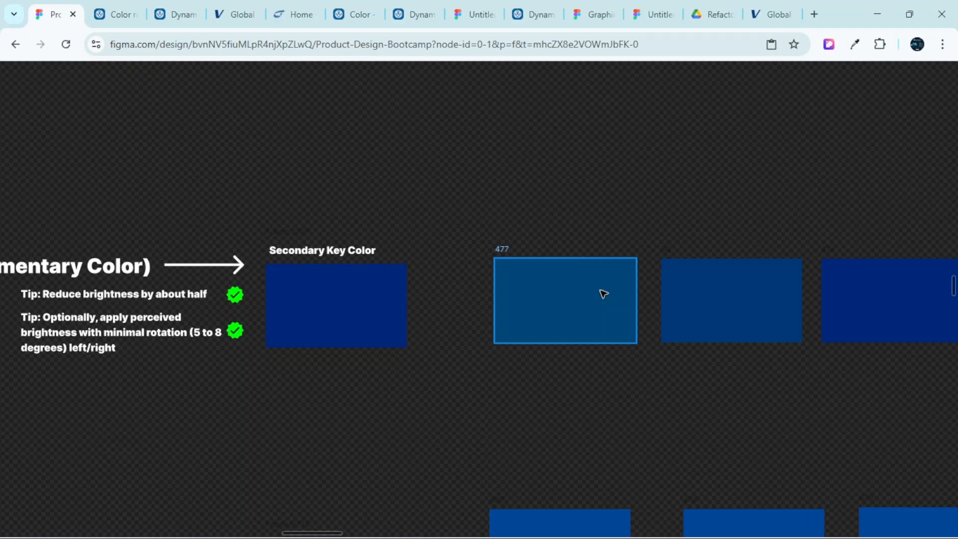
Delete the three secondary variation swatches beside the Secondary Key Color
{"action": "scroll", "coordinate": [604, 265], "scroll_direction": "right", "scroll_amount": 2}
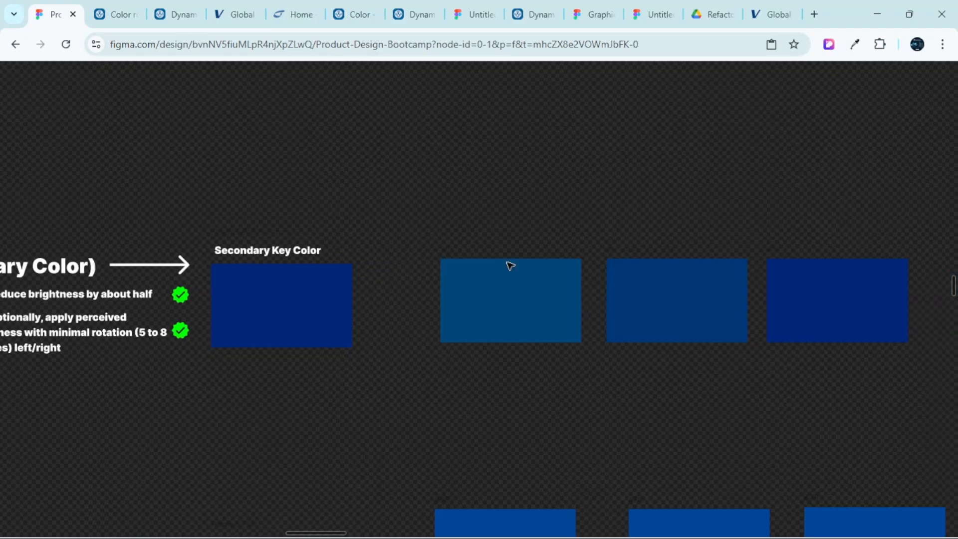
{"action": "left_click", "coordinate": [546, 289]}
{"action": "left_click", "coordinate": [666, 296], "text": "shift"}
{"action": "left_click", "coordinate": [801, 304], "text": "shift"}
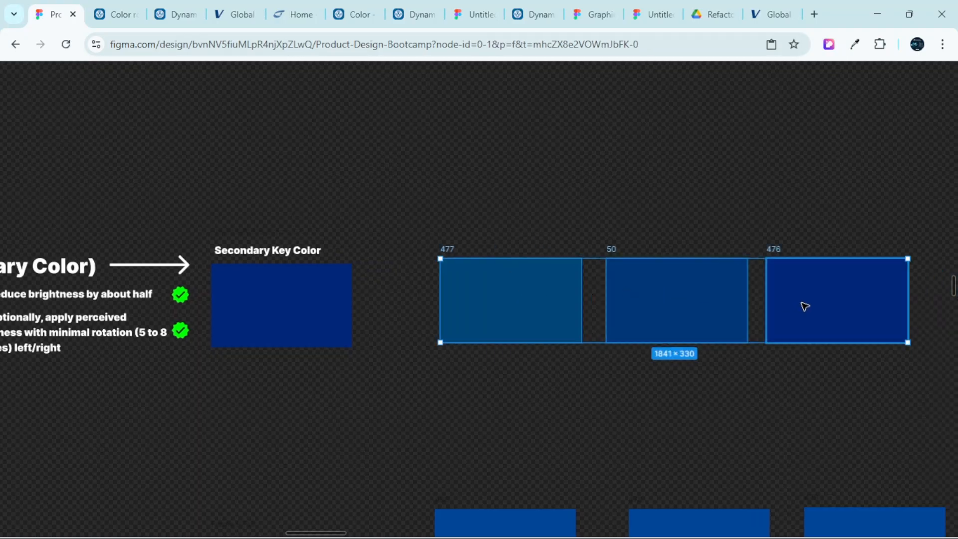
{"action": "key", "text": "Delete"}
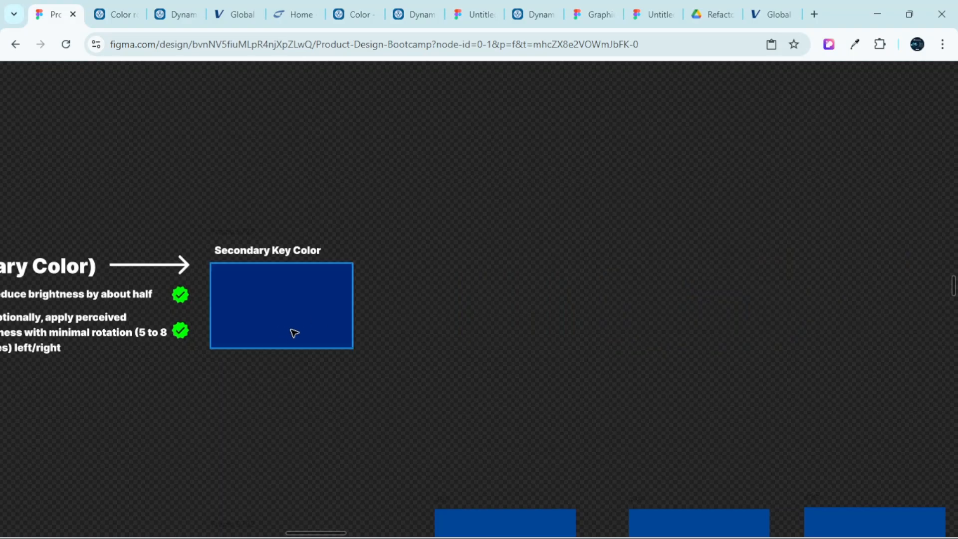
Examine the replaced Secondary Key Color swatch in relation to the Tertiary Key Color row below it
{"action": "scroll", "coordinate": [310, 337], "scroll_direction": "down", "scroll_amount": 1}
{"action": "scroll", "coordinate": [321, 339], "scroll_direction": "down", "scroll_amount": 3}
{"action": "scroll", "coordinate": [299, 314], "scroll_direction": "up", "scroll_amount": 3}
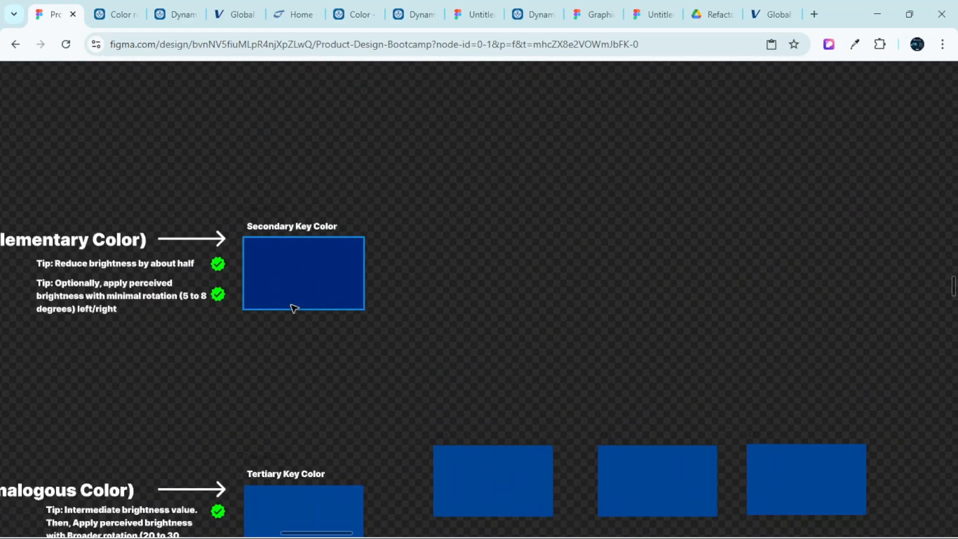
{"action": "scroll", "coordinate": [307, 279], "scroll_direction": "up", "scroll_amount": 1}
{"action": "scroll", "coordinate": [294, 291], "scroll_direction": "up", "scroll_amount": 2}
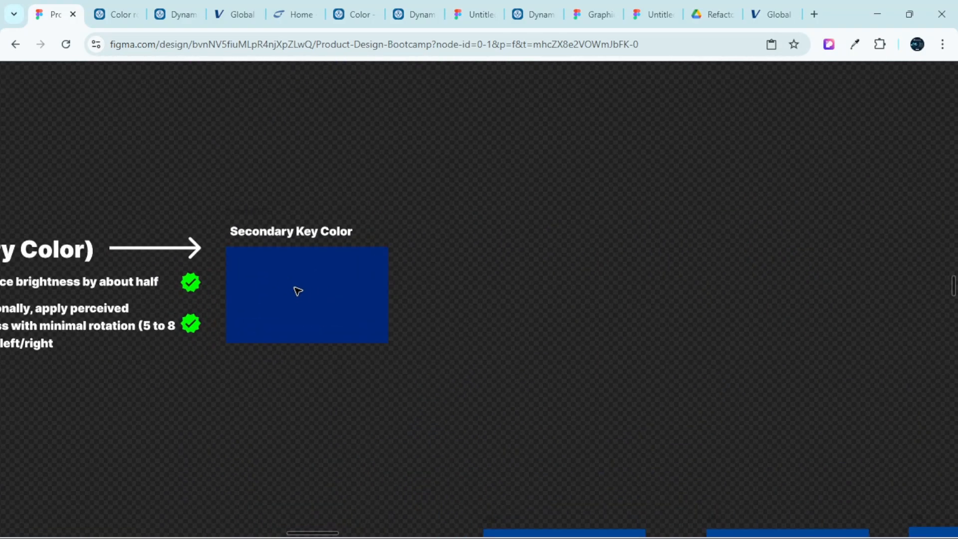
{"action": "scroll", "coordinate": [300, 295], "scroll_direction": "down", "scroll_amount": 3}
{"action": "scroll", "coordinate": [308, 299], "scroll_direction": "down", "scroll_amount": 5}
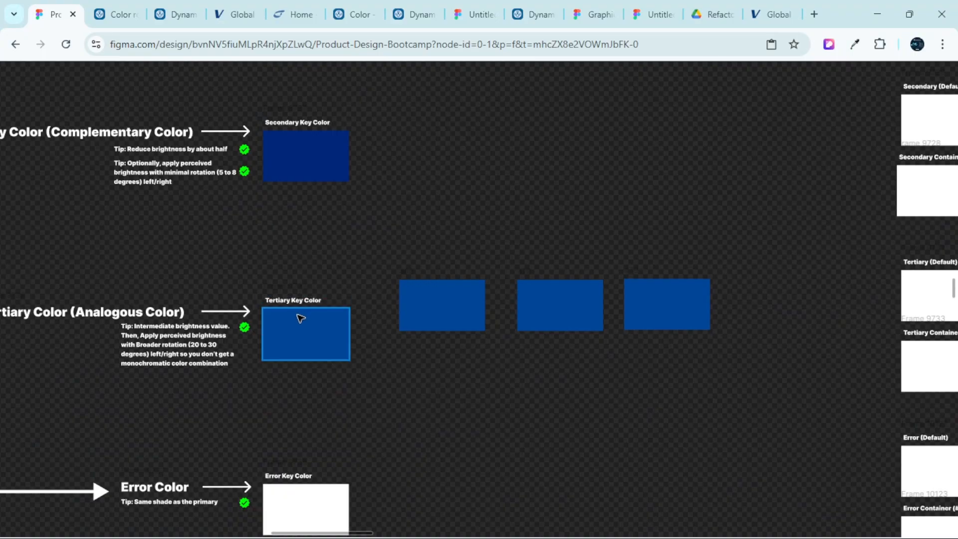
Read the Tertiary Color (Analogous Color) tip on intermediate brightness and broader hue rotation
{"action": "scroll", "coordinate": [301, 314], "scroll_direction": "down", "scroll_amount": 1}
{"action": "scroll", "coordinate": [300, 324], "scroll_direction": "up", "scroll_amount": 3}
{"action": "scroll", "coordinate": [309, 323], "scroll_direction": "up", "scroll_amount": 3}
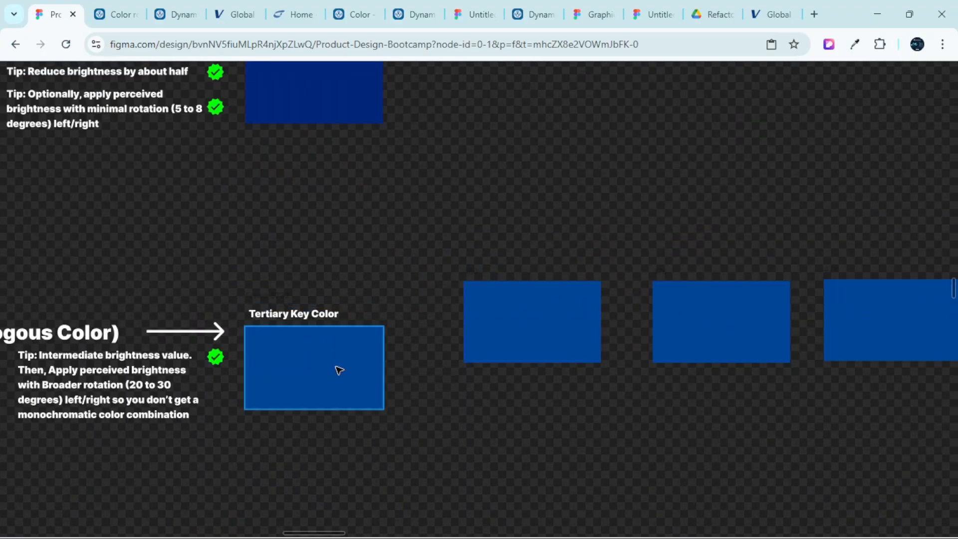
{"action": "scroll", "coordinate": [326, 353], "scroll_direction": "left", "scroll_amount": 8}
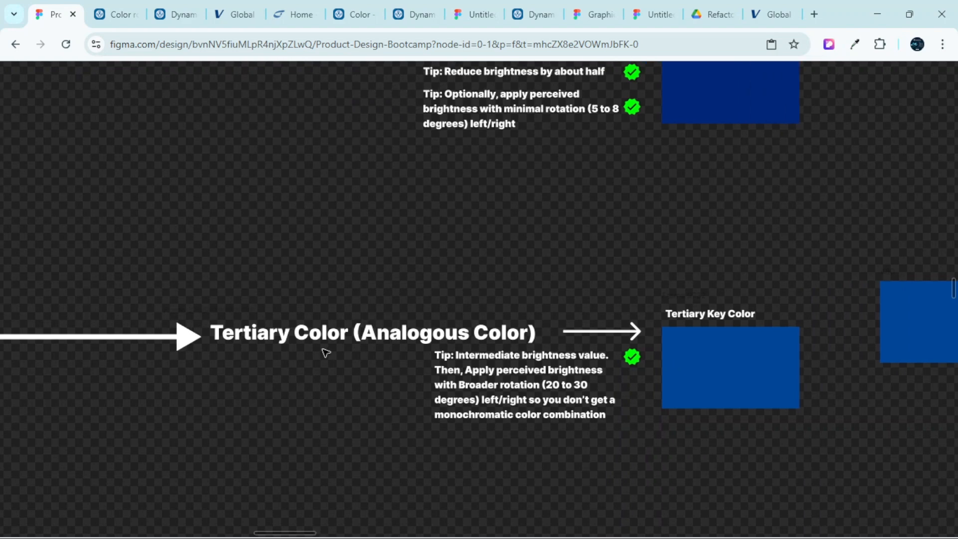
{"action": "scroll", "coordinate": [403, 335], "scroll_direction": "up", "scroll_amount": 1}
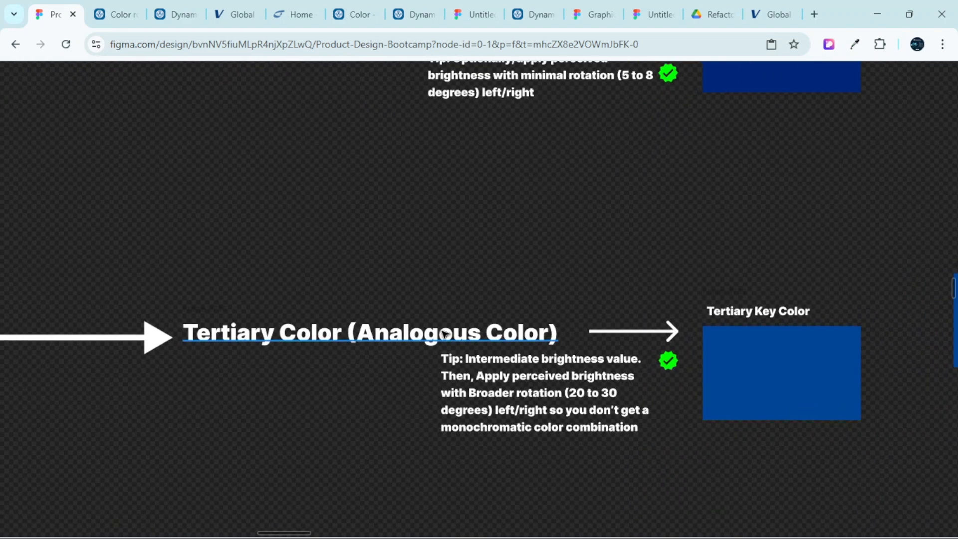
{"action": "scroll", "coordinate": [444, 334], "scroll_direction": "down", "scroll_amount": 3}
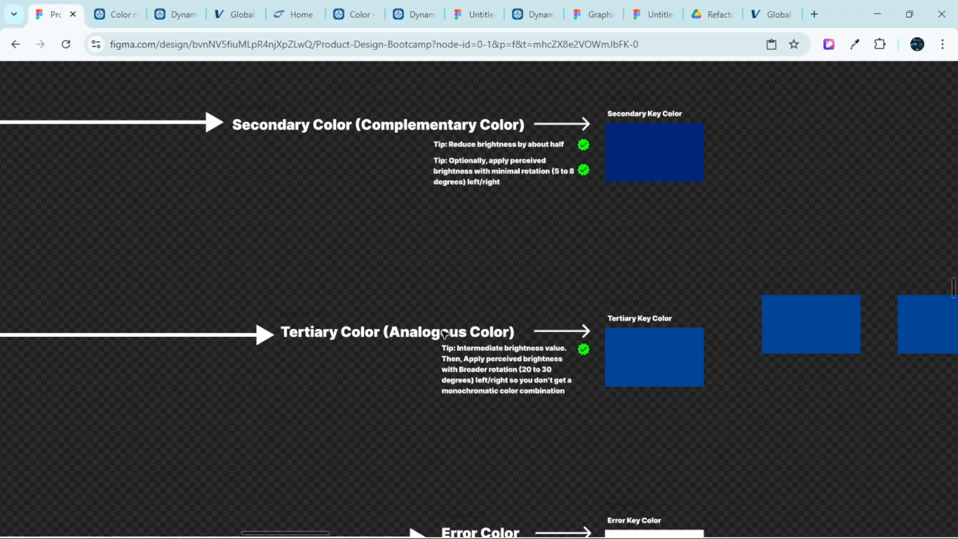
Draw a frame about 690 × 398 above the Tertiary Color arrow, and move it out of its parent frame to below the arrow
{"action": "scroll", "coordinate": [441, 344], "scroll_direction": "left", "scroll_amount": 5}
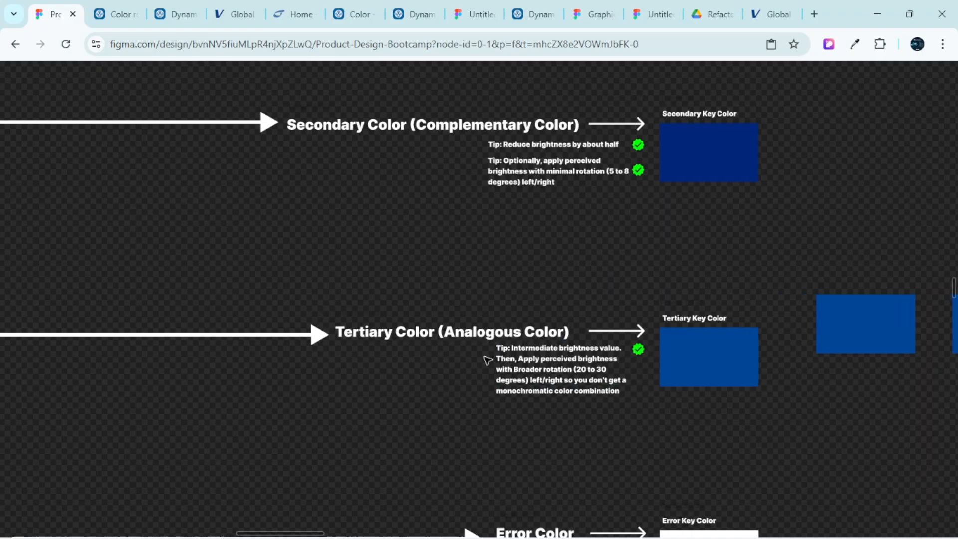
{"action": "key", "text": "r"}
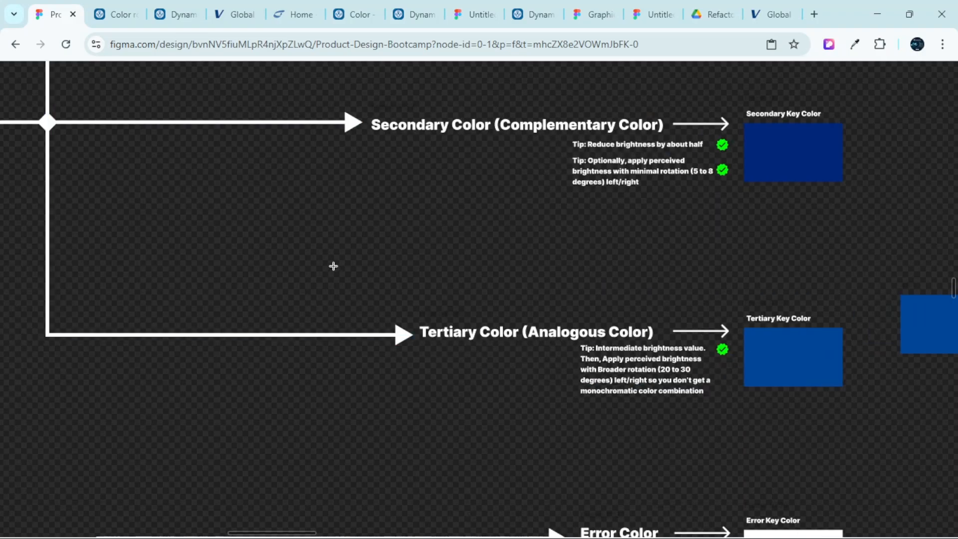
{"action": "left_click_drag", "start_coordinate": [274, 204], "coordinate": [396, 274]}
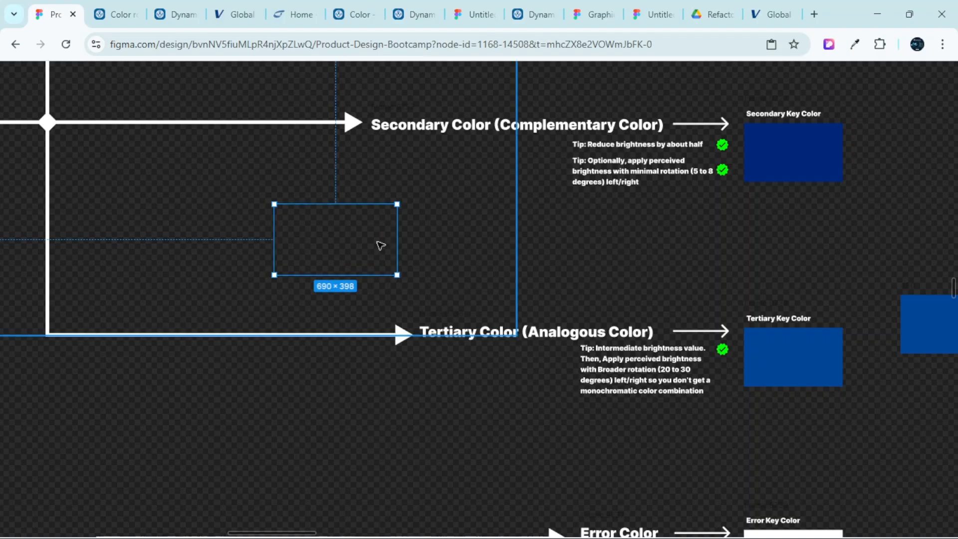
{"action": "key", "text": "ctrl+backslash"}
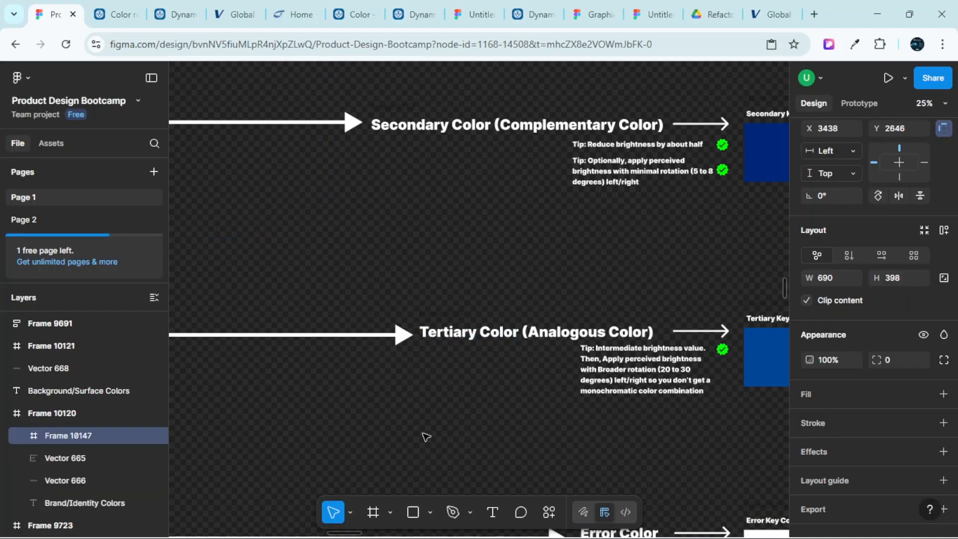
{"action": "left_click_drag", "start_coordinate": [422, 433], "coordinate": [439, 433]}
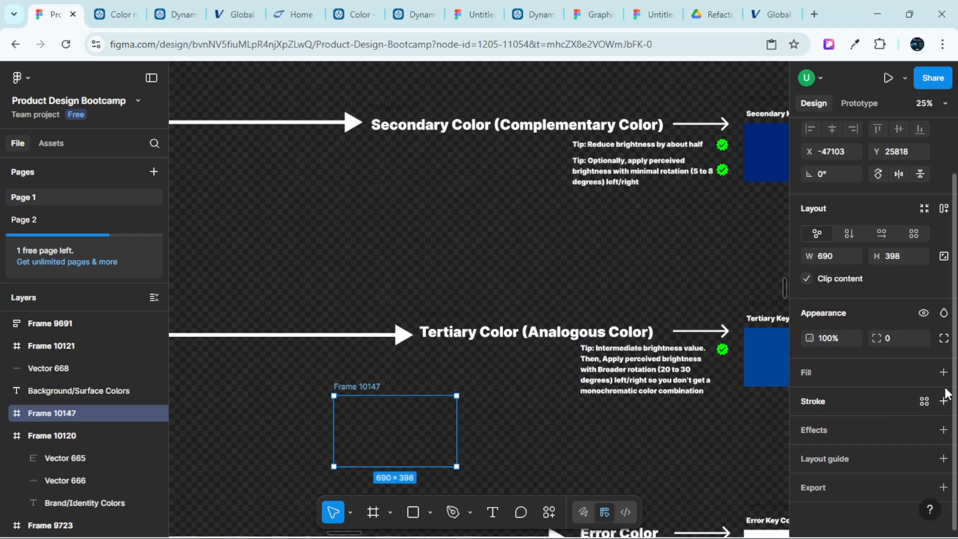
Add a fill to the new frame and pick a saturated green, 04BA3A (HSB 138, 98, 73)
{"action": "left_click", "coordinate": [942, 372]}
{"action": "left_click", "coordinate": [809, 398]}
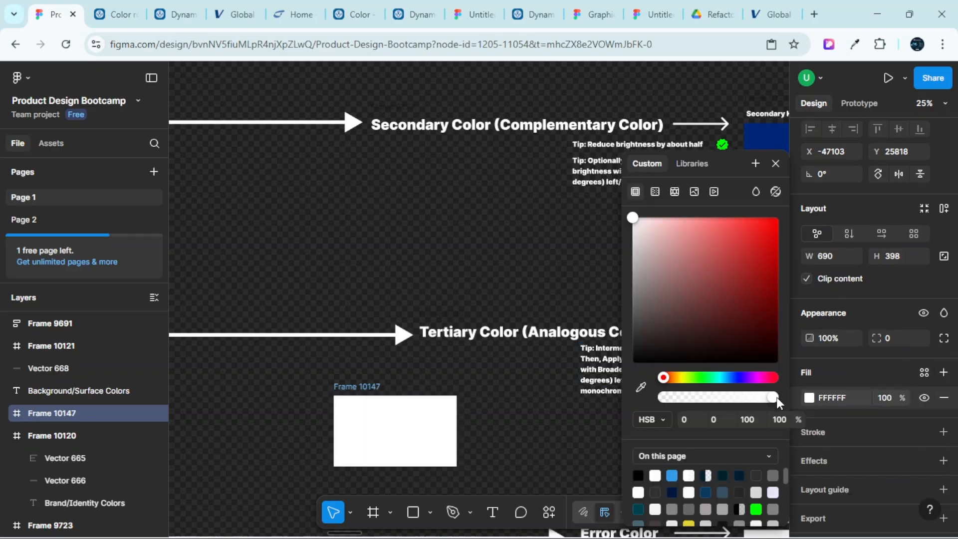
{"action": "left_click", "coordinate": [691, 379]}
{"action": "mouse_move", "coordinate": [716, 297]}
{"action": "left_mouse_down"}
{"action": "mouse_move", "coordinate": [756, 280]}
{"action": "mouse_move", "coordinate": [775, 257]}
{"action": "left_mouse_up"}
{"action": "scroll", "coordinate": [411, 436], "scroll_direction": "down", "scroll_amount": 2}
{"action": "scroll", "coordinate": [407, 432], "scroll_direction": "up", "scroll_amount": 3}
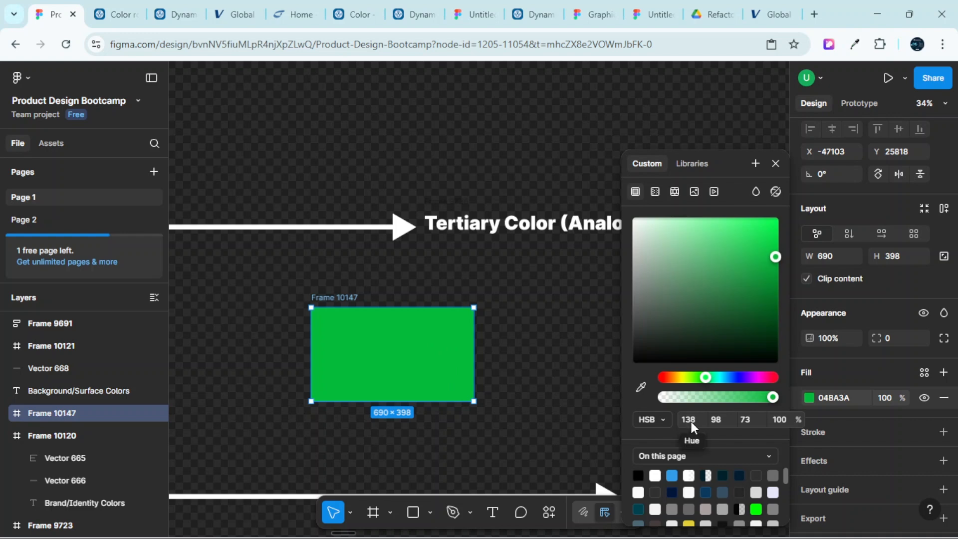
Set the green frame's fill hue to 143, keeping saturation and brightness as they are
{"action": "scroll", "coordinate": [573, 370], "scroll_direction": "right", "scroll_amount": 3}
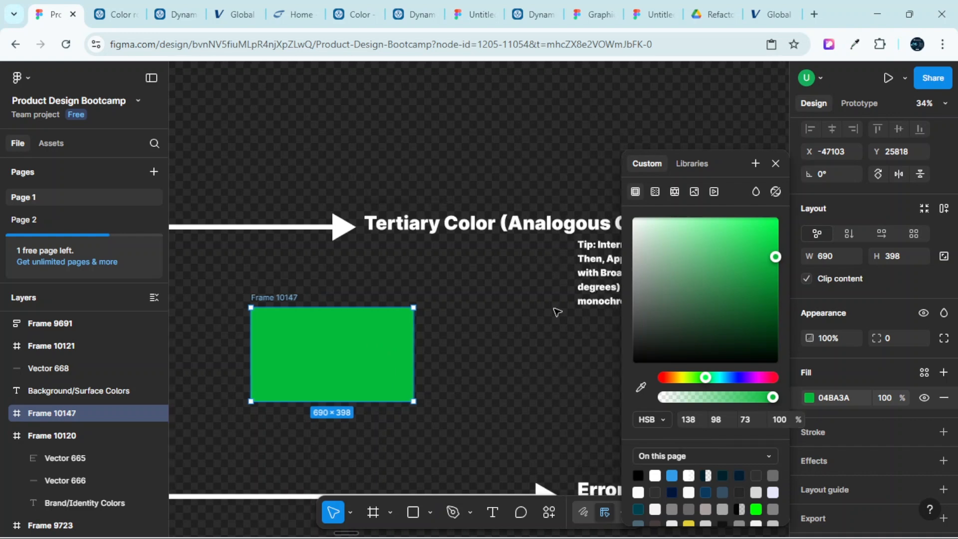
{"action": "scroll", "coordinate": [536, 364], "scroll_direction": "left", "scroll_amount": 3}
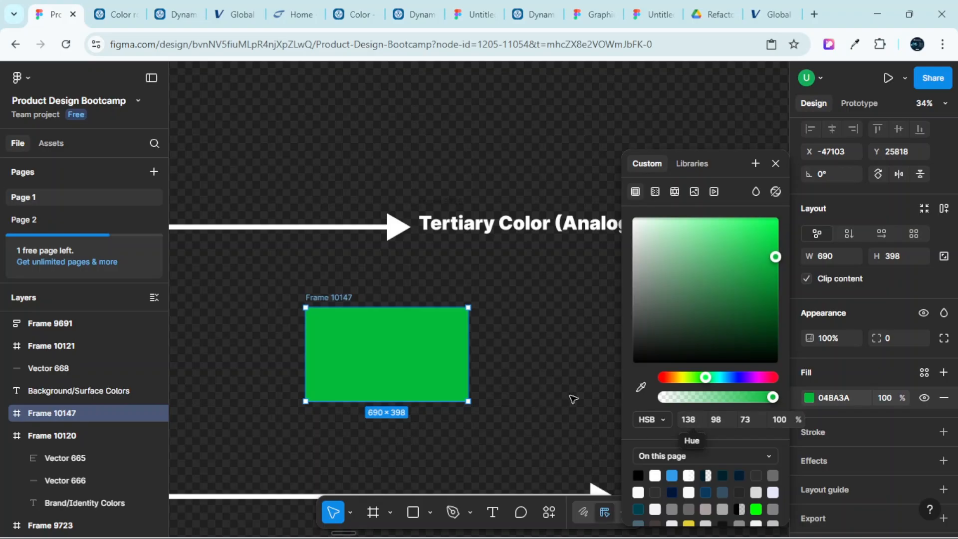
{"action": "left_click", "coordinate": [696, 420]}
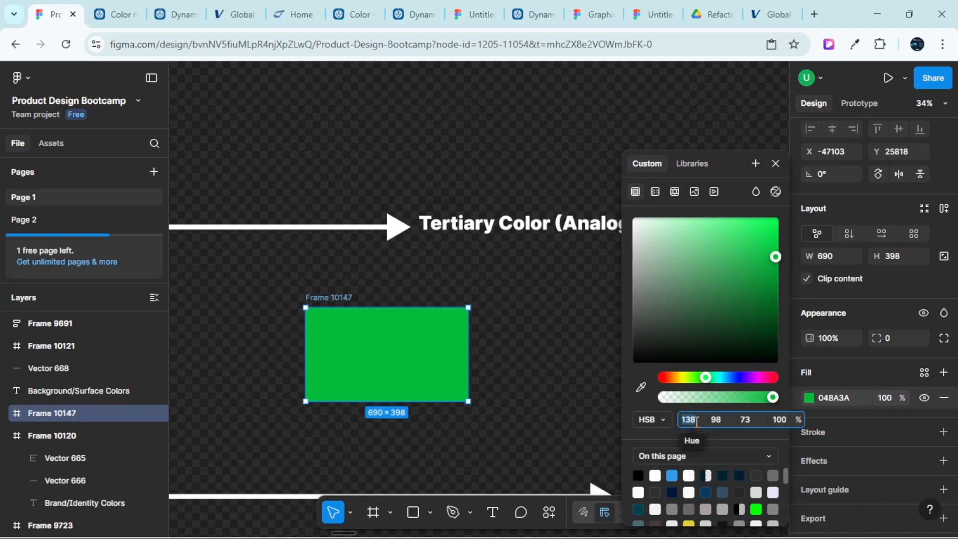
{"action": "type", "text": "1"}
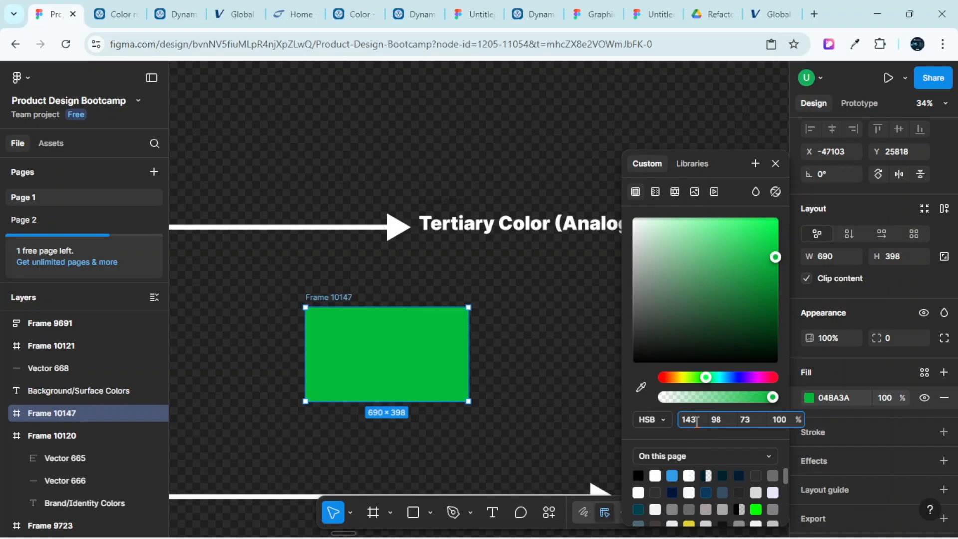
{"action": "key", "text": "Return"}
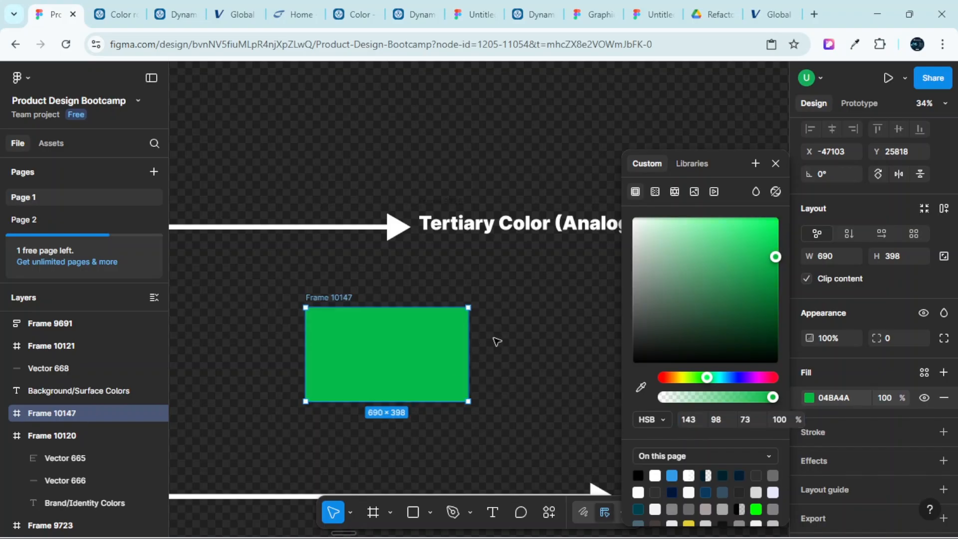
Set the green frame's fill hue to 150, keeping its saturation and brightness, and close the color picker
{"action": "scroll", "coordinate": [494, 343], "scroll_direction": "right", "scroll_amount": 3}
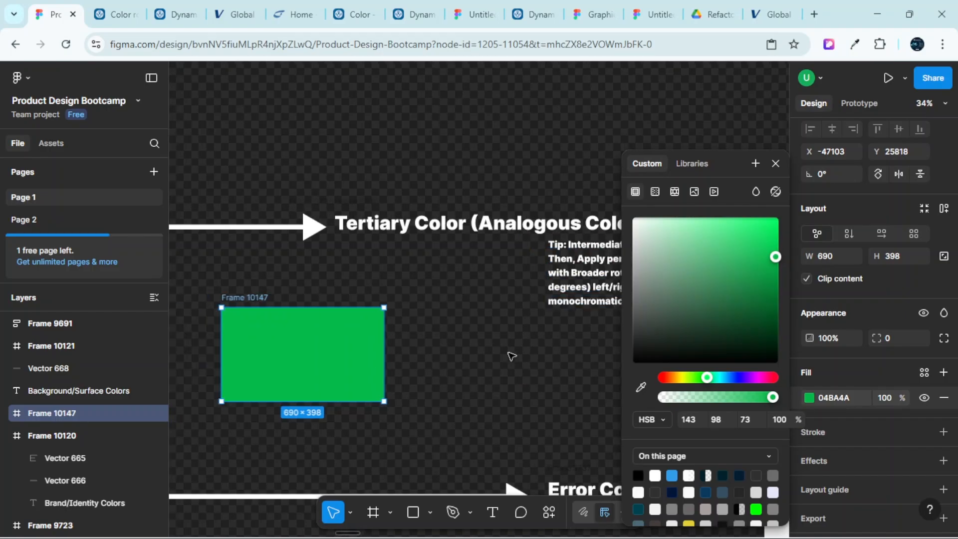
{"action": "scroll", "coordinate": [511, 355], "scroll_direction": "left", "scroll_amount": 2}
{"action": "left_click", "coordinate": [688, 420]}
{"action": "type", "text": "150"}
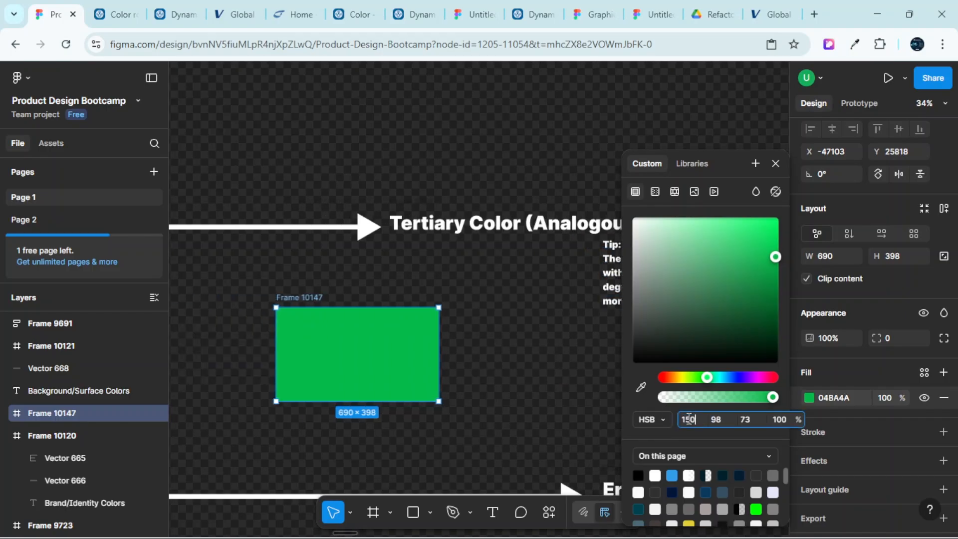
{"action": "key", "text": "Return"}
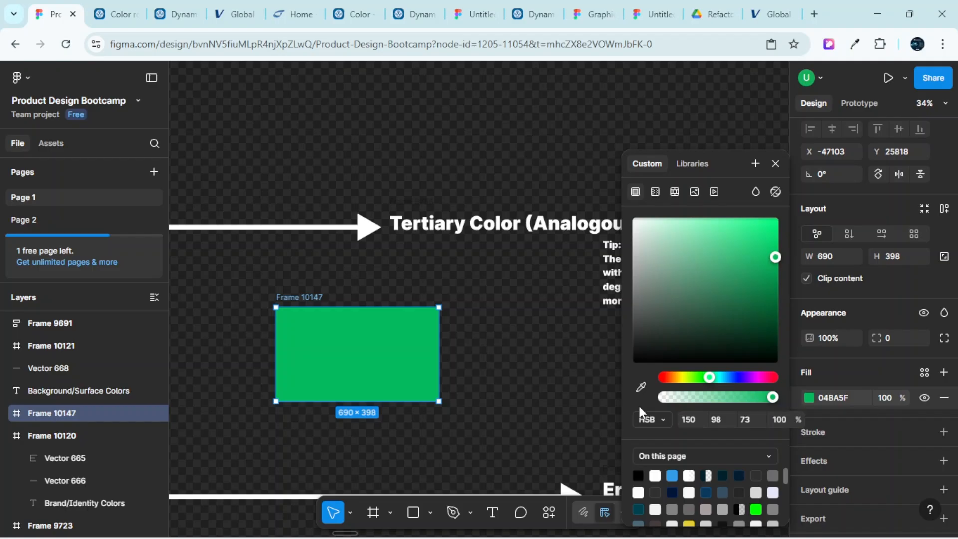
{"action": "scroll", "coordinate": [530, 339], "scroll_direction": "down", "scroll_amount": 3}
{"action": "left_click", "coordinate": [777, 162]}
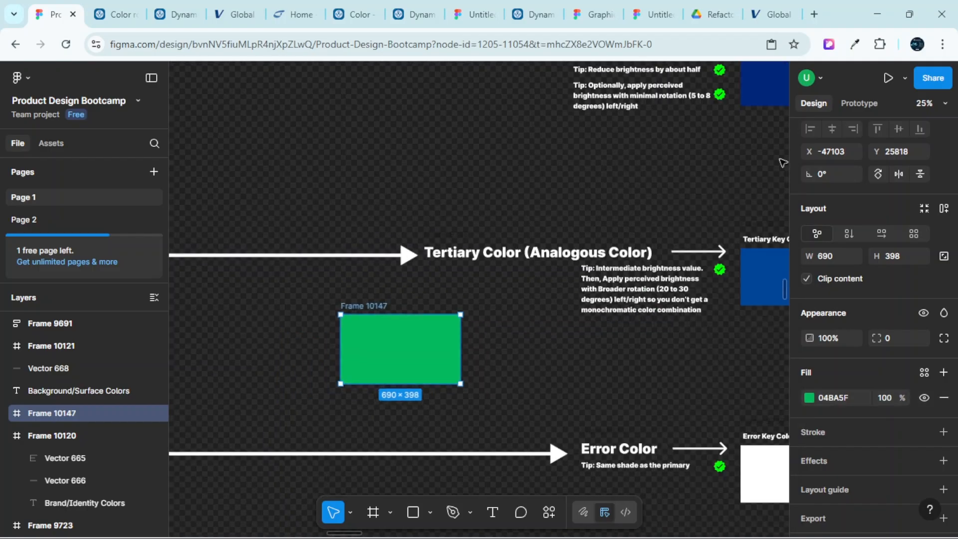
Compare the hue rotation tip for the Tertiary (Analogous) Color with the one for the Secondary (Complementary) Color
{"action": "scroll", "coordinate": [541, 239], "scroll_direction": "up", "scroll_amount": 3}
{"action": "scroll", "coordinate": [450, 272], "scroll_direction": "up", "scroll_amount": 2}
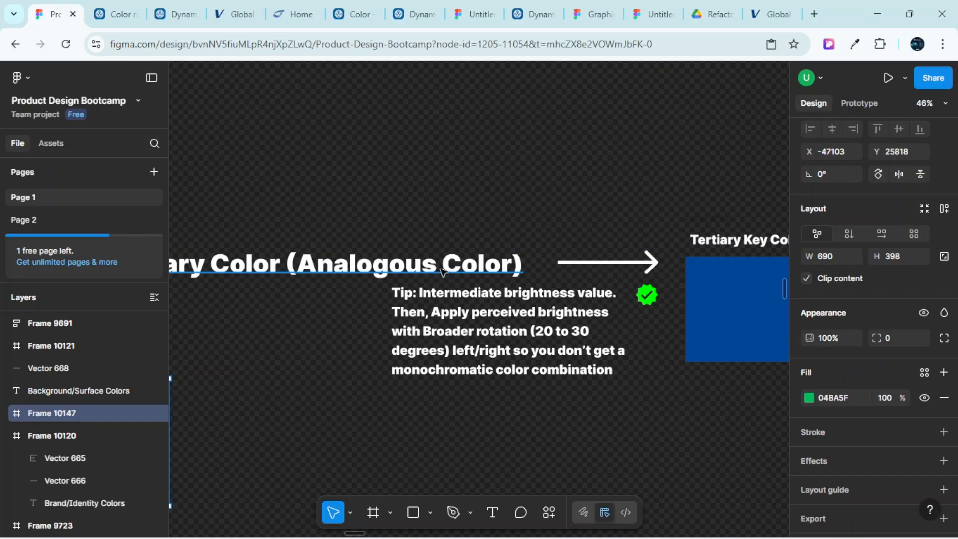
{"action": "scroll", "coordinate": [487, 268], "scroll_direction": "up", "scroll_amount": 1}
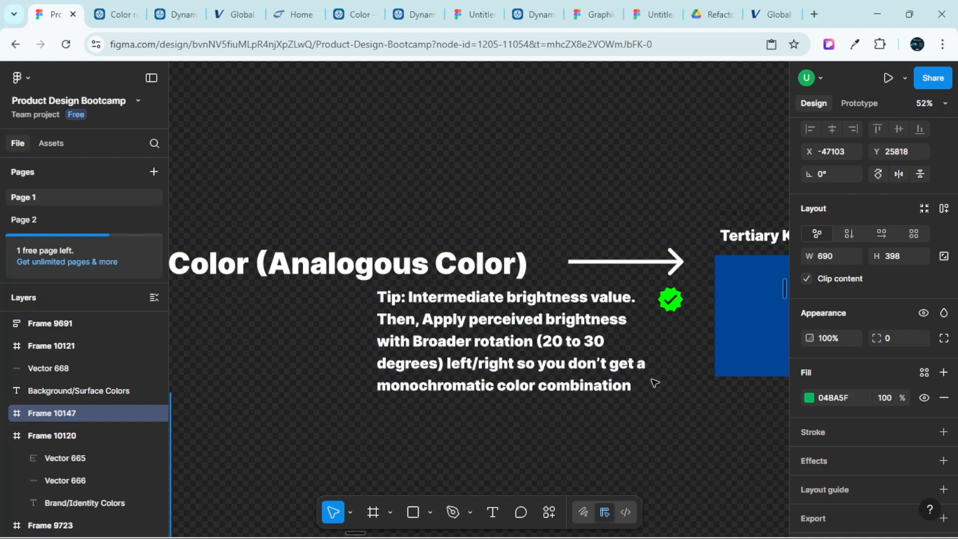
{"action": "scroll", "coordinate": [641, 381], "scroll_direction": "up", "scroll_amount": 6}
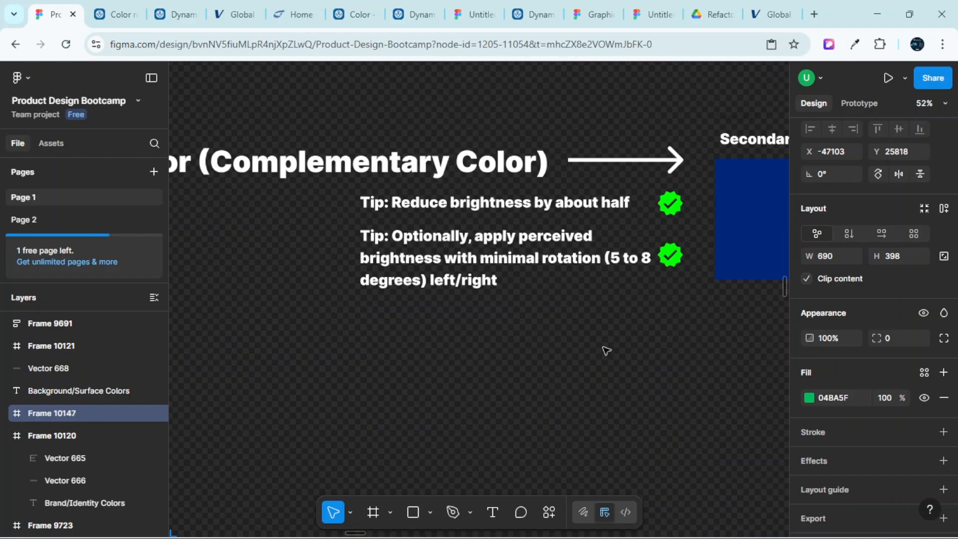
{"action": "scroll", "coordinate": [542, 279], "scroll_direction": "left", "scroll_amount": 6}
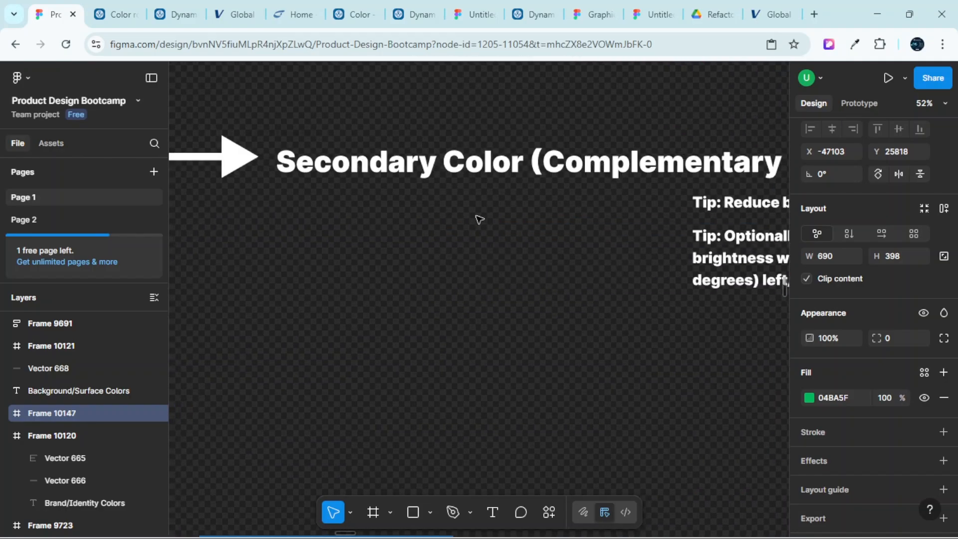
{"action": "scroll", "coordinate": [499, 245], "scroll_direction": "right", "scroll_amount": 3}
{"action": "scroll", "coordinate": [522, 270], "scroll_direction": "right", "scroll_amount": 5}
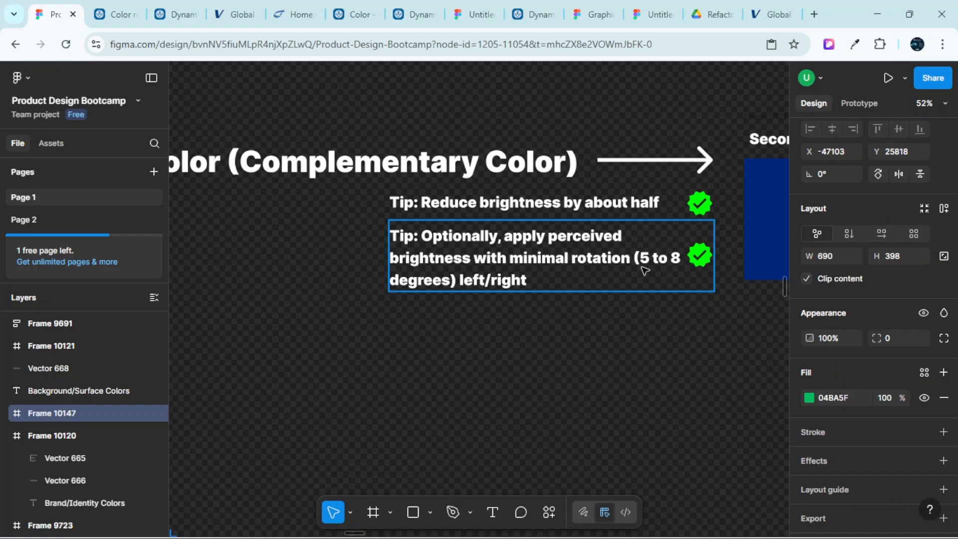
{"action": "scroll", "coordinate": [674, 269], "scroll_direction": "down", "scroll_amount": 5}
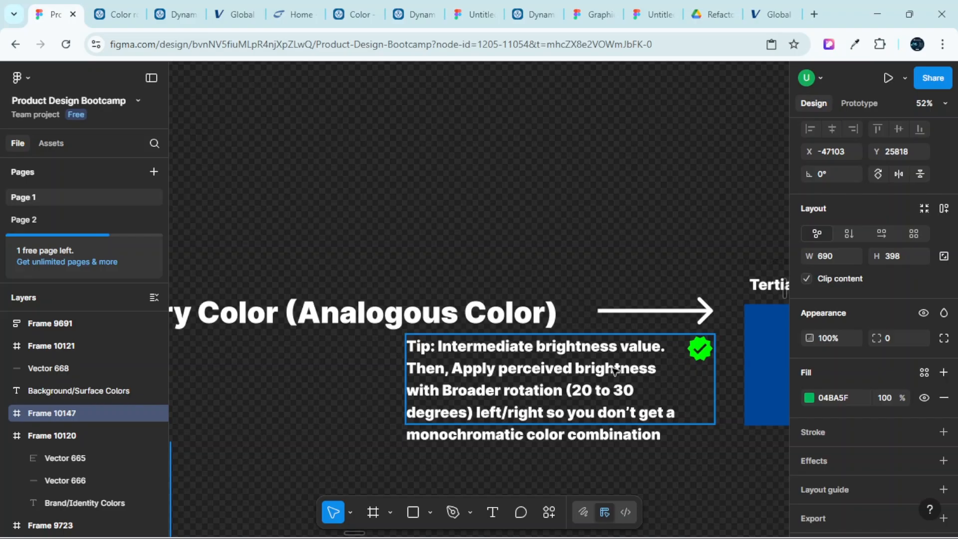
{"action": "scroll", "coordinate": [614, 369], "scroll_direction": "down", "scroll_amount": 2, "text": "ctrl"}
{"action": "scroll", "coordinate": [598, 372], "scroll_direction": "right", "scroll_amount": 5}
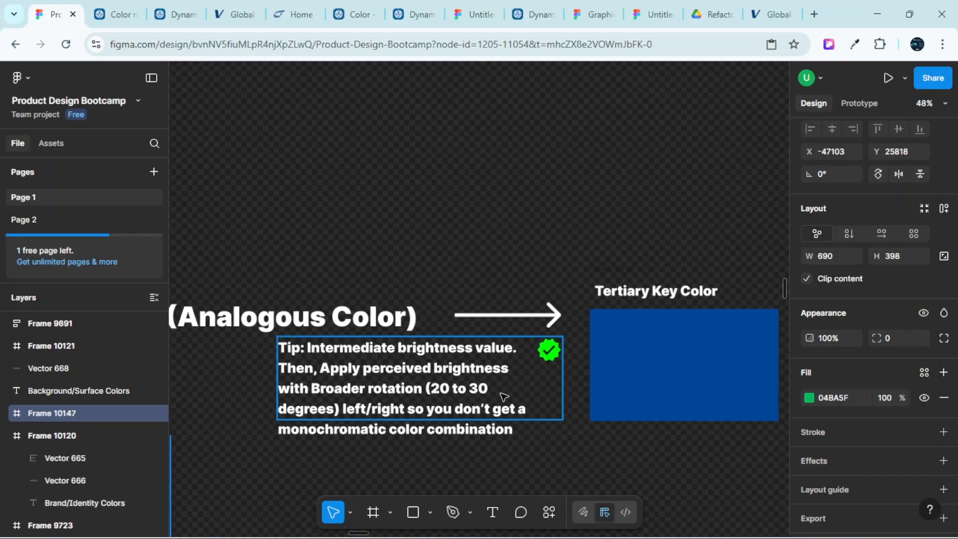
Set the fill hue of the rightmost of the three blue swatches beside the Tertiary Key Color to 233
{"action": "scroll", "coordinate": [535, 396], "scroll_direction": "right", "scroll_amount": 10}
{"action": "scroll", "coordinate": [540, 403], "scroll_direction": "right", "scroll_amount": 3}
{"action": "scroll", "coordinate": [479, 346], "scroll_direction": "down", "scroll_amount": 3, "text": "ctrl"}
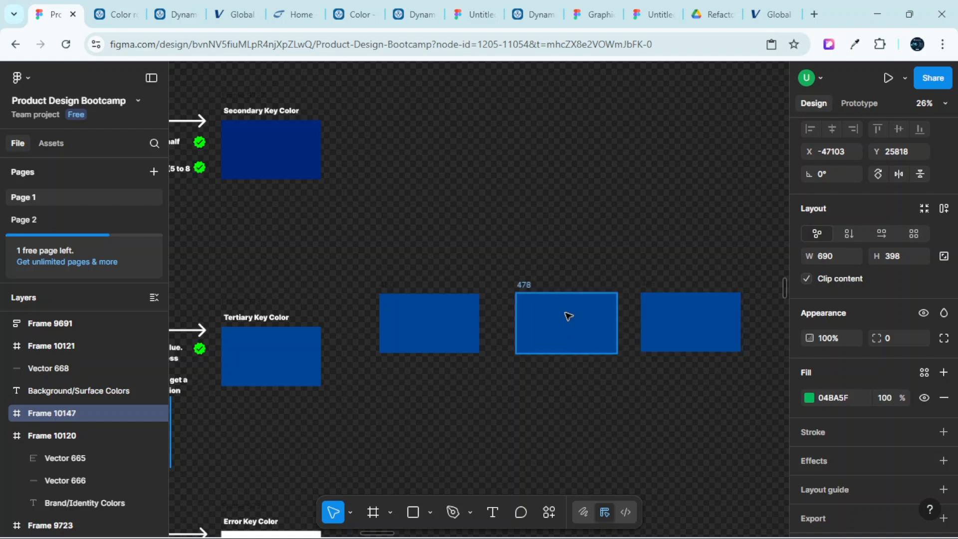
{"action": "scroll", "coordinate": [599, 324], "scroll_direction": "right", "scroll_amount": 1}
{"action": "left_click", "coordinate": [655, 322]}
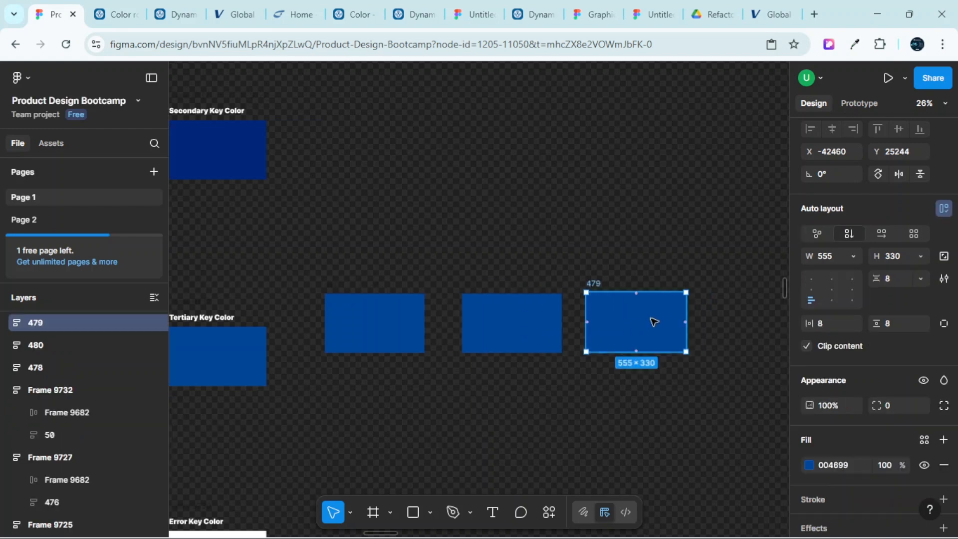
{"action": "scroll", "coordinate": [834, 406], "scroll_direction": "down", "scroll_amount": 3}
{"action": "scroll", "coordinate": [669, 336], "scroll_direction": "up", "scroll_amount": 2}
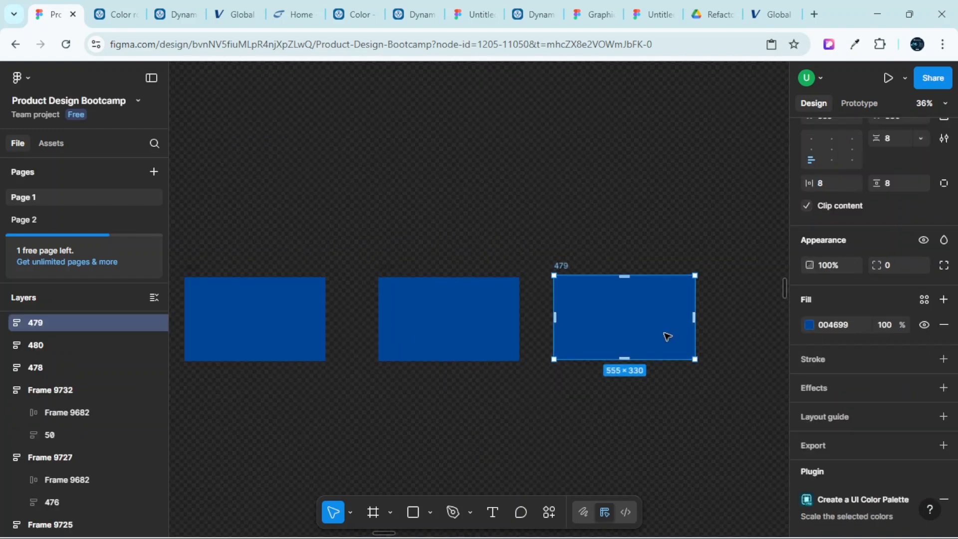
{"action": "left_click", "coordinate": [809, 324]}
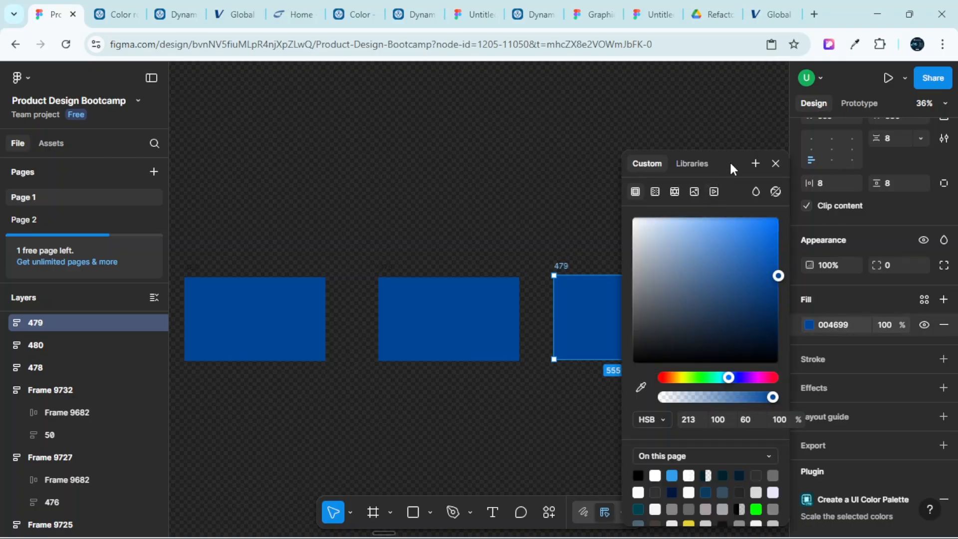
{"action": "left_click_drag", "start_coordinate": [730, 165], "coordinate": [827, 143]}
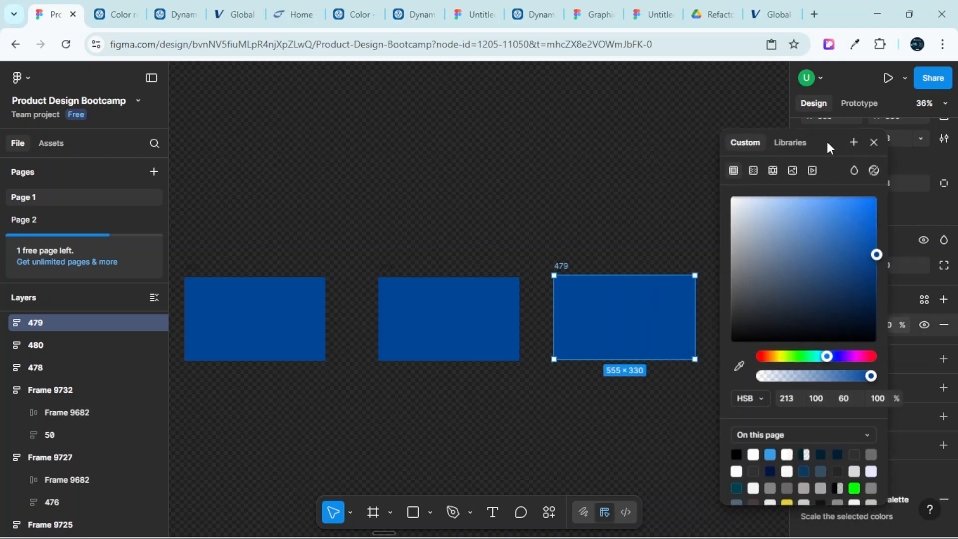
{"action": "left_click", "coordinate": [787, 399]}
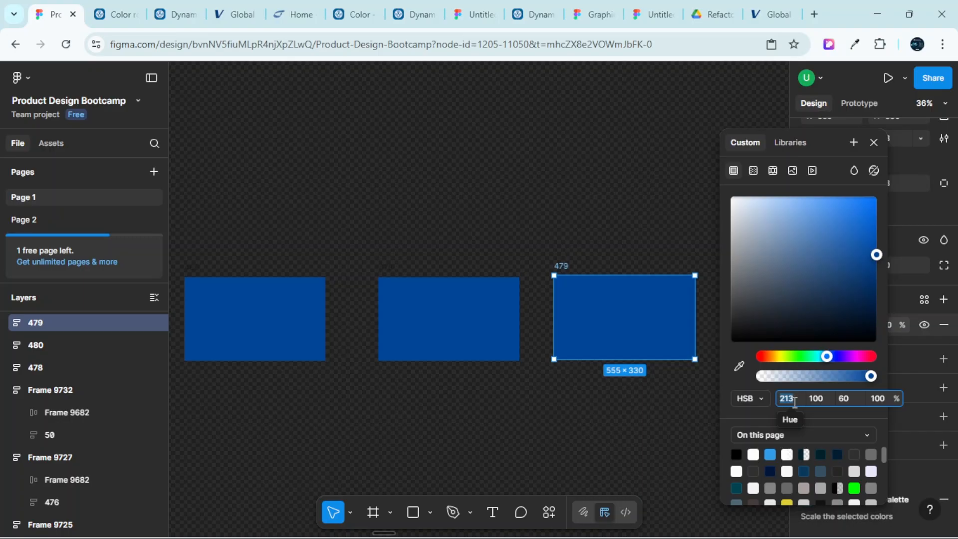
{"action": "type", "text": "2"}
{"action": "key", "text": "Return"}
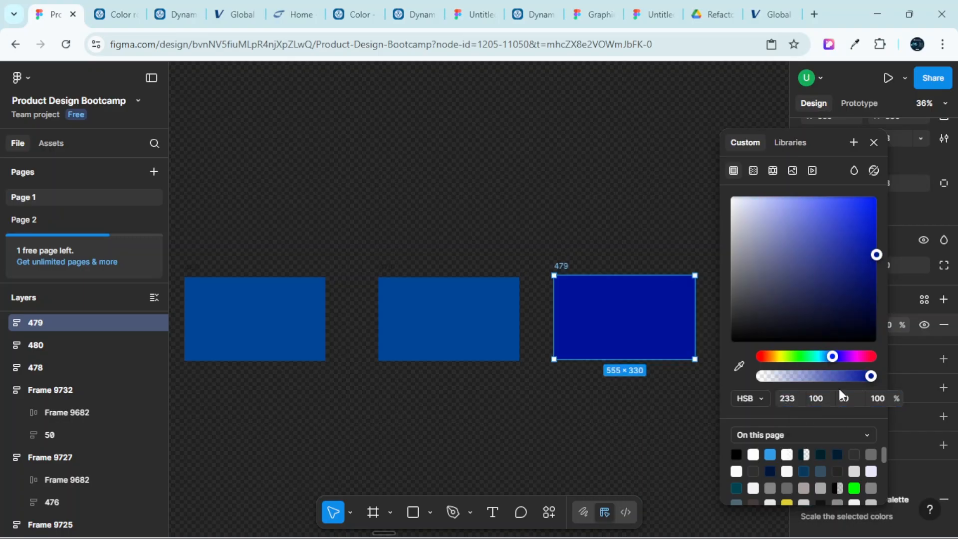
Set the fill hue of the leftmost of the three swatches beside the Tertiary Key Color to 193, and deselect it
{"action": "scroll", "coordinate": [526, 229], "scroll_direction": "left", "scroll_amount": 4}
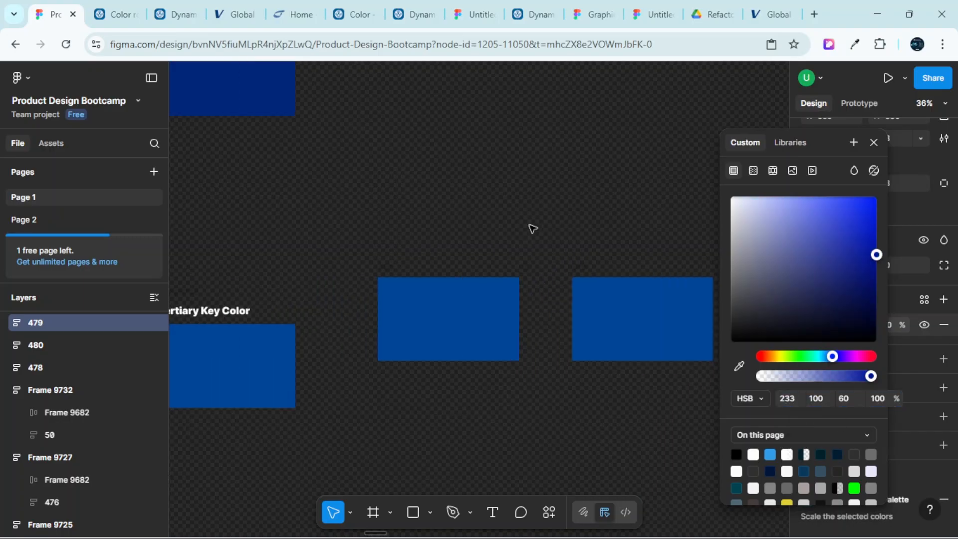
{"action": "left_click", "coordinate": [499, 305]}
{"action": "scroll", "coordinate": [584, 304], "scroll_direction": "right", "scroll_amount": 5}
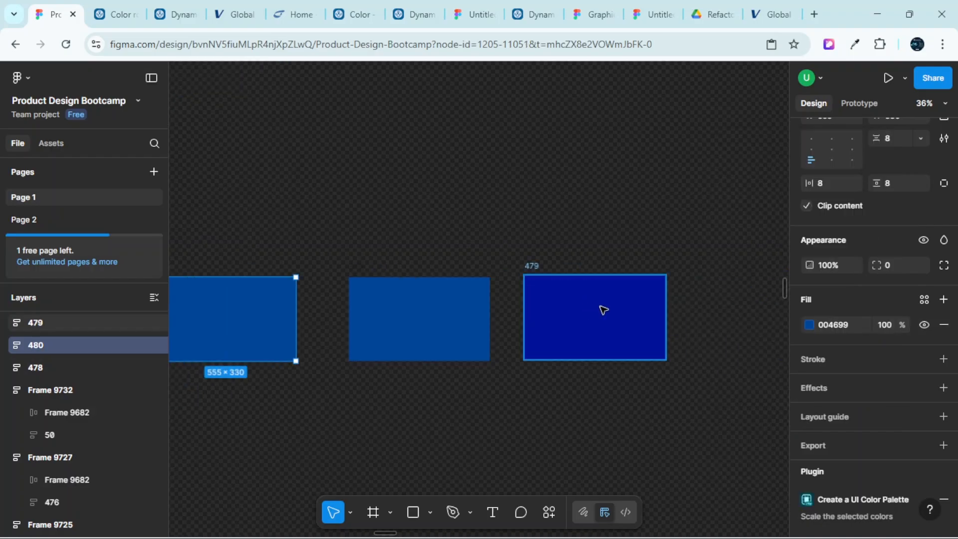
{"action": "left_click", "coordinate": [603, 309]}
{"action": "scroll", "coordinate": [589, 309], "scroll_direction": "left", "scroll_amount": 3}
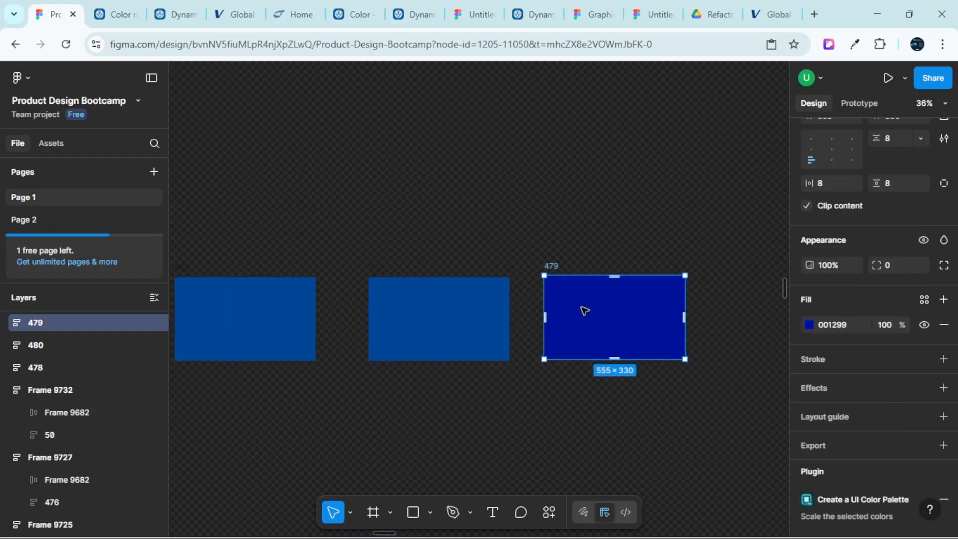
{"action": "left_click", "coordinate": [425, 302]}
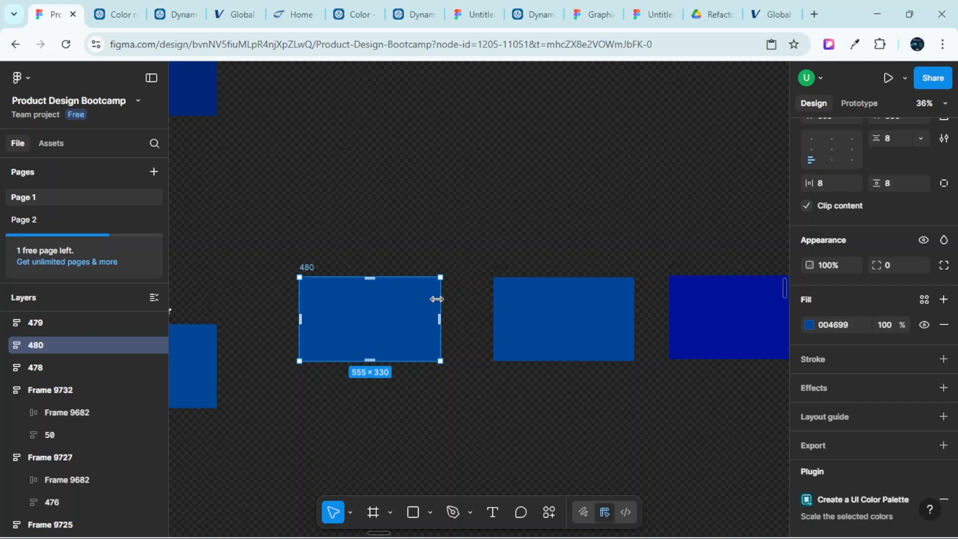
{"action": "scroll", "coordinate": [834, 391], "scroll_direction": "down", "scroll_amount": 1}
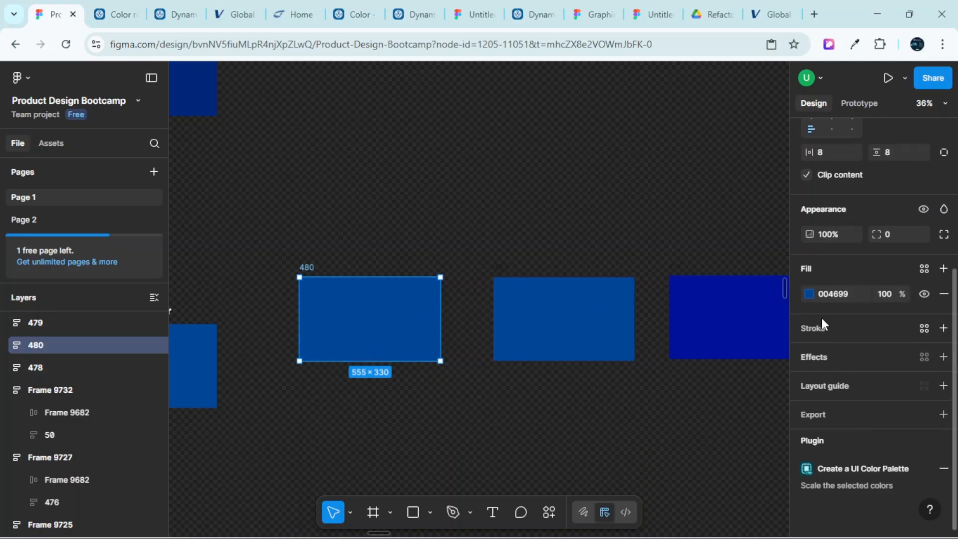
{"action": "left_click", "coordinate": [809, 293]}
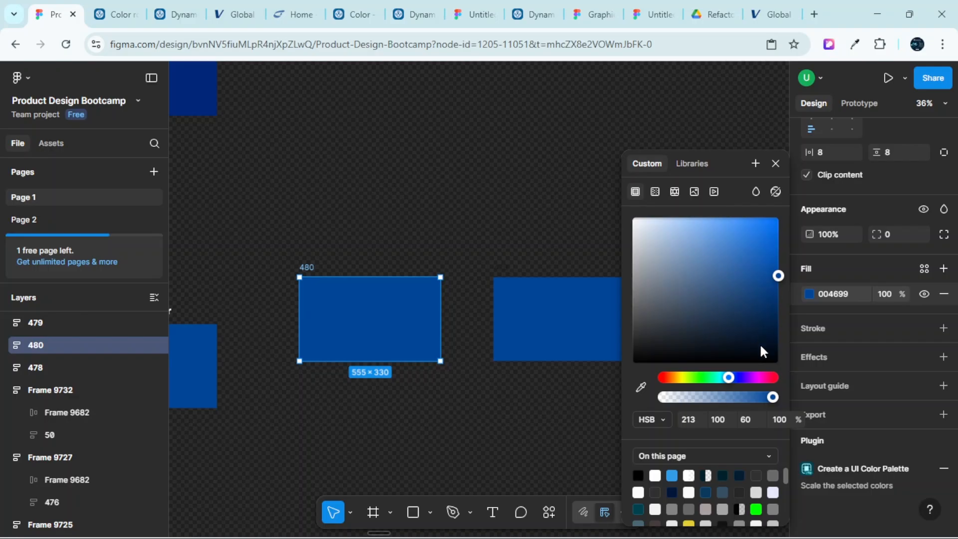
{"action": "left_click", "coordinate": [688, 420]}
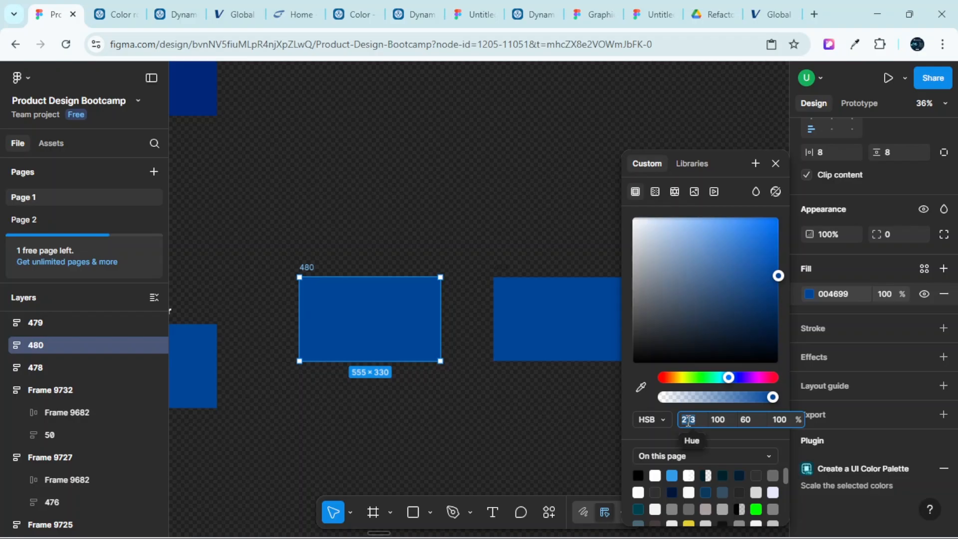
{"action": "type", "text": "1"}
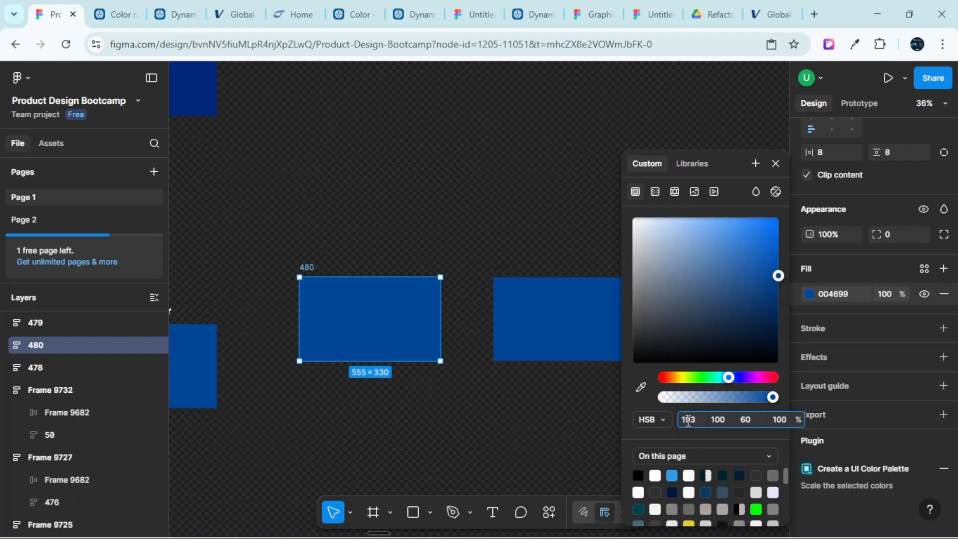
{"action": "key", "text": "Return"}
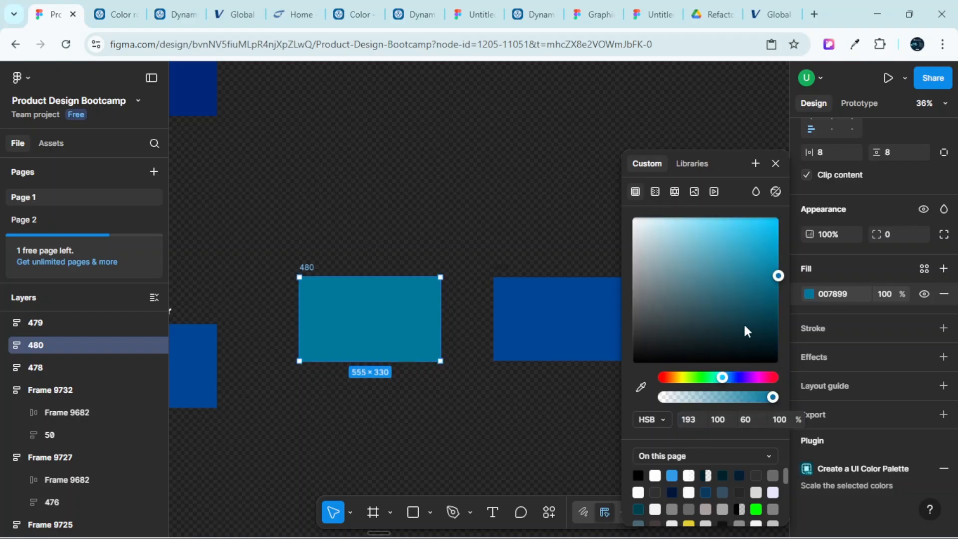
{"action": "left_click", "coordinate": [776, 165]}
{"action": "left_click", "coordinate": [552, 185]}
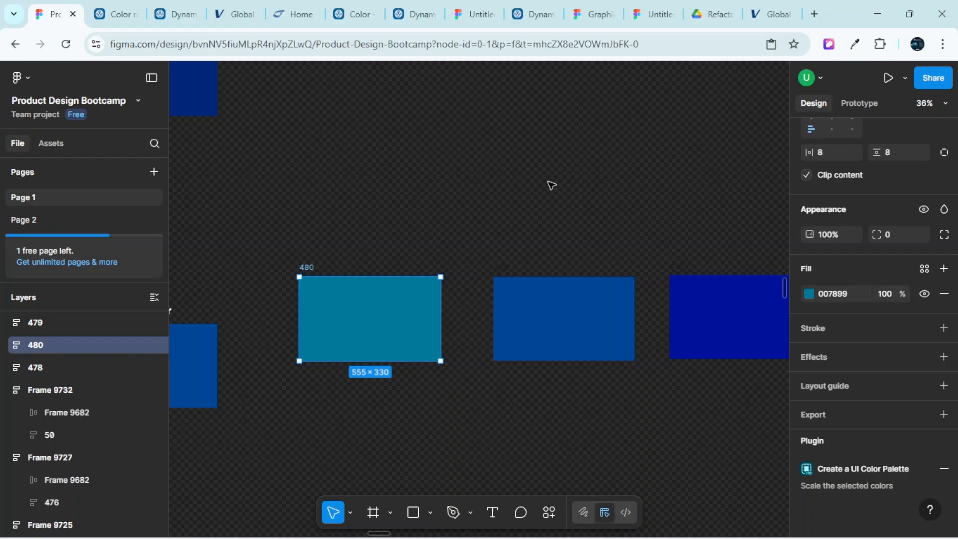
Compare the three hue variants with the Tertiary Key Color and the tip on broader rotation
{"action": "scroll", "coordinate": [551, 186], "scroll_direction": "right", "scroll_amount": 2}
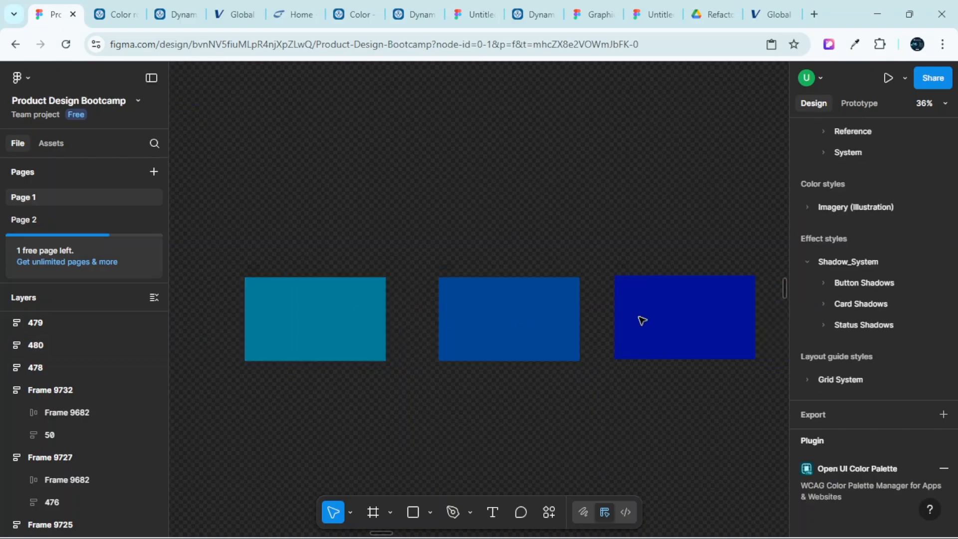
{"action": "scroll", "coordinate": [704, 322], "scroll_direction": "left", "scroll_amount": 2}
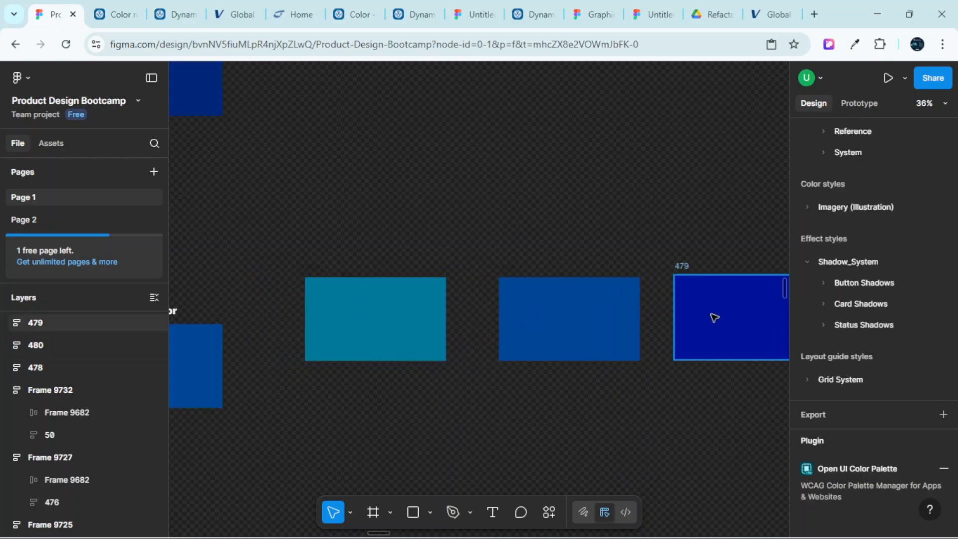
{"action": "scroll", "coordinate": [451, 311], "scroll_direction": "down", "scroll_amount": 4}
{"action": "scroll", "coordinate": [429, 324], "scroll_direction": "left", "scroll_amount": 3}
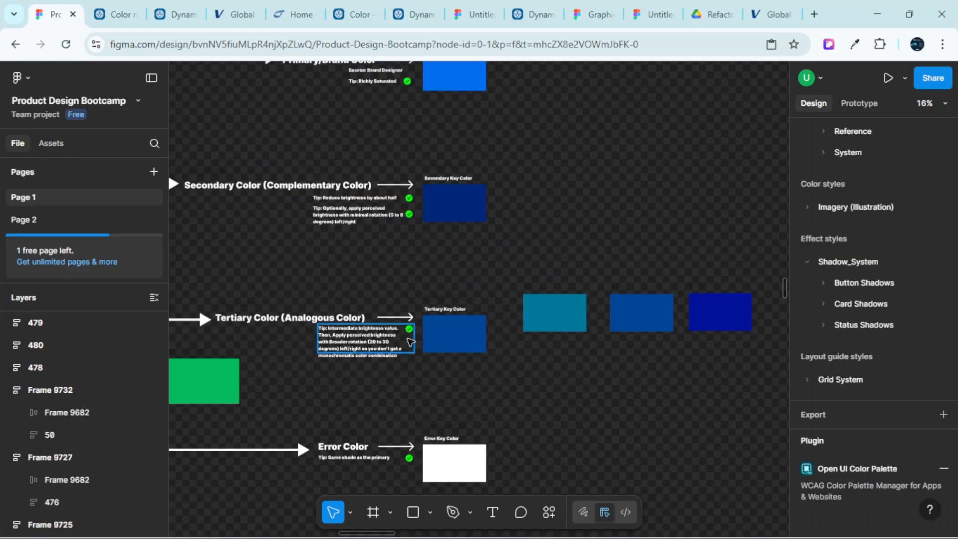
{"action": "scroll", "coordinate": [374, 352], "scroll_direction": "up", "scroll_amount": 3}
{"action": "scroll", "coordinate": [372, 354], "scroll_direction": "up", "scroll_amount": 2}
{"action": "scroll", "coordinate": [468, 325], "scroll_direction": "right", "scroll_amount": 3}
{"action": "scroll", "coordinate": [472, 326], "scroll_direction": "left", "scroll_amount": 4}
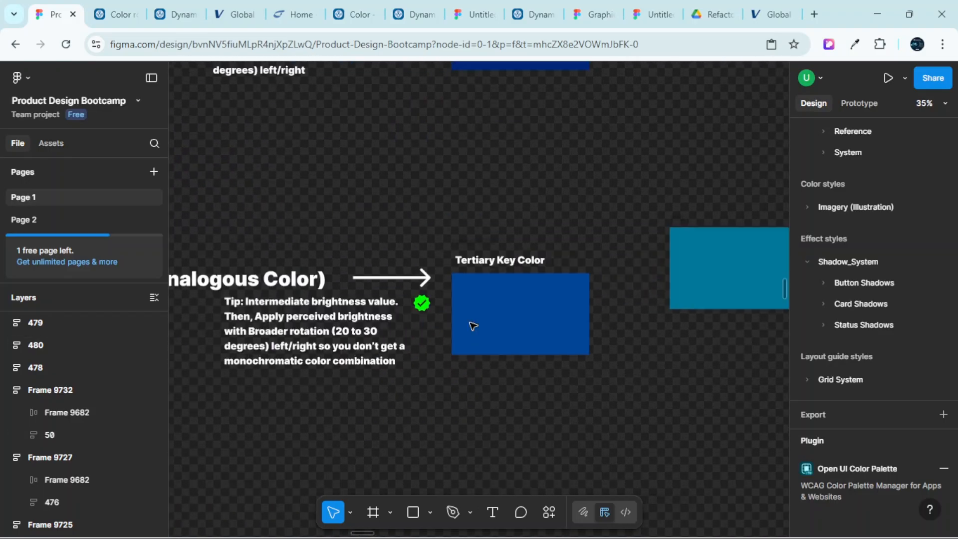
{"action": "scroll", "coordinate": [471, 325], "scroll_direction": "left", "scroll_amount": 2}
{"action": "scroll", "coordinate": [480, 326], "scroll_direction": "up", "scroll_amount": 2}
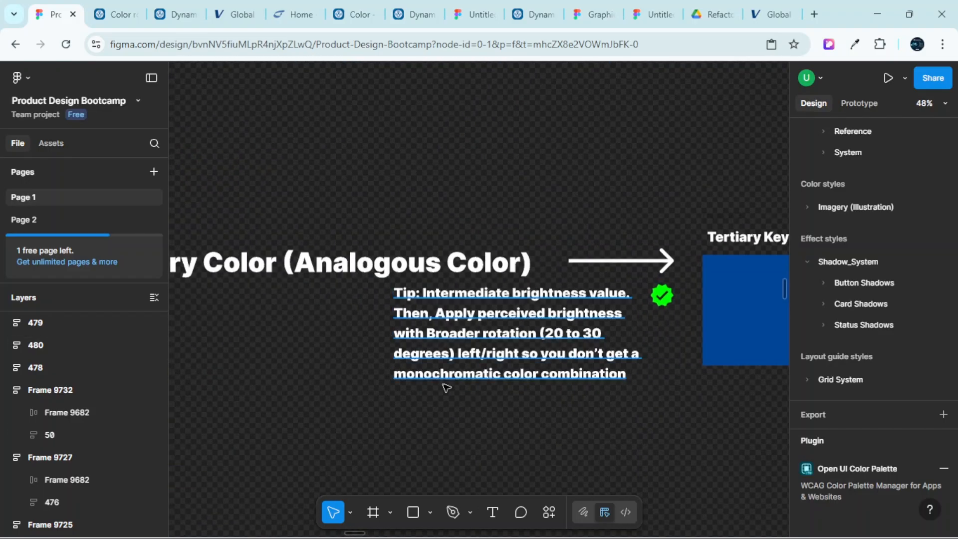
{"action": "scroll", "coordinate": [562, 376], "scroll_direction": "right", "scroll_amount": 5}
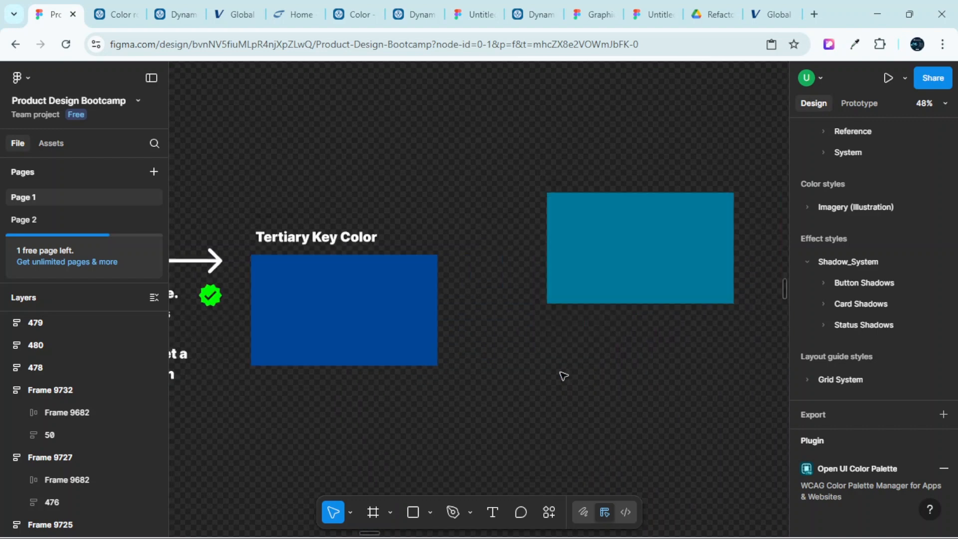
{"action": "scroll", "coordinate": [563, 376], "scroll_direction": "down", "scroll_amount": 3}
{"action": "scroll", "coordinate": [573, 355], "scroll_direction": "right", "scroll_amount": 5}
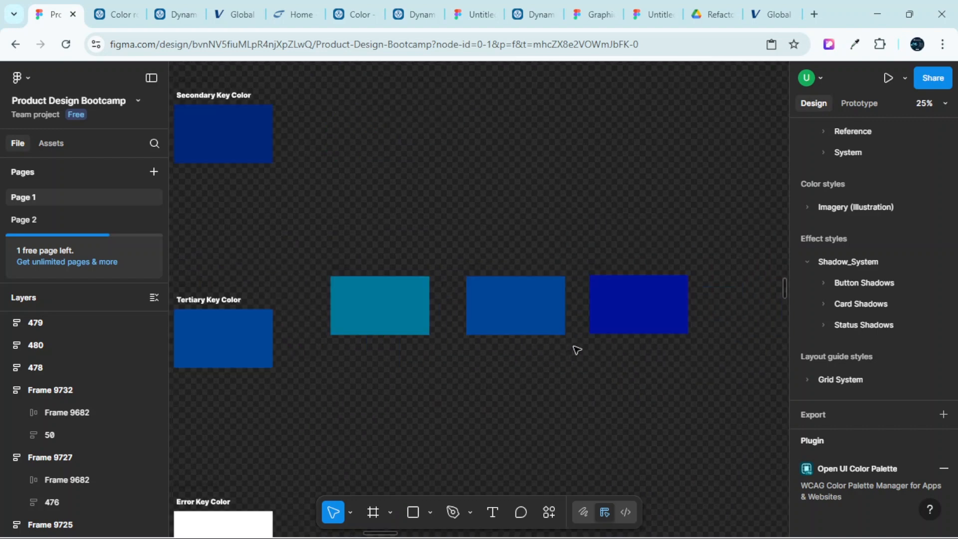
Compare the three hue-rotated swatches beside the Tertiary Key Color with the Primary and Secondary Key Colors
{"action": "scroll", "coordinate": [577, 349], "scroll_direction": "left", "scroll_amount": 1}
{"action": "scroll", "coordinate": [577, 349], "scroll_direction": "up", "scroll_amount": 4}
{"action": "scroll", "coordinate": [577, 344], "scroll_direction": "down", "scroll_amount": 3}
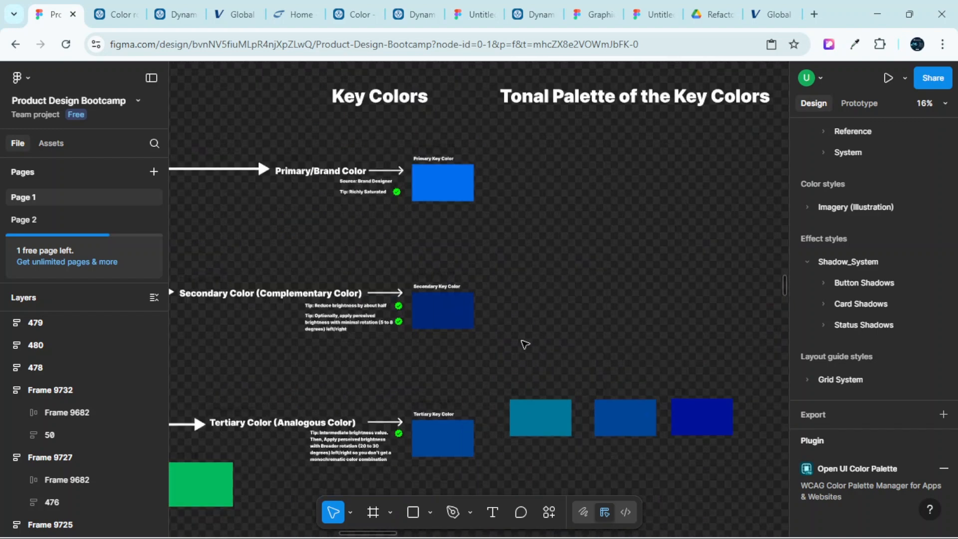
{"action": "scroll", "coordinate": [465, 341], "scroll_direction": "up", "scroll_amount": 2}
{"action": "scroll", "coordinate": [561, 335], "scroll_direction": "right", "scroll_amount": 1}
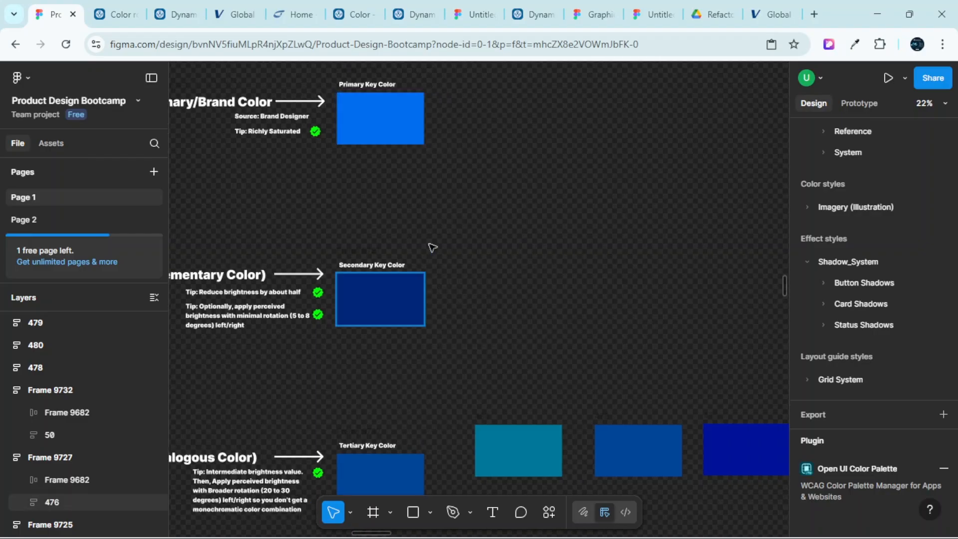
{"action": "scroll", "coordinate": [514, 316], "scroll_direction": "down", "scroll_amount": 3}
{"action": "scroll", "coordinate": [519, 309], "scroll_direction": "right", "scroll_amount": 3}
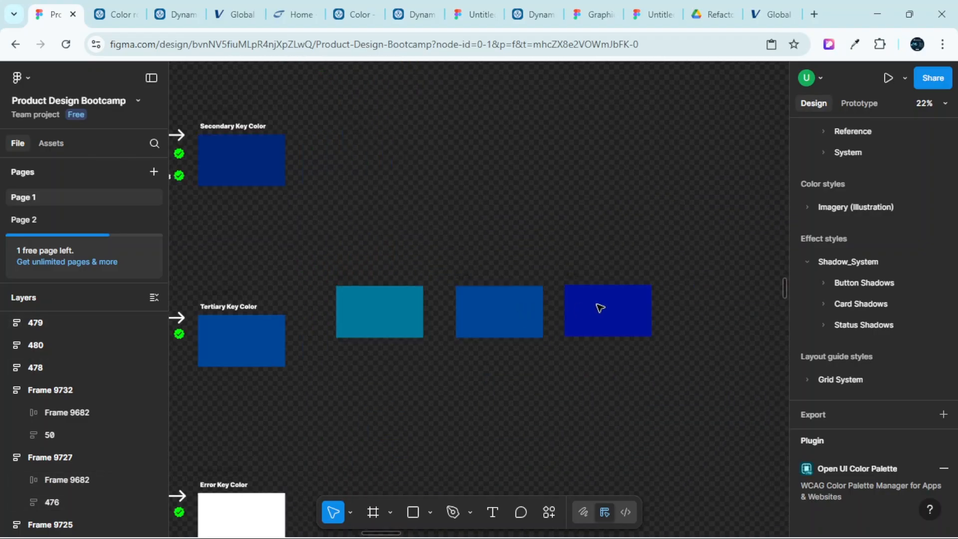
{"action": "scroll", "coordinate": [535, 274], "scroll_direction": "left", "scroll_amount": 3}
{"action": "scroll", "coordinate": [430, 216], "scroll_direction": "up", "scroll_amount": 3}
{"action": "scroll", "coordinate": [464, 268], "scroll_direction": "down", "scroll_amount": 3}
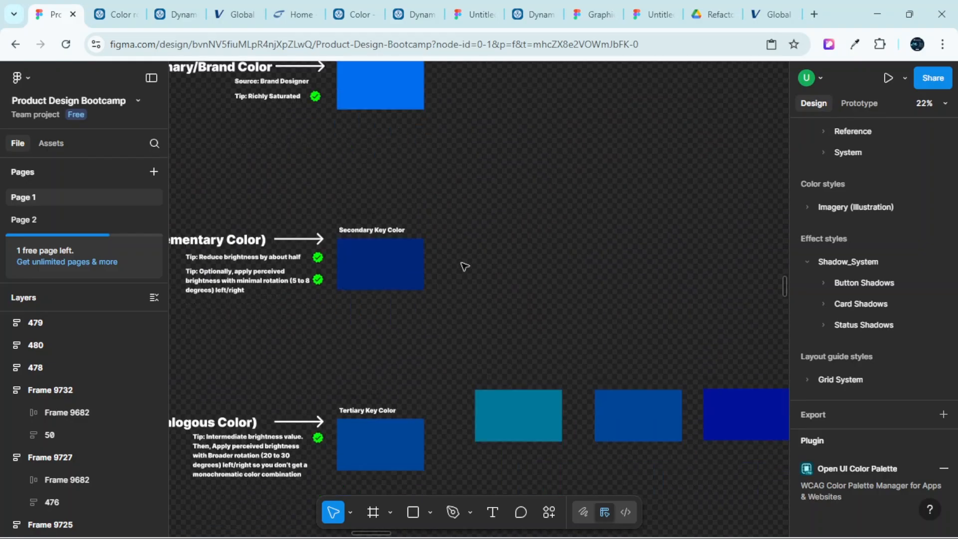
{"action": "scroll", "coordinate": [528, 267], "scroll_direction": "up", "scroll_amount": 3}
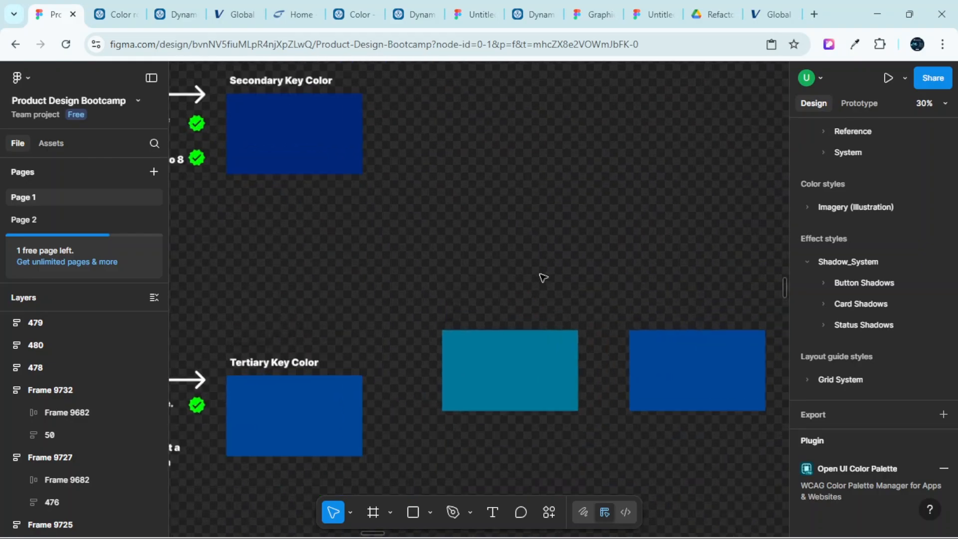
Select the teal swatch beside the Tertiary Key Color and check how it pairs with the Primary and Secondary Key Colors
{"action": "left_click", "coordinate": [544, 359]}
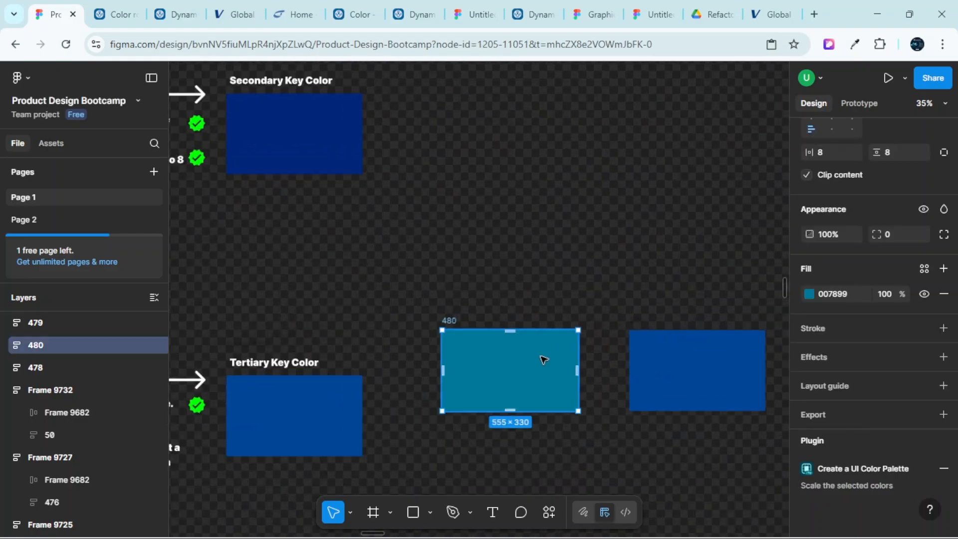
{"action": "scroll", "coordinate": [544, 360], "scroll_direction": "up", "scroll_amount": 4}
{"action": "scroll", "coordinate": [537, 359], "scroll_direction": "down", "scroll_amount": 3}
{"action": "scroll", "coordinate": [534, 367], "scroll_direction": "down", "scroll_amount": 1}
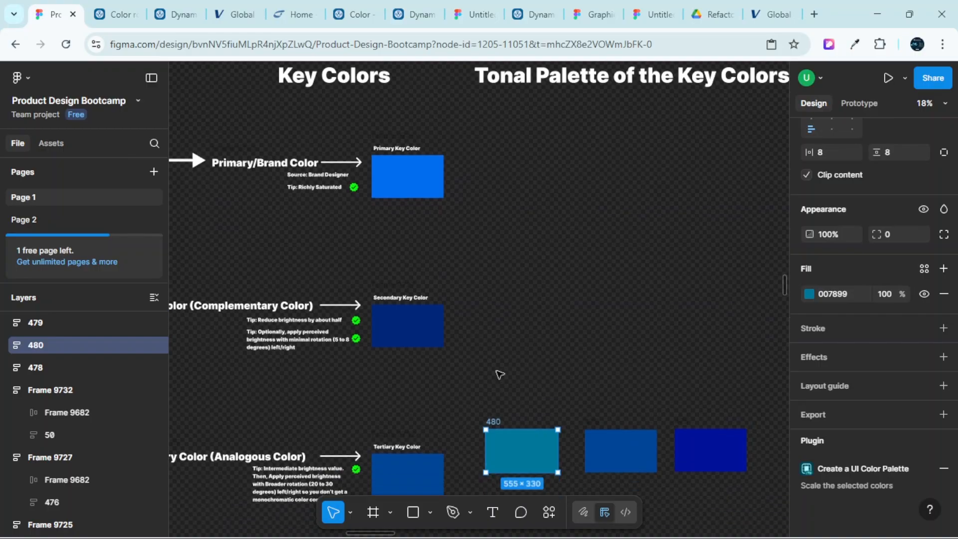
{"action": "scroll", "coordinate": [494, 375], "scroll_direction": "left", "scroll_amount": 2}
{"action": "scroll", "coordinate": [490, 374], "scroll_direction": "down", "scroll_amount": 1}
{"action": "scroll", "coordinate": [489, 365], "scroll_direction": "up", "scroll_amount": 3}
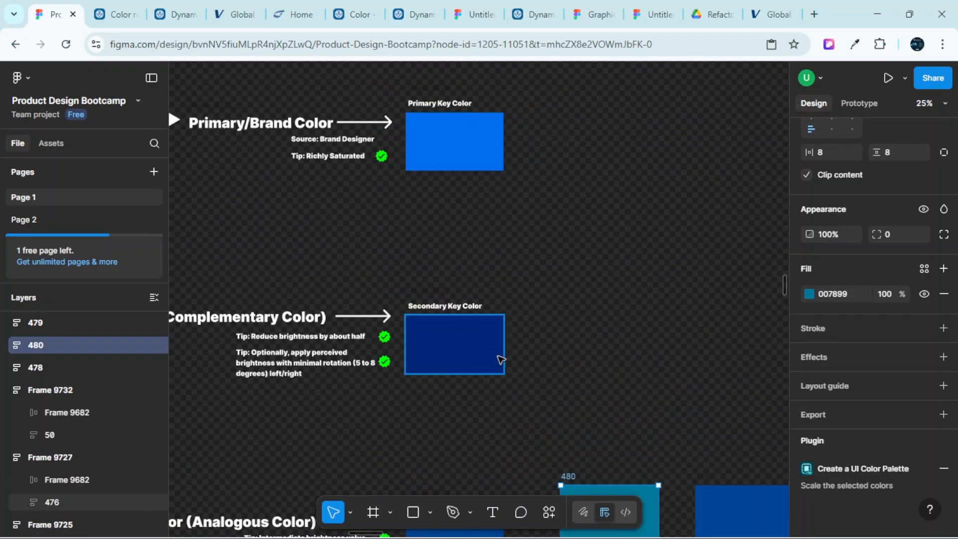
{"action": "scroll", "coordinate": [499, 360], "scroll_direction": "down", "scroll_amount": 3}
{"action": "scroll", "coordinate": [499, 359], "scroll_direction": "right", "scroll_amount": 3}
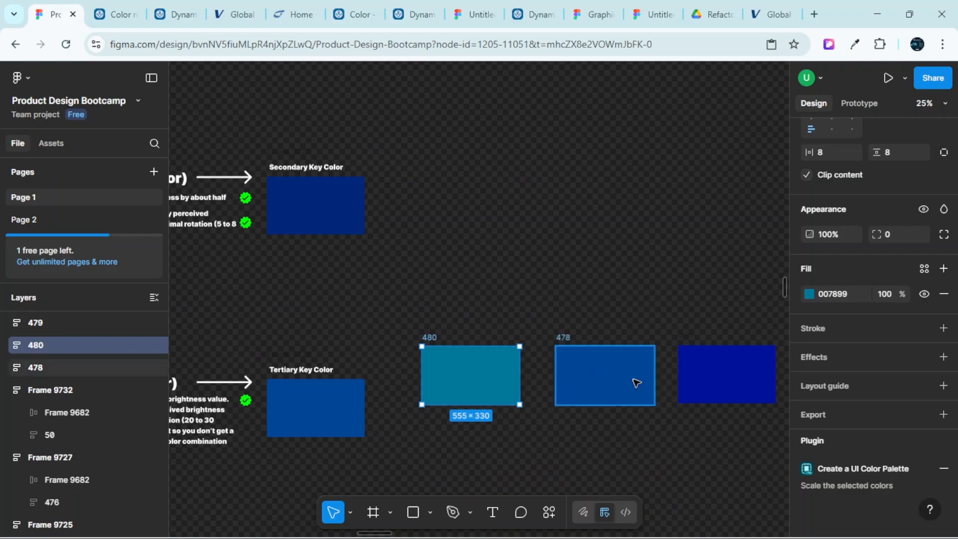
Replace the blue Tertiary Key Color swatch with a copy of the teal 007899 swatch beside it
{"action": "scroll", "coordinate": [622, 357], "scroll_direction": "left", "scroll_amount": 4}
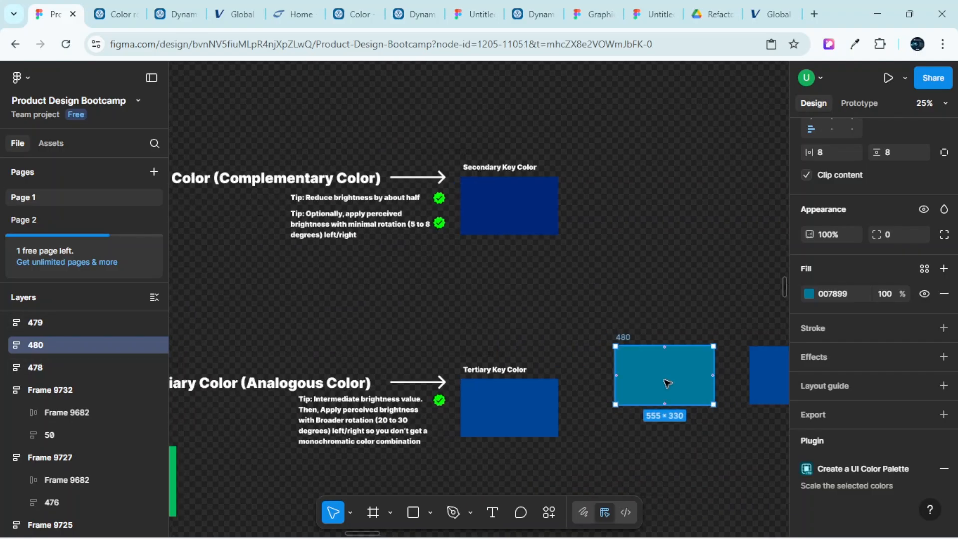
{"action": "scroll", "coordinate": [668, 383], "scroll_direction": "up", "scroll_amount": 2}
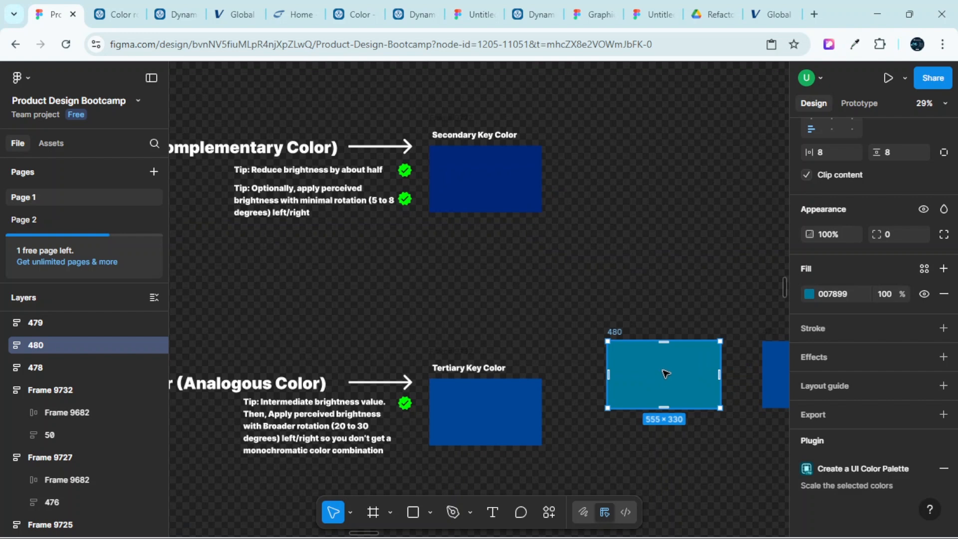
{"action": "right_click", "coordinate": [663, 371]}
{"action": "left_click", "coordinate": [690, 122]}
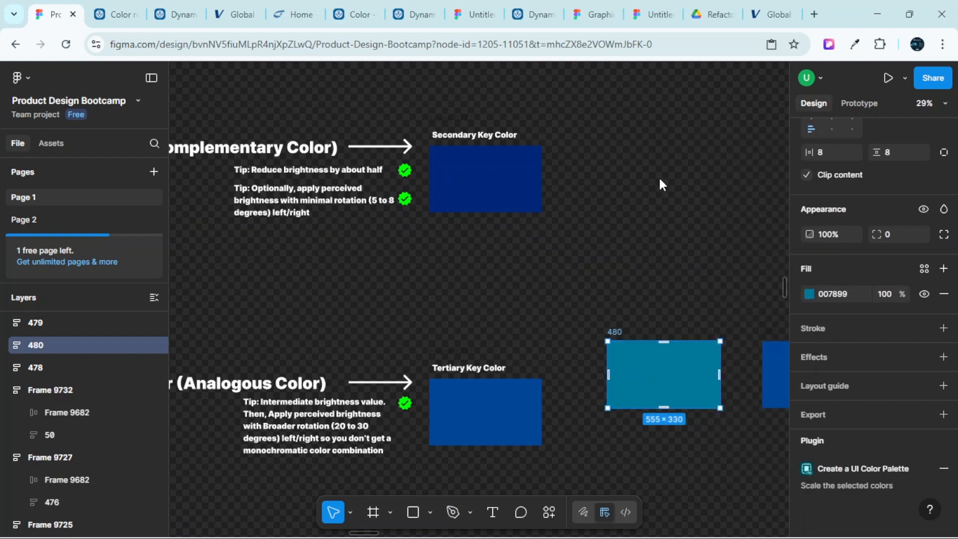
{"action": "left_click", "coordinate": [507, 424]}
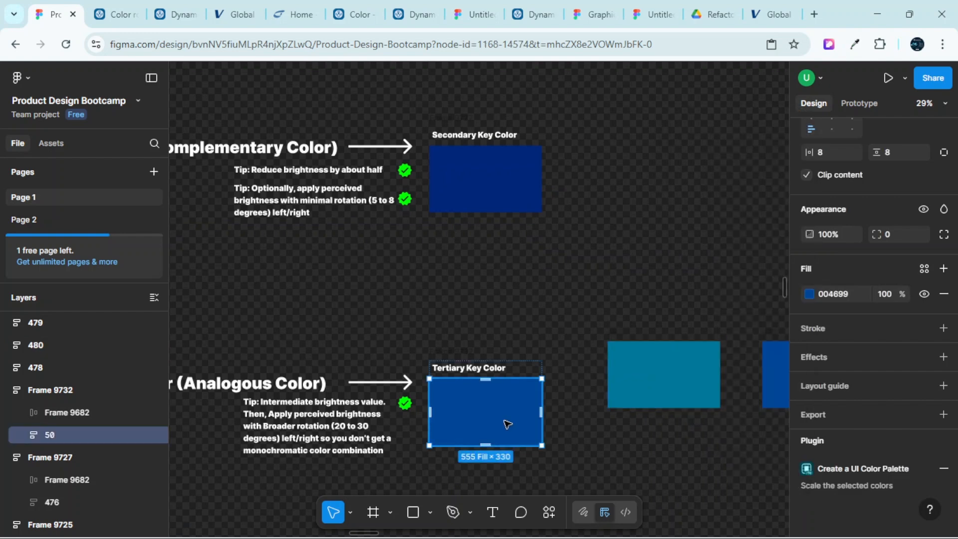
{"action": "key", "text": "ctrl+shift+r"}
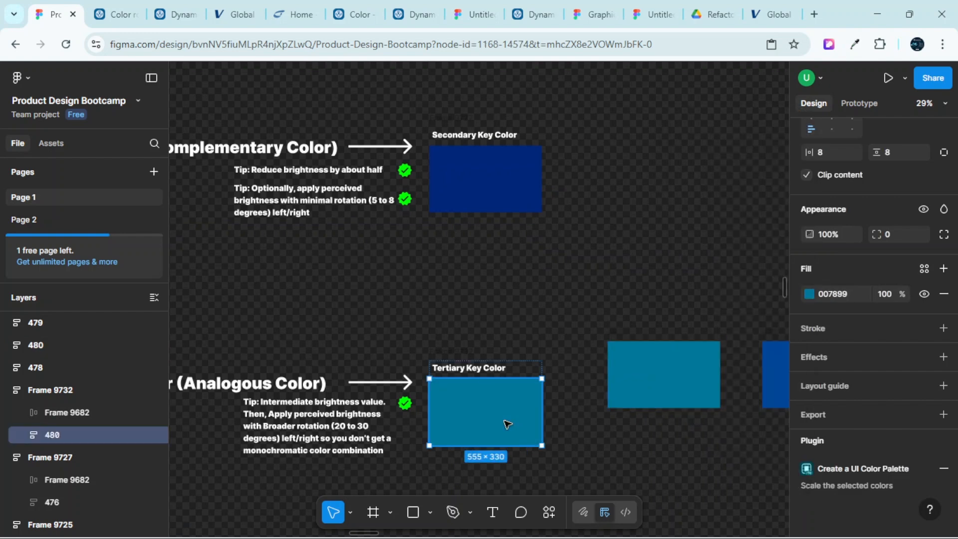
Delete the three hue-rotated candidate swatches beside the Tertiary Key Color
{"action": "left_click", "coordinate": [687, 386]}
{"action": "scroll", "coordinate": [676, 389], "scroll_direction": "right", "scroll_amount": 3}
{"action": "left_click", "coordinate": [676, 389], "text": "shift"}
{"action": "scroll", "coordinate": [709, 384], "scroll_direction": "right", "scroll_amount": 3}
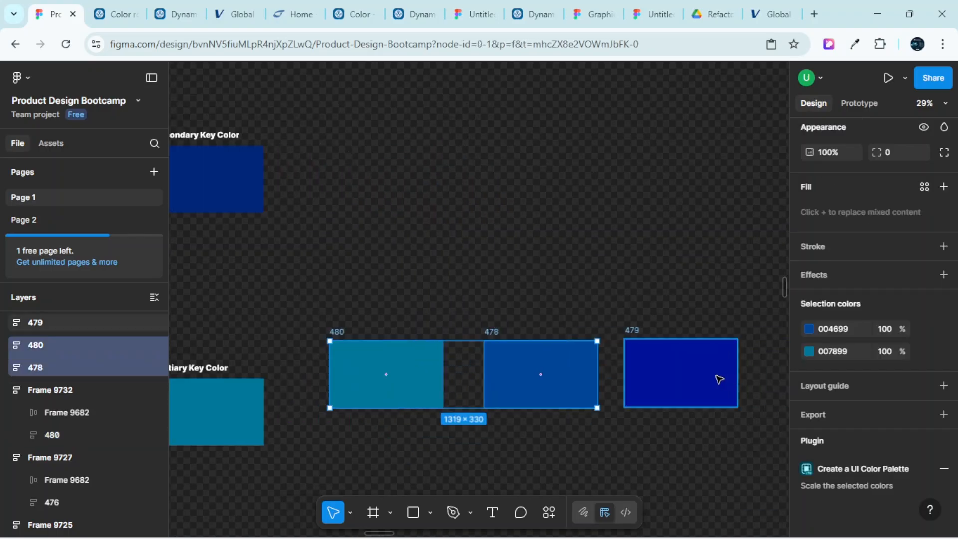
{"action": "left_click", "coordinate": [719, 379], "text": "shift"}
{"action": "key", "text": "Delete"}
Compare the teal Tertiary Key Color with the Primary and Secondary Key Colors above it
{"action": "scroll", "coordinate": [677, 364], "scroll_direction": "up", "scroll_amount": 4}
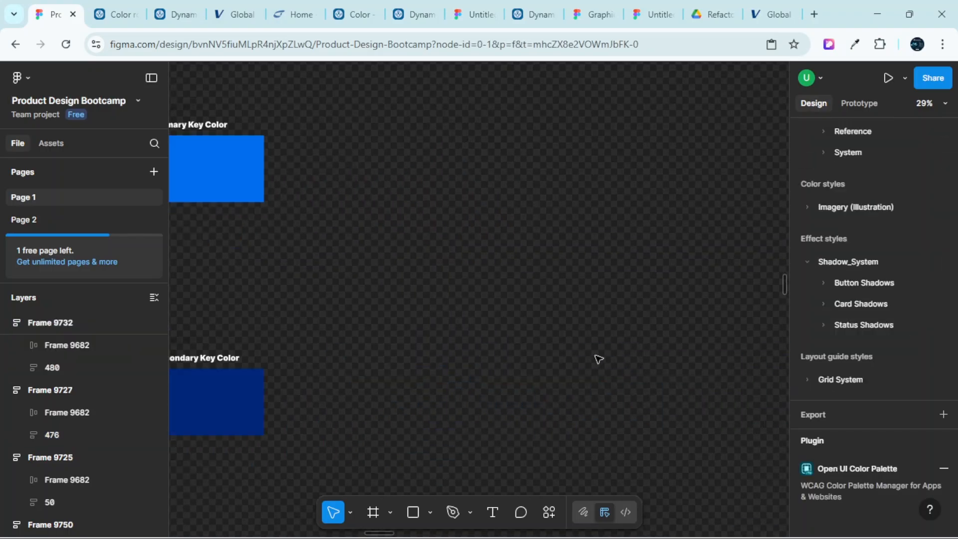
{"action": "scroll", "coordinate": [600, 359], "scroll_direction": "left", "scroll_amount": 4}
{"action": "scroll", "coordinate": [549, 299], "scroll_direction": "down", "scroll_amount": 1}
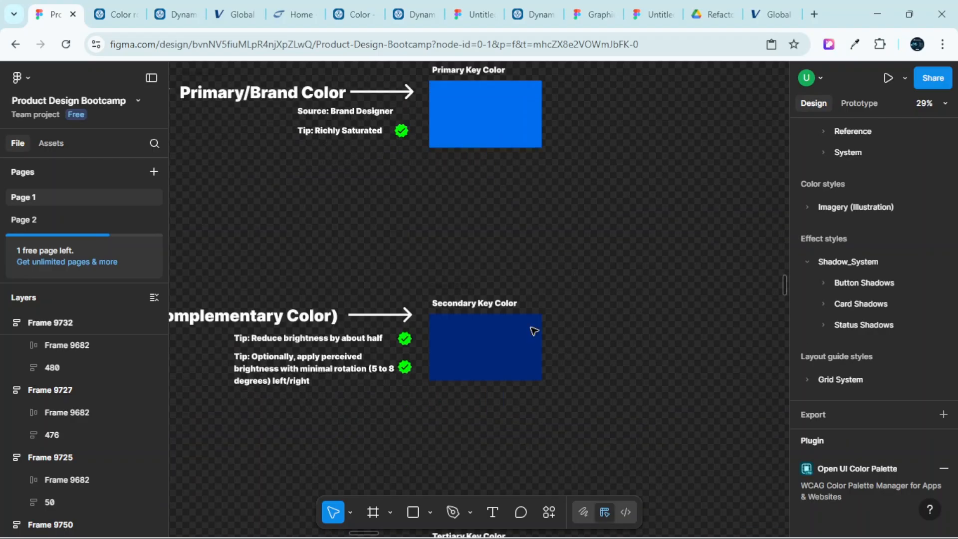
{"action": "scroll", "coordinate": [499, 353], "scroll_direction": "down", "scroll_amount": 4}
{"action": "left_click", "coordinate": [508, 387]}
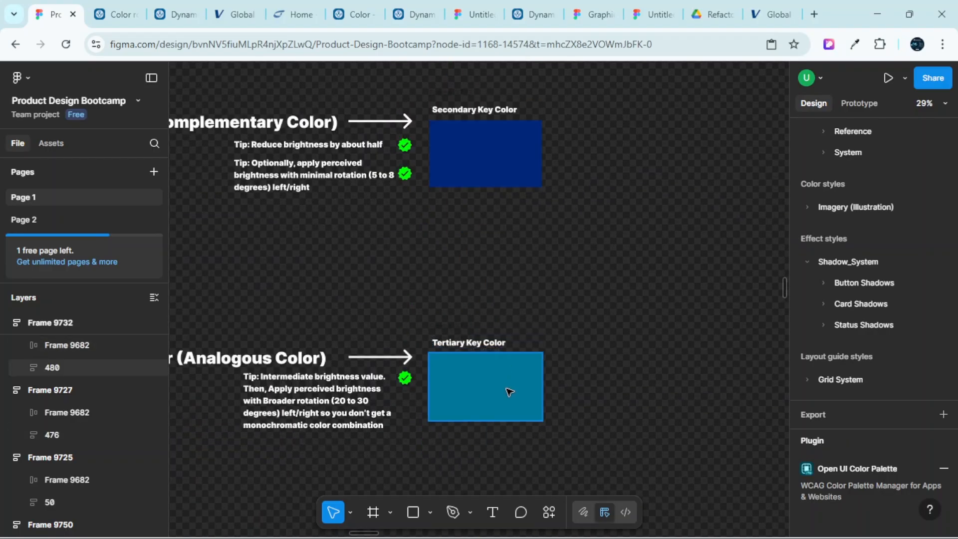
{"action": "scroll", "coordinate": [578, 382], "scroll_direction": "up", "scroll_amount": 3}
{"action": "scroll", "coordinate": [579, 381], "scroll_direction": "up", "scroll_amount": 3}
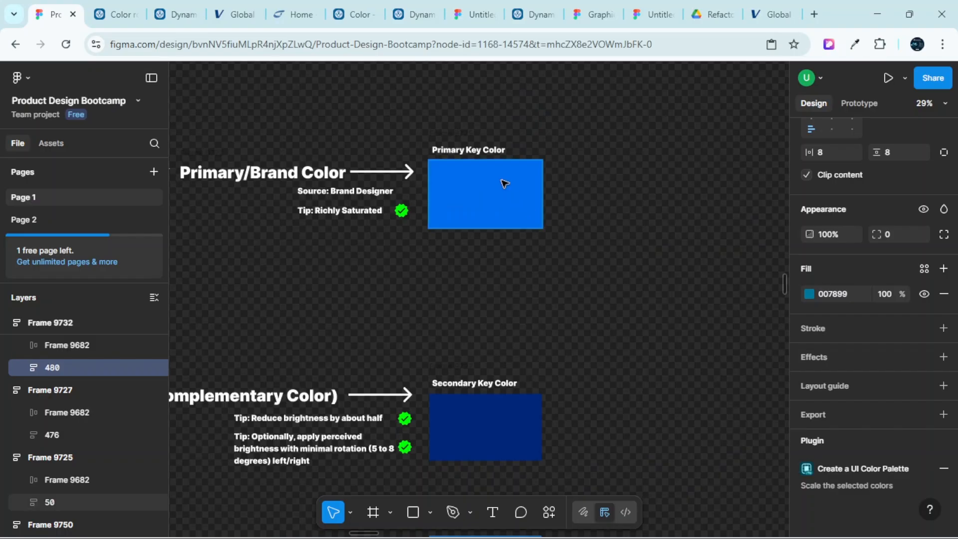
{"action": "scroll", "coordinate": [589, 305], "scroll_direction": "down", "scroll_amount": 4}
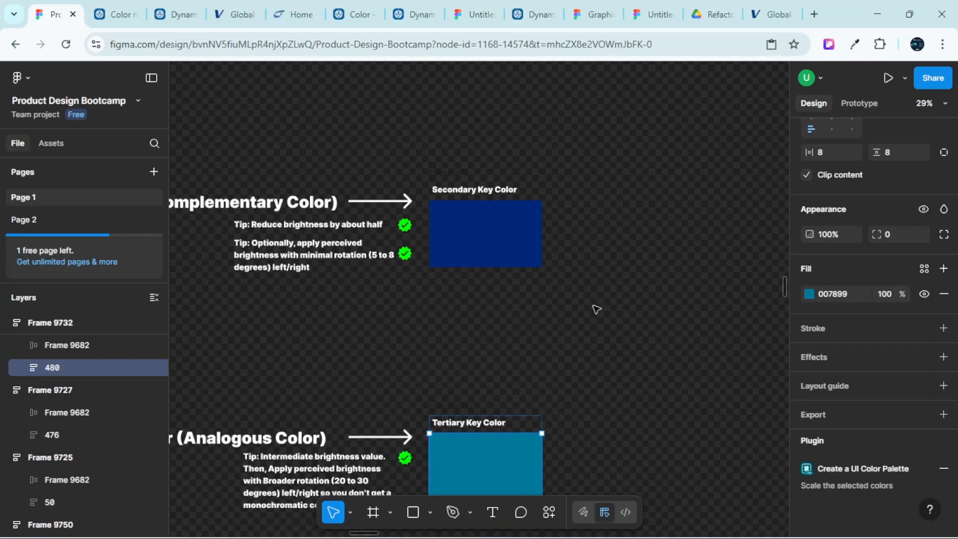
{"action": "scroll", "coordinate": [595, 313], "scroll_direction": "down", "scroll_amount": 3}
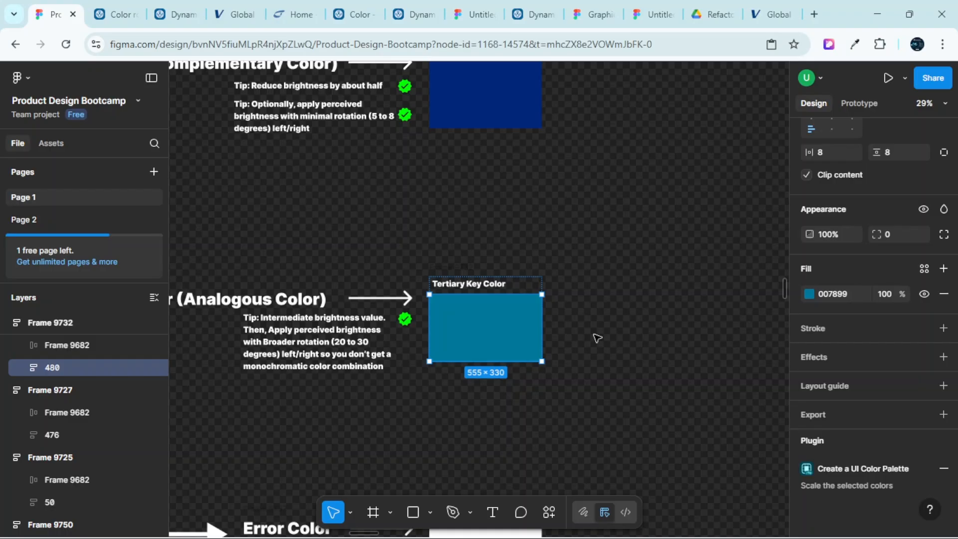
{"action": "scroll", "coordinate": [597, 338], "scroll_direction": "up", "scroll_amount": 6}
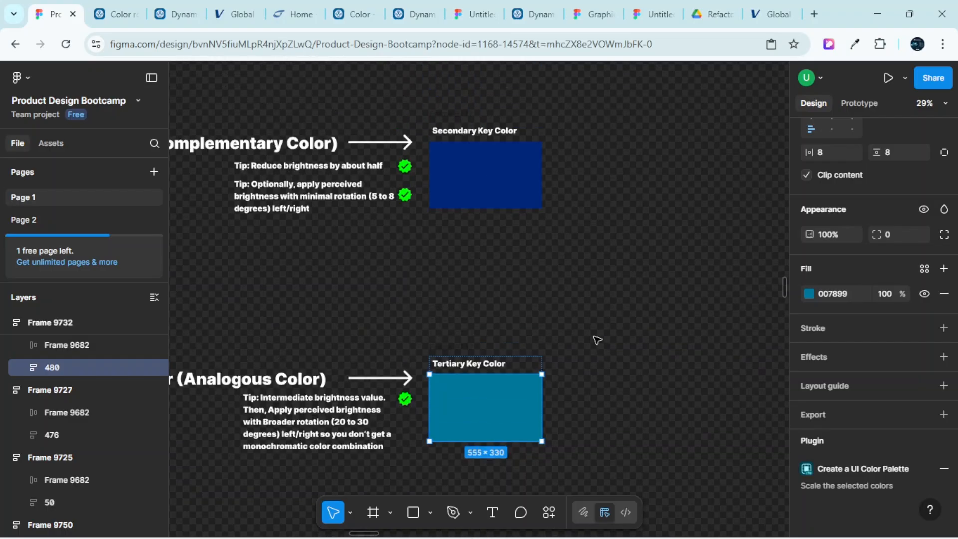
{"action": "scroll", "coordinate": [481, 220], "scroll_direction": "up", "scroll_amount": 1}
{"action": "scroll", "coordinate": [499, 250], "scroll_direction": "up", "scroll_amount": 2}
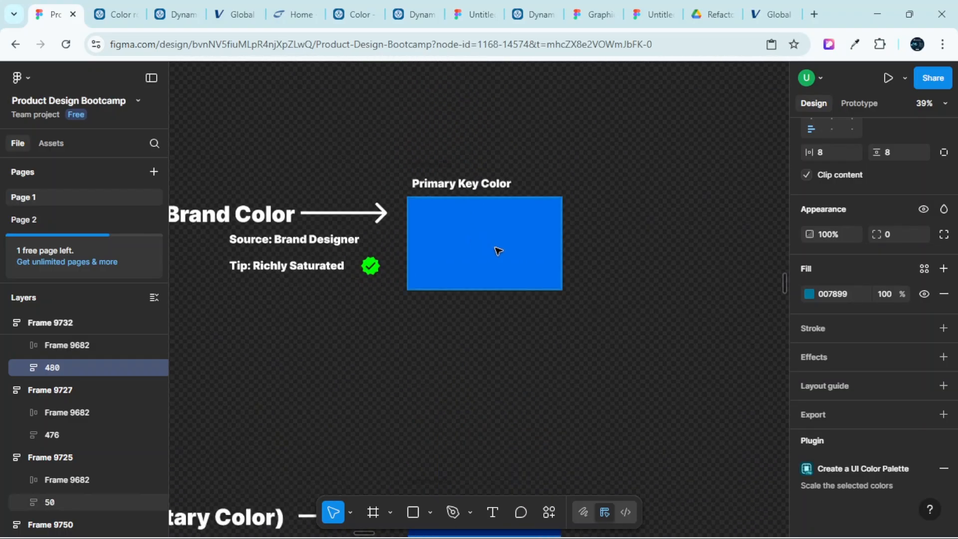
Examine the Primary and Secondary Key Color swatches together with the brightness and minimal rotation tips
{"action": "left_click", "coordinate": [500, 250]}
{"action": "scroll", "coordinate": [519, 280], "scroll_direction": "down", "scroll_amount": 4}
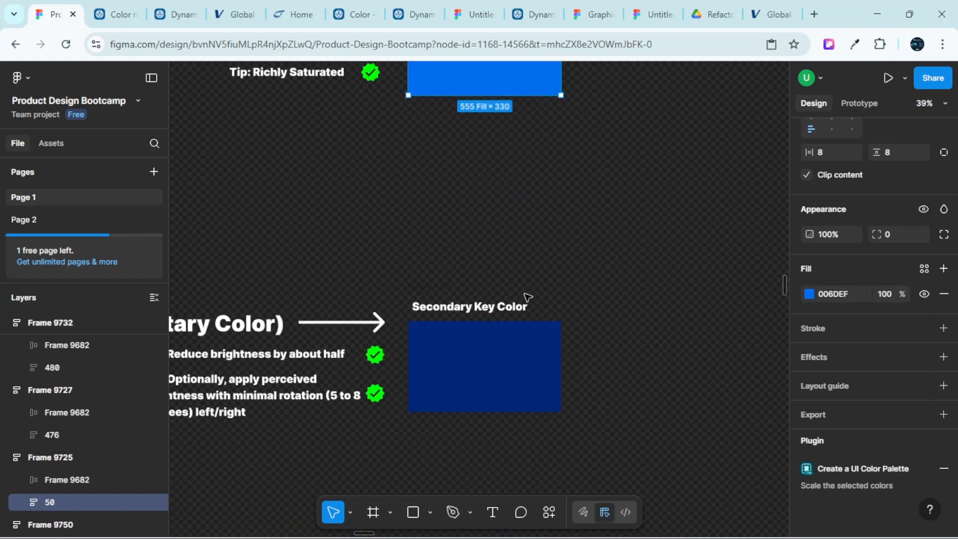
{"action": "scroll", "coordinate": [519, 156], "scroll_direction": "up", "scroll_amount": 2}
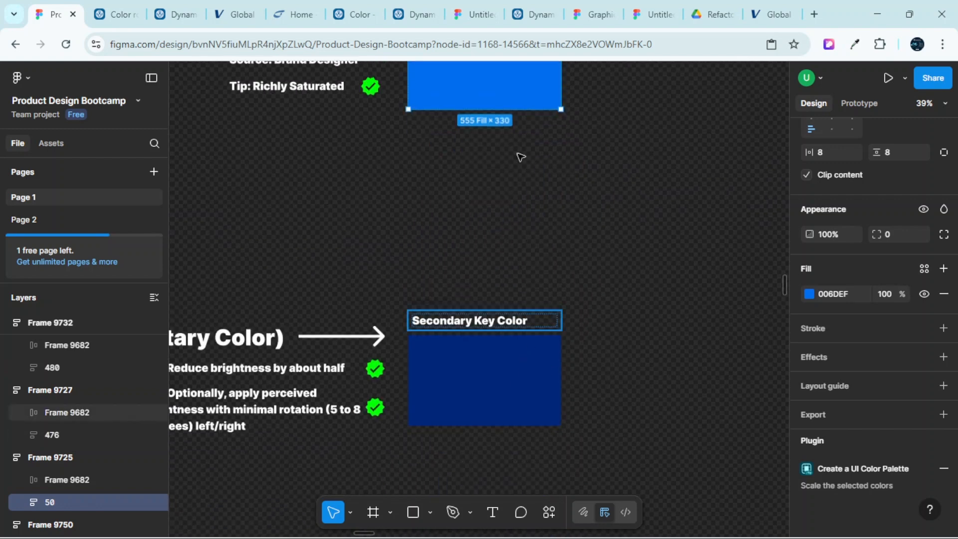
{"action": "left_click", "coordinate": [554, 455]}
{"action": "scroll", "coordinate": [554, 455], "scroll_direction": "left", "scroll_amount": 3}
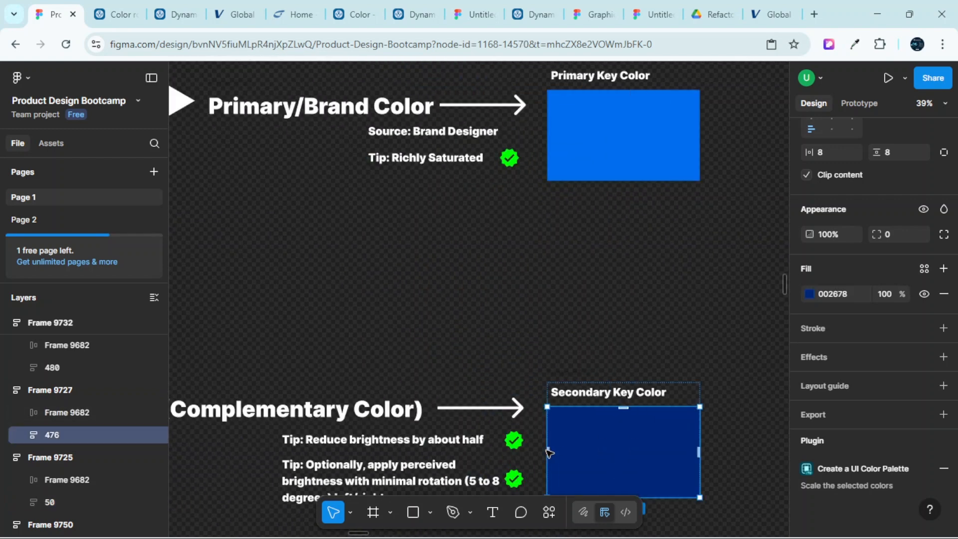
{"action": "scroll", "coordinate": [623, 349], "scroll_direction": "down", "scroll_amount": 3}
{"action": "scroll", "coordinate": [667, 331], "scroll_direction": "up", "scroll_amount": 2}
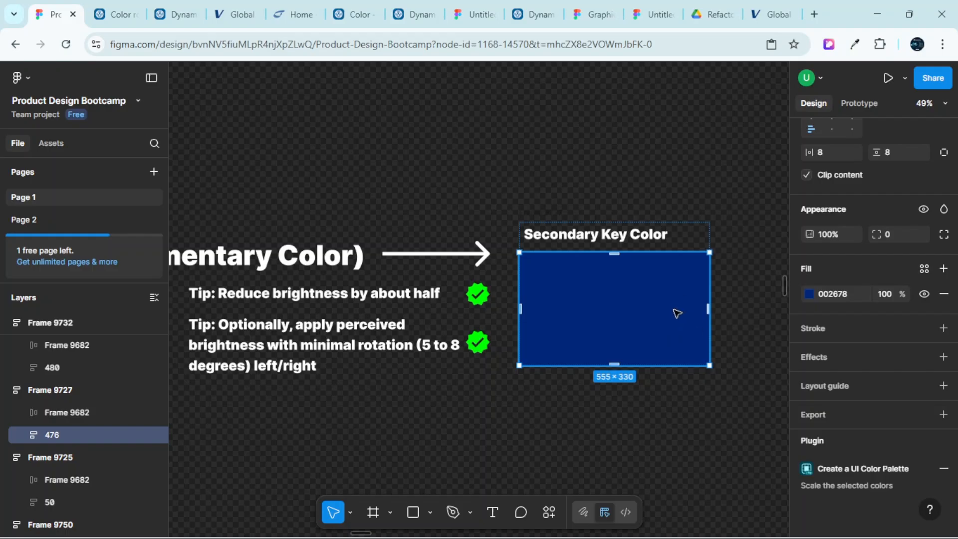
{"action": "scroll", "coordinate": [659, 311], "scroll_direction": "down", "scroll_amount": 1}
{"action": "scroll", "coordinate": [662, 312], "scroll_direction": "down", "scroll_amount": 3}
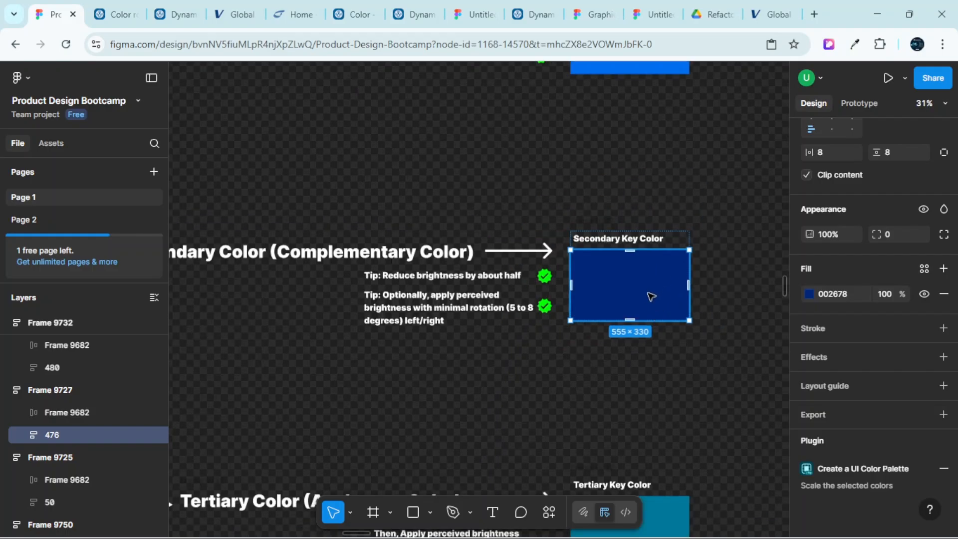
{"action": "scroll", "coordinate": [653, 300], "scroll_direction": "down", "scroll_amount": 3}
{"action": "scroll", "coordinate": [666, 439], "scroll_direction": "up", "scroll_amount": 5}
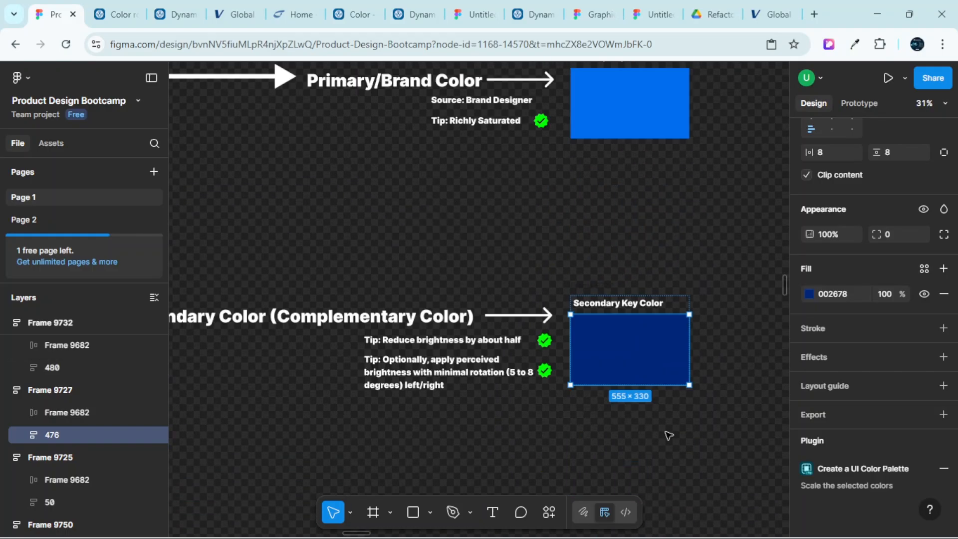
Review the key colors from Primary to Tertiary, ending with the teal swatch and its tip on broader rotation
{"action": "scroll", "coordinate": [637, 179], "scroll_direction": "up", "scroll_amount": 3}
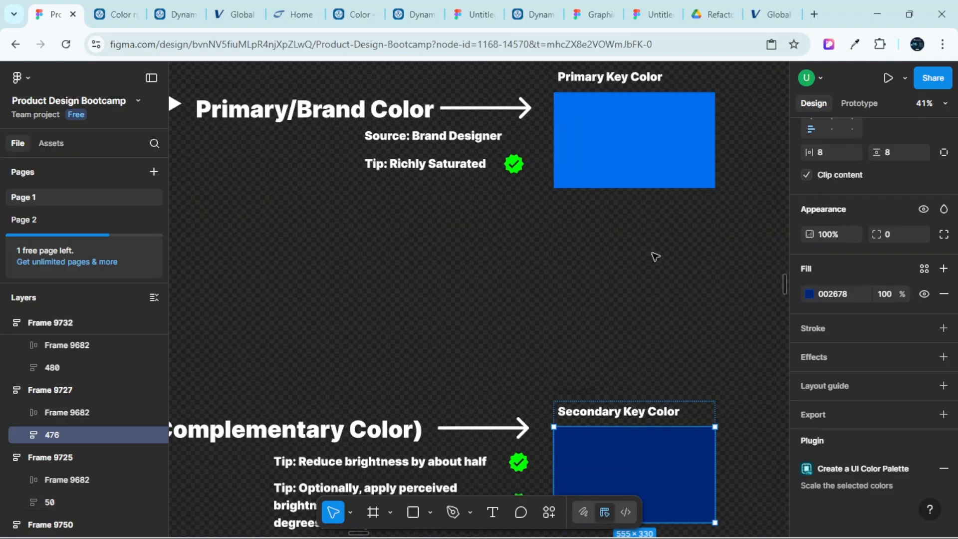
{"action": "scroll", "coordinate": [659, 274], "scroll_direction": "down", "scroll_amount": 5}
{"action": "scroll", "coordinate": [686, 375], "scroll_direction": "up", "scroll_amount": 2}
{"action": "scroll", "coordinate": [679, 361], "scroll_direction": "up", "scroll_amount": 3}
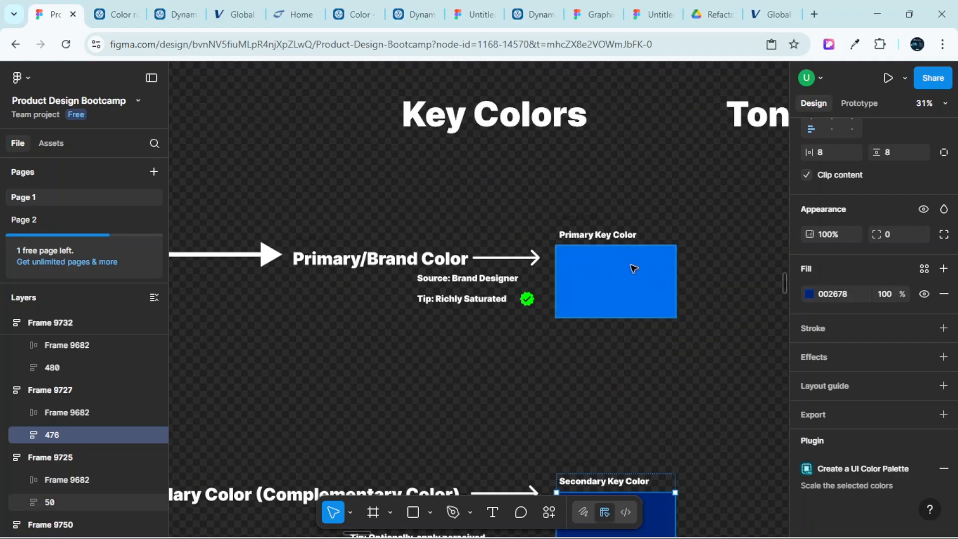
{"action": "scroll", "coordinate": [648, 279], "scroll_direction": "down", "scroll_amount": 1}
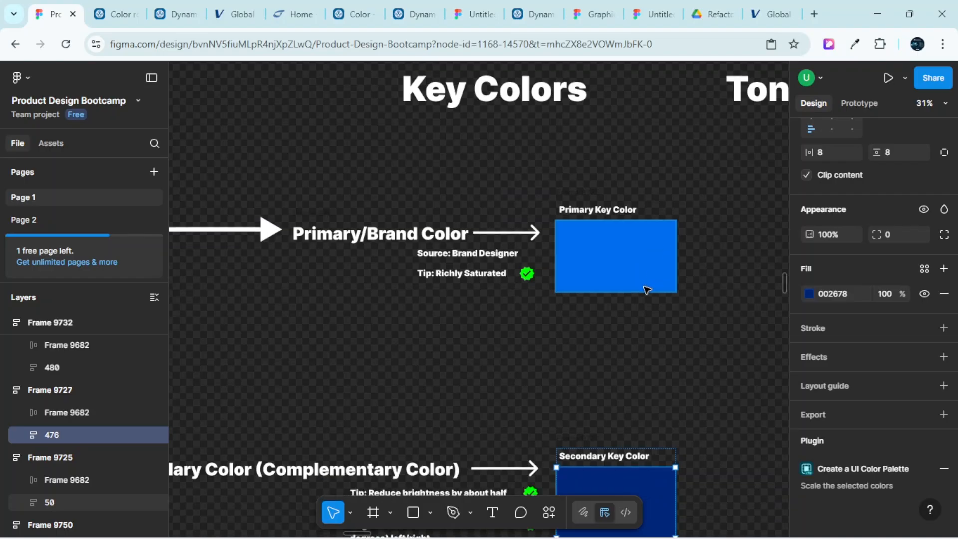
{"action": "scroll", "coordinate": [635, 263], "scroll_direction": "down", "scroll_amount": 5}
{"action": "scroll", "coordinate": [637, 341], "scroll_direction": "down", "scroll_amount": 5}
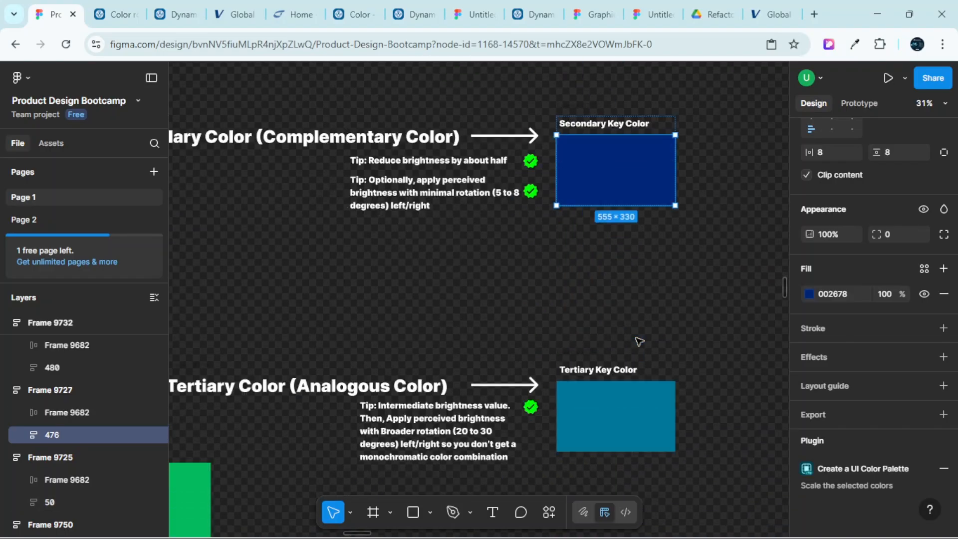
{"action": "scroll", "coordinate": [659, 428], "scroll_direction": "up", "scroll_amount": 3}
{"action": "left_click", "coordinate": [641, 408]}
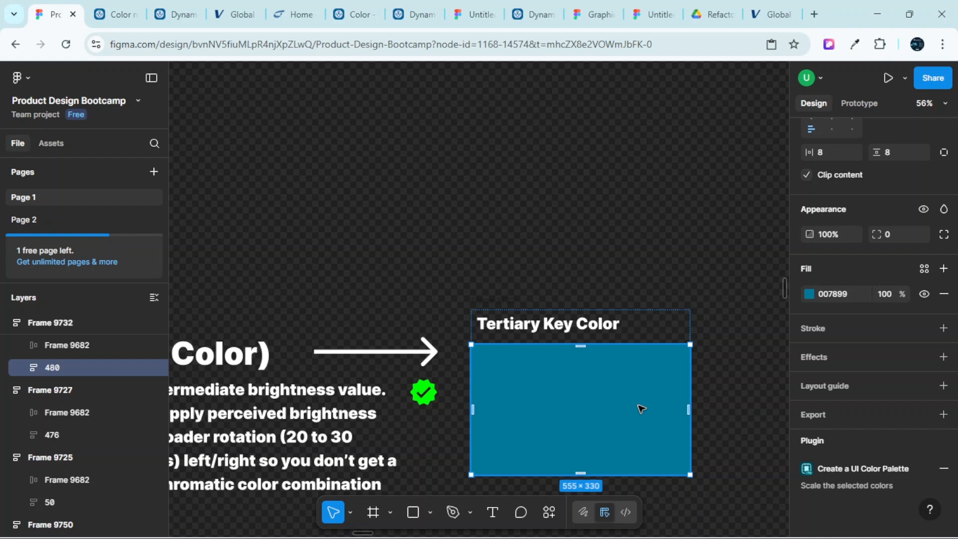
{"action": "scroll", "coordinate": [658, 413], "scroll_direction": "left", "scroll_amount": 6}
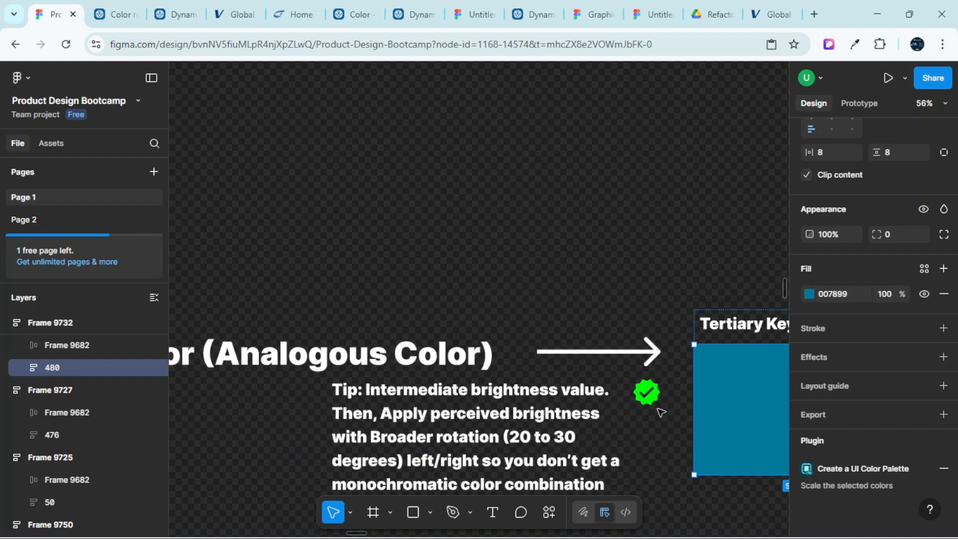
Examine the Tertiary Key Color and its broader rotation tip against the Primary and Secondary Key Color swatches
{"action": "scroll", "coordinate": [544, 357], "scroll_direction": "down", "scroll_amount": 1}
{"action": "scroll", "coordinate": [611, 395], "scroll_direction": "right", "scroll_amount": 2}
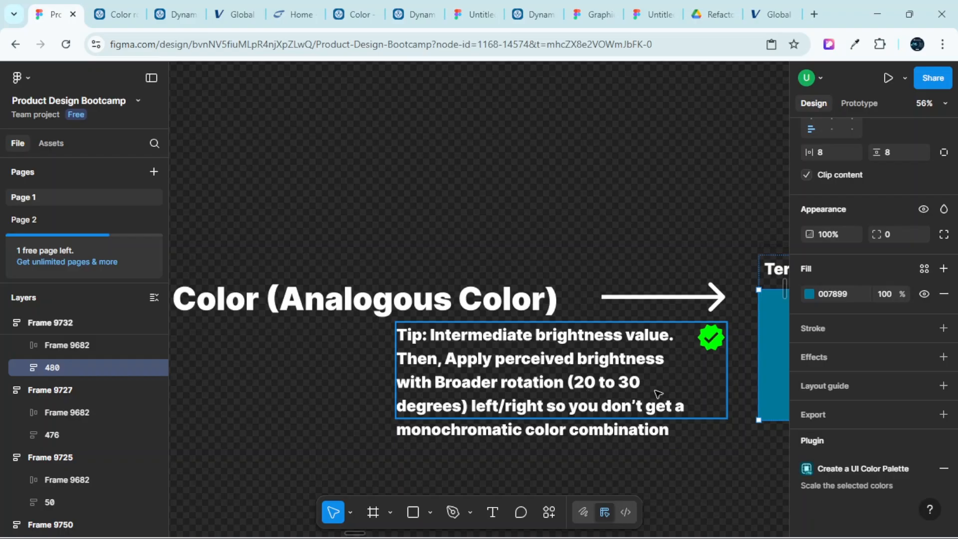
{"action": "scroll", "coordinate": [646, 394], "scroll_direction": "right", "scroll_amount": 4}
{"action": "scroll", "coordinate": [643, 390], "scroll_direction": "right", "scroll_amount": 1}
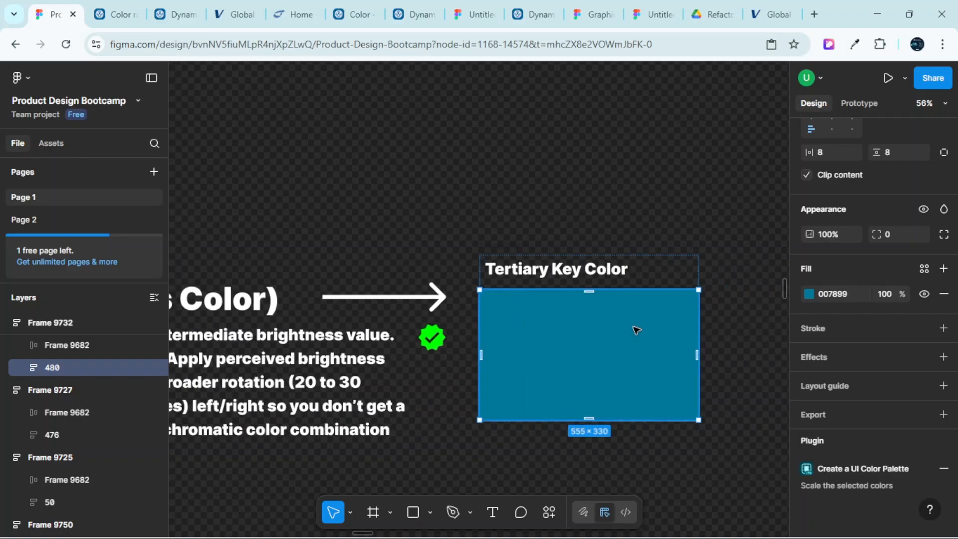
{"action": "scroll", "coordinate": [637, 329], "scroll_direction": "down", "scroll_amount": 4}
{"action": "scroll", "coordinate": [638, 306], "scroll_direction": "up", "scroll_amount": 3}
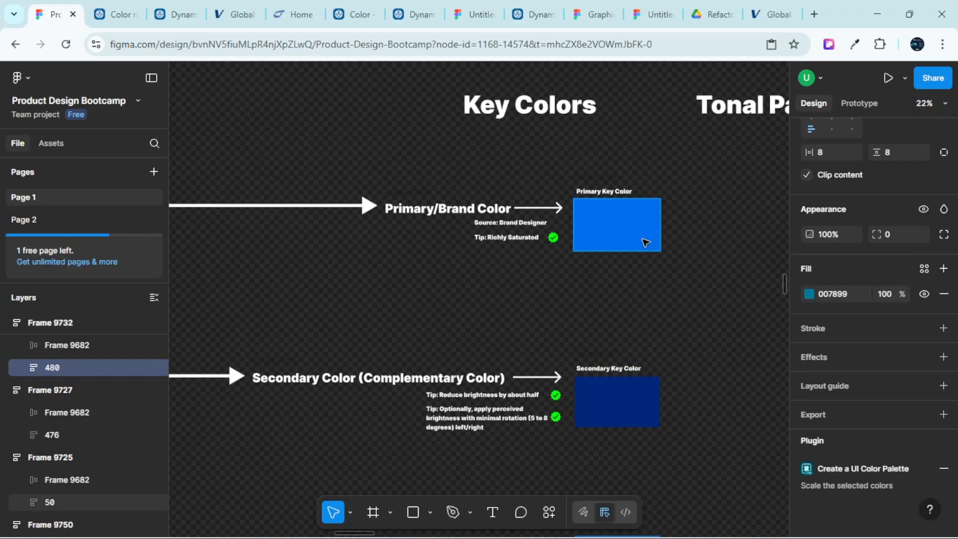
{"action": "scroll", "coordinate": [649, 236], "scroll_direction": "up", "scroll_amount": 3}
{"action": "scroll", "coordinate": [666, 289], "scroll_direction": "down", "scroll_amount": 2}
{"action": "scroll", "coordinate": [666, 289], "scroll_direction": "down", "scroll_amount": 3}
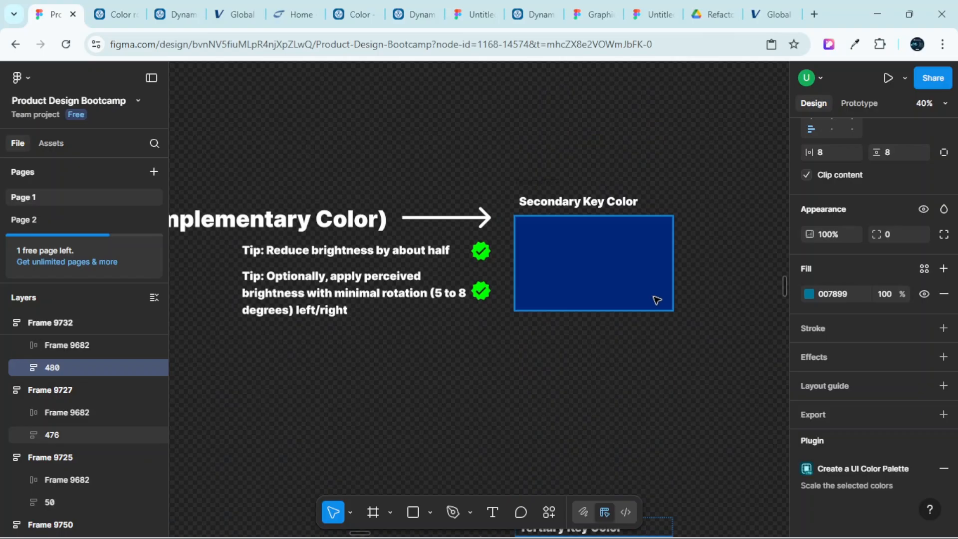
{"action": "scroll", "coordinate": [655, 299], "scroll_direction": "down", "scroll_amount": 4}
{"action": "scroll", "coordinate": [654, 360], "scroll_direction": "up", "scroll_amount": 6}
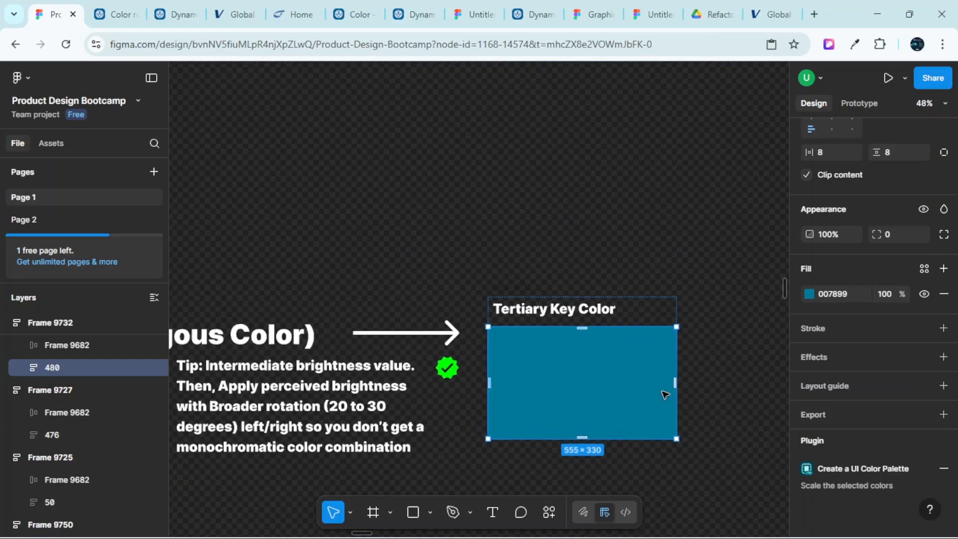
Review the Brand/Identity Colors heading and its branches to the primary, secondary and tertiary key colors
{"action": "scroll", "coordinate": [663, 389], "scroll_direction": "down", "scroll_amount": 3}
{"action": "scroll", "coordinate": [638, 282], "scroll_direction": "down", "scroll_amount": 5}
{"action": "scroll", "coordinate": [609, 285], "scroll_direction": "left", "scroll_amount": 6}
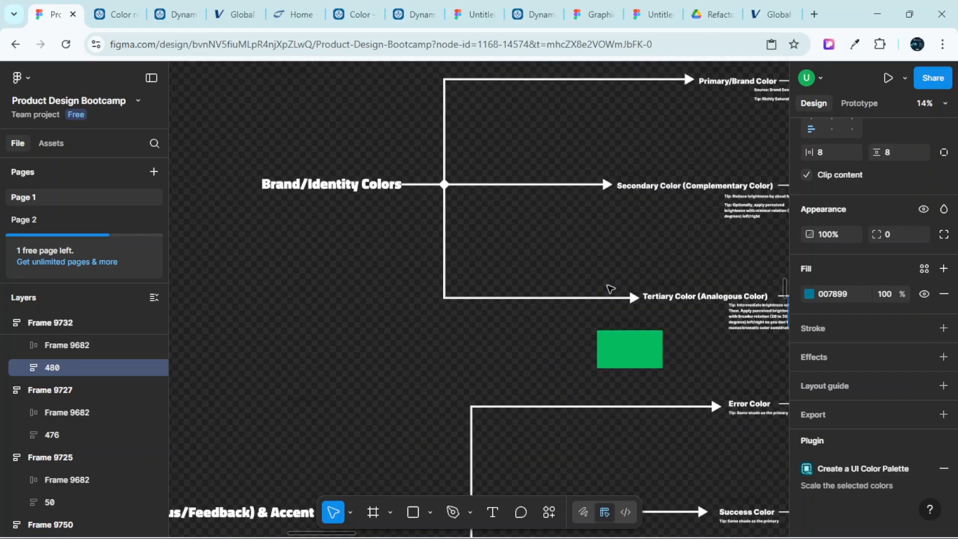
{"action": "scroll", "coordinate": [442, 218], "scroll_direction": "up", "scroll_amount": 4}
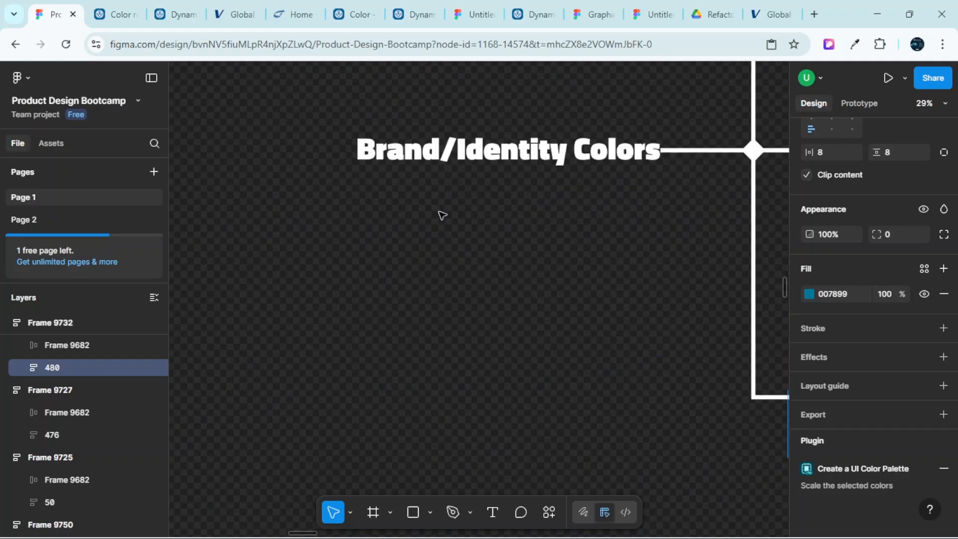
{"action": "scroll", "coordinate": [443, 216], "scroll_direction": "up", "scroll_amount": 3}
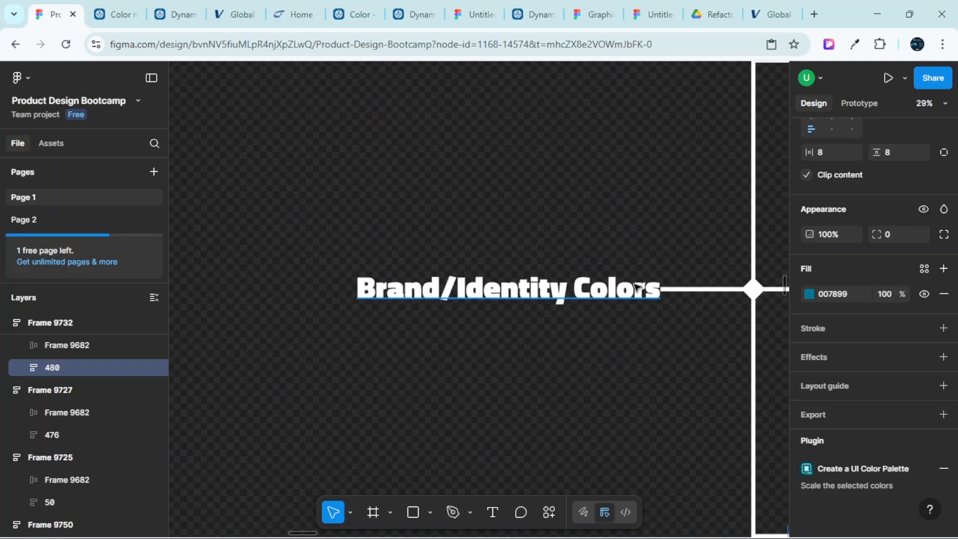
{"action": "scroll", "coordinate": [535, 295], "scroll_direction": "down", "scroll_amount": 5}
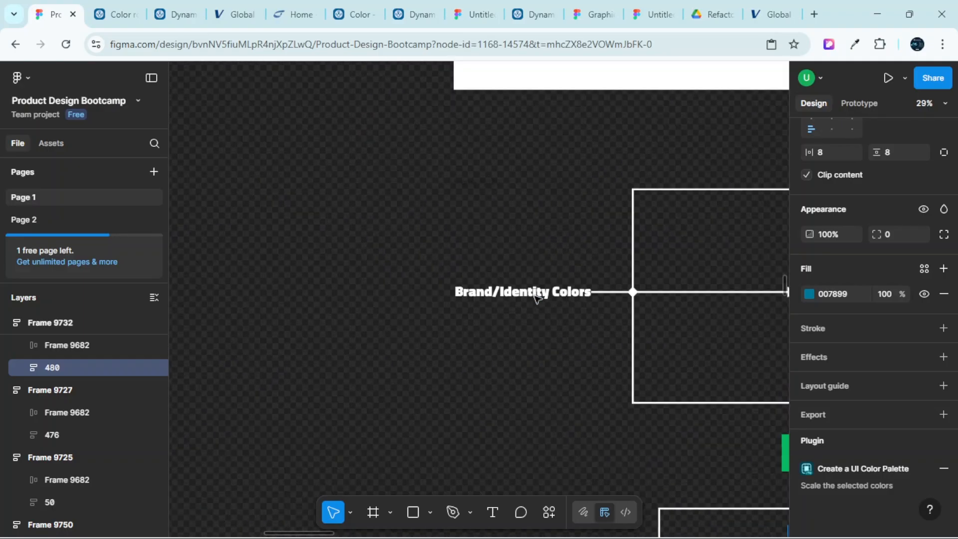
{"action": "scroll", "coordinate": [541, 301], "scroll_direction": "down", "scroll_amount": 1}
{"action": "scroll", "coordinate": [552, 265], "scroll_direction": "up", "scroll_amount": 2}
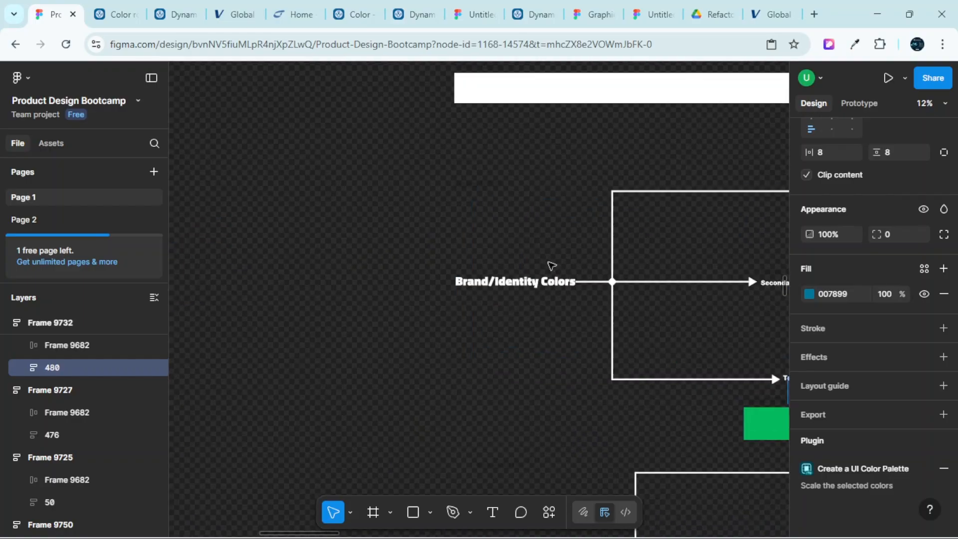
{"action": "scroll", "coordinate": [552, 265], "scroll_direction": "right", "scroll_amount": 5}
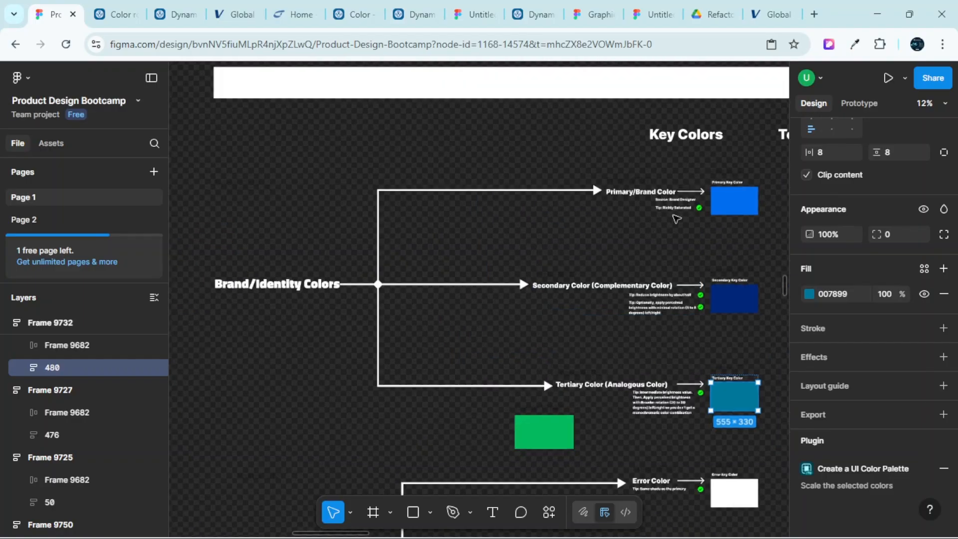
{"action": "scroll", "coordinate": [684, 220], "scroll_direction": "up", "scroll_amount": 3}
{"action": "scroll", "coordinate": [699, 249], "scroll_direction": "right", "scroll_amount": 2}
{"action": "scroll", "coordinate": [729, 322], "scroll_direction": "down", "scroll_amount": 2}
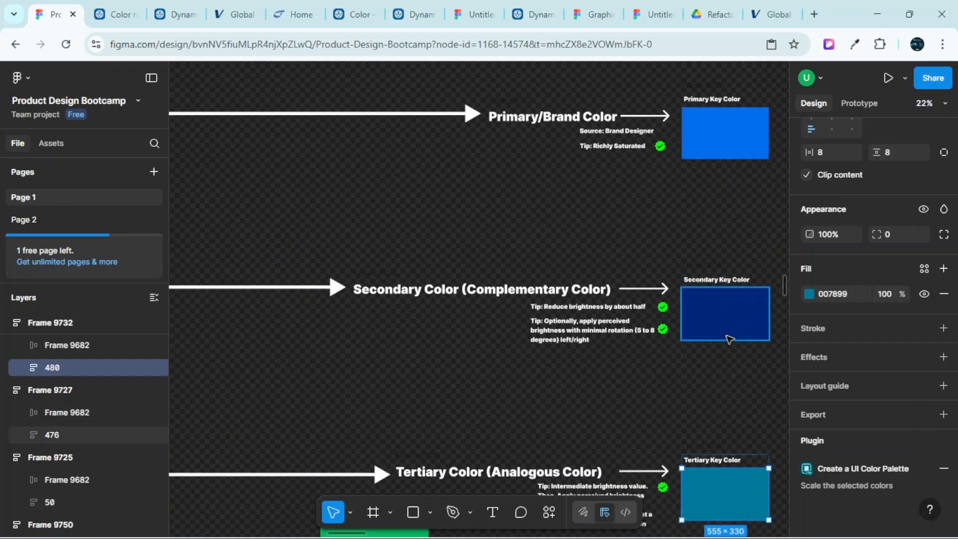
Examine the Semantic (Status/Feedback) & Accent (Highlight) Colors heading and the branches leading from it
{"action": "scroll", "coordinate": [729, 321], "scroll_direction": "down", "scroll_amount": 3}
{"action": "scroll", "coordinate": [719, 310], "scroll_direction": "down", "scroll_amount": 4}
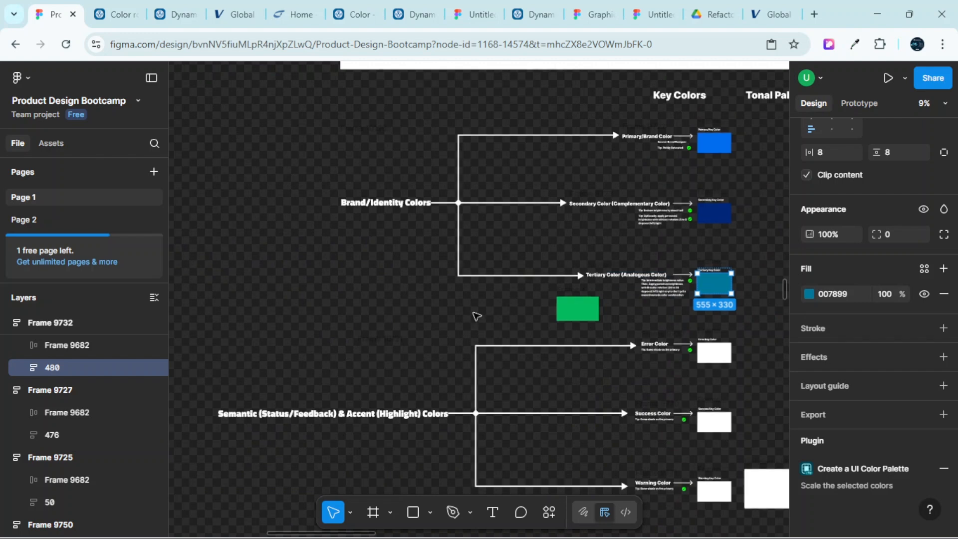
{"action": "scroll", "coordinate": [466, 319], "scroll_direction": "left", "scroll_amount": 3}
{"action": "scroll", "coordinate": [476, 322], "scroll_direction": "down", "scroll_amount": 3}
{"action": "scroll", "coordinate": [481, 326], "scroll_direction": "up", "scroll_amount": 5}
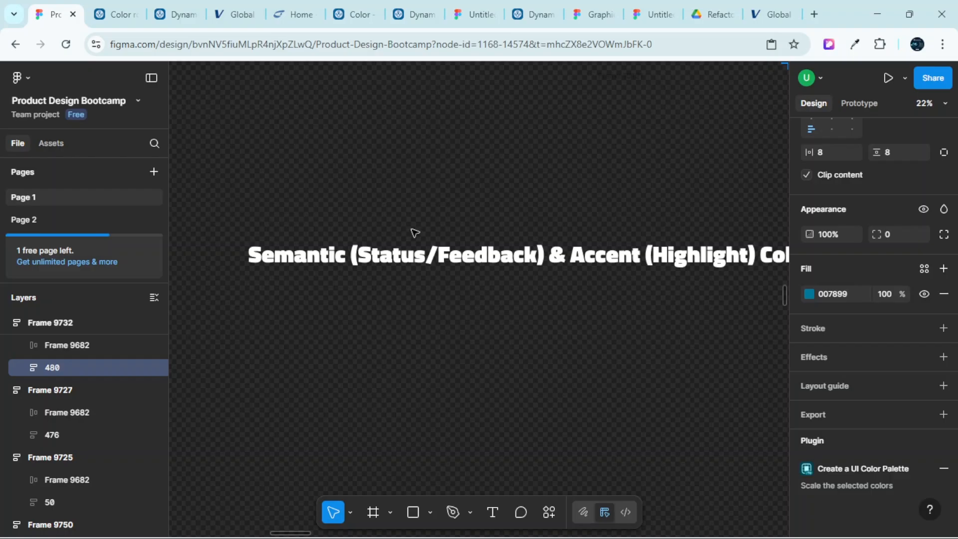
{"action": "mouse_move", "coordinate": [620, 538]}
{"action": "scroll", "coordinate": [504, 200], "scroll_direction": "right", "scroll_amount": 1}
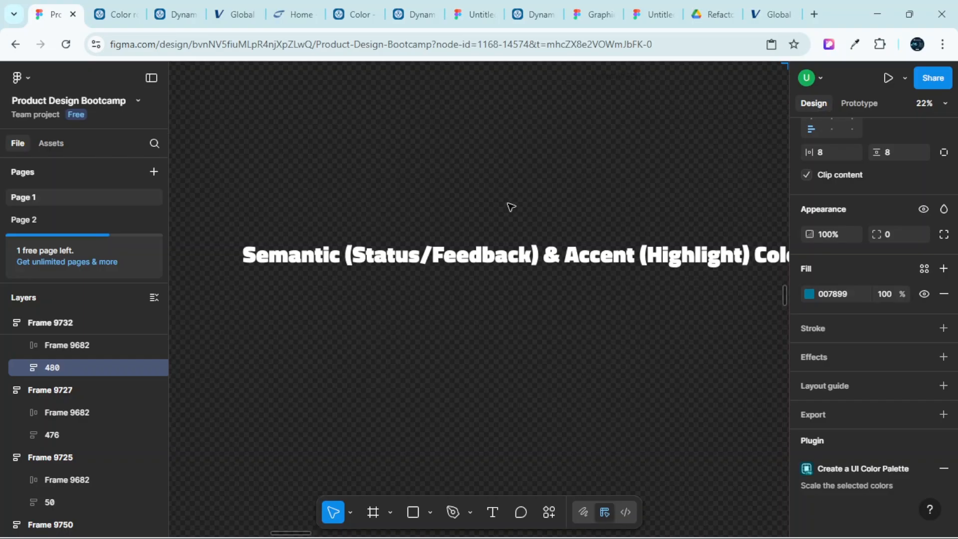
{"action": "scroll", "coordinate": [500, 199], "scroll_direction": "down", "scroll_amount": 3}
{"action": "scroll", "coordinate": [494, 208], "scroll_direction": "right", "scroll_amount": 5}
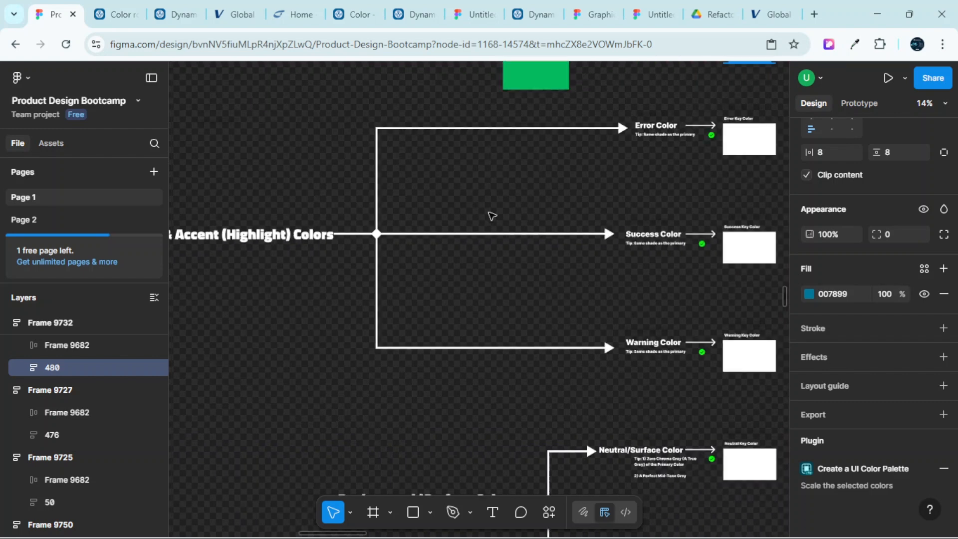
{"action": "scroll", "coordinate": [399, 215], "scroll_direction": "left", "scroll_amount": 5}
{"action": "scroll", "coordinate": [349, 220], "scroll_direction": "right", "scroll_amount": 5}
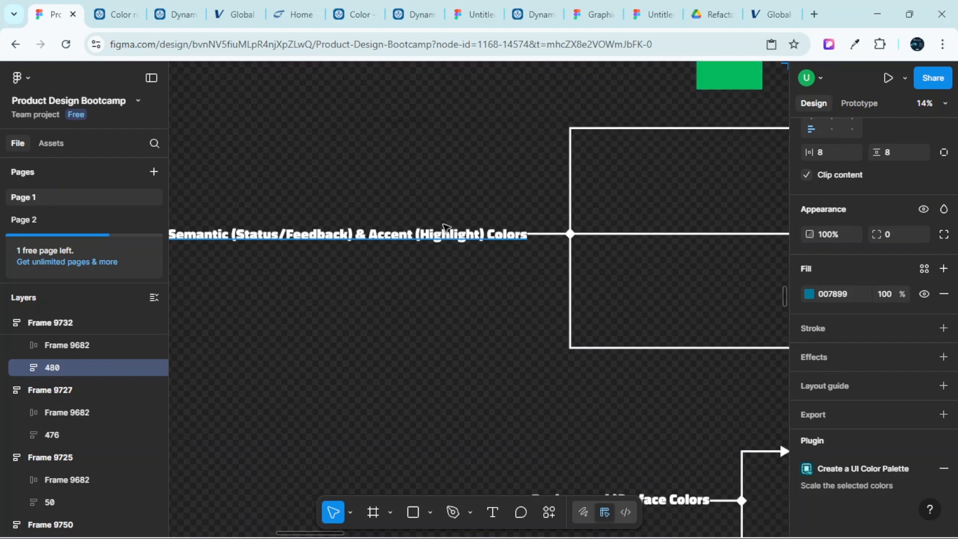
Read the shade tips for the Error, Success and Warning Colors beside their blank key color swatches
{"action": "scroll", "coordinate": [509, 216], "scroll_direction": "up", "scroll_amount": 2}
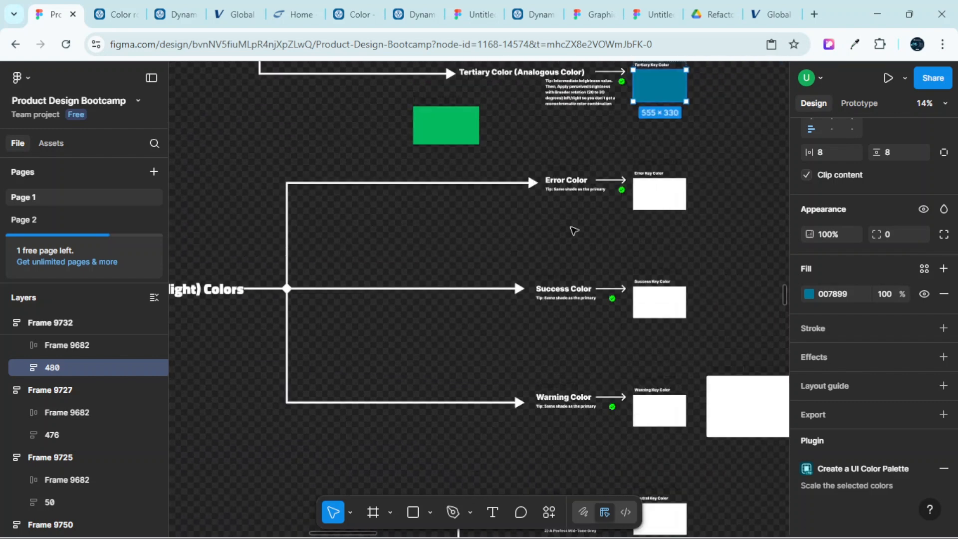
{"action": "scroll", "coordinate": [573, 229], "scroll_direction": "up", "scroll_amount": 2}
{"action": "scroll", "coordinate": [613, 256], "scroll_direction": "up", "scroll_amount": 5}
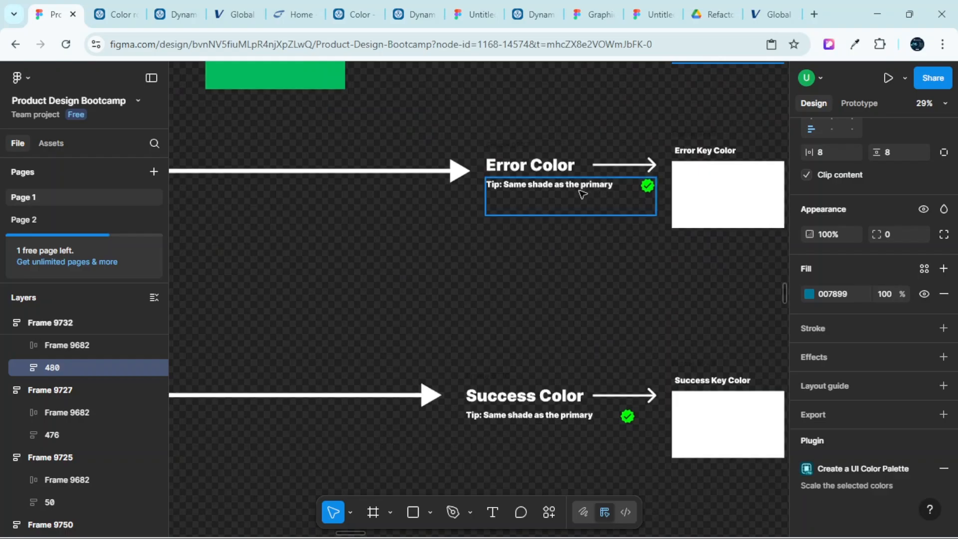
{"action": "scroll", "coordinate": [579, 194], "scroll_direction": "down", "scroll_amount": 3}
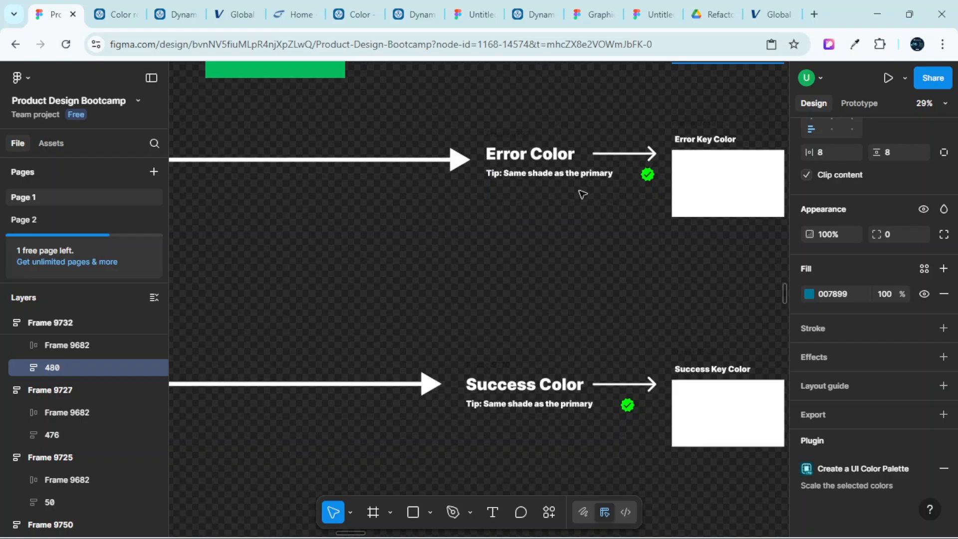
{"action": "scroll", "coordinate": [558, 242], "scroll_direction": "down", "scroll_amount": 2}
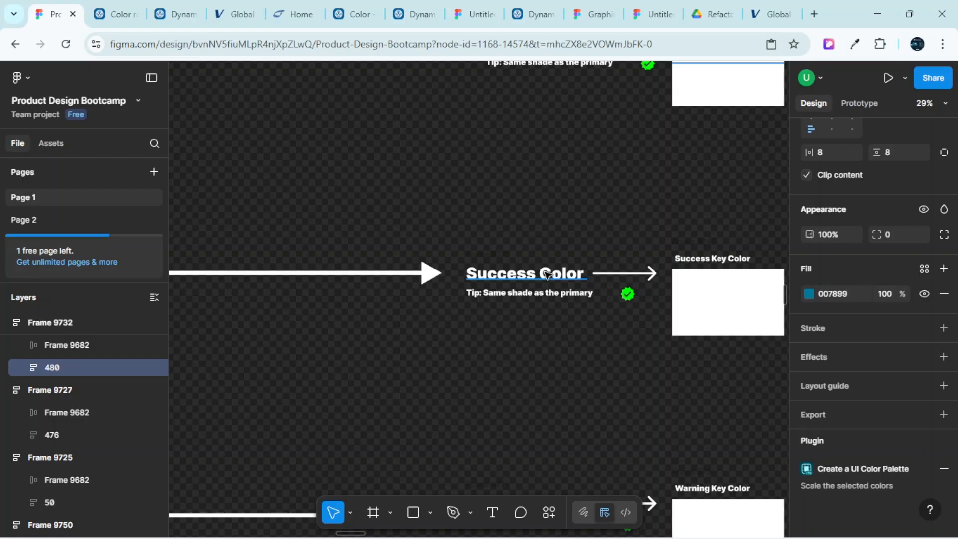
{"action": "scroll", "coordinate": [547, 274], "scroll_direction": "down", "scroll_amount": 5}
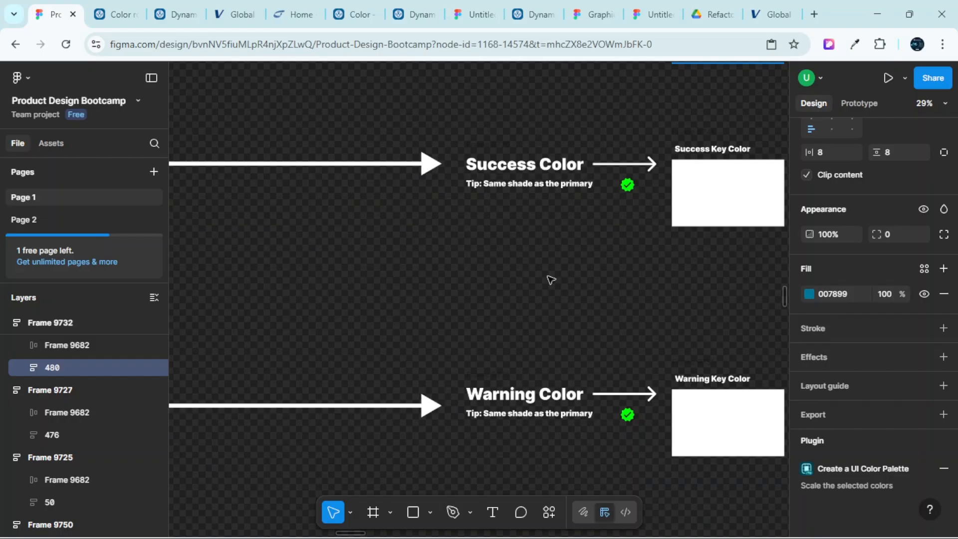
{"action": "scroll", "coordinate": [551, 280], "scroll_direction": "down", "scroll_amount": 6}
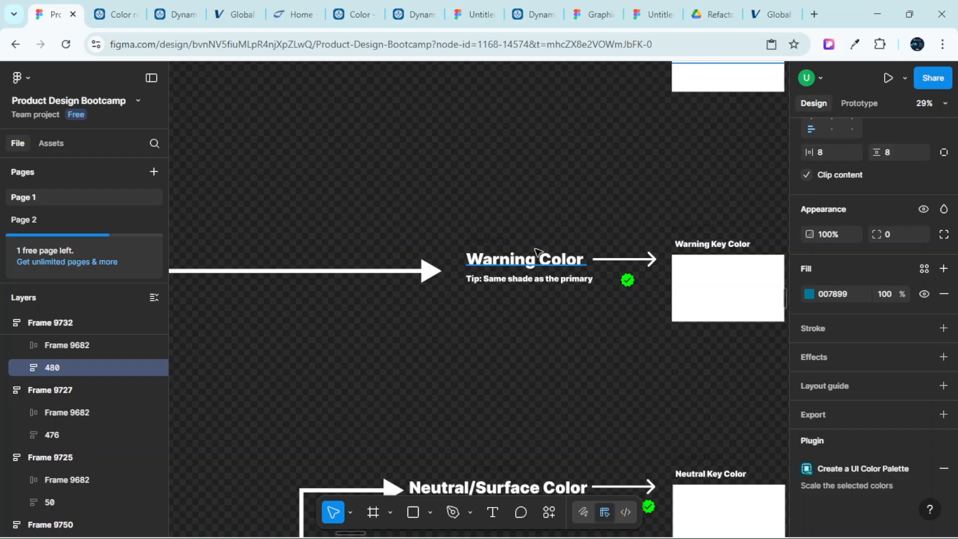
Revisit the semantic and accent colors heading and view its group together with the Background/Surface Colors group
{"action": "scroll", "coordinate": [536, 251], "scroll_direction": "down", "scroll_amount": 3}
{"action": "scroll", "coordinate": [544, 253], "scroll_direction": "left", "scroll_amount": 5}
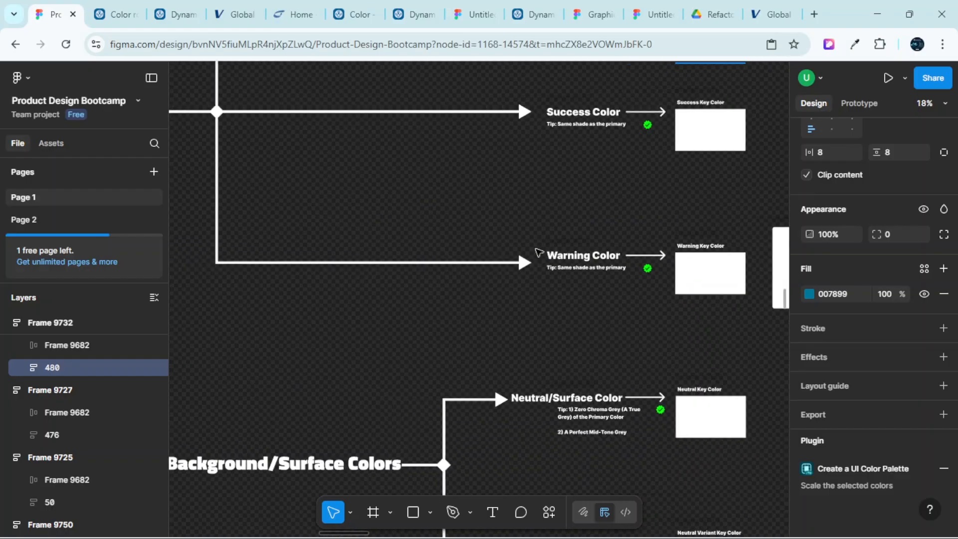
{"action": "scroll", "coordinate": [547, 254], "scroll_direction": "up", "scroll_amount": 1}
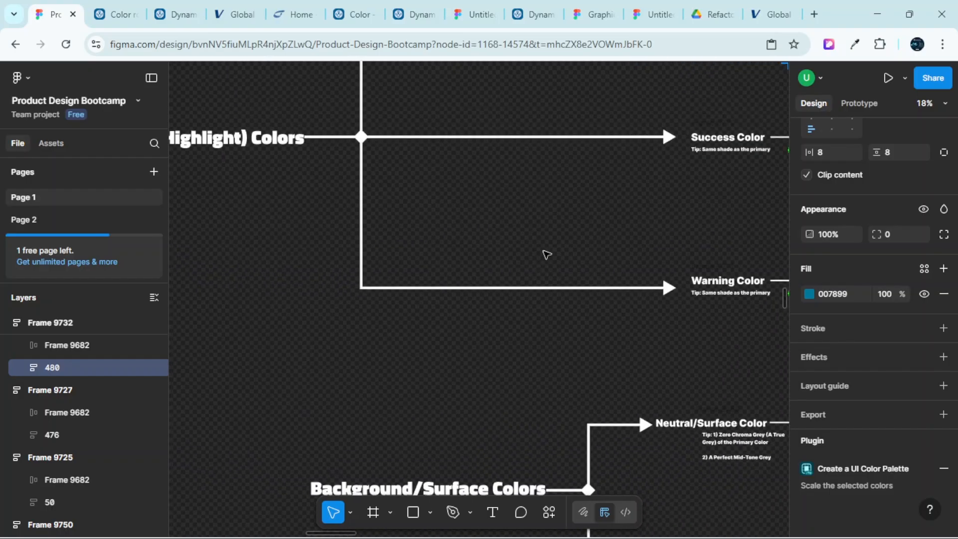
{"action": "scroll", "coordinate": [547, 254], "scroll_direction": "down", "scroll_amount": 3}
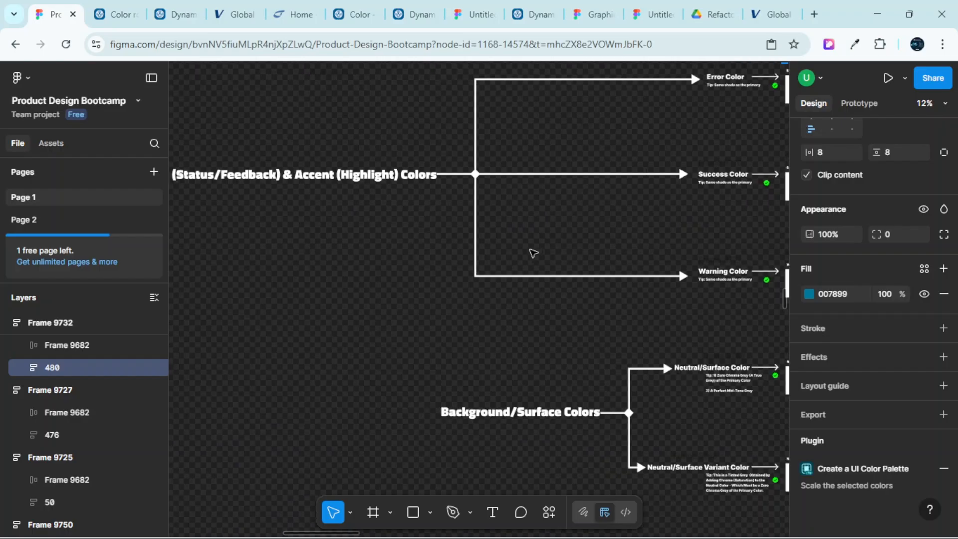
{"action": "scroll", "coordinate": [550, 253], "scroll_direction": "right", "scroll_amount": 3}
{"action": "scroll", "coordinate": [549, 253], "scroll_direction": "left", "scroll_amount": 12}
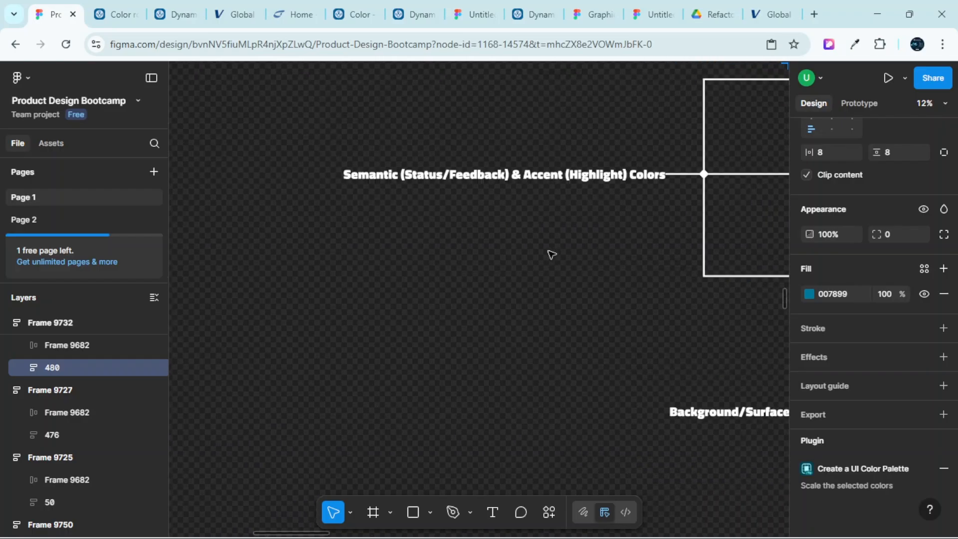
{"action": "scroll", "coordinate": [484, 193], "scroll_direction": "up", "scroll_amount": 3}
{"action": "scroll", "coordinate": [359, 170], "scroll_direction": "up", "scroll_amount": 1}
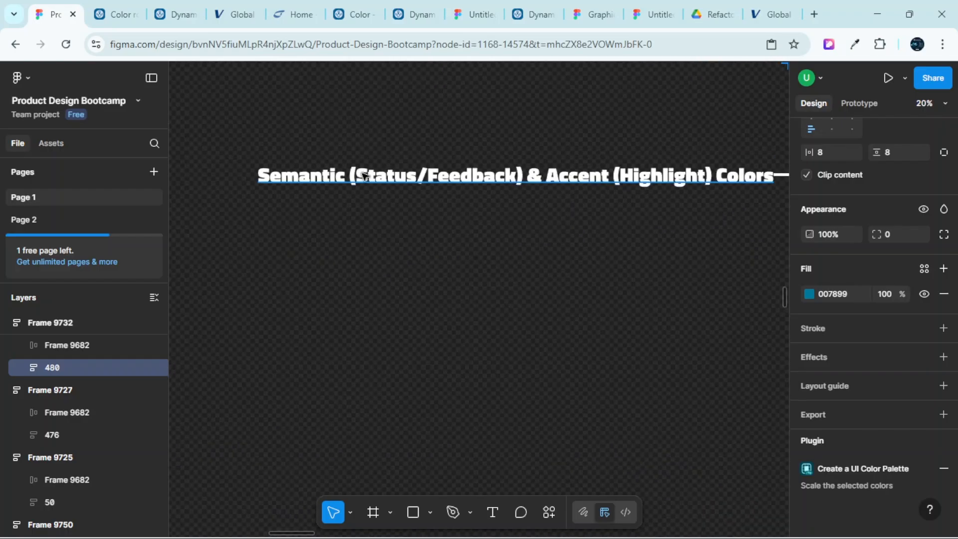
{"action": "scroll", "coordinate": [469, 205], "scroll_direction": "down", "scroll_amount": 3}
{"action": "scroll", "coordinate": [627, 261], "scroll_direction": "right", "scroll_amount": 3}
{"action": "scroll", "coordinate": [622, 268], "scroll_direction": "up", "scroll_amount": 2}
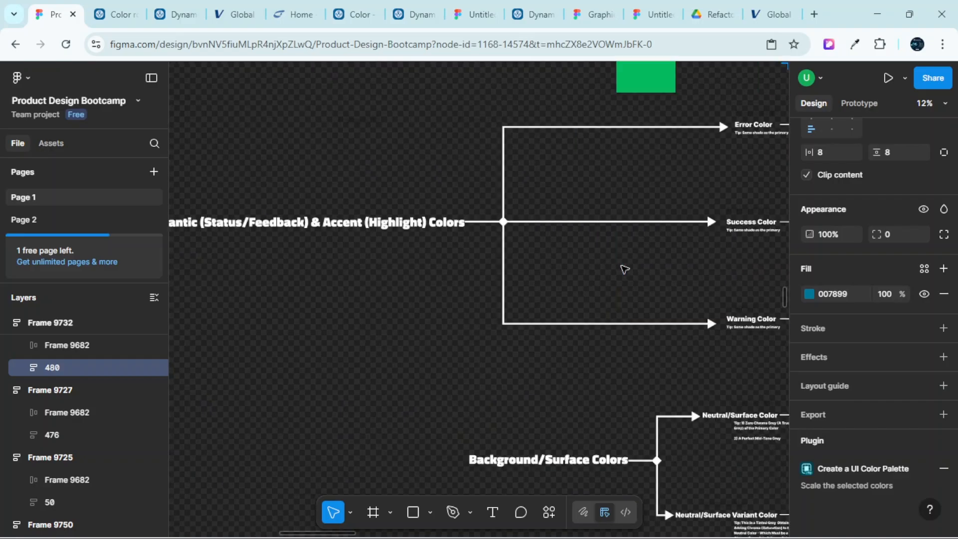
Recheck the Error, Success and Warning Color entries, comparing each tip about matching the primary's shade
{"action": "scroll", "coordinate": [610, 214], "scroll_direction": "right", "scroll_amount": 5}
{"action": "scroll", "coordinate": [500, 128], "scroll_direction": "up", "scroll_amount": 5}
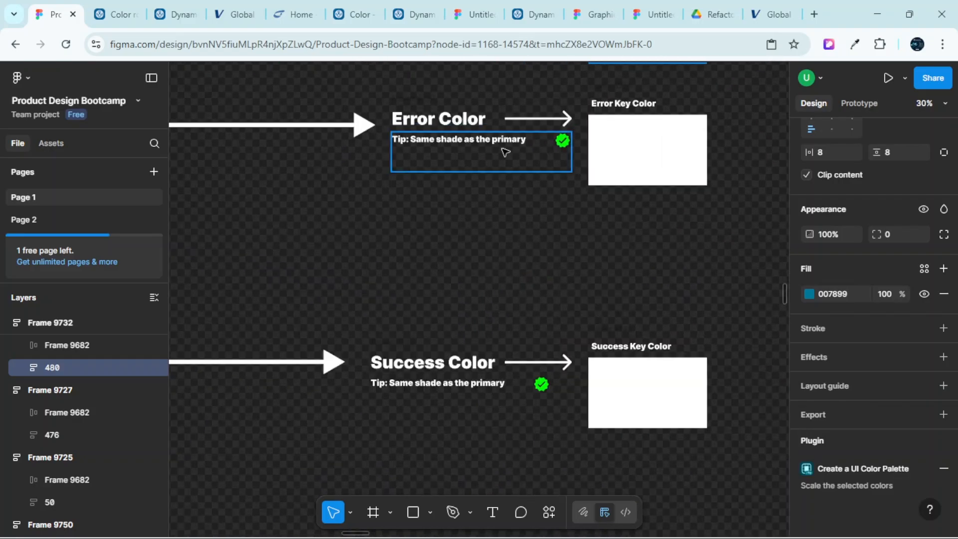
{"action": "scroll", "coordinate": [472, 256], "scroll_direction": "down", "scroll_amount": 2}
{"action": "scroll", "coordinate": [488, 299], "scroll_direction": "down", "scroll_amount": 5}
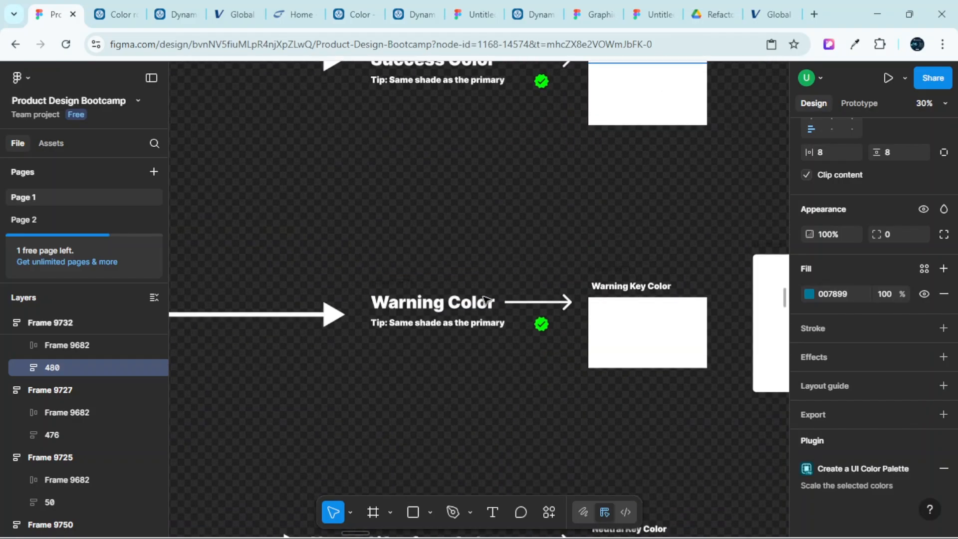
{"action": "scroll", "coordinate": [504, 295], "scroll_direction": "up", "scroll_amount": 8}
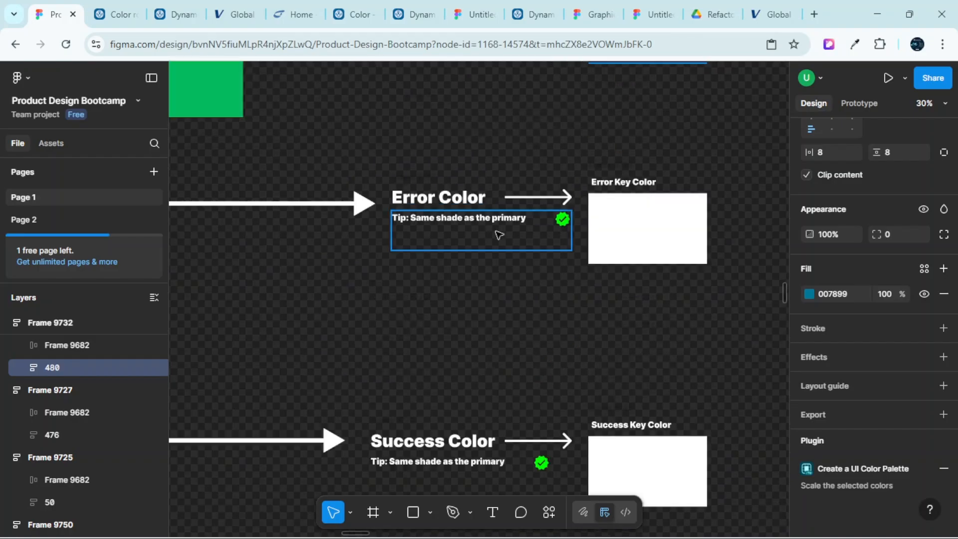
{"action": "scroll", "coordinate": [481, 200], "scroll_direction": "down", "scroll_amount": 3}
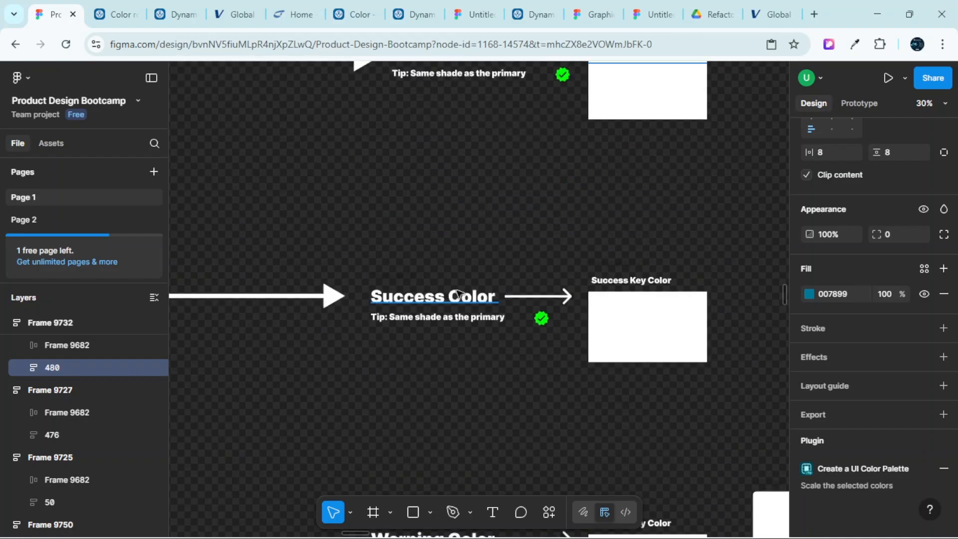
{"action": "scroll", "coordinate": [495, 291], "scroll_direction": "down", "scroll_amount": 5}
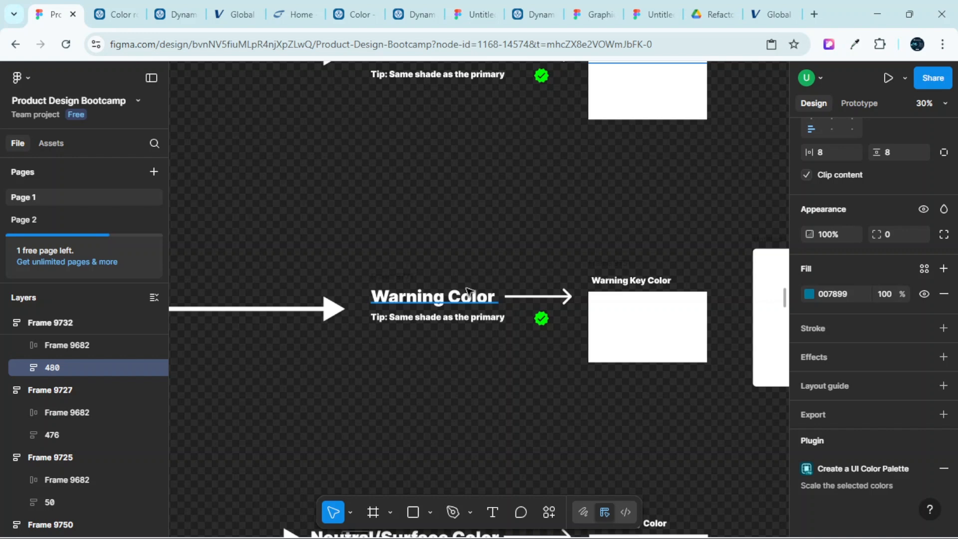
{"action": "scroll", "coordinate": [505, 291], "scroll_direction": "left", "scroll_amount": 2}
{"action": "scroll", "coordinate": [544, 289], "scroll_direction": "up", "scroll_amount": 4}
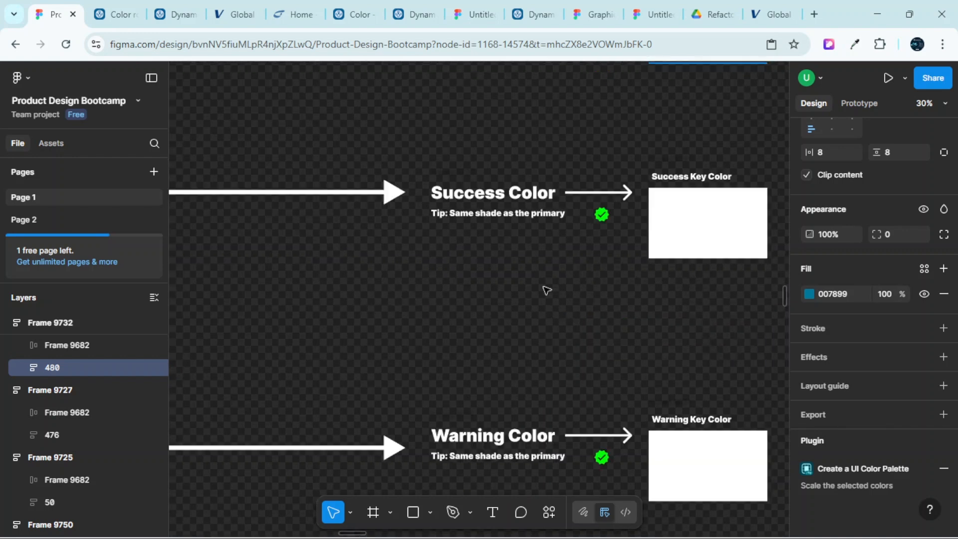
Fill the blank Error Key Color swatch with a strong red, HSB 0, 100, 89
{"action": "scroll", "coordinate": [521, 252], "scroll_direction": "right", "scroll_amount": 4}
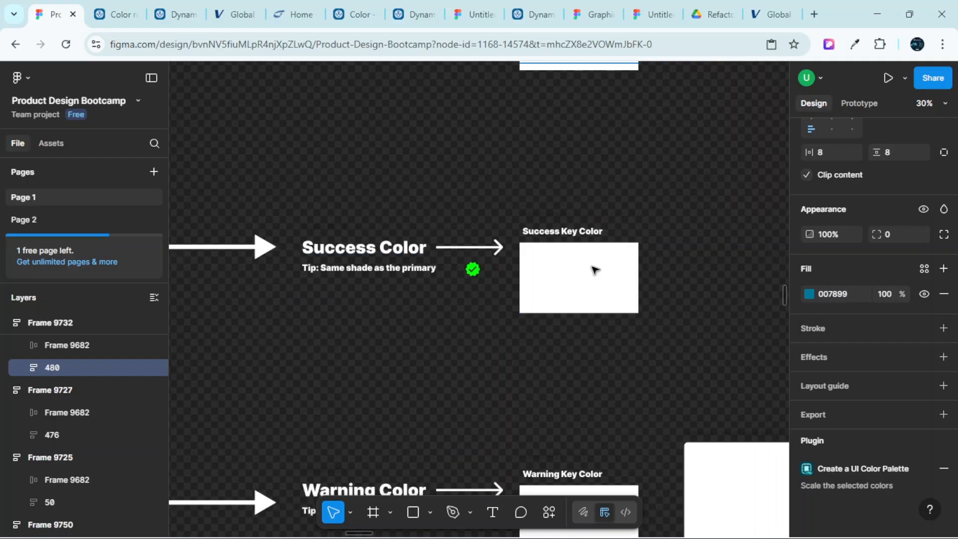
{"action": "scroll", "coordinate": [594, 269], "scroll_direction": "down", "scroll_amount": 5}
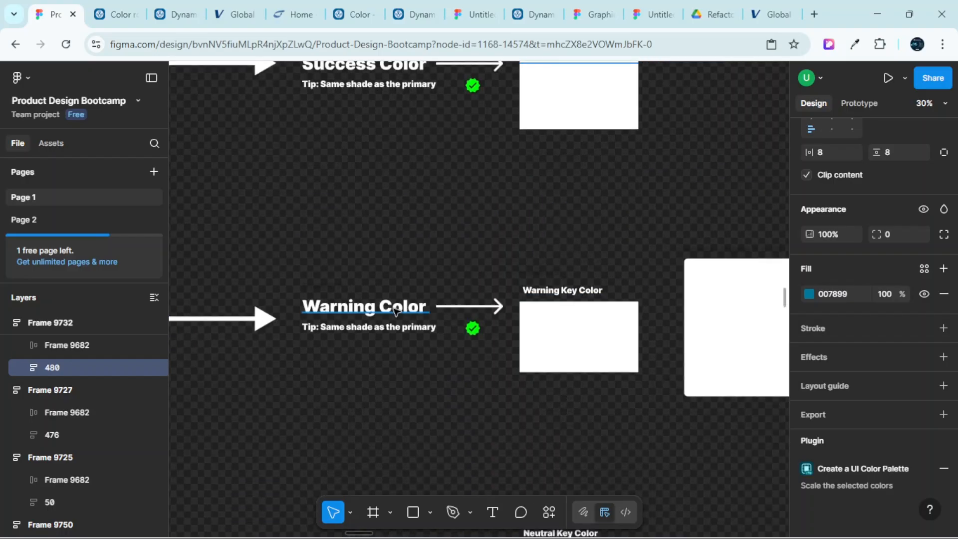
{"action": "scroll", "coordinate": [400, 309], "scroll_direction": "up", "scroll_amount": 9}
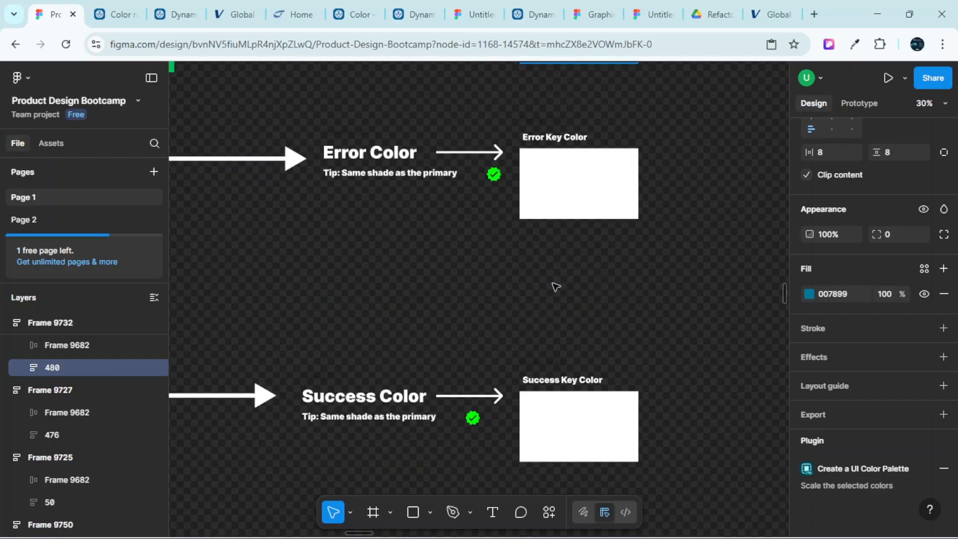
{"action": "scroll", "coordinate": [554, 284], "scroll_direction": "up", "scroll_amount": 2}
{"action": "scroll", "coordinate": [549, 270], "scroll_direction": "up", "scroll_amount": 2, "text": "ctrl"}
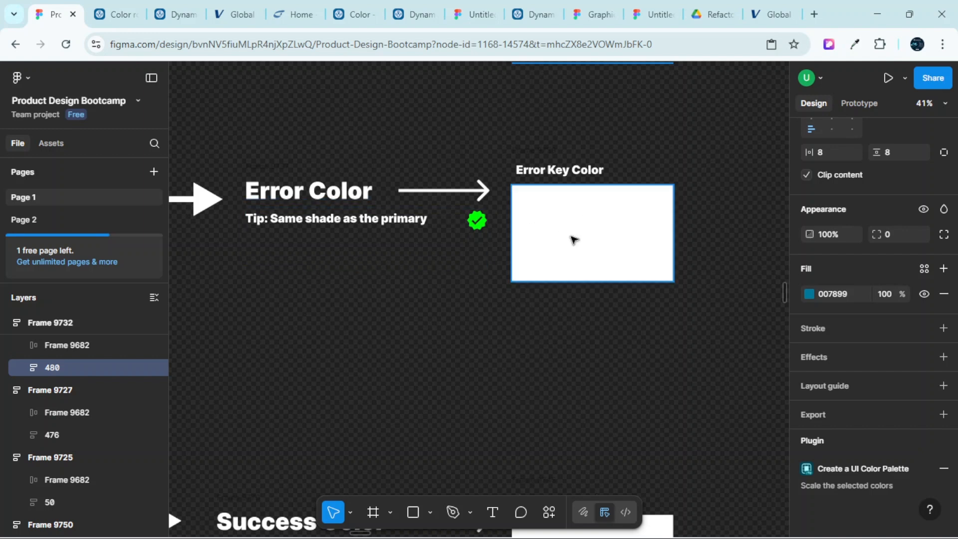
{"action": "left_click", "coordinate": [591, 247]}
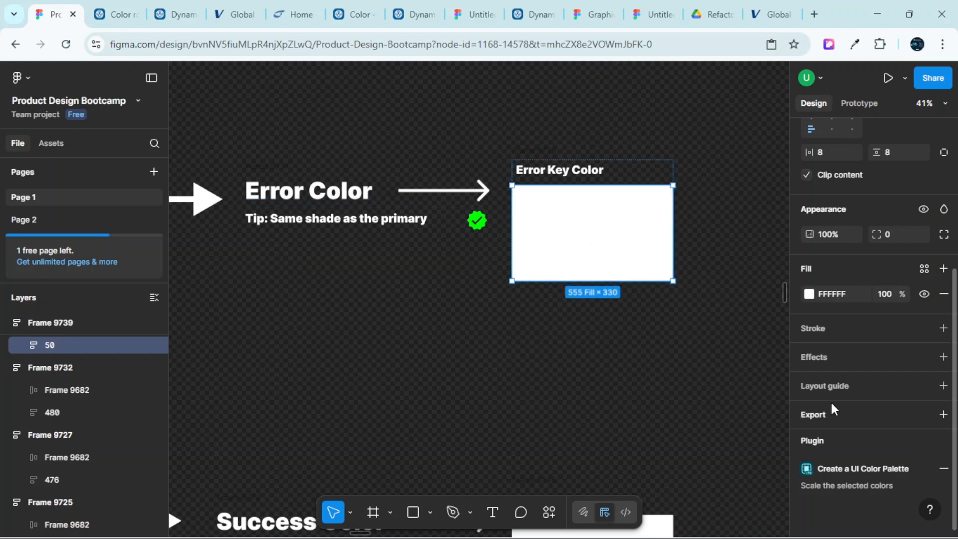
{"action": "left_click", "coordinate": [810, 294]}
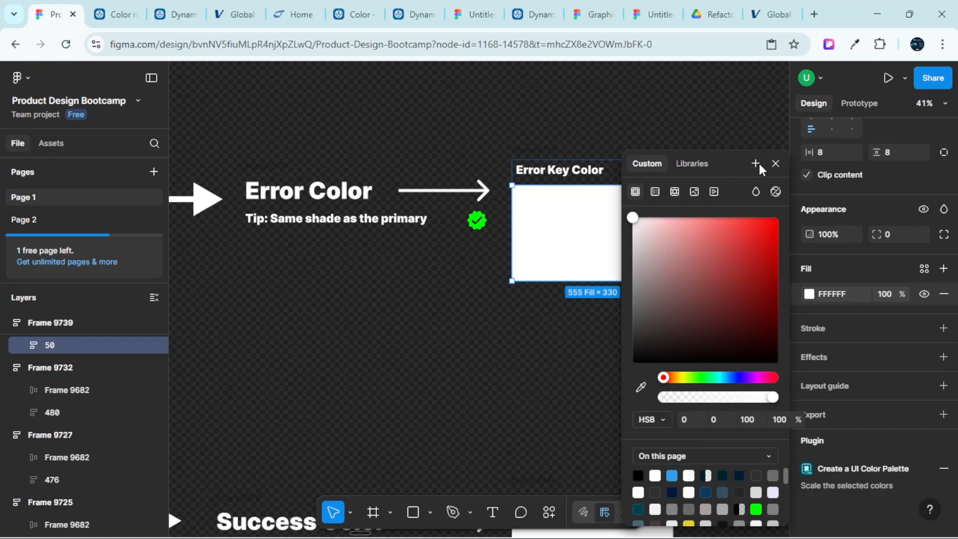
{"action": "left_click_drag", "start_coordinate": [733, 163], "coordinate": [807, 150]}
{"action": "left_click_drag", "start_coordinate": [744, 226], "coordinate": [825, 229]}
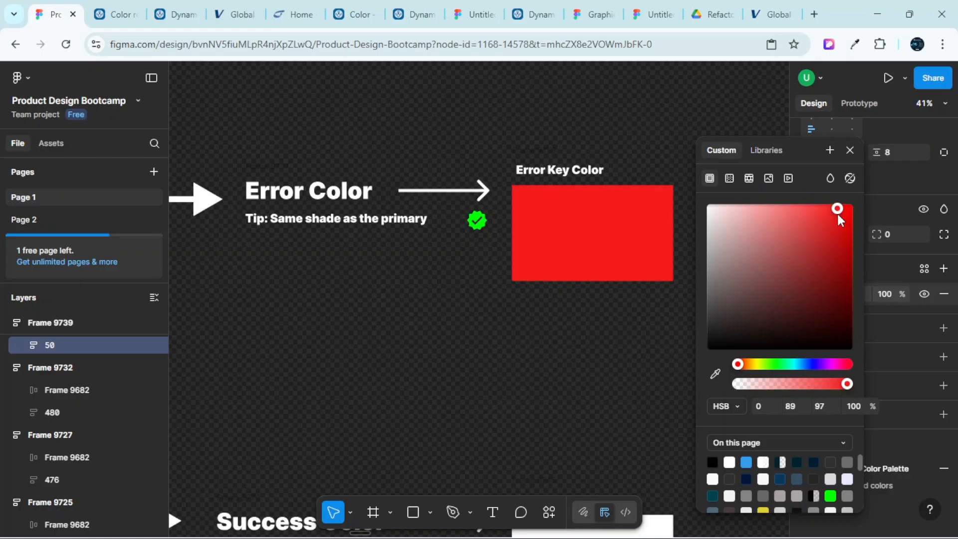
{"action": "left_click_drag", "start_coordinate": [837, 214], "coordinate": [854, 225]}
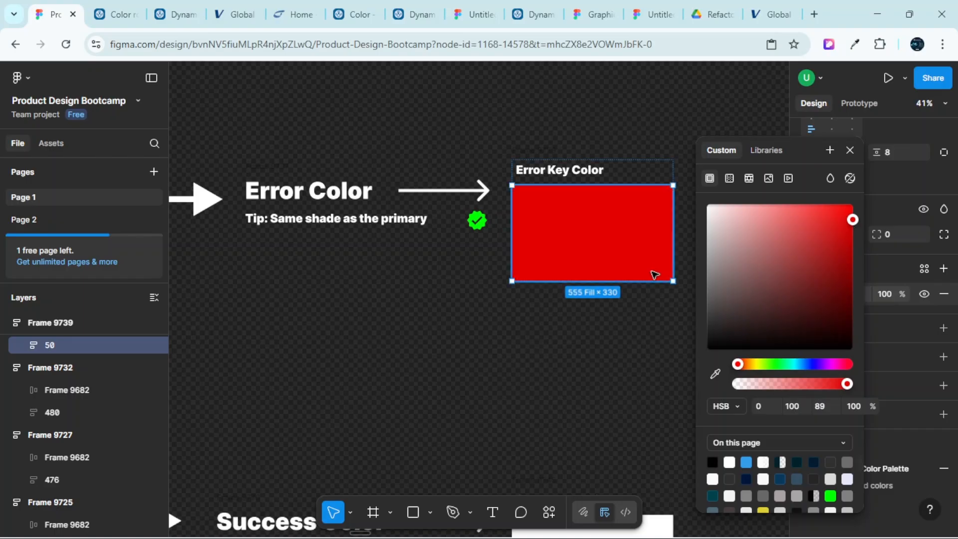
Examine the red Error Key Color swatch up close and alongside the brand key colors and the Success Color entry
{"action": "scroll", "coordinate": [551, 336], "scroll_direction": "down", "scroll_amount": 8}
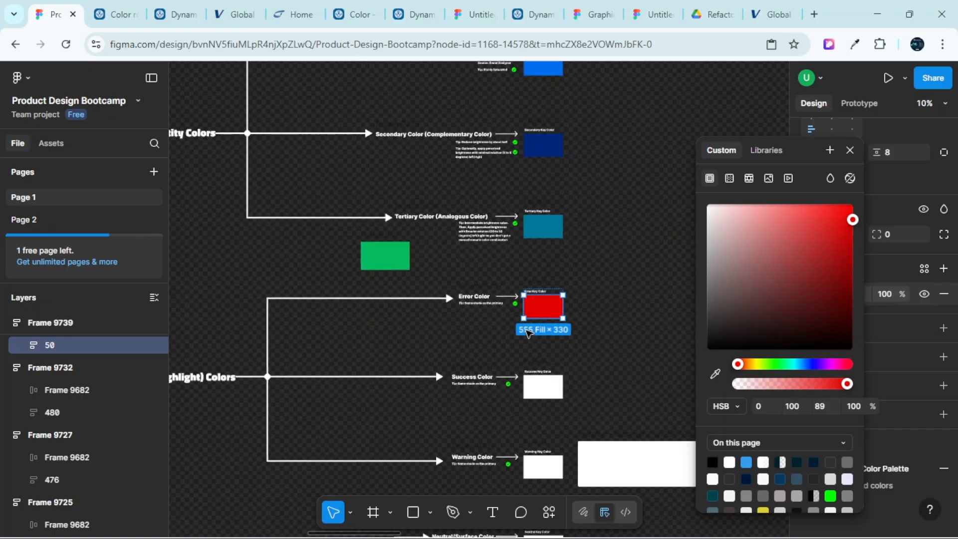
{"action": "scroll", "coordinate": [528, 332], "scroll_direction": "up", "scroll_amount": 3}
{"action": "scroll", "coordinate": [536, 300], "scroll_direction": "down", "scroll_amount": 3}
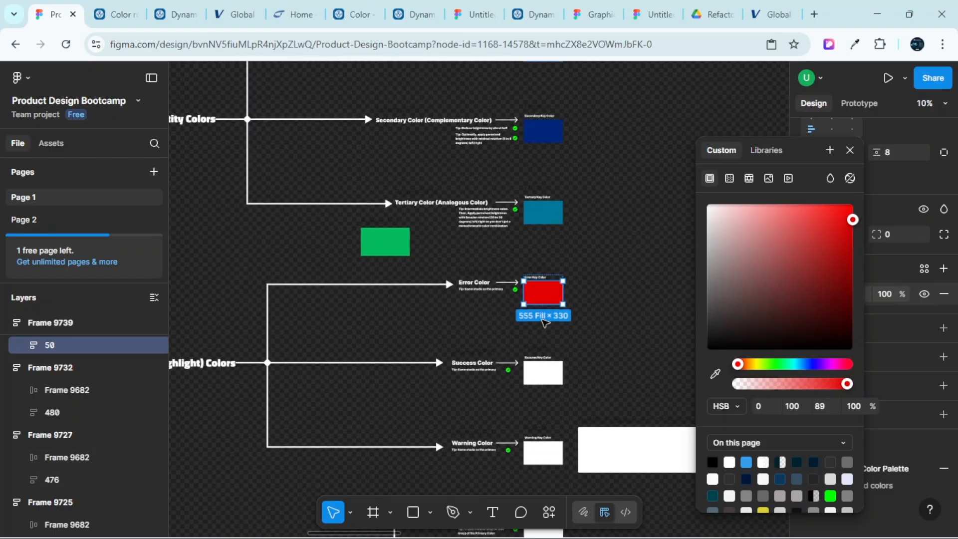
{"action": "scroll", "coordinate": [537, 329], "scroll_direction": "up", "scroll_amount": 4}
{"action": "scroll", "coordinate": [539, 309], "scroll_direction": "up", "scroll_amount": 2}
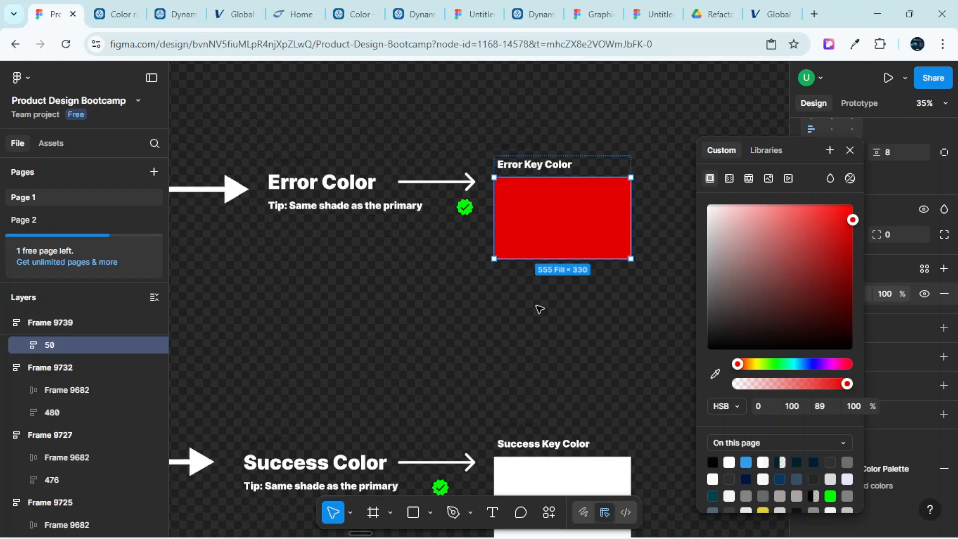
{"action": "scroll", "coordinate": [541, 309], "scroll_direction": "up", "scroll_amount": 2}
{"action": "scroll", "coordinate": [559, 308], "scroll_direction": "up", "scroll_amount": 4}
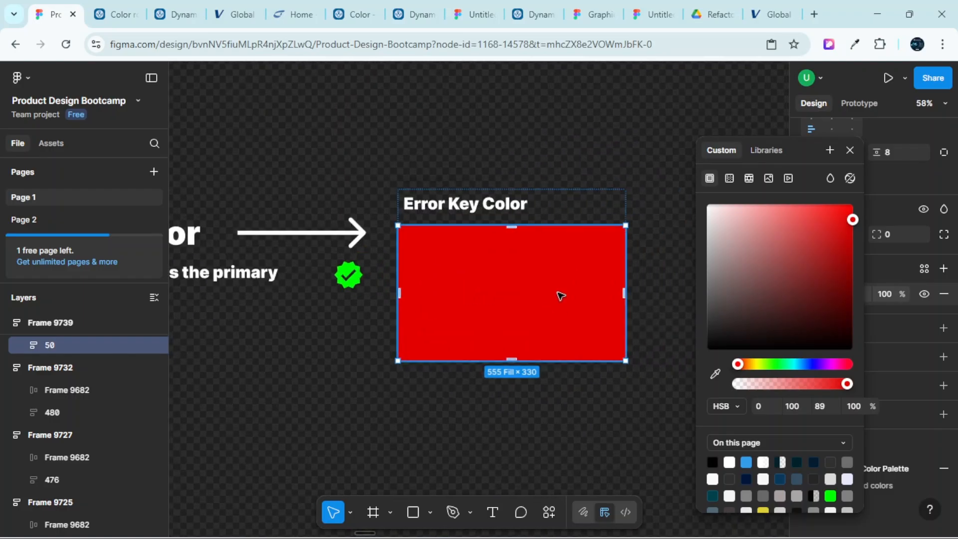
{"action": "scroll", "coordinate": [561, 296], "scroll_direction": "down", "scroll_amount": 4}
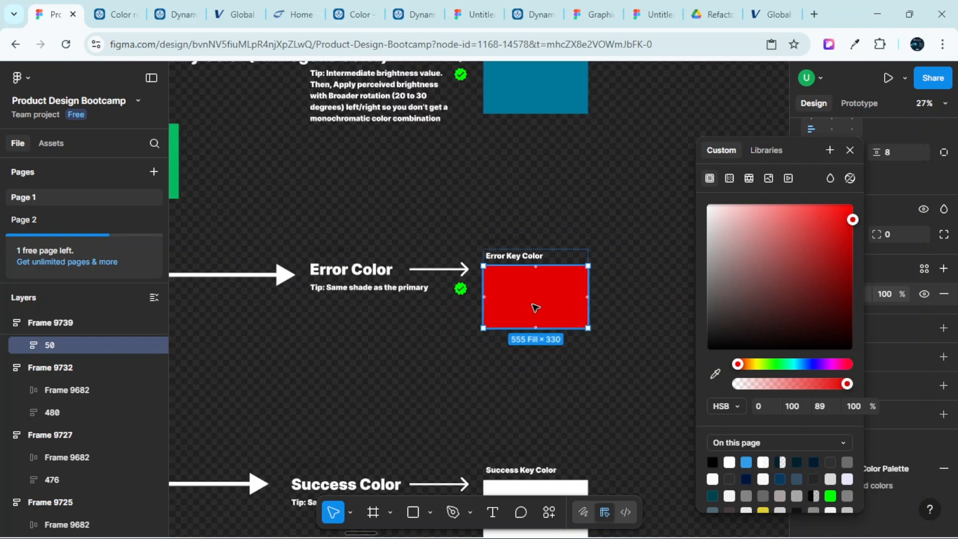
{"action": "scroll", "coordinate": [535, 306], "scroll_direction": "up", "scroll_amount": 2}
{"action": "scroll", "coordinate": [536, 307], "scroll_direction": "up", "scroll_amount": 3}
{"action": "scroll", "coordinate": [535, 308], "scroll_direction": "down", "scroll_amount": 5}
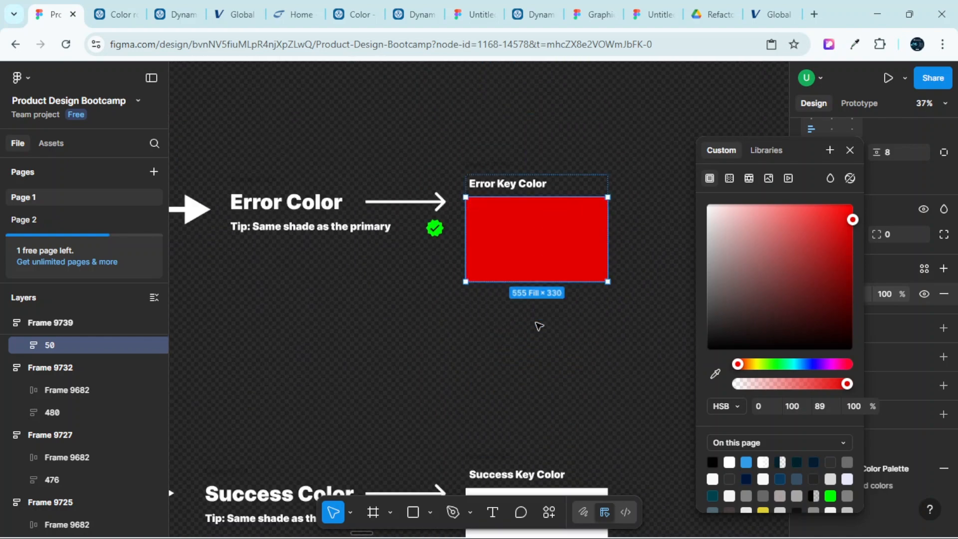
{"action": "scroll", "coordinate": [537, 324], "scroll_direction": "down", "scroll_amount": 2}
{"action": "scroll", "coordinate": [536, 336], "scroll_direction": "down", "scroll_amount": 2}
{"action": "scroll", "coordinate": [535, 336], "scroll_direction": "down", "scroll_amount": 2}
{"action": "scroll", "coordinate": [553, 268], "scroll_direction": "up", "scroll_amount": 5}
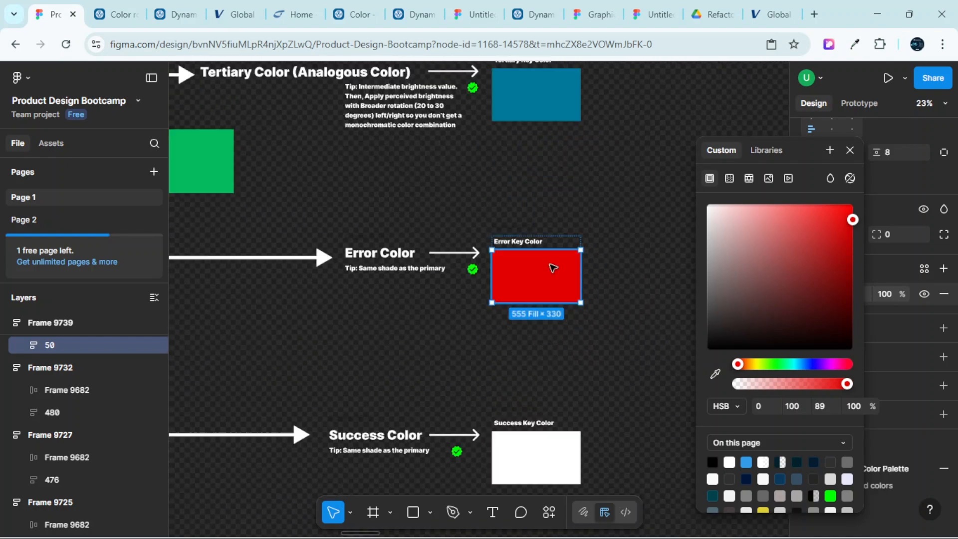
{"action": "scroll", "coordinate": [555, 265], "scroll_direction": "up", "scroll_amount": 5}
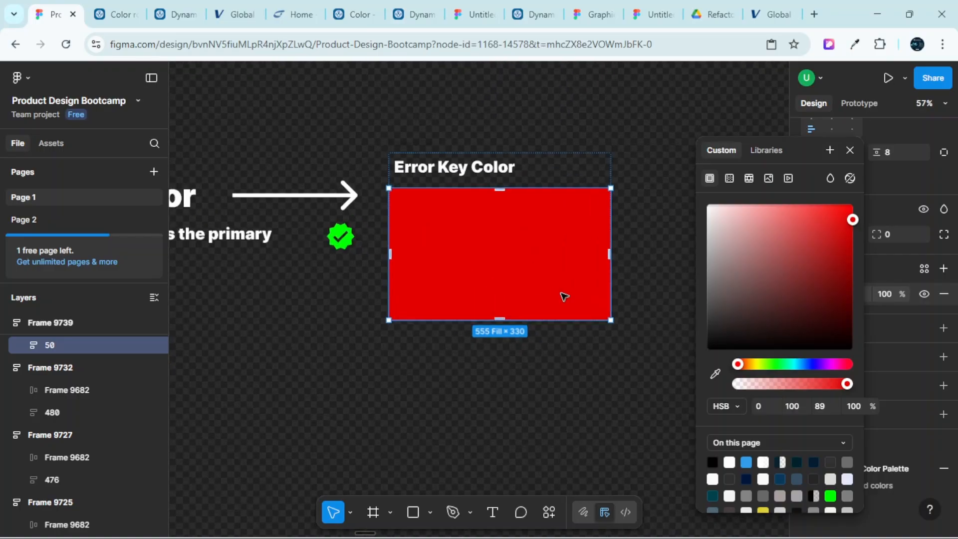
{"action": "scroll", "coordinate": [513, 253], "scroll_direction": "up", "scroll_amount": 1}
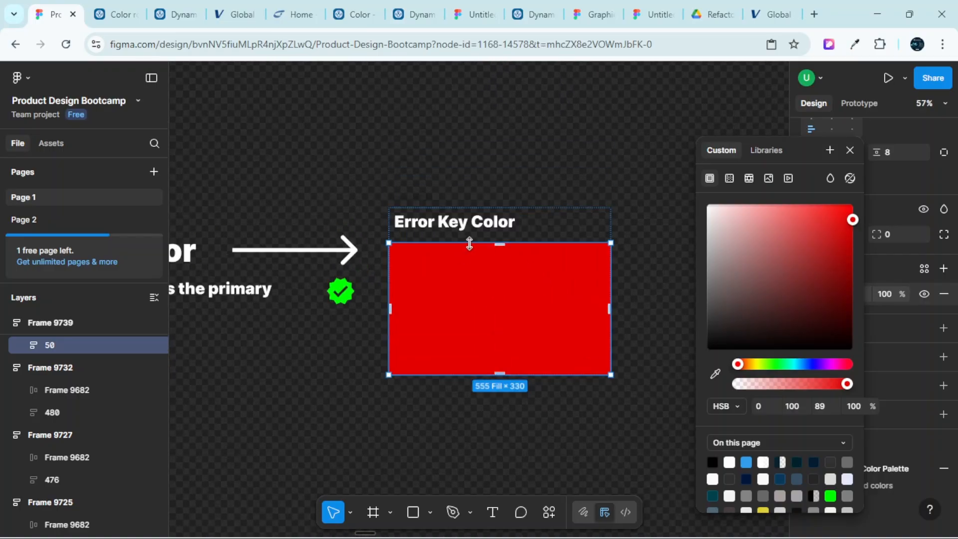
{"action": "scroll", "coordinate": [499, 270], "scroll_direction": "left", "scroll_amount": 1}
{"action": "scroll", "coordinate": [519, 288], "scroll_direction": "down", "scroll_amount": 2}
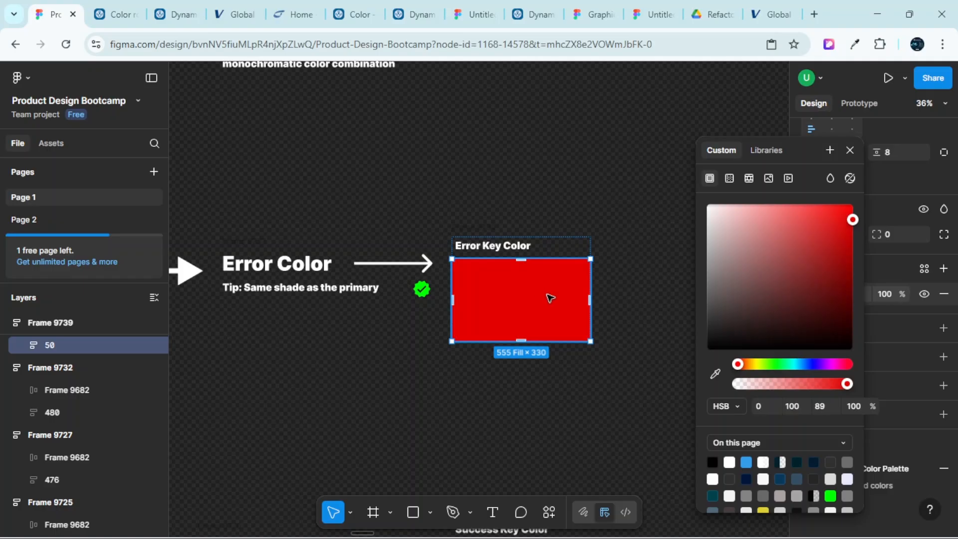
{"action": "scroll", "coordinate": [529, 293], "scroll_direction": "up", "scroll_amount": 2}
{"action": "scroll", "coordinate": [530, 294], "scroll_direction": "down", "scroll_amount": 3}
{"action": "scroll", "coordinate": [530, 300], "scroll_direction": "down", "scroll_amount": 3}
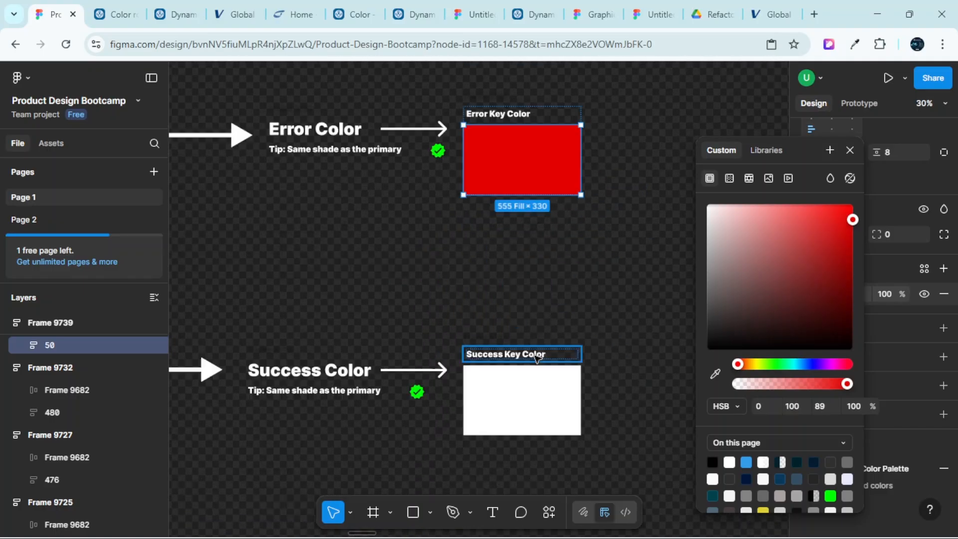
{"action": "scroll", "coordinate": [532, 361], "scroll_direction": "up", "scroll_amount": 3}
{"action": "scroll", "coordinate": [531, 274], "scroll_direction": "up", "scroll_amount": 2}
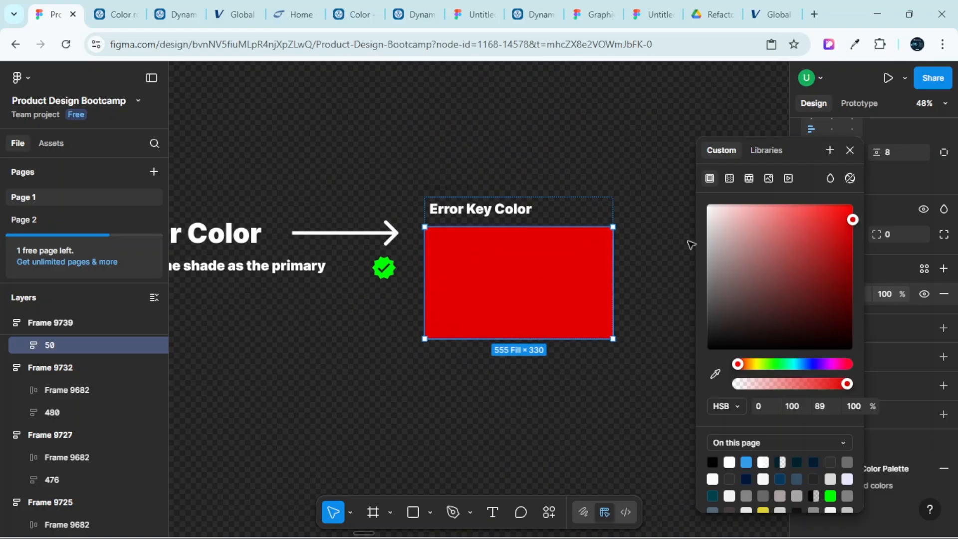
Brighten the Error Key Color fill to pure red, HSB 0, 100, 100, and compare it with the brand key colors
{"action": "left_click_drag", "start_coordinate": [851, 216], "coordinate": [853, 191]}
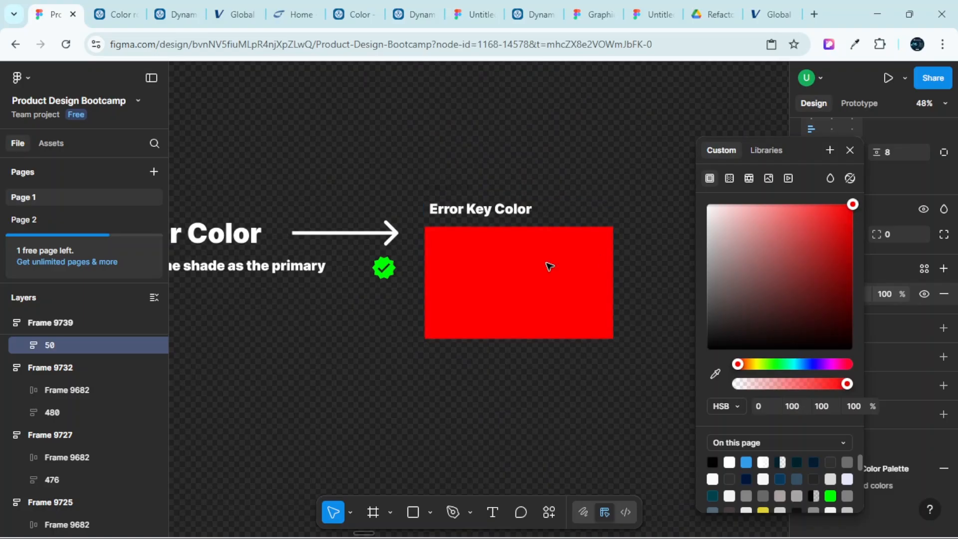
{"action": "scroll", "coordinate": [545, 279], "scroll_direction": "down", "scroll_amount": 4}
{"action": "scroll", "coordinate": [541, 304], "scroll_direction": "up", "scroll_amount": 4}
{"action": "scroll", "coordinate": [549, 225], "scroll_direction": "down", "scroll_amount": 3}
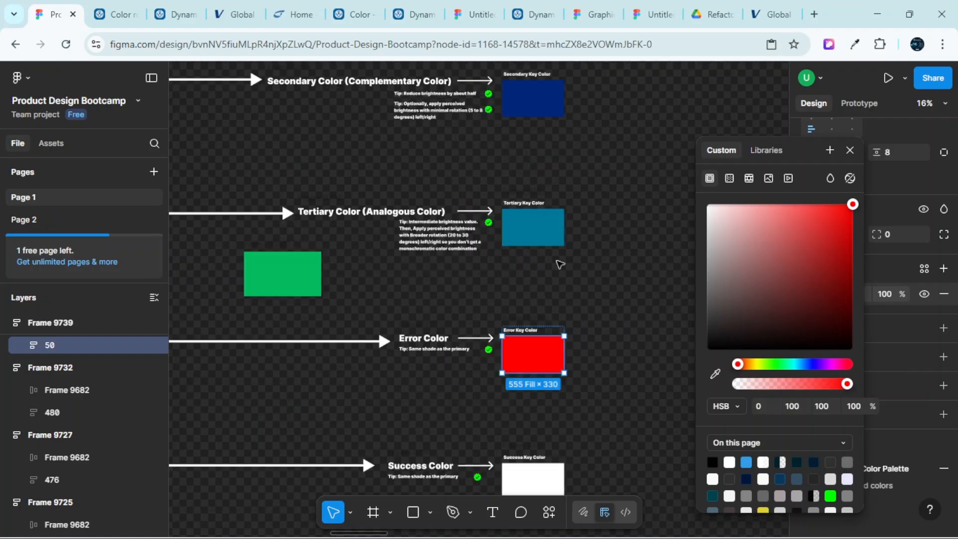
{"action": "scroll", "coordinate": [549, 269], "scroll_direction": "down", "scroll_amount": 2}
{"action": "scroll", "coordinate": [542, 276], "scroll_direction": "up", "scroll_amount": 4}
{"action": "scroll", "coordinate": [542, 276], "scroll_direction": "down", "scroll_amount": 3}
{"action": "scroll", "coordinate": [540, 280], "scroll_direction": "up", "scroll_amount": 3}
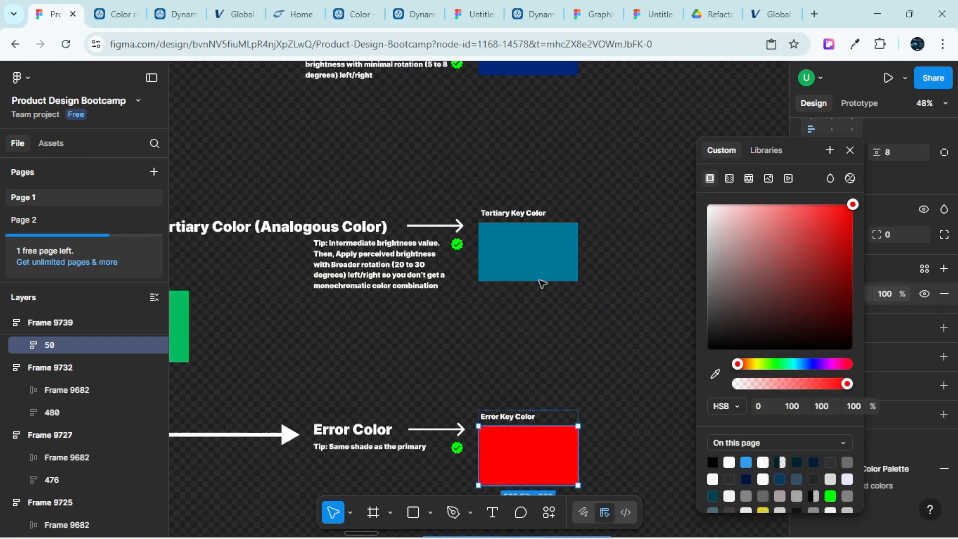
Copy the Primary Key Color swatch and paste it to replace the red Error Key Color swatch
{"action": "scroll", "coordinate": [543, 284], "scroll_direction": "up", "scroll_amount": 5}
{"action": "left_click", "coordinate": [532, 208]}
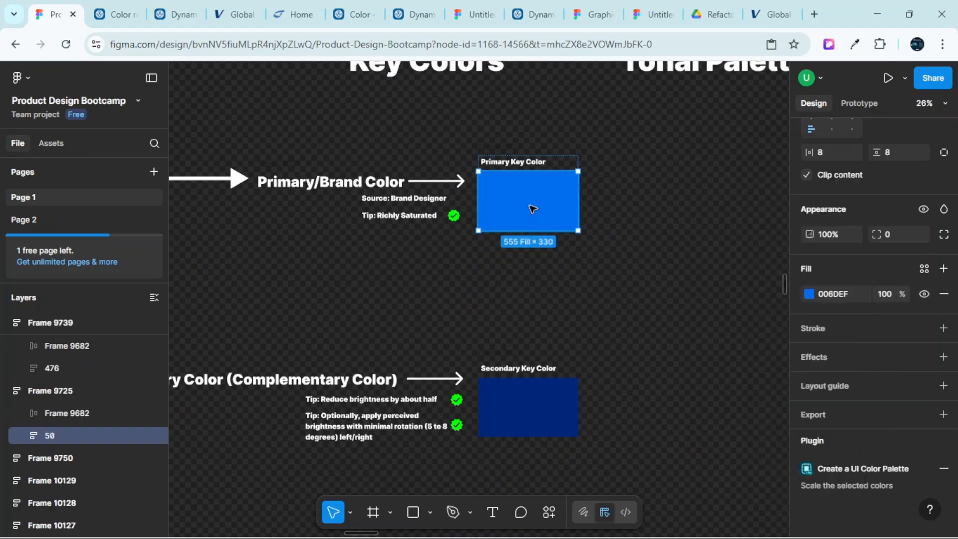
{"action": "right_click", "coordinate": [533, 208]}
{"action": "scroll", "coordinate": [537, 213], "scroll_direction": "down", "scroll_amount": 1}
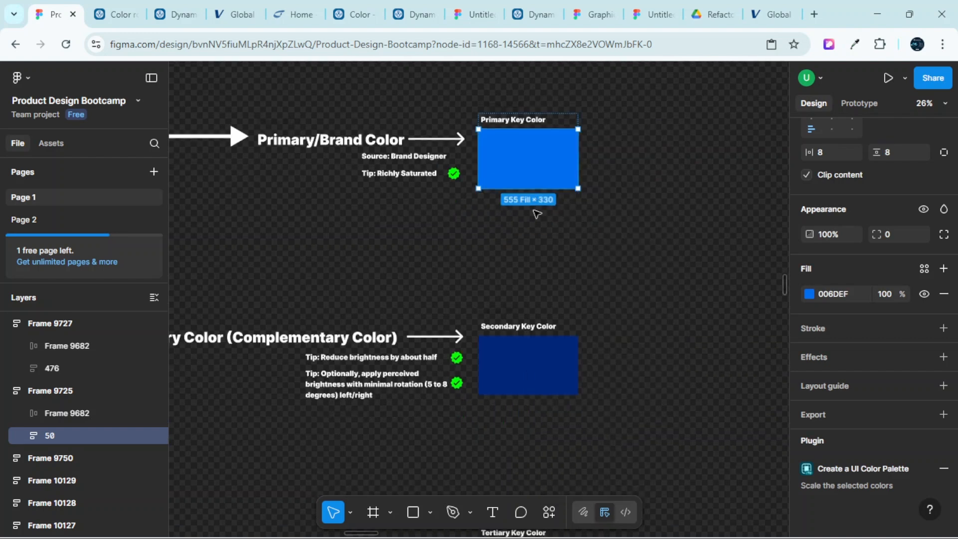
{"action": "scroll", "coordinate": [537, 215], "scroll_direction": "down", "scroll_amount": 10}
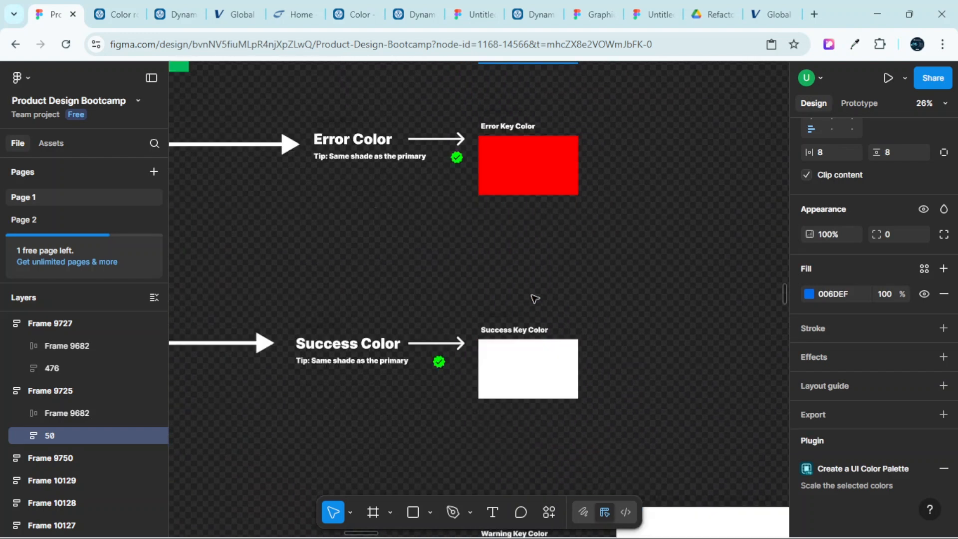
{"action": "scroll", "coordinate": [535, 298], "scroll_direction": "down", "scroll_amount": 3}
{"action": "scroll", "coordinate": [524, 285], "scroll_direction": "down", "scroll_amount": 2}
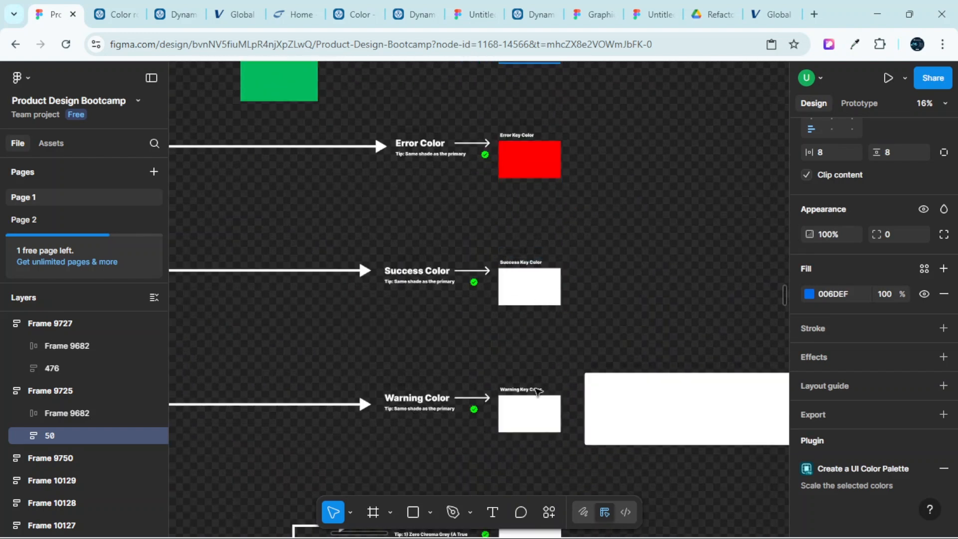
{"action": "scroll", "coordinate": [487, 252], "scroll_direction": "up", "scroll_amount": 3}
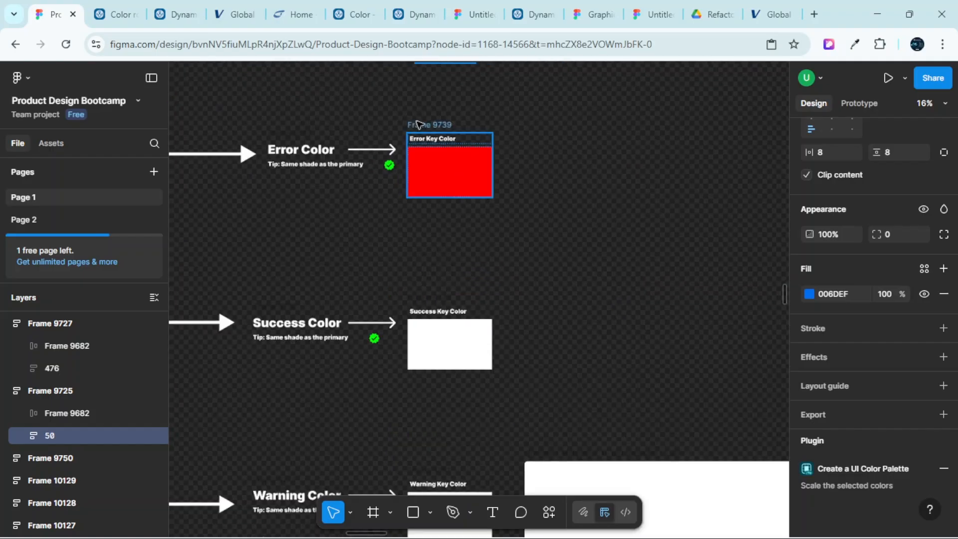
{"action": "scroll", "coordinate": [418, 125], "scroll_direction": "up", "scroll_amount": 3}
{"action": "right_click", "coordinate": [520, 178]}
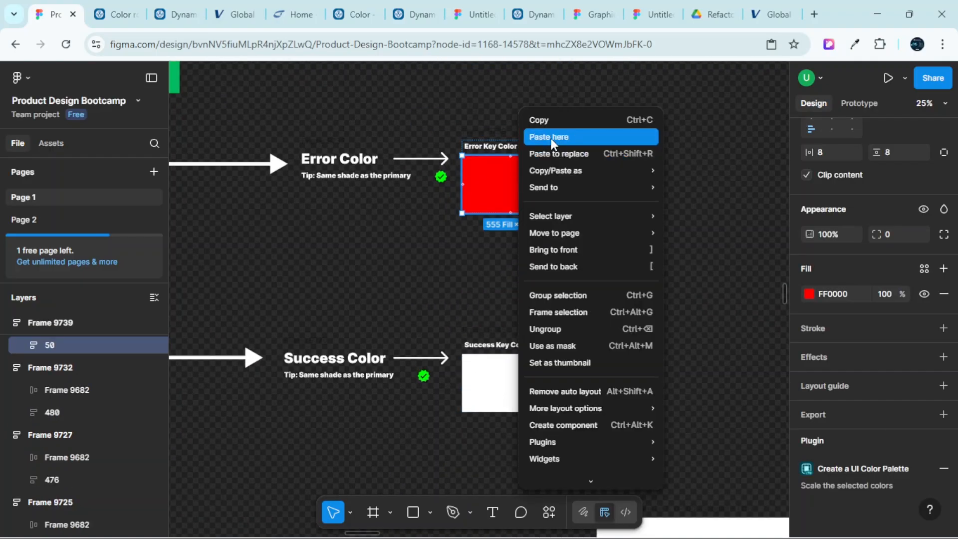
{"action": "left_click", "coordinate": [564, 160]}
Replace the blank Success and Warning Key Color swatches with the copied Primary Key Color swatch
{"action": "scroll", "coordinate": [506, 339], "scroll_direction": "down", "scroll_amount": 3}
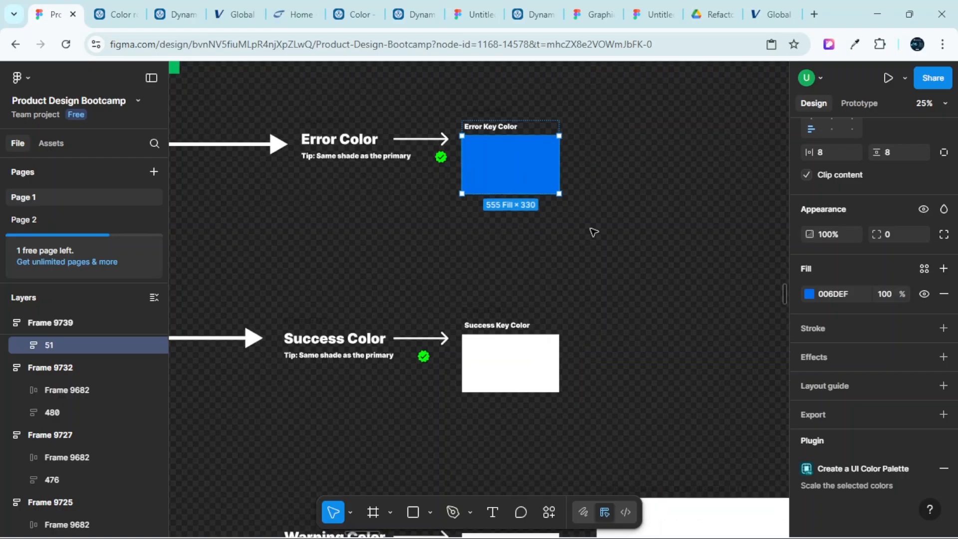
{"action": "left_click", "coordinate": [505, 338]}
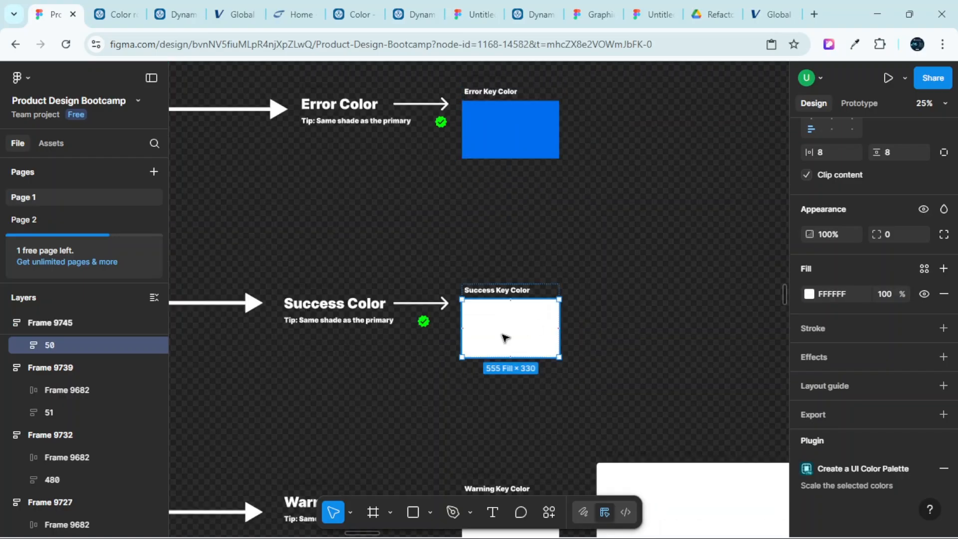
{"action": "key", "text": "ctrl+shift+r"}
{"action": "scroll", "coordinate": [505, 339], "scroll_direction": "down", "scroll_amount": 3}
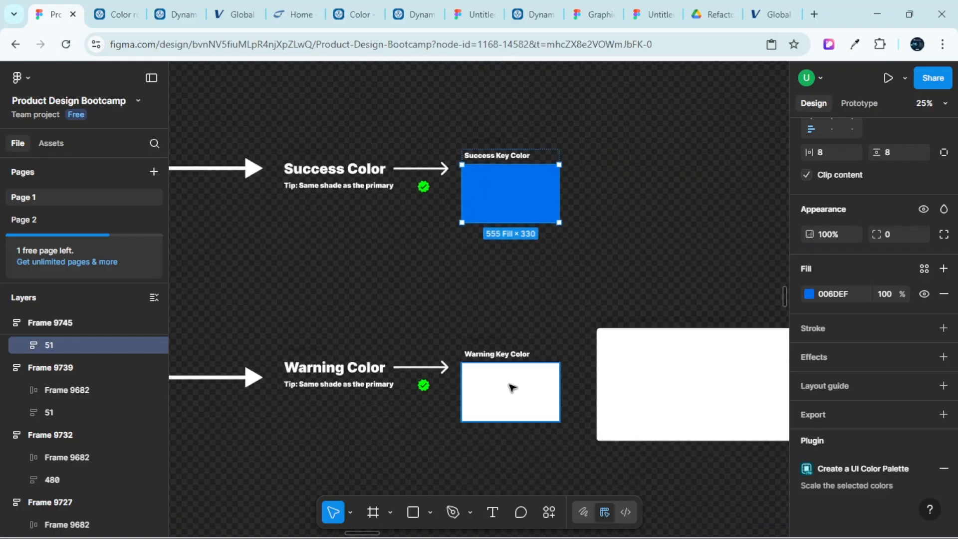
{"action": "left_click", "coordinate": [510, 401]}
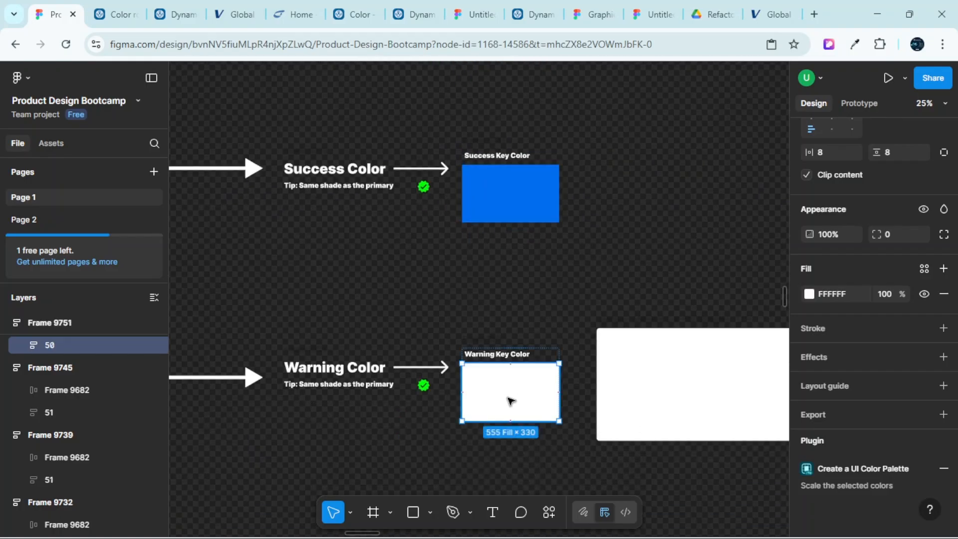
{"action": "key", "text": "ctrl+shift+r"}
Set the hue of the Error Key Color swatch's fill to 0, turning the copied blue into red
{"action": "scroll", "coordinate": [543, 278], "scroll_direction": "up", "scroll_amount": 5}
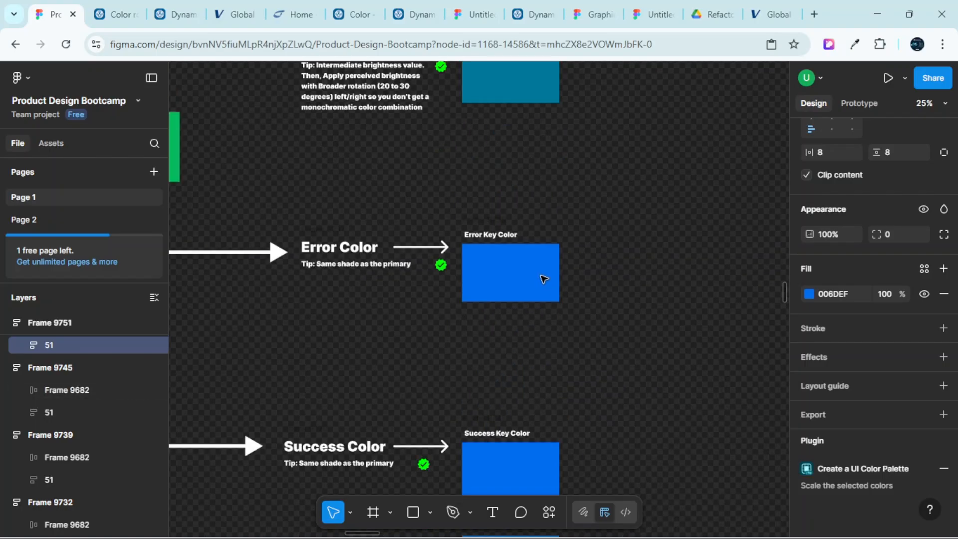
{"action": "scroll", "coordinate": [522, 265], "scroll_direction": "up", "scroll_amount": 2}
{"action": "scroll", "coordinate": [524, 267], "scroll_direction": "left", "scroll_amount": 3}
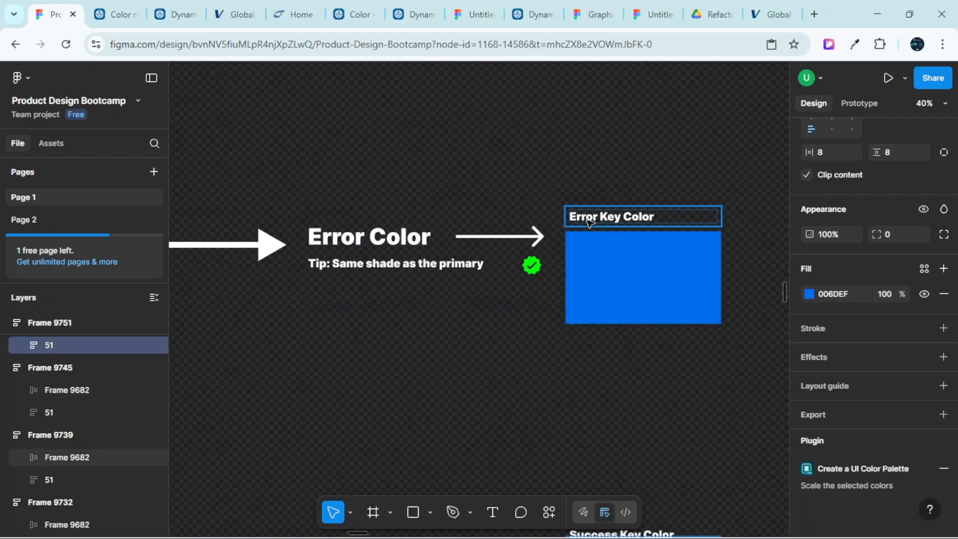
{"action": "left_click", "coordinate": [690, 276]}
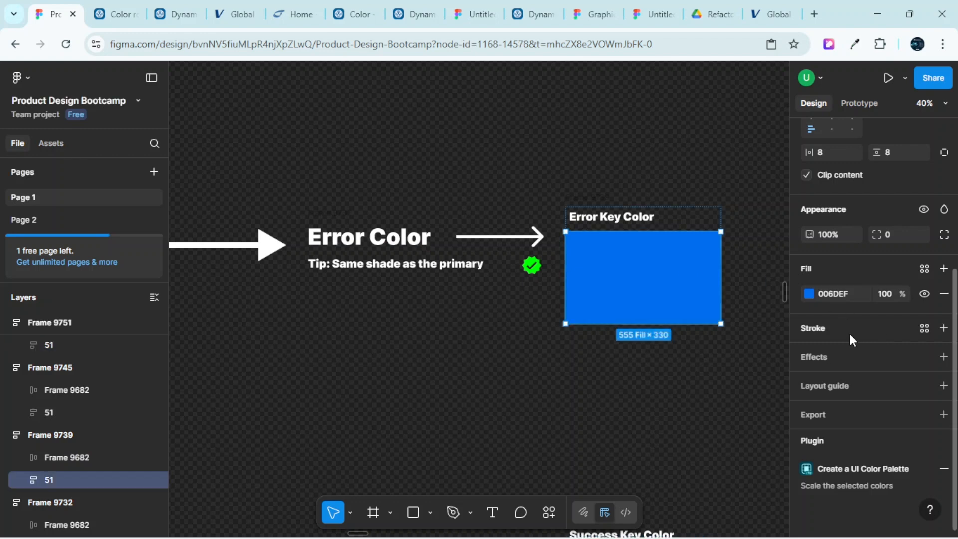
{"action": "left_click", "coordinate": [808, 294]}
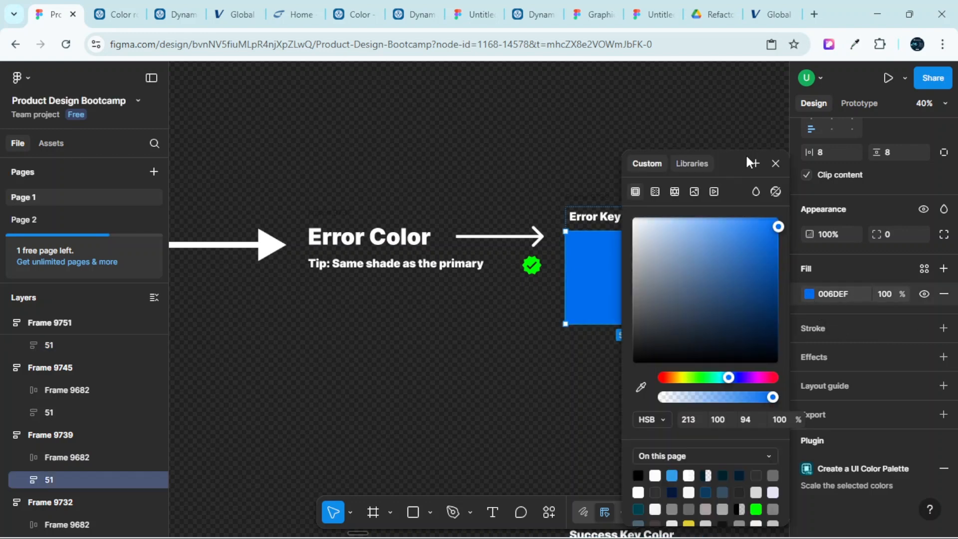
{"action": "left_click_drag", "start_coordinate": [812, 139], "coordinate": [873, 135]}
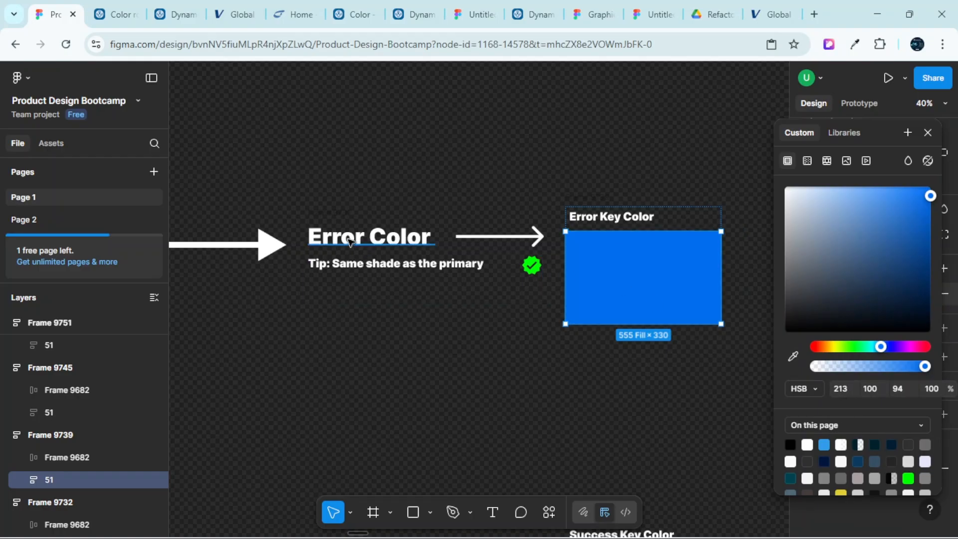
{"action": "left_click", "coordinate": [848, 388]}
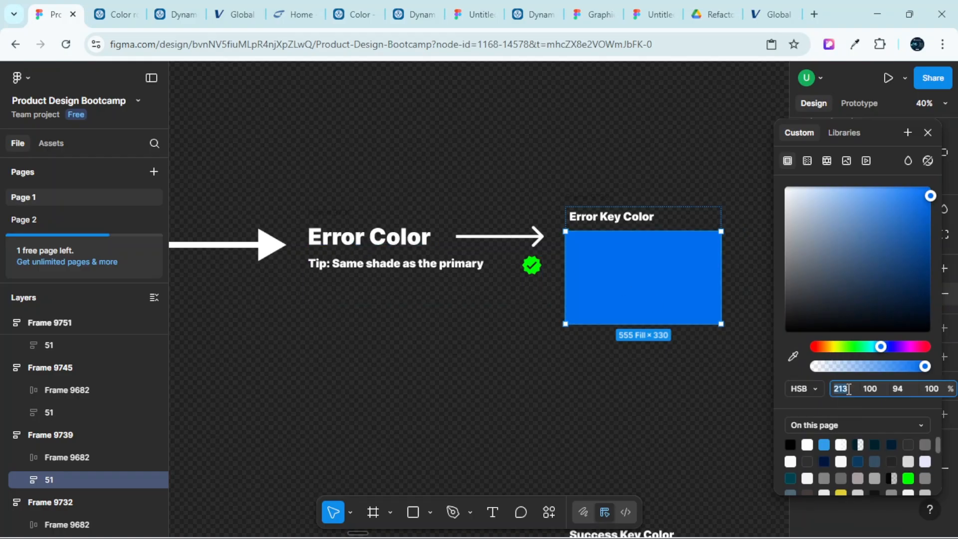
{"action": "type", "text": "0"}
{"action": "key", "text": "Return"}
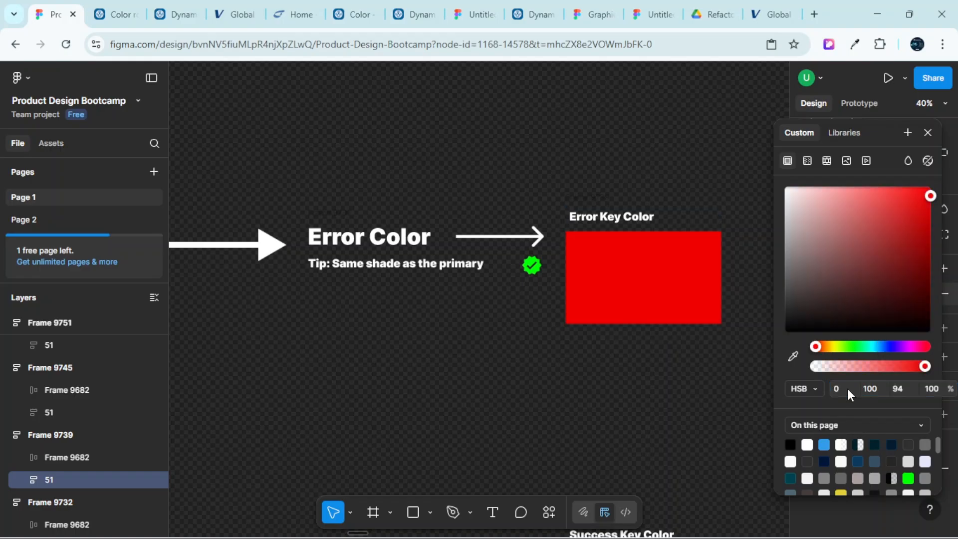
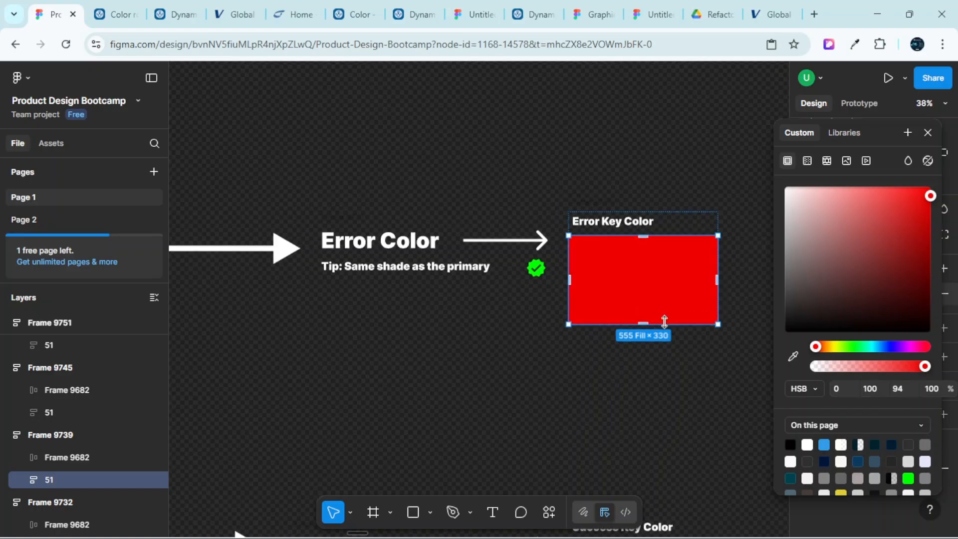
{"action": "scroll", "coordinate": [639, 320], "scroll_direction": "down", "scroll_amount": 1}
{"action": "scroll", "coordinate": [608, 324], "scroll_direction": "down", "scroll_amount": 5}
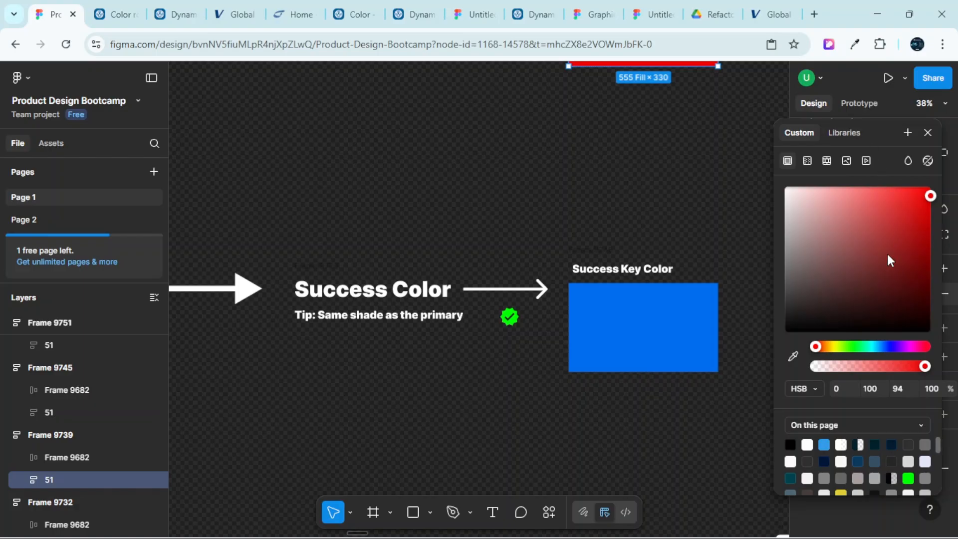
{"action": "left_click", "coordinate": [843, 391]}
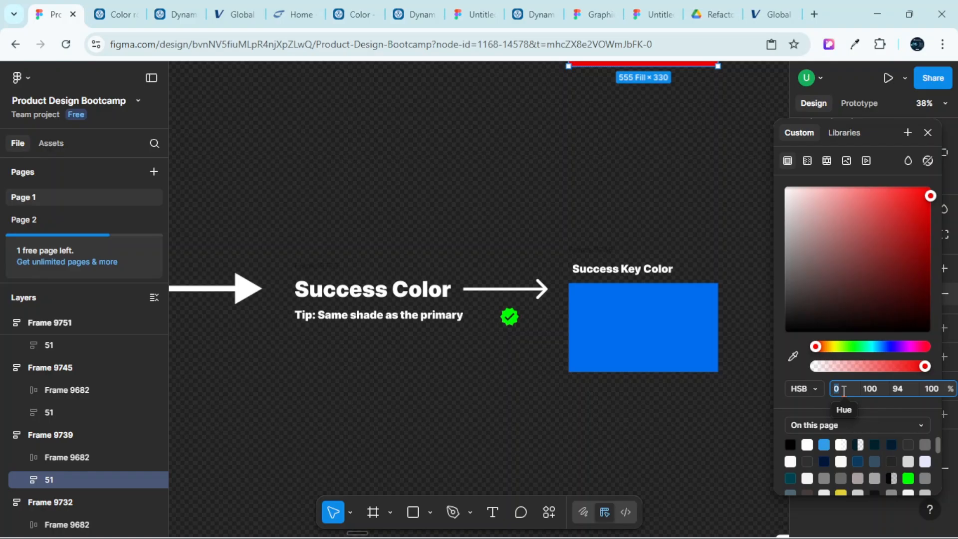
{"action": "type", "text": "12"}
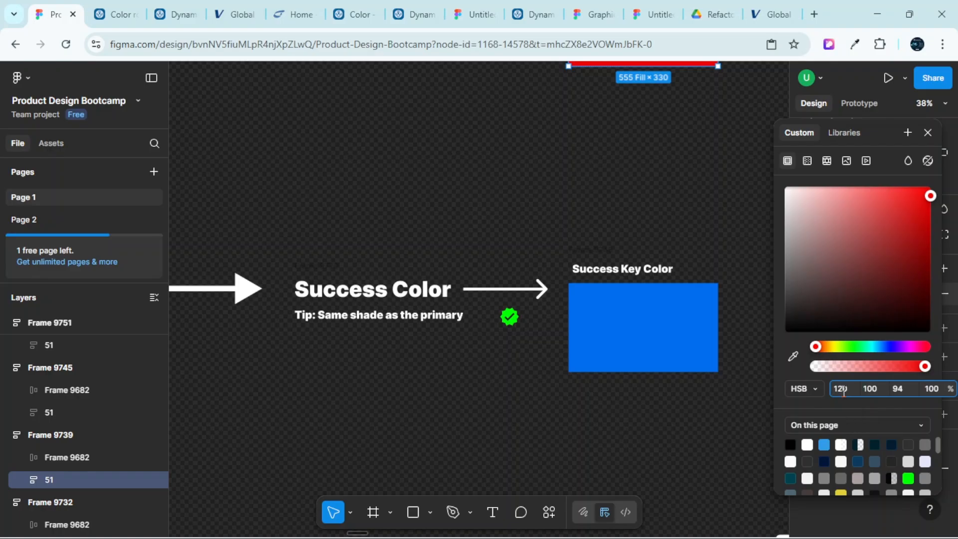
{"action": "key", "text": "Return"}
{"action": "scroll", "coordinate": [691, 320], "scroll_direction": "up", "scroll_amount": 1}
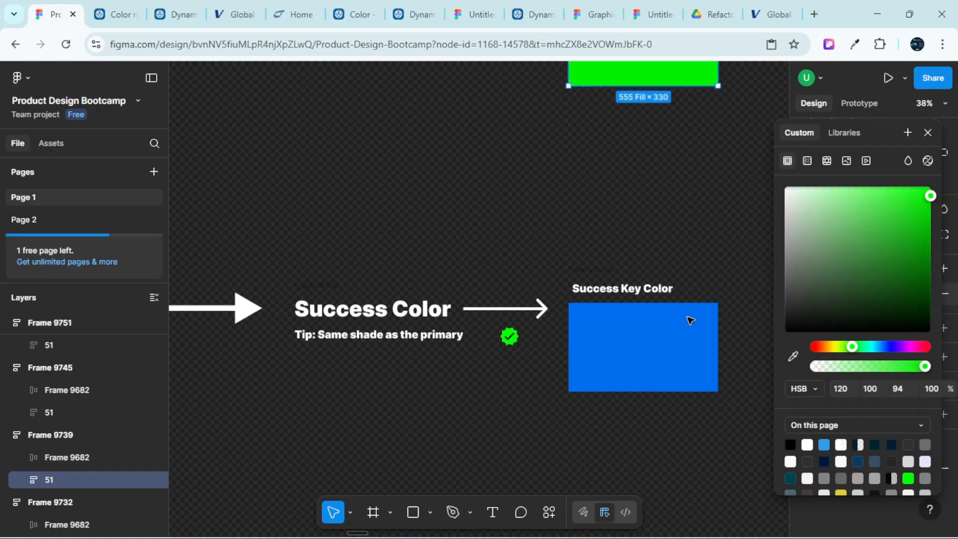
{"action": "key", "text": "ctrl+z"}
Set the hue of the Success Key Color swatch's fill to 120, turning the copied blue into green
{"action": "left_click", "coordinate": [687, 349]}
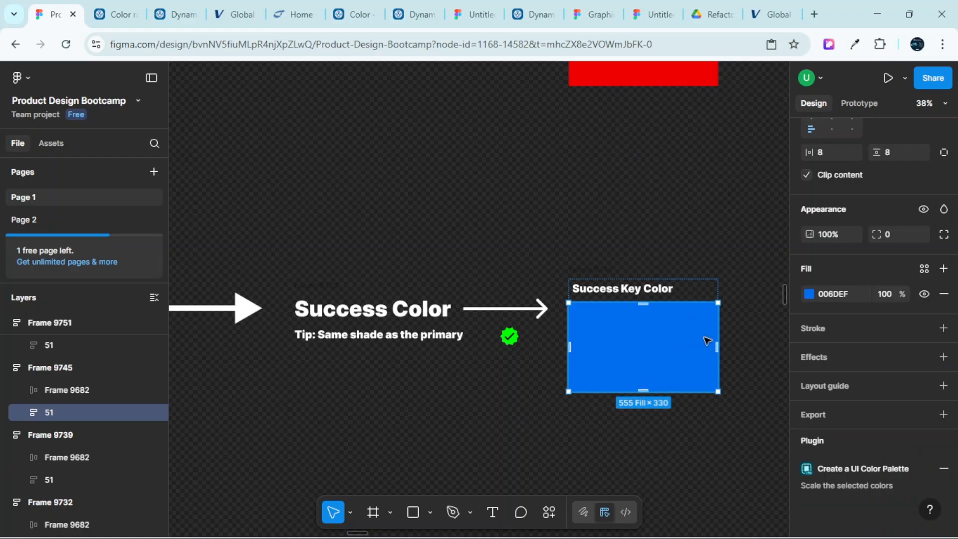
{"action": "left_click", "coordinate": [809, 295]}
{"action": "left_click_drag", "start_coordinate": [731, 171], "coordinate": [830, 146]}
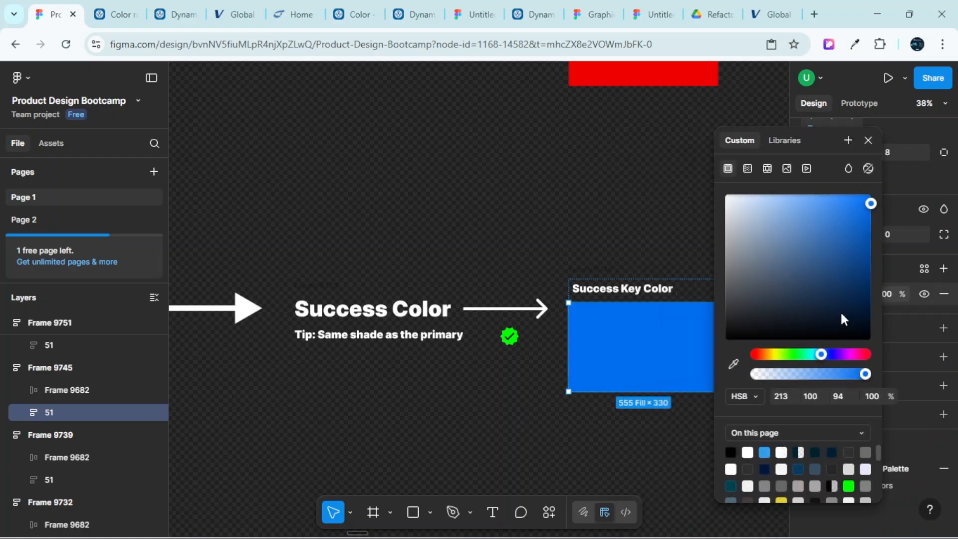
{"action": "left_click", "coordinate": [786, 396]}
{"action": "type", "text": "1"}
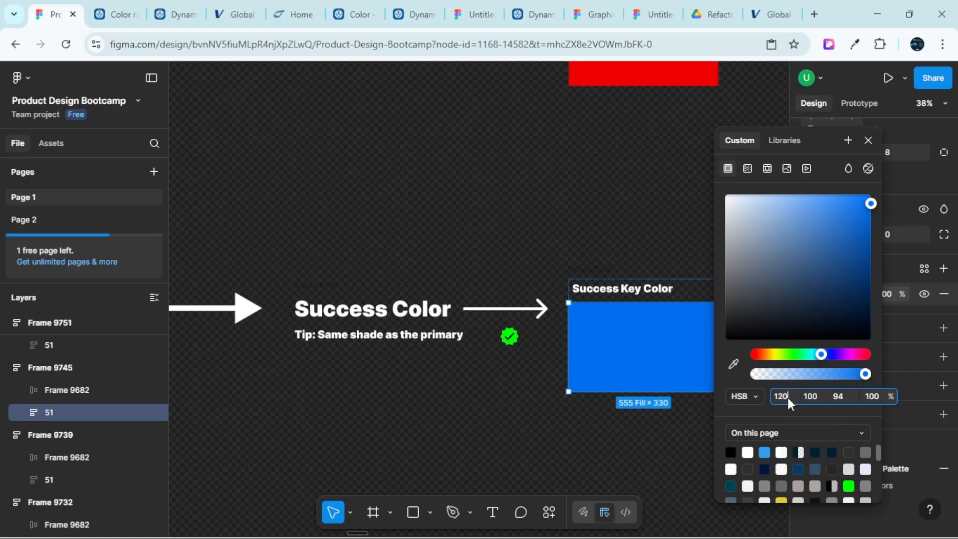
{"action": "type", "text": "20"}
{"action": "key", "text": "Return"}
{"action": "left_click_drag", "start_coordinate": [827, 140], "coordinate": [880, 137]}
{"action": "scroll", "coordinate": [624, 299], "scroll_direction": "down", "scroll_amount": 3}
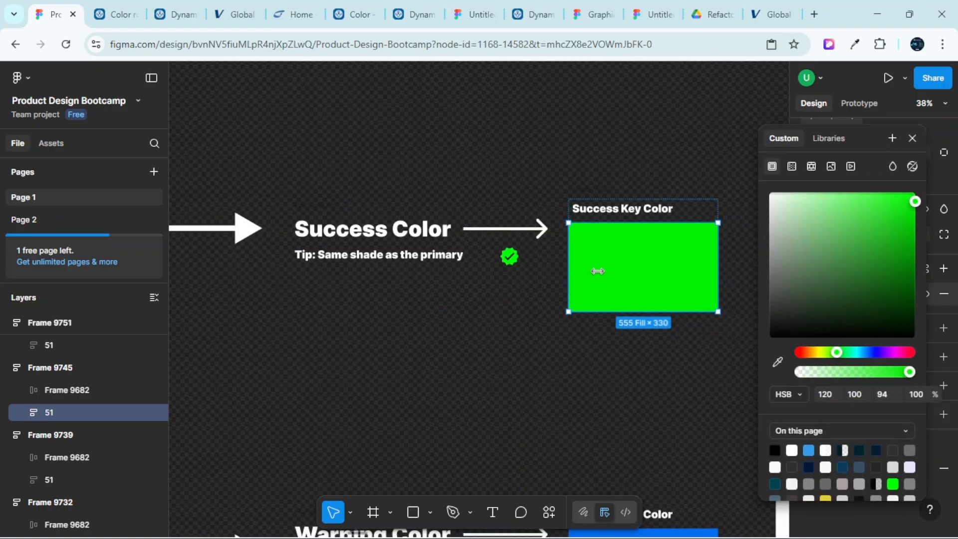
{"action": "scroll", "coordinate": [651, 303], "scroll_direction": "down", "scroll_amount": 8}
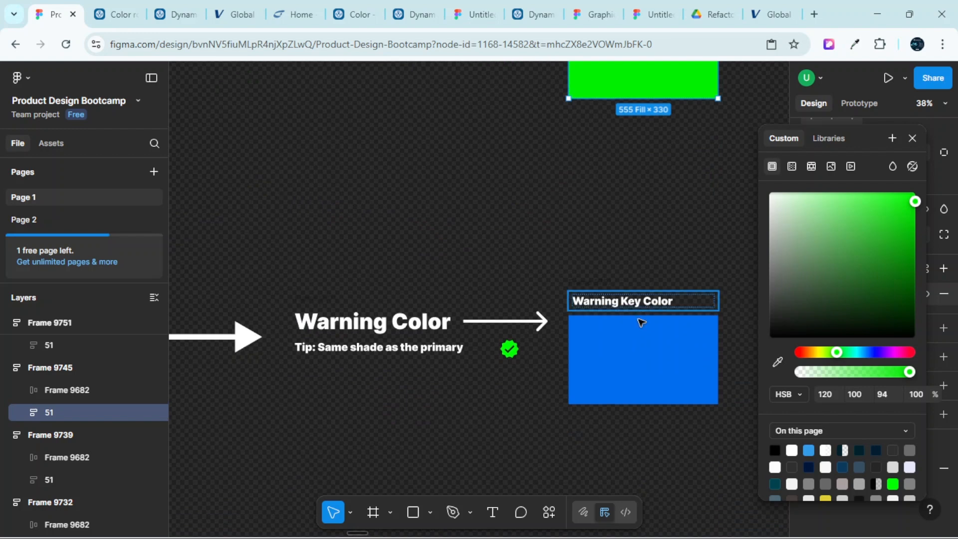
Set the hue of the Warning Key Color swatch's fill to 30 and close the colour picker
{"action": "left_click", "coordinate": [642, 357]}
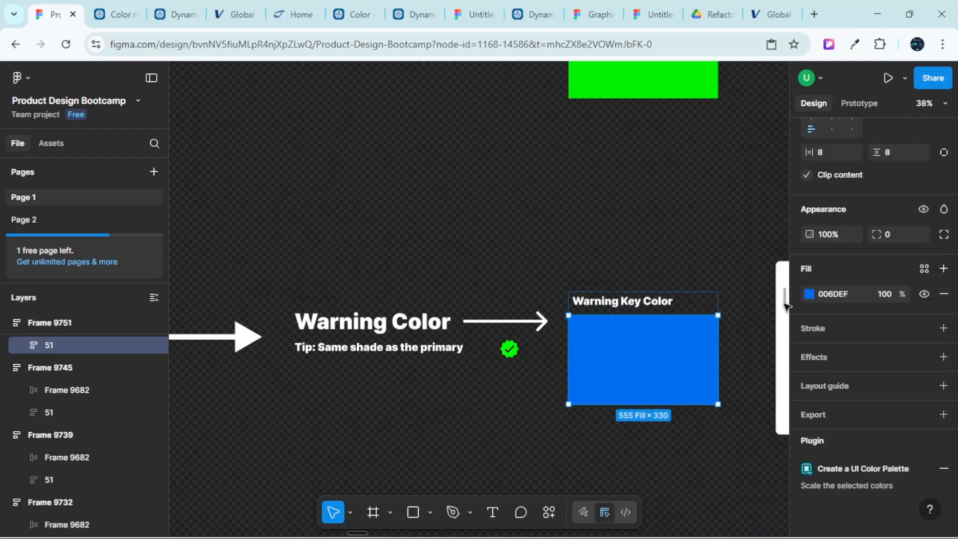
{"action": "left_click", "coordinate": [809, 294]}
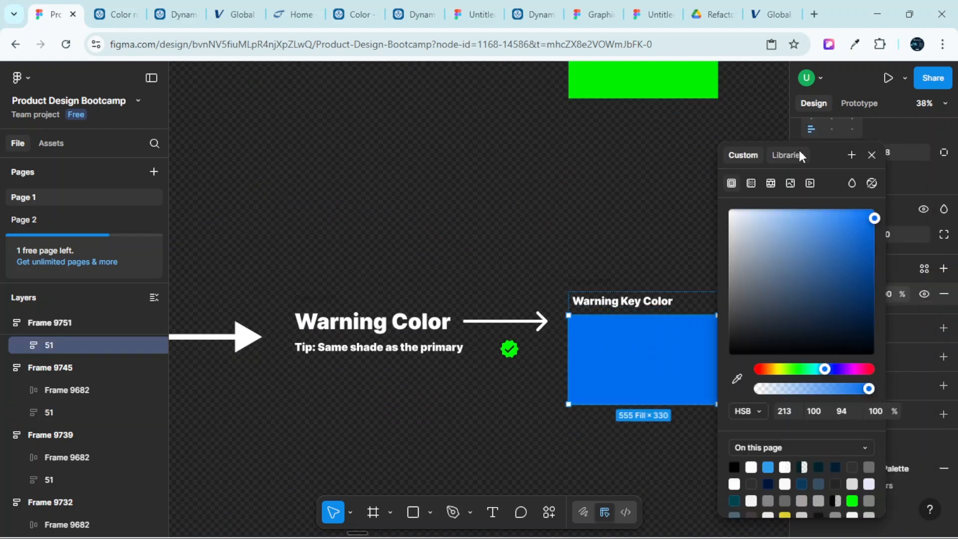
{"action": "left_click_drag", "start_coordinate": [818, 155], "coordinate": [855, 146]}
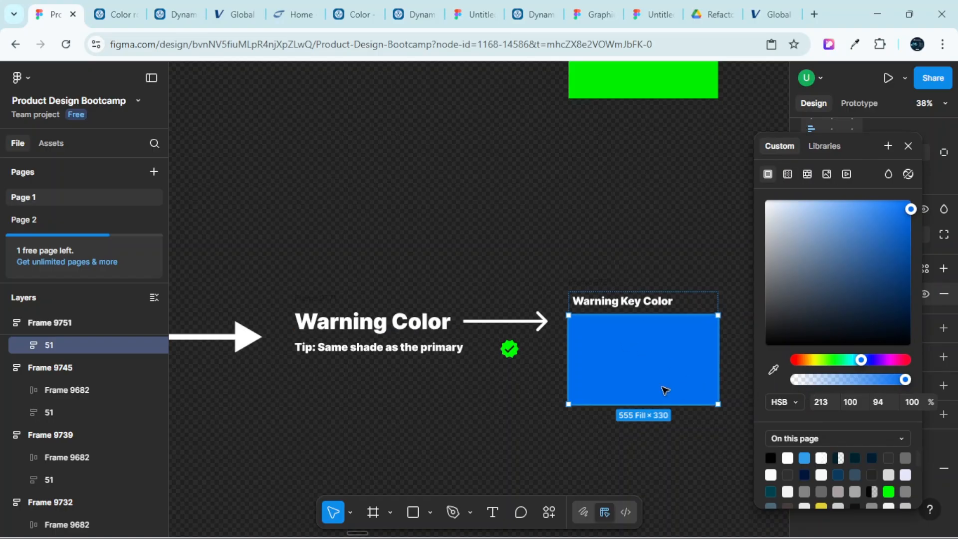
{"action": "left_click", "coordinate": [823, 404]}
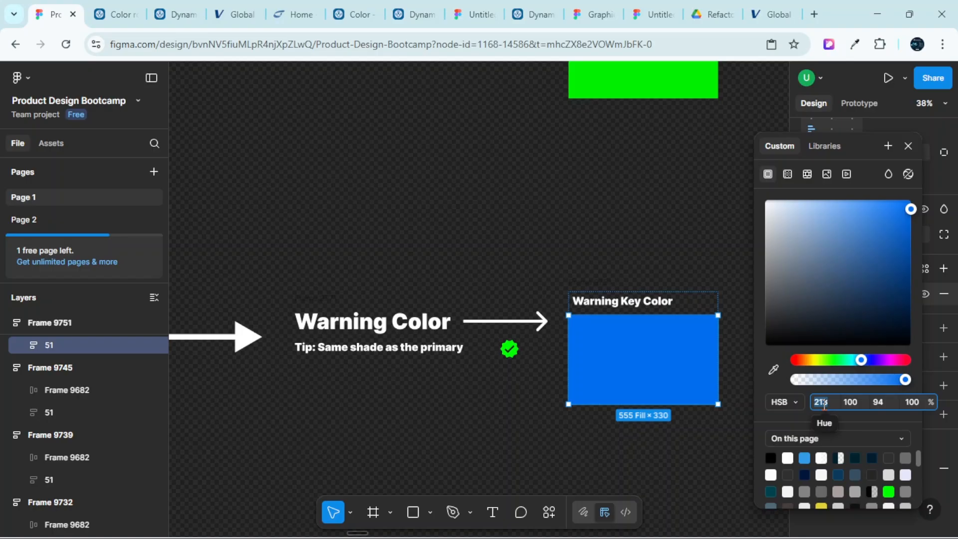
{"action": "type", "text": "30"}
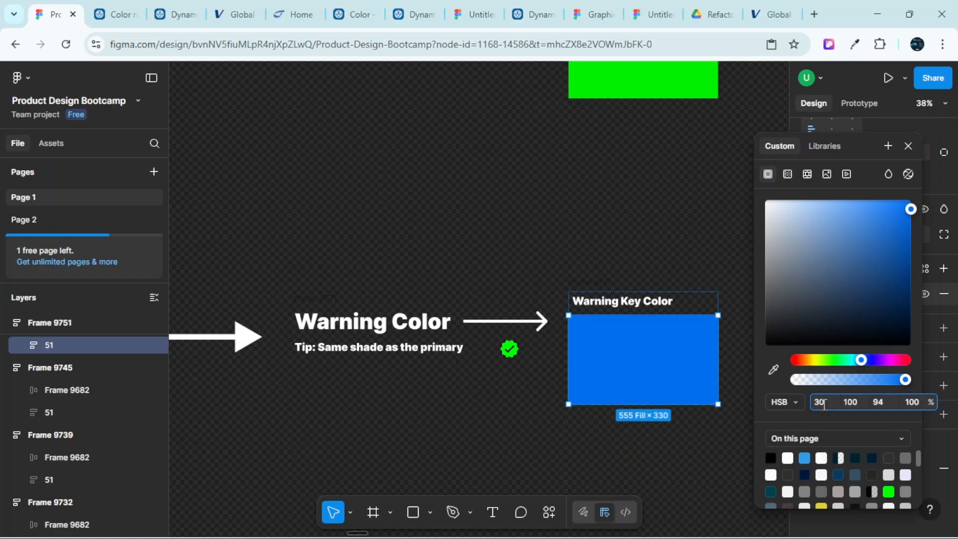
{"action": "key", "text": "Return"}
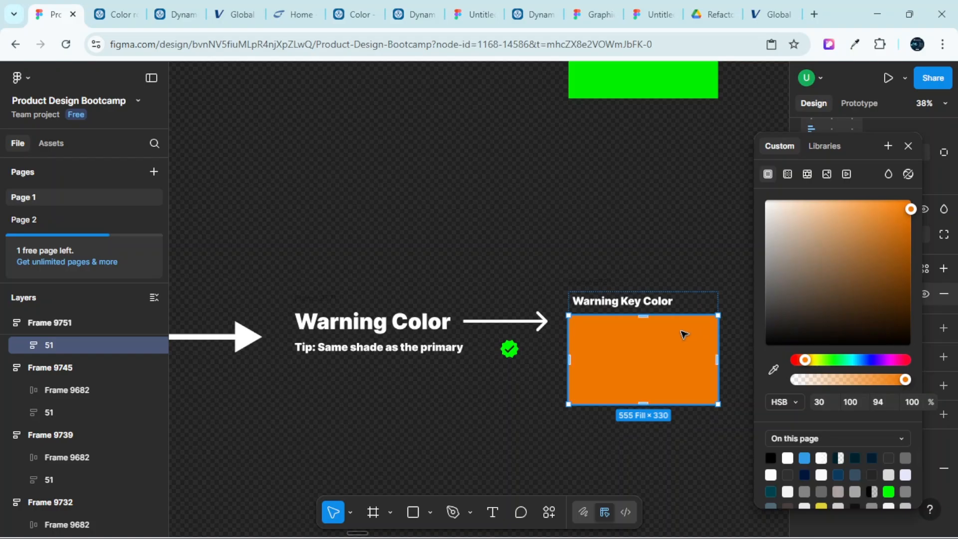
{"action": "scroll", "coordinate": [609, 363], "scroll_direction": "down", "scroll_amount": 3}
{"action": "scroll", "coordinate": [609, 363], "scroll_direction": "up", "scroll_amount": 6}
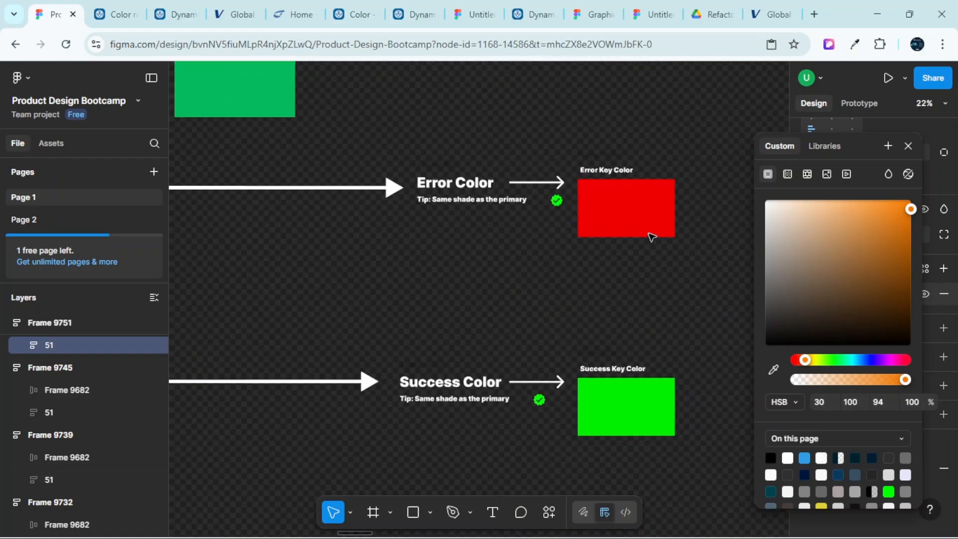
{"action": "scroll", "coordinate": [574, 207], "scroll_direction": "up", "scroll_amount": 2}
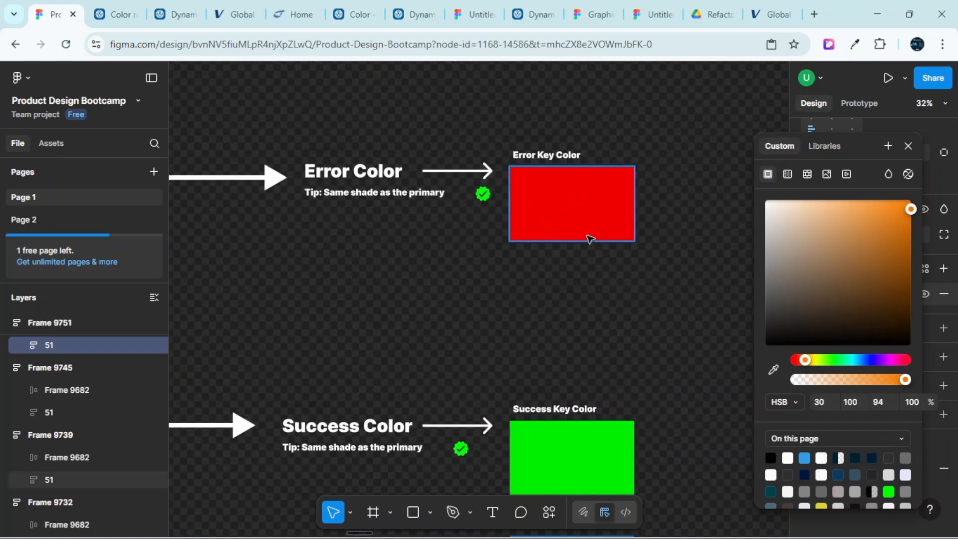
{"action": "left_click", "coordinate": [905, 145]}
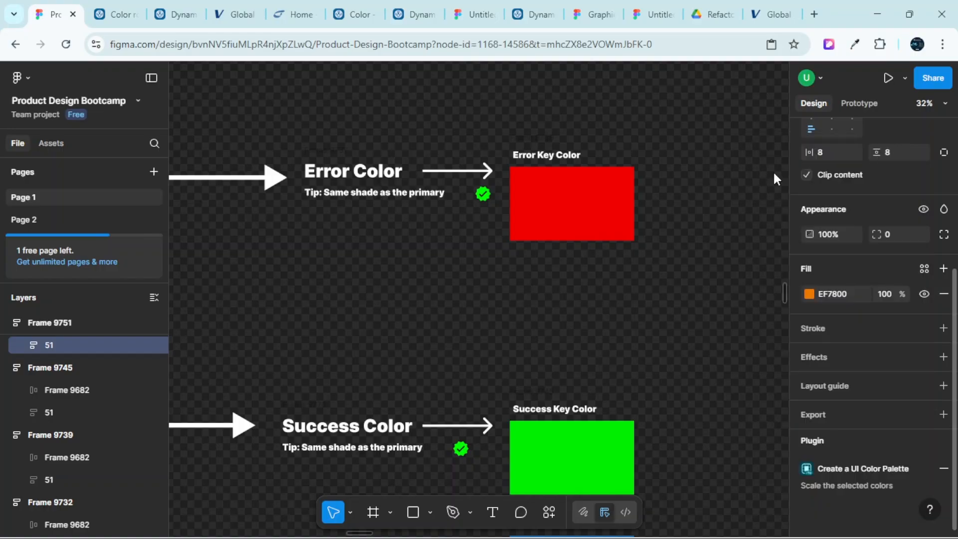
Examine the HSB fill values of the Error Key Color swatch alongside the Success and Warning swatches
{"action": "scroll", "coordinate": [582, 186], "scroll_direction": "up", "scroll_amount": 3}
{"action": "scroll", "coordinate": [589, 280], "scroll_direction": "down", "scroll_amount": 6}
{"action": "scroll", "coordinate": [582, 292], "scroll_direction": "up", "scroll_amount": 6}
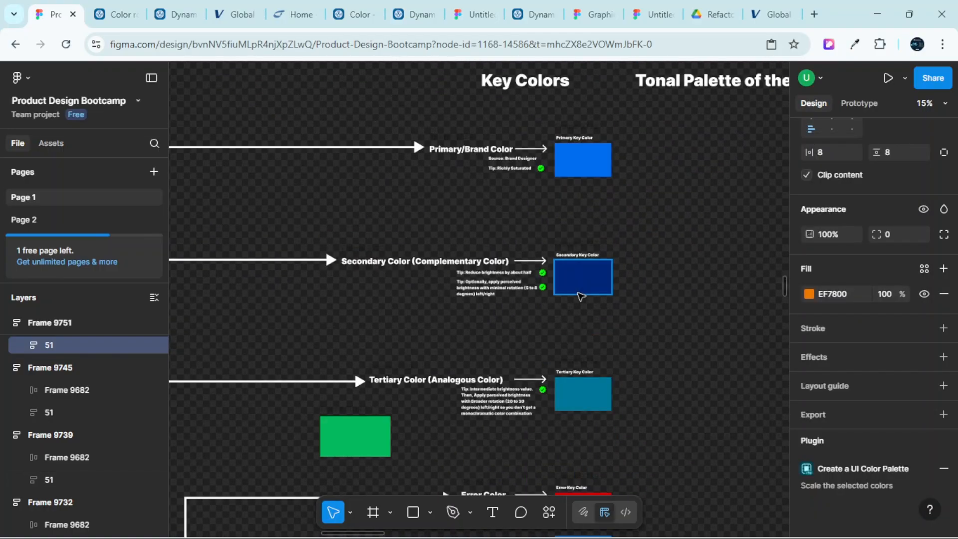
{"action": "scroll", "coordinate": [593, 323], "scroll_direction": "down", "scroll_amount": 6}
{"action": "scroll", "coordinate": [593, 332], "scroll_direction": "up", "scroll_amount": 2}
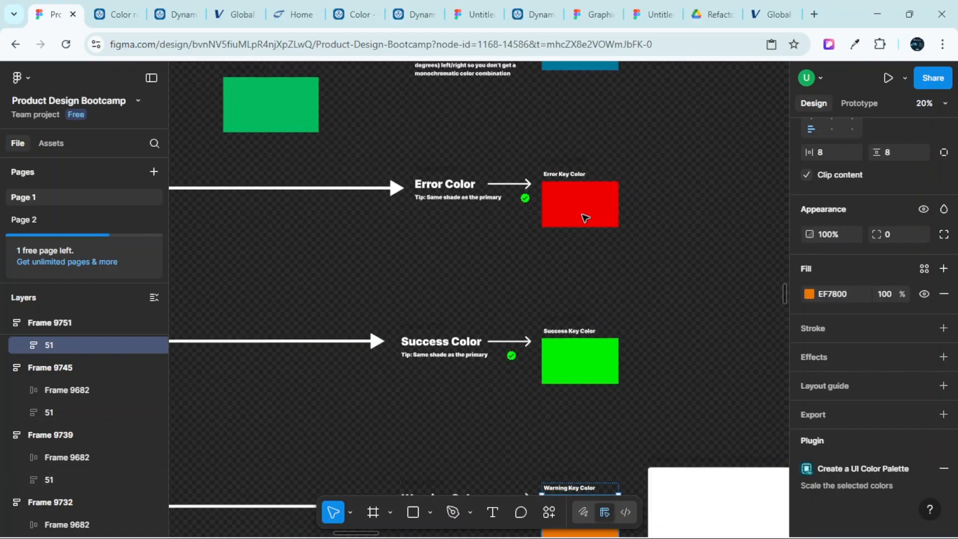
{"action": "scroll", "coordinate": [649, 239], "scroll_direction": "up", "scroll_amount": 4}
{"action": "scroll", "coordinate": [595, 391], "scroll_direction": "down", "scroll_amount": 3}
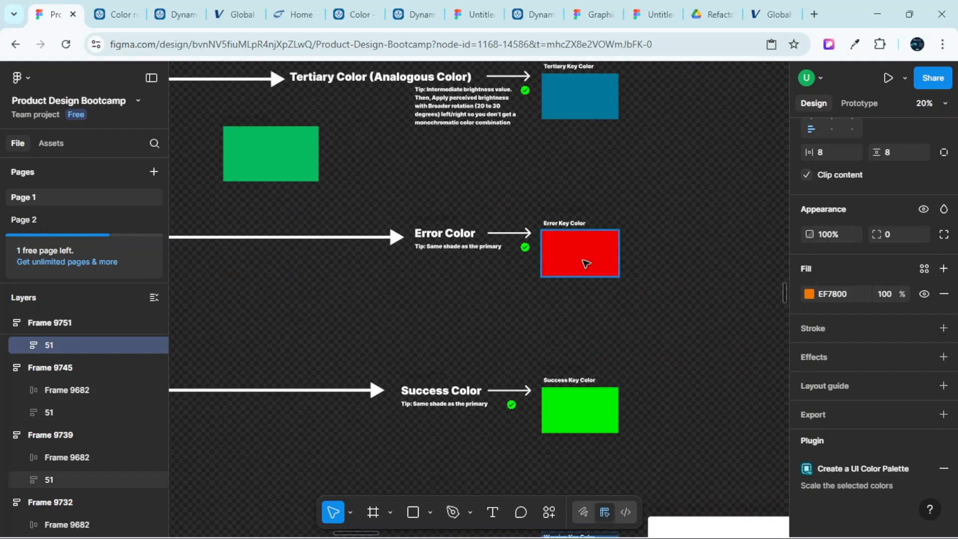
{"action": "left_click", "coordinate": [586, 257]}
{"action": "left_click", "coordinate": [810, 294]}
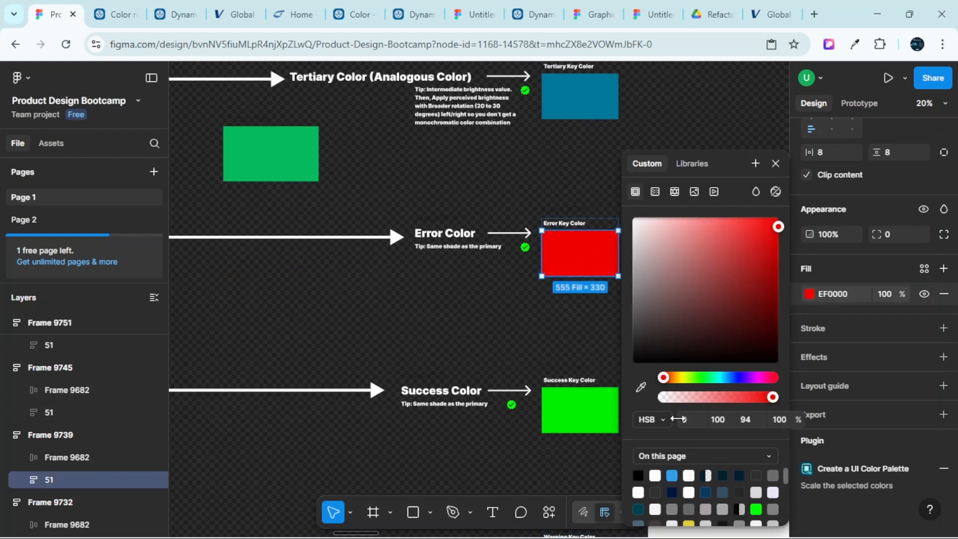
{"action": "scroll", "coordinate": [500, 316], "scroll_direction": "right", "scroll_amount": 1}
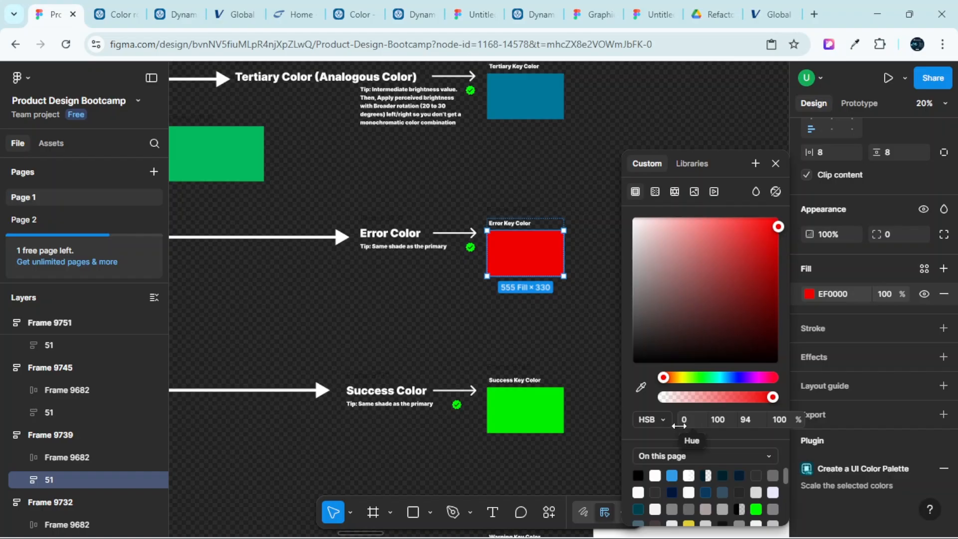
{"action": "scroll", "coordinate": [569, 386], "scroll_direction": "down", "scroll_amount": 5}
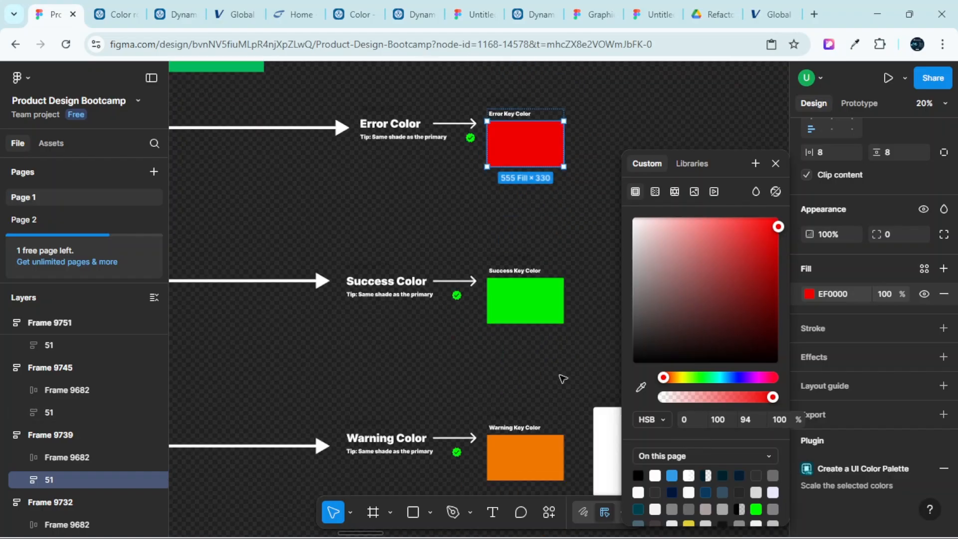
{"action": "scroll", "coordinate": [536, 394], "scroll_direction": "up", "scroll_amount": 3, "text": "ctrl"}
{"action": "scroll", "coordinate": [537, 394], "scroll_direction": "up", "scroll_amount": 6}
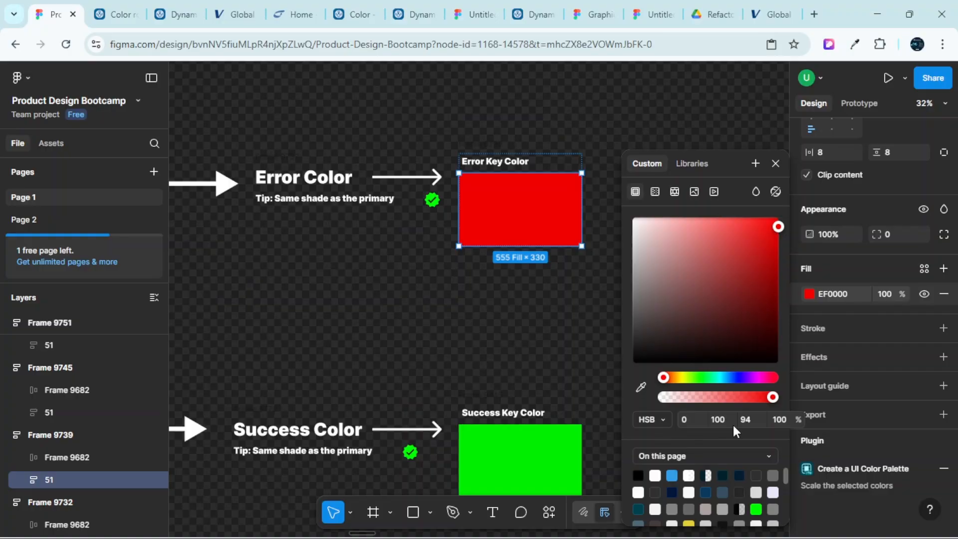
{"action": "scroll", "coordinate": [554, 249], "scroll_direction": "up", "scroll_amount": 2, "text": "ctrl"}
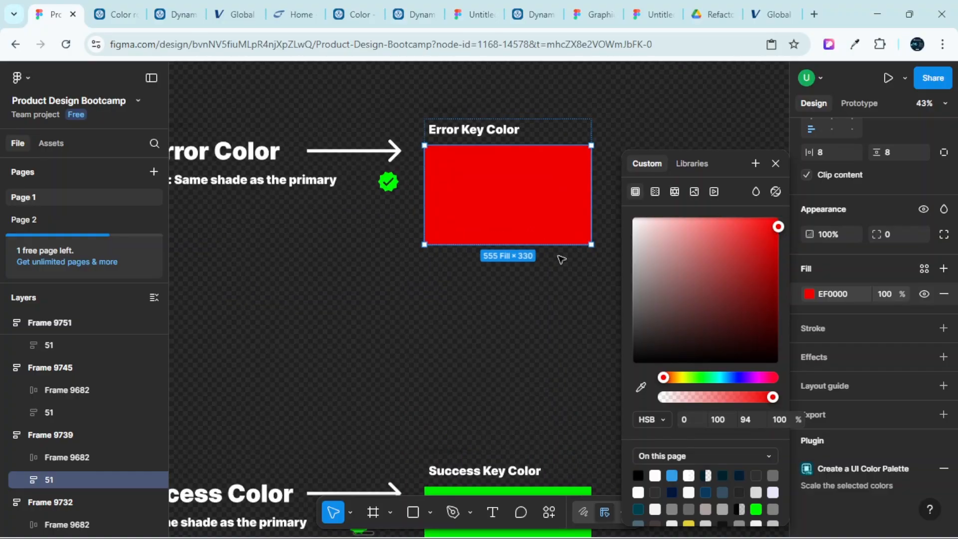
{"action": "scroll", "coordinate": [537, 282], "scroll_direction": "down", "scroll_amount": 4, "text": "ctrl"}
{"action": "scroll", "coordinate": [533, 300], "scroll_direction": "up", "scroll_amount": 2, "text": "ctrl"}
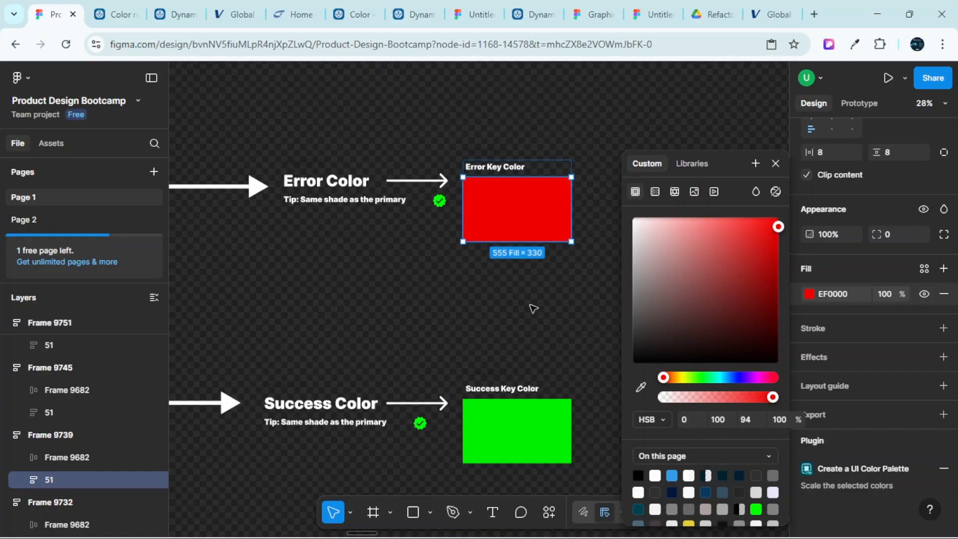
{"action": "scroll", "coordinate": [534, 308], "scroll_direction": "up", "scroll_amount": 1, "text": "ctrl"}
{"action": "scroll", "coordinate": [545, 311], "scroll_direction": "down", "scroll_amount": 3, "text": "ctrl"}
{"action": "scroll", "coordinate": [545, 310], "scroll_direction": "down", "scroll_amount": 3}
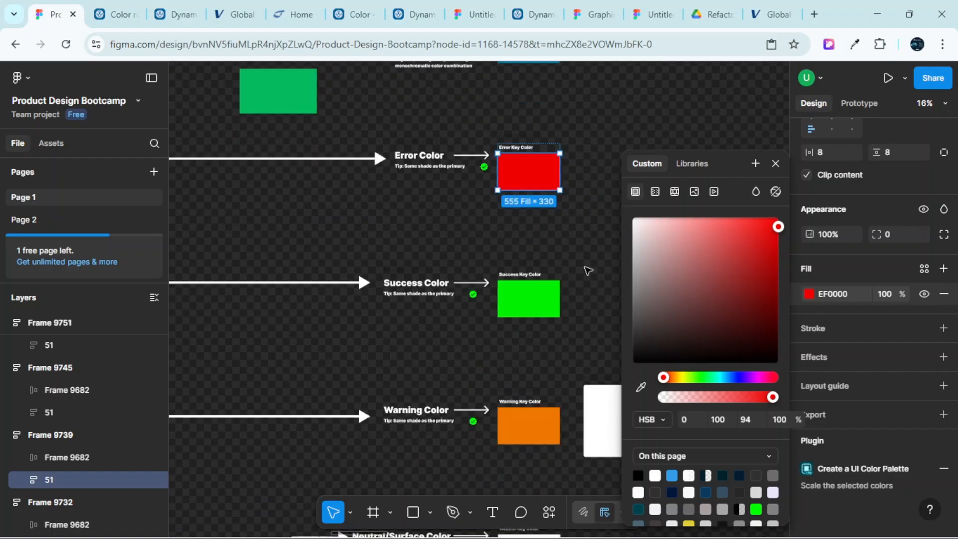
{"action": "scroll", "coordinate": [553, 224], "scroll_direction": "up", "scroll_amount": 2, "text": "ctrl"}
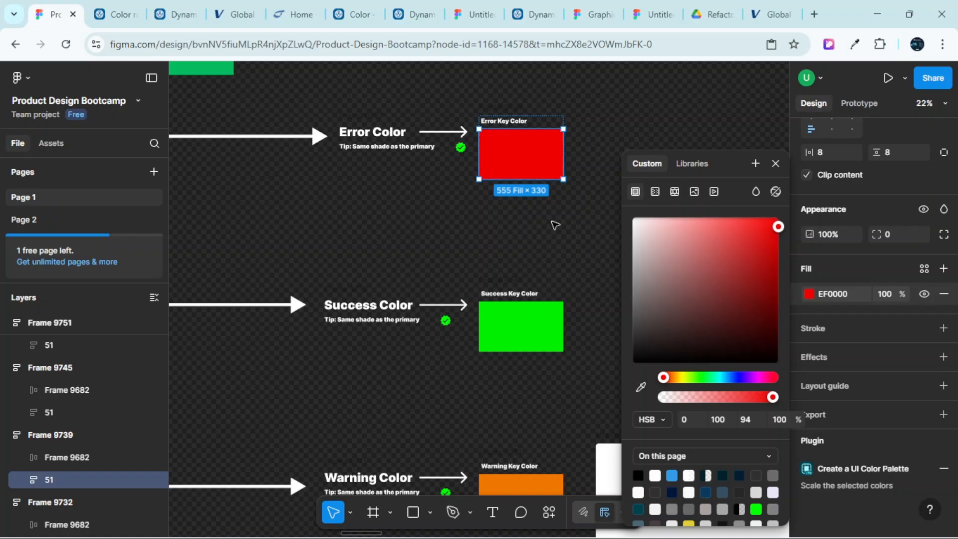
Compare the primary, secondary and tertiary key colours with the error, success and warning swatches, and close the colour picker
{"action": "scroll", "coordinate": [555, 237], "scroll_direction": "up", "scroll_amount": 3}
{"action": "scroll", "coordinate": [524, 311], "scroll_direction": "down", "scroll_amount": 5}
{"action": "scroll", "coordinate": [520, 279], "scroll_direction": "up", "scroll_amount": 4}
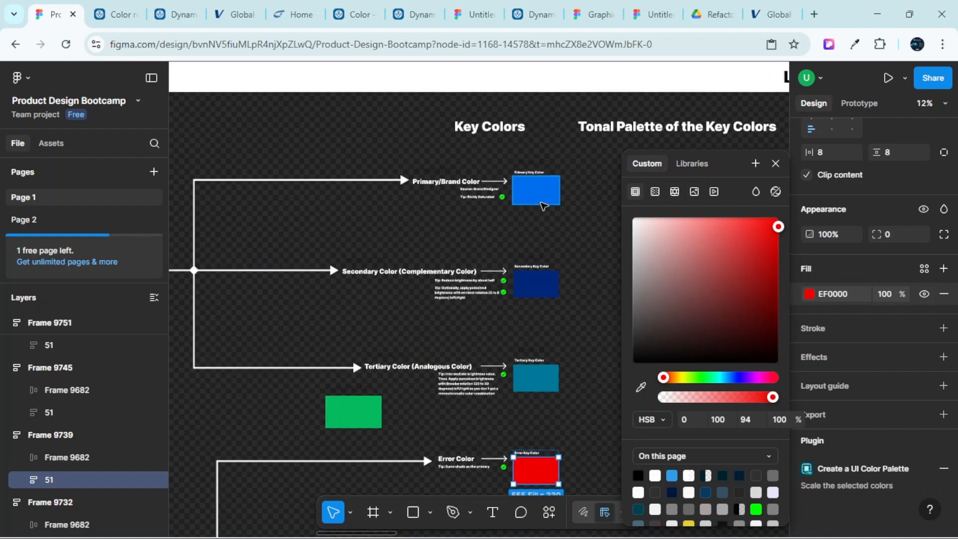
{"action": "scroll", "coordinate": [547, 325], "scroll_direction": "down", "scroll_amount": 1}
{"action": "scroll", "coordinate": [547, 388], "scroll_direction": "down", "scroll_amount": 2}
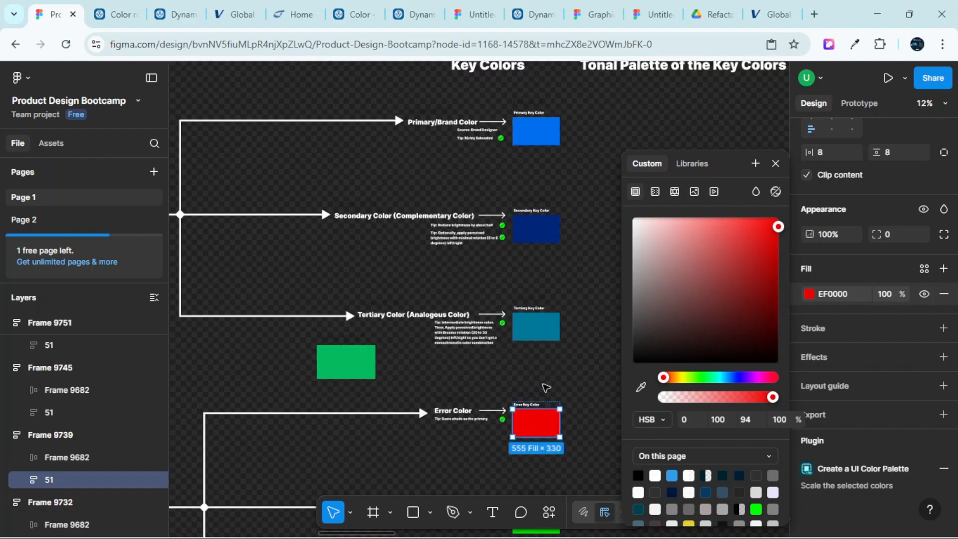
{"action": "scroll", "coordinate": [546, 349], "scroll_direction": "up", "scroll_amount": 2}
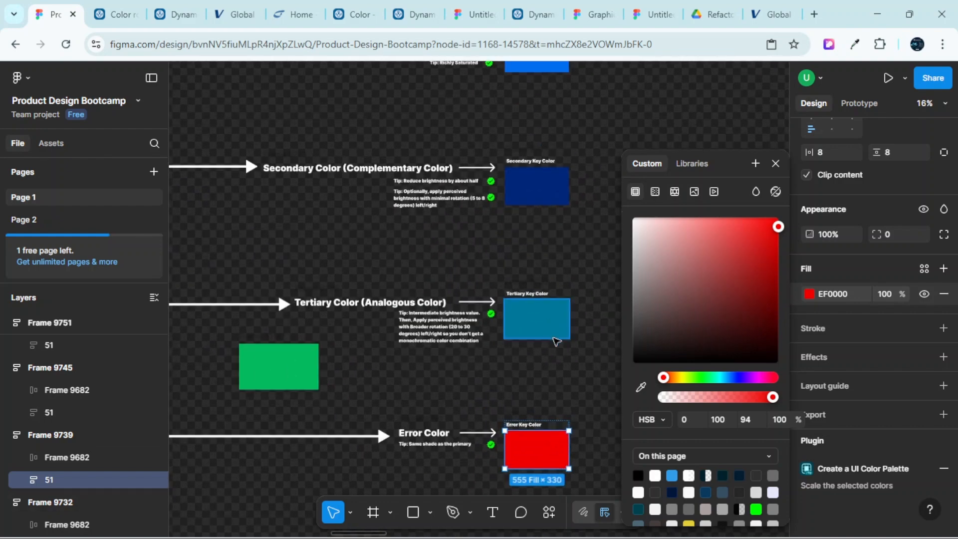
{"action": "scroll", "coordinate": [555, 340], "scroll_direction": "down", "scroll_amount": 1}
{"action": "scroll", "coordinate": [554, 348], "scroll_direction": "down", "scroll_amount": 3}
{"action": "scroll", "coordinate": [553, 345], "scroll_direction": "down", "scroll_amount": 1}
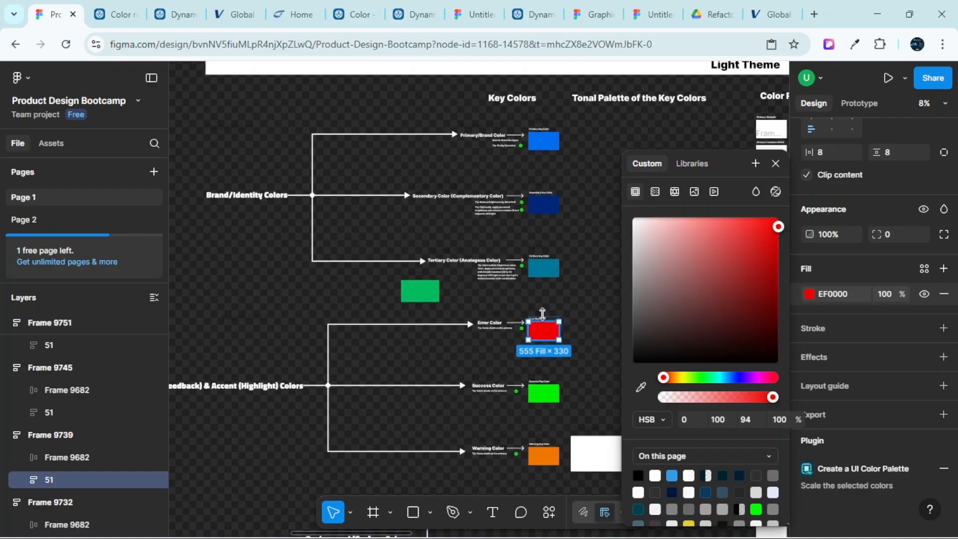
{"action": "scroll", "coordinate": [549, 225], "scroll_direction": "up", "scroll_amount": 2}
{"action": "scroll", "coordinate": [548, 137], "scroll_direction": "up", "scroll_amount": 1}
{"action": "scroll", "coordinate": [566, 140], "scroll_direction": "up", "scroll_amount": 2}
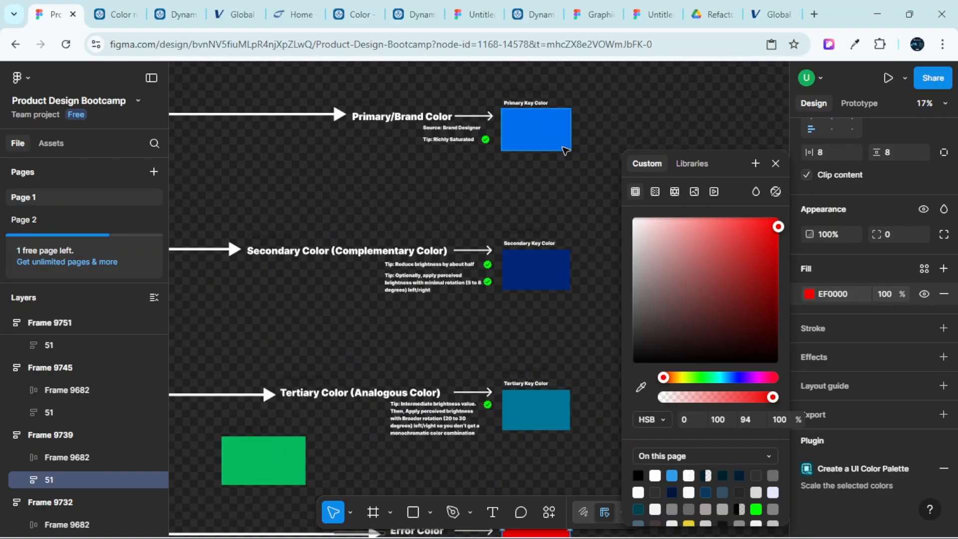
{"action": "scroll", "coordinate": [569, 274], "scroll_direction": "down", "scroll_amount": 2}
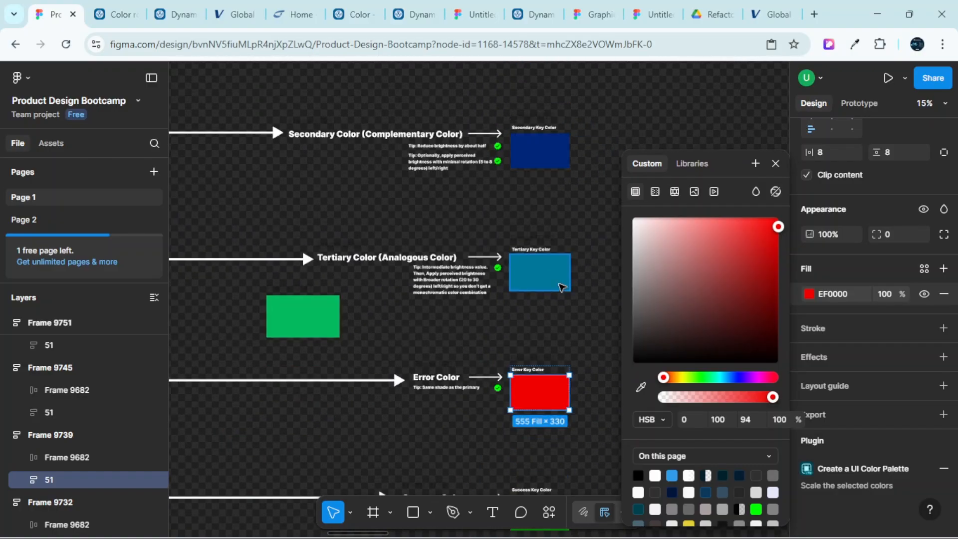
{"action": "scroll", "coordinate": [561, 284], "scroll_direction": "down", "scroll_amount": 5}
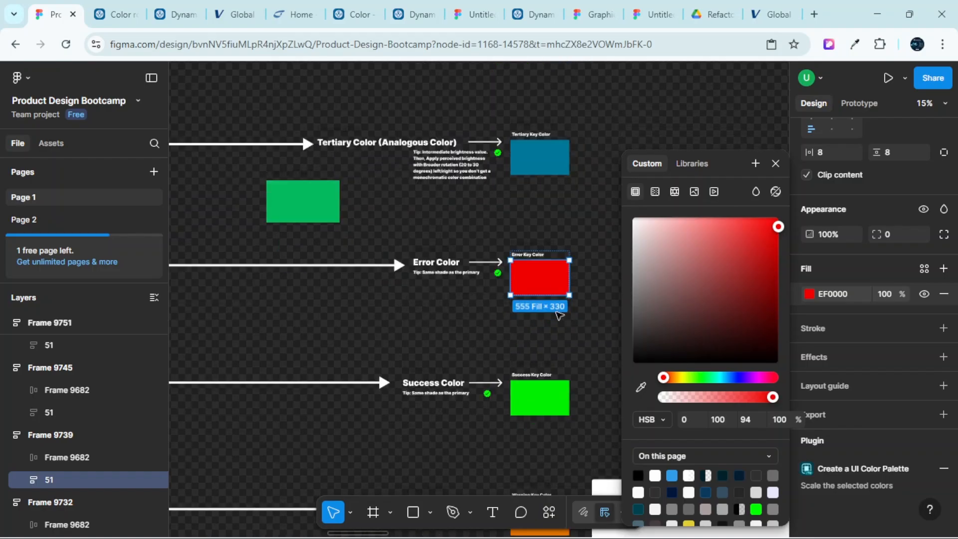
{"action": "scroll", "coordinate": [556, 319], "scroll_direction": "down", "scroll_amount": 3}
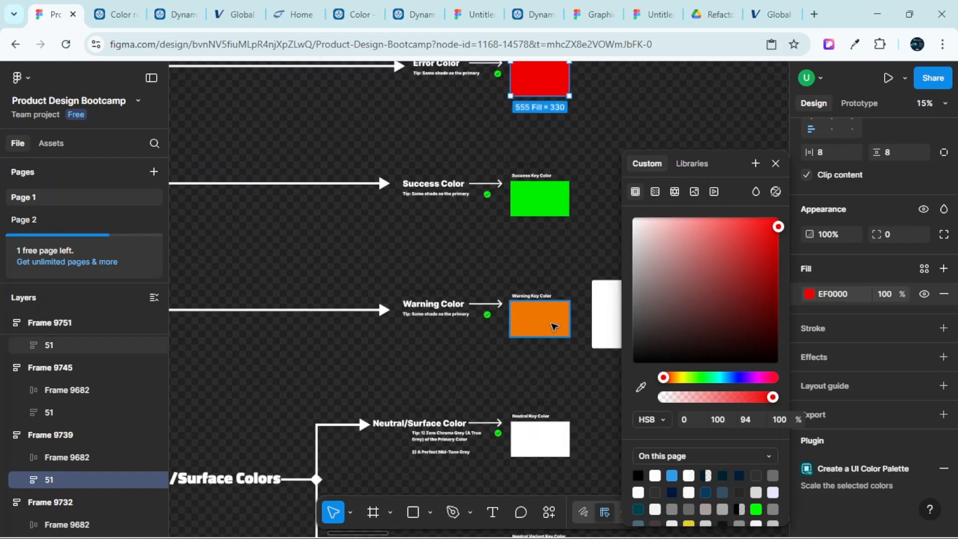
{"action": "scroll", "coordinate": [552, 322], "scroll_direction": "up", "scroll_amount": 3, "text": "ctrl"}
{"action": "scroll", "coordinate": [555, 286], "scroll_direction": "up", "scroll_amount": 1}
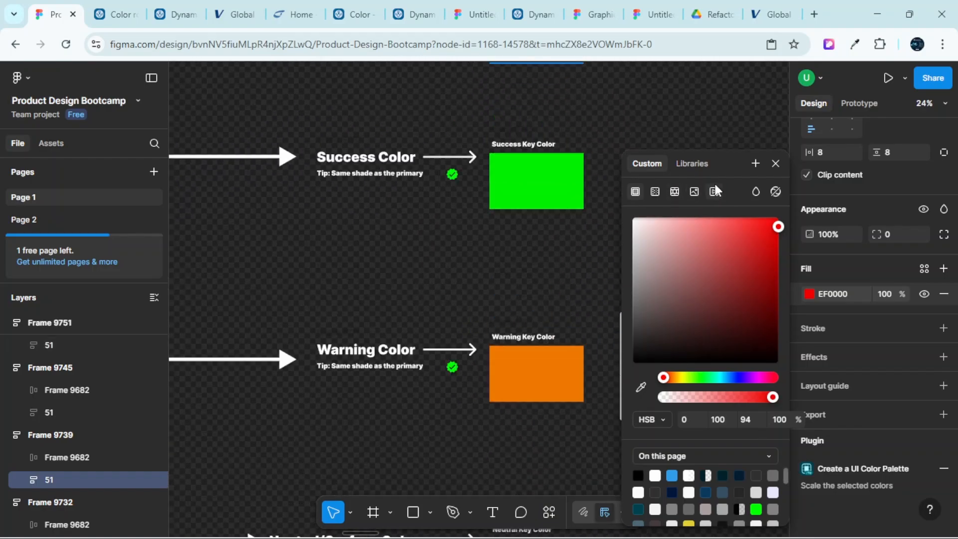
{"action": "left_click", "coordinate": [776, 164]}
Review the error, success and warning branches of the diagram back to the Semantic & Accent Colors heading
{"action": "scroll", "coordinate": [603, 277], "scroll_direction": "down", "scroll_amount": 3, "text": "ctrl"}
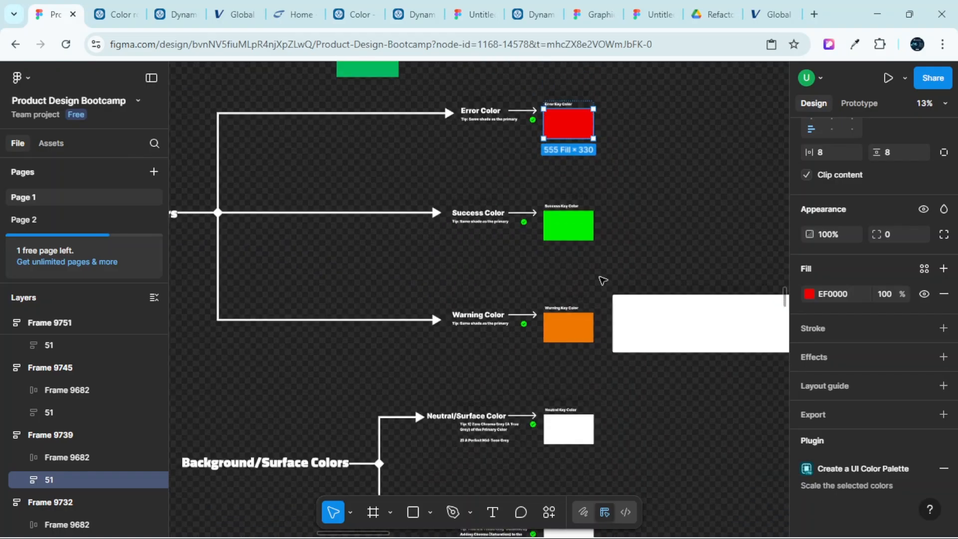
{"action": "scroll", "coordinate": [566, 252], "scroll_direction": "up", "scroll_amount": 4, "text": "ctrl"}
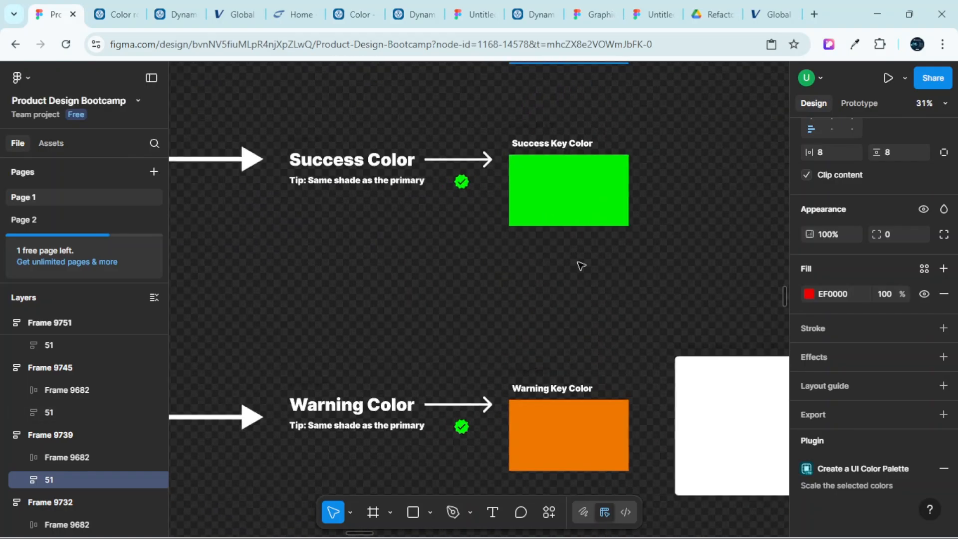
{"action": "mouse_move", "coordinate": [499, 538]}
{"action": "scroll", "coordinate": [589, 294], "scroll_direction": "down", "scroll_amount": 2, "text": "ctrl"}
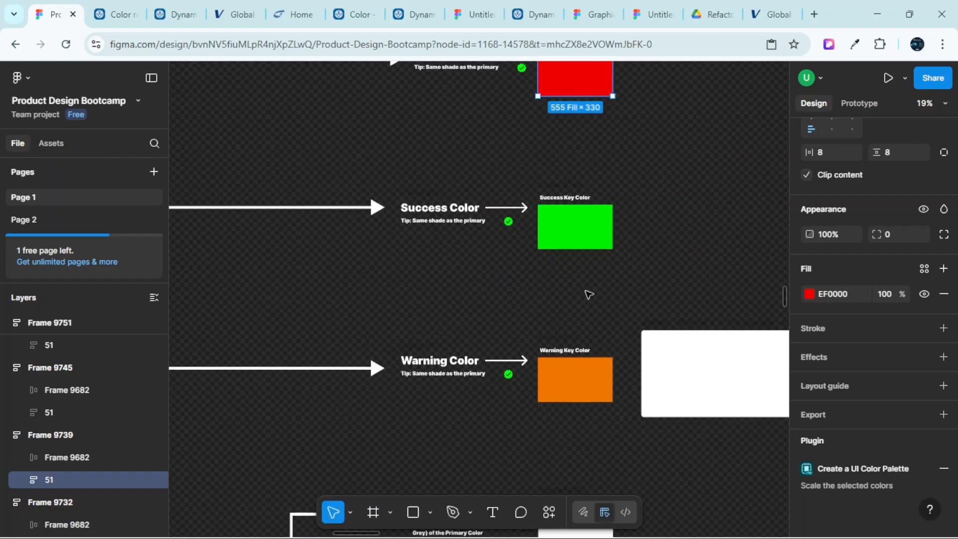
{"action": "scroll", "coordinate": [589, 295], "scroll_direction": "up", "scroll_amount": 3, "text": "ctrl"}
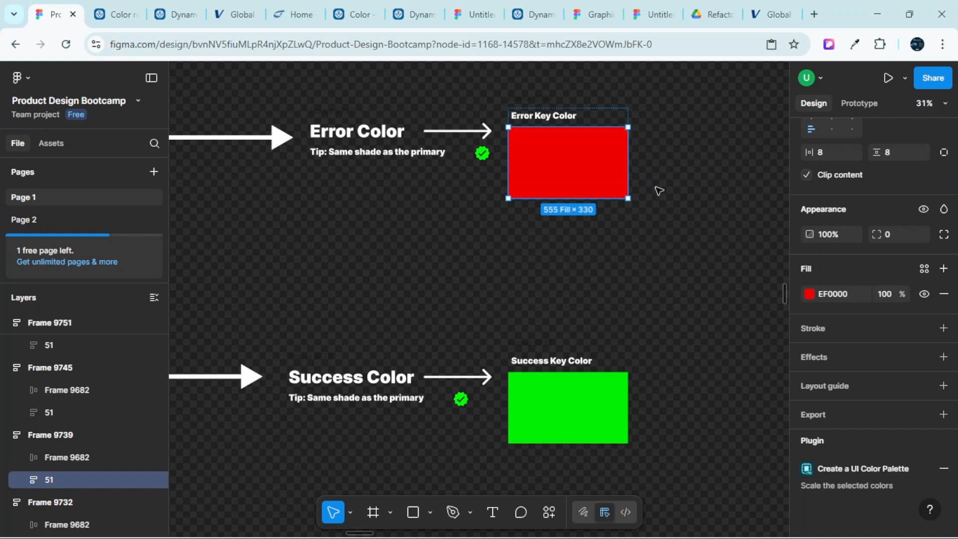
{"action": "scroll", "coordinate": [688, 299], "scroll_direction": "down", "scroll_amount": 5, "text": "ctrl"}
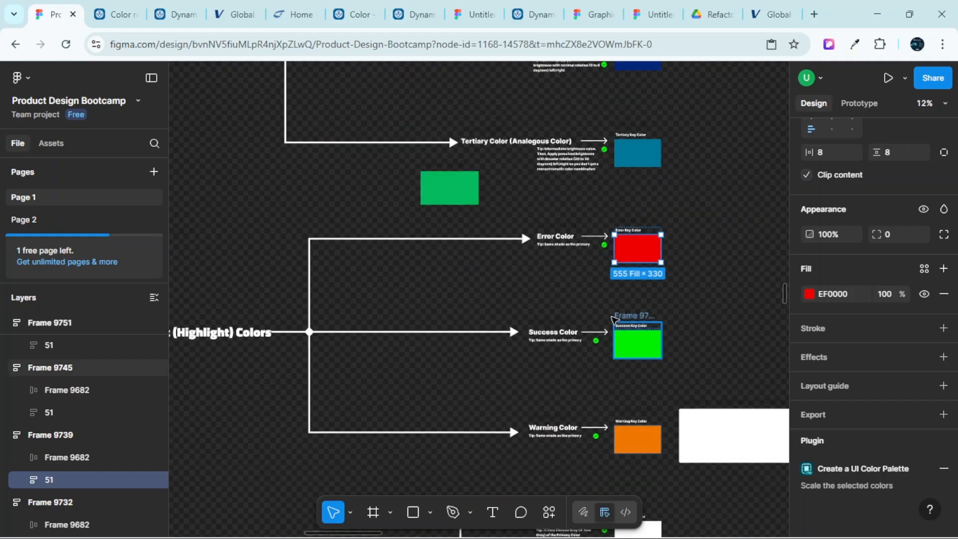
{"action": "scroll", "coordinate": [620, 328], "scroll_direction": "left", "scroll_amount": 8}
{"action": "scroll", "coordinate": [688, 357], "scroll_direction": "left", "scroll_amount": 3}
{"action": "scroll", "coordinate": [665, 357], "scroll_direction": "up", "scroll_amount": 2, "text": "ctrl"}
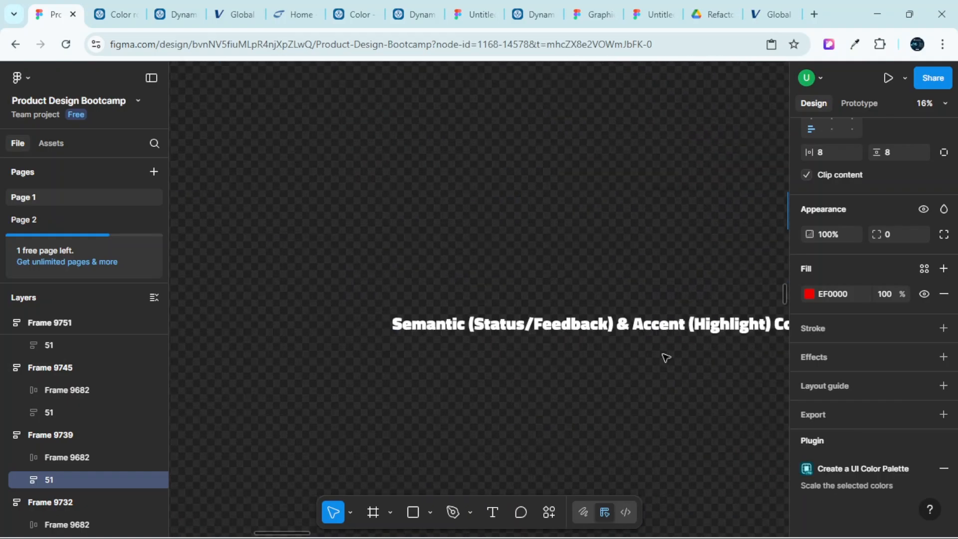
Examine the Semantic (Status/Feedback) & Accent (Highlight) Colors heading and its error, success and warning branches
{"action": "scroll", "coordinate": [659, 356], "scroll_direction": "right", "scroll_amount": 4}
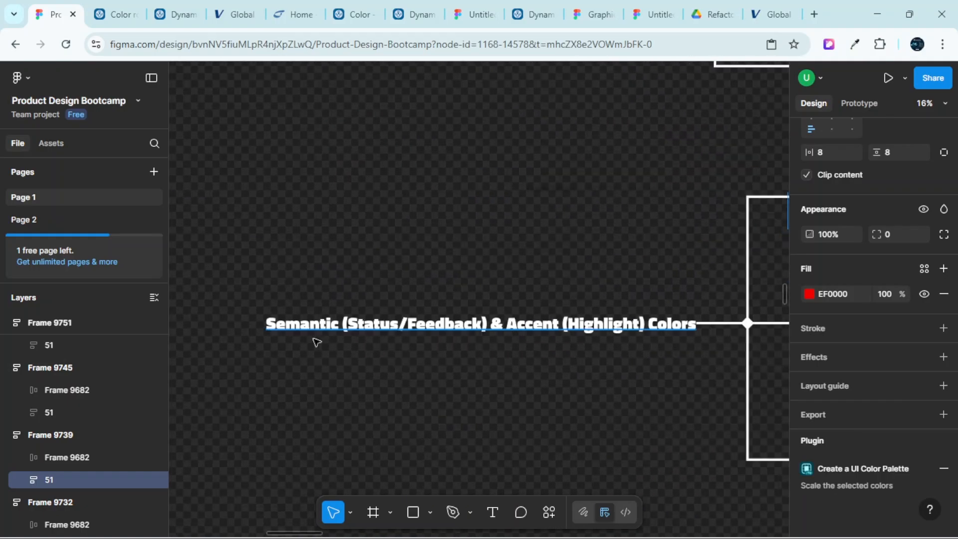
{"action": "scroll", "coordinate": [363, 338], "scroll_direction": "up", "scroll_amount": 1, "text": "ctrl"}
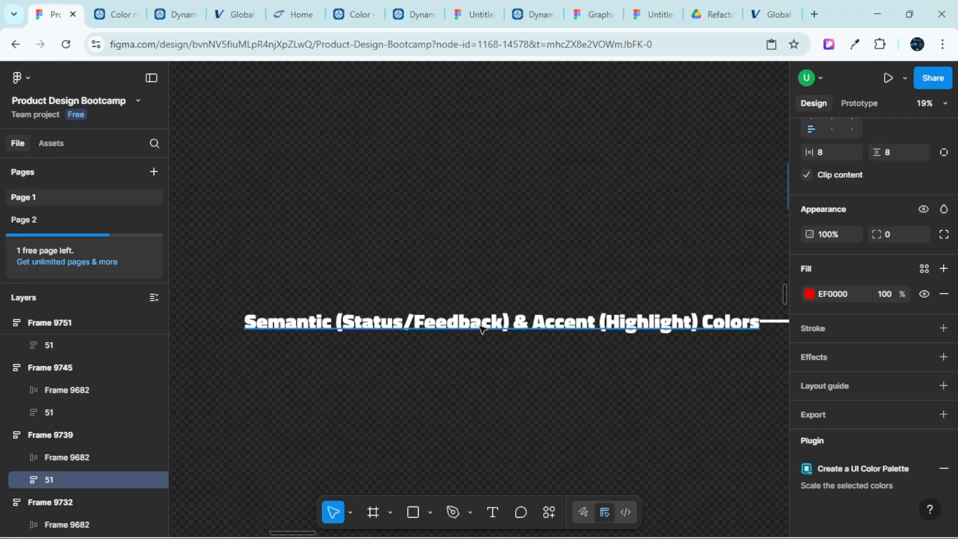
{"action": "scroll", "coordinate": [514, 330], "scroll_direction": "right", "scroll_amount": 2}
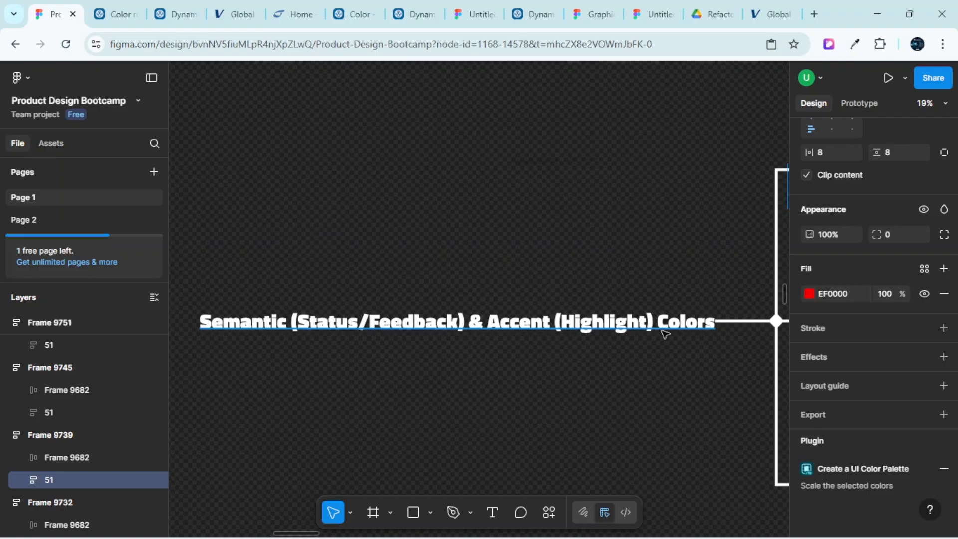
{"action": "scroll", "coordinate": [665, 334], "scroll_direction": "right", "scroll_amount": 5}
{"action": "scroll", "coordinate": [751, 343], "scroll_direction": "down", "scroll_amount": 3, "text": "ctrl"}
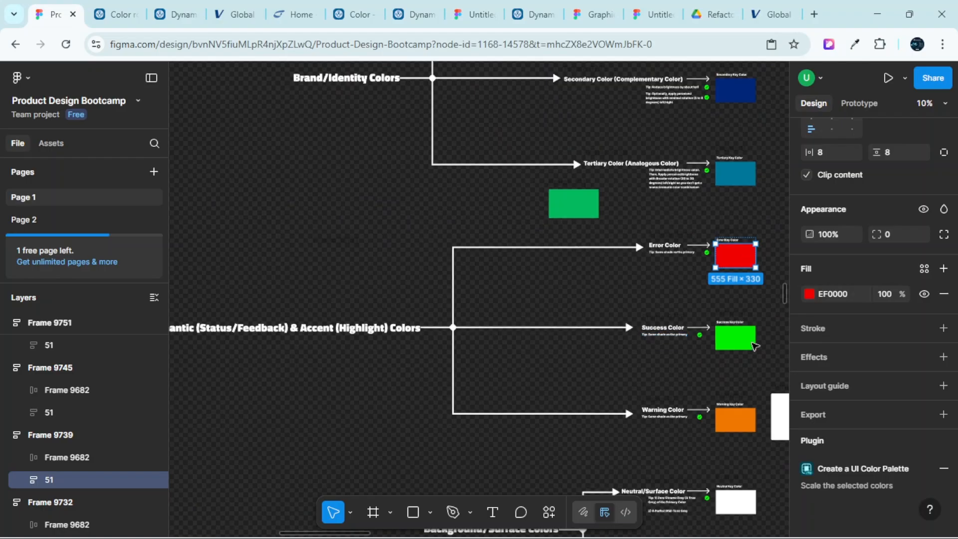
{"action": "scroll", "coordinate": [359, 342], "scroll_direction": "up", "scroll_amount": 5, "text": "ctrl"}
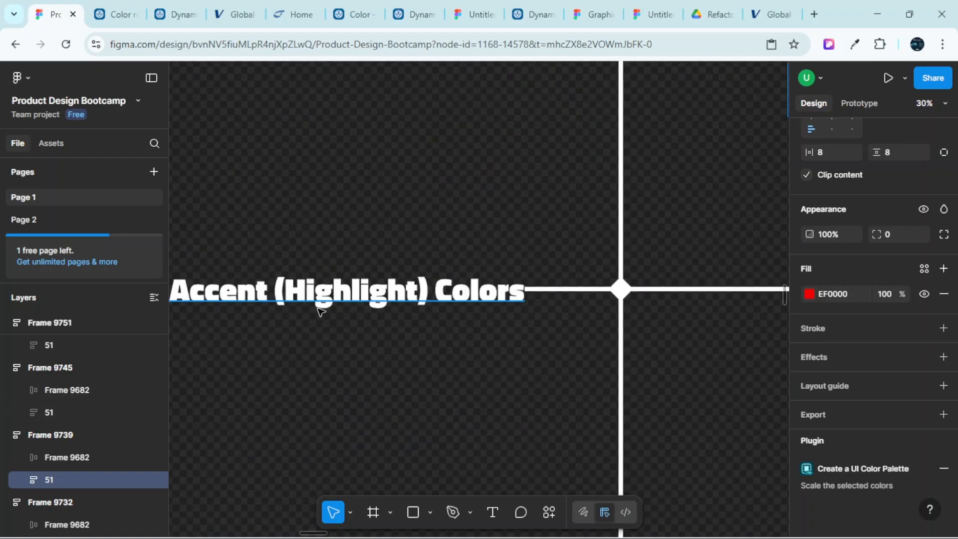
{"action": "scroll", "coordinate": [321, 311], "scroll_direction": "down", "scroll_amount": 2, "text": "ctrl"}
{"action": "scroll", "coordinate": [292, 316], "scroll_direction": "left", "scroll_amount": 1}
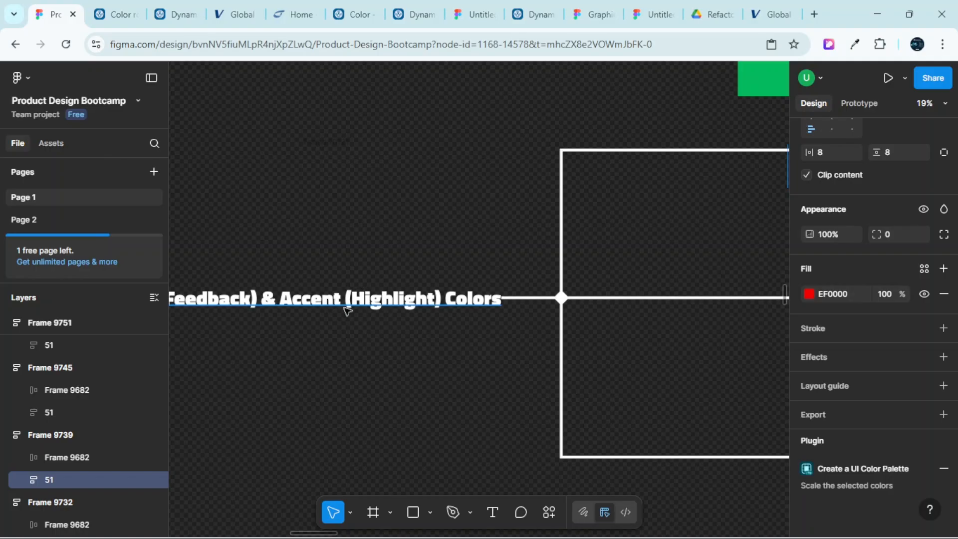
{"action": "scroll", "coordinate": [367, 330], "scroll_direction": "right", "scroll_amount": 2}
{"action": "scroll", "coordinate": [394, 350], "scroll_direction": "down", "scroll_amount": 1, "text": "ctrl"}
{"action": "scroll", "coordinate": [393, 350], "scroll_direction": "down", "scroll_amount": 2, "text": "ctrl"}
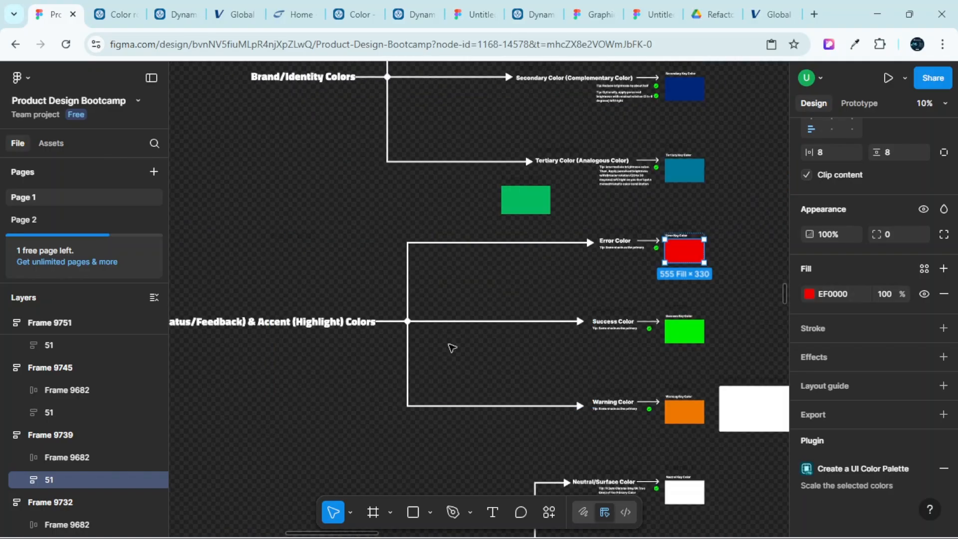
{"action": "scroll", "coordinate": [466, 299], "scroll_direction": "left", "scroll_amount": 4}
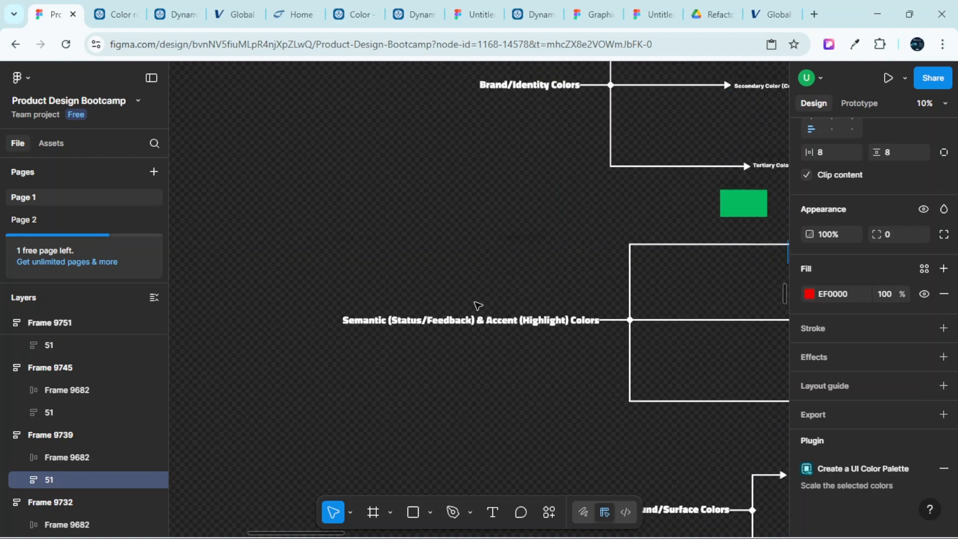
Locate the wind-turbine landing page design among the other page mockups on the canvas
{"action": "scroll", "coordinate": [440, 323], "scroll_direction": "down", "scroll_amount": 4}
{"action": "scroll", "coordinate": [429, 320], "scroll_direction": "up", "scroll_amount": 6}
{"action": "scroll", "coordinate": [437, 322], "scroll_direction": "left", "scroll_amount": 5}
{"action": "scroll", "coordinate": [440, 326], "scroll_direction": "left", "scroll_amount": 2}
{"action": "scroll", "coordinate": [446, 330], "scroll_direction": "down", "scroll_amount": 2}
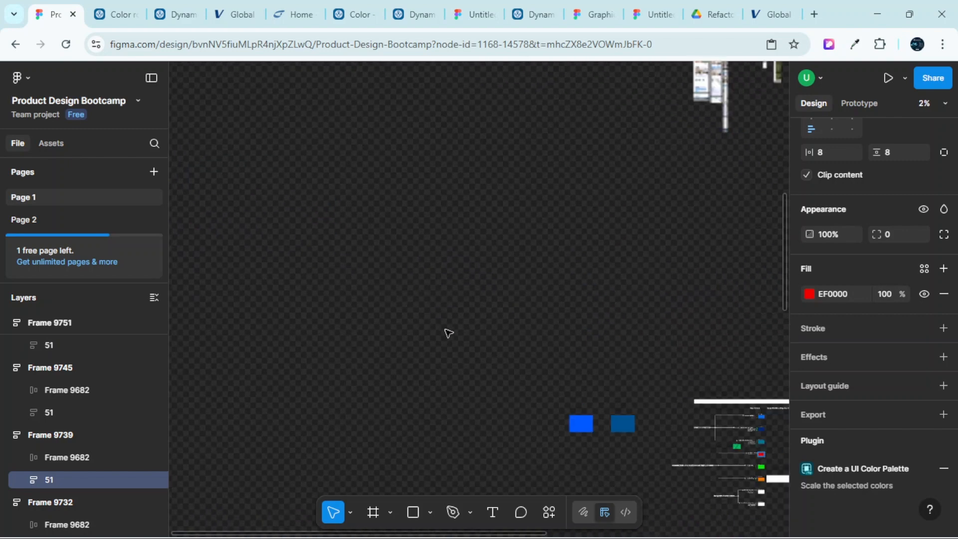
{"action": "scroll", "coordinate": [477, 331], "scroll_direction": "up", "scroll_amount": 6}
{"action": "scroll", "coordinate": [747, 273], "scroll_direction": "right", "scroll_amount": 5}
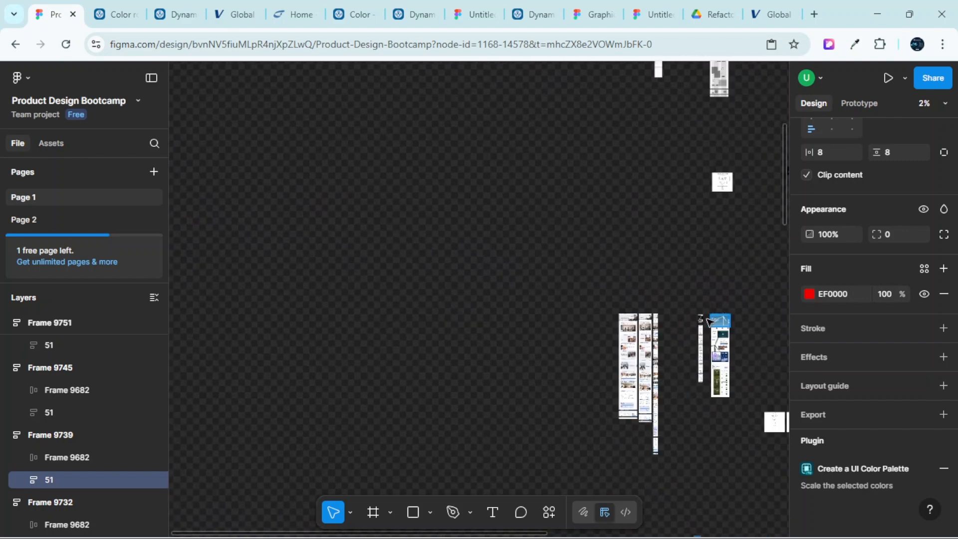
{"action": "scroll", "coordinate": [517, 354], "scroll_direction": "up", "scroll_amount": 4, "text": "ctrl"}
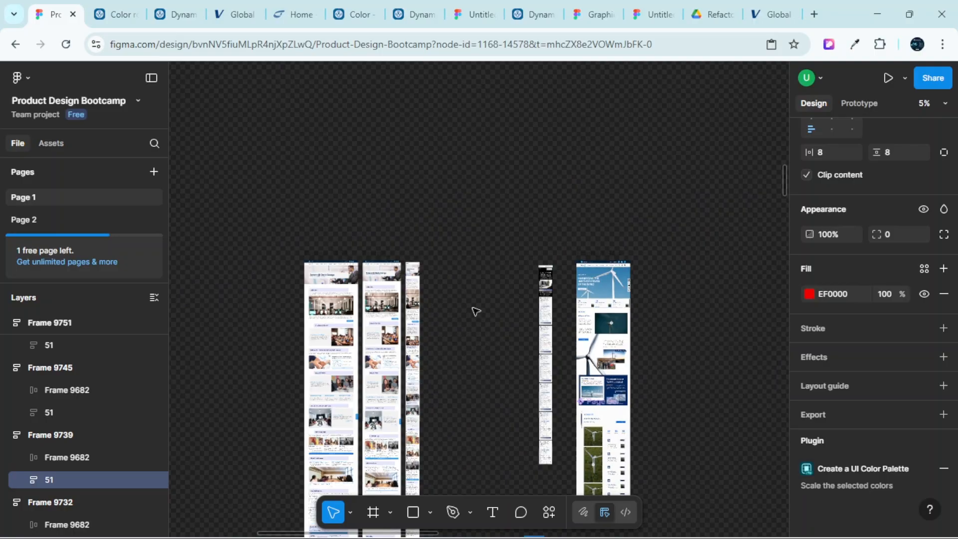
{"action": "scroll", "coordinate": [524, 339], "scroll_direction": "down", "scroll_amount": 5, "text": "ctrl"}
{"action": "scroll", "coordinate": [554, 341], "scroll_direction": "down", "scroll_amount": 4}
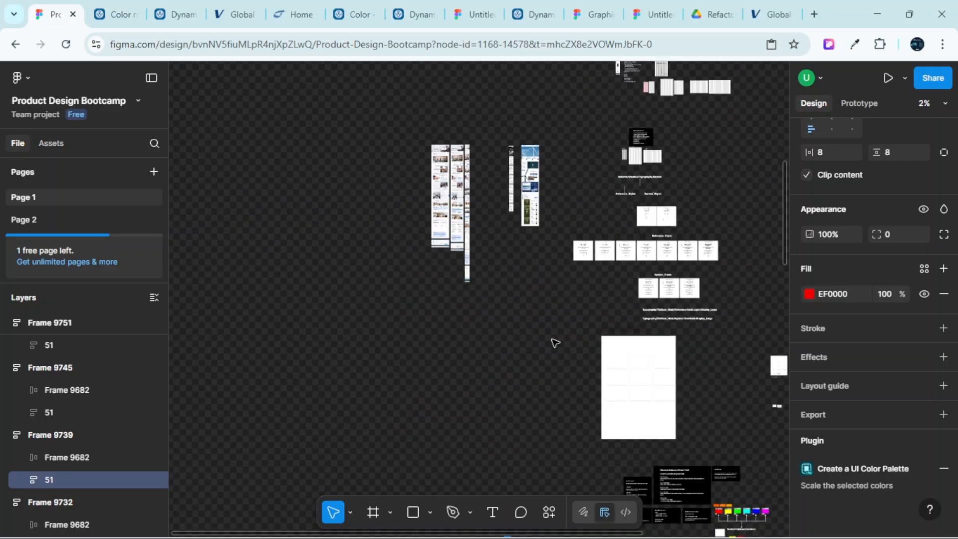
{"action": "scroll", "coordinate": [507, 197], "scroll_direction": "up", "scroll_amount": 2, "text": "ctrl"}
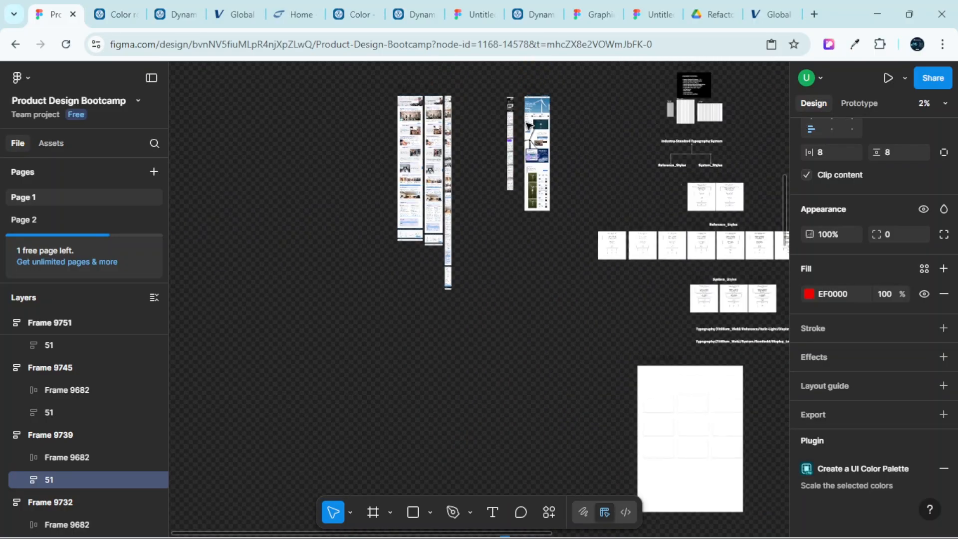
{"action": "scroll", "coordinate": [470, 172], "scroll_direction": "up", "scroll_amount": 10, "text": "ctrl"}
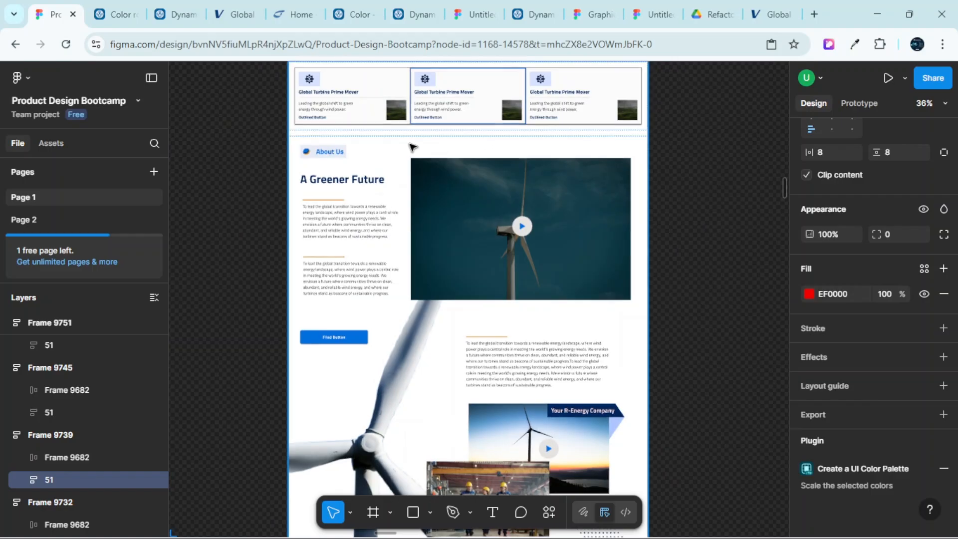
Inspect the About Us label and A Greener Future heading of the landing page, selecting their group and the surrounding section frame
{"action": "scroll", "coordinate": [394, 164], "scroll_direction": "up", "scroll_amount": 2}
{"action": "scroll", "coordinate": [362, 201], "scroll_direction": "up", "scroll_amount": 4, "text": "ctrl"}
{"action": "scroll", "coordinate": [360, 212], "scroll_direction": "up", "scroll_amount": 3, "text": "ctrl"}
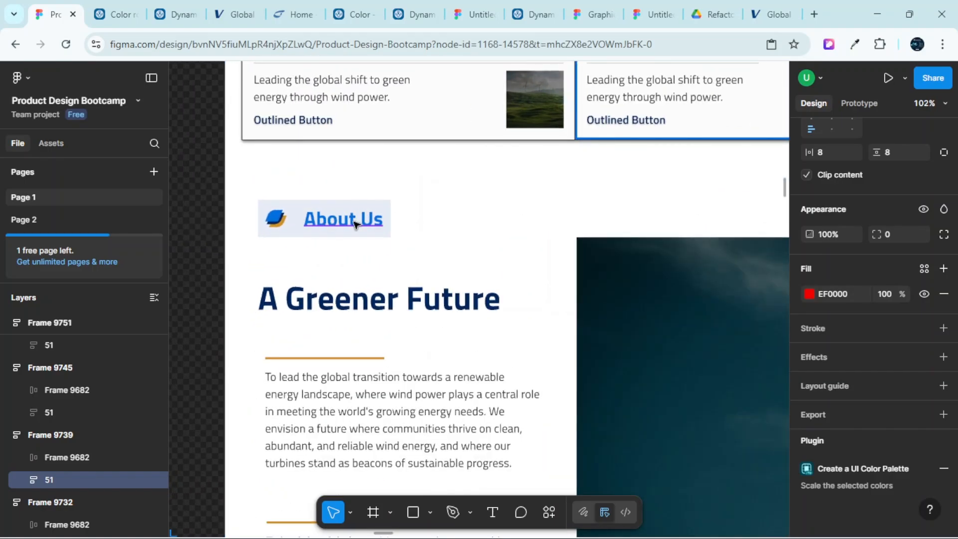
{"action": "scroll", "coordinate": [355, 224], "scroll_direction": "up", "scroll_amount": 1, "text": "ctrl"}
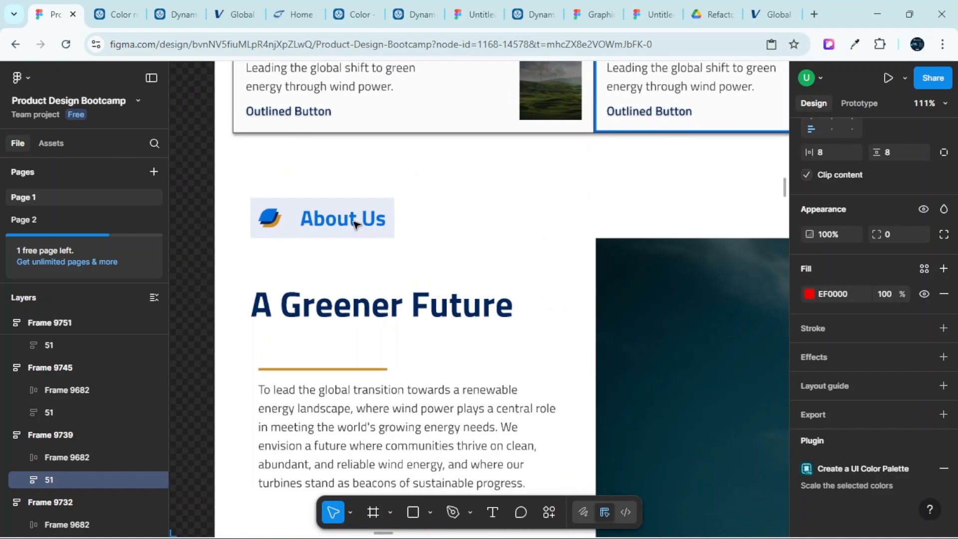
{"action": "left_click", "coordinate": [401, 307]}
{"action": "left_click", "coordinate": [466, 222]}
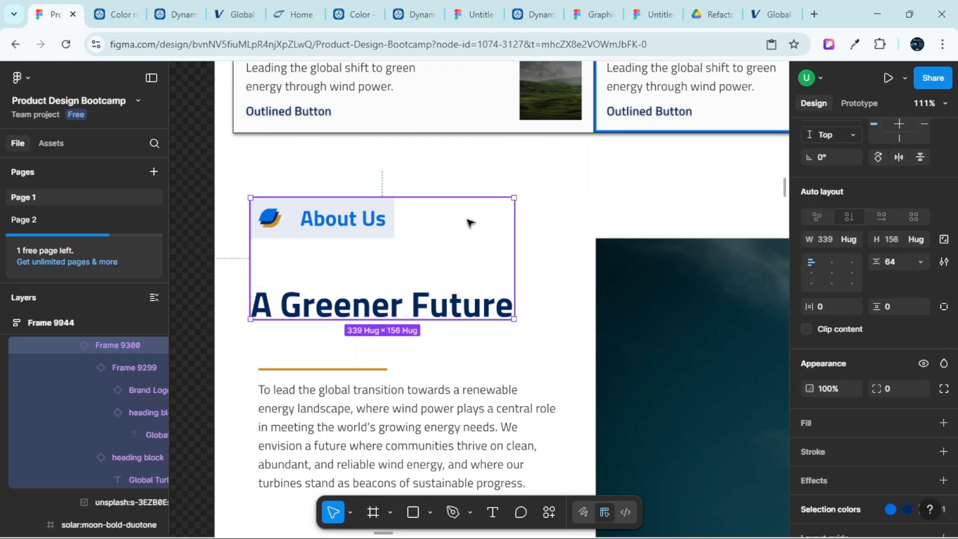
{"action": "left_click", "coordinate": [585, 212]}
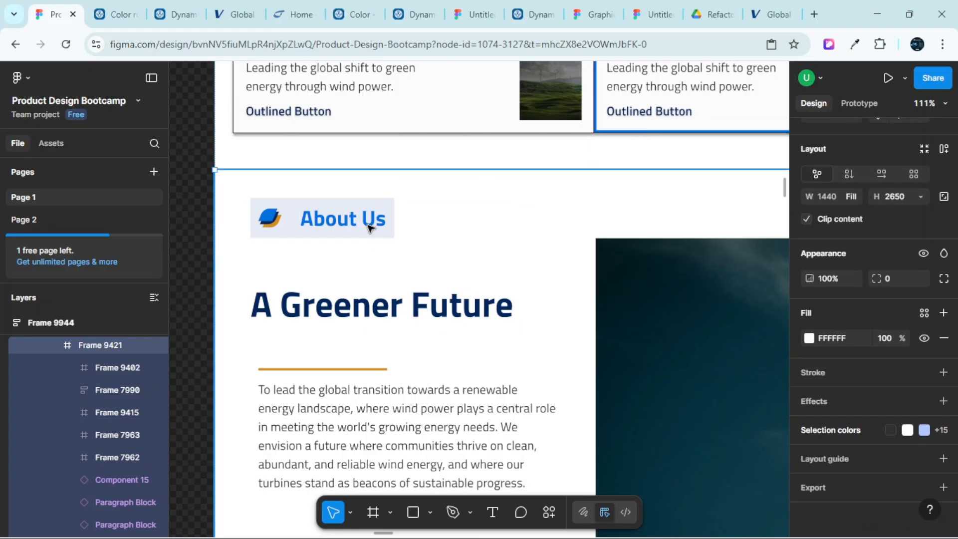
Review the About Us section's text colours, orange divider lines and filled button down to the second text column
{"action": "scroll", "coordinate": [368, 227], "scroll_direction": "down", "scroll_amount": 3}
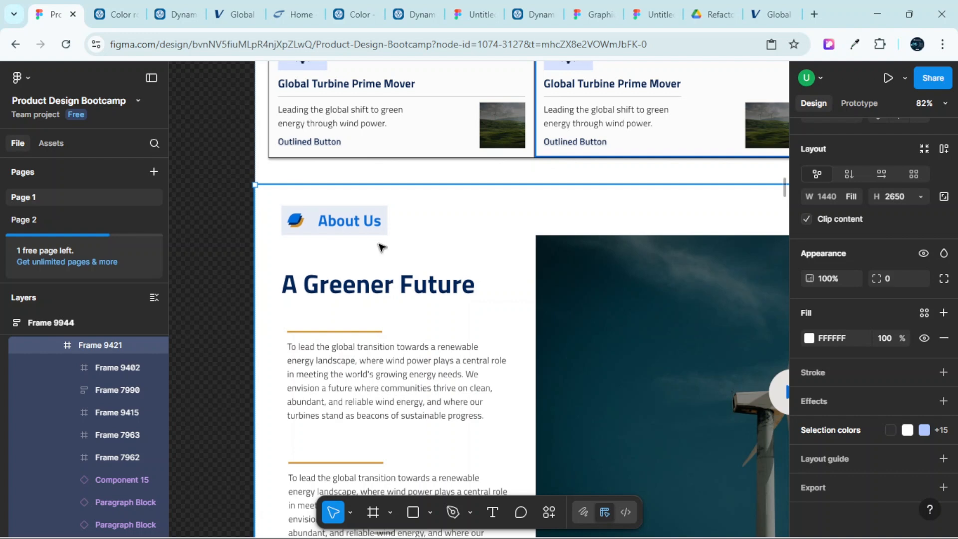
{"action": "scroll", "coordinate": [385, 256], "scroll_direction": "down", "scroll_amount": 3}
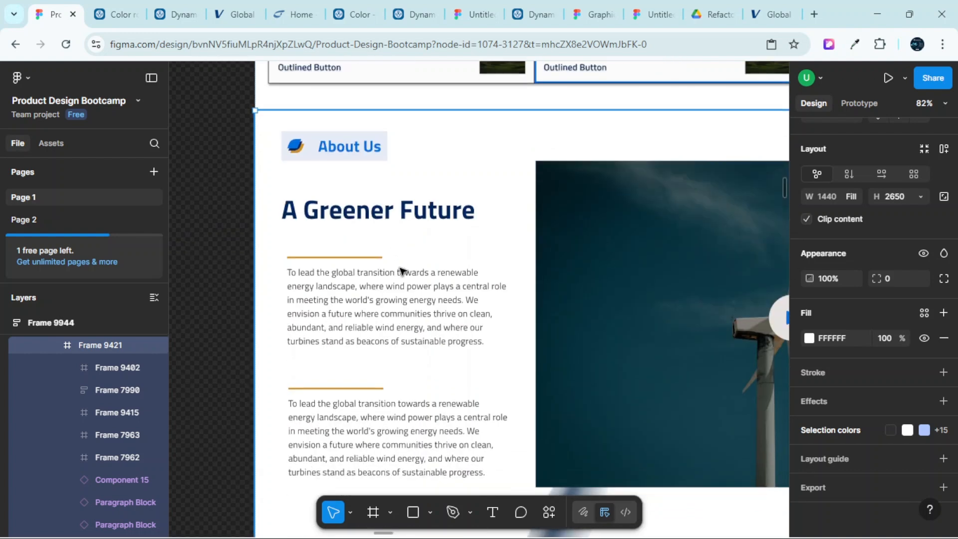
{"action": "scroll", "coordinate": [395, 286], "scroll_direction": "up", "scroll_amount": 2}
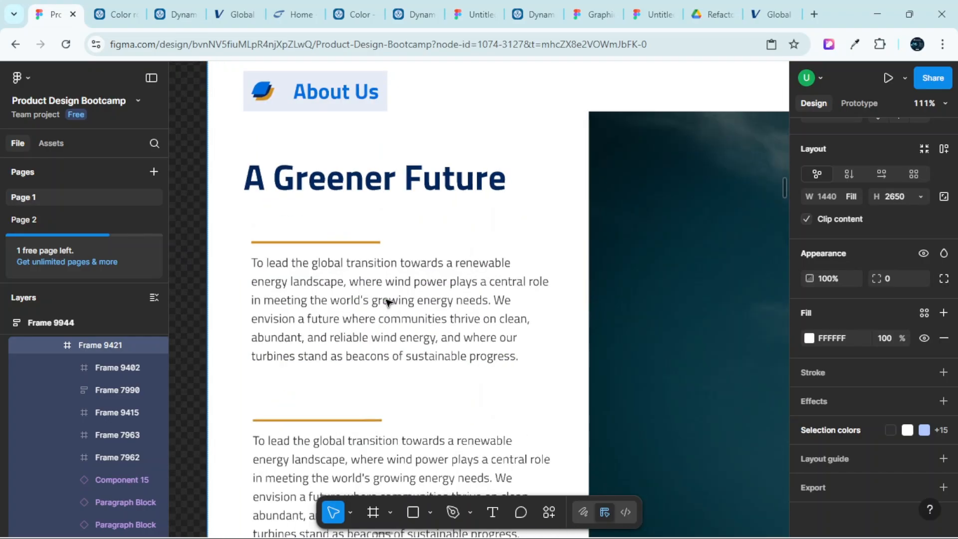
{"action": "scroll", "coordinate": [364, 256], "scroll_direction": "down", "scroll_amount": 3}
{"action": "scroll", "coordinate": [363, 260], "scroll_direction": "up", "scroll_amount": 3}
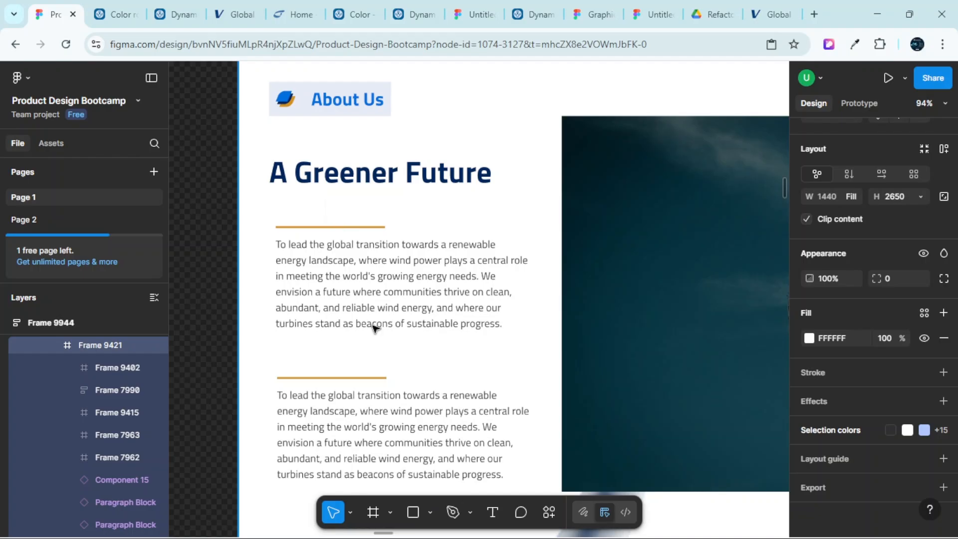
{"action": "scroll", "coordinate": [375, 327], "scroll_direction": "down", "scroll_amount": 2}
{"action": "scroll", "coordinate": [376, 328], "scroll_direction": "down", "scroll_amount": 2}
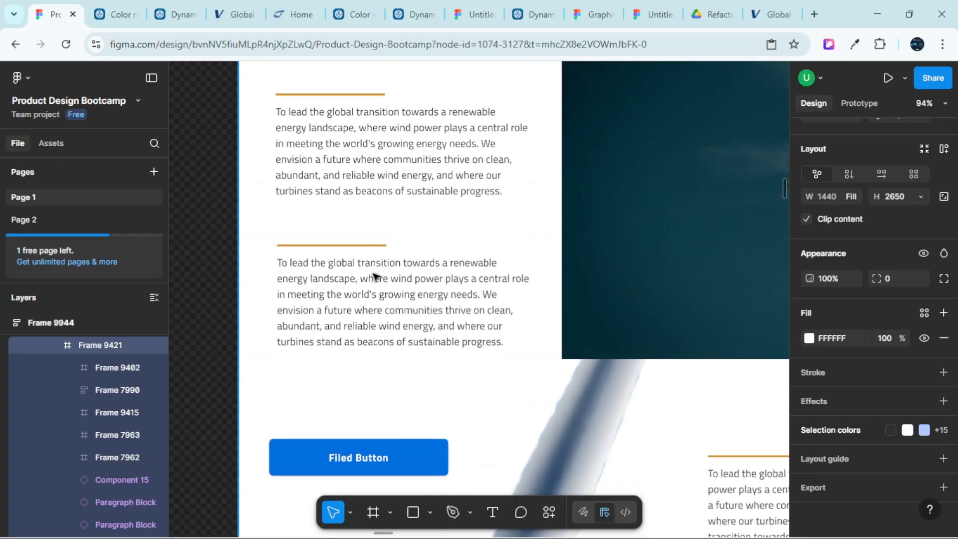
{"action": "scroll", "coordinate": [374, 276], "scroll_direction": "right", "scroll_amount": 6}
{"action": "scroll", "coordinate": [470, 342], "scroll_direction": "down", "scroll_amount": 5}
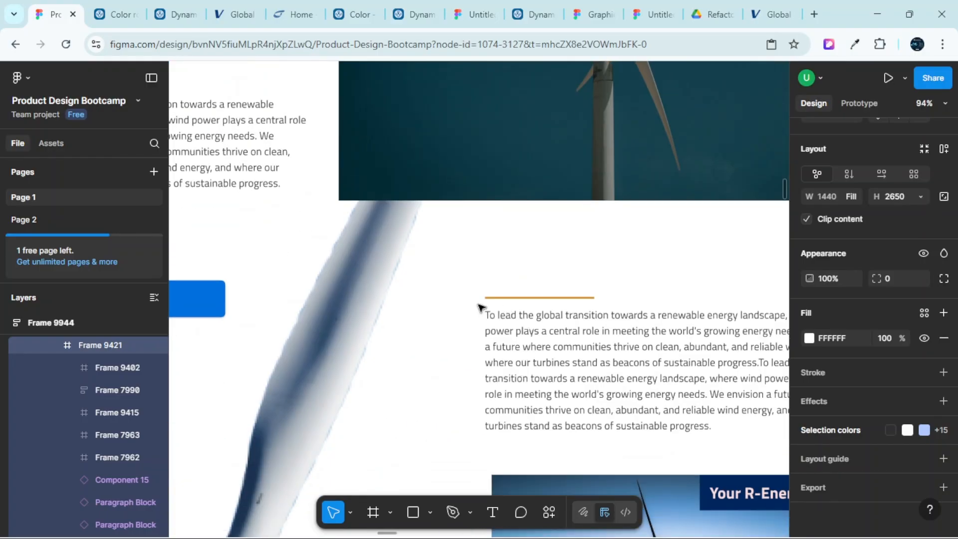
{"action": "scroll", "coordinate": [556, 304], "scroll_direction": "down", "scroll_amount": 5}
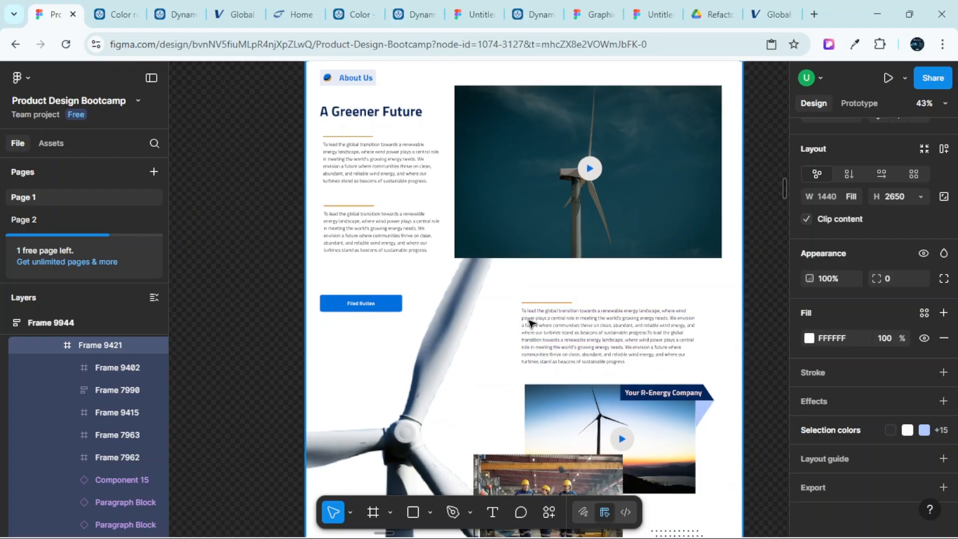
Compare the orange accent lines above the three paragraphs of the About Us section
{"action": "scroll", "coordinate": [377, 227], "scroll_direction": "up", "scroll_amount": 2}
{"action": "scroll", "coordinate": [379, 230], "scroll_direction": "up", "scroll_amount": 3}
{"action": "scroll", "coordinate": [363, 229], "scroll_direction": "up", "scroll_amount": 3}
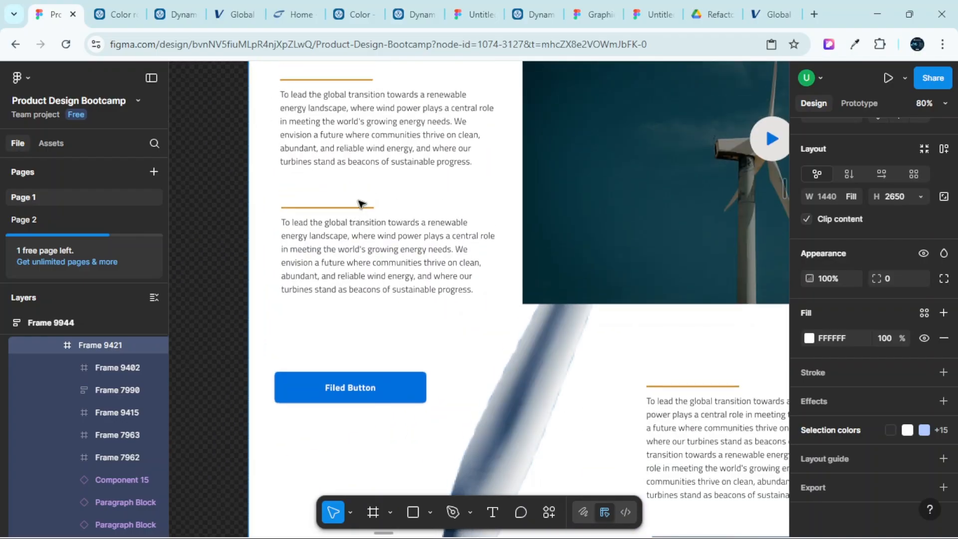
{"action": "scroll", "coordinate": [329, 166], "scroll_direction": "up", "scroll_amount": 2}
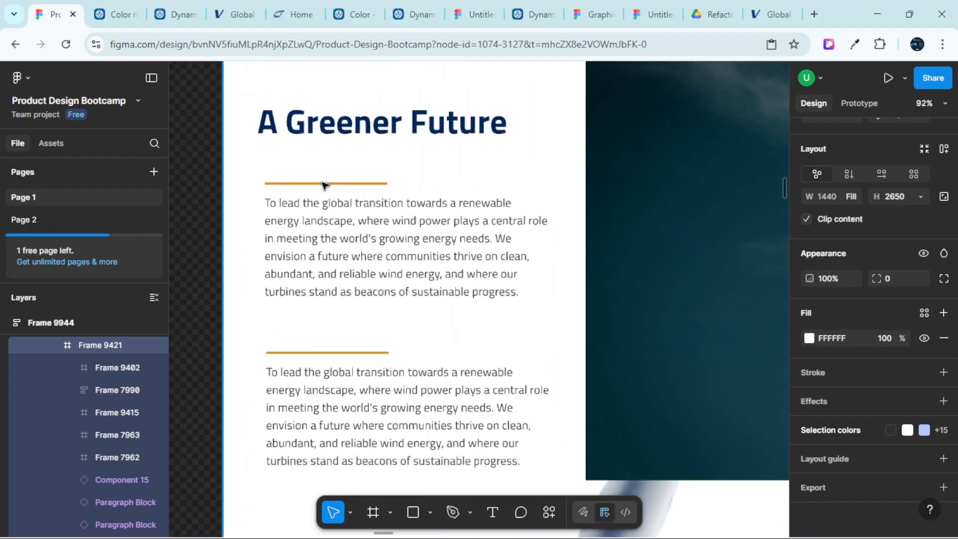
{"action": "scroll", "coordinate": [352, 201], "scroll_direction": "down", "scroll_amount": 3}
{"action": "scroll", "coordinate": [327, 285], "scroll_direction": "up", "scroll_amount": 4}
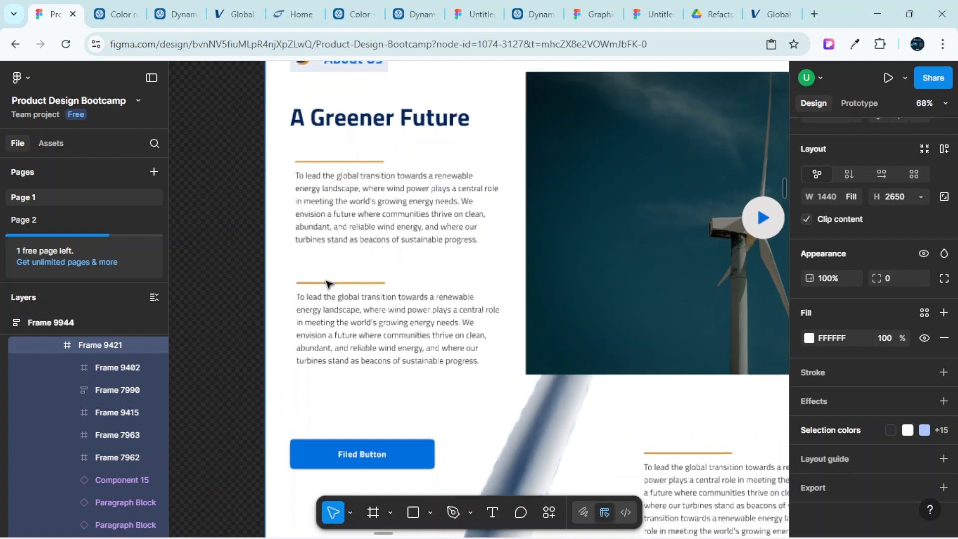
{"action": "scroll", "coordinate": [364, 285], "scroll_direction": "down", "scroll_amount": 2}
{"action": "scroll", "coordinate": [364, 287], "scroll_direction": "down", "scroll_amount": 3}
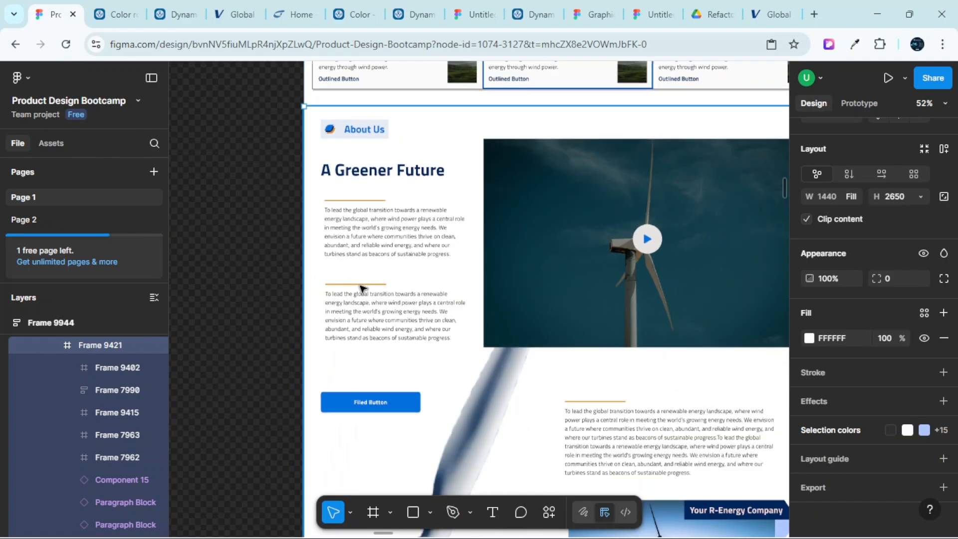
{"action": "scroll", "coordinate": [364, 287], "scroll_direction": "right", "scroll_amount": 1}
{"action": "scroll", "coordinate": [368, 292], "scroll_direction": "down", "scroll_amount": 3}
{"action": "scroll", "coordinate": [605, 282], "scroll_direction": "up", "scroll_amount": 4}
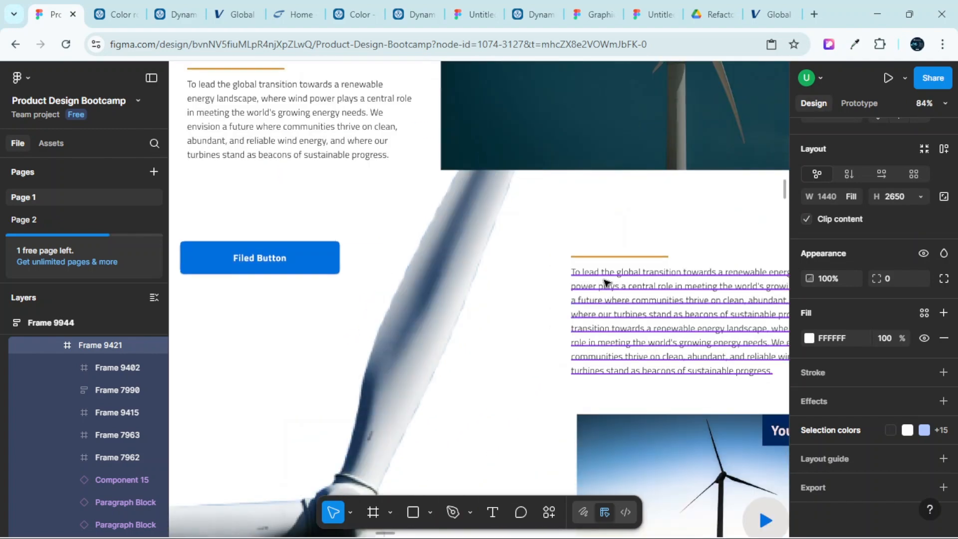
Examine the orange accent lines up close against the blue About Us label, heading and button
{"action": "scroll", "coordinate": [605, 283], "scroll_direction": "down", "scroll_amount": 3}
{"action": "scroll", "coordinate": [611, 322], "scroll_direction": "up", "scroll_amount": 5}
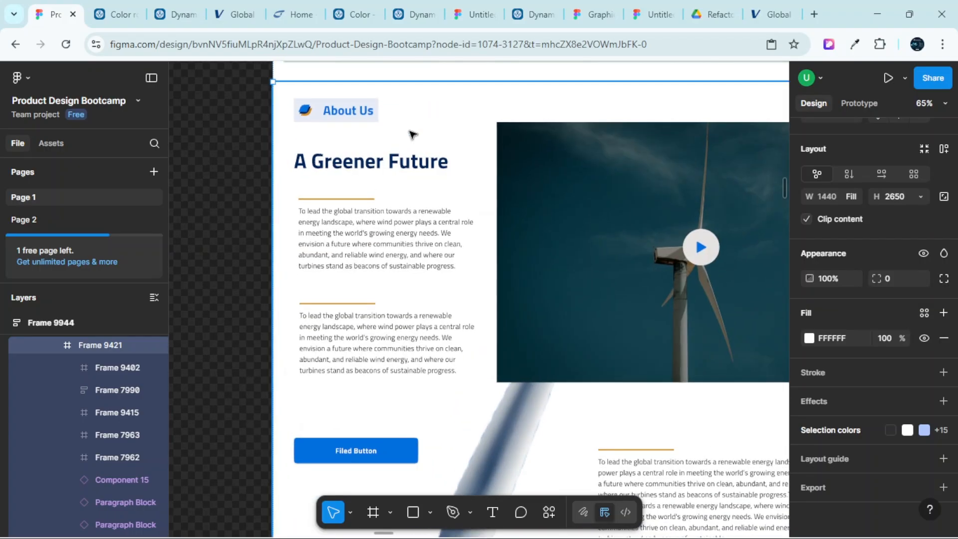
{"action": "scroll", "coordinate": [417, 141], "scroll_direction": "up", "scroll_amount": 3}
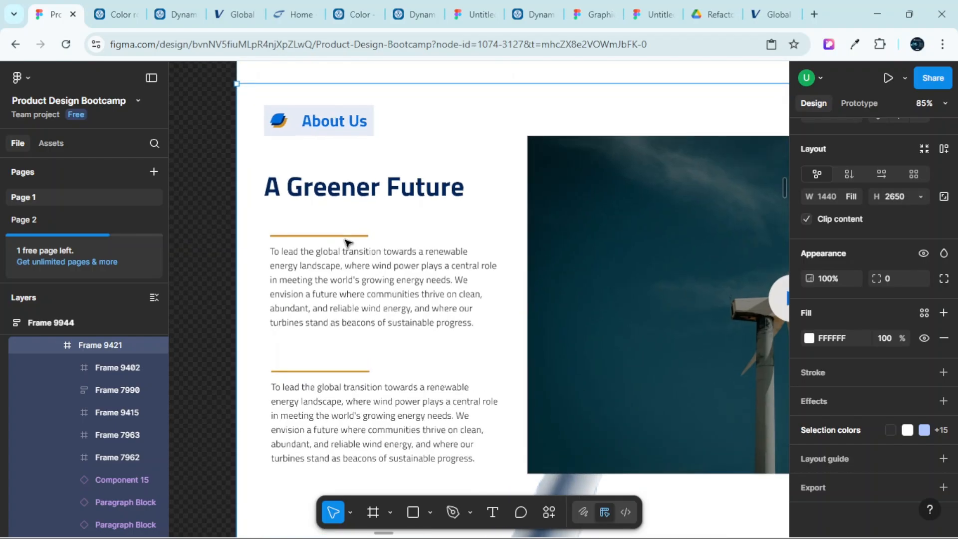
{"action": "scroll", "coordinate": [348, 243], "scroll_direction": "up", "scroll_amount": 4}
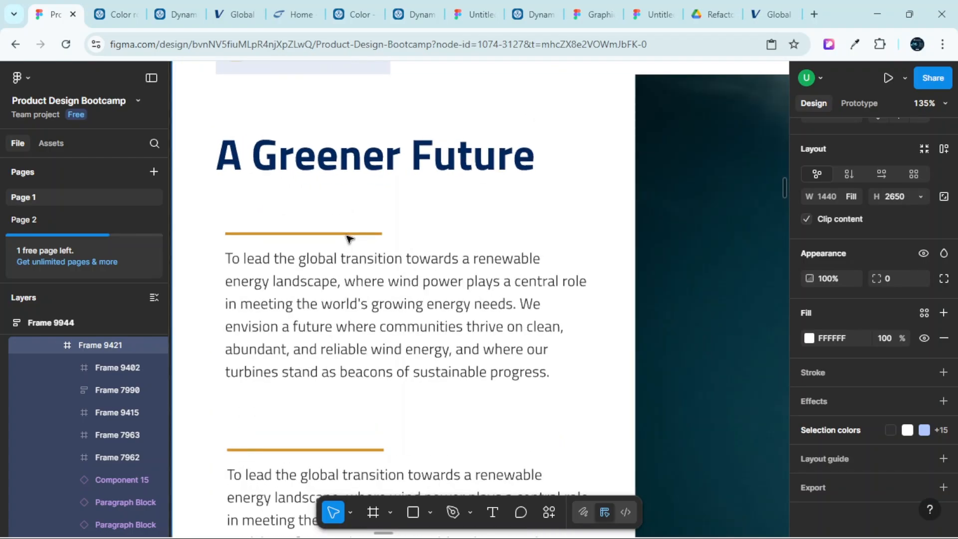
{"action": "scroll", "coordinate": [348, 239], "scroll_direction": "down", "scroll_amount": 5}
{"action": "scroll", "coordinate": [339, 260], "scroll_direction": "down", "scroll_amount": 3}
{"action": "scroll", "coordinate": [353, 272], "scroll_direction": "up", "scroll_amount": 3}
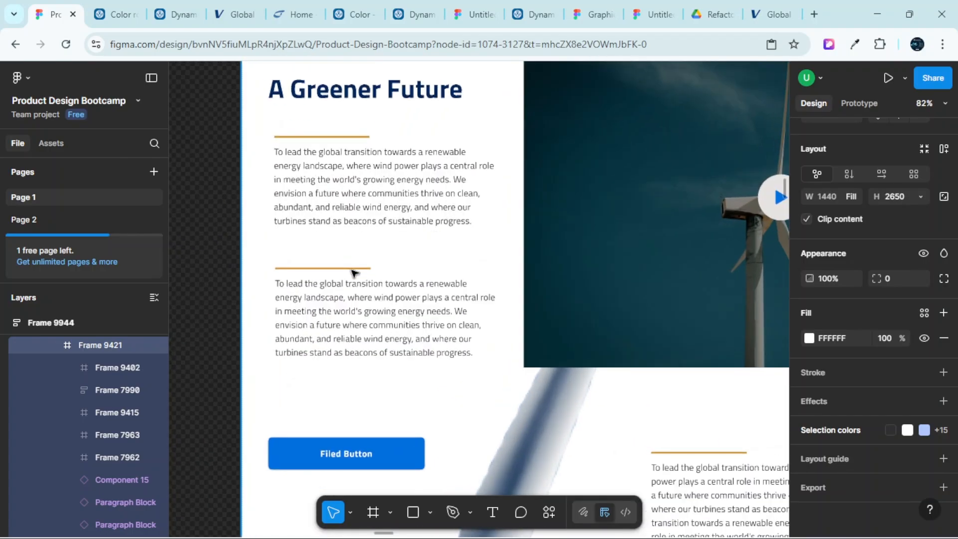
{"action": "scroll", "coordinate": [353, 272], "scroll_direction": "up", "scroll_amount": 2}
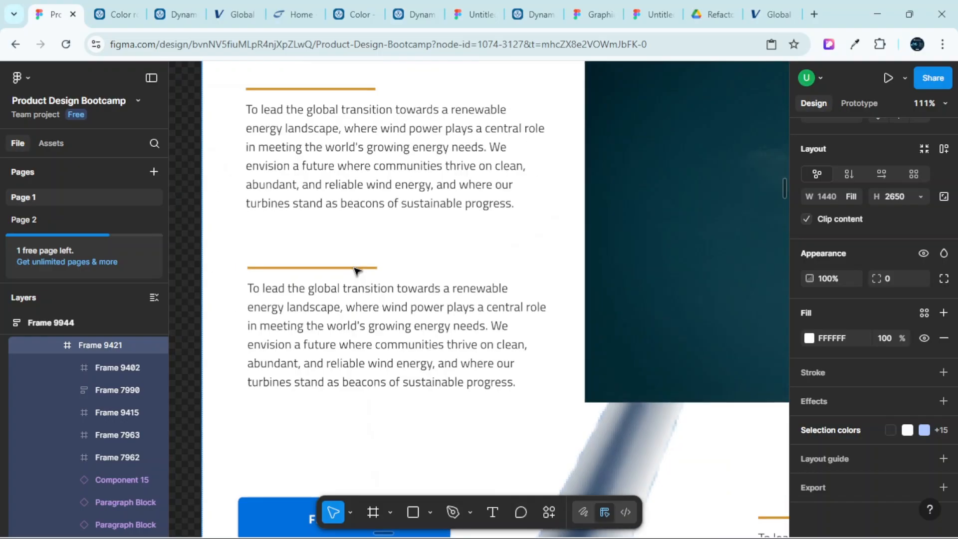
Return from the landing page to the Light Theme diagram and examine the Semantic (Status/Feedback) & Accent (Highlight) Colors heading and branches
{"action": "scroll", "coordinate": [355, 270], "scroll_direction": "down", "scroll_amount": 10}
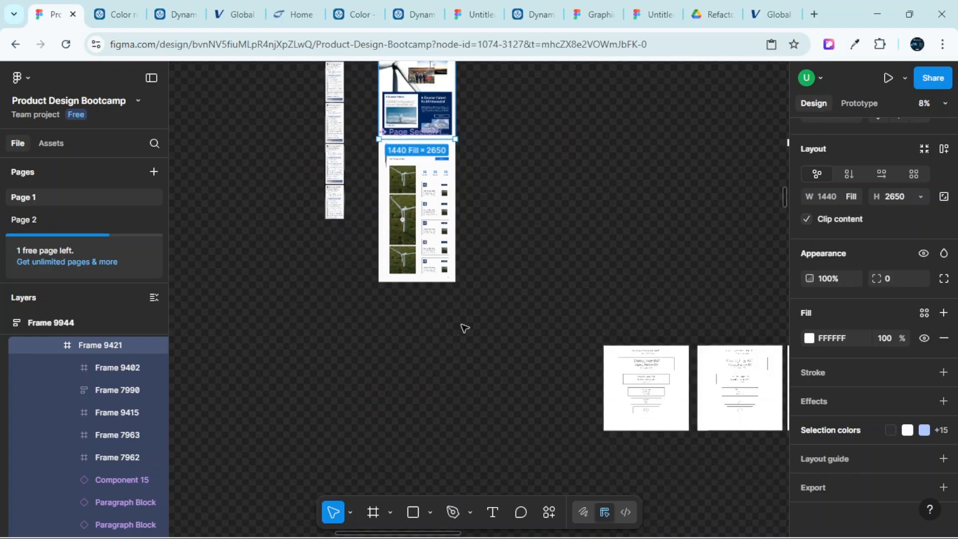
{"action": "scroll", "coordinate": [464, 328], "scroll_direction": "down", "scroll_amount": 3}
{"action": "scroll", "coordinate": [487, 335], "scroll_direction": "down", "scroll_amount": 5}
{"action": "scroll", "coordinate": [363, 326], "scroll_direction": "up", "scroll_amount": 2}
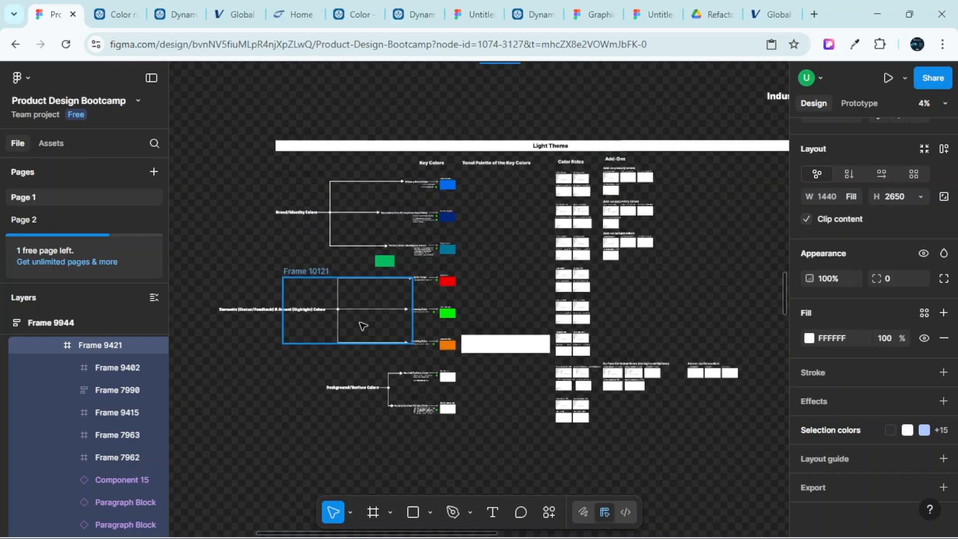
{"action": "scroll", "coordinate": [364, 326], "scroll_direction": "left", "scroll_amount": 3}
{"action": "scroll", "coordinate": [580, 334], "scroll_direction": "up", "scroll_amount": 3}
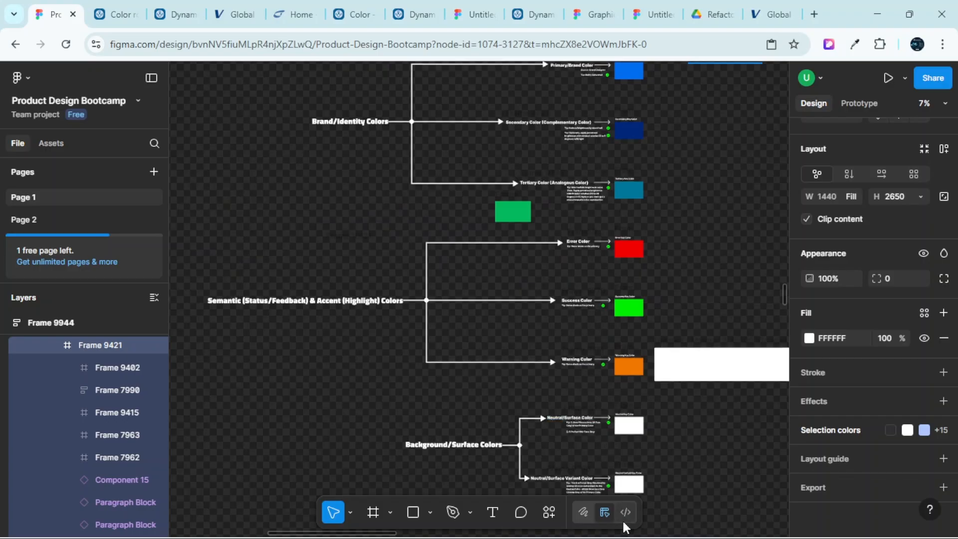
{"action": "scroll", "coordinate": [455, 364], "scroll_direction": "up", "scroll_amount": 5}
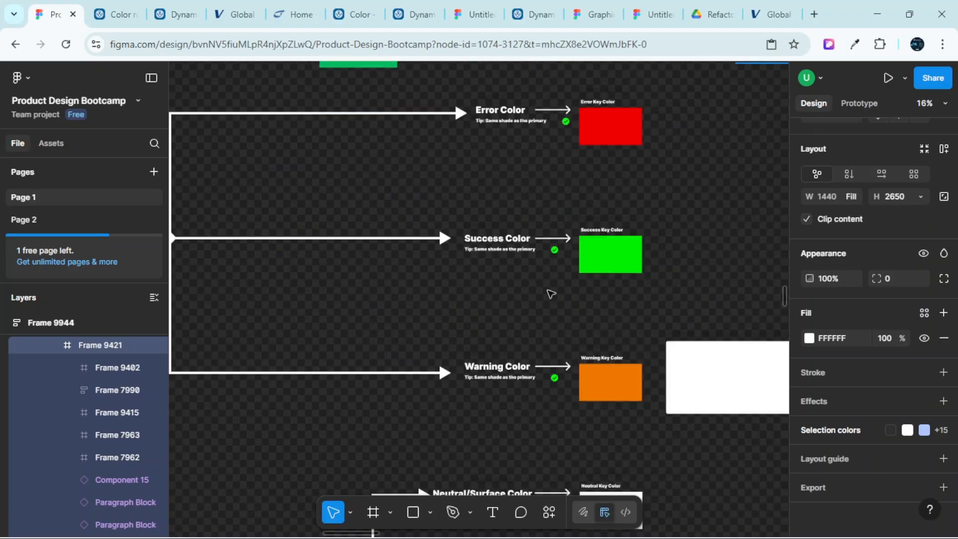
{"action": "scroll", "coordinate": [584, 265], "scroll_direction": "left", "scroll_amount": 8}
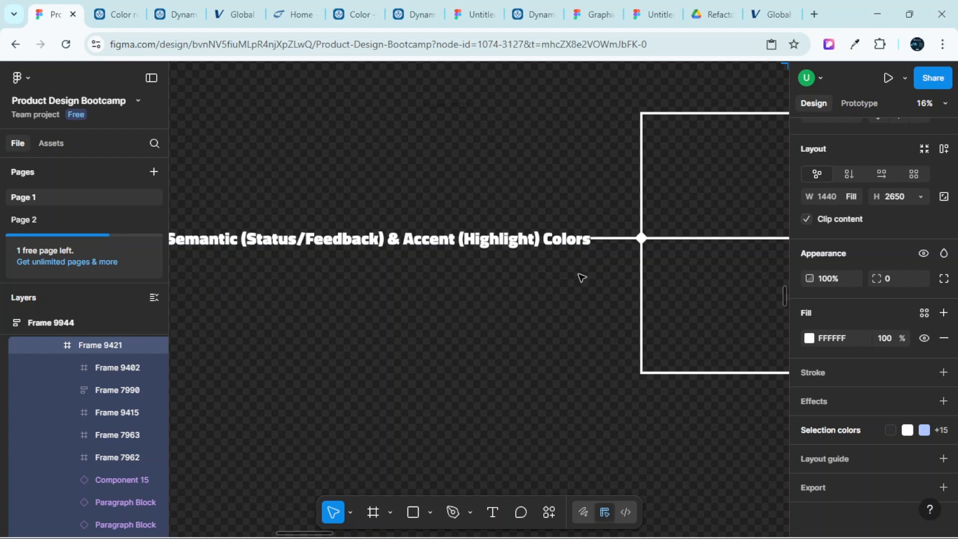
{"action": "scroll", "coordinate": [581, 277], "scroll_direction": "left", "scroll_amount": 2}
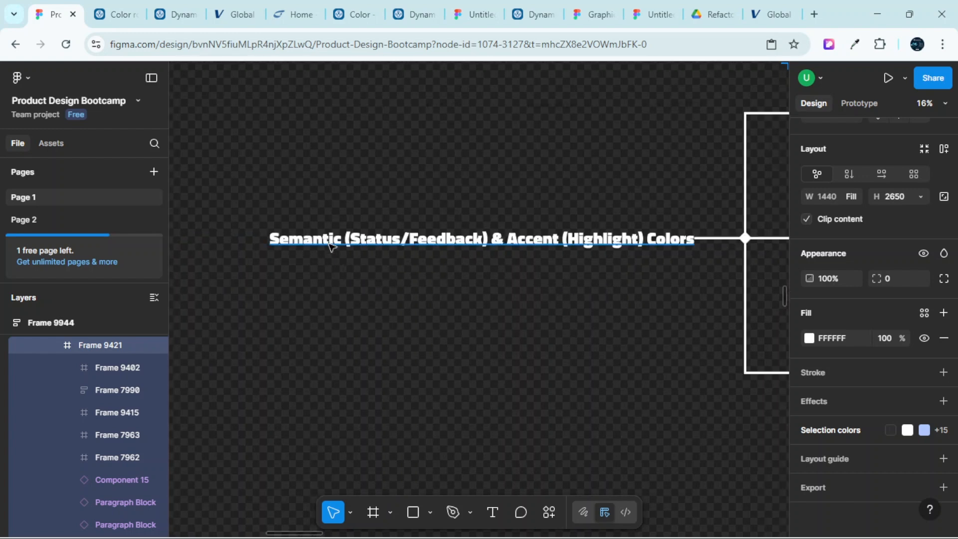
Compare the Error, Success and Warning key colours with the Primary, Secondary and Tertiary key colours above them
{"action": "scroll", "coordinate": [601, 252], "scroll_direction": "down", "scroll_amount": 3}
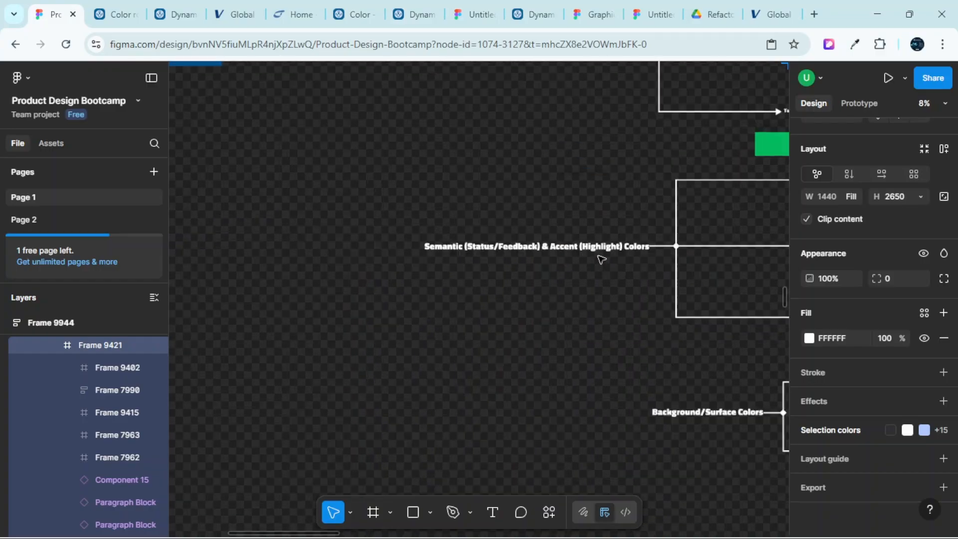
{"action": "scroll", "coordinate": [599, 252], "scroll_direction": "right", "scroll_amount": 2}
{"action": "scroll", "coordinate": [573, 250], "scroll_direction": "right", "scroll_amount": 3}
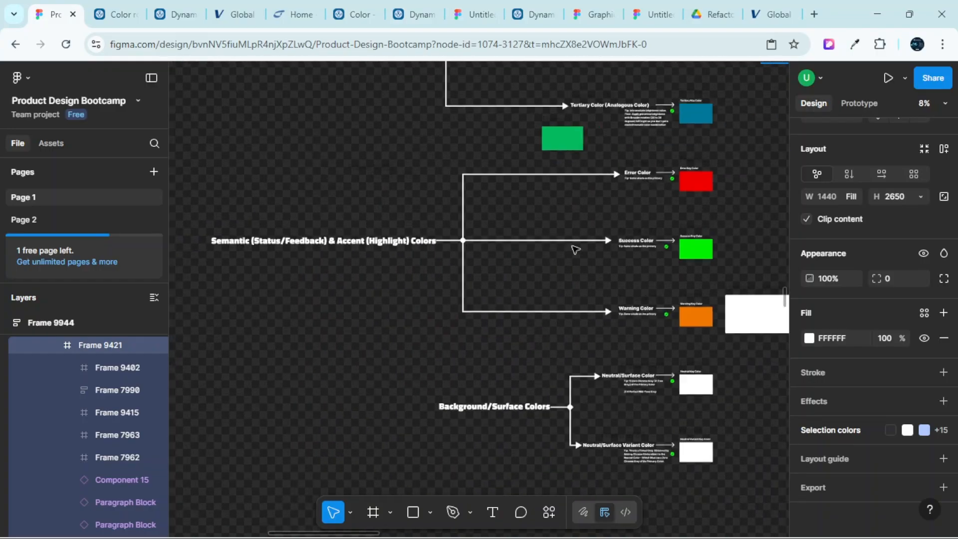
{"action": "scroll", "coordinate": [669, 190], "scroll_direction": "up", "scroll_amount": 3}
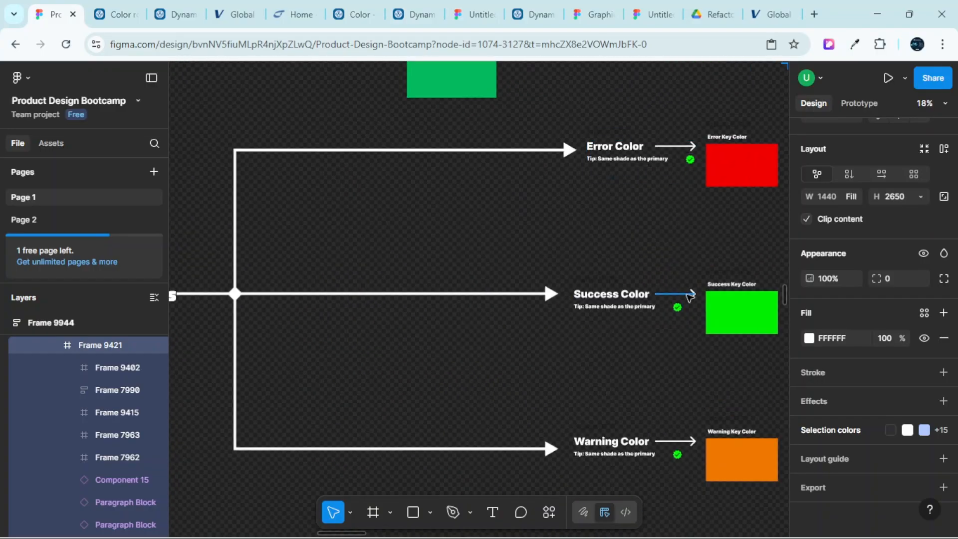
{"action": "scroll", "coordinate": [642, 434], "scroll_direction": "right", "scroll_amount": 3}
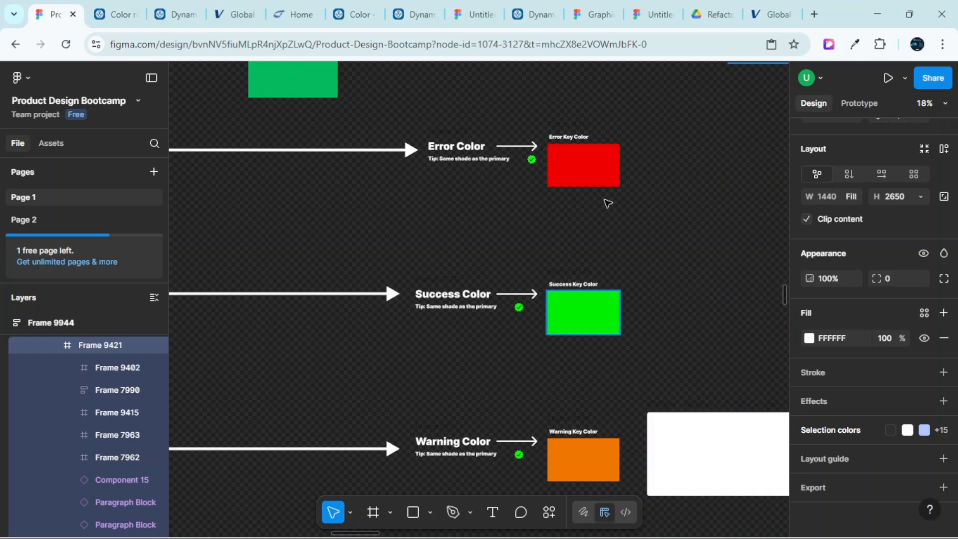
{"action": "scroll", "coordinate": [605, 414], "scroll_direction": "down", "scroll_amount": 3}
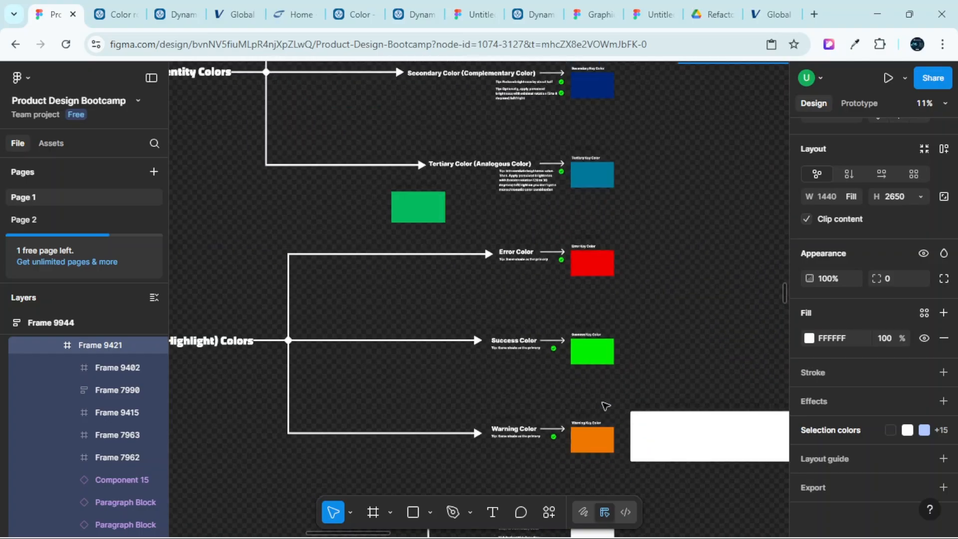
{"action": "scroll", "coordinate": [610, 389], "scroll_direction": "up", "scroll_amount": 3}
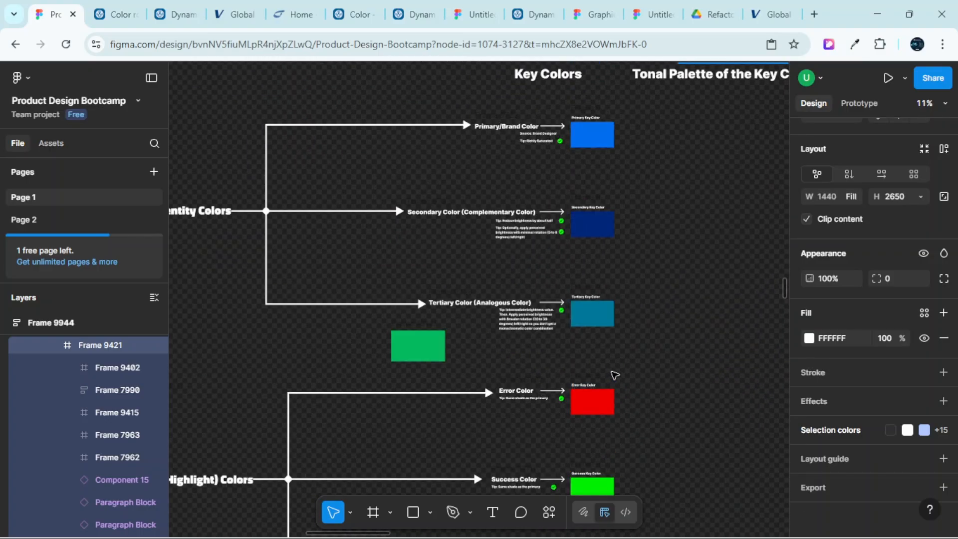
{"action": "scroll", "coordinate": [614, 375], "scroll_direction": "down", "scroll_amount": 1}
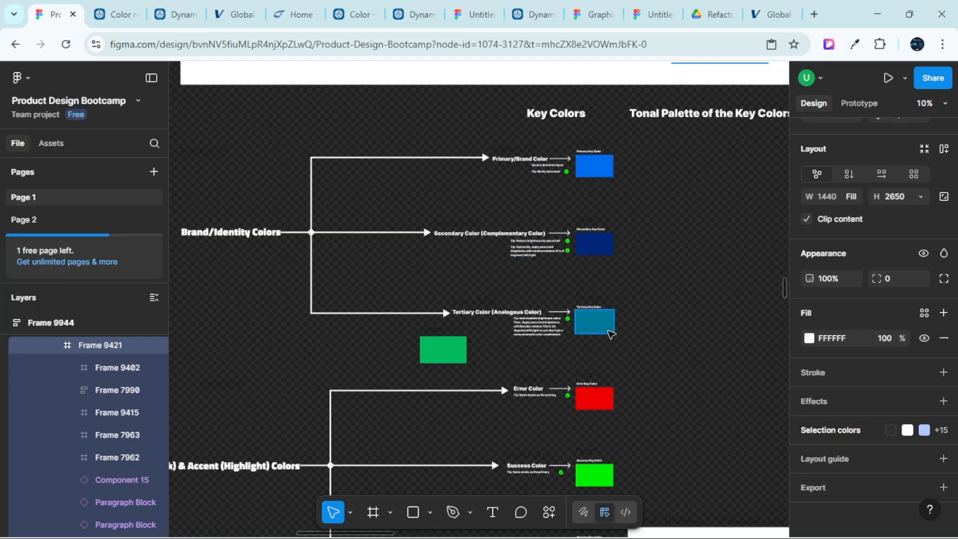
{"action": "scroll", "coordinate": [610, 326], "scroll_direction": "down", "scroll_amount": 3}
{"action": "scroll", "coordinate": [607, 327], "scroll_direction": "up", "scroll_amount": 3}
Review the three key colour categories: Brand/Identity, Semantic & Accent, and Background/Surface Colors
{"action": "scroll", "coordinate": [513, 293], "scroll_direction": "left", "scroll_amount": 2}
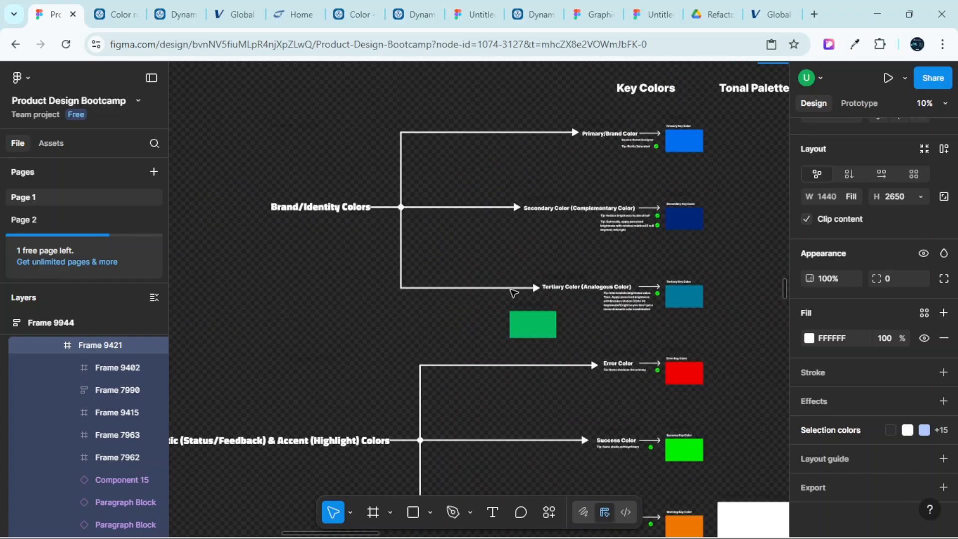
{"action": "scroll", "coordinate": [391, 211], "scroll_direction": "left", "scroll_amount": 1}
{"action": "scroll", "coordinate": [391, 209], "scroll_direction": "up", "scroll_amount": 5}
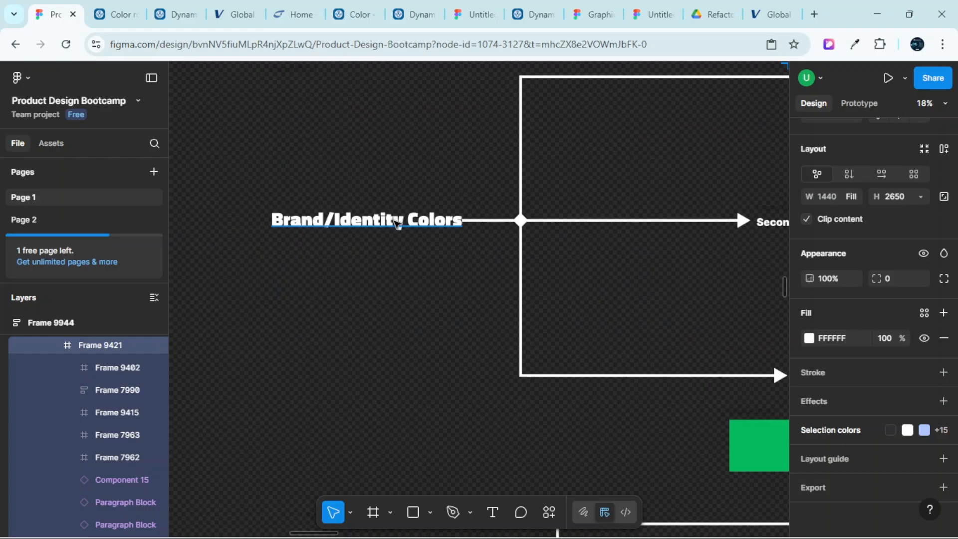
{"action": "scroll", "coordinate": [398, 223], "scroll_direction": "down", "scroll_amount": 5}
{"action": "scroll", "coordinate": [380, 230], "scroll_direction": "down", "scroll_amount": 3}
{"action": "scroll", "coordinate": [358, 226], "scroll_direction": "up", "scroll_amount": 4}
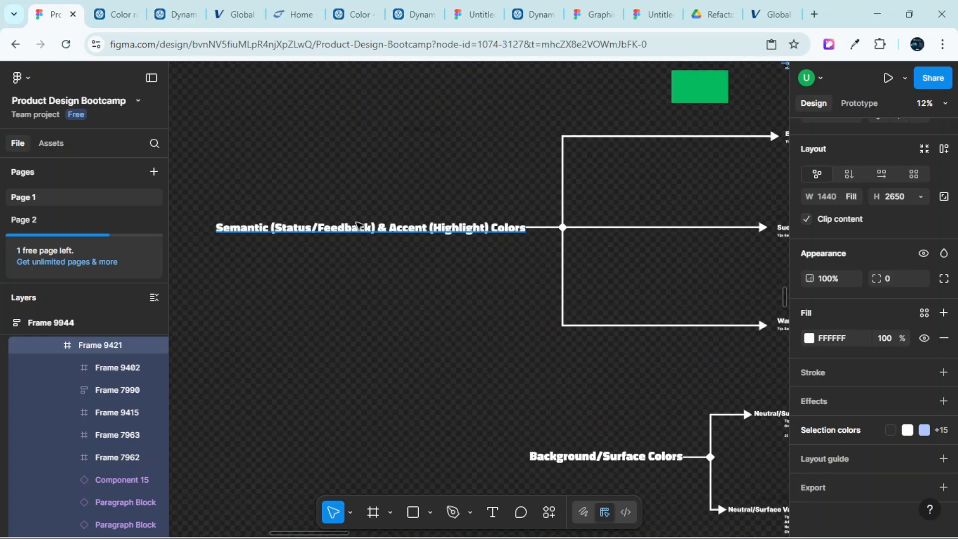
{"action": "scroll", "coordinate": [504, 289], "scroll_direction": "down", "scroll_amount": 3}
{"action": "scroll", "coordinate": [648, 376], "scroll_direction": "right", "scroll_amount": 1}
{"action": "scroll", "coordinate": [658, 379], "scroll_direction": "up", "scroll_amount": 4}
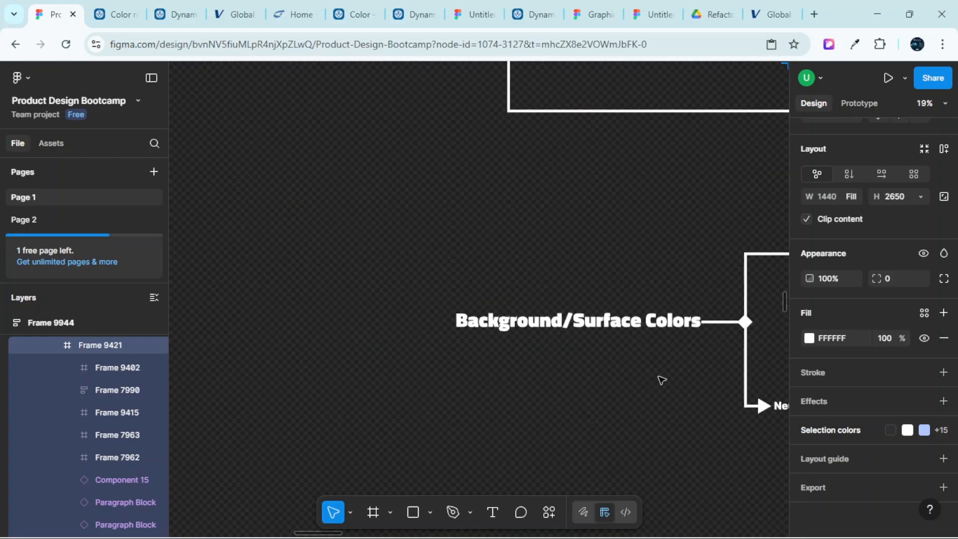
{"action": "scroll", "coordinate": [662, 380], "scroll_direction": "up", "scroll_amount": 2}
{"action": "scroll", "coordinate": [662, 372], "scroll_direction": "down", "scroll_amount": 2}
{"action": "scroll", "coordinate": [657, 364], "scroll_direction": "up", "scroll_amount": 2}
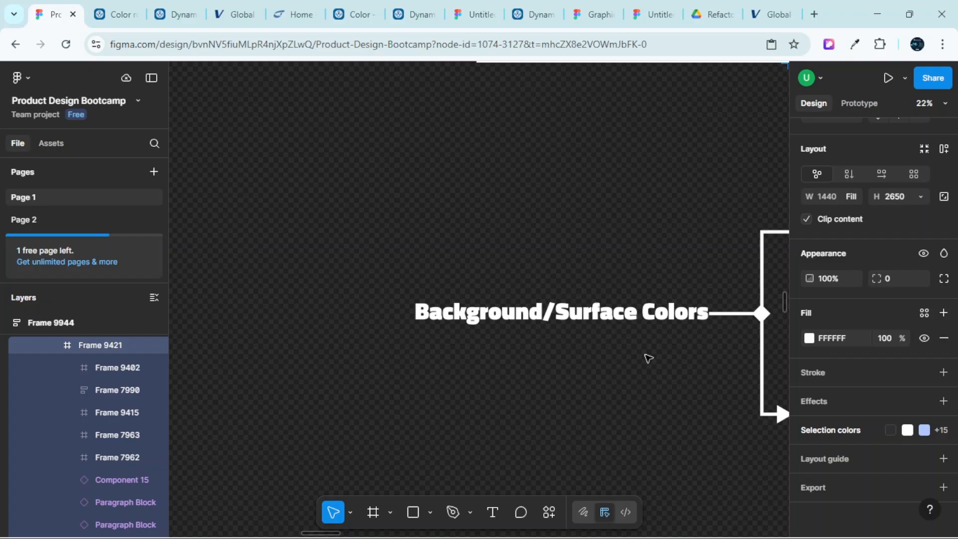
{"action": "mouse_move", "coordinate": [720, 534]}
{"action": "scroll", "coordinate": [490, 287], "scroll_direction": "down", "scroll_amount": 6}
{"action": "scroll", "coordinate": [434, 199], "scroll_direction": "up", "scroll_amount": 5}
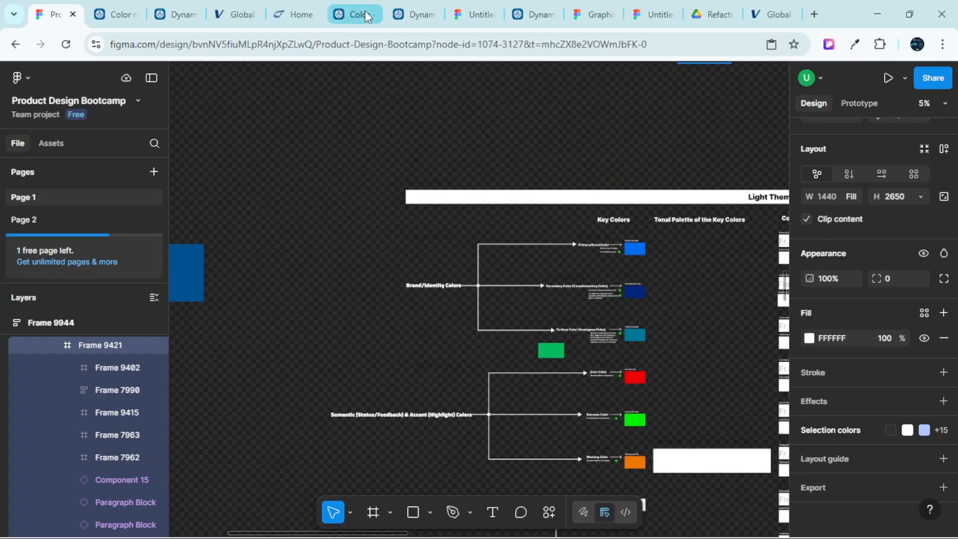
Switch to the Material Design colour system page and compare its tonal palettes with the Error colour roles
{"action": "left_click", "coordinate": [411, 14]}
{"action": "left_click", "coordinate": [358, 10]}
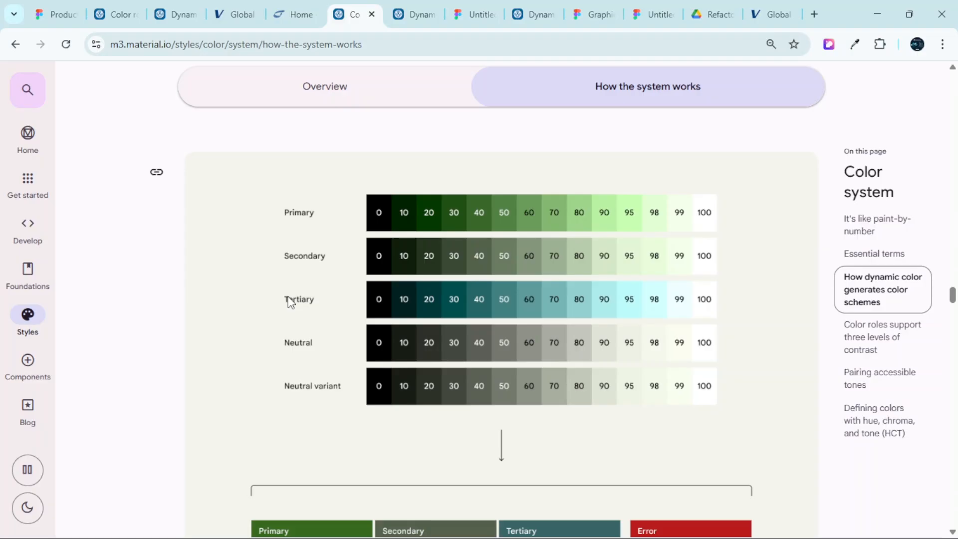
{"action": "scroll", "coordinate": [289, 297], "scroll_direction": "down", "scroll_amount": 1}
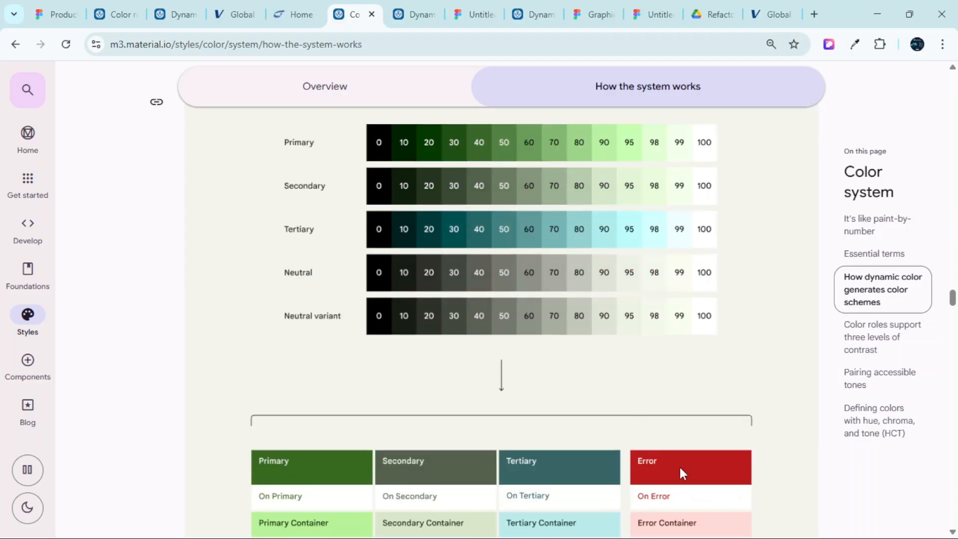
{"action": "scroll", "coordinate": [682, 472], "scroll_direction": "down", "scroll_amount": 1}
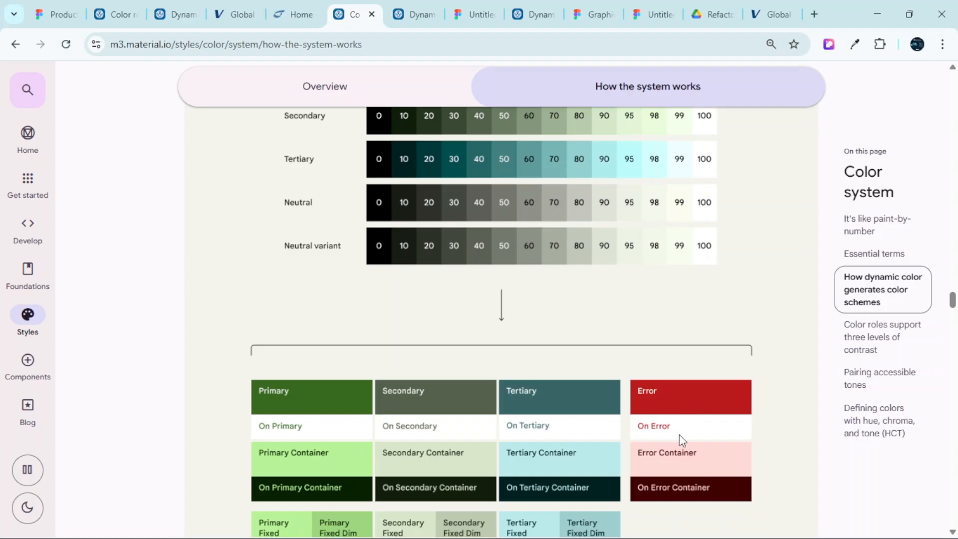
Switch back to the Figma diagram and examine the Error, Success and Warning key colour swatches and their tips
{"action": "left_click", "coordinate": [54, 7]}
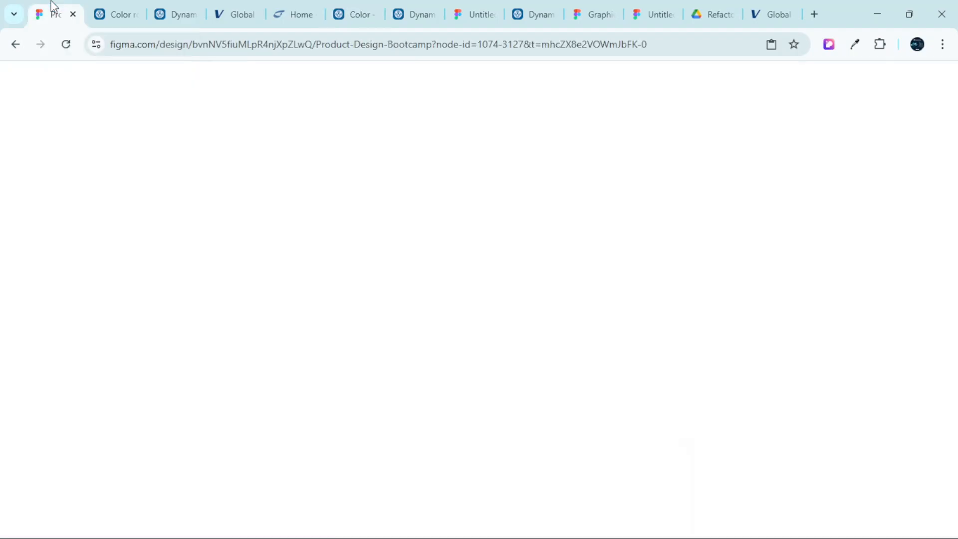
{"action": "scroll", "coordinate": [661, 372], "scroll_direction": "down", "scroll_amount": 3}
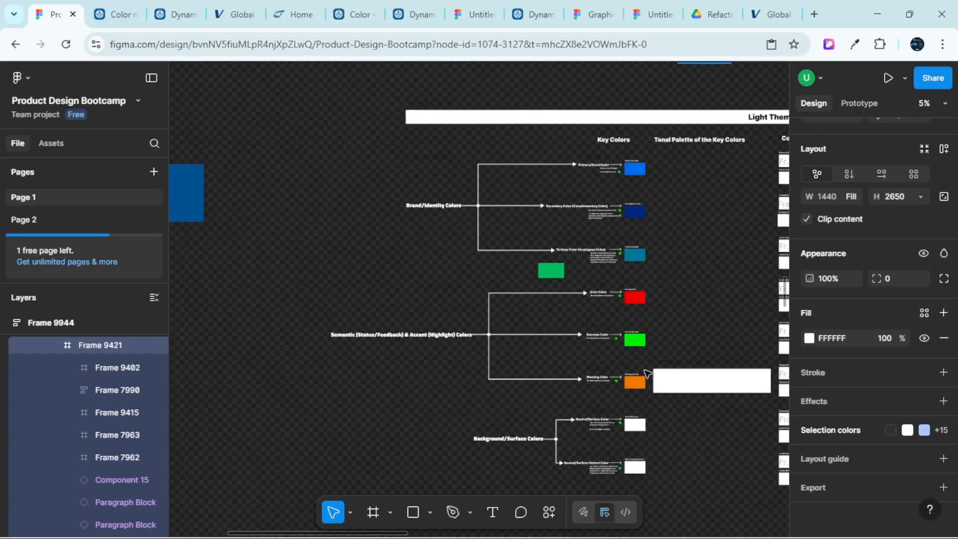
{"action": "scroll", "coordinate": [647, 373], "scroll_direction": "up", "scroll_amount": 5}
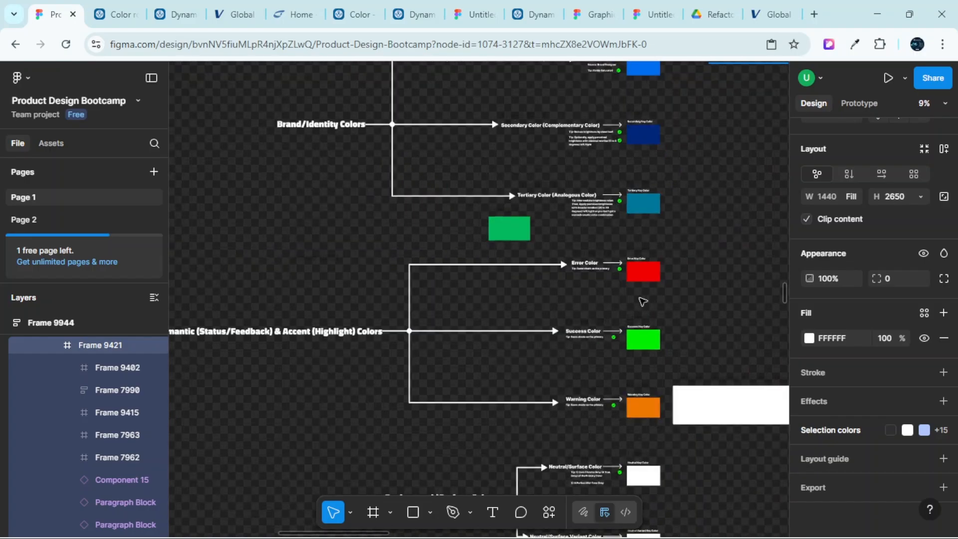
{"action": "scroll", "coordinate": [643, 301], "scroll_direction": "left", "scroll_amount": 3}
{"action": "scroll", "coordinate": [484, 319], "scroll_direction": "up", "scroll_amount": 1}
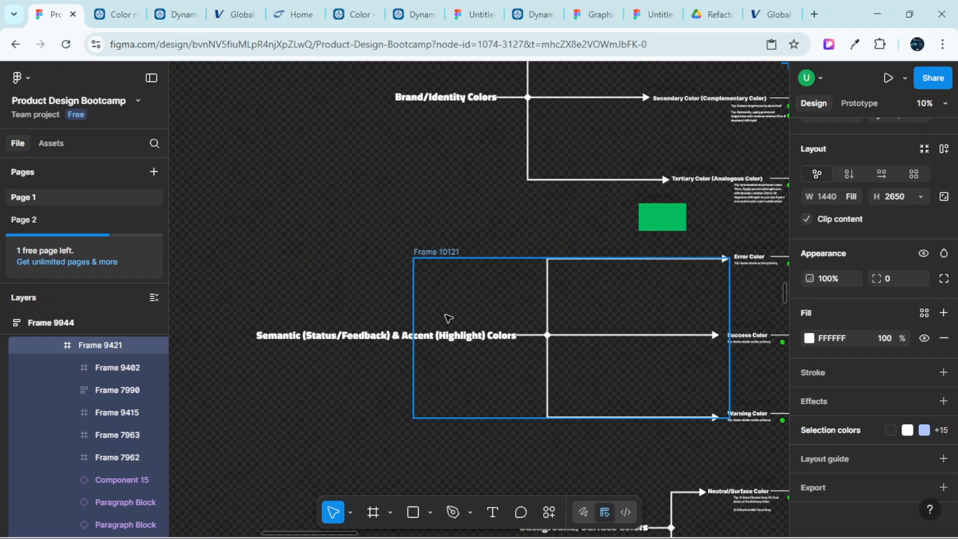
{"action": "scroll", "coordinate": [444, 312], "scroll_direction": "up", "scroll_amount": 1}
{"action": "scroll", "coordinate": [699, 306], "scroll_direction": "right", "scroll_amount": 2}
{"action": "scroll", "coordinate": [749, 304], "scroll_direction": "up", "scroll_amount": 4}
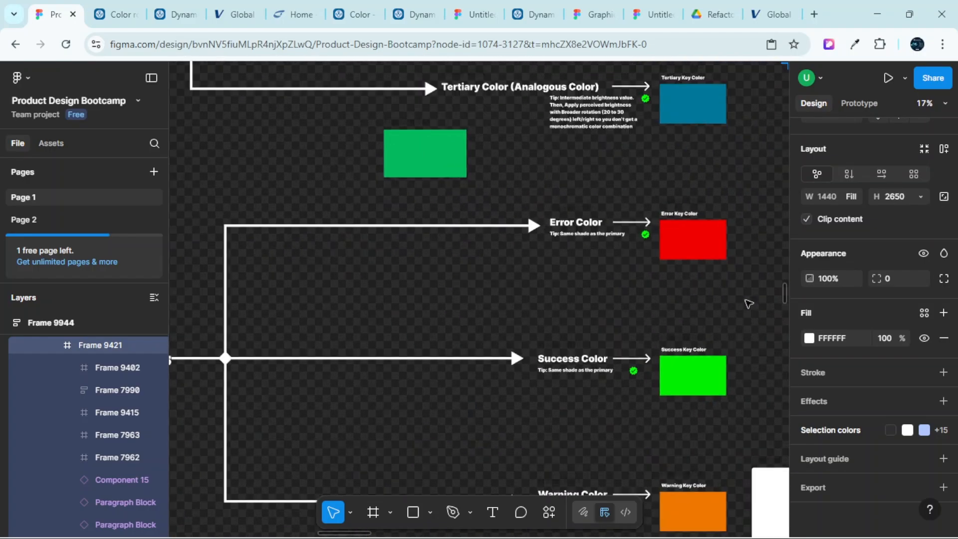
{"action": "scroll", "coordinate": [748, 303], "scroll_direction": "down", "scroll_amount": 3}
{"action": "scroll", "coordinate": [509, 284], "scroll_direction": "up", "scroll_amount": 2}
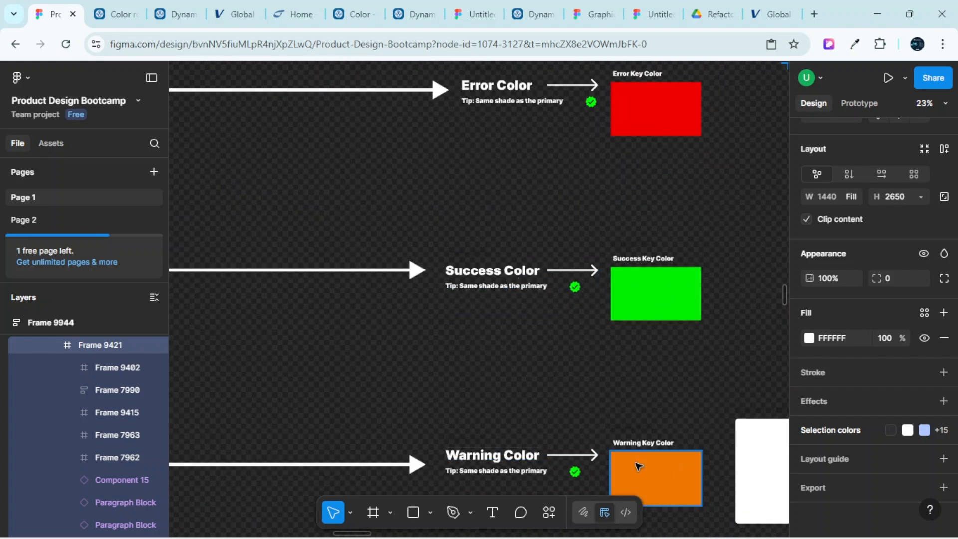
{"action": "scroll", "coordinate": [638, 466], "scroll_direction": "down", "scroll_amount": 2}
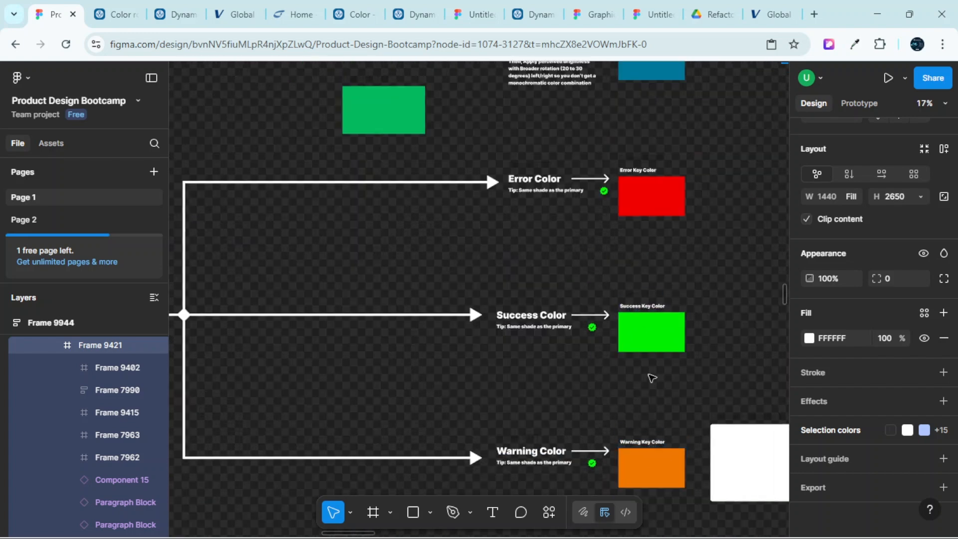
{"action": "scroll", "coordinate": [648, 283], "scroll_direction": "up", "scroll_amount": 2}
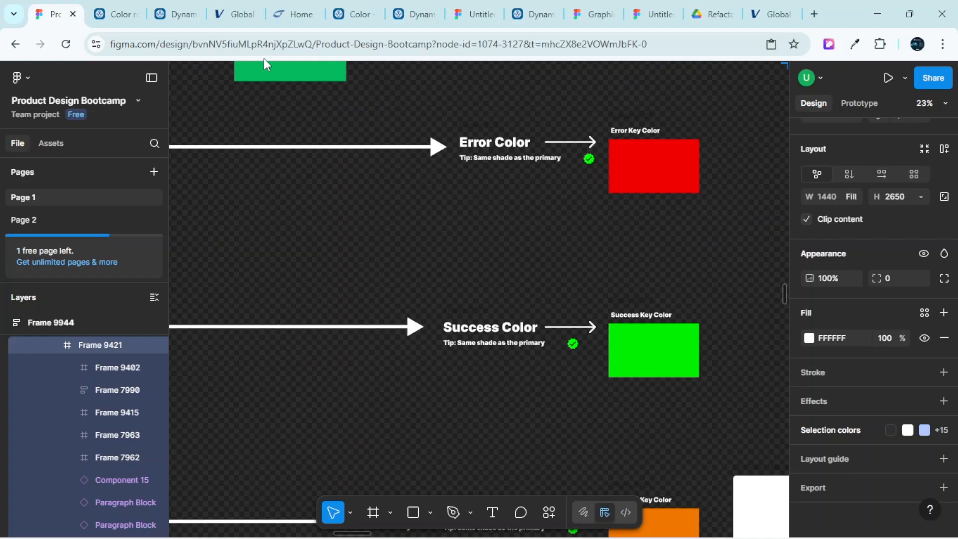
Recheck the Primary to Neutral variant tonal palettes and the resulting colour roles on the Material Design page
{"action": "left_click", "coordinate": [346, 13]}
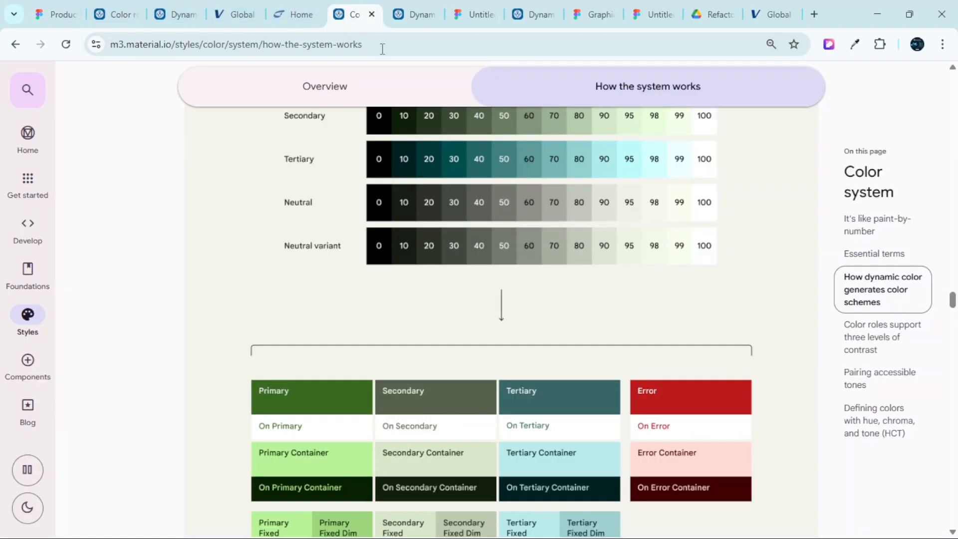
{"action": "scroll", "coordinate": [399, 252], "scroll_direction": "up", "scroll_amount": 3}
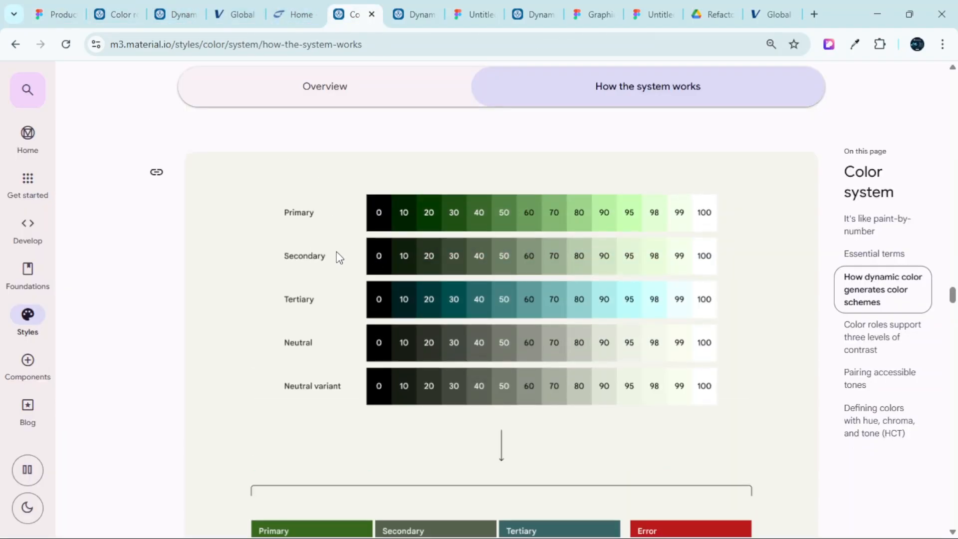
{"action": "scroll", "coordinate": [711, 397], "scroll_direction": "down", "scroll_amount": 3}
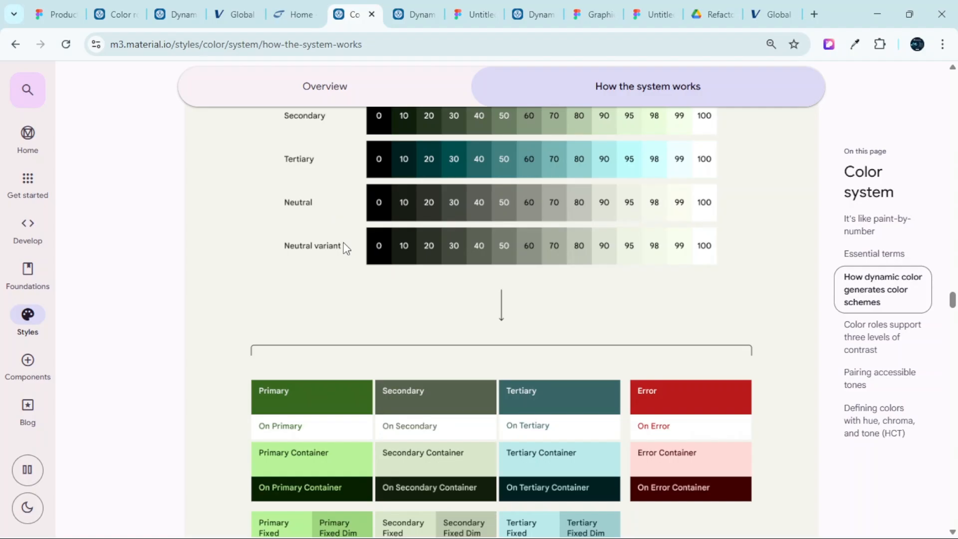
Return to the Figma diagram and view the Background/Surface Colors branch with its Neutral and Neutral Variant swatches
{"action": "left_click", "coordinate": [49, 11]}
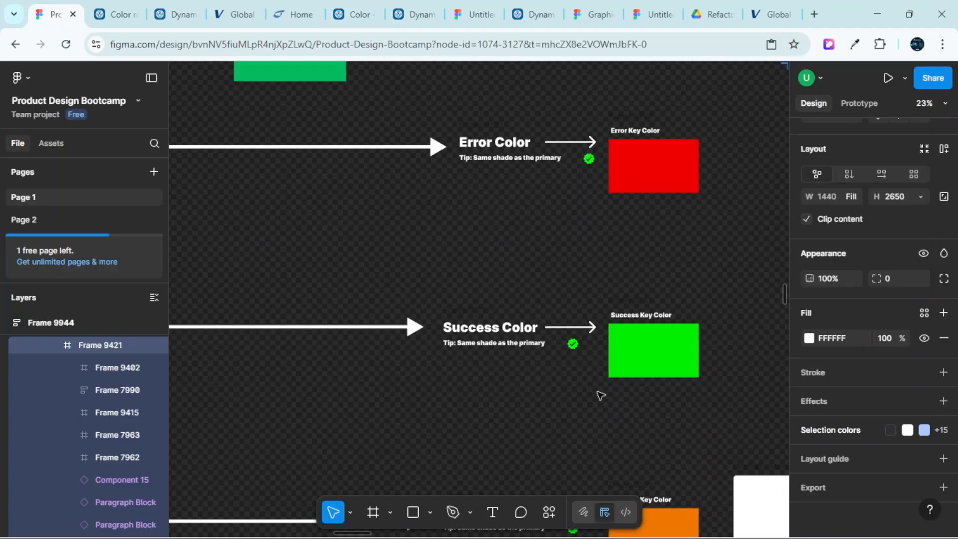
{"action": "scroll", "coordinate": [456, 230], "scroll_direction": "down", "scroll_amount": 5}
{"action": "scroll", "coordinate": [570, 415], "scroll_direction": "down", "scroll_amount": 5}
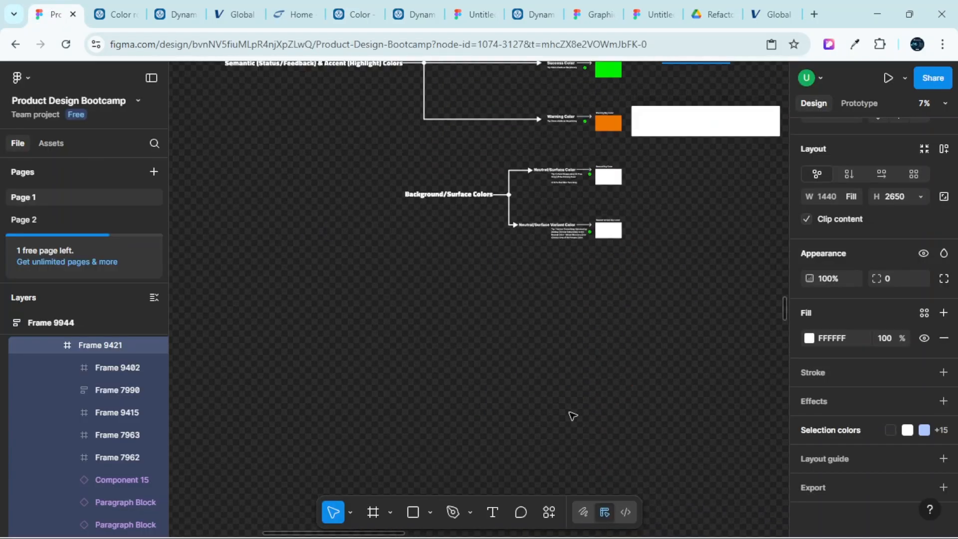
Examine the Background/Surface Colors branch, reading the Neutral and Neutral Variant tips beside their key colour swatches
{"action": "scroll", "coordinate": [444, 192], "scroll_direction": "up", "scroll_amount": 5}
{"action": "scroll", "coordinate": [393, 282], "scroll_direction": "up", "scroll_amount": 1}
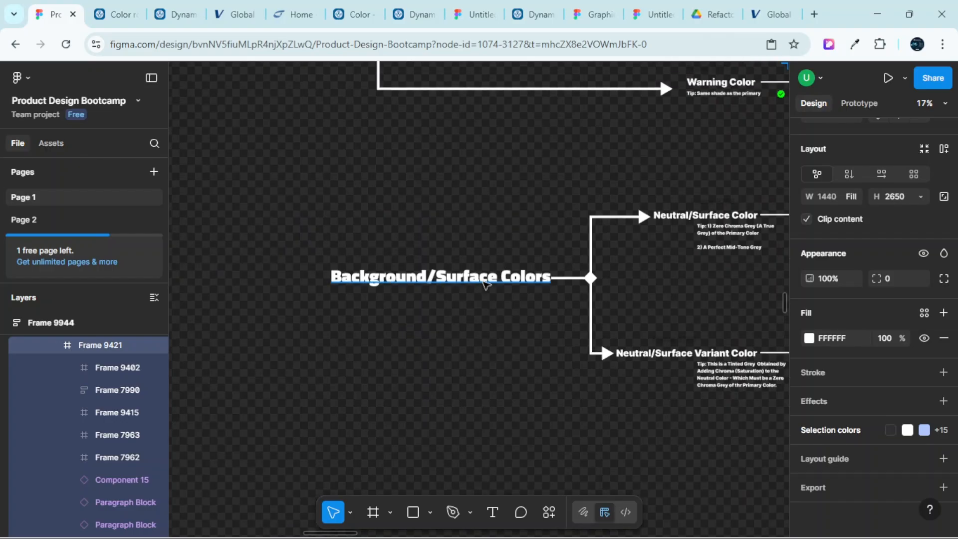
{"action": "scroll", "coordinate": [490, 259], "scroll_direction": "up", "scroll_amount": 2}
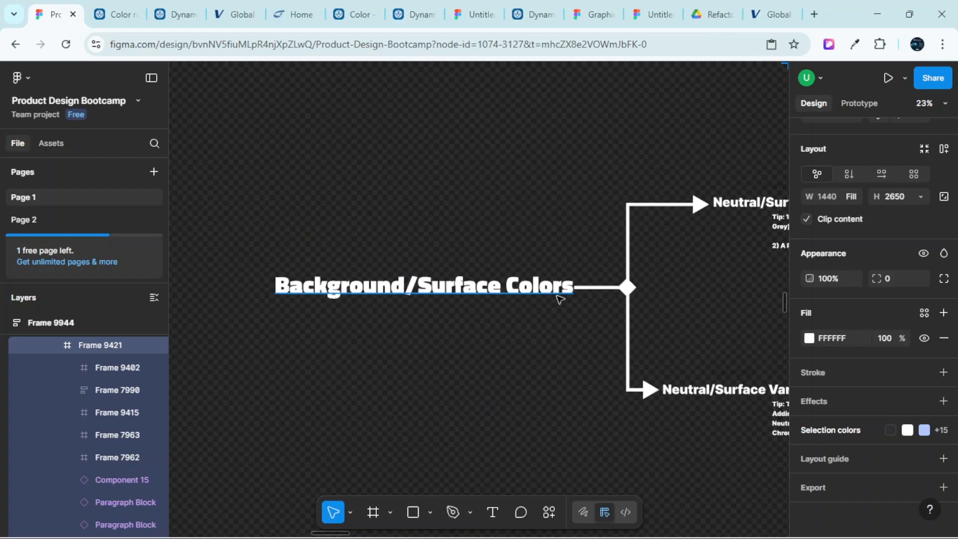
{"action": "scroll", "coordinate": [561, 304], "scroll_direction": "right", "scroll_amount": 5}
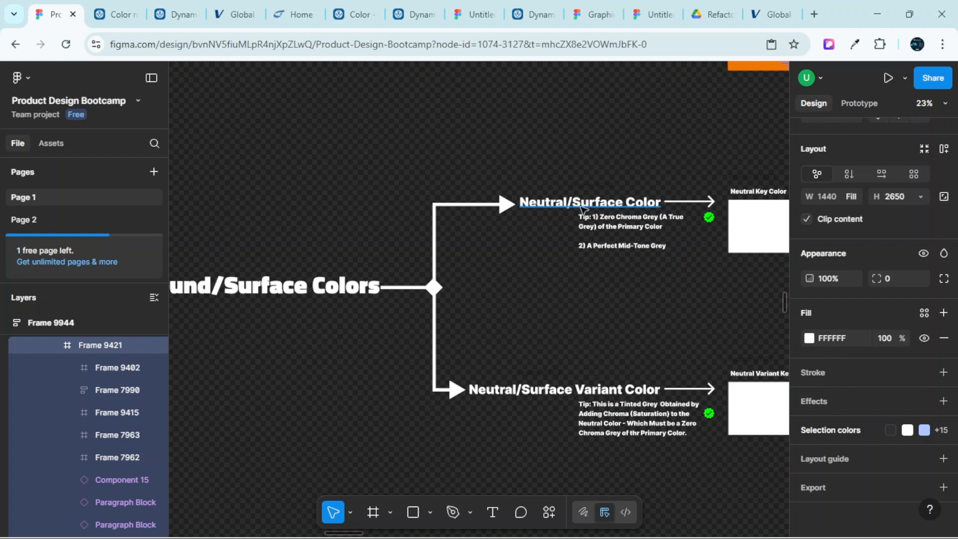
{"action": "scroll", "coordinate": [599, 294], "scroll_direction": "right", "scroll_amount": 2}
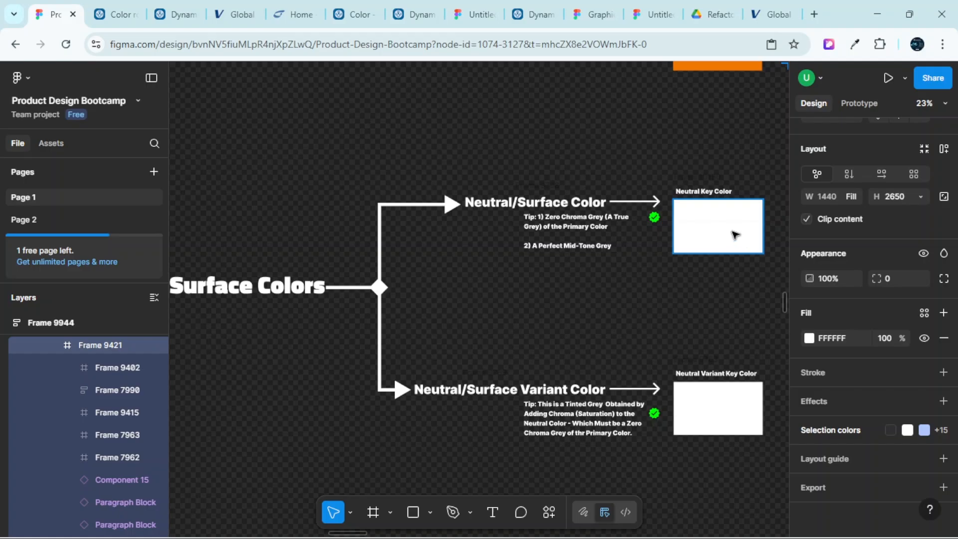
{"action": "scroll", "coordinate": [736, 234], "scroll_direction": "up", "scroll_amount": 1}
{"action": "scroll", "coordinate": [736, 235], "scroll_direction": "up", "scroll_amount": 1}
{"action": "scroll", "coordinate": [736, 236], "scroll_direction": "right", "scroll_amount": 1}
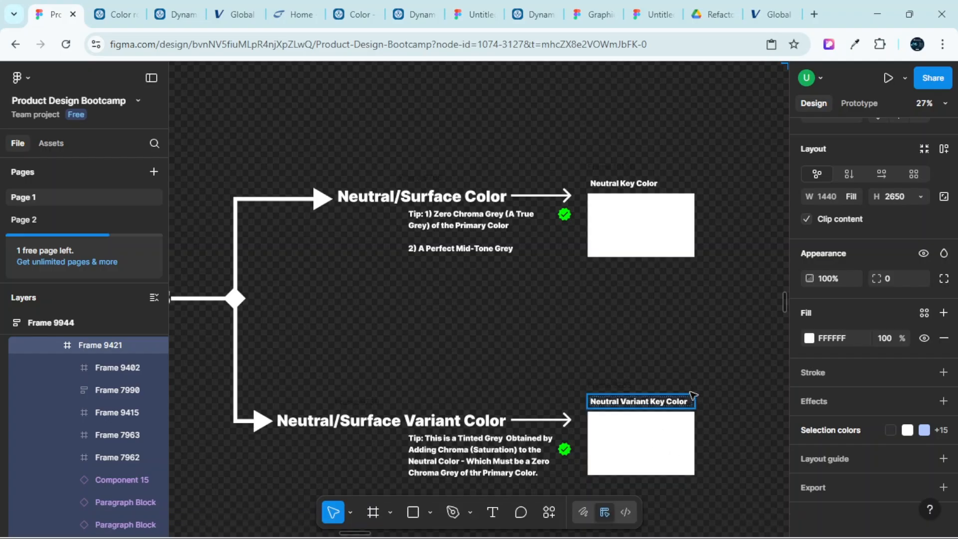
{"action": "scroll", "coordinate": [691, 399], "scroll_direction": "down", "scroll_amount": 5}
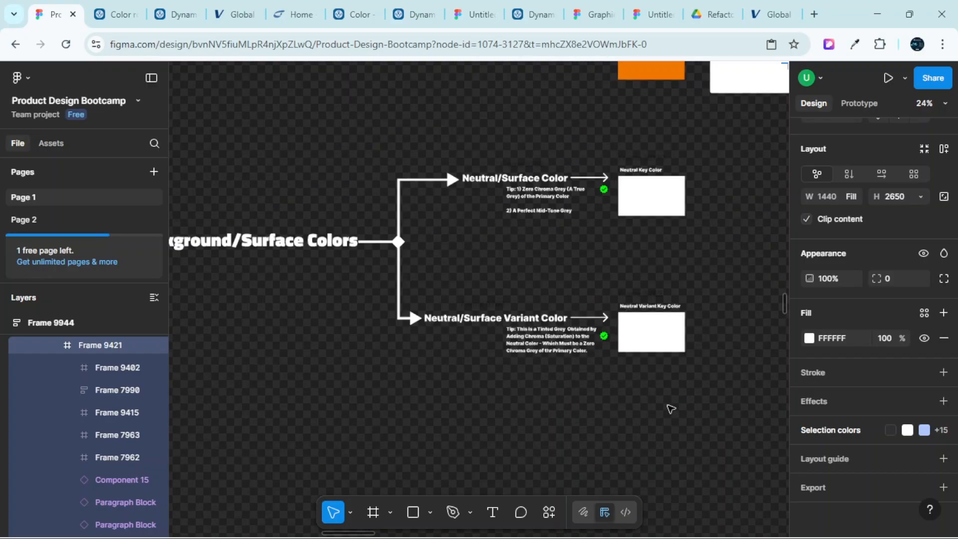
Draw a sample frame about 1030 × 761 below the Background/Surface Colors heading and open its fill colour for editing
{"action": "scroll", "coordinate": [649, 407], "scroll_direction": "left", "scroll_amount": 4}
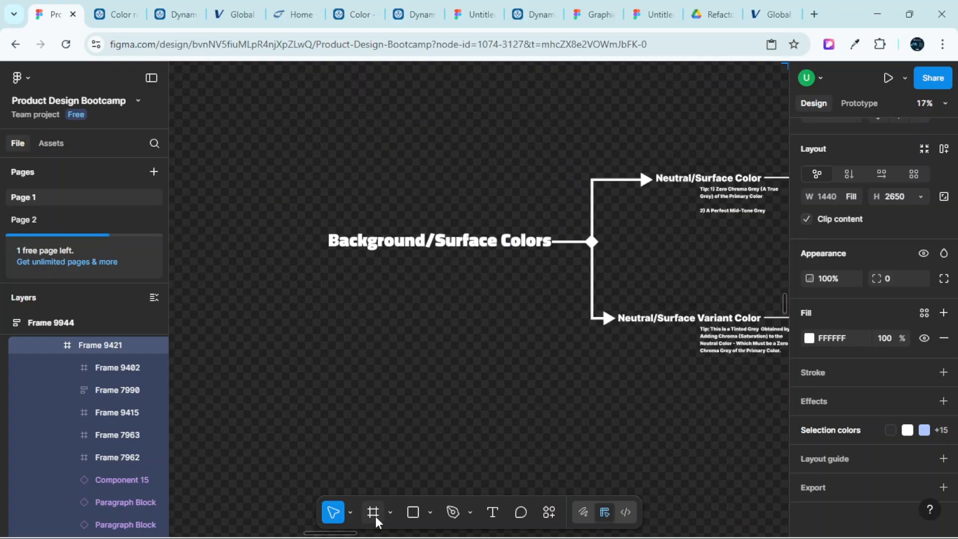
{"action": "left_click", "coordinate": [374, 513]}
{"action": "scroll", "coordinate": [391, 398], "scroll_direction": "down", "scroll_amount": 1}
{"action": "left_click_drag", "start_coordinate": [350, 338], "coordinate": [474, 428]}
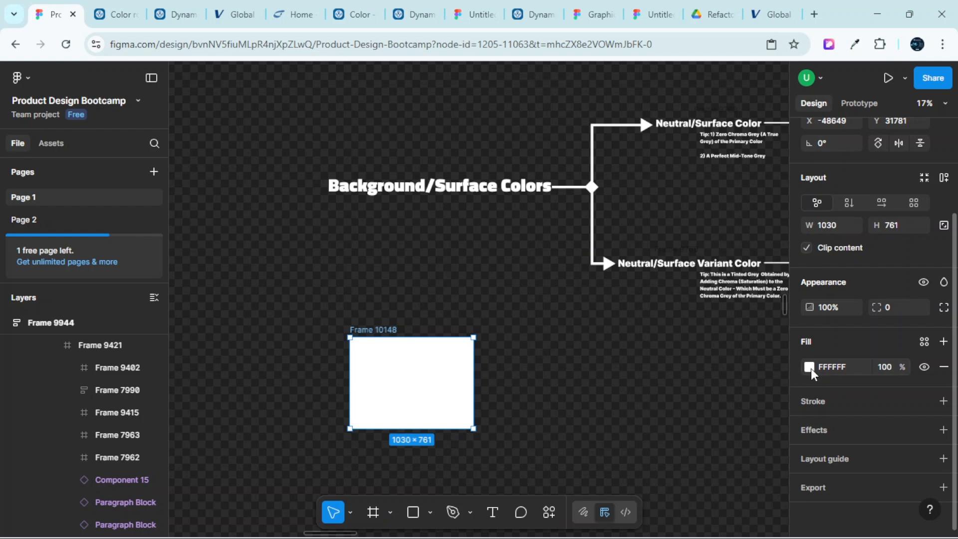
{"action": "left_click", "coordinate": [809, 367]}
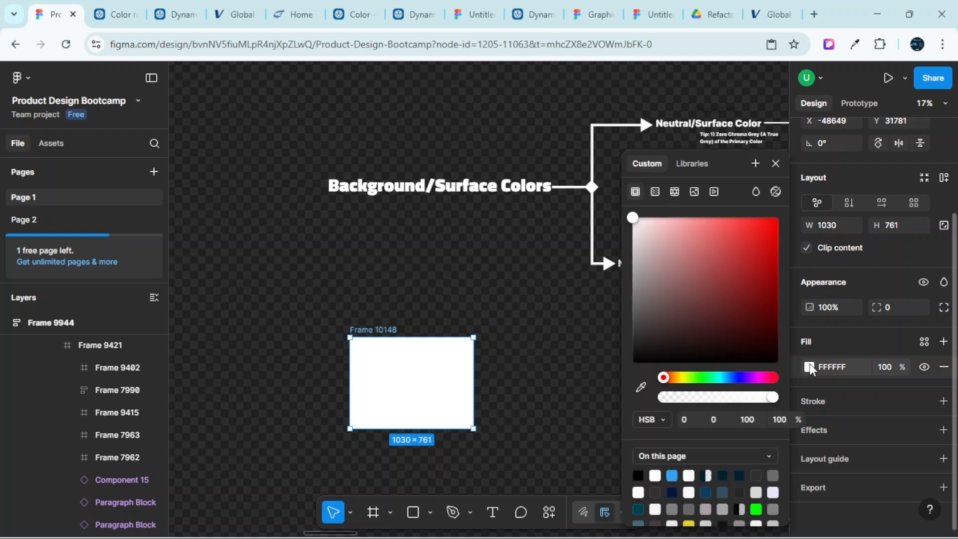
{"action": "left_click_drag", "start_coordinate": [727, 160], "coordinate": [766, 145]}
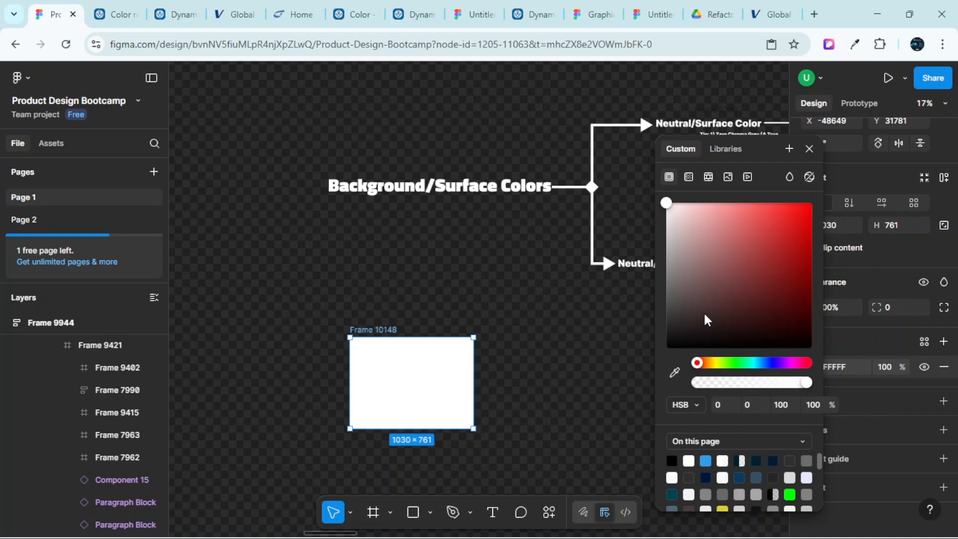
Try black and a zero-saturation grey at 58% brightness as the sample frame's fill
{"action": "scroll", "coordinate": [420, 355], "scroll_direction": "up", "scroll_amount": 3}
{"action": "scroll", "coordinate": [398, 343], "scroll_direction": "up", "scroll_amount": 2}
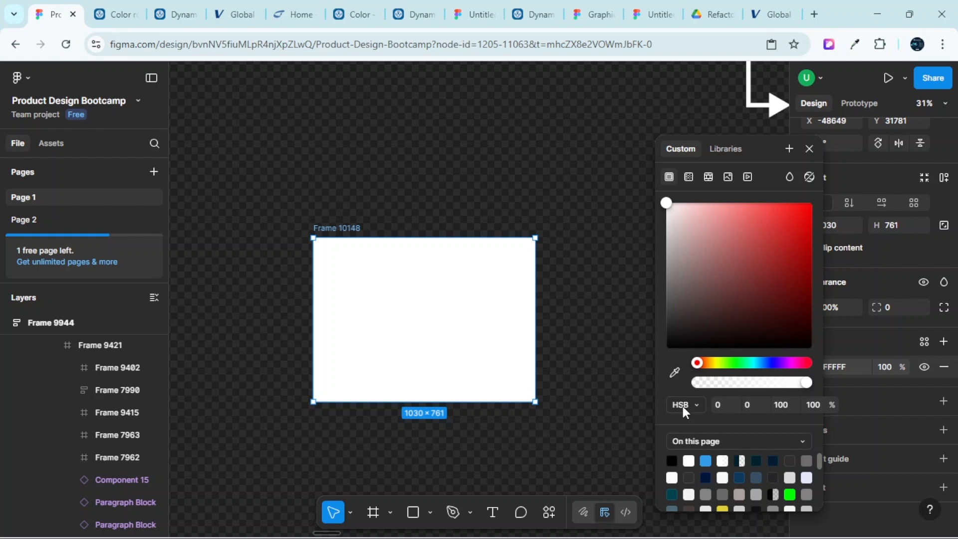
{"action": "left_click_drag", "start_coordinate": [660, 199], "coordinate": [657, 344]}
{"action": "left_click_drag", "start_coordinate": [656, 290], "coordinate": [628, 372]}
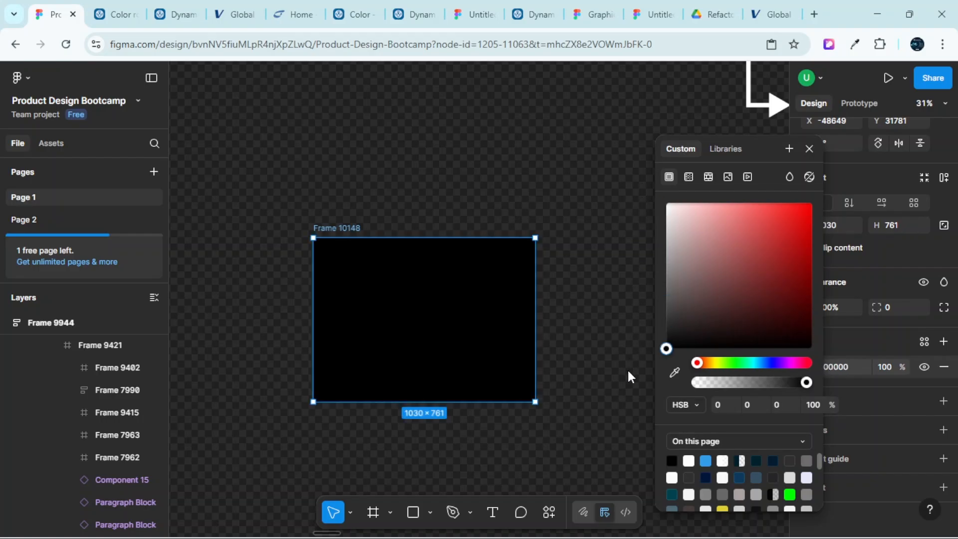
{"action": "mouse_move", "coordinate": [630, 328]}
{"action": "left_mouse_down"}
{"action": "mouse_move", "coordinate": [621, 253]}
{"action": "mouse_move", "coordinate": [628, 324]}
{"action": "left_mouse_up"}
{"action": "left_click_drag", "start_coordinate": [634, 288], "coordinate": [634, 264]}
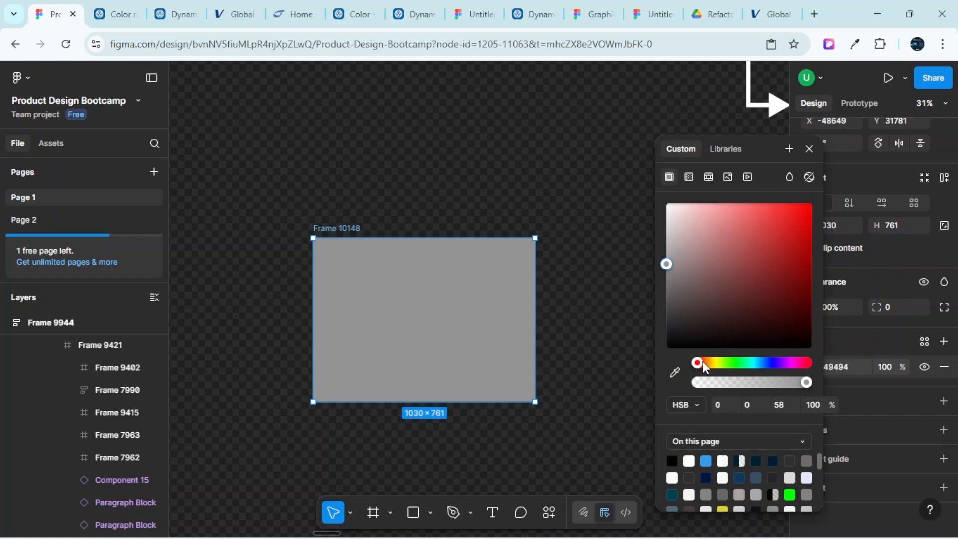
Shift the grey fill's hue through 110 to 255, keeping the saturation at 0
{"action": "left_click_drag", "start_coordinate": [702, 361], "coordinate": [731, 363]}
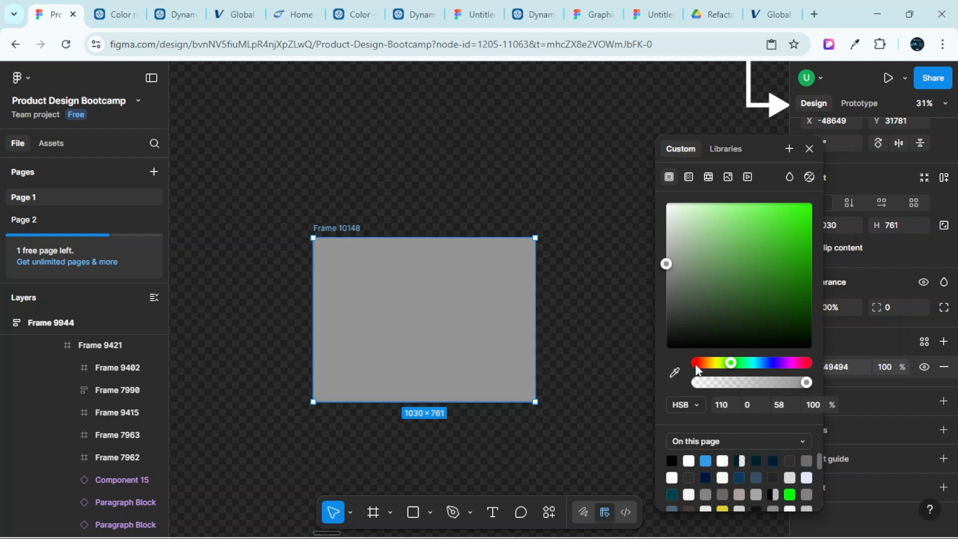
{"action": "mouse_move", "coordinate": [789, 363]}
{"action": "left_mouse_down"}
{"action": "mouse_move", "coordinate": [709, 363]}
{"action": "mouse_move", "coordinate": [775, 363]}
{"action": "left_mouse_up"}
{"action": "scroll", "coordinate": [467, 306], "scroll_direction": "down", "scroll_amount": 1}
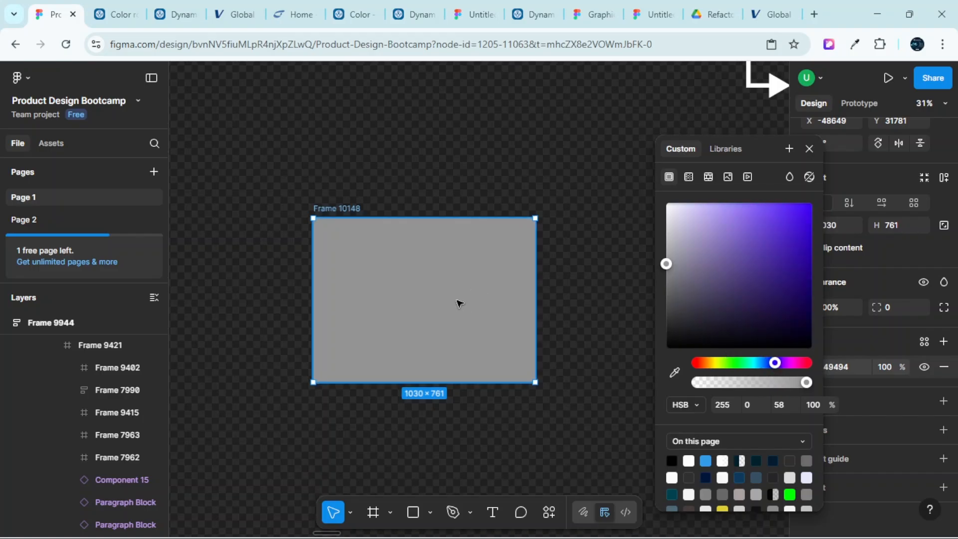
Compare the grey sample frame with the Neutral and Neutral Variant entries of the Background/Surface Colors branch
{"action": "scroll", "coordinate": [456, 317], "scroll_direction": "down", "scroll_amount": 2}
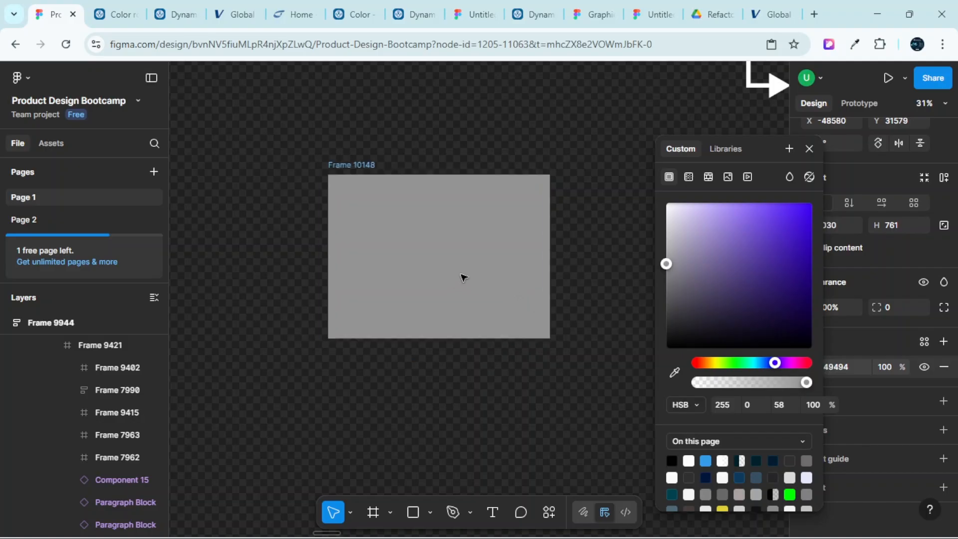
{"action": "scroll", "coordinate": [464, 276], "scroll_direction": "left", "scroll_amount": 1}
{"action": "scroll", "coordinate": [484, 323], "scroll_direction": "down", "scroll_amount": 3}
{"action": "scroll", "coordinate": [480, 327], "scroll_direction": "up", "scroll_amount": 3}
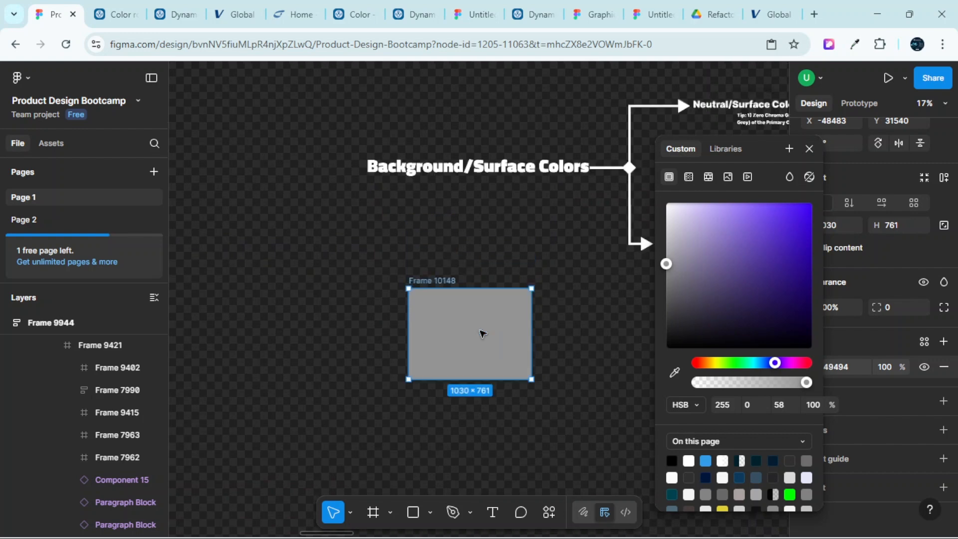
{"action": "scroll", "coordinate": [504, 332], "scroll_direction": "right", "scroll_amount": 6}
{"action": "scroll", "coordinate": [518, 265], "scroll_direction": "down", "scroll_amount": 3}
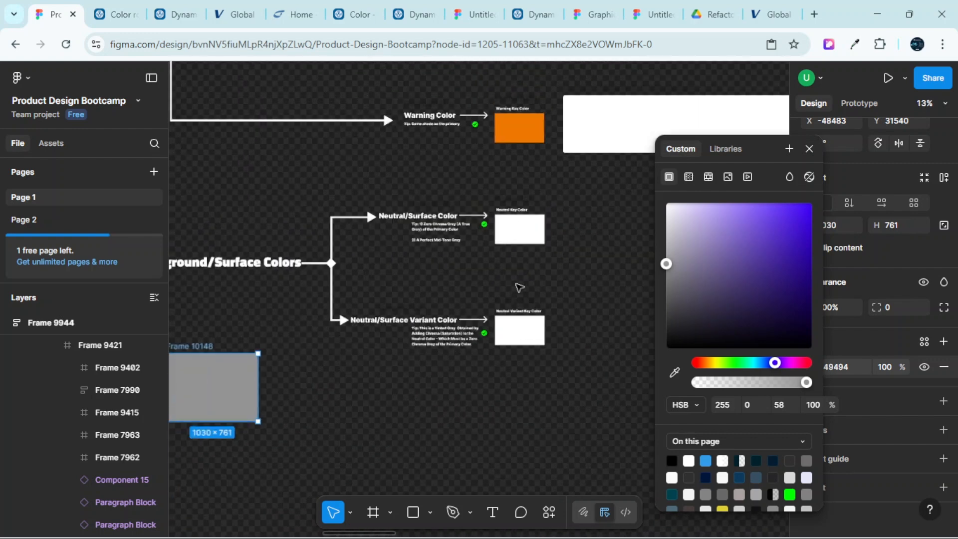
{"action": "scroll", "coordinate": [432, 345], "scroll_direction": "left", "scroll_amount": 3}
{"action": "scroll", "coordinate": [411, 344], "scroll_direction": "down", "scroll_amount": 1}
{"action": "scroll", "coordinate": [413, 345], "scroll_direction": "up", "scroll_amount": 2}
{"action": "scroll", "coordinate": [413, 345], "scroll_direction": "left", "scroll_amount": 3}
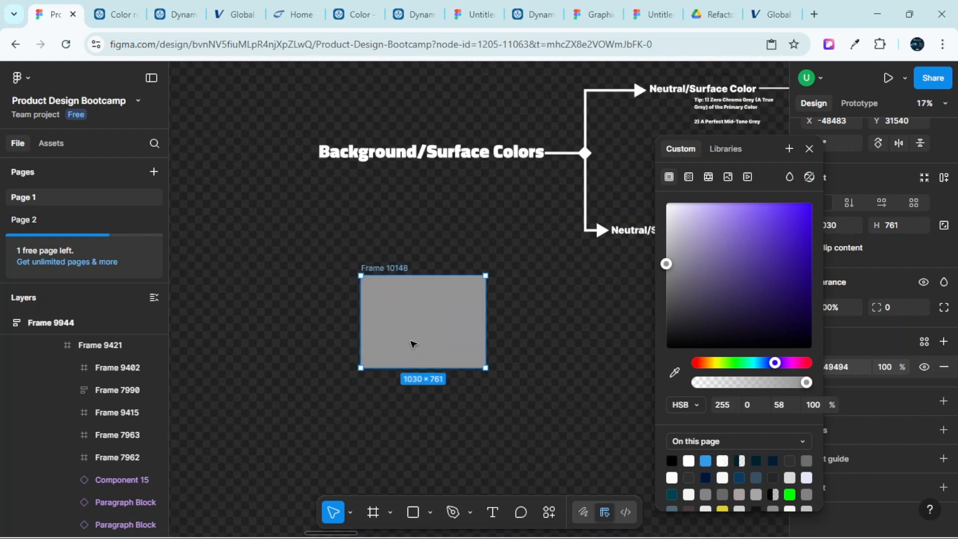
Try darker, white and mid-tone greys on the sample frame, ending at 56% brightness with zero saturation
{"action": "scroll", "coordinate": [492, 325], "scroll_direction": "up", "scroll_amount": 2}
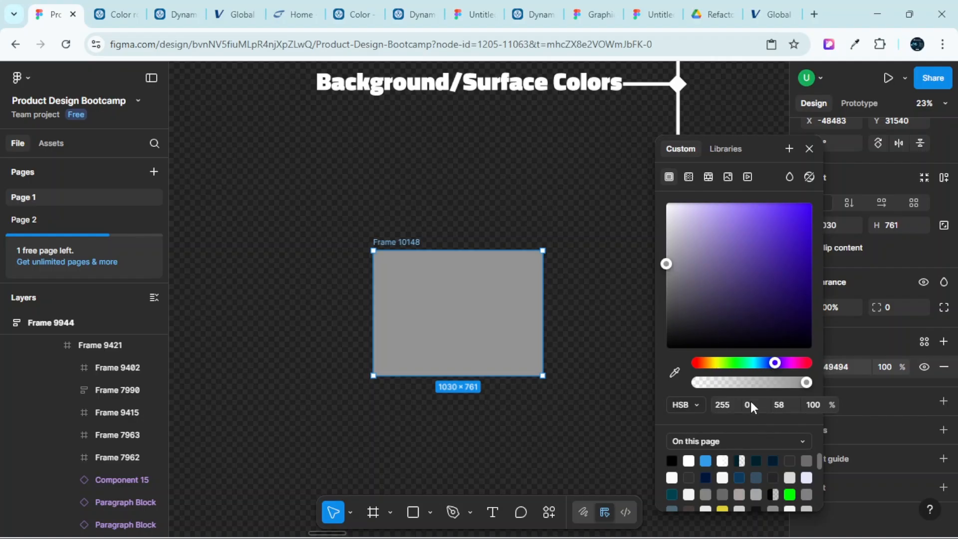
{"action": "scroll", "coordinate": [529, 305], "scroll_direction": "up", "scroll_amount": 2}
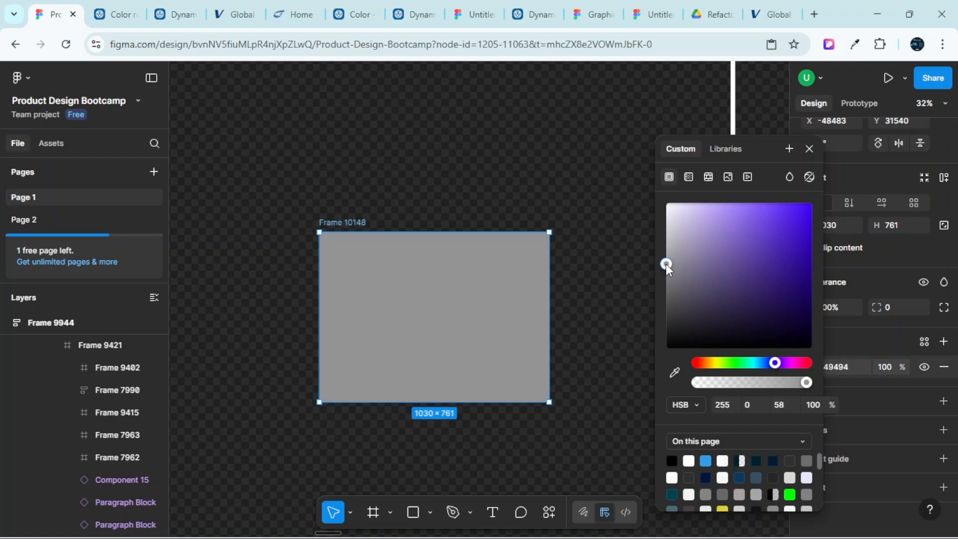
{"action": "left_click_drag", "start_coordinate": [666, 264], "coordinate": [666, 335]}
{"action": "left_click", "coordinate": [666, 205]}
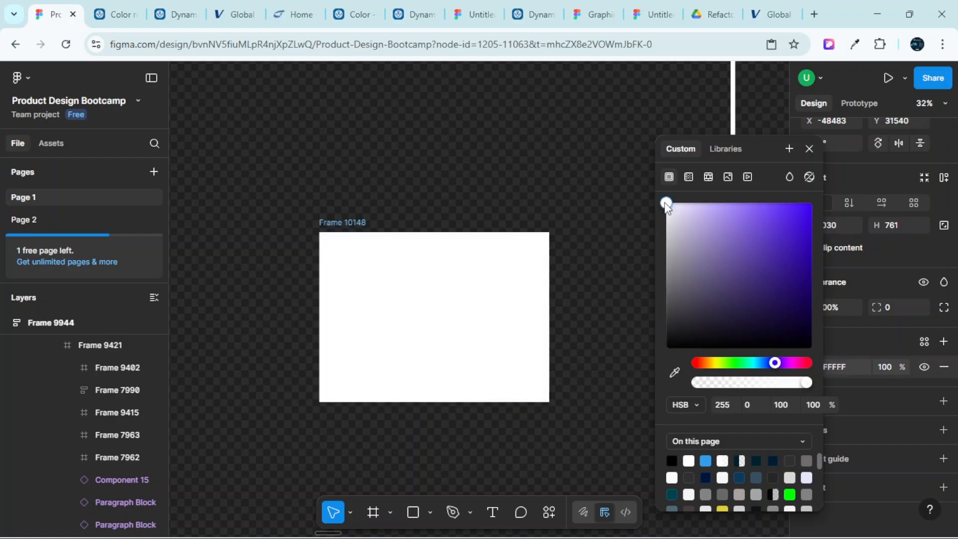
{"action": "left_click_drag", "start_coordinate": [667, 205], "coordinate": [659, 277]}
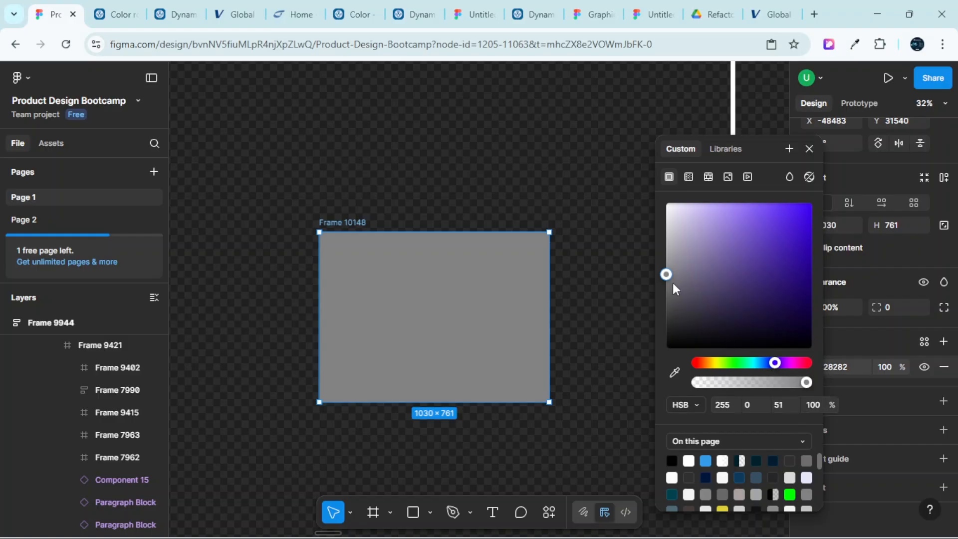
{"action": "mouse_move", "coordinate": [665, 271]}
{"action": "left_mouse_down"}
{"action": "mouse_move", "coordinate": [659, 214]}
{"action": "mouse_move", "coordinate": [667, 335]}
{"action": "mouse_move", "coordinate": [655, 269]}
{"action": "left_mouse_up"}
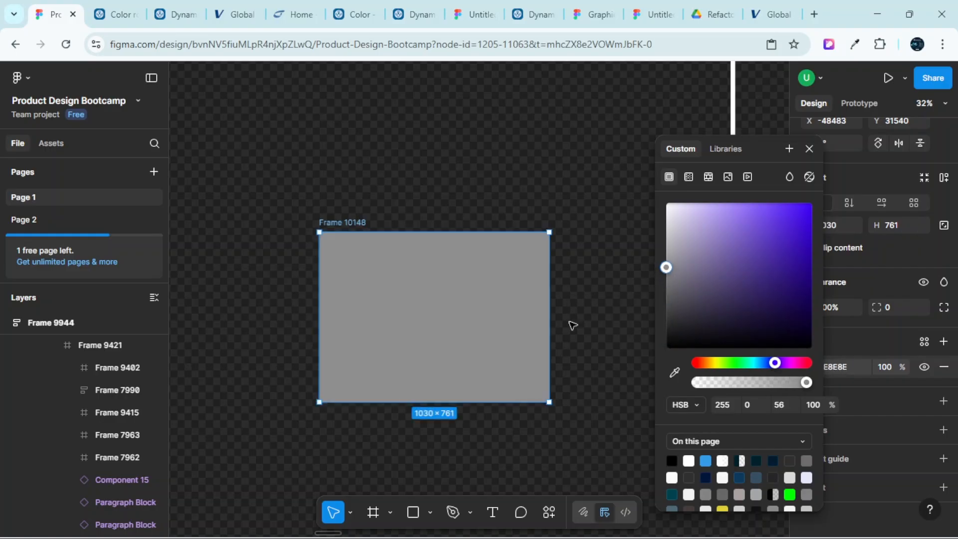
Set the sample frame's fill brightness to 50 for a perfect mid-tone grey
{"action": "scroll", "coordinate": [572, 326], "scroll_direction": "down", "scroll_amount": 2}
{"action": "scroll", "coordinate": [572, 326], "scroll_direction": "down", "scroll_amount": 2}
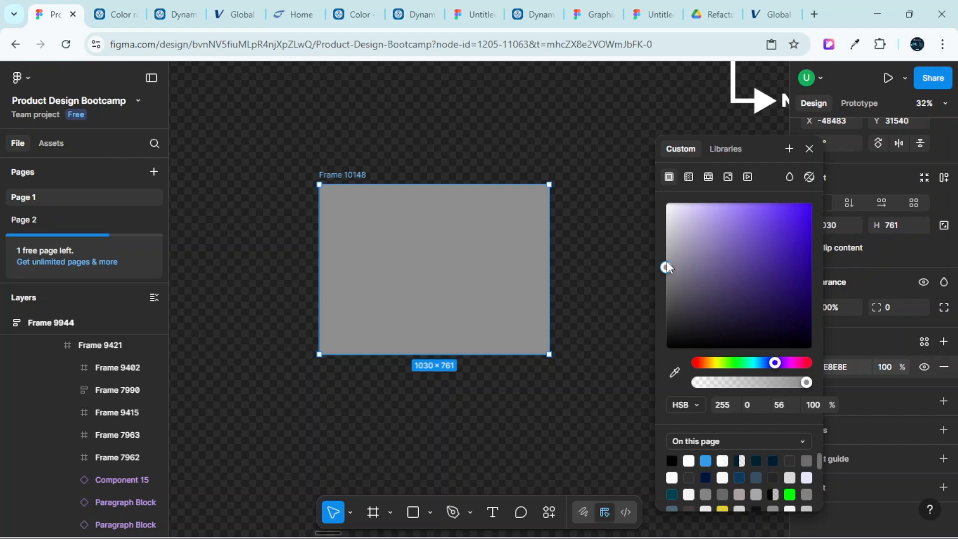
{"action": "left_click", "coordinate": [782, 405]}
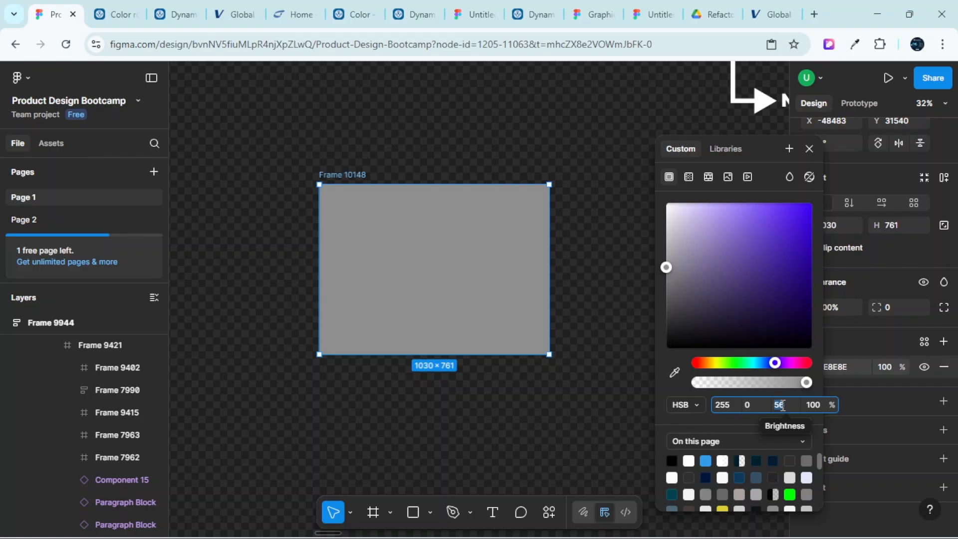
{"action": "type", "text": "50"}
{"action": "key", "text": "Return"}
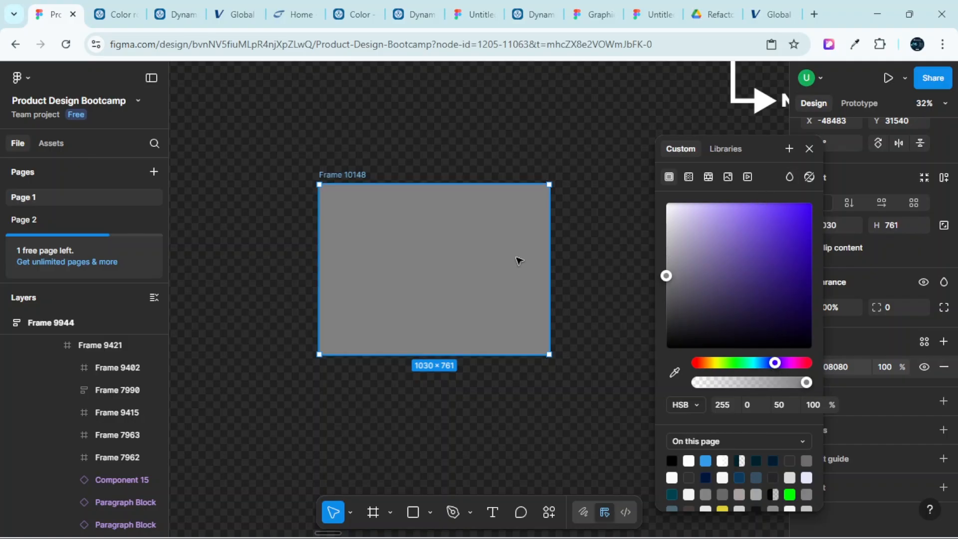
Nudge the grey sample frame slightly below the Background/Surface Colors heading, to about X -48465, Y 31546
{"action": "scroll", "coordinate": [517, 261], "scroll_direction": "down", "scroll_amount": 5}
{"action": "scroll", "coordinate": [504, 314], "scroll_direction": "up", "scroll_amount": 3}
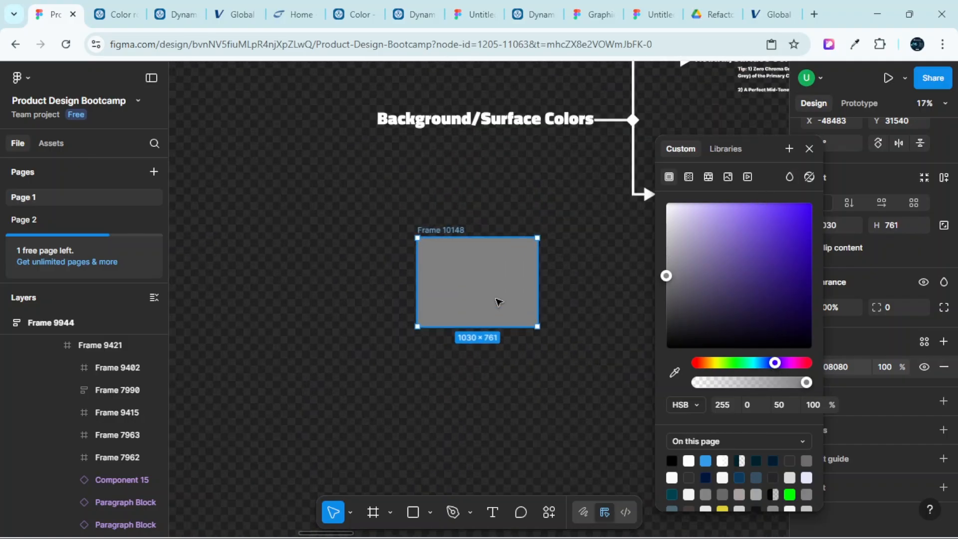
{"action": "left_click_drag", "start_coordinate": [498, 297], "coordinate": [502, 293]}
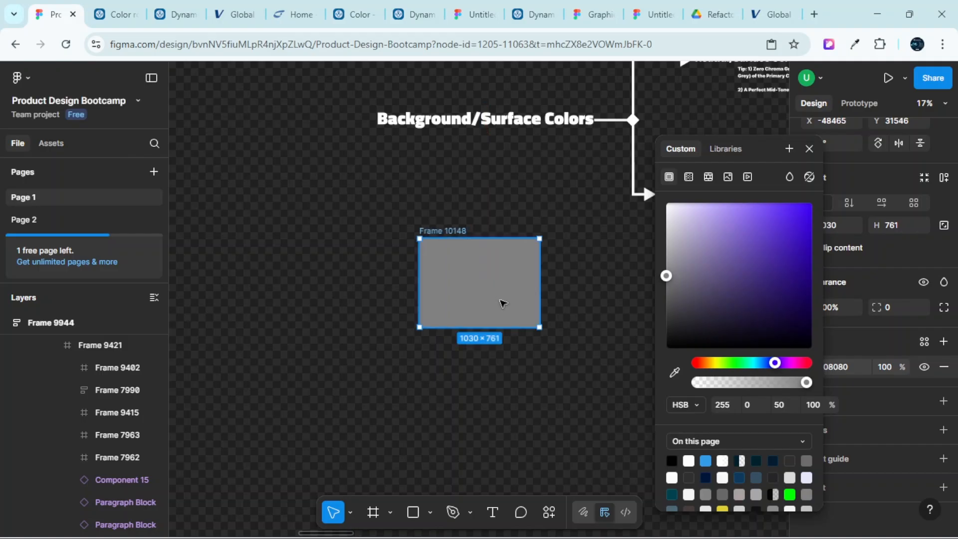
Inspect the Neutral Key Color and Neutral Variant Key Color swatches and reread the tips for each
{"action": "scroll", "coordinate": [507, 306], "scroll_direction": "right", "scroll_amount": 4}
{"action": "scroll", "coordinate": [529, 302], "scroll_direction": "up", "scroll_amount": 3}
{"action": "scroll", "coordinate": [559, 312], "scroll_direction": "right", "scroll_amount": 1}
{"action": "scroll", "coordinate": [549, 263], "scroll_direction": "up", "scroll_amount": 6}
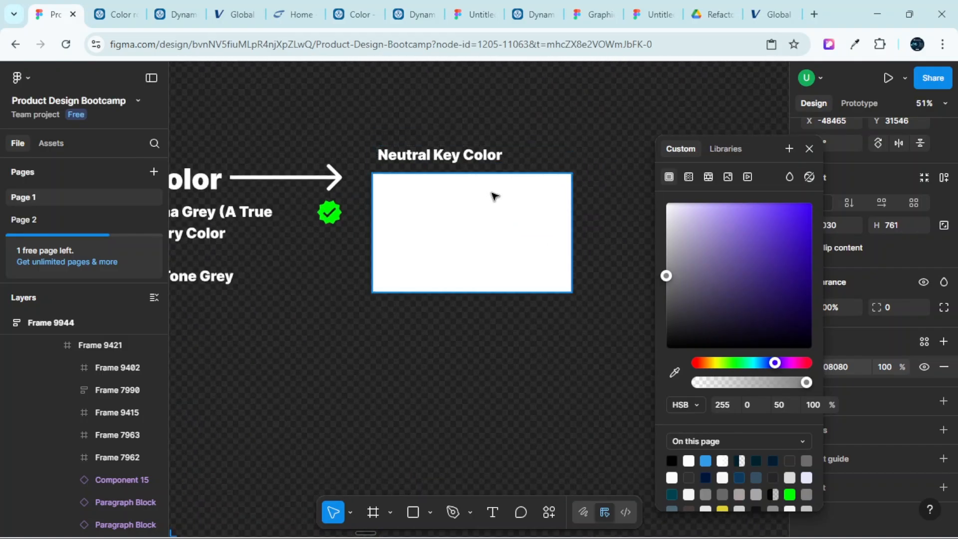
{"action": "scroll", "coordinate": [514, 264], "scroll_direction": "down", "scroll_amount": 8}
{"action": "scroll", "coordinate": [512, 280], "scroll_direction": "down", "scroll_amount": 1}
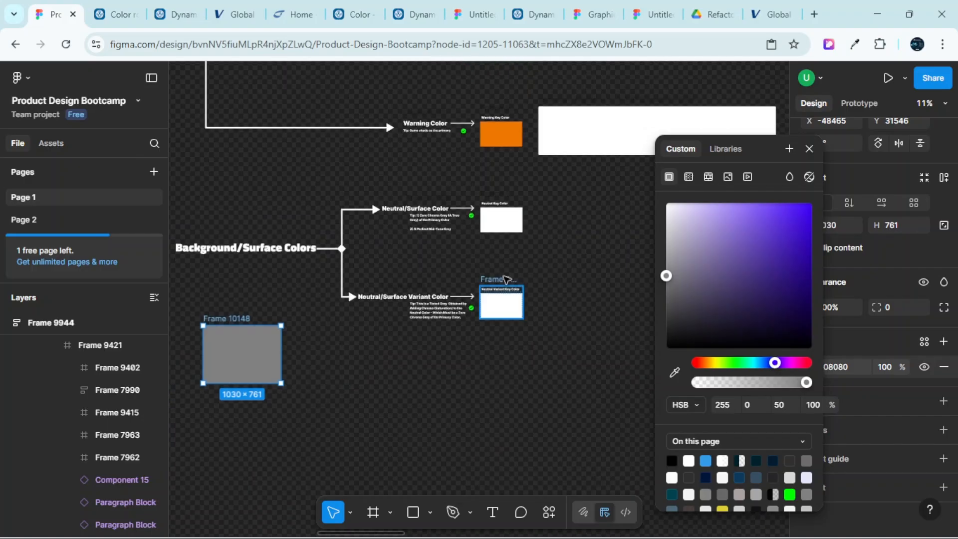
{"action": "scroll", "coordinate": [499, 285], "scroll_direction": "up", "scroll_amount": 5}
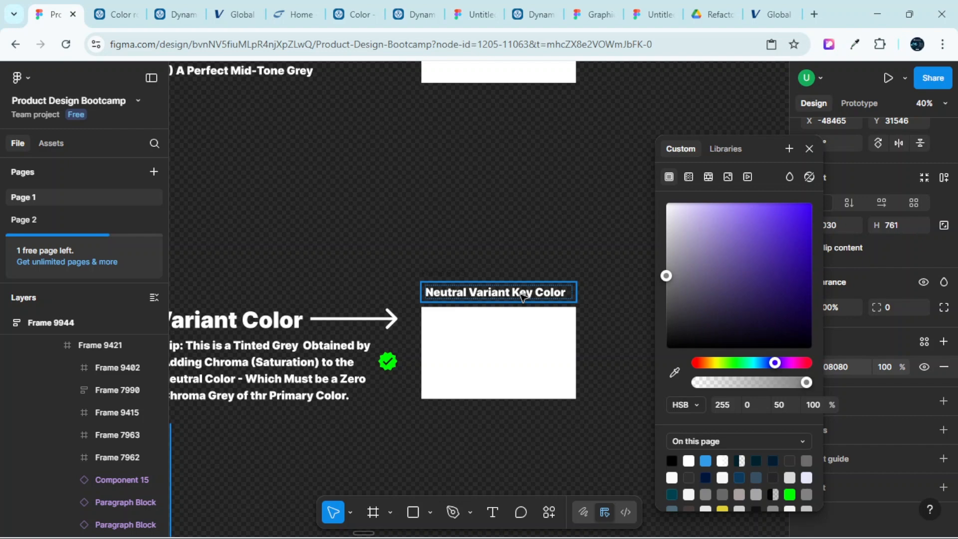
{"action": "scroll", "coordinate": [514, 279], "scroll_direction": "up", "scroll_amount": 4}
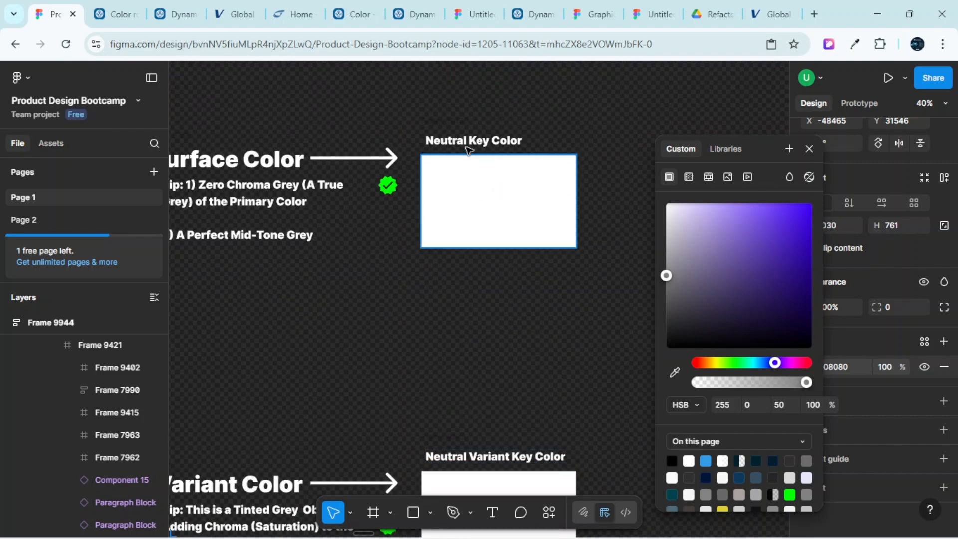
{"action": "scroll", "coordinate": [544, 300], "scroll_direction": "down", "scroll_amount": 1}
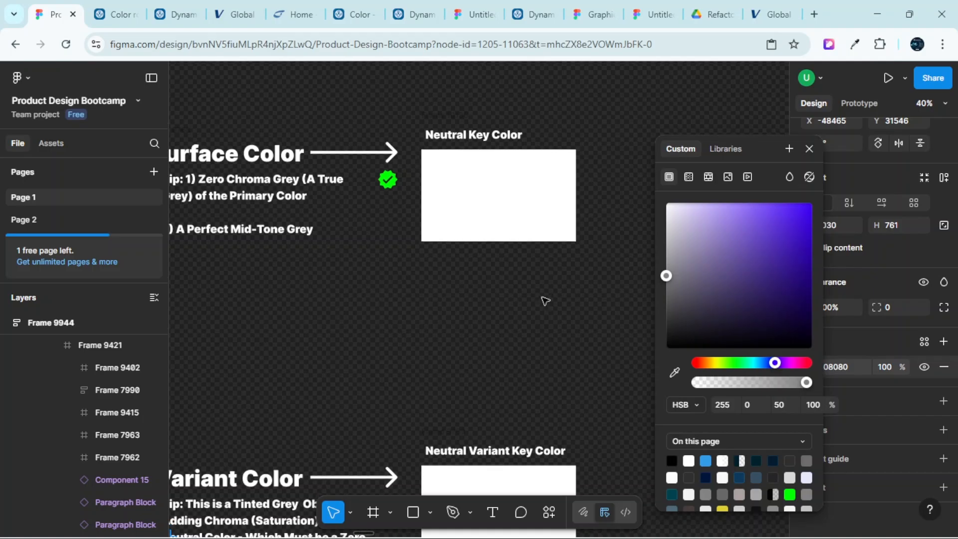
{"action": "scroll", "coordinate": [544, 305], "scroll_direction": "down", "scroll_amount": 4}
{"action": "scroll", "coordinate": [489, 337], "scroll_direction": "down", "scroll_amount": 3}
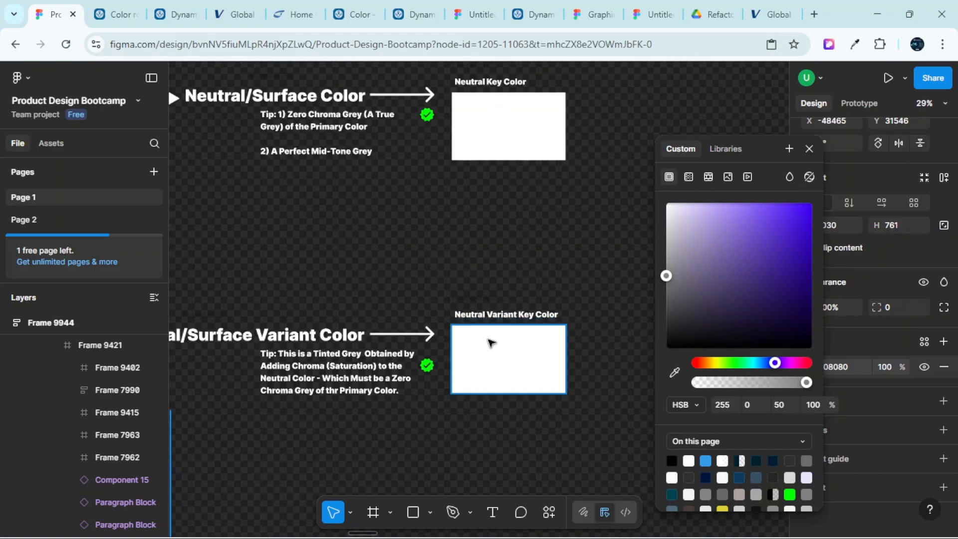
Compare the grey sample frame with the empty Neutral Key Color and Neutral Variant Key Color swatches in the Background/Surface Colors branch
{"action": "scroll", "coordinate": [413, 321], "scroll_direction": "left", "scroll_amount": 5}
{"action": "scroll", "coordinate": [413, 321], "scroll_direction": "right", "scroll_amount": 3}
{"action": "scroll", "coordinate": [419, 340], "scroll_direction": "down", "scroll_amount": 4}
{"action": "scroll", "coordinate": [406, 359], "scroll_direction": "left", "scroll_amount": 12}
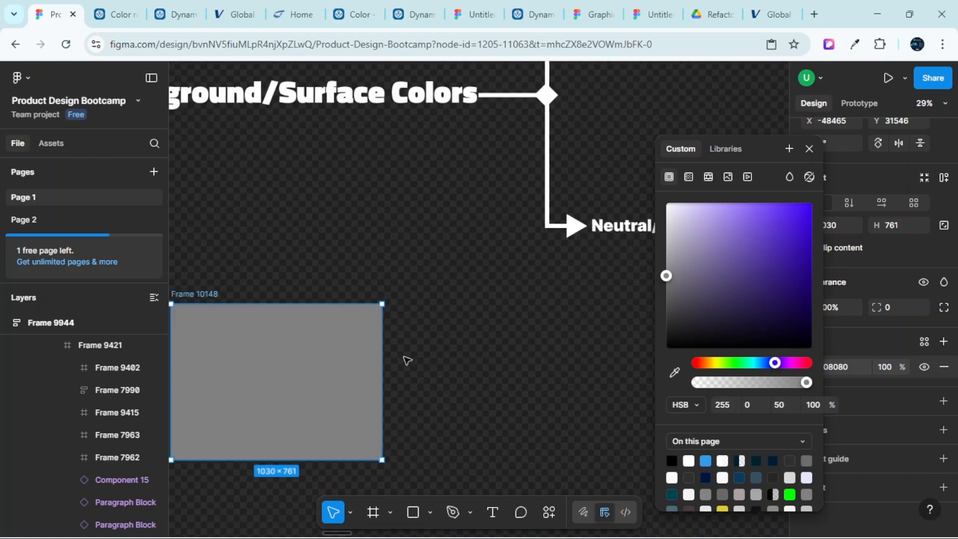
{"action": "scroll", "coordinate": [409, 360], "scroll_direction": "left", "scroll_amount": 4}
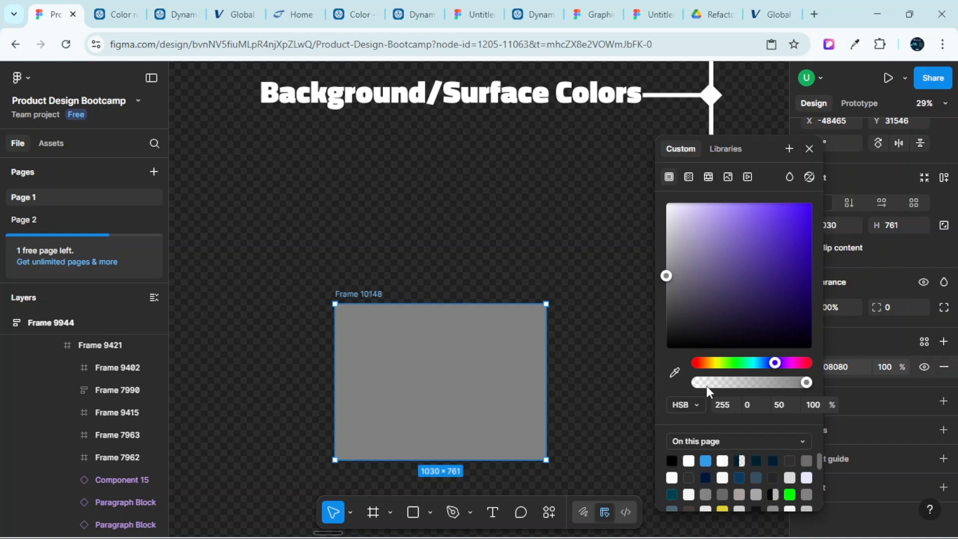
{"action": "scroll", "coordinate": [562, 349], "scroll_direction": "up", "scroll_amount": 8}
{"action": "scroll", "coordinate": [549, 350], "scroll_direction": "down", "scroll_amount": 10}
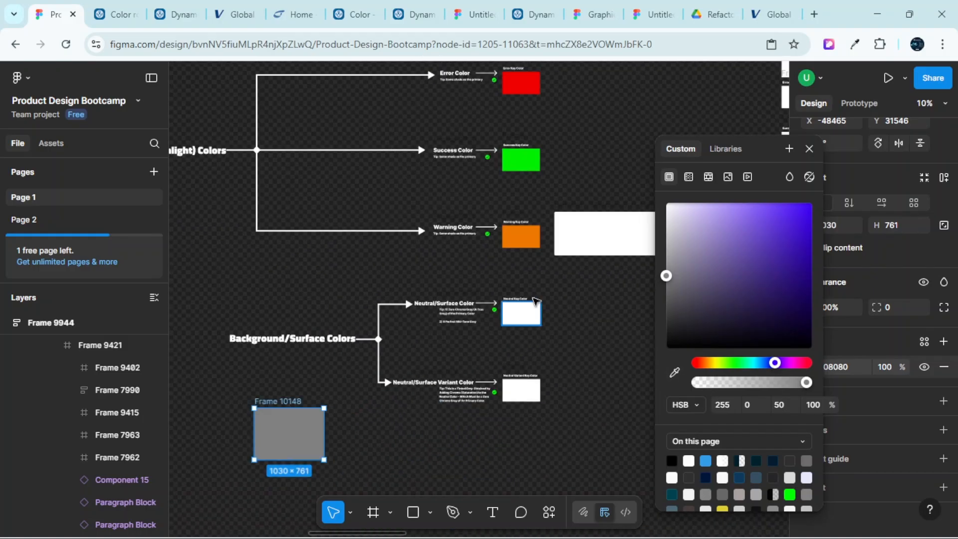
{"action": "scroll", "coordinate": [525, 298], "scroll_direction": "up", "scroll_amount": 3}
{"action": "scroll", "coordinate": [506, 291], "scroll_direction": "down", "scroll_amount": 6}
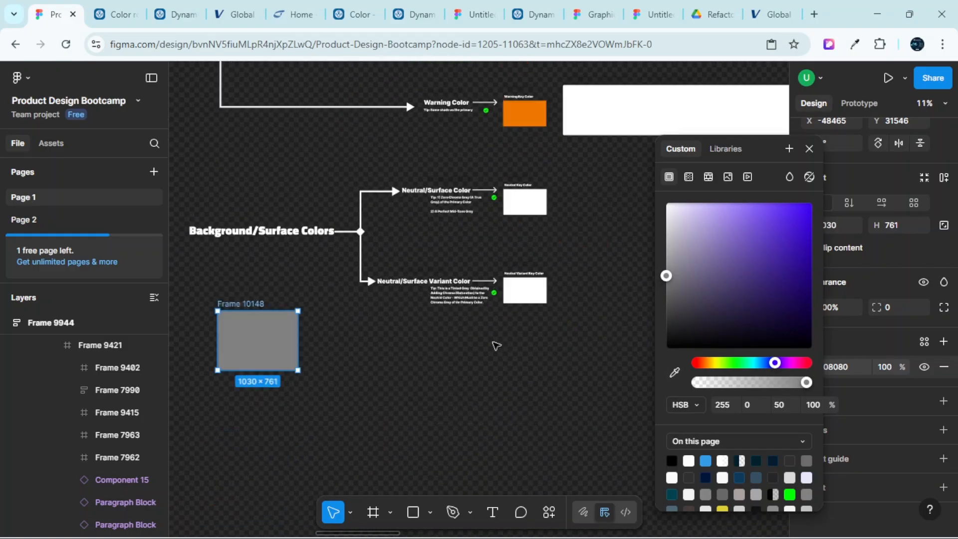
{"action": "scroll", "coordinate": [480, 208], "scroll_direction": "up", "scroll_amount": 5}
{"action": "scroll", "coordinate": [510, 203], "scroll_direction": "up", "scroll_amount": 2}
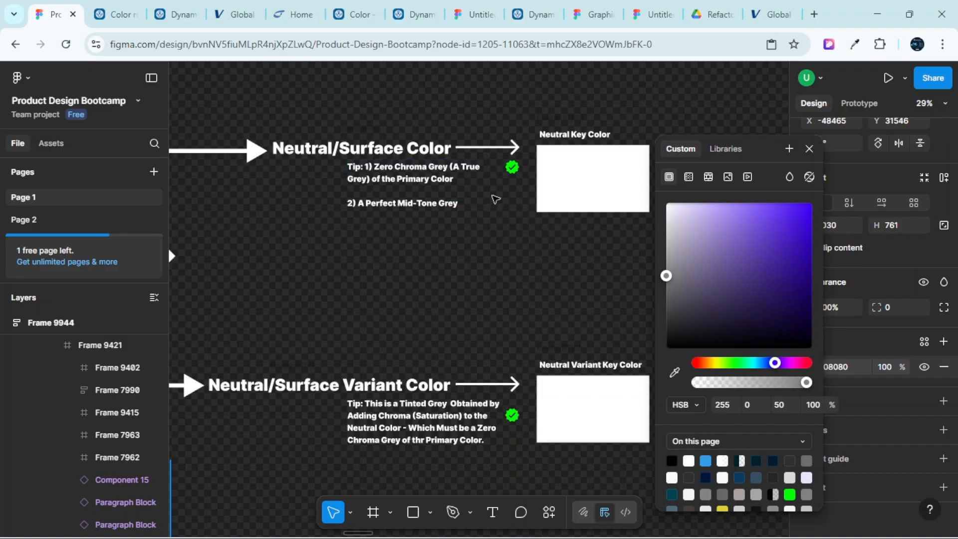
{"action": "scroll", "coordinate": [494, 194], "scroll_direction": "up", "scroll_amount": 2}
{"action": "scroll", "coordinate": [482, 188], "scroll_direction": "right", "scroll_amount": 1}
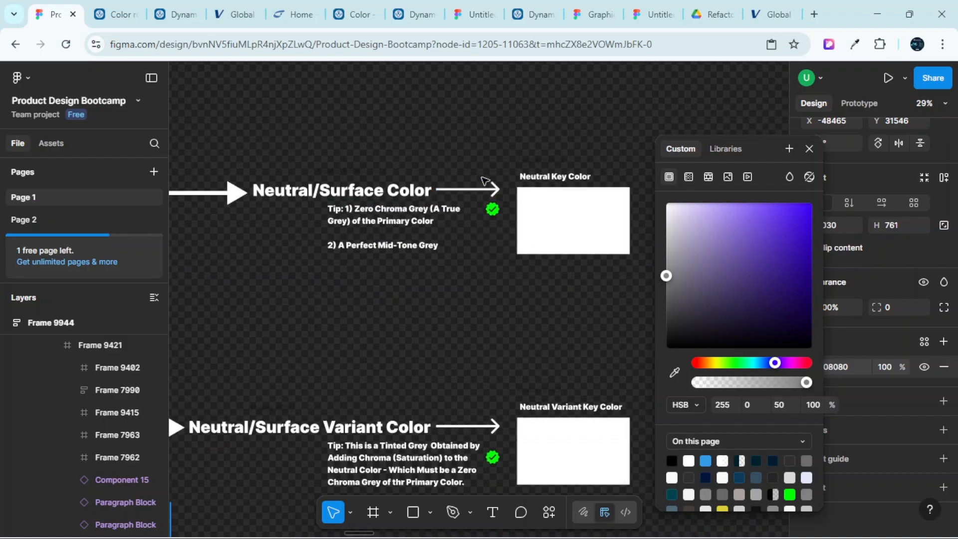
Review the brand and feedback key colours alongside the Tonal Palette and Color Roles columns of the Light Theme chart
{"action": "scroll", "coordinate": [547, 259], "scroll_direction": "down", "scroll_amount": 8}
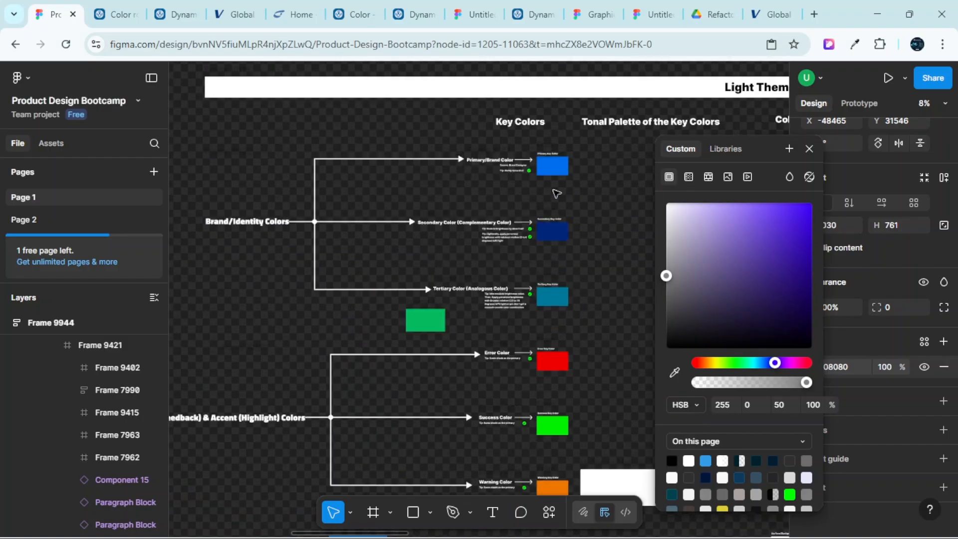
{"action": "scroll", "coordinate": [552, 248], "scroll_direction": "right", "scroll_amount": 6}
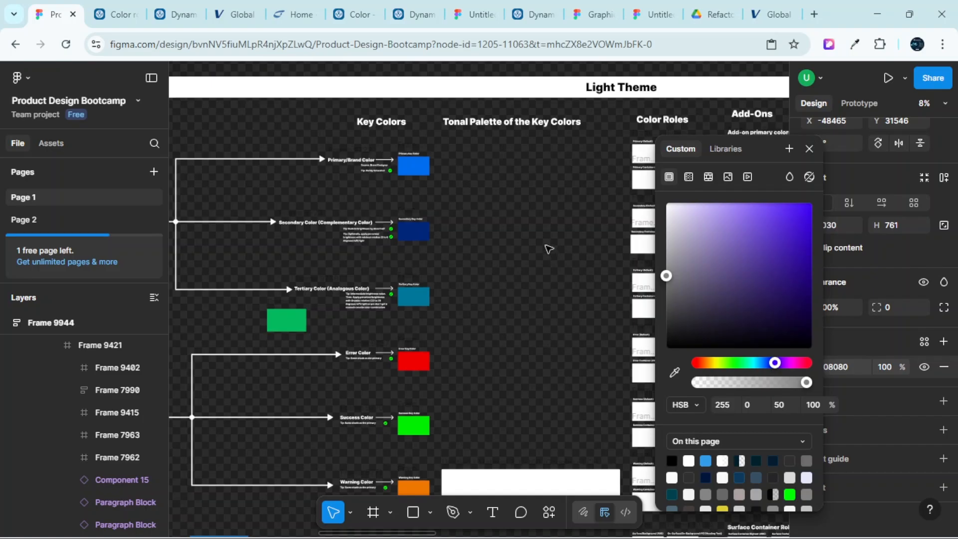
{"action": "scroll", "coordinate": [548, 248], "scroll_direction": "down", "scroll_amount": 3}
{"action": "scroll", "coordinate": [471, 184], "scroll_direction": "up", "scroll_amount": 2}
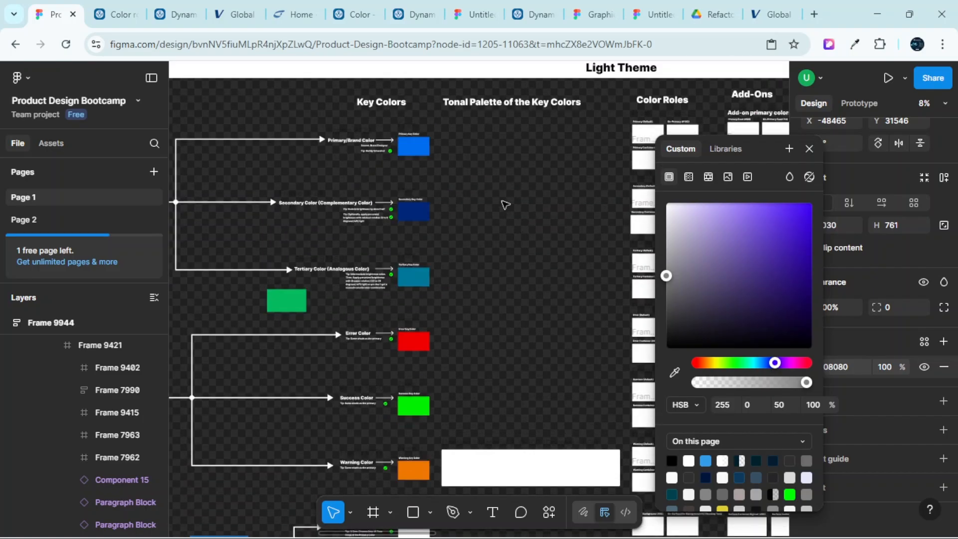
{"action": "scroll", "coordinate": [502, 215], "scroll_direction": "left", "scroll_amount": 2}
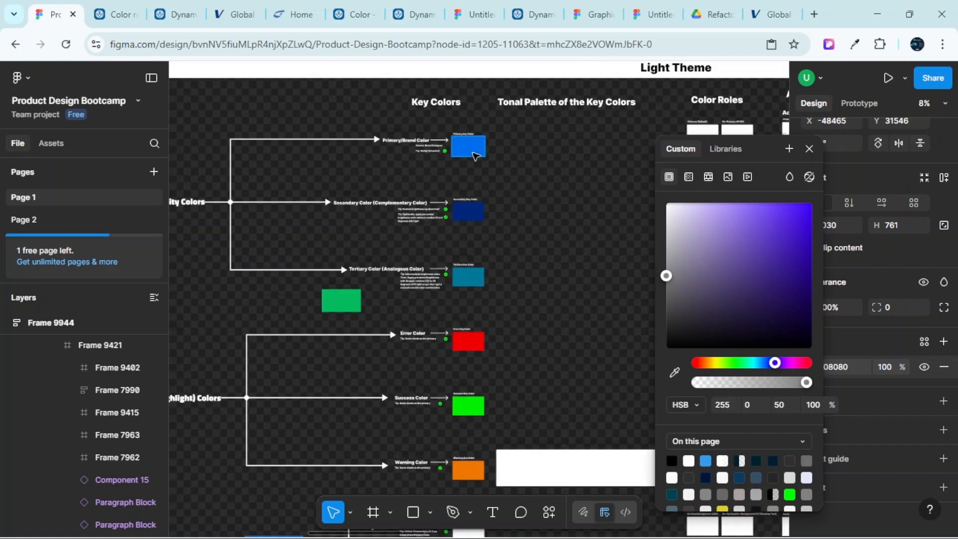
{"action": "scroll", "coordinate": [475, 160], "scroll_direction": "up", "scroll_amount": 2}
{"action": "scroll", "coordinate": [451, 270], "scroll_direction": "down", "scroll_amount": 5}
Examine the zero-chroma and mid-tone tips for the neutral colour and the tinted-grey tip for the neutral variant
{"action": "scroll", "coordinate": [458, 303], "scroll_direction": "up", "scroll_amount": 8}
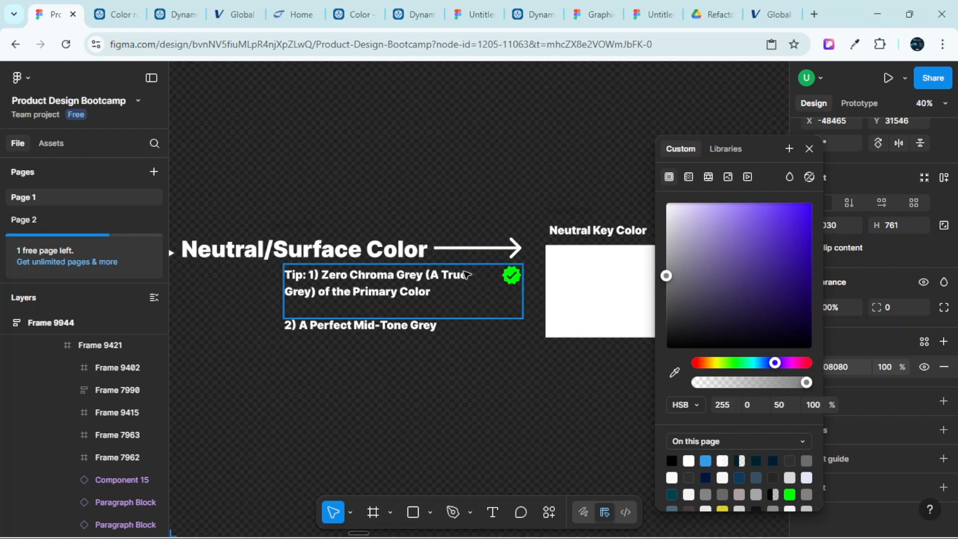
{"action": "scroll", "coordinate": [411, 272], "scroll_direction": "up", "scroll_amount": 1}
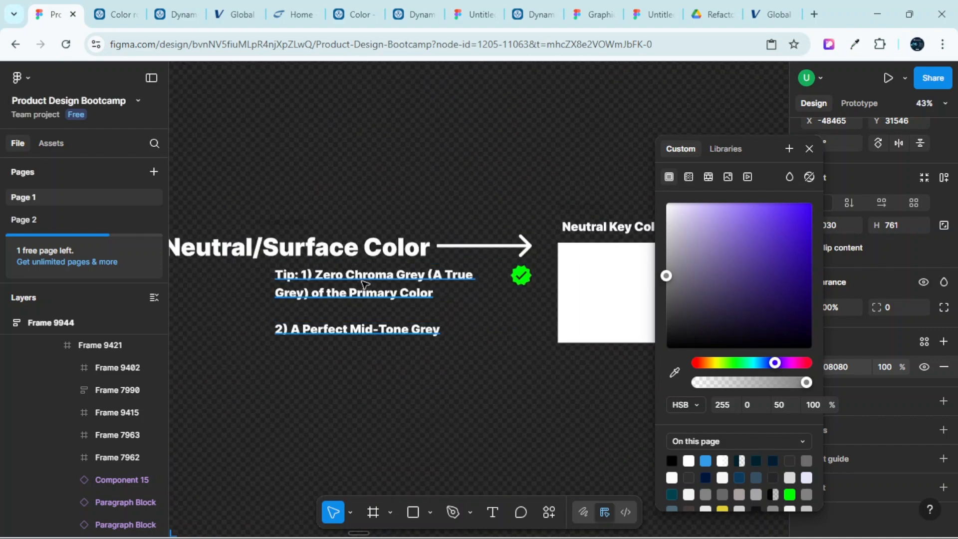
{"action": "scroll", "coordinate": [349, 279], "scroll_direction": "up", "scroll_amount": 1}
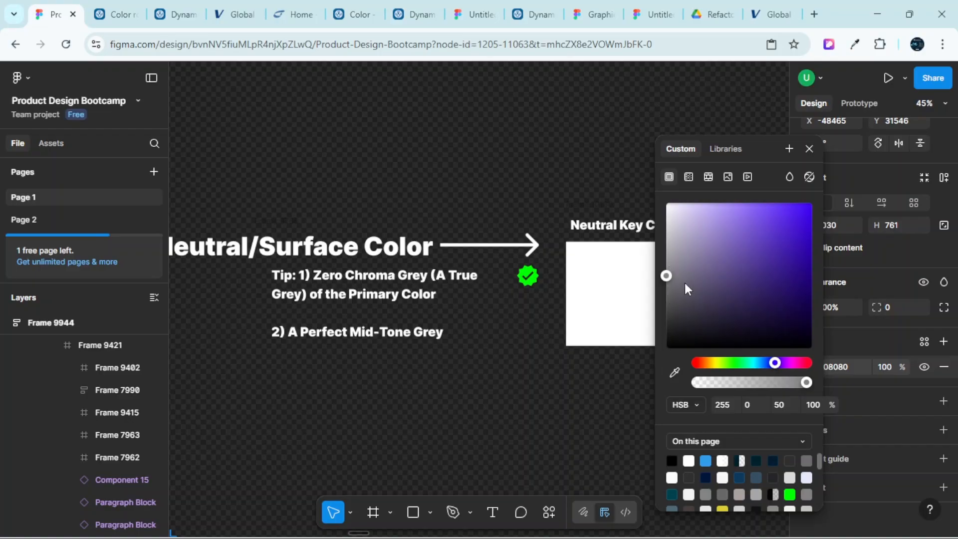
{"action": "scroll", "coordinate": [589, 305], "scroll_direction": "down", "scroll_amount": 5}
{"action": "scroll", "coordinate": [614, 309], "scroll_direction": "up", "scroll_amount": 5}
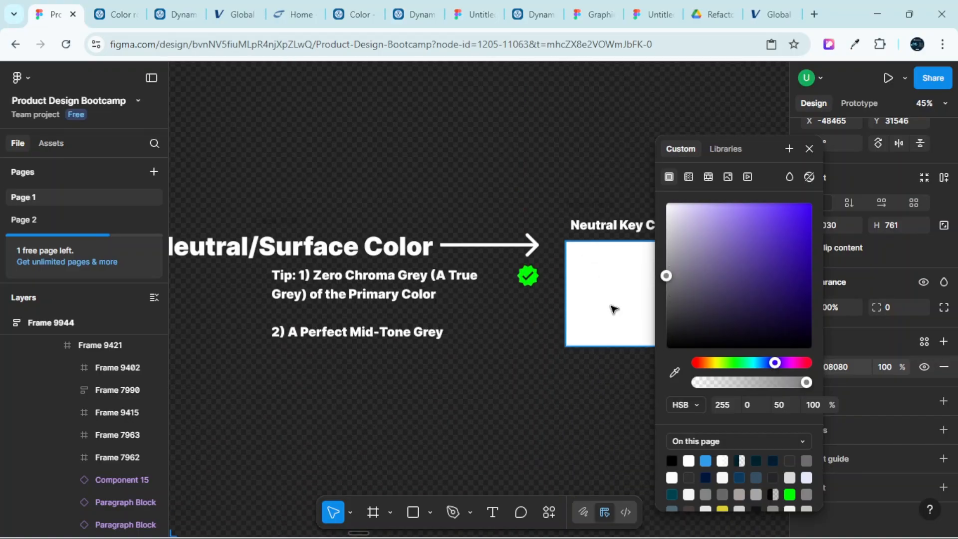
{"action": "scroll", "coordinate": [609, 308], "scroll_direction": "down", "scroll_amount": 4}
{"action": "scroll", "coordinate": [596, 312], "scroll_direction": "down", "scroll_amount": 3}
{"action": "scroll", "coordinate": [589, 309], "scroll_direction": "down", "scroll_amount": 2}
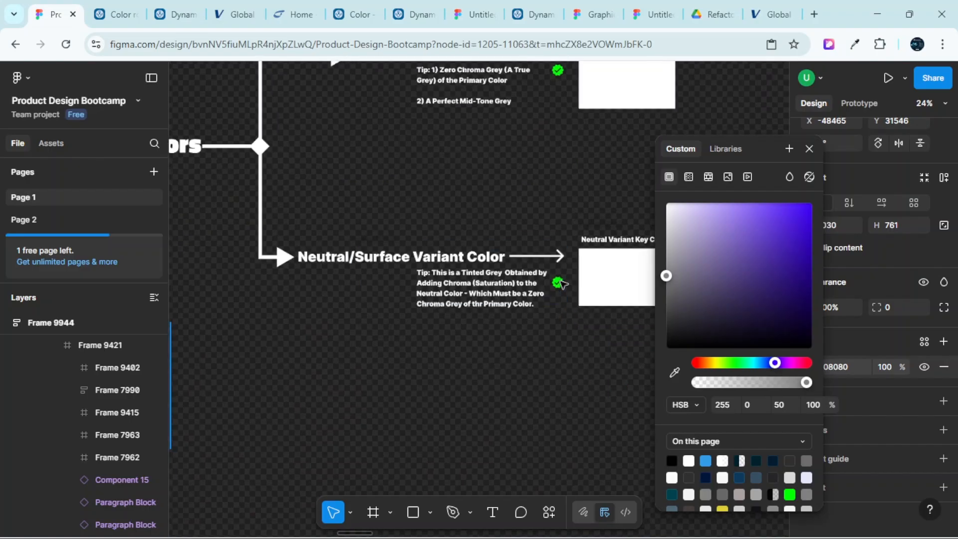
{"action": "scroll", "coordinate": [561, 283], "scroll_direction": "up", "scroll_amount": 2}
{"action": "scroll", "coordinate": [574, 260], "scroll_direction": "up", "scroll_amount": 2}
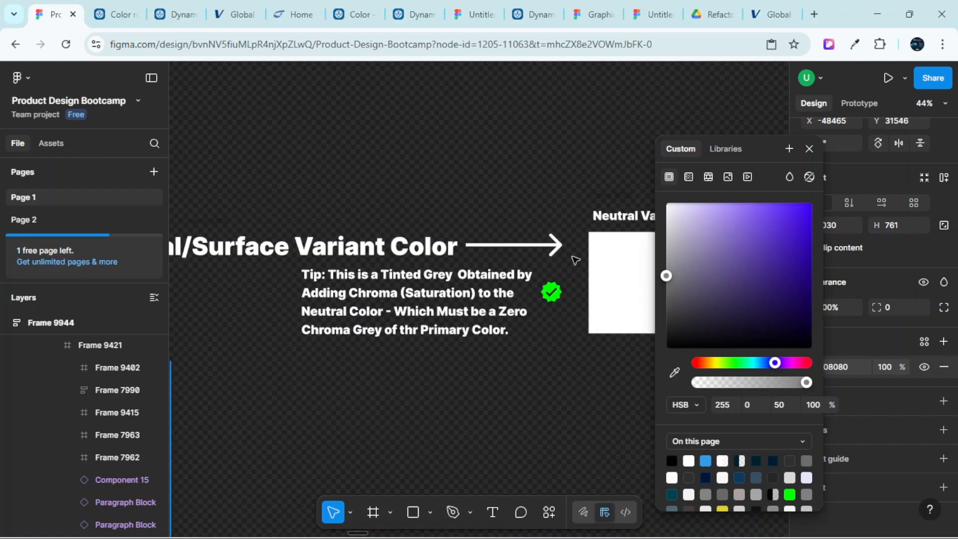
{"action": "scroll", "coordinate": [574, 260], "scroll_direction": "up", "scroll_amount": 3}
{"action": "scroll", "coordinate": [567, 278], "scroll_direction": "down", "scroll_amount": 3}
{"action": "scroll", "coordinate": [549, 239], "scroll_direction": "right", "scroll_amount": 2}
{"action": "scroll", "coordinate": [545, 178], "scroll_direction": "up", "scroll_amount": 2}
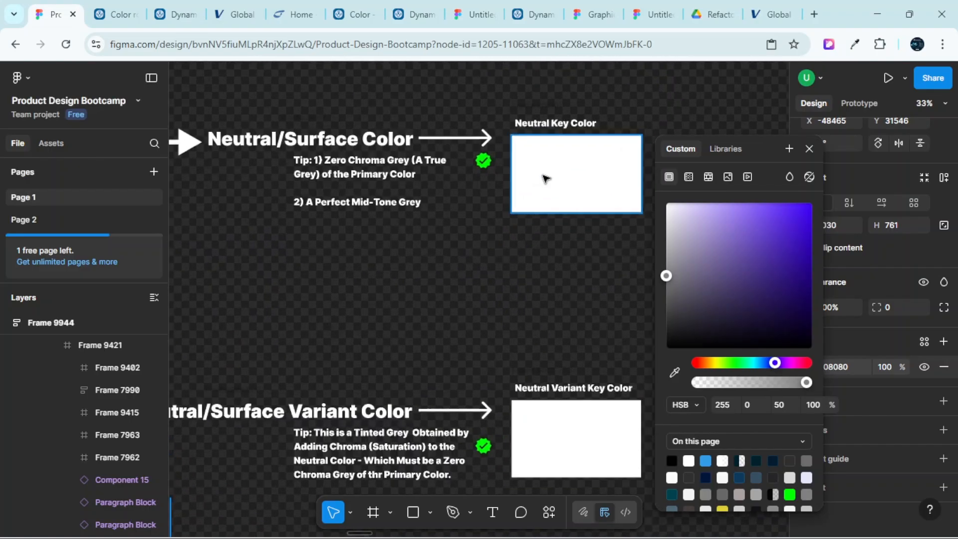
{"action": "scroll", "coordinate": [543, 240], "scroll_direction": "down", "scroll_amount": 2}
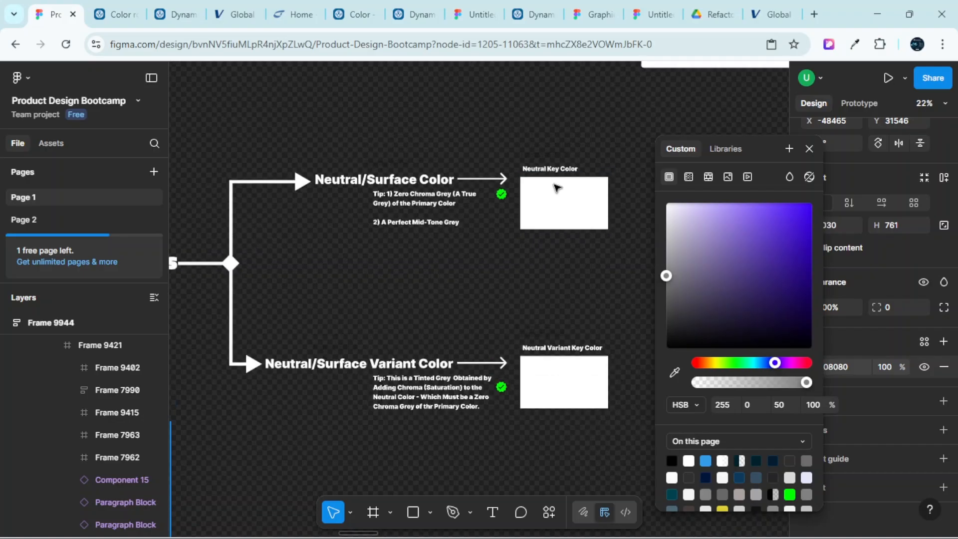
Fill the Neutral Key Color swatch with a perfect mid-tone grey, keeping saturation at 0 and setting brightness to 50
{"action": "scroll", "coordinate": [529, 185], "scroll_direction": "up", "scroll_amount": 4}
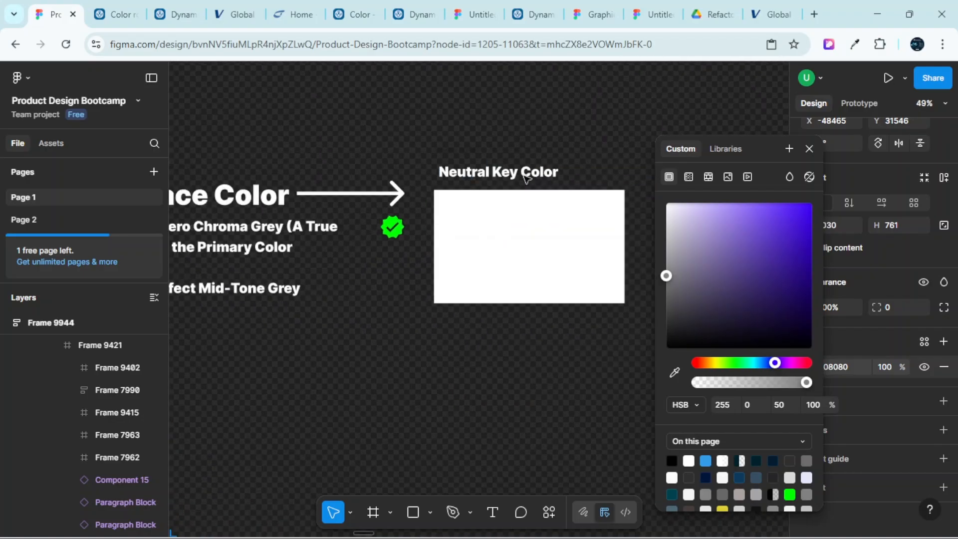
{"action": "scroll", "coordinate": [529, 210], "scroll_direction": "up", "scroll_amount": 2}
{"action": "left_click", "coordinate": [520, 234]}
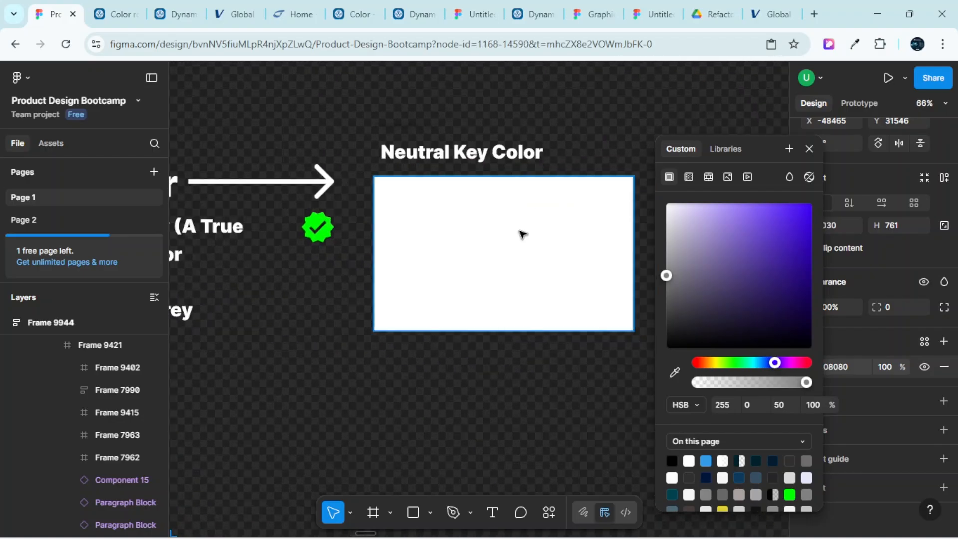
{"action": "scroll", "coordinate": [823, 399], "scroll_direction": "down", "scroll_amount": 3}
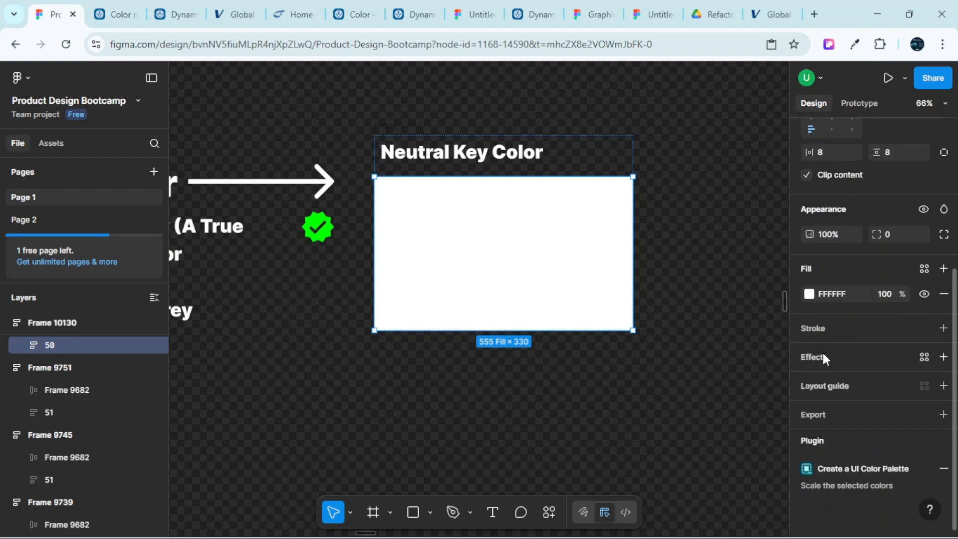
{"action": "left_click", "coordinate": [809, 294]}
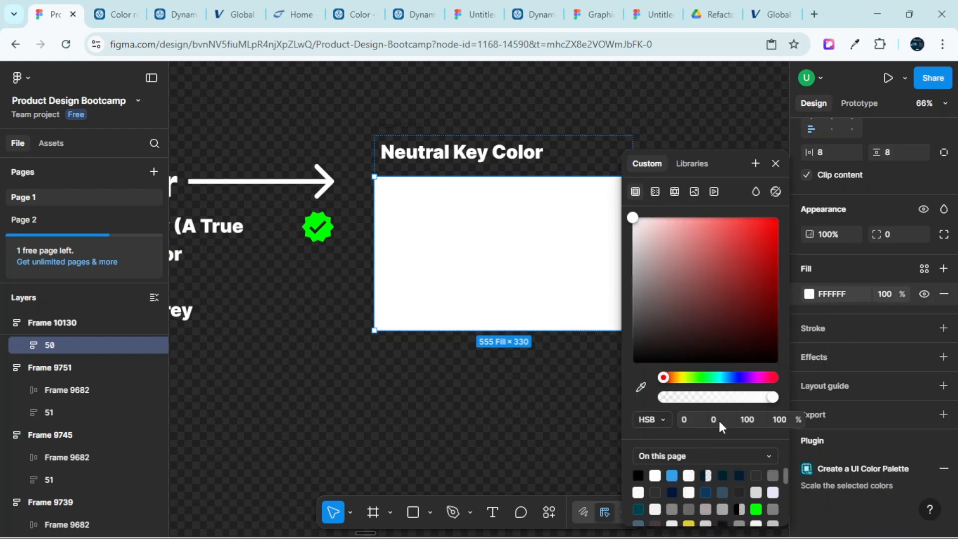
{"action": "scroll", "coordinate": [515, 205], "scroll_direction": "right", "scroll_amount": 2}
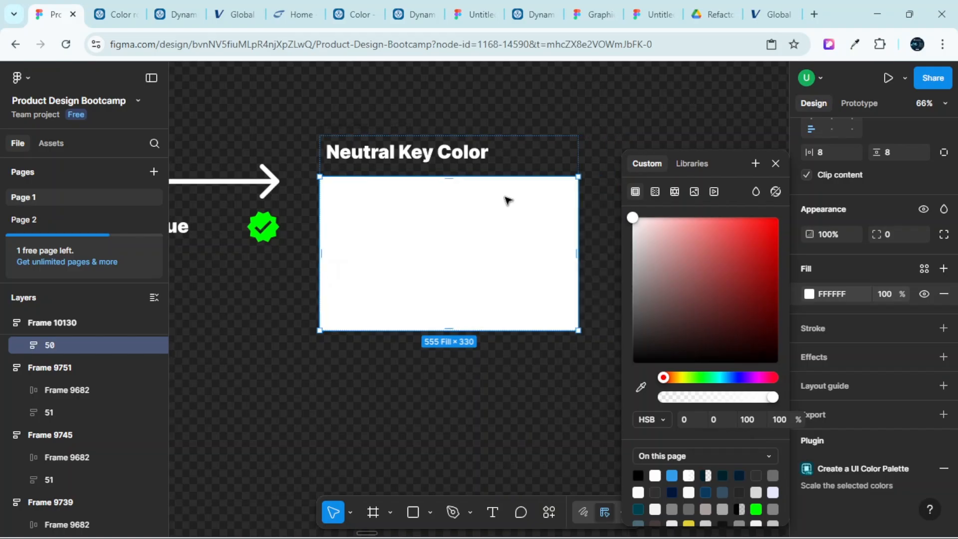
{"action": "mouse_move", "coordinate": [635, 223]}
{"action": "left_mouse_down"}
{"action": "mouse_move", "coordinate": [621, 265]}
{"action": "mouse_move", "coordinate": [622, 336]}
{"action": "mouse_move", "coordinate": [625, 229]}
{"action": "left_mouse_up"}
{"action": "left_click_drag", "start_coordinate": [619, 269], "coordinate": [612, 308]}
{"action": "mouse_move", "coordinate": [618, 268]}
{"action": "left_mouse_down"}
{"action": "mouse_move", "coordinate": [620, 240]}
{"action": "mouse_move", "coordinate": [630, 240]}
{"action": "mouse_move", "coordinate": [619, 327]}
{"action": "mouse_move", "coordinate": [633, 310]}
{"action": "mouse_move", "coordinate": [629, 241]}
{"action": "mouse_move", "coordinate": [618, 295]}
{"action": "mouse_move", "coordinate": [620, 276]}
{"action": "left_mouse_up"}
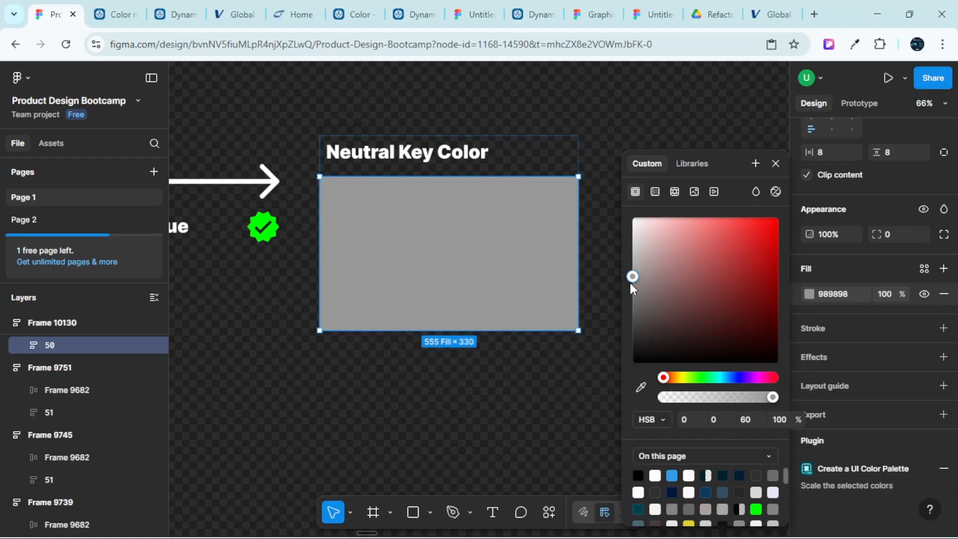
{"action": "left_click", "coordinate": [746, 419]}
{"action": "key", "text": "Return"}
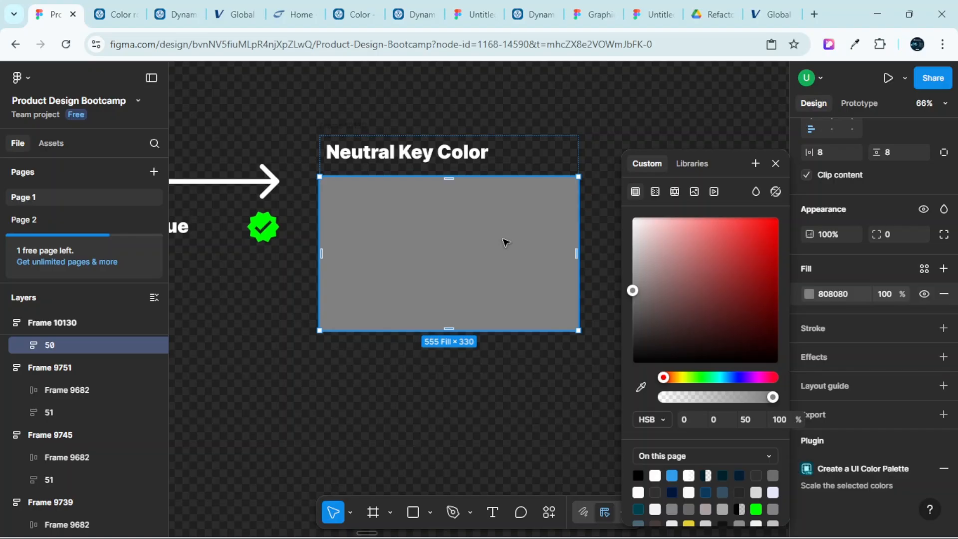
Replace the white Neutral Variant Key Color swatch with a copy of the grey Neutral Key Color swatch
{"action": "scroll", "coordinate": [504, 243], "scroll_direction": "down", "scroll_amount": 6}
{"action": "scroll", "coordinate": [503, 256], "scroll_direction": "down", "scroll_amount": 3, "text": "ctrl"}
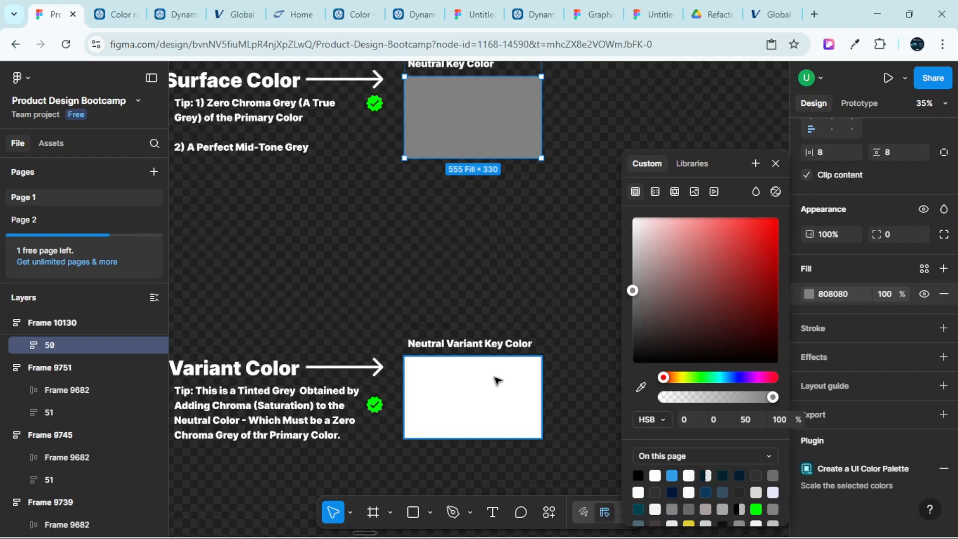
{"action": "scroll", "coordinate": [496, 381], "scroll_direction": "up", "scroll_amount": 2}
{"action": "scroll", "coordinate": [497, 381], "scroll_direction": "up", "scroll_amount": 1, "text": "ctrl"}
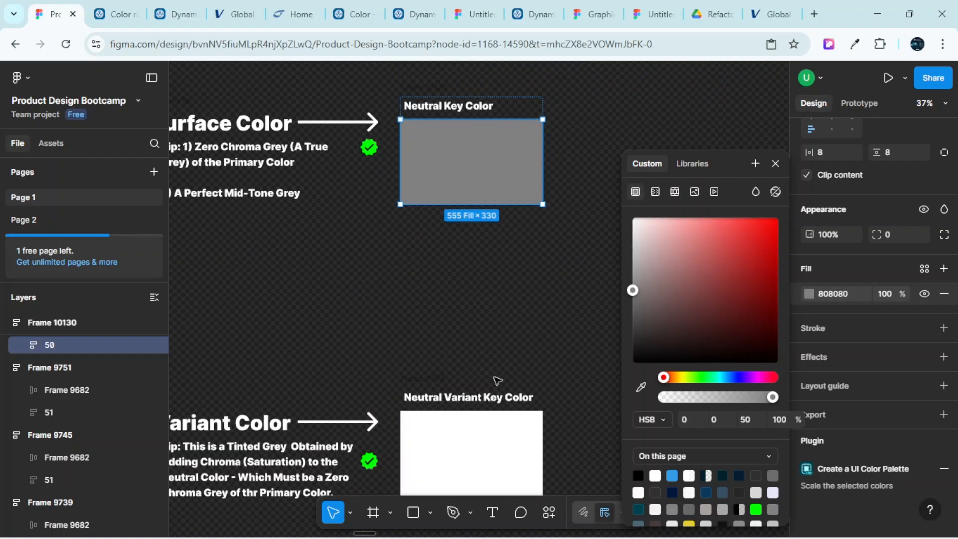
{"action": "scroll", "coordinate": [464, 149], "scroll_direction": "down", "scroll_amount": 3}
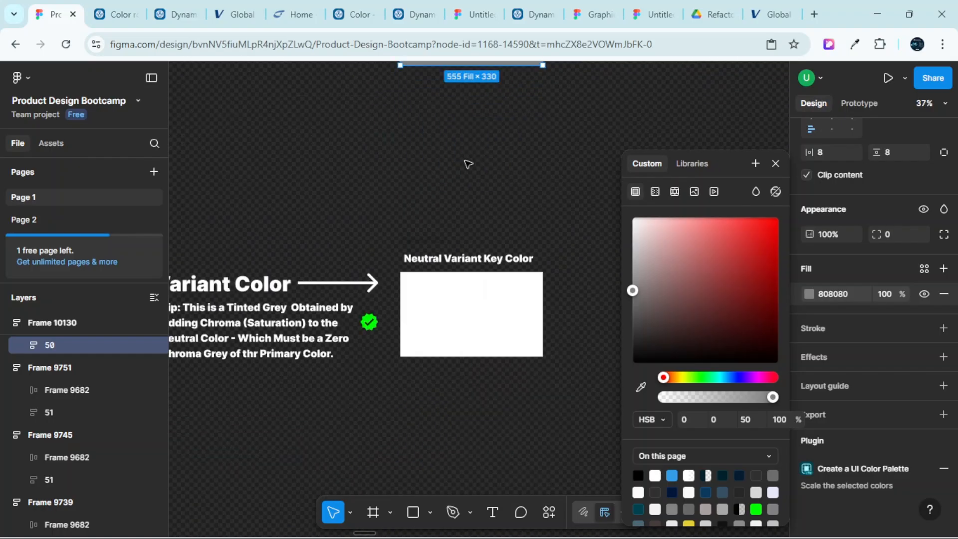
{"action": "scroll", "coordinate": [451, 332], "scroll_direction": "up", "scroll_amount": 3}
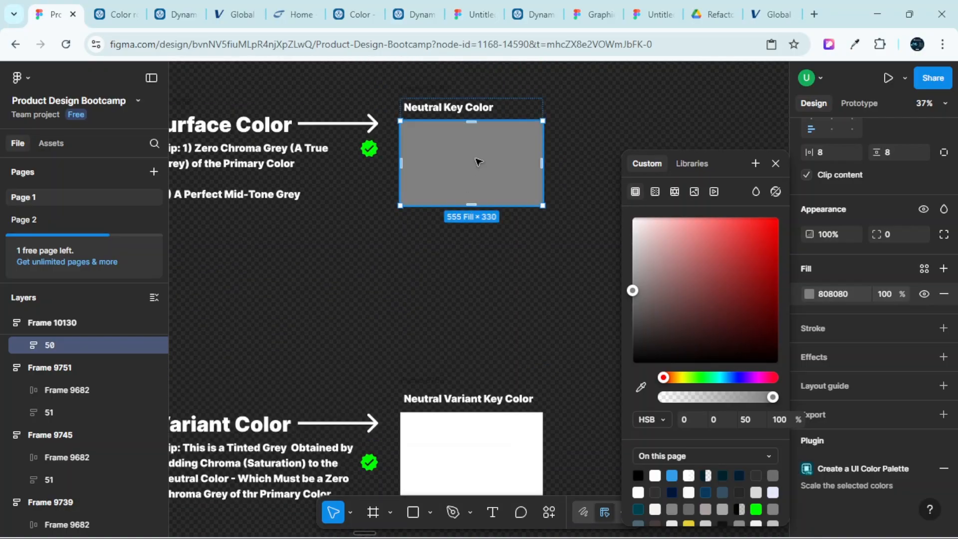
{"action": "right_click", "coordinate": [478, 161]}
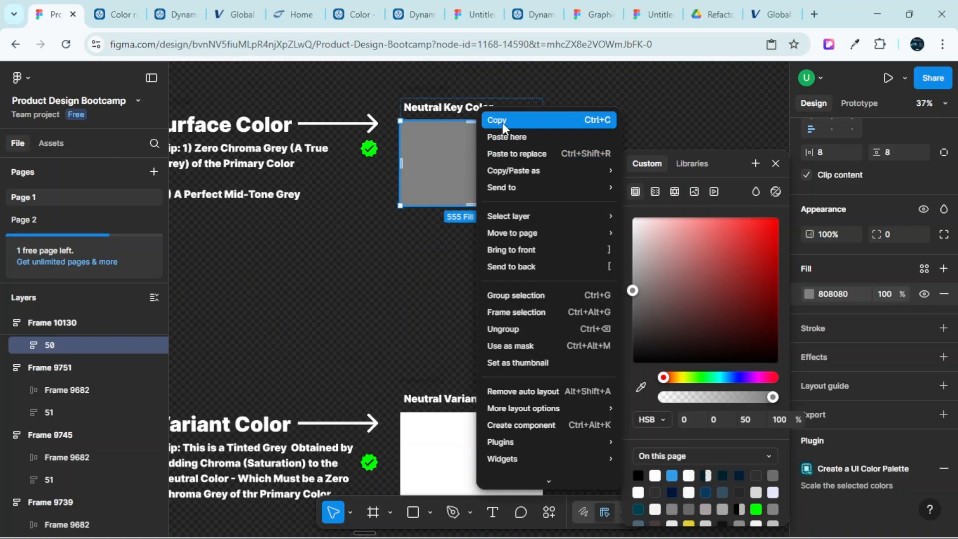
{"action": "left_click", "coordinate": [502, 122]}
{"action": "scroll", "coordinate": [470, 216], "scroll_direction": "down", "scroll_amount": 1}
{"action": "scroll", "coordinate": [471, 216], "scroll_direction": "down", "scroll_amount": 5}
{"action": "scroll", "coordinate": [482, 209], "scroll_direction": "up", "scroll_amount": 2}
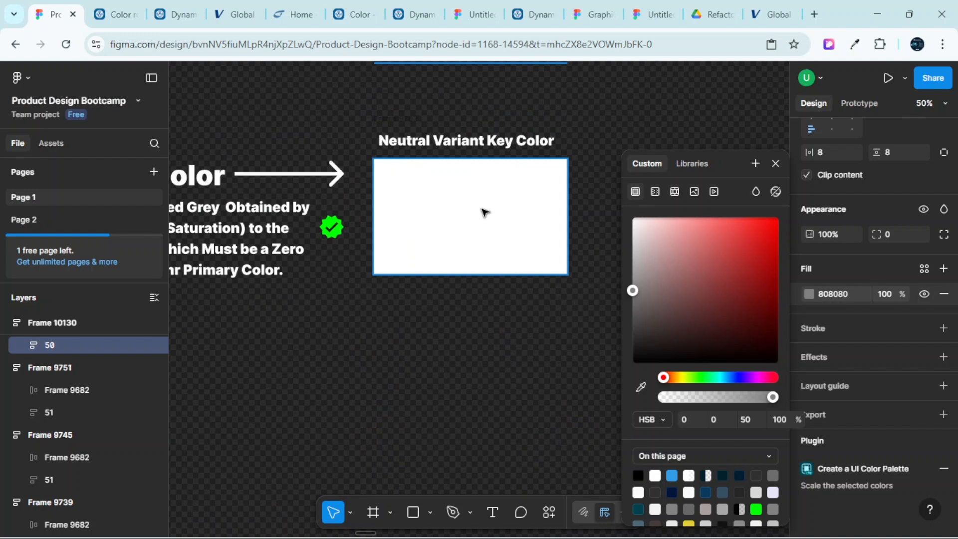
{"action": "left_click", "coordinate": [483, 205]}
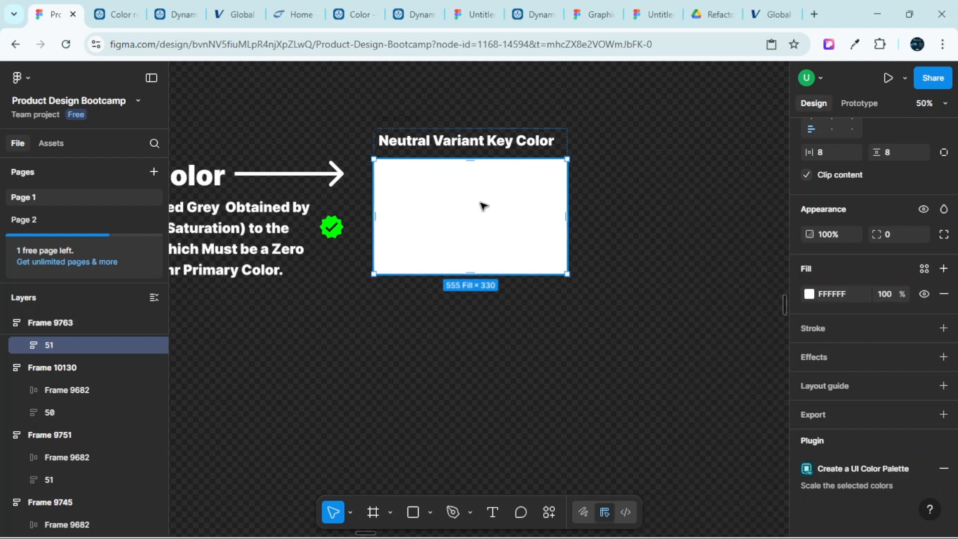
{"action": "key", "text": "ctrl+alt+v"}
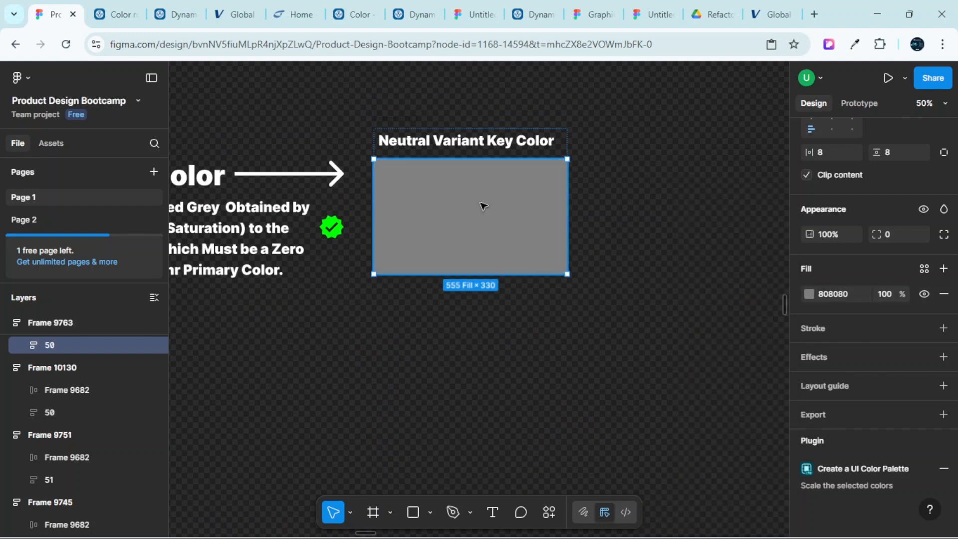
{"action": "scroll", "coordinate": [524, 183], "scroll_direction": "up", "scroll_amount": 2}
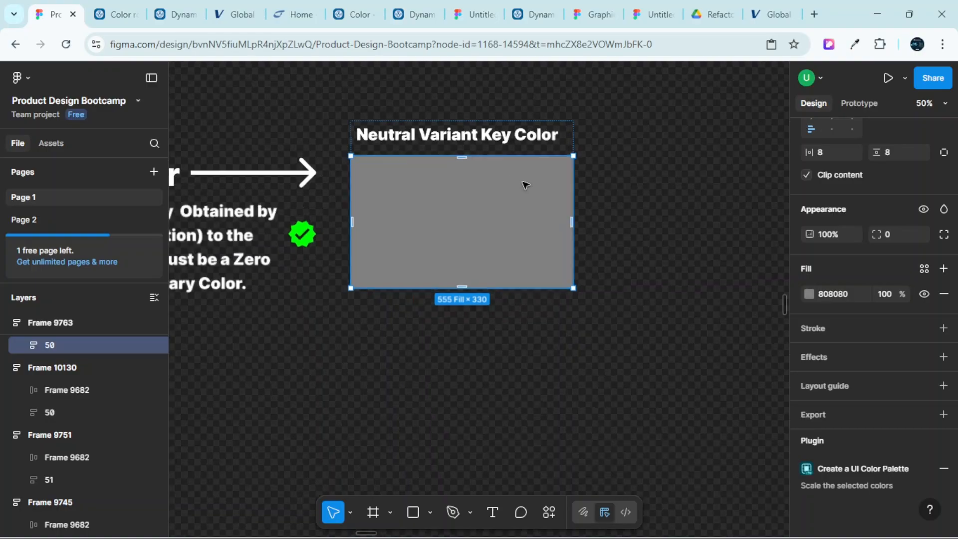
{"action": "scroll", "coordinate": [530, 226], "scroll_direction": "up", "scroll_amount": 2}
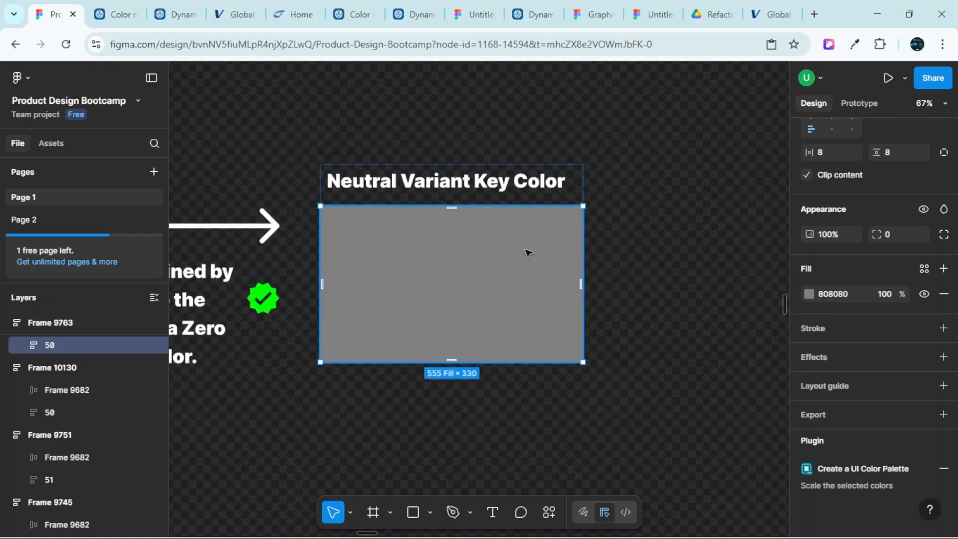
Tint the grey Neutral Variant Key Color swatch by raising its fill saturation to 10
{"action": "left_click", "coordinate": [807, 292]}
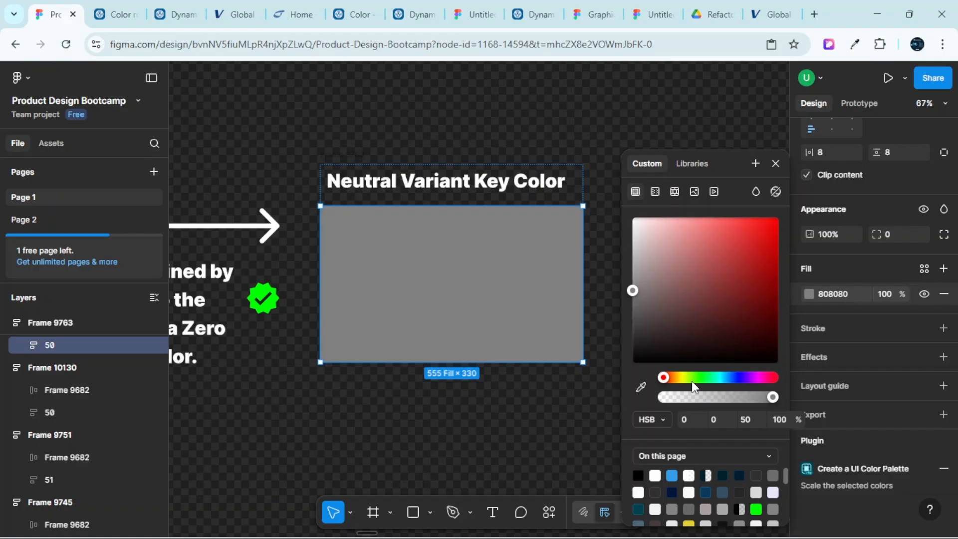
{"action": "left_click", "coordinate": [717, 418]}
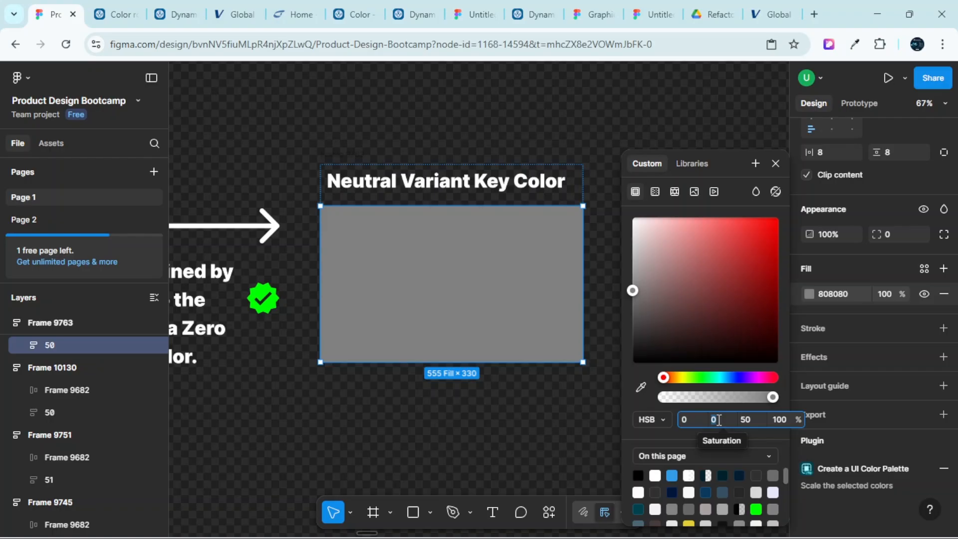
{"action": "type", "text": "10"}
{"action": "key", "text": "Return"}
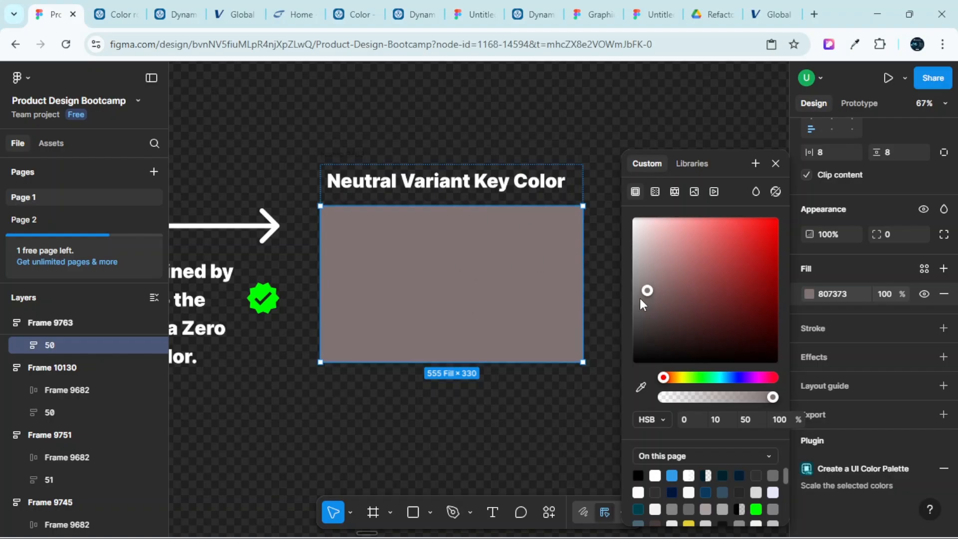
Compare the HSB fill values of the Neutral Key Color swatch with those of the tinted Neutral Variant Key Color swatch
{"action": "scroll", "coordinate": [563, 317], "scroll_direction": "up", "scroll_amount": 5}
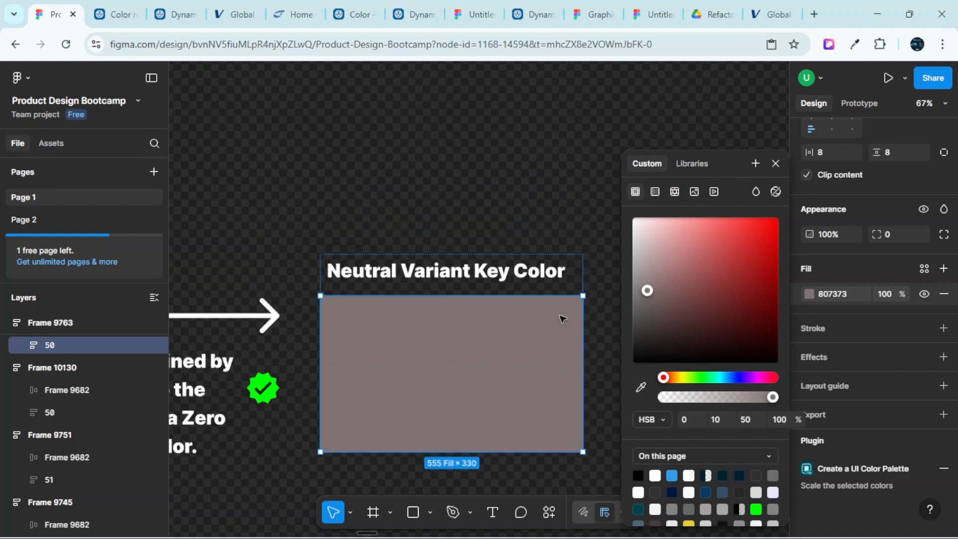
{"action": "scroll", "coordinate": [557, 317], "scroll_direction": "down", "scroll_amount": 3, "text": "ctrl"}
{"action": "left_click", "coordinate": [505, 200]}
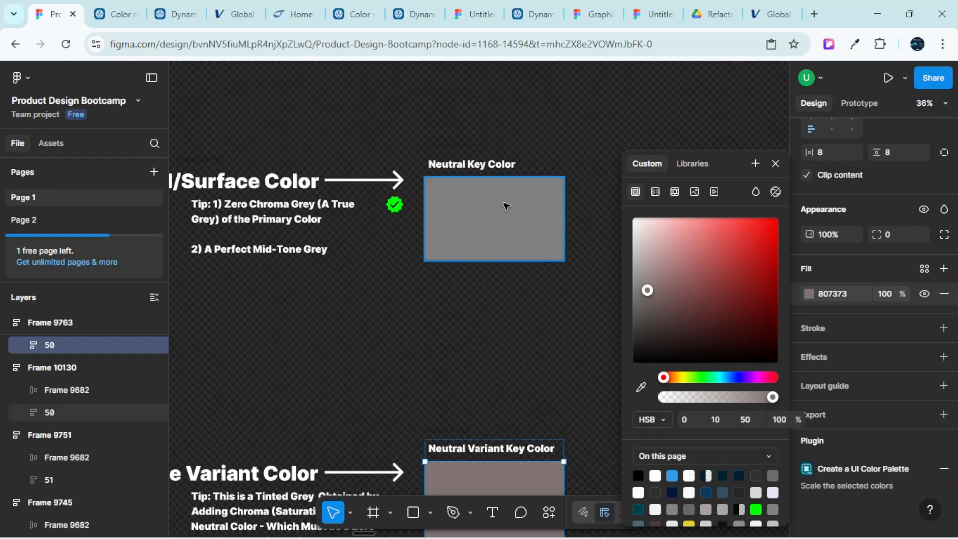
{"action": "scroll", "coordinate": [504, 202], "scroll_direction": "up", "scroll_amount": 1, "text": "ctrl"}
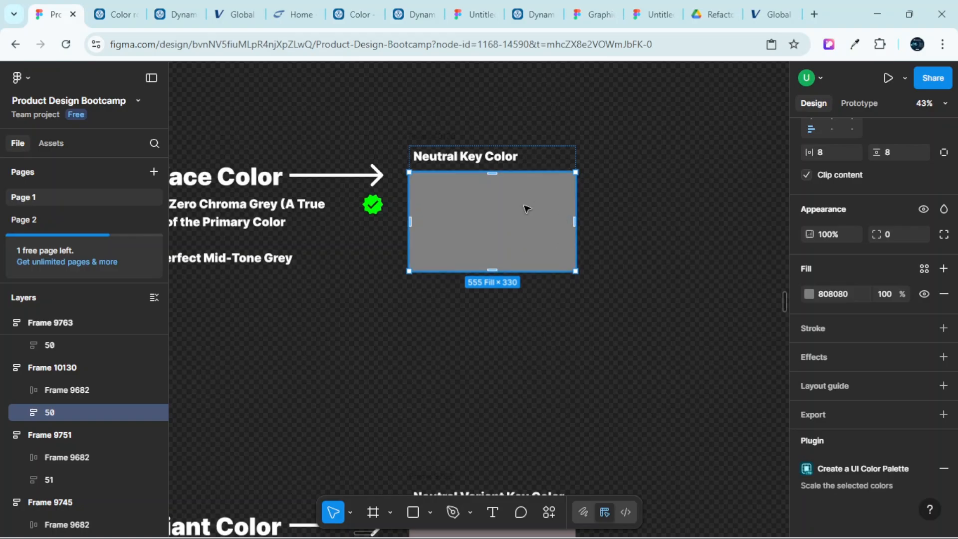
{"action": "left_click", "coordinate": [809, 294]}
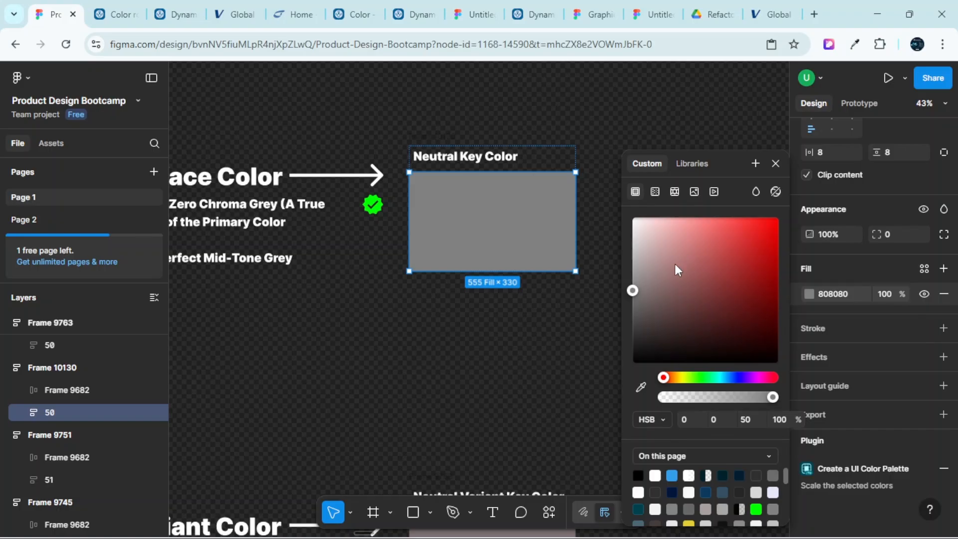
{"action": "scroll", "coordinate": [504, 339], "scroll_direction": "down", "scroll_amount": 5}
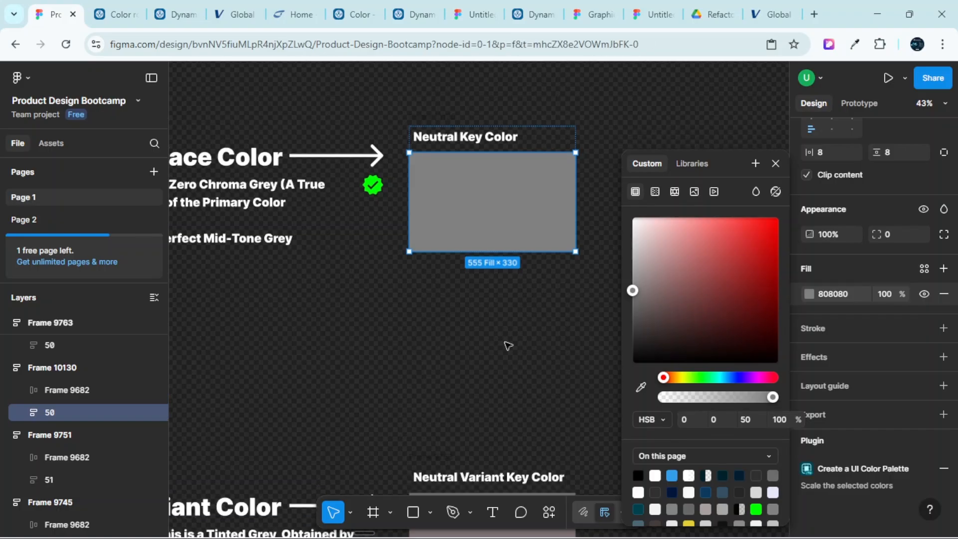
{"action": "left_click", "coordinate": [508, 344]}
{"action": "left_click", "coordinate": [575, 399]}
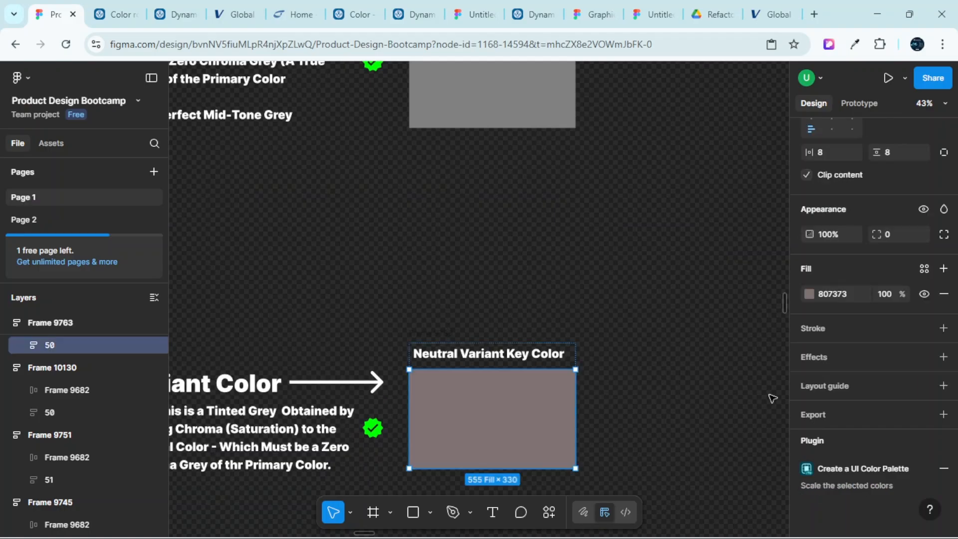
{"action": "left_click", "coordinate": [809, 294]}
{"action": "scroll", "coordinate": [535, 414], "scroll_direction": "down", "scroll_amount": 2}
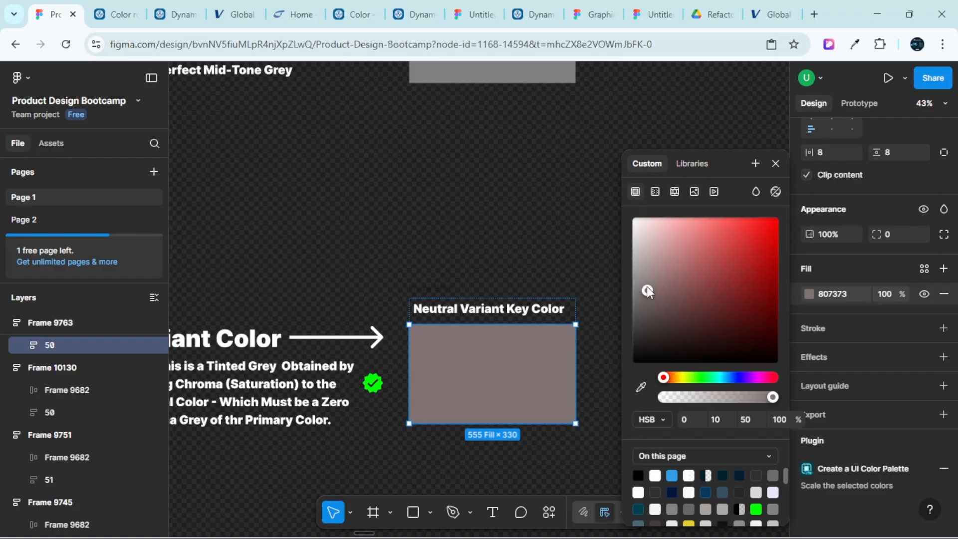
{"action": "scroll", "coordinate": [522, 350], "scroll_direction": "down", "scroll_amount": 2}
{"action": "scroll", "coordinate": [526, 304], "scroll_direction": "up", "scroll_amount": 2, "text": "ctrl"}
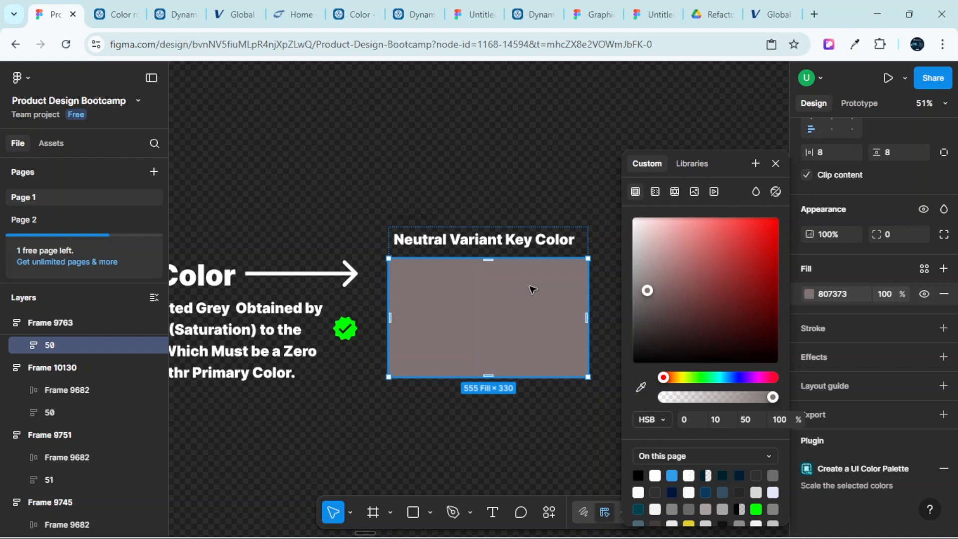
Review the brand and feedback key colours, the neutral swatches and the tinted-grey tip beside the Neutral Variant Key Color
{"action": "scroll", "coordinate": [532, 289], "scroll_direction": "down", "scroll_amount": 5}
{"action": "scroll", "coordinate": [524, 295], "scroll_direction": "up", "scroll_amount": 10}
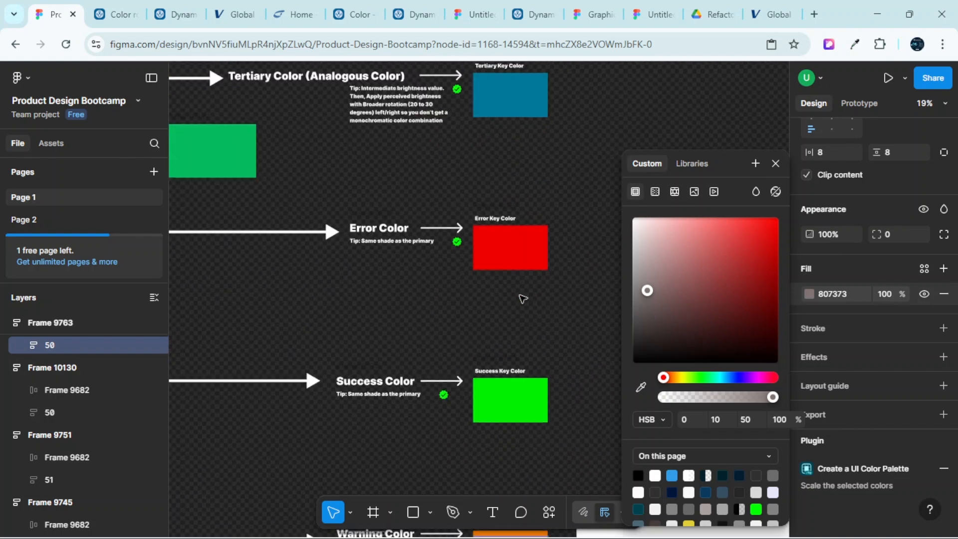
{"action": "scroll", "coordinate": [523, 299], "scroll_direction": "up", "scroll_amount": 6}
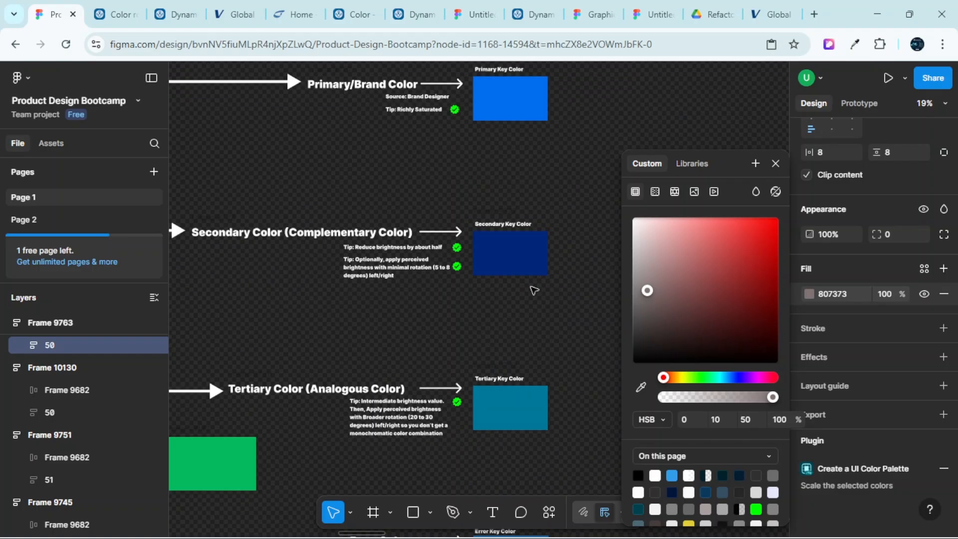
{"action": "scroll", "coordinate": [534, 291], "scroll_direction": "down", "scroll_amount": 10}
{"action": "scroll", "coordinate": [522, 329], "scroll_direction": "up", "scroll_amount": 3}
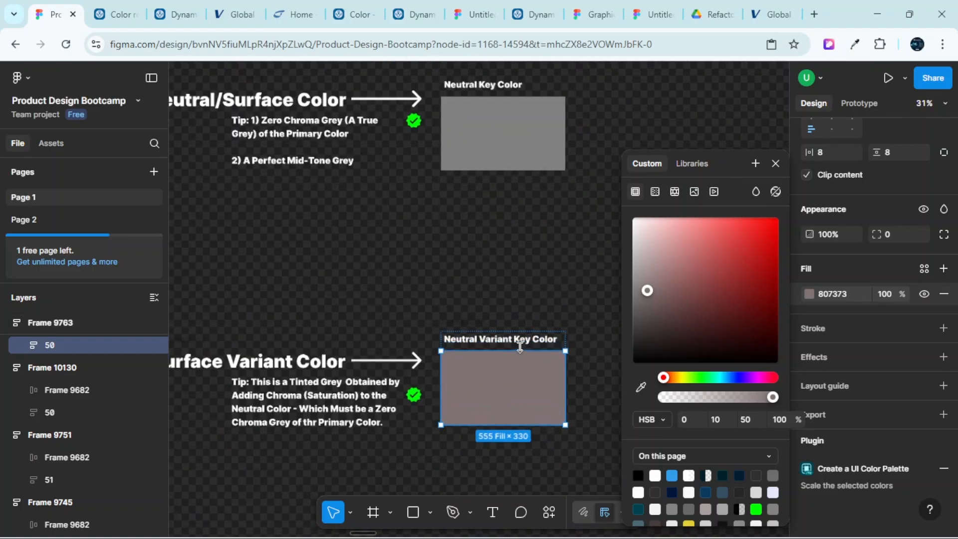
{"action": "scroll", "coordinate": [520, 346], "scroll_direction": "down", "scroll_amount": 3}
{"action": "scroll", "coordinate": [507, 319], "scroll_direction": "up", "scroll_amount": 2}
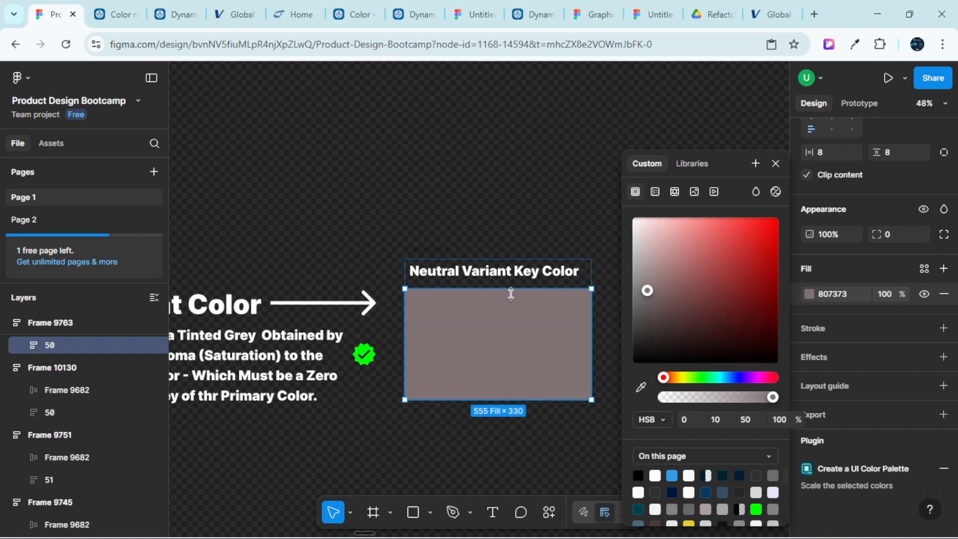
{"action": "scroll", "coordinate": [512, 310], "scroll_direction": "down", "scroll_amount": 5}
{"action": "scroll", "coordinate": [511, 311], "scroll_direction": "up", "scroll_amount": 3}
{"action": "scroll", "coordinate": [515, 302], "scroll_direction": "up", "scroll_amount": 2}
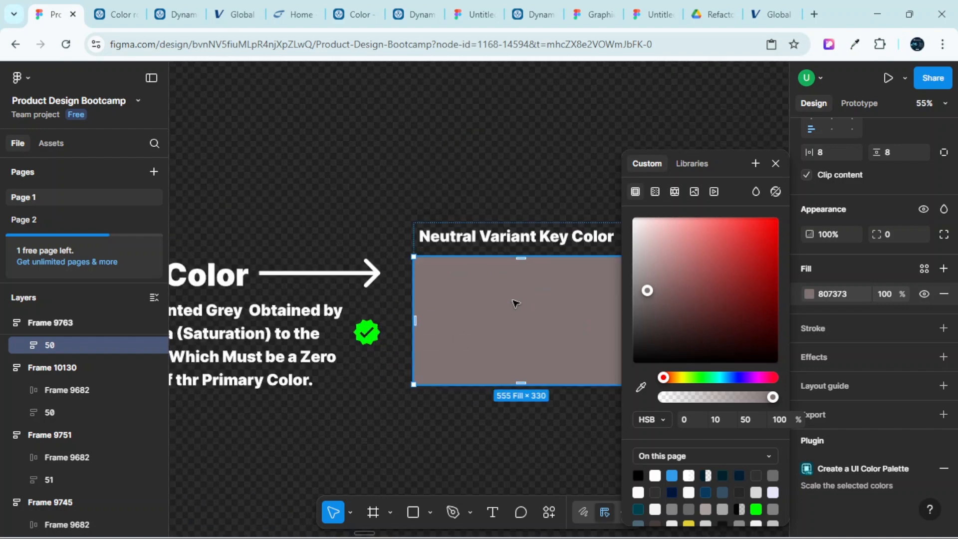
Replace the Neutral Variant Key Color swatch with a copy of the blue Primary Key Color swatch
{"action": "scroll", "coordinate": [505, 301], "scroll_direction": "down", "scroll_amount": 6}
{"action": "scroll", "coordinate": [505, 301], "scroll_direction": "up", "scroll_amount": 6}
{"action": "scroll", "coordinate": [499, 270], "scroll_direction": "up", "scroll_amount": 6}
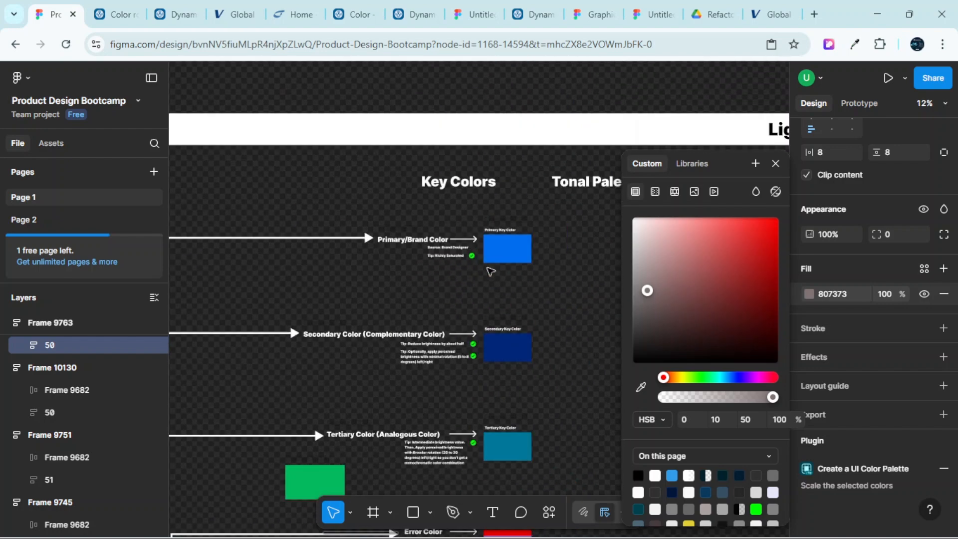
{"action": "scroll", "coordinate": [514, 294], "scroll_direction": "up", "scroll_amount": 3}
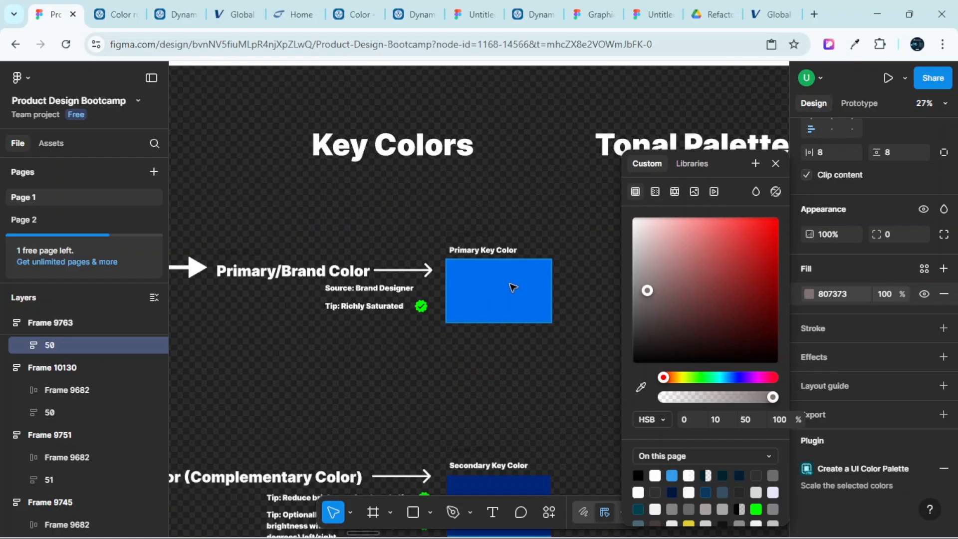
{"action": "left_click", "coordinate": [514, 295]}
{"action": "right_click", "coordinate": [513, 285]}
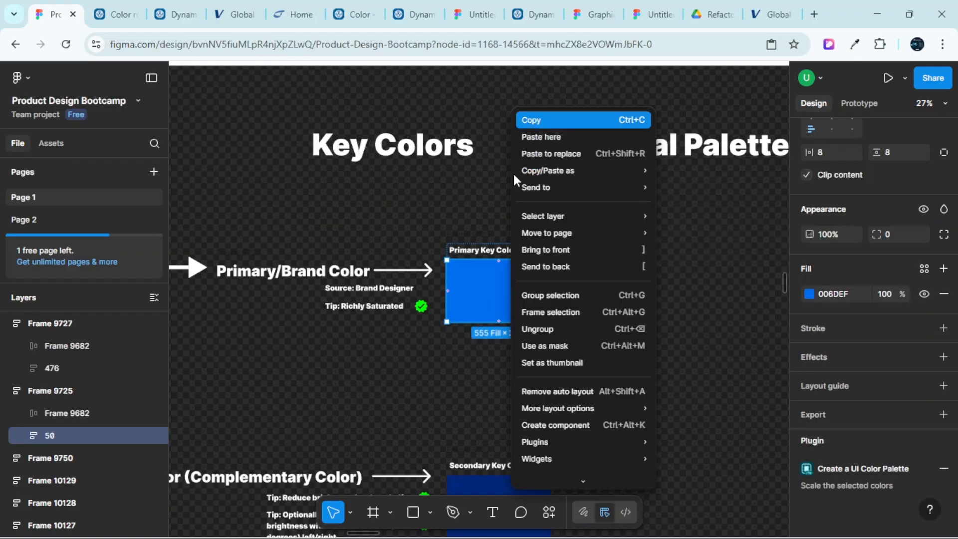
{"action": "scroll", "coordinate": [515, 172], "scroll_direction": "down", "scroll_amount": 15}
{"action": "scroll", "coordinate": [519, 352], "scroll_direction": "down", "scroll_amount": 12}
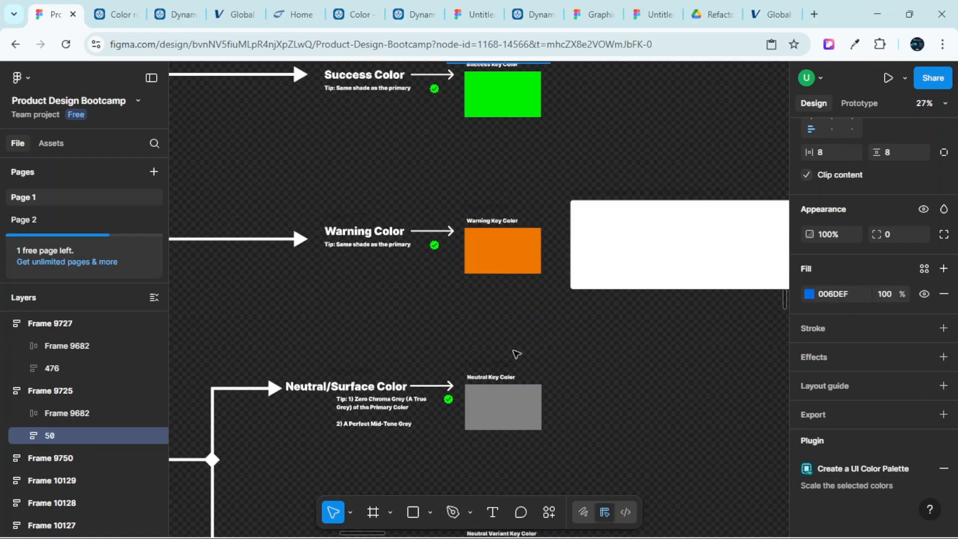
{"action": "scroll", "coordinate": [502, 253], "scroll_direction": "up", "scroll_amount": 4}
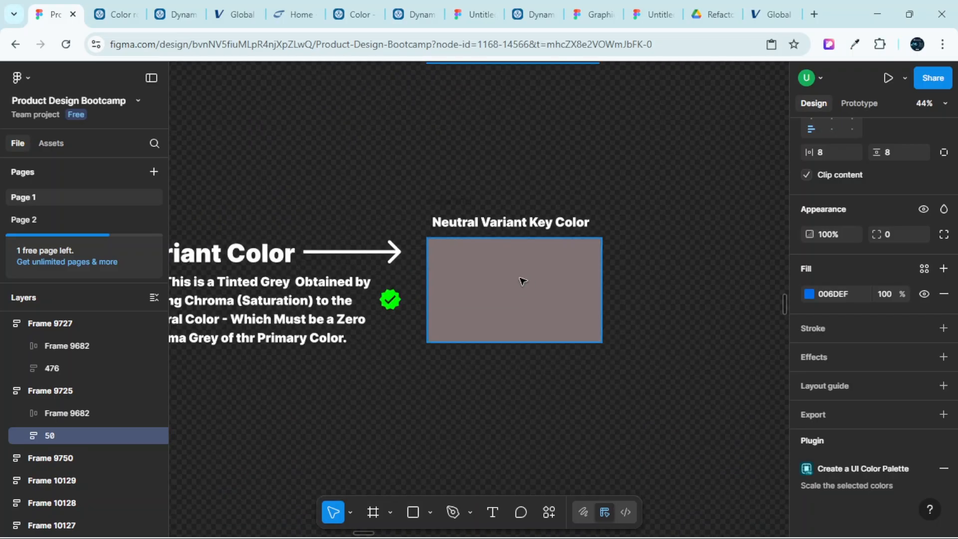
{"action": "left_click", "coordinate": [523, 265]}
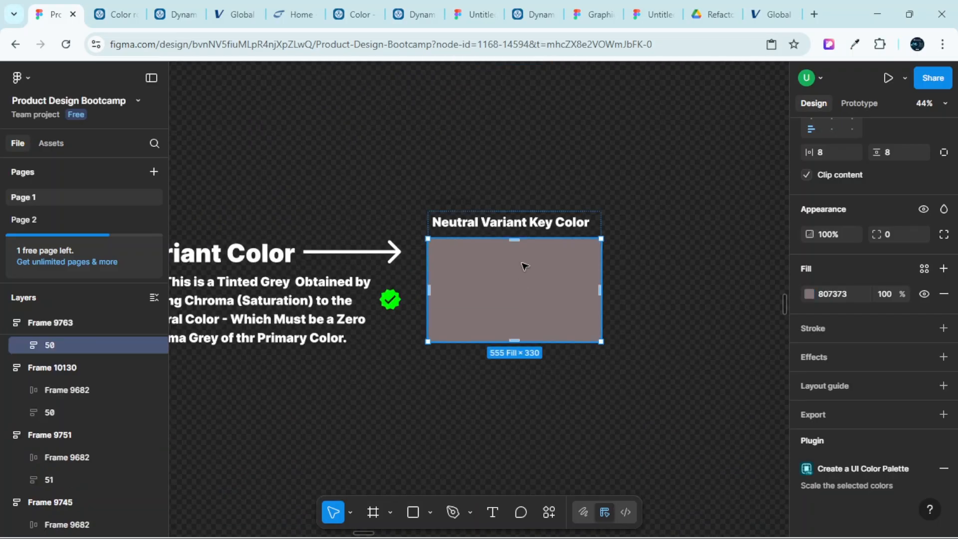
{"action": "key", "text": "ctrl+shift+r"}
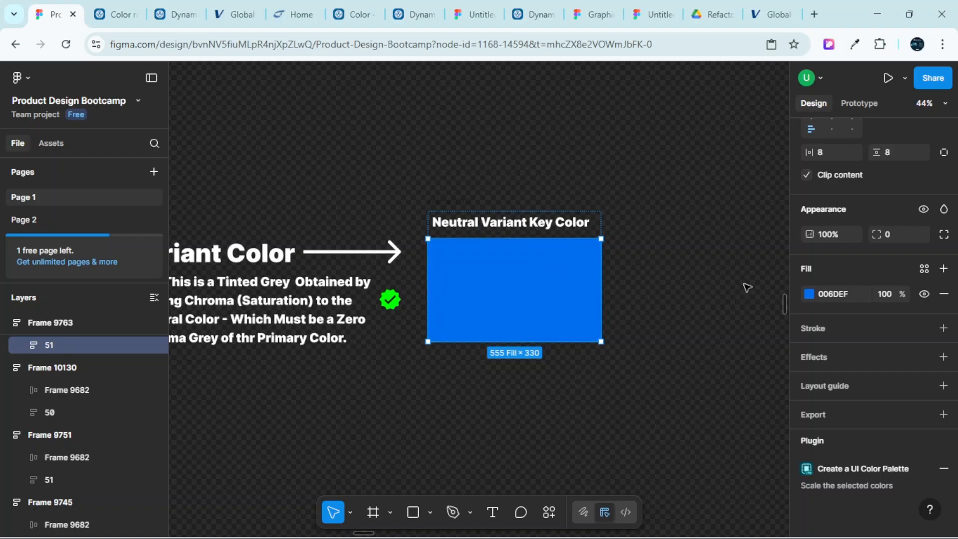
Turn the Neutral Variant Key Color fill into a mid-tone grey by setting saturation to 0 and brightness to 50
{"action": "left_click", "coordinate": [809, 294]}
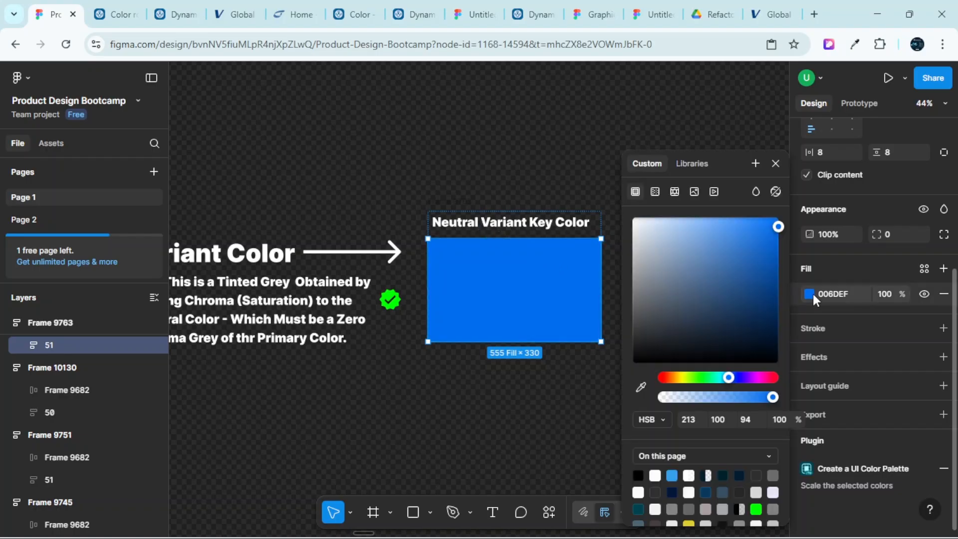
{"action": "left_click", "coordinate": [724, 420]}
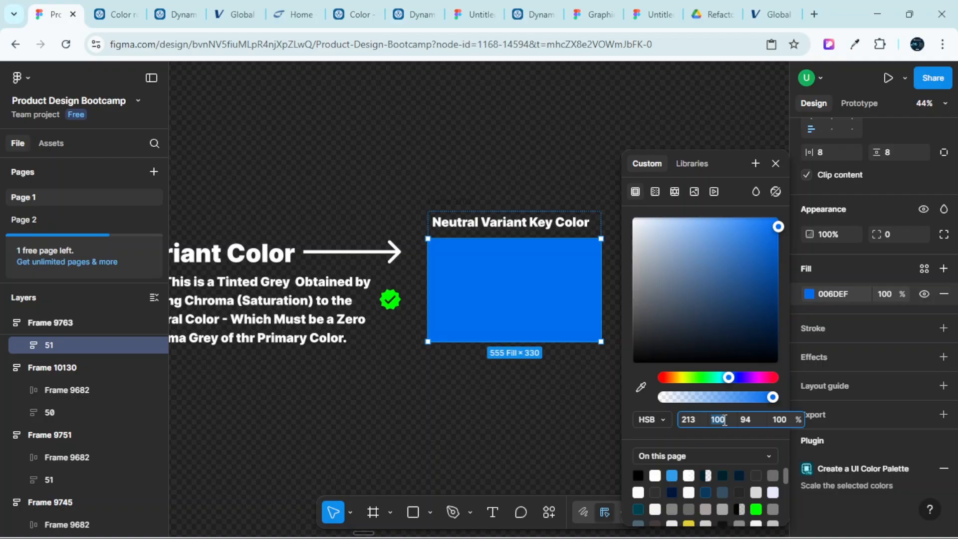
{"action": "type", "text": "0"}
{"action": "key", "text": "Return"}
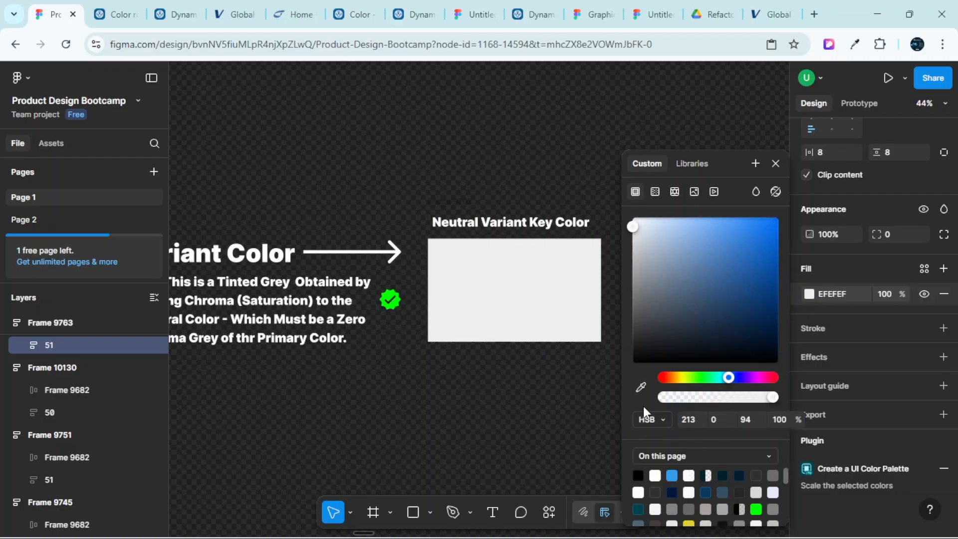
{"action": "left_click", "coordinate": [753, 423]}
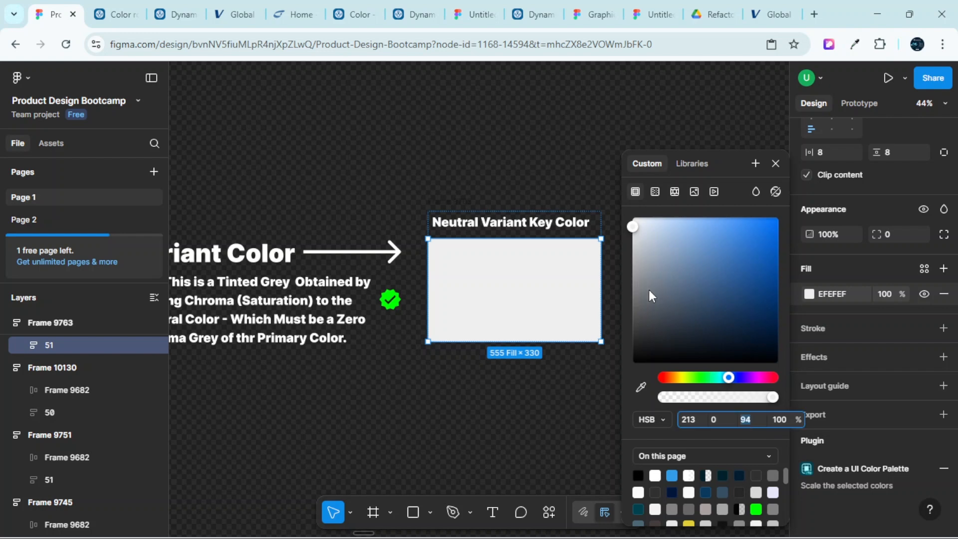
{"action": "type", "text": "50"}
{"action": "key", "text": "Return"}
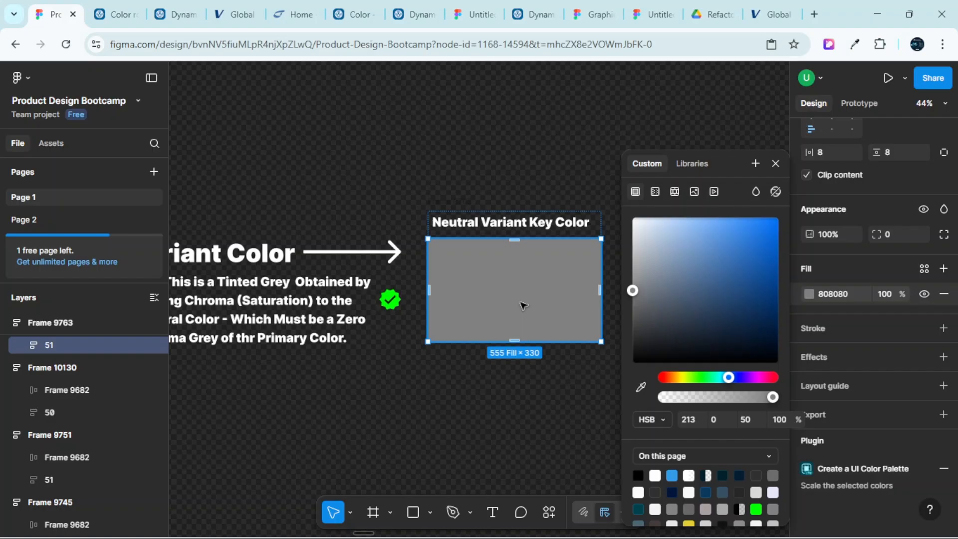
Set the Neutral Variant Key Color fill's saturation to 10, keeping the primary colour's hue of 213
{"action": "scroll", "coordinate": [523, 303], "scroll_direction": "up", "scroll_amount": 3}
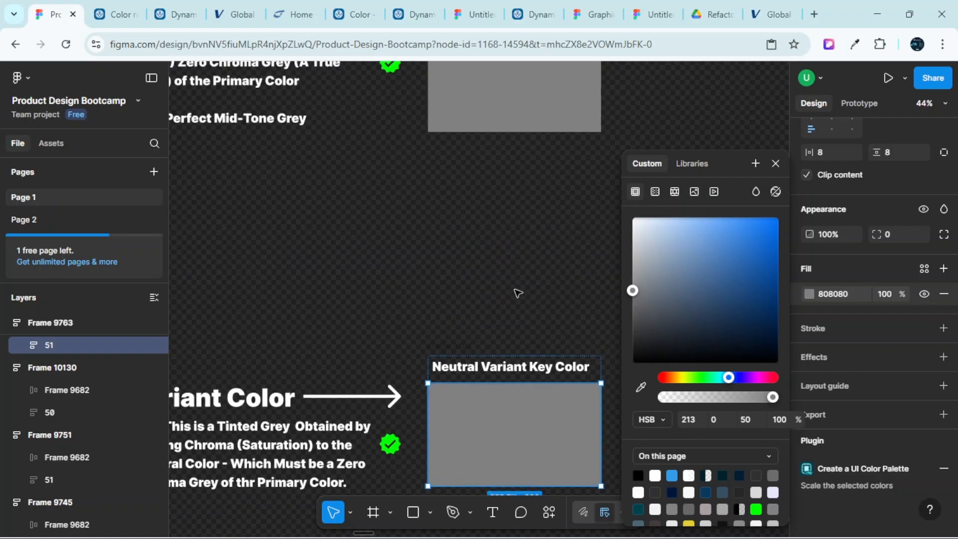
{"action": "scroll", "coordinate": [516, 295], "scroll_direction": "down", "scroll_amount": 1}
{"action": "scroll", "coordinate": [520, 327], "scroll_direction": "down", "scroll_amount": 1}
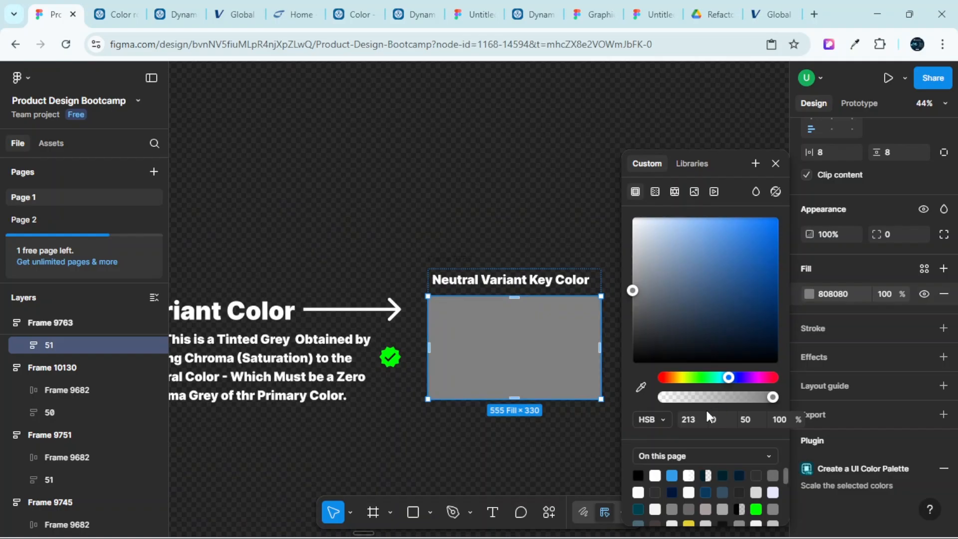
{"action": "left_click", "coordinate": [717, 421]}
{"action": "left_click_drag", "start_coordinate": [712, 420], "coordinate": [721, 420]}
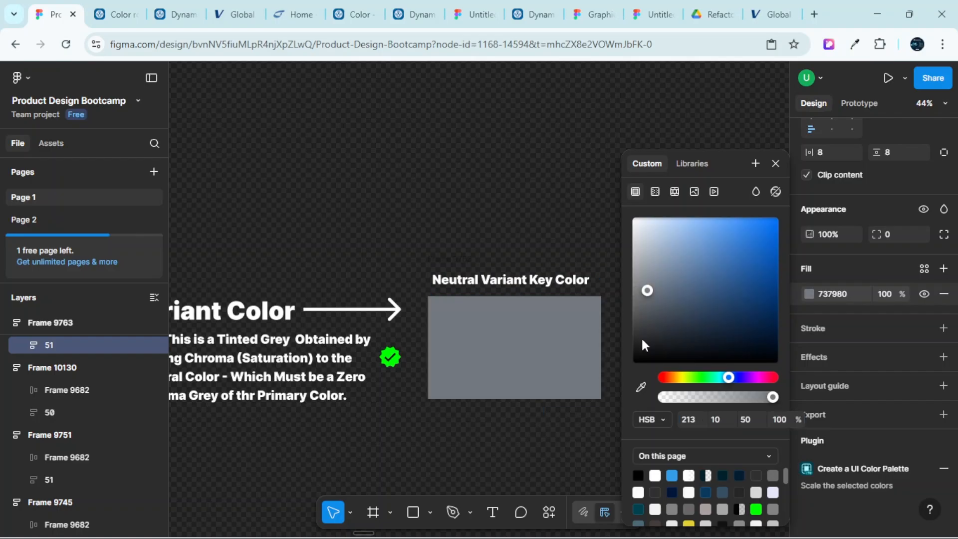
{"action": "left_click", "coordinate": [551, 229]}
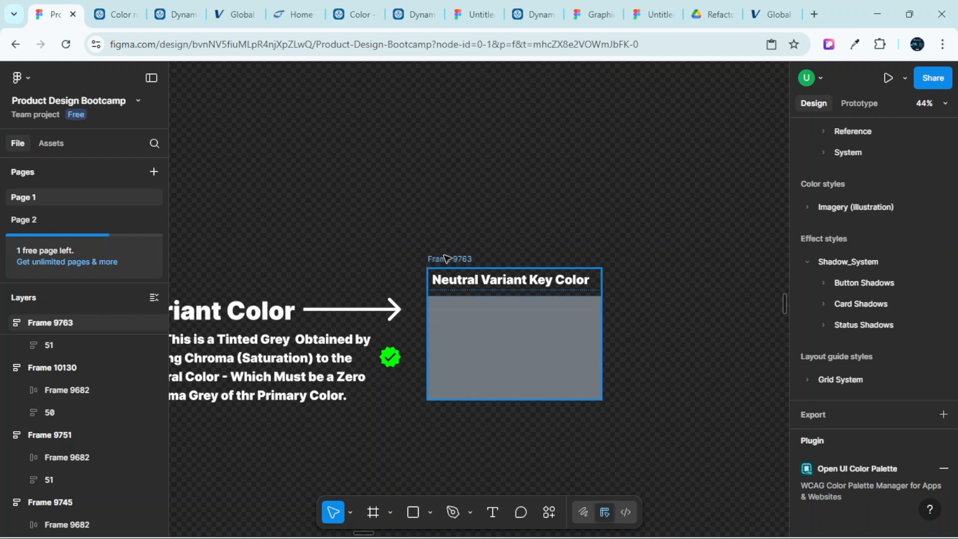
Select the Neutral Variant Key Color frame and compare its tinted grey with the Neutral Key Color swatch
{"action": "left_click", "coordinate": [447, 258]}
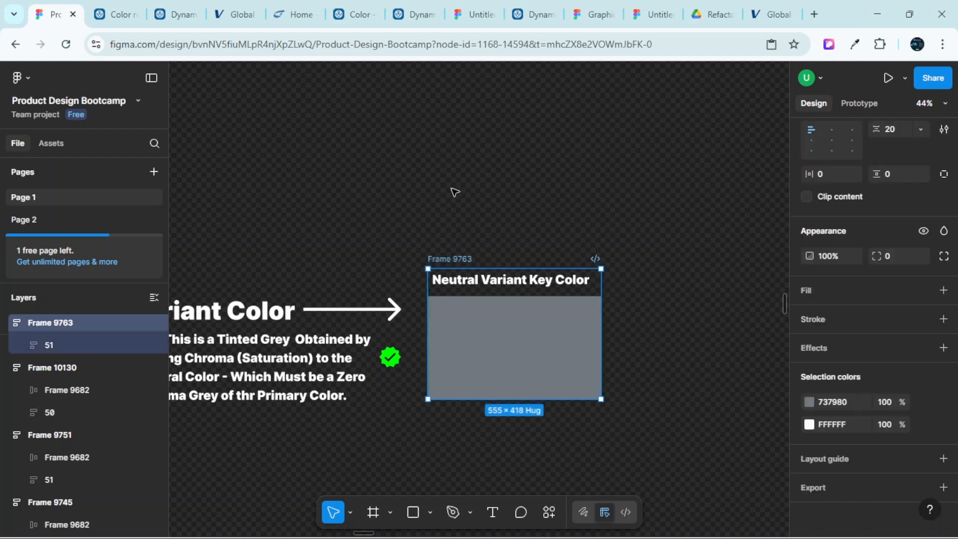
{"action": "scroll", "coordinate": [474, 193], "scroll_direction": "down", "scroll_amount": 1}
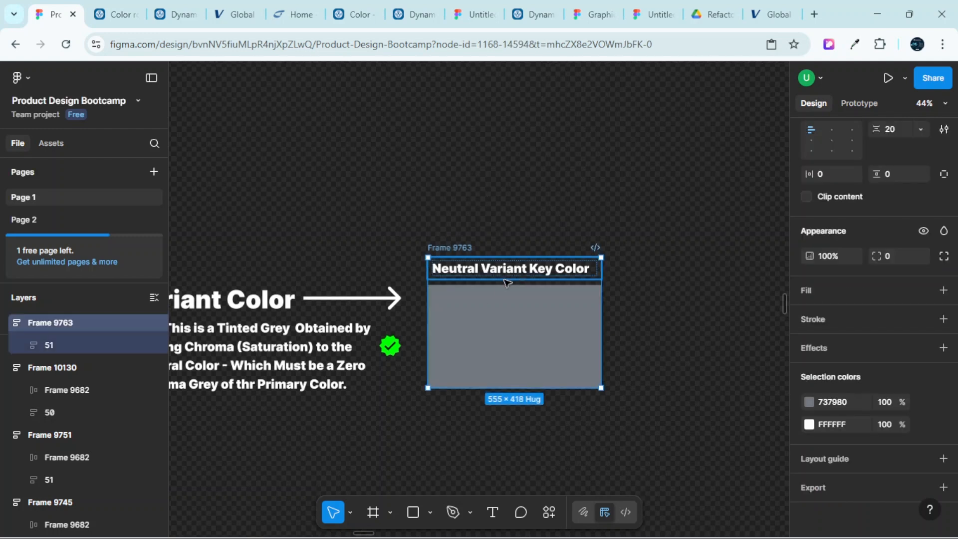
{"action": "scroll", "coordinate": [516, 309], "scroll_direction": "up", "scroll_amount": 4}
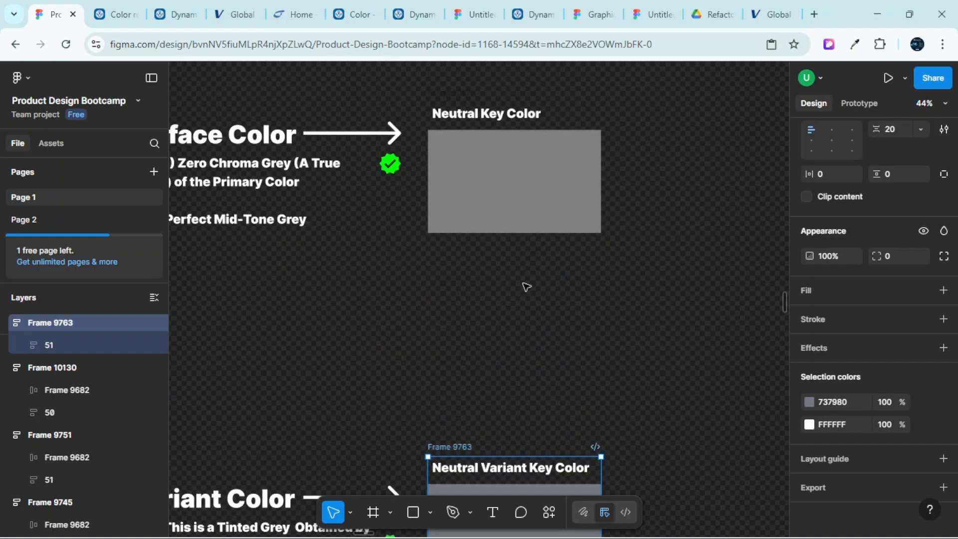
Shift the Neutral Key Color fill's hue to 308 while leaving its saturation at 0
{"action": "left_click", "coordinate": [522, 192]}
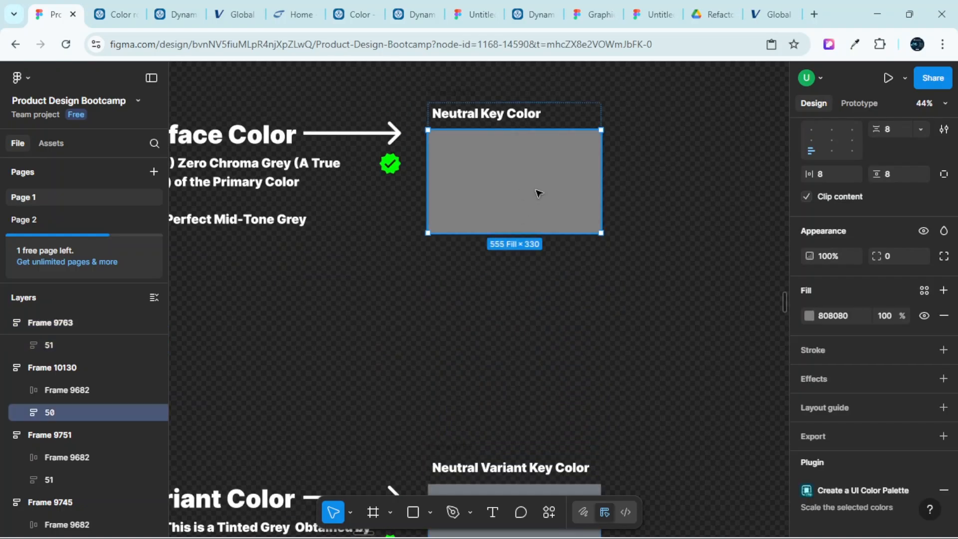
{"action": "left_click", "coordinate": [809, 316]}
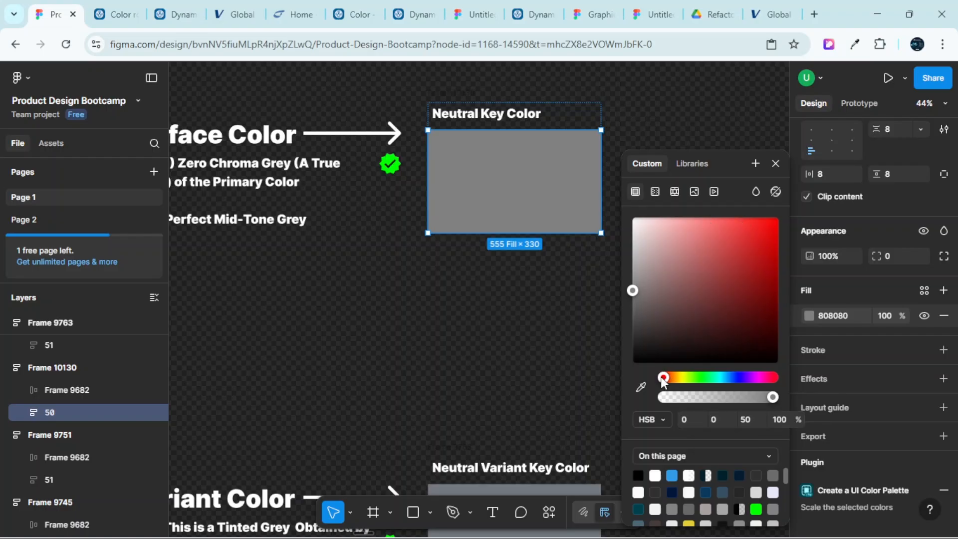
{"action": "left_click_drag", "start_coordinate": [664, 377], "coordinate": [741, 378]}
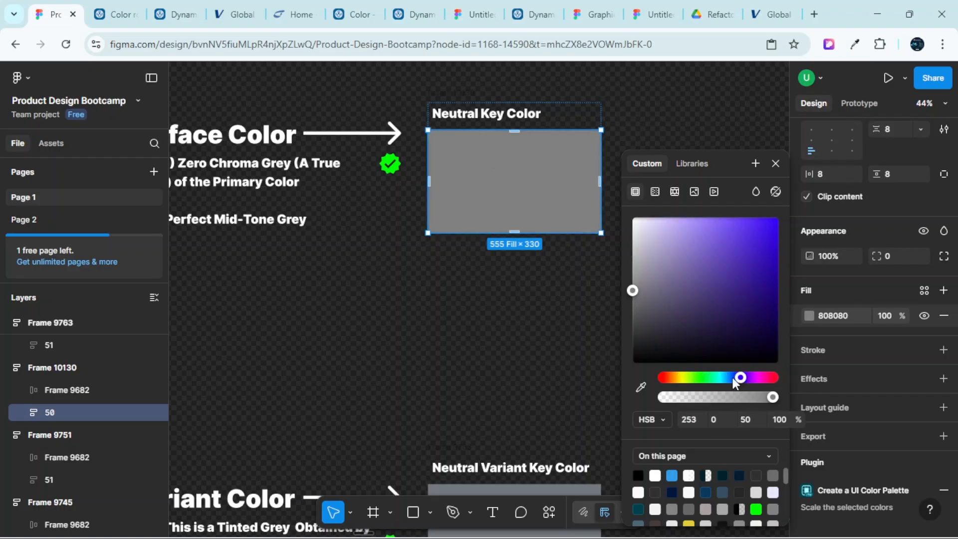
{"action": "mouse_move", "coordinate": [742, 377]}
{"action": "left_mouse_down"}
{"action": "mouse_move", "coordinate": [688, 376]}
{"action": "mouse_move", "coordinate": [757, 374]}
{"action": "left_mouse_up"}
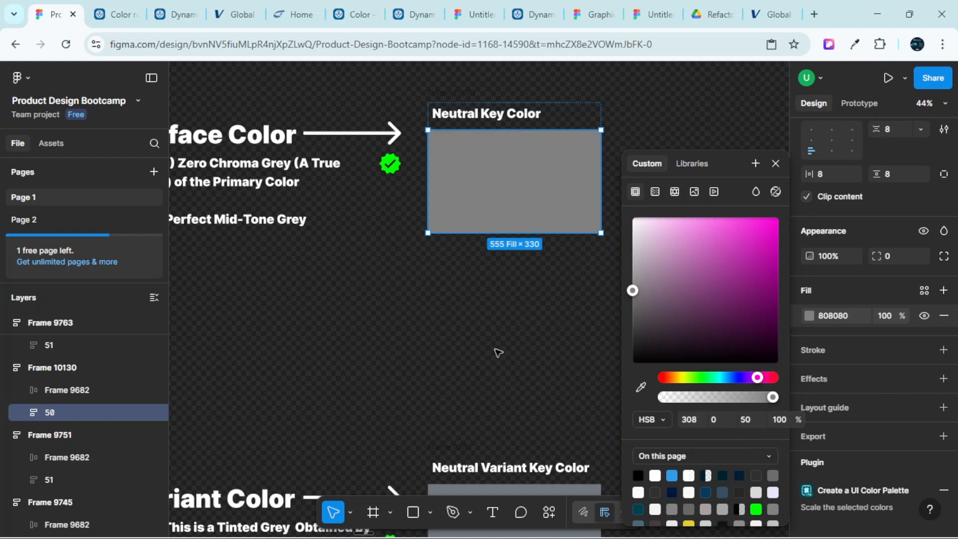
Open the Neutral Variant Key Color swatch's fill and examine its hue, saturation and brightness values
{"action": "scroll", "coordinate": [509, 369], "scroll_direction": "down", "scroll_amount": 3}
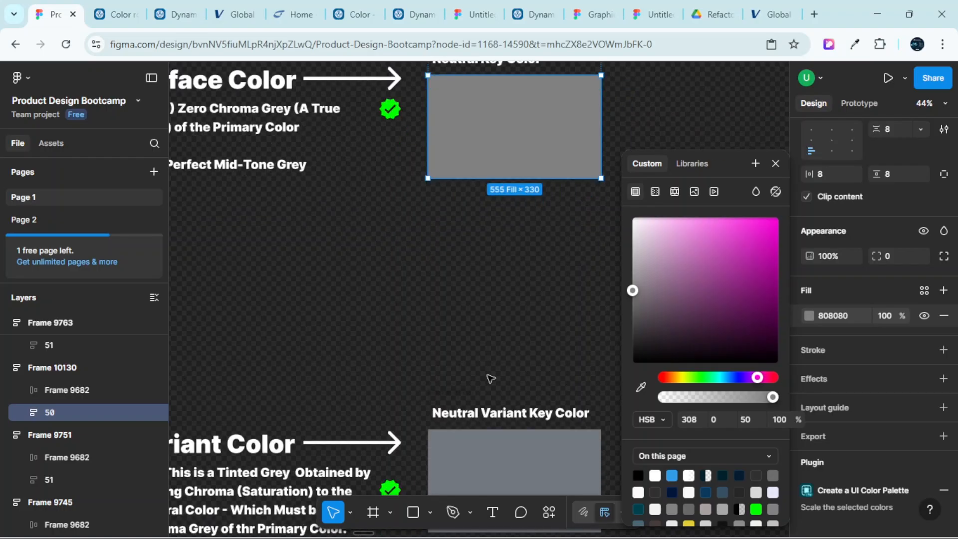
{"action": "left_click", "coordinate": [489, 368]}
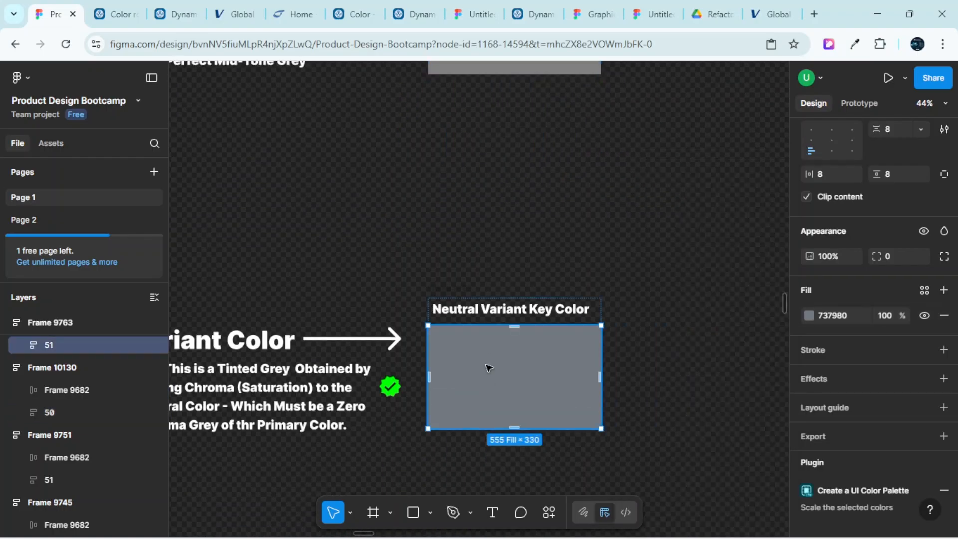
{"action": "left_click", "coordinate": [809, 317]}
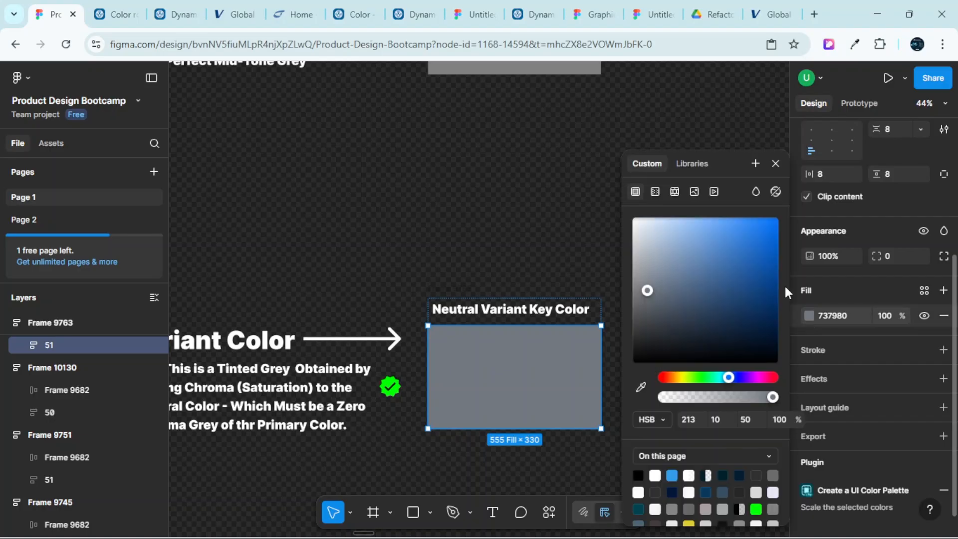
{"action": "left_click_drag", "start_coordinate": [724, 161], "coordinate": [767, 154]}
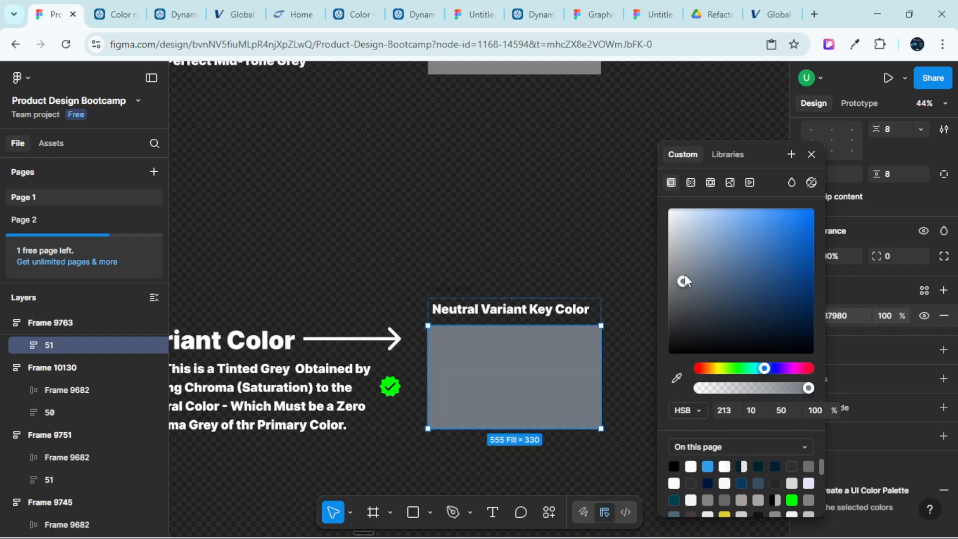
Compare the Neutral Key Color and Neutral Variant Key Color swatches by selecting them alternately, ending on the variant's colour values
{"action": "scroll", "coordinate": [556, 292], "scroll_direction": "up", "scroll_amount": 5}
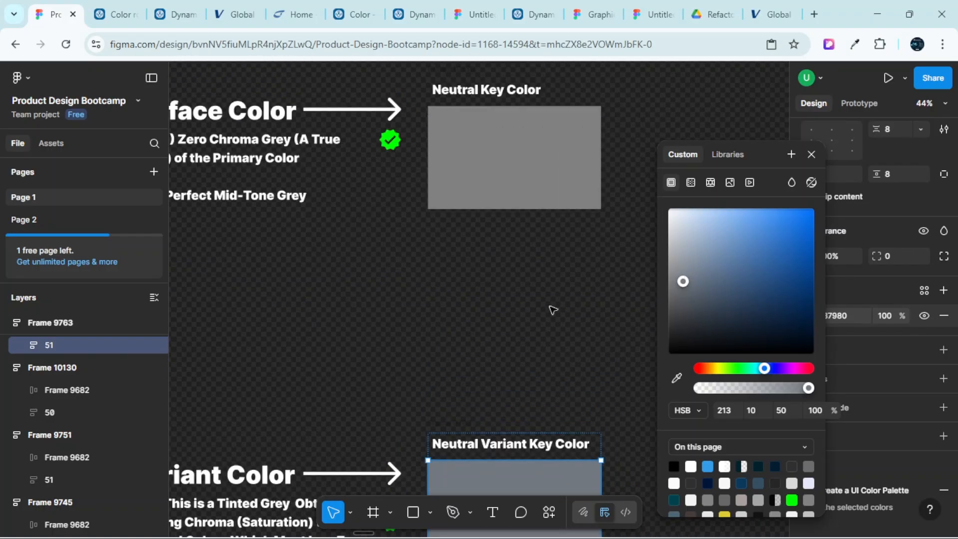
{"action": "left_click", "coordinate": [514, 182]}
{"action": "scroll", "coordinate": [540, 237], "scroll_direction": "down", "scroll_amount": 4}
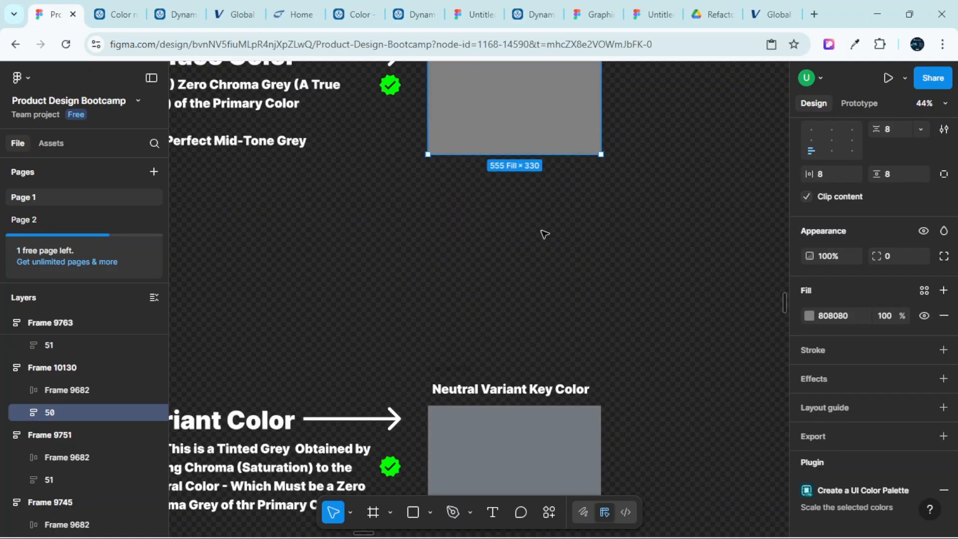
{"action": "scroll", "coordinate": [562, 299], "scroll_direction": "down", "scroll_amount": 2}
{"action": "left_click", "coordinate": [558, 336]}
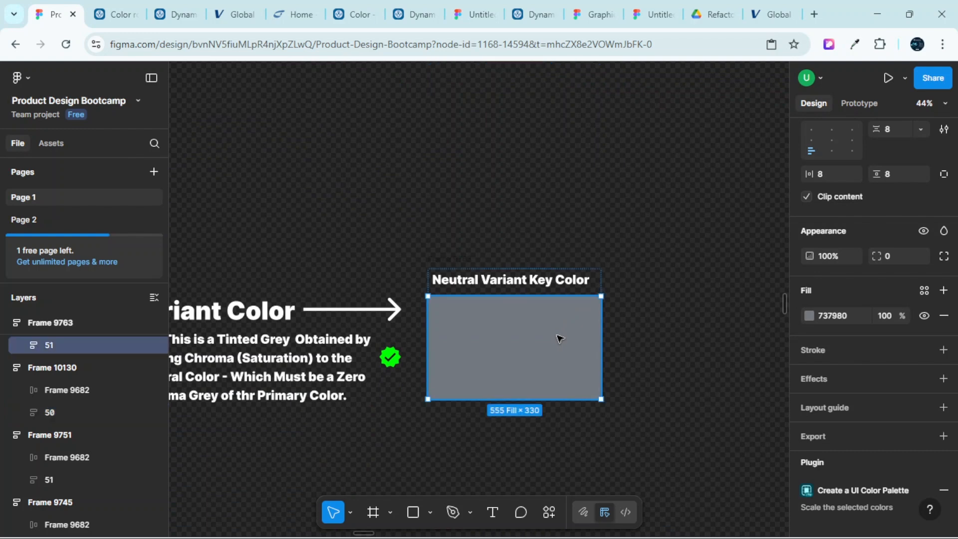
{"action": "scroll", "coordinate": [553, 333], "scroll_direction": "up", "scroll_amount": 7}
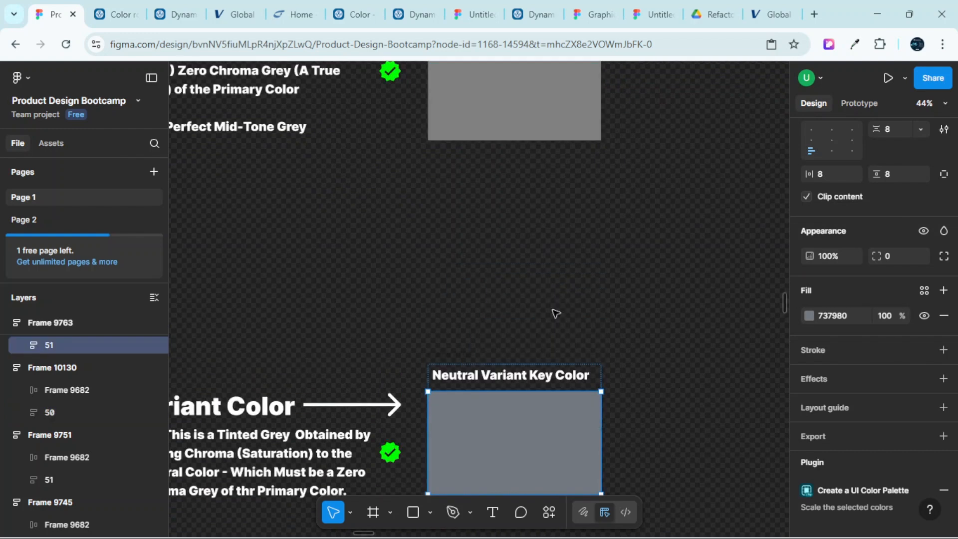
{"action": "left_click", "coordinate": [517, 200]}
{"action": "scroll", "coordinate": [543, 324], "scroll_direction": "down", "scroll_amount": 8}
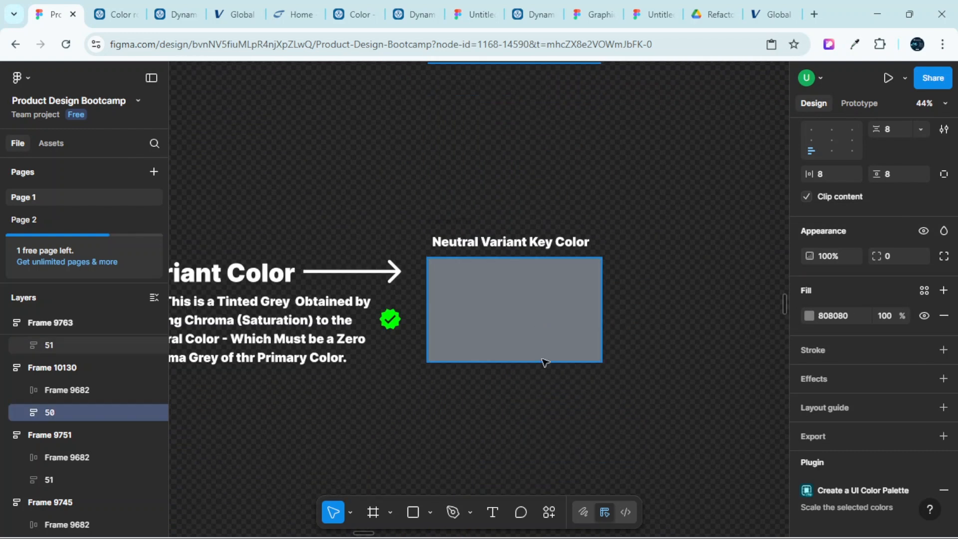
{"action": "left_click", "coordinate": [529, 319]}
{"action": "scroll", "coordinate": [529, 318], "scroll_direction": "down", "scroll_amount": 5}
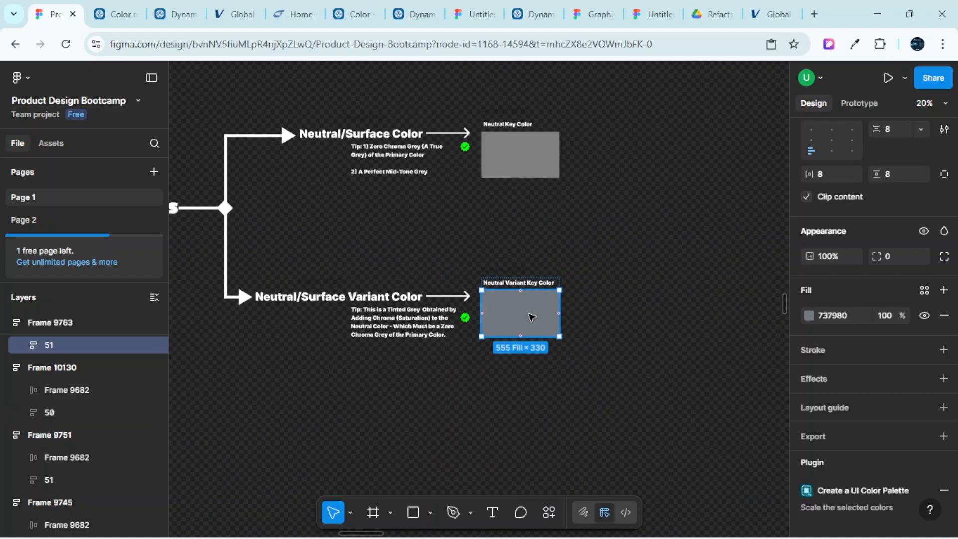
{"action": "scroll", "coordinate": [533, 208], "scroll_direction": "up", "scroll_amount": 4}
{"action": "left_click", "coordinate": [534, 207]}
{"action": "scroll", "coordinate": [533, 207], "scroll_direction": "up", "scroll_amount": 3}
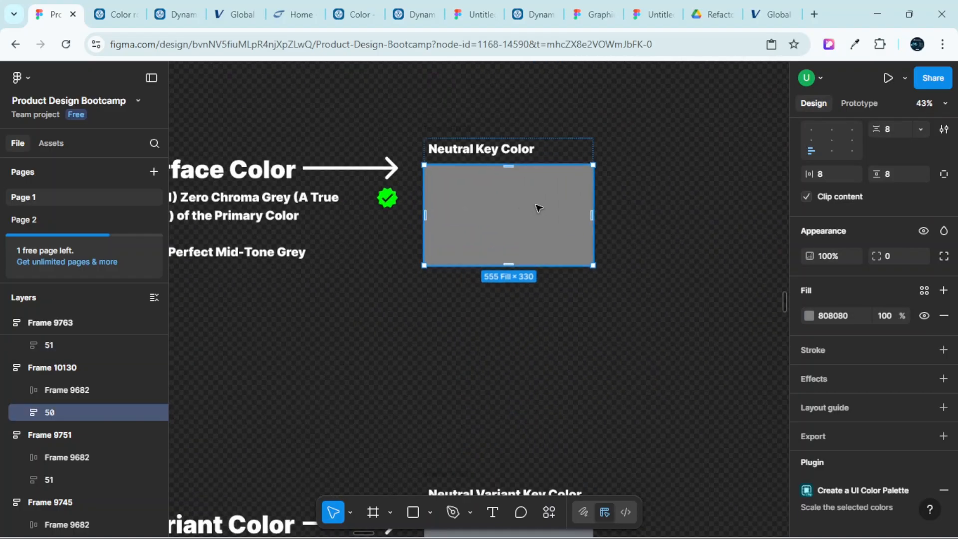
{"action": "scroll", "coordinate": [539, 208], "scroll_direction": "down", "scroll_amount": 3}
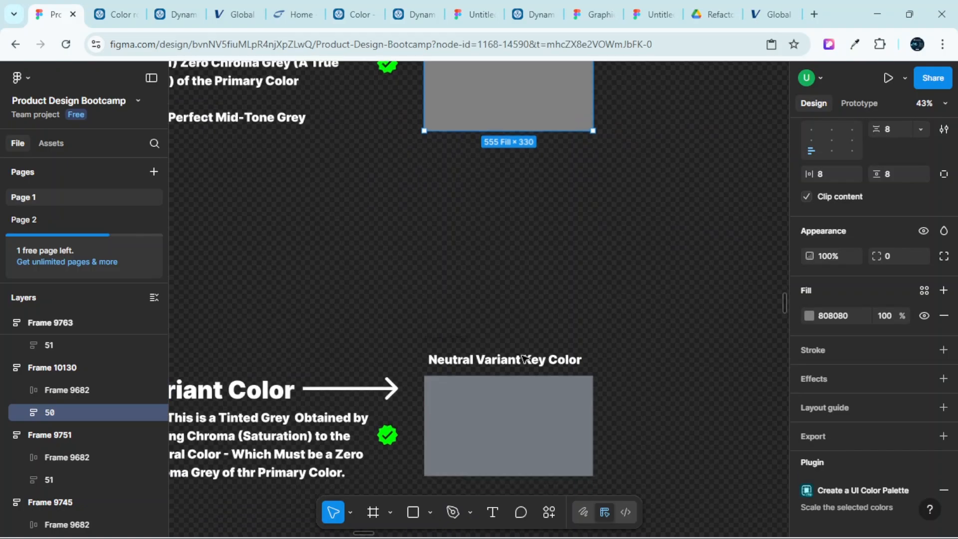
{"action": "left_click", "coordinate": [531, 404]}
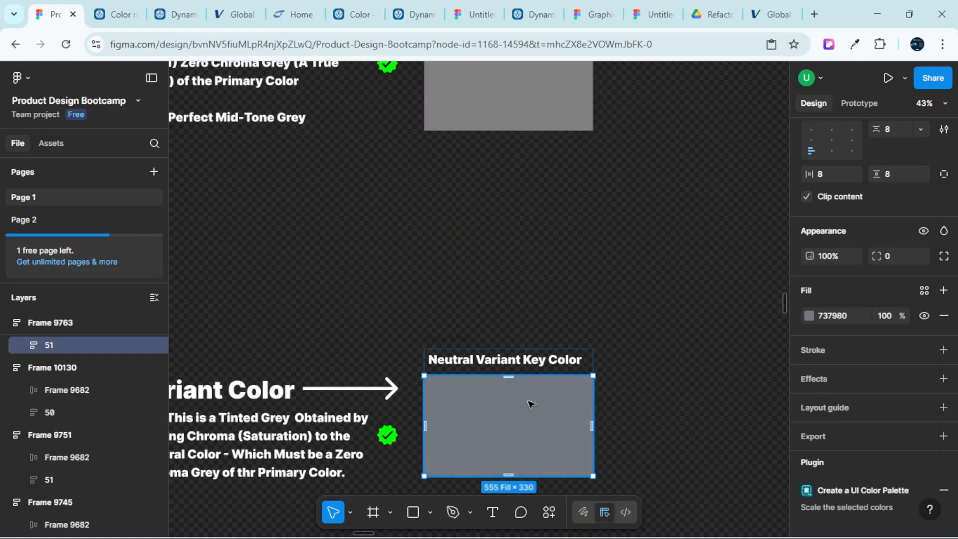
{"action": "scroll", "coordinate": [564, 403], "scroll_direction": "down", "scroll_amount": 1}
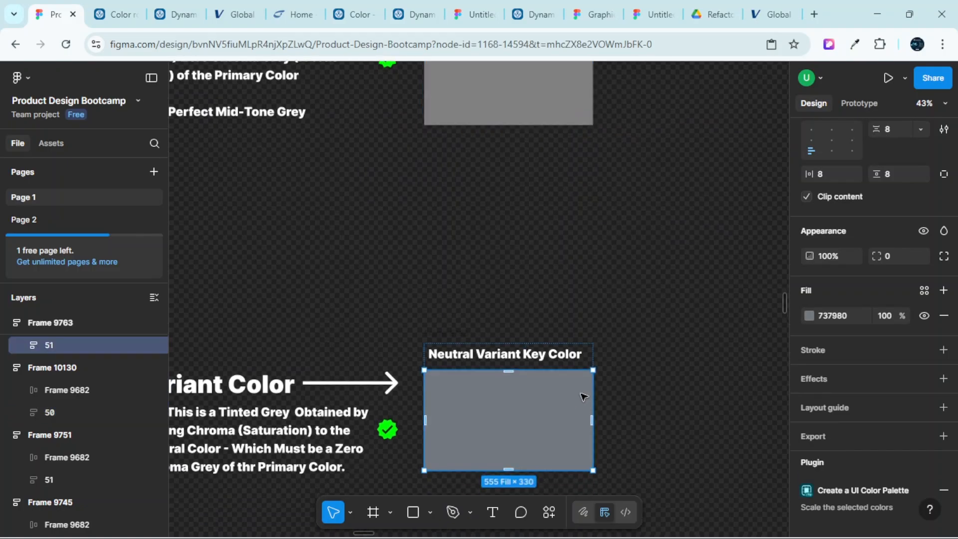
{"action": "left_click", "coordinate": [810, 315]}
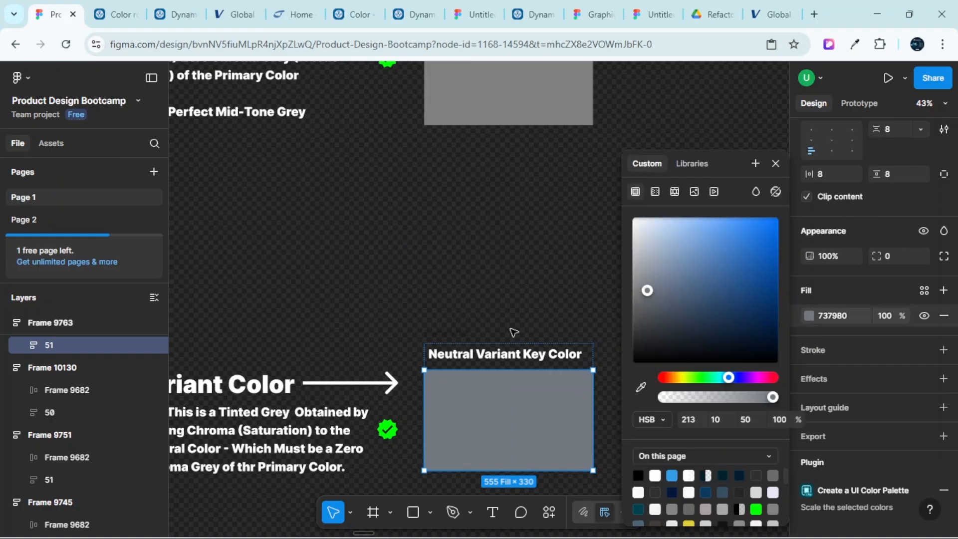
Copy the blue Primary Key Color swatch and paste it on the empty canvas below the Neutral Variant Key Color section
{"action": "scroll", "coordinate": [530, 403], "scroll_direction": "down", "scroll_amount": 5}
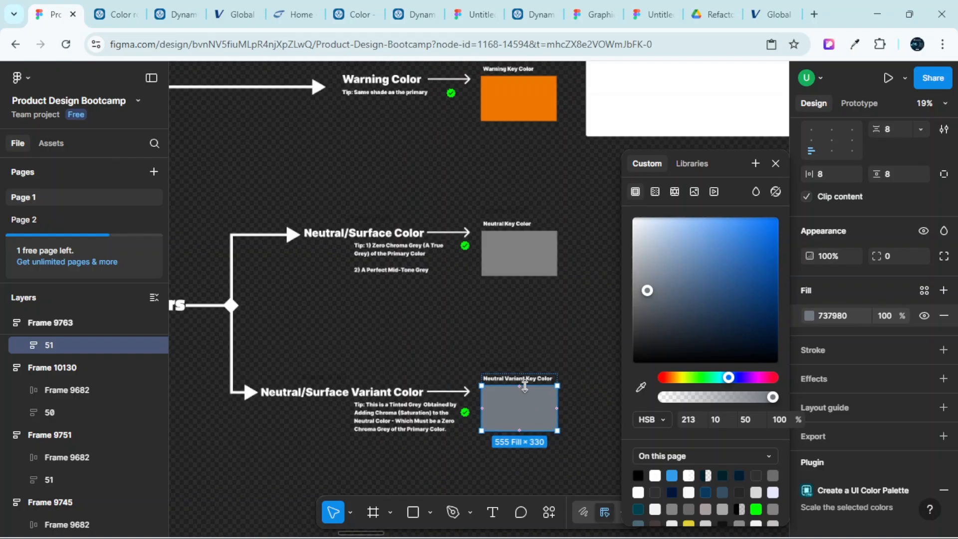
{"action": "scroll", "coordinate": [529, 349], "scroll_direction": "up", "scroll_amount": 10}
{"action": "scroll", "coordinate": [536, 312], "scroll_direction": "up", "scroll_amount": 3}
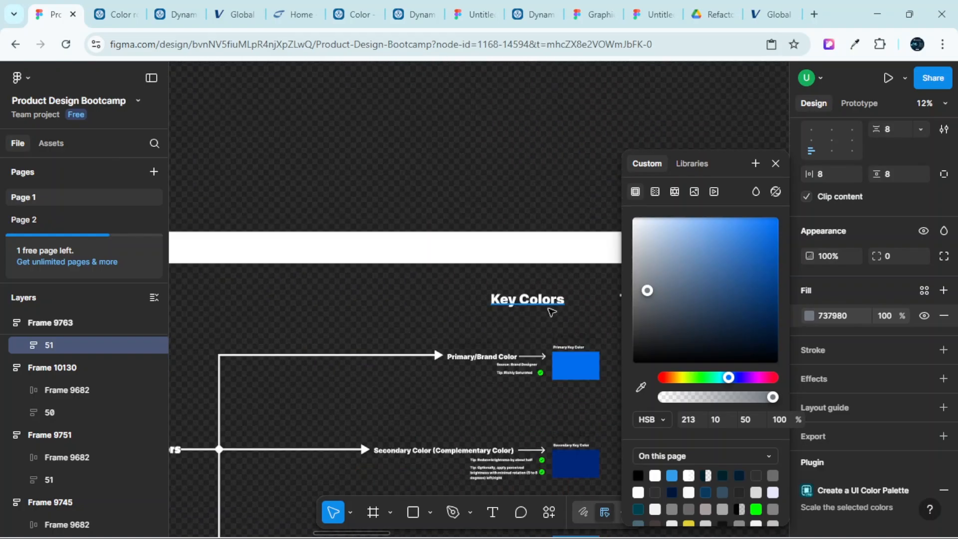
{"action": "left_click", "coordinate": [584, 371]}
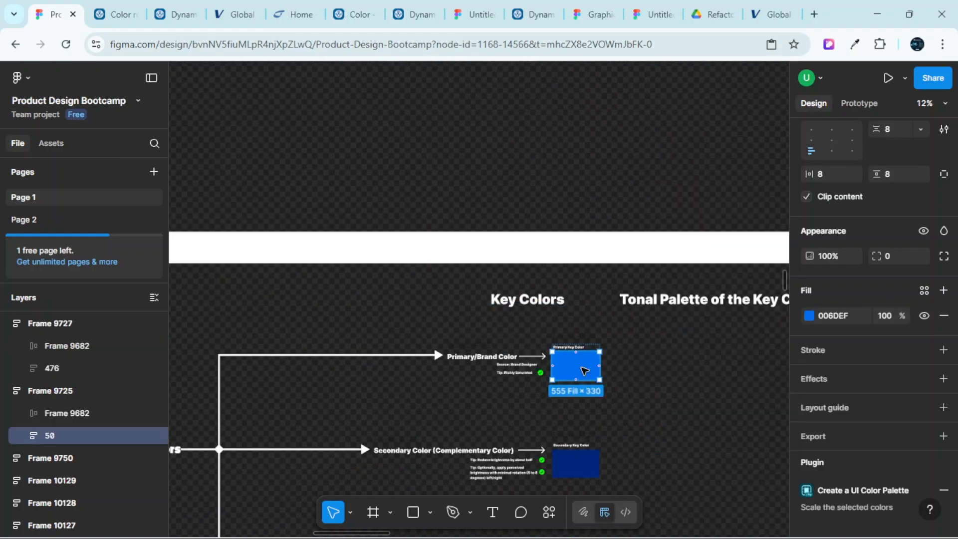
{"action": "right_click", "coordinate": [584, 371]}
{"action": "left_click", "coordinate": [612, 124]}
{"action": "scroll", "coordinate": [567, 378], "scroll_direction": "down", "scroll_amount": 5}
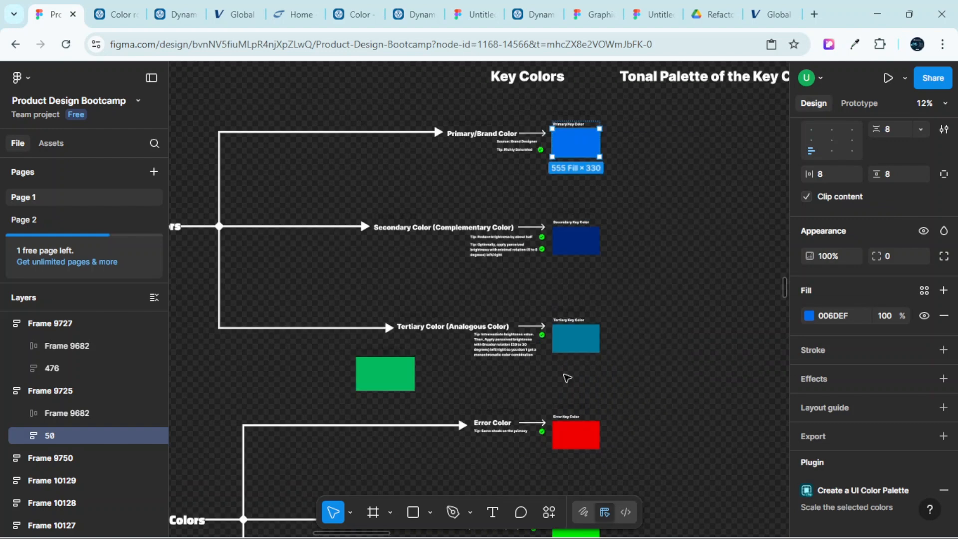
{"action": "scroll", "coordinate": [567, 377], "scroll_direction": "down", "scroll_amount": 10}
{"action": "right_click", "coordinate": [506, 339]}
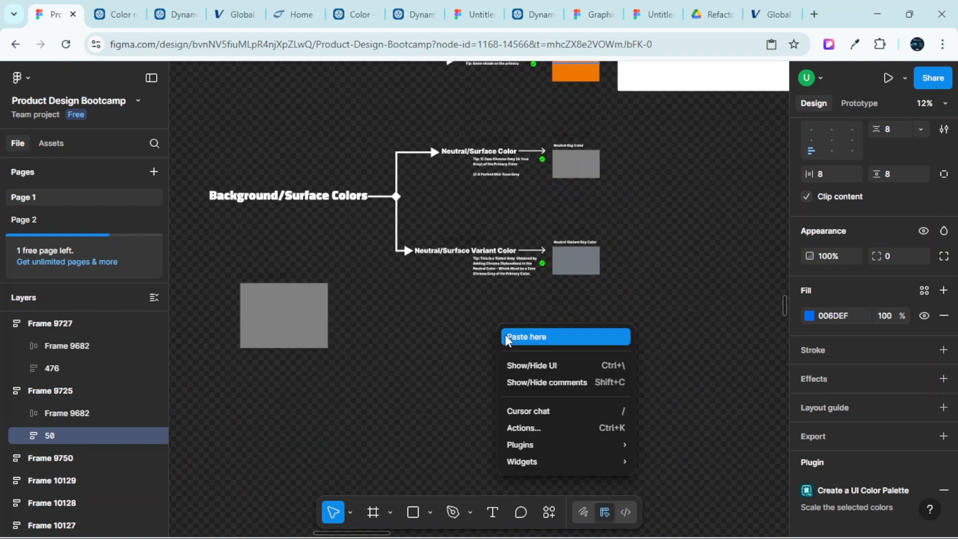
{"action": "left_click", "coordinate": [506, 338]}
{"action": "scroll", "coordinate": [514, 339], "scroll_direction": "up", "scroll_amount": 5}
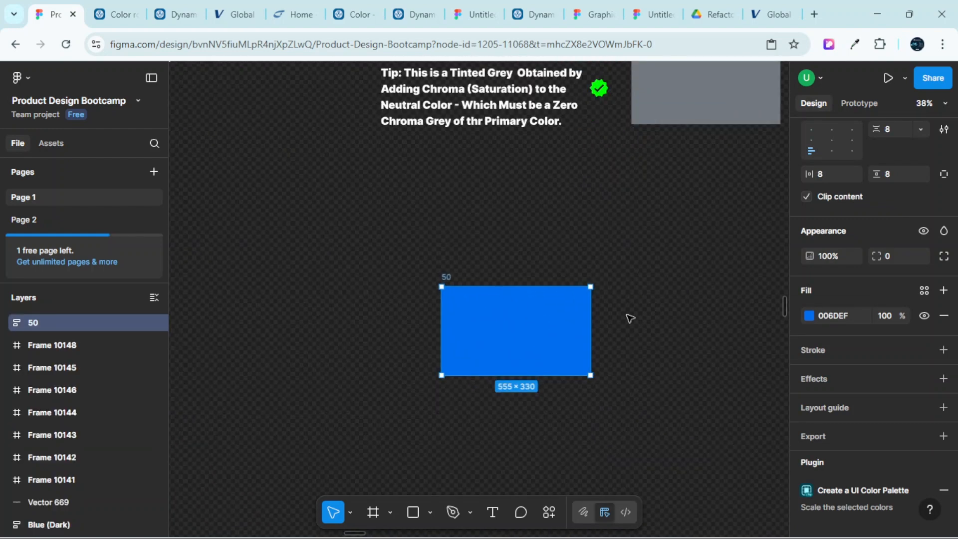
Turn the pasted swatch yellow by setting its fill's hue to 60
{"action": "left_click", "coordinate": [808, 316]}
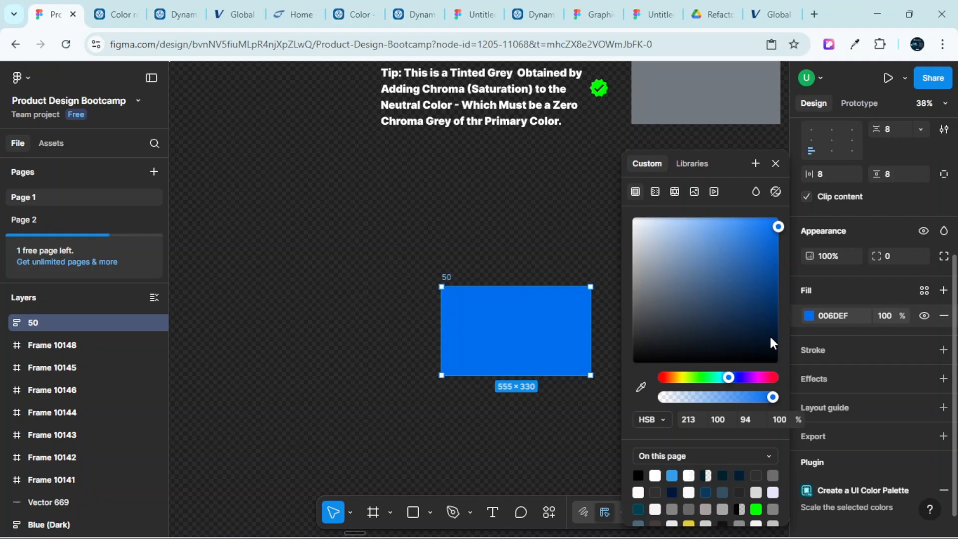
{"action": "left_click", "coordinate": [692, 417]}
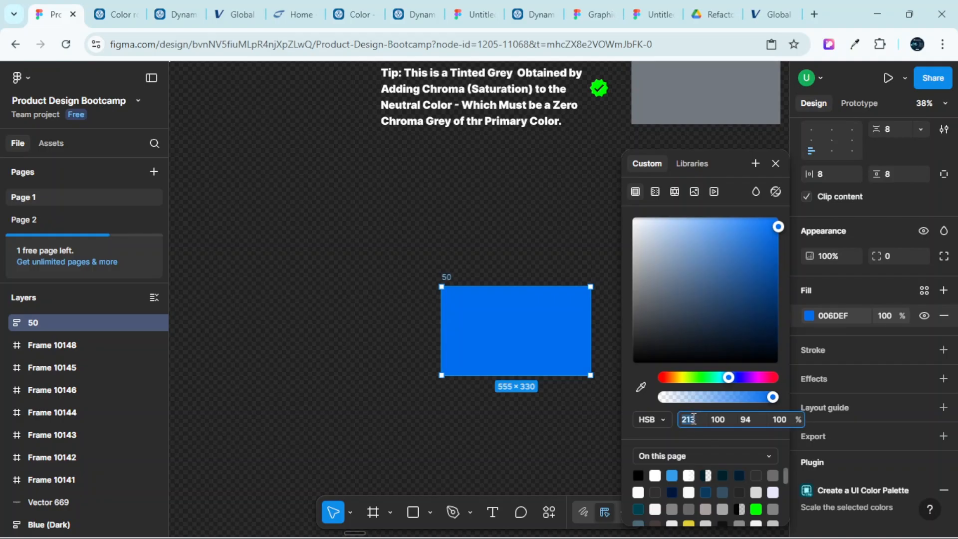
{"action": "type", "text": "60"}
{"action": "key", "text": "Return"}
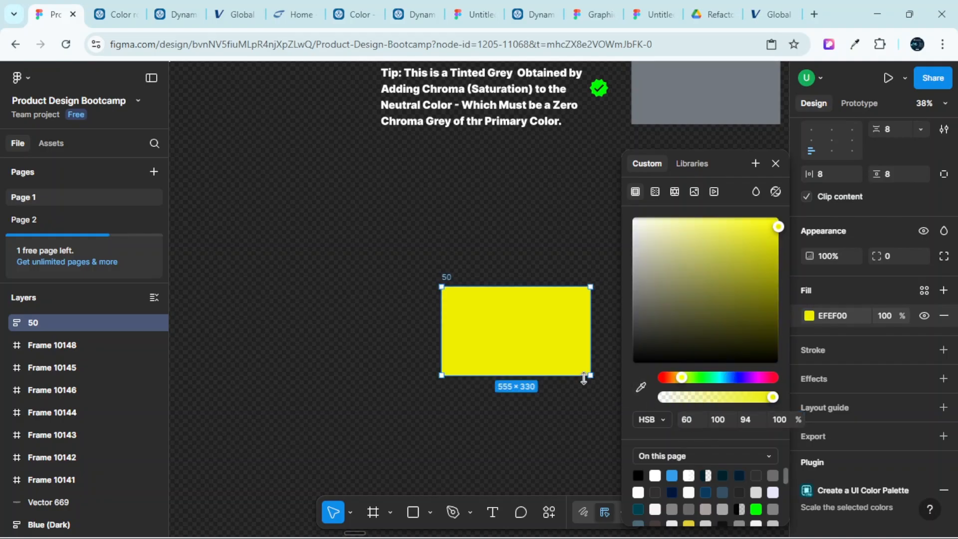
Duplicate the yellow swatch directly below the original, leaving a small gap between them
{"action": "left_click_drag", "start_coordinate": [527, 311], "coordinate": [532, 433]}
{"action": "scroll", "coordinate": [631, 354], "scroll_direction": "up", "scroll_amount": 5}
{"action": "scroll", "coordinate": [634, 356], "scroll_direction": "down", "scroll_amount": 3}
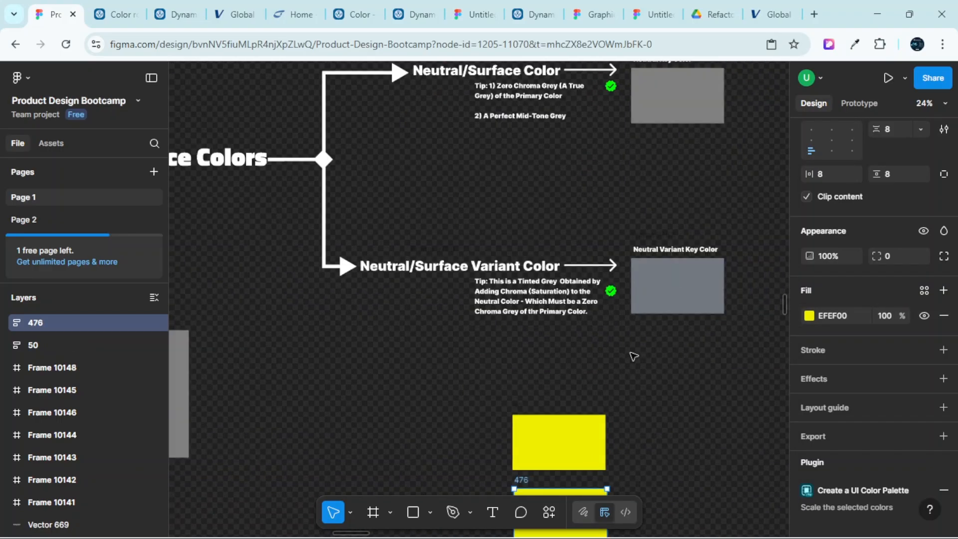
{"action": "scroll", "coordinate": [670, 253], "scroll_direction": "up", "scroll_amount": 3}
{"action": "scroll", "coordinate": [684, 289], "scroll_direction": "down", "scroll_amount": 3}
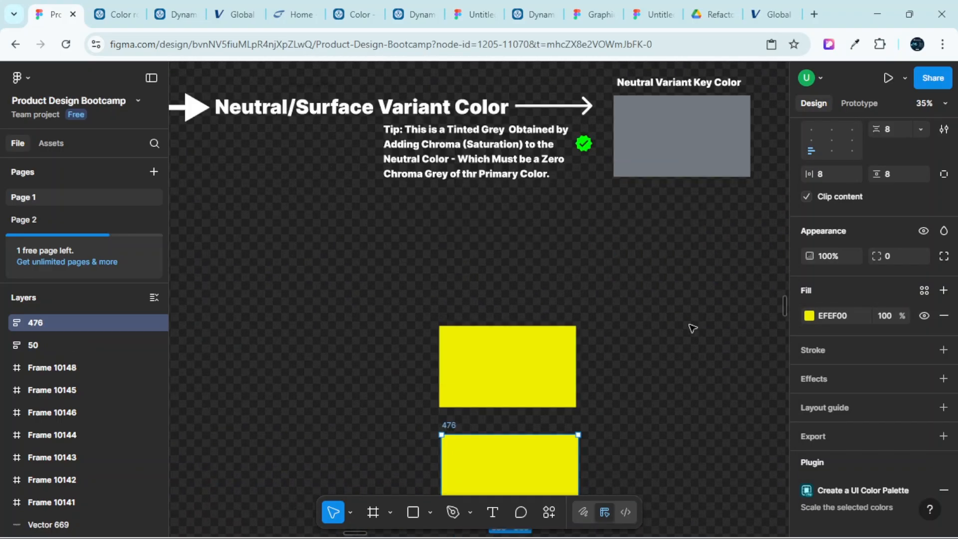
{"action": "scroll", "coordinate": [692, 329], "scroll_direction": "down", "scroll_amount": 2}
{"action": "scroll", "coordinate": [559, 382], "scroll_direction": "up", "scroll_amount": 2}
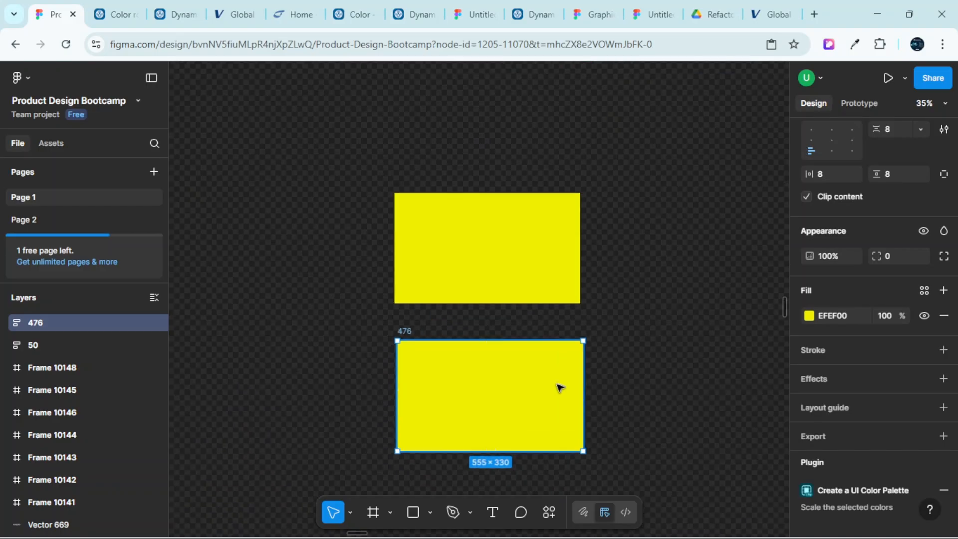
Turn the lower yellow swatch into a mid-tone grey by setting its fill's saturation to 0 and brightness to 50
{"action": "left_click", "coordinate": [809, 316]}
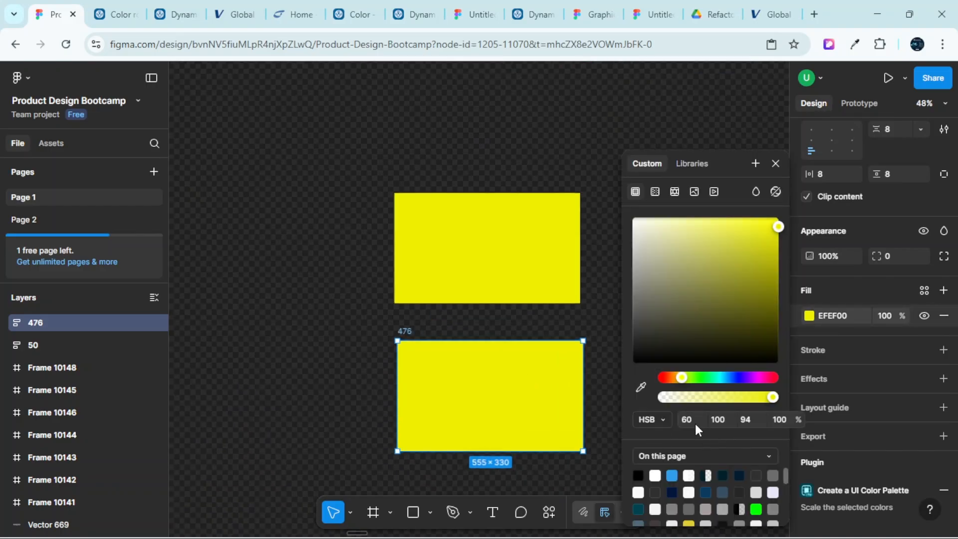
{"action": "left_click", "coordinate": [725, 419]}
{"action": "type", "text": "0"}
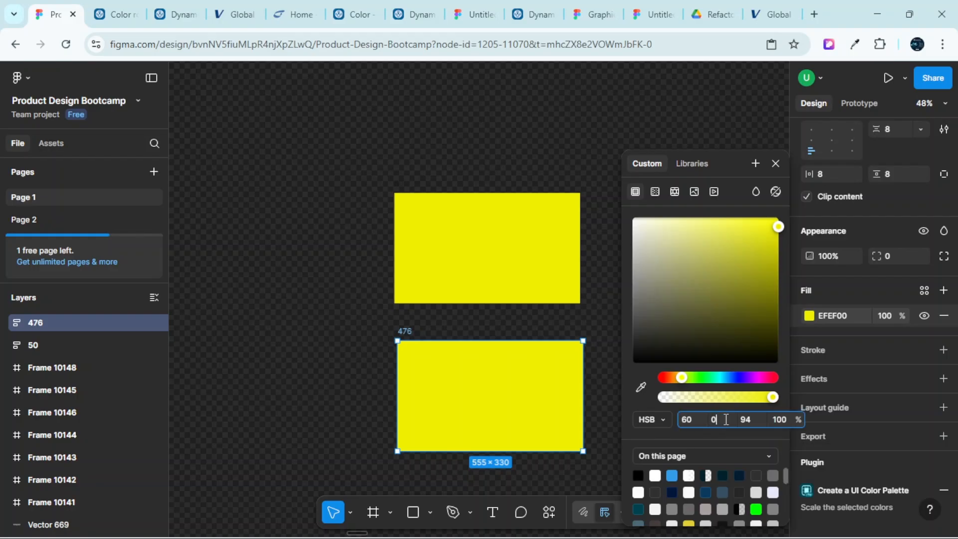
{"action": "key", "text": "Return"}
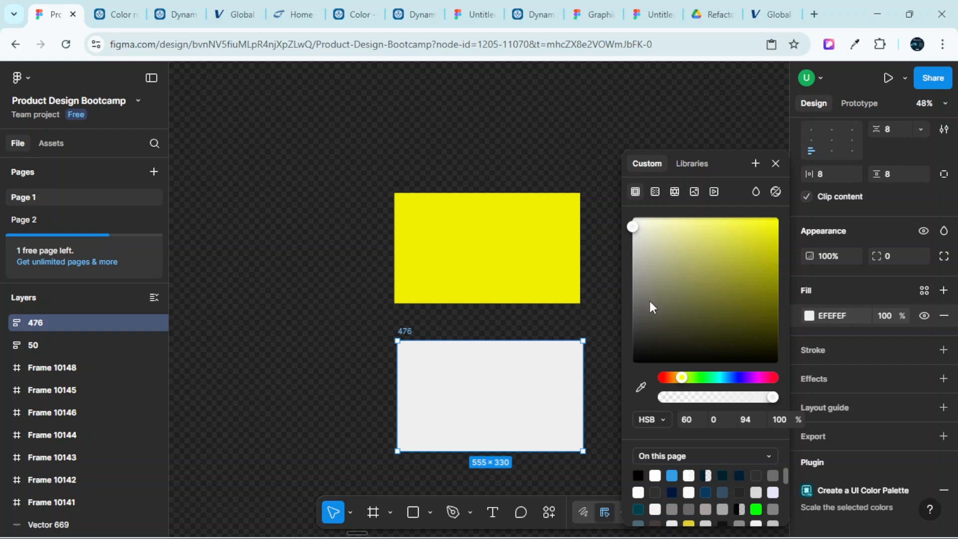
{"action": "left_click", "coordinate": [748, 421]}
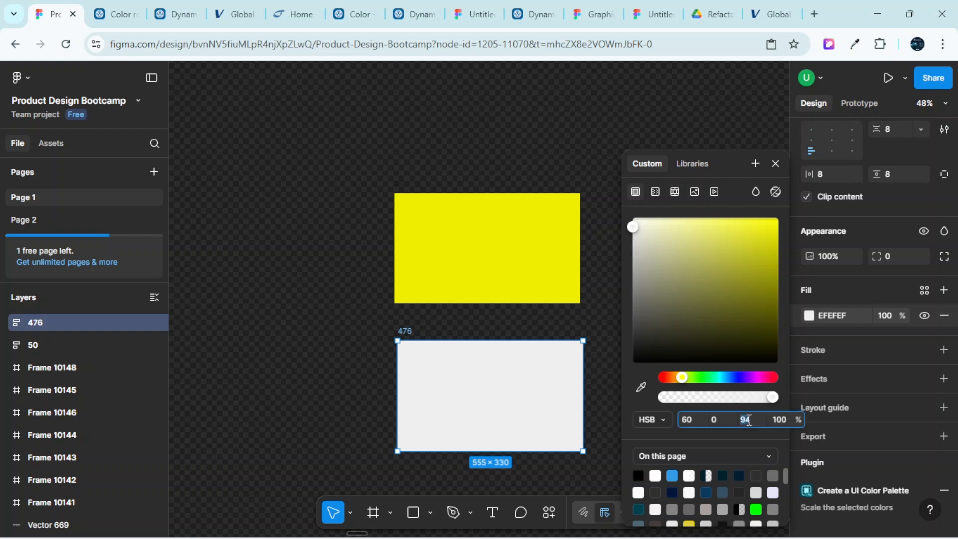
{"action": "type", "text": "50"}
{"action": "key", "text": "Return"}
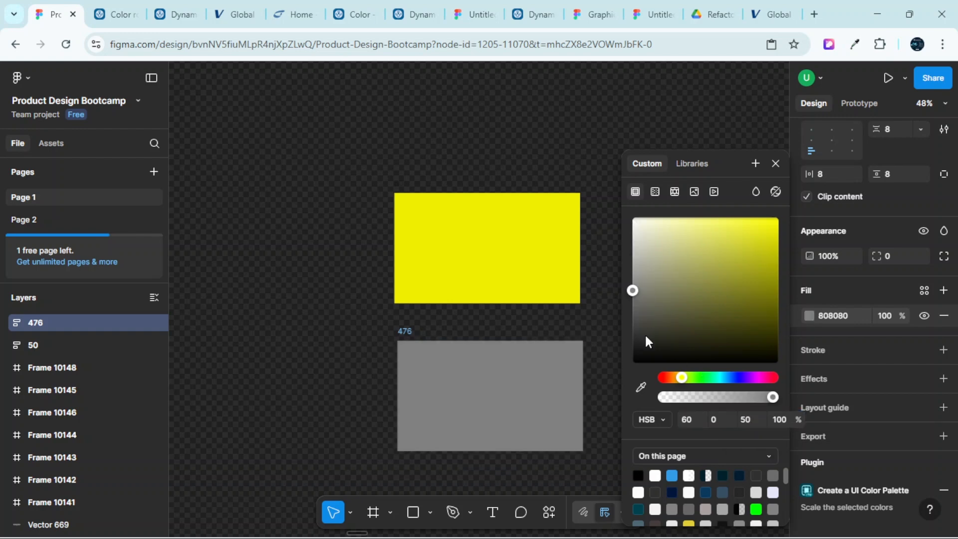
Give the grey swatch a very slight yellow tint with saturation 1, keeping its brightness at 50
{"action": "mouse_move", "coordinate": [630, 291]}
{"action": "left_mouse_down"}
{"action": "mouse_move", "coordinate": [634, 251]}
{"action": "mouse_move", "coordinate": [621, 331]}
{"action": "mouse_move", "coordinate": [624, 265]}
{"action": "mouse_move", "coordinate": [631, 341]}
{"action": "mouse_move", "coordinate": [633, 280]}
{"action": "left_mouse_up"}
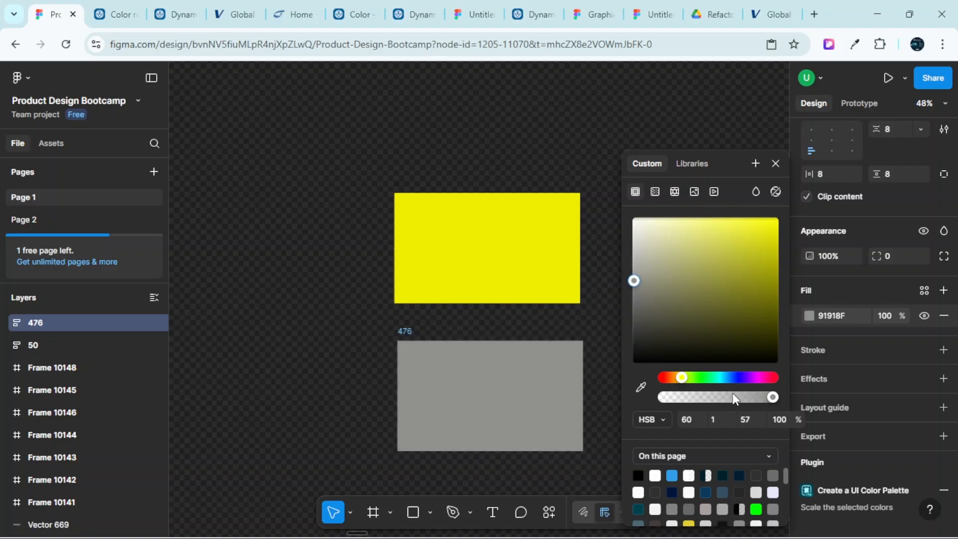
{"action": "left_click", "coordinate": [747, 421]}
{"action": "left_click", "coordinate": [747, 421]}
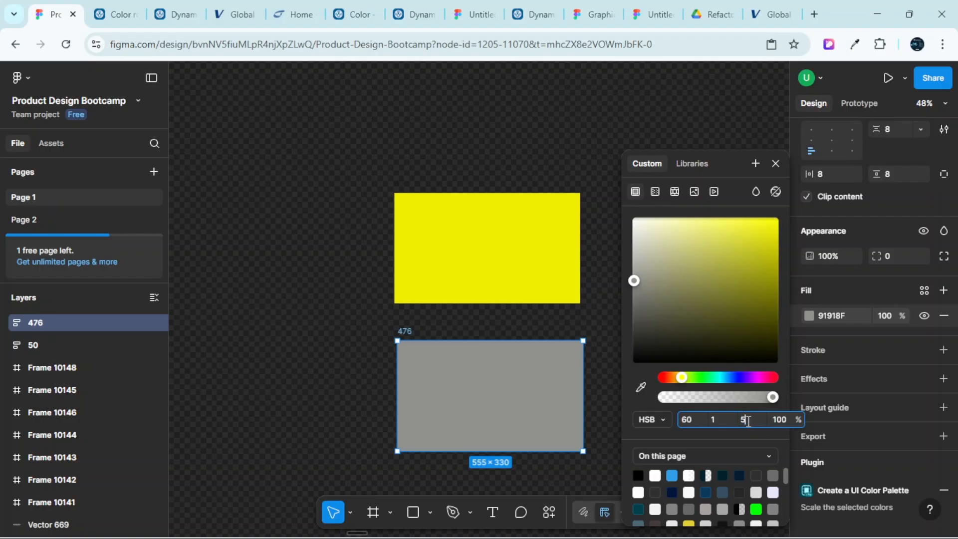
{"action": "type", "text": "50"}
{"action": "key", "text": "Return"}
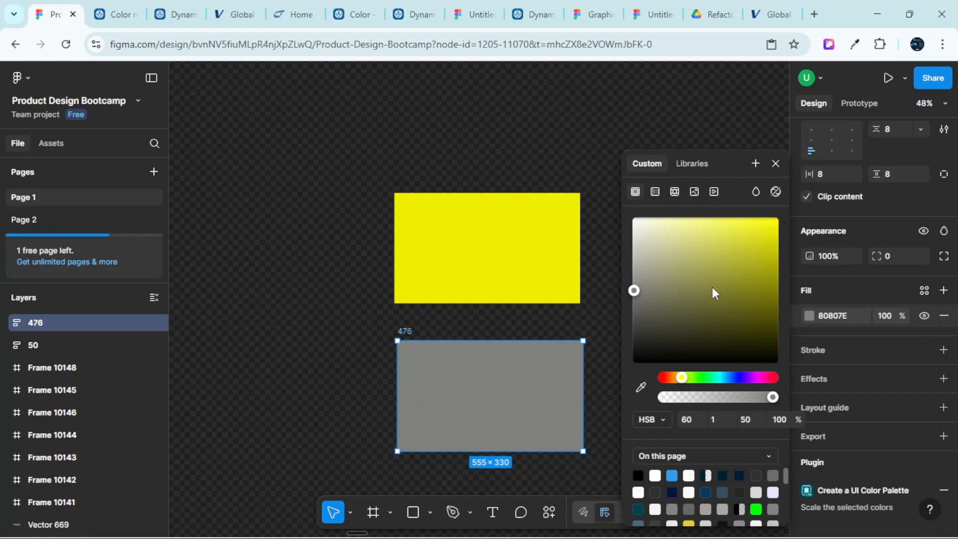
Strengthen the grey swatch's yellow tint by setting its fill's saturation to 10
{"action": "left_click", "coordinate": [491, 275]}
{"action": "left_click", "coordinate": [518, 377]}
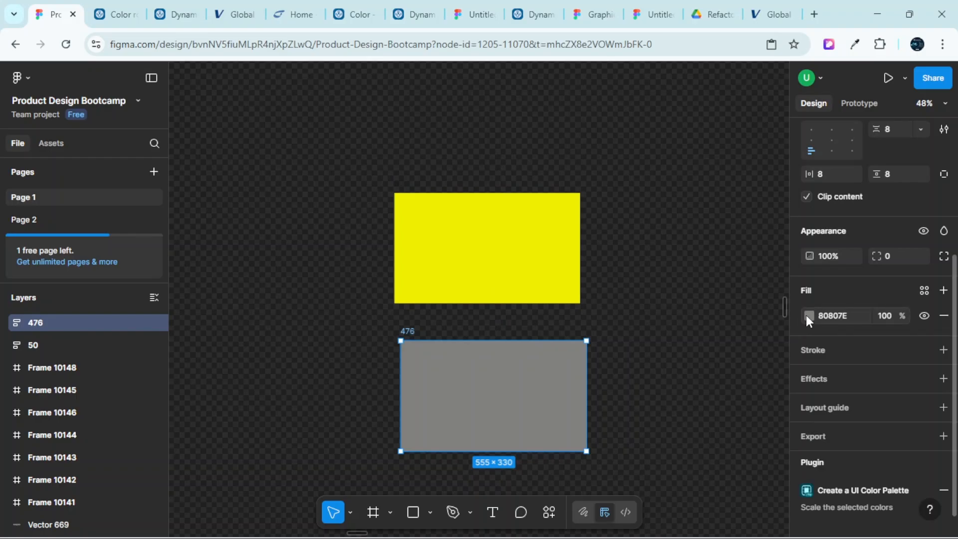
{"action": "left_click", "coordinate": [808, 315]}
{"action": "left_click", "coordinate": [714, 422]}
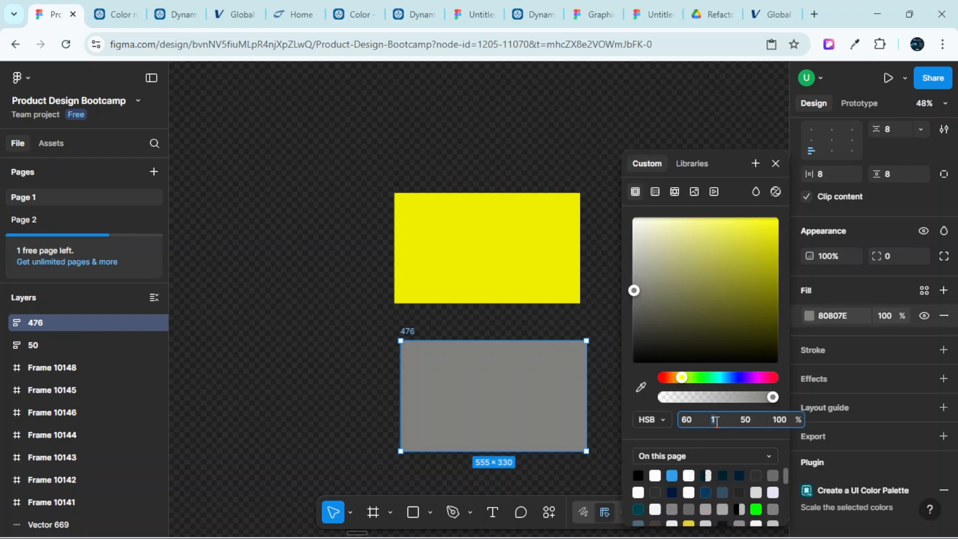
{"action": "type", "text": "0"}
{"action": "key", "text": "Return"}
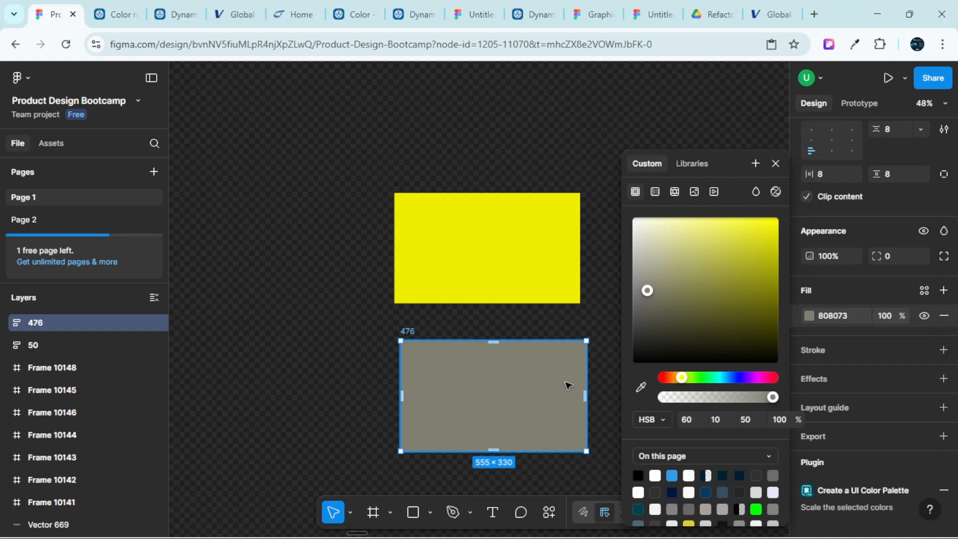
Duplicate the yellow-tinted grey swatch to its left and shift the copy's hue to red, giving fill 807373
{"action": "scroll", "coordinate": [523, 258], "scroll_direction": "left", "scroll_amount": 3}
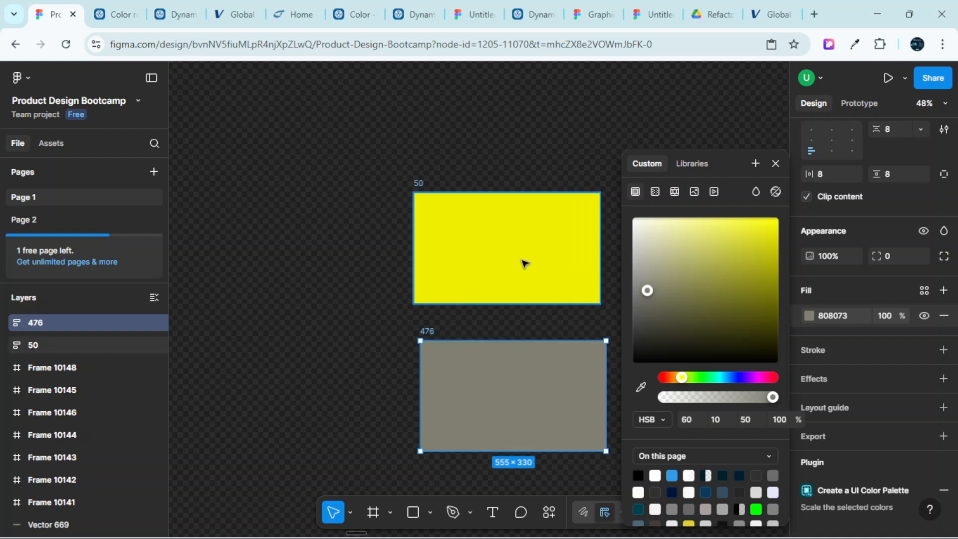
{"action": "left_click_drag", "start_coordinate": [559, 390], "coordinate": [355, 389]}
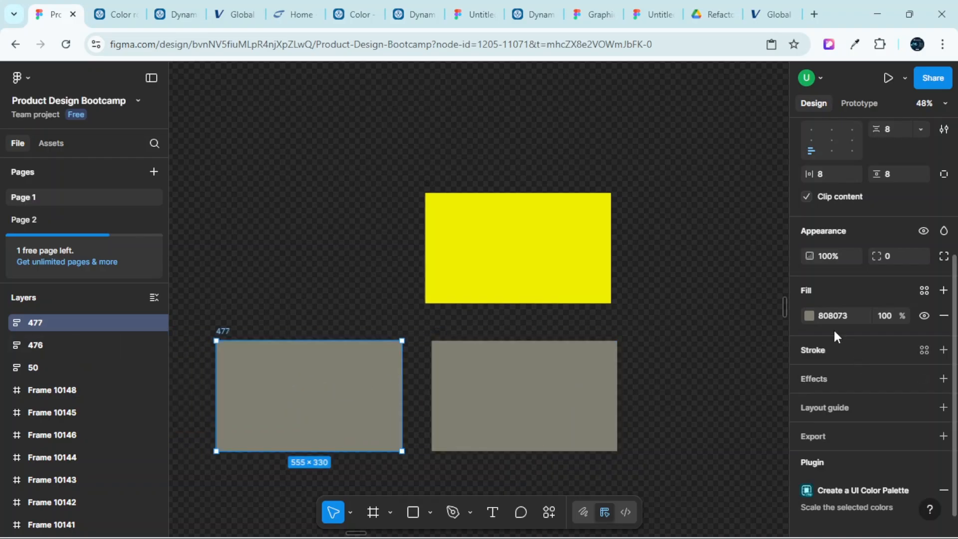
{"action": "left_click", "coordinate": [809, 315]}
{"action": "left_click_drag", "start_coordinate": [681, 380], "coordinate": [635, 373]}
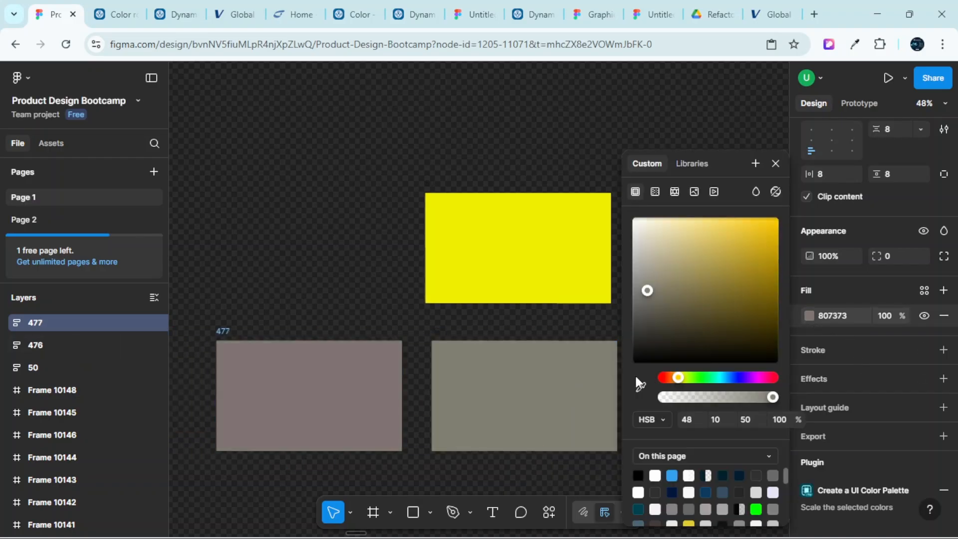
{"action": "left_click", "coordinate": [502, 324]}
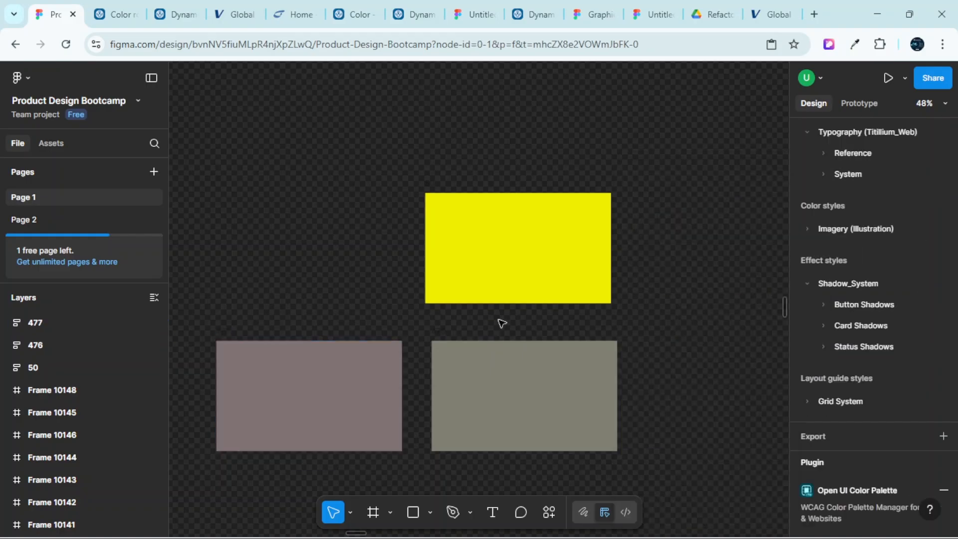
Duplicate the Neutral Variant Key Color swatch and align the copy to the right of the yellow-tinted grey swatch
{"action": "left_click", "coordinate": [345, 388]}
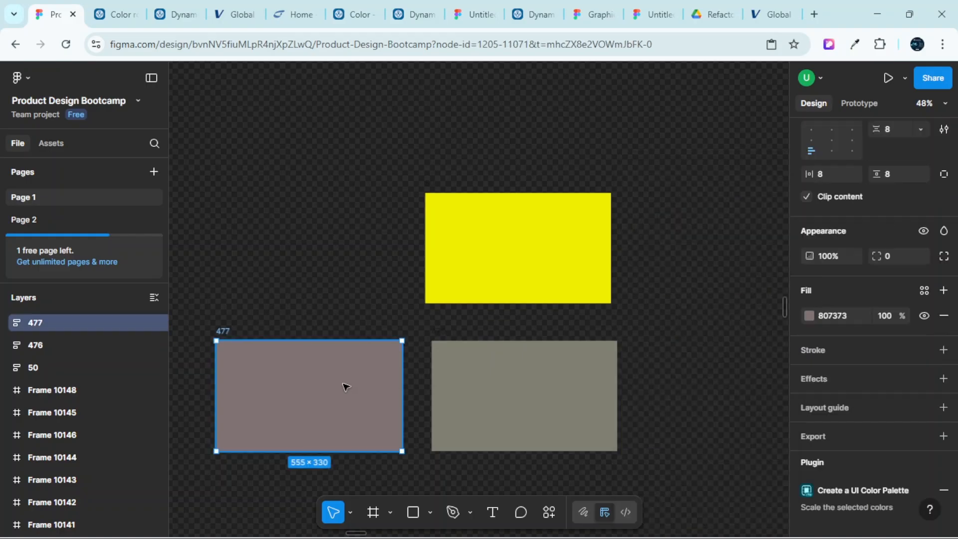
{"action": "left_click", "coordinate": [540, 398]}
{"action": "scroll", "coordinate": [540, 397], "scroll_direction": "down", "scroll_amount": 5}
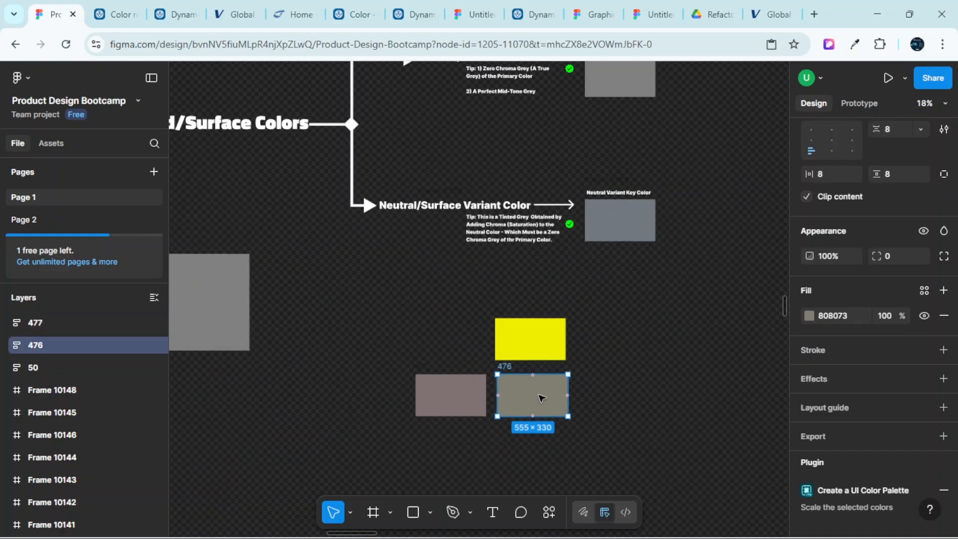
{"action": "left_click", "coordinate": [612, 227]}
{"action": "left_click_drag", "start_coordinate": [613, 226], "coordinate": [615, 398]}
{"action": "scroll", "coordinate": [615, 397], "scroll_direction": "up", "scroll_amount": 5}
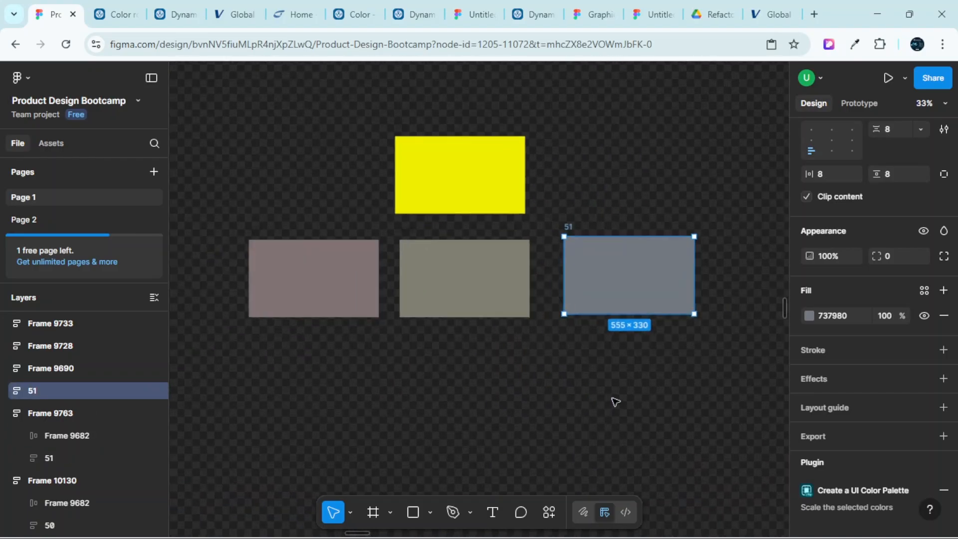
{"action": "scroll", "coordinate": [584, 361], "scroll_direction": "left", "scroll_amount": 2}
{"action": "scroll", "coordinate": [574, 329], "scroll_direction": "up", "scroll_amount": 1}
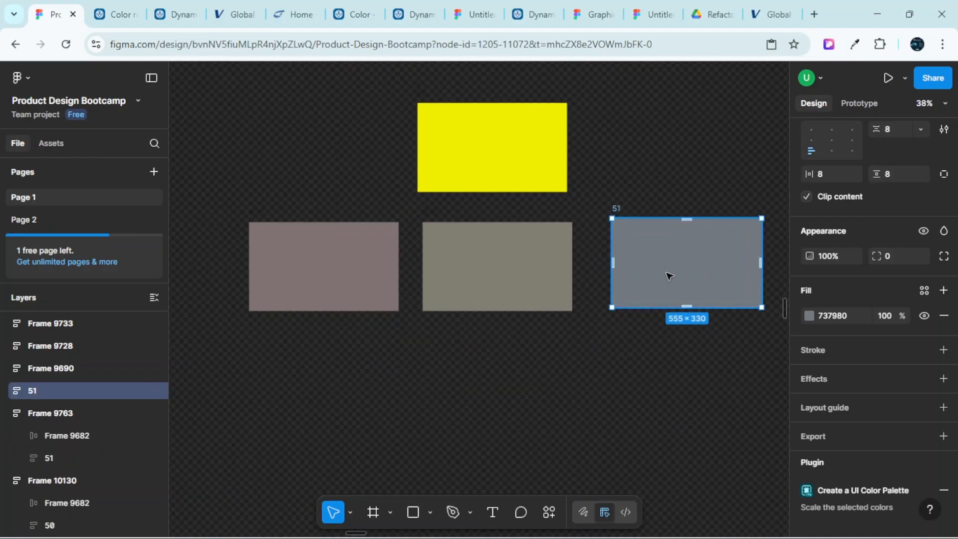
{"action": "left_click_drag", "start_coordinate": [669, 274], "coordinate": [658, 278]}
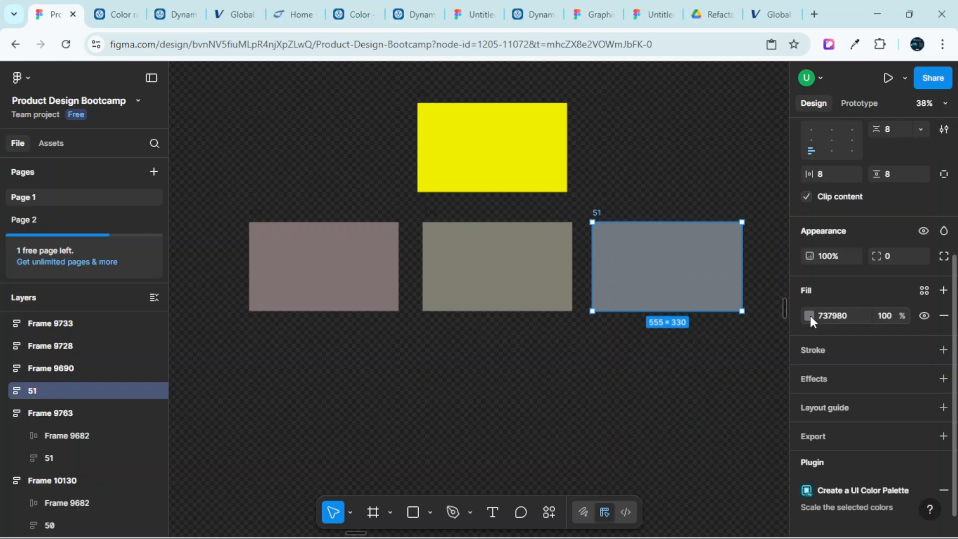
Examine the hue, saturation and brightness values of the copied blue-grey swatch
{"action": "left_click", "coordinate": [809, 315]}
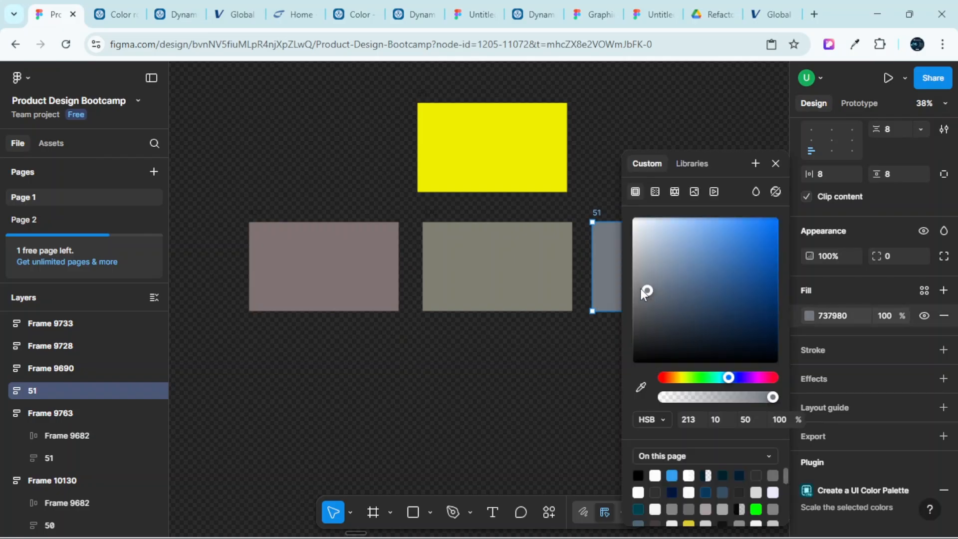
{"action": "left_click", "coordinate": [578, 353]}
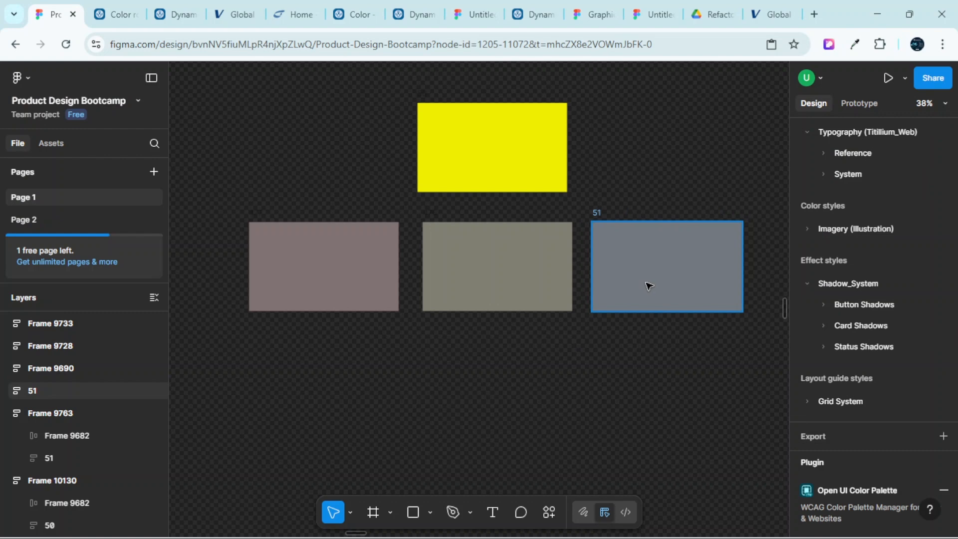
{"action": "left_click", "coordinate": [648, 286]}
{"action": "left_click", "coordinate": [809, 315]}
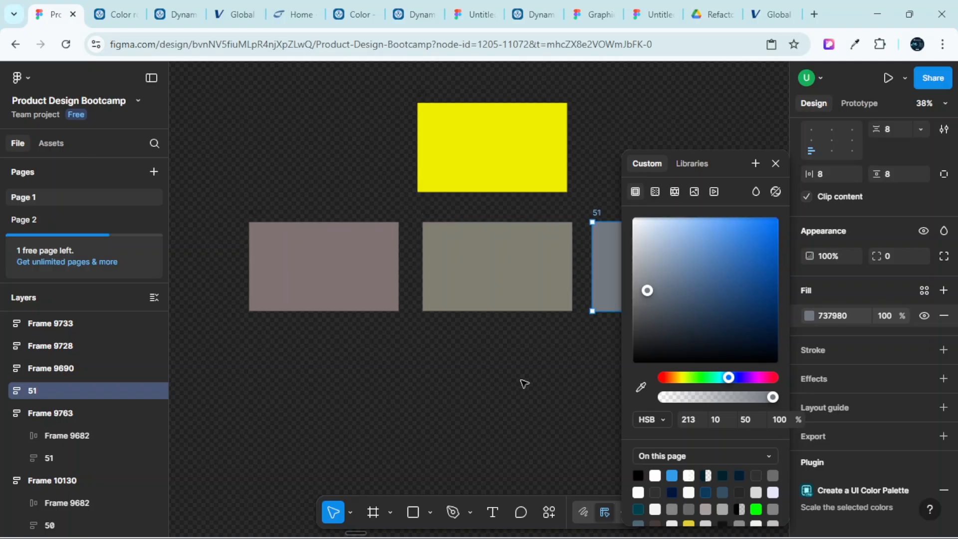
{"action": "left_click", "coordinate": [530, 392]}
{"action": "scroll", "coordinate": [569, 347], "scroll_direction": "up", "scroll_amount": 1}
{"action": "left_click", "coordinate": [665, 271]}
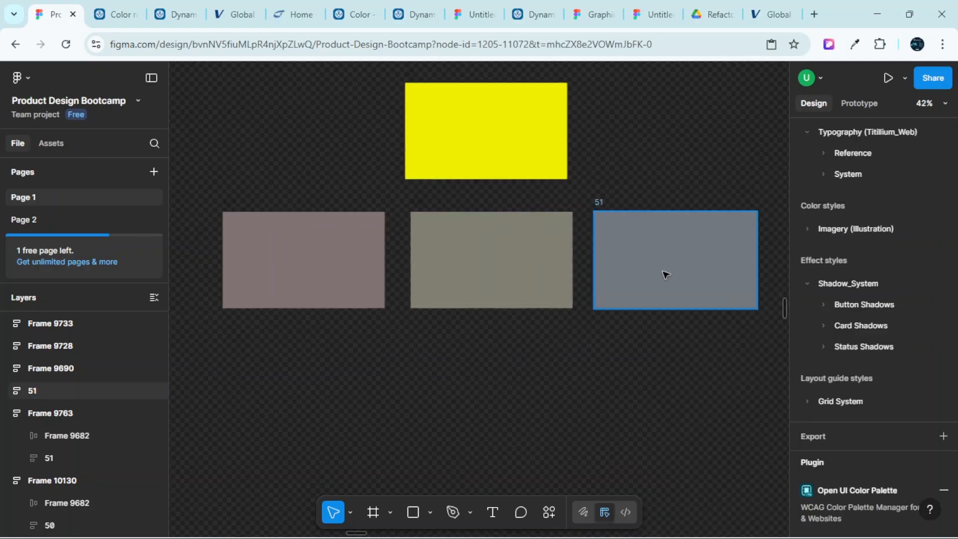
{"action": "left_click", "coordinate": [809, 316]}
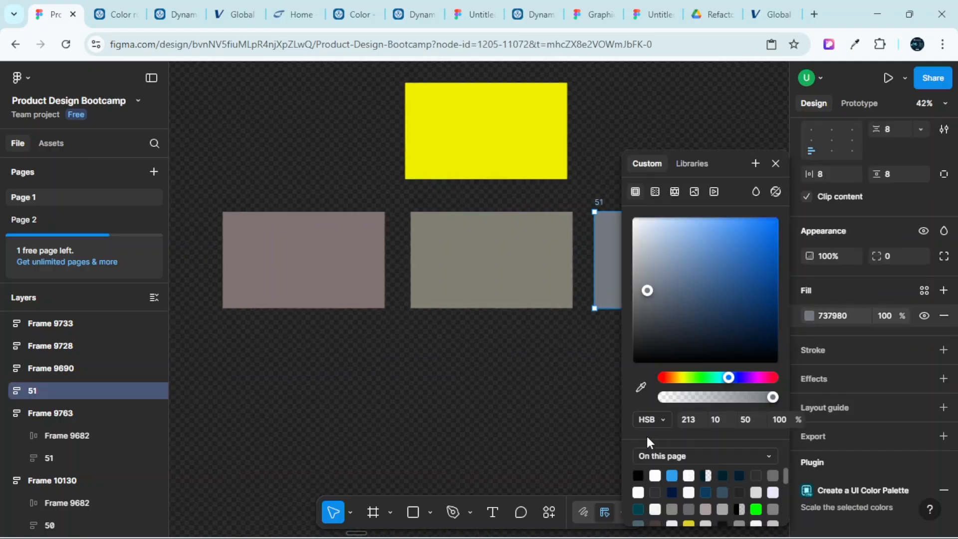
{"action": "left_click", "coordinate": [592, 402]}
{"action": "left_click", "coordinate": [615, 297]}
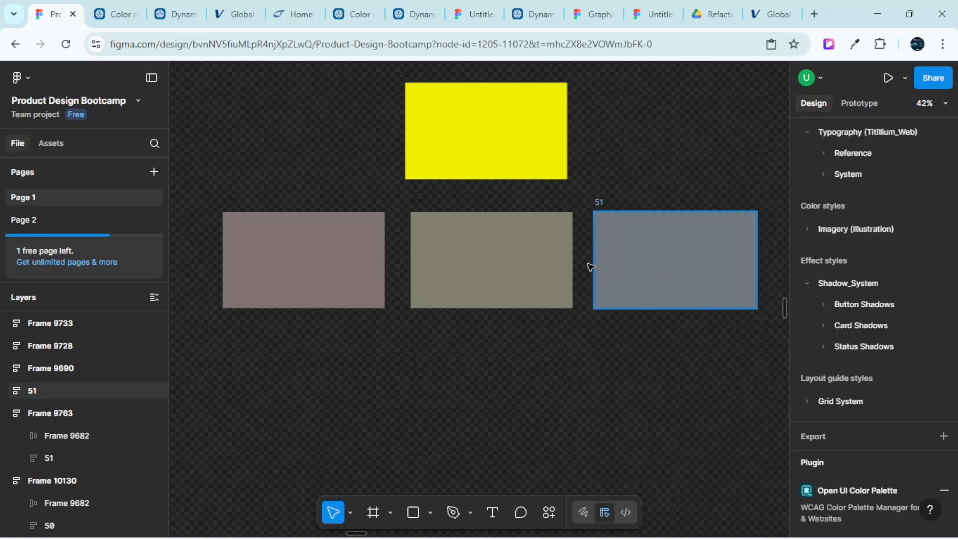
Compare the red-tinted and blue-tinted grey swatches with the Neutral Variant Key Color above them
{"action": "left_click", "coordinate": [341, 261]}
{"action": "scroll", "coordinate": [514, 396], "scroll_direction": "up", "scroll_amount": 1}
{"action": "scroll", "coordinate": [517, 394], "scroll_direction": "down", "scroll_amount": 5}
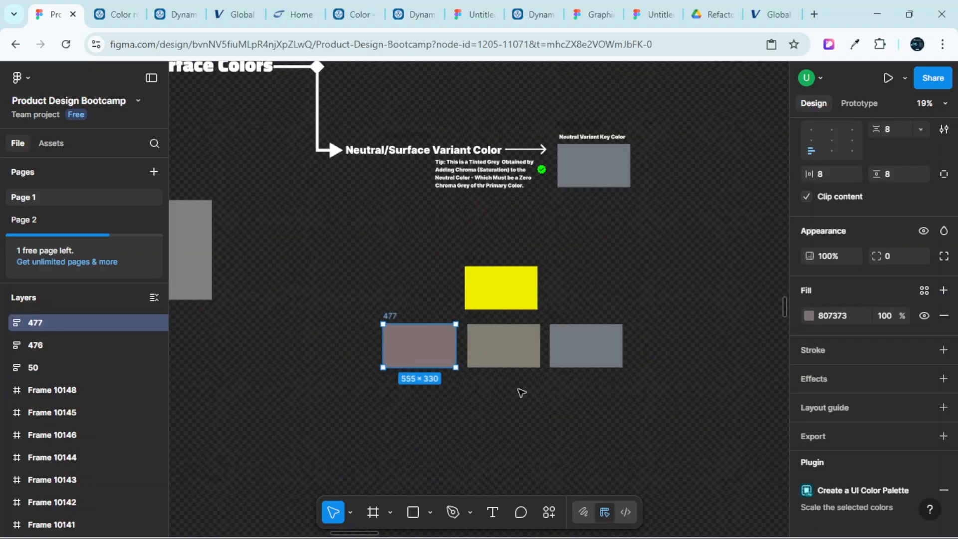
{"action": "scroll", "coordinate": [522, 390], "scroll_direction": "up", "scroll_amount": 3}
{"action": "scroll", "coordinate": [478, 319], "scroll_direction": "up", "scroll_amount": 1}
{"action": "scroll", "coordinate": [548, 414], "scroll_direction": "down", "scroll_amount": 3}
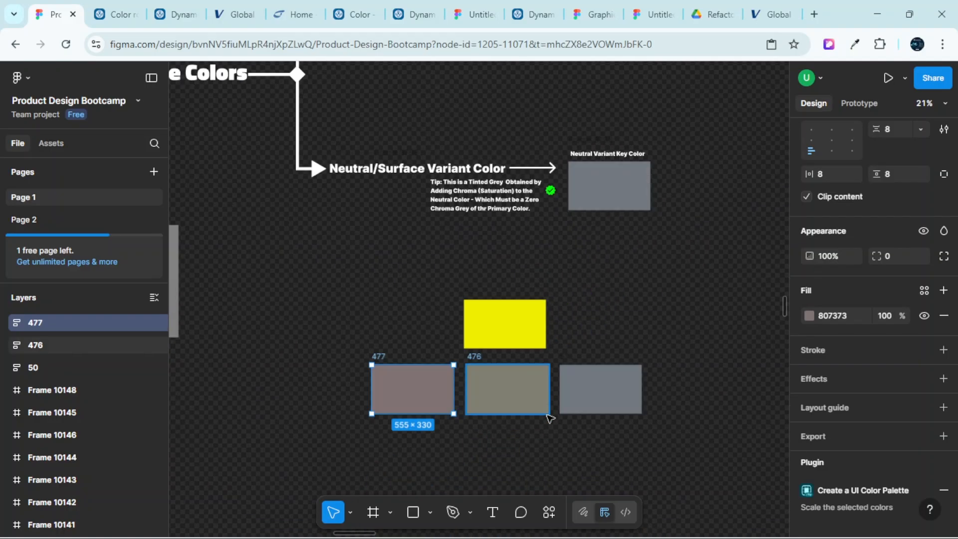
{"action": "scroll", "coordinate": [574, 414], "scroll_direction": "down", "scroll_amount": 1}
{"action": "scroll", "coordinate": [604, 399], "scroll_direction": "up", "scroll_amount": 3}
{"action": "left_click", "coordinate": [615, 341]}
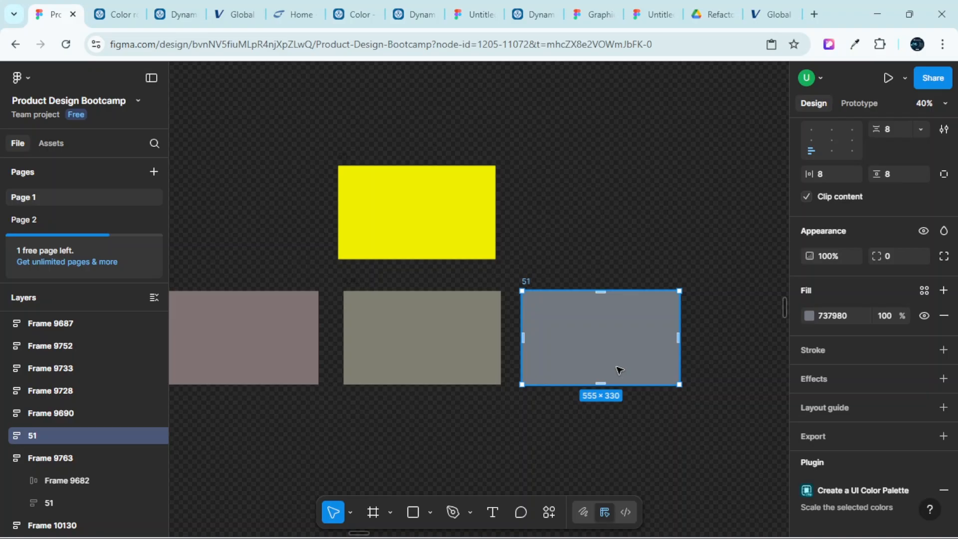
Delete the yellow swatch and the three tinted grey demonstration swatches below it
{"action": "scroll", "coordinate": [619, 369], "scroll_direction": "left", "scroll_amount": 1}
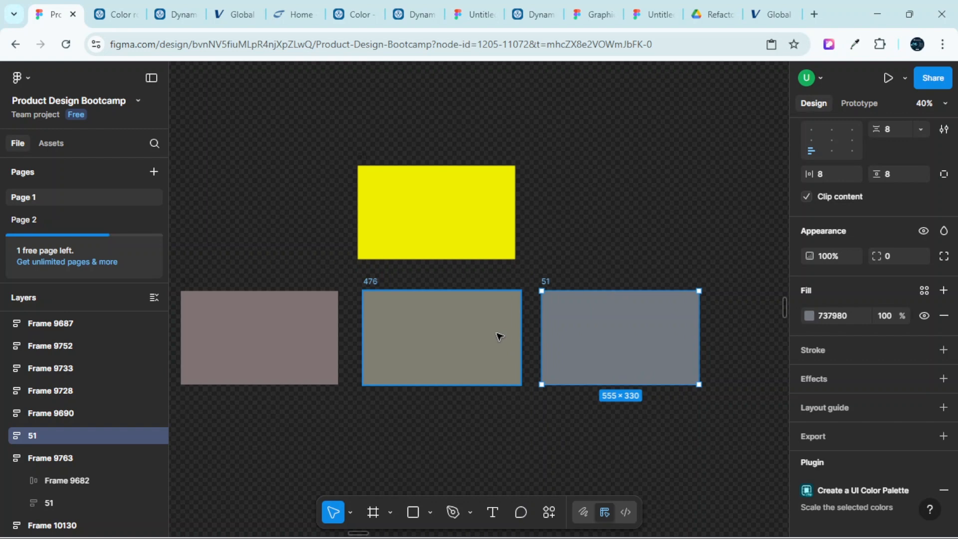
{"action": "scroll", "coordinate": [506, 445], "scroll_direction": "left", "scroll_amount": 3}
{"action": "scroll", "coordinate": [506, 444], "scroll_direction": "down", "scroll_amount": 3}
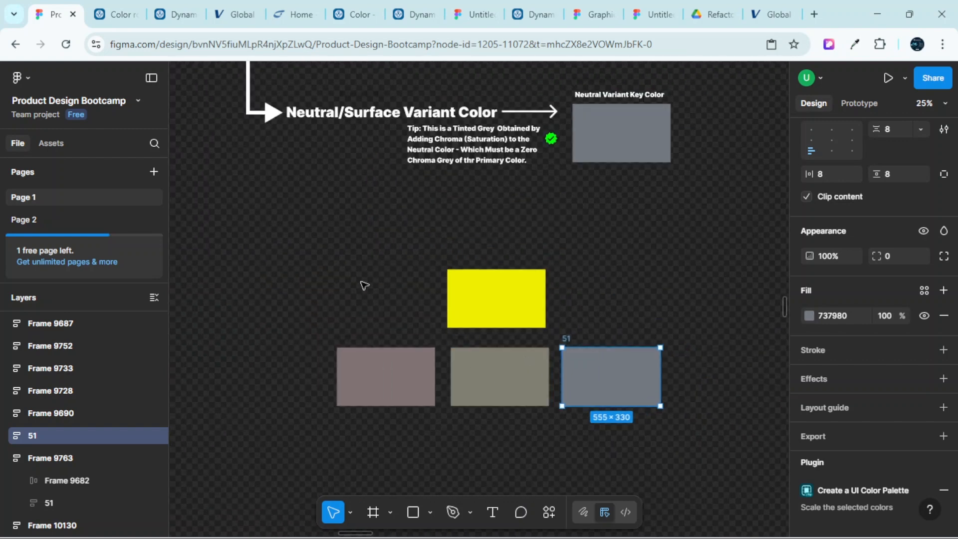
{"action": "left_click_drag", "start_coordinate": [348, 276], "coordinate": [685, 449]}
{"action": "key", "text": "Delete"}
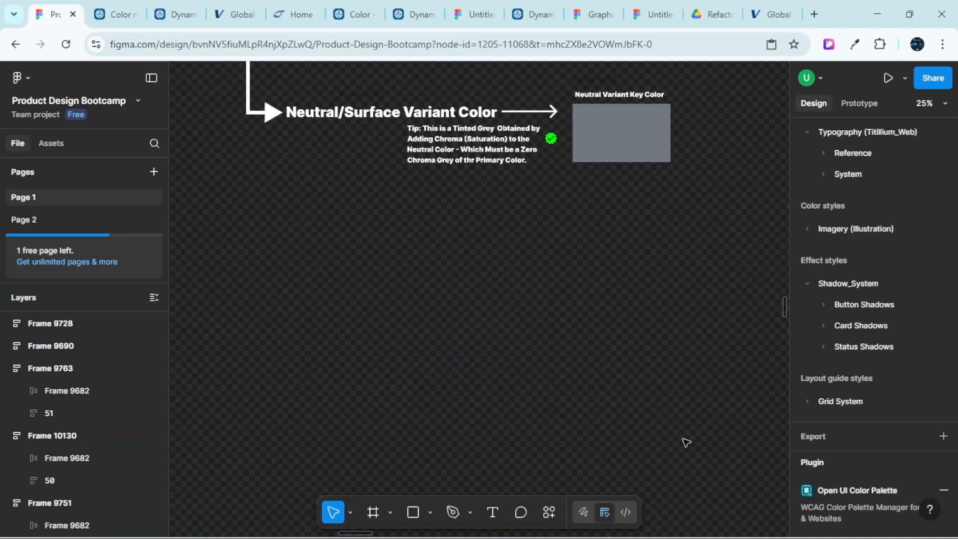
Review the key colour diagram from the neutral section back up to the Primary Key Color
{"action": "scroll", "coordinate": [683, 443], "scroll_direction": "up", "scroll_amount": 5}
{"action": "scroll", "coordinate": [663, 335], "scroll_direction": "up", "scroll_amount": 5}
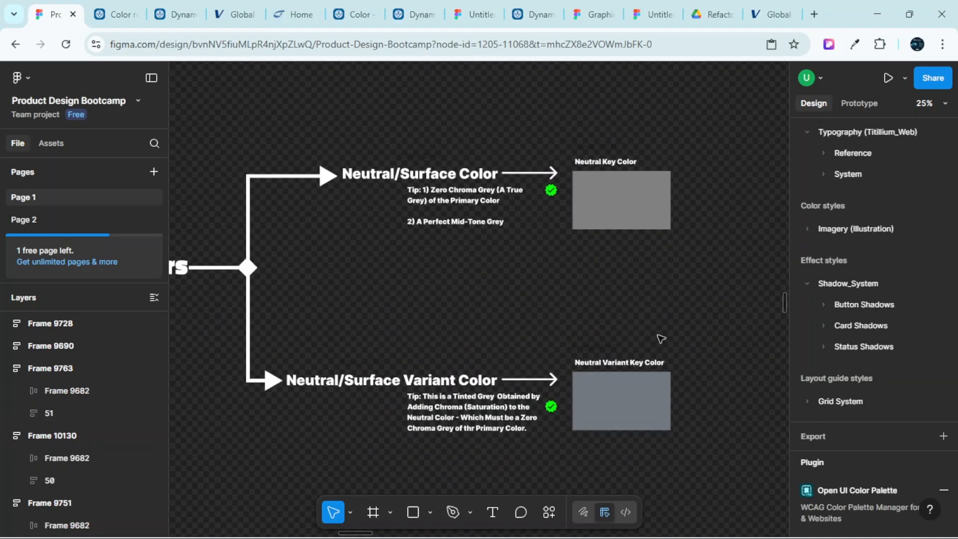
{"action": "scroll", "coordinate": [661, 338], "scroll_direction": "down", "scroll_amount": 5}
{"action": "scroll", "coordinate": [661, 338], "scroll_direction": "up", "scroll_amount": 5}
{"action": "scroll", "coordinate": [660, 334], "scroll_direction": "up", "scroll_amount": 5}
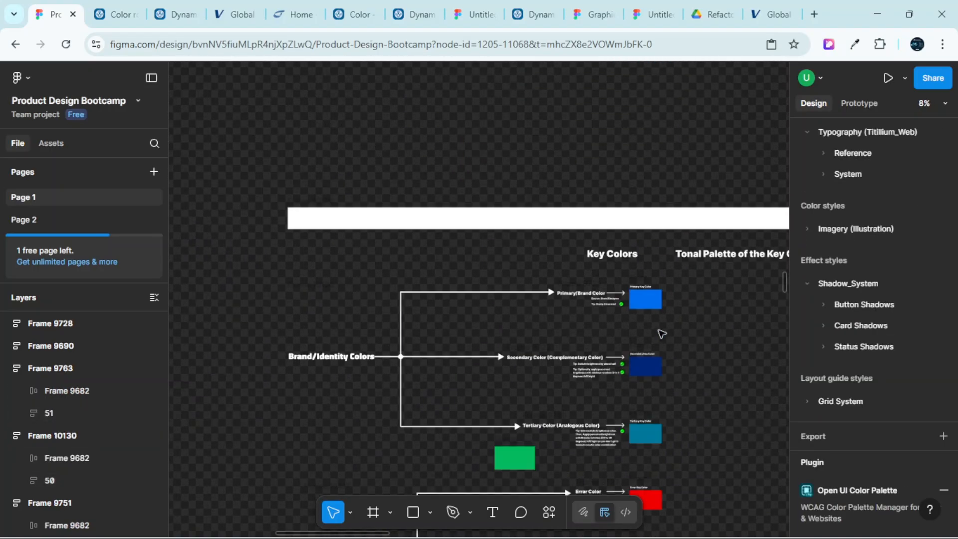
{"action": "scroll", "coordinate": [658, 331], "scroll_direction": "down", "scroll_amount": 3}
{"action": "scroll", "coordinate": [657, 327], "scroll_direction": "up", "scroll_amount": 2}
{"action": "scroll", "coordinate": [667, 114], "scroll_direction": "up", "scroll_amount": 8}
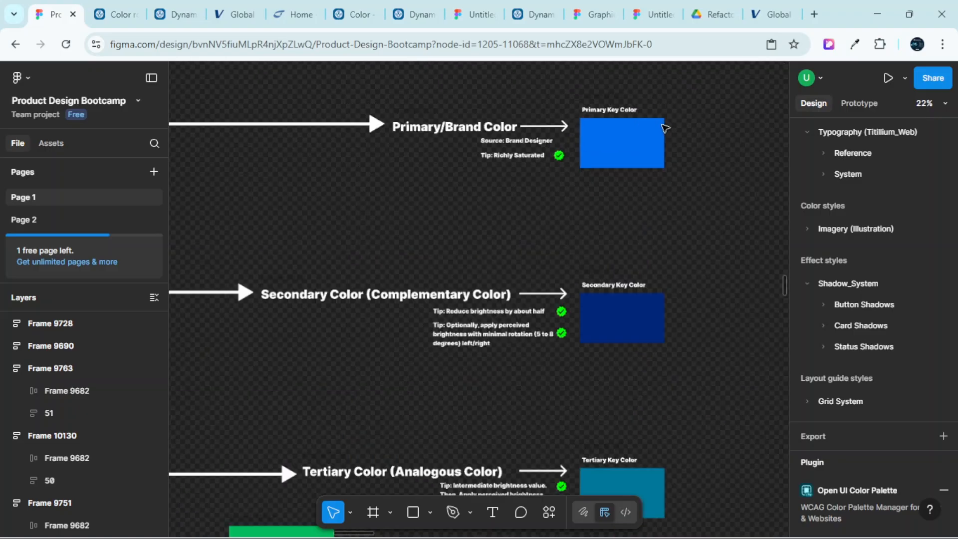
Review the key colours from the Primary Key Color down through the brand, status and neutral groups of the diagram
{"action": "scroll", "coordinate": [630, 202], "scroll_direction": "down", "scroll_amount": 3}
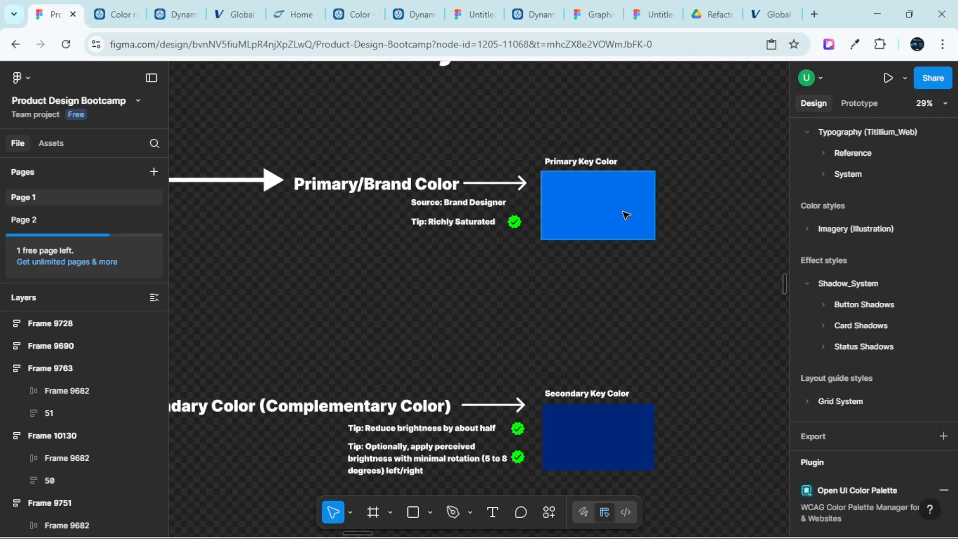
{"action": "scroll", "coordinate": [614, 293], "scroll_direction": "down", "scroll_amount": 10}
{"action": "scroll", "coordinate": [613, 294], "scroll_direction": "down", "scroll_amount": 6}
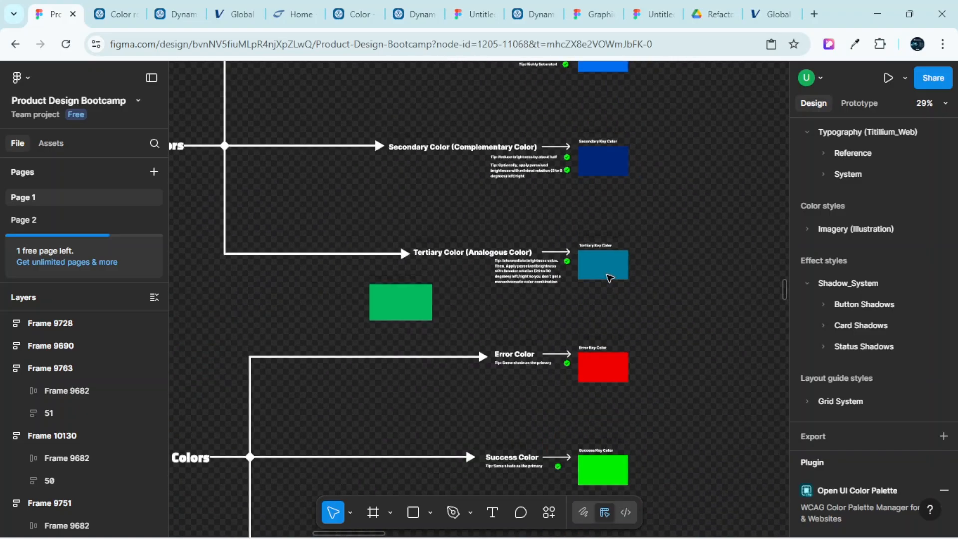
{"action": "scroll", "coordinate": [277, 196], "scroll_direction": "up", "scroll_amount": 5}
{"action": "scroll", "coordinate": [276, 196], "scroll_direction": "down", "scroll_amount": 4}
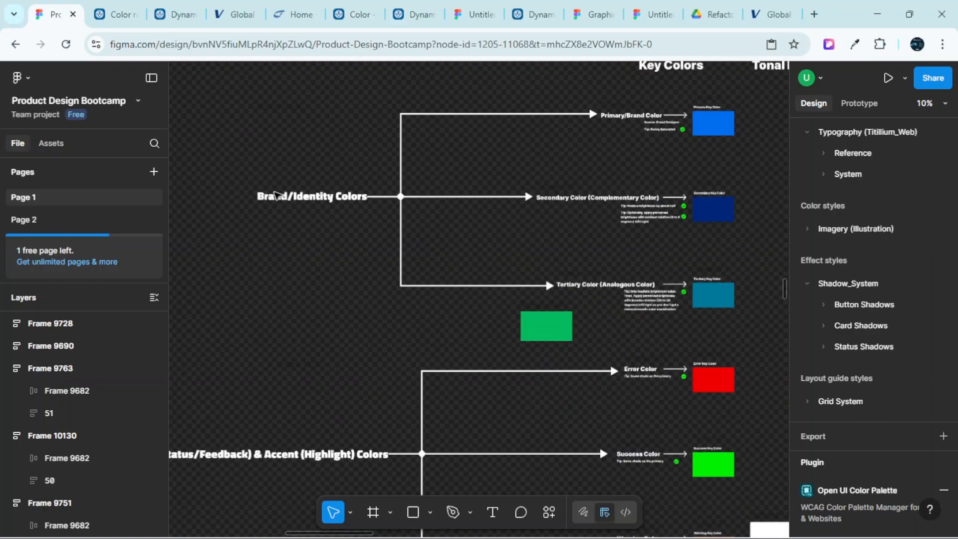
{"action": "scroll", "coordinate": [274, 194], "scroll_direction": "up", "scroll_amount": 2}
{"action": "scroll", "coordinate": [274, 194], "scroll_direction": "down", "scroll_amount": 3}
{"action": "scroll", "coordinate": [382, 230], "scroll_direction": "right", "scroll_amount": 1}
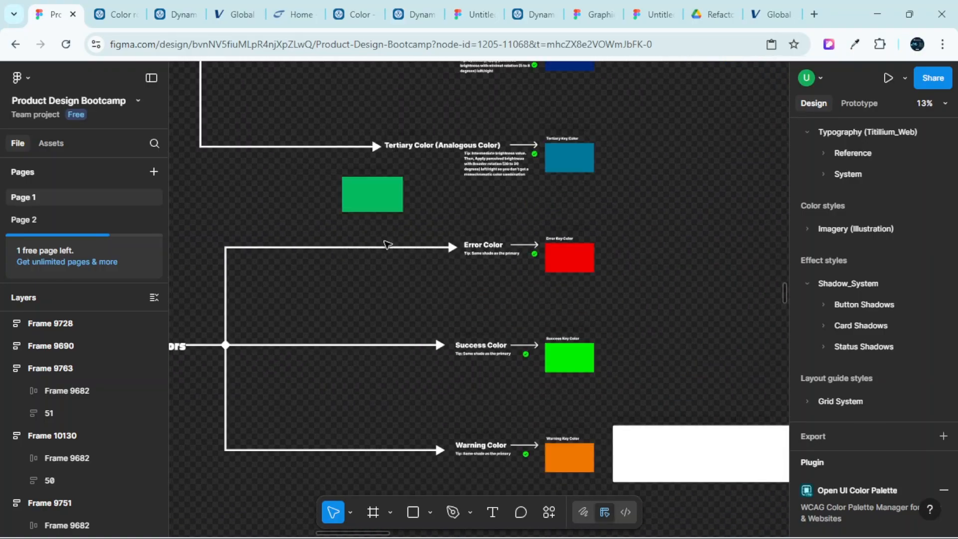
{"action": "scroll", "coordinate": [306, 239], "scroll_direction": "down", "scroll_amount": 1}
{"action": "scroll", "coordinate": [506, 291], "scroll_direction": "up", "scroll_amount": 3}
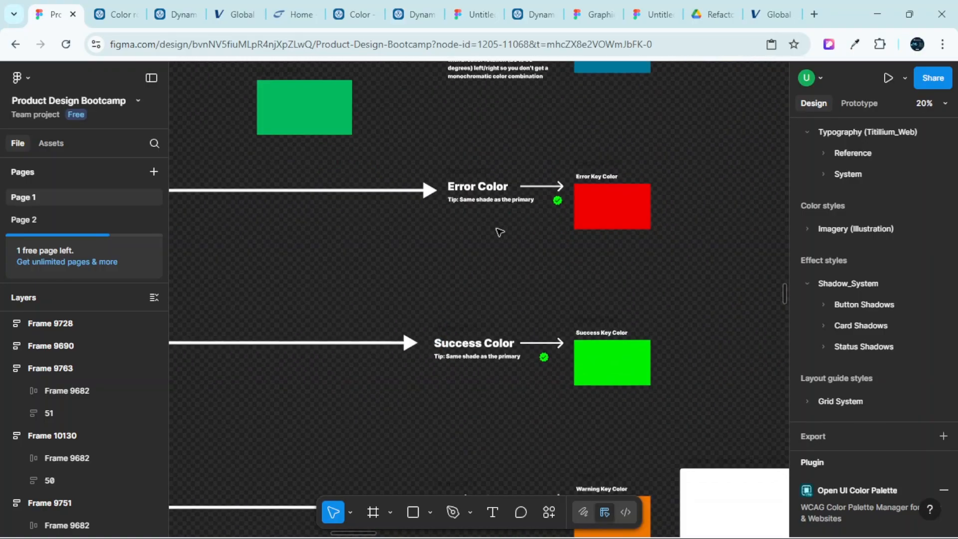
{"action": "scroll", "coordinate": [502, 239], "scroll_direction": "down", "scroll_amount": 3}
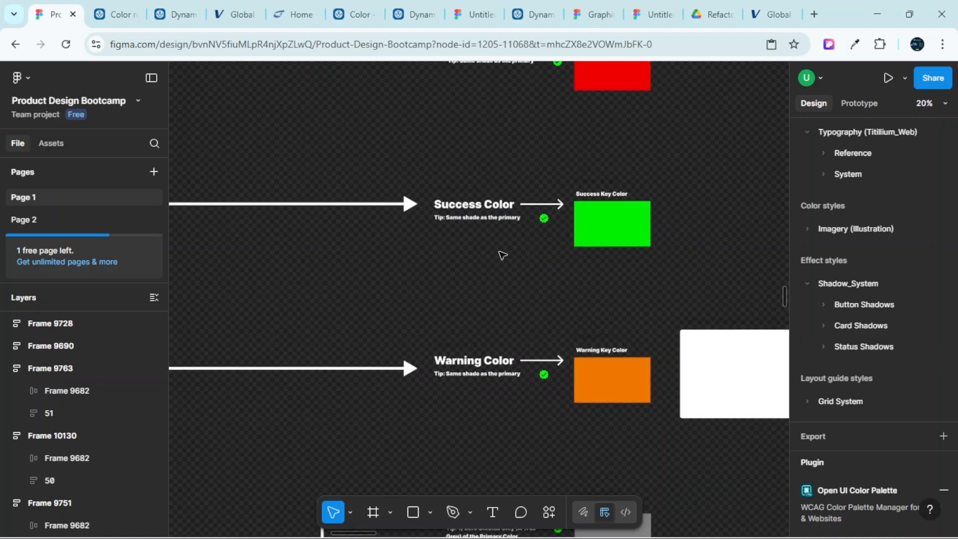
{"action": "scroll", "coordinate": [504, 359], "scroll_direction": "down", "scroll_amount": 4}
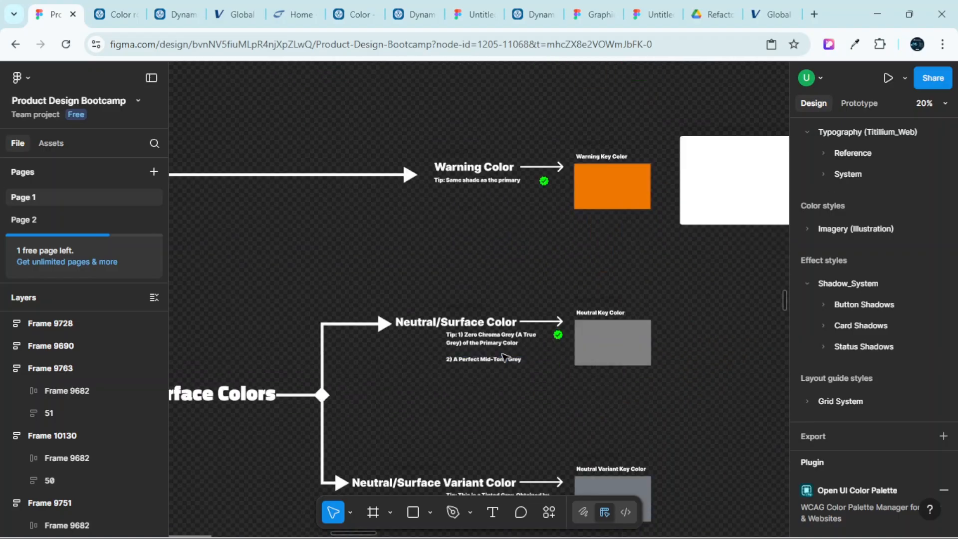
{"action": "scroll", "coordinate": [341, 327], "scroll_direction": "down", "scroll_amount": 2}
{"action": "scroll", "coordinate": [317, 388], "scroll_direction": "down", "scroll_amount": 2}
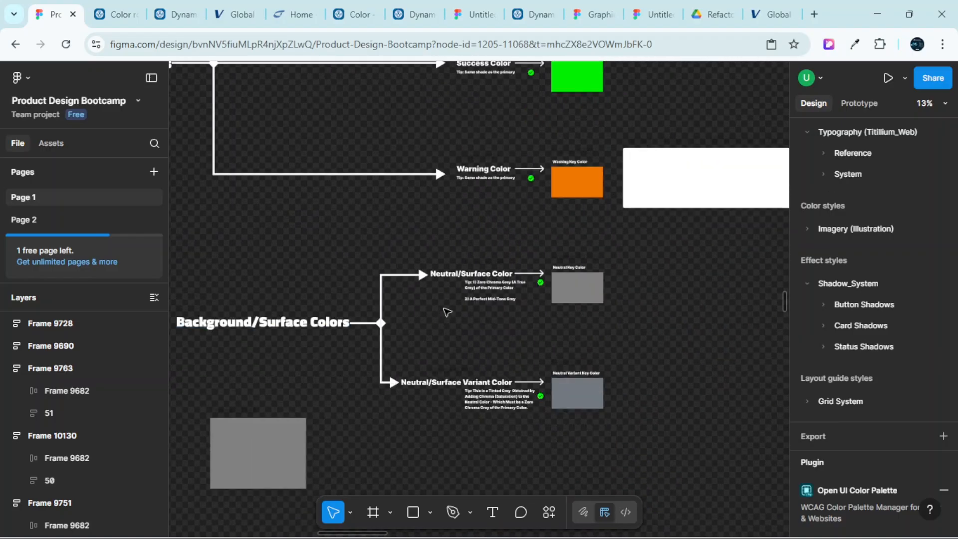
Inspect the fill colours of the Neutral Key Color and Neutral Variant Key Color swatches
{"action": "scroll", "coordinate": [447, 312], "scroll_direction": "up", "scroll_amount": 5}
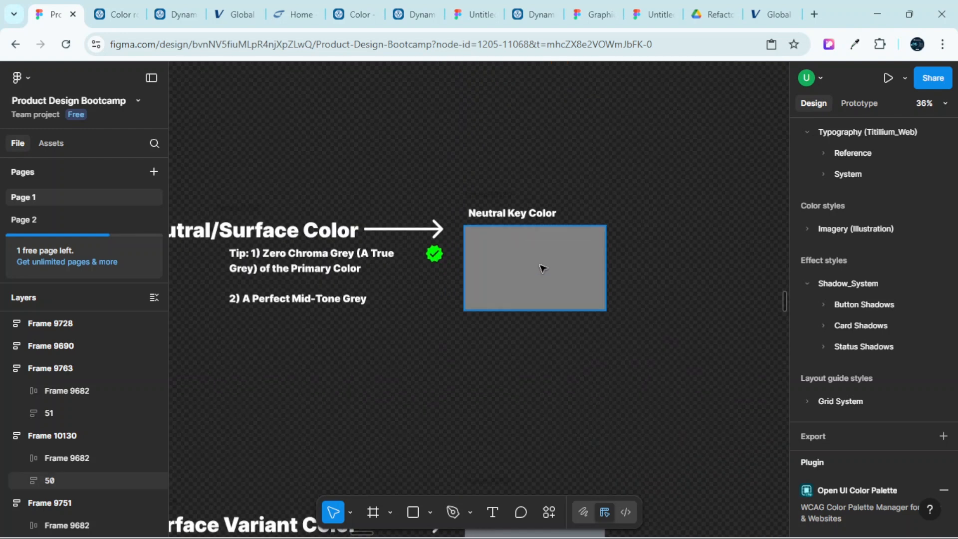
{"action": "left_click", "coordinate": [543, 268]}
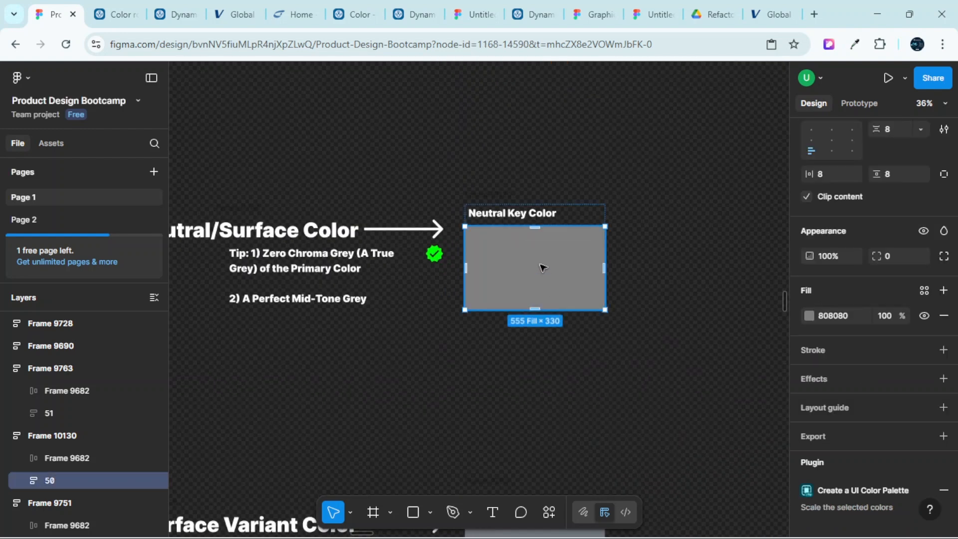
{"action": "scroll", "coordinate": [543, 268], "scroll_direction": "down", "scroll_amount": 3}
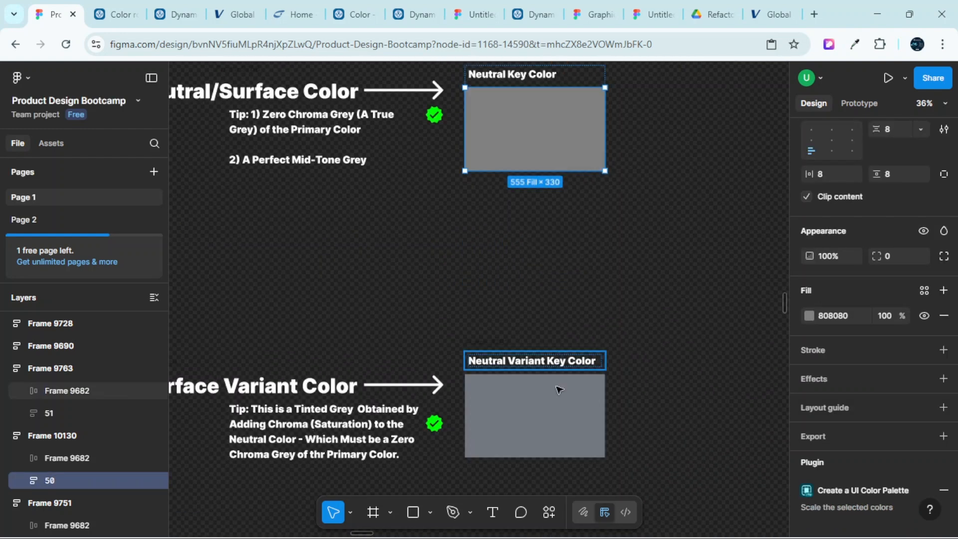
{"action": "left_click", "coordinate": [557, 412]}
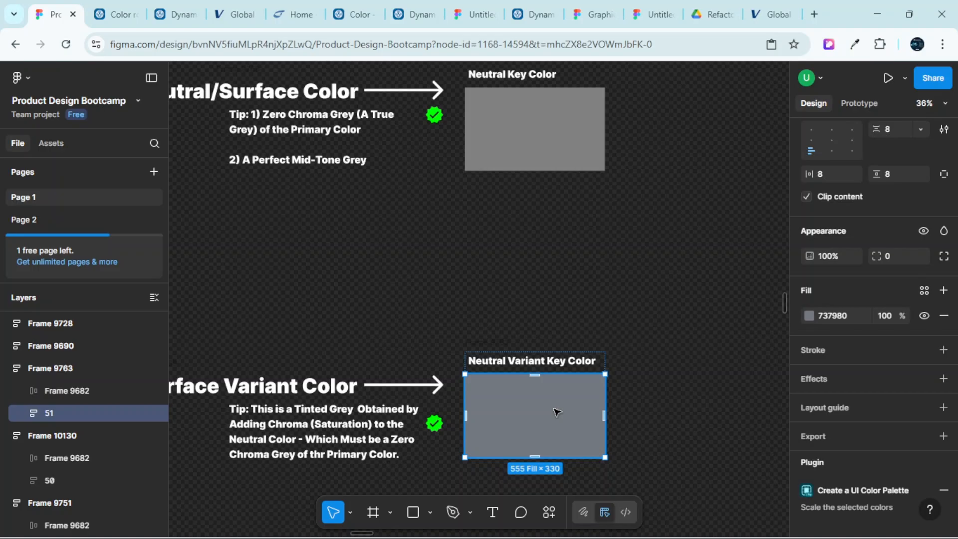
{"action": "scroll", "coordinate": [557, 412], "scroll_direction": "down", "scroll_amount": 3}
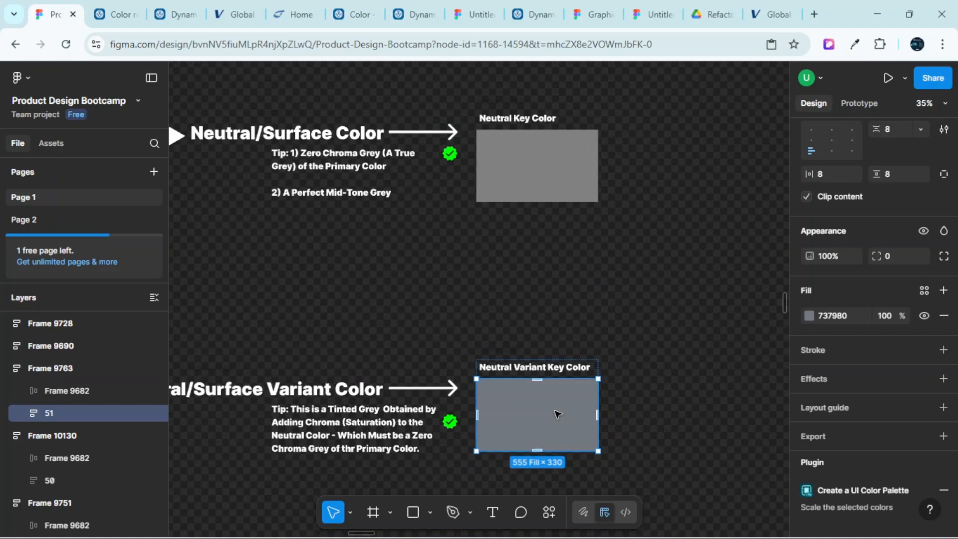
Review the Primary and Secondary Key Colors together with the saturation and brightness tips beside them
{"action": "scroll", "coordinate": [559, 412], "scroll_direction": "up", "scroll_amount": 3}
{"action": "scroll", "coordinate": [559, 412], "scroll_direction": "down", "scroll_amount": 5}
{"action": "scroll", "coordinate": [569, 372], "scroll_direction": "up", "scroll_amount": 5}
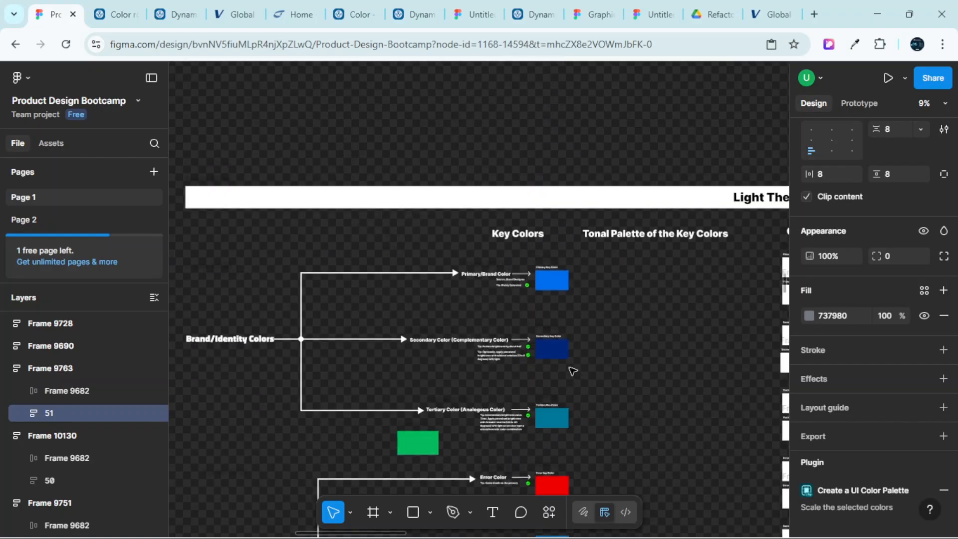
{"action": "scroll", "coordinate": [556, 322], "scroll_direction": "up", "scroll_amount": 5}
{"action": "scroll", "coordinate": [555, 316], "scroll_direction": "up", "scroll_amount": 1}
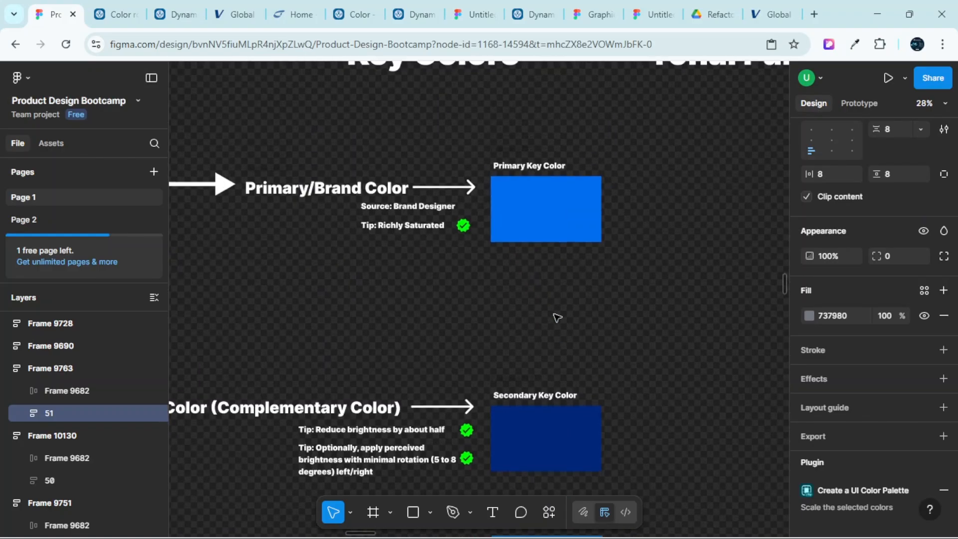
{"action": "scroll", "coordinate": [545, 315], "scroll_direction": "left", "scroll_amount": 5}
{"action": "scroll", "coordinate": [637, 223], "scroll_direction": "up", "scroll_amount": 3}
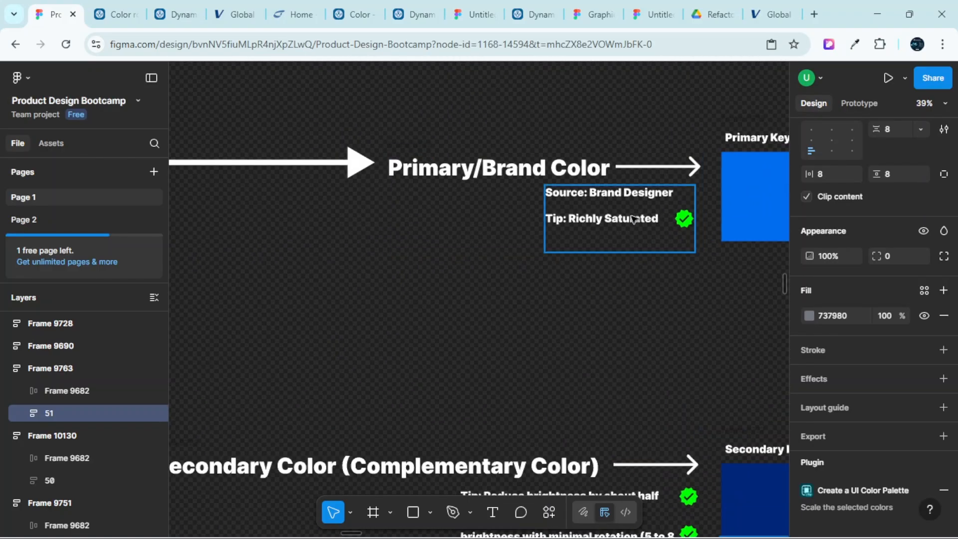
{"action": "scroll", "coordinate": [633, 274], "scroll_direction": "down", "scroll_amount": 3}
{"action": "scroll", "coordinate": [579, 378], "scroll_direction": "right", "scroll_amount": 4}
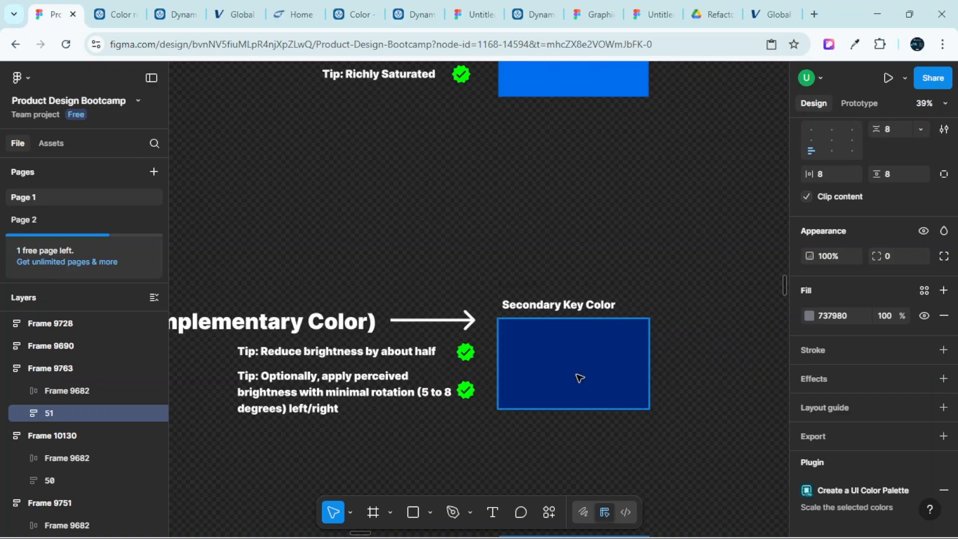
{"action": "scroll", "coordinate": [569, 369], "scroll_direction": "up", "scroll_amount": 2}
{"action": "scroll", "coordinate": [553, 367], "scroll_direction": "down", "scroll_amount": 3}
{"action": "scroll", "coordinate": [545, 369], "scroll_direction": "right", "scroll_amount": 4}
{"action": "scroll", "coordinate": [494, 384], "scroll_direction": "down", "scroll_amount": 2}
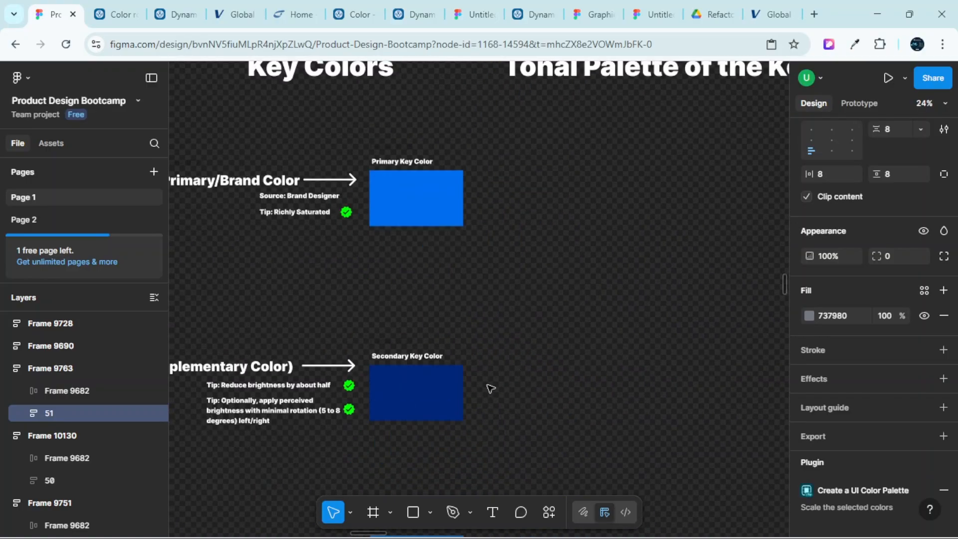
{"action": "scroll", "coordinate": [442, 400], "scroll_direction": "down", "scroll_amount": 2}
{"action": "scroll", "coordinate": [442, 379], "scroll_direction": "up", "scroll_amount": 3}
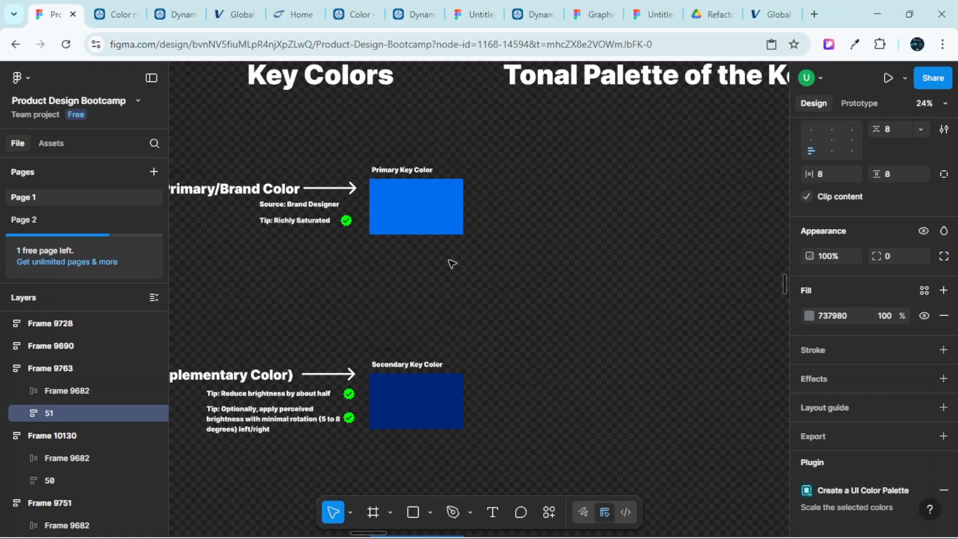
Duplicate the Primary Key Color swatch into the empty area beside the Secondary Key Color swatch
{"action": "scroll", "coordinate": [448, 200], "scroll_direction": "up", "scroll_amount": 2}
{"action": "left_click", "coordinate": [446, 209]}
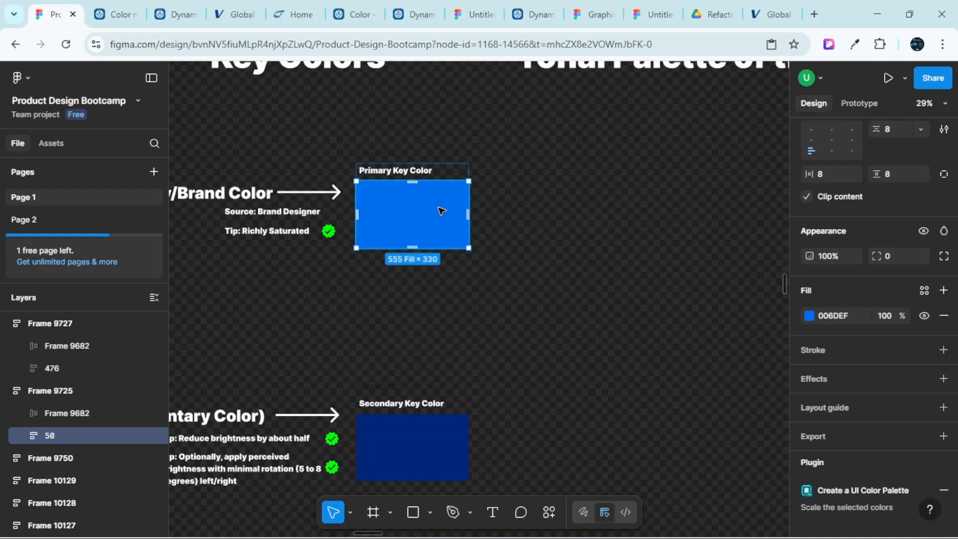
{"action": "left_click_drag", "start_coordinate": [442, 211], "coordinate": [648, 428]}
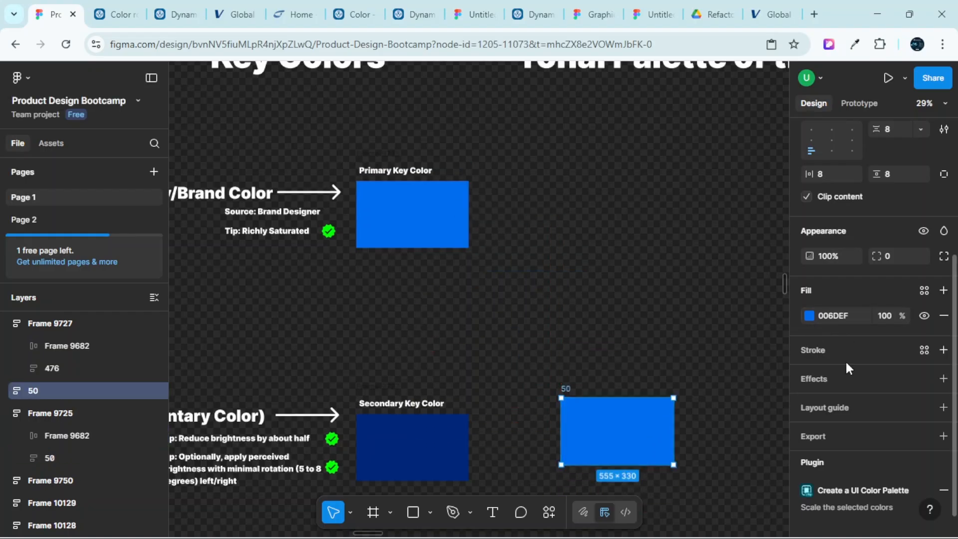
Set the brightness of the copied blue swatch's fill to 47 in HSB
{"action": "left_click", "coordinate": [809, 315]}
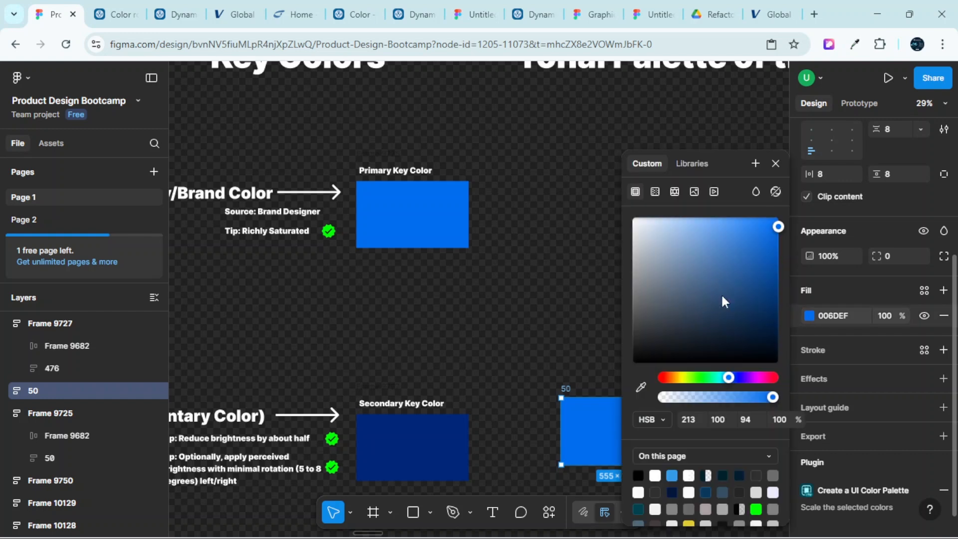
{"action": "left_click_drag", "start_coordinate": [735, 163], "coordinate": [851, 158]}
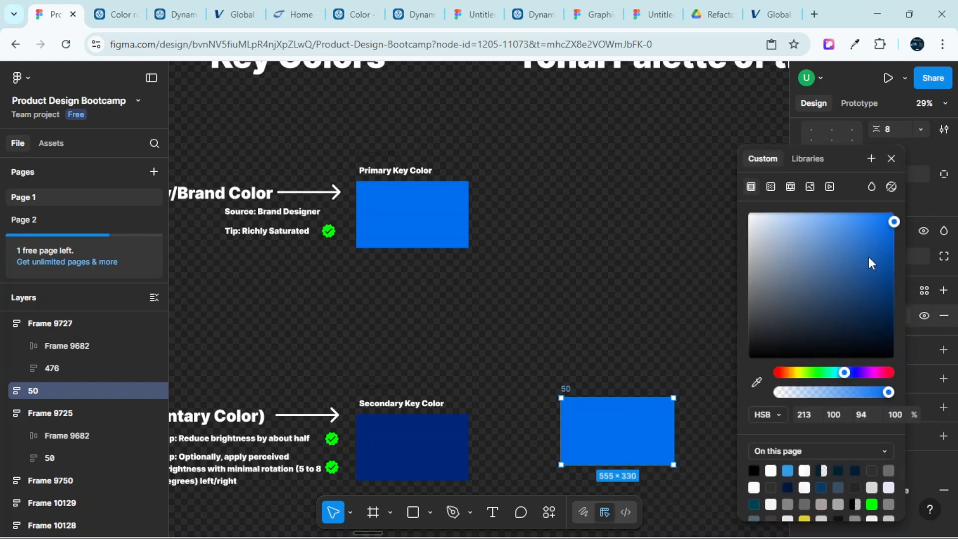
{"action": "left_click", "coordinate": [869, 416]}
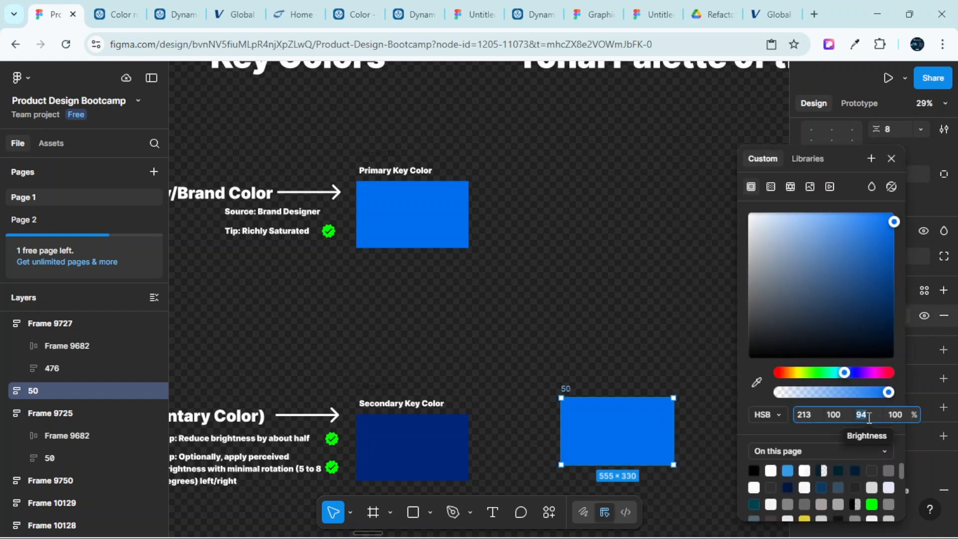
{"action": "type", "text": "47"}
{"action": "key", "text": "Return"}
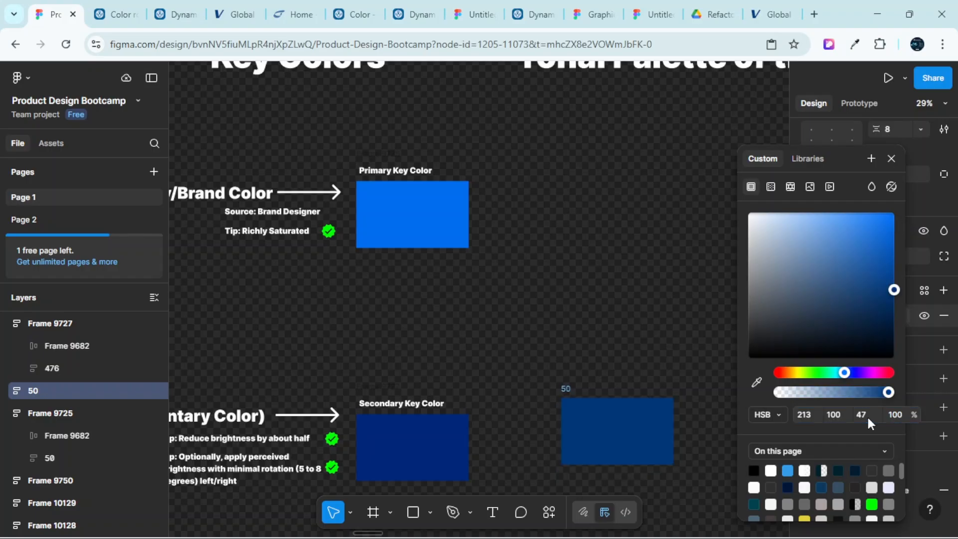
{"action": "left_click", "coordinate": [652, 315]}
Duplicate the darkened blue swatch twice, placing one copy on each side of it in a row
{"action": "scroll", "coordinate": [648, 339], "scroll_direction": "down", "scroll_amount": 2}
{"action": "scroll", "coordinate": [646, 354], "scroll_direction": "right", "scroll_amount": 2}
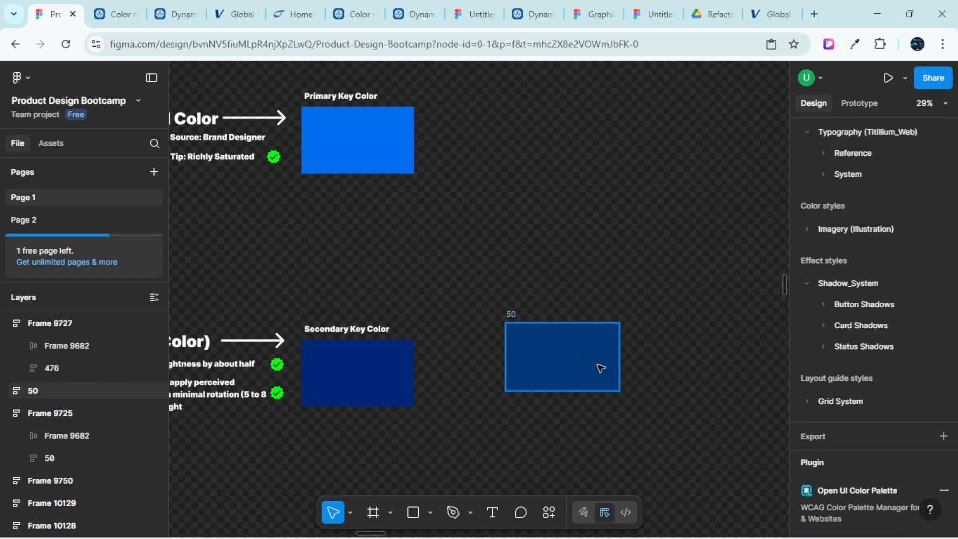
{"action": "left_click", "coordinate": [579, 359]}
{"action": "left_click_drag", "start_coordinate": [599, 362], "coordinate": [498, 363]}
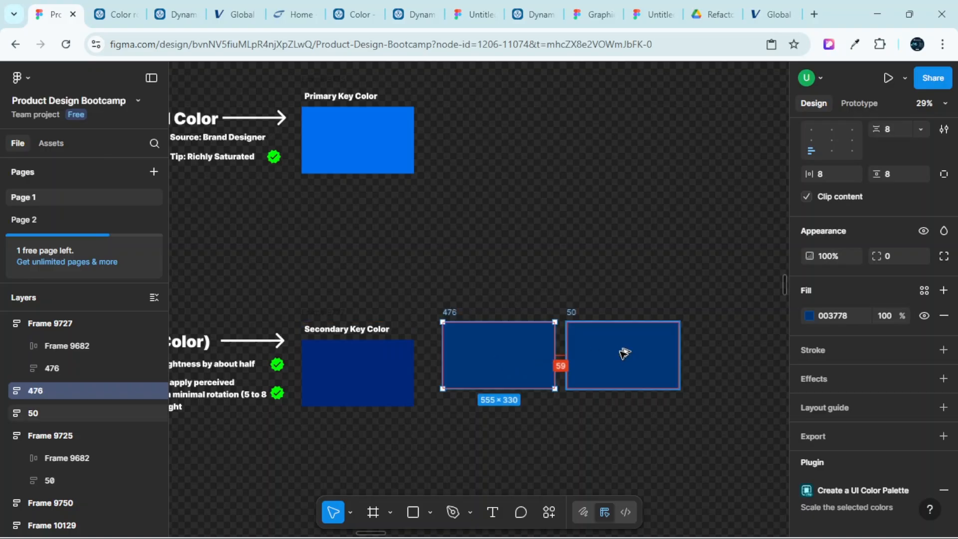
{"action": "left_click", "coordinate": [623, 352]}
{"action": "left_click_drag", "start_coordinate": [624, 355], "coordinate": [737, 355]}
{"action": "scroll", "coordinate": [504, 355], "scroll_direction": "down", "scroll_amount": 2}
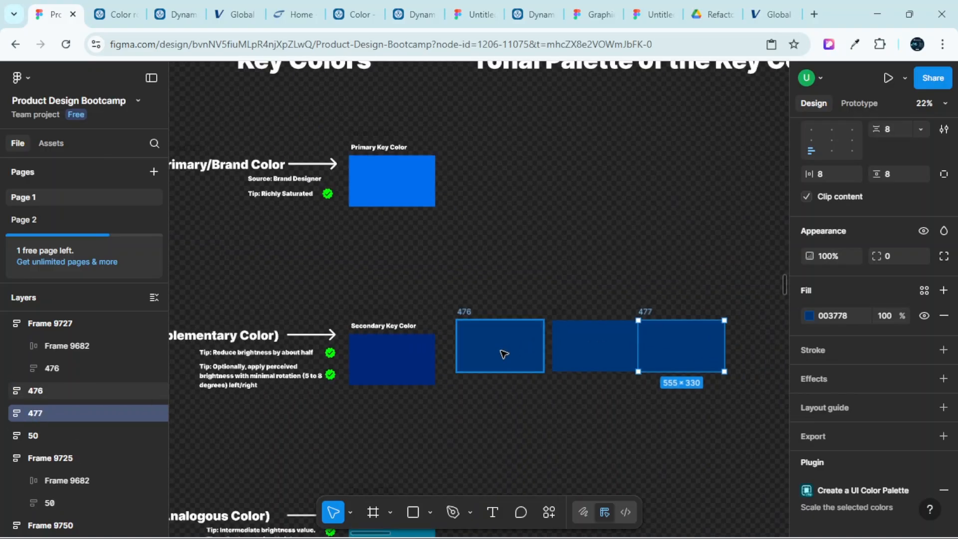
Compare the row of dark blue swatches with the Secondary Key Color, and review the Primary and Tertiary Key Colors
{"action": "scroll", "coordinate": [278, 387], "scroll_direction": "up", "scroll_amount": 4}
{"action": "scroll", "coordinate": [415, 374], "scroll_direction": "down", "scroll_amount": 2}
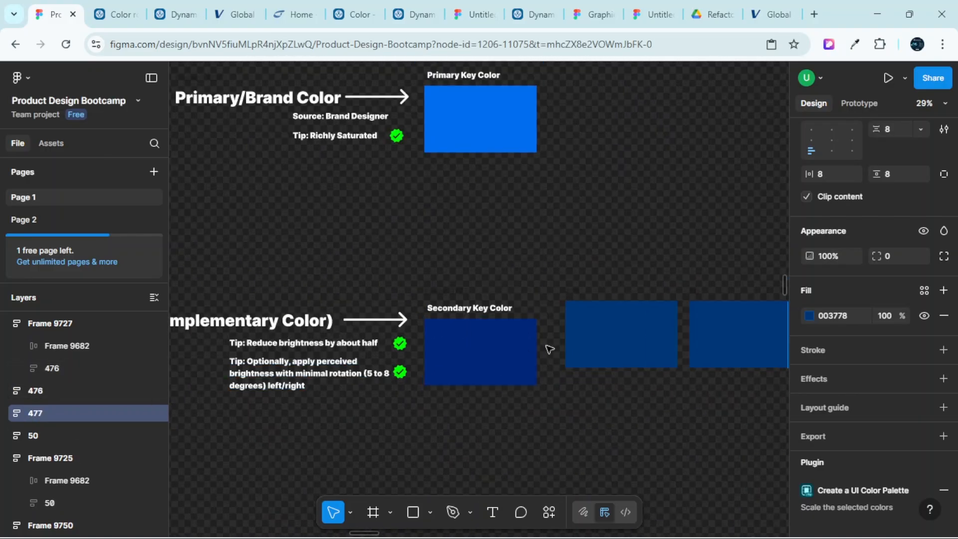
{"action": "scroll", "coordinate": [550, 346], "scroll_direction": "right", "scroll_amount": 5}
{"action": "scroll", "coordinate": [676, 343], "scroll_direction": "up", "scroll_amount": 2}
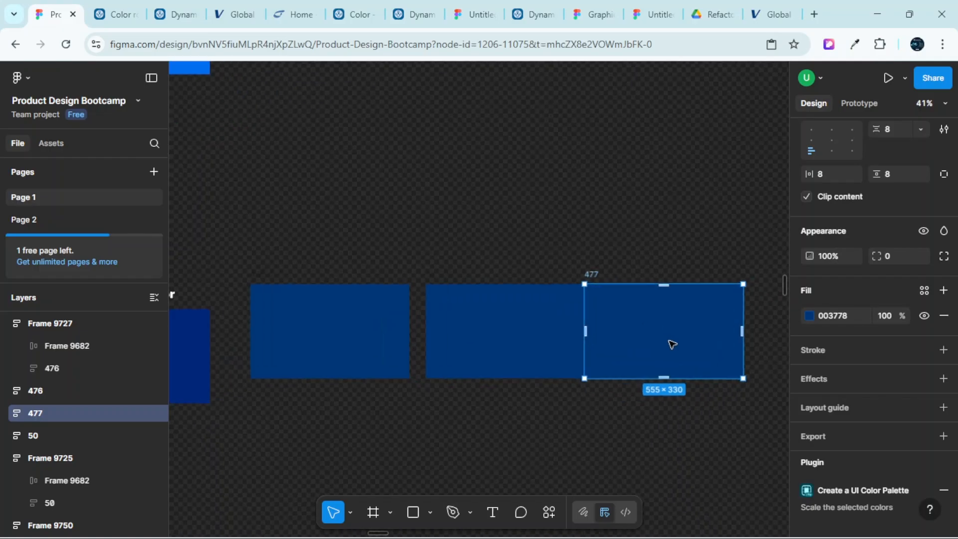
{"action": "scroll", "coordinate": [389, 349], "scroll_direction": "down", "scroll_amount": 3}
{"action": "scroll", "coordinate": [399, 359], "scroll_direction": "left", "scroll_amount": 3}
{"action": "scroll", "coordinate": [390, 372], "scroll_direction": "up", "scroll_amount": 3}
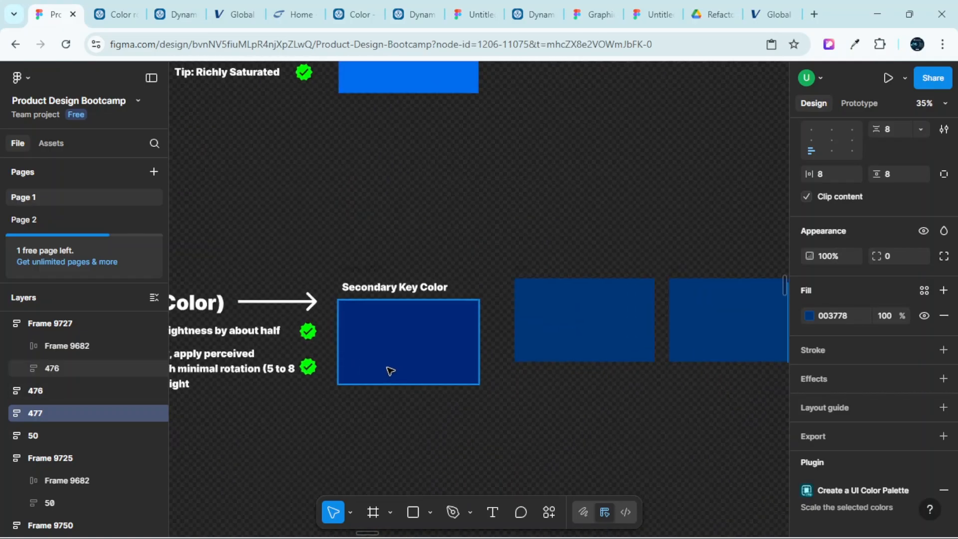
{"action": "scroll", "coordinate": [426, 347], "scroll_direction": "down", "scroll_amount": 5}
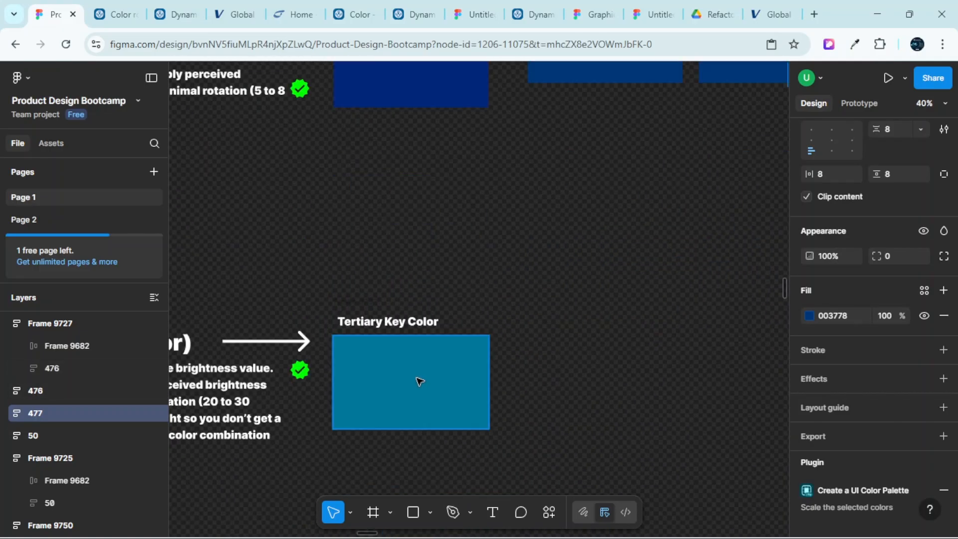
{"action": "scroll", "coordinate": [419, 381], "scroll_direction": "down", "scroll_amount": 3}
{"action": "scroll", "coordinate": [432, 385], "scroll_direction": "up", "scroll_amount": 3}
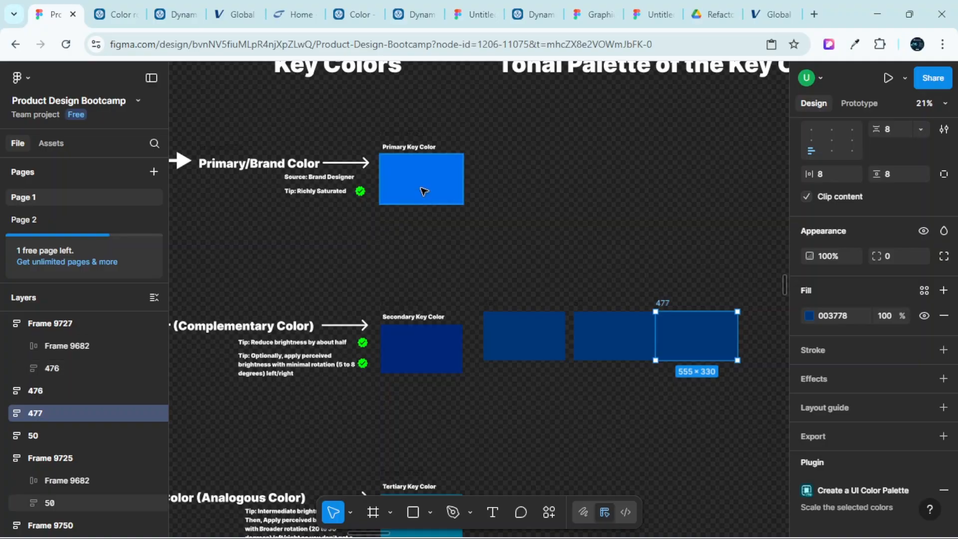
{"action": "scroll", "coordinate": [438, 368], "scroll_direction": "down", "scroll_amount": 5}
{"action": "scroll", "coordinate": [449, 250], "scroll_direction": "up", "scroll_amount": 2}
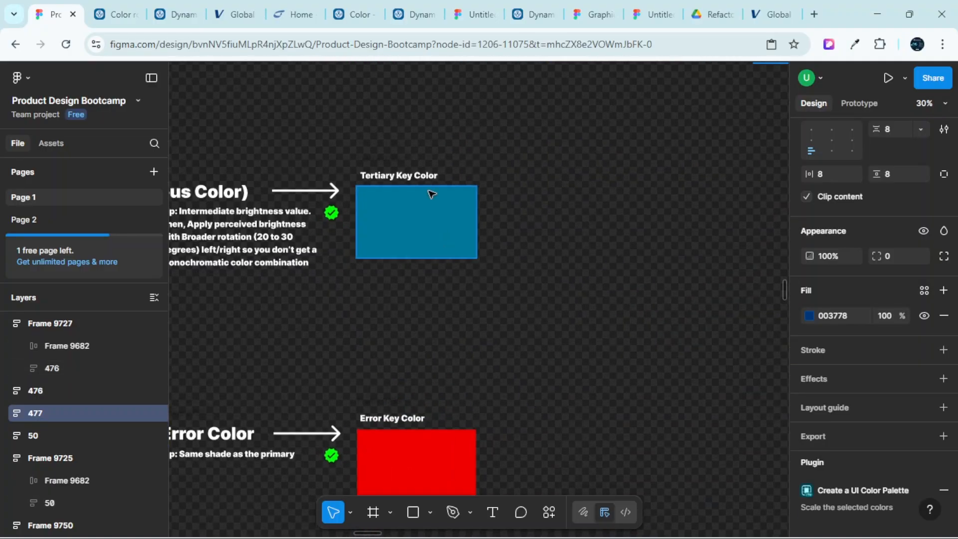
{"action": "scroll", "coordinate": [433, 240], "scroll_direction": "down", "scroll_amount": 3}
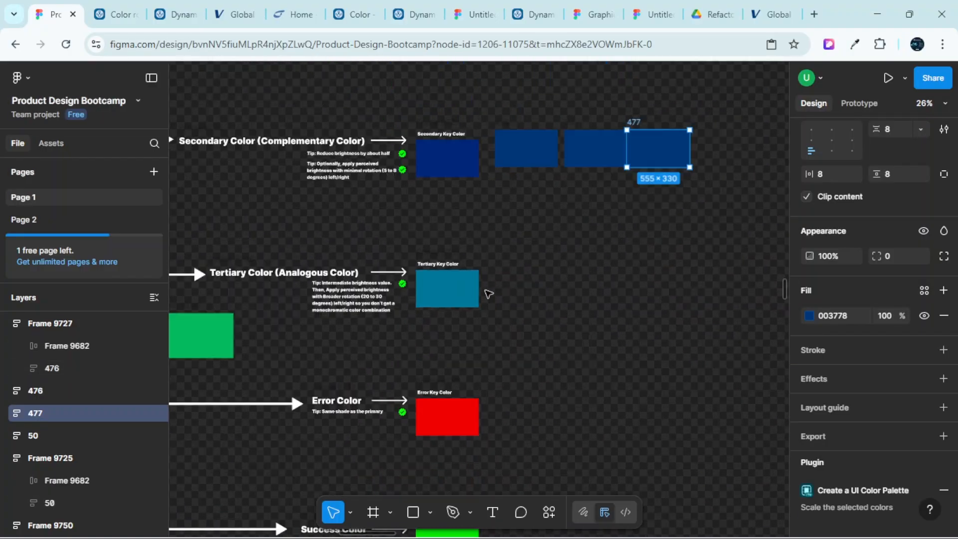
Delete the row of three dark blue test swatches beside the Secondary Key Color
{"action": "scroll", "coordinate": [537, 235], "scroll_direction": "up", "scroll_amount": 2}
{"action": "scroll", "coordinate": [504, 220], "scroll_direction": "right", "scroll_amount": 2}
{"action": "left_click", "coordinate": [475, 189]}
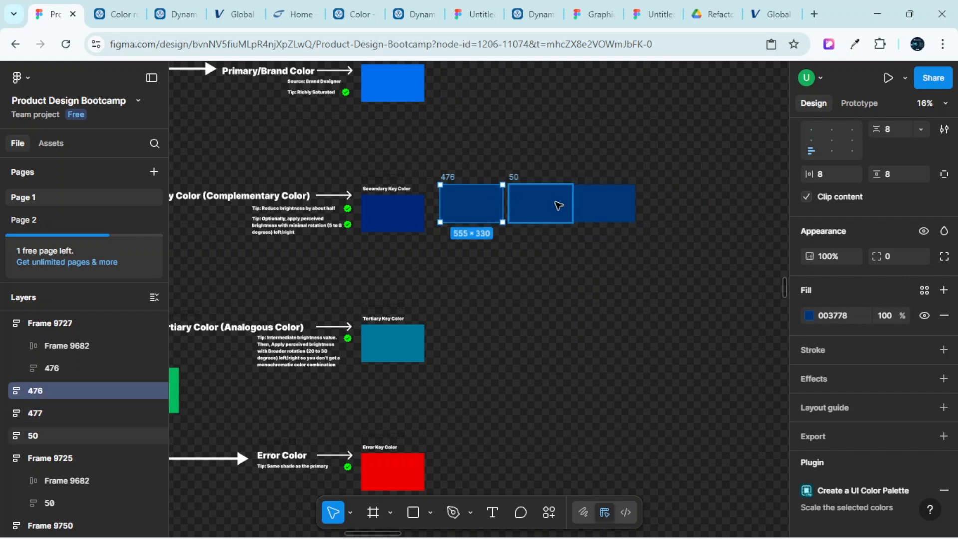
{"action": "left_click", "coordinate": [558, 205], "text": "shift"}
{"action": "left_click", "coordinate": [608, 207], "text": "shift"}
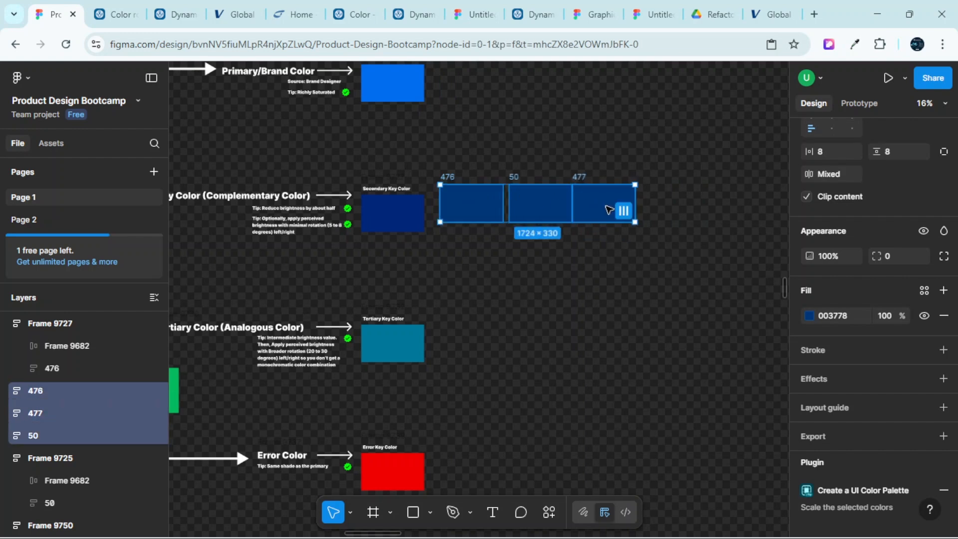
{"action": "key", "text": "Delete"}
Delete the stray grey frame below the Background/Surface Colors branch
{"action": "scroll", "coordinate": [574, 239], "scroll_direction": "up", "scroll_amount": 2}
{"action": "scroll", "coordinate": [462, 285], "scroll_direction": "left", "scroll_amount": 2}
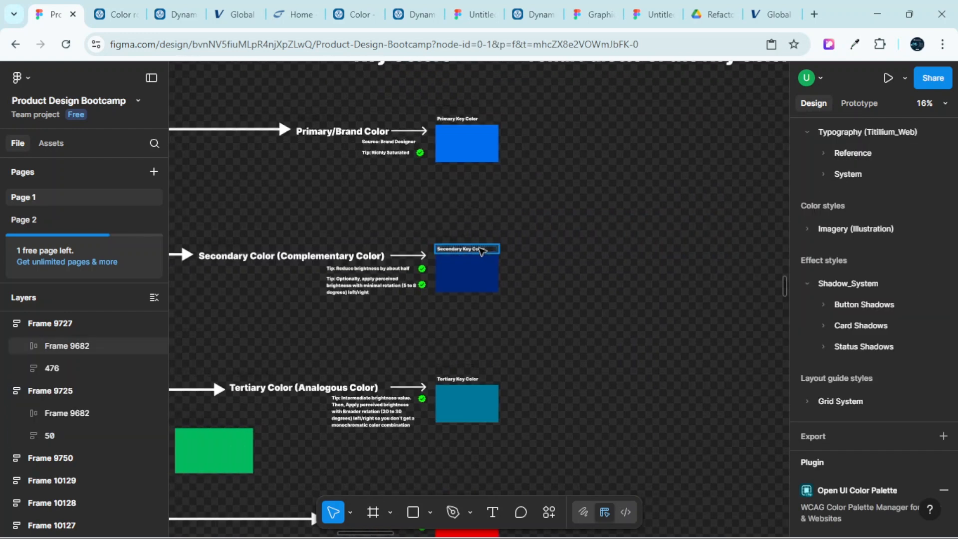
{"action": "scroll", "coordinate": [482, 250], "scroll_direction": "up", "scroll_amount": 2}
{"action": "scroll", "coordinate": [449, 260], "scroll_direction": "left", "scroll_amount": 8}
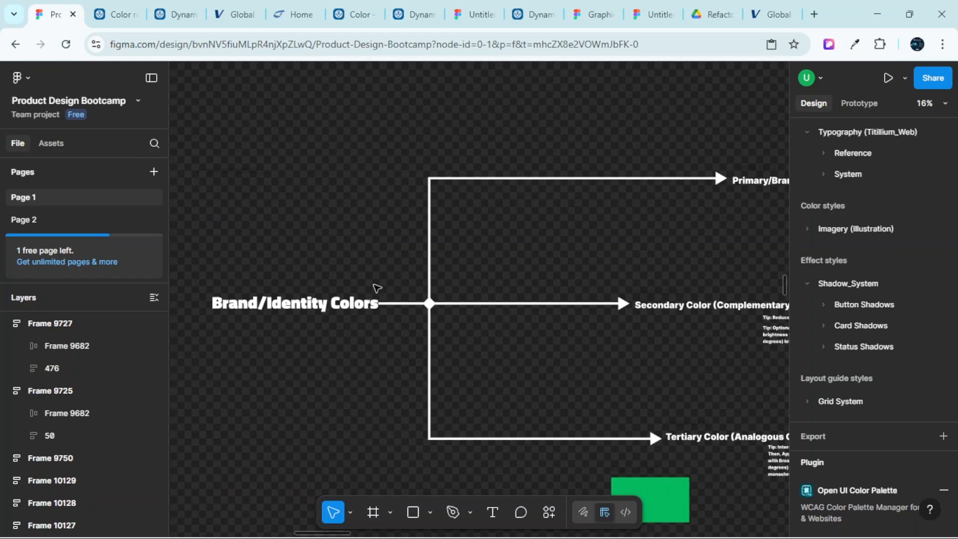
{"action": "scroll", "coordinate": [378, 285], "scroll_direction": "down", "scroll_amount": 6}
{"action": "scroll", "coordinate": [364, 293], "scroll_direction": "down", "scroll_amount": 3, "text": "ctrl"}
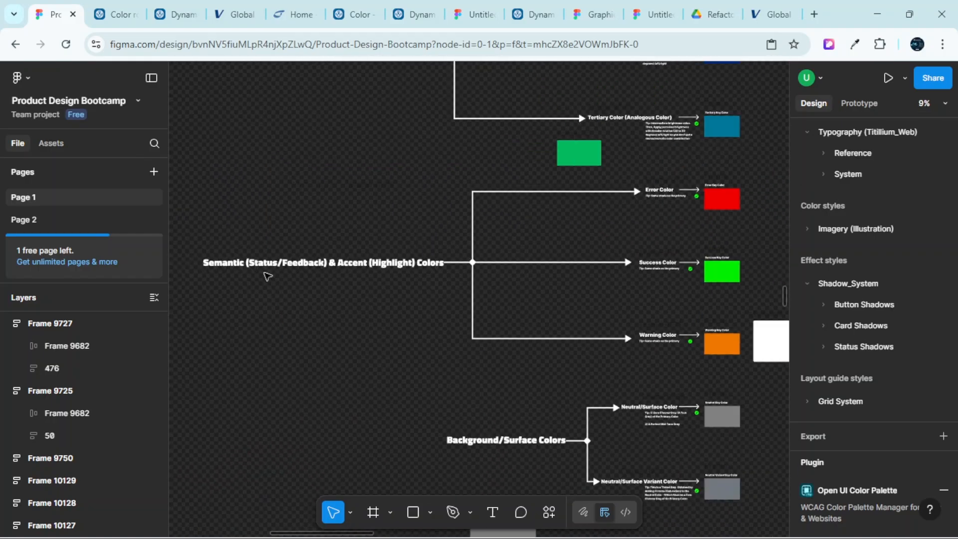
{"action": "scroll", "coordinate": [398, 331], "scroll_direction": "down", "scroll_amount": 3}
{"action": "left_click", "coordinate": [516, 428]}
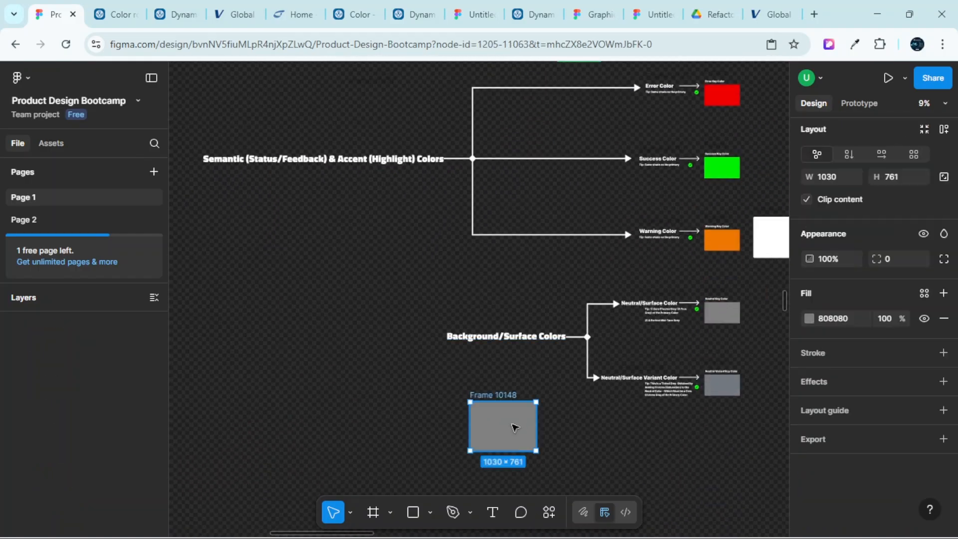
{"action": "key", "text": "Delete"}
Delete the white "Untitled・Material 3, 0-100 (Google)・LCH" frame beside the Warning Key Color swatch
{"action": "scroll", "coordinate": [657, 384], "scroll_direction": "up", "scroll_amount": 3}
{"action": "scroll", "coordinate": [656, 385], "scroll_direction": "right", "scroll_amount": 1}
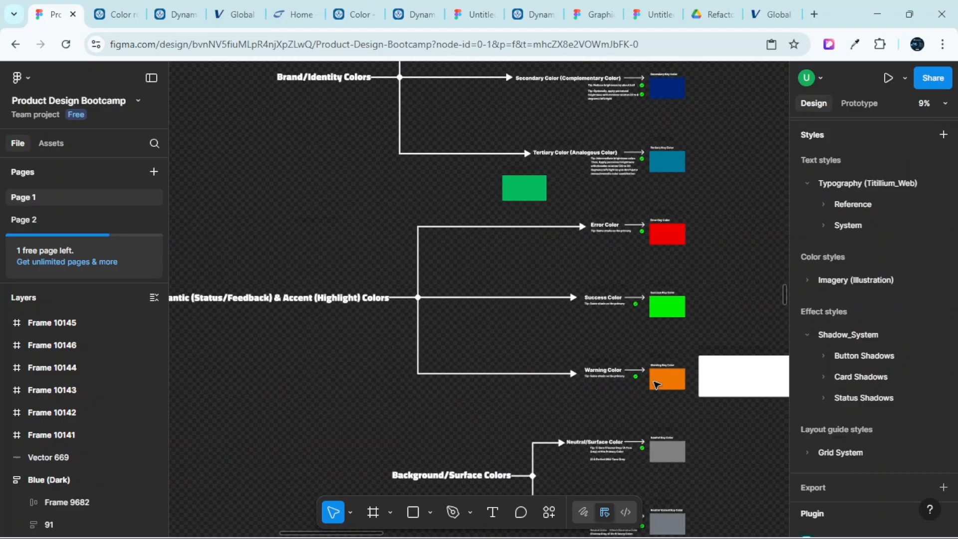
{"action": "scroll", "coordinate": [656, 385], "scroll_direction": "right", "scroll_amount": 3}
{"action": "left_click", "coordinate": [646, 382]}
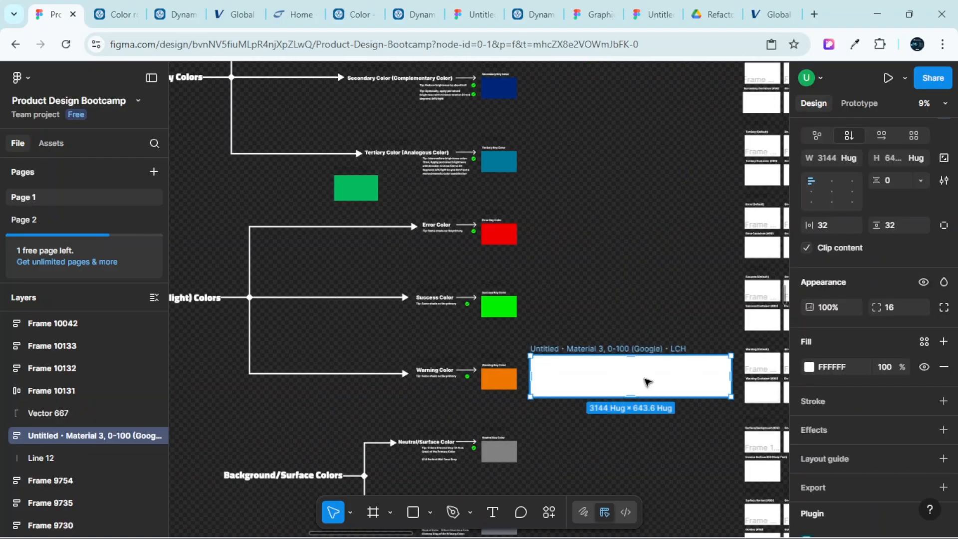
{"action": "key", "text": "Delete"}
Examine the Key Colors column and the Tonal Palette of the Key Colors area next to it
{"action": "scroll", "coordinate": [619, 327], "scroll_direction": "up", "scroll_amount": 3}
{"action": "scroll", "coordinate": [575, 220], "scroll_direction": "up", "scroll_amount": 2}
{"action": "scroll", "coordinate": [583, 229], "scroll_direction": "up", "scroll_amount": 2}
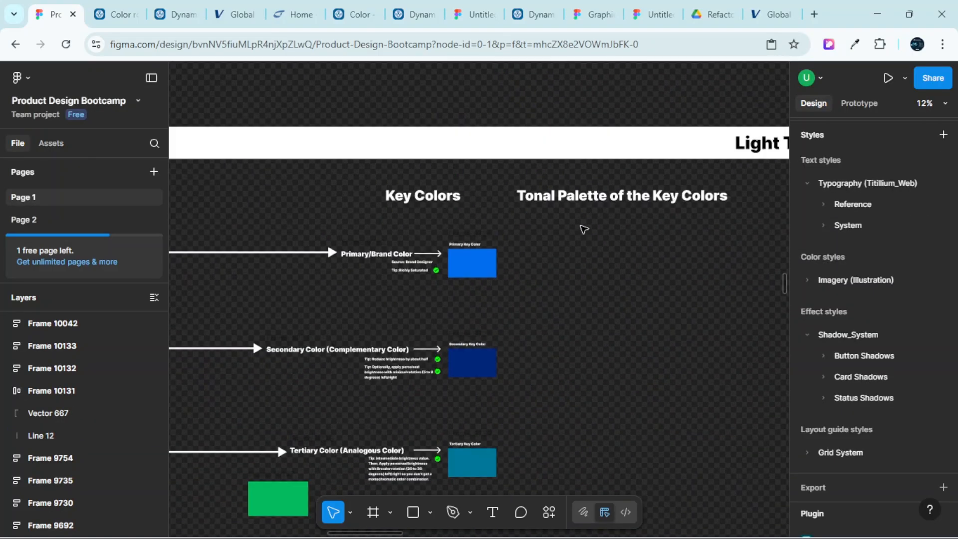
{"action": "scroll", "coordinate": [574, 231], "scroll_direction": "right", "scroll_amount": 2}
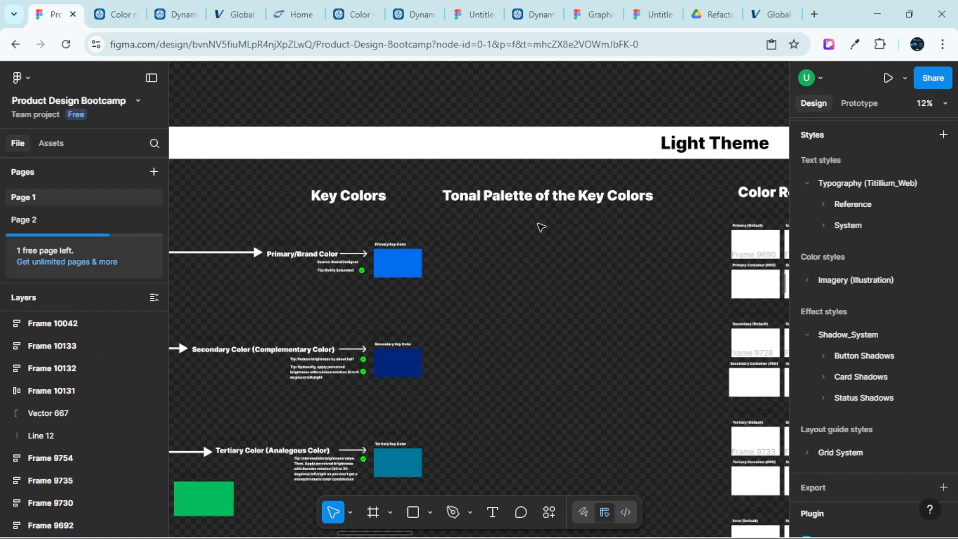
{"action": "scroll", "coordinate": [536, 226], "scroll_direction": "right", "scroll_amount": 1}
{"action": "scroll", "coordinate": [545, 219], "scroll_direction": "up", "scroll_amount": 3, "text": "ctrl"}
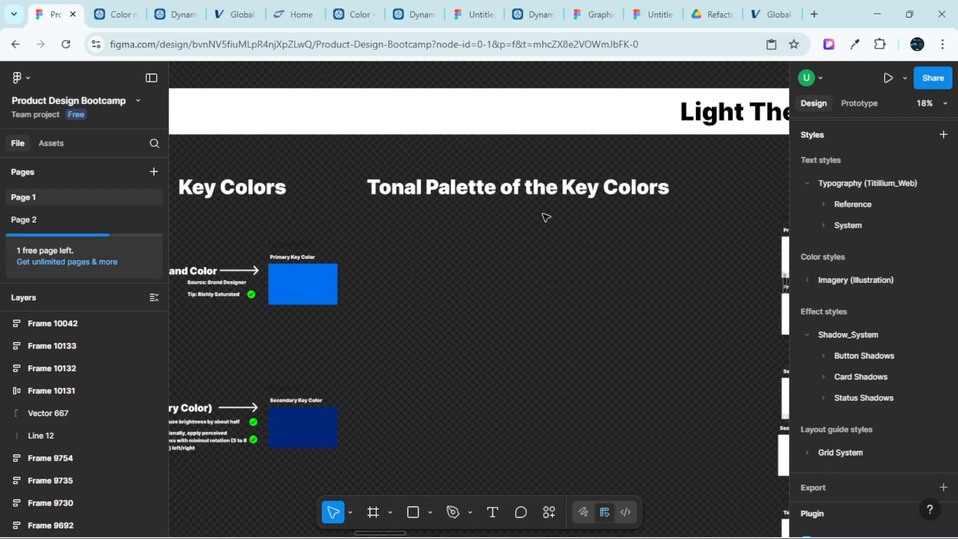
{"action": "scroll", "coordinate": [499, 232], "scroll_direction": "left", "scroll_amount": 5}
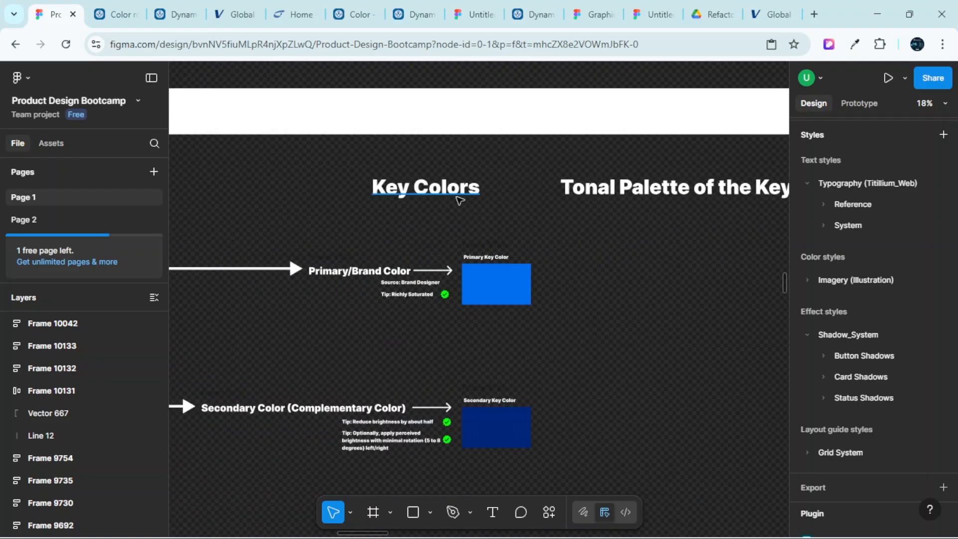
{"action": "scroll", "coordinate": [506, 252], "scroll_direction": "down", "scroll_amount": 3}
{"action": "scroll", "coordinate": [516, 238], "scroll_direction": "up", "scroll_amount": 4, "text": "ctrl"}
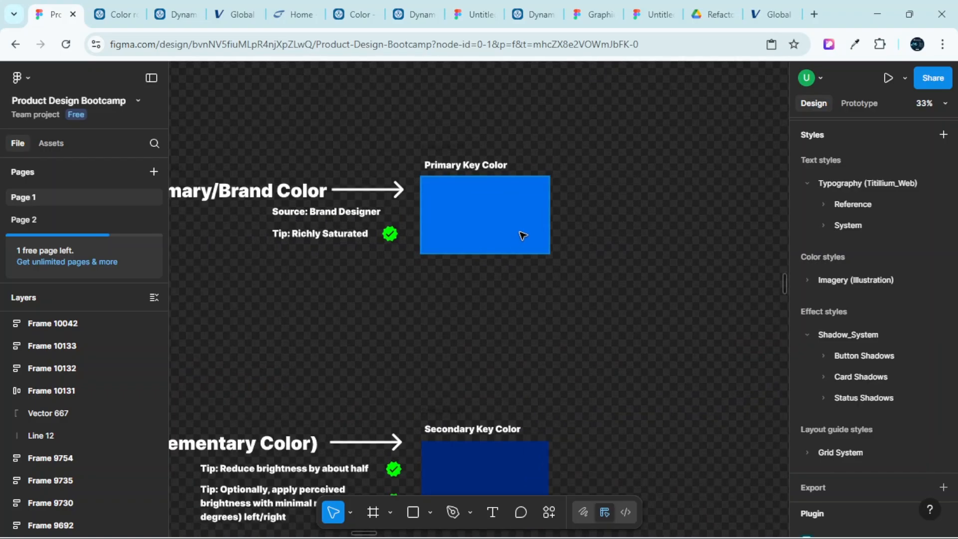
{"action": "scroll", "coordinate": [527, 235], "scroll_direction": "down", "scroll_amount": 3, "text": "ctrl"}
{"action": "scroll", "coordinate": [528, 240], "scroll_direction": "down", "scroll_amount": 2, "text": "ctrl"}
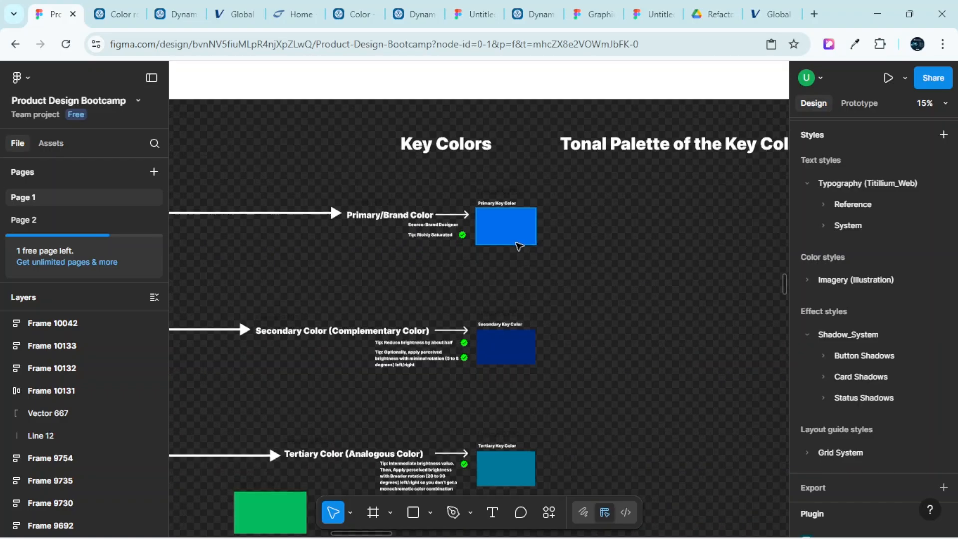
{"action": "scroll", "coordinate": [513, 244], "scroll_direction": "down", "scroll_amount": 1}
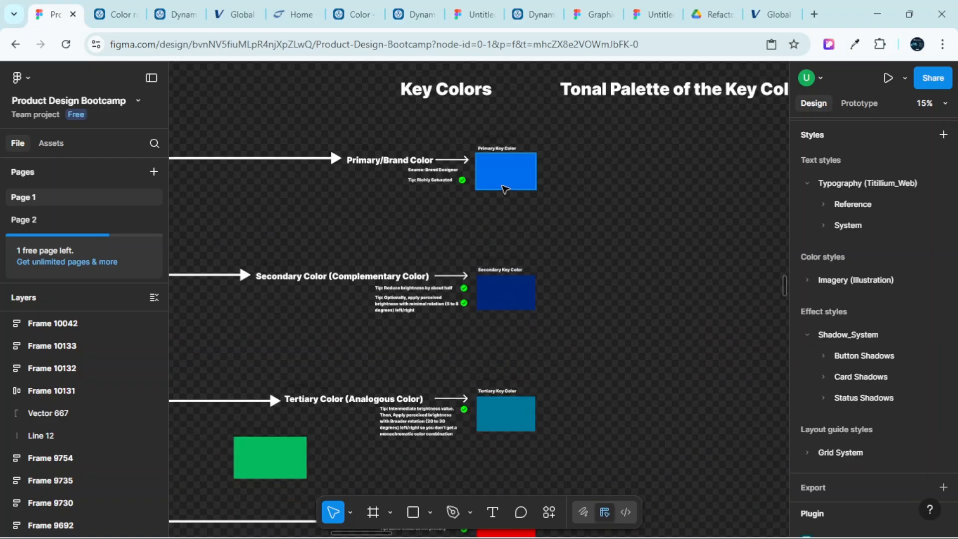
{"action": "scroll", "coordinate": [510, 180], "scroll_direction": "up", "scroll_amount": 1}
{"action": "scroll", "coordinate": [512, 181], "scroll_direction": "up", "scroll_amount": 2, "text": "ctrl"}
{"action": "scroll", "coordinate": [529, 195], "scroll_direction": "up", "scroll_amount": 3}
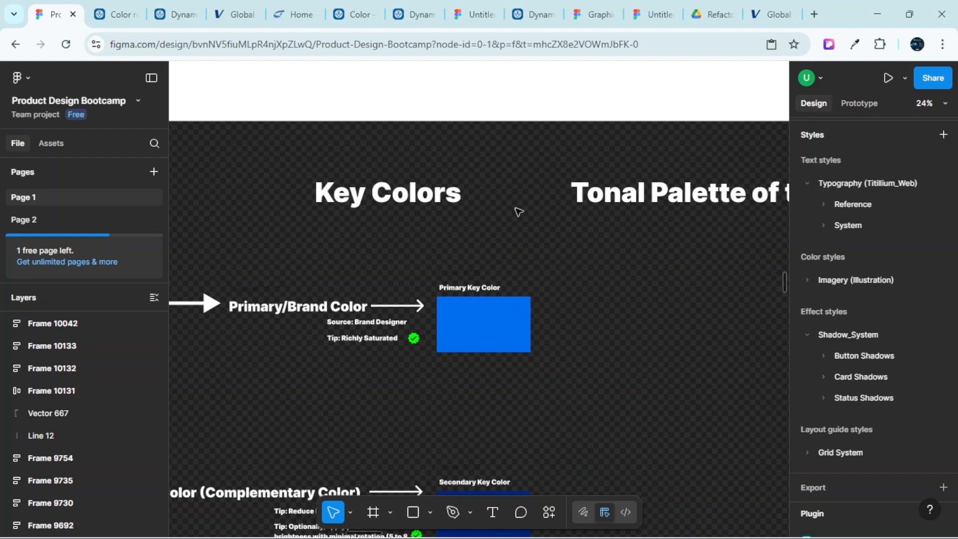
{"action": "scroll", "coordinate": [514, 213], "scroll_direction": "down", "scroll_amount": 2, "text": "ctrl"}
{"action": "scroll", "coordinate": [514, 213], "scroll_direction": "down", "scroll_amount": 3}
{"action": "scroll", "coordinate": [529, 359], "scroll_direction": "up", "scroll_amount": 3}
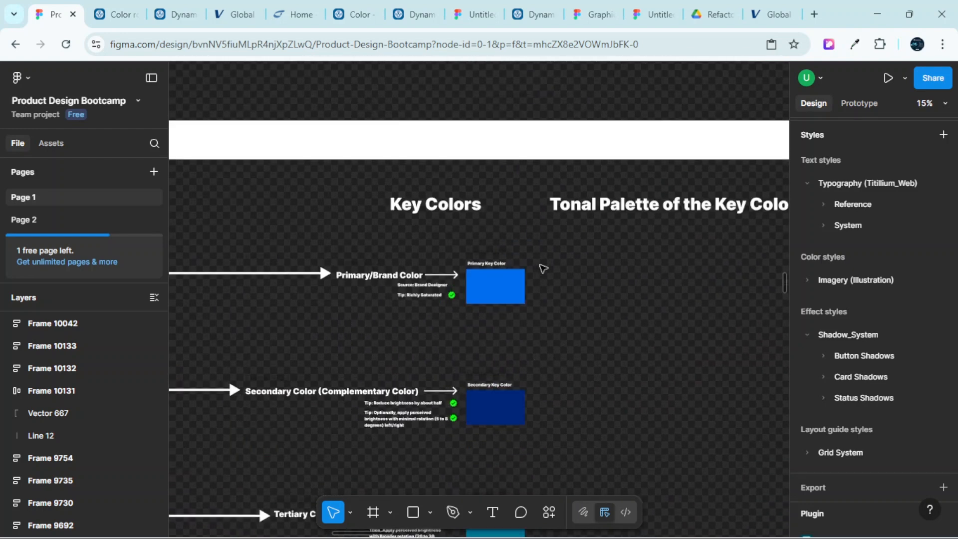
{"action": "scroll", "coordinate": [543, 264], "scroll_direction": "right", "scroll_amount": 3}
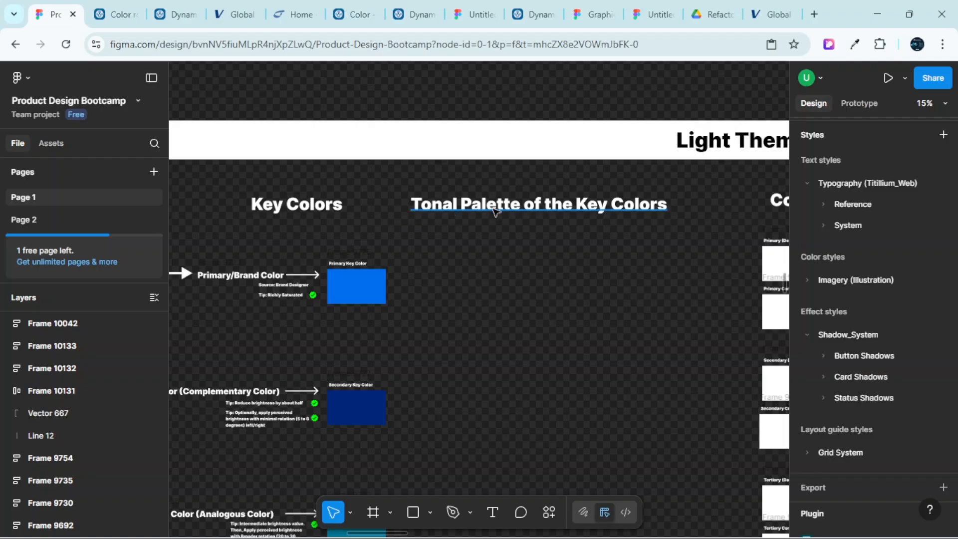
{"action": "scroll", "coordinate": [372, 282], "scroll_direction": "left", "scroll_amount": 1}
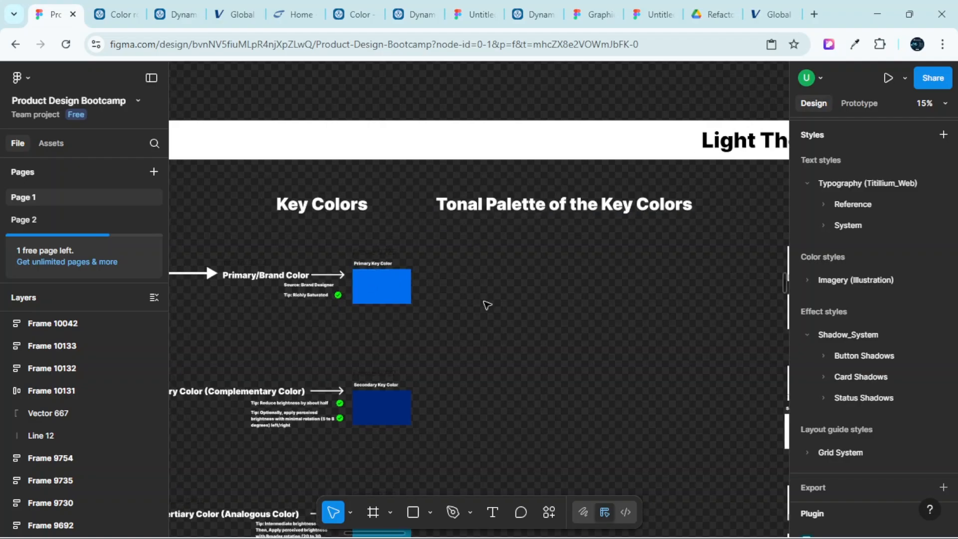
{"action": "right_click", "coordinate": [495, 265]}
{"action": "mouse_move", "coordinate": [561, 384]}
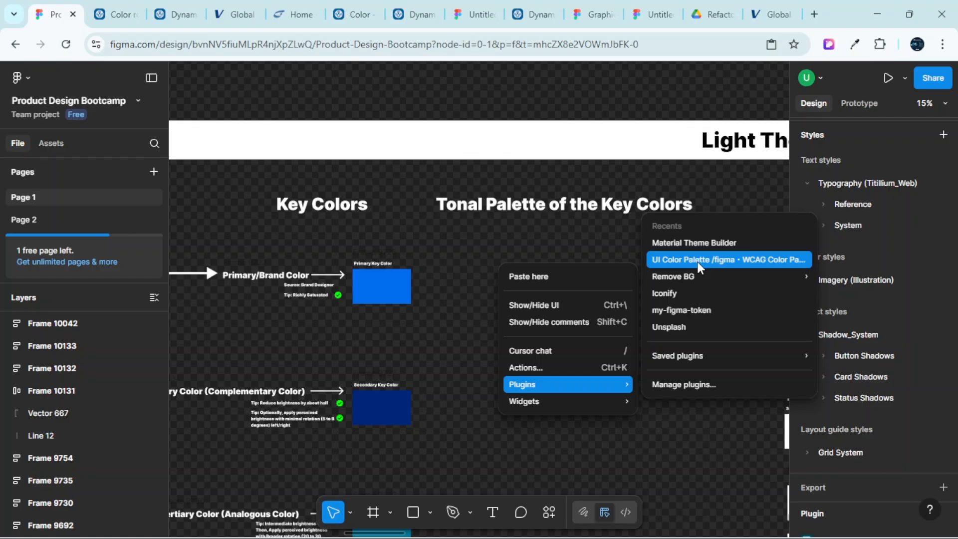
{"action": "mouse_move", "coordinate": [569, 402]}
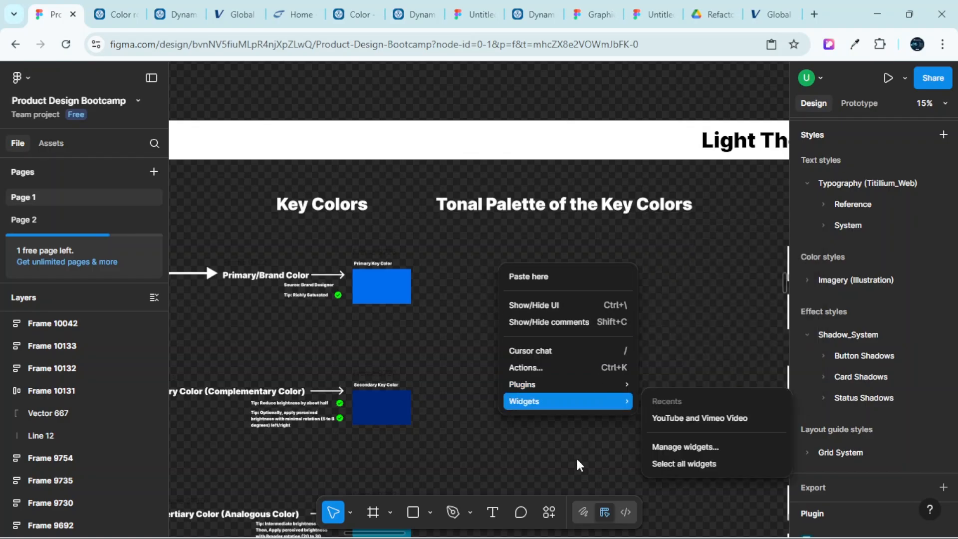
{"action": "left_click", "coordinate": [548, 511]}
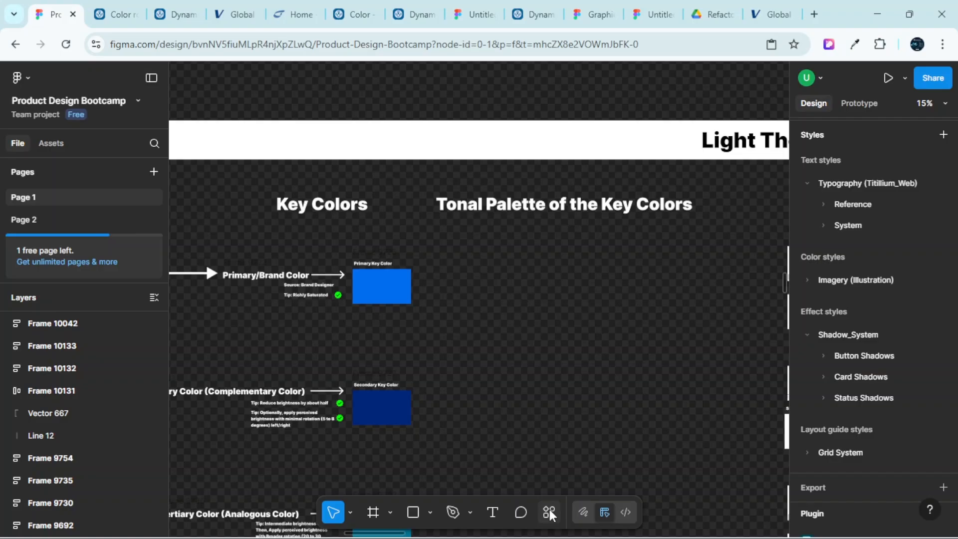
Search the plugins and widgets for "UI COLOR PALETTE" and run the UI Color Palette /figma plugin
{"action": "left_click", "coordinate": [549, 510]}
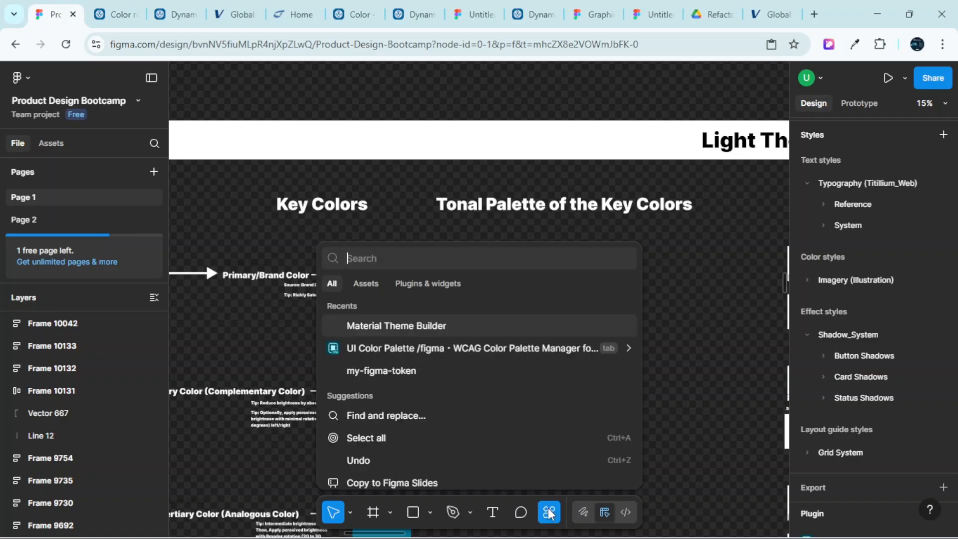
{"action": "left_click", "coordinate": [422, 285]}
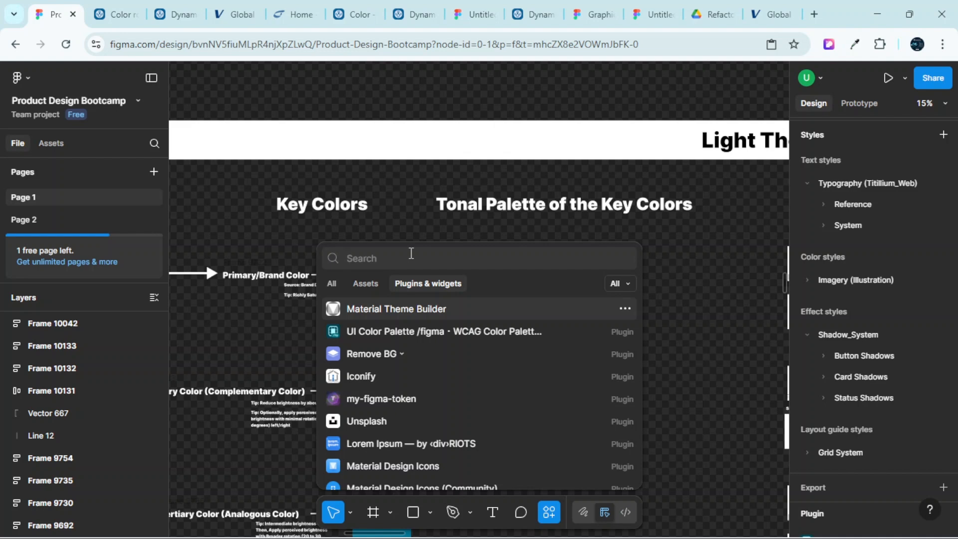
{"action": "type", "text": "UI"}
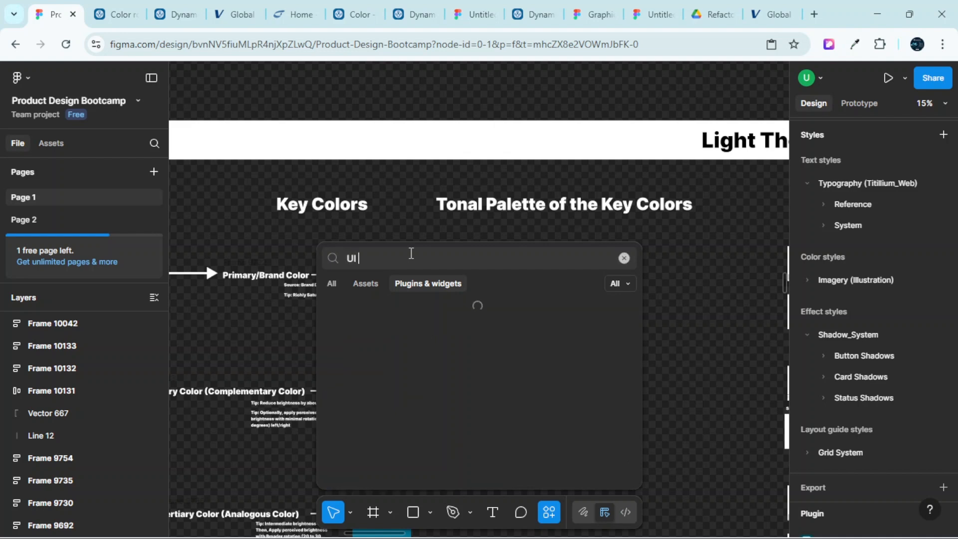
{"action": "type", "text": " COLOR"}
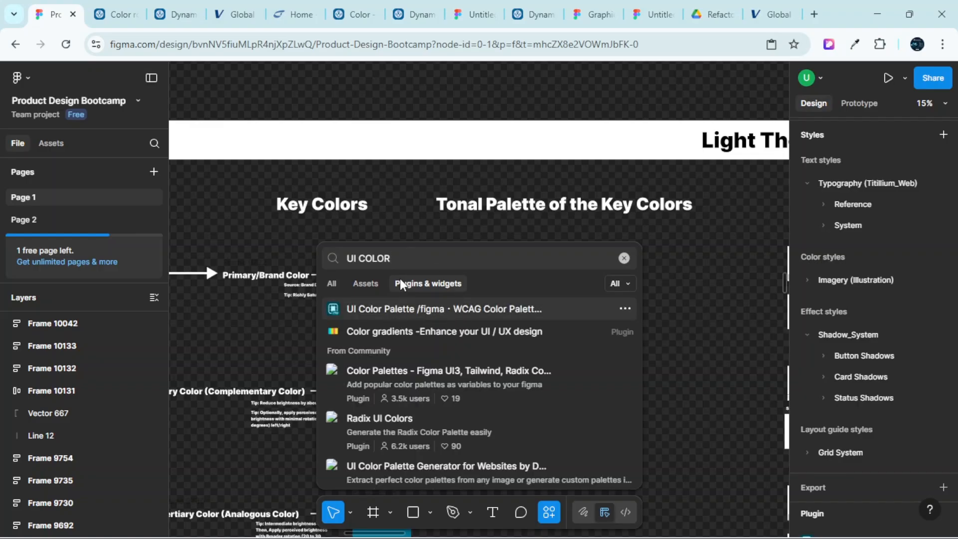
{"action": "type", "text": "PALETTE"}
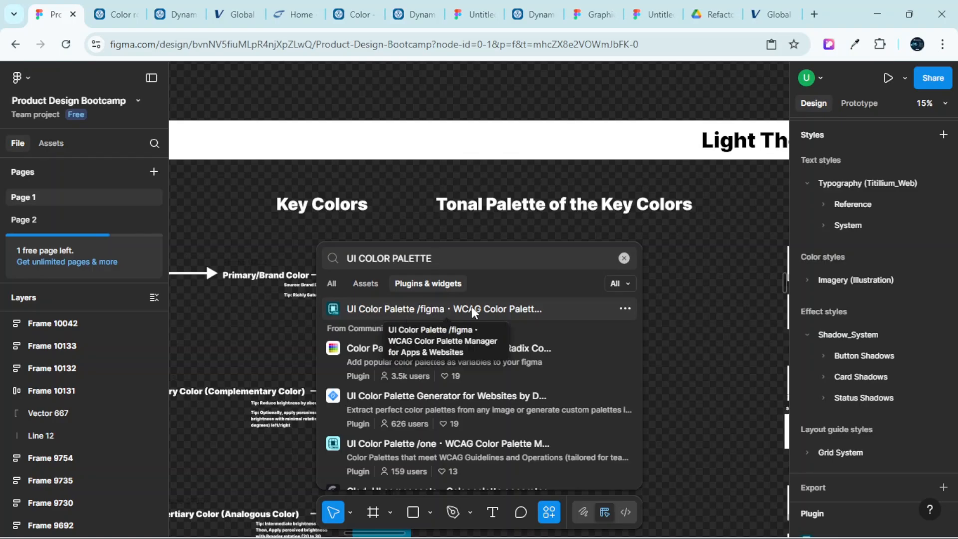
{"action": "left_click", "coordinate": [524, 308]}
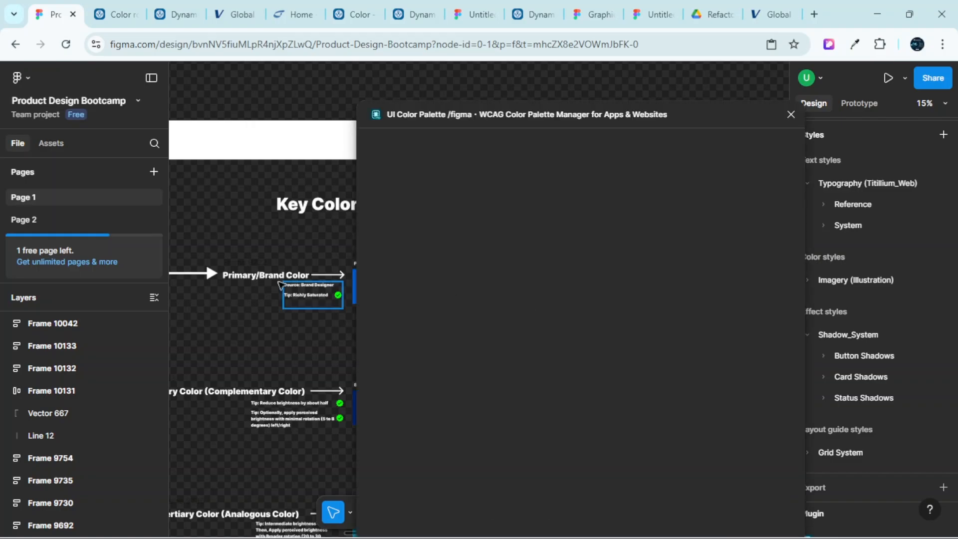
Hide the editor's interface and delete the "Untitled" Material 3 palette from the plugin's local palettes
{"action": "scroll", "coordinate": [255, 283], "scroll_direction": "left", "scroll_amount": 1}
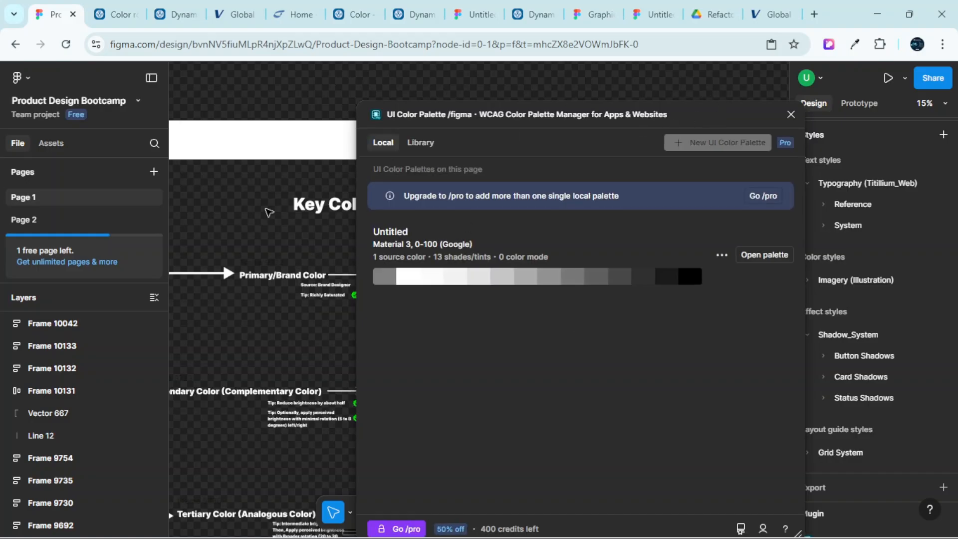
{"action": "key", "text": "ctrl+backslash"}
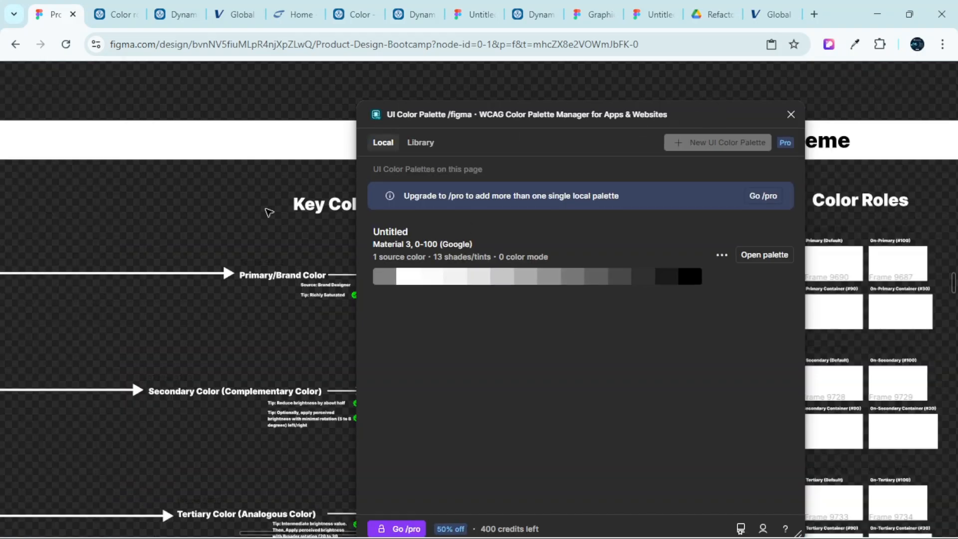
{"action": "left_click", "coordinate": [721, 255]}
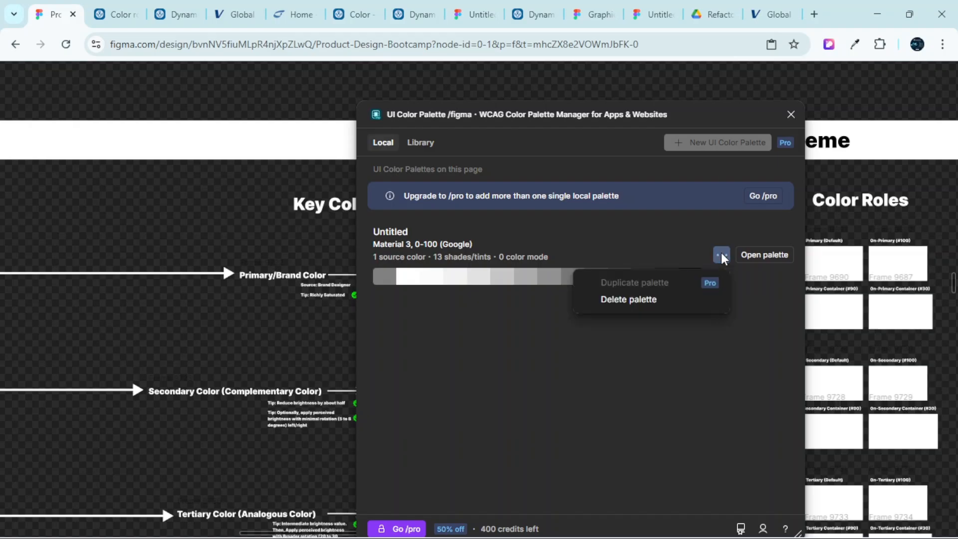
{"action": "left_click", "coordinate": [670, 300]}
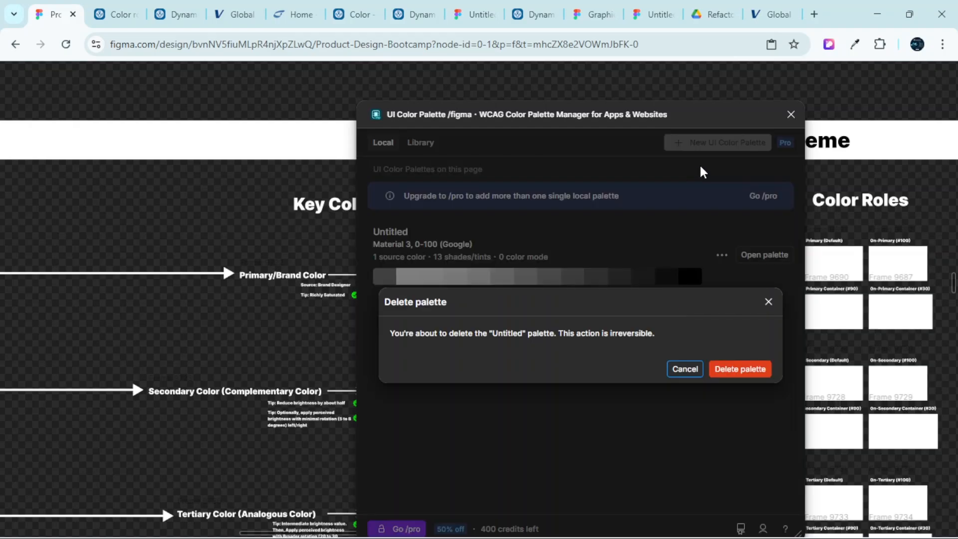
{"action": "left_click", "coordinate": [740, 370]}
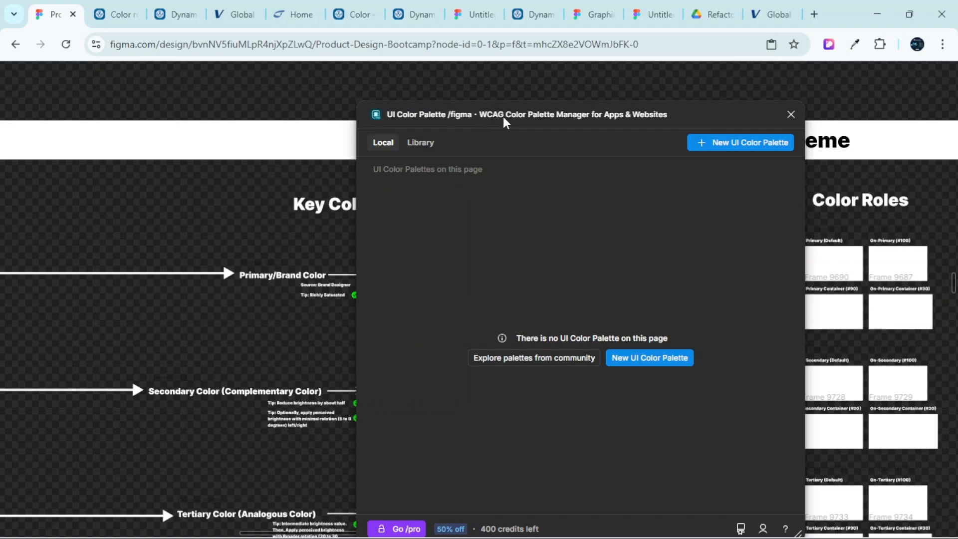
Move the plugin window aside to uncover the Primary and Secondary Key Color swatches
{"action": "left_click_drag", "start_coordinate": [516, 120], "coordinate": [670, 132]}
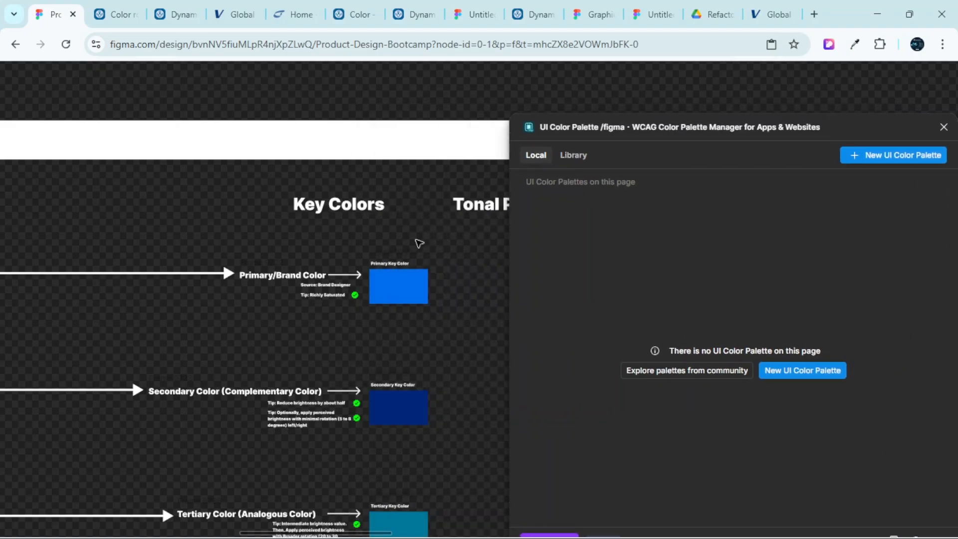
{"action": "scroll", "coordinate": [341, 298], "scroll_direction": "up", "scroll_amount": 2}
{"action": "scroll", "coordinate": [340, 298], "scroll_direction": "up", "scroll_amount": 1}
{"action": "scroll", "coordinate": [347, 295], "scroll_direction": "right", "scroll_amount": 2}
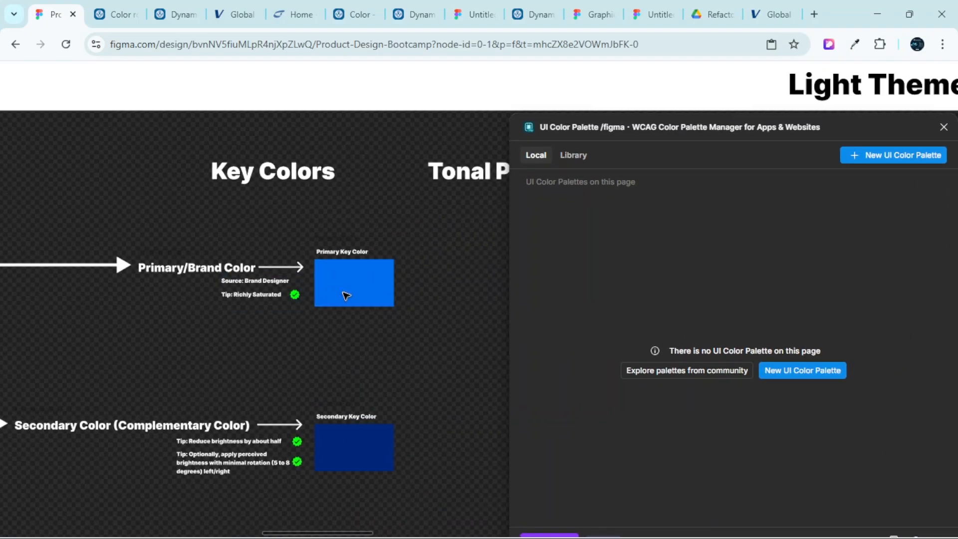
Select the Primary Key Color swatch and look through the Baseline colors section of Material Design's static color schemes page
{"action": "scroll", "coordinate": [133, 275], "scroll_direction": "up", "scroll_amount": 2}
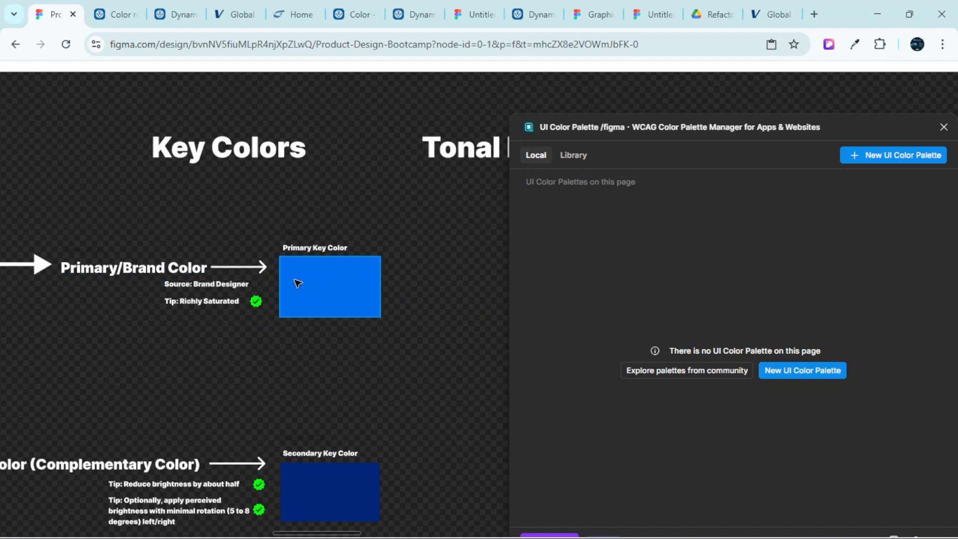
{"action": "left_click", "coordinate": [356, 287]}
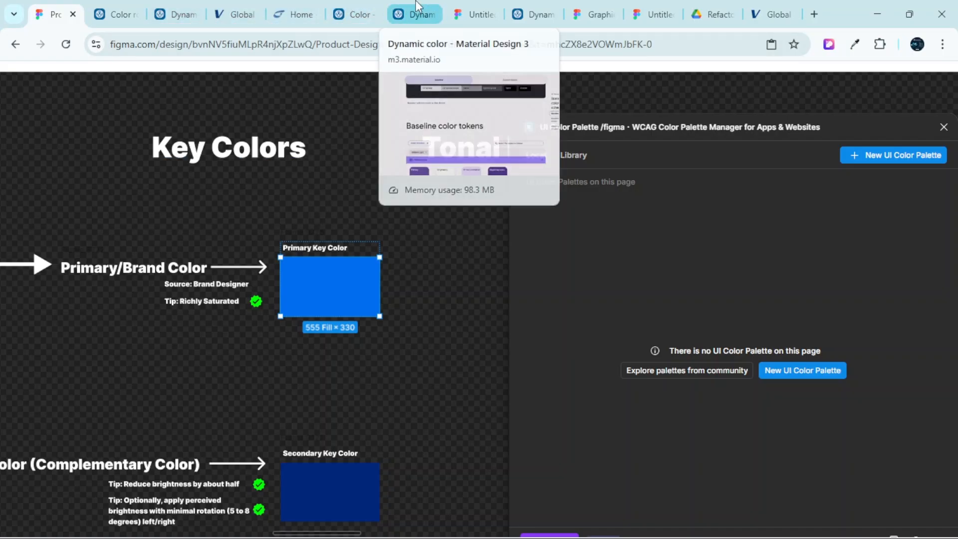
{"action": "left_click", "coordinate": [412, 14]}
{"action": "scroll", "coordinate": [455, 194], "scroll_direction": "down", "scroll_amount": 4}
{"action": "scroll", "coordinate": [455, 194], "scroll_direction": "up", "scroll_amount": 20}
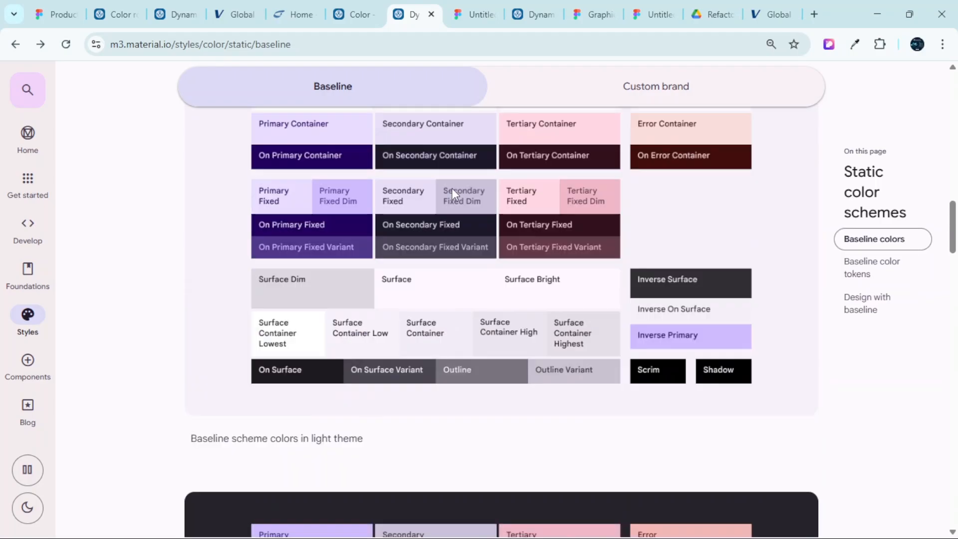
{"action": "scroll", "coordinate": [464, 195], "scroll_direction": "up", "scroll_amount": 5}
{"action": "scroll", "coordinate": [464, 194], "scroll_direction": "down", "scroll_amount": 12}
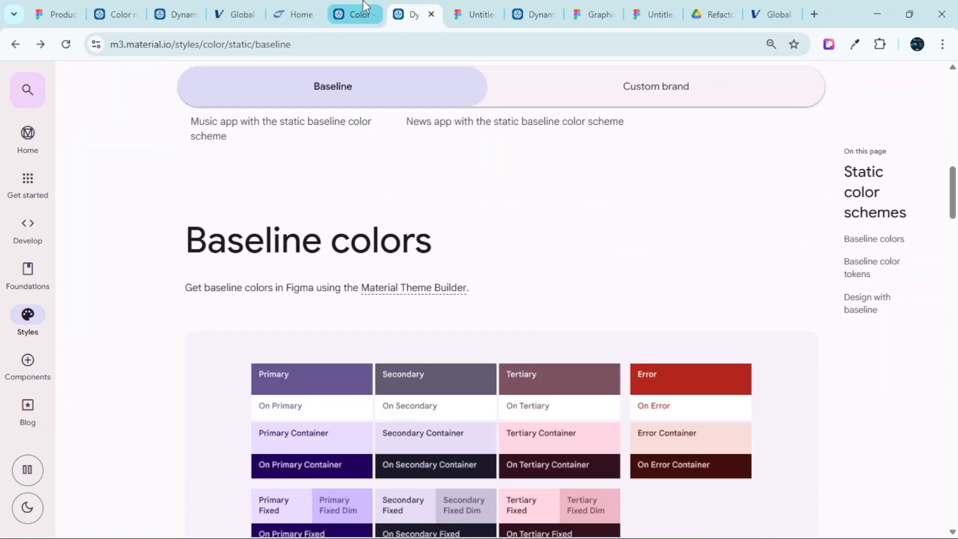
Examine the tonal palettes from Primary to Neutral variant in Material Design's guide to how the color system works
{"action": "left_click", "coordinate": [366, 7]}
{"action": "scroll", "coordinate": [477, 201], "scroll_direction": "down", "scroll_amount": 5}
{"action": "scroll", "coordinate": [479, 208], "scroll_direction": "up", "scroll_amount": 9}
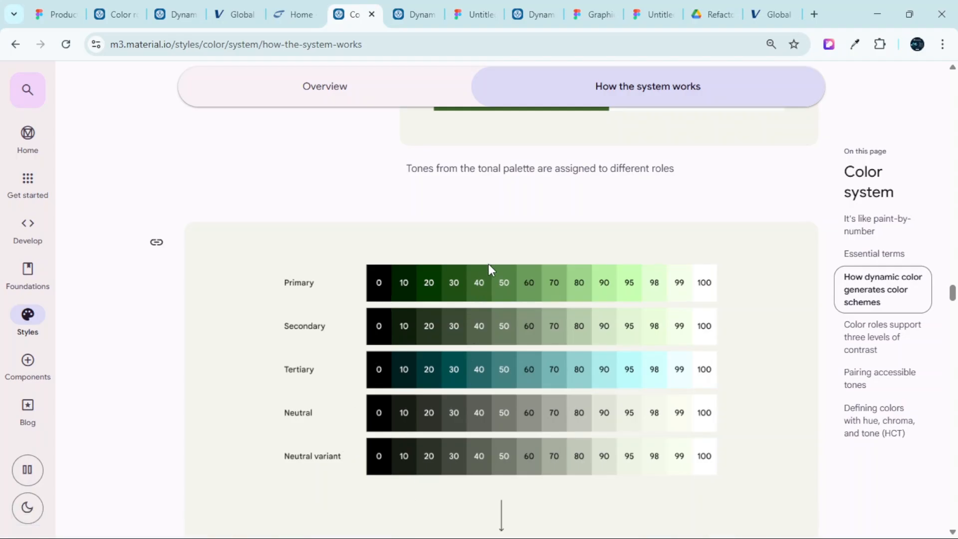
{"action": "scroll", "coordinate": [489, 264], "scroll_direction": "down", "scroll_amount": 3}
{"action": "scroll", "coordinate": [426, 252], "scroll_direction": "up", "scroll_amount": 3}
{"action": "scroll", "coordinate": [380, 324], "scroll_direction": "down", "scroll_amount": 1}
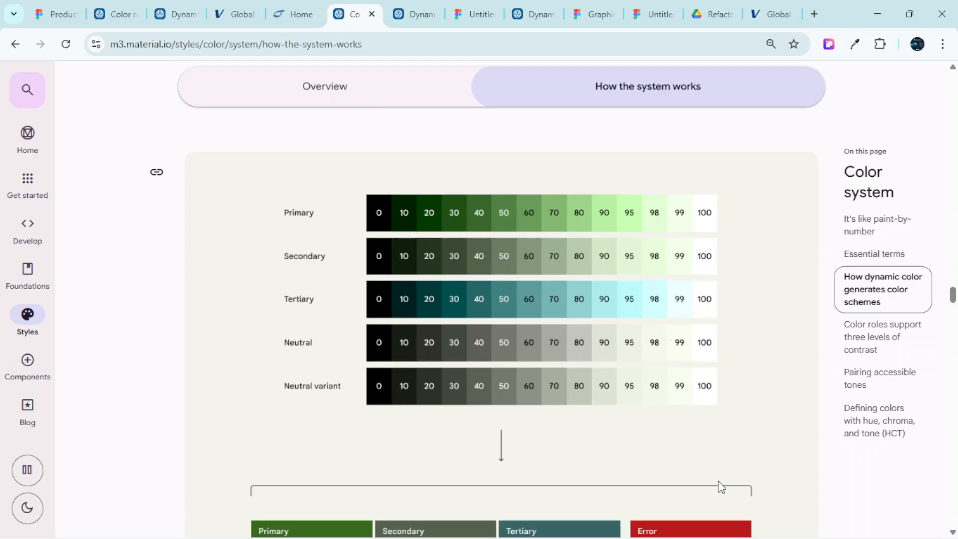
{"action": "scroll", "coordinate": [714, 433], "scroll_direction": "down", "scroll_amount": 2}
{"action": "scroll", "coordinate": [715, 429], "scroll_direction": "up", "scroll_amount": 2}
{"action": "scroll", "coordinate": [704, 464], "scroll_direction": "down", "scroll_amount": 1}
{"action": "scroll", "coordinate": [702, 467], "scroll_direction": "up", "scroll_amount": 1}
Return to the static color schemes page and switch the Baseline color tokens from Color schemes to Palettes
{"action": "left_click", "coordinate": [417, 14]}
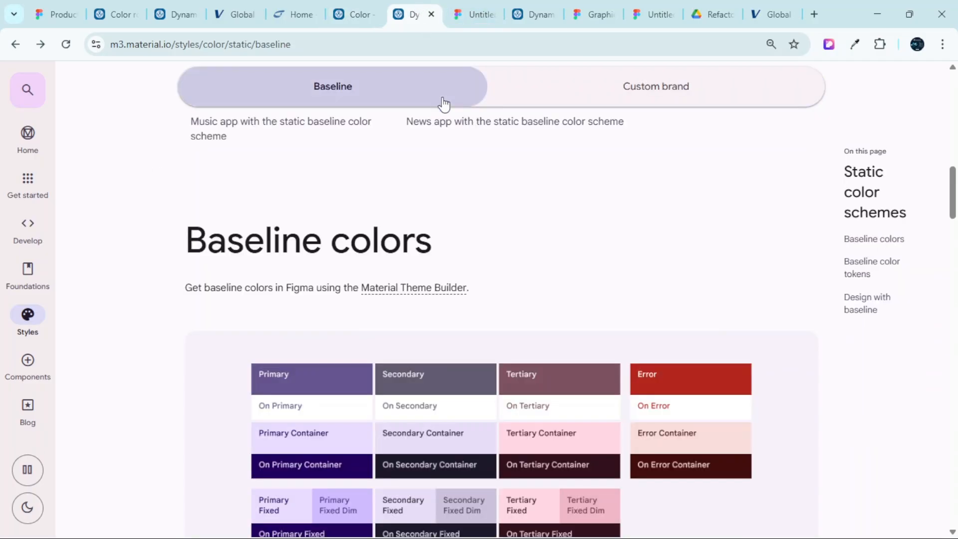
{"action": "scroll", "coordinate": [471, 235], "scroll_direction": "down", "scroll_amount": 1}
{"action": "scroll", "coordinate": [460, 269], "scroll_direction": "up", "scroll_amount": 6}
{"action": "scroll", "coordinate": [466, 291], "scroll_direction": "down", "scroll_amount": 11}
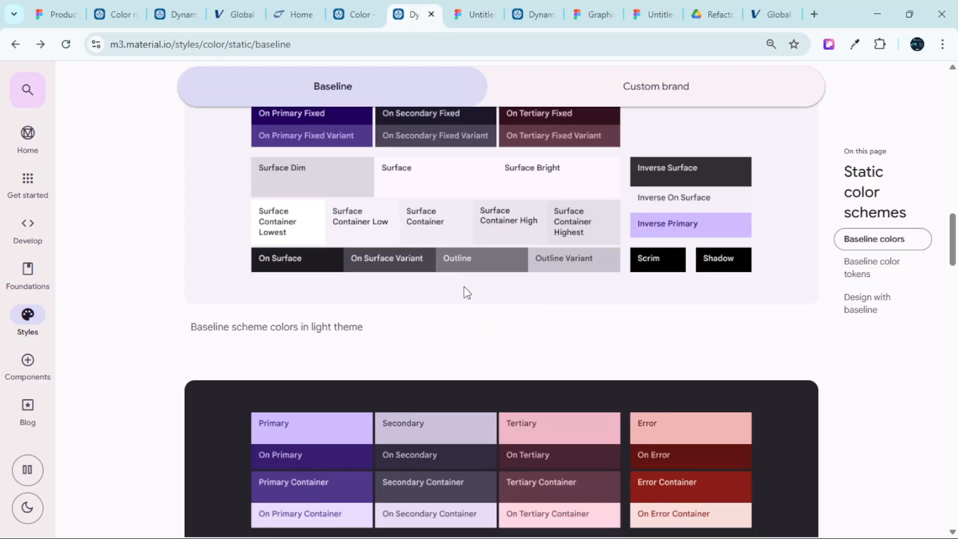
{"action": "scroll", "coordinate": [465, 293], "scroll_direction": "down", "scroll_amount": 14}
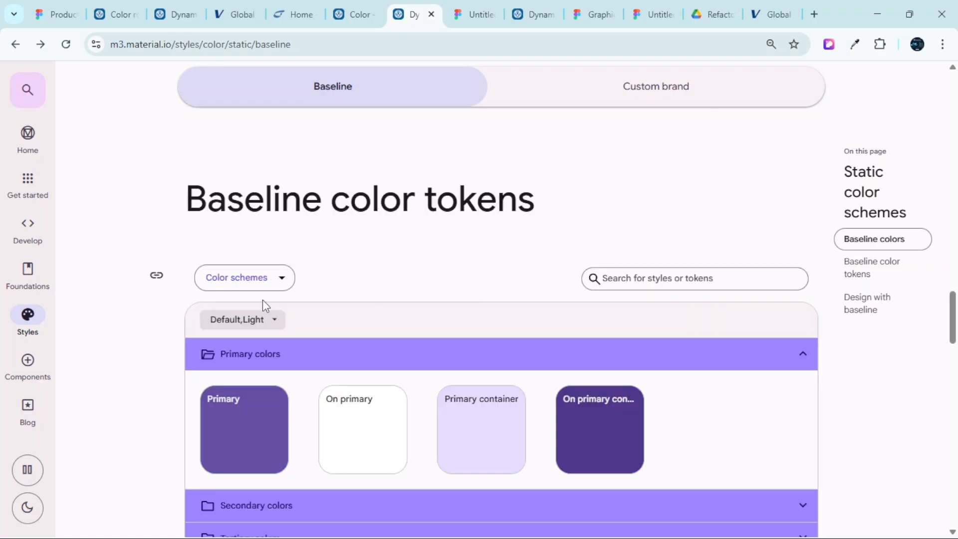
{"action": "left_click", "coordinate": [262, 278]}
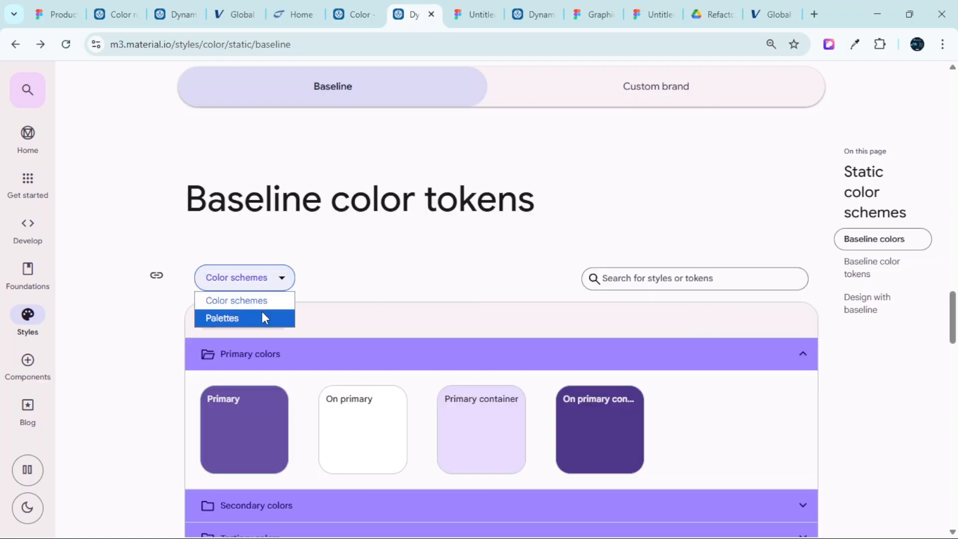
{"action": "left_click", "coordinate": [253, 320]}
{"action": "scroll", "coordinate": [405, 315], "scroll_direction": "down", "scroll_amount": 3}
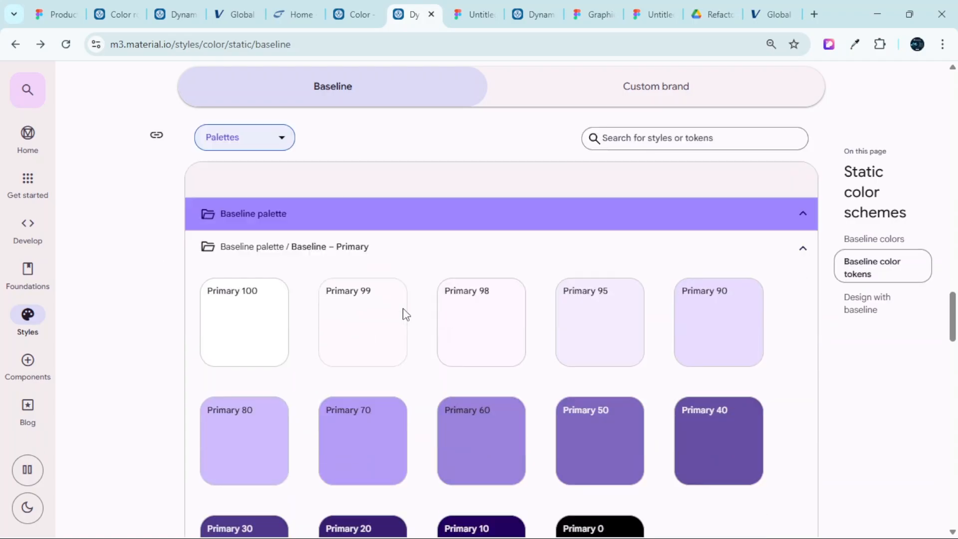
Examine the tones from Primary 100 down to Primary 0 in the Baseline – Primary palette
{"action": "scroll", "coordinate": [402, 309], "scroll_direction": "down", "scroll_amount": 2}
{"action": "scroll", "coordinate": [349, 290], "scroll_direction": "up", "scroll_amount": 1}
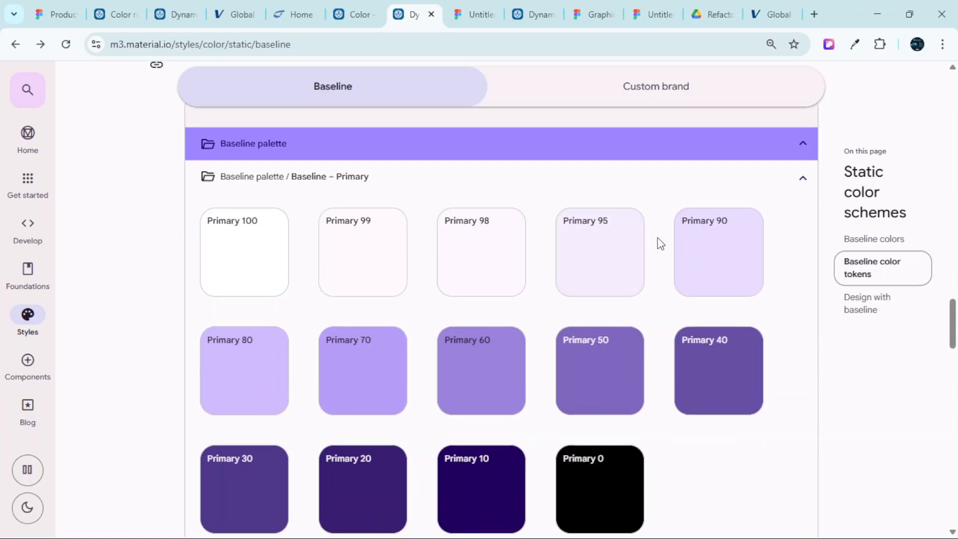
{"action": "scroll", "coordinate": [422, 381], "scroll_direction": "down", "scroll_amount": 1}
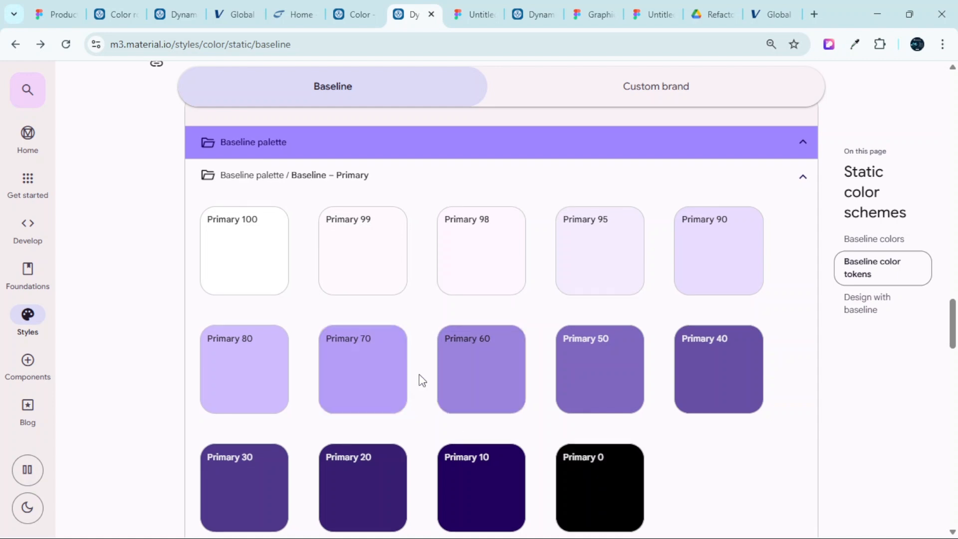
{"action": "scroll", "coordinate": [422, 380], "scroll_direction": "down", "scroll_amount": 1}
{"action": "scroll", "coordinate": [554, 377], "scroll_direction": "up", "scroll_amount": 2}
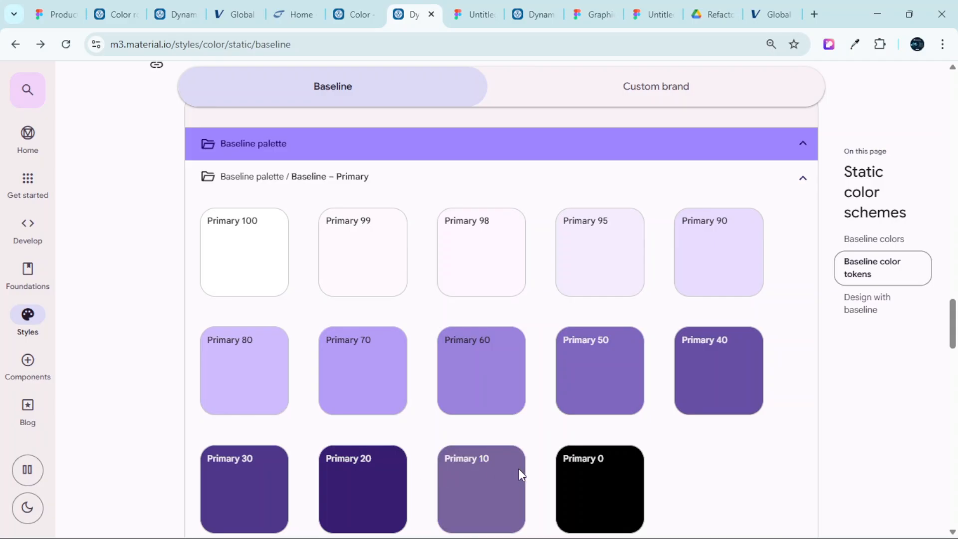
{"action": "scroll", "coordinate": [558, 375], "scroll_direction": "down", "scroll_amount": 1}
{"action": "scroll", "coordinate": [558, 375], "scroll_direction": "down", "scroll_amount": 1}
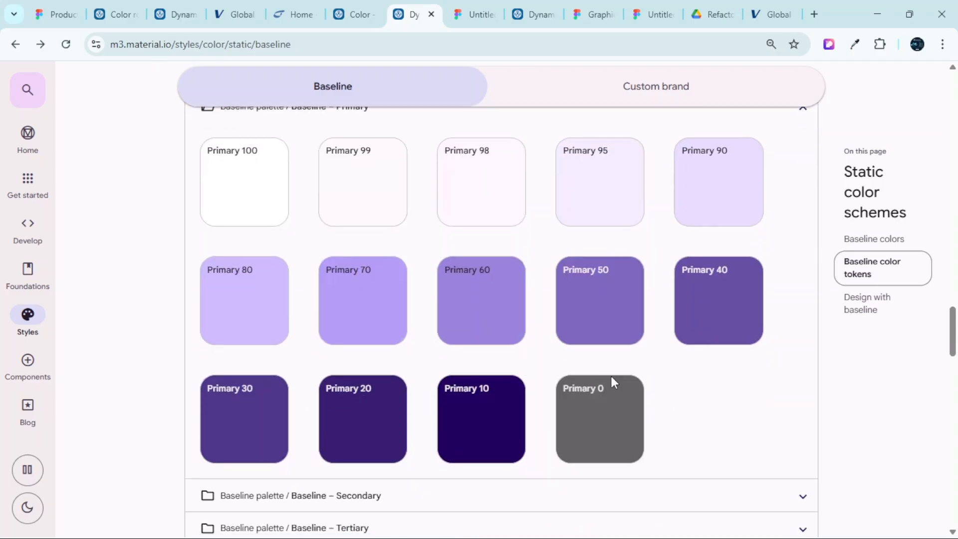
View the token details and hex codes of the Primary 0 and Primary 100 tones
{"action": "left_click", "coordinate": [602, 407]}
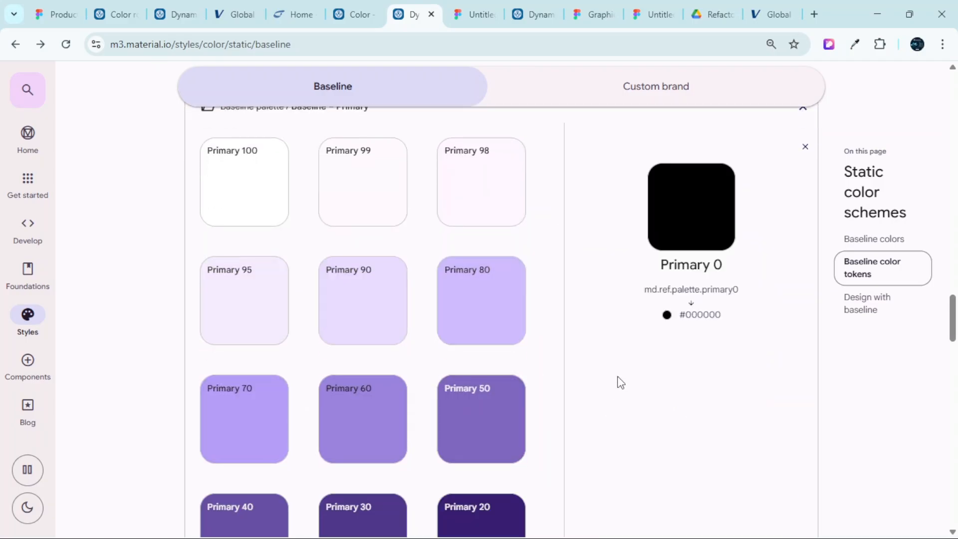
{"action": "scroll", "coordinate": [678, 391], "scroll_direction": "up", "scroll_amount": 1}
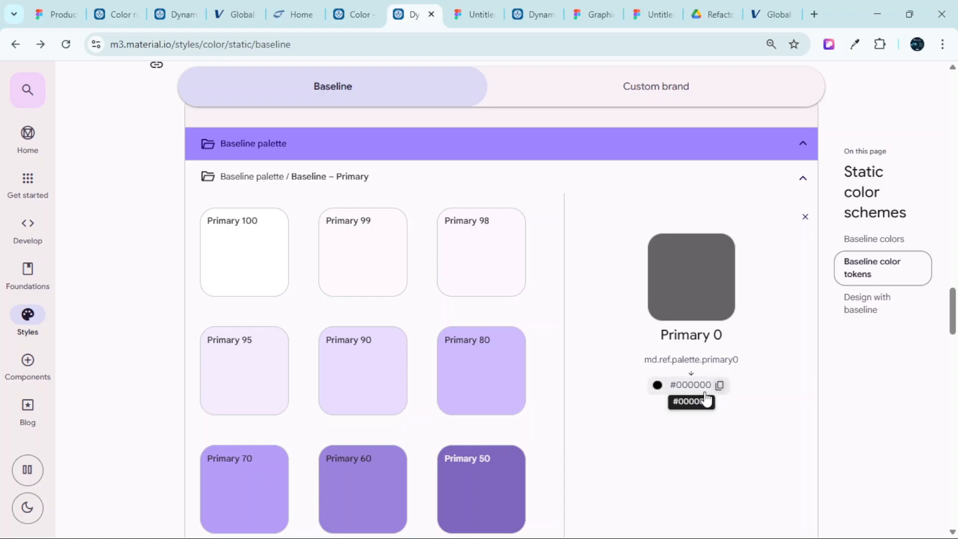
{"action": "left_click", "coordinate": [233, 249]}
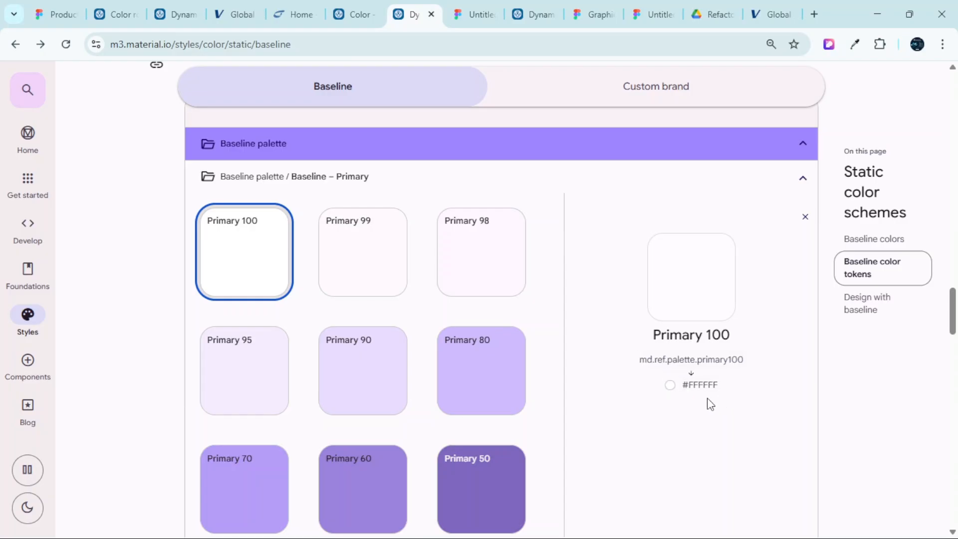
Review the Primary 100 baseline token and the tonal palette chart in the Material 3 color guidelines
{"action": "mouse_move", "coordinate": [693, 398]}
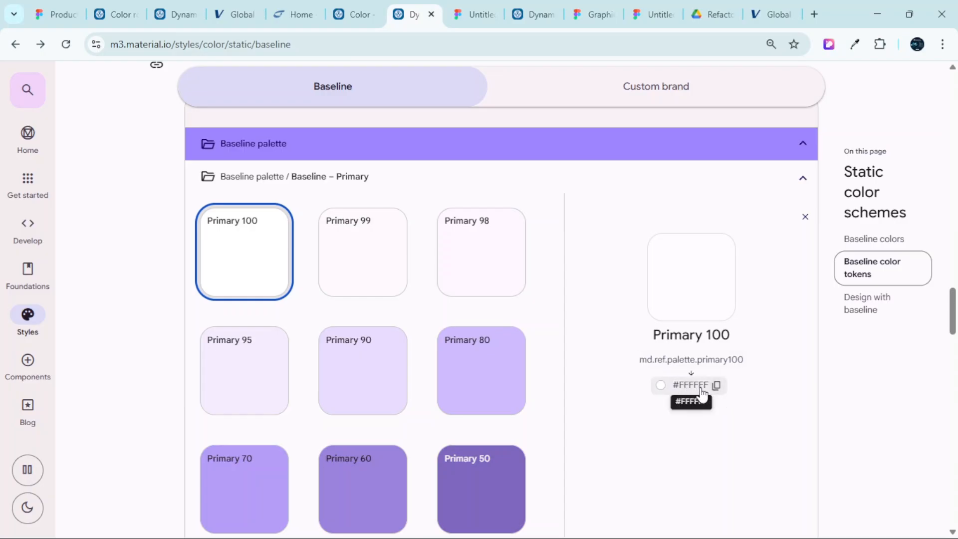
{"action": "scroll", "coordinate": [287, 235], "scroll_direction": "up", "scroll_amount": 3}
{"action": "left_click", "coordinate": [82, 7]}
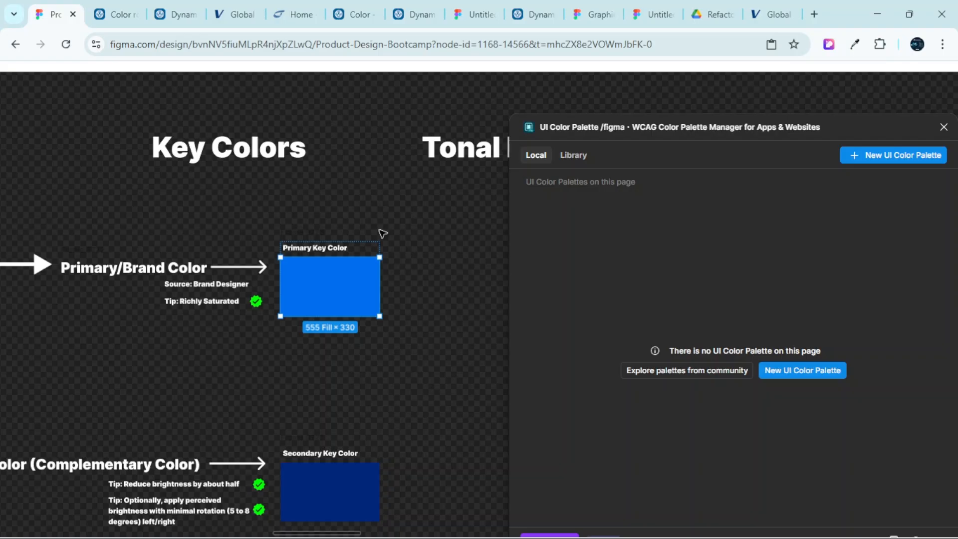
{"action": "left_click", "coordinate": [415, 14]}
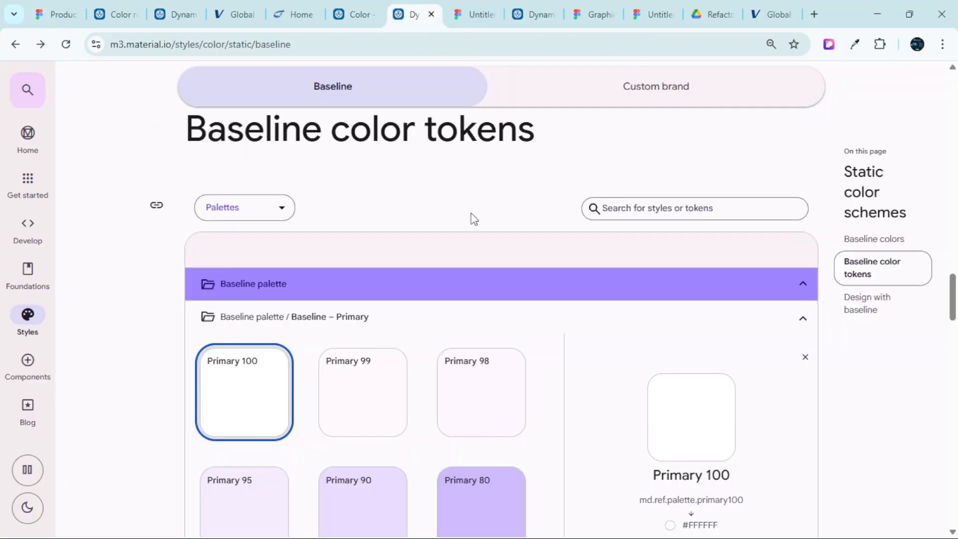
{"action": "left_click", "coordinate": [352, 14]}
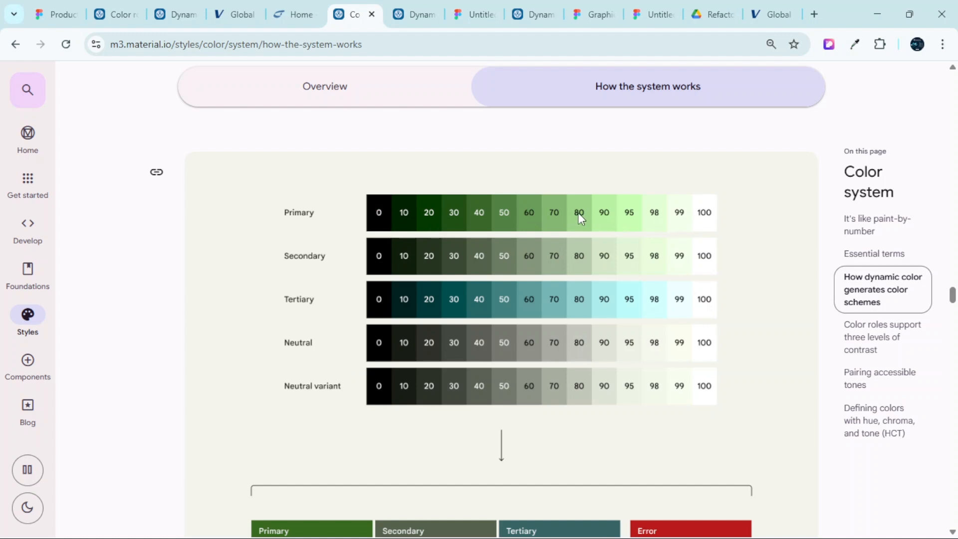
Switch to the Figma design file and restart the UI Color Palette plugin with the Primary Key Color rectangle selected
{"action": "left_click", "coordinate": [65, 14]}
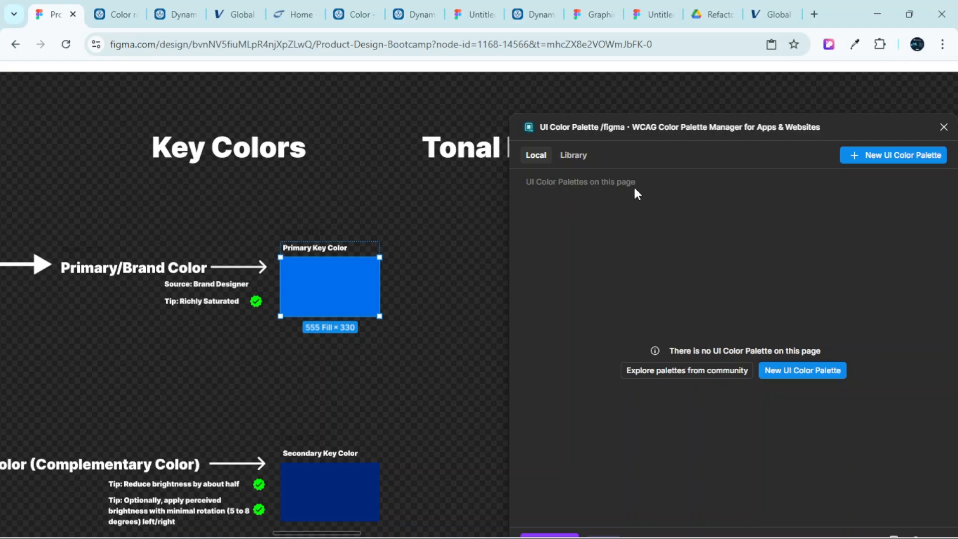
{"action": "left_click", "coordinate": [943, 127]}
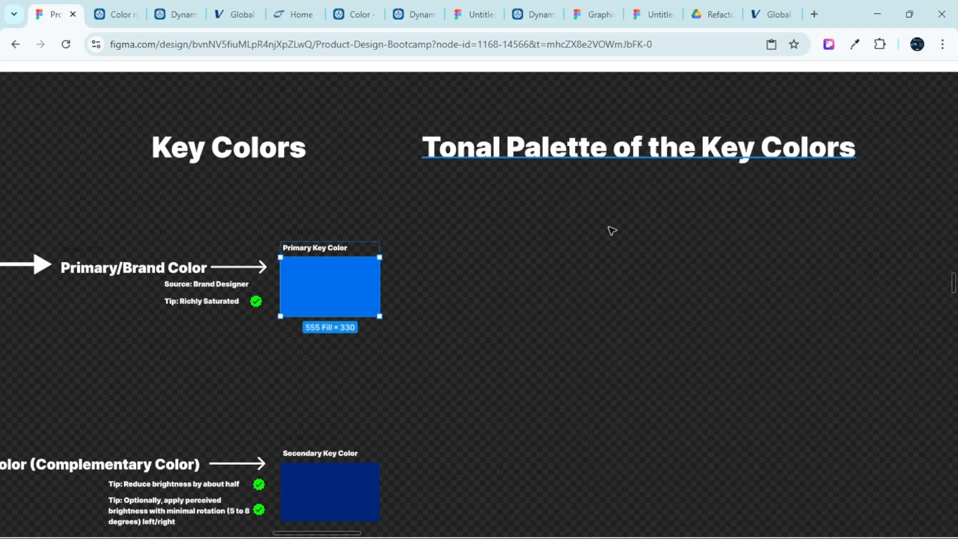
{"action": "scroll", "coordinate": [385, 261], "scroll_direction": "down", "scroll_amount": 2}
{"action": "scroll", "coordinate": [369, 261], "scroll_direction": "up", "scroll_amount": 2}
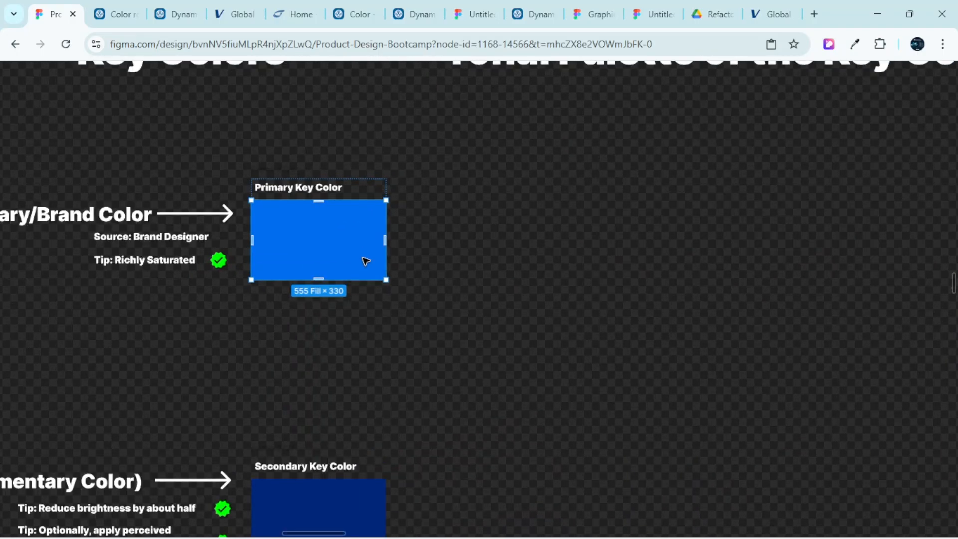
{"action": "scroll", "coordinate": [366, 260], "scroll_direction": "left", "scroll_amount": 2}
{"action": "scroll", "coordinate": [366, 260], "scroll_direction": "up", "scroll_amount": 2}
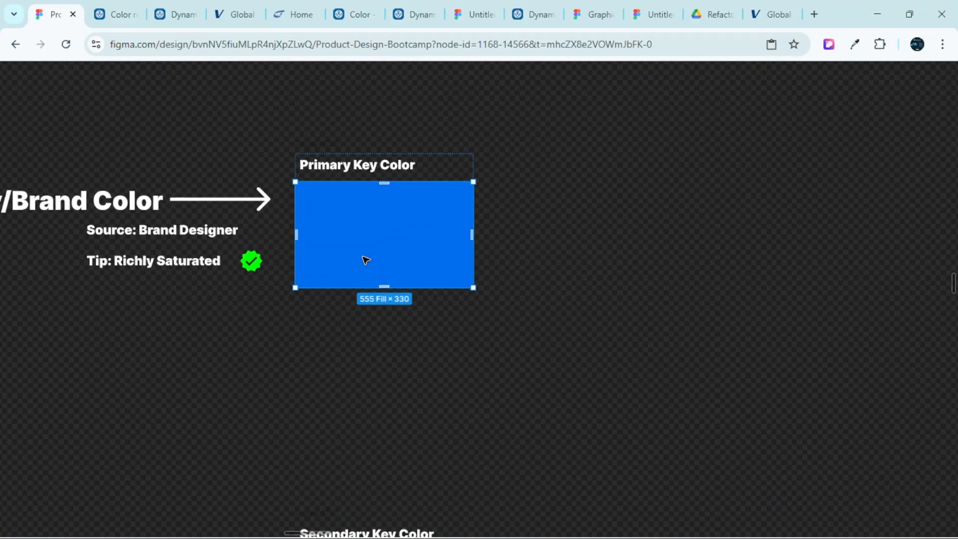
{"action": "scroll", "coordinate": [366, 260], "scroll_direction": "up", "scroll_amount": 1}
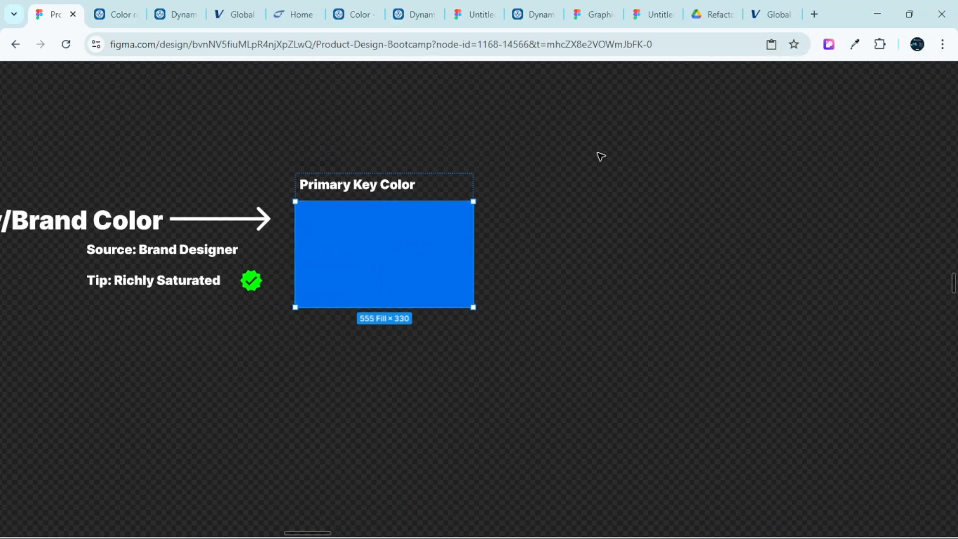
{"action": "scroll", "coordinate": [574, 190], "scroll_direction": "up", "scroll_amount": 1}
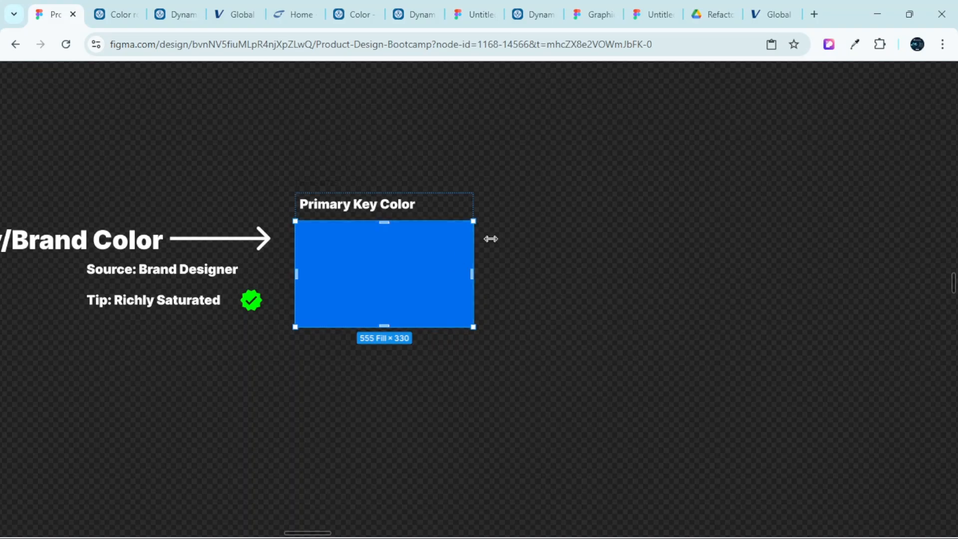
{"action": "right_click", "coordinate": [549, 195]}
{"action": "mouse_move", "coordinate": [598, 313]}
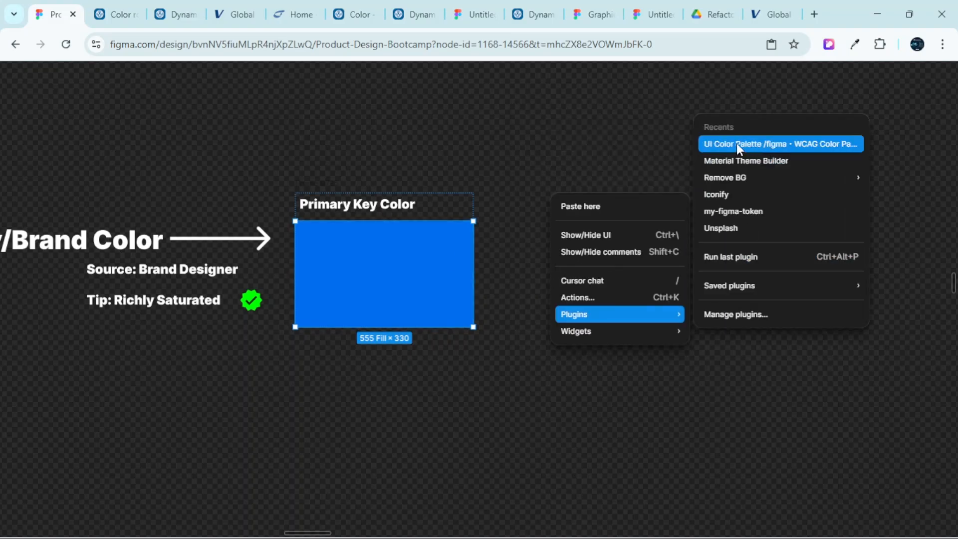
{"action": "left_click", "coordinate": [754, 145]}
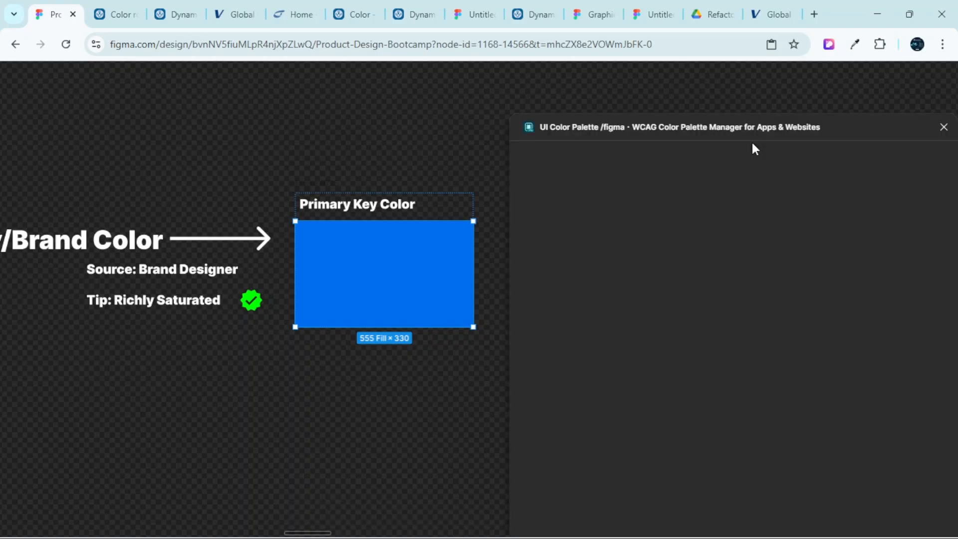
Place the plugin window beside the Primary Key Color swatch and start a new UI color palette from it
{"action": "left_click_drag", "start_coordinate": [755, 131], "coordinate": [704, 321]}
{"action": "scroll", "coordinate": [544, 142], "scroll_direction": "down", "scroll_amount": 2}
{"action": "scroll", "coordinate": [554, 155], "scroll_direction": "right", "scroll_amount": 2}
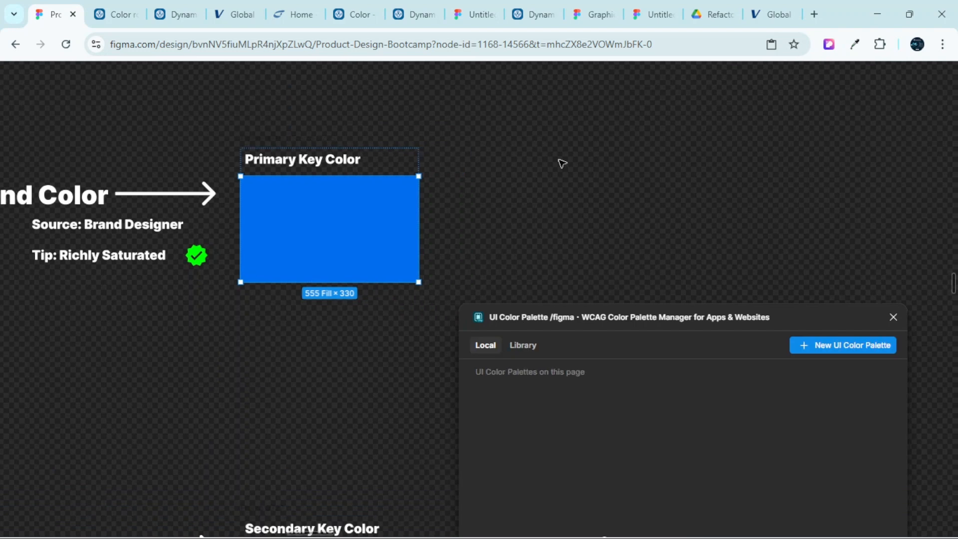
{"action": "left_click_drag", "start_coordinate": [610, 317], "coordinate": [622, 145]}
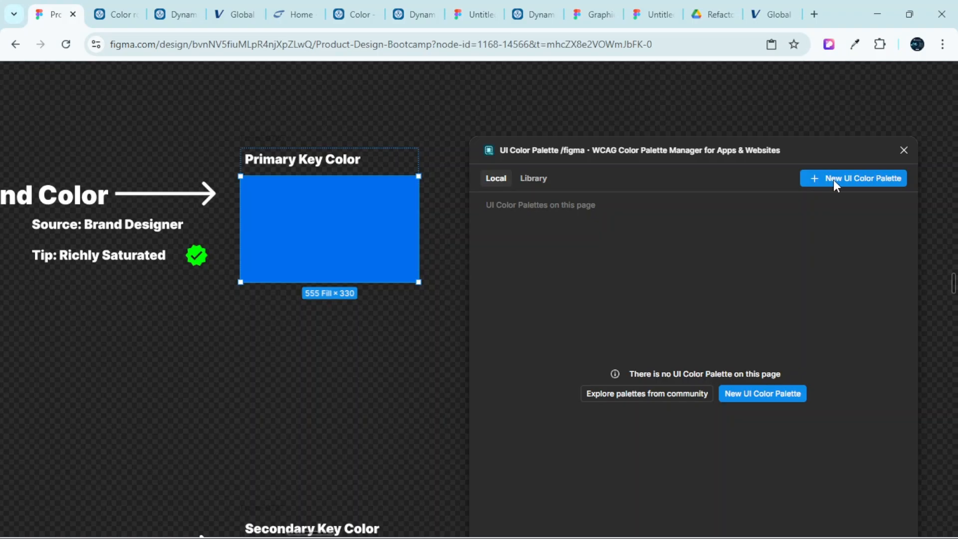
{"action": "left_click", "coordinate": [866, 181]}
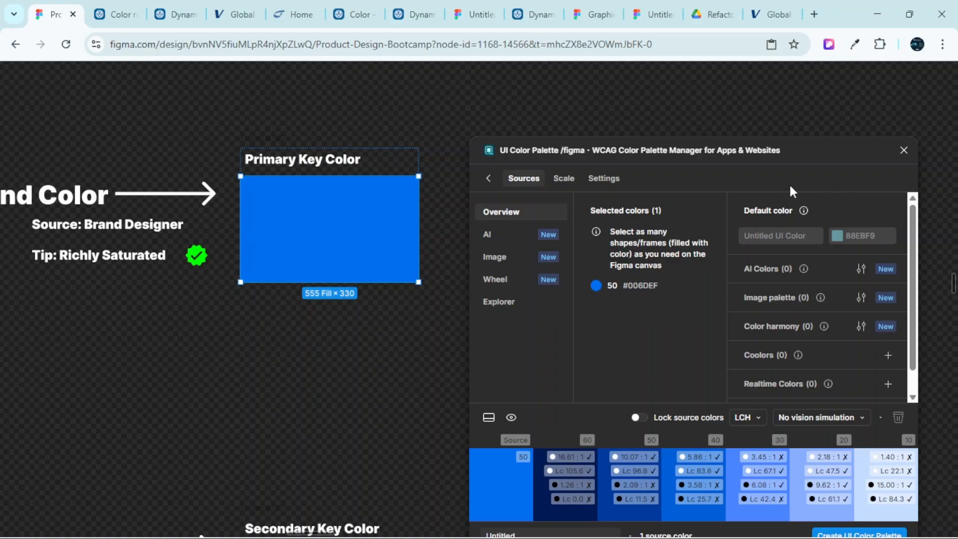
Set the palette's lightness scale to Google's Material 3, 0-100 preset, checking it against the Material tonal palette chart
{"action": "left_click", "coordinate": [565, 180]}
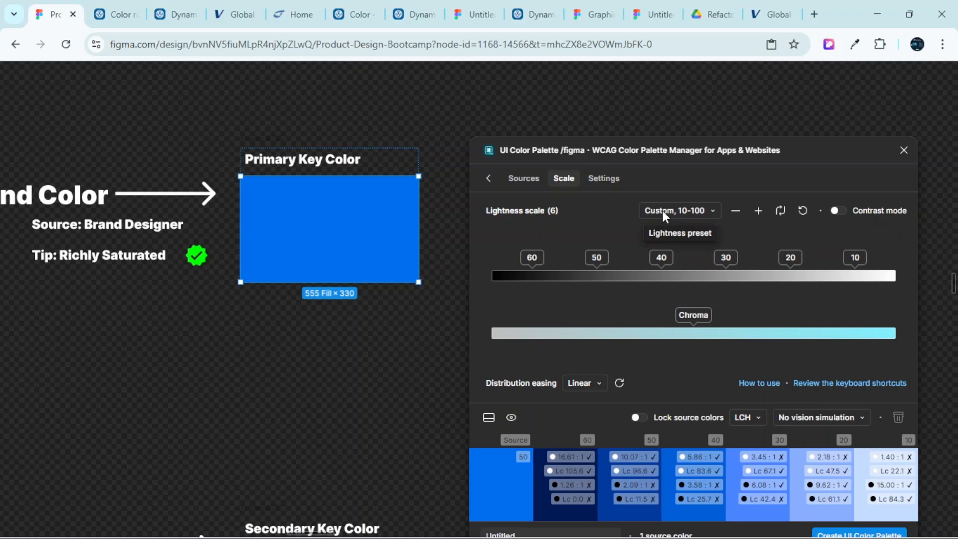
{"action": "left_click", "coordinate": [681, 207]}
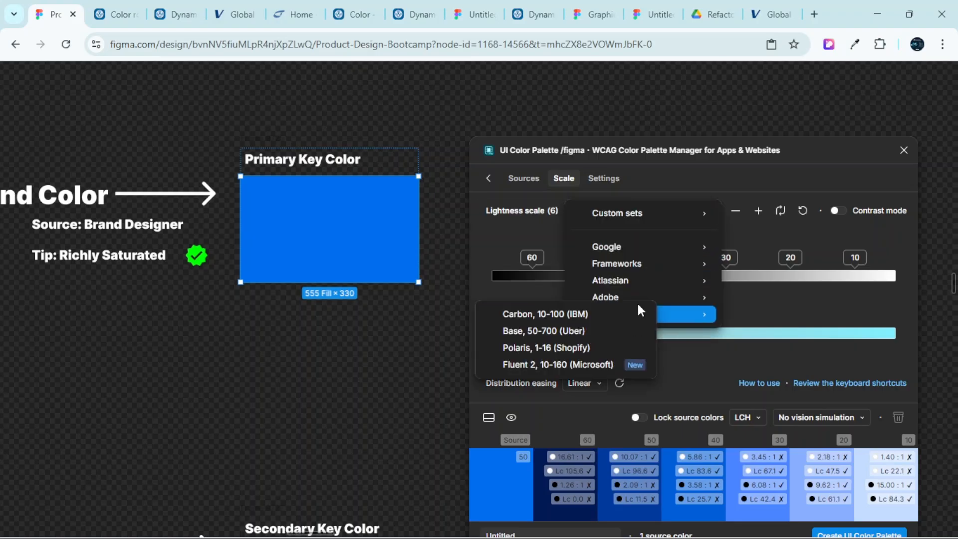
{"action": "mouse_move", "coordinate": [632, 213]}
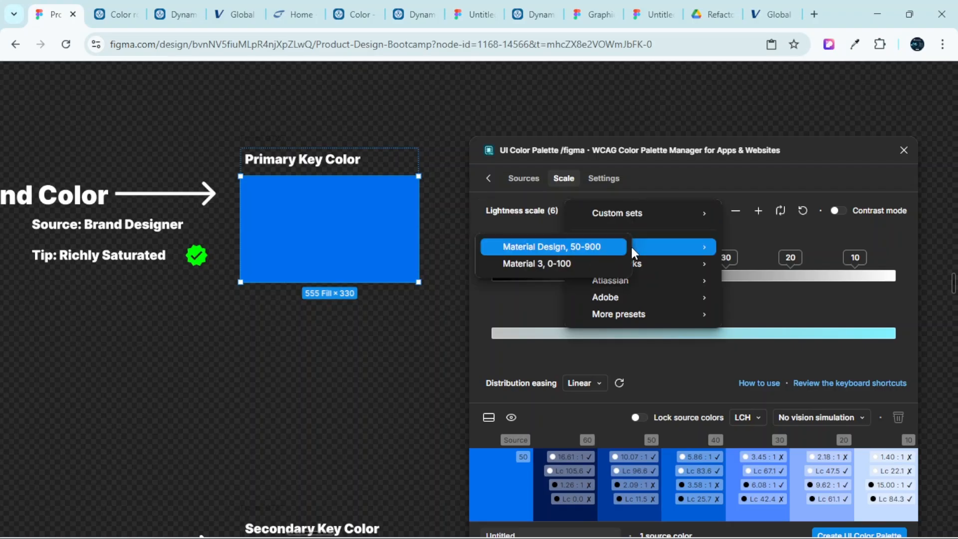
{"action": "mouse_move", "coordinate": [644, 280]}
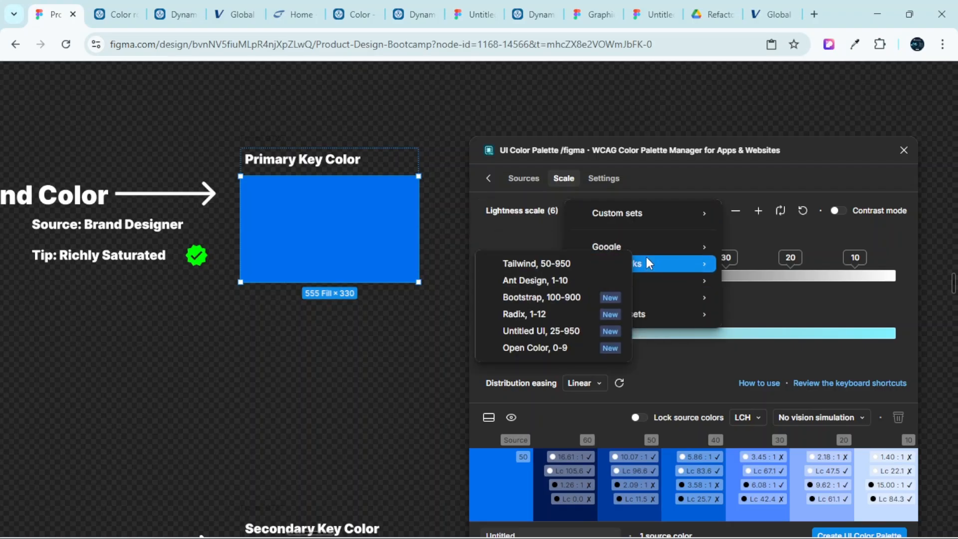
{"action": "mouse_move", "coordinate": [634, 253]}
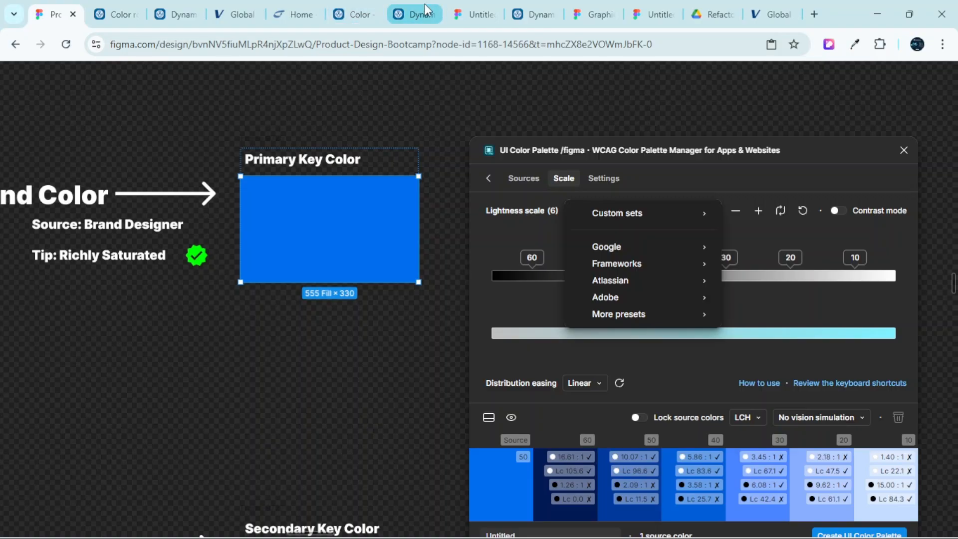
{"action": "left_click", "coordinate": [349, 15]}
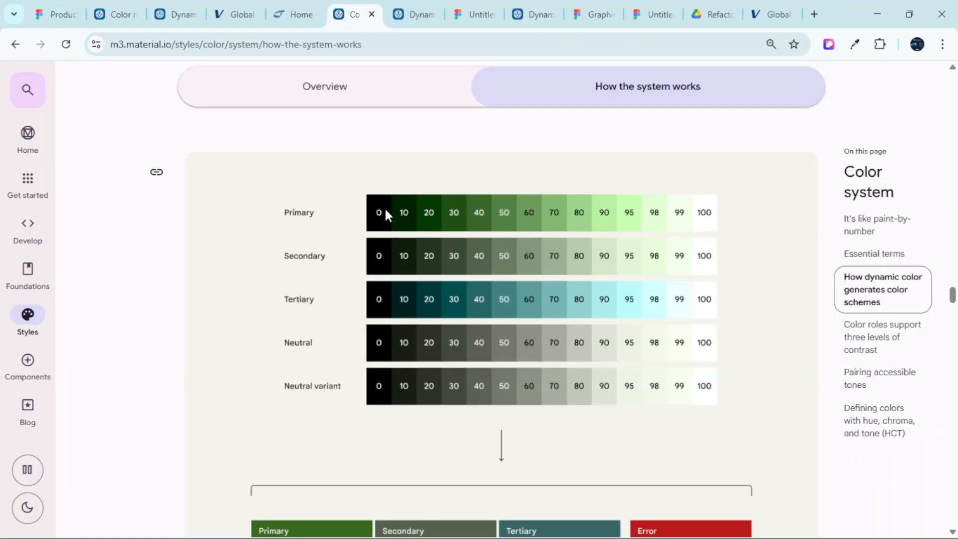
{"action": "left_click", "coordinate": [65, 14]}
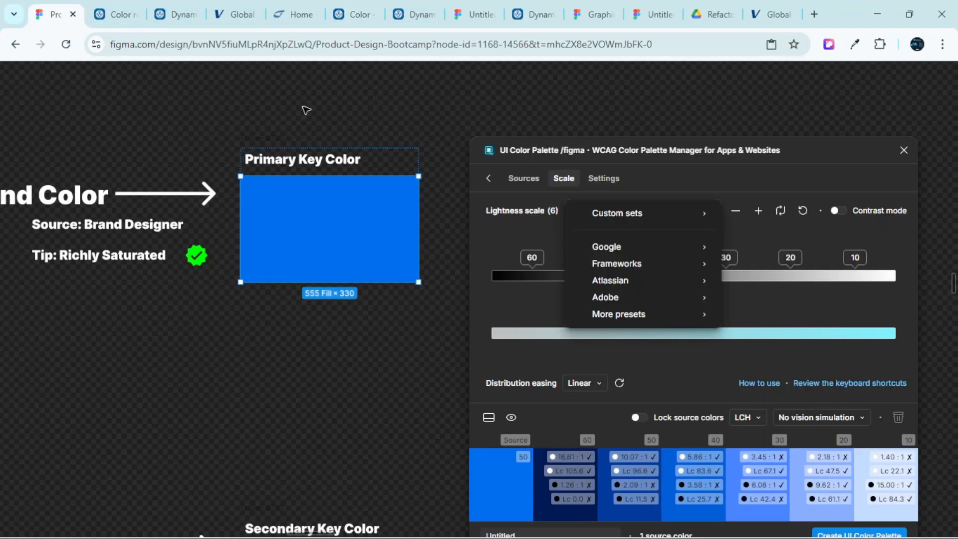
{"action": "mouse_move", "coordinate": [648, 281]}
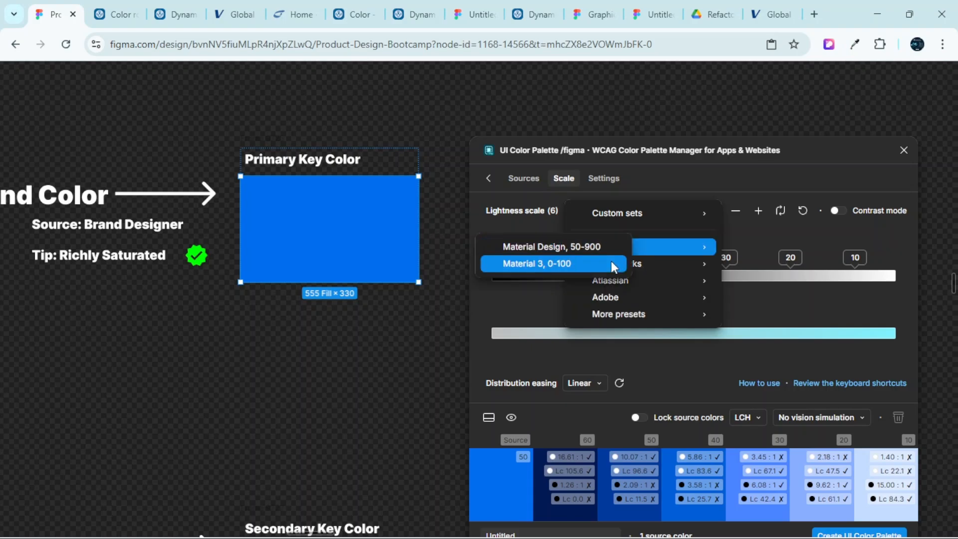
{"action": "mouse_move", "coordinate": [658, 247]}
{"action": "left_click", "coordinate": [573, 268]}
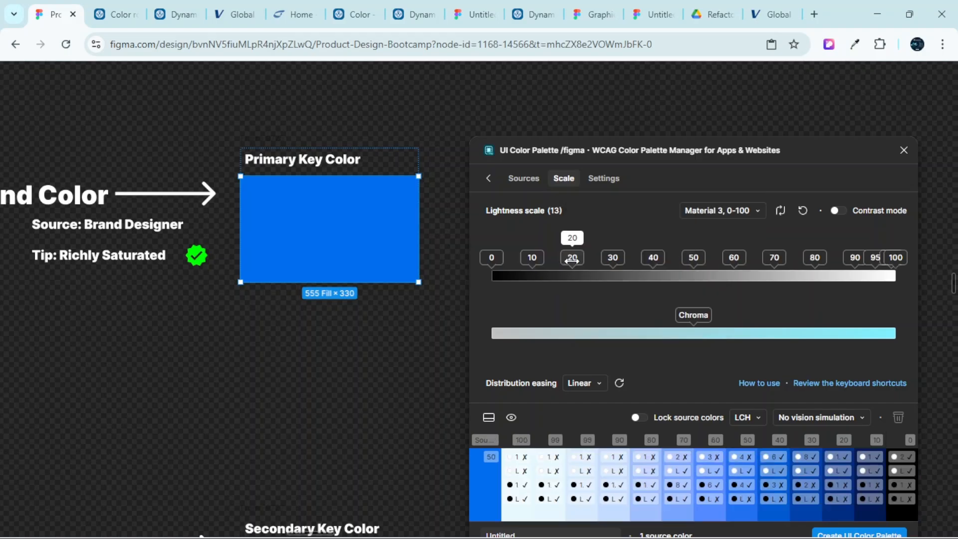
Compare the plugin's Material 3 lightness stops with the tonal steps in the Material color system guide
{"action": "left_click", "coordinate": [355, 9]}
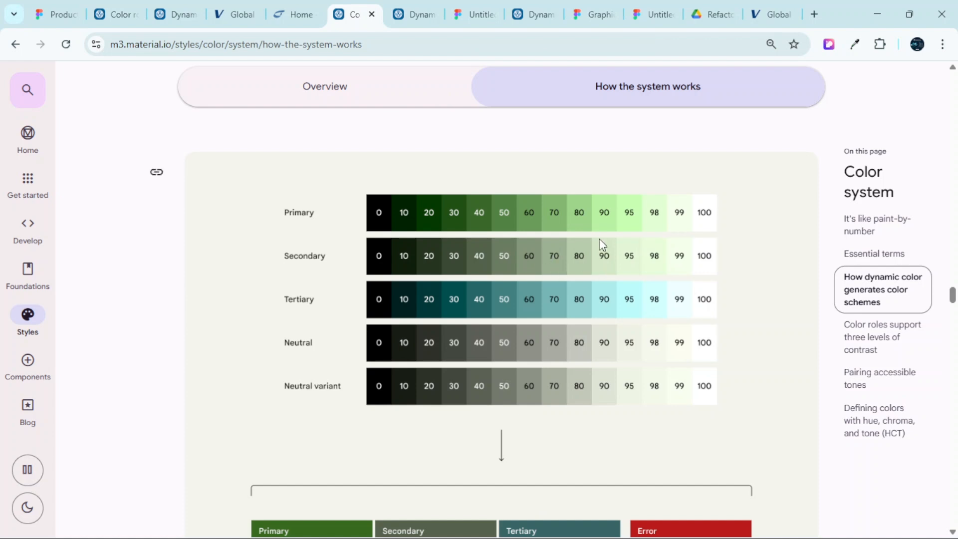
{"action": "left_click", "coordinate": [64, 7]}
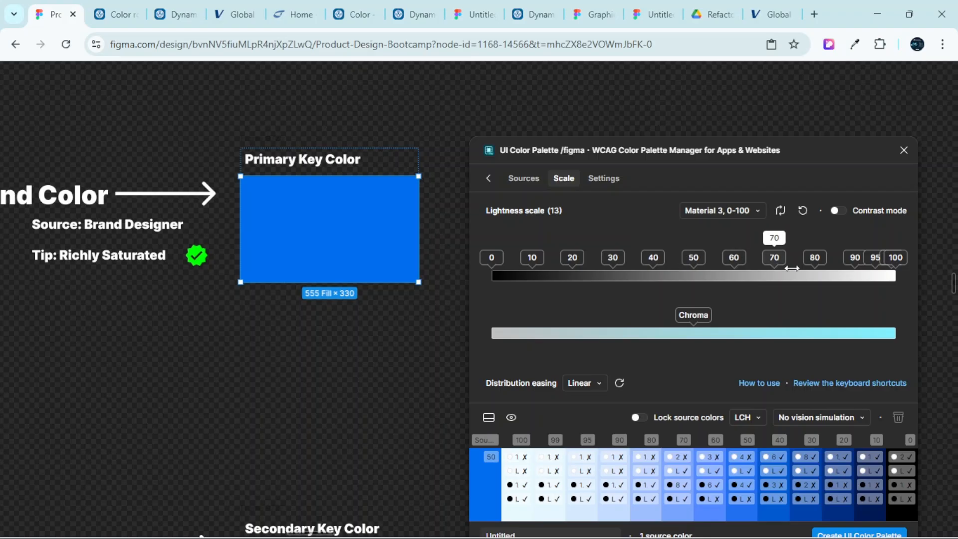
{"action": "left_click", "coordinate": [377, 9]}
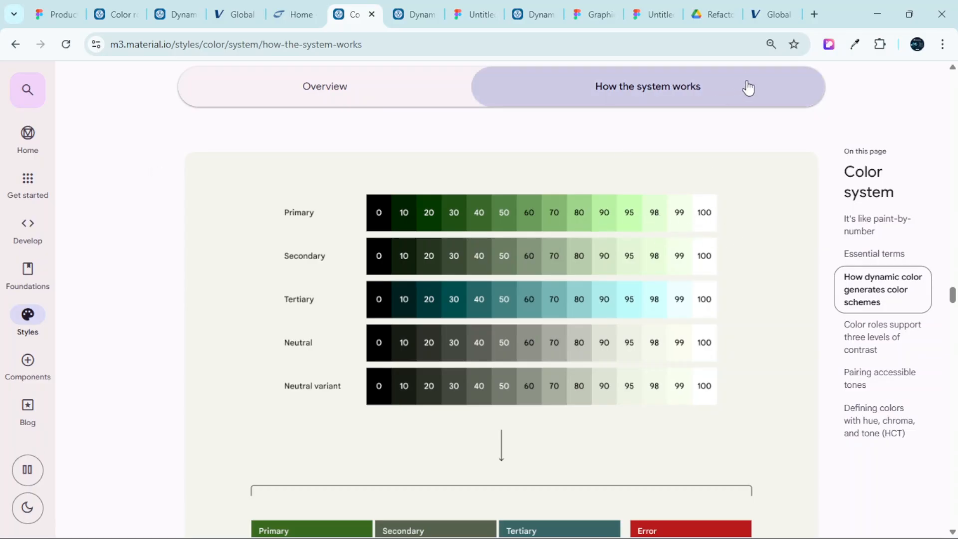
{"action": "left_click", "coordinate": [79, 6]}
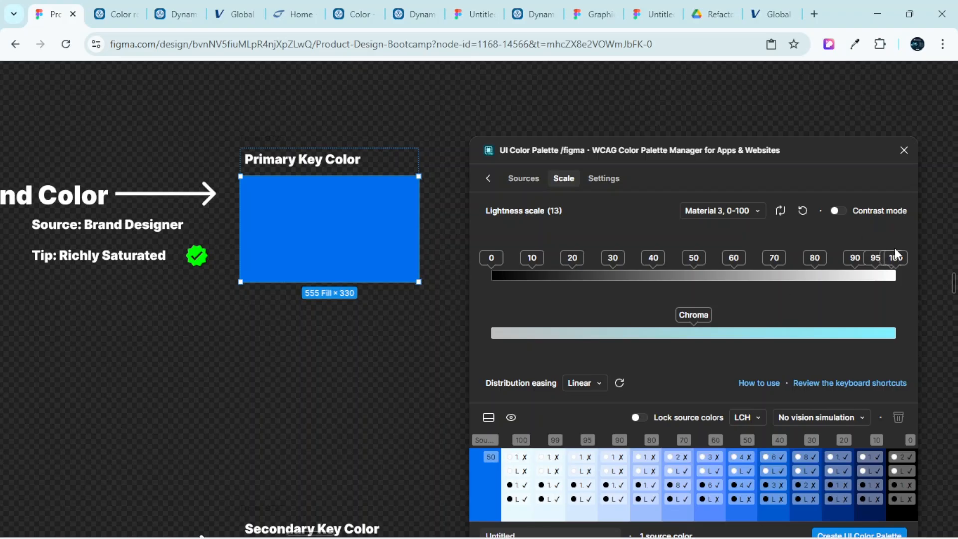
Reposition the plugin window and inspect the 0 and 10 lightness stops against the Material tonal palette chart
{"action": "left_click_drag", "start_coordinate": [883, 257], "coordinate": [898, 257]}
{"action": "left_click_drag", "start_coordinate": [663, 146], "coordinate": [634, 122]}
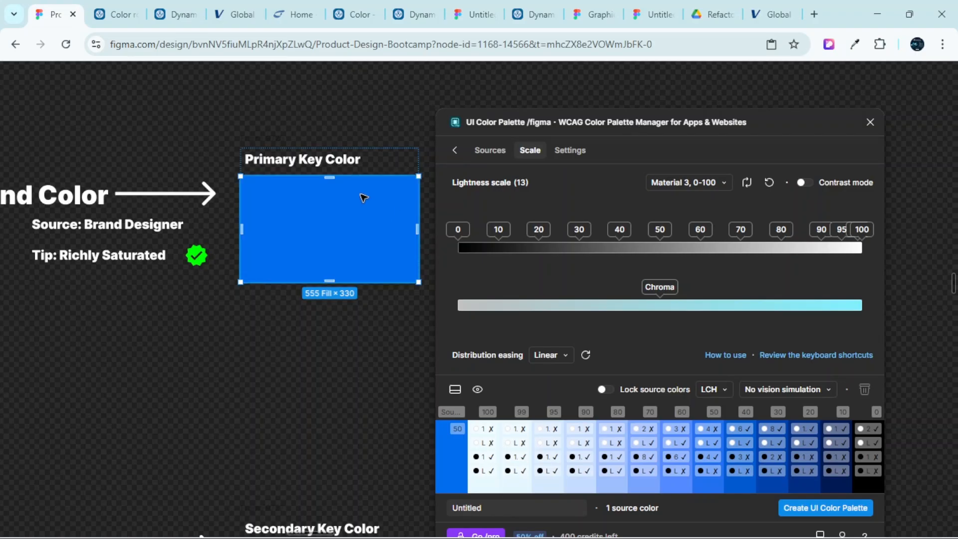
{"action": "scroll", "coordinate": [364, 198], "scroll_direction": "down", "scroll_amount": 3}
{"action": "scroll", "coordinate": [363, 197], "scroll_direction": "right", "scroll_amount": 3}
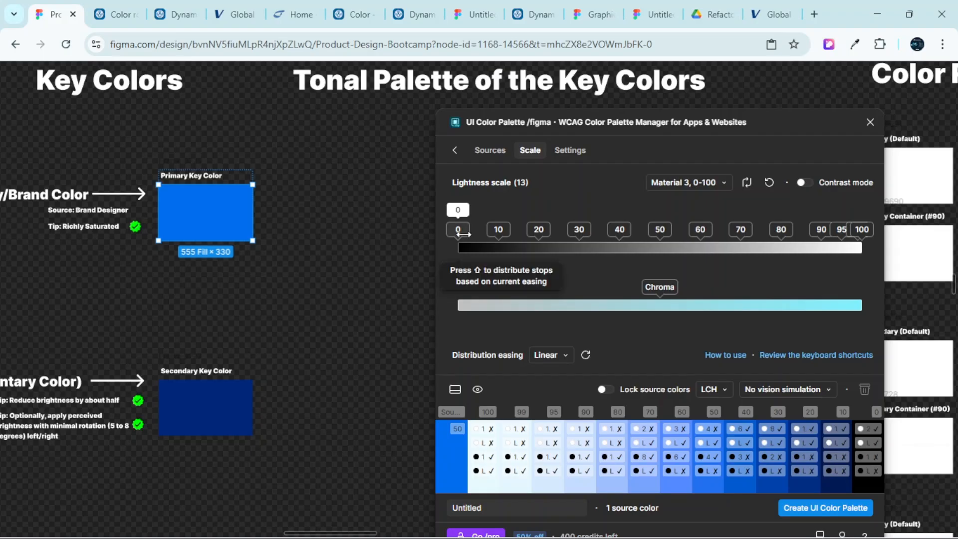
{"action": "left_click", "coordinate": [455, 209]}
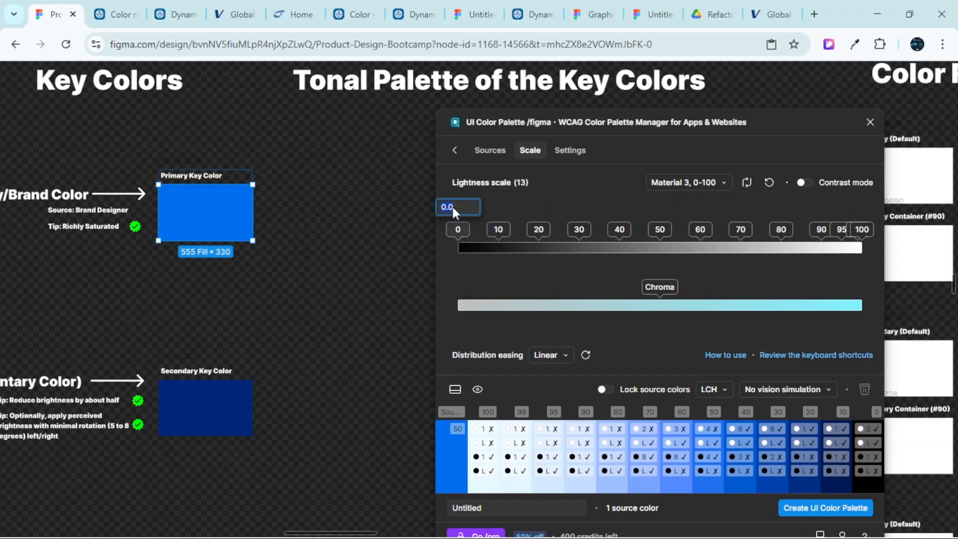
{"action": "left_click", "coordinate": [500, 228]}
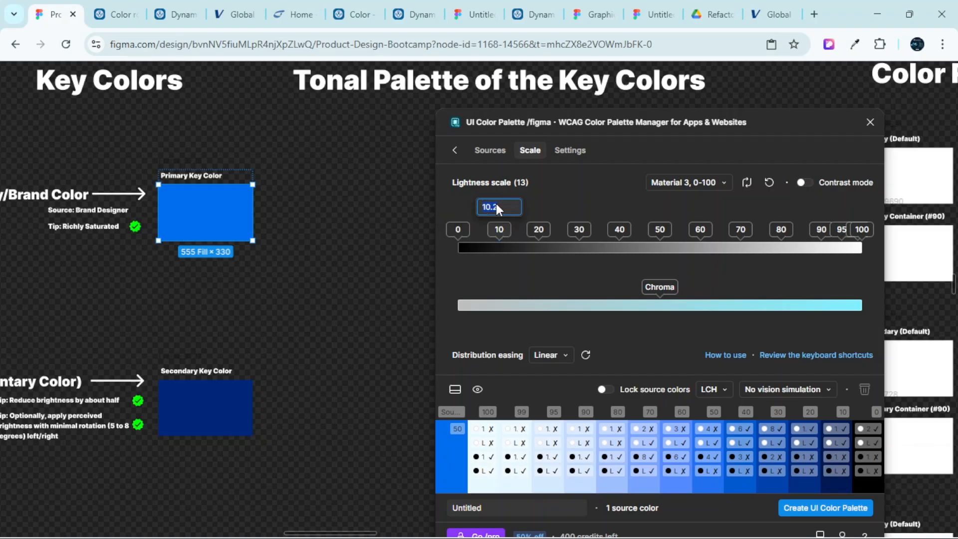
{"action": "left_click", "coordinate": [576, 195]}
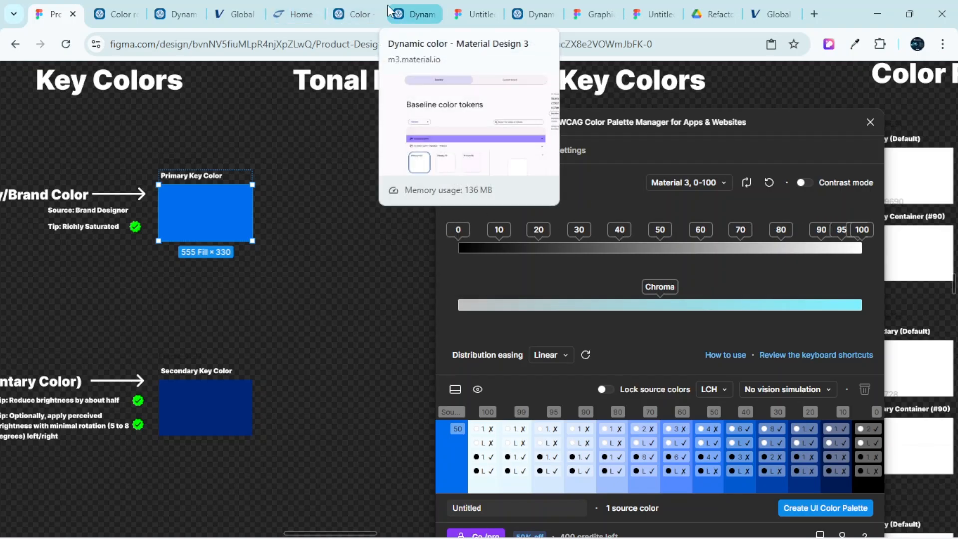
{"action": "left_click", "coordinate": [355, 14]}
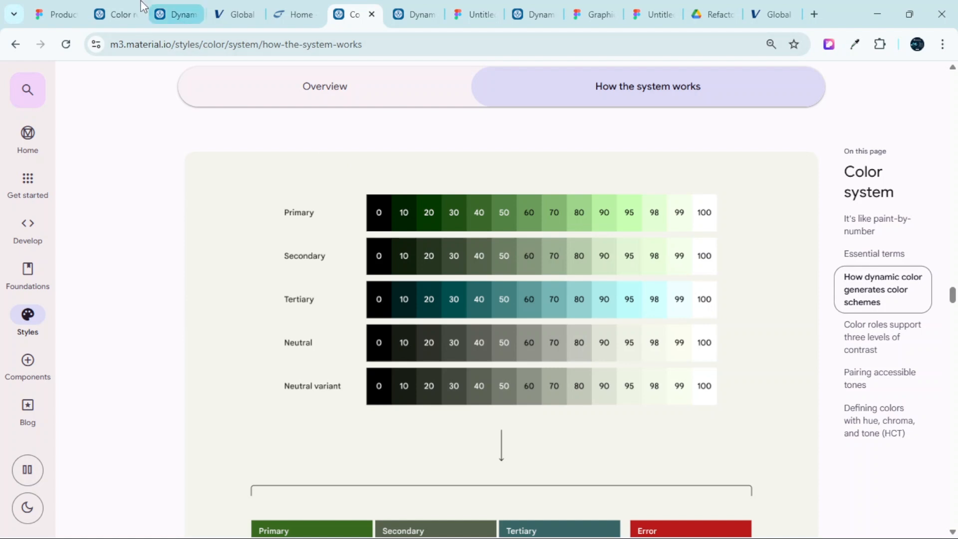
{"action": "left_click", "coordinate": [47, 14]}
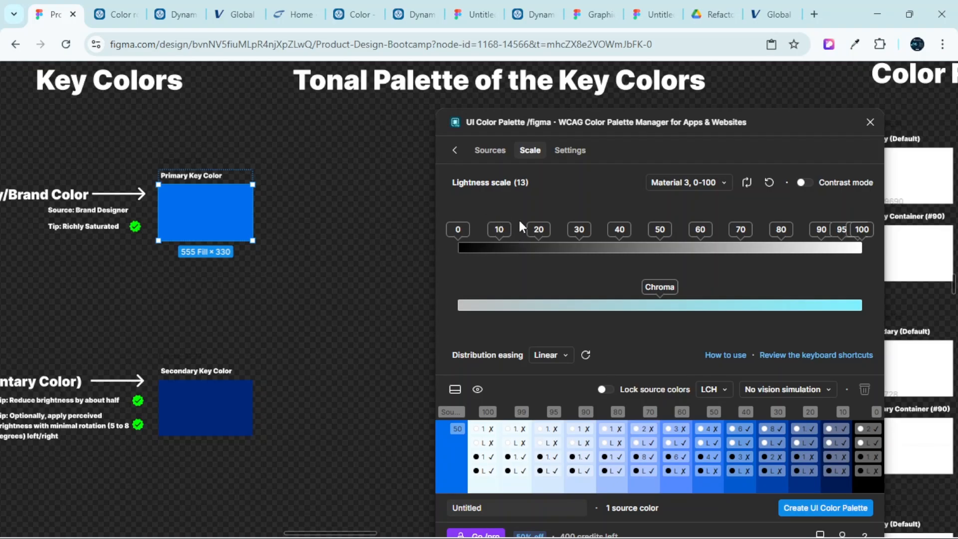
Relaunch the UI Color Palette plugin on the Primary Key Color swatch and start a new UI color palette
{"action": "left_click", "coordinate": [869, 122]}
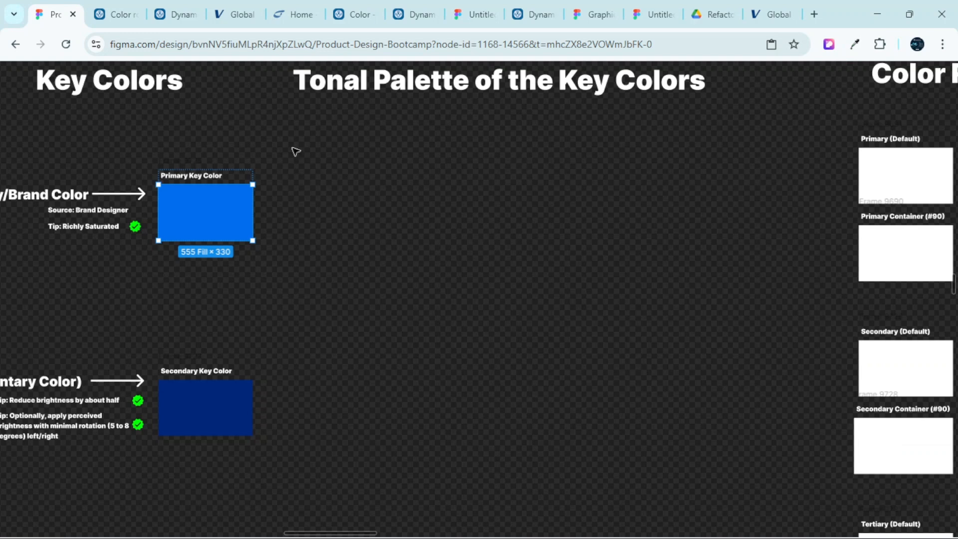
{"action": "right_click", "coordinate": [198, 220]}
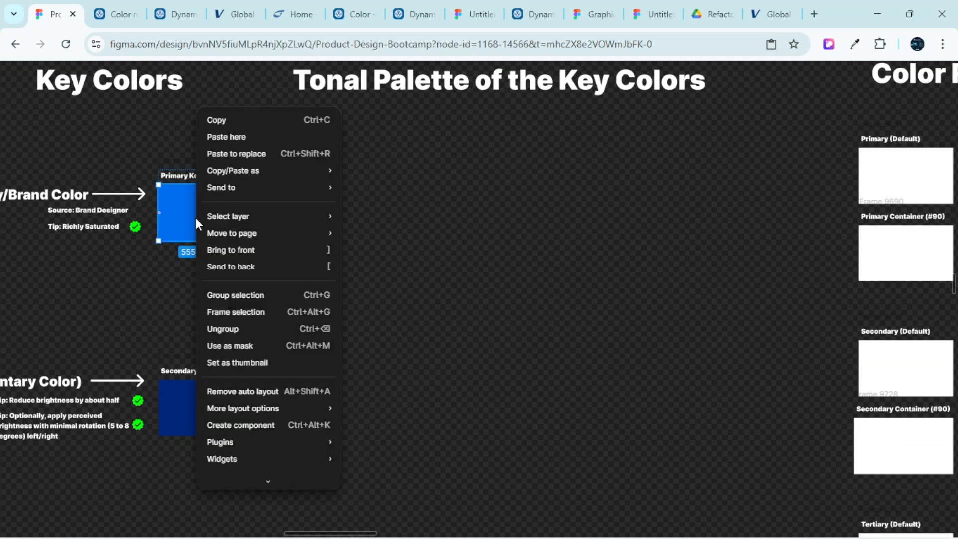
{"action": "mouse_move", "coordinate": [265, 441]}
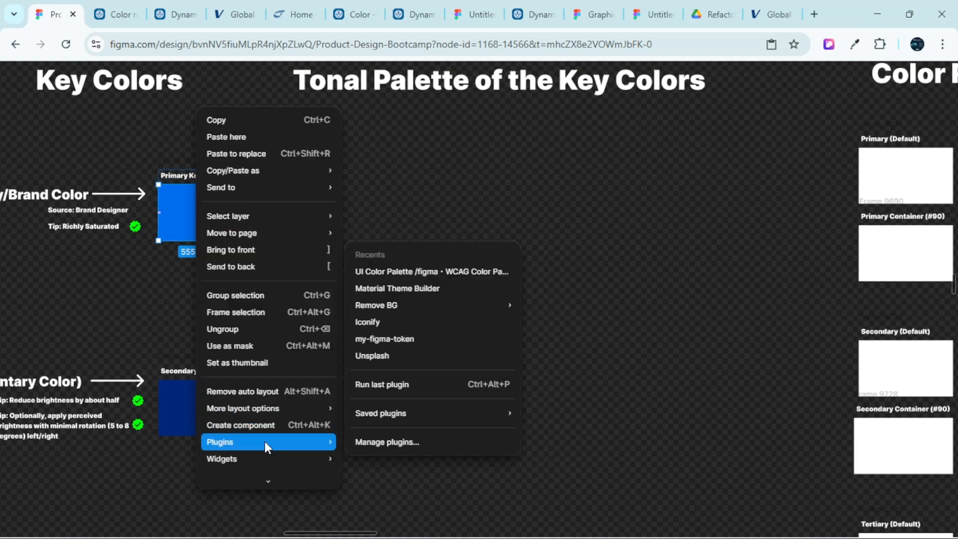
{"action": "left_click", "coordinate": [394, 272]}
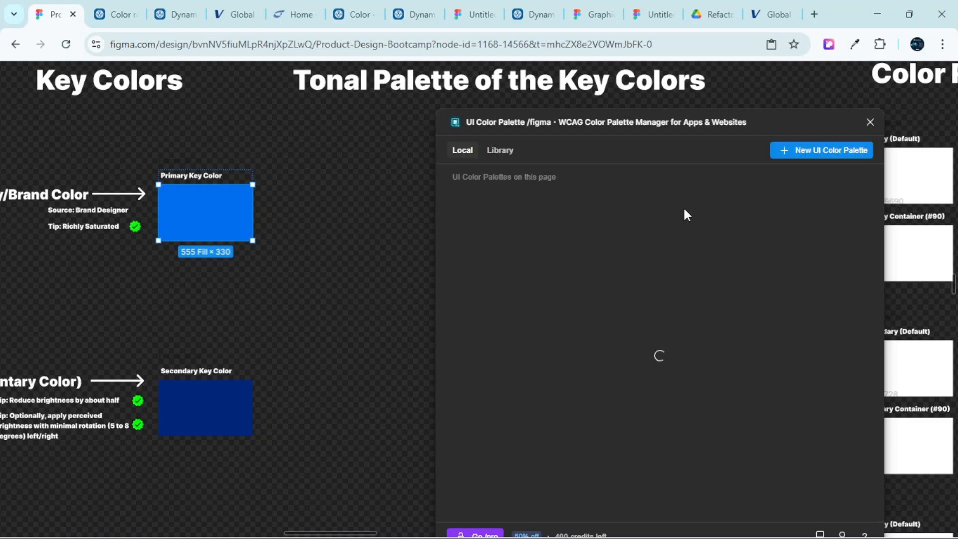
{"action": "left_click", "coordinate": [824, 151]}
Set the lightness scale to Google's Material 3, 0-100 preset, create the UI color palette on the canvas and close the plugin
{"action": "left_click", "coordinate": [527, 151]}
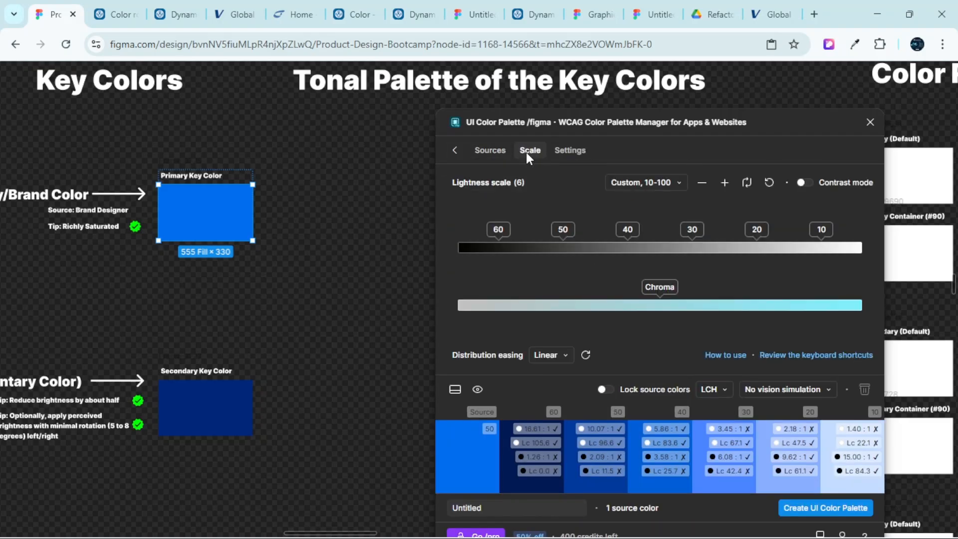
{"action": "left_click", "coordinate": [650, 184]}
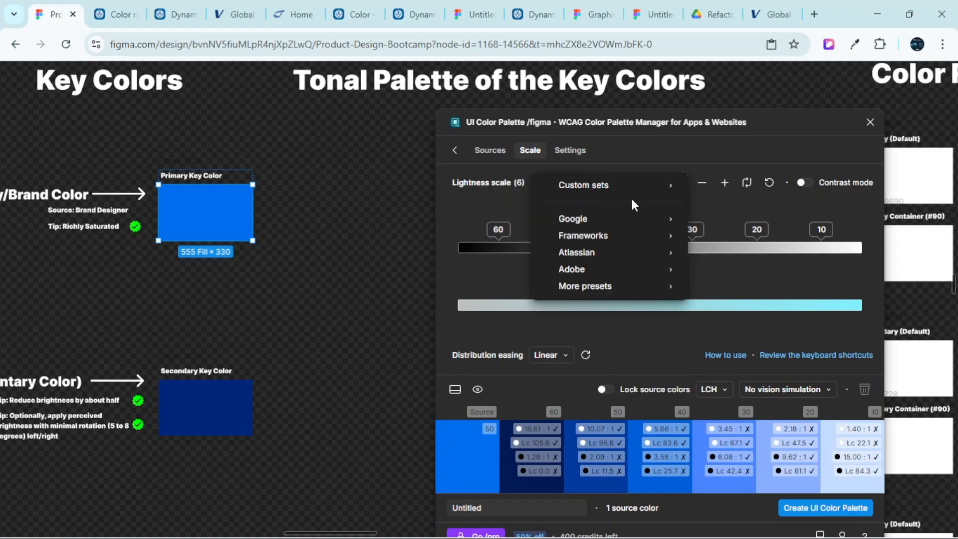
{"action": "mouse_move", "coordinate": [615, 223]}
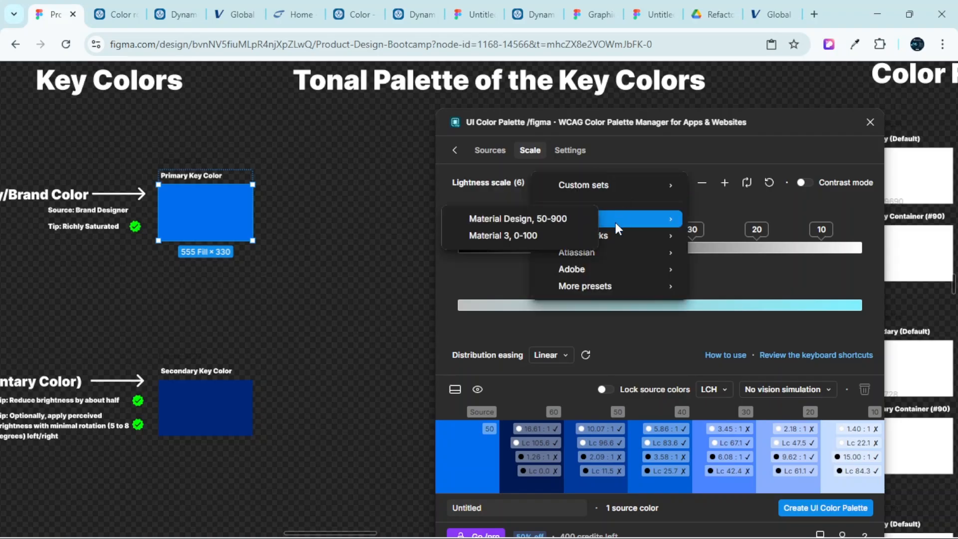
{"action": "left_click", "coordinate": [513, 236]}
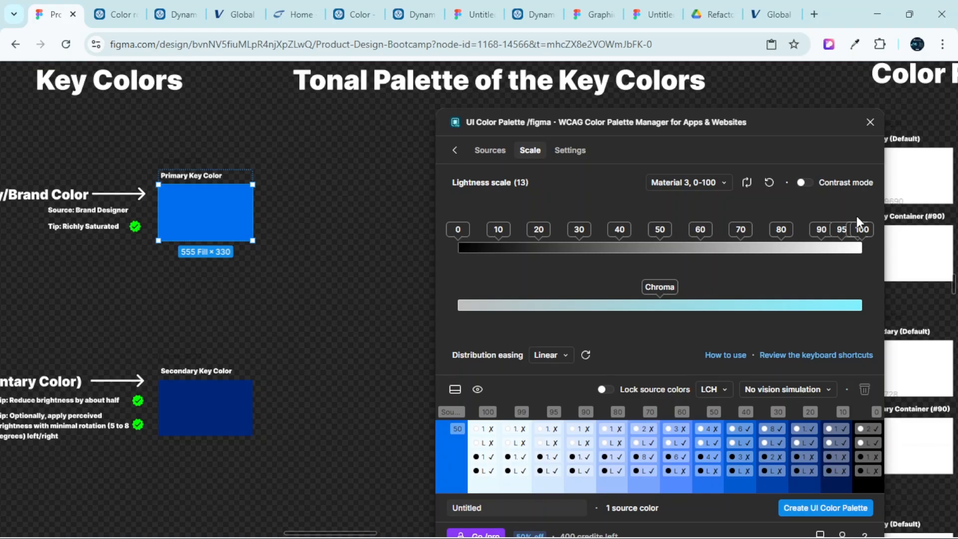
{"action": "left_click", "coordinate": [821, 510]}
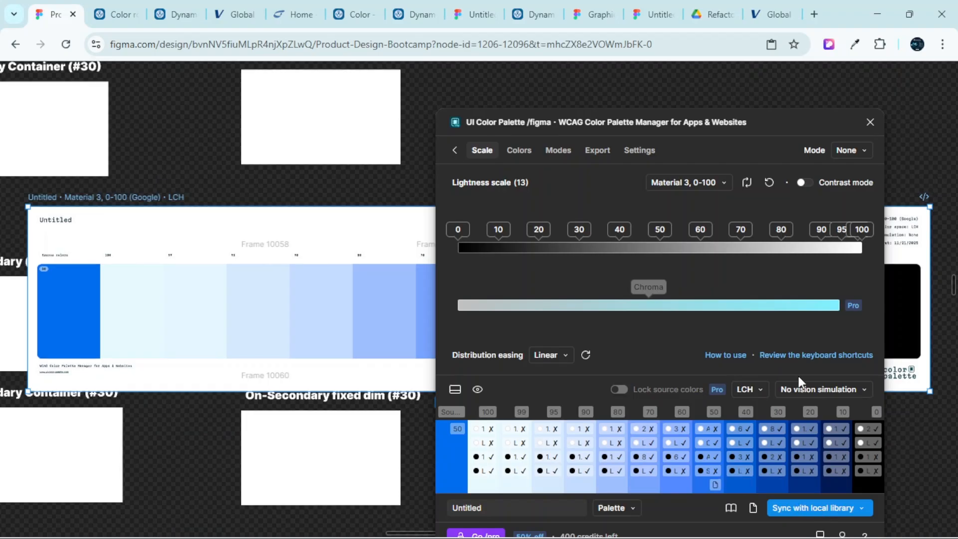
{"action": "left_click", "coordinate": [870, 123]}
Move the generated palette beside the Primary Key Color swatch, beneath the Tonal Palette of the Key Colors heading
{"action": "scroll", "coordinate": [870, 128], "scroll_direction": "down", "scroll_amount": 5}
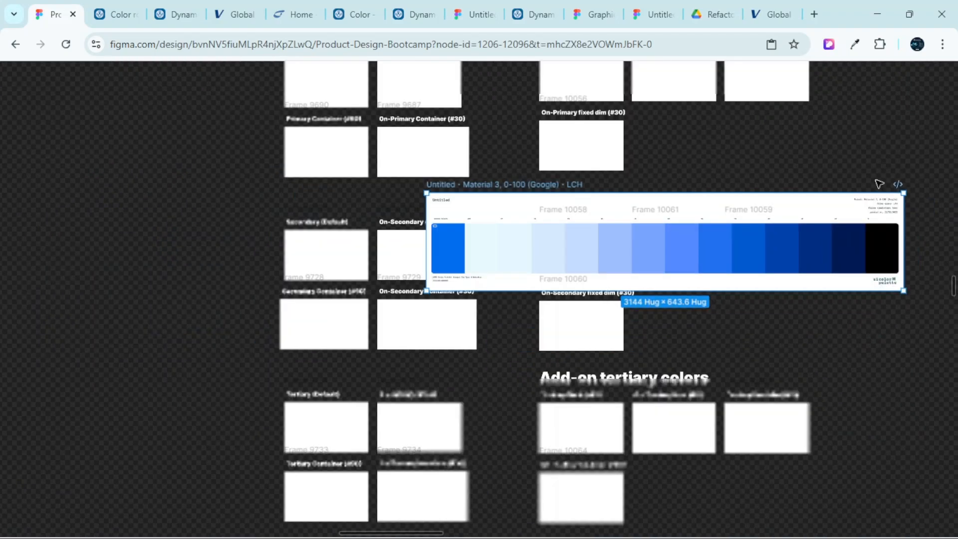
{"action": "scroll", "coordinate": [779, 186], "scroll_direction": "down", "scroll_amount": 5}
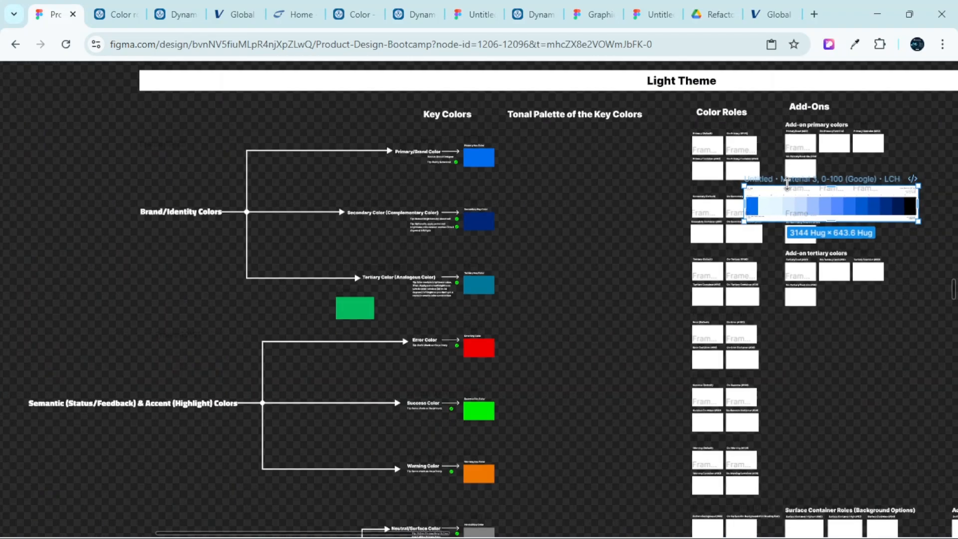
{"action": "scroll", "coordinate": [707, 185], "scroll_direction": "up", "scroll_amount": 5}
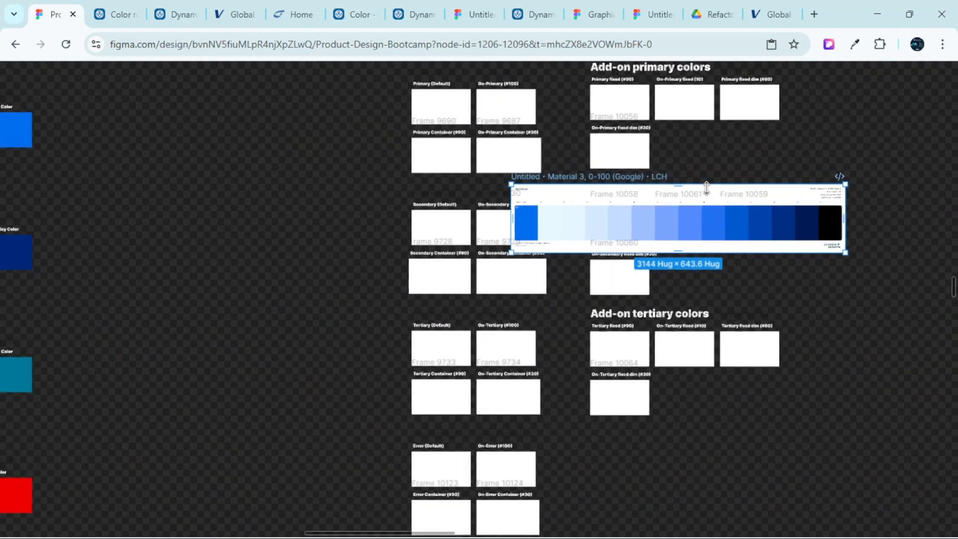
{"action": "left_click_drag", "start_coordinate": [760, 215], "coordinate": [305, 133]}
{"action": "scroll", "coordinate": [340, 145], "scroll_direction": "up", "scroll_amount": 2}
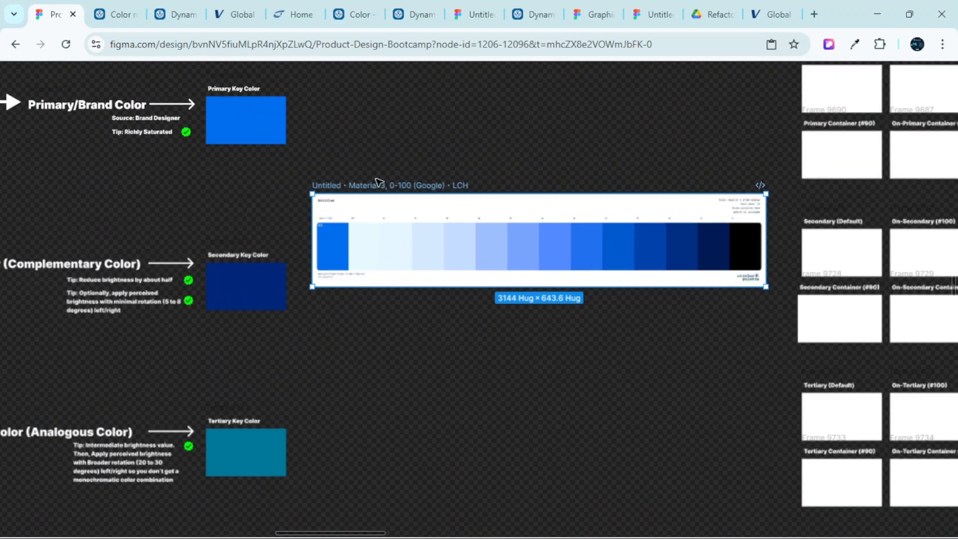
{"action": "left_click_drag", "start_coordinate": [517, 254], "coordinate": [503, 150]}
{"action": "scroll", "coordinate": [507, 165], "scroll_direction": "up", "scroll_amount": 4}
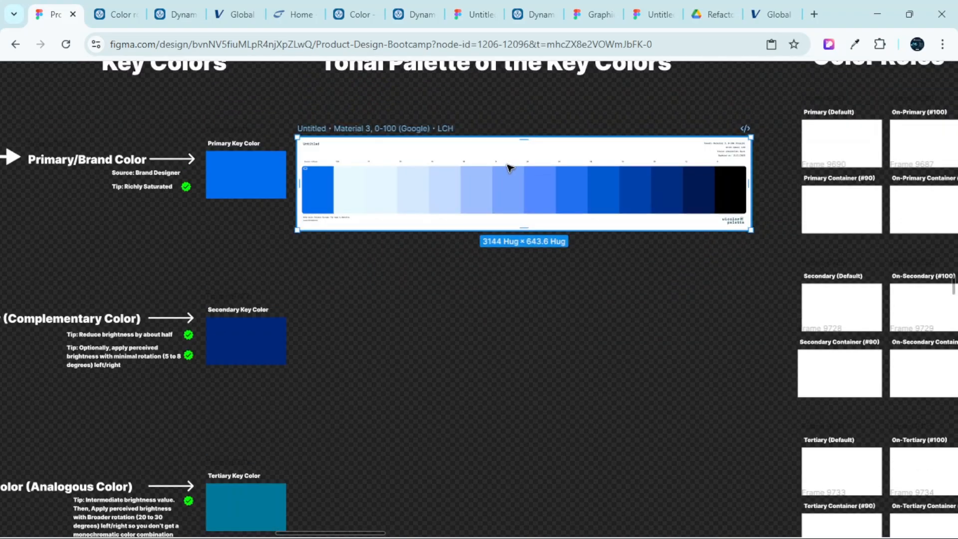
{"action": "scroll", "coordinate": [498, 189], "scroll_direction": "up", "scroll_amount": 2}
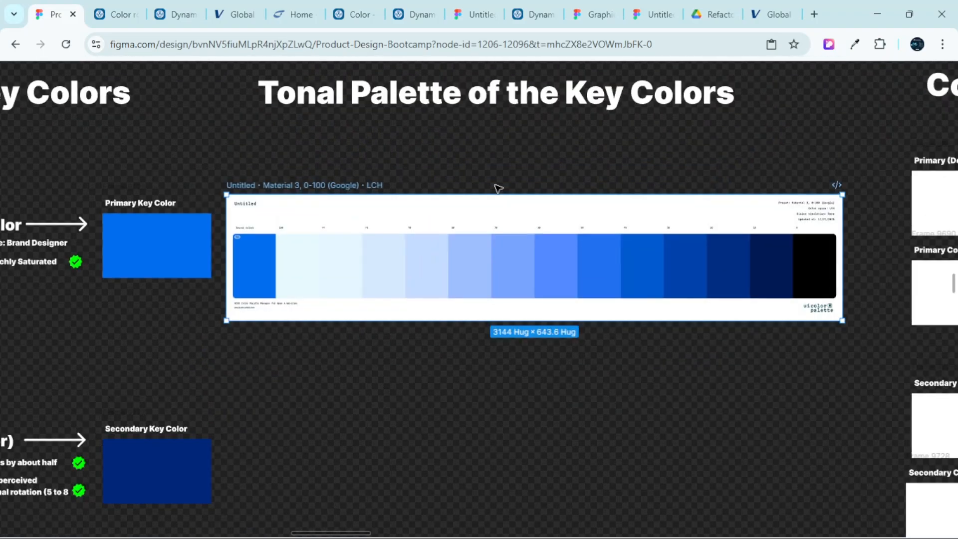
Unlock the palette's "_colors · do not edit any layer" layer and select the tone 0 swatch to check its fill
{"action": "key", "text": "ctrl+backslash"}
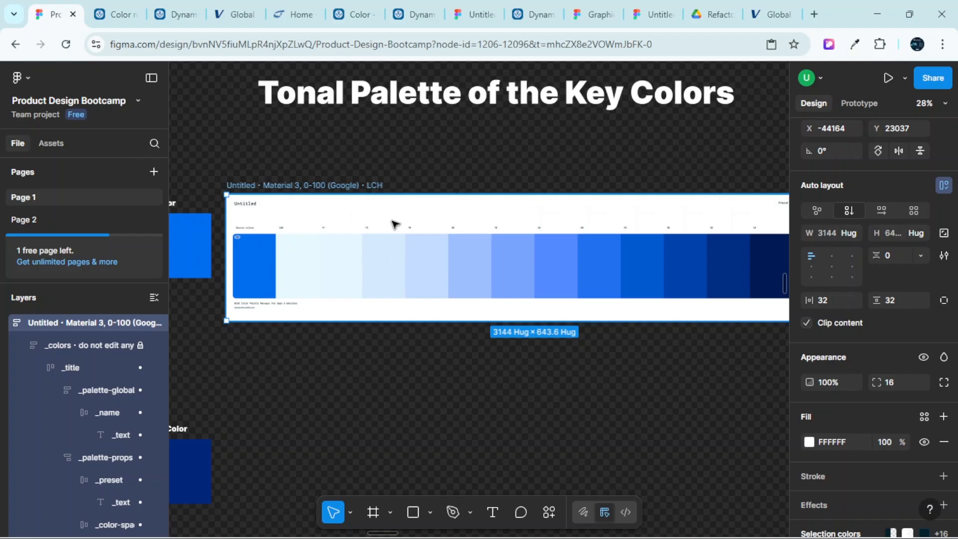
{"action": "left_click", "coordinate": [139, 345]}
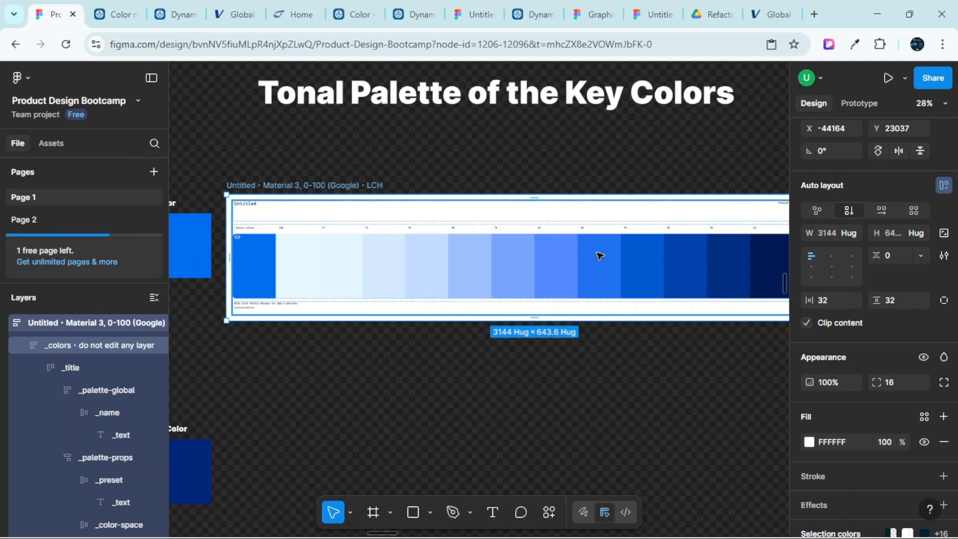
{"action": "scroll", "coordinate": [600, 256], "scroll_direction": "right", "scroll_amount": 2}
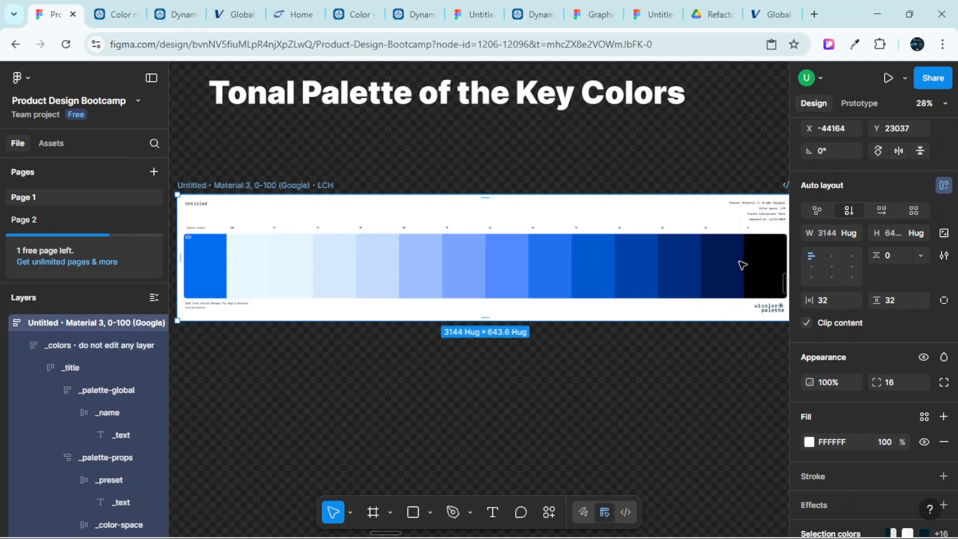
{"action": "scroll", "coordinate": [743, 265], "scroll_direction": "up", "scroll_amount": 5}
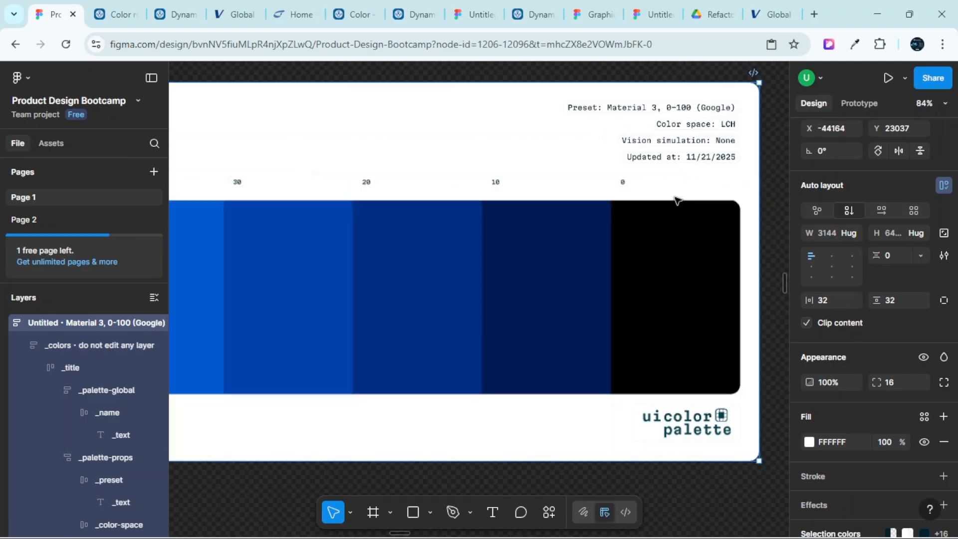
{"action": "scroll", "coordinate": [676, 200], "scroll_direction": "up", "scroll_amount": 2}
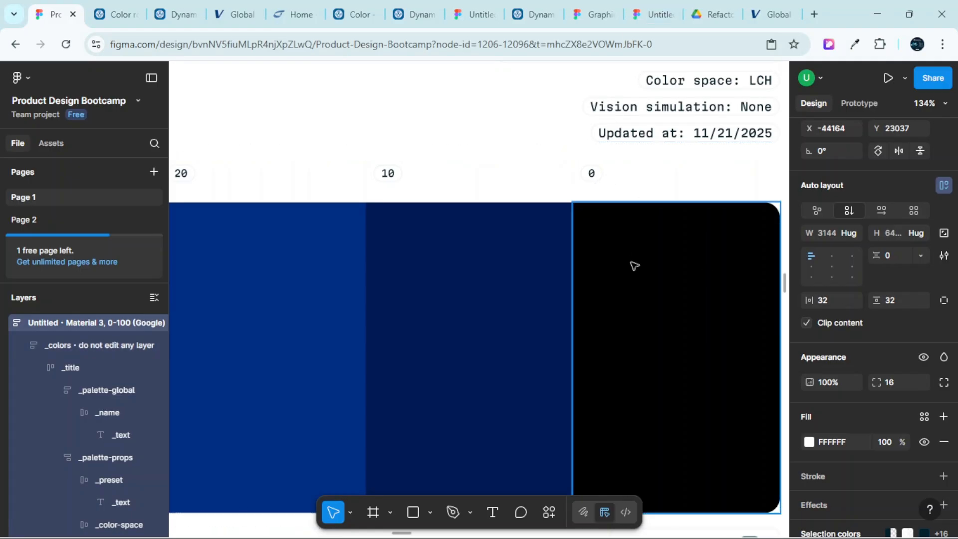
{"action": "left_click", "coordinate": [654, 298]}
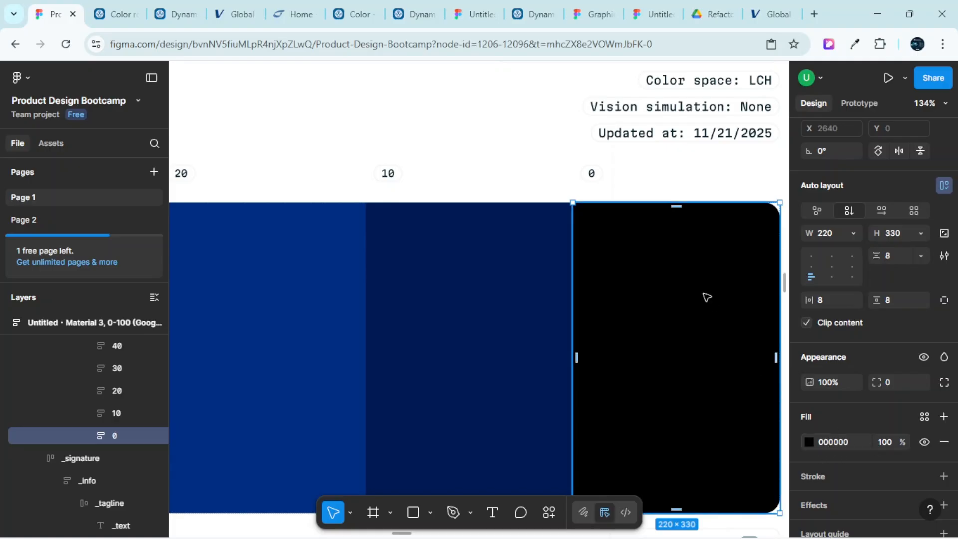
Change the fill of the palette's tone 100 swatch to pure white, FFFFFF
{"action": "scroll", "coordinate": [684, 280], "scroll_direction": "down", "scroll_amount": 5}
{"action": "scroll", "coordinate": [549, 282], "scroll_direction": "left", "scroll_amount": 5}
{"action": "scroll", "coordinate": [505, 284], "scroll_direction": "left", "scroll_amount": 10}
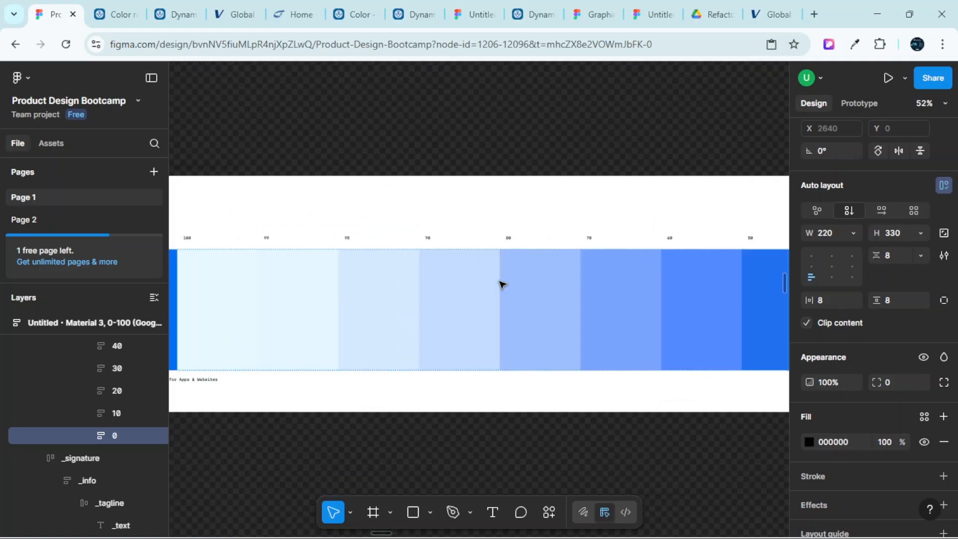
{"action": "scroll", "coordinate": [526, 255], "scroll_direction": "up", "scroll_amount": 3}
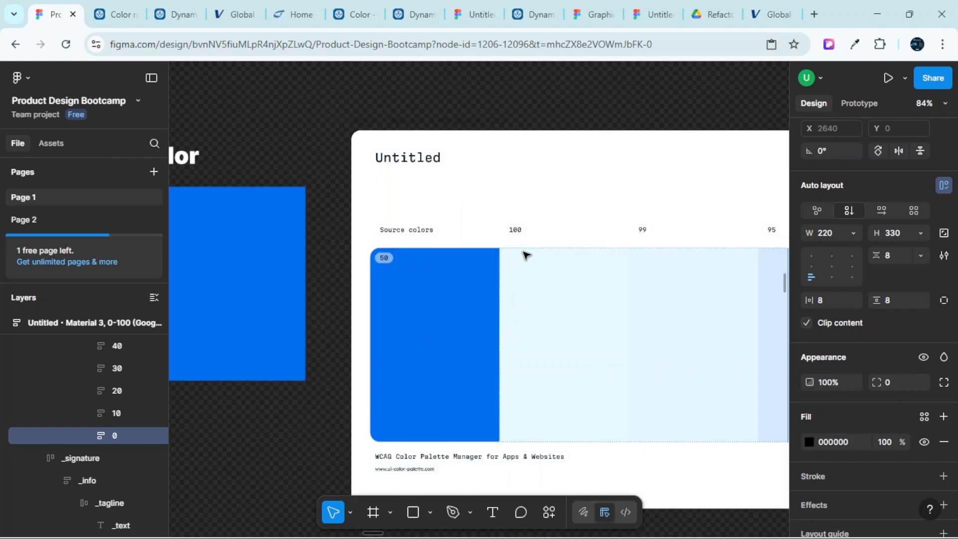
{"action": "left_click", "coordinate": [553, 315]}
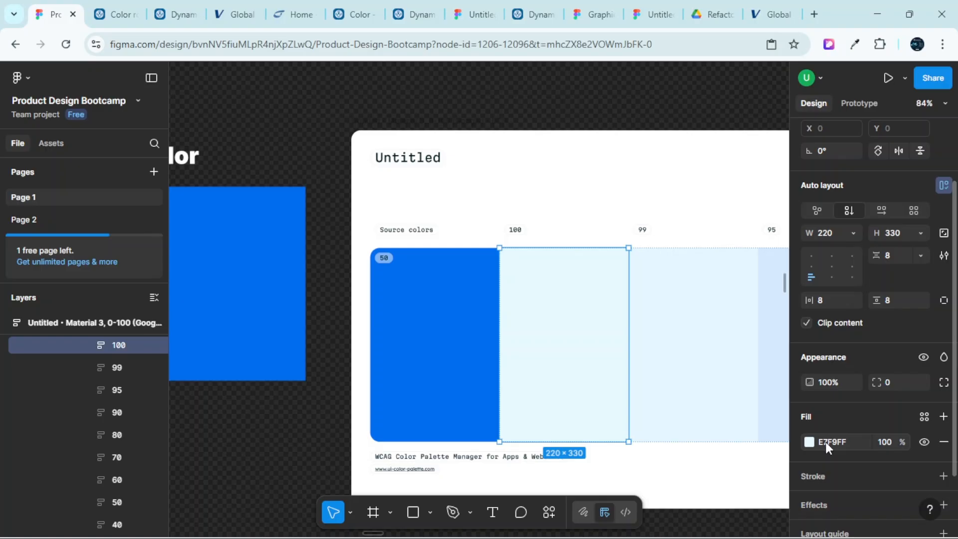
{"action": "left_click", "coordinate": [808, 442]}
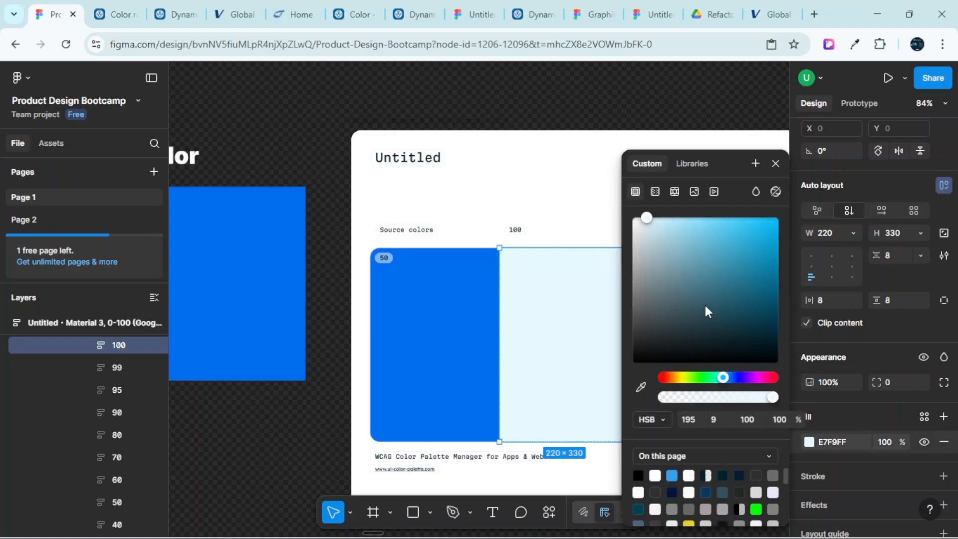
{"action": "left_click_drag", "start_coordinate": [648, 216], "coordinate": [580, 223]}
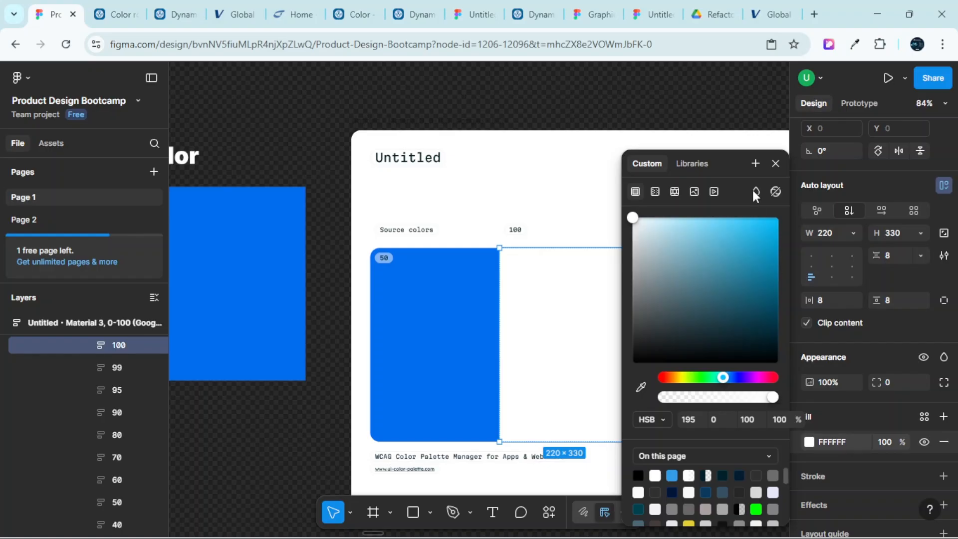
{"action": "left_click", "coordinate": [775, 163]}
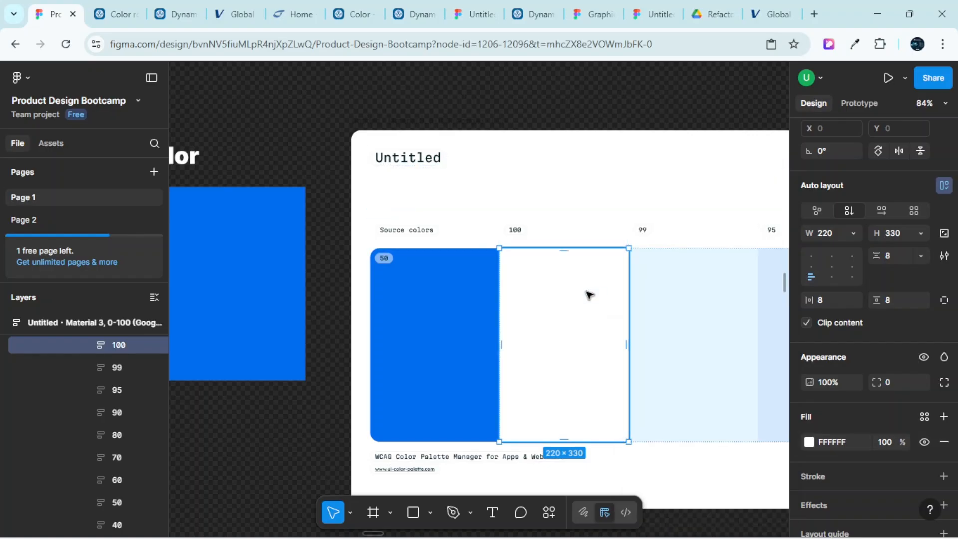
Review the palette's swatches from tone 100 through to tone 0
{"action": "scroll", "coordinate": [586, 293], "scroll_direction": "down", "scroll_amount": 3}
{"action": "scroll", "coordinate": [585, 293], "scroll_direction": "right", "scroll_amount": 3}
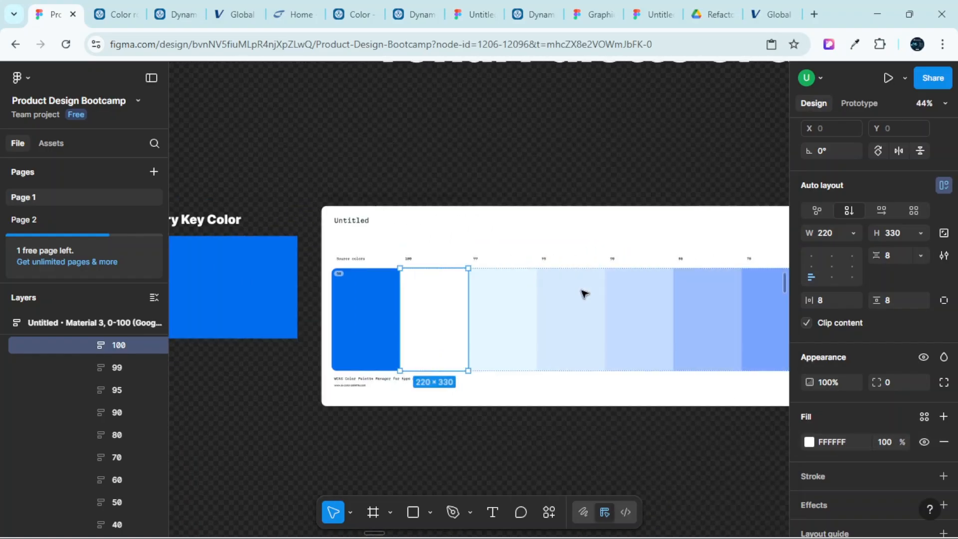
{"action": "scroll", "coordinate": [453, 248], "scroll_direction": "up", "scroll_amount": 5}
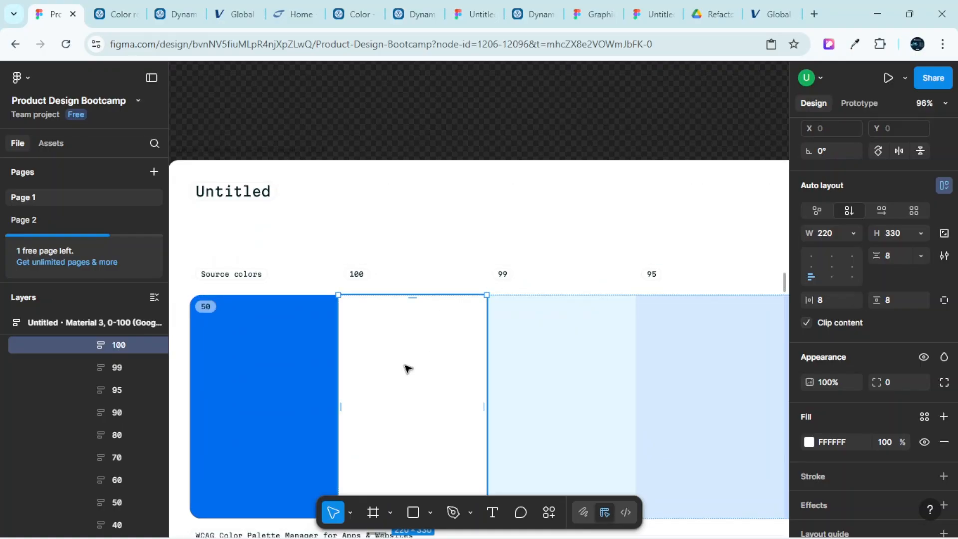
{"action": "scroll", "coordinate": [408, 369], "scroll_direction": "down", "scroll_amount": 5}
{"action": "scroll", "coordinate": [434, 336], "scroll_direction": "right", "scroll_amount": 8}
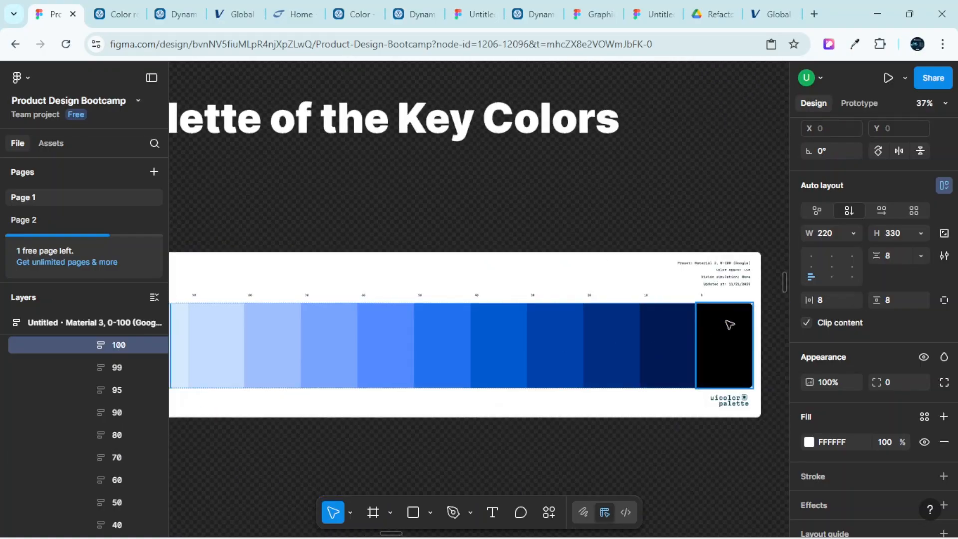
{"action": "scroll", "coordinate": [727, 322], "scroll_direction": "down", "scroll_amount": 2}
{"action": "scroll", "coordinate": [684, 338], "scroll_direction": "down", "scroll_amount": 4}
{"action": "scroll", "coordinate": [469, 205], "scroll_direction": "up", "scroll_amount": 2}
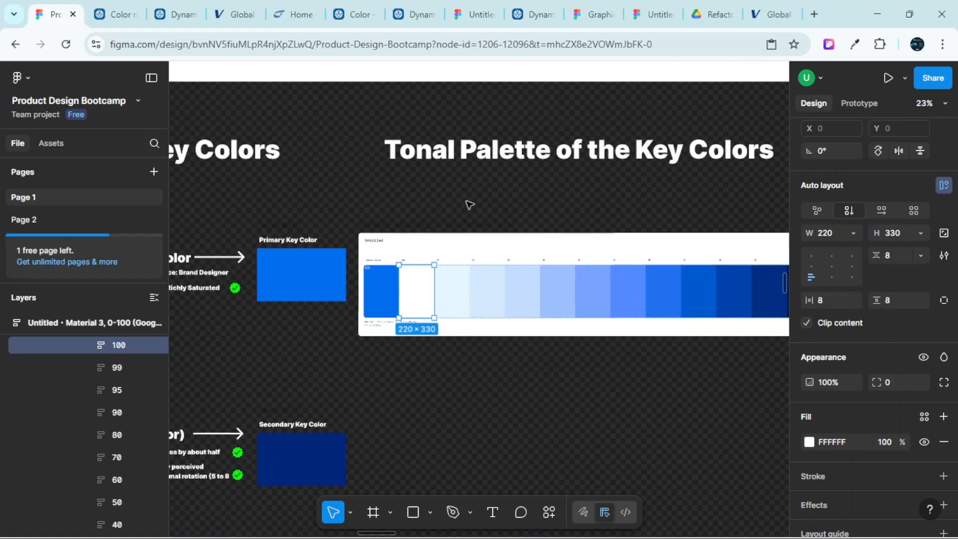
Select the whole tonal palette frame and examine its source color and placement against the Primary Key Color swatch
{"action": "scroll", "coordinate": [469, 205], "scroll_direction": "down", "scroll_amount": 1}
{"action": "left_click", "coordinate": [500, 232]}
{"action": "scroll", "coordinate": [513, 306], "scroll_direction": "down", "scroll_amount": 3}
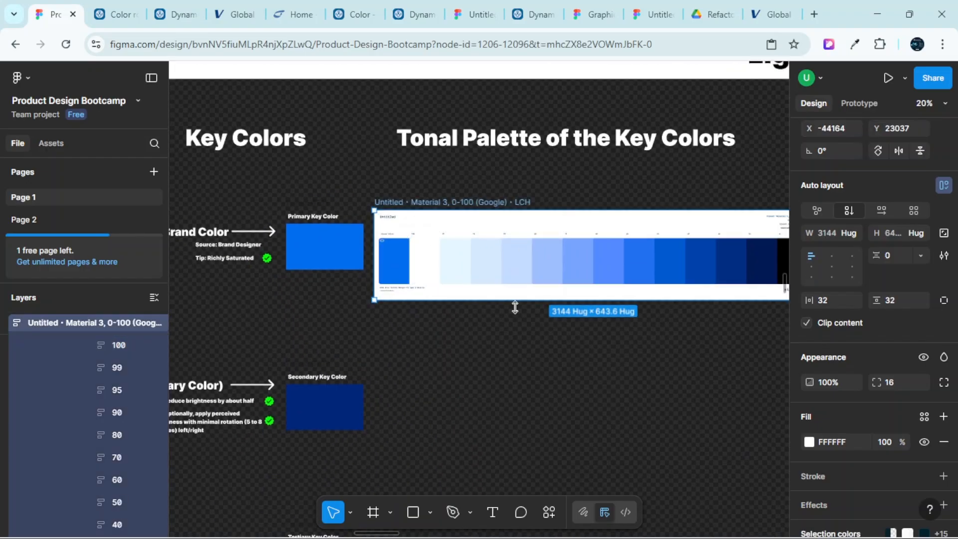
{"action": "scroll", "coordinate": [455, 280], "scroll_direction": "left", "scroll_amount": 3}
{"action": "scroll", "coordinate": [507, 202], "scroll_direction": "up", "scroll_amount": 1}
{"action": "scroll", "coordinate": [506, 202], "scroll_direction": "left", "scroll_amount": 1}
{"action": "scroll", "coordinate": [507, 202], "scroll_direction": "up", "scroll_amount": 1}
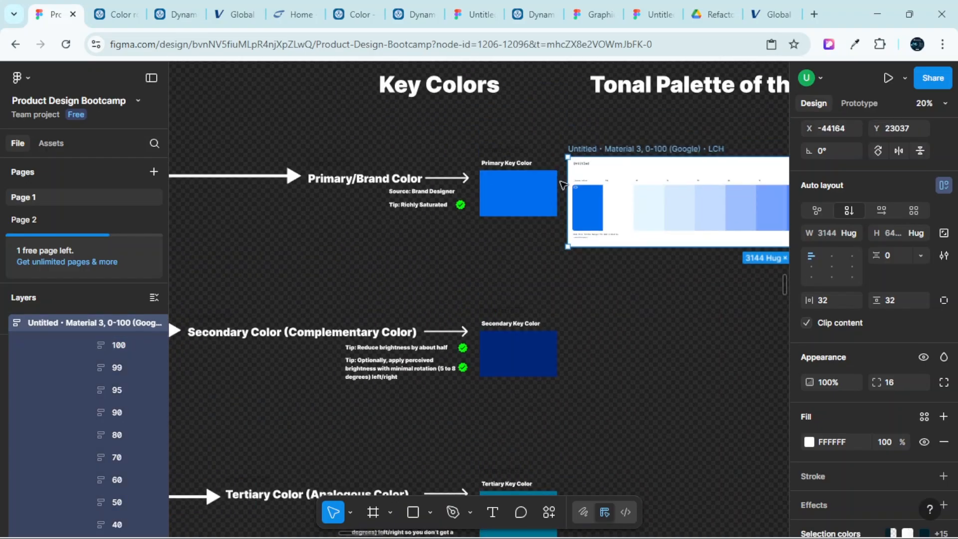
{"action": "scroll", "coordinate": [567, 179], "scroll_direction": "up", "scroll_amount": 5}
{"action": "scroll", "coordinate": [566, 179], "scroll_direction": "up", "scroll_amount": 2}
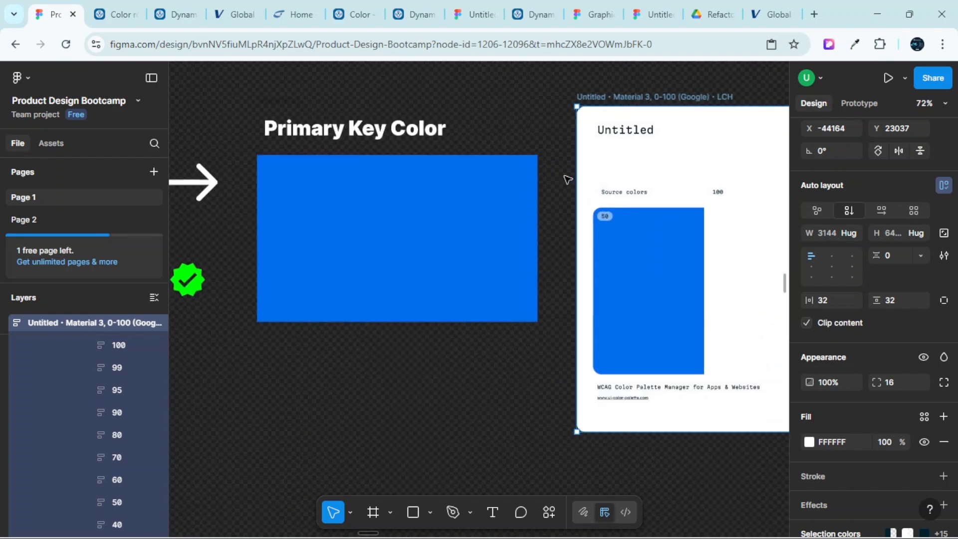
{"action": "scroll", "coordinate": [528, 222], "scroll_direction": "down", "scroll_amount": 6}
{"action": "scroll", "coordinate": [527, 222], "scroll_direction": "down", "scroll_amount": 5}
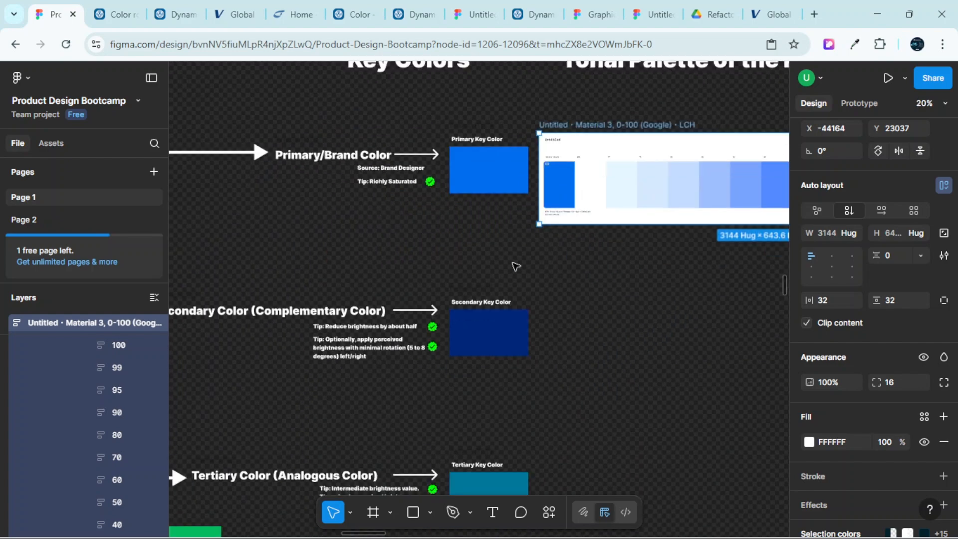
Compare the Primary Key Color swatch with the source color shown in its Material 3 tonal palette
{"action": "scroll", "coordinate": [501, 261], "scroll_direction": "up", "scroll_amount": 4}
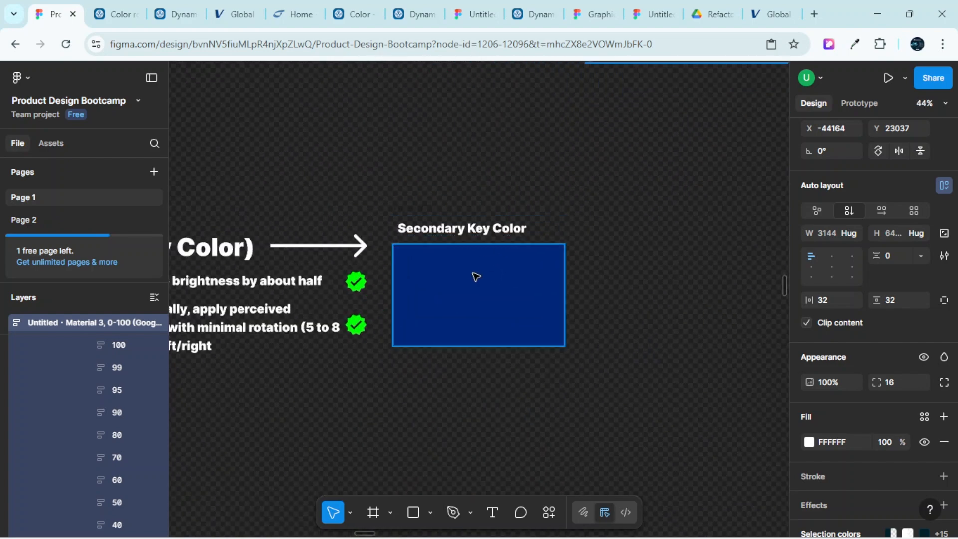
{"action": "scroll", "coordinate": [548, 269], "scroll_direction": "up", "scroll_amount": 5}
{"action": "scroll", "coordinate": [637, 303], "scroll_direction": "down", "scroll_amount": 2}
{"action": "scroll", "coordinate": [639, 305], "scroll_direction": "right", "scroll_amount": 6}
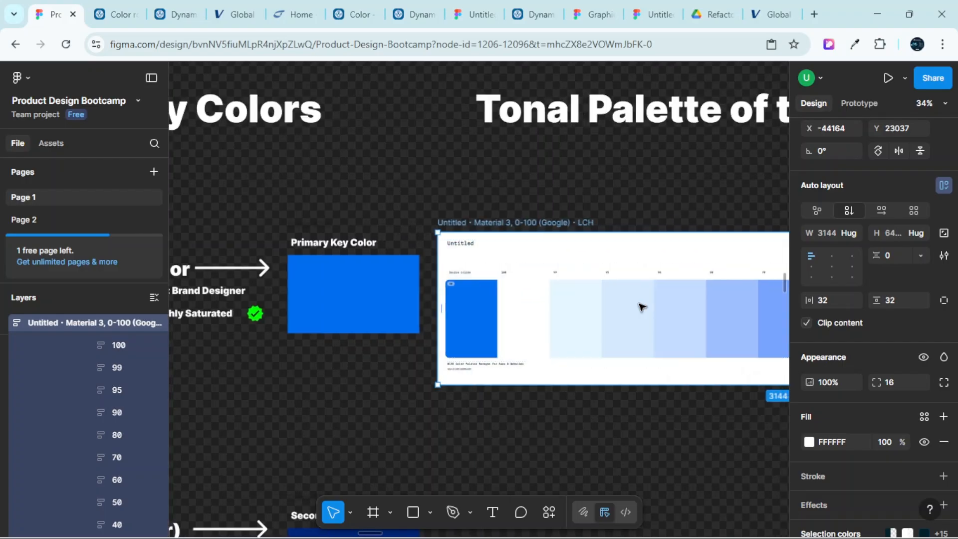
{"action": "scroll", "coordinate": [642, 300], "scroll_direction": "down", "scroll_amount": 3}
{"action": "scroll", "coordinate": [404, 310], "scroll_direction": "up", "scroll_amount": 2}
{"action": "scroll", "coordinate": [404, 310], "scroll_direction": "up", "scroll_amount": 6}
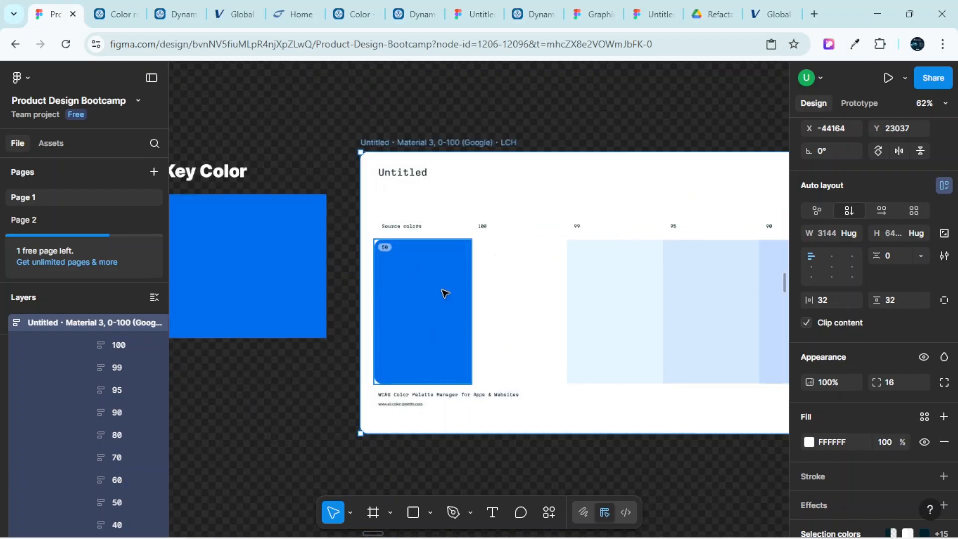
{"action": "scroll", "coordinate": [420, 299], "scroll_direction": "down", "scroll_amount": 1}
{"action": "scroll", "coordinate": [420, 298], "scroll_direction": "down", "scroll_amount": 2}
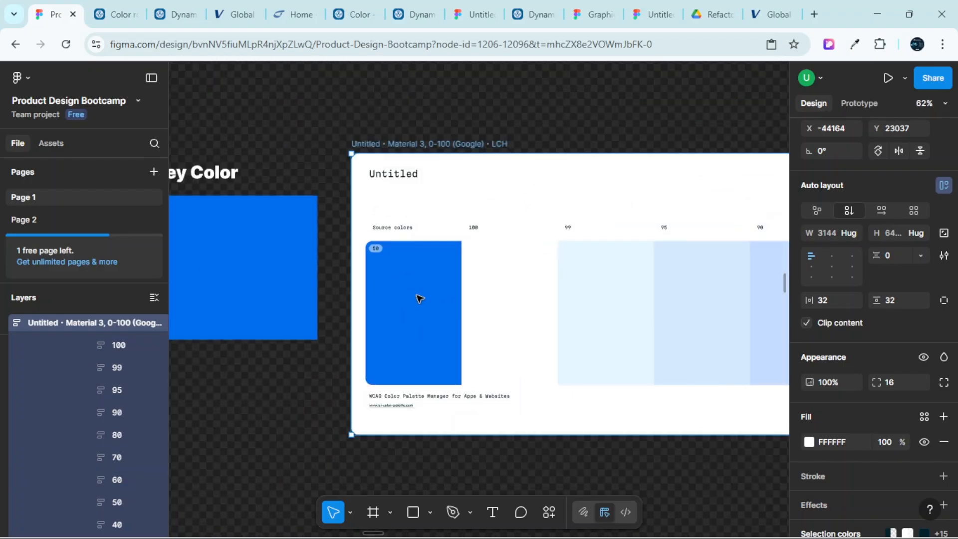
{"action": "scroll", "coordinate": [401, 264], "scroll_direction": "left", "scroll_amount": 4}
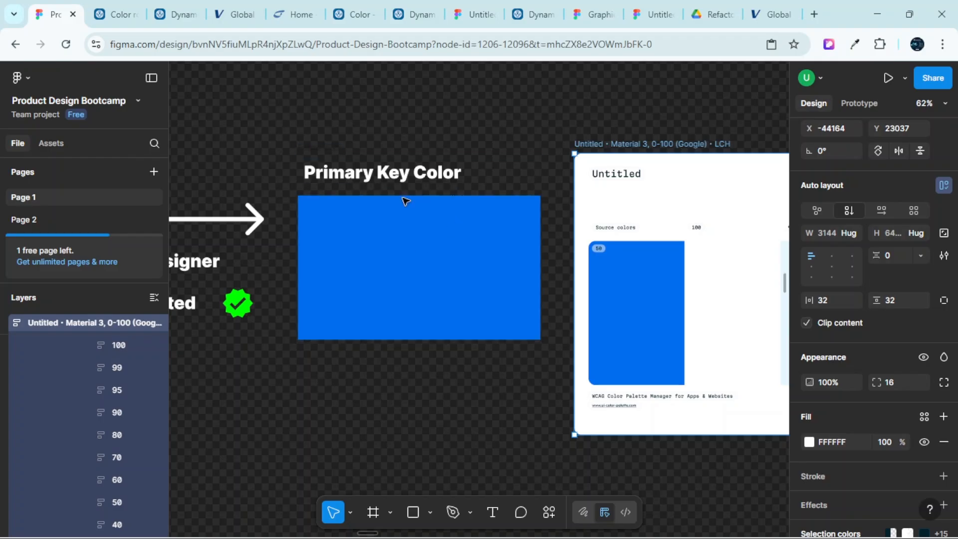
{"action": "scroll", "coordinate": [618, 269], "scroll_direction": "right", "scroll_amount": 3}
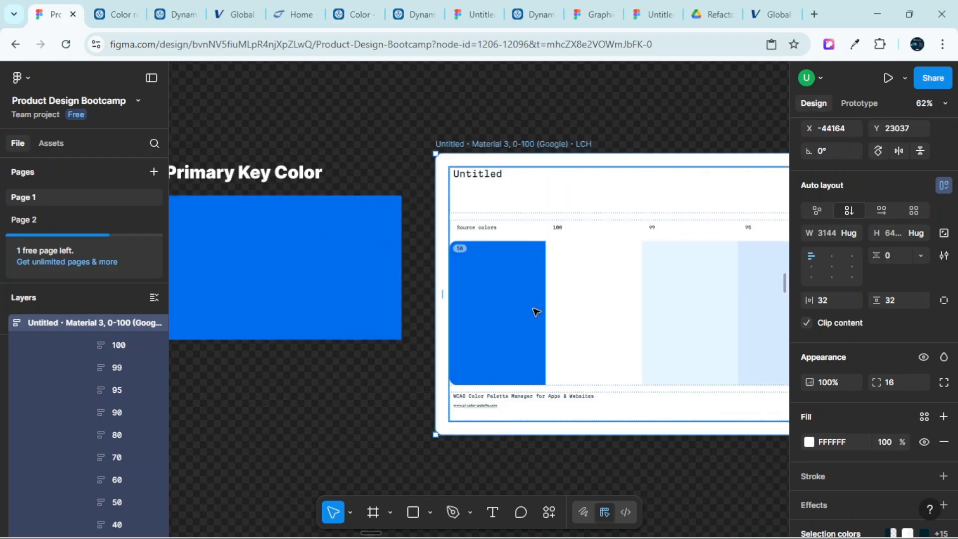
{"action": "scroll", "coordinate": [498, 295], "scroll_direction": "up", "scroll_amount": 2}
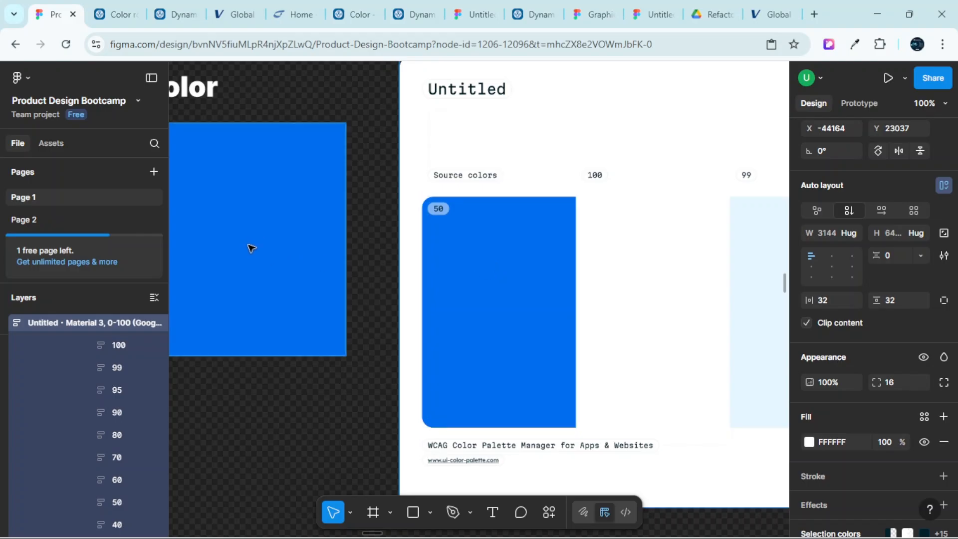
{"action": "scroll", "coordinate": [250, 247], "scroll_direction": "down", "scroll_amount": 5}
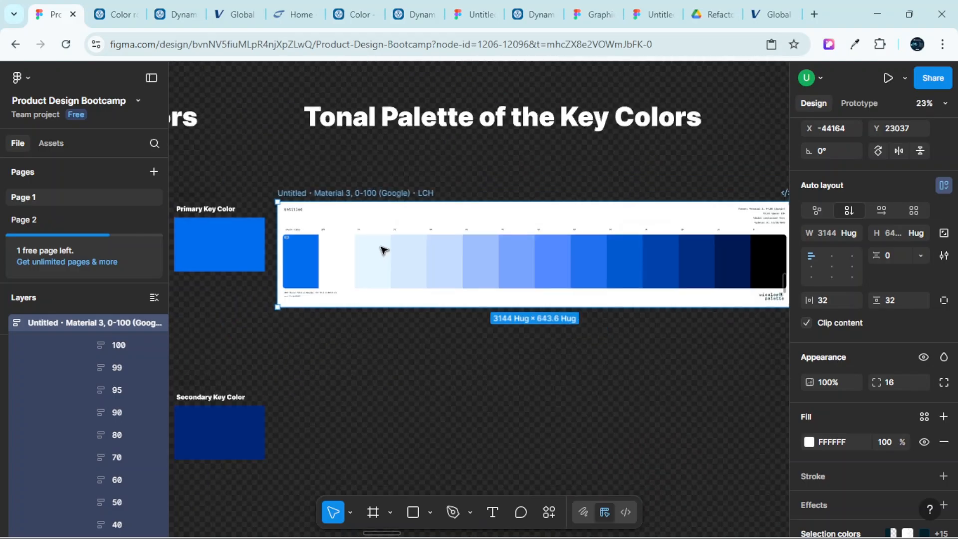
Select the Secondary Key Color swatch and open the UI Color Palette plugin with the editor interface hidden
{"action": "scroll", "coordinate": [372, 265], "scroll_direction": "down", "scroll_amount": 3}
{"action": "scroll", "coordinate": [489, 166], "scroll_direction": "up", "scroll_amount": 3}
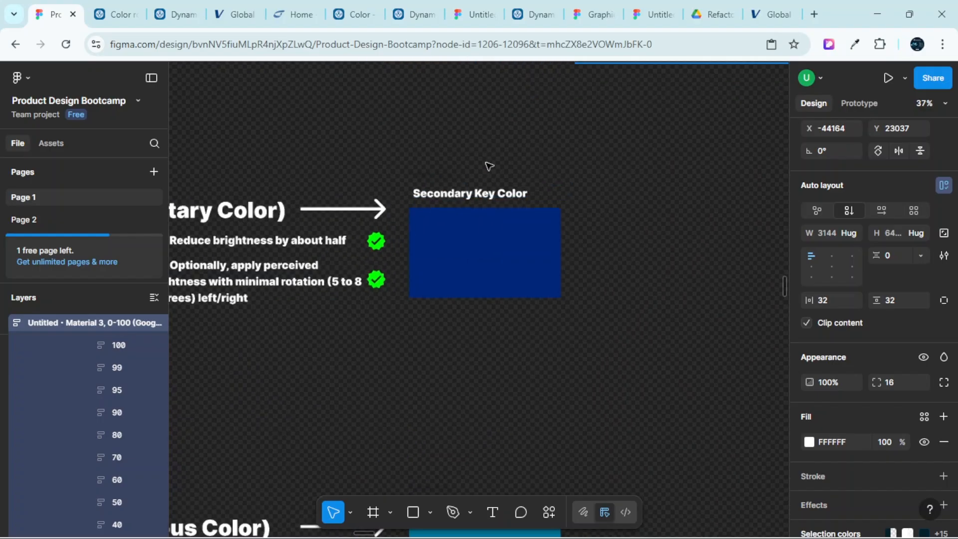
{"action": "scroll", "coordinate": [489, 166], "scroll_direction": "up", "scroll_amount": 2}
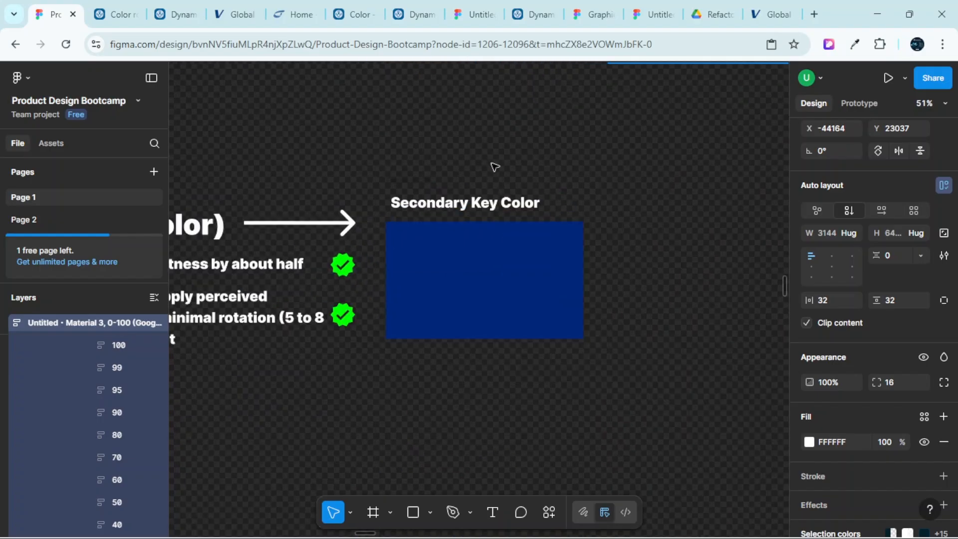
{"action": "left_click", "coordinate": [483, 266]}
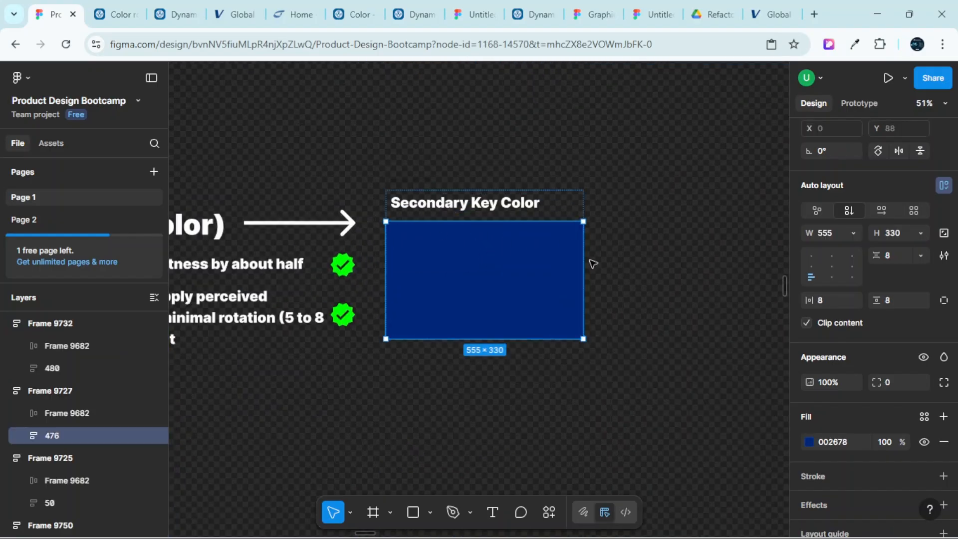
{"action": "right_click", "coordinate": [620, 276]}
{"action": "mouse_move", "coordinate": [659, 394]}
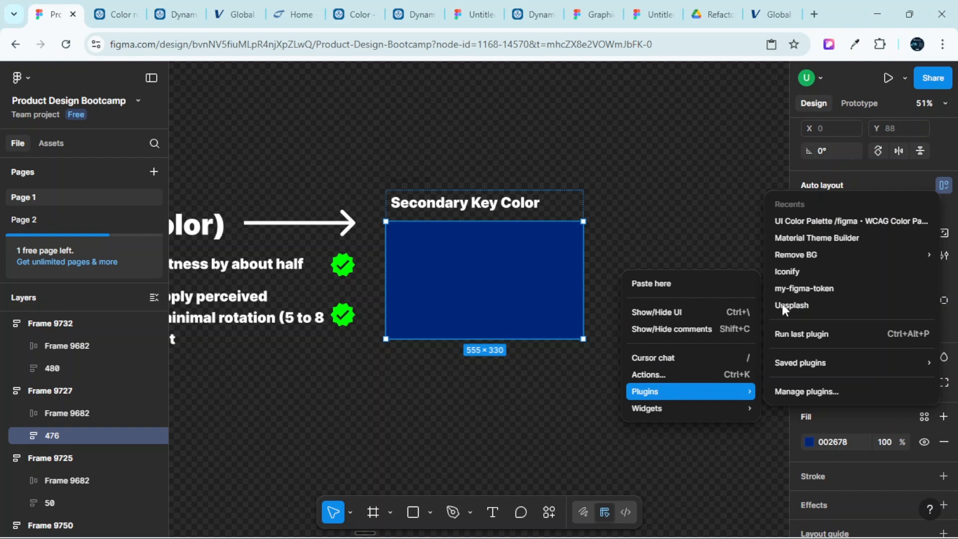
{"action": "left_click", "coordinate": [813, 221]}
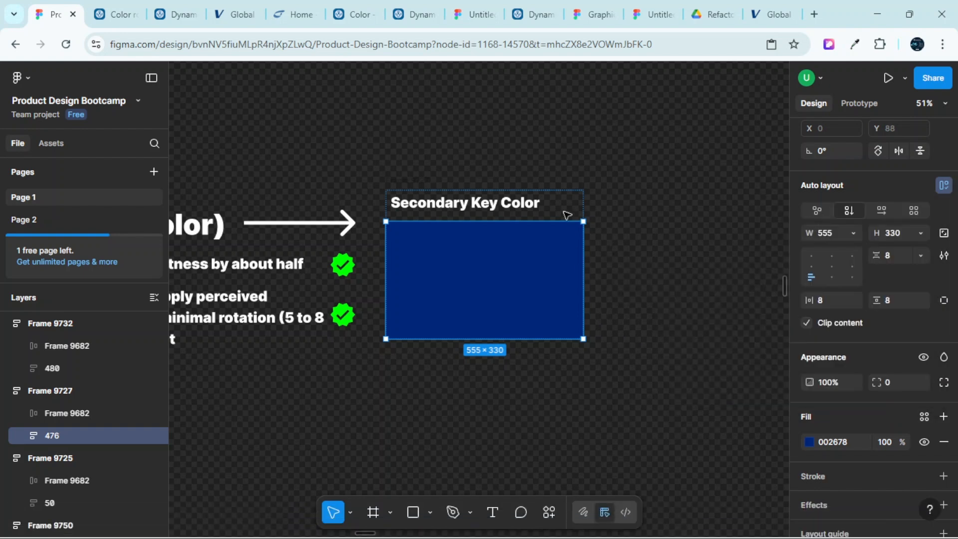
{"action": "key", "text": "ctrl+backslash"}
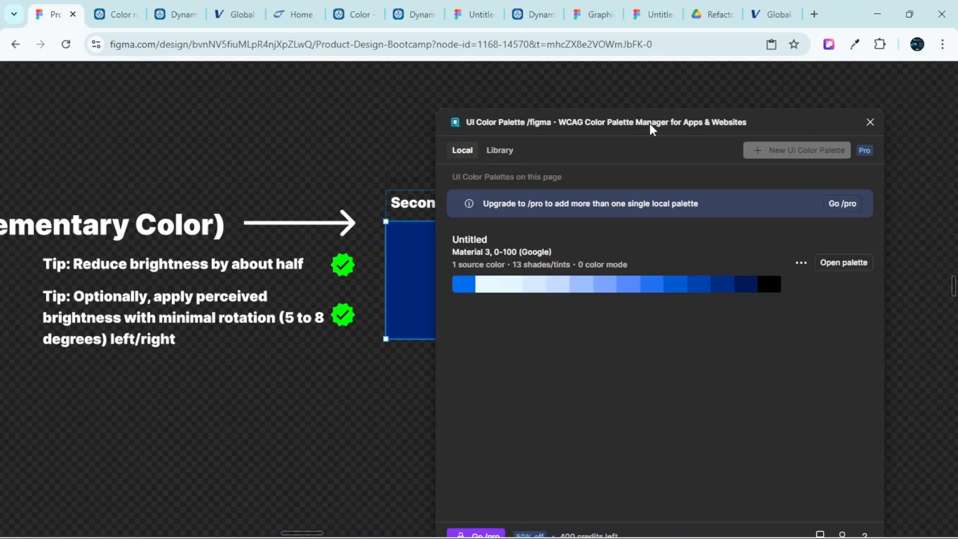
{"action": "left_click_drag", "start_coordinate": [651, 129], "coordinate": [601, 108]}
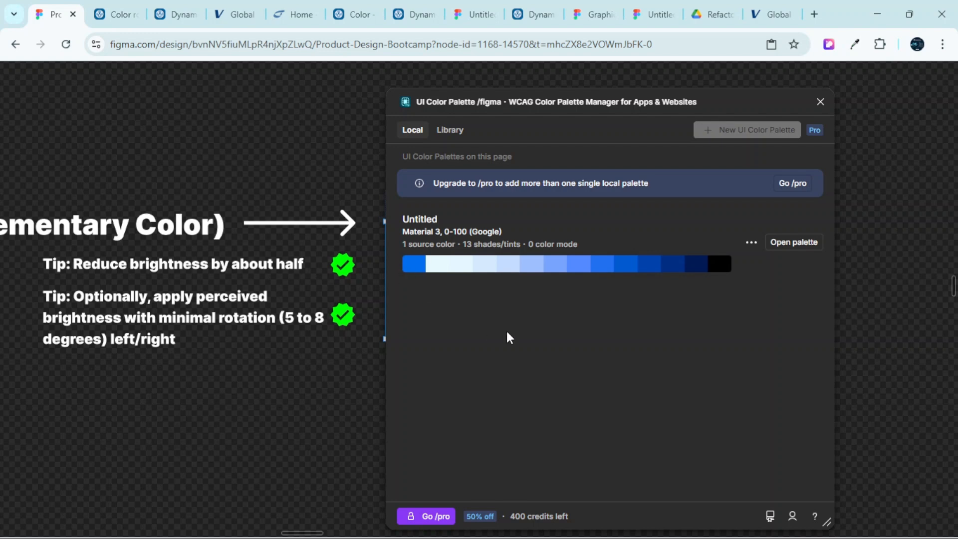
Delete the existing "Untitled" Material 3 palette from the plugin's local palettes
{"action": "left_click", "coordinate": [750, 242]}
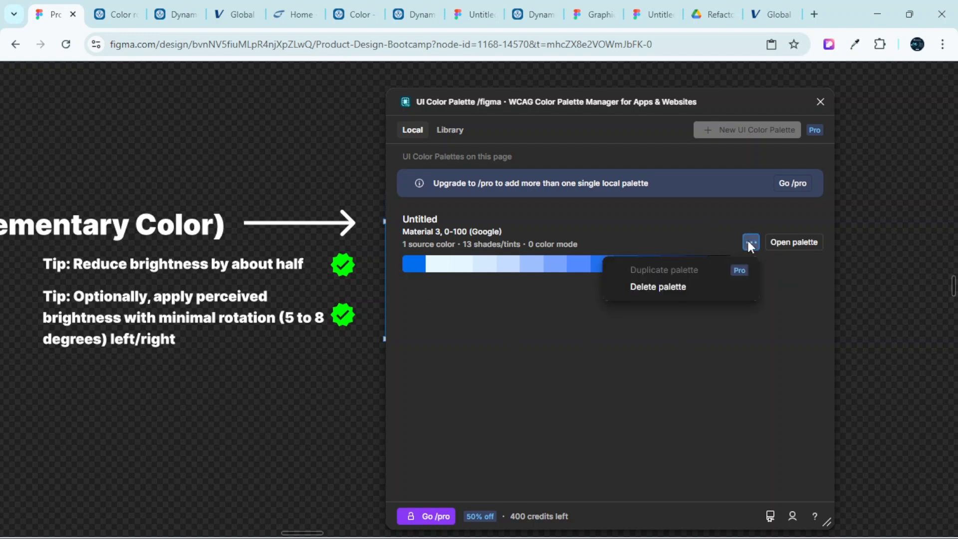
{"action": "left_click", "coordinate": [664, 289]}
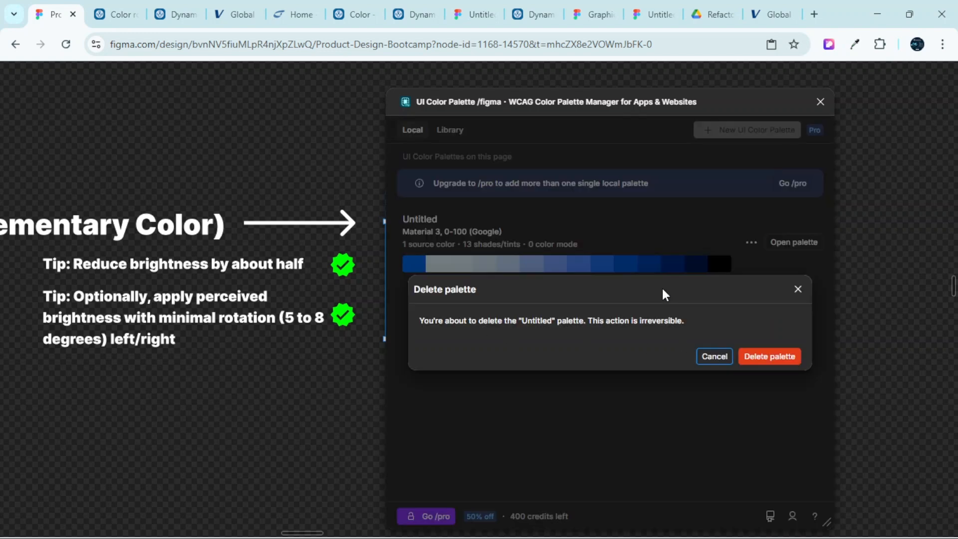
{"action": "left_click", "coordinate": [768, 356]}
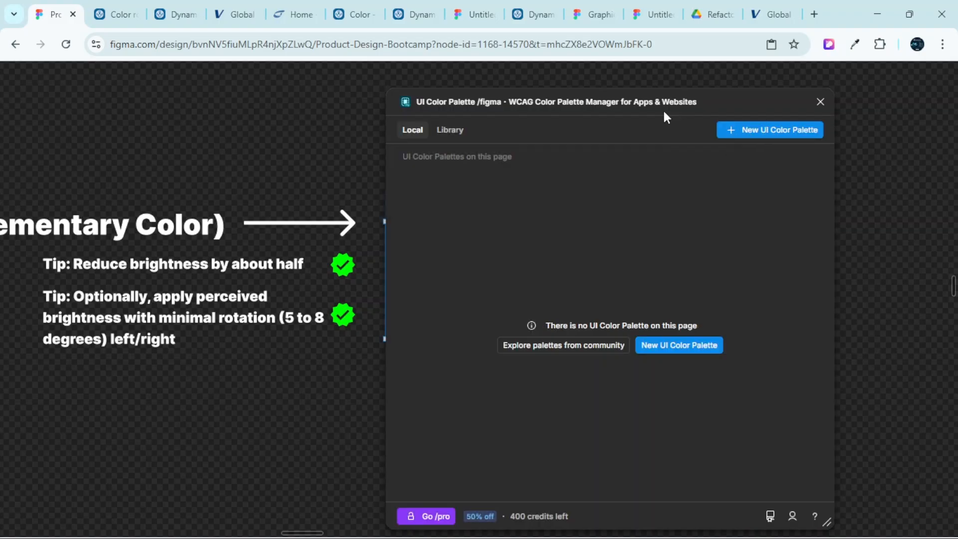
Create a new UI color palette from the selected Secondary Key Color swatch using the Material 3, 0-100 lightness preset
{"action": "left_click_drag", "start_coordinate": [663, 116], "coordinate": [776, 116]}
{"action": "scroll", "coordinate": [360, 238], "scroll_direction": "right", "scroll_amount": 5}
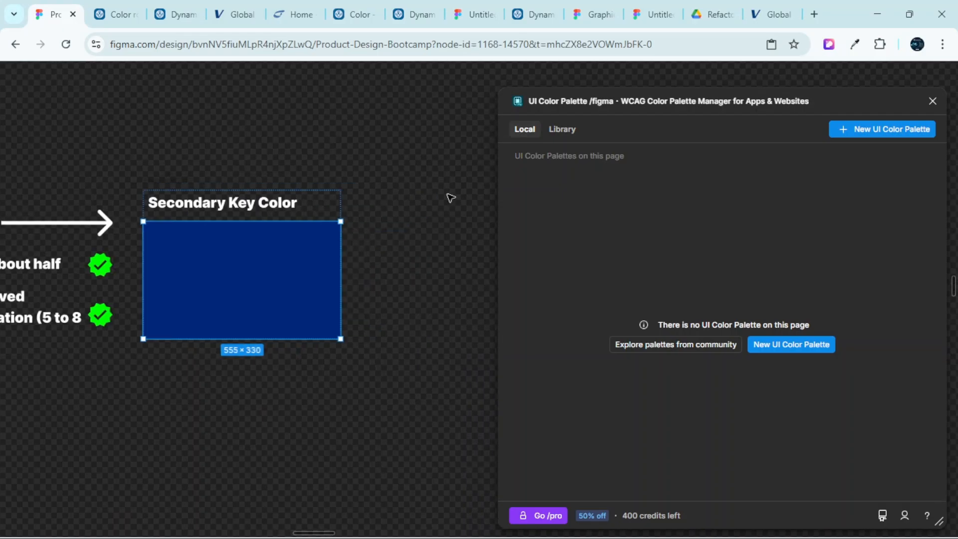
{"action": "left_click_drag", "start_coordinate": [655, 112], "coordinate": [532, 115]}
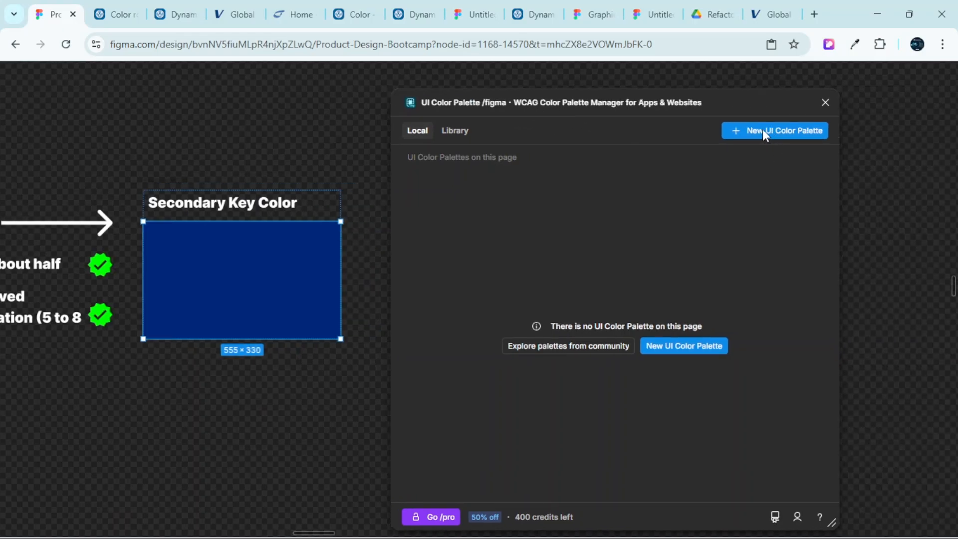
{"action": "left_click", "coordinate": [763, 130]}
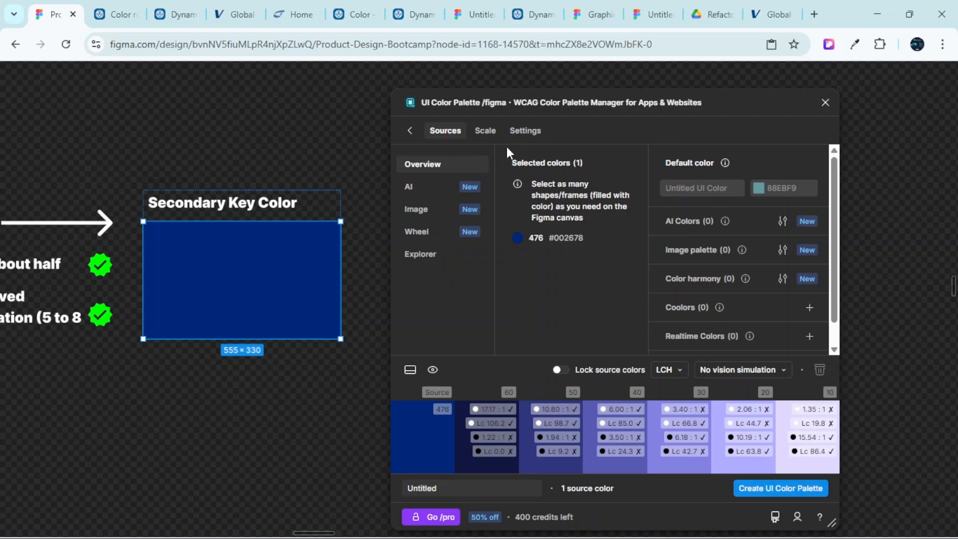
{"action": "left_click", "coordinate": [473, 134]}
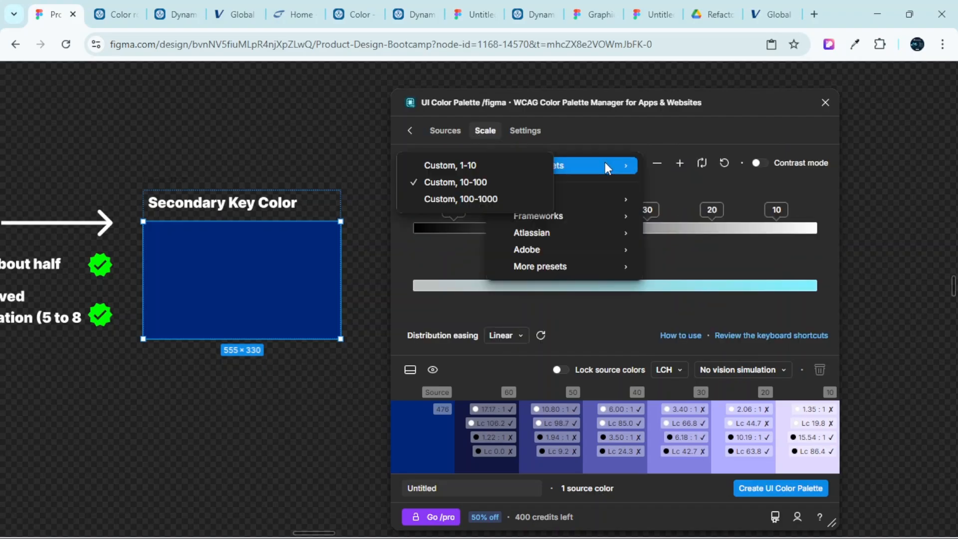
{"action": "mouse_move", "coordinate": [565, 200]}
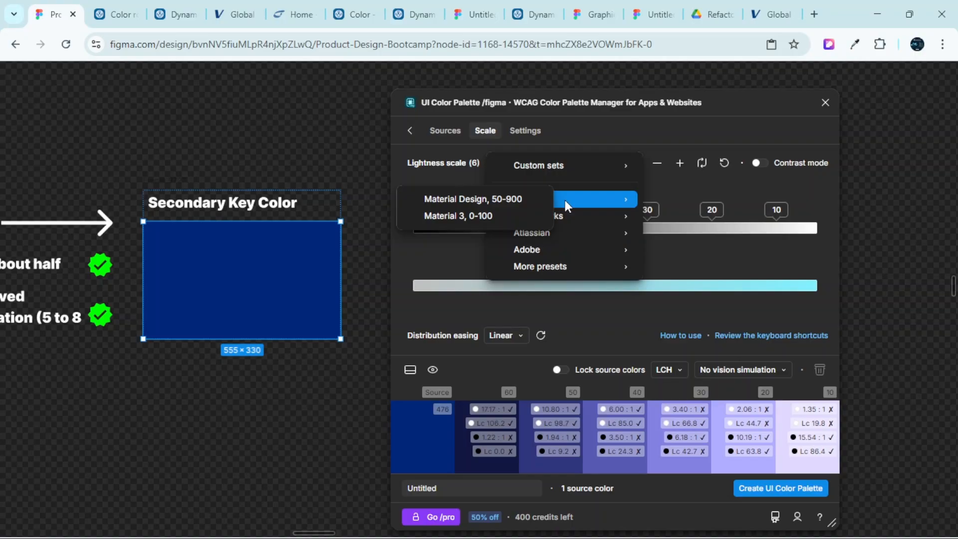
{"action": "left_click", "coordinate": [495, 215]}
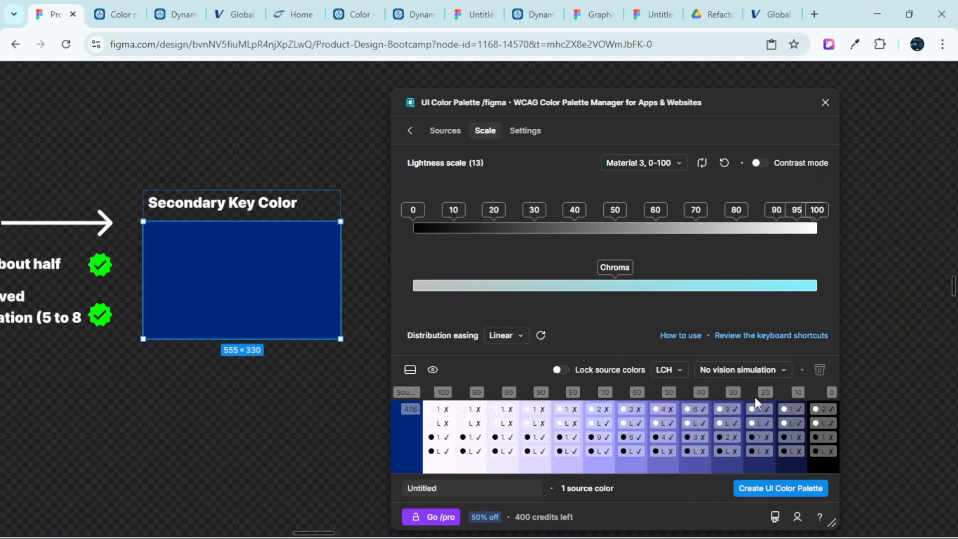
{"action": "left_click", "coordinate": [788, 489]}
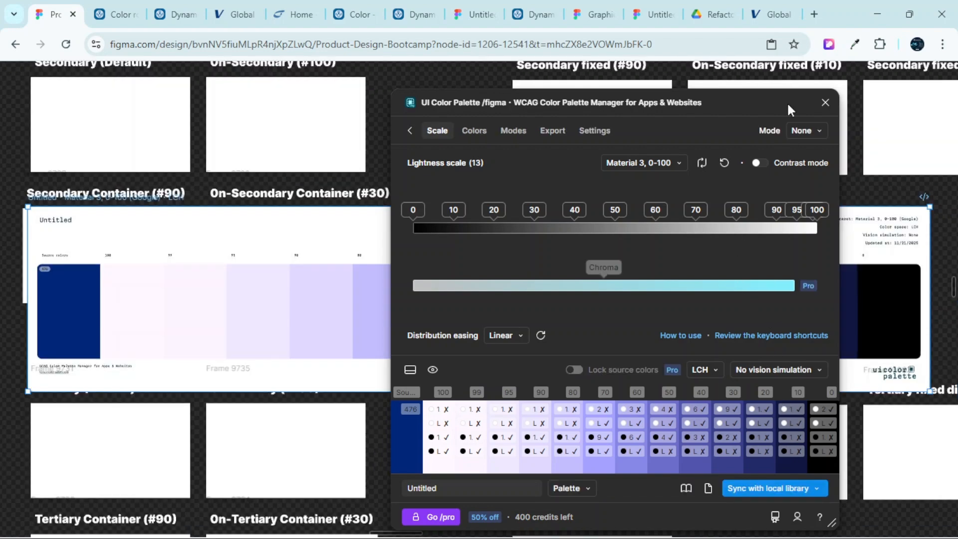
Close the plugin and move the generated palette beside the Secondary Key Color swatch, below the primary palette
{"action": "left_click", "coordinate": [822, 104]}
{"action": "scroll", "coordinate": [814, 129], "scroll_direction": "down", "scroll_amount": 6}
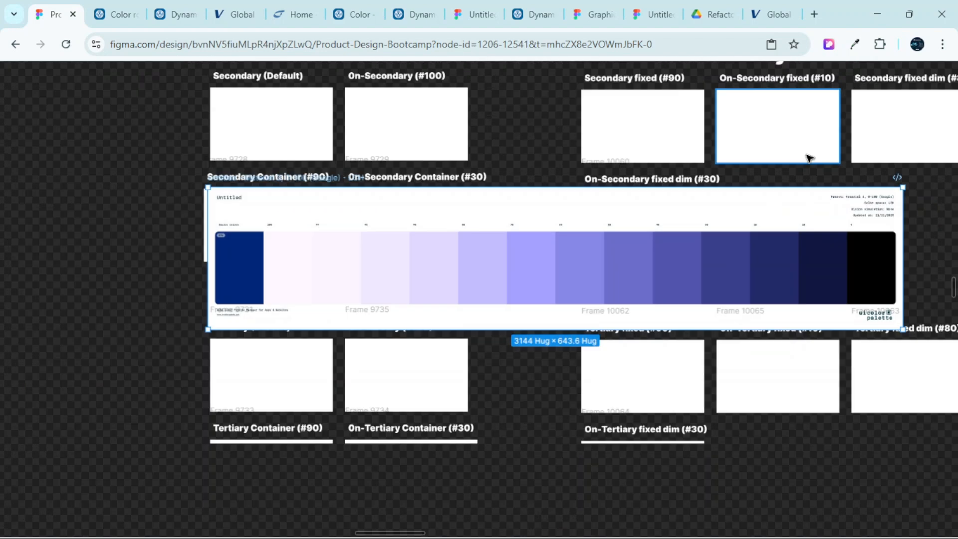
{"action": "scroll", "coordinate": [681, 223], "scroll_direction": "down", "scroll_amount": 3}
{"action": "left_click_drag", "start_coordinate": [688, 223], "coordinate": [512, 202]}
{"action": "scroll", "coordinate": [478, 191], "scroll_direction": "up", "scroll_amount": 6}
{"action": "scroll", "coordinate": [512, 203], "scroll_direction": "up", "scroll_amount": 4}
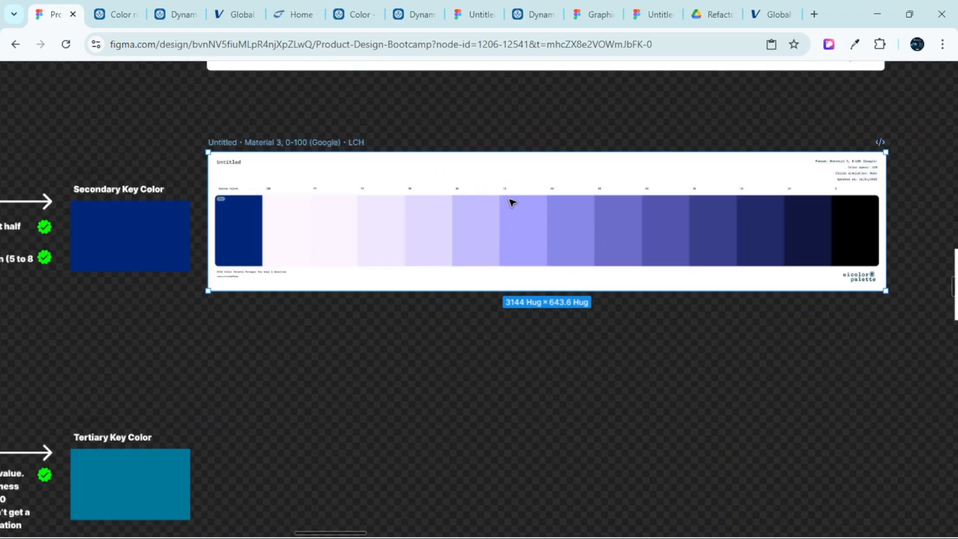
Restore the editor interface, unlock the secondary palette's "_colors · do not edit any layer" layer and set its tone 100 swatch's fill to FFFFFF
{"action": "key", "text": "ctrl+backslash"}
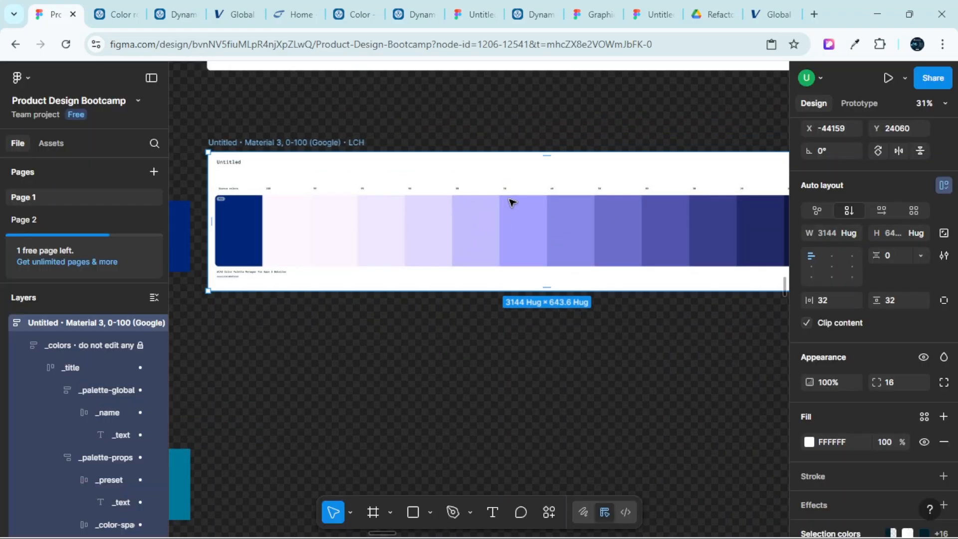
{"action": "left_click", "coordinate": [140, 346]}
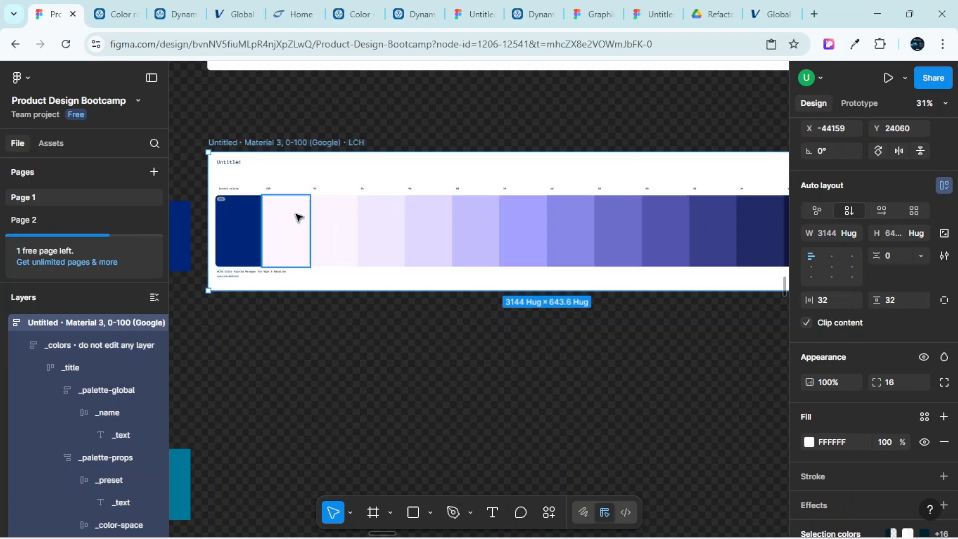
{"action": "scroll", "coordinate": [329, 170], "scroll_direction": "left", "scroll_amount": 1}
{"action": "scroll", "coordinate": [279, 207], "scroll_direction": "up", "scroll_amount": 5}
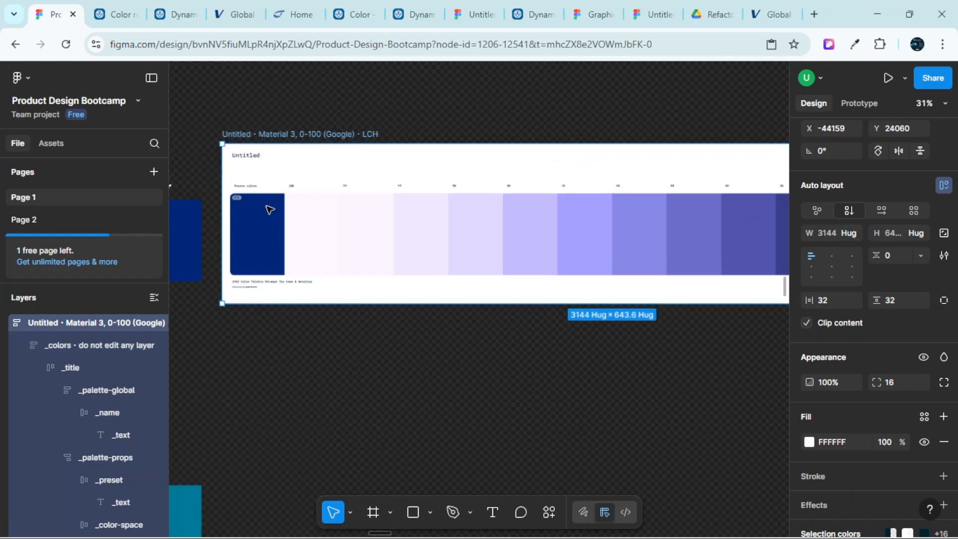
{"action": "left_click", "coordinate": [332, 238]}
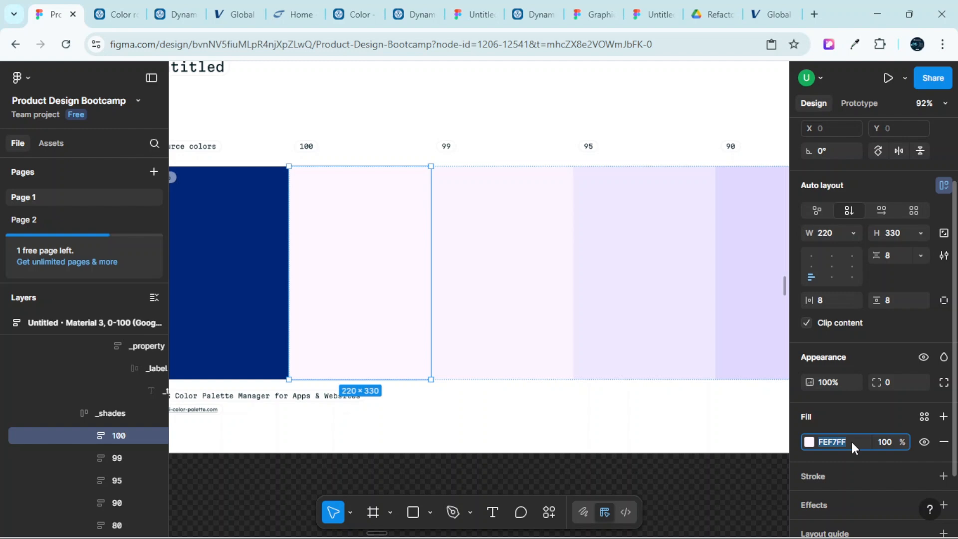
{"action": "type", "text": "FFFFFF"}
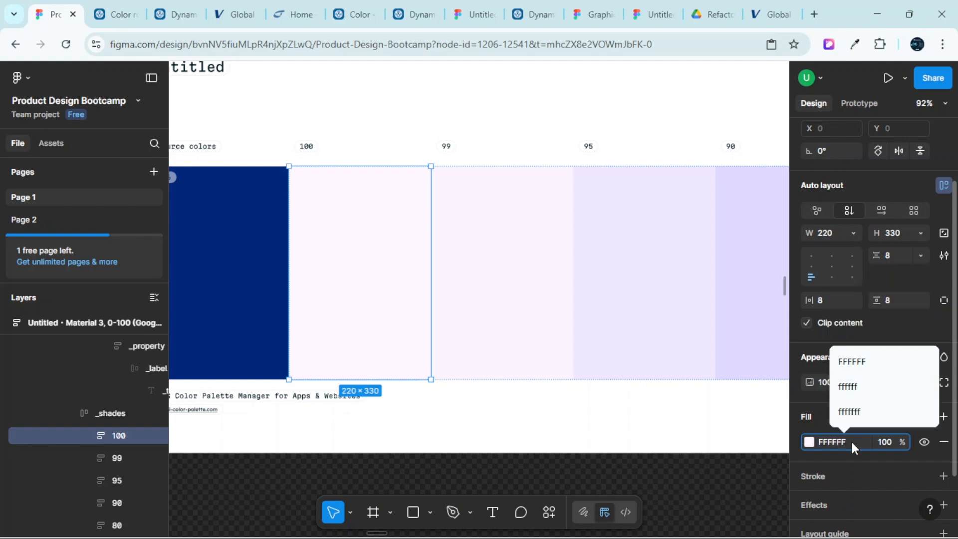
{"action": "key", "text": "Return"}
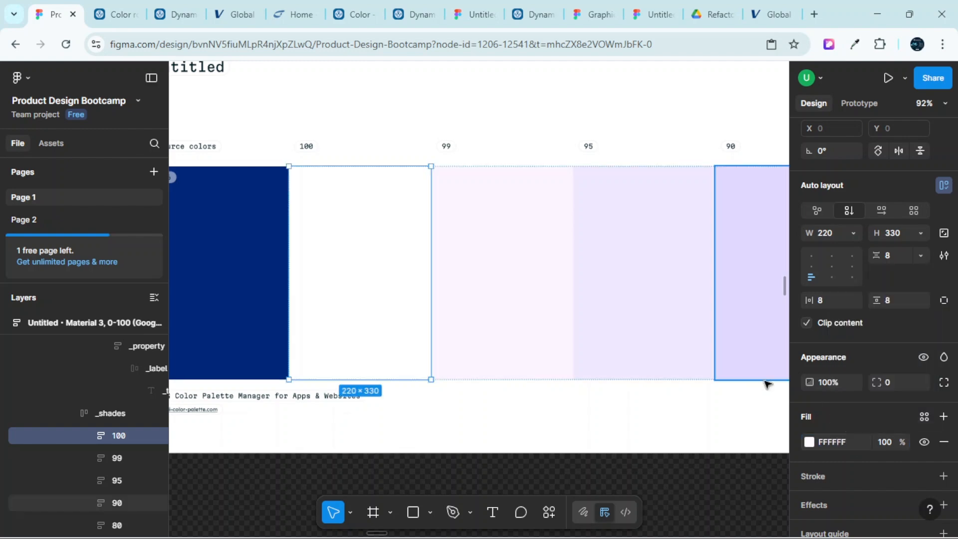
Review the secondary palette's swatches from tone 100 through to tone 0
{"action": "scroll", "coordinate": [499, 261], "scroll_direction": "left", "scroll_amount": 3}
{"action": "scroll", "coordinate": [541, 269], "scroll_direction": "right", "scroll_amount": 5}
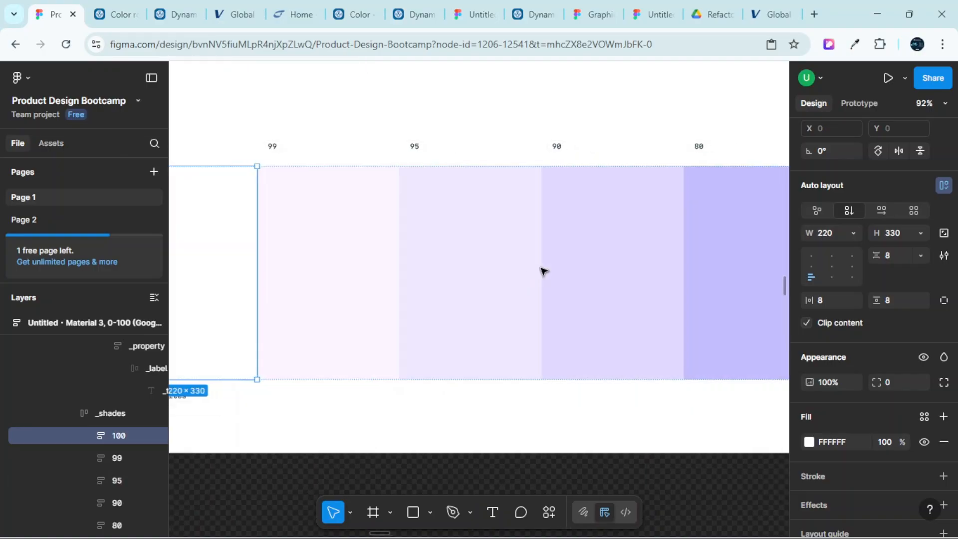
{"action": "scroll", "coordinate": [560, 278], "scroll_direction": "down", "scroll_amount": 3, "text": "ctrl"}
{"action": "scroll", "coordinate": [577, 276], "scroll_direction": "right", "scroll_amount": 4}
{"action": "scroll", "coordinate": [587, 278], "scroll_direction": "right", "scroll_amount": 4}
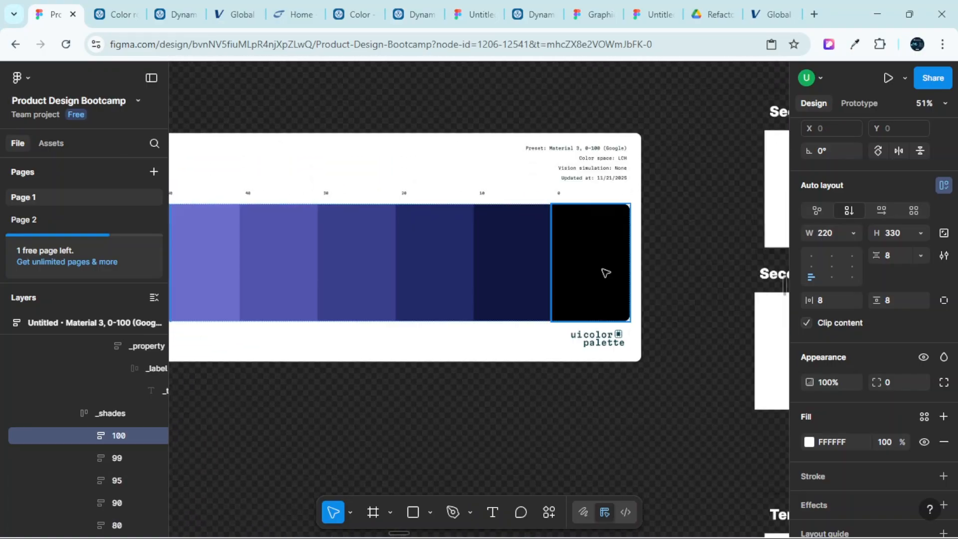
Compare the Secondary Key Color swatch with its palette's source color and recheck the secondary tones across to 0
{"action": "scroll", "coordinate": [603, 272], "scroll_direction": "up", "scroll_amount": 5, "text": "ctrl"}
{"action": "scroll", "coordinate": [412, 304], "scroll_direction": "down", "scroll_amount": 8, "text": "ctrl"}
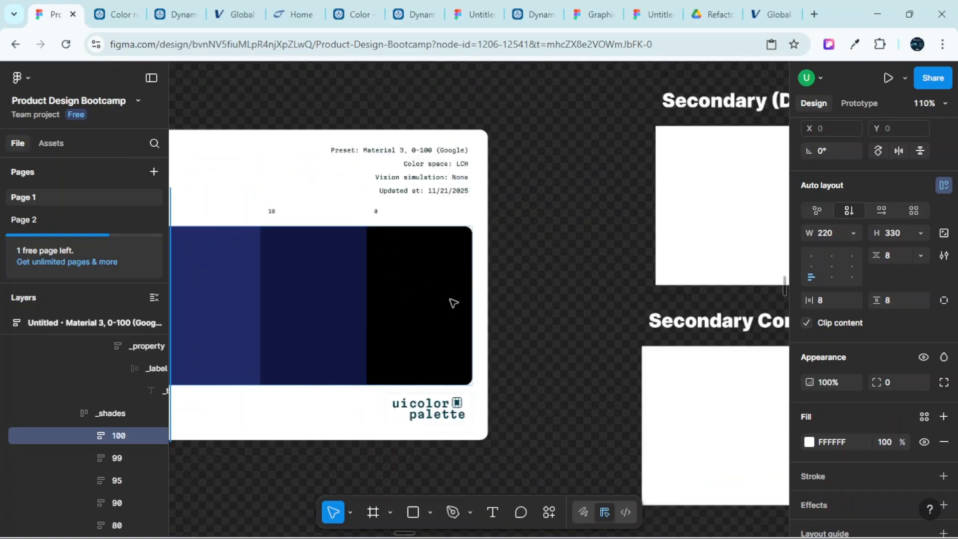
{"action": "scroll", "coordinate": [480, 302], "scroll_direction": "left", "scroll_amount": 3}
{"action": "scroll", "coordinate": [364, 295], "scroll_direction": "up", "scroll_amount": 6, "text": "ctrl"}
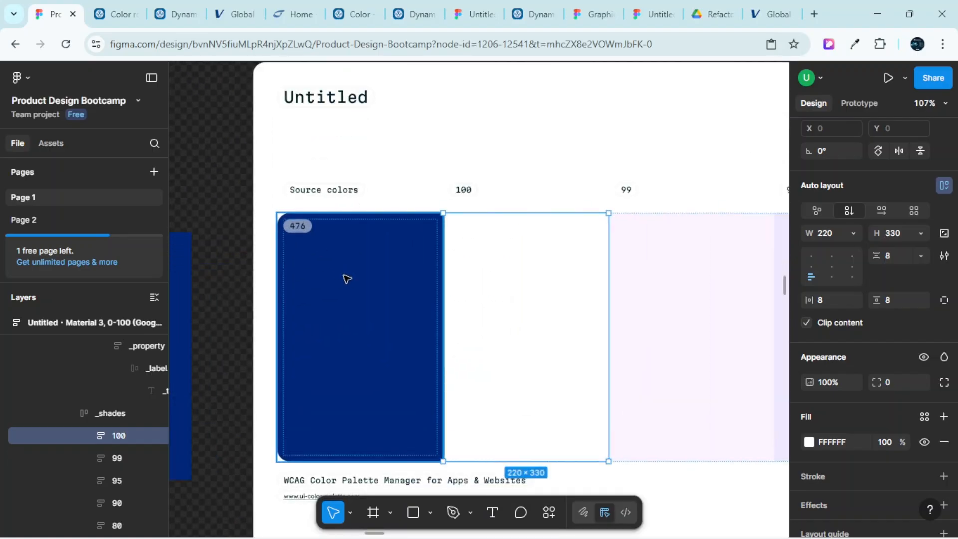
{"action": "scroll", "coordinate": [347, 277], "scroll_direction": "down", "scroll_amount": 2, "text": "ctrl"}
{"action": "scroll", "coordinate": [347, 277], "scroll_direction": "up", "scroll_amount": 2, "text": "ctrl"}
{"action": "scroll", "coordinate": [345, 280], "scroll_direction": "down", "scroll_amount": 6, "text": "ctrl"}
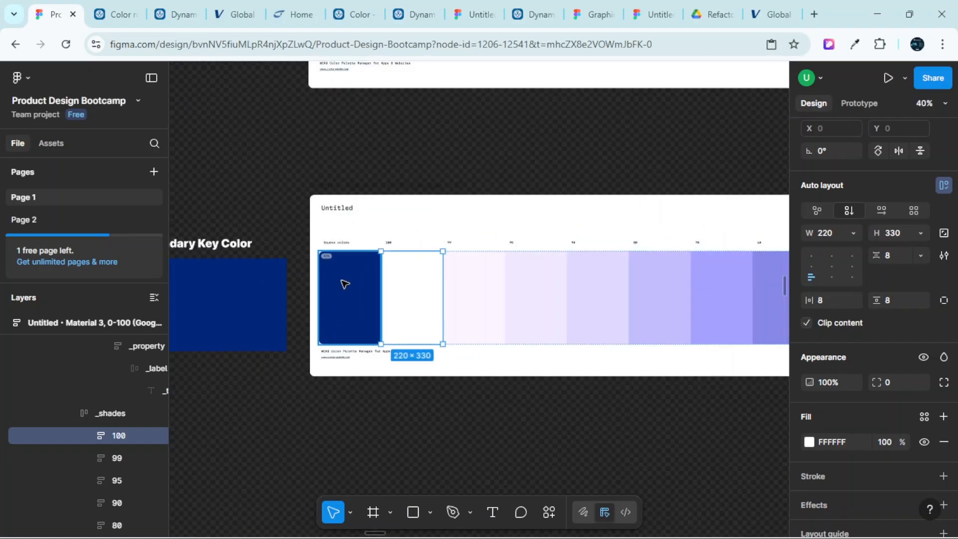
{"action": "scroll", "coordinate": [340, 279], "scroll_direction": "left", "scroll_amount": 5}
{"action": "scroll", "coordinate": [421, 285], "scroll_direction": "right", "scroll_amount": 2}
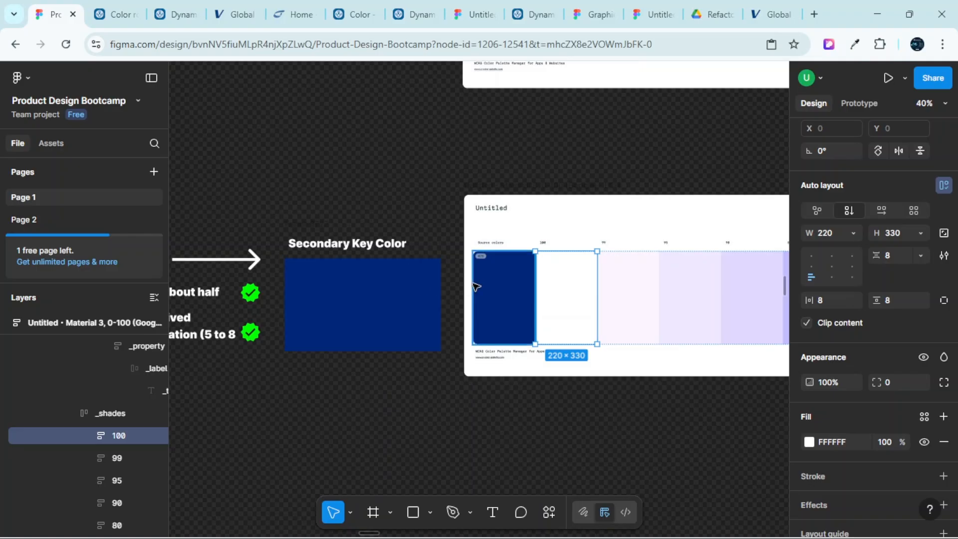
{"action": "scroll", "coordinate": [482, 272], "scroll_direction": "up", "scroll_amount": 6, "text": "ctrl"}
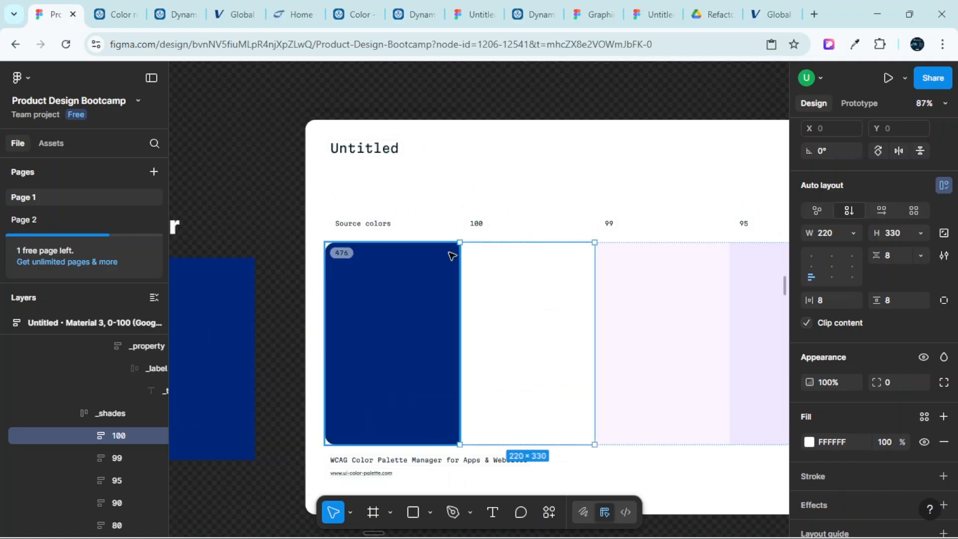
{"action": "scroll", "coordinate": [446, 255], "scroll_direction": "right", "scroll_amount": 3}
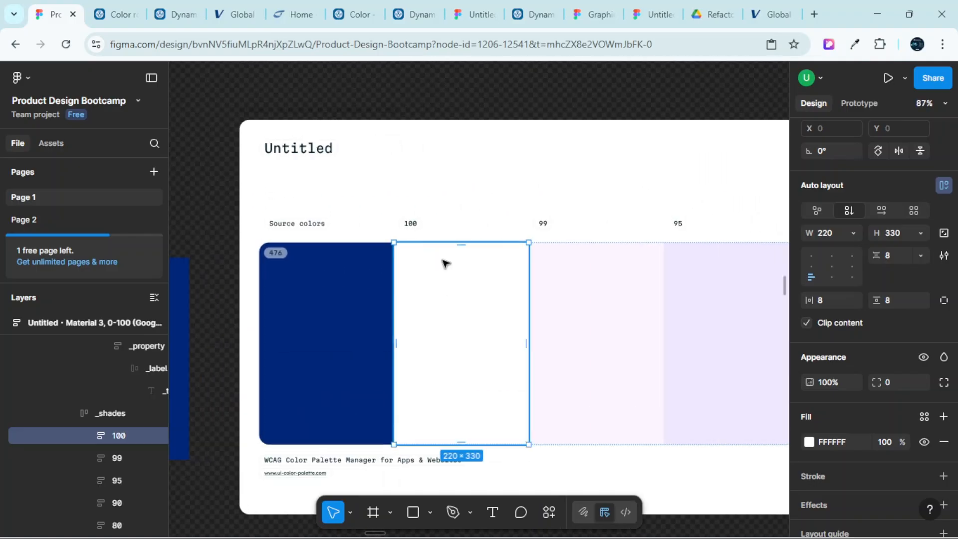
{"action": "scroll", "coordinate": [564, 276], "scroll_direction": "right", "scroll_amount": 2}
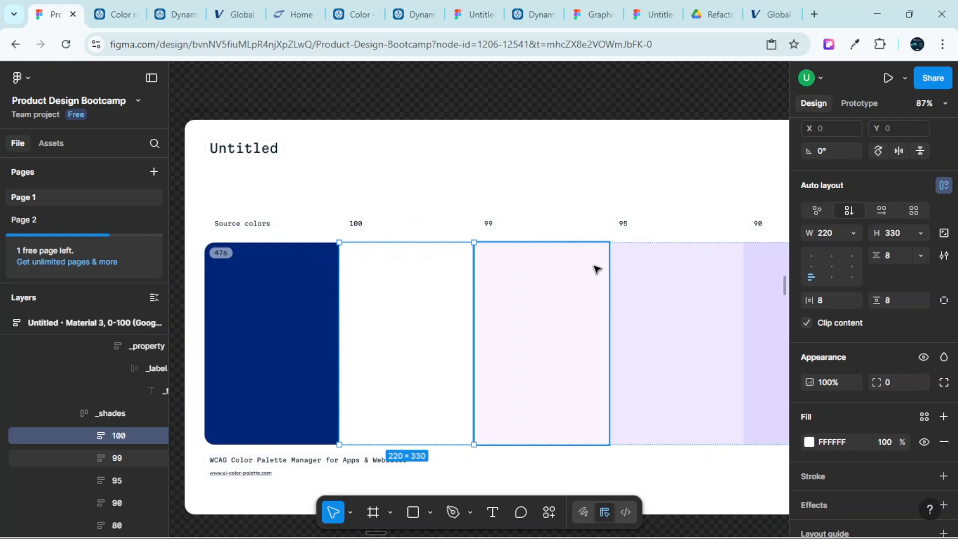
{"action": "scroll", "coordinate": [598, 269], "scroll_direction": "right", "scroll_amount": 10}
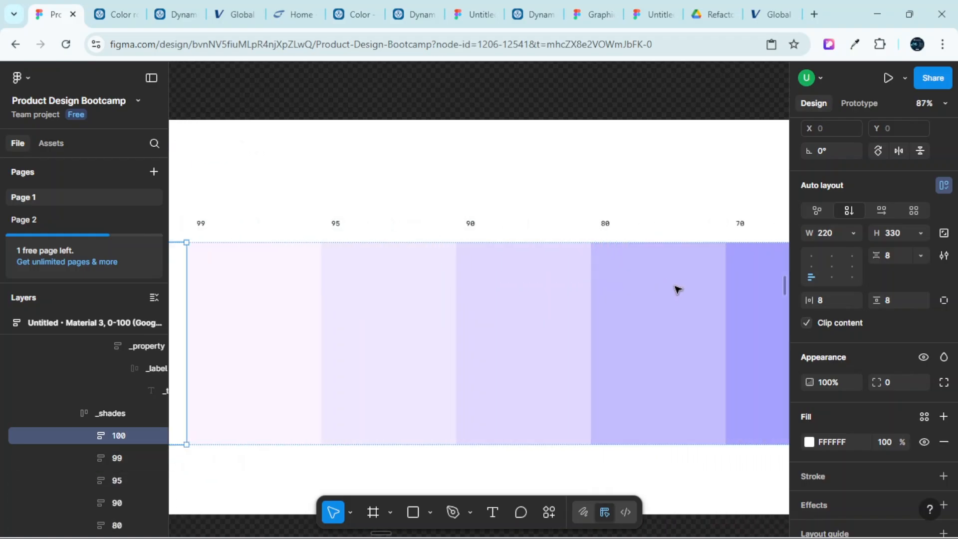
{"action": "scroll", "coordinate": [649, 287], "scroll_direction": "right", "scroll_amount": 8}
{"action": "scroll", "coordinate": [693, 297], "scroll_direction": "right", "scroll_amount": 2}
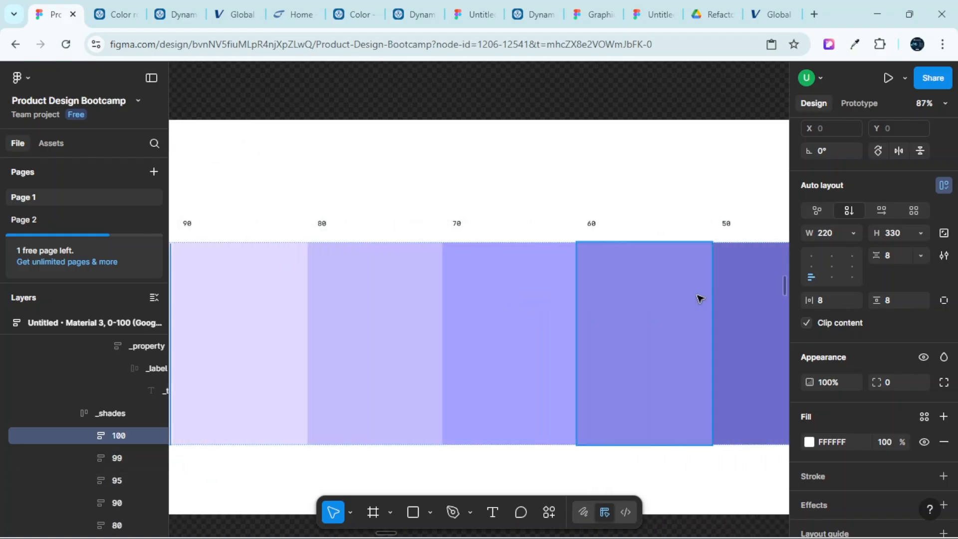
{"action": "scroll", "coordinate": [693, 299], "scroll_direction": "right", "scroll_amount": 20}
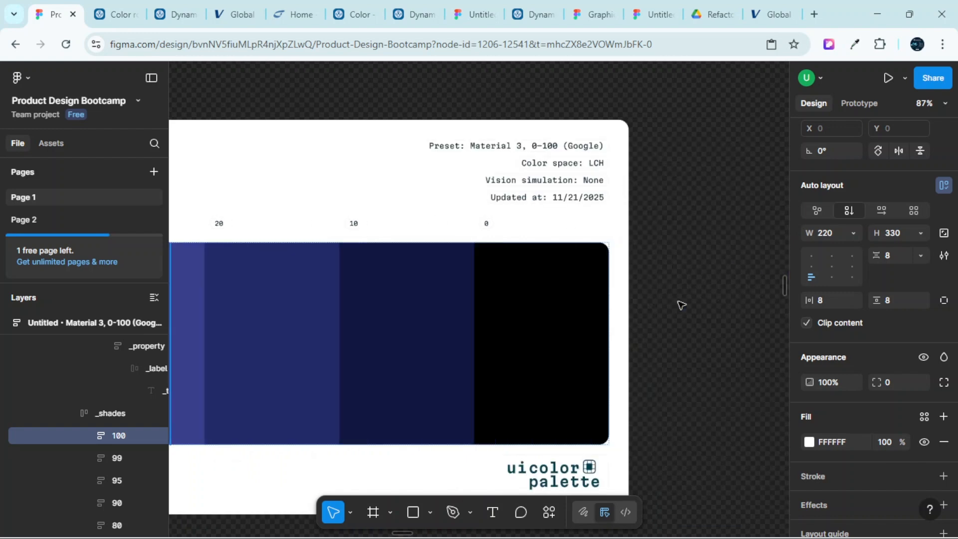
{"action": "scroll", "coordinate": [681, 305], "scroll_direction": "right", "scroll_amount": 3}
{"action": "scroll", "coordinate": [483, 306], "scroll_direction": "left", "scroll_amount": 5}
{"action": "scroll", "coordinate": [596, 286], "scroll_direction": "down", "scroll_amount": 6}
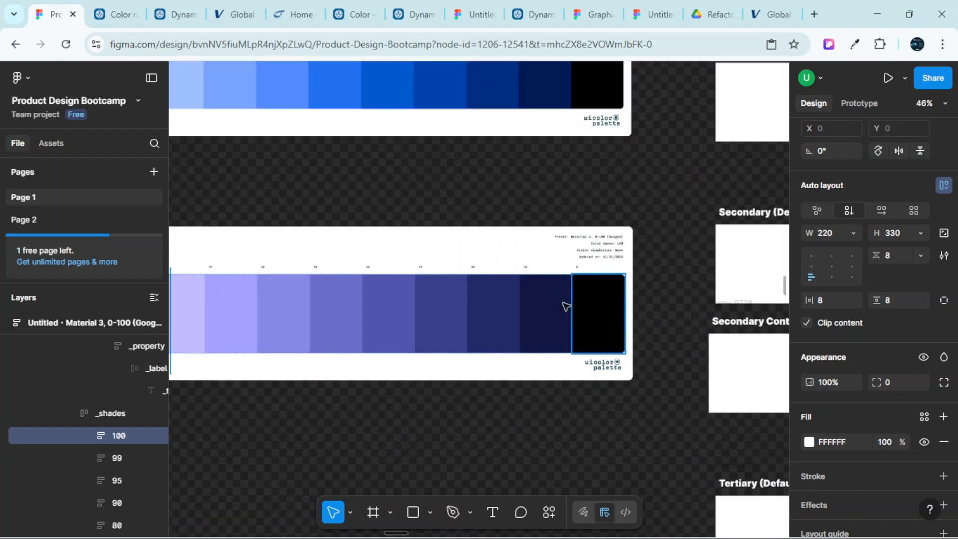
{"action": "scroll", "coordinate": [519, 308], "scroll_direction": "left", "scroll_amount": 11}
{"action": "scroll", "coordinate": [389, 319], "scroll_direction": "up", "scroll_amount": 3}
{"action": "scroll", "coordinate": [299, 319], "scroll_direction": "up", "scroll_amount": 3}
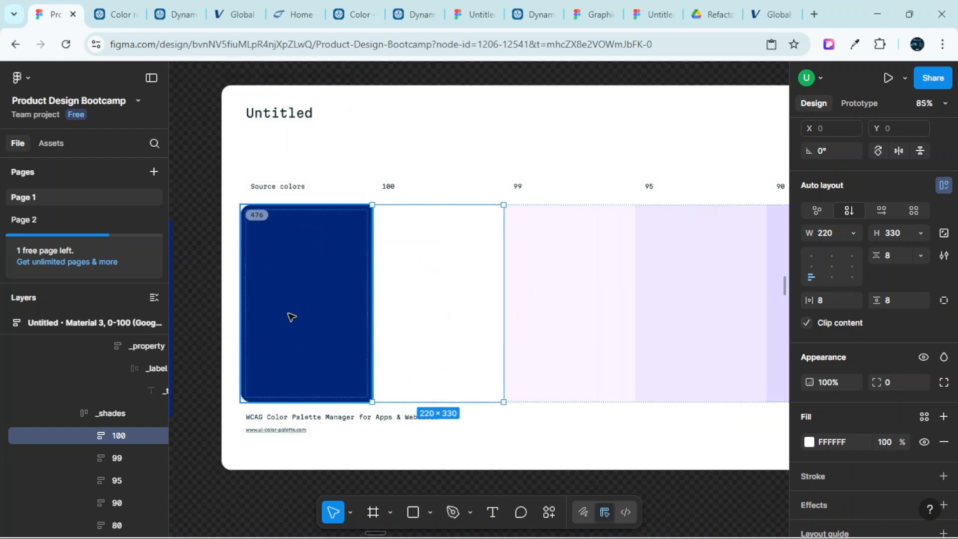
{"action": "scroll", "coordinate": [297, 315], "scroll_direction": "left", "scroll_amount": 10}
{"action": "scroll", "coordinate": [361, 314], "scroll_direction": "down", "scroll_amount": 4}
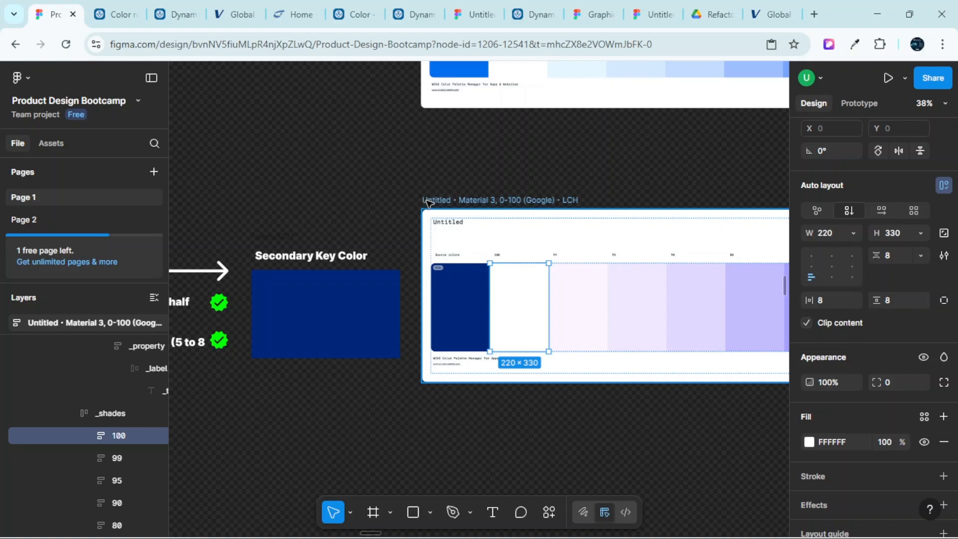
Run the UI Color Palette plugin on the Tertiary Key Color swatch and delete the existing local "Untitled" palette
{"action": "scroll", "coordinate": [415, 264], "scroll_direction": "down", "scroll_amount": 7}
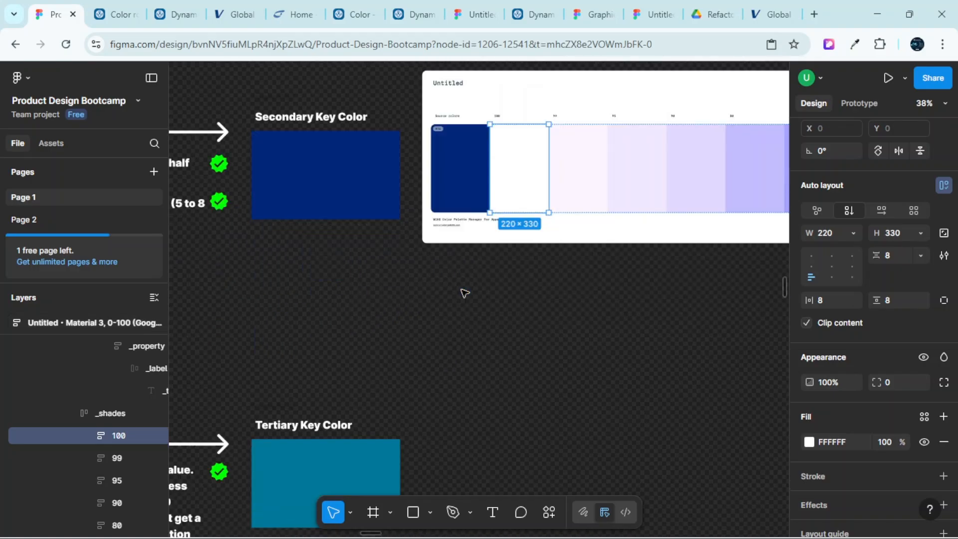
{"action": "scroll", "coordinate": [424, 292], "scroll_direction": "down", "scroll_amount": 3}
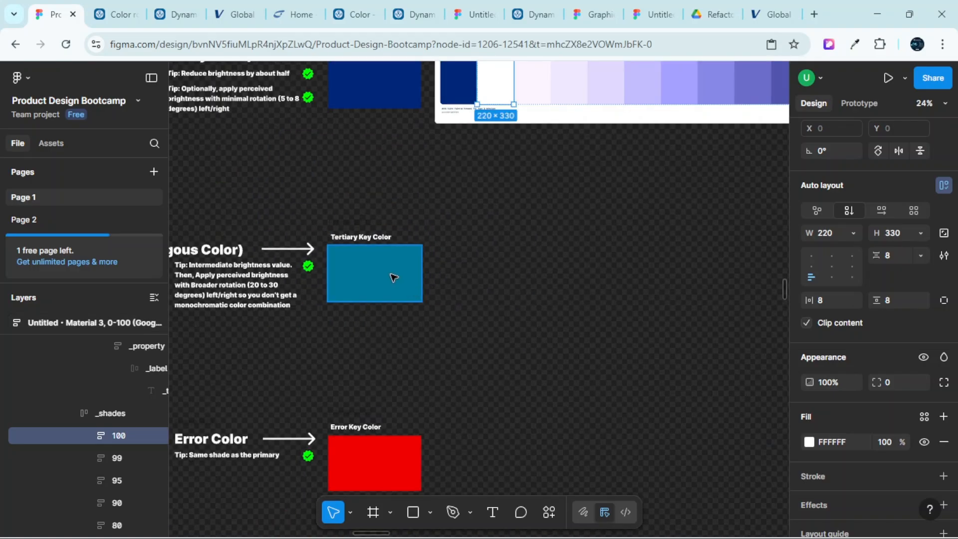
{"action": "scroll", "coordinate": [375, 270], "scroll_direction": "up", "scroll_amount": 3}
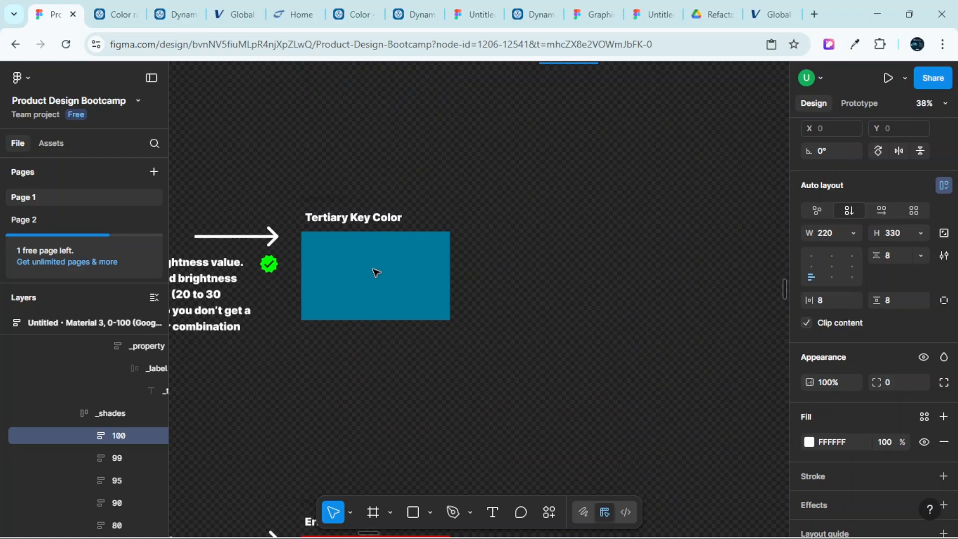
{"action": "left_click", "coordinate": [399, 269]}
{"action": "right_click", "coordinate": [421, 259]}
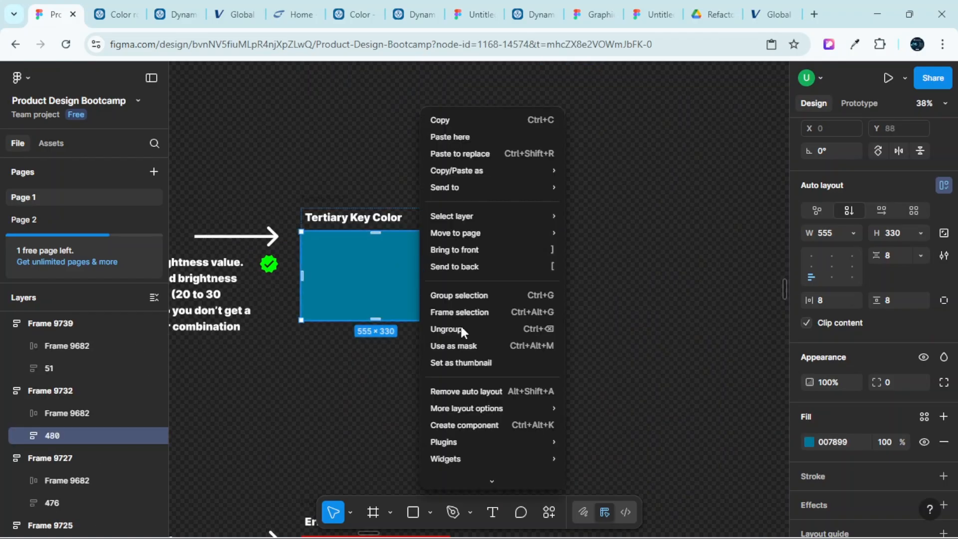
{"action": "mouse_move", "coordinate": [499, 441]}
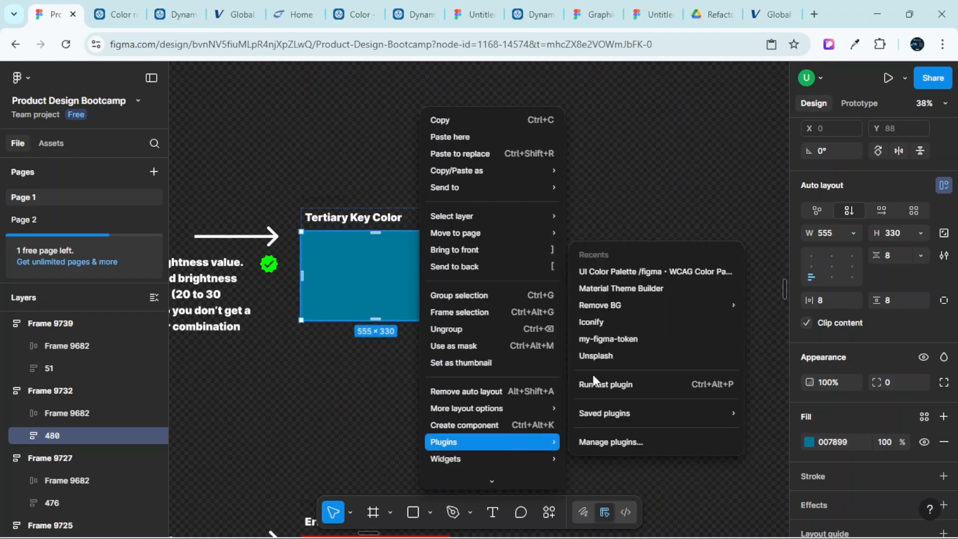
{"action": "left_click", "coordinate": [612, 274]}
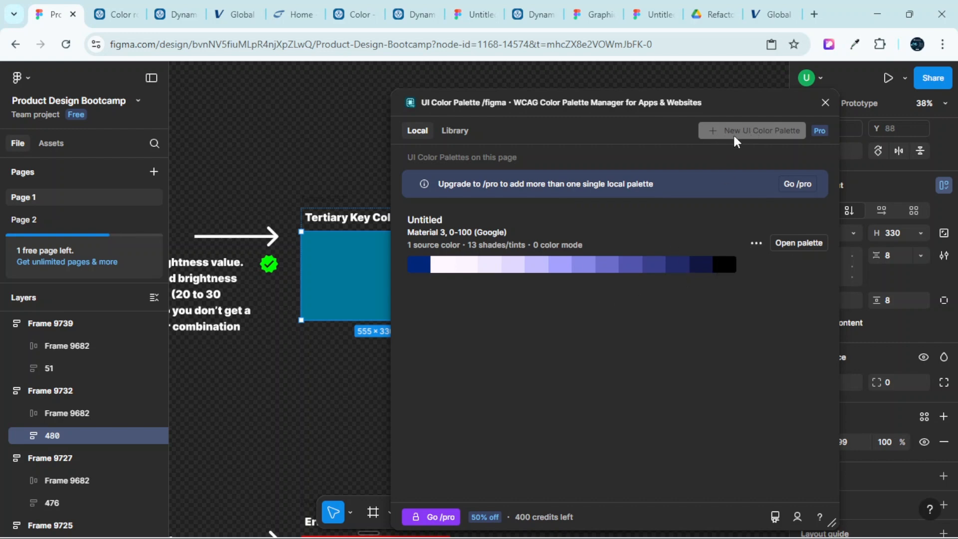
{"action": "left_click", "coordinate": [756, 243]}
{"action": "left_click", "coordinate": [705, 286]}
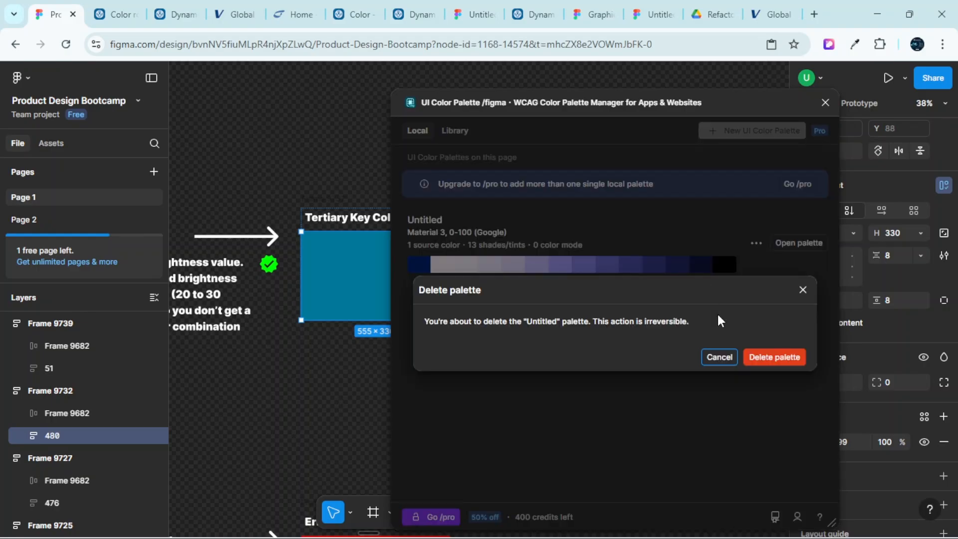
{"action": "left_click", "coordinate": [766, 357]}
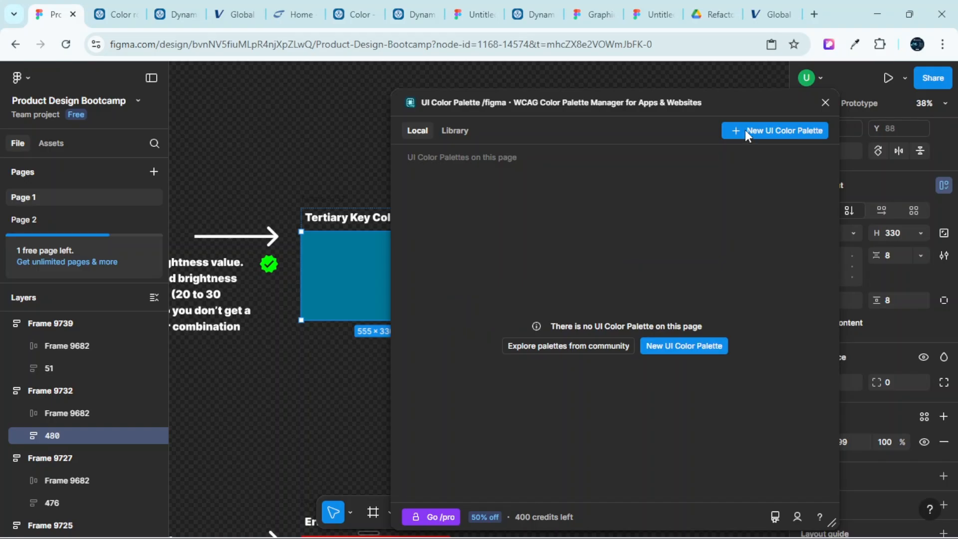
Create a new UI color palette from the Tertiary Key Color using Google's Material 3, 0-100 lightness preset
{"action": "left_click", "coordinate": [744, 129]}
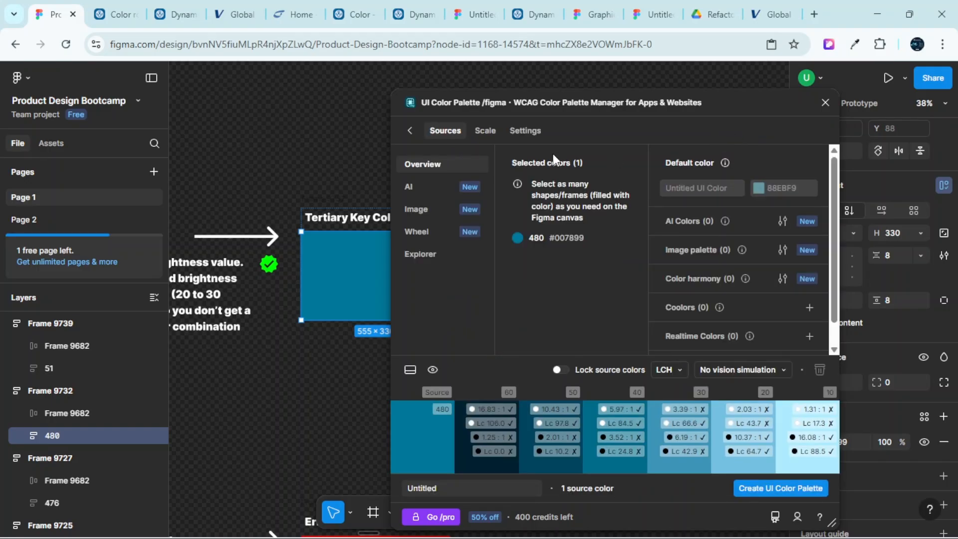
{"action": "left_click", "coordinate": [482, 133]}
{"action": "left_click", "coordinate": [601, 164]}
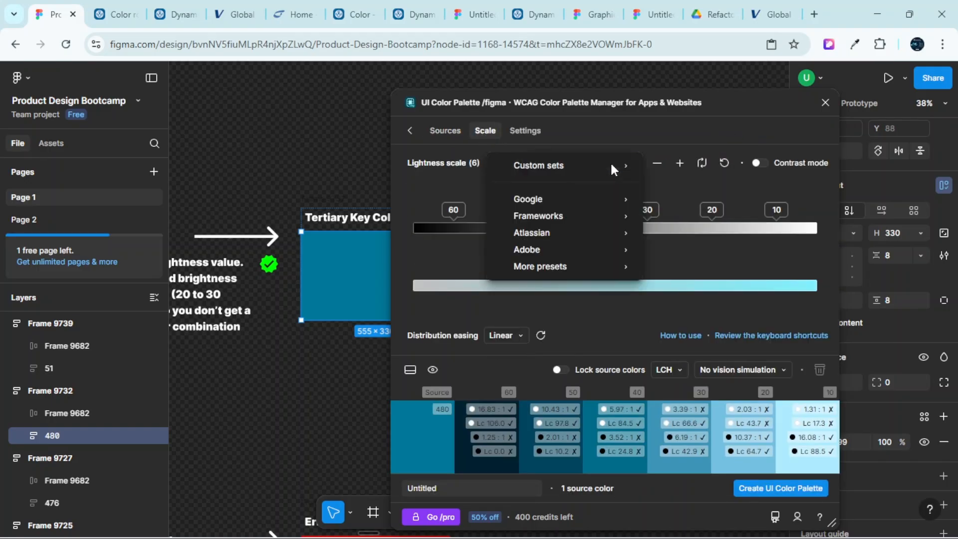
{"action": "mouse_move", "coordinate": [576, 217]}
{"action": "mouse_move", "coordinate": [567, 201]}
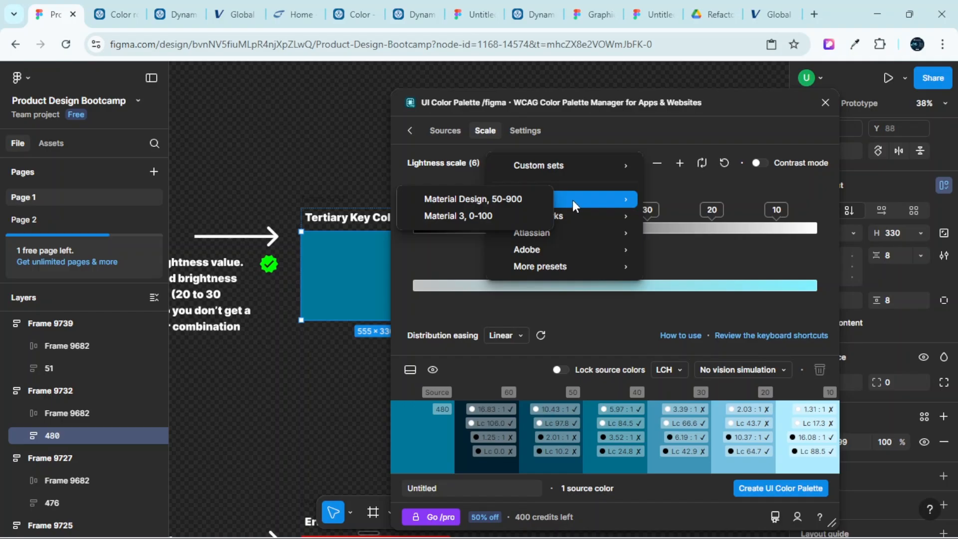
{"action": "left_click", "coordinate": [483, 215]}
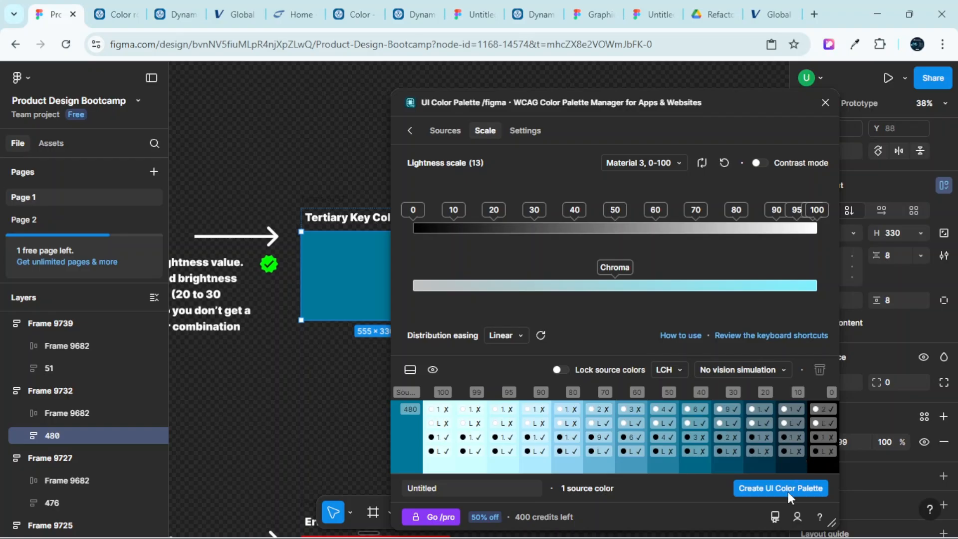
{"action": "left_click", "coordinate": [774, 487]}
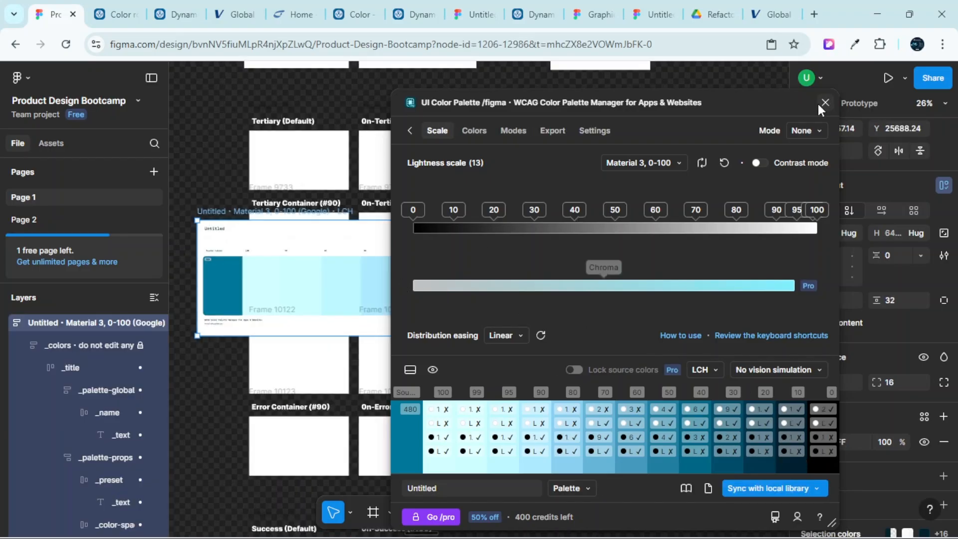
Close the plugin and move the generated palette beside the Tertiary Key Color swatch, below the secondary palette
{"action": "left_click", "coordinate": [825, 103]}
{"action": "scroll", "coordinate": [656, 270], "scroll_direction": "down", "scroll_amount": 5}
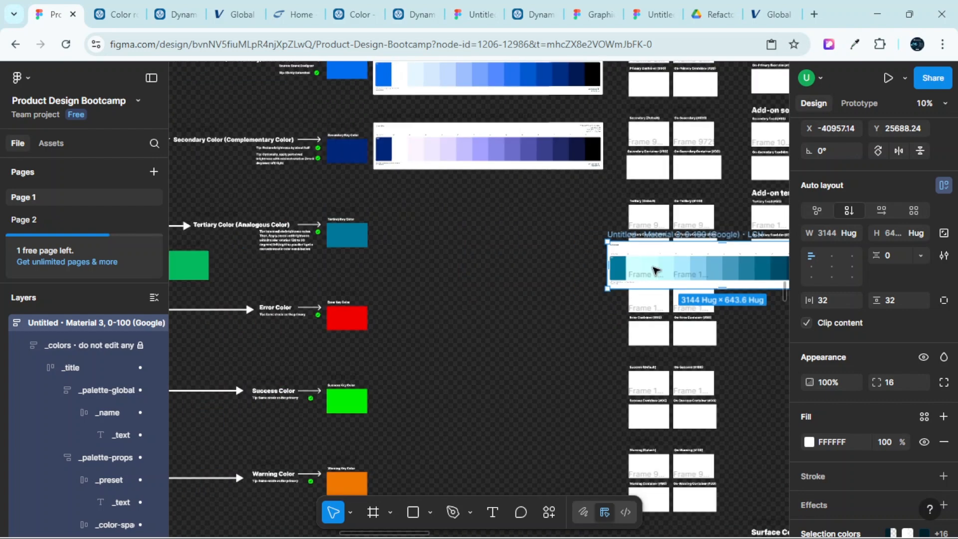
{"action": "left_click_drag", "start_coordinate": [700, 266], "coordinate": [467, 231]}
Unlock the tertiary palette's "_colors · do not edit any layer" layer and set its tone 100 swatch's fill to FFFFFF
{"action": "scroll", "coordinate": [386, 230], "scroll_direction": "up", "scroll_amount": 5}
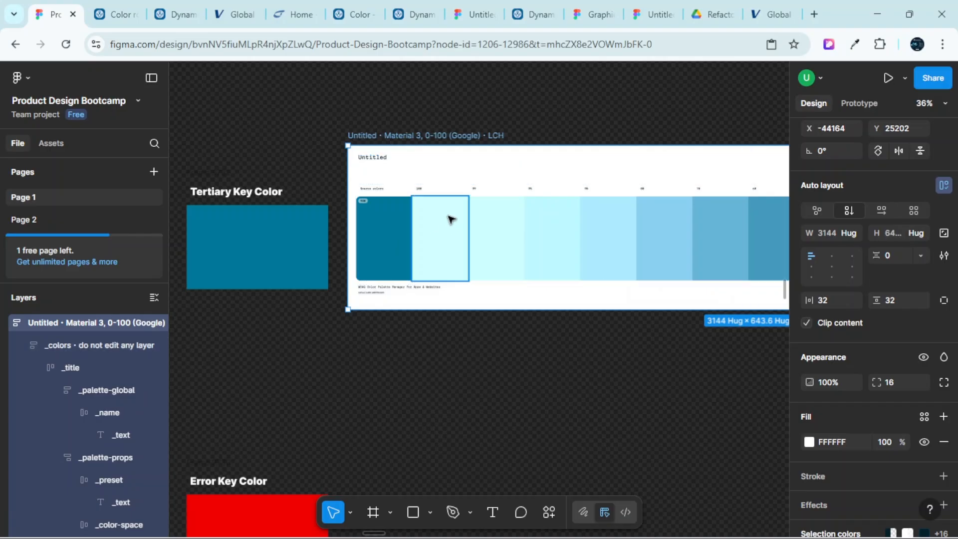
{"action": "scroll", "coordinate": [451, 229], "scroll_direction": "up", "scroll_amount": 2}
{"action": "scroll", "coordinate": [451, 228], "scroll_direction": "up", "scroll_amount": 3}
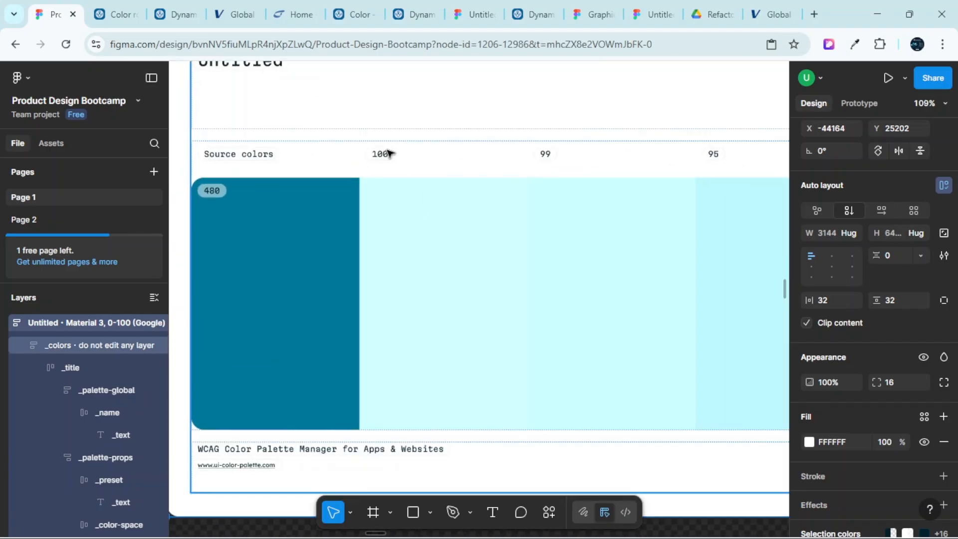
{"action": "left_click", "coordinate": [433, 245], "text": "ctrl"}
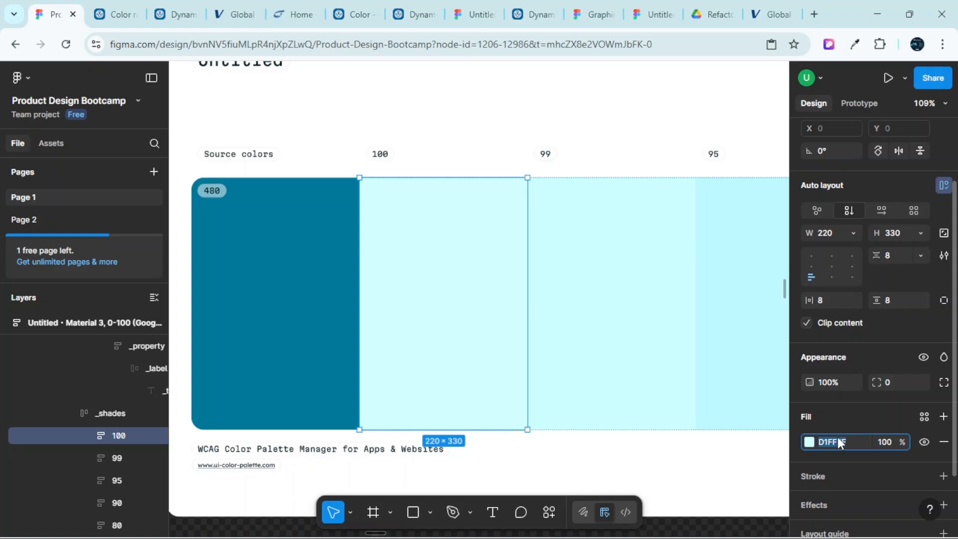
{"action": "type", "text": "FFFFFF"}
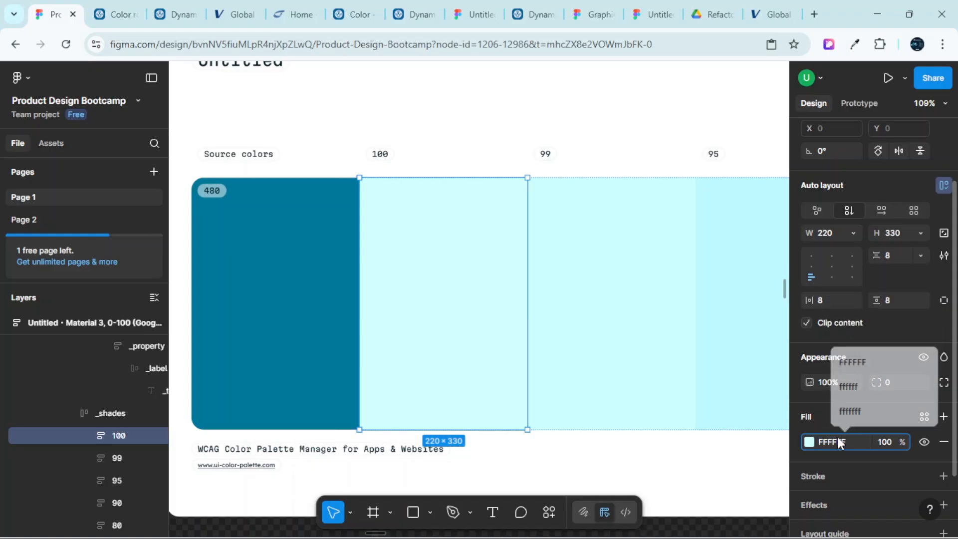
{"action": "key", "text": "Return"}
Look over the Error, Success, Warning and Neutral key color swatches below the tertiary palette
{"action": "scroll", "coordinate": [505, 297], "scroll_direction": "down", "scroll_amount": 5}
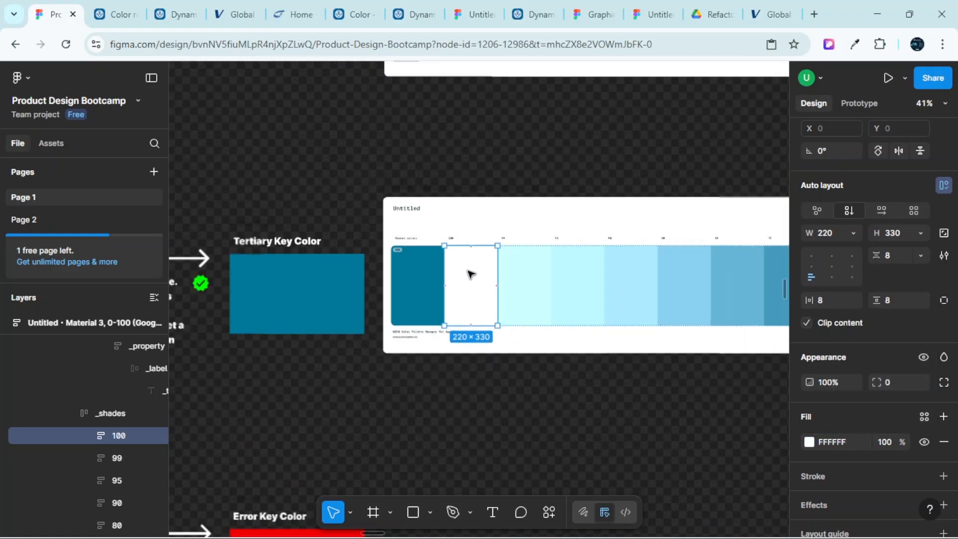
{"action": "scroll", "coordinate": [471, 274], "scroll_direction": "down", "scroll_amount": 10}
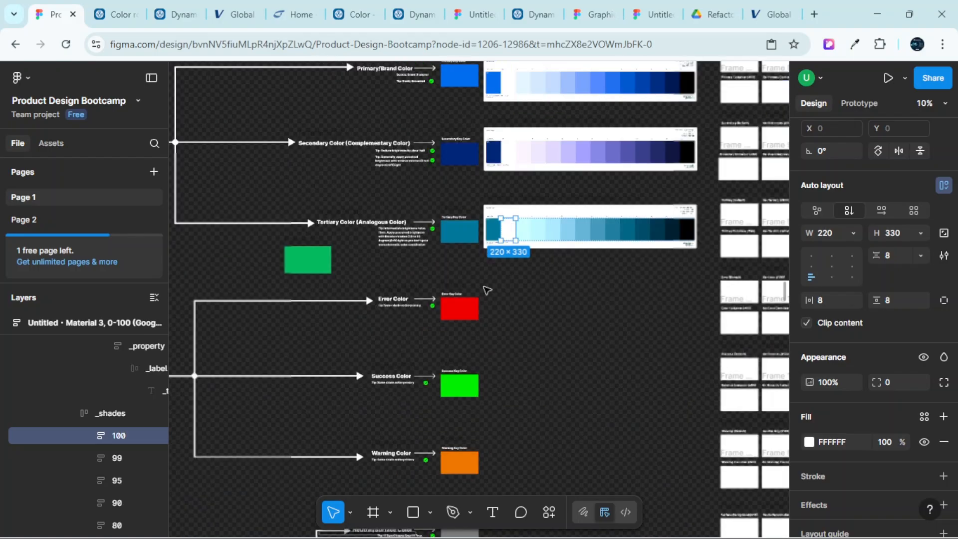
{"action": "scroll", "coordinate": [504, 281], "scroll_direction": "up", "scroll_amount": 2}
{"action": "scroll", "coordinate": [501, 285], "scroll_direction": "down", "scroll_amount": 2}
{"action": "scroll", "coordinate": [442, 285], "scroll_direction": "down", "scroll_amount": 1}
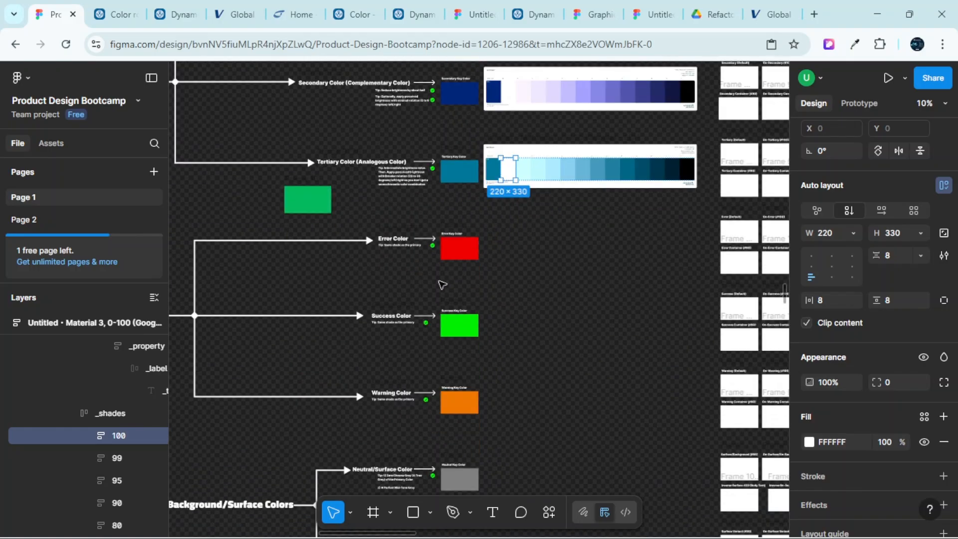
{"action": "scroll", "coordinate": [469, 302], "scroll_direction": "down", "scroll_amount": 1}
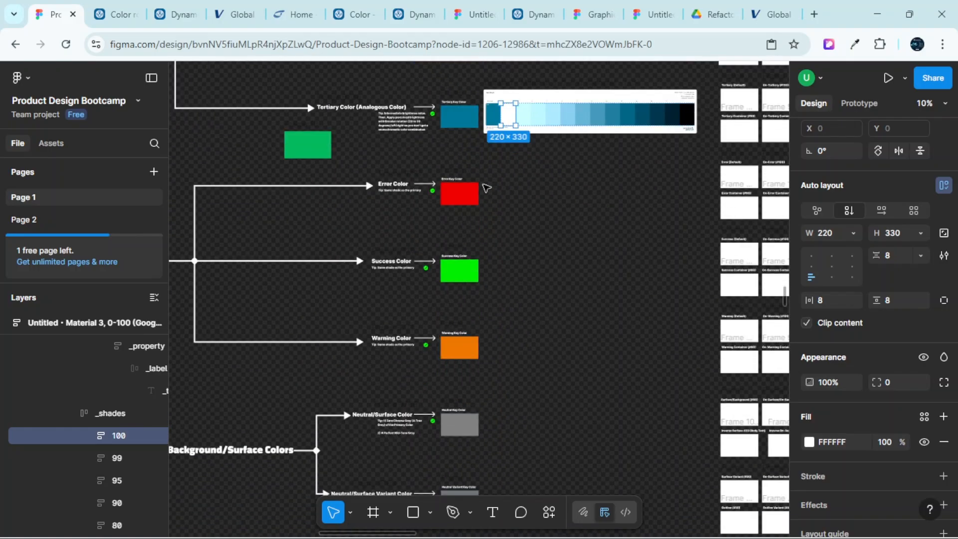
Review the key color swatches still lacking tonal palettes, from Error down to Neutral Variant
{"action": "scroll", "coordinate": [486, 188], "scroll_direction": "up", "scroll_amount": 5}
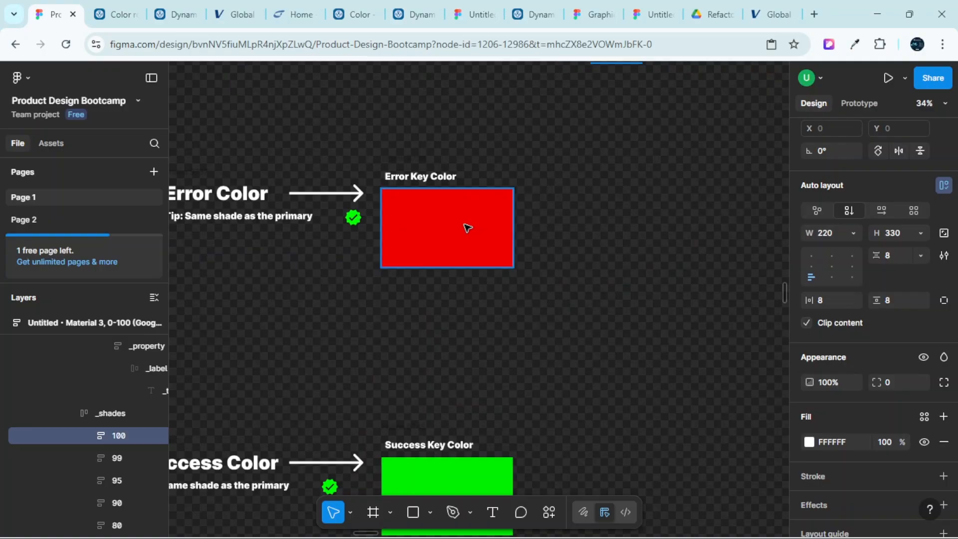
{"action": "scroll", "coordinate": [473, 297], "scroll_direction": "down", "scroll_amount": 5}
{"action": "scroll", "coordinate": [503, 296], "scroll_direction": "down", "scroll_amount": 2}
{"action": "scroll", "coordinate": [454, 395], "scroll_direction": "down", "scroll_amount": 1}
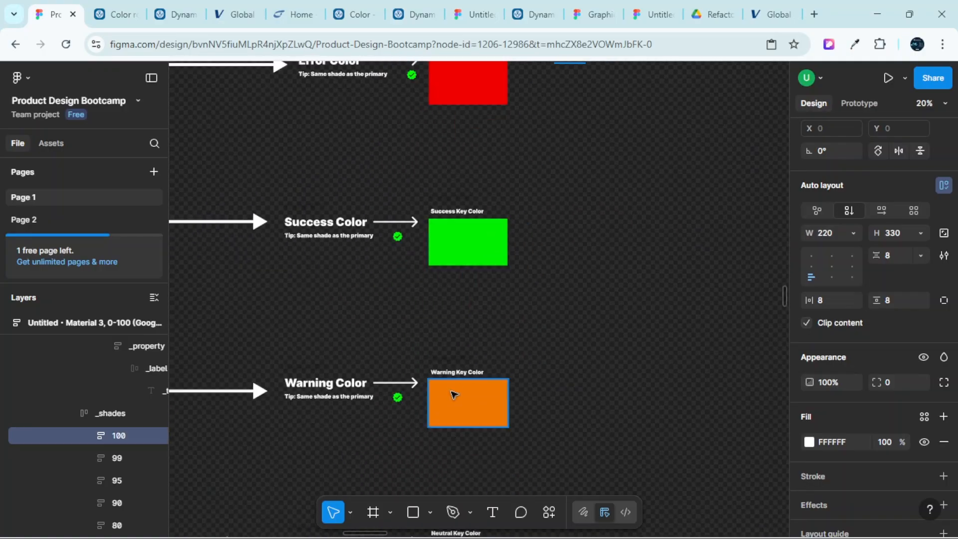
{"action": "scroll", "coordinate": [454, 394], "scroll_direction": "up", "scroll_amount": 1}
{"action": "scroll", "coordinate": [527, 359], "scroll_direction": "down", "scroll_amount": 2}
{"action": "scroll", "coordinate": [527, 358], "scroll_direction": "down", "scroll_amount": 4}
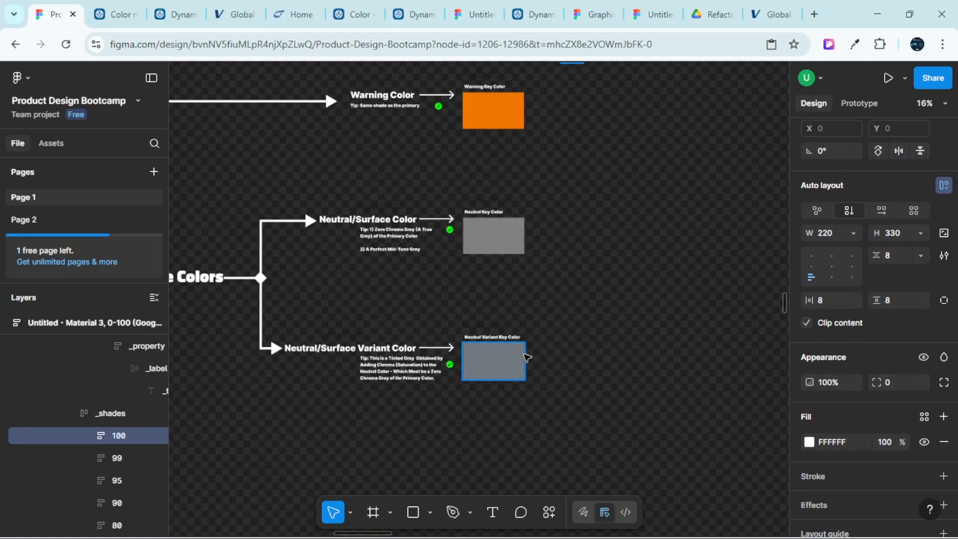
{"action": "scroll", "coordinate": [552, 306], "scroll_direction": "up", "scroll_amount": 6}
{"action": "scroll", "coordinate": [544, 330], "scroll_direction": "up", "scroll_amount": 3}
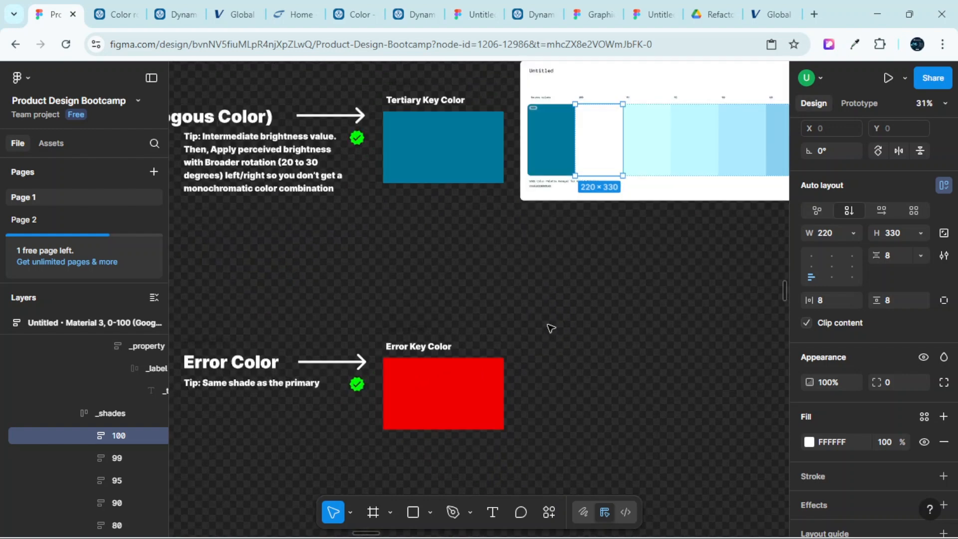
{"action": "scroll", "coordinate": [499, 330], "scroll_direction": "down", "scroll_amount": 1}
{"action": "scroll", "coordinate": [480, 330], "scroll_direction": "down", "scroll_amount": 3}
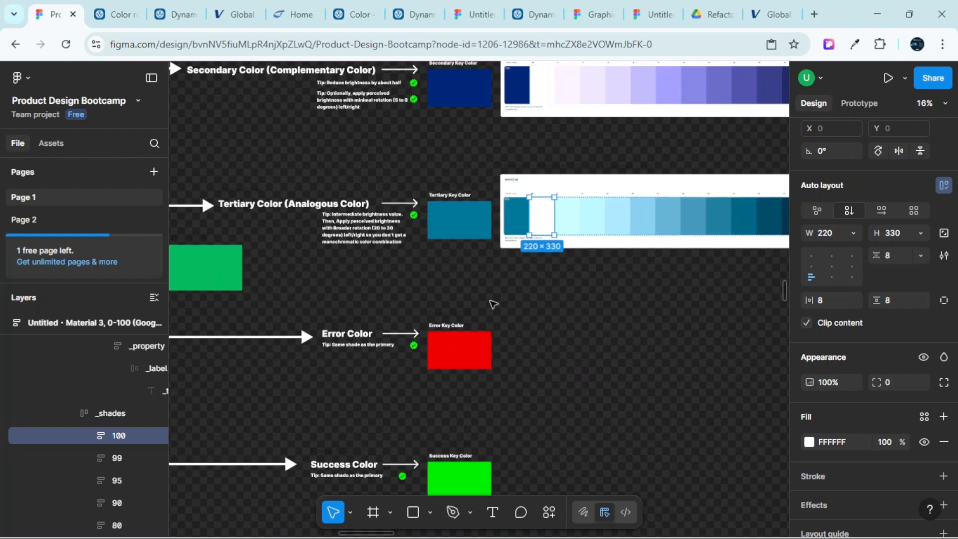
Select the Error Key Color swatch, open the UI Color Palette plugin and delete its existing "Untitled" palette
{"action": "scroll", "coordinate": [493, 303], "scroll_direction": "up", "scroll_amount": 2}
{"action": "scroll", "coordinate": [464, 316], "scroll_direction": "down", "scroll_amount": 1}
{"action": "scroll", "coordinate": [429, 286], "scroll_direction": "up", "scroll_amount": 2}
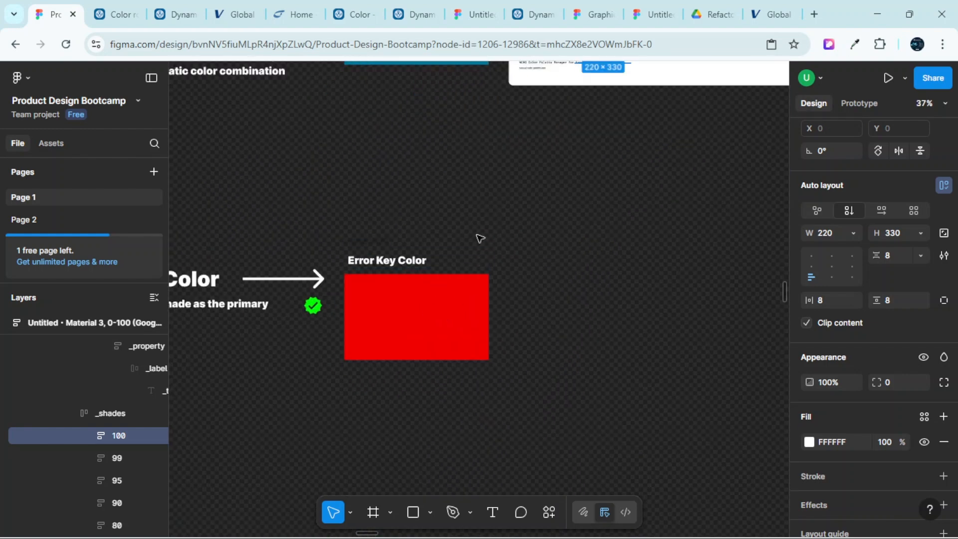
{"action": "scroll", "coordinate": [361, 274], "scroll_direction": "up", "scroll_amount": 1}
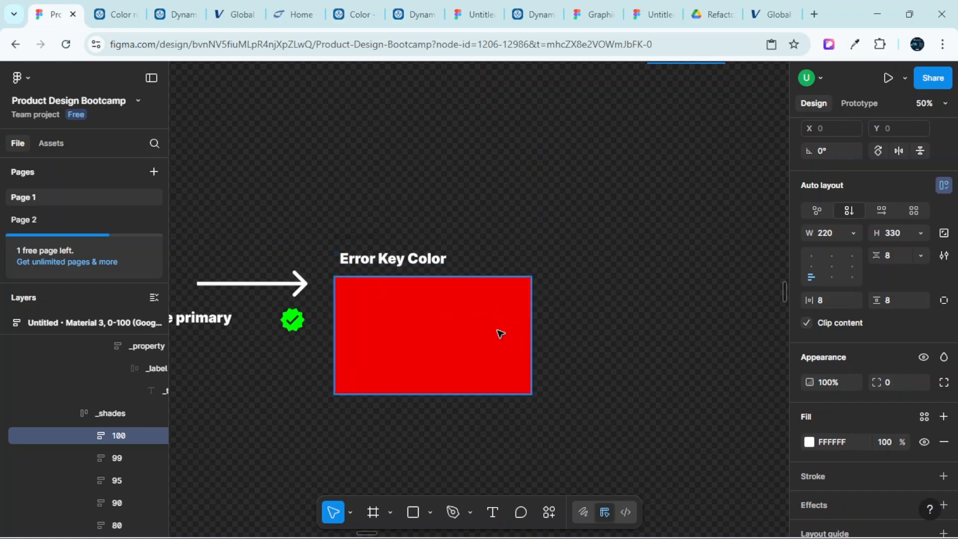
{"action": "left_click", "coordinate": [453, 330]}
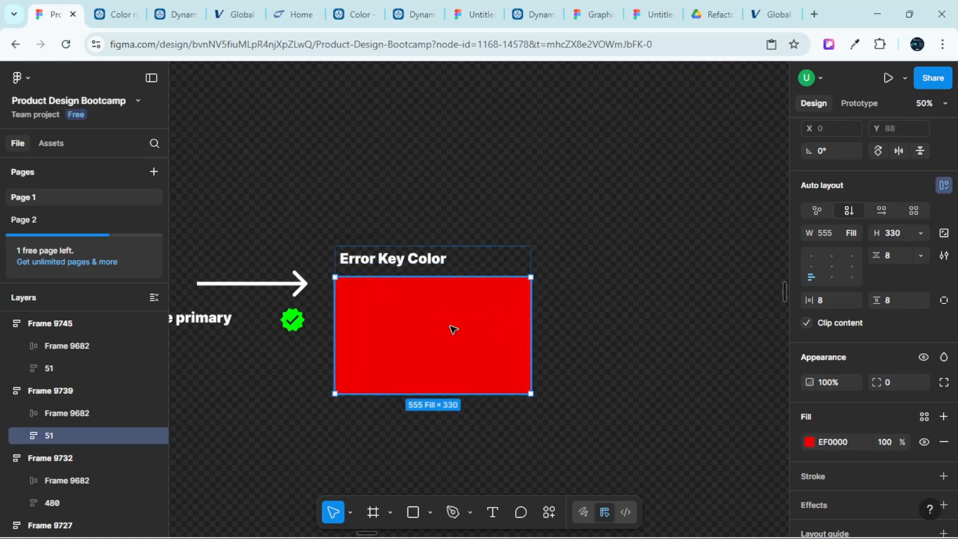
{"action": "right_click", "coordinate": [582, 288]}
{"action": "mouse_move", "coordinate": [676, 397]}
{"action": "left_click", "coordinate": [764, 238]}
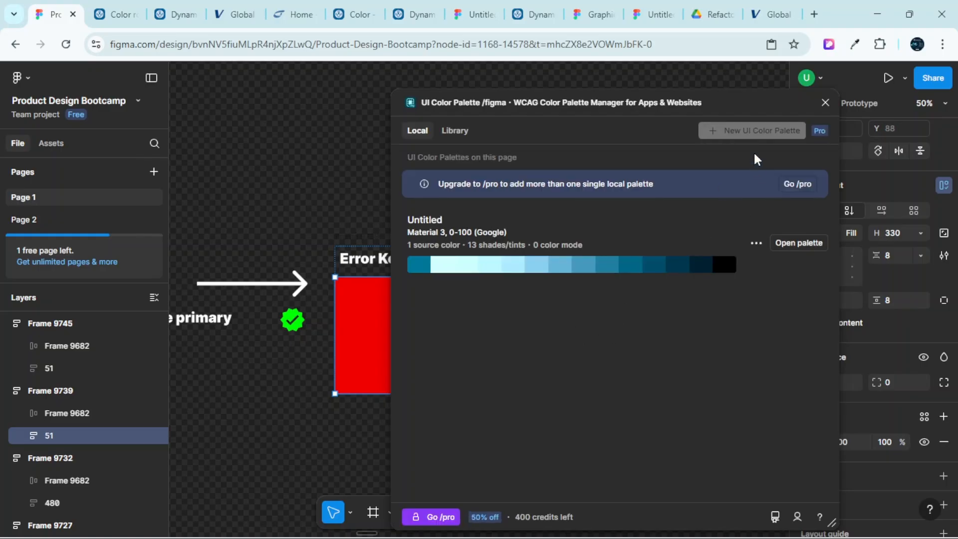
{"action": "left_click", "coordinate": [755, 243]}
{"action": "left_click", "coordinate": [670, 291]}
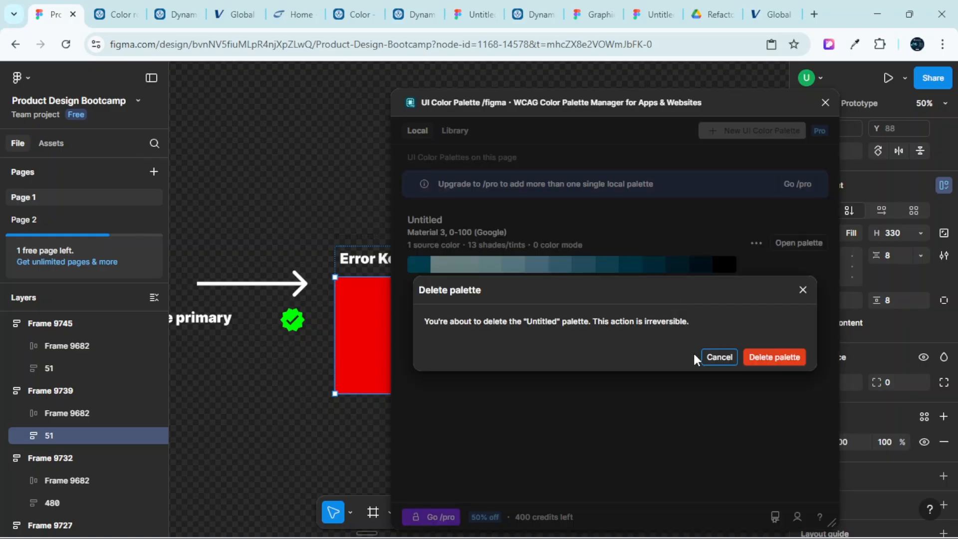
{"action": "left_click", "coordinate": [768, 357]}
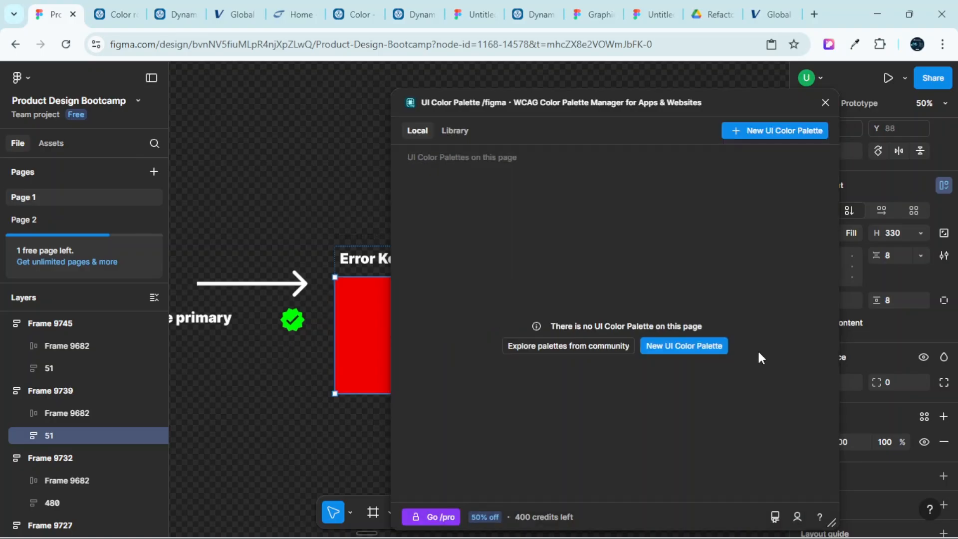
Create a new UI color palette from the Error Key Color using Google's Material 3, 0-100 lightness preset
{"action": "left_click", "coordinate": [756, 130]}
{"action": "left_click", "coordinate": [486, 130]}
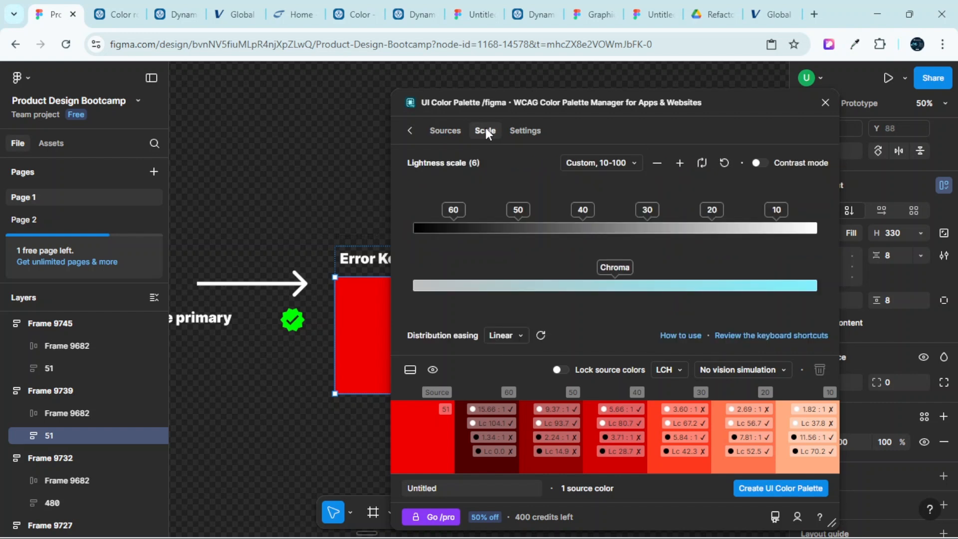
{"action": "left_click", "coordinate": [600, 163]}
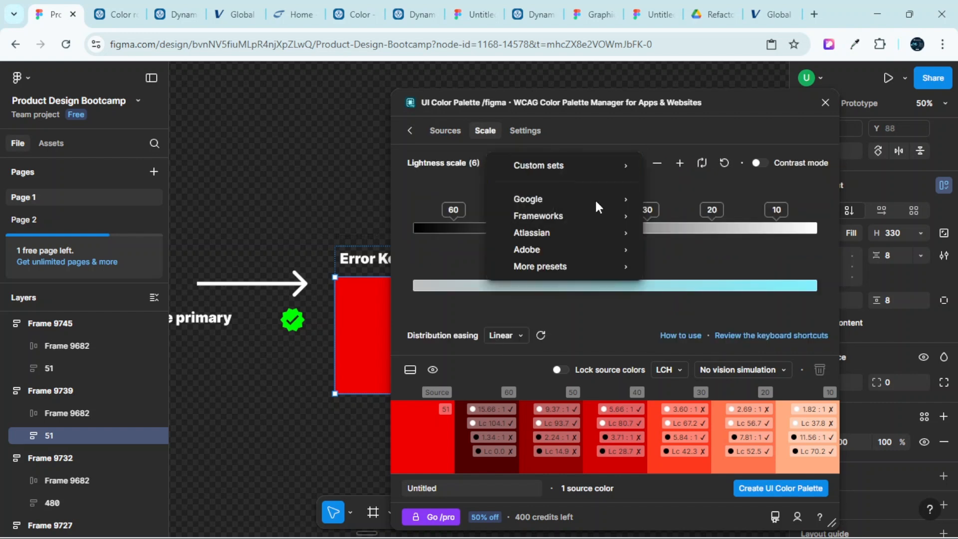
{"action": "mouse_move", "coordinate": [569, 200]}
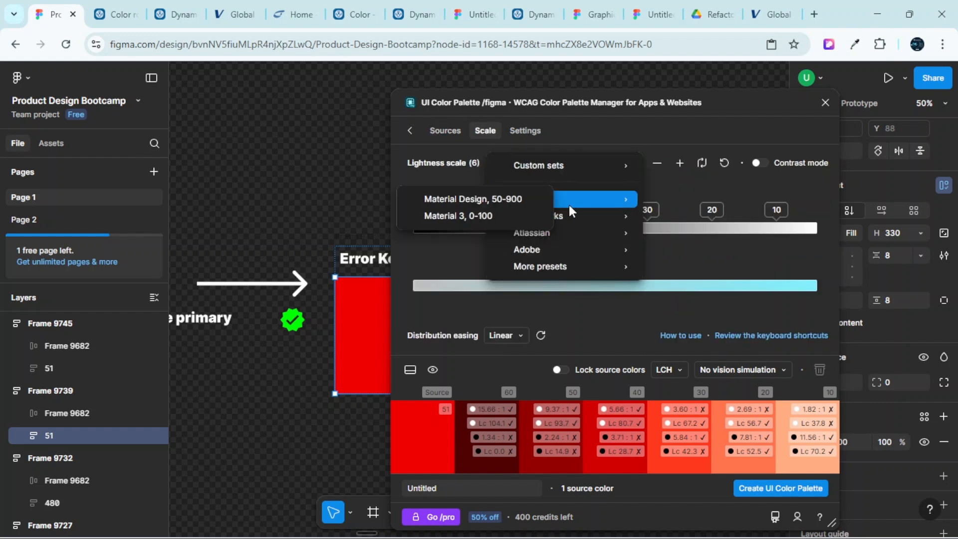
{"action": "left_click", "coordinate": [478, 219]}
{"action": "left_click", "coordinate": [763, 490]}
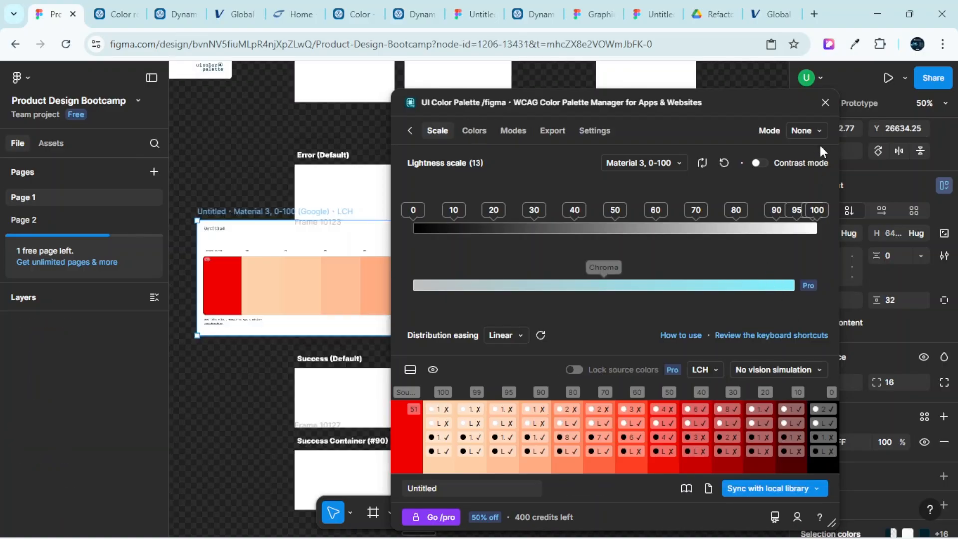
Close the plugin and move the generated palette beside the Error Key Color swatch, below the tertiary palette
{"action": "left_click", "coordinate": [825, 102]}
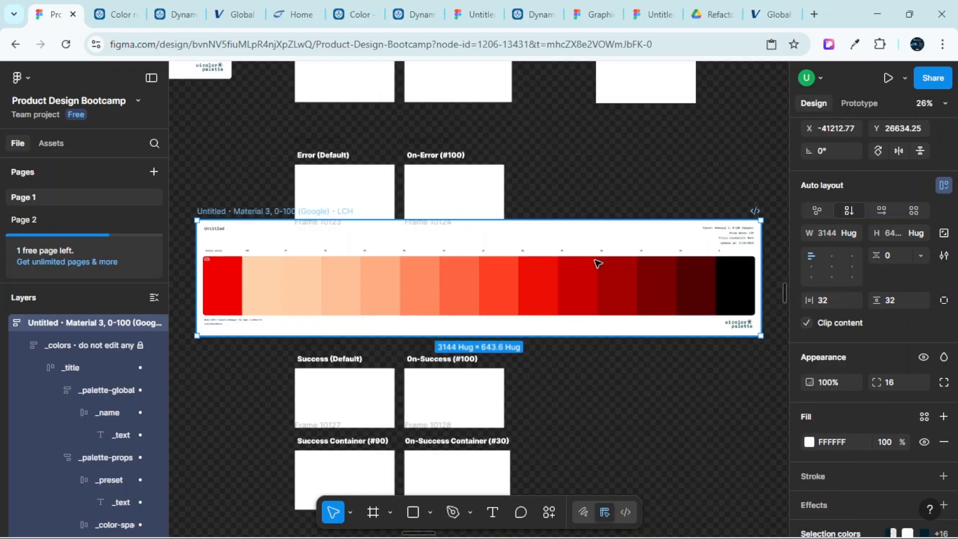
{"action": "scroll", "coordinate": [594, 265], "scroll_direction": "down", "scroll_amount": 5}
{"action": "scroll", "coordinate": [499, 259], "scroll_direction": "left", "scroll_amount": 3}
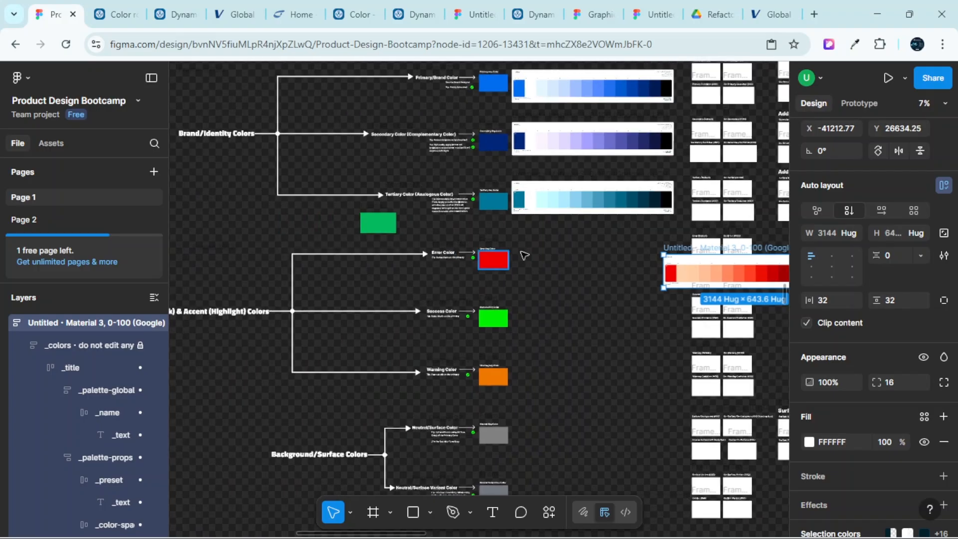
{"action": "left_click_drag", "start_coordinate": [733, 272], "coordinate": [582, 257]}
{"action": "scroll", "coordinate": [581, 257], "scroll_direction": "up", "scroll_amount": 3}
{"action": "scroll", "coordinate": [582, 258], "scroll_direction": "up", "scroll_amount": 5}
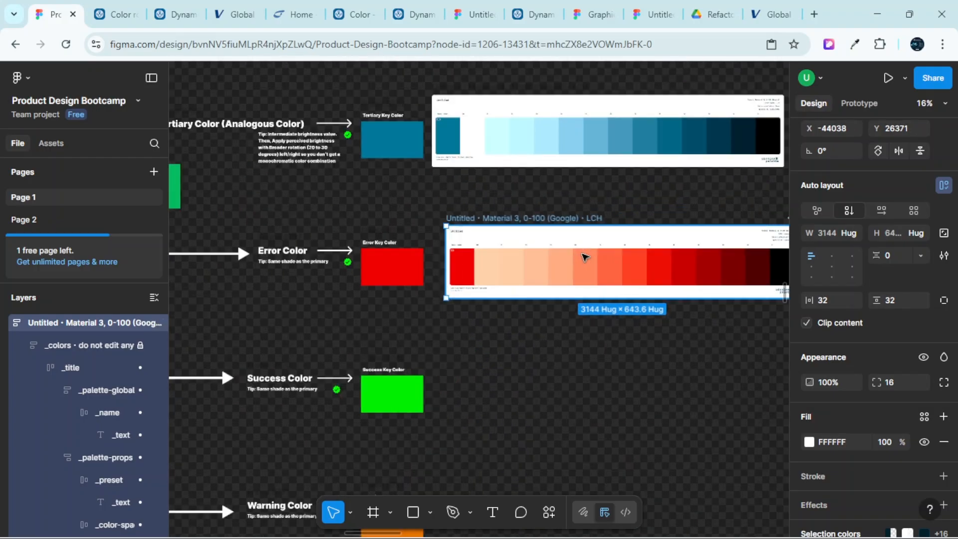
Unlock the error palette's "_colors · do not edit any layer" layer and set its tone 100 swatch's fill to FFFFFF
{"action": "scroll", "coordinate": [464, 254], "scroll_direction": "up", "scroll_amount": 1}
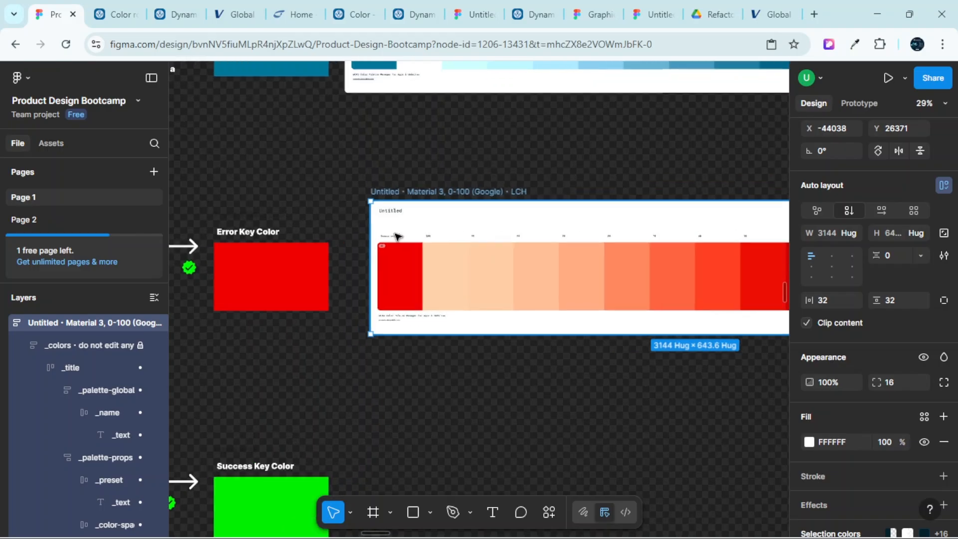
{"action": "scroll", "coordinate": [423, 293], "scroll_direction": "up", "scroll_amount": 9}
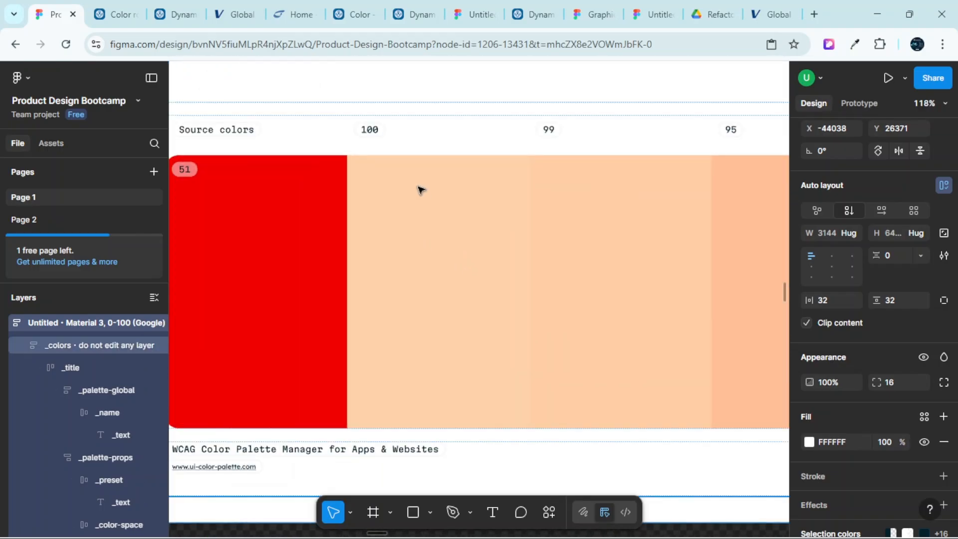
{"action": "left_click", "coordinate": [433, 220]}
{"action": "left_click", "coordinate": [846, 442]}
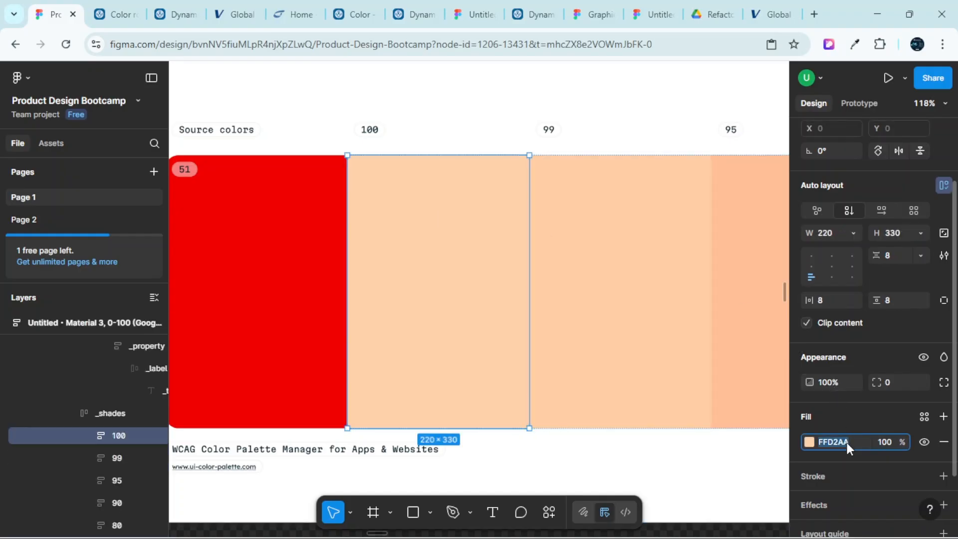
{"action": "type", "text": "FFFFFFF"}
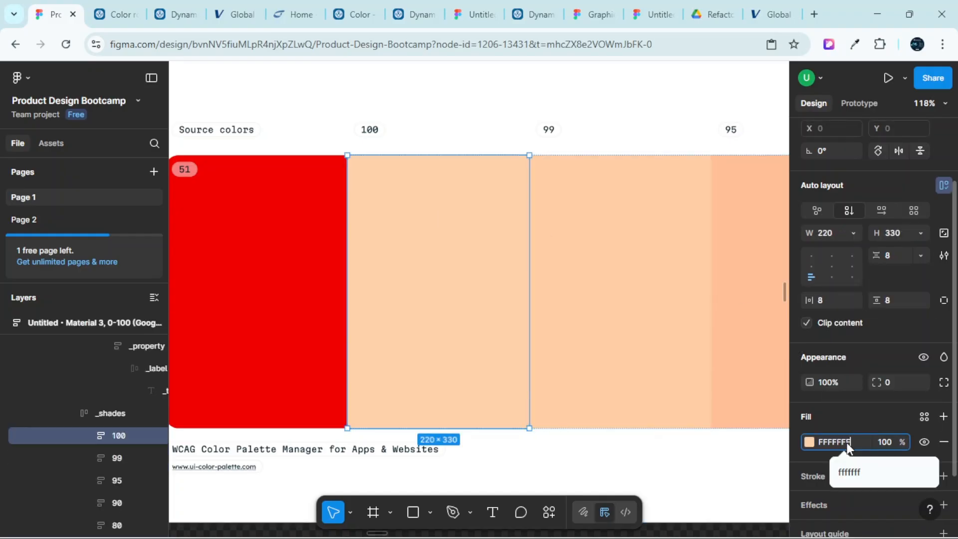
{"action": "key", "text": "BackSpace"}
{"action": "key", "text": "Return"}
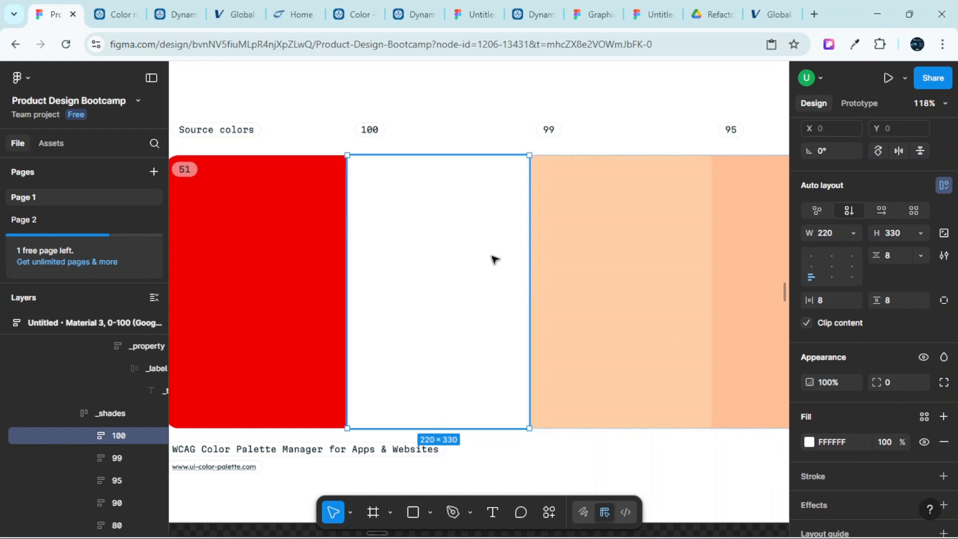
Look over the Success and Warning key color swatches below the error palette
{"action": "scroll", "coordinate": [493, 262], "scroll_direction": "down", "scroll_amount": 6}
{"action": "scroll", "coordinate": [487, 275], "scroll_direction": "down", "scroll_amount": 3}
{"action": "scroll", "coordinate": [481, 276], "scroll_direction": "down", "scroll_amount": 3}
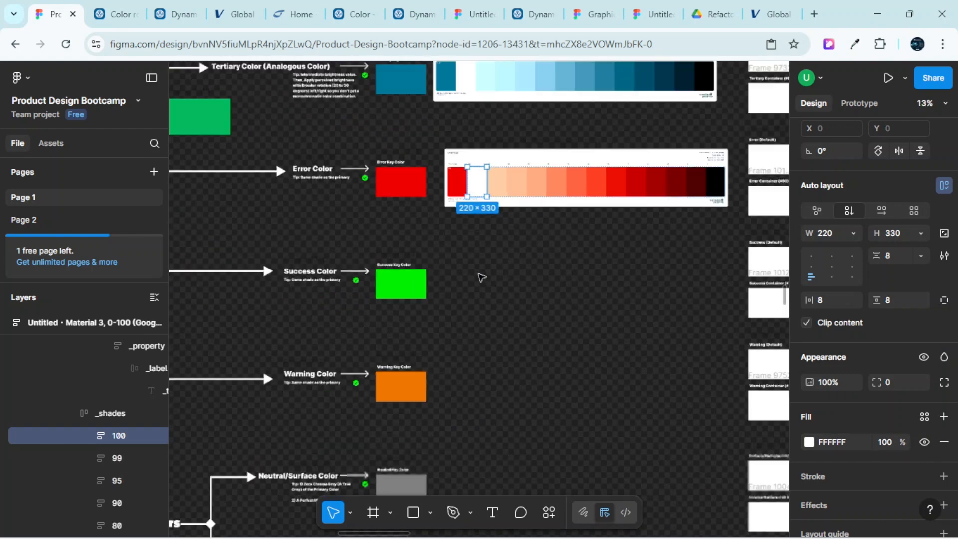
{"action": "scroll", "coordinate": [516, 259], "scroll_direction": "left", "scroll_amount": 5}
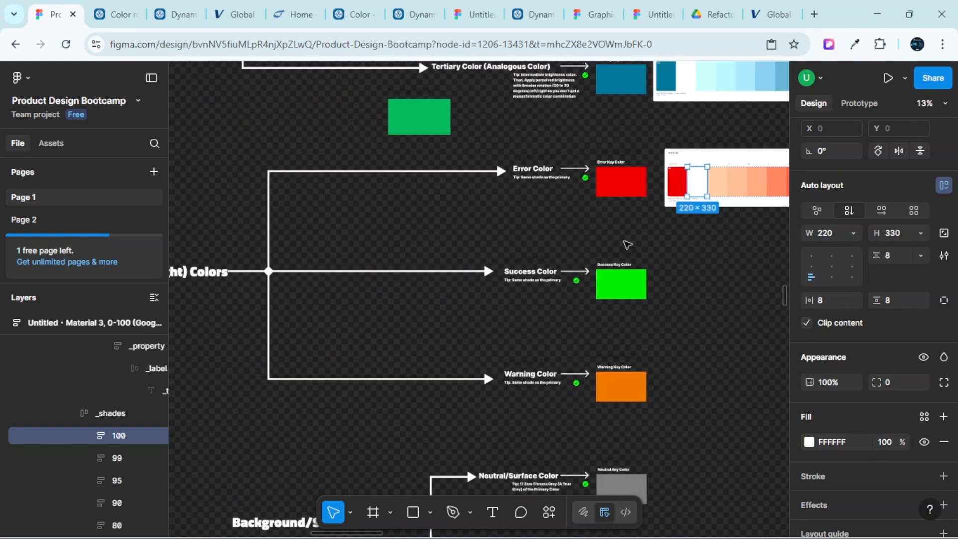
{"action": "scroll", "coordinate": [609, 278], "scroll_direction": "up", "scroll_amount": 2}
{"action": "scroll", "coordinate": [603, 284], "scroll_direction": "down", "scroll_amount": 3}
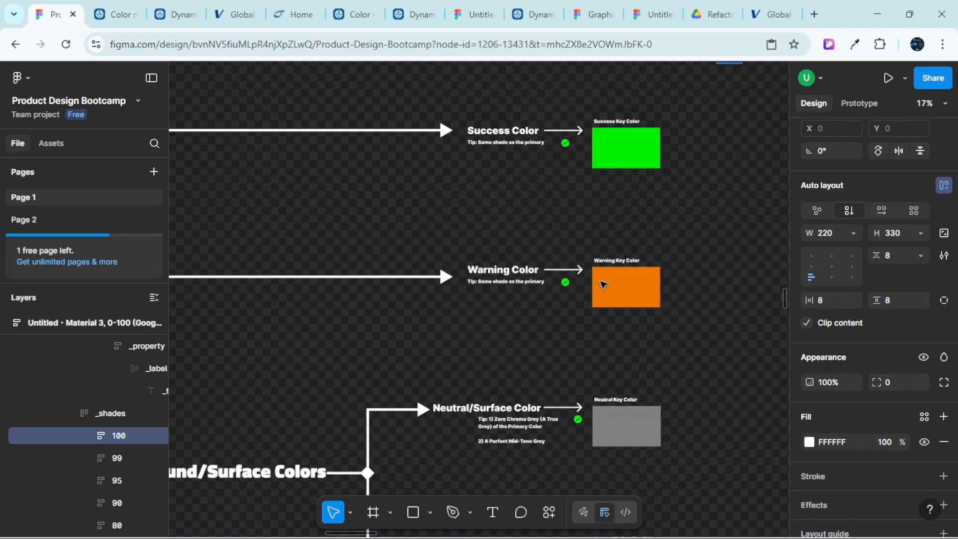
Review the column of tonal palettes under the Light Theme heading, from Primary to Warning
{"action": "scroll", "coordinate": [606, 283], "scroll_direction": "right", "scroll_amount": 3}
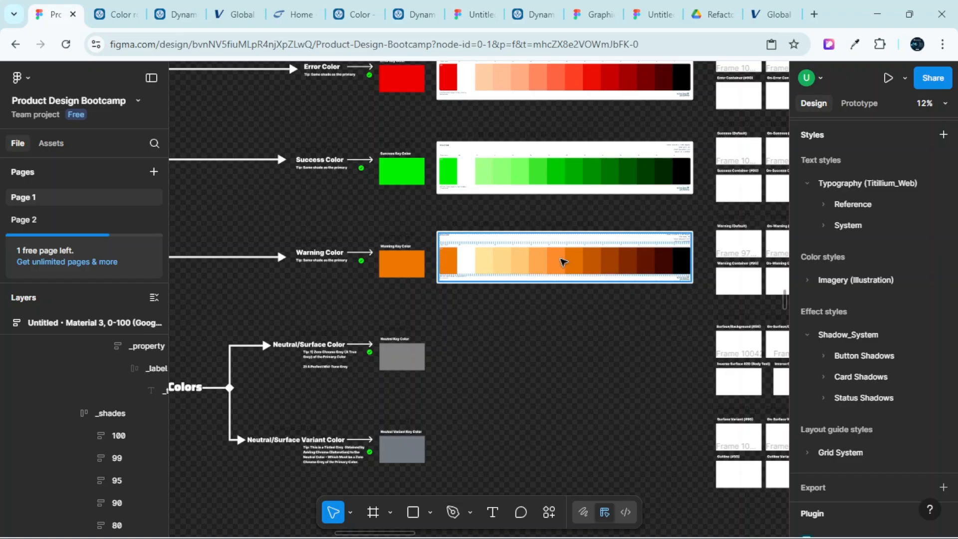
{"action": "scroll", "coordinate": [608, 368], "scroll_direction": "up", "scroll_amount": 3}
{"action": "scroll", "coordinate": [599, 359], "scroll_direction": "up", "scroll_amount": 4}
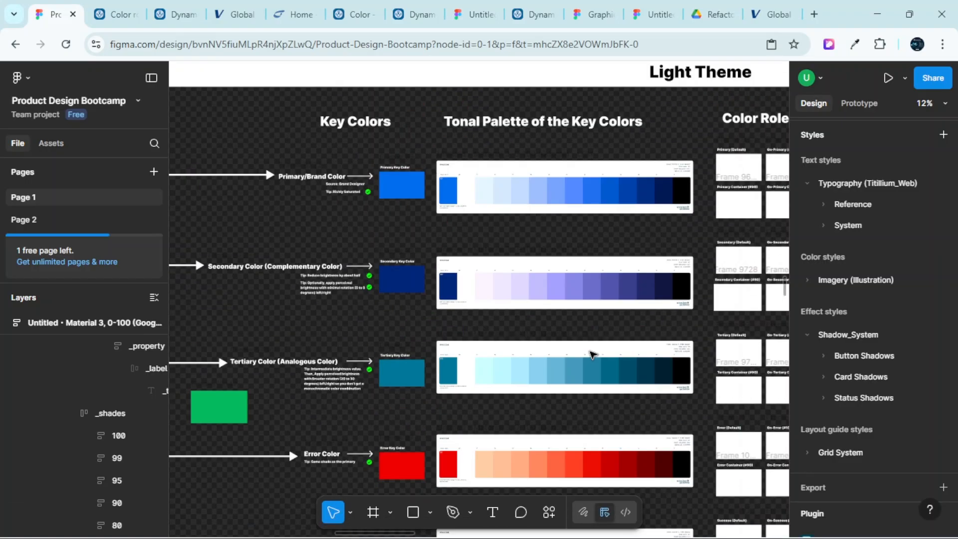
{"action": "scroll", "coordinate": [467, 225], "scroll_direction": "down", "scroll_amount": 4}
{"action": "left_click", "coordinate": [443, 260]}
{"action": "scroll", "coordinate": [454, 276], "scroll_direction": "up", "scroll_amount": 4}
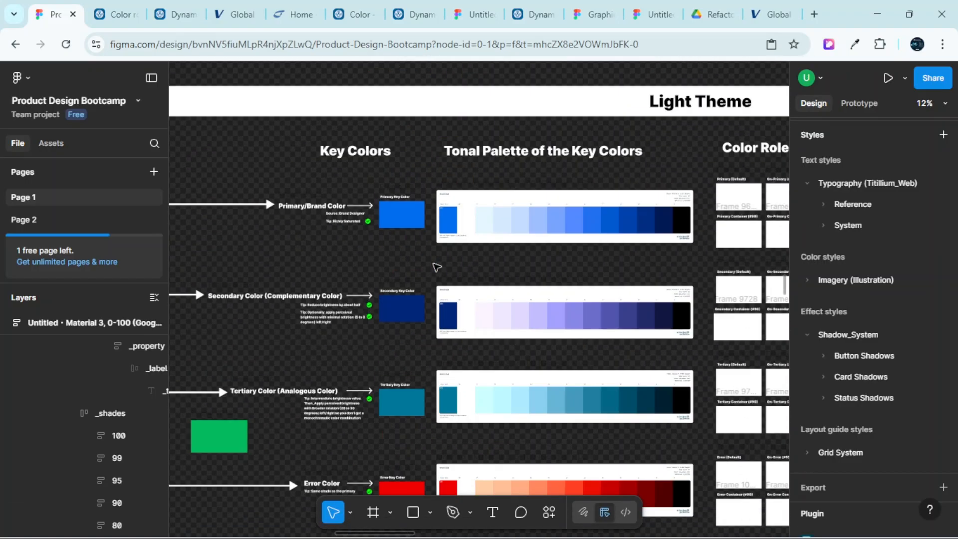
Examine the status and accent color branch, comparing the Error, Success and Warning tonal palettes with their key color swatches
{"action": "scroll", "coordinate": [455, 279], "scroll_direction": "down", "scroll_amount": 8}
{"action": "scroll", "coordinate": [439, 285], "scroll_direction": "left", "scroll_amount": 5}
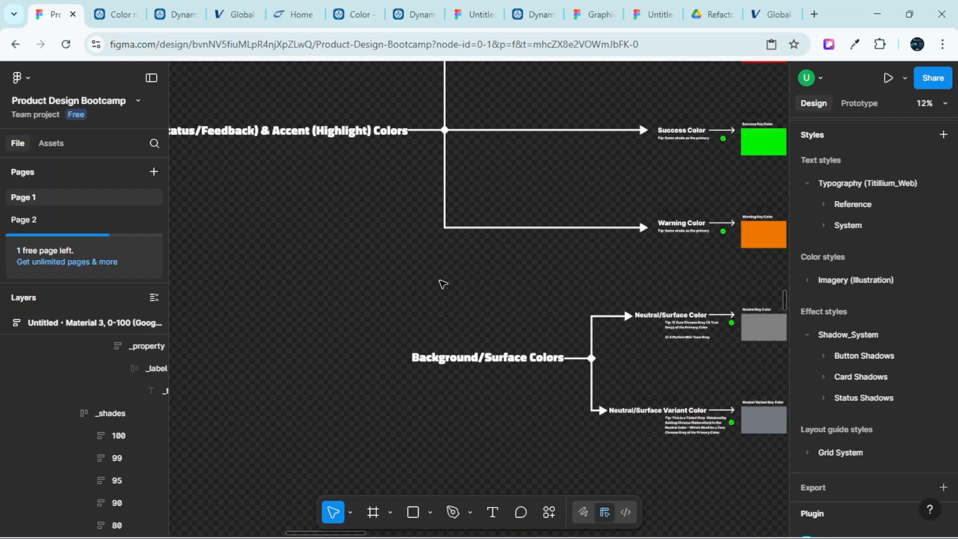
{"action": "scroll", "coordinate": [541, 331], "scroll_direction": "up", "scroll_amount": 3}
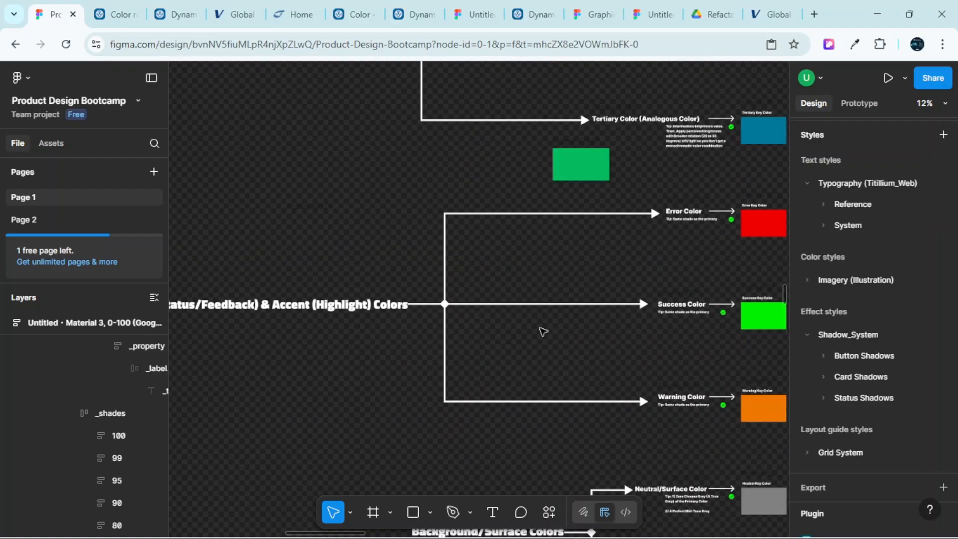
{"action": "scroll", "coordinate": [552, 316], "scroll_direction": "up", "scroll_amount": 4}
{"action": "scroll", "coordinate": [577, 256], "scroll_direction": "down", "scroll_amount": 1}
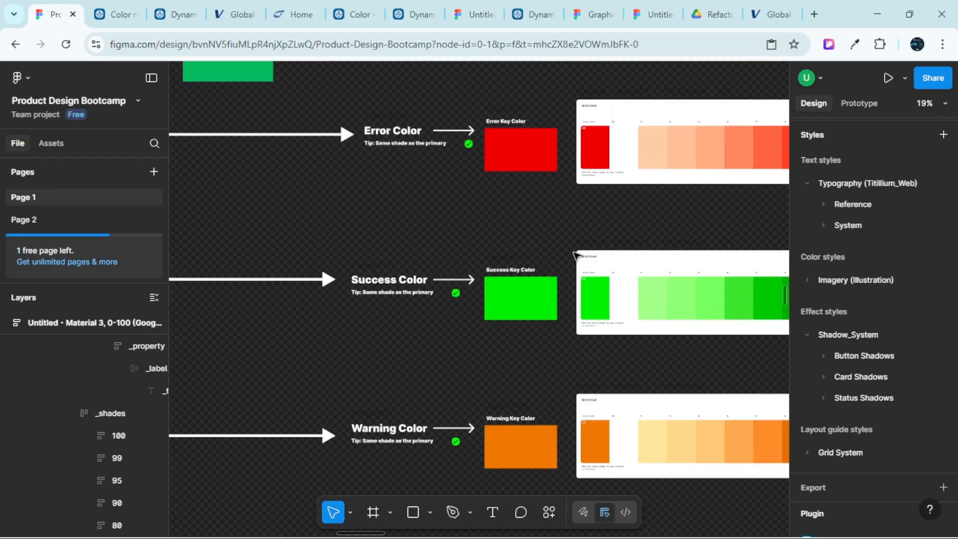
{"action": "scroll", "coordinate": [598, 282], "scroll_direction": "right", "scroll_amount": 3}
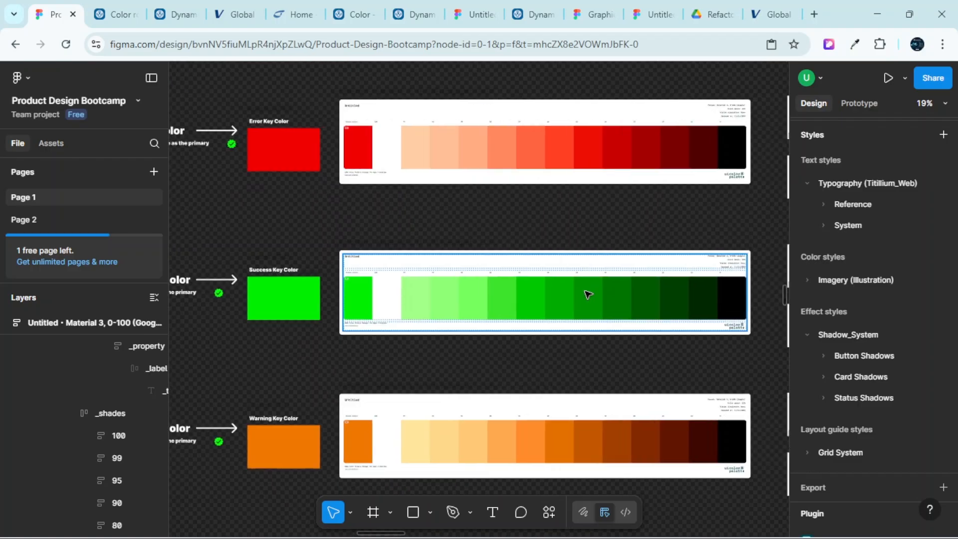
{"action": "scroll", "coordinate": [586, 294], "scroll_direction": "left", "scroll_amount": 4}
{"action": "scroll", "coordinate": [586, 298], "scroll_direction": "right", "scroll_amount": 2}
{"action": "scroll", "coordinate": [583, 279], "scroll_direction": "down", "scroll_amount": 3}
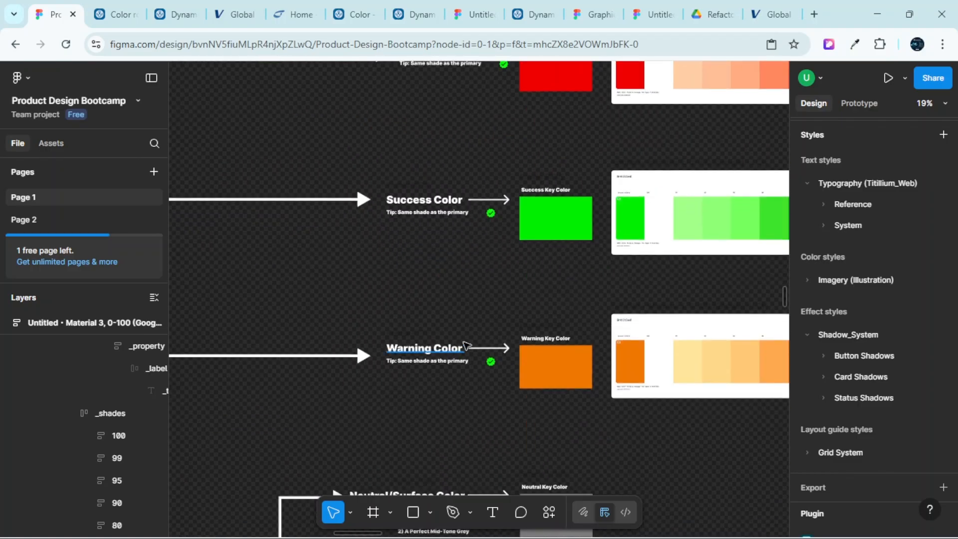
{"action": "scroll", "coordinate": [684, 321], "scroll_direction": "right", "scroll_amount": 3}
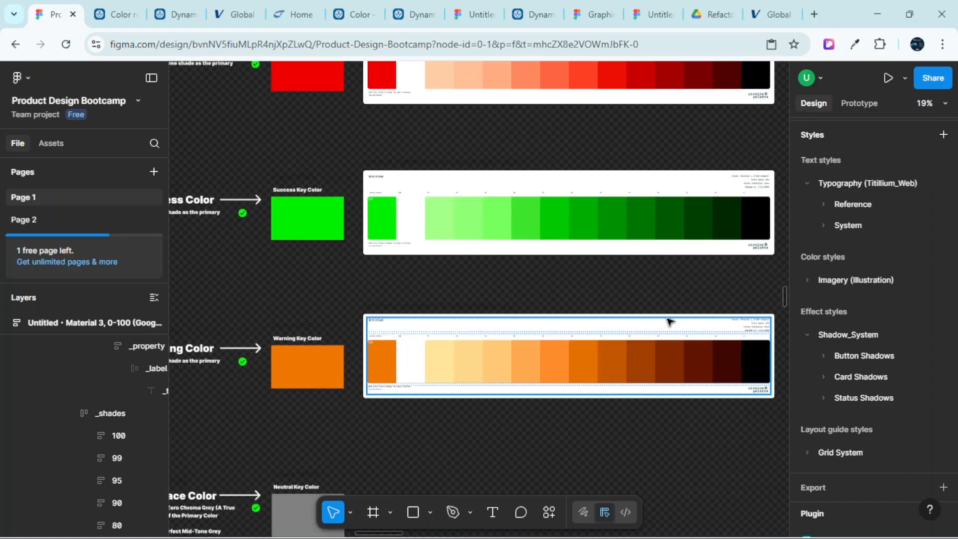
Look over the key color swatches and tonal palettes from the Primary row down to the Neutral rows
{"action": "scroll", "coordinate": [668, 321], "scroll_direction": "up", "scroll_amount": 1}
{"action": "scroll", "coordinate": [667, 319], "scroll_direction": "down", "scroll_amount": 3}
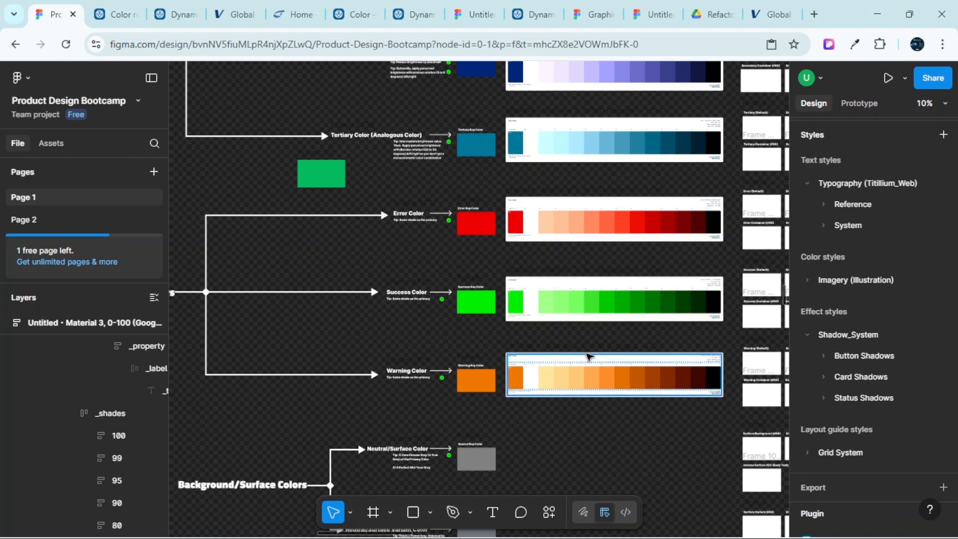
{"action": "scroll", "coordinate": [586, 354], "scroll_direction": "up", "scroll_amount": 4}
{"action": "scroll", "coordinate": [580, 338], "scroll_direction": "left", "scroll_amount": 4}
{"action": "scroll", "coordinate": [549, 290], "scroll_direction": "right", "scroll_amount": 3}
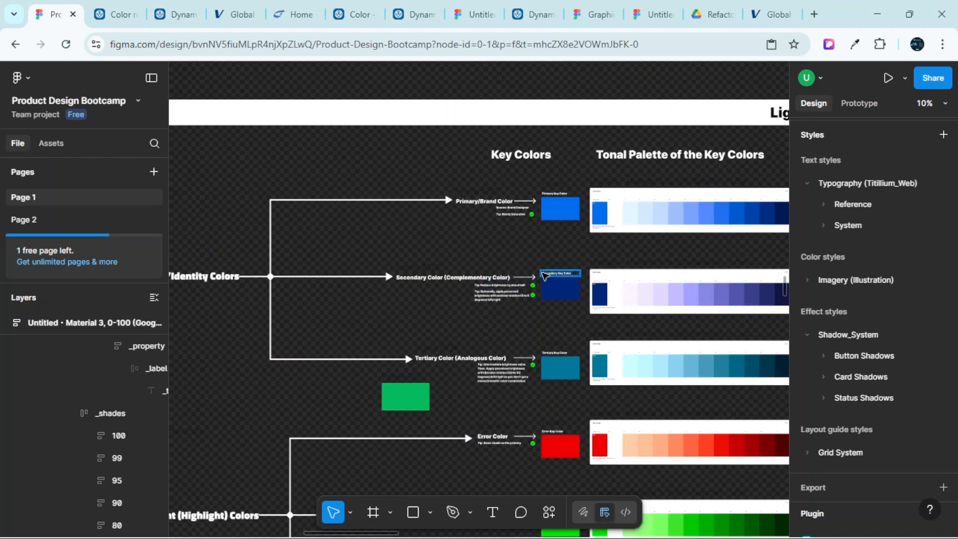
{"action": "scroll", "coordinate": [549, 274], "scroll_direction": "down", "scroll_amount": 3}
{"action": "scroll", "coordinate": [614, 214], "scroll_direction": "up", "scroll_amount": 2}
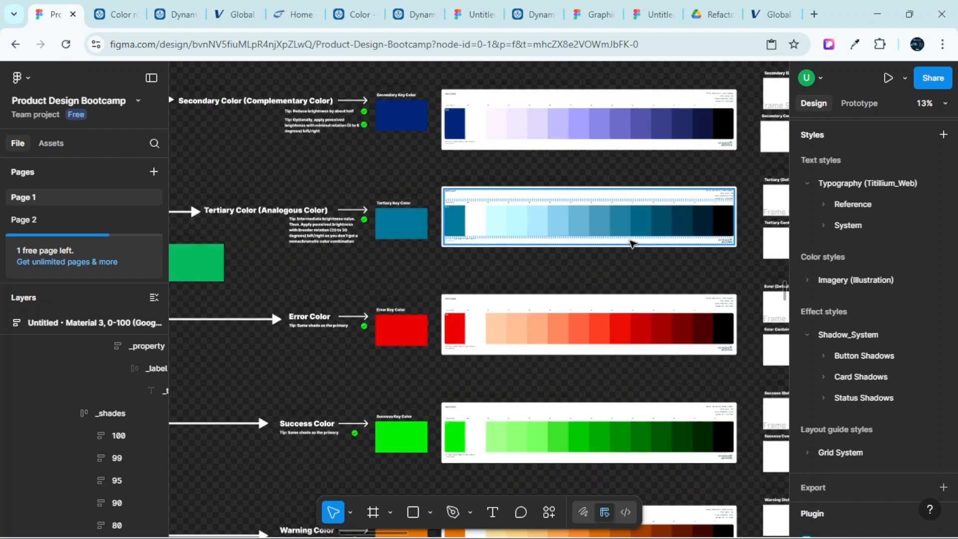
{"action": "scroll", "coordinate": [629, 240], "scroll_direction": "down", "scroll_amount": 5}
{"action": "scroll", "coordinate": [629, 247], "scroll_direction": "down", "scroll_amount": 4}
{"action": "scroll", "coordinate": [609, 252], "scroll_direction": "left", "scroll_amount": 3}
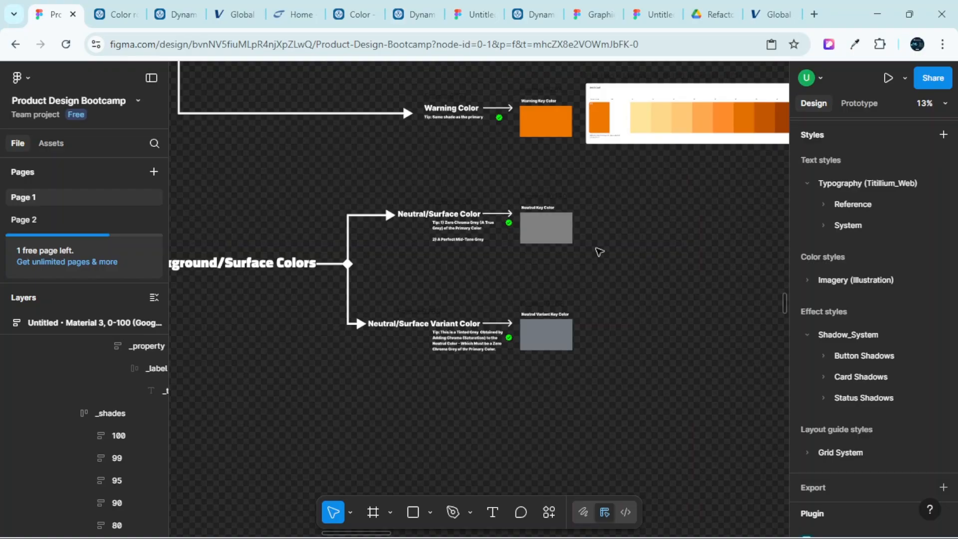
Examine the Neutral and Neutral Variant key color swatches and read the tips beside them
{"action": "scroll", "coordinate": [599, 249], "scroll_direction": "left", "scroll_amount": 2}
{"action": "scroll", "coordinate": [605, 231], "scroll_direction": "up", "scroll_amount": 3}
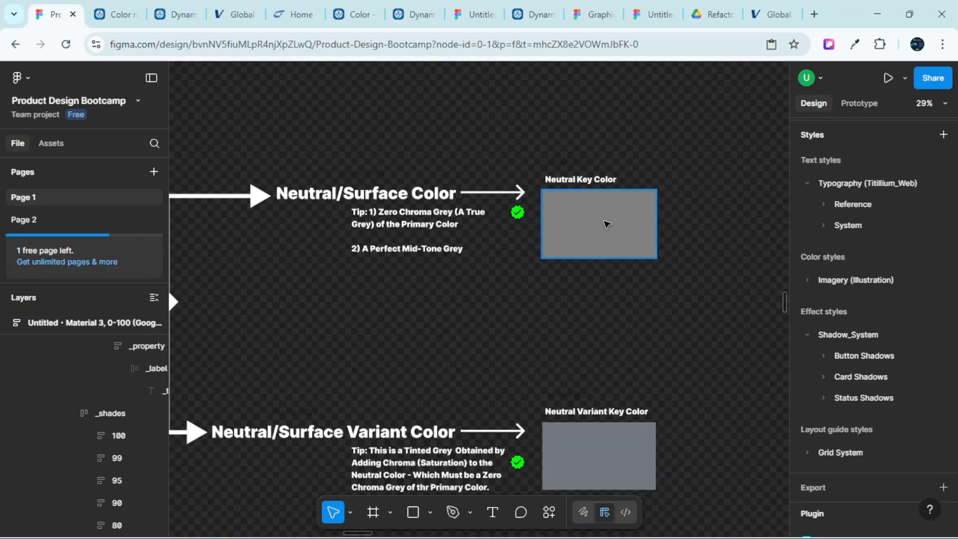
{"action": "scroll", "coordinate": [608, 220], "scroll_direction": "down", "scroll_amount": 3}
{"action": "scroll", "coordinate": [601, 280], "scroll_direction": "down", "scroll_amount": 3}
{"action": "scroll", "coordinate": [605, 216], "scroll_direction": "up", "scroll_amount": 5}
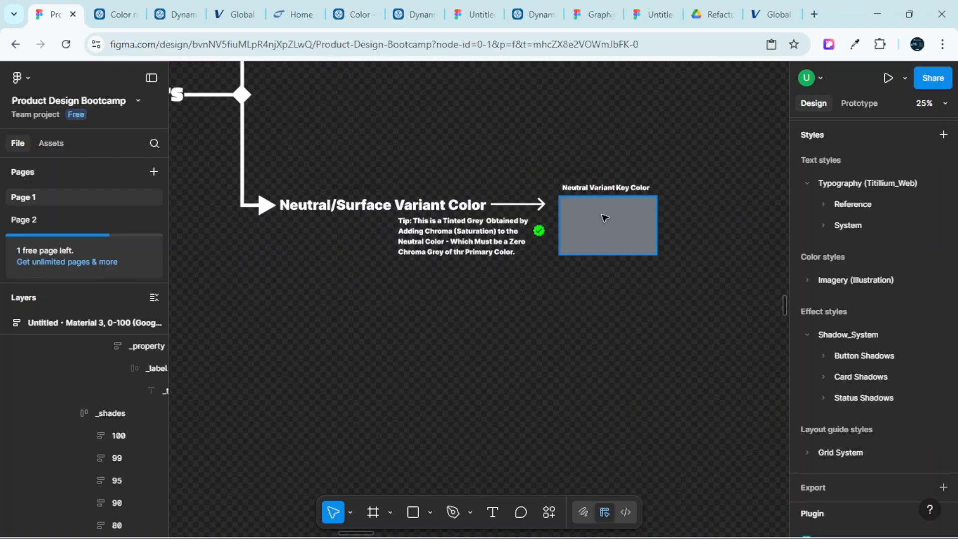
{"action": "scroll", "coordinate": [619, 224], "scroll_direction": "up", "scroll_amount": 5}
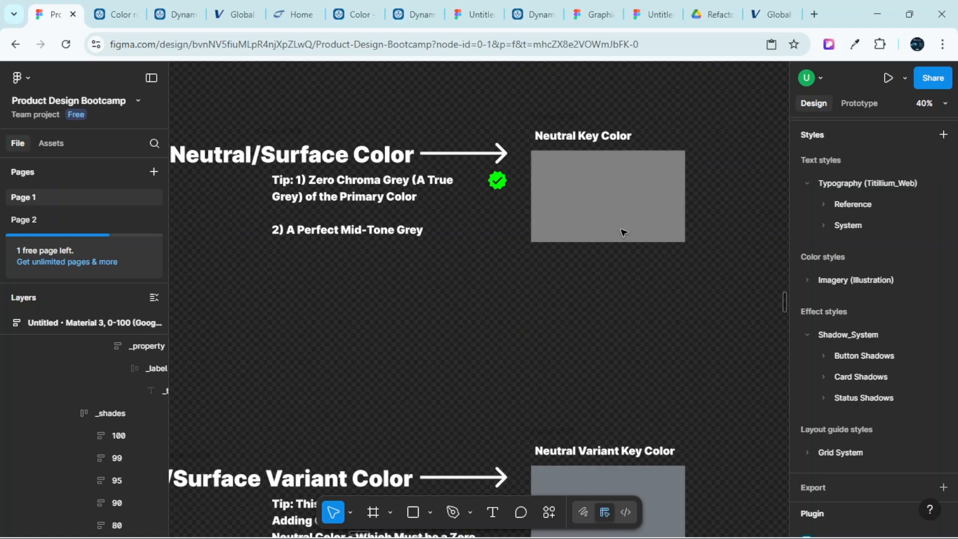
{"action": "scroll", "coordinate": [622, 231], "scroll_direction": "down", "scroll_amount": 3}
{"action": "scroll", "coordinate": [622, 231], "scroll_direction": "up", "scroll_amount": 3}
{"action": "scroll", "coordinate": [622, 233], "scroll_direction": "down", "scroll_amount": 1}
{"action": "scroll", "coordinate": [624, 227], "scroll_direction": "up", "scroll_amount": 3}
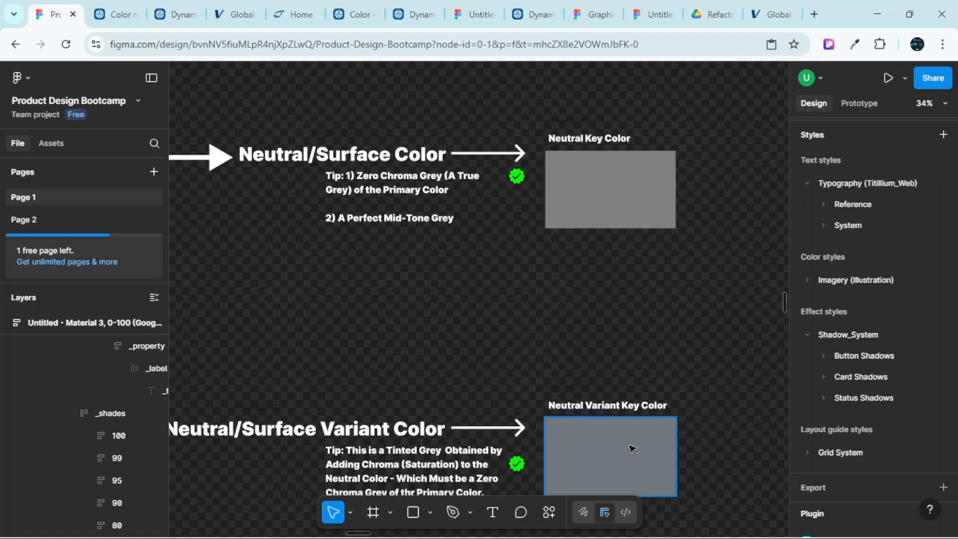
{"action": "scroll", "coordinate": [630, 448], "scroll_direction": "down", "scroll_amount": 1}
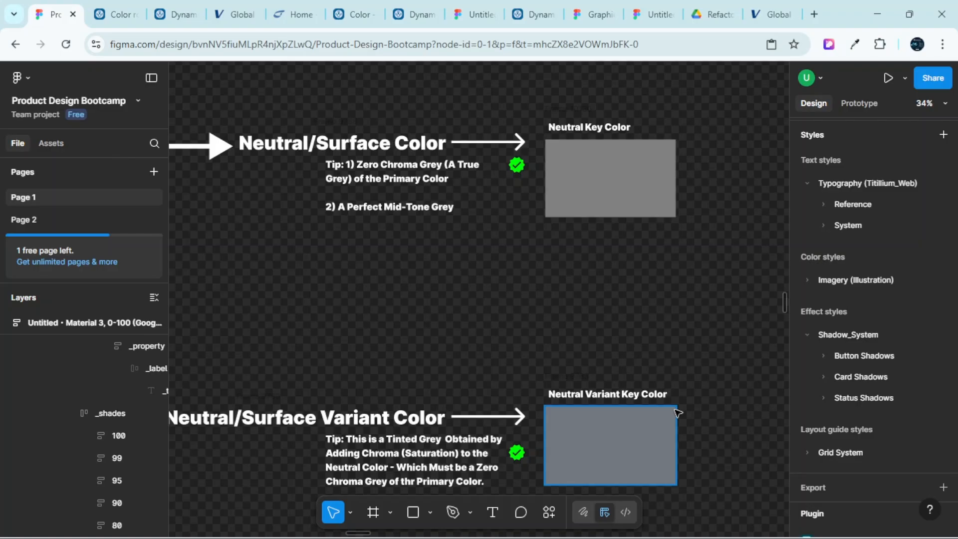
{"action": "scroll", "coordinate": [677, 413], "scroll_direction": "down", "scroll_amount": 6}
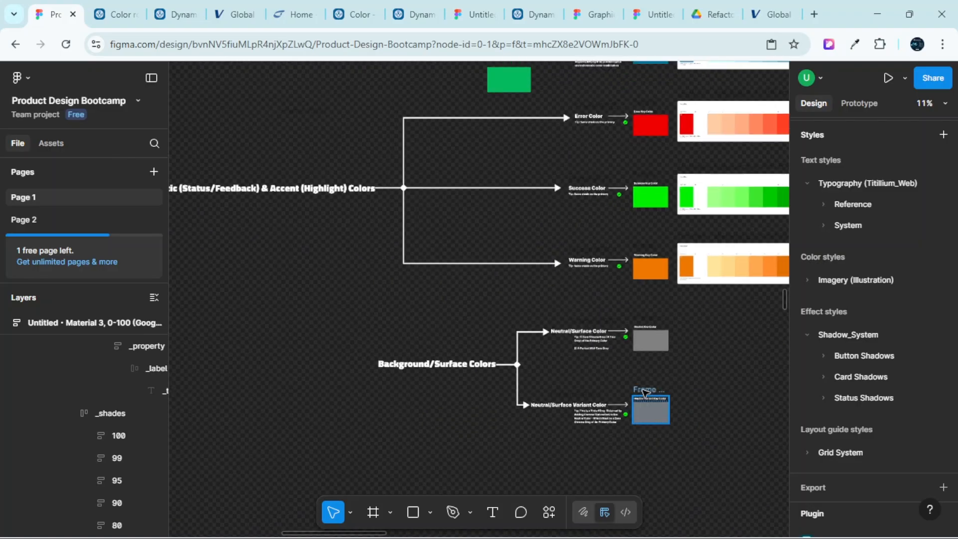
{"action": "scroll", "coordinate": [649, 349], "scroll_direction": "down", "scroll_amount": 5}
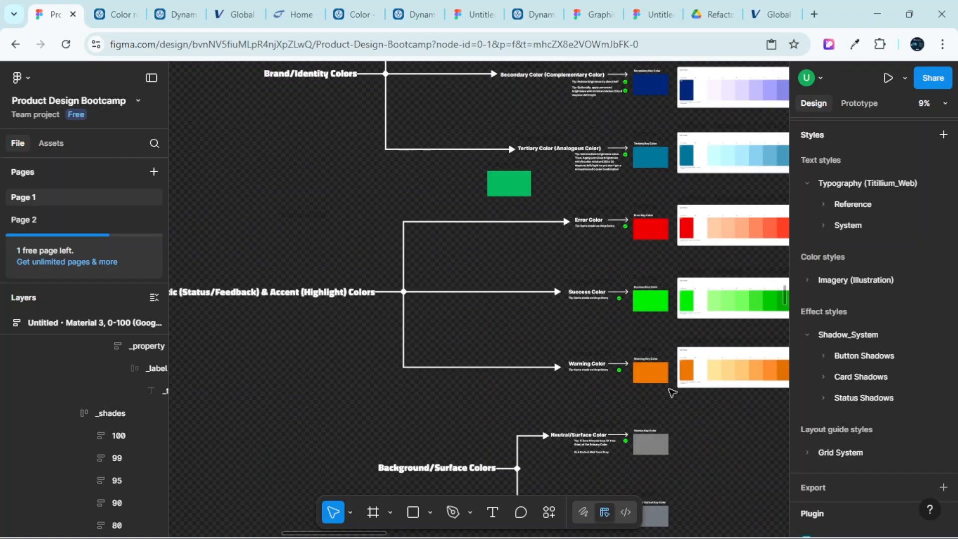
{"action": "scroll", "coordinate": [668, 392], "scroll_direction": "up", "scroll_amount": 6}
{"action": "scroll", "coordinate": [649, 351], "scroll_direction": "up", "scroll_amount": 5}
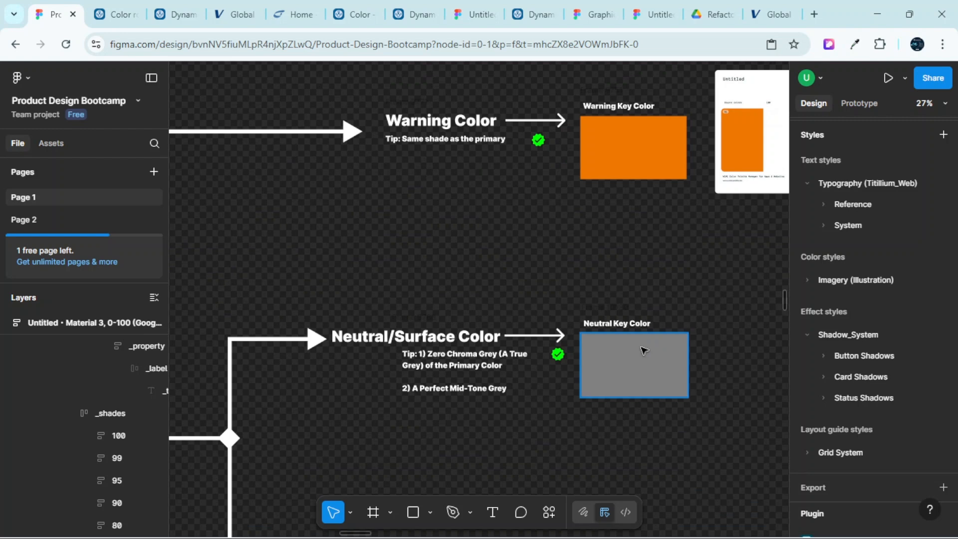
{"action": "scroll", "coordinate": [641, 355], "scroll_direction": "down", "scroll_amount": 3}
Copy the Primary Key Color swatch and paste it on the empty canvas beside the Neutral Key Color swatch
{"action": "scroll", "coordinate": [632, 300], "scroll_direction": "up", "scroll_amount": 10}
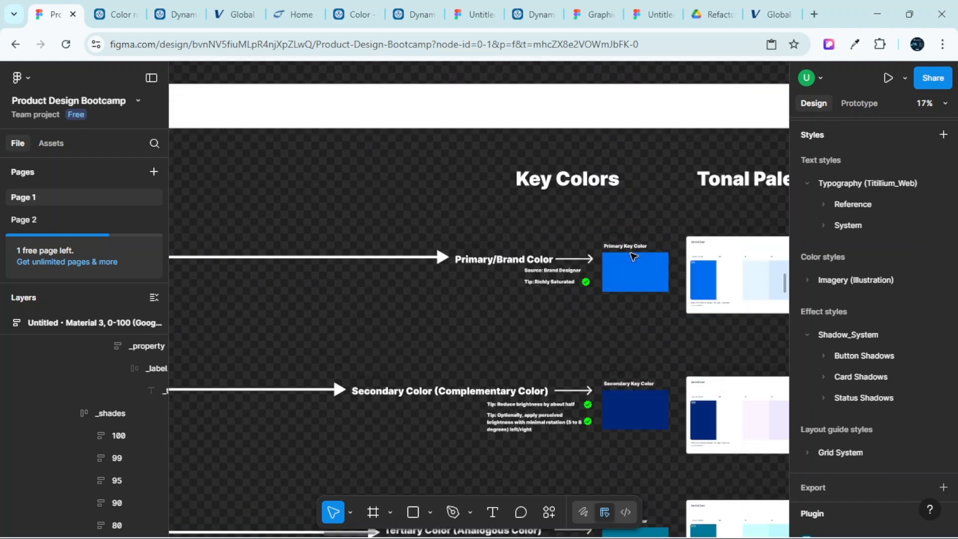
{"action": "scroll", "coordinate": [634, 257], "scroll_direction": "up", "scroll_amount": 1}
{"action": "left_click", "coordinate": [641, 271]}
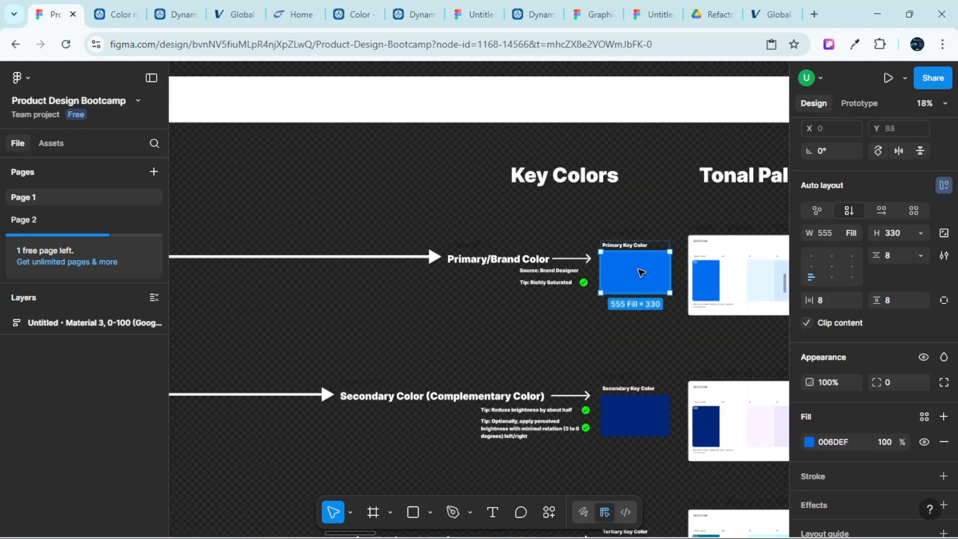
{"action": "right_click", "coordinate": [640, 272]}
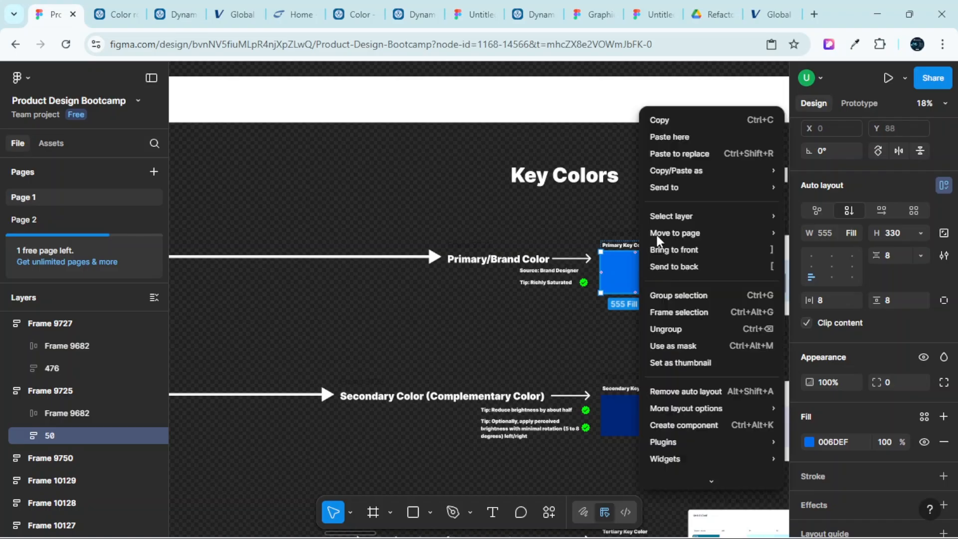
{"action": "left_click", "coordinate": [674, 121]}
{"action": "scroll", "coordinate": [648, 357], "scroll_direction": "down", "scroll_amount": 12}
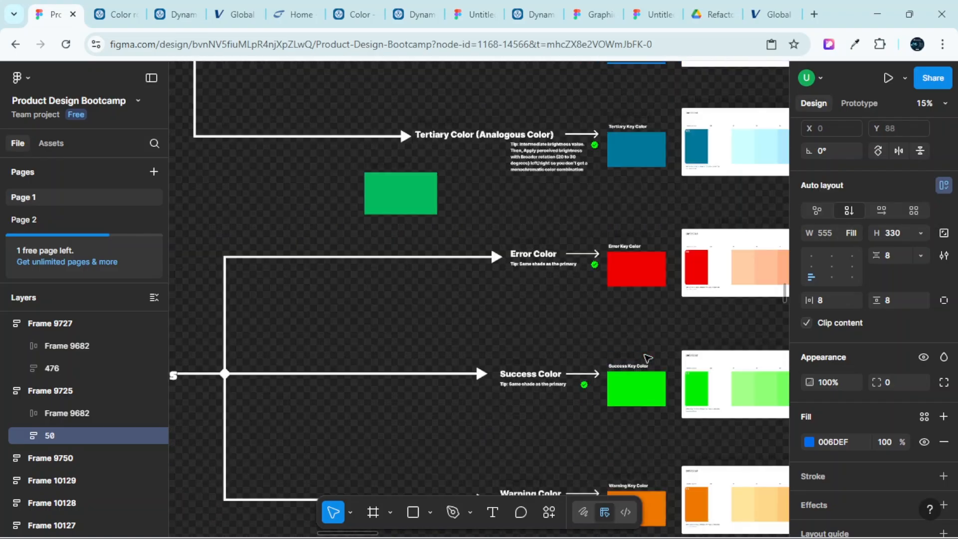
{"action": "scroll", "coordinate": [571, 218], "scroll_direction": "up", "scroll_amount": 5}
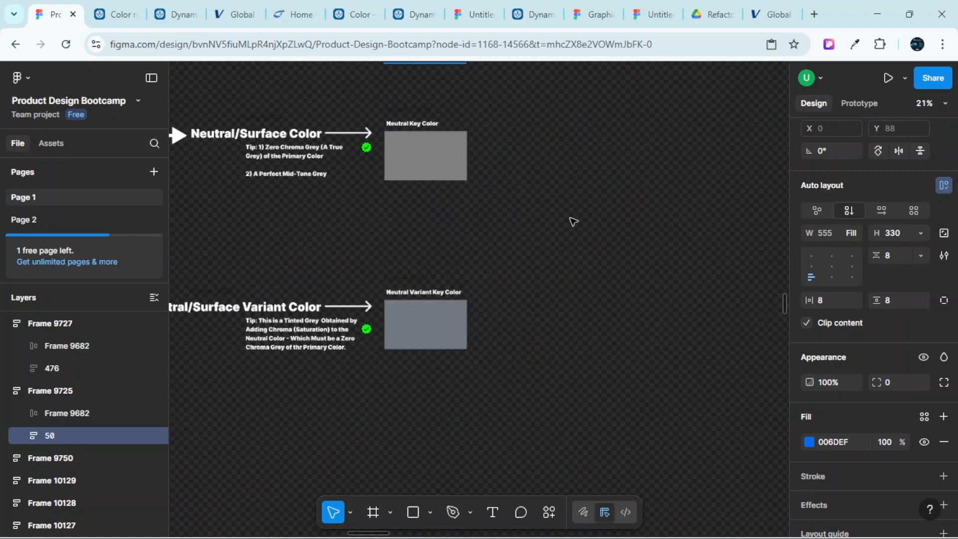
{"action": "right_click", "coordinate": [528, 140]}
{"action": "left_click", "coordinate": [552, 152]}
{"action": "scroll", "coordinate": [552, 152], "scroll_direction": "up", "scroll_amount": 2}
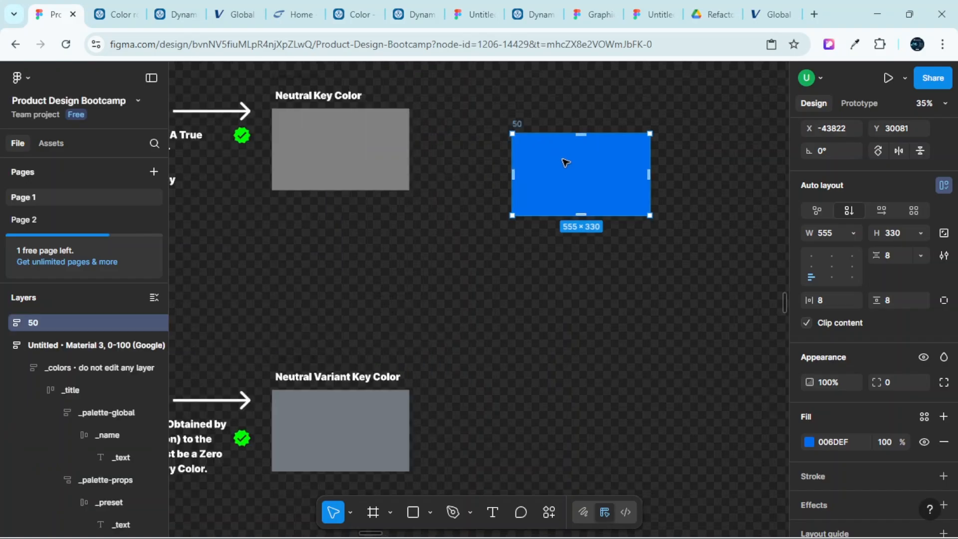
{"action": "mouse_move", "coordinate": [573, 143]}
{"action": "left_mouse_down"}
{"action": "mouse_move", "coordinate": [577, 135]}
{"action": "mouse_move", "coordinate": [567, 145]}
{"action": "left_mouse_up"}
{"action": "scroll", "coordinate": [529, 152], "scroll_direction": "up", "scroll_amount": 1}
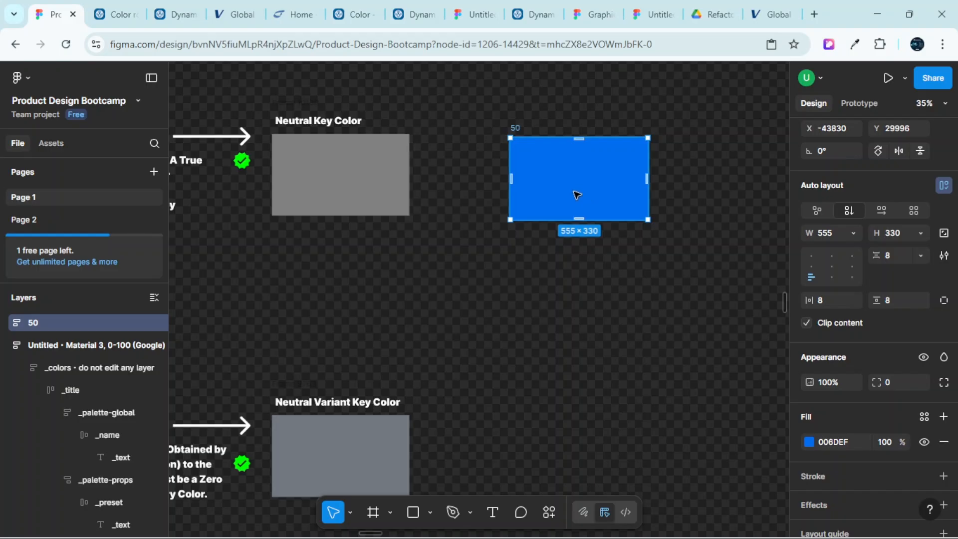
Set the pasted swatch's fill to saturation 0 and brightness 50 in HSB
{"action": "left_click", "coordinate": [809, 441]}
{"action": "left_click", "coordinate": [724, 421]}
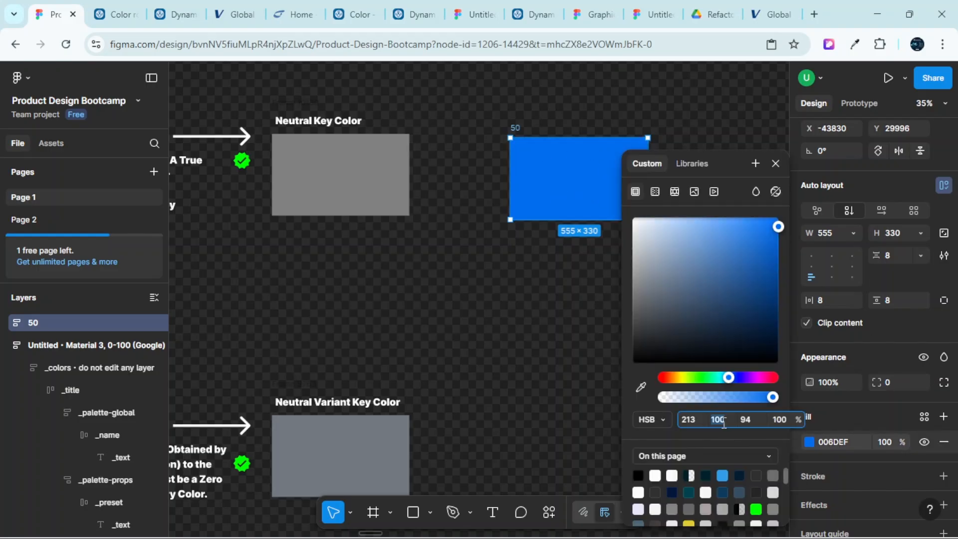
{"action": "key", "text": "Return"}
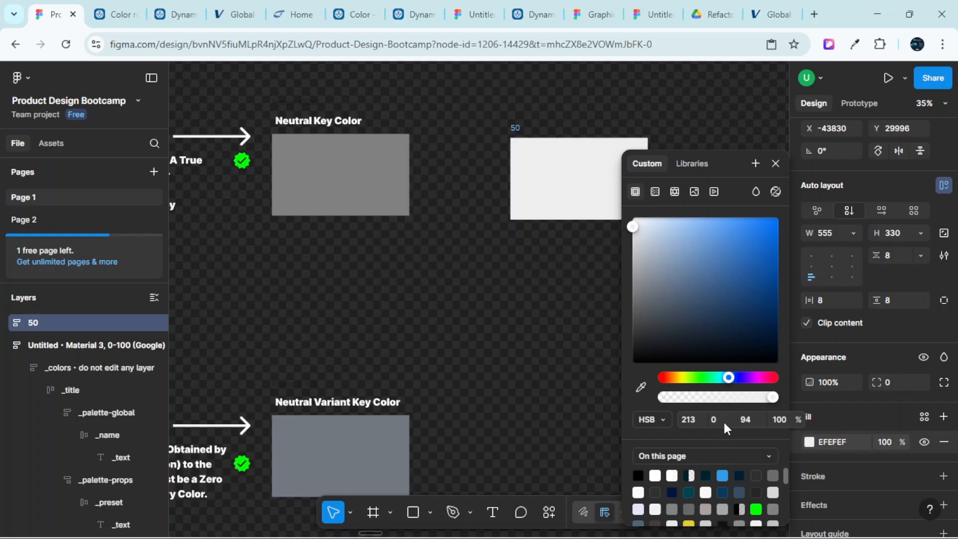
{"action": "left_click", "coordinate": [750, 418]}
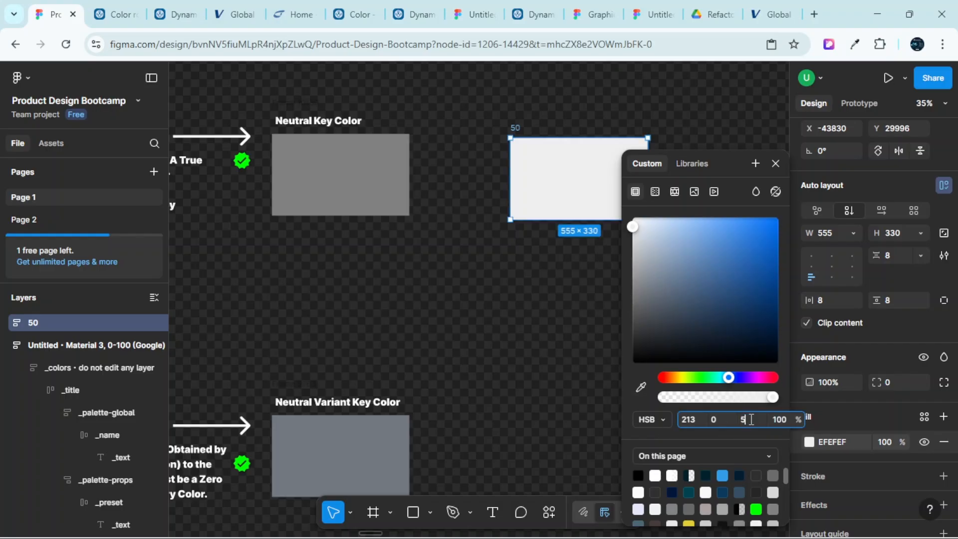
{"action": "key", "text": "Return"}
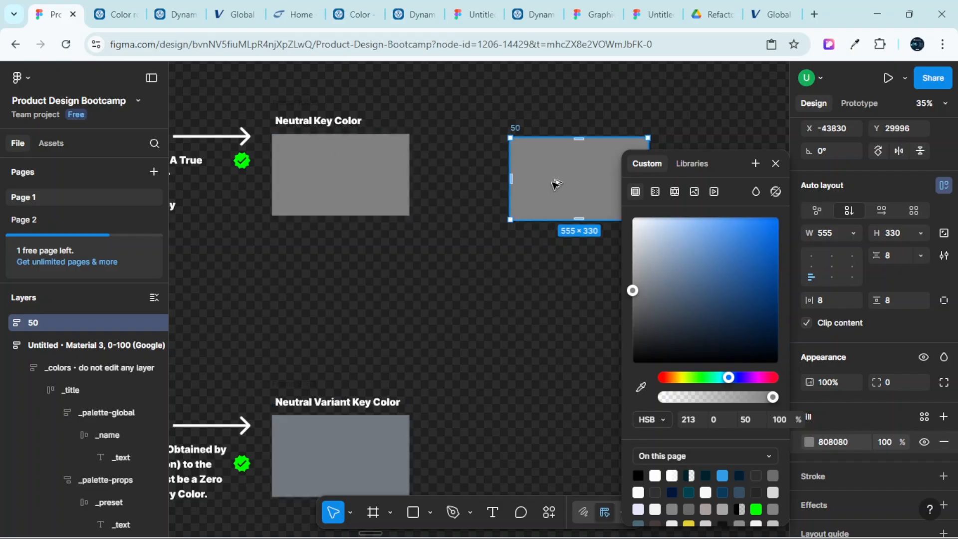
Duplicate the pasted grey swatch to the space beside the Neutral Variant Key Color swatch and inspect the copy's fill color against the primary key color
{"action": "left_click_drag", "start_coordinate": [554, 182], "coordinate": [680, 393]}
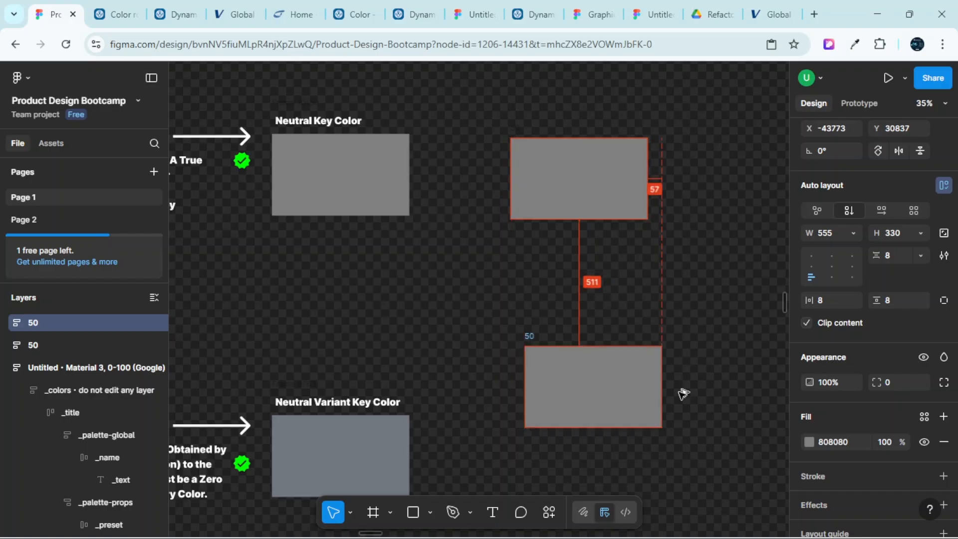
{"action": "left_click", "coordinate": [809, 444]}
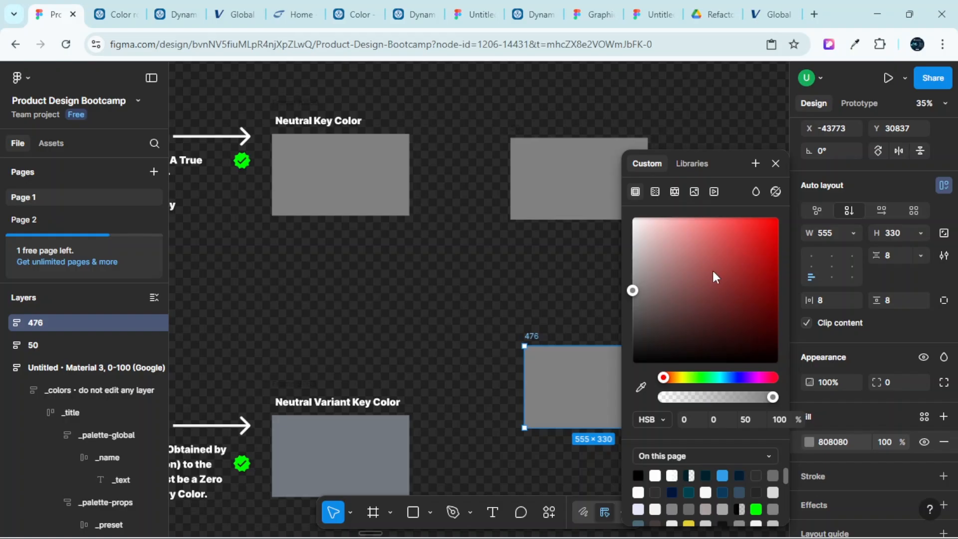
{"action": "scroll", "coordinate": [521, 396], "scroll_direction": "down", "scroll_amount": 5}
{"action": "scroll", "coordinate": [521, 396], "scroll_direction": "up", "scroll_amount": 5}
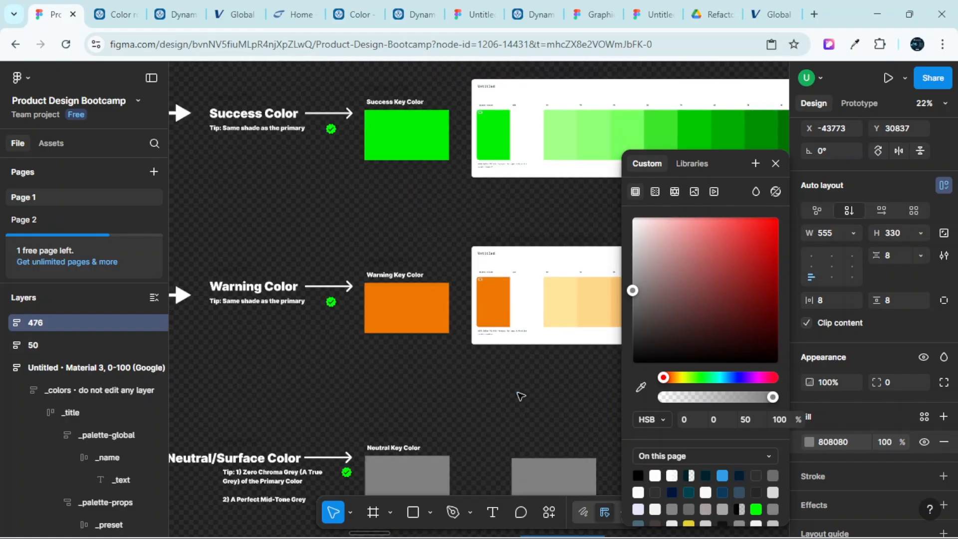
{"action": "scroll", "coordinate": [521, 396], "scroll_direction": "up", "scroll_amount": 10}
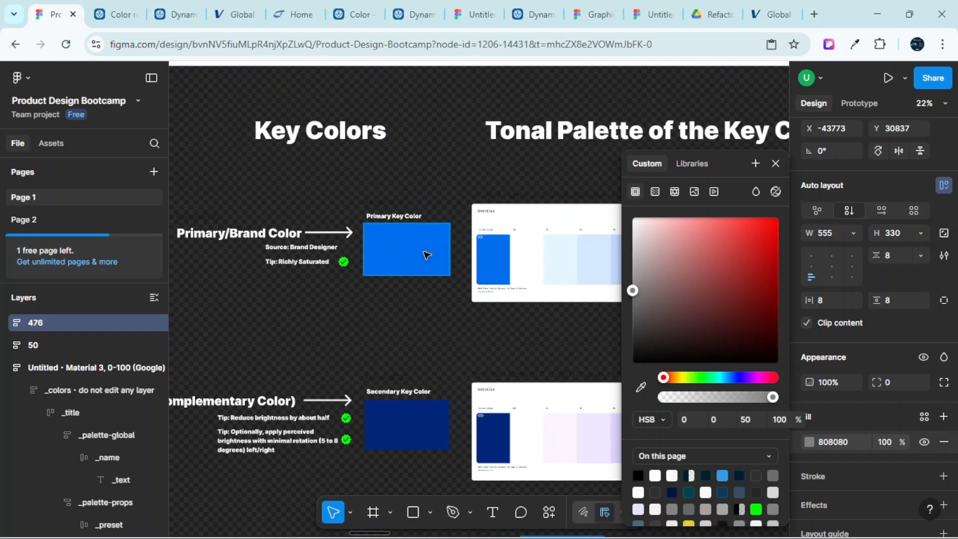
{"action": "scroll", "coordinate": [438, 258], "scroll_direction": "down", "scroll_amount": 10}
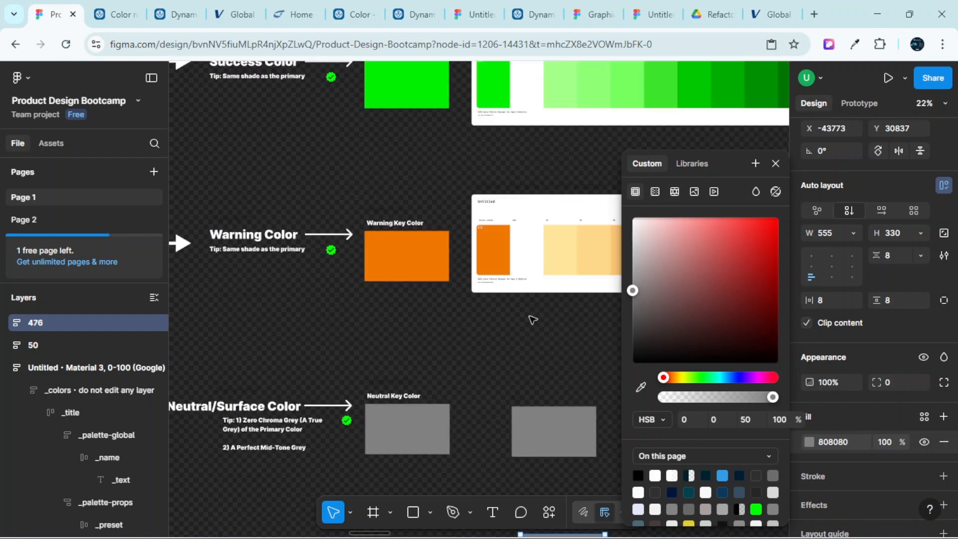
{"action": "scroll", "coordinate": [533, 320], "scroll_direction": "down", "scroll_amount": 6}
{"action": "left_click", "coordinate": [776, 165]}
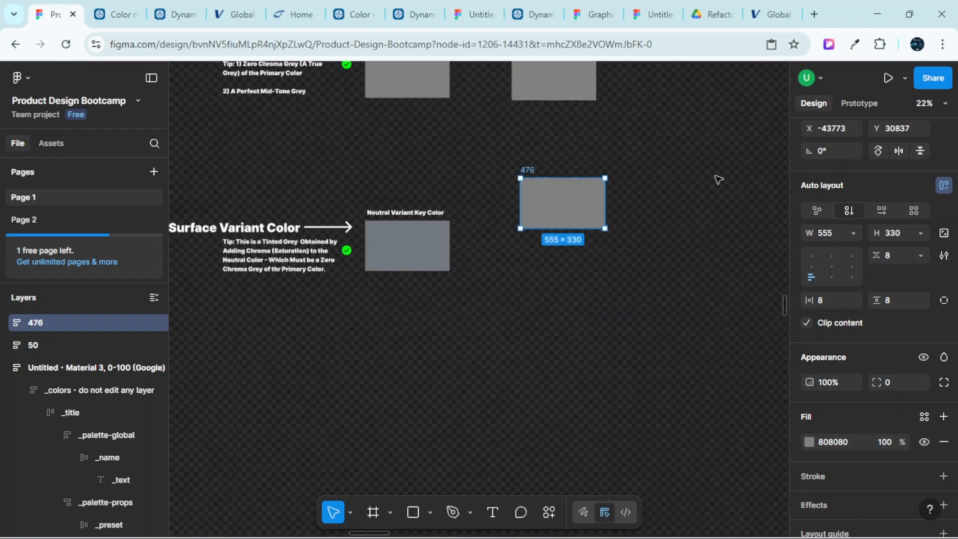
Delete both demonstration grey swatches beside the Neutral and Neutral Variant key colors
{"action": "scroll", "coordinate": [578, 270], "scroll_direction": "up", "scroll_amount": 2}
{"action": "left_click", "coordinate": [579, 134], "text": "shift"}
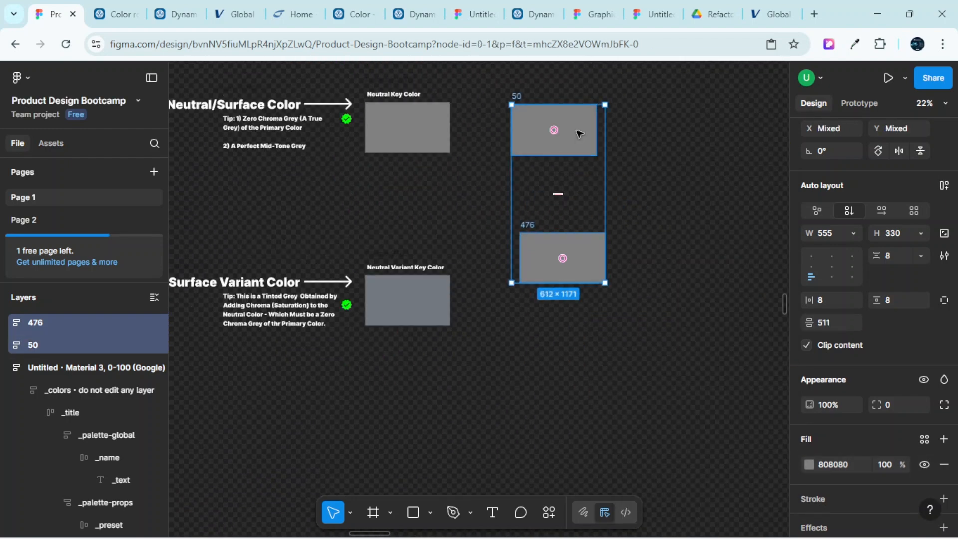
{"action": "key", "text": "Delete"}
Select the Neutral Key Color swatch and run the UI Color Palette plugin on it
{"action": "scroll", "coordinate": [493, 176], "scroll_direction": "up", "scroll_amount": 4}
{"action": "scroll", "coordinate": [448, 333], "scroll_direction": "up", "scroll_amount": 3}
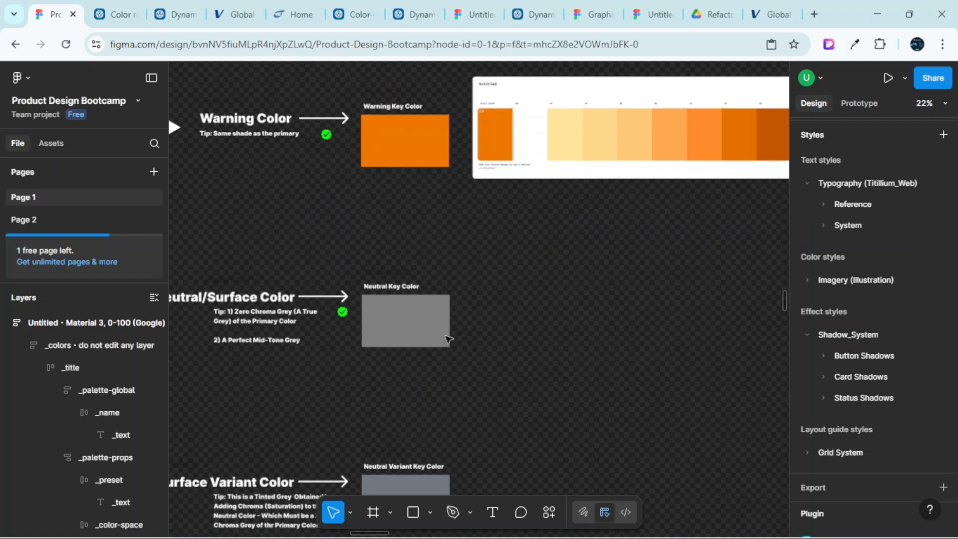
{"action": "scroll", "coordinate": [436, 320], "scroll_direction": "down", "scroll_amount": 1}
{"action": "scroll", "coordinate": [419, 299], "scroll_direction": "up", "scroll_amount": 3}
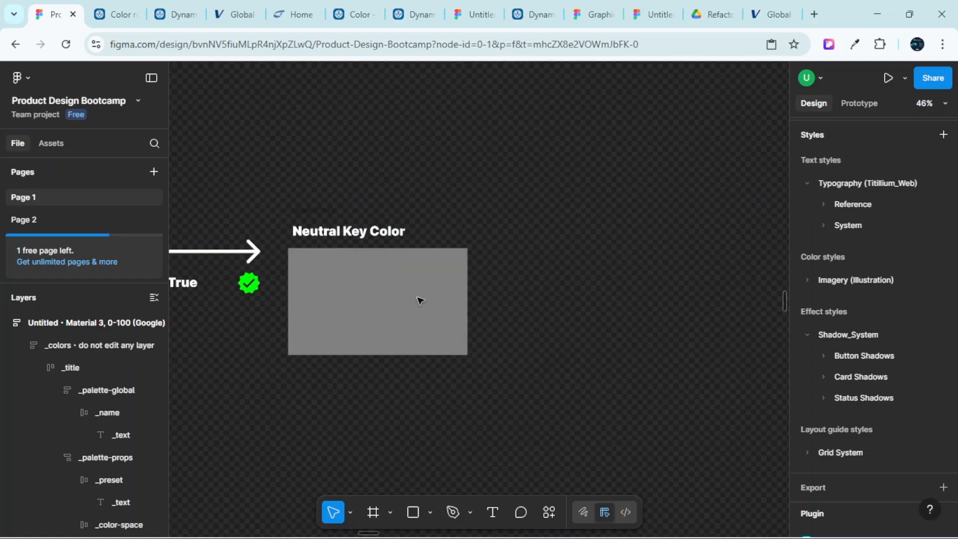
{"action": "scroll", "coordinate": [494, 304], "scroll_direction": "down", "scroll_amount": 3}
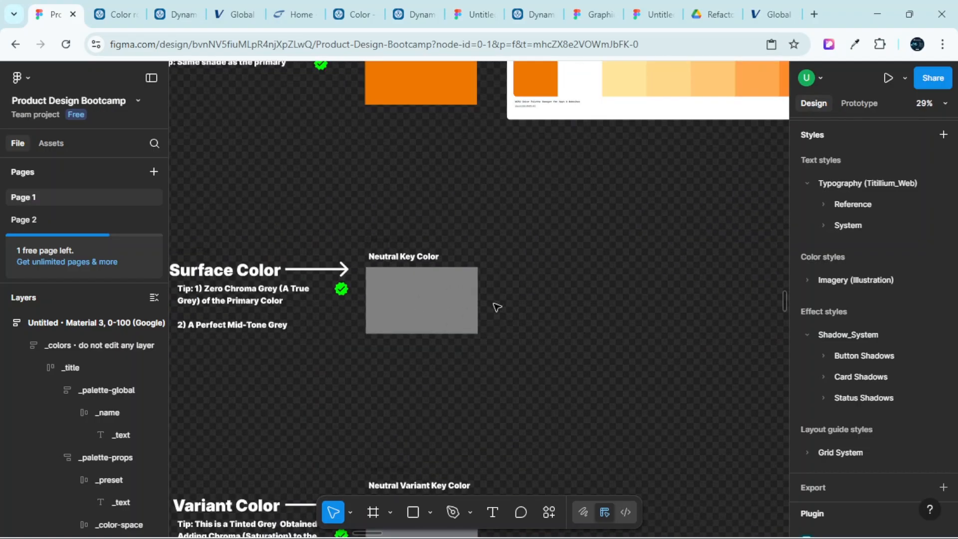
{"action": "scroll", "coordinate": [494, 306], "scroll_direction": "right", "scroll_amount": 1}
{"action": "left_click", "coordinate": [404, 320]}
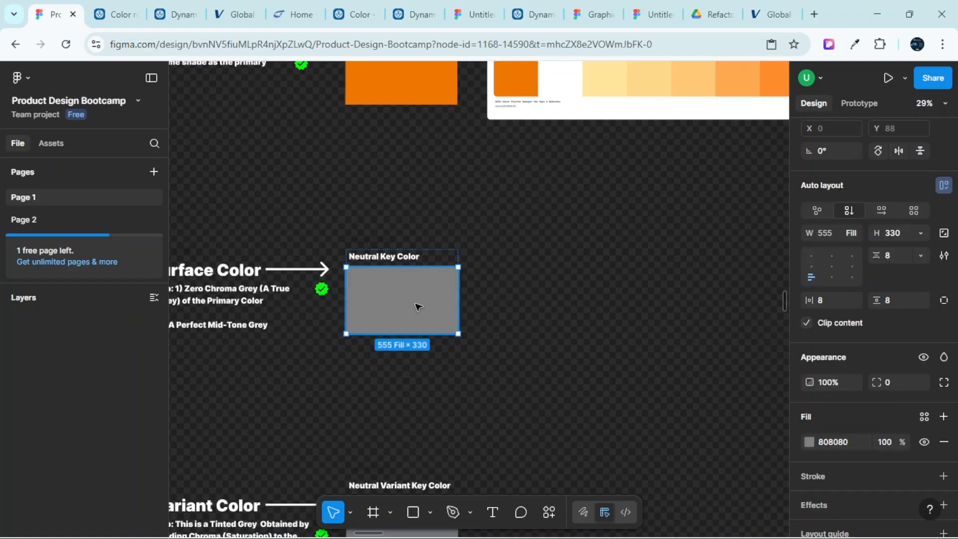
{"action": "right_click", "coordinate": [519, 293]}
{"action": "mouse_move", "coordinate": [588, 412]}
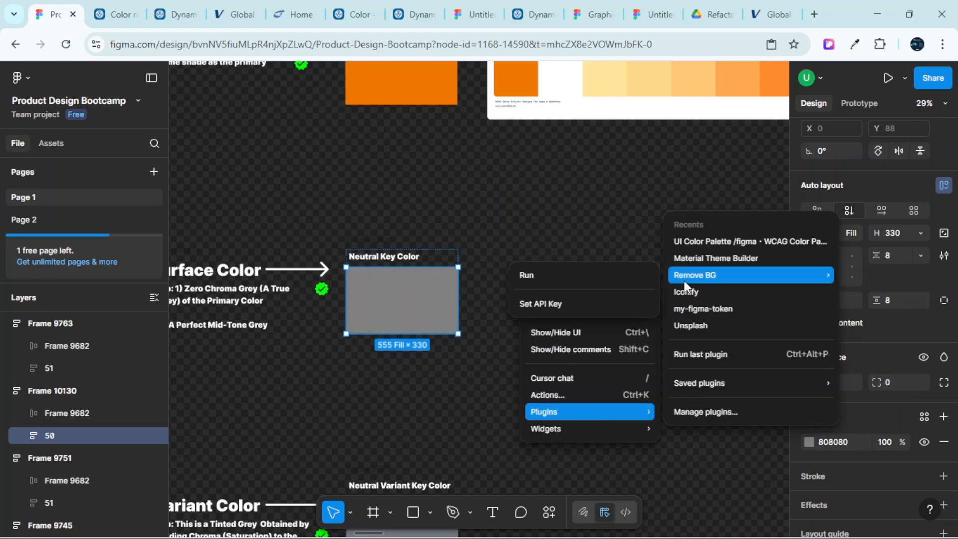
{"action": "left_click", "coordinate": [690, 241]}
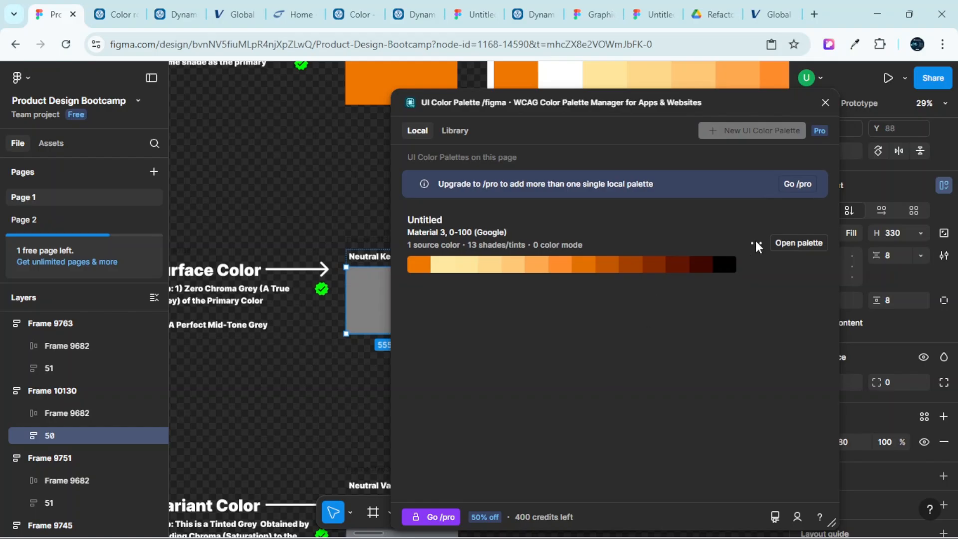
Delete the existing orange palette from the plugin's local palettes
{"action": "left_click", "coordinate": [757, 242]}
{"action": "left_click", "coordinate": [681, 288]}
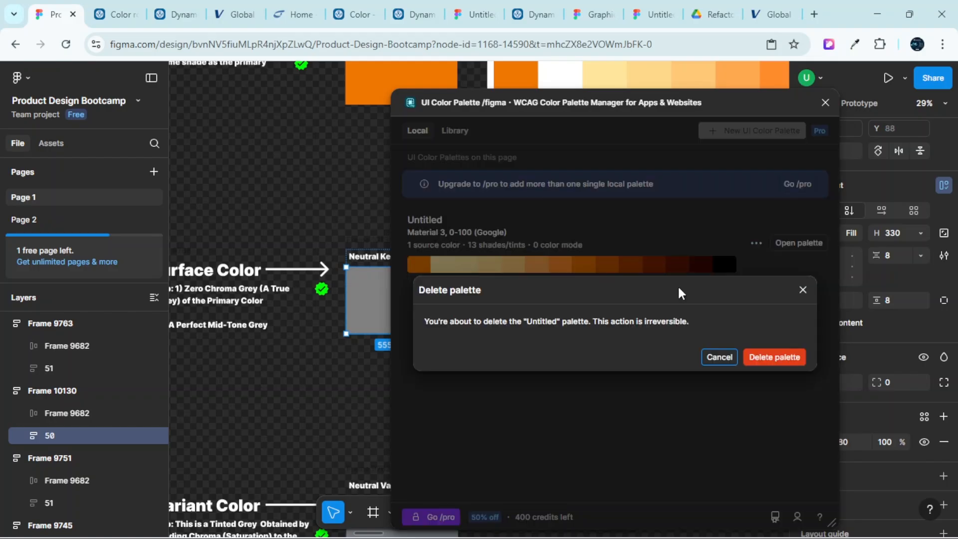
{"action": "left_click", "coordinate": [758, 357]}
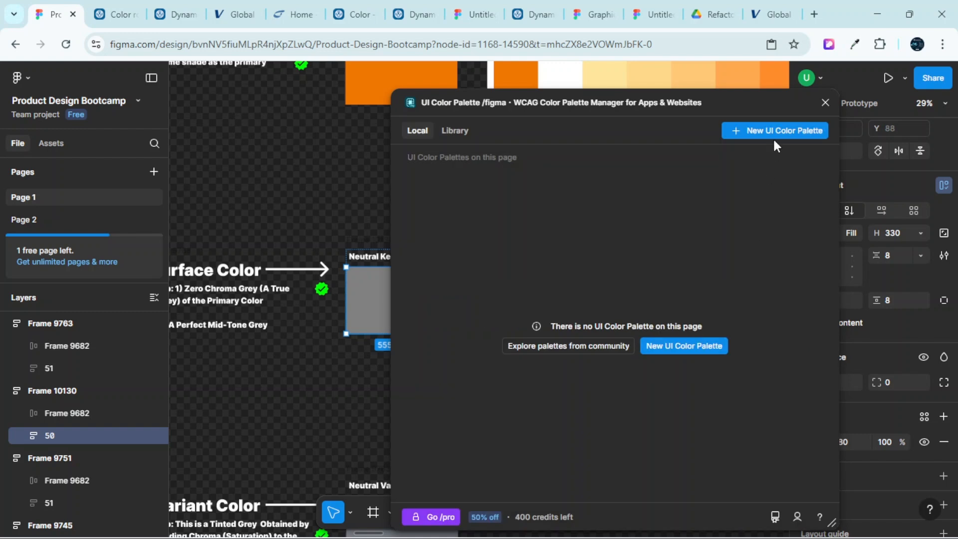
Create a new UI color palette from the neutral swatch using the Material 3, 0-100 lightness scale, and close the plugin
{"action": "left_click", "coordinate": [773, 133]}
{"action": "left_click", "coordinate": [482, 131]}
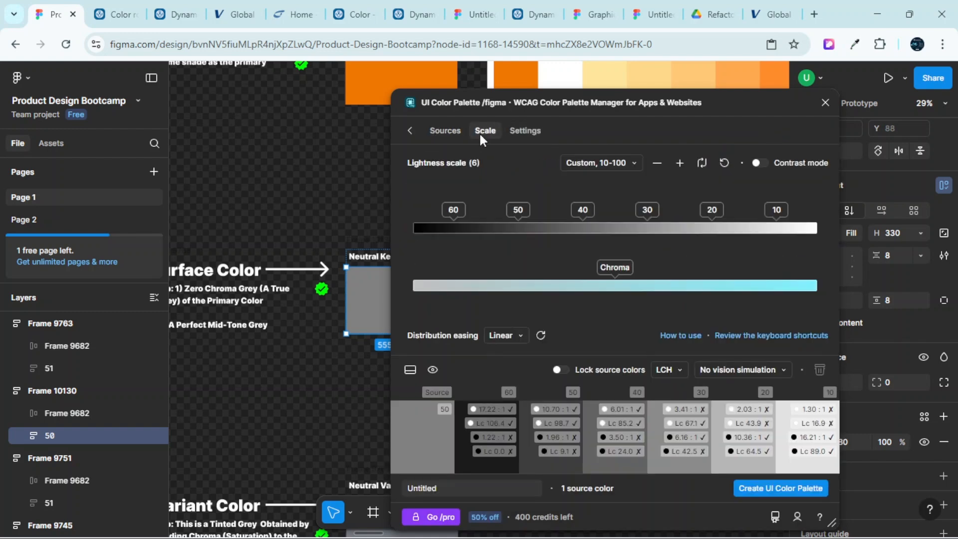
{"action": "left_click", "coordinate": [588, 160]}
{"action": "mouse_move", "coordinate": [580, 204]}
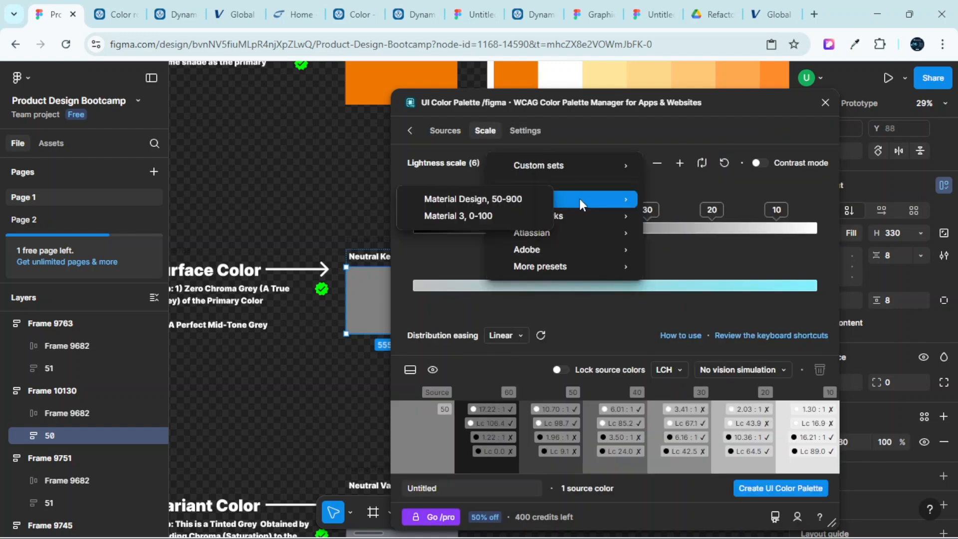
{"action": "left_click", "coordinate": [487, 213]}
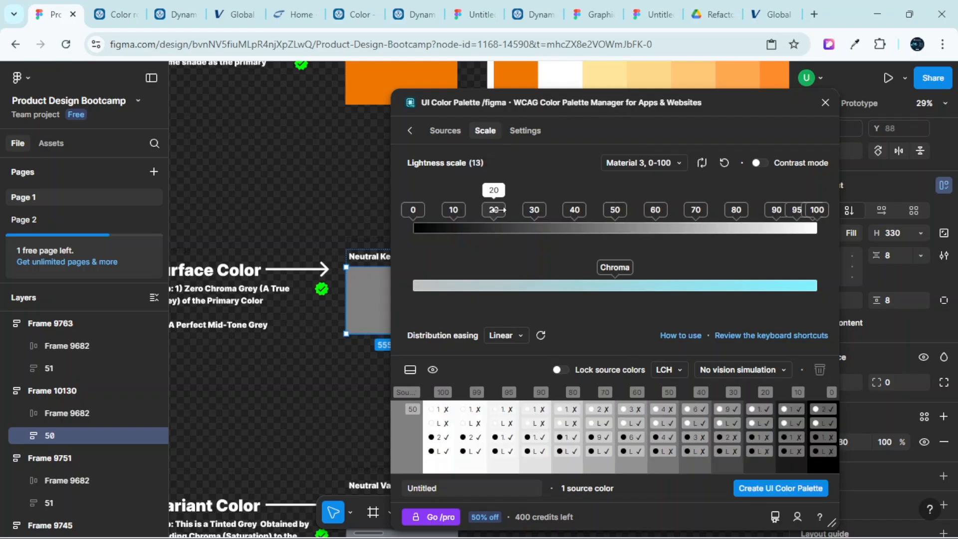
{"action": "left_click", "coordinate": [782, 491]}
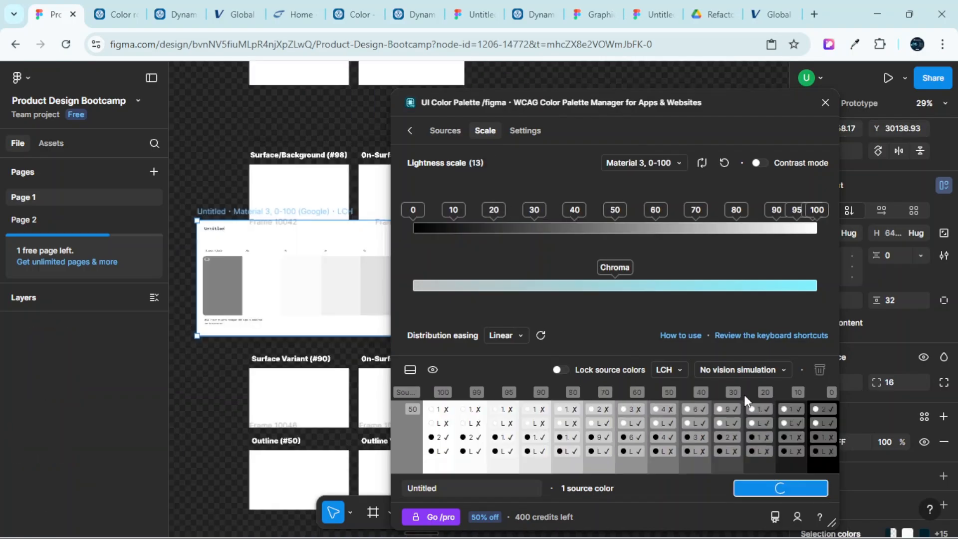
{"action": "left_click", "coordinate": [824, 104]}
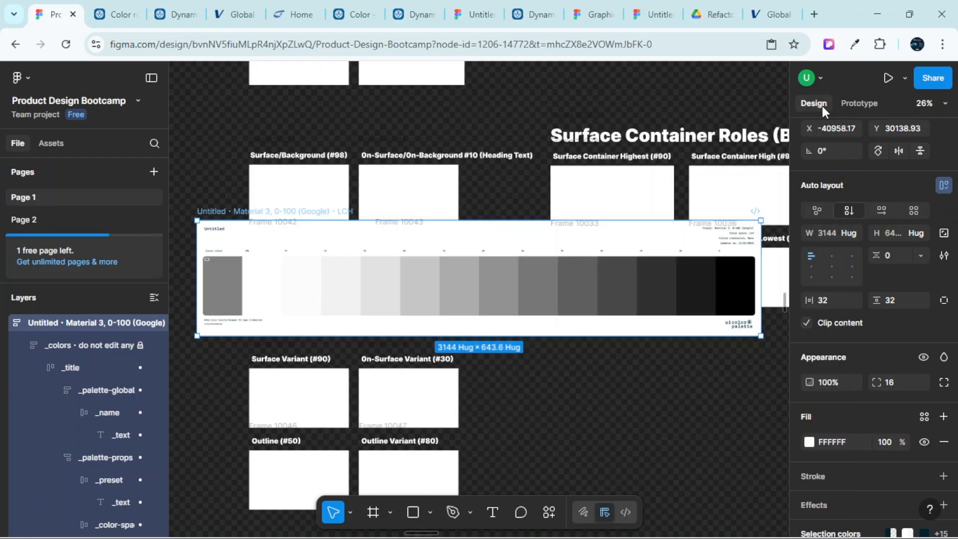
Move the grey tonal palette beside the Neutral Key Color swatch, aligned under the Warning palette at about X -44093, Y 29745
{"action": "scroll", "coordinate": [695, 300], "scroll_direction": "down", "scroll_amount": 6}
{"action": "scroll", "coordinate": [619, 315], "scroll_direction": "left", "scroll_amount": 1}
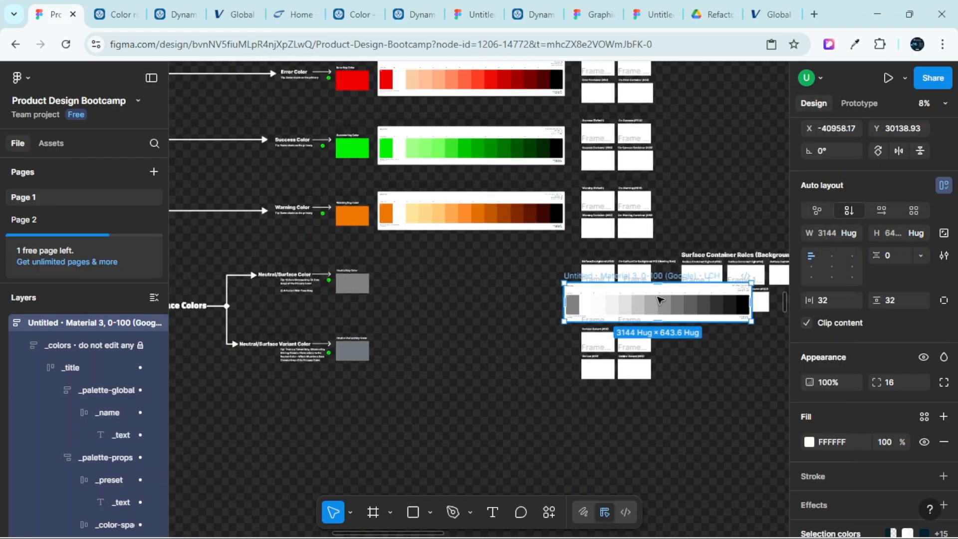
{"action": "left_click_drag", "start_coordinate": [652, 299], "coordinate": [490, 278]}
{"action": "scroll", "coordinate": [492, 278], "scroll_direction": "up", "scroll_amount": 2}
{"action": "scroll", "coordinate": [514, 289], "scroll_direction": "left", "scroll_amount": 1}
{"action": "scroll", "coordinate": [554, 296], "scroll_direction": "left", "scroll_amount": 1}
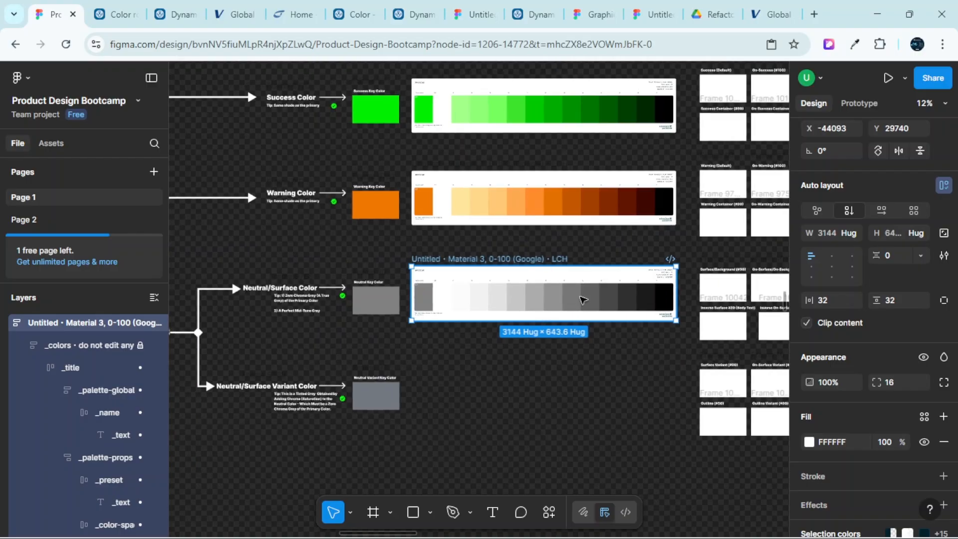
{"action": "scroll", "coordinate": [582, 296], "scroll_direction": "up", "scroll_amount": 3}
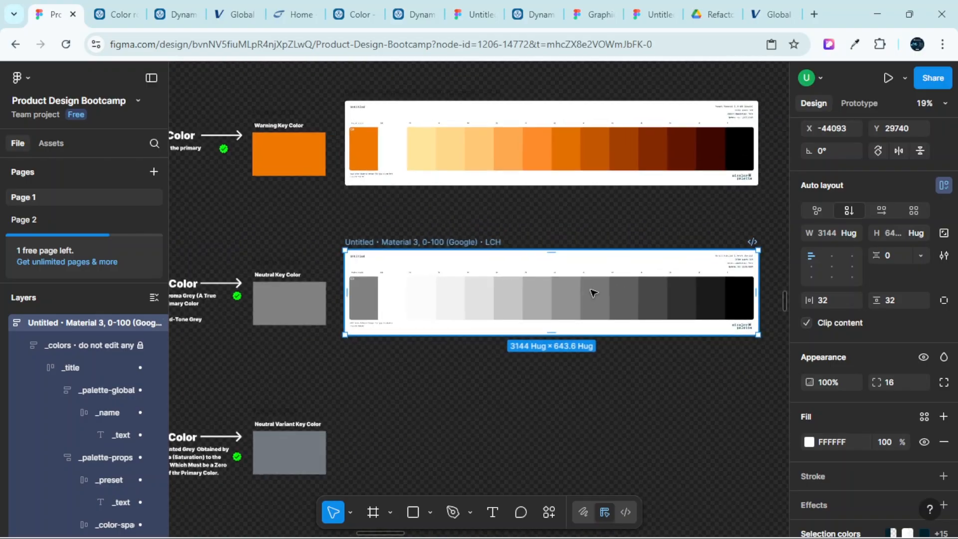
{"action": "scroll", "coordinate": [591, 295], "scroll_direction": "left", "scroll_amount": 1}
{"action": "scroll", "coordinate": [594, 294], "scroll_direction": "up", "scroll_amount": 1}
{"action": "scroll", "coordinate": [596, 292], "scroll_direction": "right", "scroll_amount": 1}
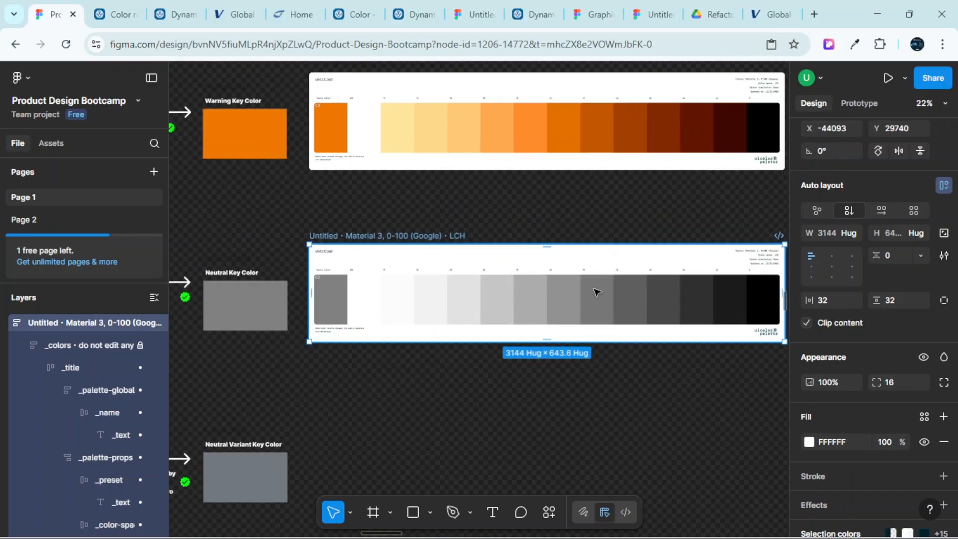
{"action": "mouse_move", "coordinate": [583, 292]}
{"action": "left_mouse_down"}
{"action": "mouse_move", "coordinate": [572, 290]}
{"action": "mouse_move", "coordinate": [593, 293]}
{"action": "left_mouse_up"}
{"action": "scroll", "coordinate": [529, 325], "scroll_direction": "left", "scroll_amount": 6}
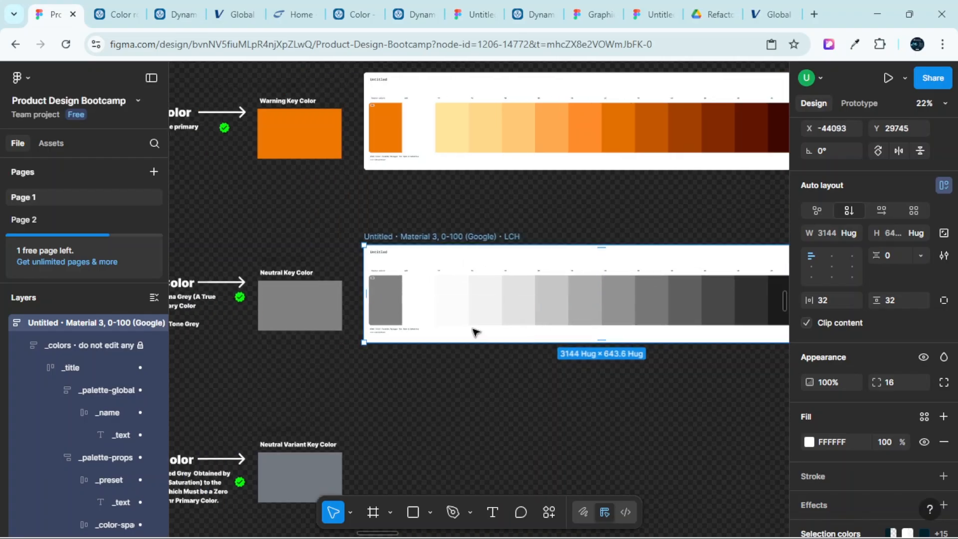
Examine the first shades of the neutral palette and select its 100 shade to check the fill color
{"action": "scroll", "coordinate": [421, 299], "scroll_direction": "up", "scroll_amount": 3}
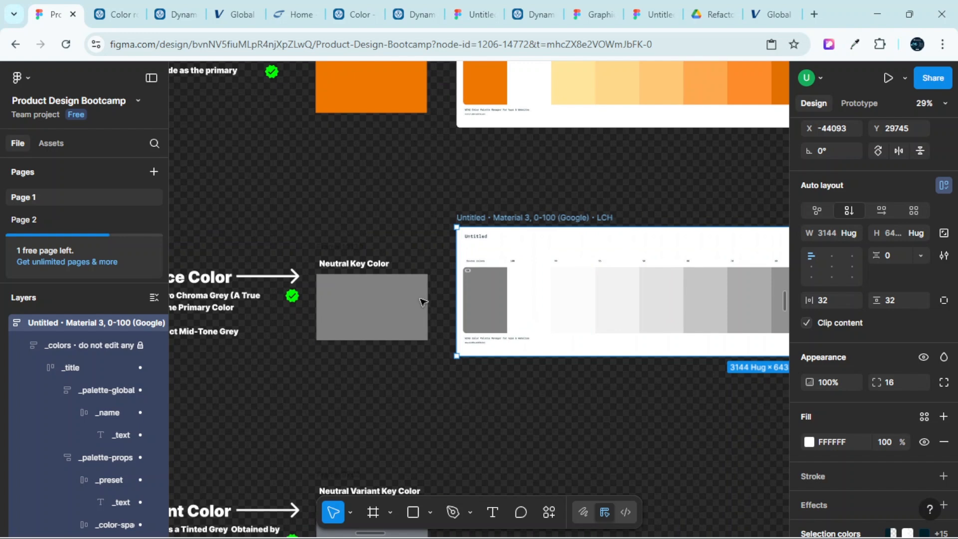
{"action": "scroll", "coordinate": [421, 301], "scroll_direction": "down", "scroll_amount": 3}
{"action": "scroll", "coordinate": [520, 285], "scroll_direction": "up", "scroll_amount": 5}
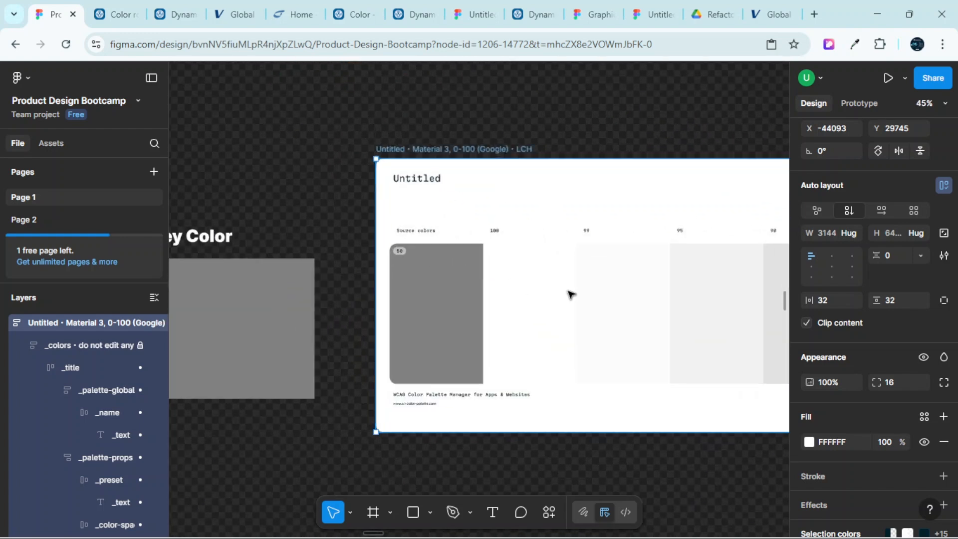
{"action": "scroll", "coordinate": [572, 295], "scroll_direction": "up", "scroll_amount": 4}
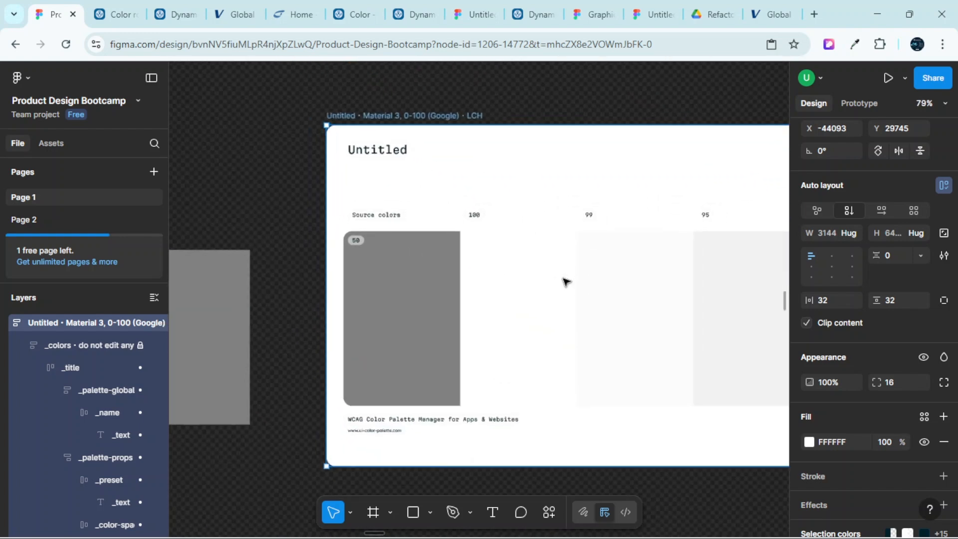
{"action": "scroll", "coordinate": [566, 283], "scroll_direction": "down", "scroll_amount": 2}
{"action": "scroll", "coordinate": [538, 302], "scroll_direction": "up", "scroll_amount": 3}
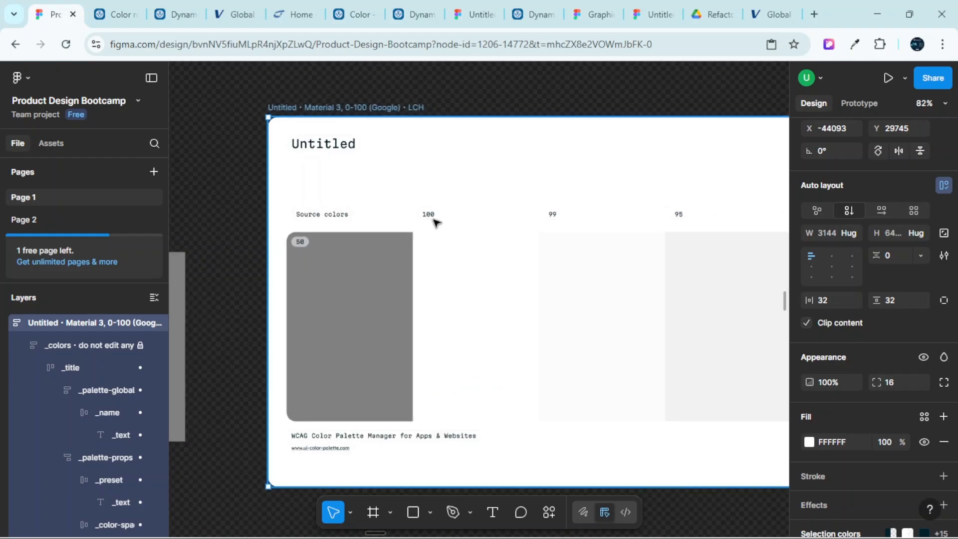
{"action": "scroll", "coordinate": [465, 297], "scroll_direction": "down", "scroll_amount": 1}
{"action": "scroll", "coordinate": [466, 298], "scroll_direction": "down", "scroll_amount": 2}
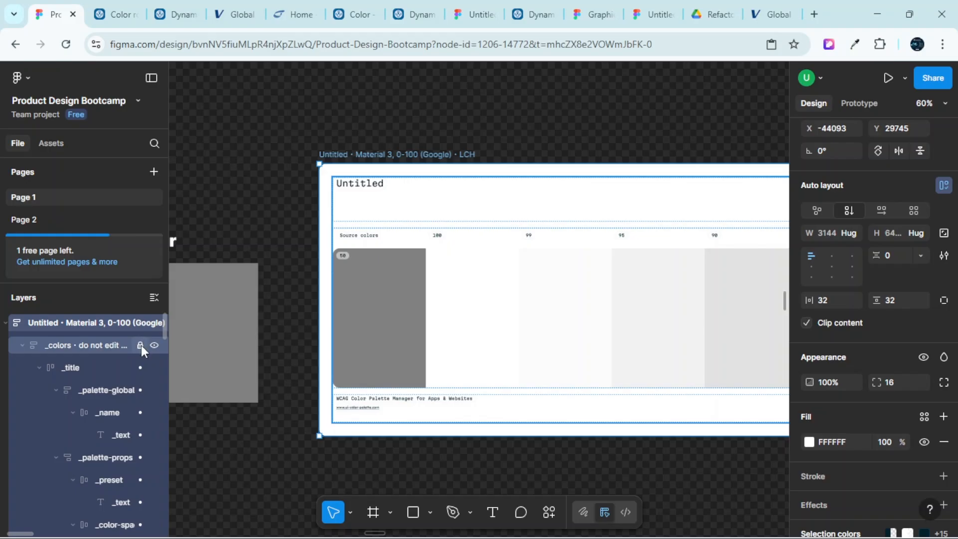
{"action": "left_click", "coordinate": [456, 304], "text": "ctrl"}
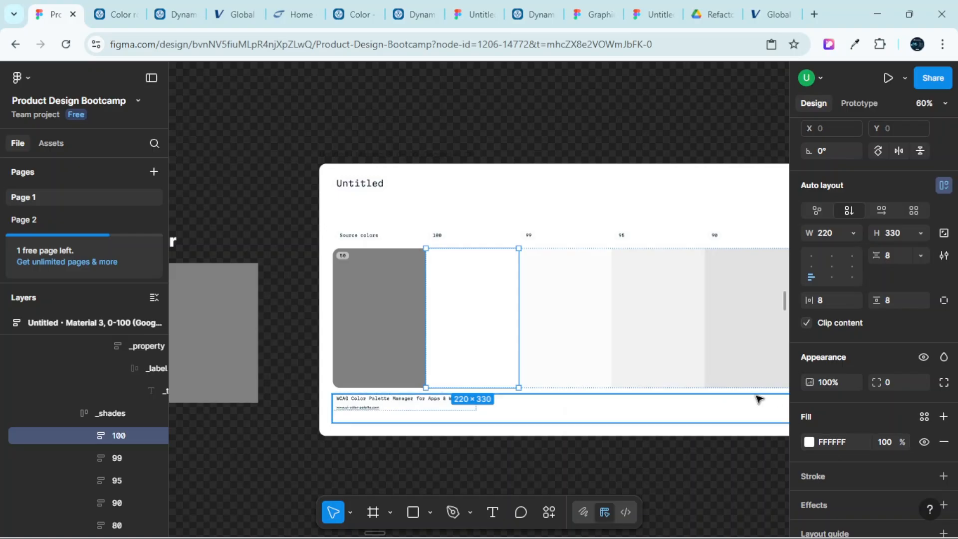
Compare the Neutral Key Color swatch with the 100 shade in its tonal palette
{"action": "scroll", "coordinate": [488, 368], "scroll_direction": "left", "scroll_amount": 2}
{"action": "scroll", "coordinate": [429, 366], "scroll_direction": "down", "scroll_amount": 3, "text": "ctrl"}
{"action": "scroll", "coordinate": [407, 346], "scroll_direction": "left", "scroll_amount": 2}
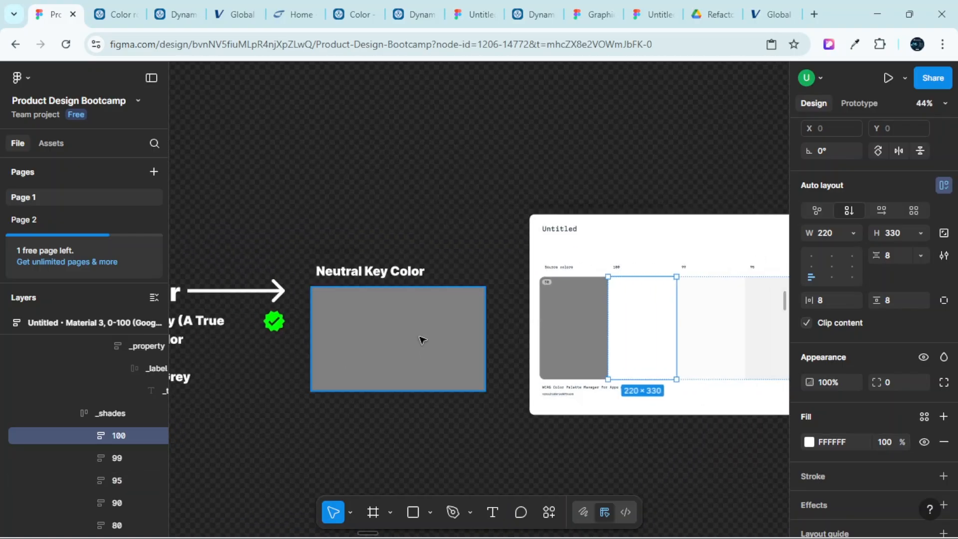
{"action": "scroll", "coordinate": [424, 342], "scroll_direction": "left", "scroll_amount": 2}
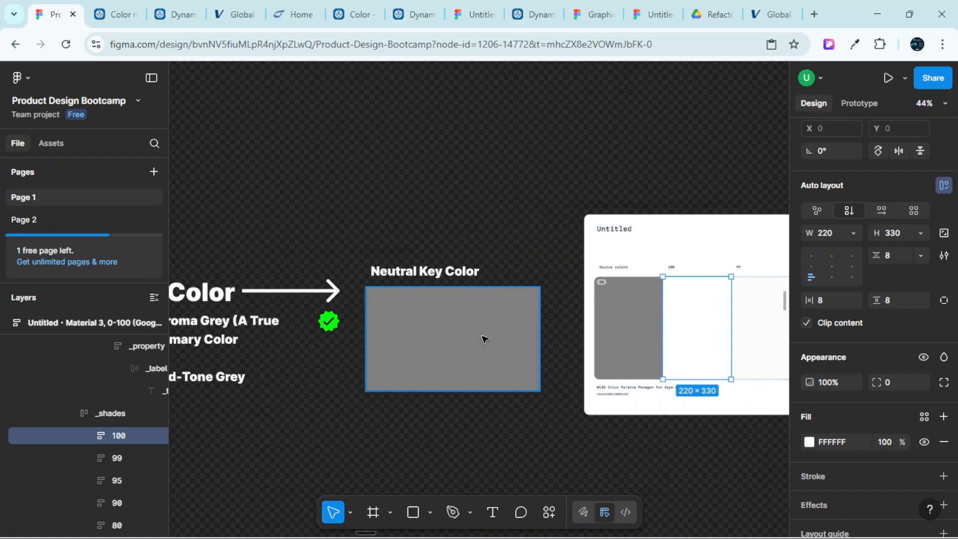
{"action": "scroll", "coordinate": [484, 339], "scroll_direction": "right", "scroll_amount": 3}
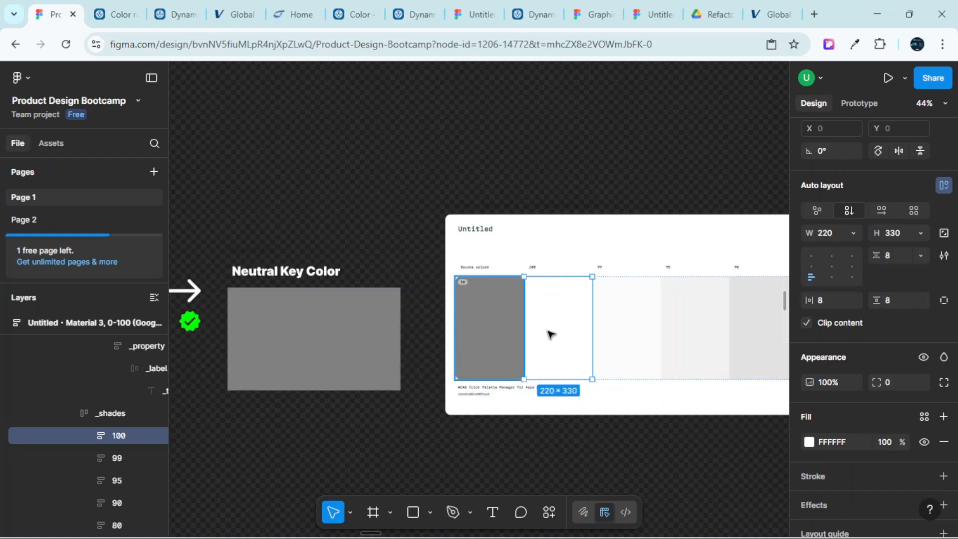
{"action": "scroll", "coordinate": [571, 330], "scroll_direction": "up", "scroll_amount": 4, "text": "ctrl"}
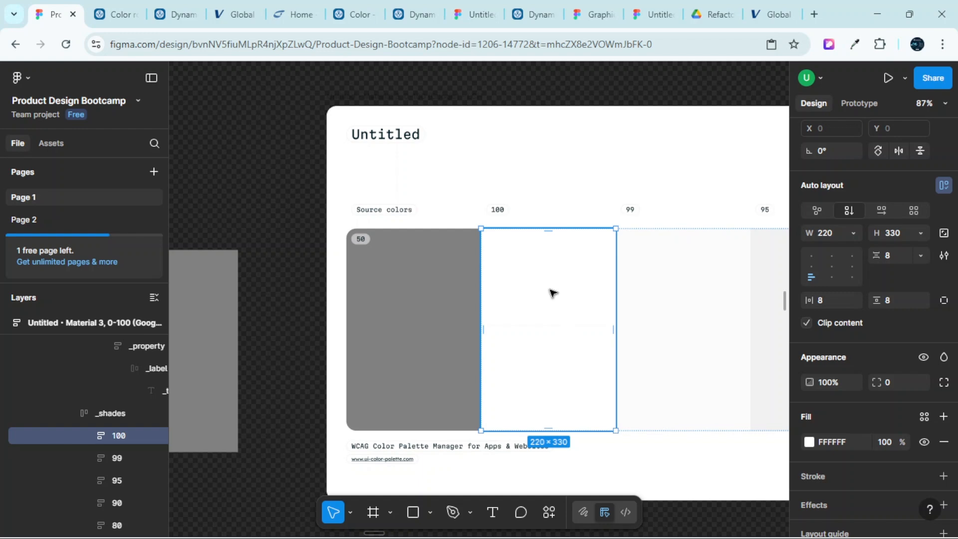
{"action": "scroll", "coordinate": [546, 305], "scroll_direction": "down", "scroll_amount": 5, "text": "ctrl"}
{"action": "scroll", "coordinate": [556, 314], "scroll_direction": "up", "scroll_amount": 6, "text": "ctrl"}
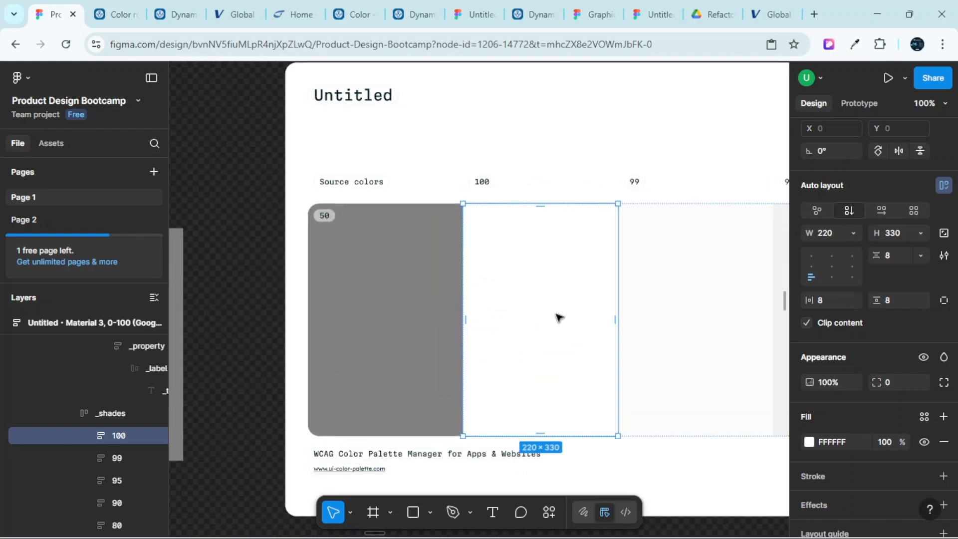
Check the 100 shade in the Primary tonal palette and compare it across the other key colors' palettes
{"action": "scroll", "coordinate": [557, 322], "scroll_direction": "down", "scroll_amount": 3, "text": "ctrl"}
{"action": "scroll", "coordinate": [549, 332], "scroll_direction": "down", "scroll_amount": 4, "text": "ctrl"}
{"action": "scroll", "coordinate": [541, 339], "scroll_direction": "down", "scroll_amount": 5}
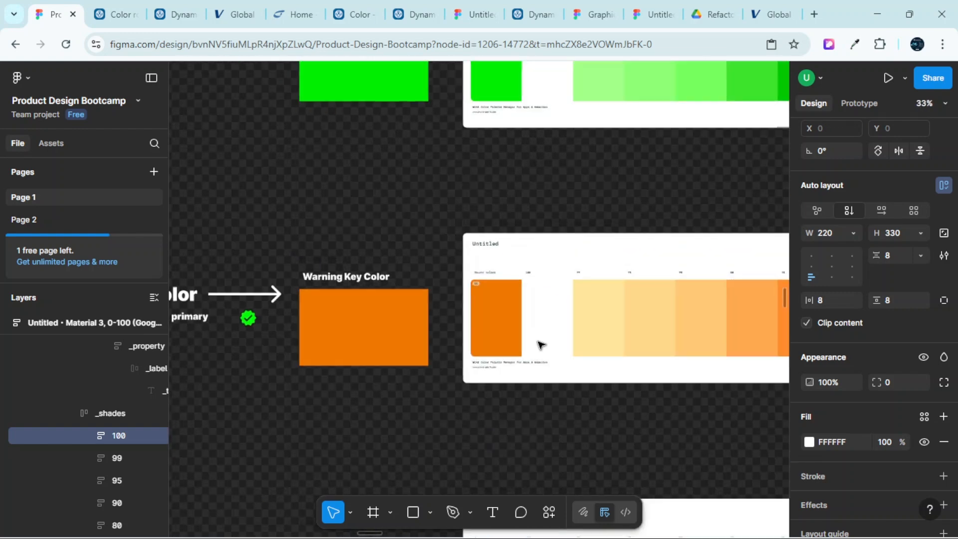
{"action": "scroll", "coordinate": [549, 330], "scroll_direction": "up", "scroll_amount": 10}
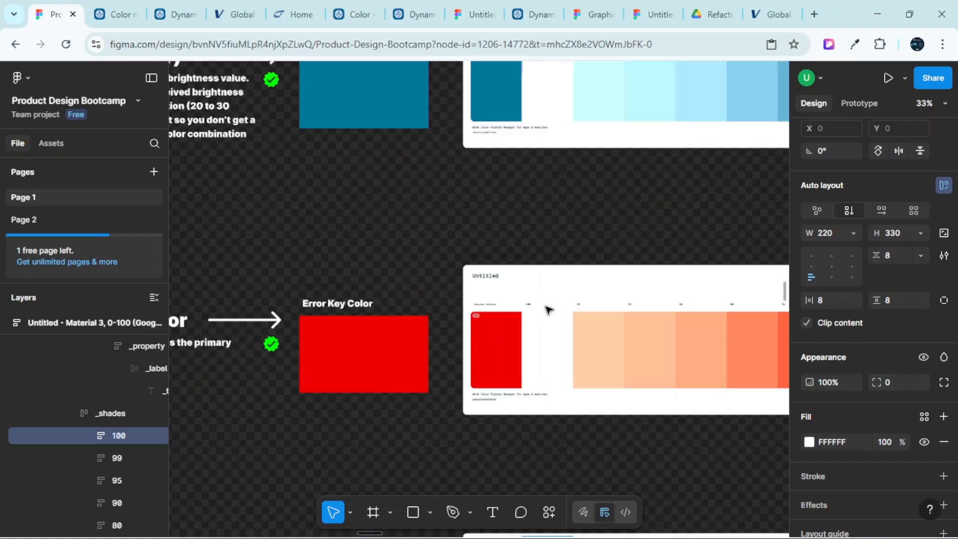
{"action": "scroll", "coordinate": [542, 324], "scroll_direction": "down", "scroll_amount": 2, "text": "ctrl"}
{"action": "scroll", "coordinate": [539, 319], "scroll_direction": "down", "scroll_amount": 2, "text": "ctrl"}
{"action": "scroll", "coordinate": [549, 259], "scroll_direction": "up", "scroll_amount": 4}
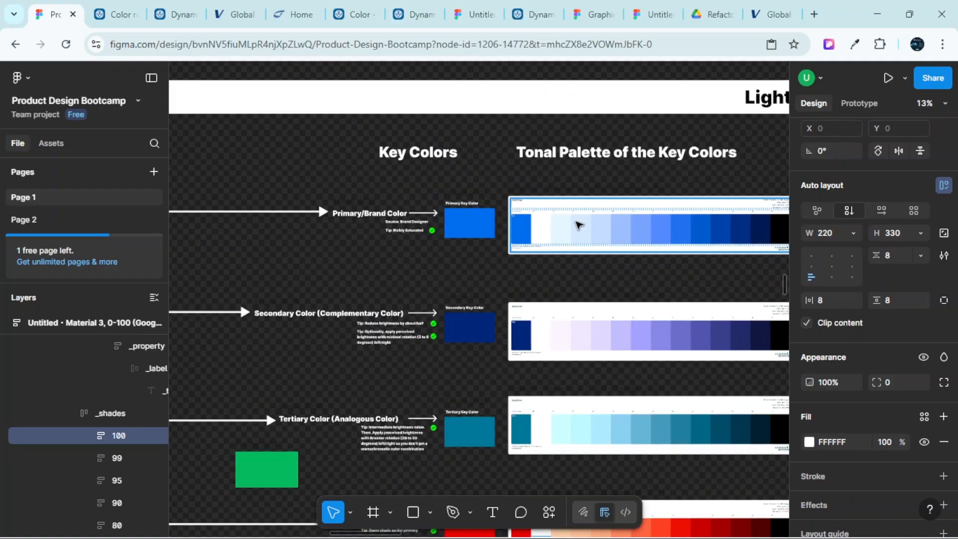
{"action": "scroll", "coordinate": [569, 241], "scroll_direction": "up", "scroll_amount": 5, "text": "ctrl"}
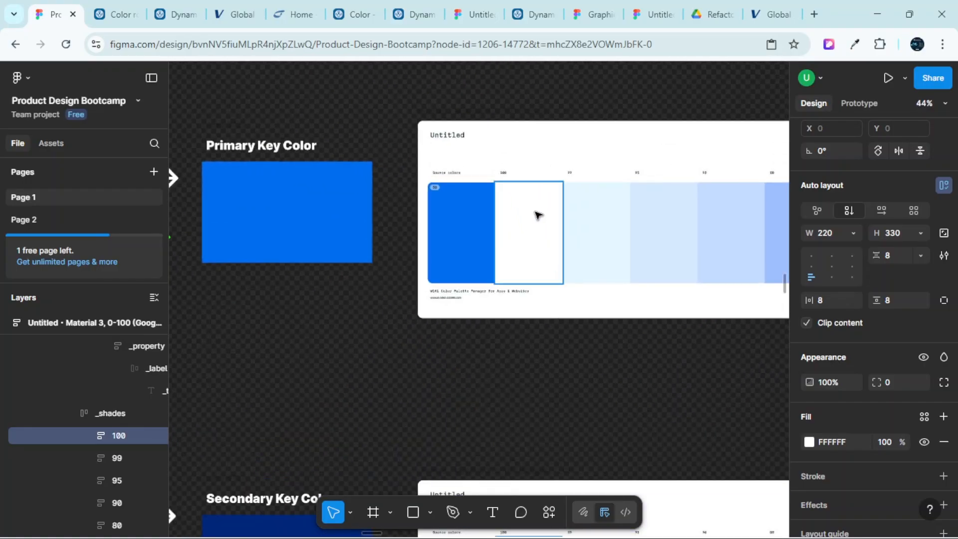
{"action": "scroll", "coordinate": [539, 226], "scroll_direction": "up", "scroll_amount": 5, "text": "ctrl"}
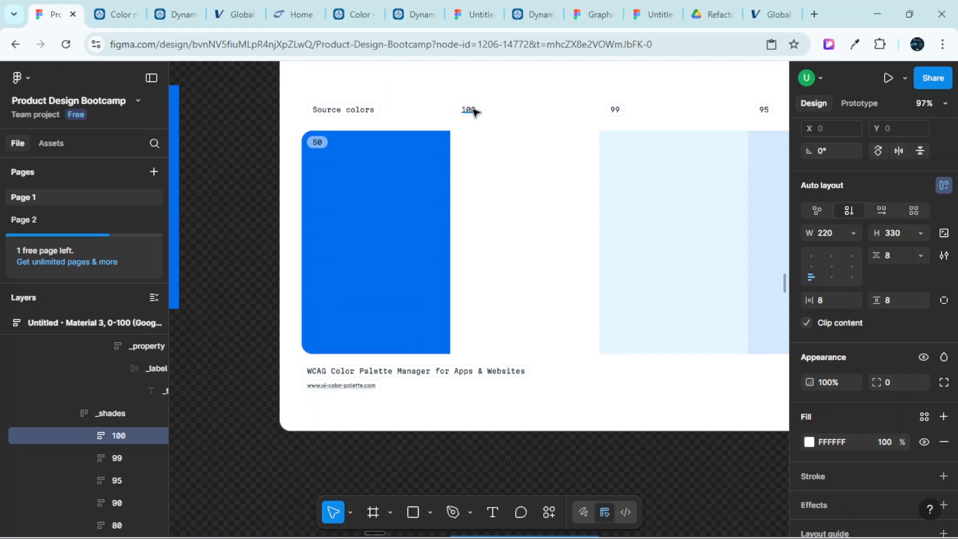
{"action": "scroll", "coordinate": [546, 396], "scroll_direction": "down", "scroll_amount": 5, "text": "ctrl"}
{"action": "scroll", "coordinate": [545, 400], "scroll_direction": "down", "scroll_amount": 10}
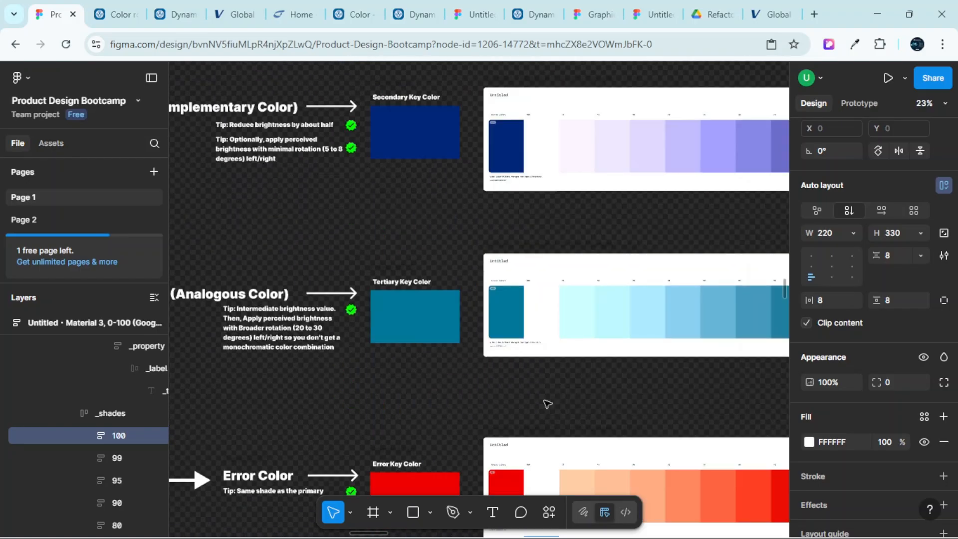
Compare the 100 shade of the neutral tonal palette with the Neutral Key Color swatch's fill
{"action": "scroll", "coordinate": [547, 402], "scroll_direction": "down", "scroll_amount": 10}
{"action": "scroll", "coordinate": [579, 205], "scroll_direction": "up", "scroll_amount": 3, "text": "ctrl"}
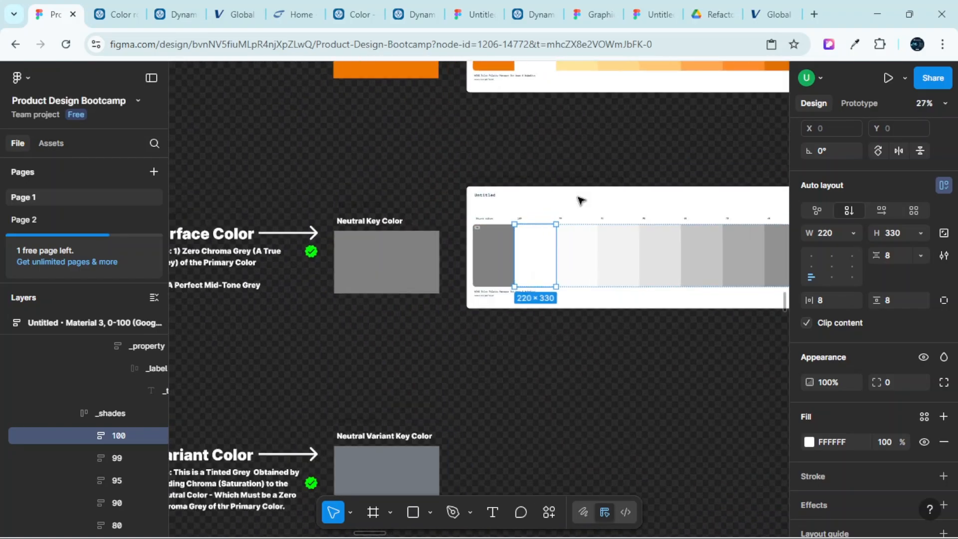
{"action": "scroll", "coordinate": [581, 212], "scroll_direction": "up", "scroll_amount": 2, "text": "ctrl"}
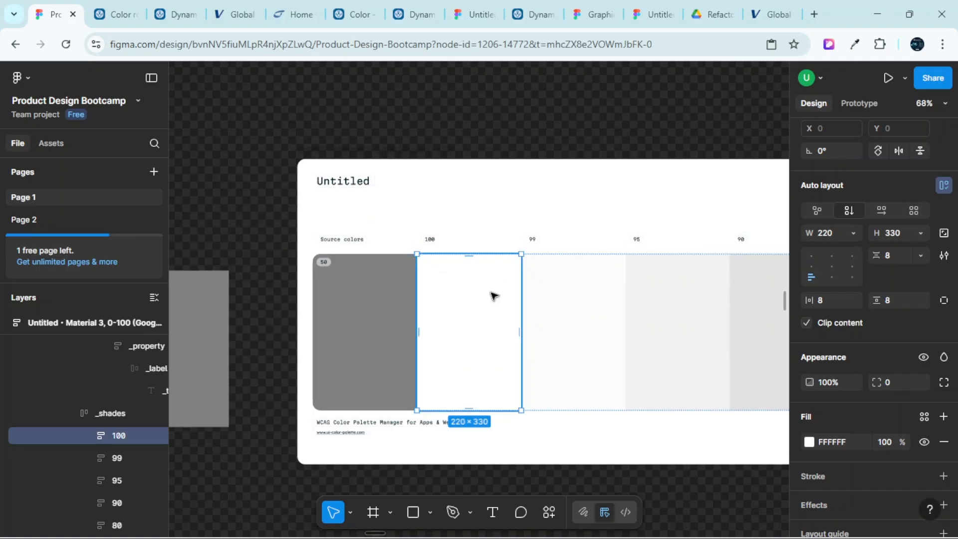
{"action": "scroll", "coordinate": [496, 298], "scroll_direction": "down", "scroll_amount": 3, "text": "ctrl"}
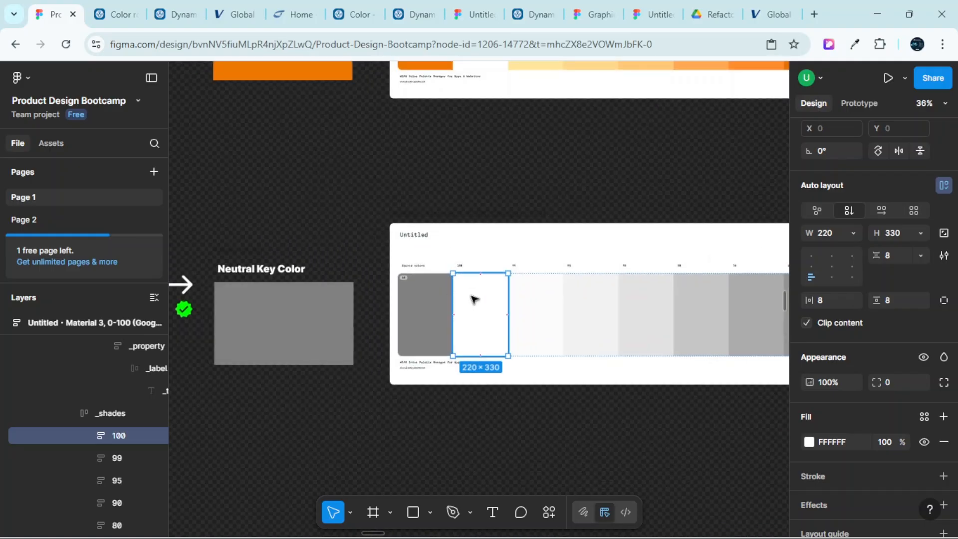
{"action": "scroll", "coordinate": [429, 314], "scroll_direction": "left", "scroll_amount": 3}
{"action": "left_click", "coordinate": [406, 324]}
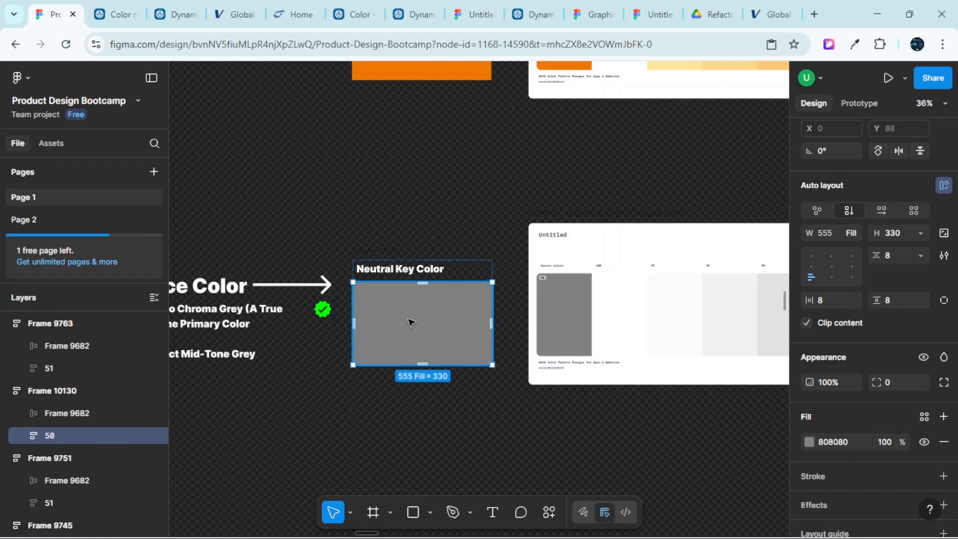
{"action": "scroll", "coordinate": [548, 277], "scroll_direction": "right", "scroll_amount": 2}
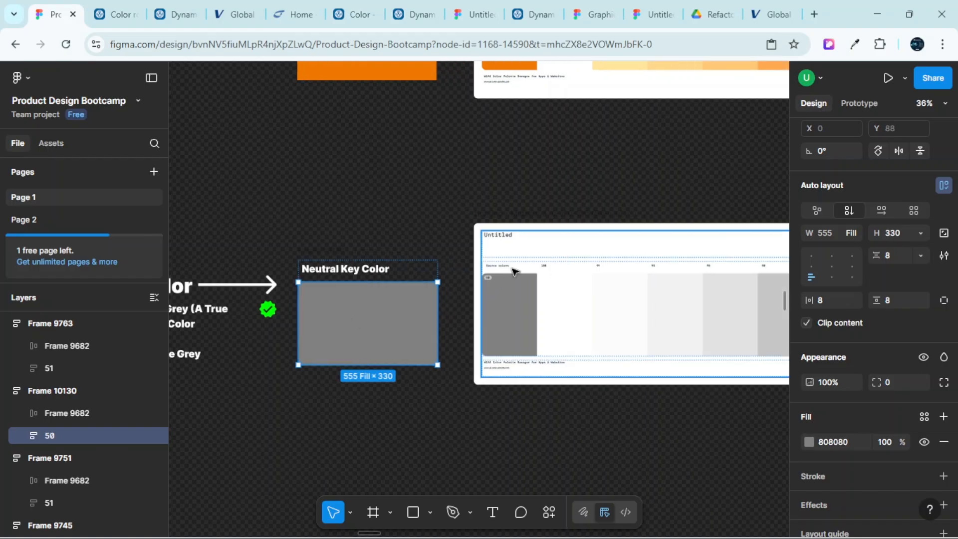
{"action": "scroll", "coordinate": [386, 321], "scroll_direction": "up", "scroll_amount": 1}
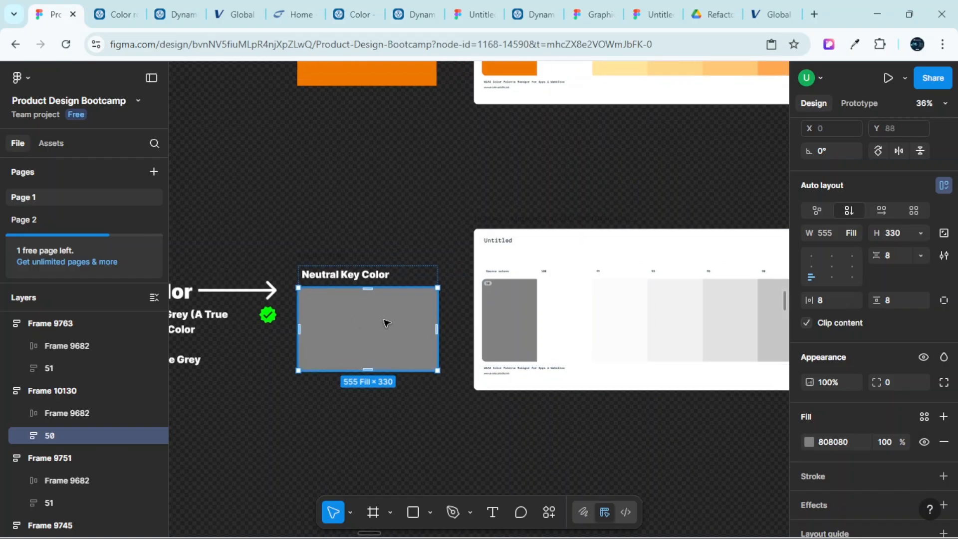
Launch the UI Color Palette plugin with the Neutral Variant Key Color swatch selected as the source color
{"action": "scroll", "coordinate": [387, 323], "scroll_direction": "down", "scroll_amount": 5}
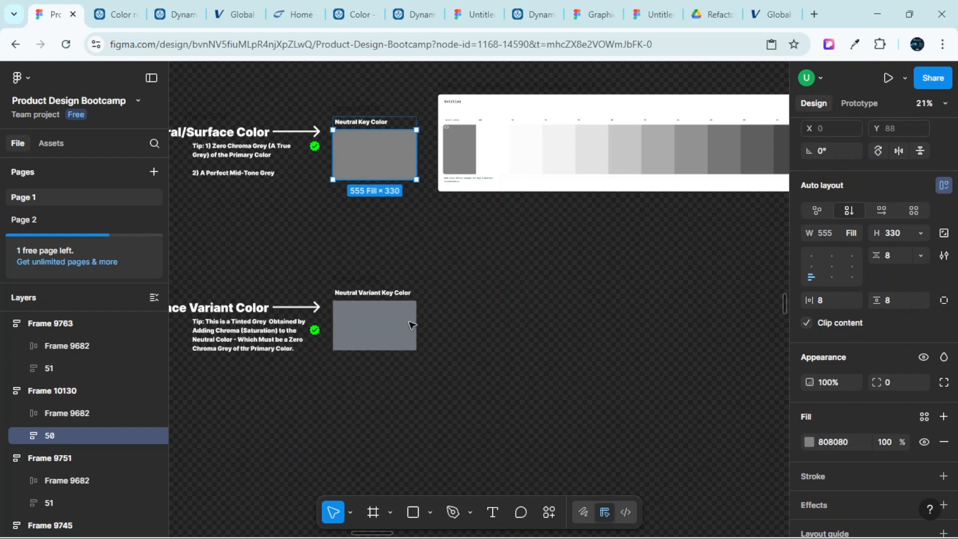
{"action": "left_click", "coordinate": [412, 325]}
{"action": "scroll", "coordinate": [385, 325], "scroll_direction": "up", "scroll_amount": 5}
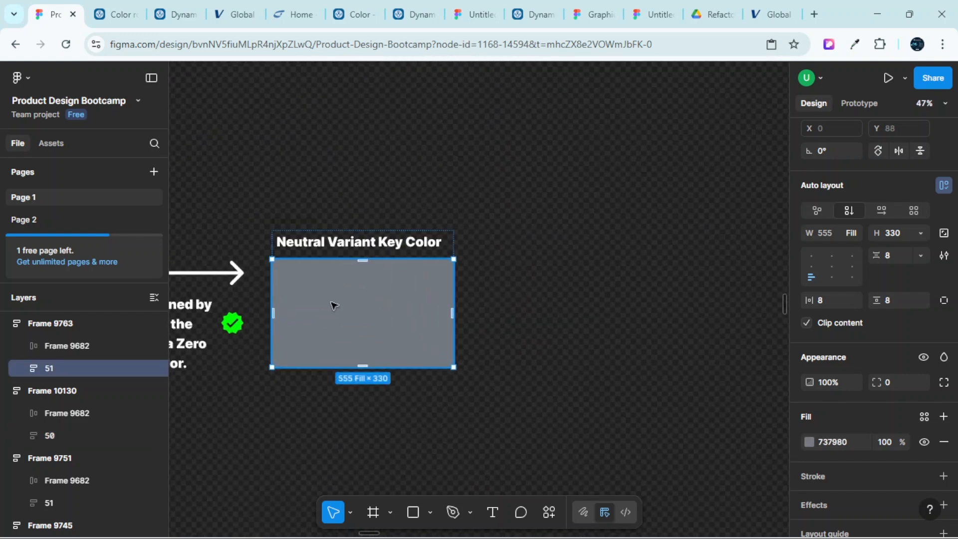
{"action": "scroll", "coordinate": [417, 302], "scroll_direction": "down", "scroll_amount": 3}
{"action": "right_click", "coordinate": [416, 306]}
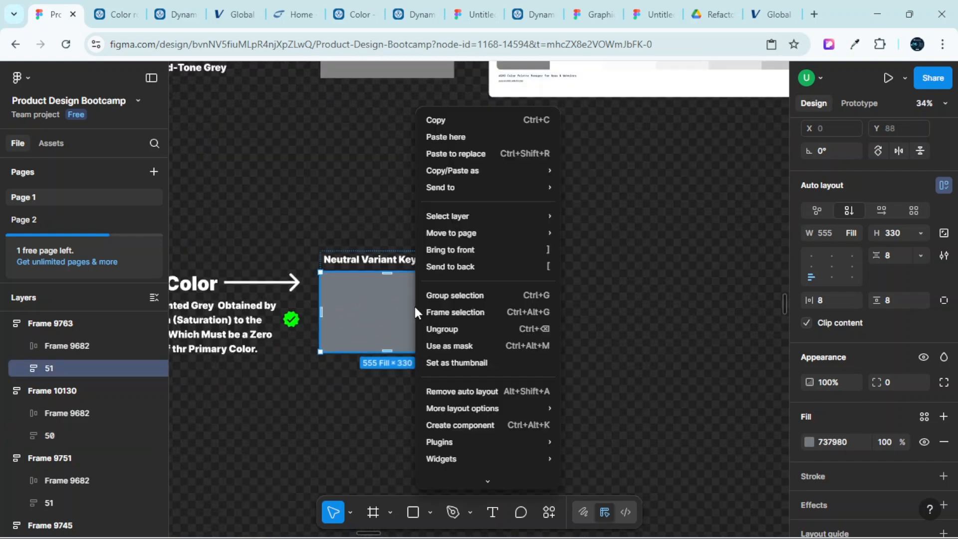
{"action": "mouse_move", "coordinate": [507, 440]}
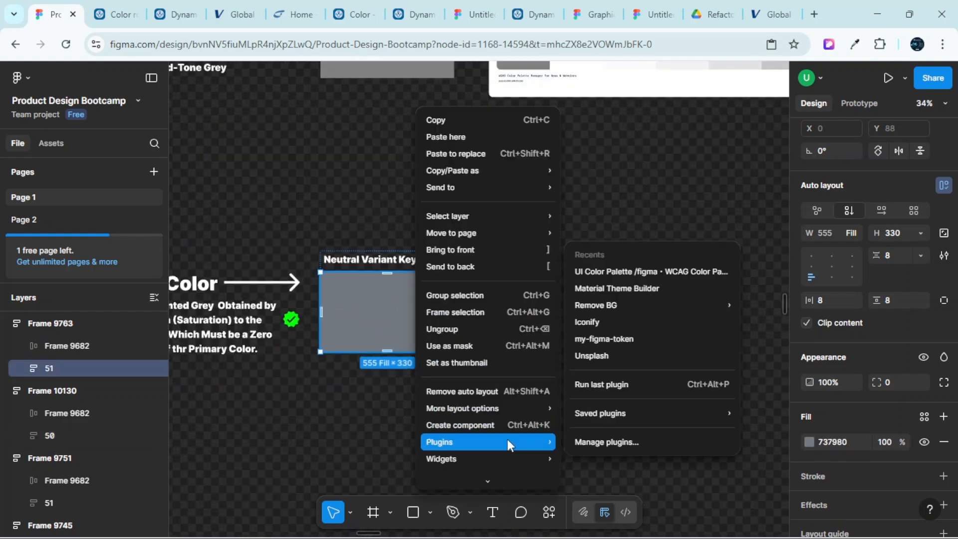
{"action": "left_click", "coordinate": [617, 273]}
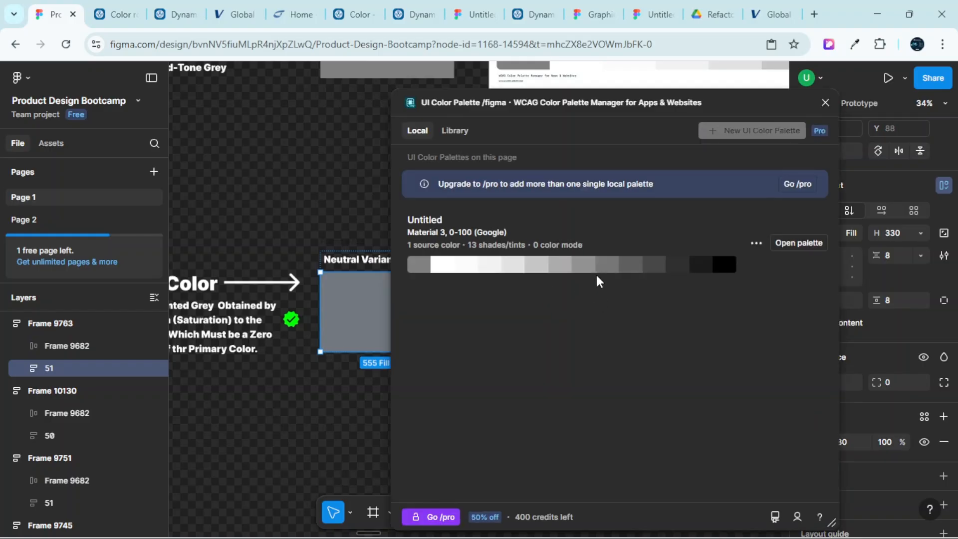
Delete the existing Untitled grey palette from the plugin's local palettes
{"action": "left_click", "coordinate": [756, 244]}
{"action": "left_click", "coordinate": [678, 286]}
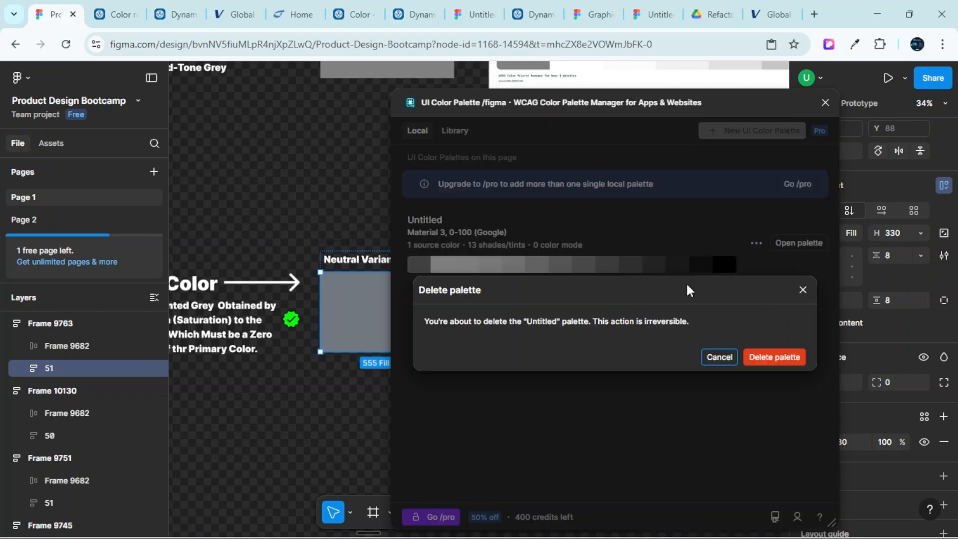
{"action": "left_click", "coordinate": [773, 358]}
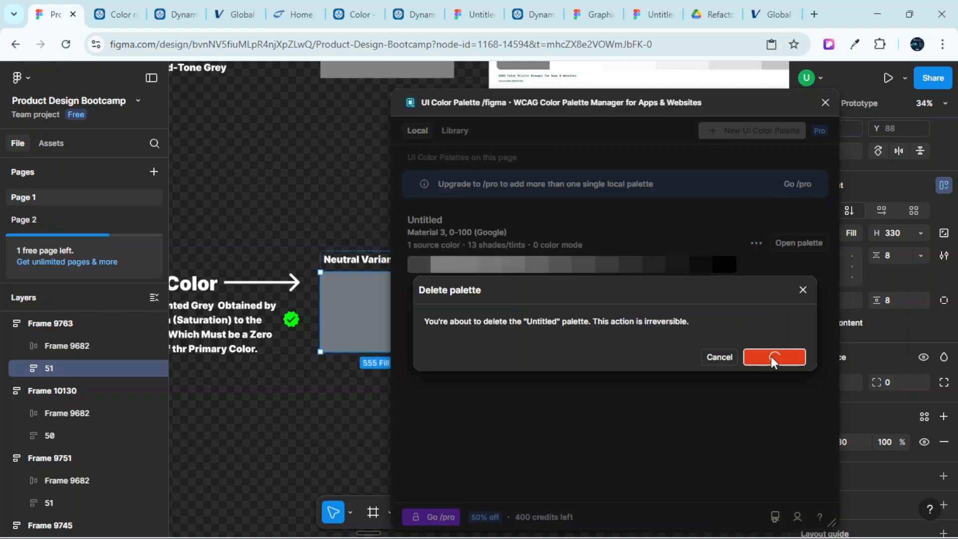
Create a new UI color palette from the Neutral Variant swatch using the Material 3, 0-100 lightness scale, and close the plugin
{"action": "left_click", "coordinate": [763, 134]}
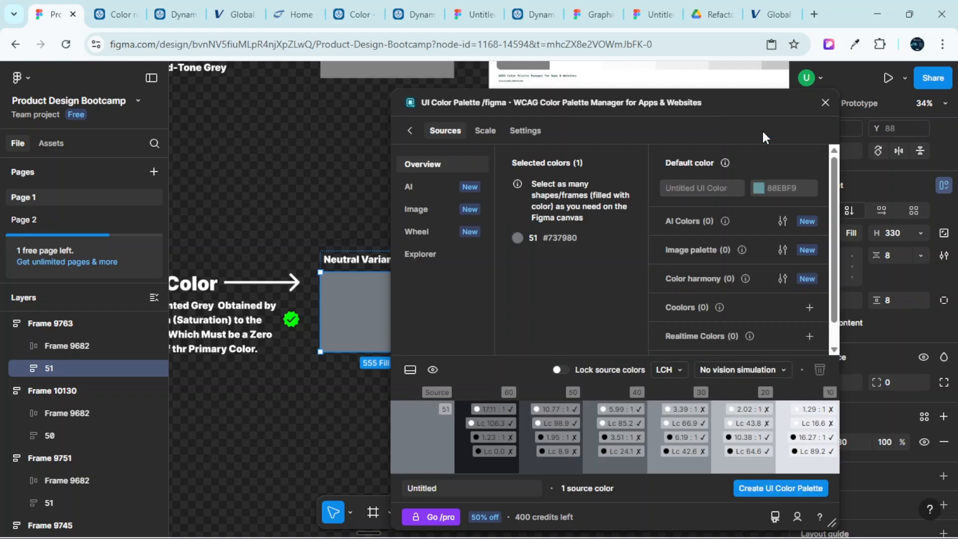
{"action": "left_click", "coordinate": [489, 130]}
{"action": "left_click", "coordinate": [589, 161]}
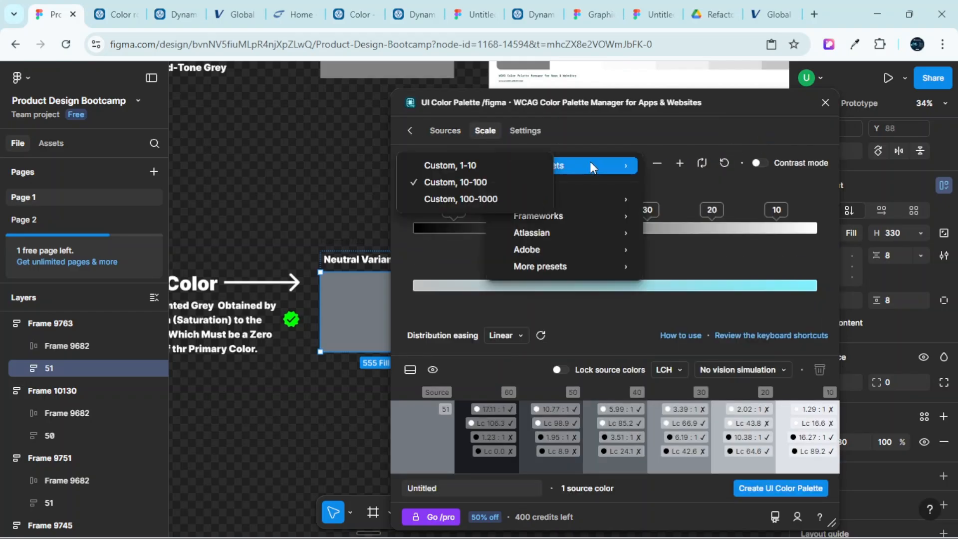
{"action": "mouse_move", "coordinate": [577, 201]}
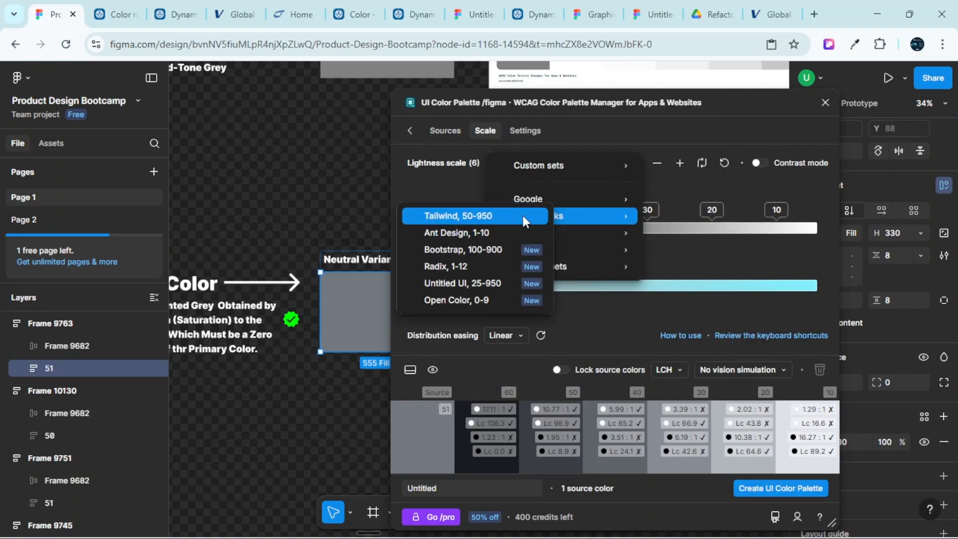
{"action": "left_click", "coordinate": [502, 217]}
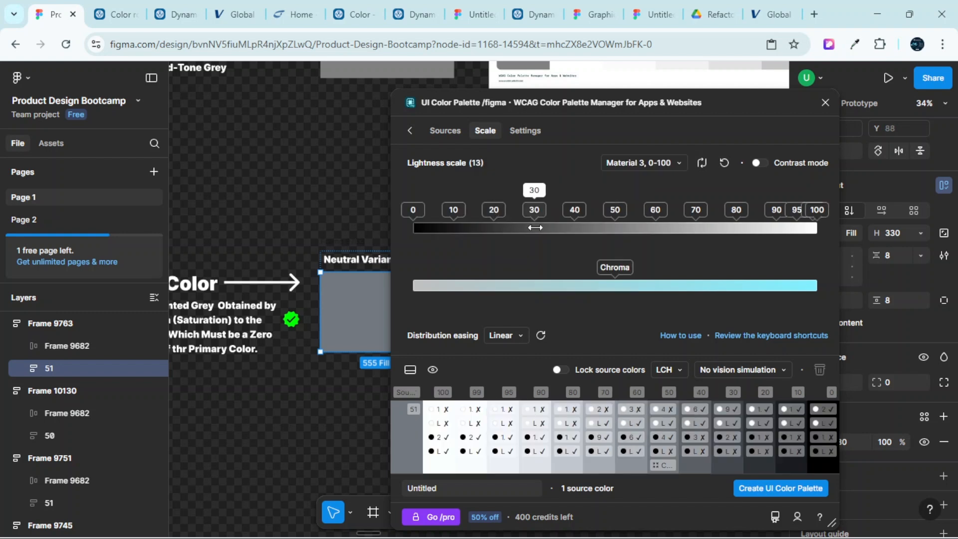
{"action": "left_click", "coordinate": [789, 494]}
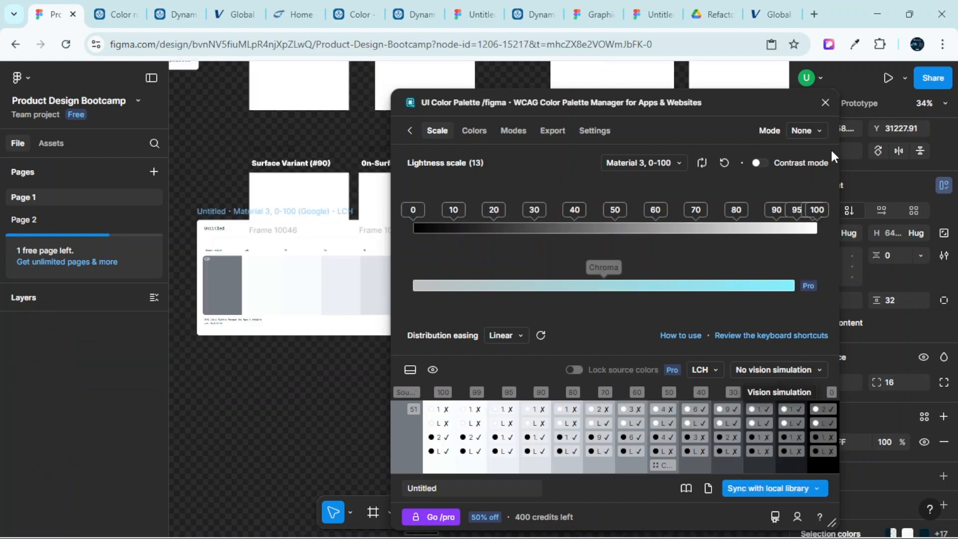
{"action": "left_click", "coordinate": [825, 102]}
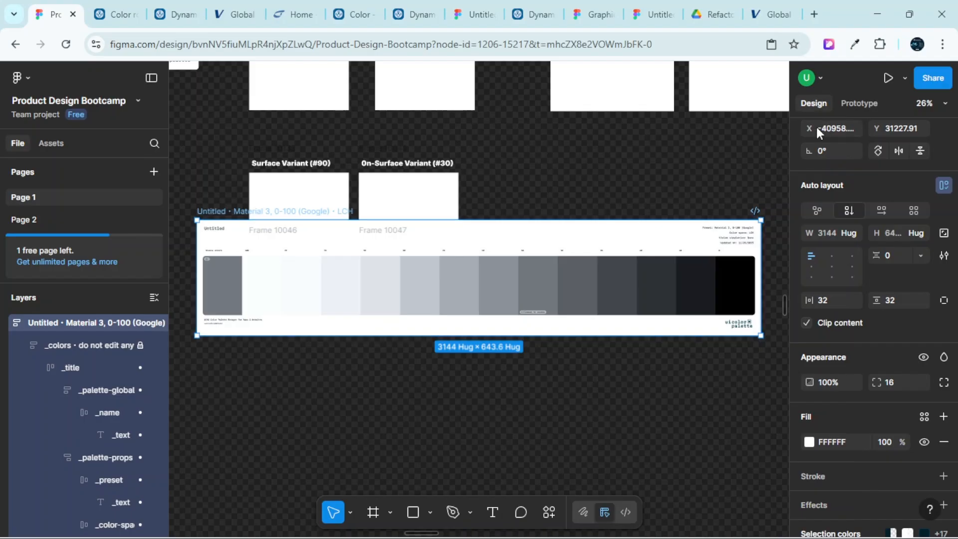
Examine the Neutral Variant Key Color swatch's fill in the color picker, checking its hue, saturation and brightness
{"action": "scroll", "coordinate": [712, 250], "scroll_direction": "down", "scroll_amount": 5, "text": "ctrl"}
{"action": "scroll", "coordinate": [693, 251], "scroll_direction": "up", "scroll_amount": 2, "text": "ctrl"}
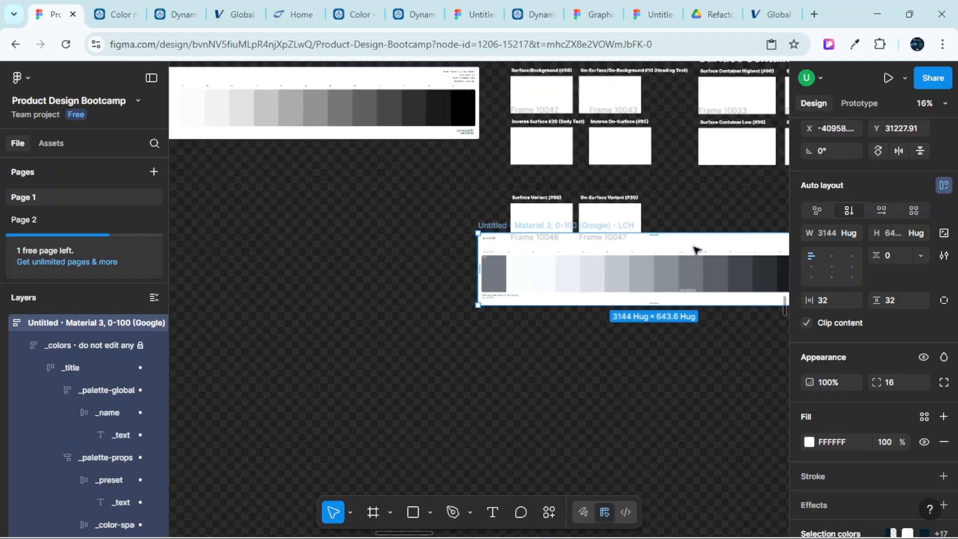
{"action": "scroll", "coordinate": [695, 258], "scroll_direction": "left", "scroll_amount": 6}
{"action": "scroll", "coordinate": [423, 227], "scroll_direction": "up", "scroll_amount": 2, "text": "ctrl"}
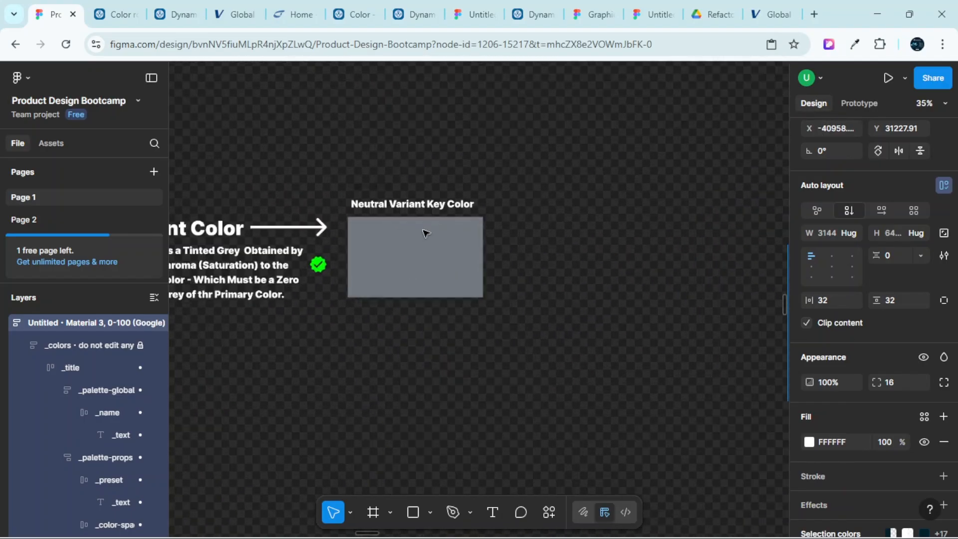
{"action": "scroll", "coordinate": [444, 237], "scroll_direction": "up", "scroll_amount": 4, "text": "ctrl"}
{"action": "left_click", "coordinate": [446, 245]}
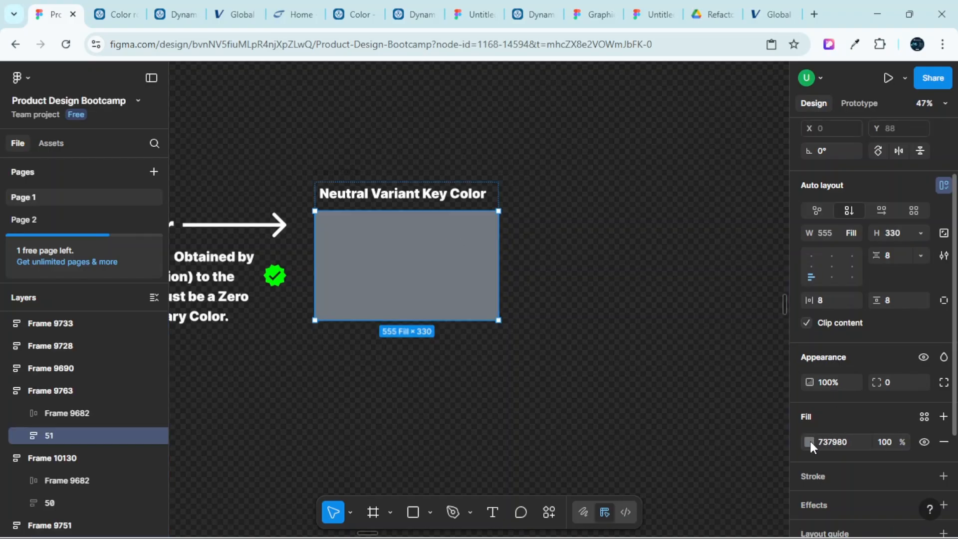
{"action": "left_click", "coordinate": [809, 442]}
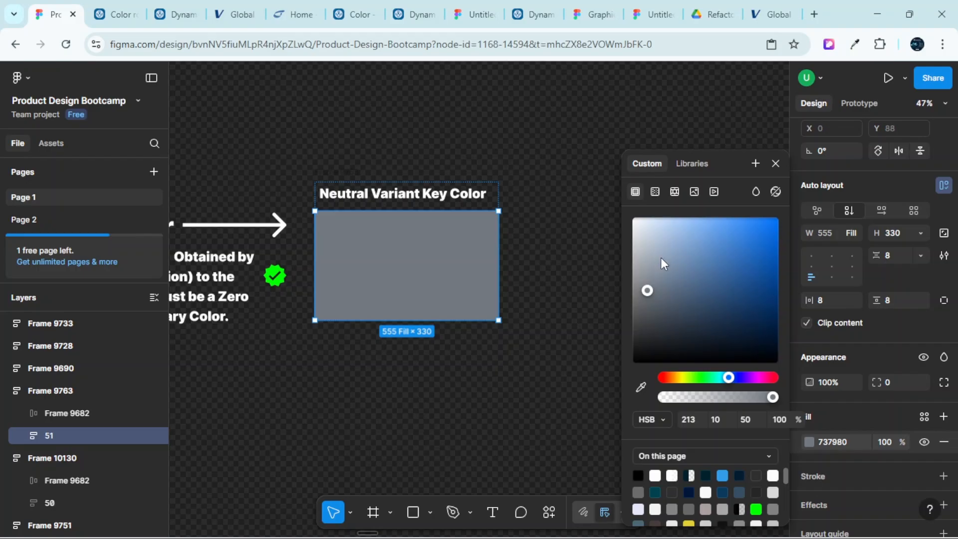
{"action": "left_click", "coordinate": [775, 163]}
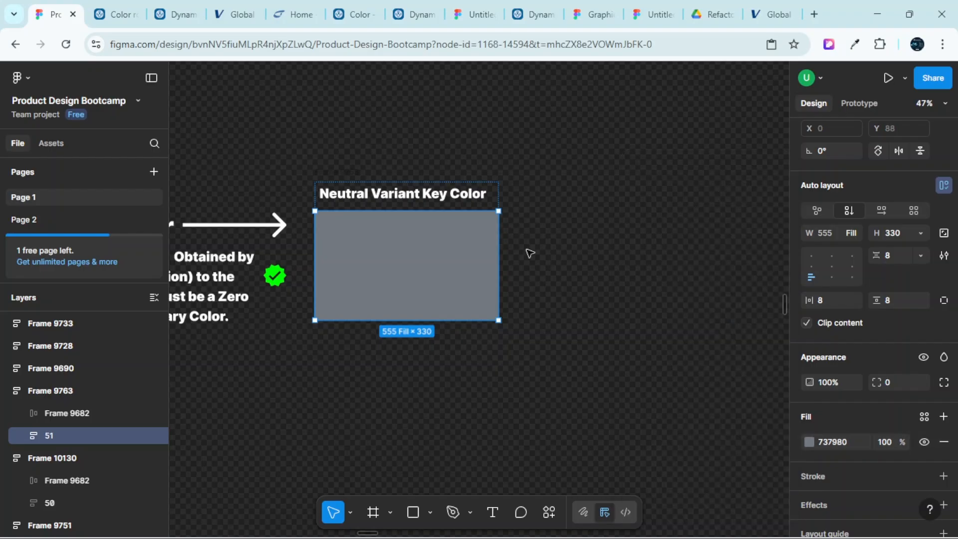
{"action": "scroll", "coordinate": [481, 254], "scroll_direction": "left", "scroll_amount": 3}
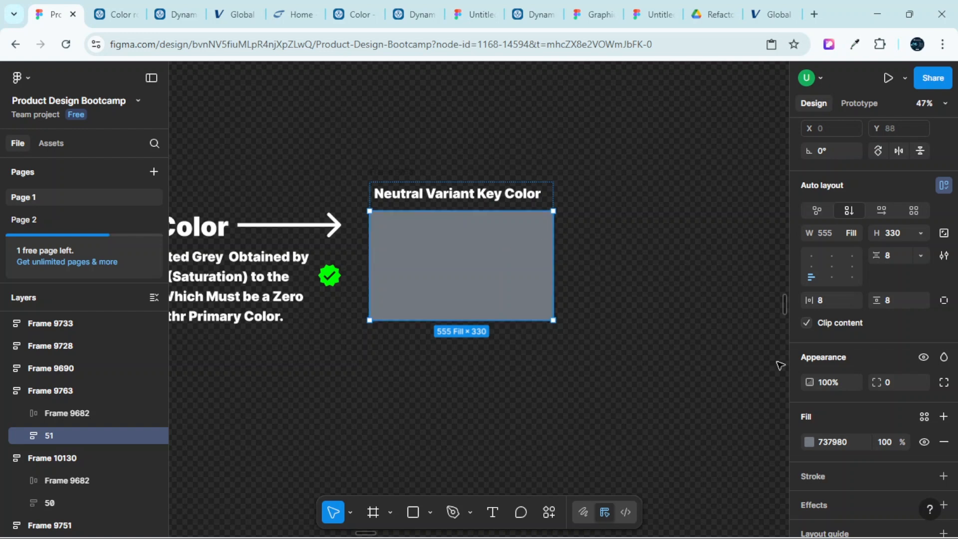
{"action": "left_click", "coordinate": [808, 443]}
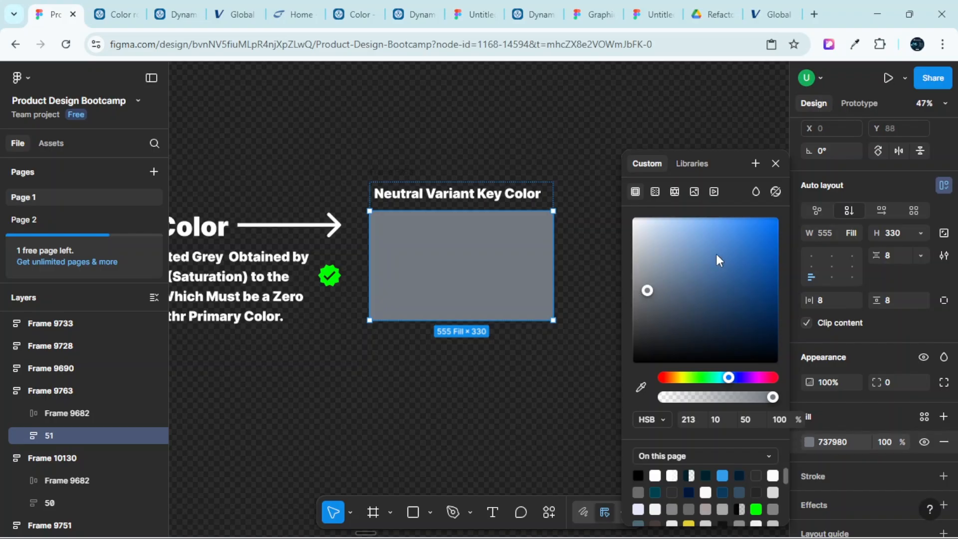
{"action": "left_click", "coordinate": [776, 164]}
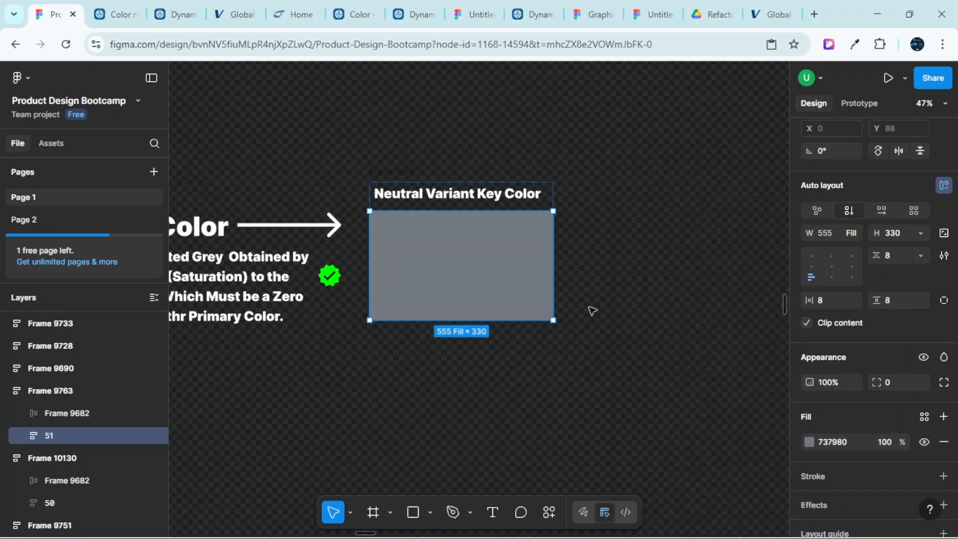
{"action": "scroll", "coordinate": [593, 310], "scroll_direction": "down", "scroll_amount": 2}
{"action": "scroll", "coordinate": [528, 312], "scroll_direction": "up", "scroll_amount": 3}
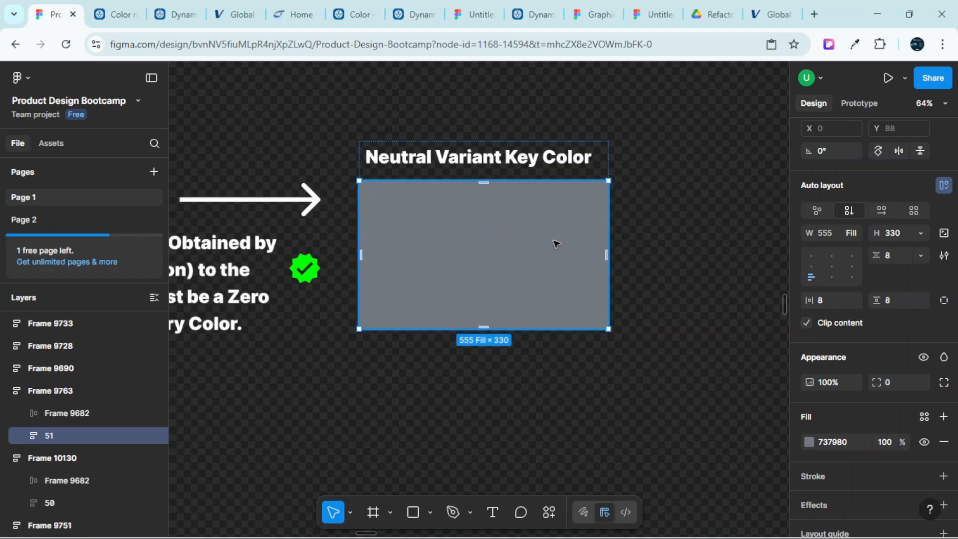
Move the tinted grey palette beside the Neutral Variant Key Color swatch, aligned under the Neutral palette at X -44093, Y 30839
{"action": "scroll", "coordinate": [561, 251], "scroll_direction": "down", "scroll_amount": 5}
{"action": "scroll", "coordinate": [681, 284], "scroll_direction": "right", "scroll_amount": 5}
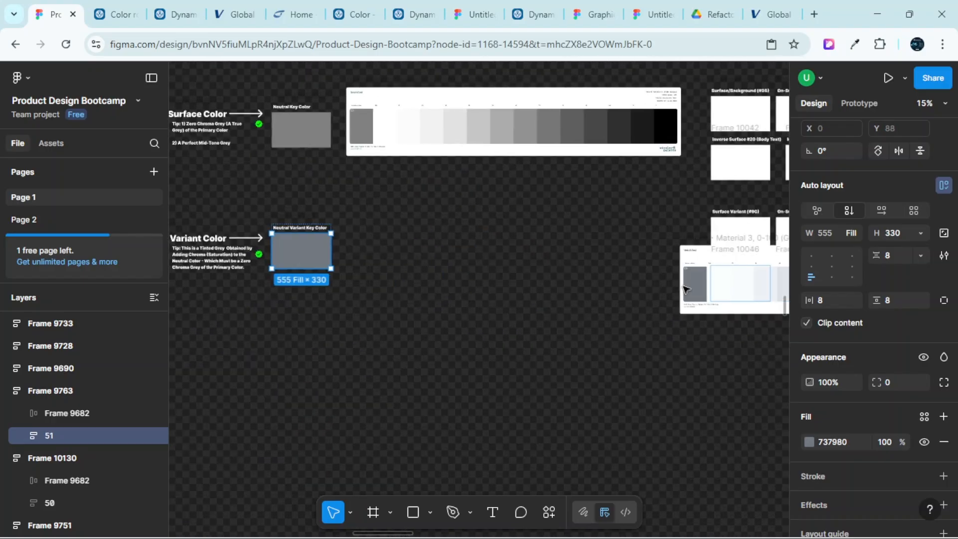
{"action": "left_click", "coordinate": [738, 278]}
{"action": "left_click_drag", "start_coordinate": [506, 250], "coordinate": [426, 234]}
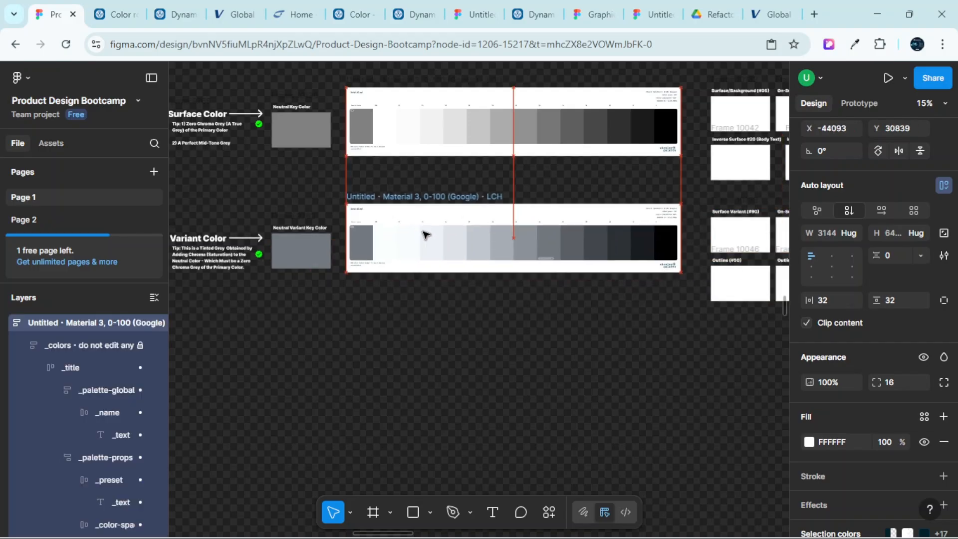
Set the fill of the 100 shade in the Neutral Variant palette to FFFFFF
{"action": "scroll", "coordinate": [449, 246], "scroll_direction": "left", "scroll_amount": 3}
{"action": "scroll", "coordinate": [552, 235], "scroll_direction": "up", "scroll_amount": 6}
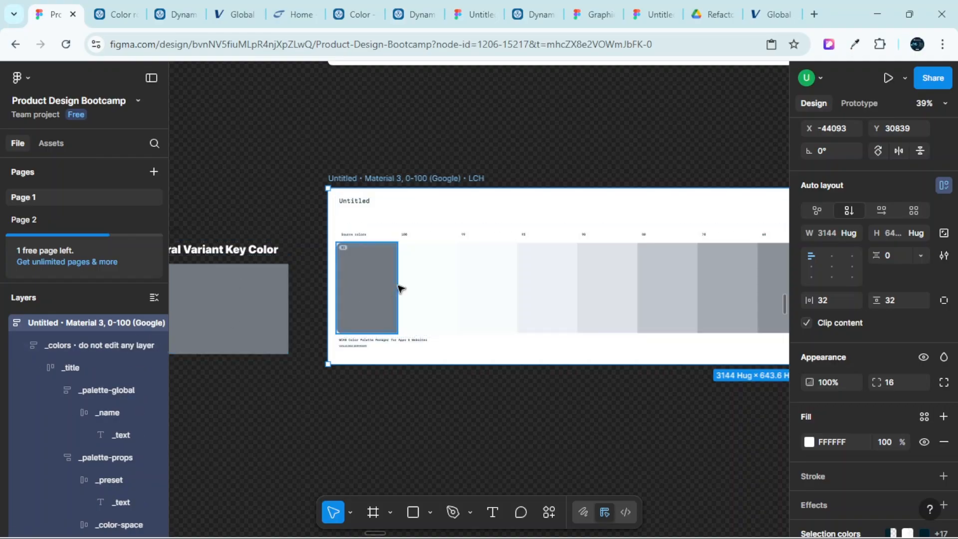
{"action": "scroll", "coordinate": [422, 269], "scroll_direction": "up", "scroll_amount": 4}
{"action": "left_click", "coordinate": [430, 272], "text": "ctrl"}
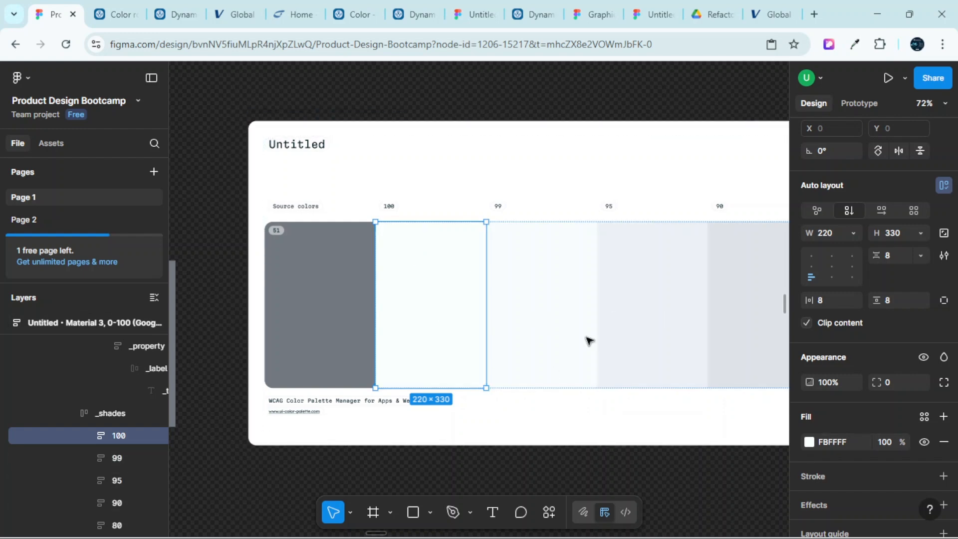
{"action": "left_click", "coordinate": [842, 442]}
{"action": "scroll", "coordinate": [555, 344], "scroll_direction": "up", "scroll_amount": 5}
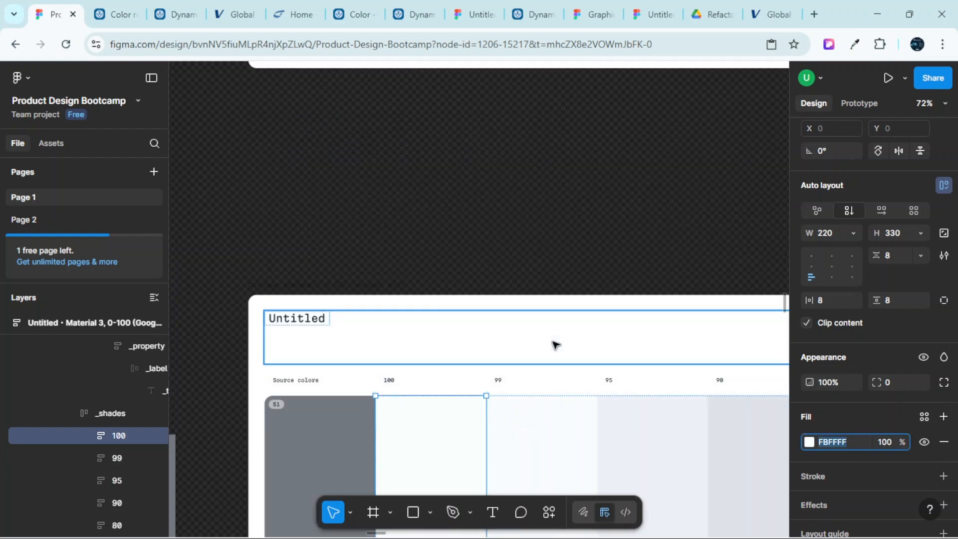
{"action": "scroll", "coordinate": [555, 344], "scroll_direction": "down", "scroll_amount": 5}
{"action": "scroll", "coordinate": [310, 236], "scroll_direction": "up", "scroll_amount": 3}
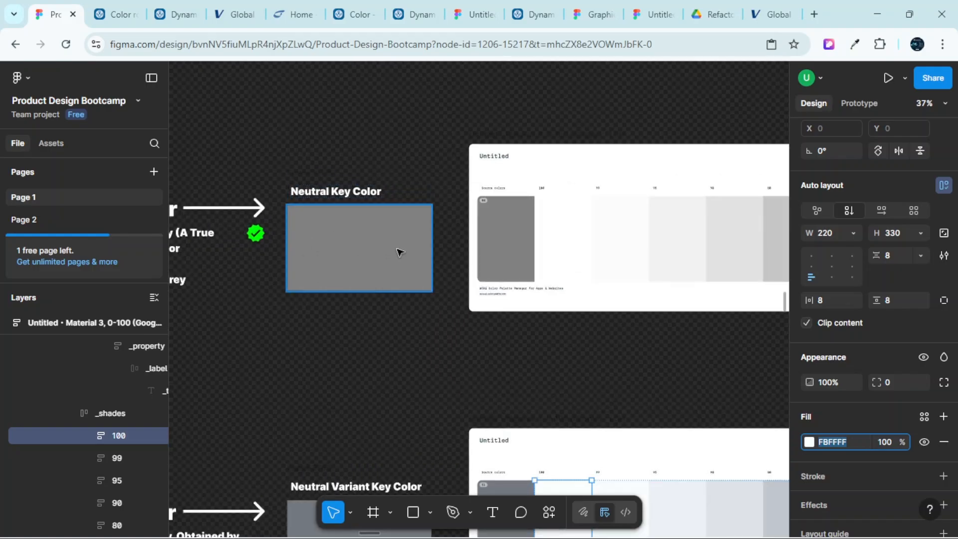
{"action": "scroll", "coordinate": [399, 255], "scroll_direction": "down", "scroll_amount": 5}
{"action": "type", "text": "FFFFFF"}
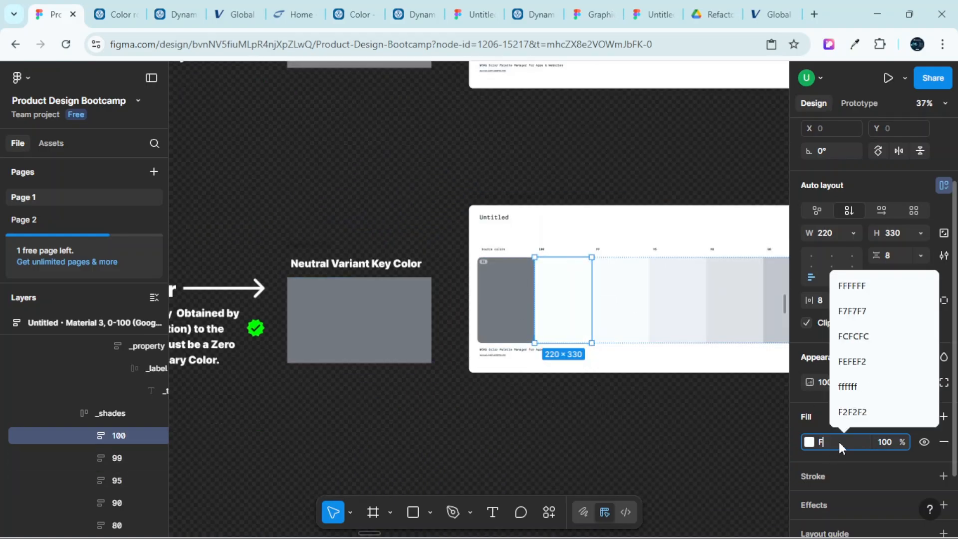
{"action": "key", "text": "BackSpace"}
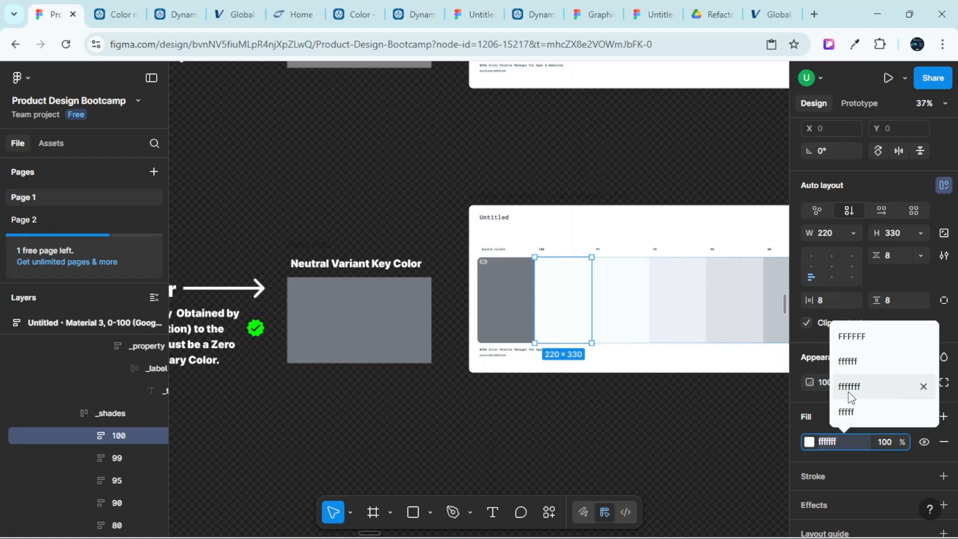
{"action": "key", "text": "Return"}
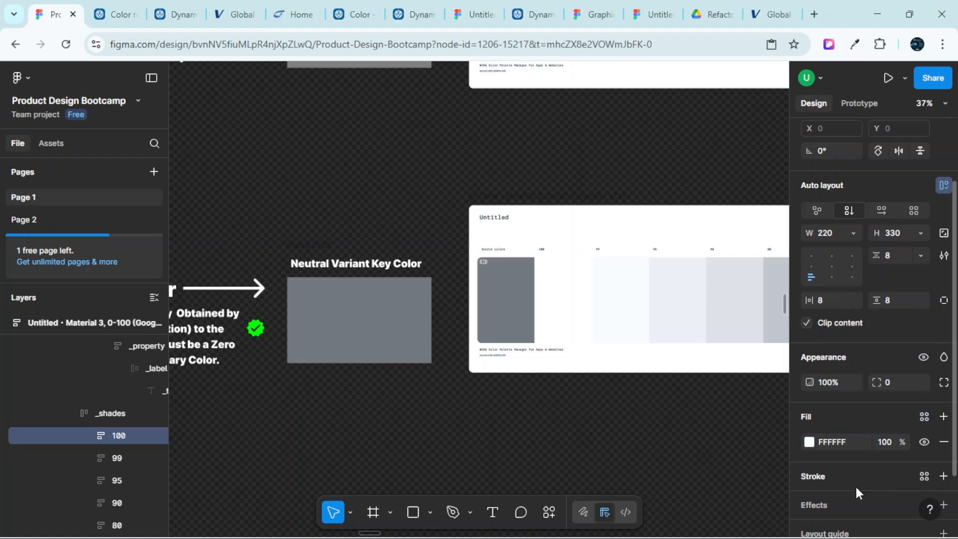
Review the tonal palettes of the brand, semantic and background/surface key colors across the Light Theme board
{"action": "scroll", "coordinate": [492, 278], "scroll_direction": "up", "scroll_amount": 2}
{"action": "scroll", "coordinate": [580, 308], "scroll_direction": "down", "scroll_amount": 5}
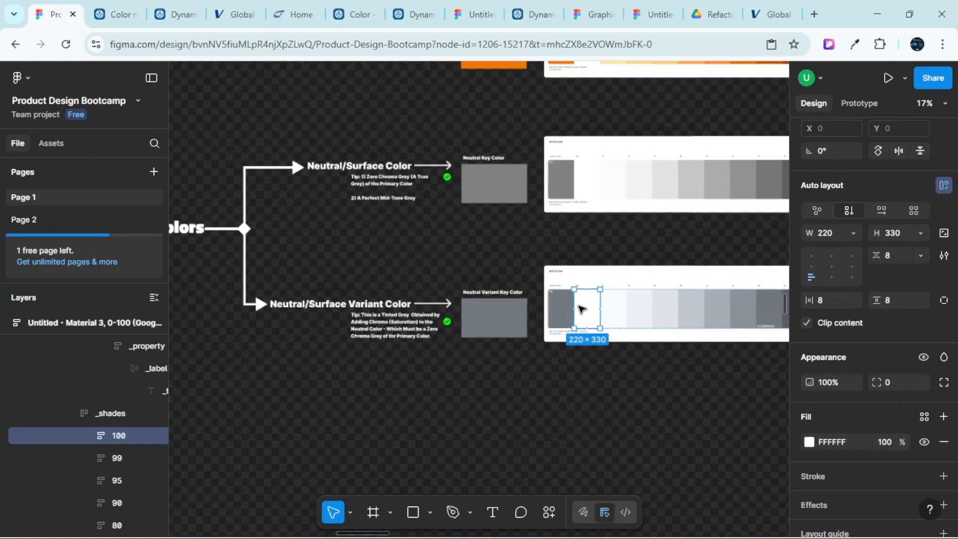
{"action": "scroll", "coordinate": [579, 308], "scroll_direction": "down", "scroll_amount": 3}
{"action": "scroll", "coordinate": [577, 129], "scroll_direction": "up", "scroll_amount": 3}
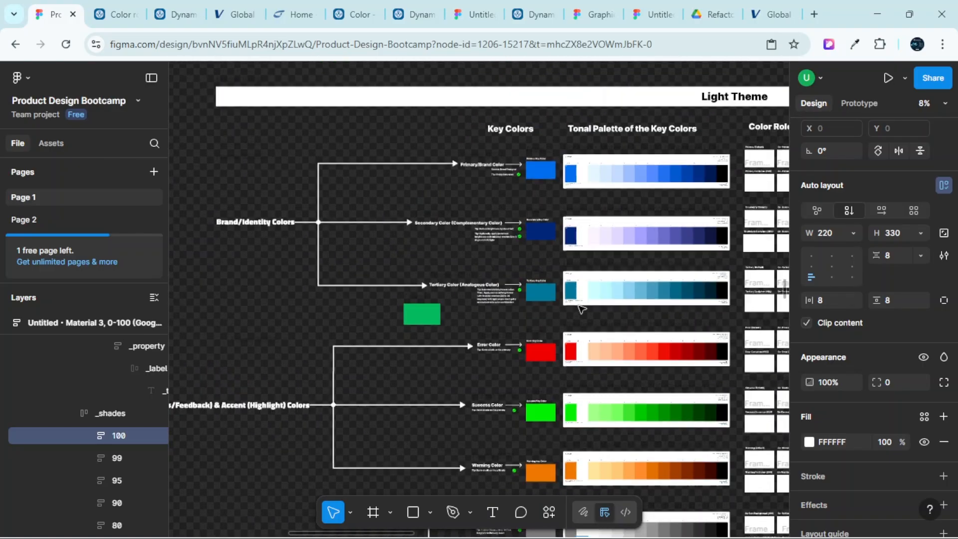
{"action": "scroll", "coordinate": [578, 130], "scroll_direction": "up", "scroll_amount": 2}
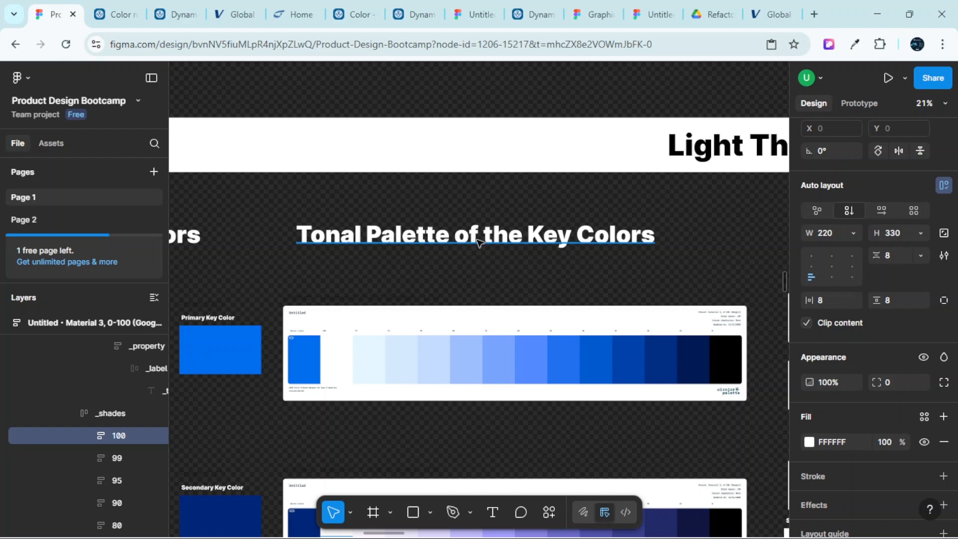
{"action": "scroll", "coordinate": [555, 264], "scroll_direction": "down", "scroll_amount": 5}
{"action": "scroll", "coordinate": [554, 265], "scroll_direction": "down", "scroll_amount": 10}
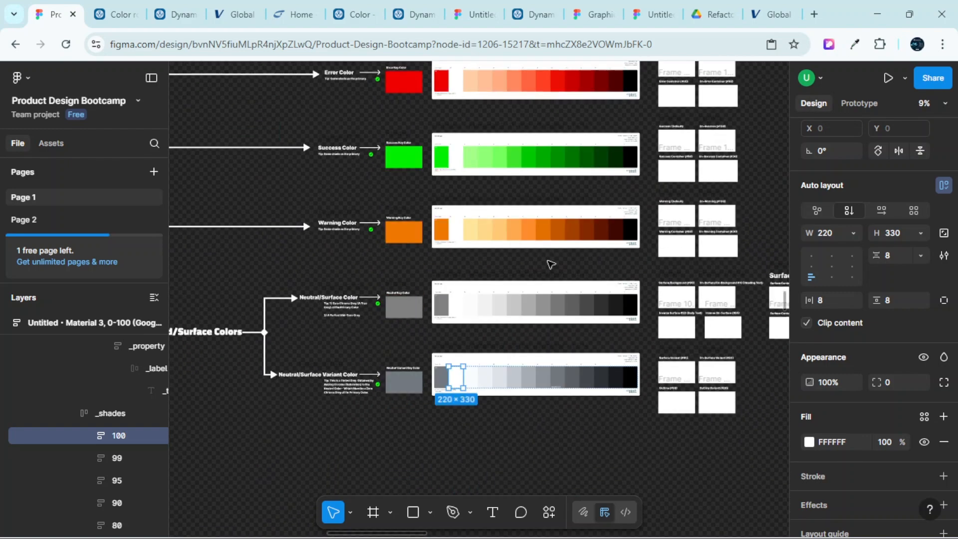
{"action": "scroll", "coordinate": [550, 263], "scroll_direction": "up", "scroll_amount": 6}
{"action": "scroll", "coordinate": [499, 250], "scroll_direction": "left", "scroll_amount": 5}
{"action": "scroll", "coordinate": [444, 237], "scroll_direction": "up", "scroll_amount": 3}
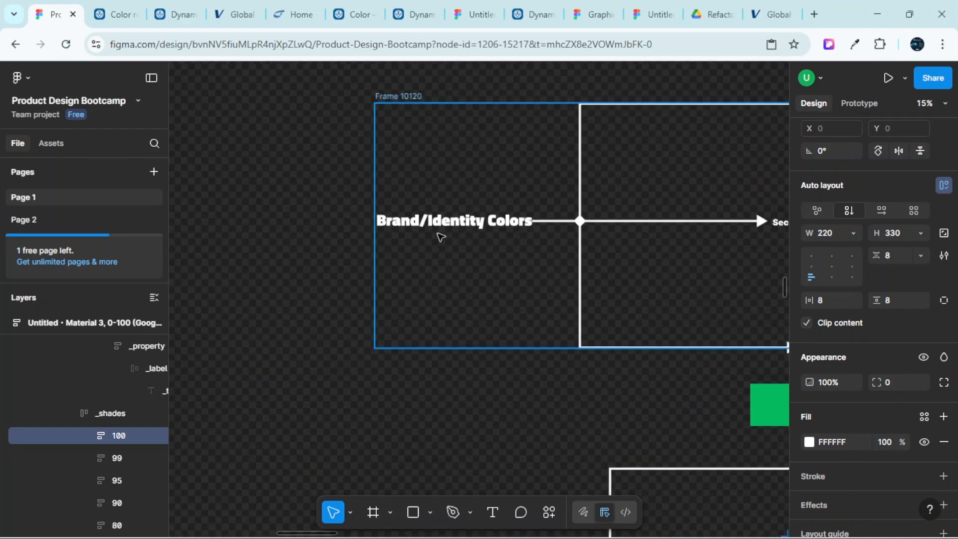
{"action": "scroll", "coordinate": [554, 234], "scroll_direction": "down", "scroll_amount": 1}
{"action": "scroll", "coordinate": [514, 250], "scroll_direction": "down", "scroll_amount": 8}
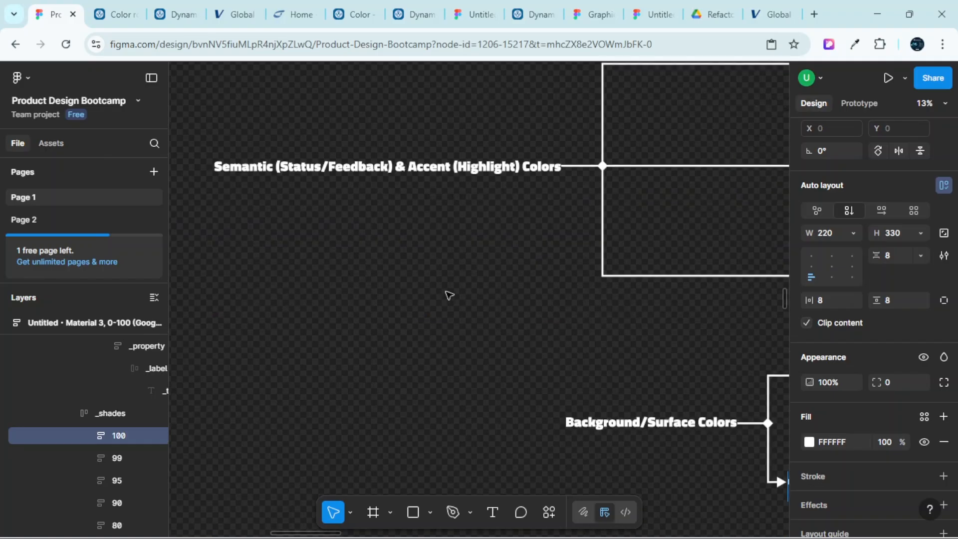
{"action": "scroll", "coordinate": [629, 330], "scroll_direction": "right", "scroll_amount": 3}
{"action": "scroll", "coordinate": [539, 389], "scroll_direction": "down", "scroll_amount": 1}
{"action": "scroll", "coordinate": [539, 388], "scroll_direction": "right", "scroll_amount": 7}
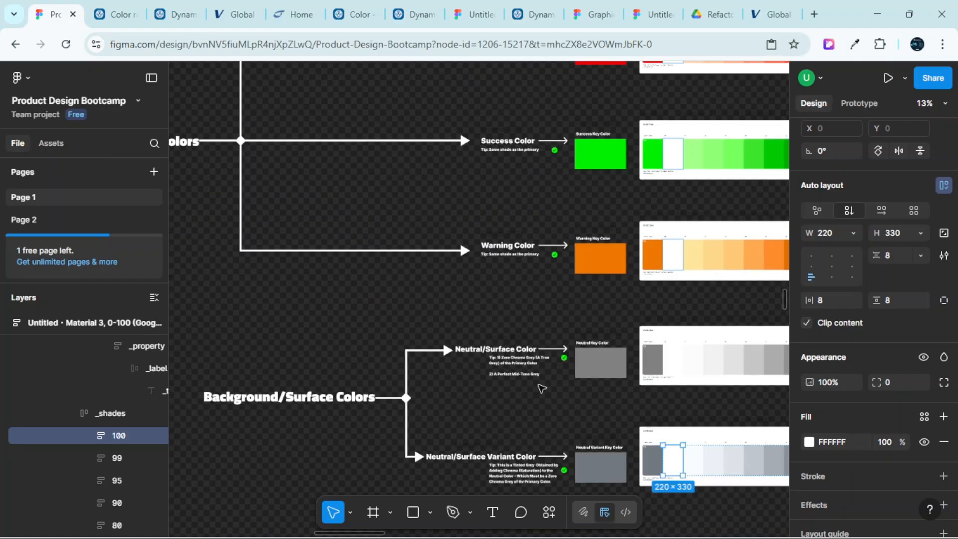
{"action": "scroll", "coordinate": [574, 399], "scroll_direction": "right", "scroll_amount": 2}
{"action": "scroll", "coordinate": [593, 389], "scroll_direction": "up", "scroll_amount": 10}
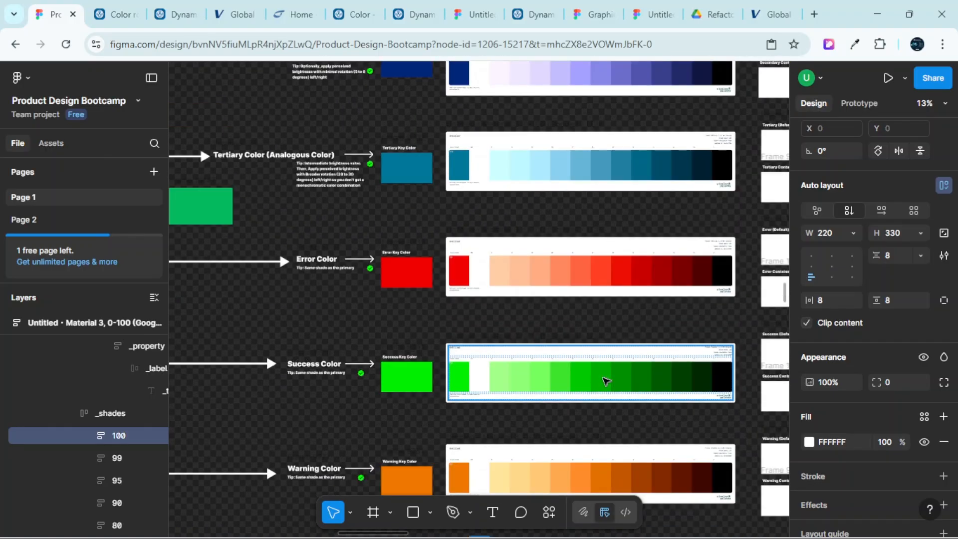
{"action": "scroll", "coordinate": [604, 368], "scroll_direction": "down", "scroll_amount": 1}
Examine the Primary tonal palette's shades alongside the empty Color Roles frames, such as On-Primary (#100) and Primary Container (#90)
{"action": "scroll", "coordinate": [600, 343], "scroll_direction": "right", "scroll_amount": 3}
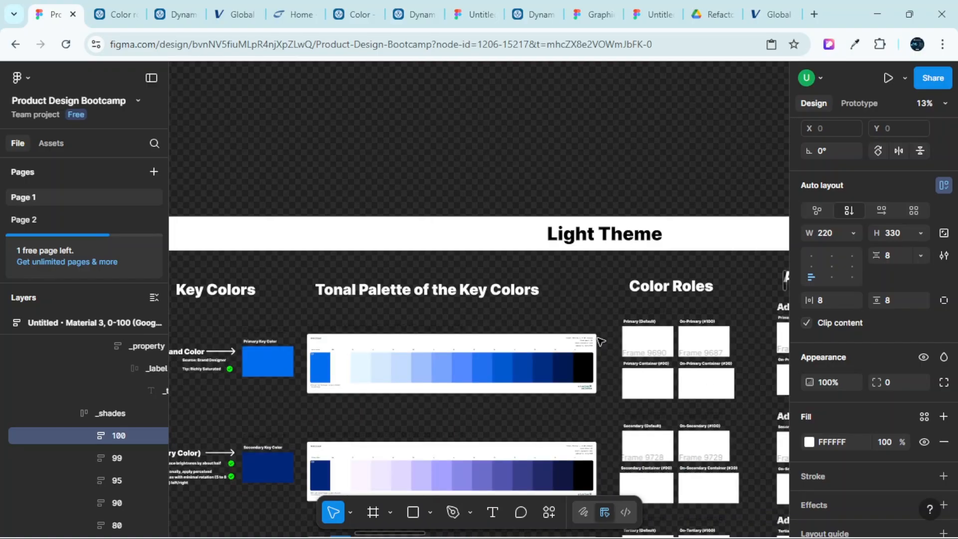
{"action": "scroll", "coordinate": [601, 340], "scroll_direction": "right", "scroll_amount": 3}
{"action": "scroll", "coordinate": [574, 313], "scroll_direction": "up", "scroll_amount": 2}
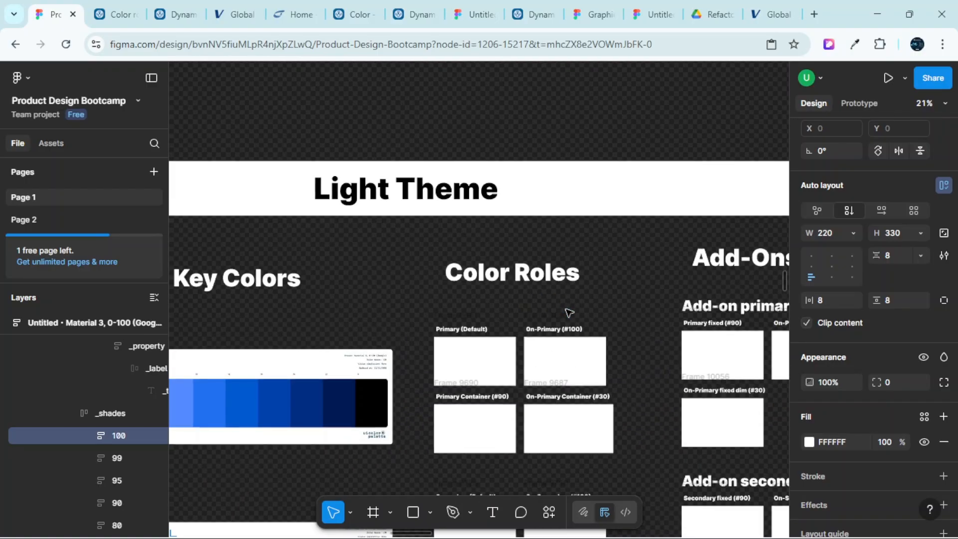
{"action": "scroll", "coordinate": [569, 312], "scroll_direction": "left", "scroll_amount": 10}
{"action": "scroll", "coordinate": [569, 313], "scroll_direction": "down", "scroll_amount": 2}
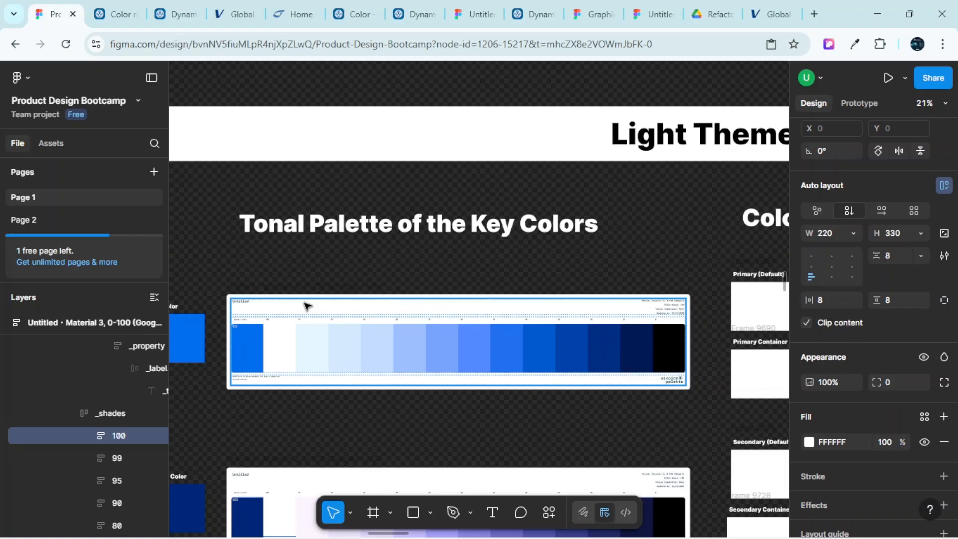
{"action": "scroll", "coordinate": [354, 304], "scroll_direction": "left", "scroll_amount": 2}
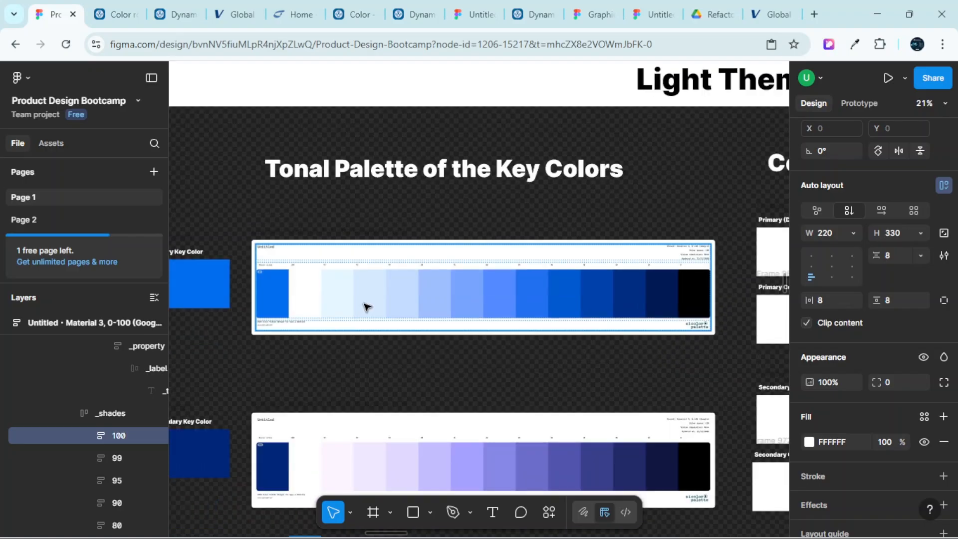
{"action": "scroll", "coordinate": [366, 306], "scroll_direction": "up", "scroll_amount": 2}
{"action": "scroll", "coordinate": [366, 306], "scroll_direction": "down", "scroll_amount": 3}
{"action": "scroll", "coordinate": [365, 305], "scroll_direction": "down", "scroll_amount": 1}
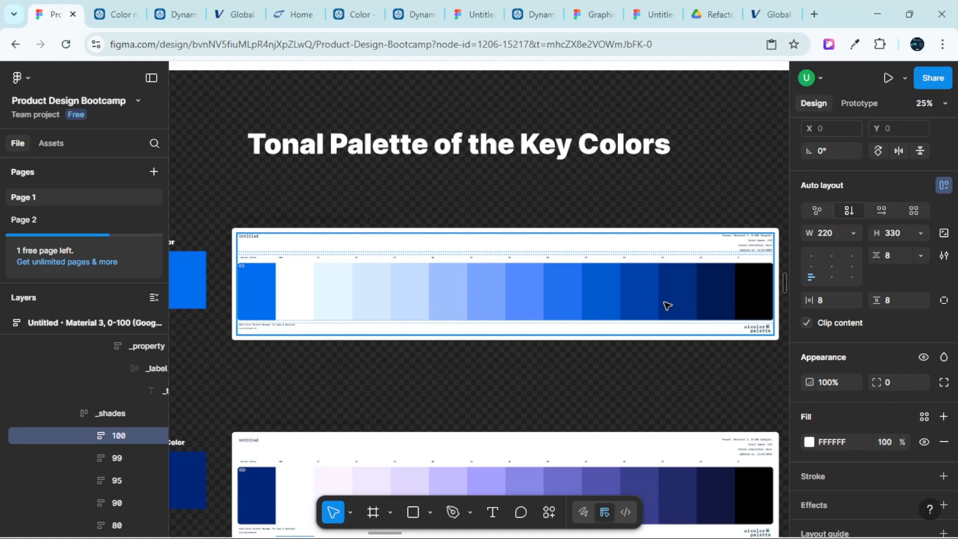
{"action": "scroll", "coordinate": [666, 306], "scroll_direction": "right", "scroll_amount": 1}
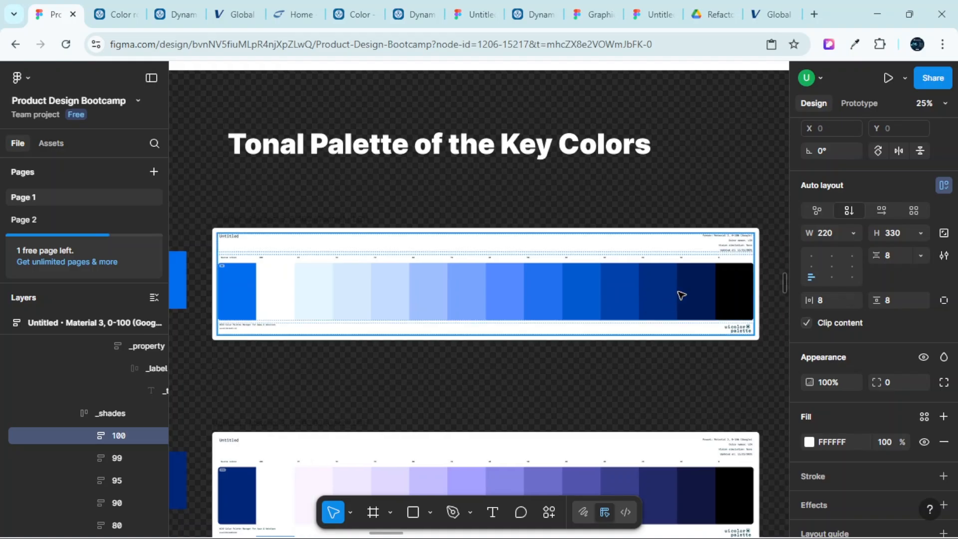
{"action": "scroll", "coordinate": [695, 289], "scroll_direction": "up", "scroll_amount": 1}
{"action": "scroll", "coordinate": [697, 291], "scroll_direction": "down", "scroll_amount": 1}
{"action": "scroll", "coordinate": [596, 262], "scroll_direction": "right", "scroll_amount": 10}
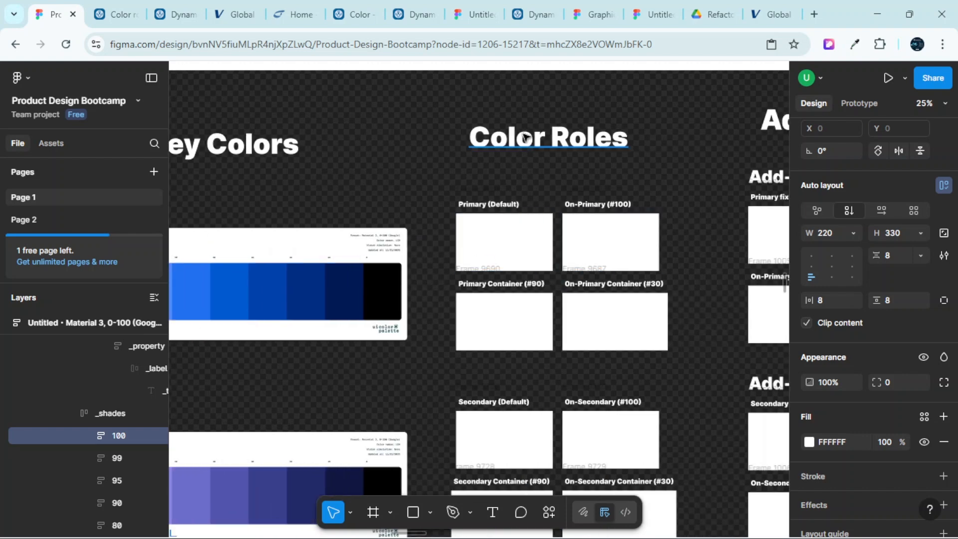
{"action": "scroll", "coordinate": [571, 145], "scroll_direction": "up", "scroll_amount": 2}
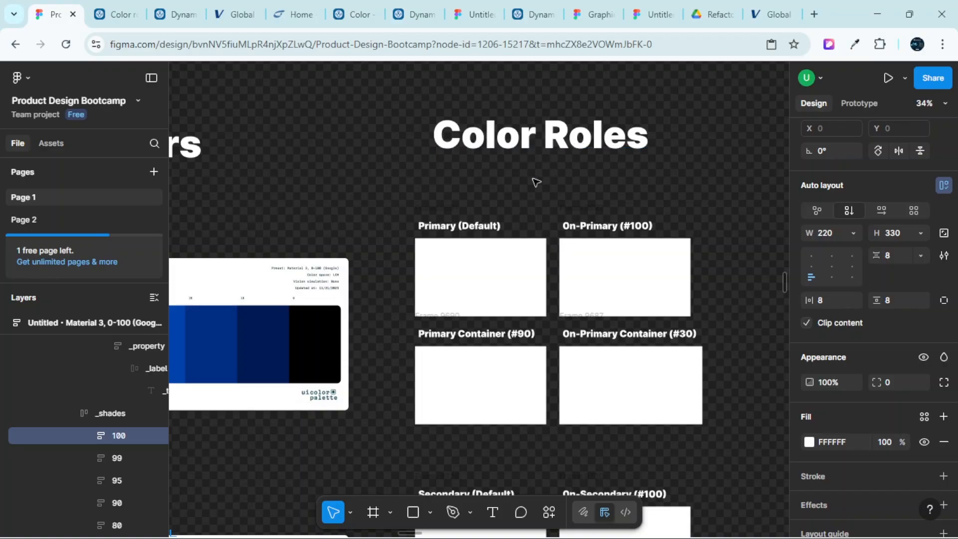
{"action": "scroll", "coordinate": [529, 190], "scroll_direction": "left", "scroll_amount": 15}
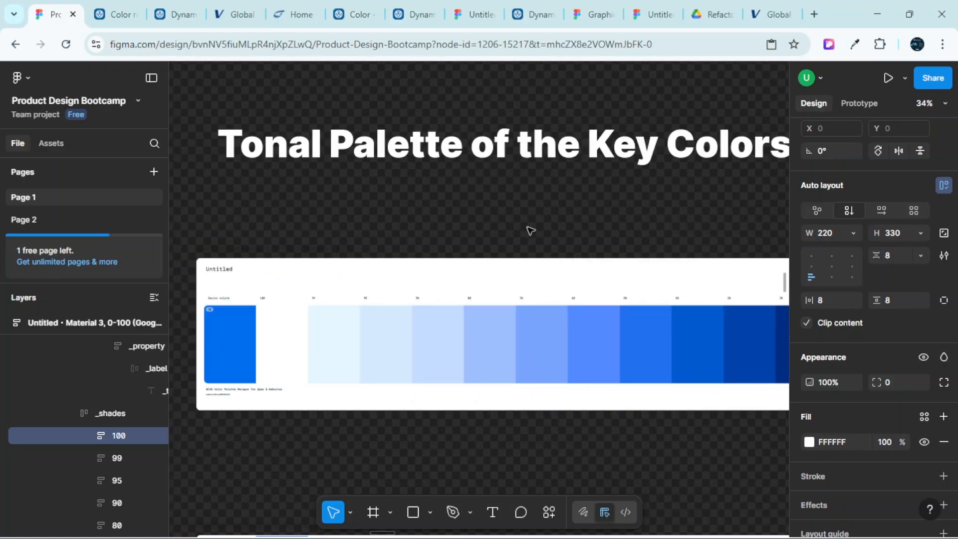
{"action": "scroll", "coordinate": [524, 231], "scroll_direction": "left", "scroll_amount": 5}
{"action": "scroll", "coordinate": [517, 232], "scroll_direction": "right", "scroll_amount": 20}
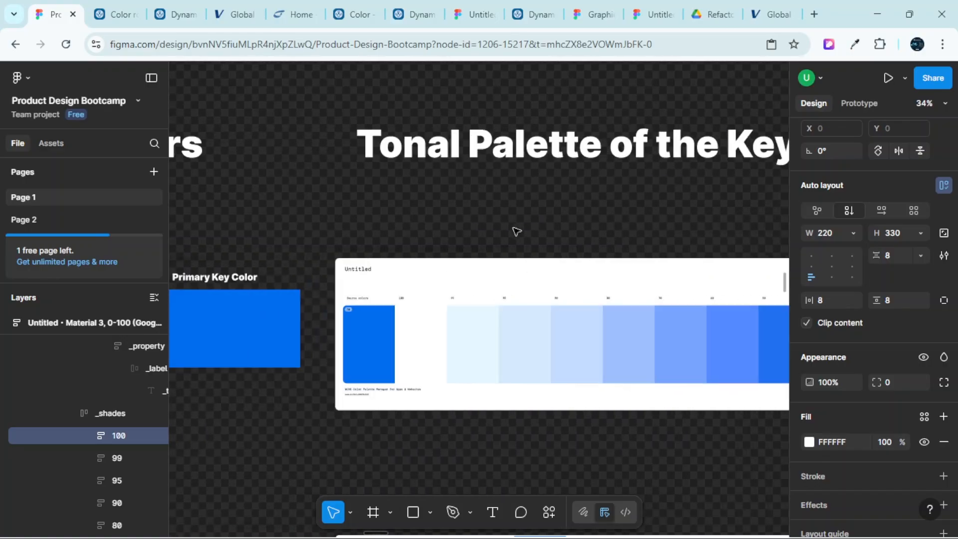
{"action": "scroll", "coordinate": [517, 231], "scroll_direction": "down", "scroll_amount": 5}
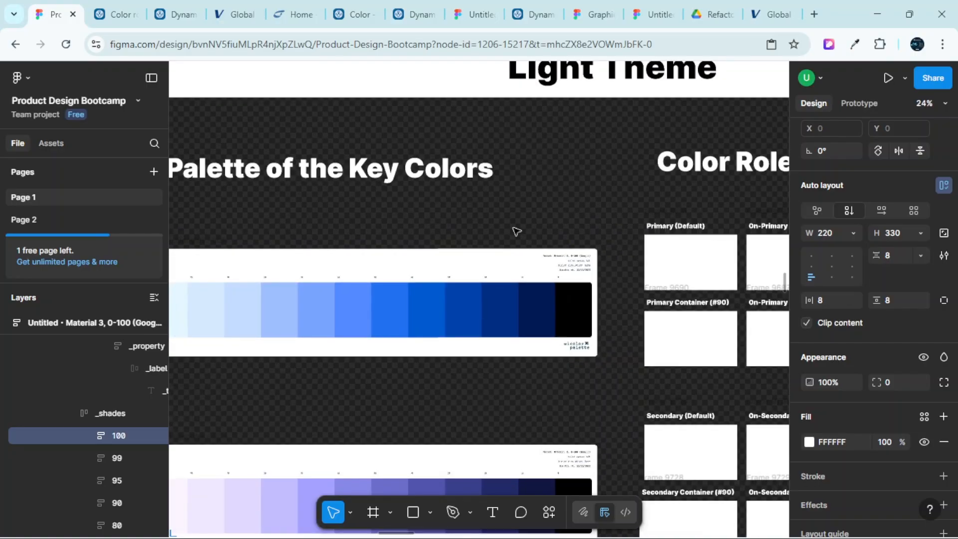
Switch to the Material 3 static baseline page and examine the color roles in the light and dark theme schemes
{"action": "left_click", "coordinate": [177, 14]}
{"action": "scroll", "coordinate": [325, 169], "scroll_direction": "up", "scroll_amount": 3}
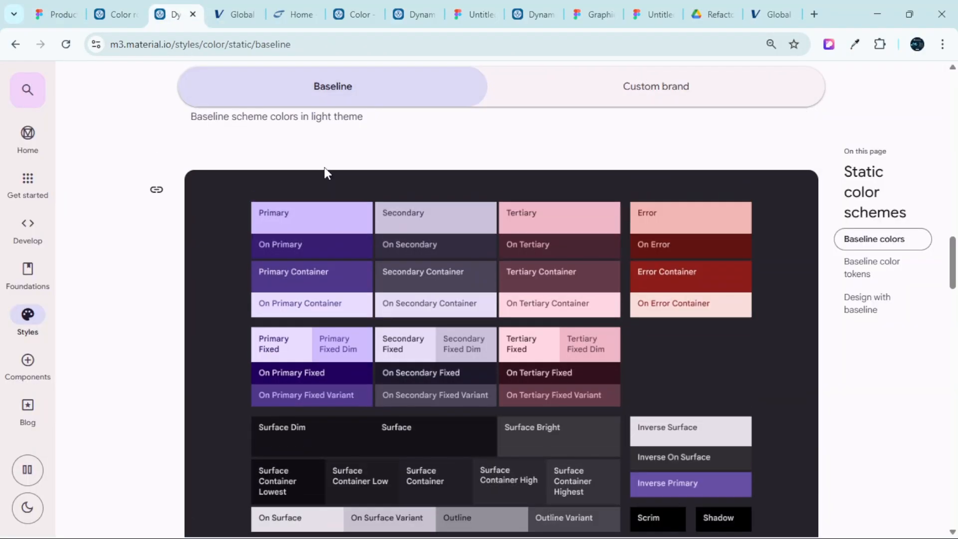
{"action": "scroll", "coordinate": [300, 215], "scroll_direction": "down", "scroll_amount": 1}
{"action": "scroll", "coordinate": [305, 214], "scroll_direction": "up", "scroll_amount": 7}
{"action": "scroll", "coordinate": [305, 218], "scroll_direction": "up", "scroll_amount": 5}
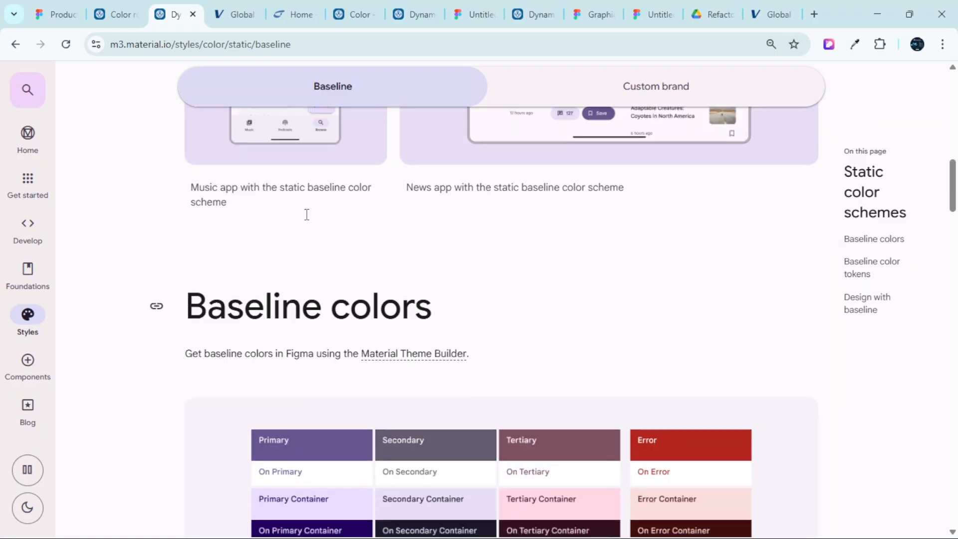
{"action": "scroll", "coordinate": [305, 214], "scroll_direction": "down", "scroll_amount": 4}
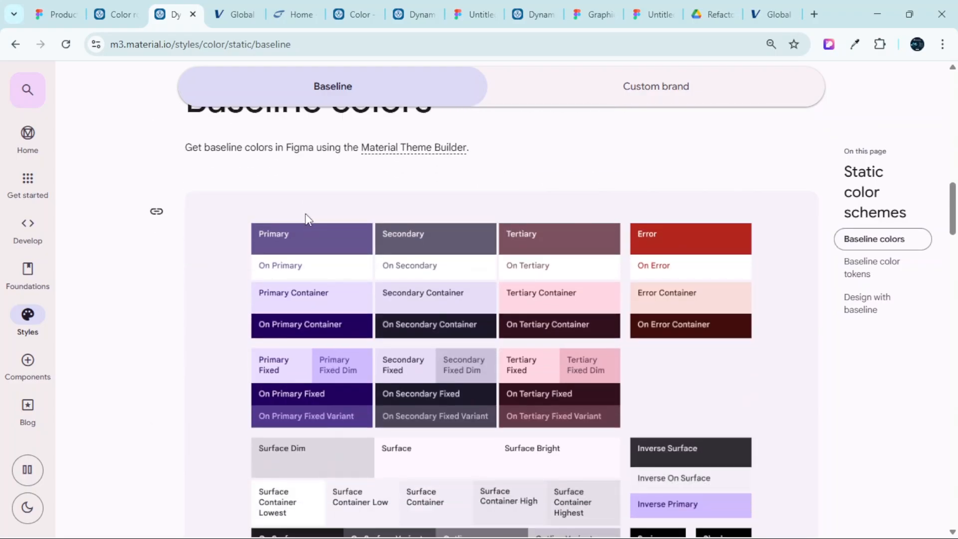
{"action": "scroll", "coordinate": [691, 261], "scroll_direction": "down", "scroll_amount": 10}
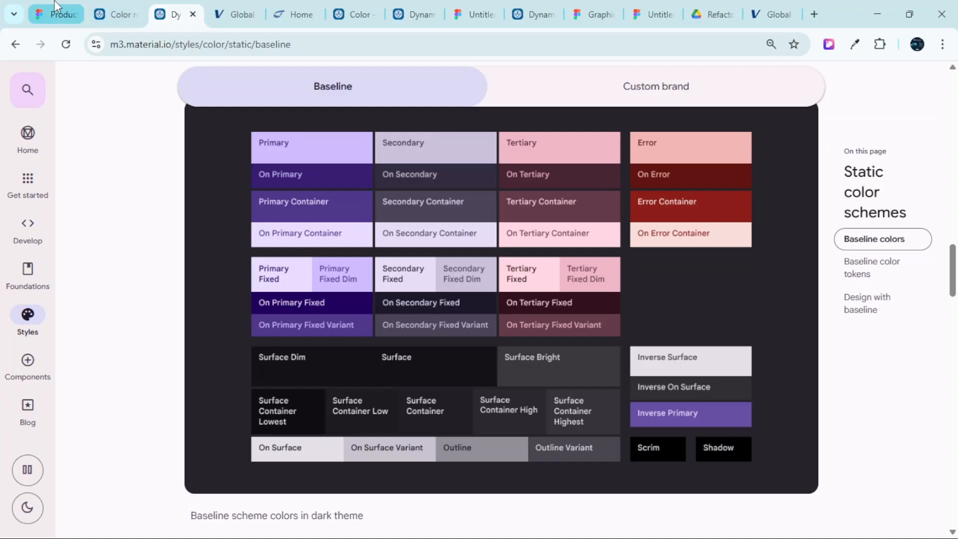
Return to the Figma design file and look over the Dark Theme section and the Light Theme key colors
{"action": "left_click", "coordinate": [56, 14]}
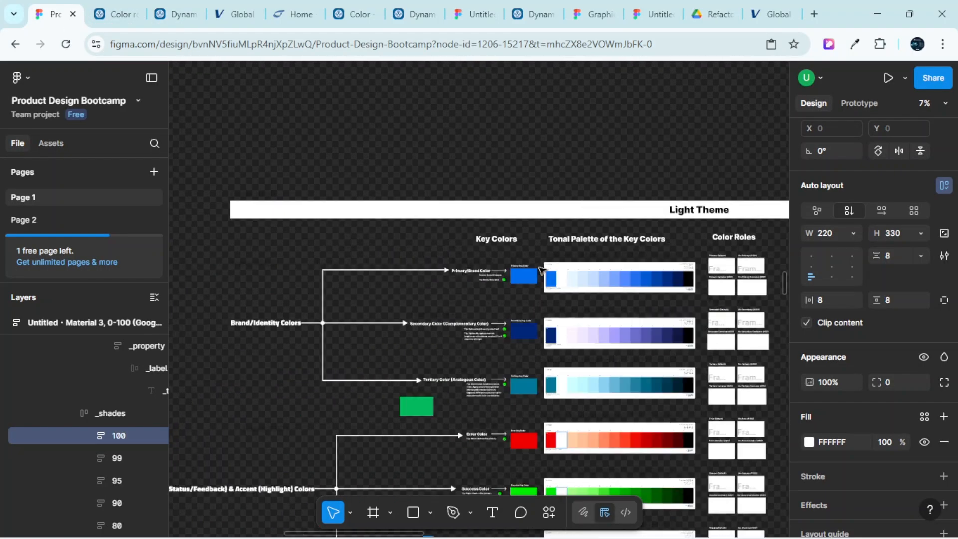
{"action": "scroll", "coordinate": [571, 232], "scroll_direction": "right", "scroll_amount": 10}
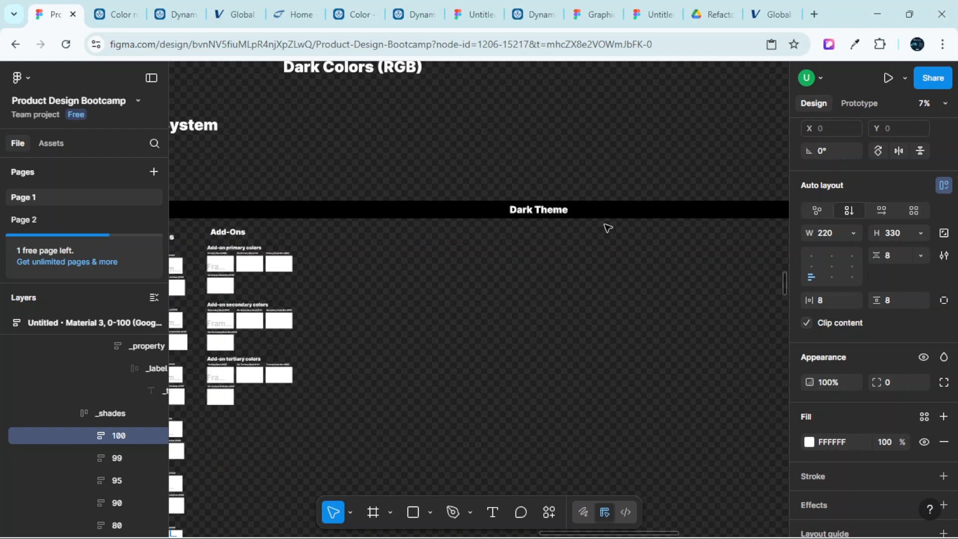
{"action": "scroll", "coordinate": [608, 228], "scroll_direction": "left", "scroll_amount": 15}
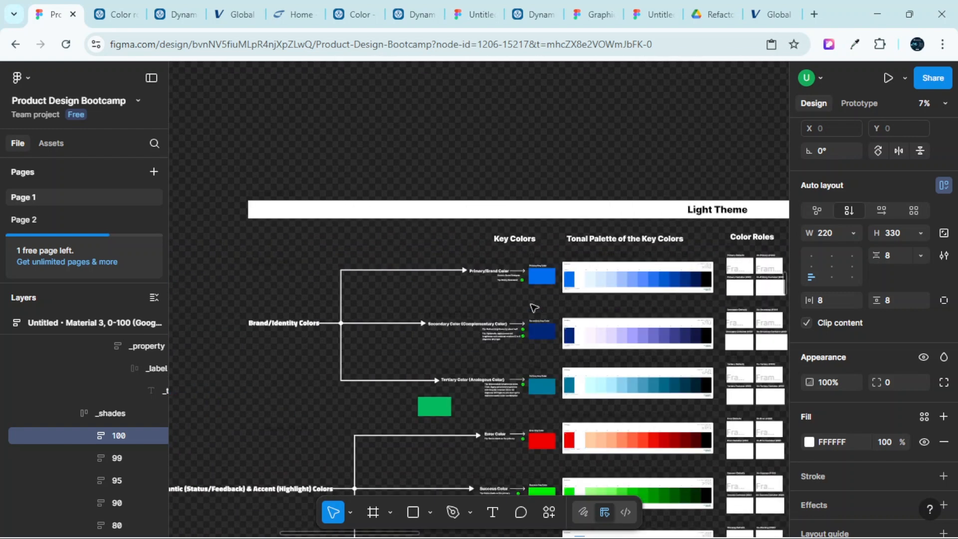
{"action": "scroll", "coordinate": [534, 308], "scroll_direction": "up", "scroll_amount": 5}
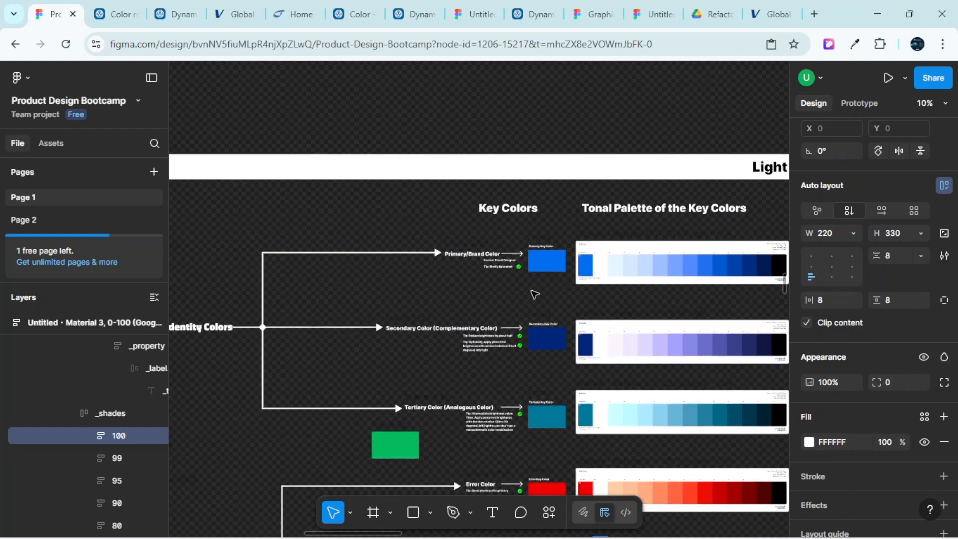
{"action": "scroll", "coordinate": [535, 294], "scroll_direction": "up", "scroll_amount": 3}
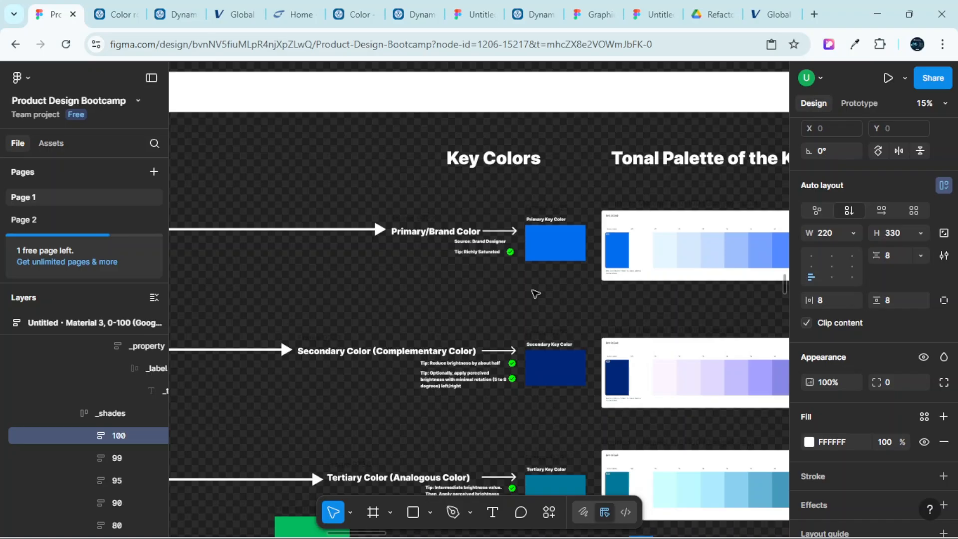
Deselect the 100 shade and review the brand, semantic and background/surface key colors with their tonal palettes
{"action": "scroll", "coordinate": [535, 294], "scroll_direction": "down", "scroll_amount": 5}
{"action": "scroll", "coordinate": [543, 297], "scroll_direction": "up", "scroll_amount": 3}
{"action": "scroll", "coordinate": [559, 404], "scroll_direction": "down", "scroll_amount": 10}
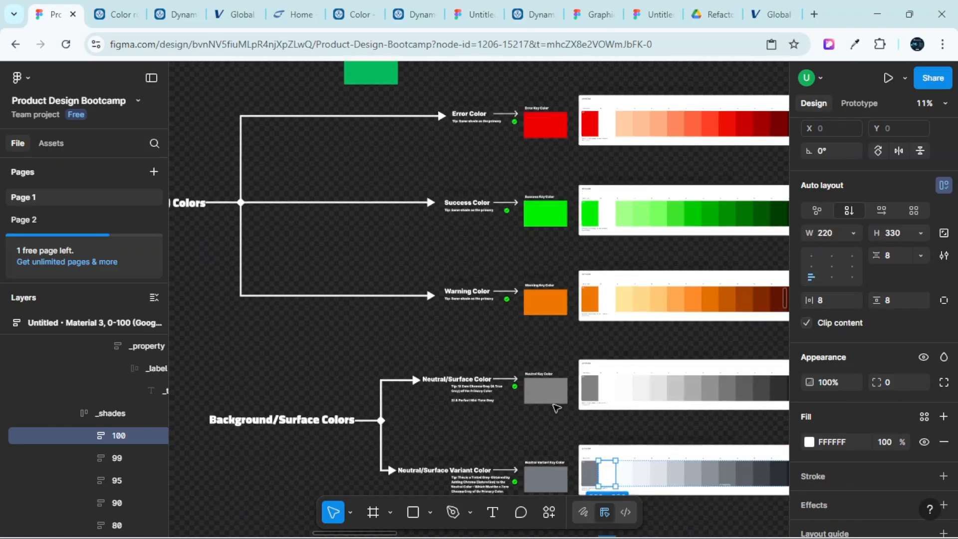
{"action": "scroll", "coordinate": [566, 387], "scroll_direction": "down", "scroll_amount": 3}
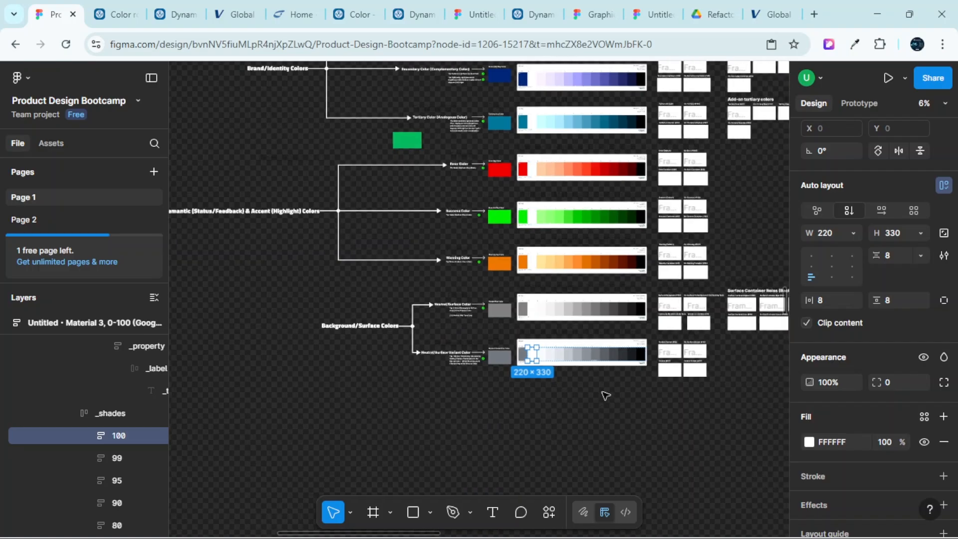
{"action": "left_click", "coordinate": [605, 394]}
{"action": "scroll", "coordinate": [599, 352], "scroll_direction": "up", "scroll_amount": 5}
{"action": "scroll", "coordinate": [542, 214], "scroll_direction": "up", "scroll_amount": 4}
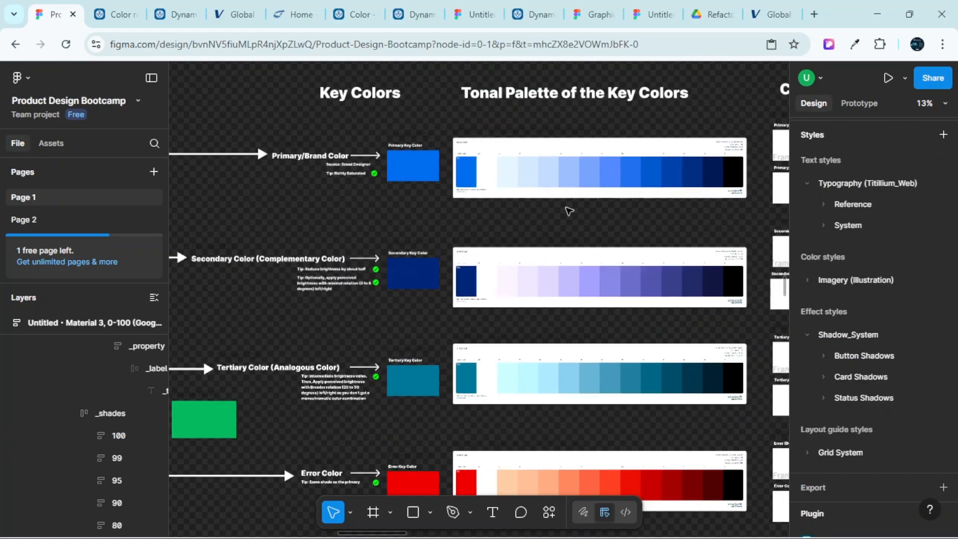
Compare the Color Roles and Add-Ons sections of the Light Theme with those of the Dark Theme
{"action": "scroll", "coordinate": [567, 210], "scroll_direction": "down", "scroll_amount": 3}
{"action": "scroll", "coordinate": [563, 252], "scroll_direction": "right", "scroll_amount": 3}
{"action": "scroll", "coordinate": [562, 253], "scroll_direction": "right", "scroll_amount": 1}
{"action": "scroll", "coordinate": [552, 177], "scroll_direction": "up", "scroll_amount": 4}
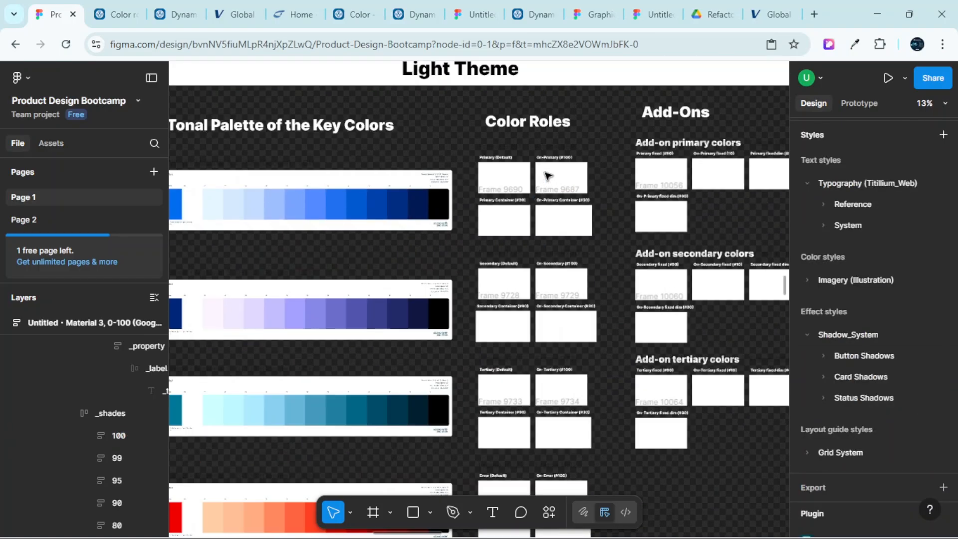
{"action": "scroll", "coordinate": [548, 227], "scroll_direction": "down", "scroll_amount": 3}
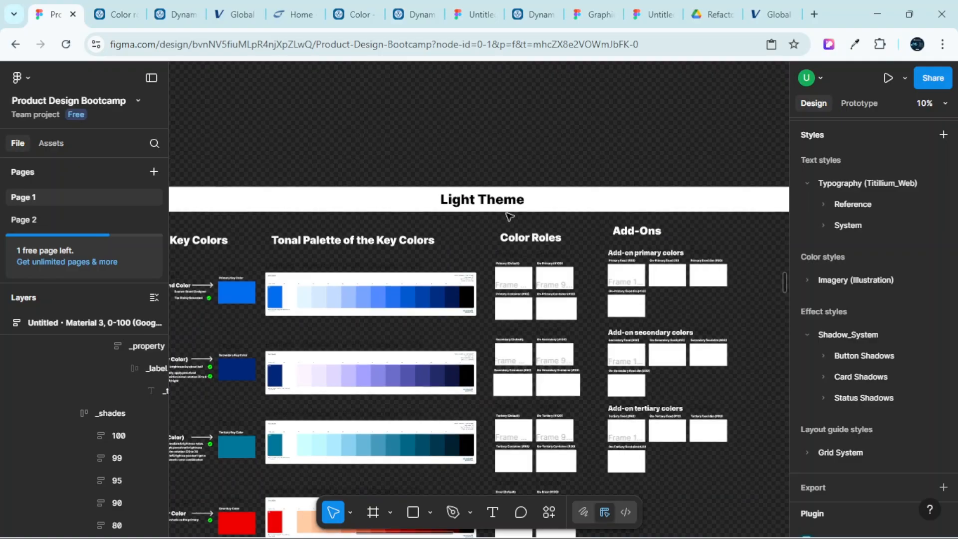
{"action": "scroll", "coordinate": [564, 265], "scroll_direction": "right", "scroll_amount": 5}
{"action": "scroll", "coordinate": [574, 275], "scroll_direction": "left", "scroll_amount": 6}
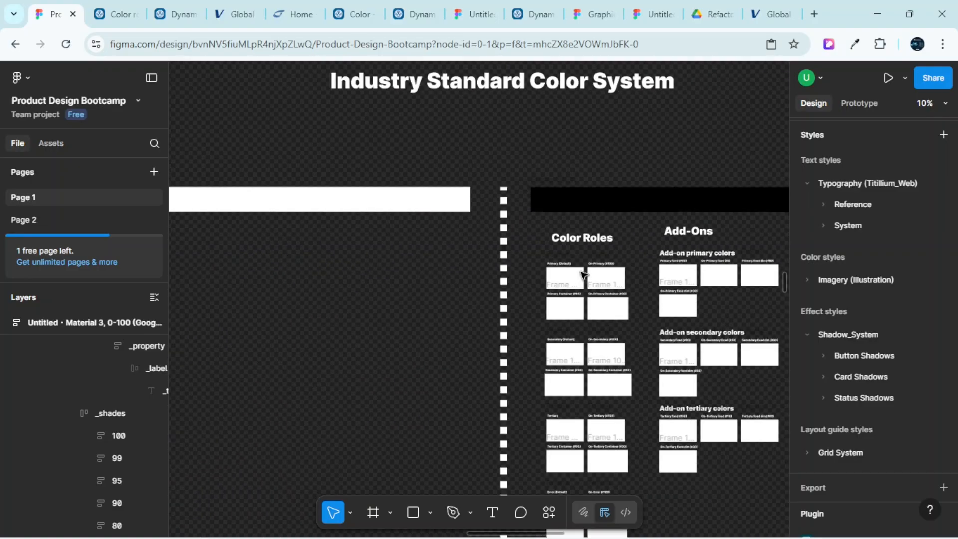
{"action": "scroll", "coordinate": [529, 290], "scroll_direction": "right", "scroll_amount": 5}
{"action": "scroll", "coordinate": [493, 299], "scroll_direction": "left", "scroll_amount": 2}
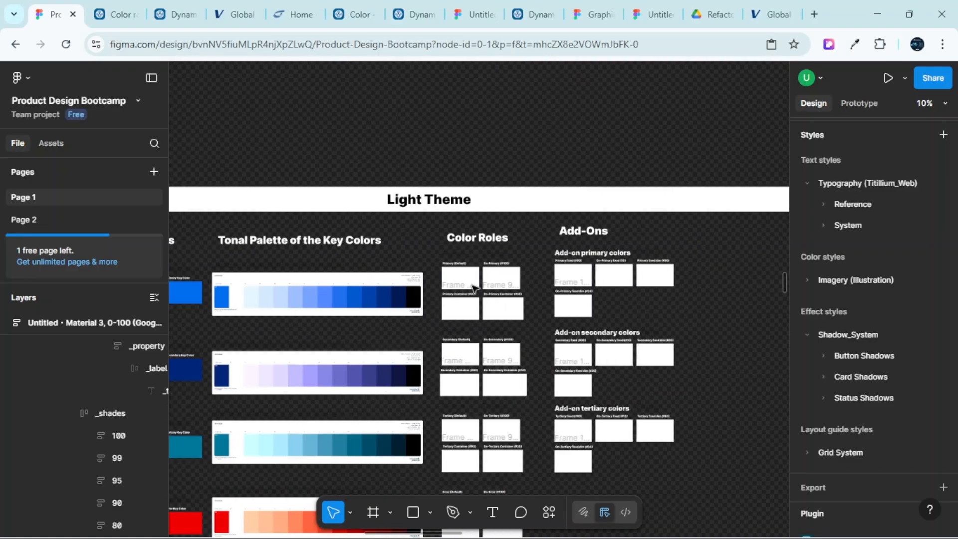
Examine the four Light Theme Primary color role frames and the Primary tonal palette that supplies their shades
{"action": "scroll", "coordinate": [464, 309], "scroll_direction": "up", "scroll_amount": 3}
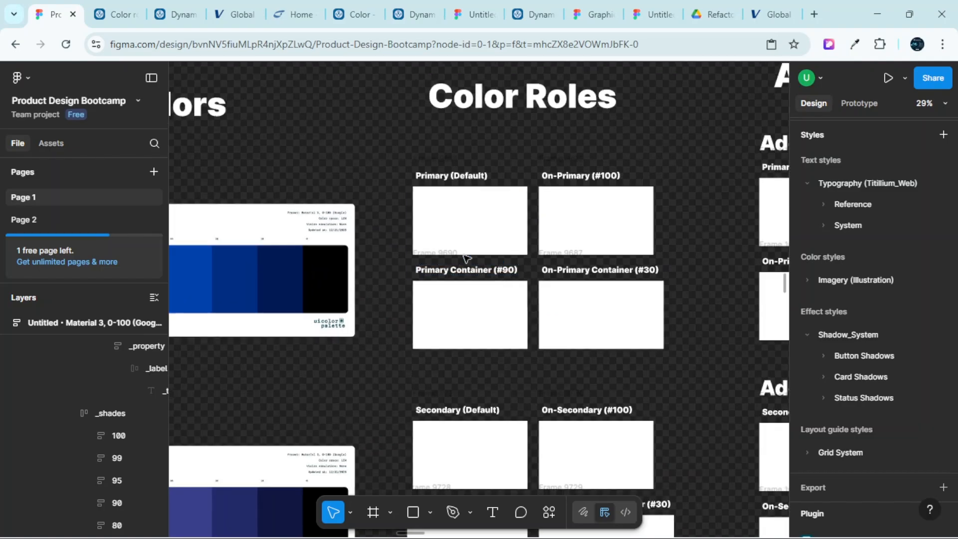
{"action": "scroll", "coordinate": [464, 225], "scroll_direction": "up", "scroll_amount": 4}
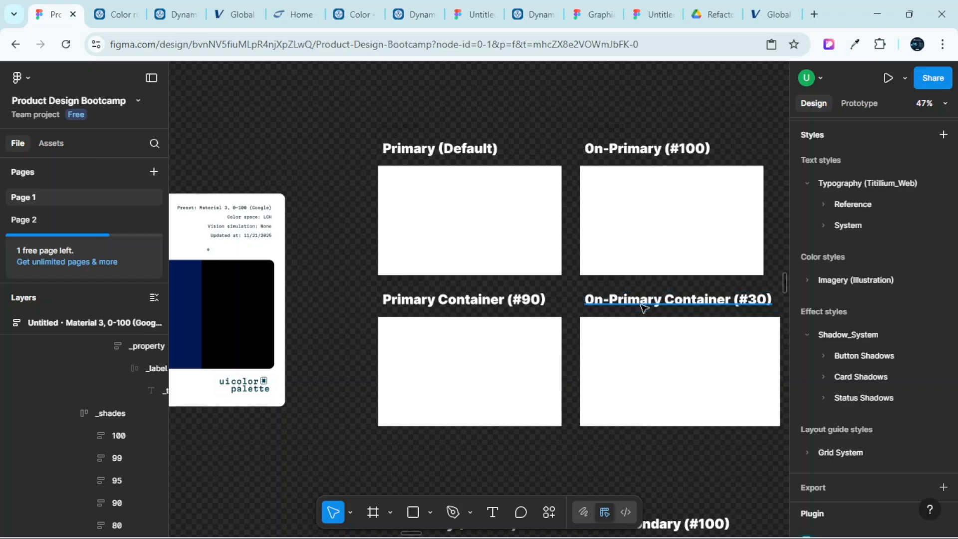
{"action": "scroll", "coordinate": [644, 308], "scroll_direction": "down", "scroll_amount": 2}
{"action": "scroll", "coordinate": [496, 316], "scroll_direction": "left", "scroll_amount": 6}
{"action": "scroll", "coordinate": [425, 297], "scroll_direction": "left", "scroll_amount": 2}
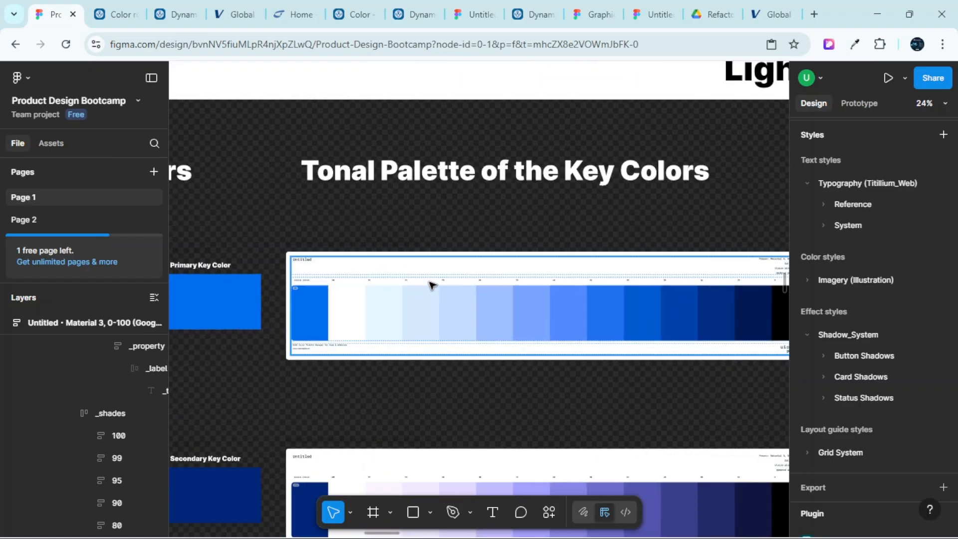
Hide the editor interface and compare the Primary and Secondary key colors with their default and container role frames
{"action": "key", "text": "ctrl+backslash"}
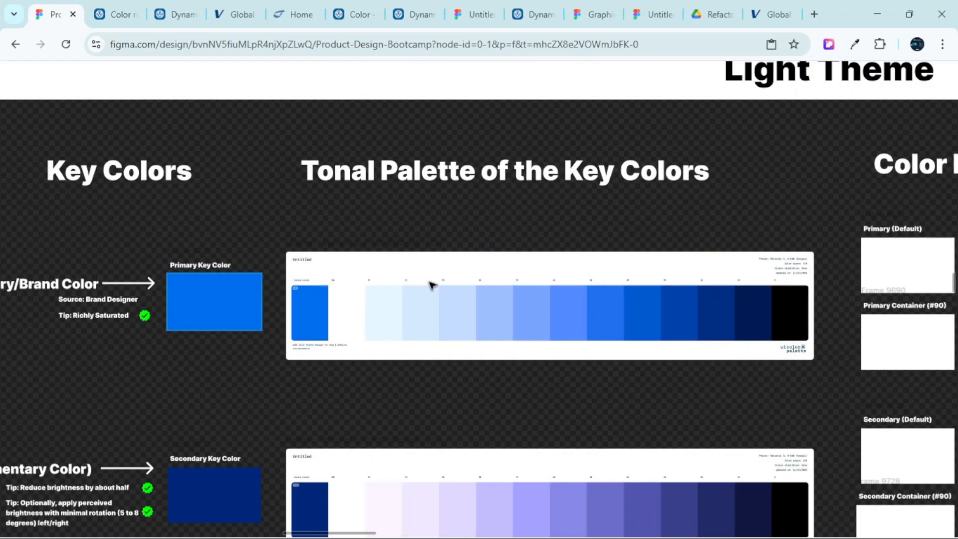
{"action": "scroll", "coordinate": [444, 305], "scroll_direction": "down", "scroll_amount": 3}
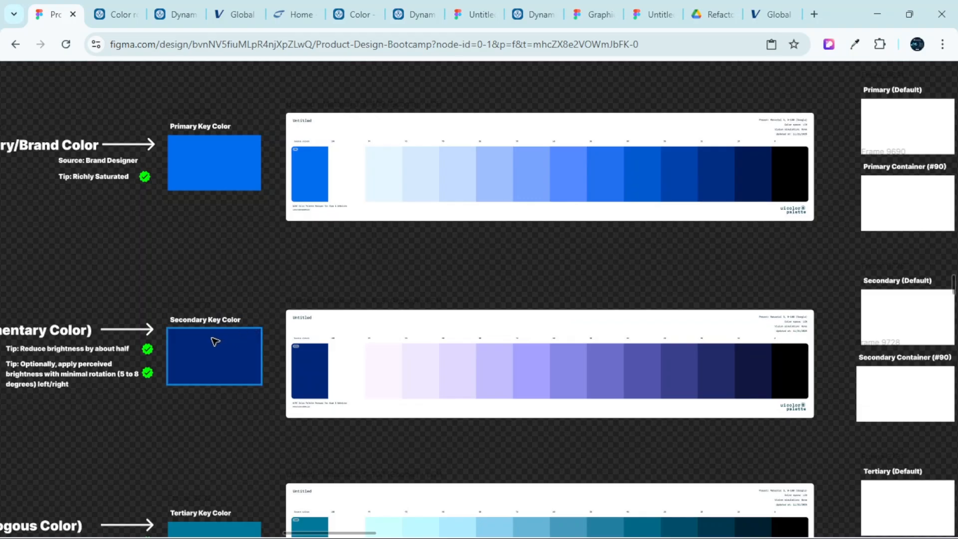
{"action": "scroll", "coordinate": [421, 323], "scroll_direction": "right", "scroll_amount": 6}
{"action": "scroll", "coordinate": [579, 285], "scroll_direction": "up", "scroll_amount": 5}
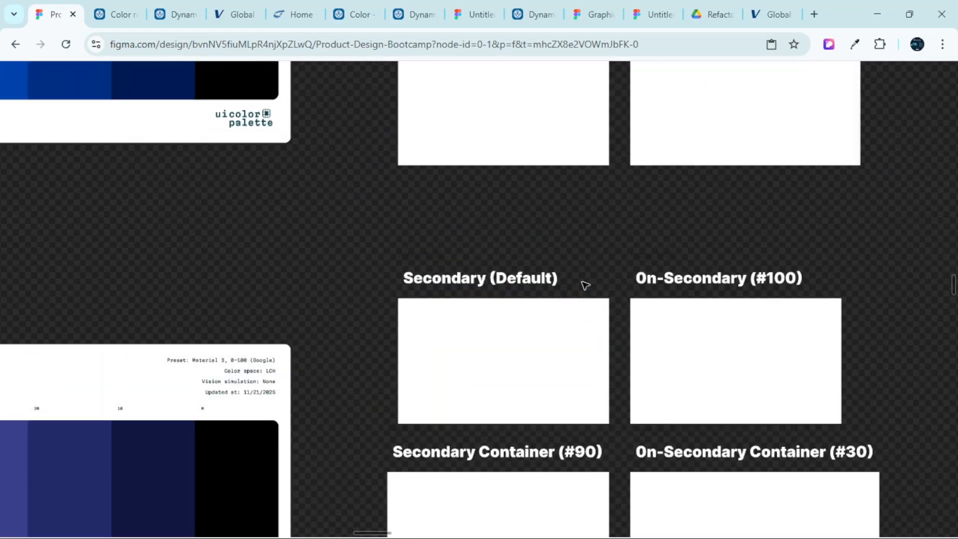
{"action": "scroll", "coordinate": [567, 308], "scroll_direction": "down", "scroll_amount": 3}
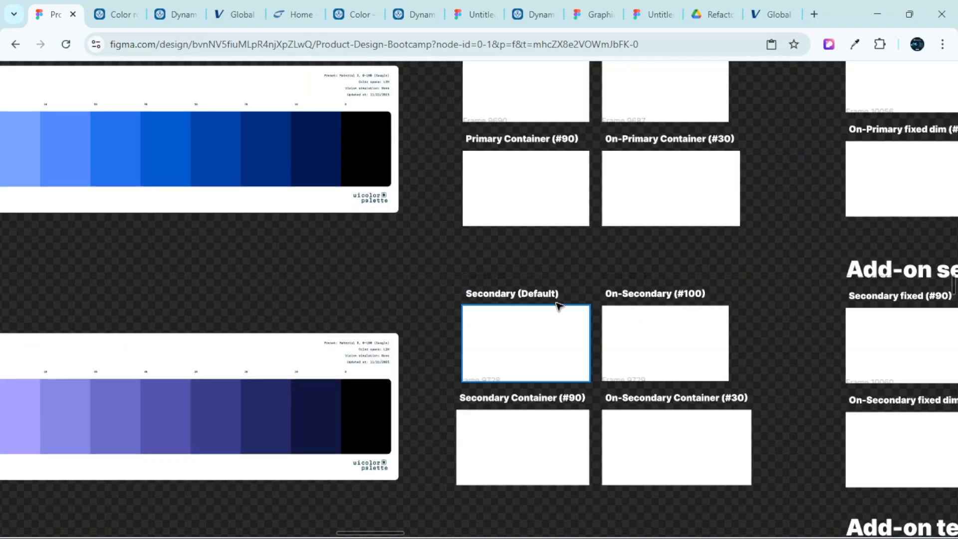
{"action": "scroll", "coordinate": [558, 306], "scroll_direction": "up", "scroll_amount": 4}
{"action": "scroll", "coordinate": [544, 300], "scroll_direction": "up", "scroll_amount": 3}
{"action": "scroll", "coordinate": [532, 282], "scroll_direction": "down", "scroll_amount": 4}
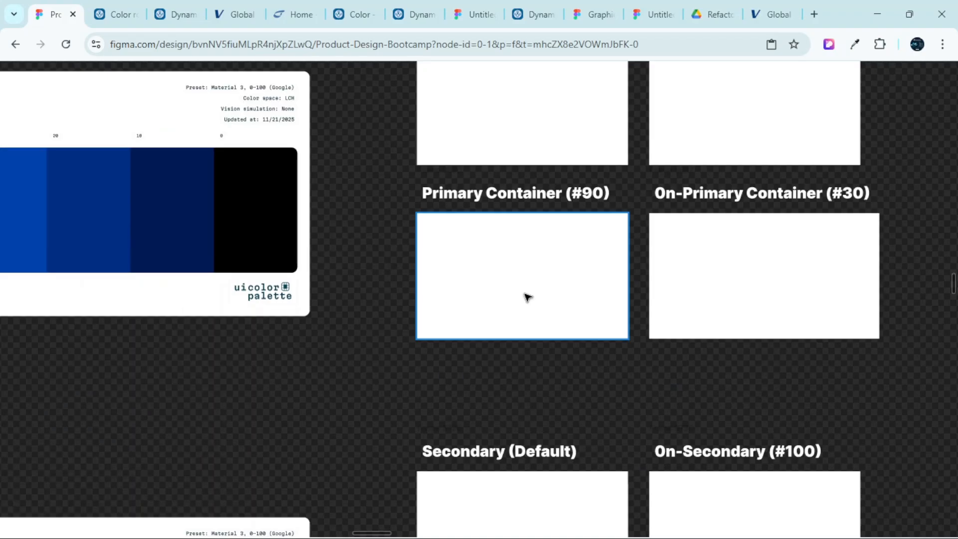
{"action": "scroll", "coordinate": [528, 297], "scroll_direction": "down", "scroll_amount": 3}
{"action": "scroll", "coordinate": [512, 329], "scroll_direction": "down", "scroll_amount": 1}
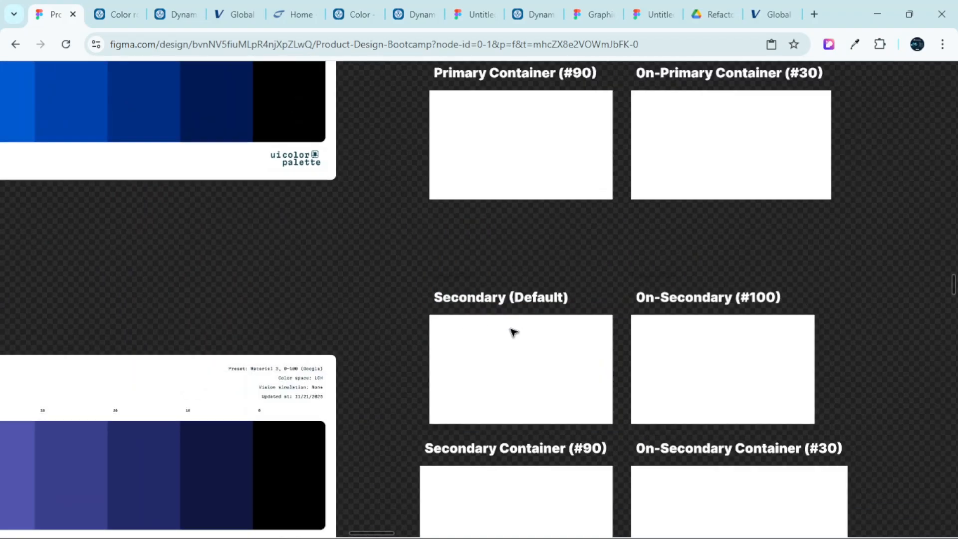
Examine the Secondary role frames, including On-Secondary (#100) and On-Secondary Container (#30), against the Secondary tonal palette
{"action": "scroll", "coordinate": [514, 332], "scroll_direction": "down", "scroll_amount": 5}
{"action": "scroll", "coordinate": [506, 342], "scroll_direction": "left", "scroll_amount": 4}
{"action": "scroll", "coordinate": [501, 349], "scroll_direction": "up", "scroll_amount": 1}
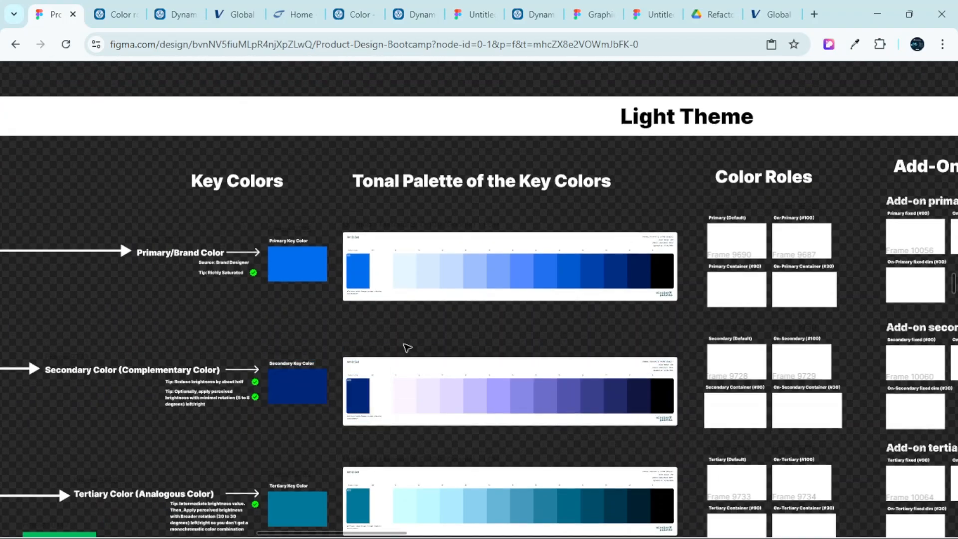
{"action": "scroll", "coordinate": [499, 352], "scroll_direction": "right", "scroll_amount": 4}
{"action": "scroll", "coordinate": [573, 369], "scroll_direction": "up", "scroll_amount": 5}
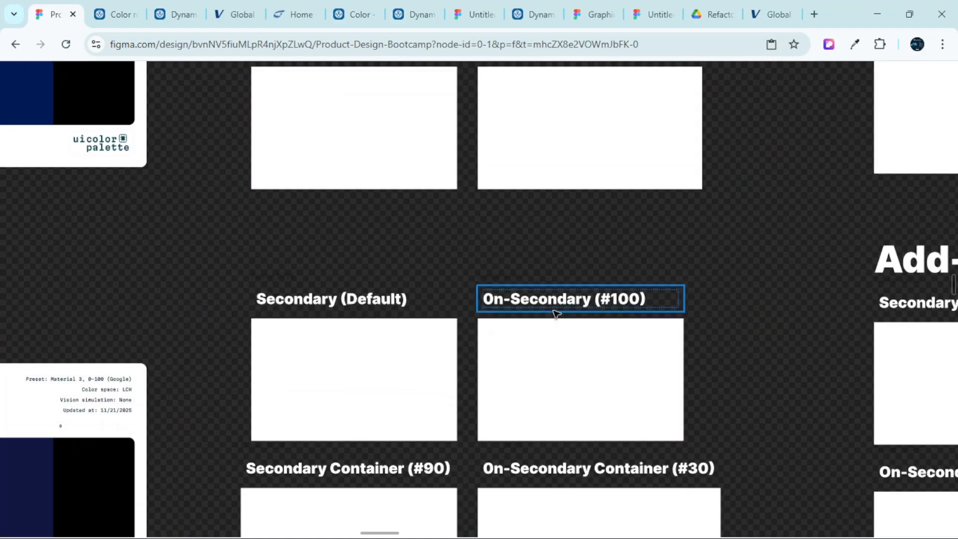
{"action": "scroll", "coordinate": [555, 313], "scroll_direction": "down", "scroll_amount": 3}
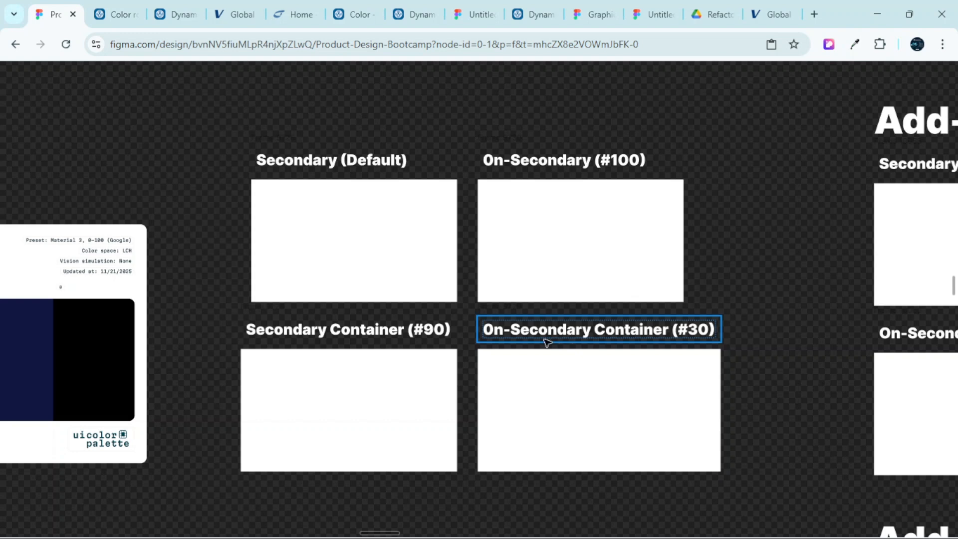
{"action": "scroll", "coordinate": [647, 357], "scroll_direction": "down", "scroll_amount": 3}
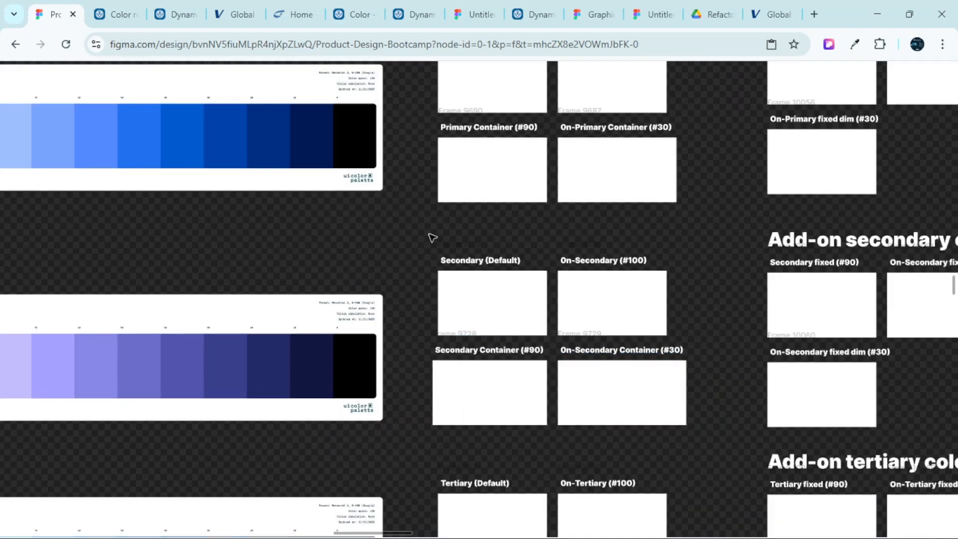
Switch to the Material 3 static baseline page and study how light and dark schemes assign Primary, Secondary, Tertiary and Error roles
{"action": "left_click", "coordinate": [466, 14]}
{"action": "left_click", "coordinate": [356, 14]}
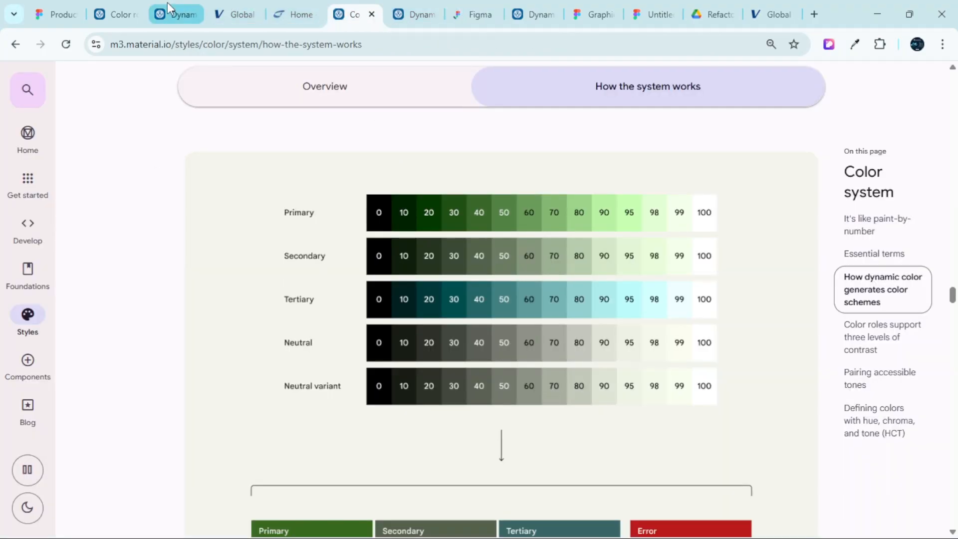
{"action": "left_click", "coordinate": [167, 3]}
{"action": "scroll", "coordinate": [344, 237], "scroll_direction": "up", "scroll_amount": 10}
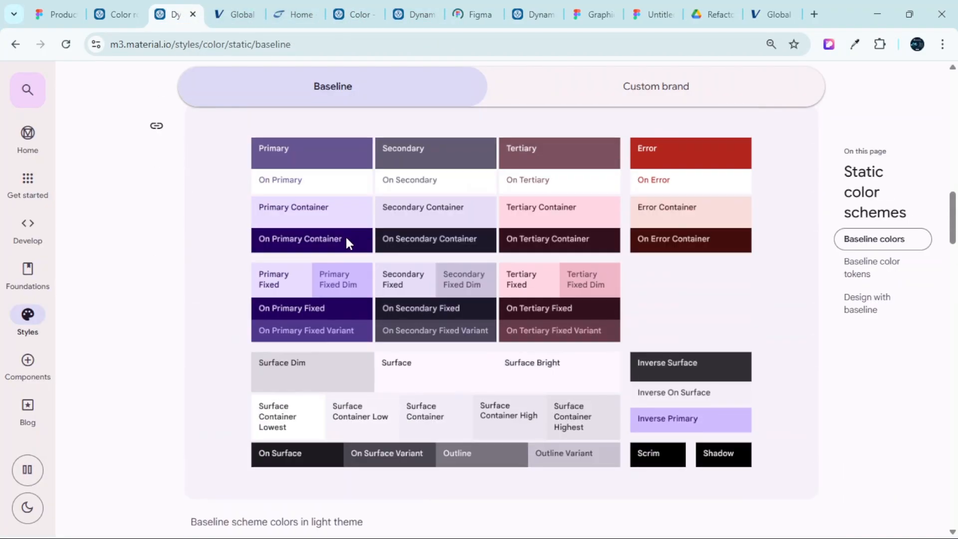
{"action": "scroll", "coordinate": [346, 237], "scroll_direction": "up", "scroll_amount": 1}
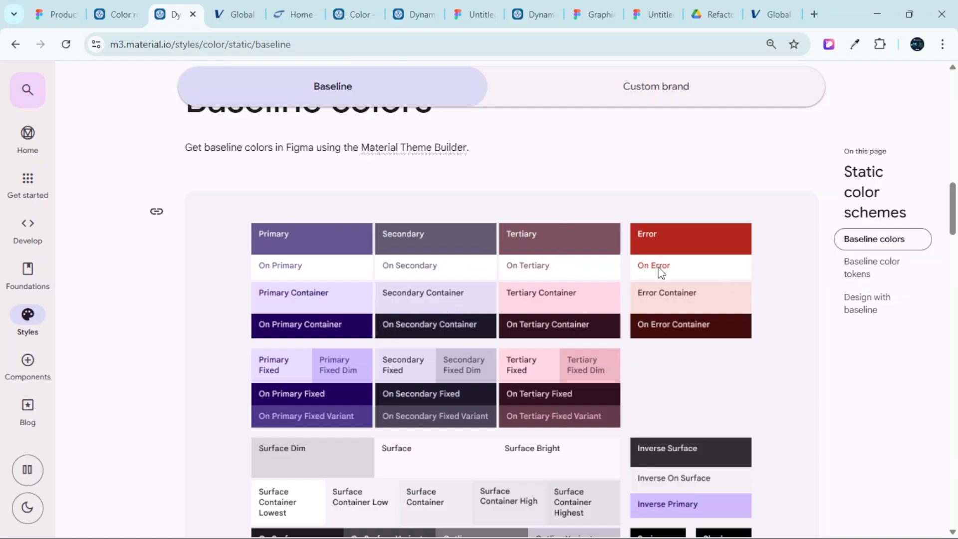
{"action": "scroll", "coordinate": [425, 406], "scroll_direction": "down", "scroll_amount": 10}
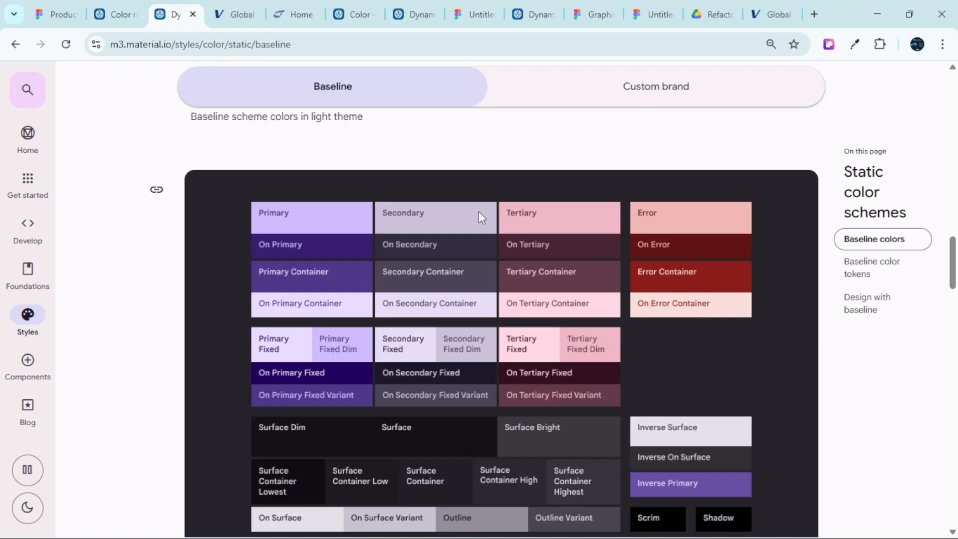
Return to the Figma design file and match the Primary tonal palette's shades to the empty Primary color role frames
{"action": "left_click", "coordinate": [50, 7]}
{"action": "scroll", "coordinate": [503, 360], "scroll_direction": "up", "scroll_amount": 1}
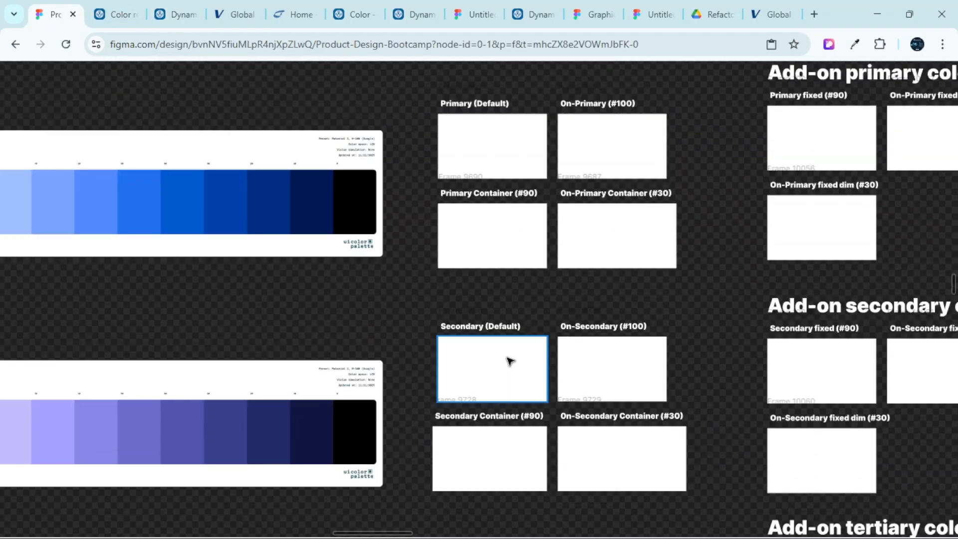
{"action": "scroll", "coordinate": [519, 368], "scroll_direction": "up", "scroll_amount": 3}
{"action": "scroll", "coordinate": [535, 381], "scroll_direction": "down", "scroll_amount": 3}
{"action": "scroll", "coordinate": [554, 377], "scroll_direction": "left", "scroll_amount": 3}
{"action": "scroll", "coordinate": [643, 368], "scroll_direction": "up", "scroll_amount": 4}
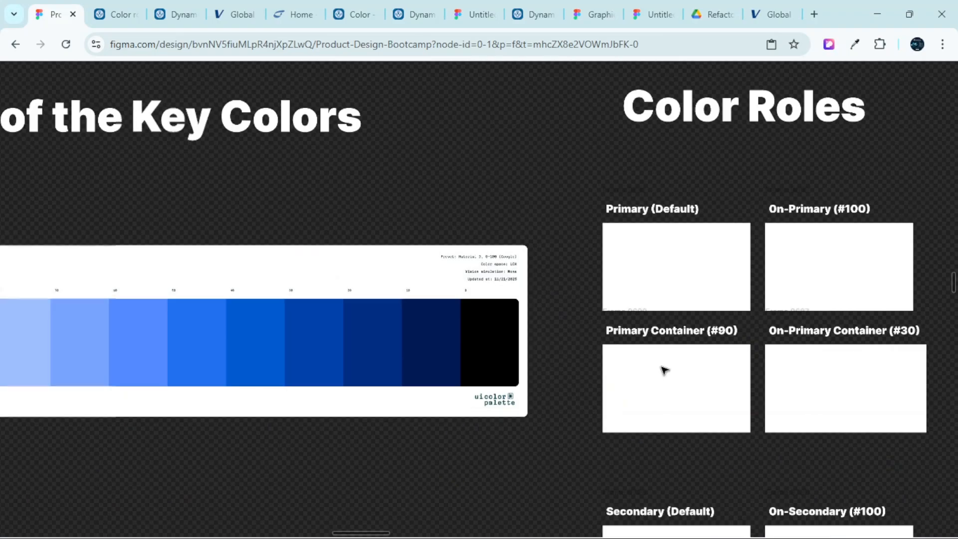
{"action": "scroll", "coordinate": [663, 370], "scroll_direction": "left", "scroll_amount": 5}
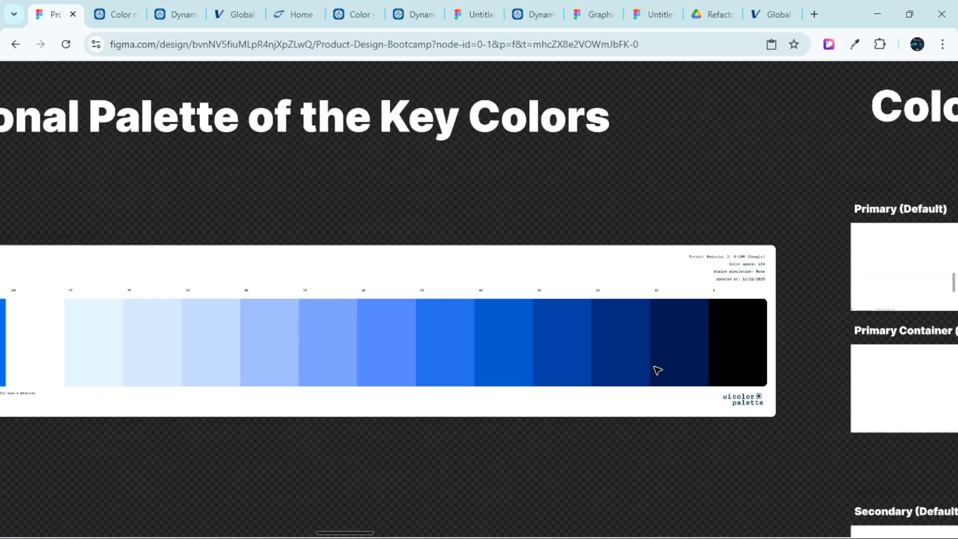
{"action": "scroll", "coordinate": [657, 370], "scroll_direction": "up", "scroll_amount": 3}
{"action": "scroll", "coordinate": [636, 357], "scroll_direction": "right", "scroll_amount": 7}
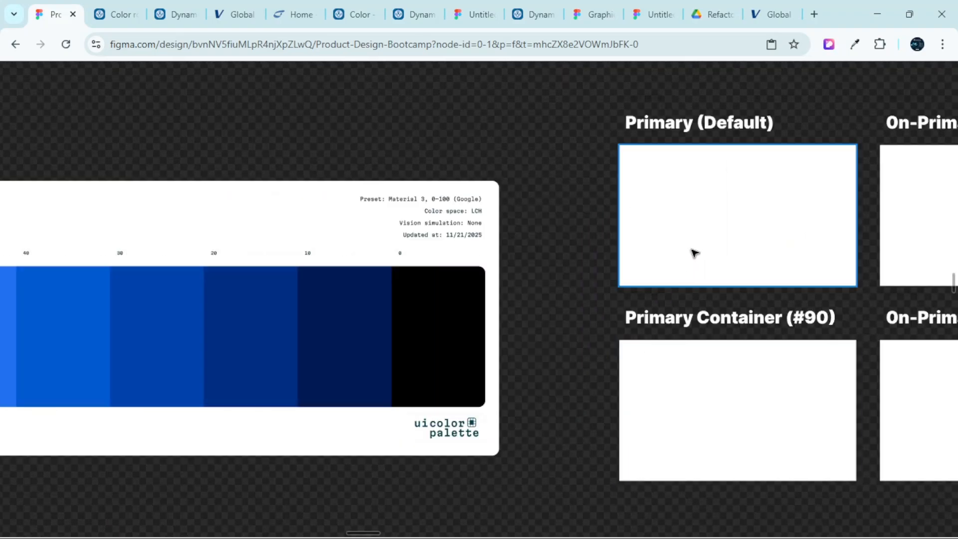
{"action": "scroll", "coordinate": [694, 253], "scroll_direction": "down", "scroll_amount": 3}
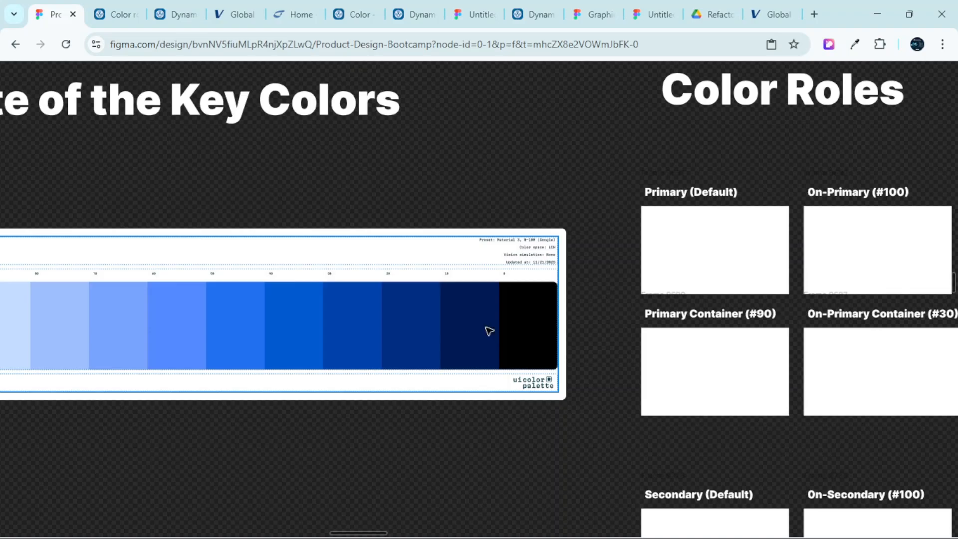
{"action": "scroll", "coordinate": [497, 315], "scroll_direction": "right", "scroll_amount": 6}
{"action": "scroll", "coordinate": [726, 276], "scroll_direction": "up", "scroll_amount": 1}
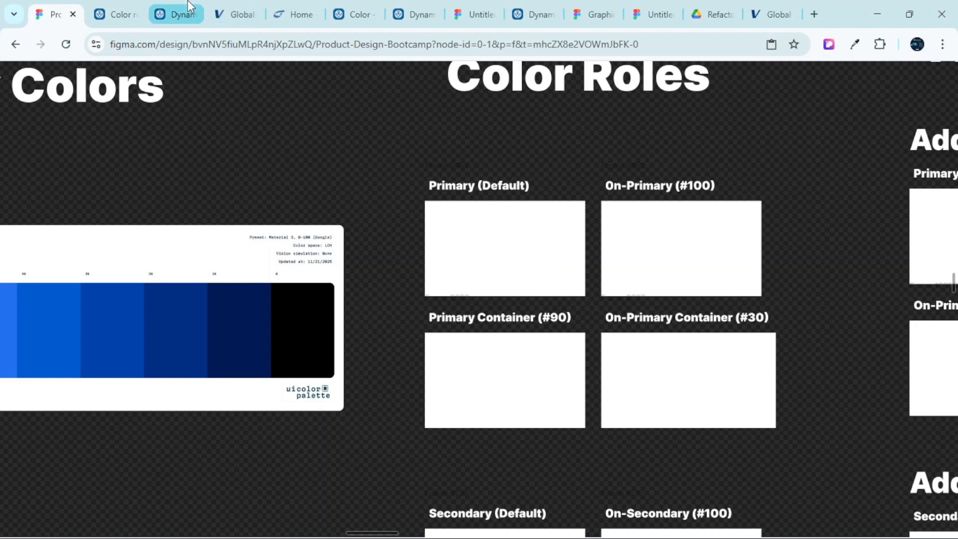
Switch back to the Material 3 baseline page and look through the dark scheme down to the Baseline color tokens
{"action": "mouse_move", "coordinate": [189, 6]}
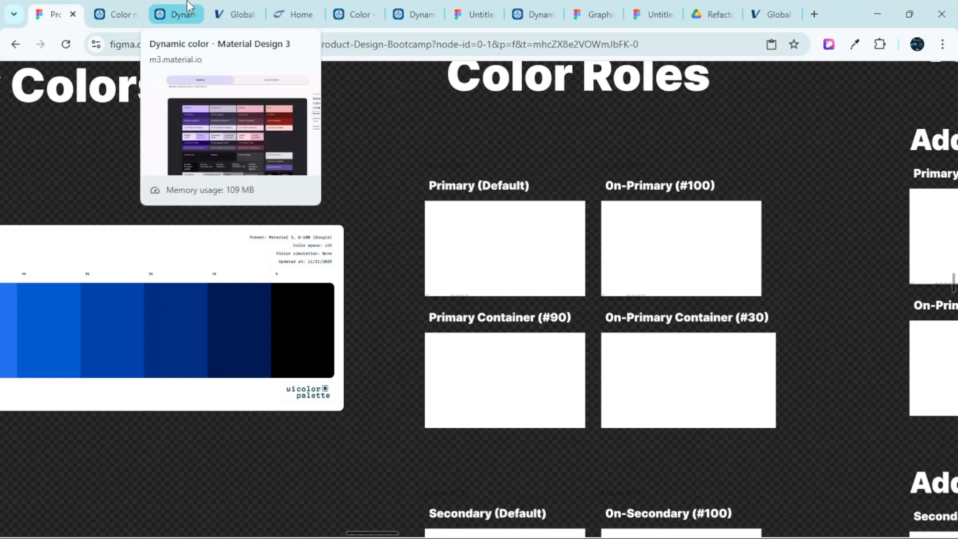
{"action": "left_click", "coordinate": [188, 6]}
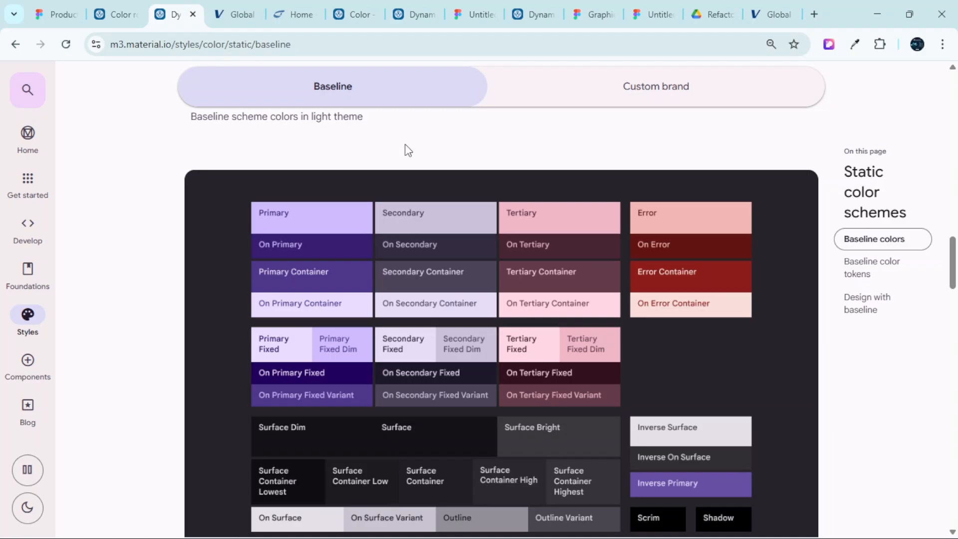
{"action": "scroll", "coordinate": [409, 232], "scroll_direction": "down", "scroll_amount": 8}
{"action": "scroll", "coordinate": [409, 234], "scroll_direction": "up", "scroll_amount": 6}
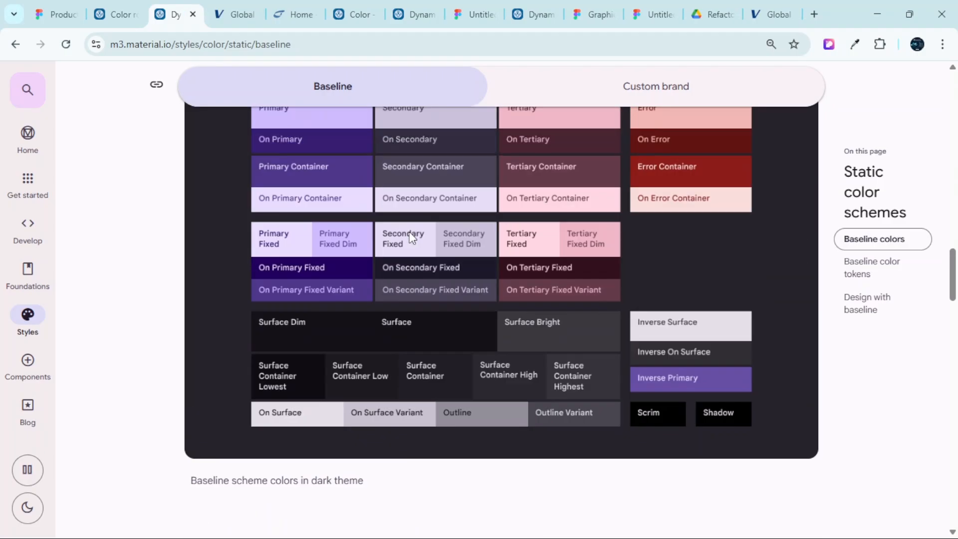
{"action": "scroll", "coordinate": [409, 232], "scroll_direction": "down", "scroll_amount": 7}
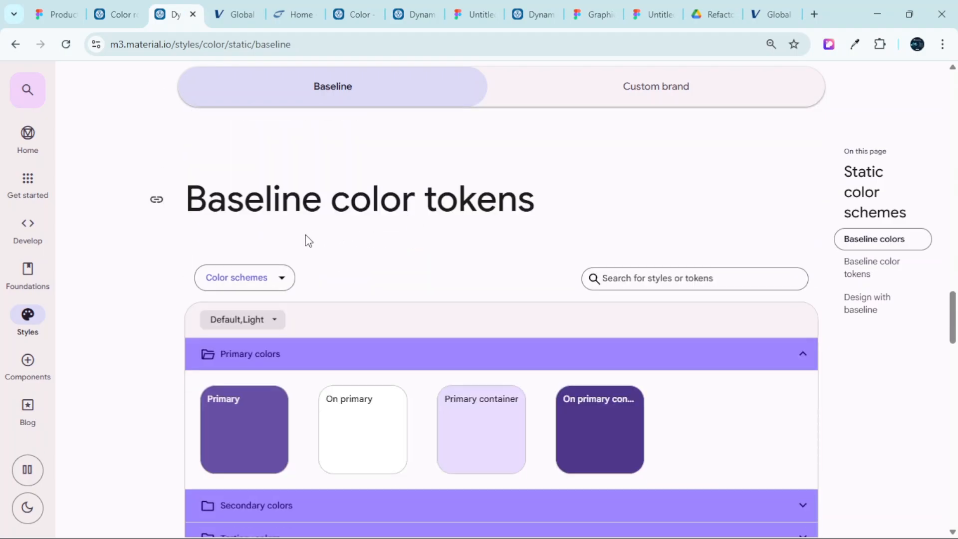
{"action": "scroll", "coordinate": [270, 250], "scroll_direction": "down", "scroll_amount": 1}
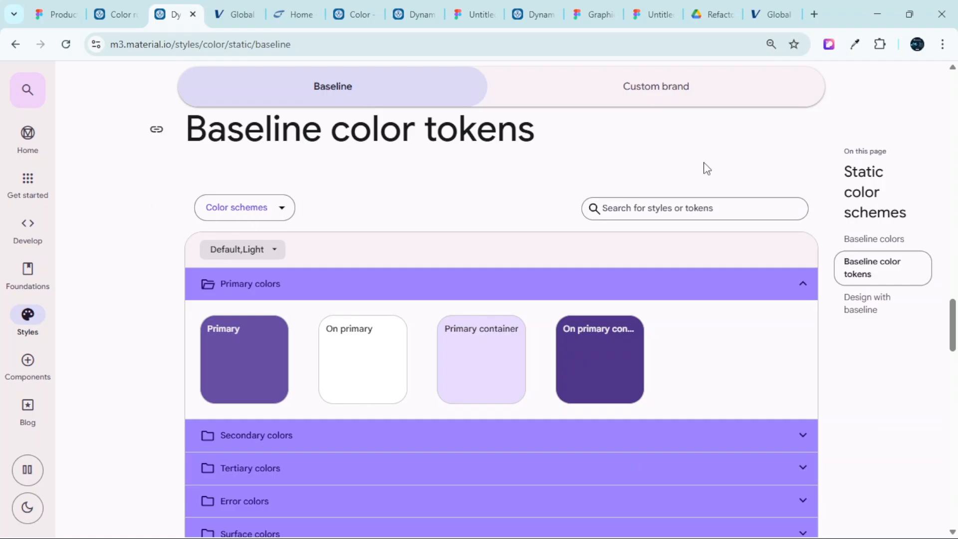
Search Google for "material design 3" in a new browser tab and open the Material Design 3 website
{"action": "left_click", "coordinate": [814, 13]}
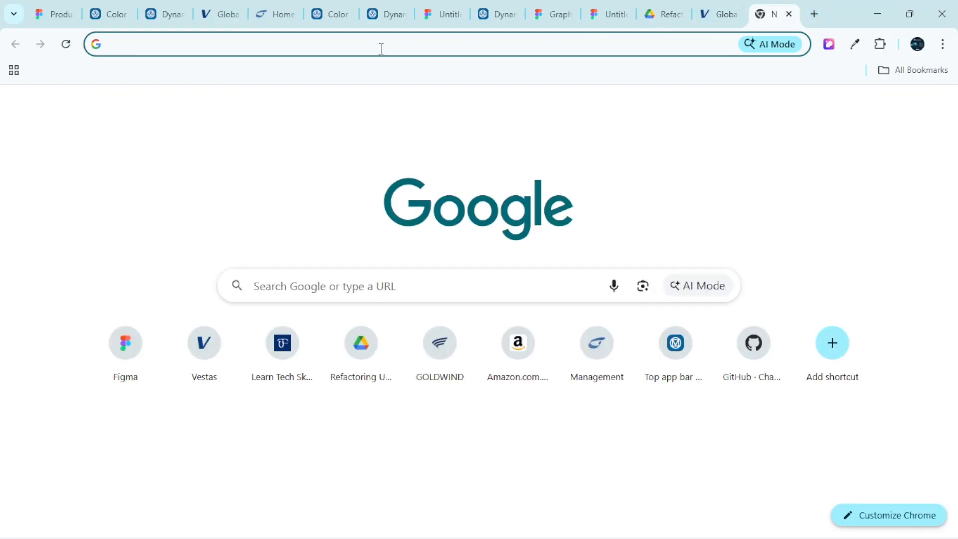
{"action": "left_click", "coordinate": [382, 46]}
{"action": "left_click", "coordinate": [251, 75]}
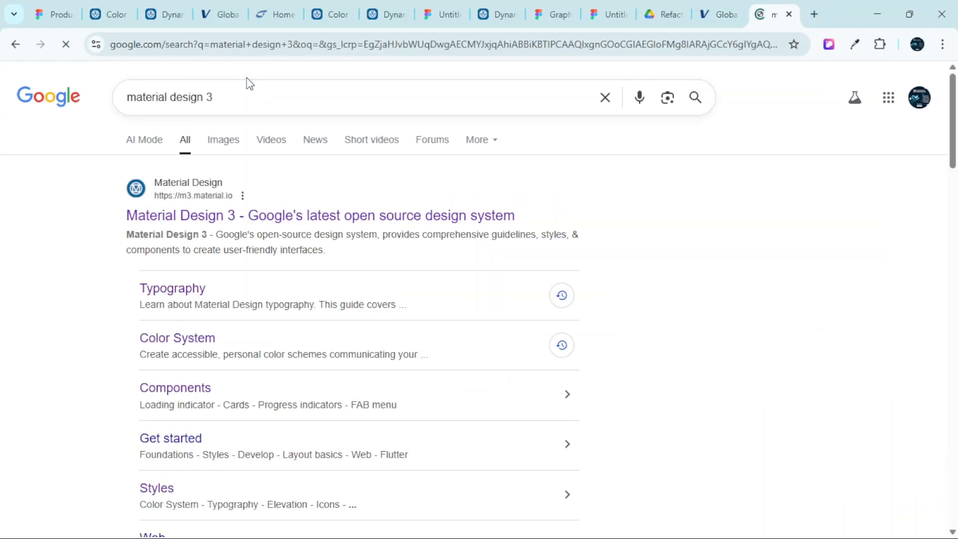
{"action": "left_click", "coordinate": [258, 221]}
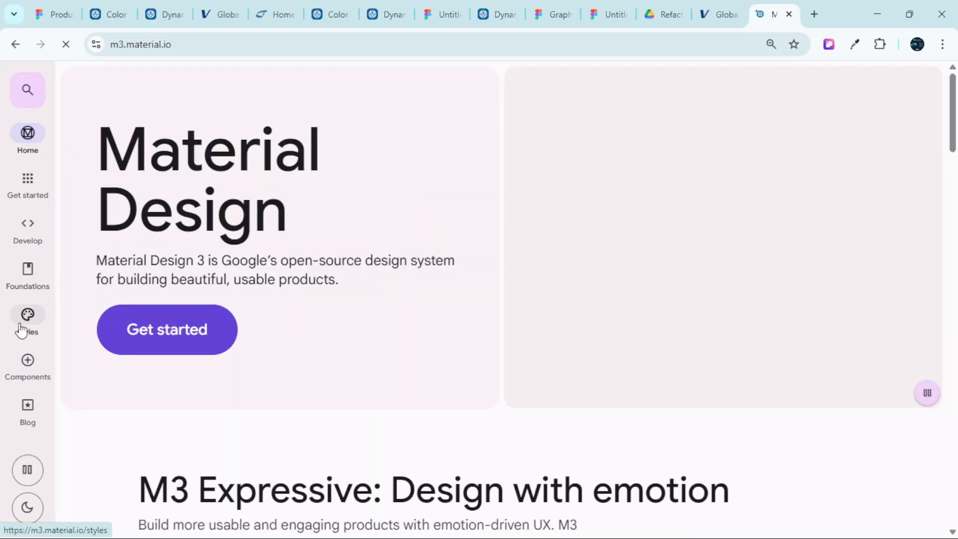
Open the Static color schemes page from the website's Color styles section
{"action": "mouse_move", "coordinate": [22, 329]}
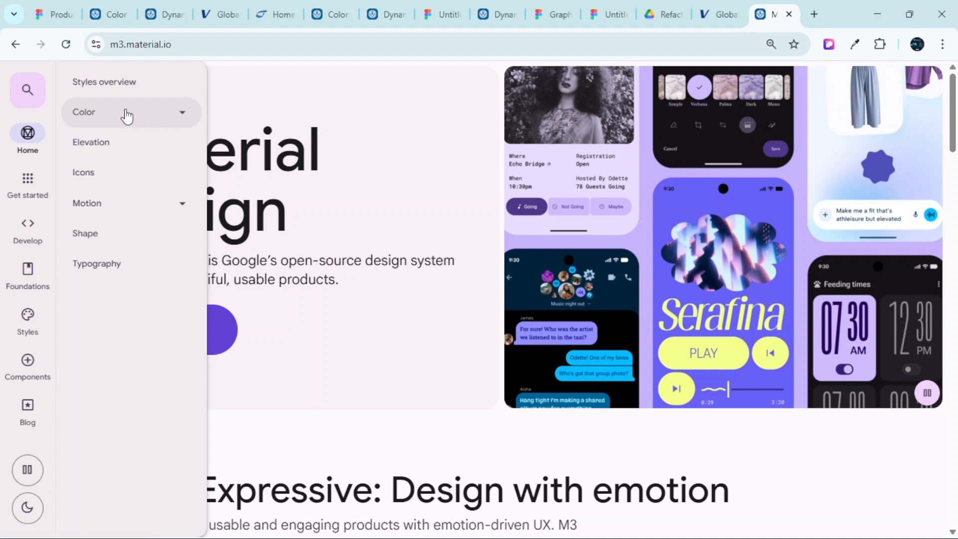
{"action": "left_click", "coordinate": [181, 117]}
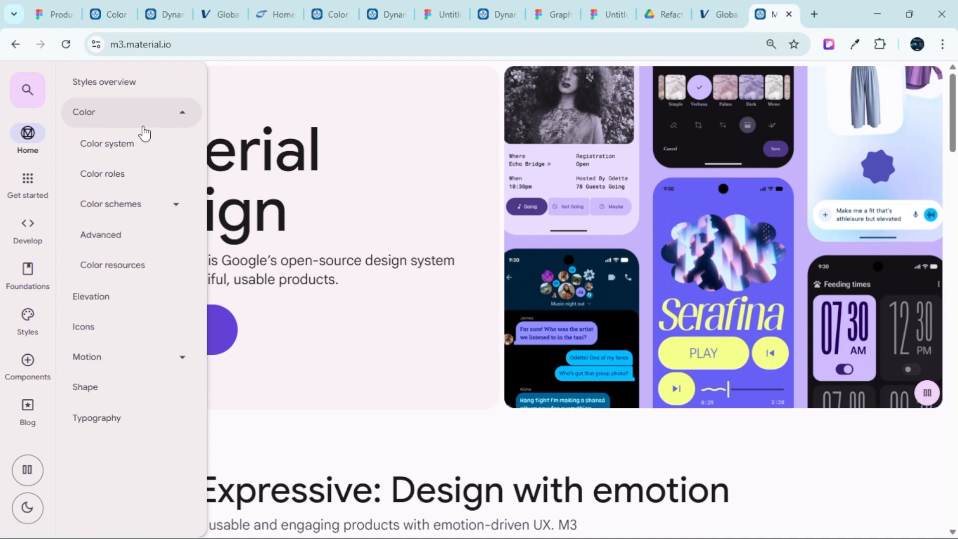
{"action": "left_click", "coordinate": [172, 206]}
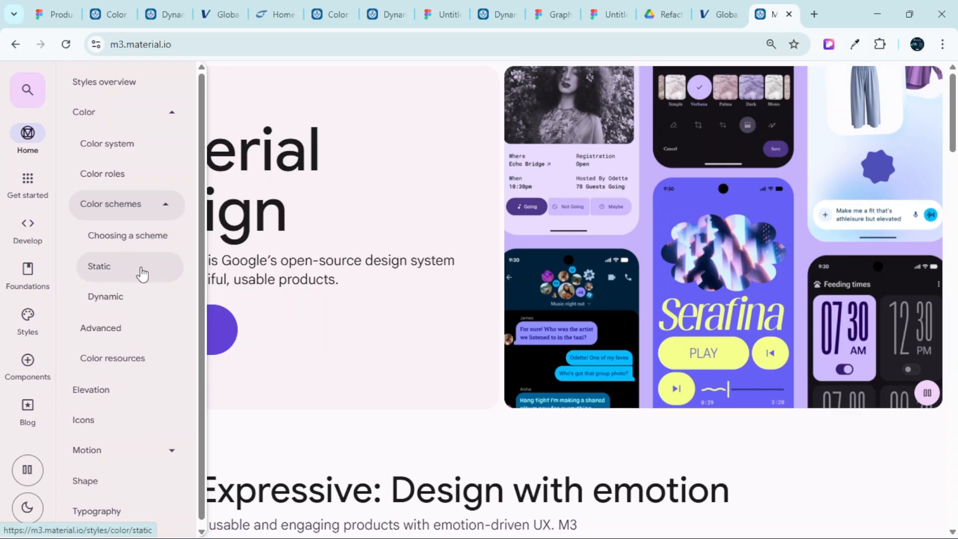
{"action": "left_click", "coordinate": [110, 272]}
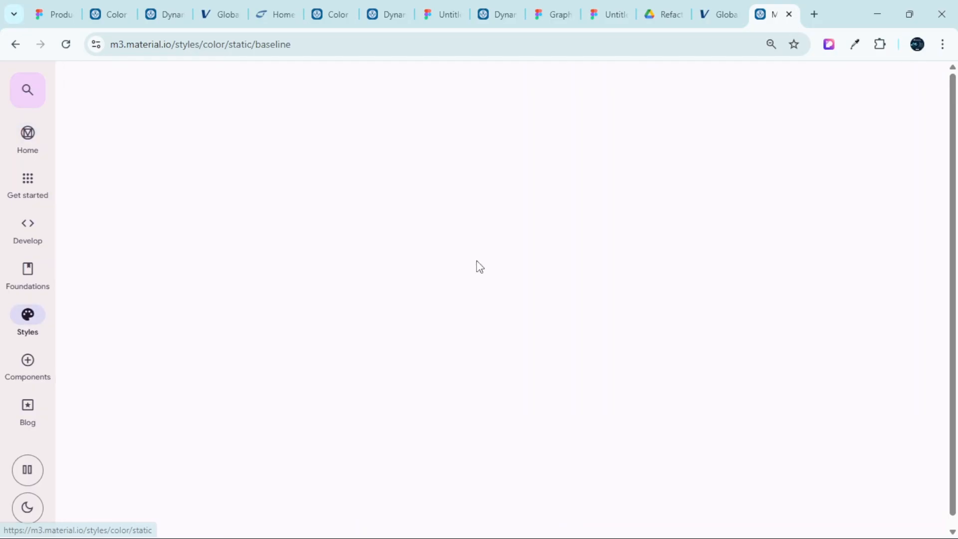
Look through the baseline colors in the light and dark schemes, down to the Baseline color tokens section
{"action": "scroll", "coordinate": [484, 264], "scroll_direction": "down", "scroll_amount": 20}
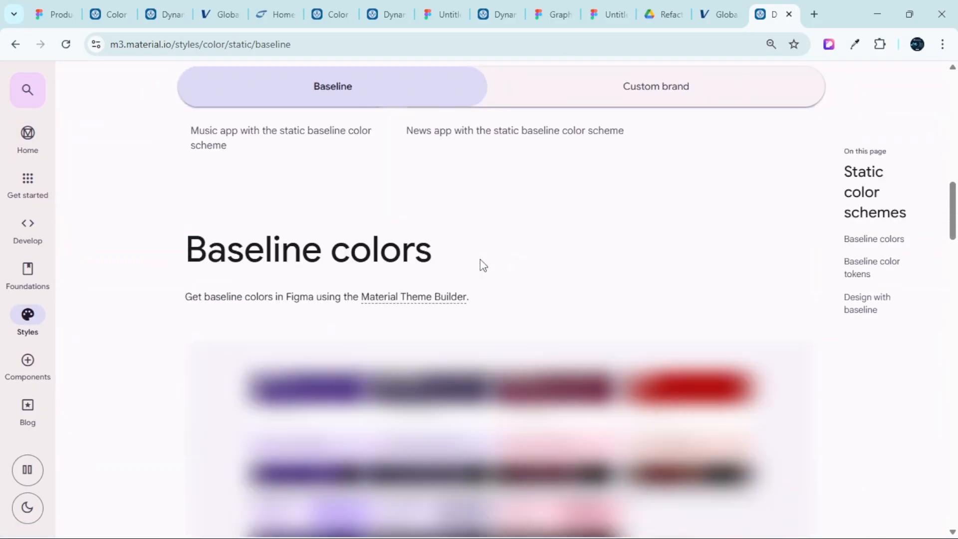
{"action": "scroll", "coordinate": [480, 265], "scroll_direction": "down", "scroll_amount": 10}
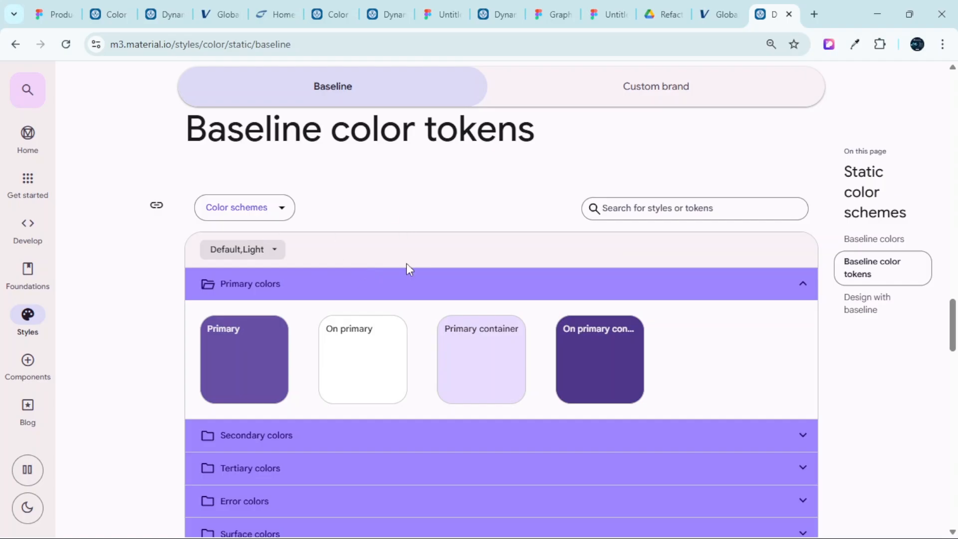
{"action": "scroll", "coordinate": [361, 225], "scroll_direction": "up", "scroll_amount": 15}
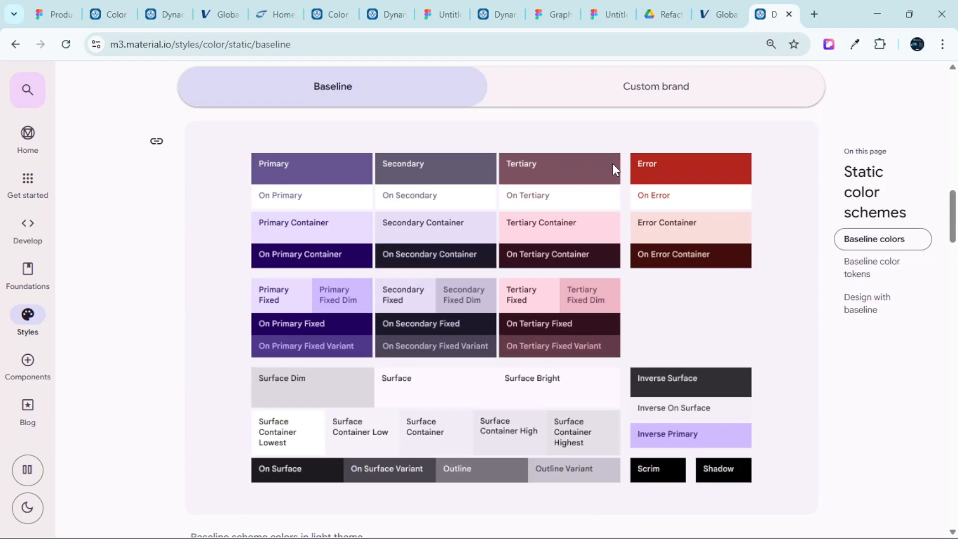
{"action": "scroll", "coordinate": [676, 255], "scroll_direction": "down", "scroll_amount": 5}
{"action": "scroll", "coordinate": [514, 317], "scroll_direction": "down", "scroll_amount": 8}
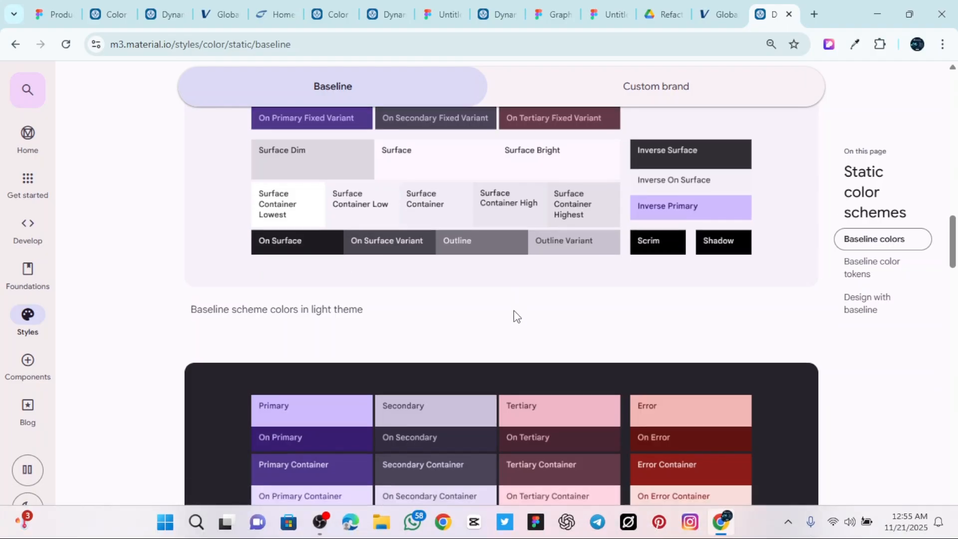
{"action": "scroll", "coordinate": [492, 307], "scroll_direction": "down", "scroll_amount": 6}
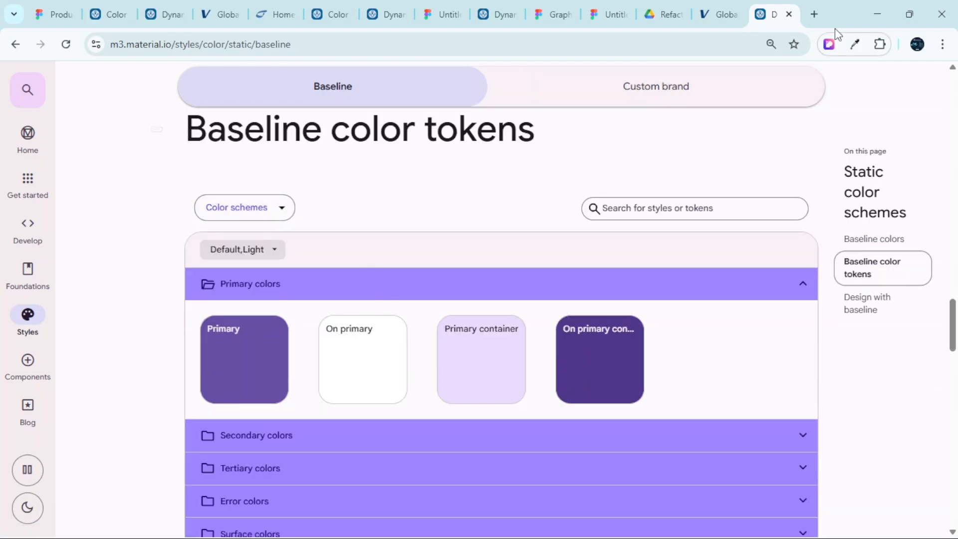
Move the new static baseline tab directly after the Figma design file's tab, and check switching between the two
{"action": "left_click_drag", "start_coordinate": [767, 20], "coordinate": [100, 7]}
{"action": "left_click", "coordinate": [54, 14]}
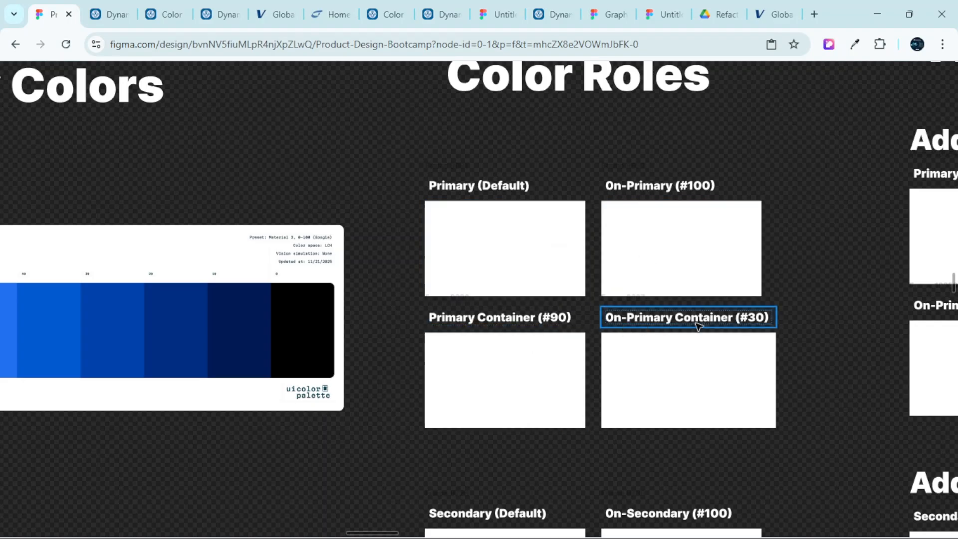
{"action": "left_click", "coordinate": [110, 14]}
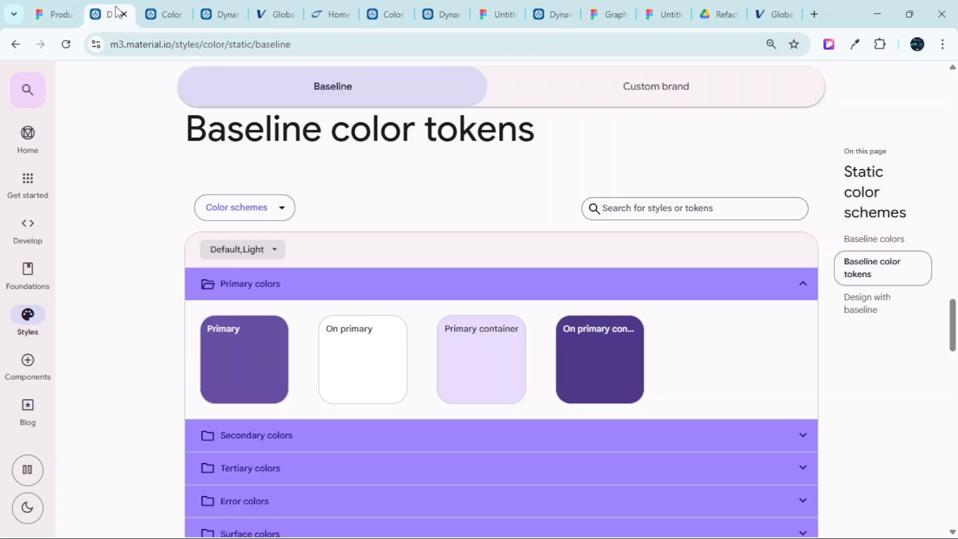
Show Palettes in the Baseline color tokens and examine the Baseline – Primary shades from Primary 100 to Primary 0
{"action": "scroll", "coordinate": [336, 222], "scroll_direction": "up", "scroll_amount": 2}
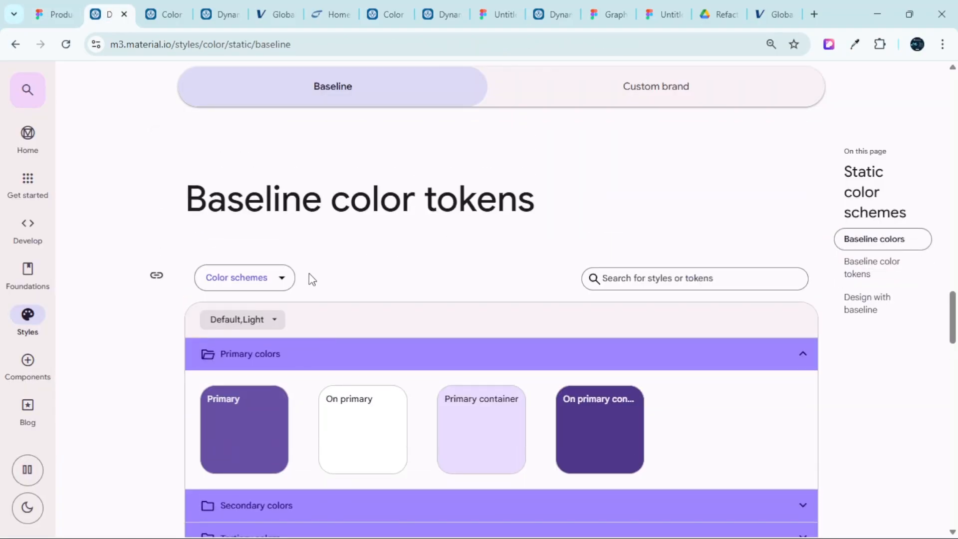
{"action": "left_click", "coordinate": [281, 282]}
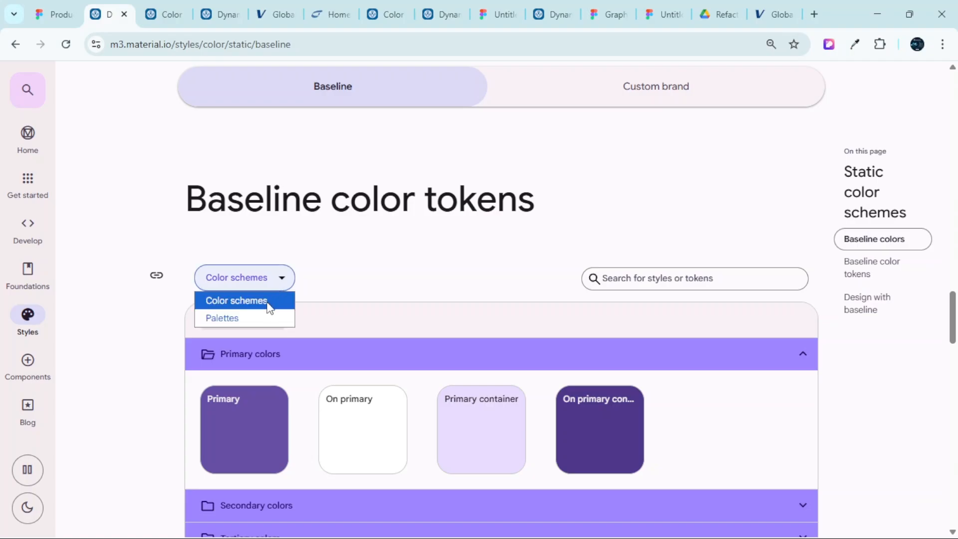
{"action": "left_click", "coordinate": [259, 320]}
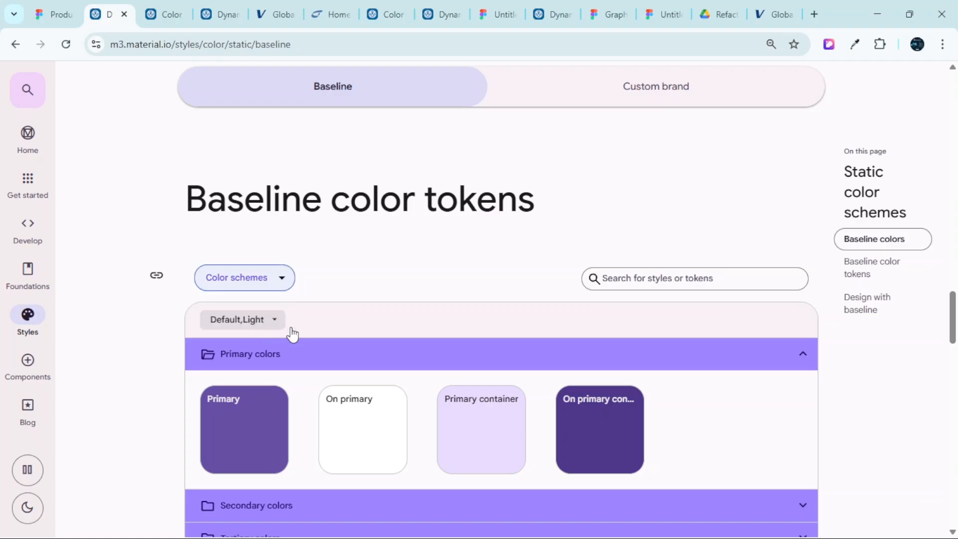
{"action": "scroll", "coordinate": [395, 363], "scroll_direction": "down", "scroll_amount": 4}
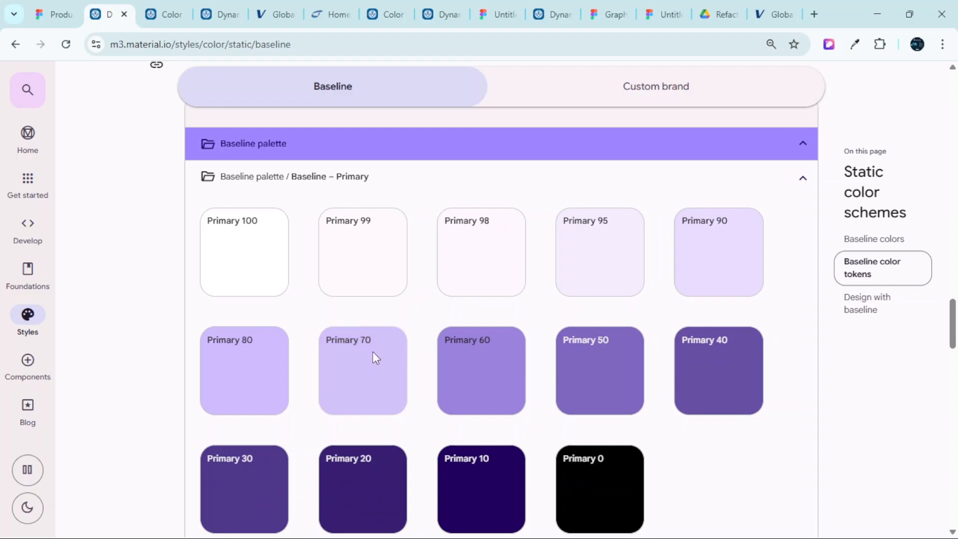
{"action": "scroll", "coordinate": [399, 329], "scroll_direction": "down", "scroll_amount": 3}
{"action": "scroll", "coordinate": [573, 373], "scroll_direction": "up", "scroll_amount": 1}
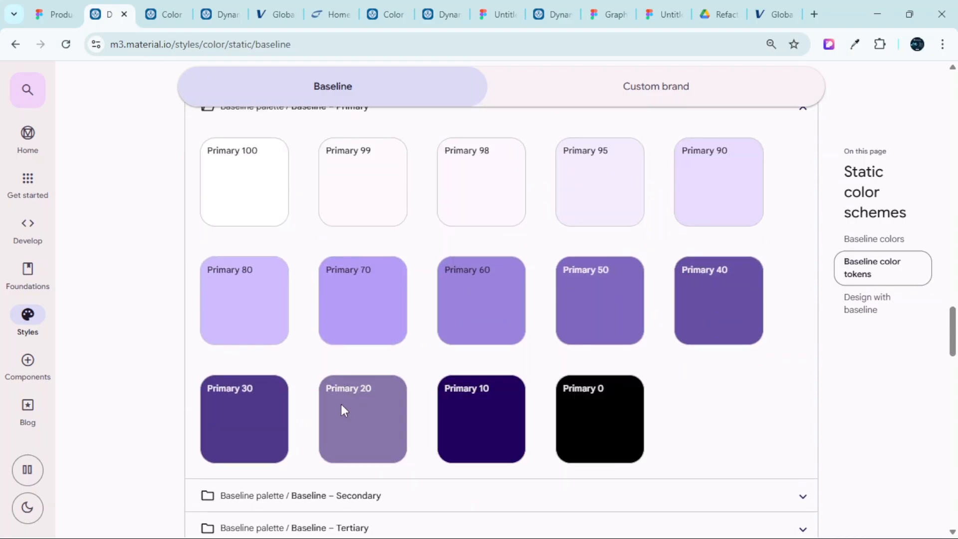
{"action": "scroll", "coordinate": [299, 265], "scroll_direction": "up", "scroll_amount": 2}
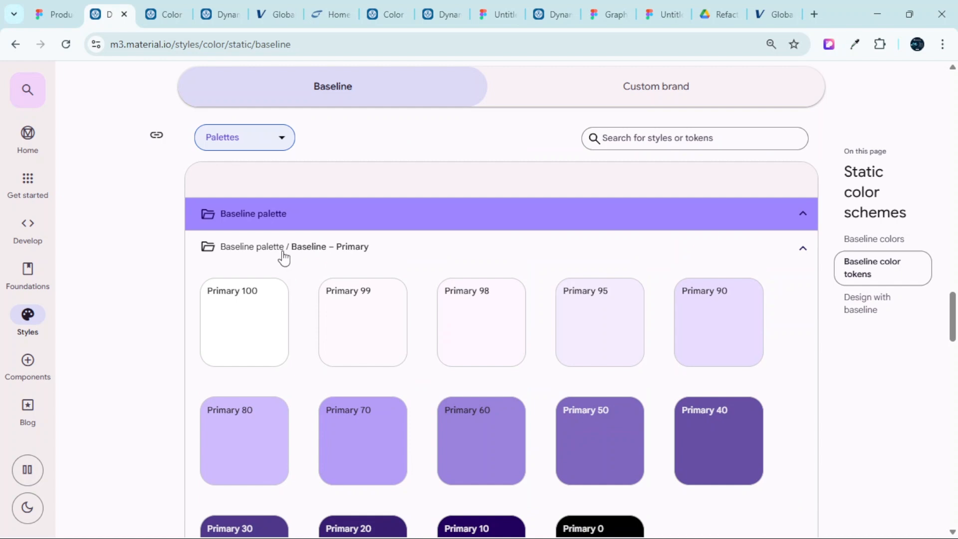
Set the Baseline color tokens view back to Color schemes
{"action": "scroll", "coordinate": [299, 235], "scroll_direction": "up", "scroll_amount": 1}
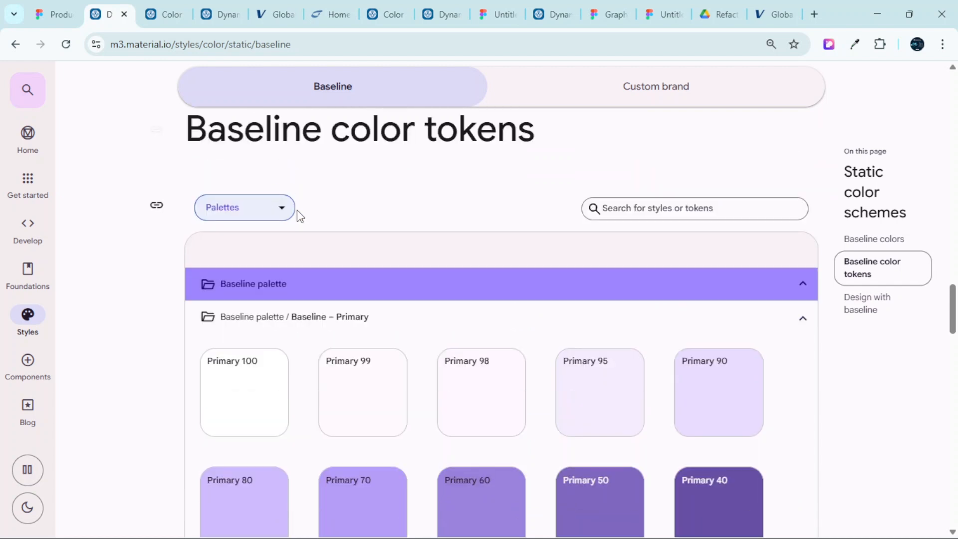
{"action": "left_click", "coordinate": [278, 212]}
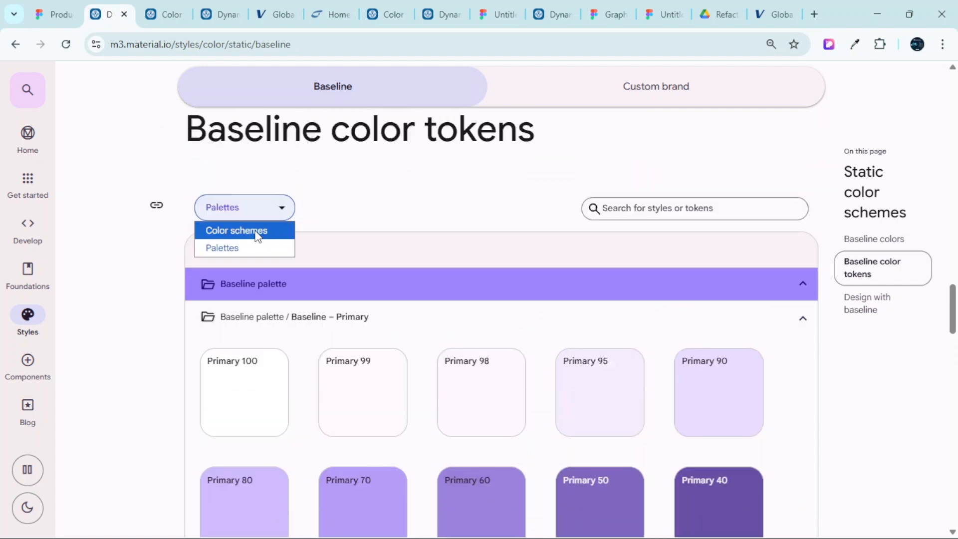
{"action": "left_click", "coordinate": [257, 233]}
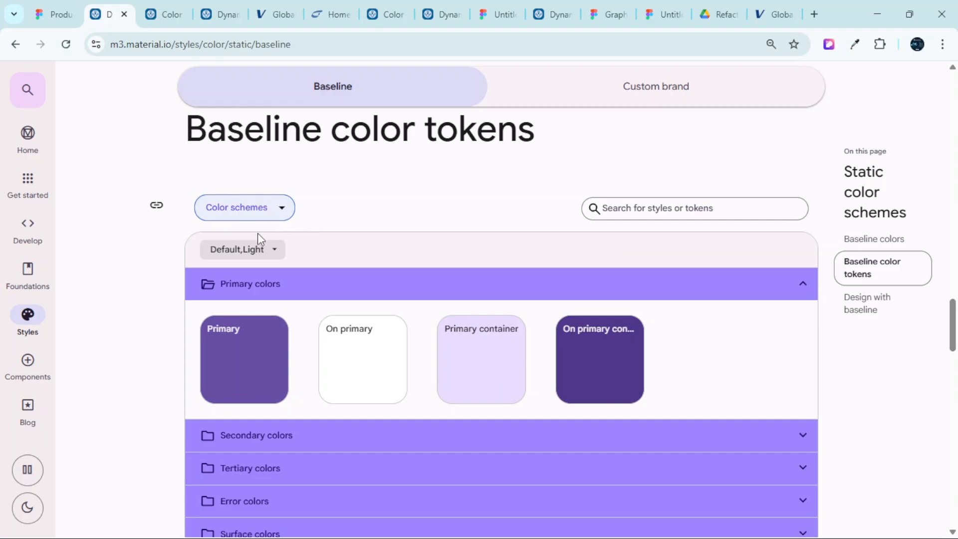
Open the baseline token theme and contrast options, then switch to Figma and examine the Light Theme and Dark Theme sections
{"action": "scroll", "coordinate": [400, 343], "scroll_direction": "down", "scroll_amount": 1}
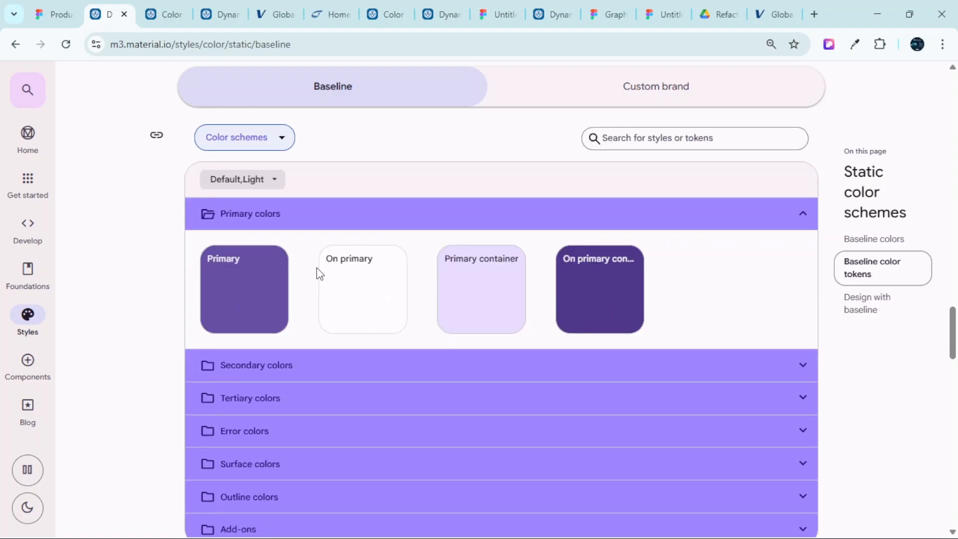
{"action": "left_click", "coordinate": [272, 179]}
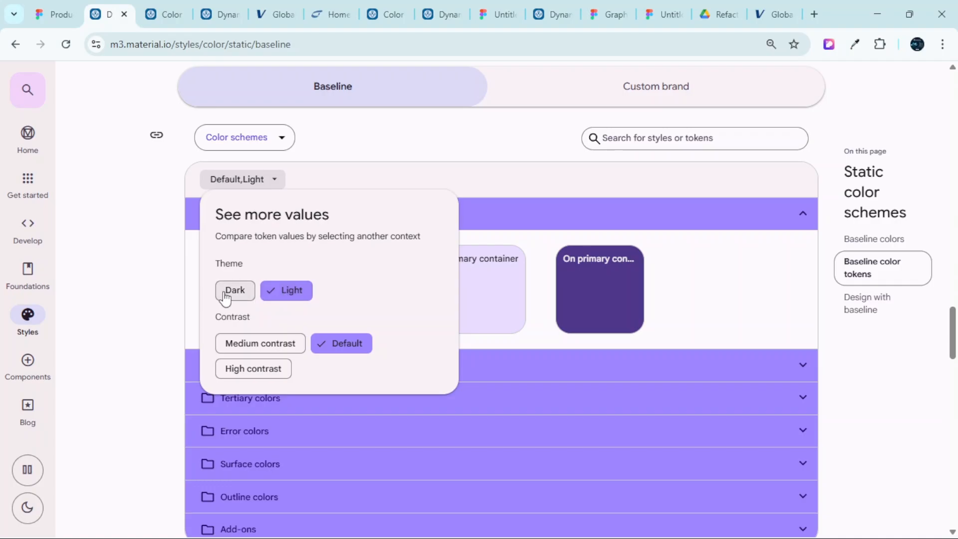
{"action": "left_click", "coordinate": [56, 14]}
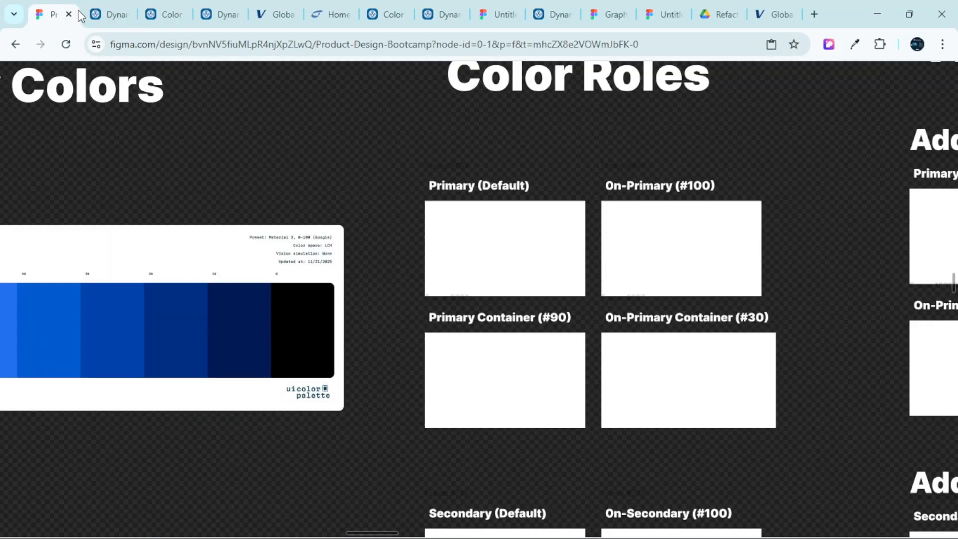
{"action": "scroll", "coordinate": [712, 375], "scroll_direction": "up", "scroll_amount": 2}
{"action": "scroll", "coordinate": [713, 374], "scroll_direction": "up", "scroll_amount": 2}
{"action": "scroll", "coordinate": [712, 374], "scroll_direction": "down", "scroll_amount": 5}
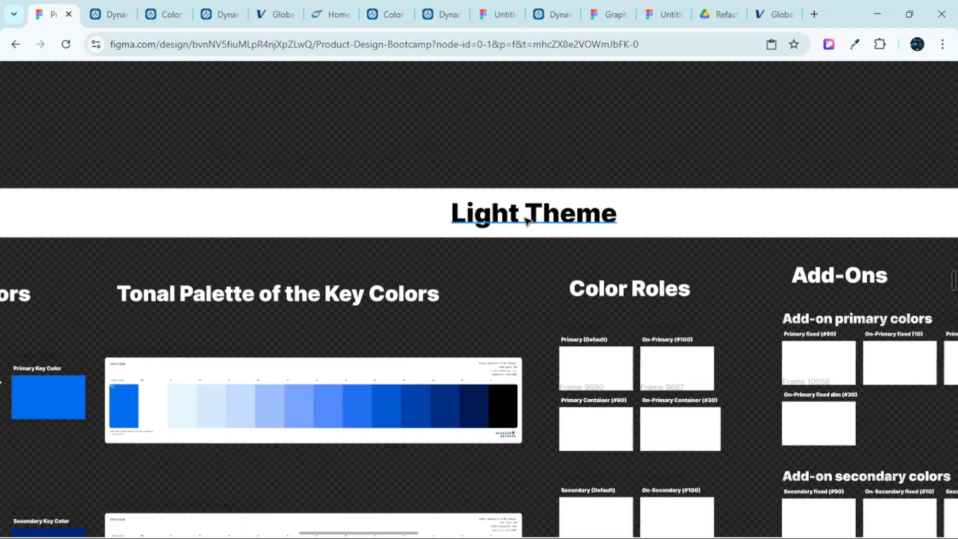
{"action": "scroll", "coordinate": [552, 265], "scroll_direction": "right", "scroll_amount": 10}
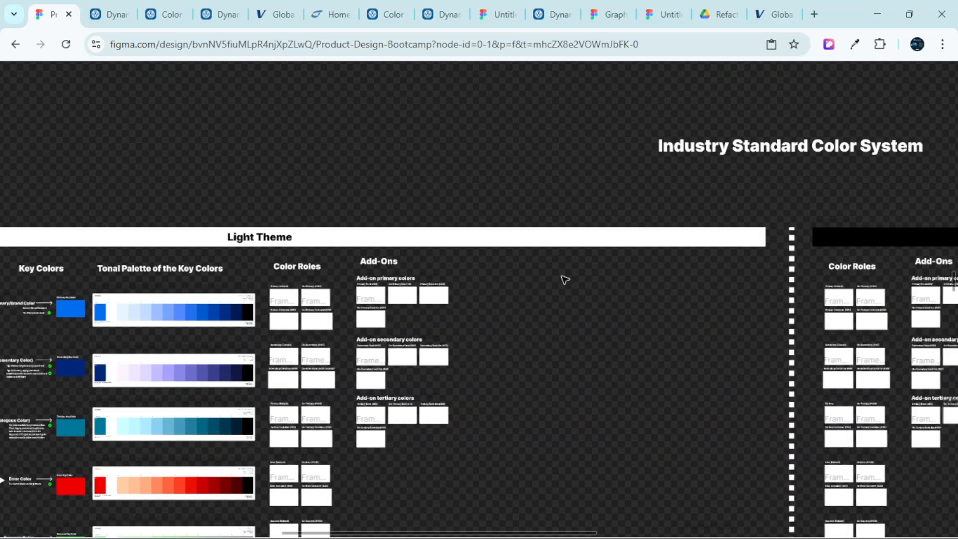
{"action": "scroll", "coordinate": [705, 263], "scroll_direction": "right", "scroll_amount": 3}
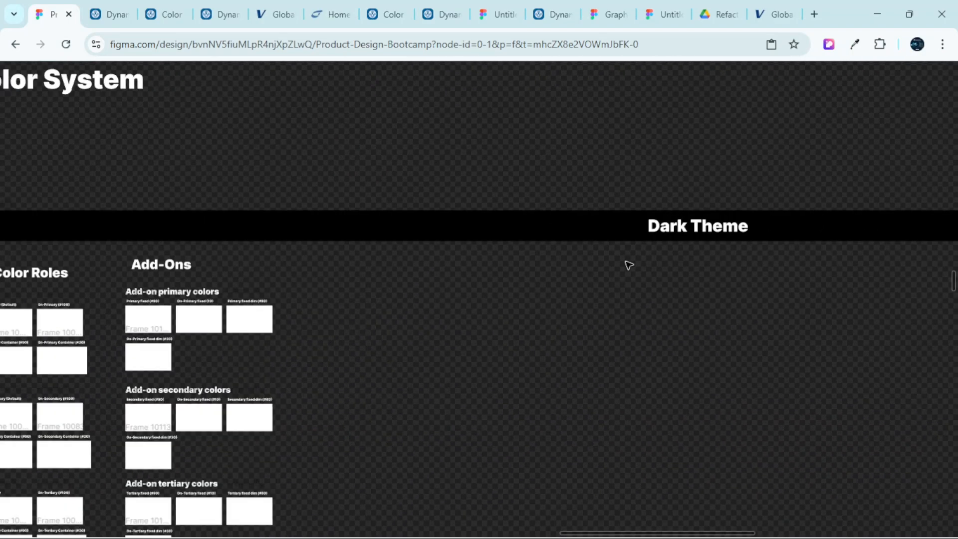
{"action": "scroll", "coordinate": [663, 315], "scroll_direction": "down", "scroll_amount": 5}
{"action": "scroll", "coordinate": [662, 314], "scroll_direction": "down", "scroll_amount": 3}
{"action": "scroll", "coordinate": [449, 200], "scroll_direction": "left", "scroll_amount": 5}
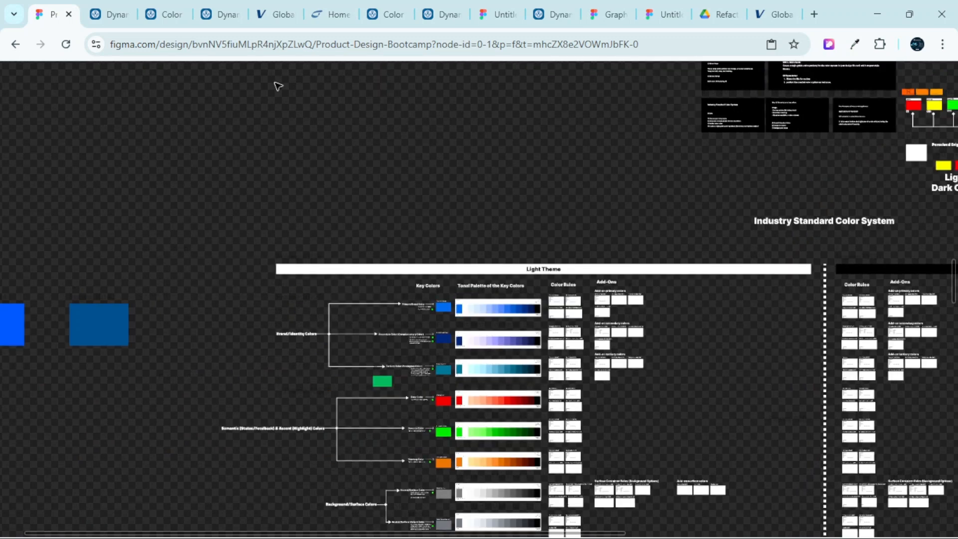
Switch back to the Material Design page, dismiss the theme and contrast options, and collapse the Primary colors group
{"action": "left_click", "coordinate": [113, 14]}
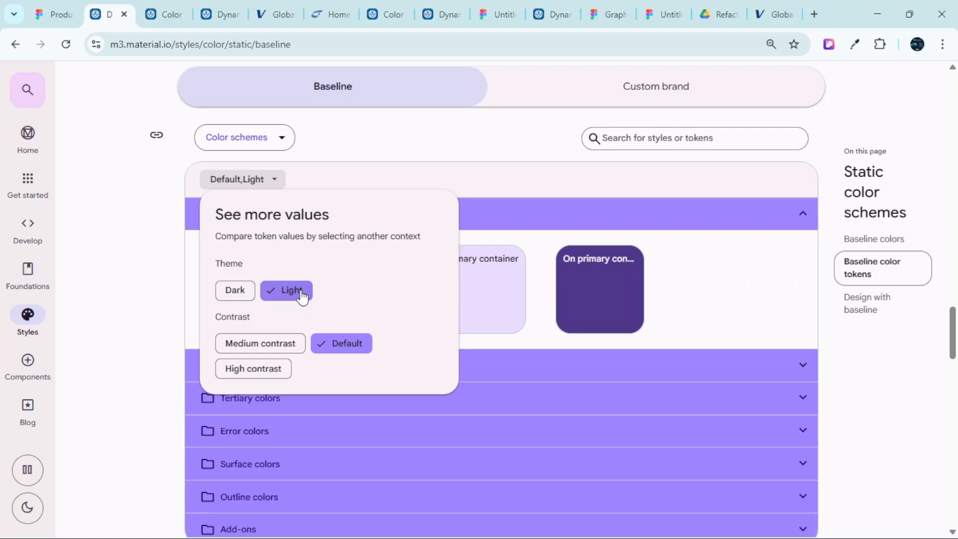
{"action": "scroll", "coordinate": [349, 279], "scroll_direction": "down", "scroll_amount": 2}
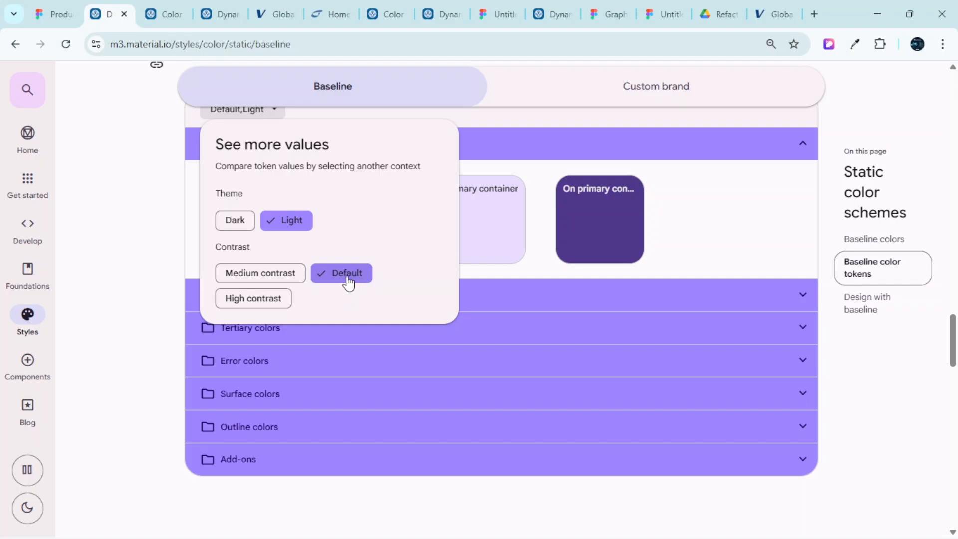
{"action": "scroll", "coordinate": [397, 304], "scroll_direction": "up", "scroll_amount": 1}
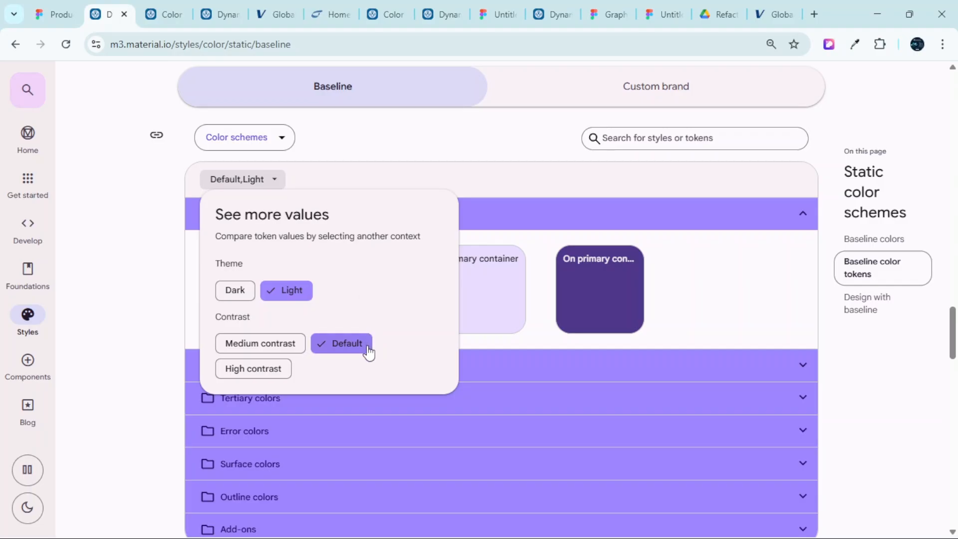
{"action": "left_click", "coordinate": [120, 287]}
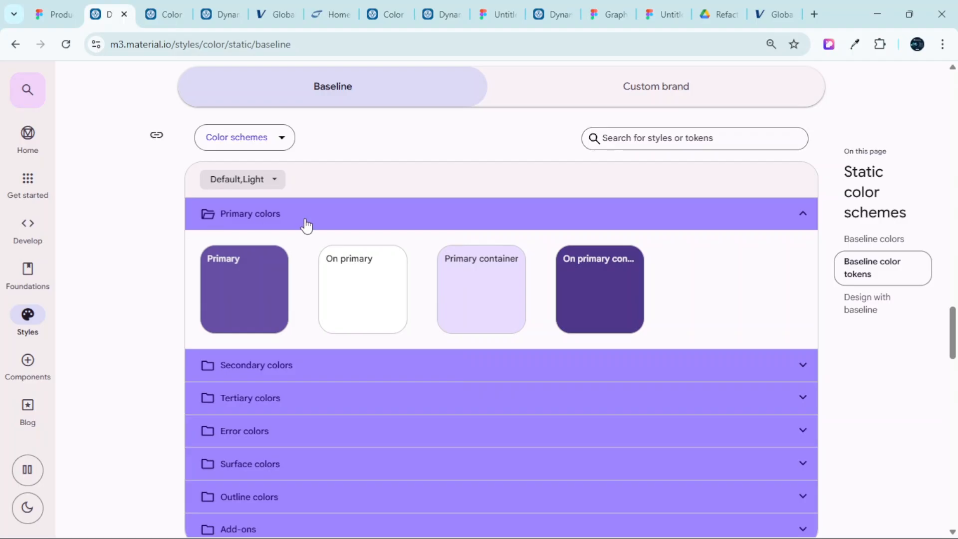
{"action": "left_click", "coordinate": [801, 216]}
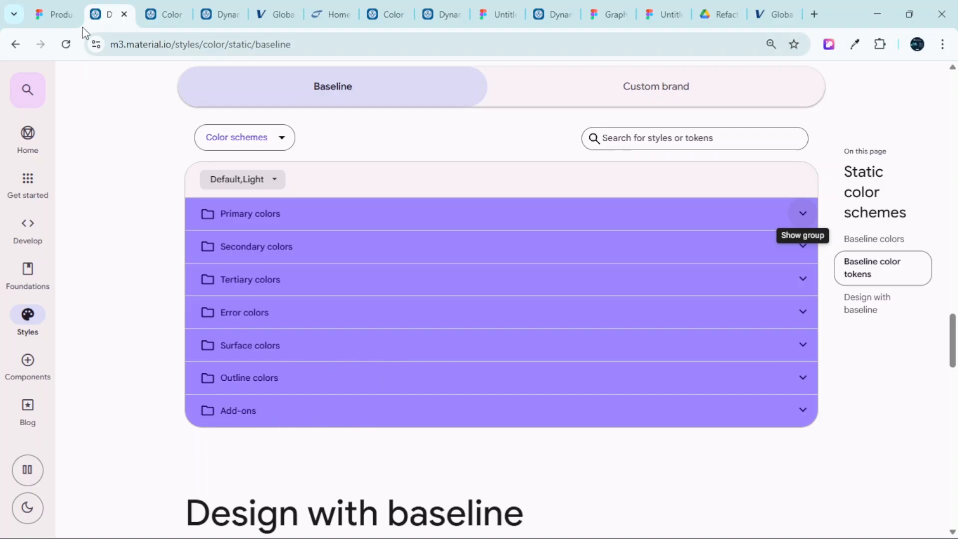
Switch to the Figma file and examine the Light Theme's tonal palettes and color roles
{"action": "left_click", "coordinate": [62, 14]}
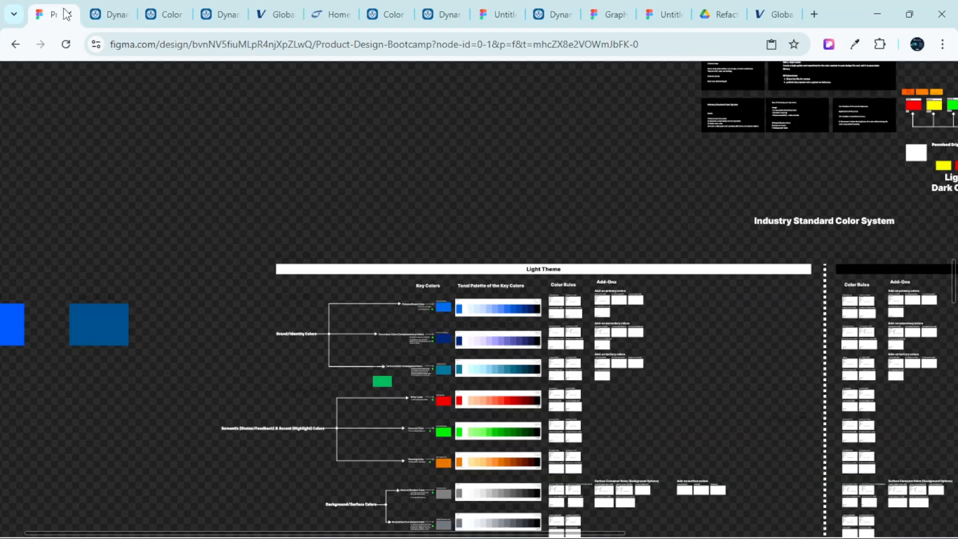
{"action": "scroll", "coordinate": [654, 317], "scroll_direction": "down", "scroll_amount": 1}
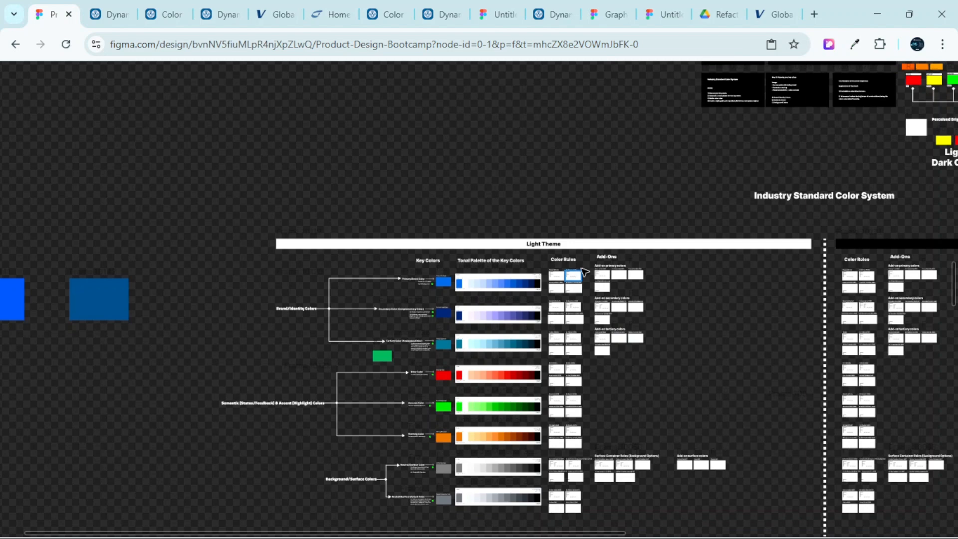
{"action": "scroll", "coordinate": [584, 272], "scroll_direction": "up", "scroll_amount": 8}
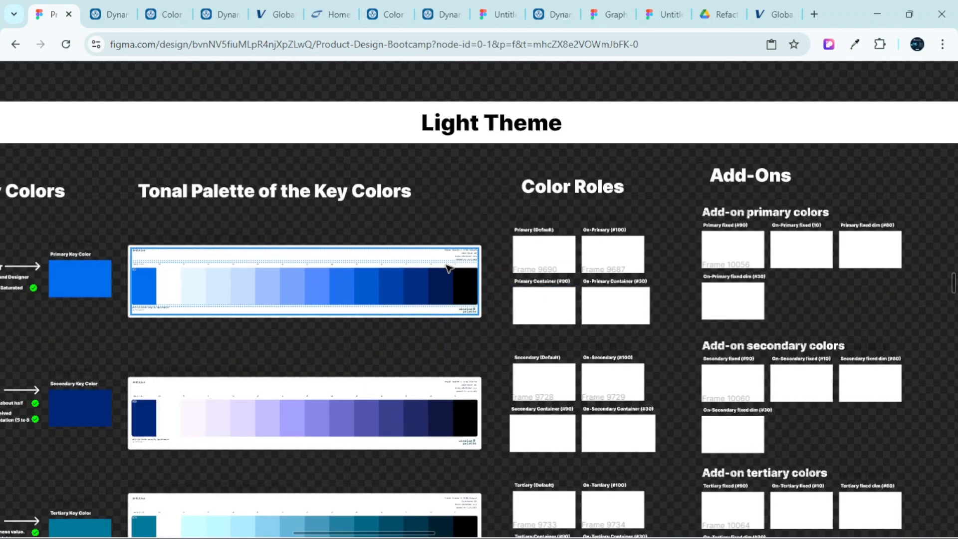
{"action": "scroll", "coordinate": [426, 271], "scroll_direction": "left", "scroll_amount": 1}
{"action": "scroll", "coordinate": [425, 271], "scroll_direction": "up", "scroll_amount": 2}
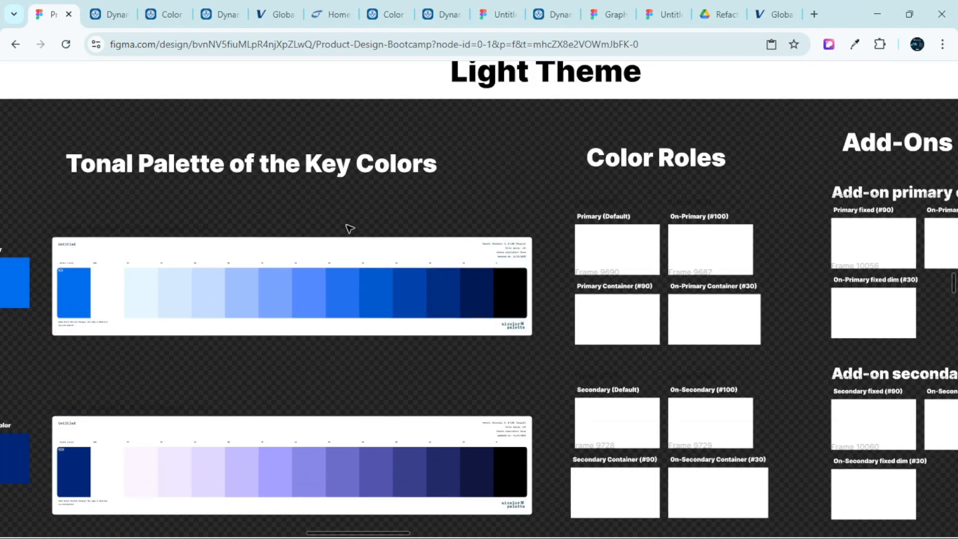
Switch to the Material Design page and expand the Primary colors group of the baseline tokens
{"action": "left_click", "coordinate": [111, 14]}
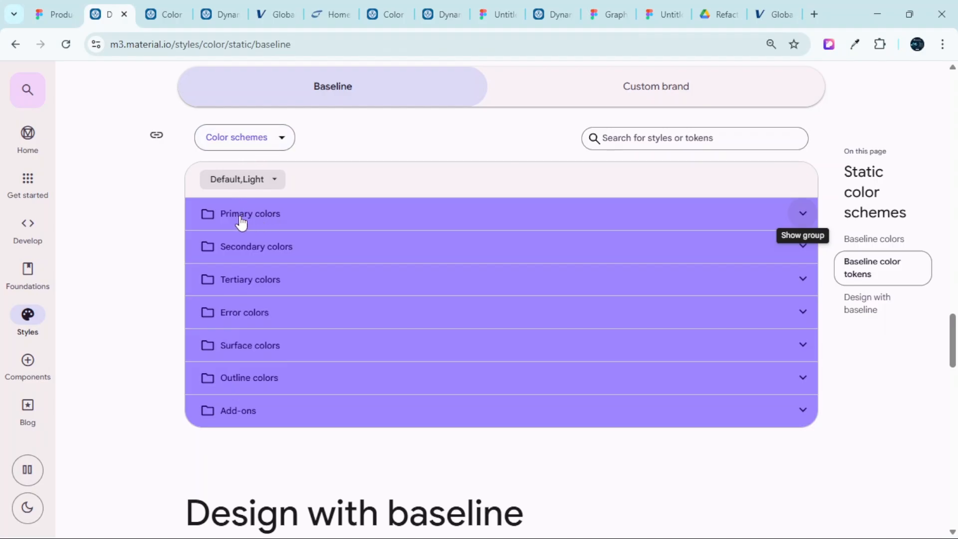
{"action": "left_click", "coordinate": [490, 223]}
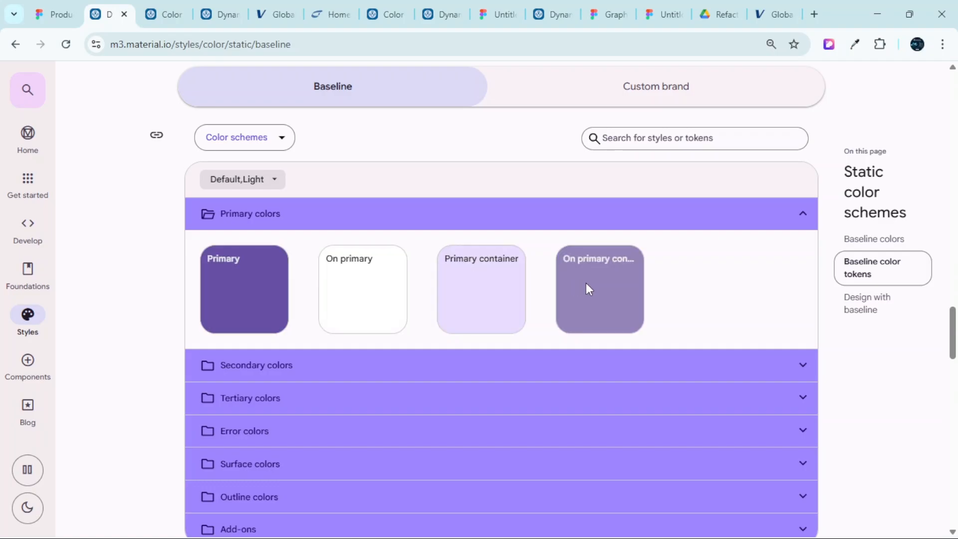
Switch to Figma and examine the four primary color role frames alongside the tones of the primary tonal palette
{"action": "left_click", "coordinate": [56, 14]}
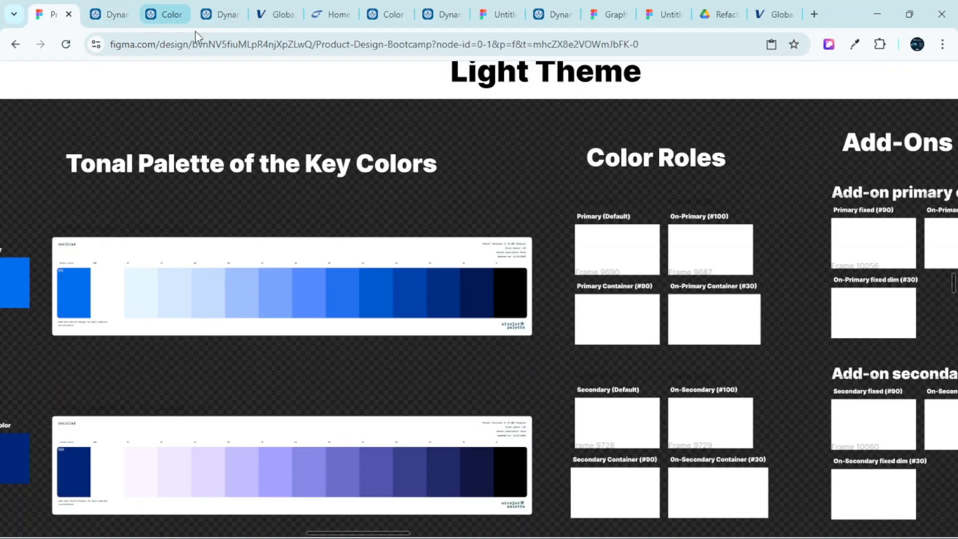
{"action": "scroll", "coordinate": [766, 265], "scroll_direction": "up", "scroll_amount": 2, "text": "ctrl"}
{"action": "scroll", "coordinate": [766, 265], "scroll_direction": "up", "scroll_amount": 3, "text": "ctrl"}
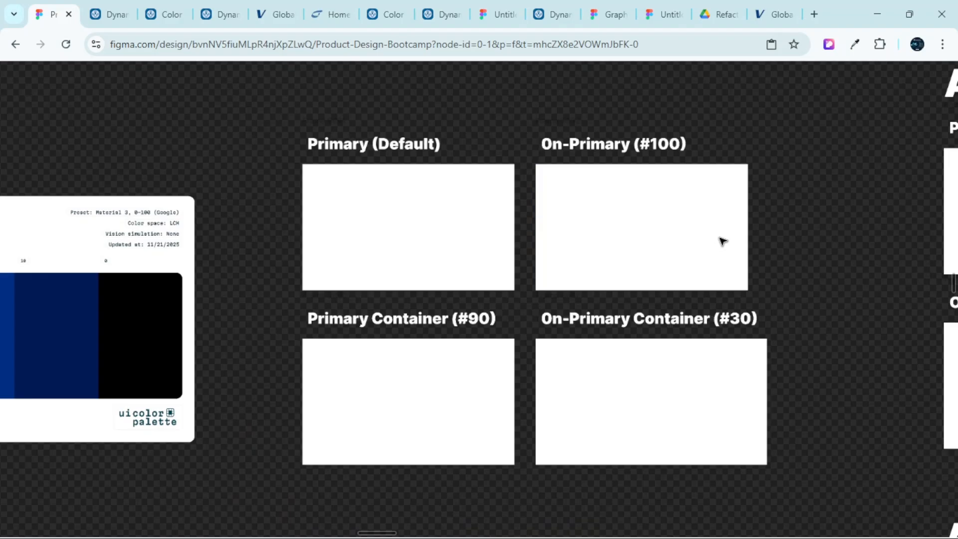
{"action": "scroll", "coordinate": [384, 143], "scroll_direction": "up", "scroll_amount": 1, "text": "ctrl"}
{"action": "left_click", "coordinate": [397, 143]}
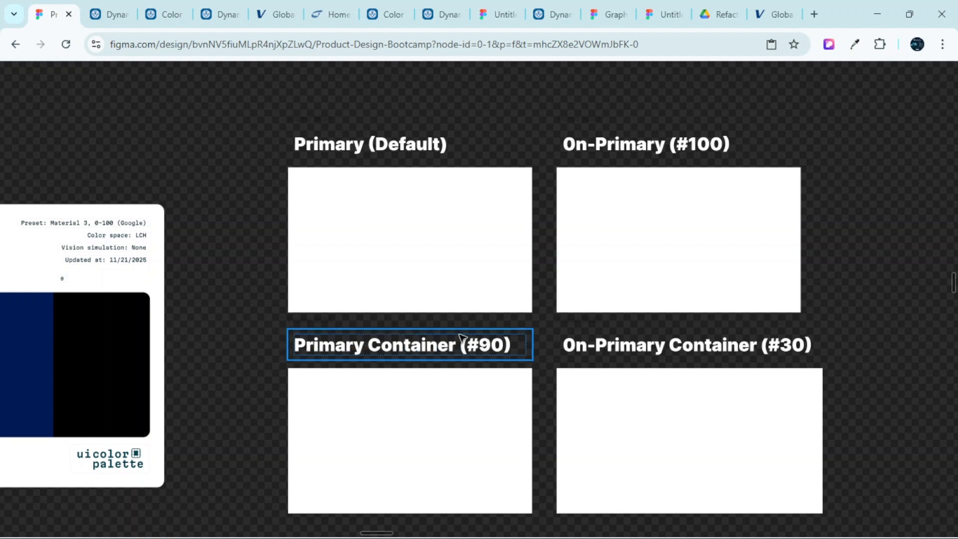
{"action": "scroll", "coordinate": [459, 336], "scroll_direction": "left", "scroll_amount": 15}
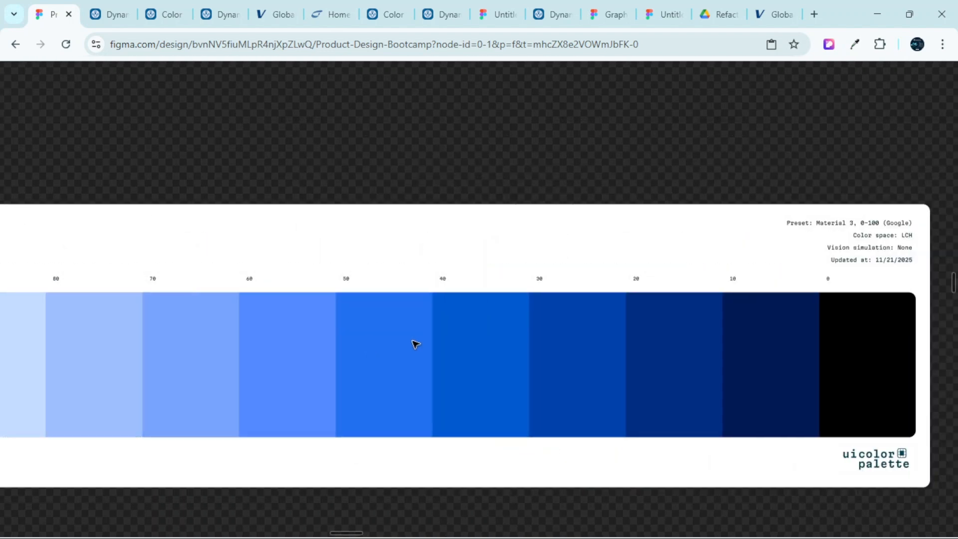
{"action": "scroll", "coordinate": [455, 332], "scroll_direction": "right", "scroll_amount": 10}
{"action": "scroll", "coordinate": [747, 261], "scroll_direction": "down", "scroll_amount": 3}
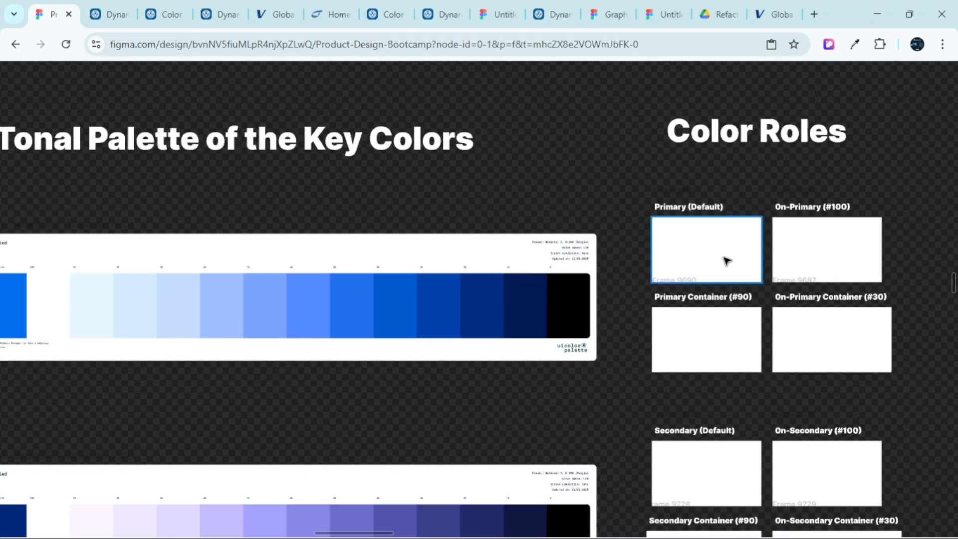
{"action": "scroll", "coordinate": [666, 67], "scroll_direction": "up", "scroll_amount": 2}
Switch to the Material Design page and open the details of the Primary color token
{"action": "left_click", "coordinate": [111, 14]}
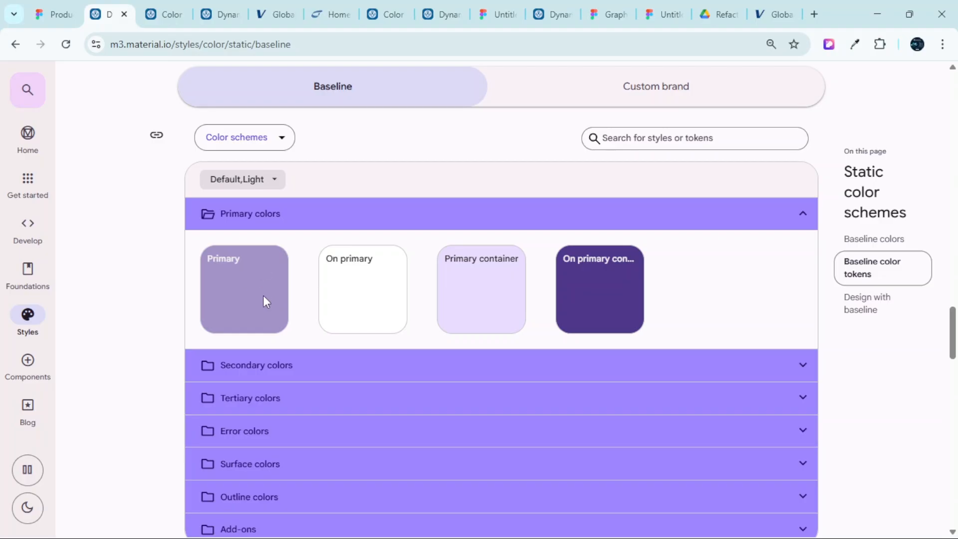
{"action": "left_click", "coordinate": [236, 284]}
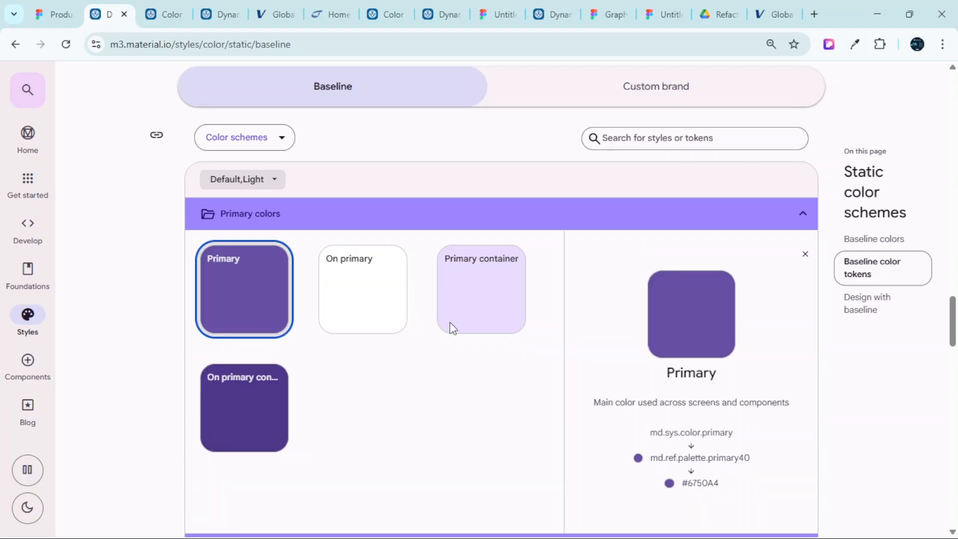
{"action": "scroll", "coordinate": [731, 356], "scroll_direction": "down", "scroll_amount": 3}
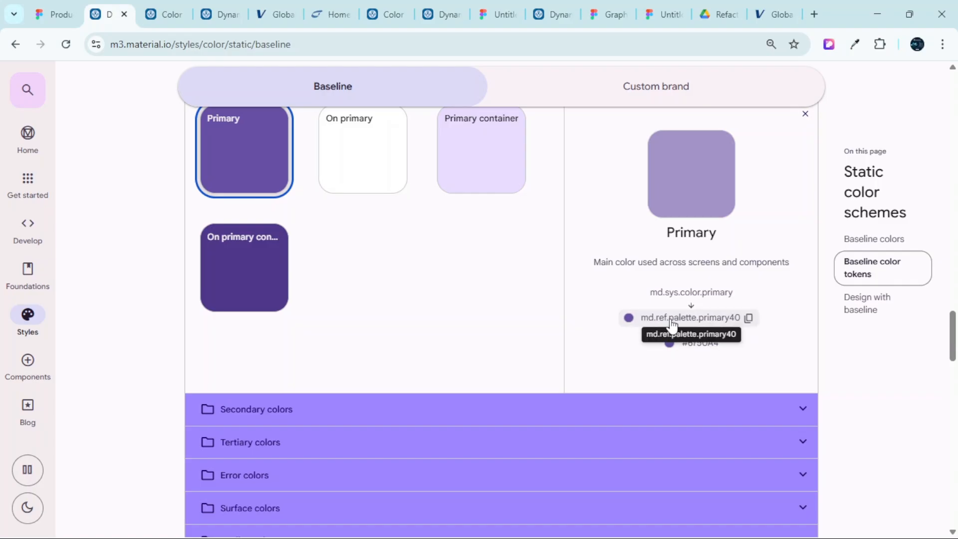
Switch to Figma and examine the primary key color's tonal palette next to the Primary (Default) role
{"action": "left_click", "coordinate": [54, 14]}
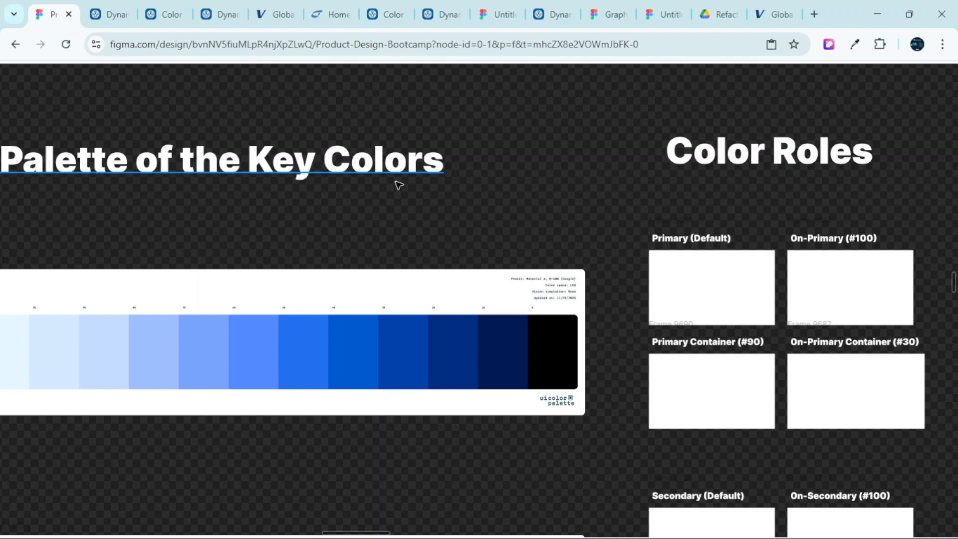
{"action": "scroll", "coordinate": [399, 186], "scroll_direction": "down", "scroll_amount": 5}
{"action": "scroll", "coordinate": [496, 257], "scroll_direction": "up", "scroll_amount": 4}
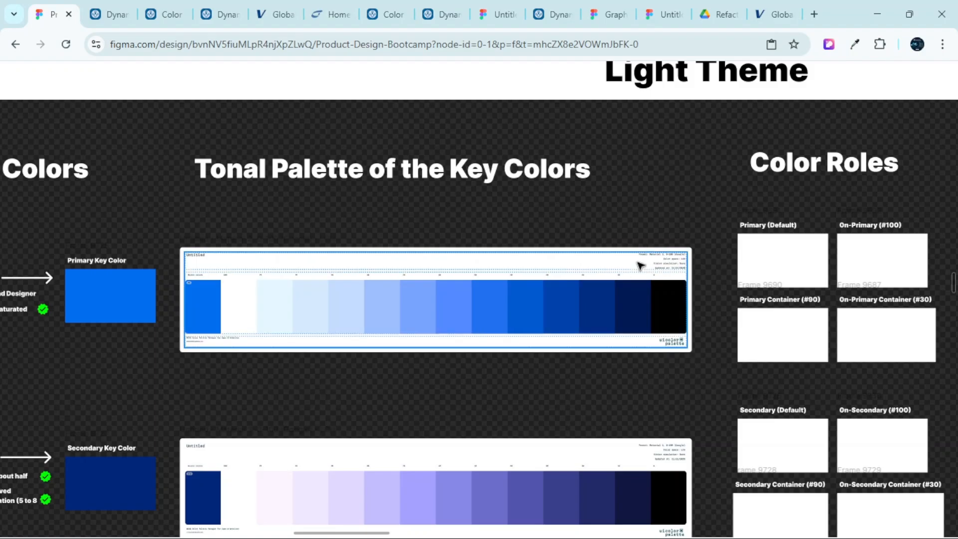
Compare the Primary token's palette reference and hex value on the Material Design page with the Primary Key Color in Figma
{"action": "left_click", "coordinate": [109, 14]}
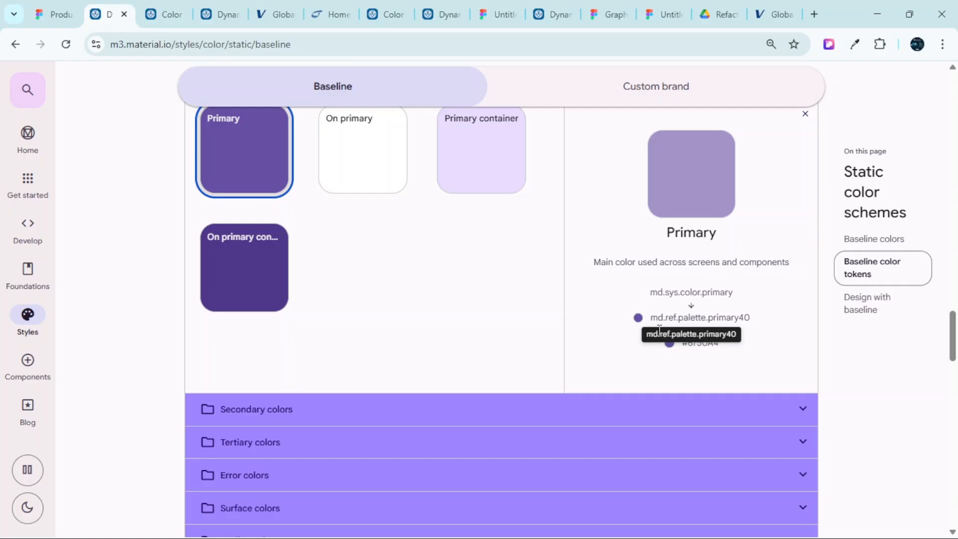
{"action": "scroll", "coordinate": [659, 330], "scroll_direction": "up", "scroll_amount": 3}
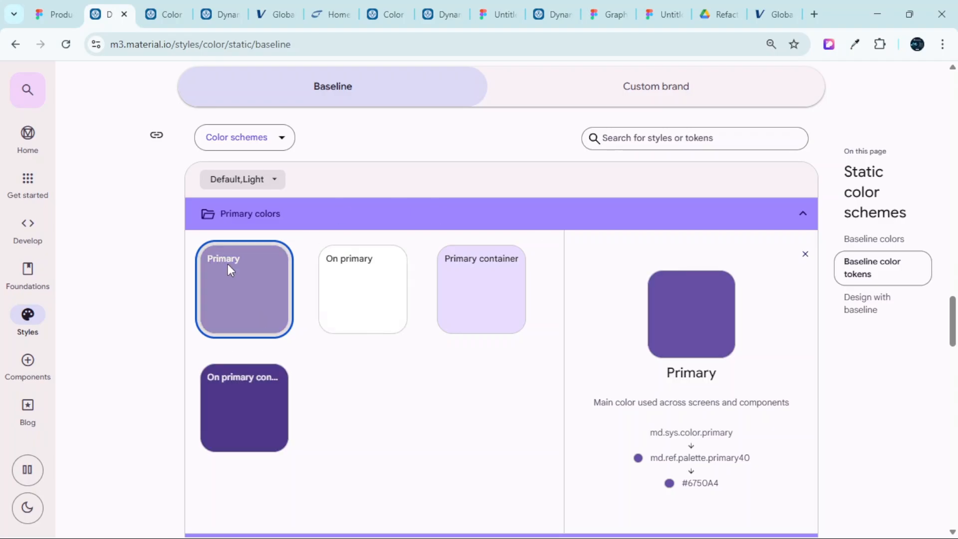
{"action": "left_click", "coordinate": [55, 14]}
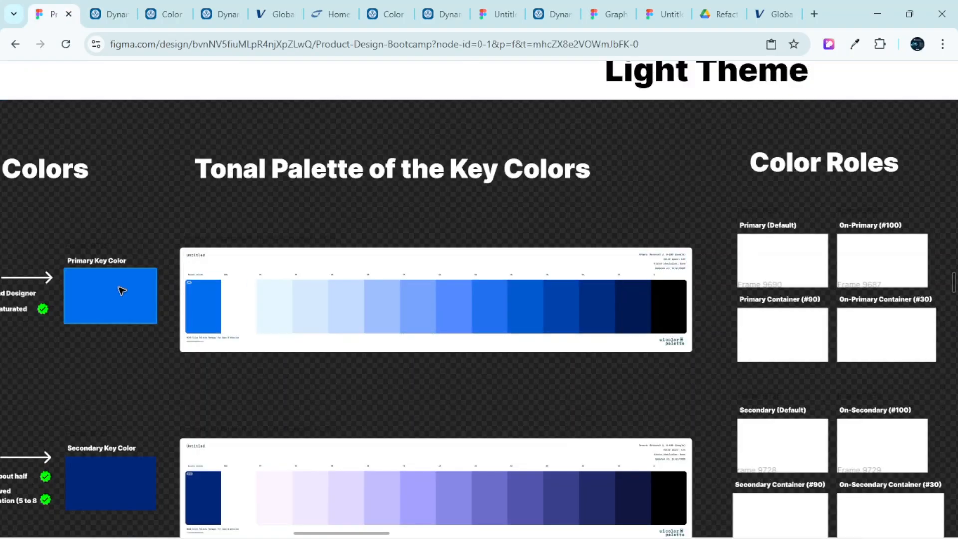
{"action": "left_click", "coordinate": [87, 9]}
{"action": "scroll", "coordinate": [185, 175], "scroll_direction": "down", "scroll_amount": 1}
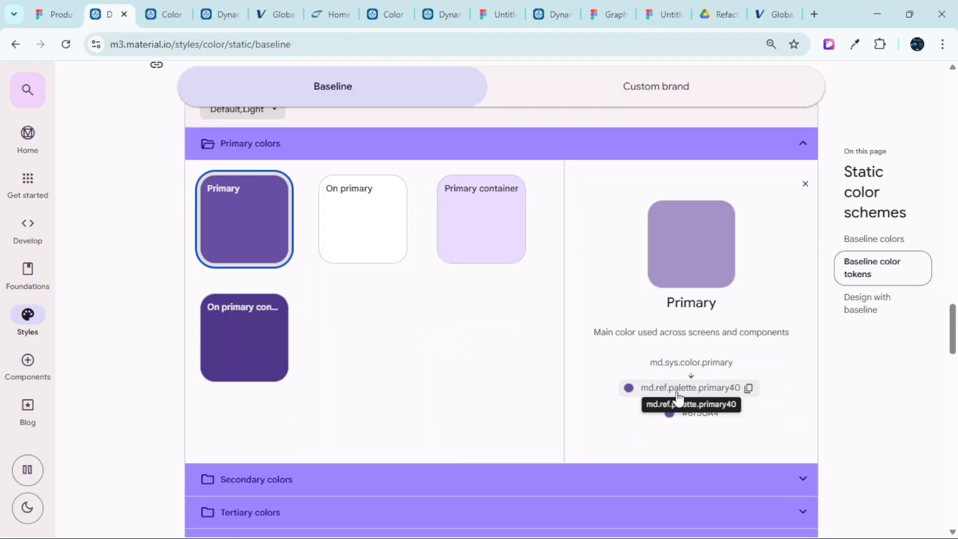
{"action": "mouse_move", "coordinate": [676, 390]}
{"action": "scroll", "coordinate": [718, 398], "scroll_direction": "down", "scroll_amount": 1}
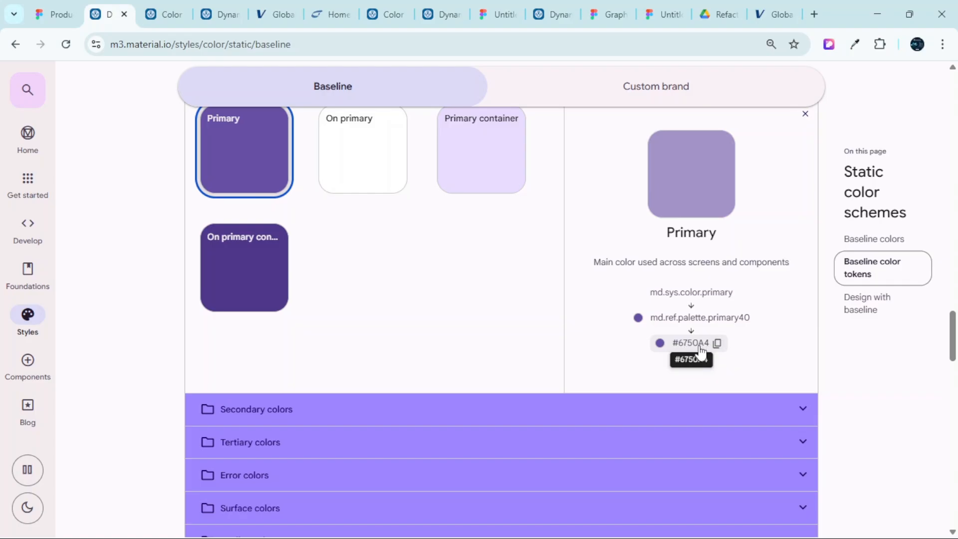
{"action": "scroll", "coordinate": [701, 352], "scroll_direction": "up", "scroll_amount": 1}
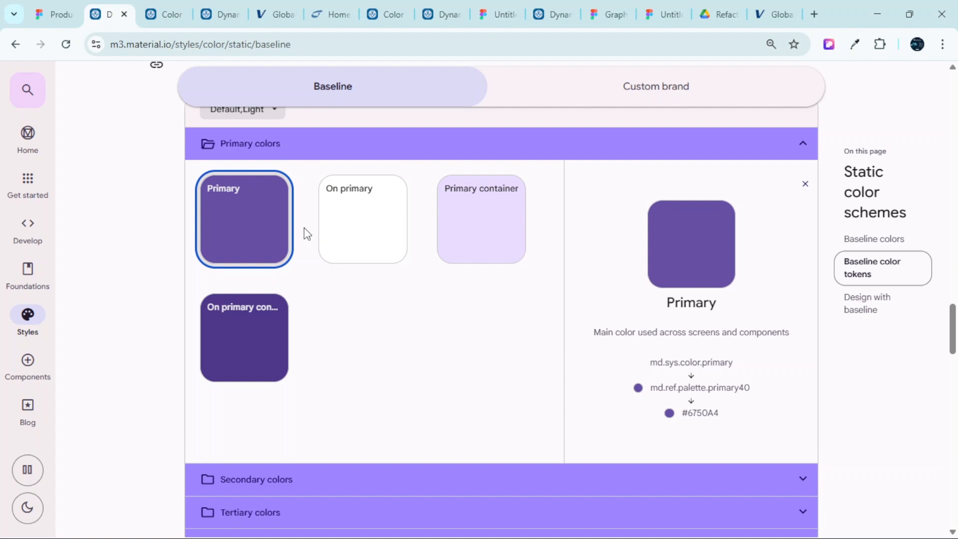
{"action": "scroll", "coordinate": [768, 385], "scroll_direction": "down", "scroll_amount": 1}
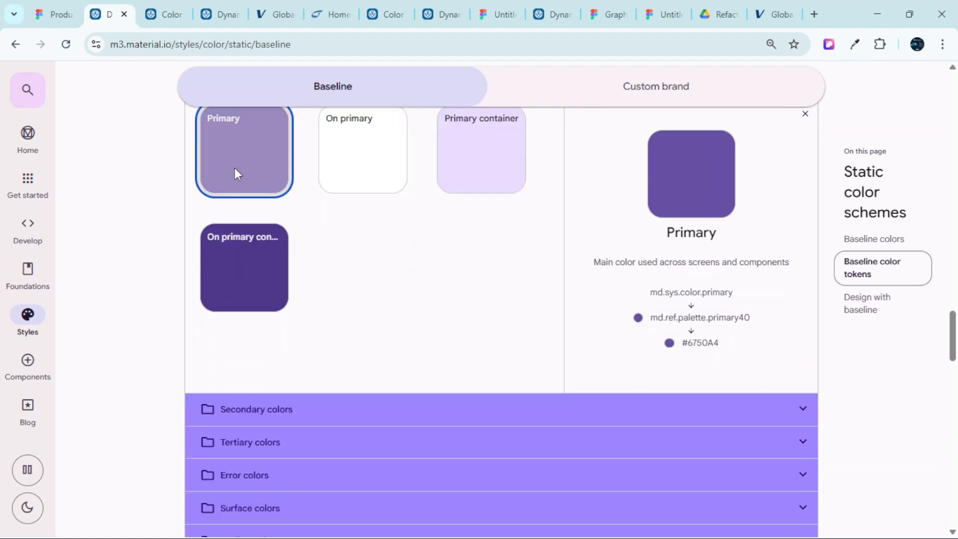
Switch to Figma and copy the tone 40 swatch from the primary key color's tonal palette
{"action": "scroll", "coordinate": [234, 167], "scroll_direction": "up", "scroll_amount": 1}
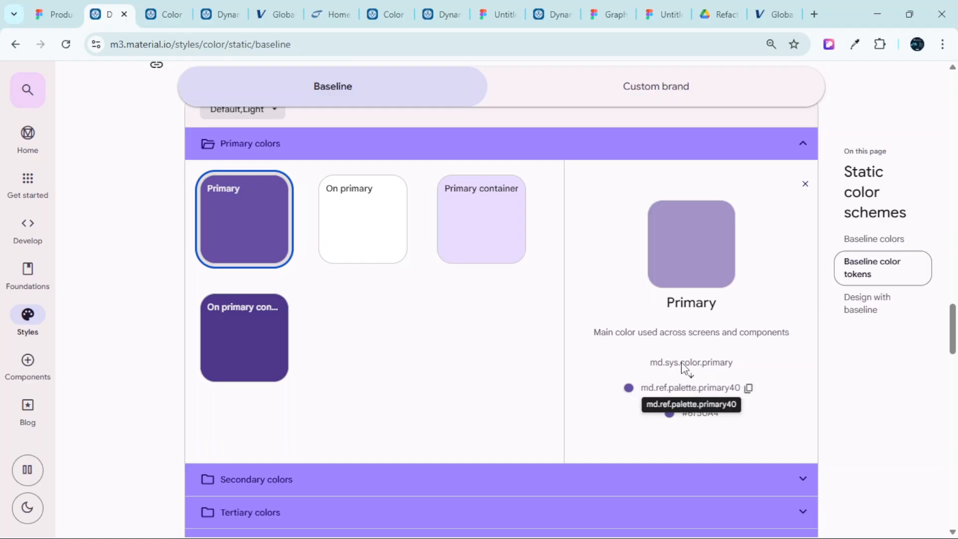
{"action": "left_click", "coordinate": [54, 14]}
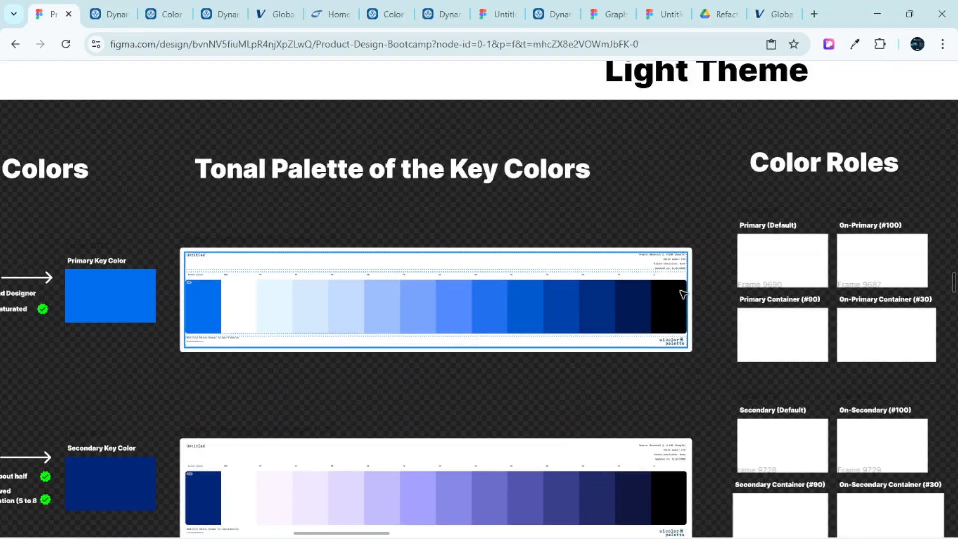
{"action": "scroll", "coordinate": [669, 292], "scroll_direction": "down", "scroll_amount": 3}
{"action": "scroll", "coordinate": [658, 288], "scroll_direction": "up", "scroll_amount": 5}
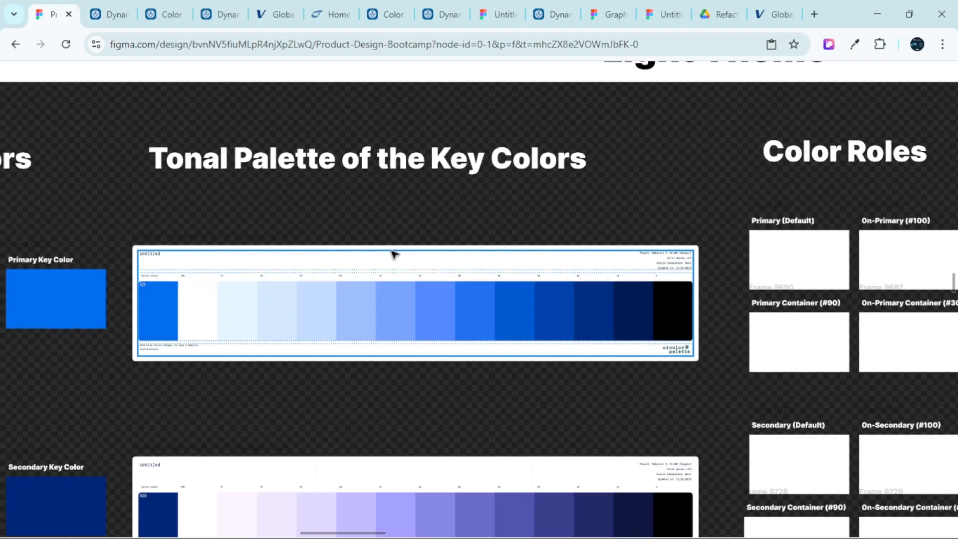
{"action": "scroll", "coordinate": [391, 252], "scroll_direction": "left", "scroll_amount": 2}
{"action": "scroll", "coordinate": [723, 320], "scroll_direction": "right", "scroll_amount": 1}
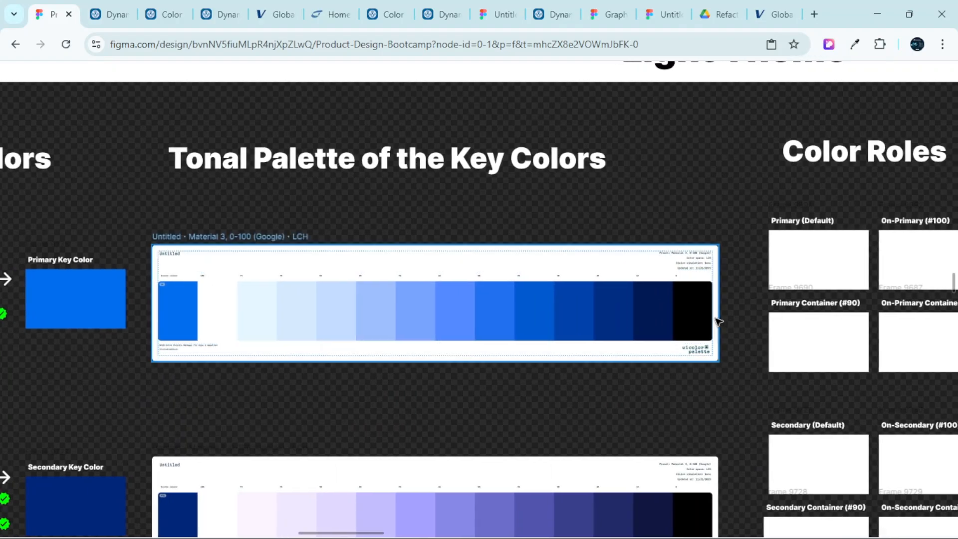
{"action": "scroll", "coordinate": [718, 321], "scroll_direction": "right", "scroll_amount": 2}
{"action": "scroll", "coordinate": [701, 319], "scroll_direction": "up", "scroll_amount": 2}
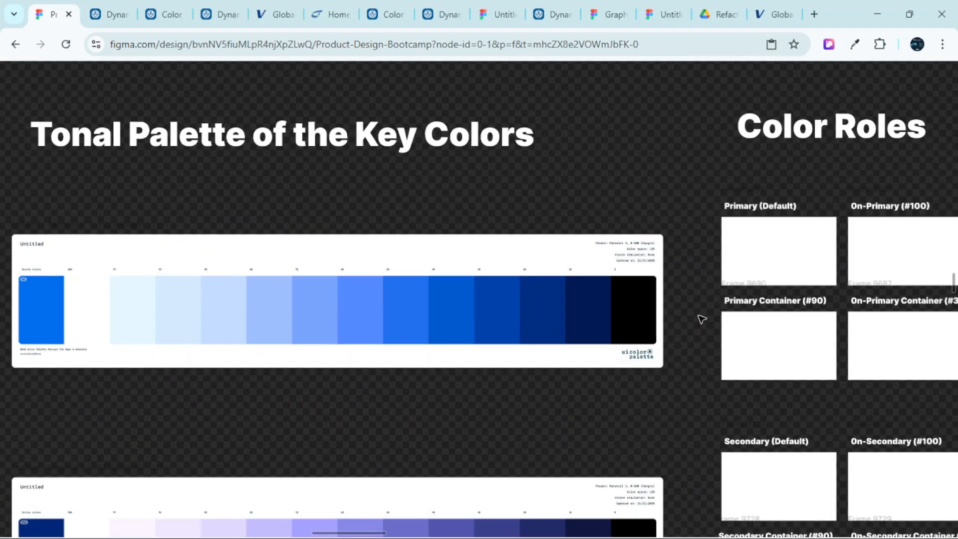
{"action": "scroll", "coordinate": [508, 291], "scroll_direction": "up", "scroll_amount": 2}
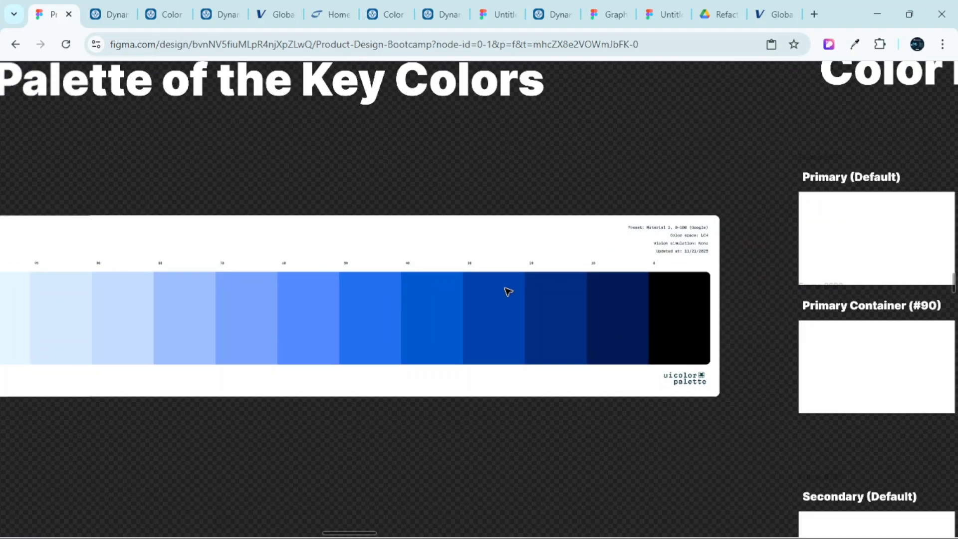
{"action": "scroll", "coordinate": [508, 291], "scroll_direction": "up", "scroll_amount": 4}
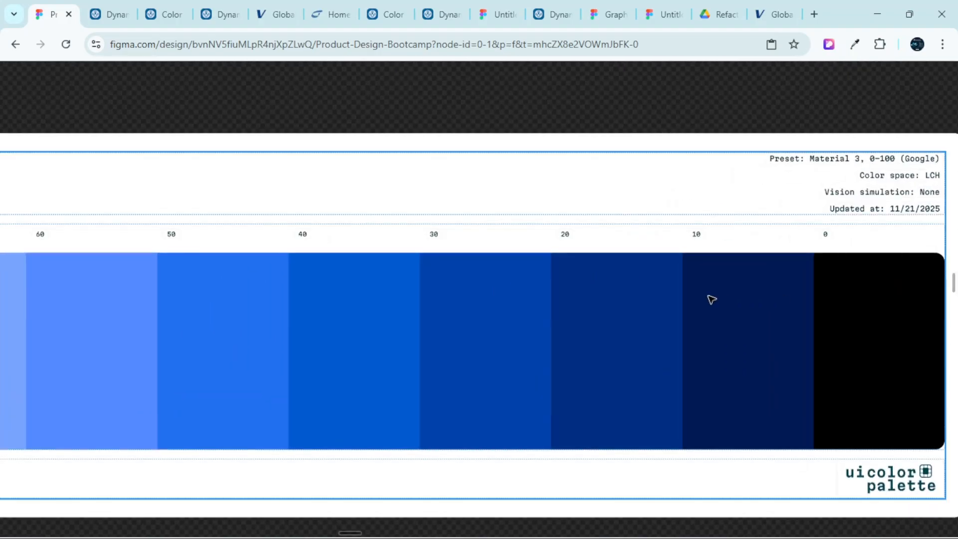
{"action": "double_click", "coordinate": [353, 312]}
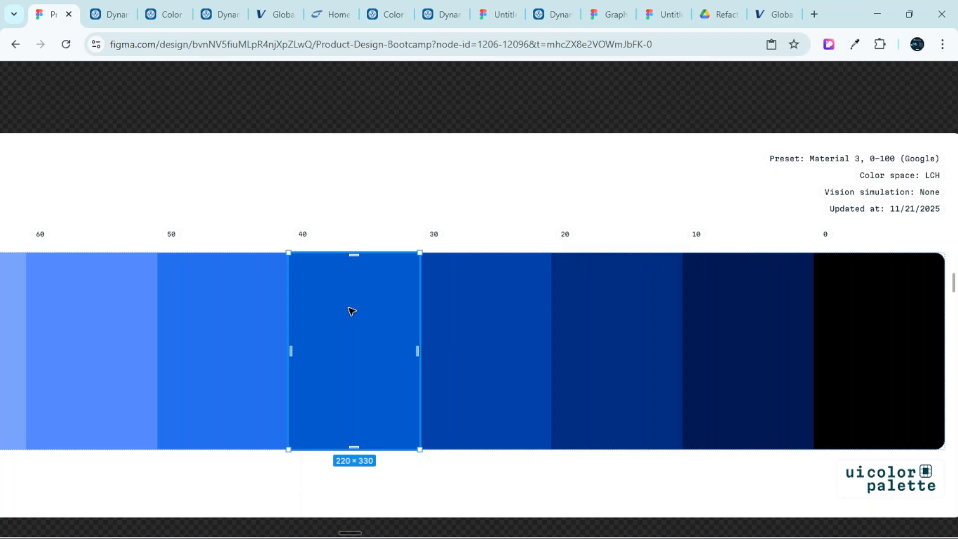
{"action": "right_click", "coordinate": [352, 311]}
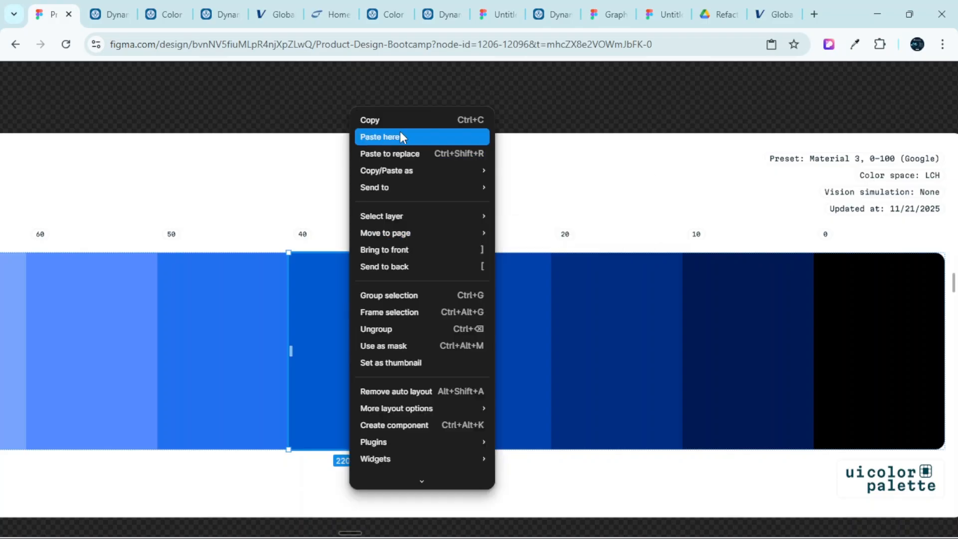
{"action": "left_click", "coordinate": [418, 124]}
Replace the white frame under Primary (Default) in the light theme color roles with the copied tone 40 swatch
{"action": "scroll", "coordinate": [444, 199], "scroll_direction": "down", "scroll_amount": 3}
{"action": "scroll", "coordinate": [603, 255], "scroll_direction": "right", "scroll_amount": 4}
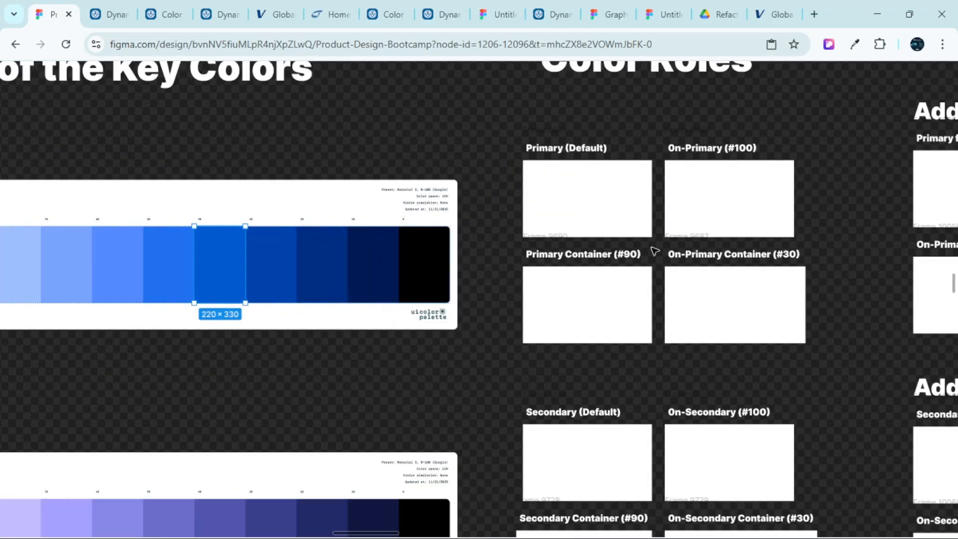
{"action": "scroll", "coordinate": [634, 181], "scroll_direction": "up", "scroll_amount": 1}
{"action": "scroll", "coordinate": [634, 170], "scroll_direction": "up", "scroll_amount": 1}
{"action": "scroll", "coordinate": [575, 195], "scroll_direction": "right", "scroll_amount": 1}
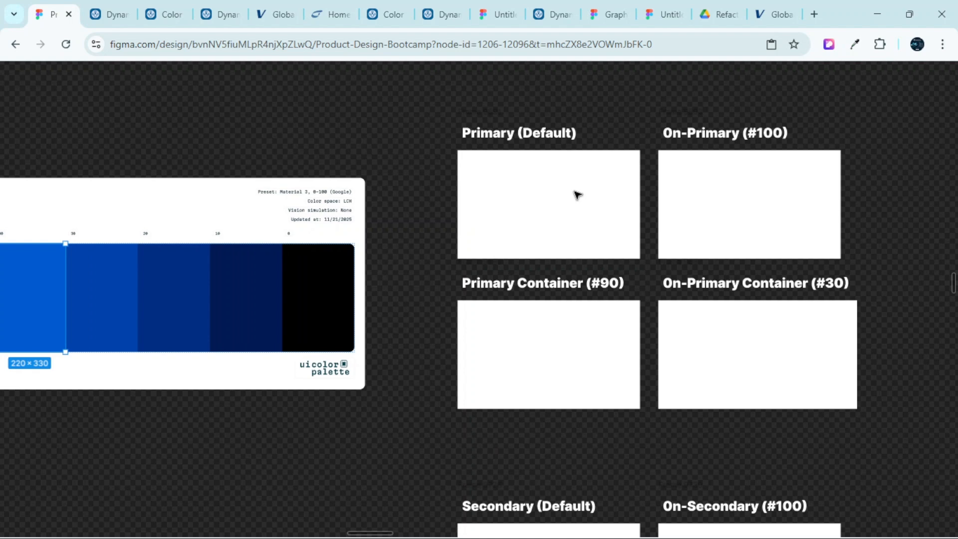
{"action": "left_click", "coordinate": [577, 195]}
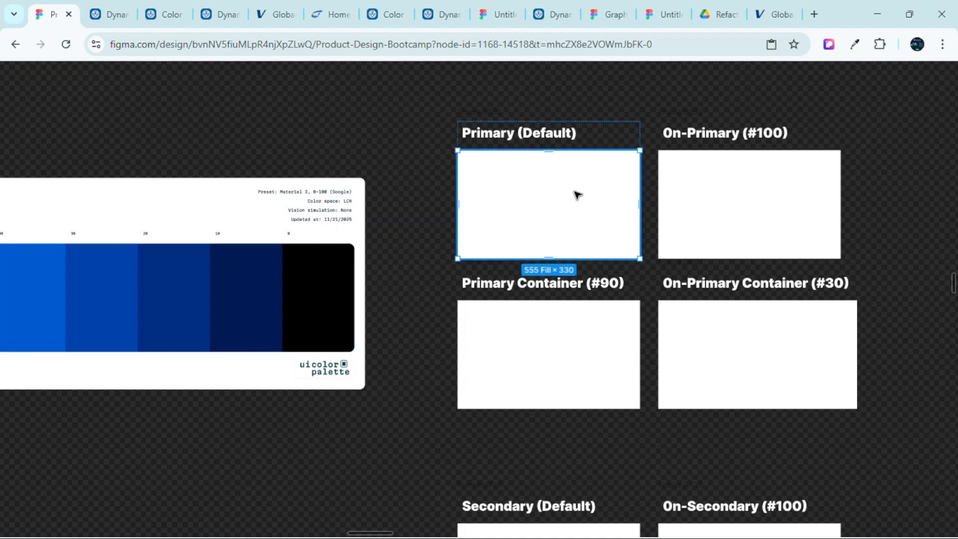
{"action": "right_click", "coordinate": [577, 195]}
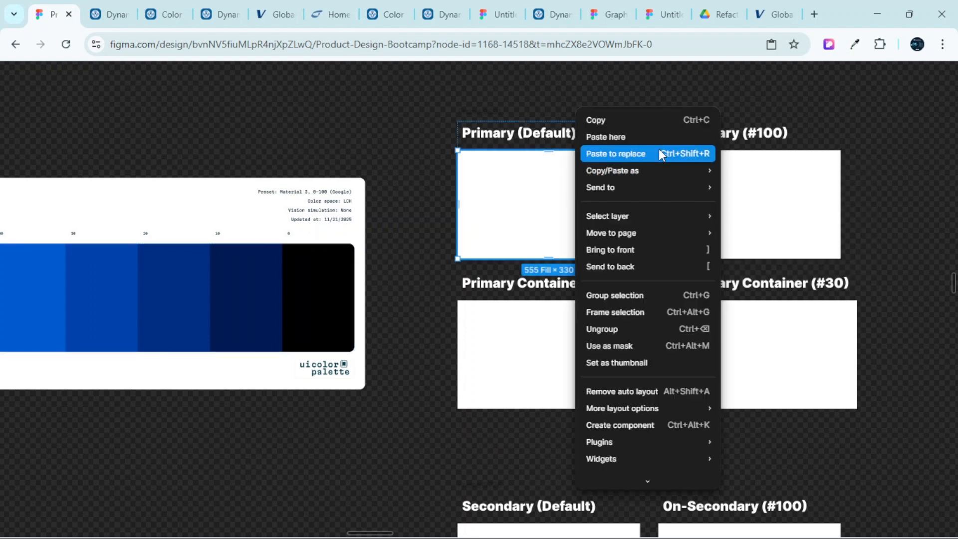
{"action": "left_click", "coordinate": [615, 154]}
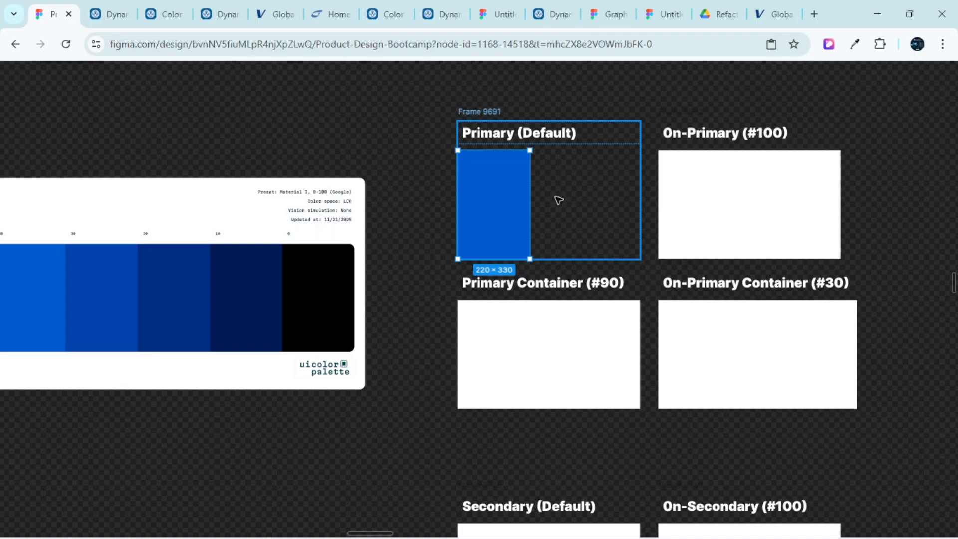
Show the interface panels and set the width of the Primary (Default) swatch to 555
{"action": "scroll", "coordinate": [559, 200], "scroll_direction": "right", "scroll_amount": 2}
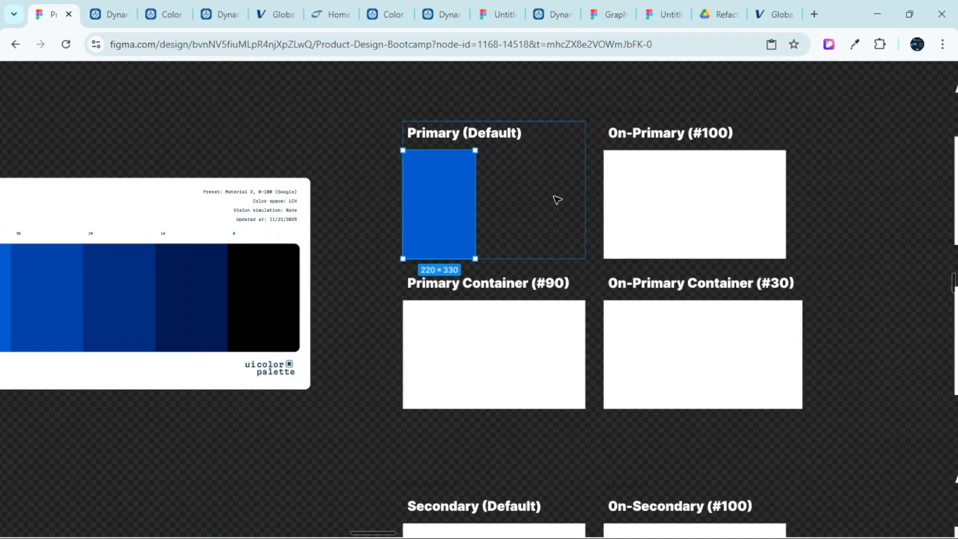
{"action": "key", "text": "ctrl+backslash"}
{"action": "scroll", "coordinate": [558, 200], "scroll_direction": "right", "scroll_amount": 1}
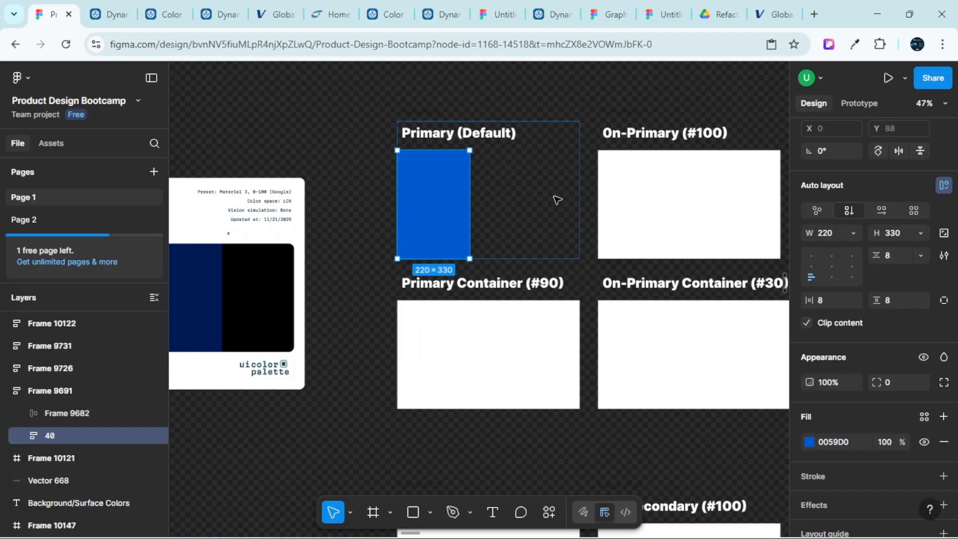
{"action": "scroll", "coordinate": [557, 200], "scroll_direction": "right", "scroll_amount": 1}
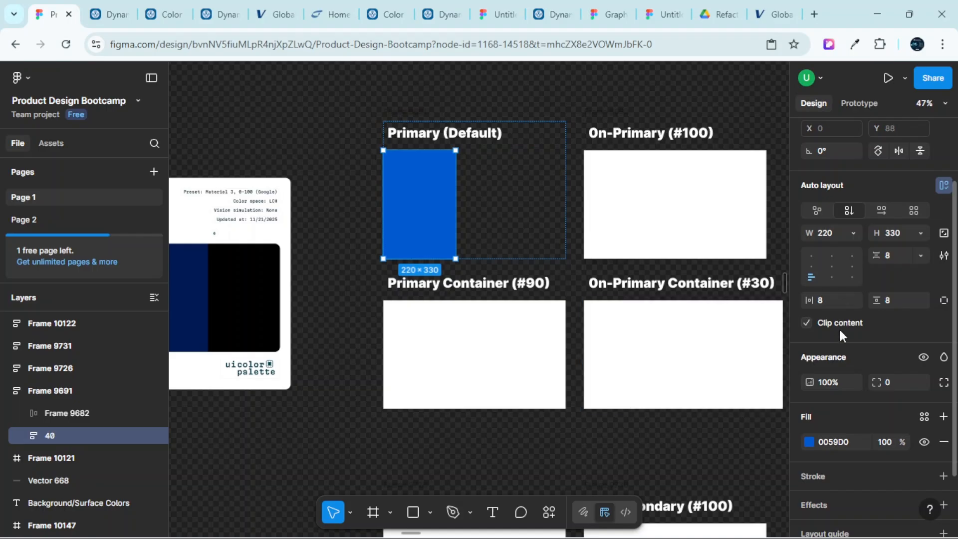
{"action": "left_click", "coordinate": [835, 233]}
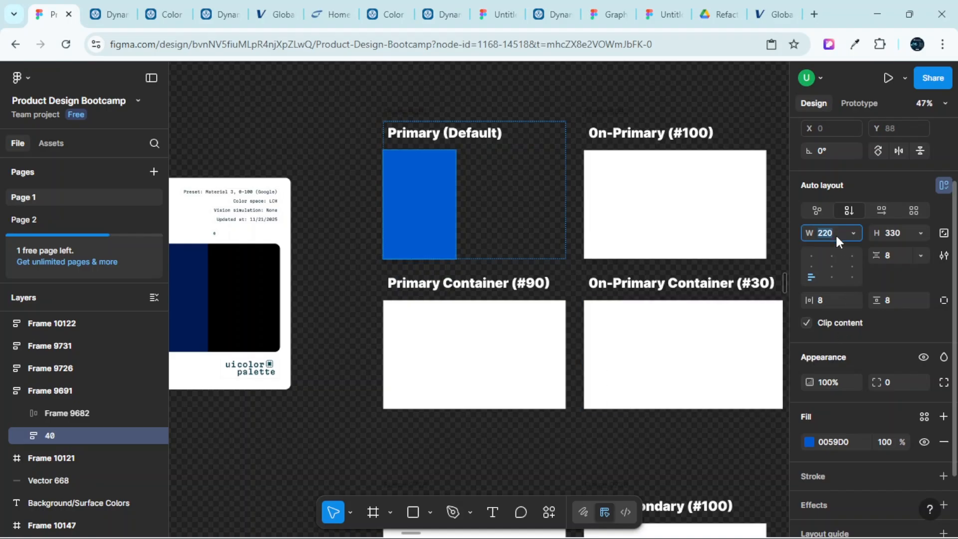
{"action": "type", "text": "55"}
{"action": "key", "text": "Return"}
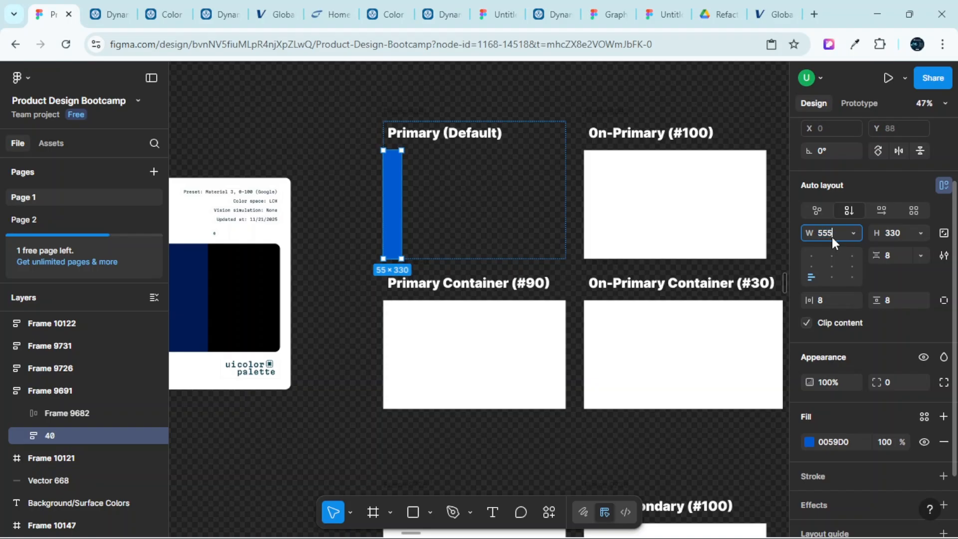
{"action": "key", "text": "Return"}
{"action": "scroll", "coordinate": [481, 216], "scroll_direction": "down", "scroll_amount": 3, "text": "ctrl"}
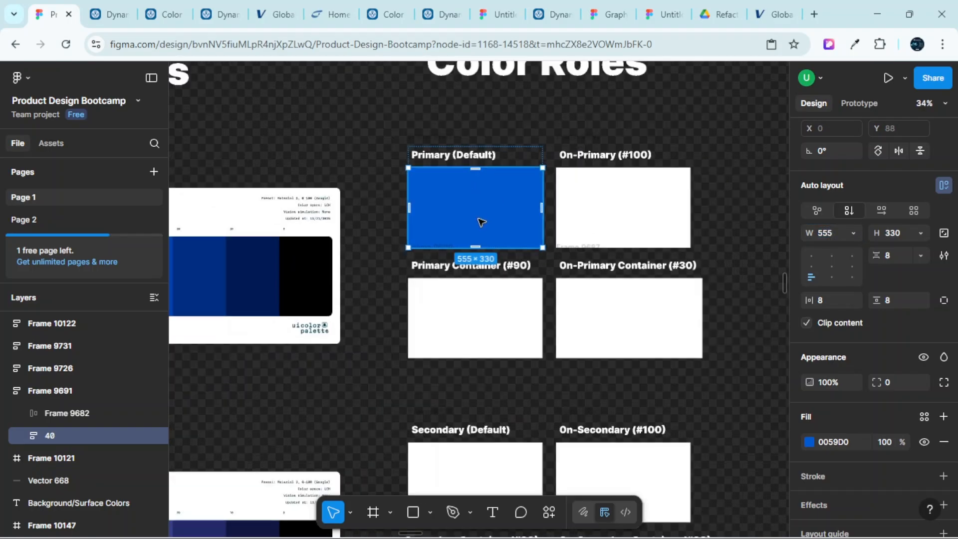
{"action": "scroll", "coordinate": [477, 225], "scroll_direction": "up", "scroll_amount": 5, "text": "ctrl"}
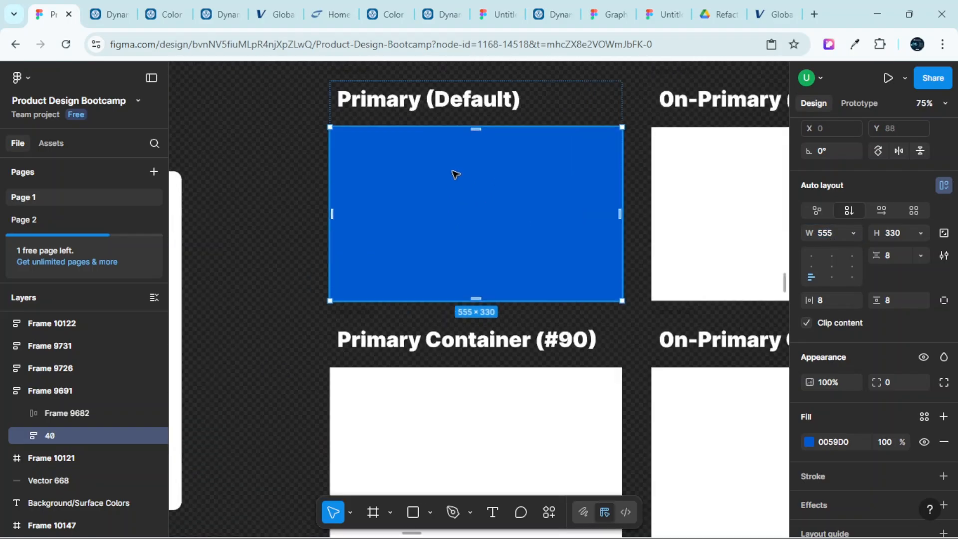
{"action": "scroll", "coordinate": [512, 228], "scroll_direction": "down", "scroll_amount": 3, "text": "ctrl"}
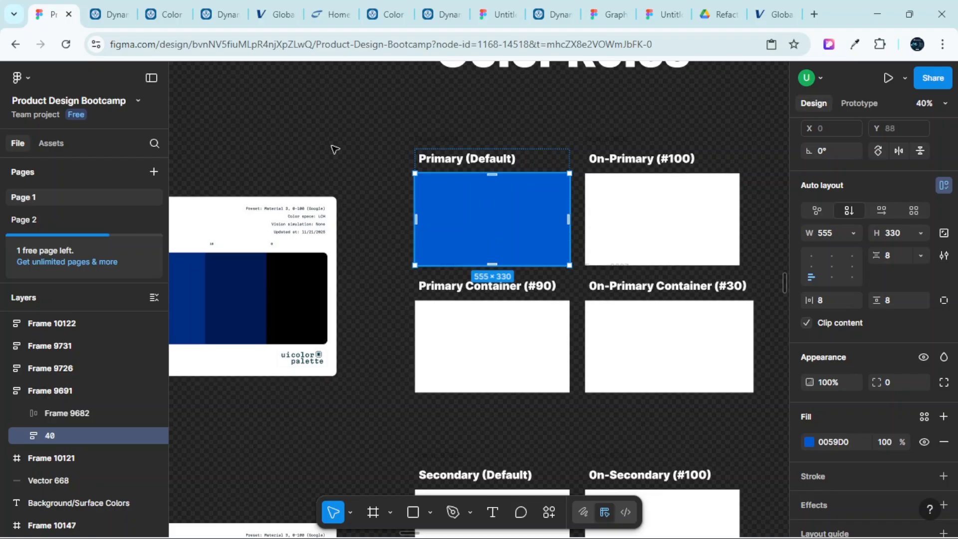
Switch to the Material Design page, collapse the primary colors, expand the secondary colors and open the Secondary token's details
{"action": "key", "text": "ctrl+Tab"}
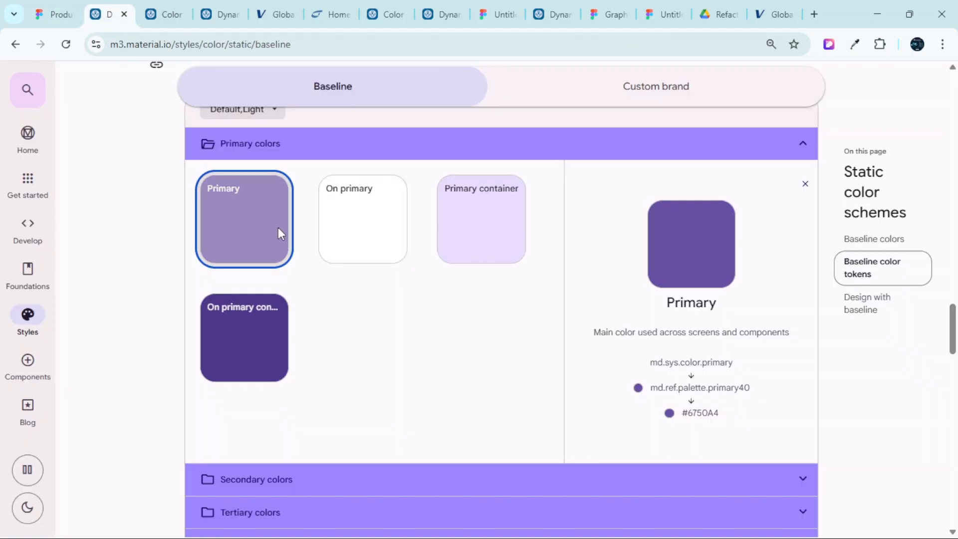
{"action": "left_click", "coordinate": [762, 150]}
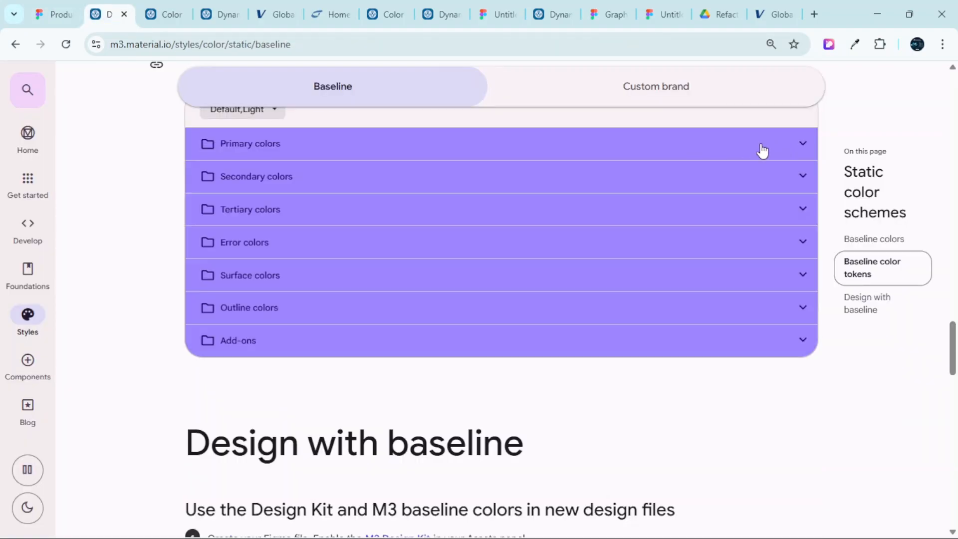
{"action": "left_click", "coordinate": [289, 181]}
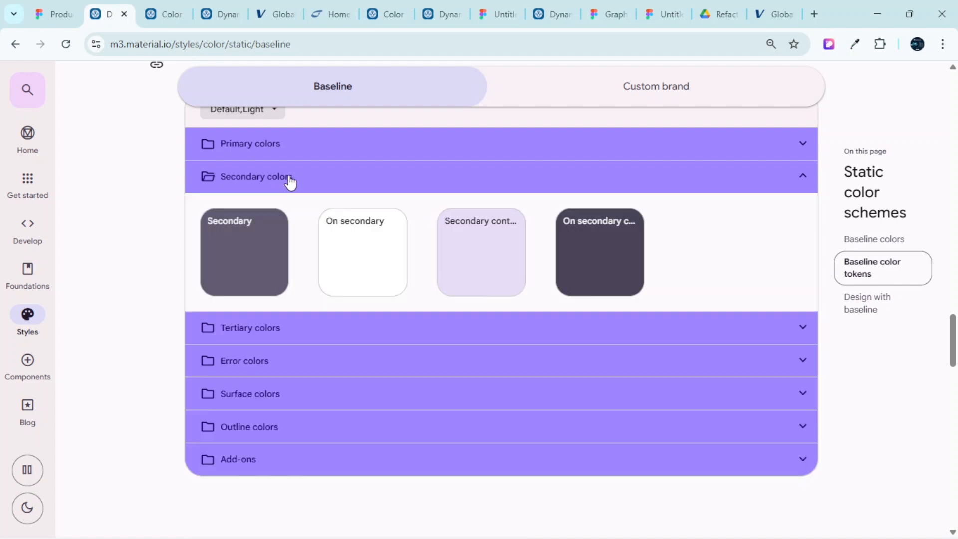
{"action": "left_click", "coordinate": [248, 250]}
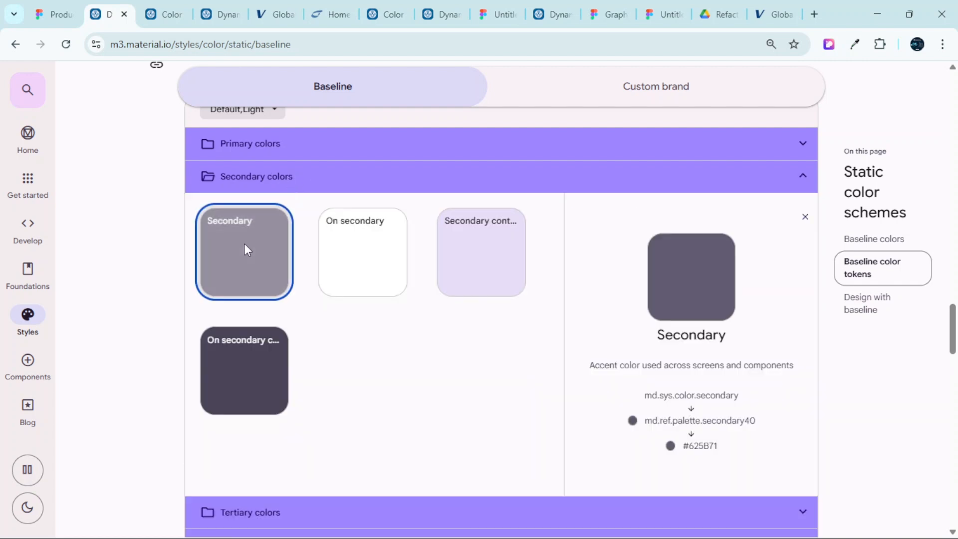
{"action": "scroll", "coordinate": [732, 312], "scroll_direction": "down", "scroll_amount": 1}
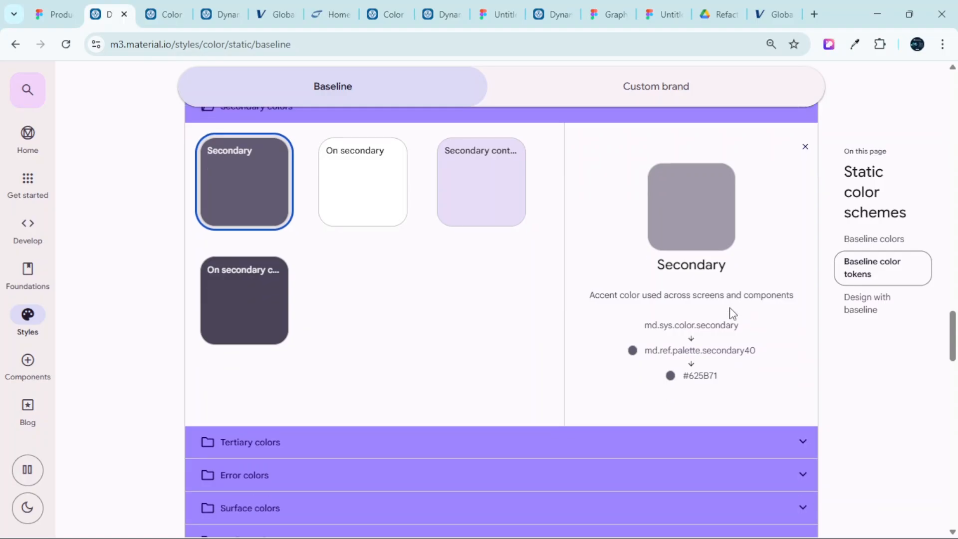
Compare the secondary tonal palette and Secondary (Default) role in Figma with the Secondary token's palette reference on the Material Design page
{"action": "left_click", "coordinate": [56, 11]}
{"action": "scroll", "coordinate": [557, 289], "scroll_direction": "down", "scroll_amount": 3}
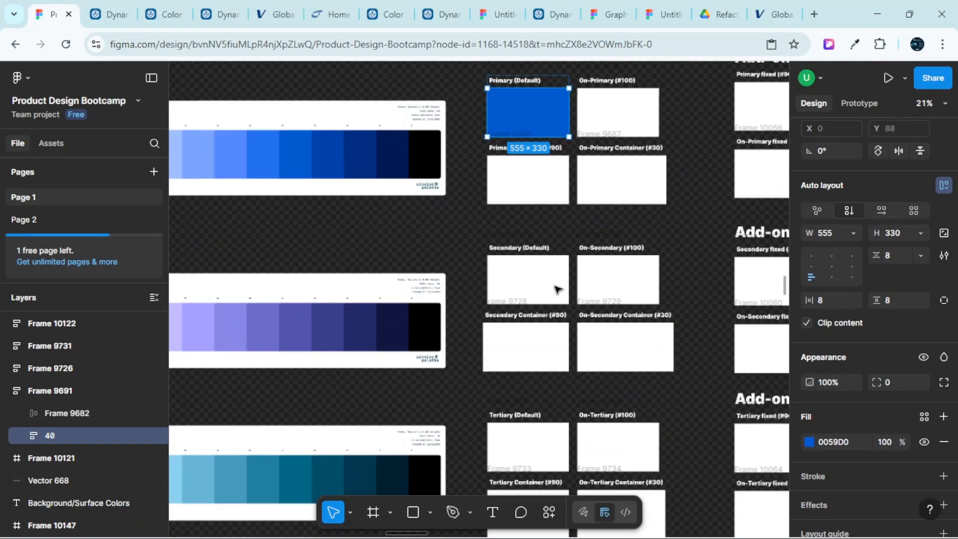
{"action": "scroll", "coordinate": [524, 300], "scroll_direction": "left", "scroll_amount": 8}
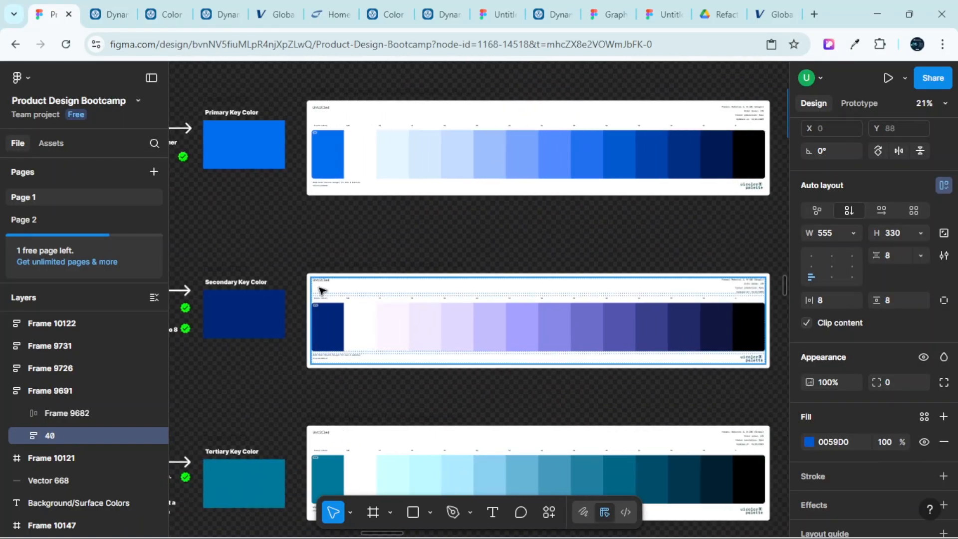
{"action": "scroll", "coordinate": [649, 280], "scroll_direction": "right", "scroll_amount": 5}
{"action": "scroll", "coordinate": [695, 265], "scroll_direction": "up", "scroll_amount": 4}
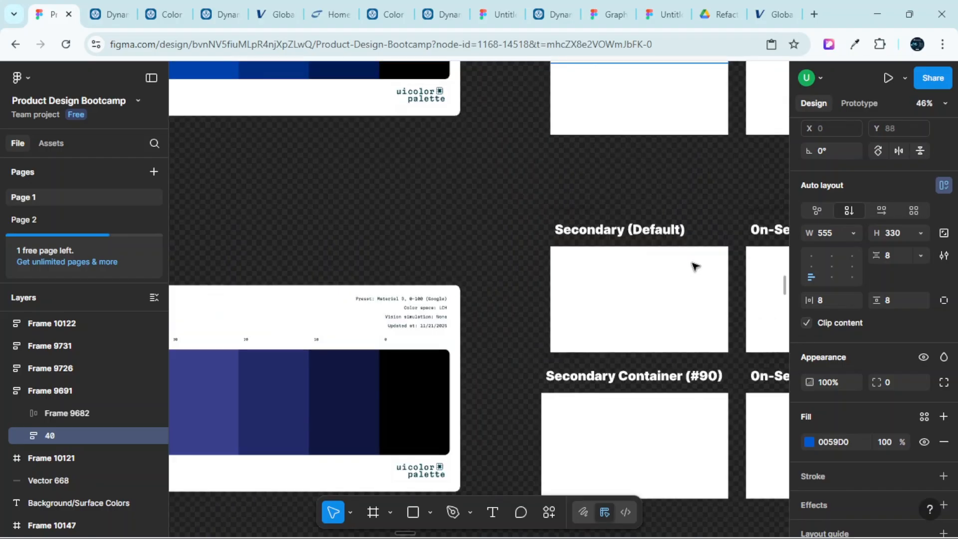
{"action": "left_click", "coordinate": [119, 7]}
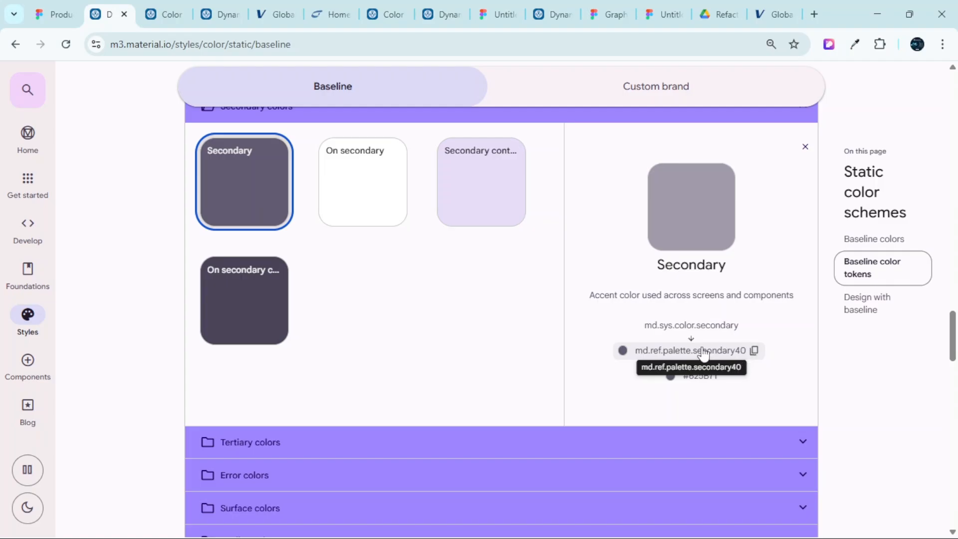
Switch to Figma and copy the tone 40 swatch from the secondary key color's tonal palette
{"action": "left_click", "coordinate": [59, 13]}
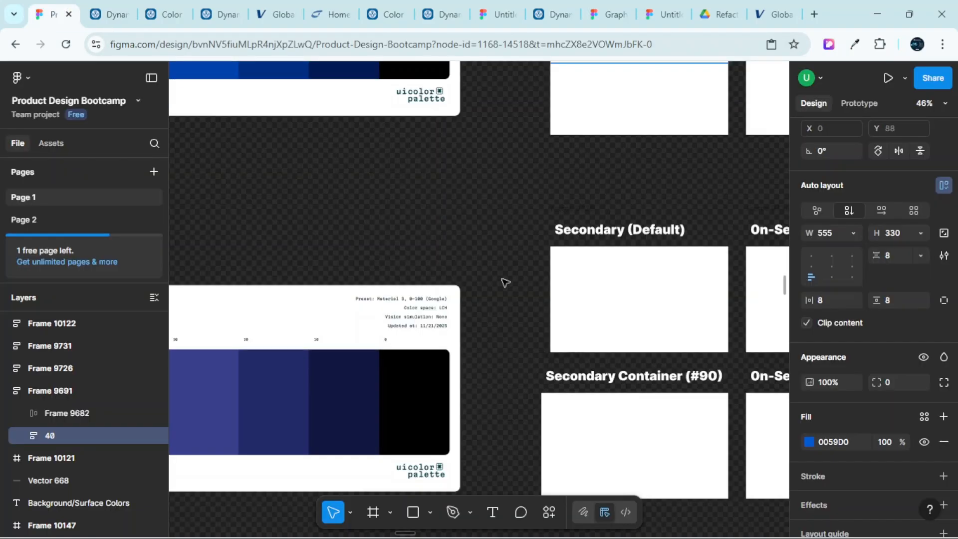
{"action": "scroll", "coordinate": [453, 343], "scroll_direction": "up", "scroll_amount": 10}
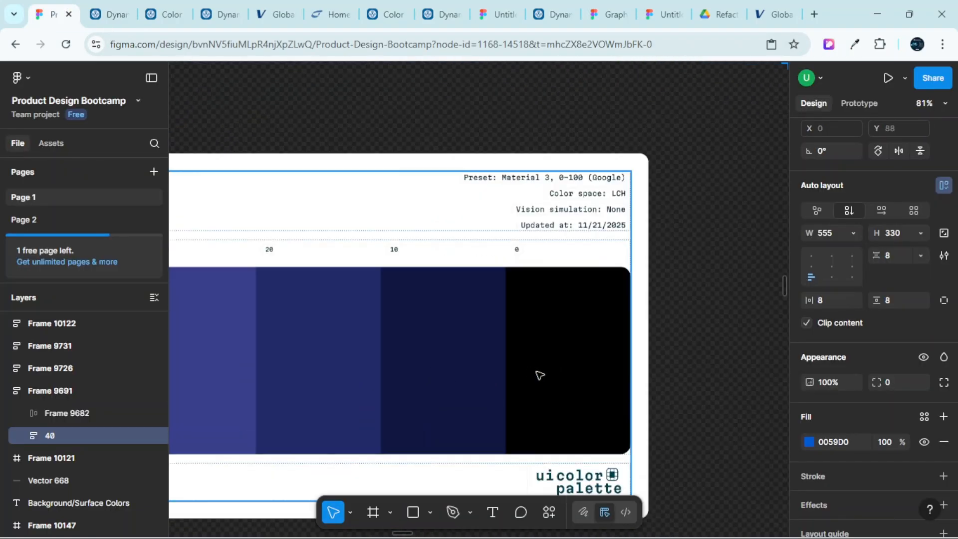
{"action": "left_click", "coordinate": [564, 332]}
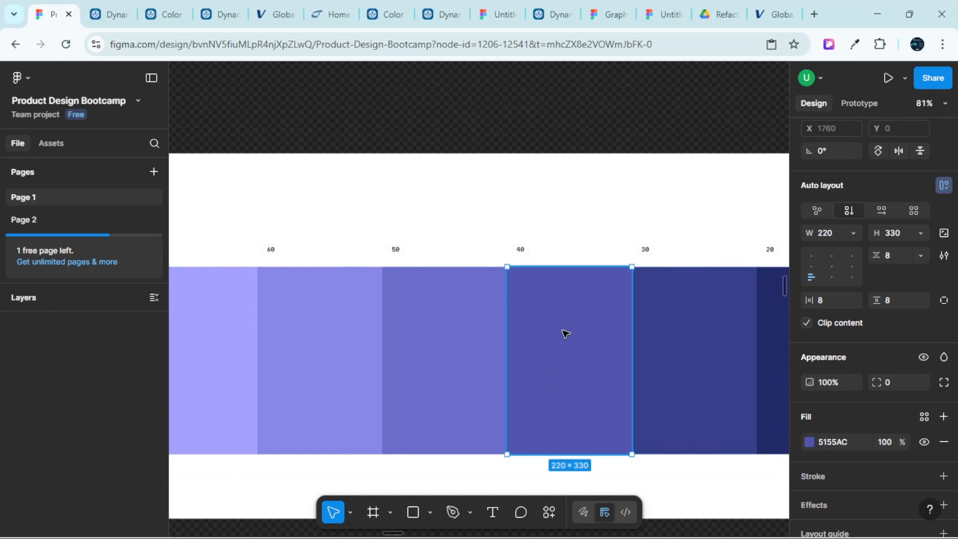
{"action": "right_click", "coordinate": [564, 331]}
{"action": "left_click", "coordinate": [582, 121]}
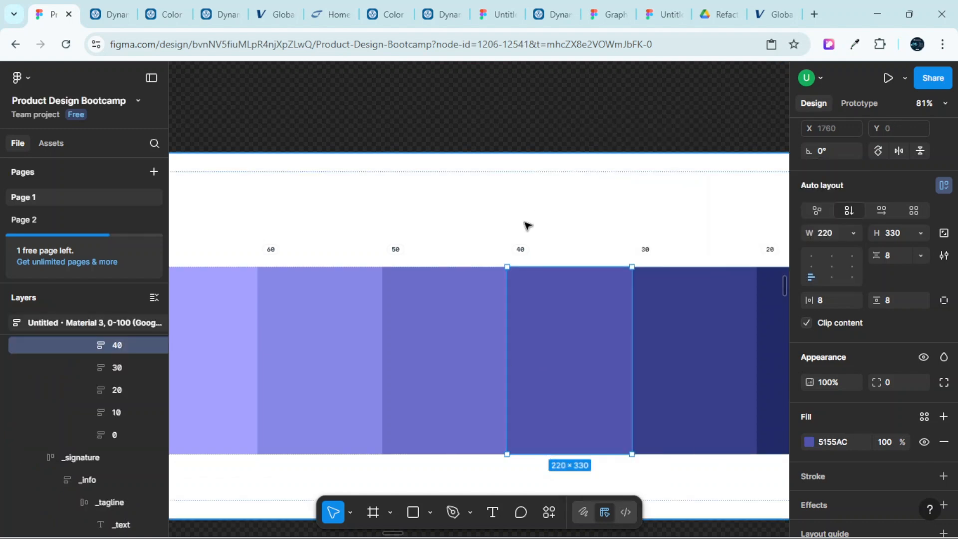
Replace the blank Secondary (Default) frame with the copied tone 40 swatch and set its width to 555
{"action": "scroll", "coordinate": [541, 278], "scroll_direction": "down", "scroll_amount": 10}
{"action": "scroll", "coordinate": [574, 281], "scroll_direction": "right", "scroll_amount": 5}
{"action": "scroll", "coordinate": [511, 239], "scroll_direction": "up", "scroll_amount": 7}
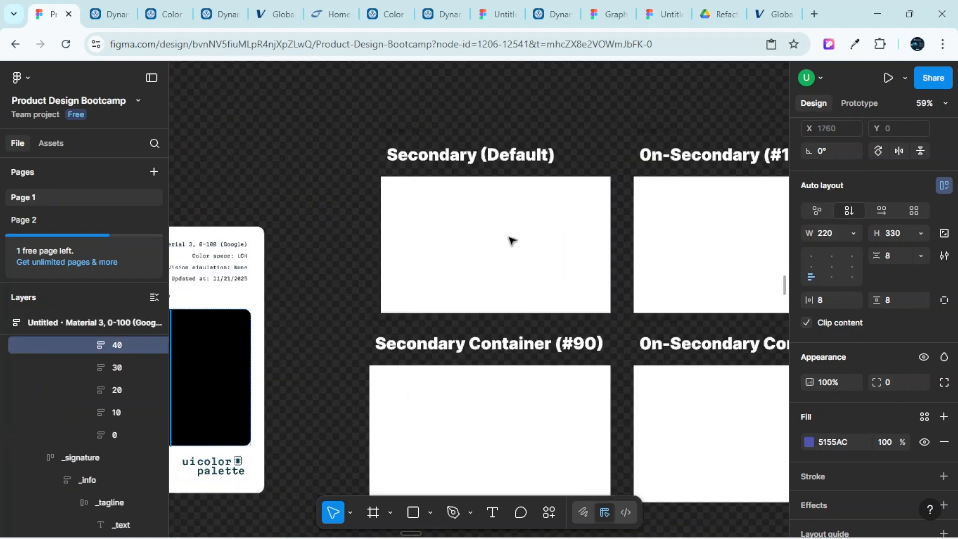
{"action": "left_click", "coordinate": [505, 240]}
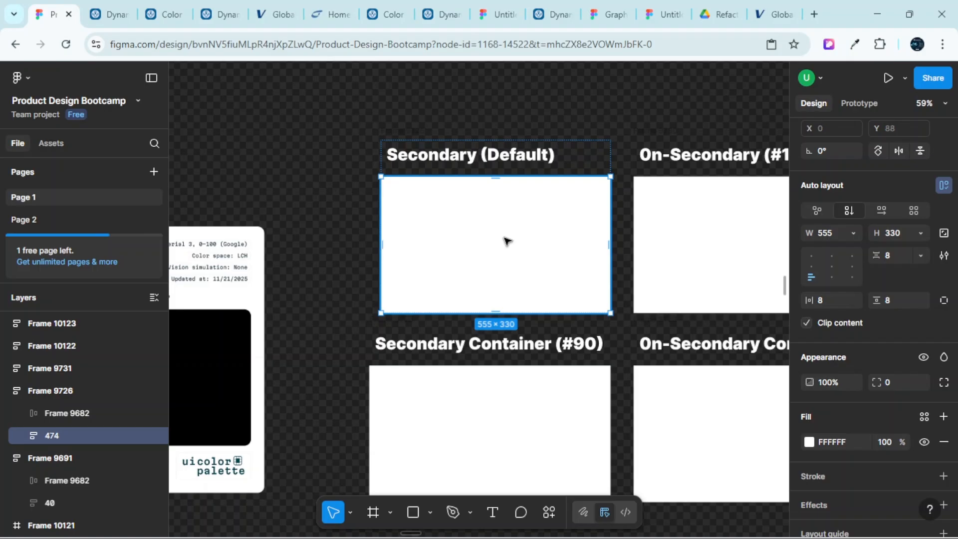
{"action": "key", "text": "ctrl+shift+r"}
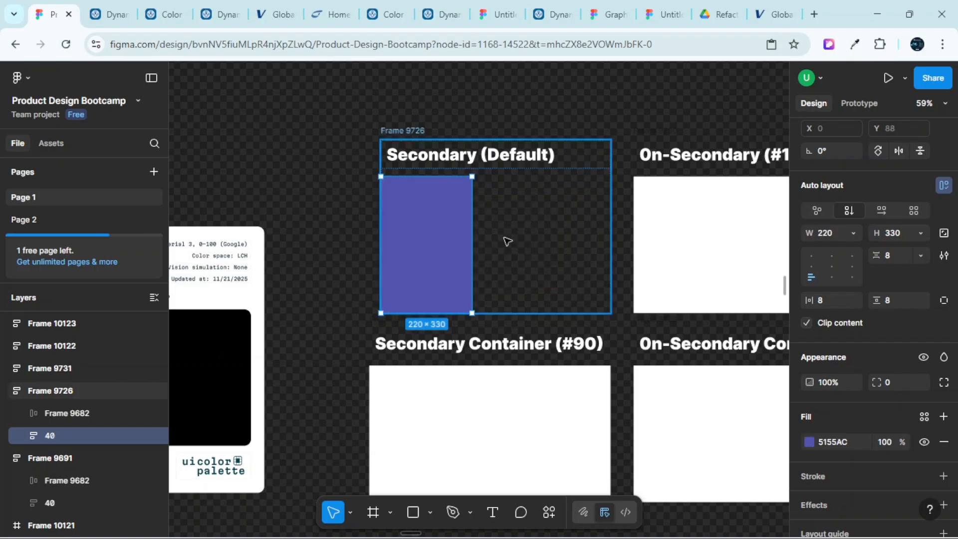
{"action": "left_click", "coordinate": [831, 230]}
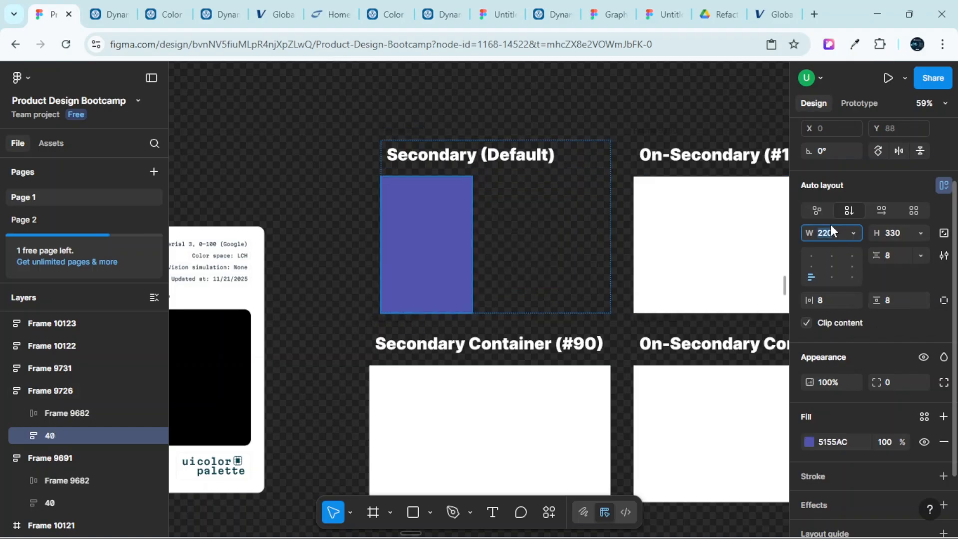
{"action": "type", "text": "555"}
{"action": "key", "text": "Return"}
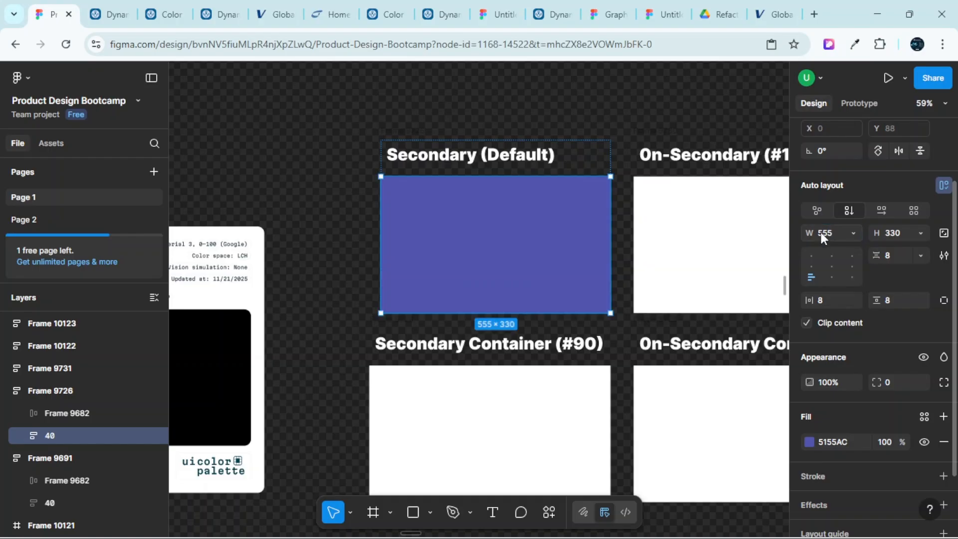
Copy the tone 40 swatch from the tertiary key color's tonal palette
{"action": "scroll", "coordinate": [594, 241], "scroll_direction": "down", "scroll_amount": 5}
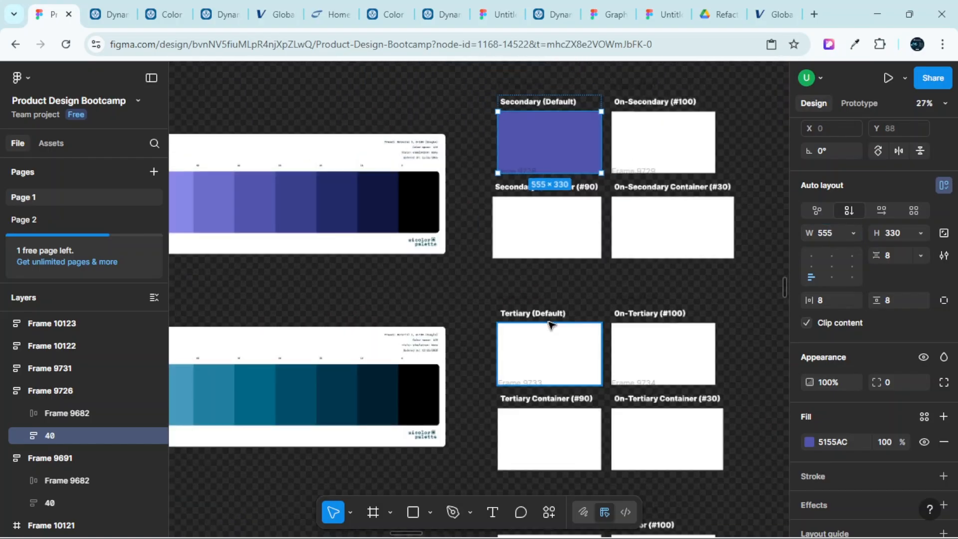
{"action": "scroll", "coordinate": [545, 343], "scroll_direction": "left", "scroll_amount": 3}
{"action": "scroll", "coordinate": [484, 401], "scroll_direction": "up", "scroll_amount": 3}
{"action": "scroll", "coordinate": [484, 400], "scroll_direction": "up", "scroll_amount": 3}
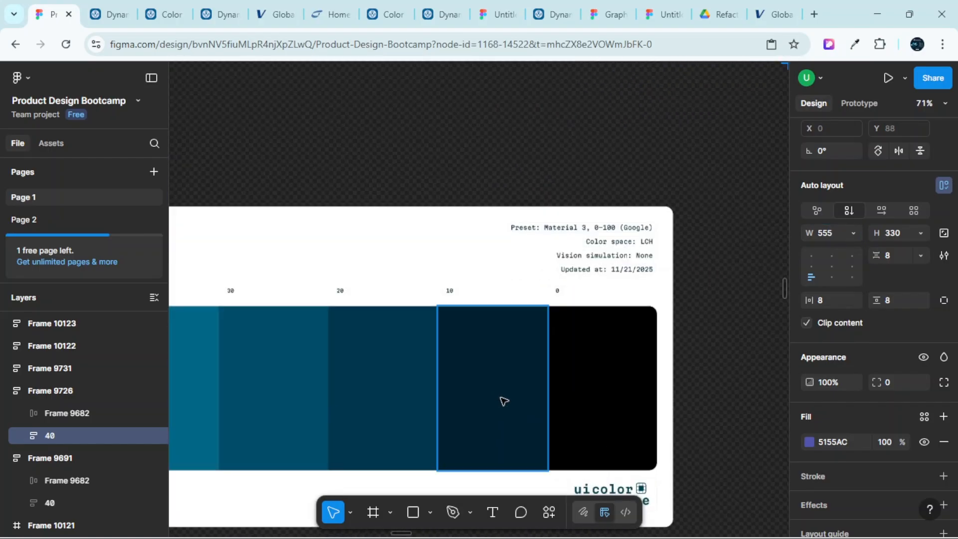
{"action": "scroll", "coordinate": [531, 368], "scroll_direction": "down", "scroll_amount": 3}
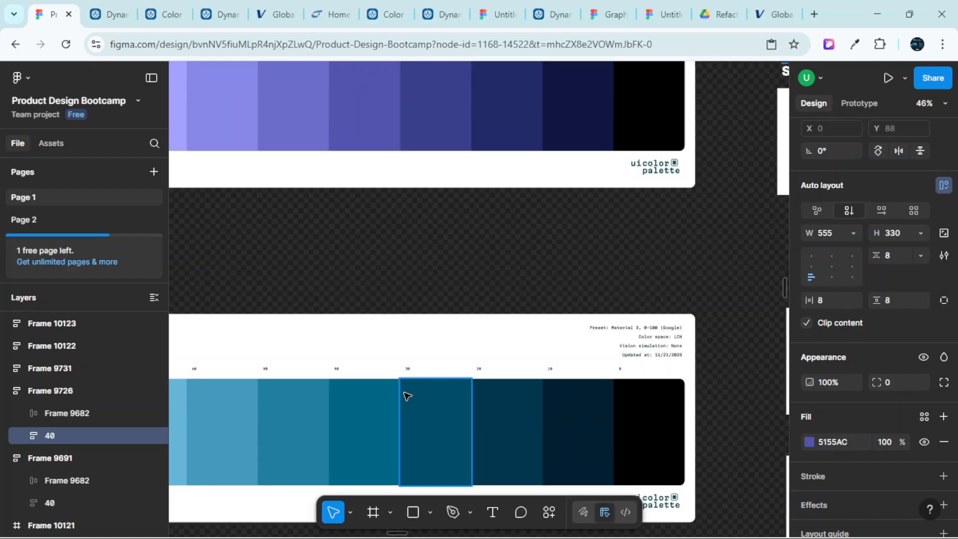
{"action": "scroll", "coordinate": [405, 387], "scroll_direction": "up", "scroll_amount": 5}
{"action": "scroll", "coordinate": [404, 380], "scroll_direction": "left", "scroll_amount": 3}
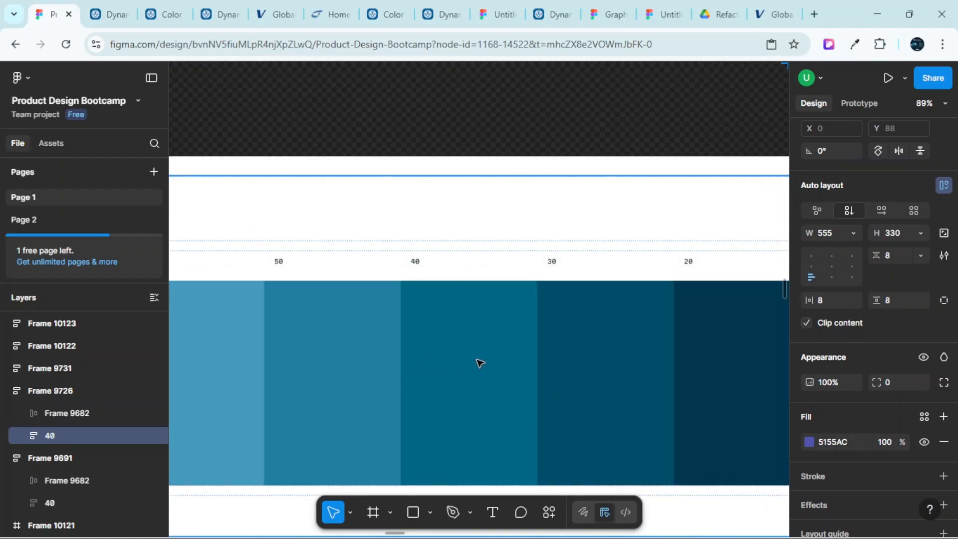
{"action": "left_click", "coordinate": [488, 359]}
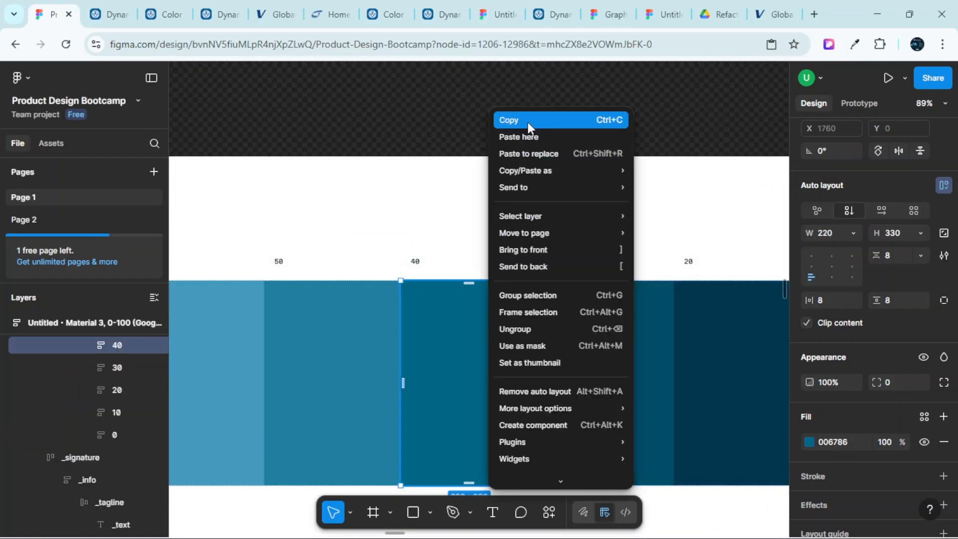
{"action": "left_click", "coordinate": [528, 122]}
Replace the blank Tertiary (Default) frame with the copied tone 40 swatch and set its width to 555
{"action": "scroll", "coordinate": [494, 223], "scroll_direction": "down", "scroll_amount": 5}
{"action": "scroll", "coordinate": [551, 257], "scroll_direction": "right", "scroll_amount": 5}
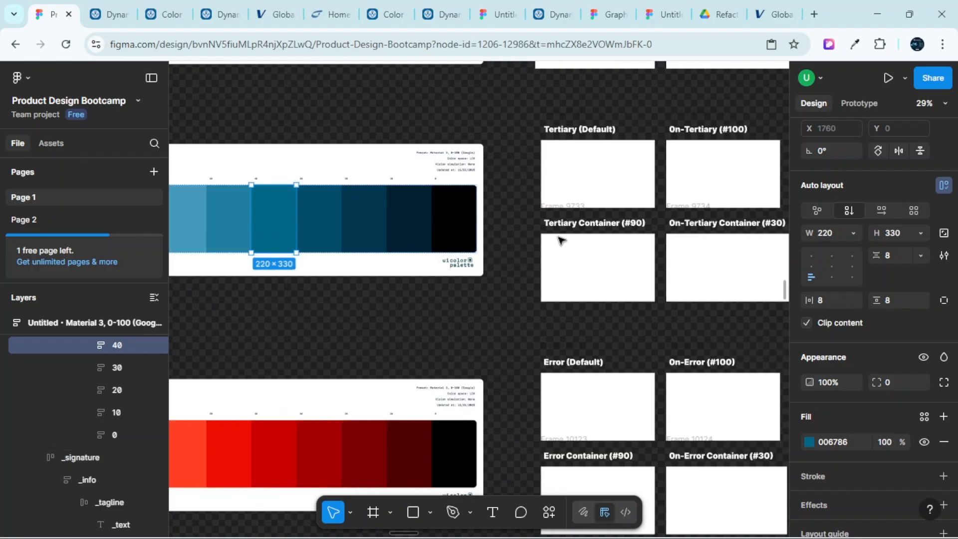
{"action": "scroll", "coordinate": [552, 146], "scroll_direction": "up", "scroll_amount": 5}
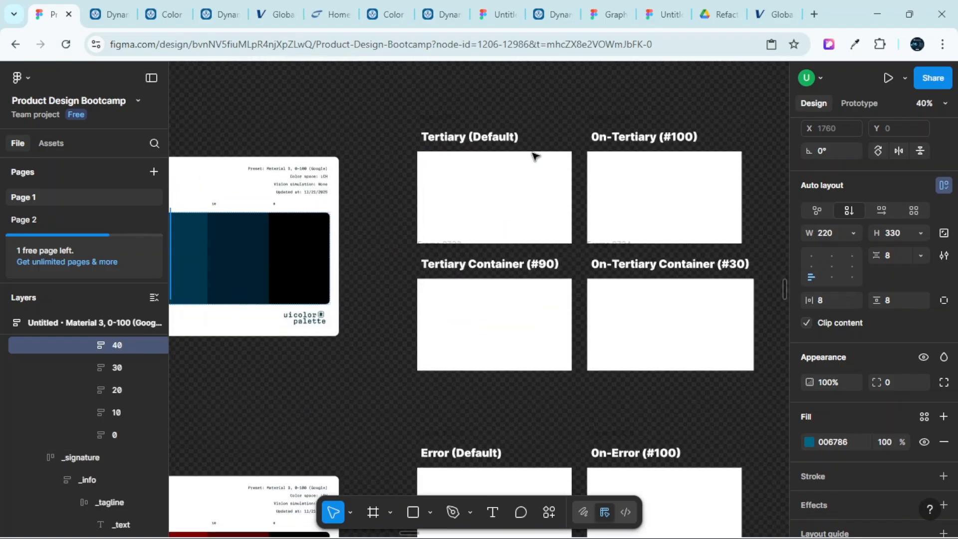
{"action": "left_click", "coordinate": [524, 187]}
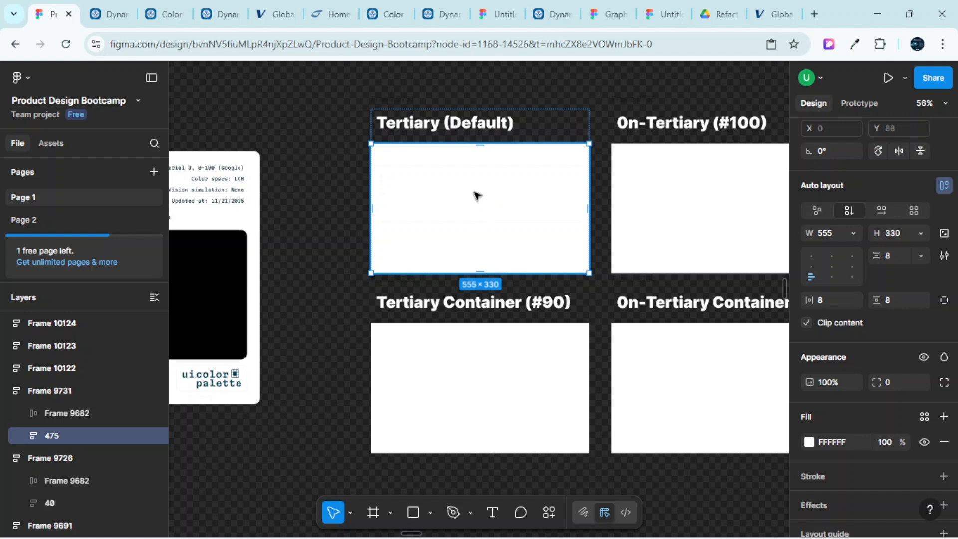
{"action": "key", "text": "ctrl+shift+r"}
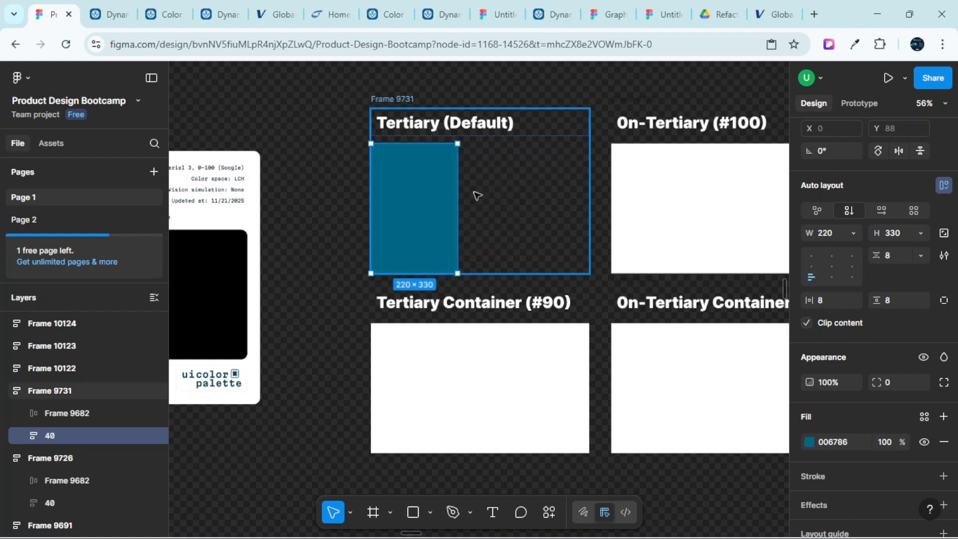
{"action": "left_click", "coordinate": [831, 230]}
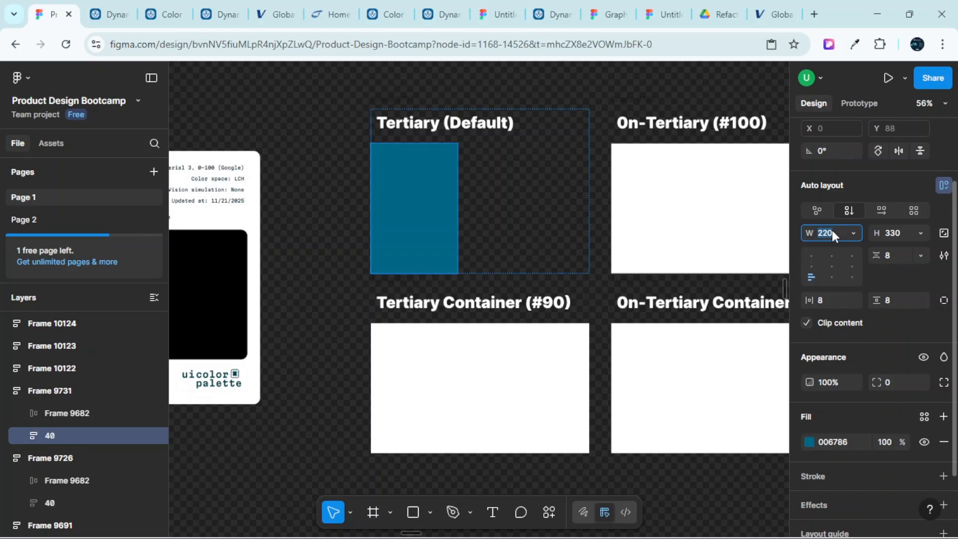
{"action": "type", "text": "555"}
{"action": "key", "text": "Return"}
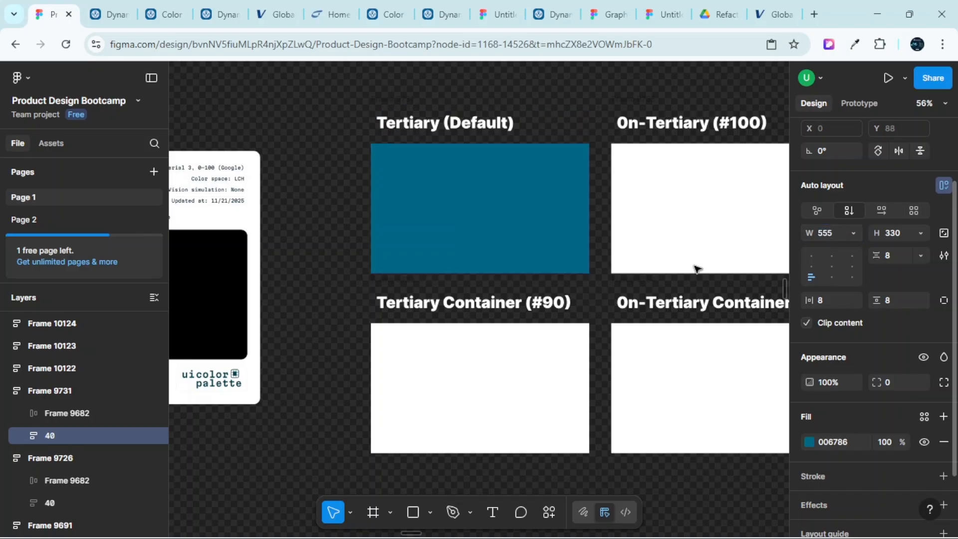
Examine the Error, Success and Warning key colors and their tonal palettes, and return to the primary color roles
{"action": "scroll", "coordinate": [513, 251], "scroll_direction": "down", "scroll_amount": 3}
{"action": "scroll", "coordinate": [514, 251], "scroll_direction": "down", "scroll_amount": 3}
{"action": "scroll", "coordinate": [499, 279], "scroll_direction": "down", "scroll_amount": 2}
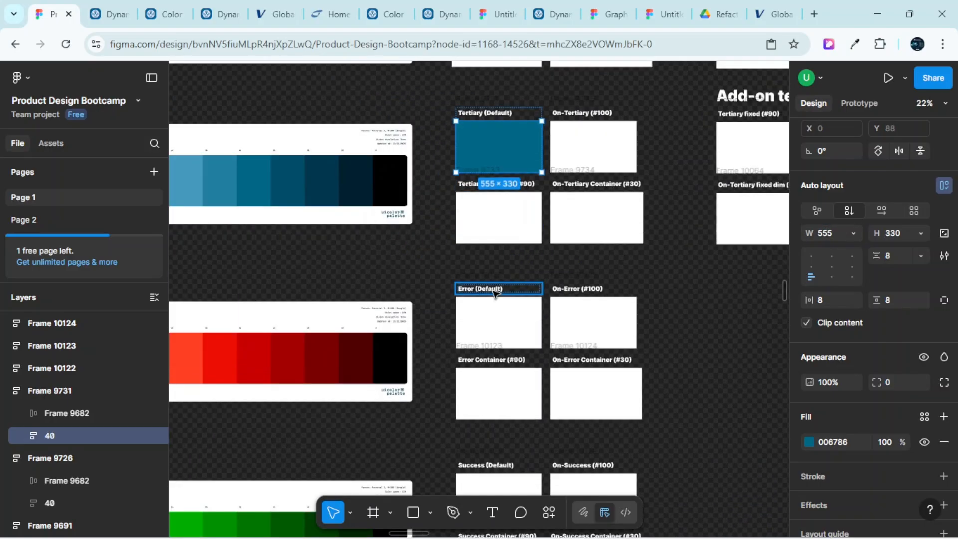
{"action": "scroll", "coordinate": [489, 299], "scroll_direction": "left", "scroll_amount": 5}
{"action": "scroll", "coordinate": [325, 305], "scroll_direction": "left", "scroll_amount": 4}
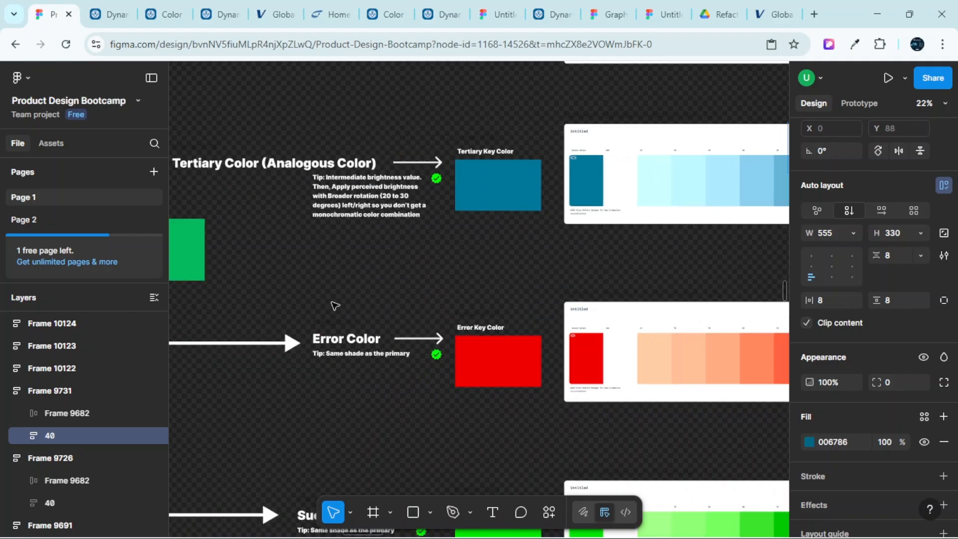
{"action": "scroll", "coordinate": [521, 359], "scroll_direction": "down", "scroll_amount": 3}
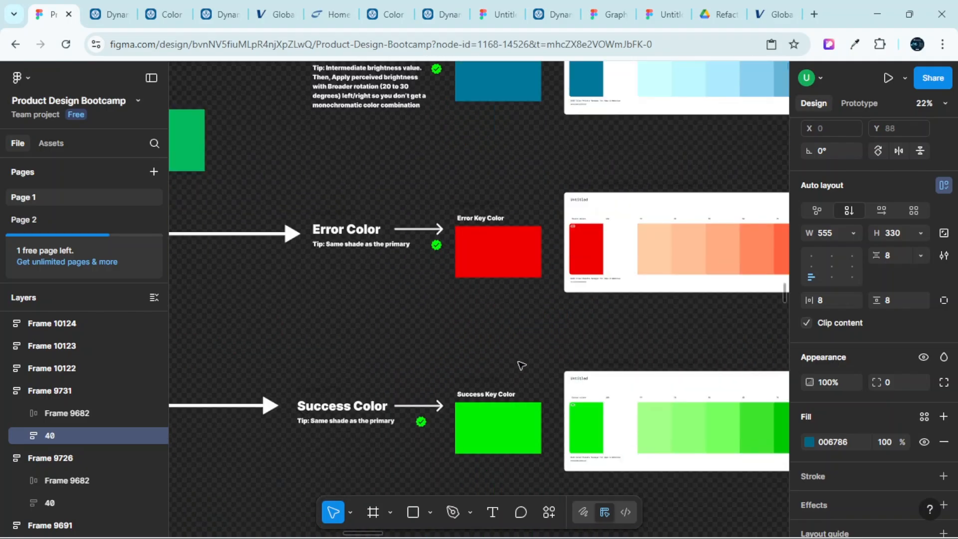
{"action": "scroll", "coordinate": [503, 422], "scroll_direction": "down", "scroll_amount": 4}
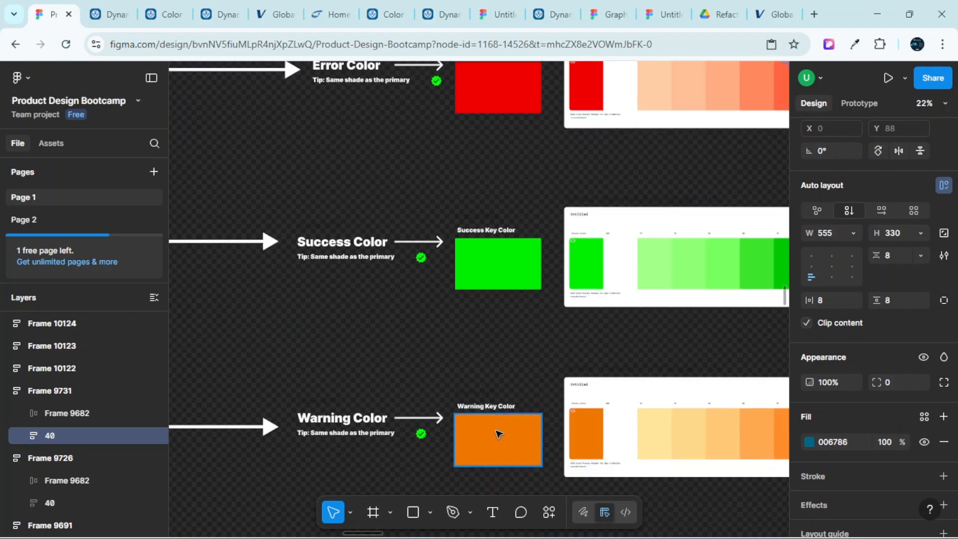
{"action": "scroll", "coordinate": [501, 416], "scroll_direction": "down", "scroll_amount": 5}
{"action": "scroll", "coordinate": [624, 289], "scroll_direction": "up", "scroll_amount": 5}
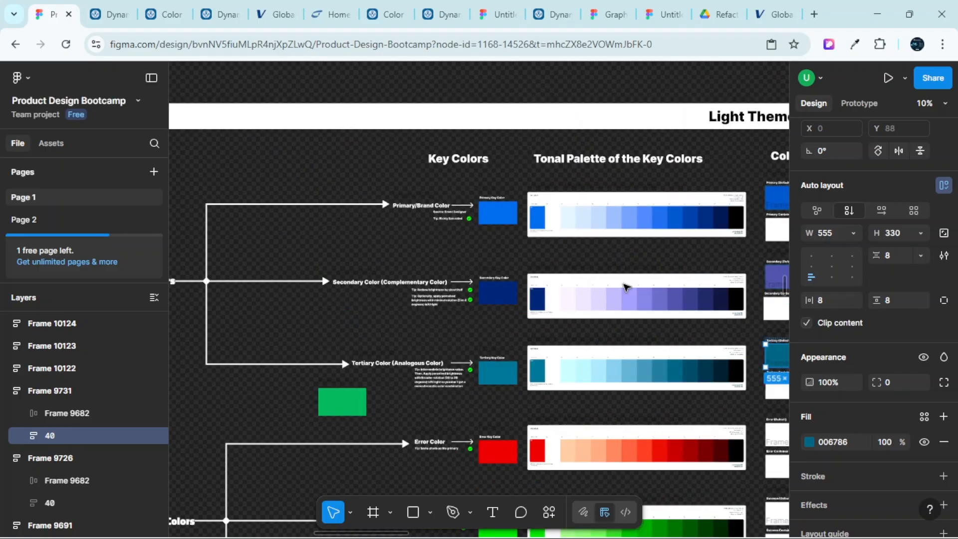
{"action": "scroll", "coordinate": [624, 287], "scroll_direction": "up", "scroll_amount": 2}
{"action": "scroll", "coordinate": [519, 198], "scroll_direction": "up", "scroll_amount": 5}
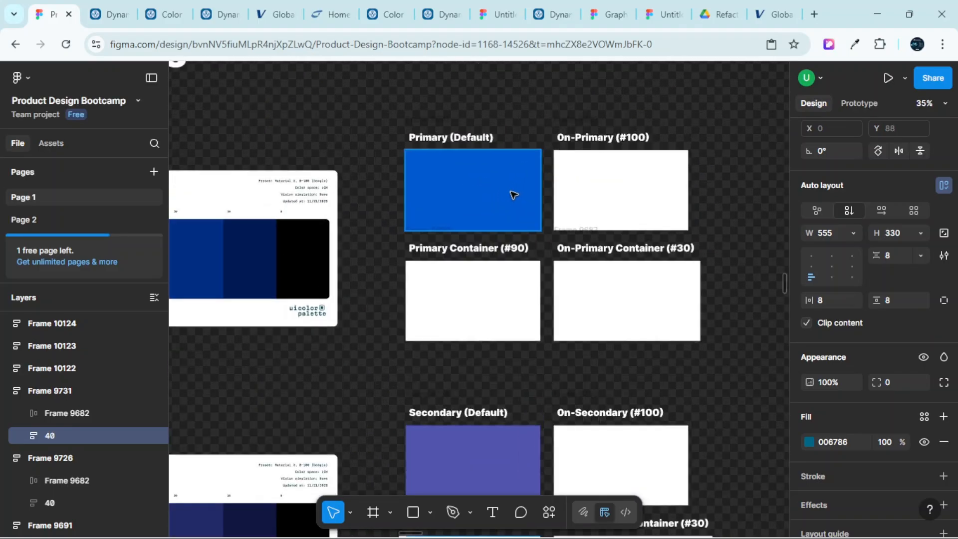
Hide the interface panels and compare the Primary, Secondary and Tertiary (Default) swatches with their tonal palettes
{"action": "key", "text": "ctrl+backslash"}
{"action": "scroll", "coordinate": [494, 199], "scroll_direction": "down", "scroll_amount": 3}
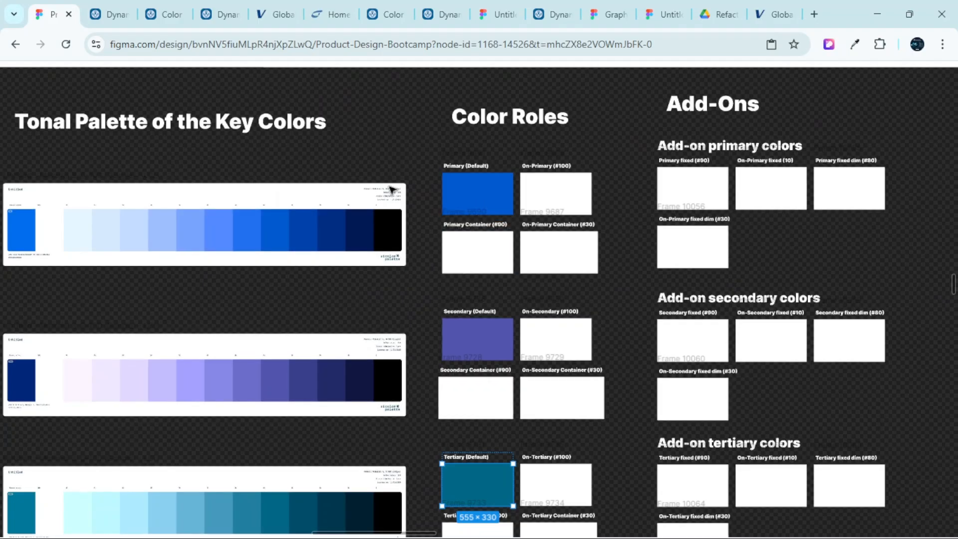
{"action": "scroll", "coordinate": [299, 179], "scroll_direction": "left", "scroll_amount": 3}
{"action": "scroll", "coordinate": [622, 150], "scroll_direction": "up", "scroll_amount": 5}
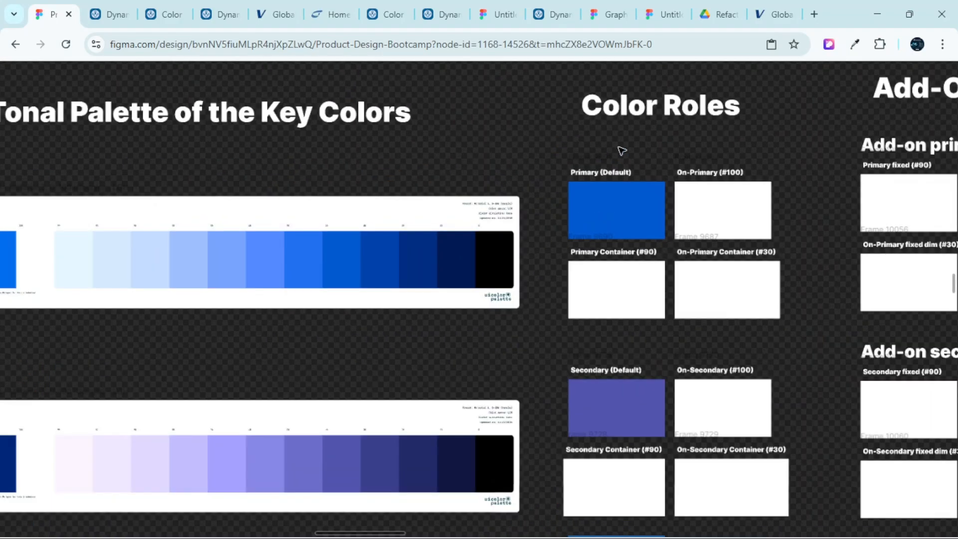
{"action": "scroll", "coordinate": [621, 150], "scroll_direction": "up", "scroll_amount": 1}
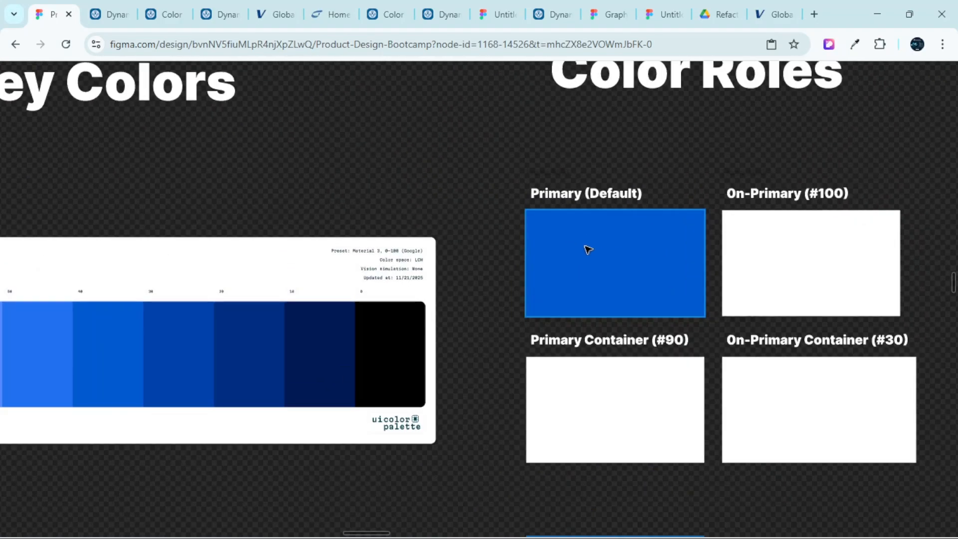
{"action": "scroll", "coordinate": [264, 325], "scroll_direction": "left", "scroll_amount": 1}
{"action": "scroll", "coordinate": [556, 282], "scroll_direction": "down", "scroll_amount": 6}
{"action": "scroll", "coordinate": [611, 247], "scroll_direction": "down", "scroll_amount": 2}
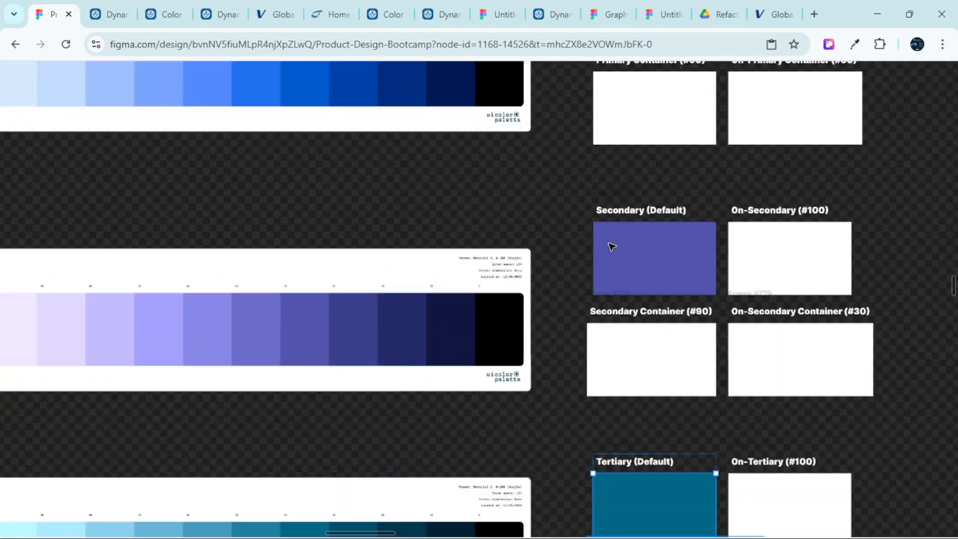
{"action": "scroll", "coordinate": [612, 247], "scroll_direction": "down", "scroll_amount": 1}
{"action": "scroll", "coordinate": [381, 321], "scroll_direction": "down", "scroll_amount": 3}
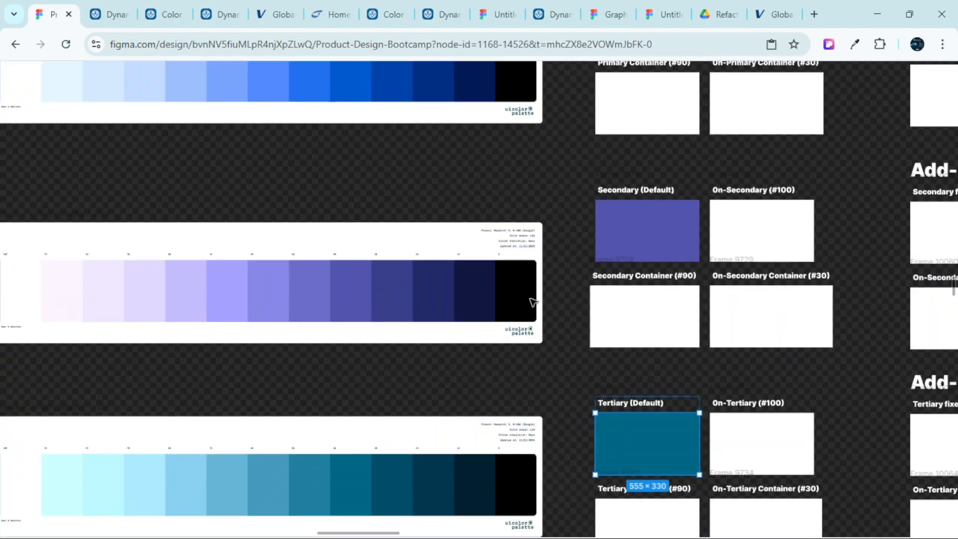
{"action": "scroll", "coordinate": [533, 302], "scroll_direction": "down", "scroll_amount": 3}
{"action": "scroll", "coordinate": [532, 300], "scroll_direction": "up", "scroll_amount": 1}
{"action": "scroll", "coordinate": [618, 267], "scroll_direction": "up", "scroll_amount": 3}
{"action": "scroll", "coordinate": [677, 255], "scroll_direction": "down", "scroll_amount": 3}
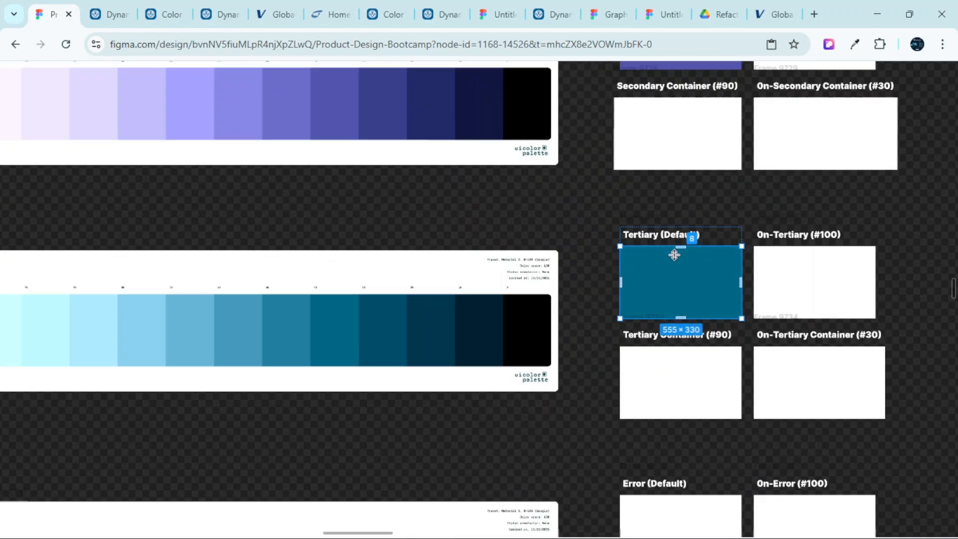
Examine the Error and Success palettes beside their role frames, and review the Primary and Secondary color roles again
{"action": "scroll", "coordinate": [387, 332], "scroll_direction": "down", "scroll_amount": 7}
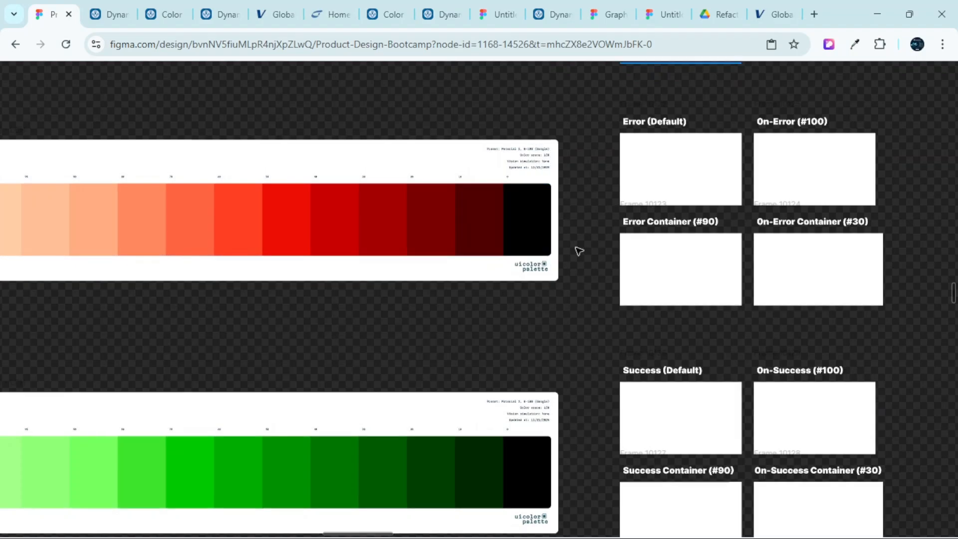
{"action": "scroll", "coordinate": [627, 182], "scroll_direction": "up", "scroll_amount": 1}
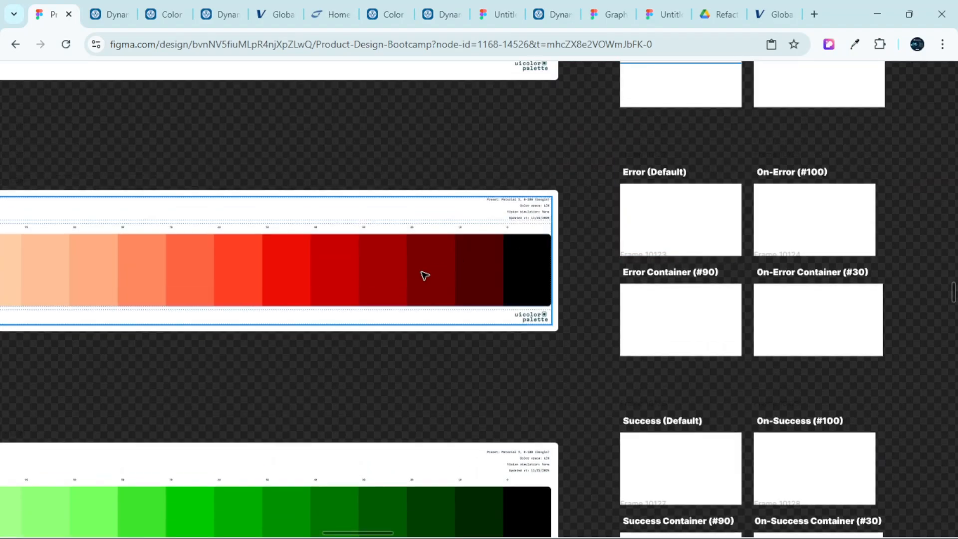
{"action": "scroll", "coordinate": [568, 268], "scroll_direction": "down", "scroll_amount": 4}
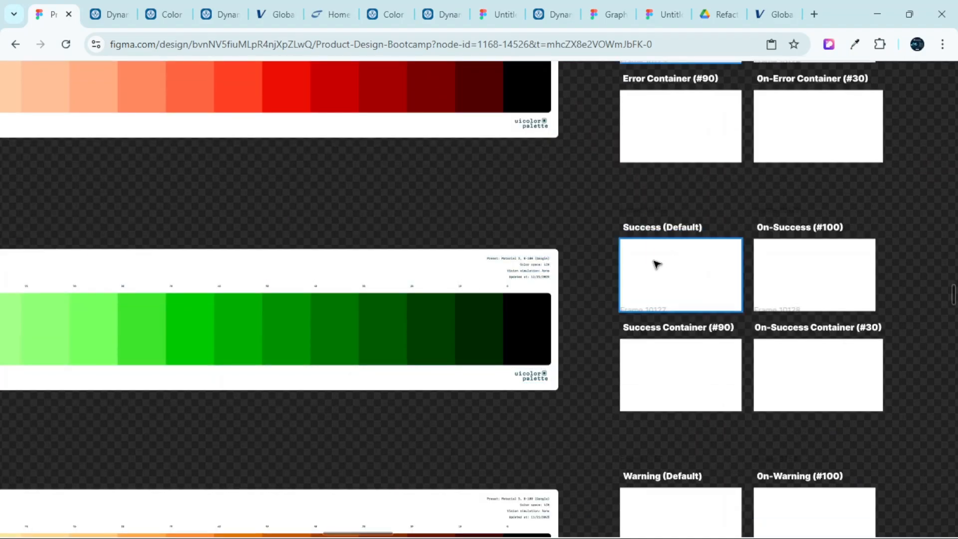
{"action": "scroll", "coordinate": [667, 237], "scroll_direction": "up", "scroll_amount": 6}
{"action": "scroll", "coordinate": [663, 240], "scroll_direction": "down", "scroll_amount": 2}
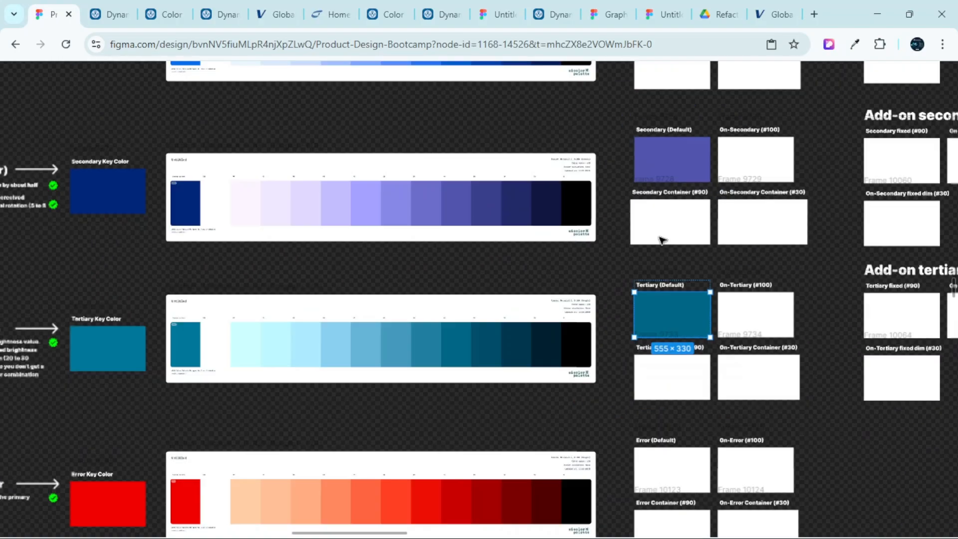
{"action": "scroll", "coordinate": [665, 229], "scroll_direction": "up", "scroll_amount": 4}
{"action": "scroll", "coordinate": [690, 199], "scroll_direction": "up", "scroll_amount": 5}
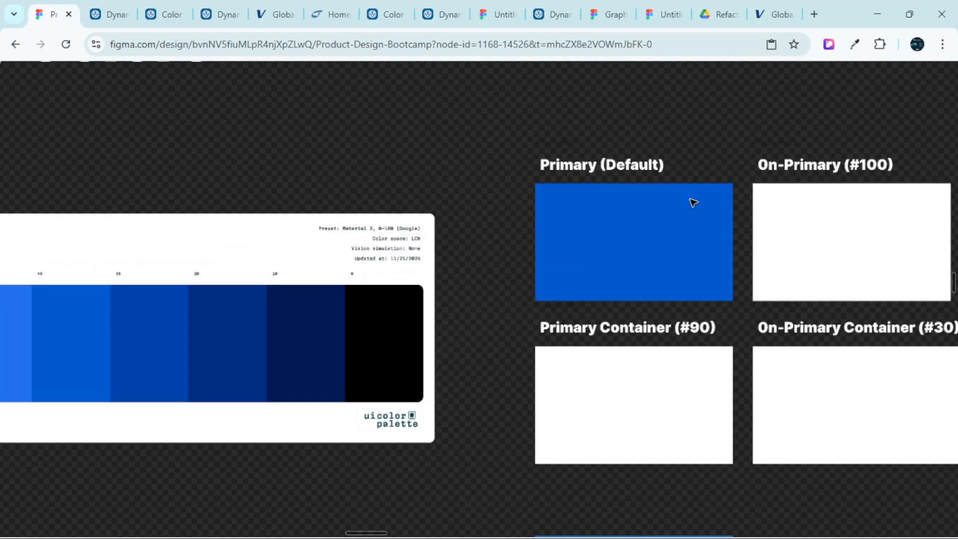
{"action": "scroll", "coordinate": [694, 202], "scroll_direction": "up", "scroll_amount": 2}
{"action": "scroll", "coordinate": [694, 202], "scroll_direction": "up", "scroll_amount": 2}
{"action": "scroll", "coordinate": [691, 201], "scroll_direction": "down", "scroll_amount": 4}
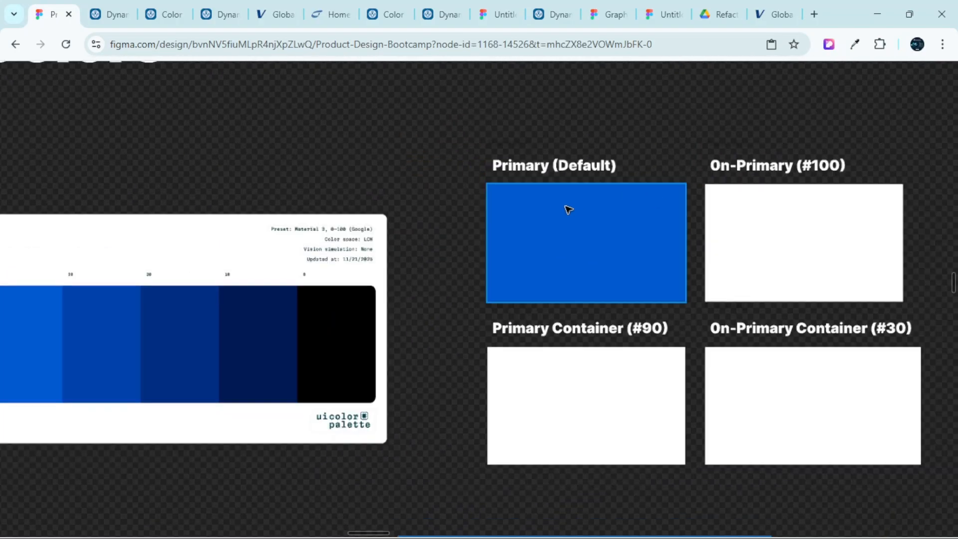
{"action": "scroll", "coordinate": [567, 221], "scroll_direction": "down", "scroll_amount": 7}
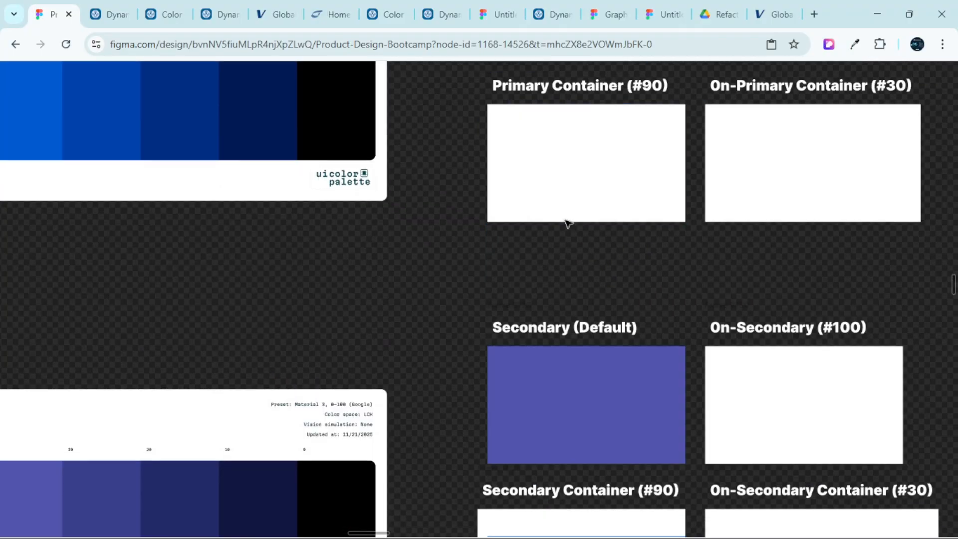
Review the Secondary and Tertiary (Default) role swatches, and compare them with the Primary, Secondary and Tertiary key colors
{"action": "scroll", "coordinate": [573, 256], "scroll_direction": "down", "scroll_amount": 2}
{"action": "scroll", "coordinate": [573, 257], "scroll_direction": "down", "scroll_amount": 3}
{"action": "scroll", "coordinate": [572, 265], "scroll_direction": "down", "scroll_amount": 3}
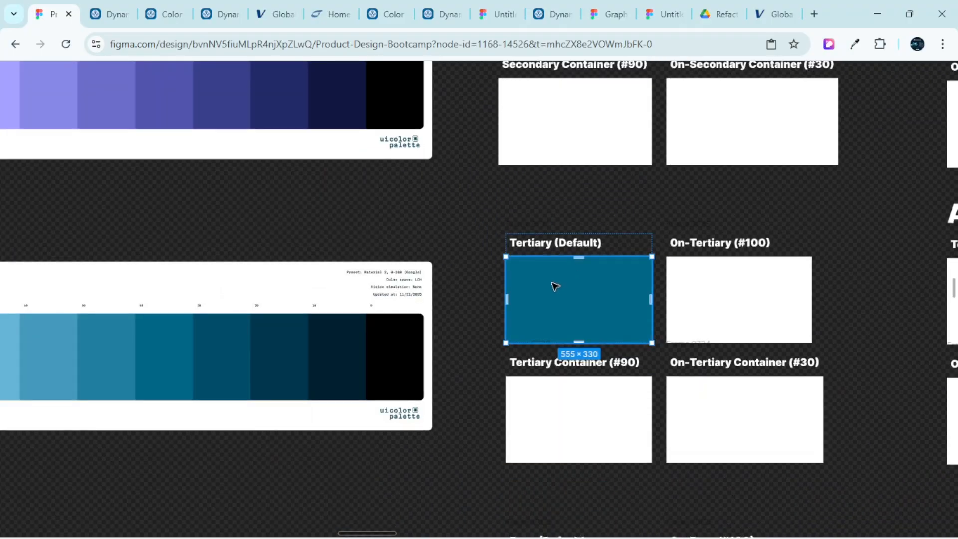
{"action": "scroll", "coordinate": [555, 287], "scroll_direction": "up", "scroll_amount": 12}
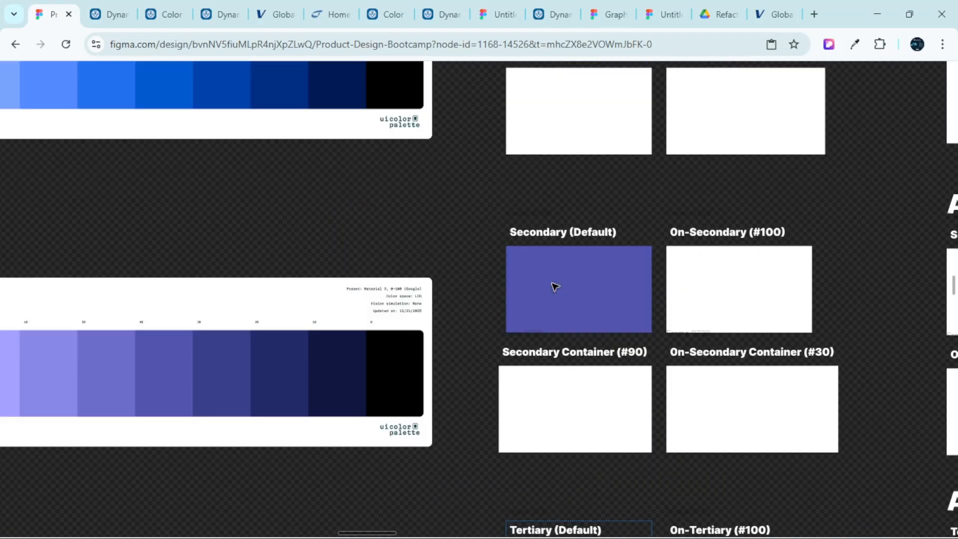
{"action": "scroll", "coordinate": [568, 249], "scroll_direction": "down", "scroll_amount": 12}
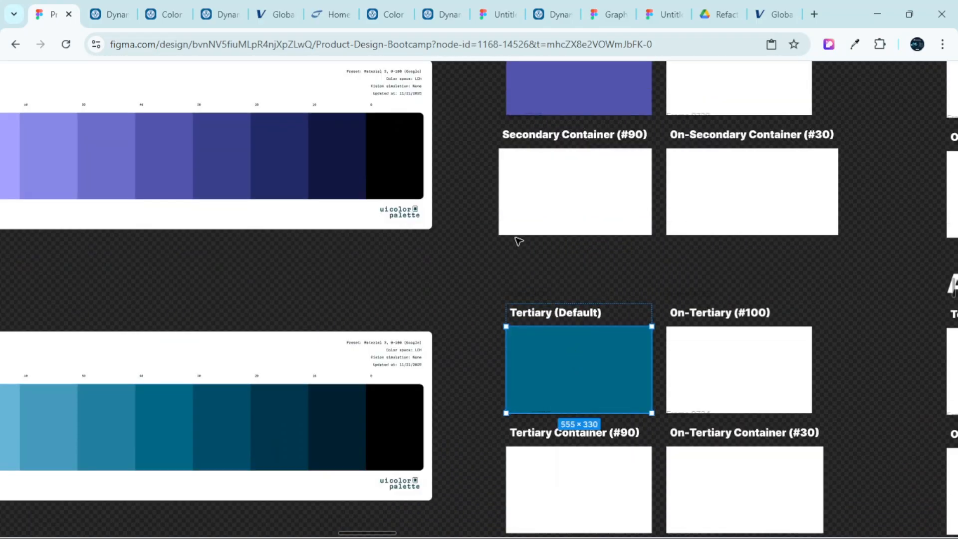
{"action": "scroll", "coordinate": [518, 241], "scroll_direction": "down", "scroll_amount": 5}
{"action": "scroll", "coordinate": [379, 228], "scroll_direction": "left", "scroll_amount": 7}
{"action": "scroll", "coordinate": [425, 197], "scroll_direction": "up", "scroll_amount": 1}
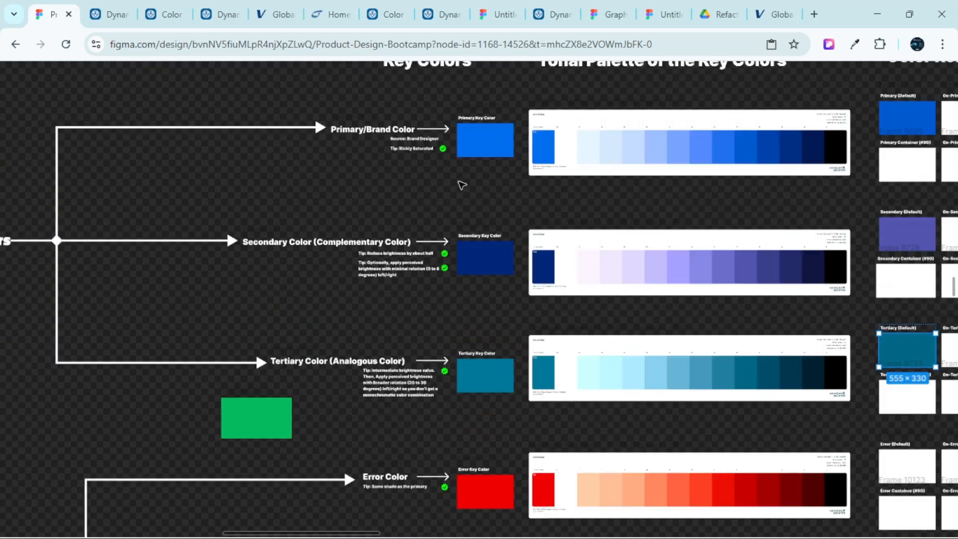
{"action": "scroll", "coordinate": [495, 152], "scroll_direction": "up", "scroll_amount": 4}
{"action": "scroll", "coordinate": [499, 139], "scroll_direction": "up", "scroll_amount": 1}
{"action": "scroll", "coordinate": [501, 138], "scroll_direction": "down", "scroll_amount": 2}
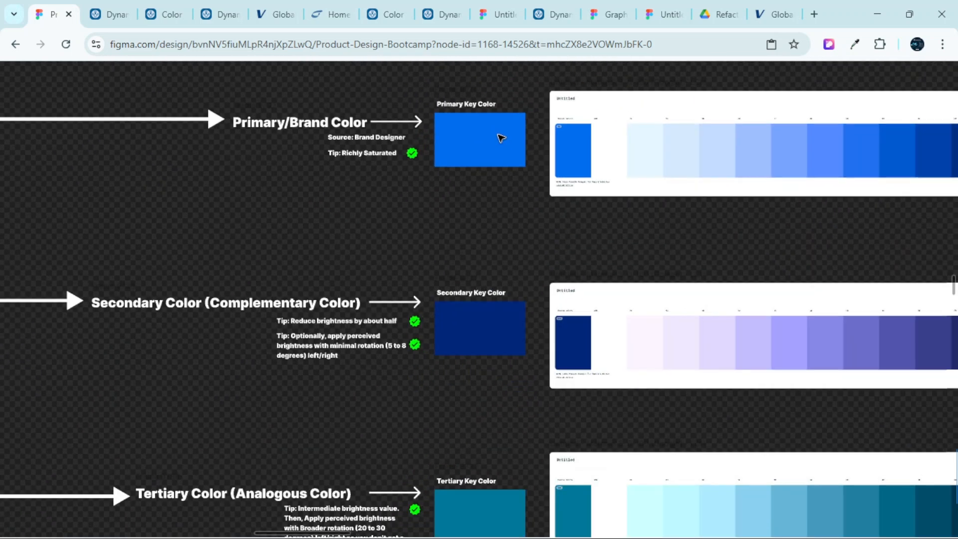
Compare the Primary and Secondary tonal palettes with the default and container frames in the Color Roles column
{"action": "scroll", "coordinate": [499, 139], "scroll_direction": "right", "scroll_amount": 10}
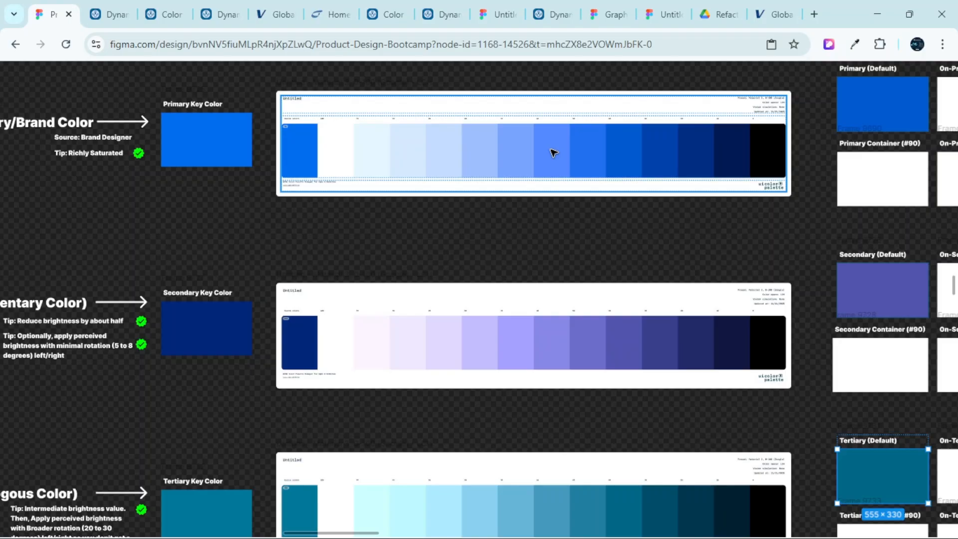
{"action": "scroll", "coordinate": [553, 152], "scroll_direction": "right", "scroll_amount": 3}
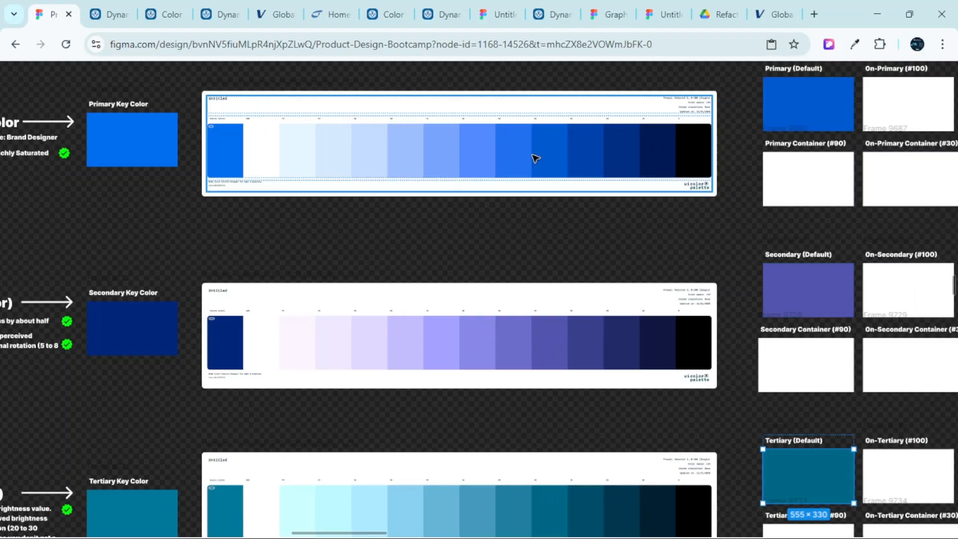
{"action": "scroll", "coordinate": [570, 126], "scroll_direction": "up", "scroll_amount": 3}
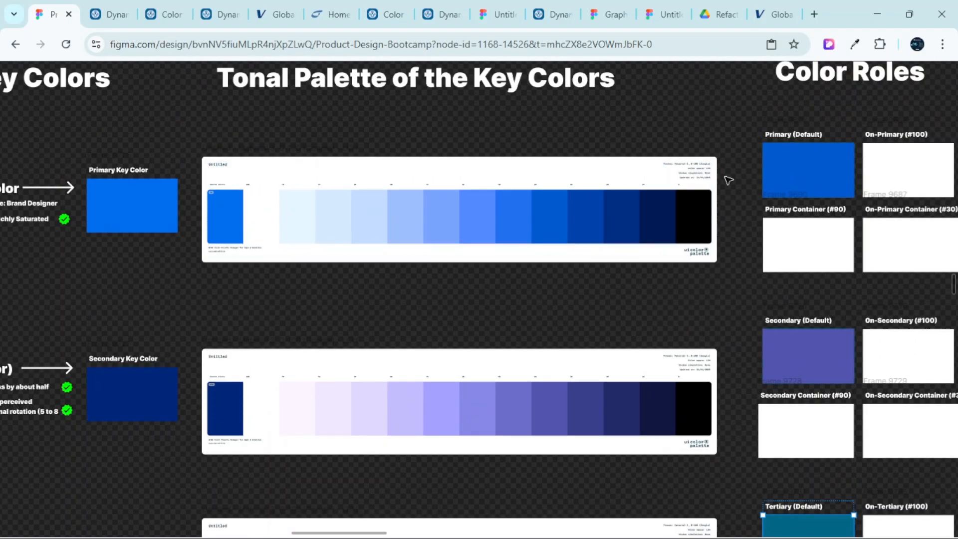
{"action": "scroll", "coordinate": [740, 164], "scroll_direction": "right", "scroll_amount": 2}
{"action": "scroll", "coordinate": [742, 164], "scroll_direction": "up", "scroll_amount": 3}
{"action": "scroll", "coordinate": [740, 164], "scroll_direction": "down", "scroll_amount": 3}
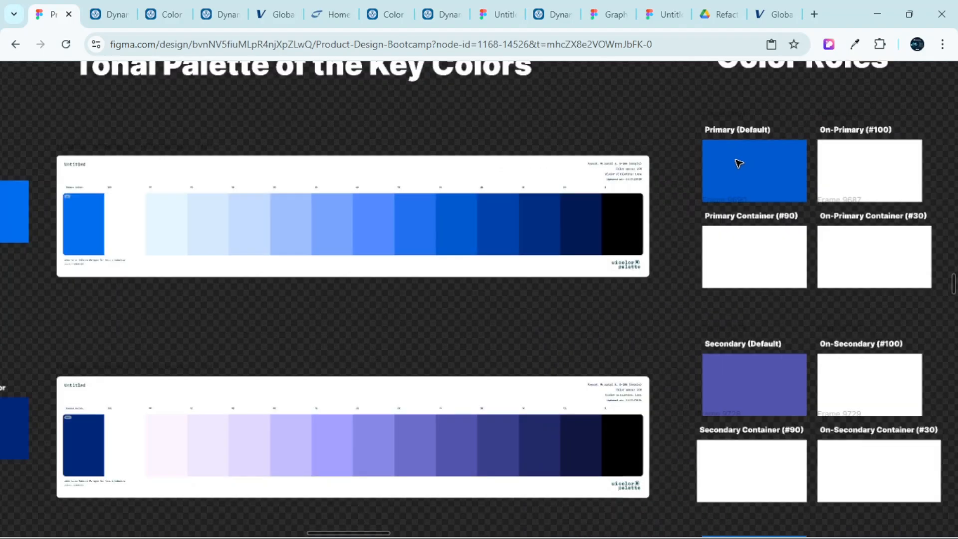
{"action": "scroll", "coordinate": [729, 349], "scroll_direction": "up", "scroll_amount": 1}
{"action": "scroll", "coordinate": [752, 364], "scroll_direction": "down", "scroll_amount": 2}
{"action": "scroll", "coordinate": [752, 364], "scroll_direction": "down", "scroll_amount": 2}
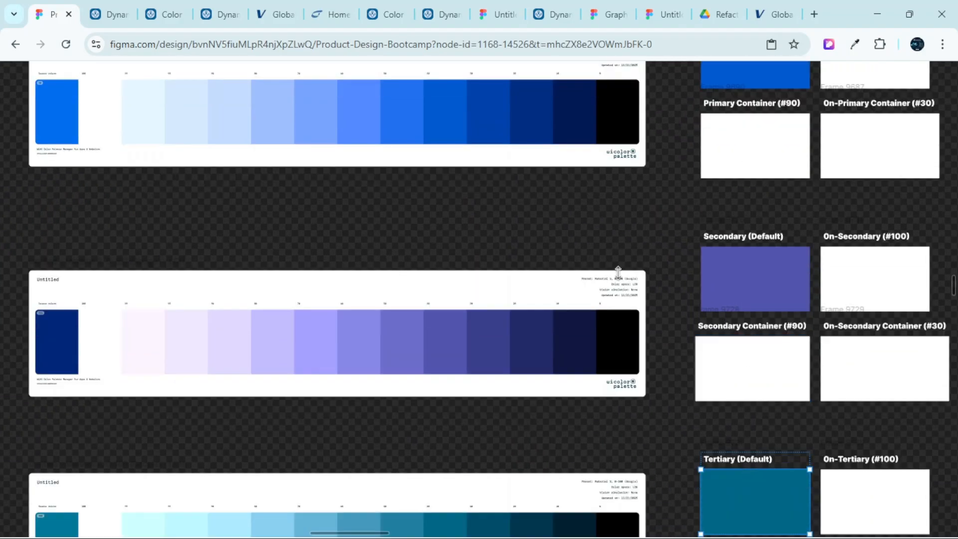
Examine the Secondary and Tertiary key colors with their tips, and review the Primary and Secondary tonal palettes
{"action": "scroll", "coordinate": [347, 188], "scroll_direction": "left", "scroll_amount": 10}
{"action": "scroll", "coordinate": [447, 194], "scroll_direction": "up", "scroll_amount": 2}
{"action": "scroll", "coordinate": [462, 241], "scroll_direction": "down", "scroll_amount": 3}
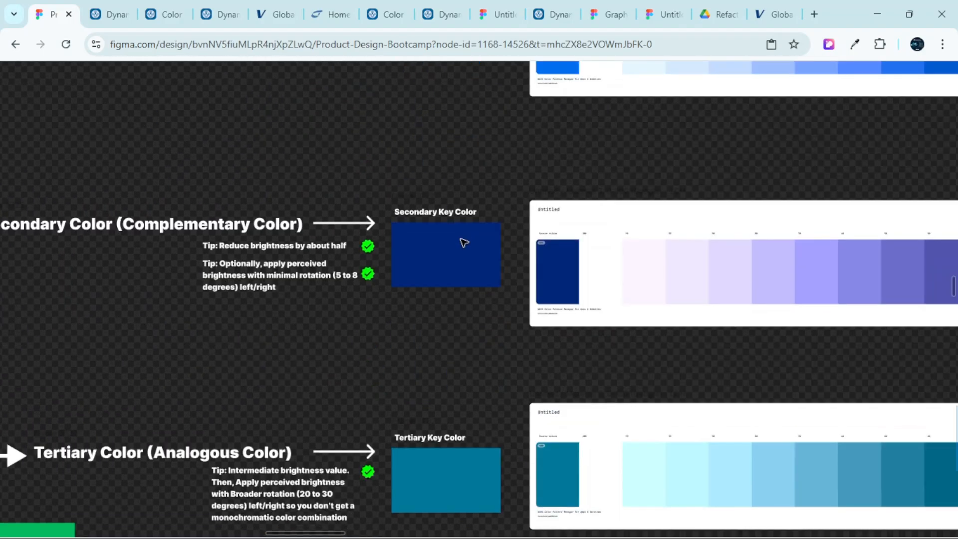
{"action": "scroll", "coordinate": [468, 216], "scroll_direction": "up", "scroll_amount": 3}
{"action": "scroll", "coordinate": [469, 216], "scroll_direction": "up", "scroll_amount": 3}
{"action": "scroll", "coordinate": [469, 216], "scroll_direction": "right", "scroll_amount": 4}
{"action": "scroll", "coordinate": [468, 216], "scroll_direction": "right", "scroll_amount": 3}
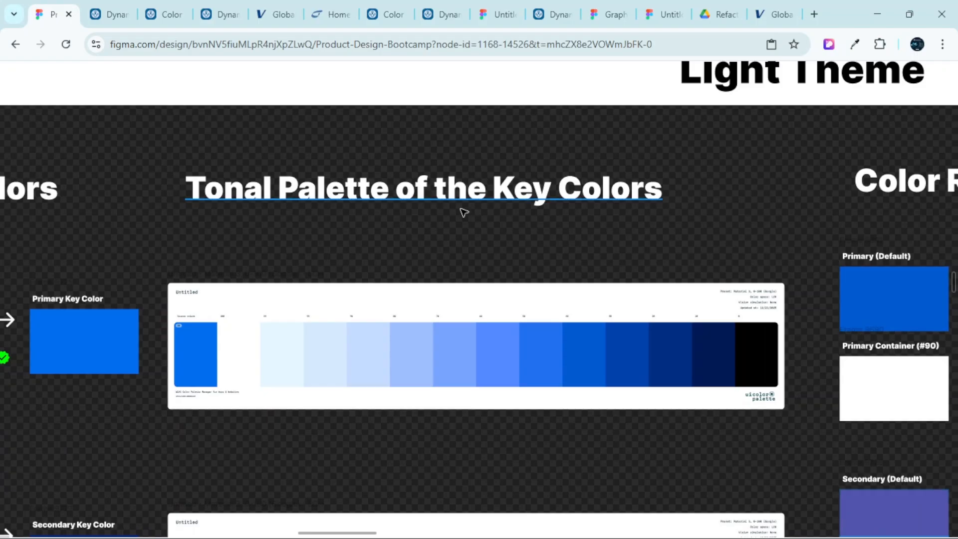
{"action": "scroll", "coordinate": [463, 212], "scroll_direction": "down", "scroll_amount": 1}
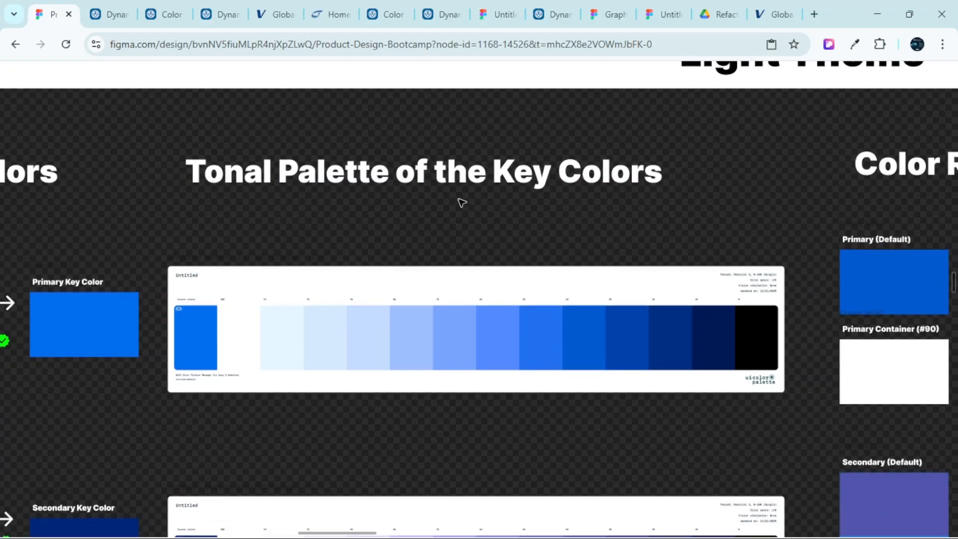
{"action": "scroll", "coordinate": [357, 211], "scroll_direction": "left", "scroll_amount": 3}
{"action": "scroll", "coordinate": [214, 235], "scroll_direction": "down", "scroll_amount": 5}
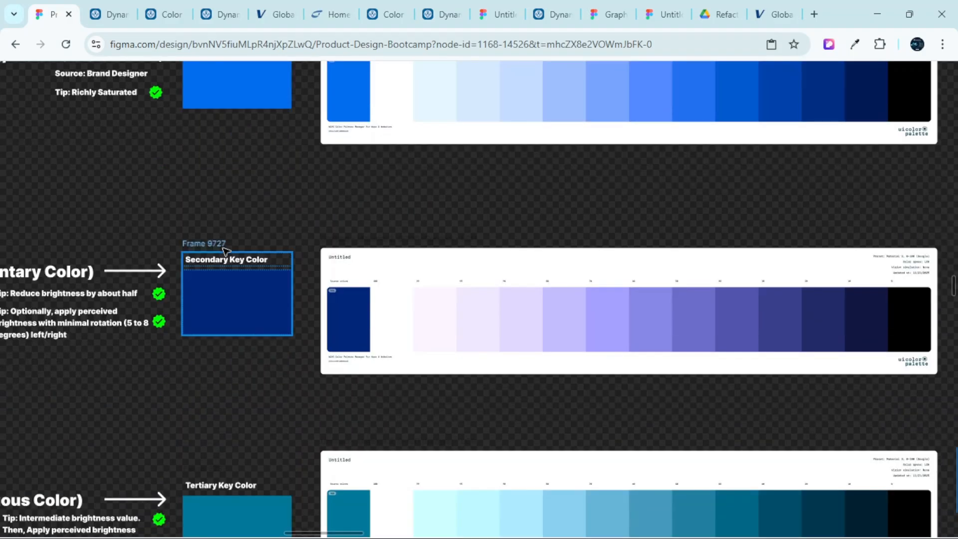
{"action": "scroll", "coordinate": [228, 255], "scroll_direction": "up", "scroll_amount": 3}
{"action": "scroll", "coordinate": [522, 186], "scroll_direction": "right", "scroll_amount": 1}
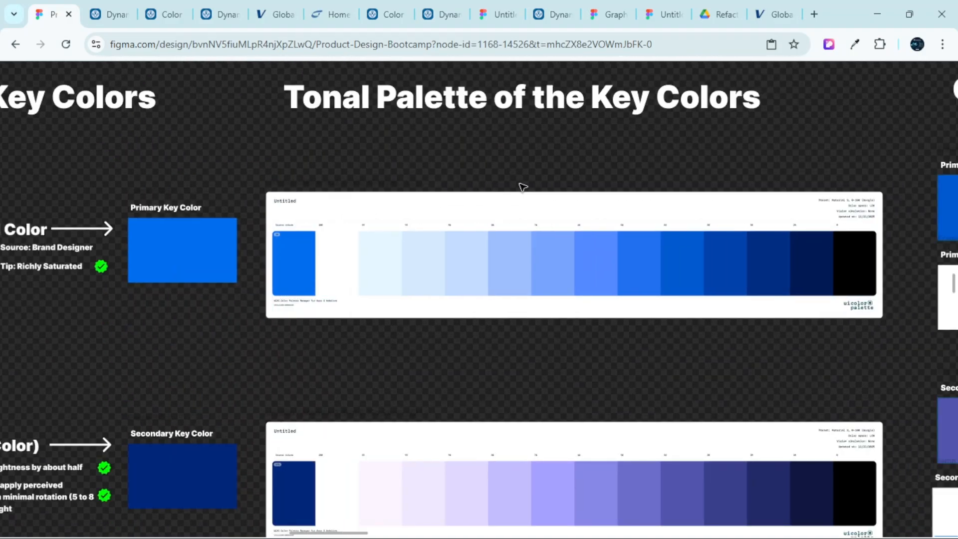
Inspect the Primary tonal palette, the Primary (Default) and Secondary (Default) swatches, and the matching key colors
{"action": "left_click", "coordinate": [358, 185]}
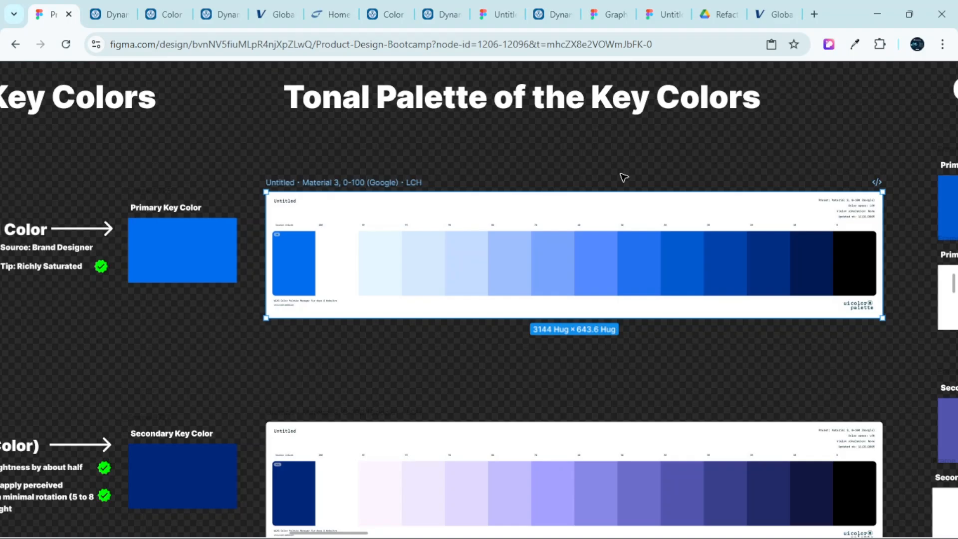
{"action": "scroll", "coordinate": [789, 145], "scroll_direction": "right", "scroll_amount": 10}
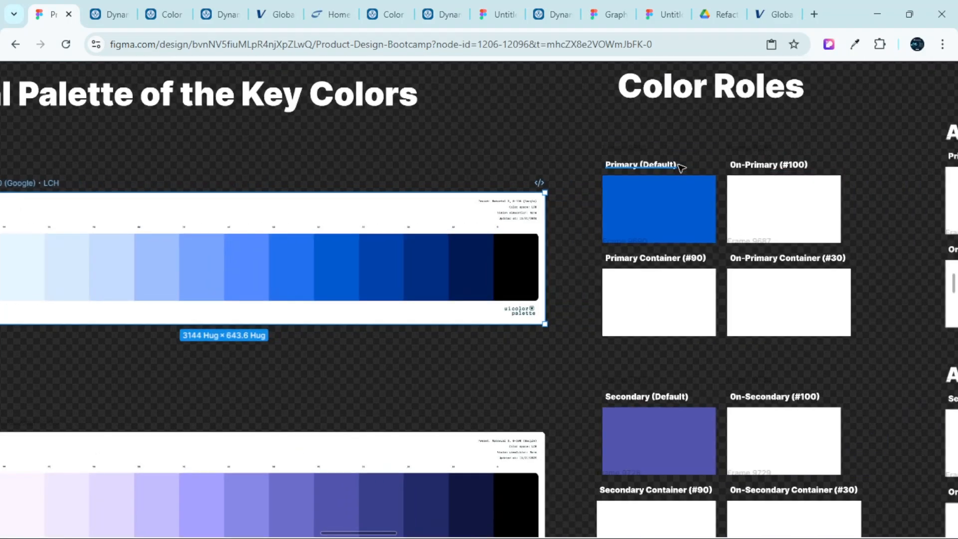
{"action": "scroll", "coordinate": [695, 173], "scroll_direction": "up", "scroll_amount": 3}
{"action": "left_click", "coordinate": [683, 233]}
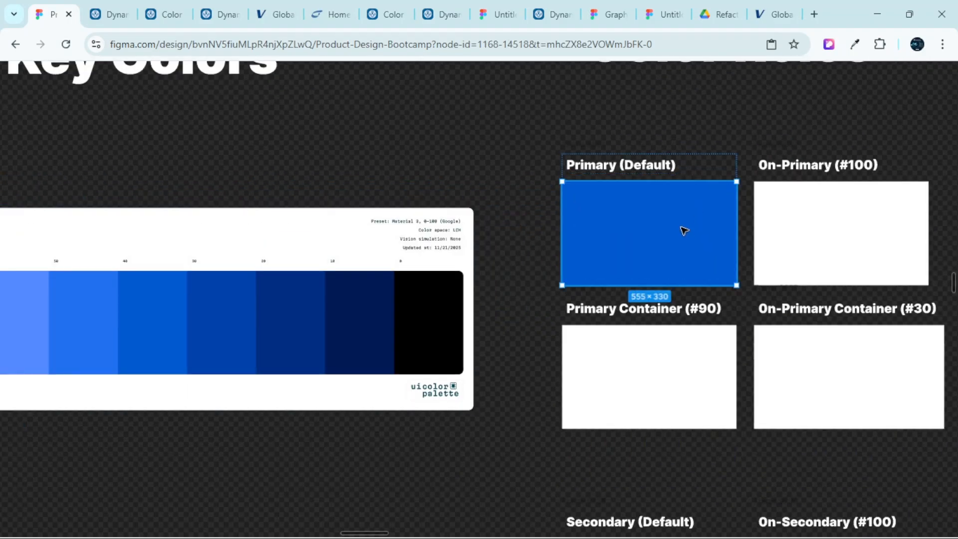
{"action": "scroll", "coordinate": [681, 250], "scroll_direction": "down", "scroll_amount": 5}
{"action": "left_click", "coordinate": [672, 308]}
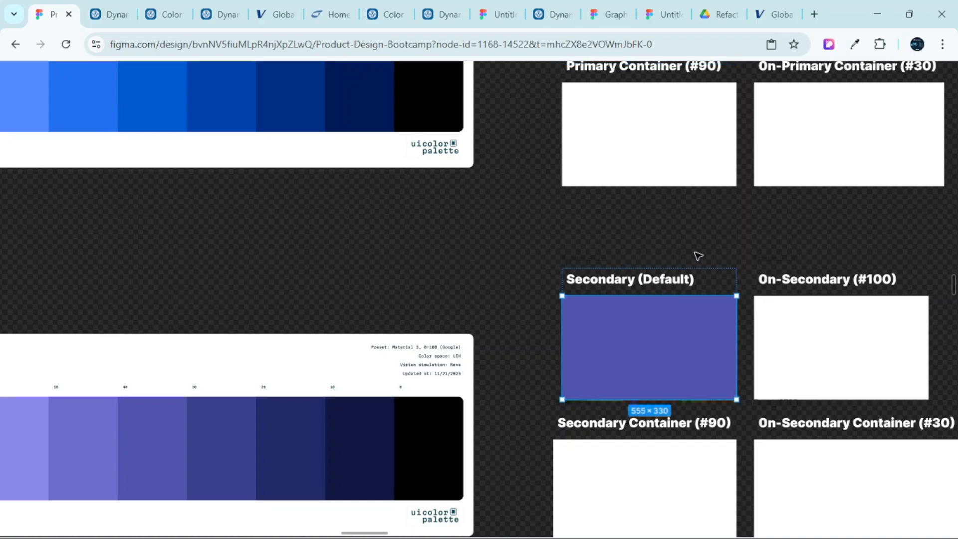
{"action": "scroll", "coordinate": [697, 256], "scroll_direction": "up", "scroll_amount": 3}
{"action": "scroll", "coordinate": [686, 163], "scroll_direction": "down", "scroll_amount": 2}
{"action": "scroll", "coordinate": [276, 183], "scroll_direction": "left", "scroll_amount": 5}
{"action": "scroll", "coordinate": [300, 179], "scroll_direction": "left", "scroll_amount": 3}
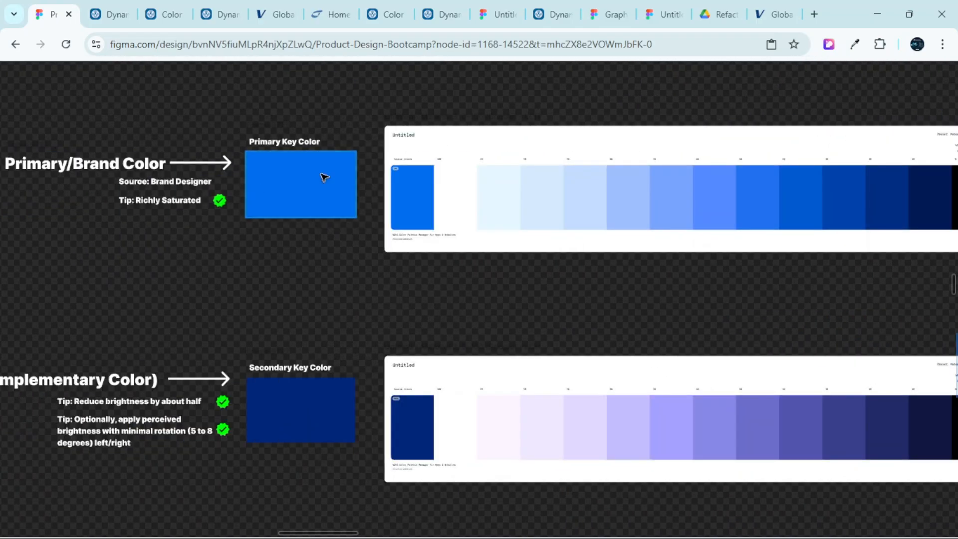
Review the Primary, Secondary and Tertiary (Default) role swatches one after another
{"action": "scroll", "coordinate": [696, 187], "scroll_direction": "right", "scroll_amount": 8}
{"action": "scroll", "coordinate": [730, 106], "scroll_direction": "up", "scroll_amount": 5}
{"action": "scroll", "coordinate": [730, 106], "scroll_direction": "up", "scroll_amount": 2}
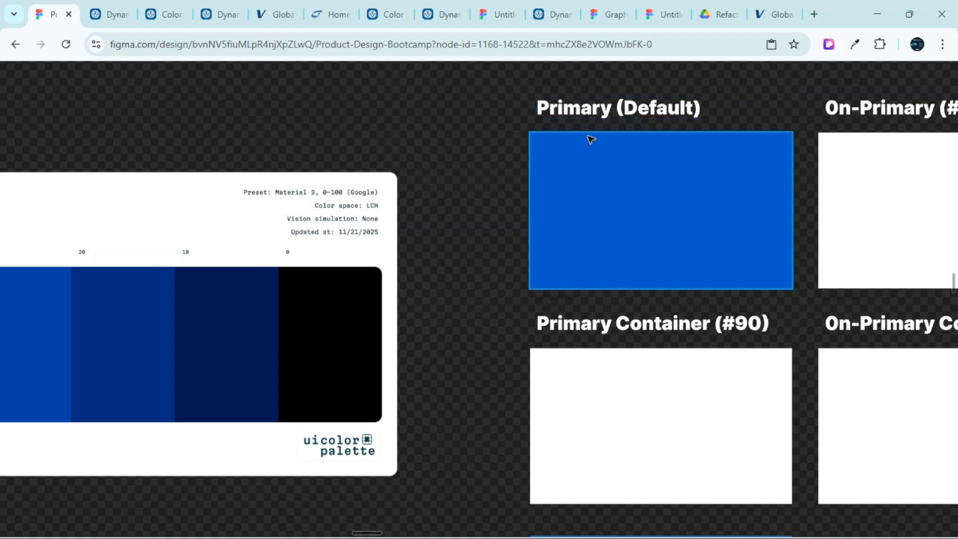
{"action": "scroll", "coordinate": [597, 115], "scroll_direction": "down", "scroll_amount": 9}
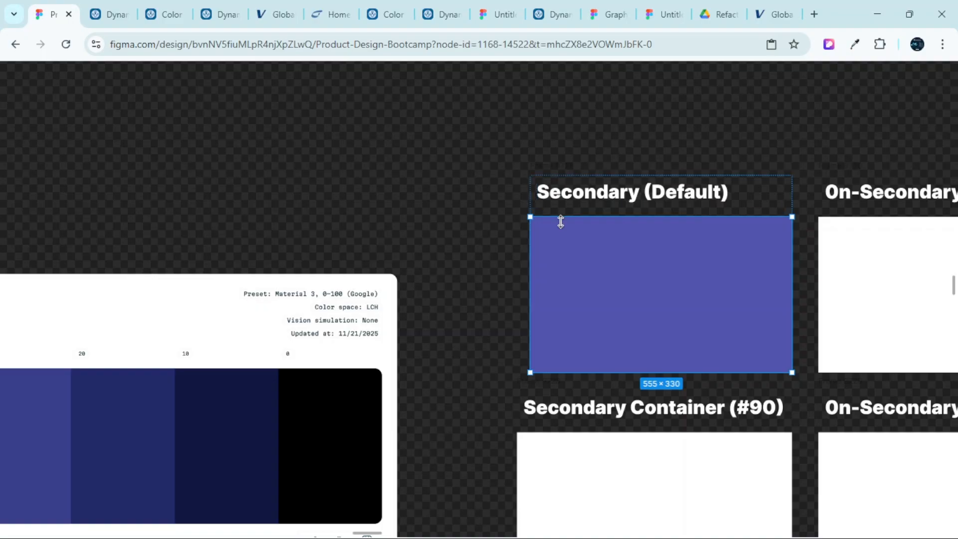
{"action": "scroll", "coordinate": [616, 244], "scroll_direction": "down", "scroll_amount": 9}
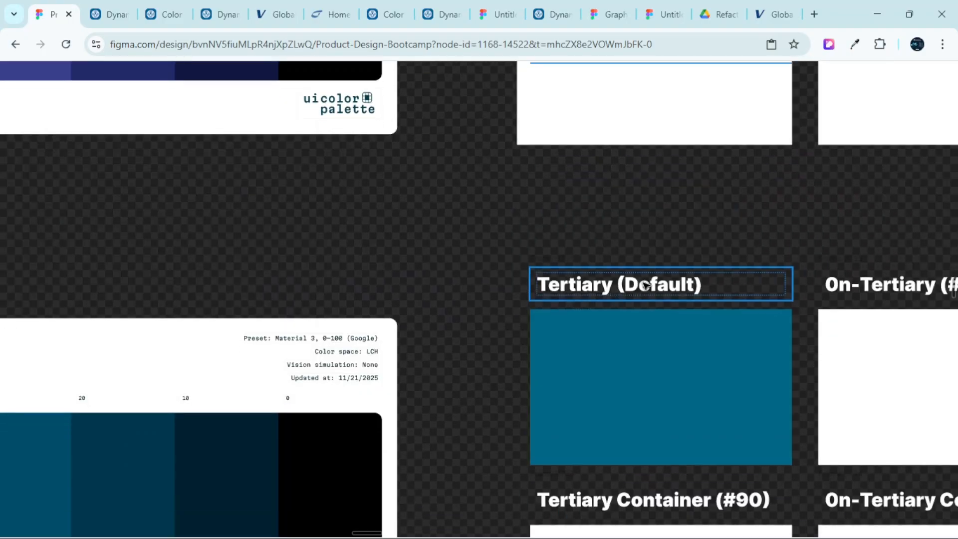
{"action": "scroll", "coordinate": [647, 292], "scroll_direction": "down", "scroll_amount": 1}
{"action": "scroll", "coordinate": [653, 285], "scroll_direction": "down", "scroll_amount": 5}
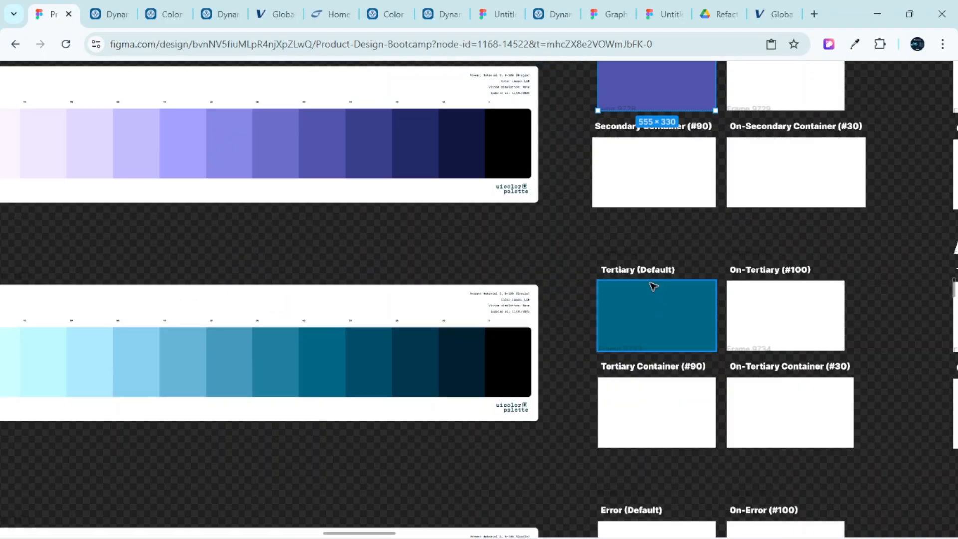
Copy the blue Primary Key Color swatch from the Key Colors column
{"action": "scroll", "coordinate": [607, 284], "scroll_direction": "up", "scroll_amount": 7}
{"action": "scroll", "coordinate": [599, 288], "scroll_direction": "left", "scroll_amount": 6}
{"action": "scroll", "coordinate": [374, 272], "scroll_direction": "down", "scroll_amount": 5}
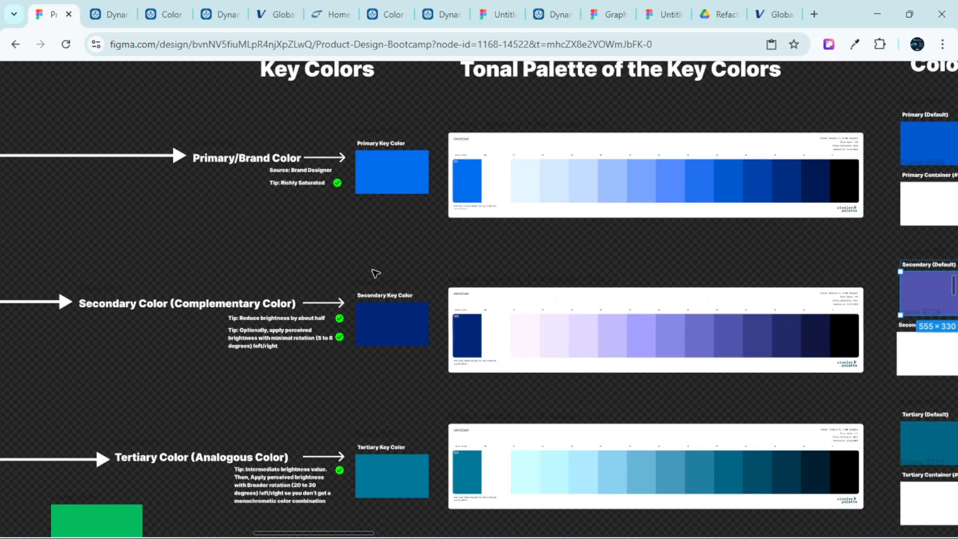
{"action": "scroll", "coordinate": [374, 147], "scroll_direction": "up", "scroll_amount": 5}
{"action": "scroll", "coordinate": [406, 132], "scroll_direction": "up", "scroll_amount": 1}
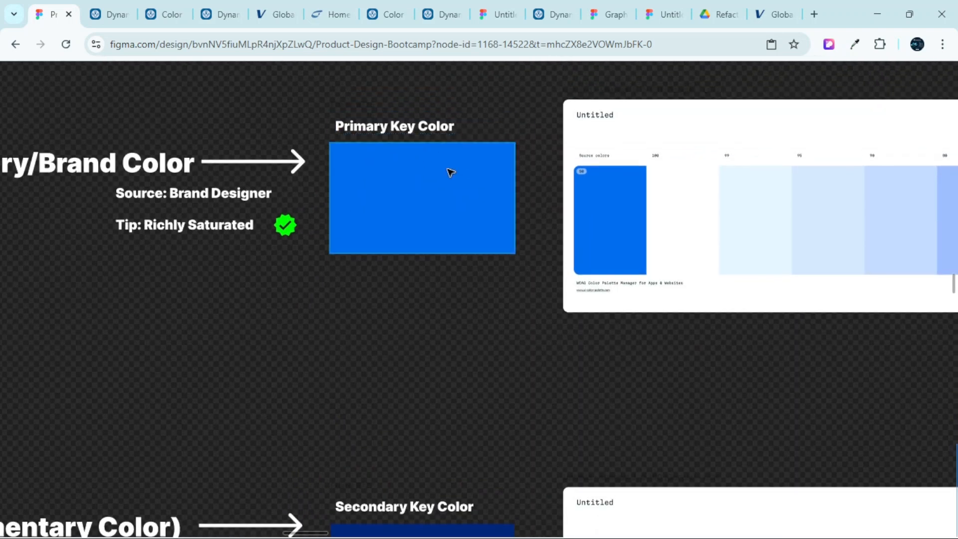
{"action": "scroll", "coordinate": [415, 132], "scroll_direction": "up", "scroll_amount": 1}
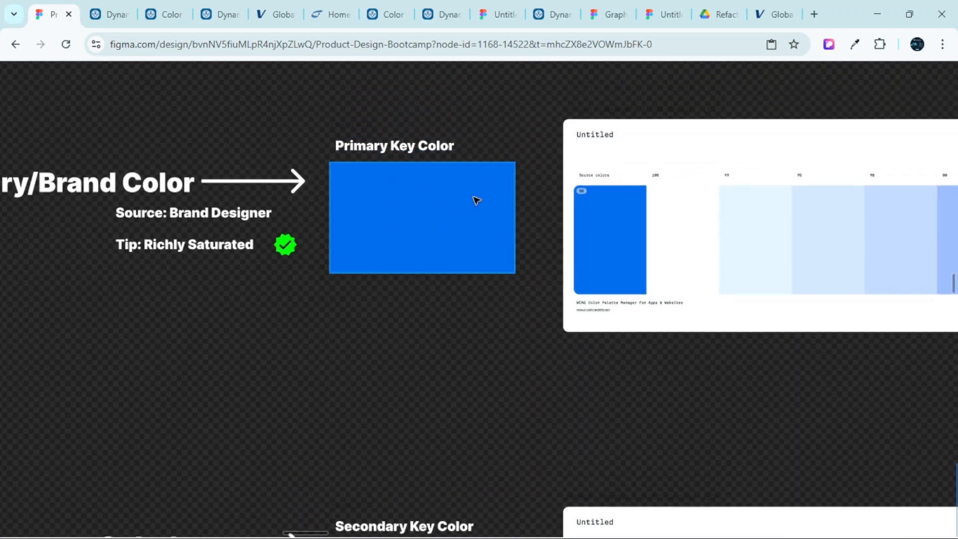
{"action": "left_click", "coordinate": [467, 212]}
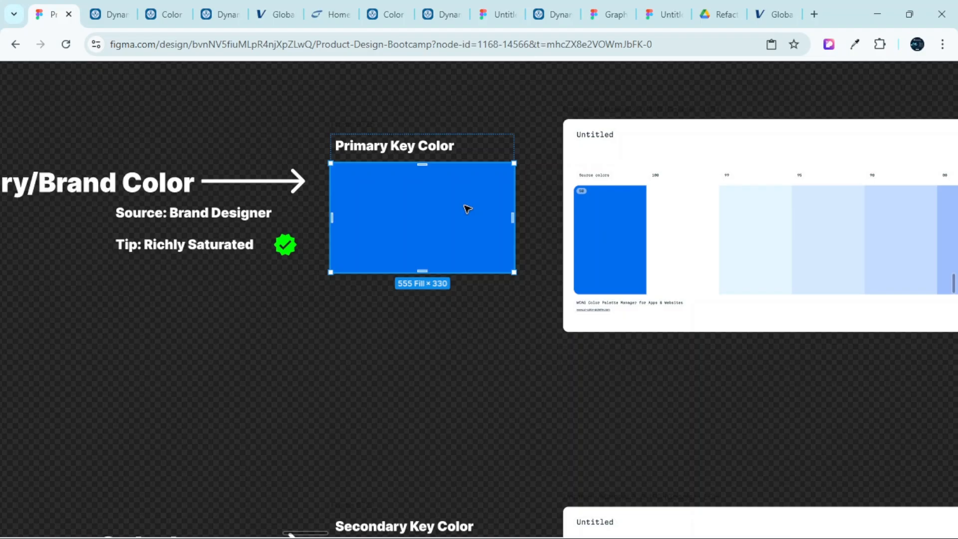
{"action": "right_click", "coordinate": [467, 208]}
{"action": "left_click", "coordinate": [530, 126]}
Replace the Primary (Default) swatch in Color Roles with the copied Primary Key Color swatch
{"action": "scroll", "coordinate": [531, 184], "scroll_direction": "right", "scroll_amount": 5}
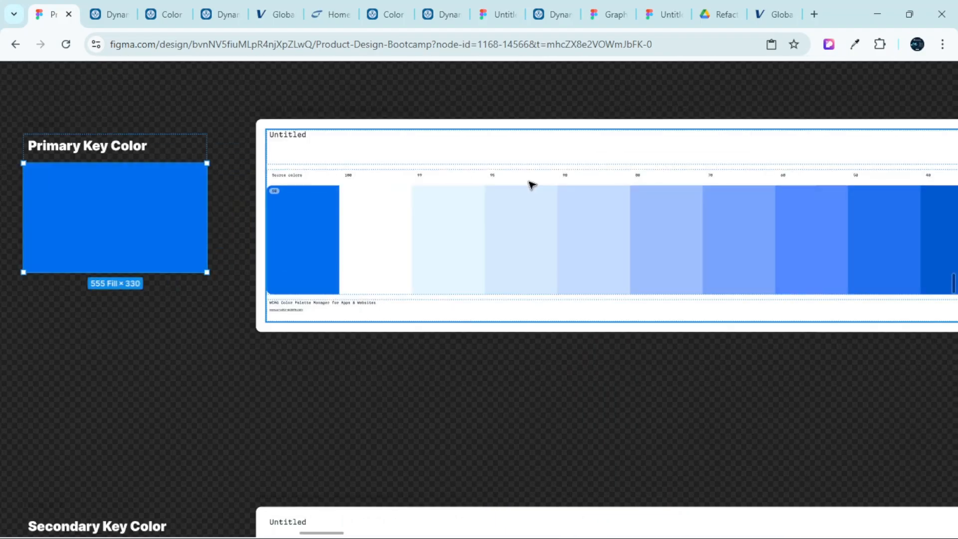
{"action": "scroll", "coordinate": [543, 210], "scroll_direction": "right", "scroll_amount": 15}
{"action": "scroll", "coordinate": [526, 218], "scroll_direction": "up", "scroll_amount": 3}
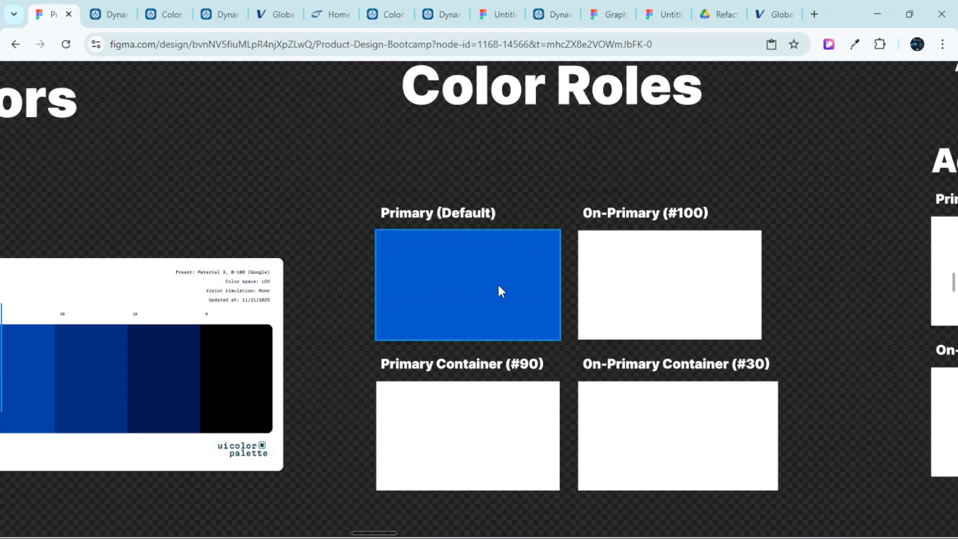
{"action": "left_click", "coordinate": [501, 289]}
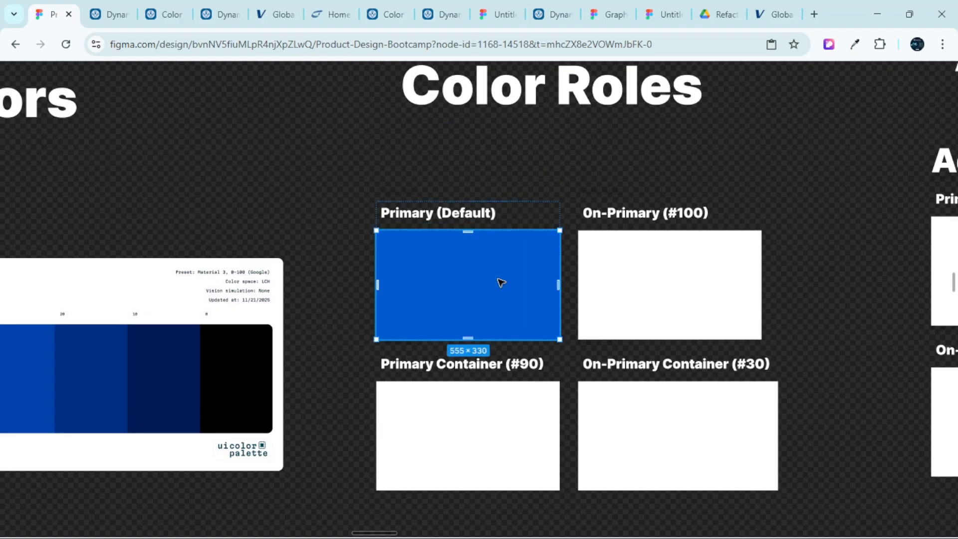
{"action": "right_click", "coordinate": [501, 282]}
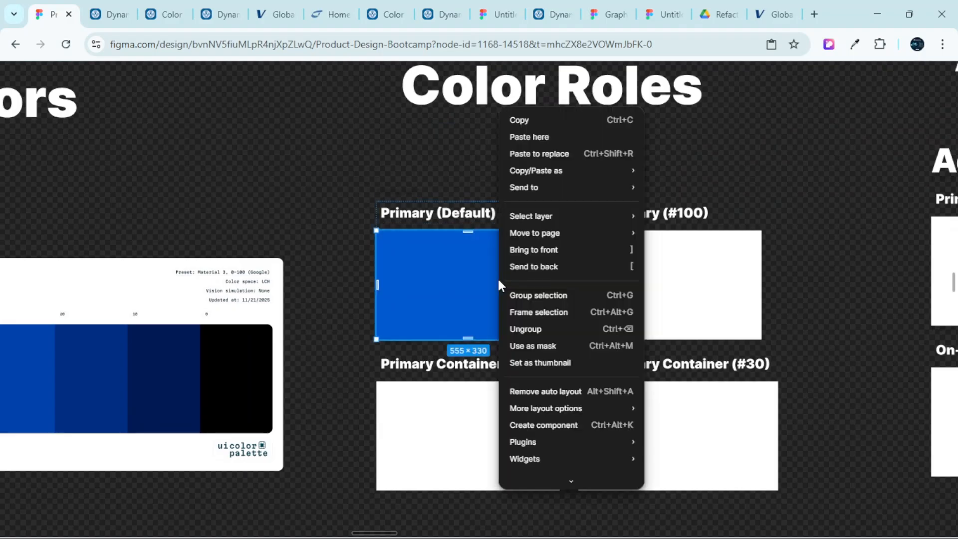
{"action": "left_click", "coordinate": [545, 150]}
Copy the navy Secondary Key Color swatch's properties and paste them onto the Secondary (Default) swatch in Color Roles
{"action": "scroll", "coordinate": [541, 160], "scroll_direction": "down", "scroll_amount": 5}
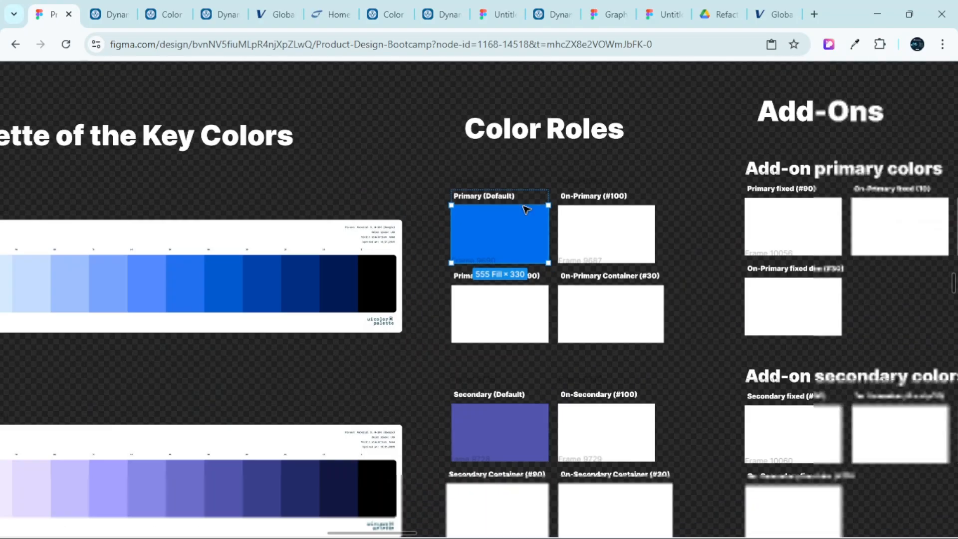
{"action": "scroll", "coordinate": [532, 225], "scroll_direction": "left", "scroll_amount": 10}
{"action": "scroll", "coordinate": [390, 254], "scroll_direction": "down", "scroll_amount": 4}
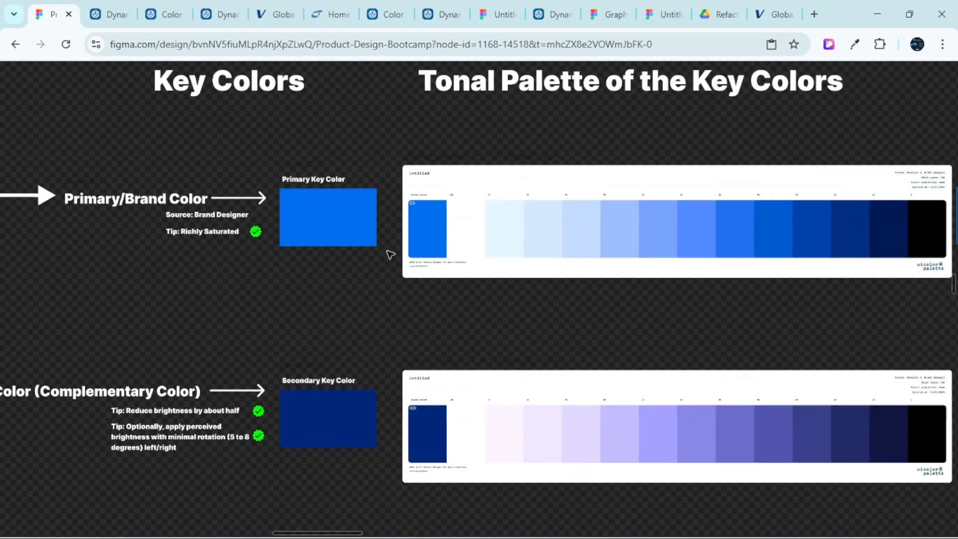
{"action": "scroll", "coordinate": [349, 229], "scroll_direction": "up", "scroll_amount": 3}
{"action": "left_click", "coordinate": [335, 244]}
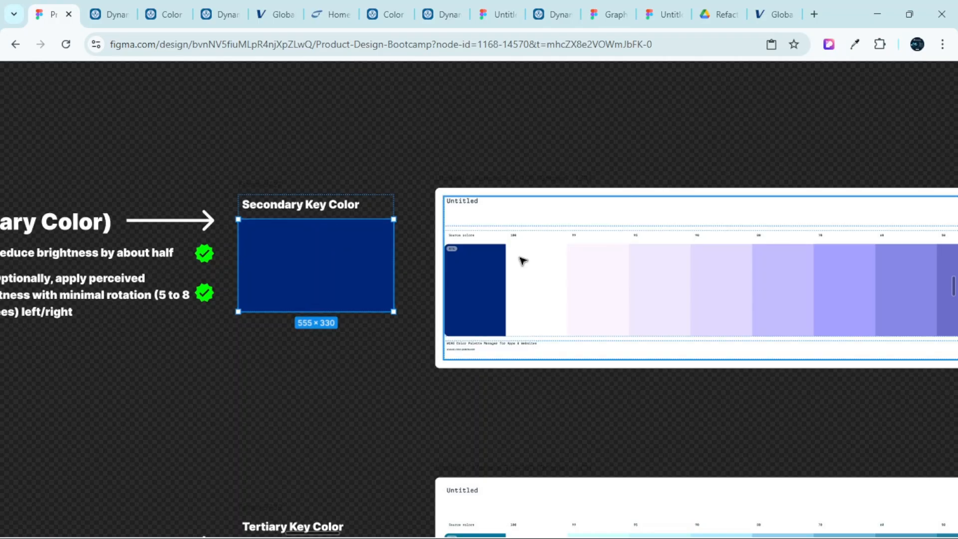
{"action": "scroll", "coordinate": [520, 259], "scroll_direction": "right", "scroll_amount": 15}
{"action": "scroll", "coordinate": [790, 196], "scroll_direction": "up", "scroll_amount": 3}
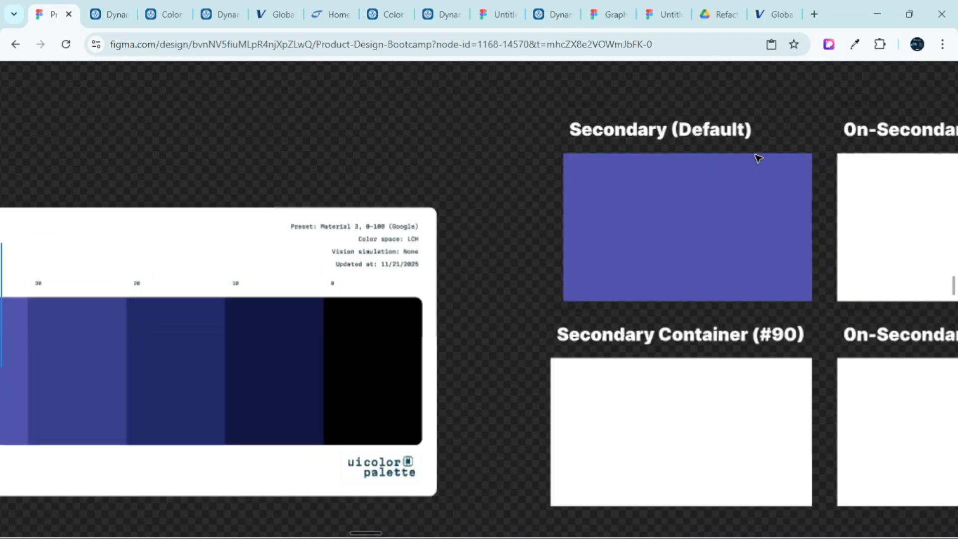
{"action": "scroll", "coordinate": [757, 157], "scroll_direction": "right", "scroll_amount": 2}
{"action": "left_click", "coordinate": [670, 202]}
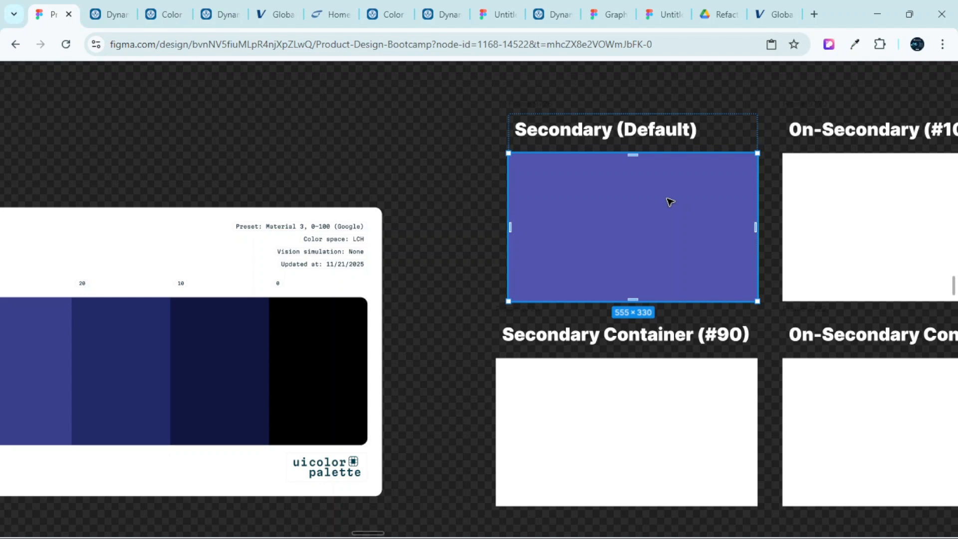
{"action": "key", "text": "ctrl+alt+v"}
Copy the teal Tertiary Key Color swatch's properties and paste them onto the Tertiary (Default) swatch
{"action": "scroll", "coordinate": [670, 201], "scroll_direction": "down", "scroll_amount": 5}
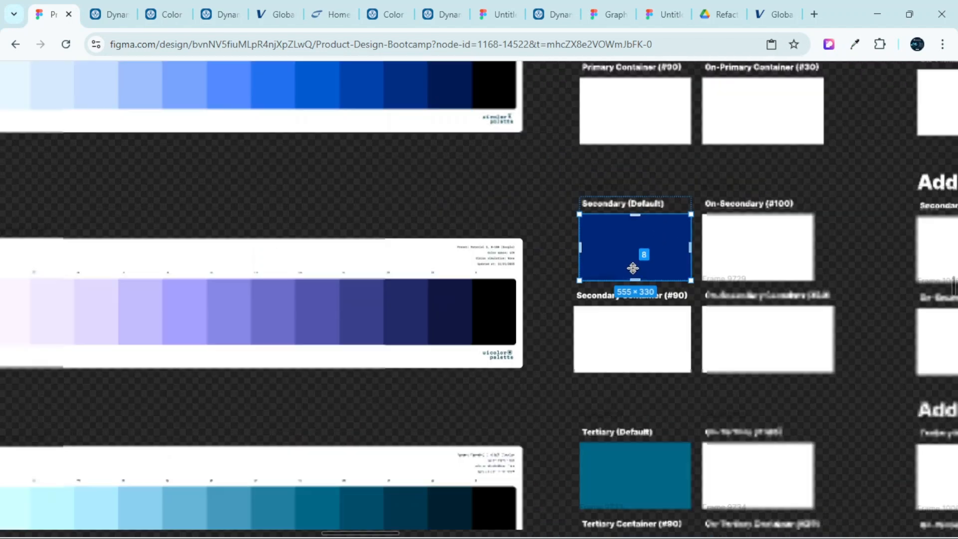
{"action": "scroll", "coordinate": [425, 314], "scroll_direction": "up", "scroll_amount": 5}
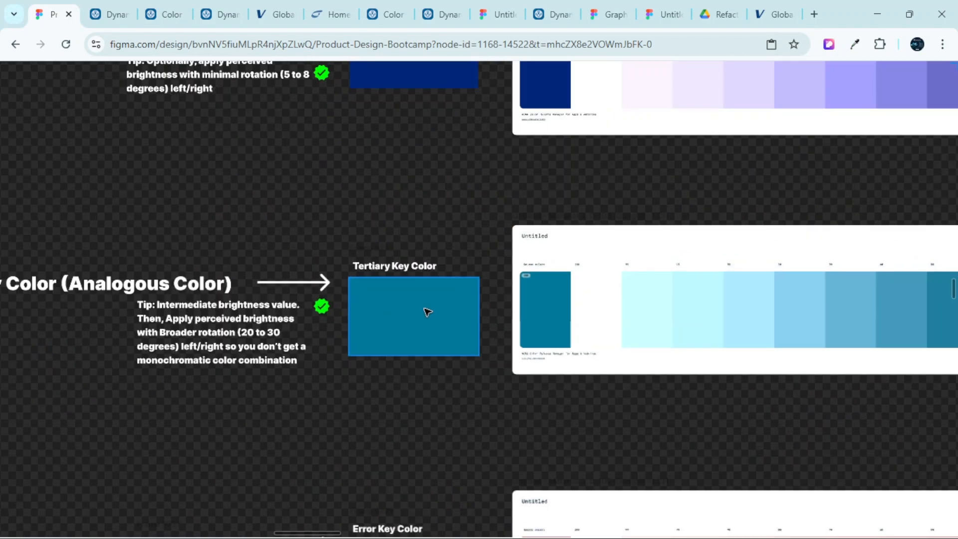
{"action": "left_click", "coordinate": [428, 312]}
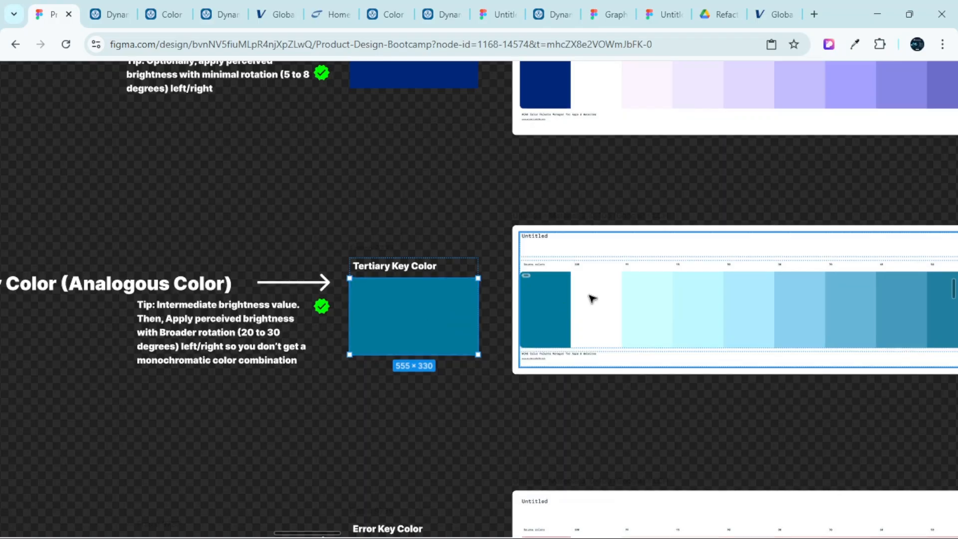
{"action": "scroll", "coordinate": [710, 317], "scroll_direction": "right", "scroll_amount": 10}
{"action": "left_click", "coordinate": [584, 269]}
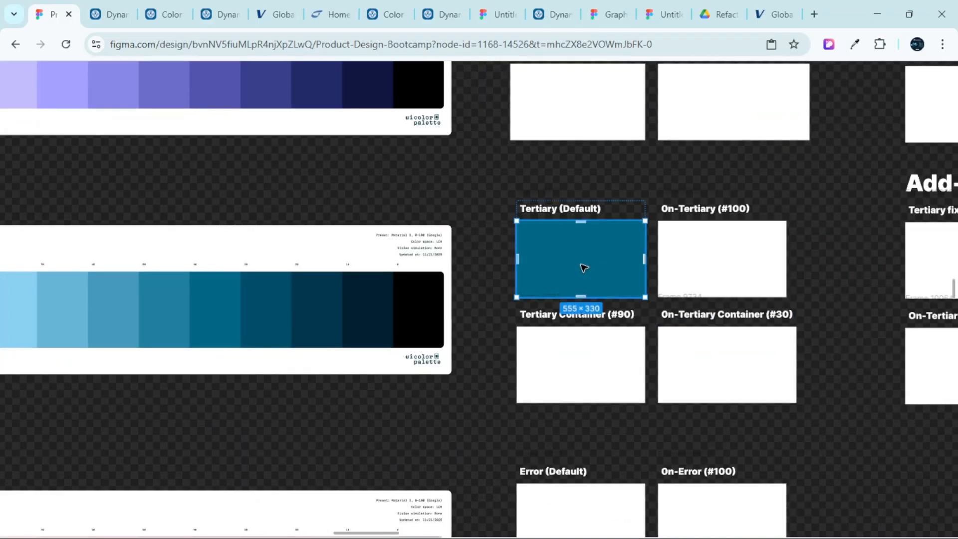
{"action": "key", "text": "ctrl+alt+v"}
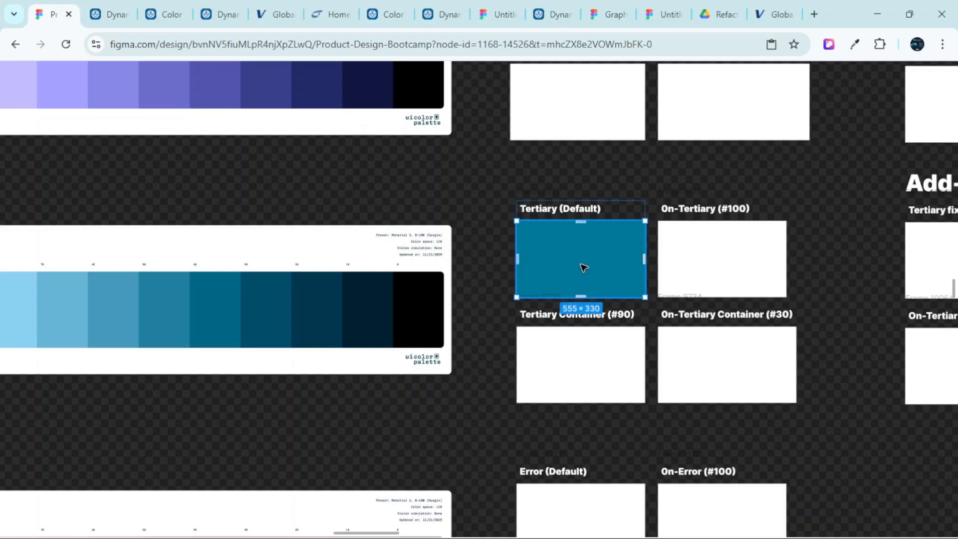
Copy the red Error Key Color swatch's properties and paste them onto the Error (Default) frame
{"action": "scroll", "coordinate": [623, 316], "scroll_direction": "down", "scroll_amount": 2}
{"action": "scroll", "coordinate": [584, 414], "scroll_direction": "down", "scroll_amount": 4}
{"action": "scroll", "coordinate": [493, 367], "scroll_direction": "left", "scroll_amount": 10}
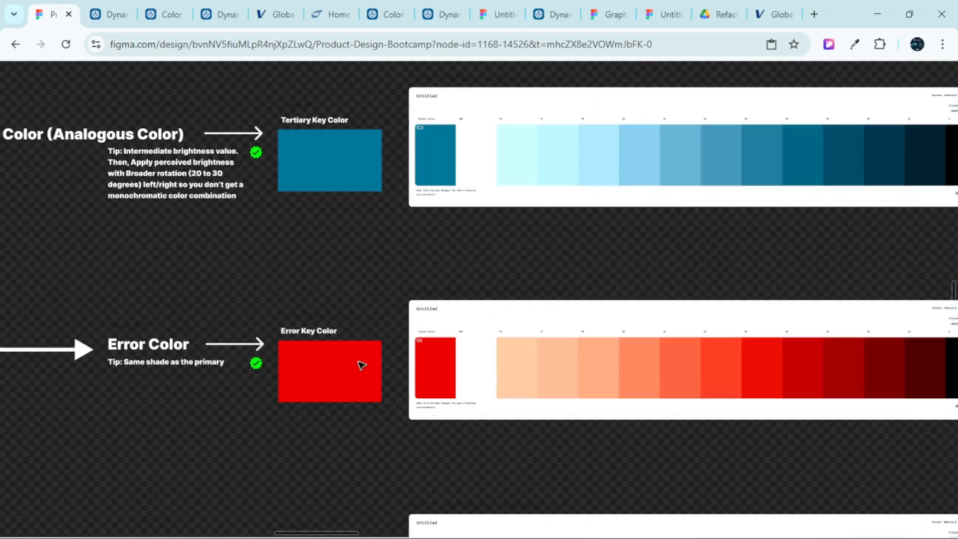
{"action": "scroll", "coordinate": [361, 365], "scroll_direction": "up", "scroll_amount": 3}
{"action": "left_click", "coordinate": [327, 370]}
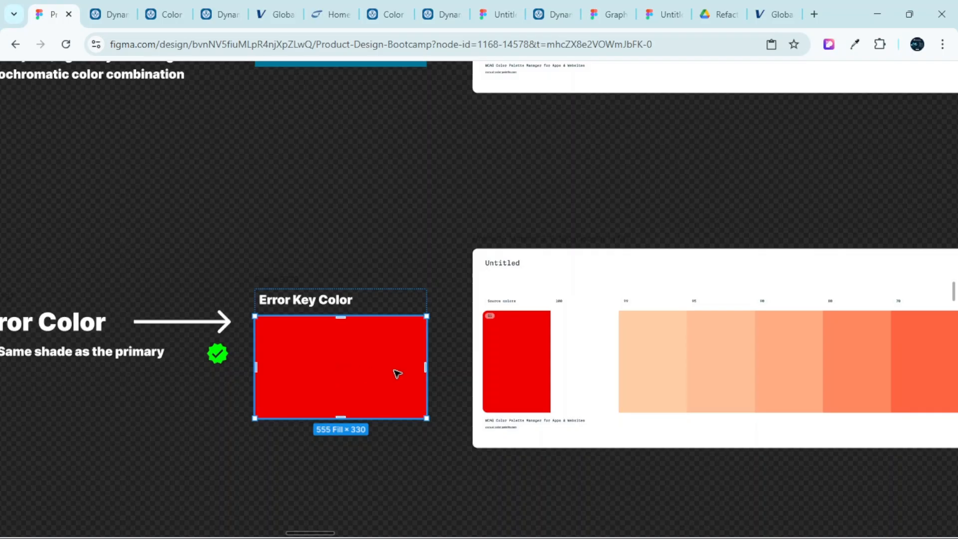
{"action": "scroll", "coordinate": [398, 374], "scroll_direction": "right", "scroll_amount": 12}
{"action": "left_click", "coordinate": [752, 292]}
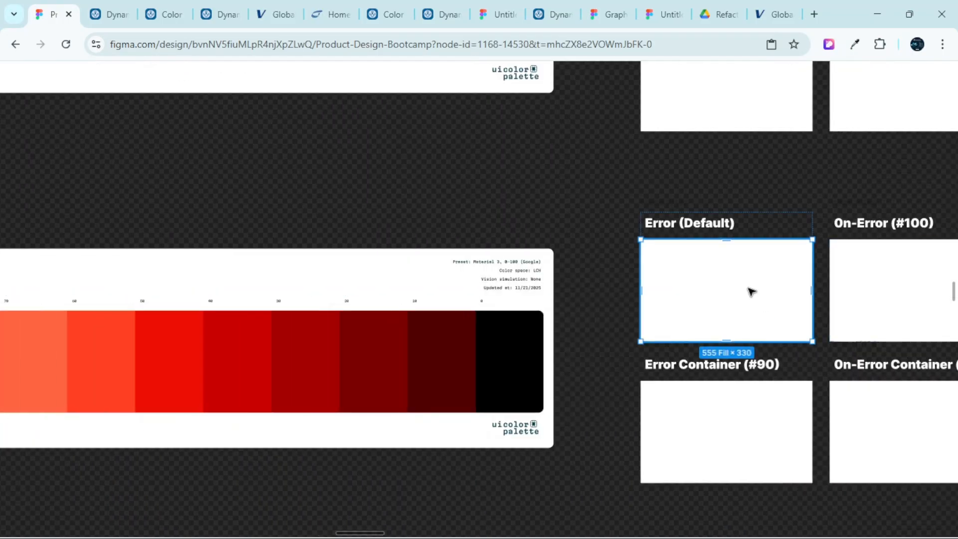
{"action": "key", "text": "ctrl+alt+v"}
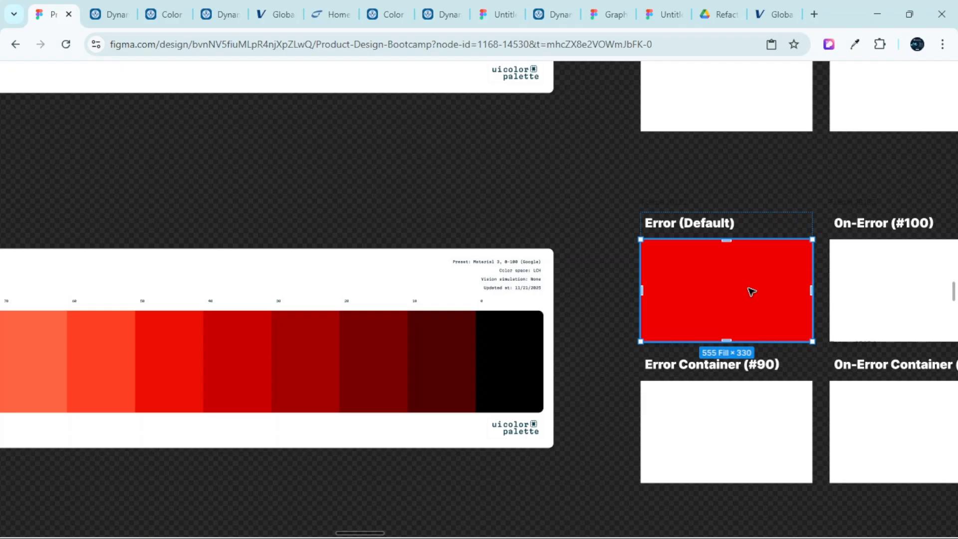
Copy the green Success Key Color swatch's properties and paste them onto the Success (Default) frame
{"action": "scroll", "coordinate": [744, 315], "scroll_direction": "down", "scroll_amount": 10}
{"action": "scroll", "coordinate": [652, 364], "scroll_direction": "left", "scroll_amount": 10}
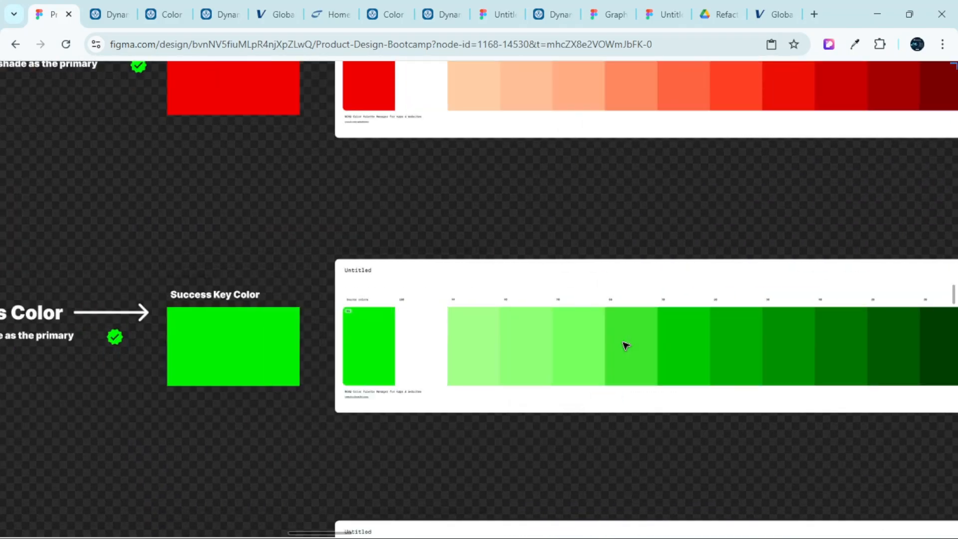
{"action": "scroll", "coordinate": [625, 344], "scroll_direction": "left", "scroll_amount": 4}
{"action": "left_click", "coordinate": [401, 364]}
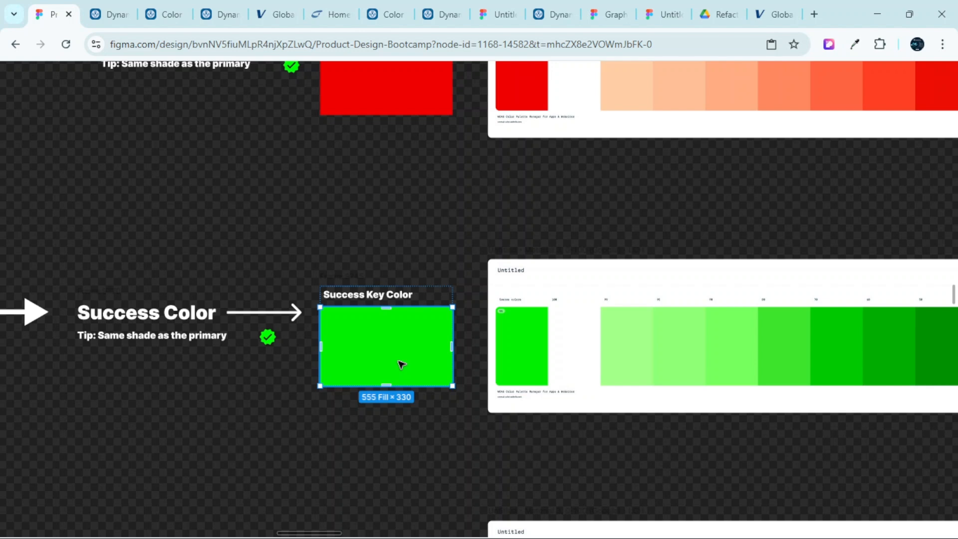
{"action": "scroll", "coordinate": [401, 363], "scroll_direction": "right", "scroll_amount": 15}
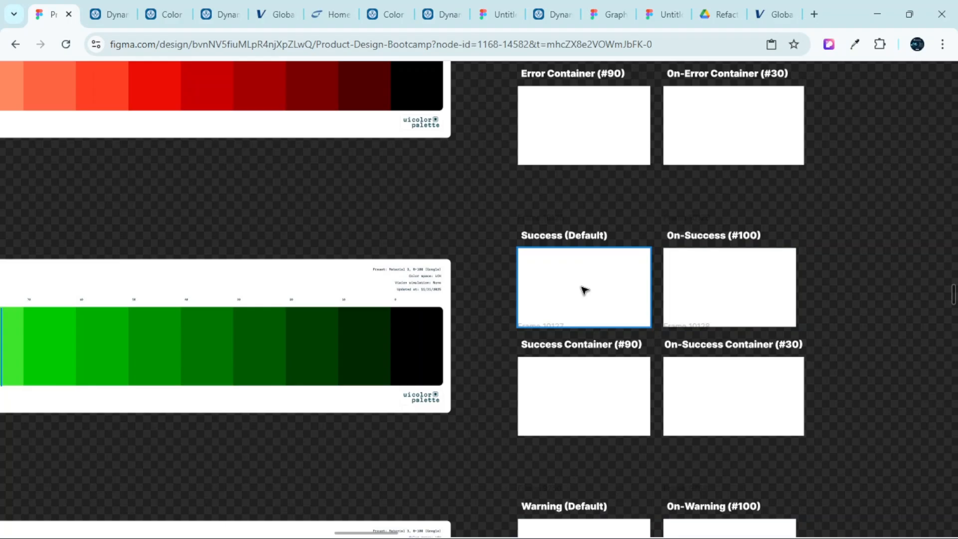
{"action": "left_click", "coordinate": [585, 290]}
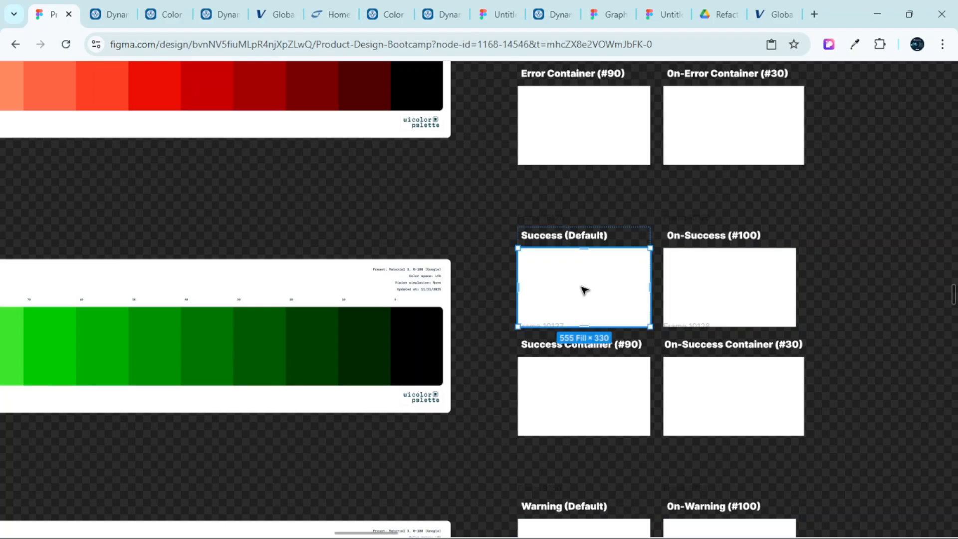
{"action": "key", "text": "ctrl+alt+v"}
Copy the orange Warning Key Color swatch's properties and paste them onto the Warning (Default) frame
{"action": "scroll", "coordinate": [584, 289], "scroll_direction": "down", "scroll_amount": 5}
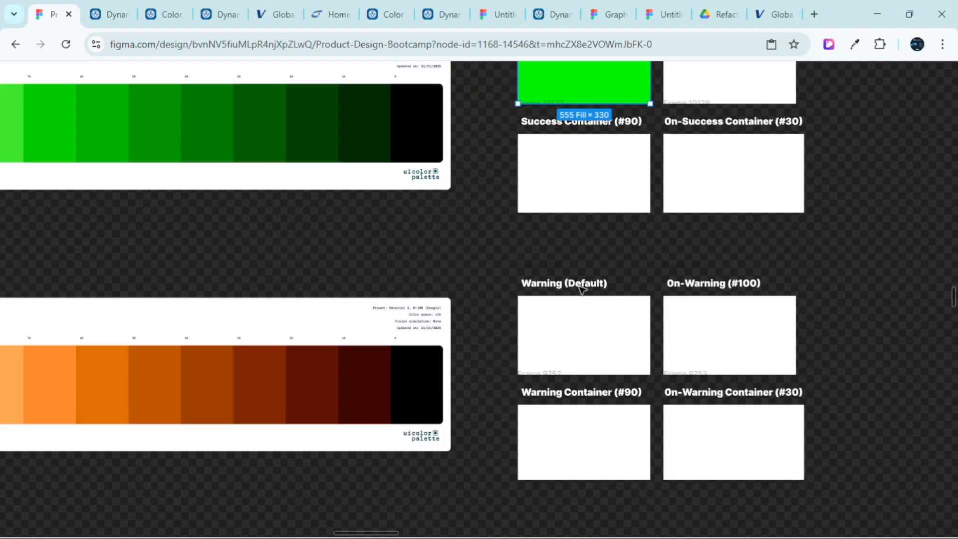
{"action": "scroll", "coordinate": [517, 352], "scroll_direction": "left", "scroll_amount": 10}
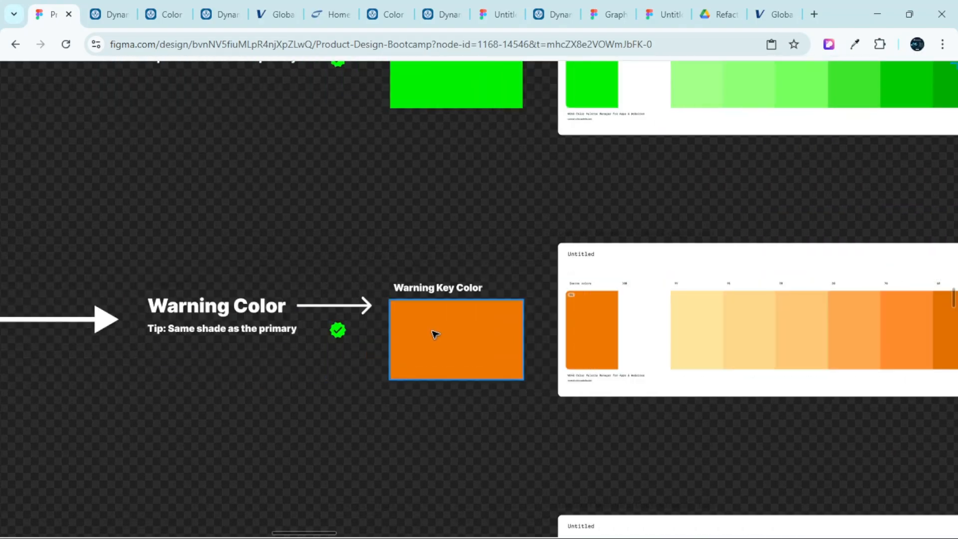
{"action": "scroll", "coordinate": [437, 335], "scroll_direction": "up", "scroll_amount": 3}
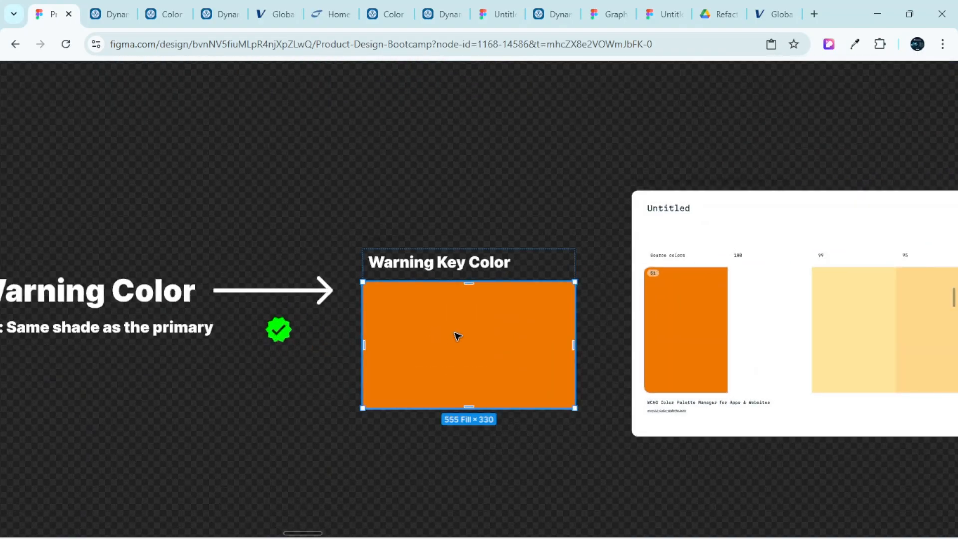
{"action": "scroll", "coordinate": [555, 303], "scroll_direction": "right", "scroll_amount": 15}
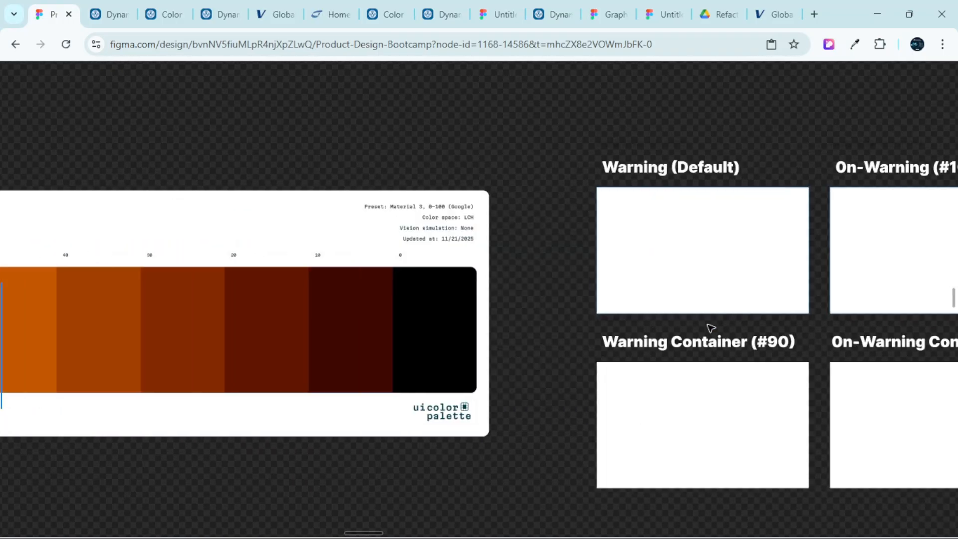
{"action": "left_click", "coordinate": [707, 268]}
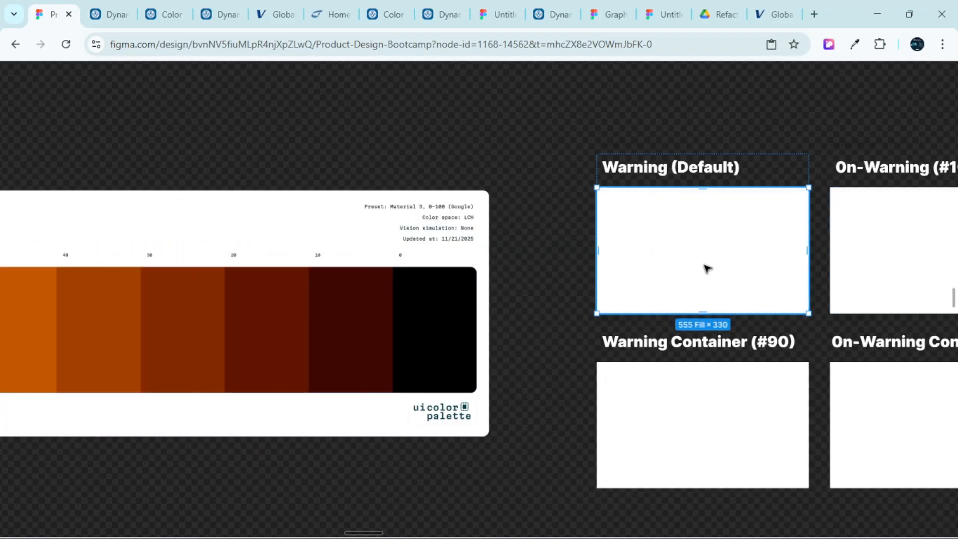
{"action": "key", "text": "ctrl+alt+v"}
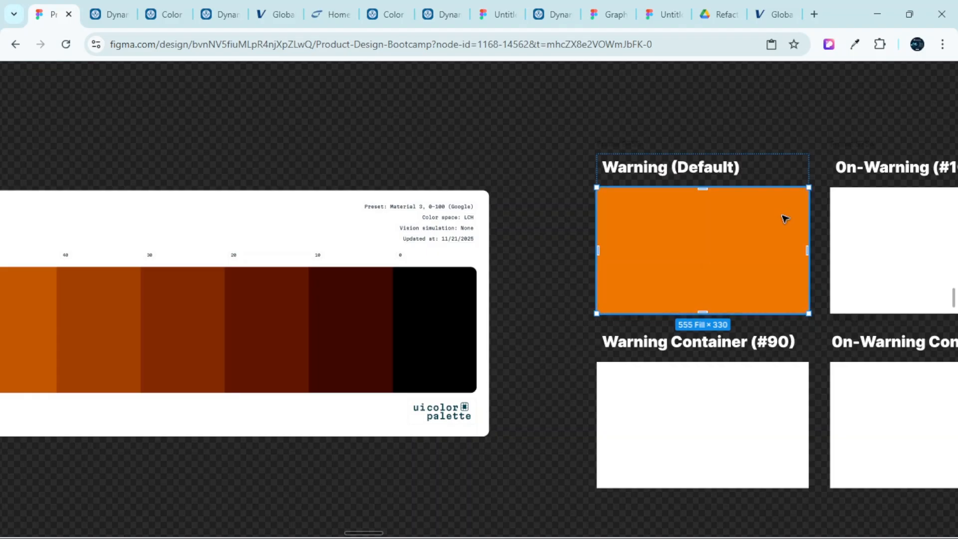
Review the default role swatches from Primary to Warning against their key colors and tonal palettes
{"action": "scroll", "coordinate": [784, 219], "scroll_direction": "down", "scroll_amount": 5, "text": "ctrl"}
{"action": "scroll", "coordinate": [747, 200], "scroll_direction": "up", "scroll_amount": 5}
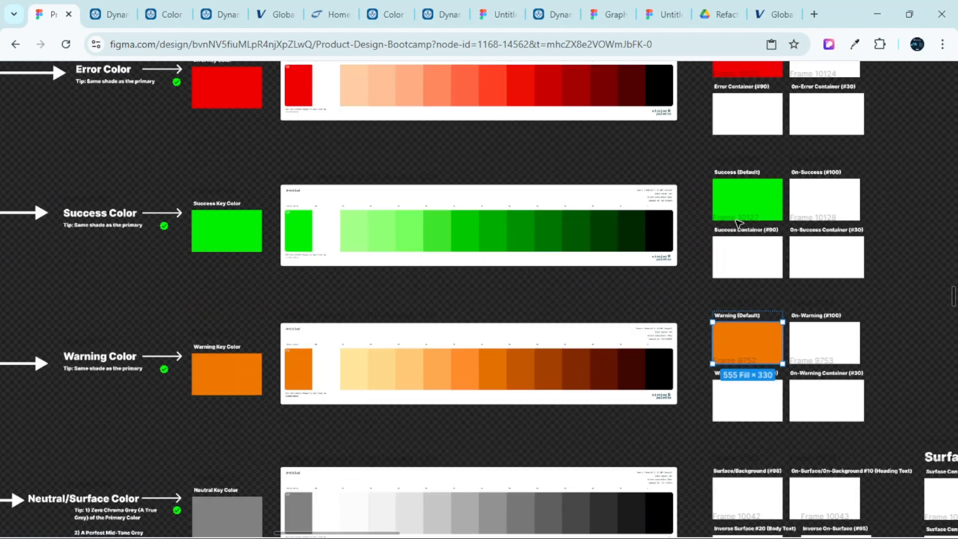
{"action": "scroll", "coordinate": [748, 195], "scroll_direction": "up", "scroll_amount": 5}
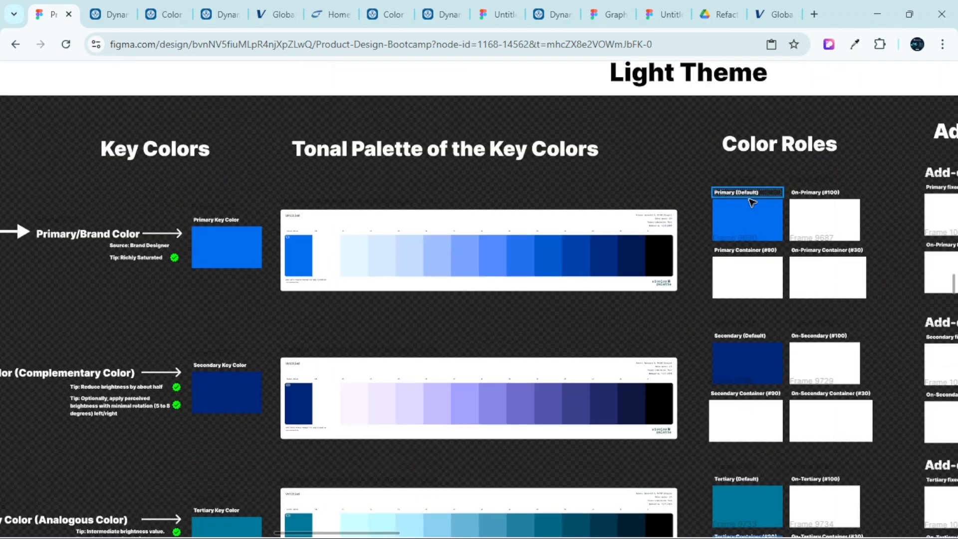
{"action": "scroll", "coordinate": [751, 202], "scroll_direction": "up", "scroll_amount": 5, "text": "ctrl"}
{"action": "scroll", "coordinate": [751, 205], "scroll_direction": "up", "scroll_amount": 1, "text": "ctrl"}
{"action": "scroll", "coordinate": [750, 207], "scroll_direction": "down", "scroll_amount": 4, "text": "ctrl"}
{"action": "scroll", "coordinate": [747, 215], "scroll_direction": "down", "scroll_amount": 3}
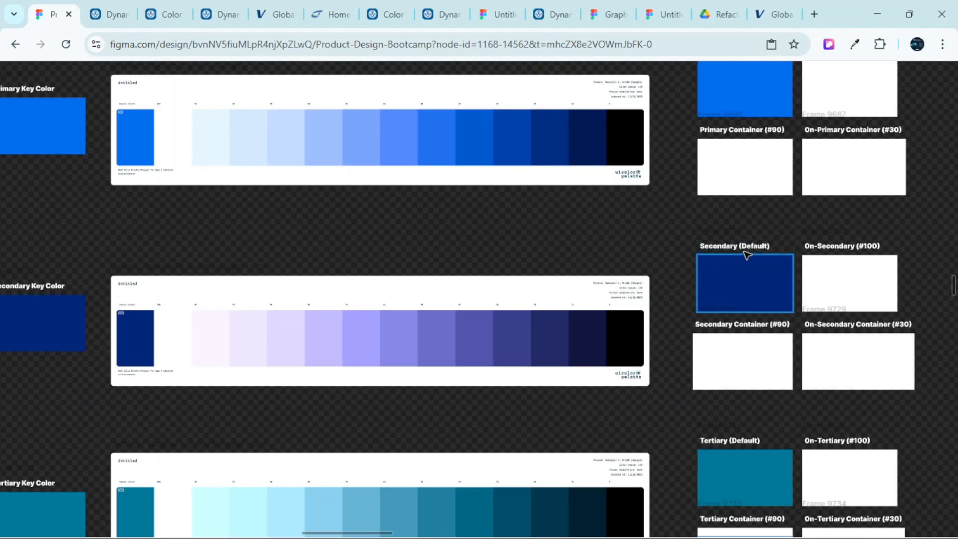
{"action": "scroll", "coordinate": [759, 277], "scroll_direction": "down", "scroll_amount": 15}
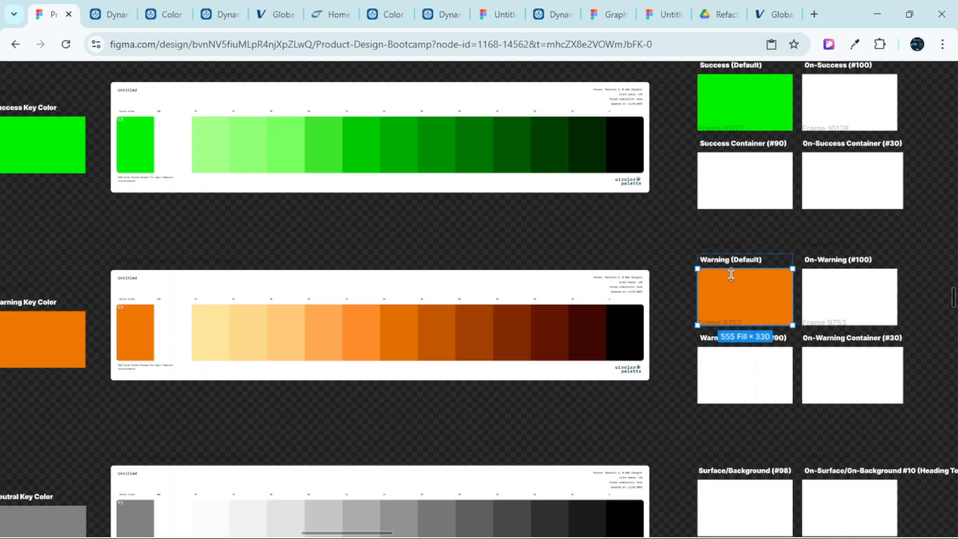
{"action": "scroll", "coordinate": [731, 275], "scroll_direction": "left", "scroll_amount": 5, "text": "shift"}
{"action": "scroll", "coordinate": [590, 239], "scroll_direction": "up", "scroll_amount": 3}
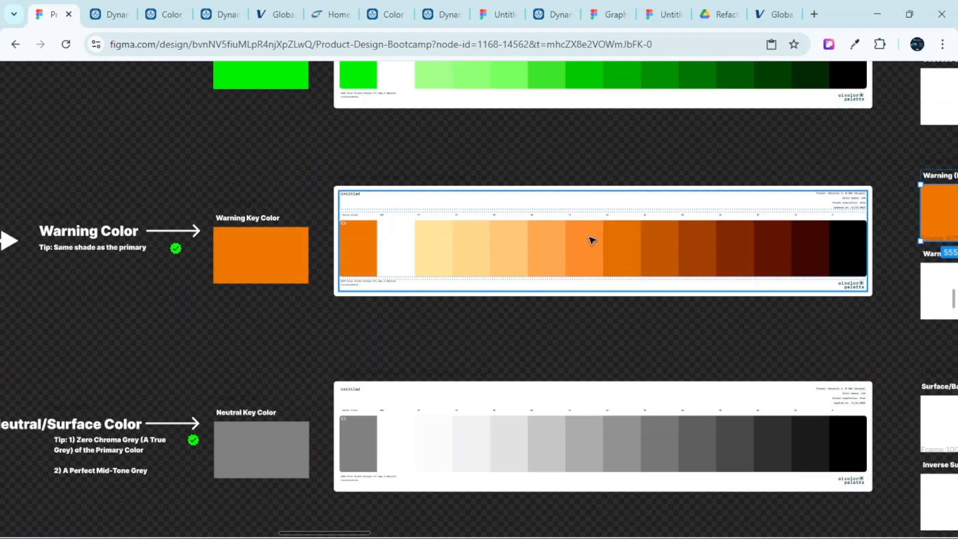
{"action": "scroll", "coordinate": [664, 220], "scroll_direction": "right", "scroll_amount": 5, "text": "shift"}
{"action": "scroll", "coordinate": [737, 196], "scroll_direction": "up", "scroll_amount": 5, "text": "ctrl"}
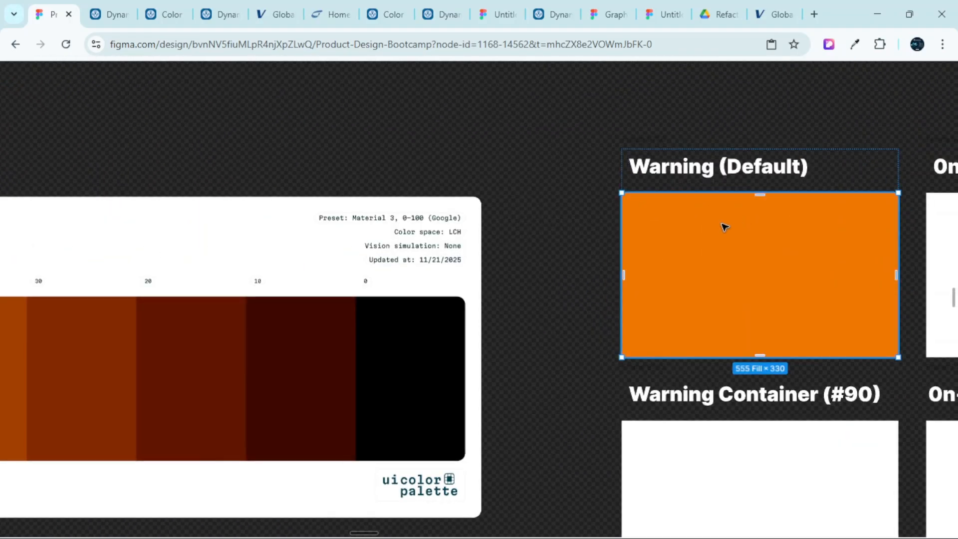
{"action": "scroll", "coordinate": [701, 205], "scroll_direction": "down", "scroll_amount": 5, "text": "ctrl"}
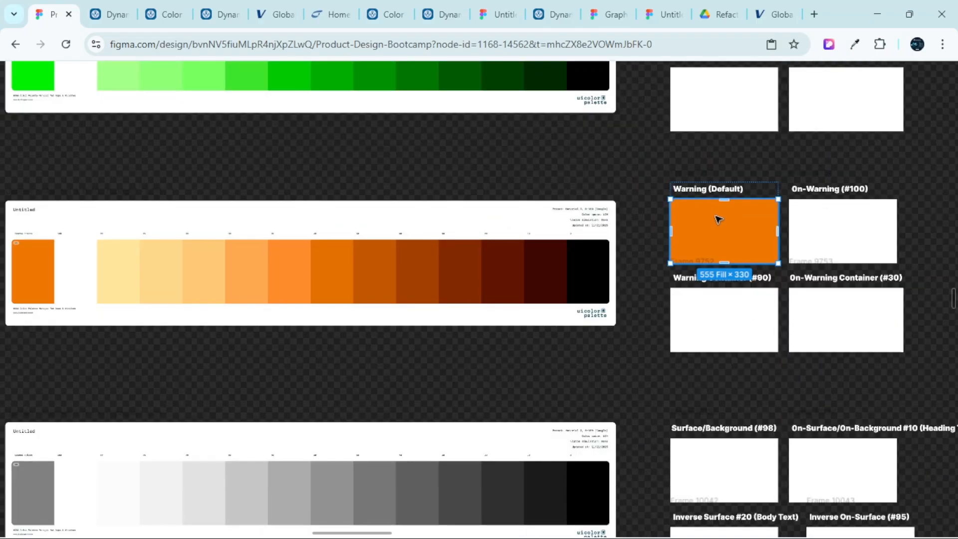
{"action": "scroll", "coordinate": [717, 220], "scroll_direction": "down", "scroll_amount": 5, "text": "ctrl"}
Examine the brand, semantic and surface color groups of the light theme, then the Success and Warning role frames
{"action": "scroll", "coordinate": [719, 213], "scroll_direction": "up", "scroll_amount": 5}
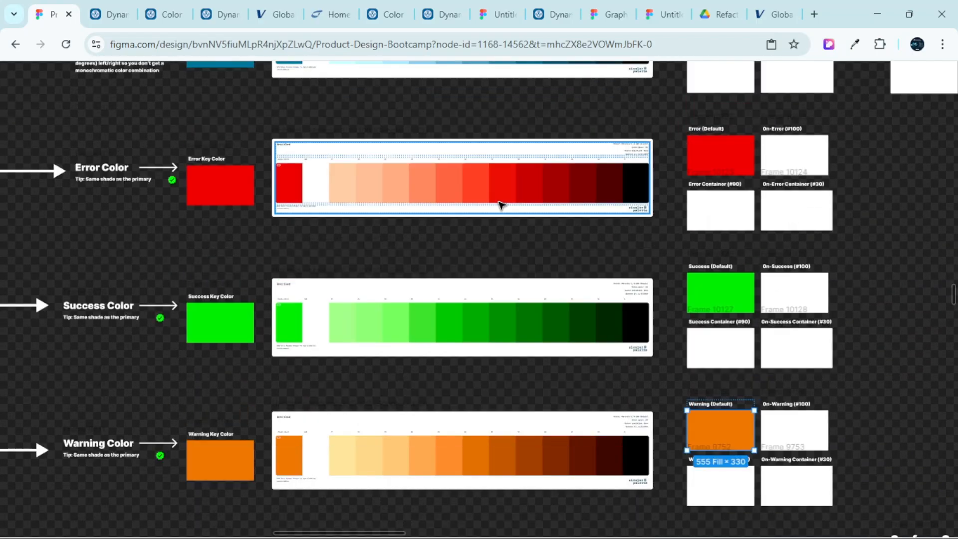
{"action": "scroll", "coordinate": [501, 207], "scroll_direction": "up", "scroll_amount": 3}
{"action": "scroll", "coordinate": [399, 205], "scroll_direction": "left", "scroll_amount": 4, "text": "shift"}
{"action": "scroll", "coordinate": [329, 202], "scroll_direction": "left", "scroll_amount": 5, "text": "shift"}
{"action": "scroll", "coordinate": [229, 180], "scroll_direction": "up", "scroll_amount": 4}
{"action": "scroll", "coordinate": [254, 180], "scroll_direction": "down", "scroll_amount": 3, "text": "ctrl"}
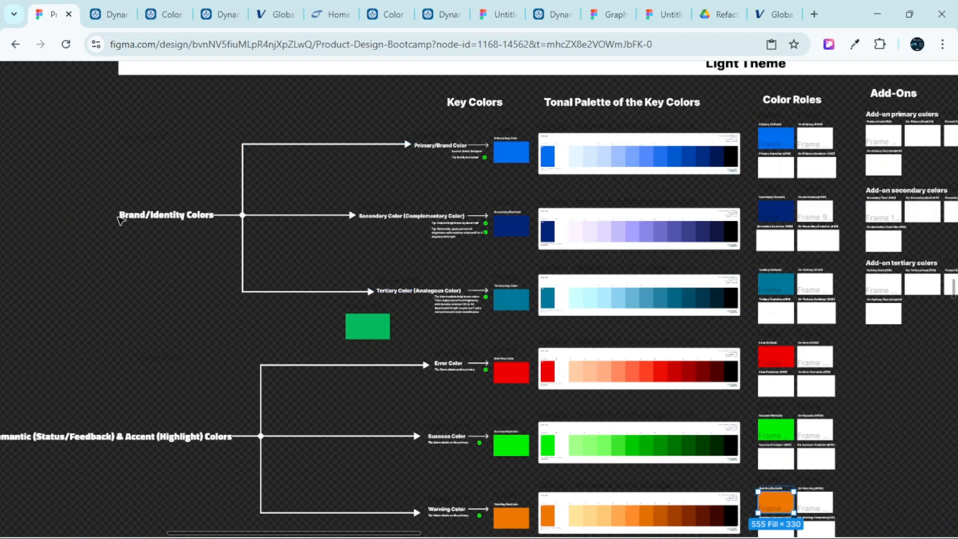
{"action": "scroll", "coordinate": [156, 252], "scroll_direction": "down", "scroll_amount": 3}
{"action": "scroll", "coordinate": [156, 252], "scroll_direction": "left", "scroll_amount": 3, "text": "shift"}
{"action": "scroll", "coordinate": [664, 224], "scroll_direction": "right", "scroll_amount": 5, "text": "shift"}
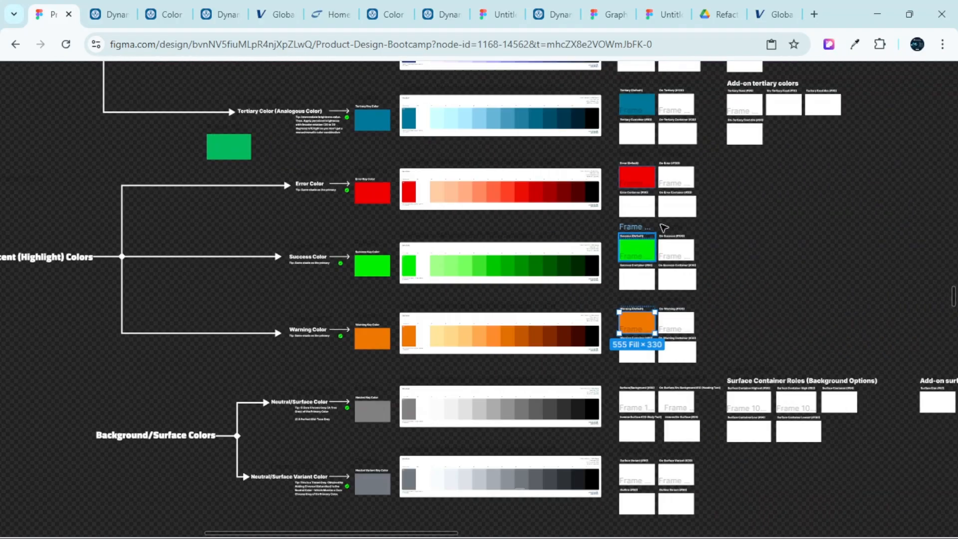
{"action": "scroll", "coordinate": [681, 204], "scroll_direction": "up", "scroll_amount": 5, "text": "ctrl"}
{"action": "scroll", "coordinate": [684, 205], "scroll_direction": "up", "scroll_amount": 3}
{"action": "scroll", "coordinate": [682, 207], "scroll_direction": "down", "scroll_amount": 5}
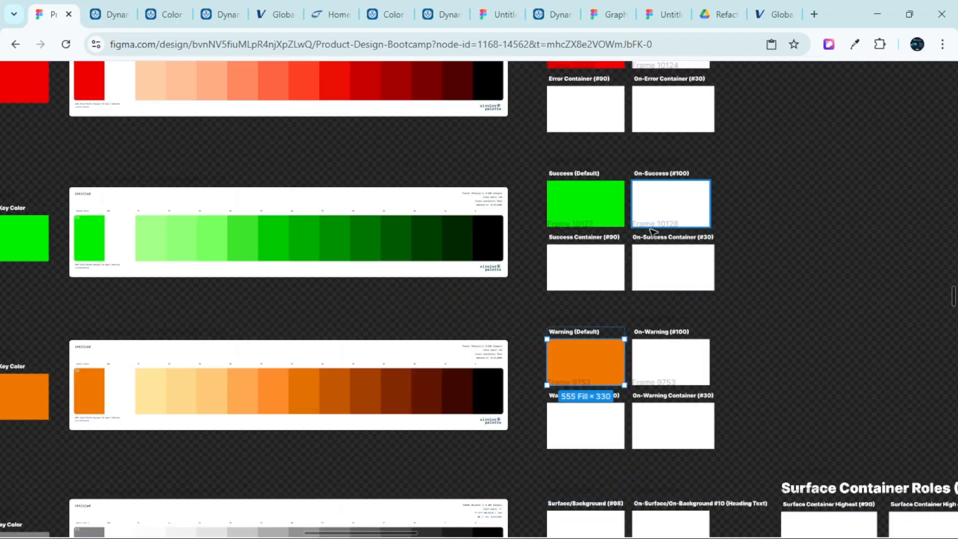
Examine the Error, Success and Warning role frames alongside their key colors and tonal palettes
{"action": "scroll", "coordinate": [325, 305], "scroll_direction": "down", "scroll_amount": 3, "text": "ctrl"}
{"action": "scroll", "coordinate": [213, 300], "scroll_direction": "left", "scroll_amount": 7, "text": "shift"}
{"action": "scroll", "coordinate": [154, 266], "scroll_direction": "right", "scroll_amount": 5, "text": "shift"}
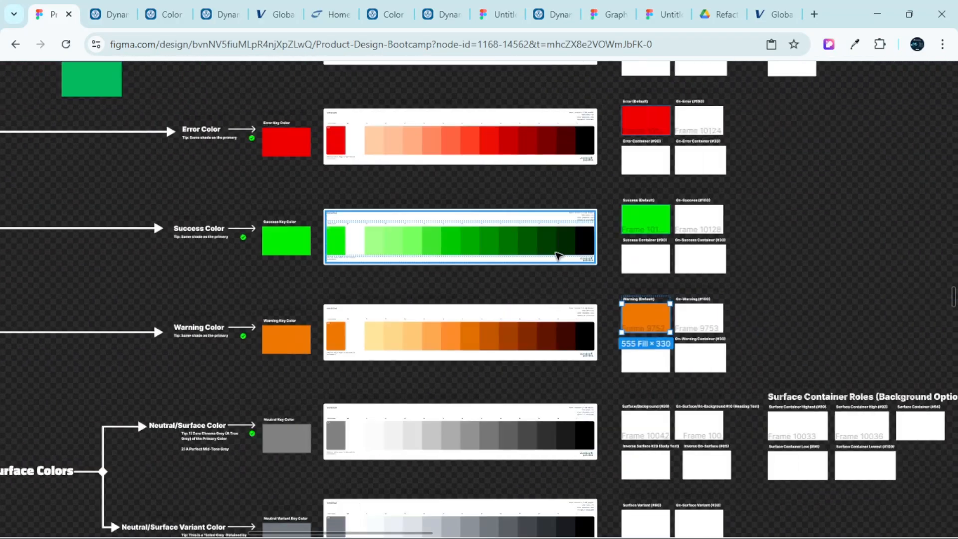
{"action": "scroll", "coordinate": [668, 160], "scroll_direction": "up", "scroll_amount": 4, "text": "ctrl"}
{"action": "scroll", "coordinate": [616, 129], "scroll_direction": "up", "scroll_amount": 2, "text": "ctrl"}
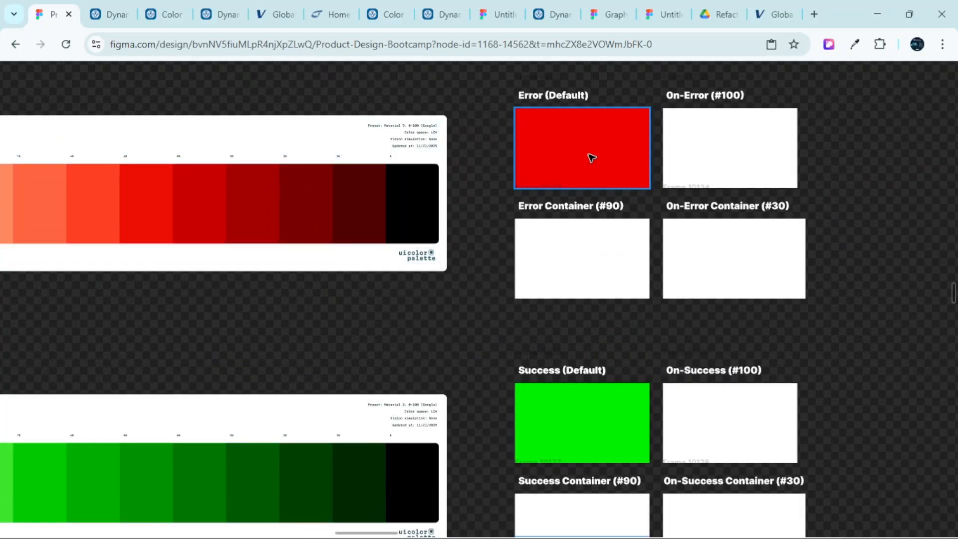
{"action": "scroll", "coordinate": [532, 331], "scroll_direction": "down", "scroll_amount": 5}
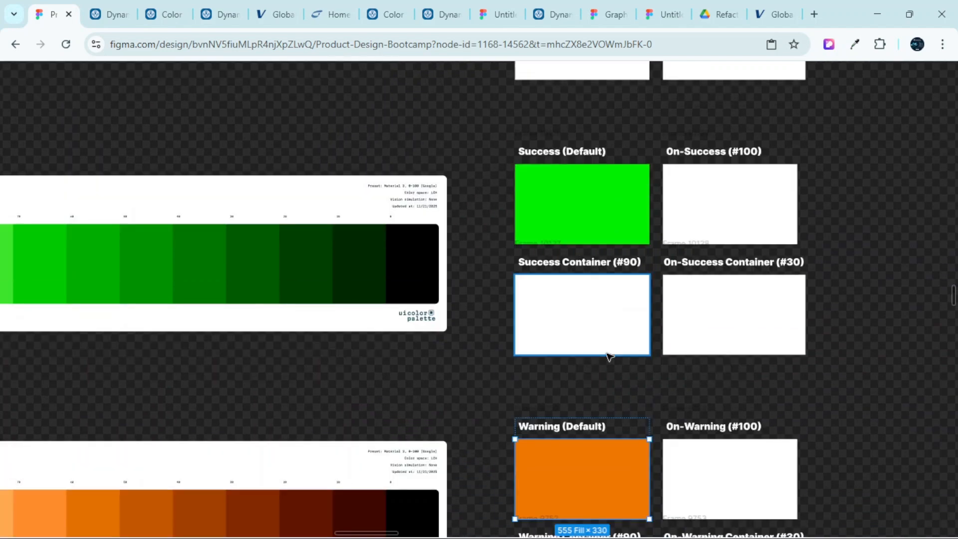
{"action": "scroll", "coordinate": [446, 356], "scroll_direction": "down", "scroll_amount": 5}
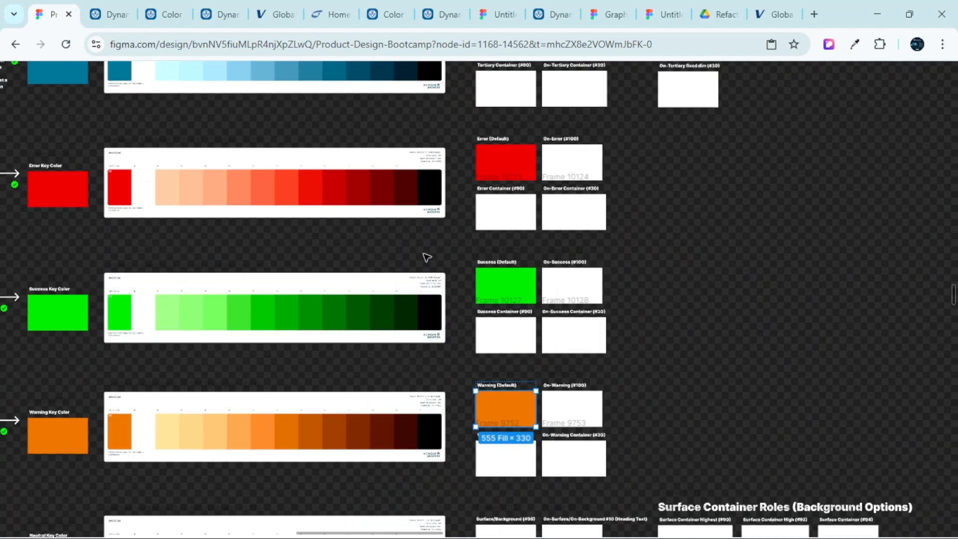
{"action": "scroll", "coordinate": [518, 143], "scroll_direction": "up", "scroll_amount": 8}
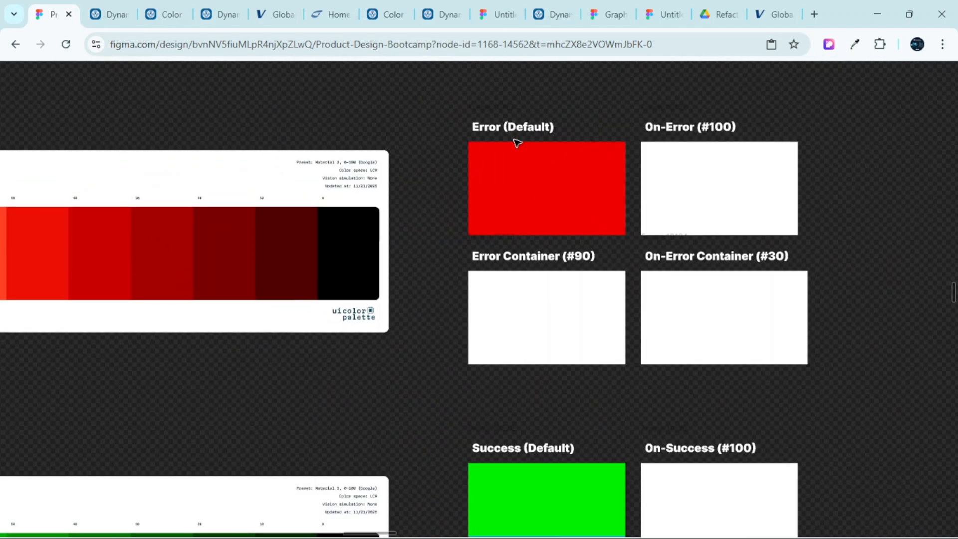
{"action": "scroll", "coordinate": [516, 144], "scroll_direction": "left", "scroll_amount": 3}
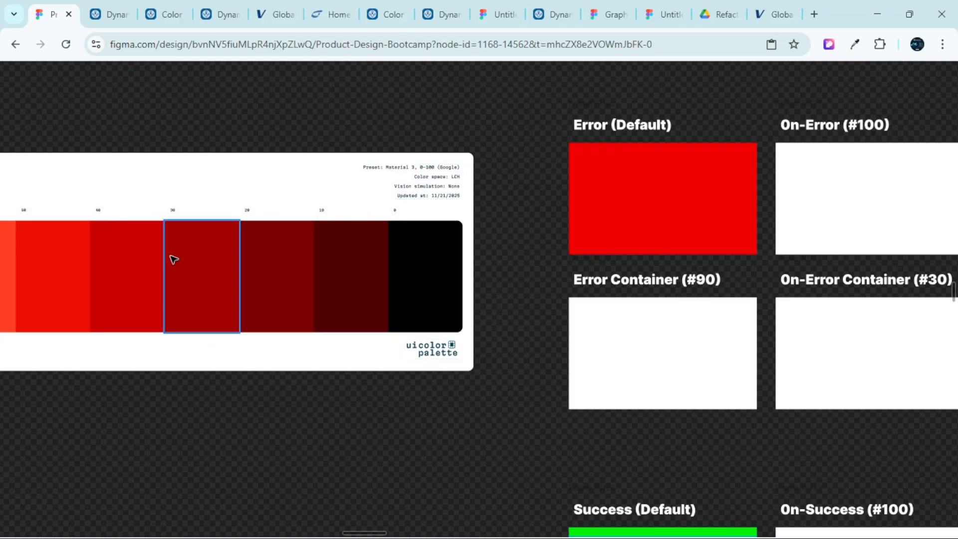
{"action": "scroll", "coordinate": [648, 187], "scroll_direction": "down", "scroll_amount": 5}
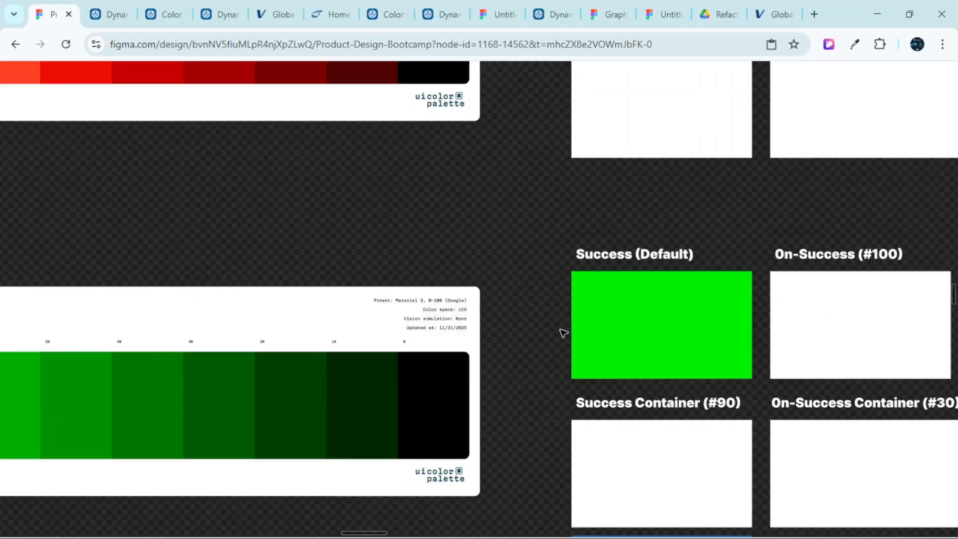
{"action": "scroll", "coordinate": [647, 311], "scroll_direction": "down", "scroll_amount": 5}
{"action": "scroll", "coordinate": [624, 319], "scroll_direction": "down", "scroll_amount": 4}
{"action": "left_click", "coordinate": [620, 325]}
{"action": "scroll", "coordinate": [646, 316], "scroll_direction": "up", "scroll_amount": 3}
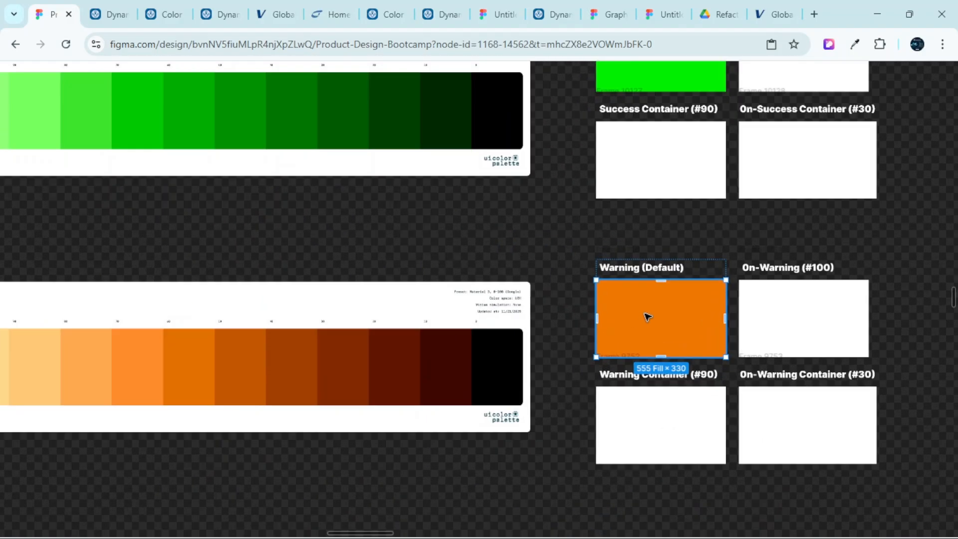
{"action": "scroll", "coordinate": [663, 306], "scroll_direction": "down", "scroll_amount": 2}
{"action": "scroll", "coordinate": [679, 297], "scroll_direction": "up", "scroll_amount": 10}
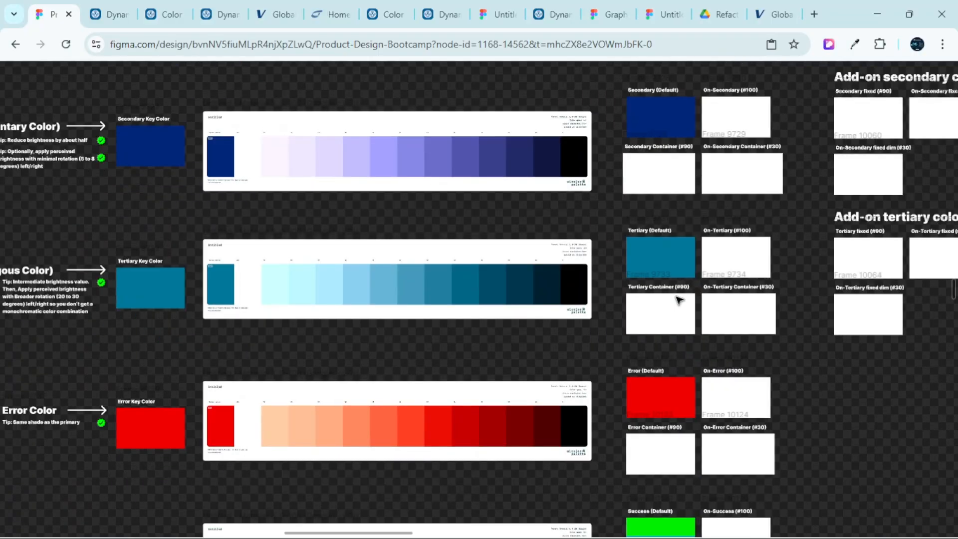
Compare the Primary and Secondary role frames with their tonal palettes and key color swatches
{"action": "scroll", "coordinate": [404, 281], "scroll_direction": "left", "scroll_amount": 5}
{"action": "scroll", "coordinate": [400, 278], "scroll_direction": "right", "scroll_amount": 2}
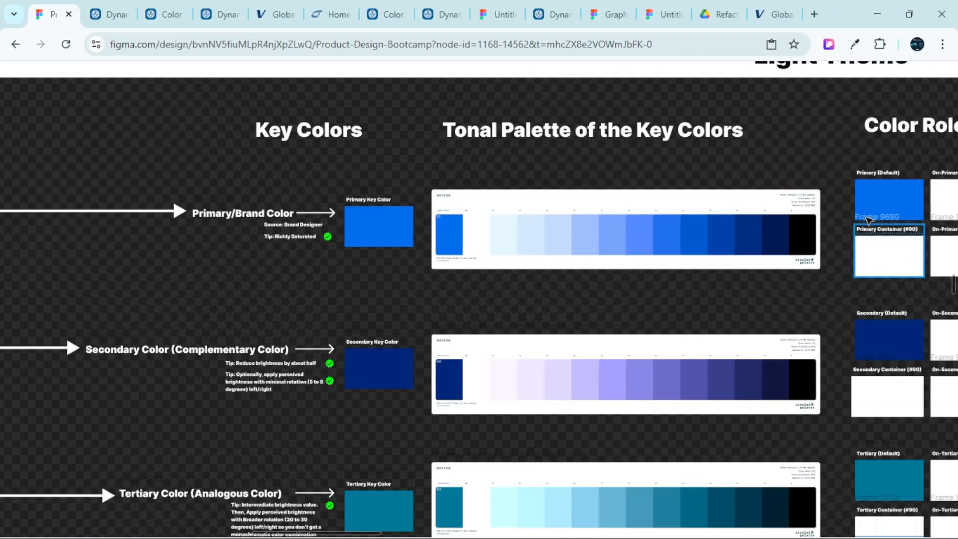
{"action": "scroll", "coordinate": [885, 209], "scroll_direction": "up", "scroll_amount": 2}
{"action": "scroll", "coordinate": [866, 208], "scroll_direction": "right", "scroll_amount": 3}
{"action": "scroll", "coordinate": [765, 195], "scroll_direction": "up", "scroll_amount": 2}
{"action": "scroll", "coordinate": [757, 207], "scroll_direction": "down", "scroll_amount": 5}
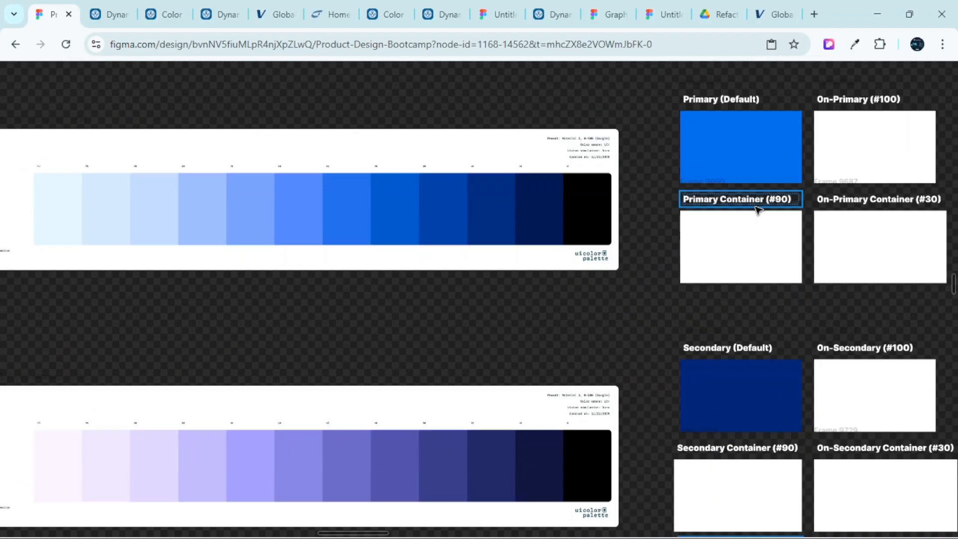
{"action": "scroll", "coordinate": [727, 294], "scroll_direction": "down", "scroll_amount": 4}
{"action": "scroll", "coordinate": [724, 298], "scroll_direction": "down", "scroll_amount": 2}
{"action": "scroll", "coordinate": [689, 299], "scroll_direction": "left", "scroll_amount": 7}
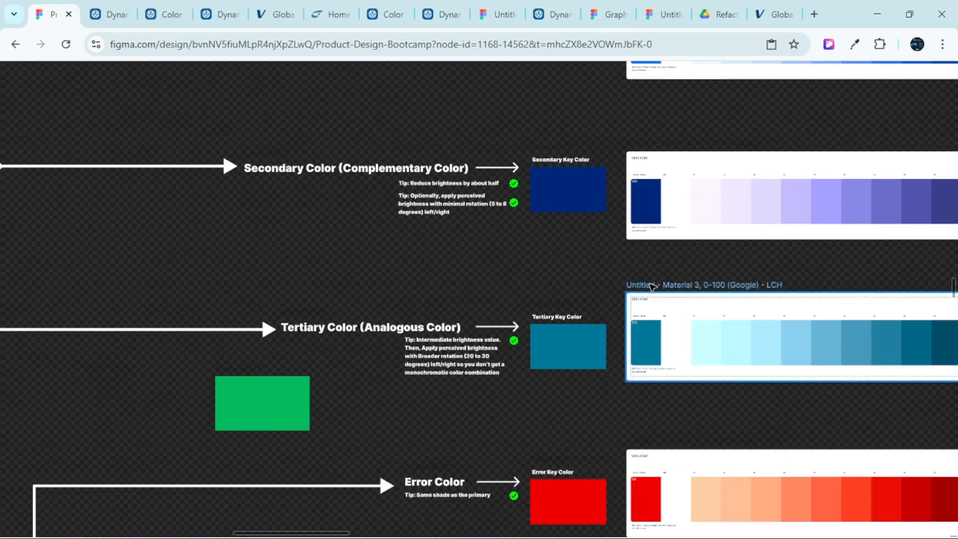
{"action": "scroll", "coordinate": [599, 285], "scroll_direction": "up", "scroll_amount": 1}
{"action": "scroll", "coordinate": [575, 284], "scroll_direction": "up", "scroll_amount": 3}
{"action": "scroll", "coordinate": [569, 235], "scroll_direction": "up", "scroll_amount": 1}
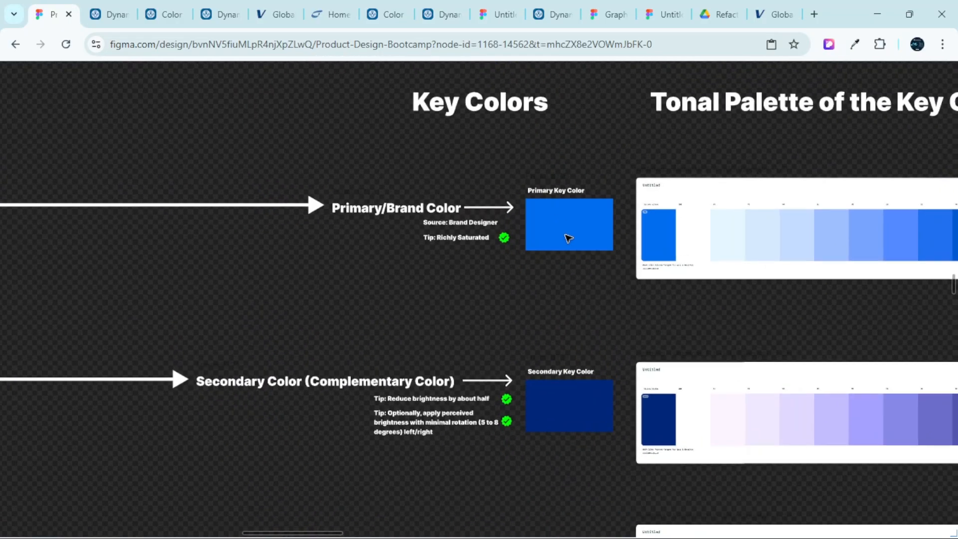
Examine the Brand/Identity Colors branch and its primary, secondary and tertiary key colors with their tonal palettes
{"action": "scroll", "coordinate": [568, 238], "scroll_direction": "down", "scroll_amount": 1}
{"action": "scroll", "coordinate": [569, 238], "scroll_direction": "down", "scroll_amount": 2}
{"action": "scroll", "coordinate": [573, 410], "scroll_direction": "up", "scroll_amount": 1}
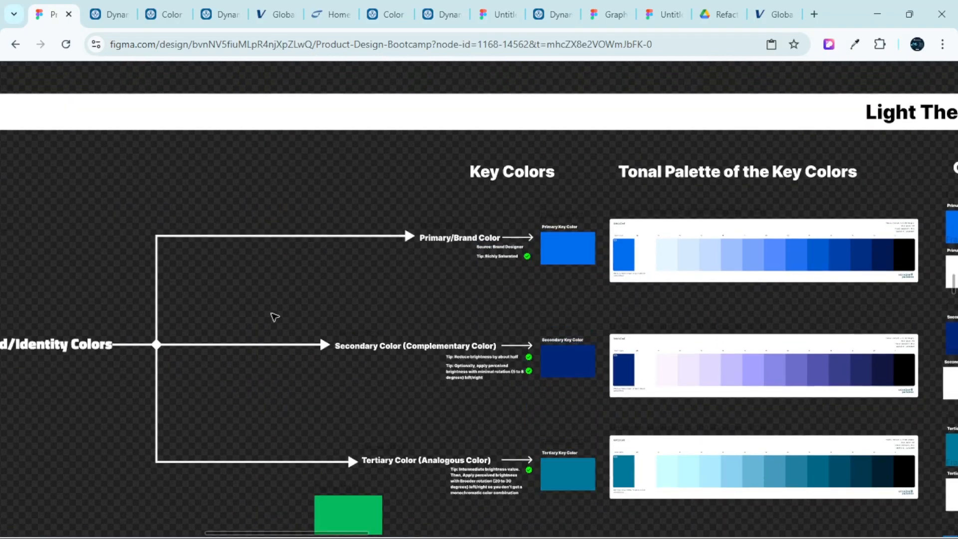
{"action": "scroll", "coordinate": [274, 316], "scroll_direction": "left", "scroll_amount": 4}
{"action": "scroll", "coordinate": [197, 328], "scroll_direction": "up", "scroll_amount": 2}
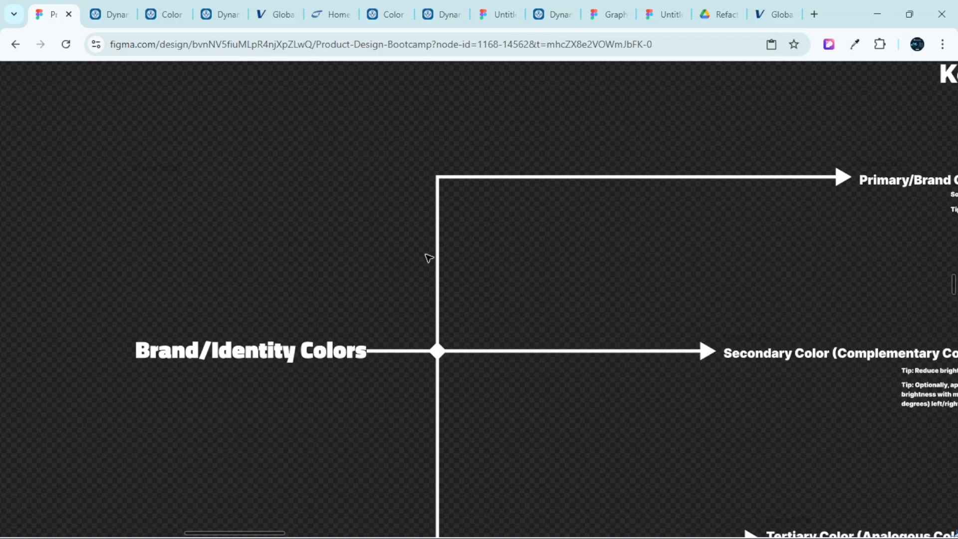
{"action": "scroll", "coordinate": [432, 257], "scroll_direction": "down", "scroll_amount": 3}
{"action": "scroll", "coordinate": [456, 258], "scroll_direction": "right", "scroll_amount": 4}
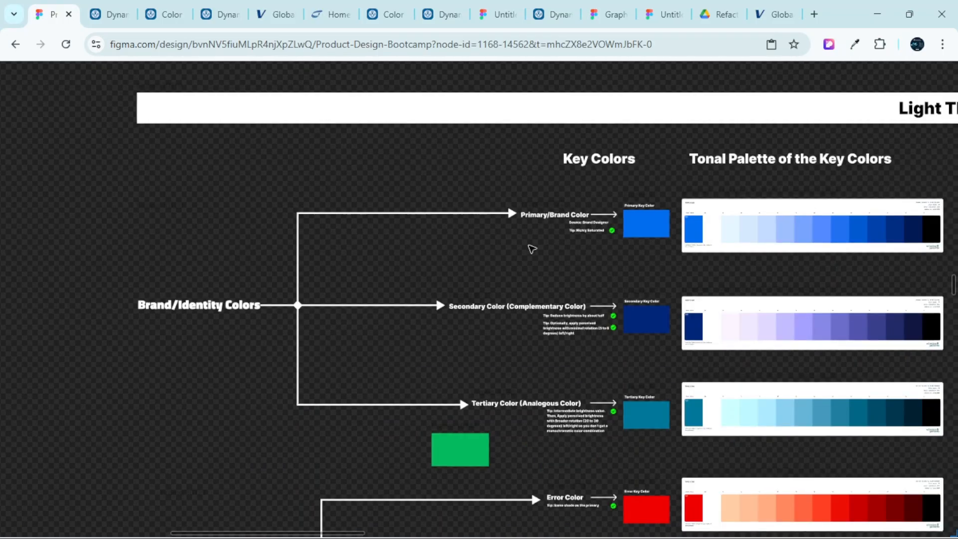
{"action": "scroll", "coordinate": [652, 247], "scroll_direction": "right", "scroll_amount": 2}
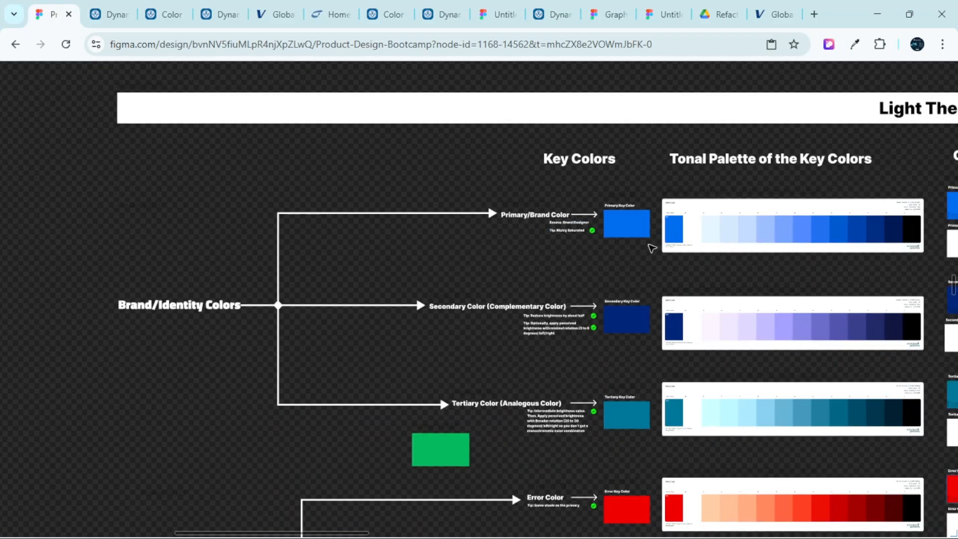
{"action": "scroll", "coordinate": [656, 234], "scroll_direction": "up", "scroll_amount": 2}
{"action": "scroll", "coordinate": [685, 286], "scroll_direction": "down", "scroll_amount": 2}
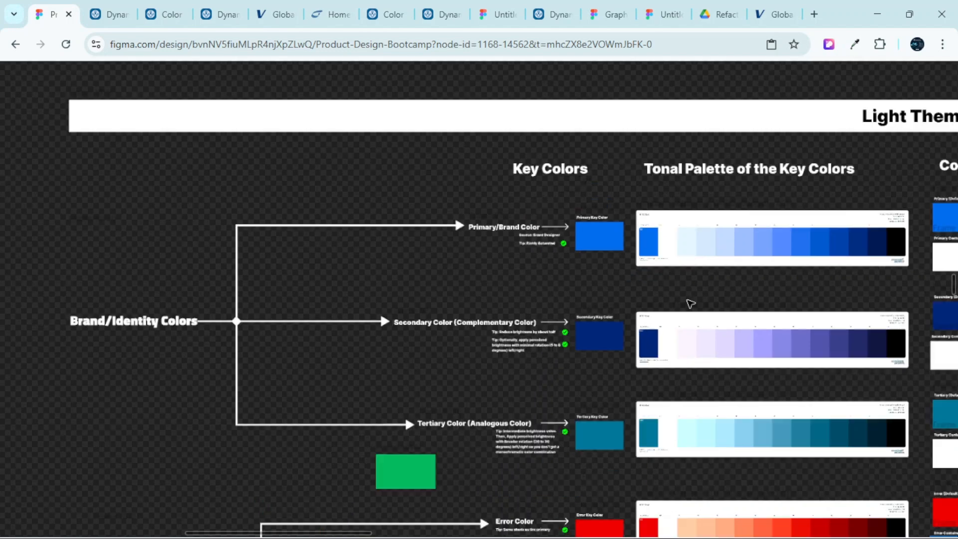
{"action": "scroll", "coordinate": [664, 292], "scroll_direction": "right", "scroll_amount": 1}
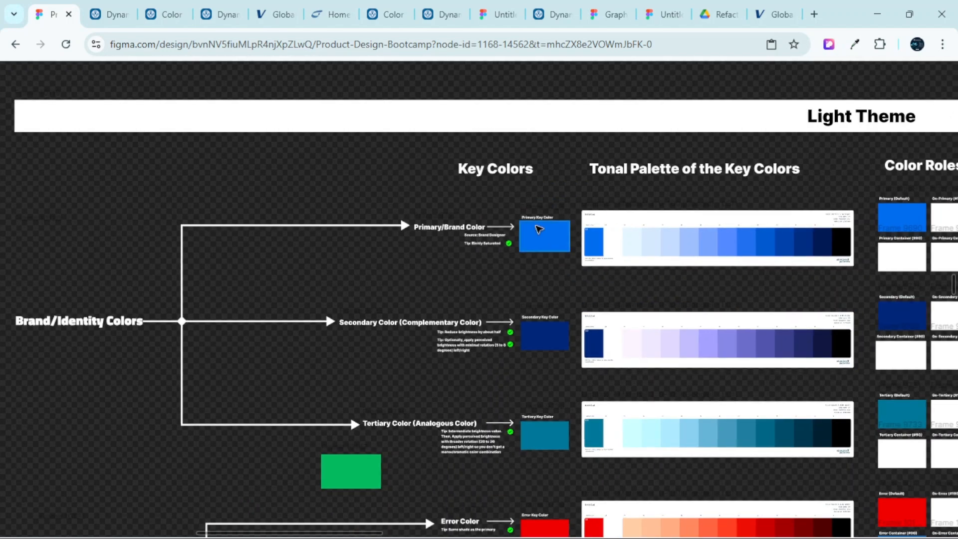
Review the color role frames from Primary down to the Background/Surface group, including the semantic colors
{"action": "scroll", "coordinate": [539, 229], "scroll_direction": "down", "scroll_amount": 5}
{"action": "scroll", "coordinate": [537, 270], "scroll_direction": "down", "scroll_amount": 2}
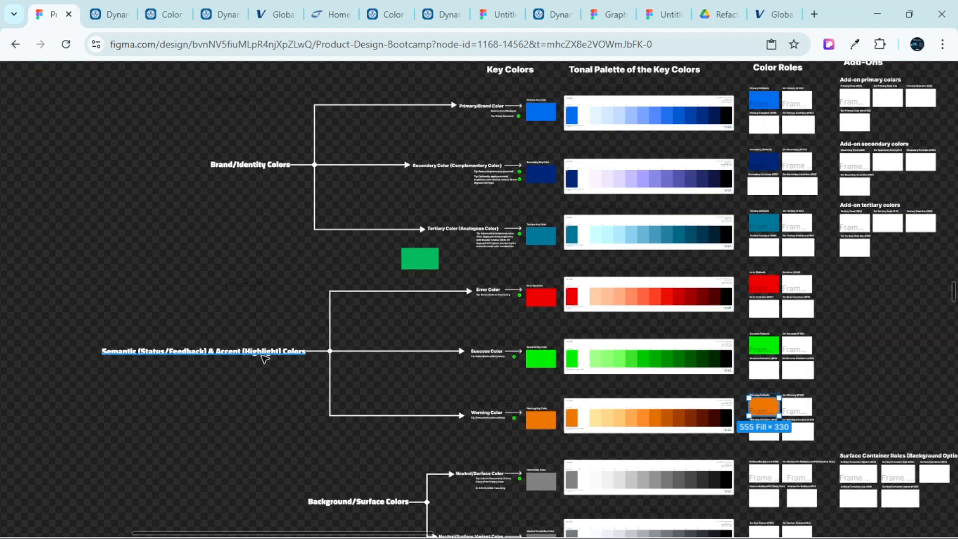
{"action": "scroll", "coordinate": [659, 269], "scroll_direction": "right", "scroll_amount": 2}
{"action": "scroll", "coordinate": [665, 218], "scroll_direction": "up", "scroll_amount": 6}
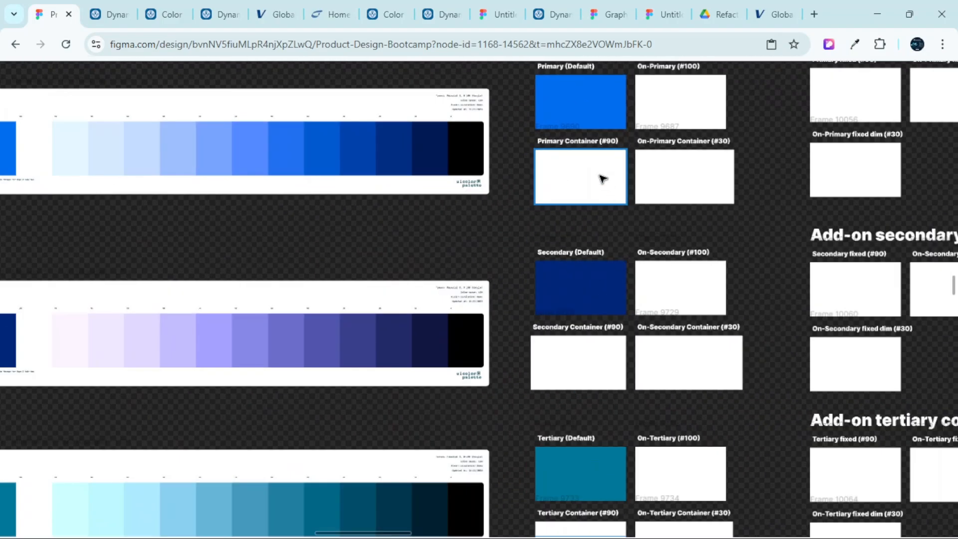
{"action": "scroll", "coordinate": [598, 249], "scroll_direction": "down", "scroll_amount": 12}
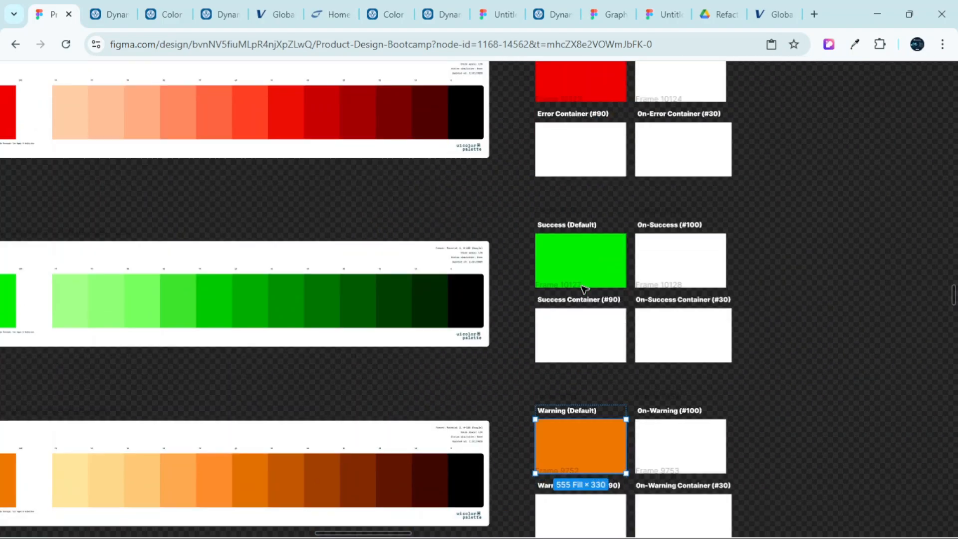
{"action": "scroll", "coordinate": [584, 288], "scroll_direction": "down", "scroll_amount": 3}
{"action": "scroll", "coordinate": [582, 284], "scroll_direction": "down", "scroll_amount": 8}
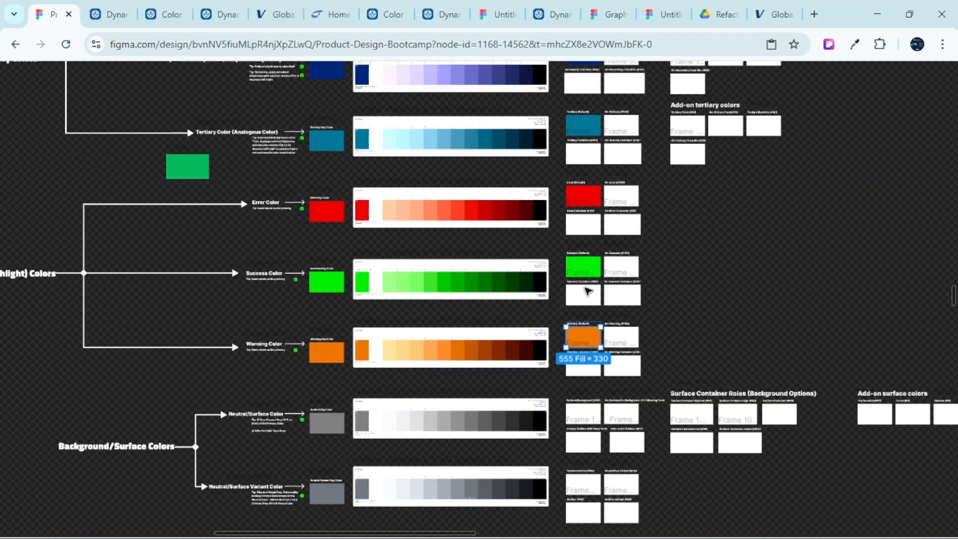
{"action": "scroll", "coordinate": [587, 271], "scroll_direction": "down", "scroll_amount": 2}
{"action": "scroll", "coordinate": [549, 274], "scroll_direction": "down", "scroll_amount": 4}
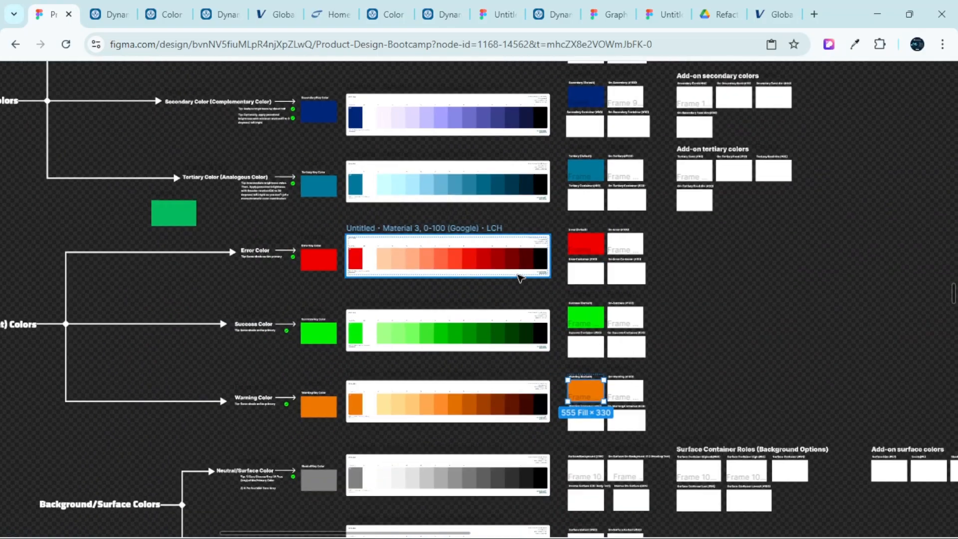
{"action": "scroll", "coordinate": [517, 275], "scroll_direction": "up", "scroll_amount": 5}
{"action": "scroll", "coordinate": [516, 274], "scroll_direction": "left", "scroll_amount": 1}
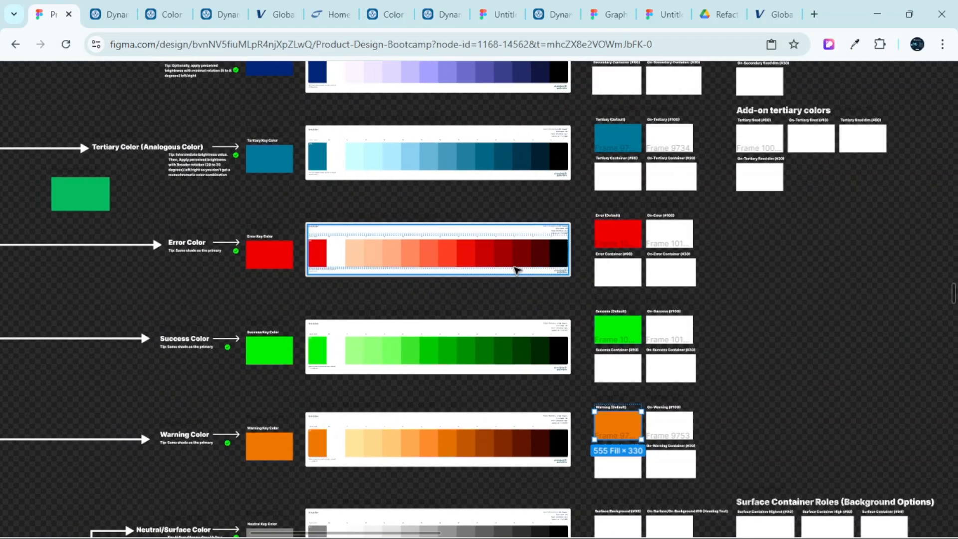
{"action": "scroll", "coordinate": [589, 252], "scroll_direction": "up", "scroll_amount": 5}
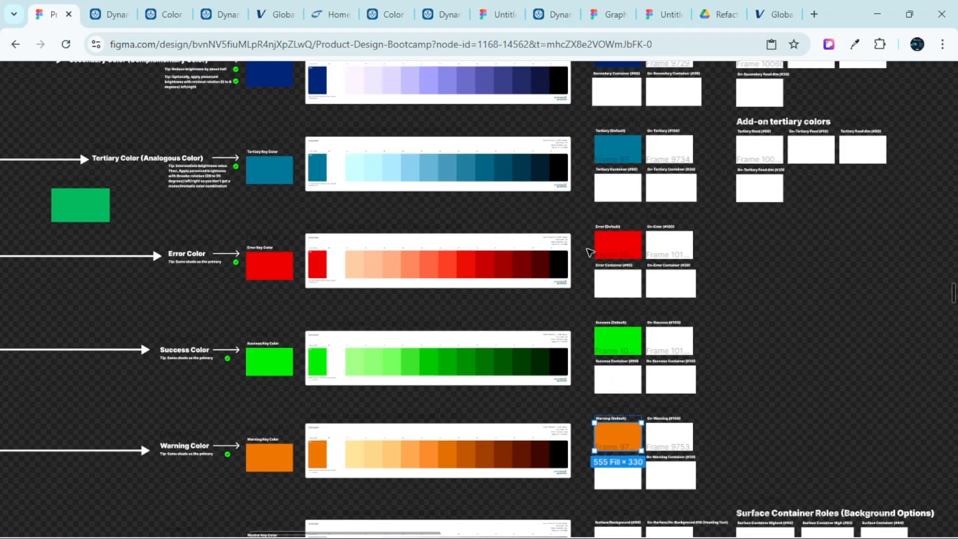
{"action": "scroll", "coordinate": [619, 234], "scroll_direction": "up", "scroll_amount": 2}
{"action": "scroll", "coordinate": [643, 195], "scroll_direction": "up", "scroll_amount": 3}
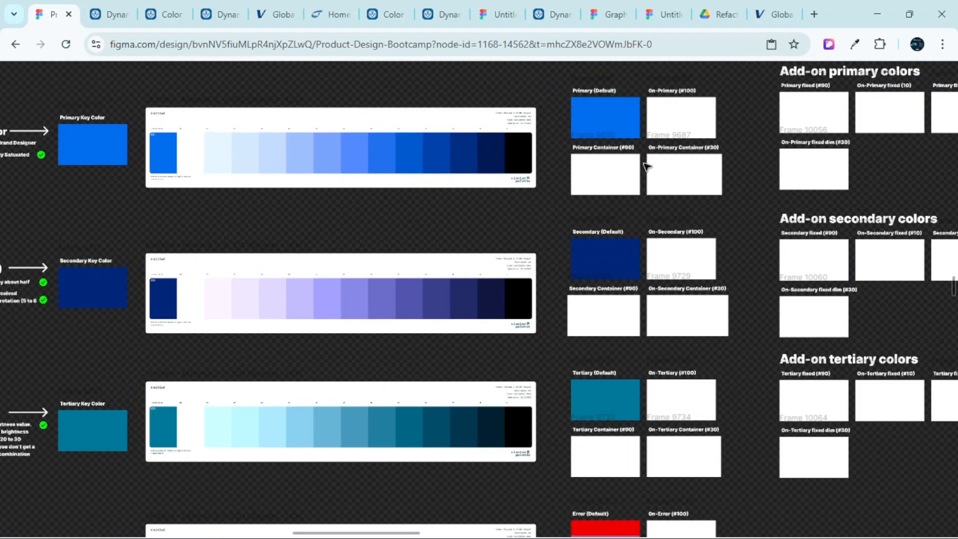
Trace the brand and semantic colors from their group headings through key colors and tonal palettes to the role frames
{"action": "scroll", "coordinate": [642, 187], "scroll_direction": "down", "scroll_amount": 4}
{"action": "scroll", "coordinate": [608, 217], "scroll_direction": "up", "scroll_amount": 4}
{"action": "scroll", "coordinate": [570, 234], "scroll_direction": "left", "scroll_amount": 5}
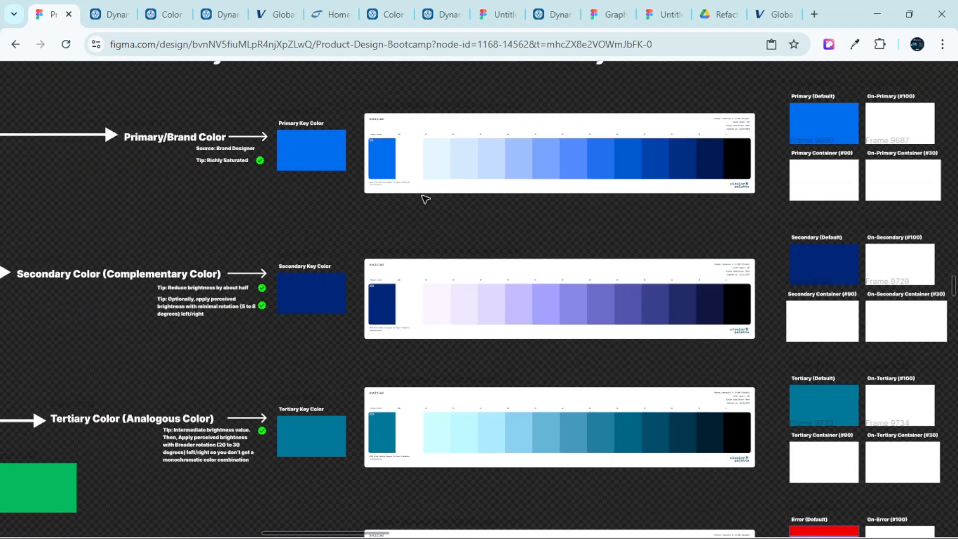
{"action": "scroll", "coordinate": [509, 238], "scroll_direction": "right", "scroll_amount": 5}
{"action": "scroll", "coordinate": [508, 200], "scroll_direction": "up", "scroll_amount": 1}
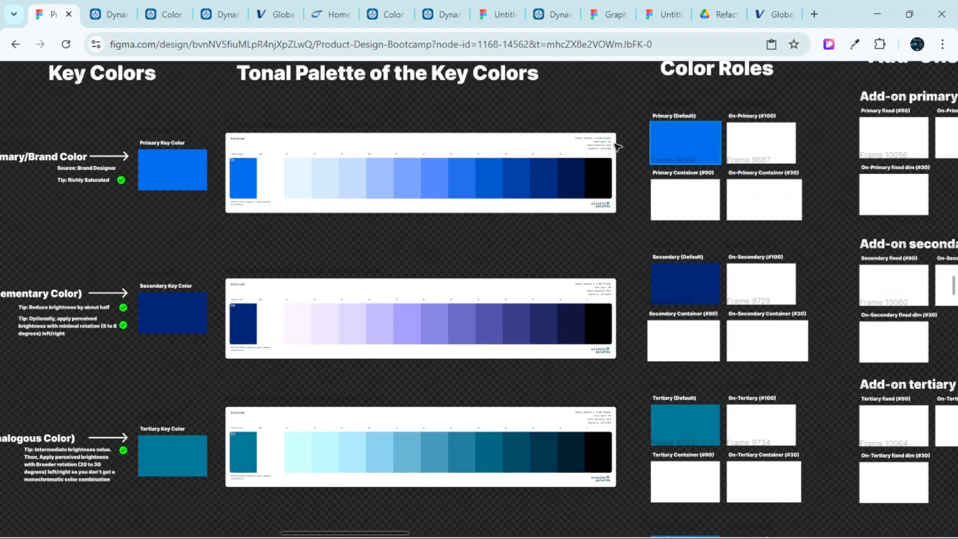
{"action": "scroll", "coordinate": [513, 172], "scroll_direction": "left", "scroll_amount": 5}
{"action": "scroll", "coordinate": [512, 172], "scroll_direction": "left", "scroll_amount": 15}
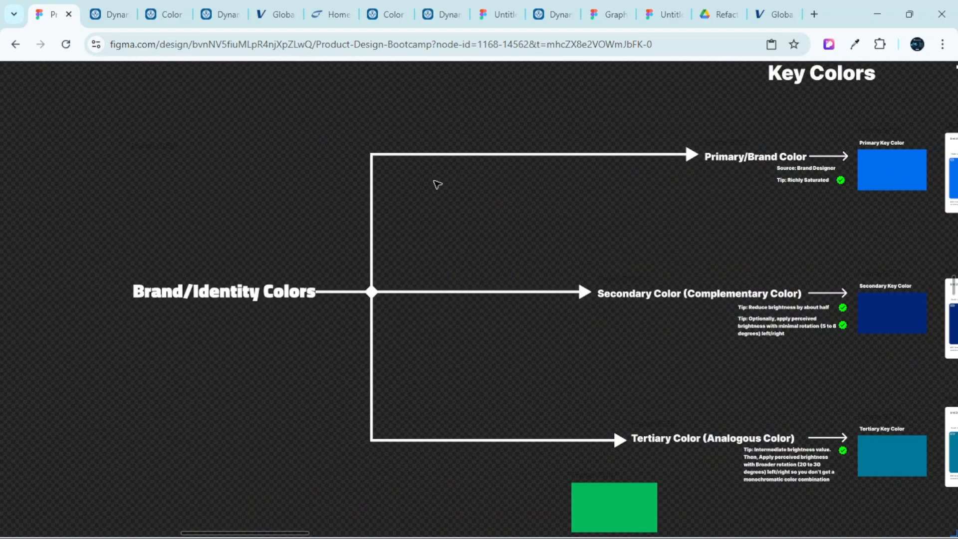
{"action": "scroll", "coordinate": [670, 201], "scroll_direction": "right", "scroll_amount": 7}
{"action": "scroll", "coordinate": [670, 201], "scroll_direction": "down", "scroll_amount": 8}
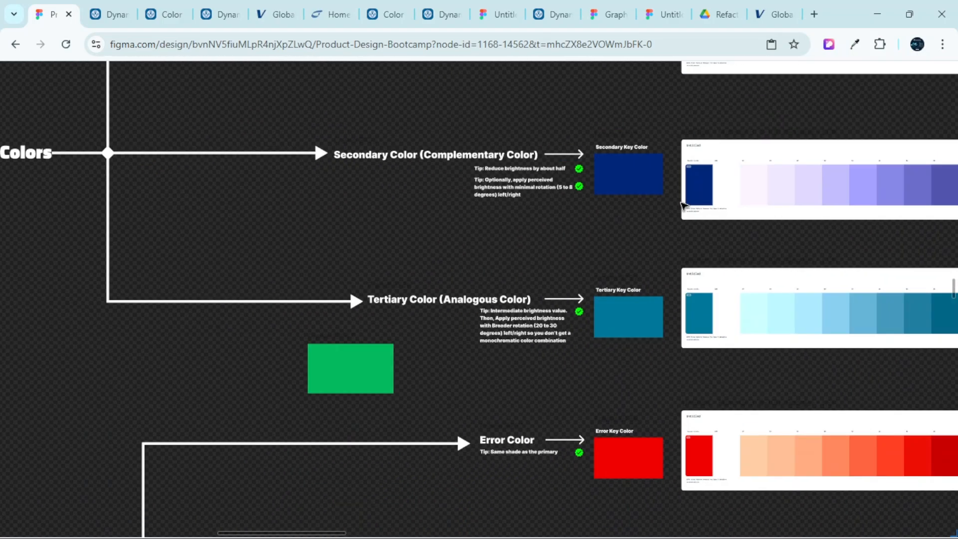
{"action": "scroll", "coordinate": [685, 210], "scroll_direction": "down", "scroll_amount": 3}
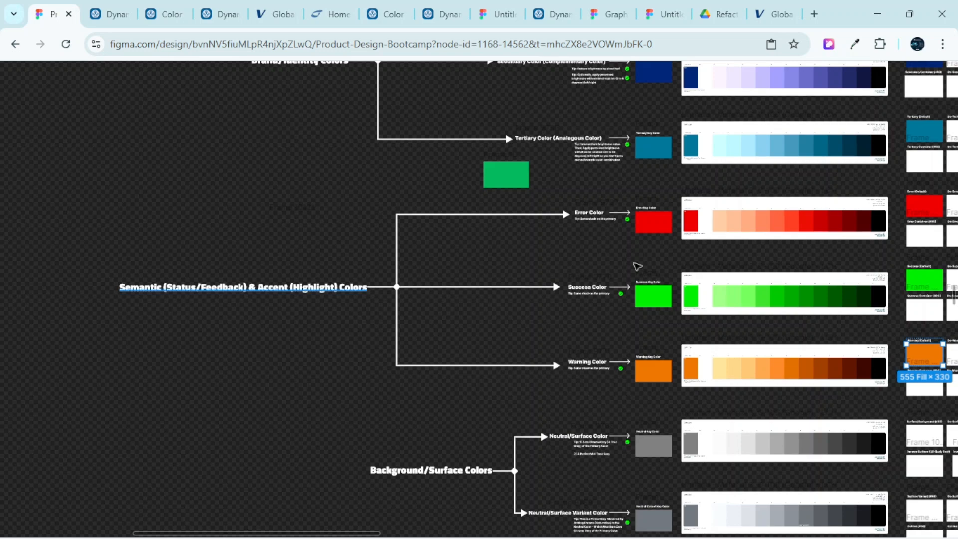
{"action": "scroll", "coordinate": [635, 267], "scroll_direction": "right", "scroll_amount": 1}
{"action": "scroll", "coordinate": [717, 259], "scroll_direction": "right", "scroll_amount": 5}
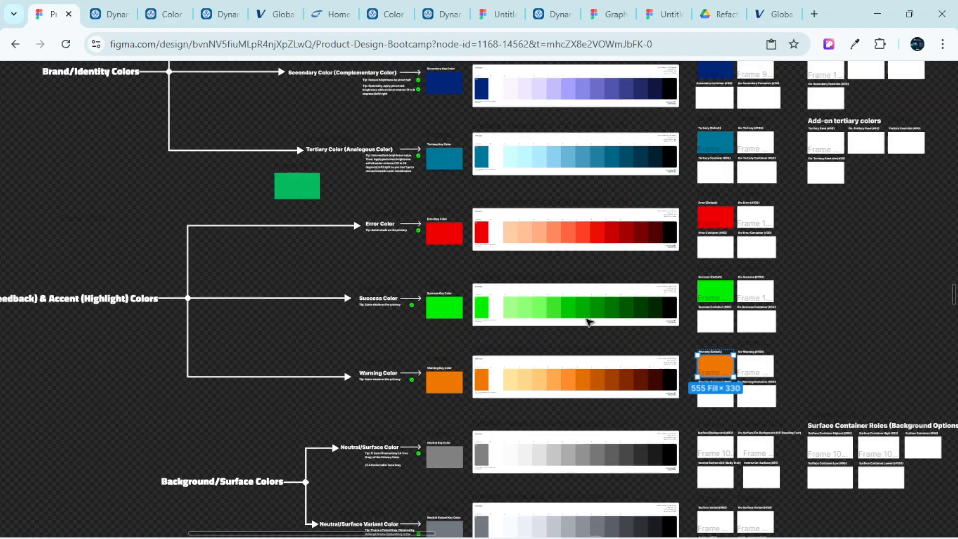
{"action": "scroll", "coordinate": [588, 320], "scroll_direction": "up", "scroll_amount": 3}
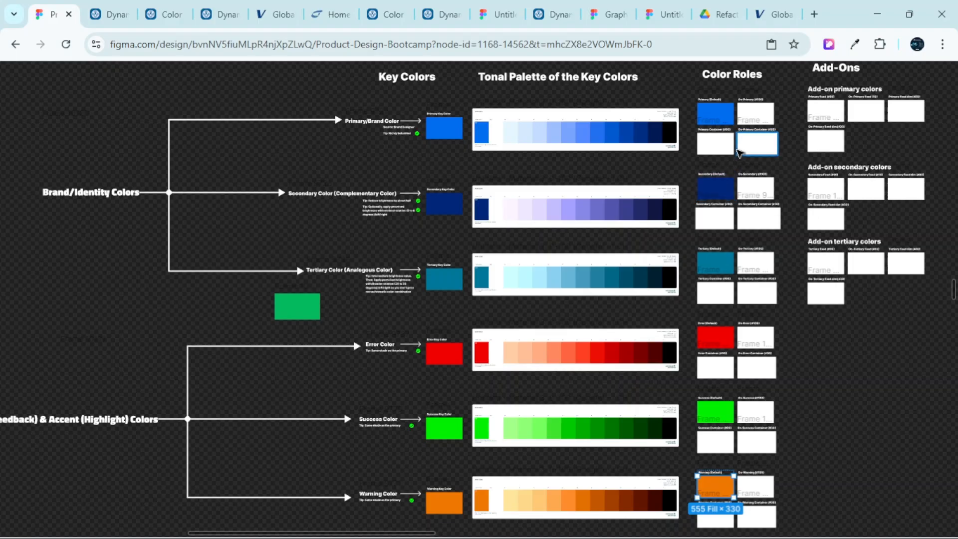
{"action": "scroll", "coordinate": [747, 137], "scroll_direction": "up", "scroll_amount": 3}
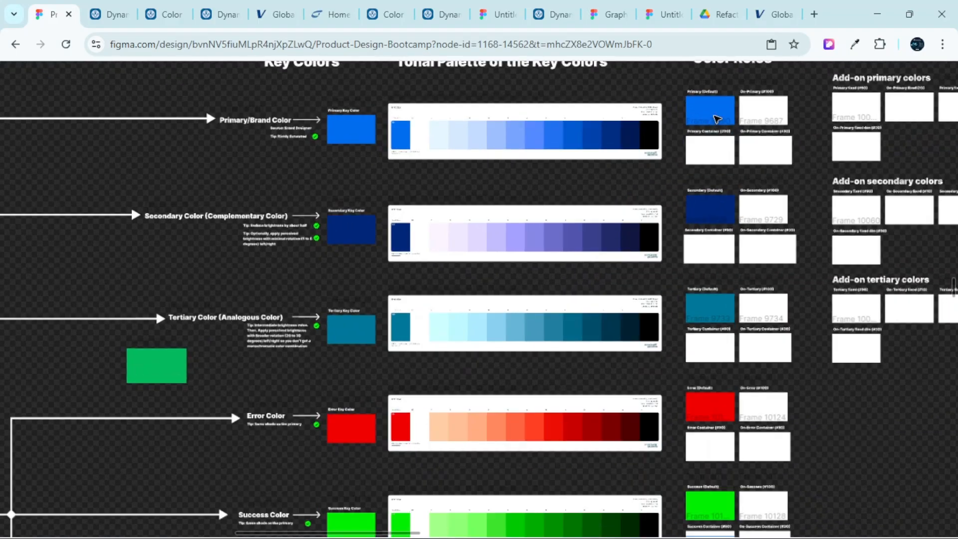
Trace the brand colors from their key colors through the tonal palettes to the Primary and Secondary role frames
{"action": "scroll", "coordinate": [255, 145], "scroll_direction": "left", "scroll_amount": 7}
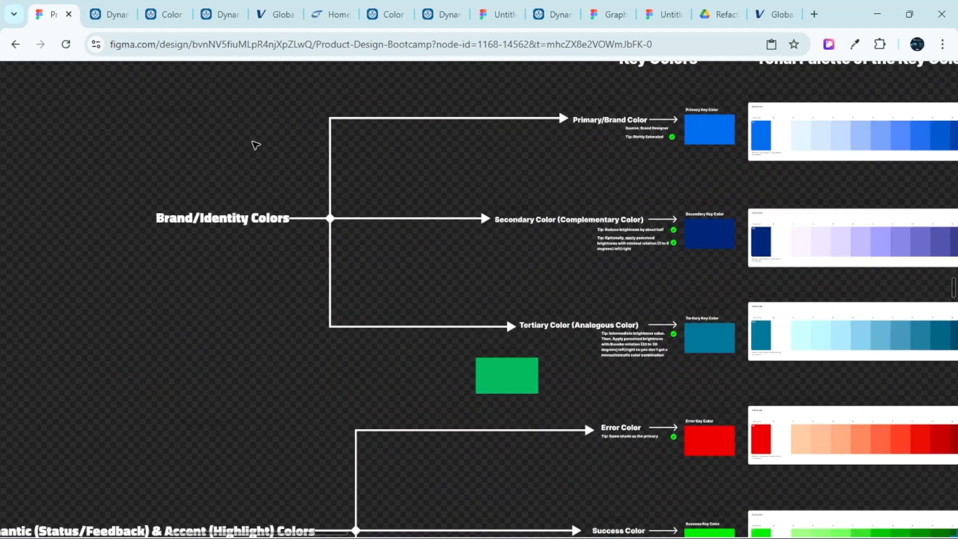
{"action": "scroll", "coordinate": [279, 149], "scroll_direction": "right", "scroll_amount": 6}
{"action": "scroll", "coordinate": [390, 132], "scroll_direction": "up", "scroll_amount": 2}
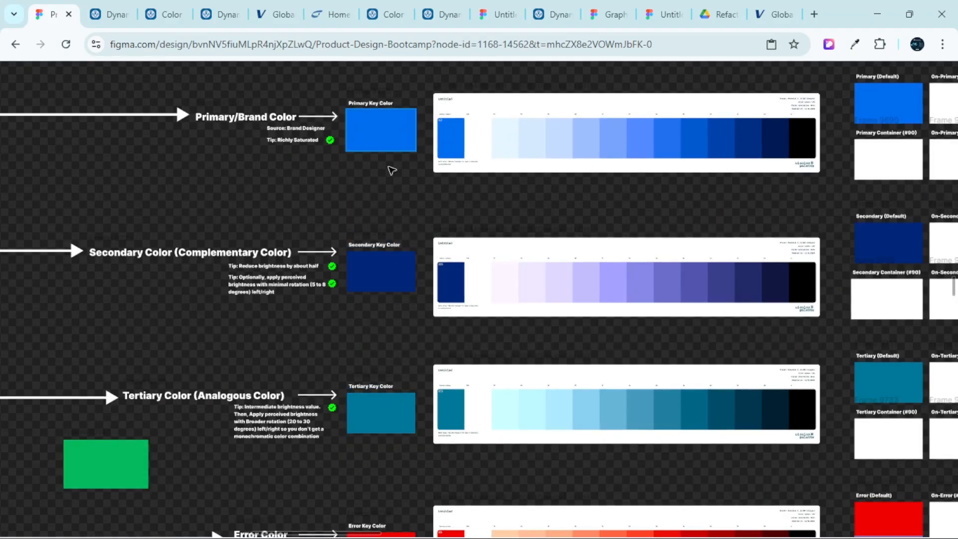
{"action": "scroll", "coordinate": [636, 235], "scroll_direction": "right", "scroll_amount": 5}
{"action": "scroll", "coordinate": [648, 189], "scroll_direction": "up", "scroll_amount": 2}
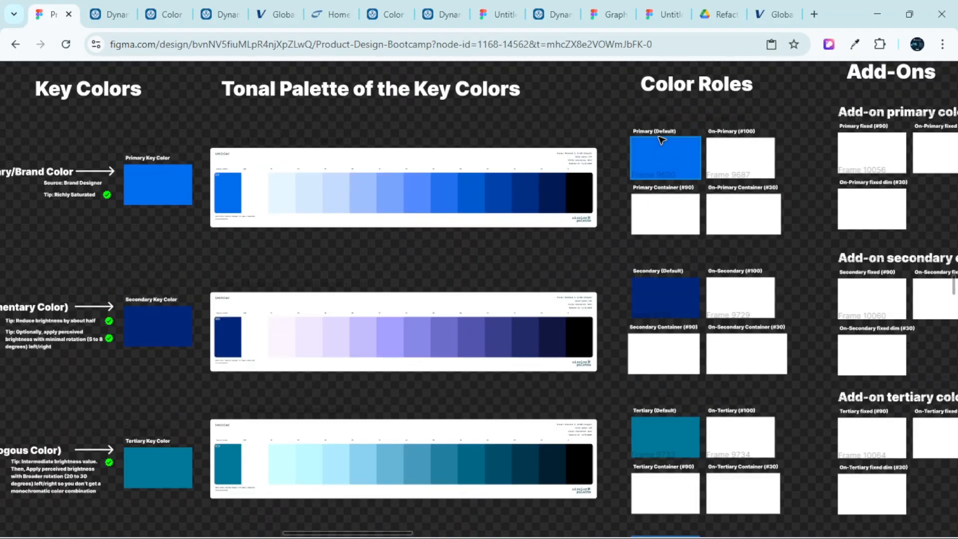
{"action": "scroll", "coordinate": [661, 140], "scroll_direction": "up", "scroll_amount": 4}
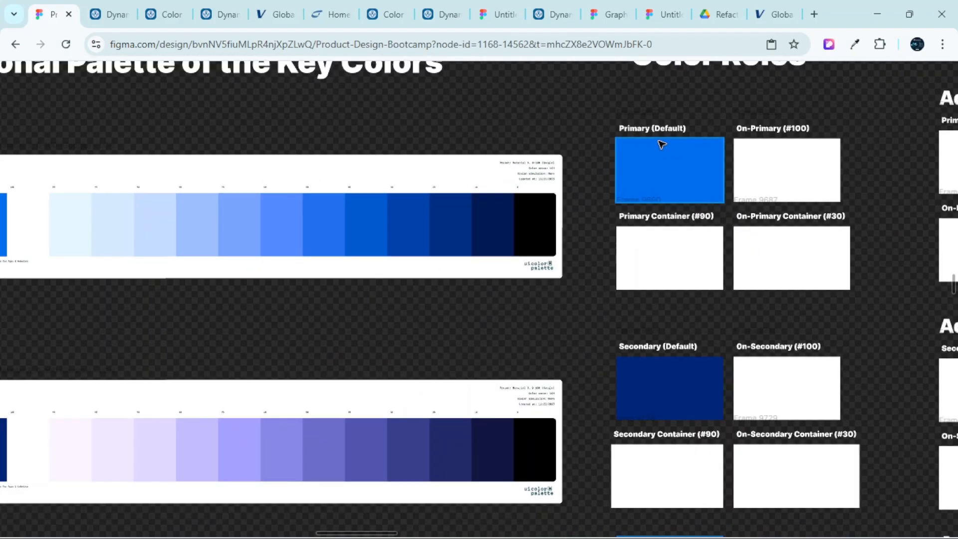
Examine the Error, Success and Warning role frames and the neutral groups against their key colors and palettes
{"action": "scroll", "coordinate": [680, 280], "scroll_direction": "down", "scroll_amount": 5}
{"action": "scroll", "coordinate": [679, 282], "scroll_direction": "down", "scroll_amount": 5}
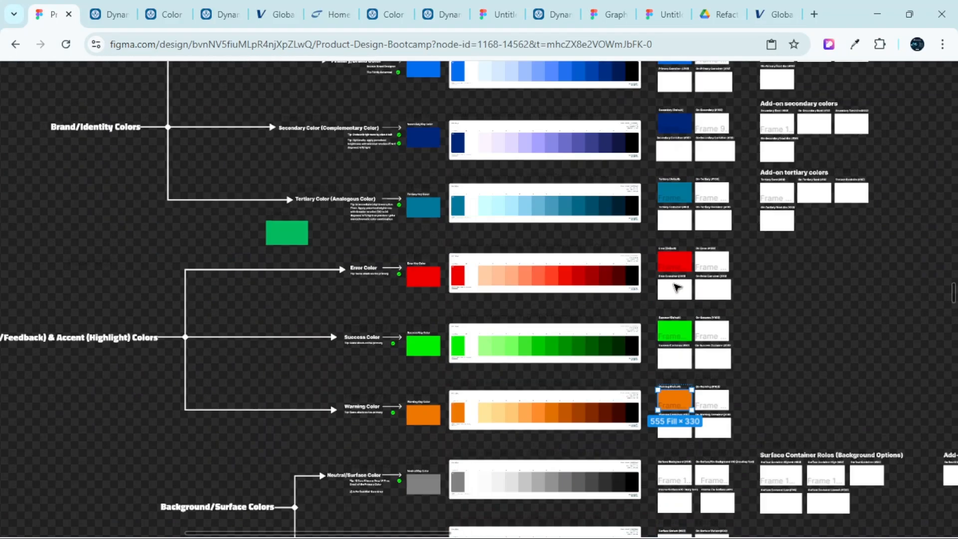
{"action": "scroll", "coordinate": [676, 287], "scroll_direction": "down", "scroll_amount": 3}
{"action": "scroll", "coordinate": [849, 242], "scroll_direction": "up", "scroll_amount": 5}
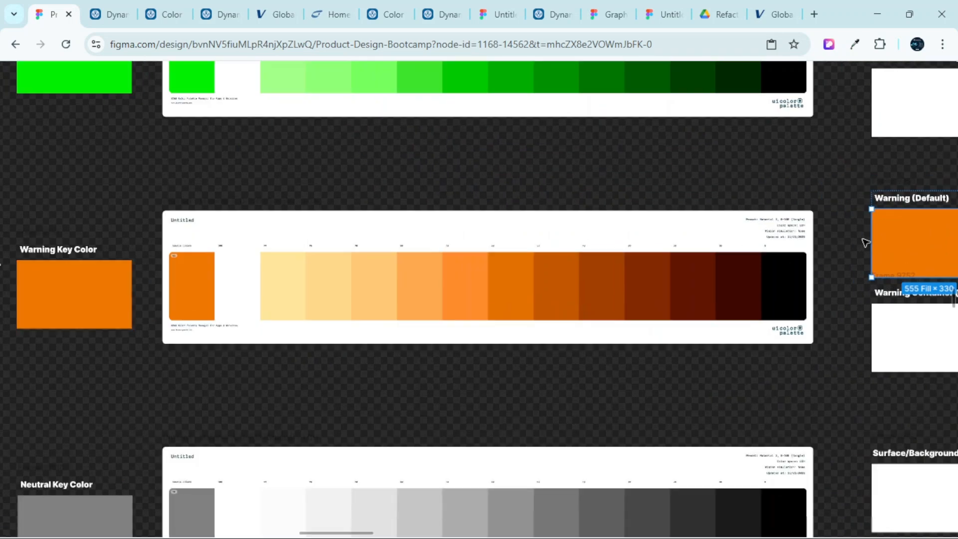
{"action": "scroll", "coordinate": [849, 245], "scroll_direction": "right", "scroll_amount": 3}
{"action": "scroll", "coordinate": [834, 246], "scroll_direction": "up", "scroll_amount": 4}
{"action": "scroll", "coordinate": [774, 224], "scroll_direction": "down", "scroll_amount": 6}
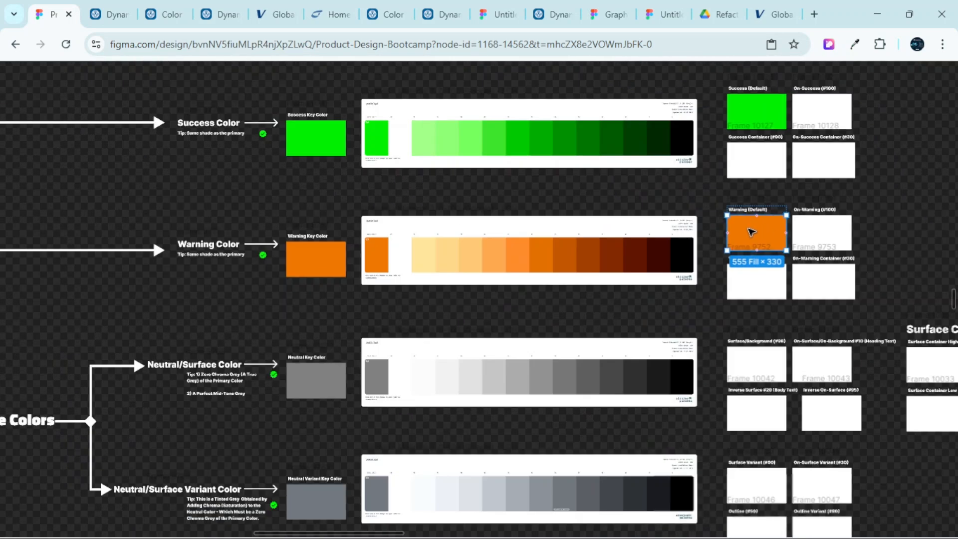
{"action": "scroll", "coordinate": [750, 232], "scroll_direction": "up", "scroll_amount": 15}
{"action": "scroll", "coordinate": [738, 242], "scroll_direction": "down", "scroll_amount": 3}
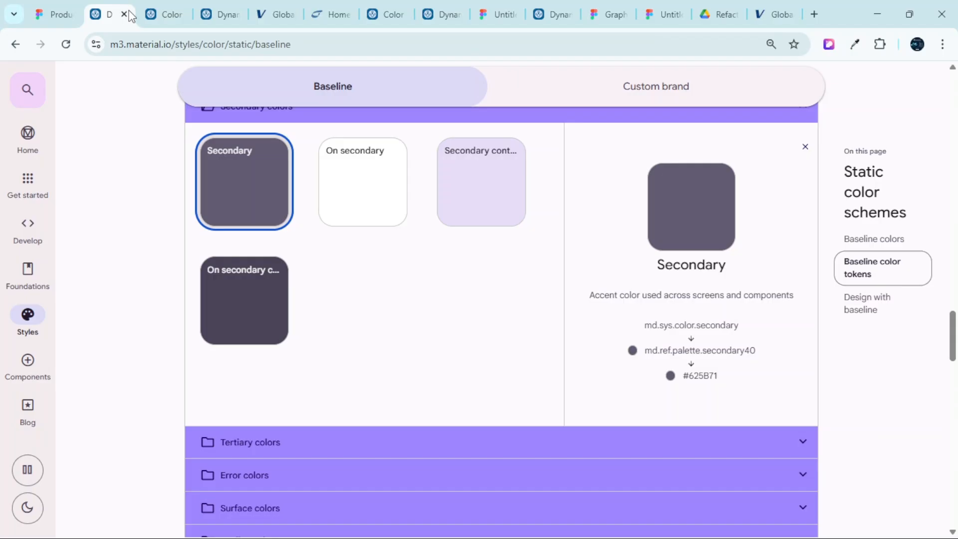
Switch to the Material Design baseline color tokens page, collapse Secondary colors and view the Primary token's palette reference under Primary colors
{"action": "left_click", "coordinate": [107, 14]}
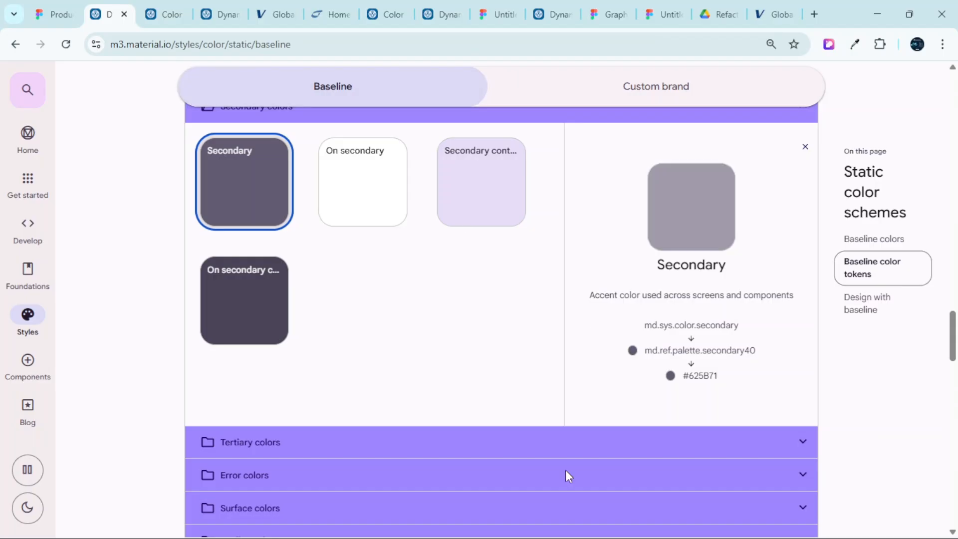
{"action": "scroll", "coordinate": [458, 350], "scroll_direction": "up", "scroll_amount": 5}
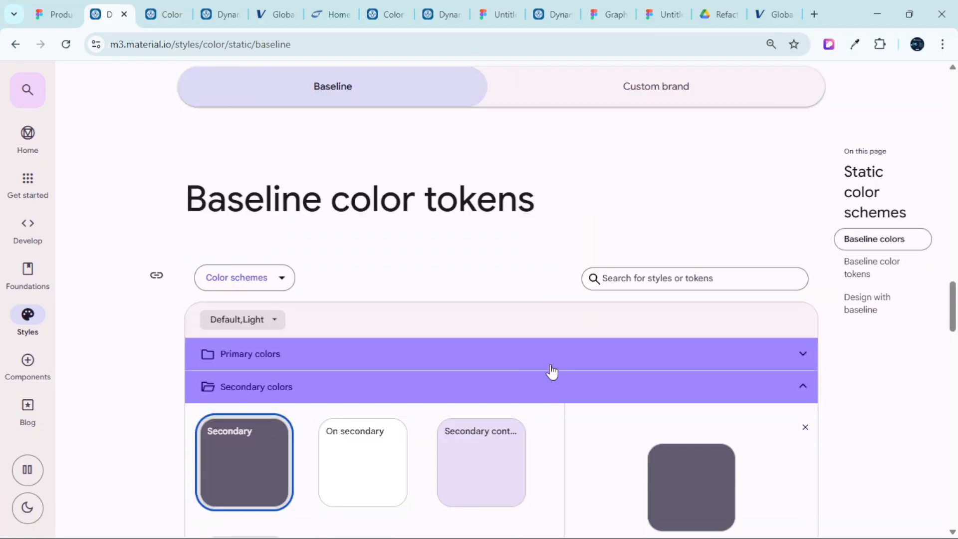
{"action": "left_click", "coordinate": [802, 387]}
{"action": "scroll", "coordinate": [544, 336], "scroll_direction": "down", "scroll_amount": 3}
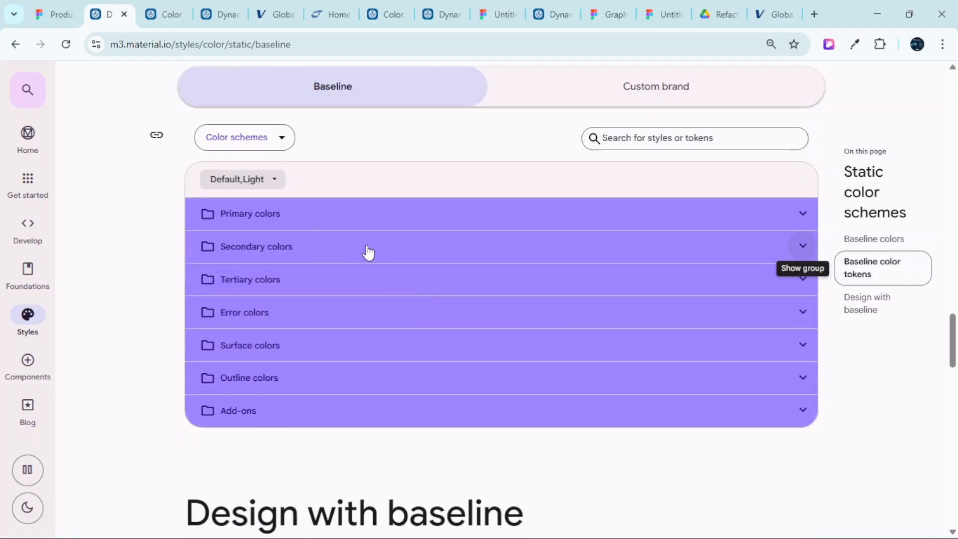
{"action": "left_click", "coordinate": [325, 216]}
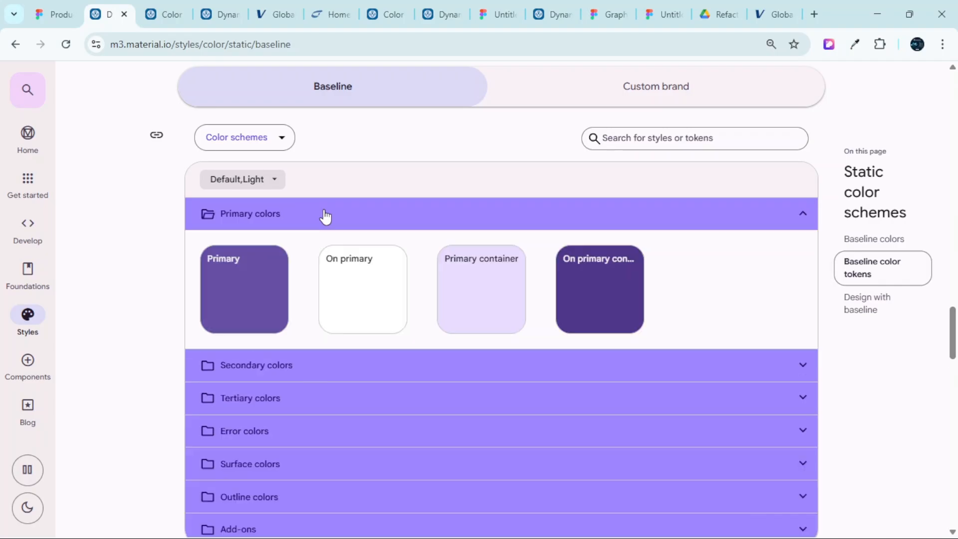
{"action": "left_click", "coordinate": [239, 295]}
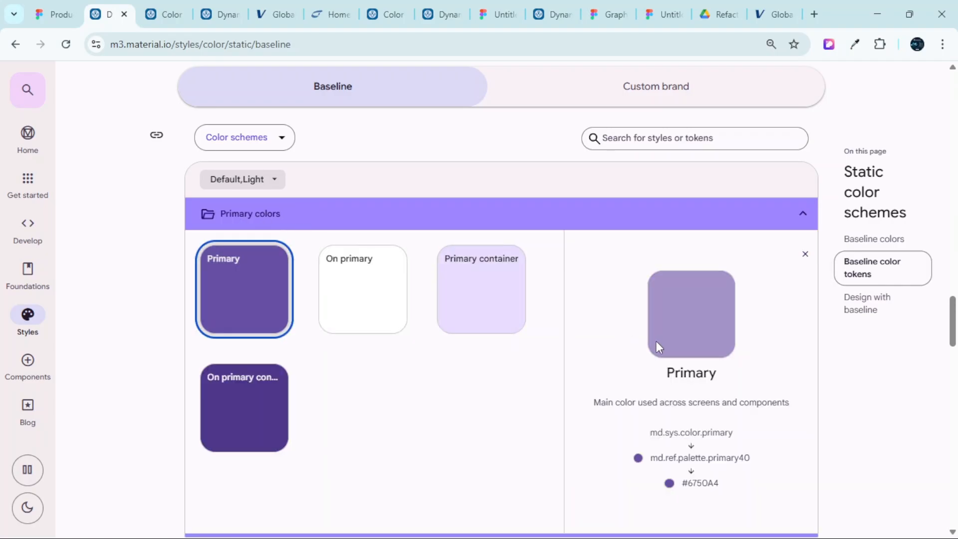
{"action": "scroll", "coordinate": [656, 340], "scroll_direction": "down", "scroll_amount": 3}
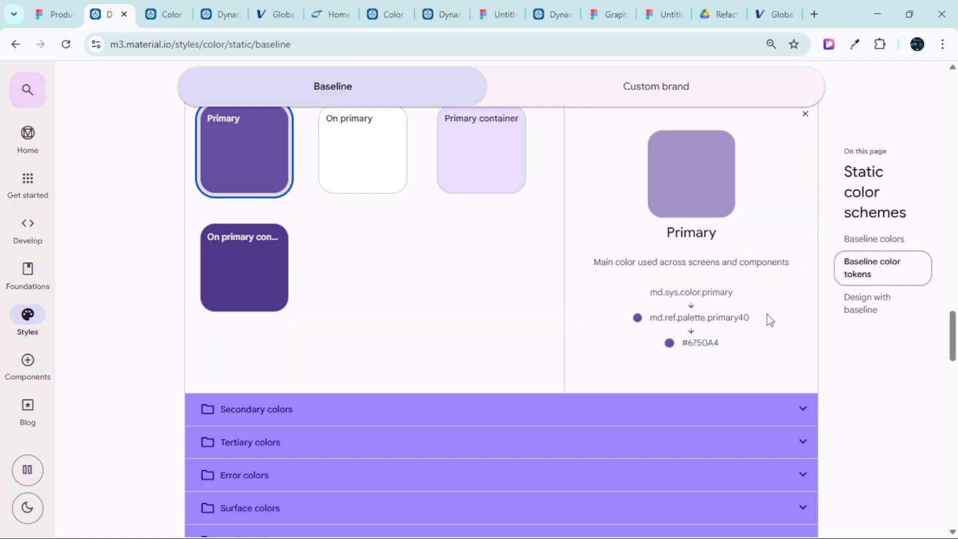
{"action": "scroll", "coordinate": [439, 280], "scroll_direction": "up", "scroll_amount": 2}
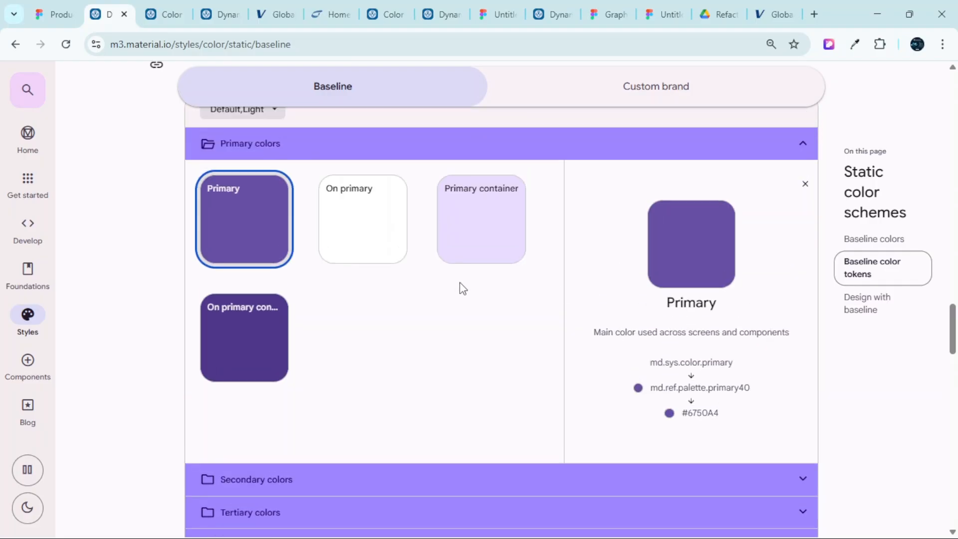
View the On primary token's palette reference in the Default, Light scheme
{"action": "left_click", "coordinate": [359, 223]}
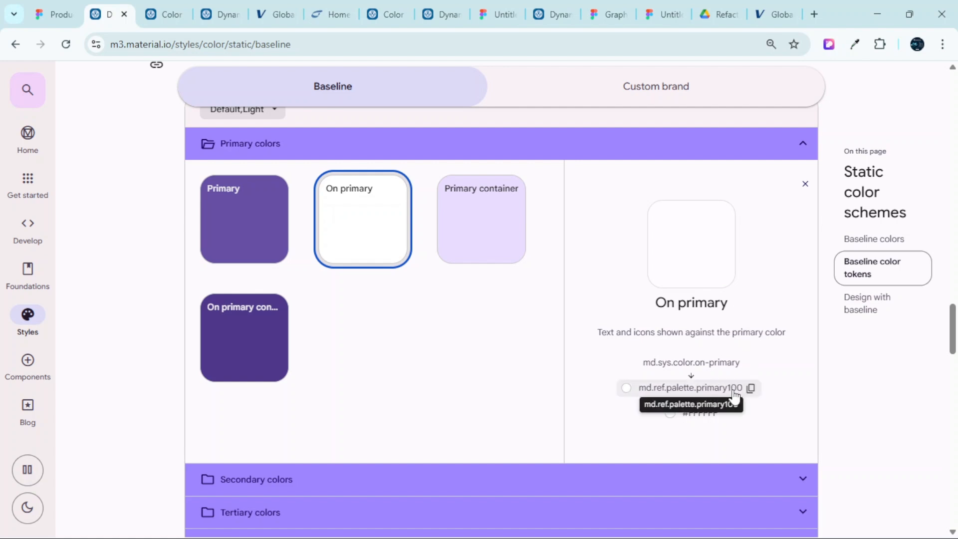
{"action": "scroll", "coordinate": [283, 156], "scroll_direction": "up", "scroll_amount": 1}
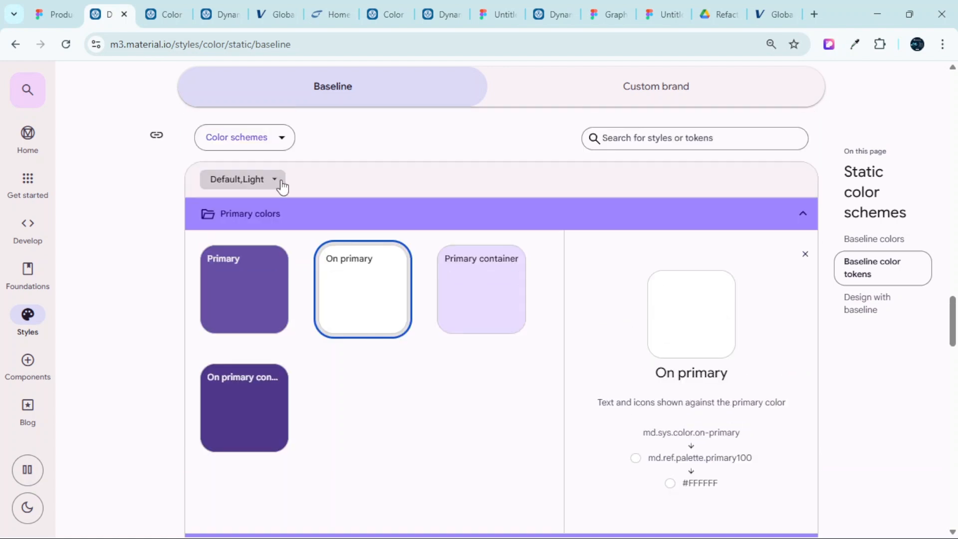
{"action": "scroll", "coordinate": [643, 379], "scroll_direction": "down", "scroll_amount": 1}
{"action": "scroll", "coordinate": [648, 359], "scroll_direction": "down", "scroll_amount": 2}
{"action": "scroll", "coordinate": [683, 328], "scroll_direction": "up", "scroll_amount": 2}
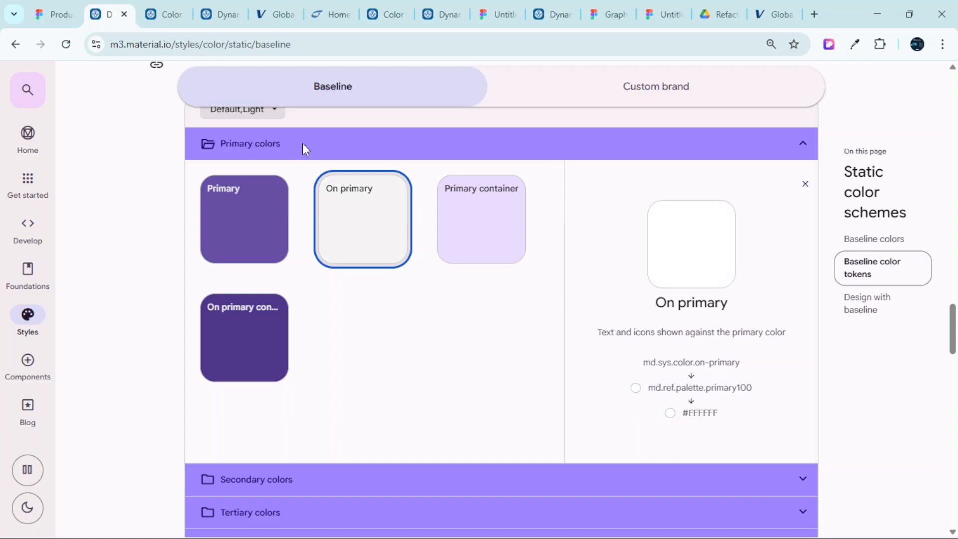
Return to the Figma file and copy the 100 swatch from the primary tonal palette
{"action": "left_click", "coordinate": [55, 14]}
{"action": "scroll", "coordinate": [484, 288], "scroll_direction": "up", "scroll_amount": 6}
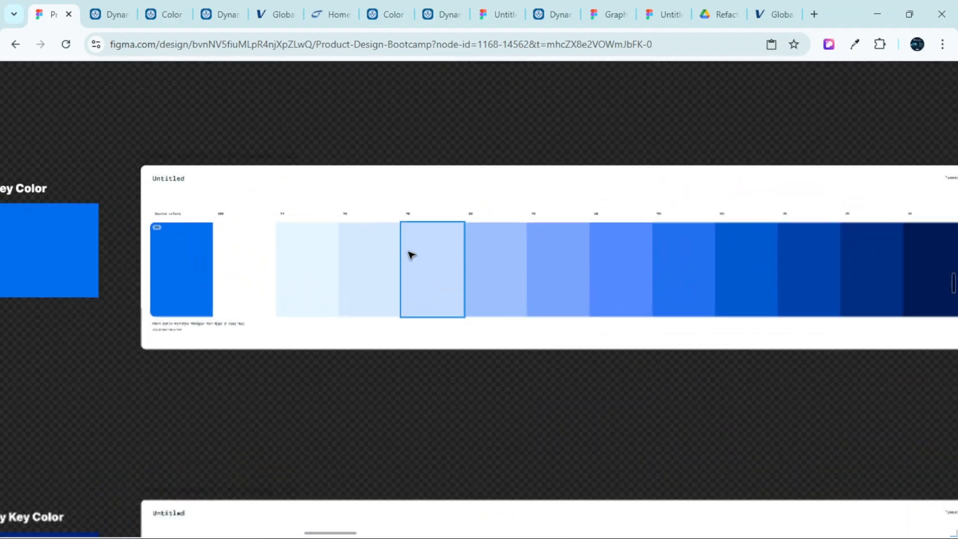
{"action": "scroll", "coordinate": [497, 282], "scroll_direction": "right", "scroll_amount": 2}
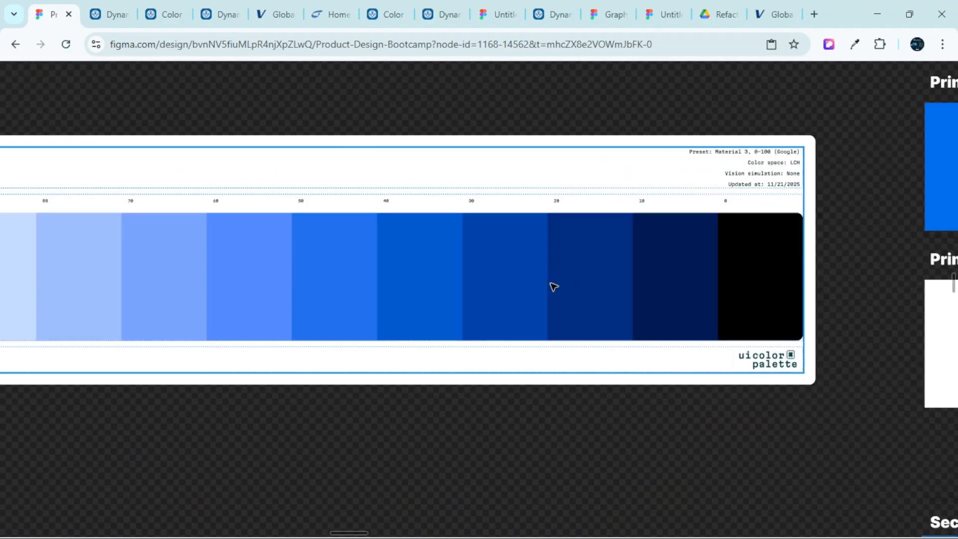
{"action": "scroll", "coordinate": [549, 283], "scroll_direction": "left", "scroll_amount": 9}
{"action": "scroll", "coordinate": [283, 228], "scroll_direction": "up", "scroll_amount": 2}
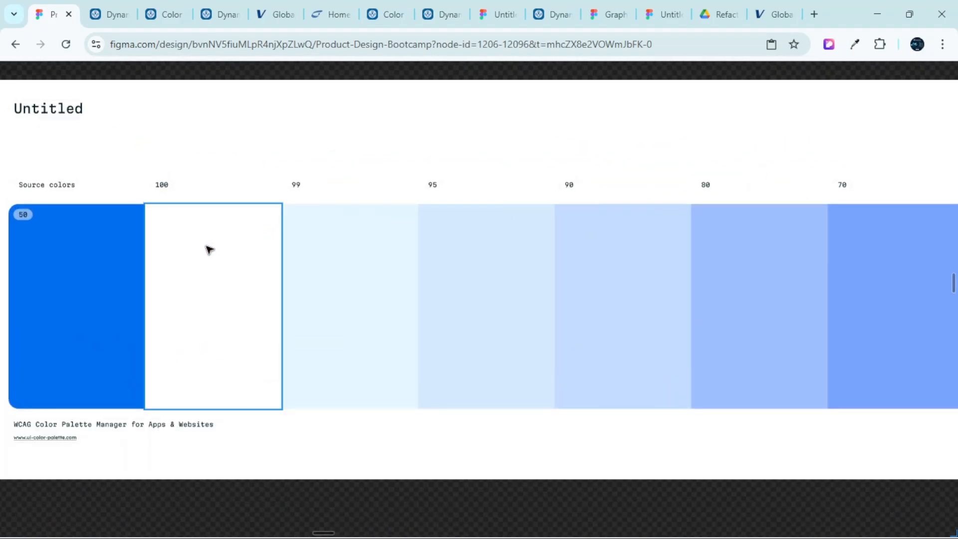
{"action": "left_click", "coordinate": [210, 250]}
{"action": "right_click", "coordinate": [210, 249]}
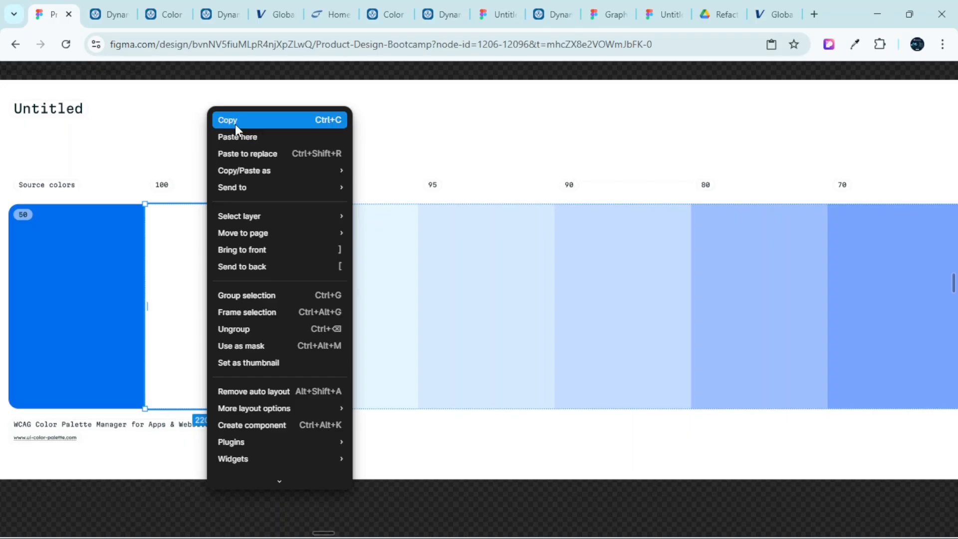
{"action": "left_click", "coordinate": [235, 125]}
Replace the white On-Primary (#100) frame with the copied swatch and set its width to 555
{"action": "scroll", "coordinate": [256, 225], "scroll_direction": "down", "scroll_amount": 5}
{"action": "scroll", "coordinate": [458, 292], "scroll_direction": "right", "scroll_amount": 15}
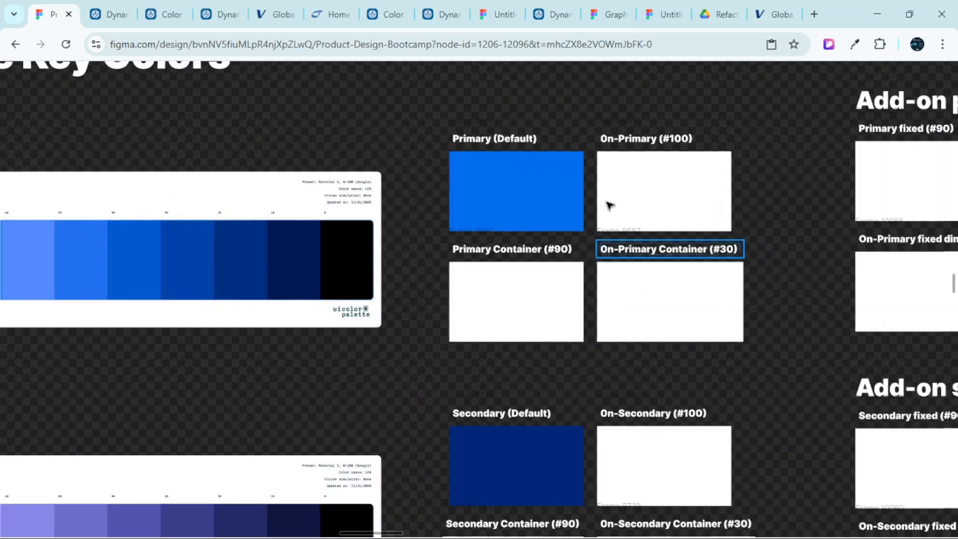
{"action": "scroll", "coordinate": [603, 193], "scroll_direction": "up", "scroll_amount": 5}
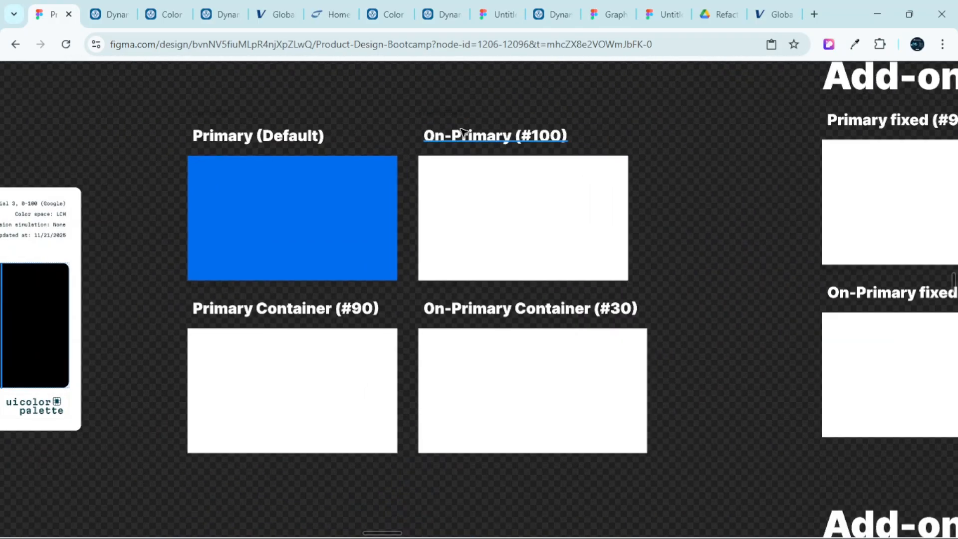
{"action": "left_click", "coordinate": [480, 187]}
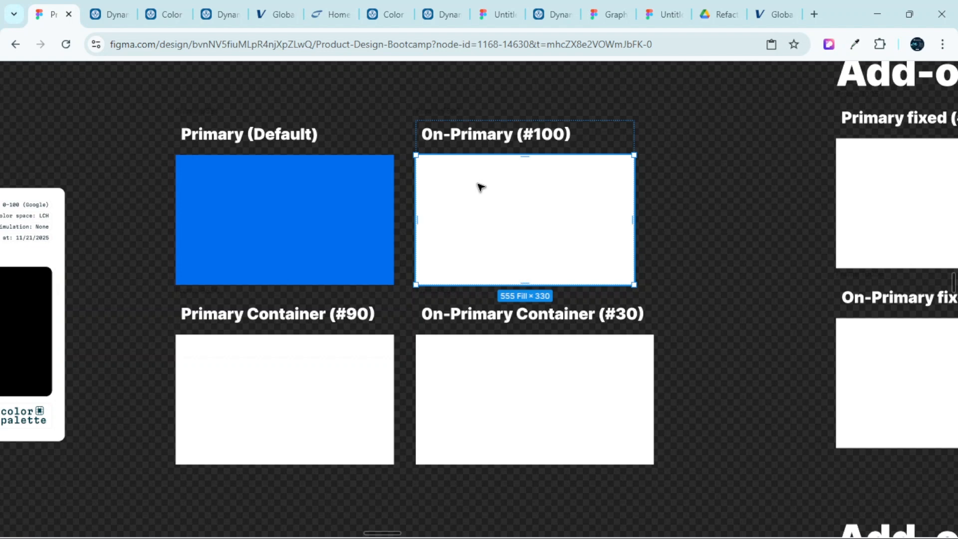
{"action": "right_click", "coordinate": [481, 187]}
{"action": "left_click_drag", "start_coordinate": [503, 156], "coordinate": [503, 156]}
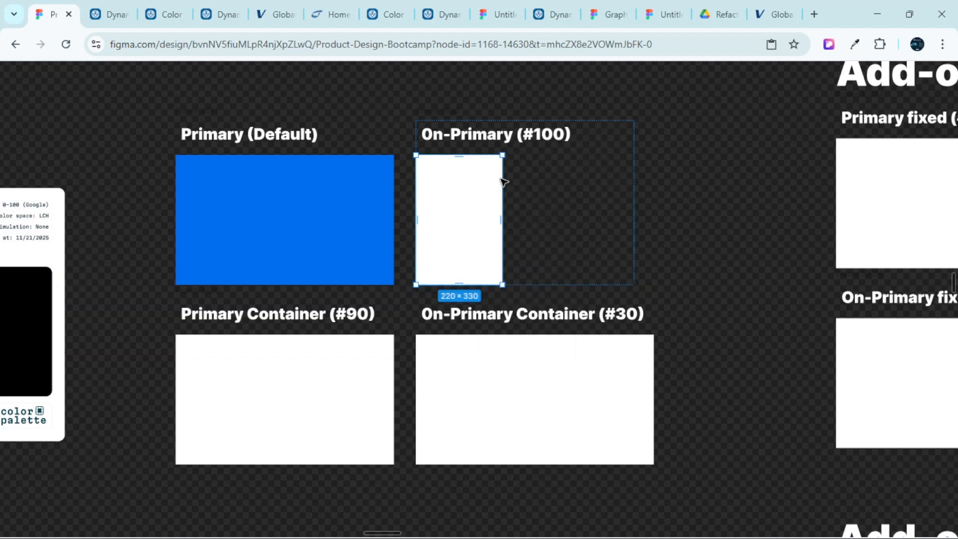
{"action": "key", "text": "ctrl+backslash"}
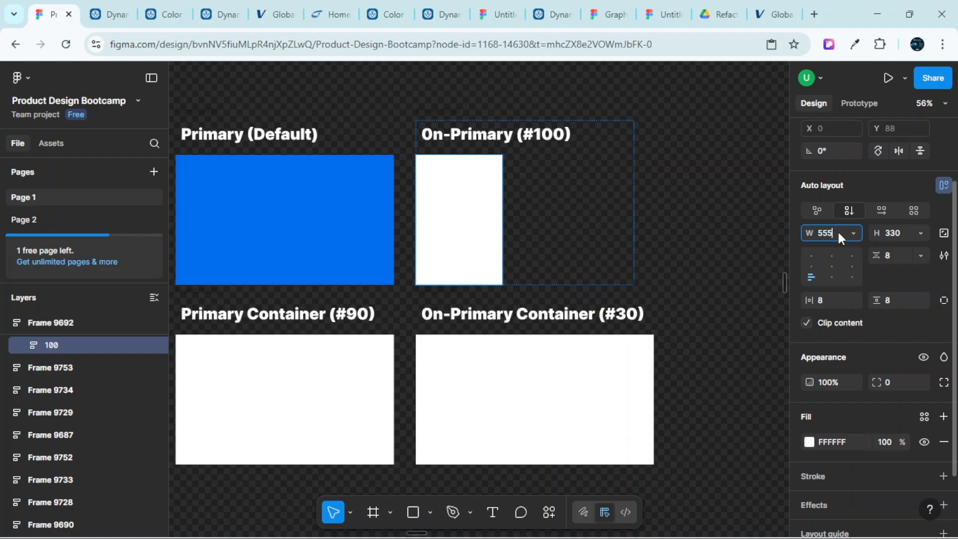
{"action": "key", "text": "Return"}
Check the Primary Container frame, then look up the Primary container token's palette reference on the Material Design baseline page
{"action": "scroll", "coordinate": [662, 255], "scroll_direction": "down", "scroll_amount": 4}
{"action": "scroll", "coordinate": [661, 257], "scroll_direction": "left", "scroll_amount": 2}
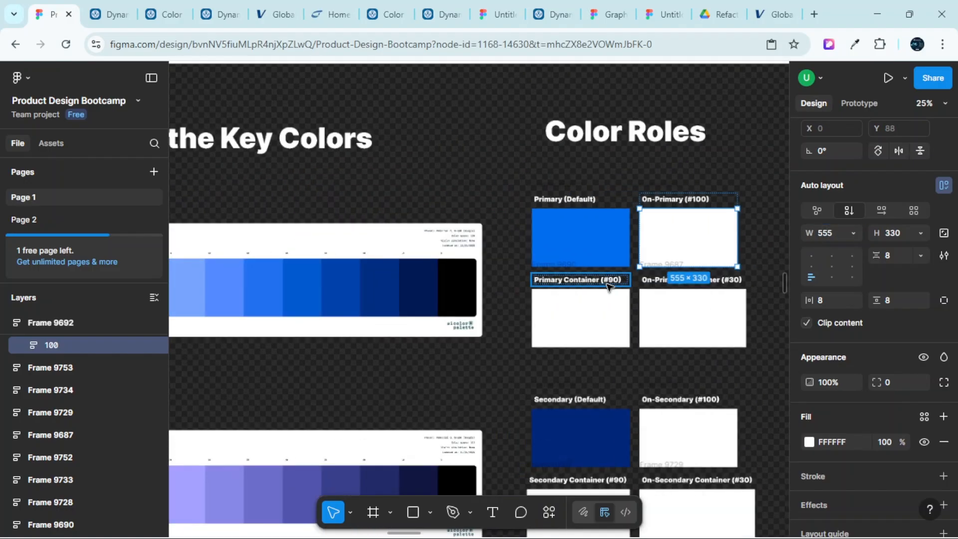
{"action": "scroll", "coordinate": [676, 291], "scroll_direction": "left", "scroll_amount": 3}
{"action": "scroll", "coordinate": [597, 314], "scroll_direction": "right", "scroll_amount": 3}
{"action": "scroll", "coordinate": [496, 318], "scroll_direction": "up", "scroll_amount": 5}
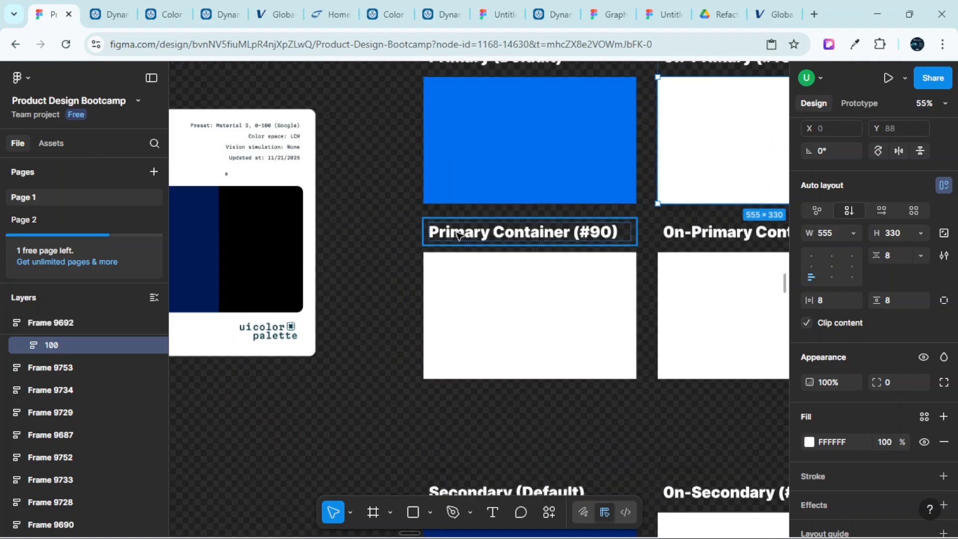
{"action": "scroll", "coordinate": [587, 312], "scroll_direction": "down", "scroll_amount": 2}
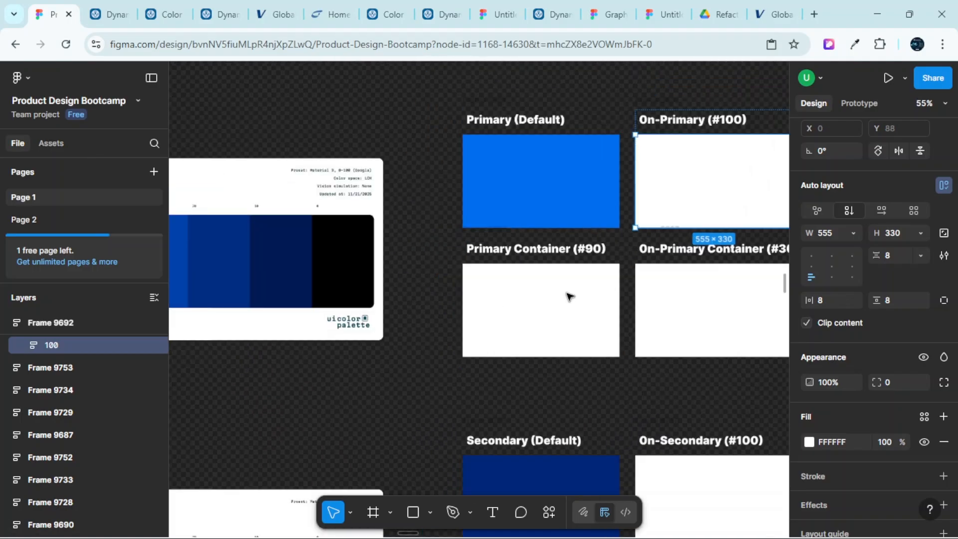
{"action": "left_click", "coordinate": [109, 14]}
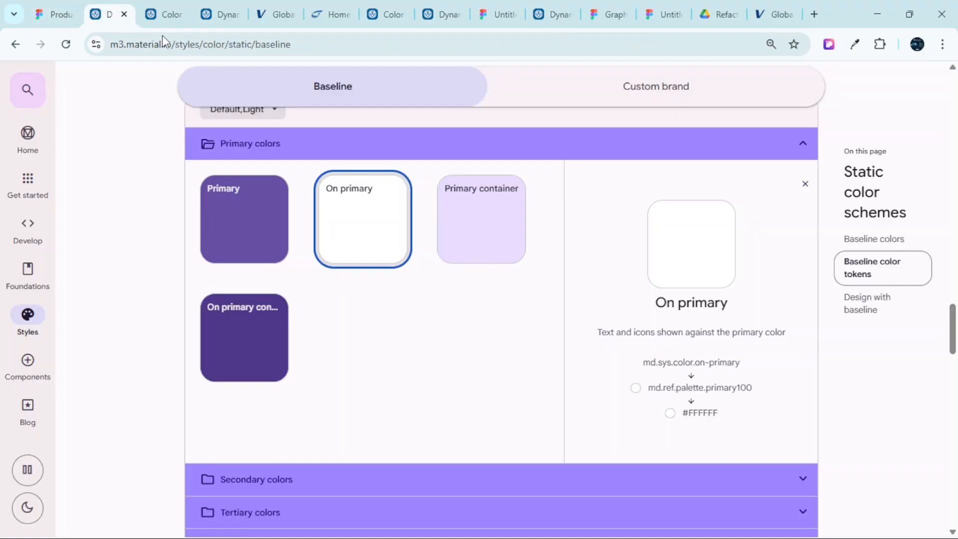
{"action": "left_click", "coordinate": [472, 224]}
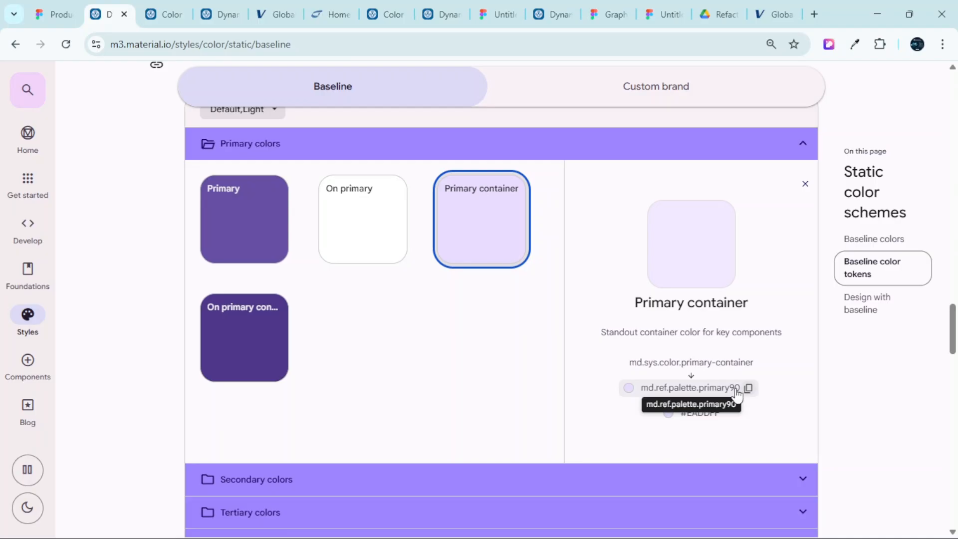
Return to the Figma file and copy the 90 swatch from the primary tonal palette
{"action": "left_click", "coordinate": [59, 14]}
{"action": "scroll", "coordinate": [434, 231], "scroll_direction": "left", "scroll_amount": 10}
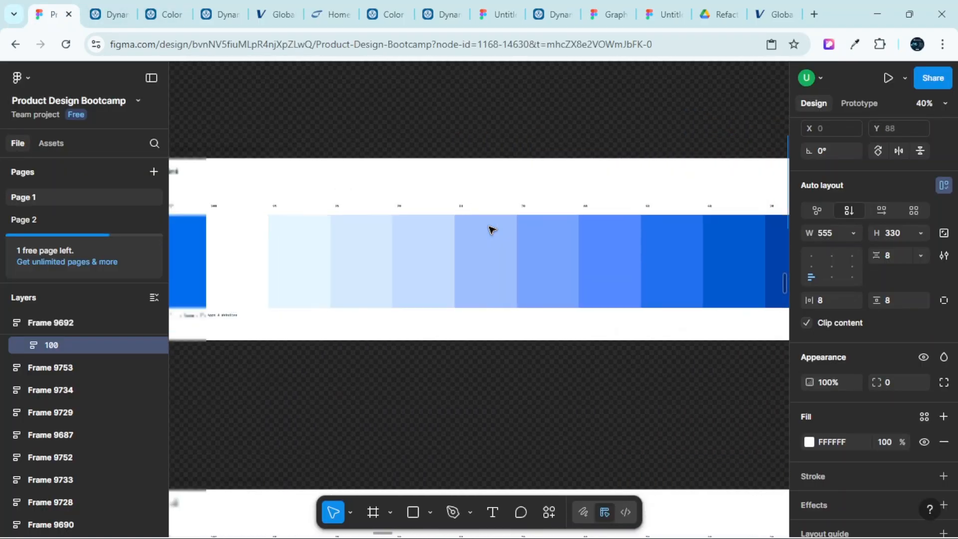
{"action": "scroll", "coordinate": [488, 228], "scroll_direction": "up", "scroll_amount": 3}
{"action": "scroll", "coordinate": [483, 226], "scroll_direction": "up", "scroll_amount": 2}
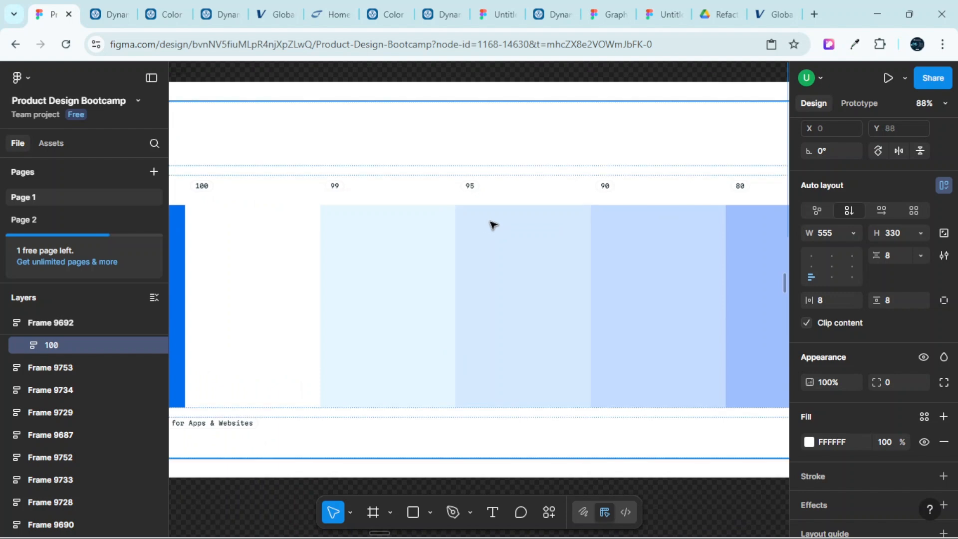
{"action": "scroll", "coordinate": [499, 229], "scroll_direction": "right", "scroll_amount": 3}
{"action": "left_click", "coordinate": [597, 250]}
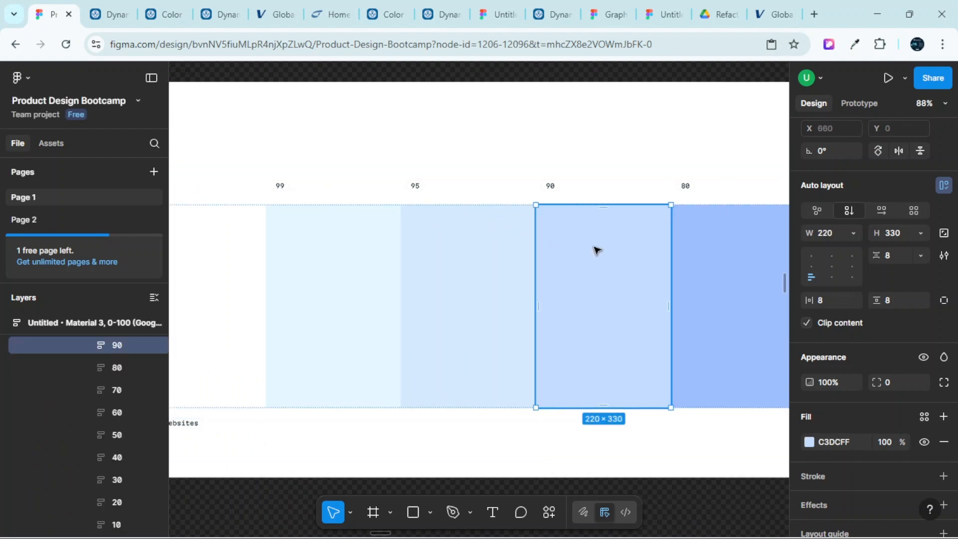
Replace the white Primary Container (#90) frame with the copied swatch and set its width to 555
{"action": "scroll", "coordinate": [570, 270], "scroll_direction": "down", "scroll_amount": 5}
{"action": "scroll", "coordinate": [574, 262], "scroll_direction": "right", "scroll_amount": 10}
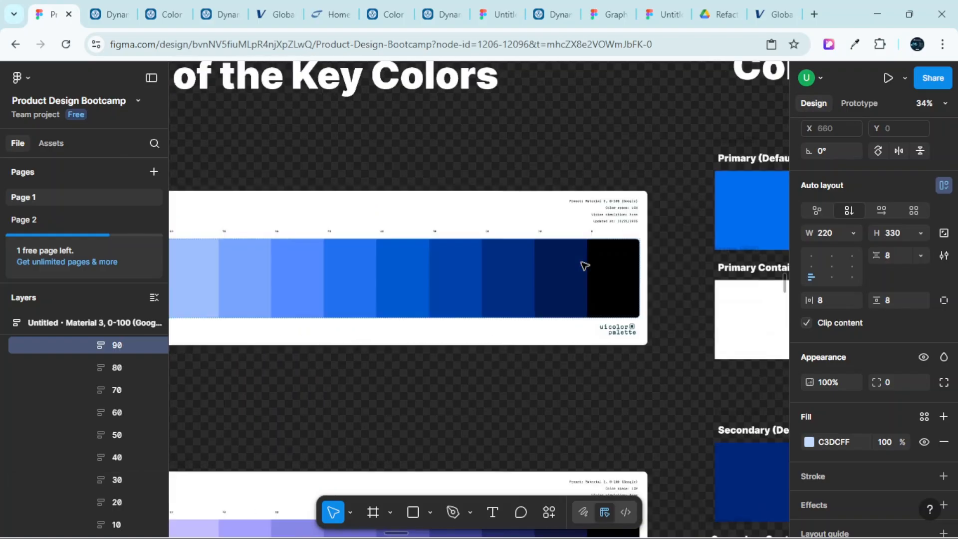
{"action": "left_click", "coordinate": [388, 324]}
{"action": "scroll", "coordinate": [387, 325], "scroll_direction": "up", "scroll_amount": 3}
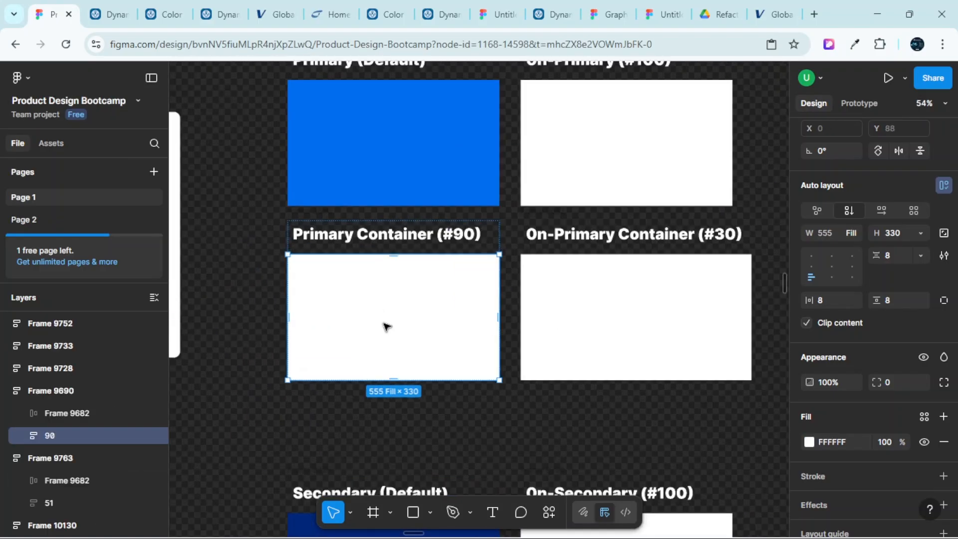
{"action": "key", "text": "ctrl+shift+r"}
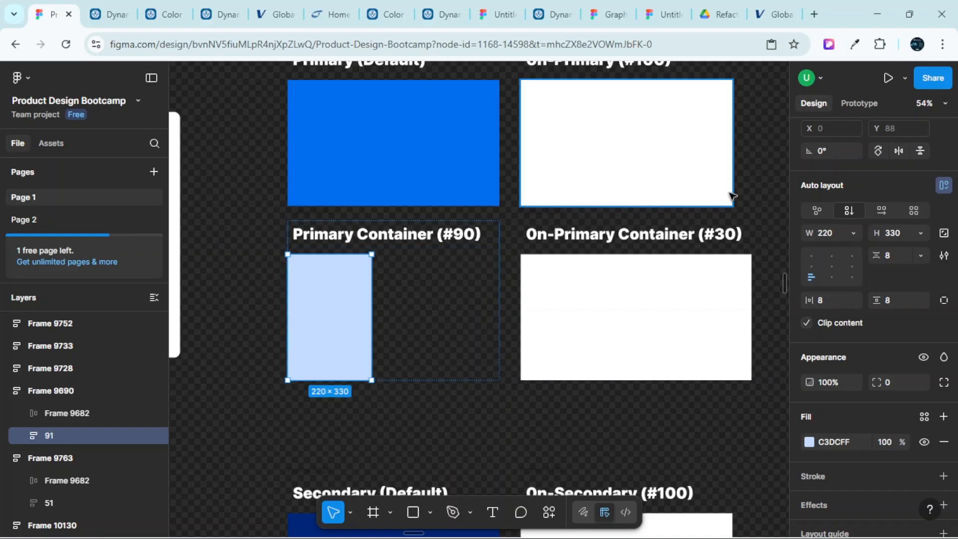
{"action": "left_click", "coordinate": [835, 238]}
{"action": "type", "text": "55"}
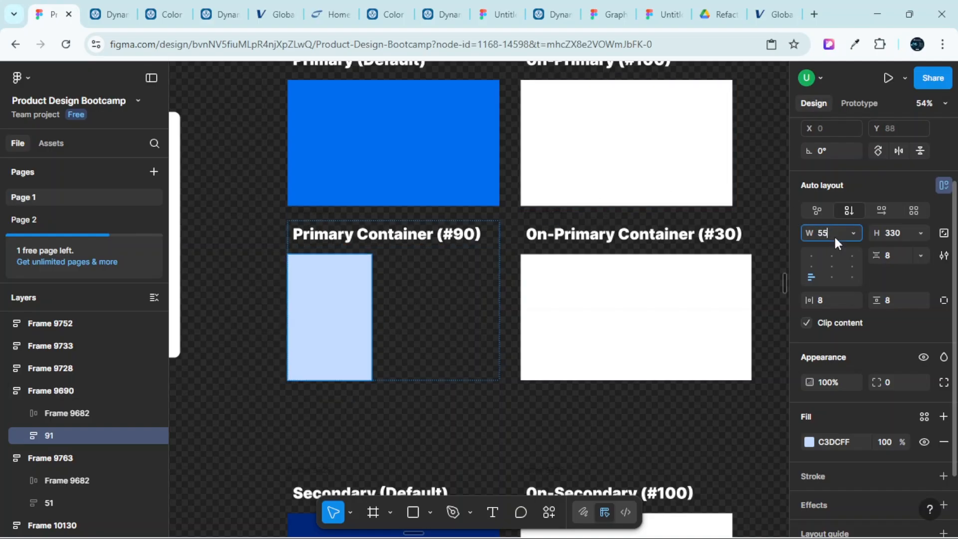
{"action": "type", "text": "5"}
{"action": "key", "text": "Return"}
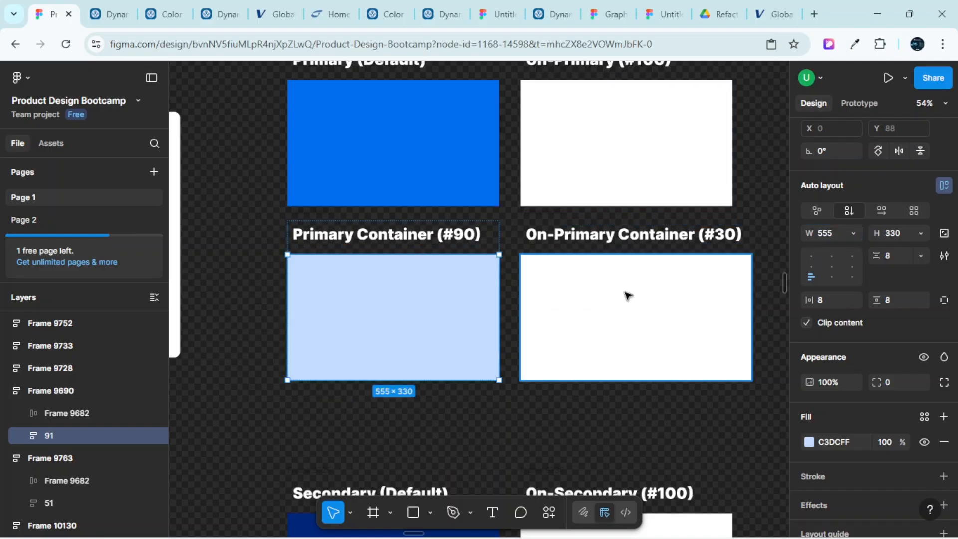
Check the On primary container token's palette reference on the Material Design baseline page and copy the 30 swatch from the Figma primary tonal palette
{"action": "key", "text": "ctrl+Tab"}
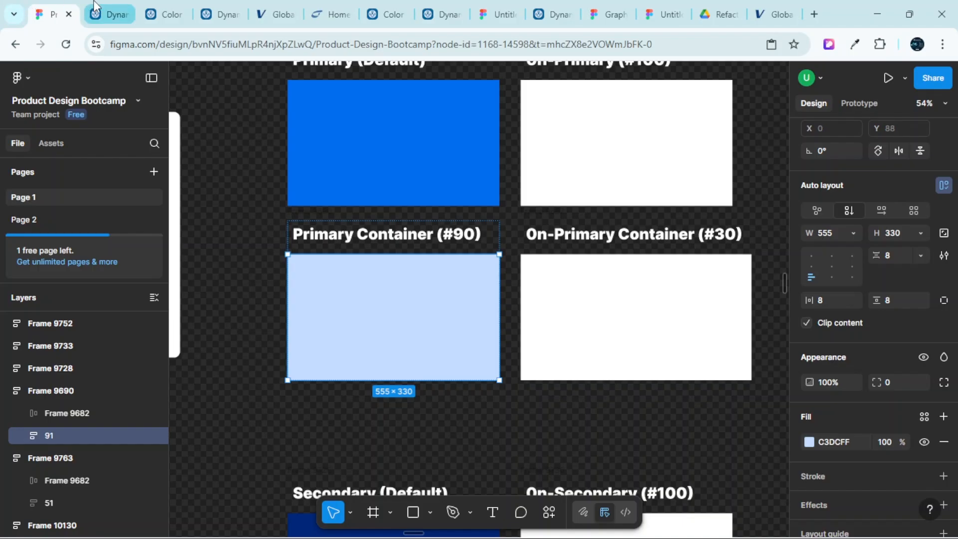
{"action": "left_click", "coordinate": [265, 338]}
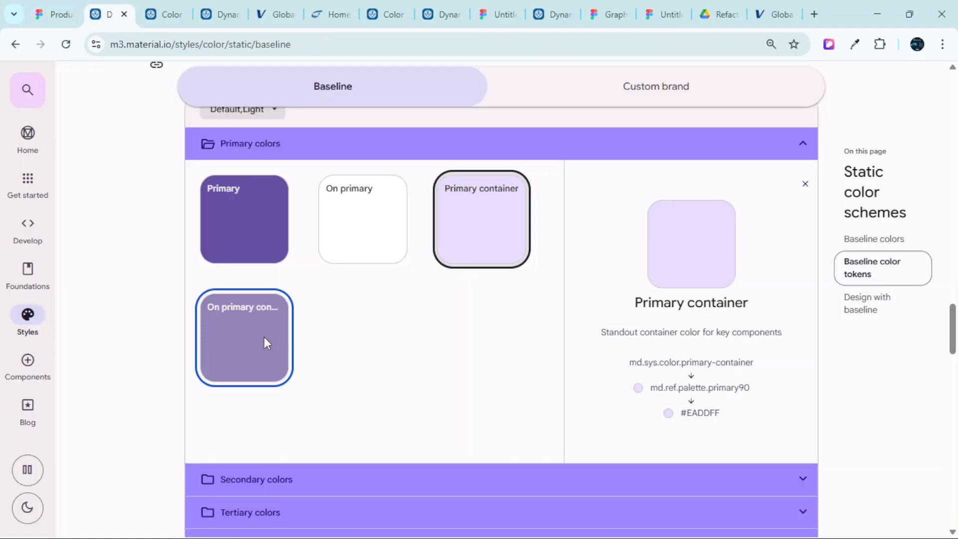
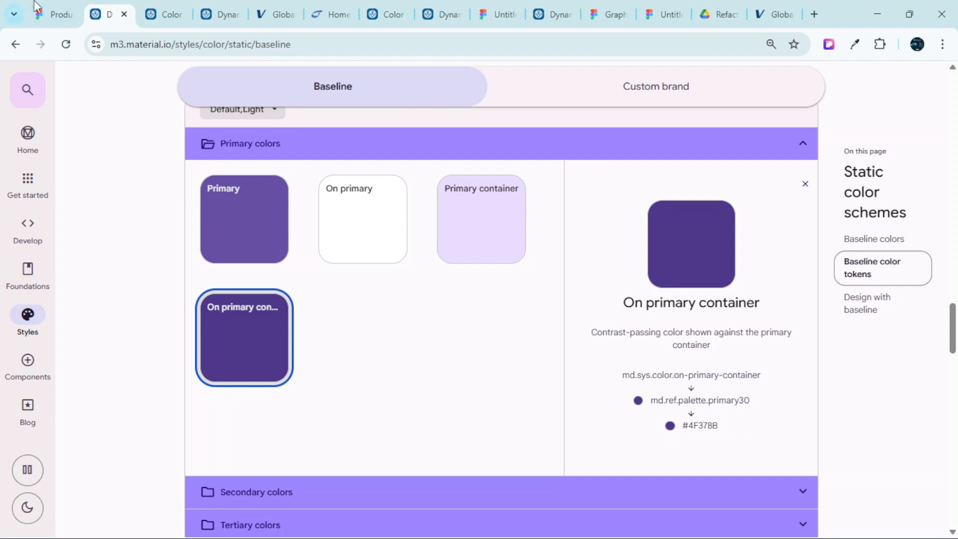
{"action": "left_click", "coordinate": [55, 13]}
{"action": "scroll", "coordinate": [466, 261], "scroll_direction": "down", "scroll_amount": 3}
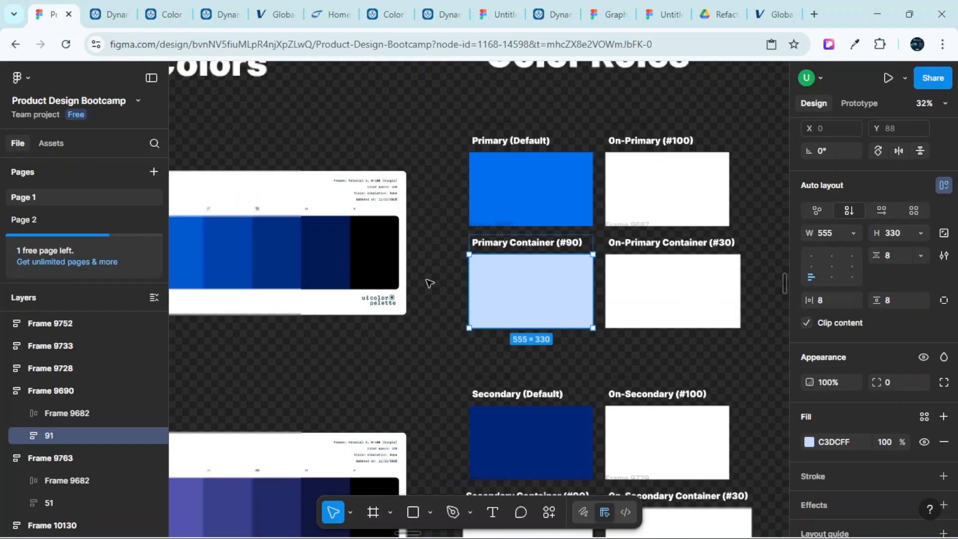
{"action": "scroll", "coordinate": [428, 280], "scroll_direction": "left", "scroll_amount": 5}
{"action": "scroll", "coordinate": [436, 254], "scroll_direction": "up", "scroll_amount": 2}
{"action": "scroll", "coordinate": [440, 252], "scroll_direction": "left", "scroll_amount": 3}
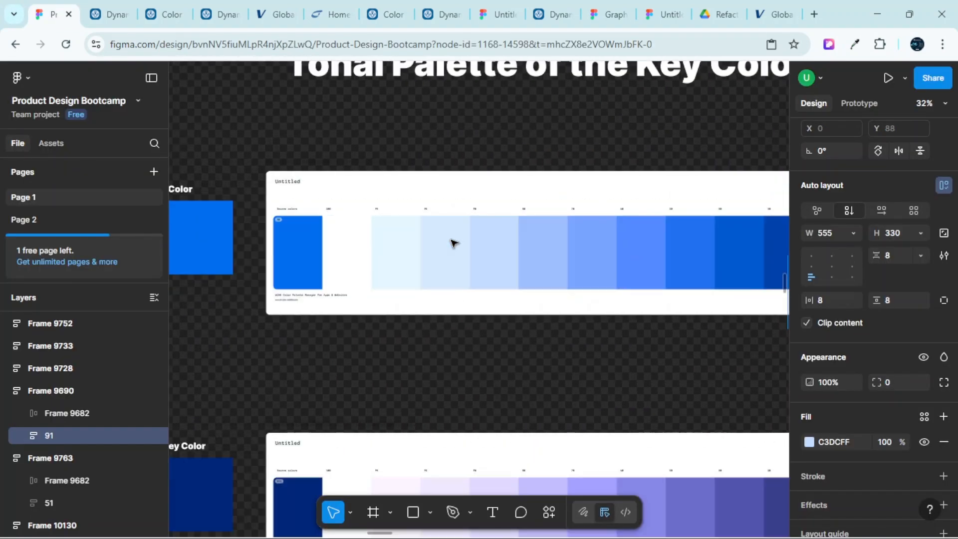
{"action": "scroll", "coordinate": [449, 250], "scroll_direction": "up", "scroll_amount": 5}
{"action": "scroll", "coordinate": [507, 259], "scroll_direction": "right", "scroll_amount": 10}
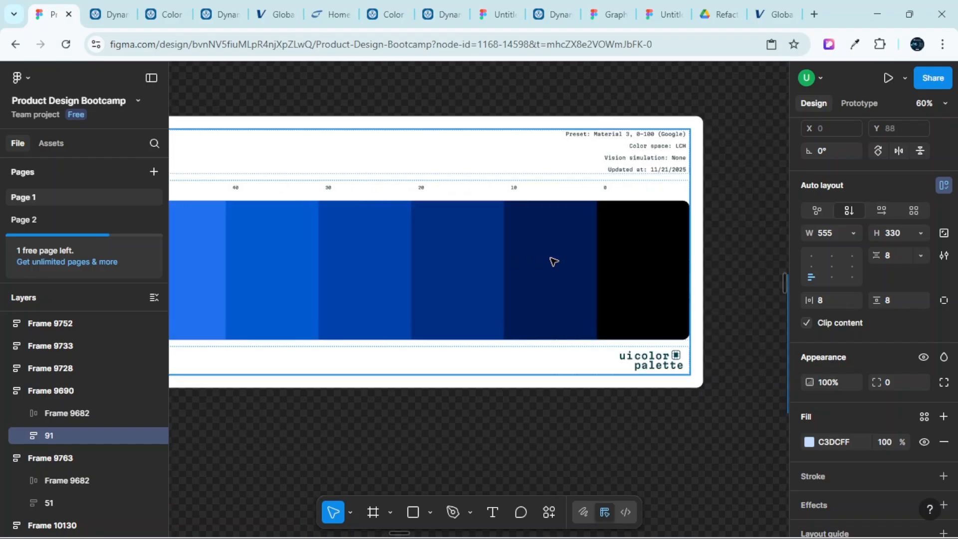
{"action": "scroll", "coordinate": [534, 261], "scroll_direction": "left", "scroll_amount": 6}
{"action": "scroll", "coordinate": [549, 242], "scroll_direction": "up", "scroll_amount": 5}
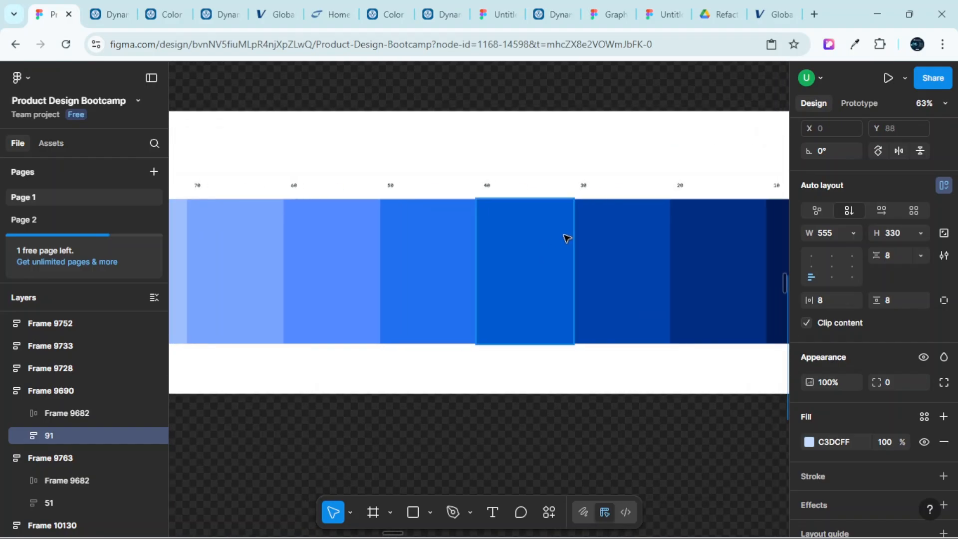
{"action": "scroll", "coordinate": [554, 211], "scroll_direction": "down", "scroll_amount": 2}
{"action": "scroll", "coordinate": [488, 152], "scroll_direction": "right", "scroll_amount": 2}
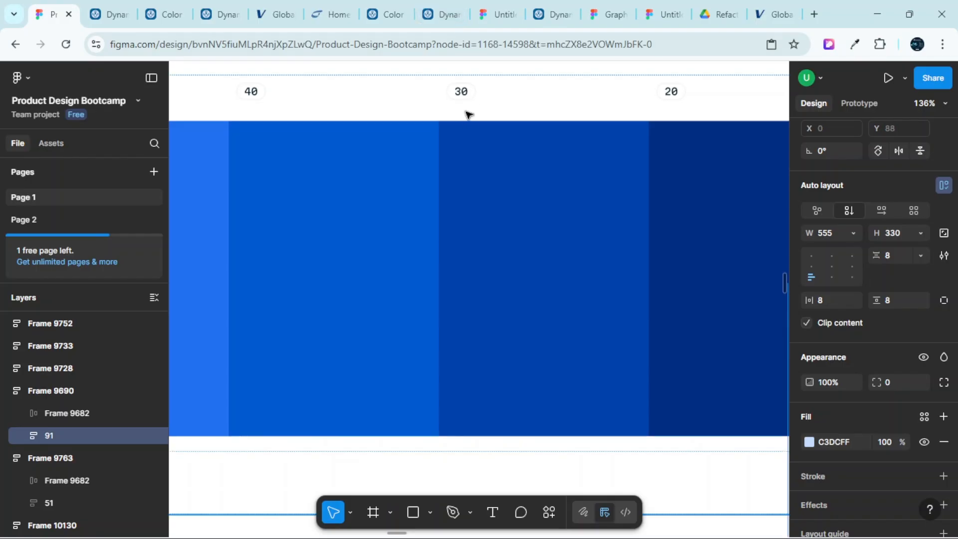
{"action": "left_click", "coordinate": [539, 251]}
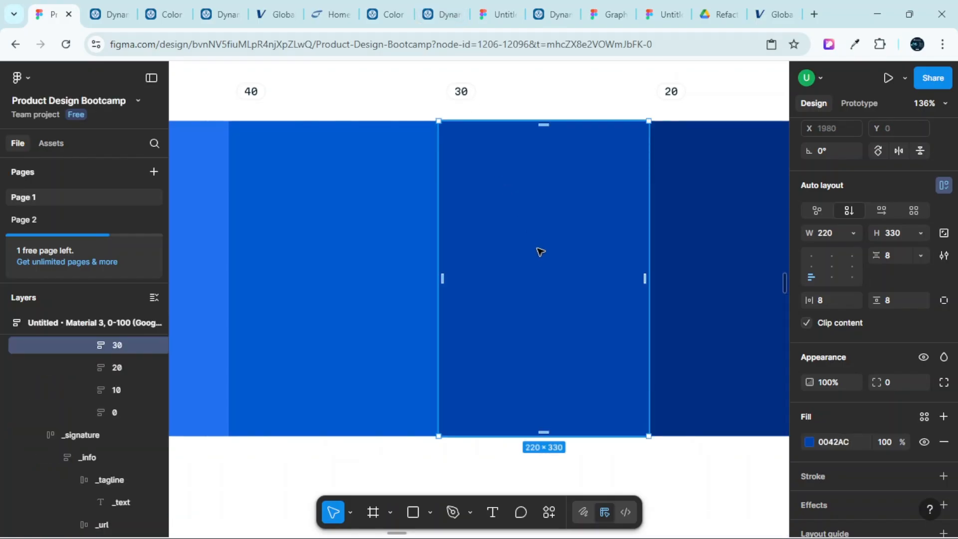
Replace the white On-Primary Container (#30) frame with the copied swatch, set its width to 555 and clear the selection
{"action": "scroll", "coordinate": [559, 262], "scroll_direction": "down", "scroll_amount": 5}
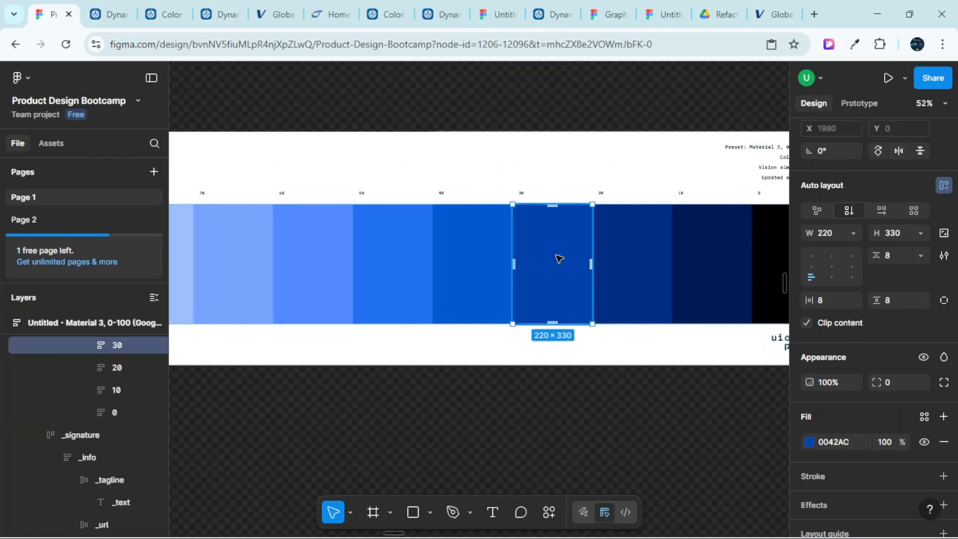
{"action": "scroll", "coordinate": [542, 263], "scroll_direction": "right", "scroll_amount": 5}
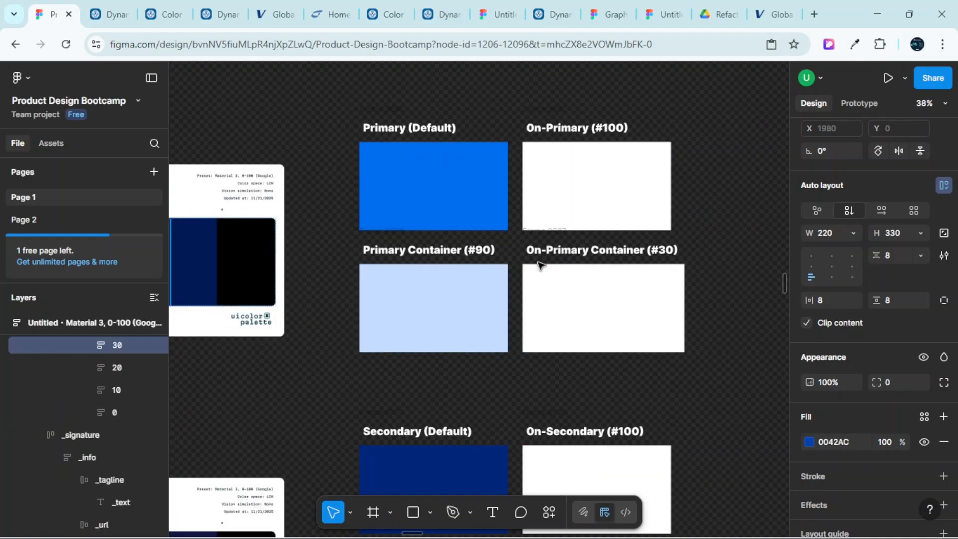
{"action": "left_click", "coordinate": [627, 306]}
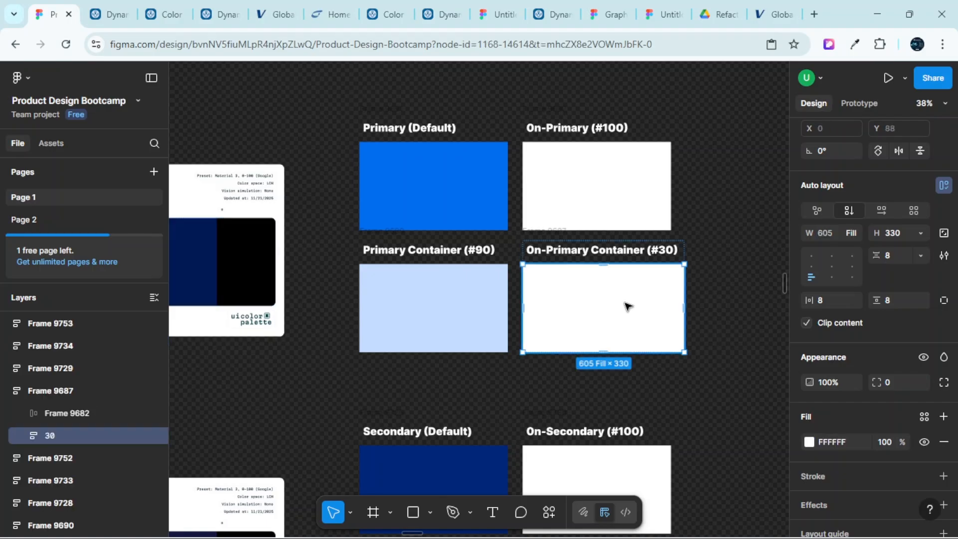
{"action": "key", "text": "ctrl+shift+r"}
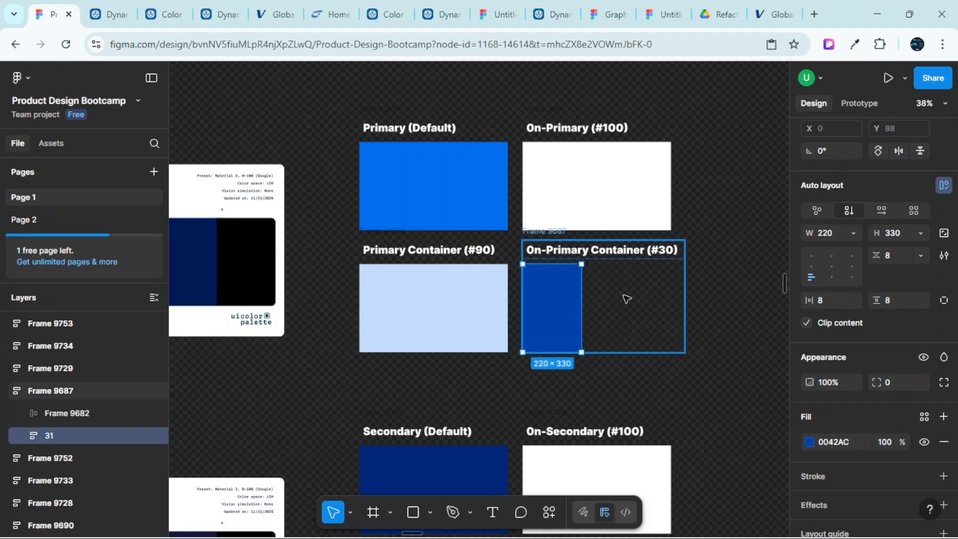
{"action": "left_click", "coordinate": [825, 237]}
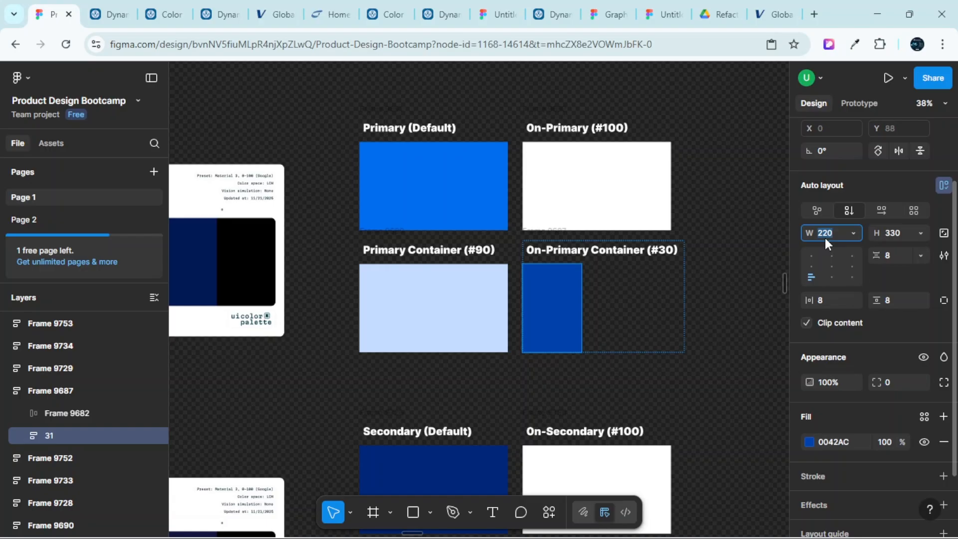
{"action": "type", "text": "550"}
{"action": "key", "text": "Return"}
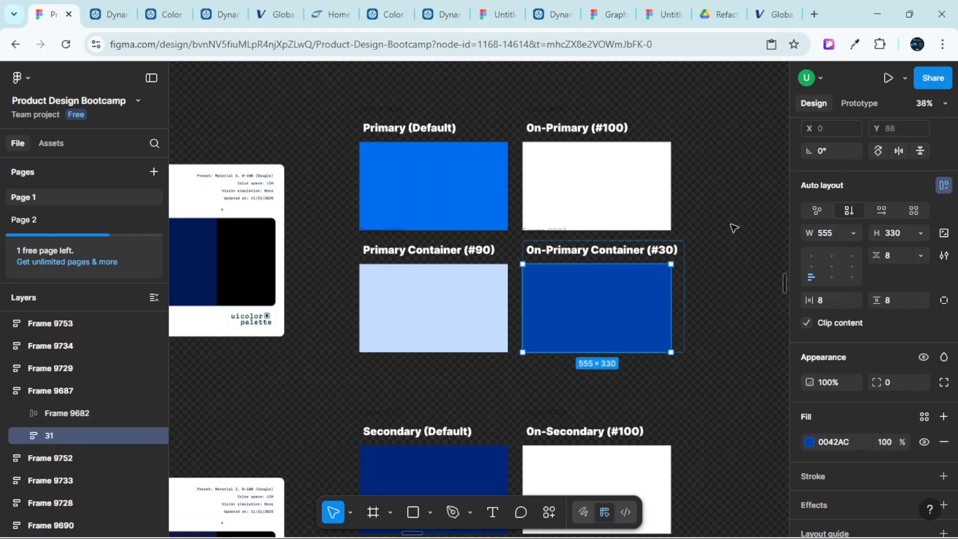
{"action": "left_click", "coordinate": [733, 227]}
Hide the editor interface and examine the four filled primary color role frames up close
{"action": "scroll", "coordinate": [508, 186], "scroll_direction": "down", "scroll_amount": 2}
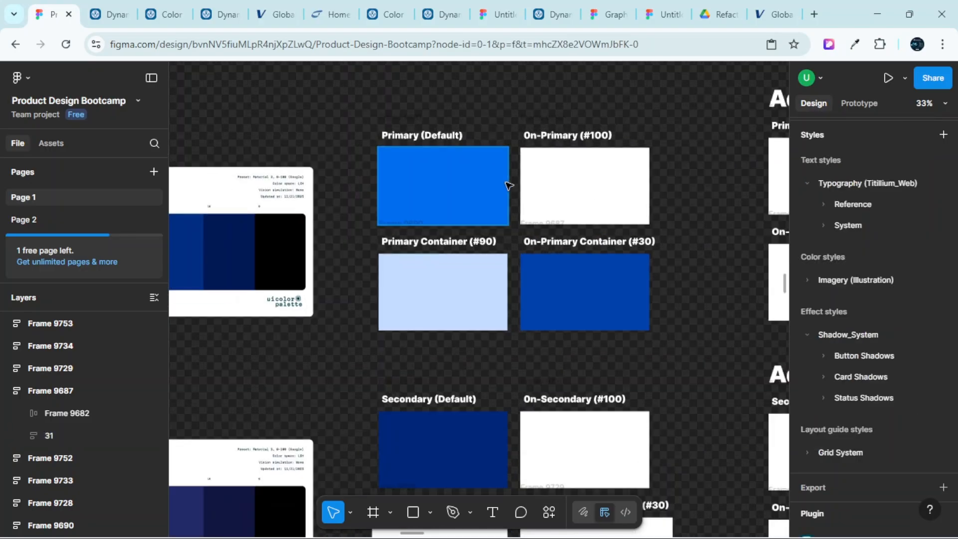
{"action": "key", "text": "ctrl+backslash"}
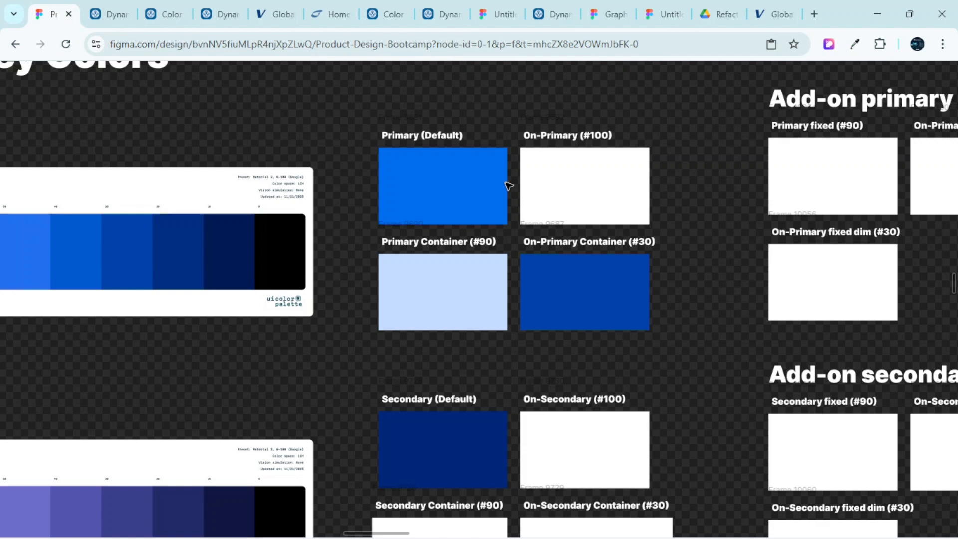
{"action": "scroll", "coordinate": [437, 171], "scroll_direction": "up", "scroll_amount": 6}
{"action": "scroll", "coordinate": [438, 171], "scroll_direction": "down", "scroll_amount": 5}
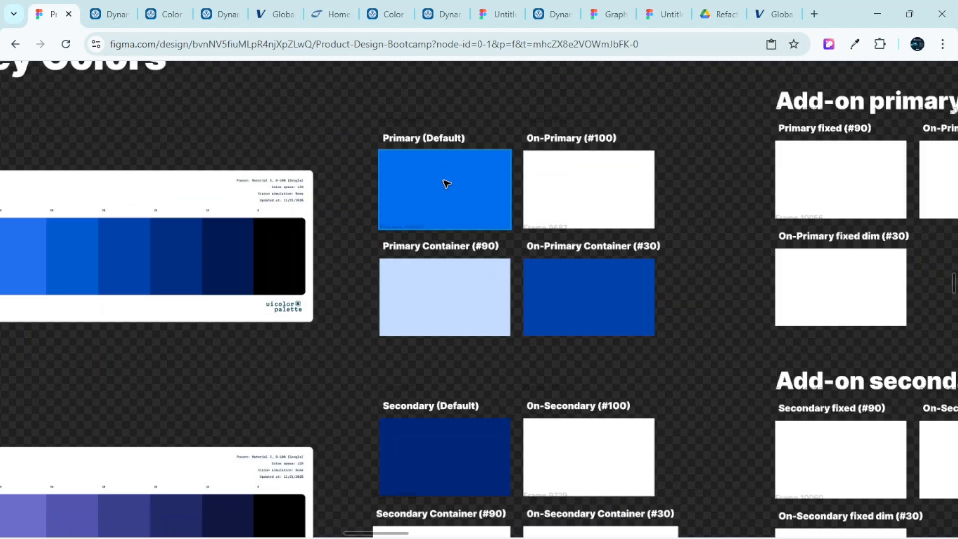
{"action": "scroll", "coordinate": [464, 237], "scroll_direction": "up", "scroll_amount": 4}
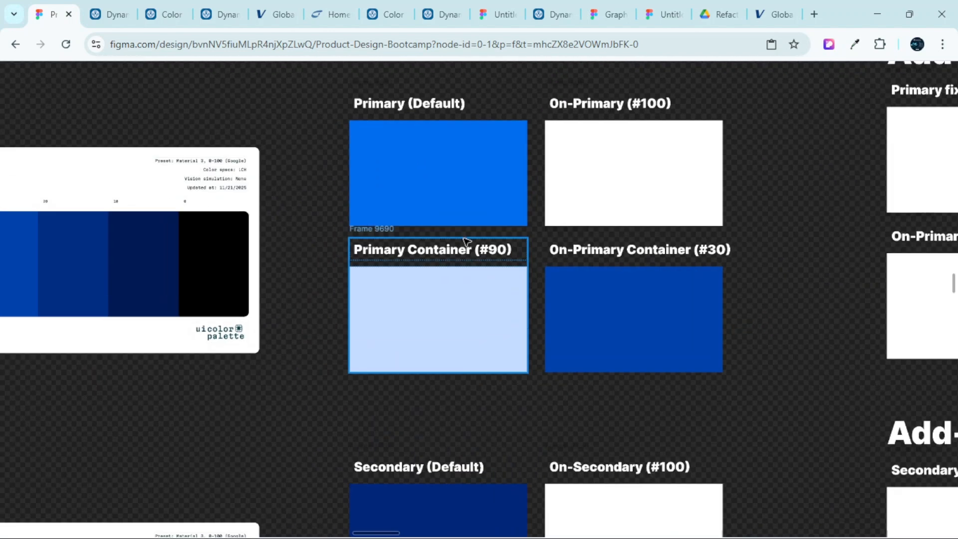
{"action": "scroll", "coordinate": [608, 284], "scroll_direction": "up", "scroll_amount": 3}
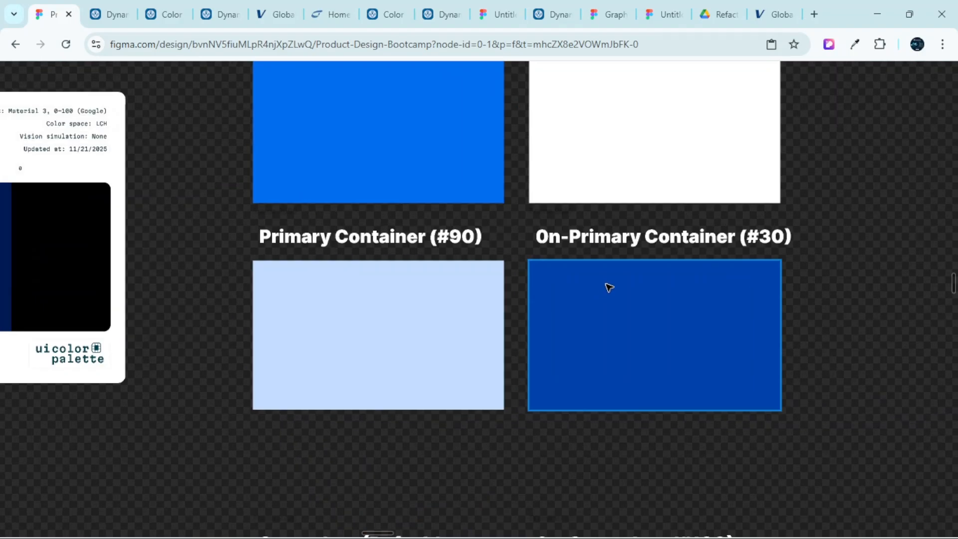
{"action": "scroll", "coordinate": [626, 278], "scroll_direction": "up", "scroll_amount": 3}
{"action": "scroll", "coordinate": [532, 235], "scroll_direction": "down", "scroll_amount": 4}
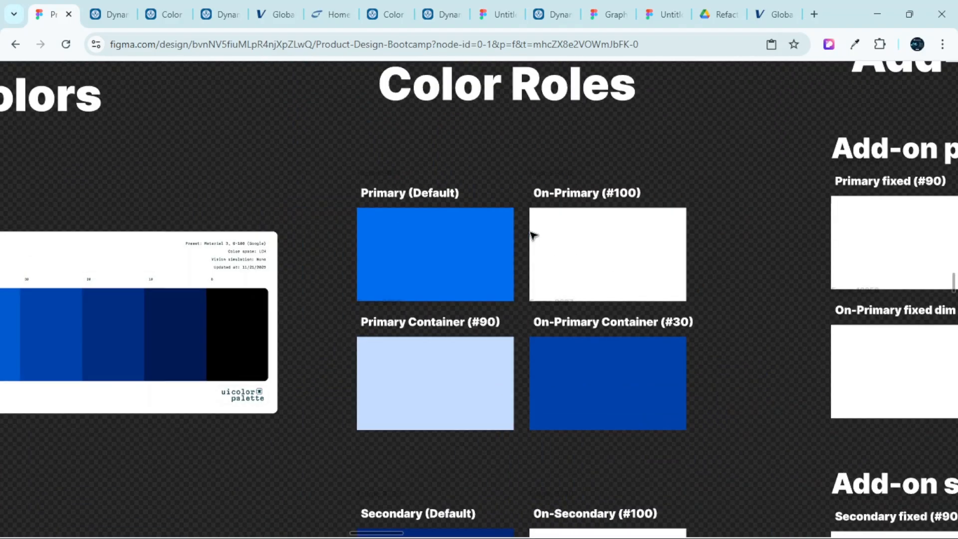
{"action": "scroll", "coordinate": [604, 193], "scroll_direction": "up", "scroll_amount": 3}
{"action": "scroll", "coordinate": [603, 193], "scroll_direction": "up", "scroll_amount": 2}
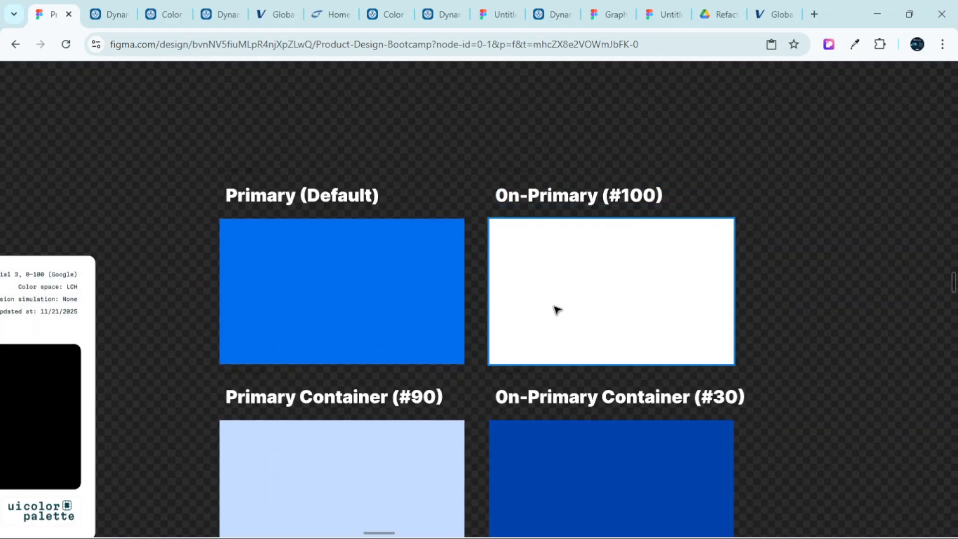
Select the Primary (Default) frame and review the primary roles against the whole Light Theme layout
{"action": "left_click", "coordinate": [318, 261]}
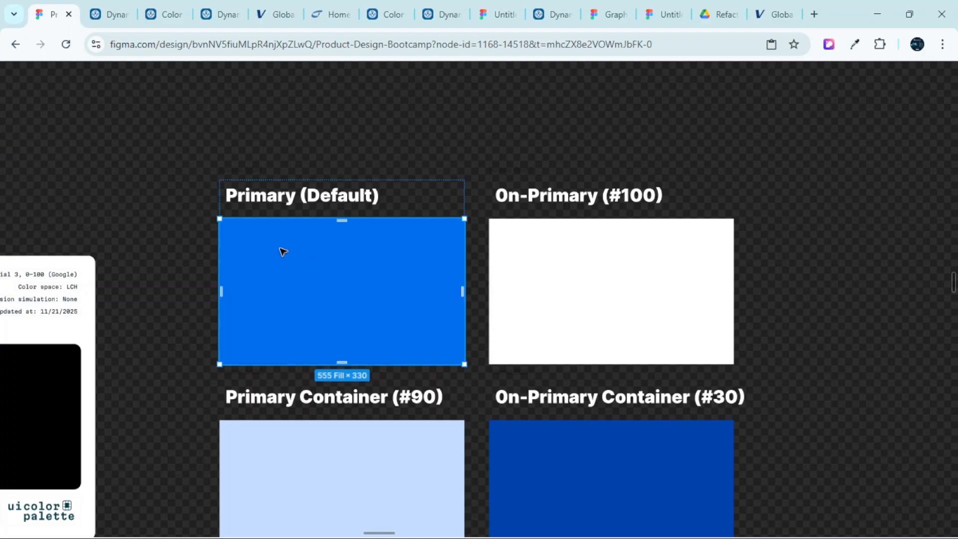
{"action": "scroll", "coordinate": [294, 257], "scroll_direction": "down", "scroll_amount": 4}
{"action": "scroll", "coordinate": [338, 237], "scroll_direction": "up", "scroll_amount": 4}
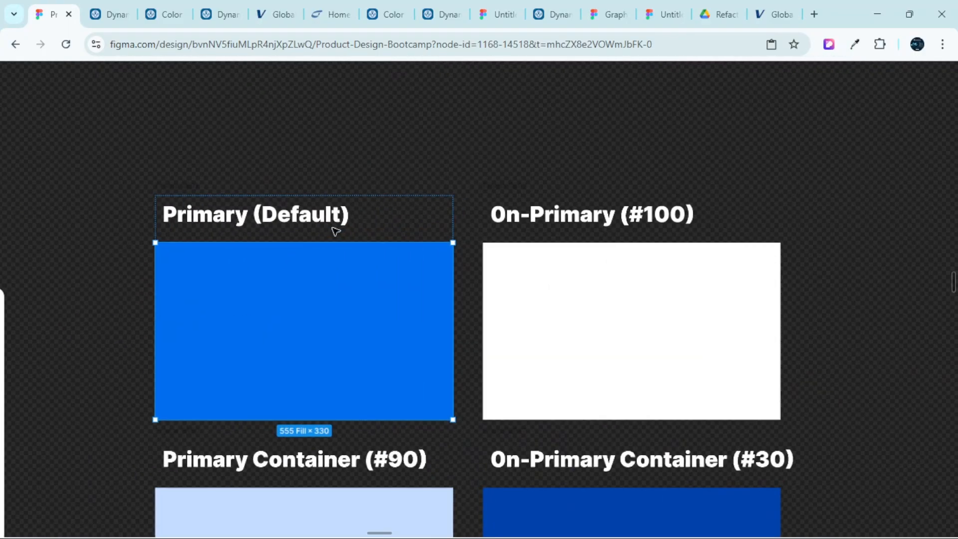
{"action": "scroll", "coordinate": [333, 234], "scroll_direction": "down", "scroll_amount": 4}
{"action": "scroll", "coordinate": [332, 240], "scroll_direction": "left", "scroll_amount": 6}
{"action": "scroll", "coordinate": [332, 244], "scroll_direction": "down", "scroll_amount": 4}
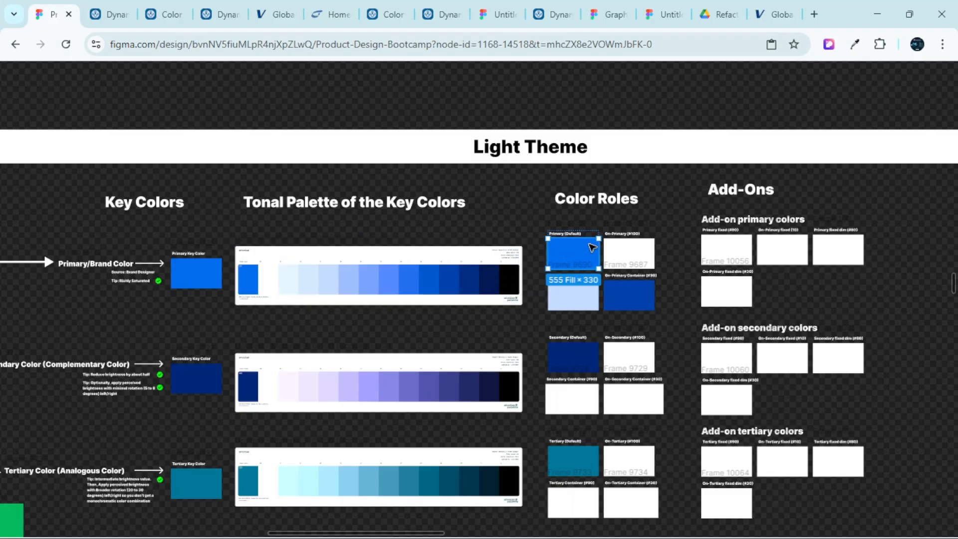
{"action": "scroll", "coordinate": [594, 247], "scroll_direction": "up", "scroll_amount": 5}
{"action": "scroll", "coordinate": [593, 248], "scroll_direction": "right", "scroll_amount": 3}
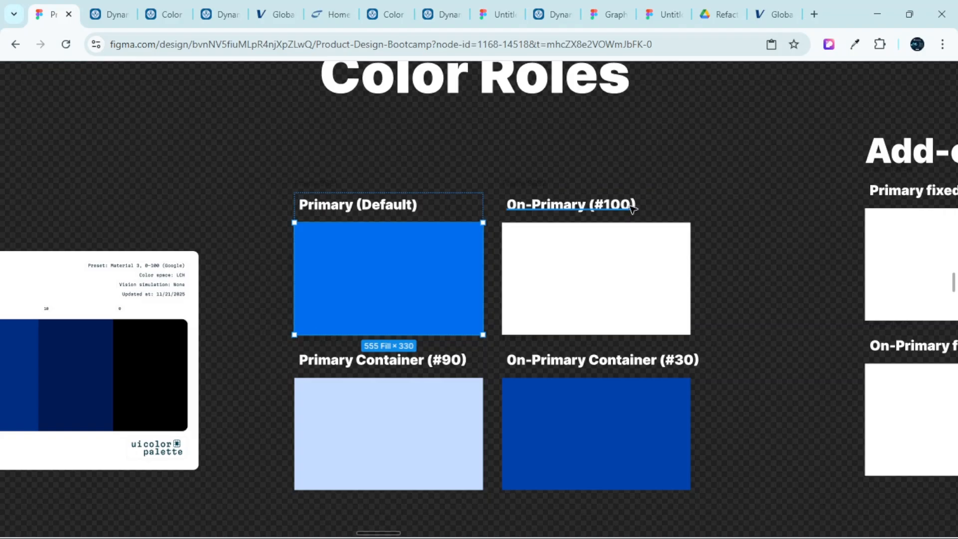
{"action": "scroll", "coordinate": [610, 270], "scroll_direction": "down", "scroll_amount": 1}
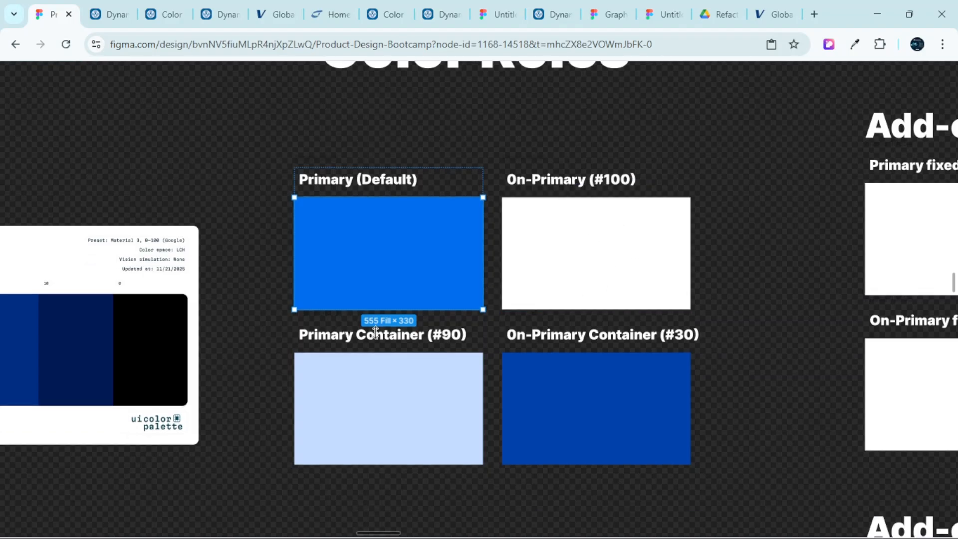
Examine the four filled primary color roles up close and against the primary tonal palette in the Light Theme layout
{"action": "scroll", "coordinate": [336, 406], "scroll_direction": "left", "scroll_amount": 3}
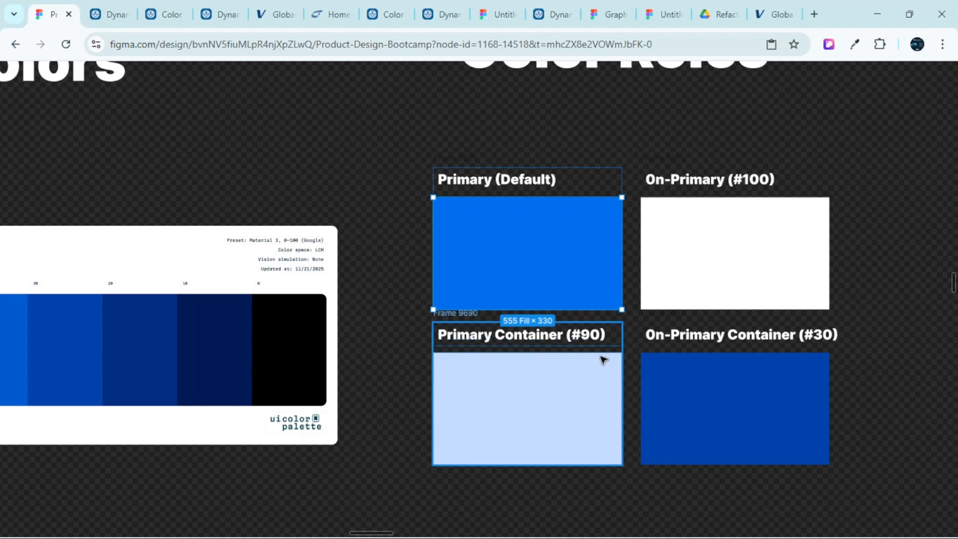
{"action": "scroll", "coordinate": [624, 361], "scroll_direction": "down", "scroll_amount": 1}
{"action": "scroll", "coordinate": [649, 339], "scroll_direction": "right", "scroll_amount": 1}
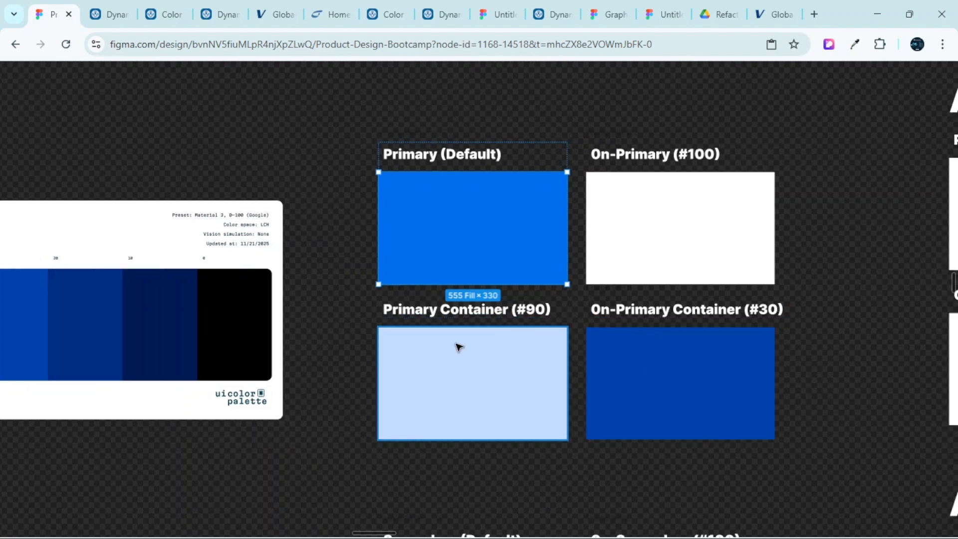
{"action": "scroll", "coordinate": [652, 328], "scroll_direction": "right", "scroll_amount": 1}
{"action": "scroll", "coordinate": [651, 326], "scroll_direction": "up", "scroll_amount": 3, "text": "ctrl"}
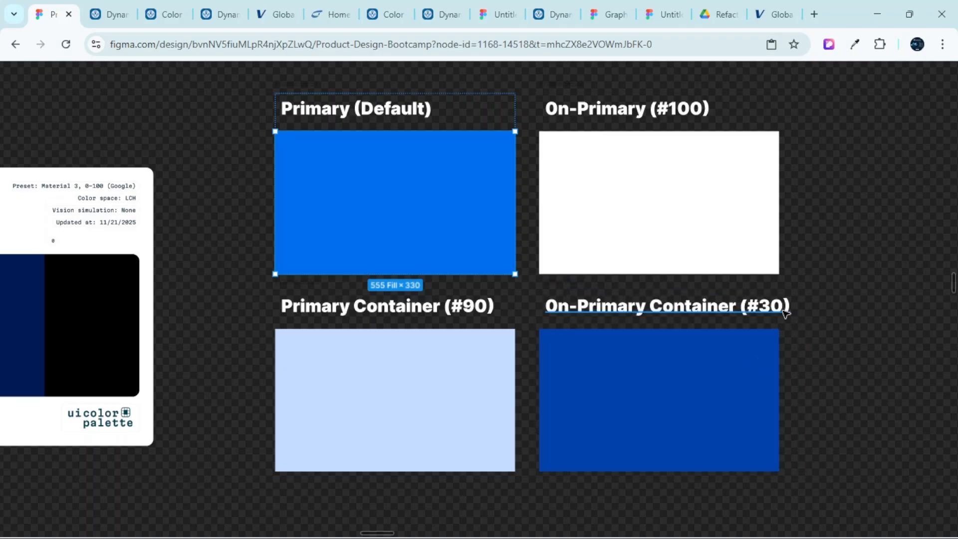
{"action": "scroll", "coordinate": [786, 313], "scroll_direction": "down", "scroll_amount": 3, "text": "ctrl"}
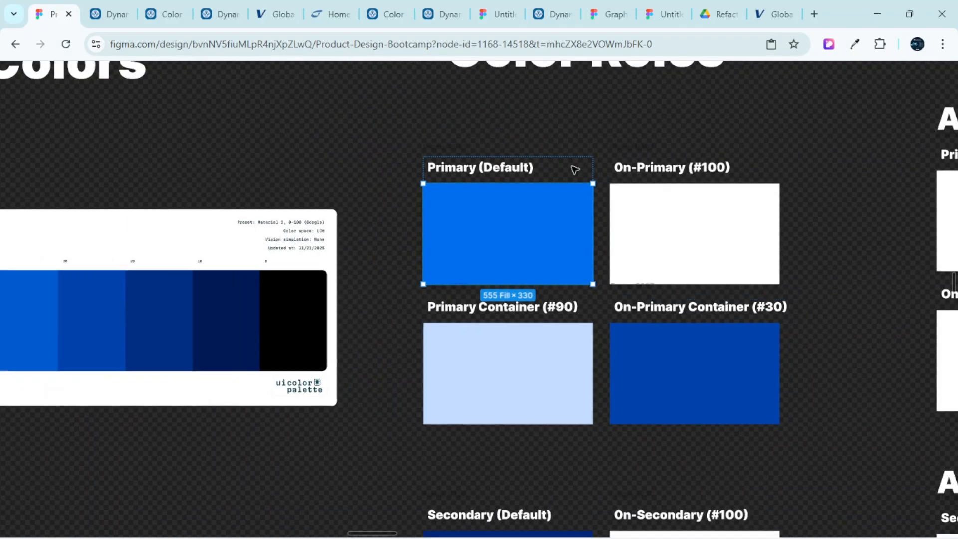
{"action": "scroll", "coordinate": [599, 240], "scroll_direction": "up", "scroll_amount": 1}
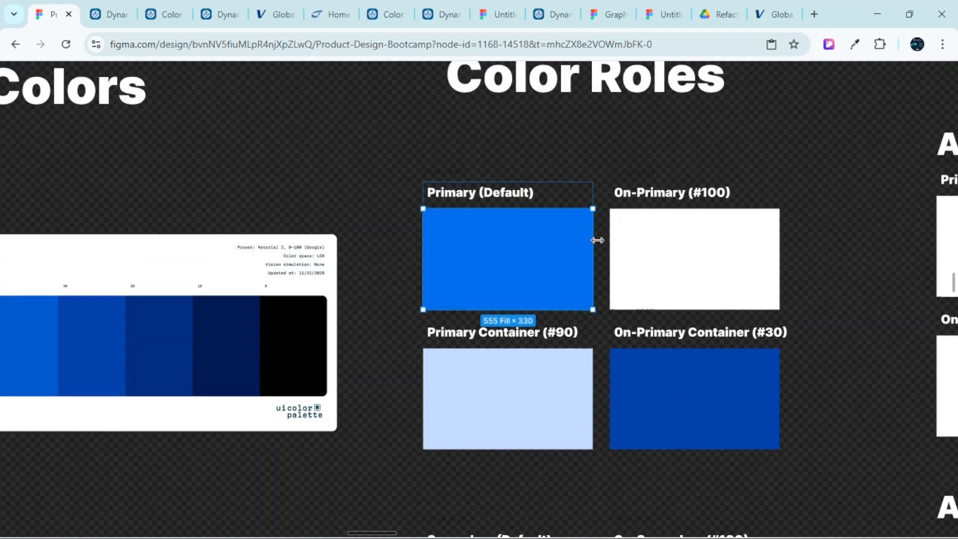
{"action": "scroll", "coordinate": [588, 264], "scroll_direction": "down", "scroll_amount": 3, "text": "ctrl"}
{"action": "scroll", "coordinate": [463, 293], "scroll_direction": "left", "scroll_amount": 5}
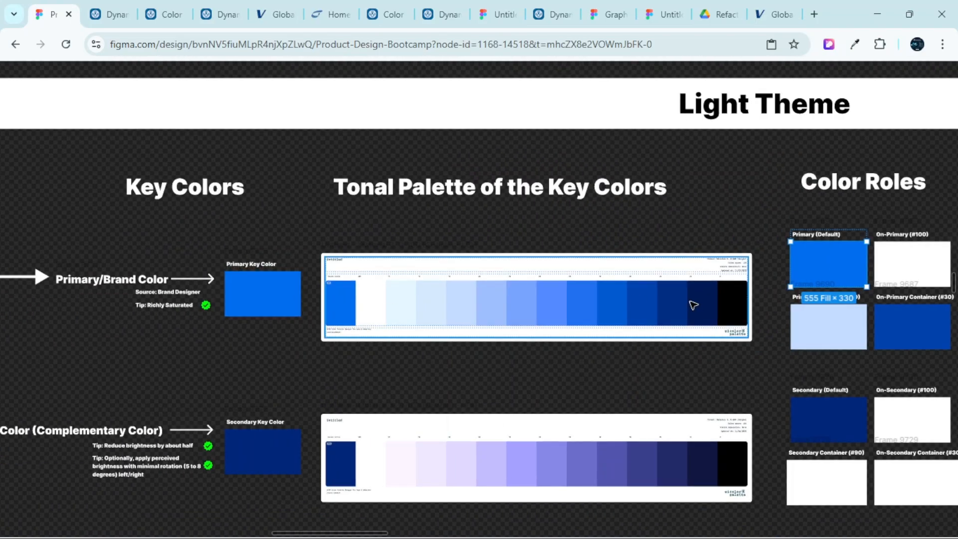
Check the Secondary token in the Secondary colors group on the Material Design baseline page and compare it with Figma's Secondary (Default) frame
{"action": "left_click", "coordinate": [111, 14]}
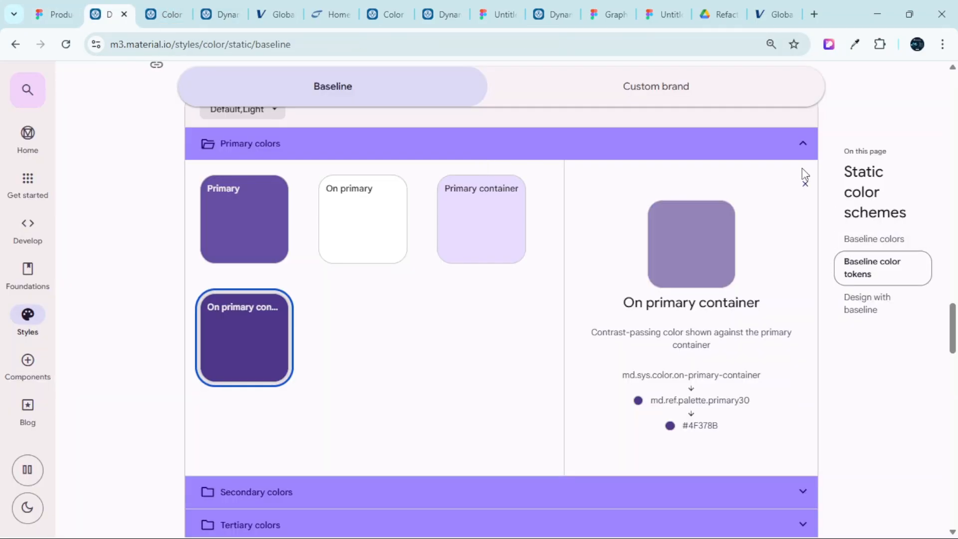
{"action": "left_click", "coordinate": [803, 144]}
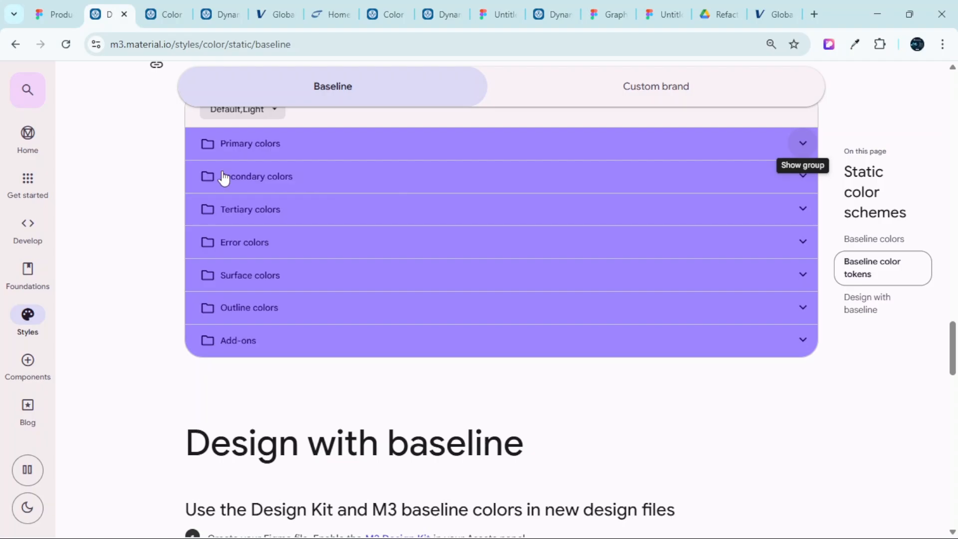
{"action": "left_click", "coordinate": [268, 178]}
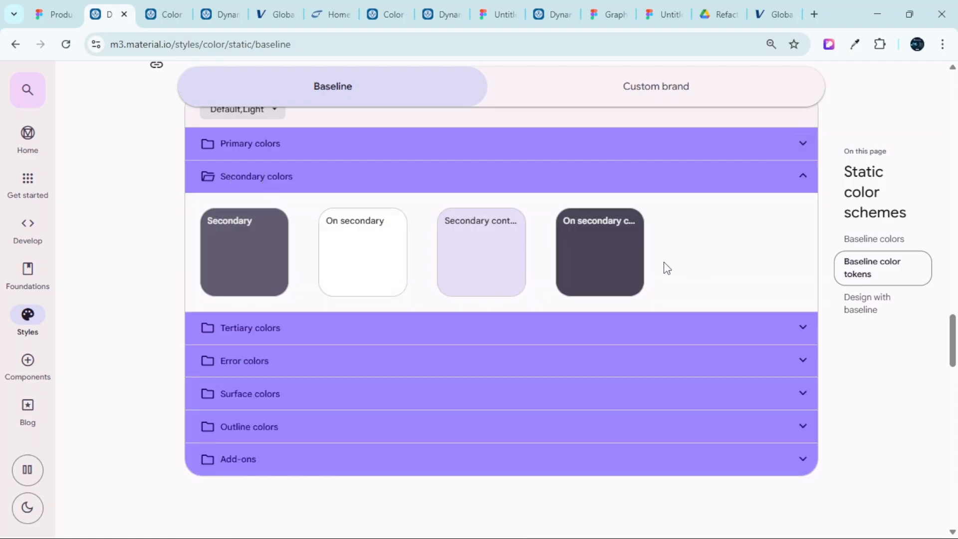
{"action": "left_click", "coordinate": [254, 243]}
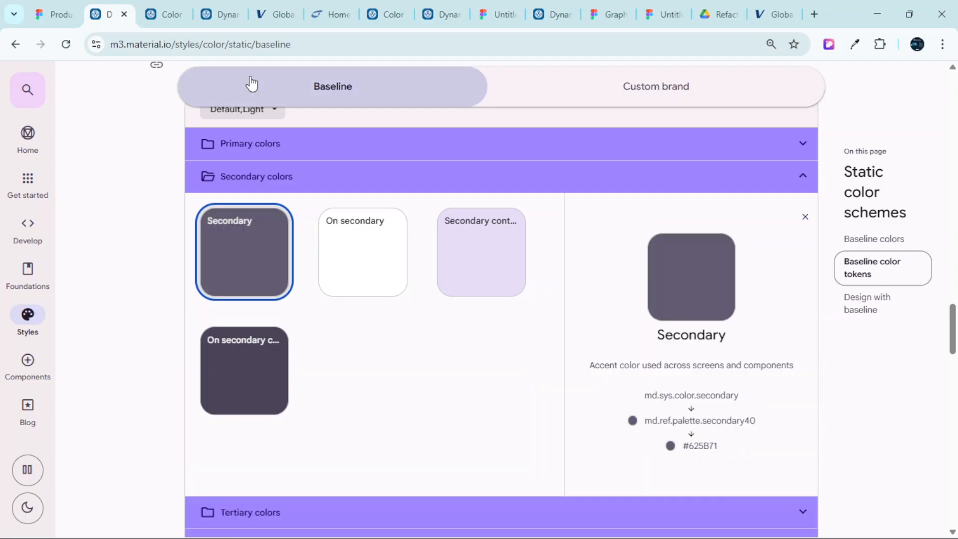
{"action": "key", "text": "ctrl+w"}
{"action": "scroll", "coordinate": [827, 351], "scroll_direction": "down", "scroll_amount": 2}
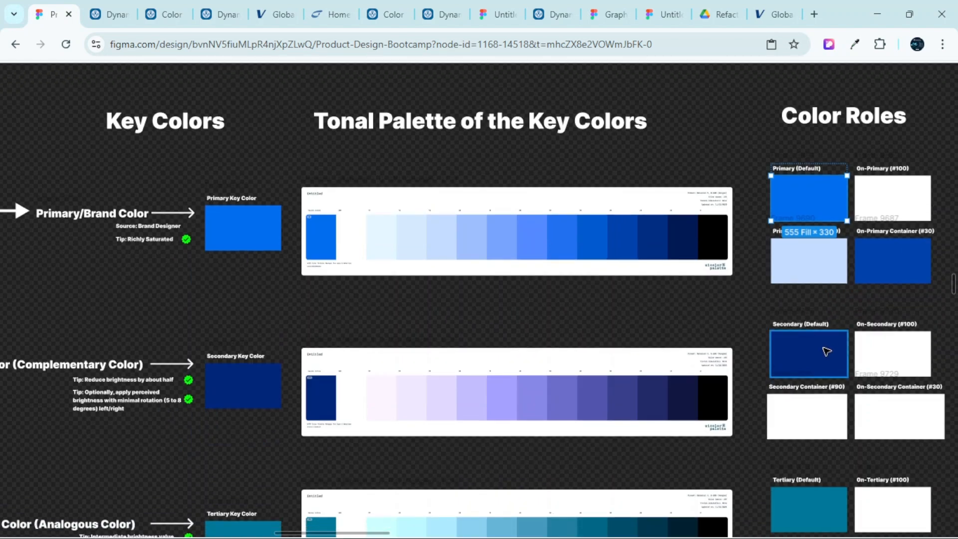
{"action": "scroll", "coordinate": [826, 351], "scroll_direction": "up", "scroll_amount": 5}
{"action": "scroll", "coordinate": [828, 358], "scroll_direction": "right", "scroll_amount": 2}
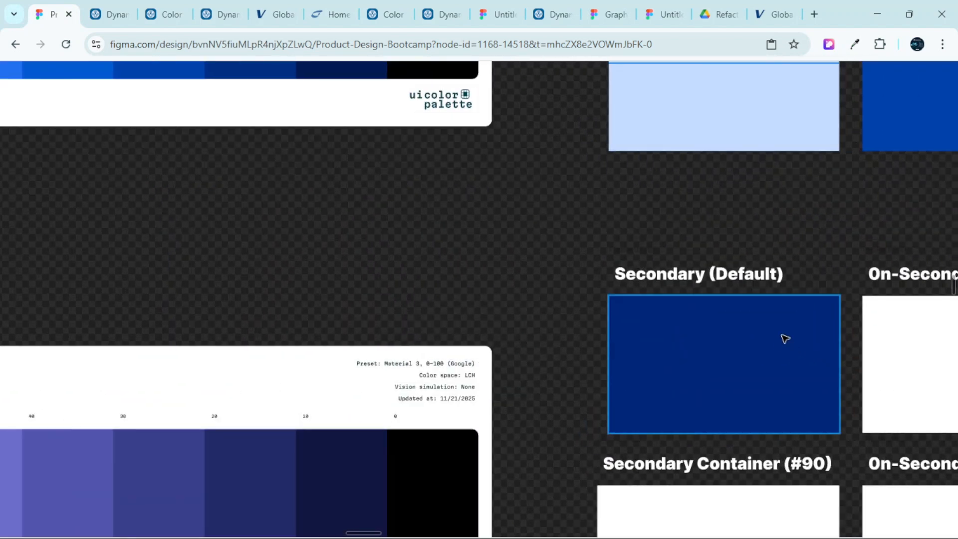
{"action": "scroll", "coordinate": [737, 333], "scroll_direction": "right", "scroll_amount": 3}
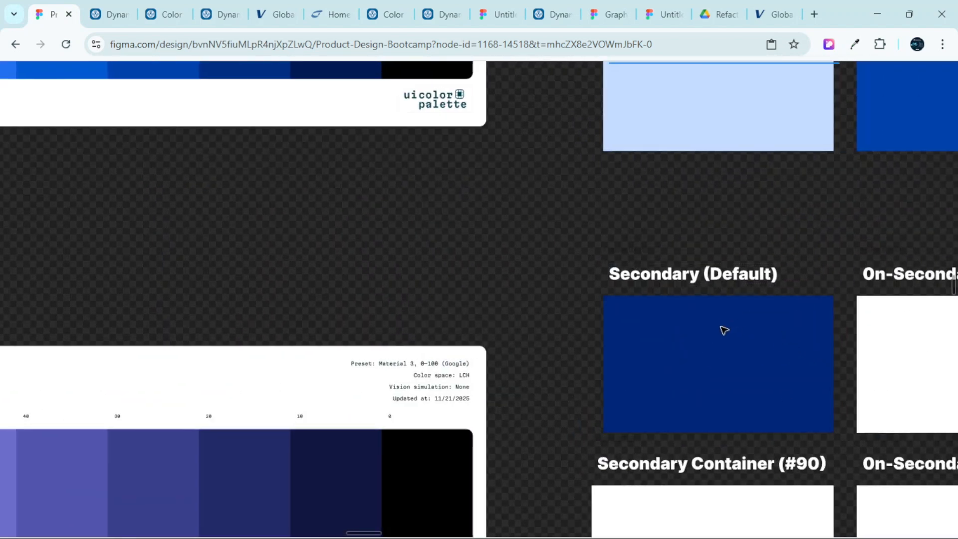
Check the On secondary token's palette reference on the Material Design baseline page and find the 100 swatch in the Figma secondary tonal palette
{"action": "left_click", "coordinate": [109, 14]}
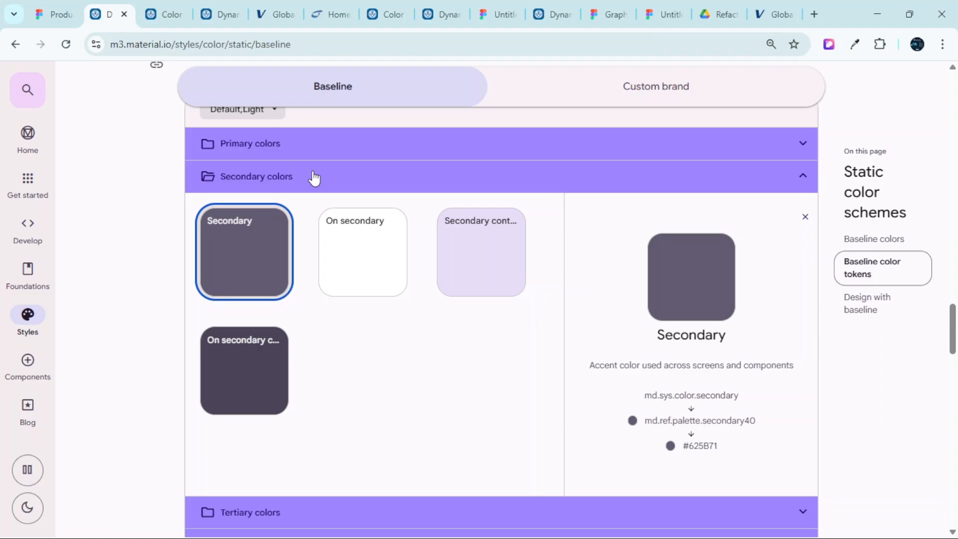
{"action": "left_click", "coordinate": [355, 244]}
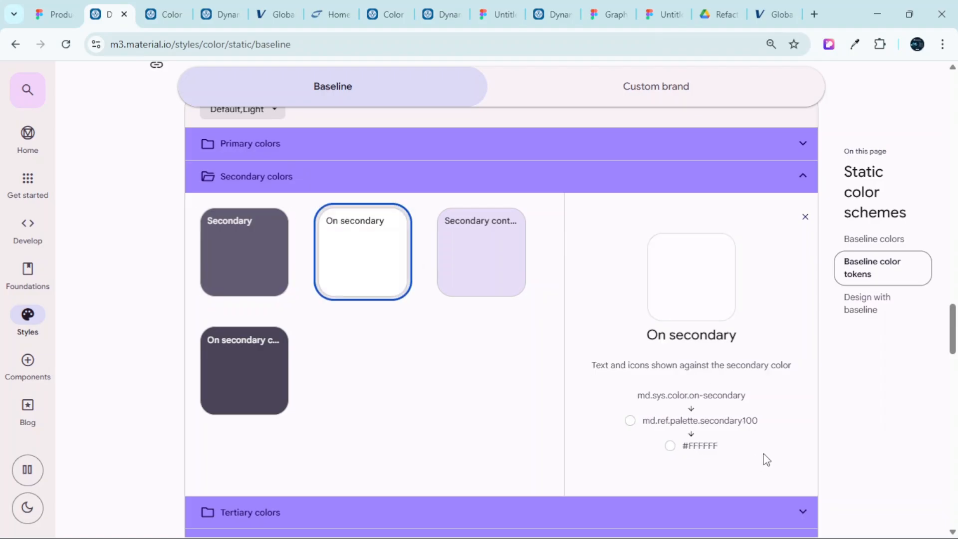
{"action": "left_click", "coordinate": [73, 7]}
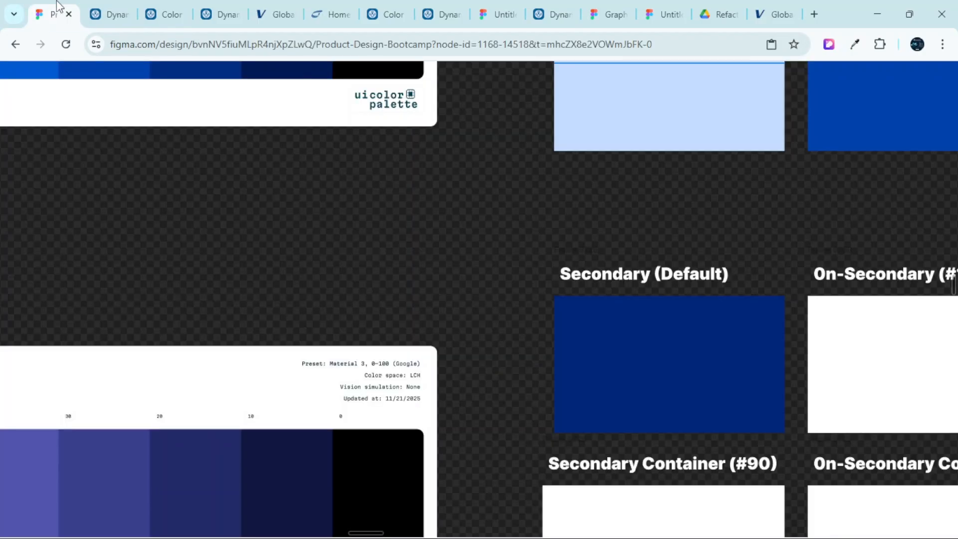
{"action": "scroll", "coordinate": [862, 344], "scroll_direction": "right", "scroll_amount": 4}
{"action": "scroll", "coordinate": [700, 339], "scroll_direction": "down", "scroll_amount": 3}
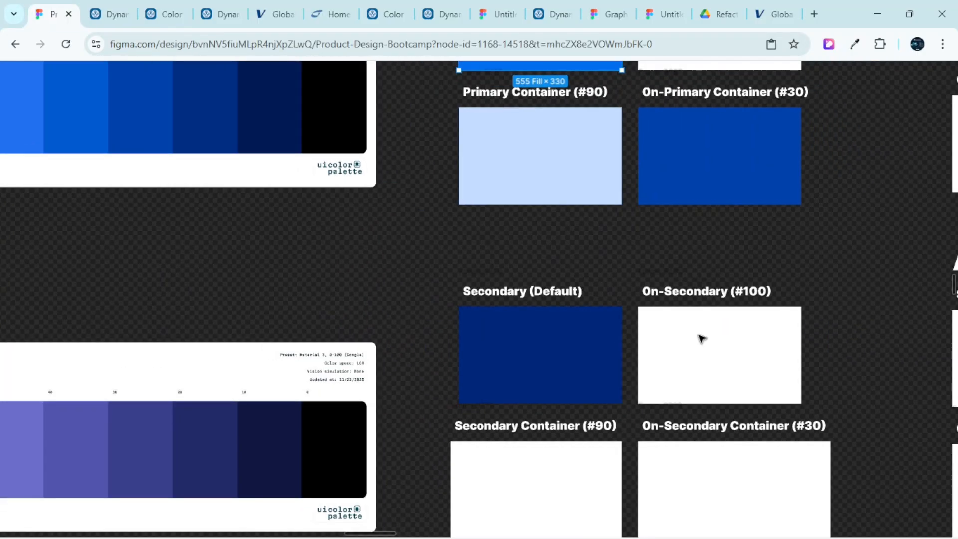
{"action": "scroll", "coordinate": [609, 359], "scroll_direction": "left", "scroll_amount": 5}
{"action": "scroll", "coordinate": [469, 404], "scroll_direction": "left", "scroll_amount": 10}
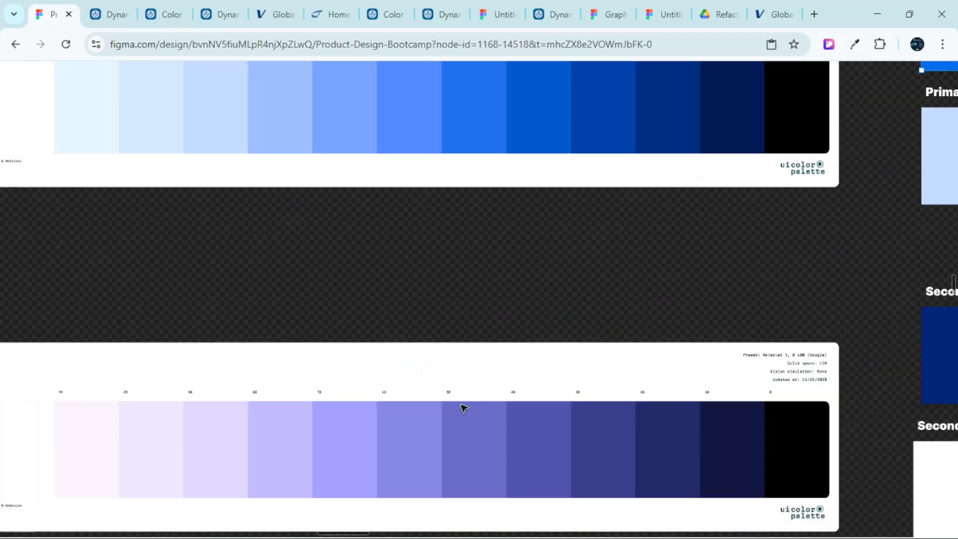
{"action": "scroll", "coordinate": [396, 339], "scroll_direction": "down", "scroll_amount": 3}
{"action": "scroll", "coordinate": [387, 272], "scroll_direction": "up", "scroll_amount": 3}
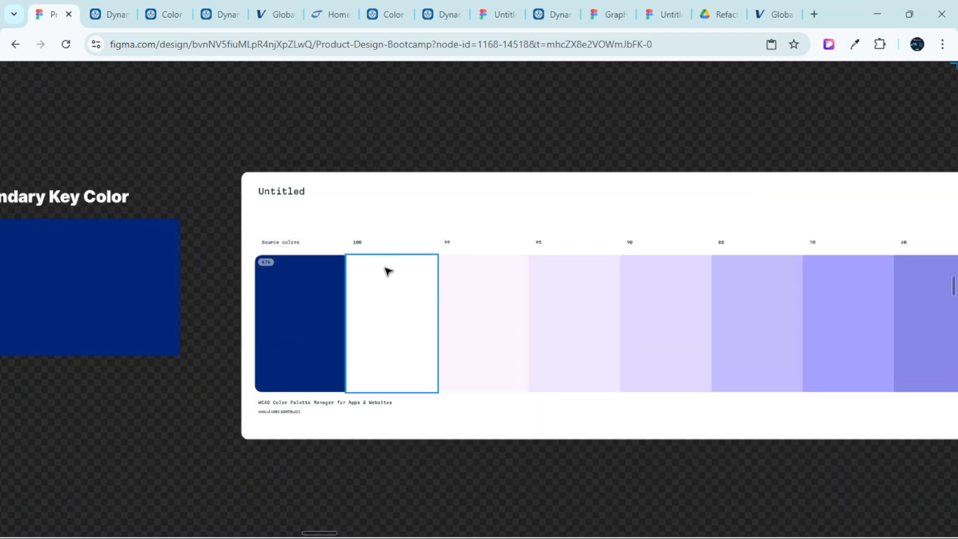
{"action": "scroll", "coordinate": [676, 234], "scroll_direction": "up", "scroll_amount": 2}
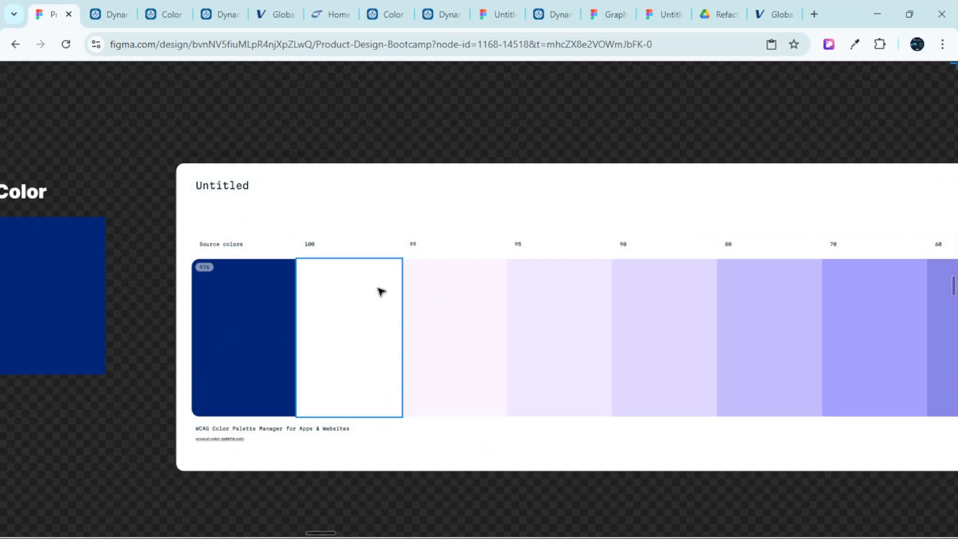
Select the white On-Secondary (#100) frame and check its fill next to the Secondary (Default) frame
{"action": "scroll", "coordinate": [342, 314], "scroll_direction": "down", "scroll_amount": 5}
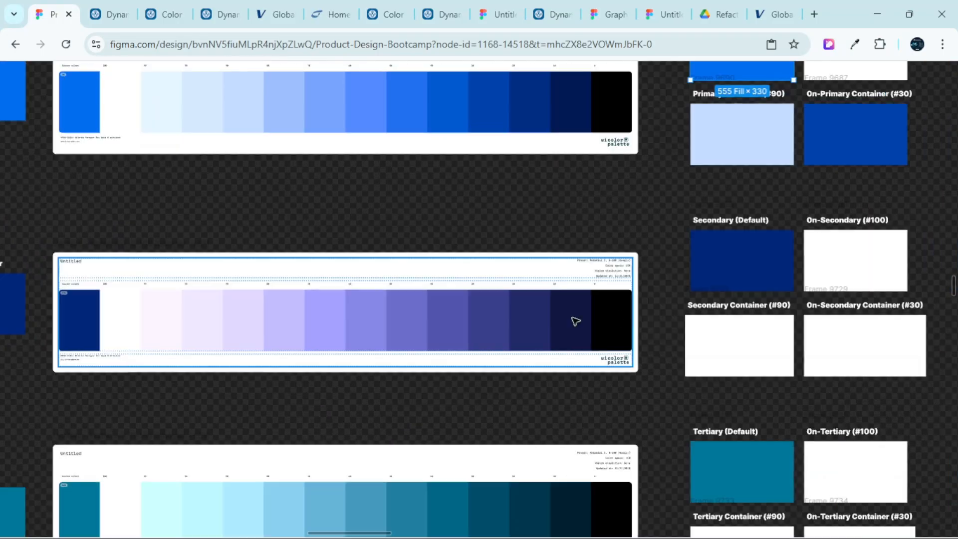
{"action": "scroll", "coordinate": [575, 321], "scroll_direction": "right", "scroll_amount": 3}
{"action": "scroll", "coordinate": [761, 252], "scroll_direction": "up", "scroll_amount": 5}
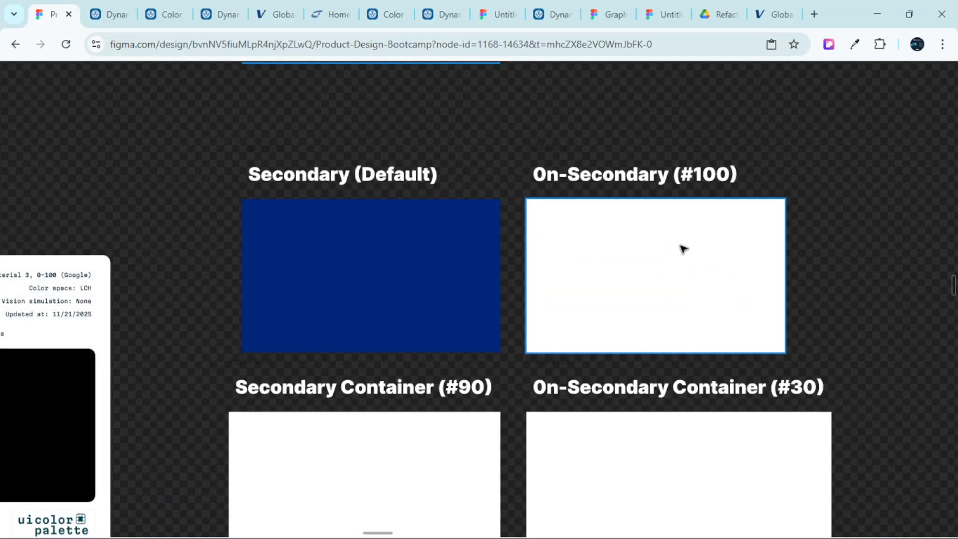
{"action": "left_click", "coordinate": [683, 248]}
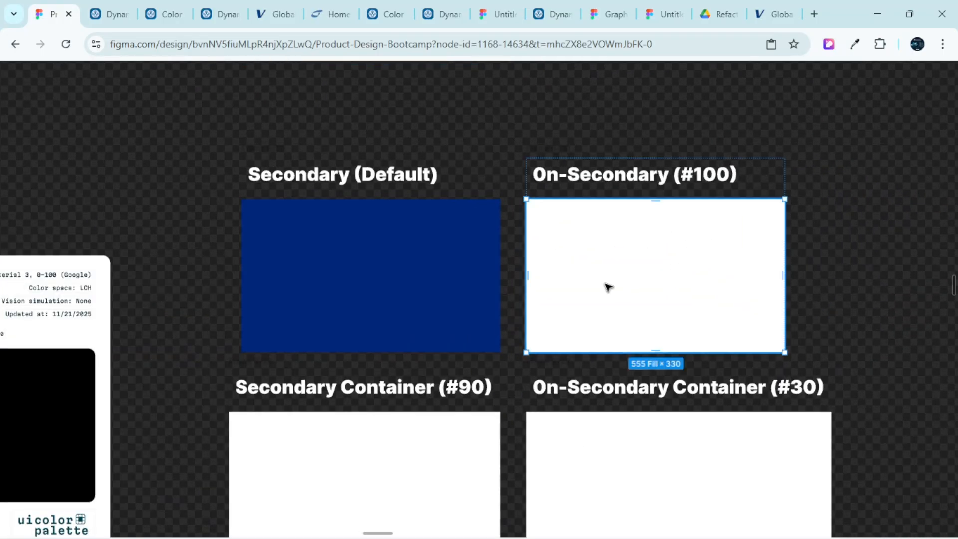
{"action": "scroll", "coordinate": [607, 287], "scroll_direction": "down", "scroll_amount": 3}
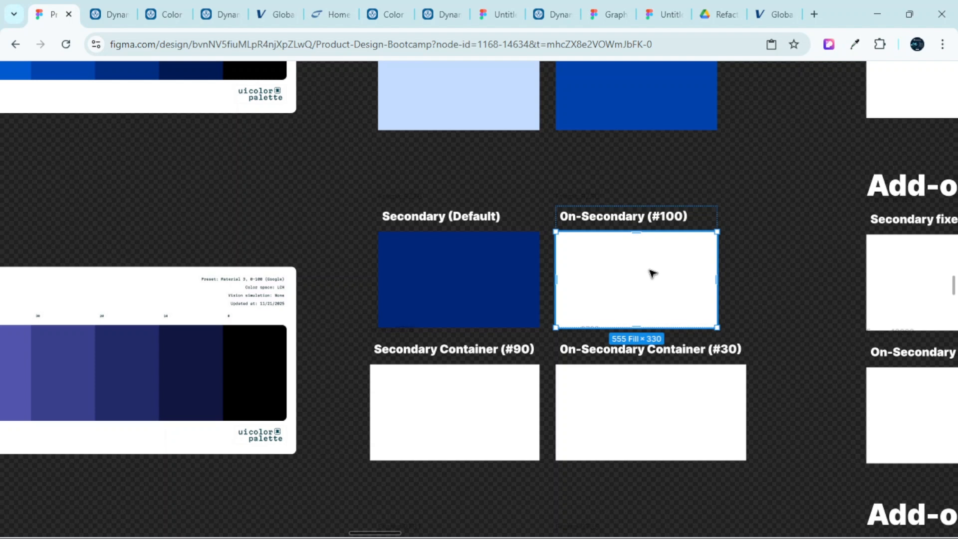
{"action": "scroll", "coordinate": [652, 273], "scroll_direction": "up", "scroll_amount": 2}
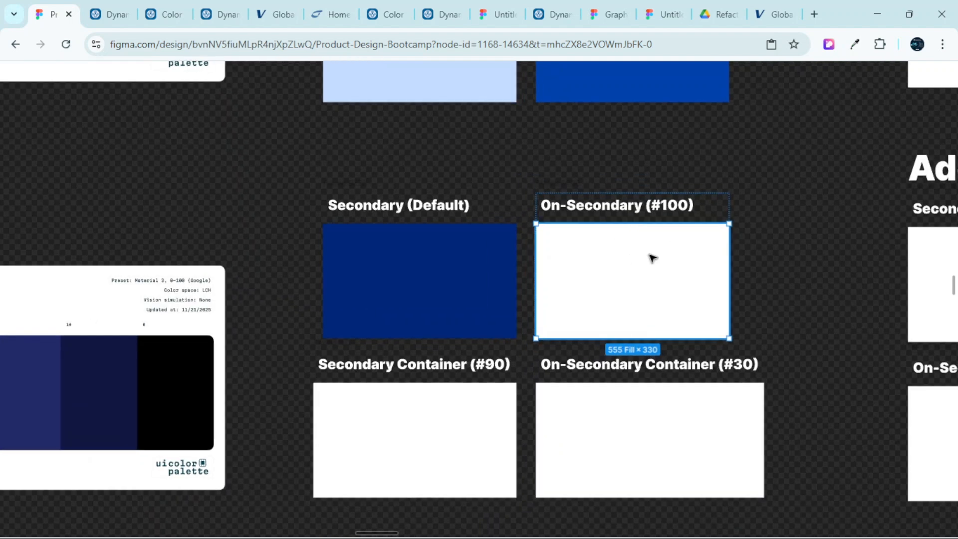
{"action": "scroll", "coordinate": [625, 262], "scroll_direction": "up", "scroll_amount": 1}
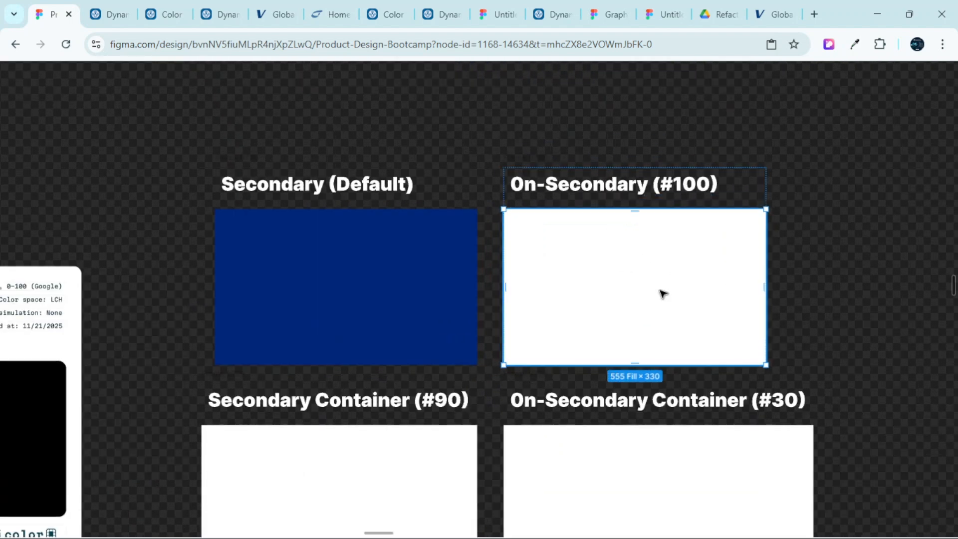
Check the Secondary container token's palette reference on the Material Design baseline page and copy the 90 swatch from the Figma secondary tonal palette
{"action": "left_click", "coordinate": [108, 14]}
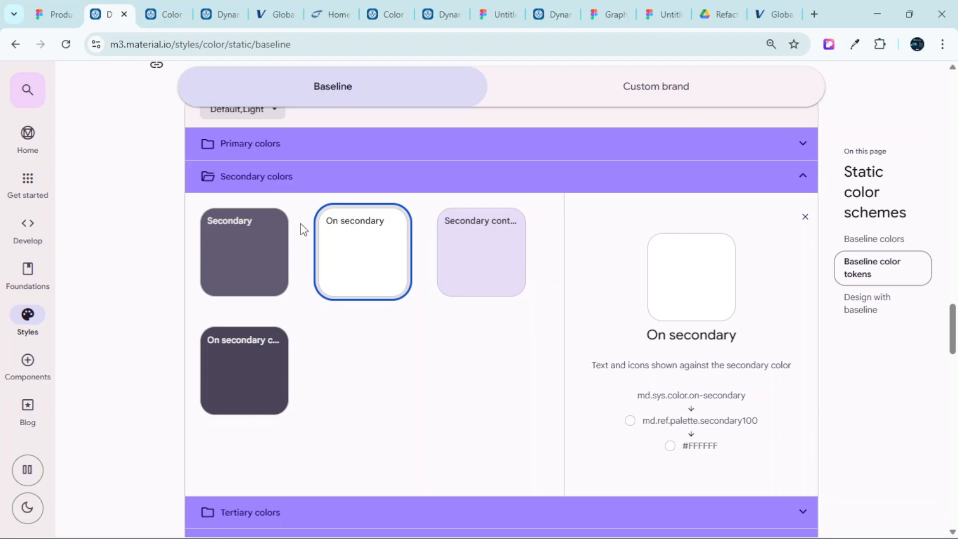
{"action": "left_click", "coordinate": [508, 265]}
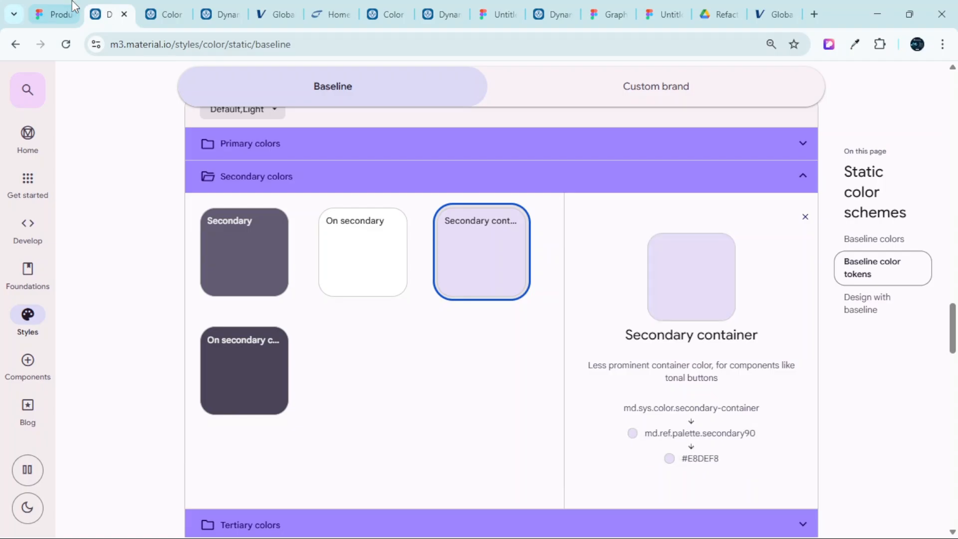
{"action": "left_click", "coordinate": [62, 14]}
{"action": "scroll", "coordinate": [579, 279], "scroll_direction": "down", "scroll_amount": 3}
{"action": "scroll", "coordinate": [578, 279], "scroll_direction": "down", "scroll_amount": 2}
{"action": "scroll", "coordinate": [434, 293], "scroll_direction": "left", "scroll_amount": 7}
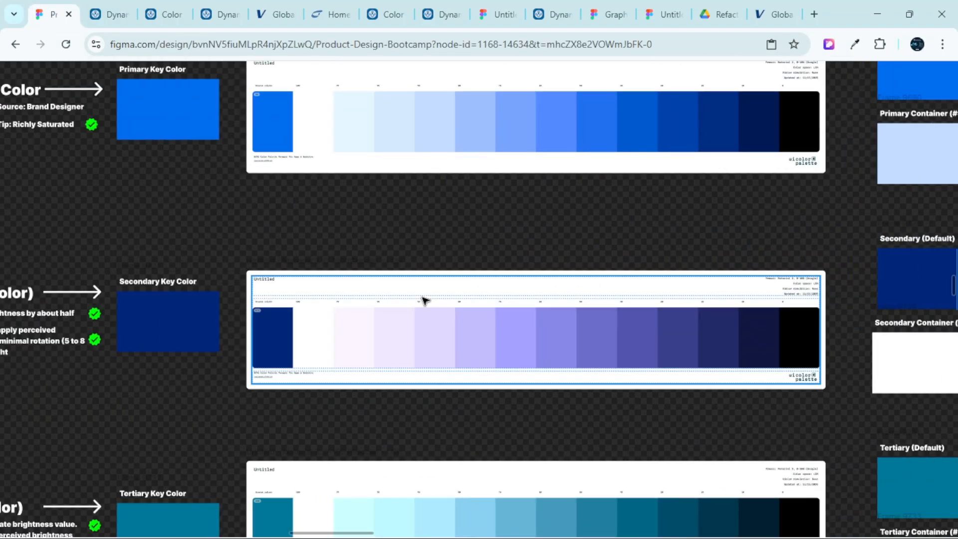
{"action": "scroll", "coordinate": [480, 347], "scroll_direction": "up", "scroll_amount": 2}
{"action": "scroll", "coordinate": [605, 349], "scroll_direction": "right", "scroll_amount": 3}
{"action": "scroll", "coordinate": [727, 336], "scroll_direction": "up", "scroll_amount": 4}
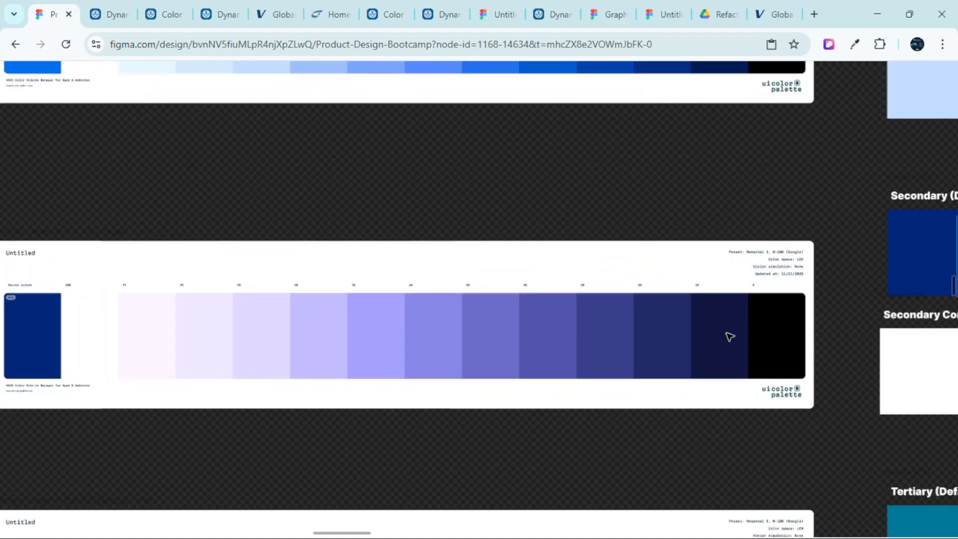
{"action": "scroll", "coordinate": [733, 336], "scroll_direction": "left", "scroll_amount": 10}
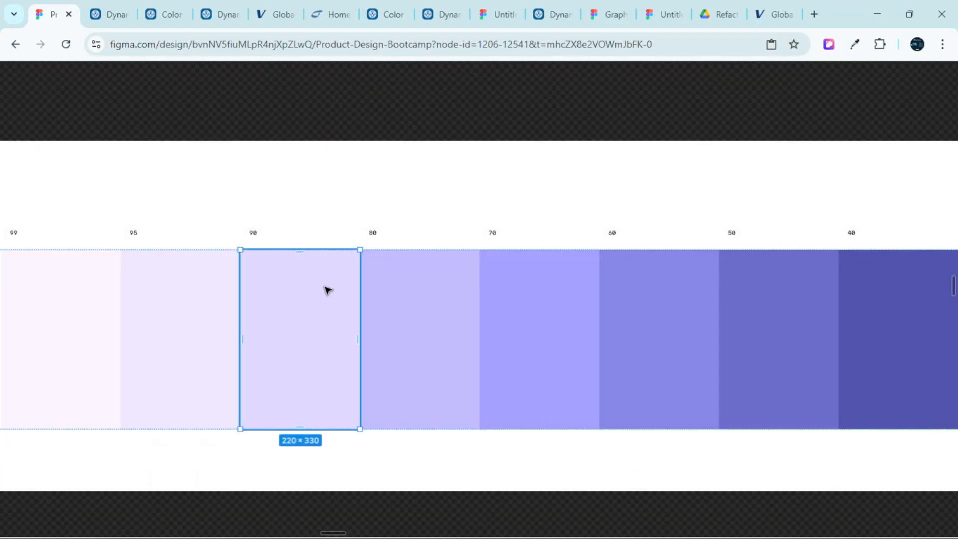
{"action": "scroll", "coordinate": [327, 290], "scroll_direction": "down", "scroll_amount": 3}
{"action": "scroll", "coordinate": [354, 278], "scroll_direction": "up", "scroll_amount": 8}
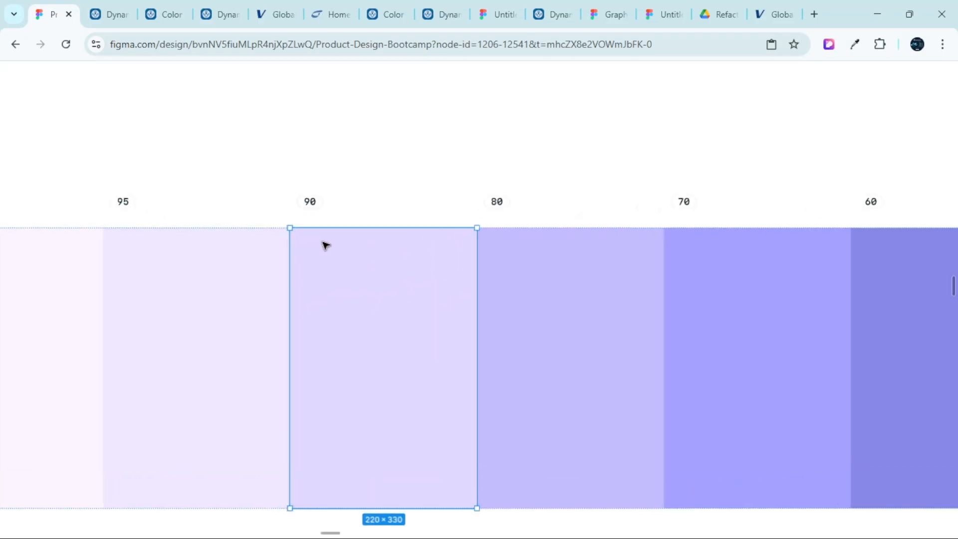
Replace the white rectangle under Secondary Container (#90) with the copied swatch
{"action": "scroll", "coordinate": [327, 285], "scroll_direction": "down", "scroll_amount": 3}
{"action": "scroll", "coordinate": [598, 342], "scroll_direction": "right", "scroll_amount": 10}
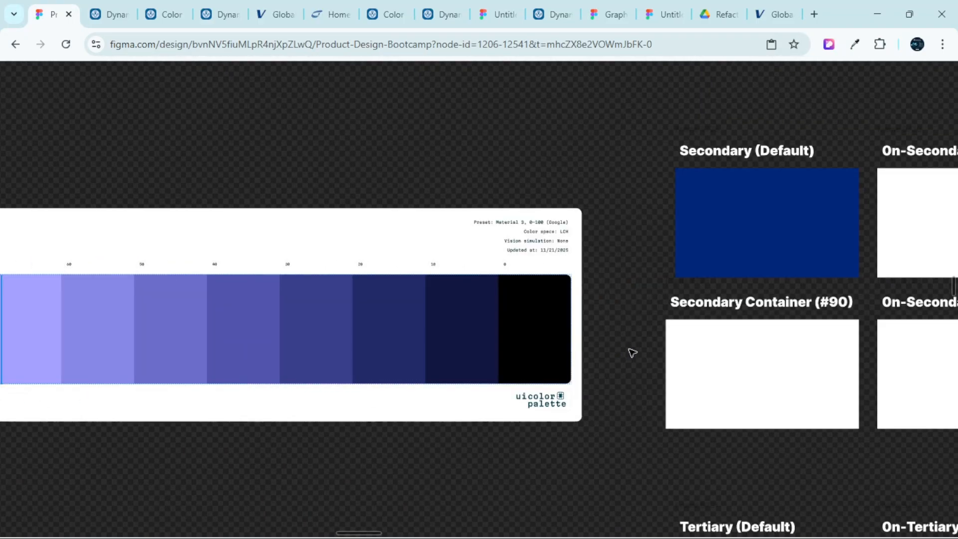
{"action": "left_click", "coordinate": [694, 384]}
{"action": "scroll", "coordinate": [691, 384], "scroll_direction": "up", "scroll_amount": 5}
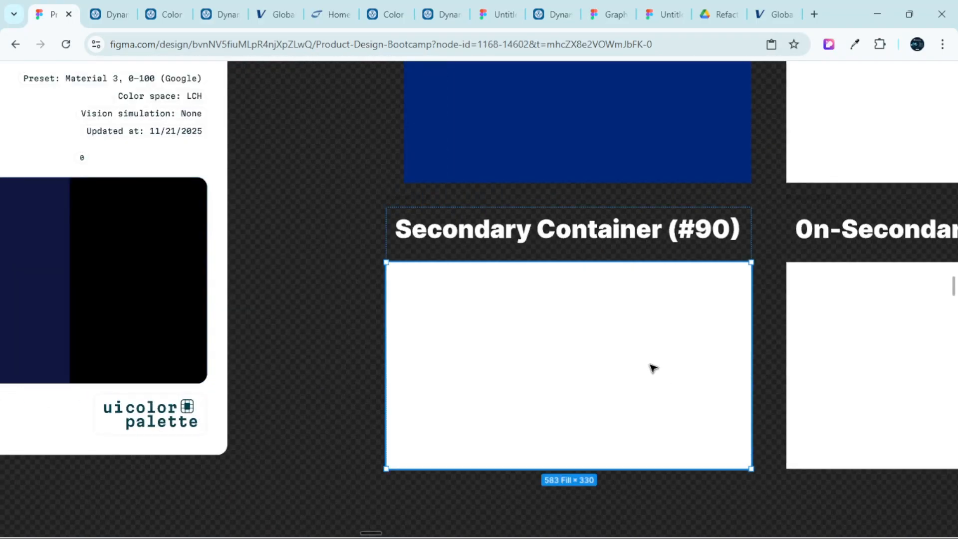
{"action": "key", "text": "ctrl+shift+r"}
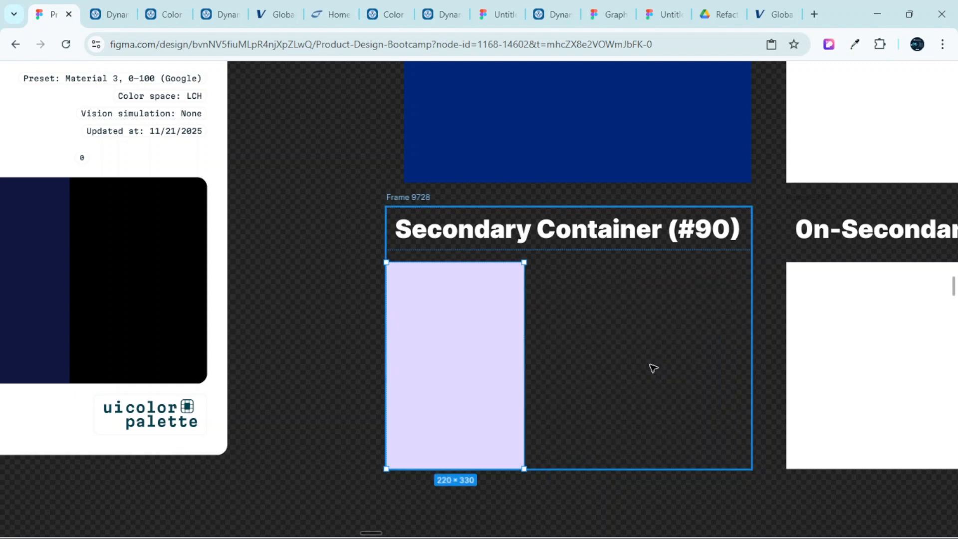
Set the width of the lavender swatch under Secondary Container (#90) to 555
{"action": "key", "text": "ctrl+backslash"}
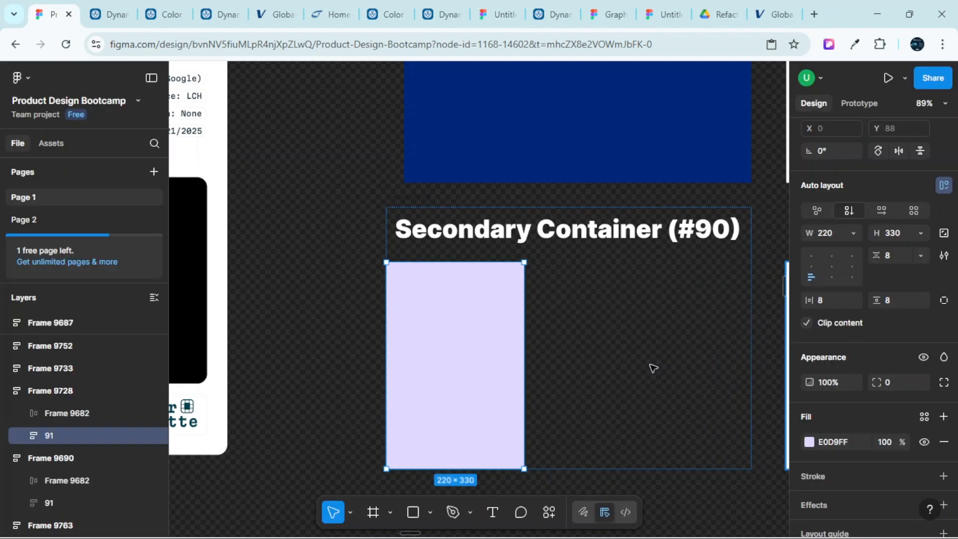
{"action": "left_click", "coordinate": [823, 235]}
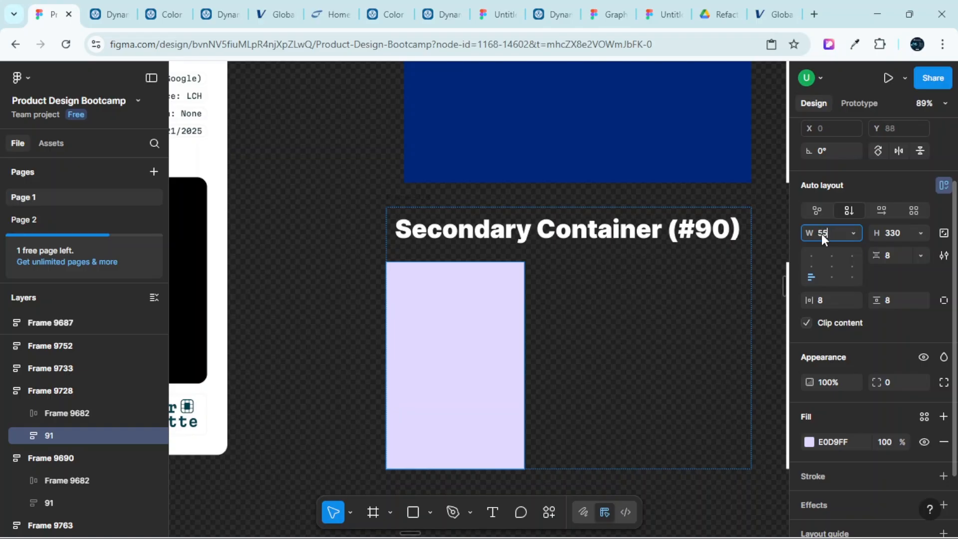
{"action": "key", "text": "Return"}
{"action": "scroll", "coordinate": [596, 325], "scroll_direction": "down", "scroll_amount": 5}
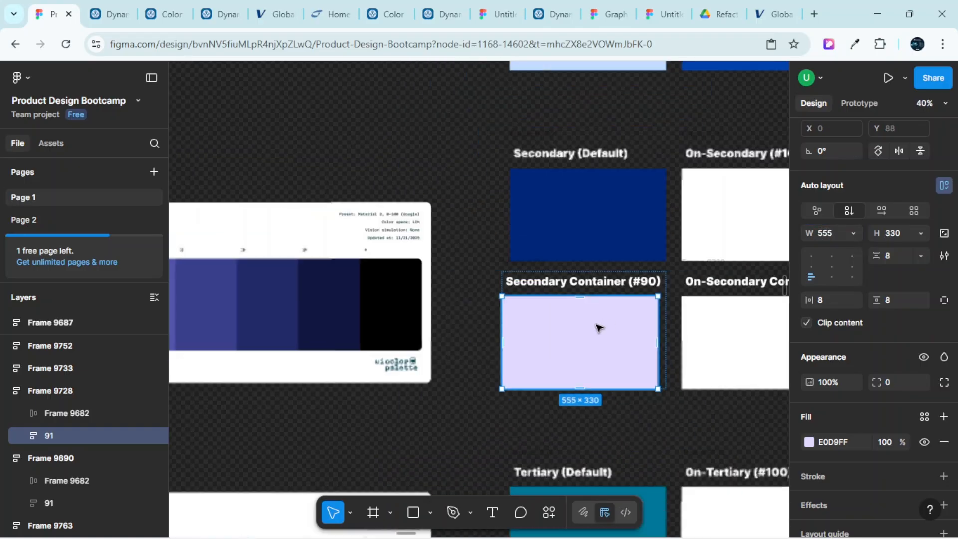
{"action": "scroll", "coordinate": [596, 327], "scroll_direction": "right", "scroll_amount": 3}
{"action": "scroll", "coordinate": [598, 335], "scroll_direction": "up", "scroll_amount": 3}
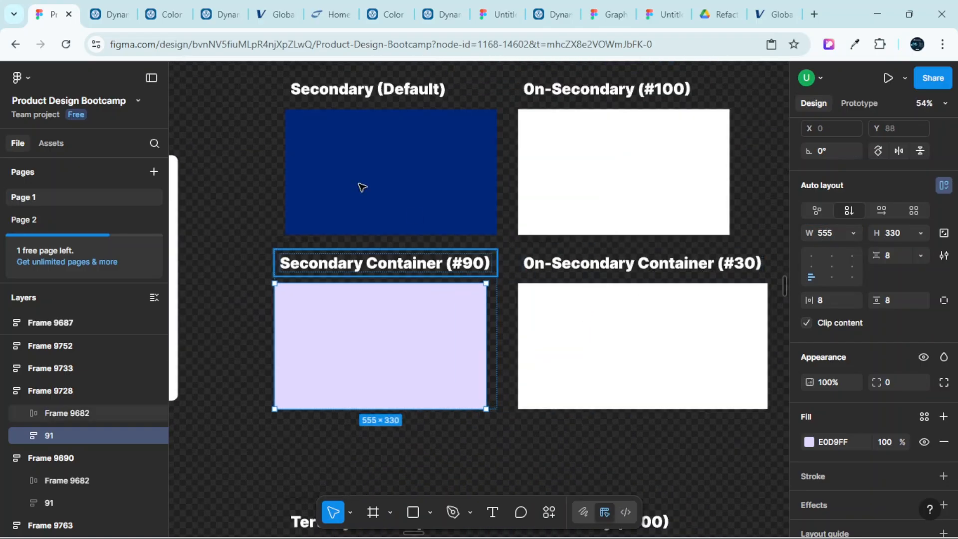
Check the On secondary container token's palette reference on the Material Design baseline page
{"action": "left_click", "coordinate": [121, 5]}
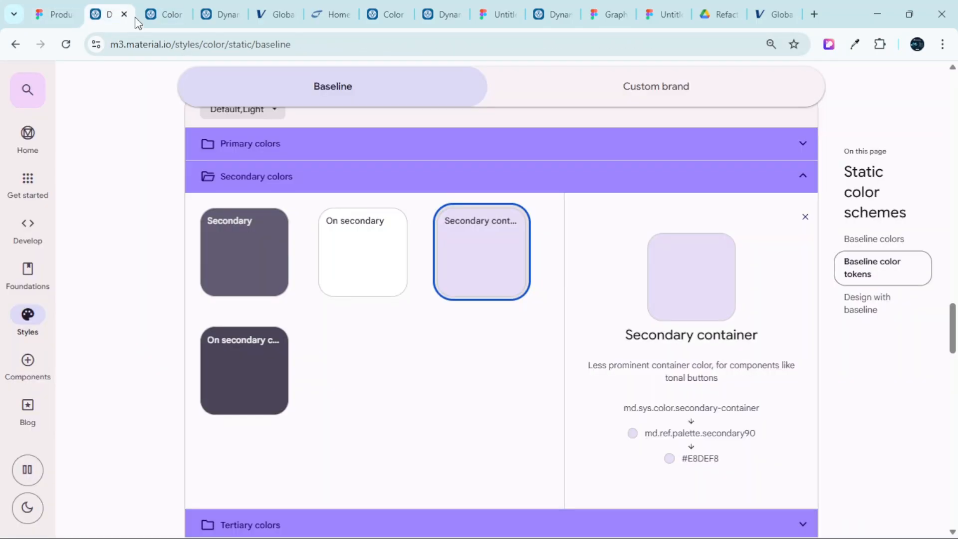
{"action": "left_click", "coordinate": [242, 369]}
{"action": "scroll", "coordinate": [745, 358], "scroll_direction": "down", "scroll_amount": 3}
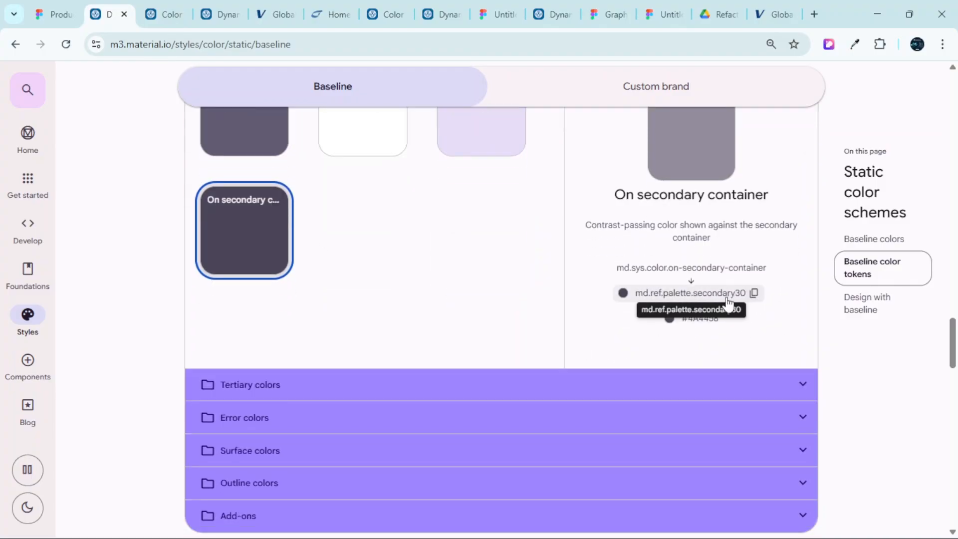
Switch to the Figma file and copy the 30 swatch from the secondary tonal palette
{"action": "left_click", "coordinate": [80, 11]}
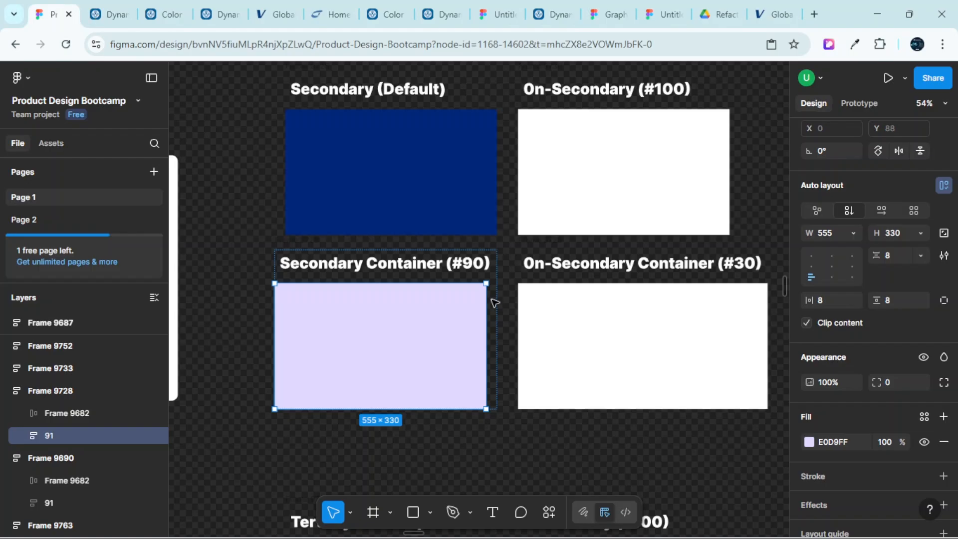
{"action": "scroll", "coordinate": [495, 302], "scroll_direction": "down", "scroll_amount": 2}
{"action": "scroll", "coordinate": [413, 313], "scroll_direction": "left", "scroll_amount": 10}
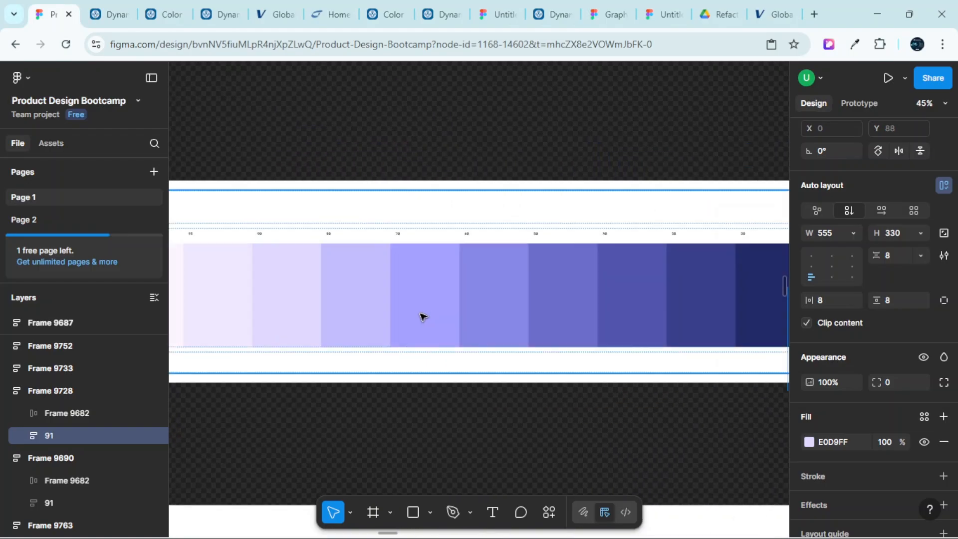
{"action": "scroll", "coordinate": [434, 289], "scroll_direction": "left", "scroll_amount": 5}
{"action": "scroll", "coordinate": [419, 288], "scroll_direction": "up", "scroll_amount": 3}
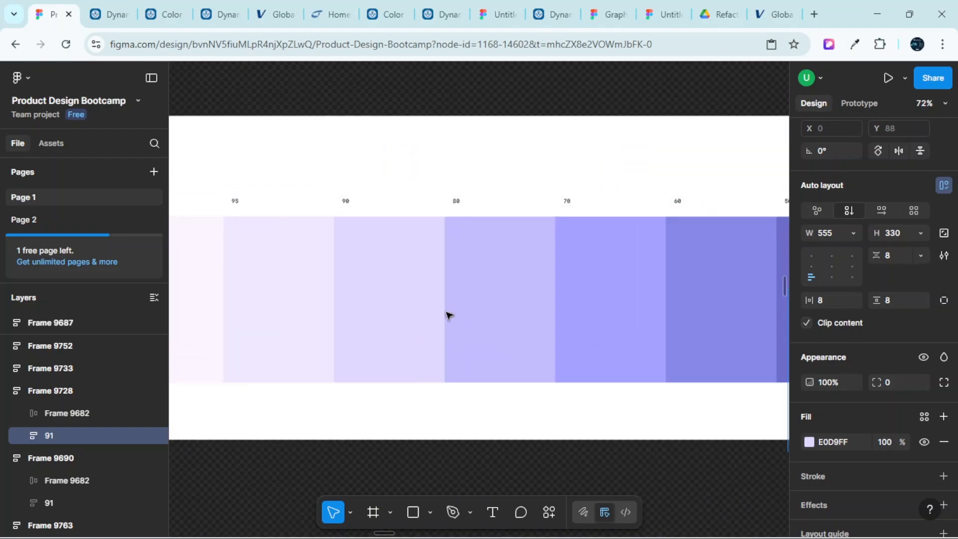
{"action": "scroll", "coordinate": [448, 314], "scroll_direction": "right", "scroll_amount": 12}
{"action": "scroll", "coordinate": [614, 314], "scroll_direction": "left", "scroll_amount": 1}
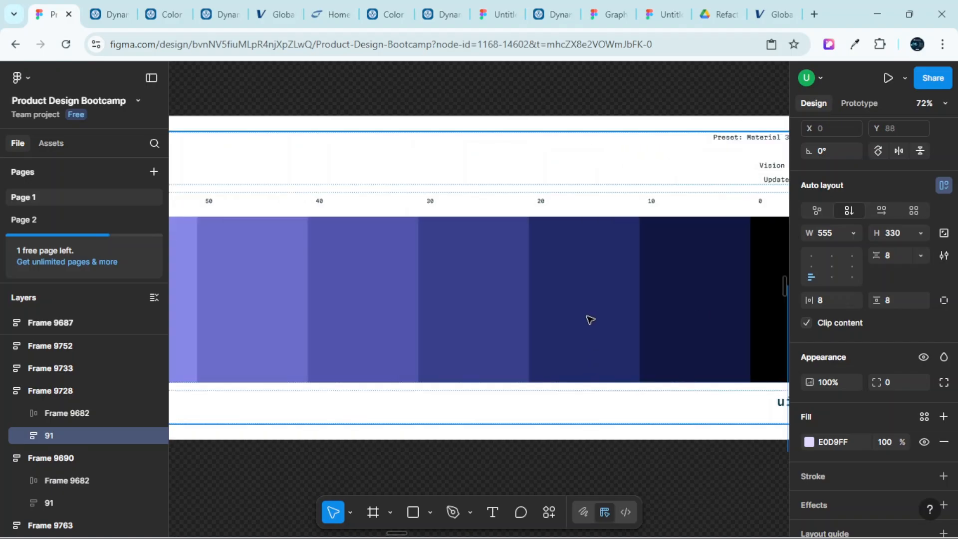
{"action": "scroll", "coordinate": [579, 319], "scroll_direction": "left", "scroll_amount": 2}
{"action": "scroll", "coordinate": [565, 304], "scroll_direction": "up", "scroll_amount": 2}
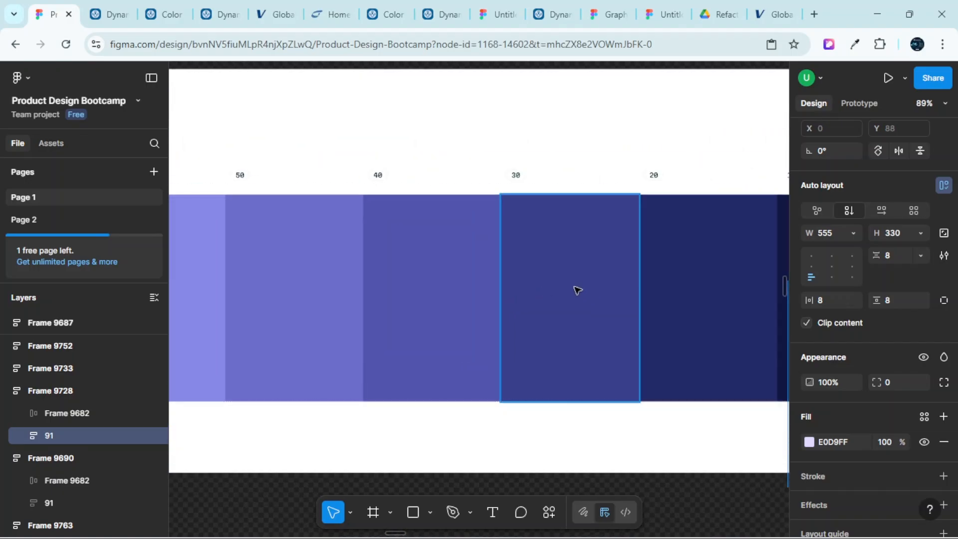
{"action": "left_click", "coordinate": [578, 290]}
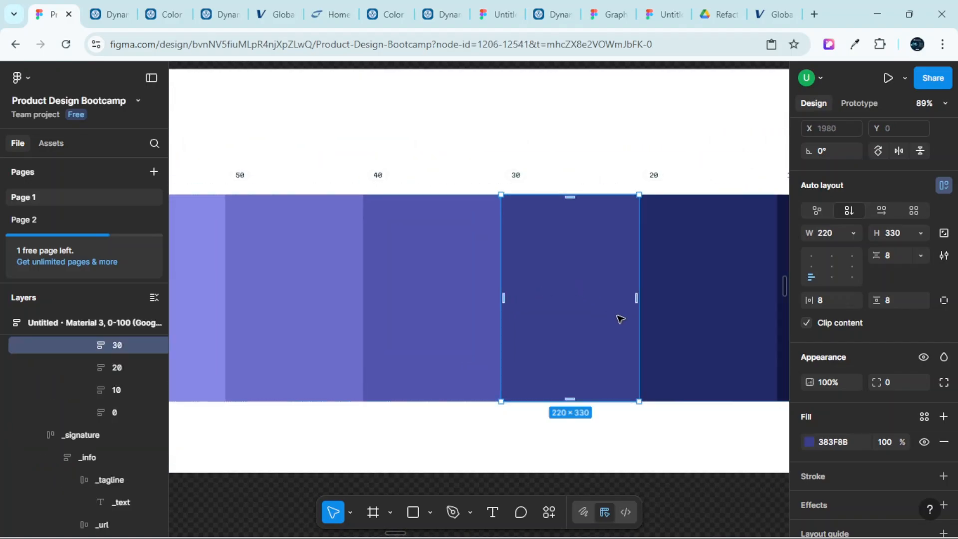
Replace the white rectangle under On-Secondary Container (#30) with the copied swatch and set its width to 555
{"action": "scroll", "coordinate": [609, 327], "scroll_direction": "down", "scroll_amount": 3}
{"action": "scroll", "coordinate": [601, 337], "scroll_direction": "right", "scroll_amount": 10}
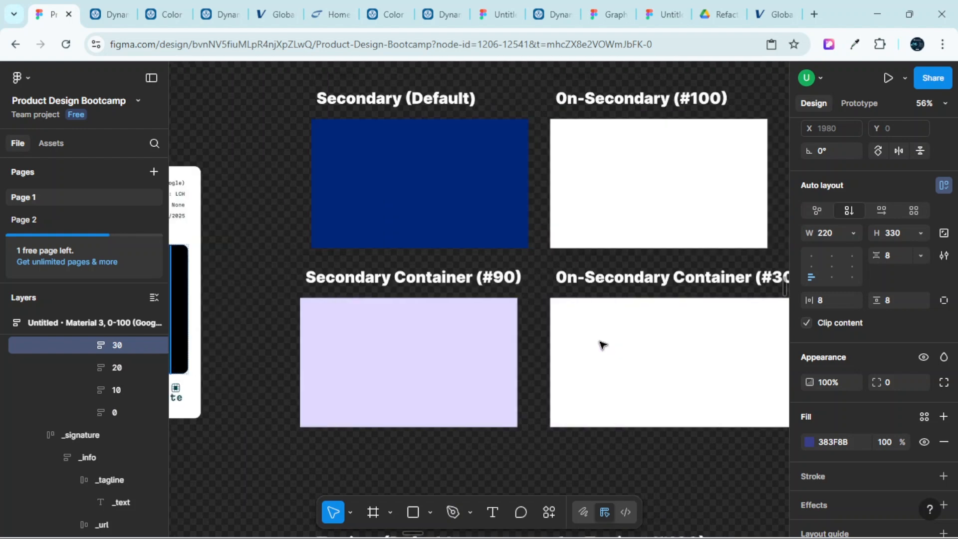
{"action": "left_click", "coordinate": [609, 335]}
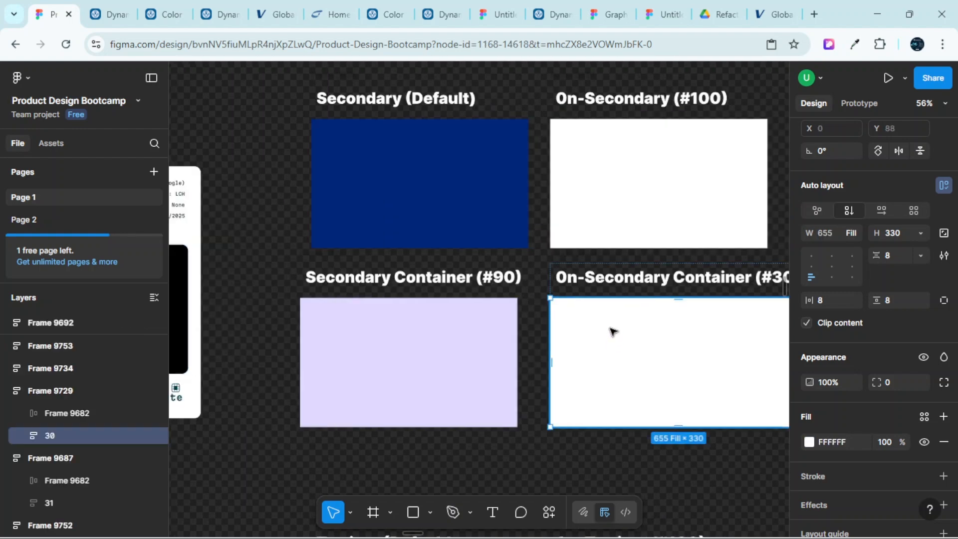
{"action": "key", "text": "ctrl+shift+r"}
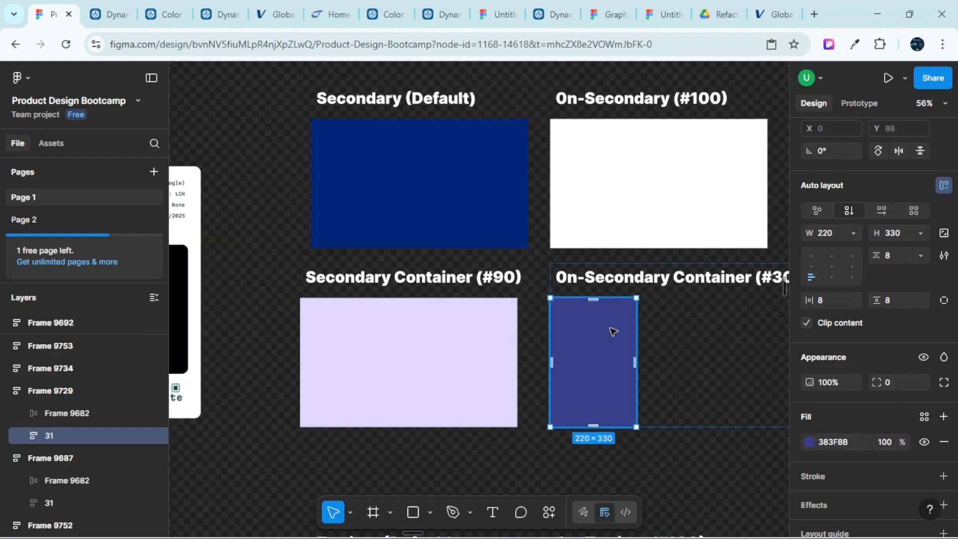
{"action": "scroll", "coordinate": [644, 336], "scroll_direction": "right", "scroll_amount": 3}
{"action": "left_click", "coordinate": [821, 232]}
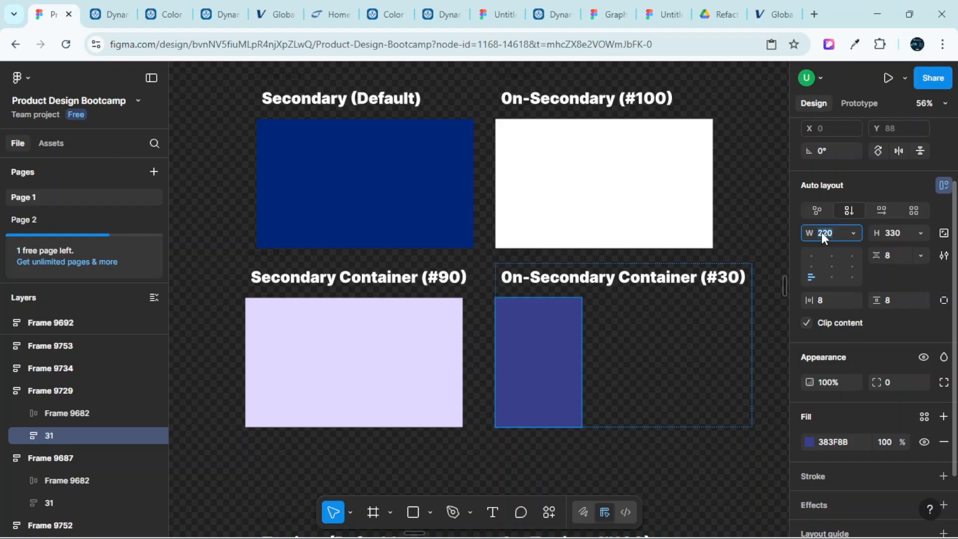
{"action": "key", "text": "Return"}
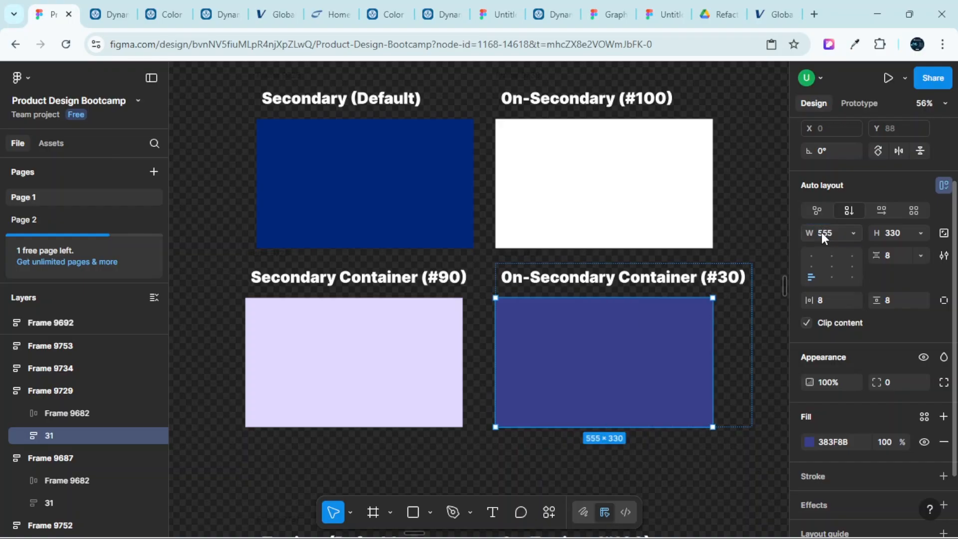
{"action": "left_click", "coordinate": [742, 218]}
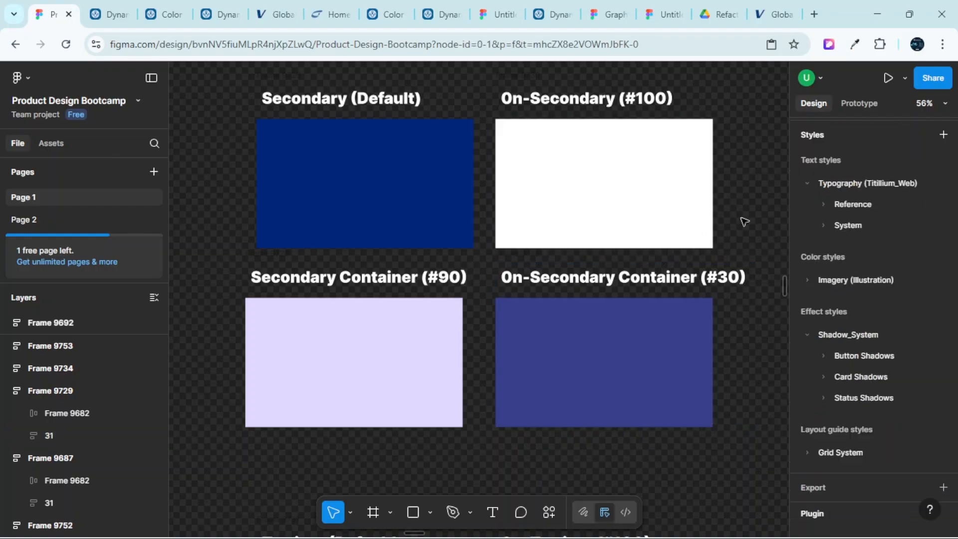
Hide the interface panels and compare the default, on-color and container frames of the Primary and Secondary groups
{"action": "scroll", "coordinate": [747, 201], "scroll_direction": "up", "scroll_amount": 1}
{"action": "scroll", "coordinate": [745, 205], "scroll_direction": "down", "scroll_amount": 3}
{"action": "scroll", "coordinate": [724, 286], "scroll_direction": "up", "scroll_amount": 3}
{"action": "scroll", "coordinate": [721, 309], "scroll_direction": "down", "scroll_amount": 3}
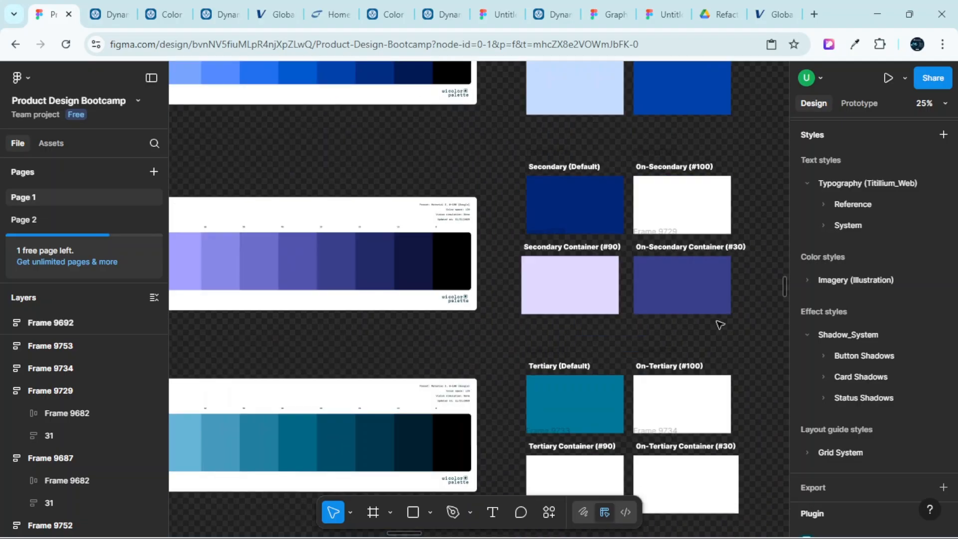
{"action": "scroll", "coordinate": [723, 280], "scroll_direction": "up", "scroll_amount": 3}
{"action": "scroll", "coordinate": [728, 232], "scroll_direction": "up", "scroll_amount": 1}
{"action": "scroll", "coordinate": [722, 223], "scroll_direction": "down", "scroll_amount": 1}
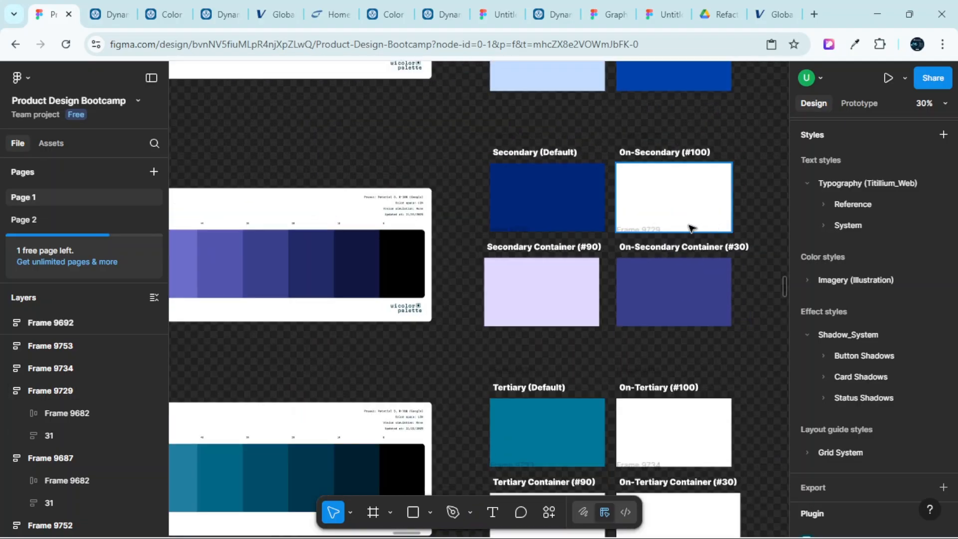
{"action": "key", "text": "ctrl+backslash"}
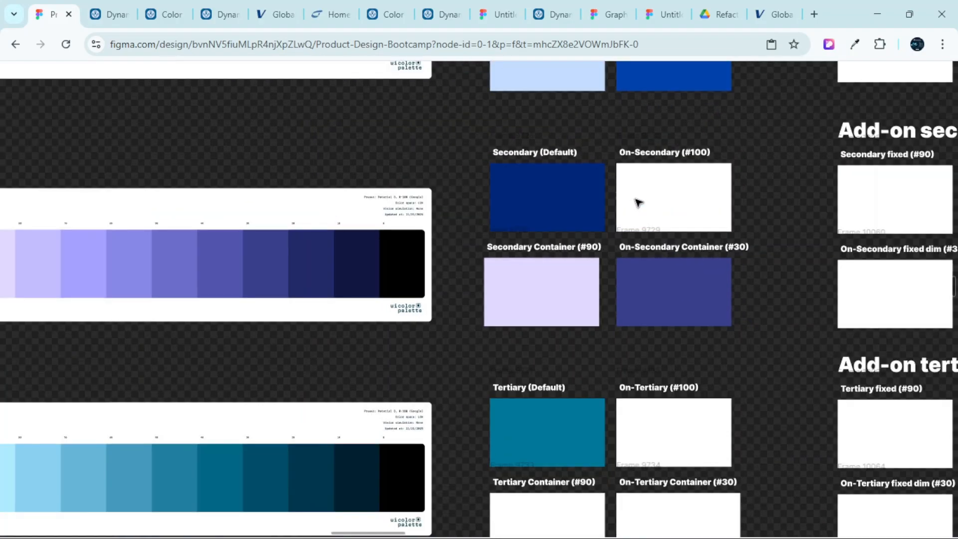
{"action": "scroll", "coordinate": [639, 202], "scroll_direction": "up", "scroll_amount": 1}
{"action": "scroll", "coordinate": [552, 178], "scroll_direction": "up", "scroll_amount": 3}
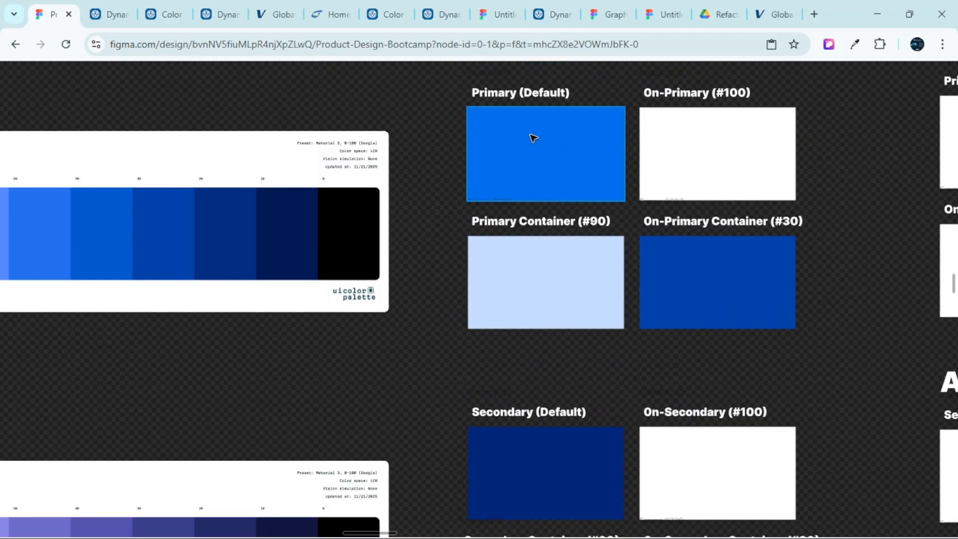
{"action": "scroll", "coordinate": [601, 153], "scroll_direction": "right", "scroll_amount": 2}
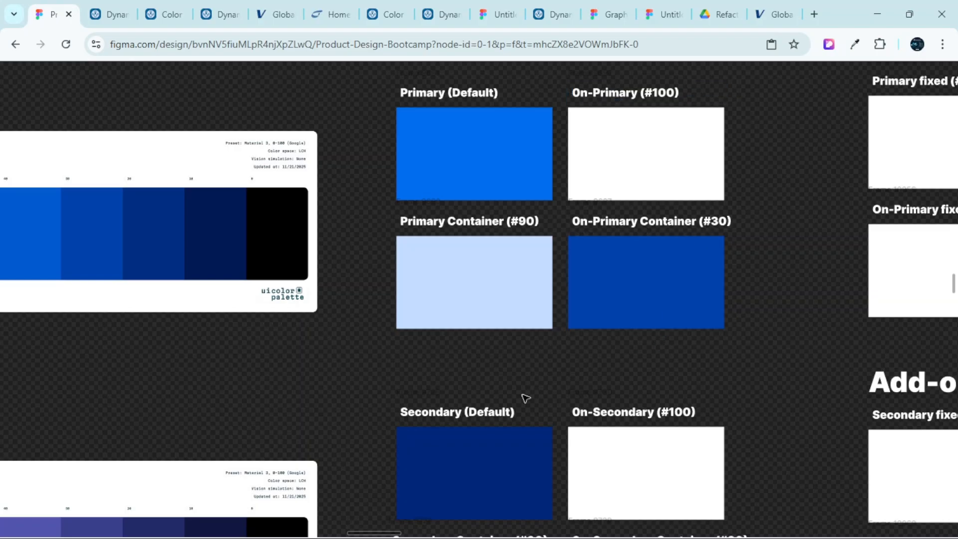
{"action": "scroll", "coordinate": [643, 387], "scroll_direction": "down", "scroll_amount": 3}
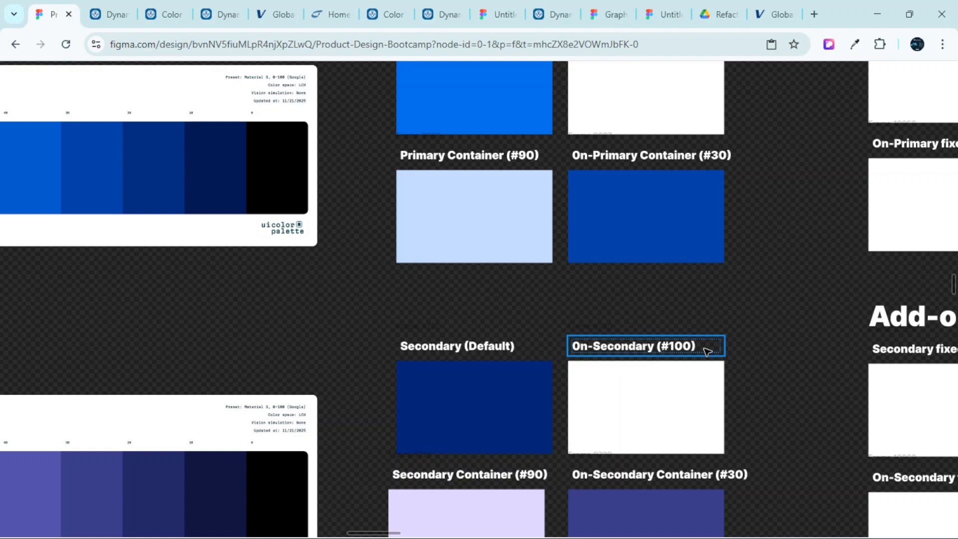
{"action": "scroll", "coordinate": [629, 344], "scroll_direction": "up", "scroll_amount": 3}
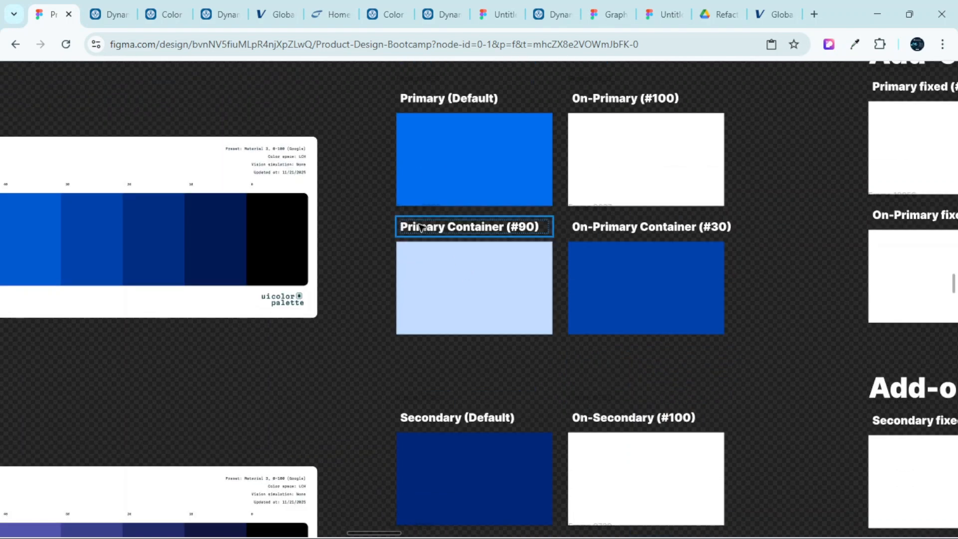
{"action": "scroll", "coordinate": [539, 250], "scroll_direction": "down", "scroll_amount": 5}
{"action": "scroll", "coordinate": [539, 268], "scroll_direction": "down", "scroll_amount": 2}
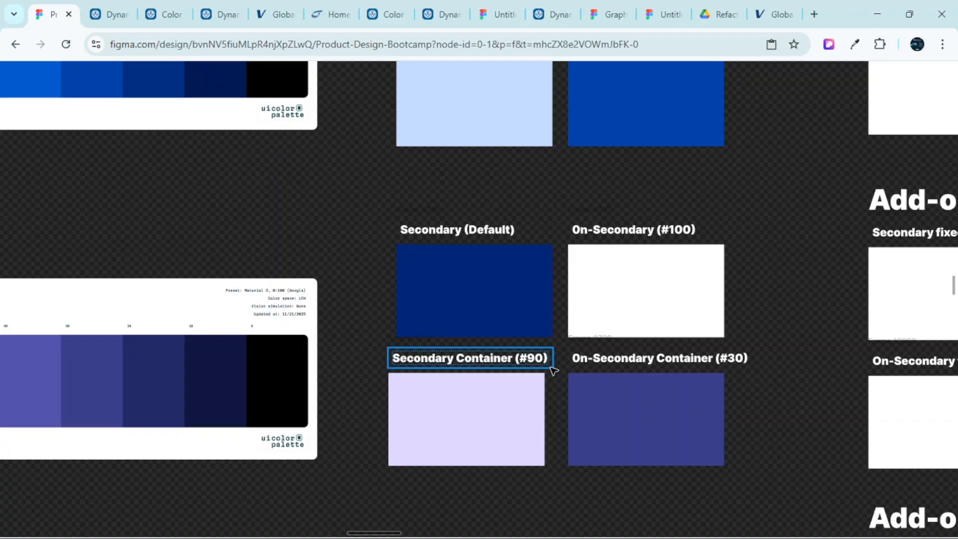
{"action": "scroll", "coordinate": [625, 313], "scroll_direction": "up", "scroll_amount": 9}
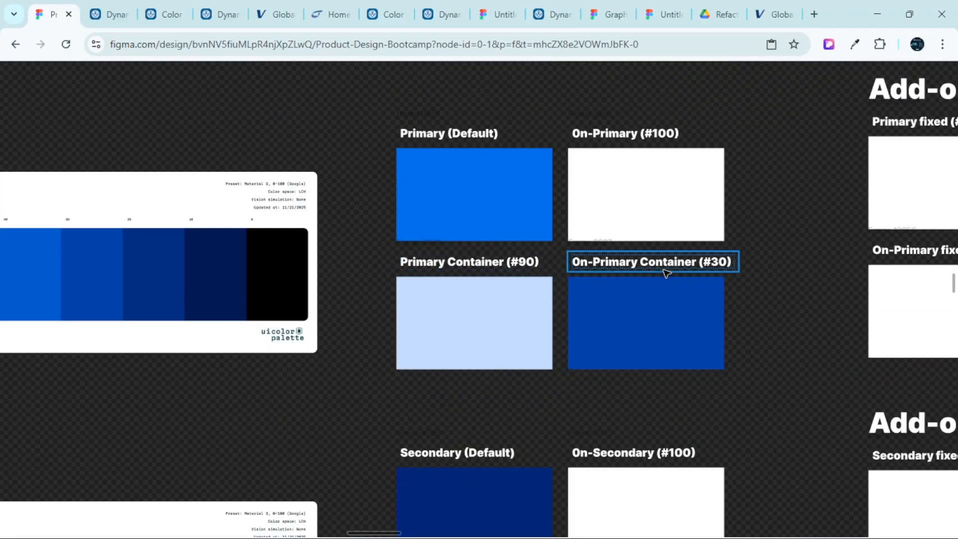
{"action": "scroll", "coordinate": [679, 294], "scroll_direction": "down", "scroll_amount": 10}
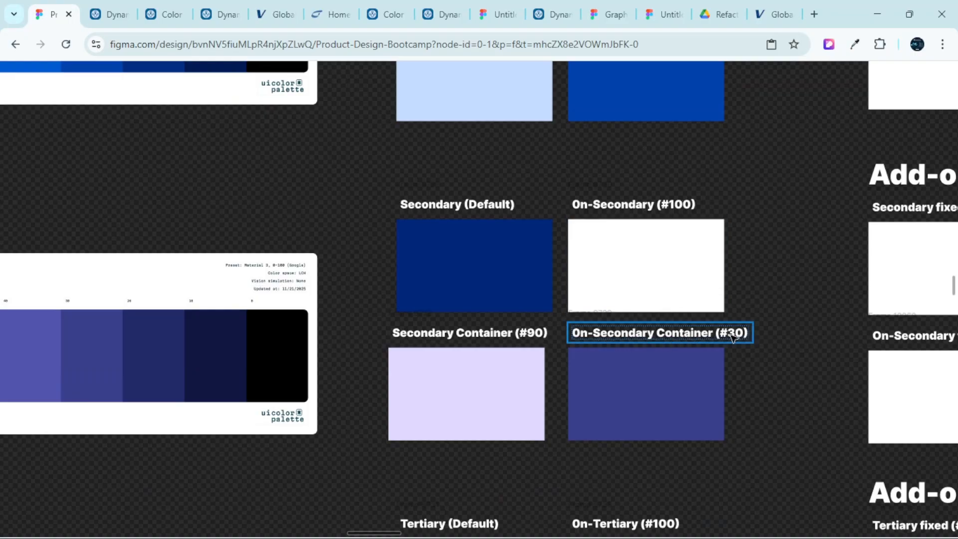
{"action": "scroll", "coordinate": [732, 338], "scroll_direction": "up", "scroll_amount": 8}
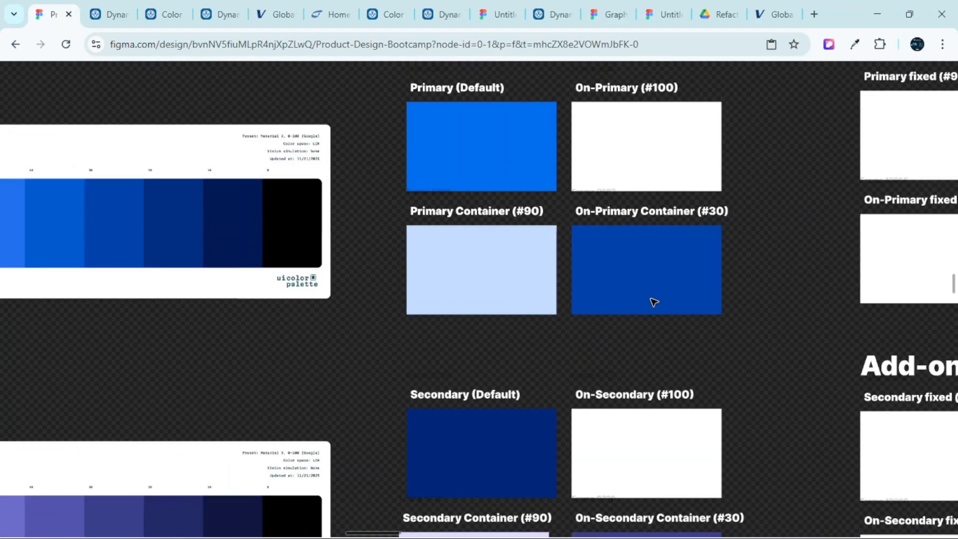
Review the Tertiary and Error frames for the same default, #100, #90 and #30 role pattern as Primary and Secondary
{"action": "scroll", "coordinate": [652, 309], "scroll_direction": "down", "scroll_amount": 5}
{"action": "scroll", "coordinate": [646, 316], "scroll_direction": "down", "scroll_amount": 8}
{"action": "scroll", "coordinate": [647, 315], "scroll_direction": "down", "scroll_amount": 3}
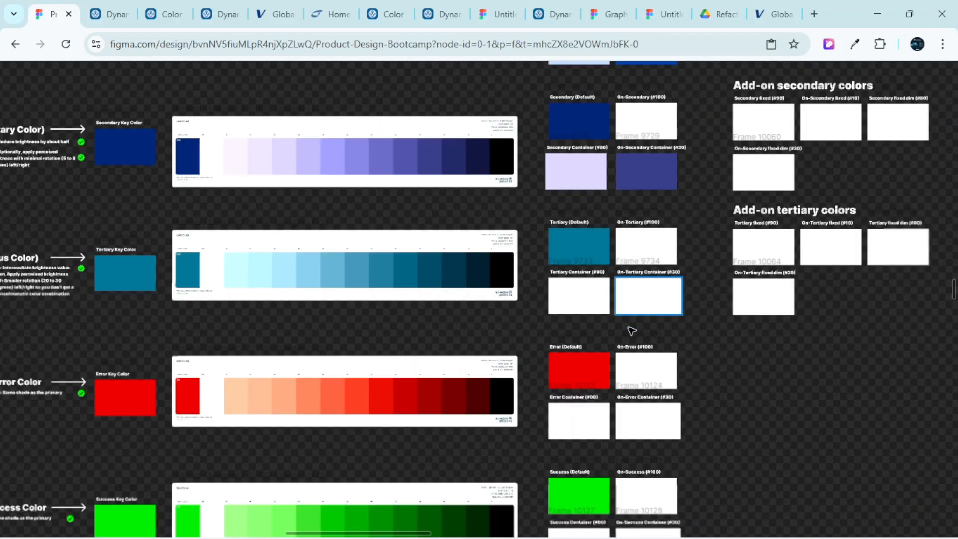
{"action": "scroll", "coordinate": [632, 299], "scroll_direction": "down", "scroll_amount": 6}
{"action": "scroll", "coordinate": [653, 371], "scroll_direction": "up", "scroll_amount": 16}
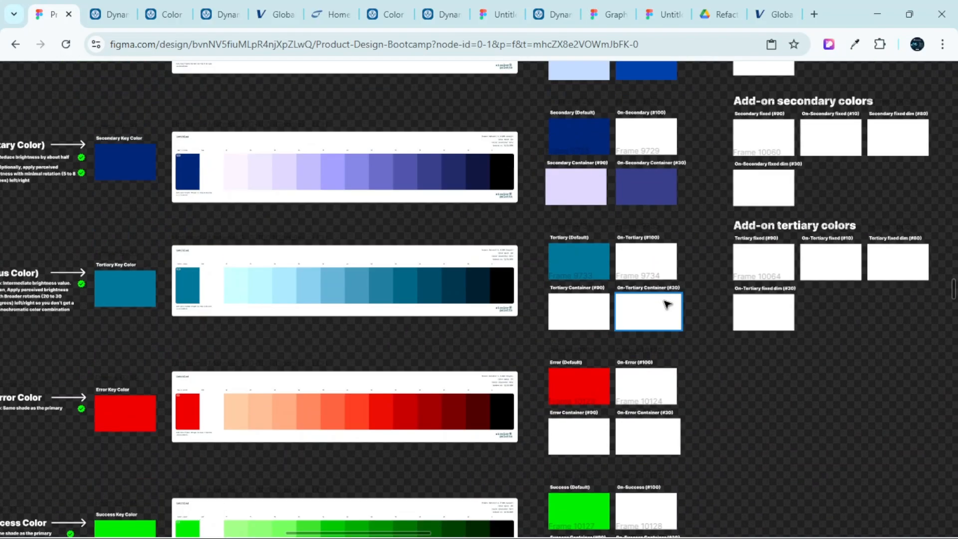
{"action": "scroll", "coordinate": [652, 255], "scroll_direction": "up", "scroll_amount": 6}
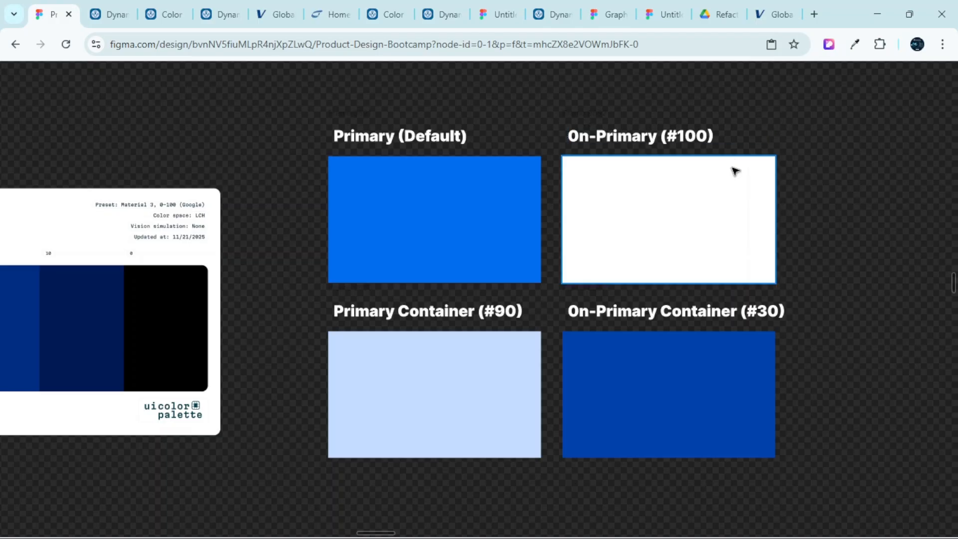
{"action": "scroll", "coordinate": [683, 229], "scroll_direction": "down", "scroll_amount": 5}
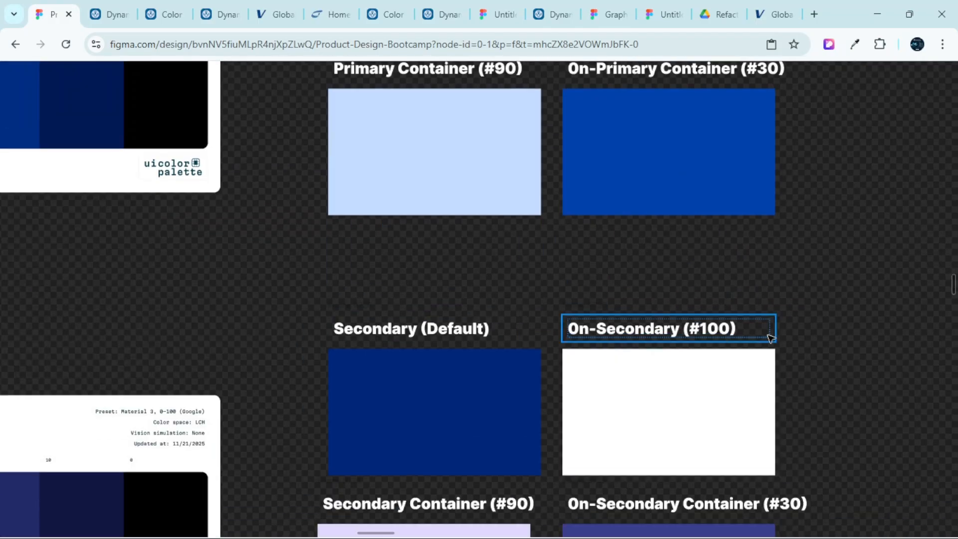
{"action": "scroll", "coordinate": [769, 337], "scroll_direction": "down", "scroll_amount": 12}
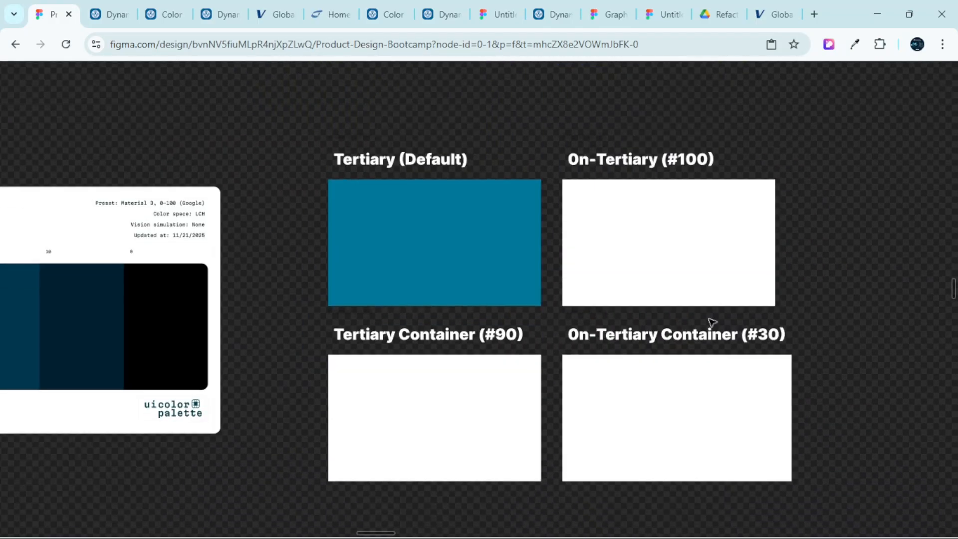
{"action": "scroll", "coordinate": [593, 353], "scroll_direction": "down", "scroll_amount": 5}
{"action": "scroll", "coordinate": [664, 364], "scroll_direction": "down", "scroll_amount": 8}
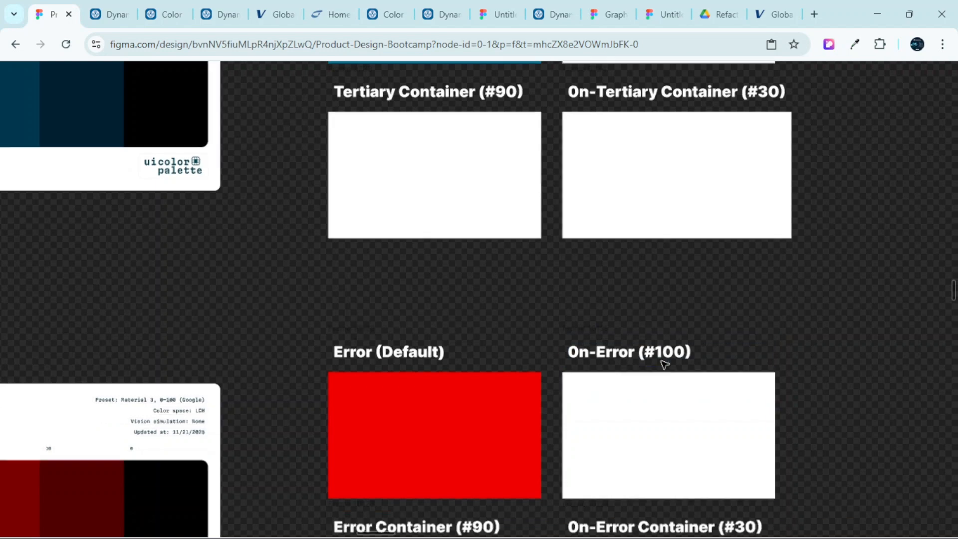
Compare the #100 on-color and #90 container role labels across the Primary, Tertiary, Error and Success frames
{"action": "scroll", "coordinate": [648, 386], "scroll_direction": "down", "scroll_amount": 7}
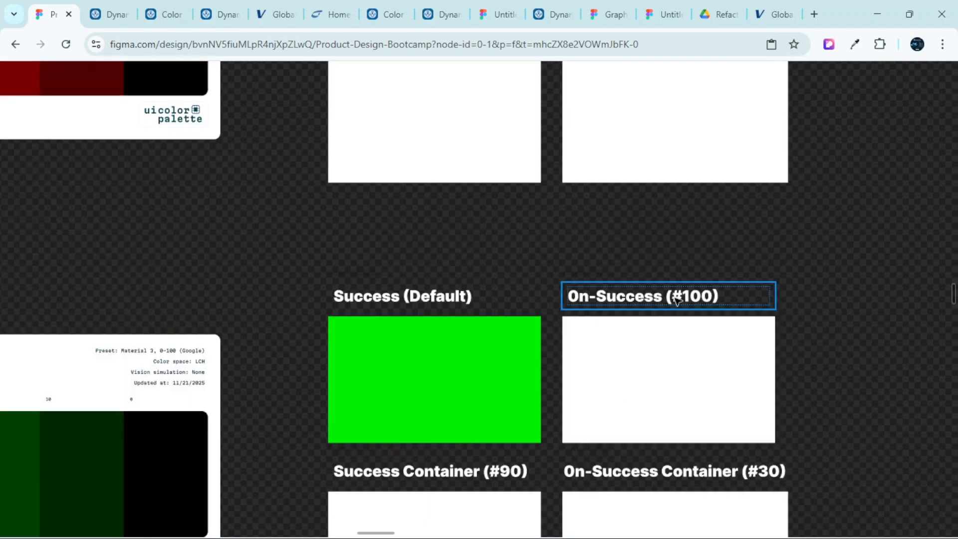
{"action": "scroll", "coordinate": [759, 325], "scroll_direction": "down", "scroll_amount": 3, "text": "ctrl"}
{"action": "scroll", "coordinate": [704, 339], "scroll_direction": "up", "scroll_amount": 19}
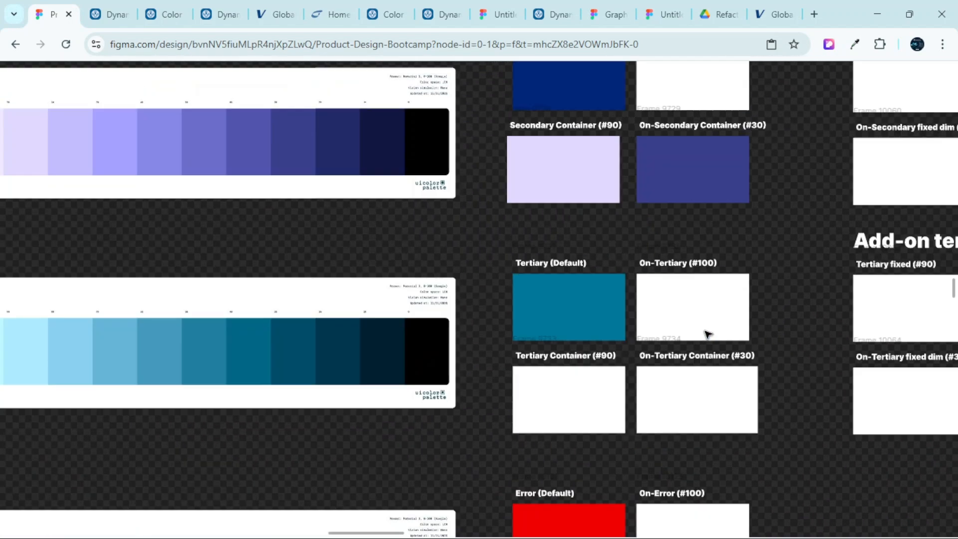
{"action": "scroll", "coordinate": [564, 302], "scroll_direction": "up", "scroll_amount": 5, "text": "ctrl"}
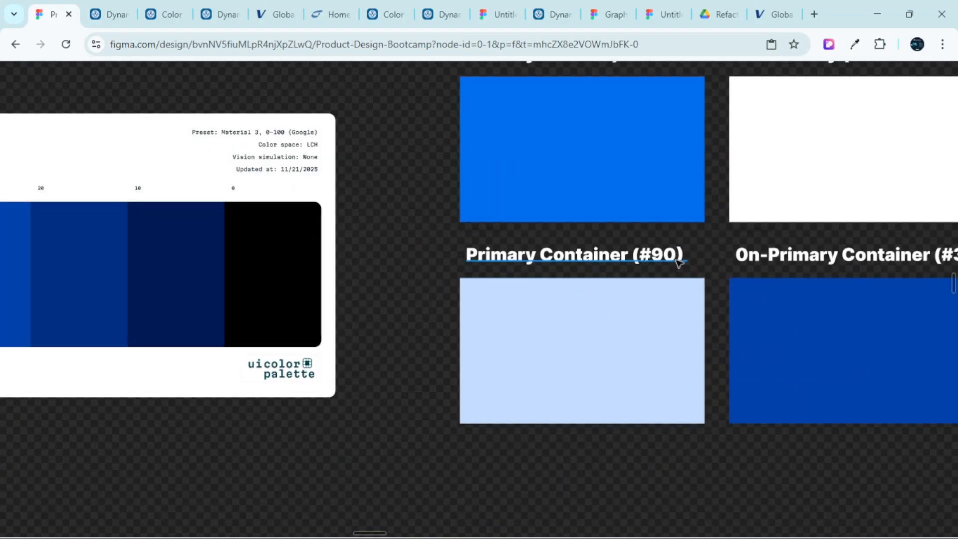
{"action": "scroll", "coordinate": [679, 280], "scroll_direction": "down", "scroll_amount": 5, "text": "ctrl"}
{"action": "scroll", "coordinate": [643, 327], "scroll_direction": "down", "scroll_amount": 5}
{"action": "scroll", "coordinate": [648, 309], "scroll_direction": "up", "scroll_amount": 4, "text": "ctrl"}
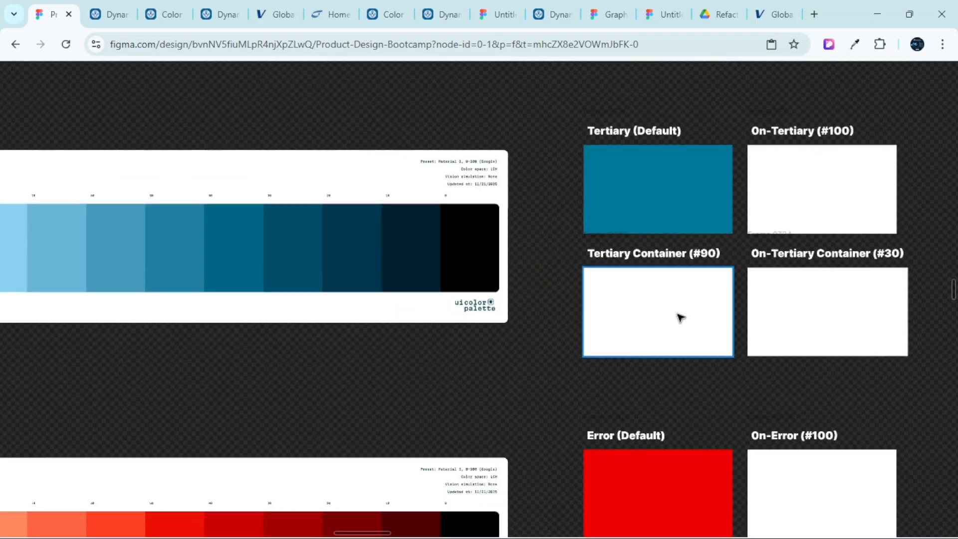
{"action": "scroll", "coordinate": [691, 306], "scroll_direction": "down", "scroll_amount": 4}
{"action": "scroll", "coordinate": [682, 315], "scroll_direction": "up", "scroll_amount": 4, "text": "ctrl"}
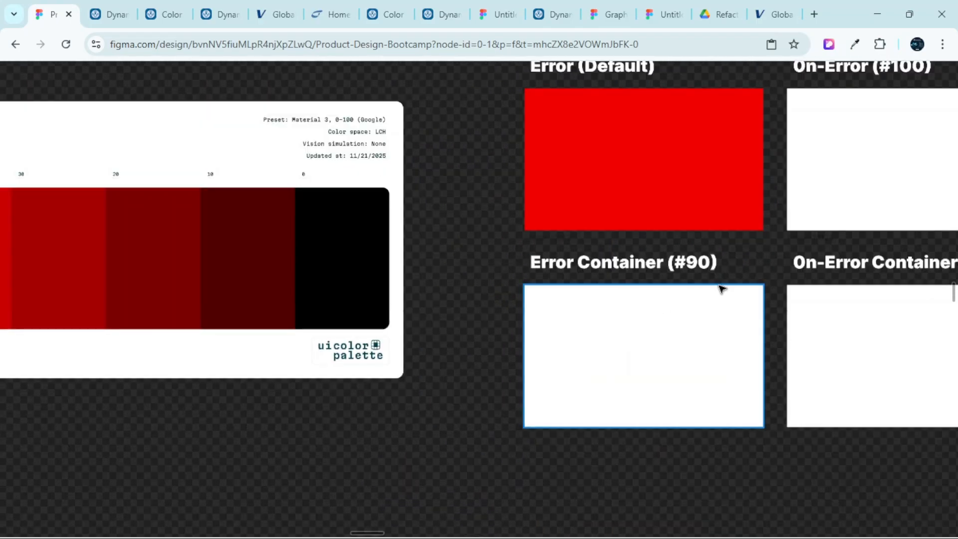
{"action": "scroll", "coordinate": [719, 291], "scroll_direction": "down", "scroll_amount": 6}
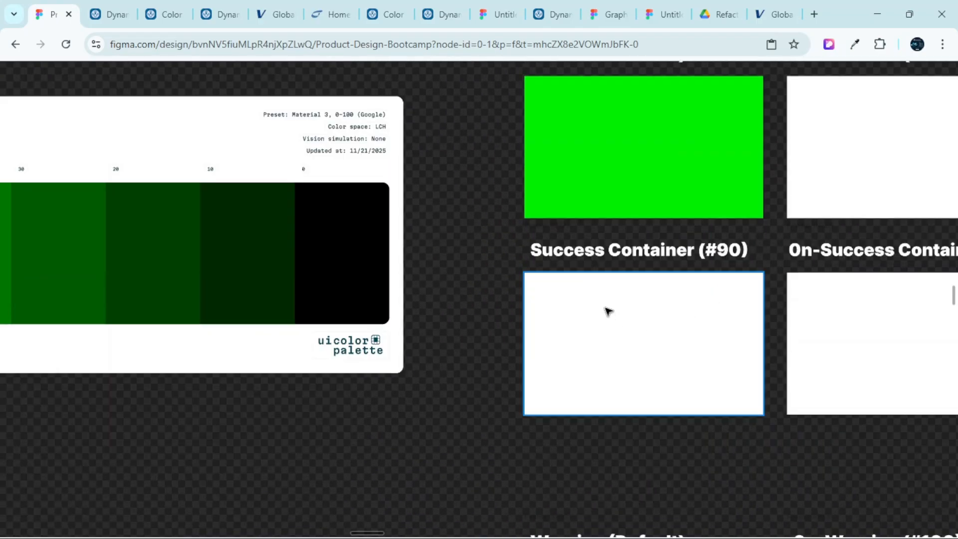
Glance at Material's baseline color tokens page, then review the key colors, tonal palettes and role frames of the brand, feedback and surface groups
{"action": "left_click", "coordinate": [89, 8]}
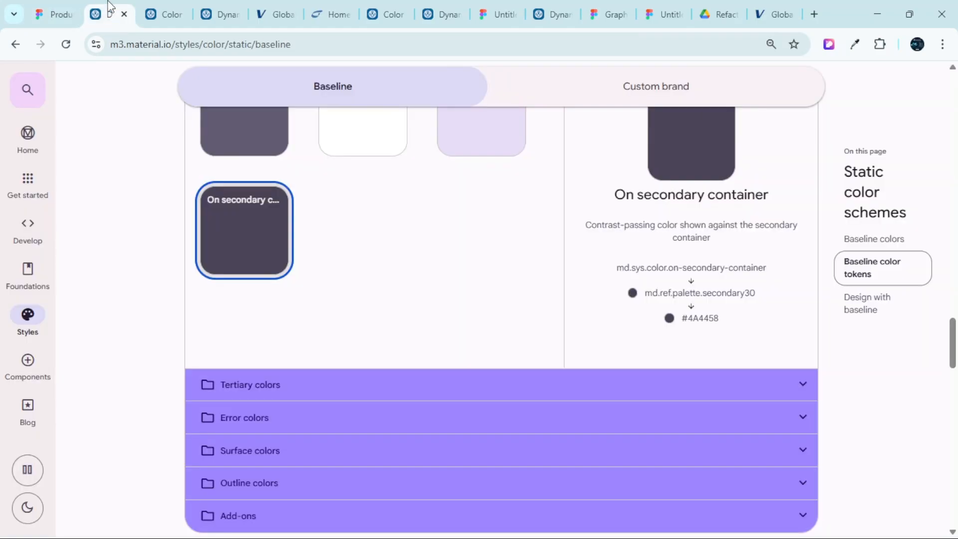
{"action": "left_click", "coordinate": [29, 6]}
{"action": "scroll", "coordinate": [594, 340], "scroll_direction": "down", "scroll_amount": 5, "text": "ctrl"}
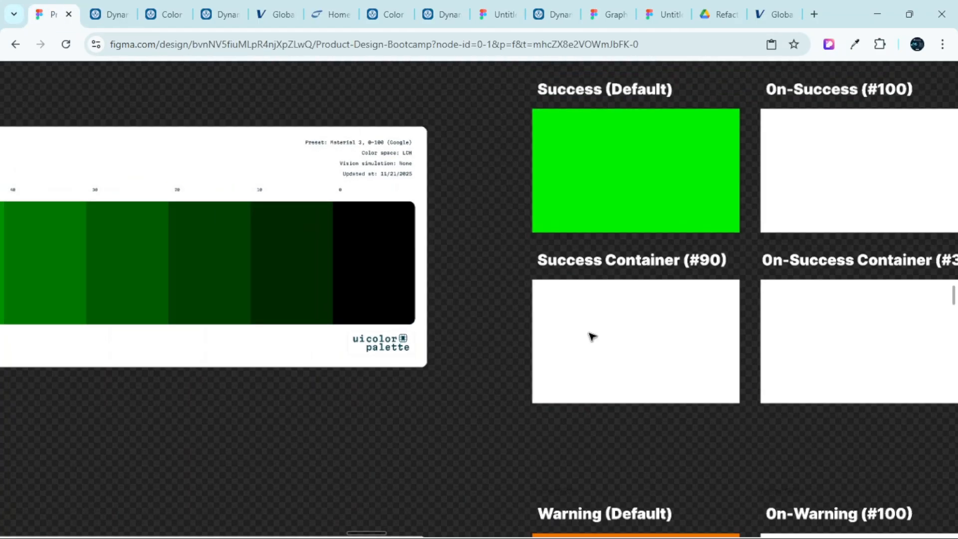
{"action": "scroll", "coordinate": [604, 342], "scroll_direction": "down", "scroll_amount": 3, "text": "ctrl"}
{"action": "scroll", "coordinate": [374, 394], "scroll_direction": "left", "scroll_amount": 1}
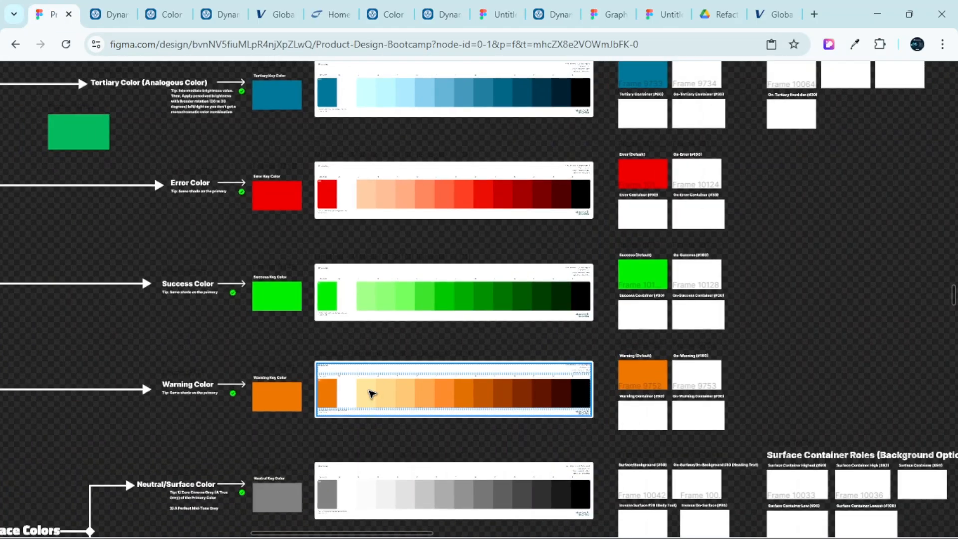
{"action": "scroll", "coordinate": [370, 393], "scroll_direction": "down", "scroll_amount": 1}
{"action": "scroll", "coordinate": [698, 347], "scroll_direction": "up", "scroll_amount": 2}
{"action": "scroll", "coordinate": [689, 250], "scroll_direction": "up", "scroll_amount": 3, "text": "ctrl"}
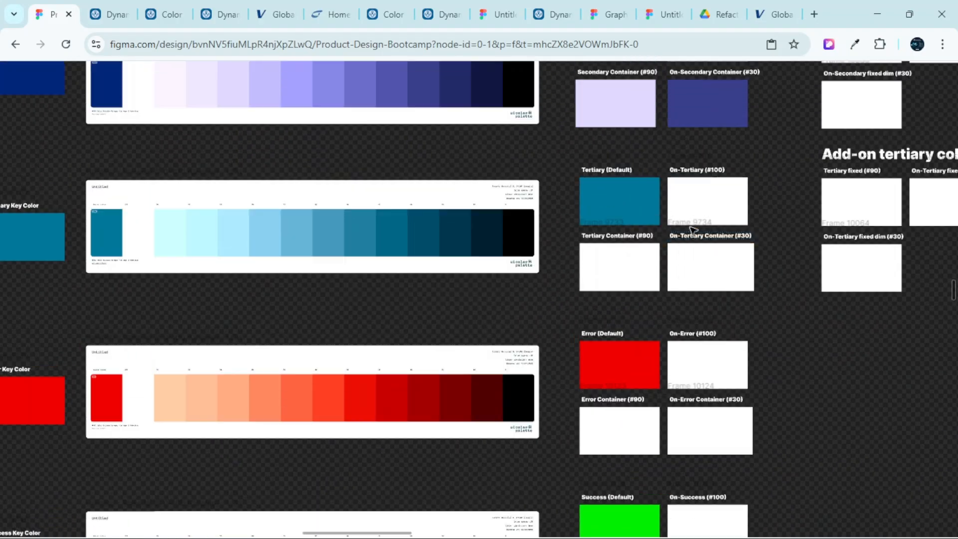
{"action": "scroll", "coordinate": [690, 270], "scroll_direction": "up", "scroll_amount": 5}
{"action": "scroll", "coordinate": [691, 286], "scroll_direction": "down", "scroll_amount": 10}
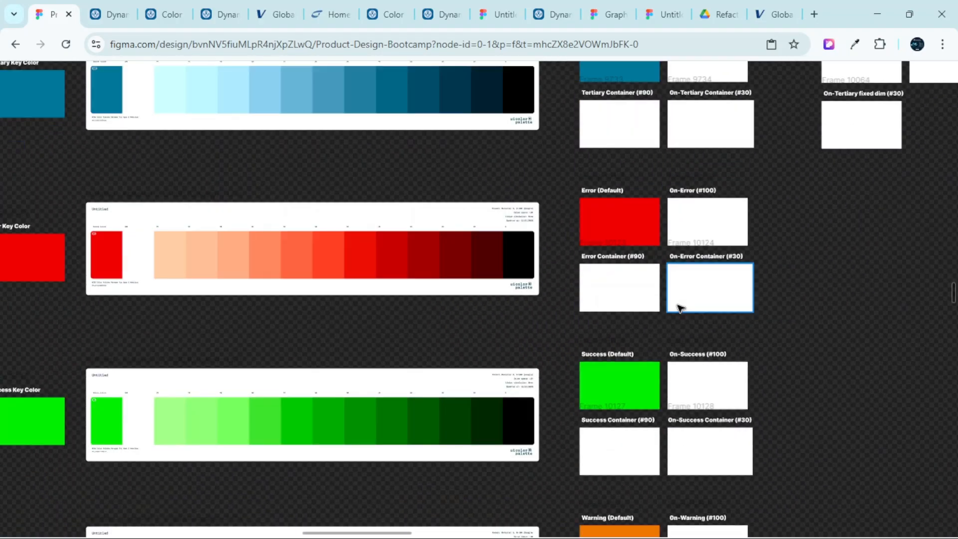
{"action": "scroll", "coordinate": [679, 306], "scroll_direction": "down", "scroll_amount": 5, "text": "ctrl"}
{"action": "scroll", "coordinate": [443, 299], "scroll_direction": "down", "scroll_amount": 2}
{"action": "scroll", "coordinate": [443, 297], "scroll_direction": "up", "scroll_amount": 6, "text": "ctrl"}
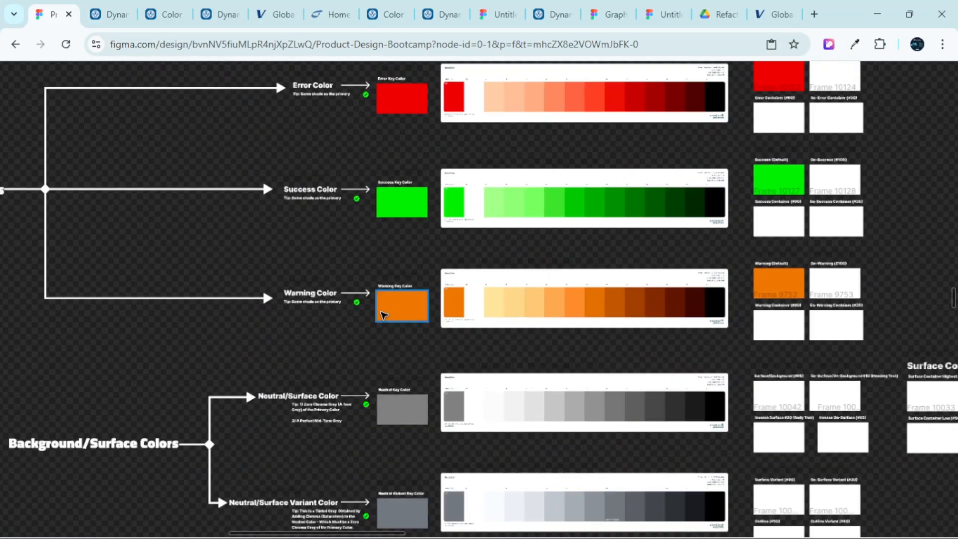
{"action": "scroll", "coordinate": [491, 310], "scroll_direction": "down", "scroll_amount": 5, "text": "ctrl"}
{"action": "scroll", "coordinate": [599, 275], "scroll_direction": "up", "scroll_amount": 3}
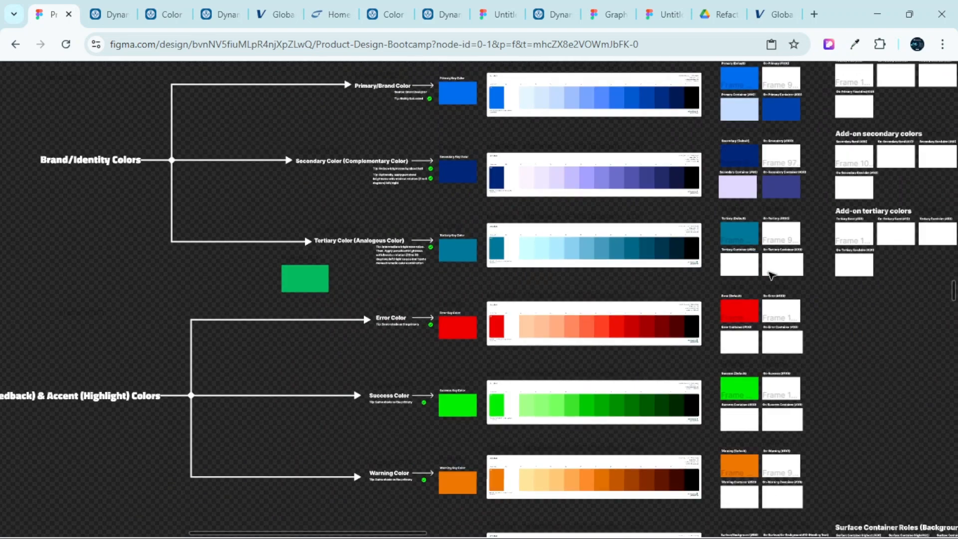
Examine the Tertiary default, On-Tertiary (#100), Tertiary Container (#90) and On-Tertiary Container (#30) frames beside the tertiary tonal palette
{"action": "scroll", "coordinate": [744, 229], "scroll_direction": "up", "scroll_amount": 4, "text": "ctrl"}
{"action": "scroll", "coordinate": [725, 242], "scroll_direction": "up", "scroll_amount": 2, "text": "ctrl"}
{"action": "scroll", "coordinate": [724, 245], "scroll_direction": "down", "scroll_amount": 5, "text": "ctrl"}
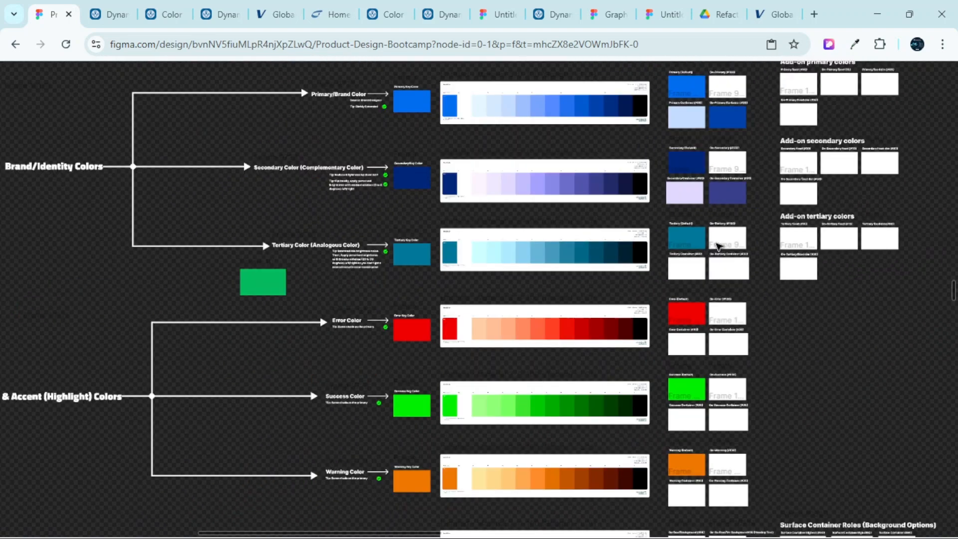
{"action": "scroll", "coordinate": [695, 255], "scroll_direction": "up", "scroll_amount": 5, "text": "ctrl"}
{"action": "scroll", "coordinate": [695, 254], "scroll_direction": "up", "scroll_amount": 2, "text": "ctrl"}
{"action": "scroll", "coordinate": [678, 265], "scroll_direction": "up", "scroll_amount": 2}
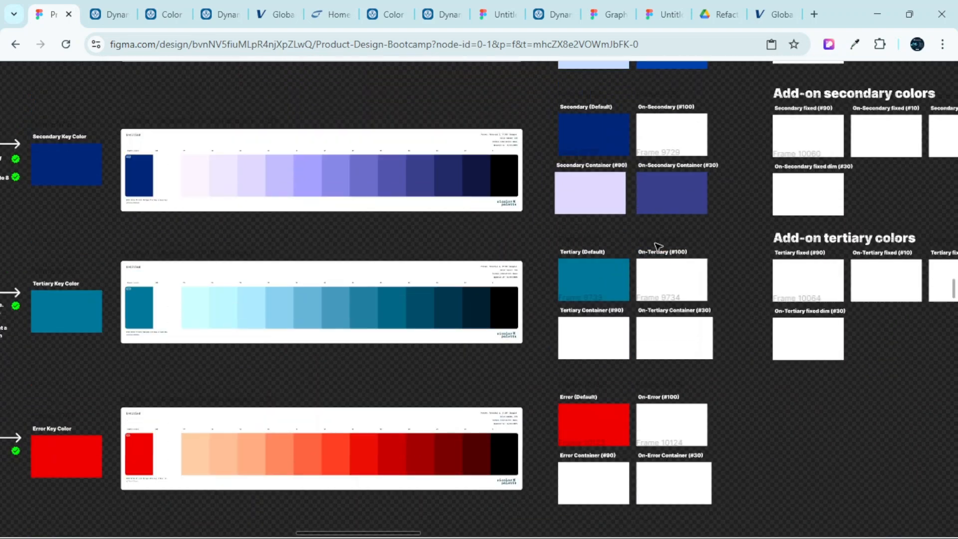
{"action": "scroll", "coordinate": [665, 271], "scroll_direction": "up", "scroll_amount": 6, "text": "ctrl"}
{"action": "scroll", "coordinate": [606, 268], "scroll_direction": "up", "scroll_amount": 1, "text": "ctrl"}
{"action": "scroll", "coordinate": [542, 296], "scroll_direction": "up", "scroll_amount": 2}
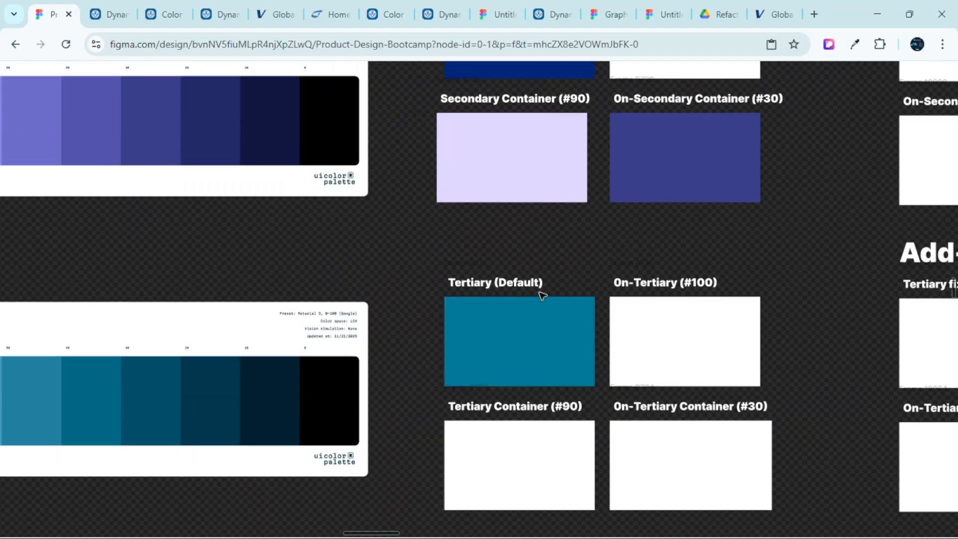
{"action": "scroll", "coordinate": [541, 296], "scroll_direction": "down", "scroll_amount": 2}
{"action": "scroll", "coordinate": [741, 312], "scroll_direction": "up", "scroll_amount": 1, "text": "ctrl"}
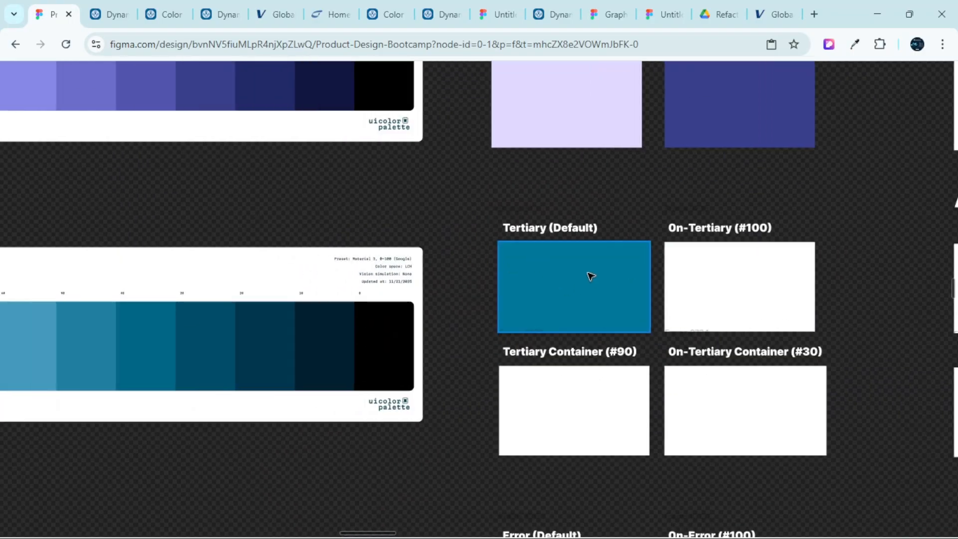
{"action": "scroll", "coordinate": [750, 264], "scroll_direction": "left", "scroll_amount": 1}
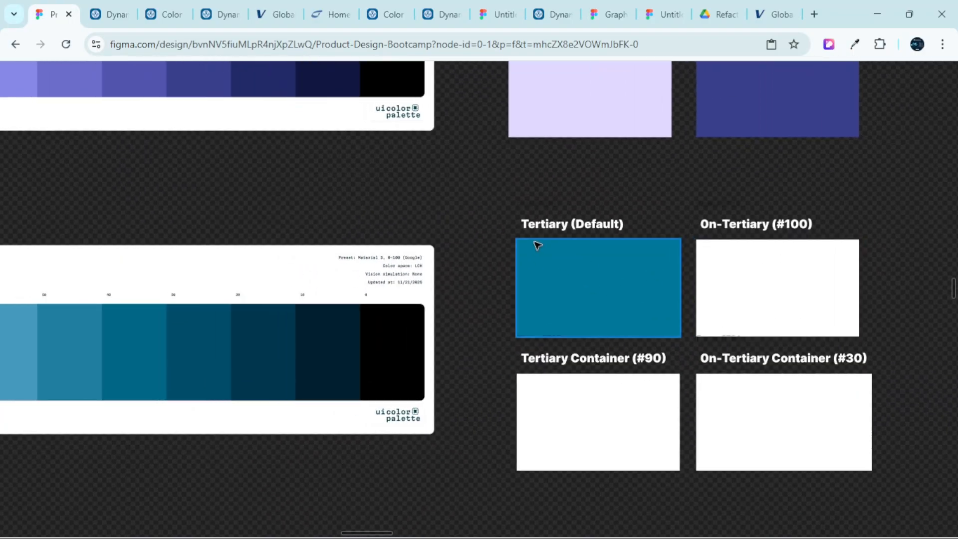
{"action": "scroll", "coordinate": [537, 245], "scroll_direction": "up", "scroll_amount": 1, "text": "ctrl"}
{"action": "scroll", "coordinate": [850, 281], "scroll_direction": "right", "scroll_amount": 2}
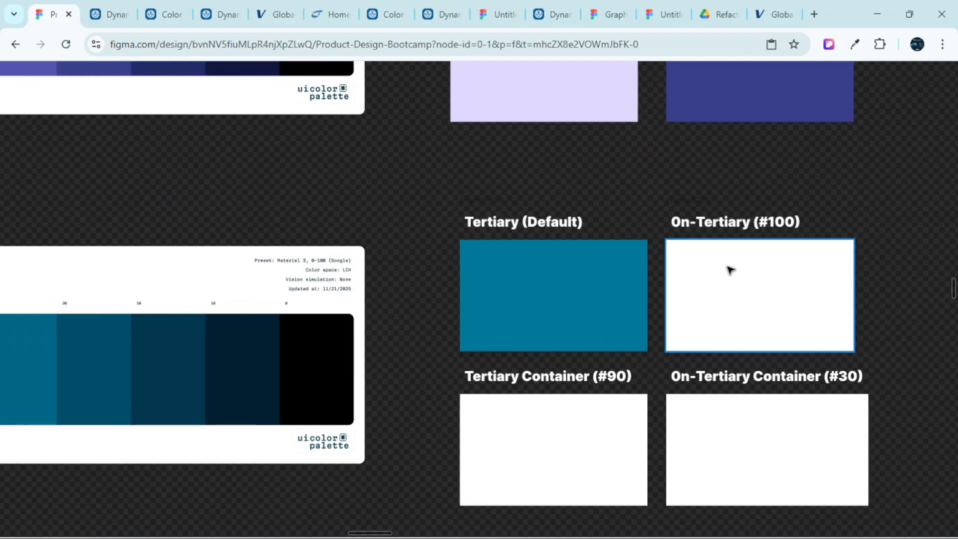
Copy the tone 90 swatch from the tertiary tonal palette and replace the Tertiary Container (#90) placeholder with it
{"action": "scroll", "coordinate": [723, 274], "scroll_direction": "left", "scroll_amount": 3}
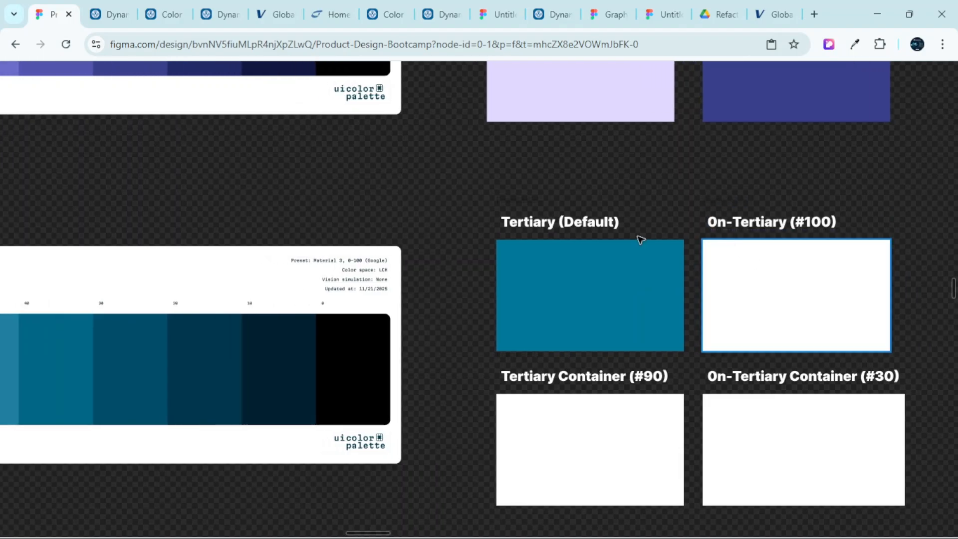
{"action": "scroll", "coordinate": [519, 301], "scroll_direction": "right", "scroll_amount": 6}
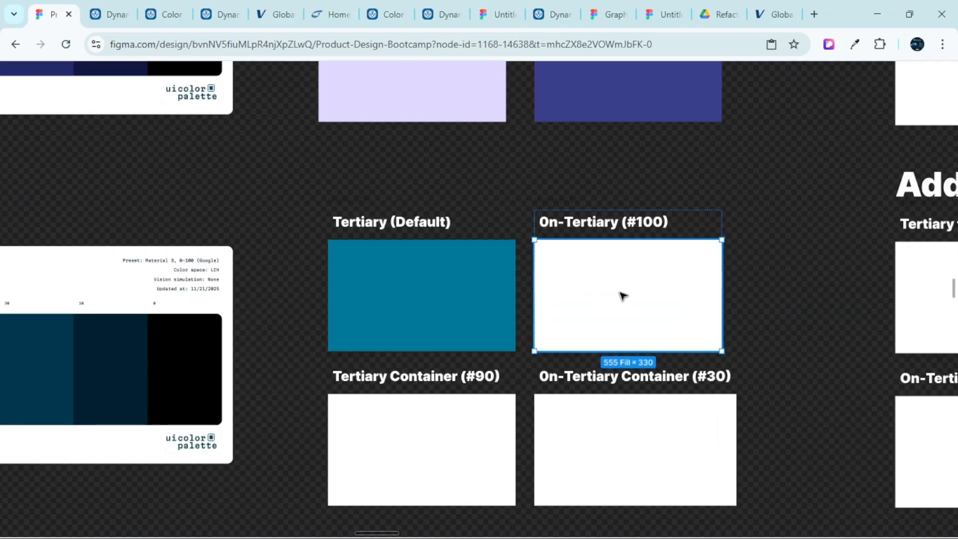
{"action": "scroll", "coordinate": [573, 297], "scroll_direction": "down", "scroll_amount": 4}
{"action": "scroll", "coordinate": [332, 302], "scroll_direction": "up", "scroll_amount": 2, "text": "ctrl"}
{"action": "scroll", "coordinate": [487, 255], "scroll_direction": "left", "scroll_amount": 2}
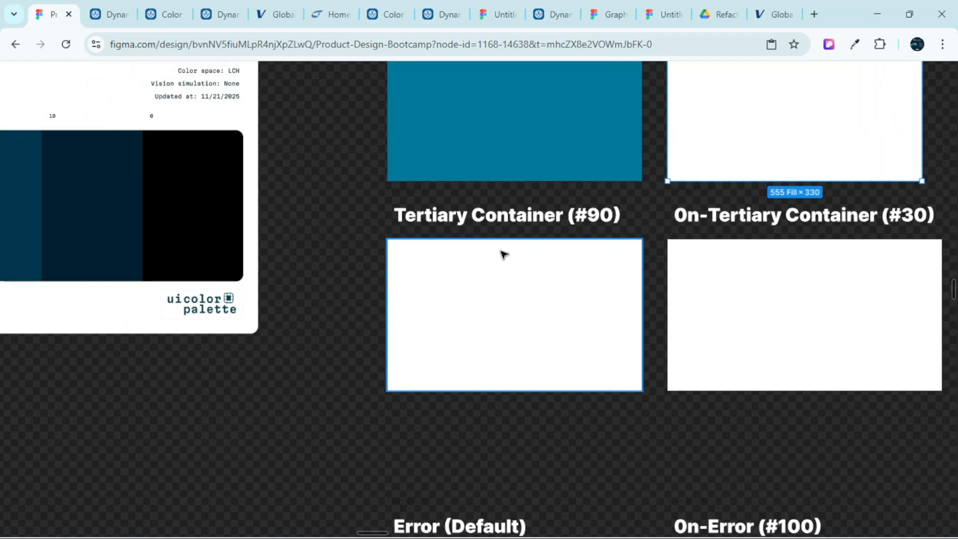
{"action": "scroll", "coordinate": [531, 244], "scroll_direction": "up", "scroll_amount": 1}
{"action": "scroll", "coordinate": [559, 280], "scroll_direction": "down", "scroll_amount": 3, "text": "ctrl"}
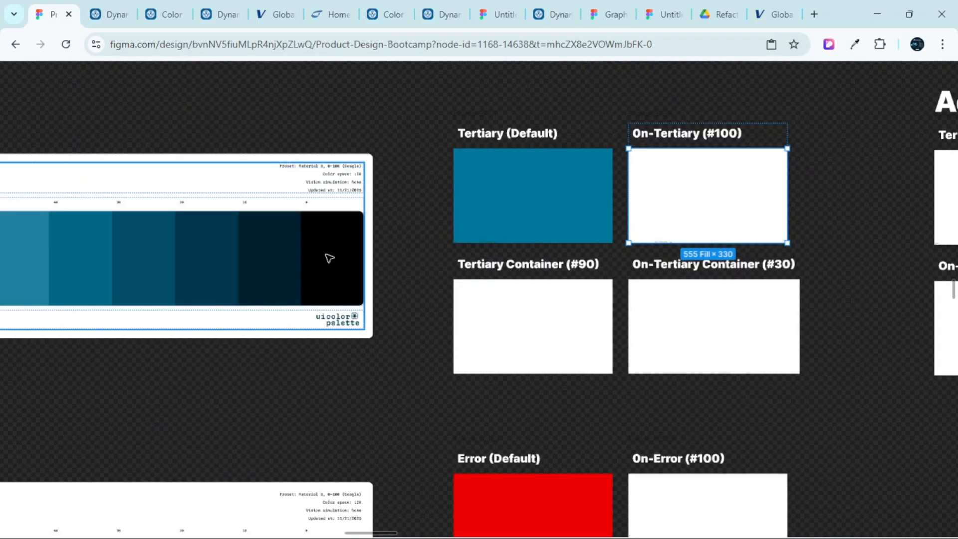
{"action": "scroll", "coordinate": [329, 258], "scroll_direction": "up", "scroll_amount": 5, "text": "ctrl"}
{"action": "scroll", "coordinate": [266, 270], "scroll_direction": "left", "scroll_amount": 3}
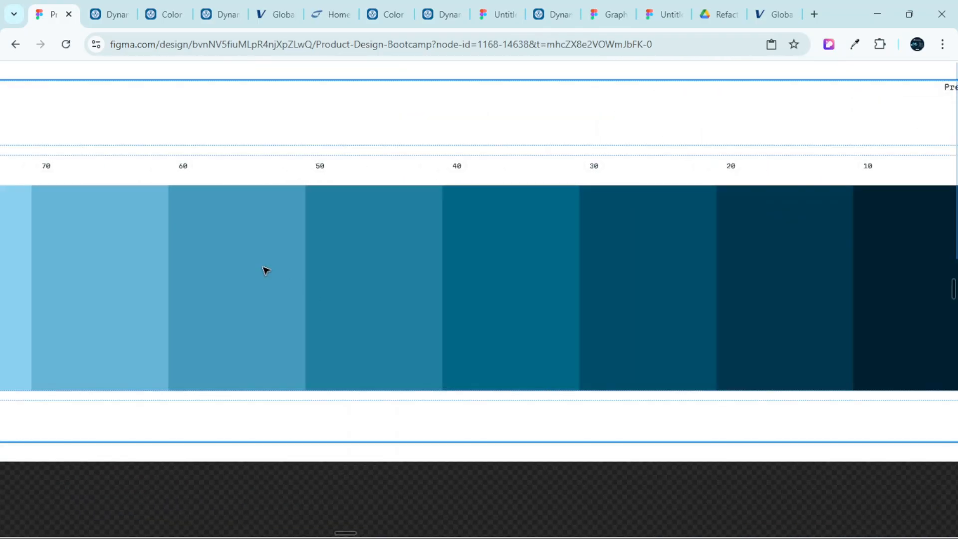
{"action": "scroll", "coordinate": [266, 270], "scroll_direction": "left", "scroll_amount": 6}
{"action": "left_click", "coordinate": [363, 256]}
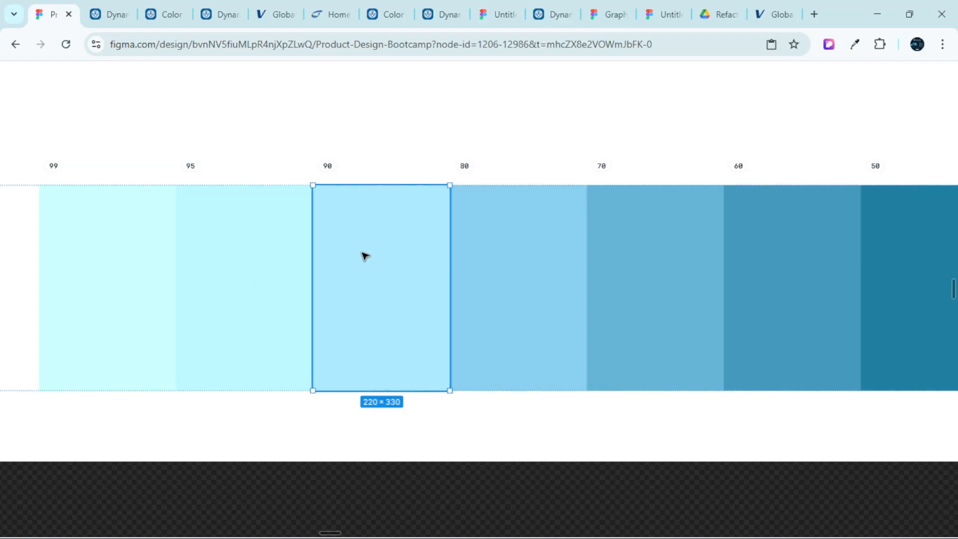
{"action": "scroll", "coordinate": [369, 268], "scroll_direction": "down", "scroll_amount": 5, "text": "ctrl"}
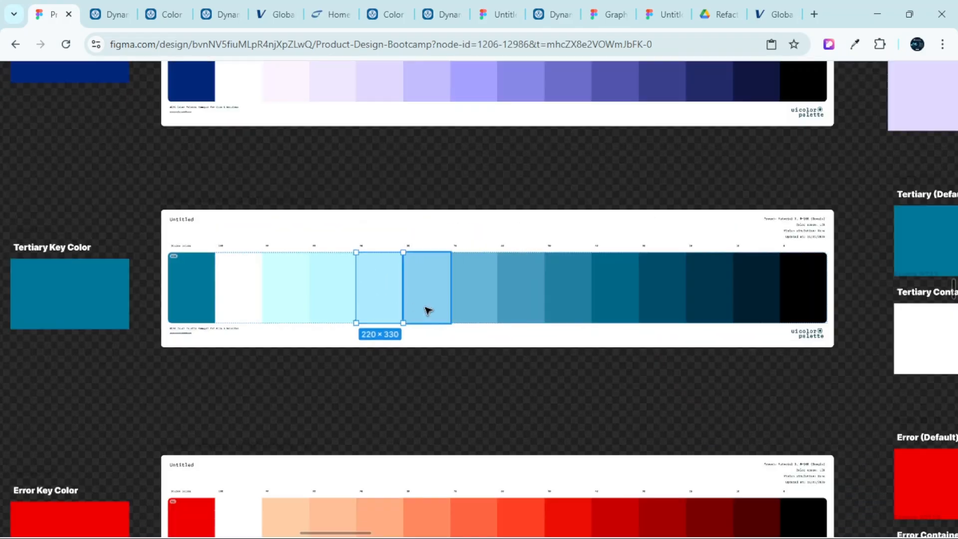
{"action": "scroll", "coordinate": [582, 342], "scroll_direction": "right", "scroll_amount": 5}
{"action": "scroll", "coordinate": [574, 334], "scroll_direction": "up", "scroll_amount": 3, "text": "ctrl"}
{"action": "left_click", "coordinate": [520, 334]}
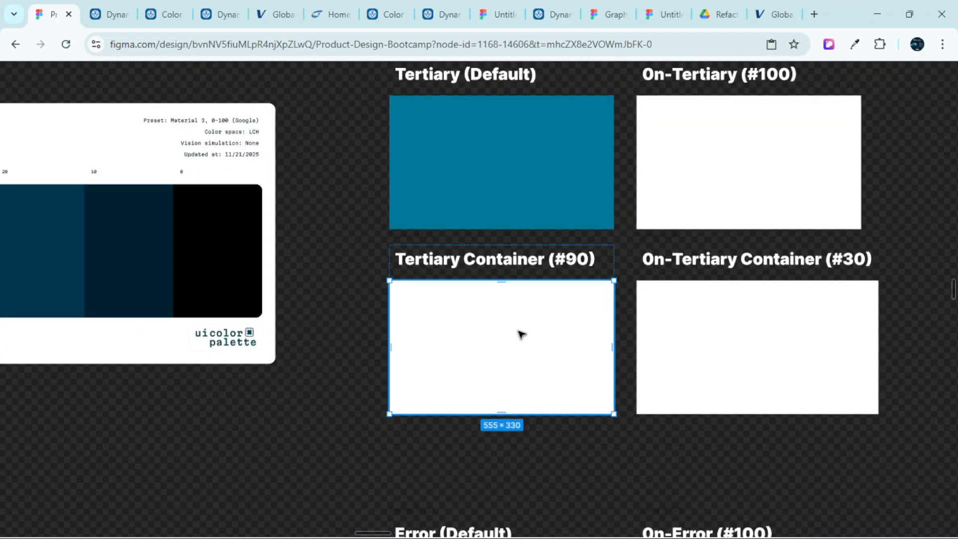
{"action": "key", "text": "ctrl+shift+r"}
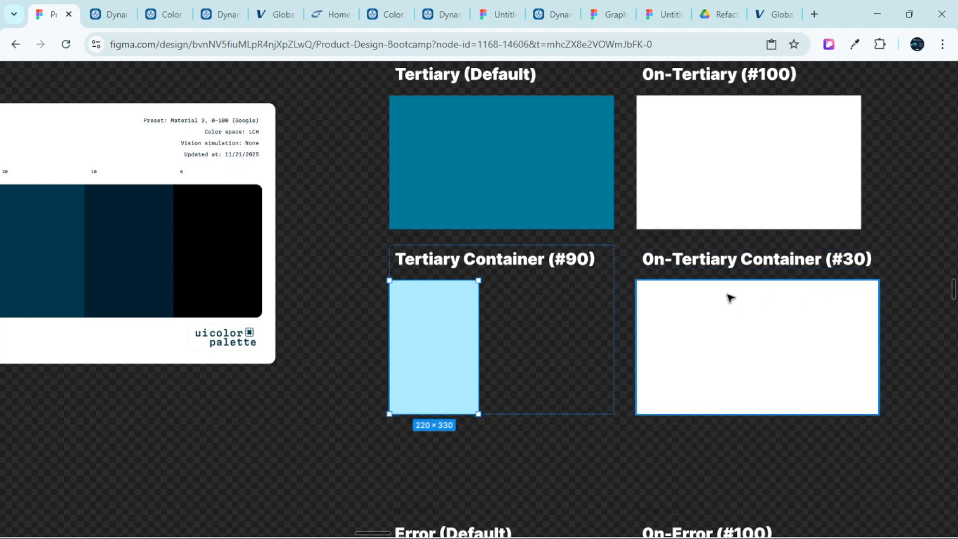
Copy the tone 30 swatch from the tertiary tonal palette and replace the On-Tertiary Container (#30) placeholder with it
{"action": "scroll", "coordinate": [730, 297], "scroll_direction": "left", "scroll_amount": 8}
{"action": "scroll", "coordinate": [494, 197], "scroll_direction": "up", "scroll_amount": 3}
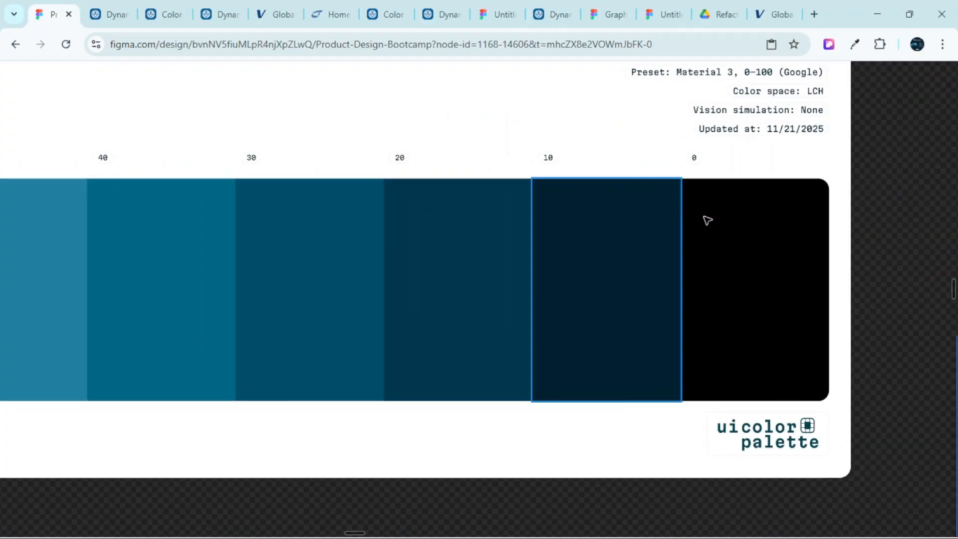
{"action": "scroll", "coordinate": [706, 248], "scroll_direction": "down", "scroll_amount": 3}
{"action": "scroll", "coordinate": [429, 235], "scroll_direction": "up", "scroll_amount": 1}
{"action": "left_click", "coordinate": [467, 233]}
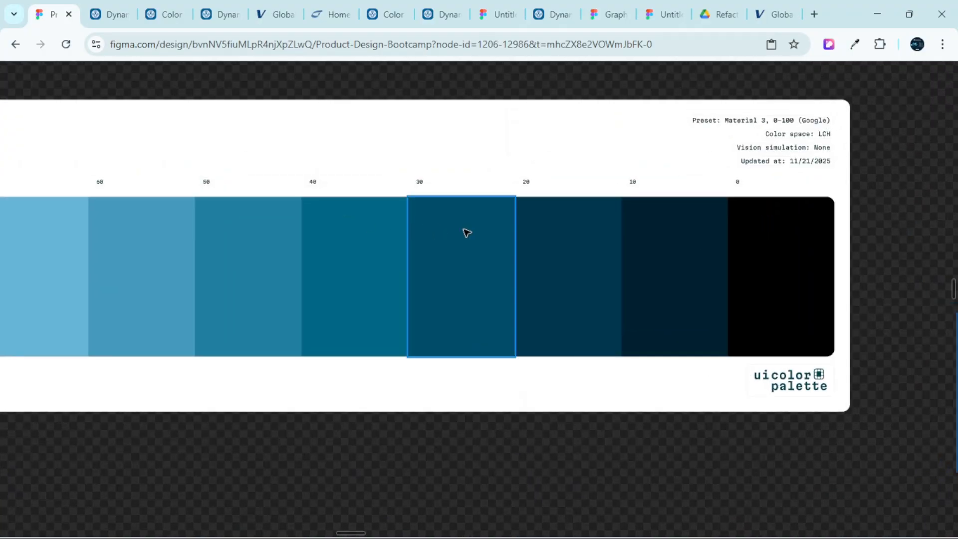
{"action": "scroll", "coordinate": [496, 239], "scroll_direction": "up", "scroll_amount": 3}
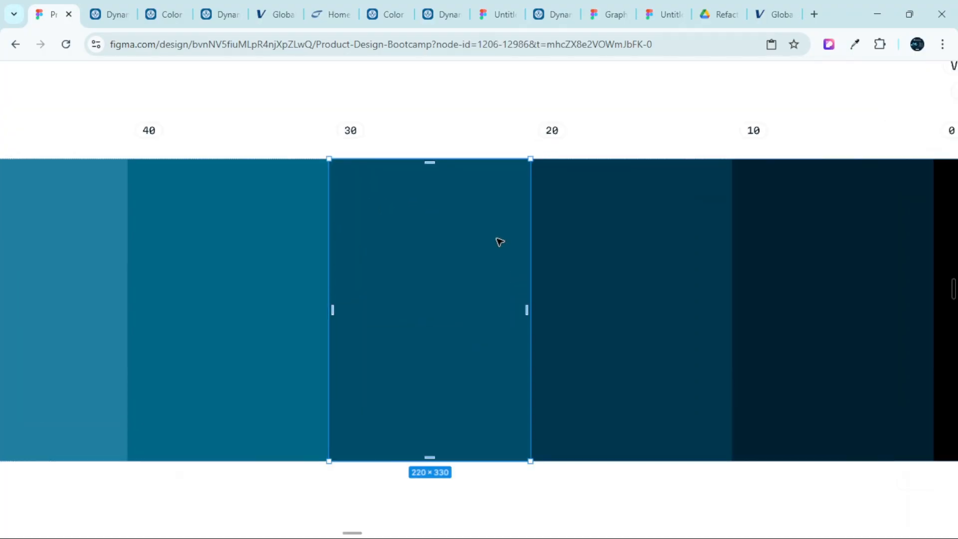
{"action": "scroll", "coordinate": [496, 242], "scroll_direction": "down", "scroll_amount": 2}
{"action": "scroll", "coordinate": [545, 261], "scroll_direction": "down", "scroll_amount": 3}
{"action": "scroll", "coordinate": [668, 306], "scroll_direction": "right", "scroll_amount": 8}
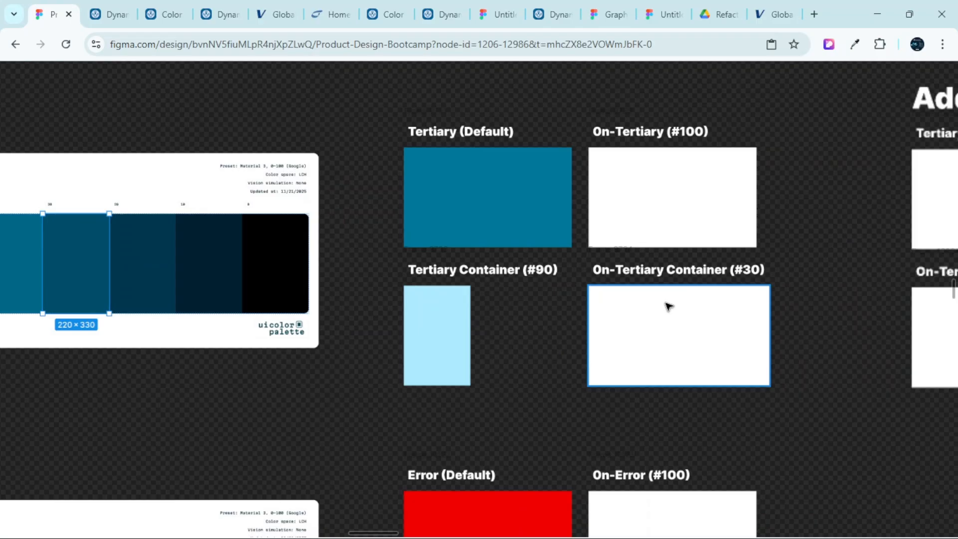
{"action": "left_click", "coordinate": [688, 320]}
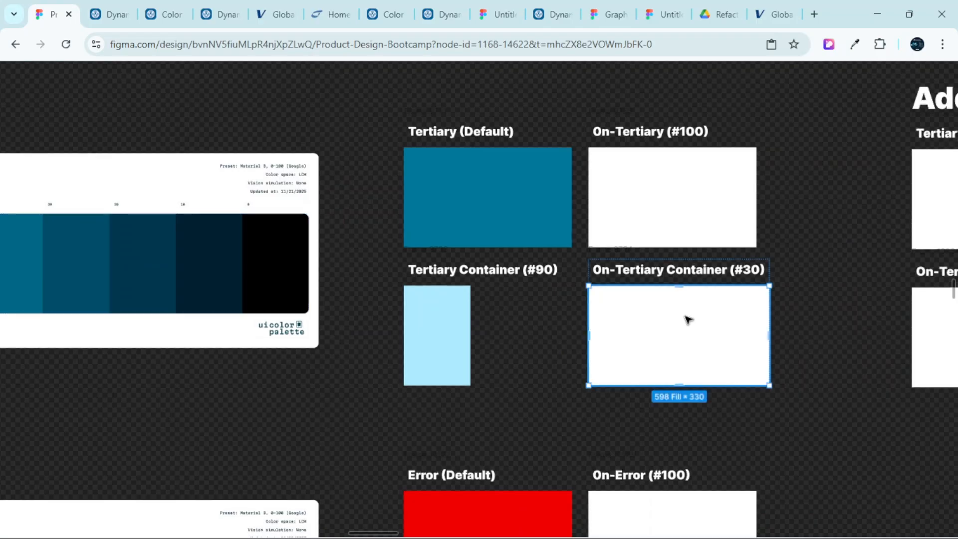
{"action": "key", "text": "ctrl+shift+r"}
Examine the tertiary color roles and the error, success and warning role placeholders beside their tonal palettes
{"action": "scroll", "coordinate": [653, 265], "scroll_direction": "up", "scroll_amount": 2}
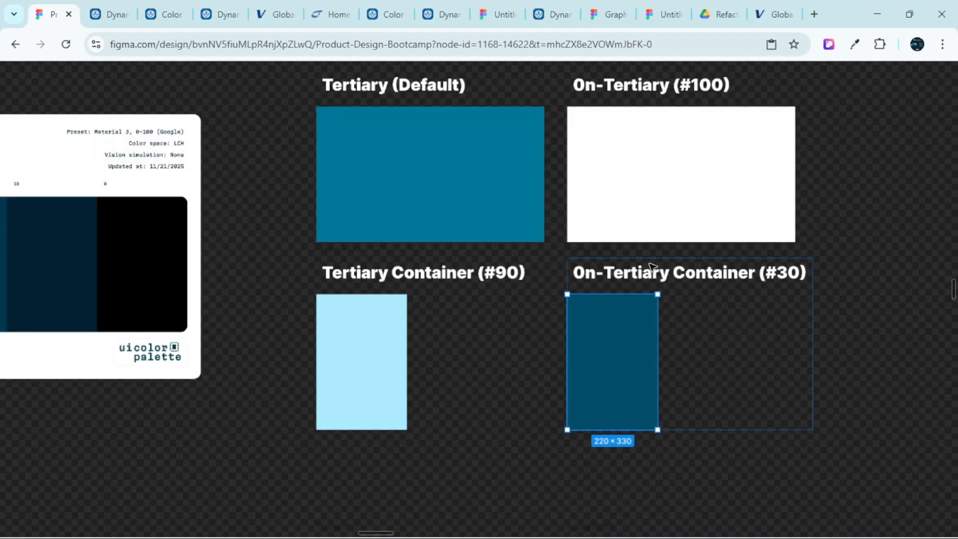
{"action": "scroll", "coordinate": [506, 260], "scroll_direction": "down", "scroll_amount": 3}
{"action": "scroll", "coordinate": [487, 286], "scroll_direction": "left", "scroll_amount": 4}
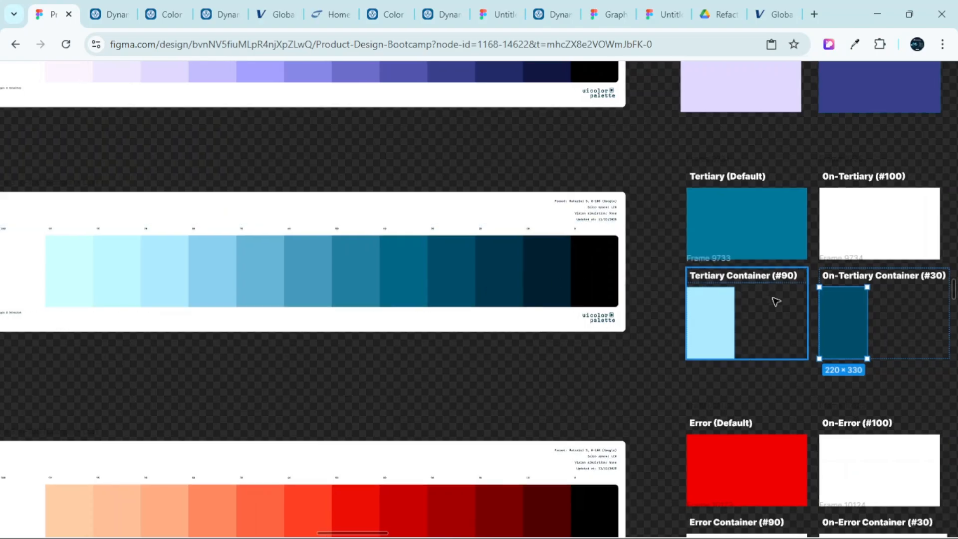
{"action": "scroll", "coordinate": [773, 300], "scroll_direction": "right", "scroll_amount": 5}
{"action": "scroll", "coordinate": [571, 211], "scroll_direction": "up", "scroll_amount": 2}
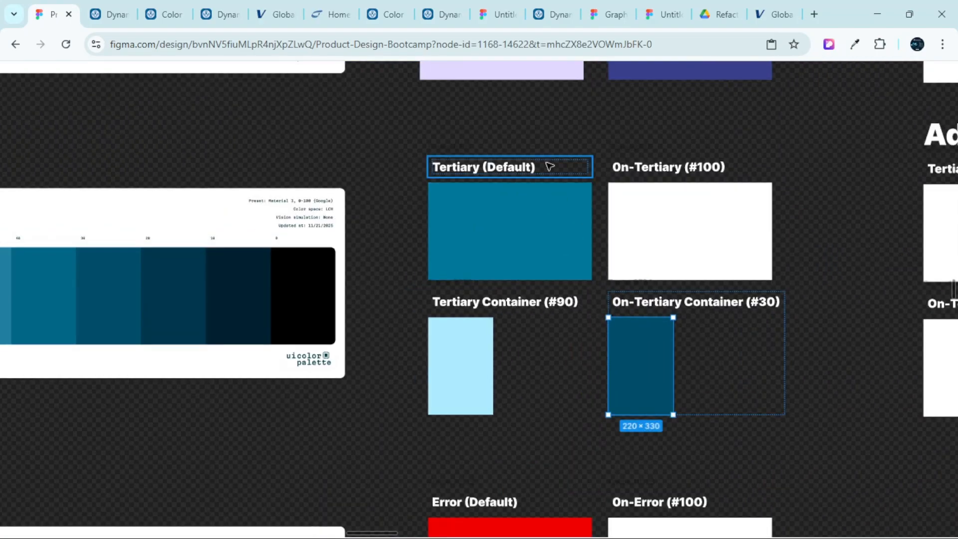
{"action": "scroll", "coordinate": [549, 166], "scroll_direction": "up", "scroll_amount": 2}
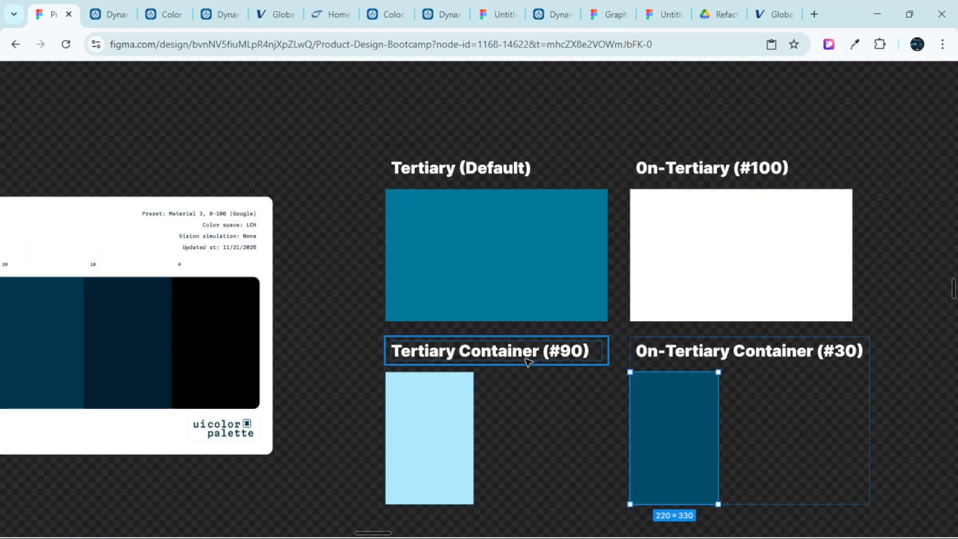
{"action": "scroll", "coordinate": [739, 348], "scroll_direction": "down", "scroll_amount": 4}
{"action": "scroll", "coordinate": [728, 347], "scroll_direction": "down", "scroll_amount": 4}
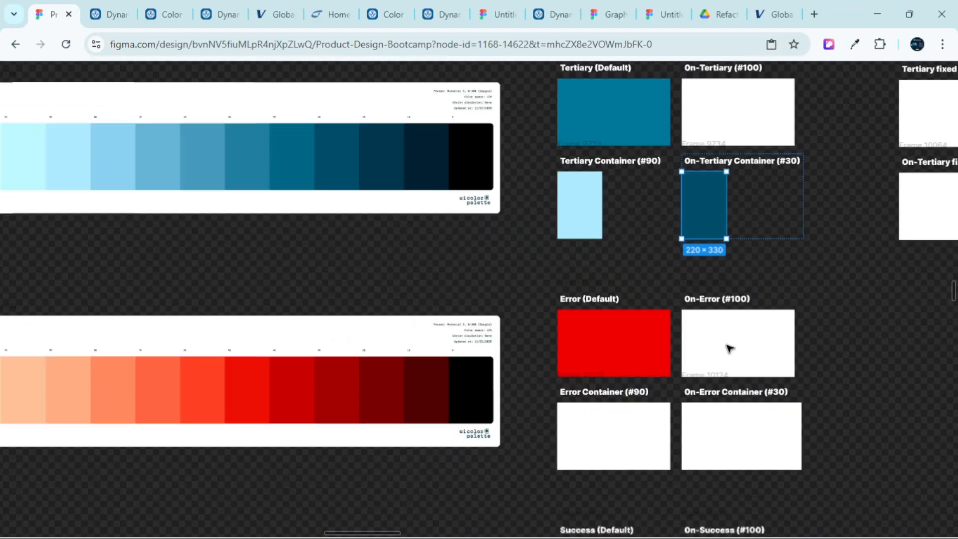
{"action": "scroll", "coordinate": [728, 321], "scroll_direction": "down", "scroll_amount": 2}
{"action": "scroll", "coordinate": [738, 322], "scroll_direction": "up", "scroll_amount": 3}
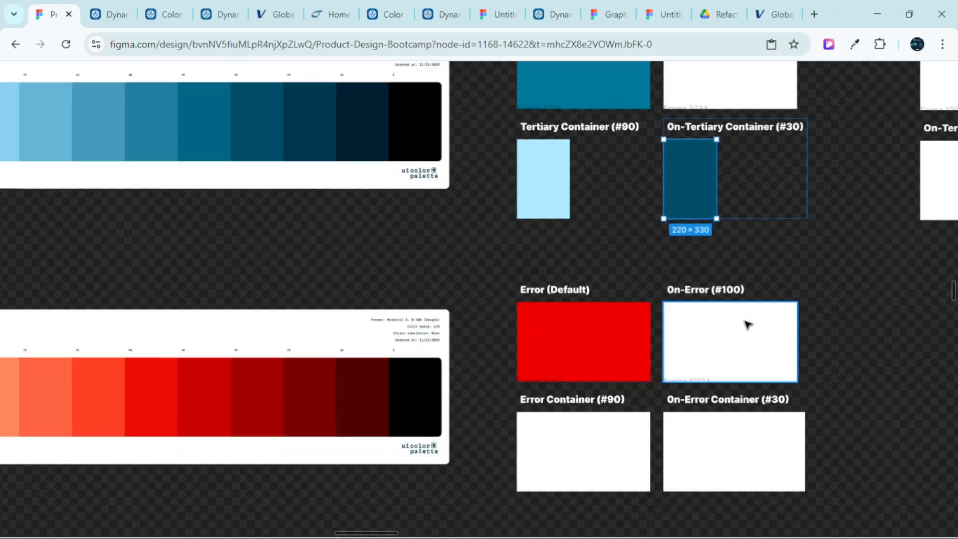
{"action": "scroll", "coordinate": [636, 295], "scroll_direction": "down", "scroll_amount": 6}
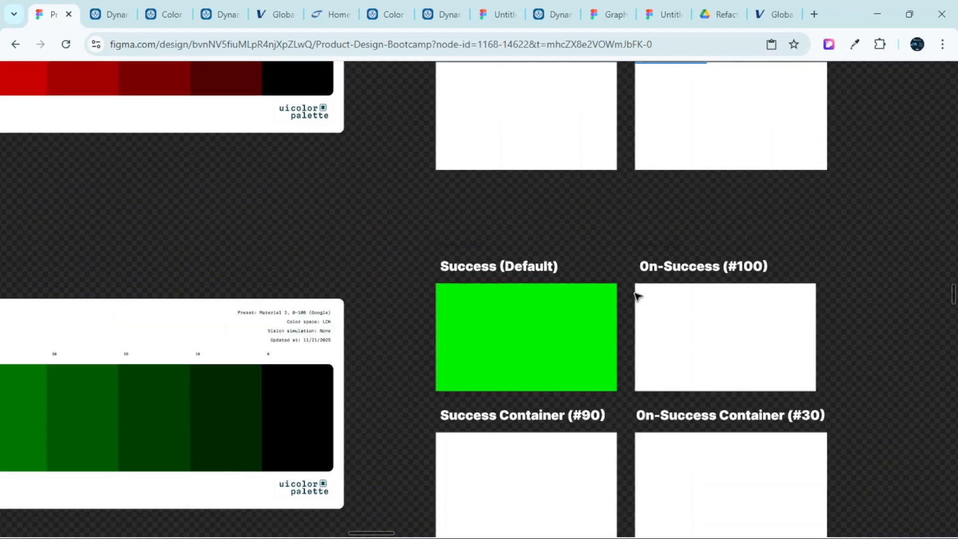
{"action": "scroll", "coordinate": [635, 295], "scroll_direction": "down", "scroll_amount": 2}
{"action": "scroll", "coordinate": [635, 295], "scroll_direction": "up", "scroll_amount": 2}
{"action": "scroll", "coordinate": [545, 255], "scroll_direction": "up", "scroll_amount": 2}
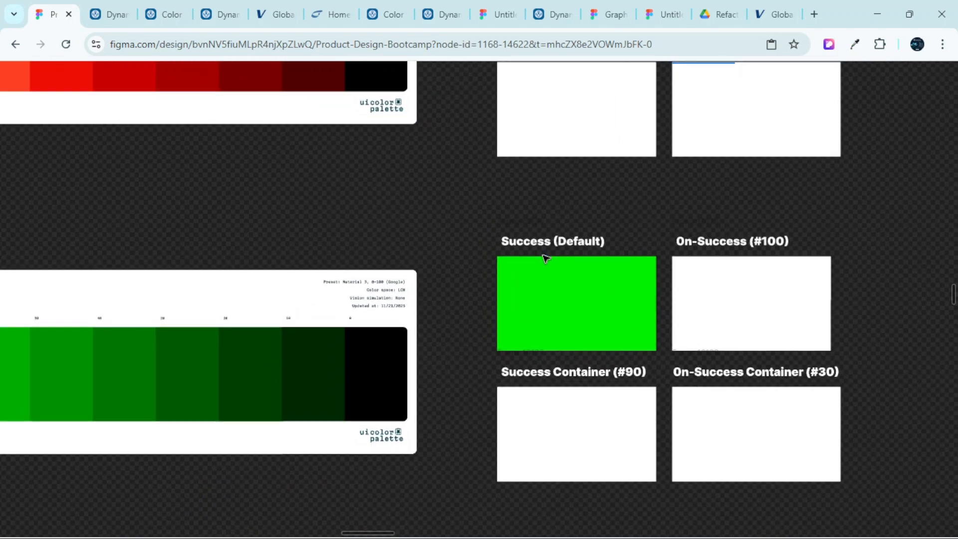
{"action": "scroll", "coordinate": [547, 258], "scroll_direction": "down", "scroll_amount": 6}
{"action": "scroll", "coordinate": [548, 261], "scroll_direction": "down", "scroll_amount": 1}
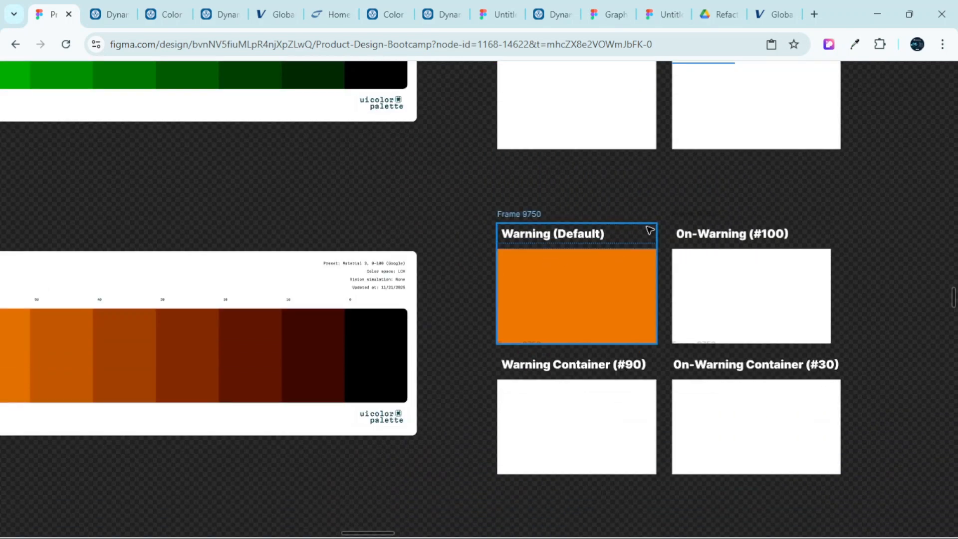
{"action": "scroll", "coordinate": [649, 230], "scroll_direction": "up", "scroll_amount": 3}
{"action": "left_click", "coordinate": [568, 231]}
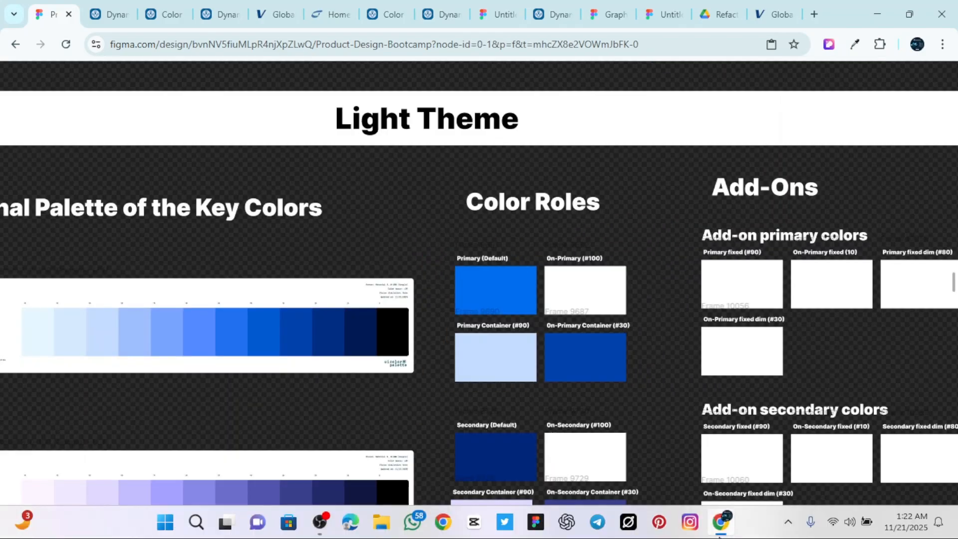
Review the Light Theme overview from the brand and feedback key colors through their tonal palettes to the color roles
{"action": "scroll", "coordinate": [627, 200], "scroll_direction": "down", "scroll_amount": 3}
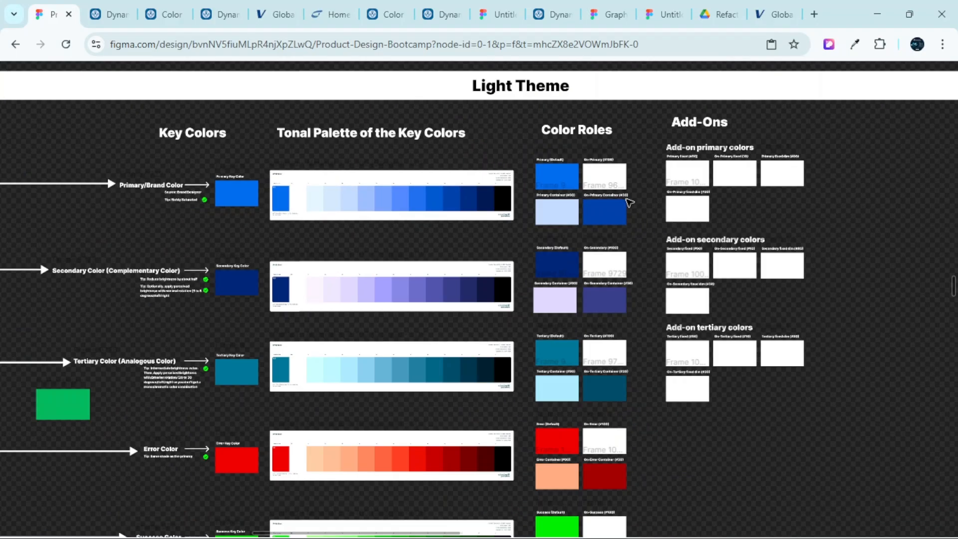
{"action": "scroll", "coordinate": [611, 199], "scroll_direction": "left", "scroll_amount": 8}
{"action": "scroll", "coordinate": [228, 256], "scroll_direction": "up", "scroll_amount": 2}
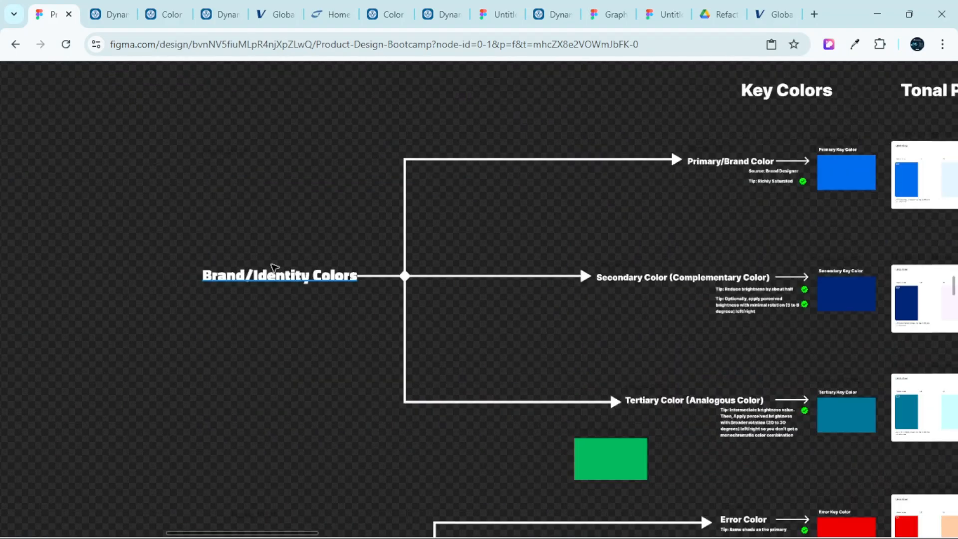
{"action": "scroll", "coordinate": [370, 312], "scroll_direction": "down", "scroll_amount": 7}
{"action": "scroll", "coordinate": [391, 327], "scroll_direction": "down", "scroll_amount": 3}
{"action": "scroll", "coordinate": [624, 250], "scroll_direction": "right", "scroll_amount": 5}
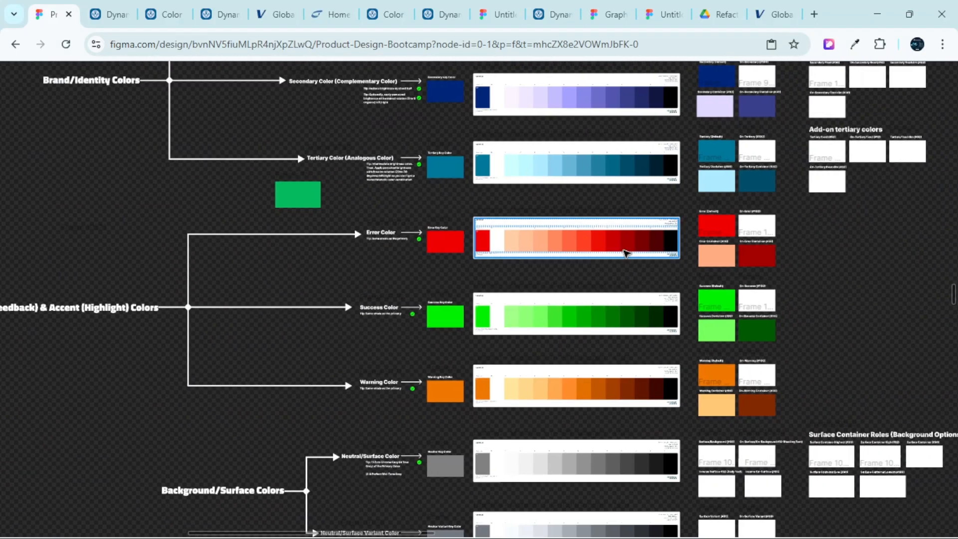
{"action": "scroll", "coordinate": [625, 250], "scroll_direction": "up", "scroll_amount": 5}
{"action": "scroll", "coordinate": [777, 243], "scroll_direction": "up", "scroll_amount": 2}
{"action": "scroll", "coordinate": [777, 243], "scroll_direction": "up", "scroll_amount": 1}
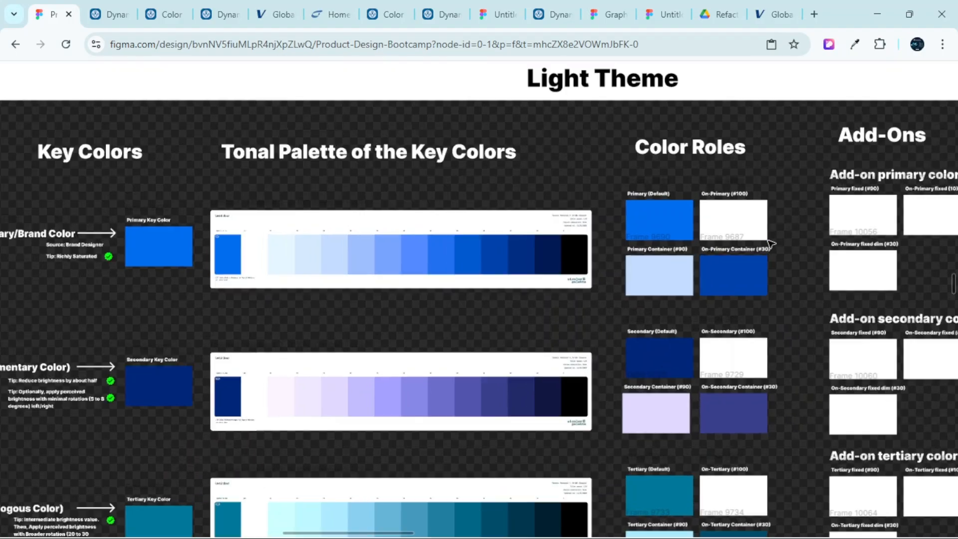
Compare the color role swatches with their tonal palettes, from the primary set down to the warning set
{"action": "scroll", "coordinate": [730, 288], "scroll_direction": "down", "scroll_amount": 2}
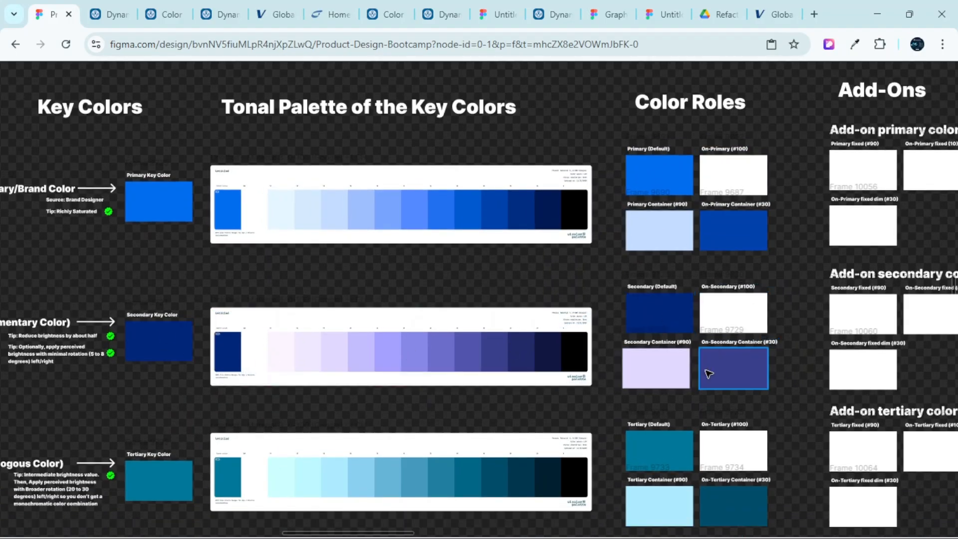
{"action": "scroll", "coordinate": [706, 369], "scroll_direction": "down", "scroll_amount": 5}
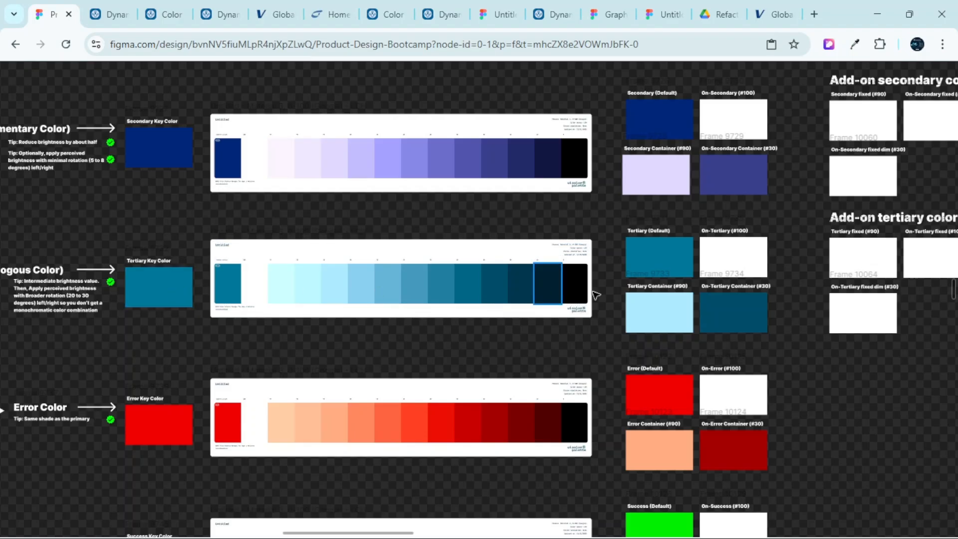
{"action": "scroll", "coordinate": [704, 299], "scroll_direction": "up", "scroll_amount": 2}
{"action": "scroll", "coordinate": [396, 324], "scroll_direction": "down", "scroll_amount": 4}
{"action": "scroll", "coordinate": [161, 331], "scroll_direction": "down", "scroll_amount": 1}
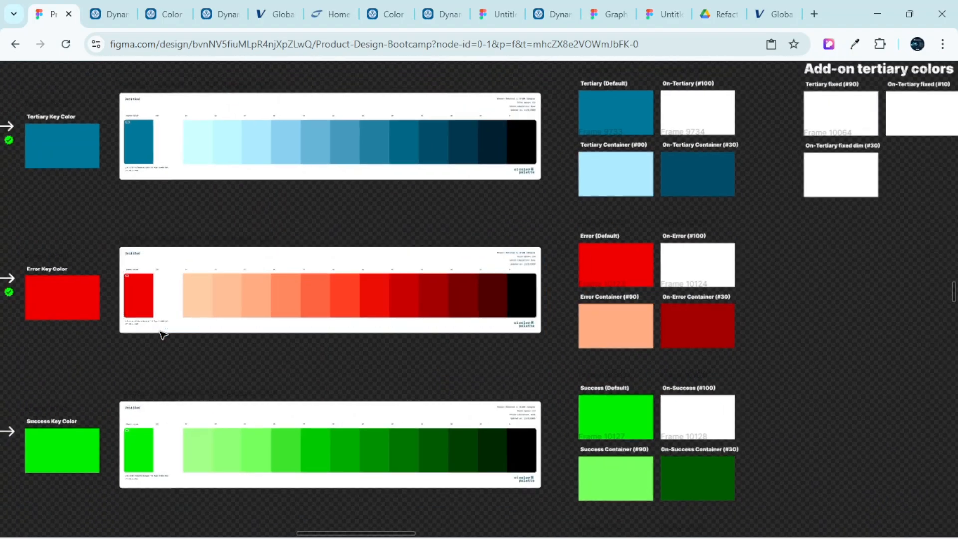
{"action": "scroll", "coordinate": [127, 353], "scroll_direction": "down", "scroll_amount": 4}
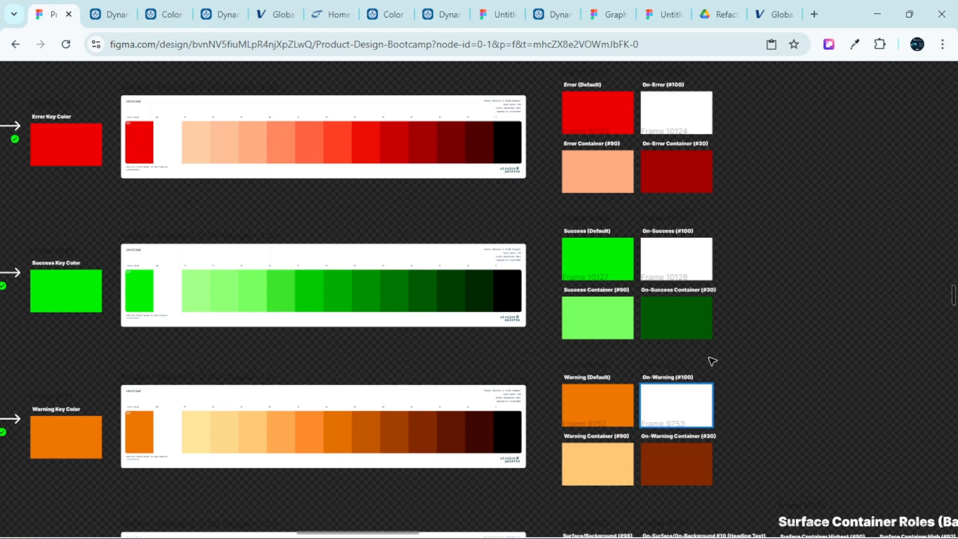
{"action": "scroll", "coordinate": [687, 188], "scroll_direction": "up", "scroll_amount": 3}
{"action": "scroll", "coordinate": [689, 215], "scroll_direction": "down", "scroll_amount": 2}
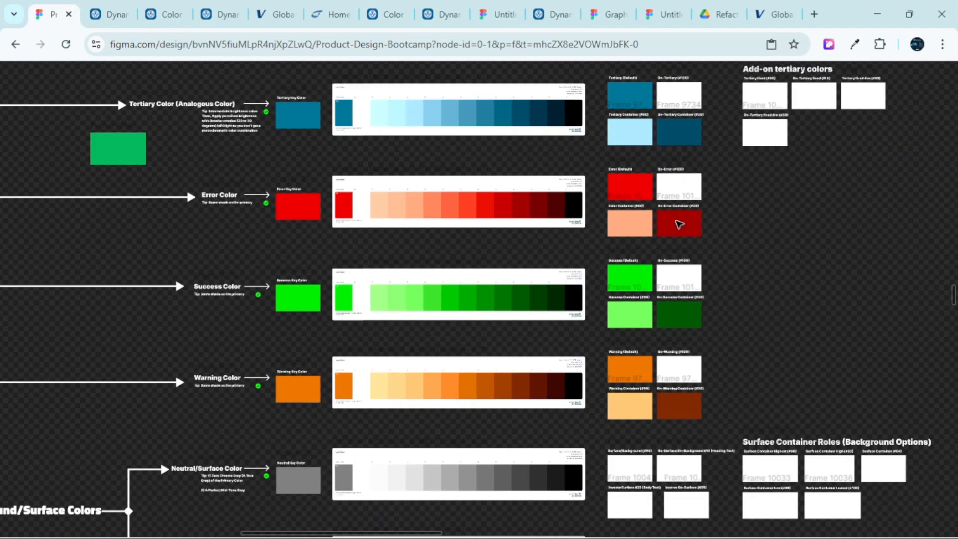
{"action": "scroll", "coordinate": [680, 220], "scroll_direction": "down", "scroll_amount": 1}
Switch to the Material Design baseline color schemes page and collapse the Secondary colors group
{"action": "left_click", "coordinate": [110, 14]}
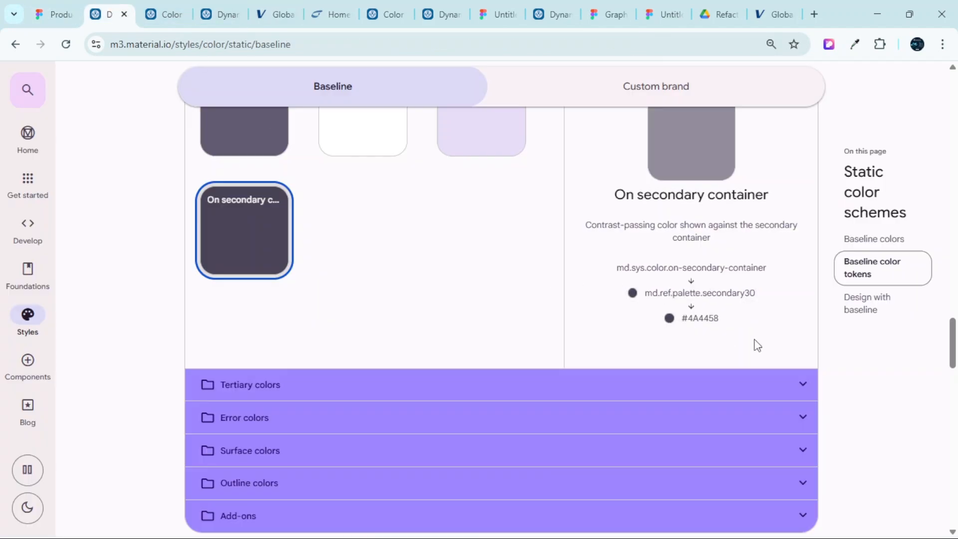
{"action": "scroll", "coordinate": [605, 298], "scroll_direction": "up", "scroll_amount": 4}
{"action": "left_click", "coordinate": [788, 249]}
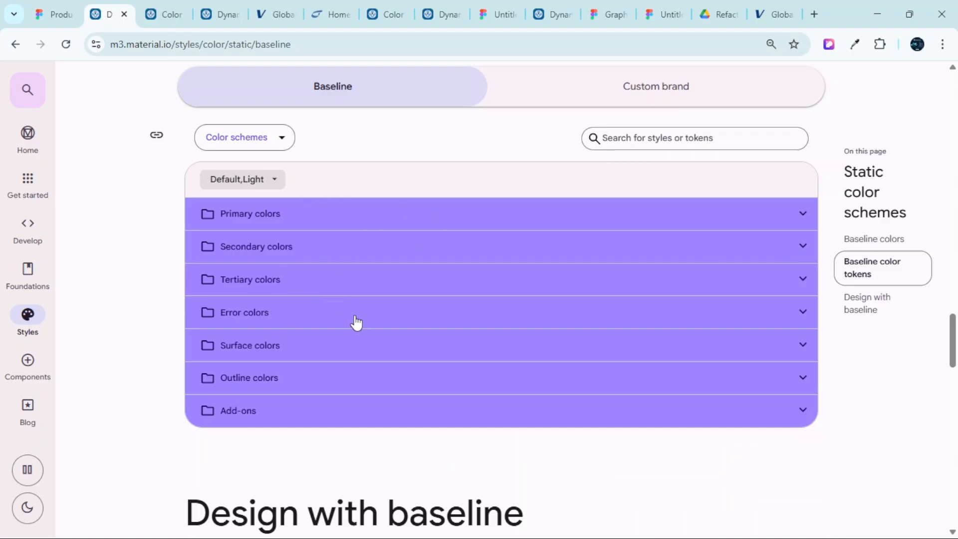
Switch to the Figma file and examine the surface, inverse surface and surface container role placeholders beside the neutral palettes
{"action": "left_click", "coordinate": [67, 7]}
{"action": "scroll", "coordinate": [768, 394], "scroll_direction": "down", "scroll_amount": 3}
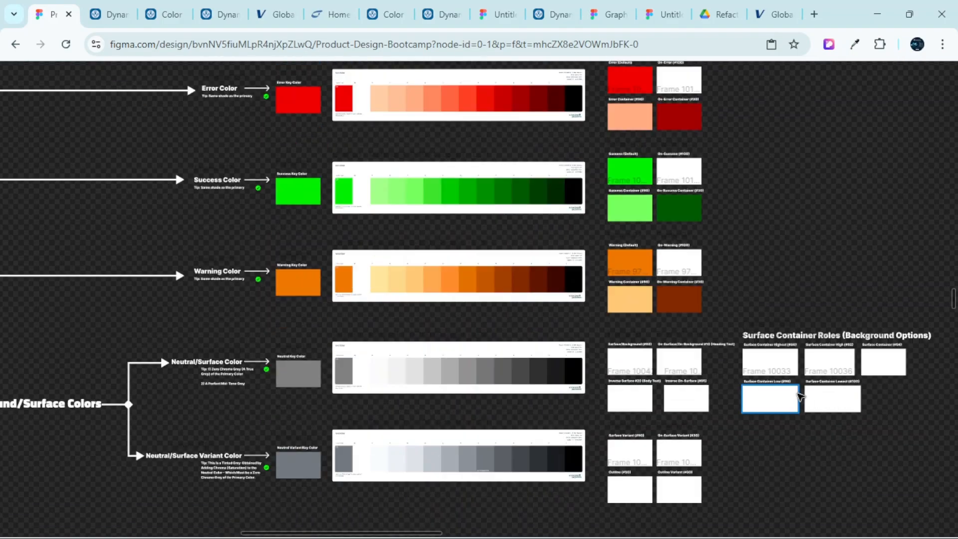
{"action": "scroll", "coordinate": [763, 384], "scroll_direction": "right", "scroll_amount": 2}
{"action": "scroll", "coordinate": [642, 374], "scroll_direction": "up", "scroll_amount": 5}
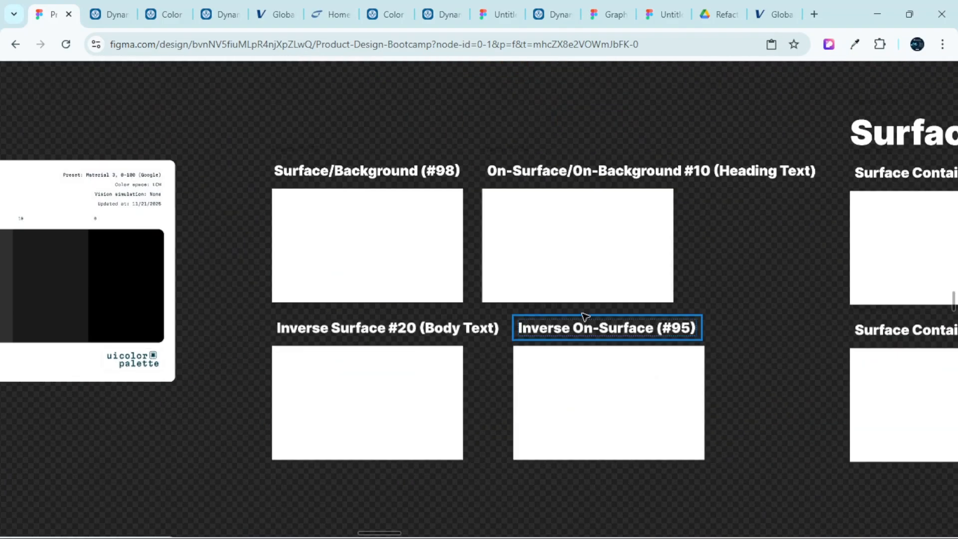
{"action": "scroll", "coordinate": [589, 320], "scroll_direction": "left", "scroll_amount": 5}
{"action": "scroll", "coordinate": [595, 329], "scroll_direction": "down", "scroll_amount": 2}
{"action": "scroll", "coordinate": [591, 330], "scroll_direction": "left", "scroll_amount": 5}
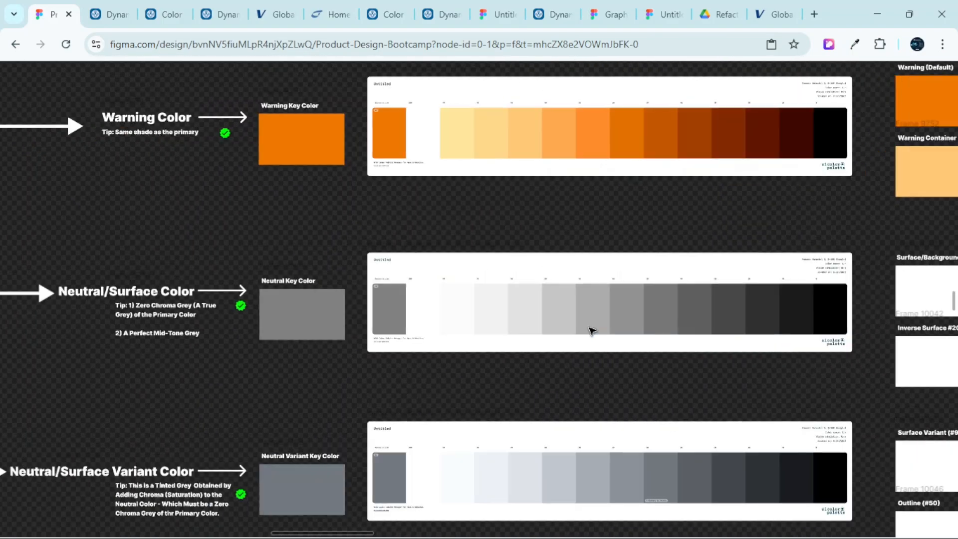
Select the neutral tonal palette and examine it with the Neutral Key Color and the neutral variant palette
{"action": "scroll", "coordinate": [339, 293], "scroll_direction": "up", "scroll_amount": 3}
{"action": "scroll", "coordinate": [341, 287], "scroll_direction": "up", "scroll_amount": 1}
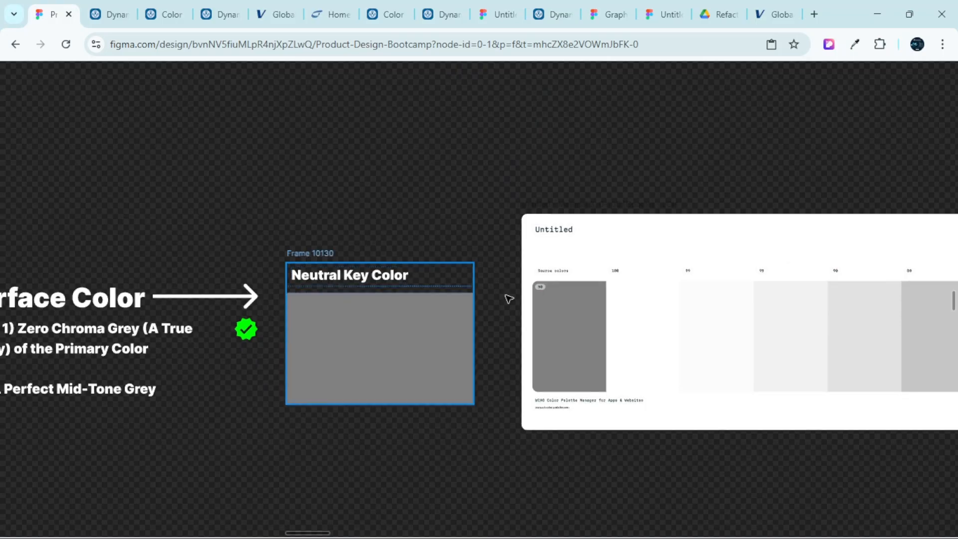
{"action": "scroll", "coordinate": [514, 297], "scroll_direction": "down", "scroll_amount": 3}
{"action": "left_click", "coordinate": [571, 250]}
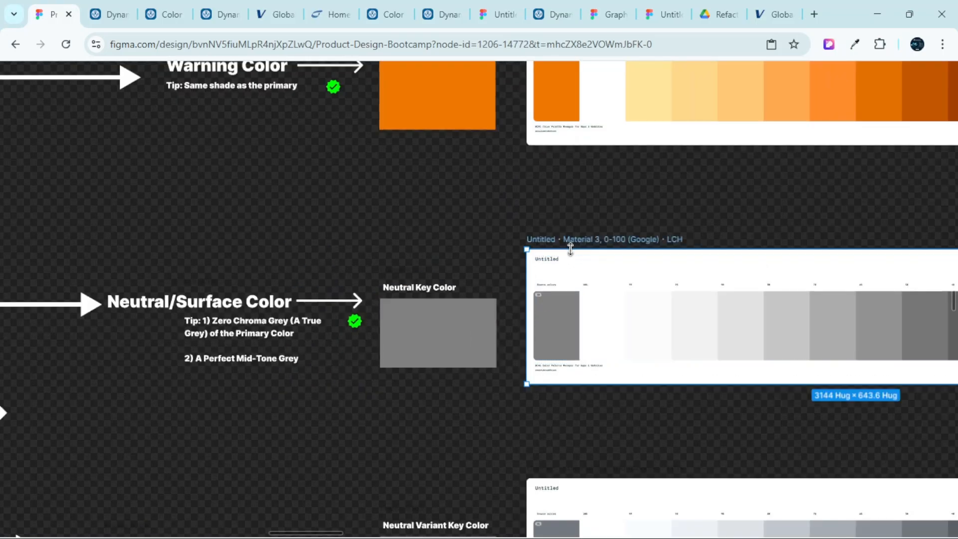
{"action": "scroll", "coordinate": [573, 265], "scroll_direction": "right", "scroll_amount": 2}
{"action": "scroll", "coordinate": [576, 274], "scroll_direction": "down", "scroll_amount": 2}
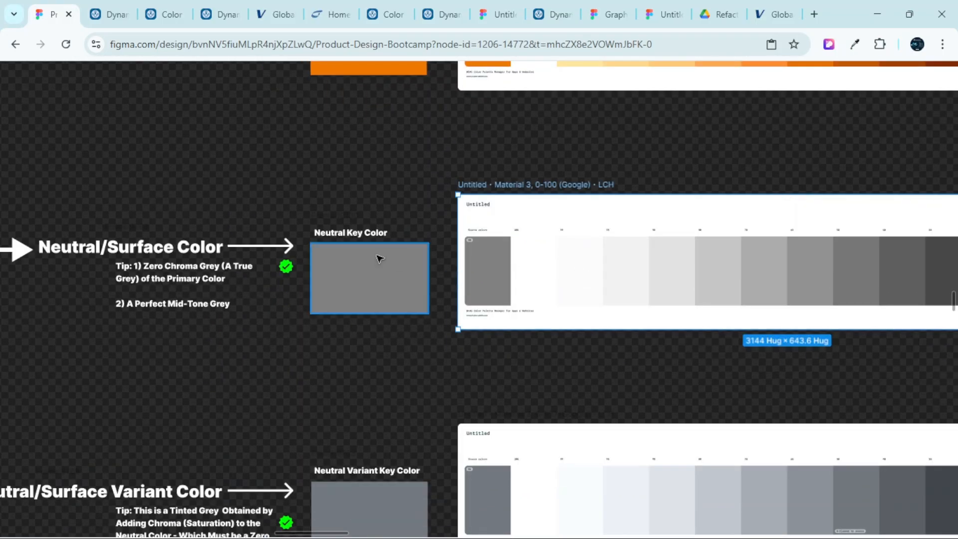
{"action": "scroll", "coordinate": [586, 290], "scroll_direction": "right", "scroll_amount": 3}
{"action": "scroll", "coordinate": [584, 294], "scroll_direction": "down", "scroll_amount": 3}
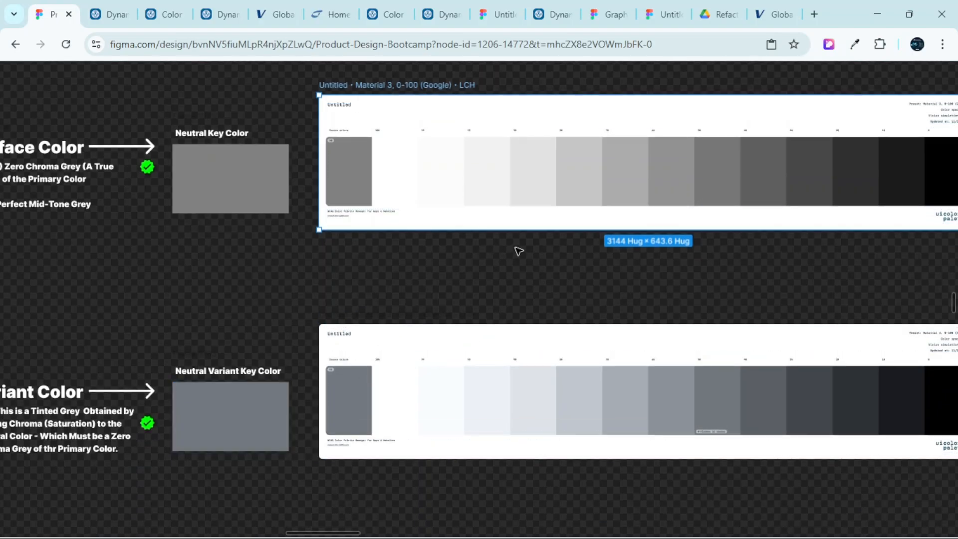
{"action": "scroll", "coordinate": [532, 299], "scroll_direction": "right", "scroll_amount": 3}
{"action": "scroll", "coordinate": [394, 402], "scroll_direction": "left", "scroll_amount": 2}
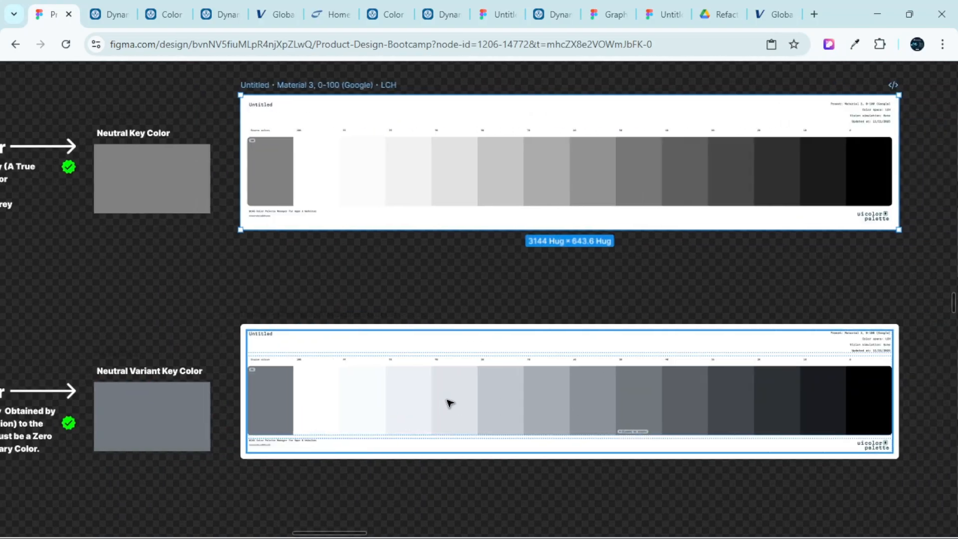
Compare the tones of the neutral and neutral variant palettes and trace them to the empty surface role placeholders
{"action": "scroll", "coordinate": [429, 403], "scroll_direction": "up", "scroll_amount": 2}
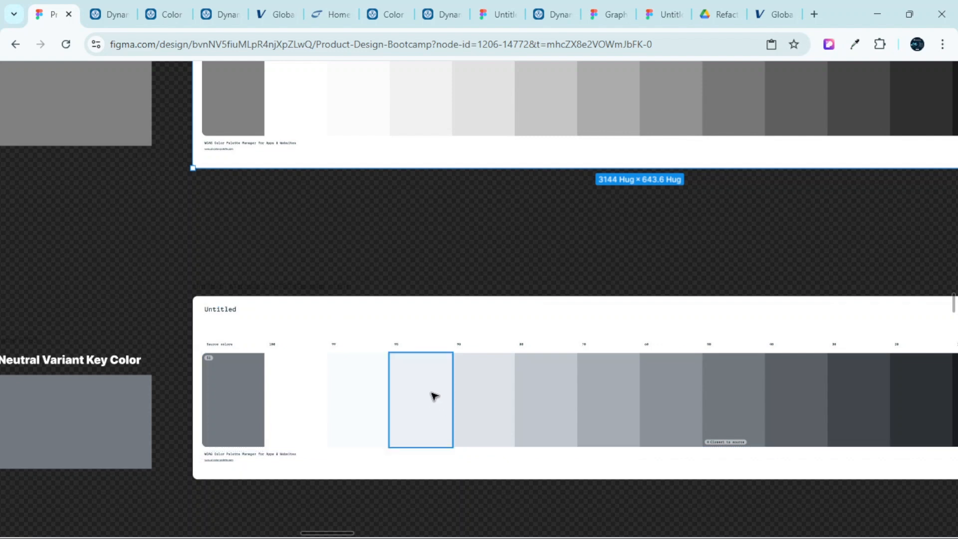
{"action": "scroll", "coordinate": [434, 383], "scroll_direction": "up", "scroll_amount": 5}
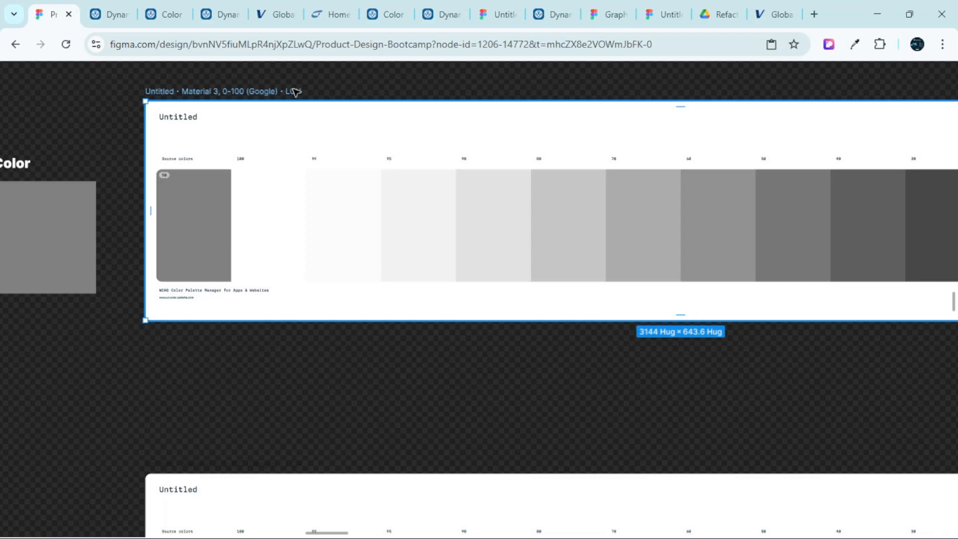
{"action": "scroll", "coordinate": [407, 140], "scroll_direction": "down", "scroll_amount": 3}
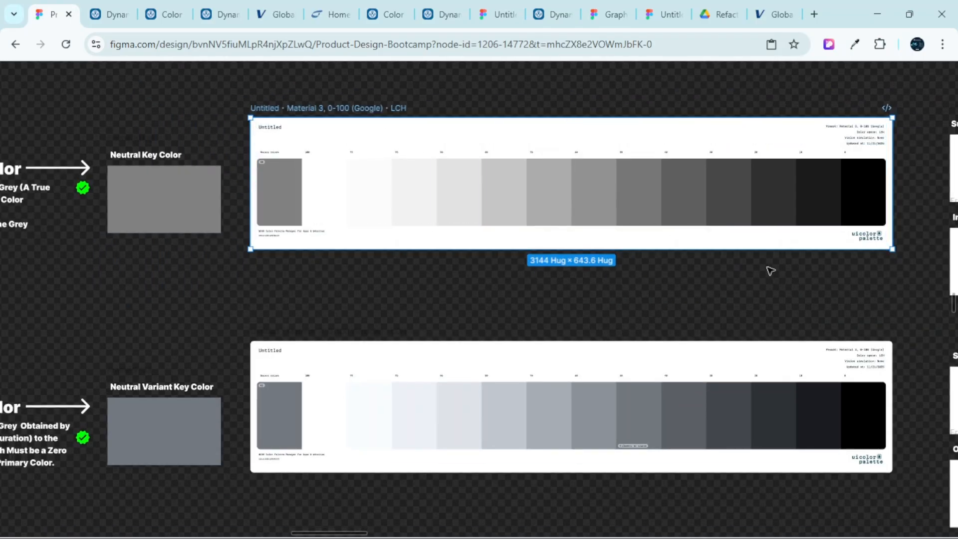
{"action": "scroll", "coordinate": [815, 303], "scroll_direction": "down", "scroll_amount": 1}
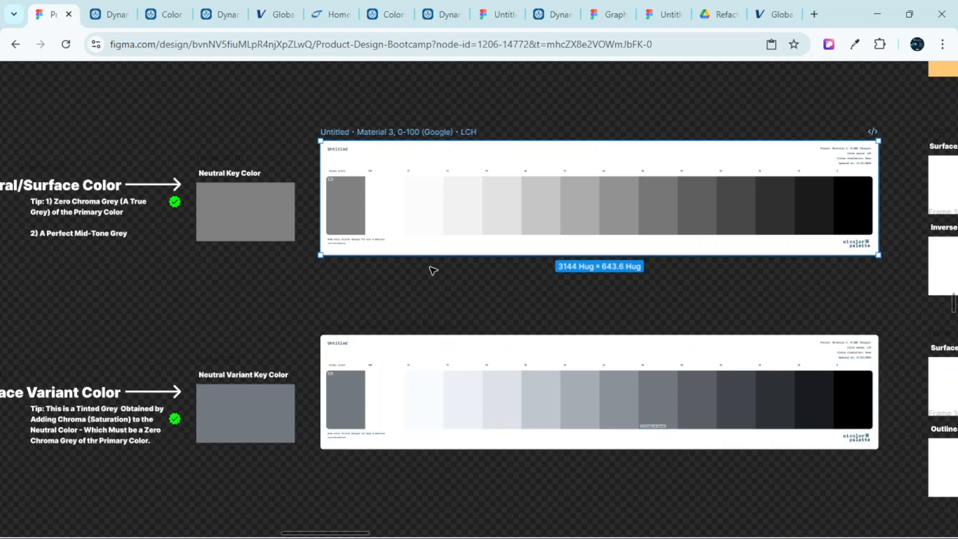
{"action": "scroll", "coordinate": [422, 239], "scroll_direction": "up", "scroll_amount": 1}
{"action": "scroll", "coordinate": [573, 274], "scroll_direction": "up", "scroll_amount": 1}
{"action": "scroll", "coordinate": [573, 274], "scroll_direction": "right", "scroll_amount": 5}
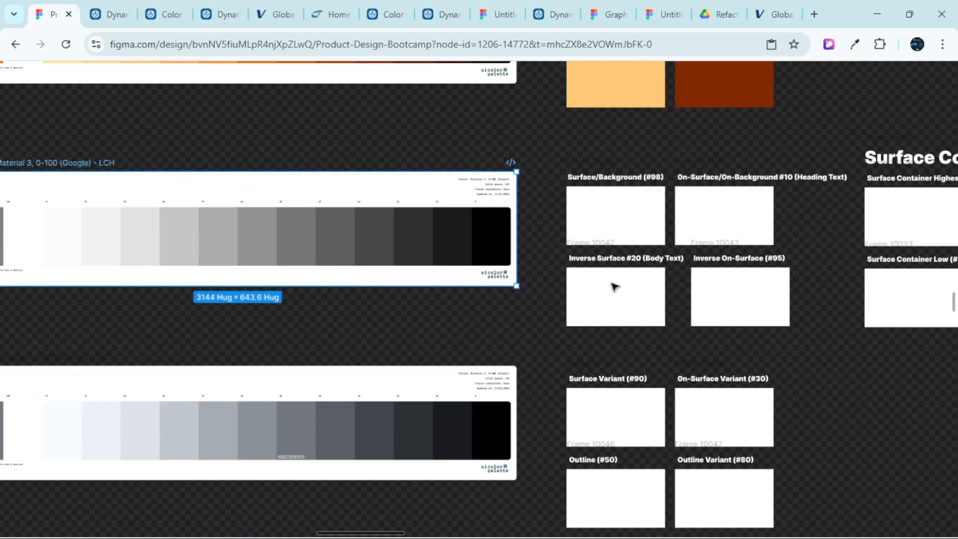
{"action": "scroll", "coordinate": [615, 287], "scroll_direction": "left", "scroll_amount": 3}
Check the color groups on the Material Design baseline page, and return to Figma to review the Neutral/Surface key color tips
{"action": "left_click", "coordinate": [114, 7]}
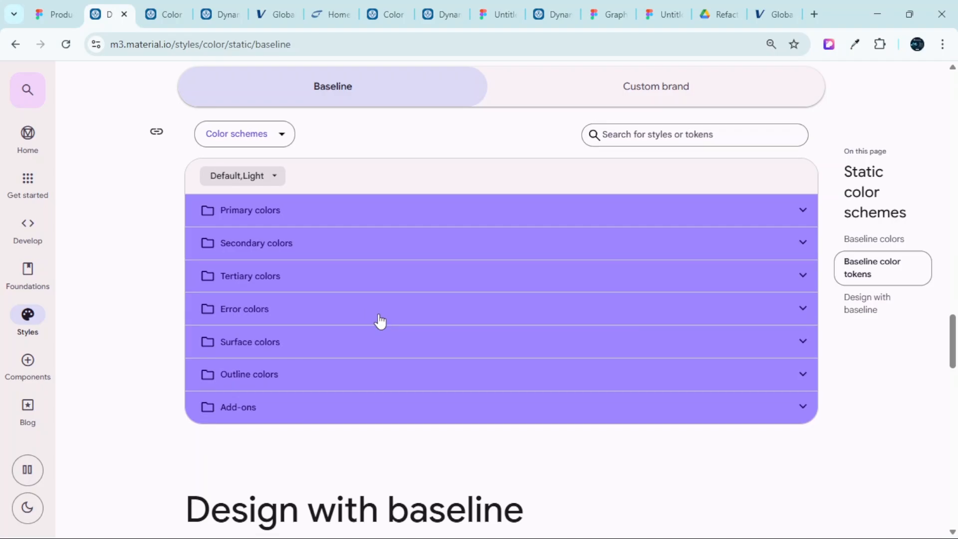
{"action": "scroll", "coordinate": [379, 323], "scroll_direction": "down", "scroll_amount": 1}
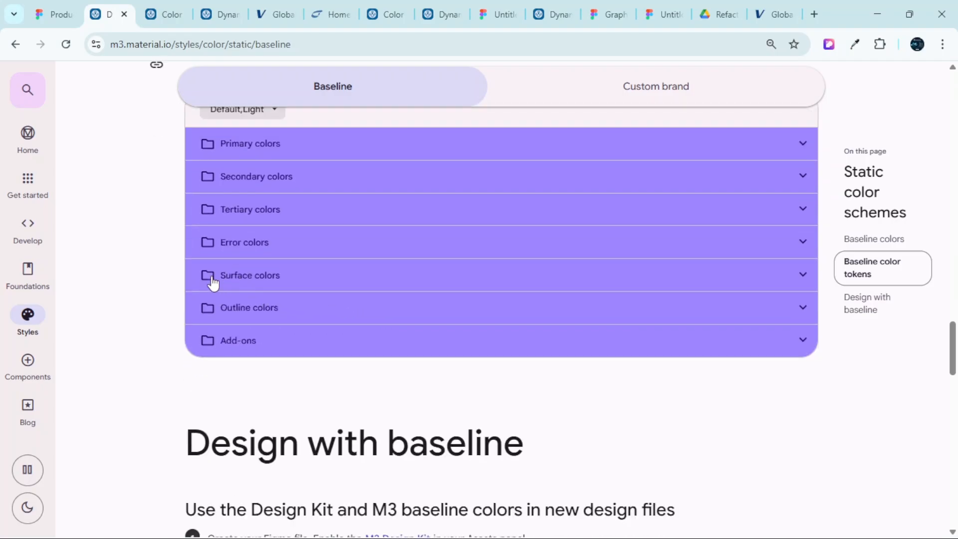
{"action": "left_click", "coordinate": [58, 15]}
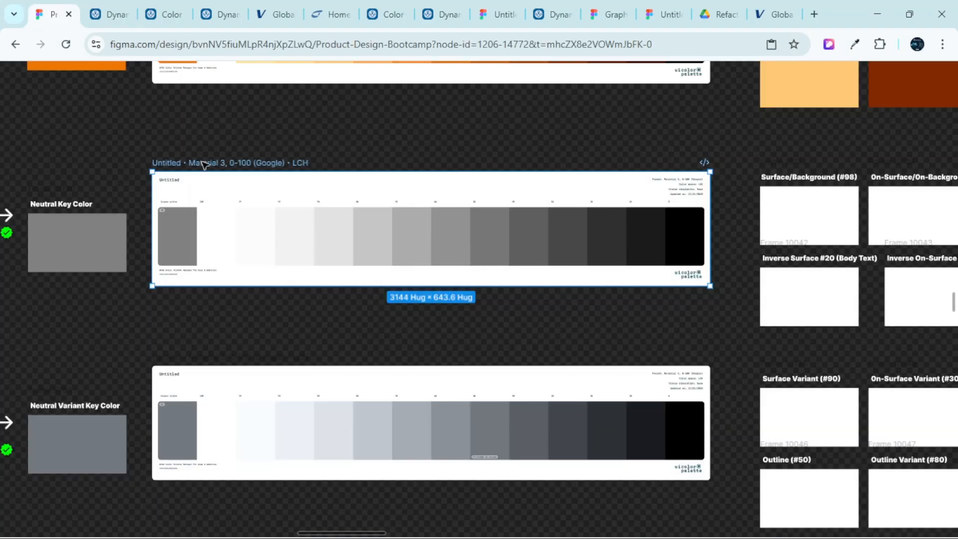
{"action": "scroll", "coordinate": [284, 347], "scroll_direction": "left", "scroll_amount": 10}
{"action": "scroll", "coordinate": [502, 225], "scroll_direction": "up", "scroll_amount": 3}
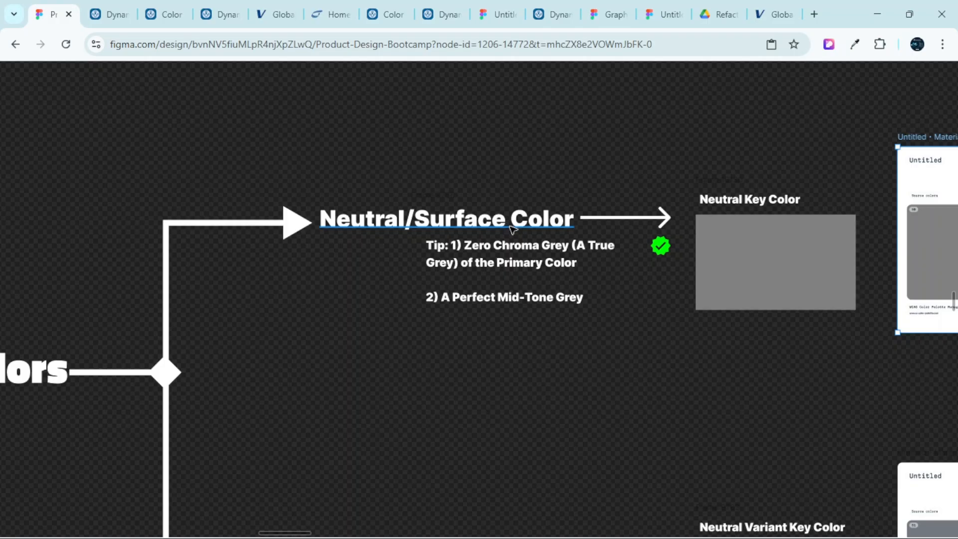
{"action": "scroll", "coordinate": [727, 251], "scroll_direction": "right", "scroll_amount": 3}
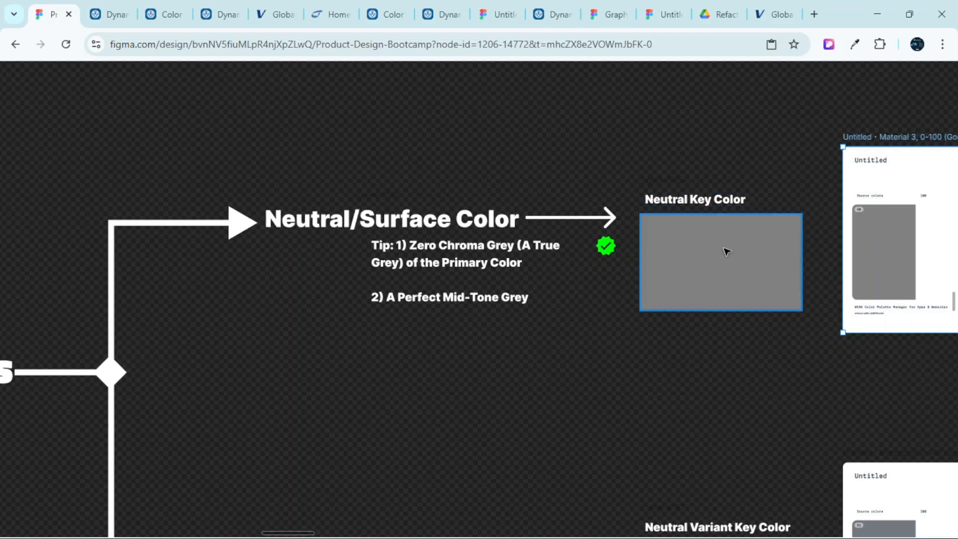
{"action": "scroll", "coordinate": [726, 251], "scroll_direction": "right", "scroll_amount": 10}
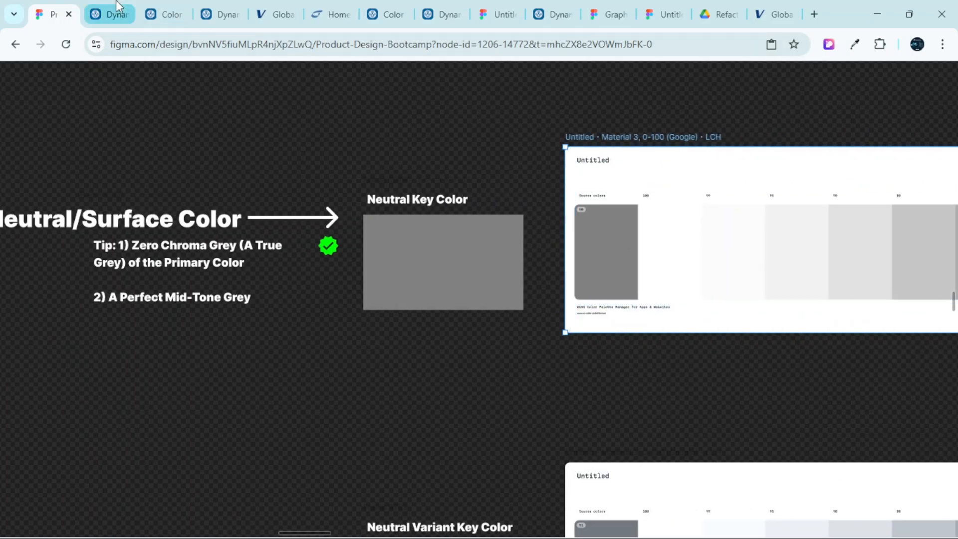
Switch to the Material Design baseline page and expand the Surface colors group to look through its swatches
{"action": "left_click", "coordinate": [117, 7]}
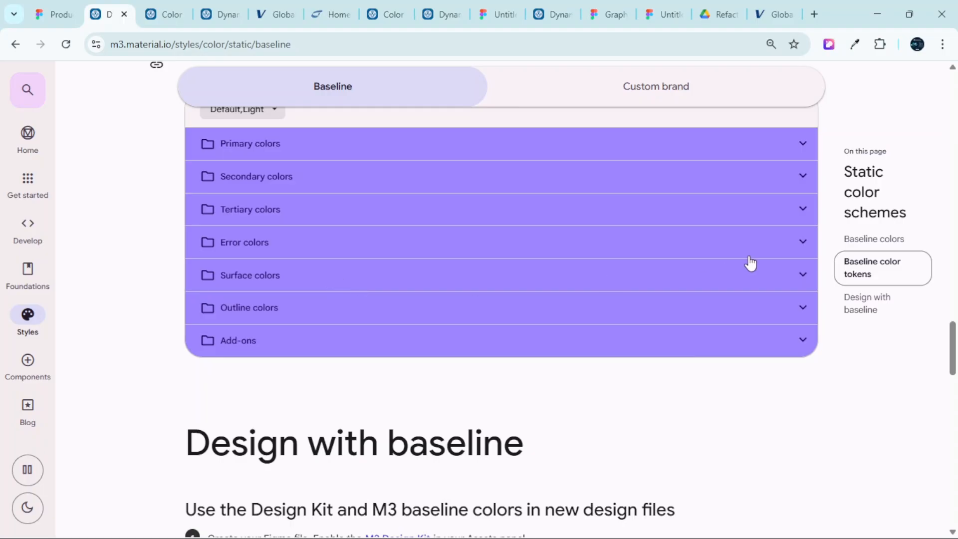
{"action": "left_click", "coordinate": [798, 275]}
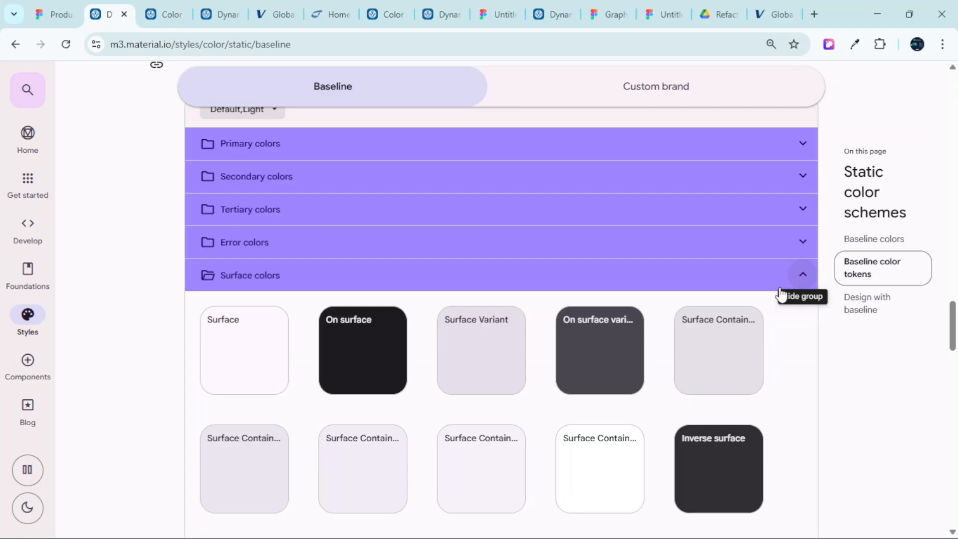
{"action": "scroll", "coordinate": [781, 298], "scroll_direction": "down", "scroll_amount": 3}
{"action": "scroll", "coordinate": [781, 298], "scroll_direction": "up", "scroll_amount": 3}
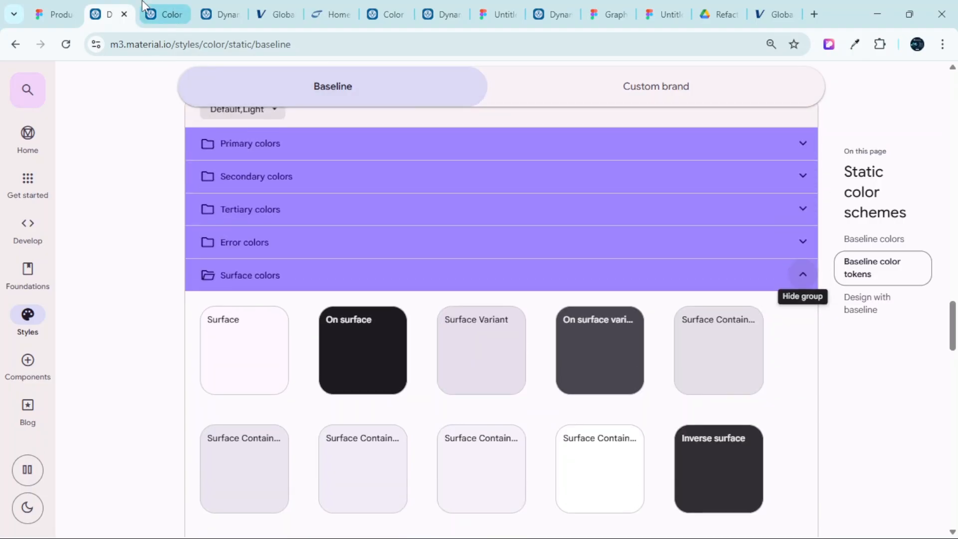
Return to the Figma file and examine the Neutral Variant Key Color and its palette alongside the neutral set
{"action": "left_click", "coordinate": [48, 9]}
{"action": "scroll", "coordinate": [521, 305], "scroll_direction": "down", "scroll_amount": 3}
{"action": "scroll", "coordinate": [516, 319], "scroll_direction": "down", "scroll_amount": 3}
{"action": "scroll", "coordinate": [483, 377], "scroll_direction": "up", "scroll_amount": 3}
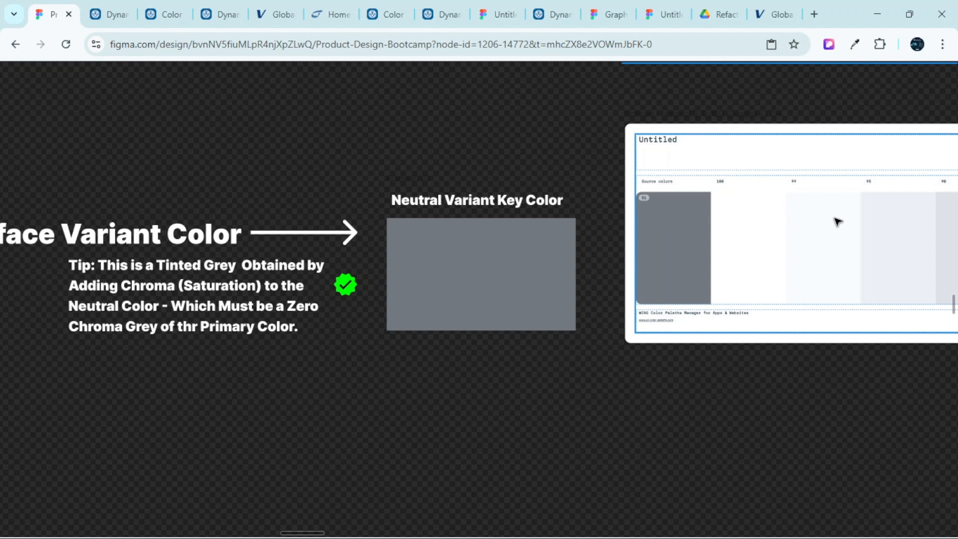
{"action": "scroll", "coordinate": [834, 222], "scroll_direction": "right", "scroll_amount": 2}
{"action": "scroll", "coordinate": [828, 229], "scroll_direction": "up", "scroll_amount": 3}
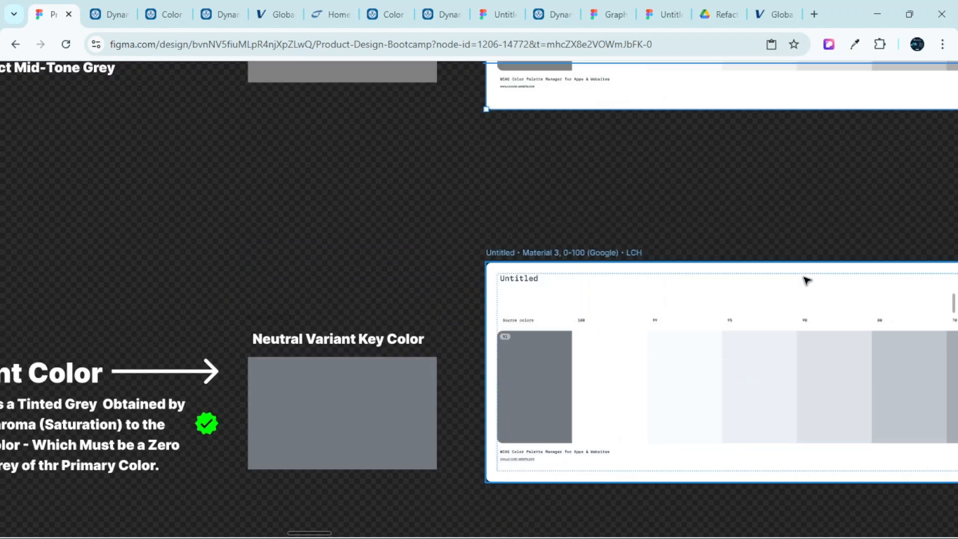
{"action": "scroll", "coordinate": [806, 280], "scroll_direction": "right", "scroll_amount": 5}
{"action": "scroll", "coordinate": [793, 319], "scroll_direction": "down", "scroll_amount": 5}
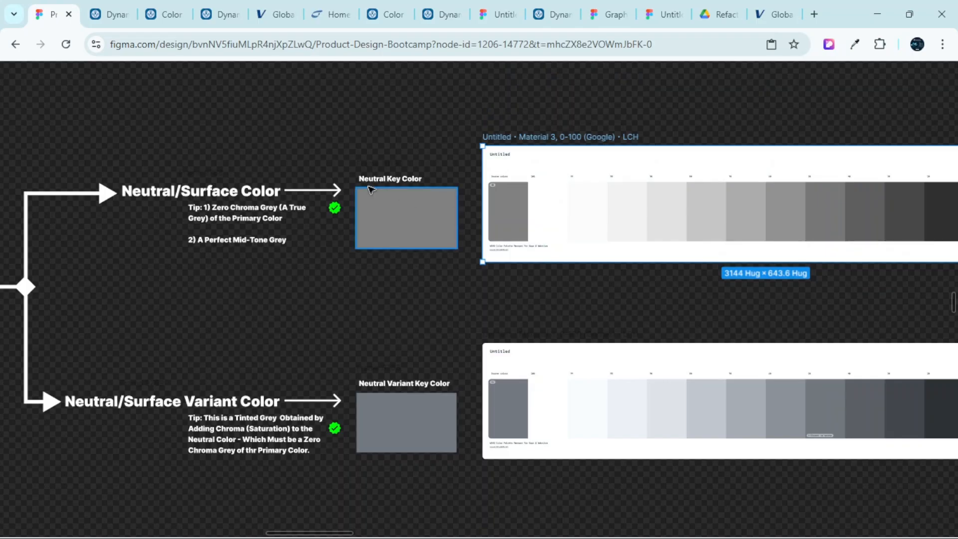
{"action": "scroll", "coordinate": [368, 191], "scroll_direction": "up", "scroll_amount": 3}
Go back to the Material Design baseline page and review all swatches in the Surface colors group
{"action": "left_click", "coordinate": [113, 14]}
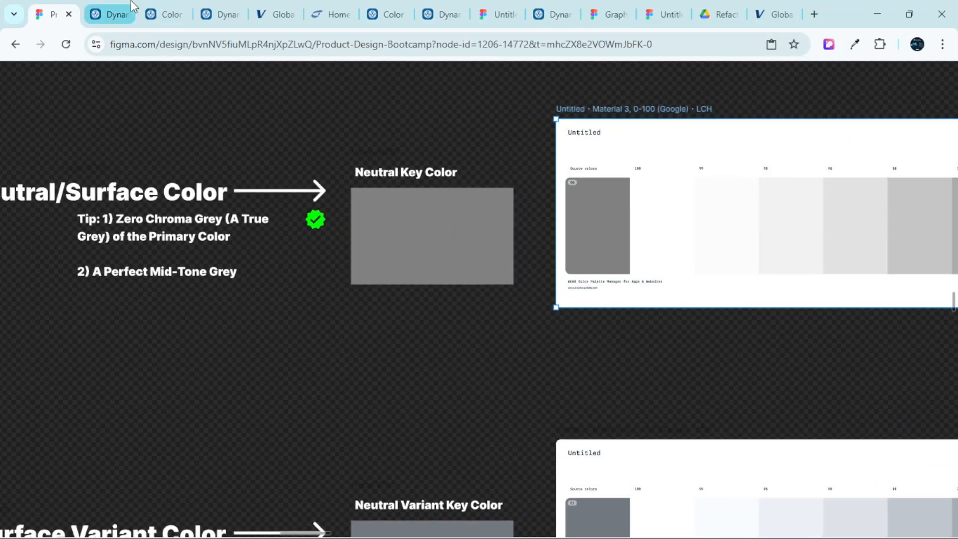
{"action": "double_click", "coordinate": [239, 277]}
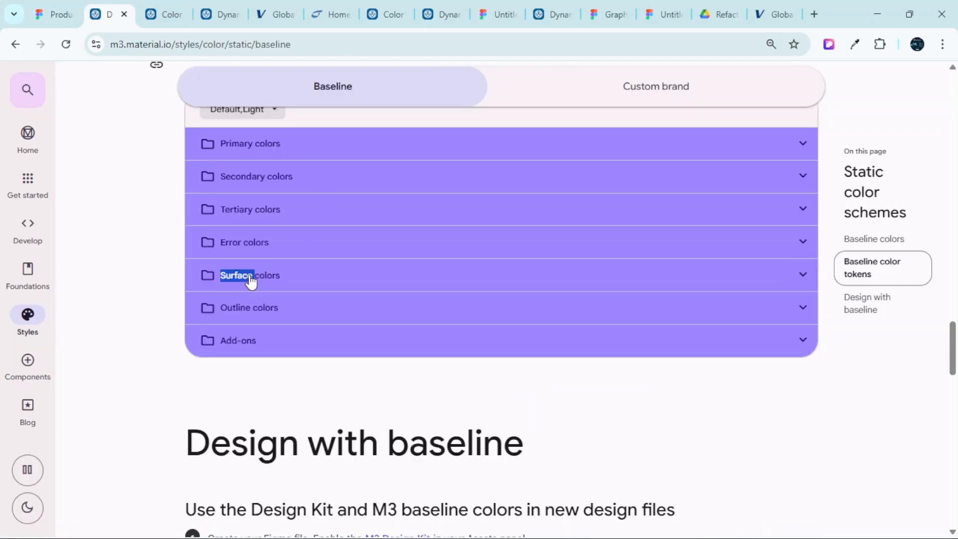
{"action": "scroll", "coordinate": [409, 350], "scroll_direction": "down", "scroll_amount": 1}
{"action": "scroll", "coordinate": [409, 350], "scroll_direction": "down", "scroll_amount": 1}
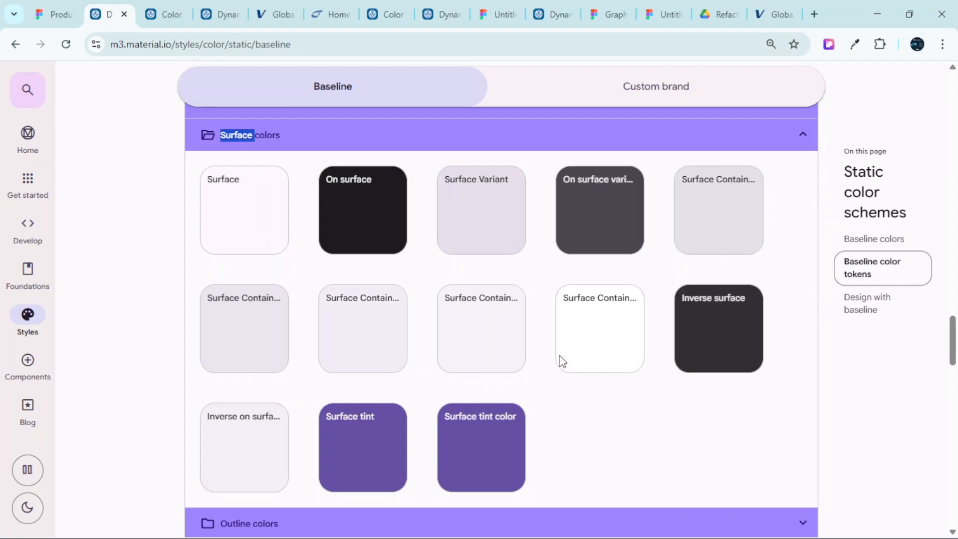
{"action": "scroll", "coordinate": [556, 289], "scroll_direction": "up", "scroll_amount": 1}
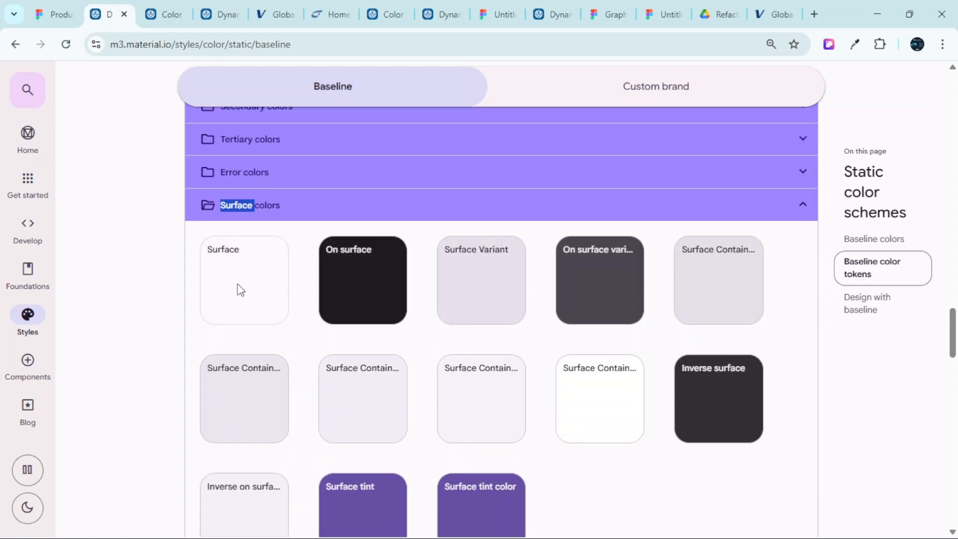
Open the Surface role's details in the Surface colors group and read its palette reference
{"action": "left_click", "coordinate": [240, 290]}
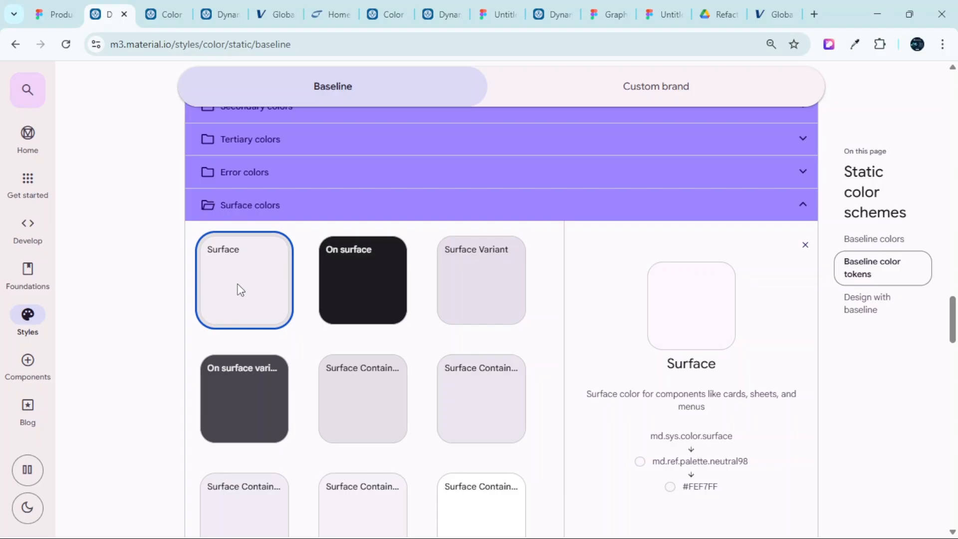
{"action": "scroll", "coordinate": [789, 319], "scroll_direction": "down", "scroll_amount": 1}
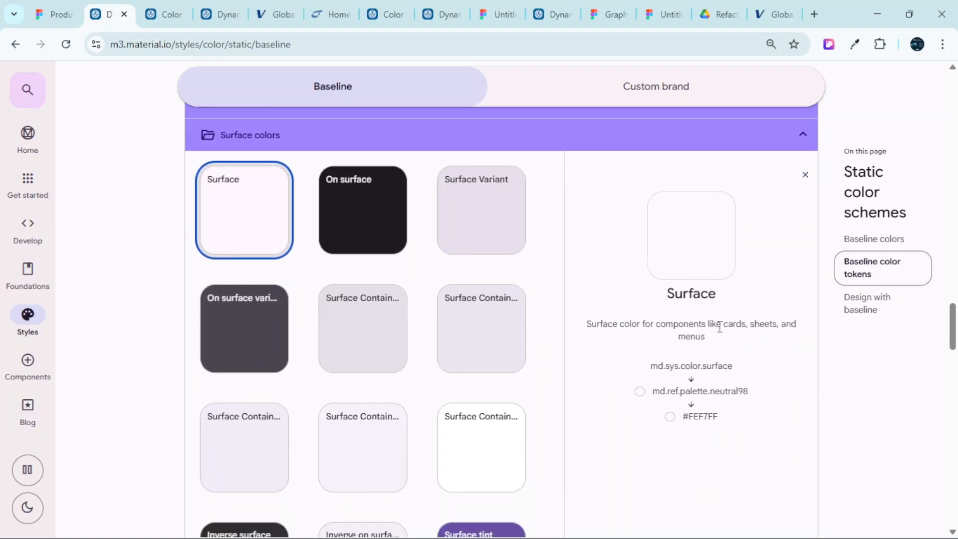
{"action": "scroll", "coordinate": [748, 381], "scroll_direction": "down", "scroll_amount": 1}
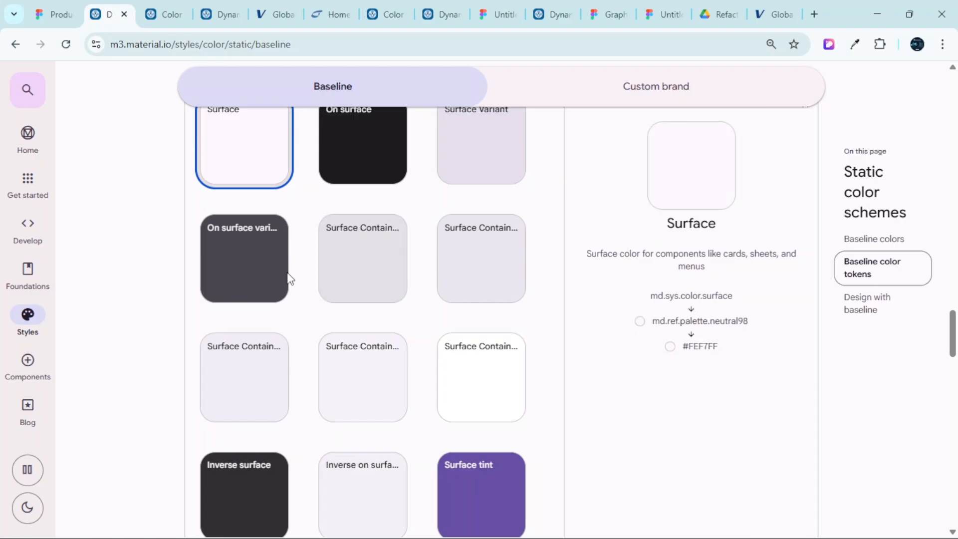
Open the On surface variant role's details and read its usage description and palette reference
{"action": "left_click", "coordinate": [249, 270]}
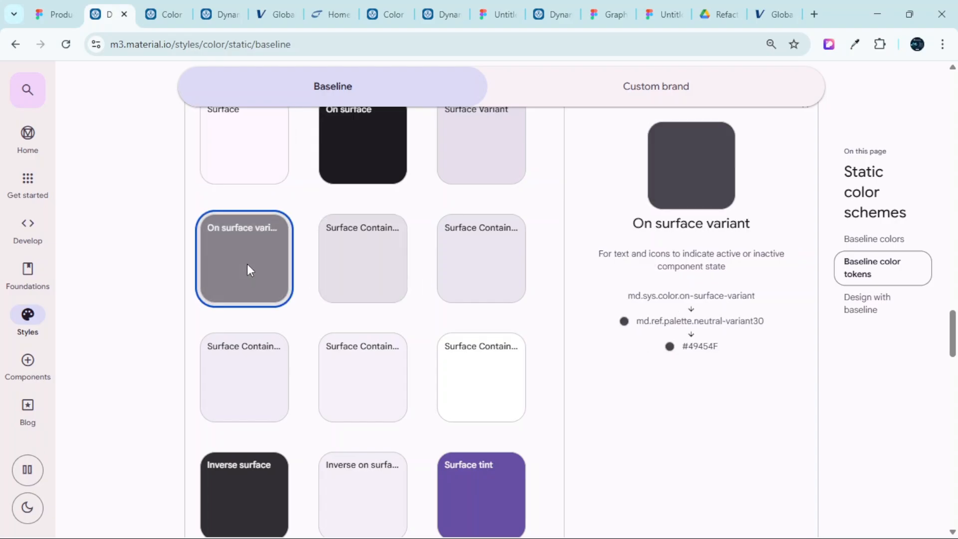
{"action": "scroll", "coordinate": [247, 264], "scroll_direction": "up", "scroll_amount": 1}
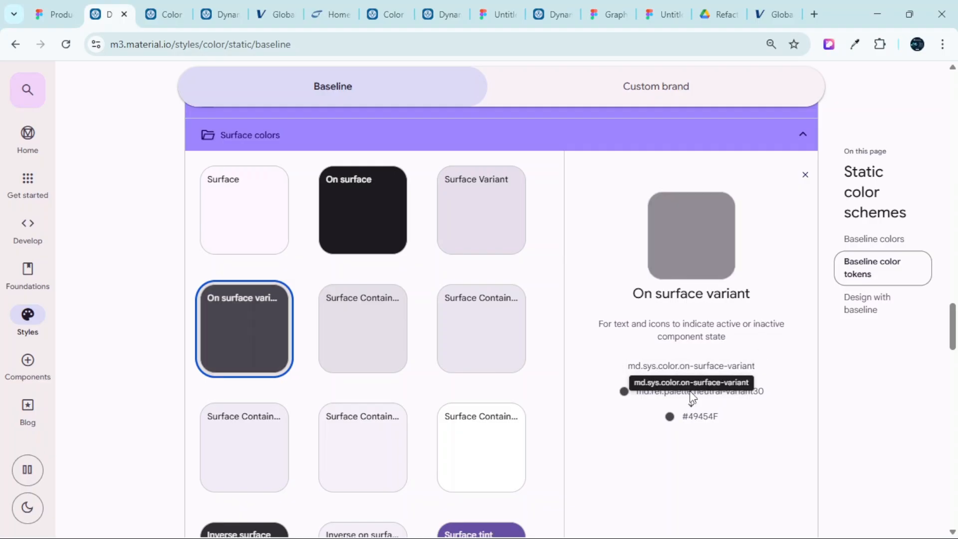
{"action": "scroll", "coordinate": [655, 355], "scroll_direction": "down", "scroll_amount": 1}
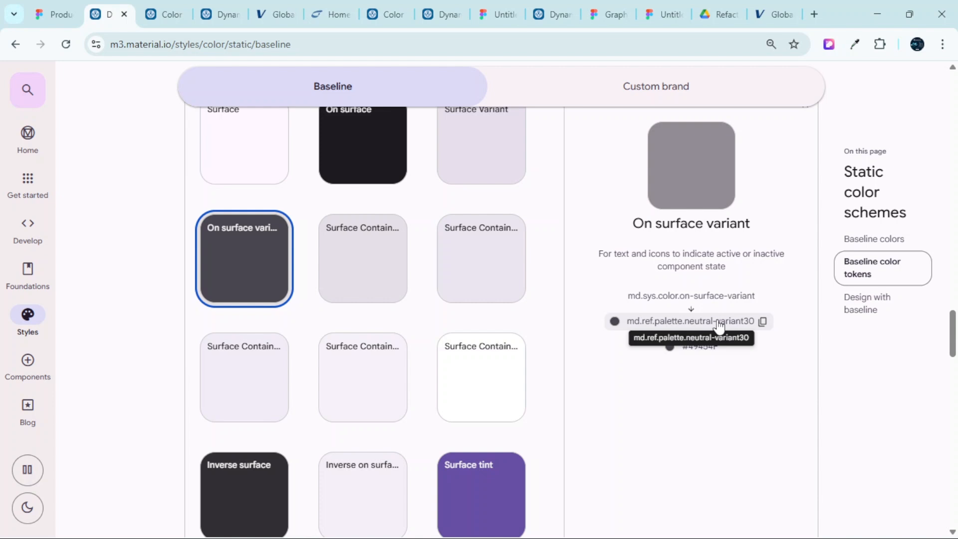
Reopen the Surface role's details in the Surface colors group and recheck its palette reference
{"action": "scroll", "coordinate": [263, 214], "scroll_direction": "up", "scroll_amount": 2}
{"action": "left_click", "coordinate": [242, 209]}
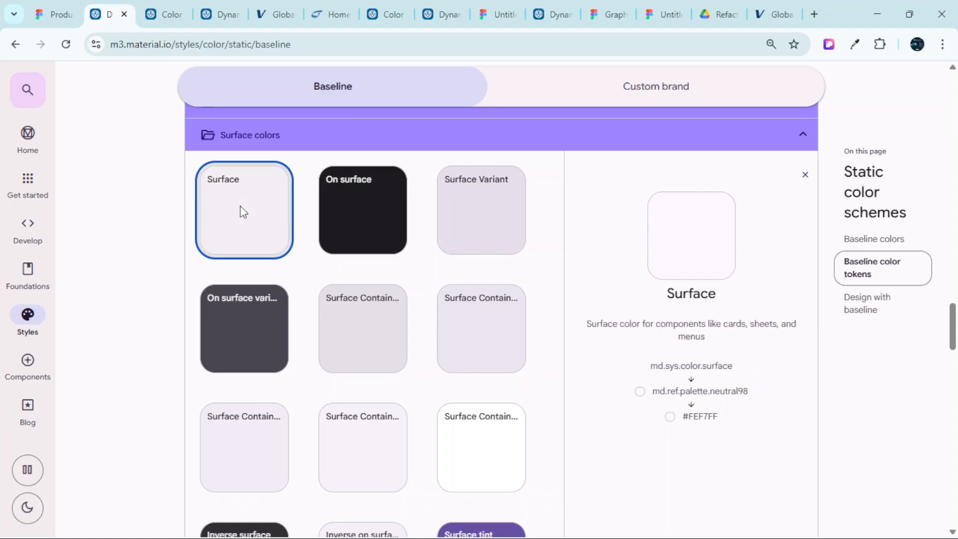
{"action": "scroll", "coordinate": [714, 310], "scroll_direction": "down", "scroll_amount": 1}
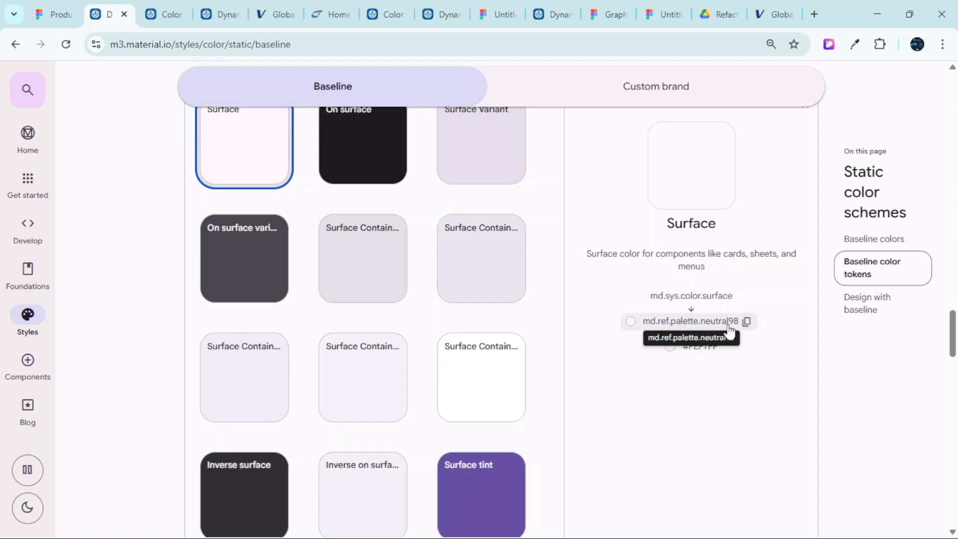
Return to the Figma file and check which tone the Surface/Background swatch beside the neutral palette calls for
{"action": "left_click", "coordinate": [73, 7]}
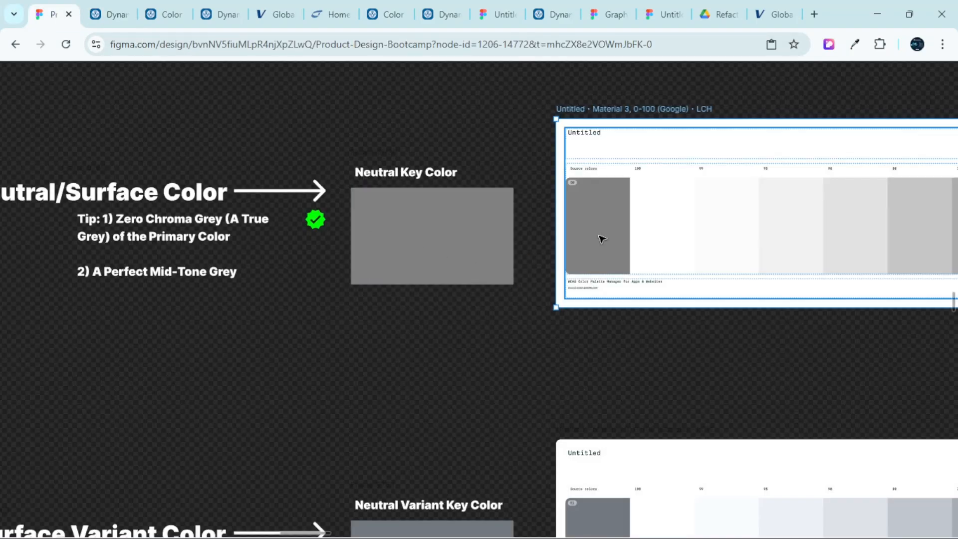
{"action": "scroll", "coordinate": [674, 259], "scroll_direction": "right", "scroll_amount": 8}
{"action": "scroll", "coordinate": [675, 262], "scroll_direction": "down", "scroll_amount": 5}
{"action": "scroll", "coordinate": [796, 220], "scroll_direction": "up", "scroll_amount": 8}
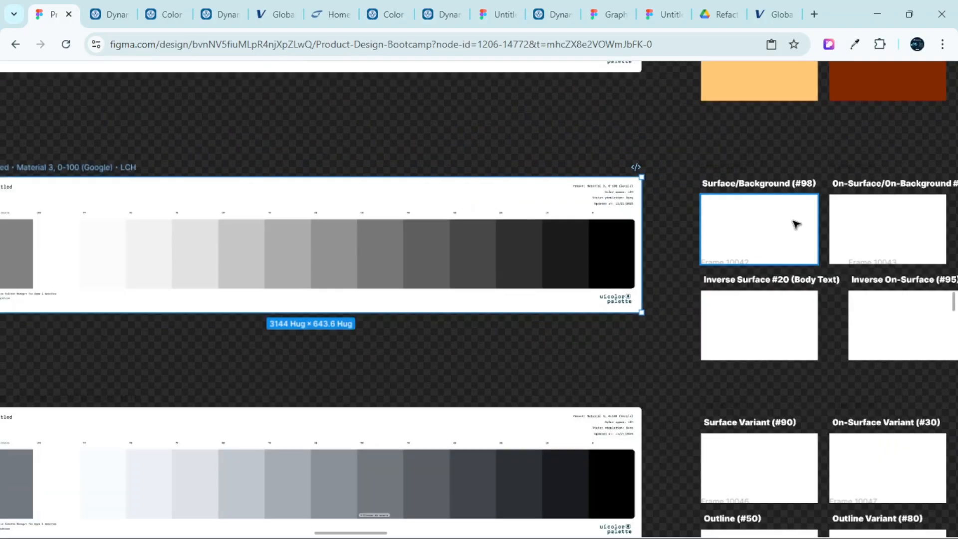
{"action": "scroll", "coordinate": [688, 184], "scroll_direction": "right", "scroll_amount": 2}
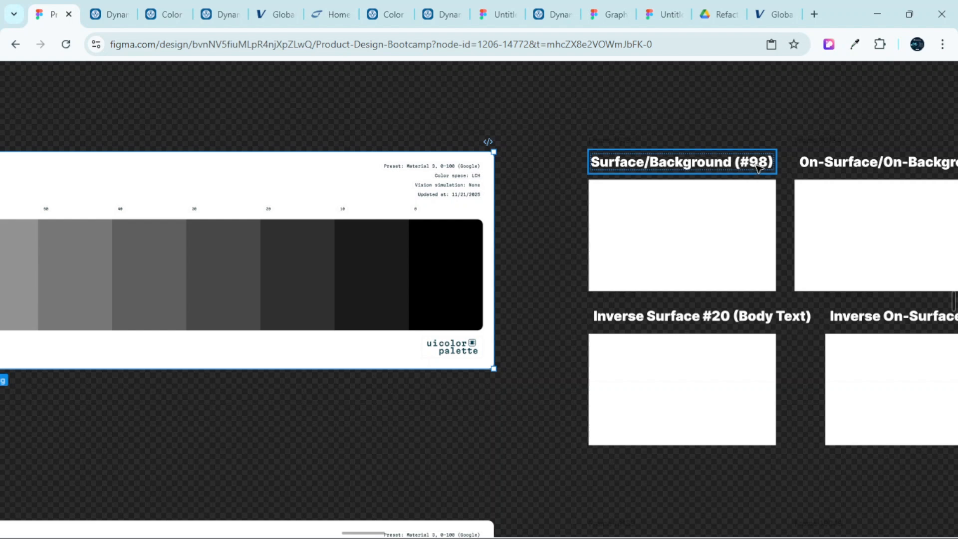
{"action": "scroll", "coordinate": [752, 165], "scroll_direction": "down", "scroll_amount": 2}
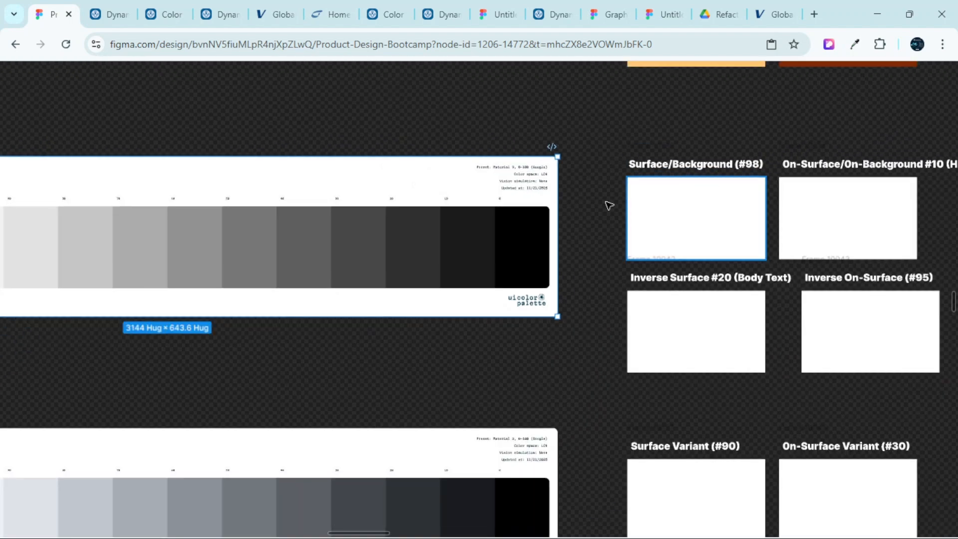
Examine the tone labels across the whole neutral palette to look for tone 98
{"action": "scroll", "coordinate": [609, 207], "scroll_direction": "left", "scroll_amount": 10}
{"action": "scroll", "coordinate": [242, 161], "scroll_direction": "left", "scroll_amount": 3}
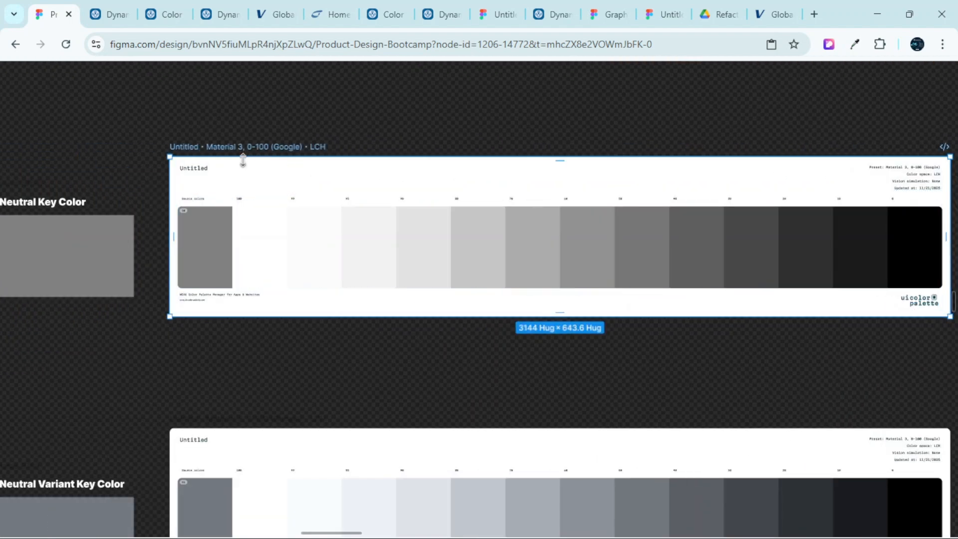
{"action": "scroll", "coordinate": [225, 155], "scroll_direction": "up", "scroll_amount": 3}
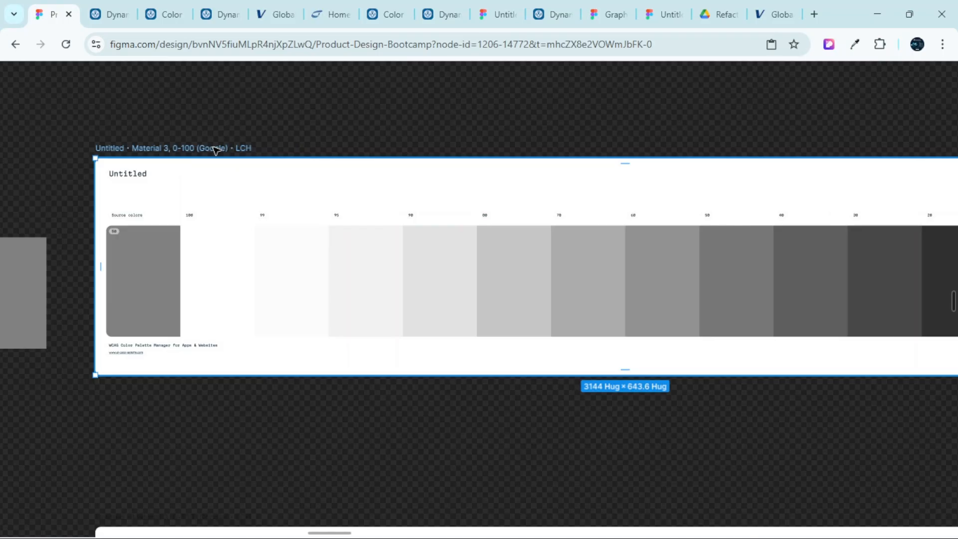
{"action": "scroll", "coordinate": [290, 241], "scroll_direction": "up", "scroll_amount": 3}
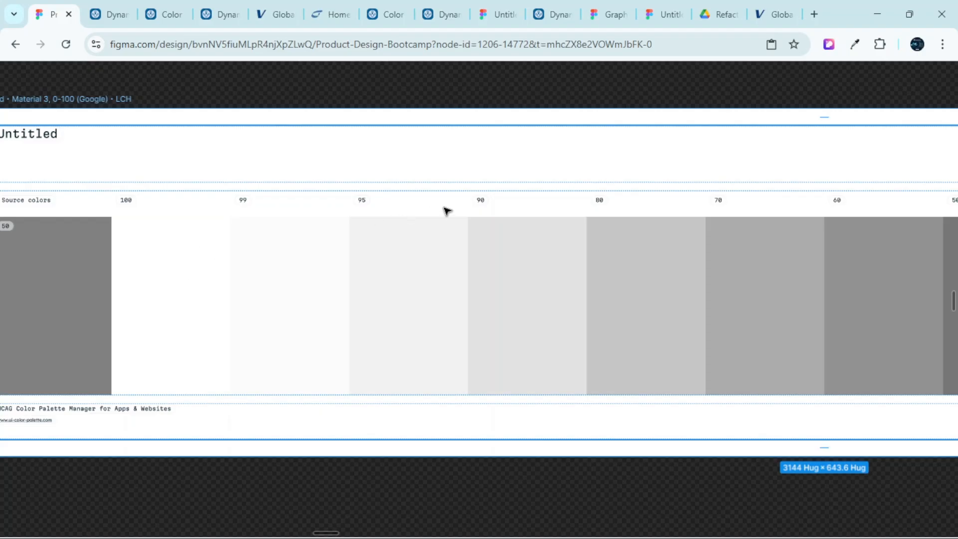
{"action": "scroll", "coordinate": [453, 208], "scroll_direction": "down", "scroll_amount": 3}
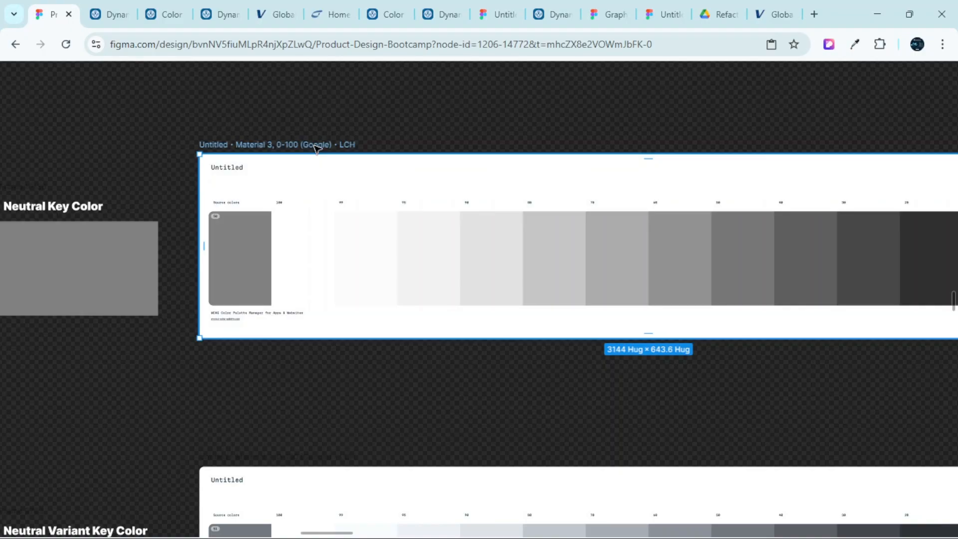
{"action": "scroll", "coordinate": [318, 145], "scroll_direction": "up", "scroll_amount": 2}
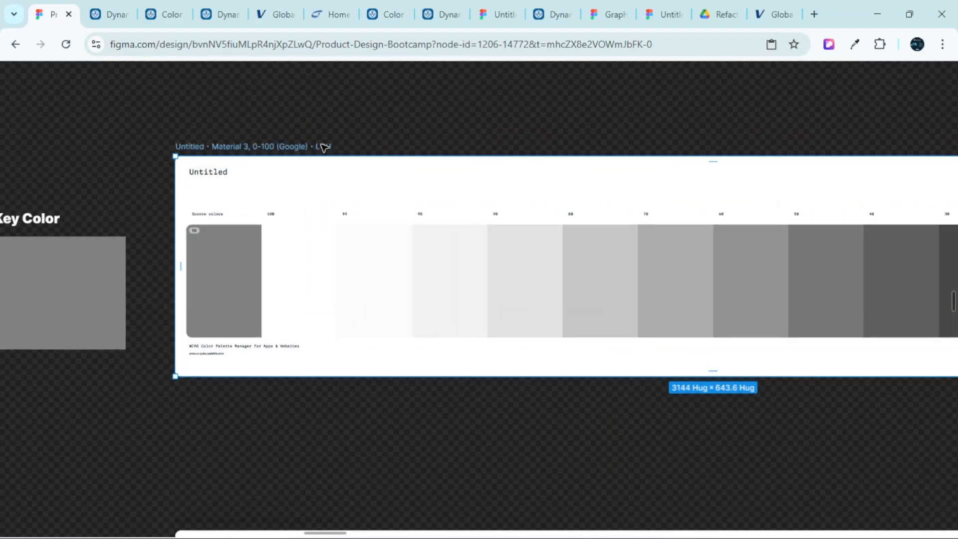
{"action": "scroll", "coordinate": [324, 148], "scroll_direction": "down", "scroll_amount": 2}
{"action": "scroll", "coordinate": [325, 149], "scroll_direction": "right", "scroll_amount": 2}
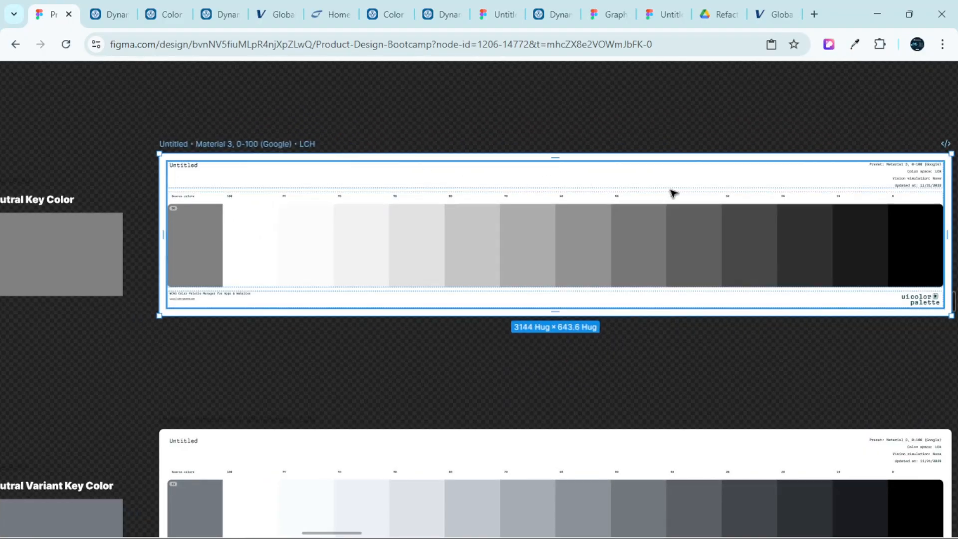
{"action": "scroll", "coordinate": [673, 193], "scroll_direction": "right", "scroll_amount": 1}
{"action": "scroll", "coordinate": [234, 153], "scroll_direction": "up", "scroll_amount": 3}
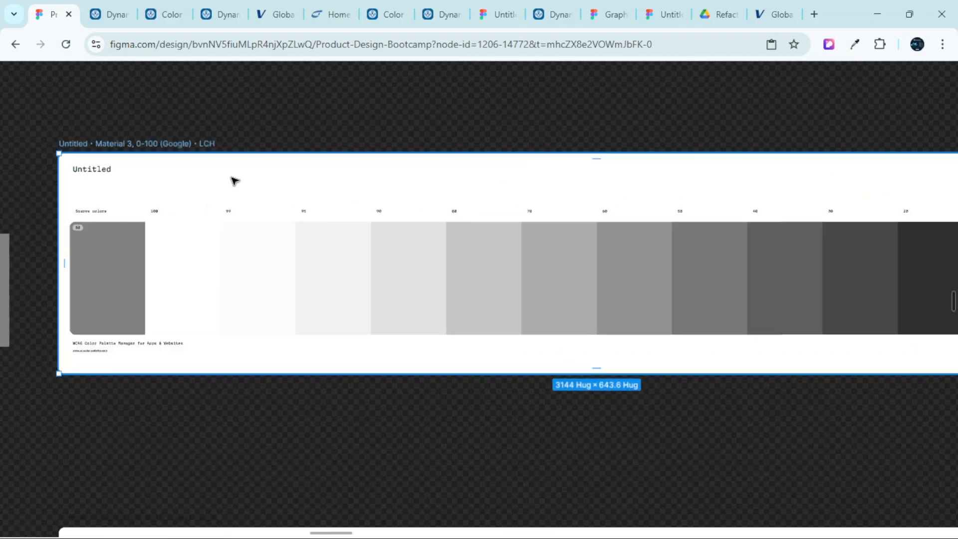
Inspect the neutral palette's lightest tones from 100 to 90 up close, looking for the nearest match to 98
{"action": "scroll", "coordinate": [234, 180], "scroll_direction": "up", "scroll_amount": 1}
{"action": "scroll", "coordinate": [186, 207], "scroll_direction": "left", "scroll_amount": 1}
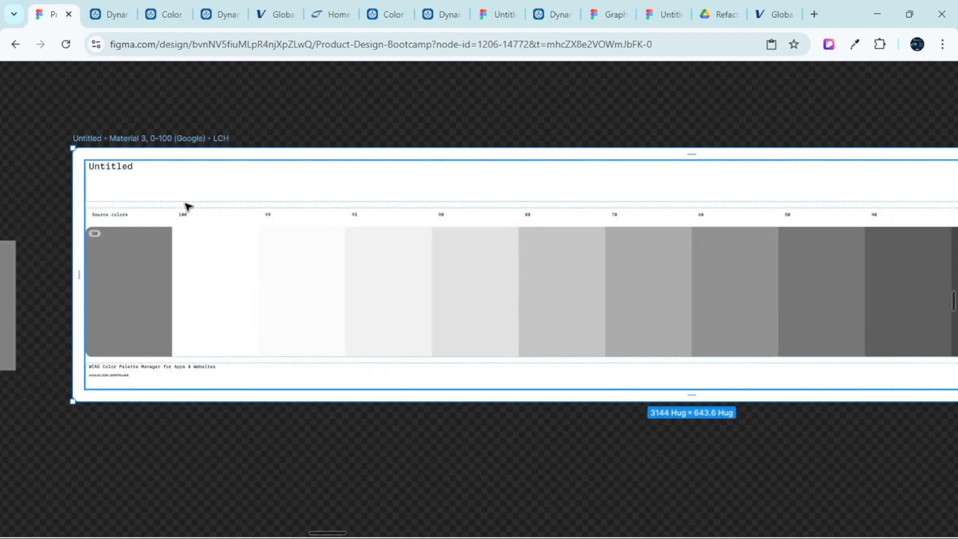
{"action": "scroll", "coordinate": [274, 208], "scroll_direction": "down", "scroll_amount": 2}
{"action": "scroll", "coordinate": [274, 209], "scroll_direction": "up", "scroll_amount": 5}
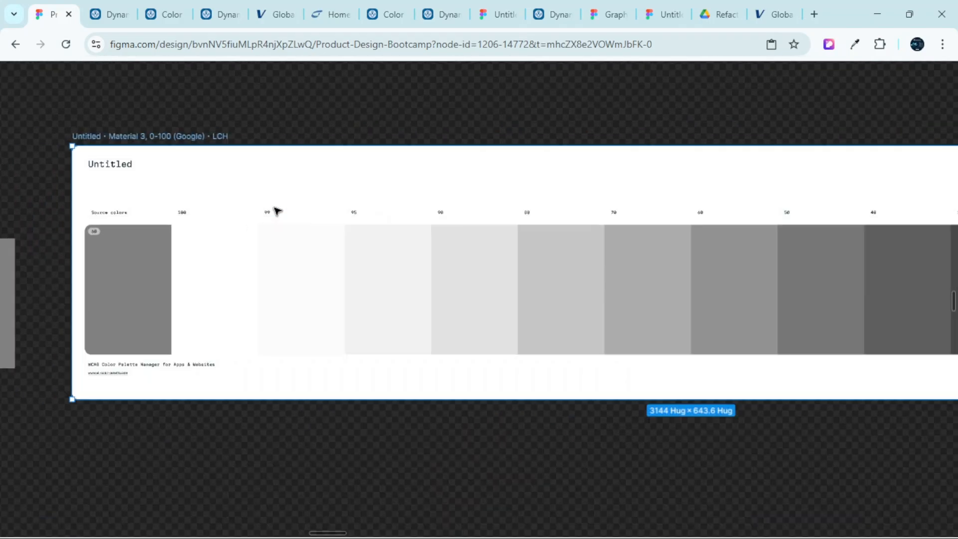
{"action": "scroll", "coordinate": [302, 198], "scroll_direction": "down", "scroll_amount": 5}
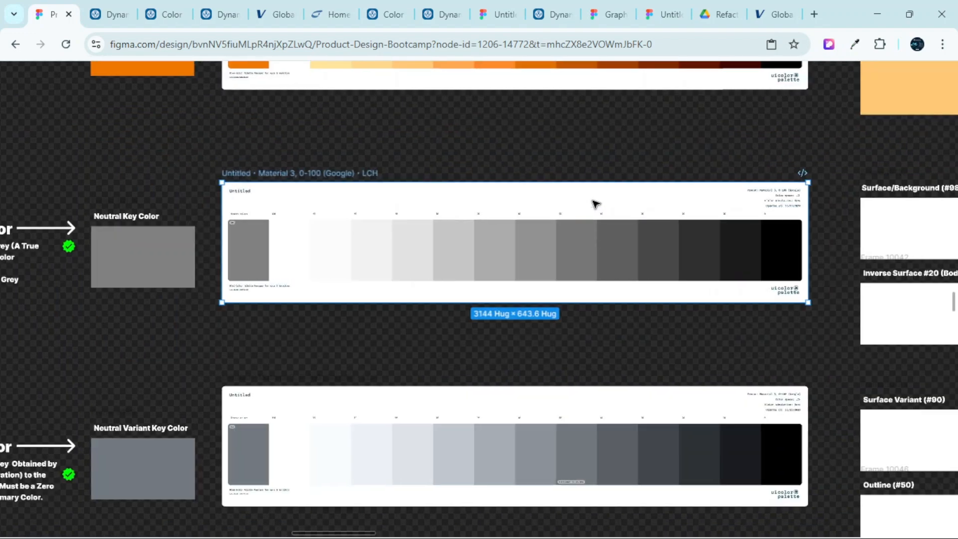
{"action": "scroll", "coordinate": [449, 225], "scroll_direction": "right", "scroll_amount": 3}
{"action": "scroll", "coordinate": [140, 243], "scroll_direction": "up", "scroll_amount": 3}
{"action": "scroll", "coordinate": [141, 243], "scroll_direction": "up", "scroll_amount": 3}
{"action": "scroll", "coordinate": [134, 230], "scroll_direction": "left", "scroll_amount": 1}
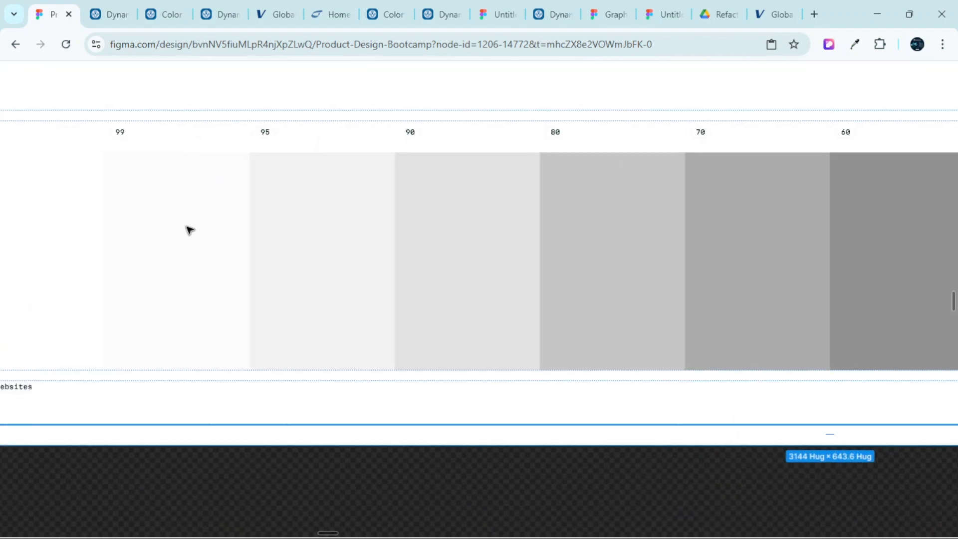
Compare the empty Surface/Background (#98) swatch with the light end of the neutral palette again
{"action": "scroll", "coordinate": [399, 274], "scroll_direction": "right", "scroll_amount": 4}
{"action": "scroll", "coordinate": [510, 300], "scroll_direction": "down", "scroll_amount": 3}
{"action": "scroll", "coordinate": [599, 299], "scroll_direction": "right", "scroll_amount": 5}
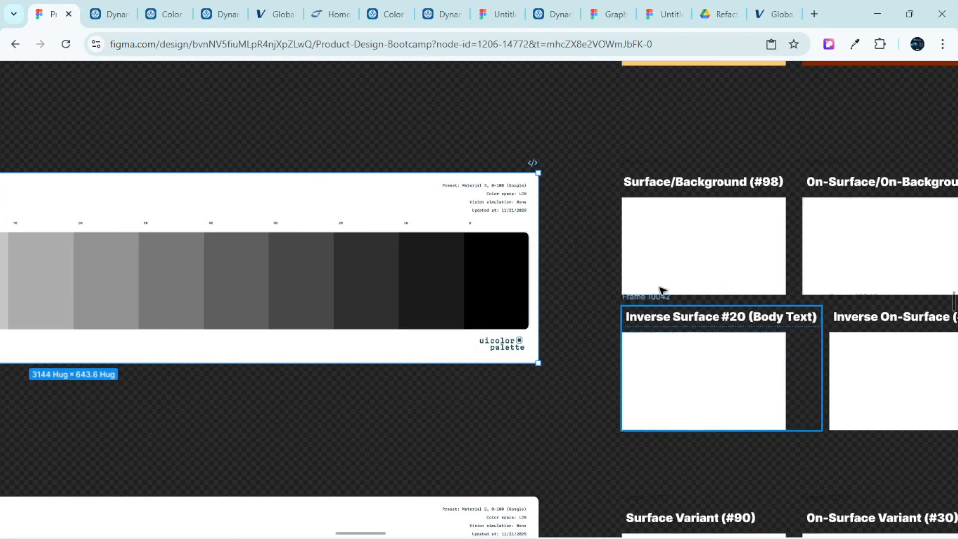
{"action": "scroll", "coordinate": [710, 235], "scroll_direction": "up", "scroll_amount": 2}
{"action": "scroll", "coordinate": [710, 234], "scroll_direction": "down", "scroll_amount": 3}
{"action": "scroll", "coordinate": [254, 310], "scroll_direction": "left", "scroll_amount": 6}
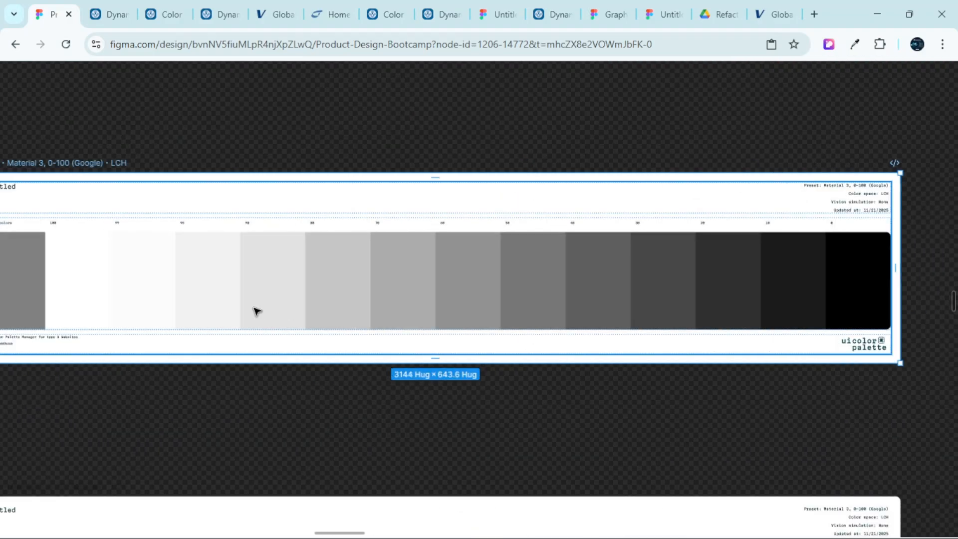
Select the 99 tone in the neutral palette and show the hidden interface panels with its fill properties
{"action": "scroll", "coordinate": [313, 264], "scroll_direction": "up", "scroll_amount": 4}
{"action": "left_click", "coordinate": [315, 253]}
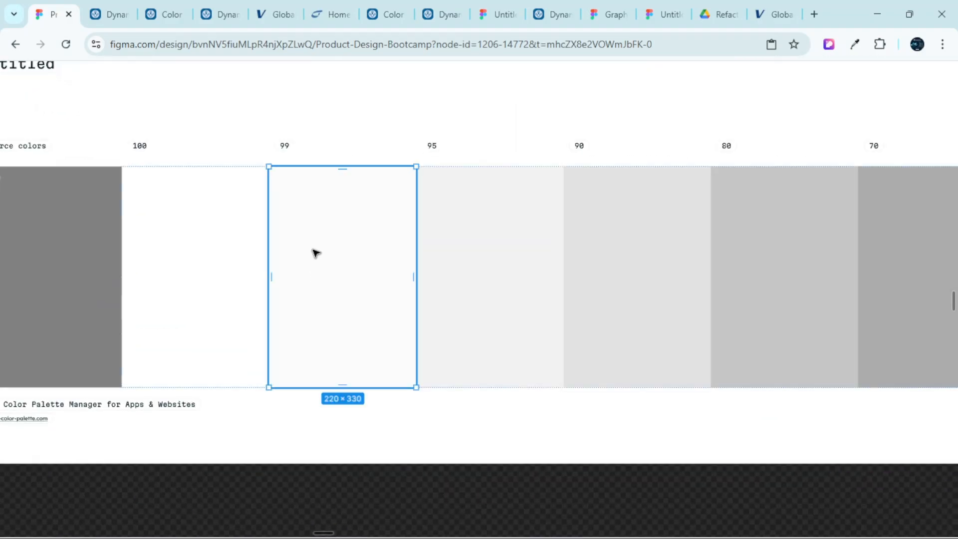
{"action": "scroll", "coordinate": [315, 253], "scroll_direction": "up", "scroll_amount": 2}
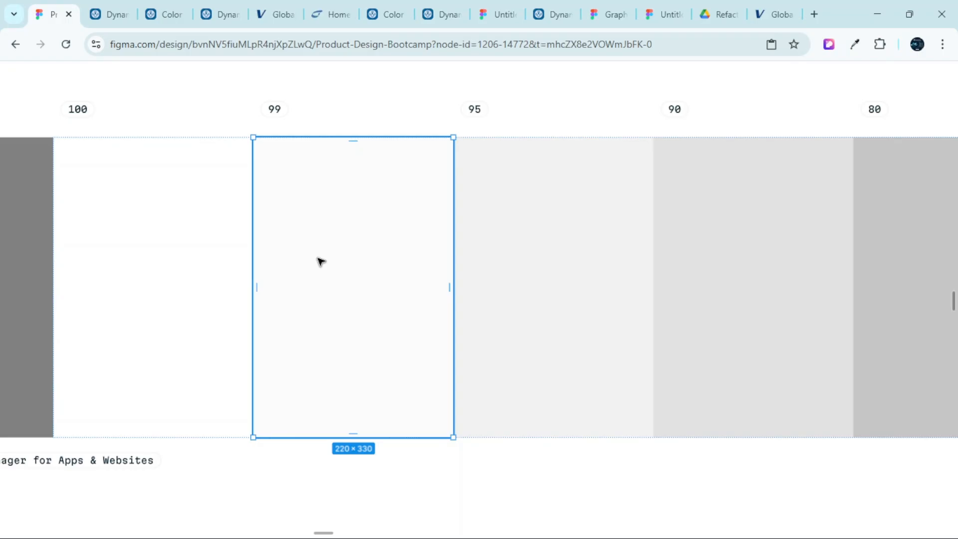
{"action": "scroll", "coordinate": [321, 261], "scroll_direction": "down", "scroll_amount": 3}
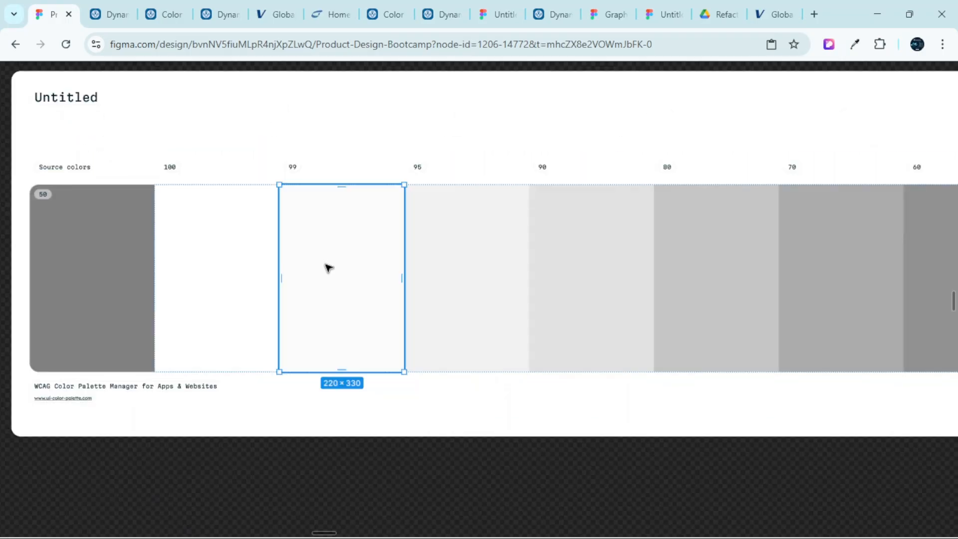
{"action": "scroll", "coordinate": [327, 272], "scroll_direction": "down", "scroll_amount": 1}
{"action": "scroll", "coordinate": [275, 284], "scroll_direction": "left", "scroll_amount": 1}
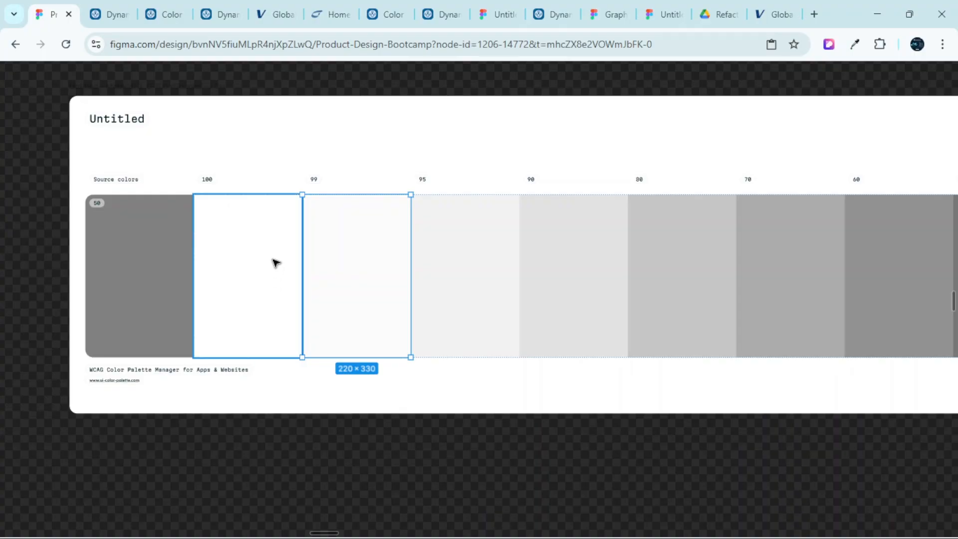
{"action": "key", "text": "ctrl+backslash"}
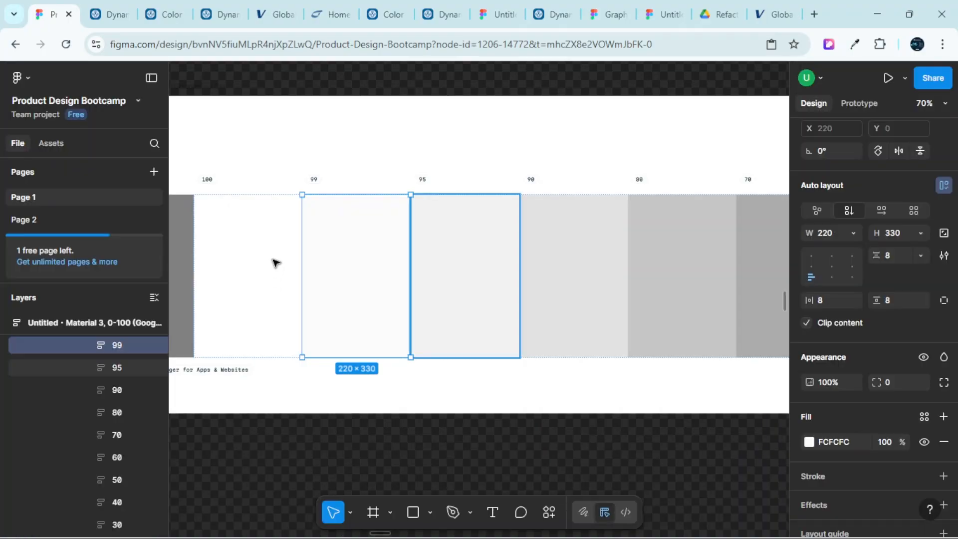
{"action": "scroll", "coordinate": [418, 255], "scroll_direction": "left", "scroll_amount": 4}
{"action": "scroll", "coordinate": [414, 257], "scroll_direction": "down", "scroll_amount": 1}
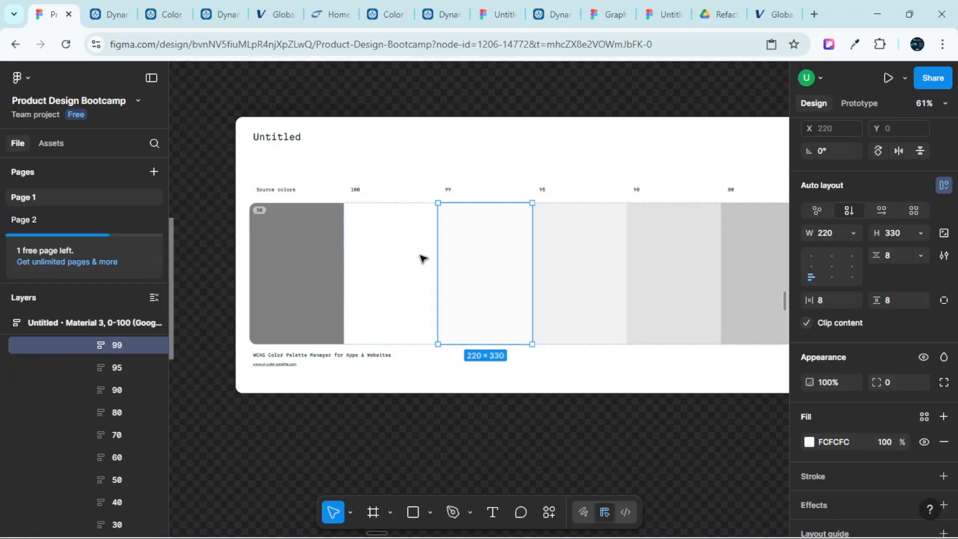
Select the neutral palette's 100 tone and open its fill color to read the HSB values
{"action": "left_click", "coordinate": [370, 205]}
{"action": "scroll", "coordinate": [369, 205], "scroll_direction": "up", "scroll_amount": 3}
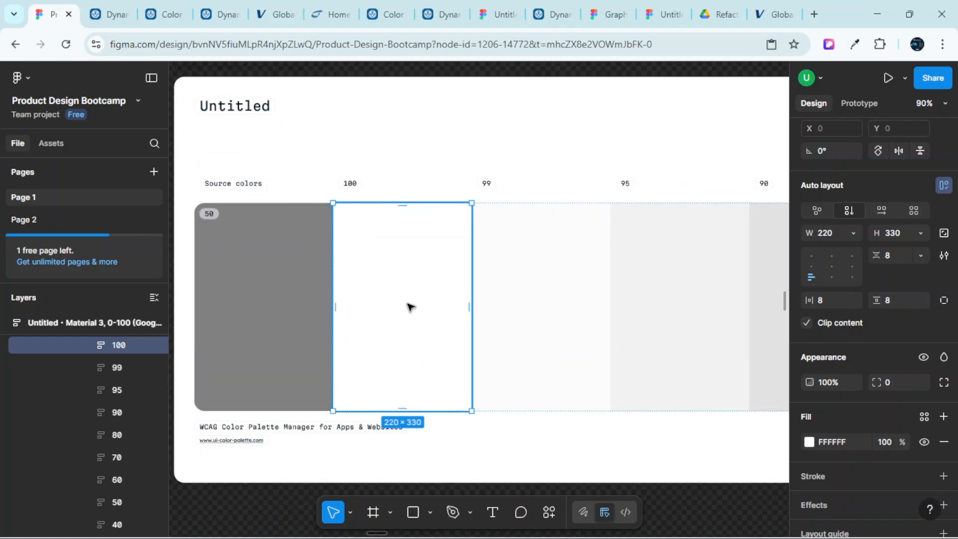
{"action": "scroll", "coordinate": [411, 306], "scroll_direction": "up", "scroll_amount": 1}
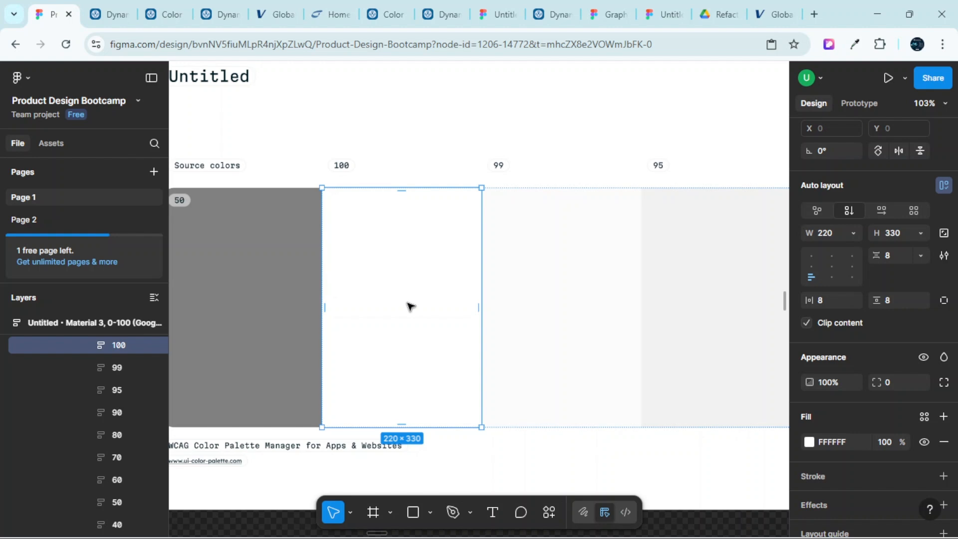
{"action": "scroll", "coordinate": [874, 417], "scroll_direction": "down", "scroll_amount": 1}
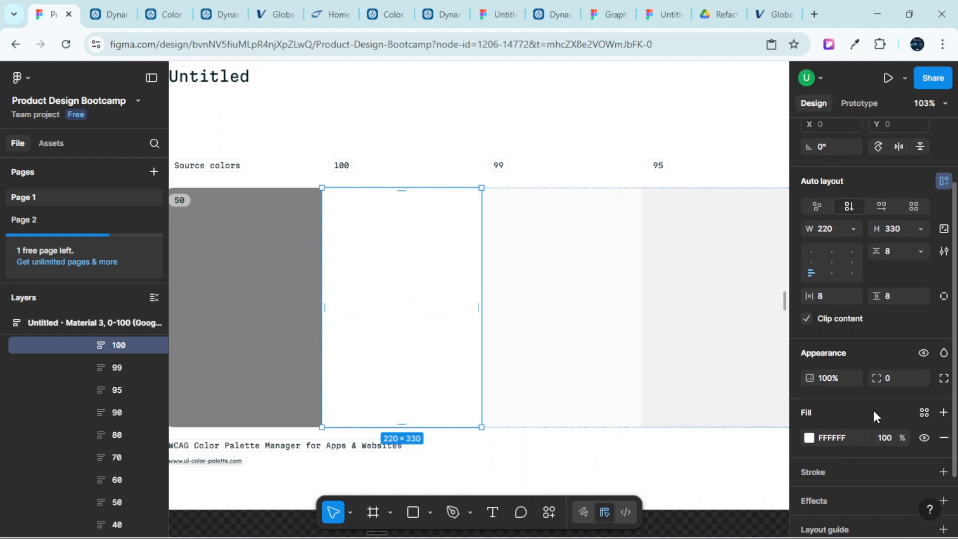
{"action": "scroll", "coordinate": [872, 408], "scroll_direction": "down", "scroll_amount": 3}
{"action": "left_click", "coordinate": [810, 367]}
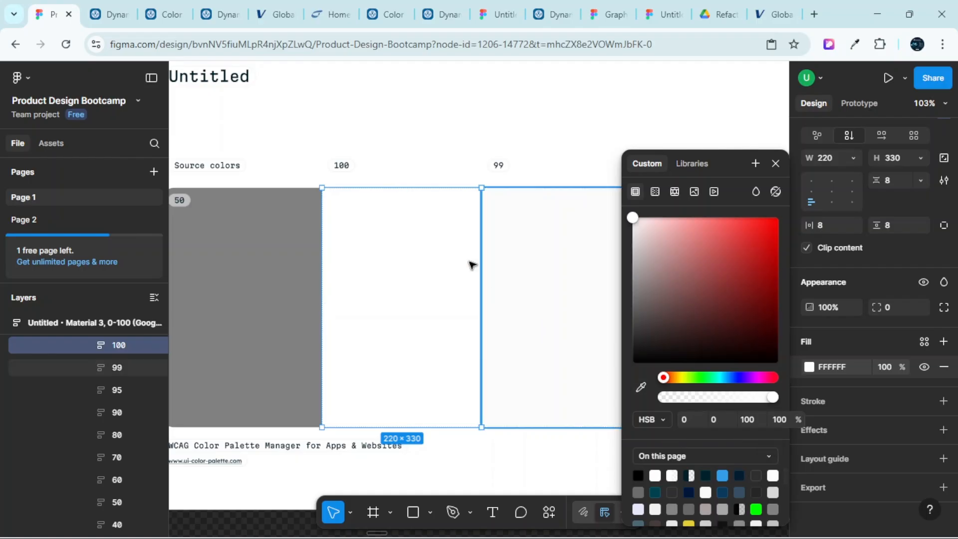
Check the HSB brightness of the neutral palette's 99 tone in its fill color, then close the color picker
{"action": "scroll", "coordinate": [477, 186], "scroll_direction": "right", "scroll_amount": 2}
{"action": "left_click", "coordinate": [519, 231]}
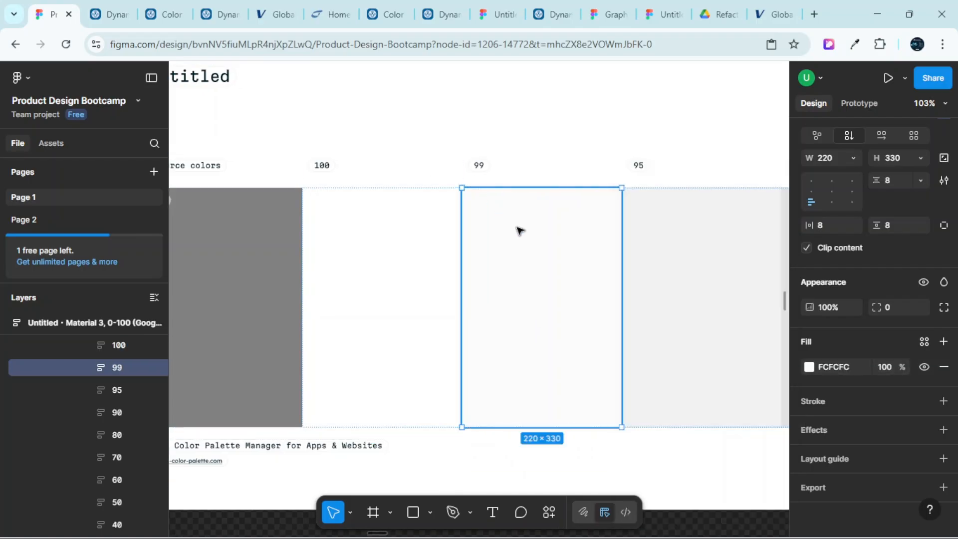
{"action": "left_click", "coordinate": [810, 367]}
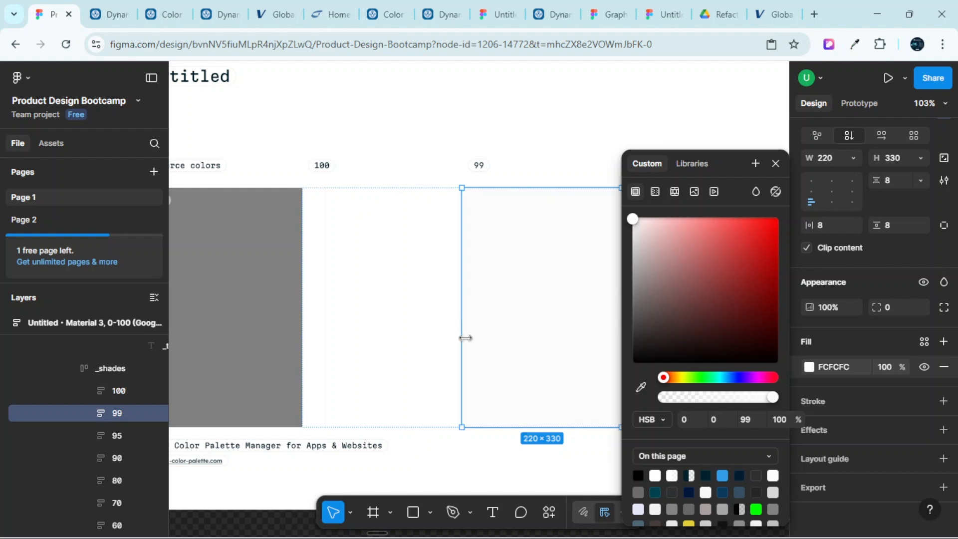
{"action": "left_click", "coordinate": [530, 161]}
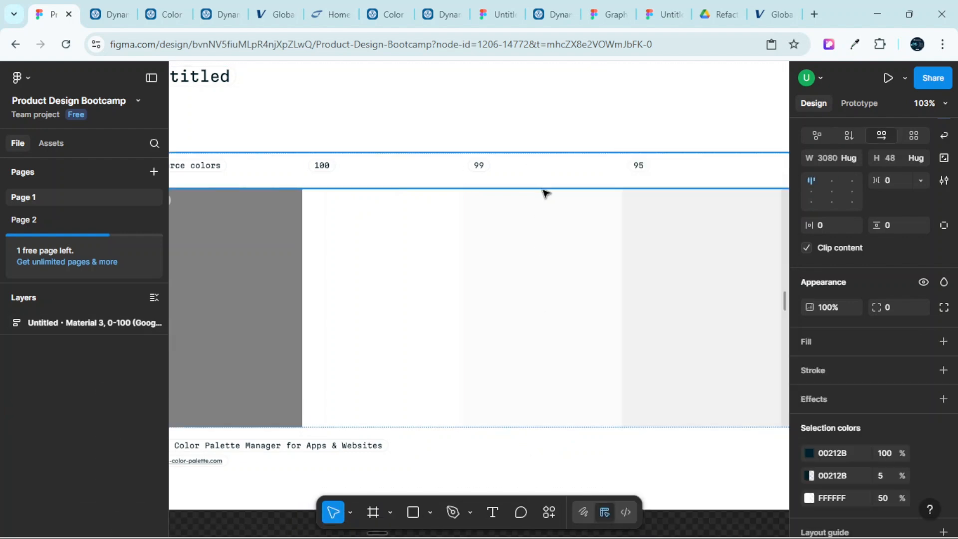
Select the neutral palette's 95 tone, check its HSB brightness in the fill color, then leave the color picker
{"action": "scroll", "coordinate": [599, 209], "scroll_direction": "right", "scroll_amount": 2}
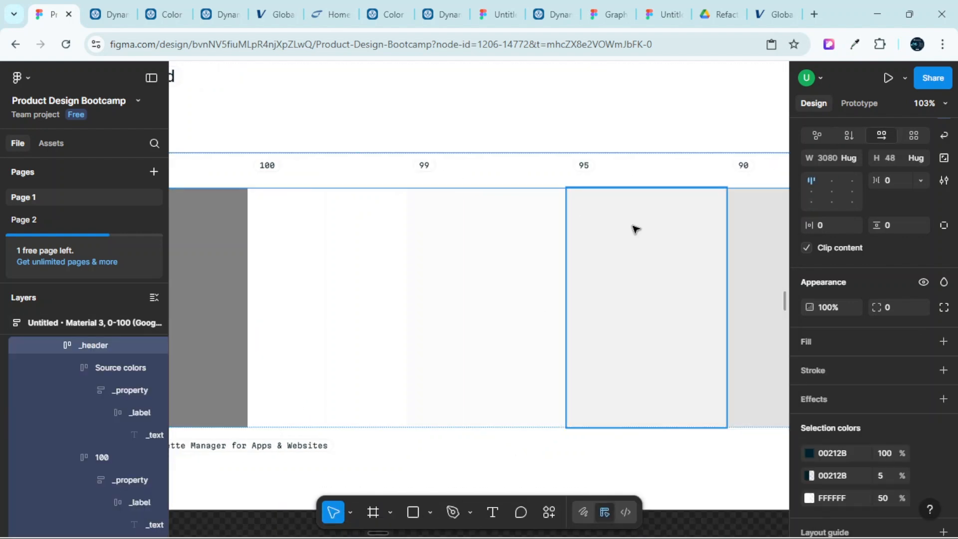
{"action": "scroll", "coordinate": [632, 229], "scroll_direction": "up", "scroll_amount": 2}
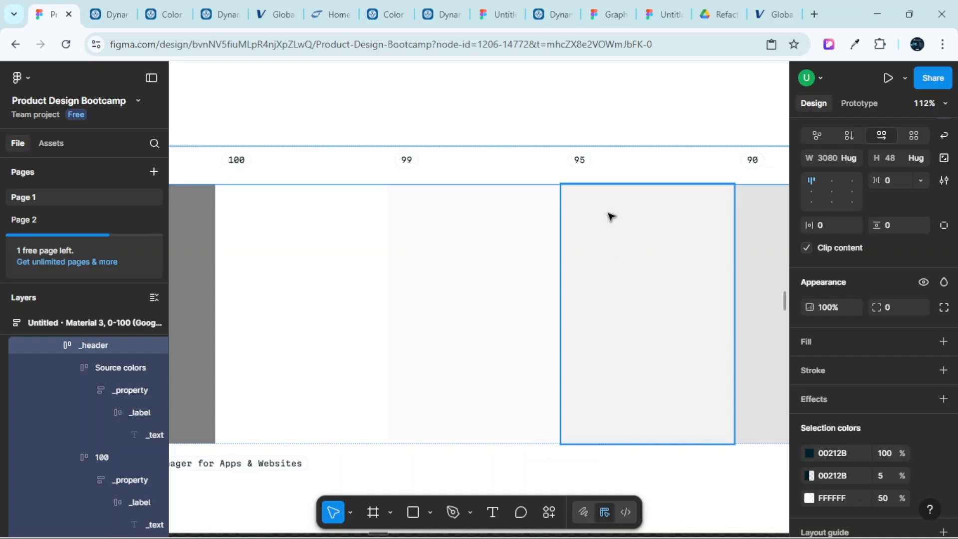
{"action": "left_click", "coordinate": [636, 250]}
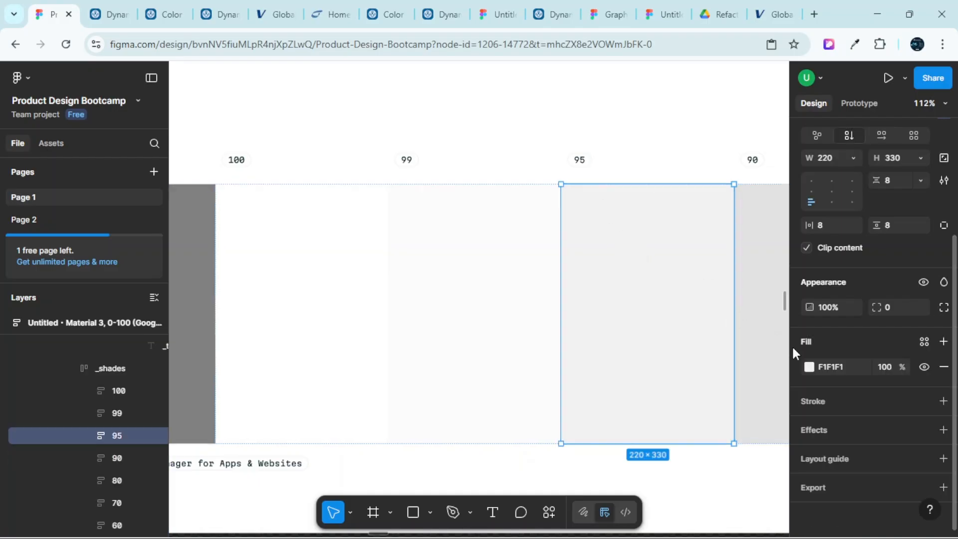
{"action": "left_click", "coordinate": [809, 367]}
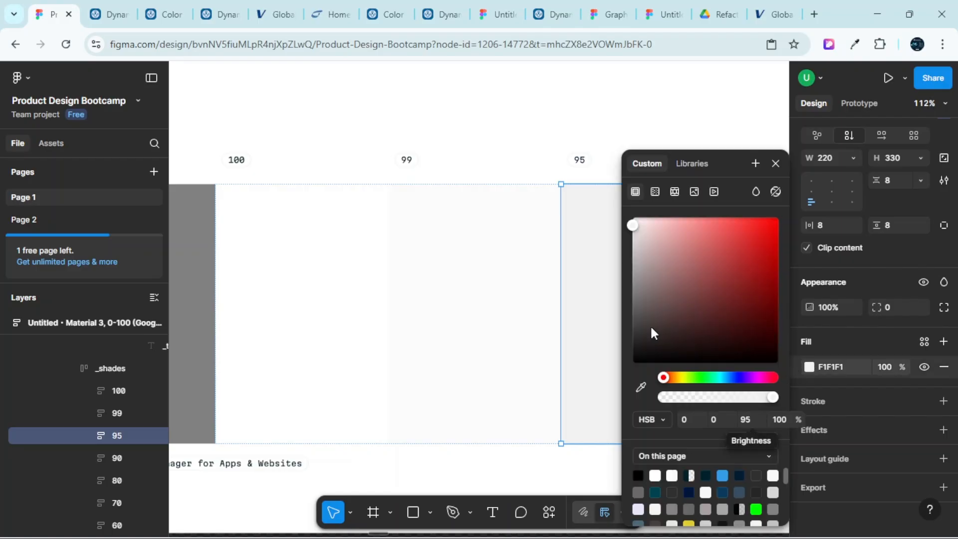
{"action": "scroll", "coordinate": [504, 152], "scroll_direction": "down", "scroll_amount": 2}
{"action": "scroll", "coordinate": [504, 153], "scroll_direction": "down", "scroll_amount": 3}
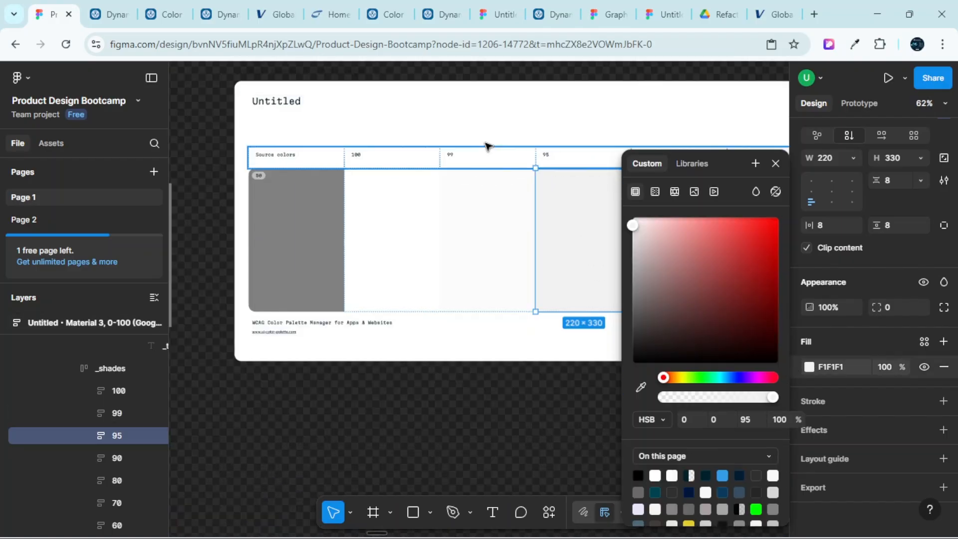
{"action": "left_click", "coordinate": [285, 93]}
Recheck the HSB brightness of the neutral palette's 100 tone in its fill color, then close the color picker
{"action": "scroll", "coordinate": [292, 108], "scroll_direction": "down", "scroll_amount": 5}
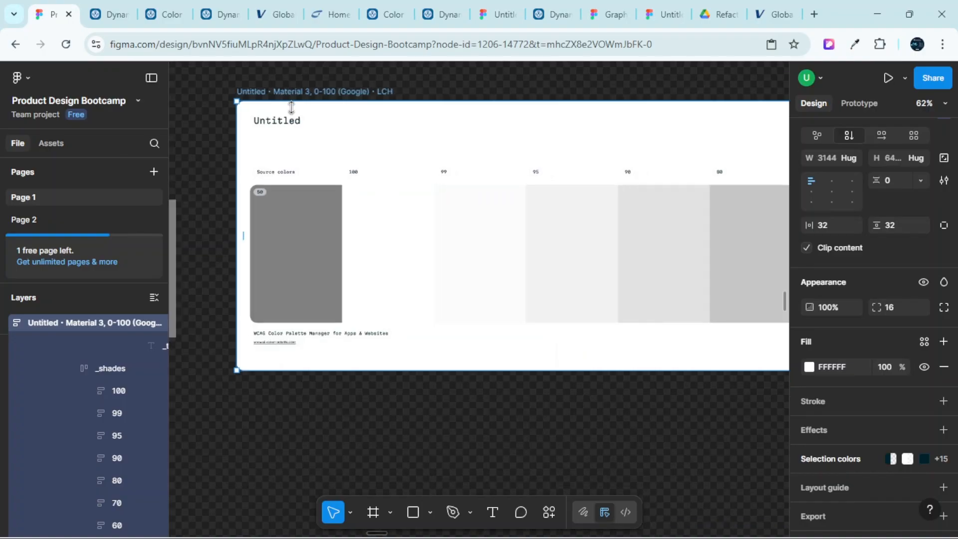
{"action": "scroll", "coordinate": [257, 145], "scroll_direction": "left", "scroll_amount": 3}
{"action": "scroll", "coordinate": [499, 150], "scroll_direction": "right", "scroll_amount": 2}
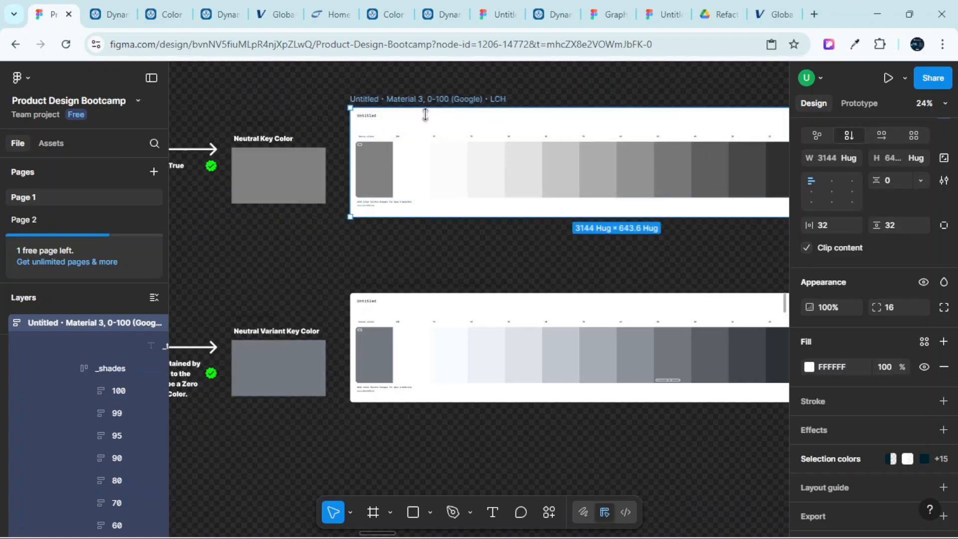
{"action": "scroll", "coordinate": [477, 120], "scroll_direction": "up", "scroll_amount": 3}
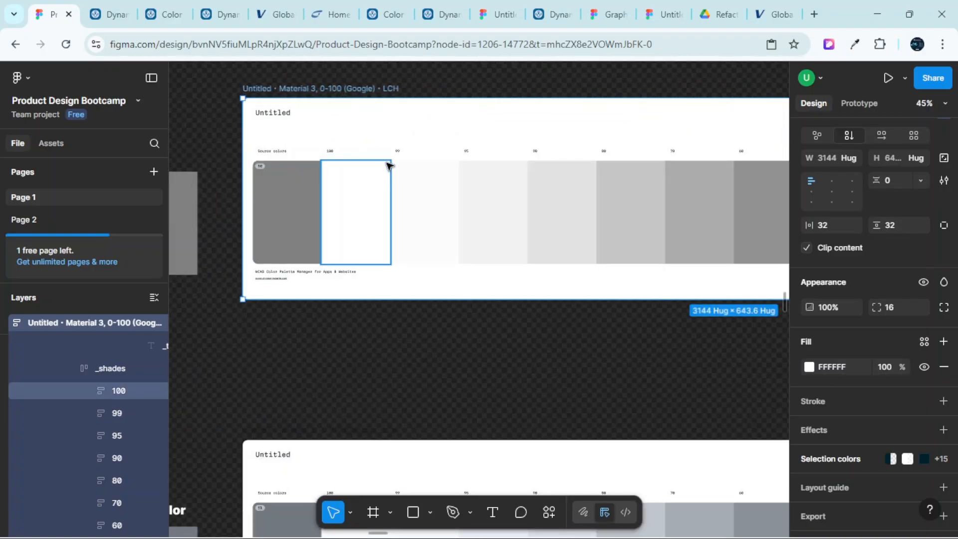
{"action": "scroll", "coordinate": [392, 162], "scroll_direction": "up", "scroll_amount": 4}
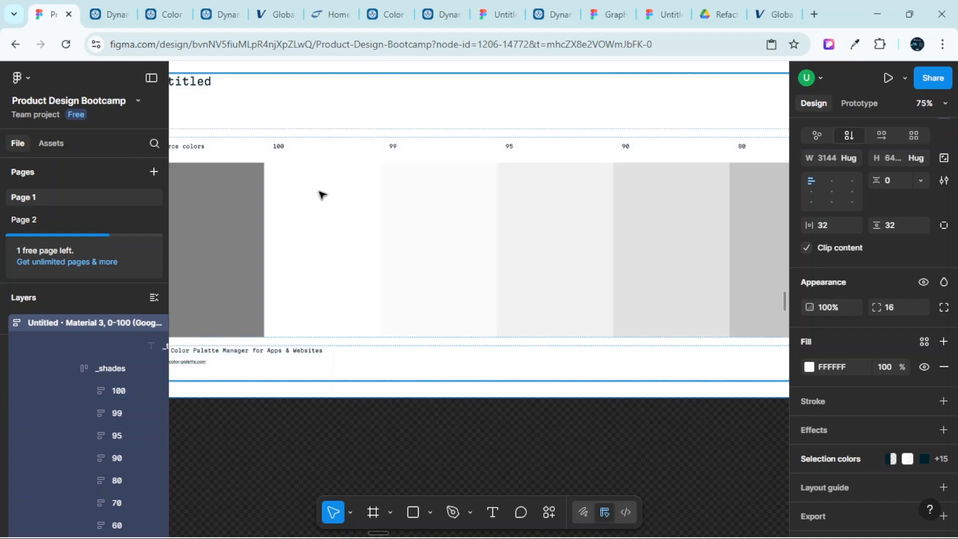
{"action": "scroll", "coordinate": [458, 194], "scroll_direction": "down", "scroll_amount": 2}
{"action": "scroll", "coordinate": [447, 199], "scroll_direction": "left", "scroll_amount": 5}
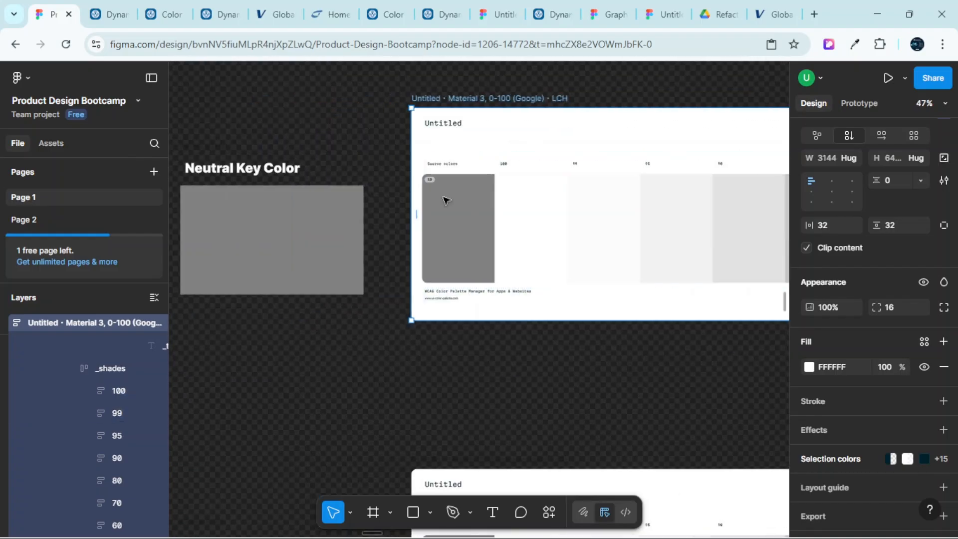
{"action": "left_click", "coordinate": [810, 367]}
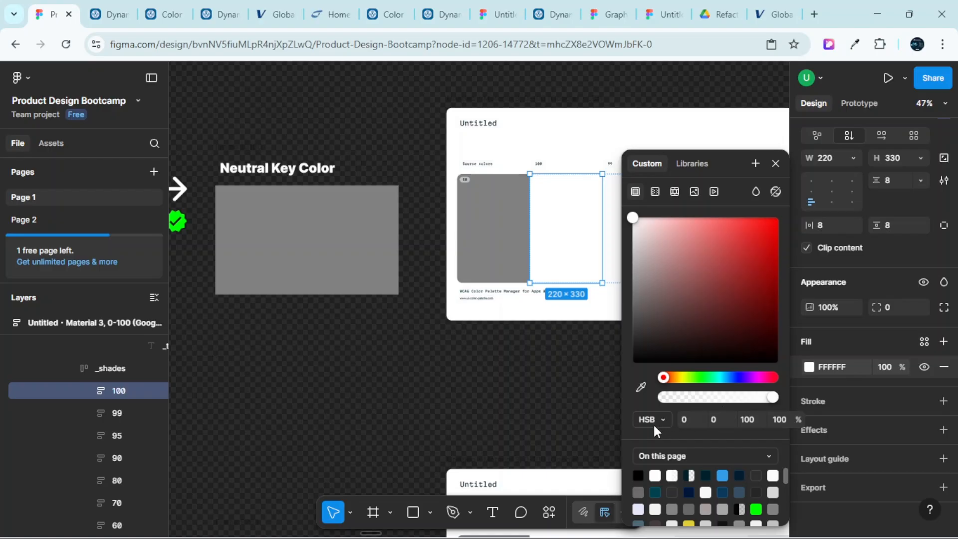
{"action": "left_click", "coordinate": [776, 163]}
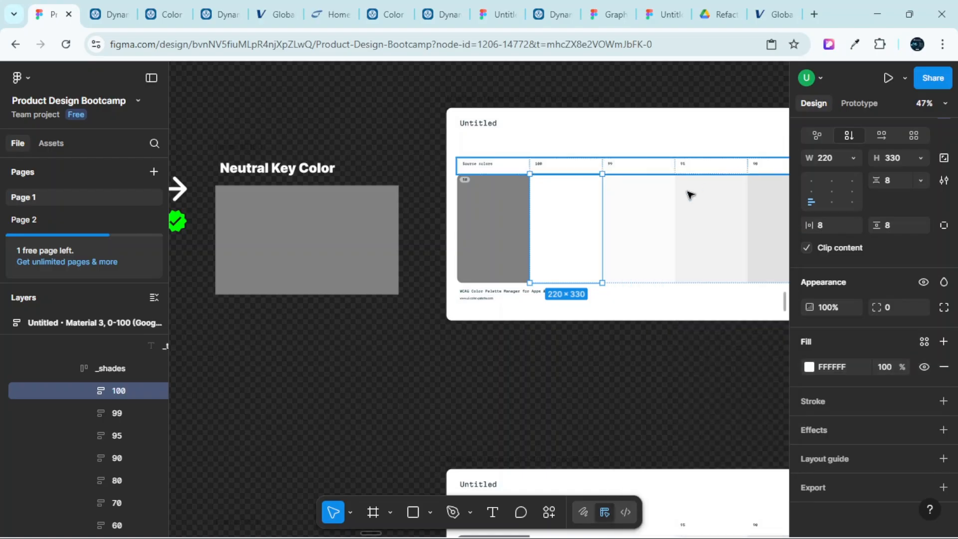
Compare the neutral palette's tones from light to dark with the empty Surface/Background (#98) swatch
{"action": "scroll", "coordinate": [631, 199], "scroll_direction": "right", "scroll_amount": 1}
{"action": "scroll", "coordinate": [632, 199], "scroll_direction": "right", "scroll_amount": 20}
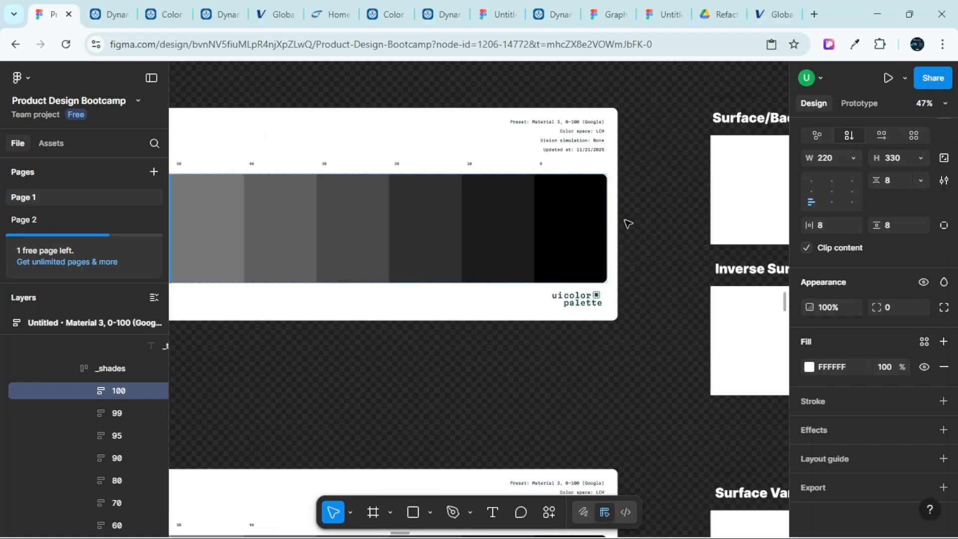
{"action": "scroll", "coordinate": [574, 210], "scroll_direction": "left", "scroll_amount": 10}
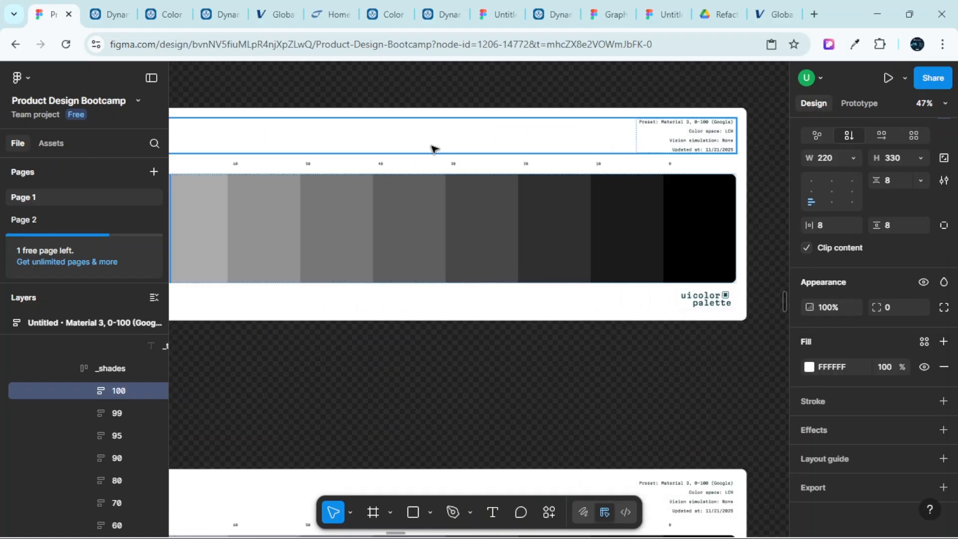
{"action": "scroll", "coordinate": [502, 179], "scroll_direction": "right", "scroll_amount": 12}
{"action": "scroll", "coordinate": [519, 148], "scroll_direction": "up", "scroll_amount": 5}
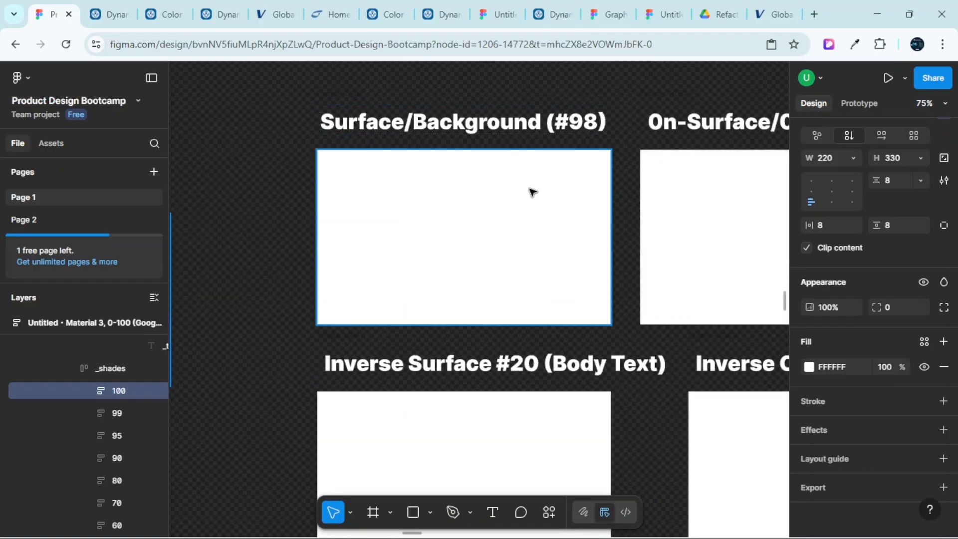
{"action": "scroll", "coordinate": [514, 205], "scroll_direction": "down", "scroll_amount": 5}
{"action": "scroll", "coordinate": [505, 210], "scroll_direction": "left", "scroll_amount": 15}
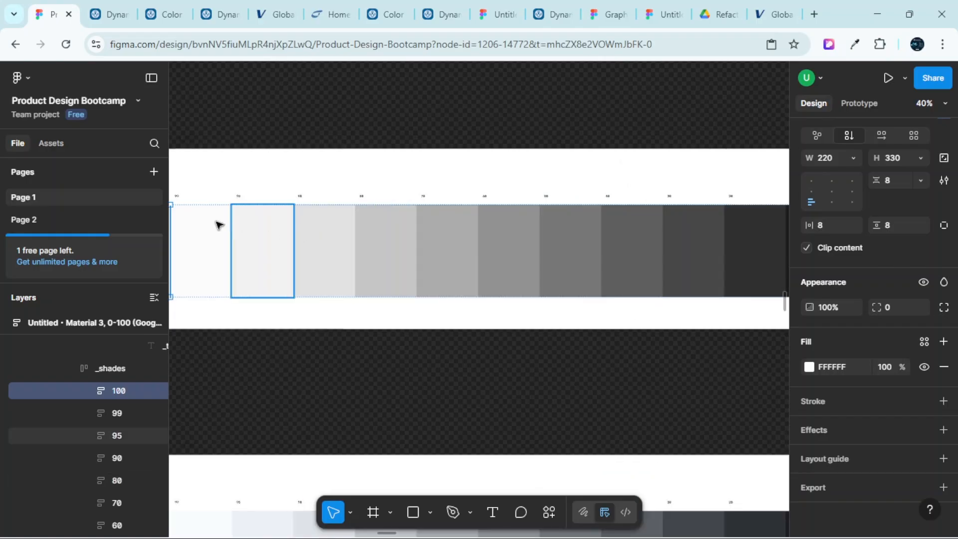
{"action": "scroll", "coordinate": [207, 219], "scroll_direction": "right", "scroll_amount": 2}
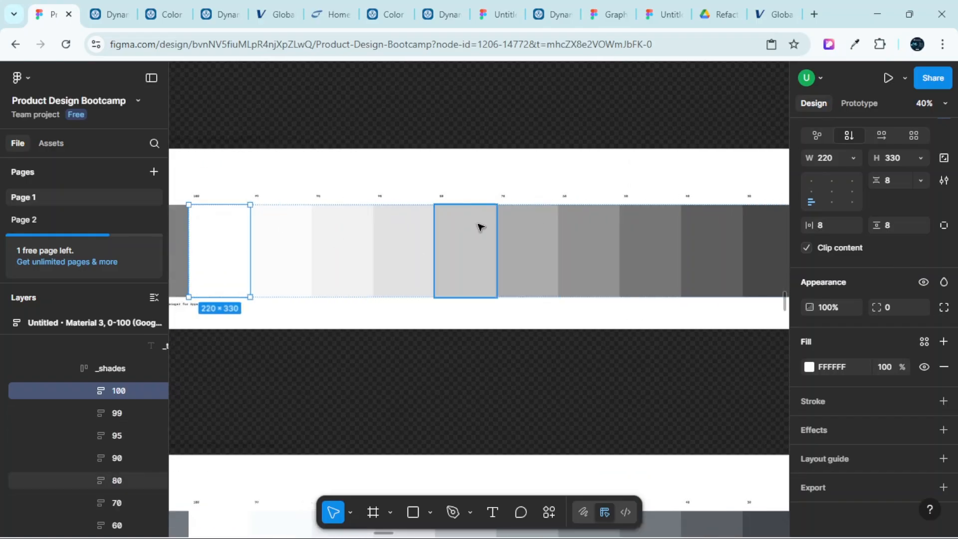
{"action": "scroll", "coordinate": [488, 216], "scroll_direction": "up", "scroll_amount": 3}
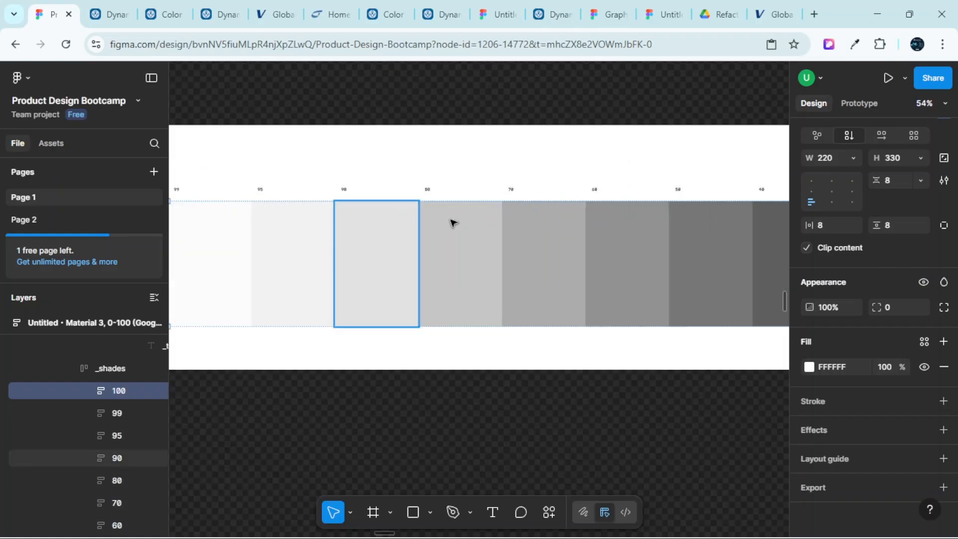
{"action": "scroll", "coordinate": [532, 238], "scroll_direction": "right", "scroll_amount": 4}
{"action": "scroll", "coordinate": [531, 239], "scroll_direction": "right", "scroll_amount": 10}
{"action": "scroll", "coordinate": [530, 240], "scroll_direction": "left", "scroll_amount": 15}
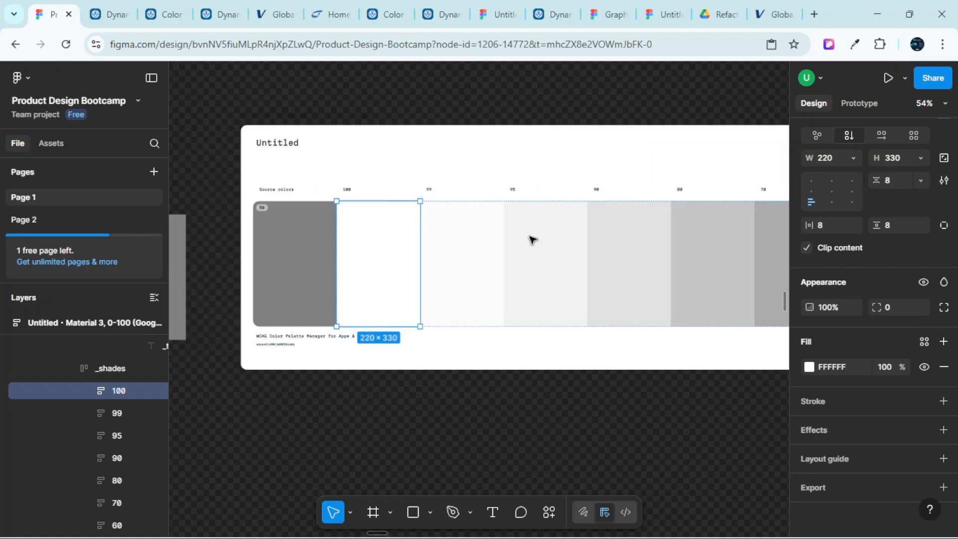
{"action": "scroll", "coordinate": [429, 240], "scroll_direction": "down", "scroll_amount": 1}
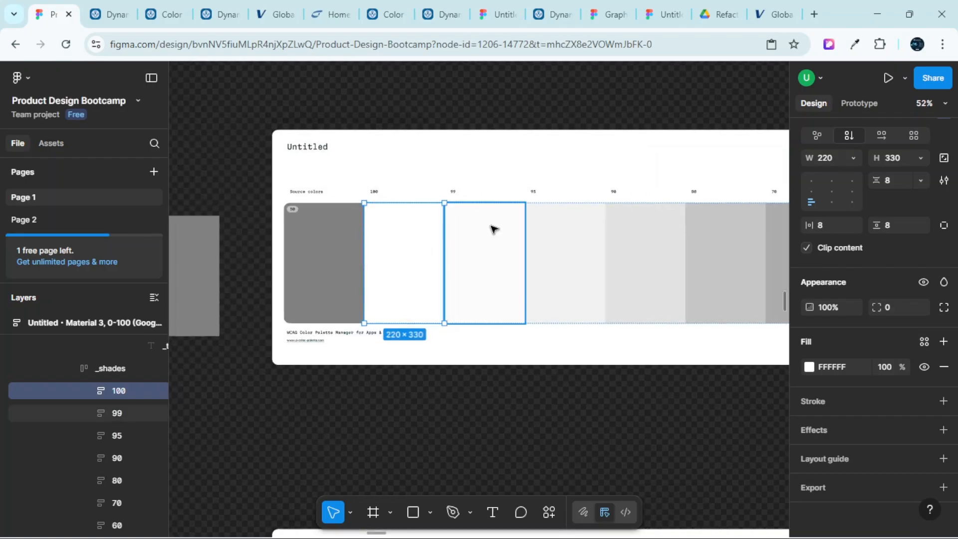
{"action": "scroll", "coordinate": [494, 228], "scroll_direction": "up", "scroll_amount": 3}
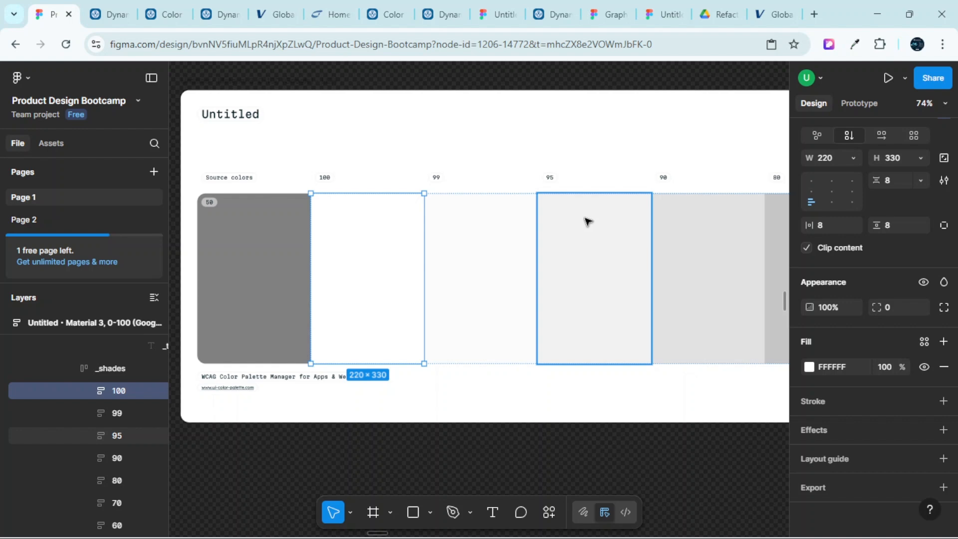
{"action": "scroll", "coordinate": [562, 248], "scroll_direction": "down", "scroll_amount": 4}
{"action": "scroll", "coordinate": [566, 248], "scroll_direction": "right", "scroll_amount": 3}
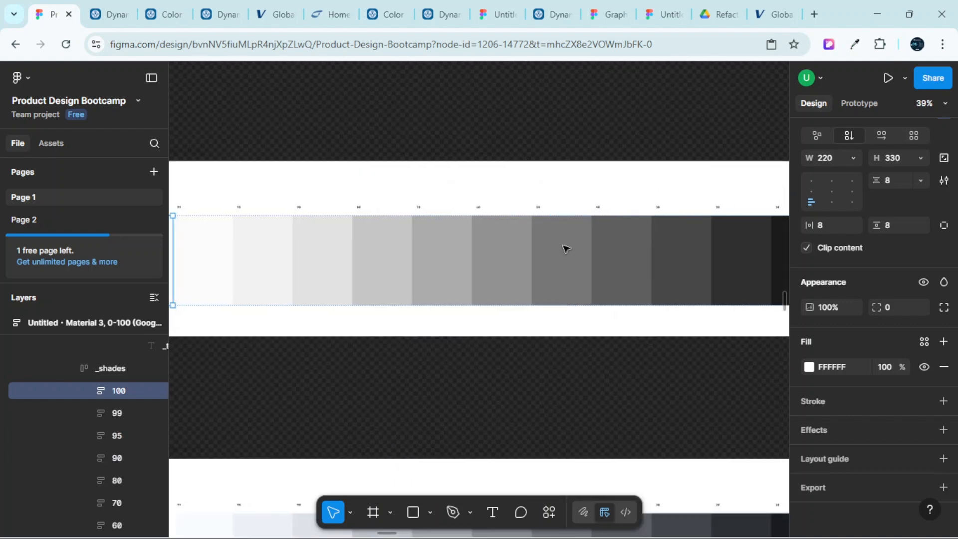
Set the Surface/Background (#98) swatch's fill to an HSB brightness of 98 and close the color picker
{"action": "scroll", "coordinate": [579, 250], "scroll_direction": "right", "scroll_amount": 5}
{"action": "left_click", "coordinate": [664, 214]}
{"action": "scroll", "coordinate": [663, 214], "scroll_direction": "up", "scroll_amount": 2}
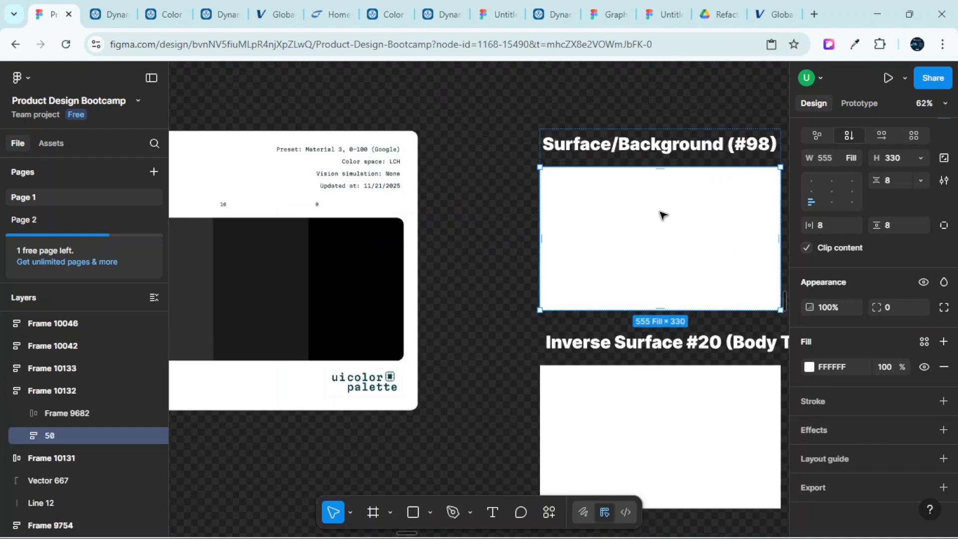
{"action": "scroll", "coordinate": [663, 214], "scroll_direction": "right", "scroll_amount": 2}
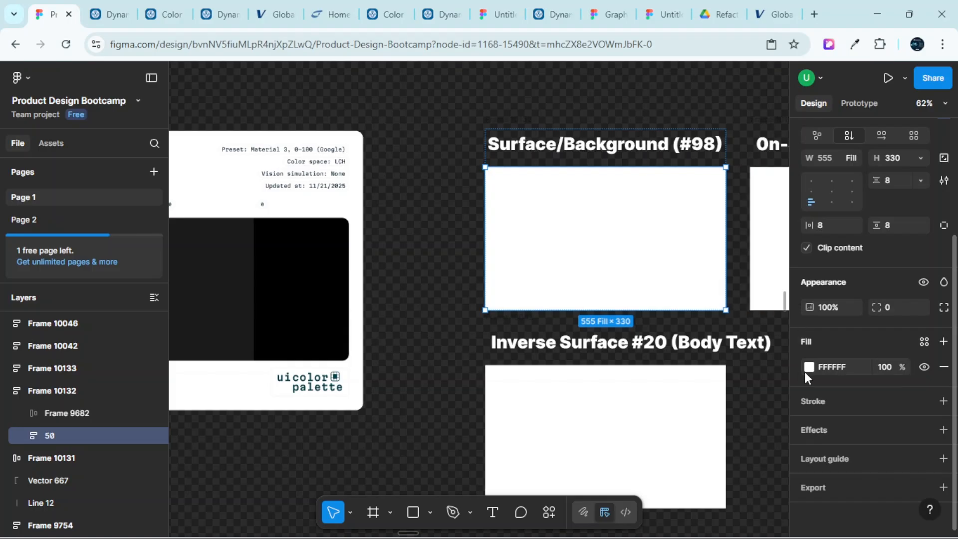
{"action": "left_click", "coordinate": [809, 366]}
{"action": "left_click_drag", "start_coordinate": [736, 164], "coordinate": [766, 152]}
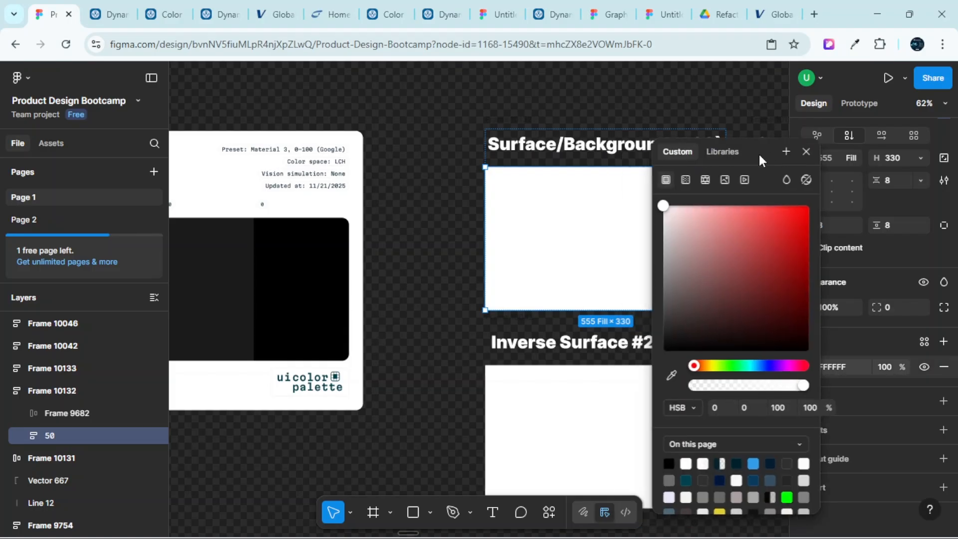
{"action": "left_click", "coordinate": [780, 408]}
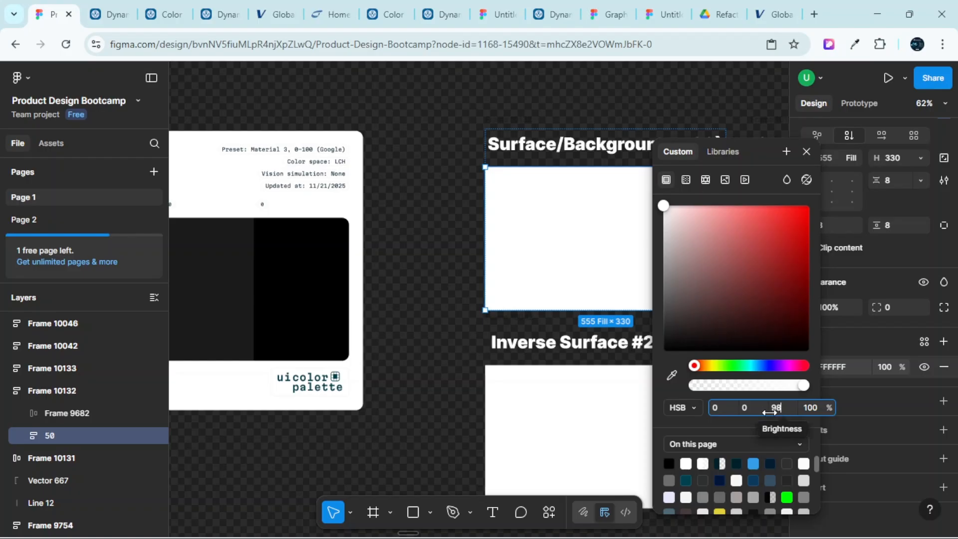
{"action": "key", "text": "Return"}
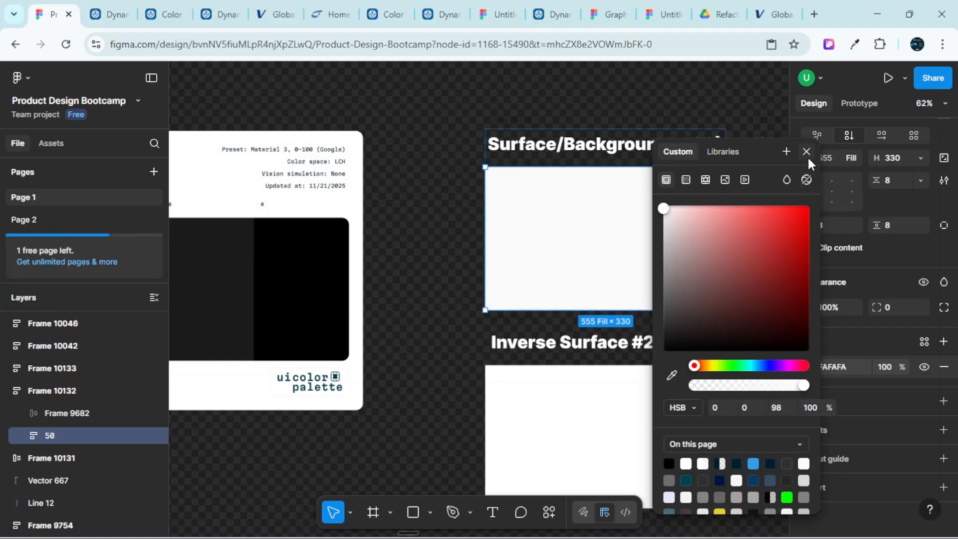
{"action": "left_click", "coordinate": [807, 151]}
{"action": "scroll", "coordinate": [465, 185], "scroll_direction": "right", "scroll_amount": 3}
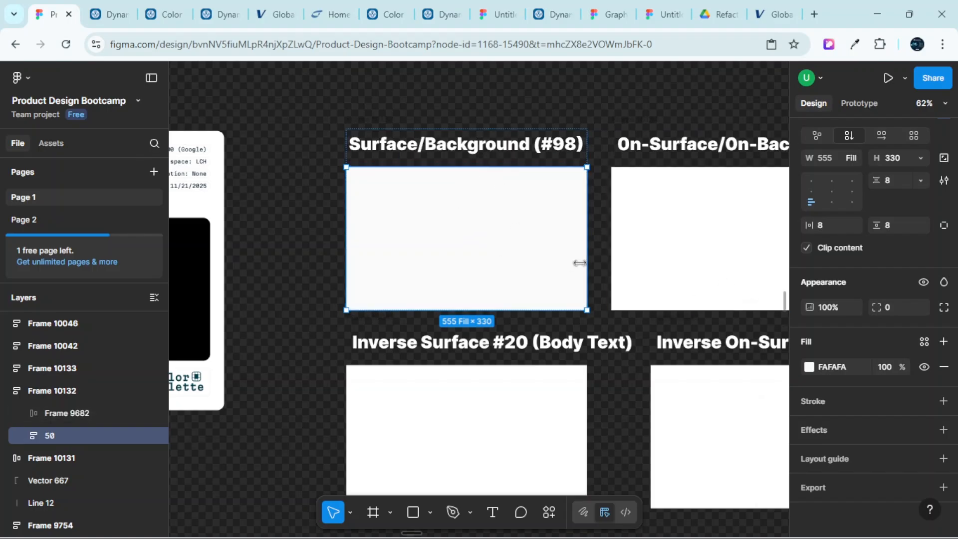
Duplicate the gray Neutral Key Color swatch onto the empty canvas beside the Background/Surface Colors heading
{"action": "scroll", "coordinate": [559, 242], "scroll_direction": "down", "scroll_amount": 5}
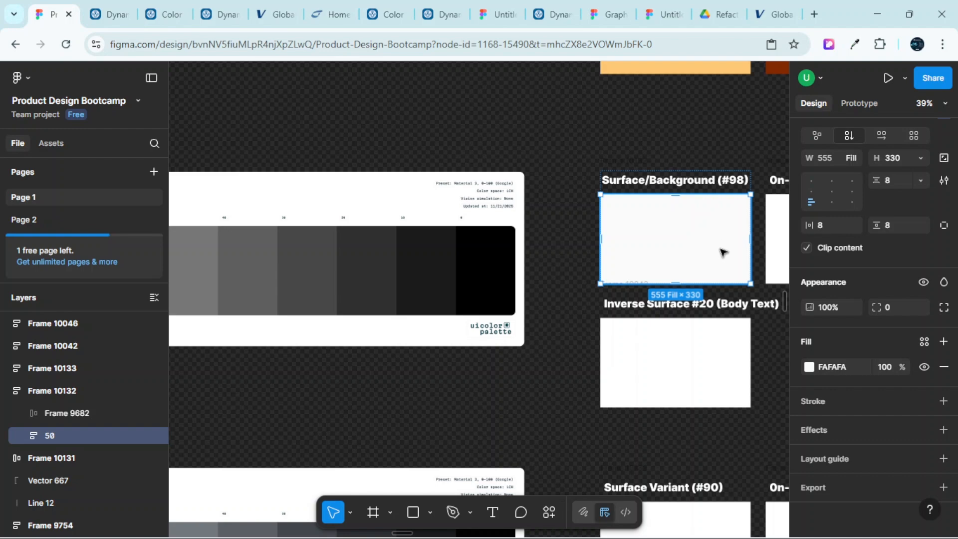
{"action": "scroll", "coordinate": [722, 252], "scroll_direction": "down", "scroll_amount": 5}
{"action": "scroll", "coordinate": [649, 279], "scroll_direction": "left", "scroll_amount": 10}
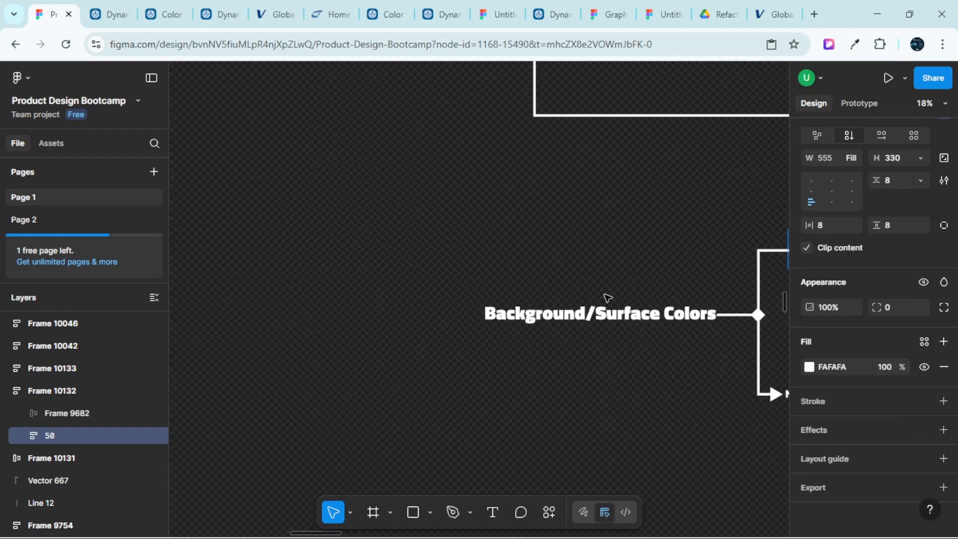
{"action": "scroll", "coordinate": [607, 298], "scroll_direction": "right", "scroll_amount": 5}
{"action": "scroll", "coordinate": [751, 286], "scroll_direction": "right", "scroll_amount": 2}
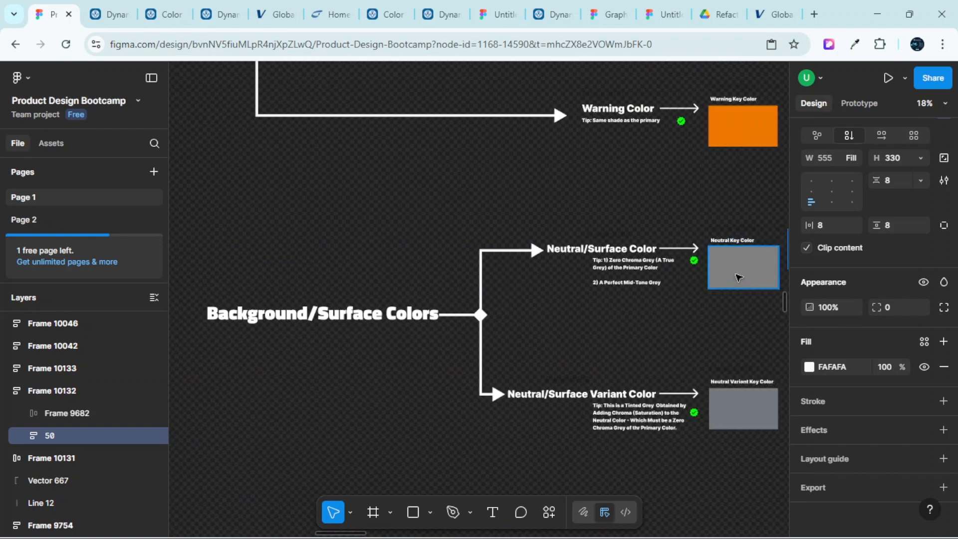
{"action": "left_click", "coordinate": [739, 278]}
{"action": "left_click_drag", "start_coordinate": [743, 272], "coordinate": [299, 271]}
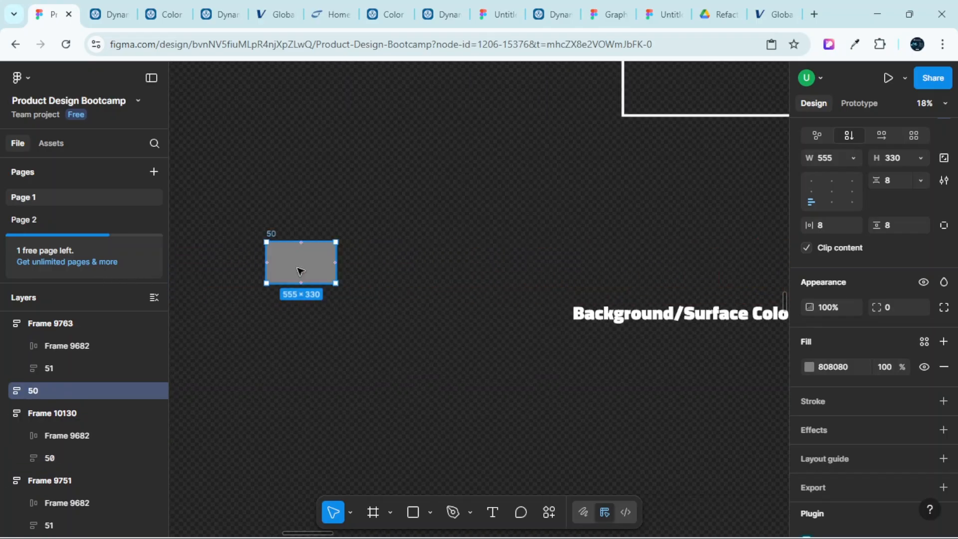
Run the UI Color Palette plugin on the duplicated neutral key color swatch
{"action": "scroll", "coordinate": [299, 271], "scroll_direction": "up", "scroll_amount": 3}
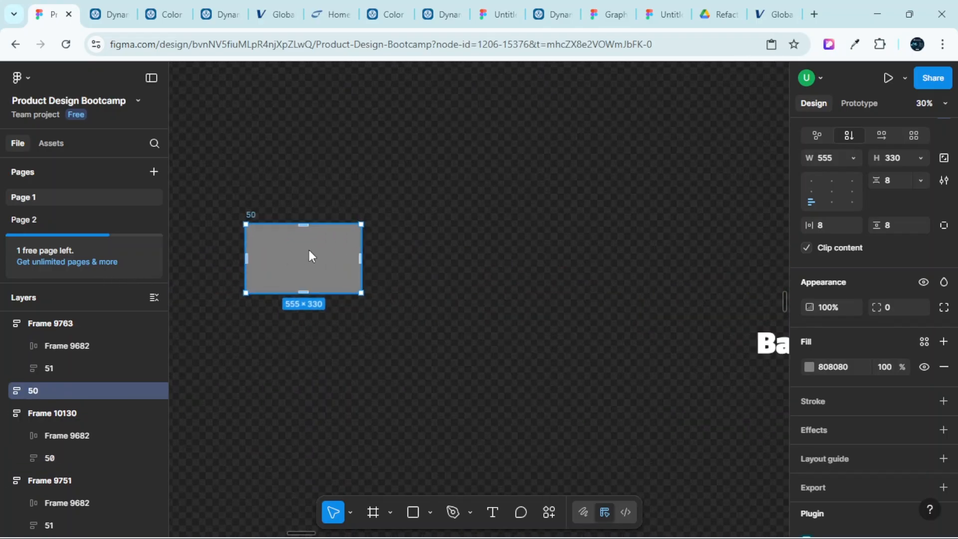
{"action": "right_click", "coordinate": [310, 250]}
{"action": "mouse_move", "coordinate": [379, 442]}
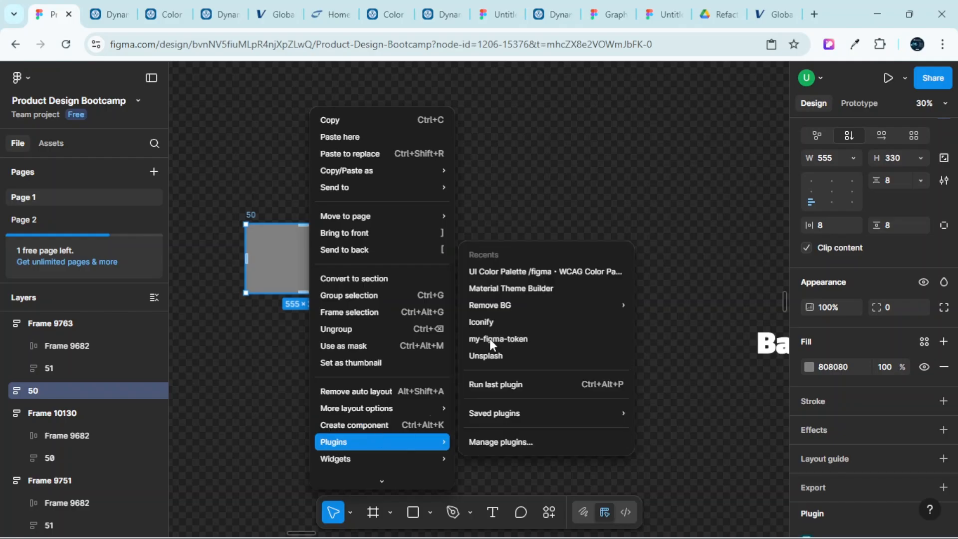
{"action": "left_click", "coordinate": [513, 271]}
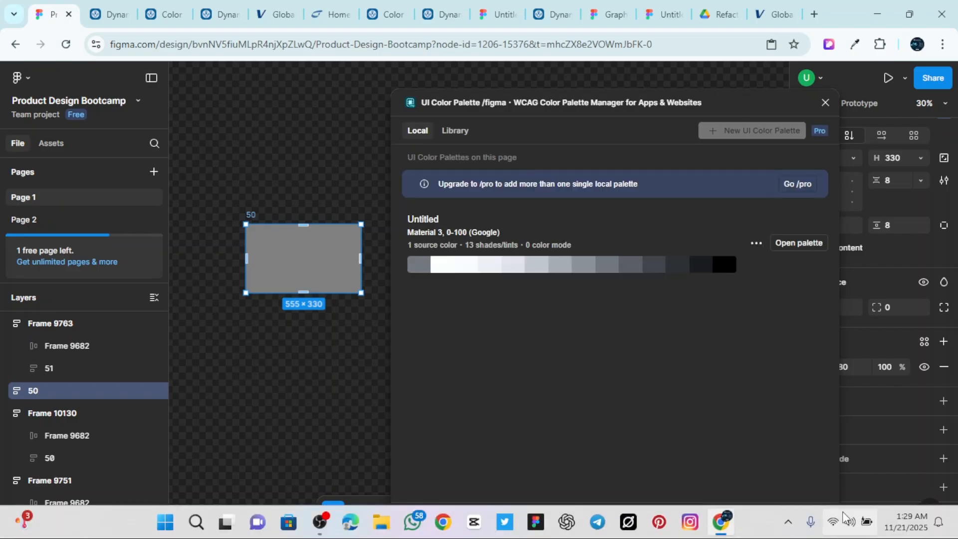
Delete the existing local Untitled palette in the plugin and start a new UI color palette from the selected gray swatch
{"action": "left_click", "coordinate": [756, 243]}
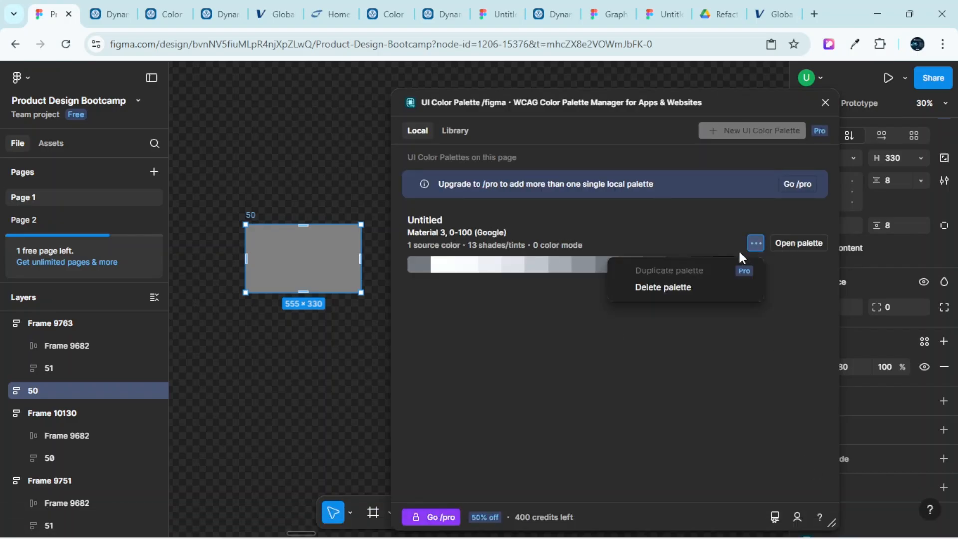
{"action": "left_click", "coordinate": [701, 286]}
{"action": "left_click", "coordinate": [782, 357]}
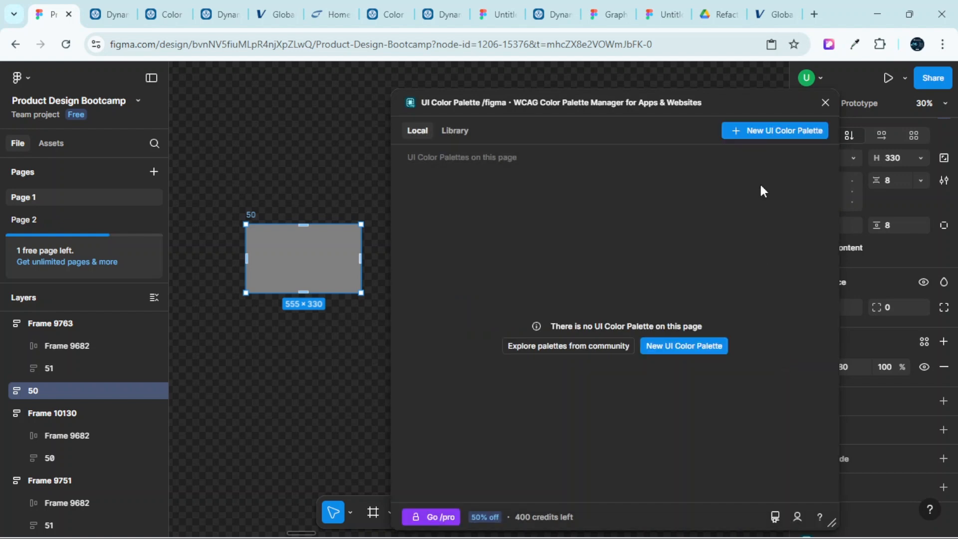
{"action": "left_click", "coordinate": [762, 131]}
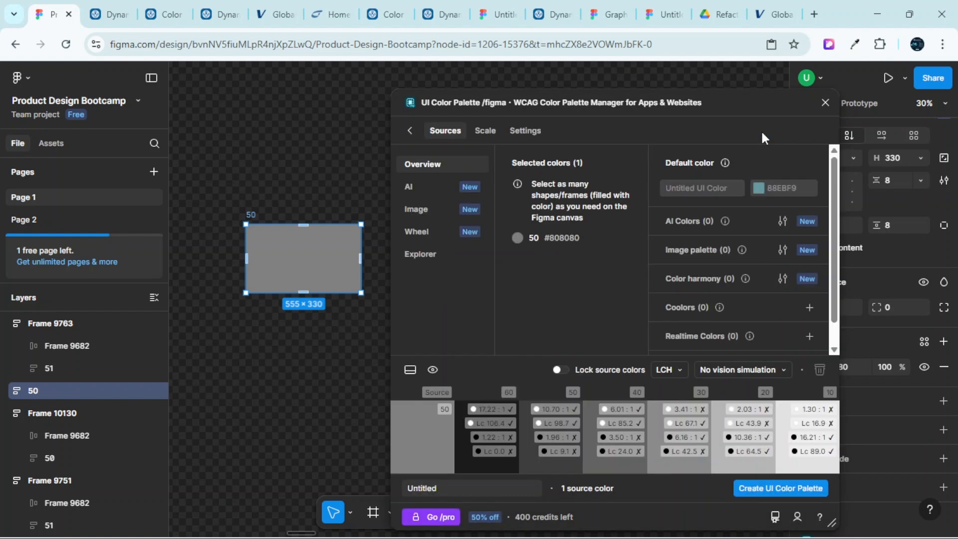
Reduce the new palette's lightness scale to two stops
{"action": "left_click", "coordinate": [486, 131]}
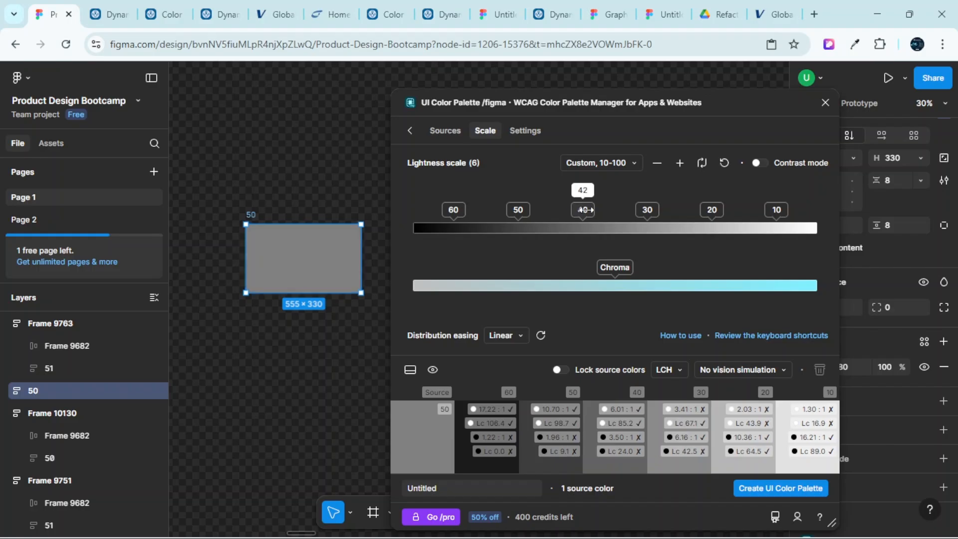
{"action": "left_click", "coordinate": [657, 163]}
{"action": "left_click", "coordinate": [657, 162]}
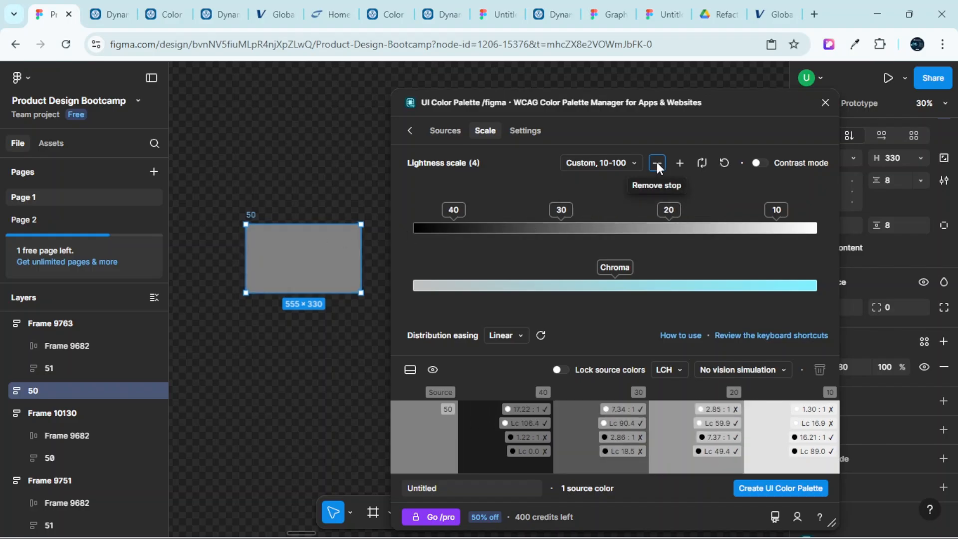
{"action": "left_click", "coordinate": [656, 163]}
{"action": "left_click", "coordinate": [656, 163]}
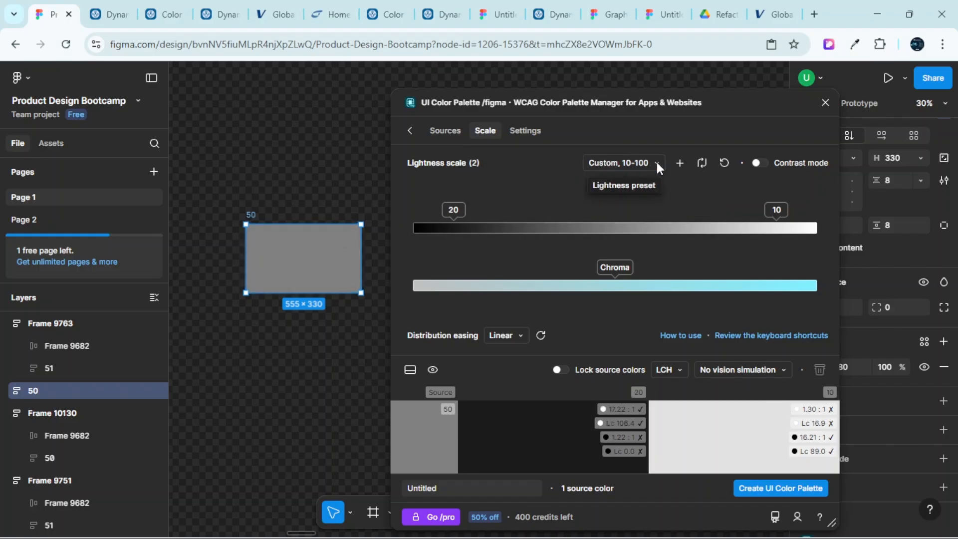
Set the lightness scale's light stop 10 to 98 and its dark stop 20 to 0
{"action": "left_click", "coordinate": [775, 209]}
{"action": "double_click", "coordinate": [776, 209]}
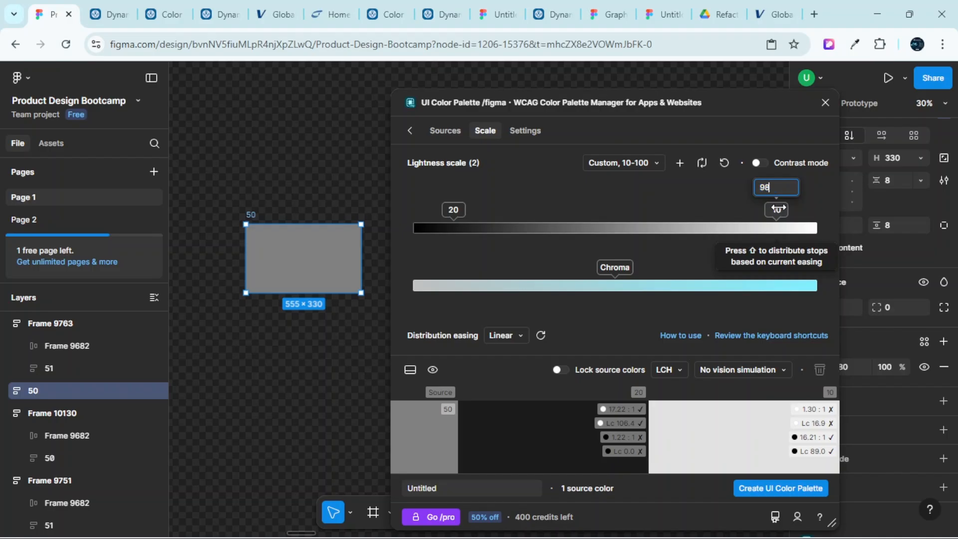
{"action": "key", "text": "Return"}
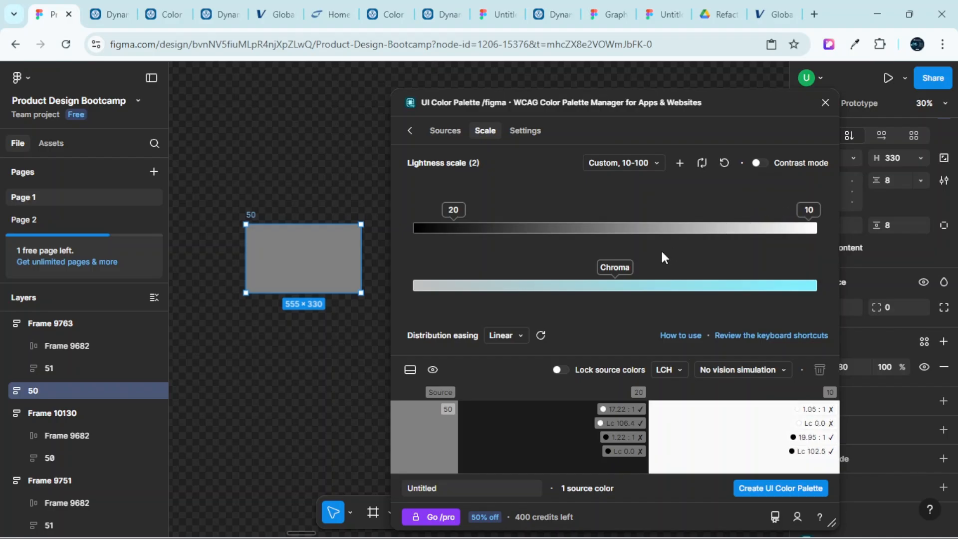
{"action": "mouse_move", "coordinate": [456, 210]}
{"action": "left_click_drag", "start_coordinate": [457, 210], "coordinate": [378, 225]}
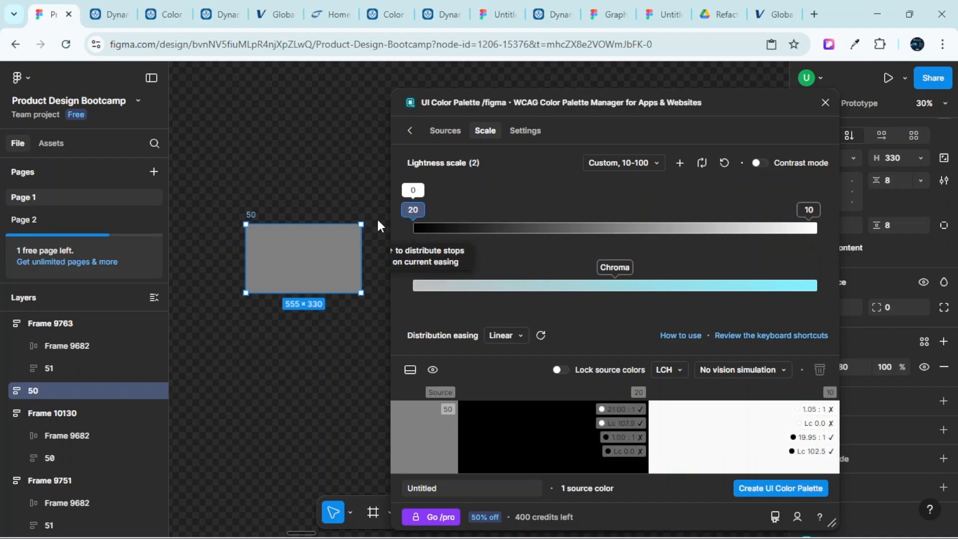
Create the two-stop palette on the canvas, close the plugin and unlock the palette's _colors layer
{"action": "left_click", "coordinate": [757, 492]}
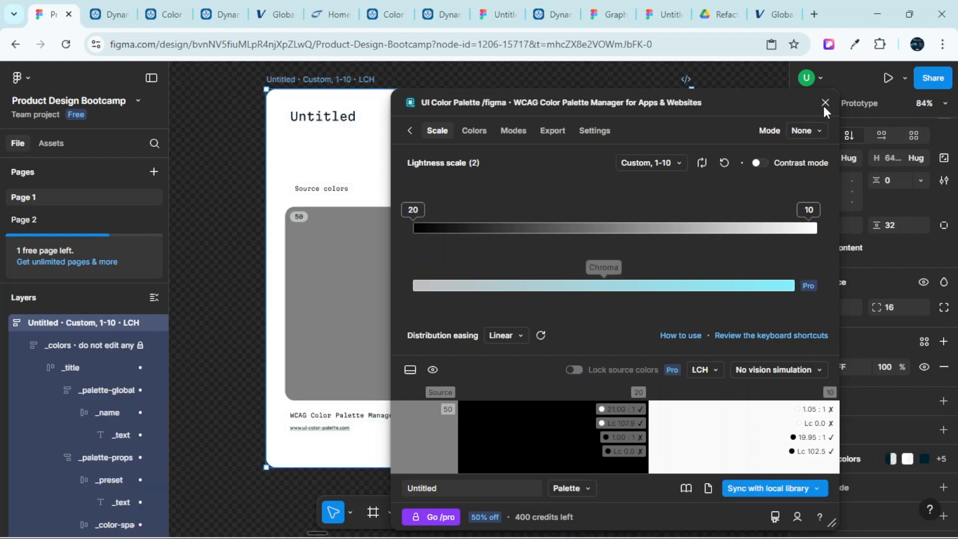
{"action": "left_click", "coordinate": [826, 103]}
{"action": "scroll", "coordinate": [597, 247], "scroll_direction": "down", "scroll_amount": 5}
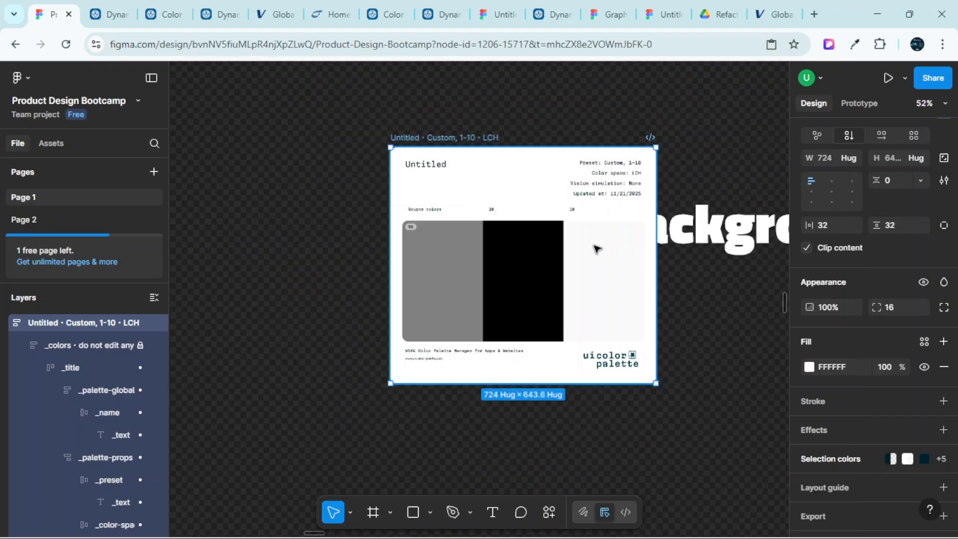
{"action": "left_click_drag", "start_coordinate": [528, 199], "coordinate": [401, 210]}
{"action": "scroll", "coordinate": [478, 294], "scroll_direction": "up", "scroll_amount": 4}
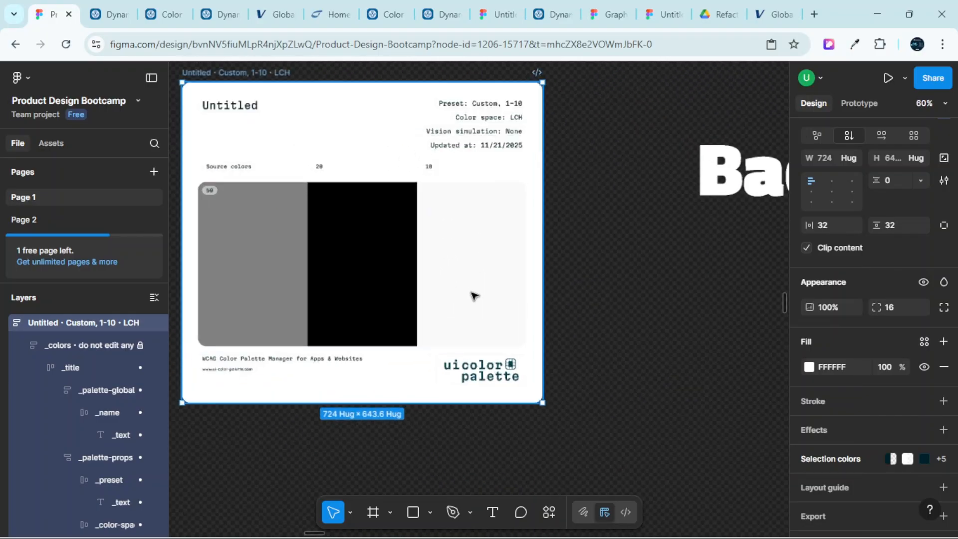
{"action": "left_click", "coordinate": [140, 345]}
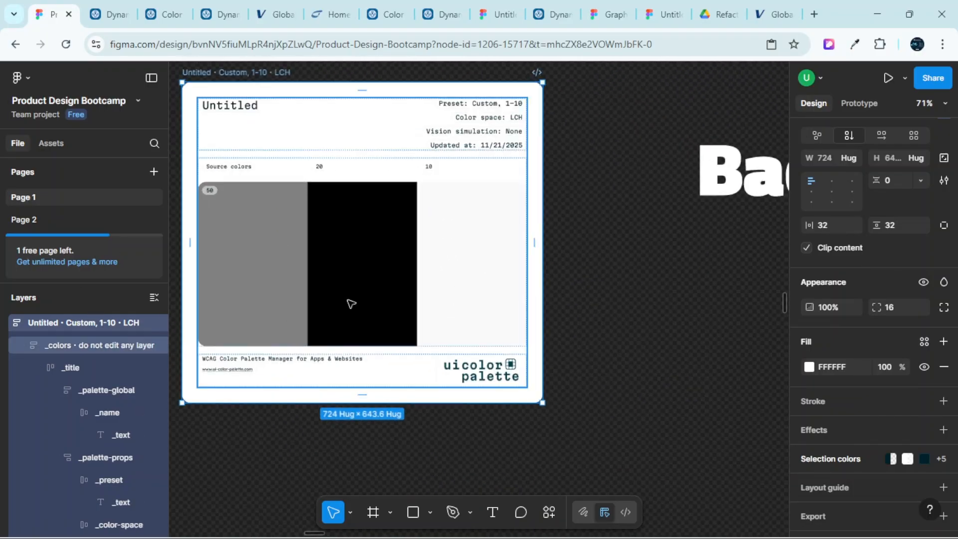
Inspect the HSB fill values of the generated palette's lightest shade
{"action": "left_click", "coordinate": [493, 242]}
{"action": "scroll", "coordinate": [493, 242], "scroll_direction": "up", "scroll_amount": 3}
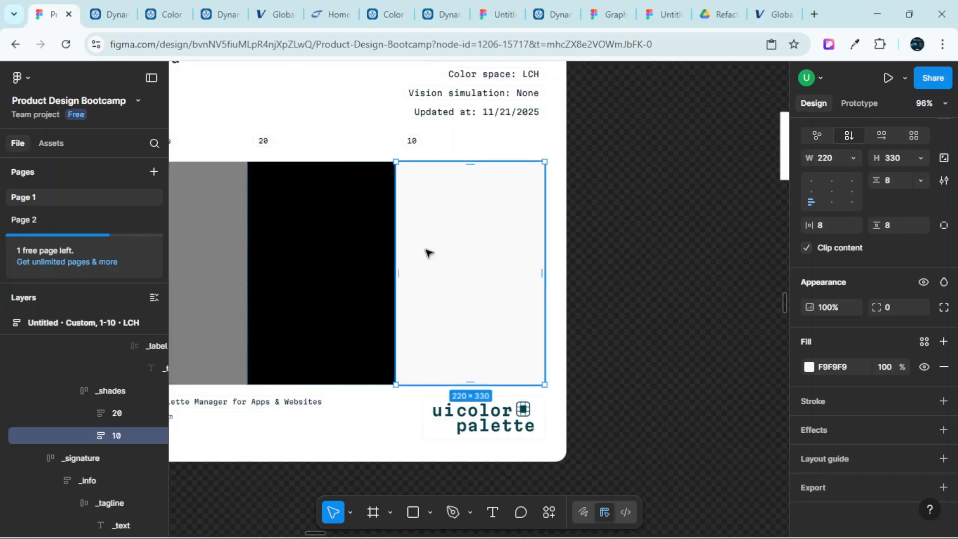
{"action": "left_click", "coordinate": [809, 368]}
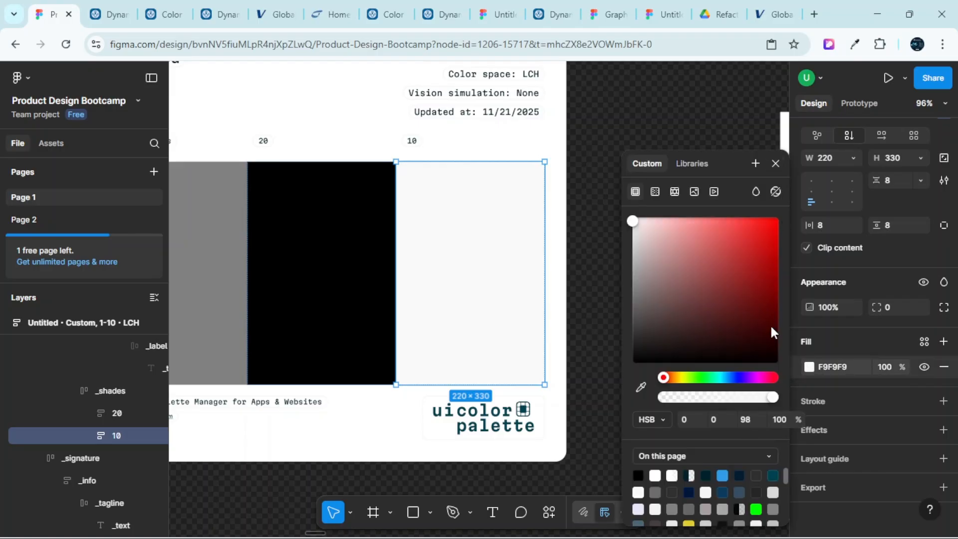
{"action": "left_click", "coordinate": [776, 162]}
{"action": "scroll", "coordinate": [618, 260], "scroll_direction": "down", "scroll_amount": 3}
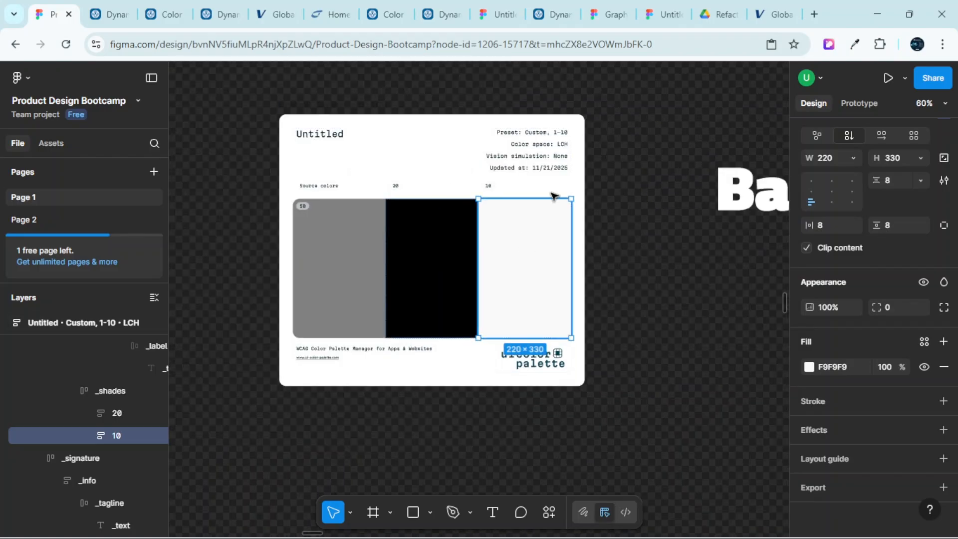
Delete the generated two-stop palette and return to the Surface/Background (#98) swatch
{"action": "left_click", "coordinate": [361, 120]}
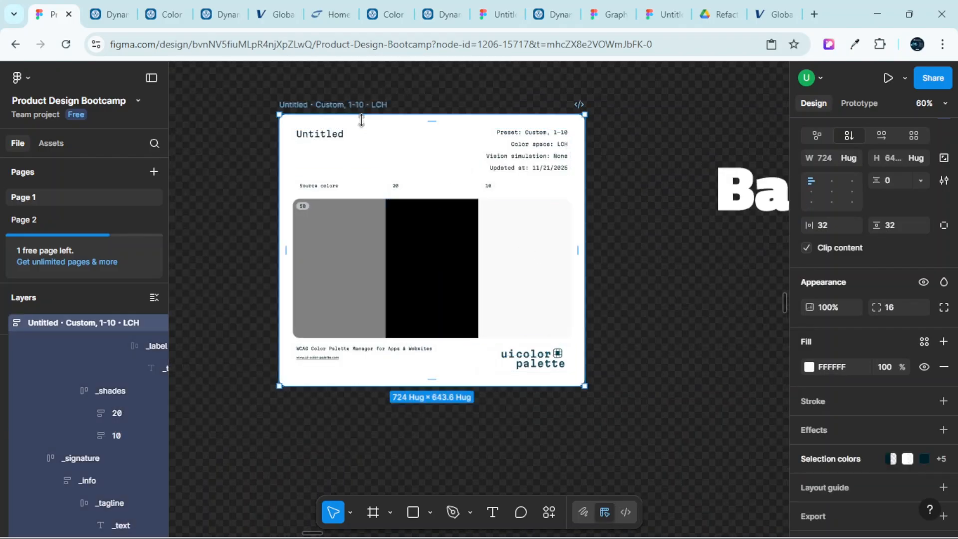
{"action": "key", "text": "Delete"}
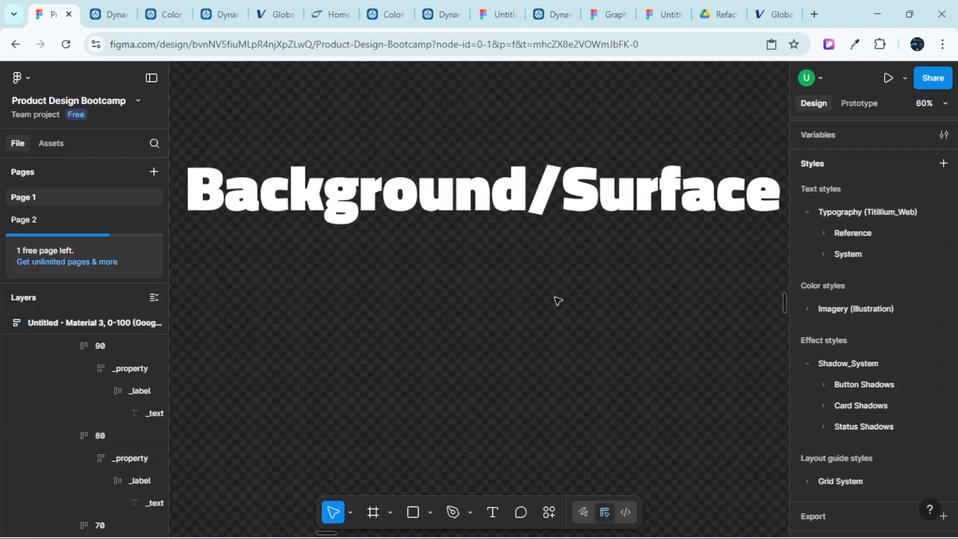
{"action": "scroll", "coordinate": [558, 302], "scroll_direction": "down", "scroll_amount": 5}
{"action": "scroll", "coordinate": [582, 257], "scroll_direction": "right", "scroll_amount": 5}
{"action": "scroll", "coordinate": [618, 248], "scroll_direction": "up", "scroll_amount": 2}
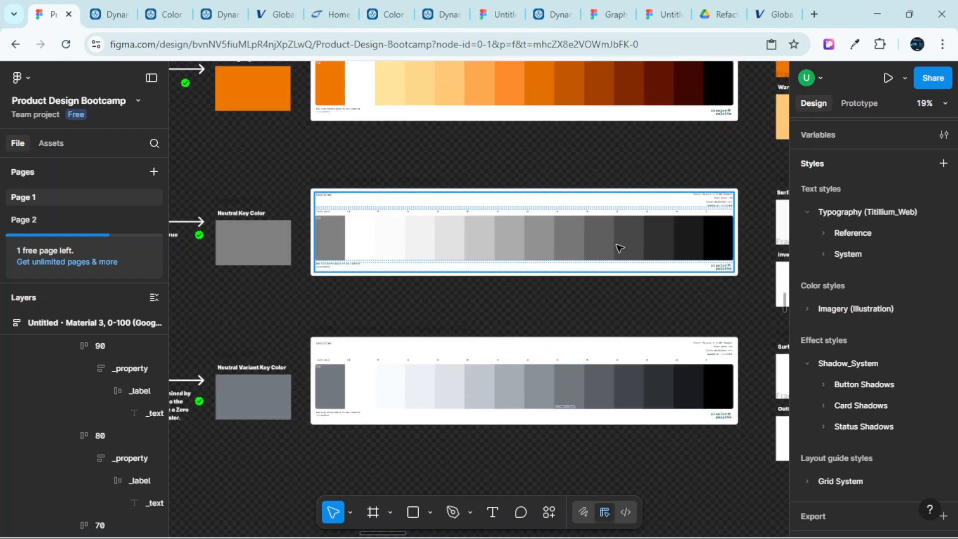
{"action": "scroll", "coordinate": [619, 248], "scroll_direction": "right", "scroll_amount": 3}
{"action": "scroll", "coordinate": [548, 206], "scroll_direction": "up", "scroll_amount": 6}
{"action": "scroll", "coordinate": [569, 165], "scroll_direction": "up", "scroll_amount": 1}
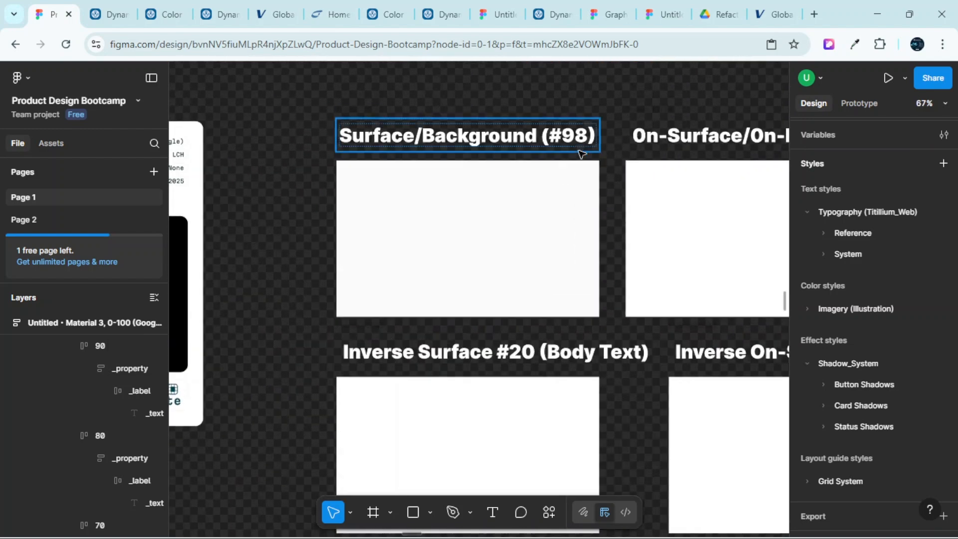
{"action": "scroll", "coordinate": [562, 227], "scroll_direction": "down", "scroll_amount": 3}
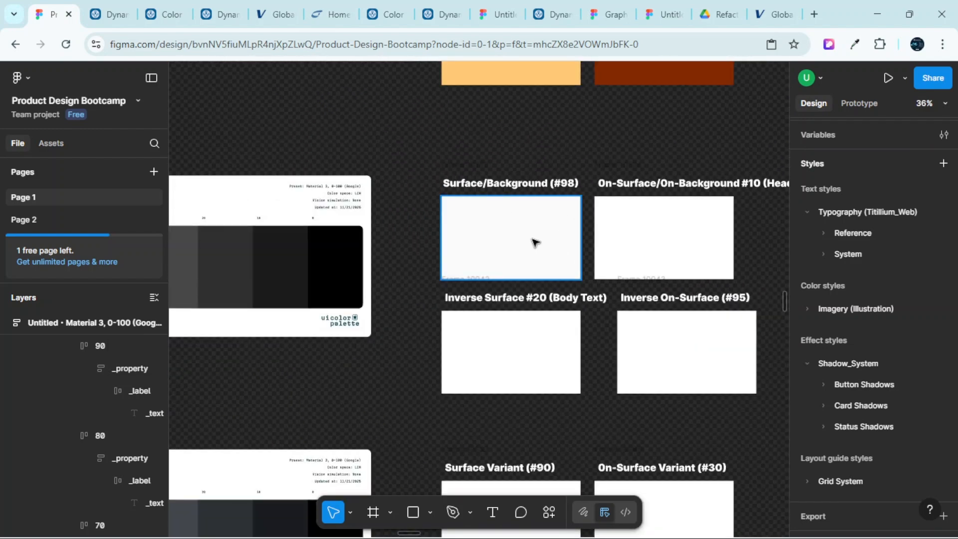
{"action": "scroll", "coordinate": [511, 200], "scroll_direction": "up", "scroll_amount": 2}
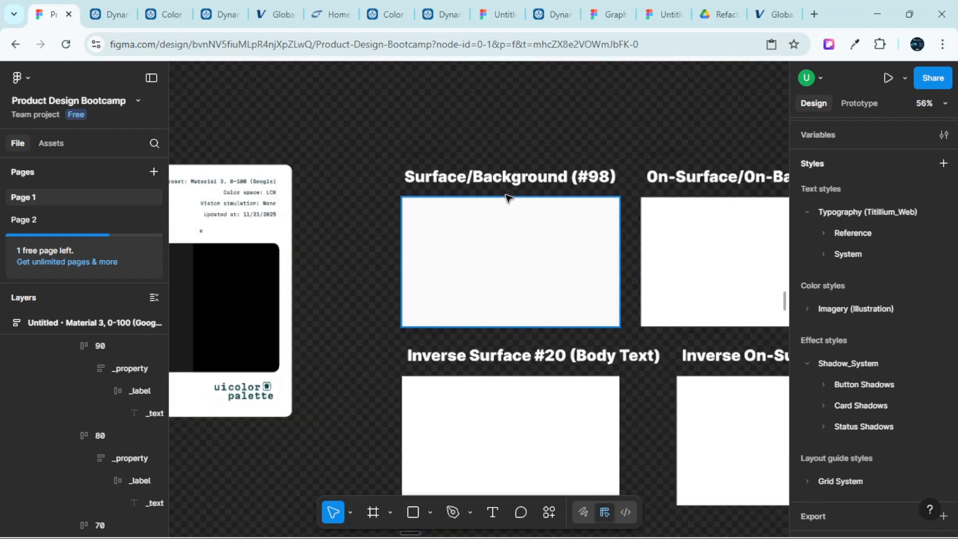
Look up the On surface token's reference palette tone among the baseline surface colors on the Material Design site
{"action": "left_click", "coordinate": [117, 11]}
{"action": "scroll", "coordinate": [264, 241], "scroll_direction": "up", "scroll_amount": 3}
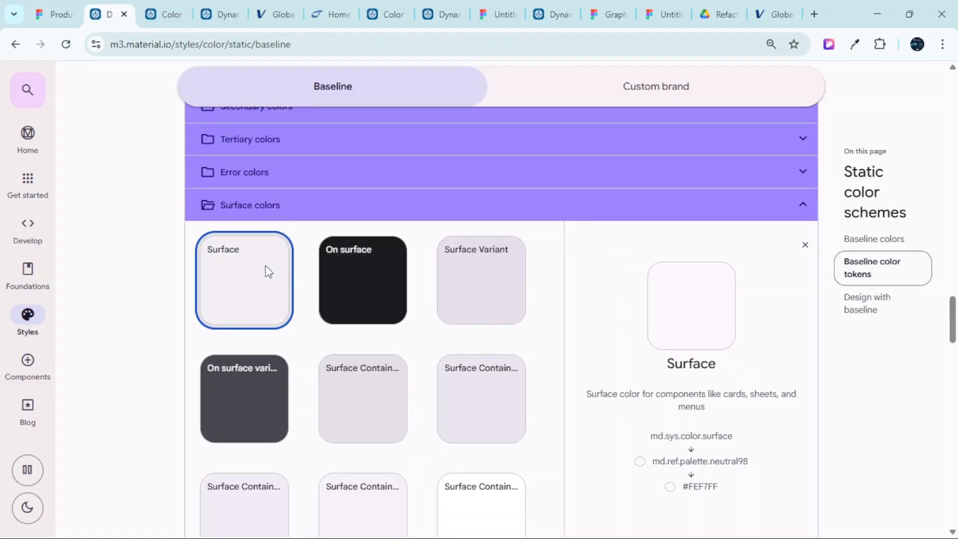
{"action": "left_click", "coordinate": [373, 283]}
{"action": "scroll", "coordinate": [773, 365], "scroll_direction": "down", "scroll_amount": 1}
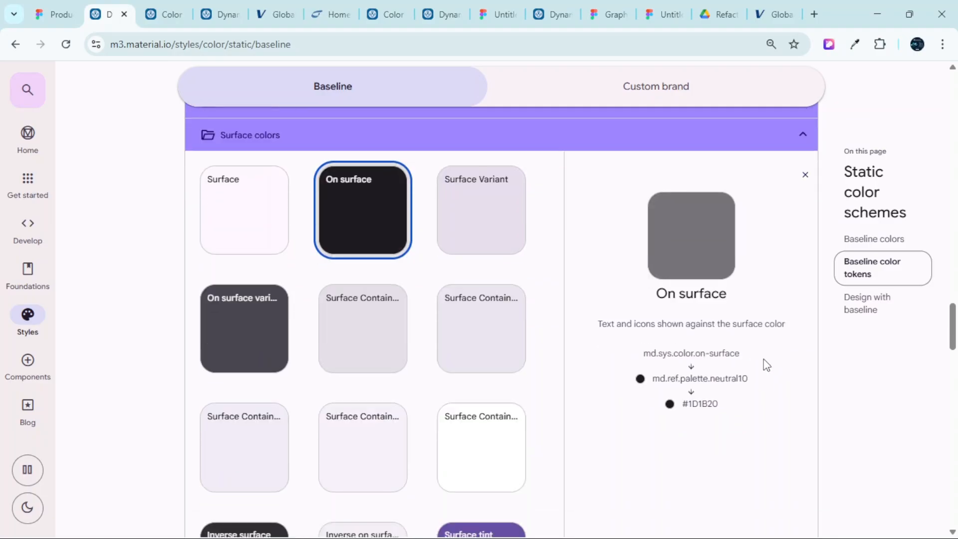
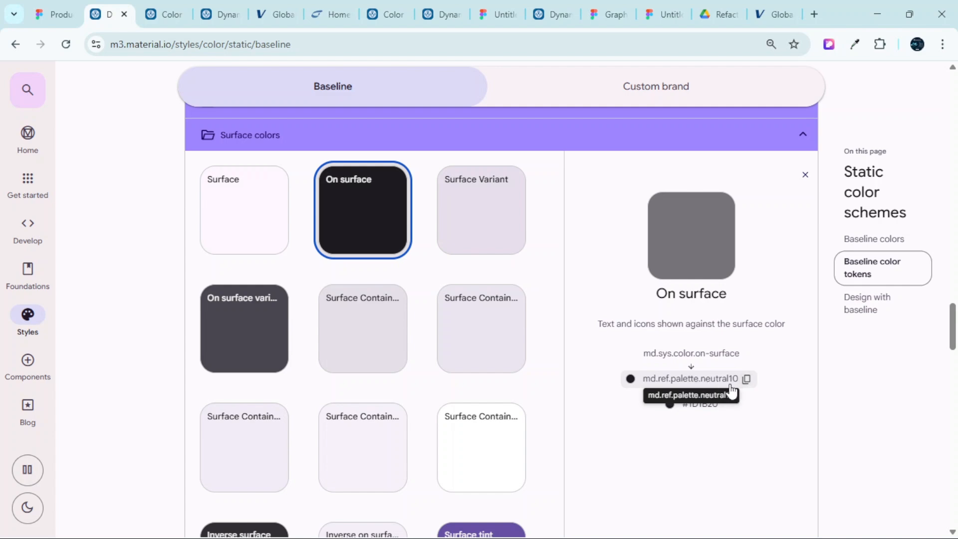
Return to the Figma file and replace the white On-Surface/On-Background #10 swatch with a copy of the neutral palette's tone 10 shade
{"action": "left_click", "coordinate": [55, 14]}
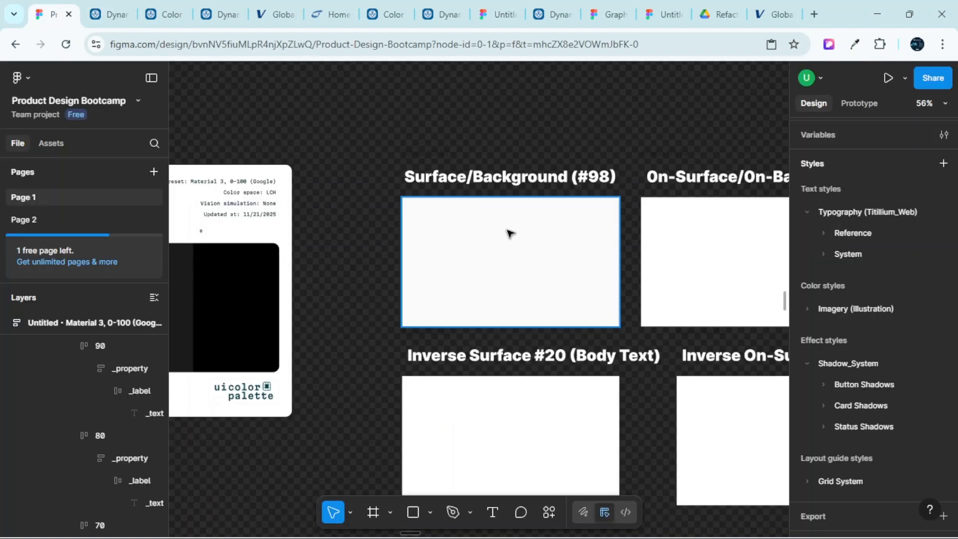
{"action": "scroll", "coordinate": [509, 231], "scroll_direction": "down", "scroll_amount": 5}
{"action": "scroll", "coordinate": [526, 252], "scroll_direction": "up", "scroll_amount": 1}
{"action": "scroll", "coordinate": [552, 251], "scroll_direction": "up", "scroll_amount": 2}
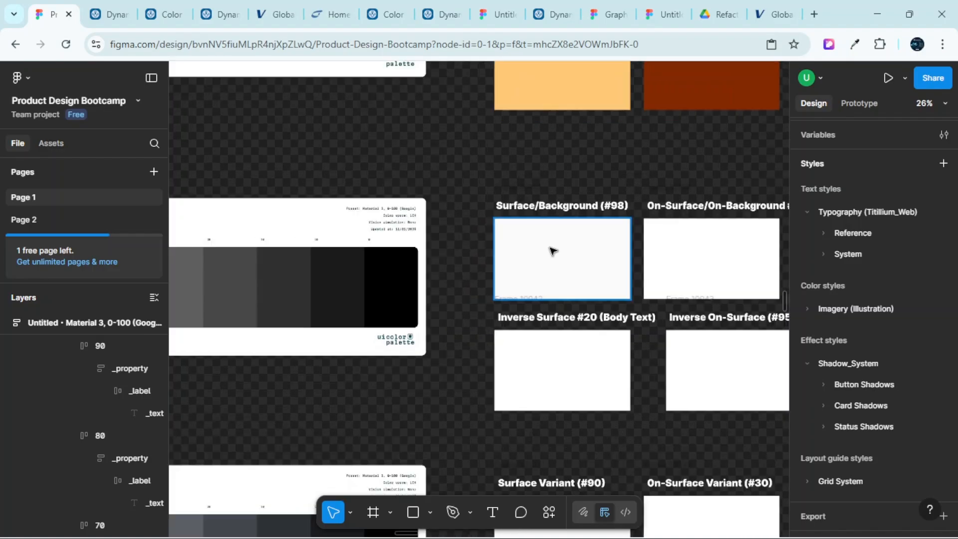
{"action": "scroll", "coordinate": [618, 254], "scroll_direction": "right", "scroll_amount": 2}
{"action": "scroll", "coordinate": [445, 271], "scroll_direction": "left", "scroll_amount": 3}
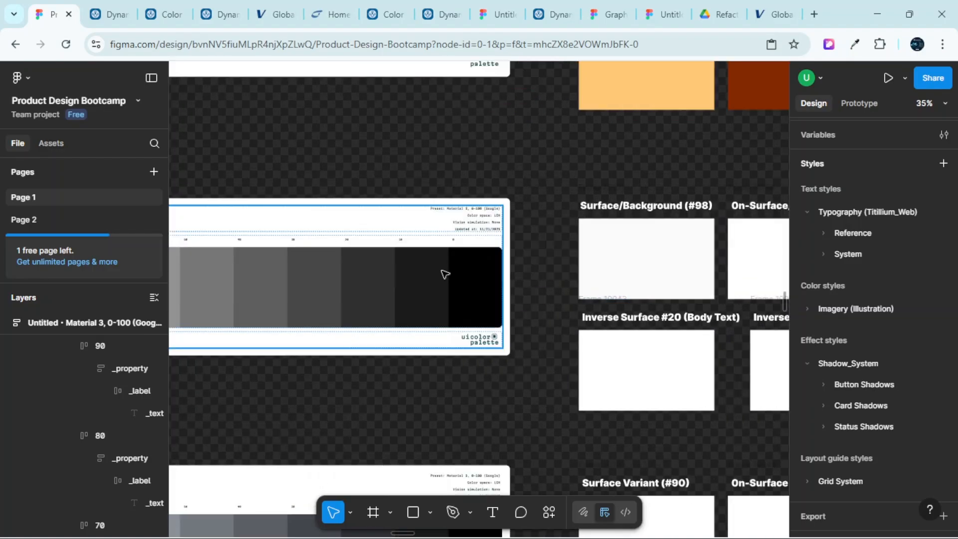
{"action": "scroll", "coordinate": [441, 265], "scroll_direction": "up", "scroll_amount": 4}
{"action": "scroll", "coordinate": [519, 267], "scroll_direction": "up", "scroll_amount": 1}
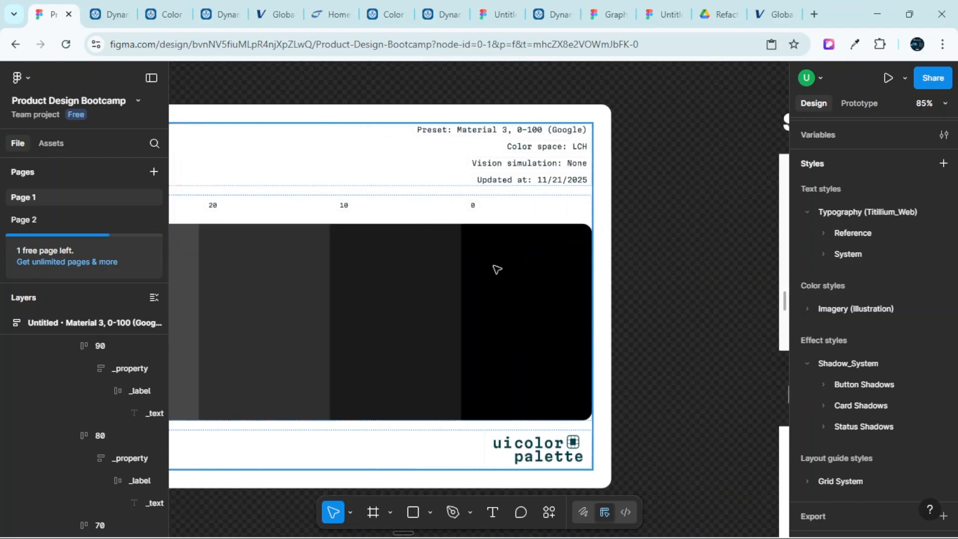
{"action": "left_click", "coordinate": [422, 279]}
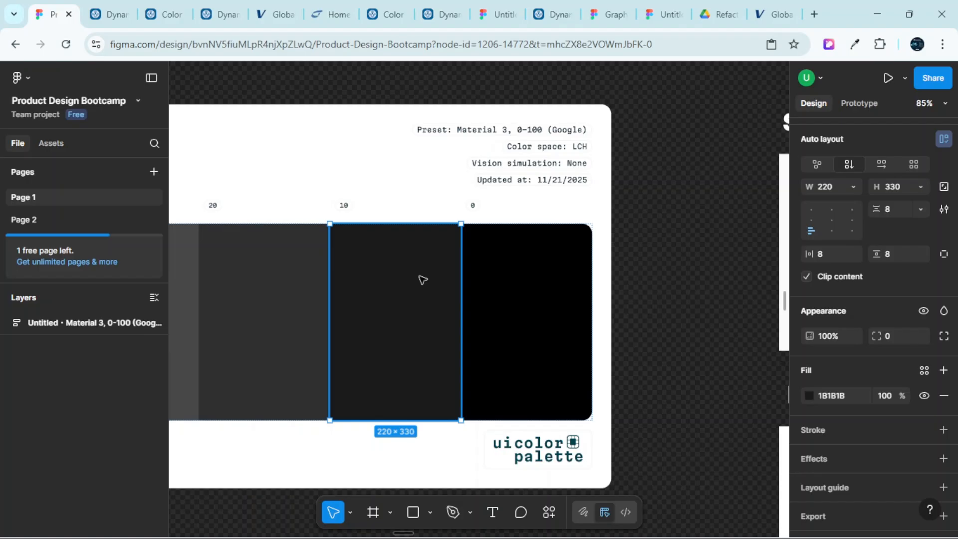
{"action": "scroll", "coordinate": [375, 270], "scroll_direction": "up", "scroll_amount": 1}
{"action": "scroll", "coordinate": [376, 262], "scroll_direction": "down", "scroll_amount": 5}
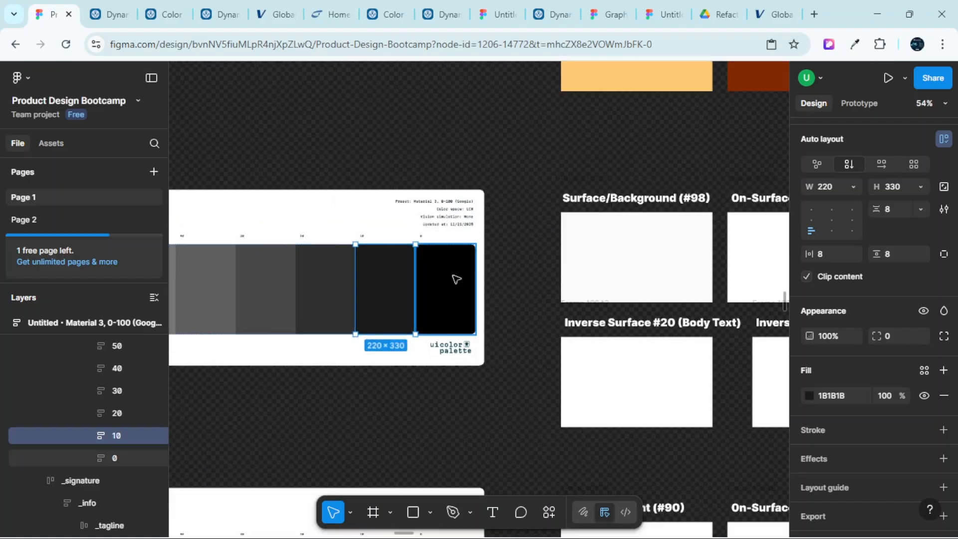
{"action": "scroll", "coordinate": [499, 278], "scroll_direction": "right", "scroll_amount": 5}
{"action": "left_click", "coordinate": [528, 263]}
{"action": "left_click", "coordinate": [531, 265]}
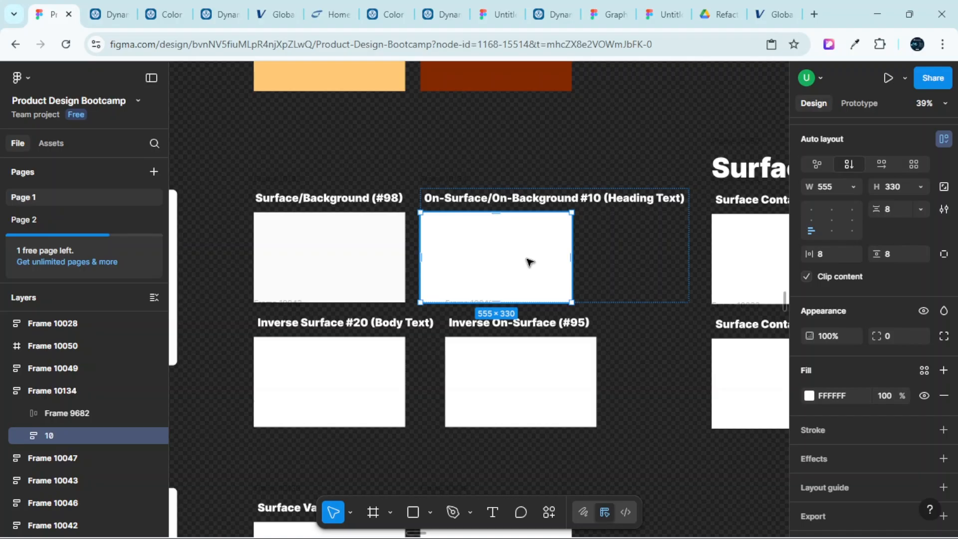
{"action": "key", "text": "ctrl+shift+r"}
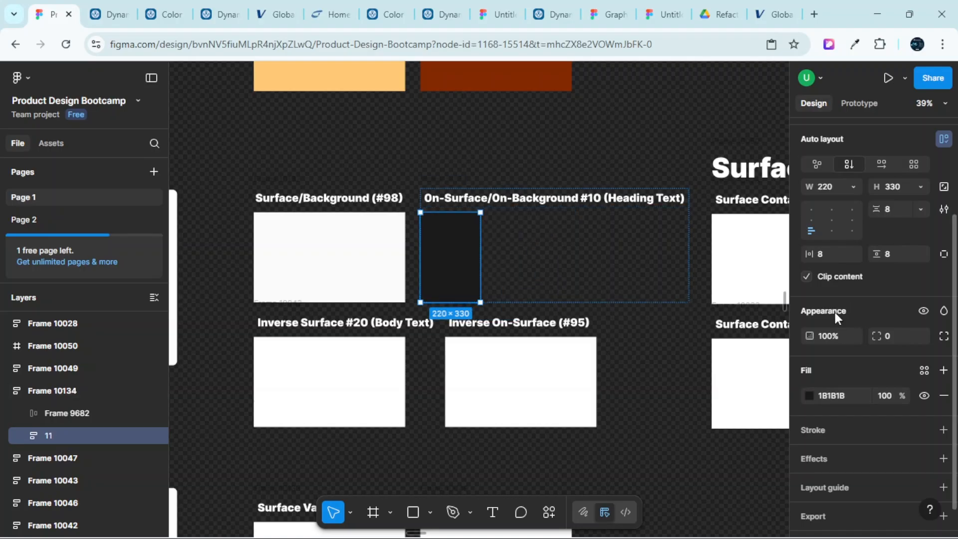
Set the width of the dark On-Surface/On-Background #10 swatch to 555
{"action": "scroll", "coordinate": [833, 295], "scroll_direction": "up", "scroll_amount": 3}
{"action": "left_click", "coordinate": [823, 318]}
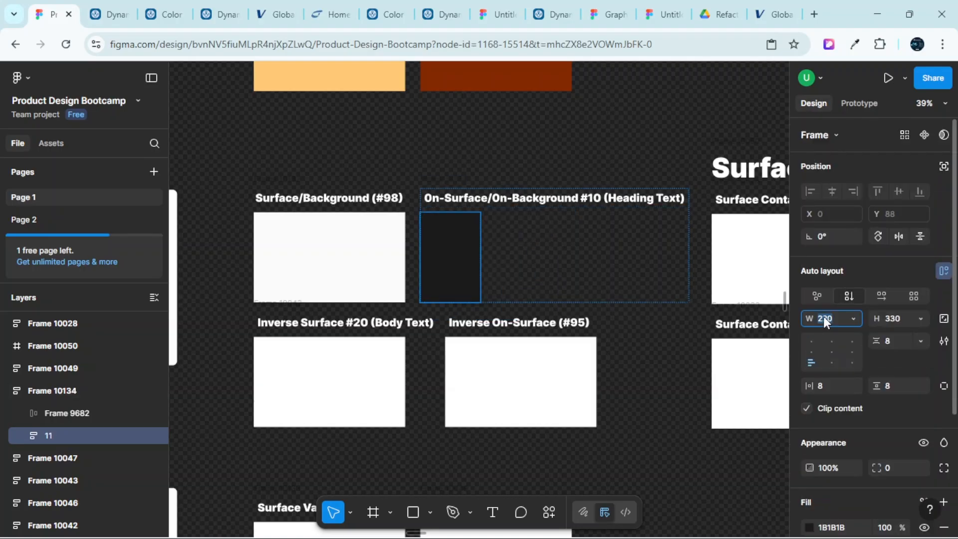
{"action": "type", "text": "555"}
{"action": "key", "text": "Return"}
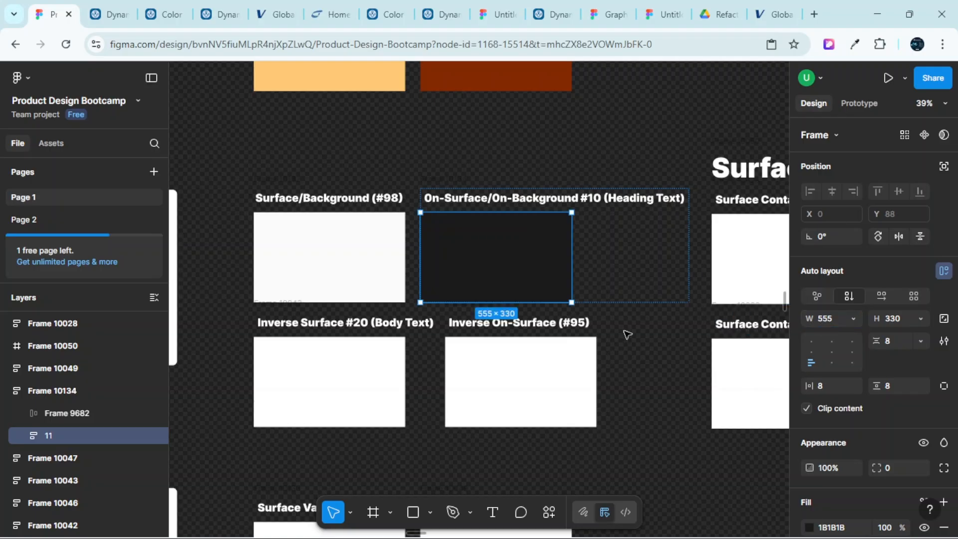
Switch to the Material Design site and look up the palette tones behind the Surface, On surface and Surface Variant tokens
{"action": "left_click", "coordinate": [115, 5]}
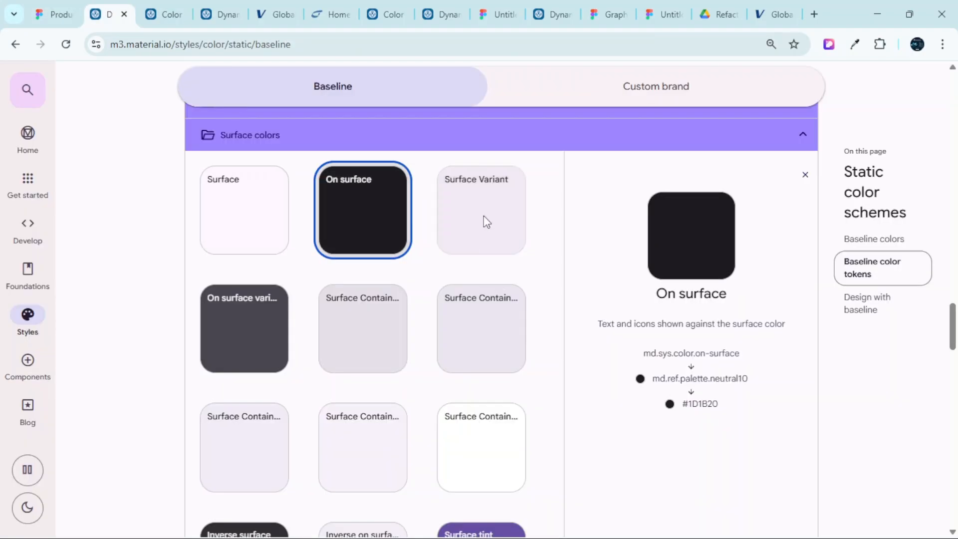
{"action": "left_click", "coordinate": [243, 220]}
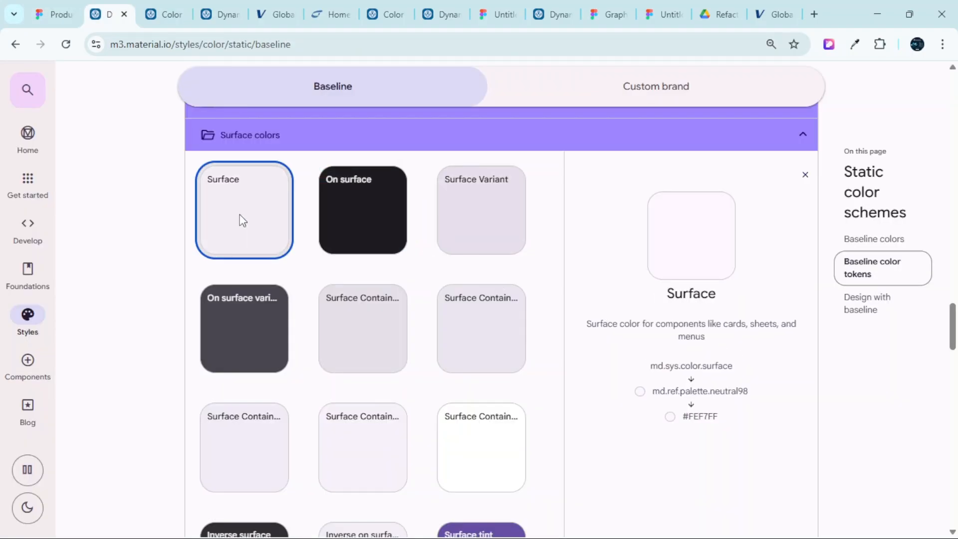
{"action": "left_click", "coordinate": [370, 208]}
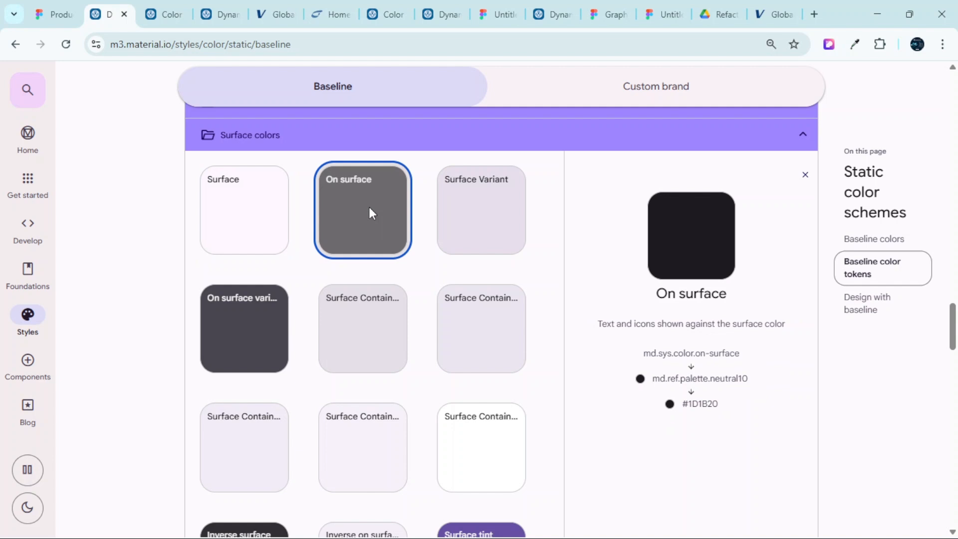
{"action": "left_click", "coordinate": [503, 211]}
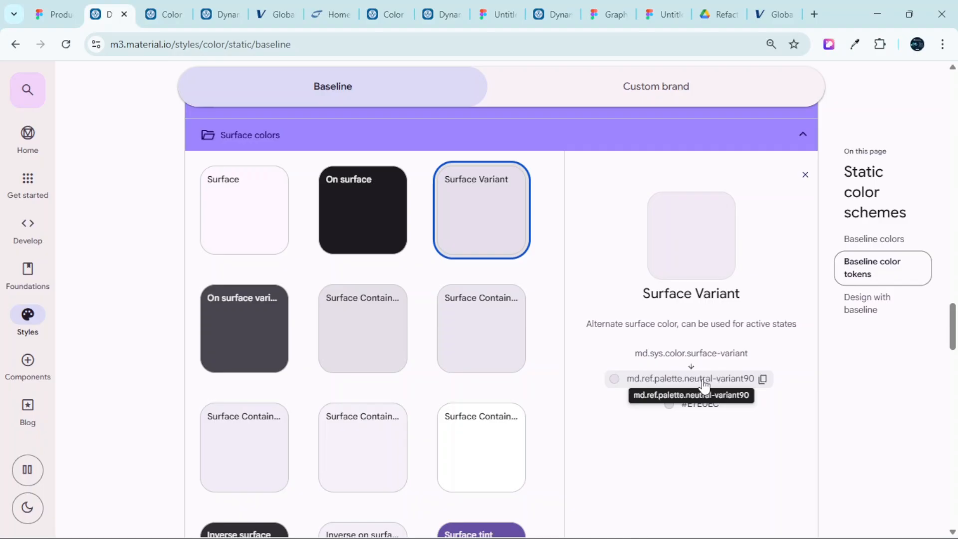
Compare the Figma file's neutral variant palette and Surface Variant (#90) swatch with the Surface Variant token on the Material Design site
{"action": "left_click", "coordinate": [57, 13]}
{"action": "scroll", "coordinate": [625, 288], "scroll_direction": "down", "scroll_amount": 5}
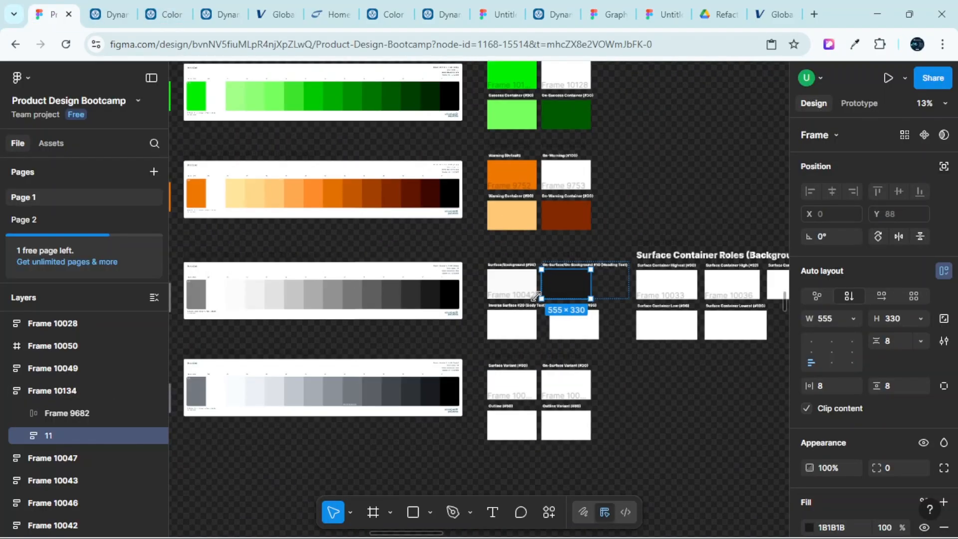
{"action": "scroll", "coordinate": [463, 312], "scroll_direction": "left", "scroll_amount": 3}
{"action": "scroll", "coordinate": [463, 312], "scroll_direction": "left", "scroll_amount": 3}
{"action": "scroll", "coordinate": [350, 287], "scroll_direction": "up", "scroll_amount": 3}
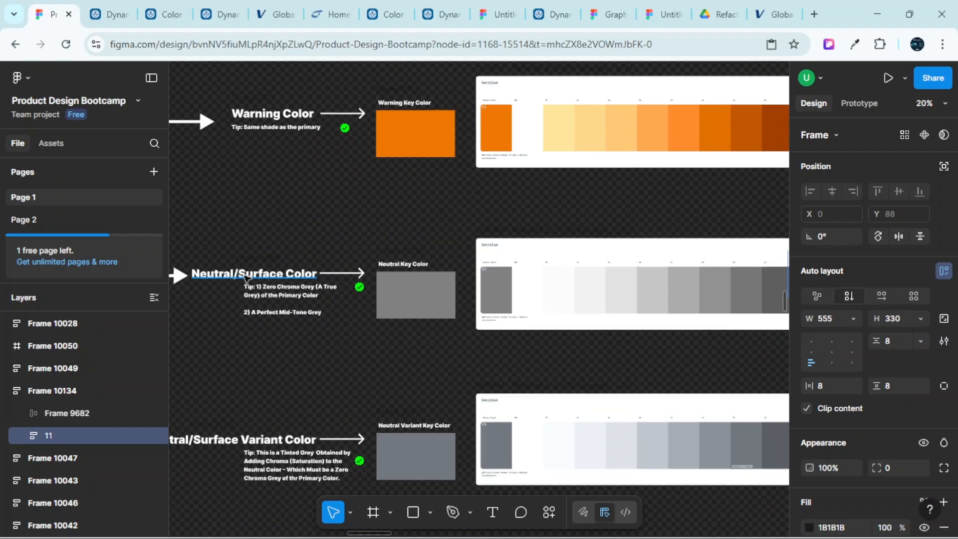
{"action": "scroll", "coordinate": [348, 285], "scroll_direction": "down", "scroll_amount": 3}
{"action": "scroll", "coordinate": [351, 287], "scroll_direction": "right", "scroll_amount": 5}
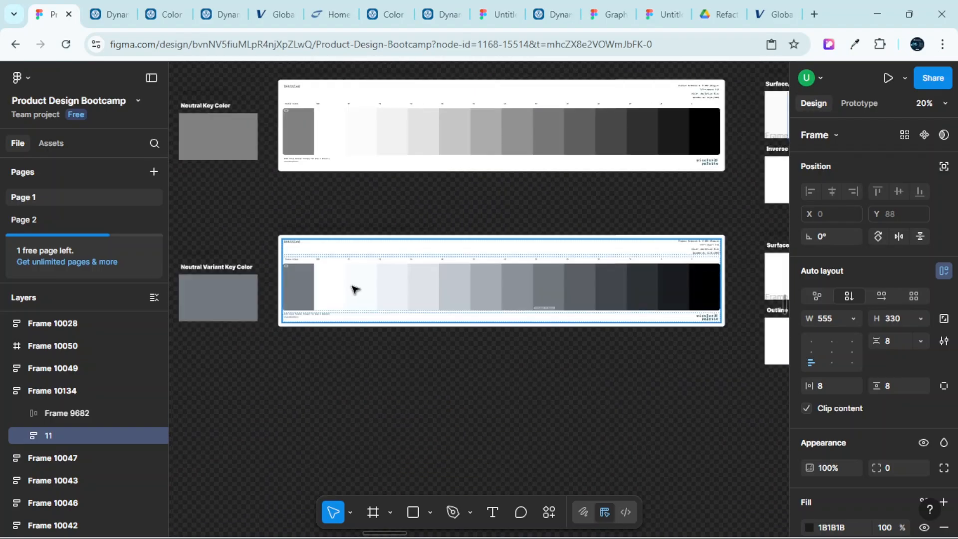
{"action": "scroll", "coordinate": [547, 261], "scroll_direction": "up", "scroll_amount": 4}
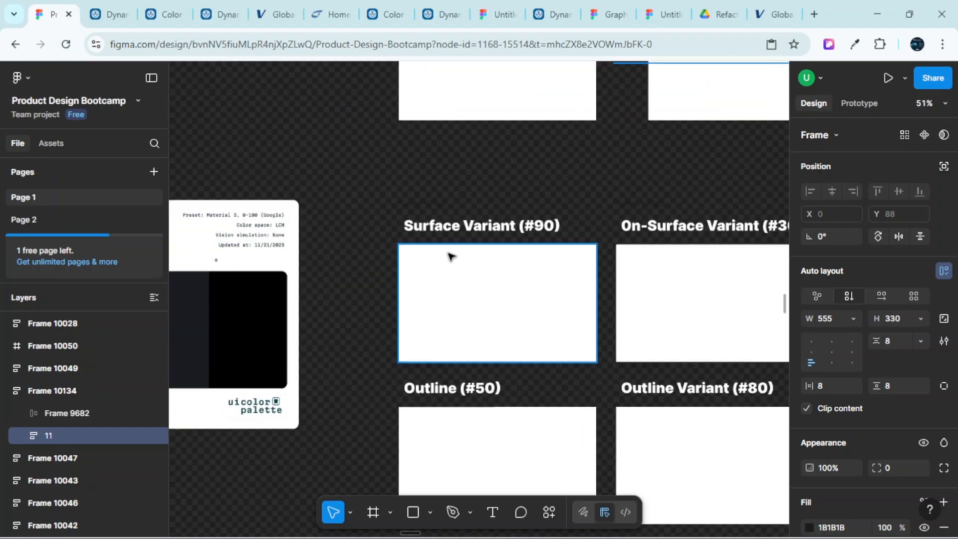
{"action": "key", "text": "ctrl+Tab"}
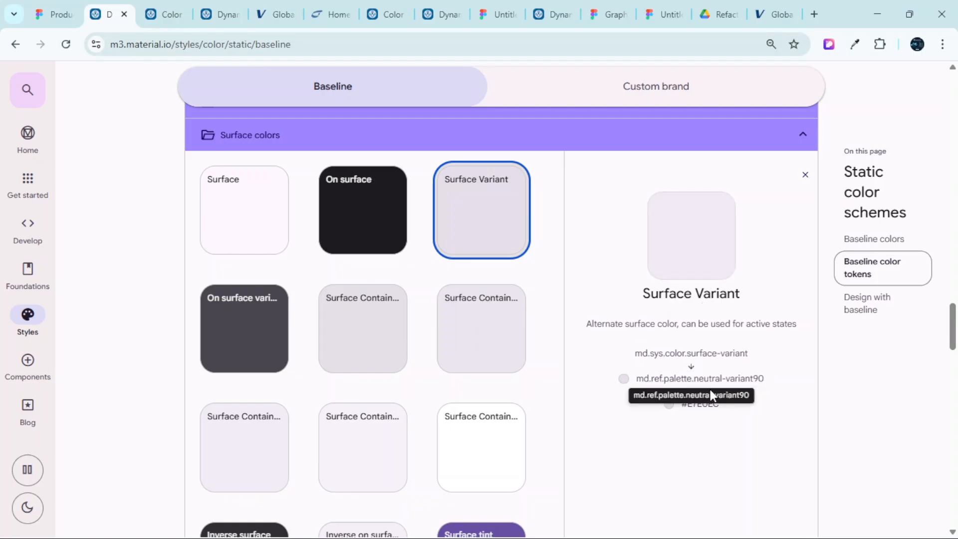
{"action": "mouse_move", "coordinate": [709, 390]}
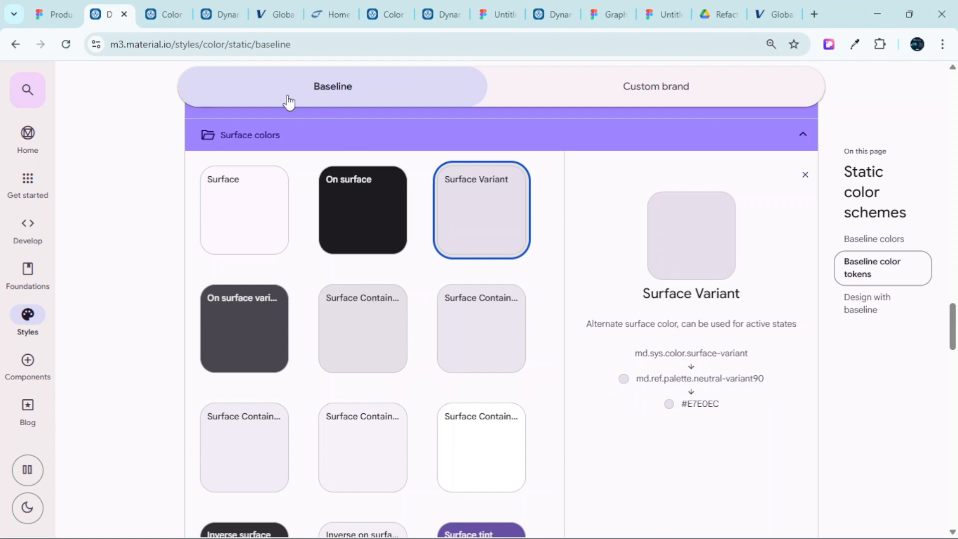
Return to the Figma file and copy the tone 90 shade from the neutral variant palette
{"action": "left_click", "coordinate": [55, 14]}
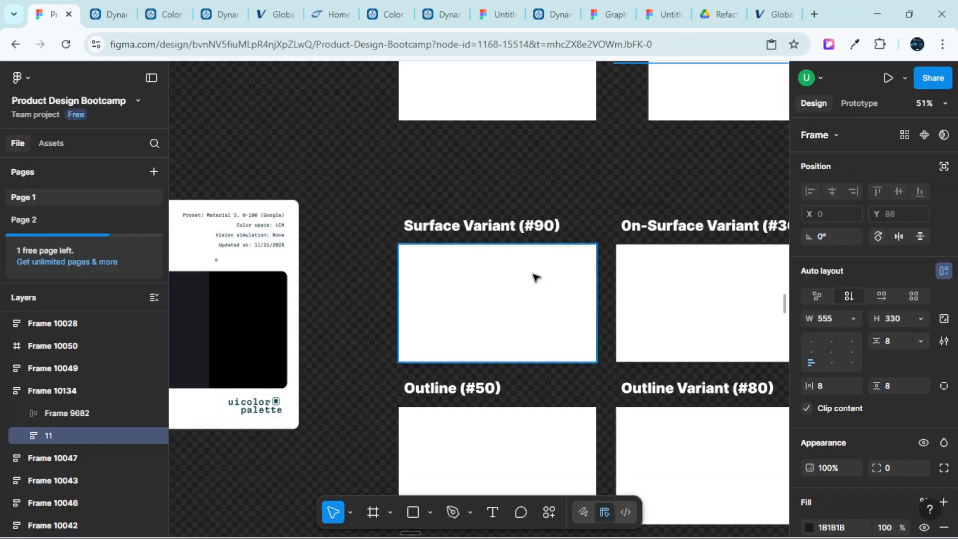
{"action": "scroll", "coordinate": [535, 343], "scroll_direction": "down", "scroll_amount": 2}
{"action": "scroll", "coordinate": [425, 341], "scroll_direction": "left", "scroll_amount": 14}
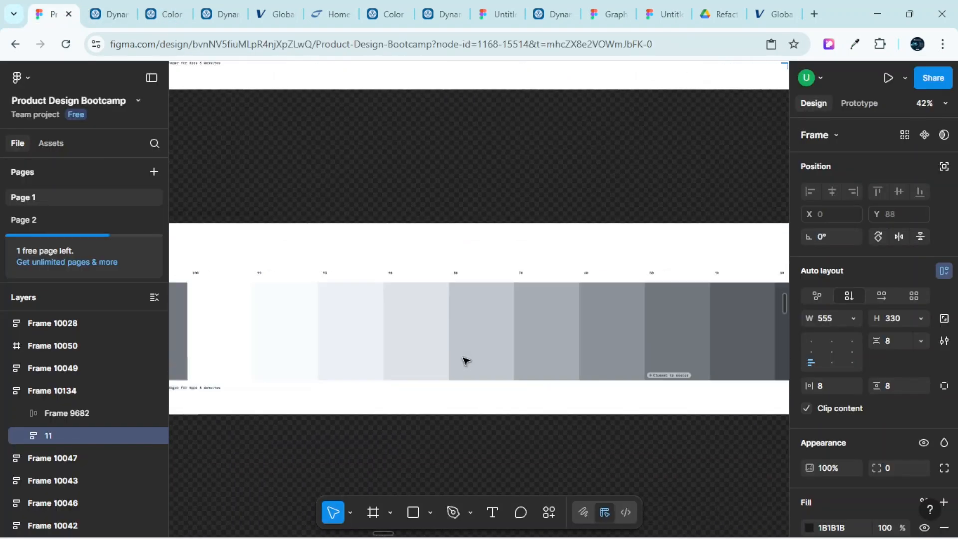
{"action": "scroll", "coordinate": [429, 340], "scroll_direction": "left", "scroll_amount": 5}
{"action": "scroll", "coordinate": [454, 313], "scroll_direction": "up", "scroll_amount": 4}
{"action": "scroll", "coordinate": [504, 320], "scroll_direction": "right", "scroll_amount": 3}
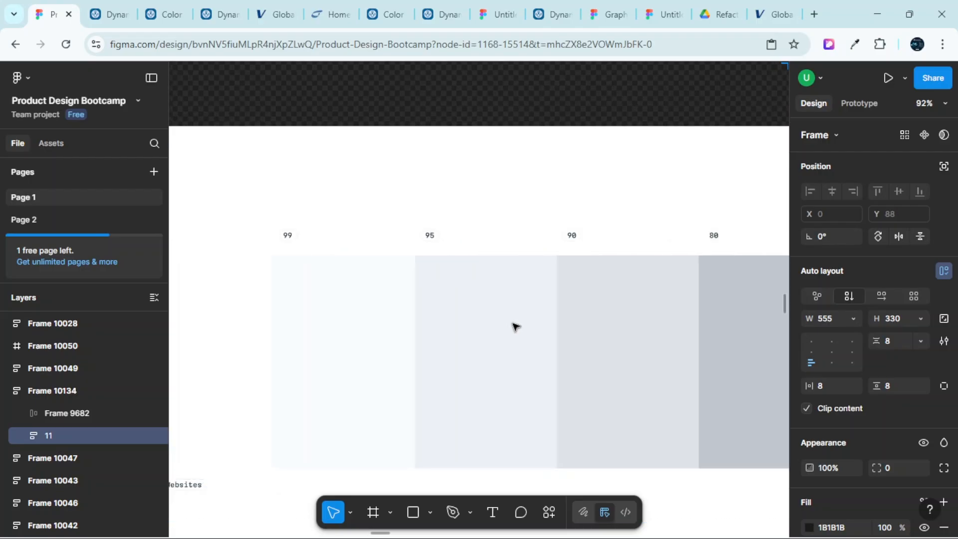
{"action": "scroll", "coordinate": [516, 326], "scroll_direction": "right", "scroll_amount": 2}
{"action": "left_click", "coordinate": [515, 327]}
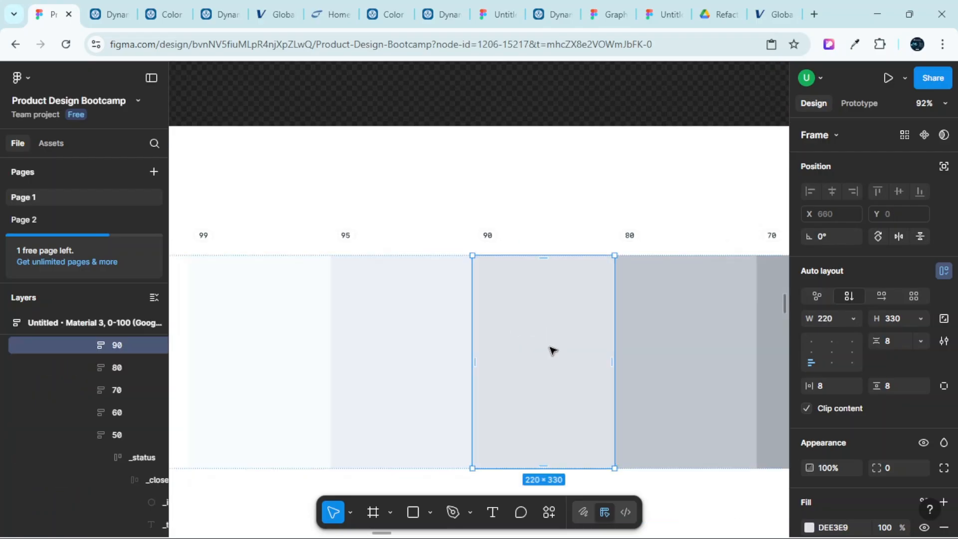
Replace the white Surface Variant (#90) swatch with the copied tone 90 shade and set its width to 555
{"action": "scroll", "coordinate": [554, 353], "scroll_direction": "down", "scroll_amount": 6}
{"action": "scroll", "coordinate": [598, 377], "scroll_direction": "right", "scroll_amount": 10}
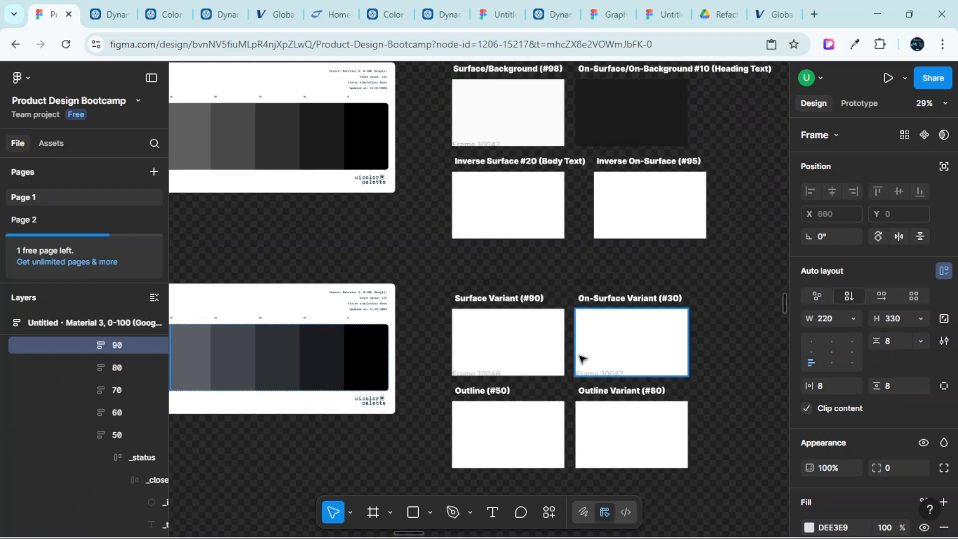
{"action": "left_click", "coordinate": [532, 347]}
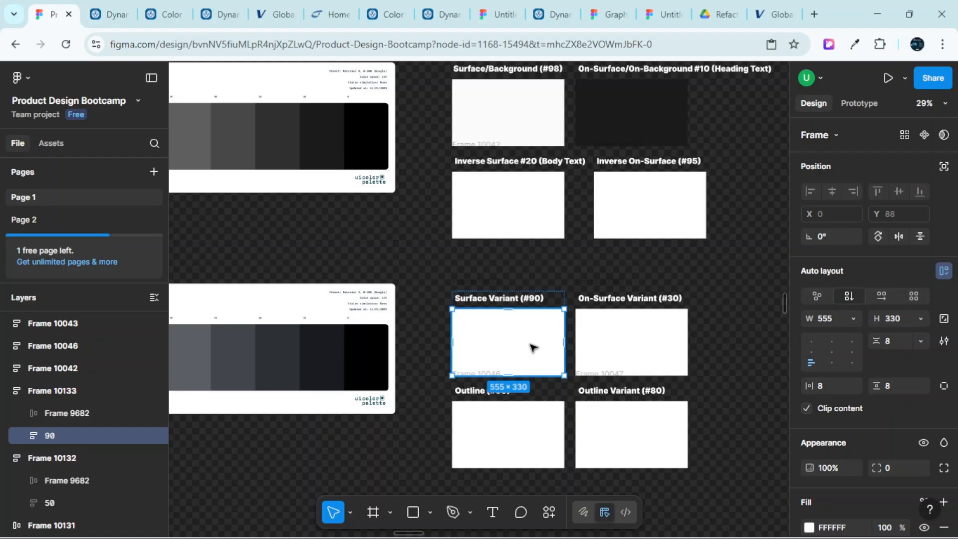
{"action": "key", "text": "ctrl+shift+r"}
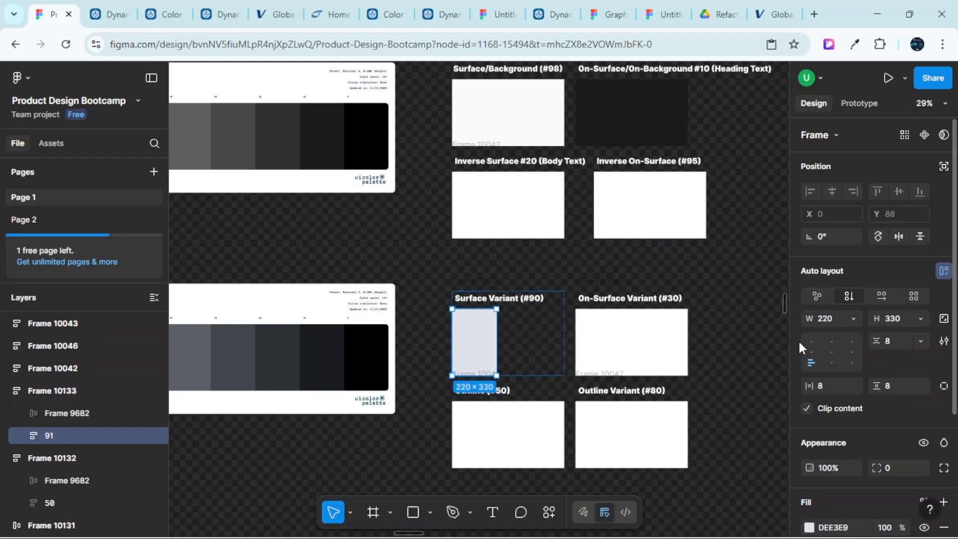
{"action": "left_click", "coordinate": [835, 318]}
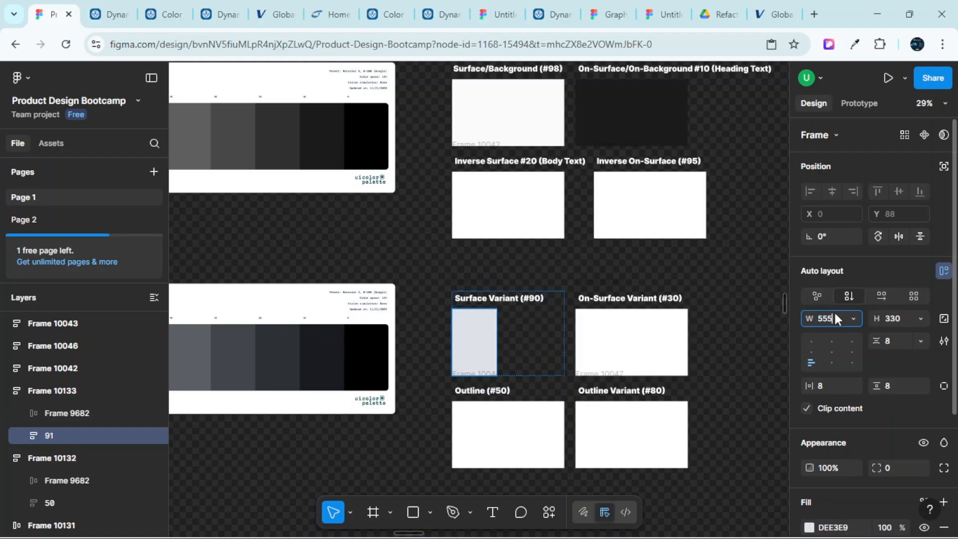
{"action": "key", "text": "Return"}
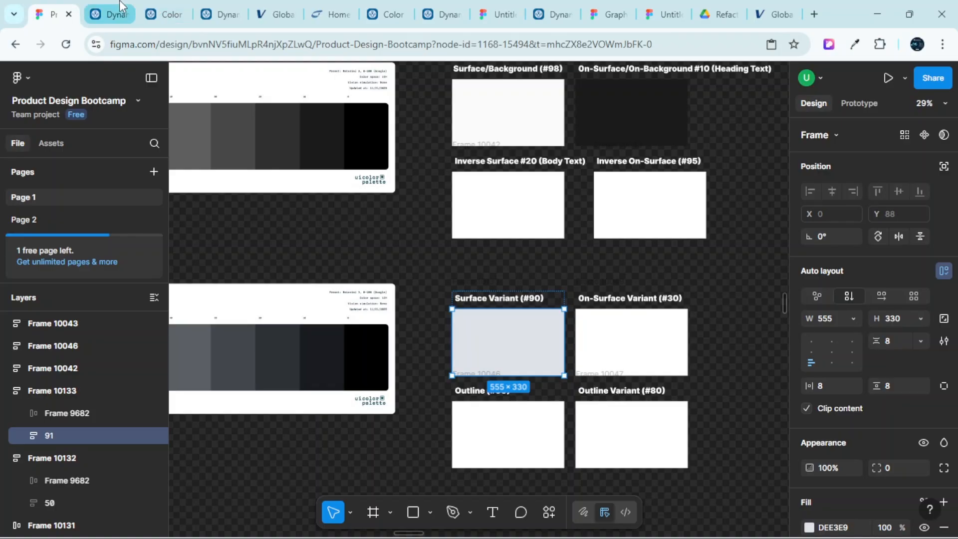
Look up the On surface variant token's reference palette tone on the Material Design site
{"action": "left_click", "coordinate": [110, 14]}
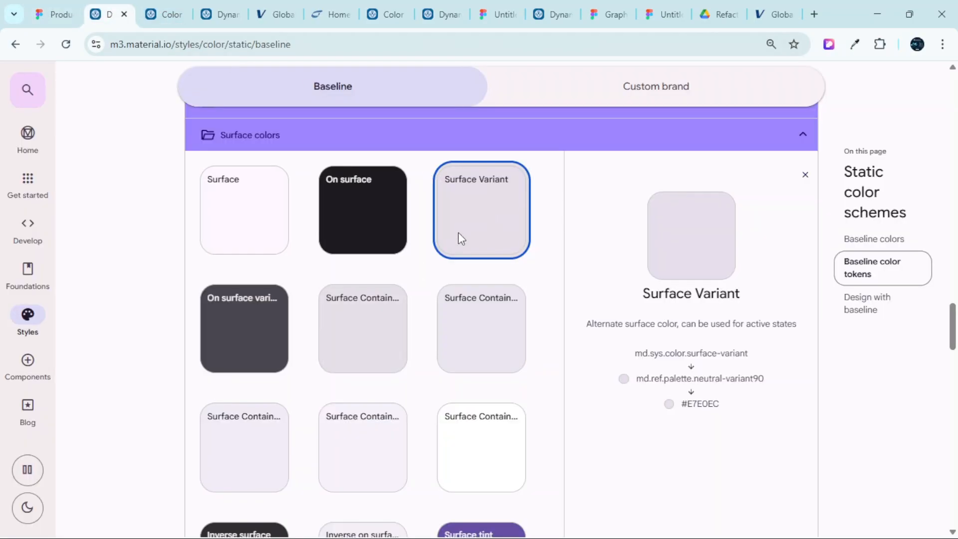
{"action": "left_click", "coordinate": [250, 329]}
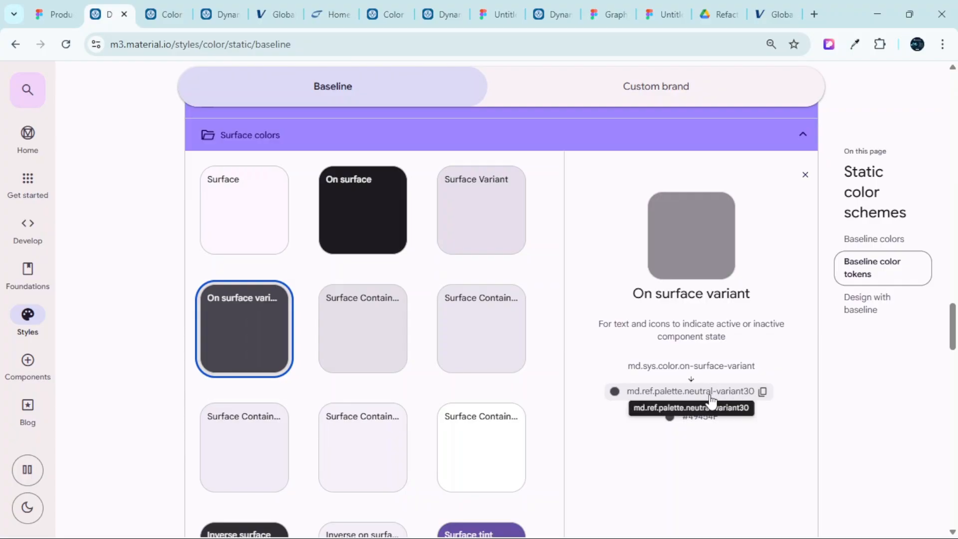
{"action": "scroll", "coordinate": [711, 399], "scroll_direction": "down", "scroll_amount": 1}
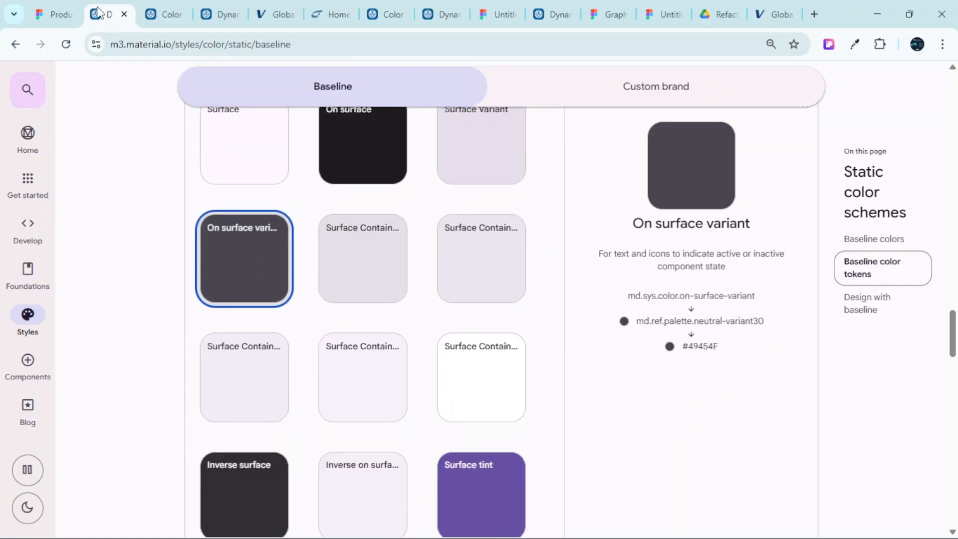
Return to the Figma file and copy the tone 30 shade from the neutral variant palette
{"action": "left_click", "coordinate": [55, 14]}
{"action": "scroll", "coordinate": [661, 332], "scroll_direction": "up", "scroll_amount": 2, "text": "ctrl"}
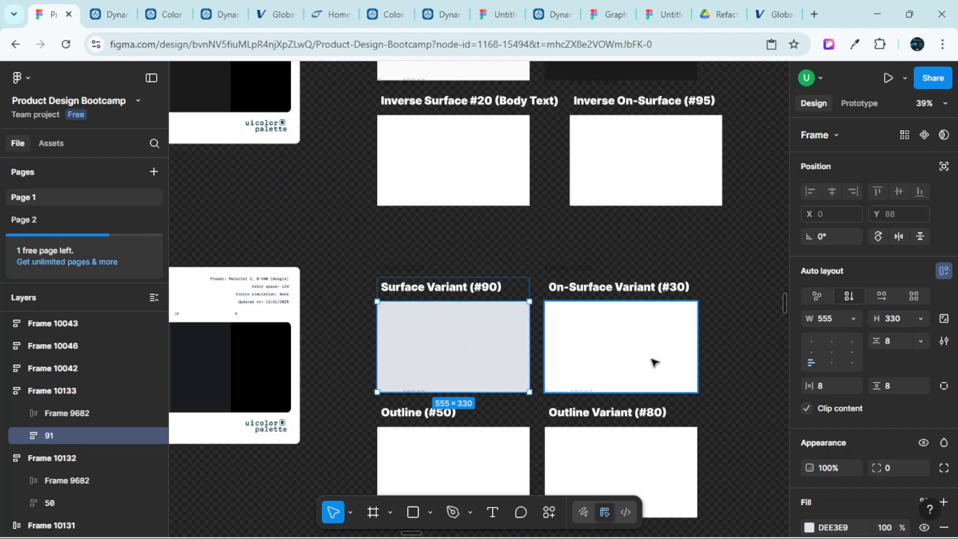
{"action": "scroll", "coordinate": [610, 379], "scroll_direction": "up", "scroll_amount": 4}
{"action": "scroll", "coordinate": [619, 379], "scroll_direction": "right", "scroll_amount": 5}
{"action": "scroll", "coordinate": [619, 379], "scroll_direction": "down", "scroll_amount": 3}
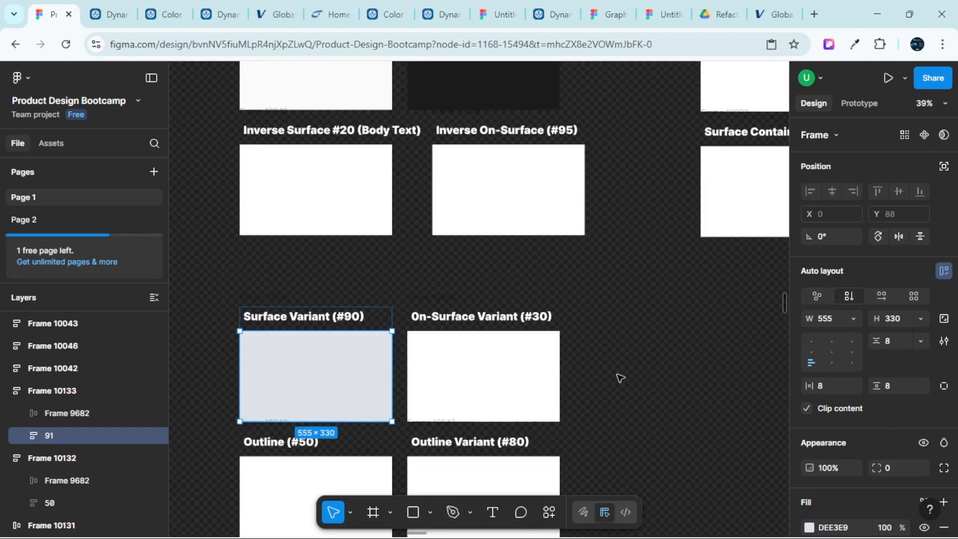
{"action": "scroll", "coordinate": [619, 378], "scroll_direction": "down", "scroll_amount": 3, "text": "ctrl"}
{"action": "scroll", "coordinate": [618, 377], "scroll_direction": "down", "scroll_amount": 1}
{"action": "scroll", "coordinate": [468, 327], "scroll_direction": "left", "scroll_amount": 4}
{"action": "scroll", "coordinate": [491, 338], "scroll_direction": "up", "scroll_amount": 4, "text": "ctrl"}
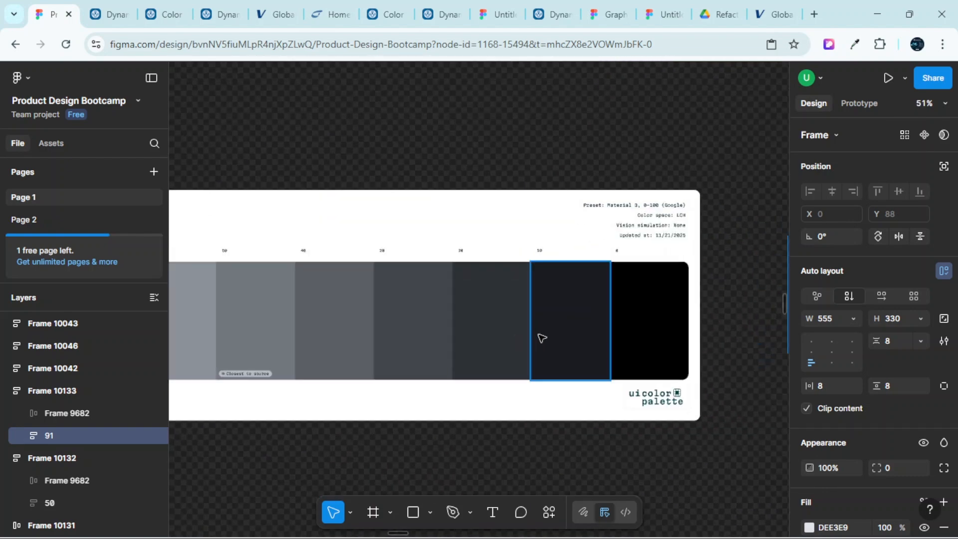
{"action": "scroll", "coordinate": [542, 338], "scroll_direction": "up", "scroll_amount": 3, "text": "ctrl"}
{"action": "scroll", "coordinate": [556, 318], "scroll_direction": "left", "scroll_amount": 2}
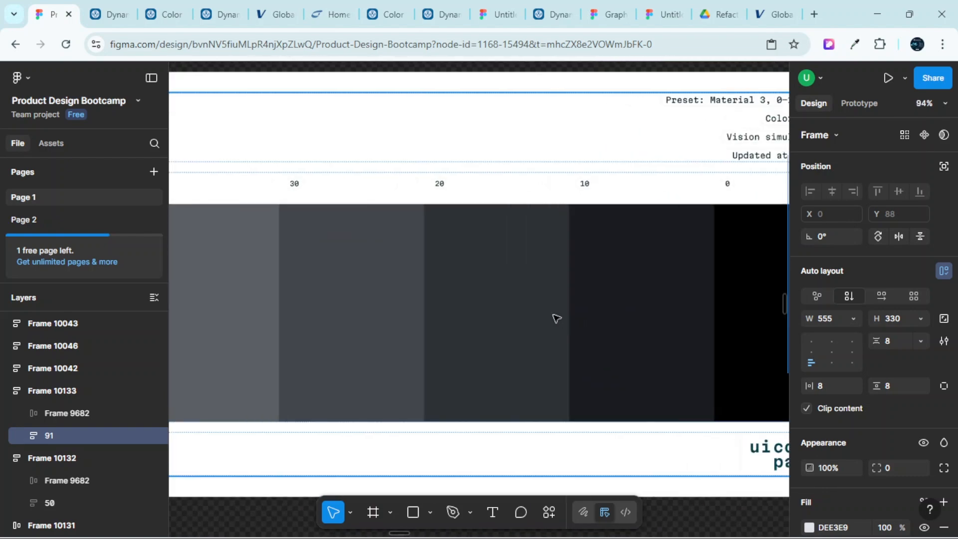
{"action": "left_click", "coordinate": [358, 303]}
Replace the white On-Surface Variant (#30) swatch with the copied tone 30 shade
{"action": "scroll", "coordinate": [361, 301], "scroll_direction": "down", "scroll_amount": 4, "text": "ctrl"}
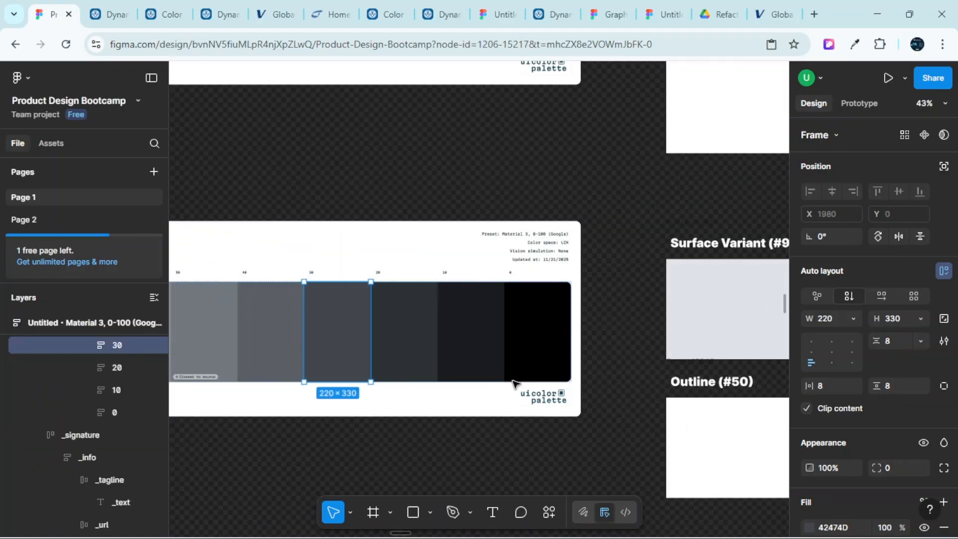
{"action": "scroll", "coordinate": [631, 327], "scroll_direction": "right", "scroll_amount": 5}
{"action": "left_click", "coordinate": [646, 307]}
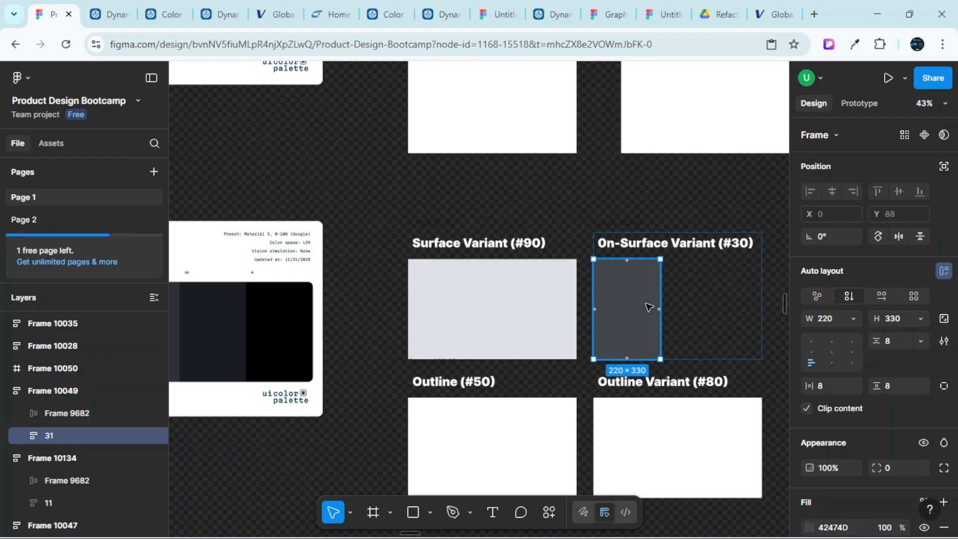
Look up the Surface Container Highest token's palette tone on the Material Design site, then collapse the Surface colors group
{"action": "left_click", "coordinate": [129, 6]}
{"action": "scroll", "coordinate": [507, 267], "scroll_direction": "up", "scroll_amount": 3}
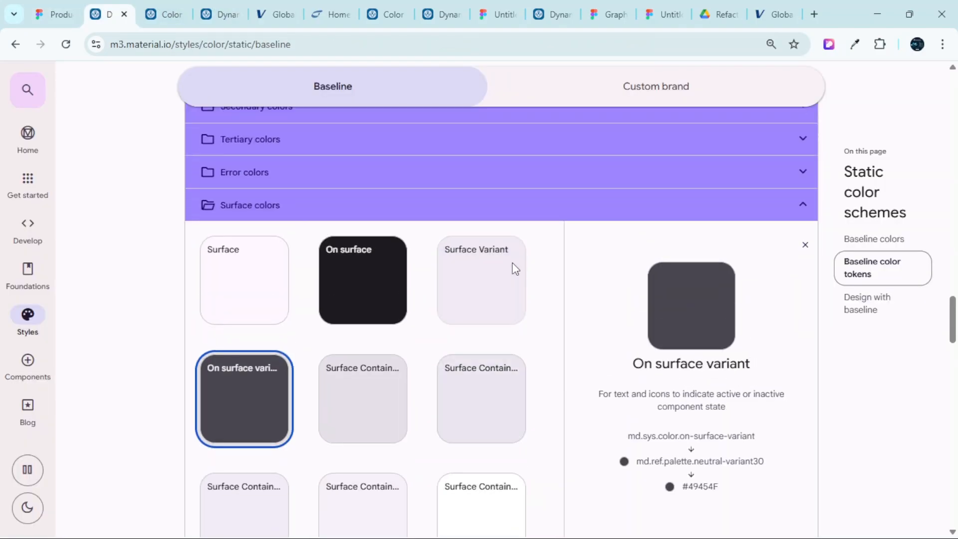
{"action": "left_click", "coordinate": [367, 387]}
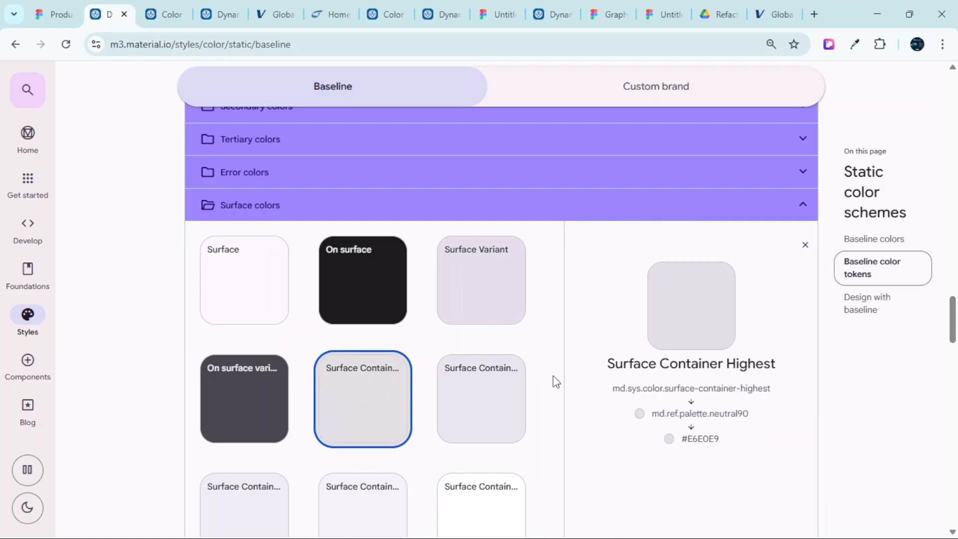
{"action": "scroll", "coordinate": [450, 382], "scroll_direction": "down", "scroll_amount": 3}
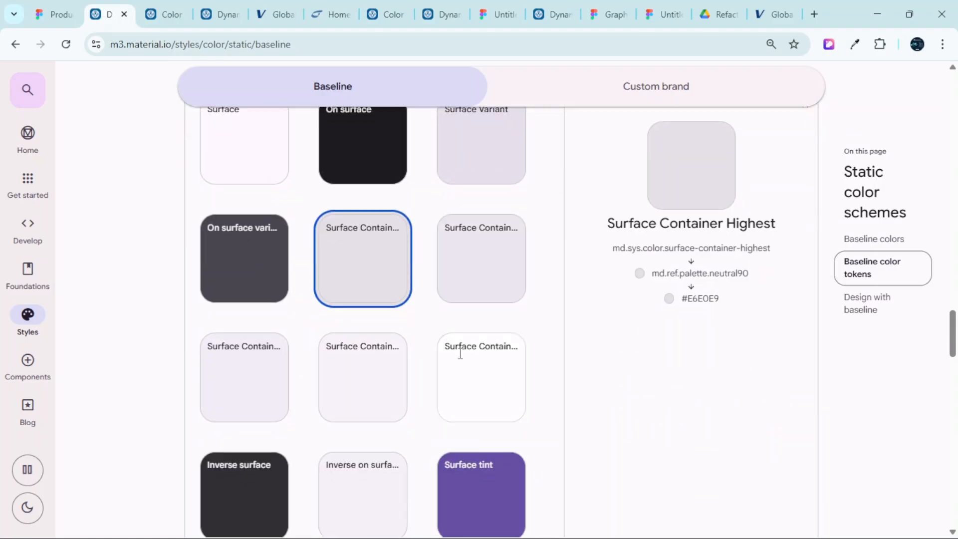
{"action": "scroll", "coordinate": [513, 355], "scroll_direction": "up", "scroll_amount": 3}
{"action": "left_click", "coordinate": [803, 205]}
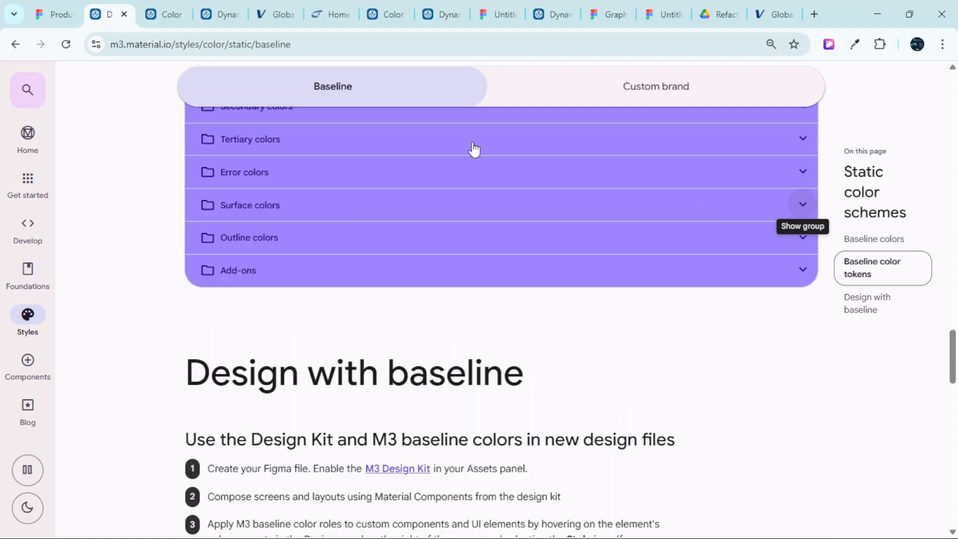
Switch to the Figma file and add the text "Filled Button" in the empty canvas area between the Color Roles and Add-Ons headings
{"action": "left_click", "coordinate": [55, 14]}
{"action": "scroll", "coordinate": [541, 295], "scroll_direction": "down", "scroll_amount": 3}
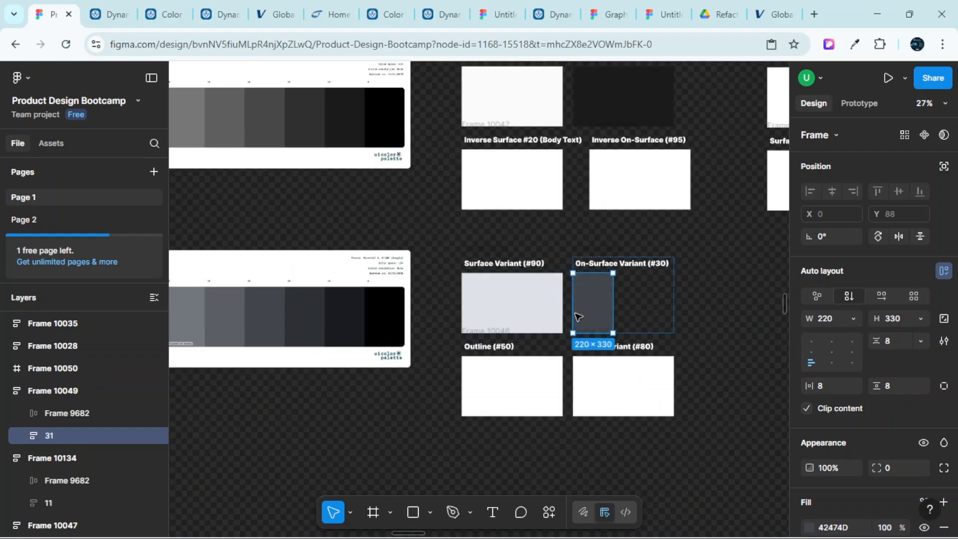
{"action": "scroll", "coordinate": [579, 317], "scroll_direction": "down", "scroll_amount": 10}
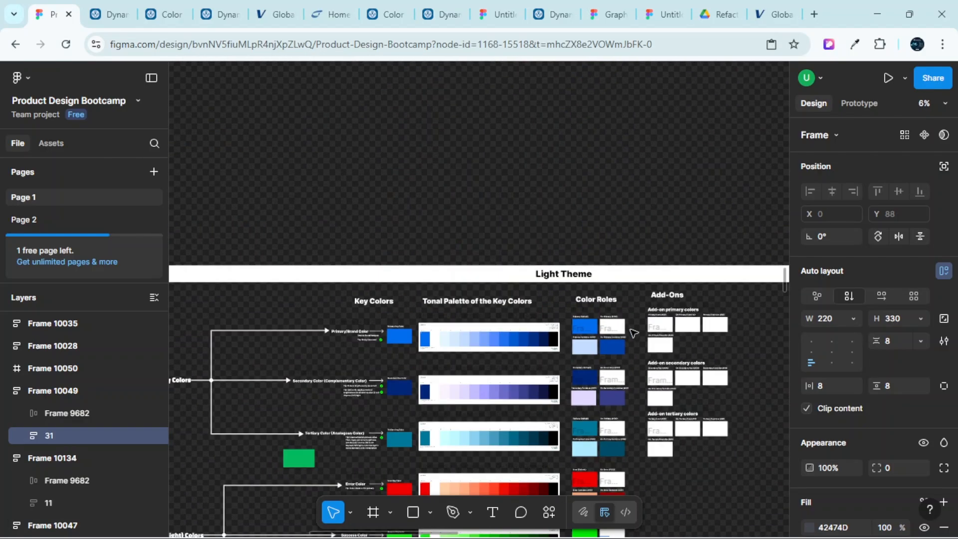
{"action": "scroll", "coordinate": [632, 335], "scroll_direction": "up", "scroll_amount": 10}
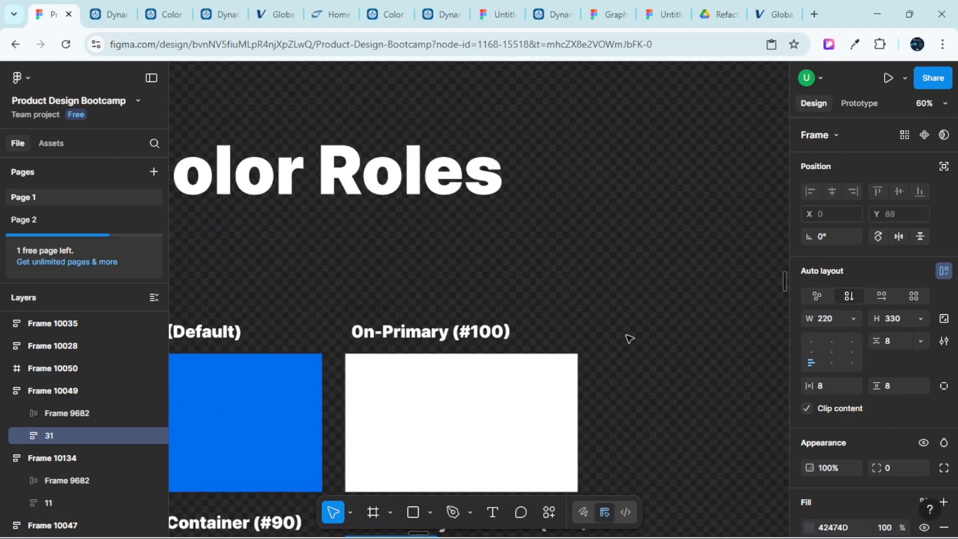
{"action": "scroll", "coordinate": [621, 338], "scroll_direction": "right", "scroll_amount": 4}
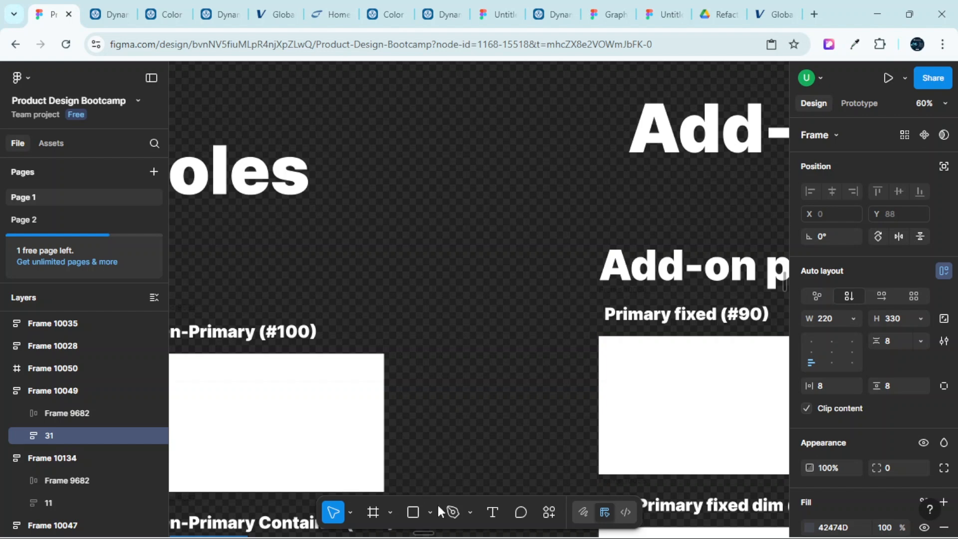
{"action": "left_click", "coordinate": [494, 512]}
{"action": "scroll", "coordinate": [444, 214], "scroll_direction": "up", "scroll_amount": 3}
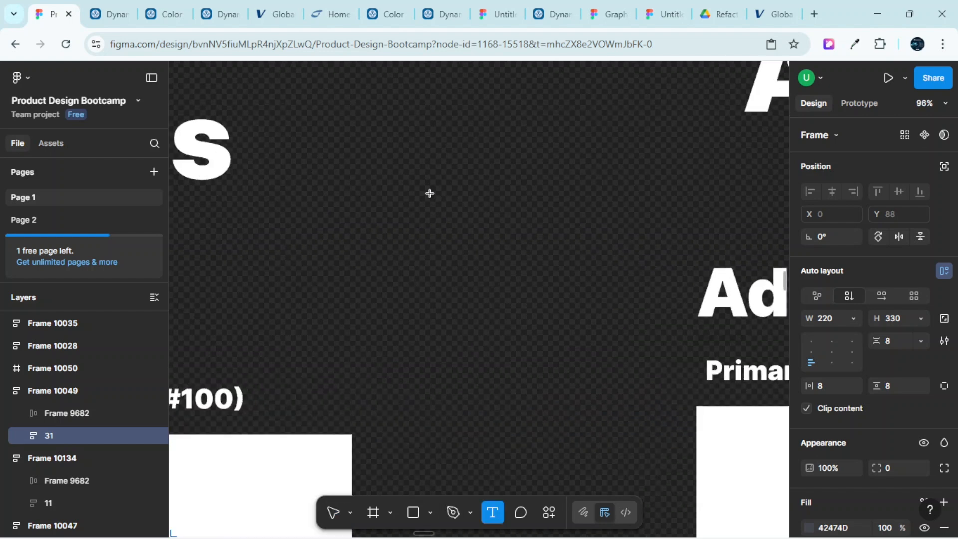
{"action": "left_click", "coordinate": [459, 186]}
{"action": "scroll", "coordinate": [447, 192], "scroll_direction": "up", "scroll_amount": 4}
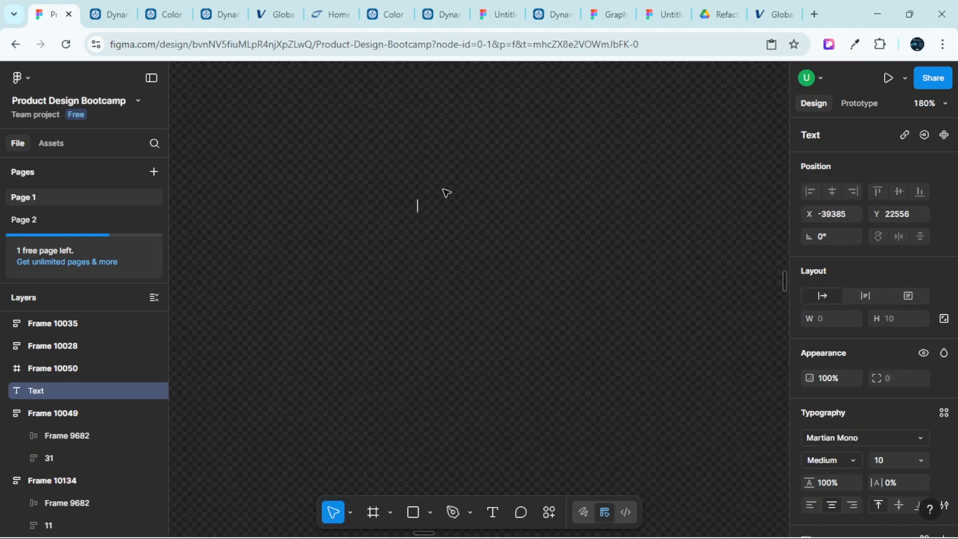
{"action": "scroll", "coordinate": [421, 211], "scroll_direction": "up", "scroll_amount": 1}
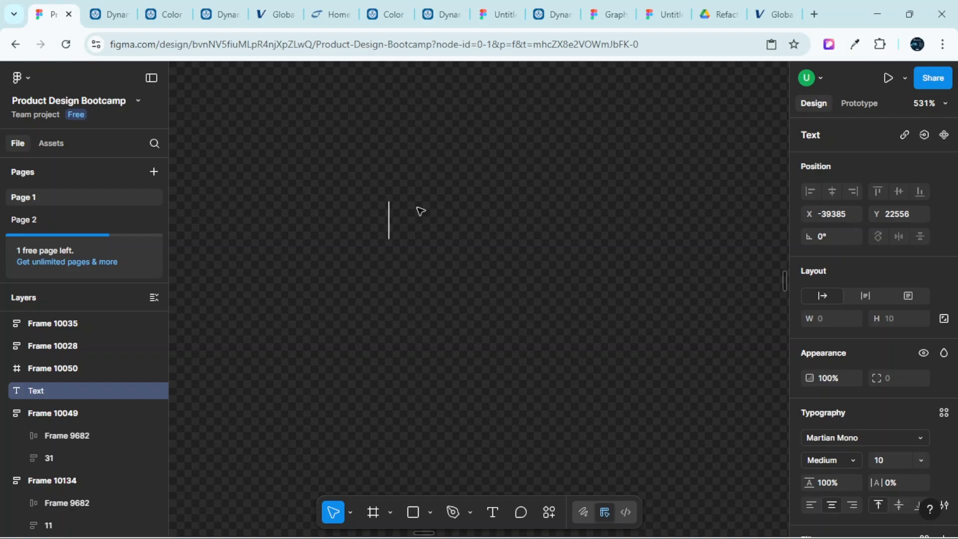
{"action": "type", "text": "Fill"}
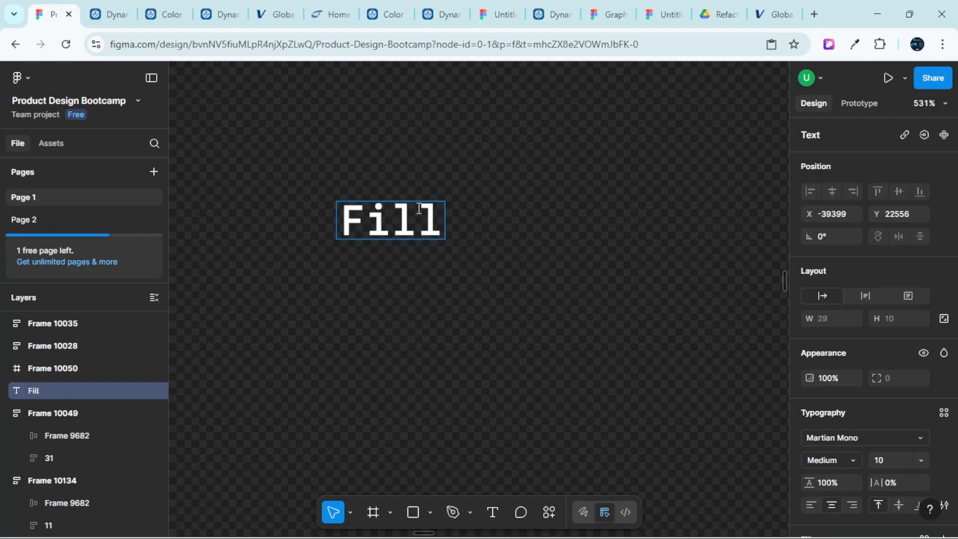
{"action": "type", "text": "ed Bu"}
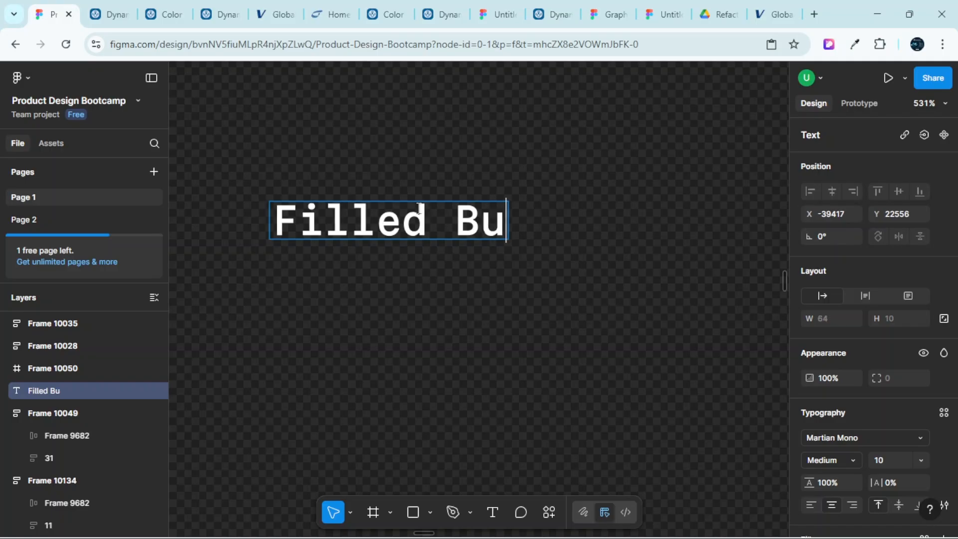
{"action": "type", "text": "tton"}
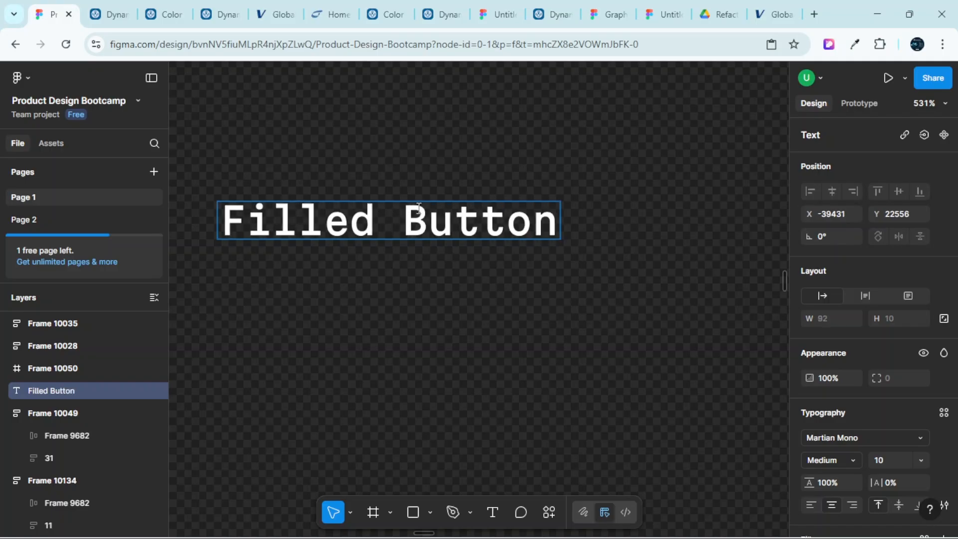
{"action": "key", "text": "Escape"}
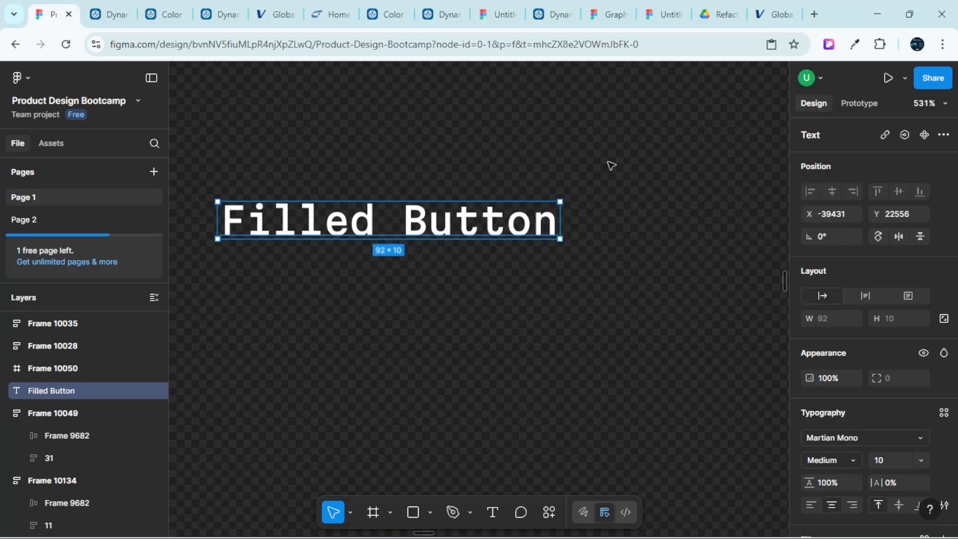
Wrap the Filled Button text in an auto layout frame with horizontal and vertical padding of 16
{"action": "key", "text": "shift+a"}
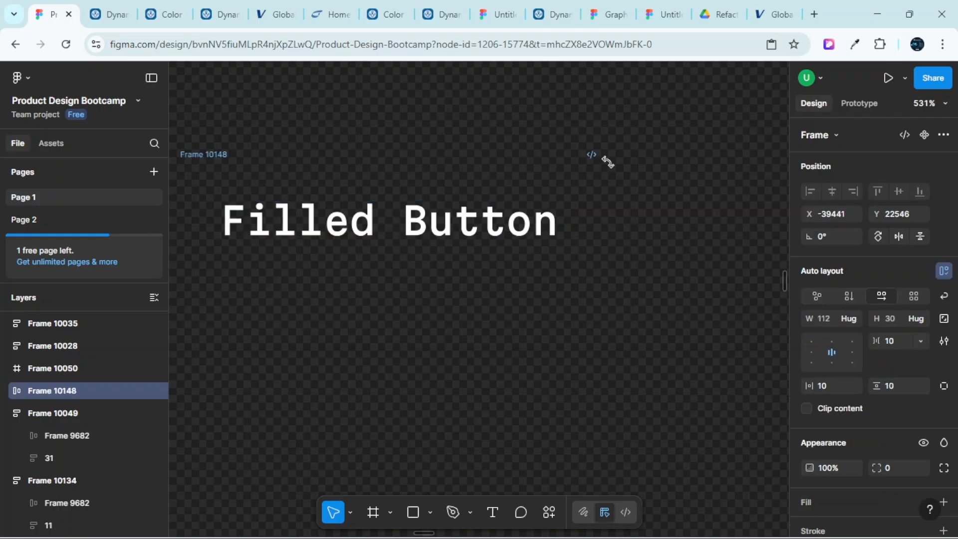
{"action": "scroll", "coordinate": [650, 249], "scroll_direction": "down", "scroll_amount": 5}
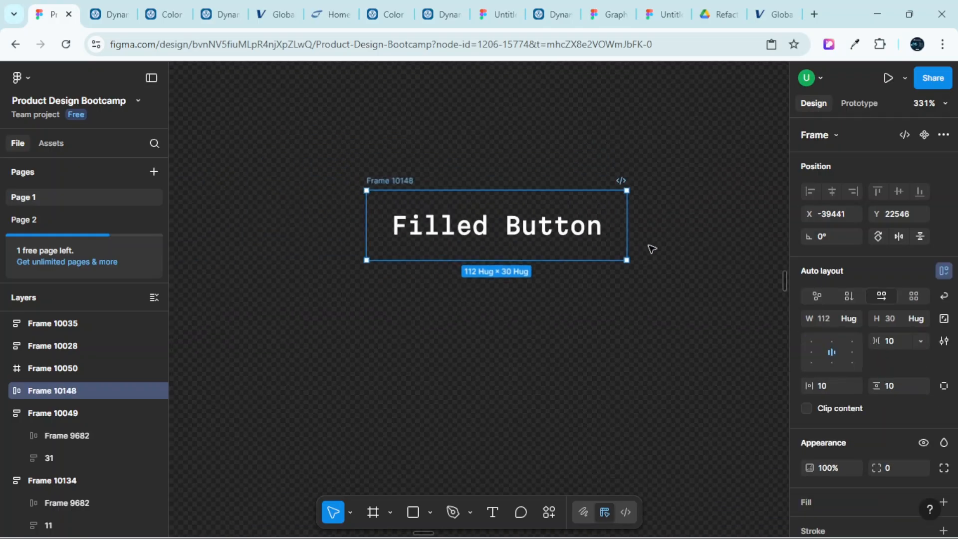
{"action": "scroll", "coordinate": [595, 240], "scroll_direction": "up", "scroll_amount": 3}
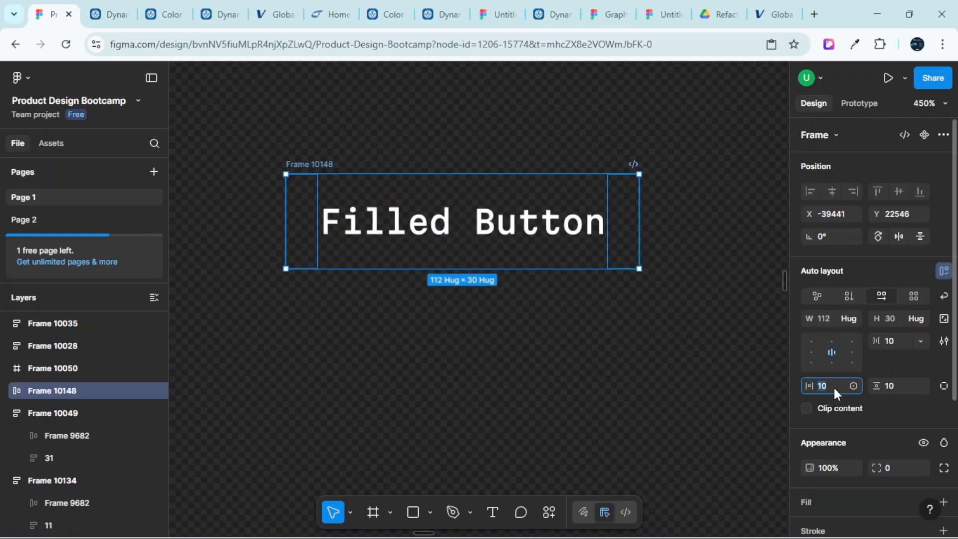
{"action": "left_click", "coordinate": [889, 383]}
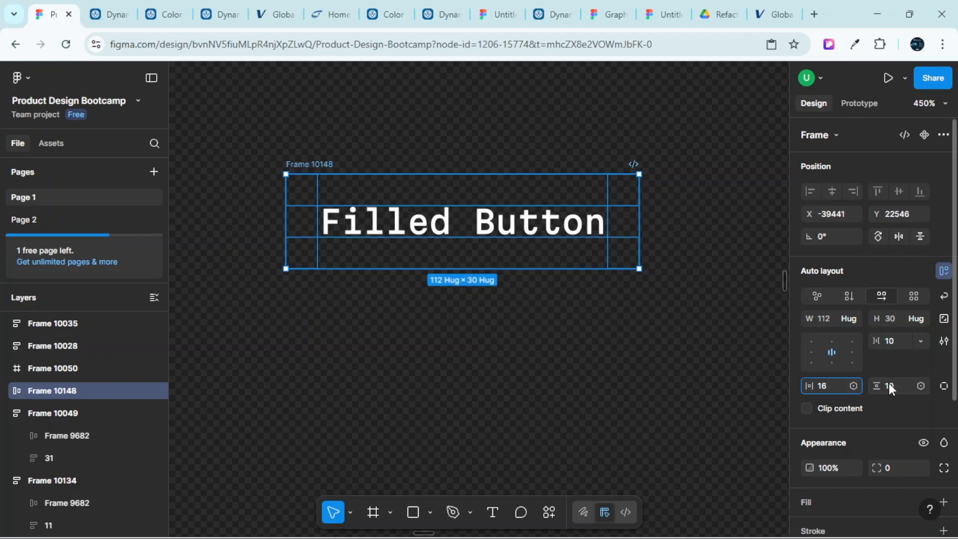
{"action": "type", "text": "16"}
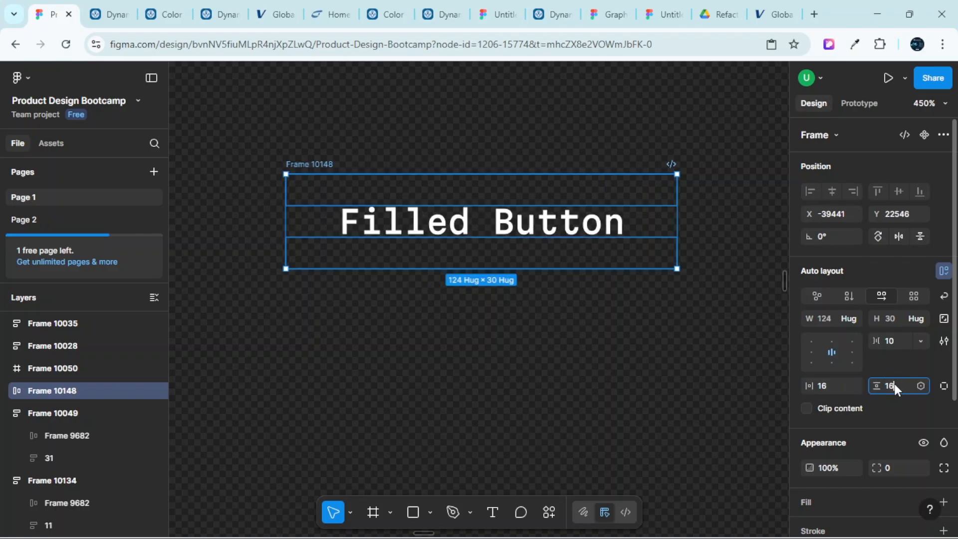
{"action": "key", "text": "Return"}
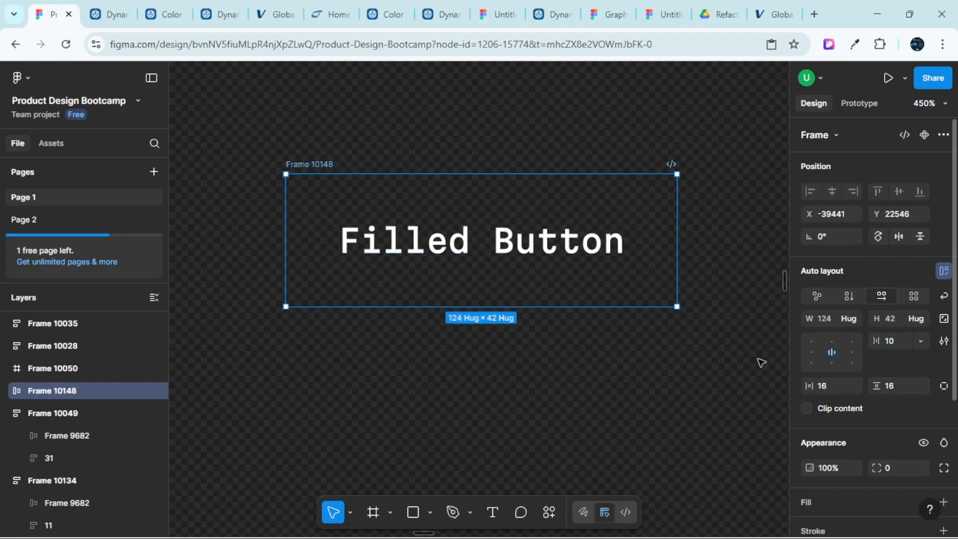
{"action": "double_click", "coordinate": [568, 244]}
{"action": "key", "text": "ctrl+a"}
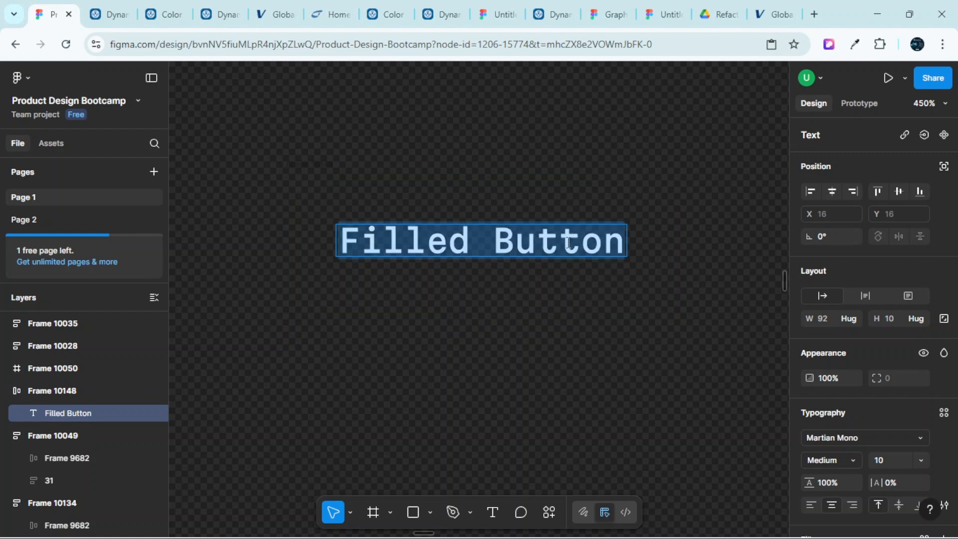
{"action": "key", "text": "Escape"}
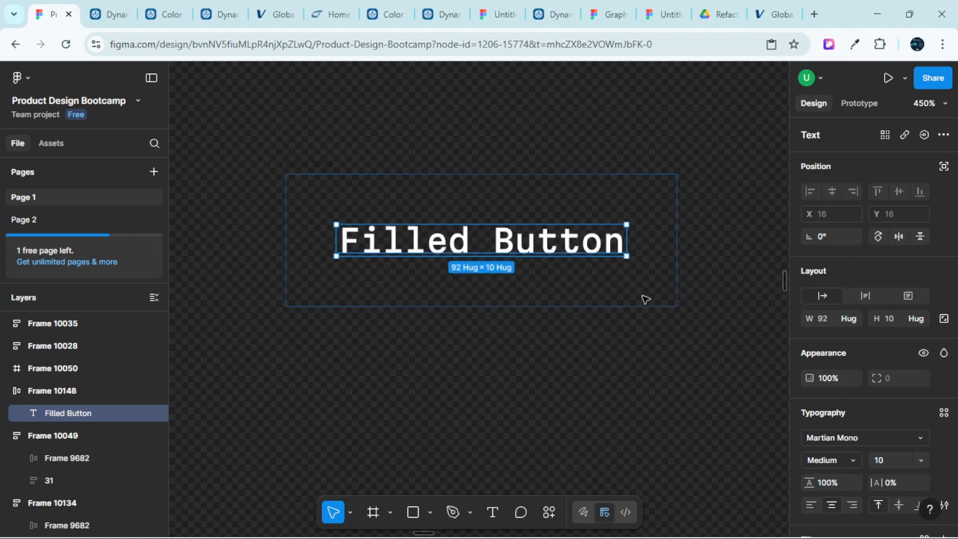
Add a white FFFFFF fill to the auto layout frame around the Filled Button text
{"action": "key", "text": "Escape"}
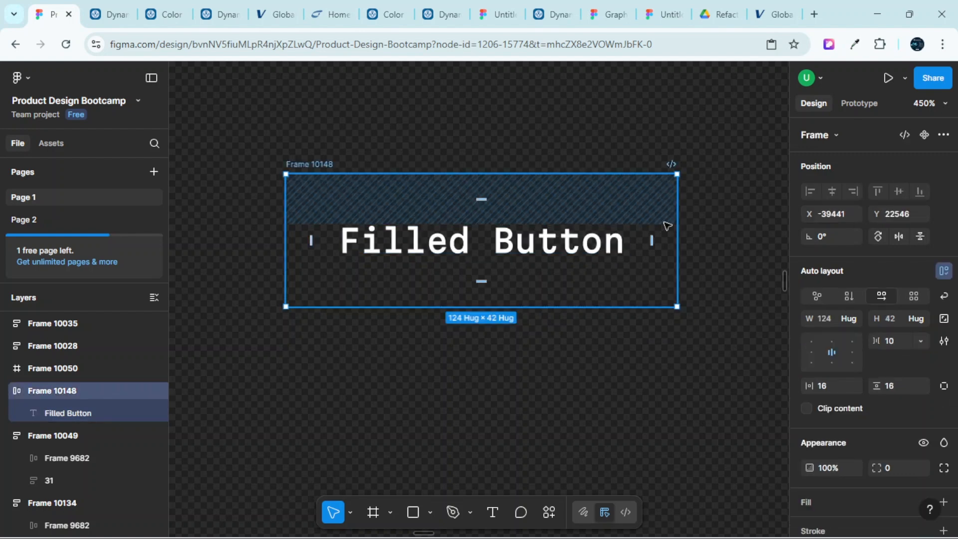
{"action": "scroll", "coordinate": [923, 399], "scroll_direction": "down", "scroll_amount": 3}
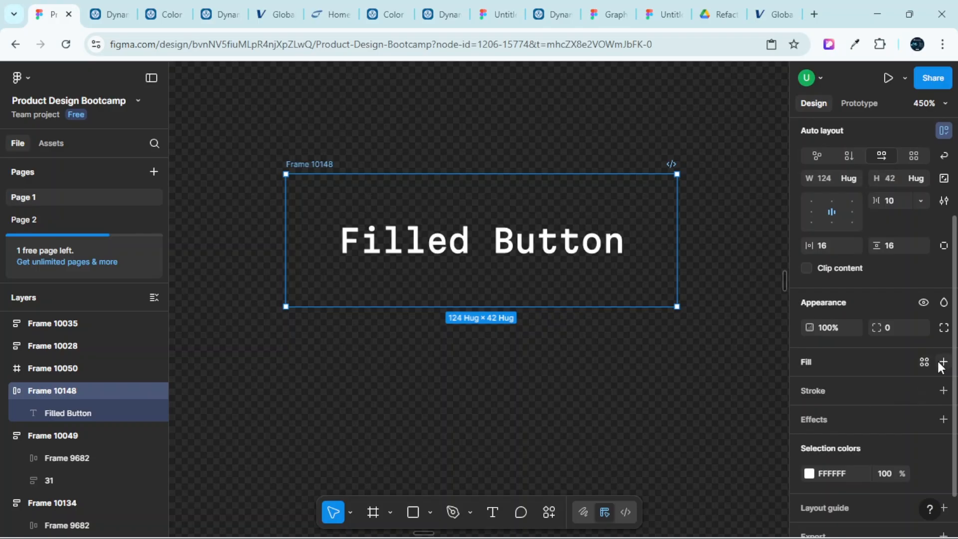
{"action": "left_click", "coordinate": [942, 363]}
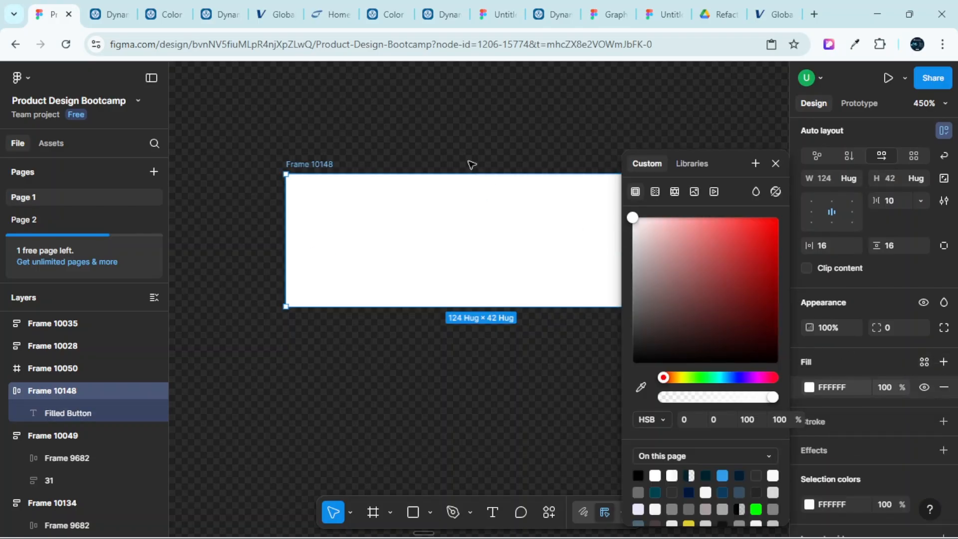
Change the fill of the Filled Button text inside the white frame to black 000000
{"action": "scroll", "coordinate": [469, 167], "scroll_direction": "down", "scroll_amount": 3}
{"action": "scroll", "coordinate": [486, 192], "scroll_direction": "up", "scroll_amount": 2}
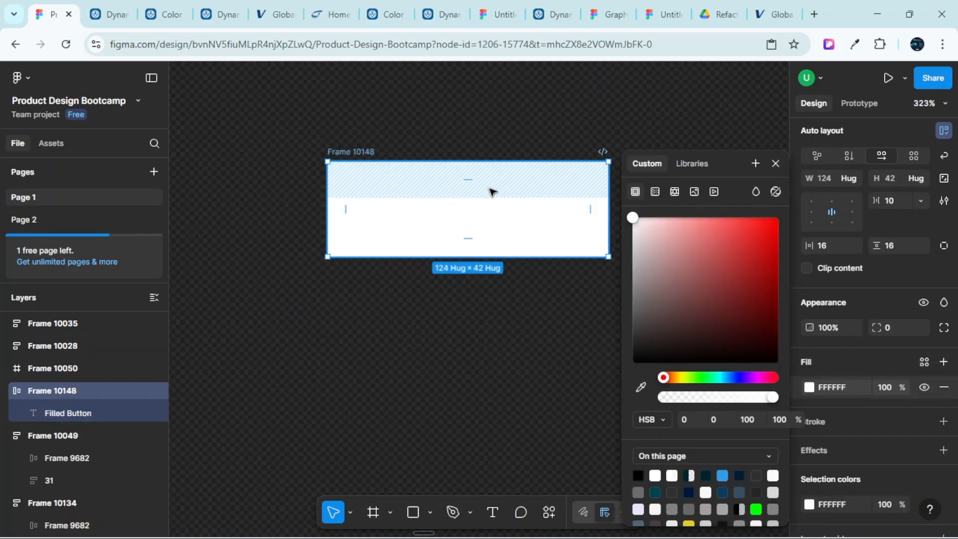
{"action": "scroll", "coordinate": [499, 204], "scroll_direction": "up", "scroll_amount": 2}
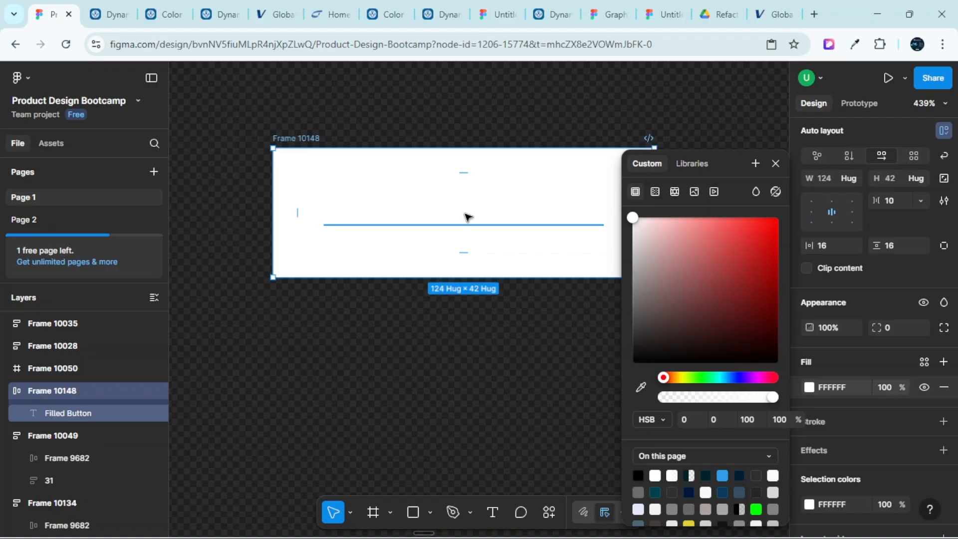
{"action": "left_click", "coordinate": [467, 217]}
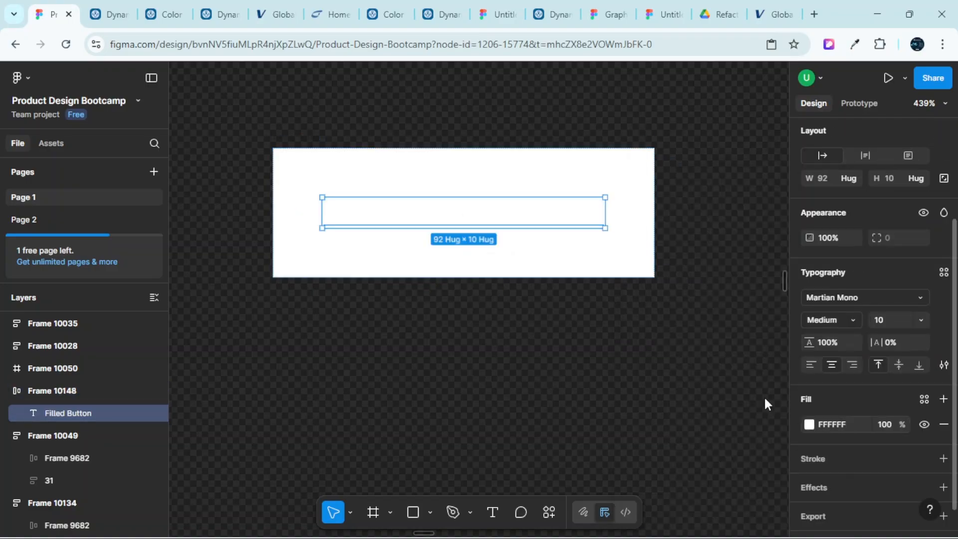
{"action": "left_click", "coordinate": [809, 425]}
{"action": "left_click_drag", "start_coordinate": [676, 305], "coordinate": [636, 373]}
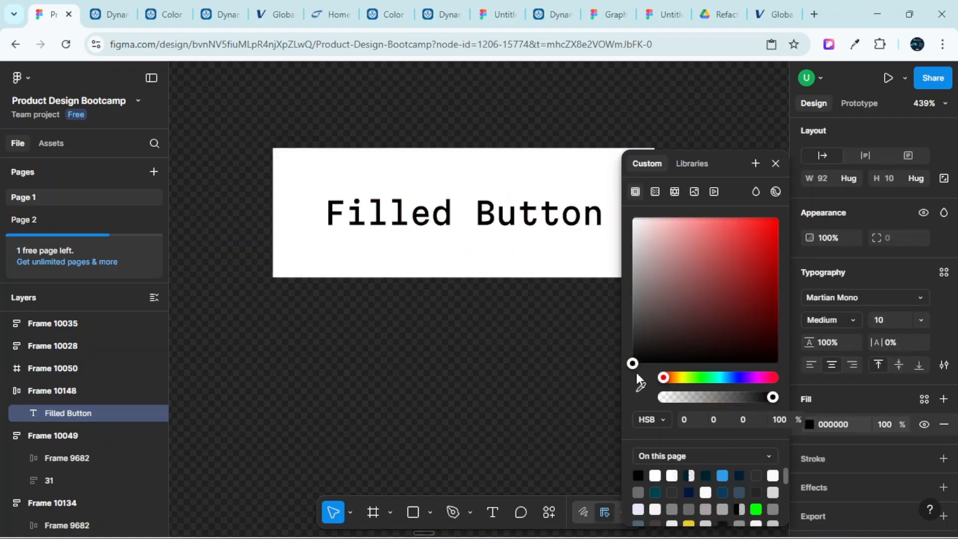
{"action": "left_click", "coordinate": [775, 163]}
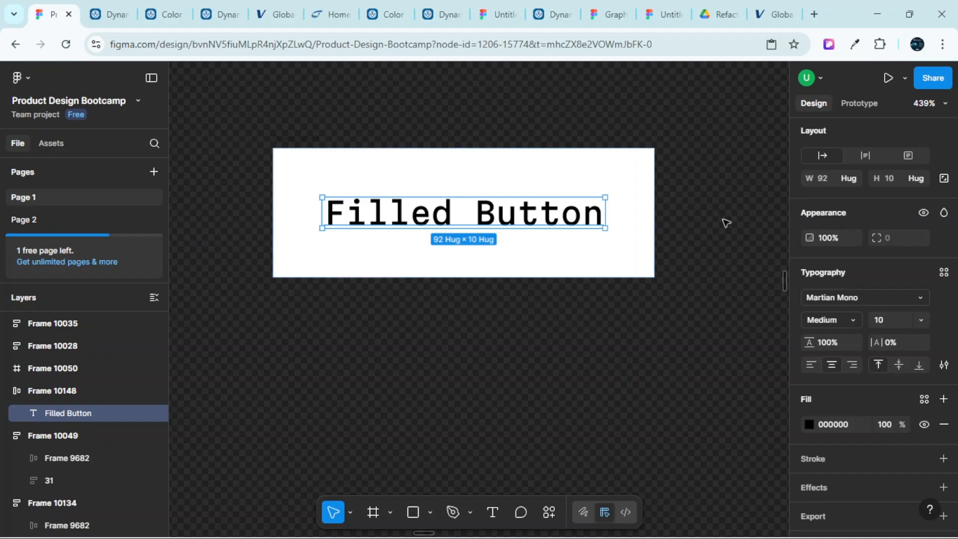
Enlarge the button frame with the Scale tool to about 567 × 193 and place it beside the Color Roles heading
{"action": "left_click", "coordinate": [631, 247]}
{"action": "key", "text": "k"}
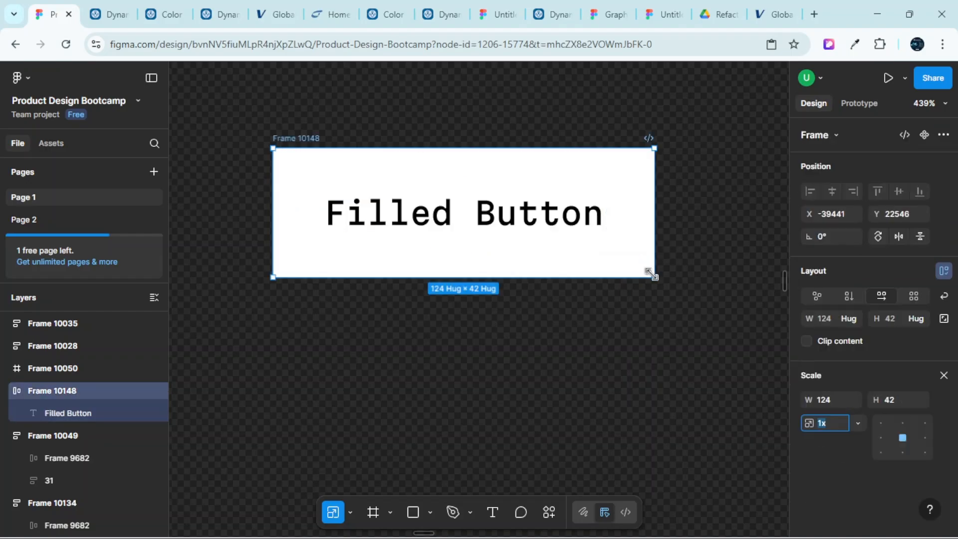
{"action": "left_click_drag", "start_coordinate": [653, 277], "coordinate": [708, 403]}
{"action": "scroll", "coordinate": [626, 314], "scroll_direction": "down", "scroll_amount": 2}
{"action": "scroll", "coordinate": [626, 314], "scroll_direction": "down", "scroll_amount": 5}
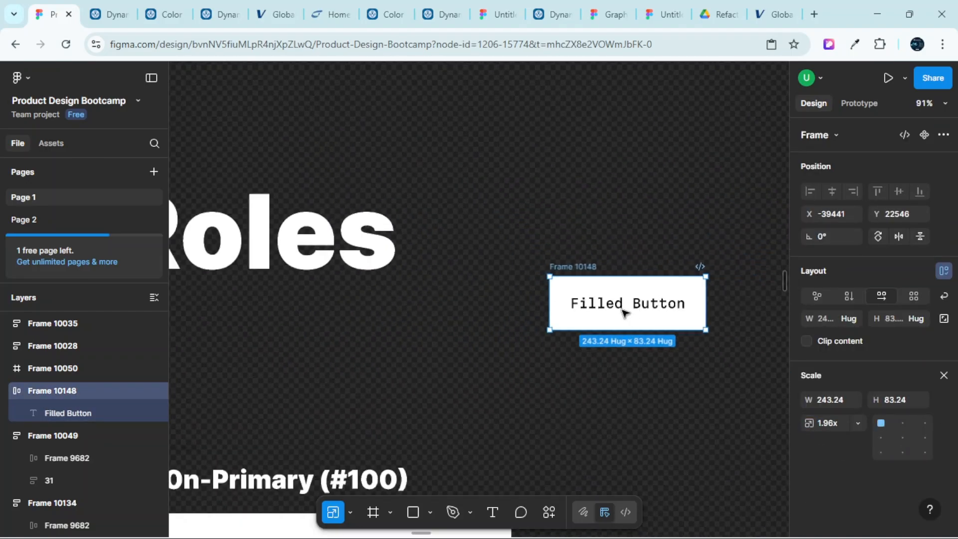
{"action": "left_click_drag", "start_coordinate": [684, 325], "coordinate": [855, 414]}
{"action": "scroll", "coordinate": [657, 324], "scroll_direction": "down", "scroll_amount": 5}
{"action": "scroll", "coordinate": [657, 324], "scroll_direction": "up", "scroll_amount": 3}
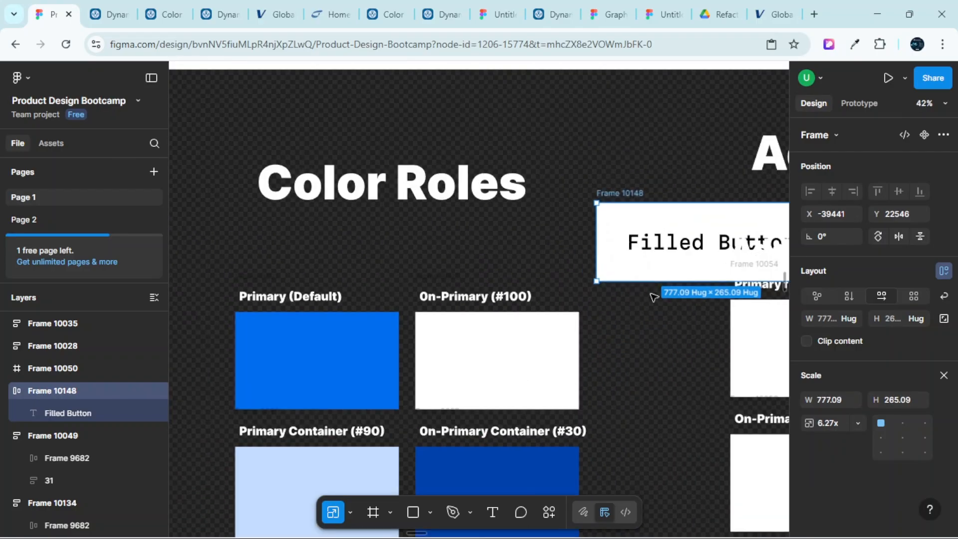
{"action": "left_click_drag", "start_coordinate": [662, 220], "coordinate": [595, 220]}
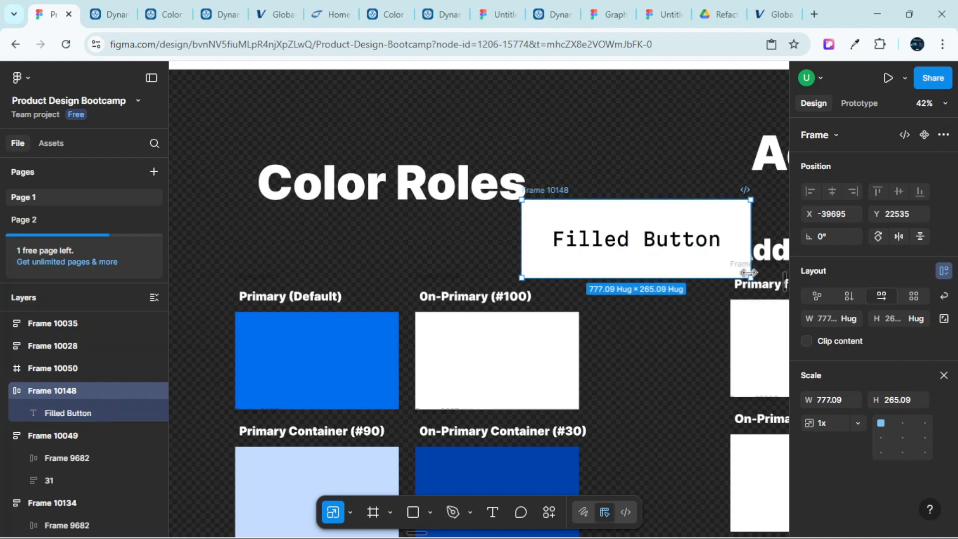
{"action": "left_click_drag", "start_coordinate": [738, 265], "coordinate": [689, 257]}
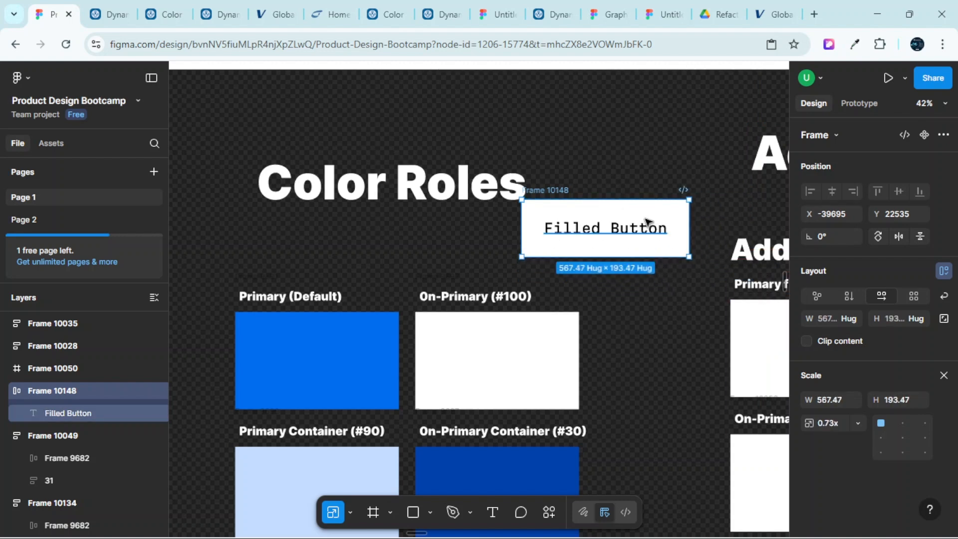
{"action": "left_click_drag", "start_coordinate": [644, 222], "coordinate": [660, 209]}
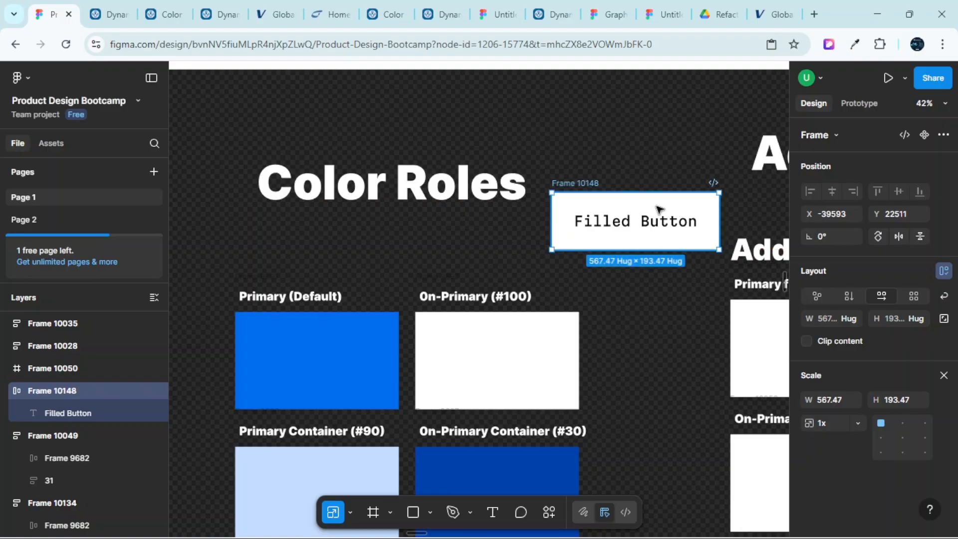
Duplicate the Filled Button frame directly below the original with a gap of about 27
{"action": "key", "text": "ctrl+d"}
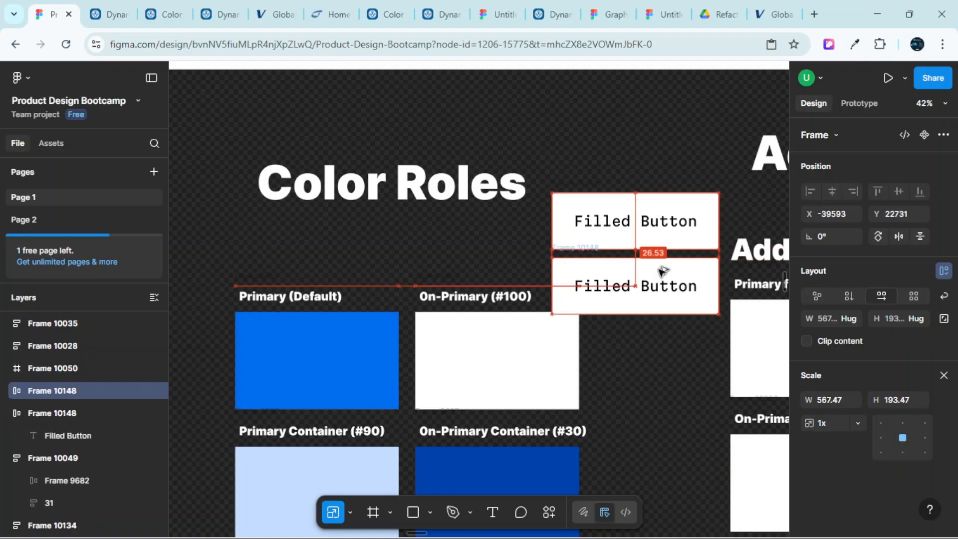
{"action": "scroll", "coordinate": [644, 294], "scroll_direction": "down", "scroll_amount": 2}
{"action": "scroll", "coordinate": [620, 306], "scroll_direction": "up", "scroll_amount": 2}
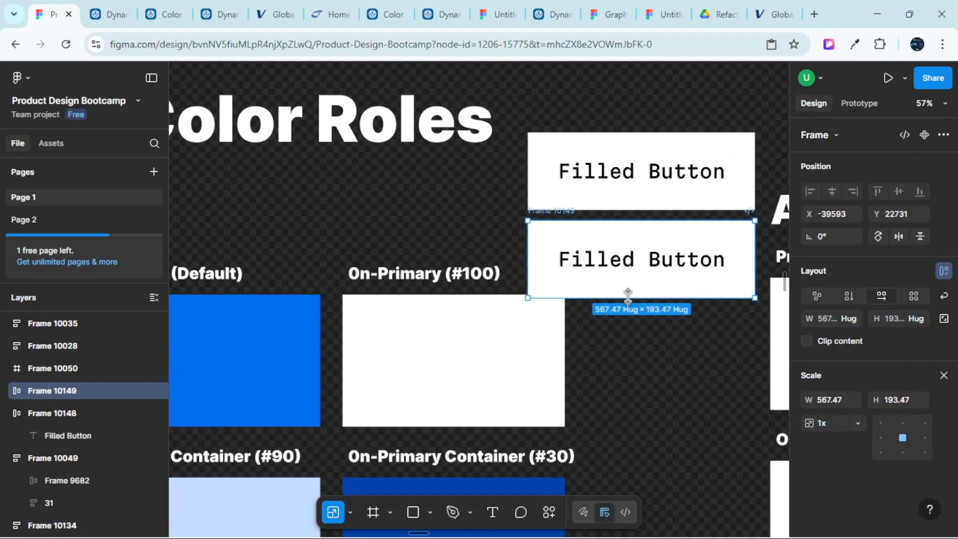
{"action": "scroll", "coordinate": [632, 260], "scroll_direction": "left", "scroll_amount": 1}
{"action": "scroll", "coordinate": [634, 229], "scroll_direction": "down", "scroll_amount": 3}
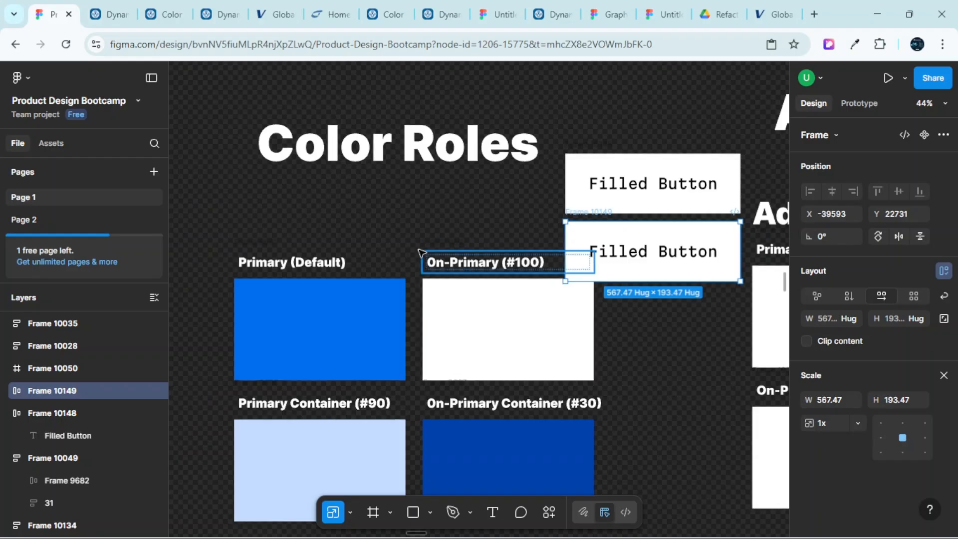
{"action": "scroll", "coordinate": [355, 299], "scroll_direction": "left", "scroll_amount": 3}
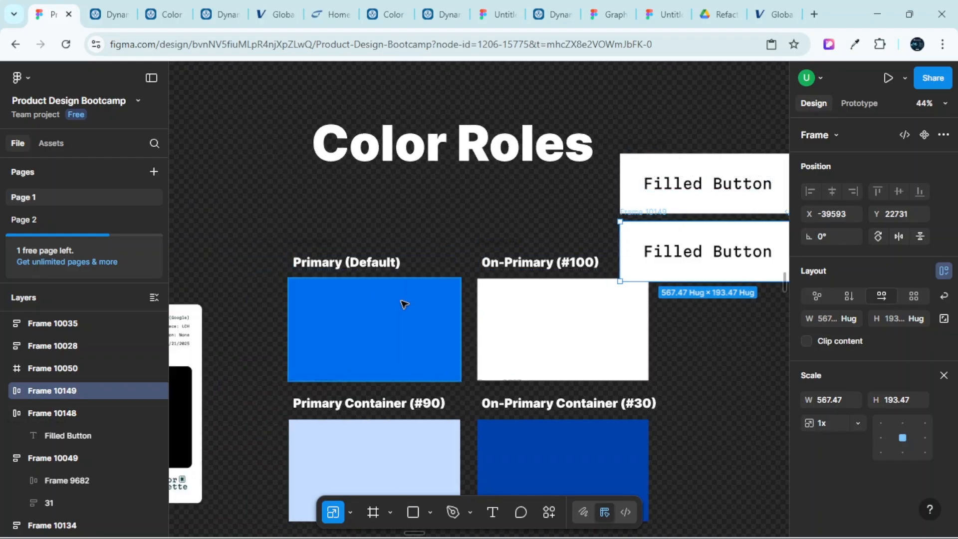
{"action": "scroll", "coordinate": [529, 204], "scroll_direction": "right", "scroll_amount": 5}
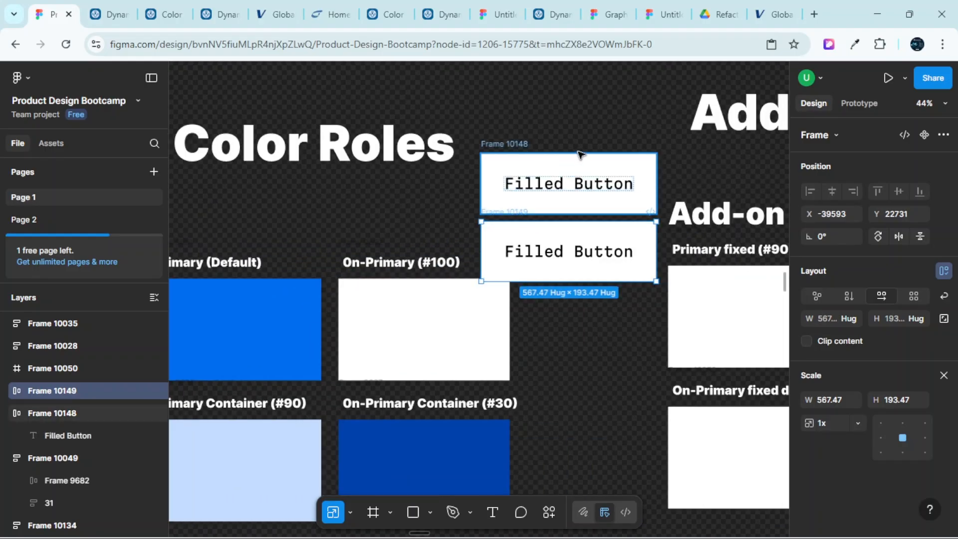
{"action": "left_click", "coordinate": [580, 155]}
{"action": "left_click_drag", "start_coordinate": [657, 176], "coordinate": [707, 175]}
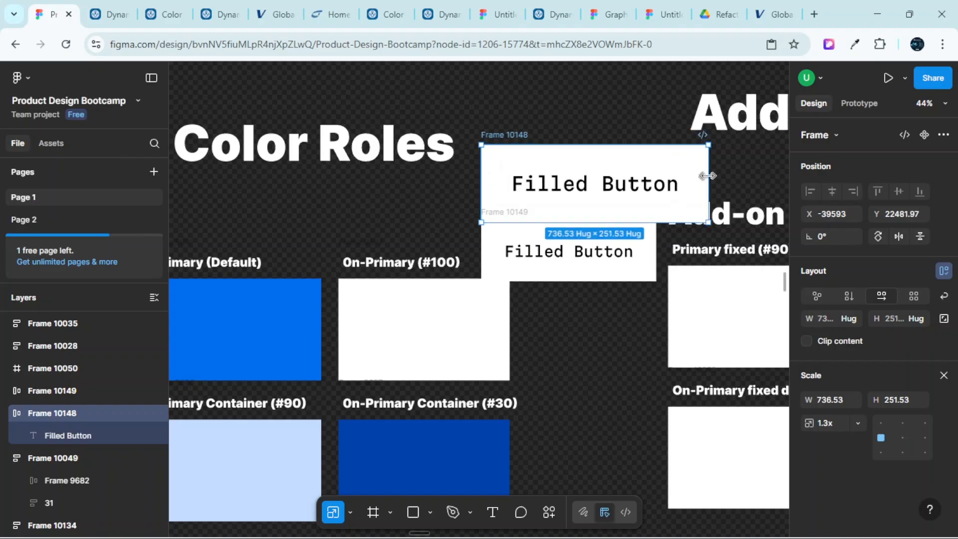
{"action": "key", "text": "ctrl+z"}
Widen the upper Filled Button frame to 691 without scaling its text
{"action": "key", "text": "v"}
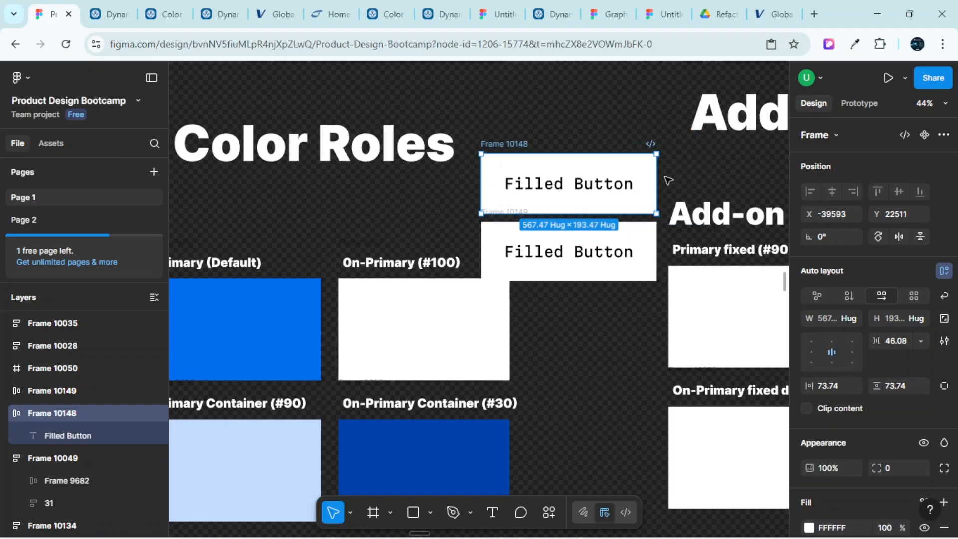
{"action": "left_click_drag", "start_coordinate": [673, 178], "coordinate": [695, 179]}
{"action": "scroll", "coordinate": [560, 179], "scroll_direction": "up", "scroll_amount": 2}
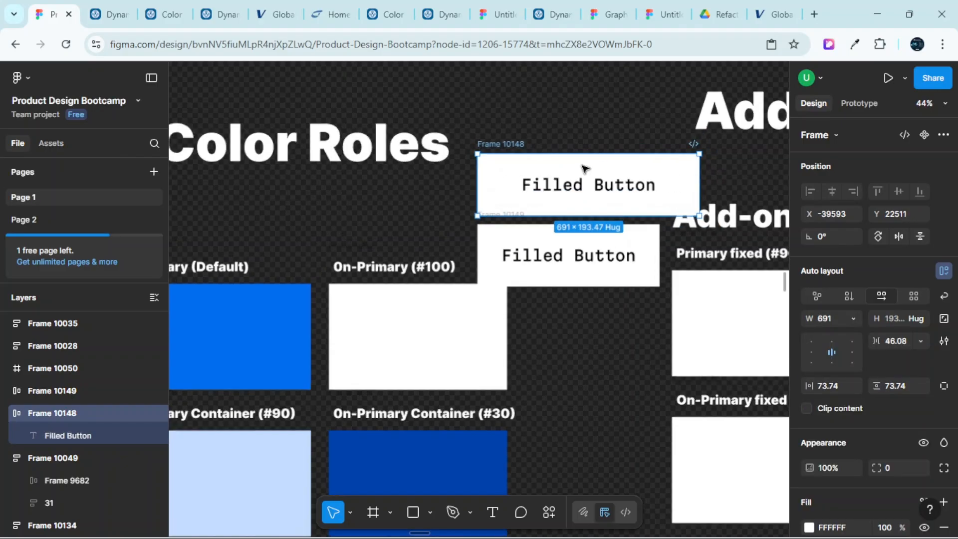
Review the Primary and On-Primary role swatches alongside the tonal palette of the primary key color
{"action": "scroll", "coordinate": [571, 167], "scroll_direction": "down", "scroll_amount": 4}
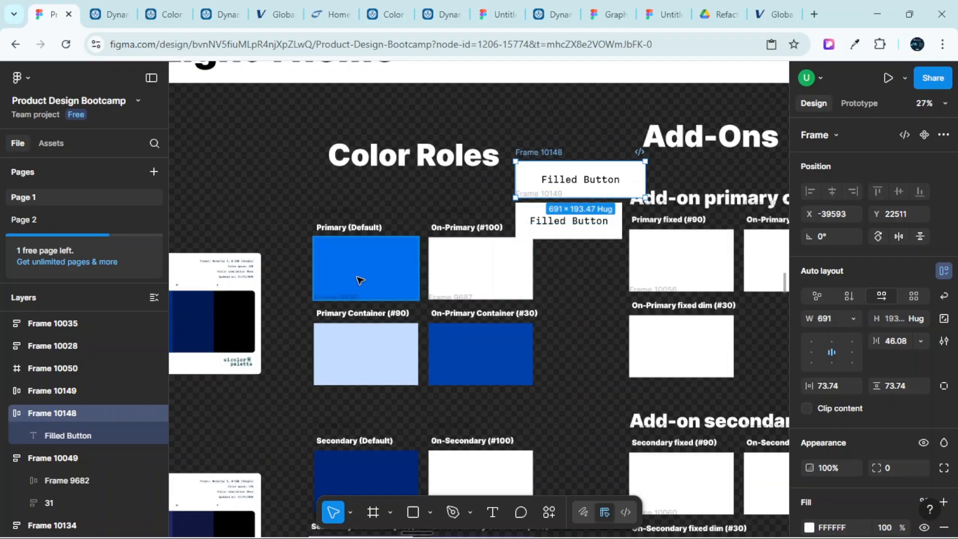
{"action": "scroll", "coordinate": [358, 278], "scroll_direction": "up", "scroll_amount": 3}
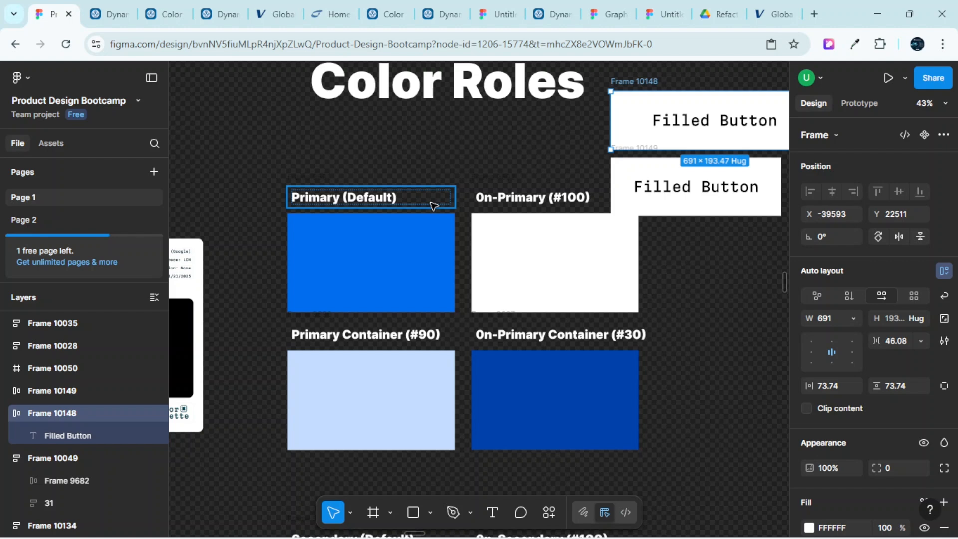
{"action": "scroll", "coordinate": [433, 204], "scroll_direction": "down", "scroll_amount": 3}
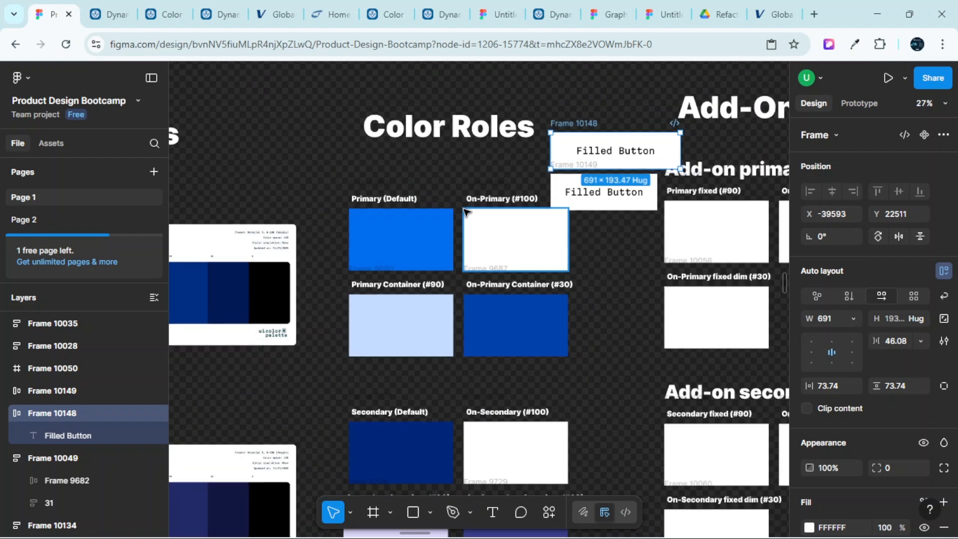
{"action": "scroll", "coordinate": [471, 235], "scroll_direction": "left", "scroll_amount": 5}
{"action": "scroll", "coordinate": [479, 241], "scroll_direction": "left", "scroll_amount": 8}
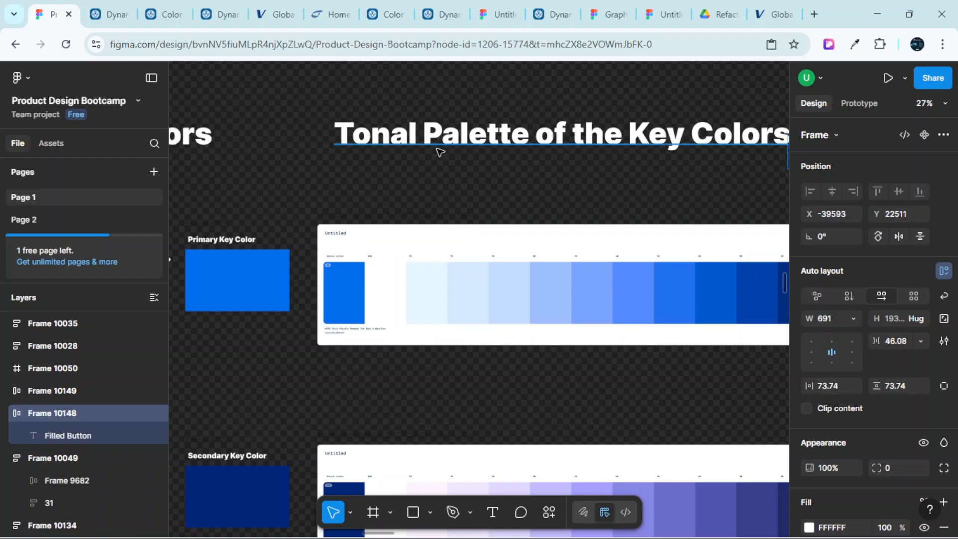
{"action": "scroll", "coordinate": [501, 195], "scroll_direction": "right", "scroll_amount": 10}
{"action": "scroll", "coordinate": [528, 199], "scroll_direction": "up", "scroll_amount": 3}
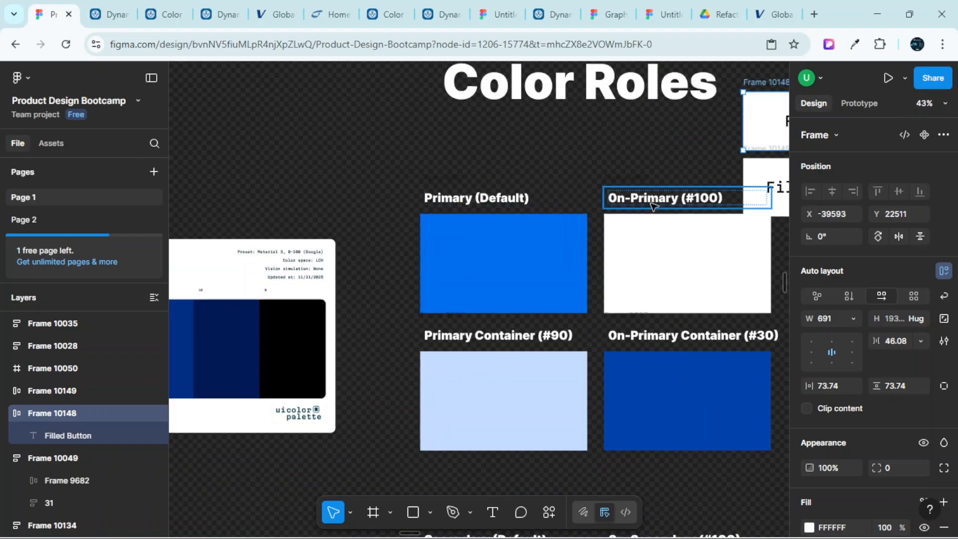
{"action": "scroll", "coordinate": [624, 205], "scroll_direction": "right", "scroll_amount": 5}
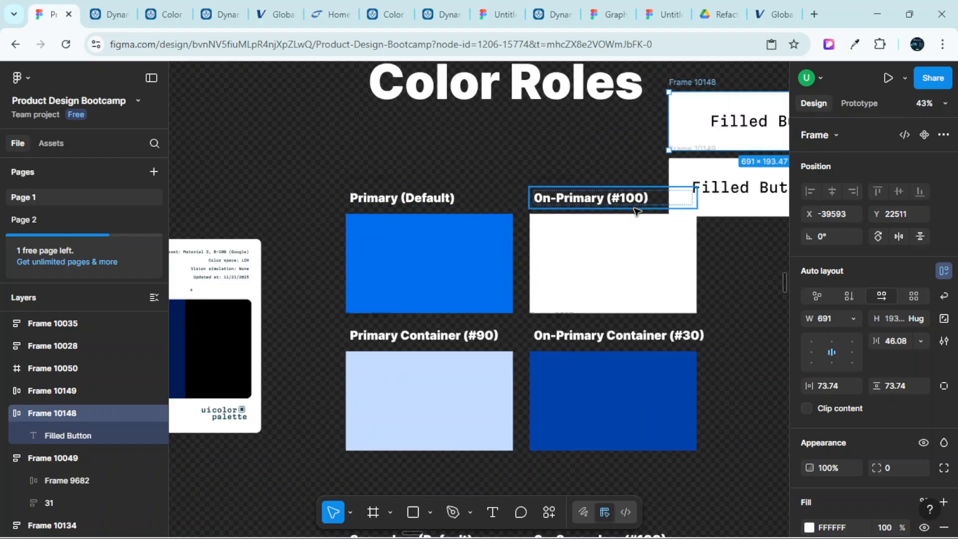
{"action": "scroll", "coordinate": [332, 269], "scroll_direction": "left", "scroll_amount": 3}
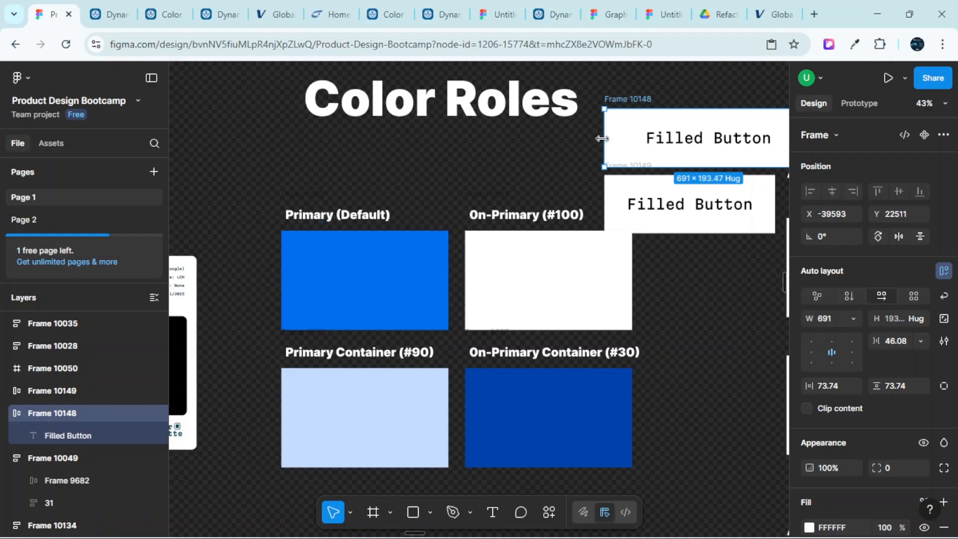
{"action": "scroll", "coordinate": [634, 139], "scroll_direction": "right", "scroll_amount": 3}
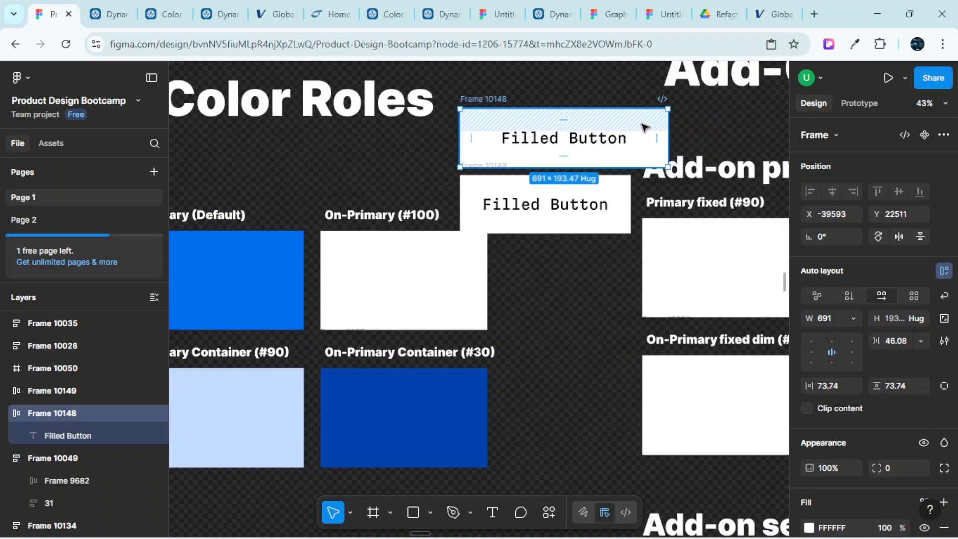
Fill the upper Filled Button frame with the blue 006DEF sampled from the Primary (Default) swatch
{"action": "scroll", "coordinate": [642, 135], "scroll_direction": "left", "scroll_amount": 1}
{"action": "scroll", "coordinate": [869, 334], "scroll_direction": "down", "scroll_amount": 5}
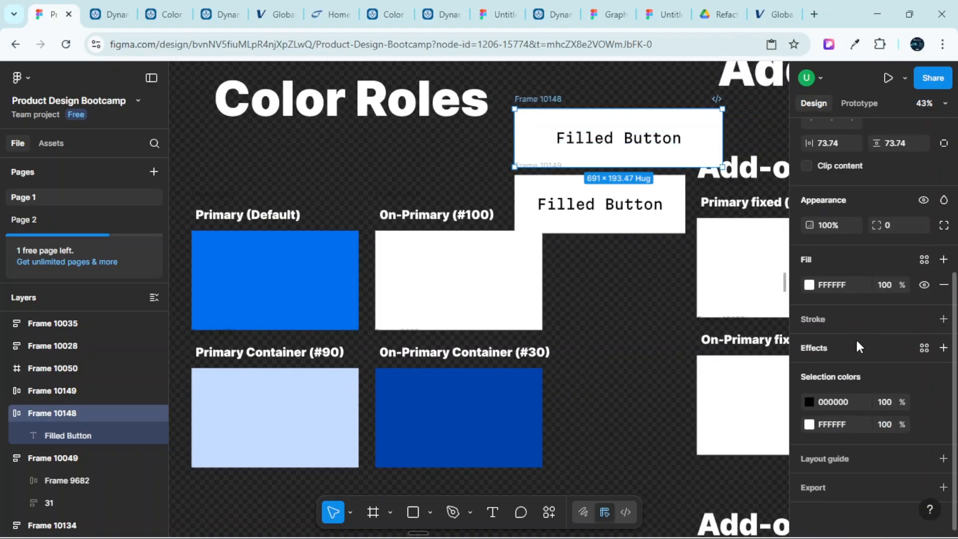
{"action": "left_click", "coordinate": [808, 284]}
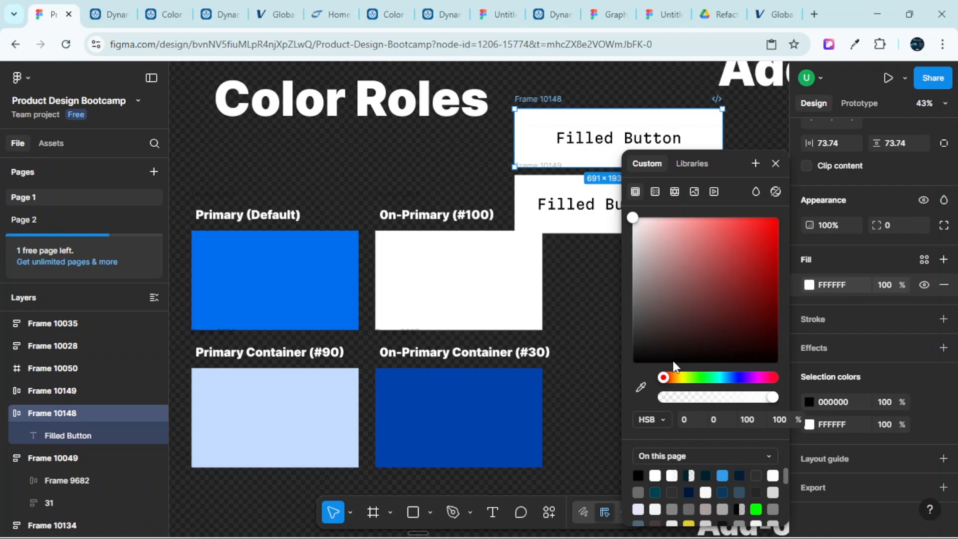
{"action": "left_click", "coordinate": [641, 387]}
{"action": "scroll", "coordinate": [405, 279], "scroll_direction": "left", "scroll_amount": 2}
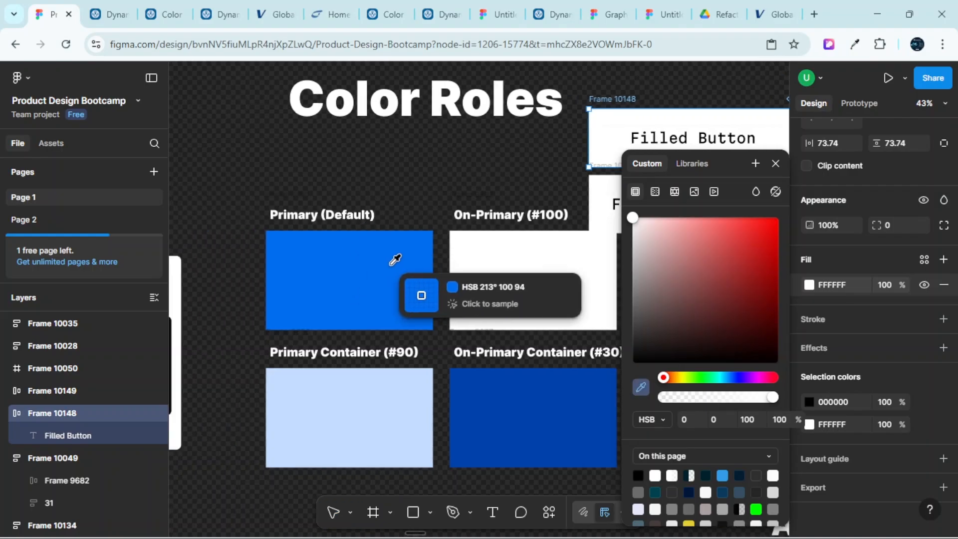
{"action": "left_click", "coordinate": [403, 270]}
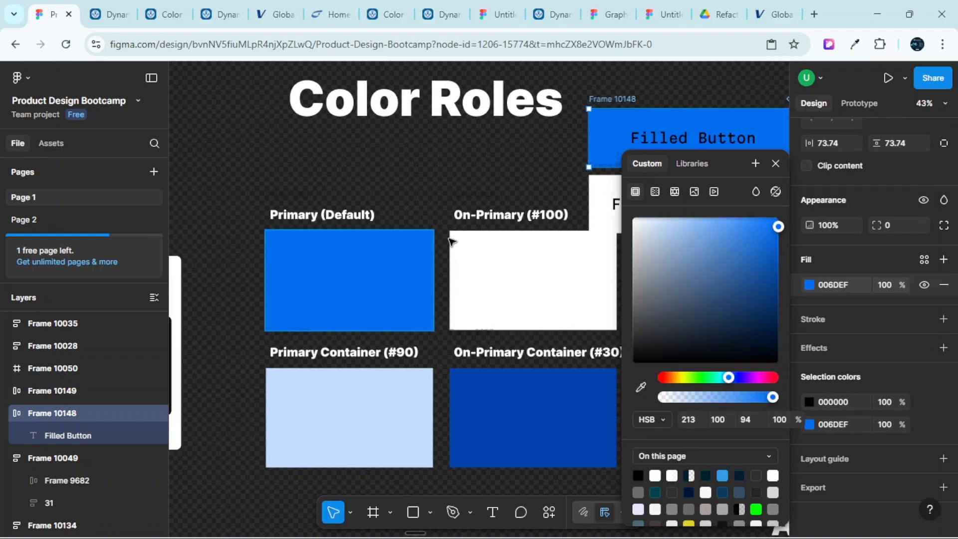
{"action": "left_click", "coordinate": [775, 164]}
Widen the blue Filled Button frame to 797
{"action": "scroll", "coordinate": [590, 210], "scroll_direction": "right", "scroll_amount": 2}
{"action": "scroll", "coordinate": [534, 243], "scroll_direction": "up", "scroll_amount": 5}
{"action": "scroll", "coordinate": [536, 241], "scroll_direction": "up", "scroll_amount": 1}
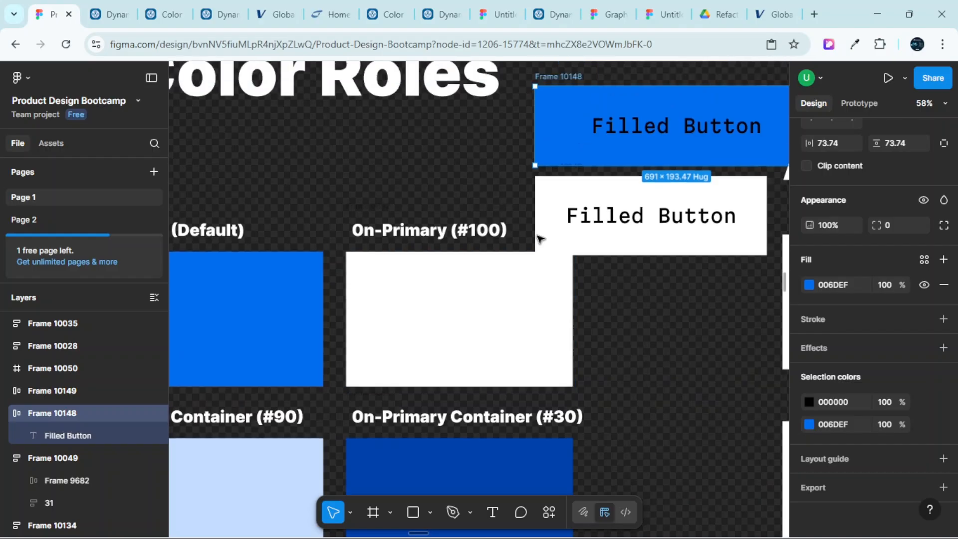
{"action": "scroll", "coordinate": [539, 240], "scroll_direction": "down", "scroll_amount": 1}
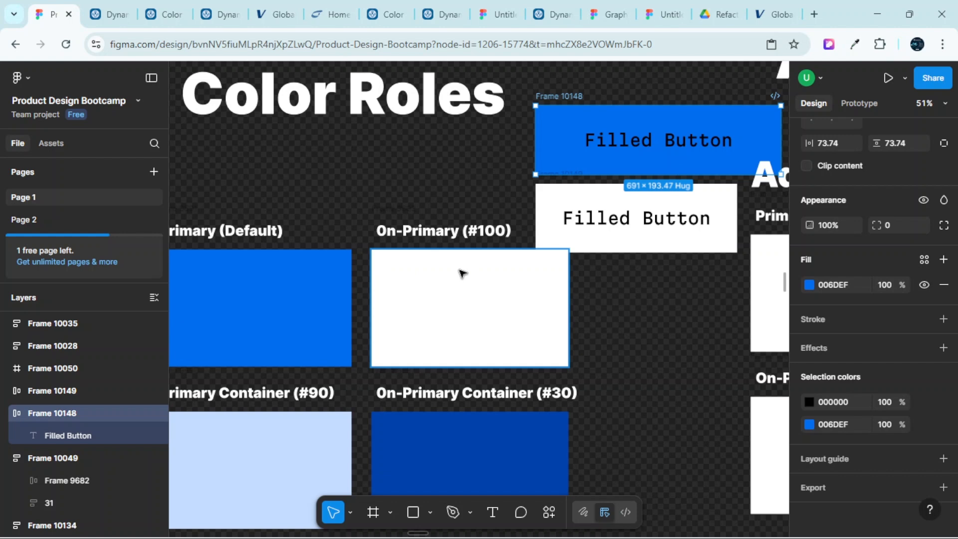
{"action": "scroll", "coordinate": [439, 270], "scroll_direction": "left", "scroll_amount": 3}
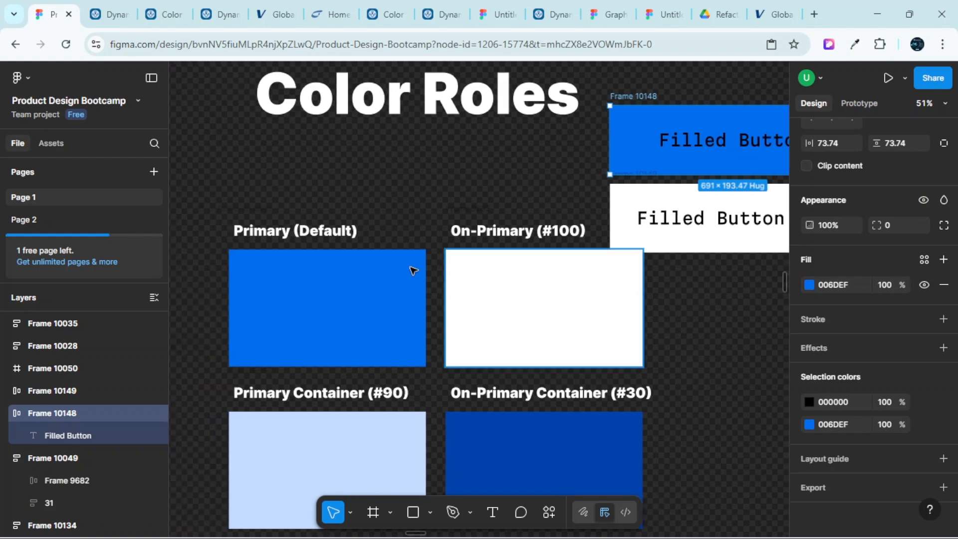
{"action": "left_click", "coordinate": [320, 278]}
{"action": "scroll", "coordinate": [385, 265], "scroll_direction": "right", "scroll_amount": 5}
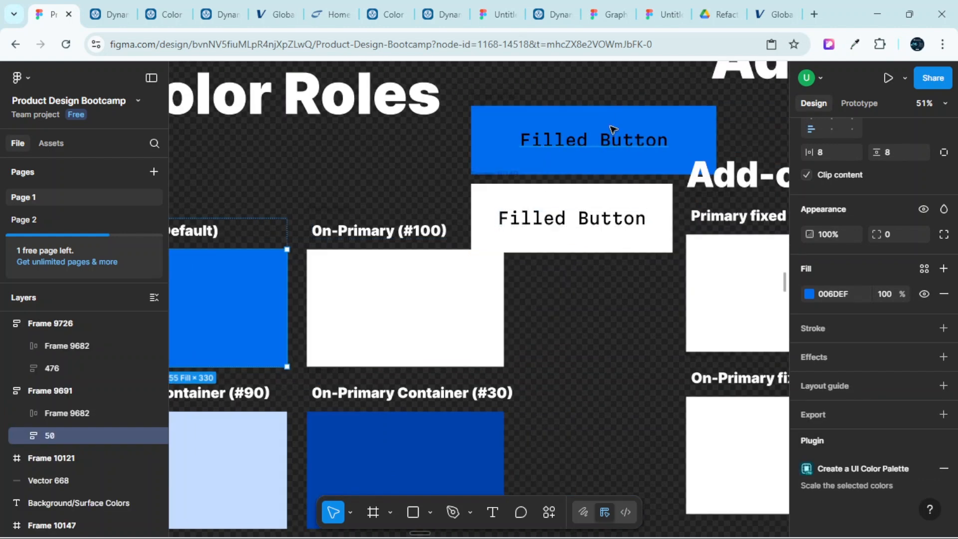
{"action": "left_click", "coordinate": [707, 124]}
{"action": "left_click_drag", "start_coordinate": [717, 124], "coordinate": [754, 125]}
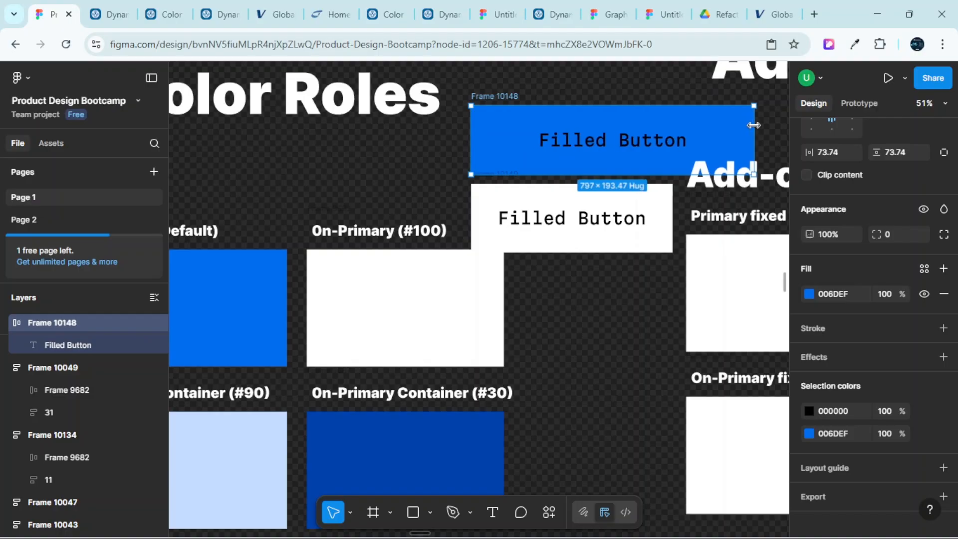
Recolor the word "Filled" in the blue button to white FFFFFF sampled from the On-Primary (#100) swatch
{"action": "scroll", "coordinate": [549, 234], "scroll_direction": "left", "scroll_amount": 4}
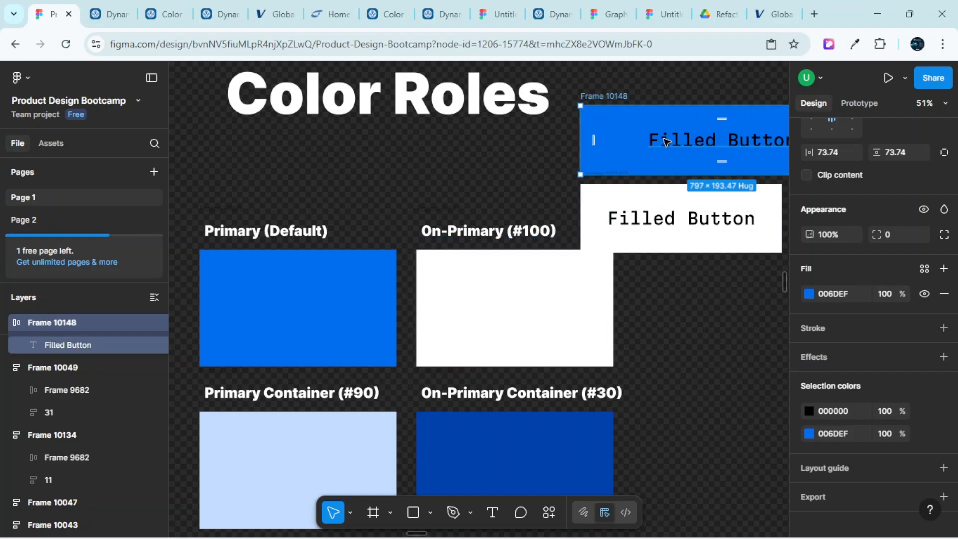
{"action": "scroll", "coordinate": [622, 138], "scroll_direction": "right", "scroll_amount": 3}
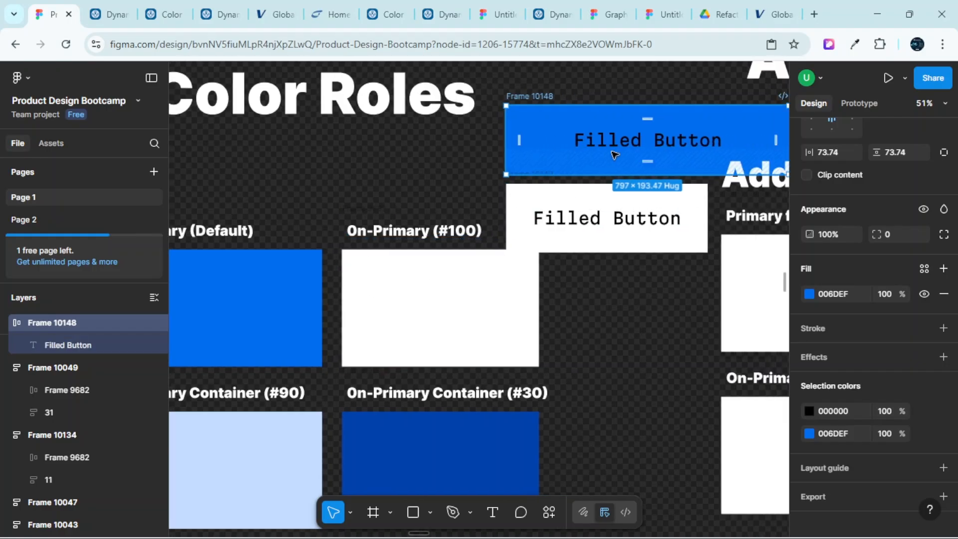
{"action": "left_click", "coordinate": [619, 144]}
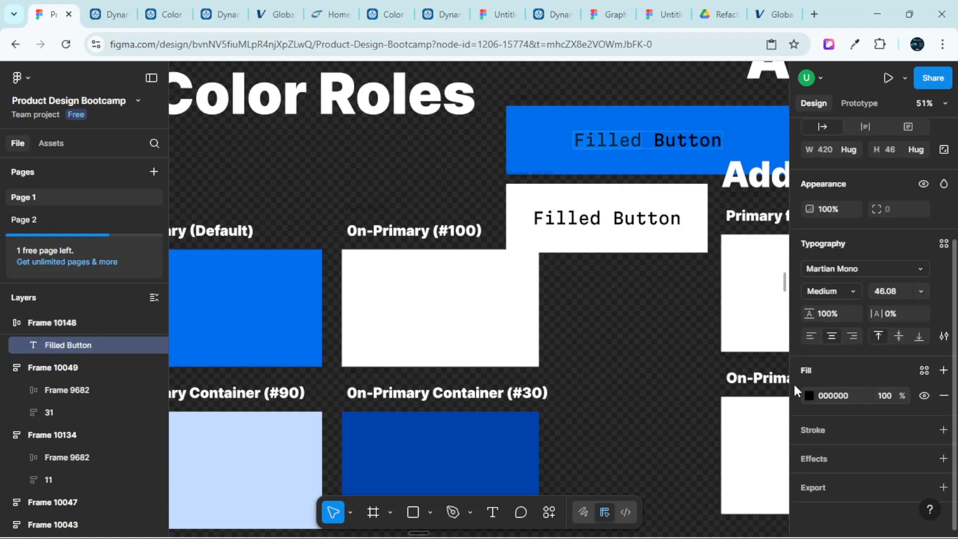
{"action": "left_click", "coordinate": [810, 395]}
{"action": "left_click", "coordinate": [641, 387]}
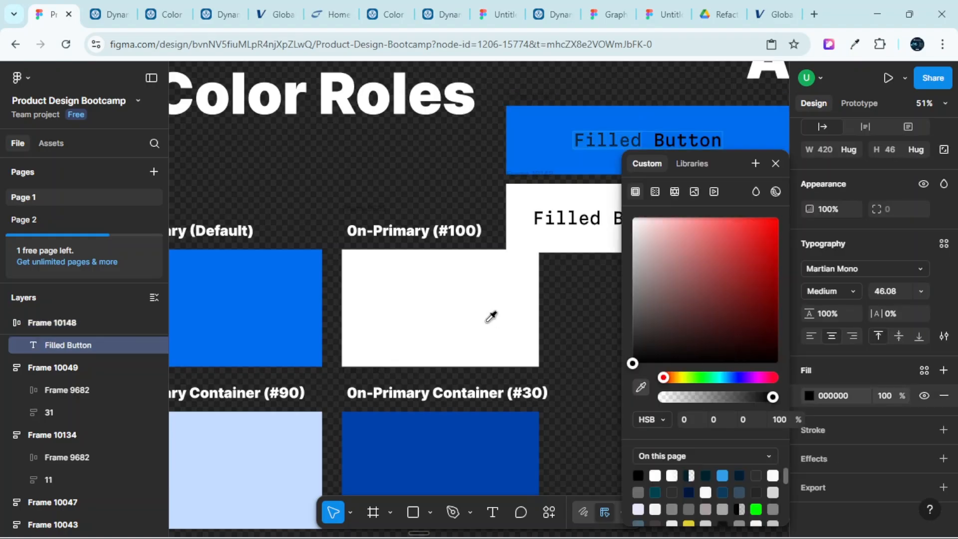
{"action": "left_click", "coordinate": [488, 322]}
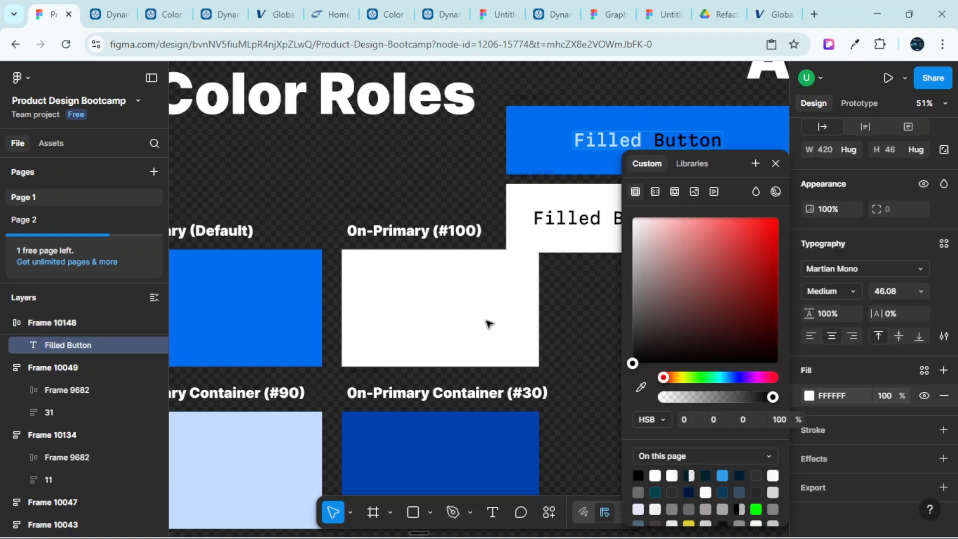
Replace the mixed fill of the blue button's entire label with white FFFFFF
{"action": "triple_click", "coordinate": [681, 143]}
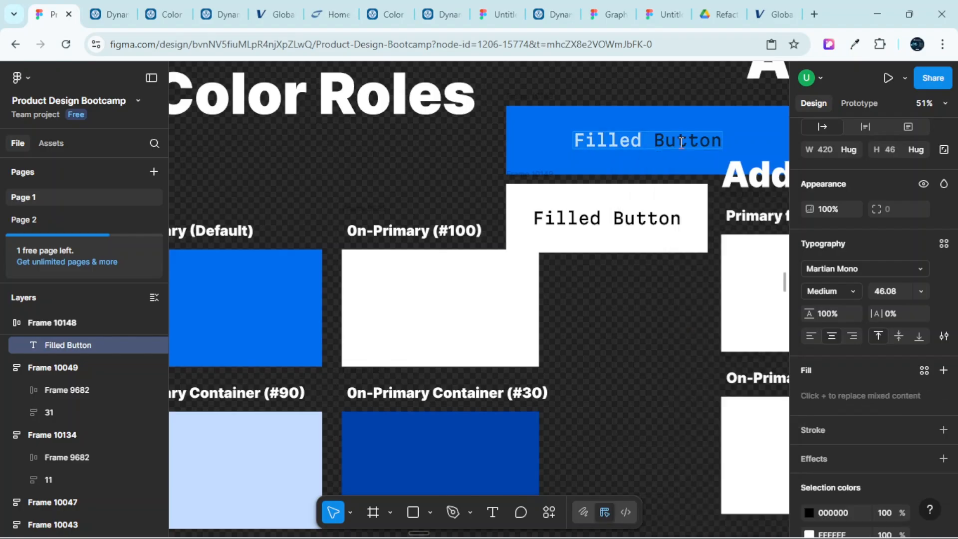
{"action": "left_click", "coordinate": [943, 370]}
{"action": "left_click", "coordinate": [813, 397]}
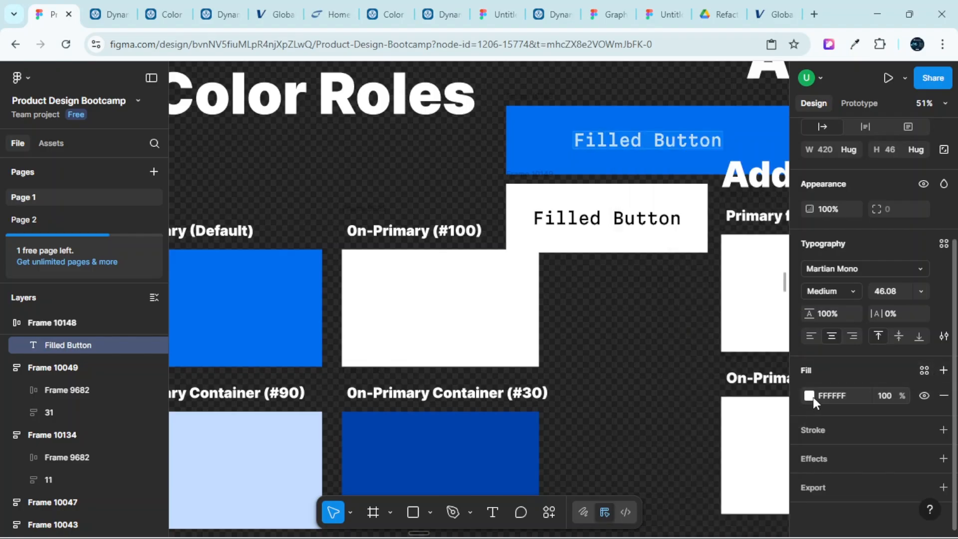
{"action": "left_click", "coordinate": [813, 396]}
{"action": "left_click", "coordinate": [641, 386]}
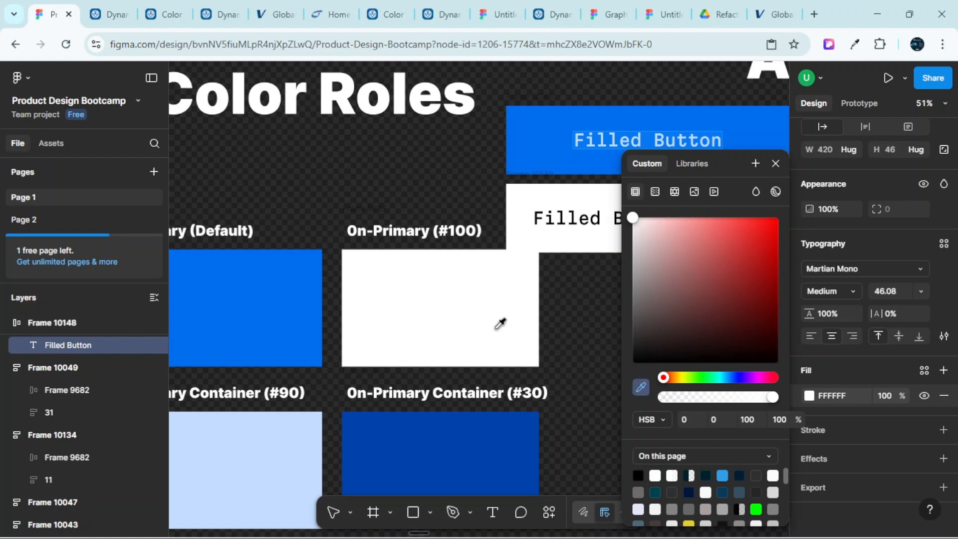
{"action": "left_click", "coordinate": [775, 164]}
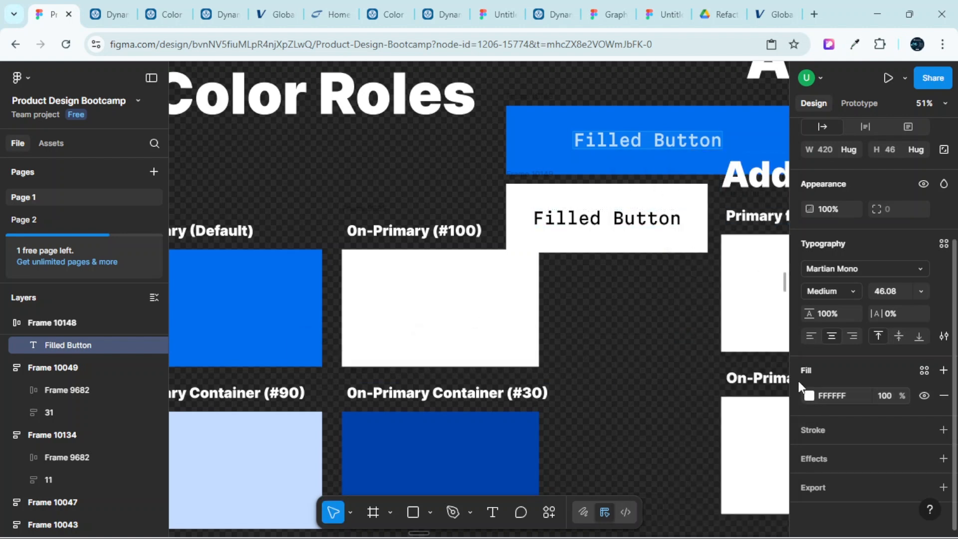
{"action": "left_click", "coordinate": [659, 370]}
Move the blue Filled Button frame slightly up and left, leaving a gap of about 60 above the white one
{"action": "scroll", "coordinate": [654, 359], "scroll_direction": "up", "scroll_amount": 2}
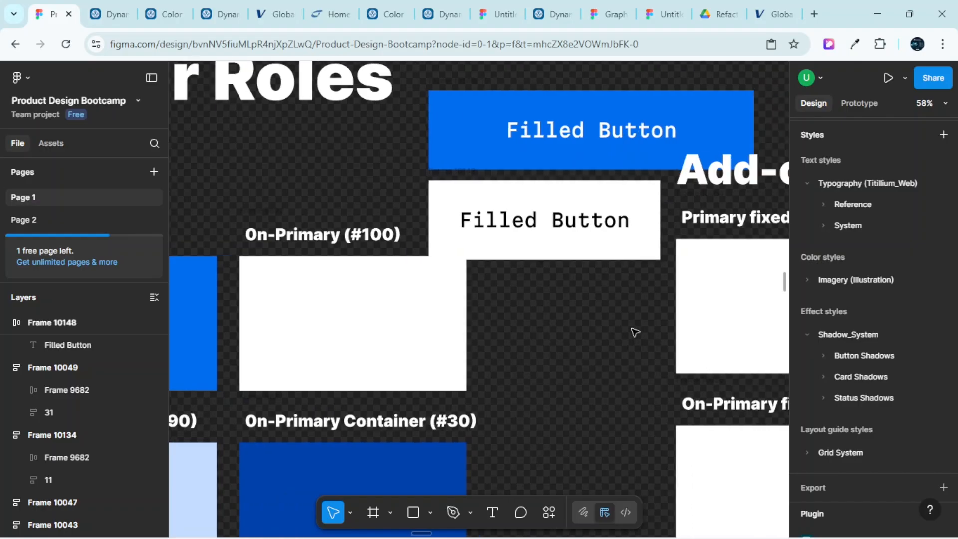
{"action": "scroll", "coordinate": [631, 279], "scroll_direction": "up", "scroll_amount": 1}
{"action": "left_click", "coordinate": [711, 134]}
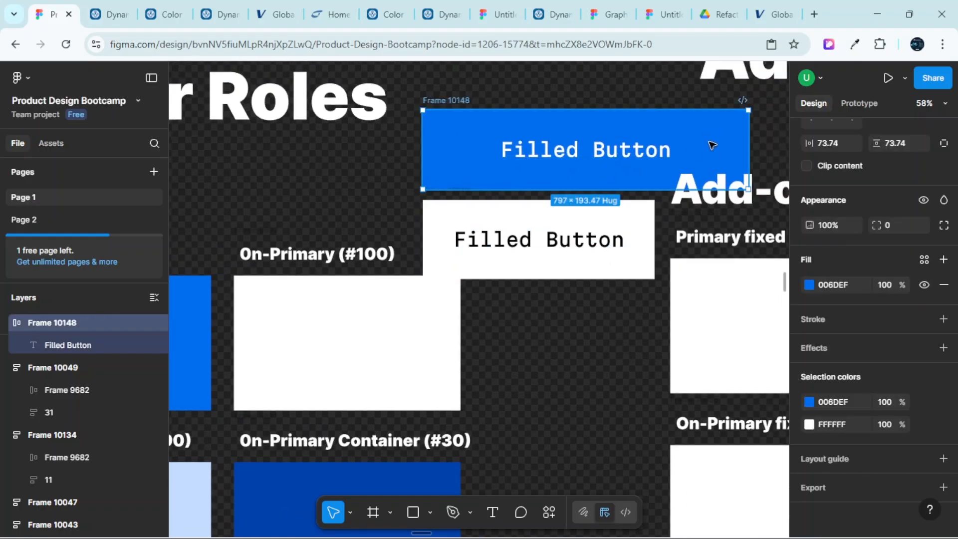
{"action": "left_click_drag", "start_coordinate": [712, 145], "coordinate": [708, 134]}
{"action": "scroll", "coordinate": [697, 178], "scroll_direction": "up", "scroll_amount": 3}
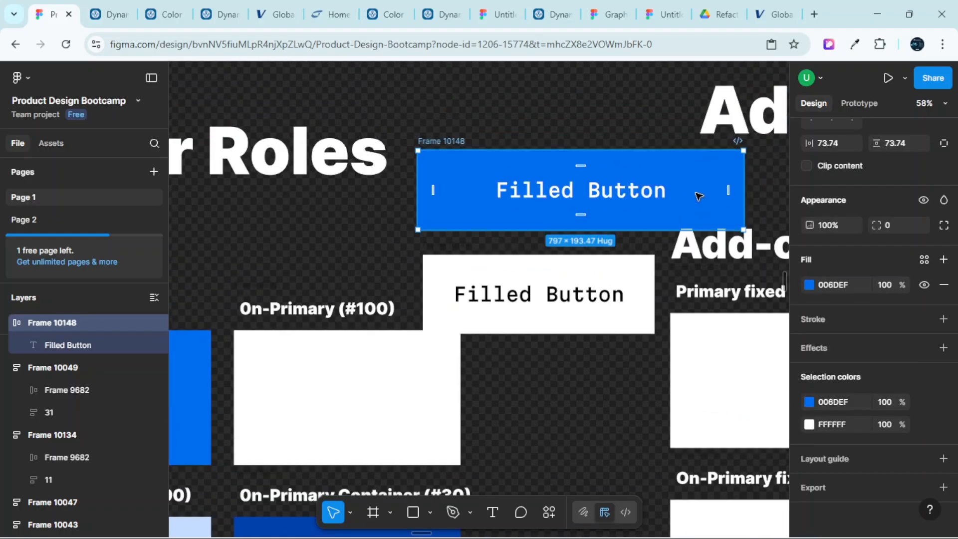
Examine the blue Filled Button's background and label against the Primary (Default) and On-Primary (#100) swatches
{"action": "scroll", "coordinate": [699, 192], "scroll_direction": "up", "scroll_amount": 5}
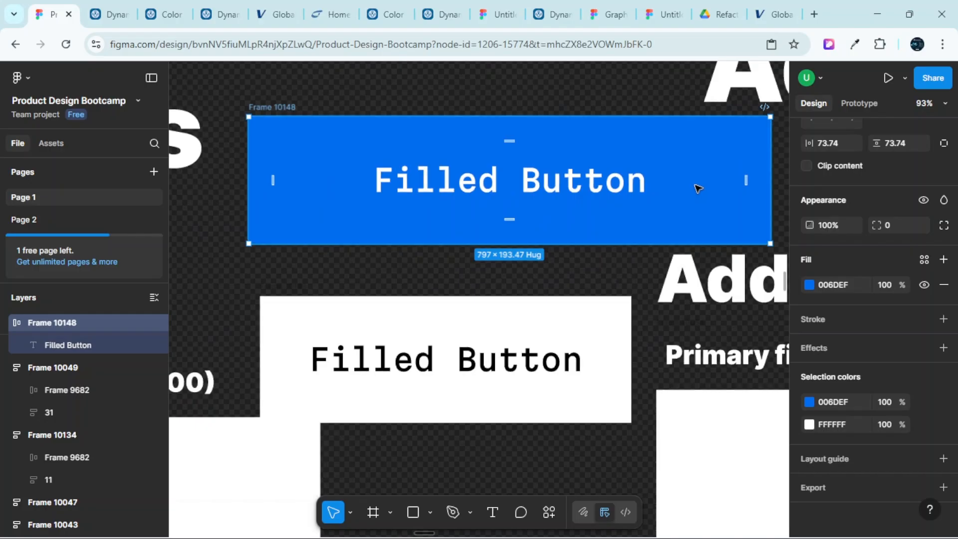
{"action": "scroll", "coordinate": [701, 190], "scroll_direction": "down", "scroll_amount": 3}
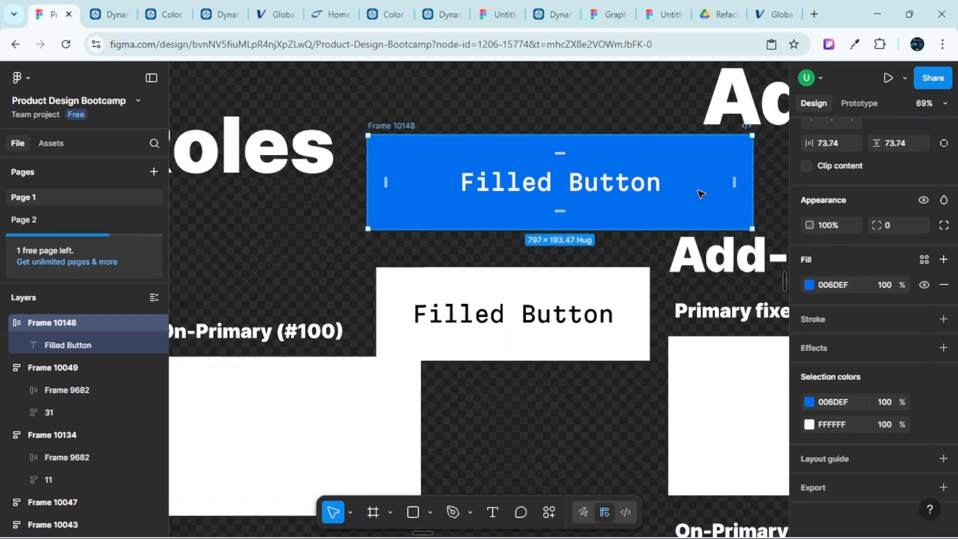
{"action": "scroll", "coordinate": [691, 194], "scroll_direction": "down", "scroll_amount": 5}
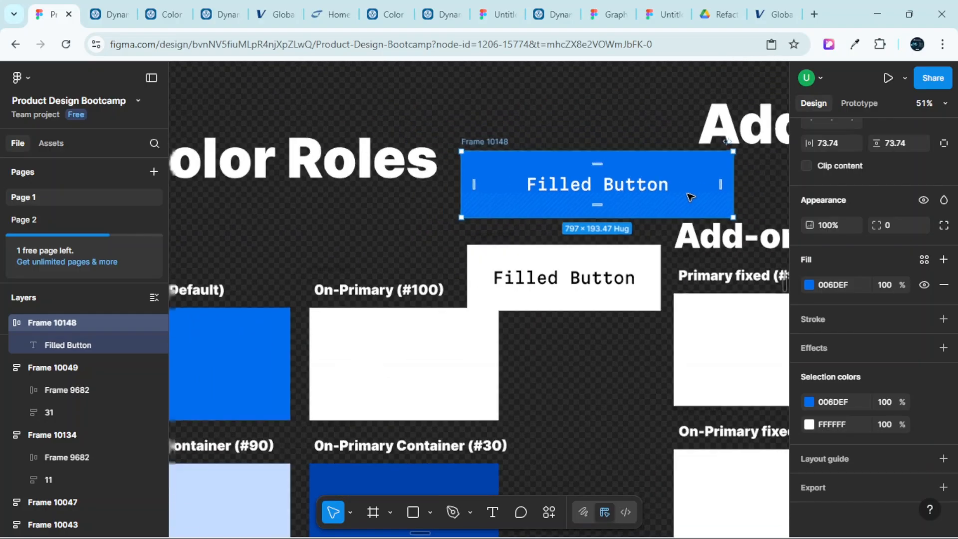
{"action": "scroll", "coordinate": [687, 194], "scroll_direction": "up", "scroll_amount": 4}
{"action": "scroll", "coordinate": [687, 197], "scroll_direction": "down", "scroll_amount": 3}
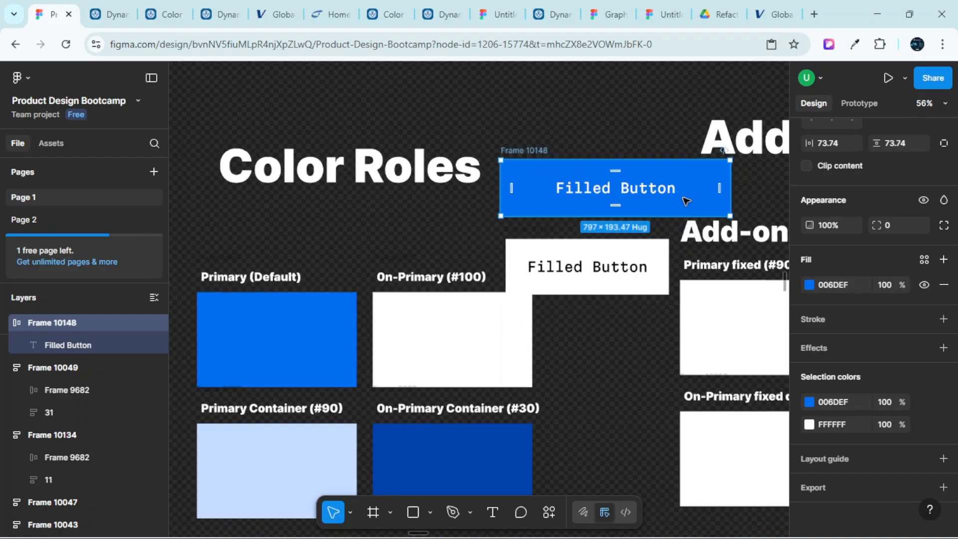
{"action": "scroll", "coordinate": [499, 300], "scroll_direction": "left", "scroll_amount": 3}
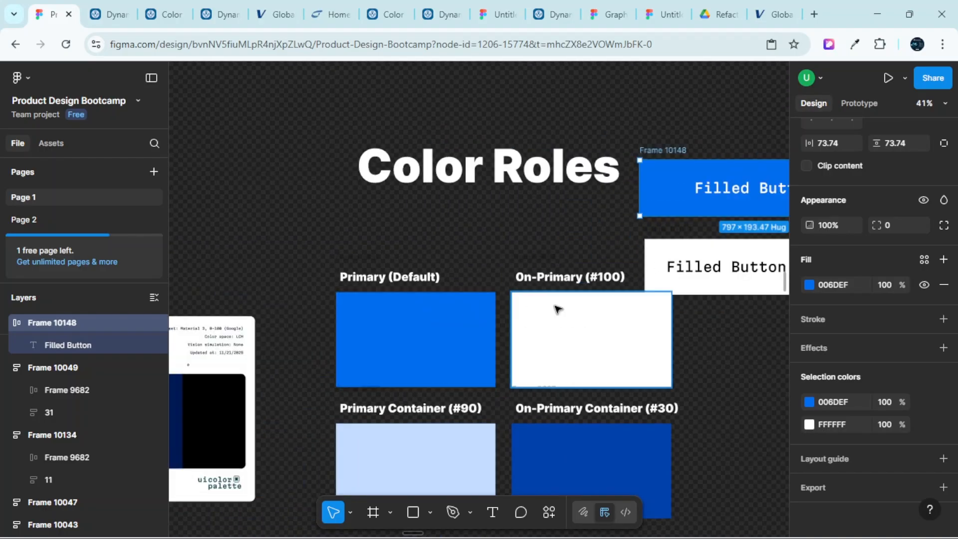
{"action": "scroll", "coordinate": [582, 314], "scroll_direction": "right", "scroll_amount": 1}
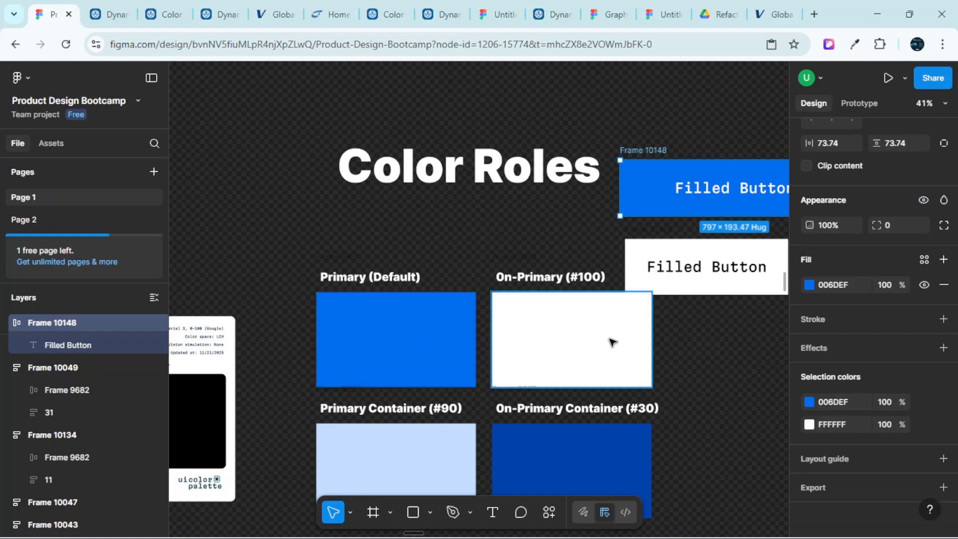
{"action": "scroll", "coordinate": [611, 340], "scroll_direction": "right", "scroll_amount": 3}
{"action": "scroll", "coordinate": [594, 336], "scroll_direction": "down", "scroll_amount": 1}
{"action": "scroll", "coordinate": [536, 323], "scroll_direction": "up", "scroll_amount": 2}
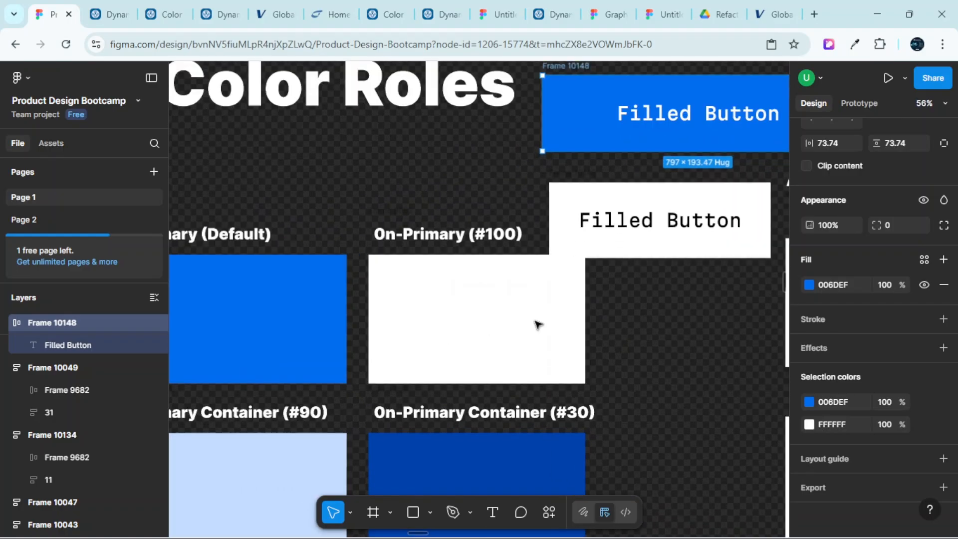
{"action": "scroll", "coordinate": [596, 283], "scroll_direction": "down", "scroll_amount": 2}
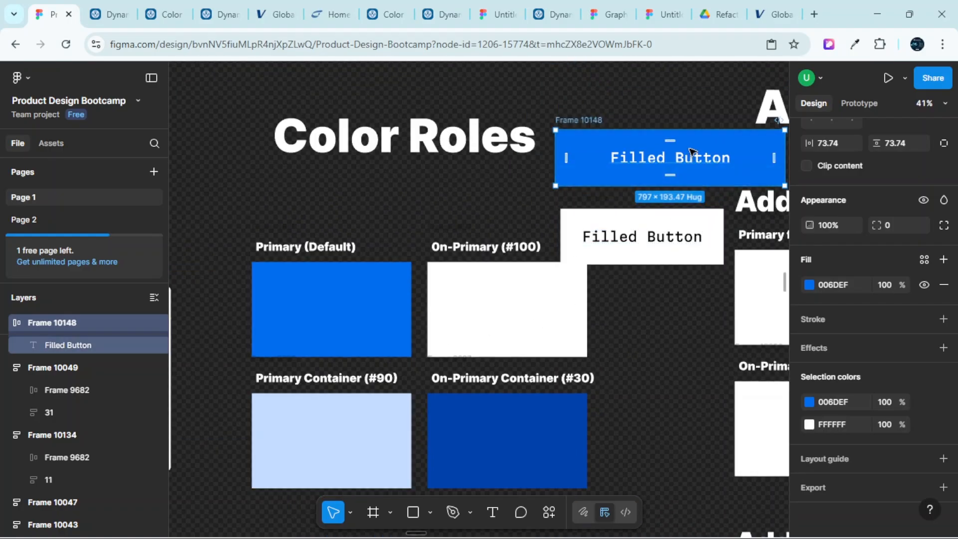
{"action": "scroll", "coordinate": [670, 182], "scroll_direction": "up", "scroll_amount": 1}
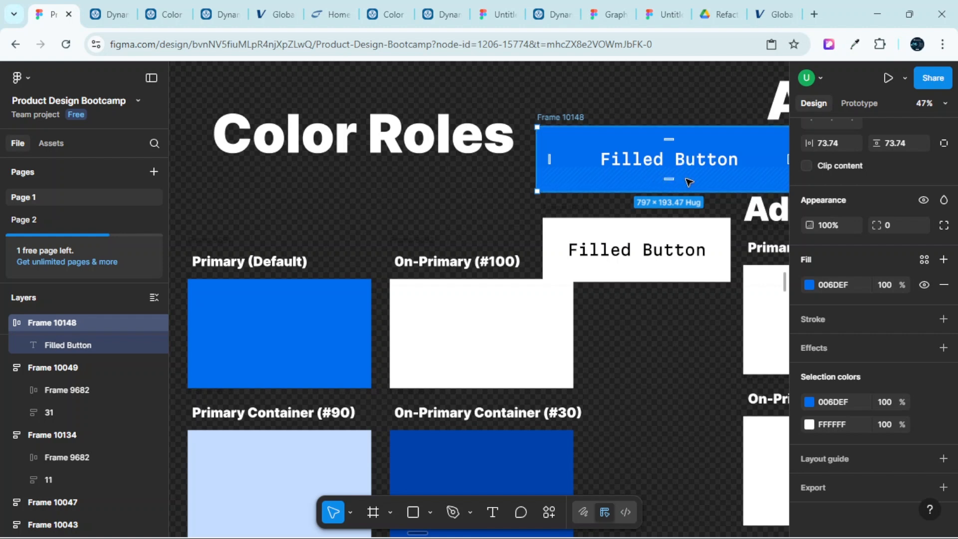
Duplicate the blue Filled Button frame and place the copy just below the On-Primary Container (#30) swatch
{"action": "scroll", "coordinate": [671, 150], "scroll_direction": "down", "scroll_amount": 2}
{"action": "scroll", "coordinate": [678, 122], "scroll_direction": "down", "scroll_amount": 3}
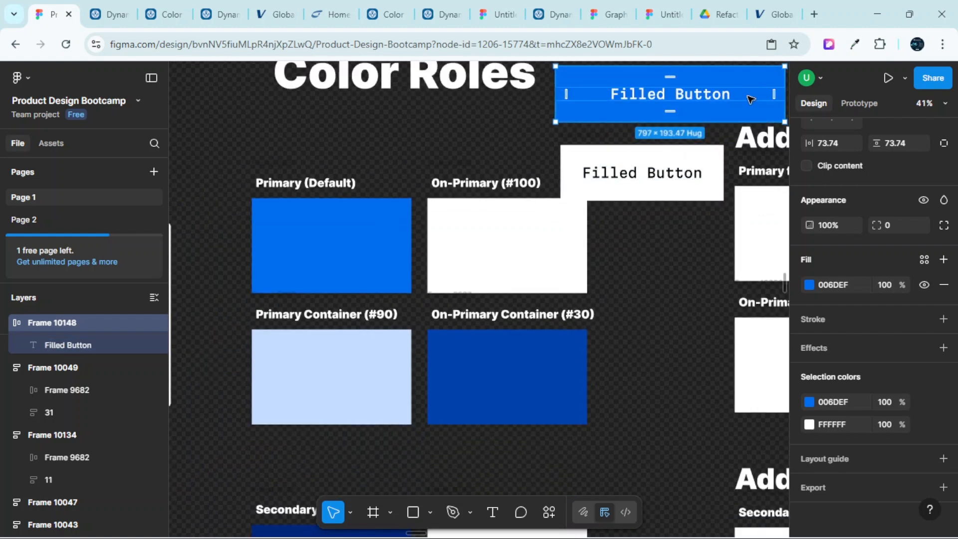
{"action": "left_click_drag", "start_coordinate": [749, 94], "coordinate": [671, 444]}
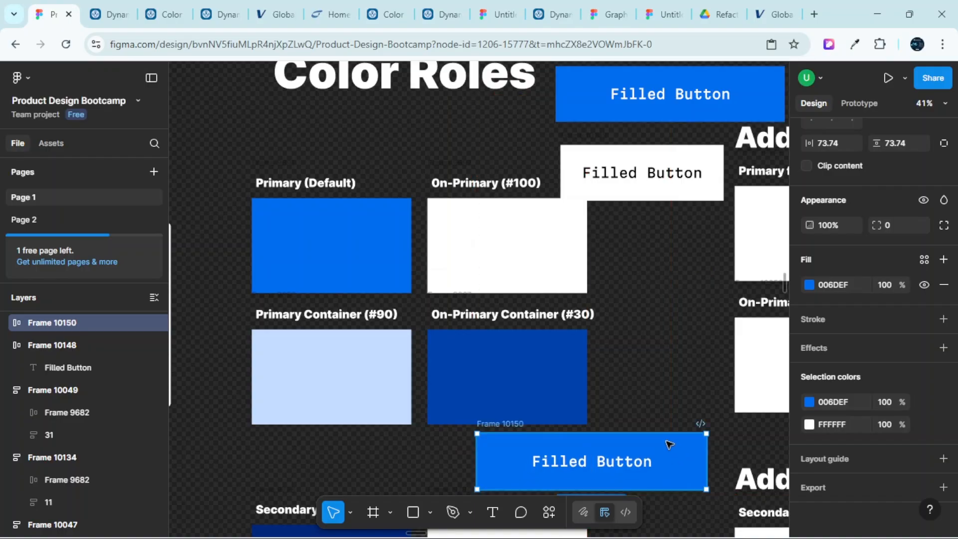
Recolor the duplicated button's background to C3DCFF sampled from the Primary Container (#90) swatch
{"action": "scroll", "coordinate": [671, 444], "scroll_direction": "down", "scroll_amount": 2}
{"action": "scroll", "coordinate": [407, 362], "scroll_direction": "up", "scroll_amount": 3}
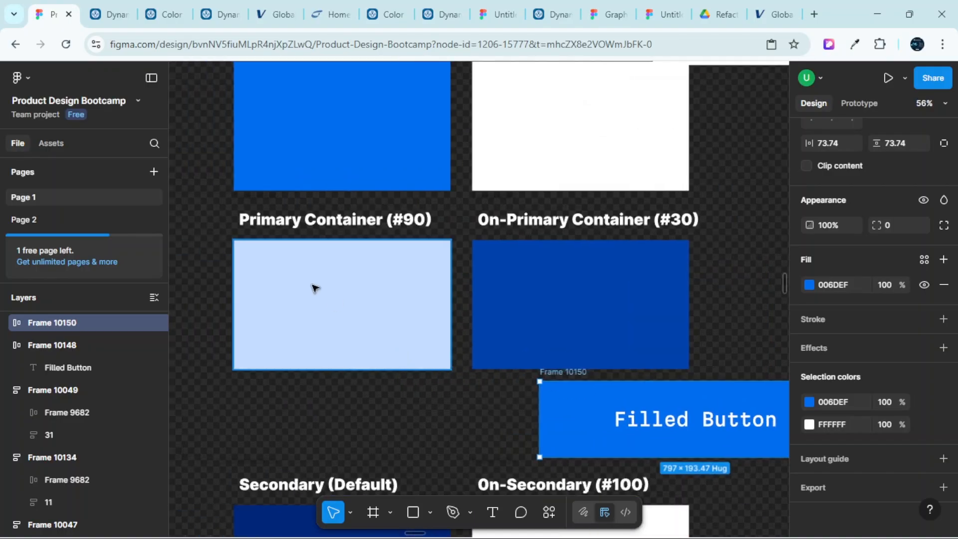
{"action": "scroll", "coordinate": [302, 274], "scroll_direction": "down", "scroll_amount": 3}
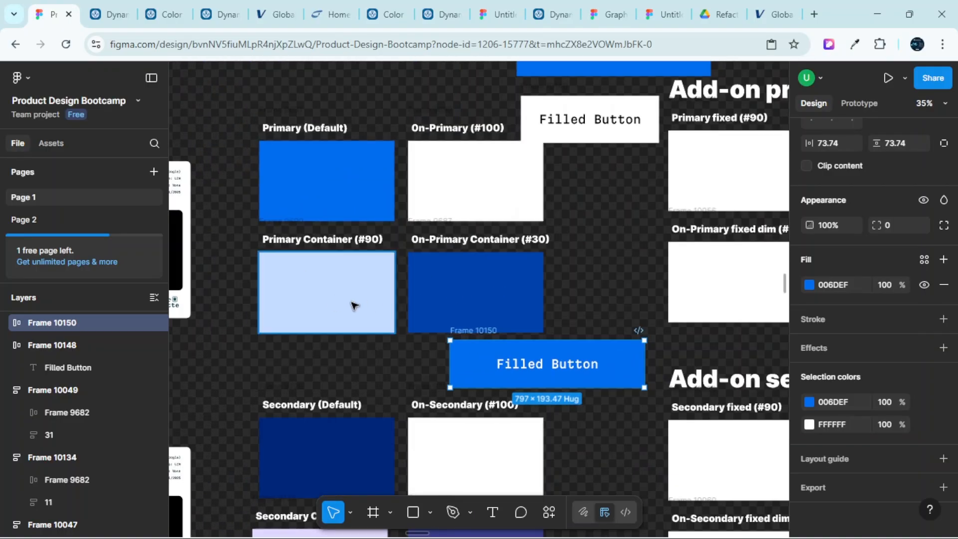
{"action": "scroll", "coordinate": [353, 304], "scroll_direction": "up", "scroll_amount": 2}
{"action": "scroll", "coordinate": [725, 397], "scroll_direction": "up", "scroll_amount": 1}
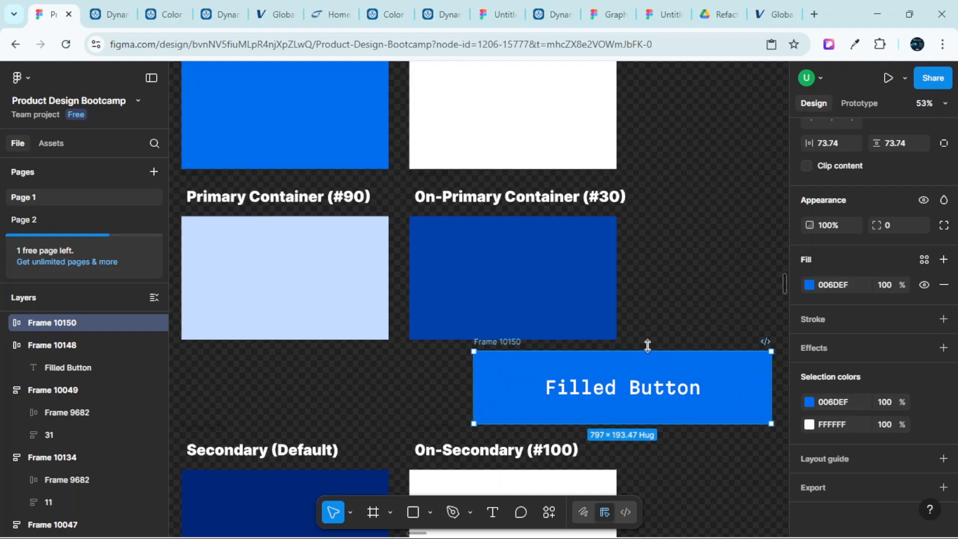
{"action": "scroll", "coordinate": [649, 419], "scroll_direction": "down", "scroll_amount": 1}
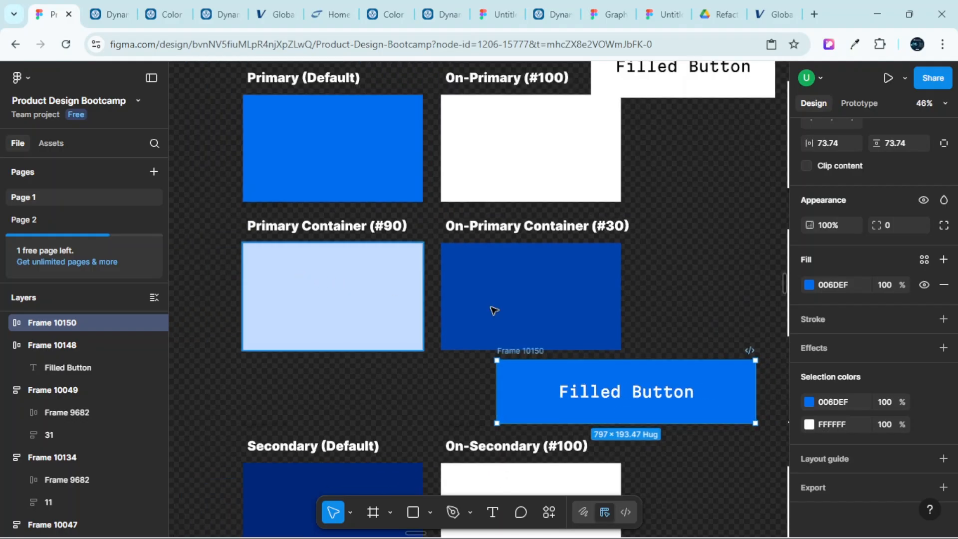
{"action": "left_click", "coordinate": [809, 285]}
{"action": "left_click", "coordinate": [641, 387]}
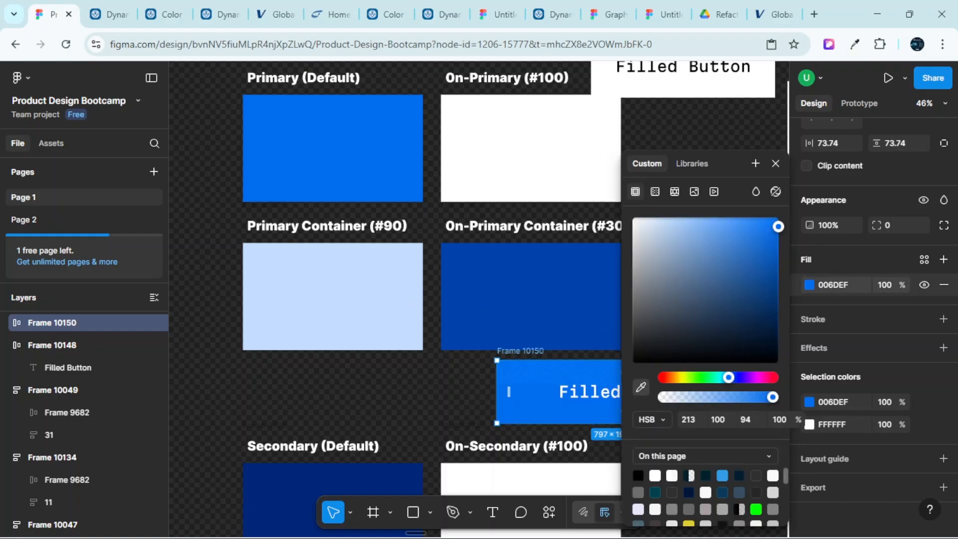
{"action": "left_click", "coordinate": [377, 295]}
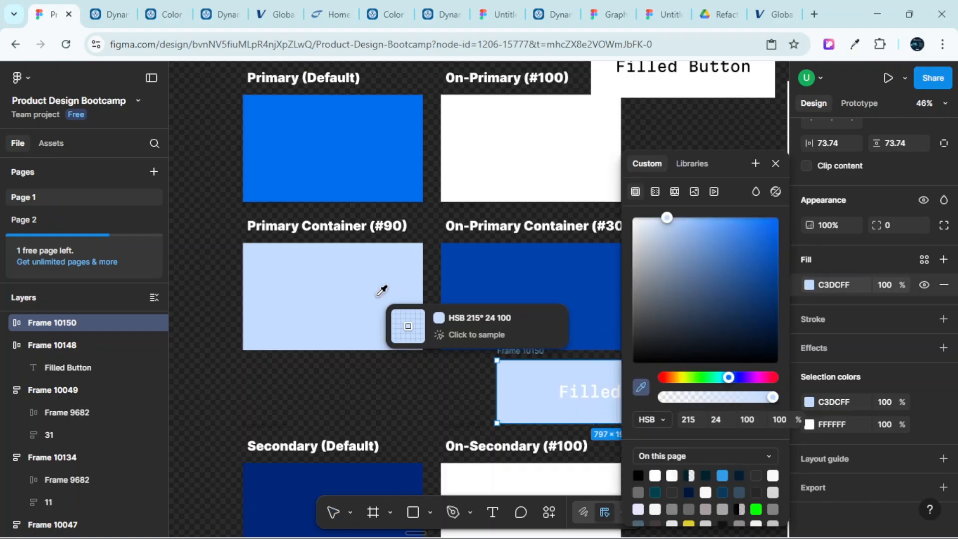
{"action": "left_click", "coordinate": [776, 164]}
Recolor the light blue button's "Filled Button" label to 0042AC sampled from the On-Primary Container (#30) swatch
{"action": "scroll", "coordinate": [654, 439], "scroll_direction": "up", "scroll_amount": 3, "text": "ctrl"}
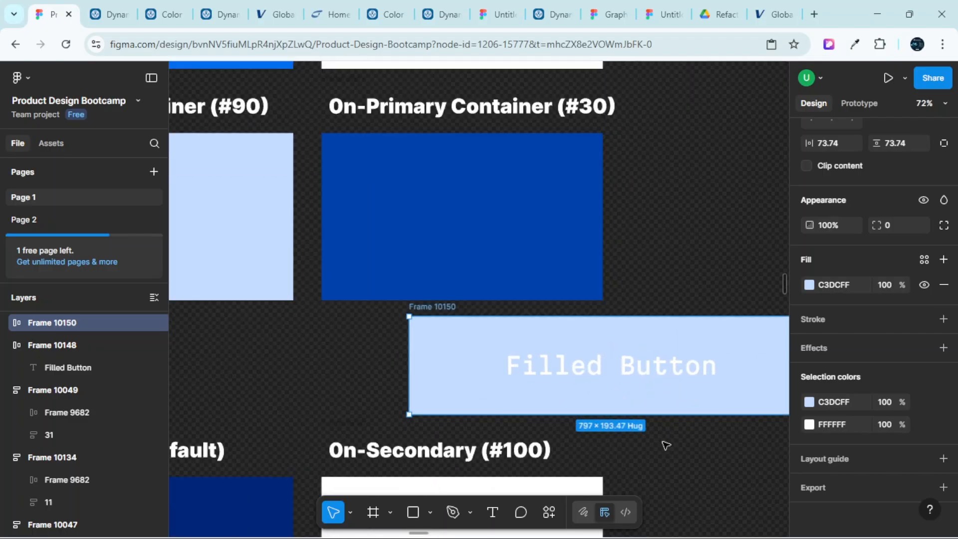
{"action": "scroll", "coordinate": [675, 446], "scroll_direction": "up", "scroll_amount": 1}
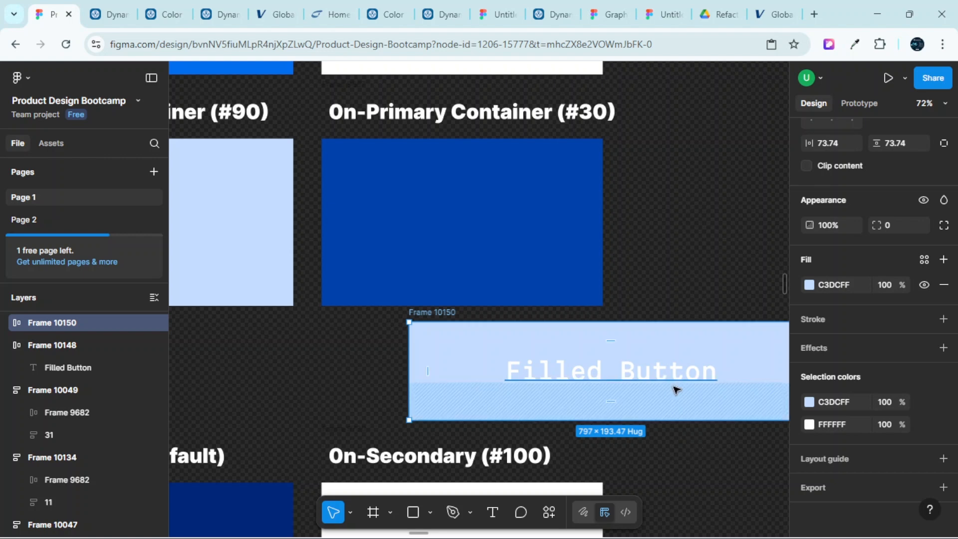
{"action": "scroll", "coordinate": [674, 393], "scroll_direction": "down", "scroll_amount": 3}
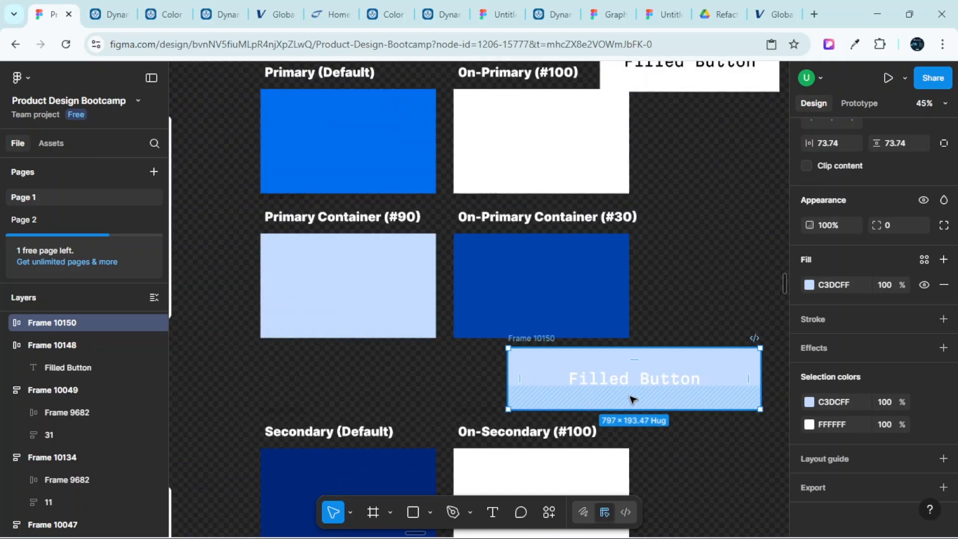
{"action": "scroll", "coordinate": [399, 285], "scroll_direction": "up", "scroll_amount": 1}
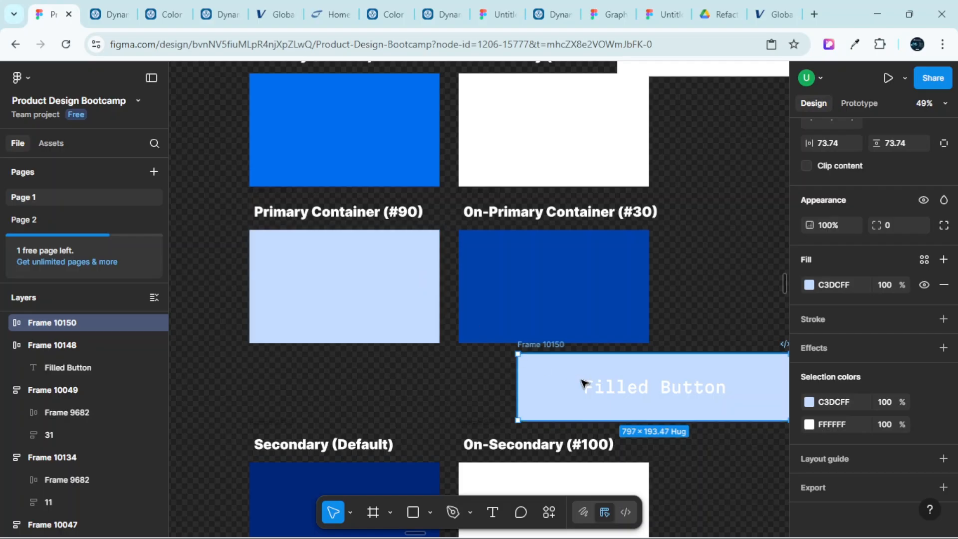
{"action": "scroll", "coordinate": [376, 272], "scroll_direction": "up", "scroll_amount": 1}
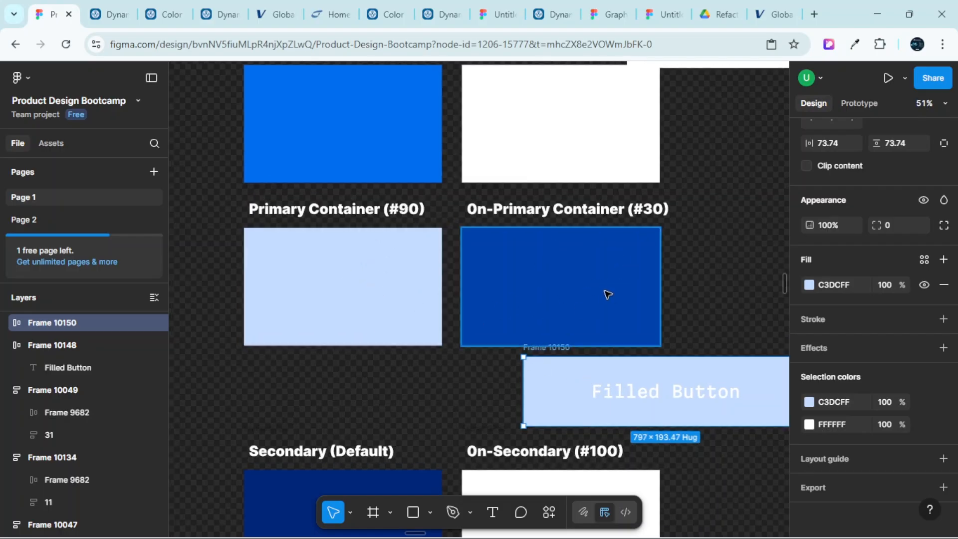
{"action": "scroll", "coordinate": [693, 406], "scroll_direction": "up", "scroll_amount": 1}
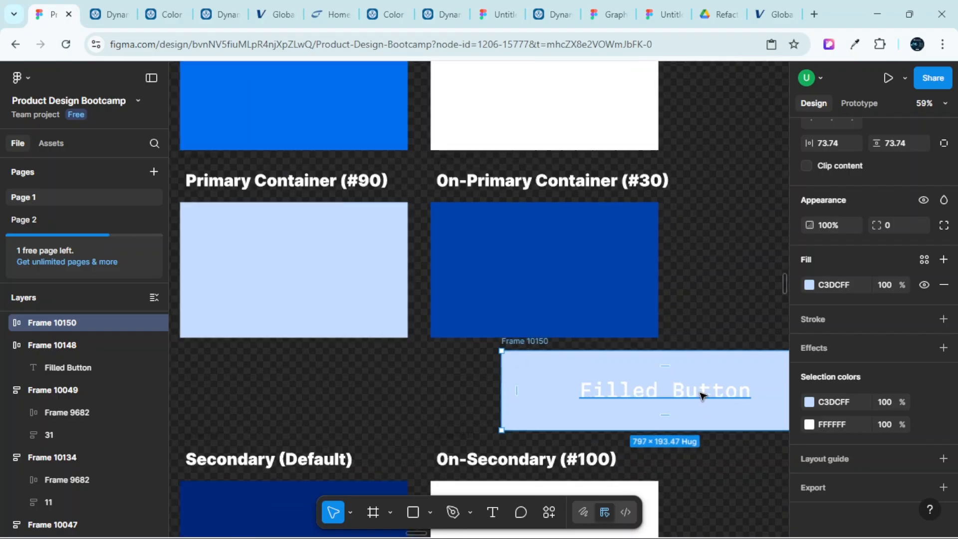
{"action": "double_click", "coordinate": [655, 394]}
{"action": "double_click", "coordinate": [655, 394]}
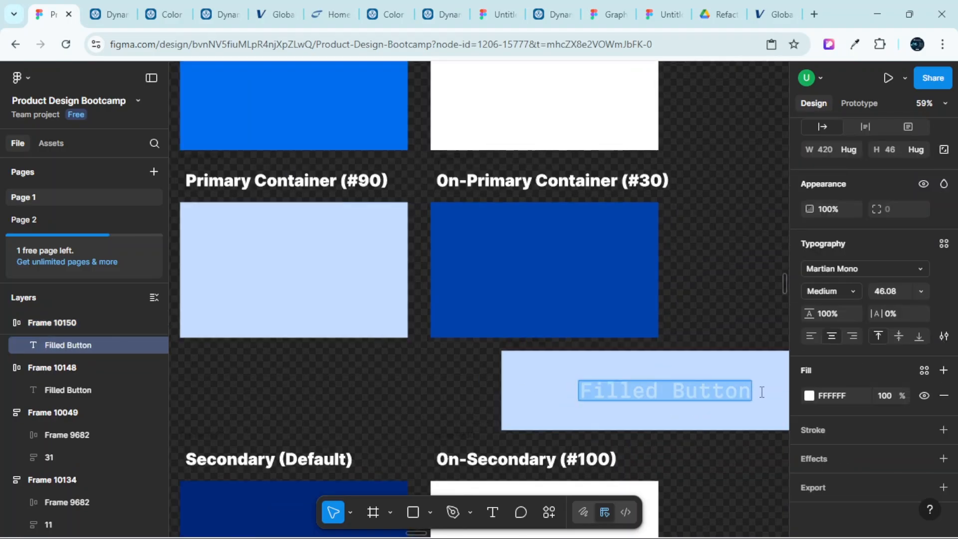
{"action": "left_click", "coordinate": [808, 395]}
{"action": "left_click", "coordinate": [639, 386]}
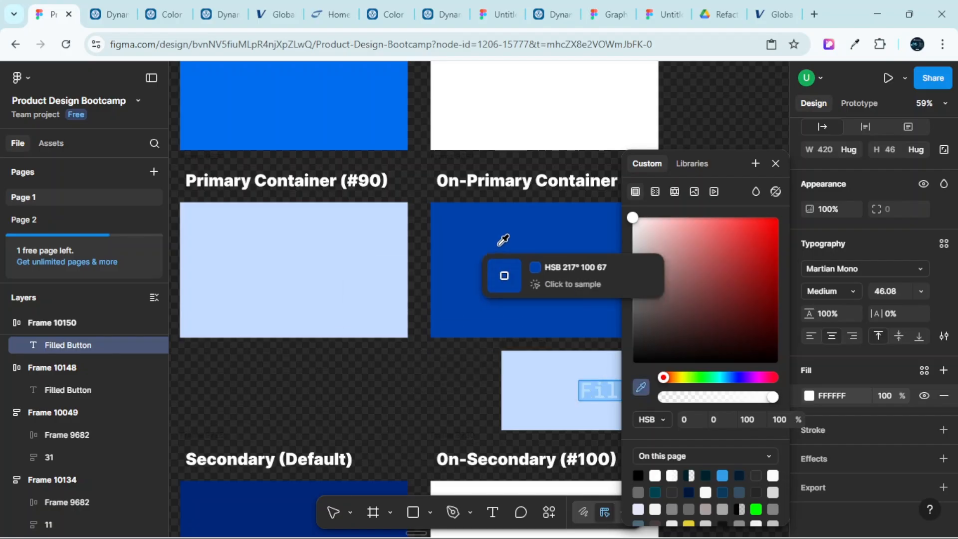
{"action": "left_click", "coordinate": [556, 276]}
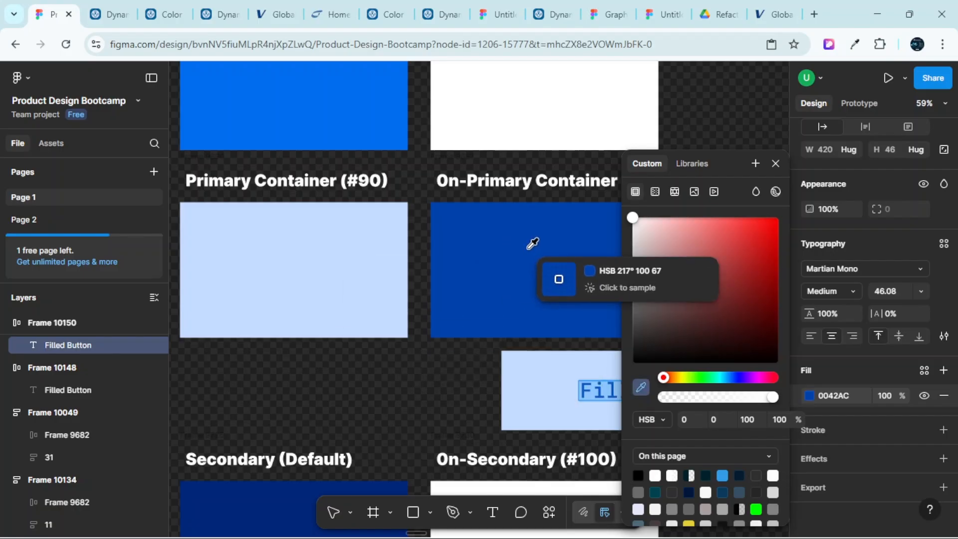
{"action": "left_click", "coordinate": [775, 164]}
{"action": "left_click", "coordinate": [712, 268]}
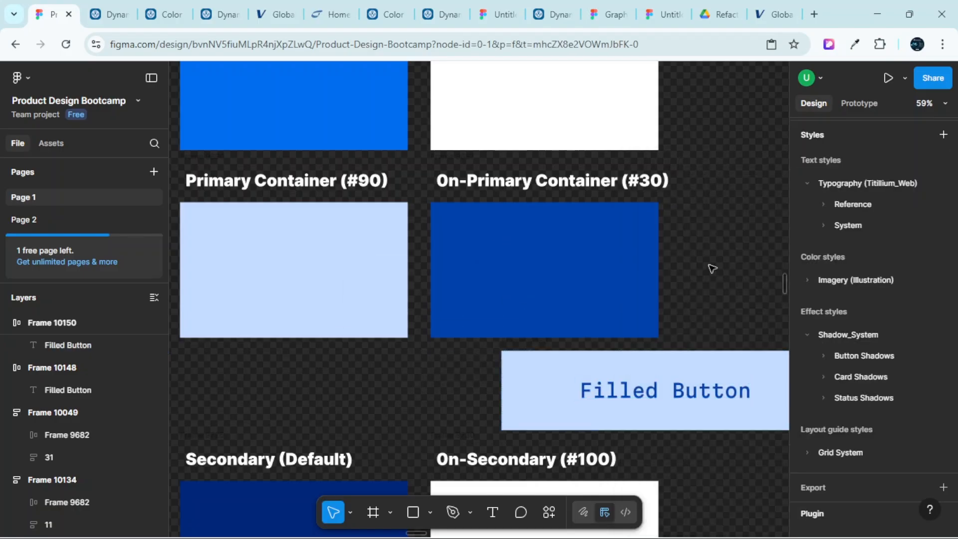
Move the light blue Filled Button frame slightly down, widening the gap below the On-Primary Container (#30) swatch
{"action": "scroll", "coordinate": [702, 411], "scroll_direction": "down", "scroll_amount": 1}
{"action": "scroll", "coordinate": [680, 485], "scroll_direction": "right", "scroll_amount": 2}
{"action": "scroll", "coordinate": [689, 475], "scroll_direction": "up", "scroll_amount": 3, "text": "ctrl"}
{"action": "scroll", "coordinate": [692, 476], "scroll_direction": "right", "scroll_amount": 1}
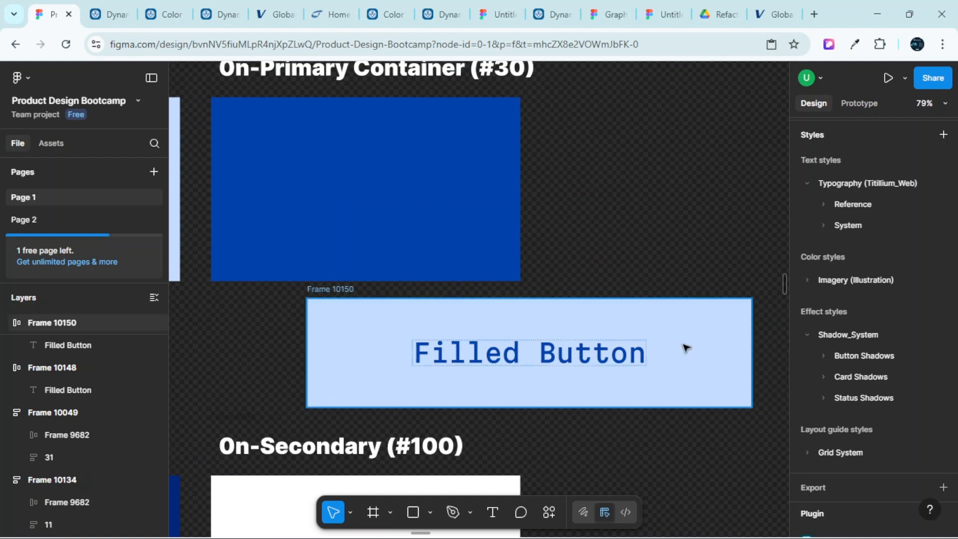
{"action": "left_click_drag", "start_coordinate": [685, 346], "coordinate": [685, 367]}
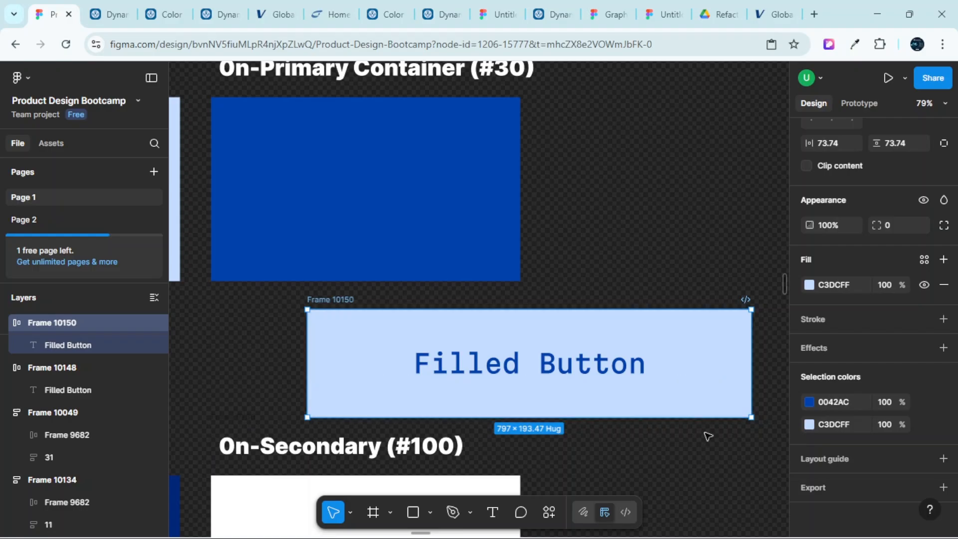
Compare the light blue Filled Button with the Primary Container (#90) and On-Primary Container (#30) swatches, leaving it deselected
{"action": "scroll", "coordinate": [697, 443], "scroll_direction": "down", "scroll_amount": 3}
{"action": "scroll", "coordinate": [694, 445], "scroll_direction": "up", "scroll_amount": 3}
{"action": "scroll", "coordinate": [681, 444], "scroll_direction": "down", "scroll_amount": 2}
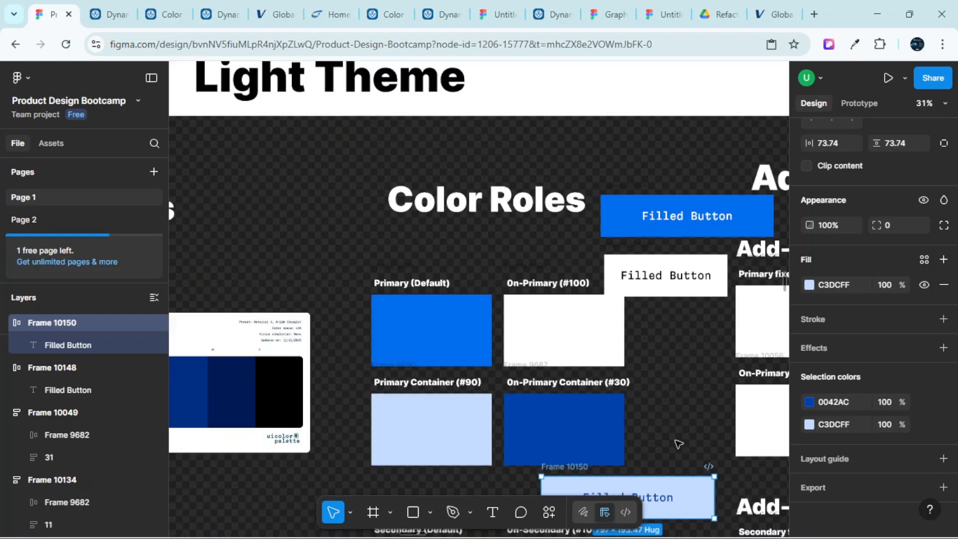
{"action": "scroll", "coordinate": [676, 442], "scroll_direction": "down", "scroll_amount": 1}
{"action": "scroll", "coordinate": [674, 443], "scroll_direction": "up", "scroll_amount": 1}
{"action": "scroll", "coordinate": [669, 450], "scroll_direction": "up", "scroll_amount": 3}
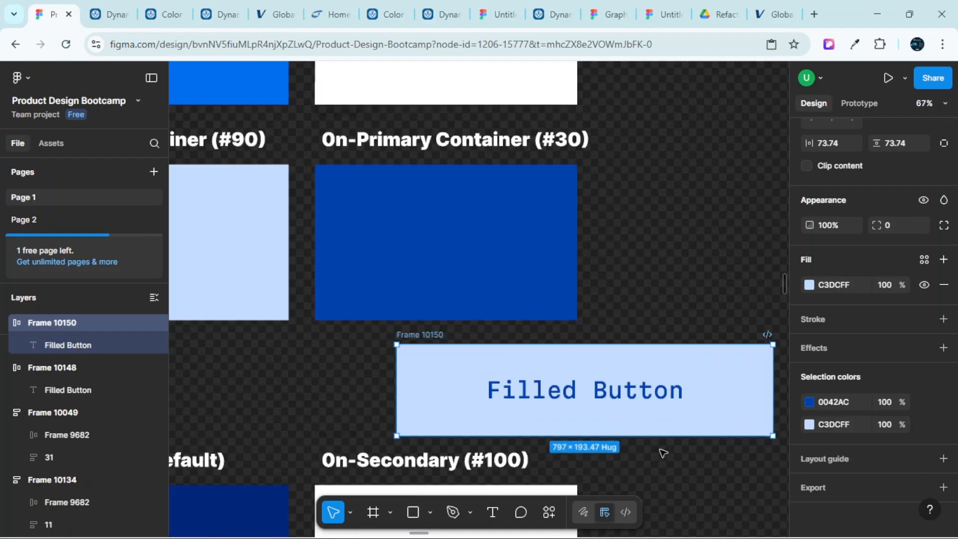
{"action": "scroll", "coordinate": [647, 422], "scroll_direction": "down", "scroll_amount": 1}
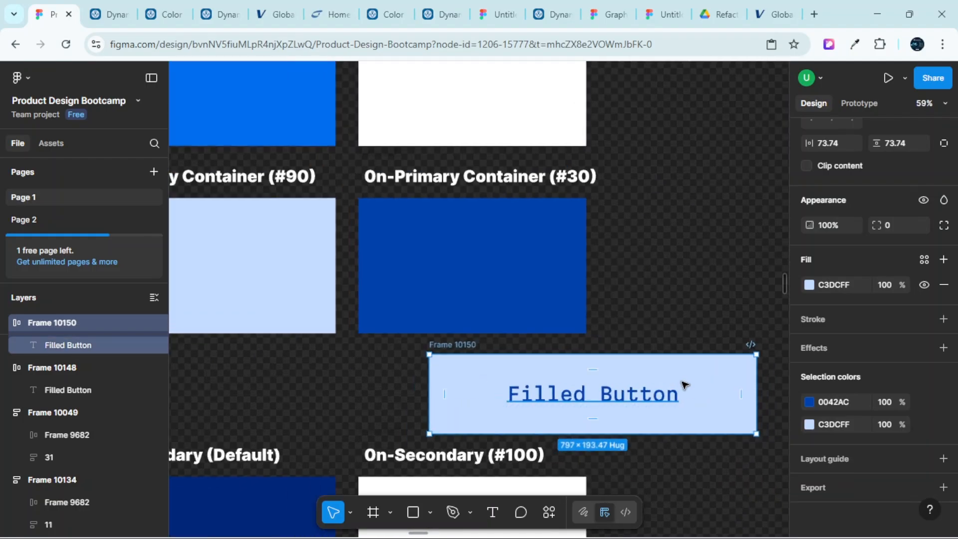
{"action": "scroll", "coordinate": [685, 404], "scroll_direction": "up", "scroll_amount": 1}
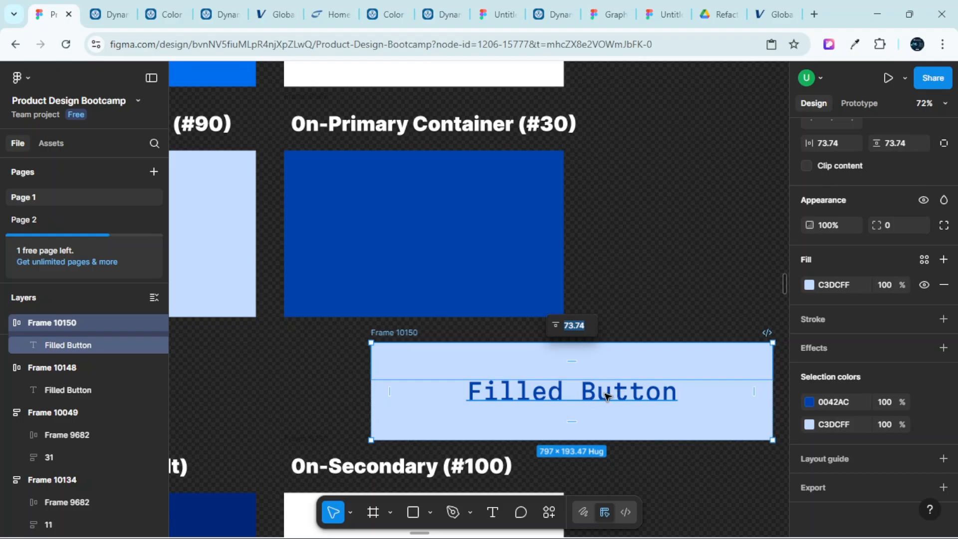
{"action": "scroll", "coordinate": [599, 394], "scroll_direction": "down", "scroll_amount": 3}
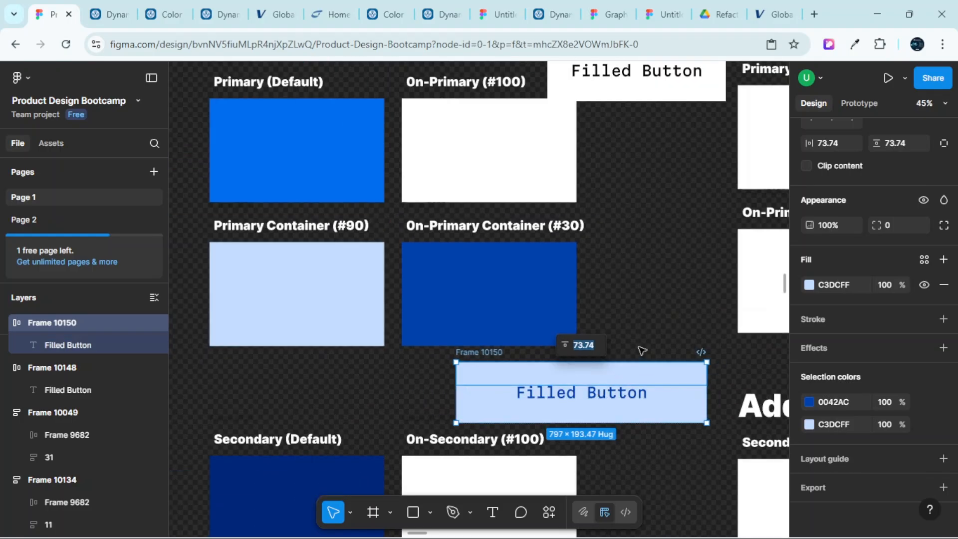
{"action": "left_click", "coordinate": [646, 360]}
{"action": "scroll", "coordinate": [634, 372], "scroll_direction": "up", "scroll_amount": 1}
{"action": "scroll", "coordinate": [634, 372], "scroll_direction": "down", "scroll_amount": 1}
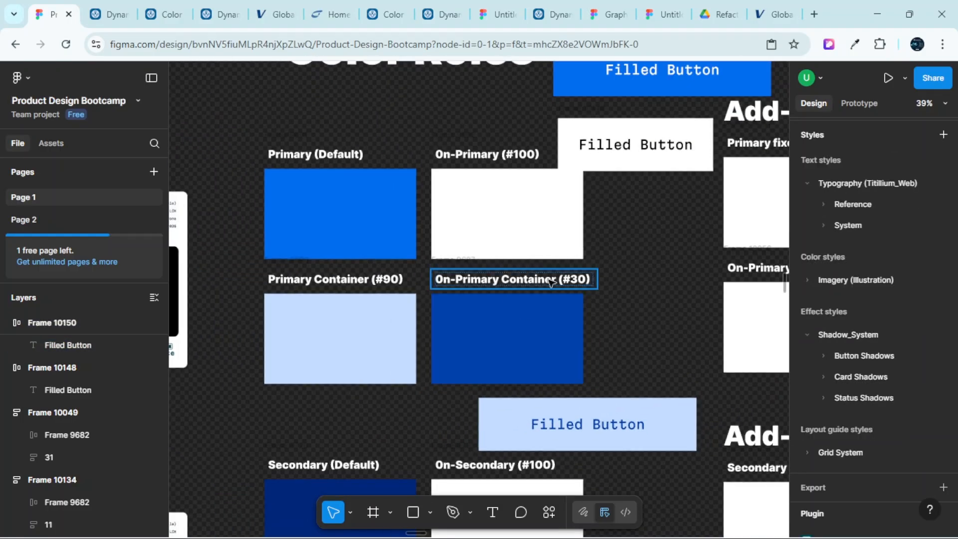
Move the light blue Filled Button frame slightly right beneath the On-Primary Container (#30) swatch
{"action": "scroll", "coordinate": [594, 396], "scroll_direction": "down", "scroll_amount": 1}
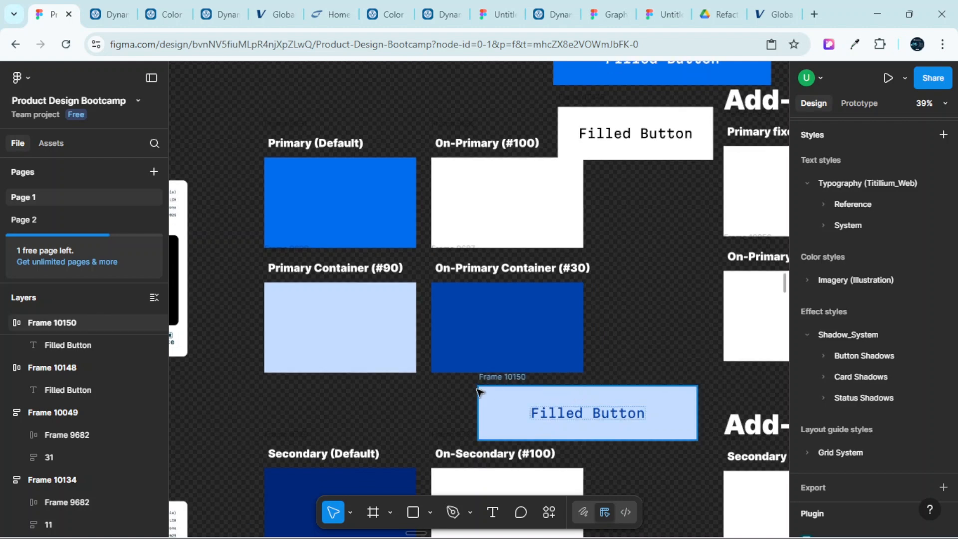
{"action": "scroll", "coordinate": [409, 354], "scroll_direction": "up", "scroll_amount": 2}
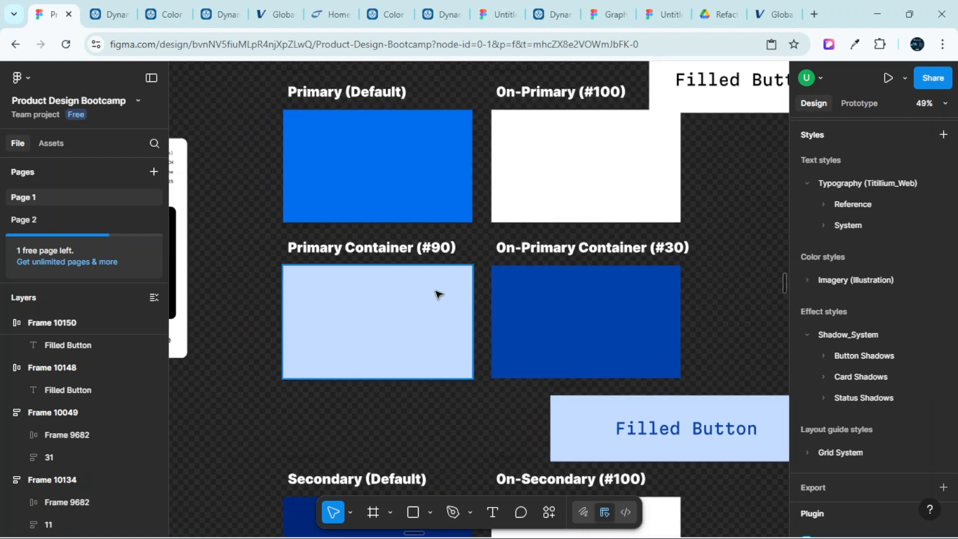
{"action": "scroll", "coordinate": [638, 427], "scroll_direction": "right", "scroll_amount": 2}
{"action": "scroll", "coordinate": [638, 427], "scroll_direction": "down", "scroll_amount": 2}
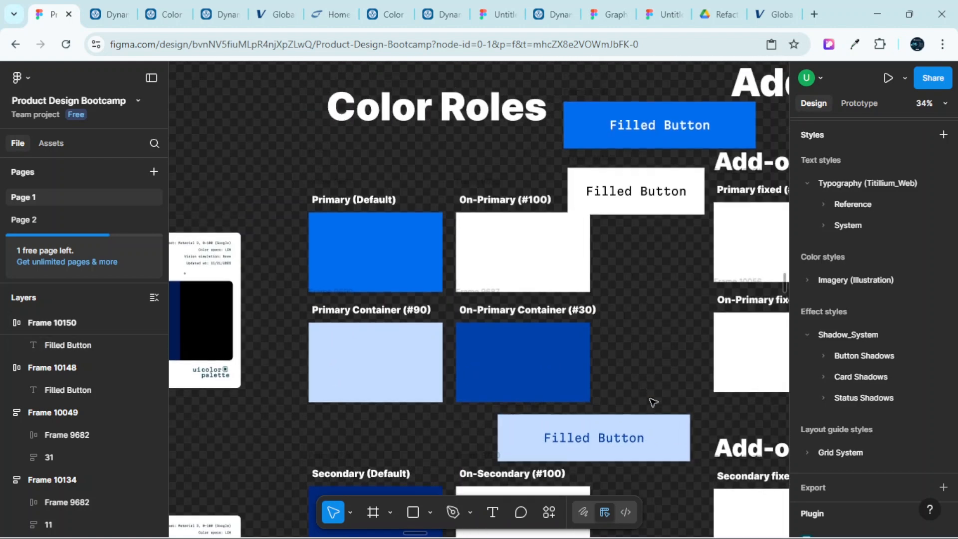
{"action": "scroll", "coordinate": [653, 439], "scroll_direction": "up", "scroll_amount": 1}
{"action": "left_click_drag", "start_coordinate": [653, 441], "coordinate": [677, 441]}
{"action": "scroll", "coordinate": [674, 444], "scroll_direction": "up", "scroll_amount": 3}
{"action": "scroll", "coordinate": [669, 454], "scroll_direction": "left", "scroll_amount": 3}
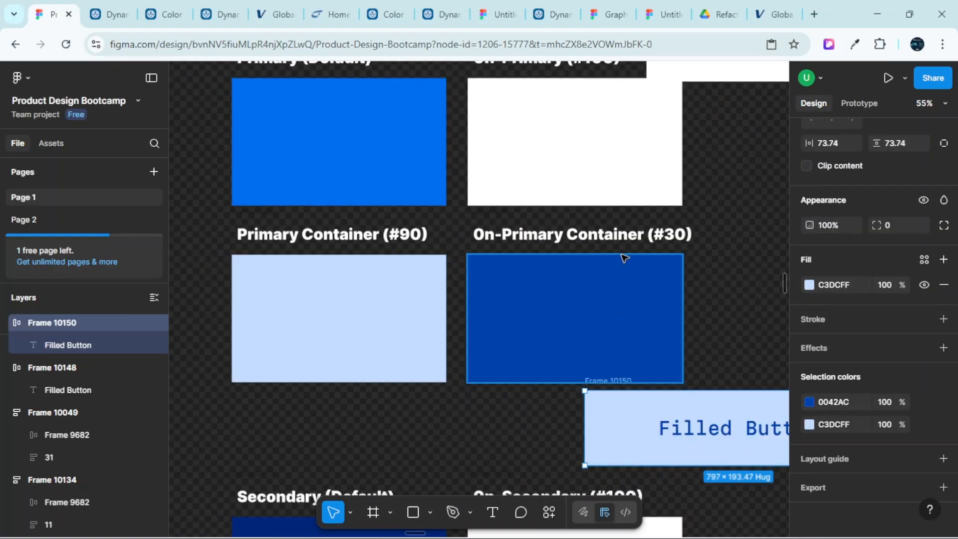
{"action": "scroll", "coordinate": [678, 380], "scroll_direction": "right", "scroll_amount": 3}
{"action": "scroll", "coordinate": [674, 384], "scroll_direction": "down", "scroll_amount": 3}
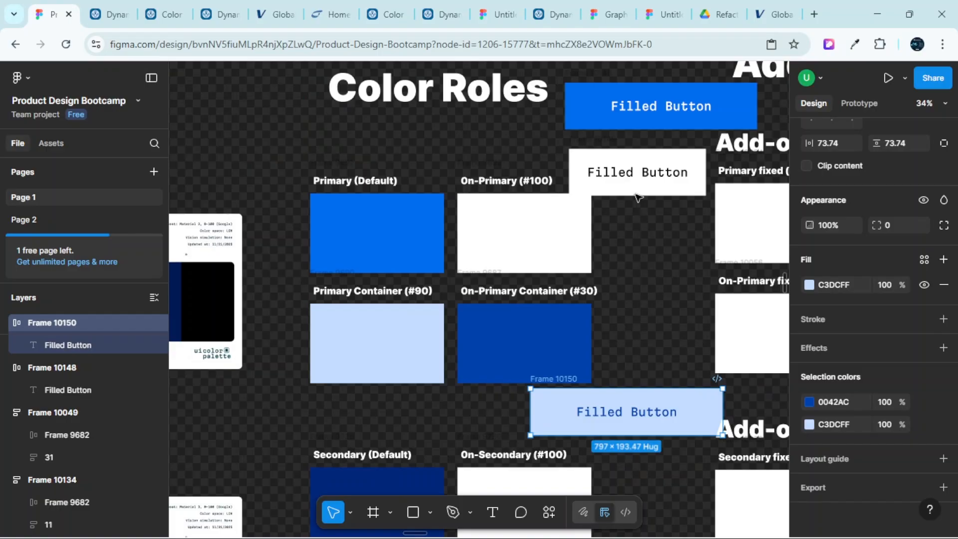
Try to place the light blue Filled Button above the Primary (Default) swatch, over the Color Roles heading
{"action": "left_click", "coordinate": [666, 161]}
{"action": "scroll", "coordinate": [381, 231], "scroll_direction": "up", "scroll_amount": 3}
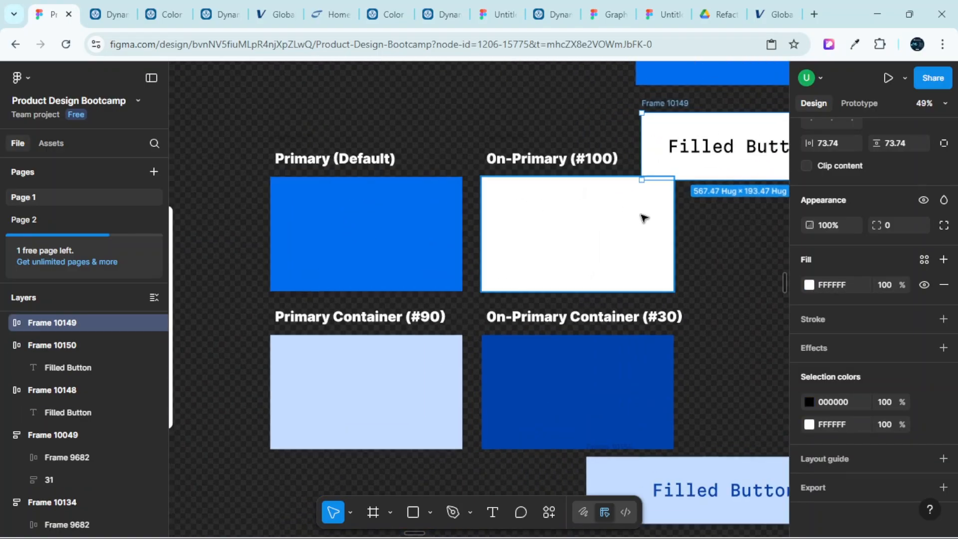
{"action": "scroll", "coordinate": [643, 216], "scroll_direction": "down", "scroll_amount": 4}
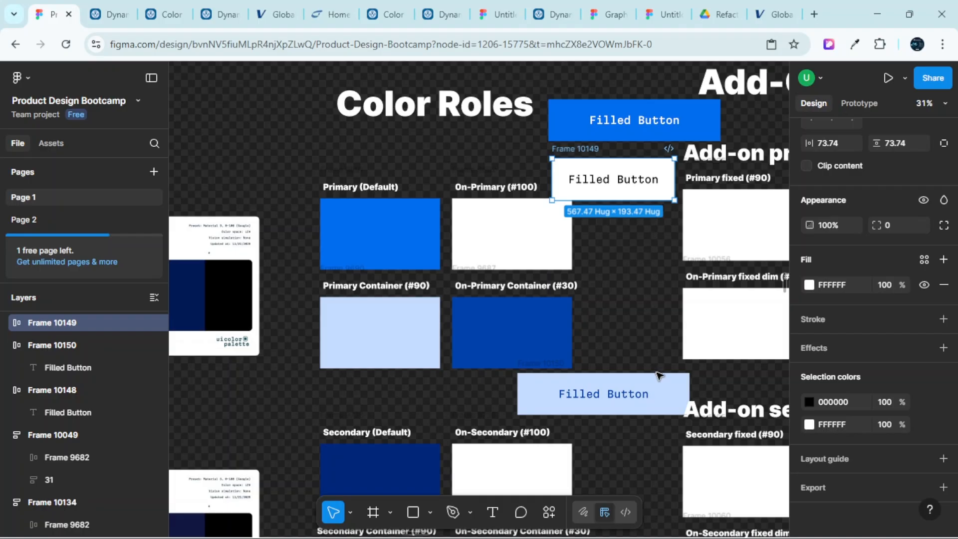
{"action": "left_click", "coordinate": [659, 379]}
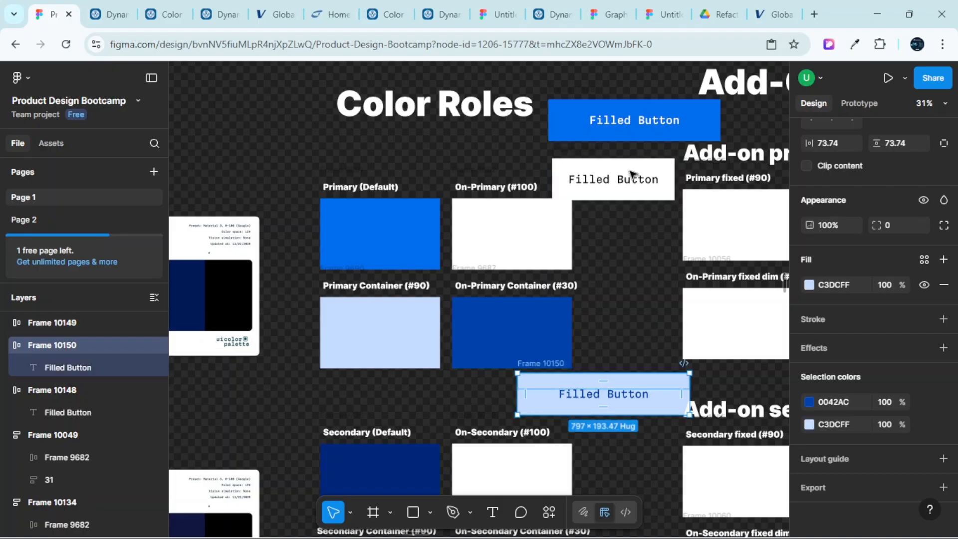
{"action": "left_click_drag", "start_coordinate": [630, 170], "coordinate": [492, 295]}
{"action": "scroll", "coordinate": [514, 282], "scroll_direction": "down", "scroll_amount": 3}
{"action": "scroll", "coordinate": [527, 281], "scroll_direction": "down", "scroll_amount": 4}
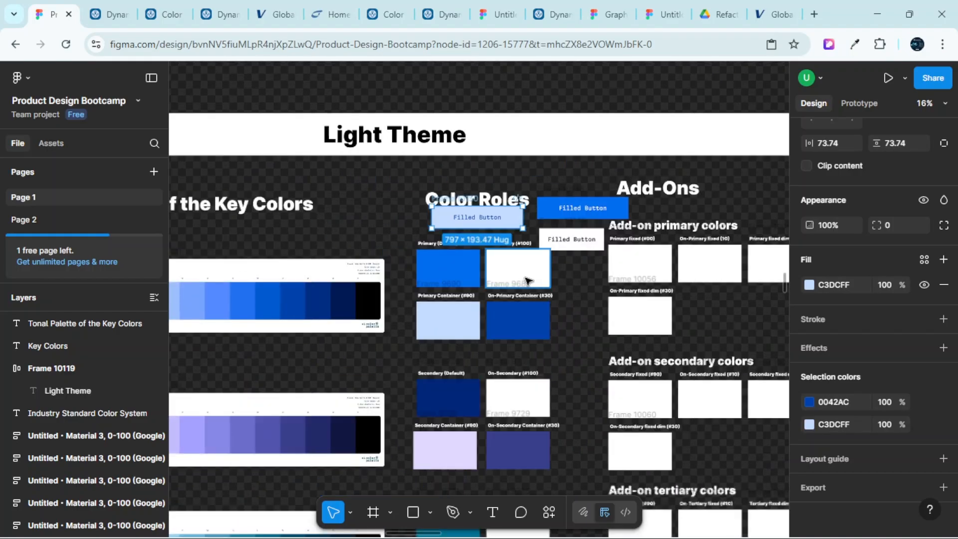
{"action": "scroll", "coordinate": [526, 281], "scroll_direction": "down", "scroll_amount": 3}
{"action": "scroll", "coordinate": [445, 236], "scroll_direction": "right", "scroll_amount": 2}
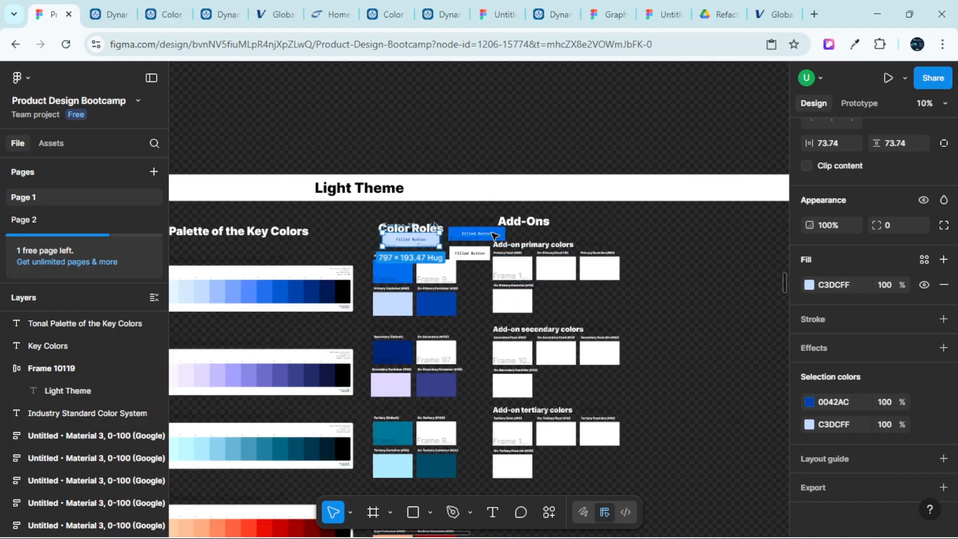
{"action": "left_click", "coordinate": [493, 235]}
{"action": "left_click", "coordinate": [631, 246]}
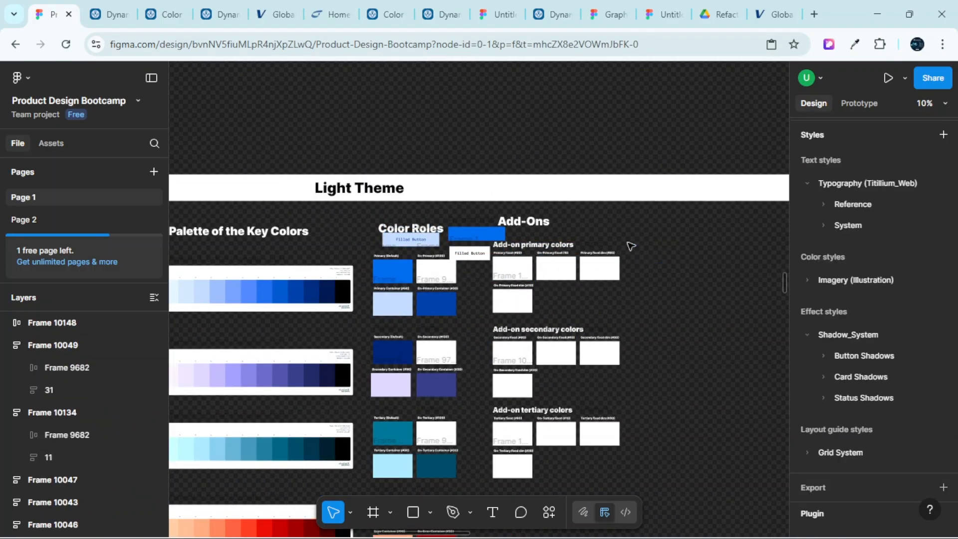
Undo the light blue Filled Button's move onto the Color Roles heading
{"action": "key", "text": "ctrl+z"}
{"action": "key", "text": "ctrl+z"}
{"action": "key", "text": "ctrl+z"}
Move the light blue Filled Button to the empty canvas right of the Add-on primary color swatches
{"action": "scroll", "coordinate": [463, 231], "scroll_direction": "up", "scroll_amount": 6}
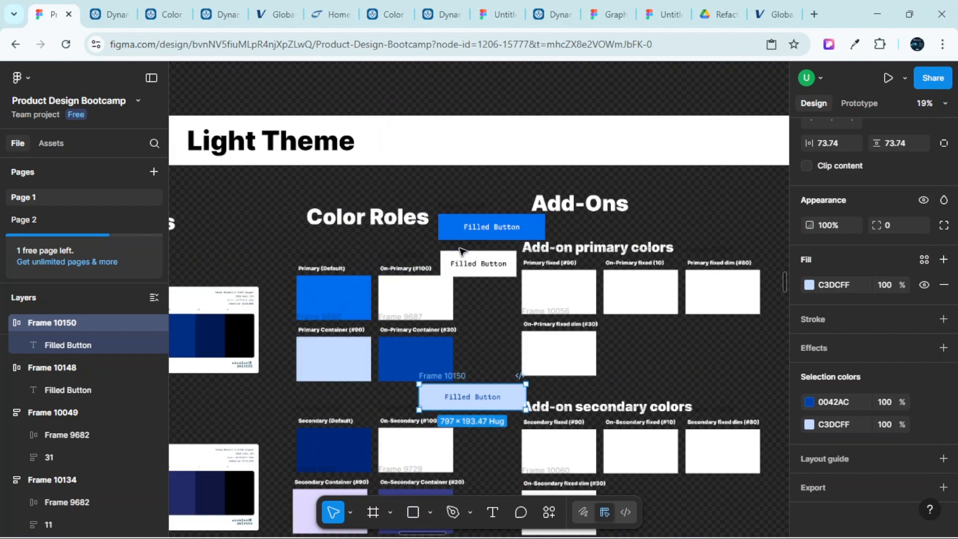
{"action": "left_click_drag", "start_coordinate": [506, 419], "coordinate": [610, 352]}
{"action": "scroll", "coordinate": [587, 348], "scroll_direction": "down", "scroll_amount": 2}
{"action": "scroll", "coordinate": [587, 348], "scroll_direction": "left", "scroll_amount": 1}
{"action": "scroll", "coordinate": [398, 284], "scroll_direction": "up", "scroll_amount": 1}
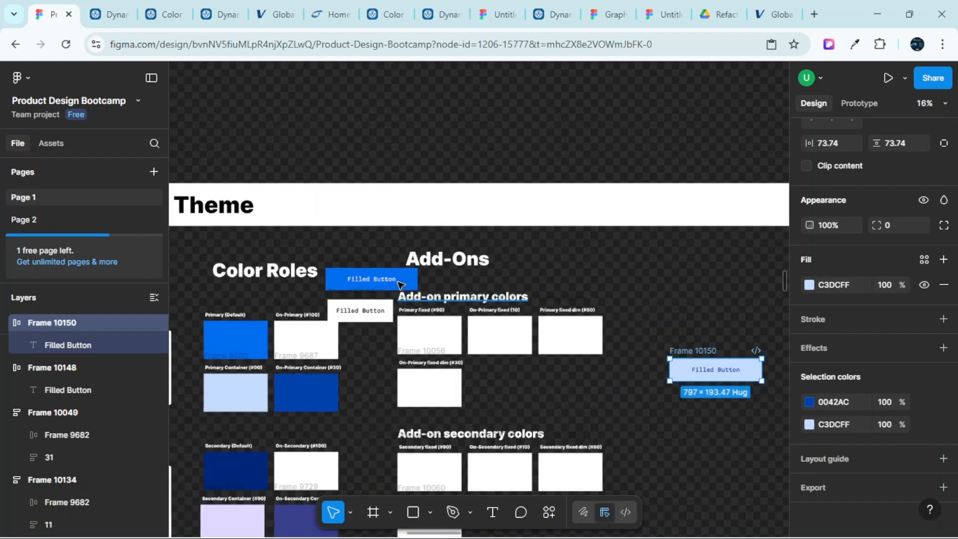
Move the blue Filled Button to the same empty area and stack the light blue Filled Button directly beneath it
{"action": "left_click_drag", "start_coordinate": [400, 286], "coordinate": [738, 346]}
{"action": "scroll", "coordinate": [738, 346], "scroll_direction": "up", "scroll_amount": 5}
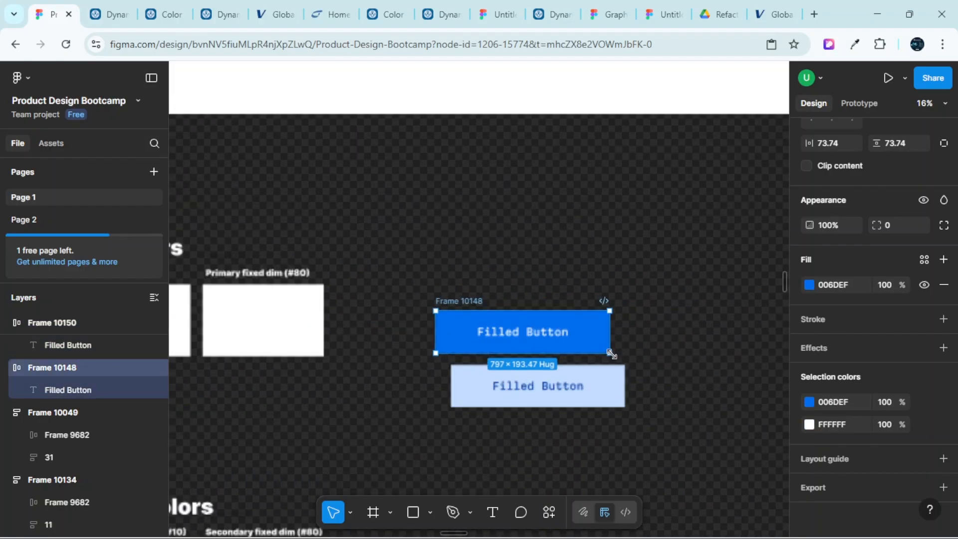
{"action": "scroll", "coordinate": [538, 349], "scroll_direction": "up", "scroll_amount": 3}
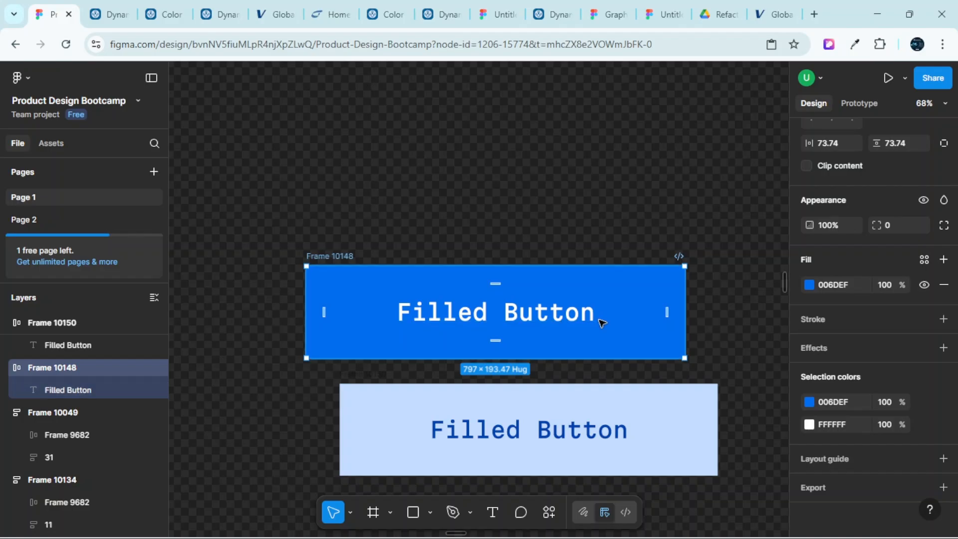
{"action": "left_click_drag", "start_coordinate": [601, 321], "coordinate": [612, 195]}
{"action": "scroll", "coordinate": [658, 415], "scroll_direction": "down", "scroll_amount": 2}
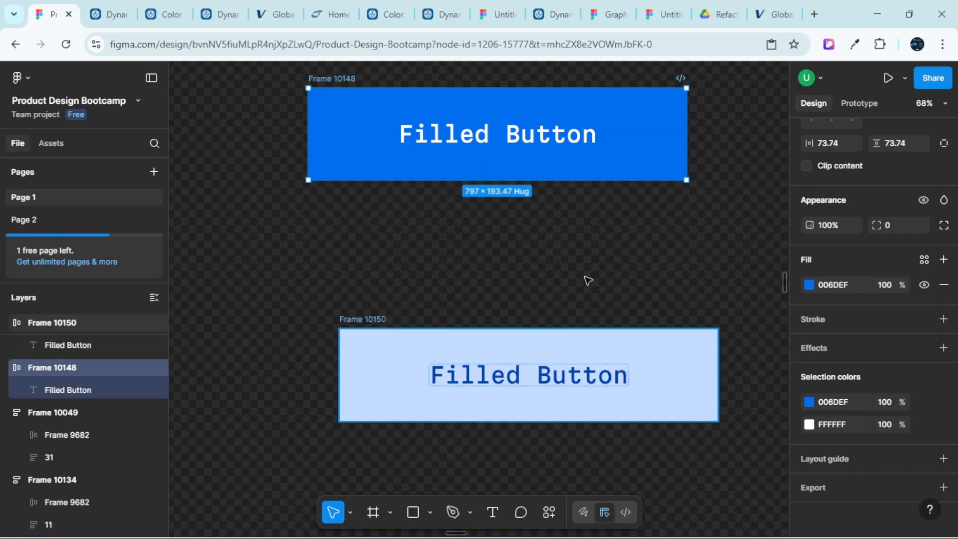
{"action": "left_click_drag", "start_coordinate": [656, 367], "coordinate": [629, 239]}
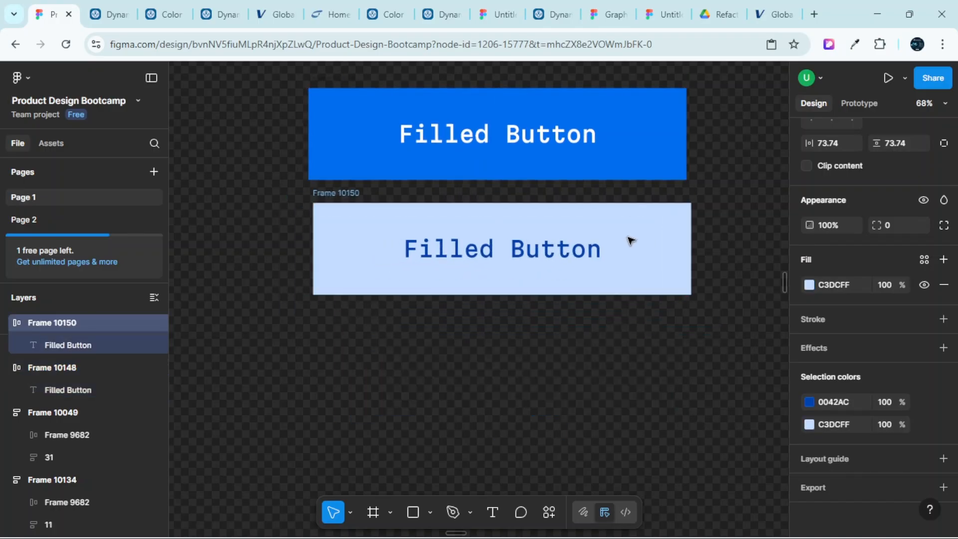
Compare the primary and container swatches under Color Roles with the stacked blue and light blue Filled Buttons
{"action": "scroll", "coordinate": [626, 336], "scroll_direction": "down", "scroll_amount": 3}
{"action": "scroll", "coordinate": [533, 399], "scroll_direction": "left", "scroll_amount": 10}
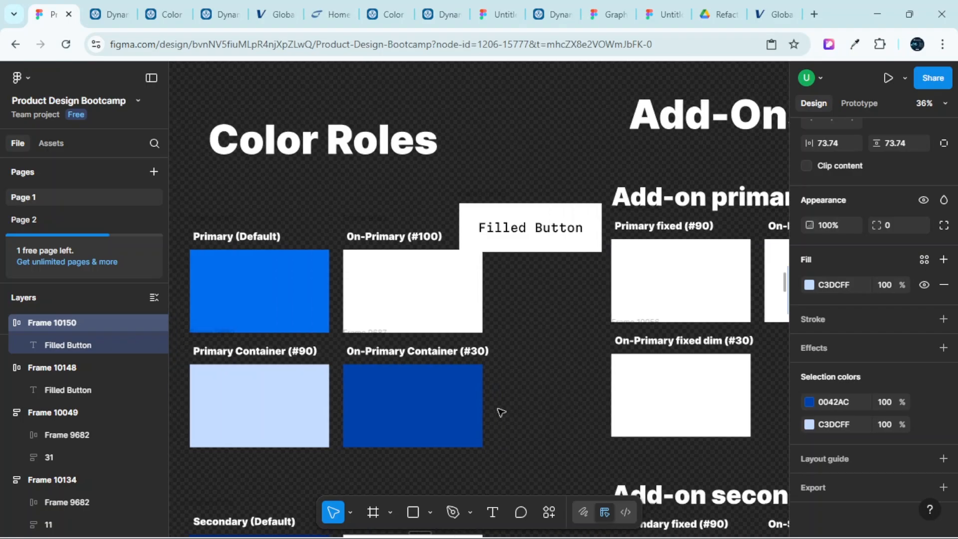
{"action": "scroll", "coordinate": [499, 398], "scroll_direction": "up", "scroll_amount": 3}
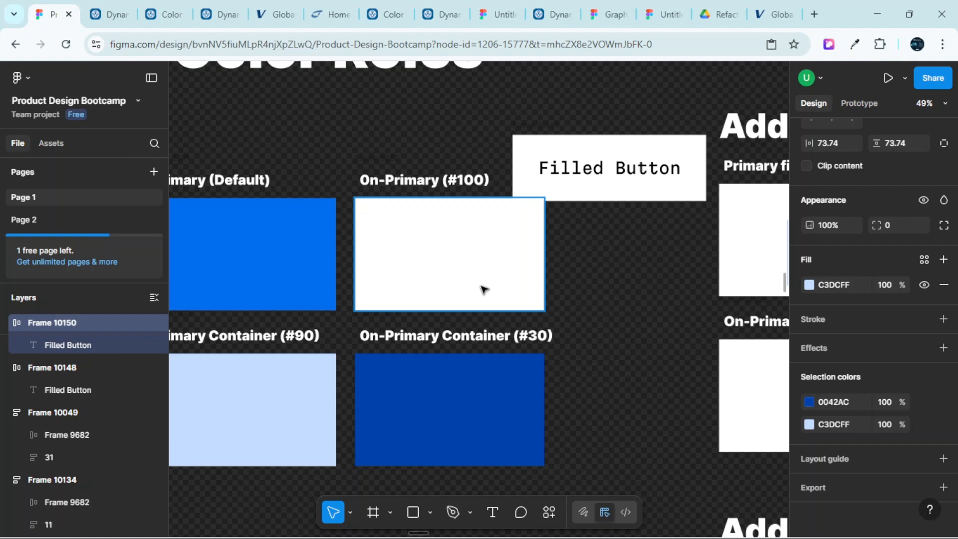
{"action": "scroll", "coordinate": [483, 290], "scroll_direction": "left", "scroll_amount": 3}
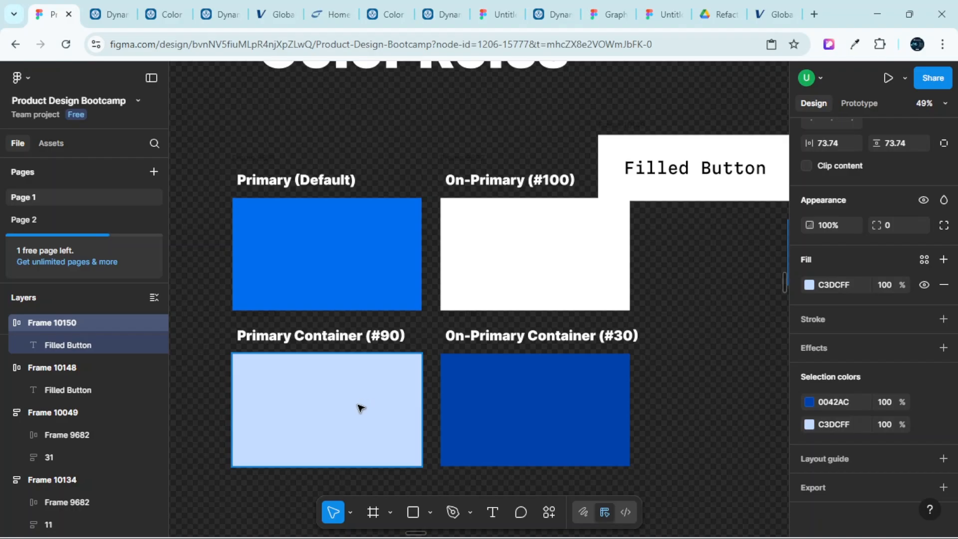
{"action": "scroll", "coordinate": [507, 411], "scroll_direction": "right", "scroll_amount": 20}
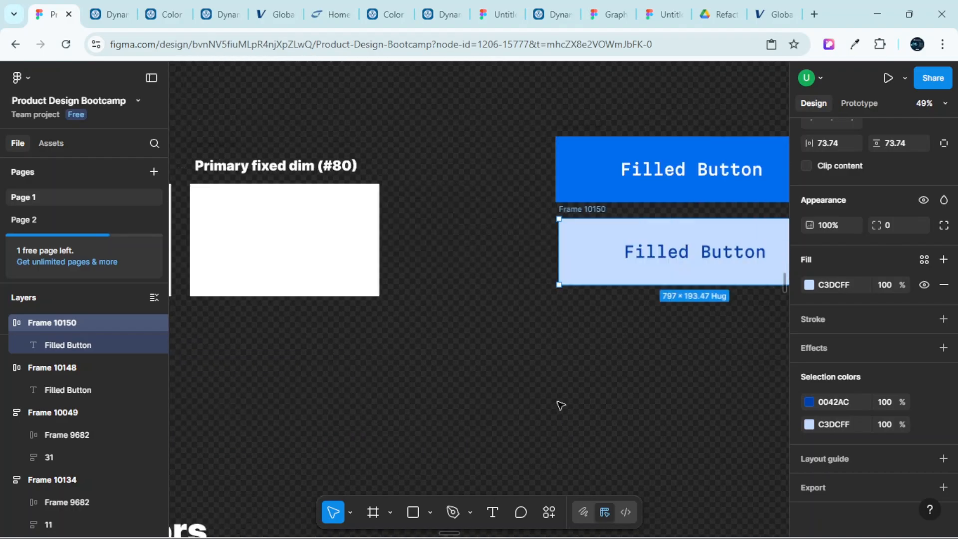
{"action": "scroll", "coordinate": [559, 399], "scroll_direction": "right", "scroll_amount": 10}
{"action": "scroll", "coordinate": [541, 339], "scroll_direction": "up", "scroll_amount": 3}
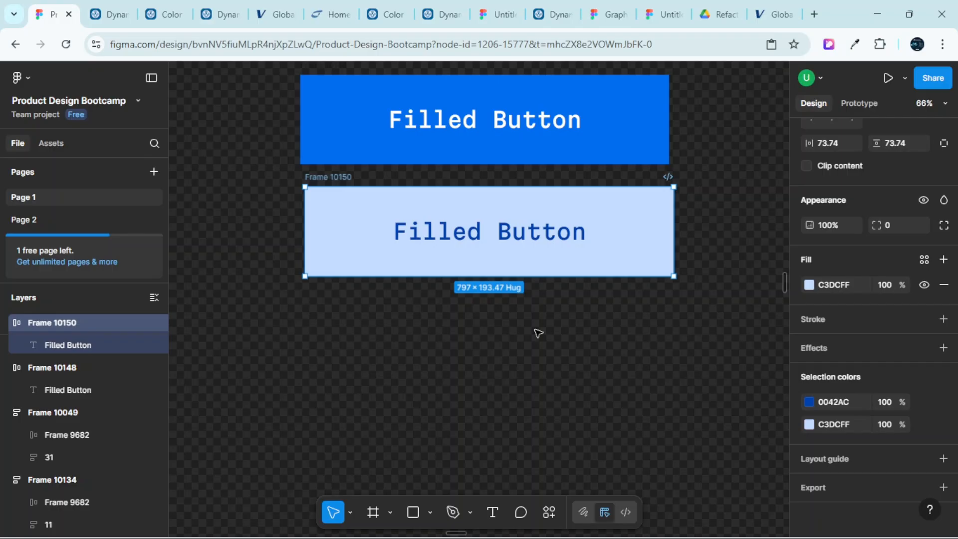
{"action": "scroll", "coordinate": [563, 359], "scroll_direction": "up", "scroll_amount": 3}
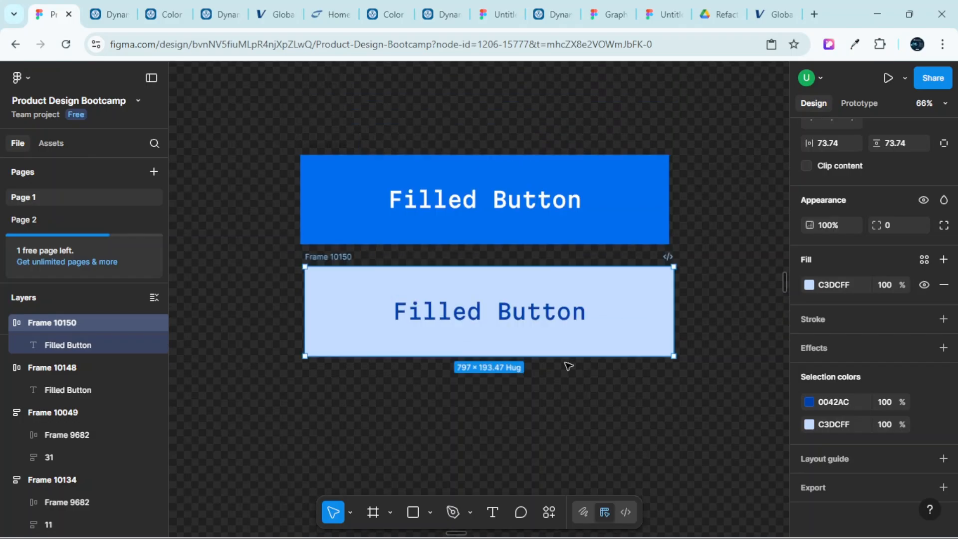
{"action": "scroll", "coordinate": [571, 368], "scroll_direction": "down", "scroll_amount": 3}
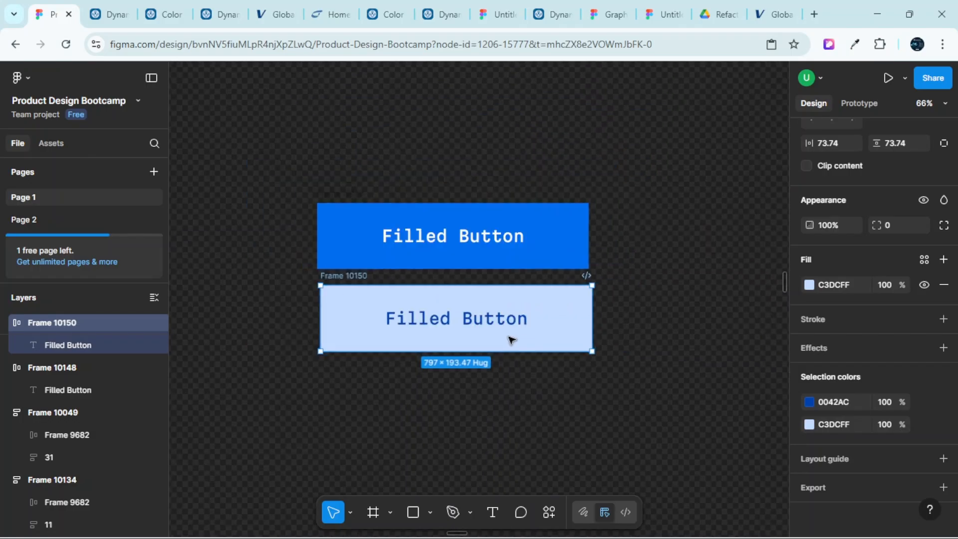
Duplicate the blue Filled Button and place the copy immediately to its right, aligned with the original
{"action": "left_click", "coordinate": [432, 238]}
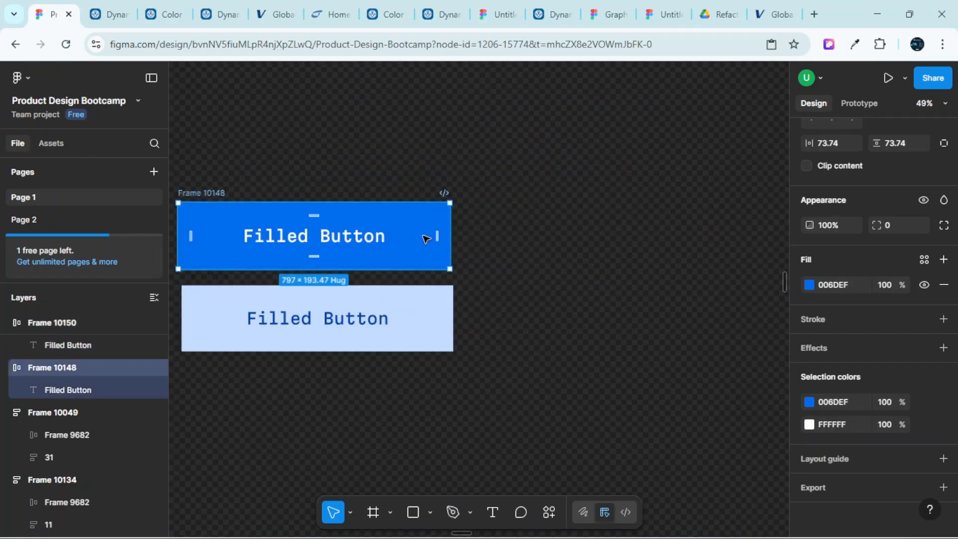
{"action": "scroll", "coordinate": [394, 244], "scroll_direction": "up", "scroll_amount": 3}
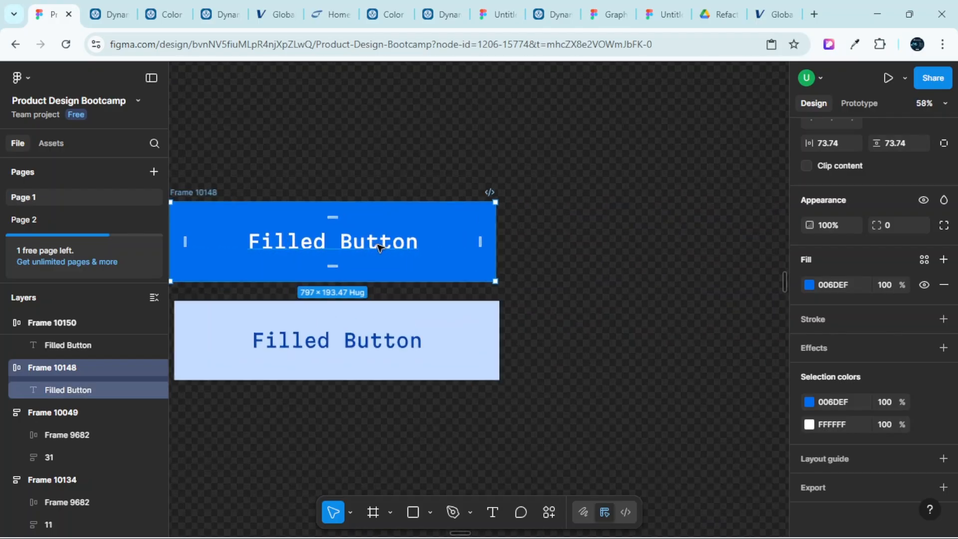
{"action": "scroll", "coordinate": [383, 246], "scroll_direction": "left", "scroll_amount": 1}
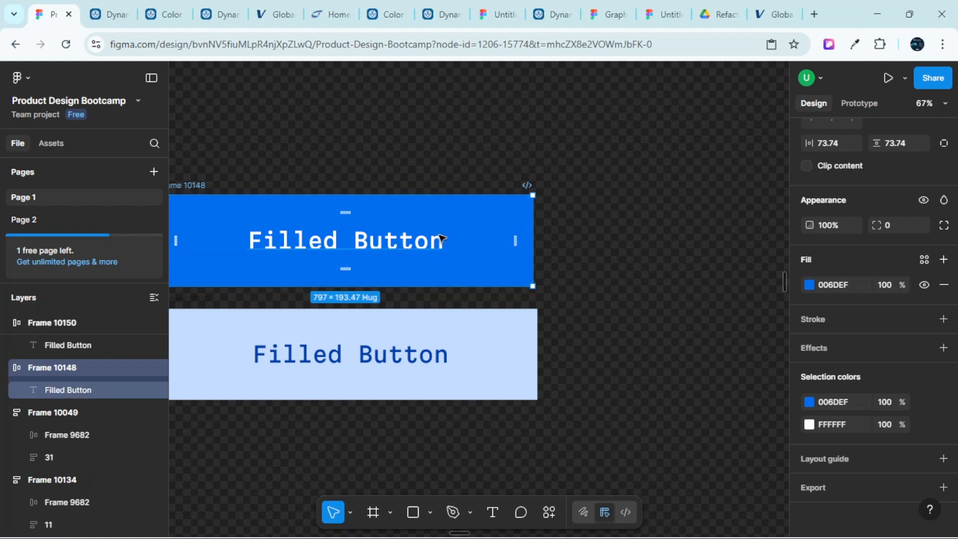
{"action": "left_click_drag", "start_coordinate": [475, 218], "coordinate": [626, 218]}
{"action": "scroll", "coordinate": [671, 362], "scroll_direction": "down", "scroll_amount": 3}
{"action": "scroll", "coordinate": [620, 385], "scroll_direction": "up", "scroll_amount": 2}
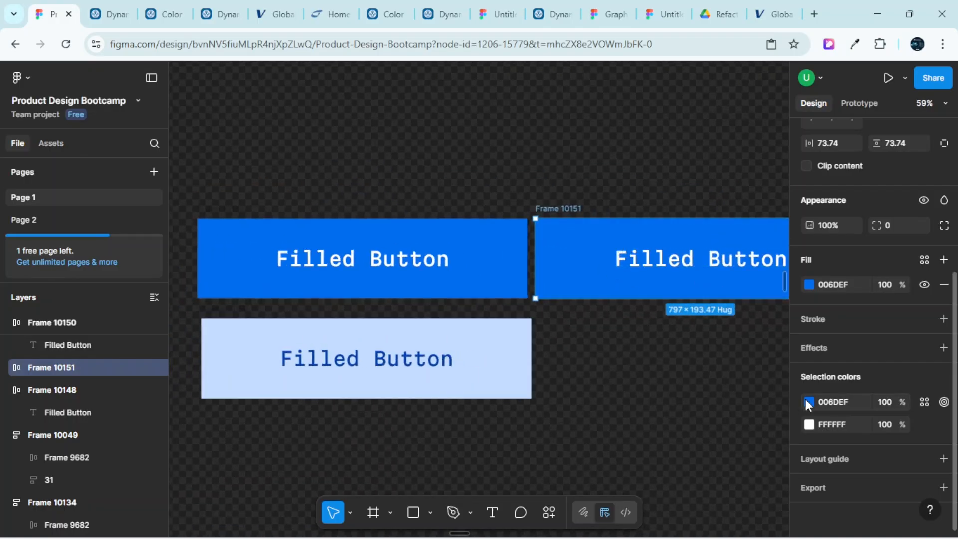
Set the duplicated button's background fill to FFFFFF
{"action": "left_click", "coordinate": [808, 284]}
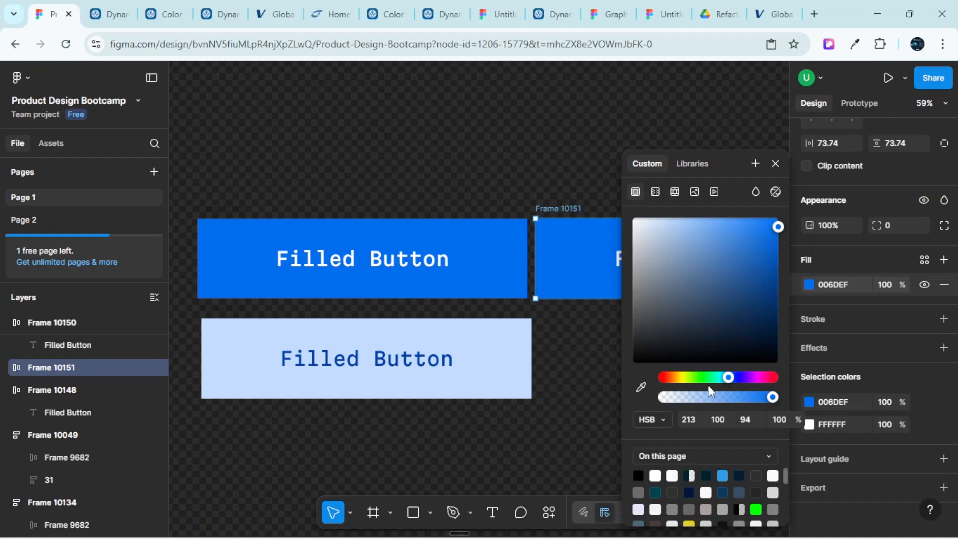
{"action": "left_click", "coordinate": [833, 286]}
{"action": "type", "text": "ffffff"}
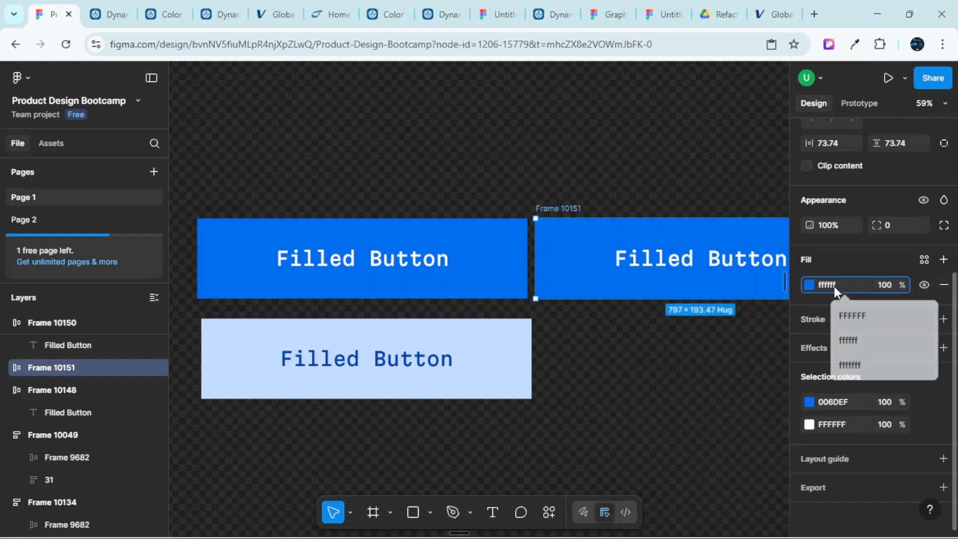
{"action": "key", "text": "Return"}
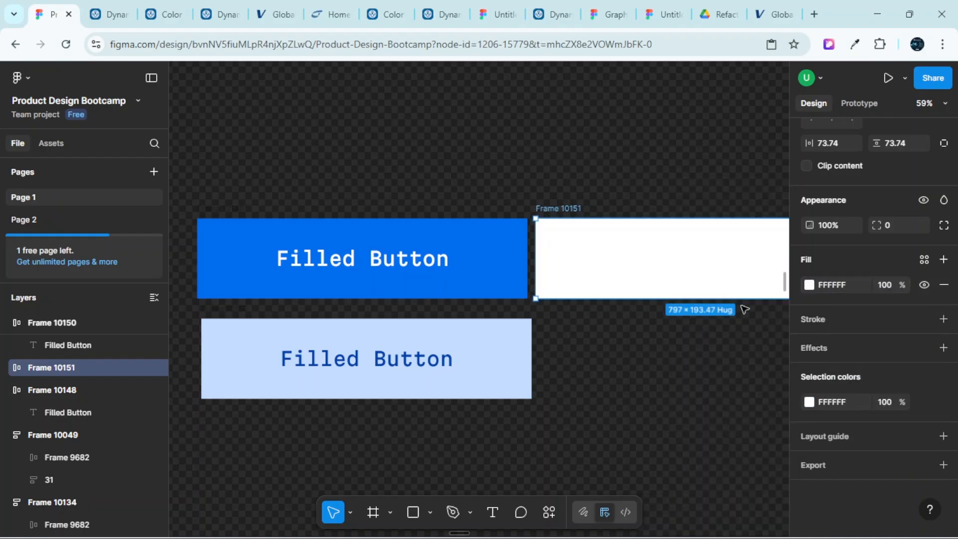
Recolor the white button's "Filled Button" label to 006DEF sampled from the blue Filled Button's background
{"action": "double_click", "coordinate": [717, 267]}
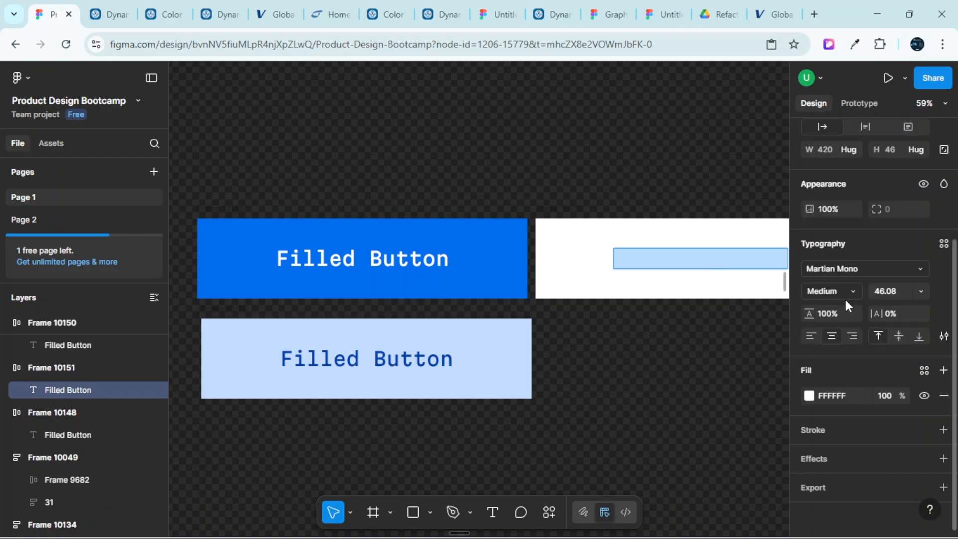
{"action": "left_click", "coordinate": [810, 396]}
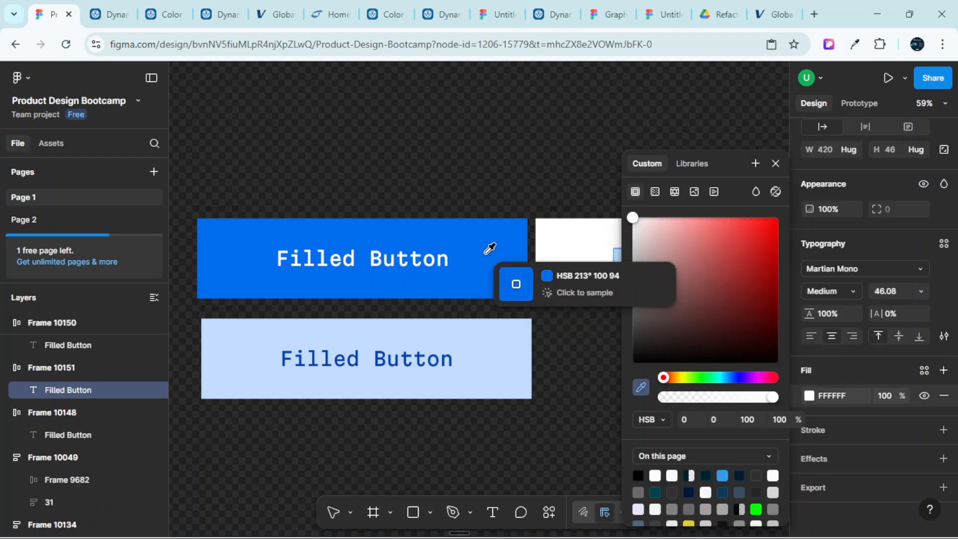
{"action": "left_click", "coordinate": [484, 235]}
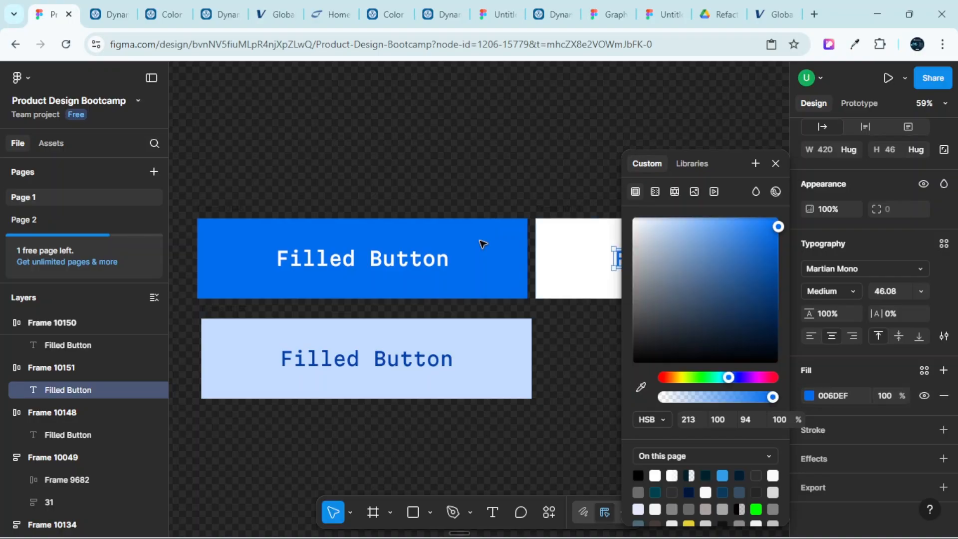
{"action": "left_click", "coordinate": [775, 164]}
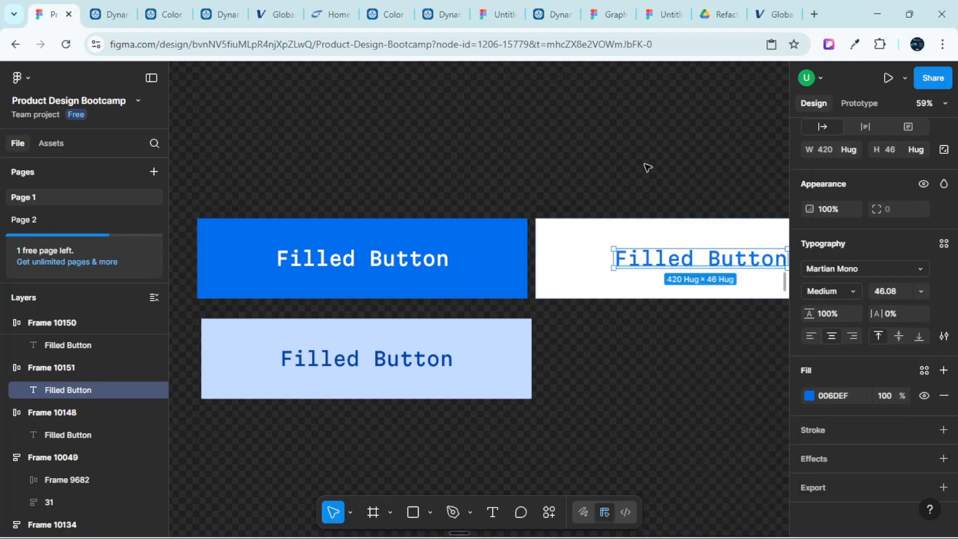
Compare the white Filled Button and its blue label with the neighbouring blue and light blue buttons
{"action": "scroll", "coordinate": [634, 167], "scroll_direction": "down", "scroll_amount": 1}
{"action": "scroll", "coordinate": [634, 167], "scroll_direction": "right", "scroll_amount": 2}
{"action": "left_click", "coordinate": [609, 164]}
{"action": "scroll", "coordinate": [609, 164], "scroll_direction": "right", "scroll_amount": 2}
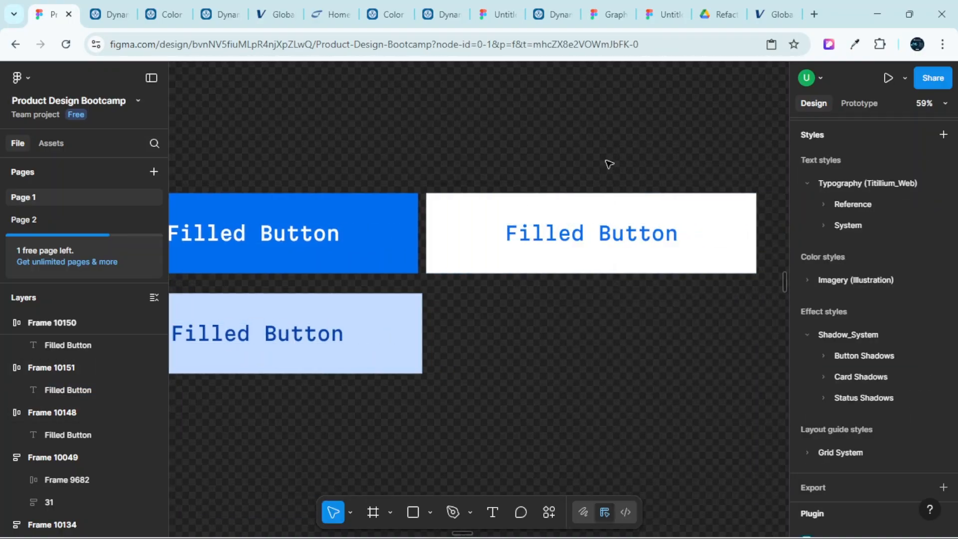
{"action": "scroll", "coordinate": [610, 164], "scroll_direction": "up", "scroll_amount": 3}
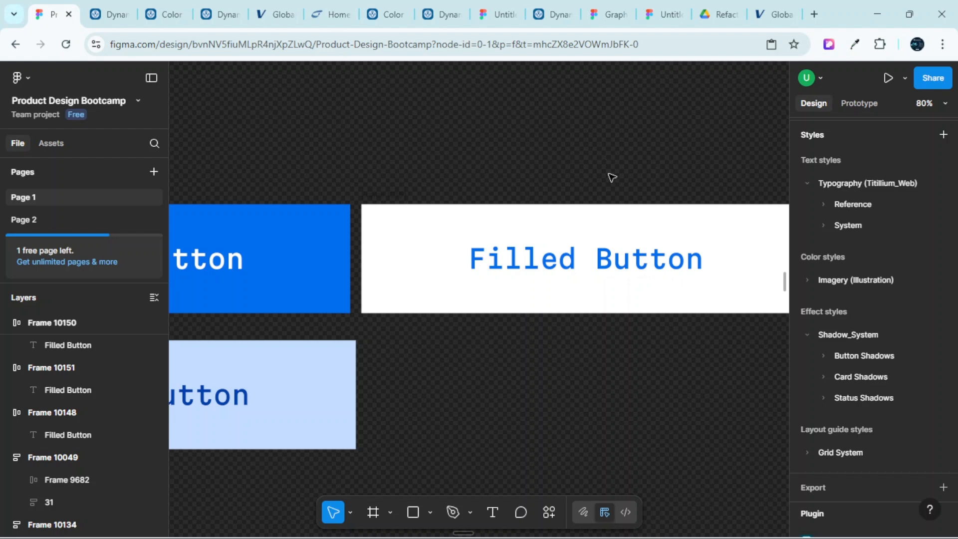
{"action": "scroll", "coordinate": [610, 181], "scroll_direction": "down", "scroll_amount": 3}
{"action": "scroll", "coordinate": [611, 185], "scroll_direction": "up", "scroll_amount": 5}
{"action": "scroll", "coordinate": [610, 186], "scroll_direction": "down", "scroll_amount": 2}
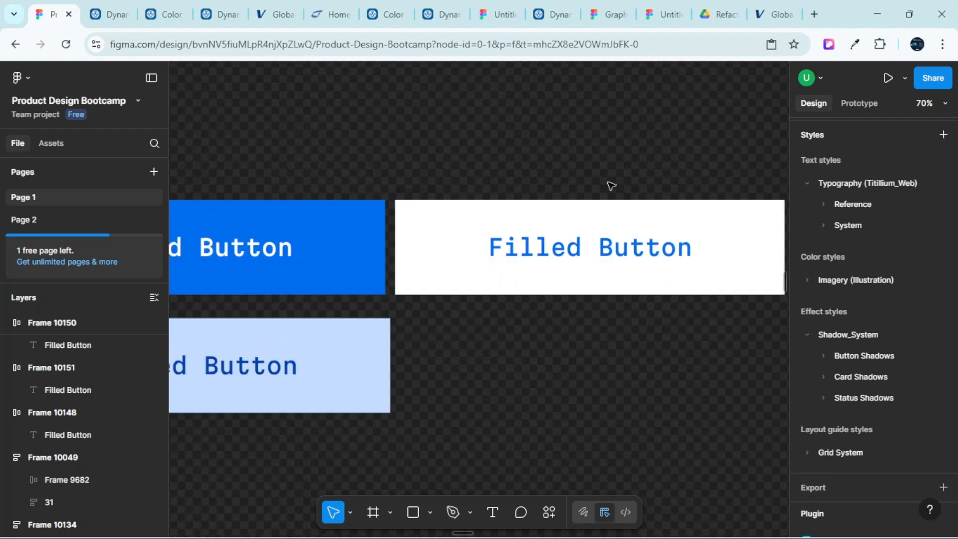
{"action": "scroll", "coordinate": [610, 186], "scroll_direction": "down", "scroll_amount": 3}
{"action": "scroll", "coordinate": [559, 231], "scroll_direction": "down", "scroll_amount": 1}
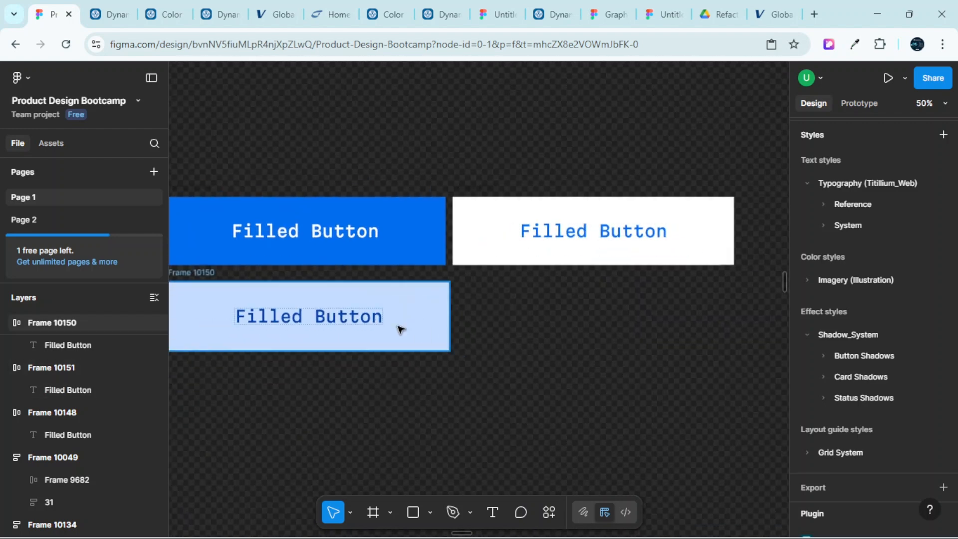
Duplicate the light blue Filled Button and place the copy to its right, beneath the white button
{"action": "left_click", "coordinate": [399, 328]}
{"action": "left_click_drag", "start_coordinate": [445, 331], "coordinate": [695, 325]}
{"action": "scroll", "coordinate": [698, 322], "scroll_direction": "up", "scroll_amount": 2}
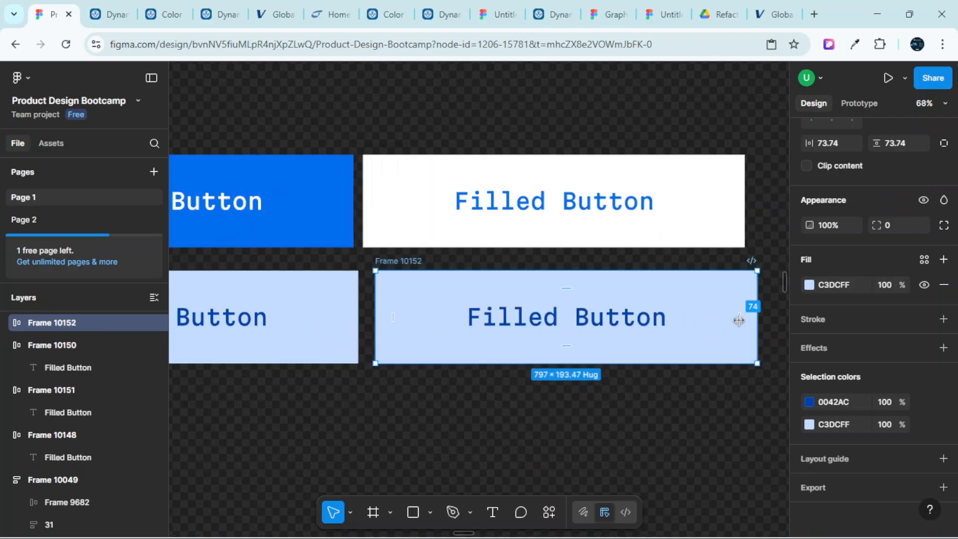
Set the duplicated button's background fill to 0042AC, copied from its own label color
{"action": "left_click", "coordinate": [586, 321]}
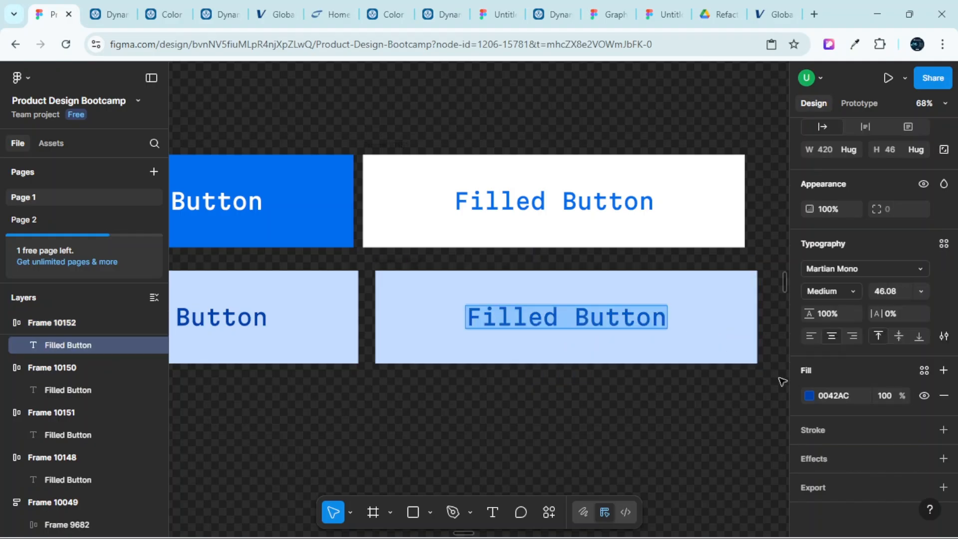
{"action": "left_click", "coordinate": [843, 397]}
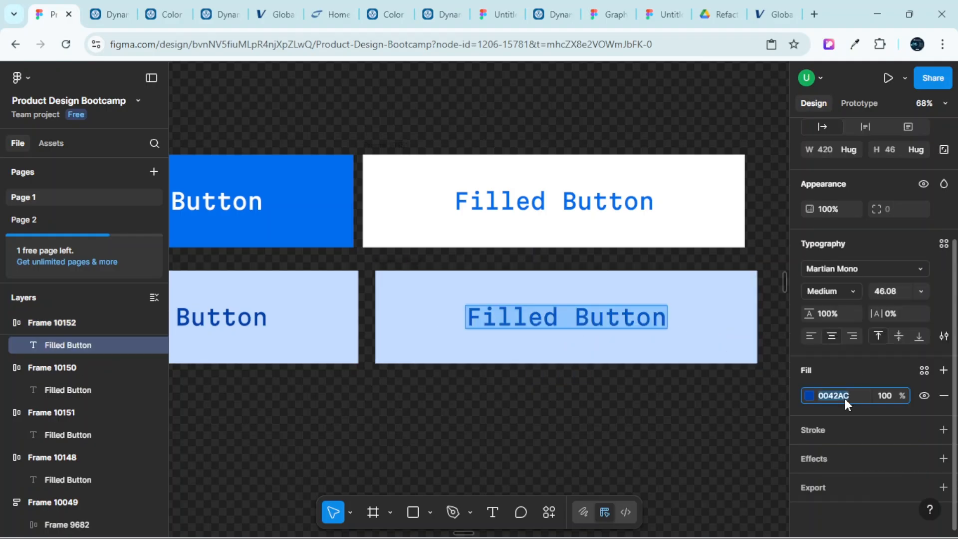
{"action": "left_click", "coordinate": [728, 311]}
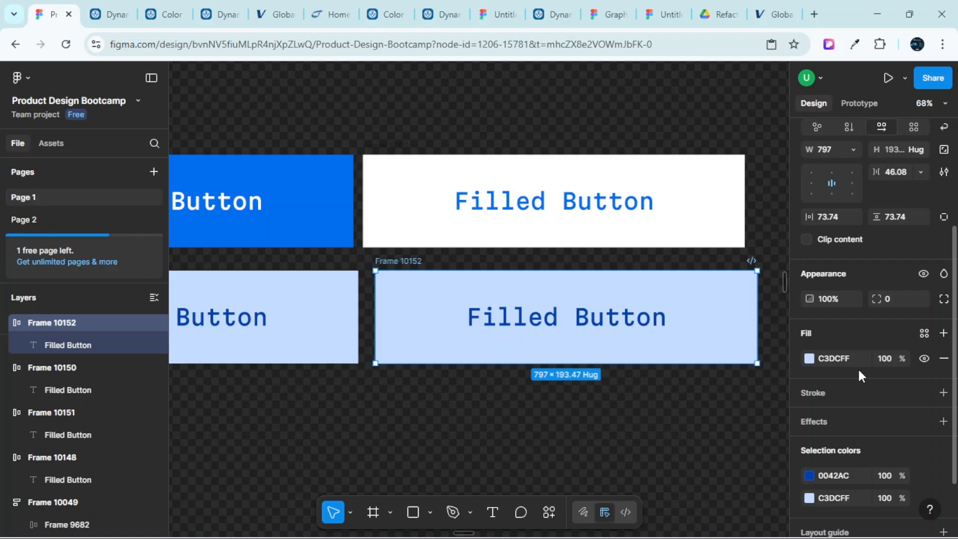
{"action": "left_click", "coordinate": [825, 358]}
{"action": "type", "text": "0042AC"}
{"action": "key", "text": "Return"}
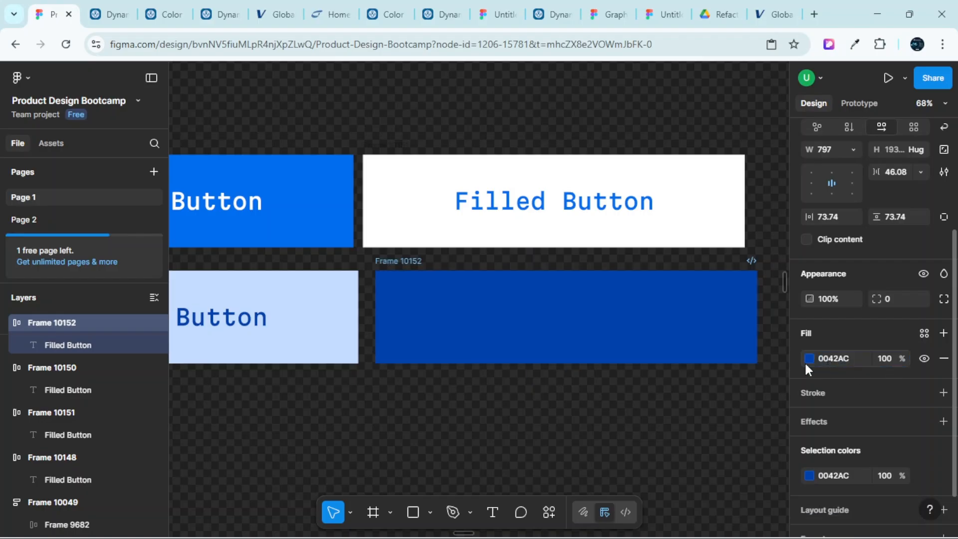
Recolor the dark blue button's "Filled Button" label to C3DCFF sampled from the light blue button's background
{"action": "left_click", "coordinate": [588, 327]}
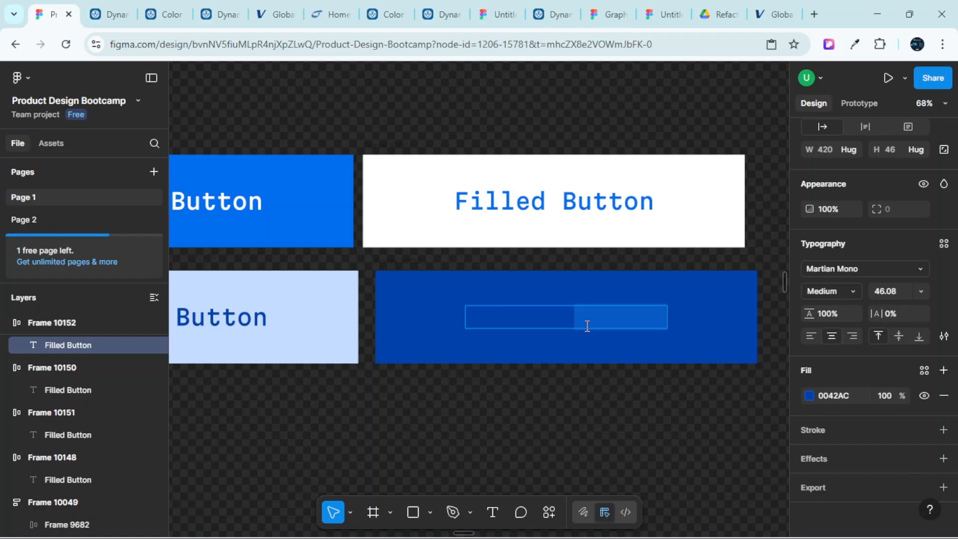
{"action": "left_click", "coordinate": [809, 396]}
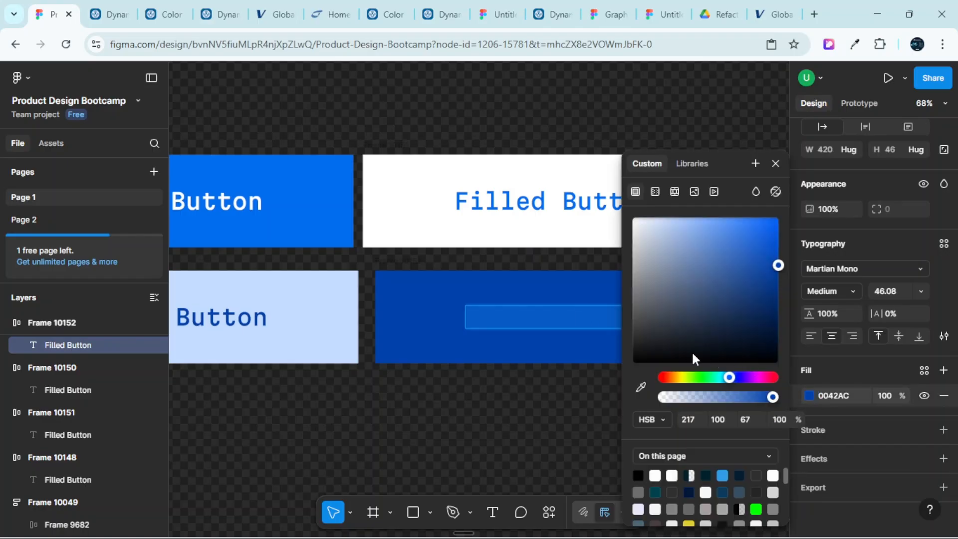
{"action": "left_click", "coordinate": [641, 386]}
{"action": "scroll", "coordinate": [499, 313], "scroll_direction": "left", "scroll_amount": 5}
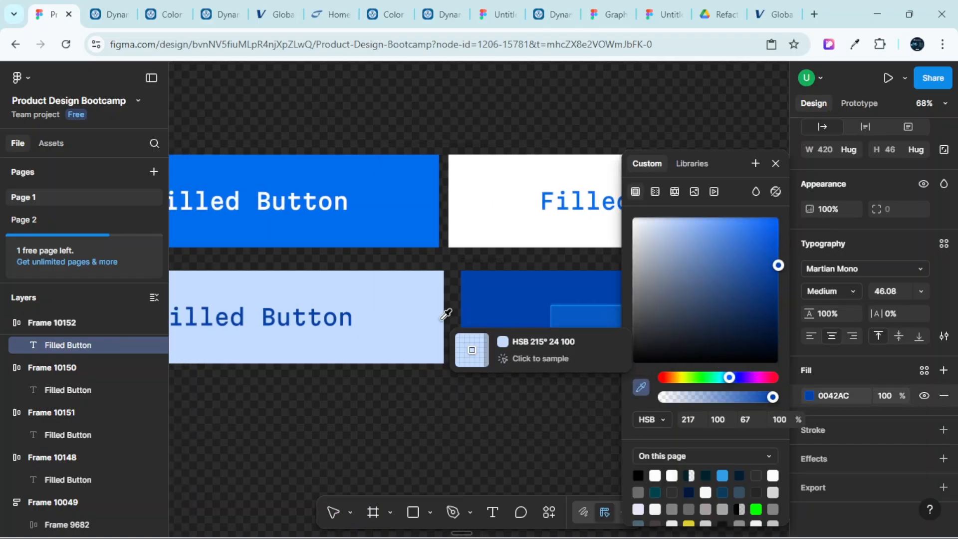
{"action": "left_click", "coordinate": [438, 317]}
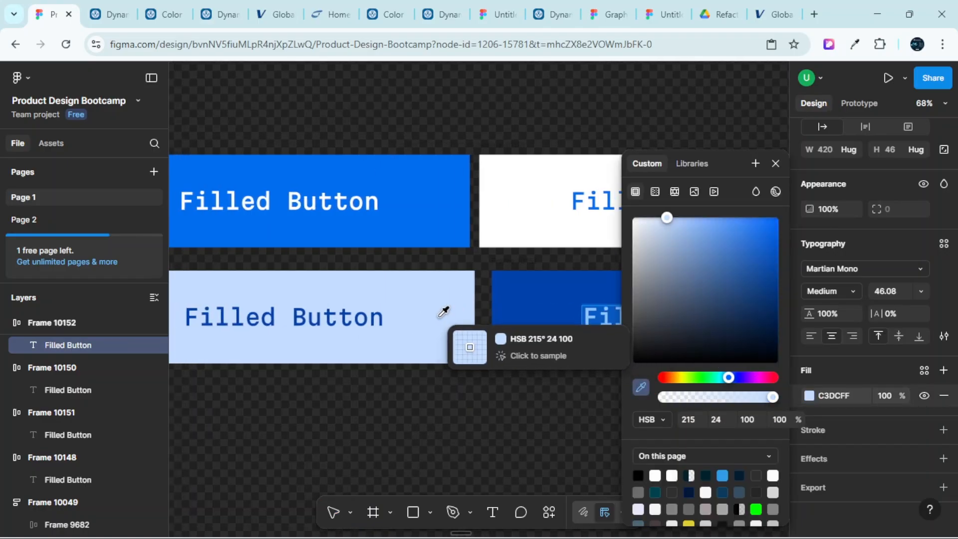
{"action": "left_click", "coordinate": [775, 163]}
{"action": "left_click", "coordinate": [666, 127]}
{"action": "left_click", "coordinate": [669, 123]}
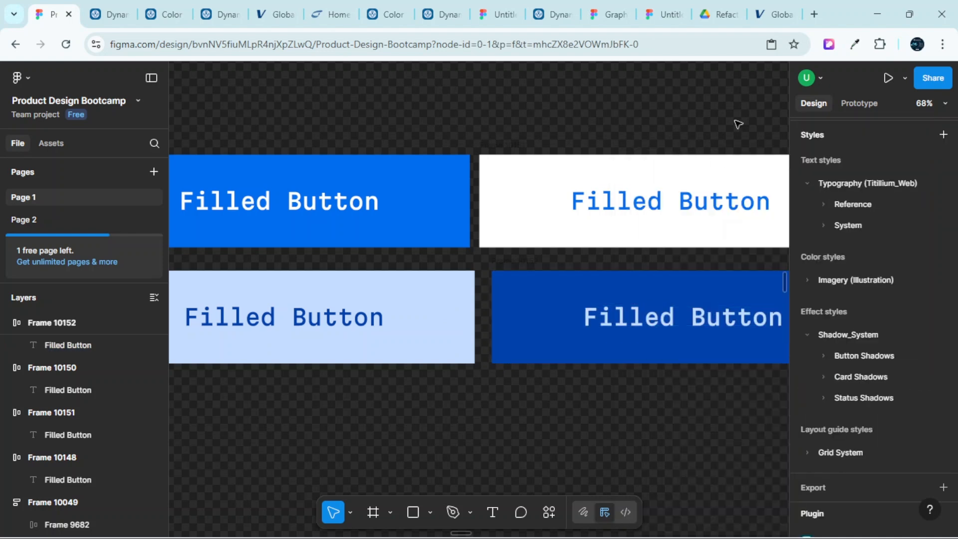
Hide the interface panels and view the four Filled Buttons together on the canvas
{"action": "key", "text": "ctrl+backslash"}
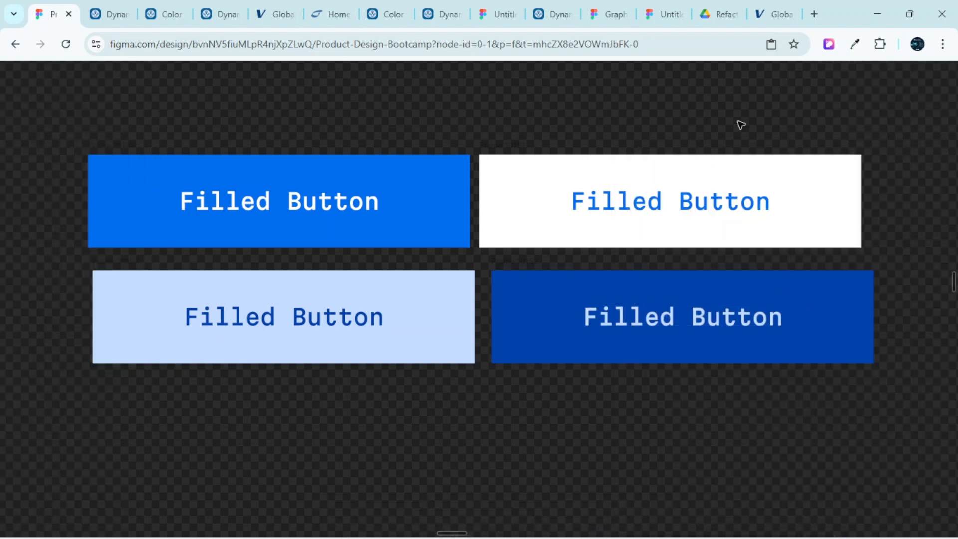
{"action": "scroll", "coordinate": [808, 269], "scroll_direction": "up", "scroll_amount": 3}
{"action": "scroll", "coordinate": [819, 270], "scroll_direction": "down", "scroll_amount": 4}
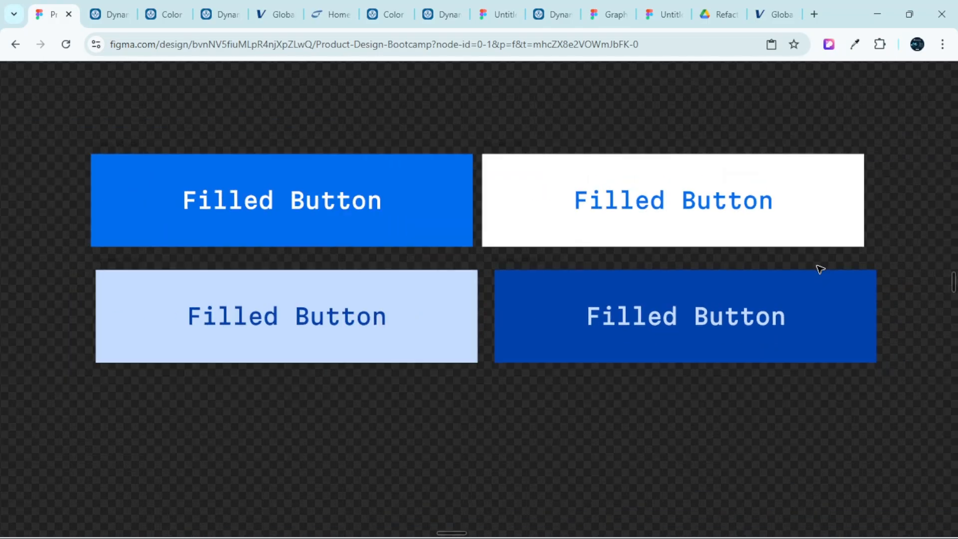
Select all four Filled Buttons in the two-by-two arrangement together
{"action": "left_click", "coordinate": [445, 319]}
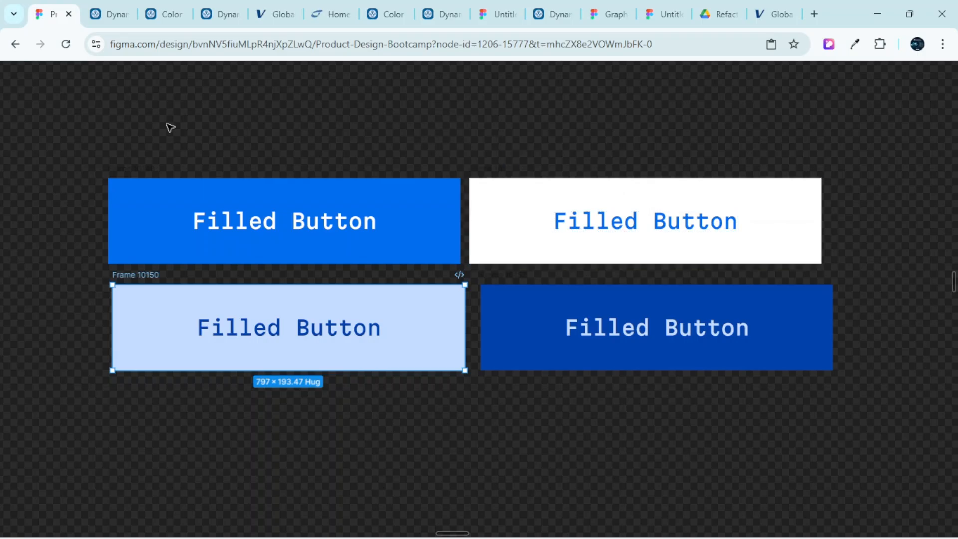
{"action": "left_click_drag", "start_coordinate": [144, 119], "coordinate": [708, 227]}
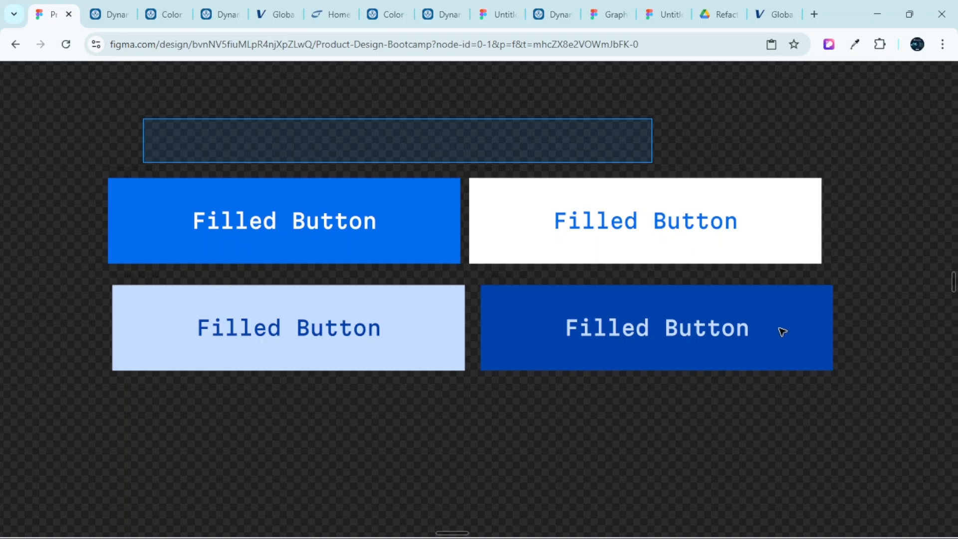
{"action": "left_click_drag", "start_coordinate": [782, 331], "coordinate": [866, 438]}
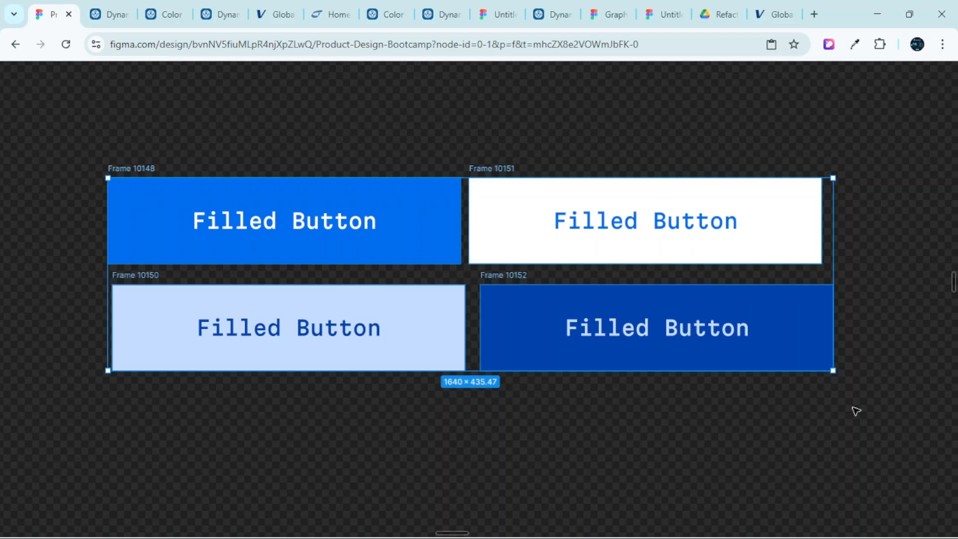
Delete the four selected Filled Button sample frames from the canvas
{"action": "key", "text": "Delete"}
{"action": "scroll", "coordinate": [669, 329], "scroll_direction": "down", "scroll_amount": 5}
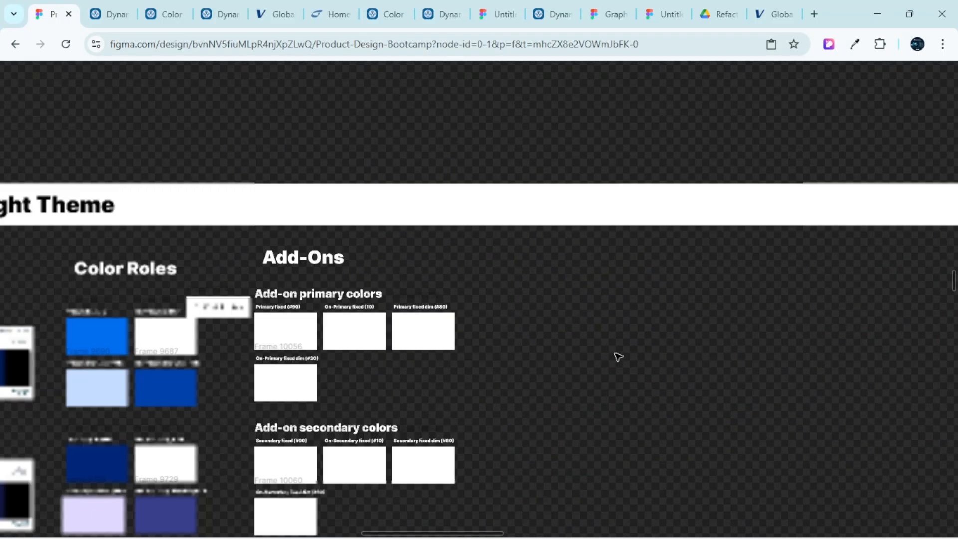
Examine the primary color role swatches, and the neutral surface and background role swatches further down the light theme board
{"action": "scroll", "coordinate": [579, 360], "scroll_direction": "left", "scroll_amount": 4}
{"action": "scroll", "coordinate": [385, 394], "scroll_direction": "up", "scroll_amount": 5}
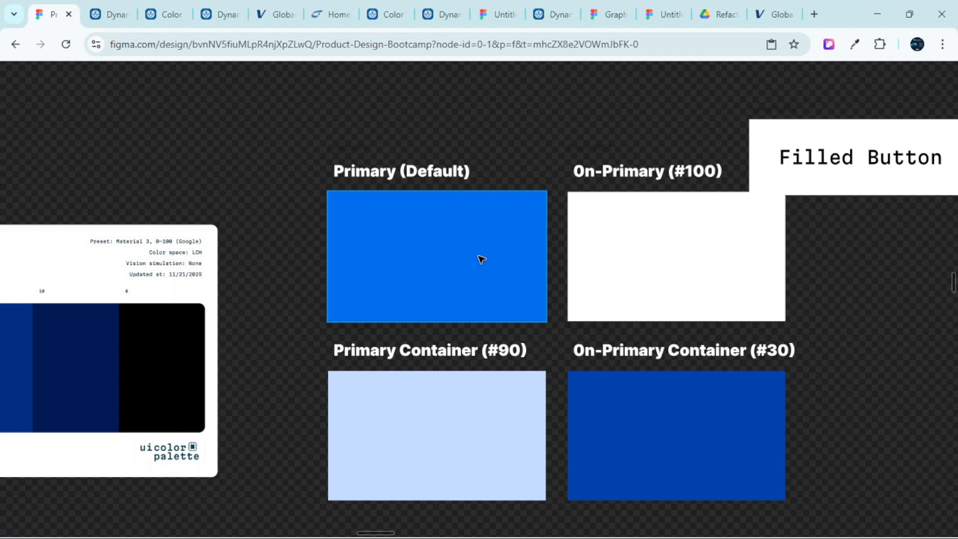
{"action": "scroll", "coordinate": [679, 247], "scroll_direction": "down", "scroll_amount": 3}
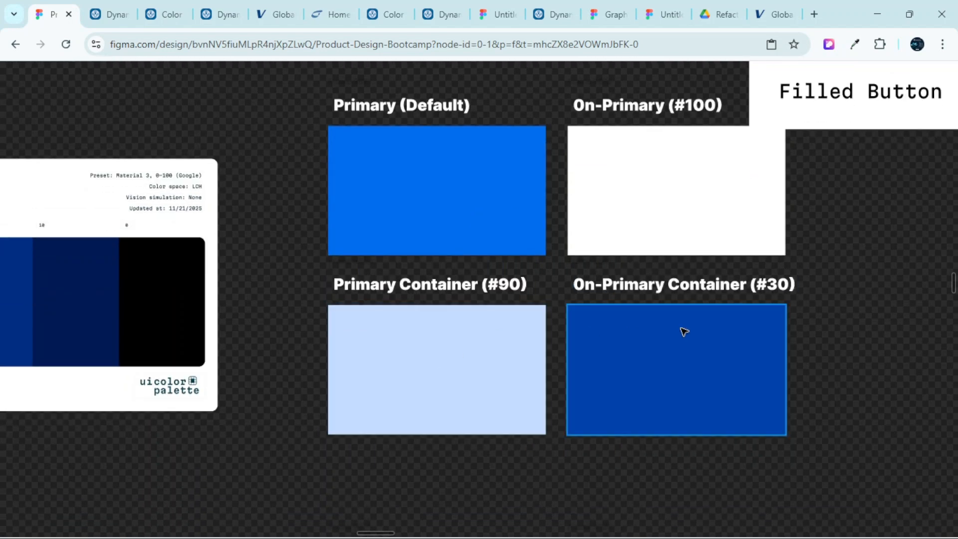
{"action": "scroll", "coordinate": [670, 332], "scroll_direction": "down", "scroll_amount": 6}
{"action": "scroll", "coordinate": [670, 334], "scroll_direction": "down", "scroll_amount": 5}
{"action": "scroll", "coordinate": [670, 335], "scroll_direction": "down", "scroll_amount": 5}
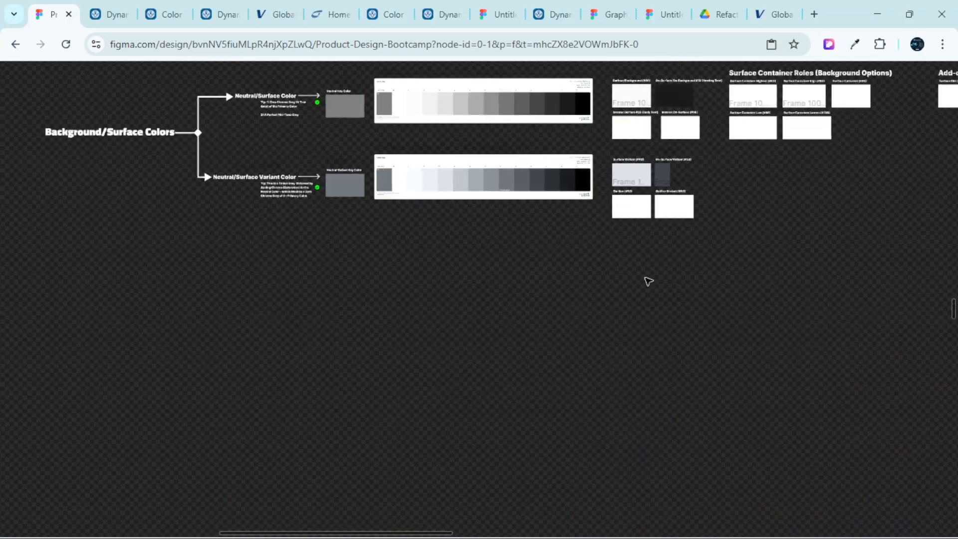
{"action": "scroll", "coordinate": [649, 280], "scroll_direction": "up", "scroll_amount": 3, "text": "ctrl"}
{"action": "scroll", "coordinate": [669, 285], "scroll_direction": "up", "scroll_amount": 2}
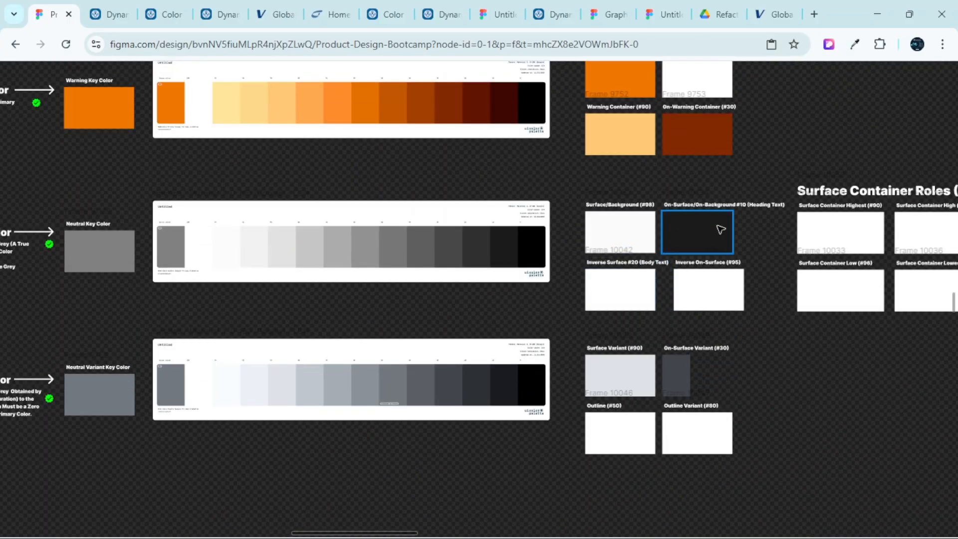
{"action": "scroll", "coordinate": [719, 193], "scroll_direction": "right", "scroll_amount": 2}
{"action": "scroll", "coordinate": [546, 224], "scroll_direction": "up", "scroll_amount": 4, "text": "ctrl"}
{"action": "scroll", "coordinate": [546, 226], "scroll_direction": "up", "scroll_amount": 3, "text": "ctrl"}
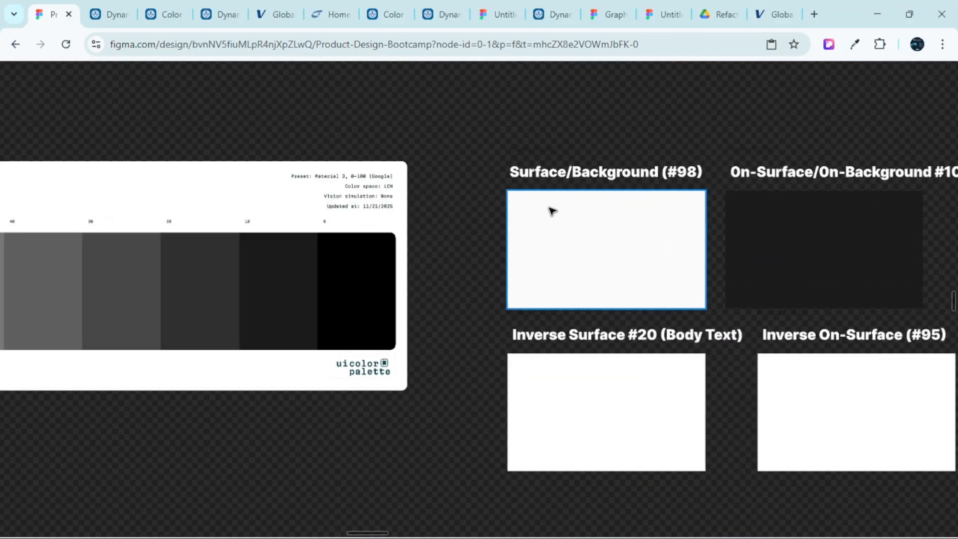
Inspect the Surface/Background, On-Surface/On-Background and Surface Variant swatches in the neutral color roles
{"action": "left_click", "coordinate": [553, 235]}
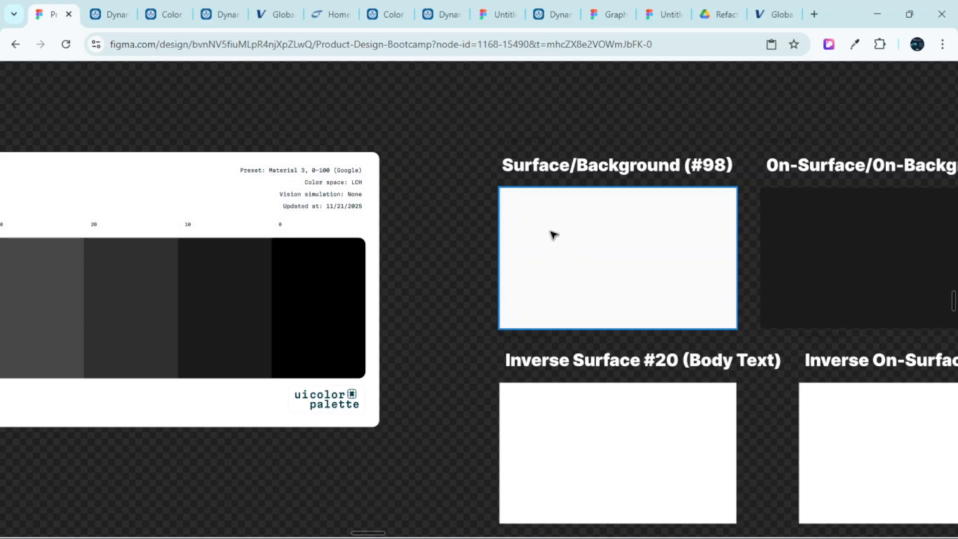
{"action": "scroll", "coordinate": [553, 235], "scroll_direction": "right", "scroll_amount": 6}
{"action": "left_click", "coordinate": [732, 234]}
{"action": "scroll", "coordinate": [716, 253], "scroll_direction": "down", "scroll_amount": 5}
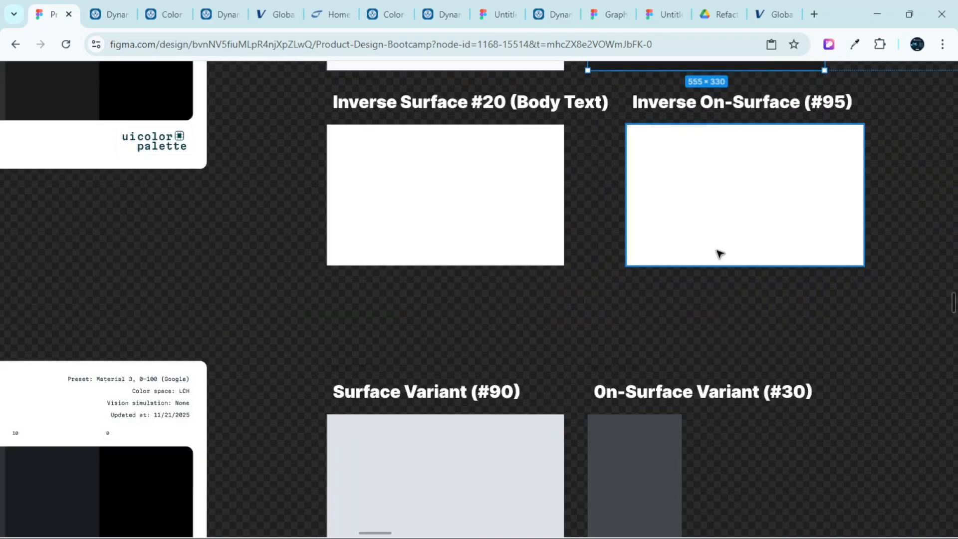
{"action": "scroll", "coordinate": [716, 253], "scroll_direction": "down", "scroll_amount": 2, "text": "ctrl"}
{"action": "left_click", "coordinate": [573, 330]}
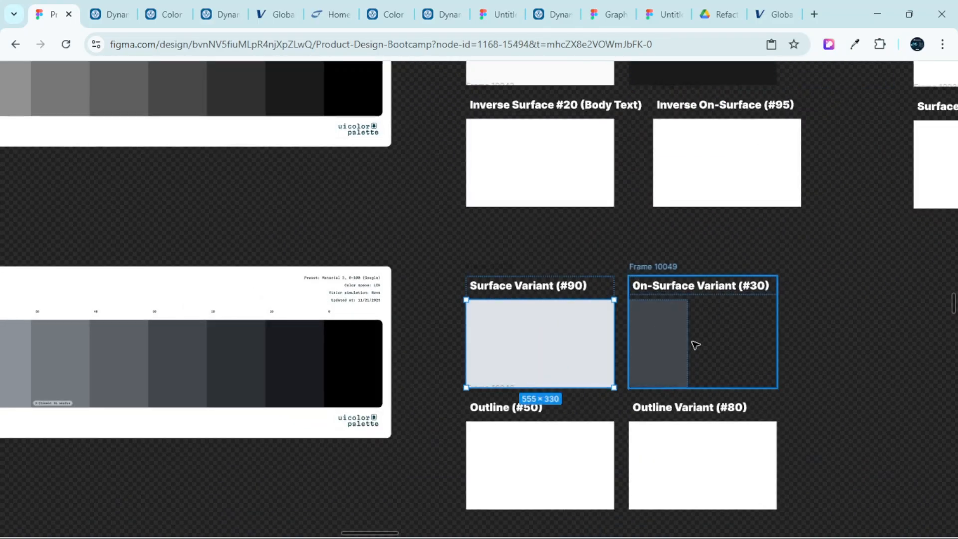
{"action": "scroll", "coordinate": [693, 344], "scroll_direction": "up", "scroll_amount": 3, "text": "ctrl"}
{"action": "scroll", "coordinate": [664, 344], "scroll_direction": "down", "scroll_amount": 2, "text": "ctrl"}
Switch to the Material 3 baseline color tokens page and expand the Surface colors group to view its swatches
{"action": "left_click", "coordinate": [111, 7]}
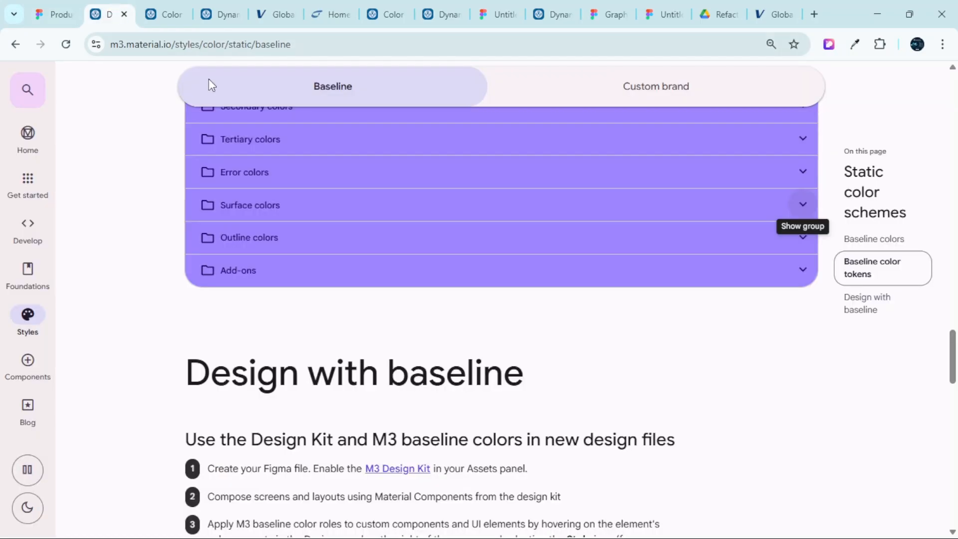
{"action": "scroll", "coordinate": [356, 223], "scroll_direction": "up", "scroll_amount": 4}
{"action": "scroll", "coordinate": [430, 269], "scroll_direction": "down", "scroll_amount": 1}
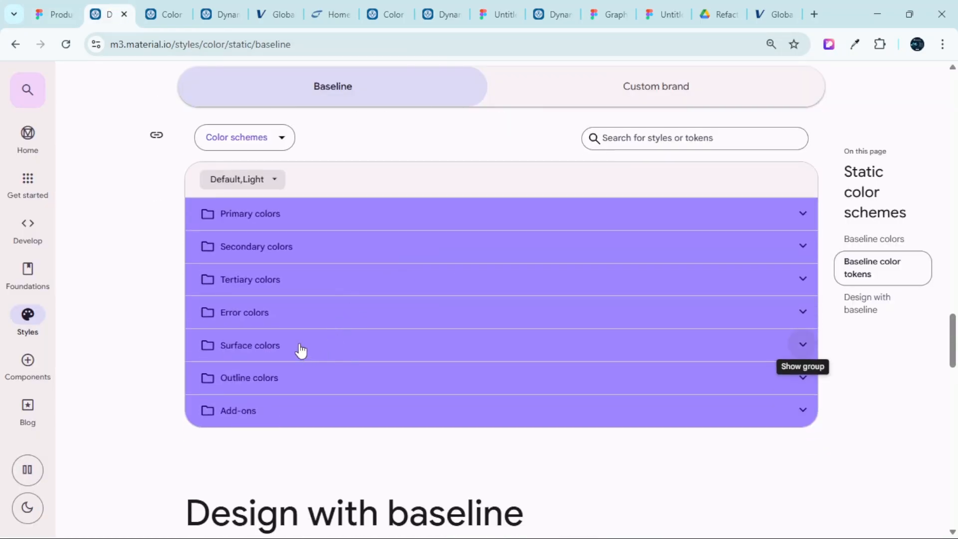
{"action": "left_click", "coordinate": [333, 345]}
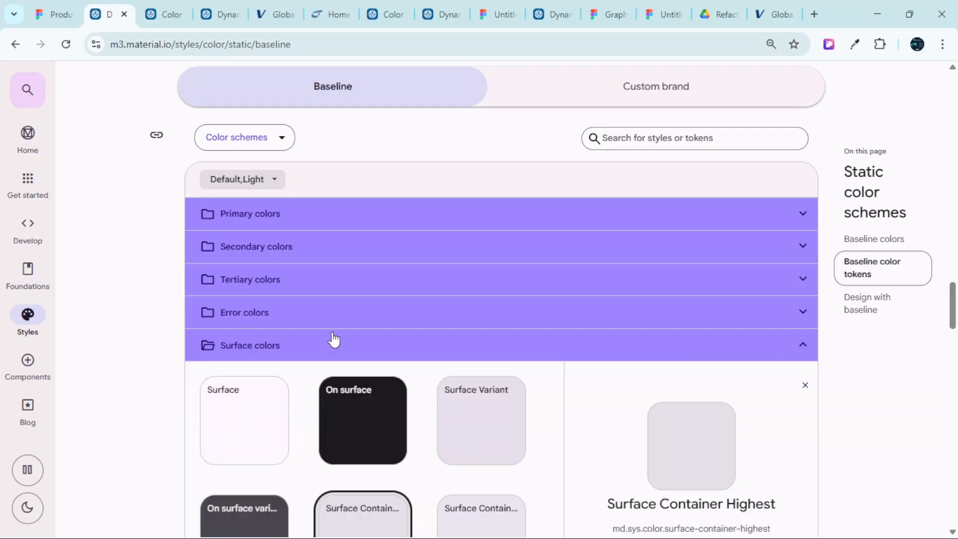
{"action": "scroll", "coordinate": [319, 374], "scroll_direction": "down", "scroll_amount": 1}
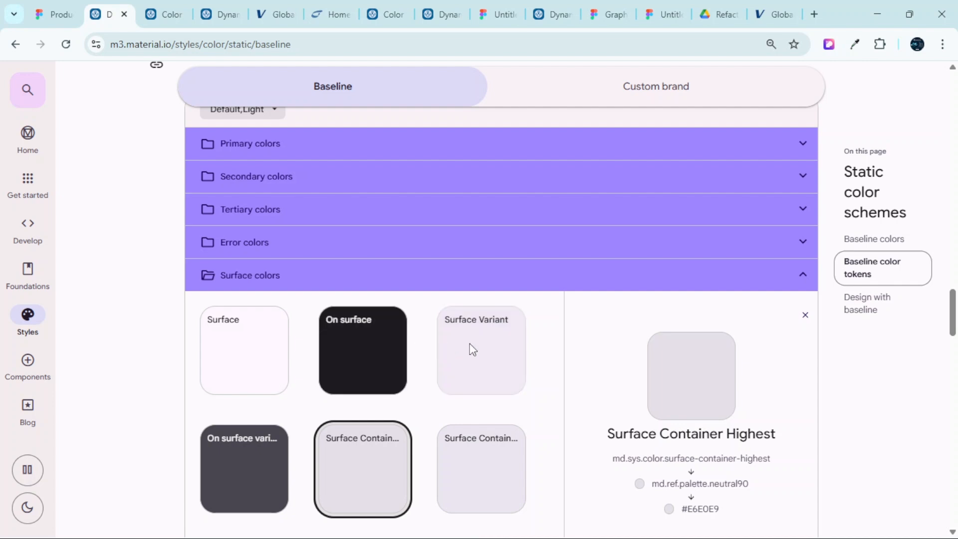
{"action": "scroll", "coordinate": [299, 404], "scroll_direction": "down", "scroll_amount": 2}
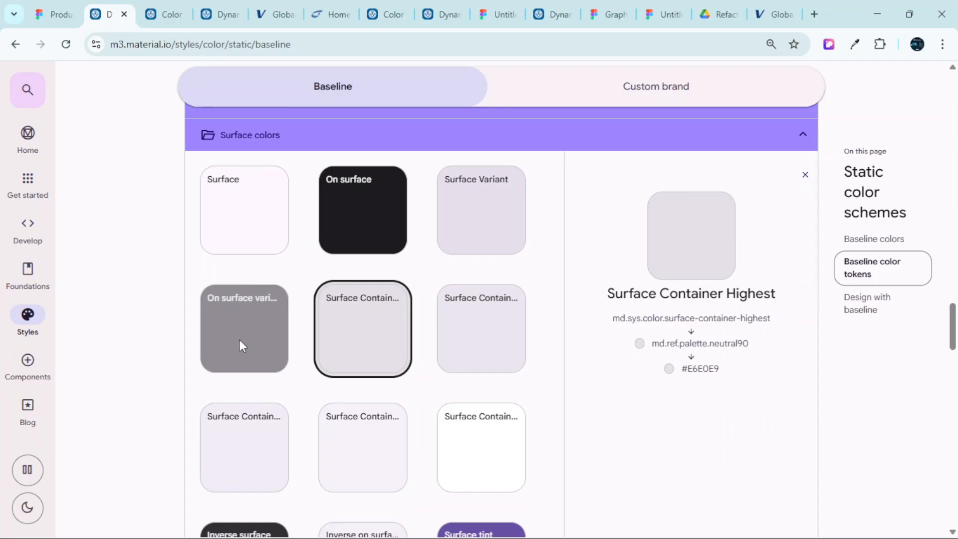
Return to the Figma board and compare its Surface, Inverse Surface, Surface Variant and Outline role swatches
{"action": "left_click", "coordinate": [55, 12]}
{"action": "scroll", "coordinate": [464, 320], "scroll_direction": "down", "scroll_amount": 3}
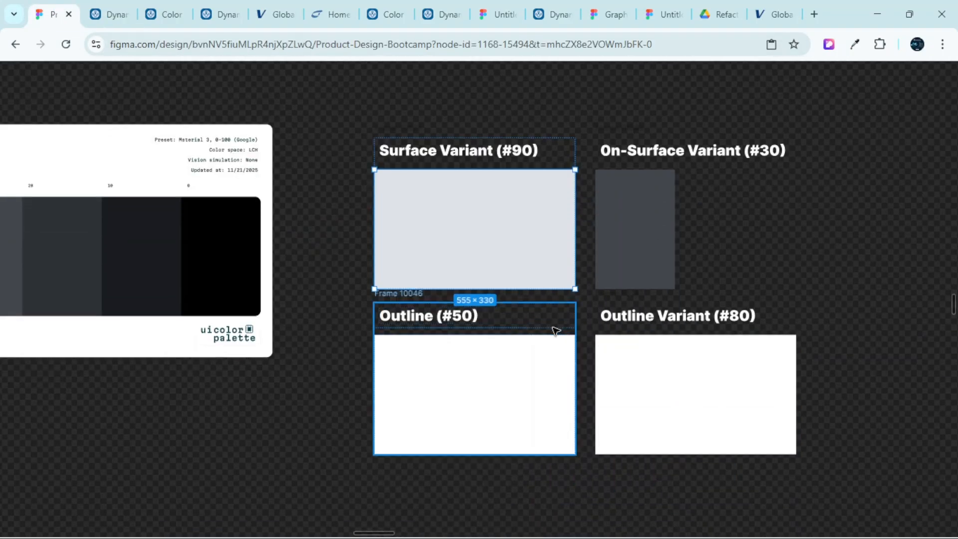
{"action": "scroll", "coordinate": [553, 334], "scroll_direction": "down", "scroll_amount": 3}
{"action": "scroll", "coordinate": [533, 381], "scroll_direction": "down", "scroll_amount": 2}
{"action": "scroll", "coordinate": [532, 382], "scroll_direction": "up", "scroll_amount": 3}
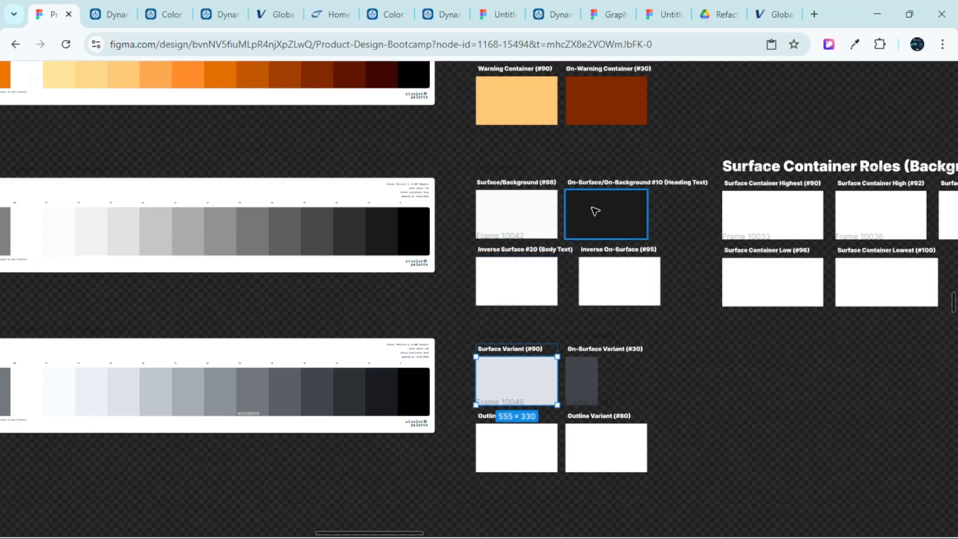
{"action": "scroll", "coordinate": [595, 212], "scroll_direction": "up", "scroll_amount": 3}
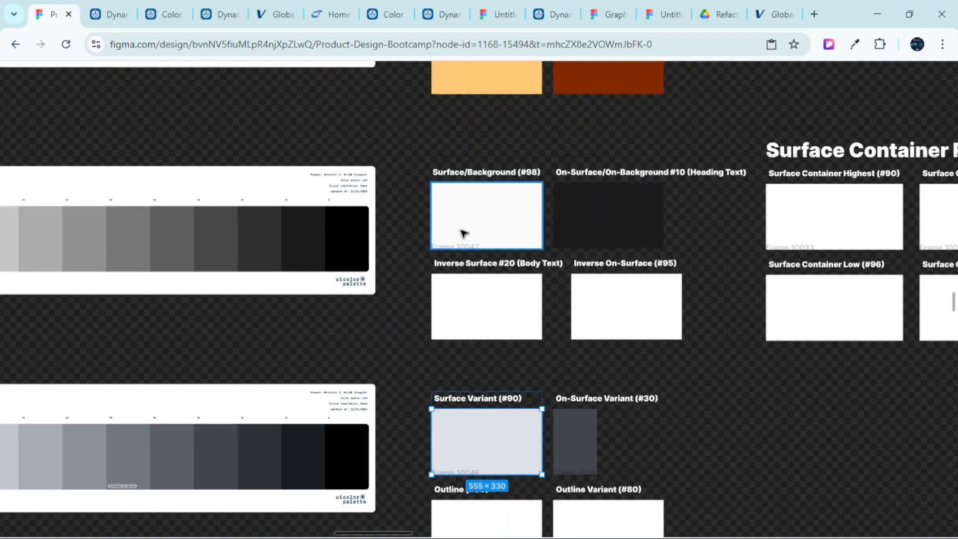
On the Material 3 page, check the palette tones of Surface Container High, Surface Container, Surface Container Low and Surface Container Lowest
{"action": "left_click", "coordinate": [118, 10]}
{"action": "scroll", "coordinate": [518, 343], "scroll_direction": "down", "scroll_amount": 2}
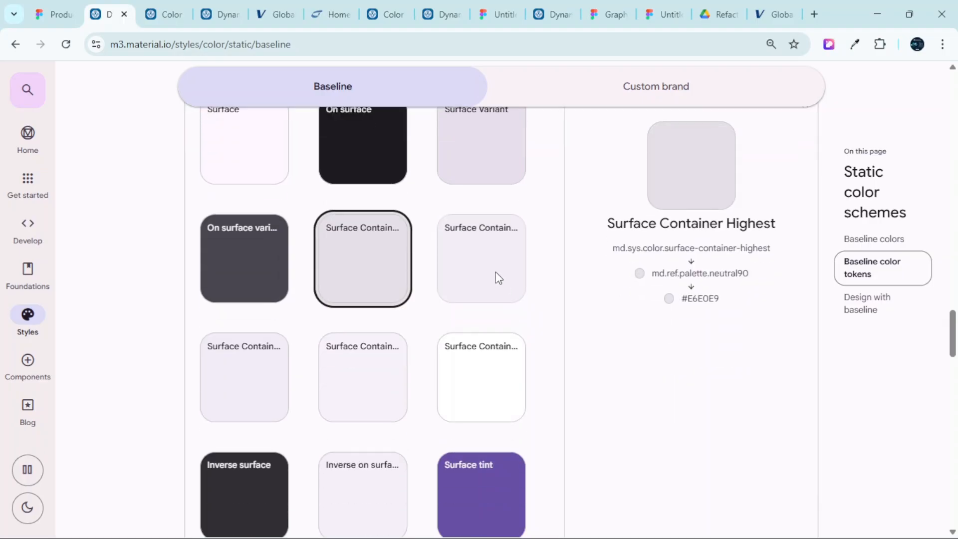
{"action": "left_click", "coordinate": [495, 268]}
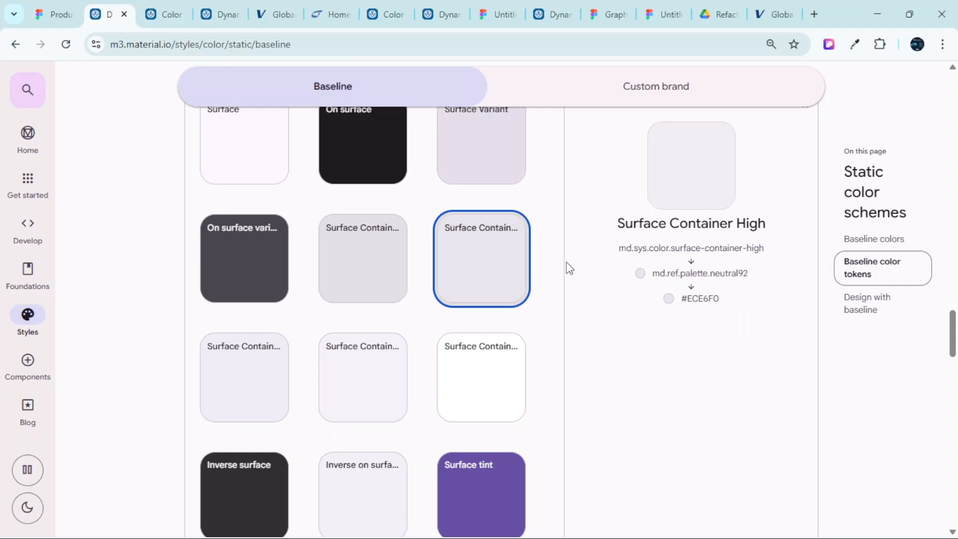
{"action": "left_click", "coordinate": [250, 364]}
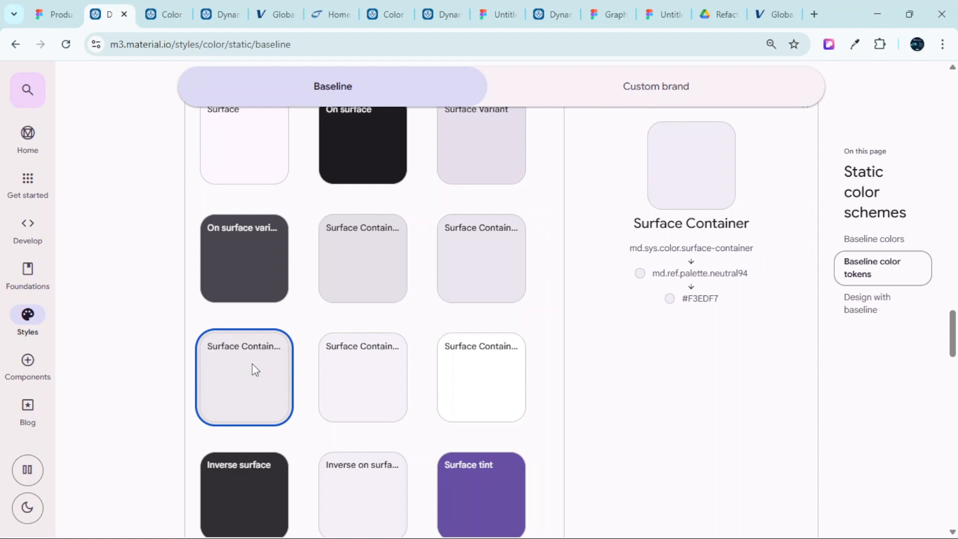
{"action": "left_click", "coordinate": [364, 357]}
{"action": "left_click", "coordinate": [488, 368]}
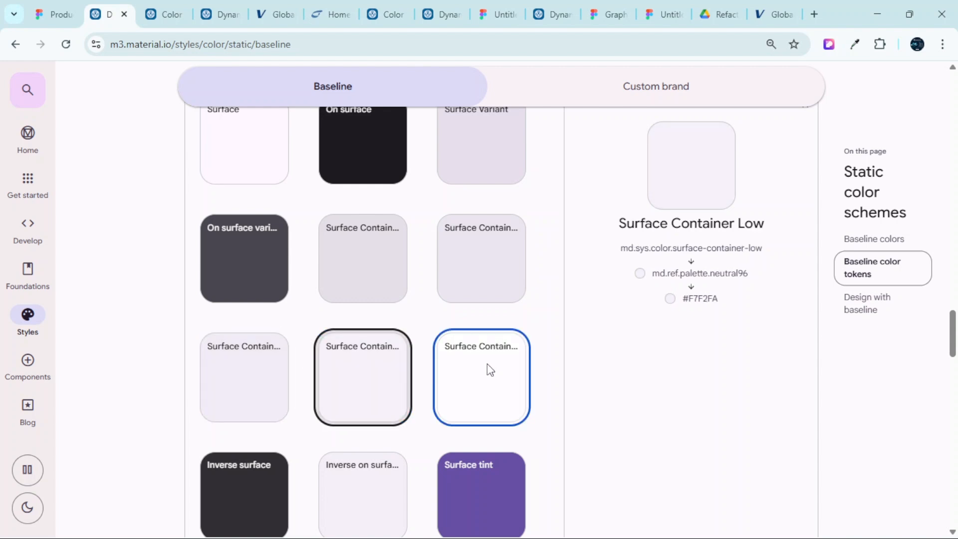
Check the palette tones referenced by the Inverse surface and Surface Container Highest tokens
{"action": "scroll", "coordinate": [494, 367], "scroll_direction": "down", "scroll_amount": 3}
{"action": "left_click", "coordinate": [251, 349]}
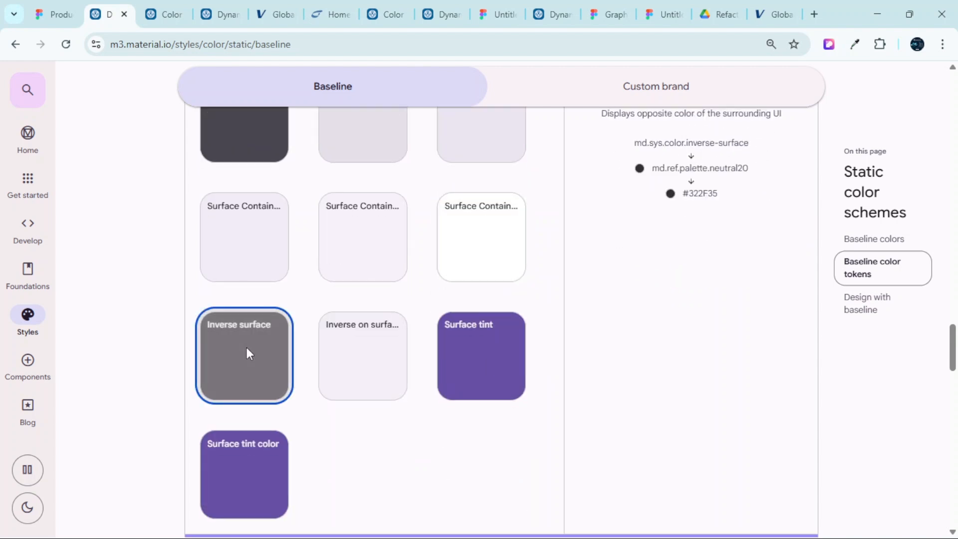
{"action": "scroll", "coordinate": [259, 353], "scroll_direction": "up", "scroll_amount": 2}
{"action": "scroll", "coordinate": [255, 364], "scroll_direction": "down", "scroll_amount": 1}
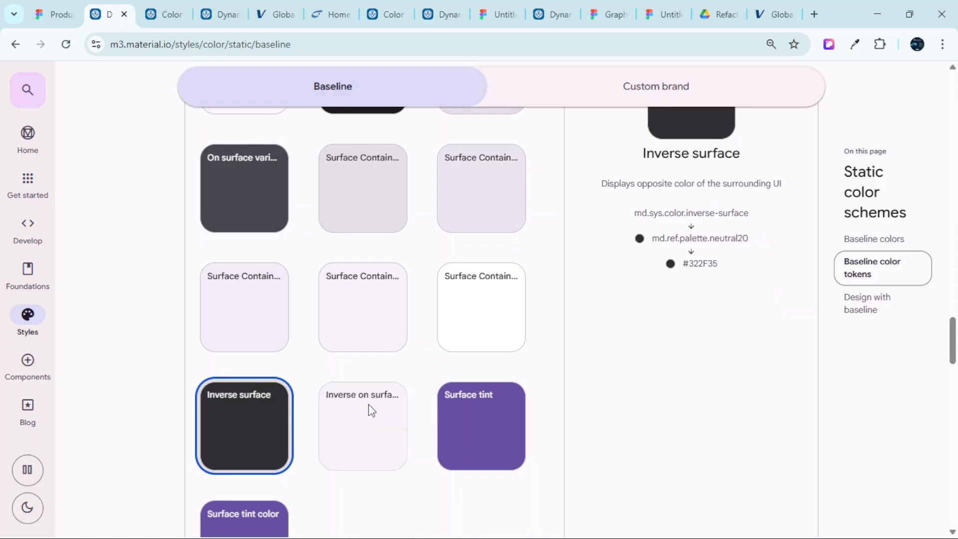
{"action": "scroll", "coordinate": [389, 404], "scroll_direction": "up", "scroll_amount": 3}
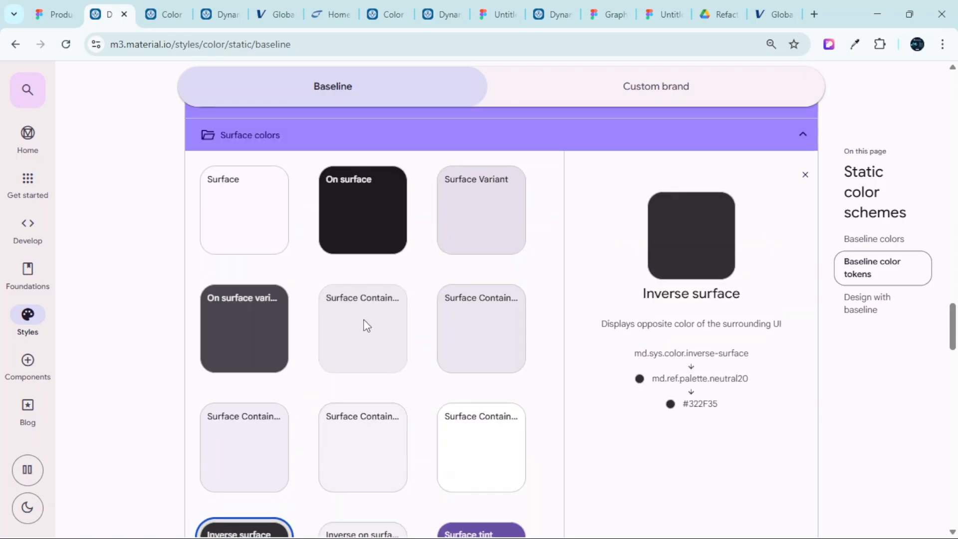
{"action": "left_click", "coordinate": [367, 326]}
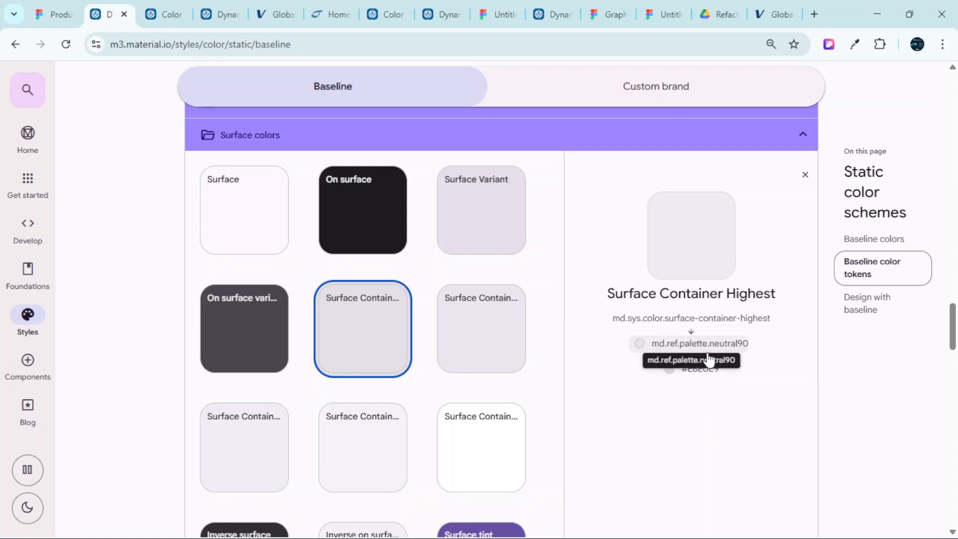
{"action": "mouse_move", "coordinate": [709, 359]}
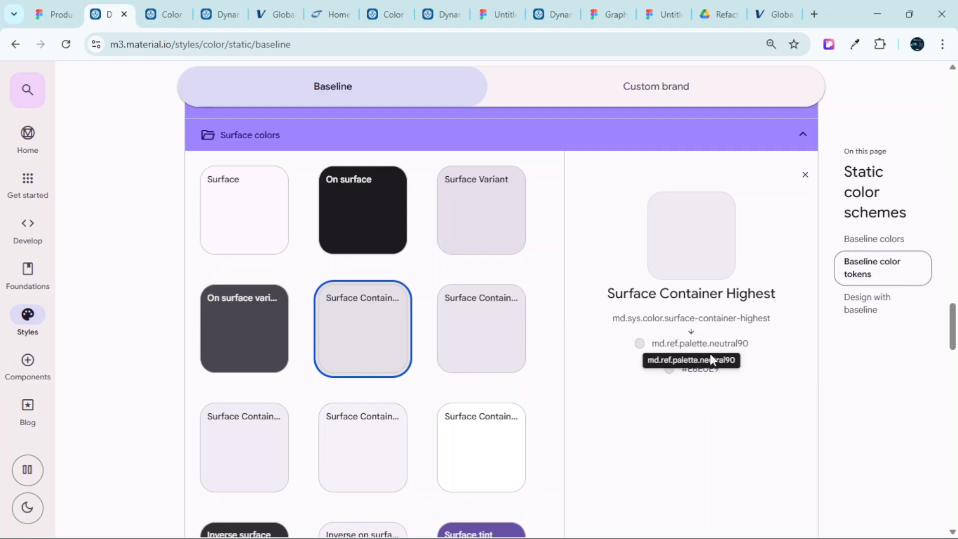
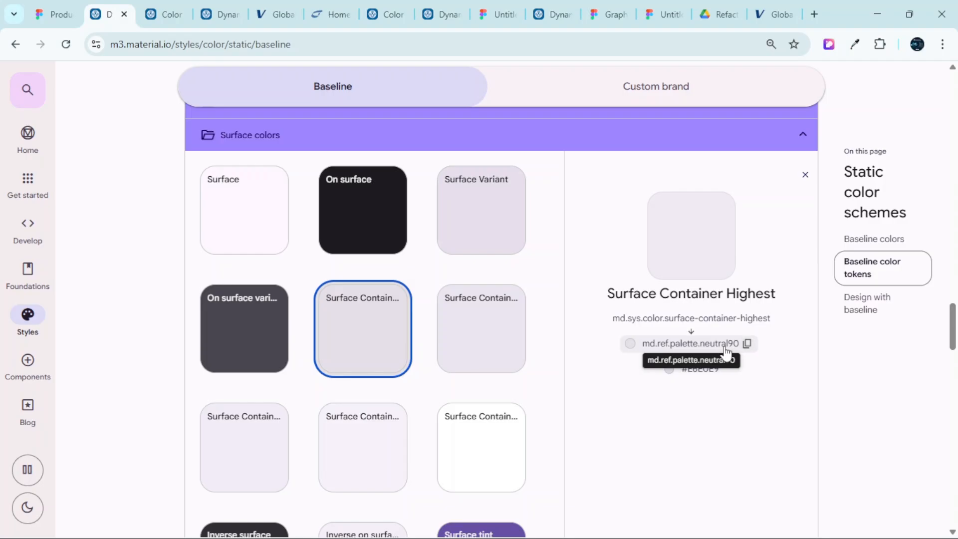
Switch back to Figma and select the tone 90 swatch in the neutral key color palette
{"action": "left_click", "coordinate": [54, 14]}
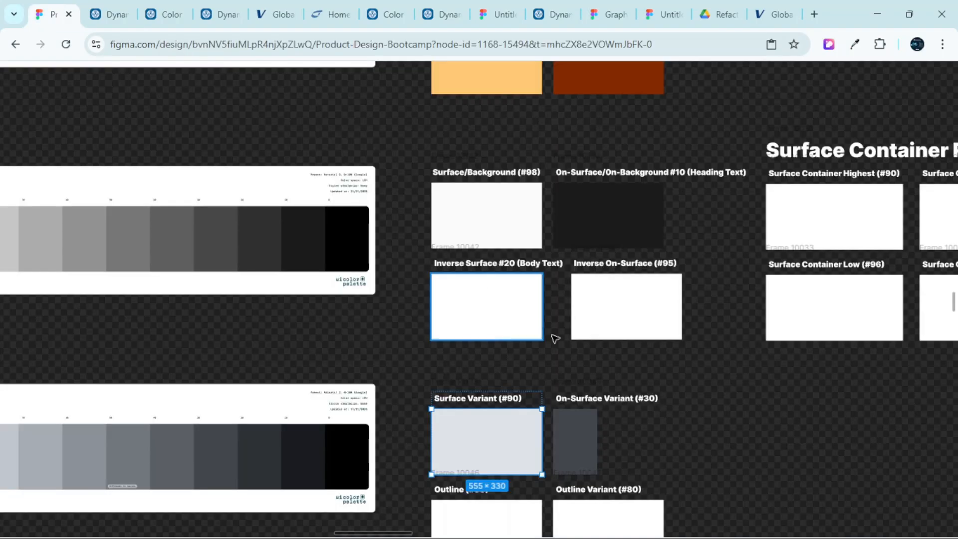
{"action": "scroll", "coordinate": [569, 342], "scroll_direction": "down", "scroll_amount": 5}
{"action": "left_click", "coordinate": [439, 289]}
{"action": "scroll", "coordinate": [430, 307], "scroll_direction": "up", "scroll_amount": 5}
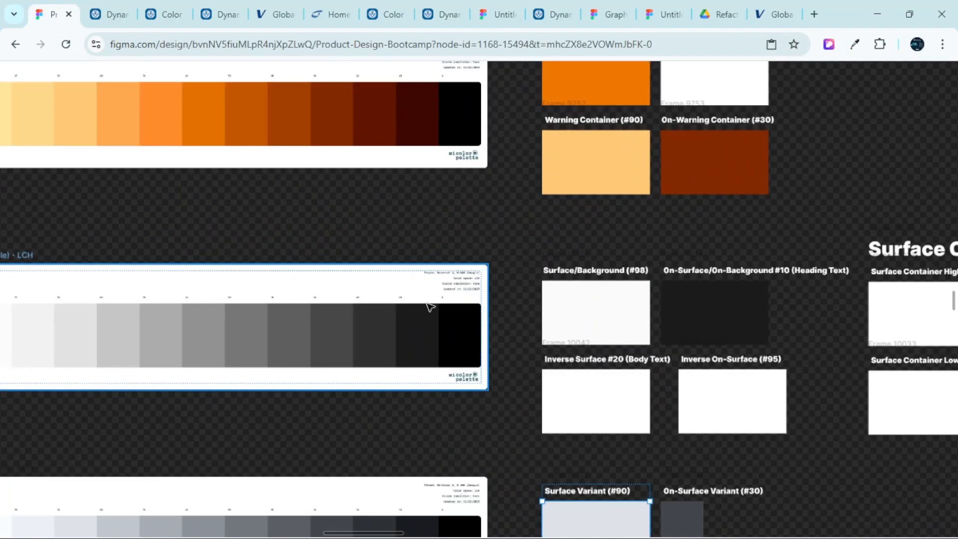
{"action": "scroll", "coordinate": [430, 306], "scroll_direction": "up", "scroll_amount": 10}
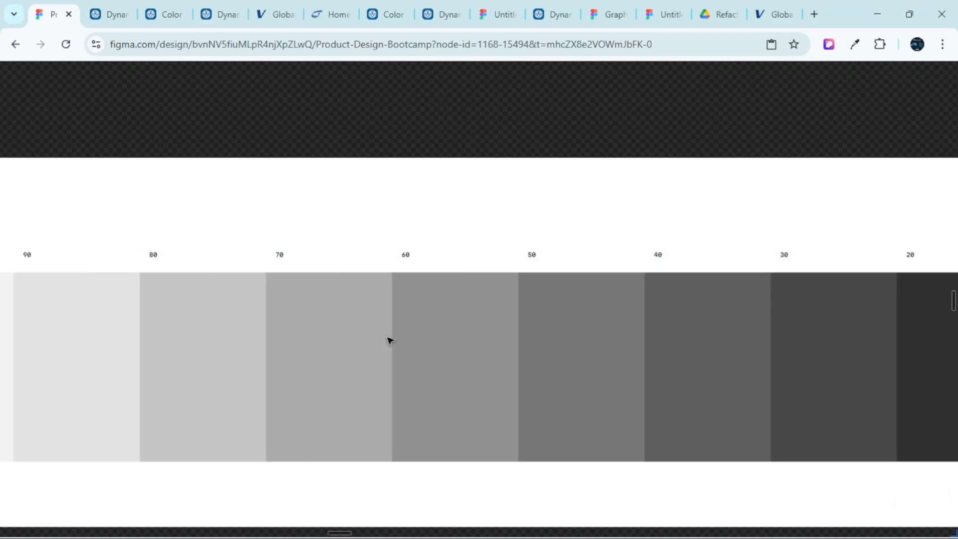
{"action": "scroll", "coordinate": [360, 340], "scroll_direction": "left", "scroll_amount": 8}
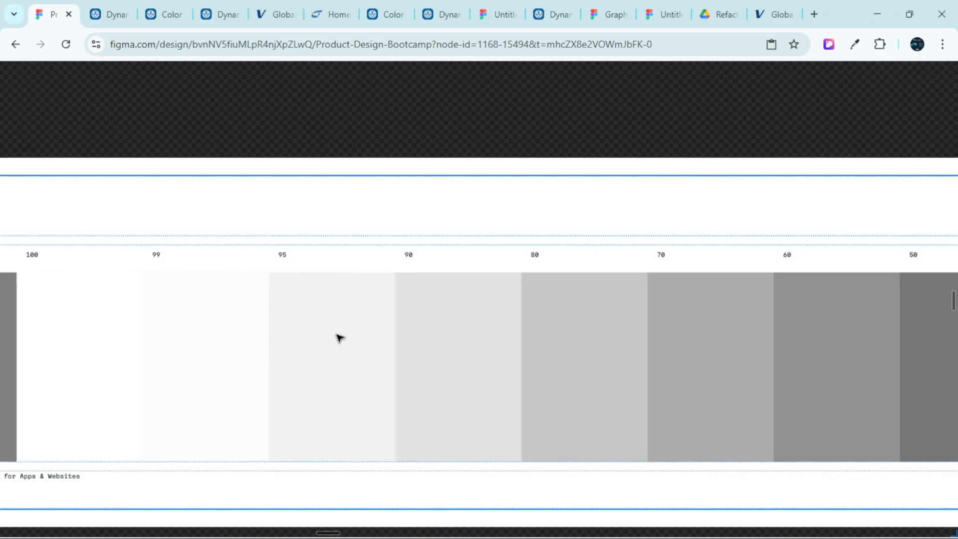
{"action": "scroll", "coordinate": [370, 338], "scroll_direction": "right", "scroll_amount": 2}
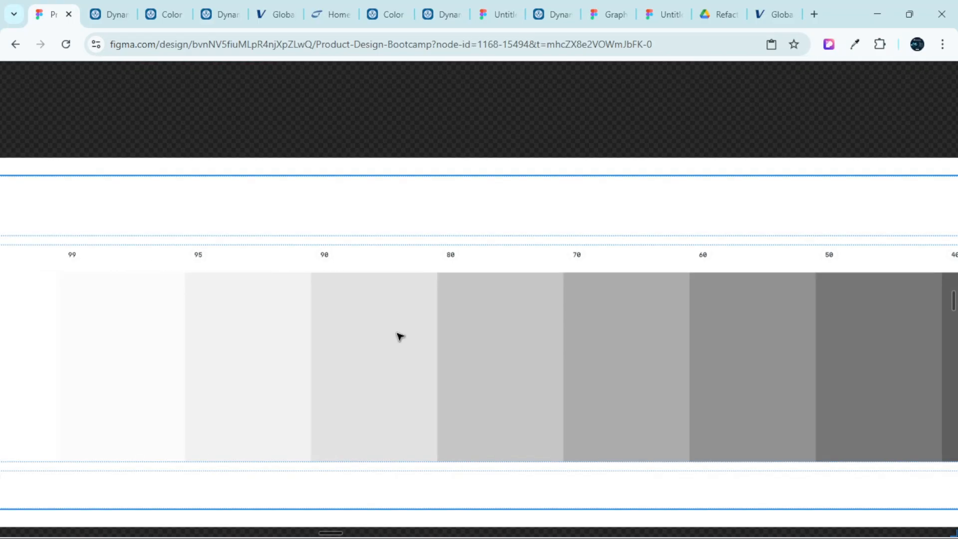
{"action": "left_click", "coordinate": [343, 322]}
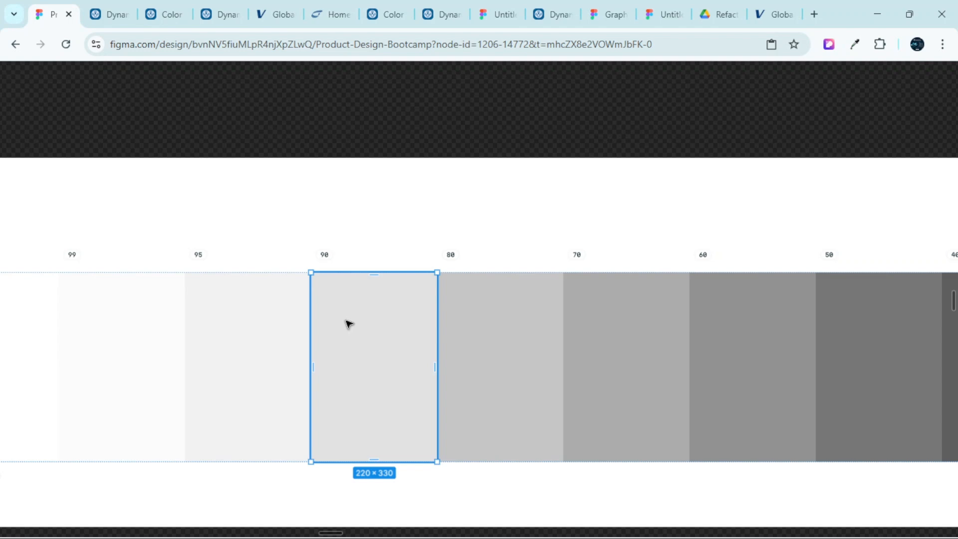
View the Surface Container Roles swatches on the board and switch back to the Material 3 surface color tokens
{"action": "scroll", "coordinate": [347, 323], "scroll_direction": "down", "scroll_amount": 10}
{"action": "scroll", "coordinate": [484, 326], "scroll_direction": "right", "scroll_amount": 8}
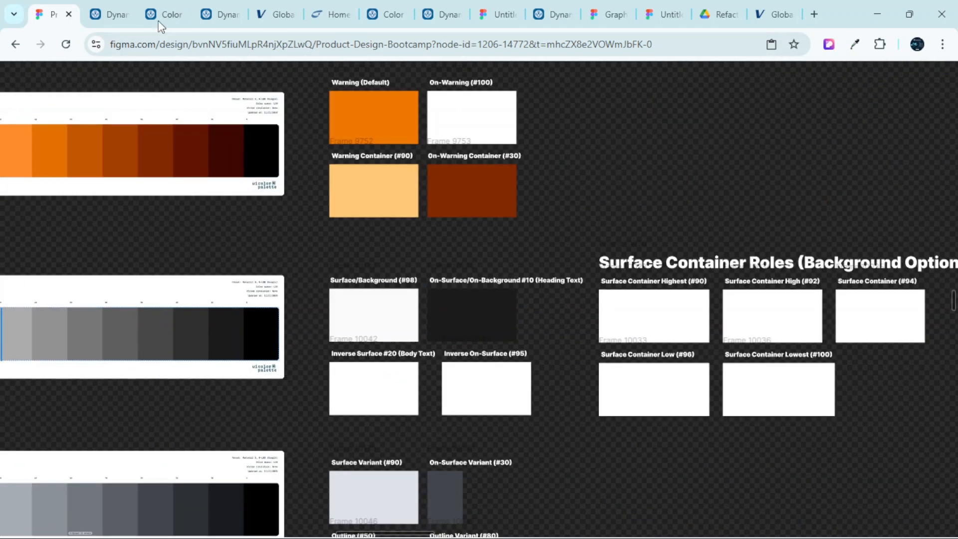
{"action": "left_click", "coordinate": [116, 14]}
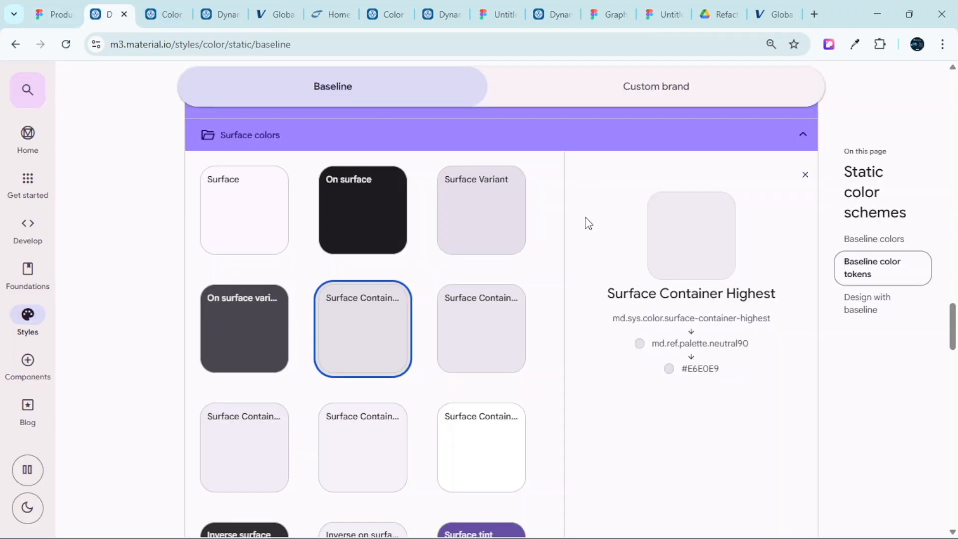
Switch to Figma and replace the Surface Container Highest (#90) swatch with the neutral palette's tone 90 swatch
{"action": "left_click", "coordinate": [54, 14]}
{"action": "scroll", "coordinate": [688, 297], "scroll_direction": "up", "scroll_amount": 3}
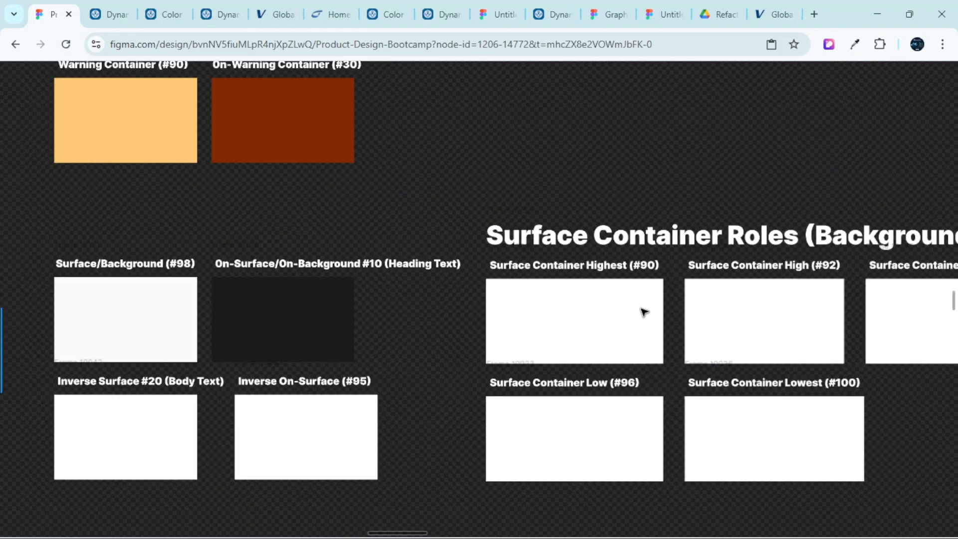
{"action": "scroll", "coordinate": [643, 312], "scroll_direction": "up", "scroll_amount": 2}
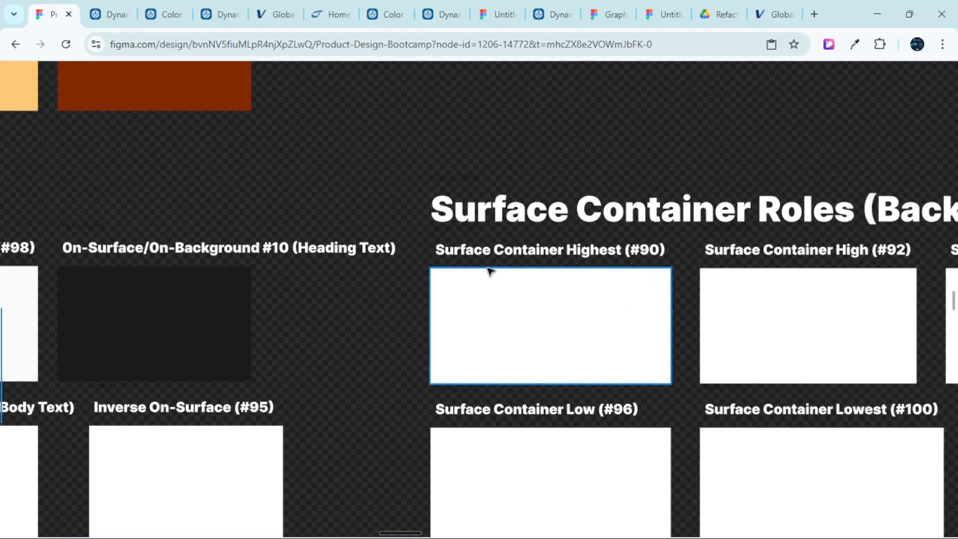
{"action": "left_click", "coordinate": [590, 332]}
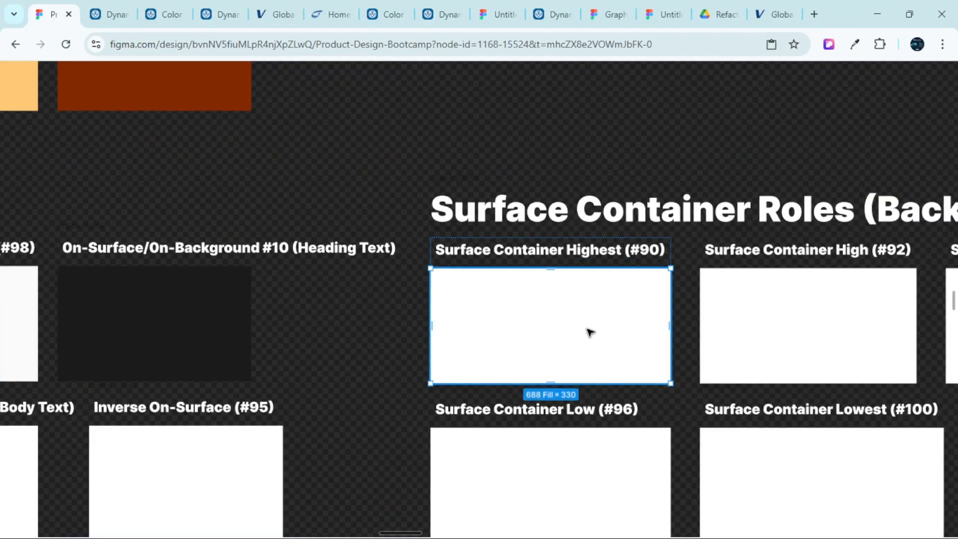
{"action": "key", "text": "ctrl+z"}
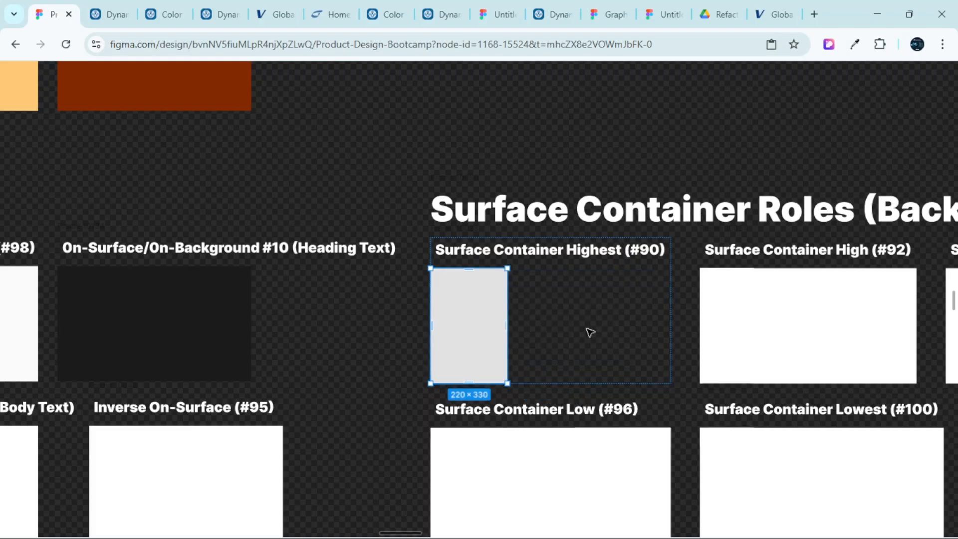
Review the labels and tone numbers of the Surface Container Roles swatches on the board
{"action": "scroll", "coordinate": [592, 326], "scroll_direction": "down", "scroll_amount": 3}
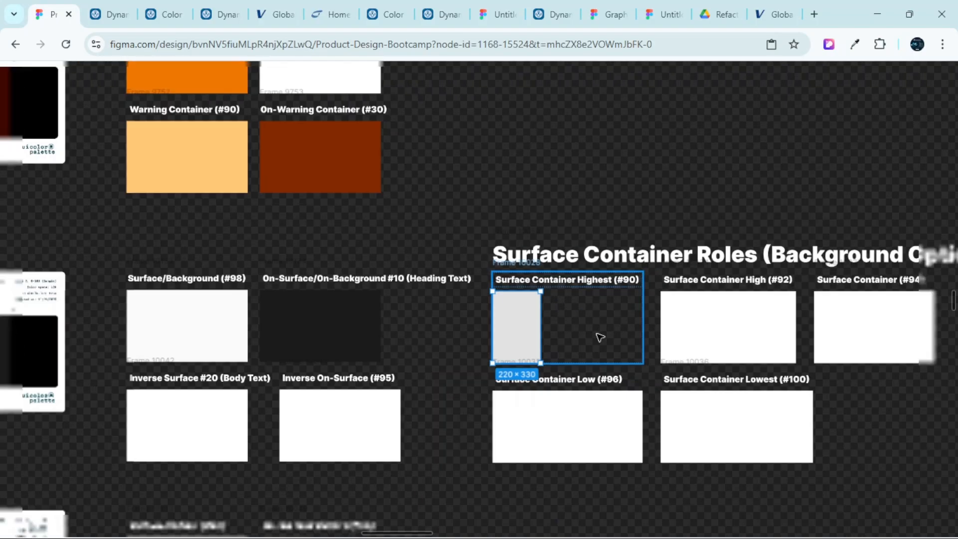
{"action": "scroll", "coordinate": [589, 298], "scroll_direction": "up", "scroll_amount": 2}
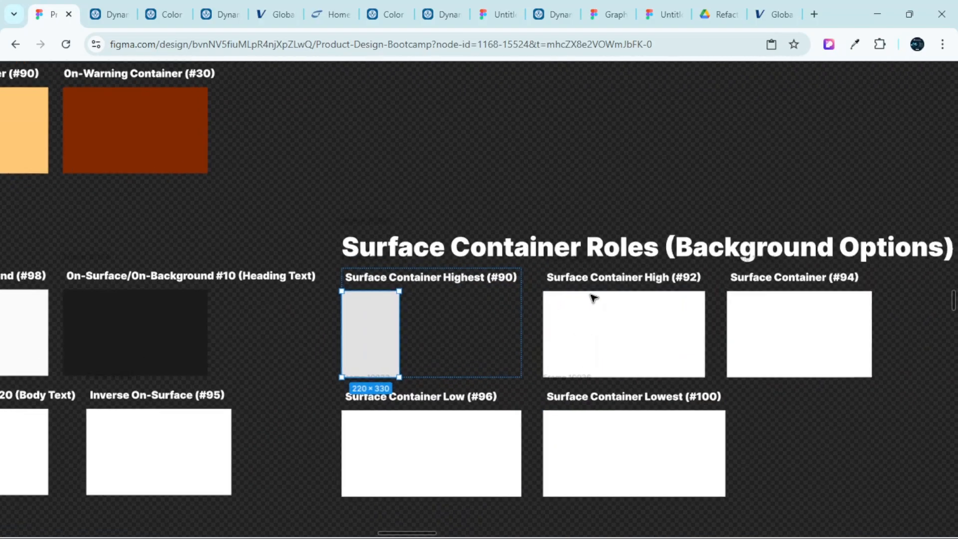
{"action": "scroll", "coordinate": [437, 320], "scroll_direction": "right", "scroll_amount": 2}
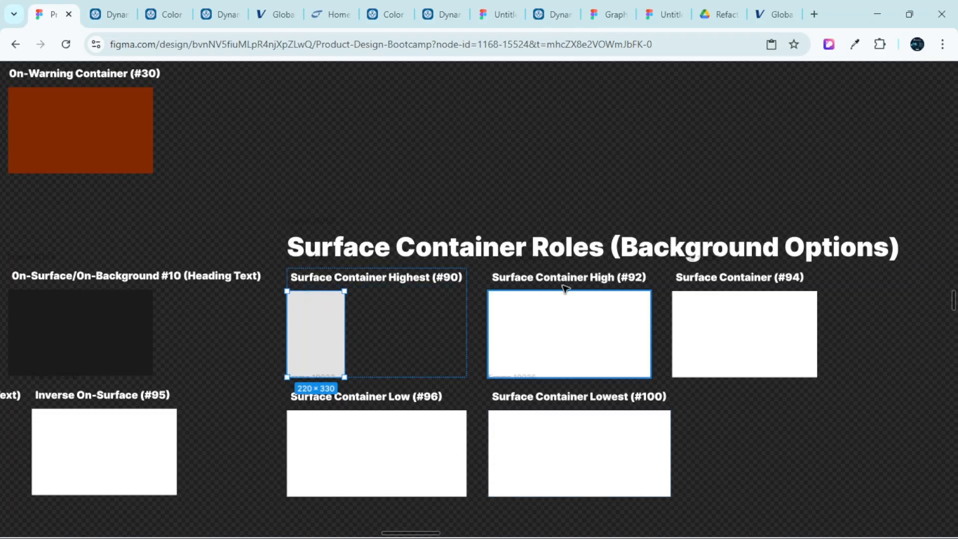
{"action": "scroll", "coordinate": [679, 285], "scroll_direction": "up", "scroll_amount": 1}
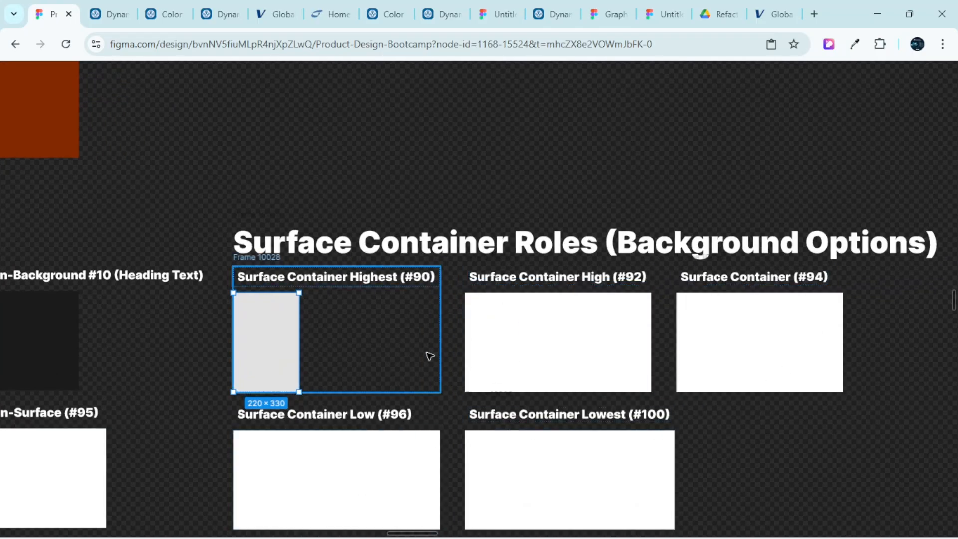
{"action": "scroll", "coordinate": [499, 315], "scroll_direction": "up", "scroll_amount": 1}
{"action": "scroll", "coordinate": [484, 328], "scroll_direction": "down", "scroll_amount": 1}
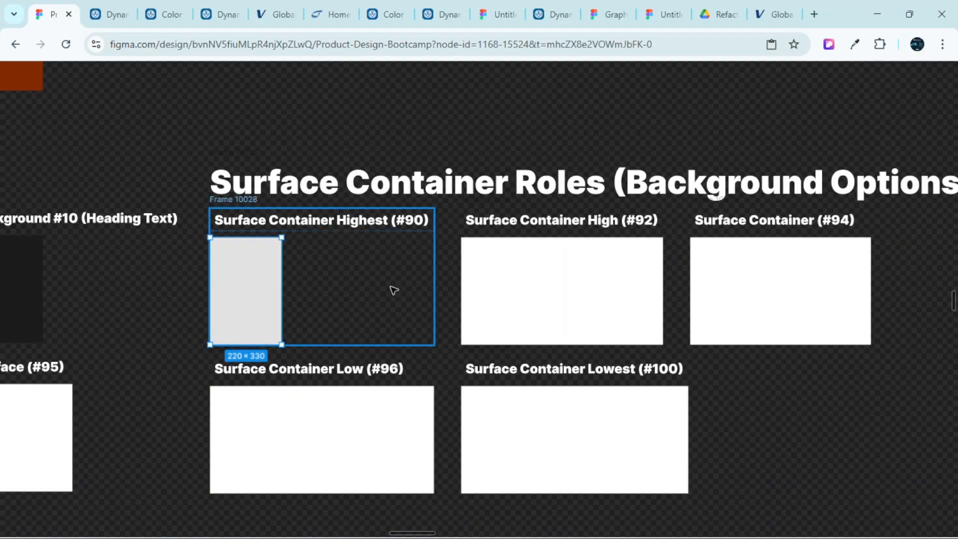
{"action": "scroll", "coordinate": [400, 297], "scroll_direction": "down", "scroll_amount": 2}
{"action": "scroll", "coordinate": [393, 314], "scroll_direction": "up", "scroll_amount": 1}
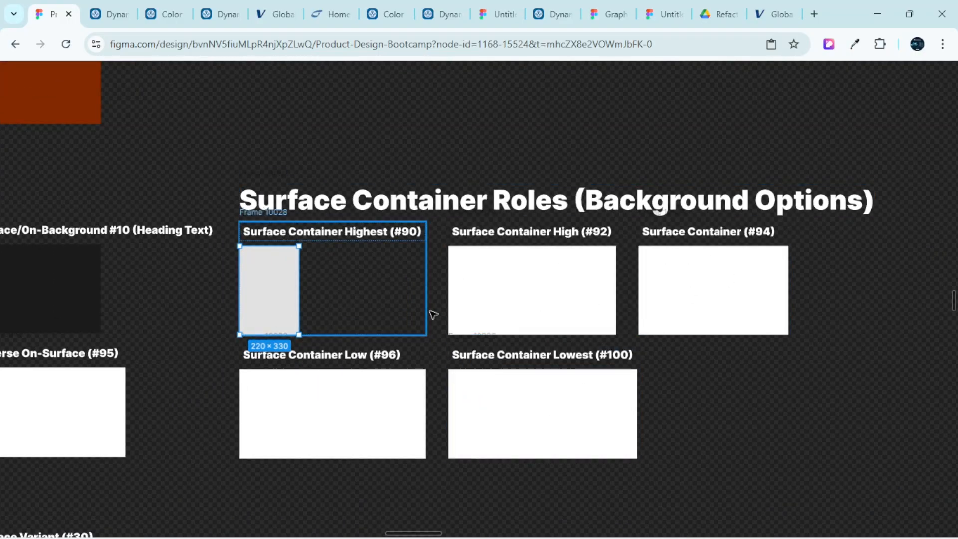
{"action": "scroll", "coordinate": [315, 257], "scroll_direction": "up", "scroll_amount": 1}
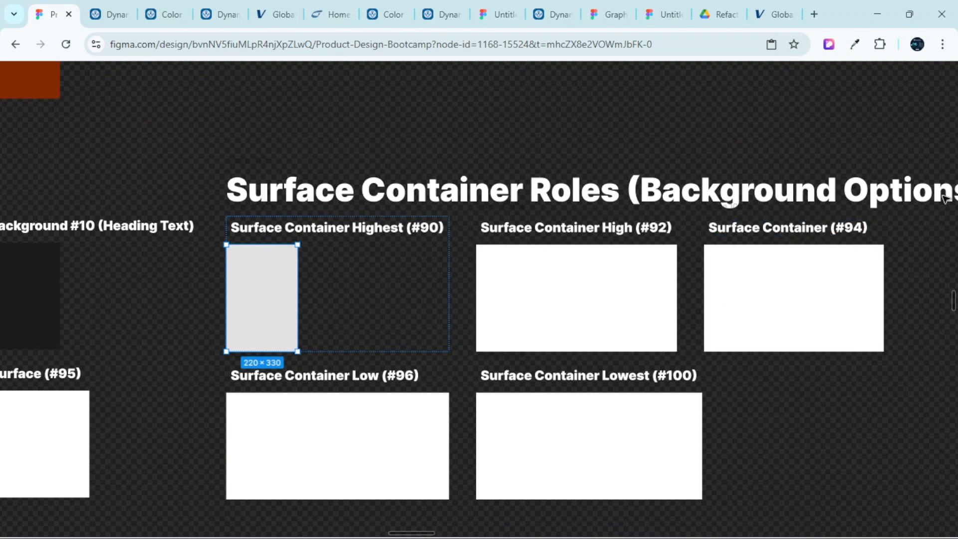
Look over the baseline surface color tokens on the Material 3 page and return to Figma
{"action": "left_click", "coordinate": [115, 13]}
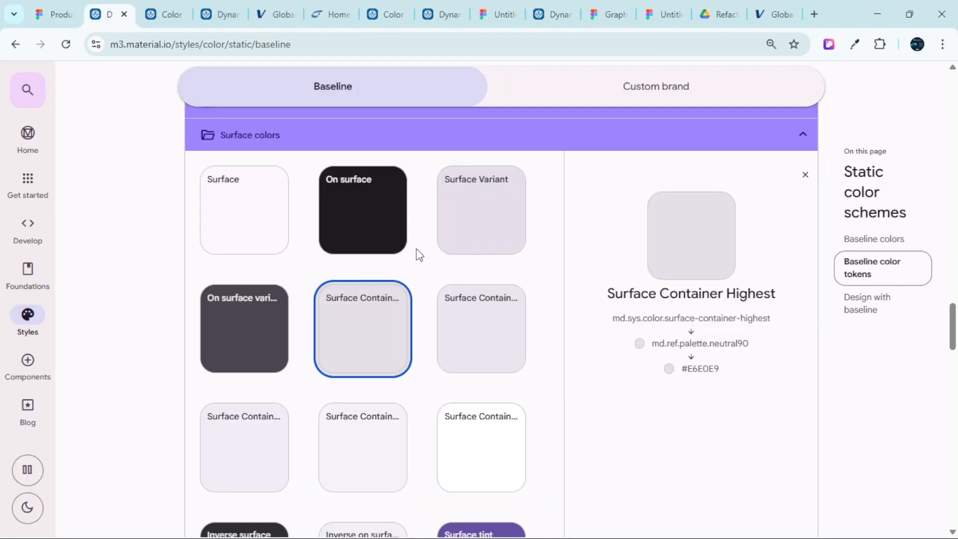
{"action": "scroll", "coordinate": [416, 249], "scroll_direction": "down", "scroll_amount": 3}
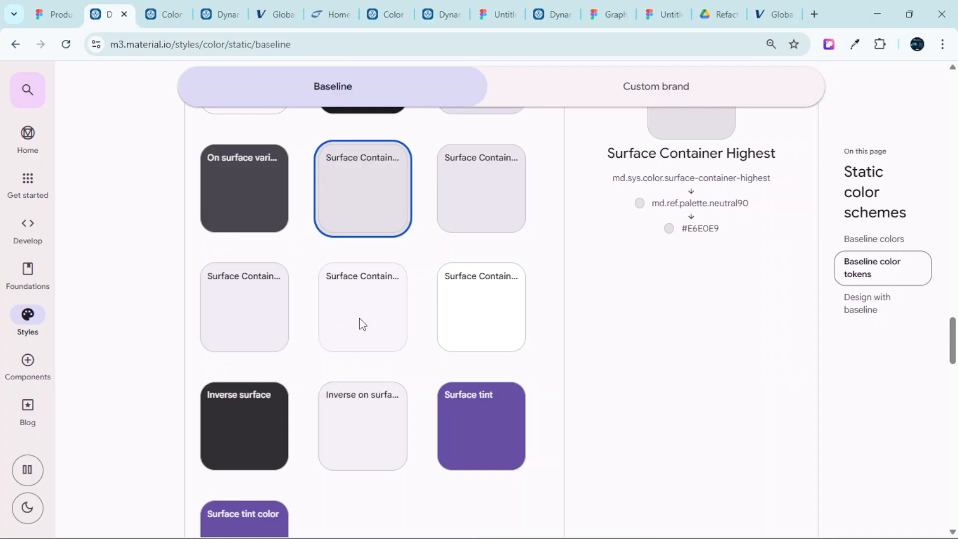
{"action": "scroll", "coordinate": [394, 272], "scroll_direction": "up", "scroll_amount": 3}
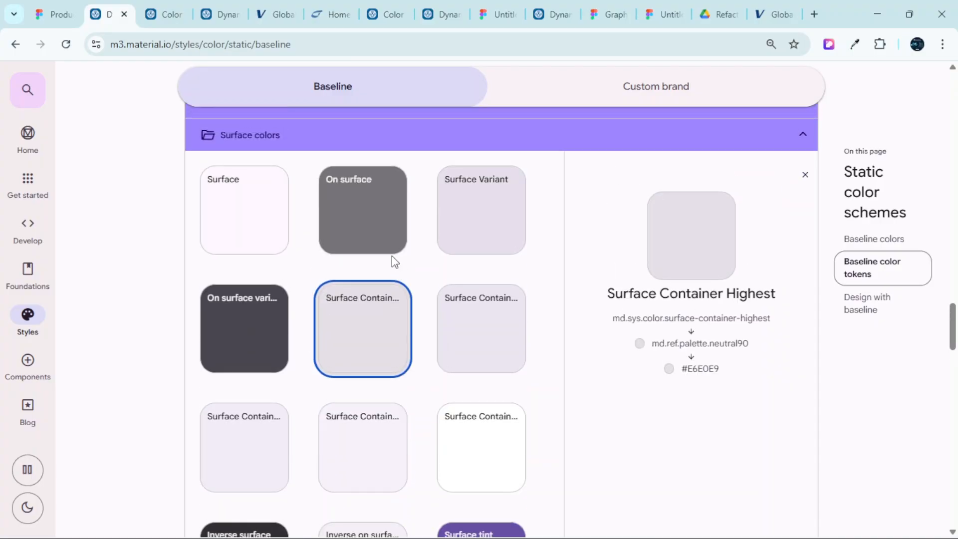
{"action": "left_click", "coordinate": [50, 13]}
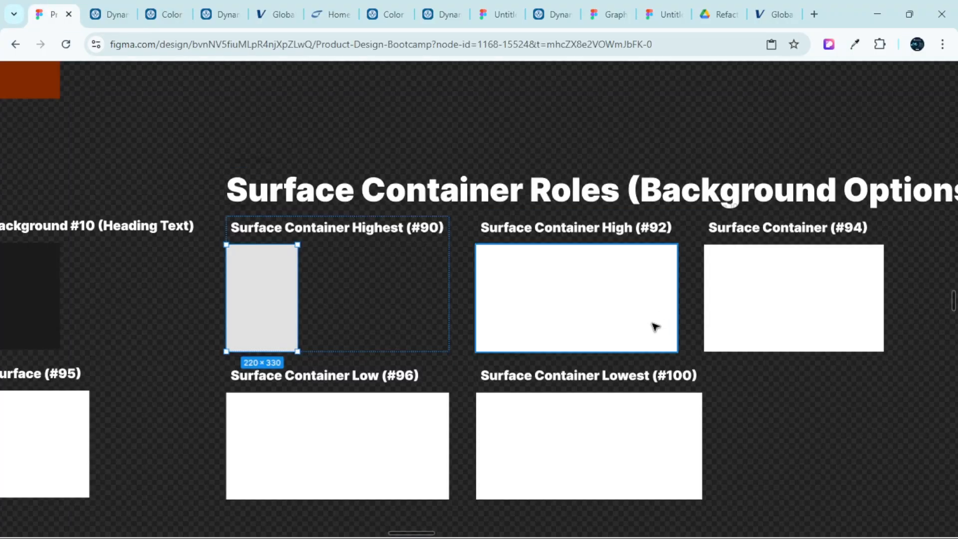
Select the neutral key color palette and examine its available tones against the surface and surface container roles
{"action": "scroll", "coordinate": [655, 326], "scroll_direction": "down", "scroll_amount": 3}
{"action": "scroll", "coordinate": [522, 365], "scroll_direction": "left", "scroll_amount": 9}
{"action": "scroll", "coordinate": [455, 303], "scroll_direction": "up", "scroll_amount": 1}
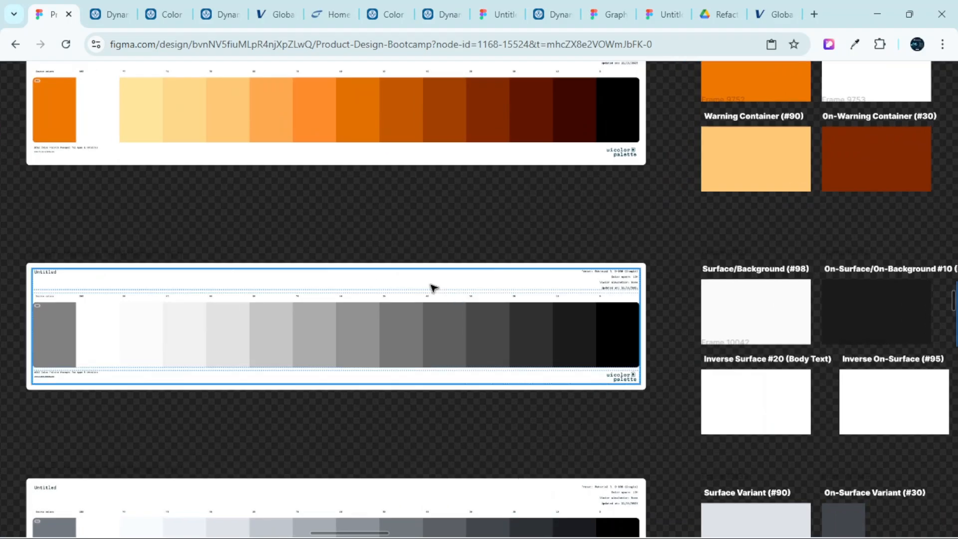
{"action": "scroll", "coordinate": [427, 278], "scroll_direction": "left", "scroll_amount": 1}
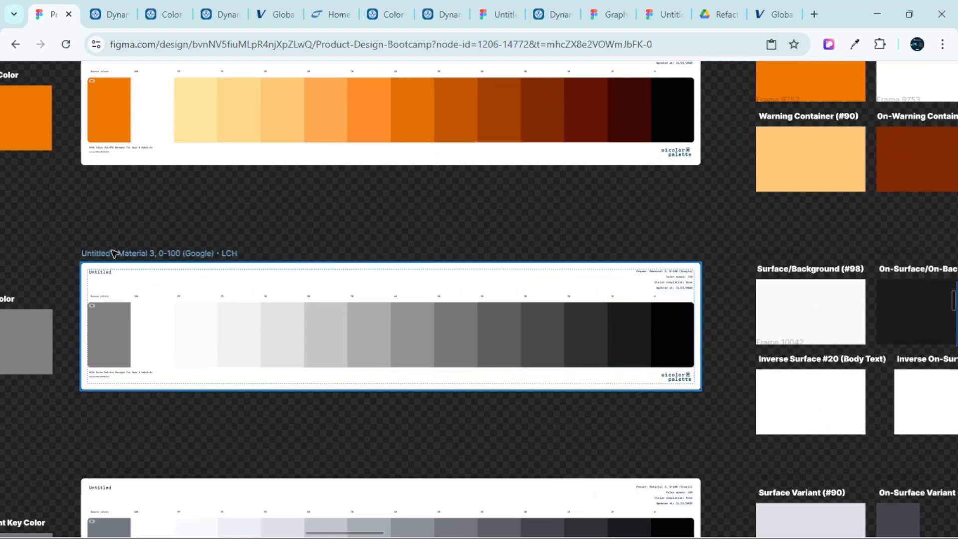
{"action": "left_click", "coordinate": [114, 253]}
{"action": "scroll", "coordinate": [691, 327], "scroll_direction": "up", "scroll_amount": 5}
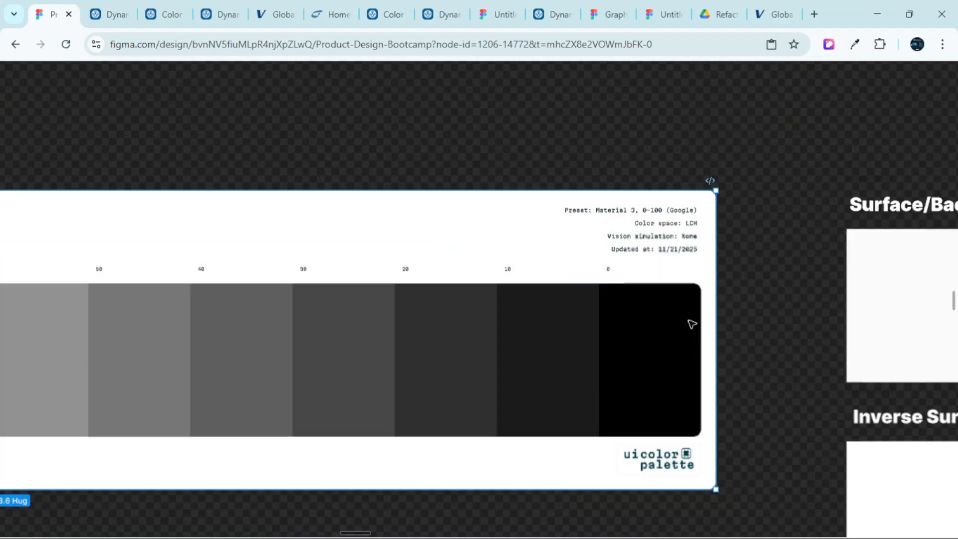
{"action": "scroll", "coordinate": [634, 327], "scroll_direction": "up", "scroll_amount": 2}
{"action": "scroll", "coordinate": [634, 327], "scroll_direction": "down", "scroll_amount": 2}
{"action": "scroll", "coordinate": [631, 328], "scroll_direction": "left", "scroll_amount": 5}
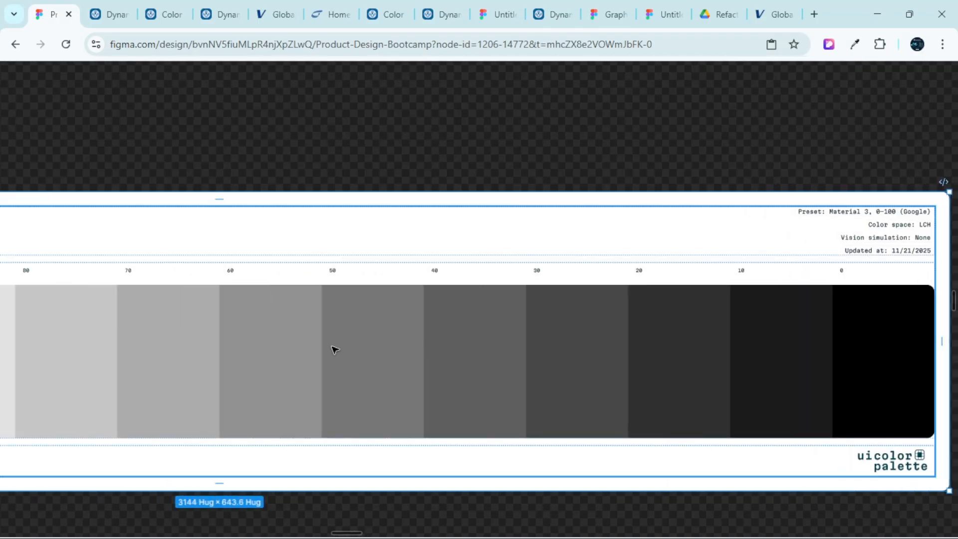
{"action": "scroll", "coordinate": [187, 360], "scroll_direction": "left", "scroll_amount": 5}
{"action": "scroll", "coordinate": [410, 327], "scroll_direction": "down", "scroll_amount": 3}
{"action": "scroll", "coordinate": [606, 296], "scroll_direction": "right", "scroll_amount": 4}
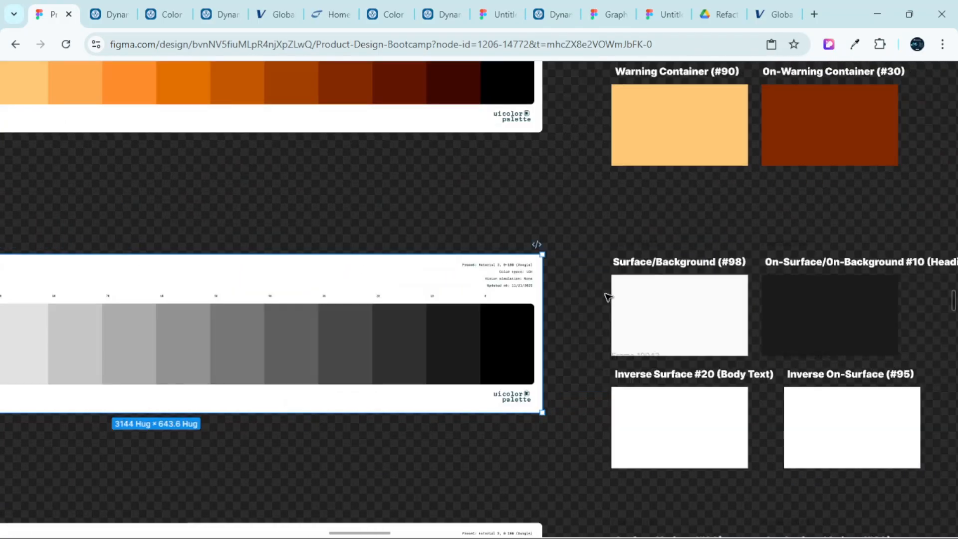
{"action": "scroll", "coordinate": [607, 297], "scroll_direction": "right", "scroll_amount": 6}
{"action": "scroll", "coordinate": [427, 306], "scroll_direction": "left", "scroll_amount": 8}
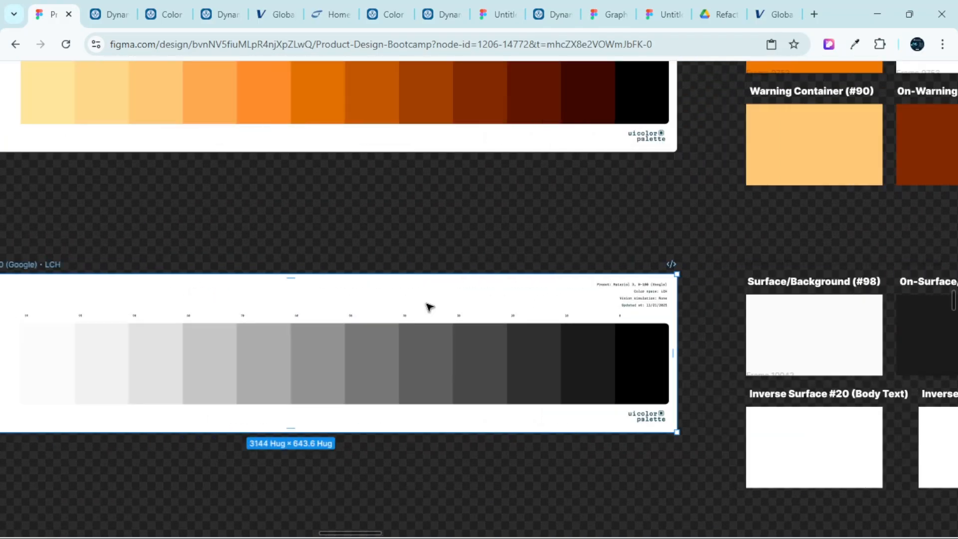
{"action": "scroll", "coordinate": [429, 307], "scroll_direction": "left", "scroll_amount": 3}
{"action": "scroll", "coordinate": [429, 307], "scroll_direction": "right", "scroll_amount": 15}
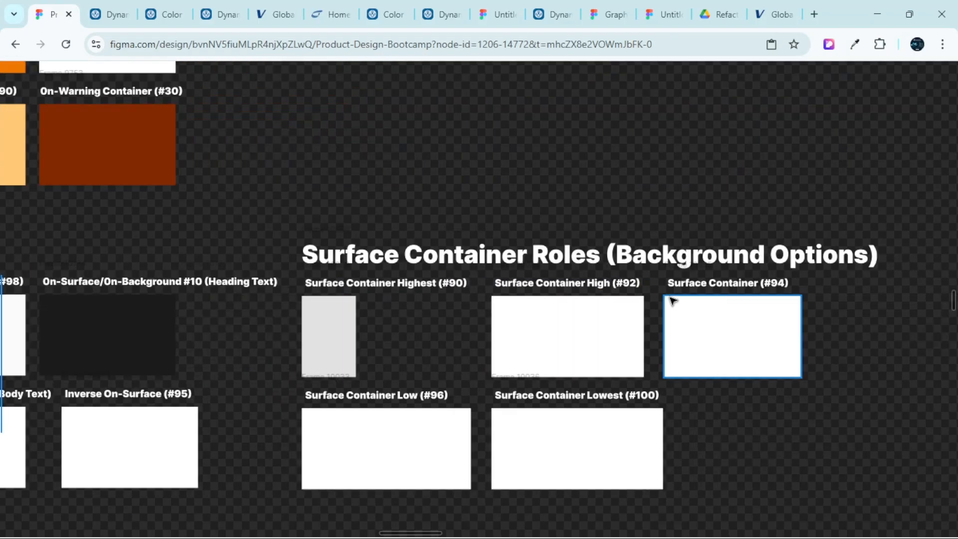
Show the editing interface and set the Surface Container High (#92) swatch's fill brightness to 92 in HSB
{"action": "scroll", "coordinate": [599, 319], "scroll_direction": "up", "scroll_amount": 3}
{"action": "left_click", "coordinate": [591, 324]}
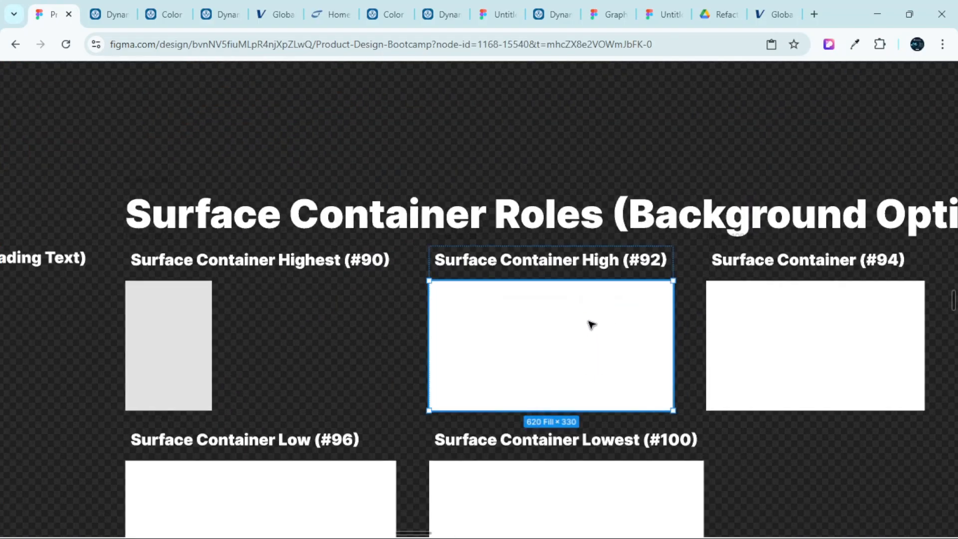
{"action": "key", "text": "shift+Return"}
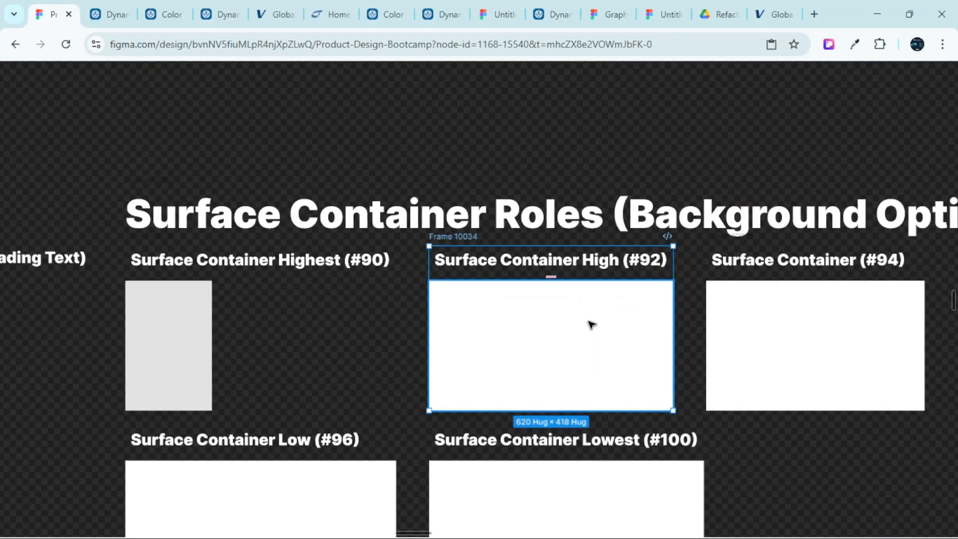
{"action": "key", "text": "ctrl+backslash"}
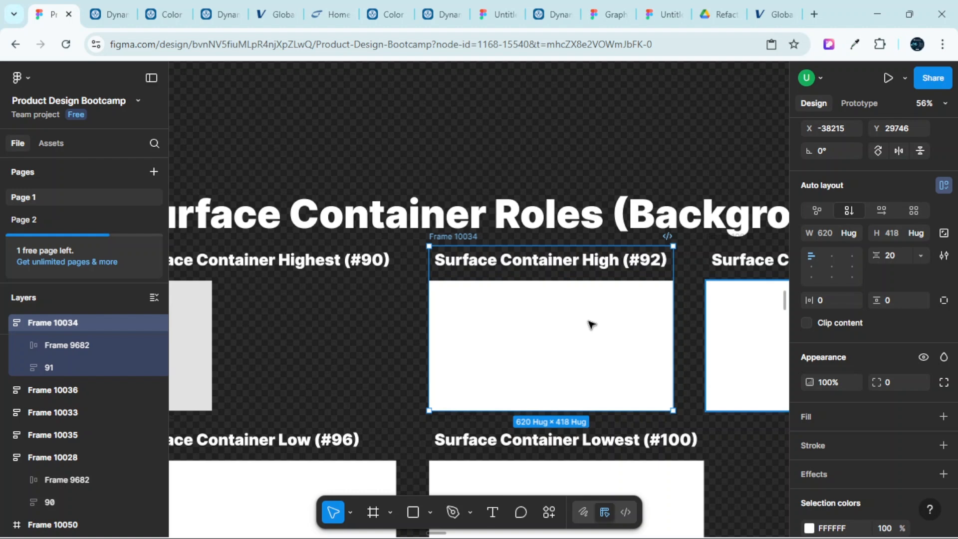
{"action": "left_click", "coordinate": [601, 324]}
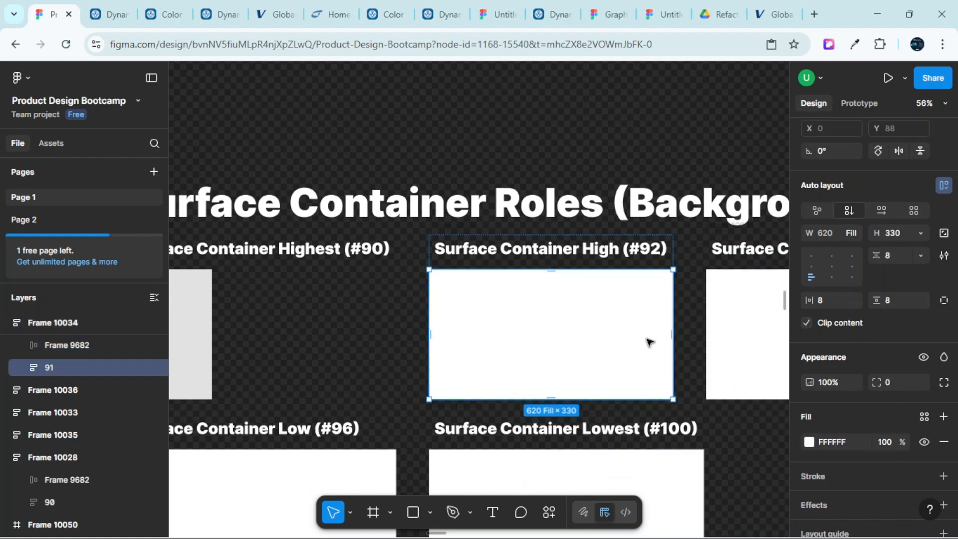
{"action": "scroll", "coordinate": [648, 342], "scroll_direction": "down", "scroll_amount": 1}
{"action": "scroll", "coordinate": [828, 409], "scroll_direction": "down", "scroll_amount": 2}
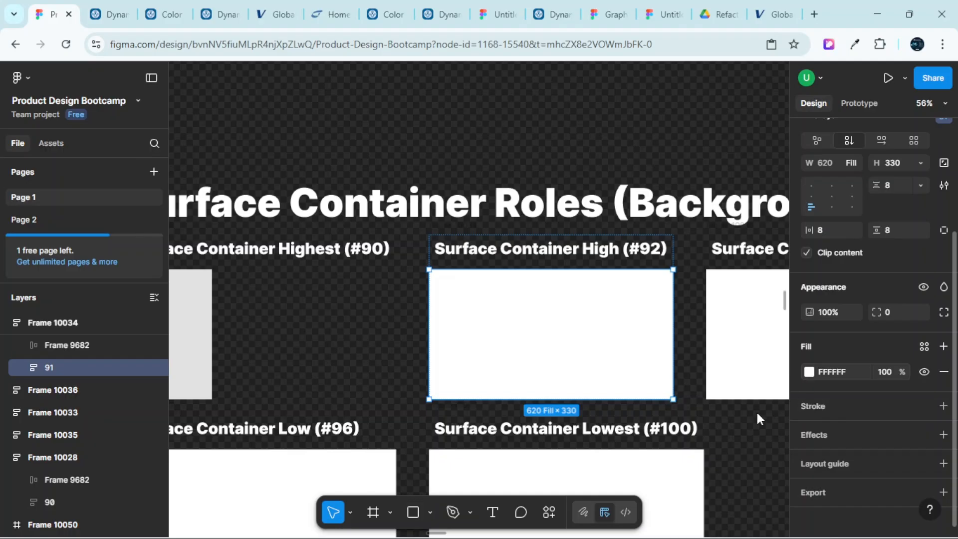
{"action": "left_click", "coordinate": [809, 371]}
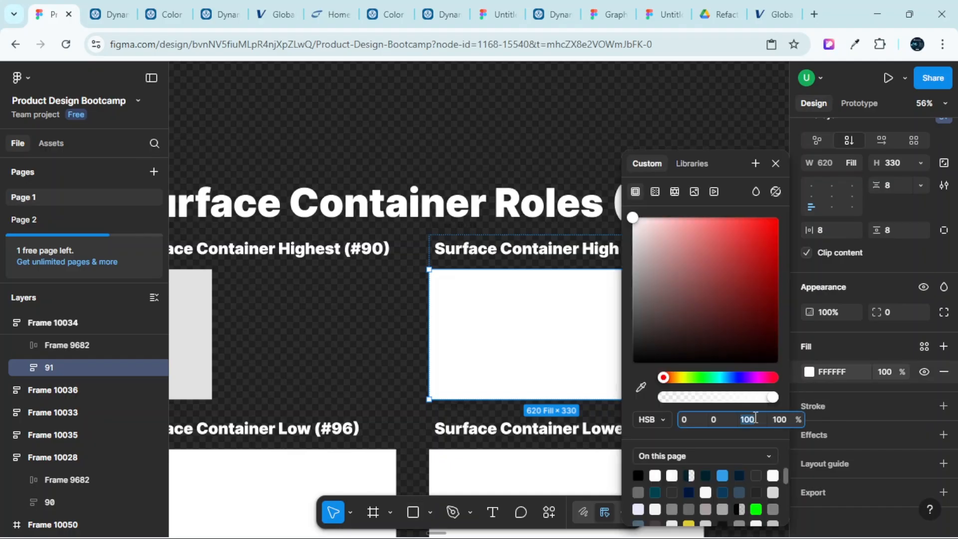
{"action": "key", "text": "Return"}
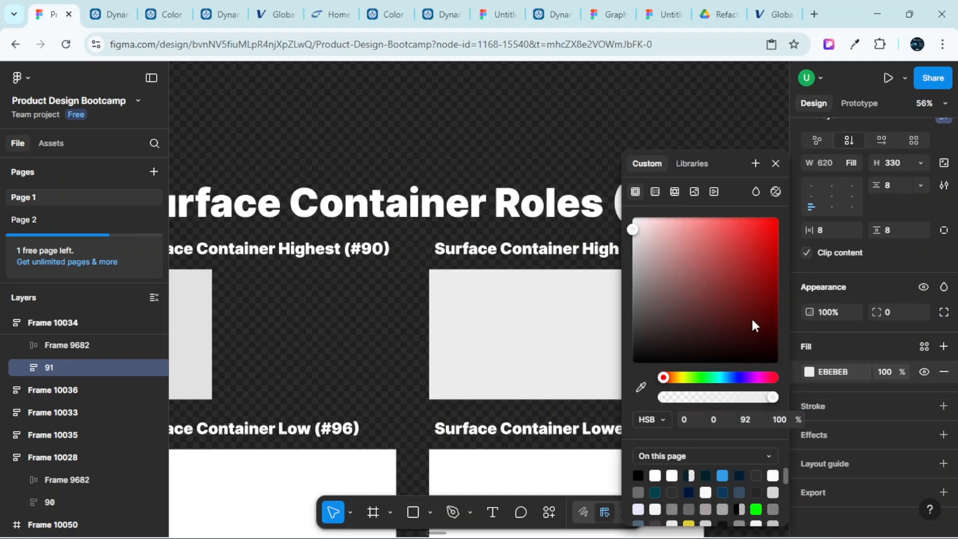
{"action": "left_click", "coordinate": [776, 163]}
Set the Surface Container (#94) swatch's fill brightness to 94 in HSB and deselect it
{"action": "scroll", "coordinate": [678, 222], "scroll_direction": "down", "scroll_amount": 3}
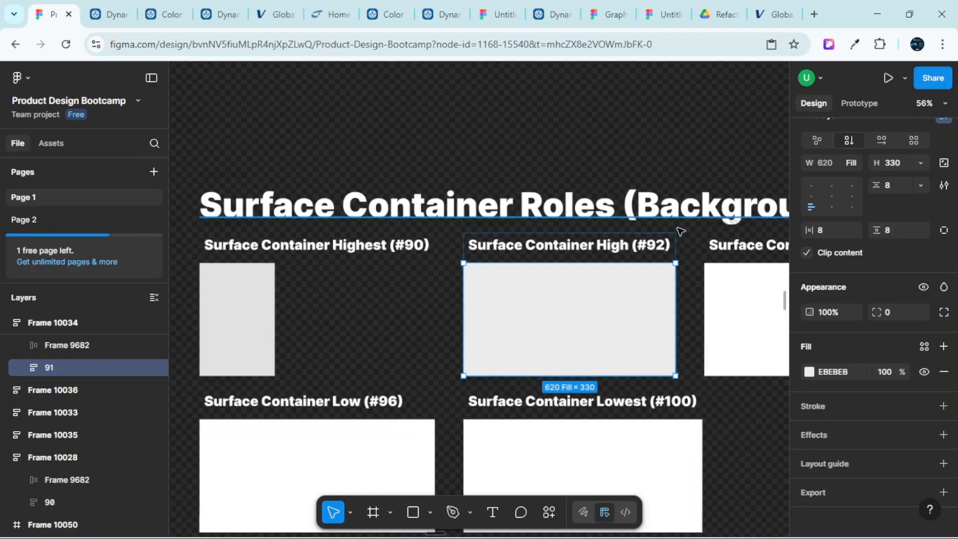
{"action": "scroll", "coordinate": [651, 285], "scroll_direction": "right", "scroll_amount": 4}
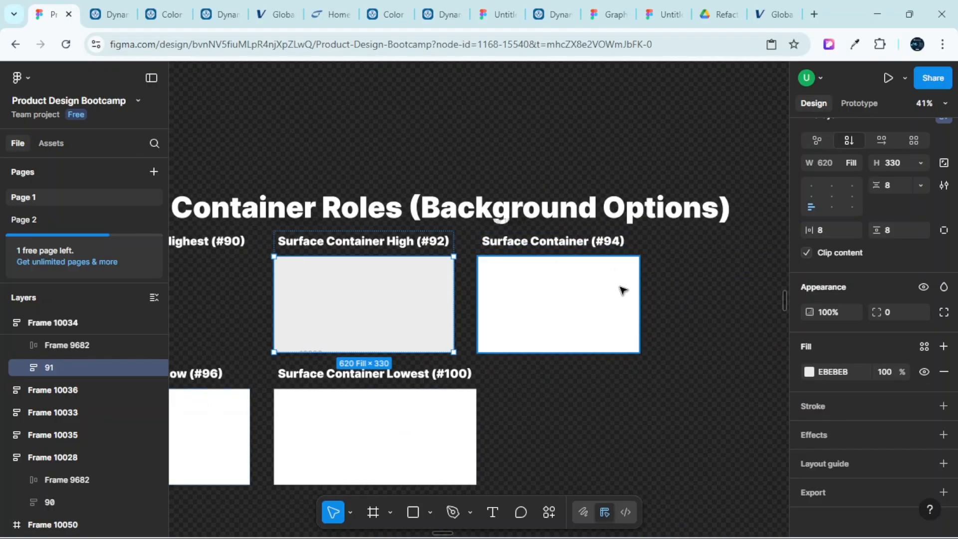
{"action": "scroll", "coordinate": [624, 292], "scroll_direction": "left", "scroll_amount": 4}
{"action": "scroll", "coordinate": [627, 295], "scroll_direction": "right", "scroll_amount": 3}
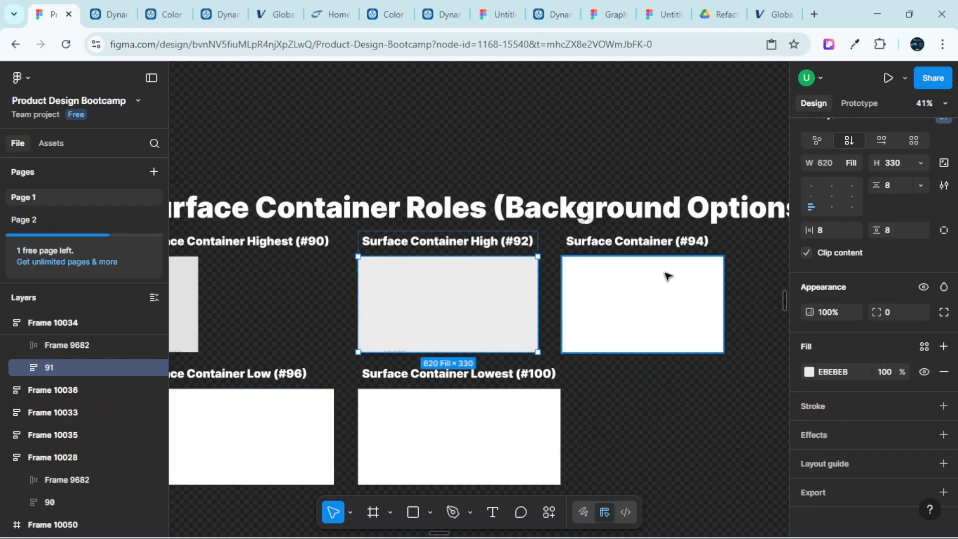
{"action": "scroll", "coordinate": [644, 310], "scroll_direction": "right", "scroll_amount": 1}
{"action": "scroll", "coordinate": [673, 287], "scroll_direction": "up", "scroll_amount": 3}
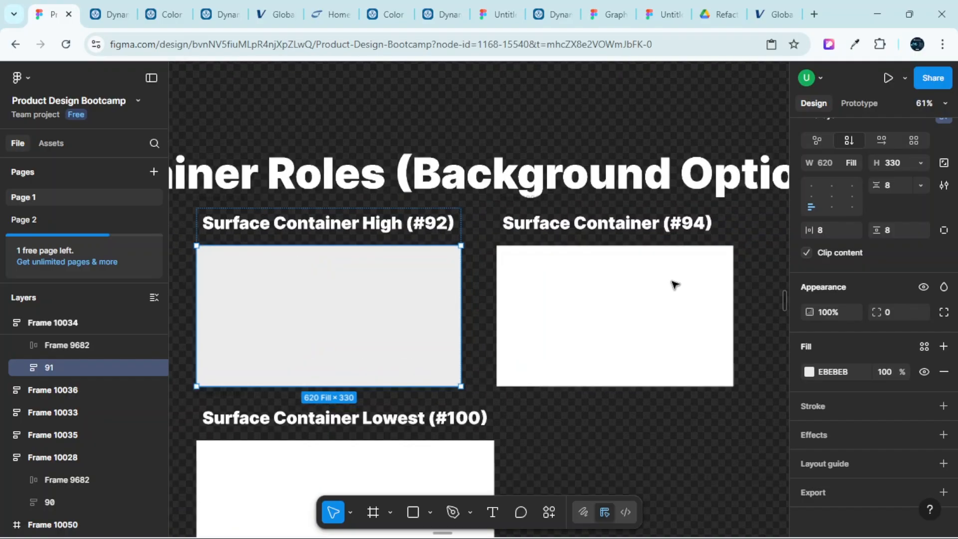
{"action": "left_click", "coordinate": [676, 294]}
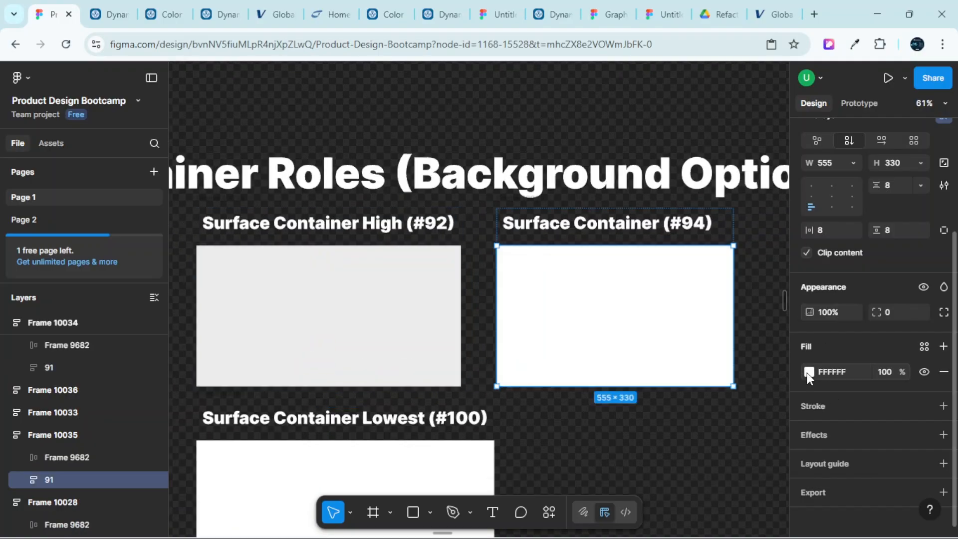
{"action": "left_click", "coordinate": [809, 373]}
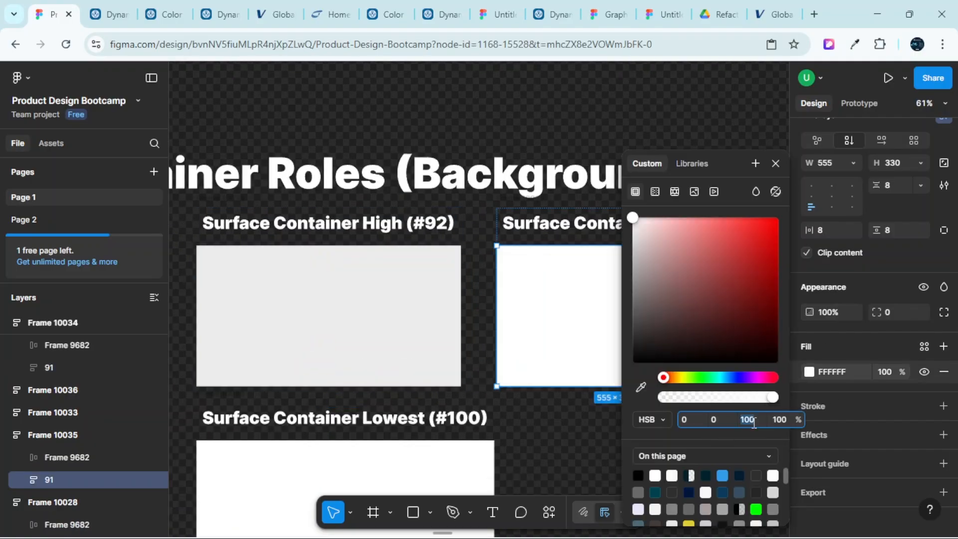
{"action": "key", "text": "Return"}
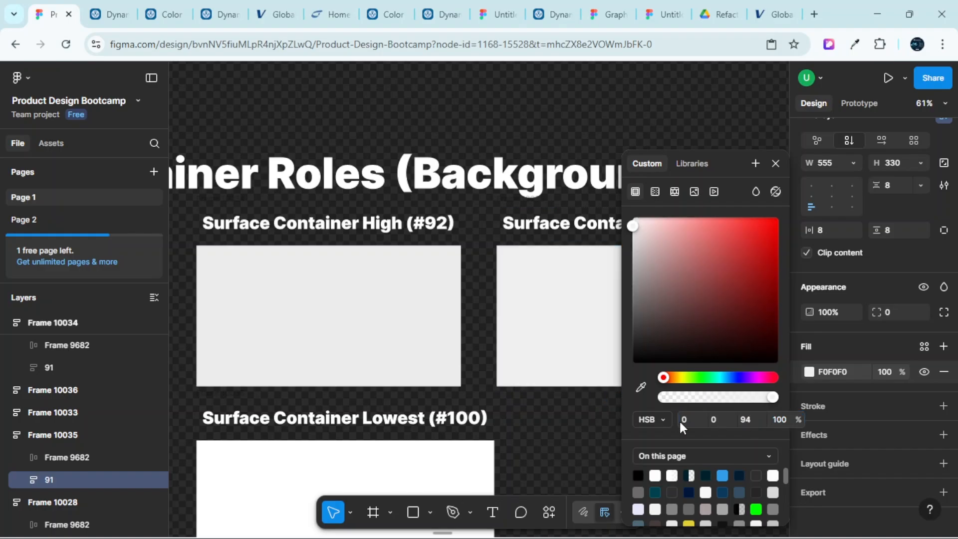
{"action": "scroll", "coordinate": [519, 382], "scroll_direction": "down", "scroll_amount": 3}
{"action": "left_click", "coordinate": [521, 381]}
Set the Surface Container Low (#96) swatch's fill brightness to 96 in HSB
{"action": "scroll", "coordinate": [514, 366], "scroll_direction": "down", "scroll_amount": 3}
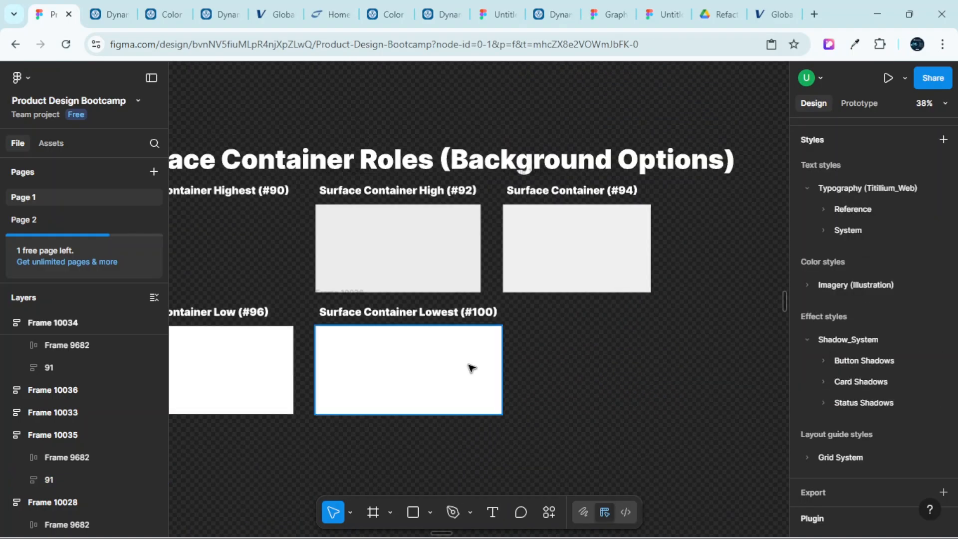
{"action": "scroll", "coordinate": [471, 368], "scroll_direction": "up", "scroll_amount": 2}
{"action": "scroll", "coordinate": [487, 328], "scroll_direction": "left", "scroll_amount": 5}
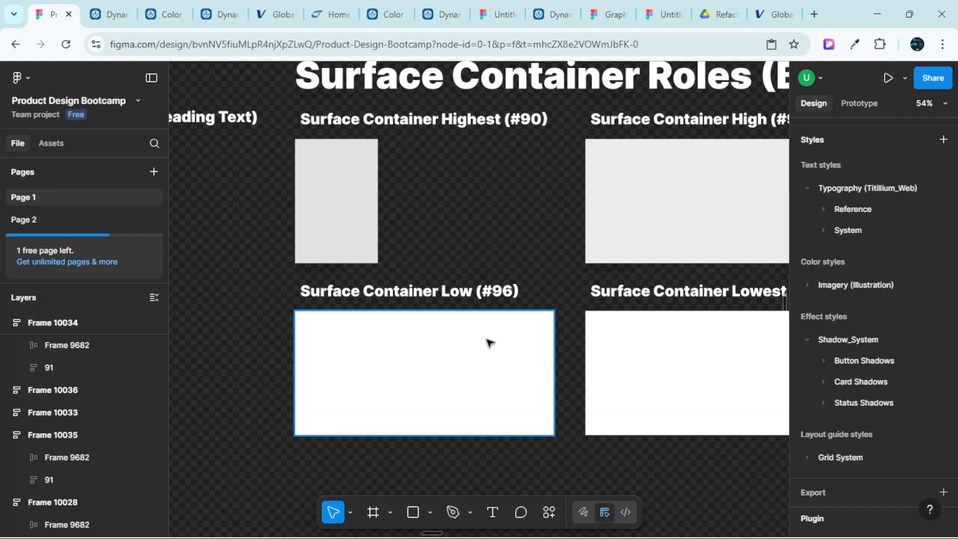
{"action": "left_click", "coordinate": [494, 348]}
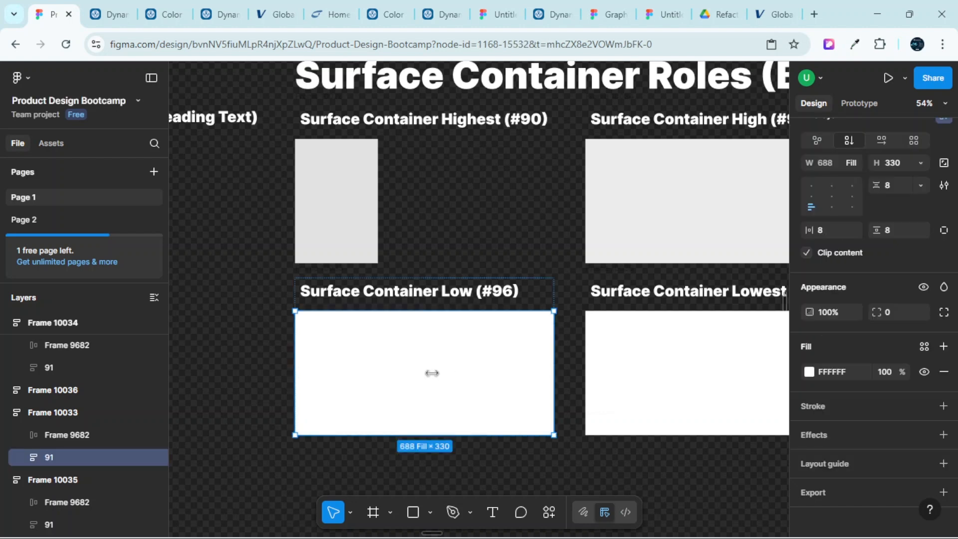
{"action": "left_click", "coordinate": [809, 371]}
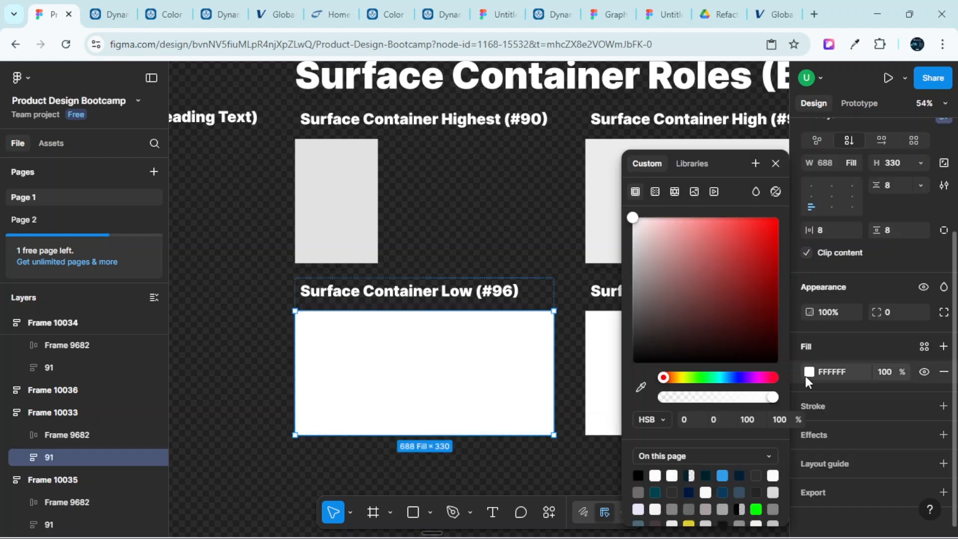
{"action": "left_click", "coordinate": [756, 418]}
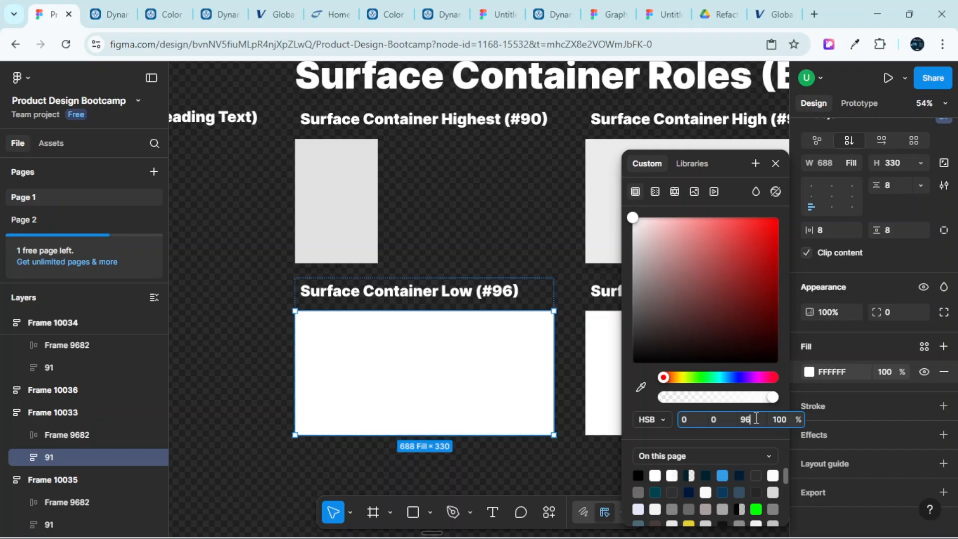
{"action": "type", "text": "96"}
{"action": "key", "text": "Return"}
{"action": "key", "text": "Escape"}
Set the Surface Container Highest (#90) swatch's width to 555, deselect it and hide the editing interface
{"action": "scroll", "coordinate": [553, 283], "scroll_direction": "down", "scroll_amount": 3}
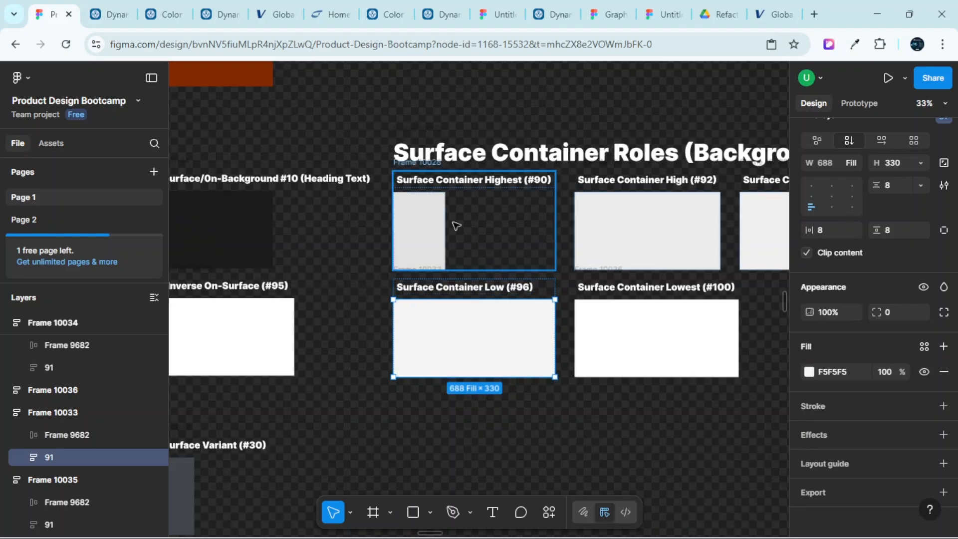
{"action": "scroll", "coordinate": [456, 225], "scroll_direction": "right", "scroll_amount": 3}
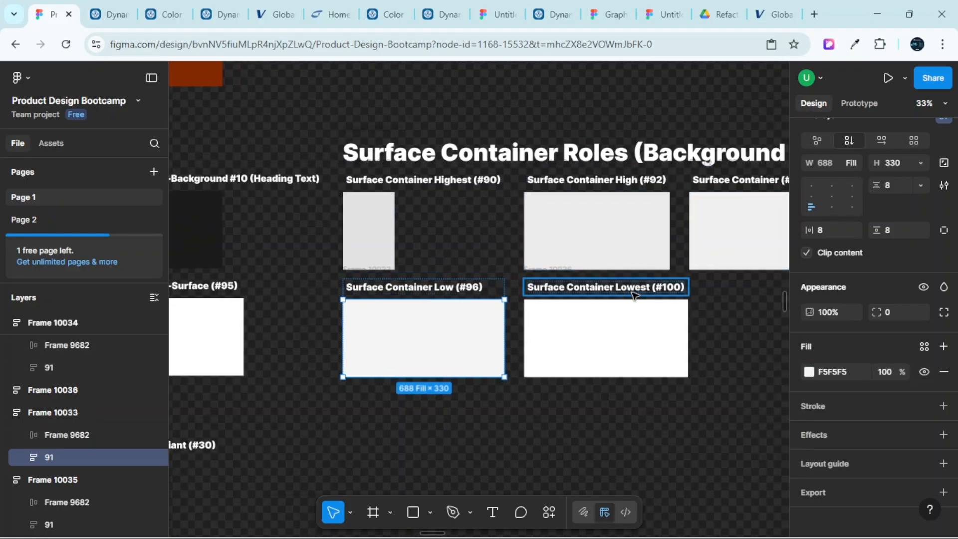
{"action": "key", "text": "ctrl+backslash"}
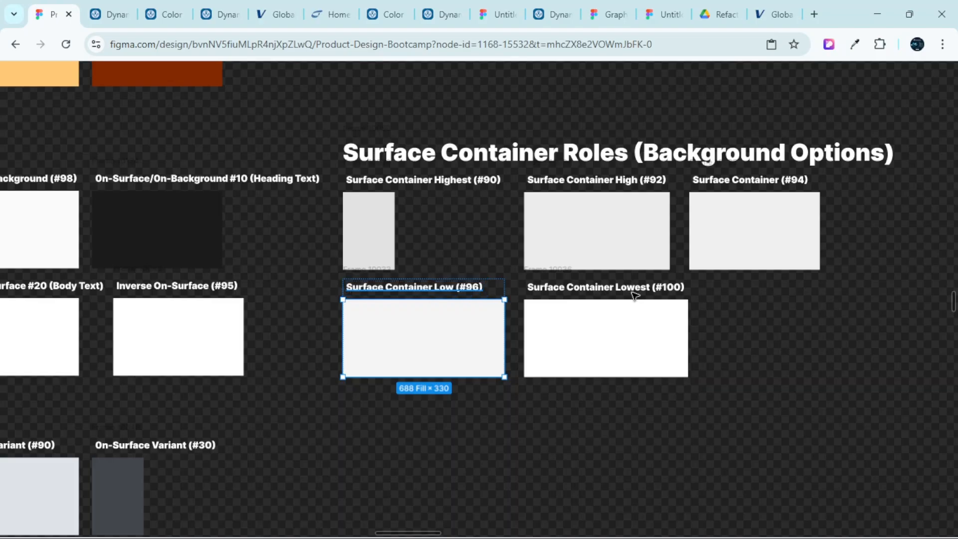
{"action": "key", "text": "ctrl+backslash"}
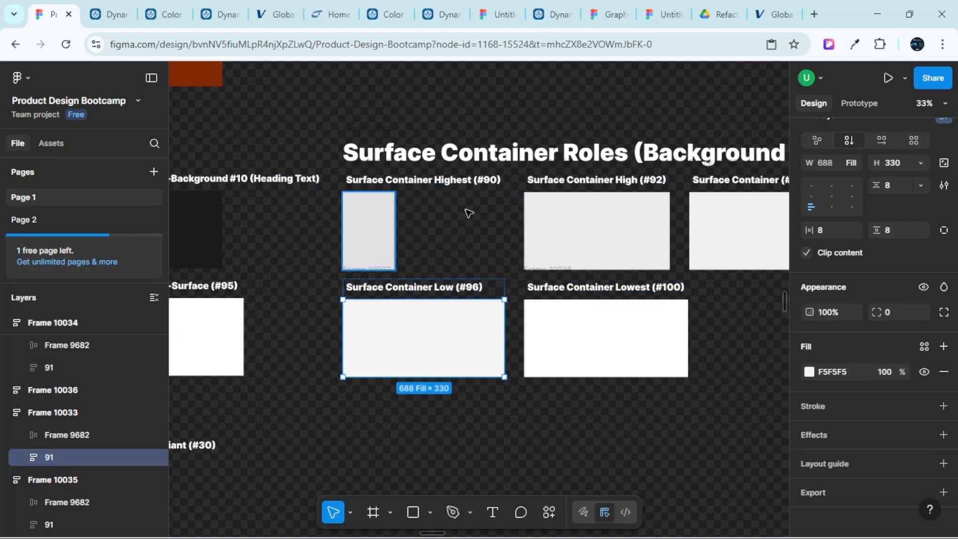
{"action": "left_click", "coordinate": [831, 322]}
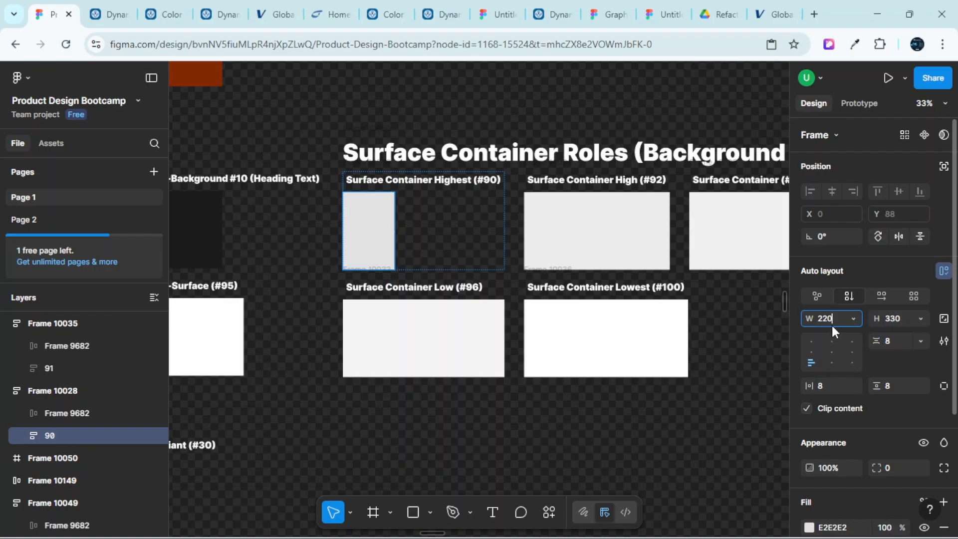
{"action": "key", "text": "Return"}
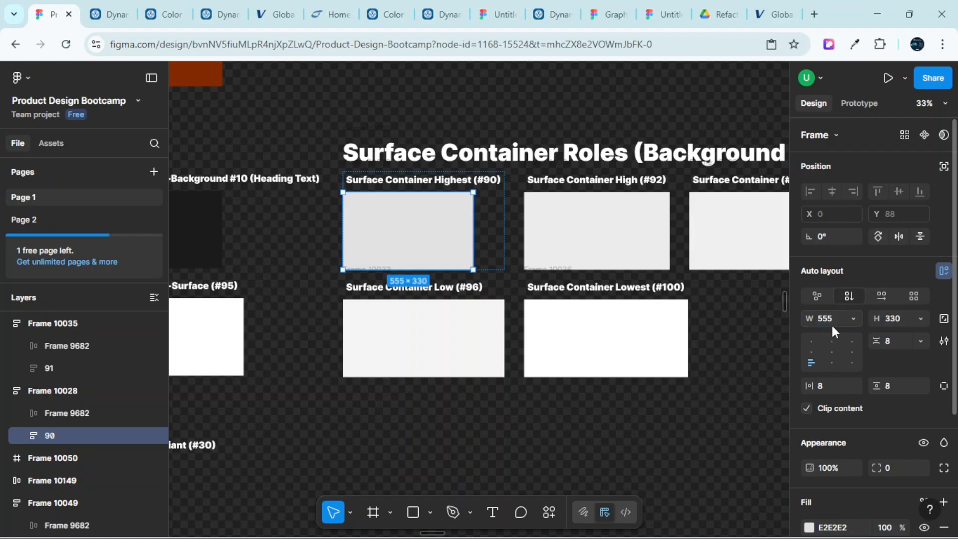
{"action": "left_click", "coordinate": [701, 331]}
{"action": "key", "text": "ctrl+backslash"}
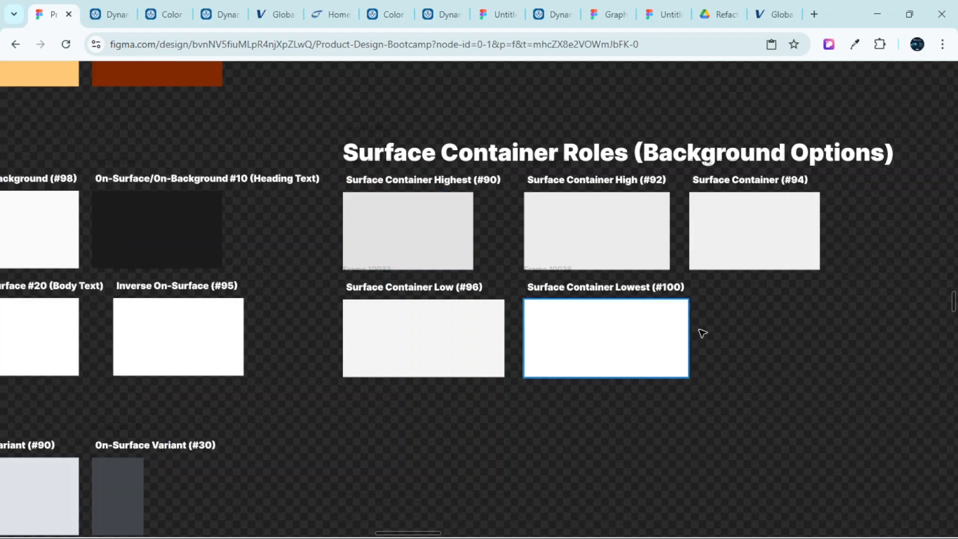
Switch to the Material 3 baseline page and check the tones of Surface Container High, Surface Container, Low, Lowest and Inverse surface
{"action": "key", "text": "ctrl+Tab"}
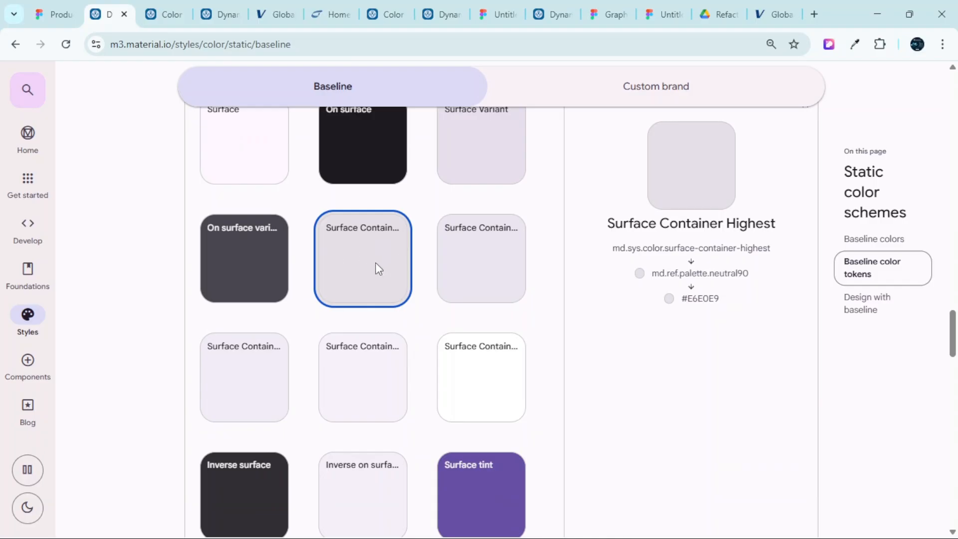
{"action": "left_click", "coordinate": [487, 258]}
{"action": "left_click", "coordinate": [268, 366]}
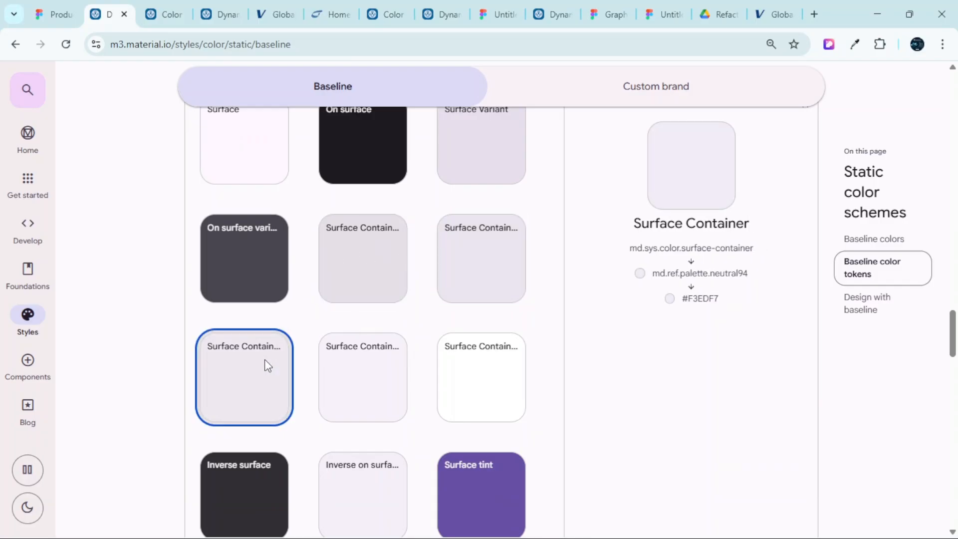
{"action": "left_click", "coordinate": [367, 367]}
{"action": "scroll", "coordinate": [423, 355], "scroll_direction": "down", "scroll_amount": 1}
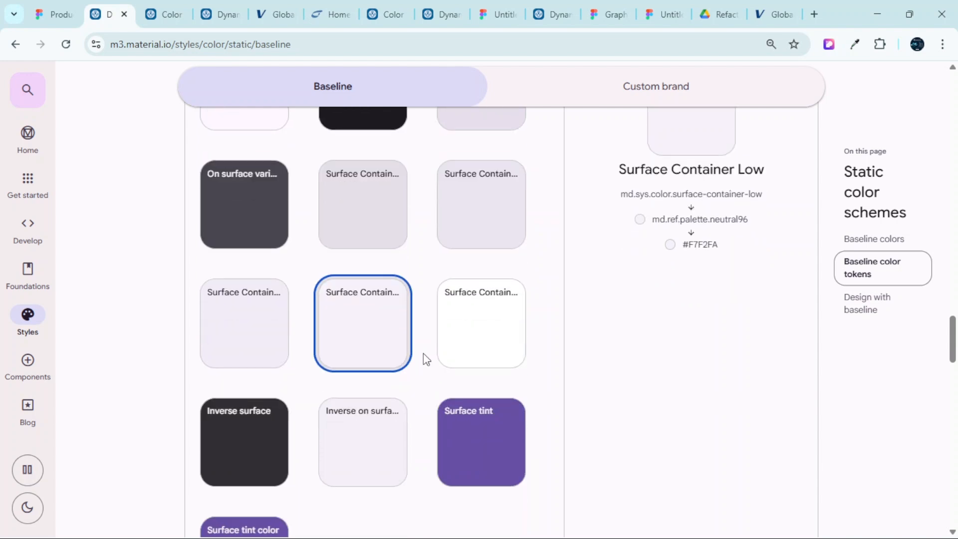
{"action": "left_click", "coordinate": [471, 304]}
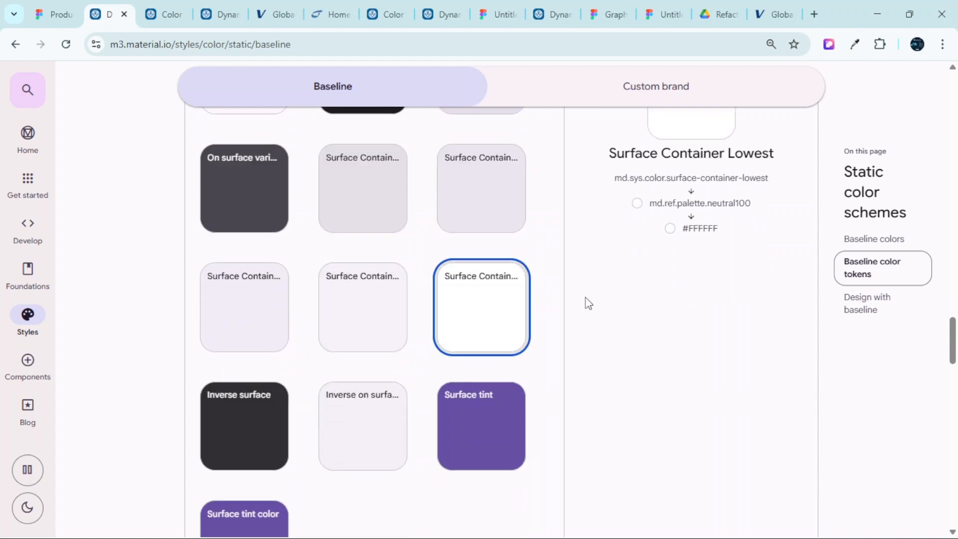
{"action": "scroll", "coordinate": [324, 374], "scroll_direction": "down", "scroll_amount": 1}
{"action": "left_click", "coordinate": [259, 368]}
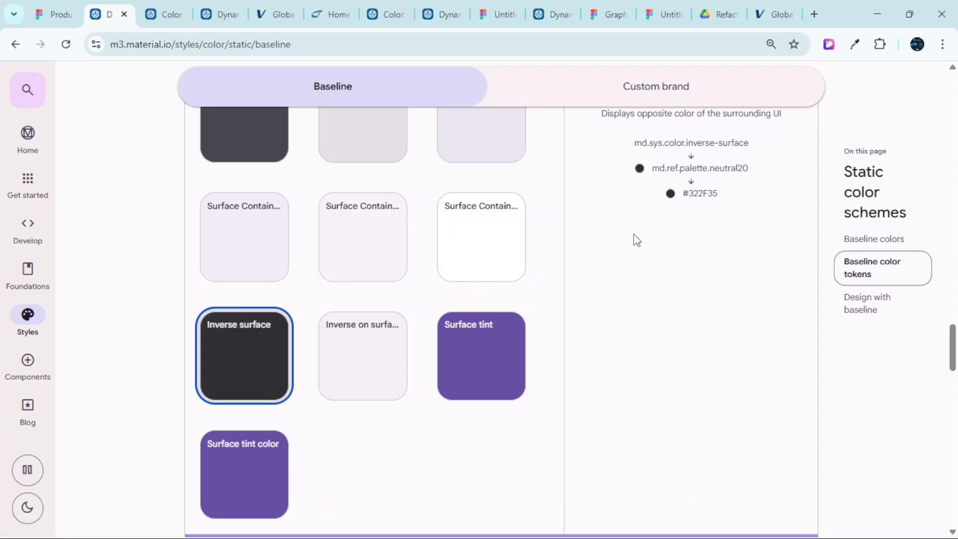
{"action": "scroll", "coordinate": [648, 234], "scroll_direction": "up", "scroll_amount": 1}
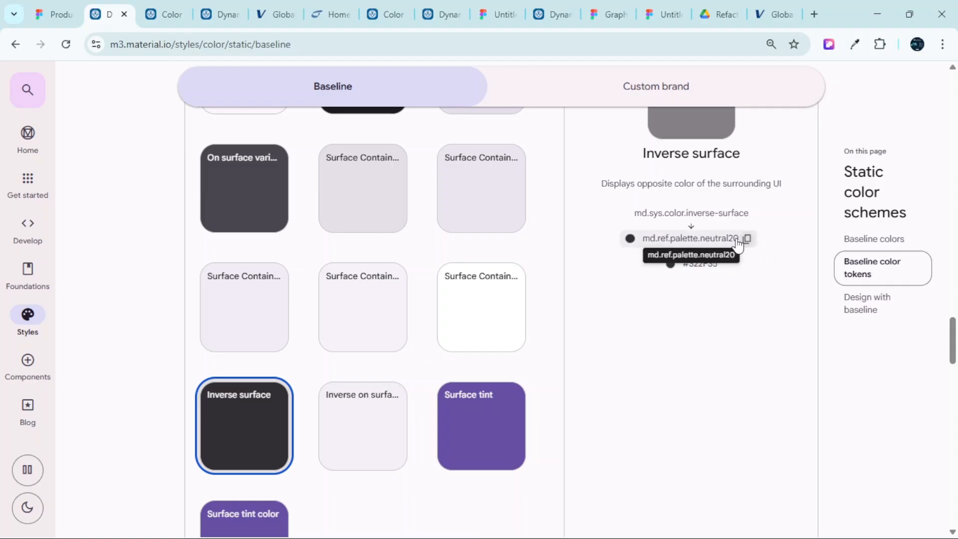
Return to Figma and copy the tone 20 swatch from the neutral key color palette
{"action": "left_click", "coordinate": [71, 10]}
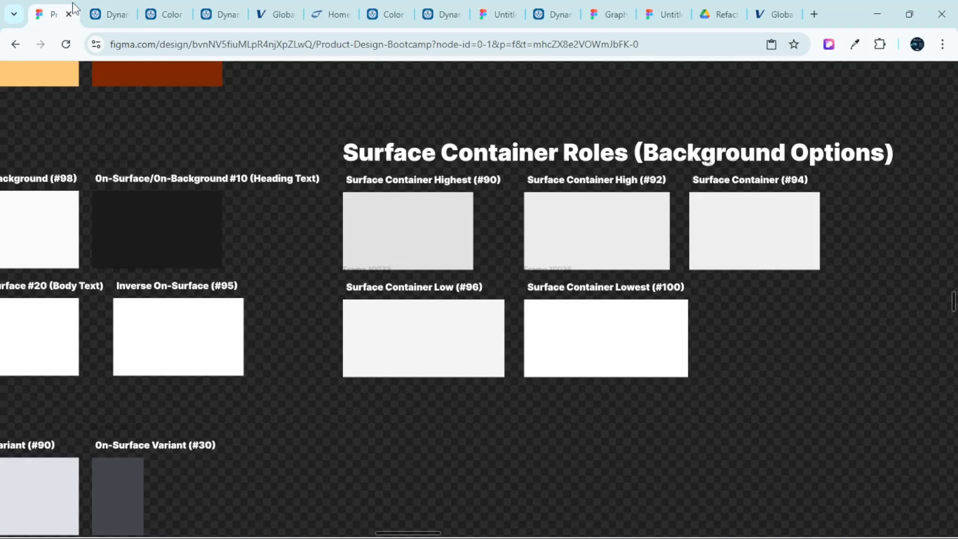
{"action": "scroll", "coordinate": [455, 348], "scroll_direction": "down", "scroll_amount": 3}
{"action": "scroll", "coordinate": [355, 356], "scroll_direction": "left", "scroll_amount": 3}
{"action": "scroll", "coordinate": [265, 338], "scroll_direction": "left", "scroll_amount": 6}
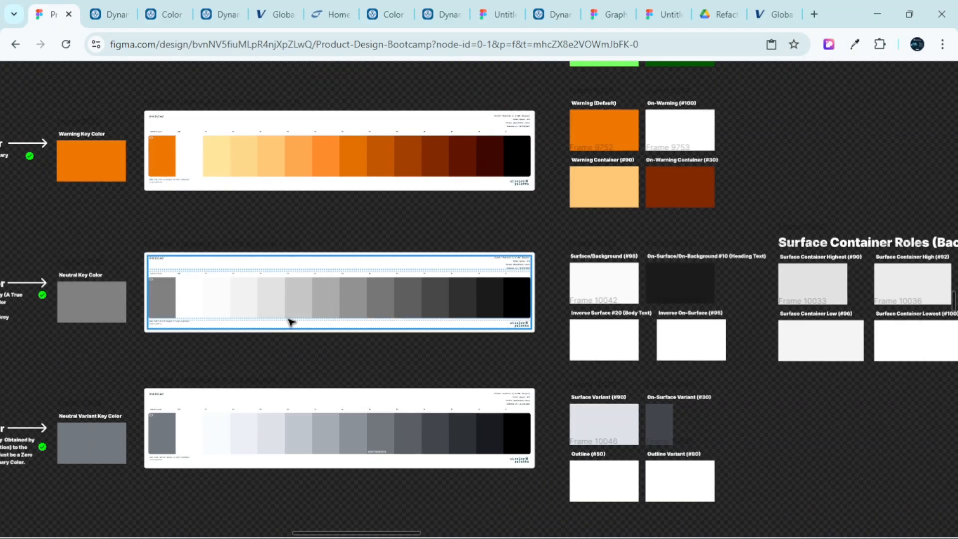
{"action": "scroll", "coordinate": [551, 297], "scroll_direction": "up", "scroll_amount": 5}
{"action": "scroll", "coordinate": [568, 296], "scroll_direction": "up", "scroll_amount": 3}
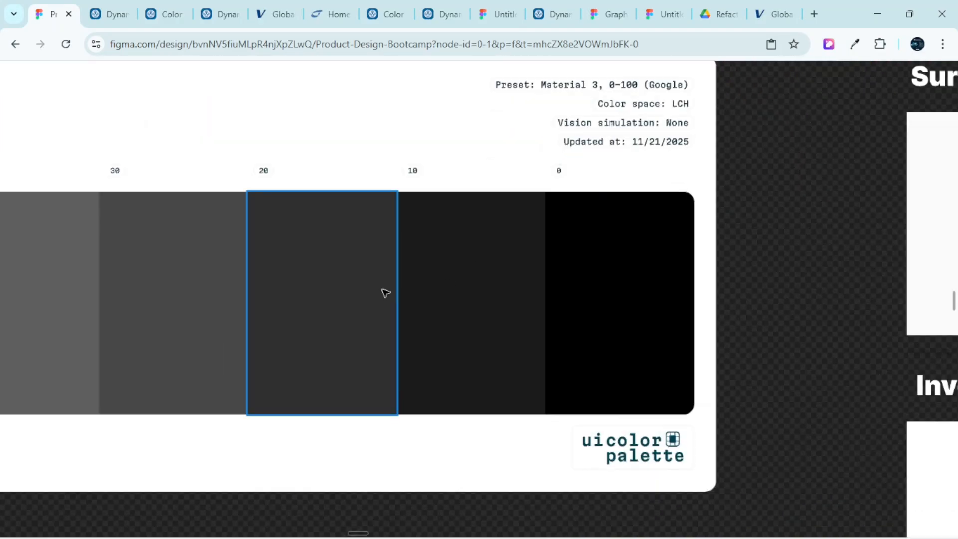
{"action": "left_click", "coordinate": [272, 270]}
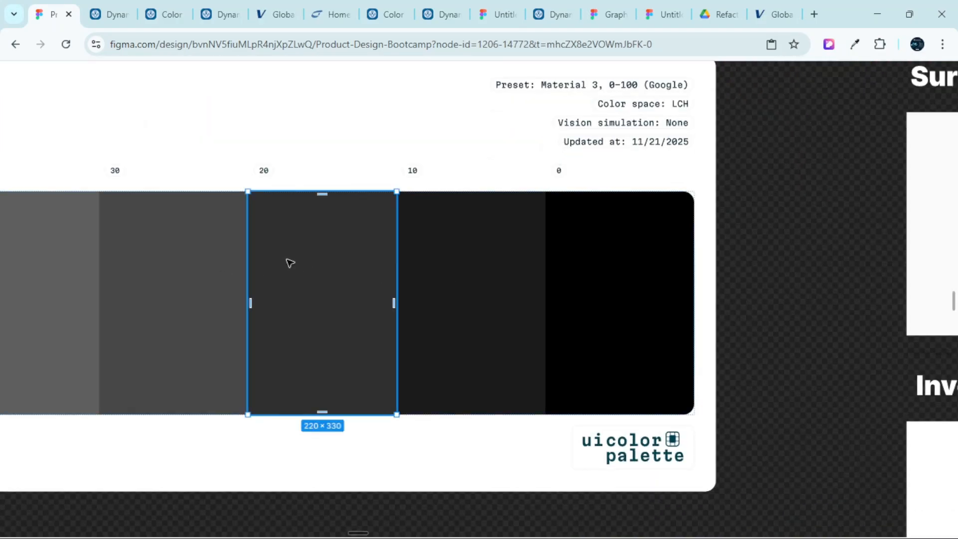
Replace the Inverse Surface #20 (Body Text) placeholder with the copied neutral tone 20 swatch
{"action": "scroll", "coordinate": [289, 263], "scroll_direction": "down", "scroll_amount": 8}
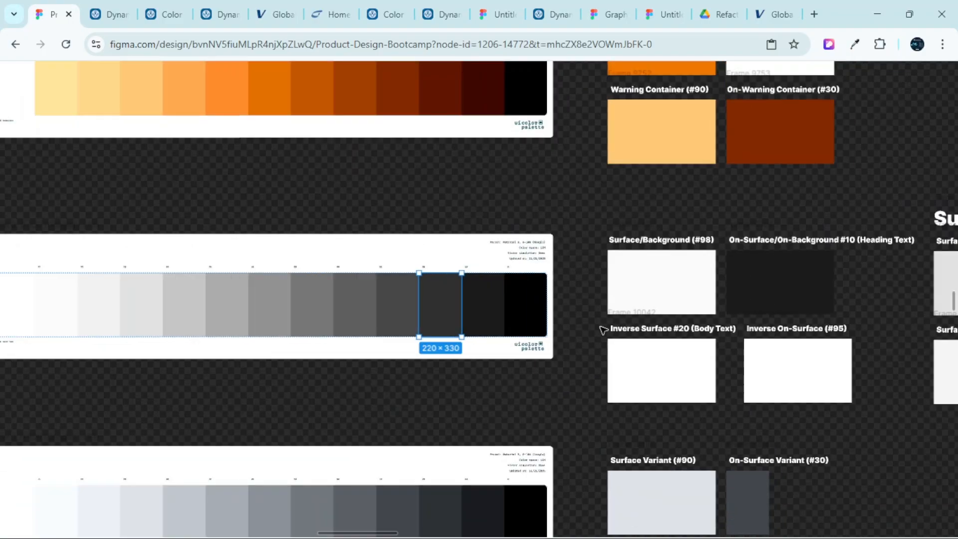
{"action": "scroll", "coordinate": [691, 391], "scroll_direction": "up", "scroll_amount": 3}
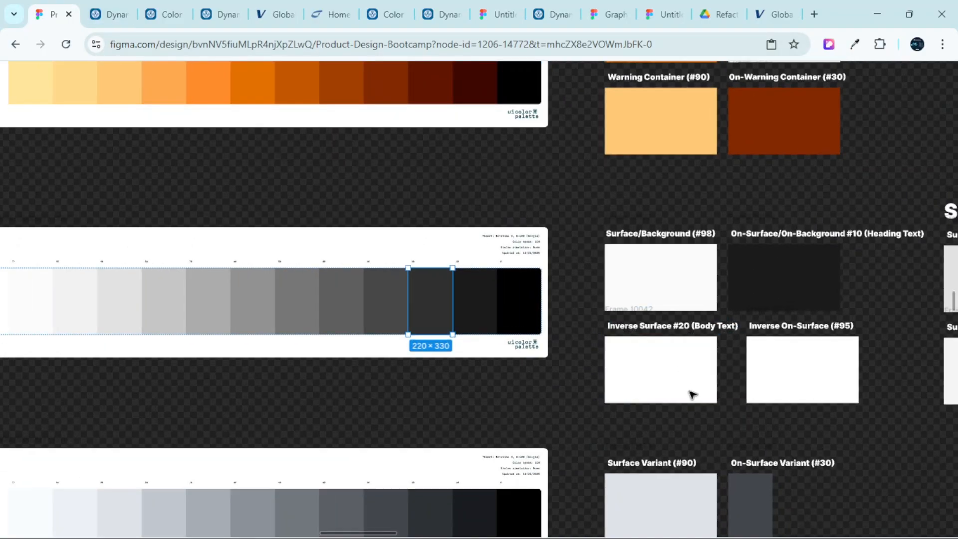
{"action": "left_click", "coordinate": [166, 15]}
{"action": "scroll", "coordinate": [689, 220], "scroll_direction": "up", "scroll_amount": 2}
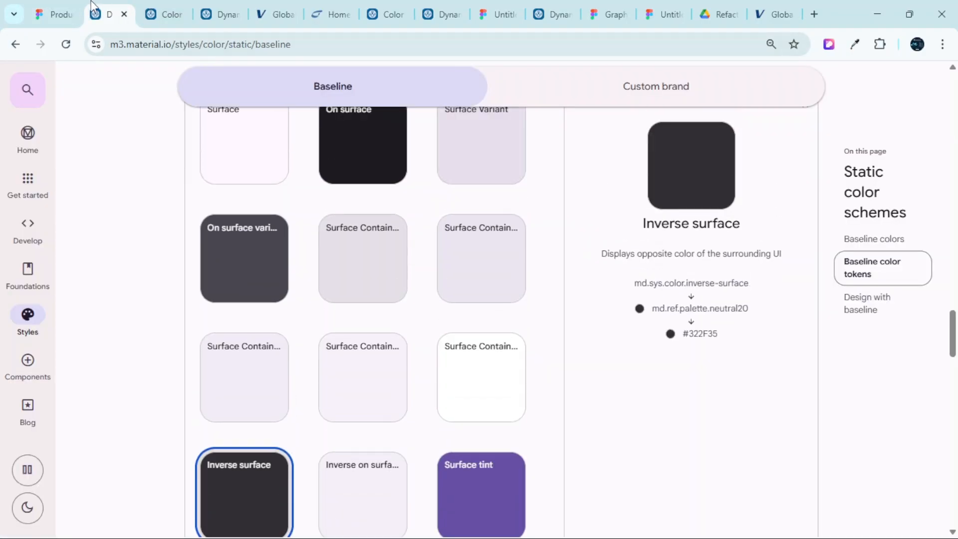
{"action": "left_click", "coordinate": [60, 7]}
{"action": "scroll", "coordinate": [690, 361], "scroll_direction": "up", "scroll_amount": 2}
{"action": "left_click", "coordinate": [672, 364]}
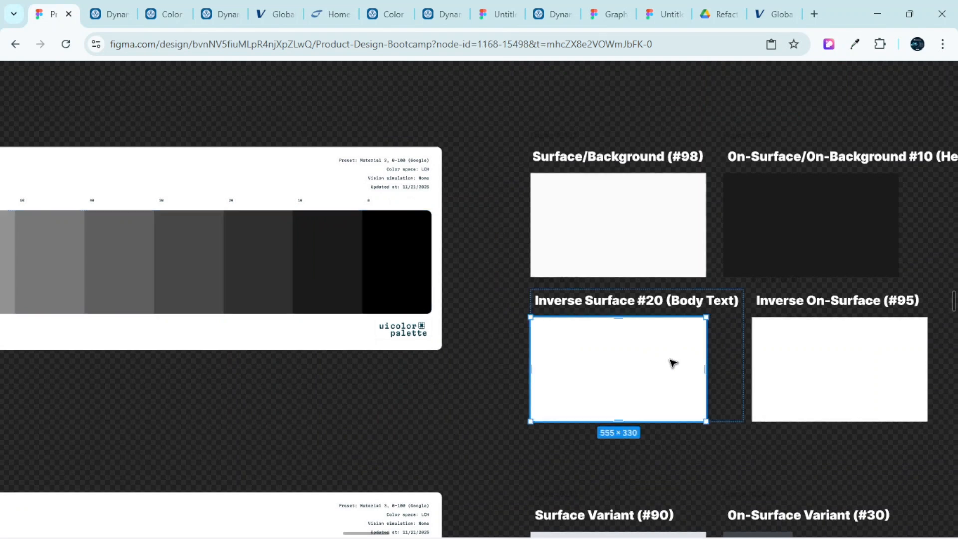
{"action": "key", "text": "ctrl+shift+r"}
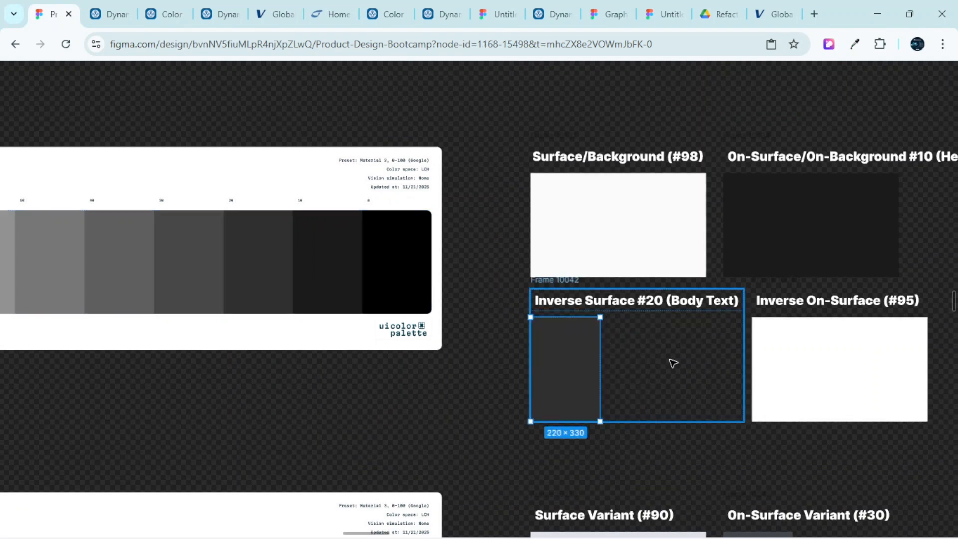
{"action": "scroll", "coordinate": [667, 349], "scroll_direction": "right", "scroll_amount": 2}
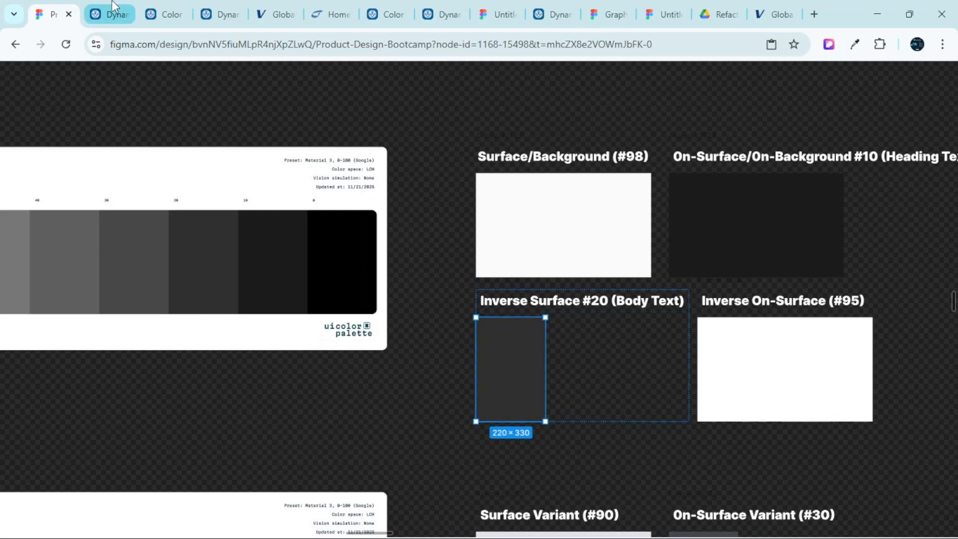
Switch to the Material 3 baseline page and check which palette tone Inverse on surface uses
{"action": "left_click", "coordinate": [112, 14]}
{"action": "scroll", "coordinate": [356, 289], "scroll_direction": "down", "scroll_amount": 4}
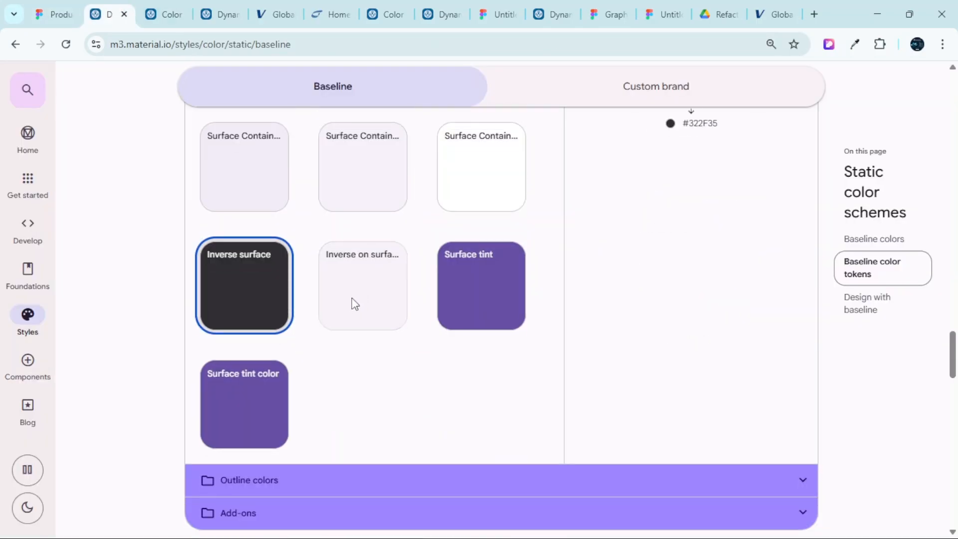
{"action": "left_click", "coordinate": [371, 294]}
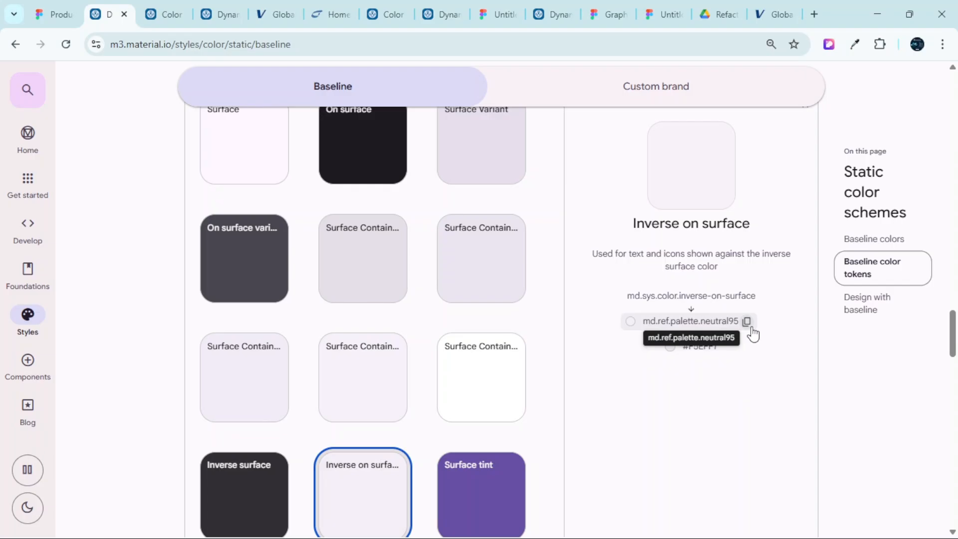
{"action": "left_click", "coordinate": [747, 322]}
Return to Figma and copy the tone 95 swatch from the neutral key color palette
{"action": "left_click", "coordinate": [73, 7]}
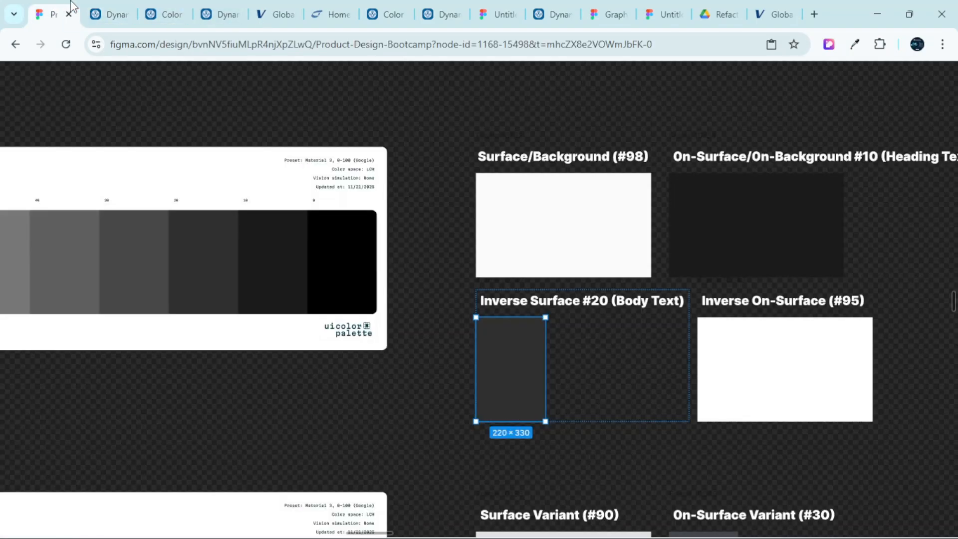
{"action": "scroll", "coordinate": [630, 341], "scroll_direction": "left", "scroll_amount": 6}
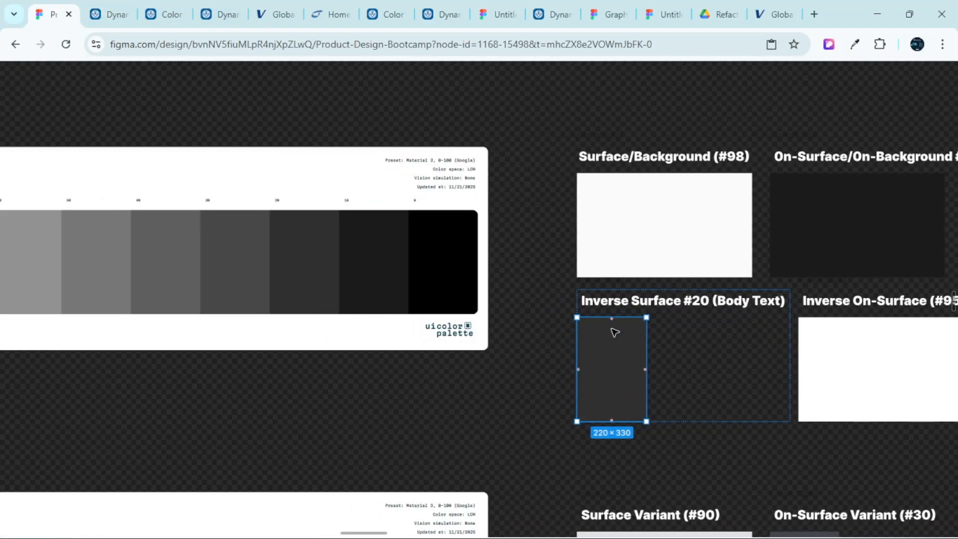
{"action": "scroll", "coordinate": [519, 269], "scroll_direction": "left", "scroll_amount": 3}
{"action": "scroll", "coordinate": [502, 261], "scroll_direction": "up", "scroll_amount": 8, "text": "ctrl"}
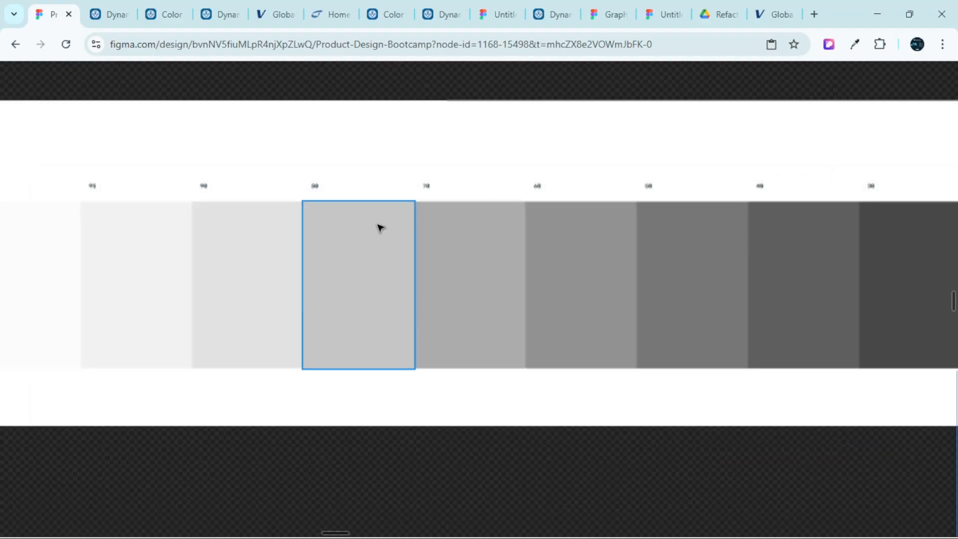
{"action": "scroll", "coordinate": [274, 250], "scroll_direction": "left", "scroll_amount": 3}
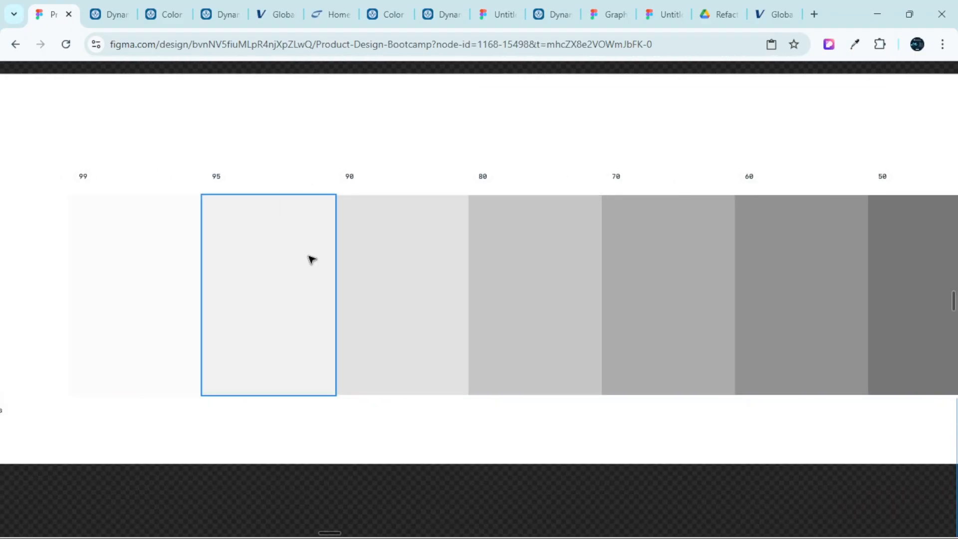
{"action": "left_click", "coordinate": [308, 258]}
{"action": "scroll", "coordinate": [224, 187], "scroll_direction": "up", "scroll_amount": 2, "text": "ctrl"}
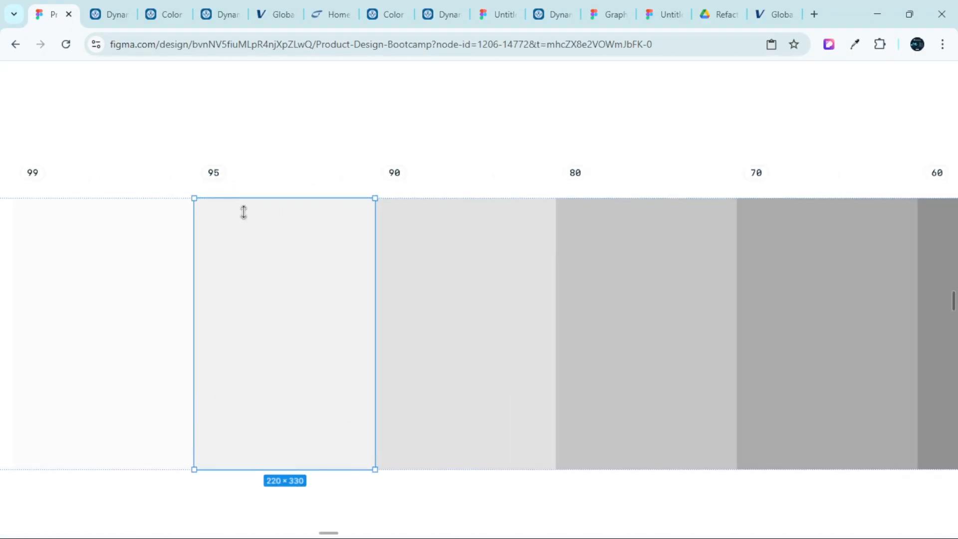
Replace the Inverse On-Surface (#95) placeholder with the copied neutral tone 95 swatch
{"action": "scroll", "coordinate": [279, 234], "scroll_direction": "down", "scroll_amount": 6, "text": "ctrl"}
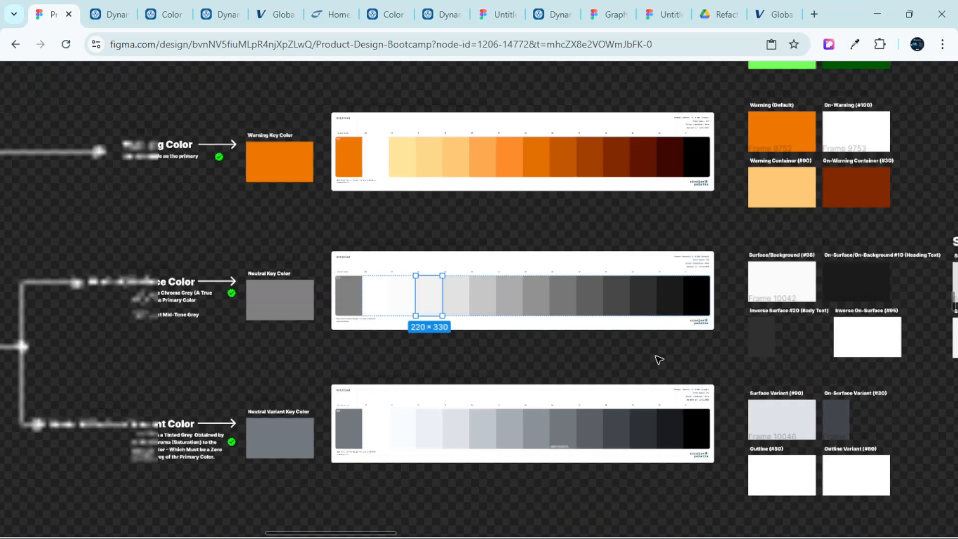
{"action": "scroll", "coordinate": [657, 358], "scroll_direction": "right", "scroll_amount": 4}
{"action": "scroll", "coordinate": [613, 335], "scroll_direction": "up", "scroll_amount": 3, "text": "ctrl"}
{"action": "scroll", "coordinate": [612, 335], "scroll_direction": "up", "scroll_amount": 1, "text": "ctrl"}
{"action": "left_click", "coordinate": [582, 314]}
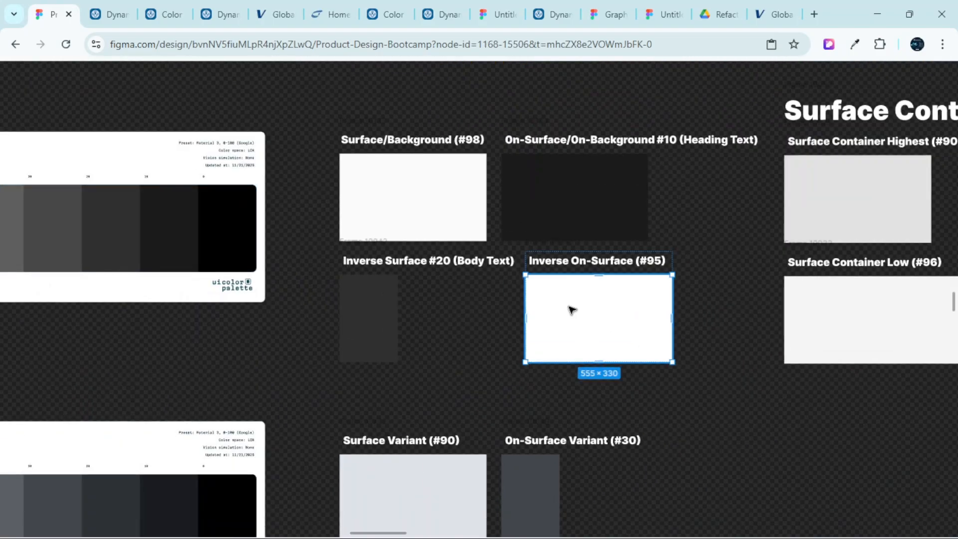
{"action": "key", "text": "ctrl+shift+r"}
{"action": "scroll", "coordinate": [569, 300], "scroll_direction": "down", "scroll_amount": 4}
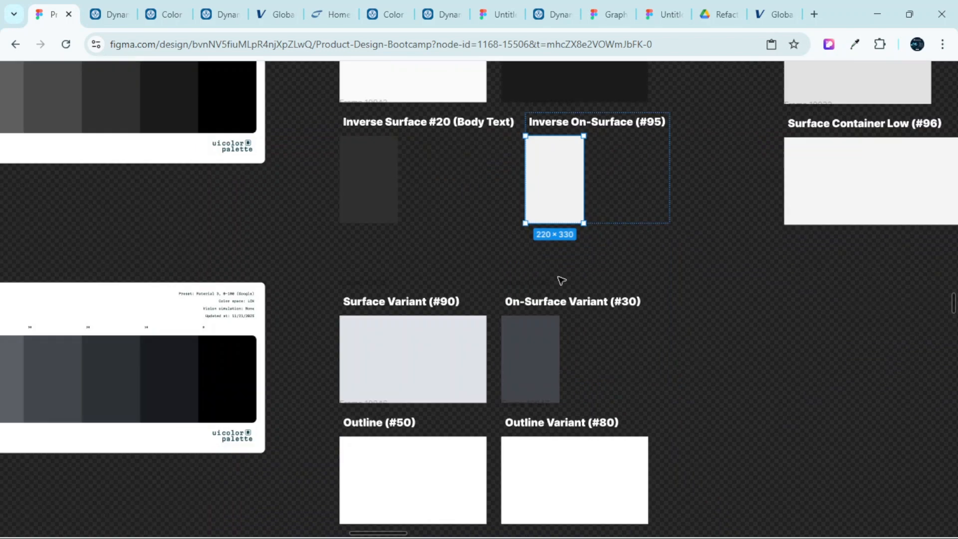
Switch to the Material 3 baseline page and examine the token references of Surface tint and Surface tint color
{"action": "left_click", "coordinate": [107, 14]}
{"action": "scroll", "coordinate": [470, 289], "scroll_direction": "down", "scroll_amount": 4}
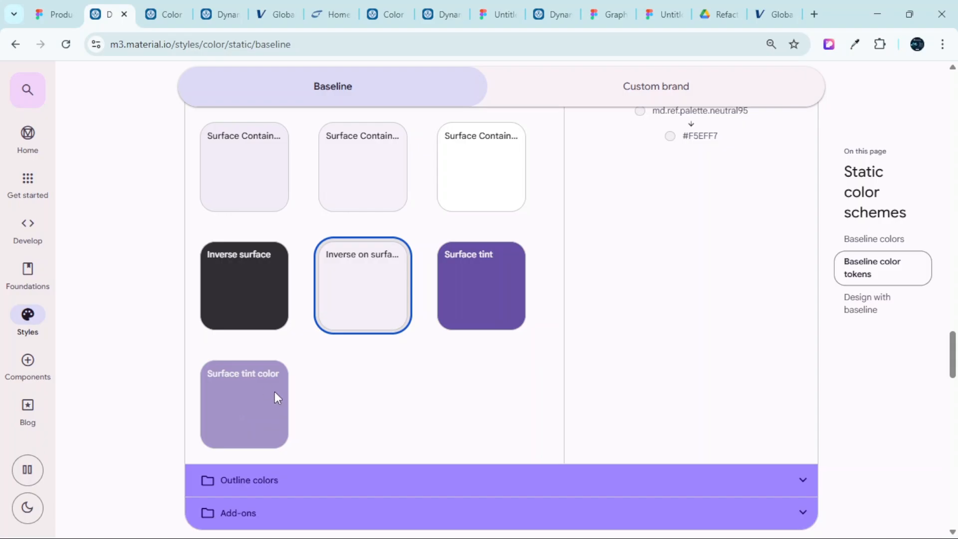
{"action": "left_click", "coordinate": [471, 294]}
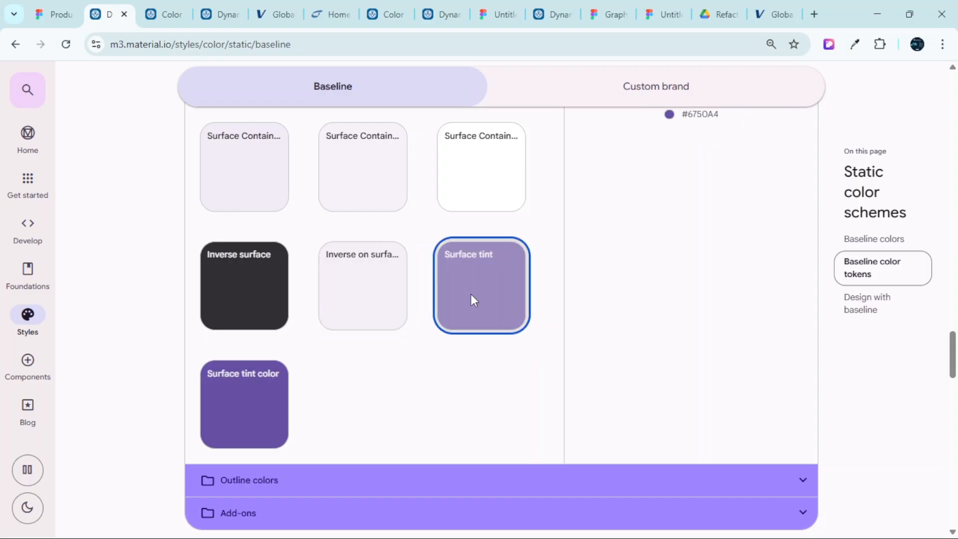
{"action": "scroll", "coordinate": [584, 313], "scroll_direction": "down", "scroll_amount": 1}
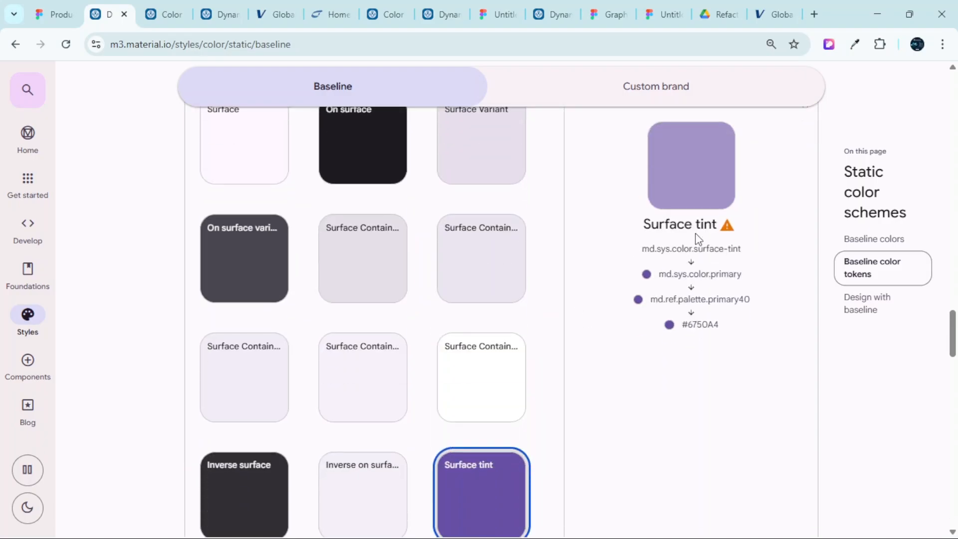
{"action": "scroll", "coordinate": [698, 239], "scroll_direction": "down", "scroll_amount": 1}
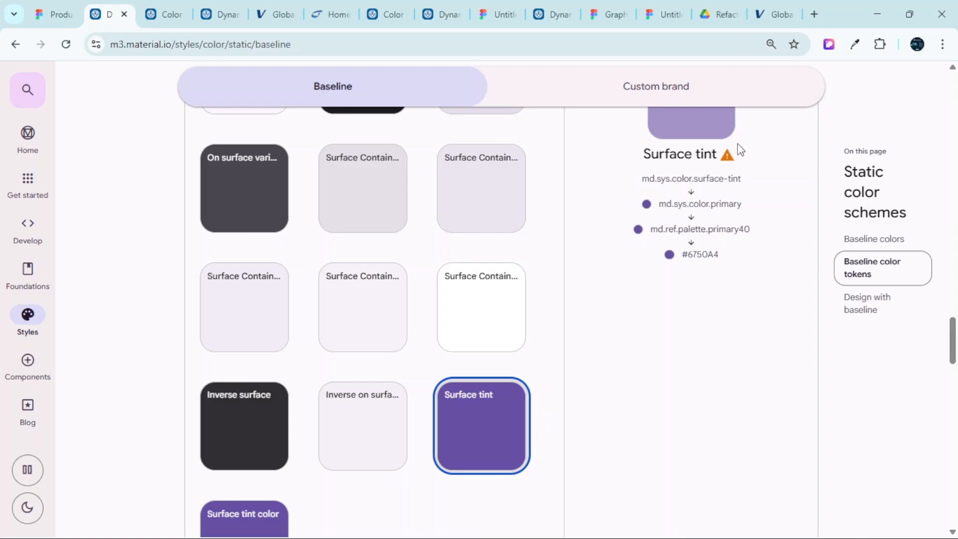
{"action": "scroll", "coordinate": [573, 355], "scroll_direction": "down", "scroll_amount": 1}
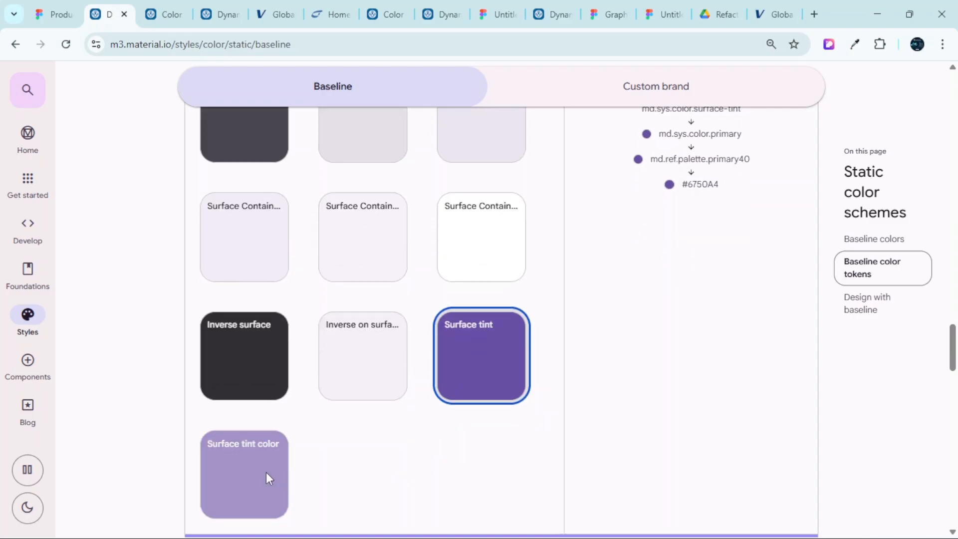
{"action": "left_click", "coordinate": [268, 478]}
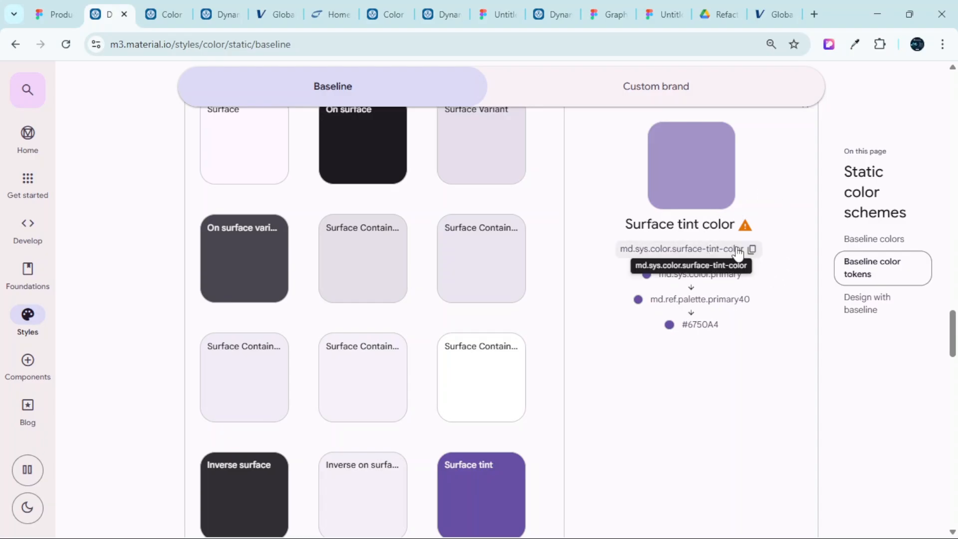
{"action": "scroll", "coordinate": [670, 261], "scroll_direction": "up", "scroll_amount": 2}
{"action": "scroll", "coordinate": [738, 285], "scroll_direction": "down", "scroll_amount": 3}
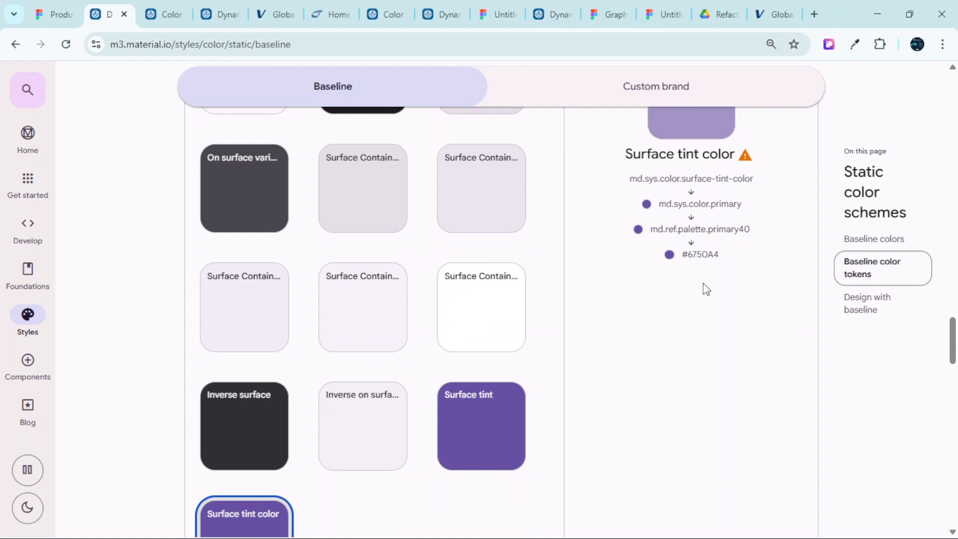
{"action": "scroll", "coordinate": [702, 282], "scroll_direction": "up", "scroll_amount": 2}
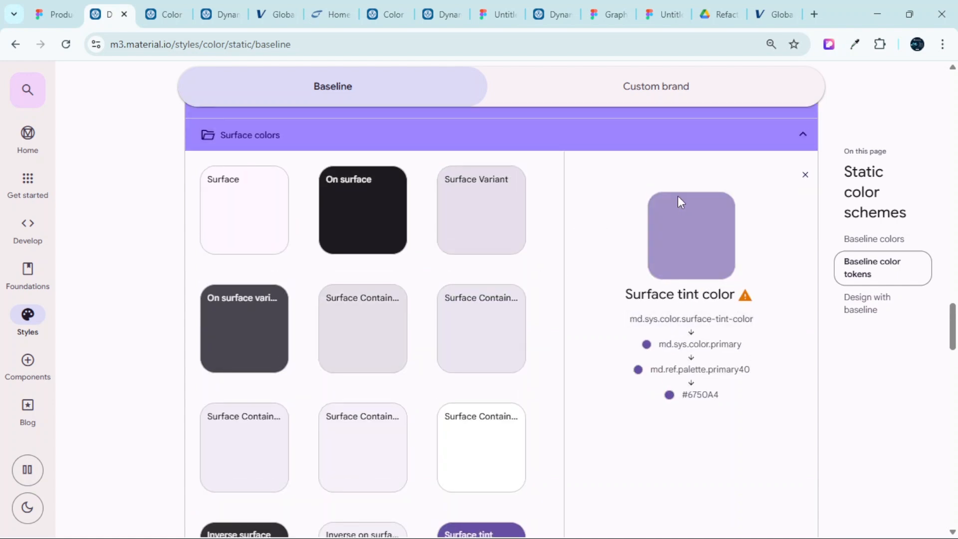
Close the surface color details, collapse that group and check which palette tone Outline uses in the Outline colors group
{"action": "left_click", "coordinate": [806, 175]}
{"action": "left_click", "coordinate": [802, 135]}
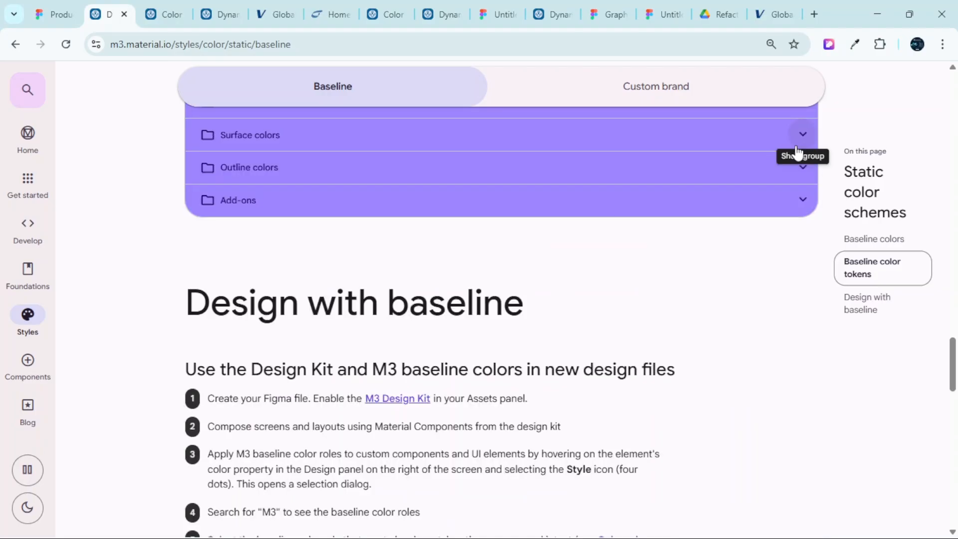
{"action": "scroll", "coordinate": [331, 205], "scroll_direction": "up", "scroll_amount": 2}
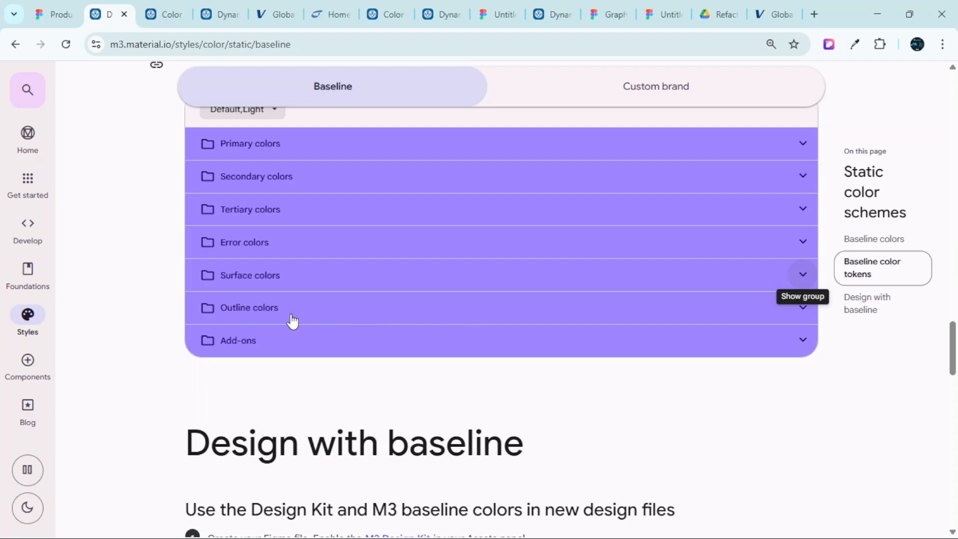
{"action": "left_click", "coordinate": [577, 317]}
{"action": "scroll", "coordinate": [552, 325], "scroll_direction": "down", "scroll_amount": 1}
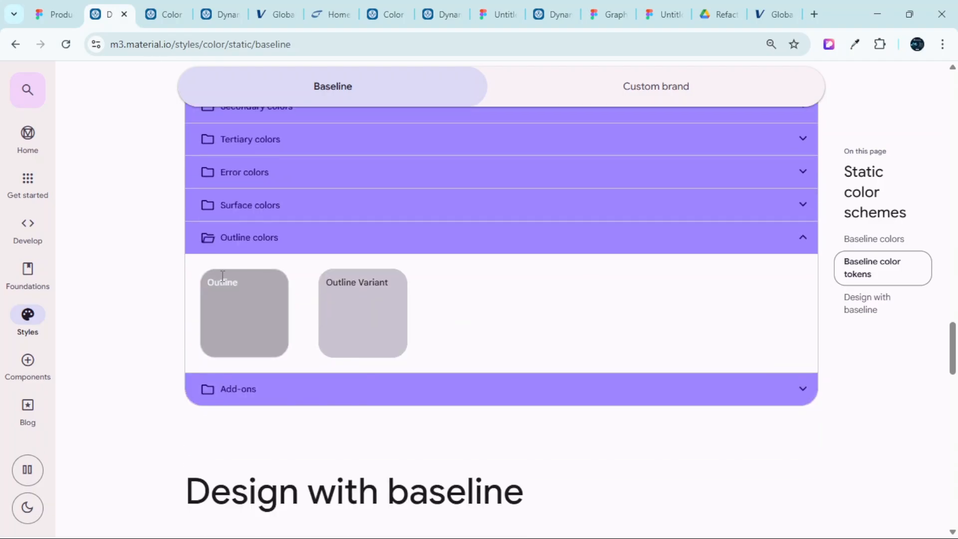
{"action": "left_click", "coordinate": [230, 325]}
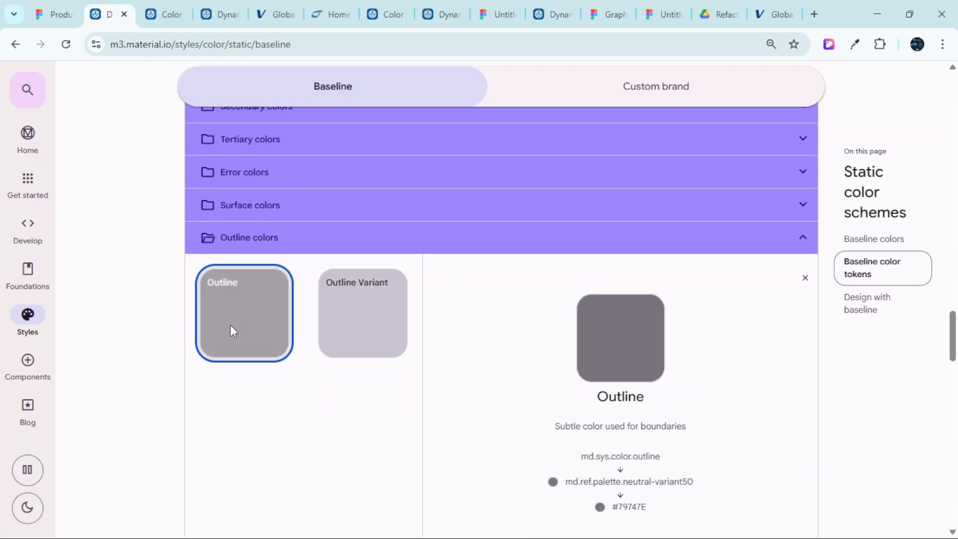
{"action": "scroll", "coordinate": [670, 357], "scroll_direction": "down", "scroll_amount": 2}
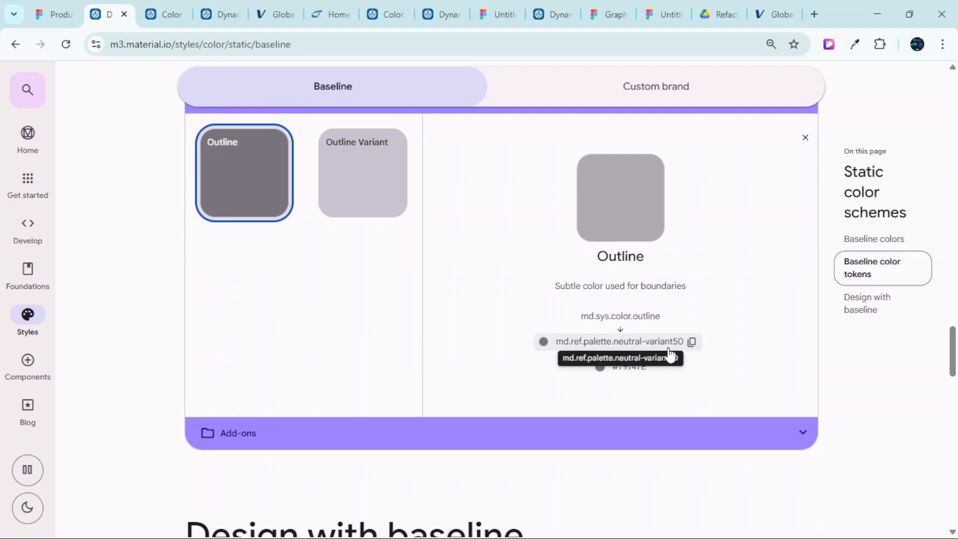
Return to Figma and copy the tone 50 swatch from the neutral variant key color palette
{"action": "left_click", "coordinate": [55, 14]}
{"action": "scroll", "coordinate": [533, 272], "scroll_direction": "down", "scroll_amount": 4}
{"action": "scroll", "coordinate": [518, 280], "scroll_direction": "left", "scroll_amount": 4}
{"action": "scroll", "coordinate": [519, 285], "scroll_direction": "up", "scroll_amount": 3}
{"action": "scroll", "coordinate": [499, 294], "scroll_direction": "left", "scroll_amount": 3}
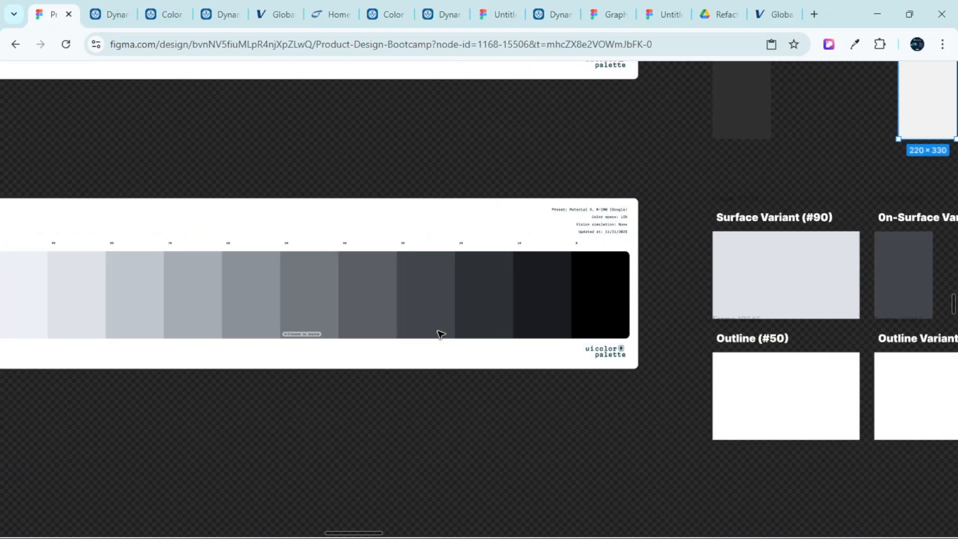
{"action": "scroll", "coordinate": [319, 310], "scroll_direction": "up", "scroll_amount": 2}
{"action": "scroll", "coordinate": [302, 305], "scroll_direction": "up", "scroll_amount": 3}
{"action": "scroll", "coordinate": [194, 261], "scroll_direction": "left", "scroll_amount": 5}
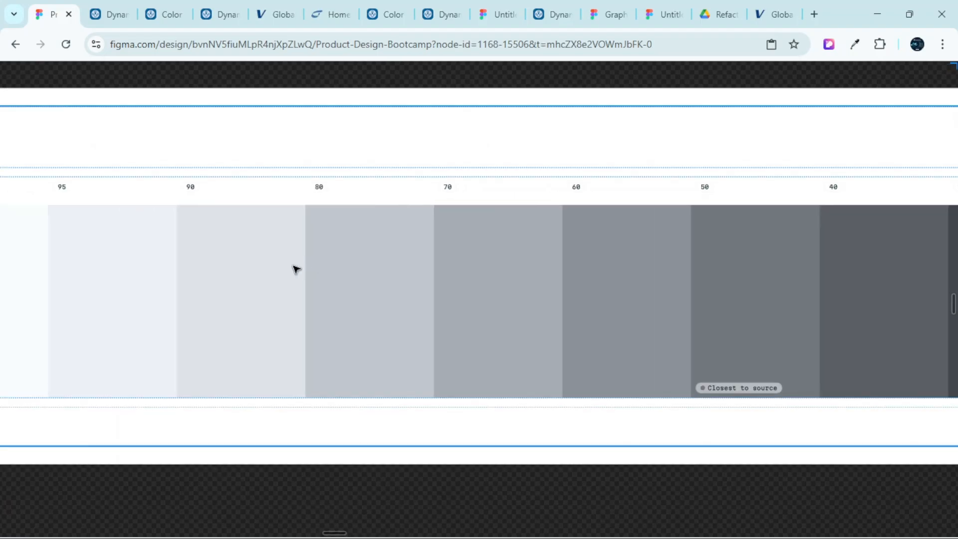
{"action": "scroll", "coordinate": [569, 301], "scroll_direction": "right", "scroll_amount": 3}
{"action": "left_click", "coordinate": [569, 300]}
{"action": "left_click", "coordinate": [591, 278]}
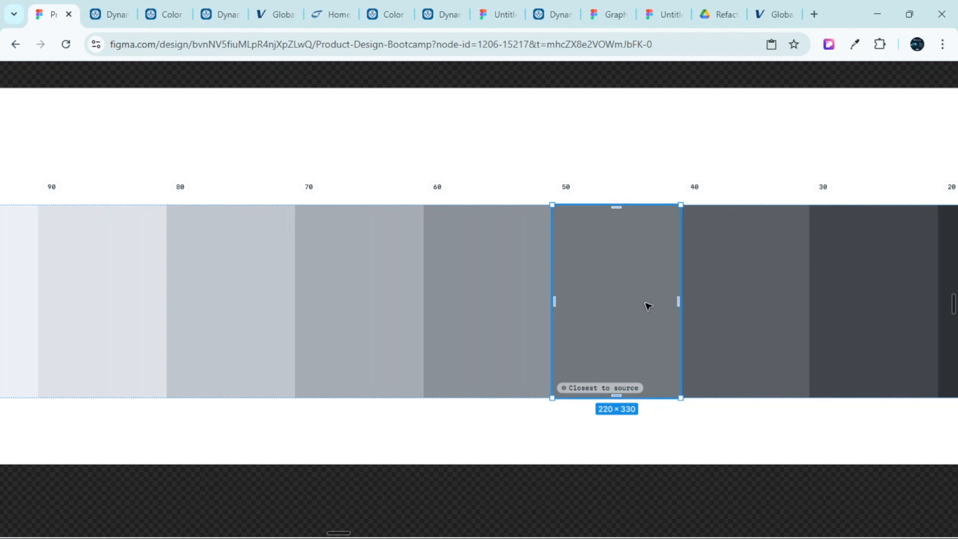
Replace the Outline (#50) placeholder with the copied neutral variant tone 50 swatch
{"action": "scroll", "coordinate": [648, 306], "scroll_direction": "down", "scroll_amount": 3}
{"action": "scroll", "coordinate": [643, 315], "scroll_direction": "right", "scroll_amount": 5}
{"action": "scroll", "coordinate": [581, 294], "scroll_direction": "right", "scroll_amount": 1}
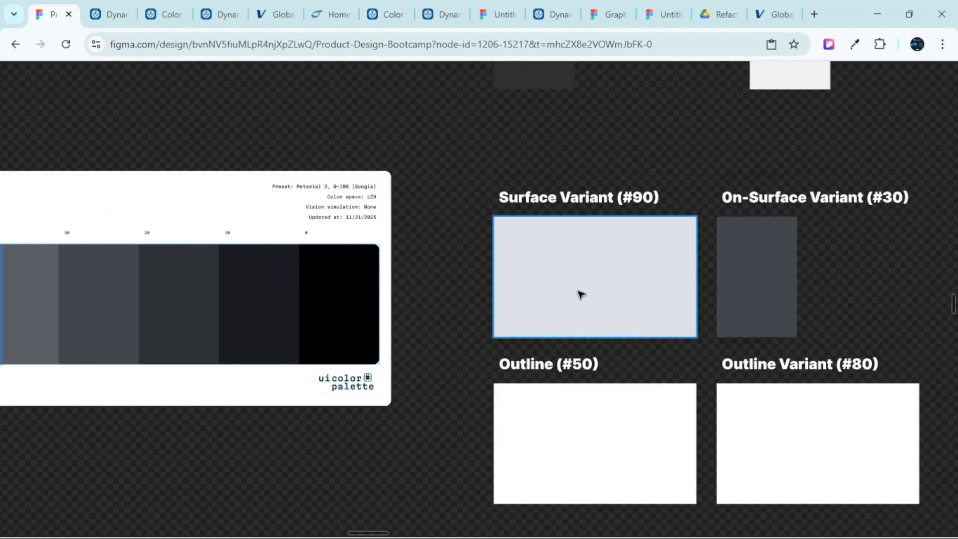
{"action": "scroll", "coordinate": [567, 449], "scroll_direction": "right", "scroll_amount": 3}
{"action": "left_click", "coordinate": [565, 448]}
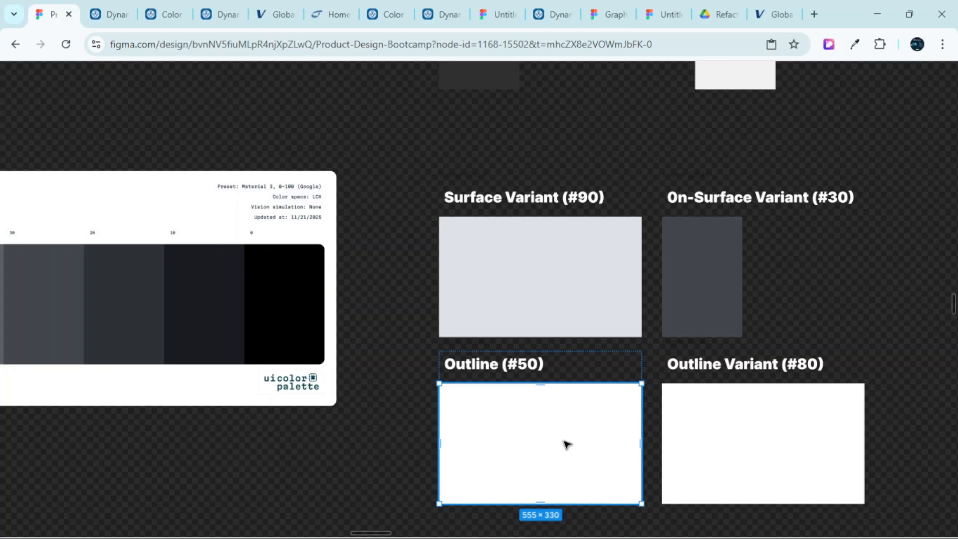
{"action": "key", "text": "ctrl+shift+r"}
{"action": "scroll", "coordinate": [567, 444], "scroll_direction": "down", "scroll_amount": 2}
{"action": "scroll", "coordinate": [394, 361], "scroll_direction": "down", "scroll_amount": 3}
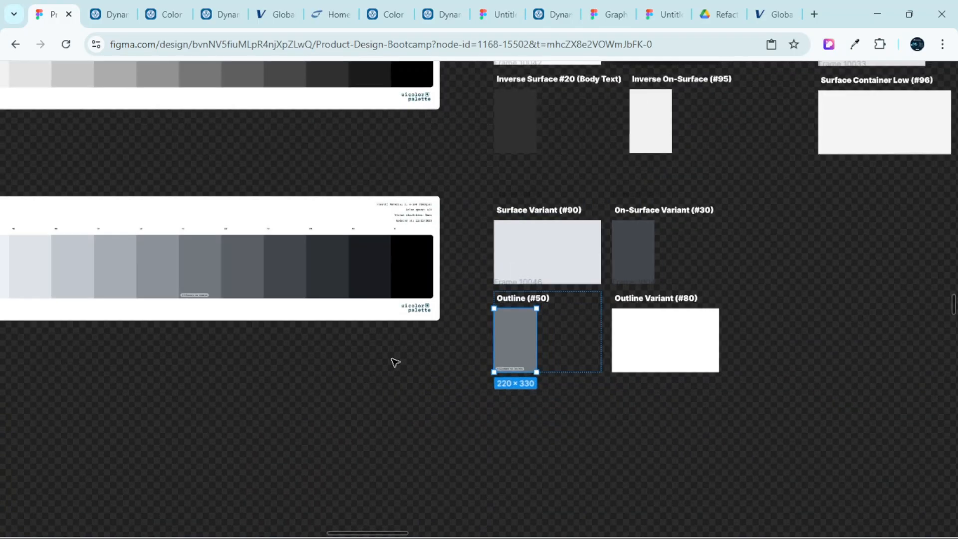
Switch to the Material 3 baseline page and check which palette tone Outline Variant uses
{"action": "scroll", "coordinate": [392, 357], "scroll_direction": "left", "scroll_amount": 5}
{"action": "left_click", "coordinate": [111, 8]}
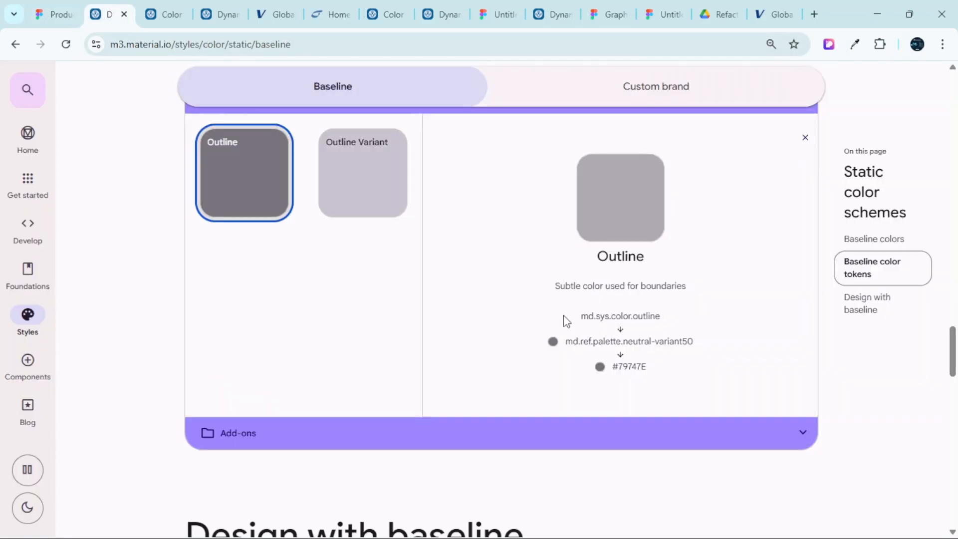
{"action": "left_click", "coordinate": [364, 187]}
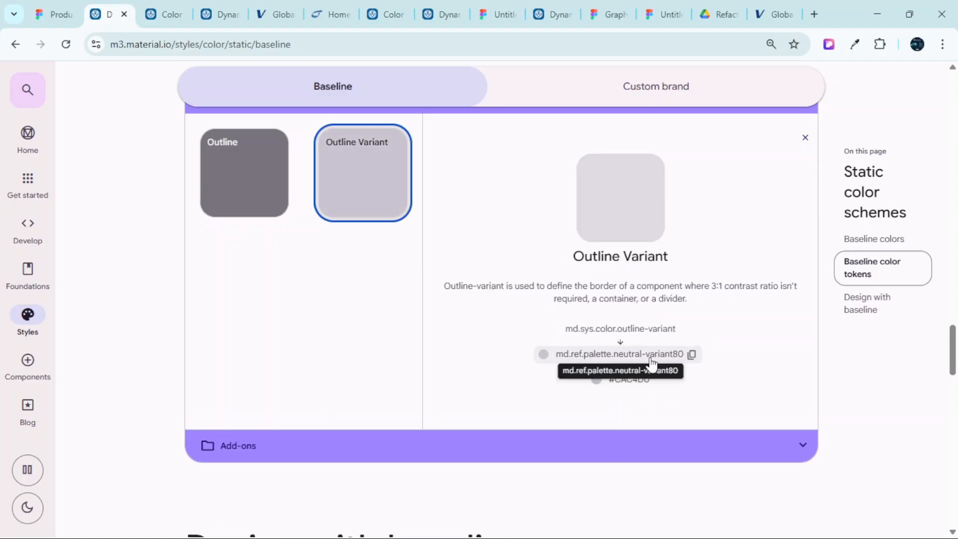
Return to Figma and copy the tone 80 swatch from the neutral variant key color palette
{"action": "left_click", "coordinate": [55, 14]}
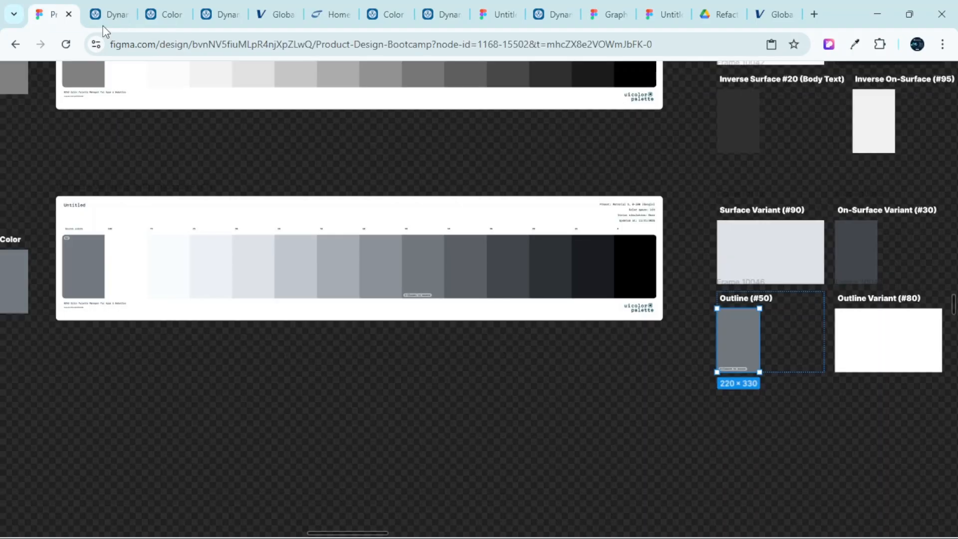
{"action": "scroll", "coordinate": [398, 265], "scroll_direction": "up", "scroll_amount": 6}
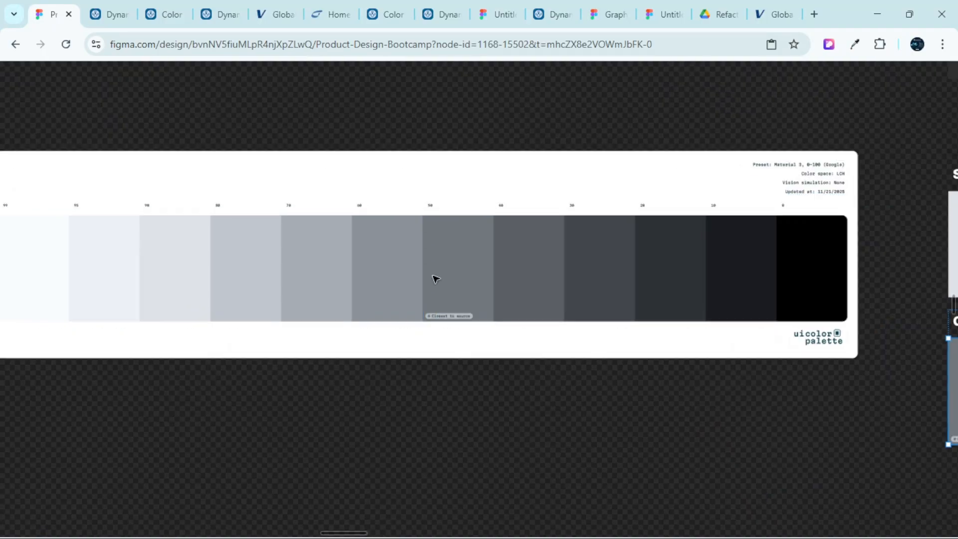
{"action": "scroll", "coordinate": [502, 310], "scroll_direction": "down", "scroll_amount": 5}
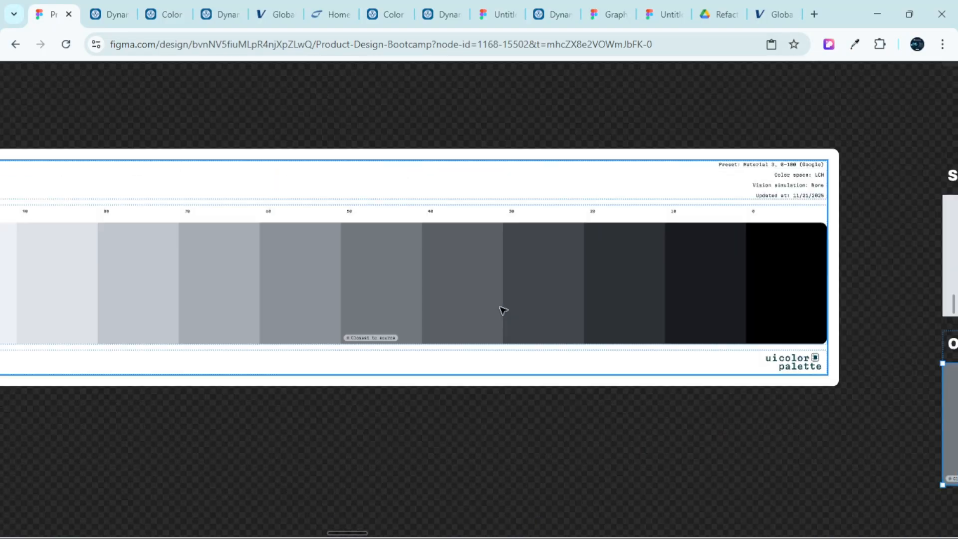
{"action": "scroll", "coordinate": [333, 295], "scroll_direction": "up", "scroll_amount": 5}
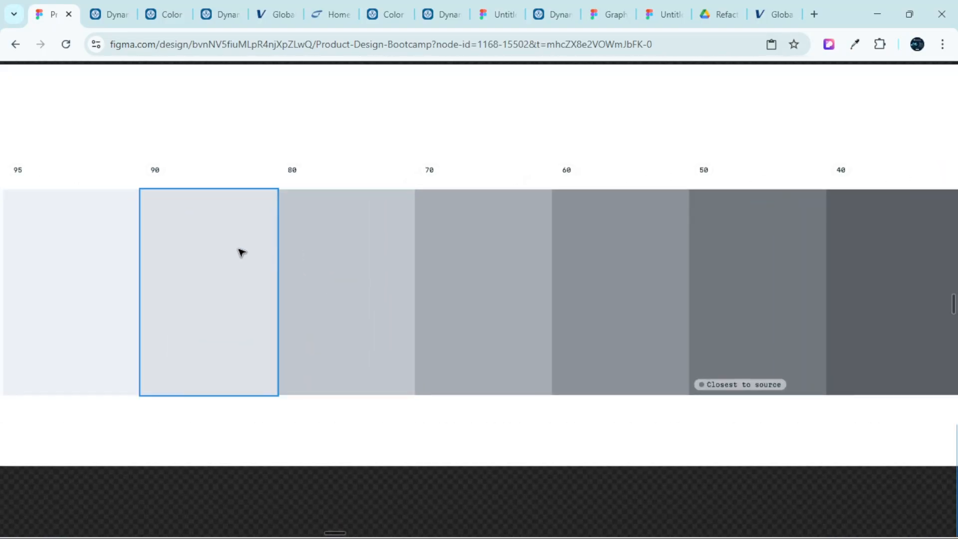
{"action": "left_click", "coordinate": [352, 279]}
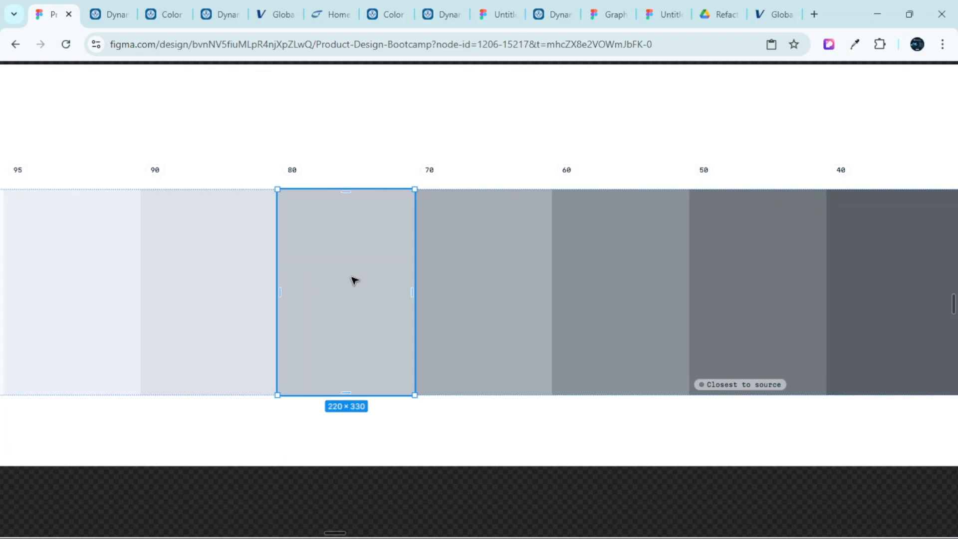
Replace the Outline Variant (#80) placeholder with the copied neutral variant tone 80 swatch
{"action": "scroll", "coordinate": [360, 290], "scroll_direction": "down", "scroll_amount": 4}
{"action": "scroll", "coordinate": [438, 328], "scroll_direction": "right", "scroll_amount": 6}
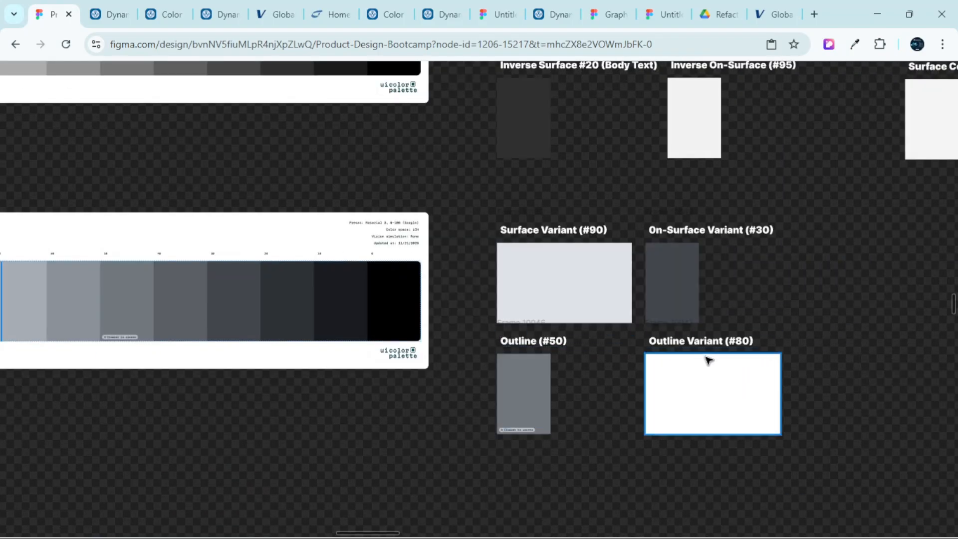
{"action": "scroll", "coordinate": [708, 359], "scroll_direction": "up", "scroll_amount": 2}
{"action": "left_click", "coordinate": [719, 394]}
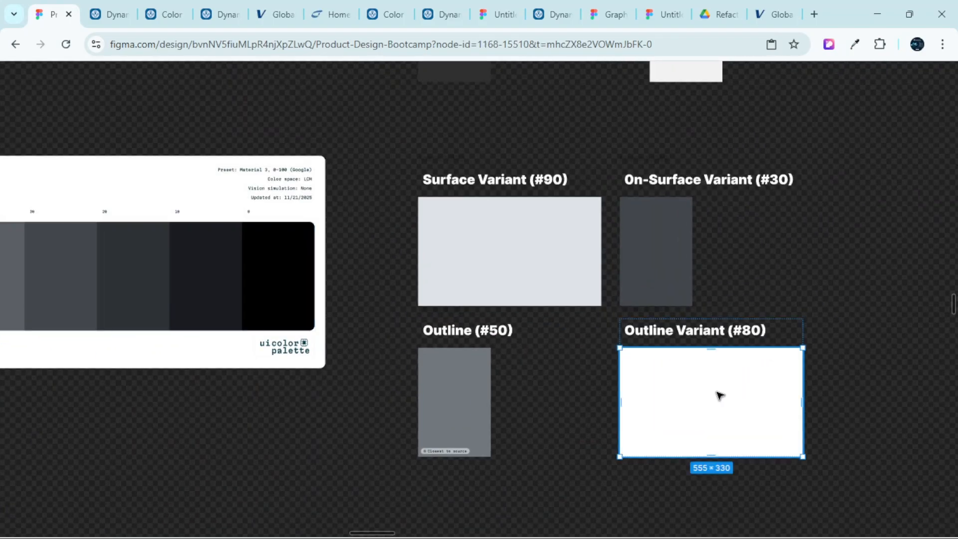
{"action": "key", "text": "ctrl+shift+r"}
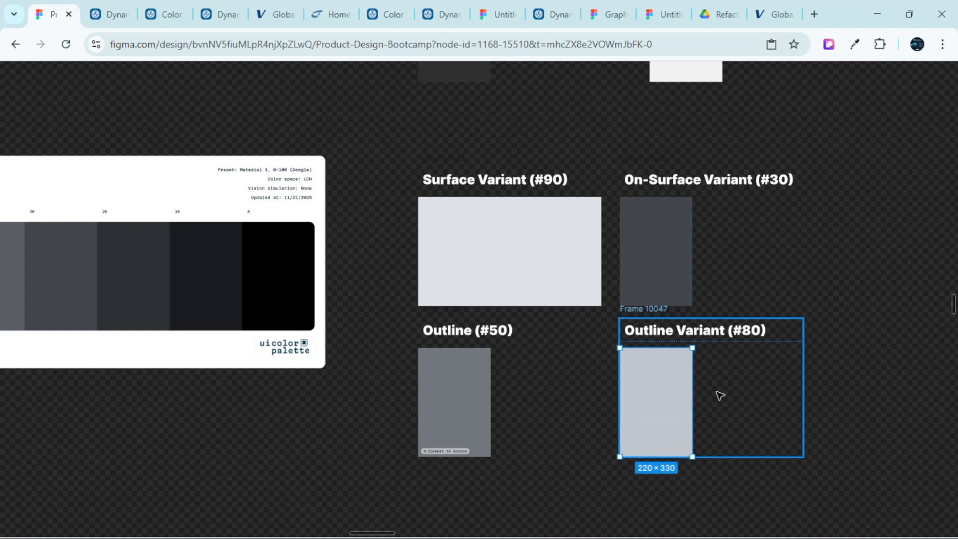
{"action": "scroll", "coordinate": [721, 396], "scroll_direction": "down", "scroll_amount": 4}
Switch to the Material 3 baseline page and collapse the Outline colors group
{"action": "left_click", "coordinate": [119, 8]}
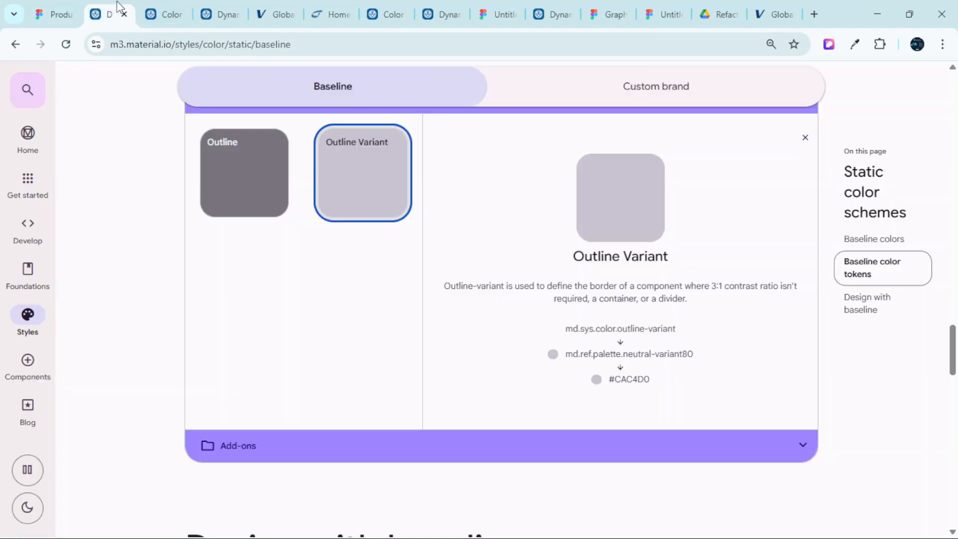
{"action": "scroll", "coordinate": [381, 240], "scroll_direction": "up", "scroll_amount": 3}
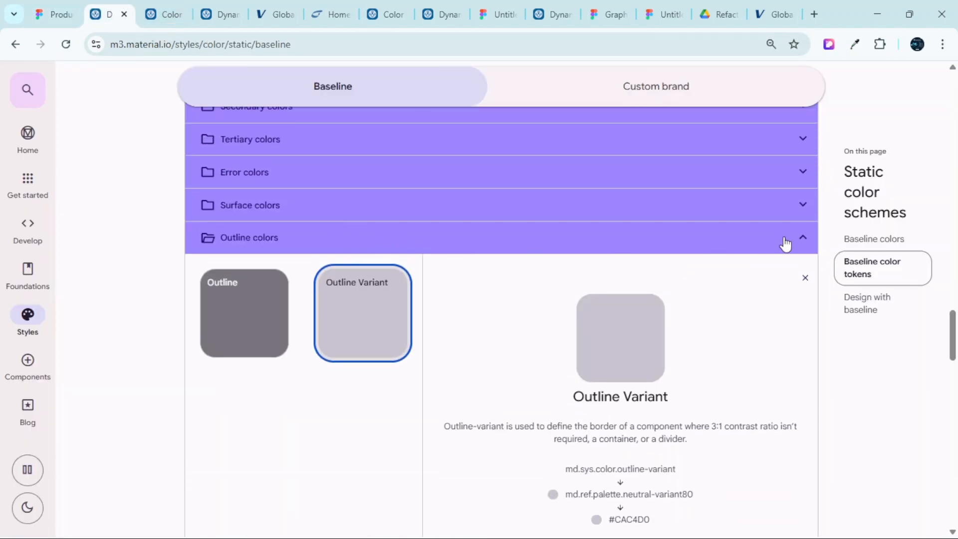
{"action": "left_click", "coordinate": [804, 237]}
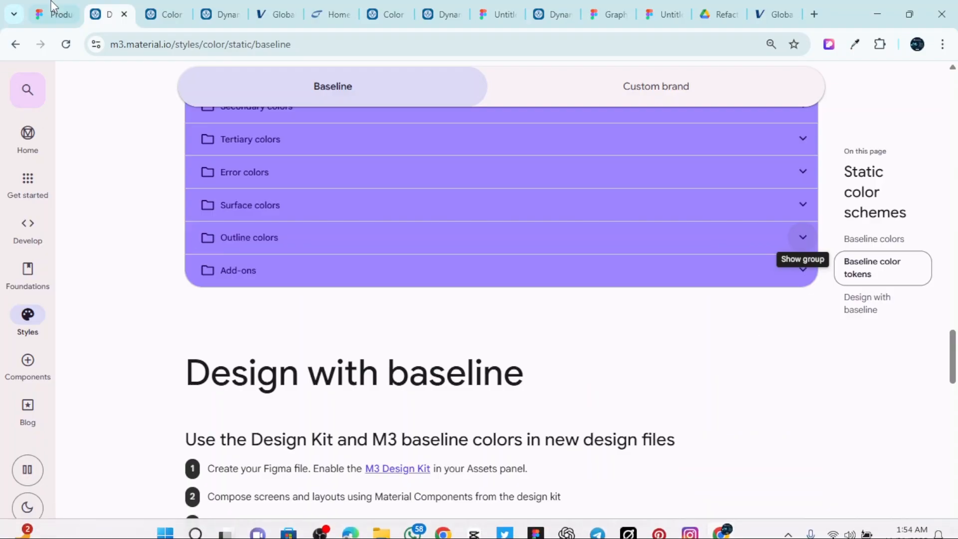
Return to Figma and review the light theme's key colors, tonal palettes, color roles and add-on placeholders
{"action": "left_click", "coordinate": [55, 14]}
{"action": "scroll", "coordinate": [647, 297], "scroll_direction": "down", "scroll_amount": 3}
{"action": "scroll", "coordinate": [699, 327], "scroll_direction": "up", "scroll_amount": 5}
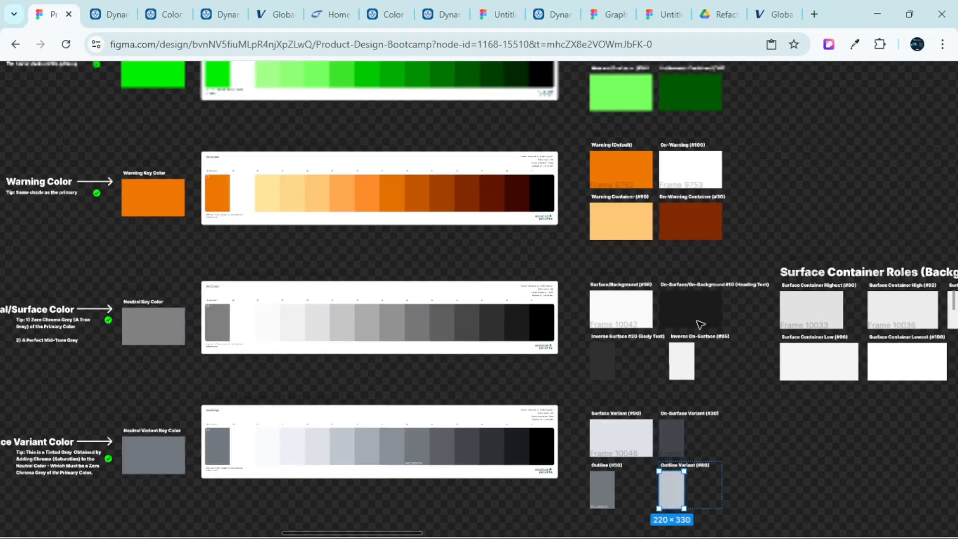
{"action": "scroll", "coordinate": [694, 330], "scroll_direction": "up", "scroll_amount": 5}
{"action": "scroll", "coordinate": [688, 331], "scroll_direction": "down", "scroll_amount": 3}
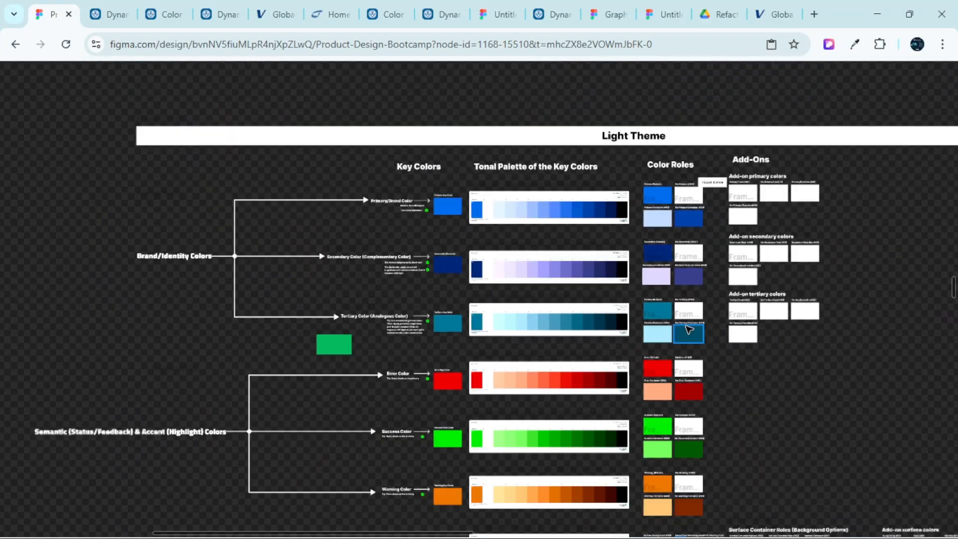
{"action": "scroll", "coordinate": [691, 321], "scroll_direction": "down", "scroll_amount": 1}
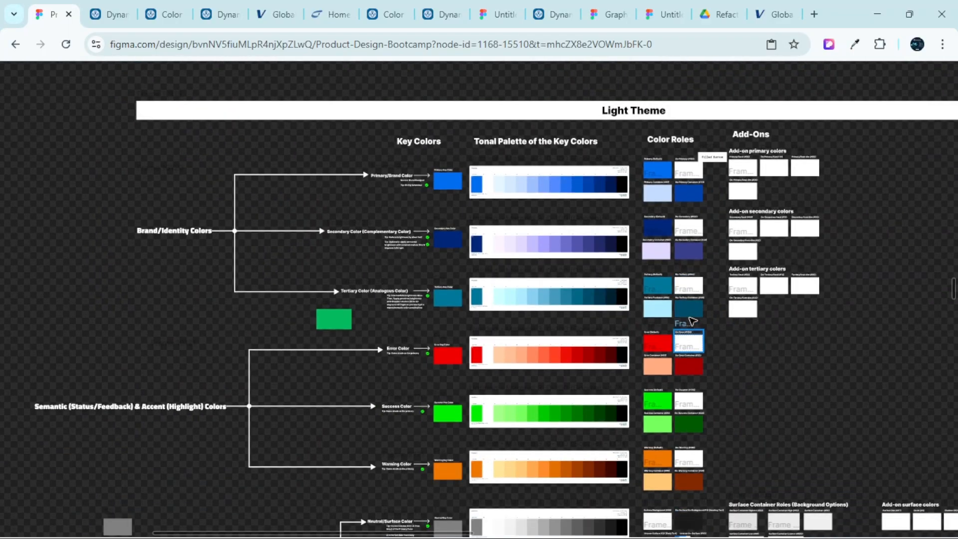
{"action": "scroll", "coordinate": [691, 317], "scroll_direction": "up", "scroll_amount": 4}
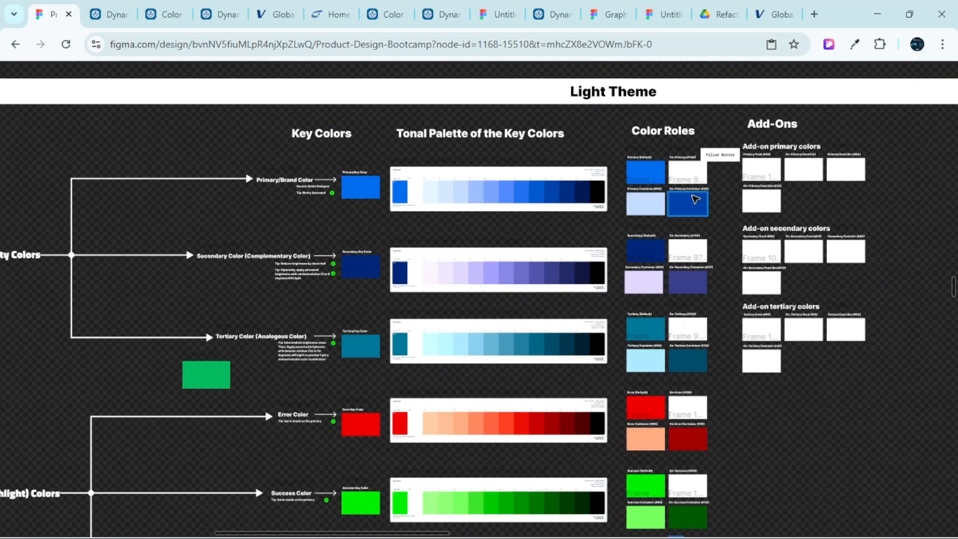
{"action": "scroll", "coordinate": [763, 145], "scroll_direction": "up", "scroll_amount": 2}
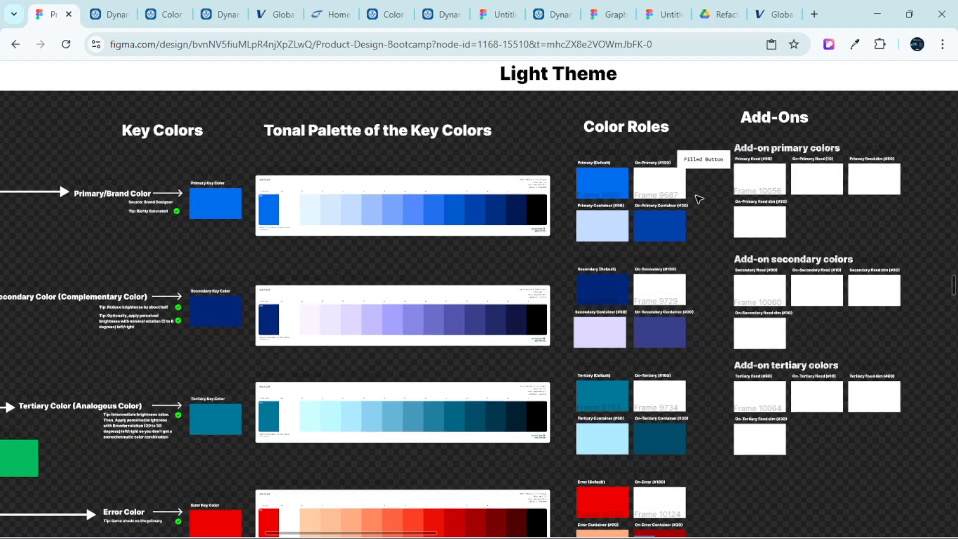
{"action": "scroll", "coordinate": [699, 199], "scroll_direction": "down", "scroll_amount": 3}
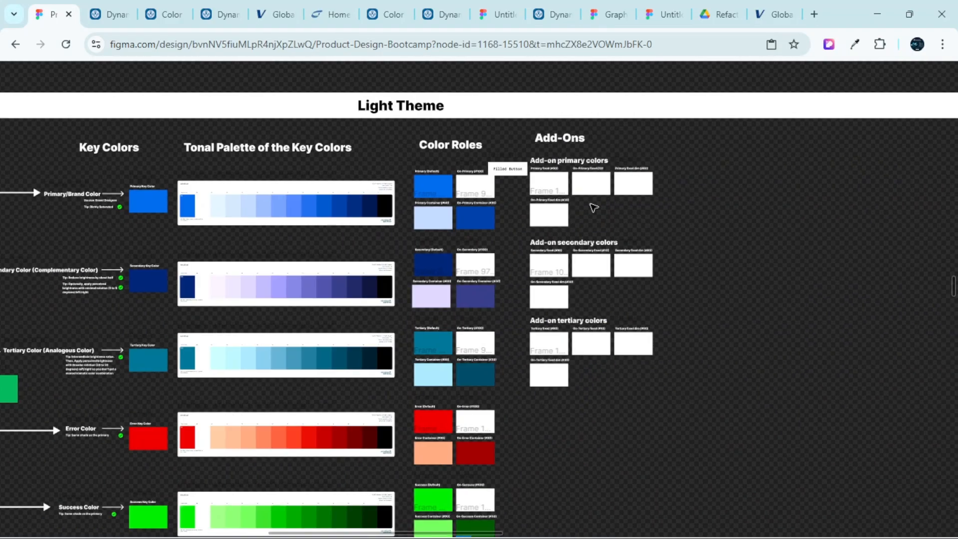
{"action": "scroll", "coordinate": [439, 201], "scroll_direction": "up", "scroll_amount": 2}
{"action": "scroll", "coordinate": [441, 199], "scroll_direction": "left", "scroll_amount": 1}
{"action": "scroll", "coordinate": [444, 195], "scroll_direction": "up", "scroll_amount": 2}
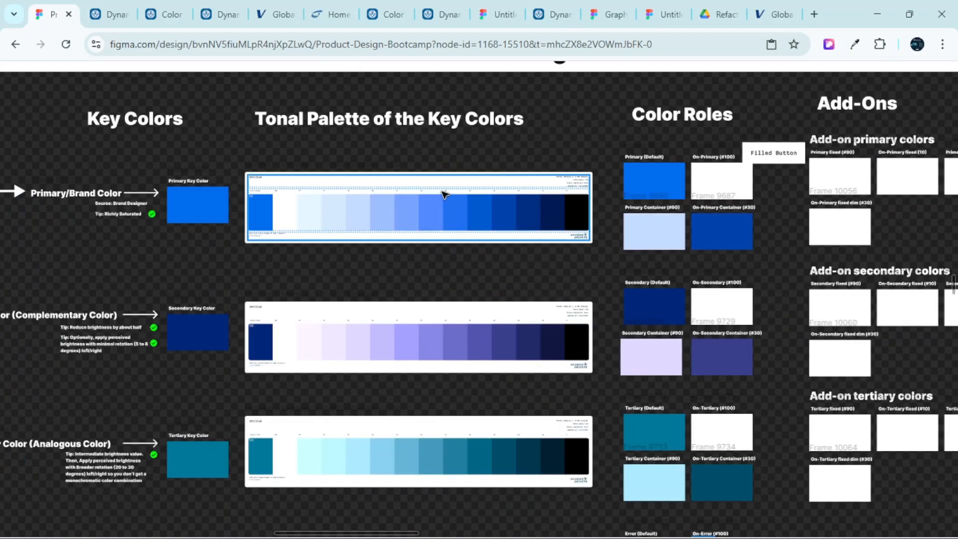
{"action": "left_click", "coordinate": [425, 182]}
{"action": "left_click", "coordinate": [248, 148]}
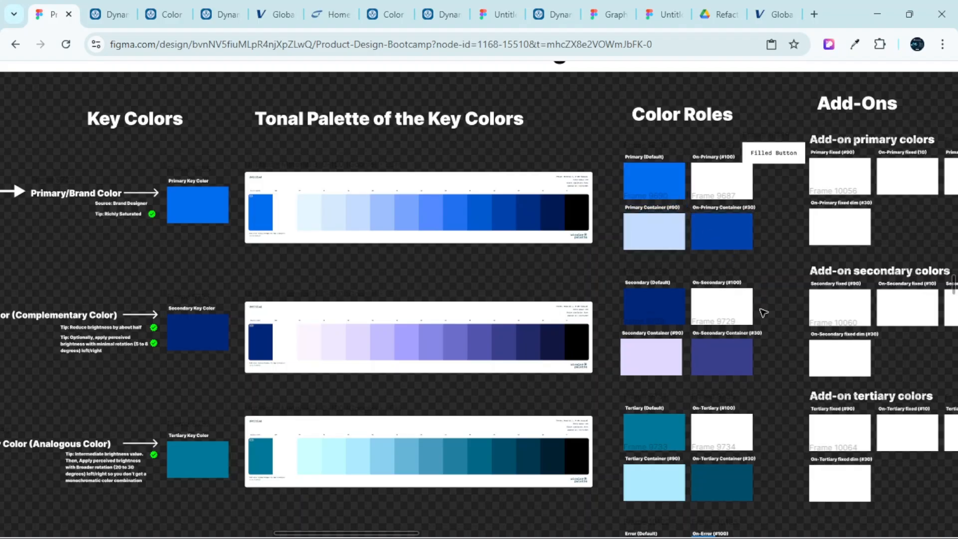
Delete the Filled Button label frame beside the On-Primary (#100) swatch
{"action": "scroll", "coordinate": [764, 313], "scroll_direction": "down", "scroll_amount": 1}
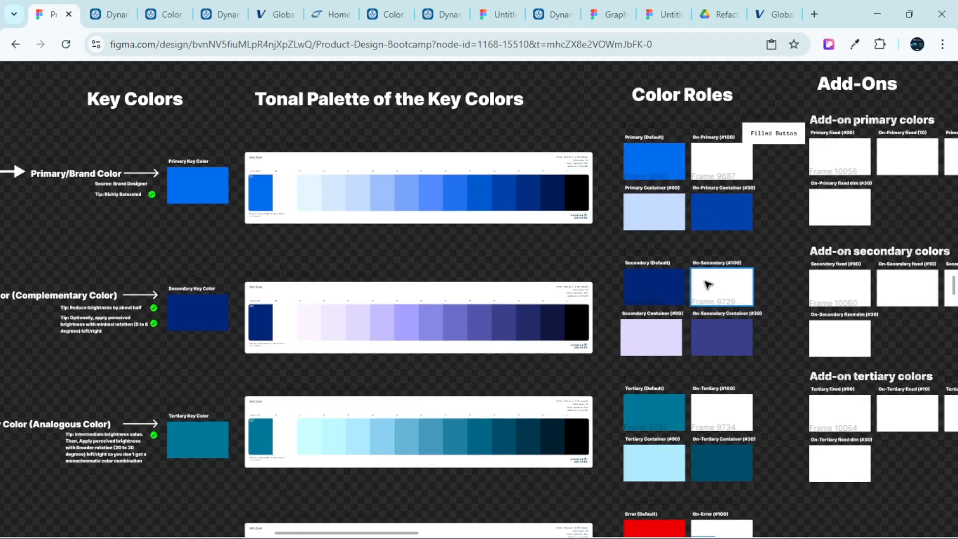
{"action": "scroll", "coordinate": [653, 267], "scroll_direction": "right", "scroll_amount": 3}
{"action": "scroll", "coordinate": [622, 218], "scroll_direction": "up", "scroll_amount": 3}
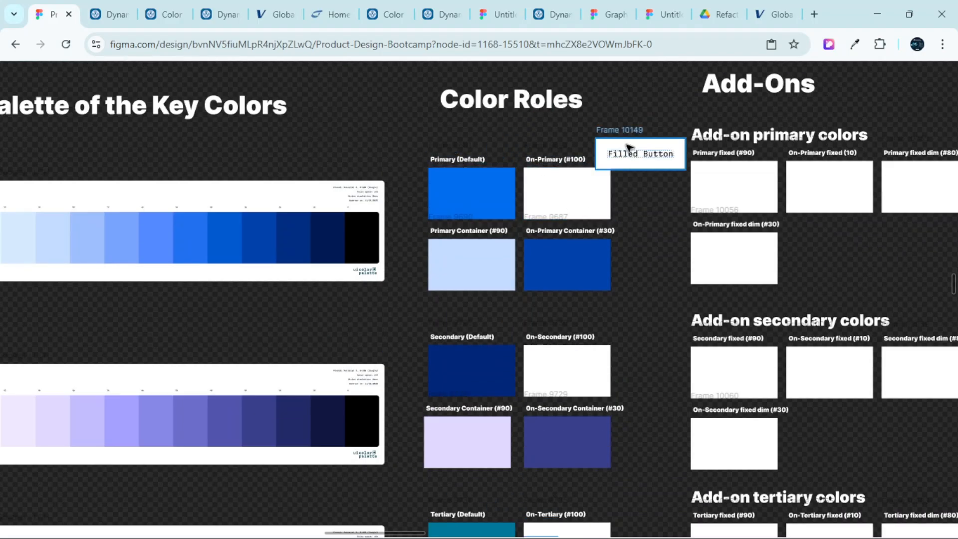
{"action": "left_click", "coordinate": [676, 168]}
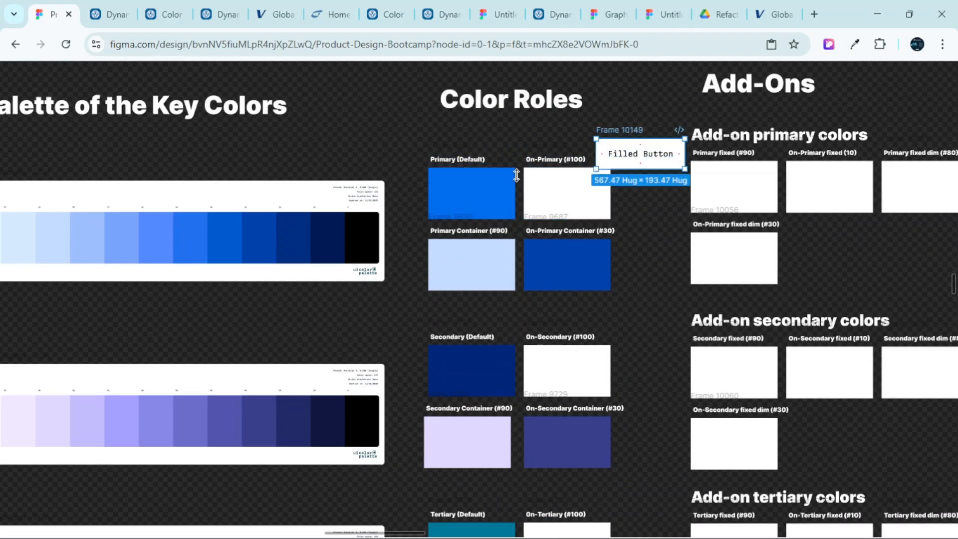
Examine the semantic, neutral, surface container, surface variant and outline role swatches in the light theme
{"action": "scroll", "coordinate": [606, 186], "scroll_direction": "down", "scroll_amount": 5}
{"action": "scroll", "coordinate": [383, 307], "scroll_direction": "down", "scroll_amount": 4}
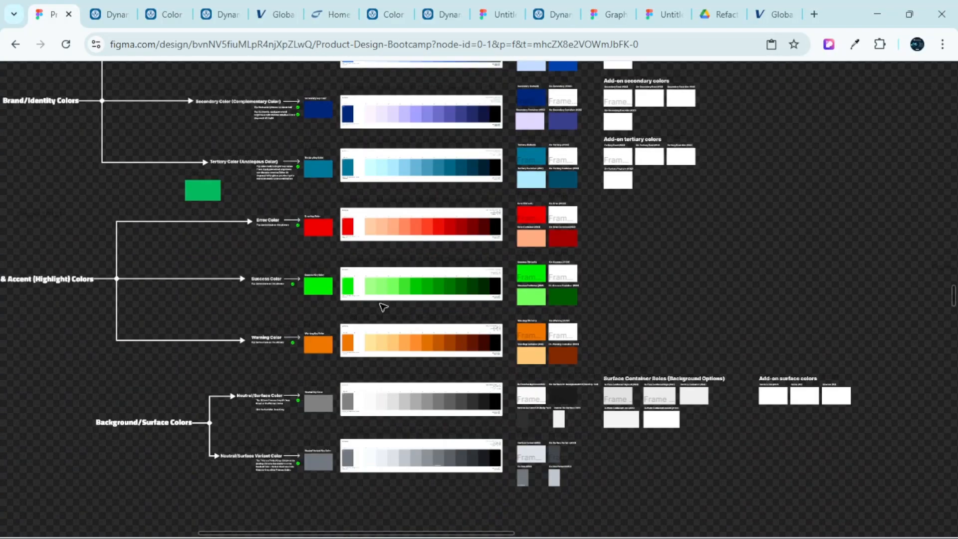
{"action": "scroll", "coordinate": [384, 307], "scroll_direction": "down", "scroll_amount": 1}
{"action": "scroll", "coordinate": [596, 364], "scroll_direction": "up", "scroll_amount": 3}
{"action": "scroll", "coordinate": [594, 364], "scroll_direction": "down", "scroll_amount": 3}
{"action": "scroll", "coordinate": [582, 366], "scroll_direction": "up", "scroll_amount": 3}
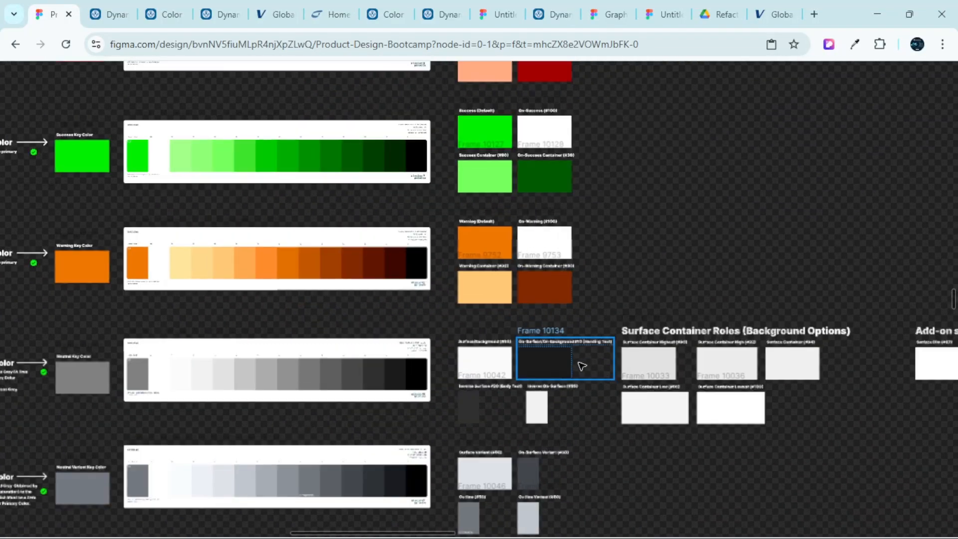
{"action": "scroll", "coordinate": [582, 367], "scroll_direction": "up", "scroll_amount": 4}
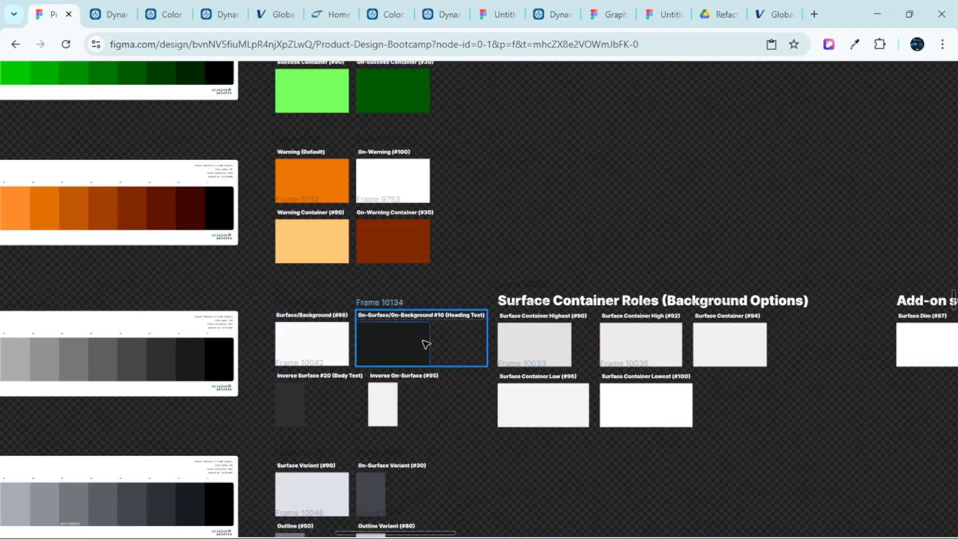
{"action": "scroll", "coordinate": [462, 332], "scroll_direction": "up", "scroll_amount": 3}
{"action": "scroll", "coordinate": [588, 325], "scroll_direction": "right", "scroll_amount": 3}
{"action": "scroll", "coordinate": [516, 323], "scroll_direction": "down", "scroll_amount": 3}
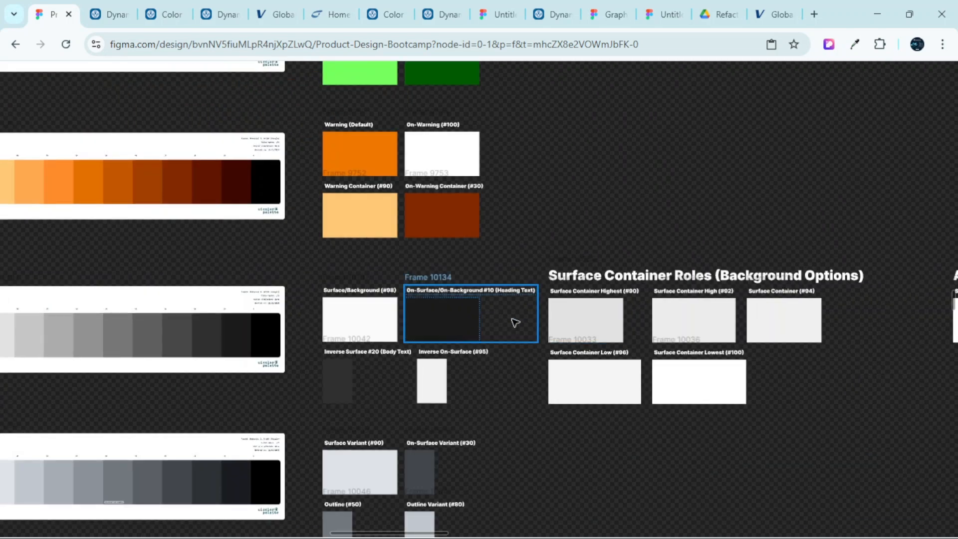
{"action": "scroll", "coordinate": [515, 323], "scroll_direction": "right", "scroll_amount": 5}
{"action": "scroll", "coordinate": [719, 332], "scroll_direction": "left", "scroll_amount": 3}
{"action": "left_click", "coordinate": [549, 282]}
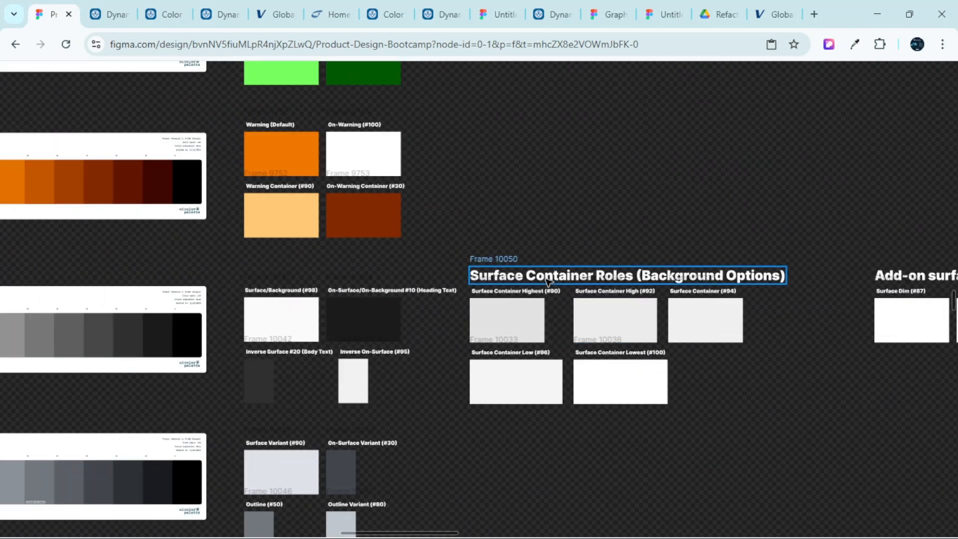
{"action": "scroll", "coordinate": [710, 282], "scroll_direction": "down", "scroll_amount": 3}
{"action": "scroll", "coordinate": [597, 307], "scroll_direction": "left", "scroll_amount": 3}
{"action": "scroll", "coordinate": [438, 350], "scroll_direction": "up", "scroll_amount": 3}
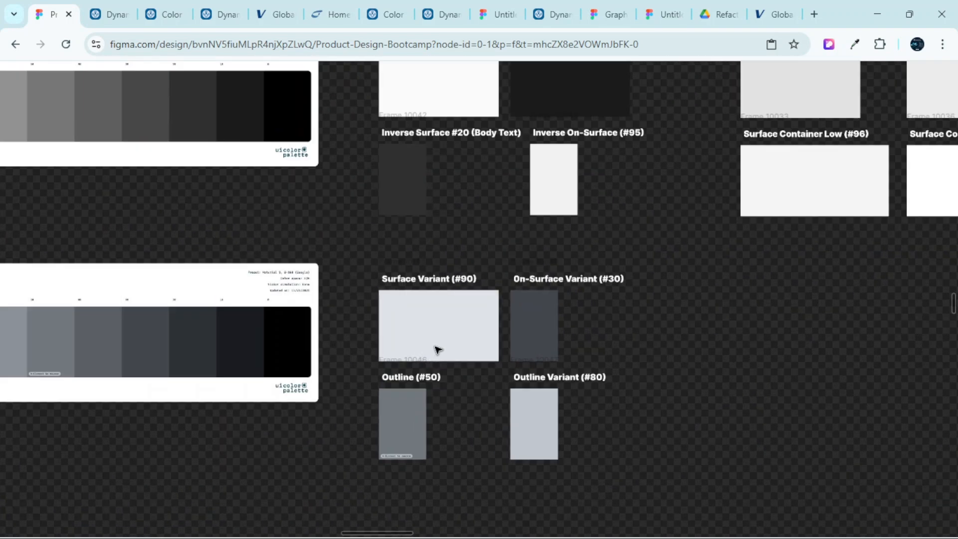
{"action": "scroll", "coordinate": [438, 350], "scroll_direction": "down", "scroll_amount": 5}
{"action": "scroll", "coordinate": [438, 349], "scroll_direction": "up", "scroll_amount": 3}
{"action": "scroll", "coordinate": [438, 346], "scroll_direction": "up", "scroll_amount": 2}
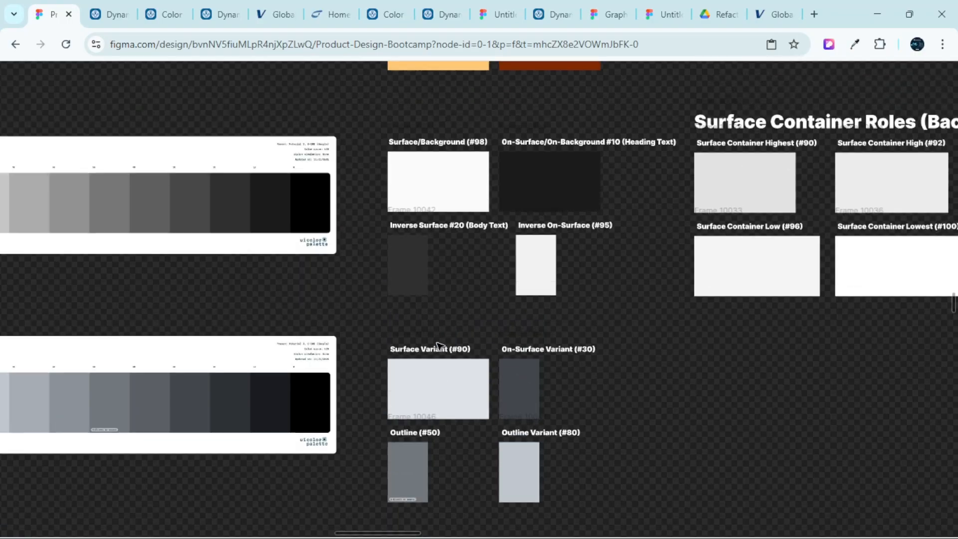
{"action": "scroll", "coordinate": [438, 345], "scroll_direction": "up", "scroll_amount": 5}
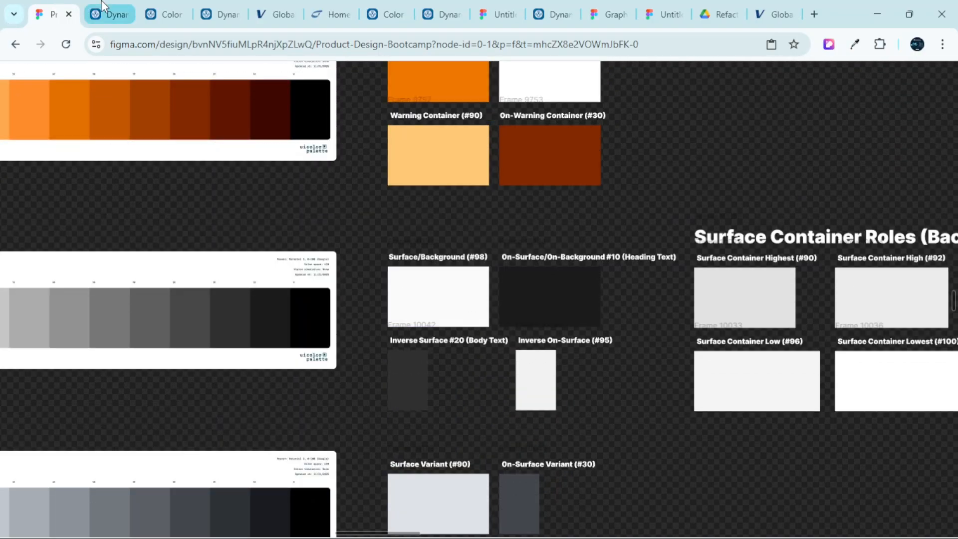
Switch to the Material 3 baseline page and look over its list of color token groups
{"action": "left_click", "coordinate": [102, 7]}
{"action": "scroll", "coordinate": [368, 236], "scroll_direction": "up", "scroll_amount": 3}
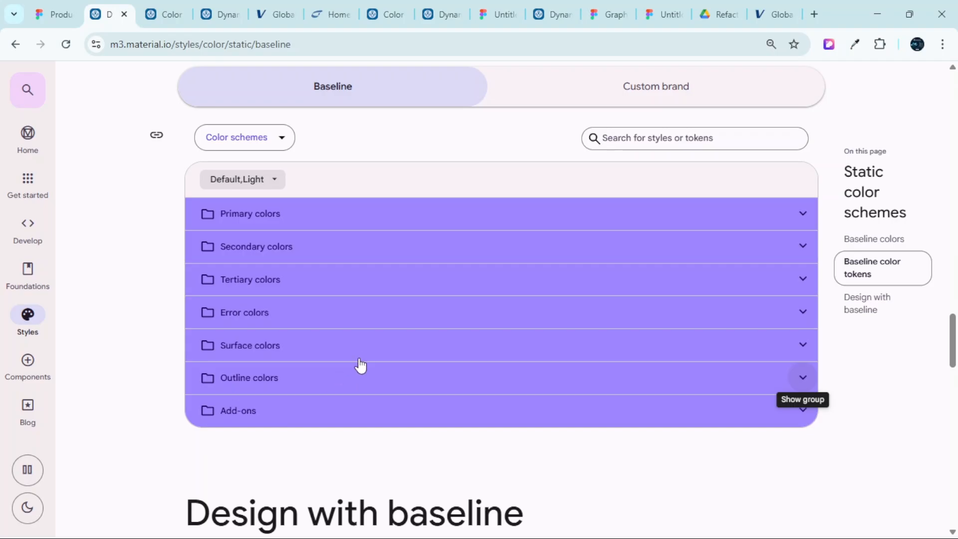
{"action": "scroll", "coordinate": [360, 366], "scroll_direction": "down", "scroll_amount": 1}
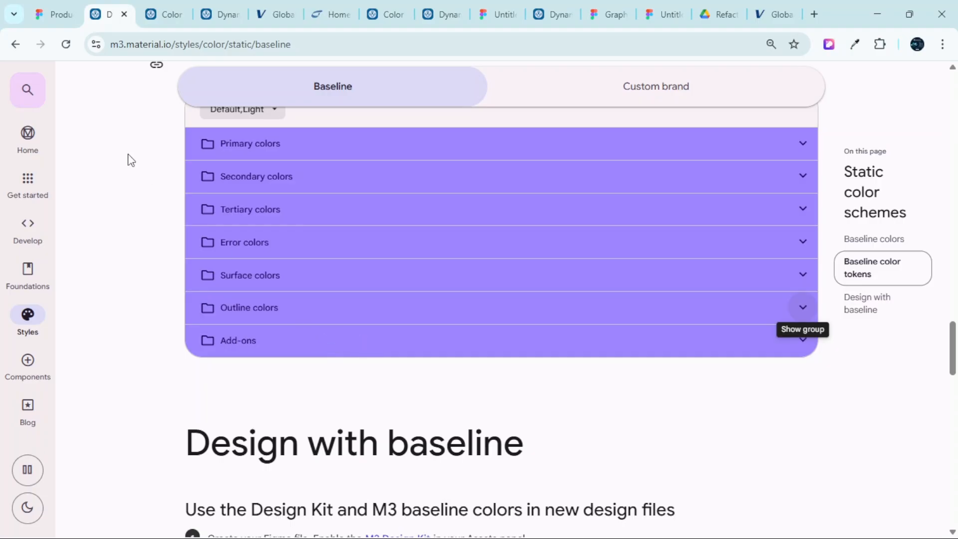
Return to Figma and view the primary, secondary and tertiary add-on color placeholders in the light theme
{"action": "left_click", "coordinate": [60, 14]}
{"action": "scroll", "coordinate": [651, 280], "scroll_direction": "down", "scroll_amount": 5}
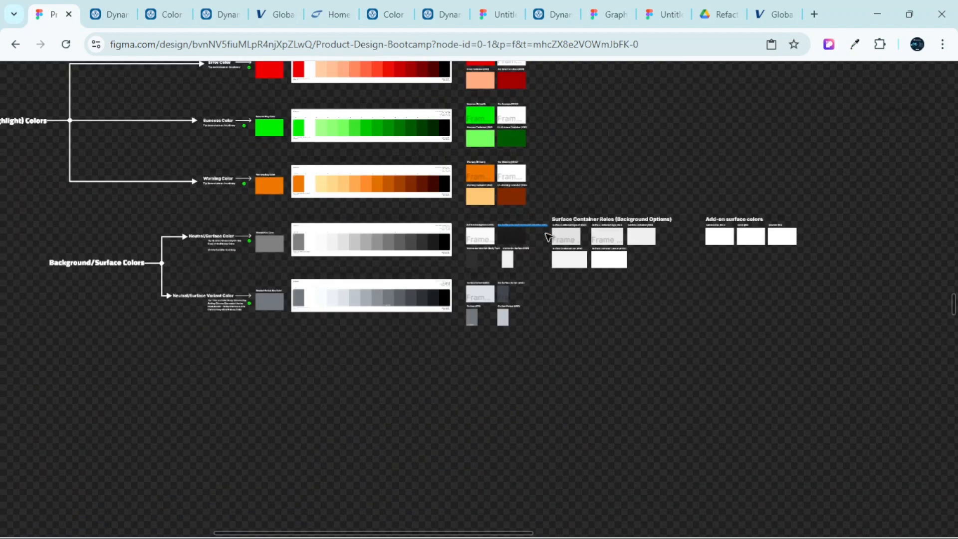
{"action": "scroll", "coordinate": [651, 280], "scroll_direction": "up", "scroll_amount": 2}
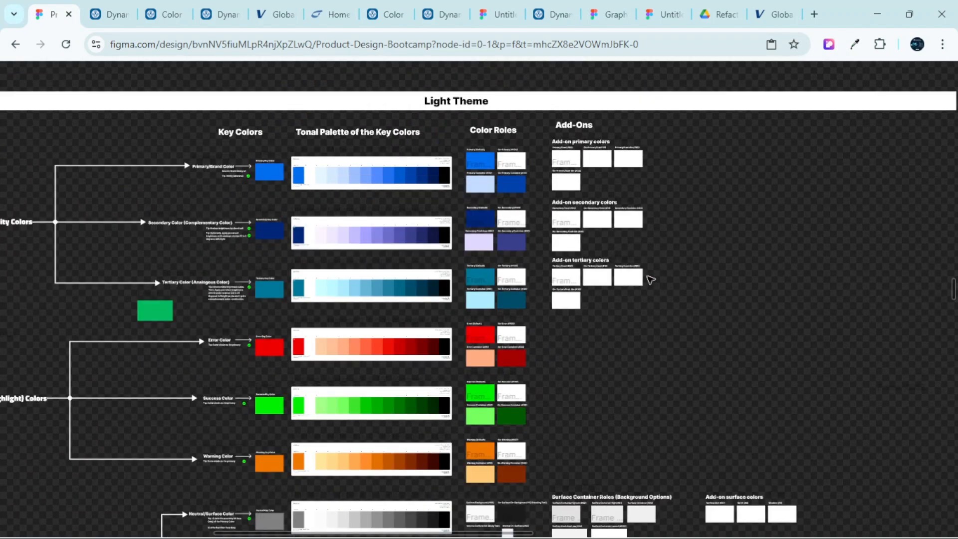
{"action": "scroll", "coordinate": [651, 280], "scroll_direction": "up", "scroll_amount": 2}
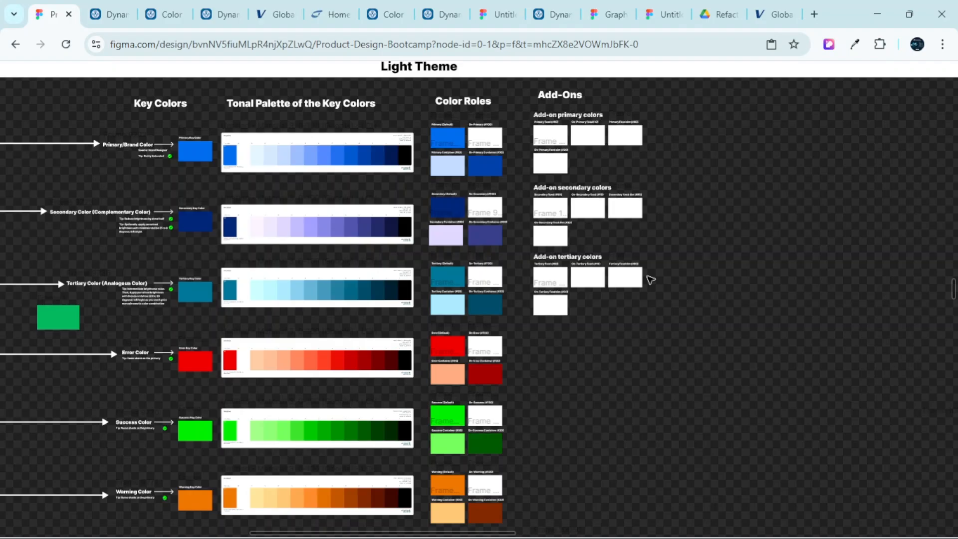
Switch to the Material 3 baseline page and look up the Primary fixed token's palette reference among the add-on primary colors
{"action": "scroll", "coordinate": [643, 215], "scroll_direction": "up", "scroll_amount": 5}
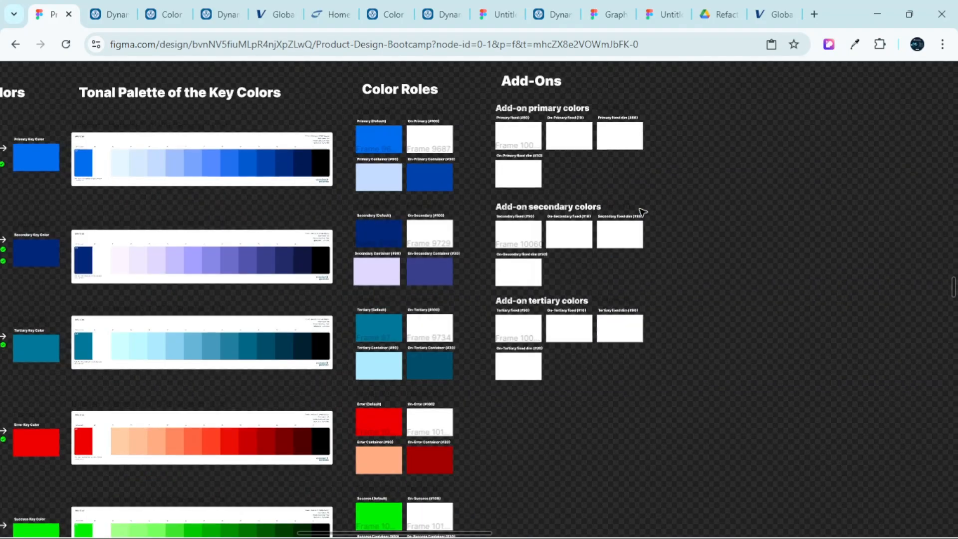
{"action": "scroll", "coordinate": [642, 212], "scroll_direction": "up", "scroll_amount": 3}
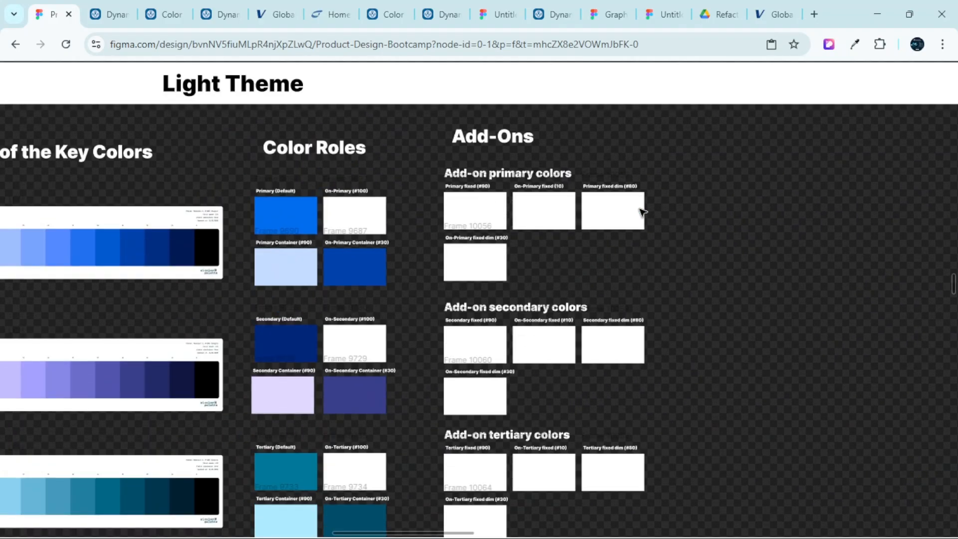
{"action": "scroll", "coordinate": [643, 213], "scroll_direction": "up", "scroll_amount": 4}
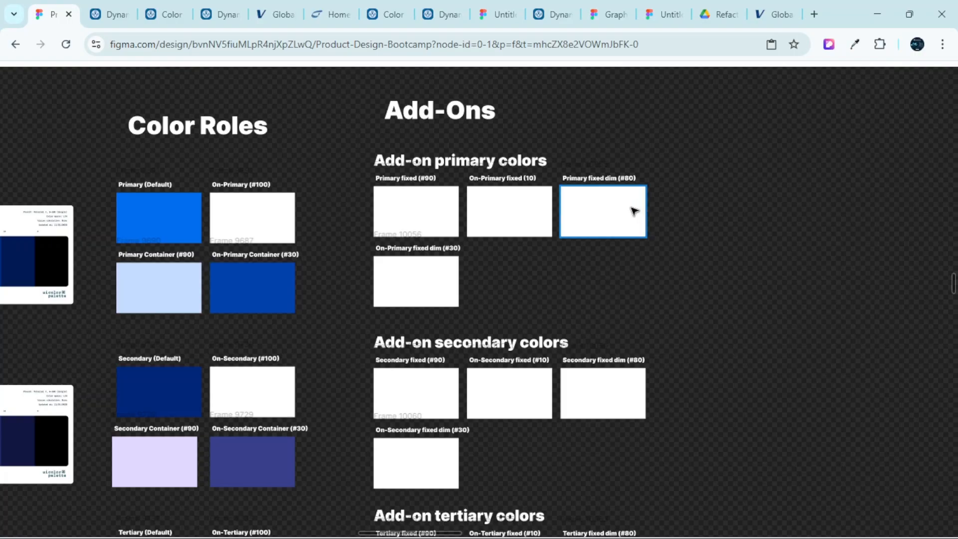
{"action": "left_click", "coordinate": [109, 10]}
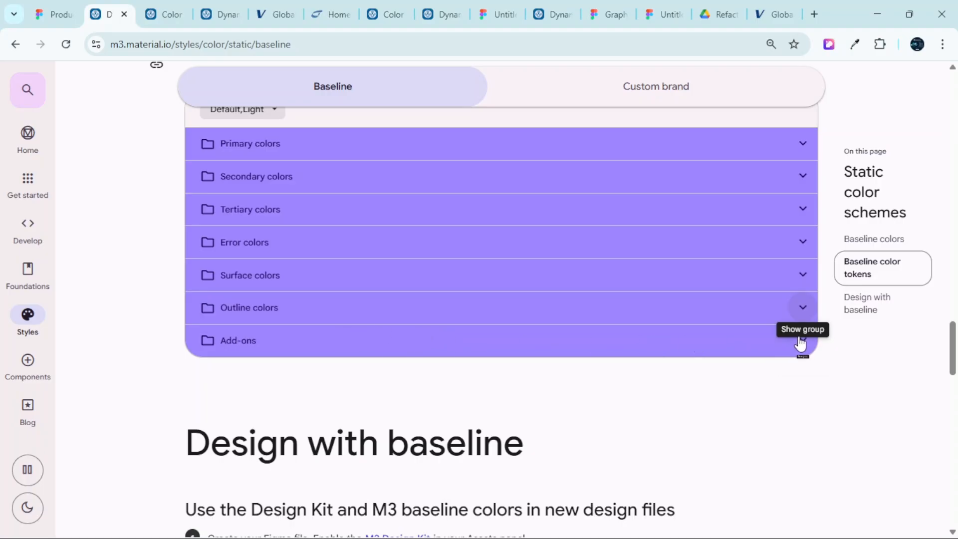
{"action": "left_click", "coordinate": [803, 308]}
{"action": "scroll", "coordinate": [560, 387], "scroll_direction": "down", "scroll_amount": 3}
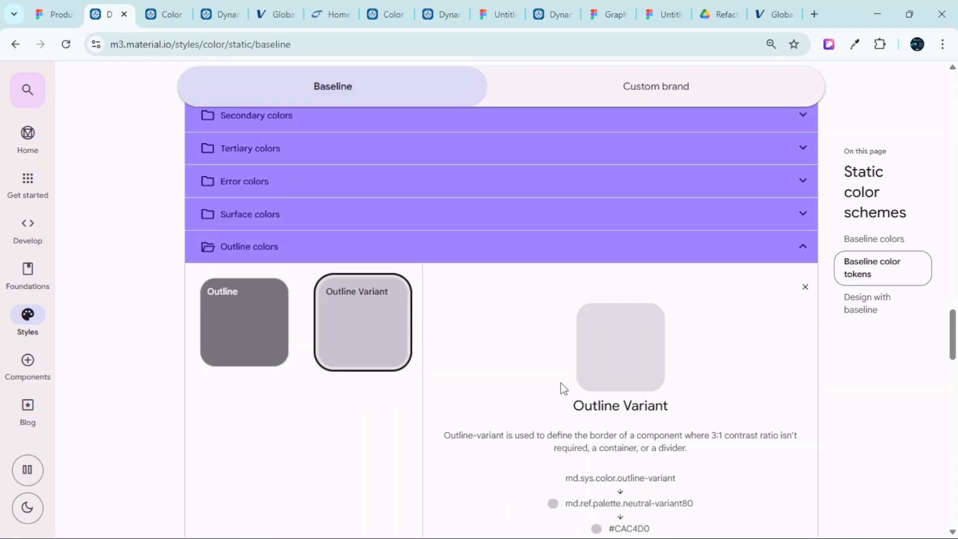
{"action": "scroll", "coordinate": [701, 207], "scroll_direction": "up", "scroll_amount": 1}
{"action": "left_click", "coordinate": [800, 239]}
{"action": "left_click", "coordinate": [257, 276]}
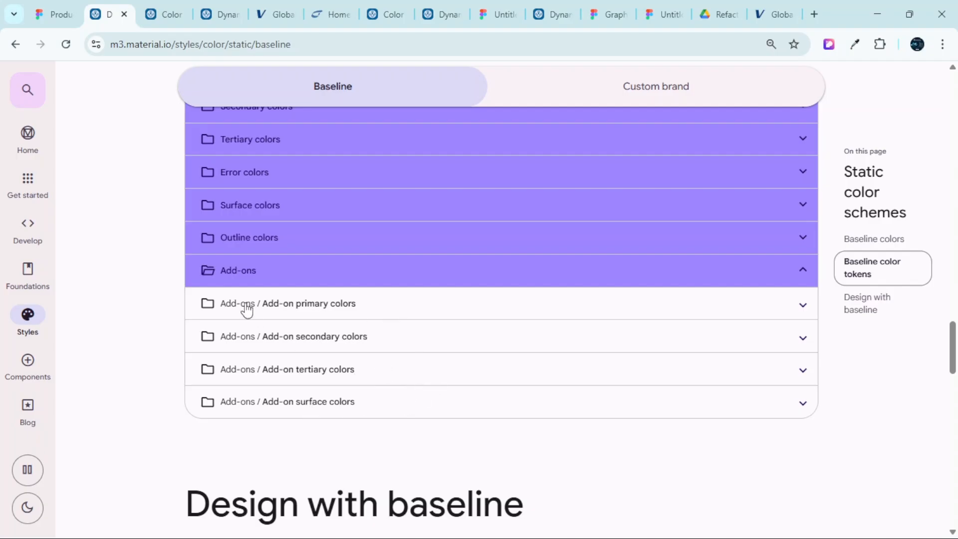
{"action": "left_click", "coordinate": [363, 307]}
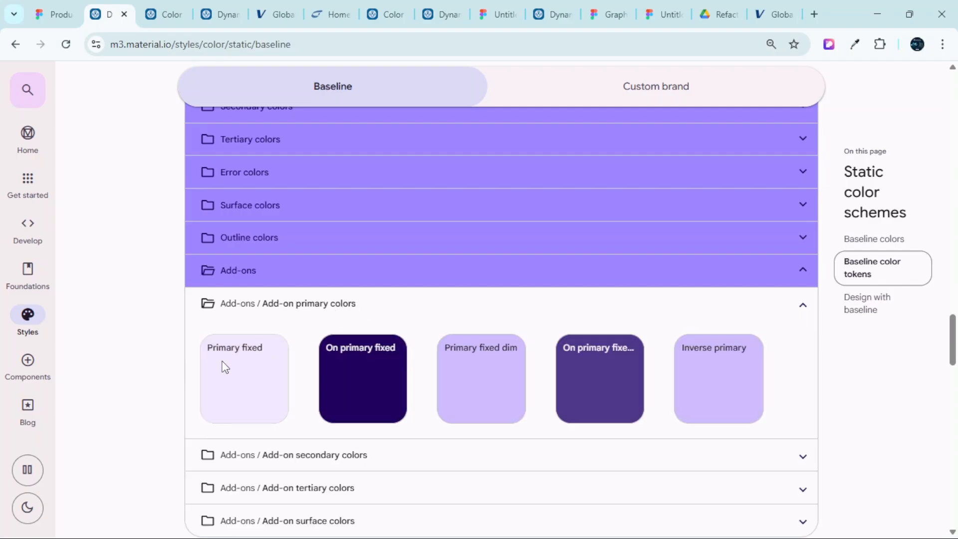
{"action": "left_click", "coordinate": [241, 377]}
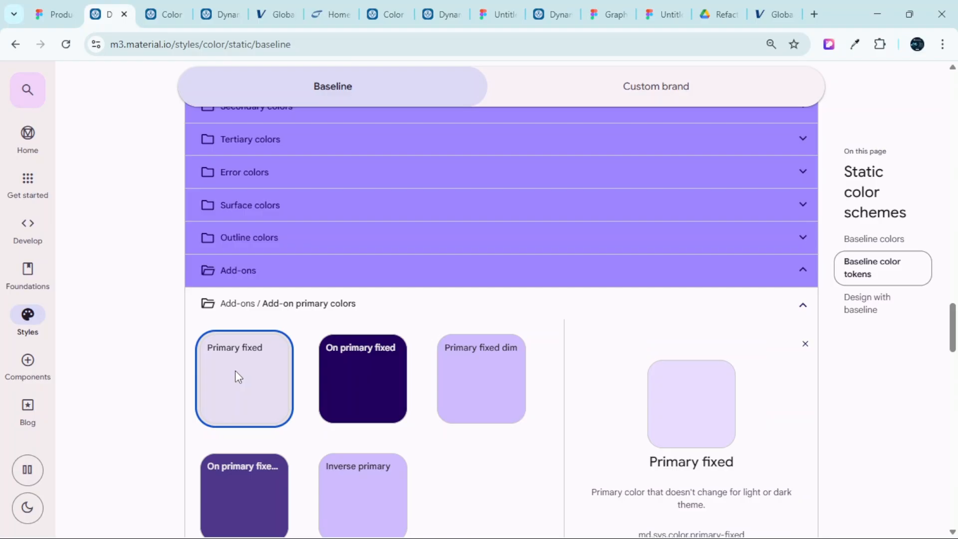
{"action": "scroll", "coordinate": [235, 321], "scroll_direction": "down", "scroll_amount": 4}
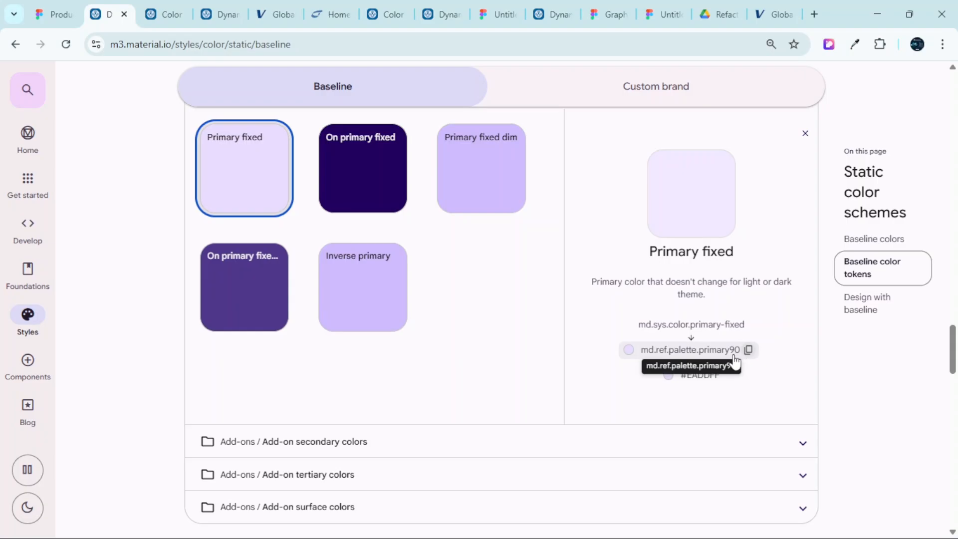
Compare the add-on primary placeholders in Figma with the add-on color groups on the Material 3 baseline page
{"action": "left_click", "coordinate": [55, 14]}
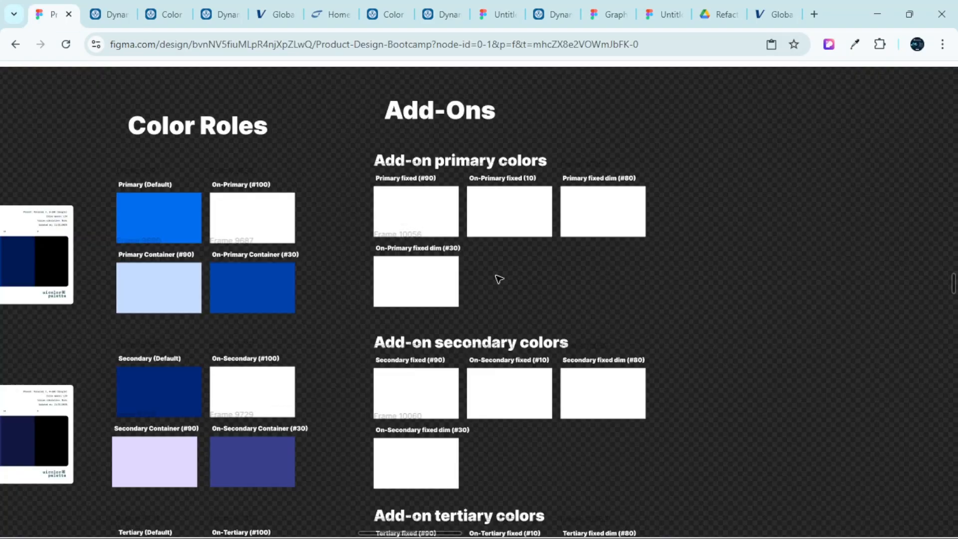
{"action": "scroll", "coordinate": [387, 216], "scroll_direction": "up", "scroll_amount": 4}
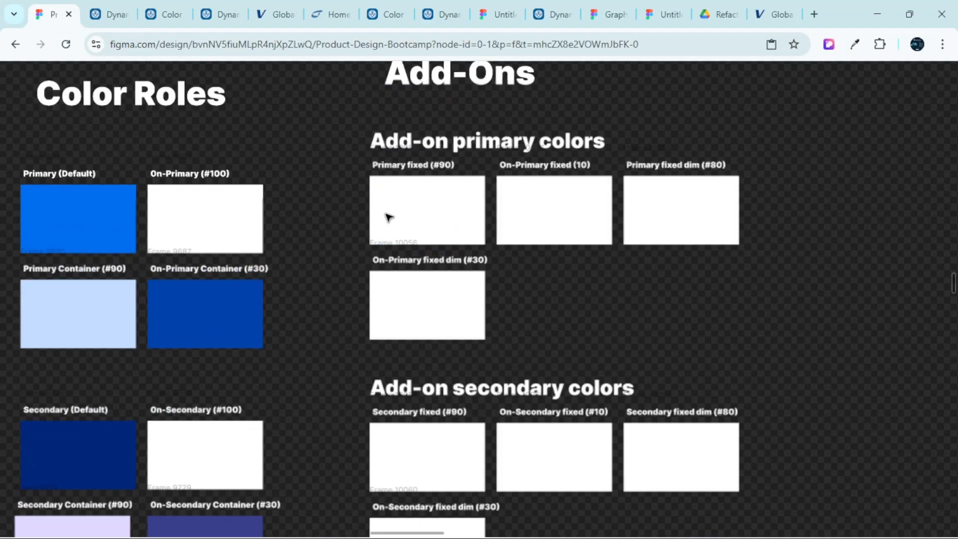
{"action": "scroll", "coordinate": [435, 182], "scroll_direction": "up", "scroll_amount": 2}
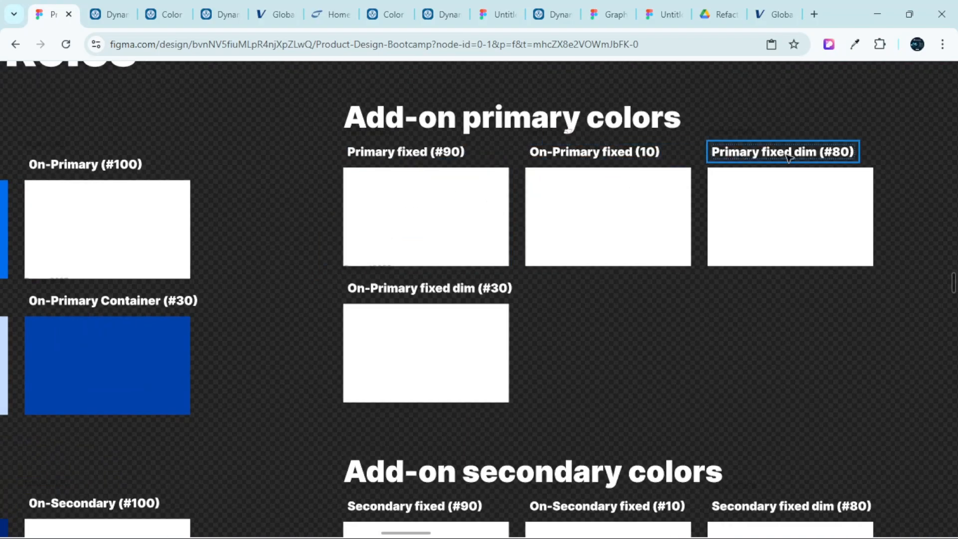
{"action": "left_click", "coordinate": [111, 9]}
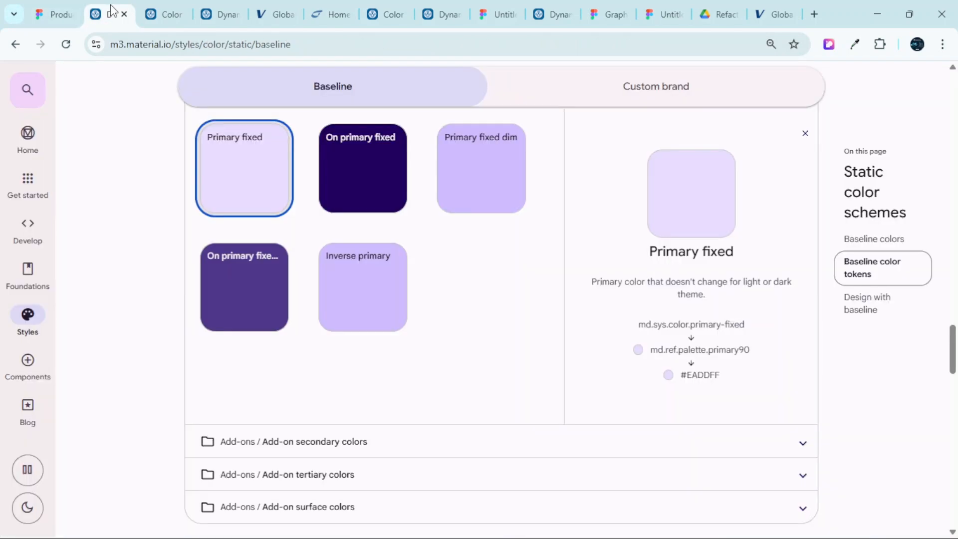
{"action": "scroll", "coordinate": [434, 416], "scroll_direction": "down", "scroll_amount": 1}
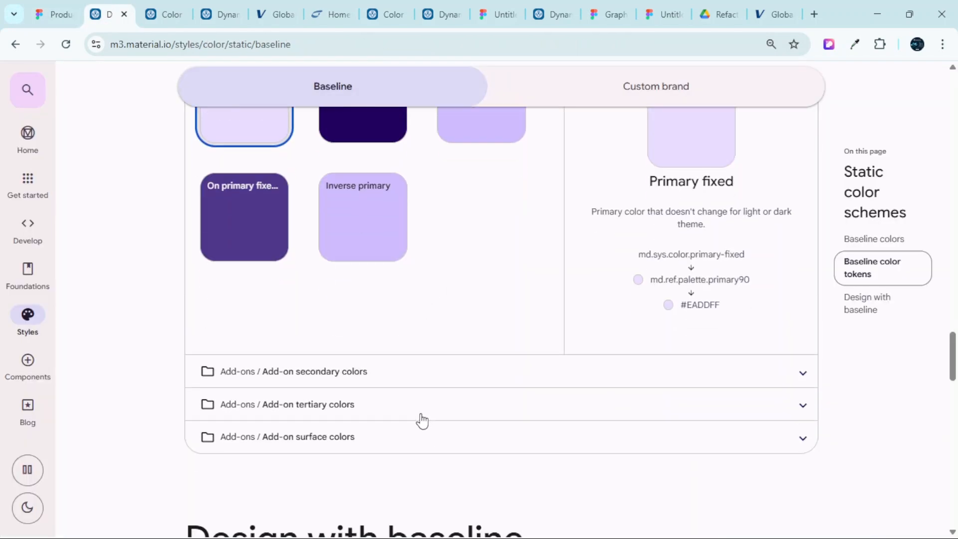
{"action": "scroll", "coordinate": [542, 388], "scroll_direction": "up", "scroll_amount": 2}
{"action": "scroll", "coordinate": [427, 371], "scroll_direction": "down", "scroll_amount": 2}
Return to Figma and copy the tone 90 swatch from the primary tonal palette
{"action": "left_click", "coordinate": [54, 14]}
{"action": "scroll", "coordinate": [479, 260], "scroll_direction": "down", "scroll_amount": 3}
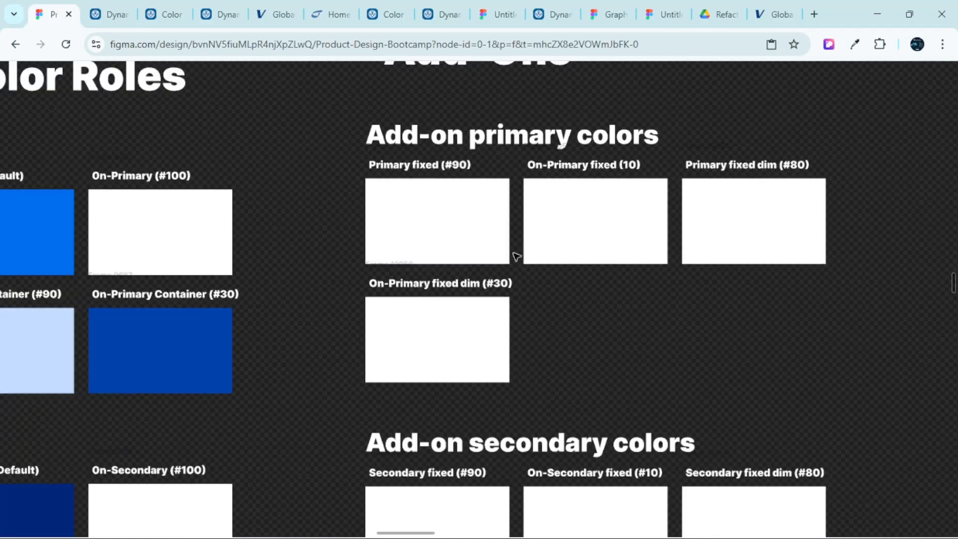
{"action": "scroll", "coordinate": [449, 250], "scroll_direction": "up", "scroll_amount": 1}
{"action": "scroll", "coordinate": [483, 220], "scroll_direction": "left", "scroll_amount": 3}
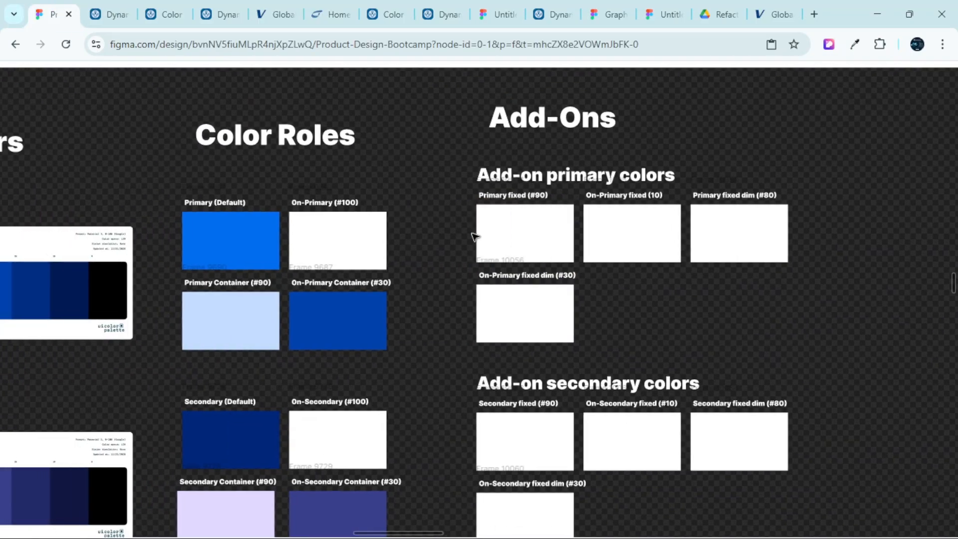
{"action": "scroll", "coordinate": [564, 221], "scroll_direction": "up", "scroll_amount": 1}
{"action": "scroll", "coordinate": [568, 224], "scroll_direction": "up", "scroll_amount": 2}
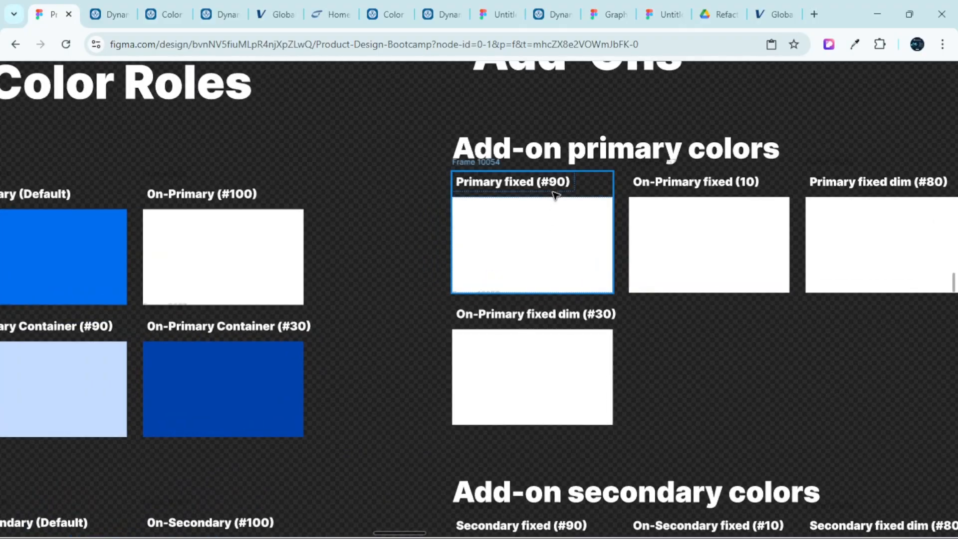
{"action": "scroll", "coordinate": [552, 184], "scroll_direction": "down", "scroll_amount": 2}
{"action": "scroll", "coordinate": [309, 322], "scroll_direction": "left", "scroll_amount": 5}
{"action": "scroll", "coordinate": [487, 320], "scroll_direction": "up", "scroll_amount": 5}
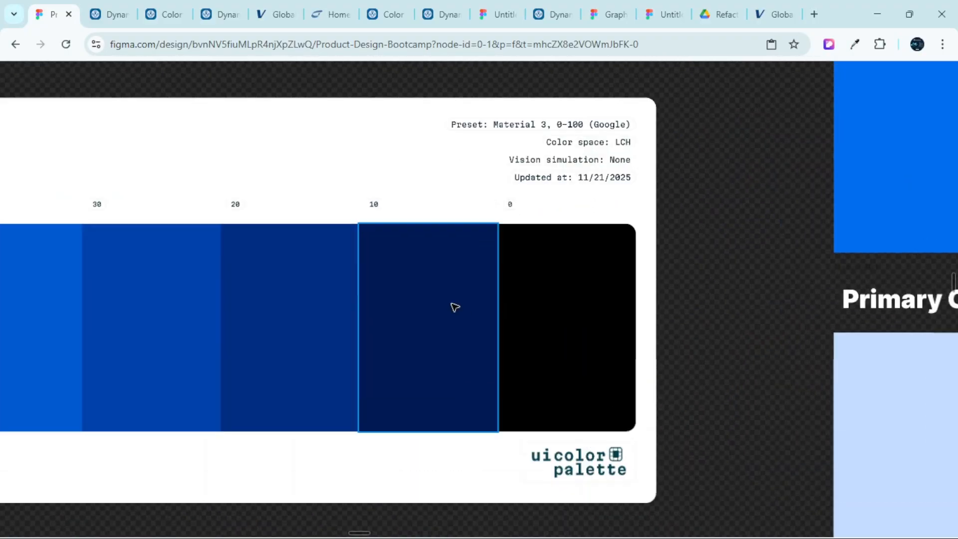
{"action": "scroll", "coordinate": [441, 333], "scroll_direction": "down", "scroll_amount": 2}
{"action": "scroll", "coordinate": [339, 340], "scroll_direction": "left", "scroll_amount": 10}
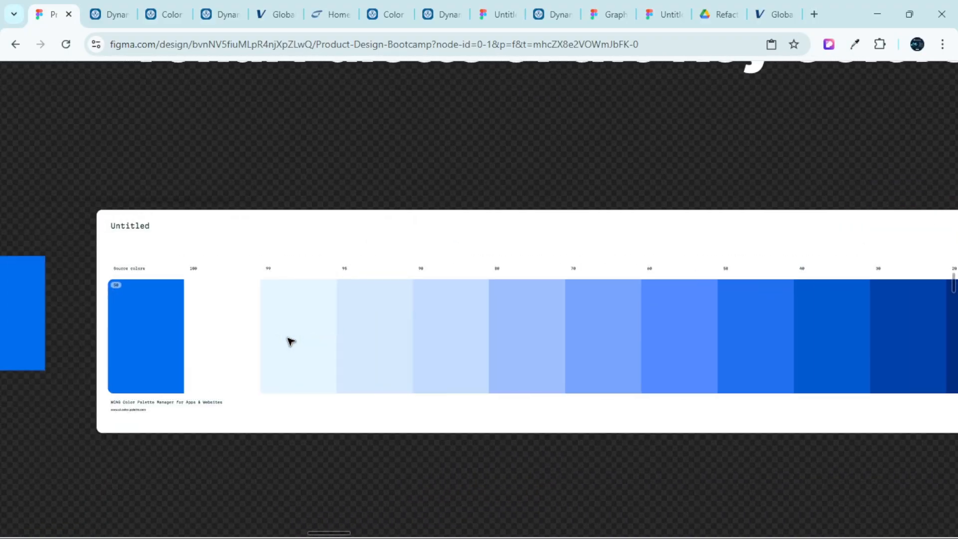
{"action": "scroll", "coordinate": [184, 323], "scroll_direction": "up", "scroll_amount": 2}
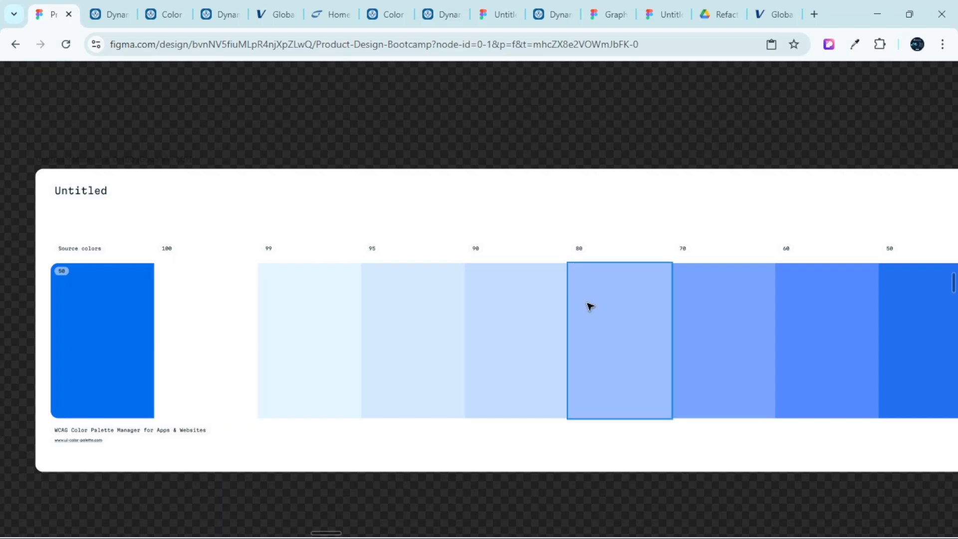
{"action": "left_click", "coordinate": [524, 309]}
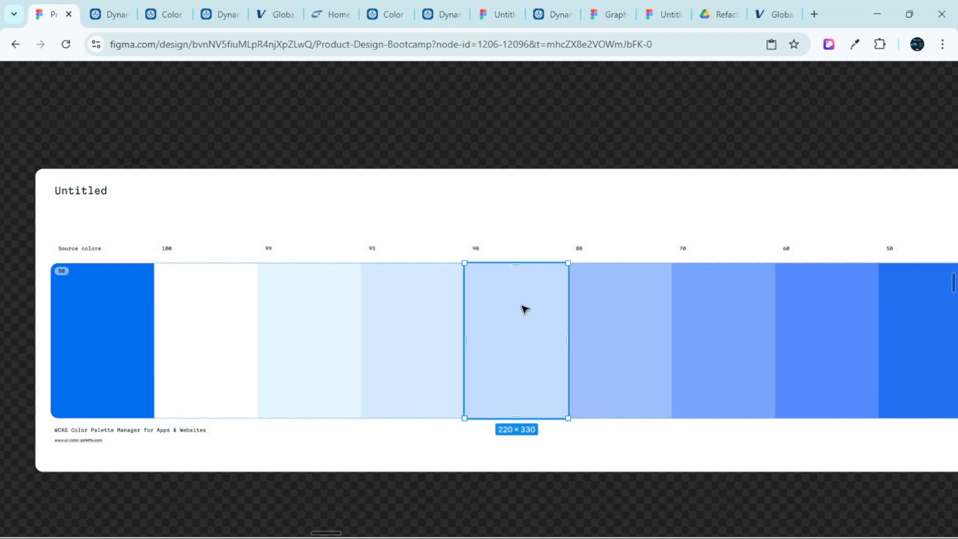
Replace the Primary fixed (#90) placeholder under Add-on primary colors with the copied swatch
{"action": "scroll", "coordinate": [524, 310], "scroll_direction": "down", "scroll_amount": 5}
{"action": "scroll", "coordinate": [558, 286], "scroll_direction": "right", "scroll_amount": 6}
{"action": "scroll", "coordinate": [698, 269], "scroll_direction": "up", "scroll_amount": 3}
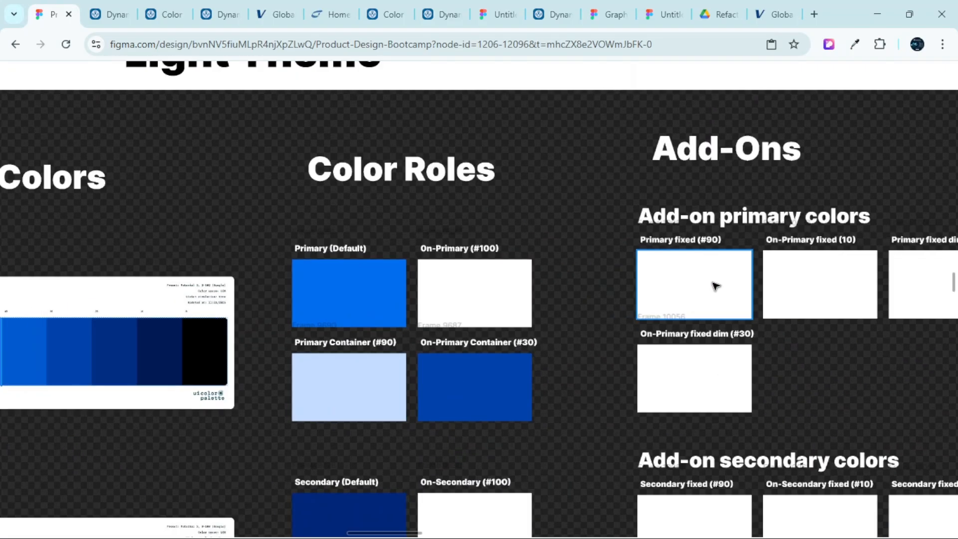
{"action": "left_click", "coordinate": [704, 277]}
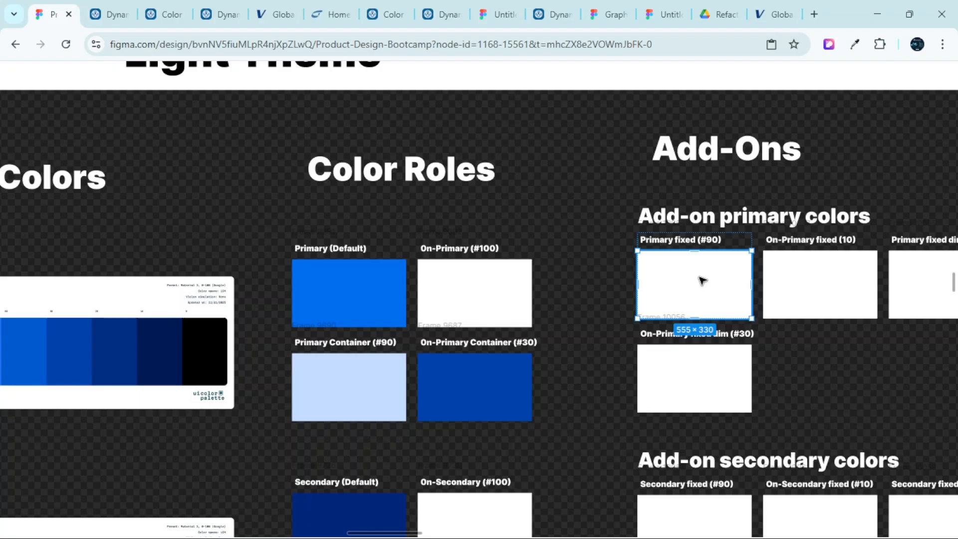
{"action": "key", "text": "ctrl+shift+r"}
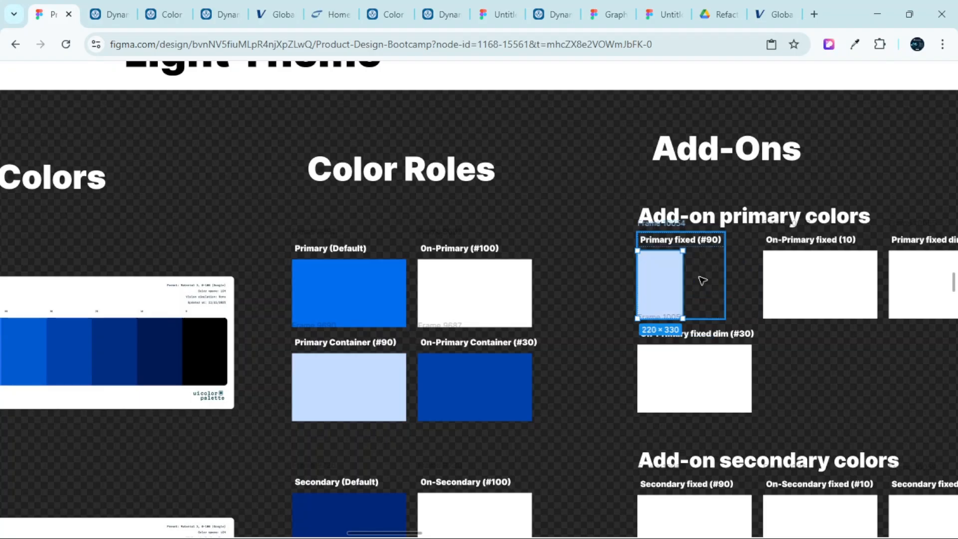
Look over the secondary and tertiary add-on placeholders, the surface container roles and the Surface Dim, Scrim and Shadow add-on placeholders
{"action": "scroll", "coordinate": [709, 289], "scroll_direction": "right", "scroll_amount": 4}
{"action": "scroll", "coordinate": [734, 305], "scroll_direction": "down", "scroll_amount": 2}
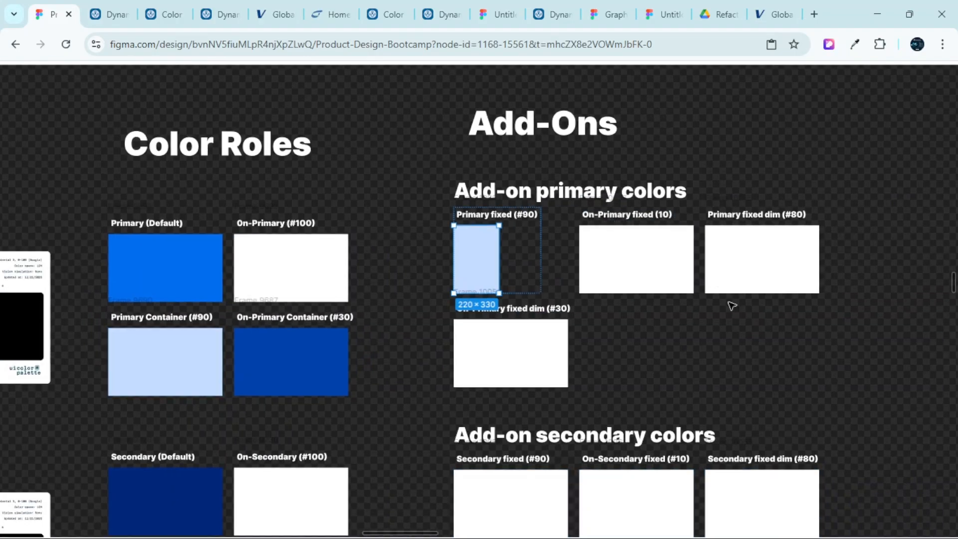
{"action": "scroll", "coordinate": [584, 228], "scroll_direction": "down", "scroll_amount": 3}
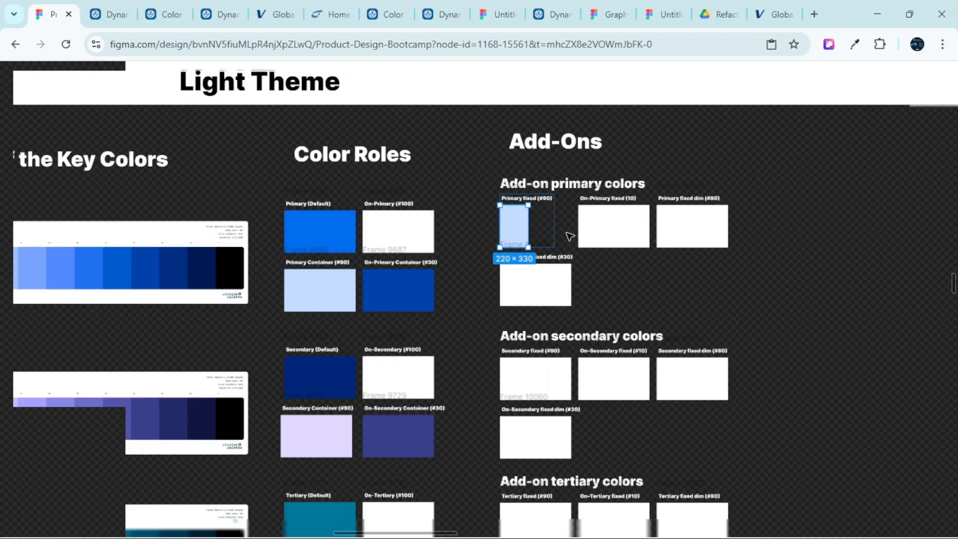
{"action": "scroll", "coordinate": [569, 238], "scroll_direction": "right", "scroll_amount": 1}
{"action": "scroll", "coordinate": [606, 297], "scroll_direction": "down", "scroll_amount": 3}
{"action": "scroll", "coordinate": [570, 286], "scroll_direction": "down", "scroll_amount": 10}
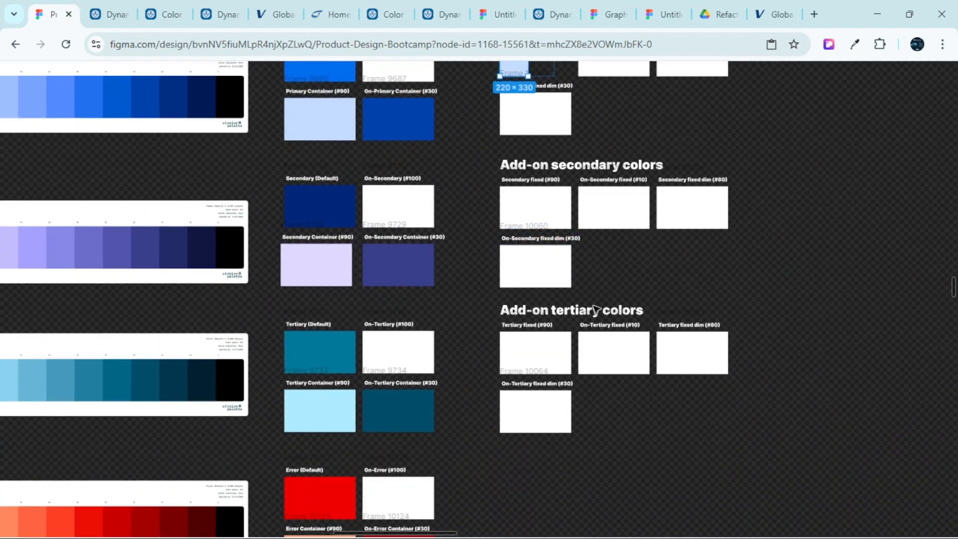
{"action": "scroll", "coordinate": [533, 322], "scroll_direction": "down", "scroll_amount": 1}
{"action": "scroll", "coordinate": [533, 322], "scroll_direction": "right", "scroll_amount": 7}
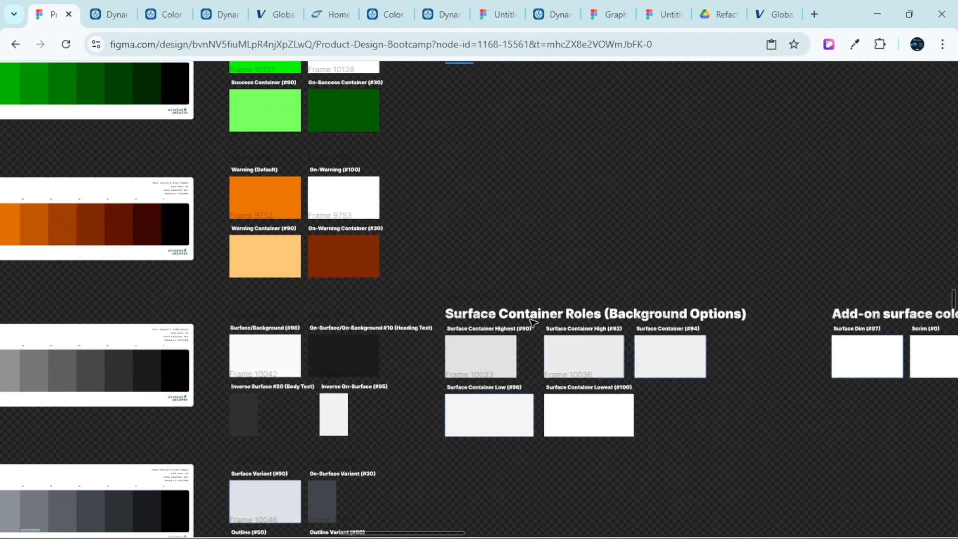
{"action": "scroll", "coordinate": [626, 324], "scroll_direction": "up", "scroll_amount": 3}
{"action": "scroll", "coordinate": [627, 324], "scroll_direction": "down", "scroll_amount": 5}
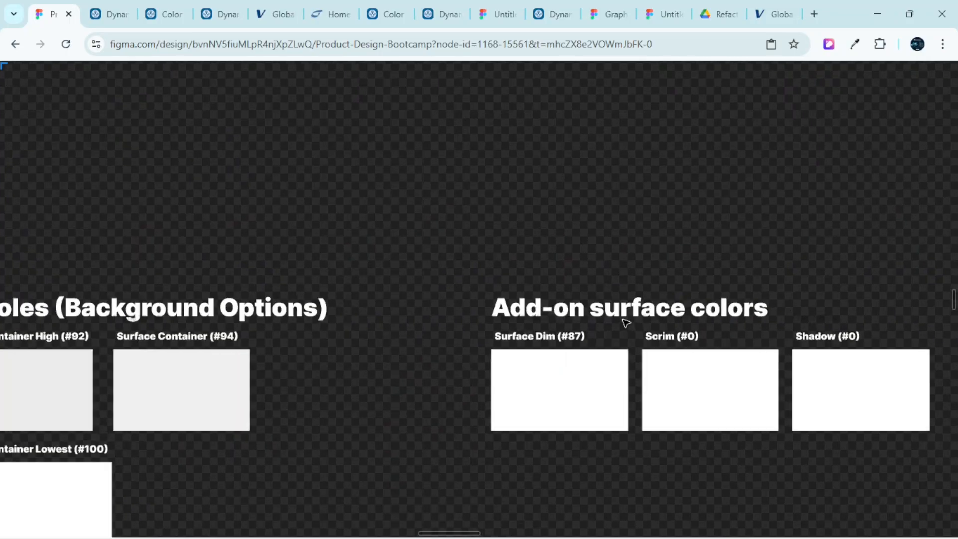
{"action": "scroll", "coordinate": [649, 334], "scroll_direction": "up", "scroll_amount": 3}
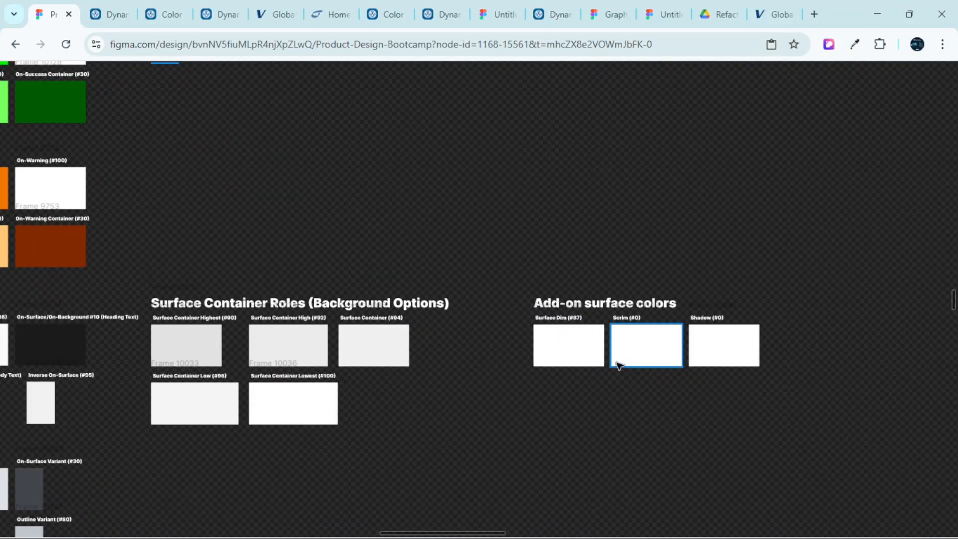
Go back to the Add-Ons column and review the primary, secondary and tertiary fixed color placeholders
{"action": "scroll", "coordinate": [628, 329], "scroll_direction": "down", "scroll_amount": 3}
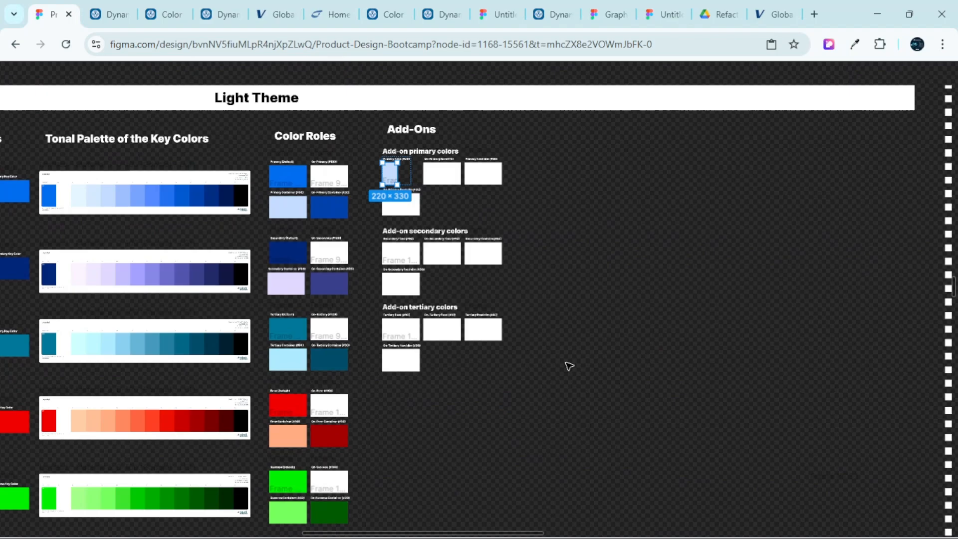
{"action": "scroll", "coordinate": [426, 274], "scroll_direction": "up", "scroll_amount": 1}
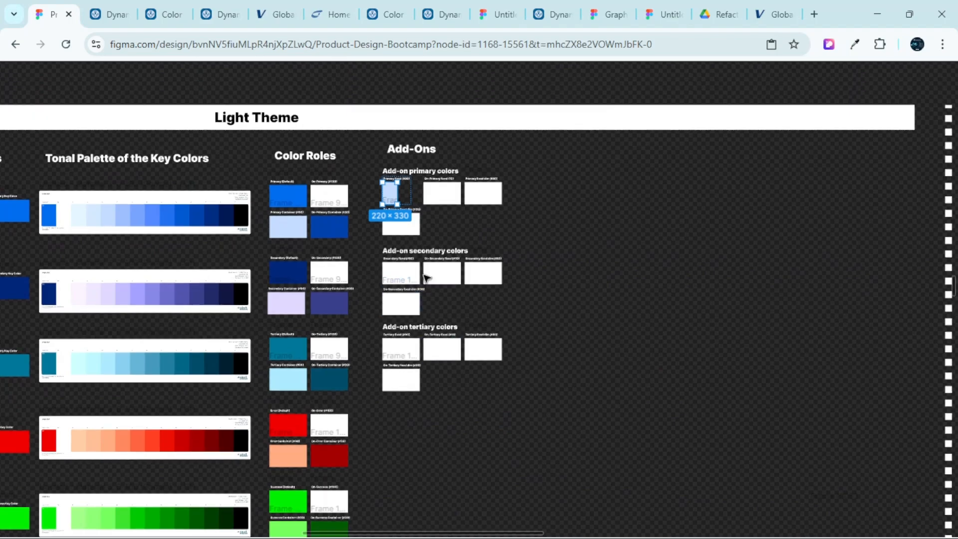
{"action": "scroll", "coordinate": [434, 224], "scroll_direction": "up", "scroll_amount": 5}
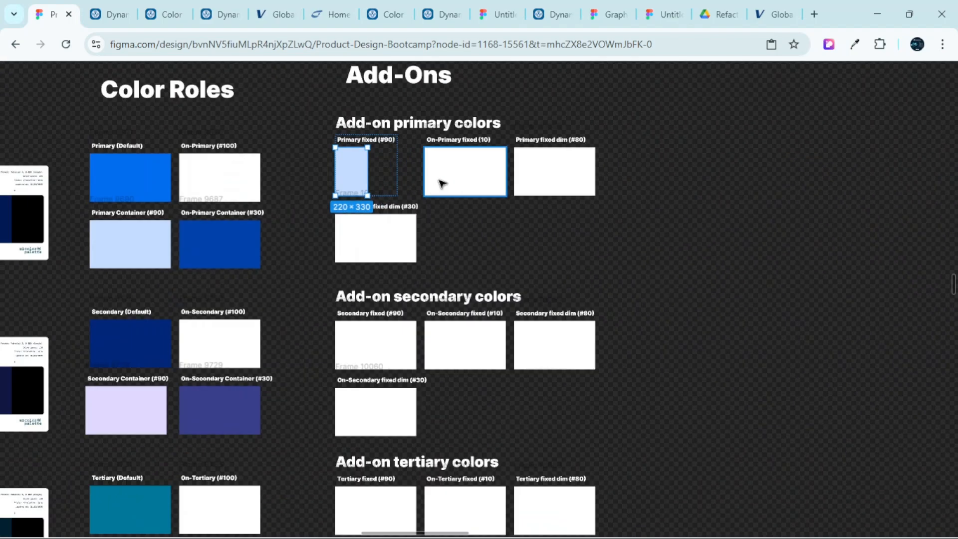
{"action": "scroll", "coordinate": [370, 120], "scroll_direction": "up", "scroll_amount": 3}
{"action": "scroll", "coordinate": [524, 207], "scroll_direction": "down", "scroll_amount": 3}
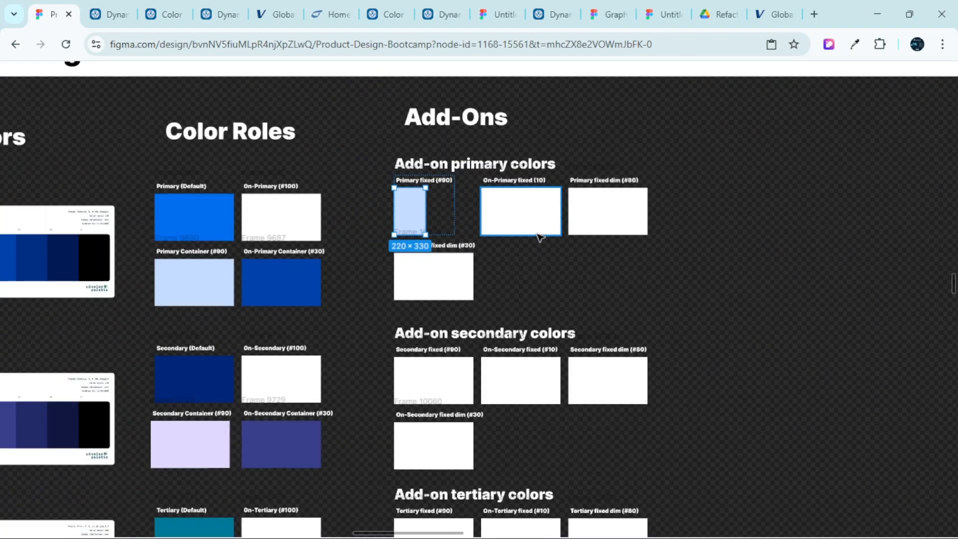
{"action": "scroll", "coordinate": [539, 234], "scroll_direction": "down", "scroll_amount": 1}
{"action": "scroll", "coordinate": [541, 239], "scroll_direction": "down", "scroll_amount": 2}
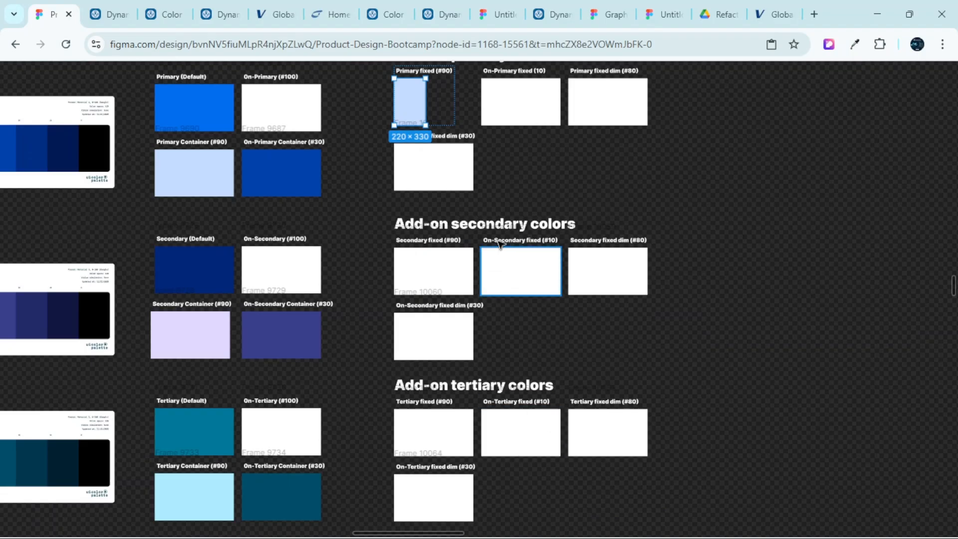
Copy the tone 10 swatch from the primary tonal palette for the On-Primary fixed role
{"action": "scroll", "coordinate": [504, 219], "scroll_direction": "up", "scroll_amount": 2}
{"action": "scroll", "coordinate": [419, 187], "scroll_direction": "up", "scroll_amount": 4}
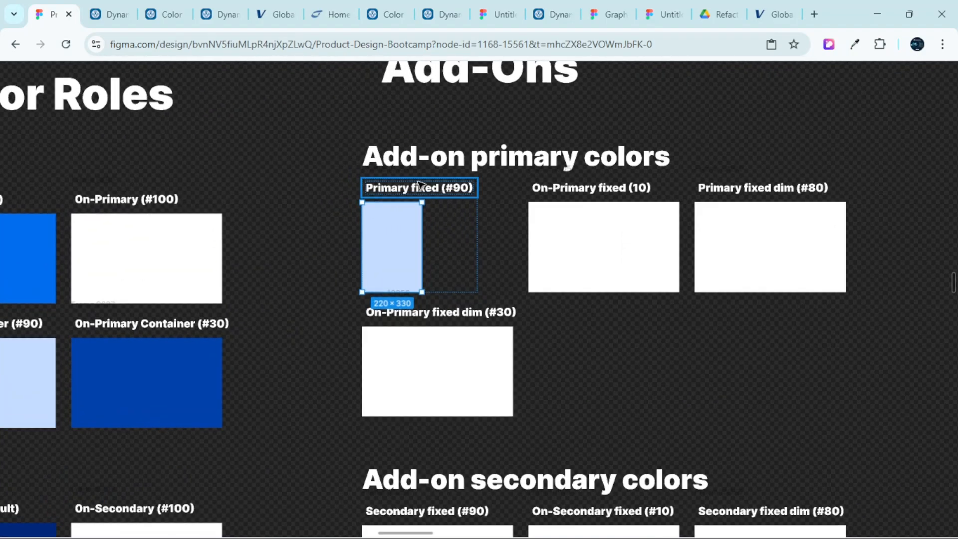
{"action": "scroll", "coordinate": [486, 198], "scroll_direction": "up", "scroll_amount": 1}
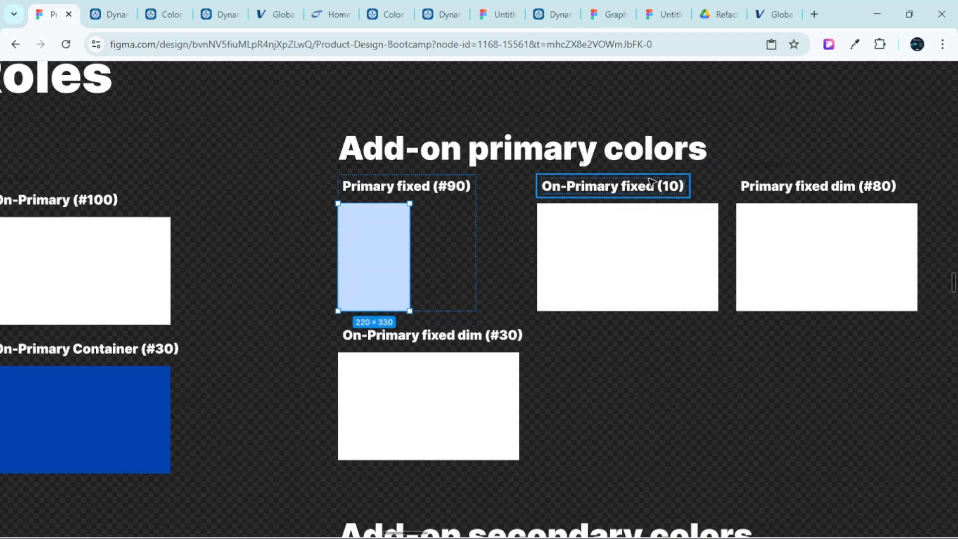
{"action": "scroll", "coordinate": [663, 238], "scroll_direction": "down", "scroll_amount": 4}
{"action": "scroll", "coordinate": [434, 317], "scroll_direction": "left", "scroll_amount": 5}
{"action": "scroll", "coordinate": [429, 317], "scroll_direction": "up", "scroll_amount": 3}
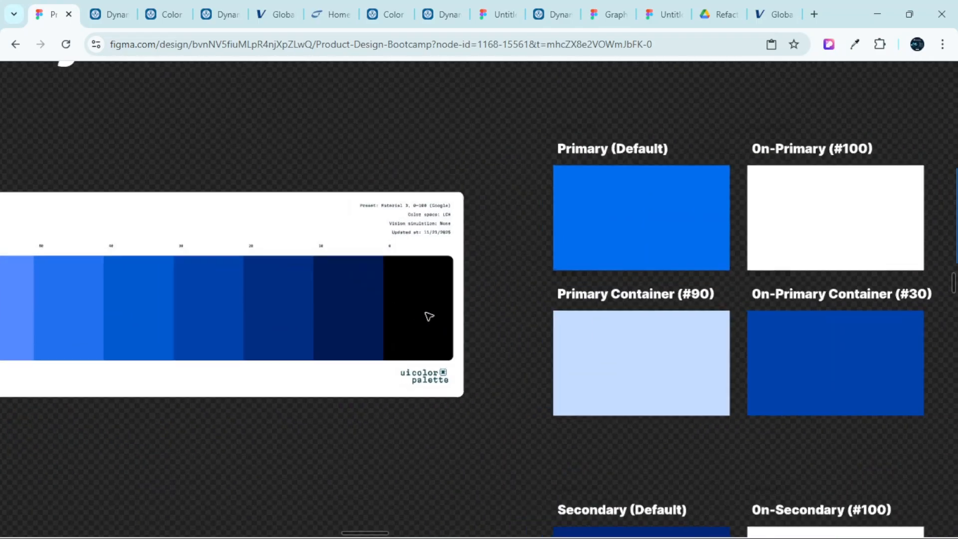
{"action": "scroll", "coordinate": [309, 300], "scroll_direction": "up", "scroll_amount": 3}
{"action": "left_click", "coordinate": [333, 303]}
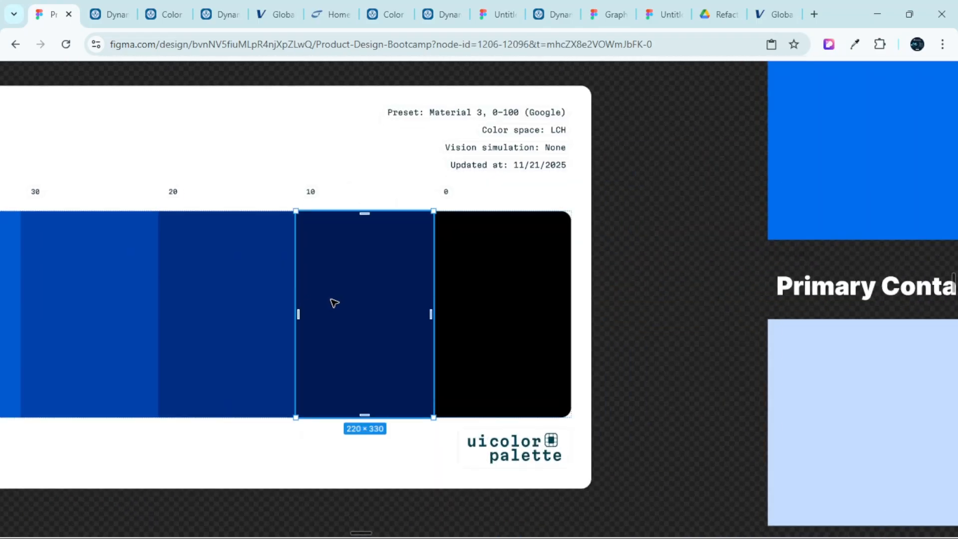
Replace the On-Primary fixed (10) placeholder under Add-on primary colors with the copied tone 10 swatch
{"action": "scroll", "coordinate": [333, 303], "scroll_direction": "down", "scroll_amount": 4}
{"action": "scroll", "coordinate": [649, 250], "scroll_direction": "right", "scroll_amount": 5}
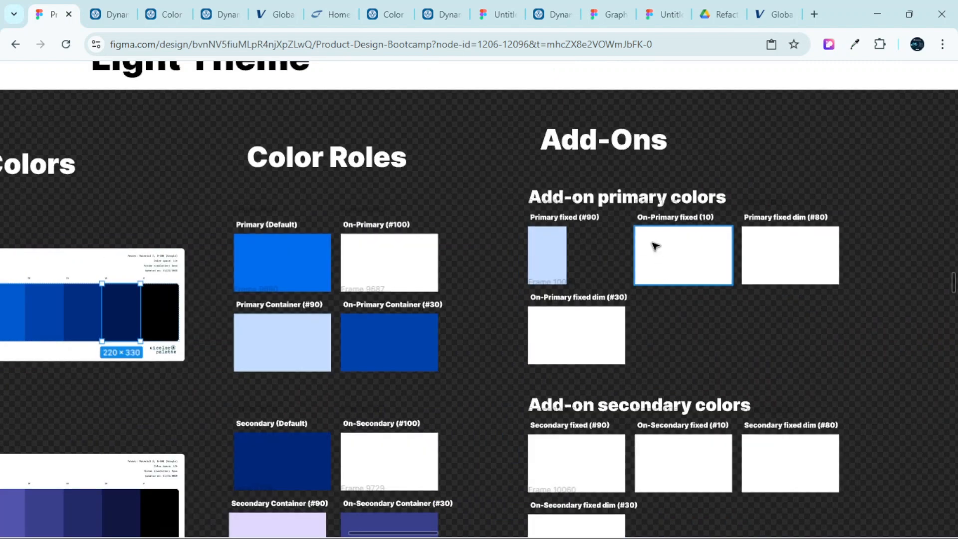
{"action": "scroll", "coordinate": [659, 250], "scroll_direction": "up", "scroll_amount": 3}
{"action": "left_click", "coordinate": [660, 250]}
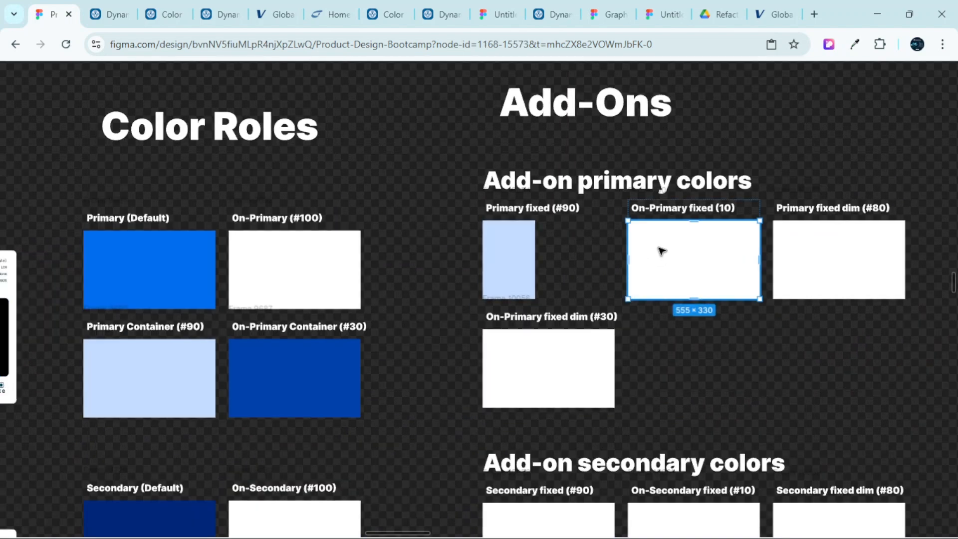
{"action": "key", "text": "ctrl+v"}
Copy the tone 80 swatch from the primary tonal palette for the Primary fixed dim role
{"action": "scroll", "coordinate": [709, 275], "scroll_direction": "right", "scroll_amount": 3}
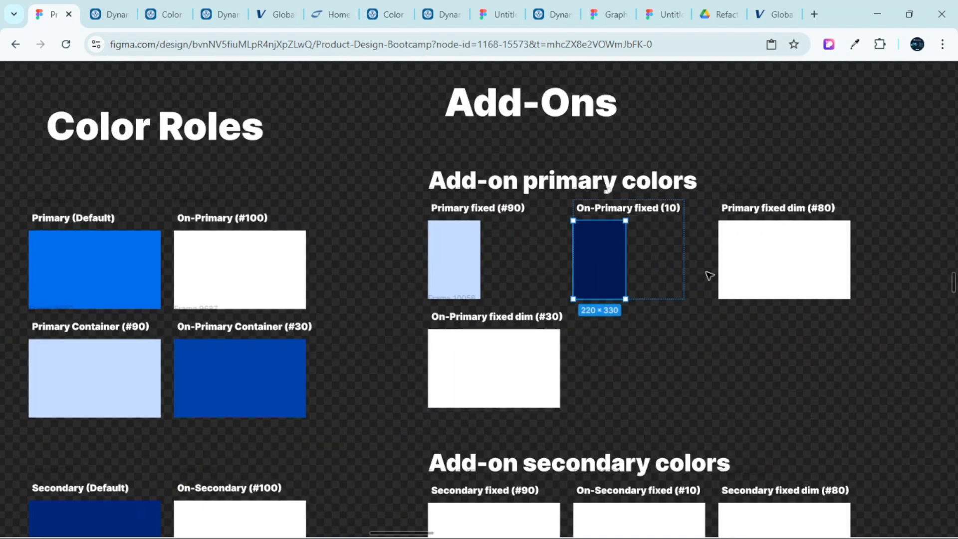
{"action": "scroll", "coordinate": [768, 218], "scroll_direction": "up", "scroll_amount": 3}
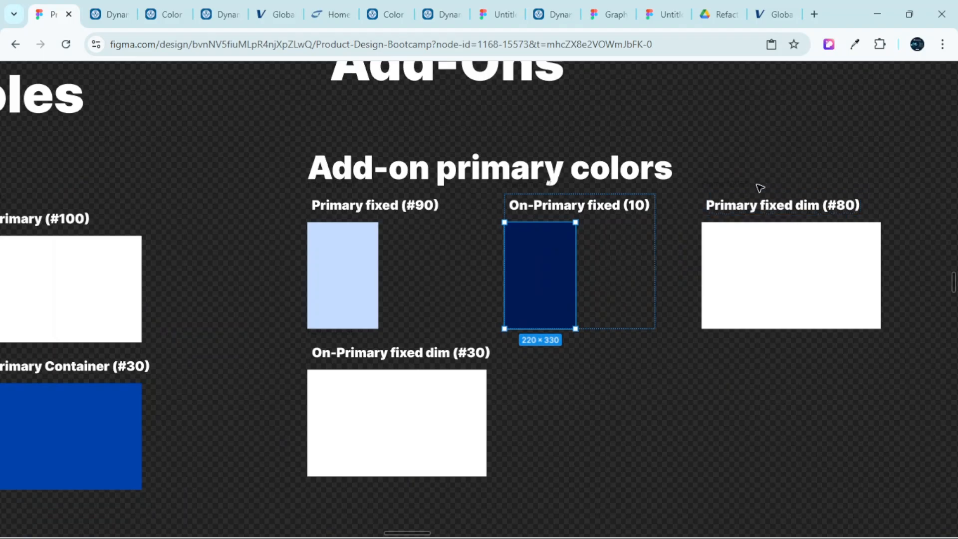
{"action": "scroll", "coordinate": [831, 262], "scroll_direction": "down", "scroll_amount": 3}
{"action": "scroll", "coordinate": [834, 257], "scroll_direction": "up", "scroll_amount": 4}
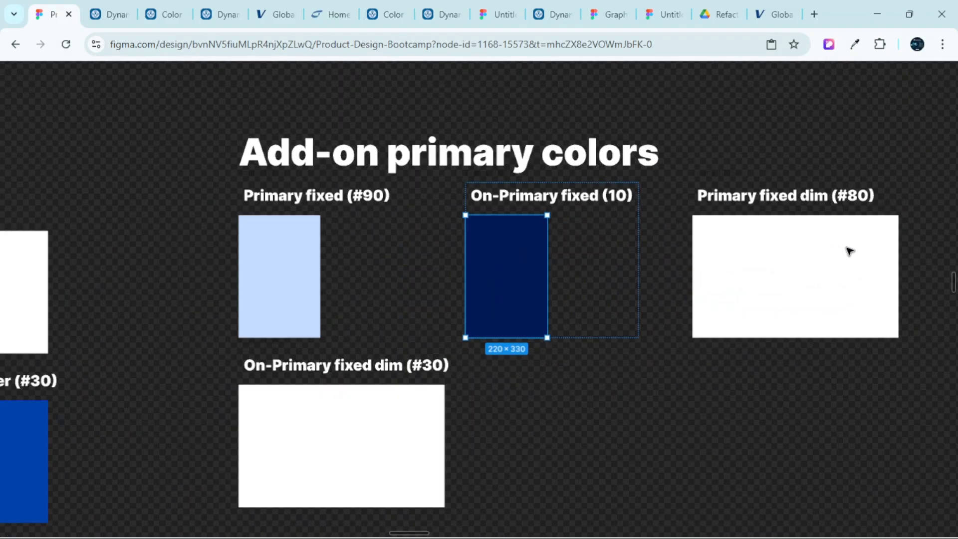
{"action": "scroll", "coordinate": [838, 254], "scroll_direction": "down", "scroll_amount": 2}
{"action": "scroll", "coordinate": [394, 325], "scroll_direction": "down", "scroll_amount": 2}
{"action": "scroll", "coordinate": [394, 326], "scroll_direction": "left", "scroll_amount": 5}
{"action": "scroll", "coordinate": [434, 327], "scroll_direction": "up", "scroll_amount": 6}
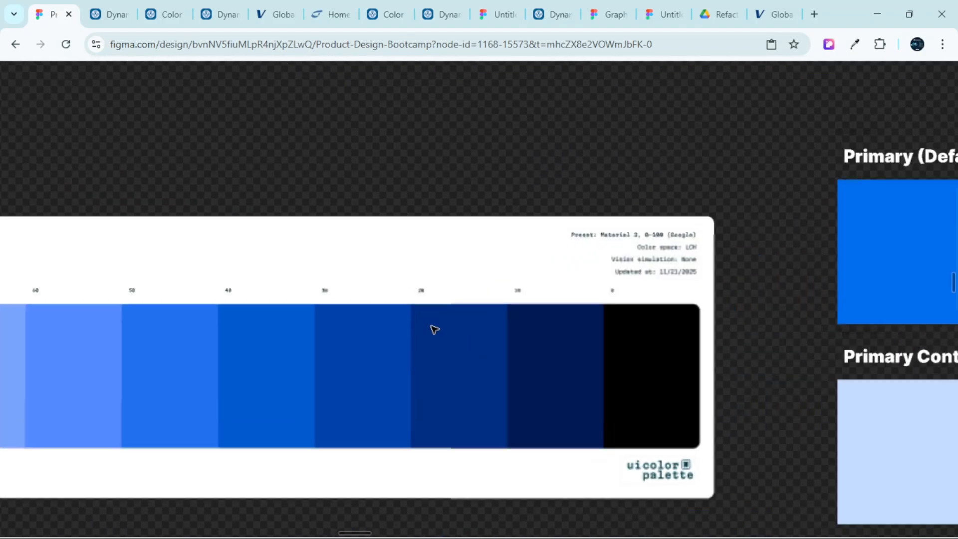
{"action": "scroll", "coordinate": [439, 327], "scroll_direction": "down", "scroll_amount": 3}
{"action": "scroll", "coordinate": [353, 343], "scroll_direction": "left", "scroll_amount": 5}
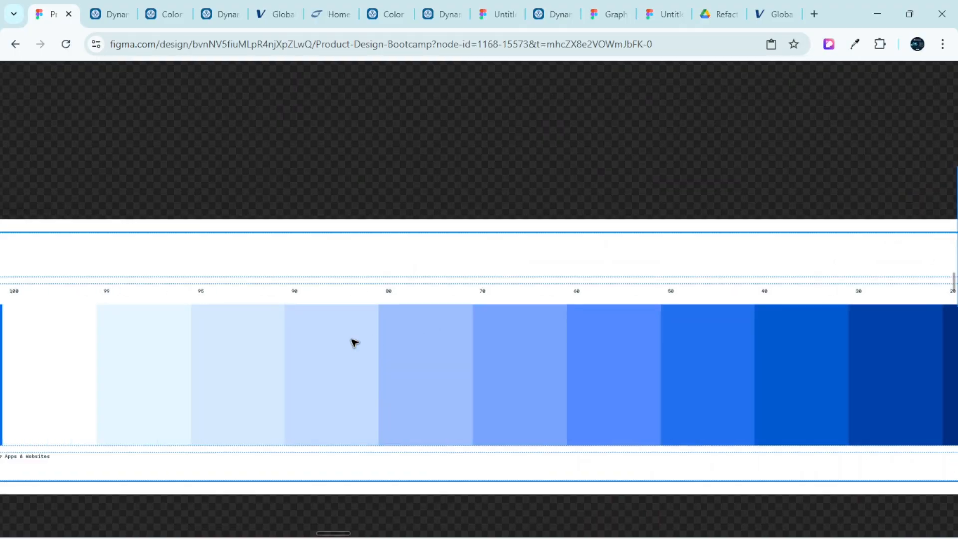
{"action": "scroll", "coordinate": [226, 340], "scroll_direction": "up", "scroll_amount": 1}
{"action": "scroll", "coordinate": [226, 340], "scroll_direction": "up", "scroll_amount": 2}
{"action": "scroll", "coordinate": [227, 339], "scroll_direction": "left", "scroll_amount": 5}
{"action": "scroll", "coordinate": [513, 311], "scroll_direction": "right", "scroll_amount": 5}
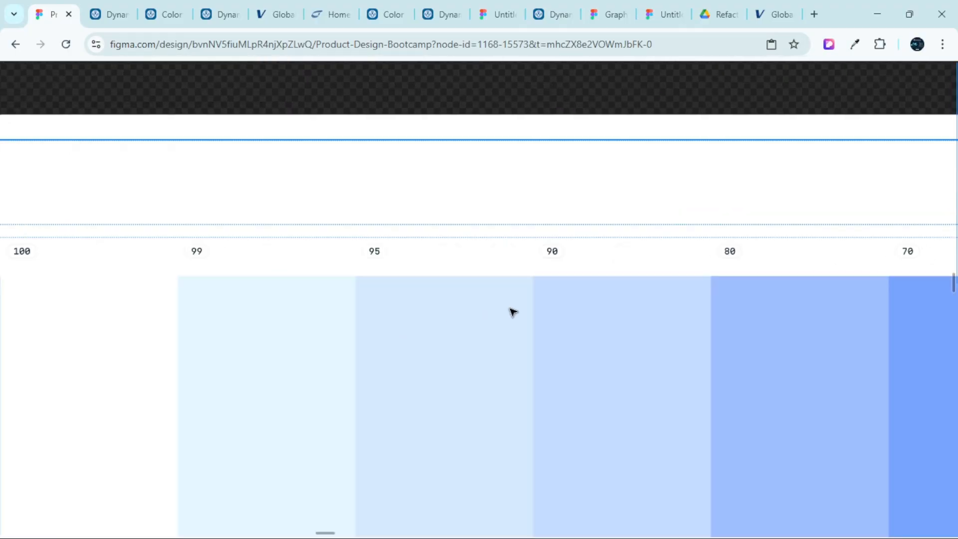
{"action": "scroll", "coordinate": [567, 309], "scroll_direction": "down", "scroll_amount": 3}
{"action": "left_click", "coordinate": [609, 333]}
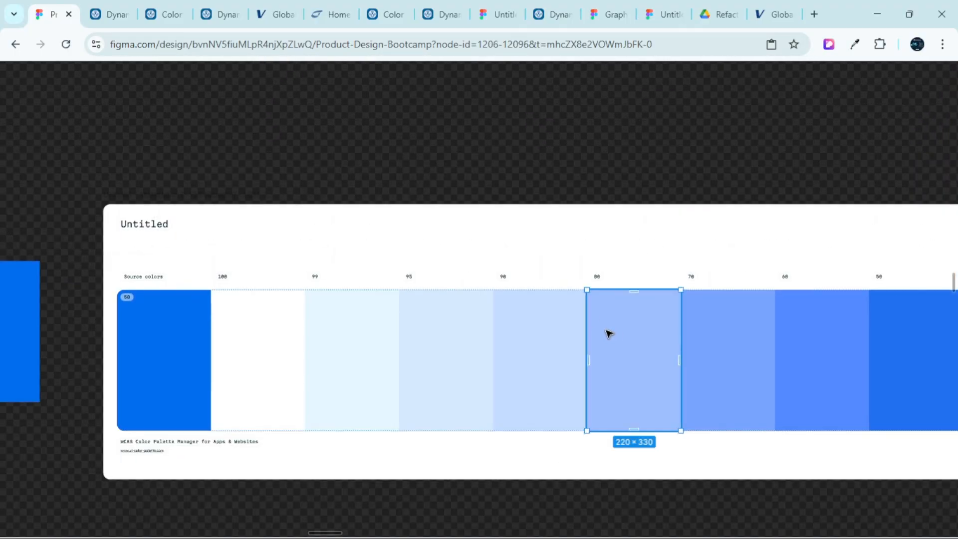
{"action": "scroll", "coordinate": [611, 327], "scroll_direction": "down", "scroll_amount": 2}
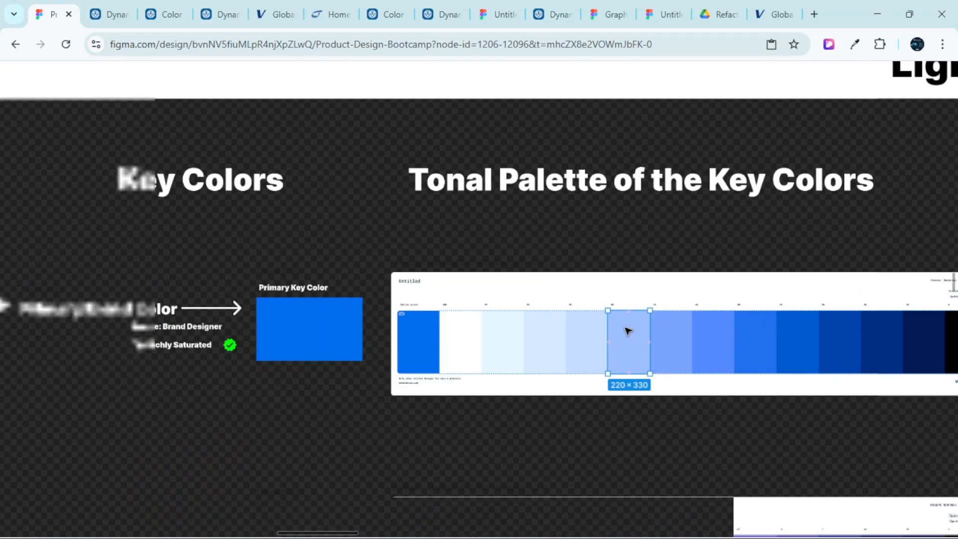
Replace the Primary fixed dim (#80) placeholder under Add-on primary colors with the copied tone 80 swatch
{"action": "scroll", "coordinate": [627, 328], "scroll_direction": "right", "scroll_amount": 10}
{"action": "scroll", "coordinate": [855, 288], "scroll_direction": "up", "scroll_amount": 2}
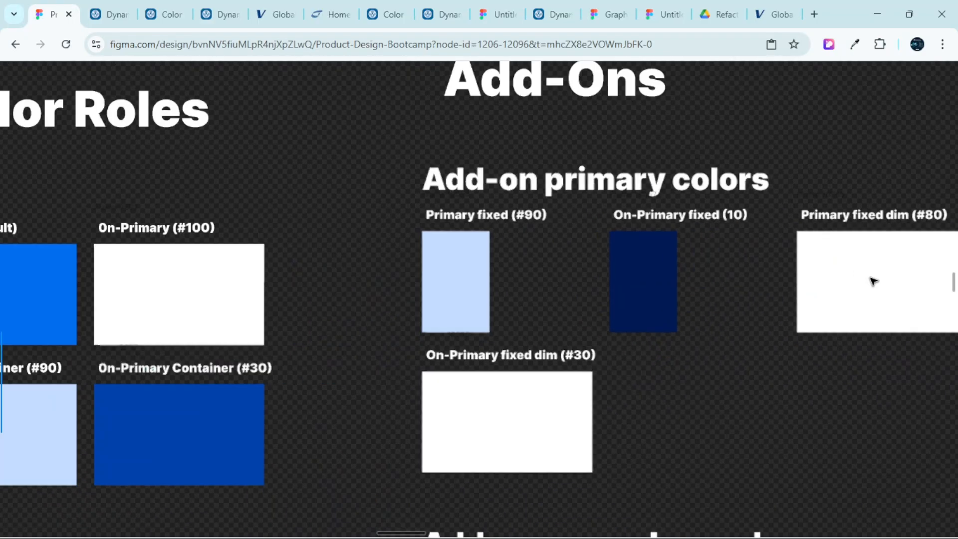
{"action": "left_click", "coordinate": [873, 281]}
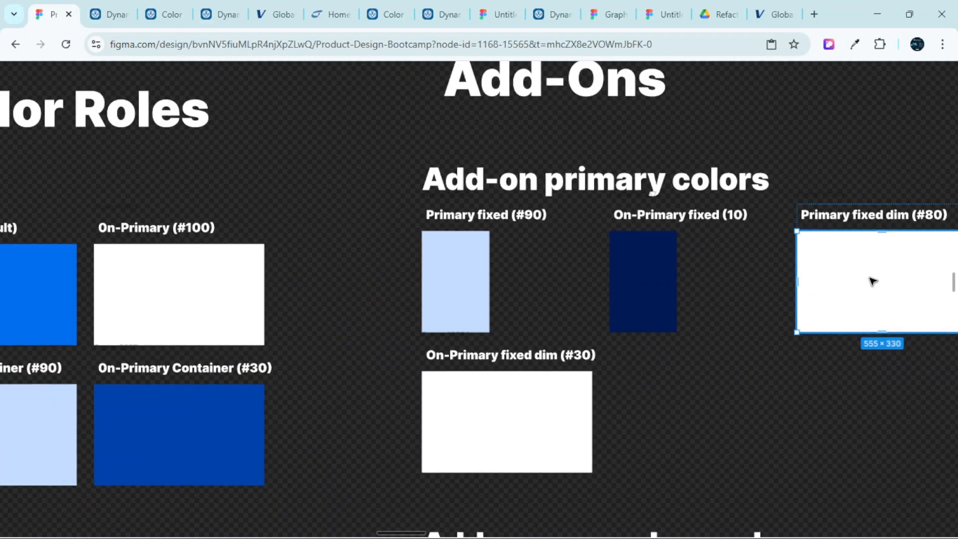
{"action": "key", "text": "ctrl+v"}
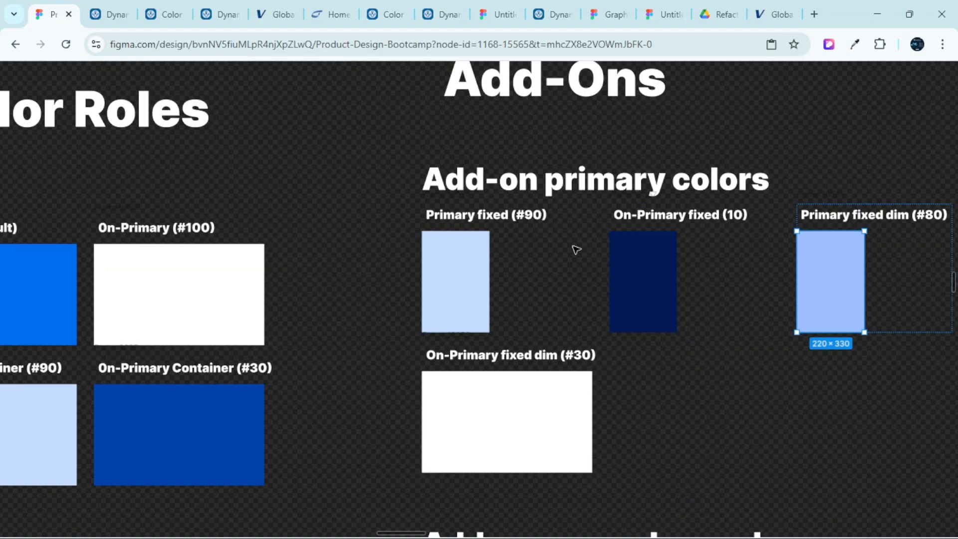
Copy the tone 30 swatch from the primary tonal palette for the On-Primary fixed dim role
{"action": "scroll", "coordinate": [576, 249], "scroll_direction": "down", "scroll_amount": 2}
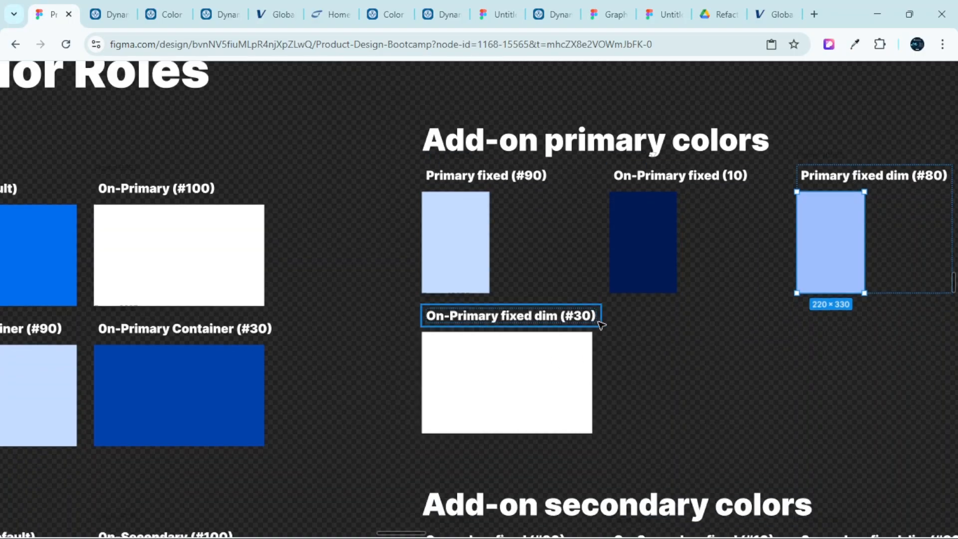
{"action": "scroll", "coordinate": [614, 343], "scroll_direction": "down", "scroll_amount": 4}
{"action": "scroll", "coordinate": [614, 343], "scroll_direction": "up", "scroll_amount": 4}
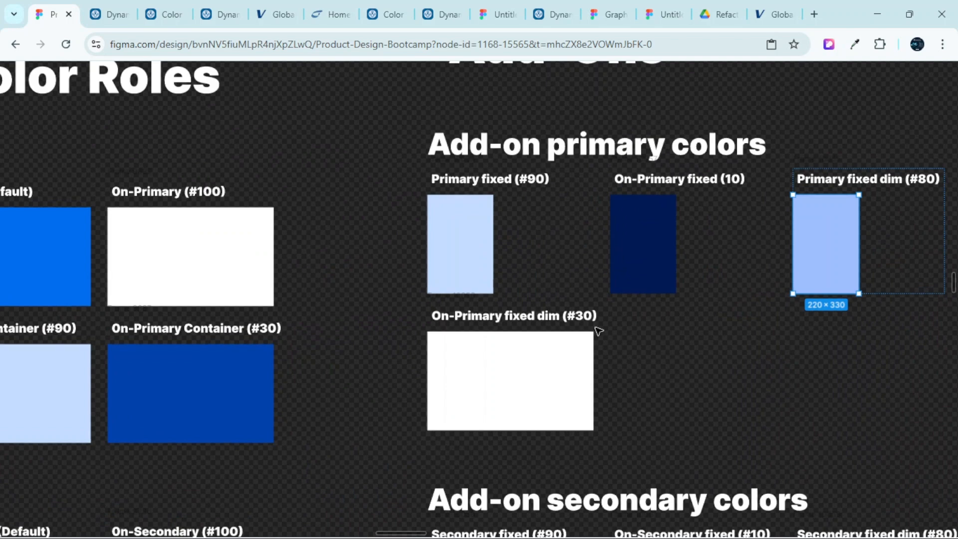
{"action": "scroll", "coordinate": [586, 342], "scroll_direction": "down", "scroll_amount": 2}
{"action": "scroll", "coordinate": [428, 368], "scroll_direction": "left", "scroll_amount": 6}
{"action": "scroll", "coordinate": [429, 369], "scroll_direction": "left", "scroll_amount": 3}
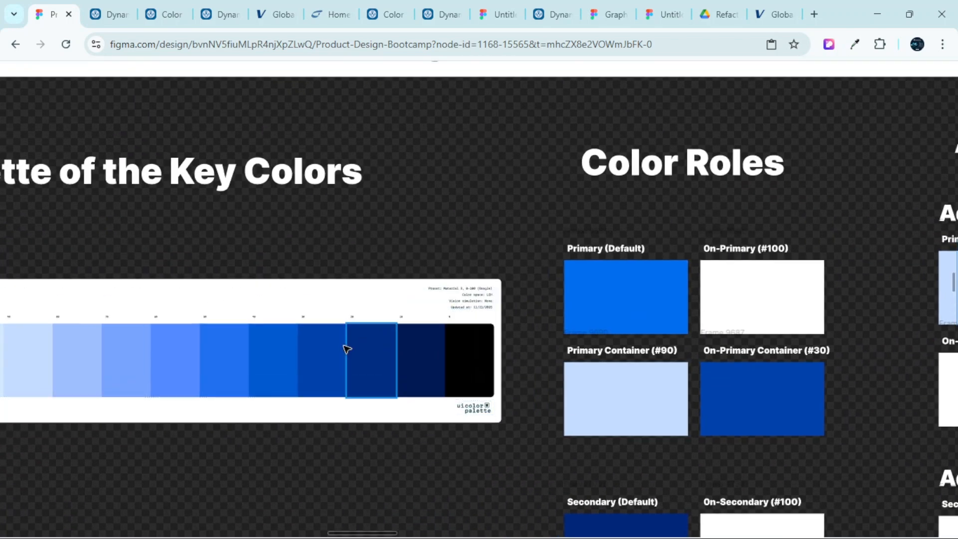
{"action": "scroll", "coordinate": [347, 349], "scroll_direction": "up", "scroll_amount": 5}
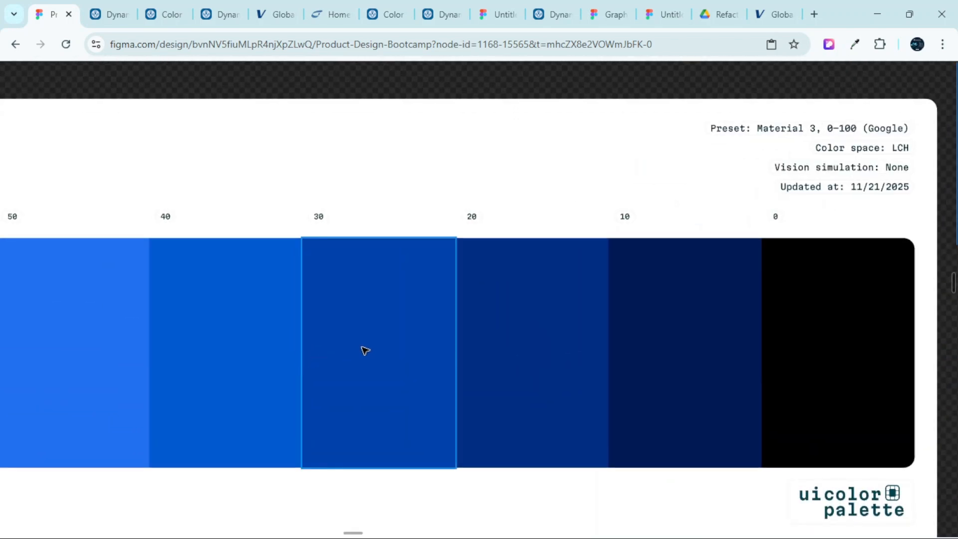
{"action": "scroll", "coordinate": [383, 335], "scroll_direction": "down", "scroll_amount": 1}
{"action": "left_click", "coordinate": [381, 335], "text": "ctrl"}
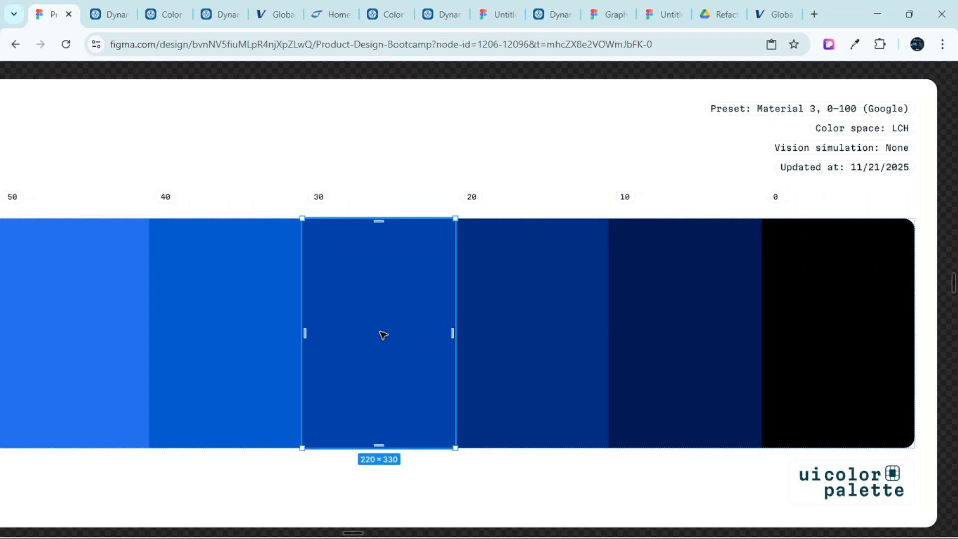
{"action": "scroll", "coordinate": [383, 334], "scroll_direction": "down", "scroll_amount": 1}
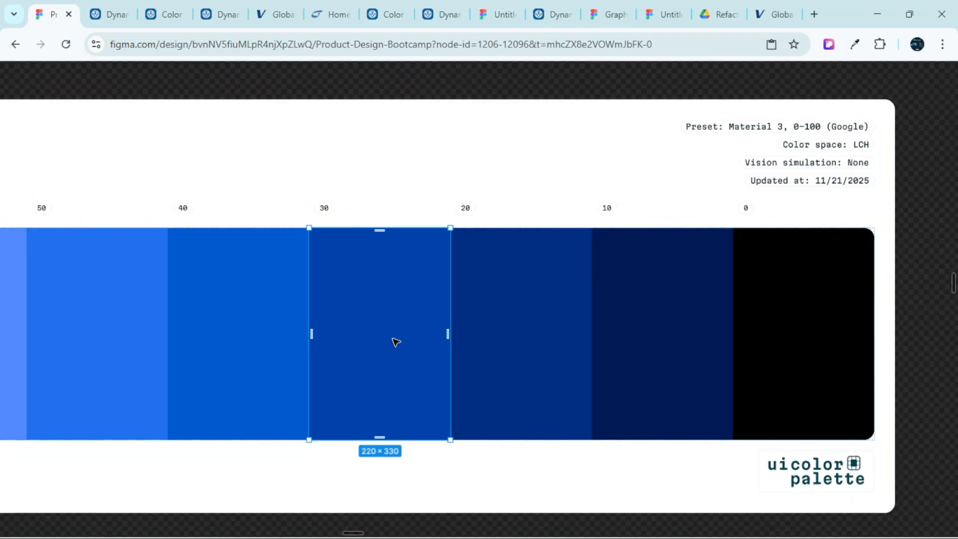
Replace the On-Primary fixed dim (#30) placeholder with the copied tone 30 swatch
{"action": "scroll", "coordinate": [407, 344], "scroll_direction": "down", "scroll_amount": 3}
{"action": "scroll", "coordinate": [497, 357], "scroll_direction": "right", "scroll_amount": 10}
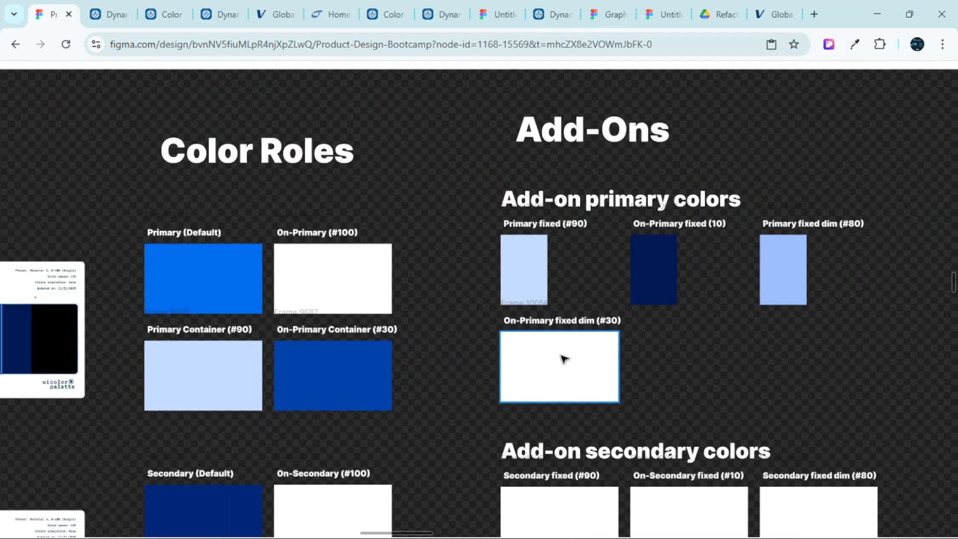
{"action": "key", "text": "ctrl+shift+r"}
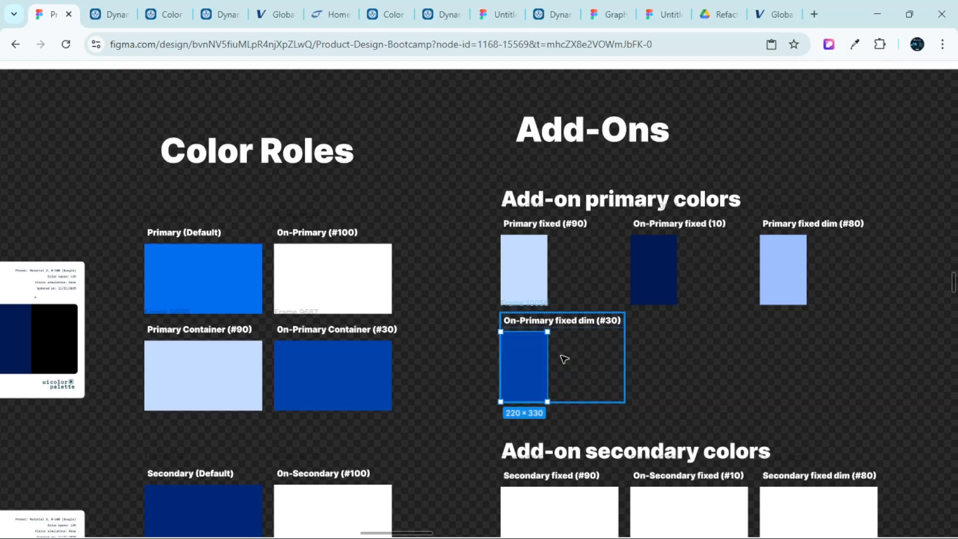
Check which tones the placeholders under Add-on secondary colors and Add-on tertiary colors call for
{"action": "scroll", "coordinate": [569, 357], "scroll_direction": "down", "scroll_amount": 1}
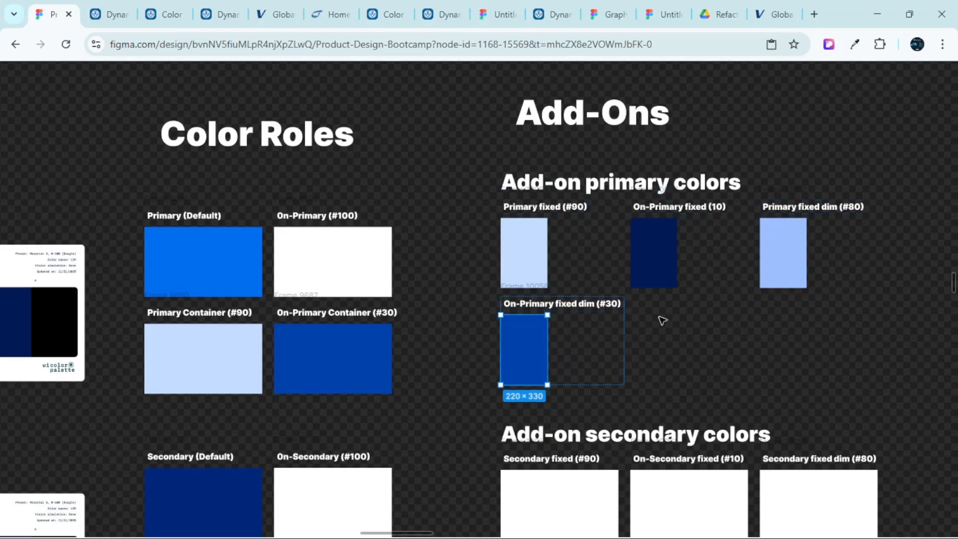
{"action": "scroll", "coordinate": [636, 347], "scroll_direction": "down", "scroll_amount": 3}
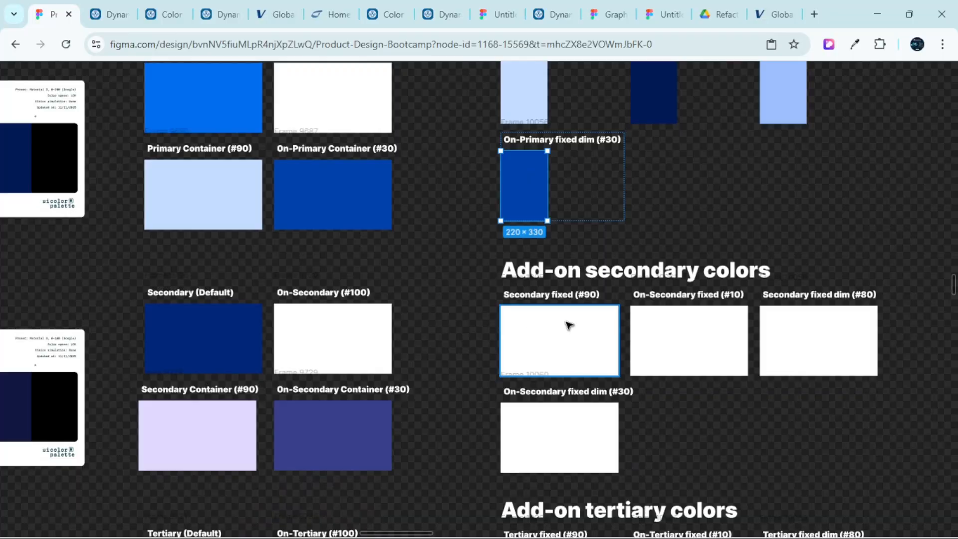
{"action": "scroll", "coordinate": [626, 417], "scroll_direction": "down", "scroll_amount": 3}
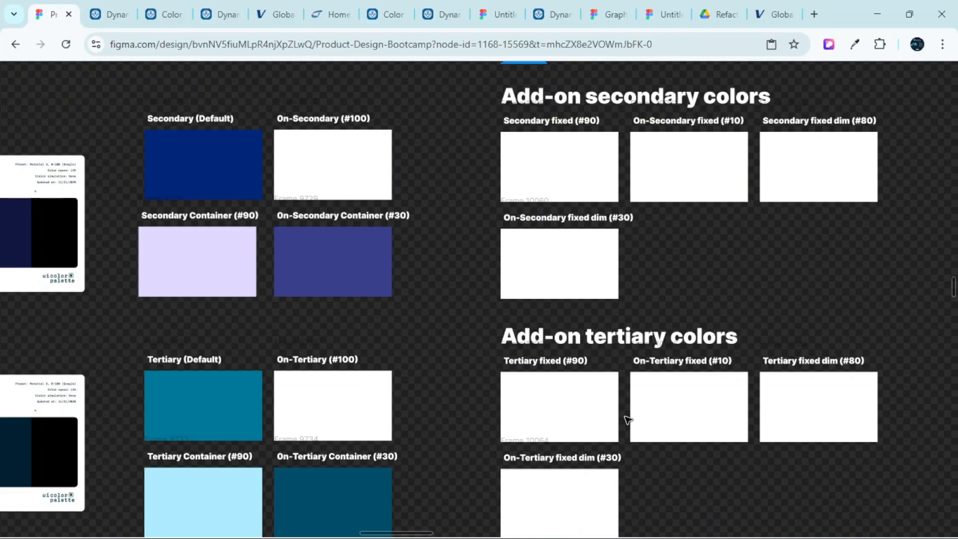
{"action": "scroll", "coordinate": [625, 417], "scroll_direction": "down", "scroll_amount": 1}
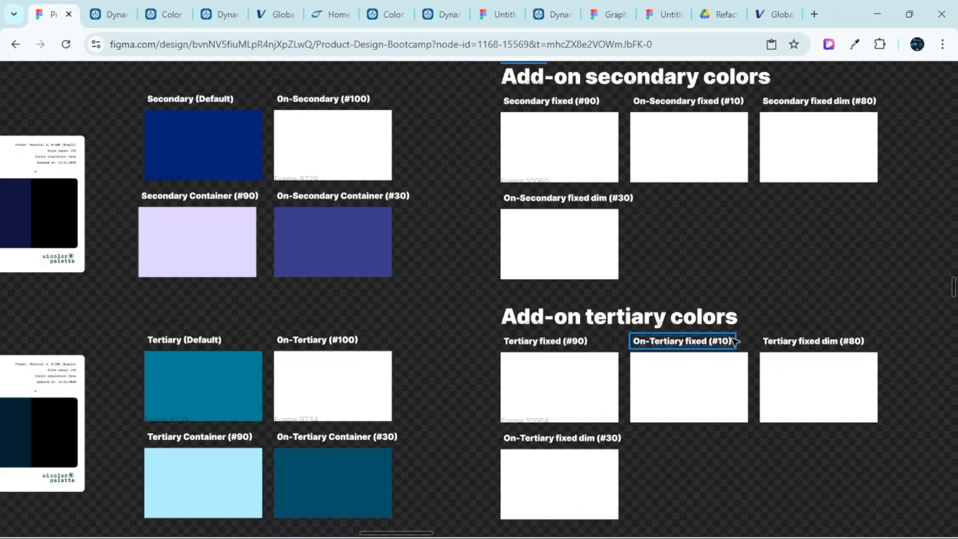
{"action": "scroll", "coordinate": [684, 455], "scroll_direction": "down", "scroll_amount": 1}
{"action": "scroll", "coordinate": [669, 456], "scroll_direction": "down", "scroll_amount": 3}
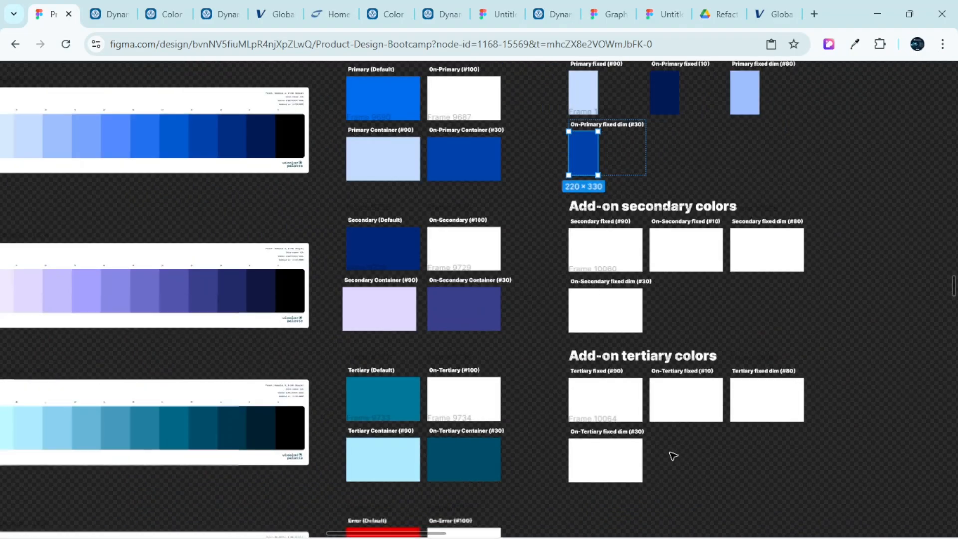
Switch to the Material 3 baseline page, then collapse and reopen the Add-ons token group to review its add-on color categories
{"action": "left_click", "coordinate": [114, 14]}
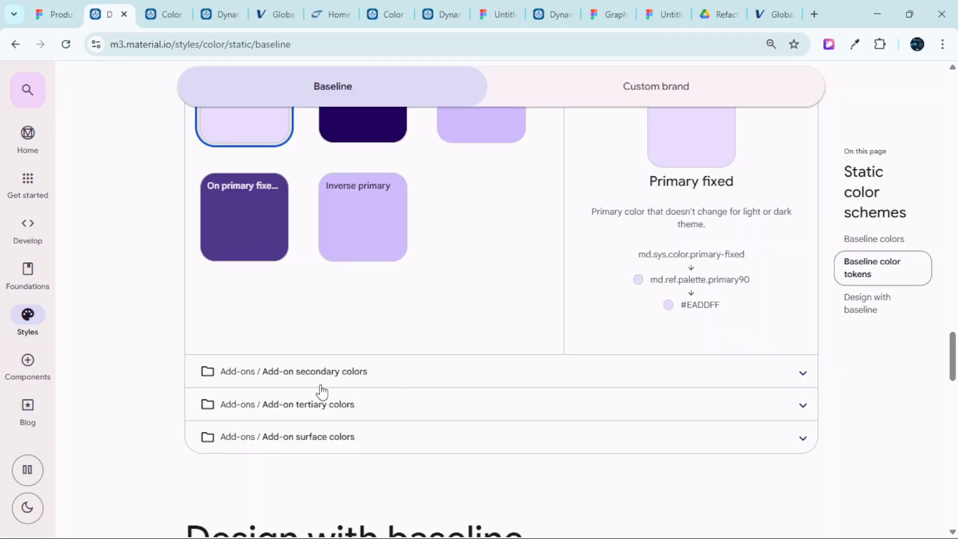
{"action": "scroll", "coordinate": [718, 264], "scroll_direction": "up", "scroll_amount": 4}
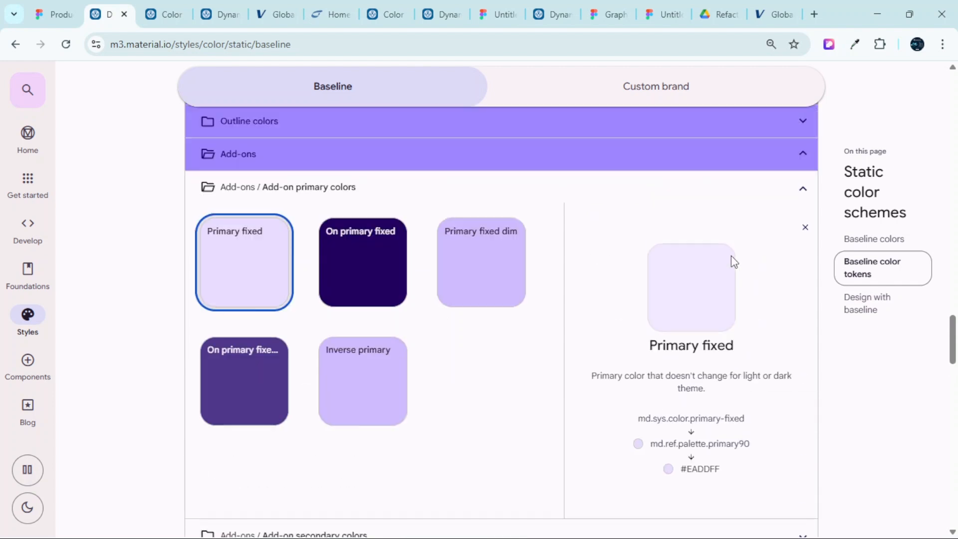
{"action": "left_click", "coordinate": [804, 201]}
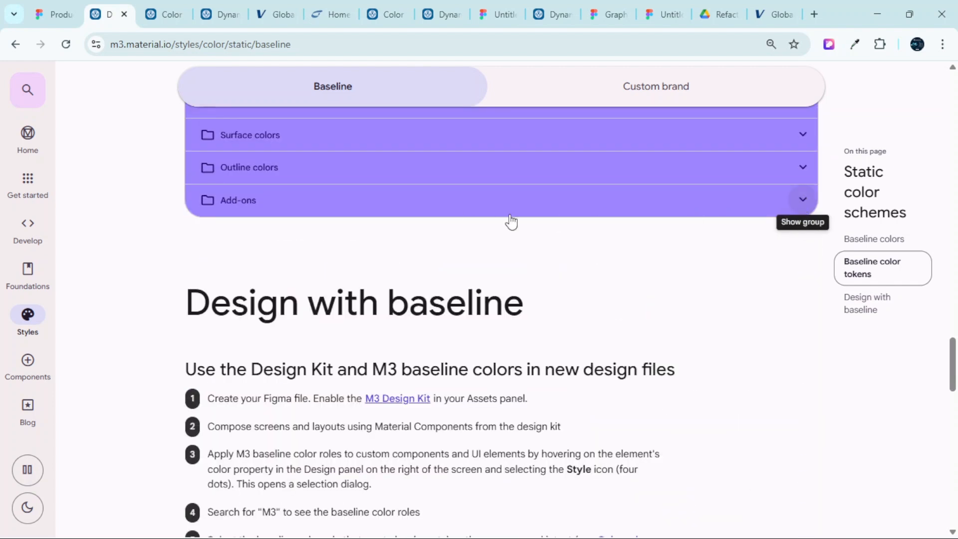
{"action": "left_click", "coordinate": [804, 201]}
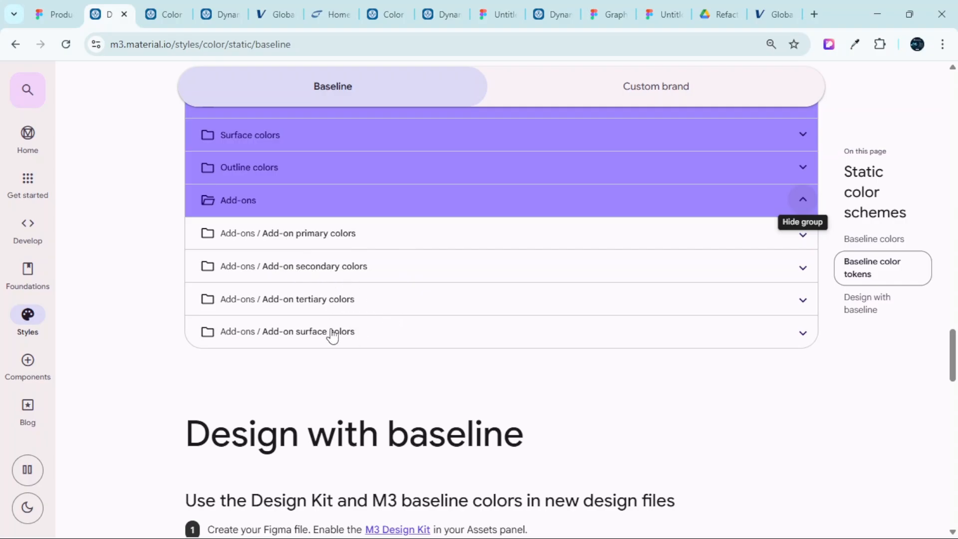
Return to the Figma file and look over the tonal palettes, color roles and add-on columns
{"action": "left_click", "coordinate": [54, 10]}
{"action": "scroll", "coordinate": [569, 470], "scroll_direction": "down", "scroll_amount": 3}
{"action": "scroll", "coordinate": [570, 474], "scroll_direction": "up", "scroll_amount": 3}
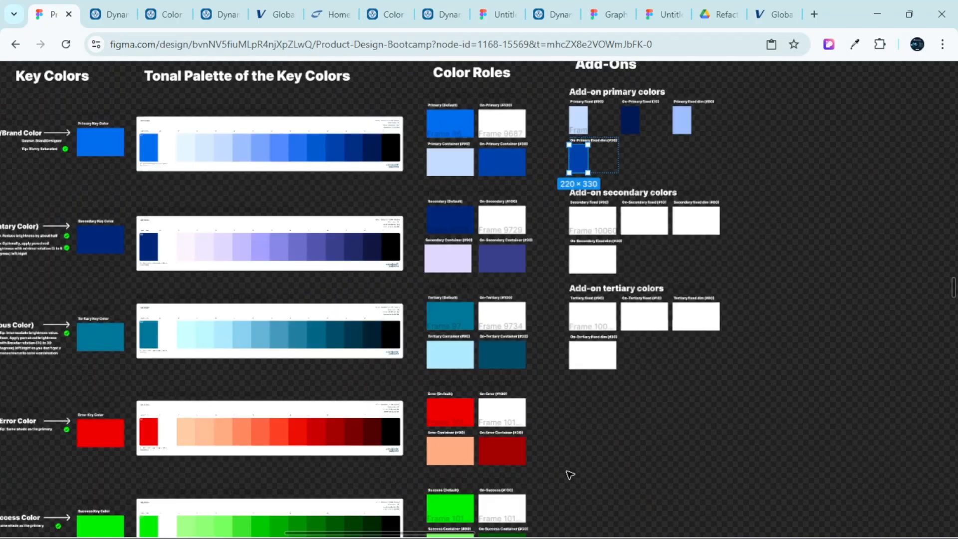
Look over the color roles, then examine the Surface Dim, Scrim and Shadow placeholders under Add-on surface colors
{"action": "scroll", "coordinate": [570, 474], "scroll_direction": "up", "scroll_amount": 3}
{"action": "scroll", "coordinate": [664, 478], "scroll_direction": "down", "scroll_amount": 10}
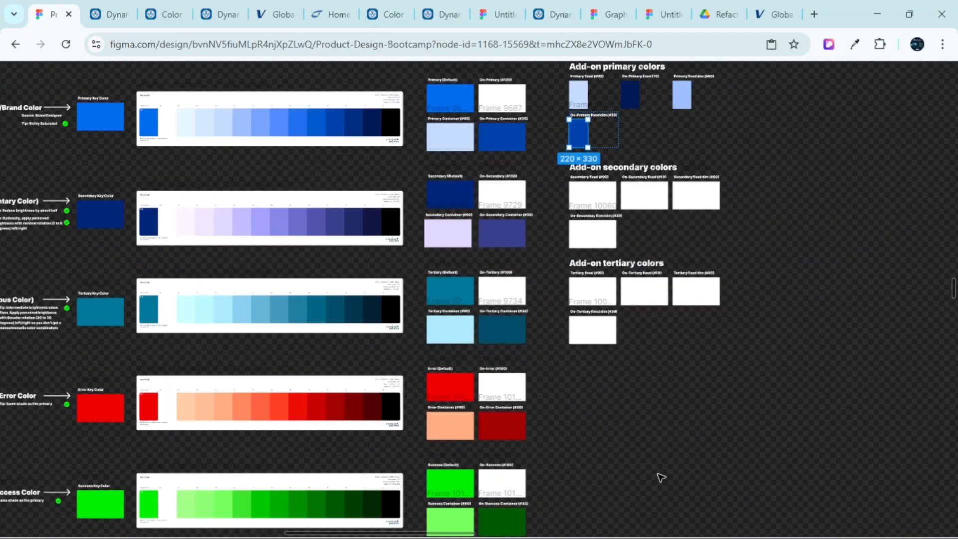
{"action": "scroll", "coordinate": [674, 469], "scroll_direction": "right", "scroll_amount": 4}
{"action": "scroll", "coordinate": [676, 464], "scroll_direction": "up", "scroll_amount": 3}
{"action": "scroll", "coordinate": [682, 412], "scroll_direction": "up", "scroll_amount": 2}
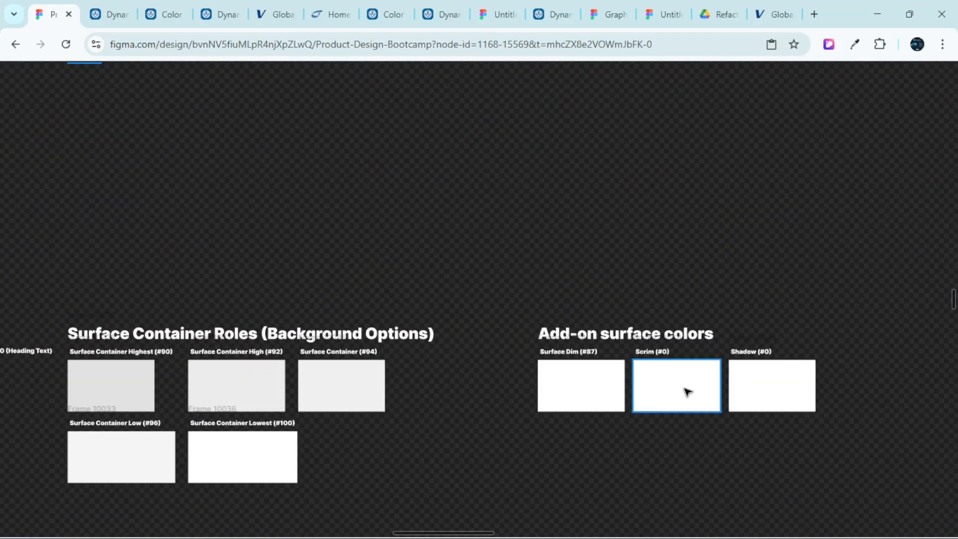
{"action": "scroll", "coordinate": [594, 384], "scroll_direction": "up", "scroll_amount": 2}
{"action": "scroll", "coordinate": [581, 405], "scroll_direction": "down", "scroll_amount": 3}
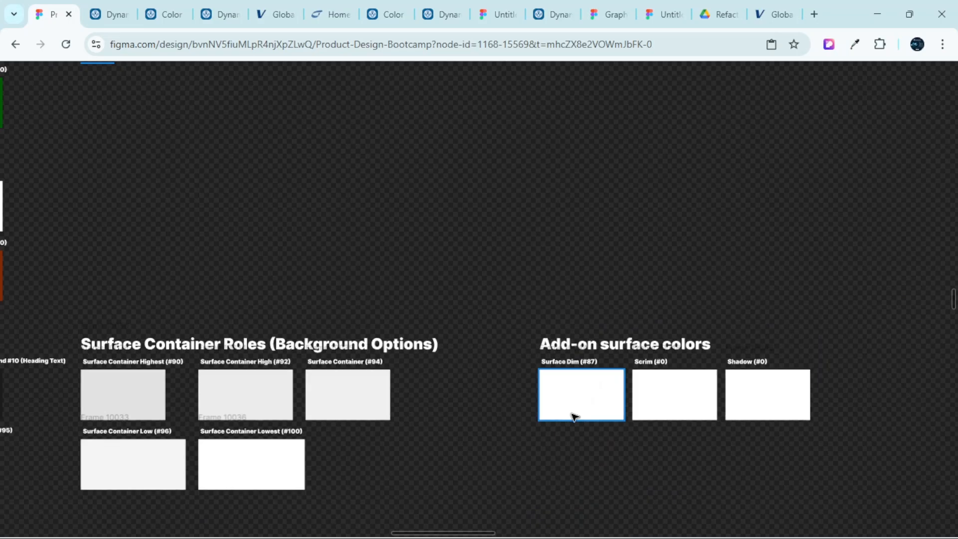
{"action": "scroll", "coordinate": [574, 414], "scroll_direction": "up", "scroll_amount": 2}
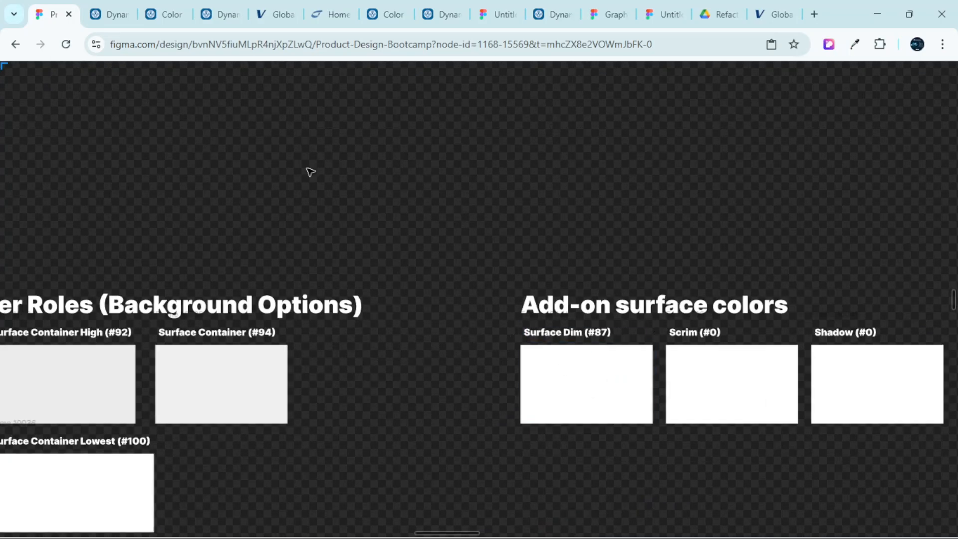
Switch to the Material 3 baseline page, expand the Add-on surface colors group and view the Background token's details
{"action": "left_click", "coordinate": [124, 7]}
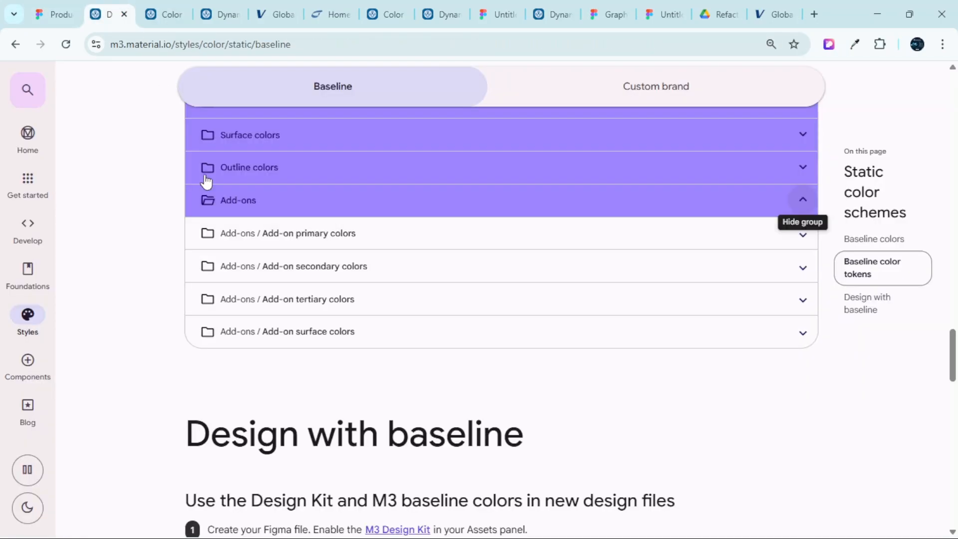
{"action": "left_click", "coordinate": [383, 335]}
{"action": "scroll", "coordinate": [406, 360], "scroll_direction": "down", "scroll_amount": 3}
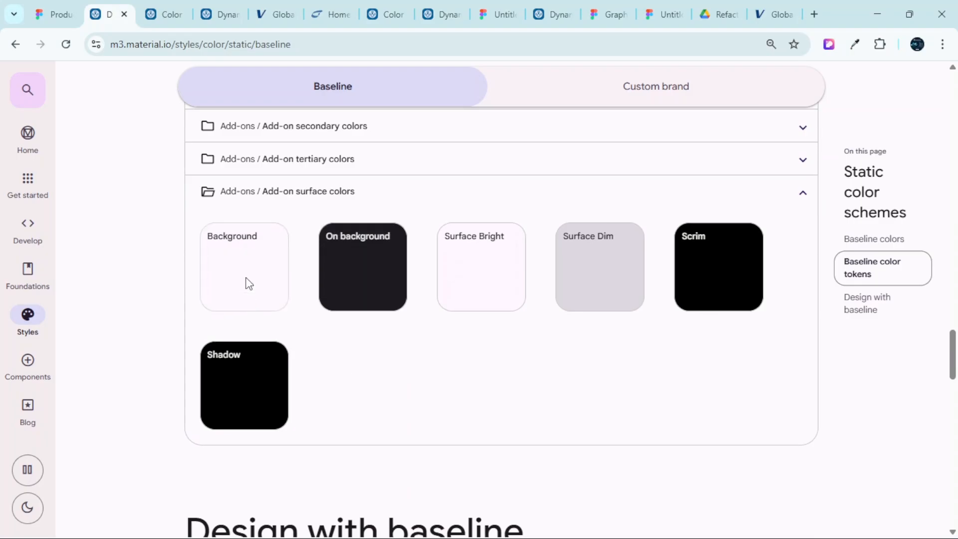
{"action": "left_click", "coordinate": [234, 266]}
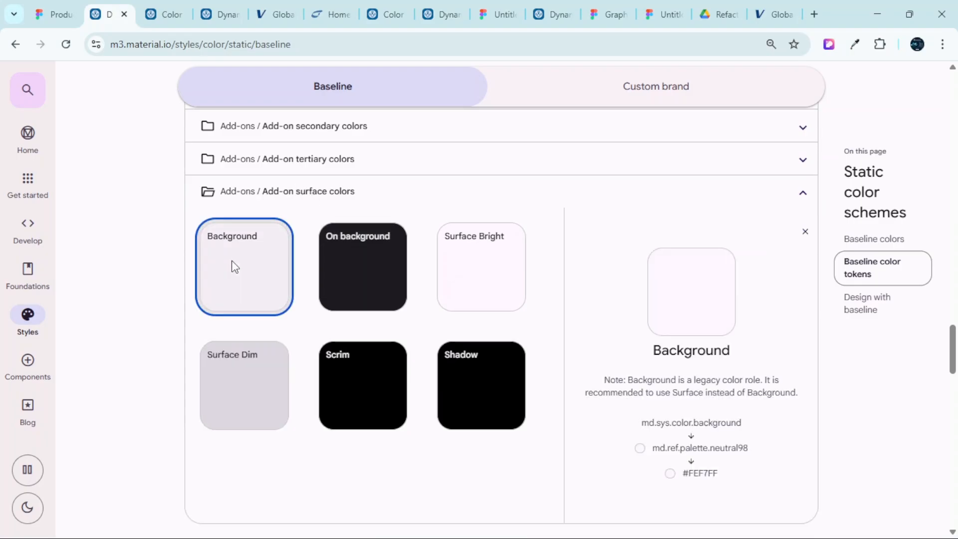
{"action": "scroll", "coordinate": [234, 262], "scroll_direction": "down", "scroll_amount": 2}
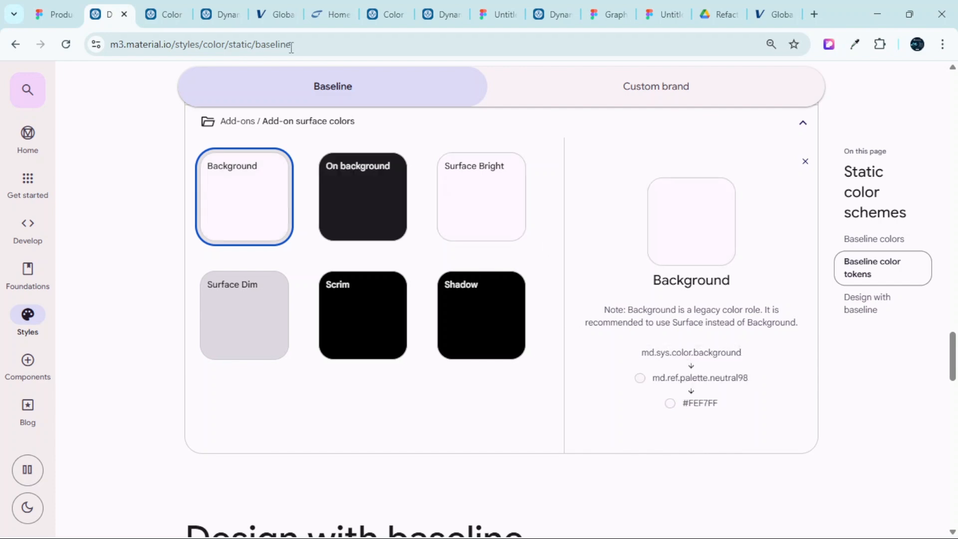
Compare the Figma Surface/Background (#98) and On-Surface/On-Background #10 roles with the Material 3 Background and On background tokens
{"action": "left_click", "coordinate": [56, 14]}
{"action": "scroll", "coordinate": [370, 165], "scroll_direction": "left", "scroll_amount": 5}
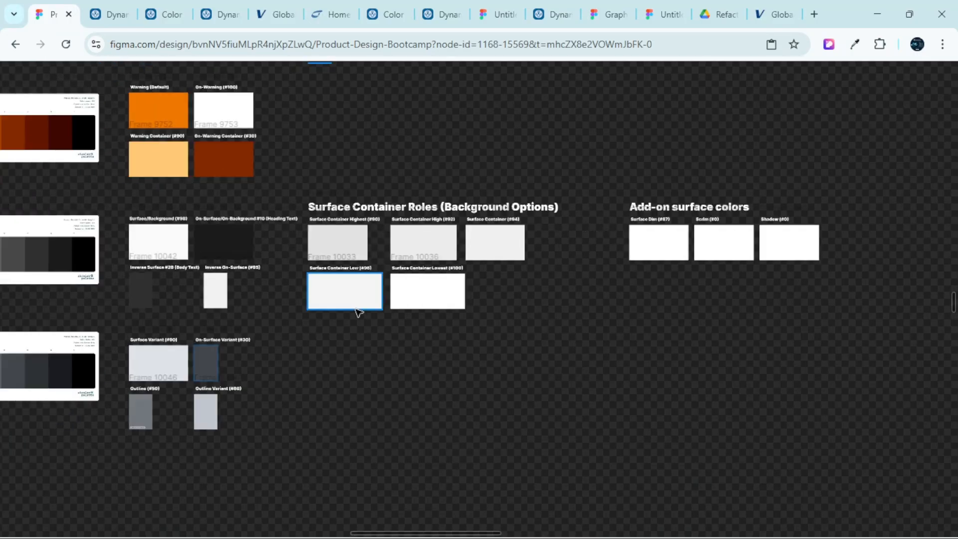
{"action": "scroll", "coordinate": [321, 261], "scroll_direction": "up", "scroll_amount": 6}
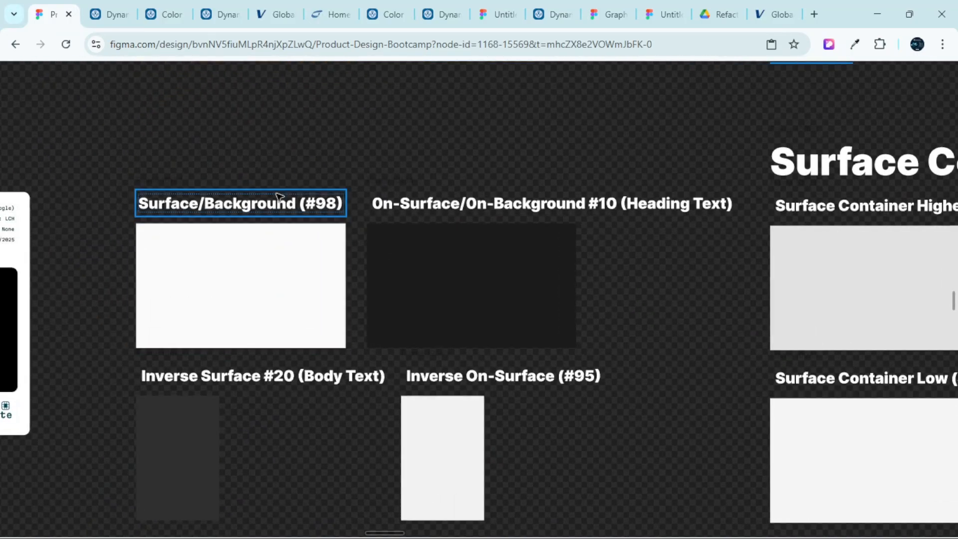
{"action": "left_click", "coordinate": [120, 7]}
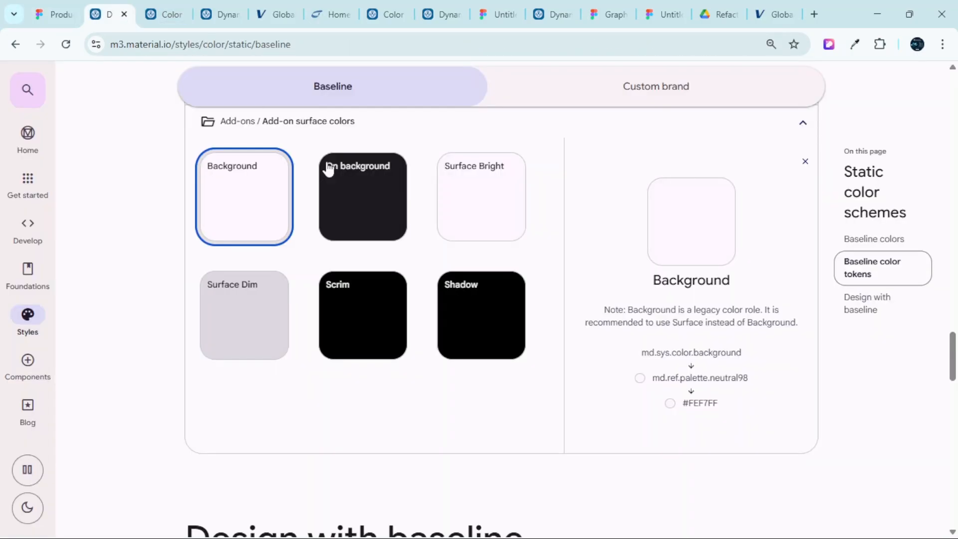
{"action": "left_click", "coordinate": [369, 194]}
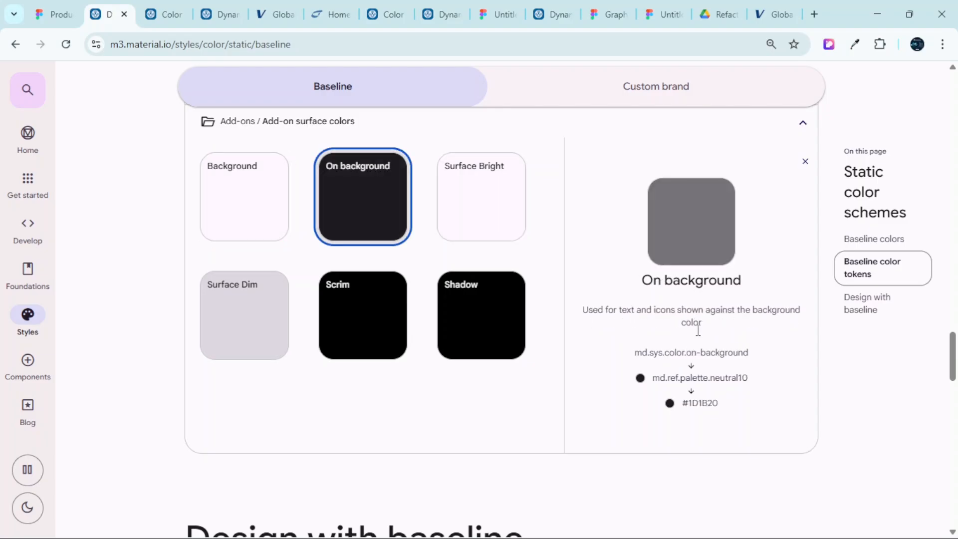
{"action": "left_click", "coordinate": [50, 7]}
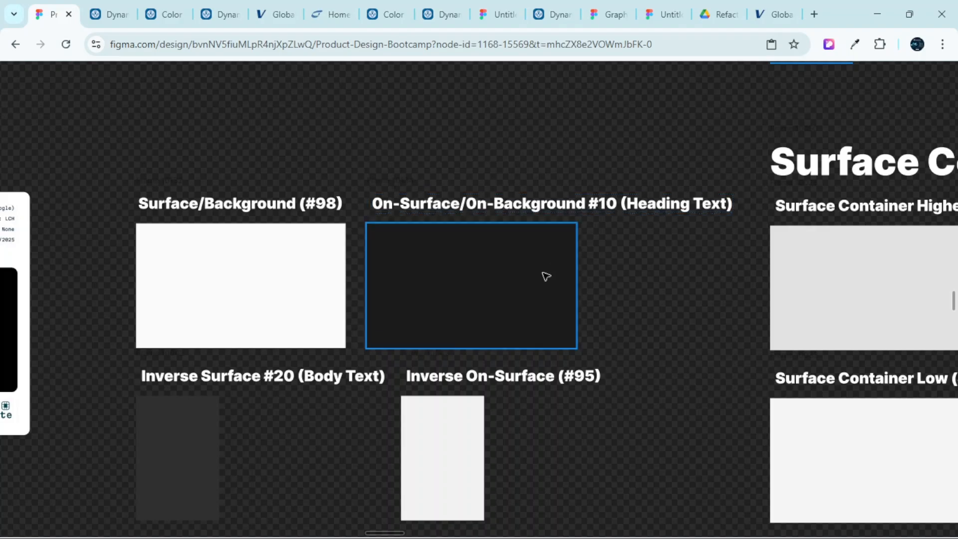
On the Material 3 baseline page, check which neutral tones the Surface Bright and Surface Dim tokens use
{"action": "left_click", "coordinate": [98, 7]}
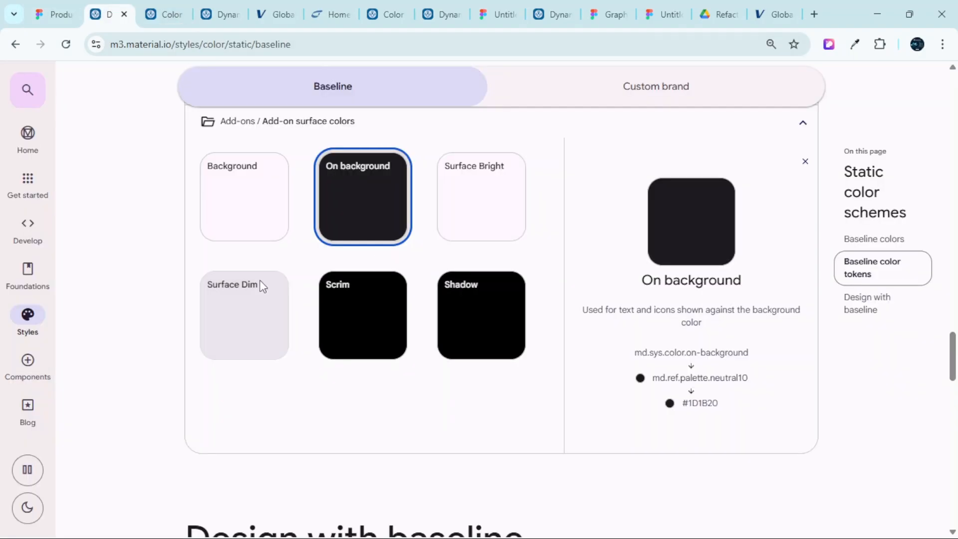
{"action": "left_click", "coordinate": [498, 217]}
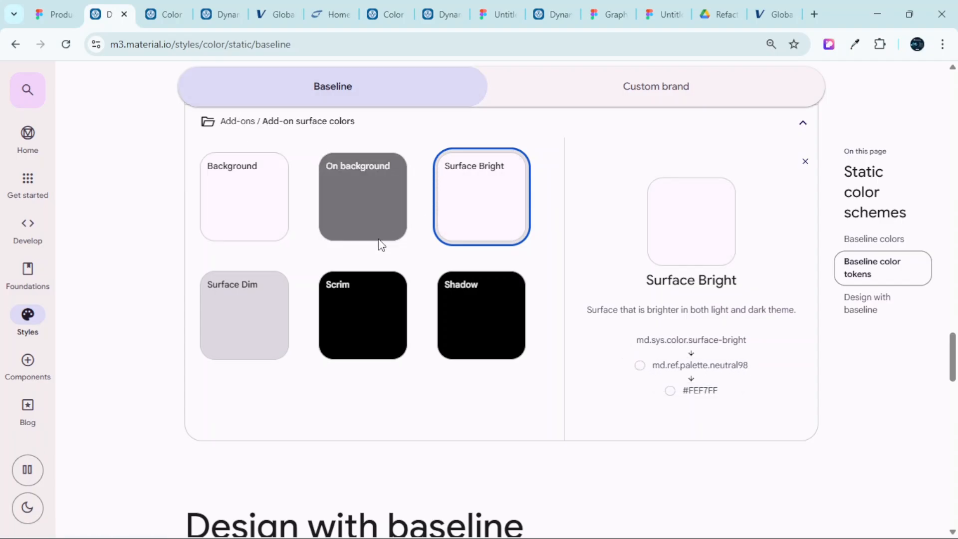
{"action": "left_click", "coordinate": [254, 306]}
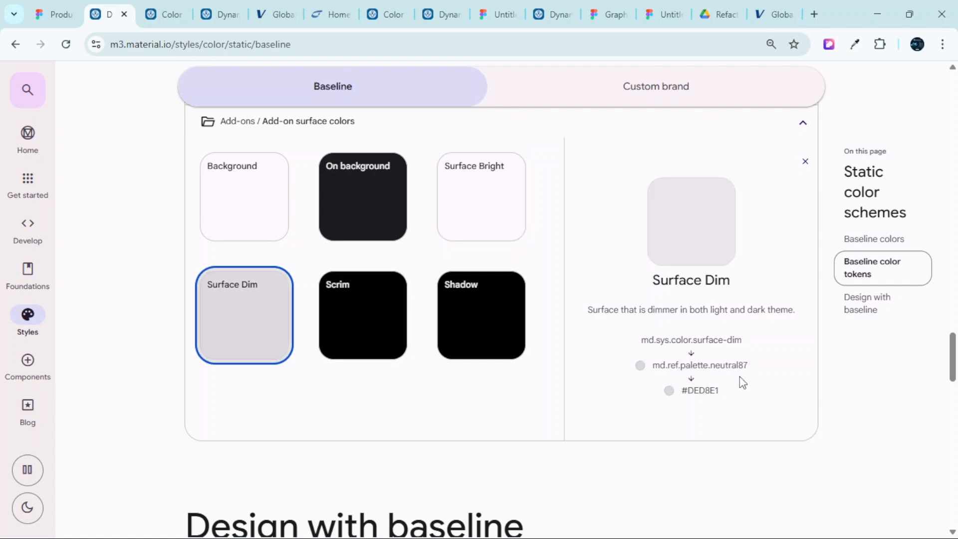
Return to the Figma file and set the Surface Dim (#87) placeholder's HSB fill brightness to 87
{"action": "left_click", "coordinate": [53, 14]}
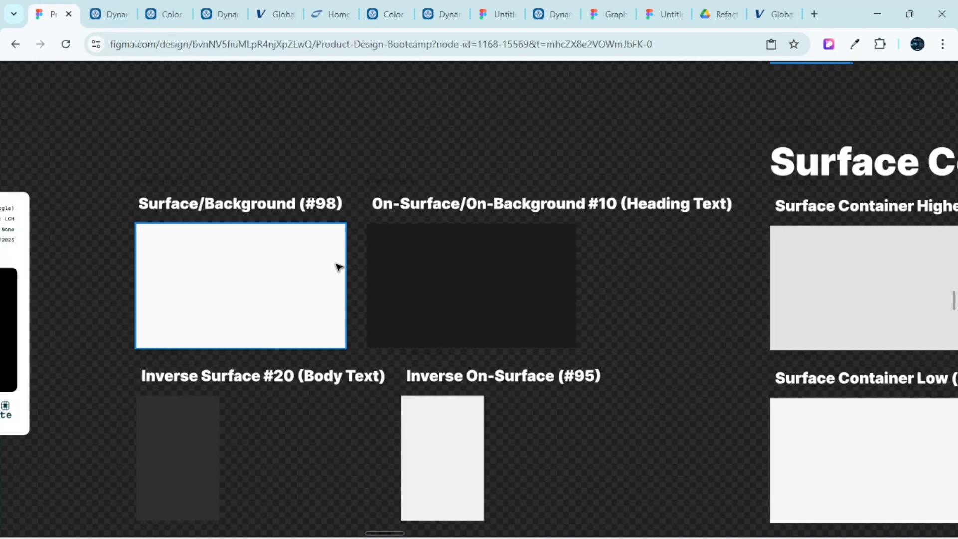
{"action": "scroll", "coordinate": [350, 279], "scroll_direction": "down", "scroll_amount": 3}
{"action": "scroll", "coordinate": [396, 355], "scroll_direction": "right", "scroll_amount": 5}
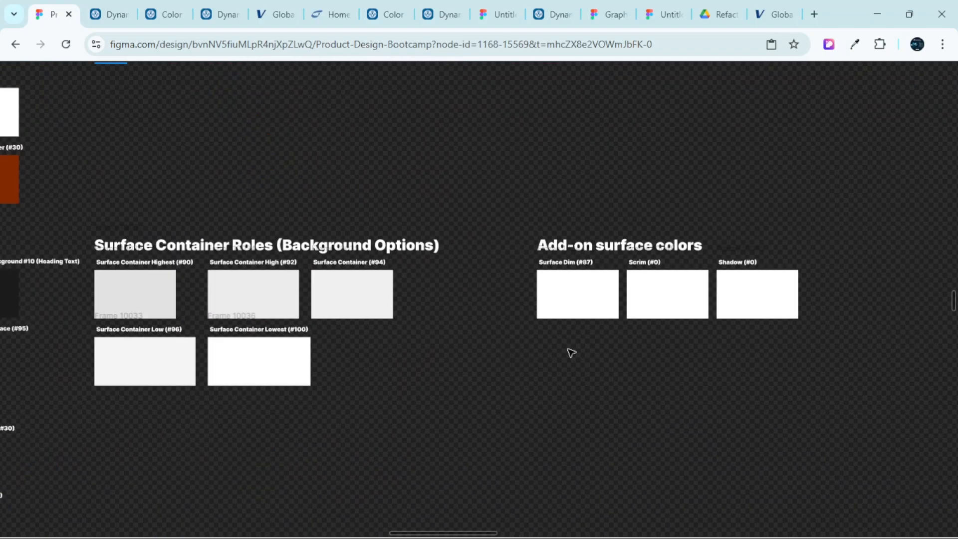
{"action": "scroll", "coordinate": [421, 320], "scroll_direction": "up", "scroll_amount": 3}
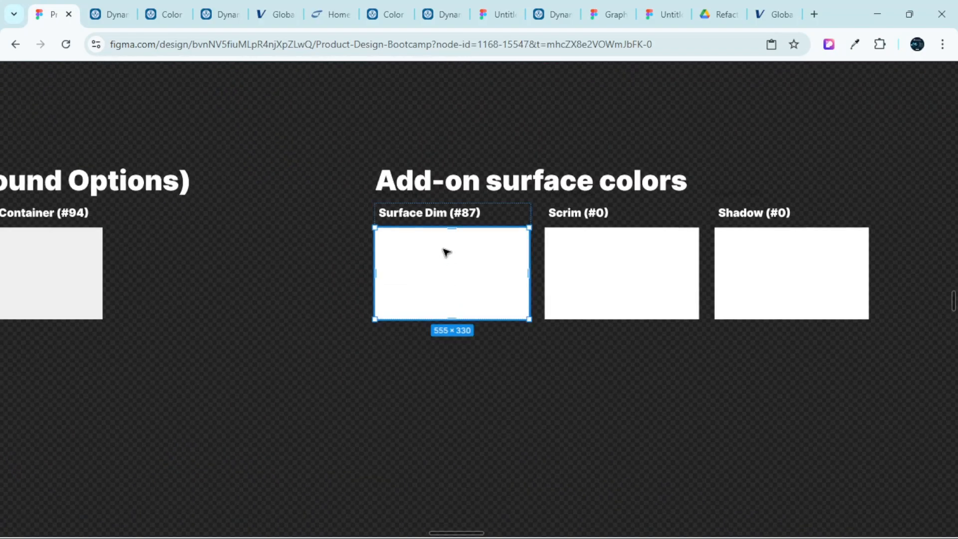
{"action": "key", "text": "ctrl+backslash"}
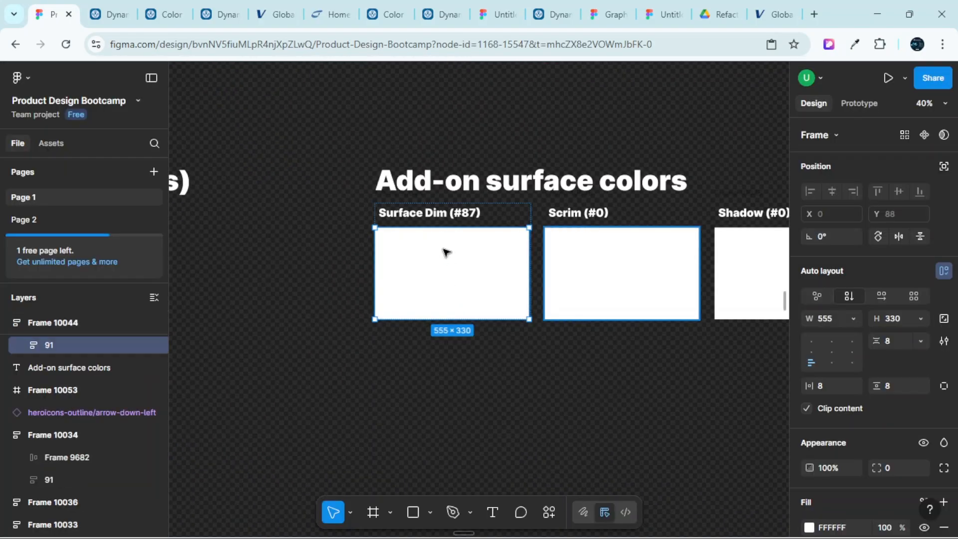
{"action": "scroll", "coordinate": [893, 481], "scroll_direction": "down", "scroll_amount": 3}
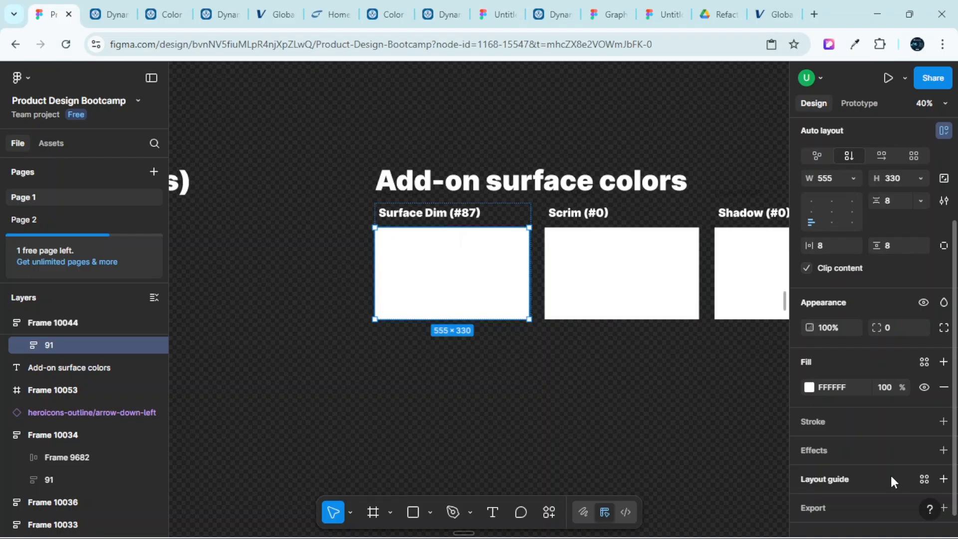
{"action": "left_click", "coordinate": [809, 388]}
{"action": "left_click", "coordinate": [748, 420]}
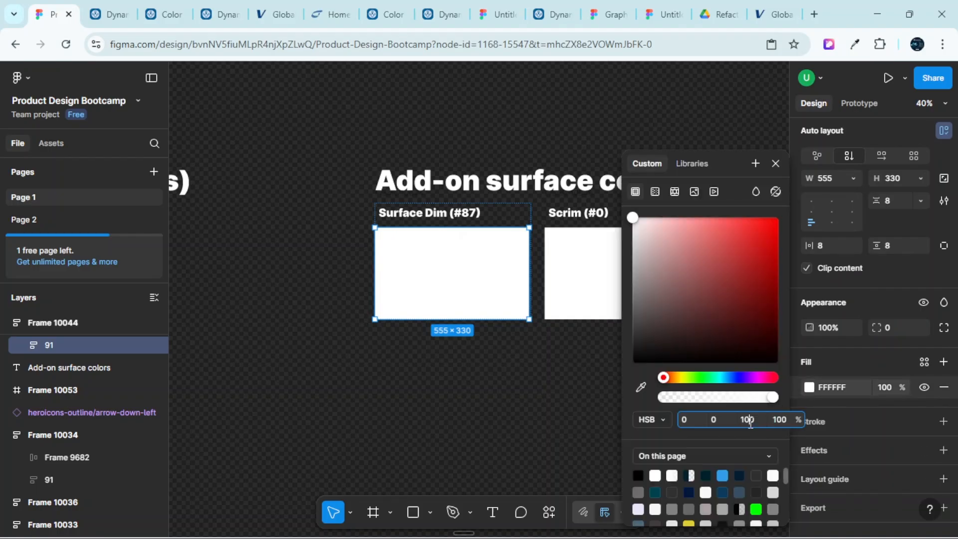
{"action": "key", "text": "Return"}
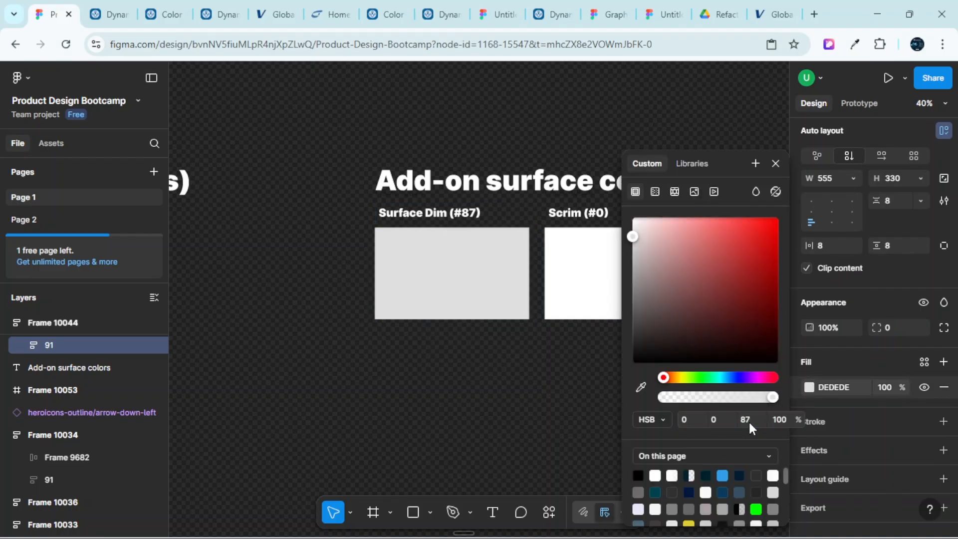
{"action": "left_click", "coordinate": [775, 163]}
{"action": "scroll", "coordinate": [565, 314], "scroll_direction": "right", "scroll_amount": 3}
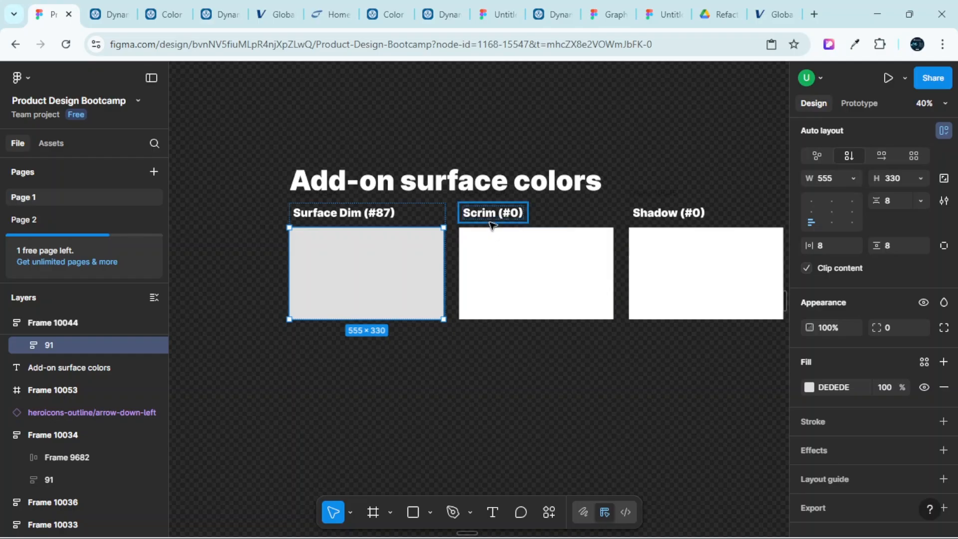
Switch to the Material 3 baseline page and check which neutral tones the Scrim and Shadow tokens use
{"action": "left_click", "coordinate": [108, 14]}
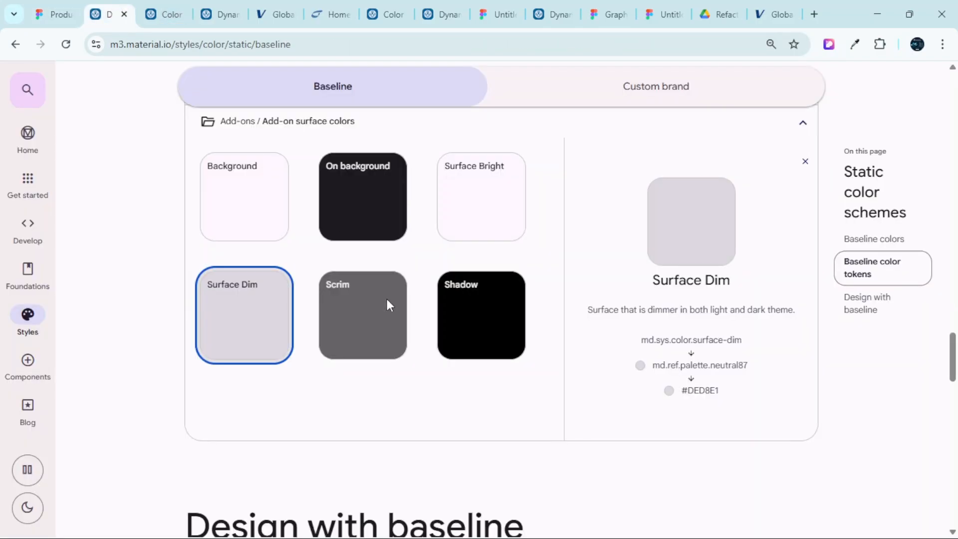
{"action": "left_click", "coordinate": [356, 308]}
{"action": "left_click", "coordinate": [475, 313]}
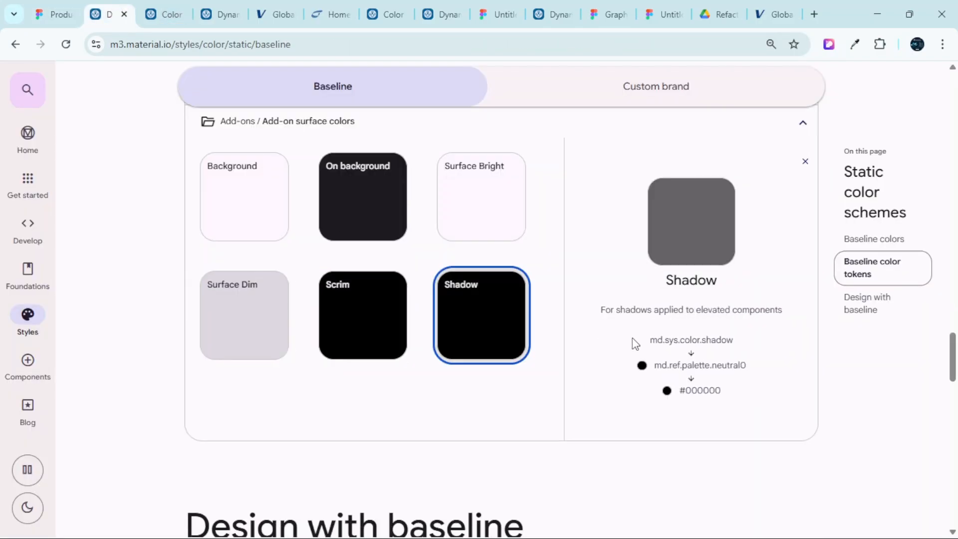
Return to the Figma file and copy the black tone 0 swatch from the neutral gray tonal palette
{"action": "left_click", "coordinate": [52, 14]}
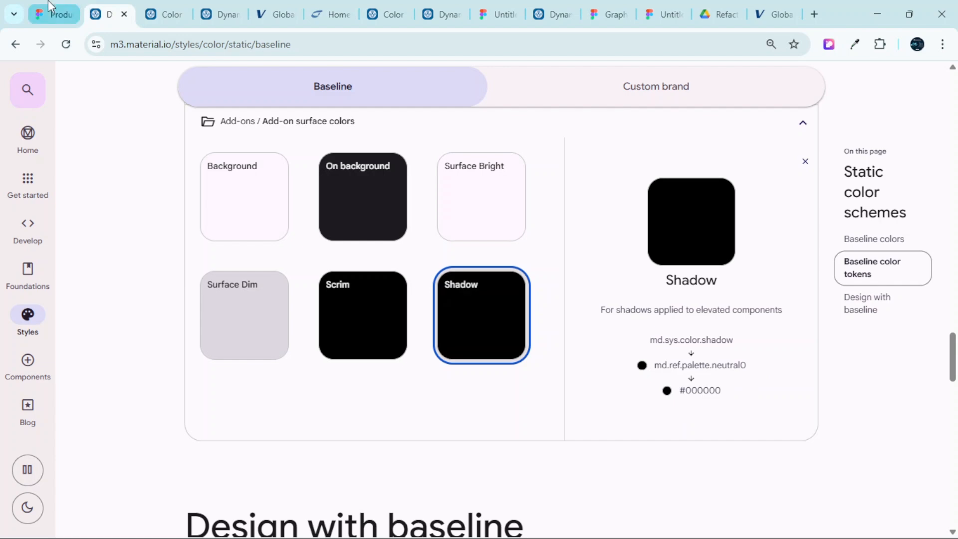
{"action": "scroll", "coordinate": [568, 342], "scroll_direction": "down", "scroll_amount": 3}
{"action": "scroll", "coordinate": [552, 364], "scroll_direction": "left", "scroll_amount": 10}
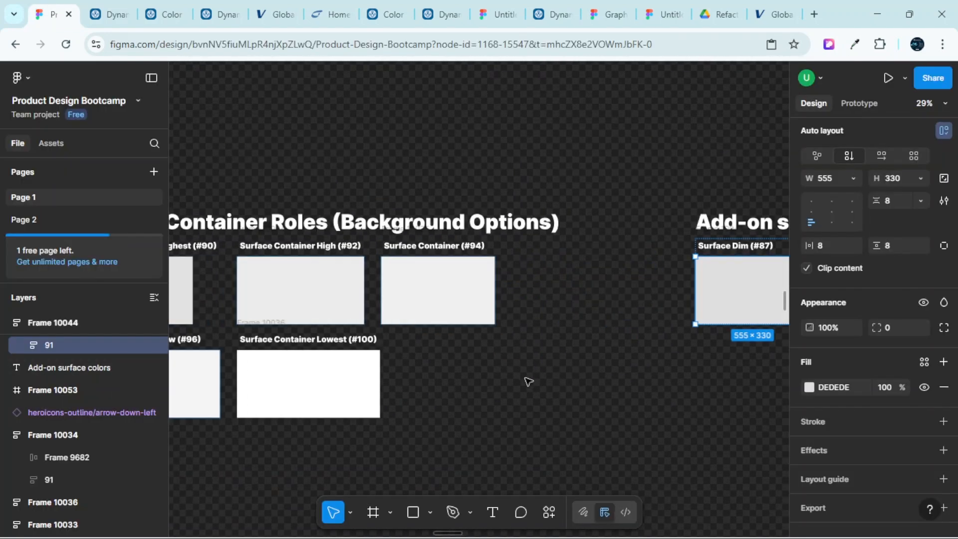
{"action": "scroll", "coordinate": [494, 389], "scroll_direction": "left", "scroll_amount": 15}
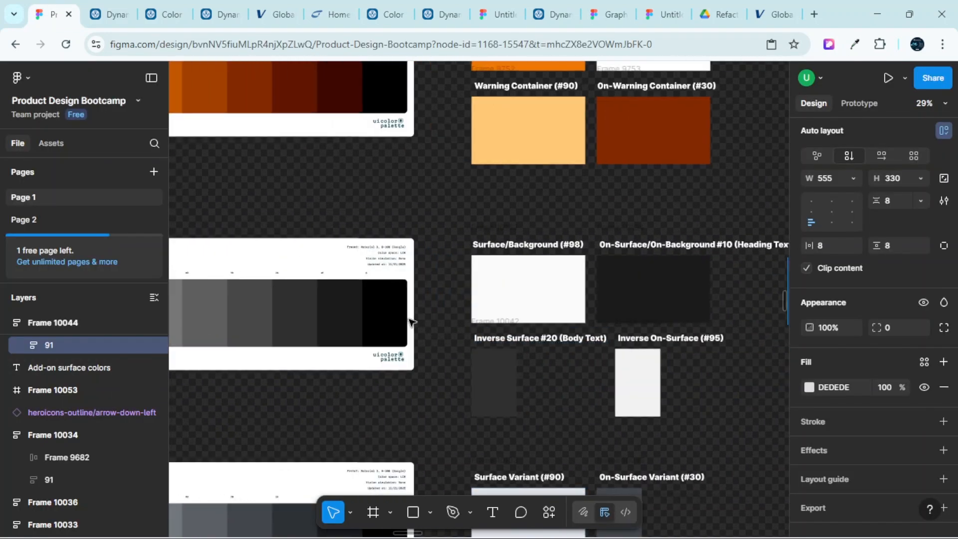
{"action": "left_click", "coordinate": [393, 309]}
{"action": "scroll", "coordinate": [494, 349], "scroll_direction": "down", "scroll_amount": 3}
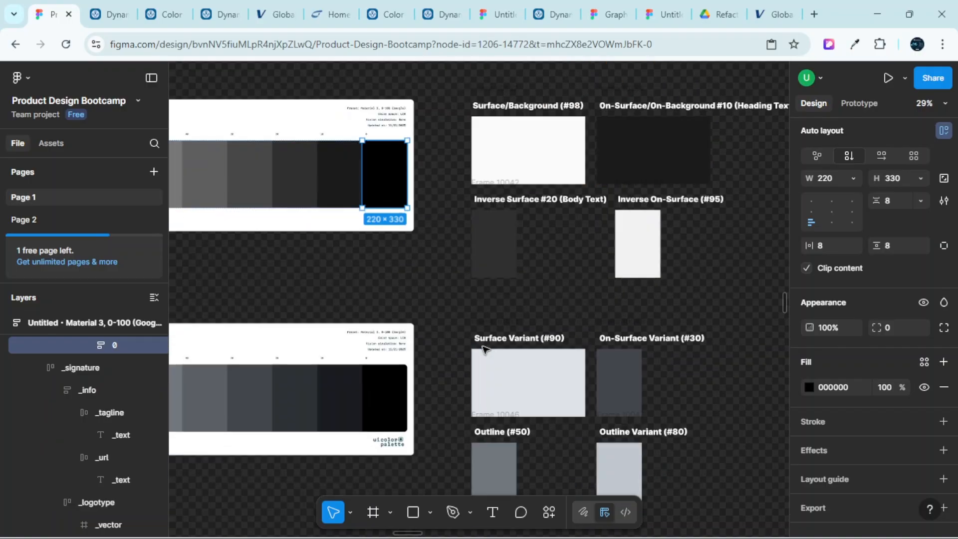
Replace the Scrim (#0) placeholder under Add-on surface colors with the copied tone 0 swatch
{"action": "scroll", "coordinate": [494, 350], "scroll_direction": "right", "scroll_amount": 6}
{"action": "scroll", "coordinate": [592, 344], "scroll_direction": "right", "scroll_amount": 15}
{"action": "scroll", "coordinate": [600, 364], "scroll_direction": "up", "scroll_amount": 5}
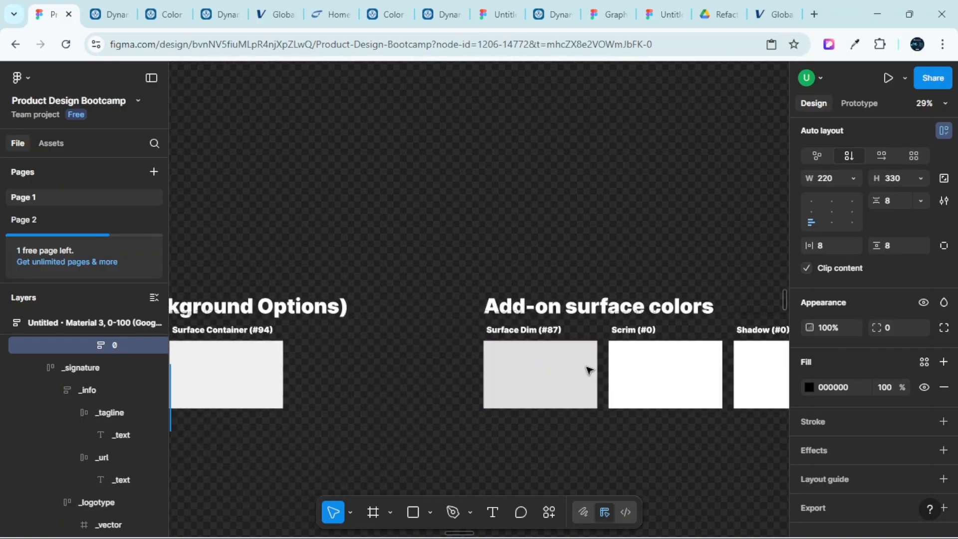
{"action": "scroll", "coordinate": [524, 352], "scroll_direction": "down", "scroll_amount": 2}
{"action": "left_click", "coordinate": [494, 325]}
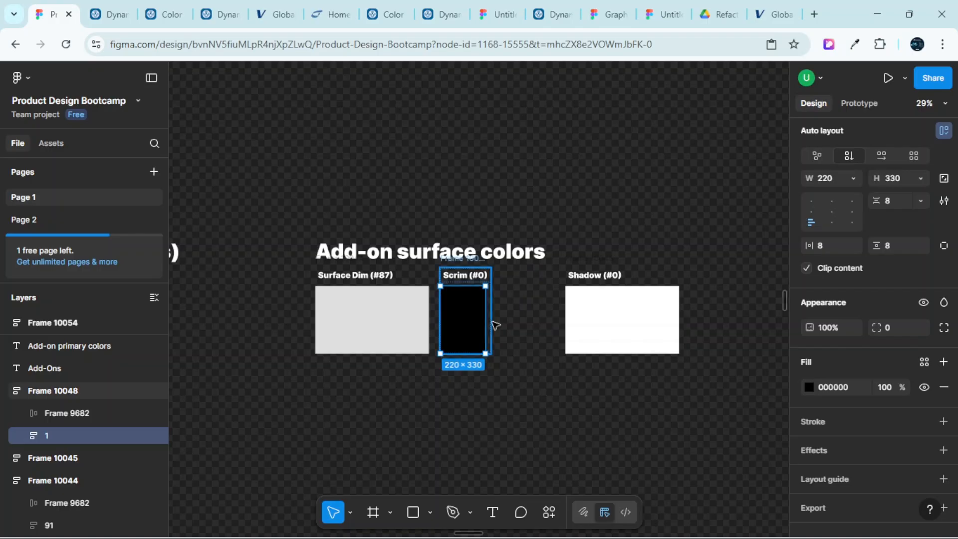
Replace the Shadow (#0) placeholder under Add-on surface colors with the same copied tone 0 swatch
{"action": "scroll", "coordinate": [558, 336], "scroll_direction": "up", "scroll_amount": 2}
{"action": "left_click", "coordinate": [646, 338]}
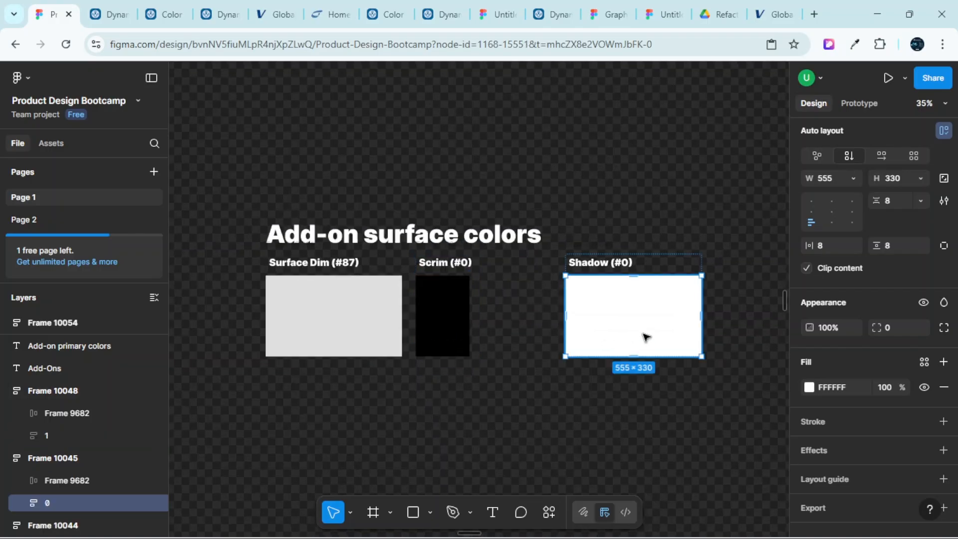
{"action": "key", "text": "ctrl+z"}
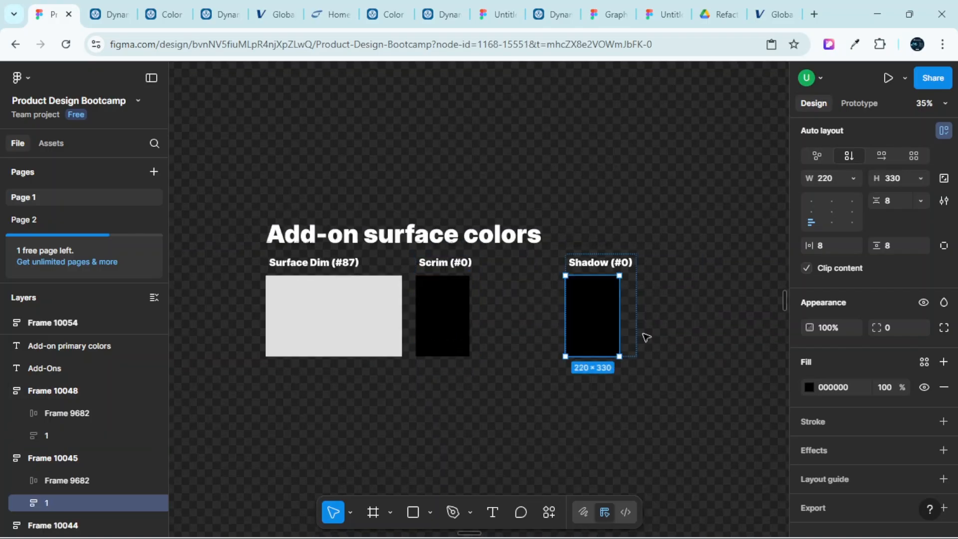
{"action": "scroll", "coordinate": [574, 369], "scroll_direction": "down", "scroll_amount": 5}
{"action": "scroll", "coordinate": [534, 397], "scroll_direction": "up", "scroll_amount": 5}
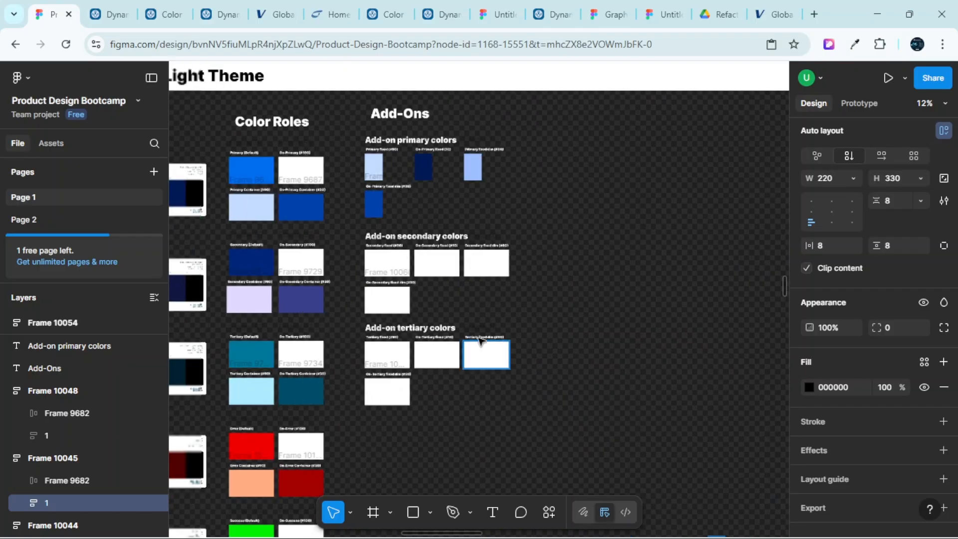
Examine the Light Theme board's color roles together with its add-on primary, secondary, tertiary and surface color swatches
{"action": "scroll", "coordinate": [466, 241], "scroll_direction": "up", "scroll_amount": 5}
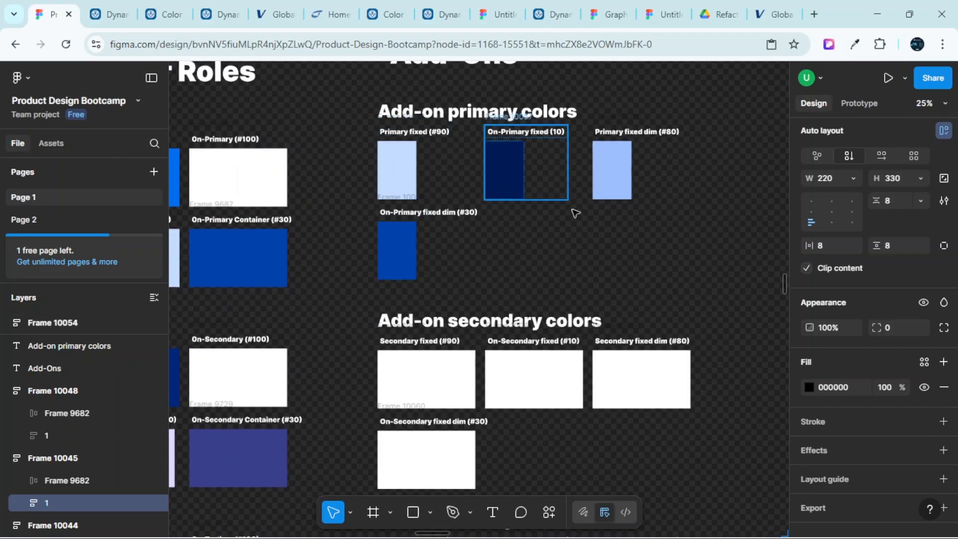
{"action": "scroll", "coordinate": [584, 283], "scroll_direction": "down", "scroll_amount": 2}
{"action": "scroll", "coordinate": [519, 282], "scroll_direction": "up", "scroll_amount": 2}
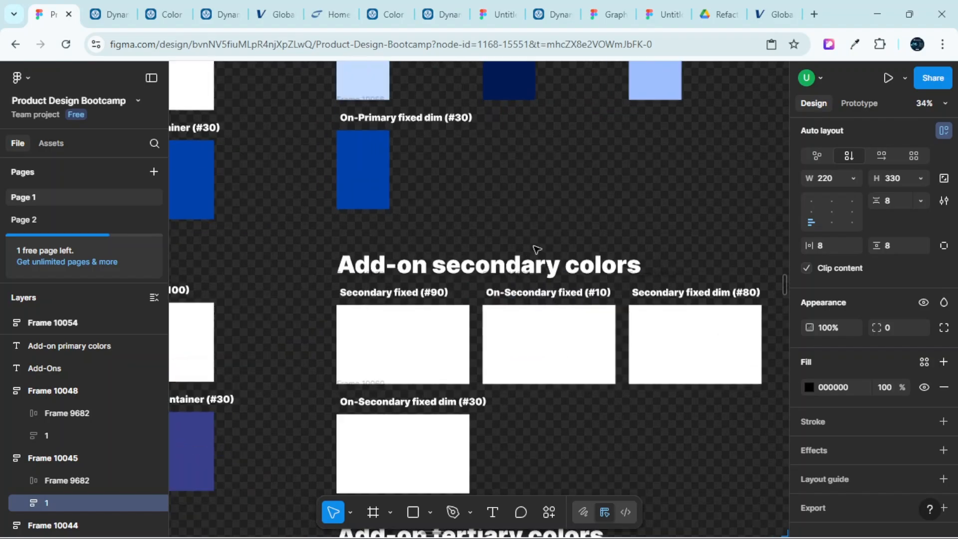
{"action": "scroll", "coordinate": [545, 298], "scroll_direction": "down", "scroll_amount": 4}
{"action": "scroll", "coordinate": [544, 301], "scroll_direction": "down", "scroll_amount": 3}
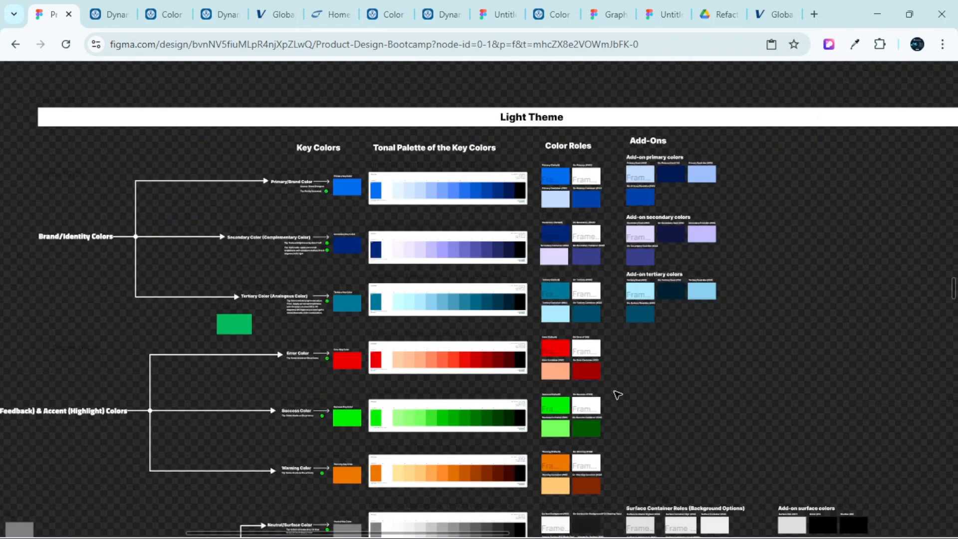
{"action": "scroll", "coordinate": [618, 392], "scroll_direction": "down", "scroll_amount": 3}
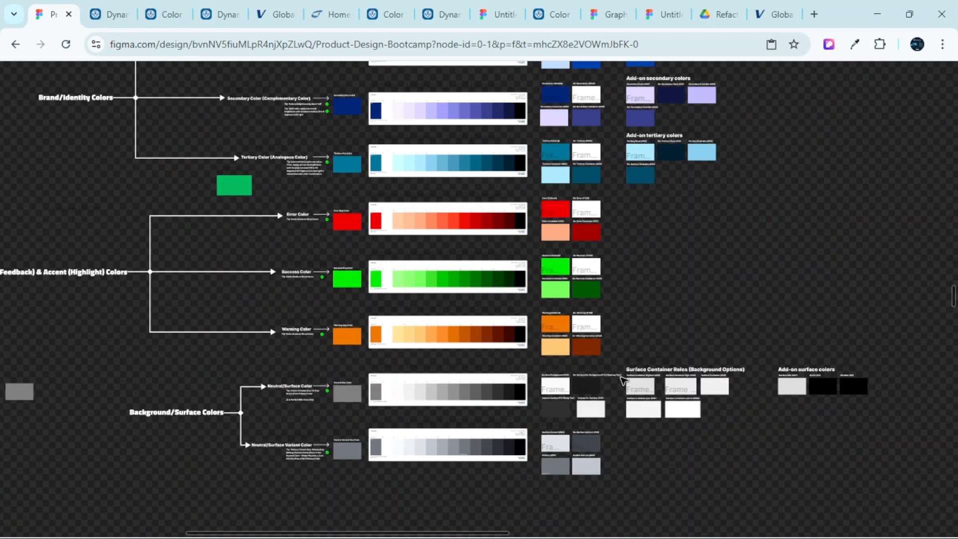
{"action": "scroll", "coordinate": [681, 337], "scroll_direction": "up", "scroll_amount": 3}
{"action": "scroll", "coordinate": [682, 336], "scroll_direction": "up", "scroll_amount": 5}
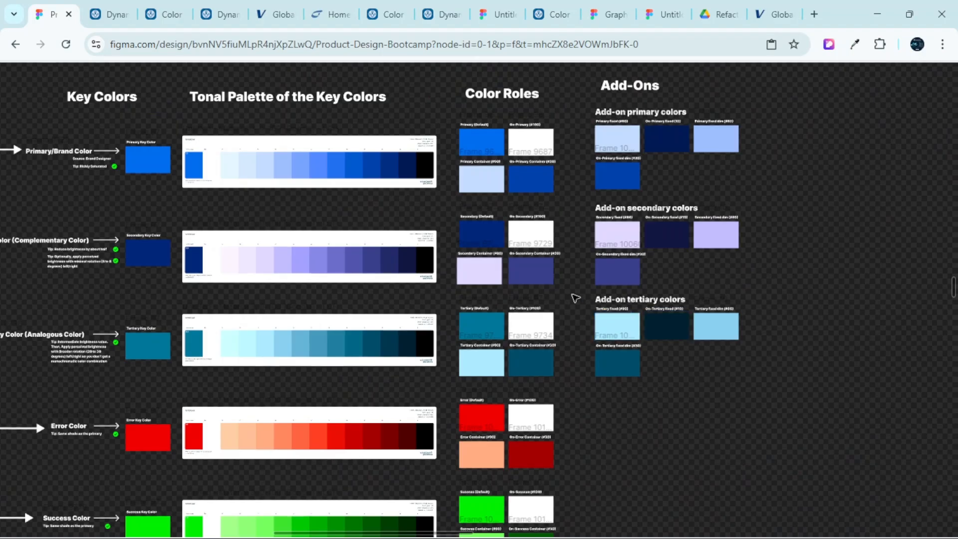
{"action": "scroll", "coordinate": [549, 224], "scroll_direction": "up", "scroll_amount": 1}
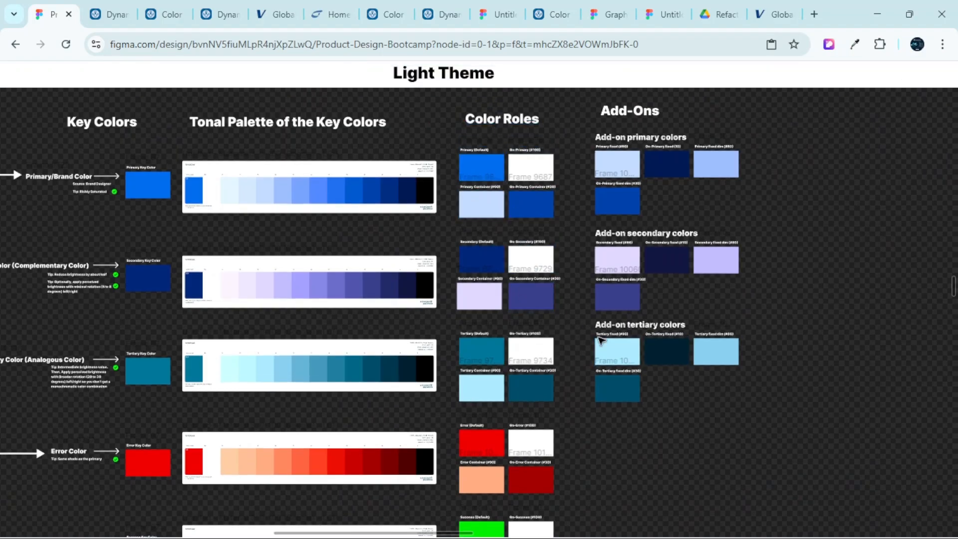
{"action": "scroll", "coordinate": [636, 125], "scroll_direction": "up", "scroll_amount": 2}
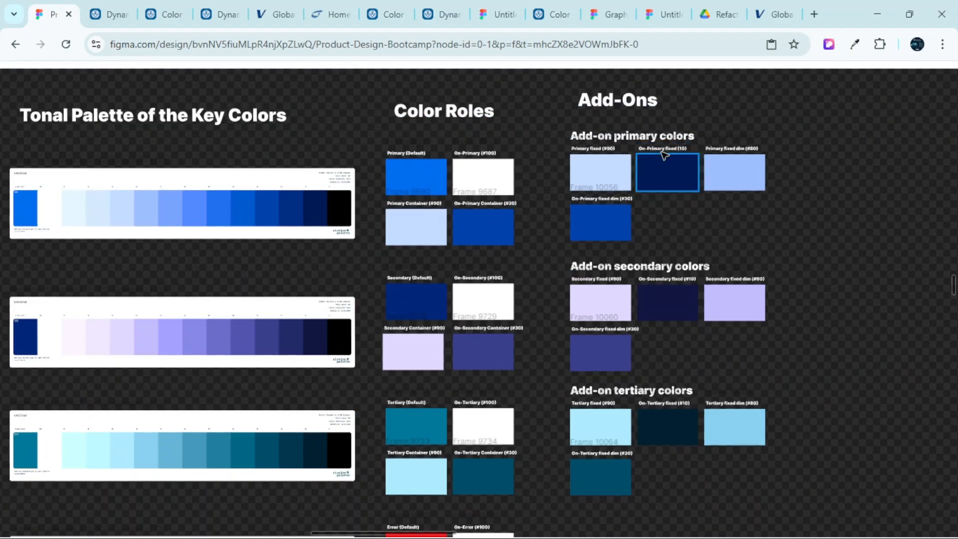
{"action": "scroll", "coordinate": [664, 199], "scroll_direction": "down", "scroll_amount": 5}
{"action": "scroll", "coordinate": [667, 225], "scroll_direction": "up", "scroll_amount": 3}
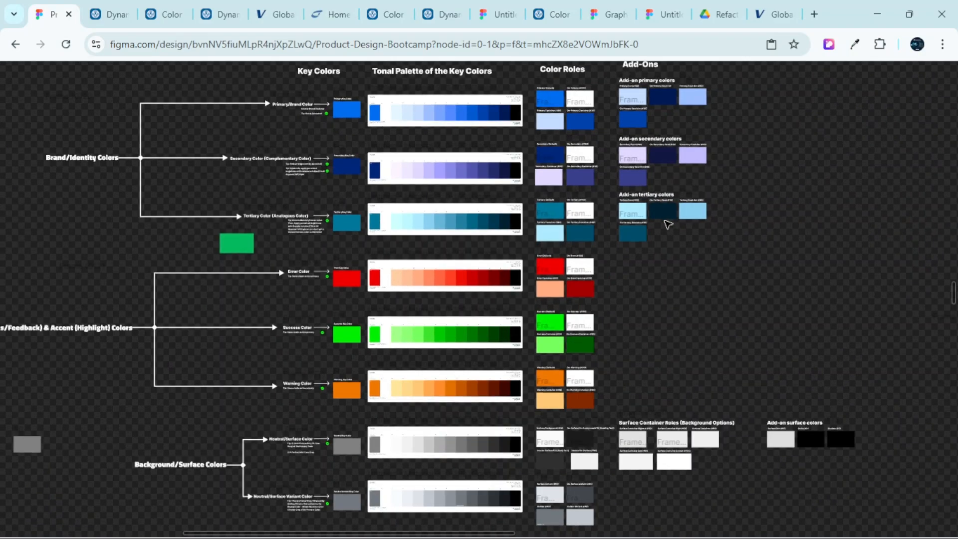
{"action": "scroll", "coordinate": [668, 224], "scroll_direction": "up", "scroll_amount": 4}
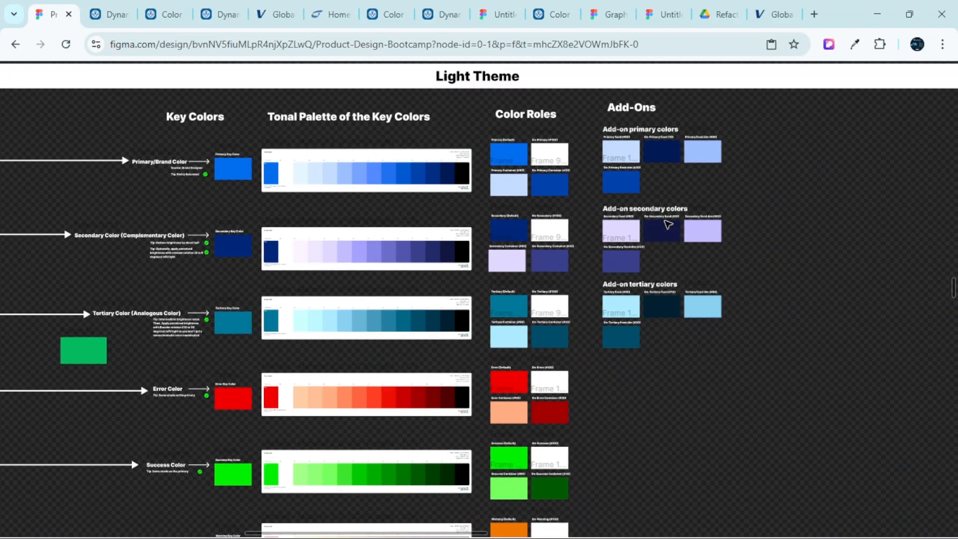
{"action": "scroll", "coordinate": [668, 224], "scroll_direction": "up", "scroll_amount": 2}
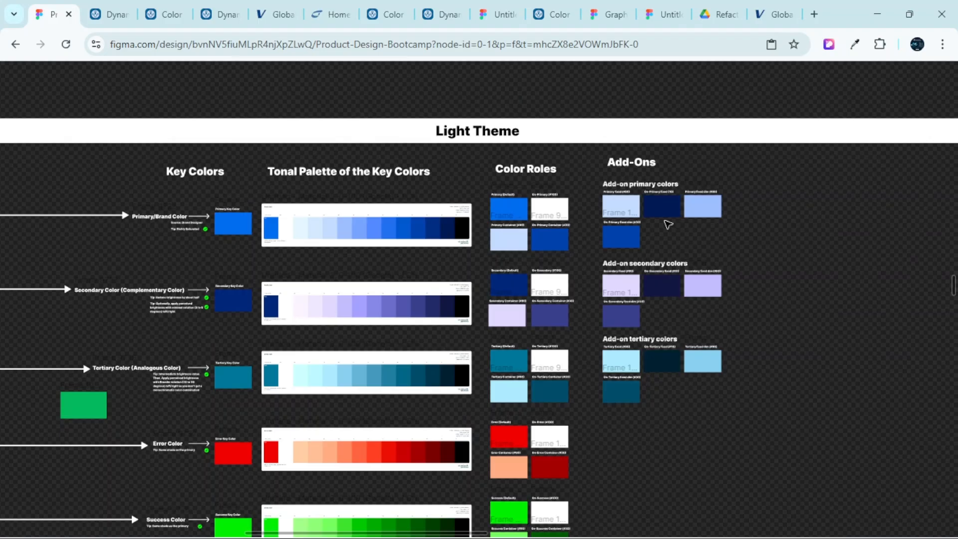
Switch to the Material 3 baseline page and view the theme and contrast options offered for the color tokens
{"action": "left_click", "coordinate": [112, 14]}
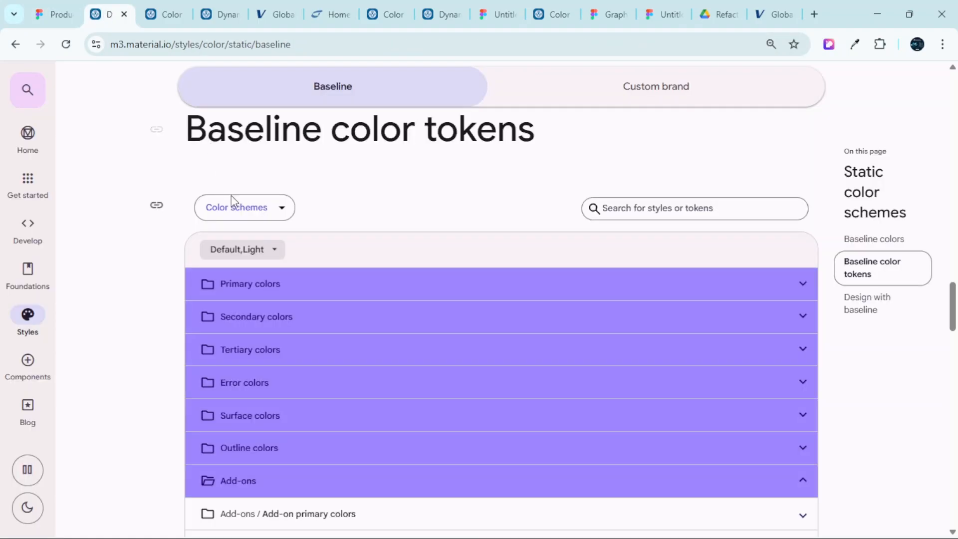
{"action": "left_click", "coordinate": [261, 210]}
{"action": "left_click", "coordinate": [323, 191]}
{"action": "left_click", "coordinate": [276, 249]}
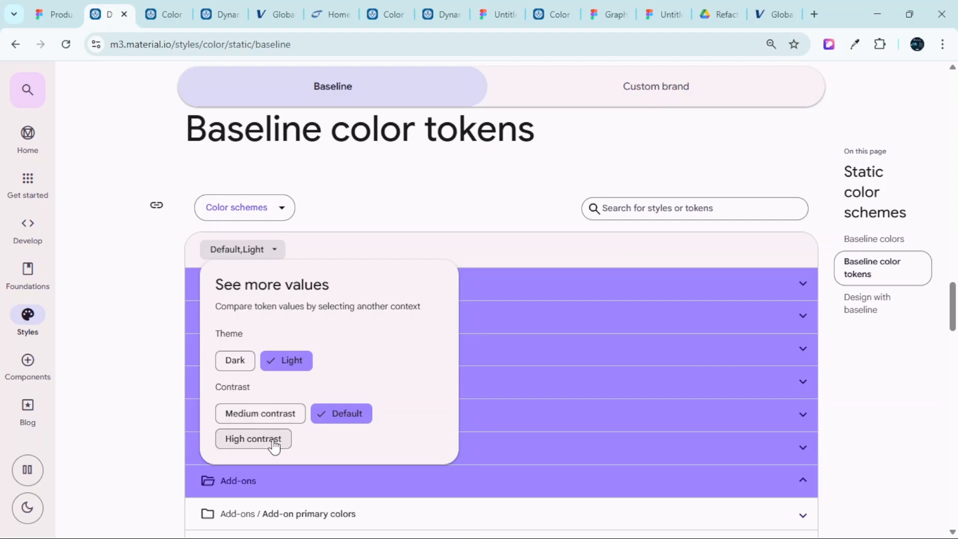
Return to the Figma file and examine the four Primary color role swatches beside the primary tonal palette
{"action": "left_click", "coordinate": [54, 15]}
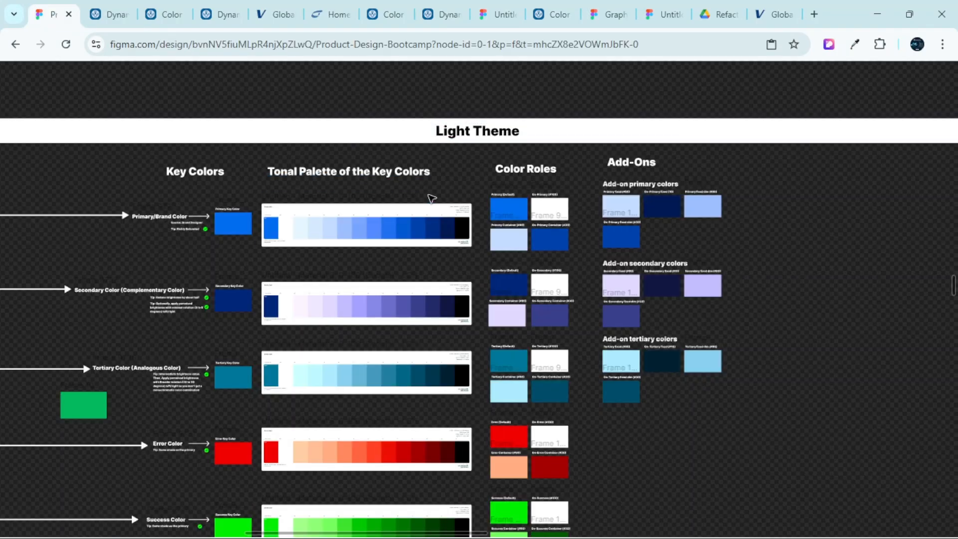
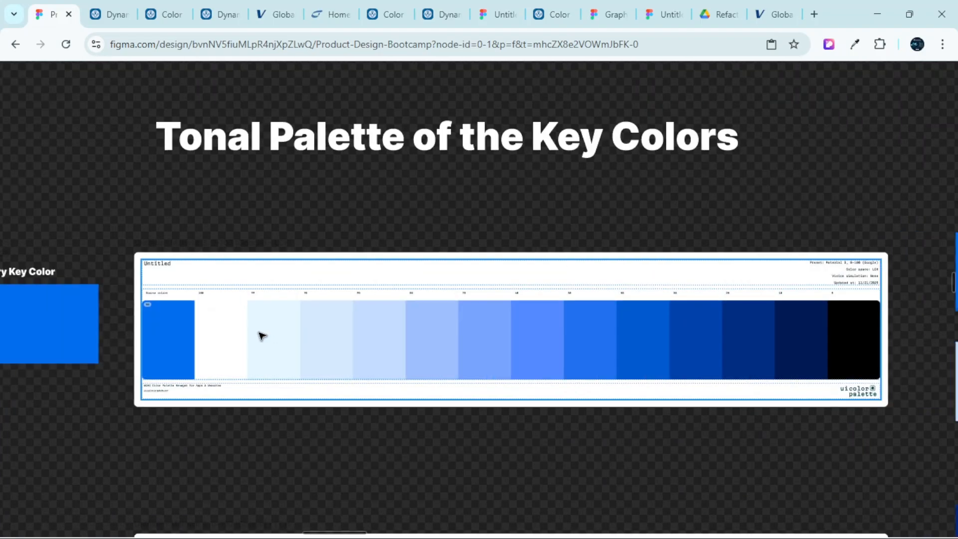
{"action": "scroll", "coordinate": [519, 369], "scroll_direction": "right", "scroll_amount": 10}
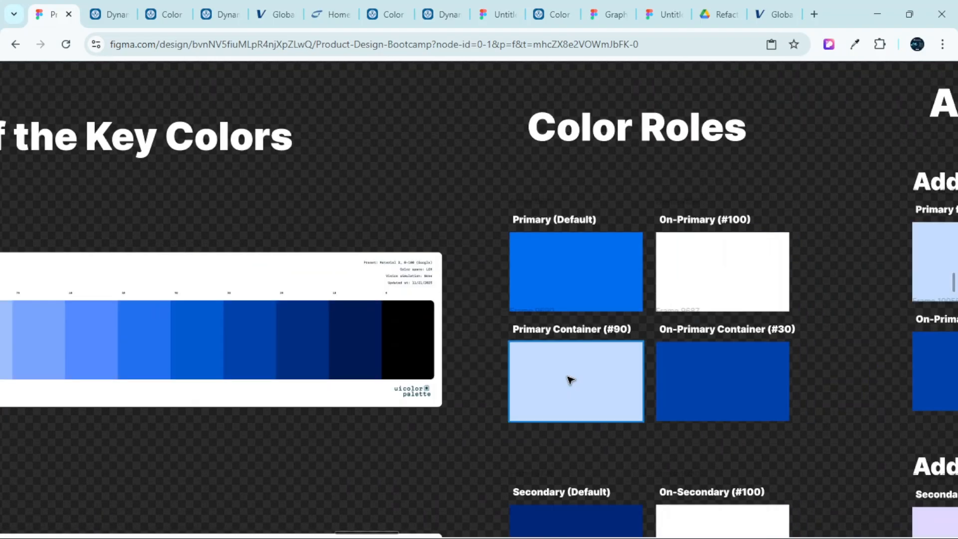
{"action": "scroll", "coordinate": [732, 369], "scroll_direction": "up", "scroll_amount": 3}
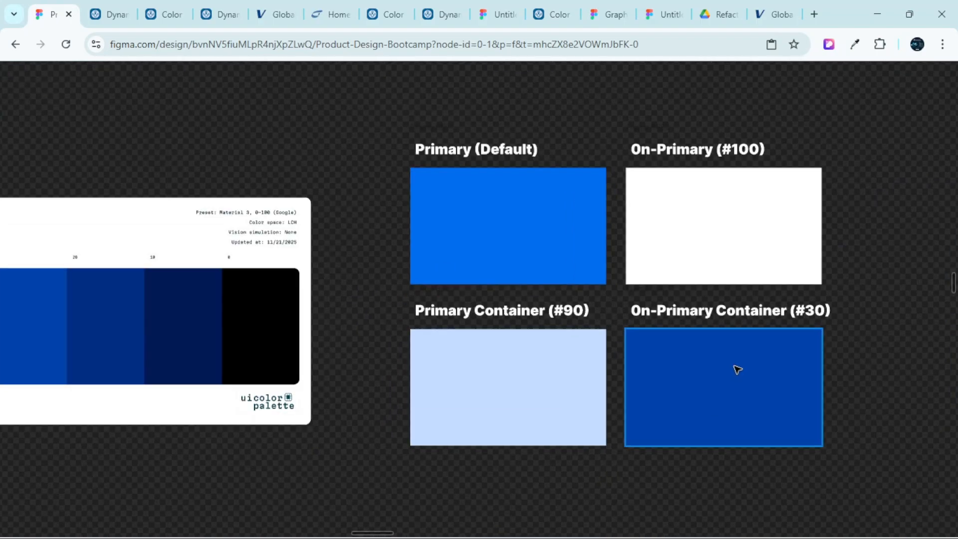
{"action": "scroll", "coordinate": [547, 310], "scroll_direction": "up", "scroll_amount": 2}
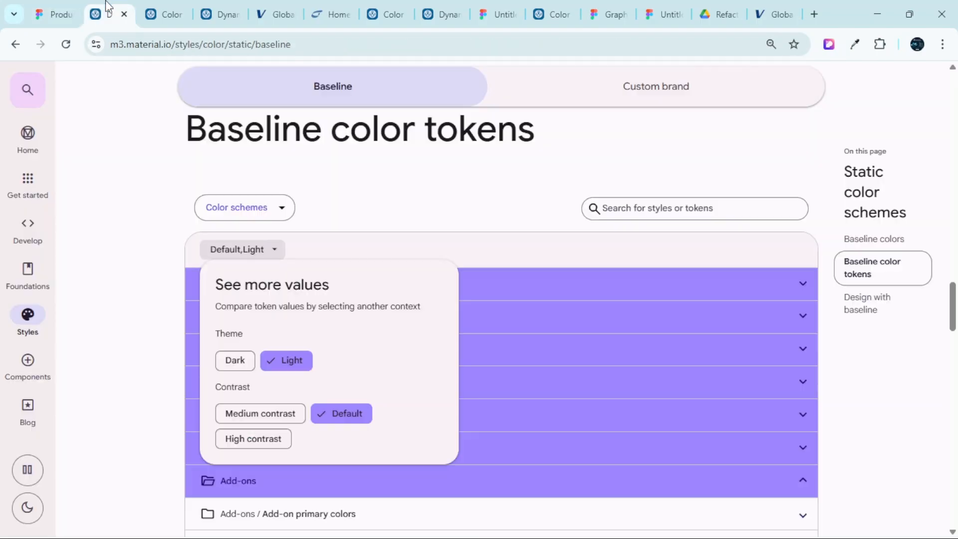
Switch to the Material 3 baseline page and check which tones the Primary and On primary tokens use in the Default, Light context
{"action": "left_click", "coordinate": [109, 14]}
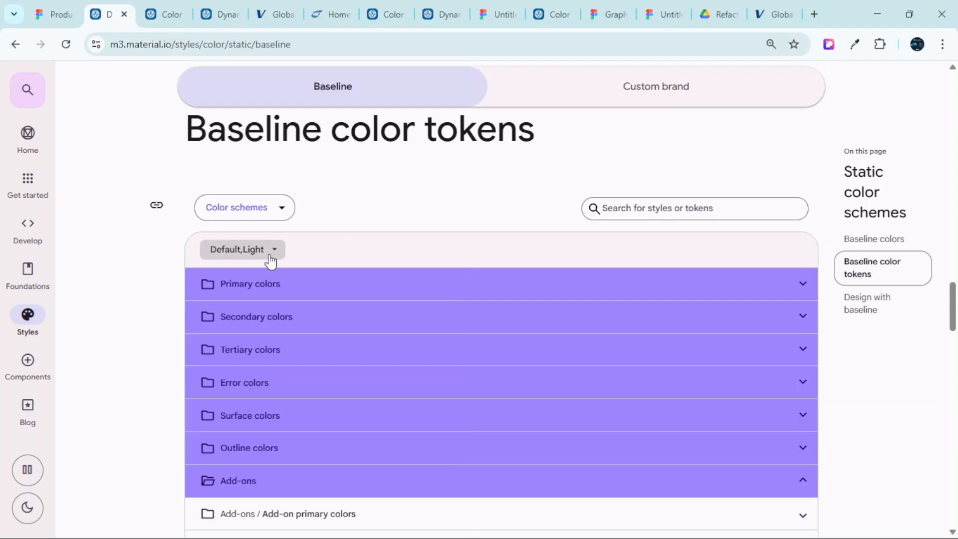
{"action": "left_click", "coordinate": [270, 250]}
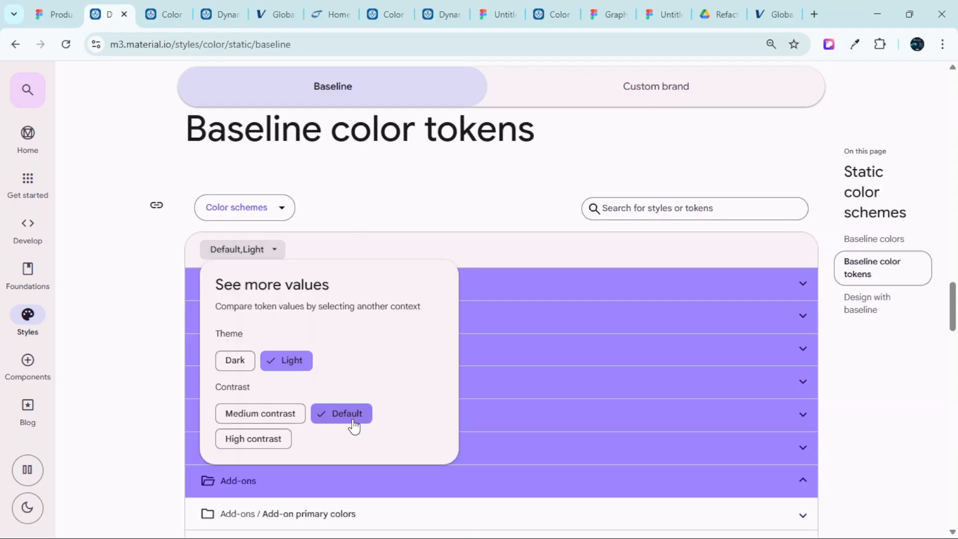
{"action": "left_click", "coordinate": [437, 198]}
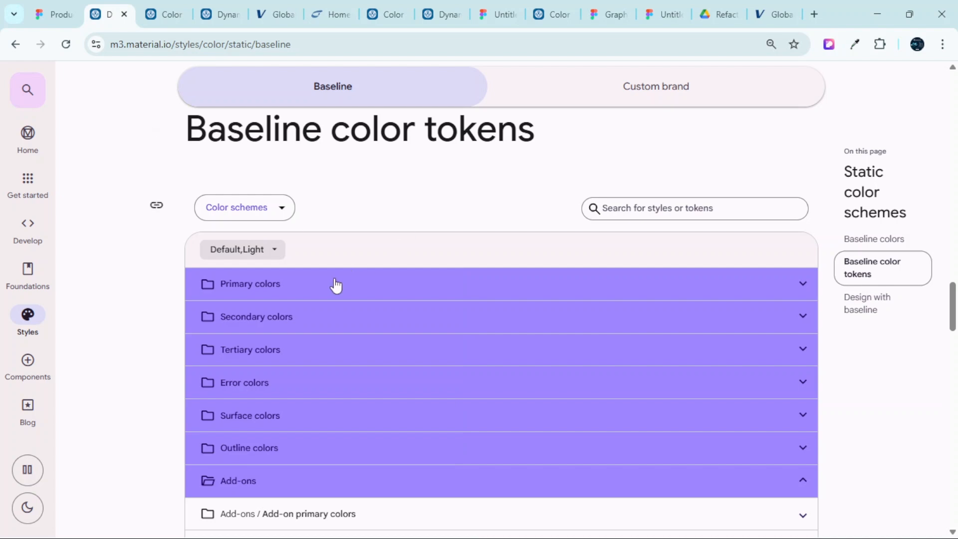
{"action": "left_click", "coordinate": [319, 289]}
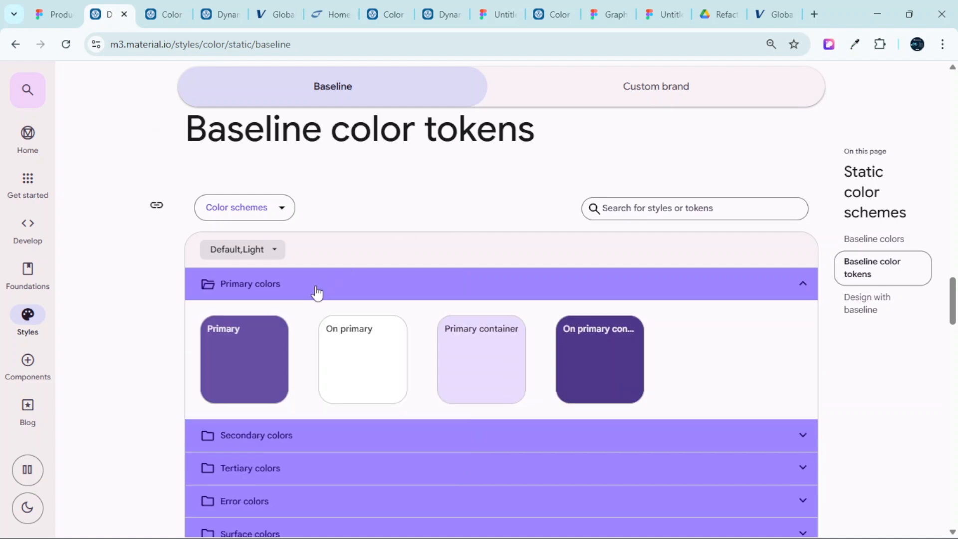
{"action": "left_click", "coordinate": [268, 355]}
{"action": "scroll", "coordinate": [727, 421], "scroll_direction": "down", "scroll_amount": 4}
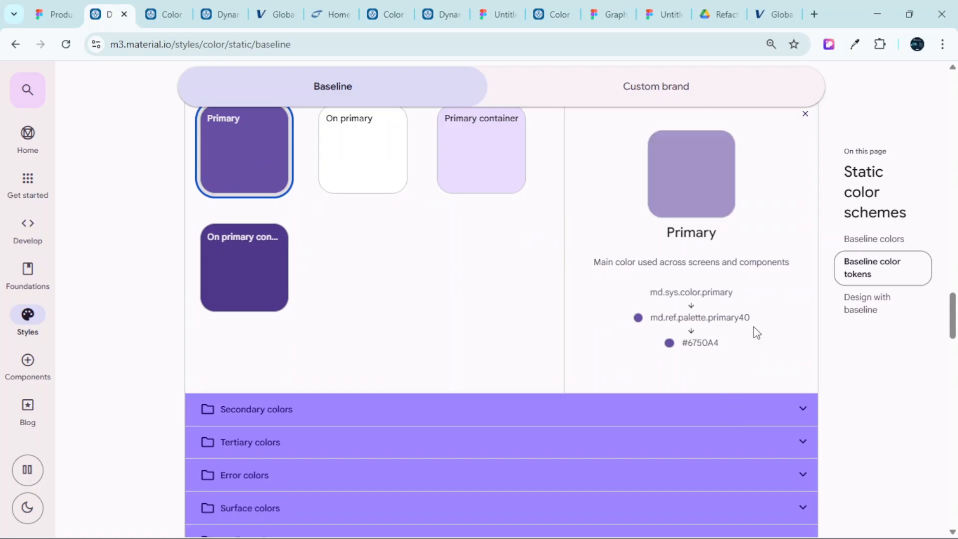
{"action": "scroll", "coordinate": [751, 353], "scroll_direction": "up", "scroll_amount": 4}
{"action": "left_click", "coordinate": [357, 360]}
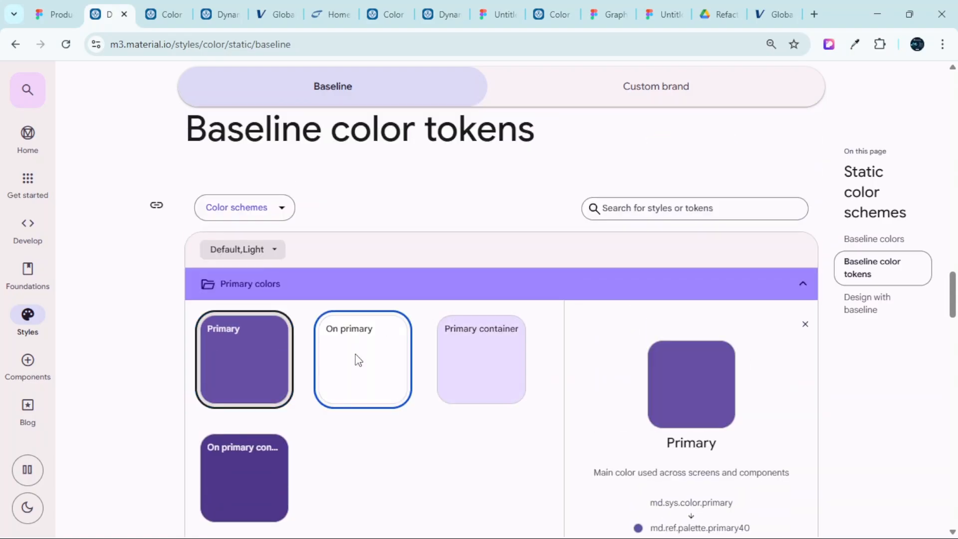
{"action": "scroll", "coordinate": [702, 405], "scroll_direction": "down", "scroll_amount": 3}
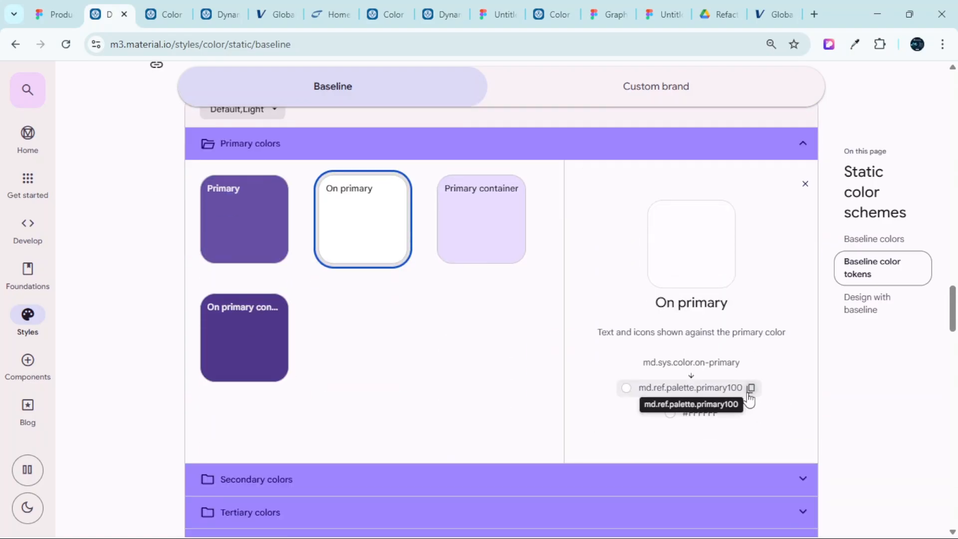
{"action": "scroll", "coordinate": [571, 391], "scroll_direction": "up", "scroll_amount": 3}
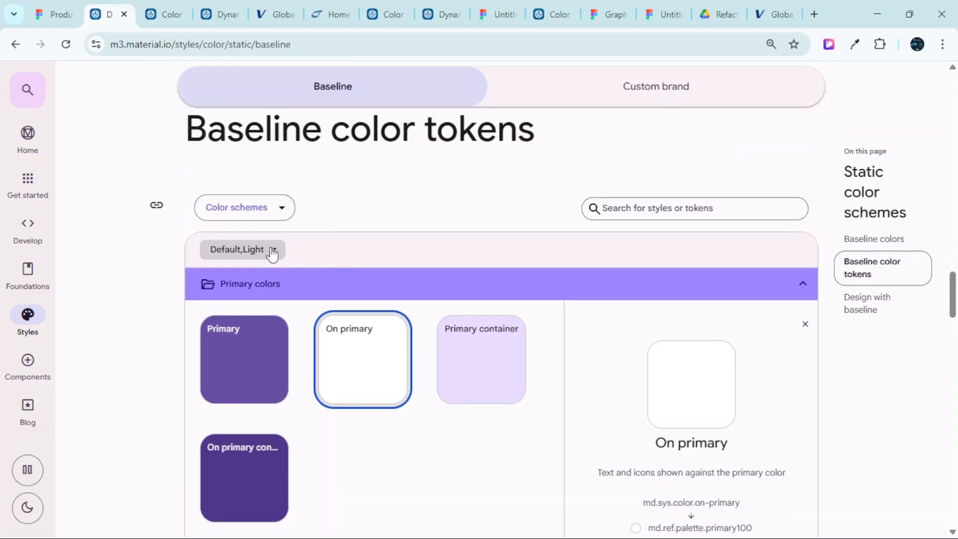
Set the baseline tokens' contrast to High contrast and check which tones Primary and On primary use
{"action": "left_click", "coordinate": [269, 250]}
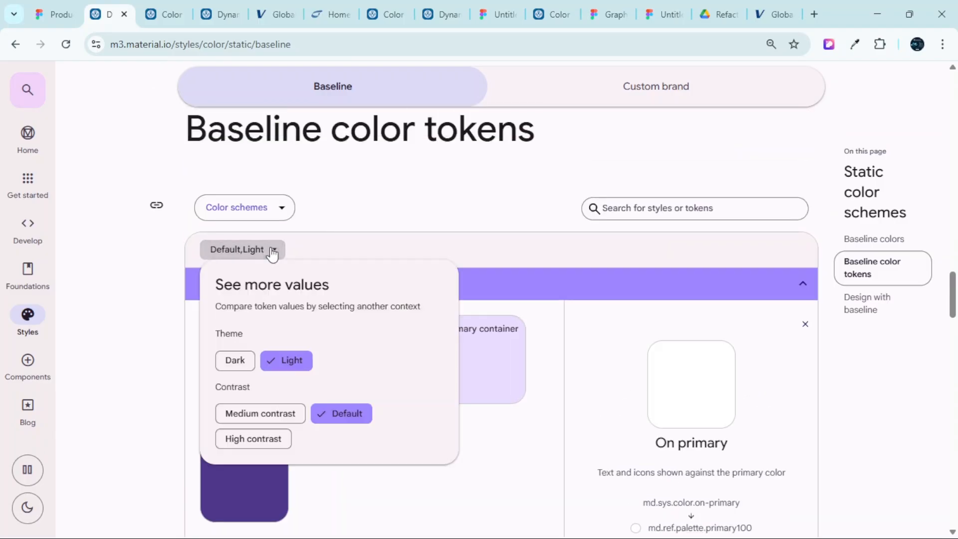
{"action": "left_click", "coordinate": [279, 439]}
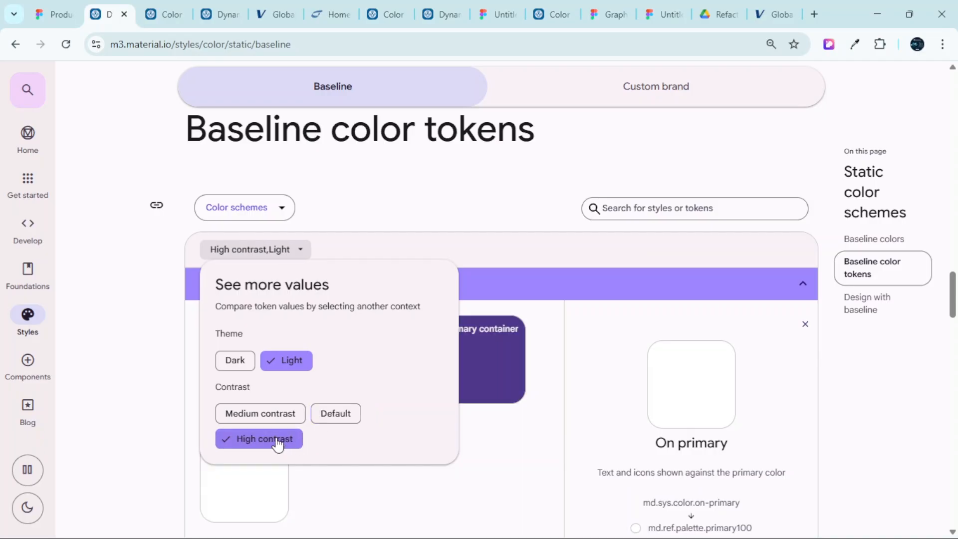
{"action": "left_click", "coordinate": [145, 396]}
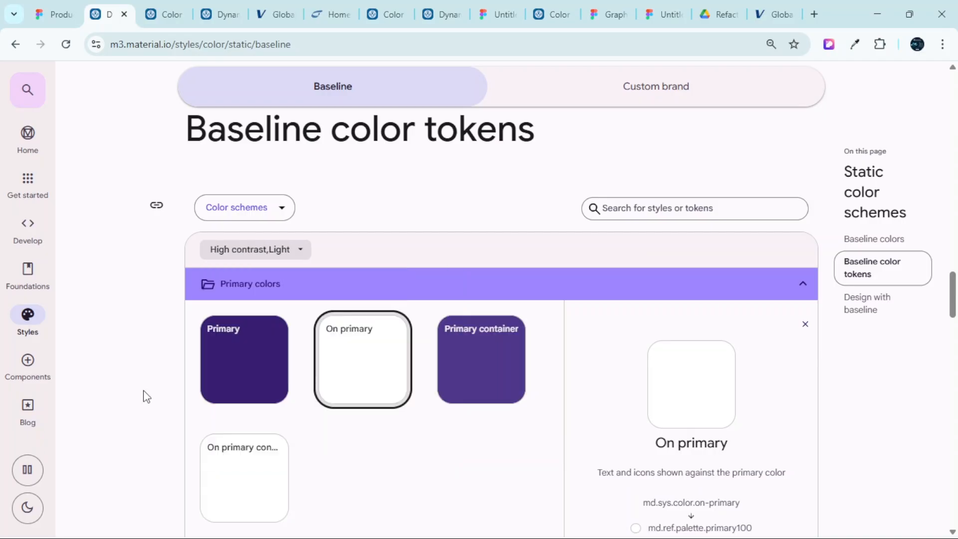
{"action": "left_click", "coordinate": [282, 351]}
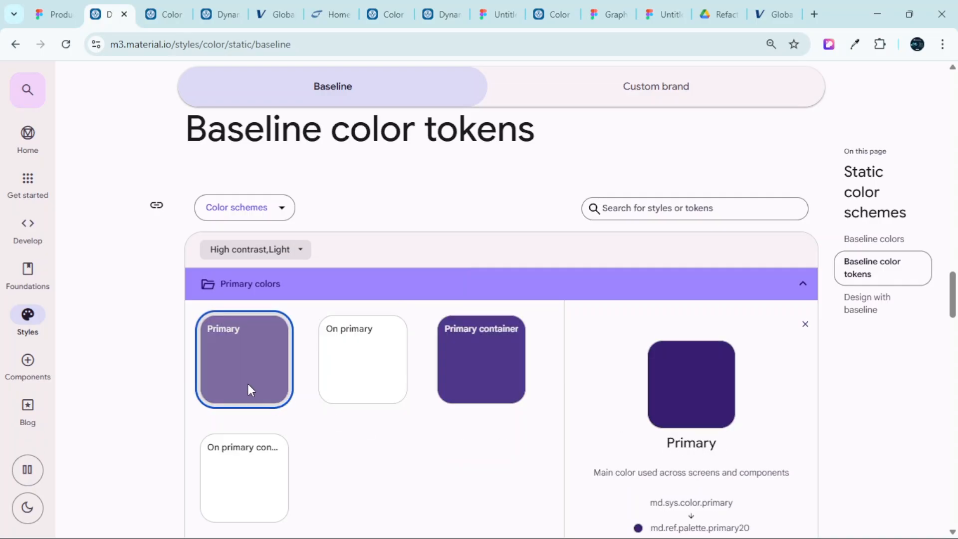
{"action": "scroll", "coordinate": [274, 355], "scroll_direction": "down", "scroll_amount": 1}
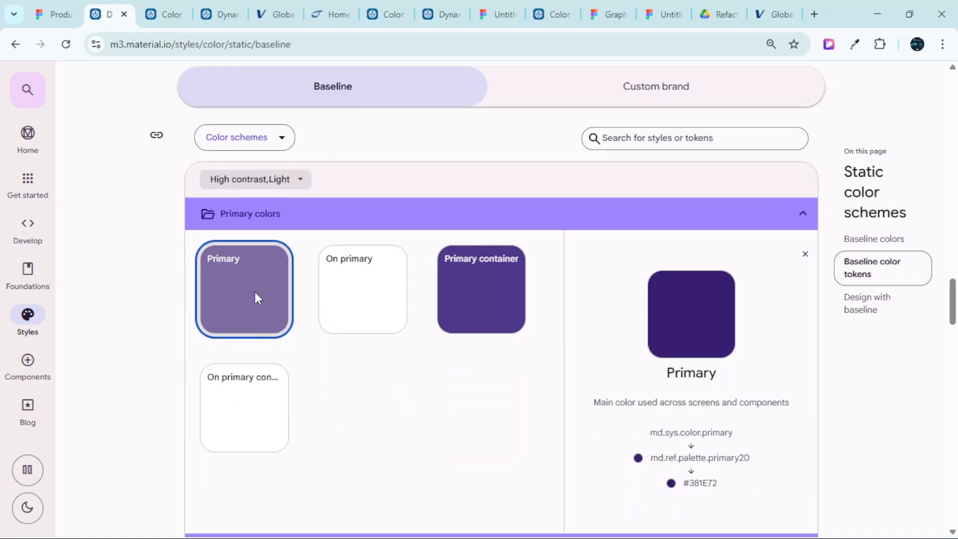
{"action": "left_click", "coordinate": [372, 289]}
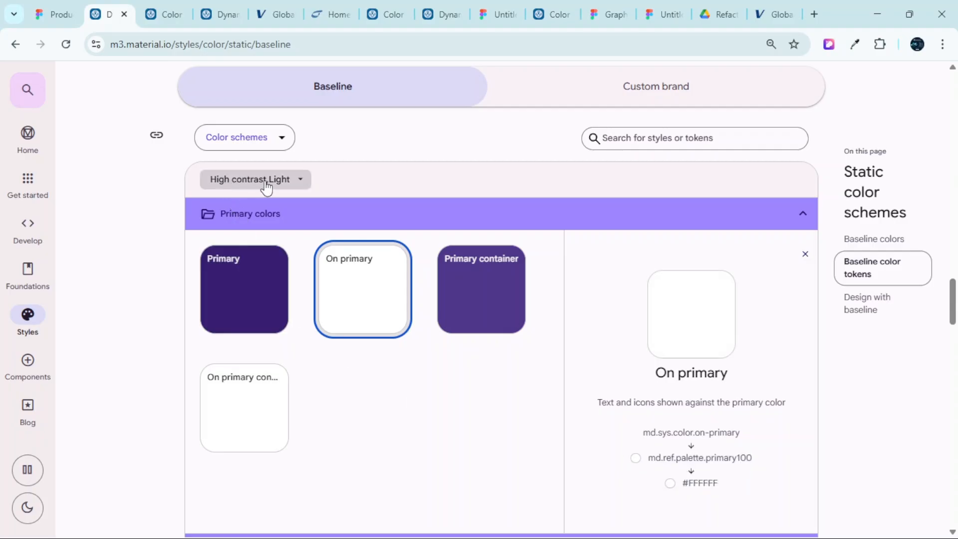
Set the baseline tokens' contrast back to Default and return to the Light Theme board in the Figma file
{"action": "left_click", "coordinate": [298, 181]}
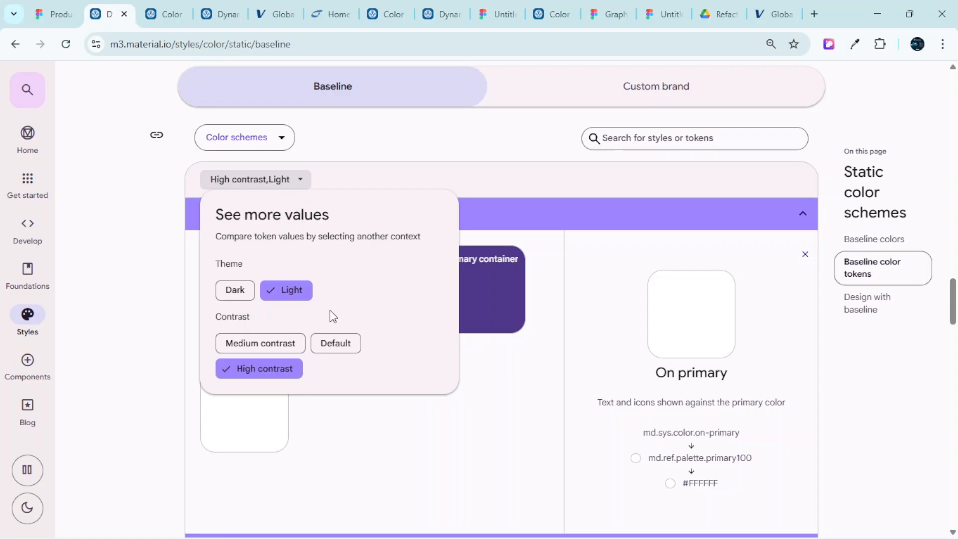
{"action": "left_click", "coordinate": [336, 344]}
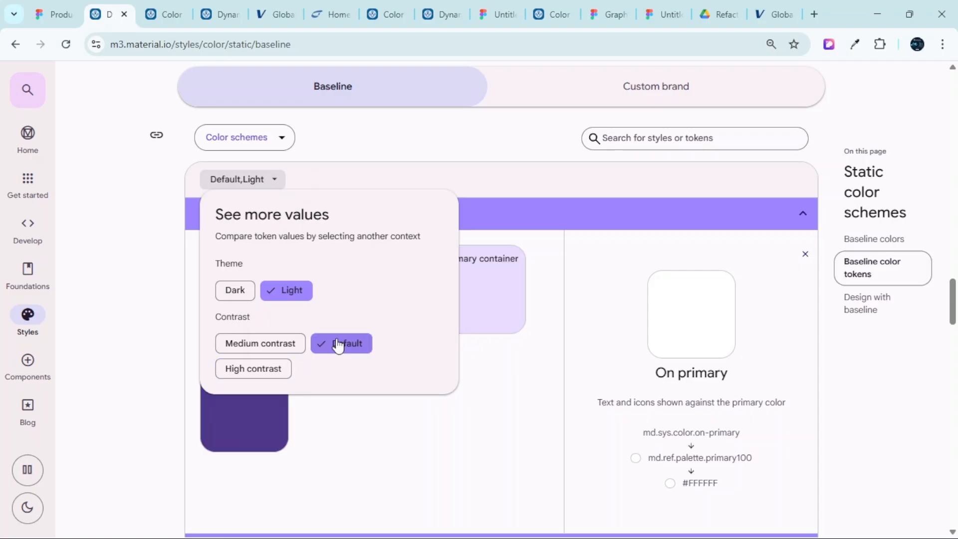
{"action": "left_click", "coordinate": [71, 7]}
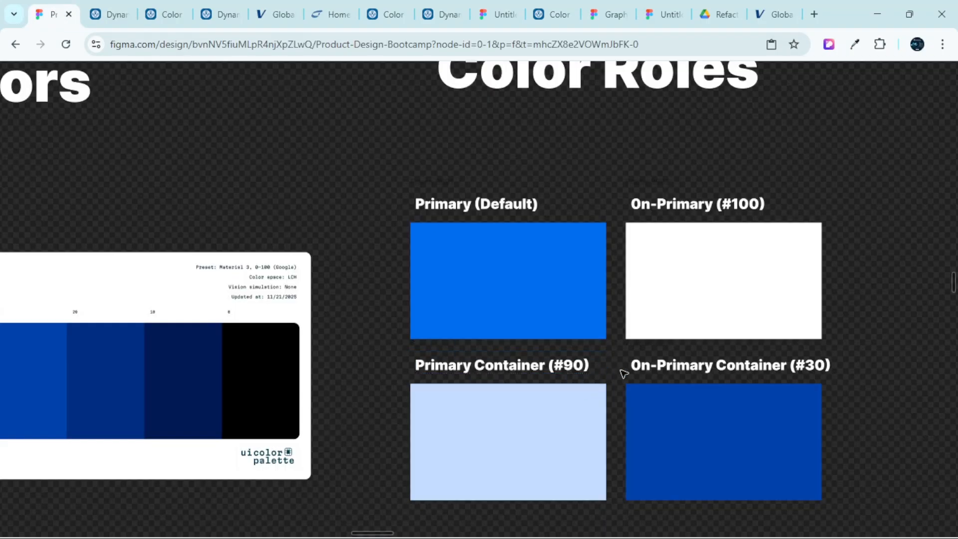
{"action": "scroll", "coordinate": [623, 374], "scroll_direction": "down", "scroll_amount": 5}
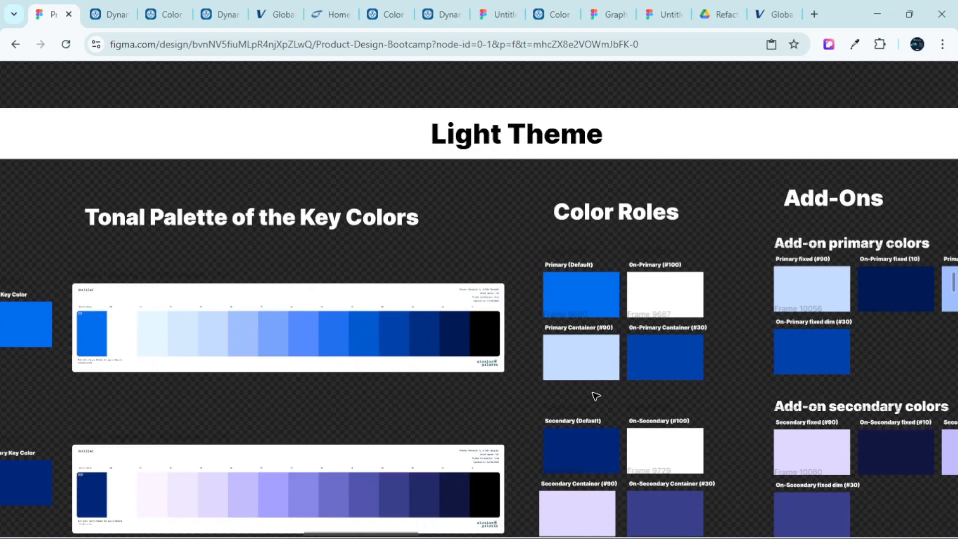
Look over the Light Theme color roles and add-ons and the blank dark theme swatches beside them
{"action": "scroll", "coordinate": [594, 395], "scroll_direction": "down", "scroll_amount": 5}
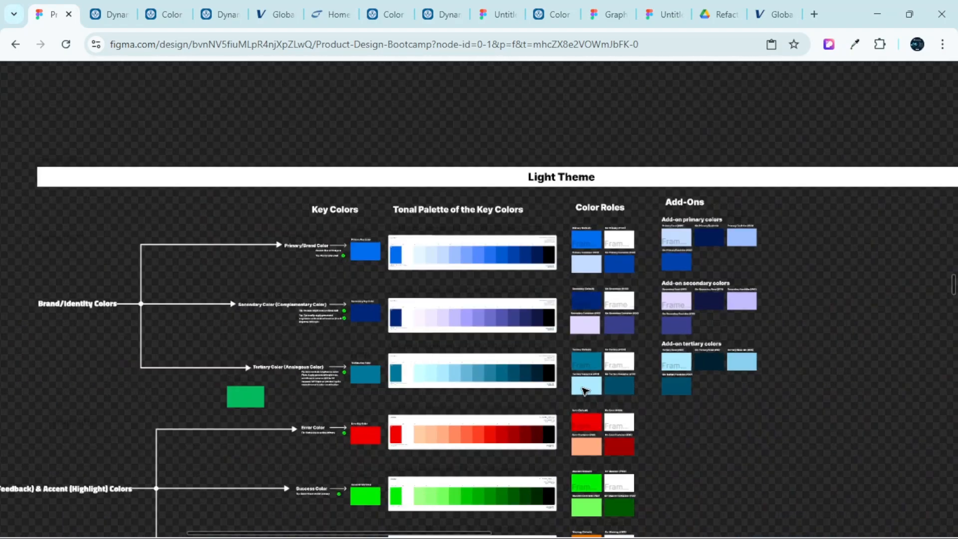
{"action": "scroll", "coordinate": [585, 391], "scroll_direction": "down", "scroll_amount": 5}
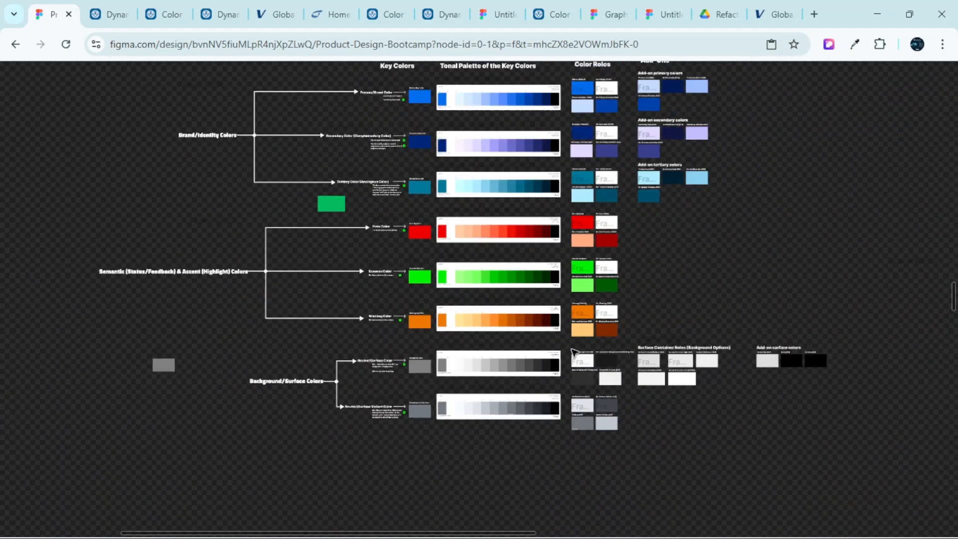
{"action": "scroll", "coordinate": [573, 352], "scroll_direction": "down", "scroll_amount": 3}
{"action": "scroll", "coordinate": [574, 349], "scroll_direction": "right", "scroll_amount": 3}
{"action": "scroll", "coordinate": [684, 237], "scroll_direction": "up", "scroll_amount": 5}
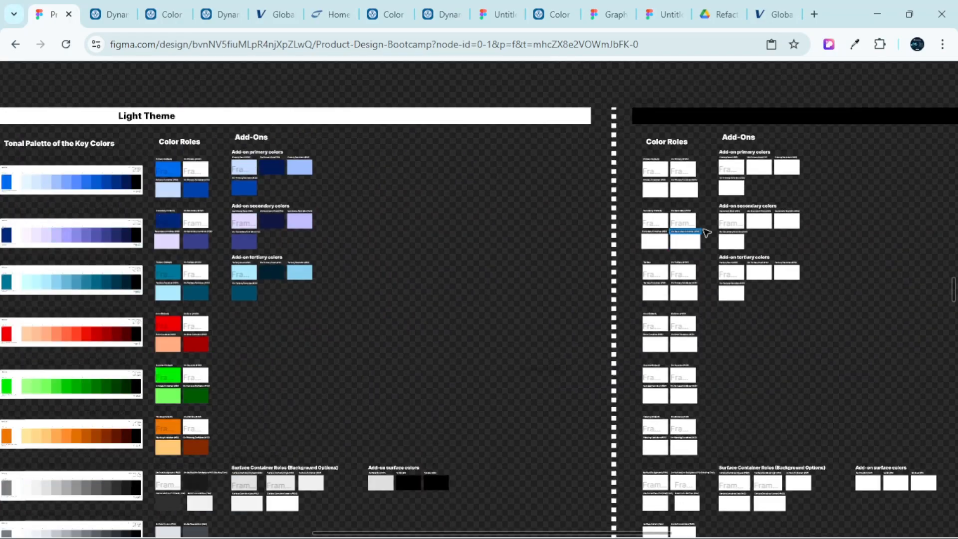
{"action": "scroll", "coordinate": [709, 232], "scroll_direction": "down", "scroll_amount": 2}
Switch to the Material 3 baseline page, set the token theme to Dark and check which tones On primary and Primary use
{"action": "left_click", "coordinate": [106, 14]}
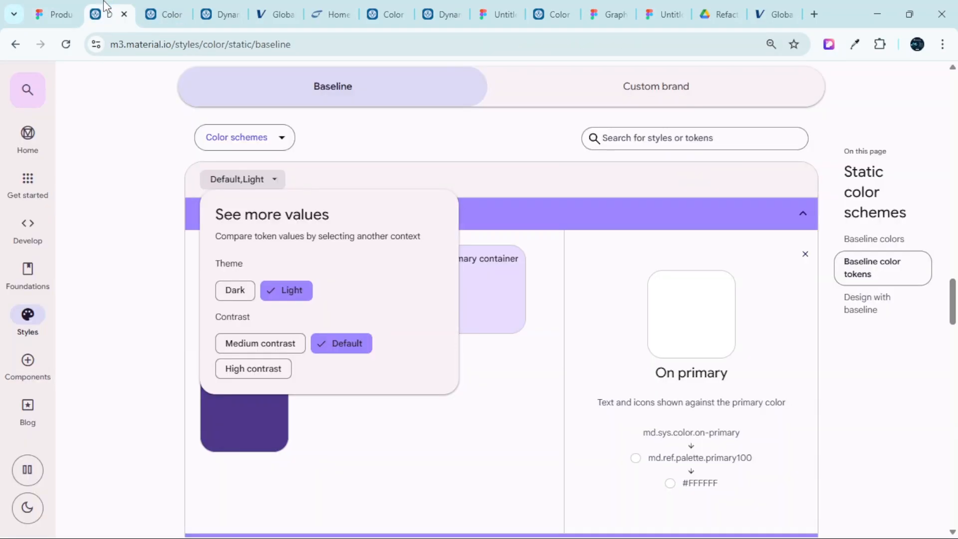
{"action": "left_click", "coordinate": [272, 181]}
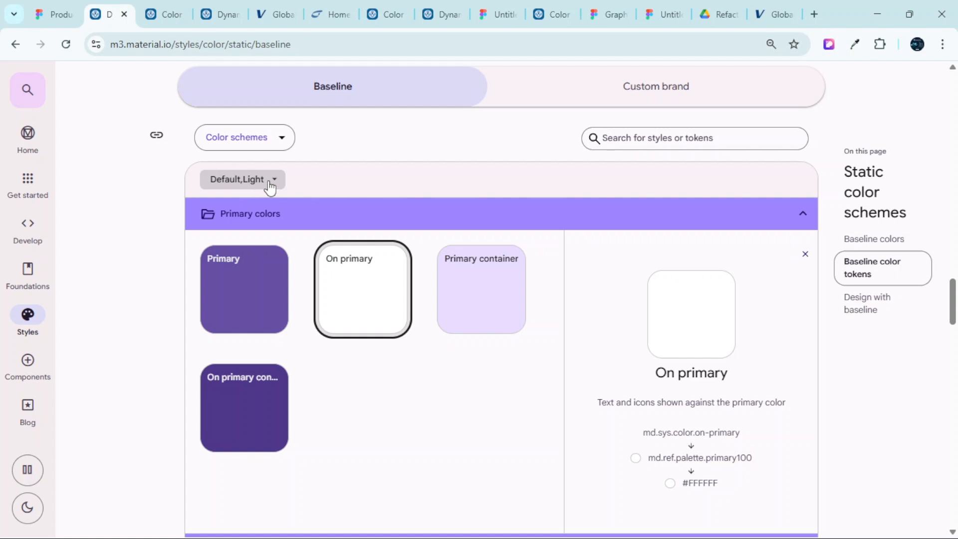
{"action": "left_click", "coordinate": [273, 181]}
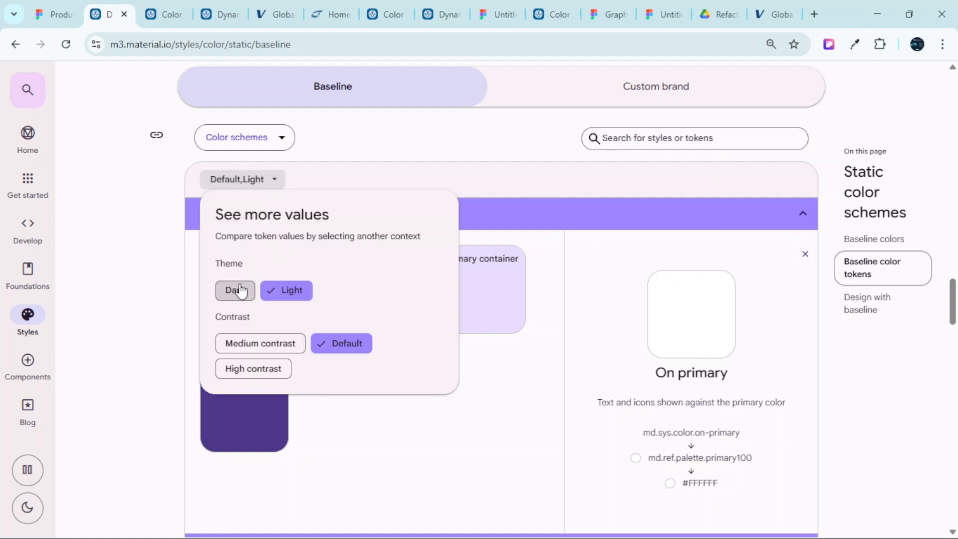
{"action": "left_click", "coordinate": [239, 291]}
{"action": "left_click", "coordinate": [562, 373]}
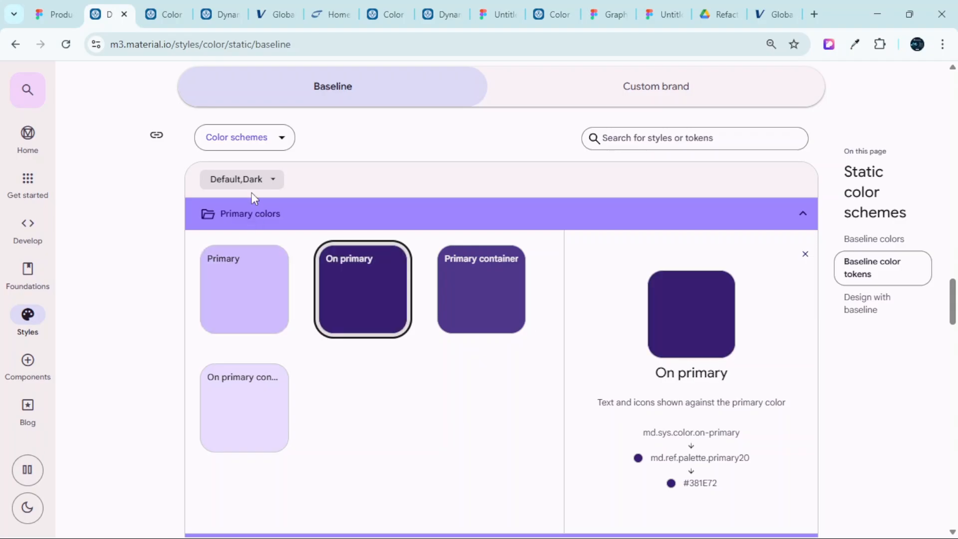
{"action": "left_click", "coordinate": [256, 294]}
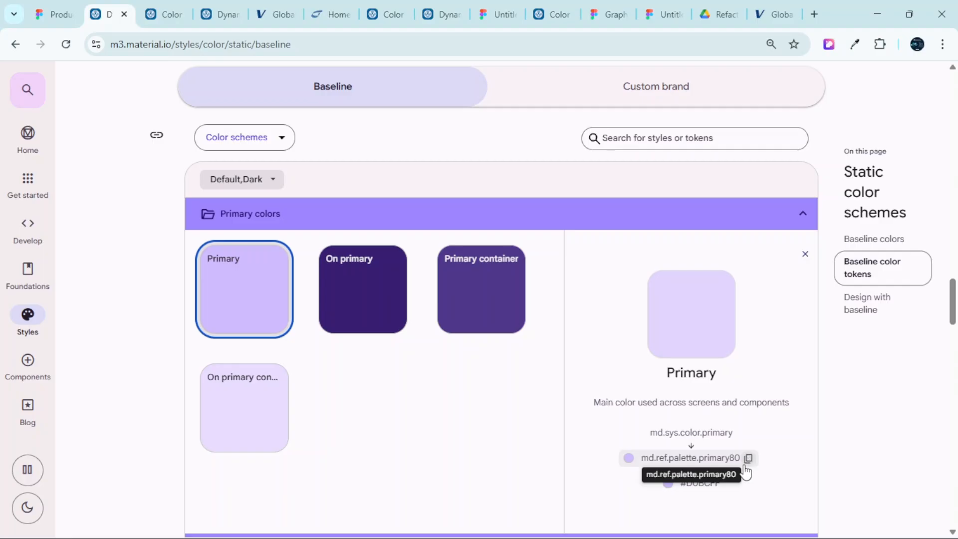
Return to the Product Design Bootcamp file and review the Light Theme key colors, tonal palettes, color roles and add-ons
{"action": "left_click", "coordinate": [59, 13]}
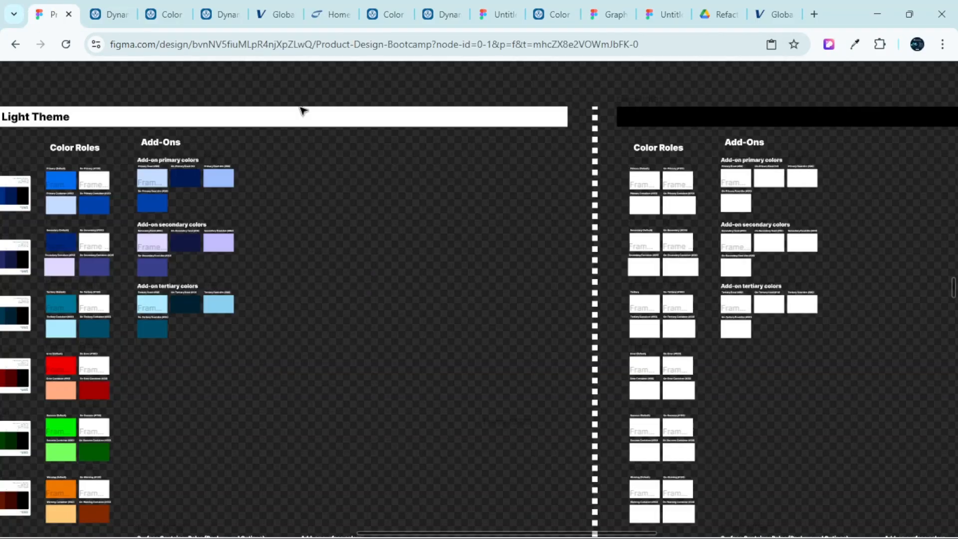
{"action": "scroll", "coordinate": [500, 247], "scroll_direction": "left", "scroll_amount": 5}
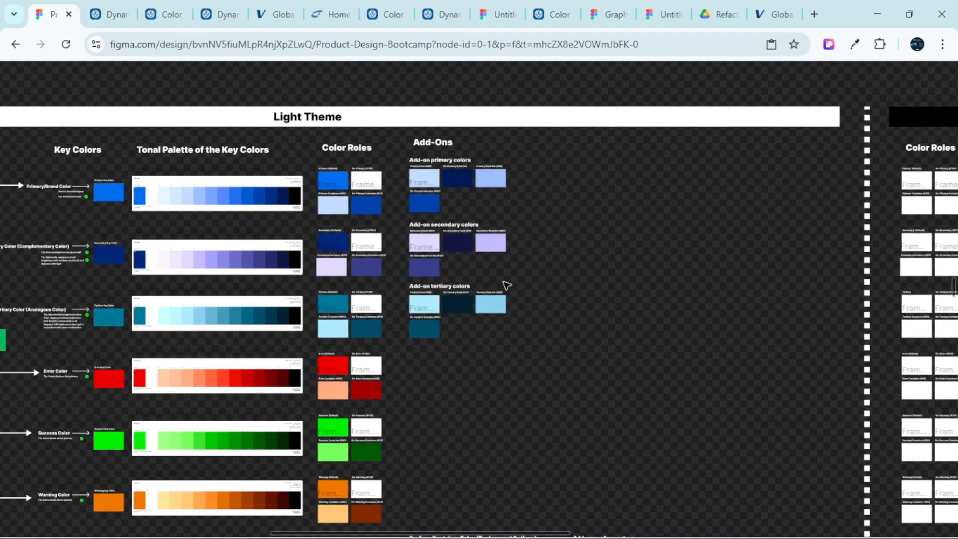
{"action": "scroll", "coordinate": [507, 284], "scroll_direction": "down", "scroll_amount": 5}
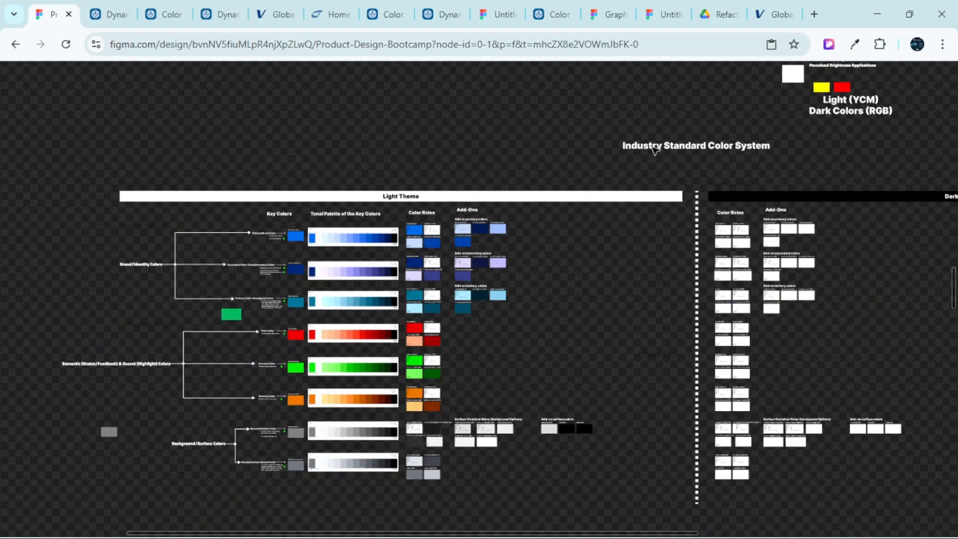
{"action": "scroll", "coordinate": [541, 333], "scroll_direction": "up", "scroll_amount": 5}
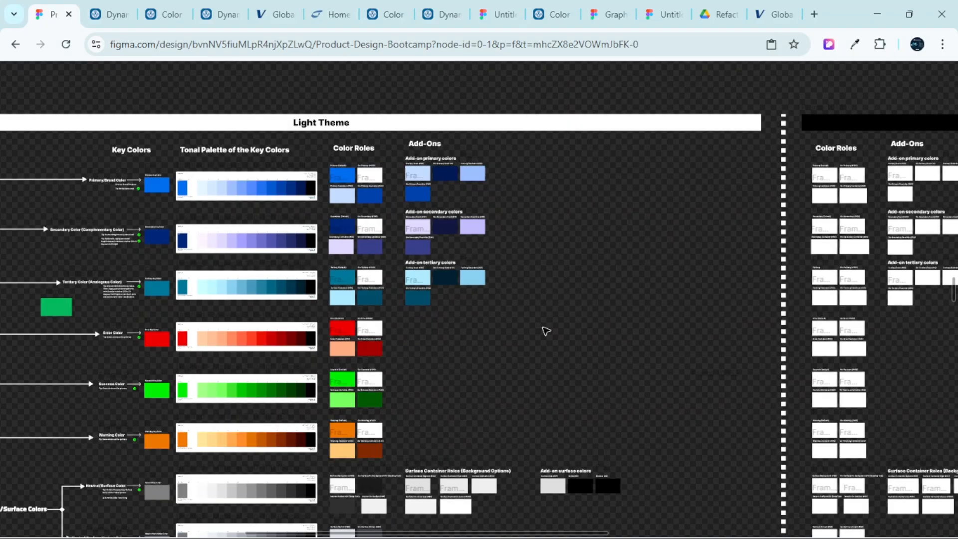
{"action": "scroll", "coordinate": [528, 316], "scroll_direction": "left", "scroll_amount": 3}
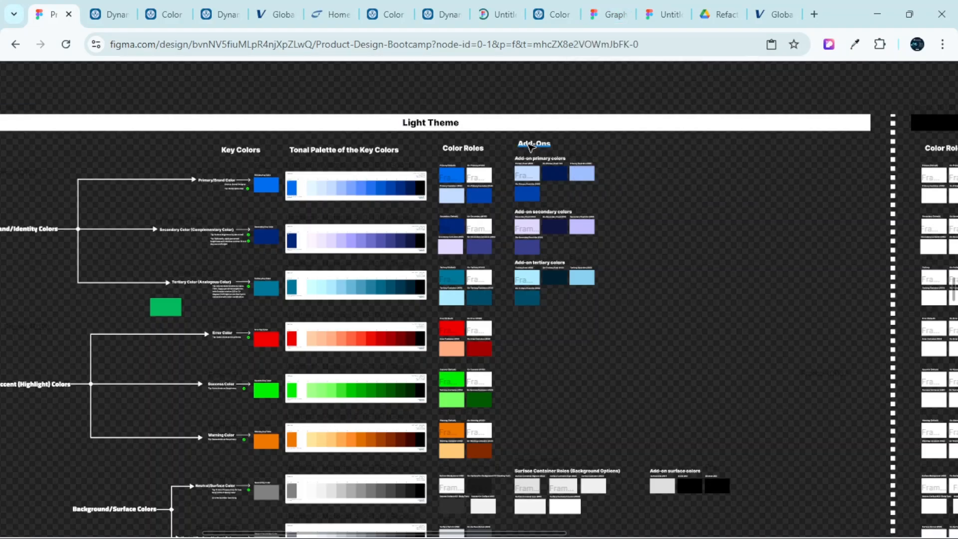
{"action": "mouse_move", "coordinate": [680, 538]}
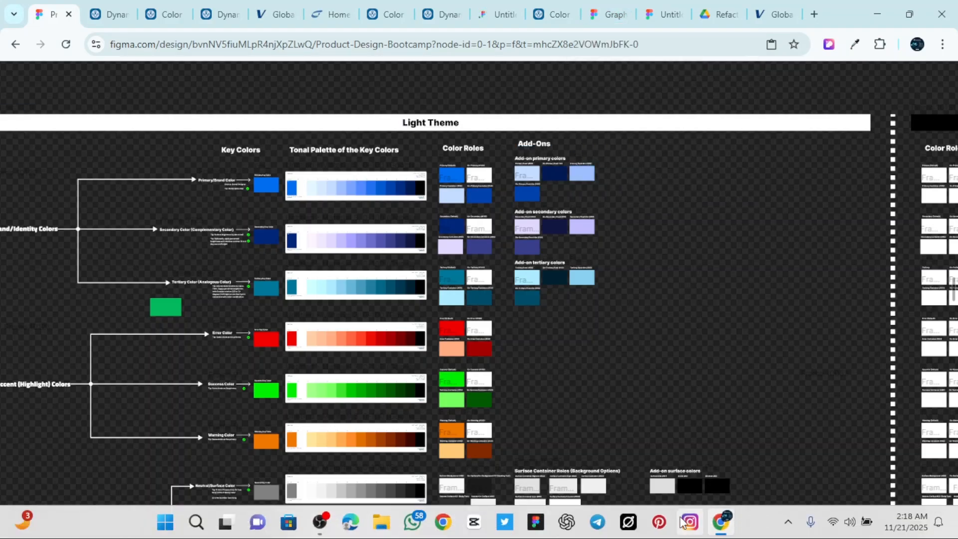
Switch to the Graphic Design file, search the plugins for "material theme builder" and run Material Theme Builder
{"action": "left_click", "coordinate": [616, 19]}
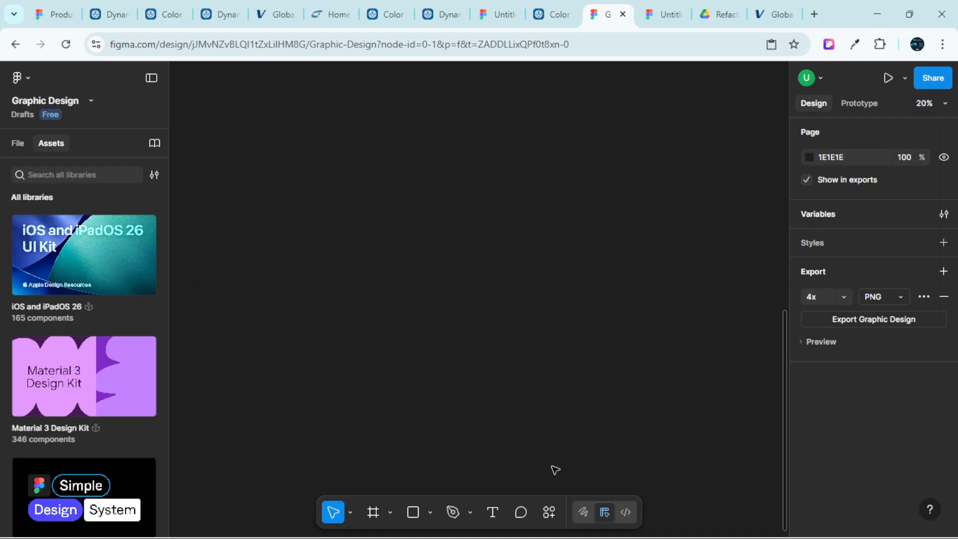
{"action": "left_click", "coordinate": [549, 511]}
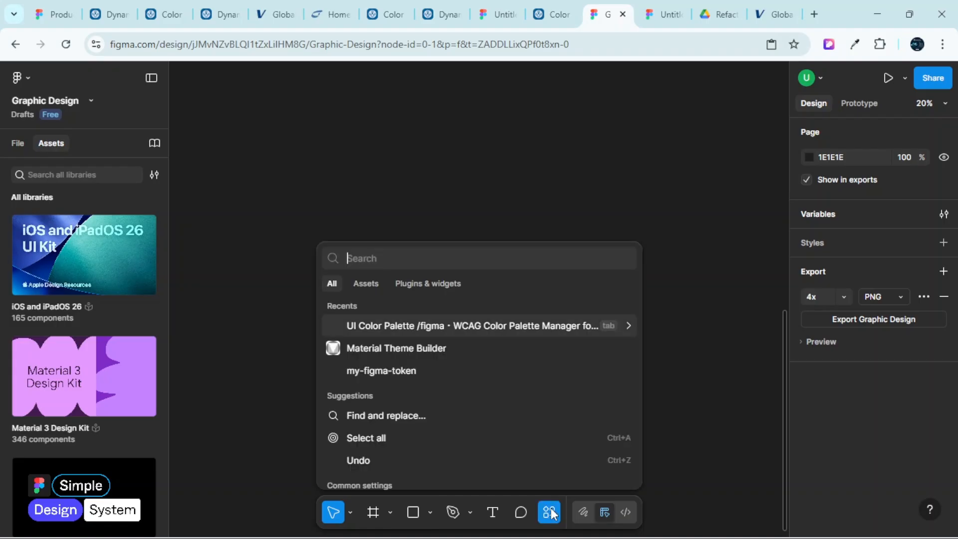
{"action": "left_click", "coordinate": [429, 283]}
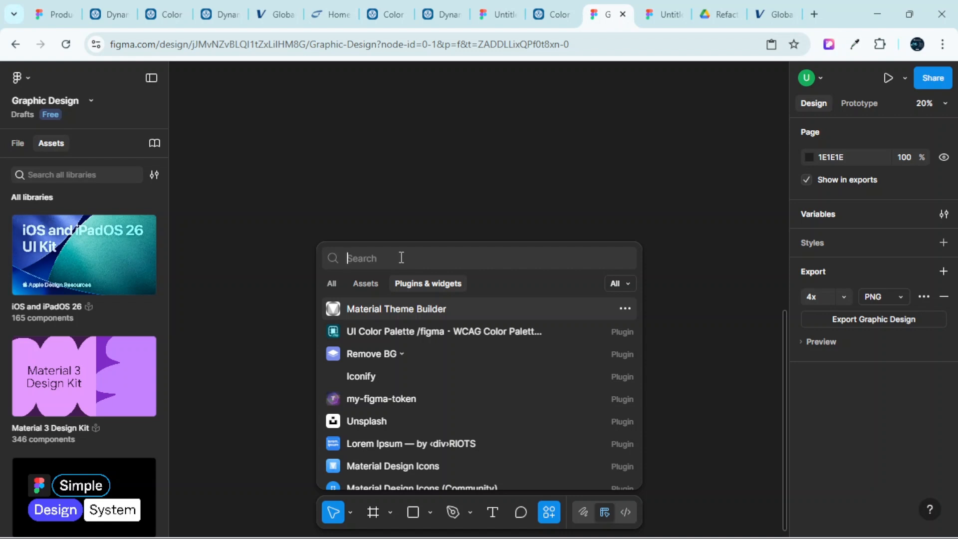
{"action": "type", "text": "material"}
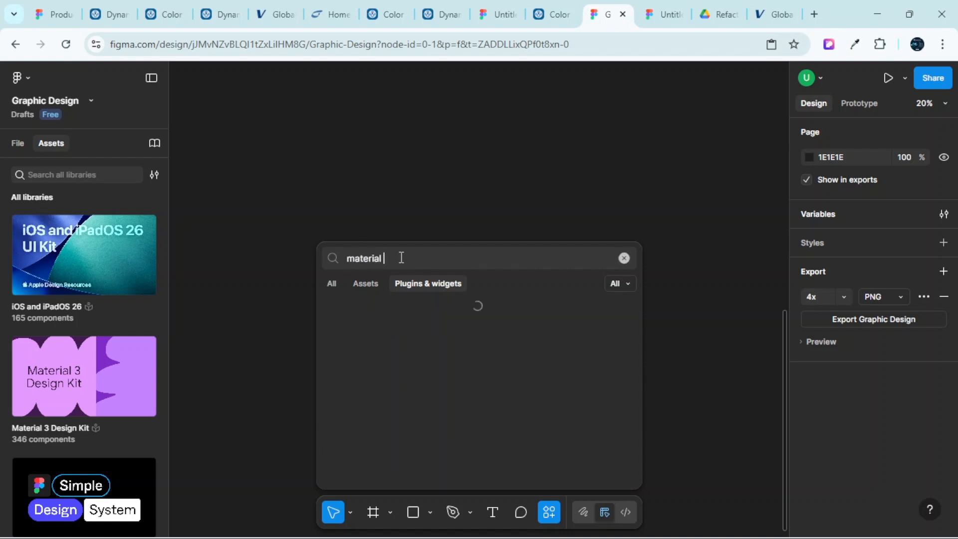
{"action": "type", "text": " theme builder"}
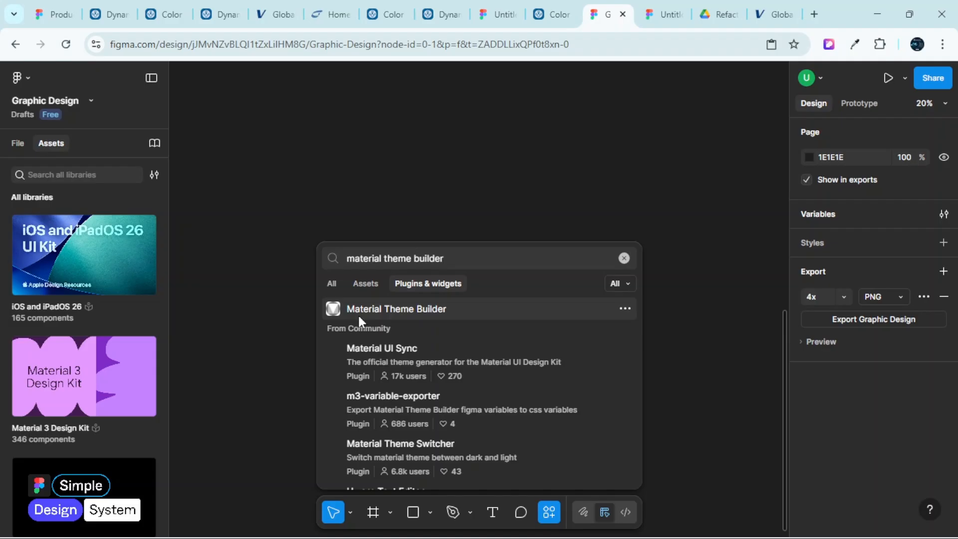
{"action": "left_click", "coordinate": [419, 310]}
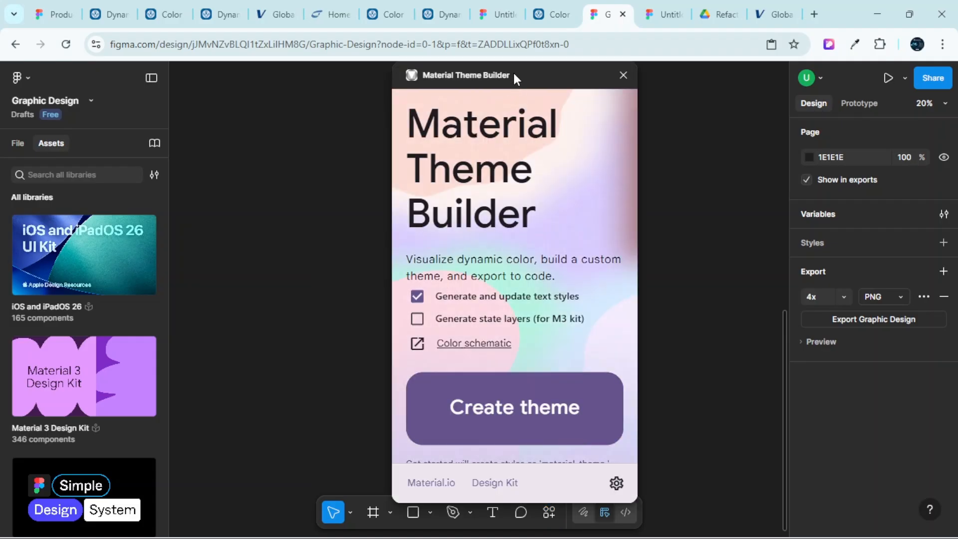
Move the Material Theme Builder window aside and create a theme with text style generation turned off
{"action": "left_click_drag", "start_coordinate": [514, 73], "coordinate": [649, 79]}
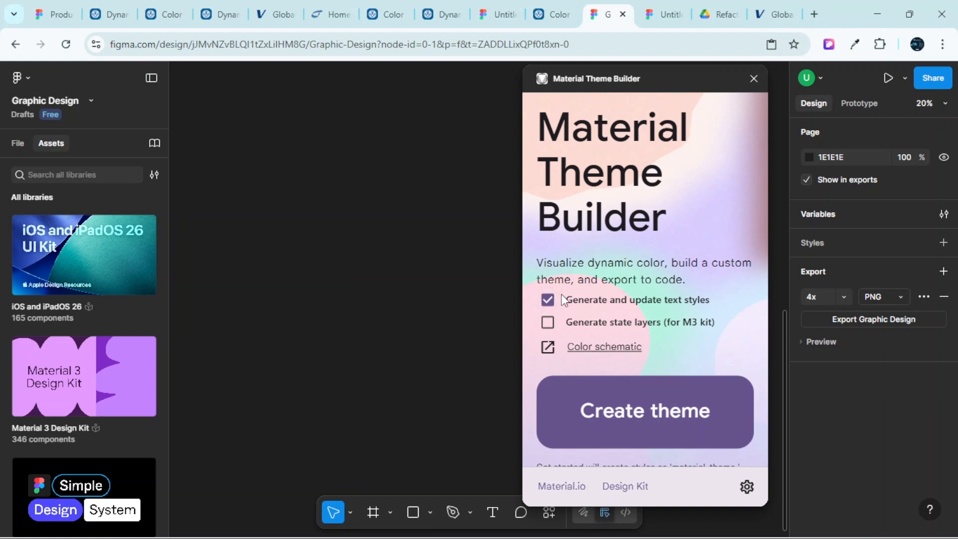
{"action": "left_click", "coordinate": [549, 301]}
{"action": "left_click", "coordinate": [672, 413]}
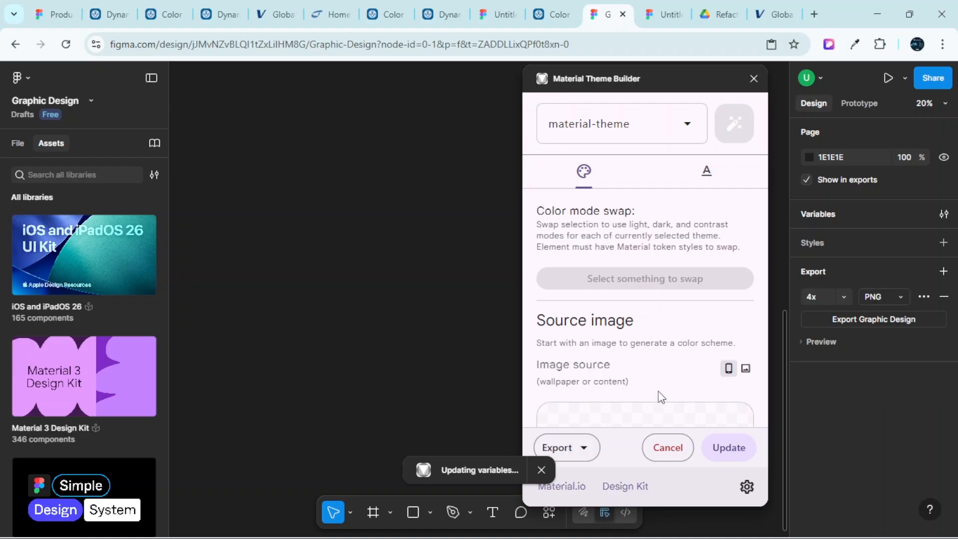
View the plugin's source and core colors, the dark baseline Primary tokens, and the Light Theme board for comparison
{"action": "scroll", "coordinate": [648, 373], "scroll_direction": "down", "scroll_amount": 2}
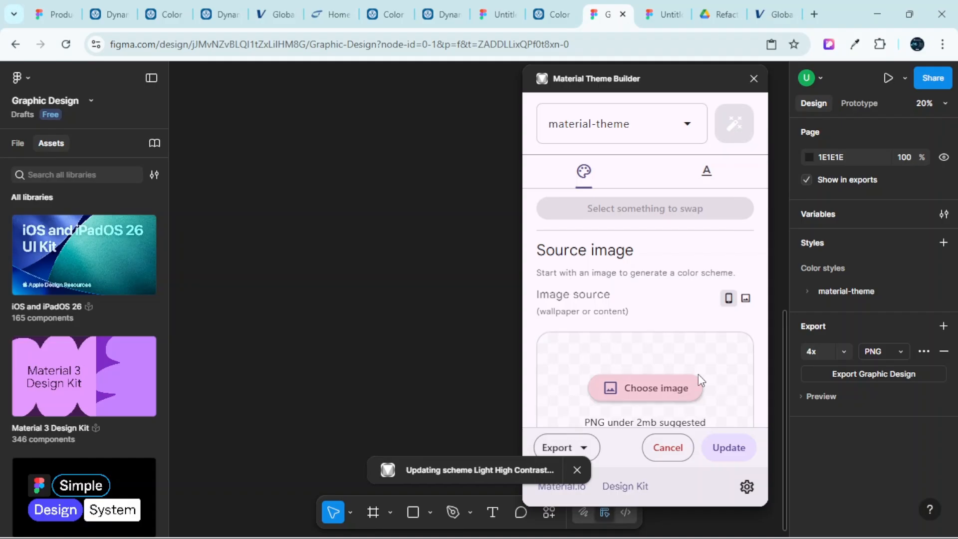
{"action": "scroll", "coordinate": [677, 364], "scroll_direction": "down", "scroll_amount": 5}
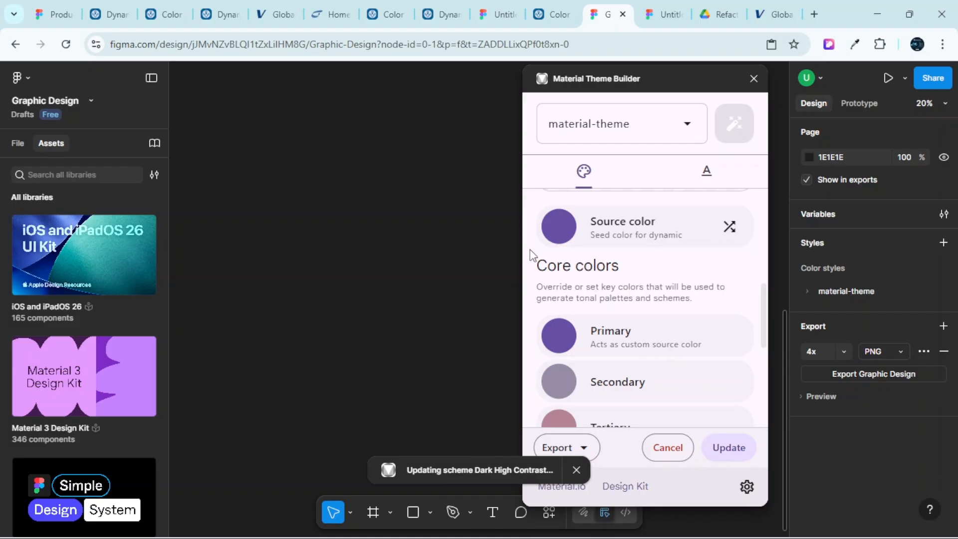
{"action": "left_click", "coordinate": [168, 14]}
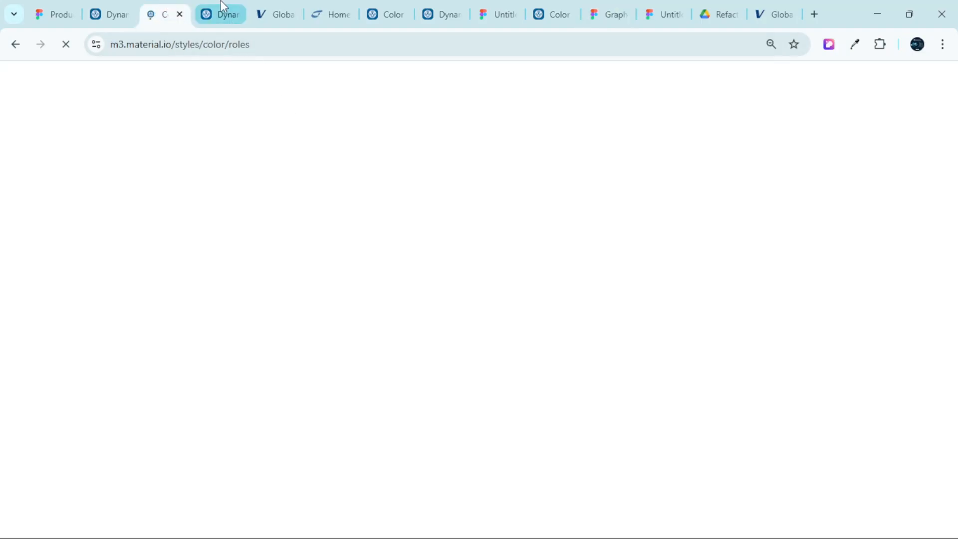
{"action": "left_click", "coordinate": [112, 14]}
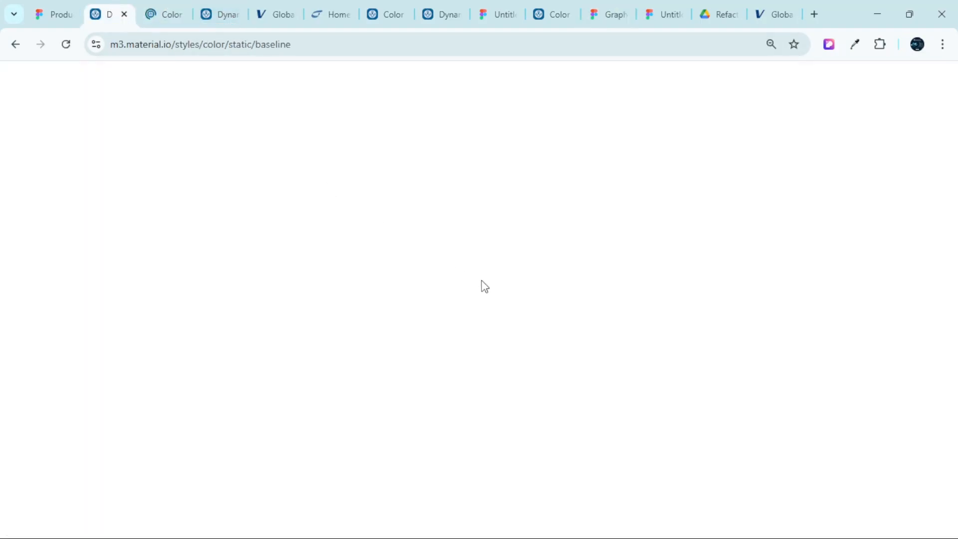
{"action": "scroll", "coordinate": [537, 335], "scroll_direction": "down", "scroll_amount": 4}
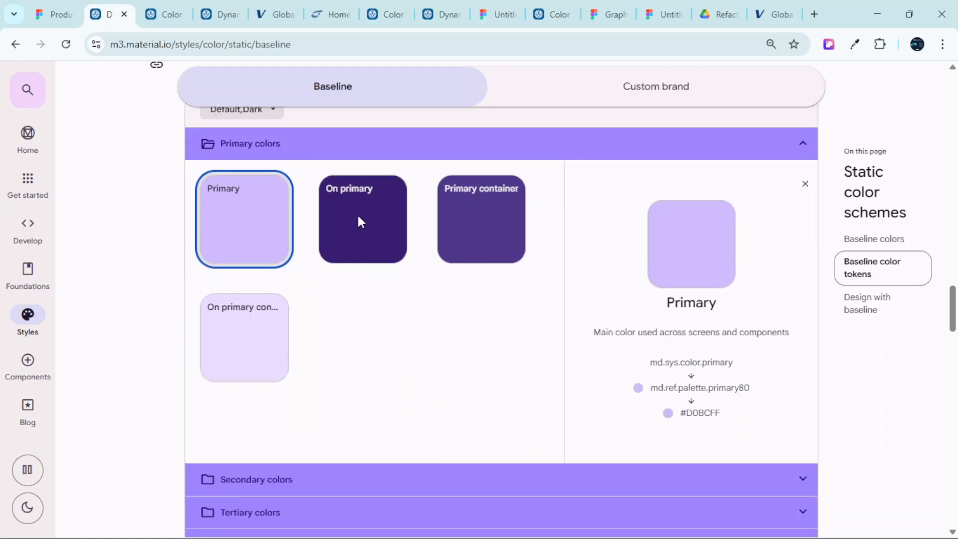
{"action": "left_click", "coordinate": [56, 14]}
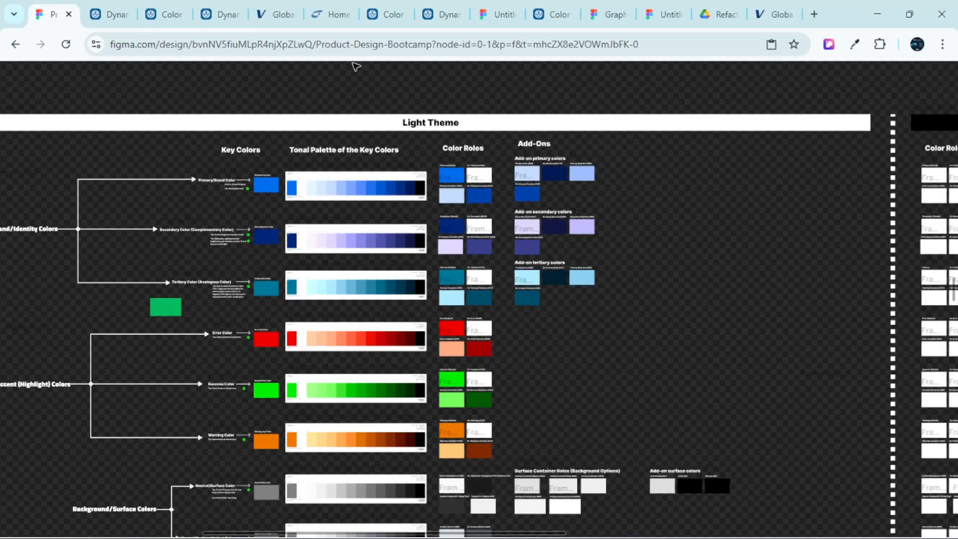
Return to the Graphic Design file and review the Material Theme Builder core colors from Primary through Neutral Variant
{"action": "left_click", "coordinate": [614, 15]}
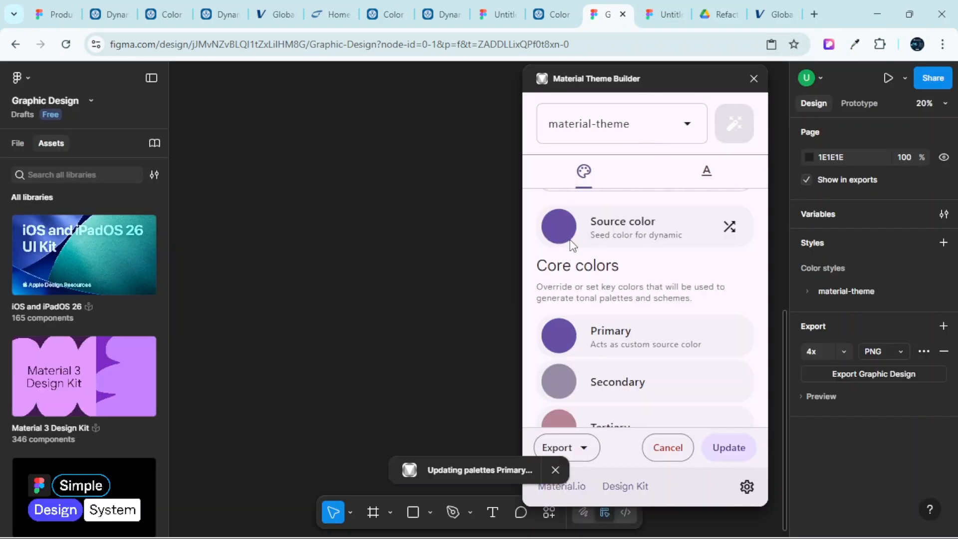
{"action": "scroll", "coordinate": [608, 310], "scroll_direction": "down", "scroll_amount": 4}
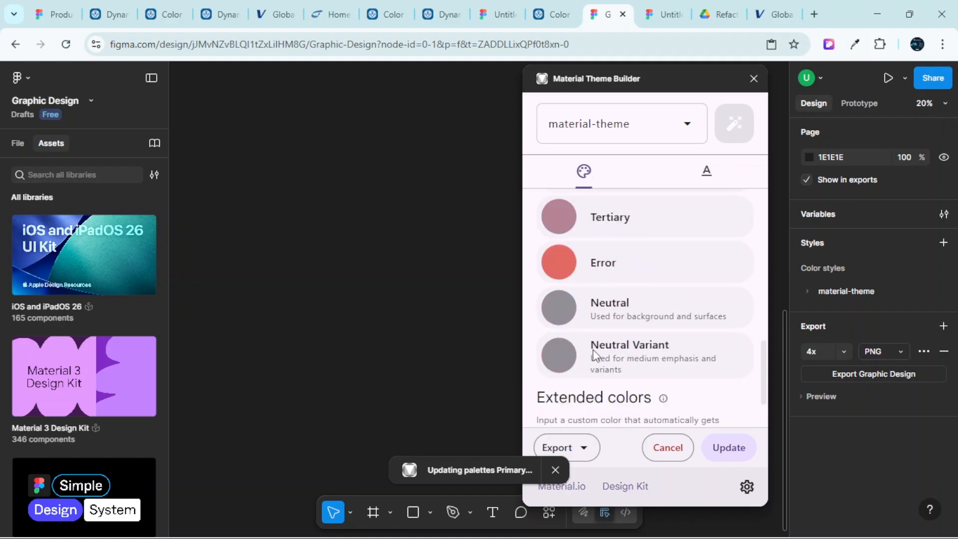
{"action": "scroll", "coordinate": [592, 350], "scroll_direction": "up", "scroll_amount": 6}
{"action": "scroll", "coordinate": [586, 314], "scroll_direction": "down", "scroll_amount": 1}
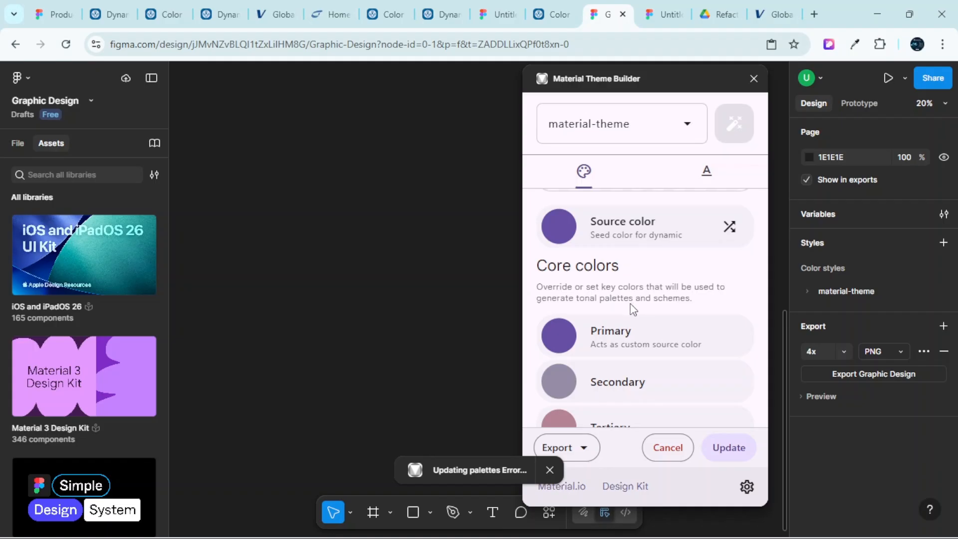
{"action": "scroll", "coordinate": [608, 313], "scroll_direction": "down", "scroll_amount": 1}
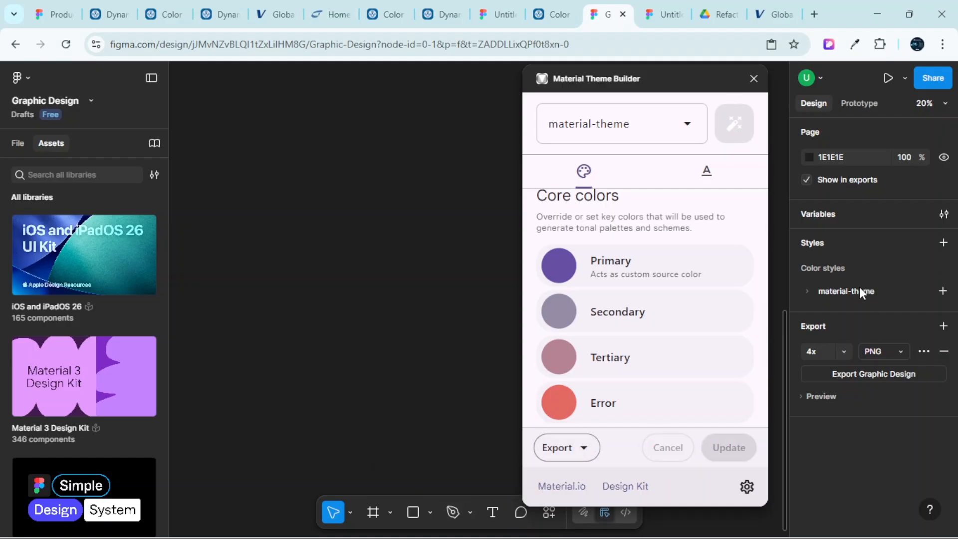
Randomize the theme's source color and check the regenerated core colors
{"action": "scroll", "coordinate": [666, 371], "scroll_direction": "up", "scroll_amount": 3}
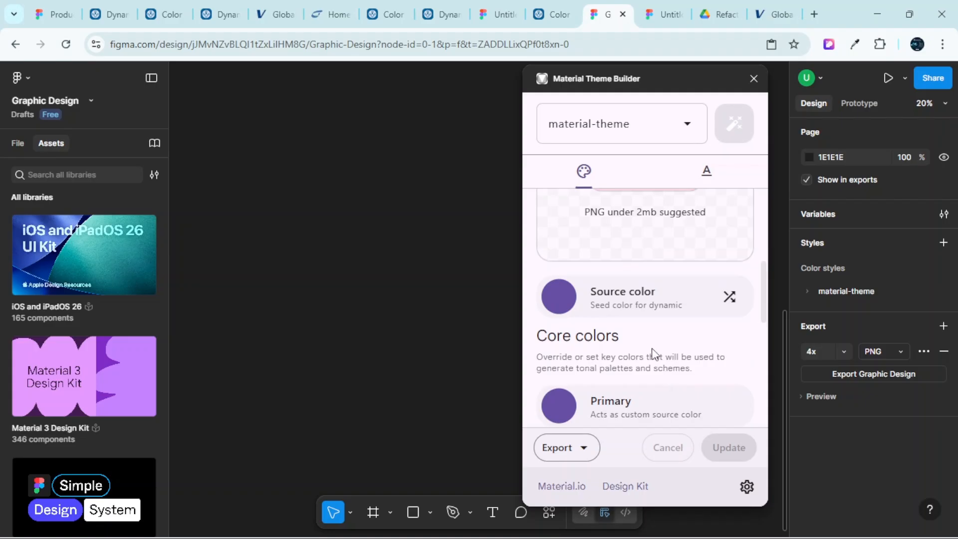
{"action": "left_click", "coordinate": [730, 296]}
{"action": "scroll", "coordinate": [702, 347], "scroll_direction": "down", "scroll_amount": 3}
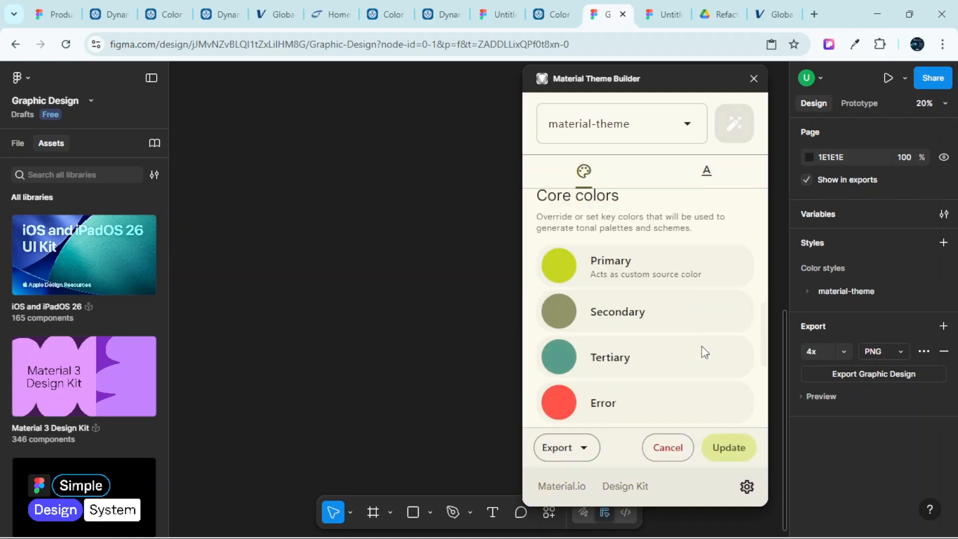
{"action": "scroll", "coordinate": [704, 352], "scroll_direction": "up", "scroll_amount": 1}
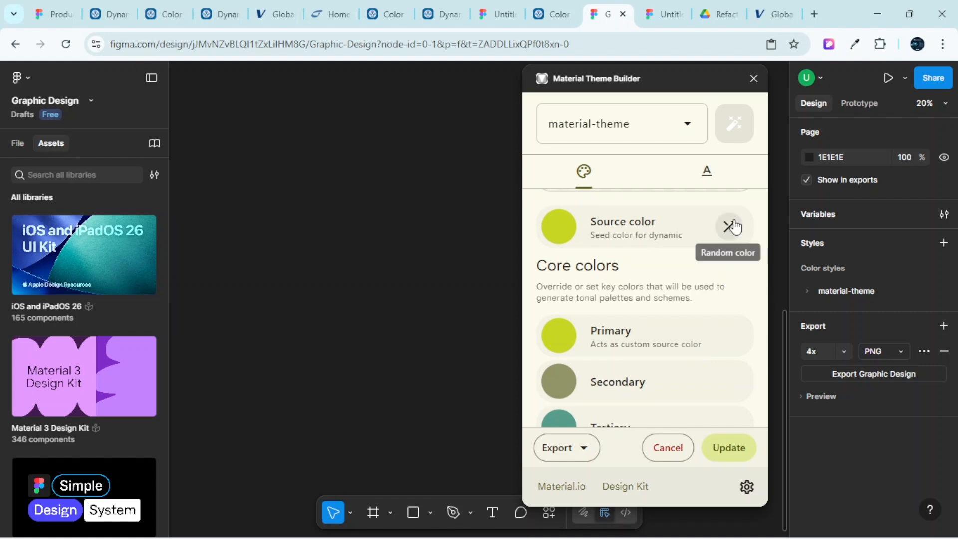
Randomize the theme's source color again and compare the core colors from Primary through Neutral Variant
{"action": "scroll", "coordinate": [669, 292], "scroll_direction": "down", "scroll_amount": 1}
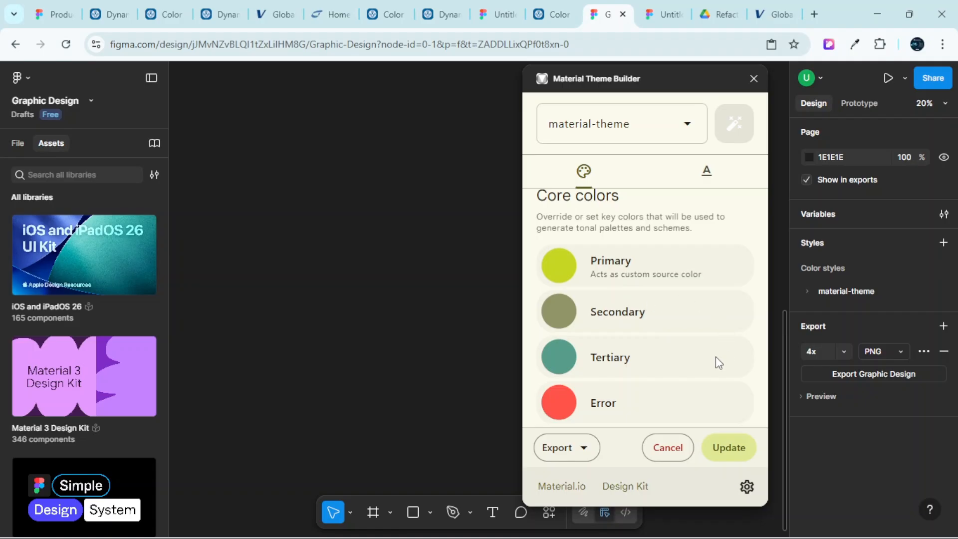
{"action": "scroll", "coordinate": [577, 365], "scroll_direction": "down", "scroll_amount": 3}
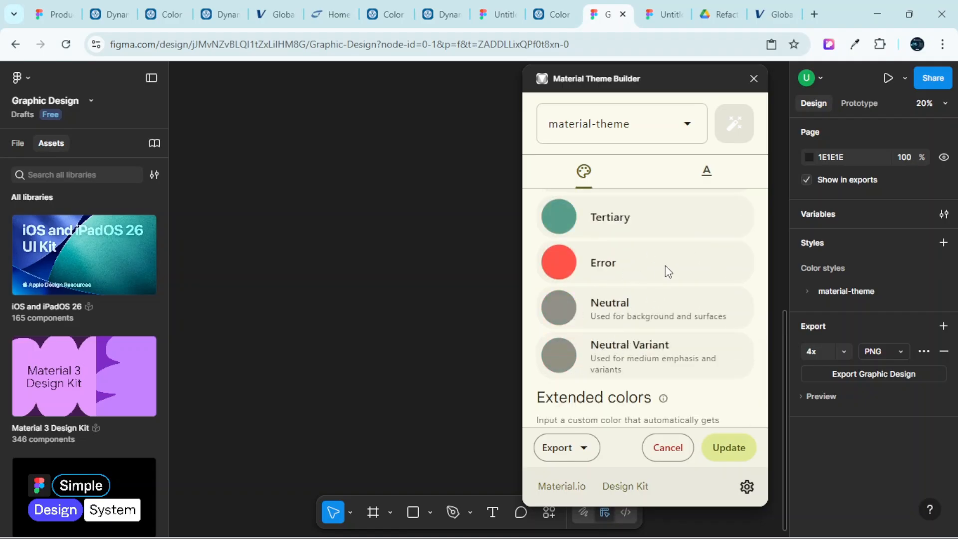
{"action": "scroll", "coordinate": [689, 339], "scroll_direction": "up", "scroll_amount": 5}
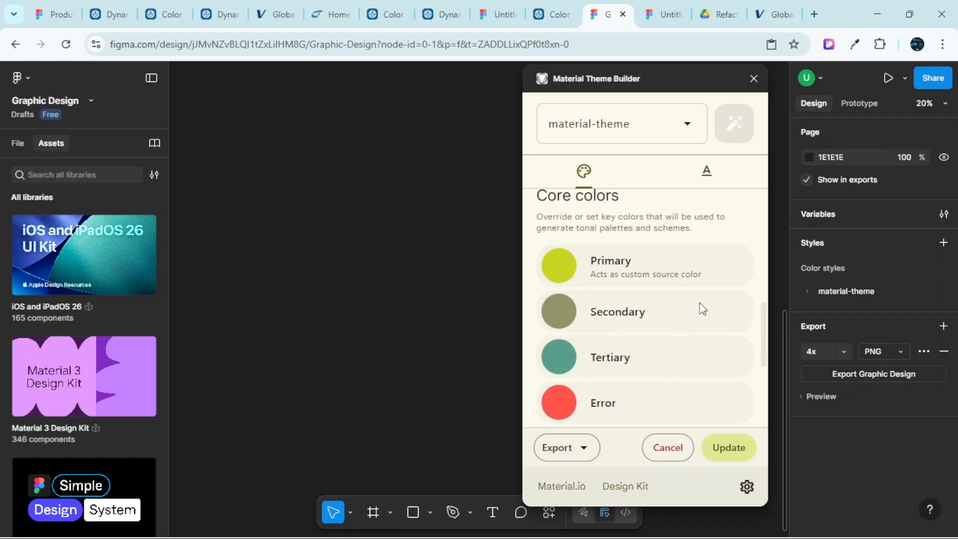
{"action": "left_click", "coordinate": [729, 298]}
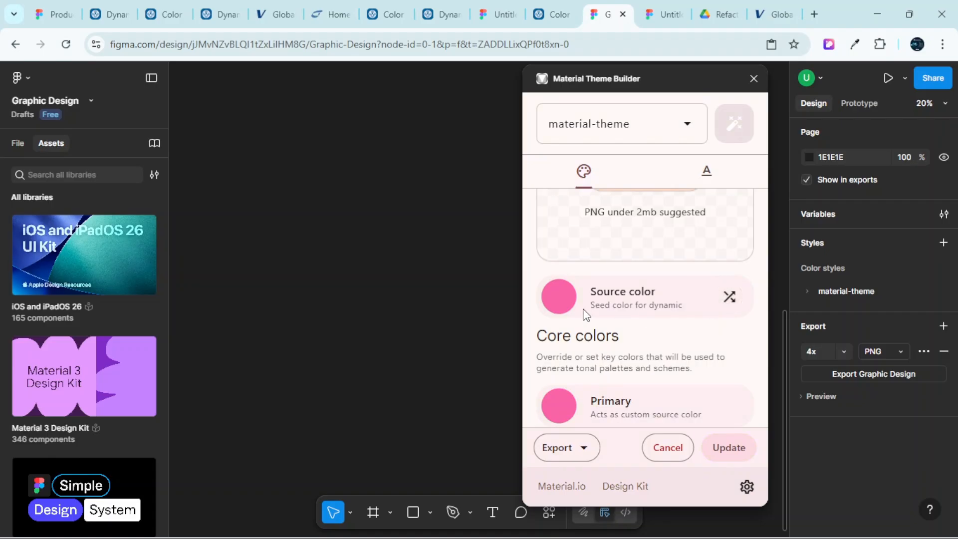
{"action": "scroll", "coordinate": [586, 312], "scroll_direction": "down", "scroll_amount": 2}
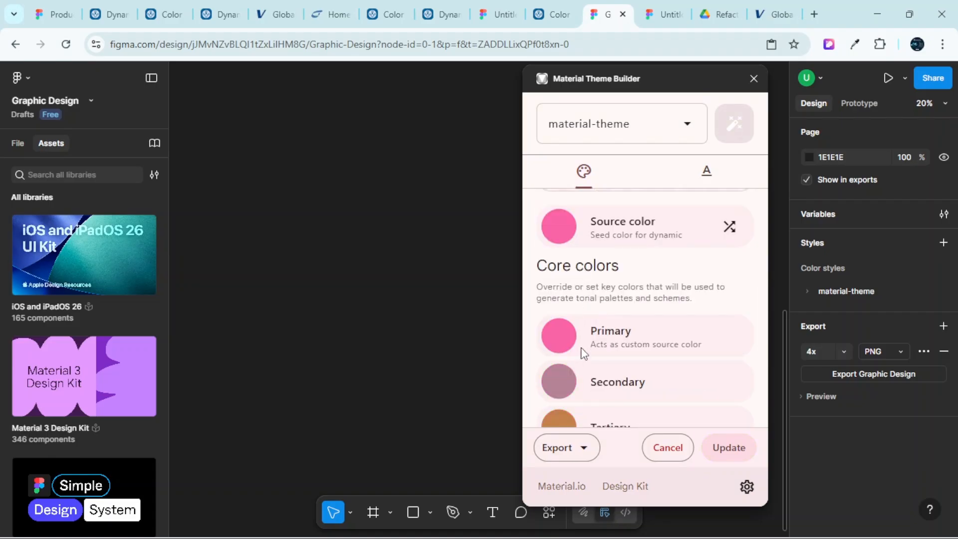
{"action": "scroll", "coordinate": [588, 374], "scroll_direction": "down", "scroll_amount": 4}
{"action": "scroll", "coordinate": [594, 379], "scroll_direction": "down", "scroll_amount": 2}
{"action": "scroll", "coordinate": [589, 361], "scroll_direction": "up", "scroll_amount": 8}
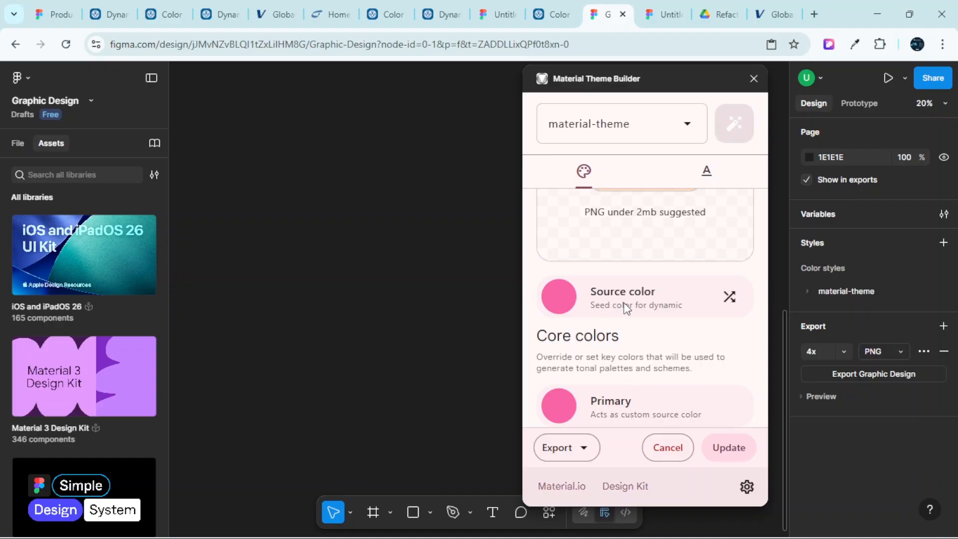
Randomize the source color two more times and review the core colors generated from the last one
{"action": "left_click", "coordinate": [732, 303]}
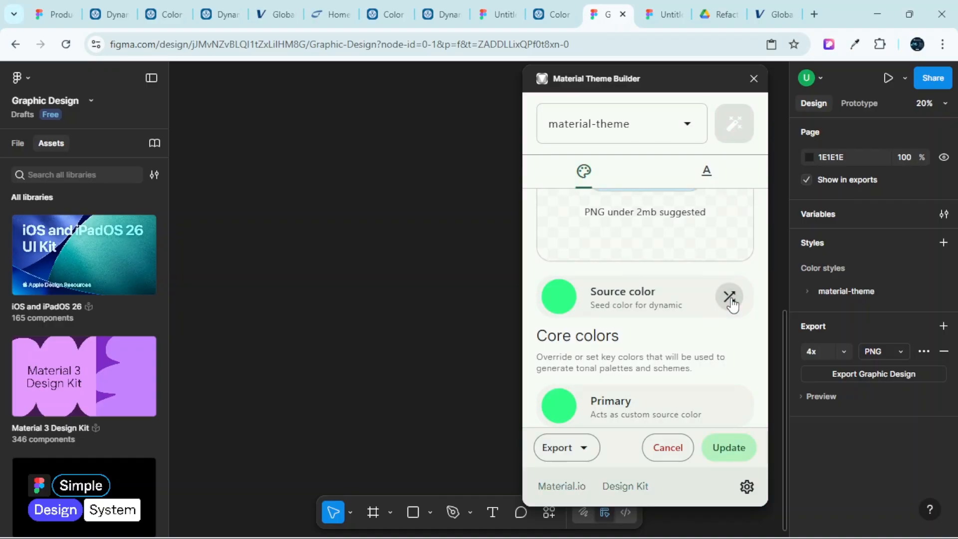
{"action": "left_click", "coordinate": [732, 302]}
{"action": "scroll", "coordinate": [608, 356], "scroll_direction": "down", "scroll_amount": 3}
{"action": "scroll", "coordinate": [607, 356], "scroll_direction": "down", "scroll_amount": 2}
{"action": "scroll", "coordinate": [590, 334], "scroll_direction": "up", "scroll_amount": 3}
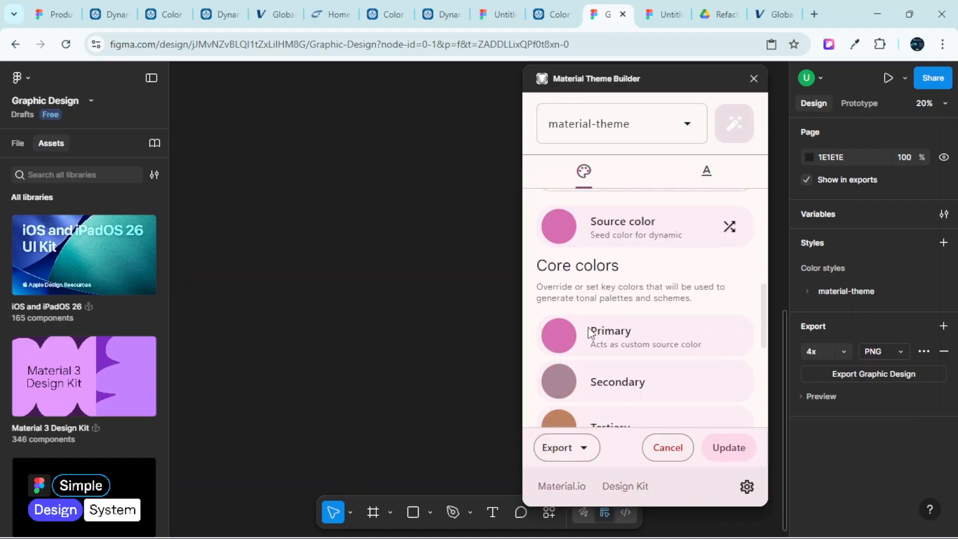
{"action": "scroll", "coordinate": [579, 357], "scroll_direction": "down", "scroll_amount": 1}
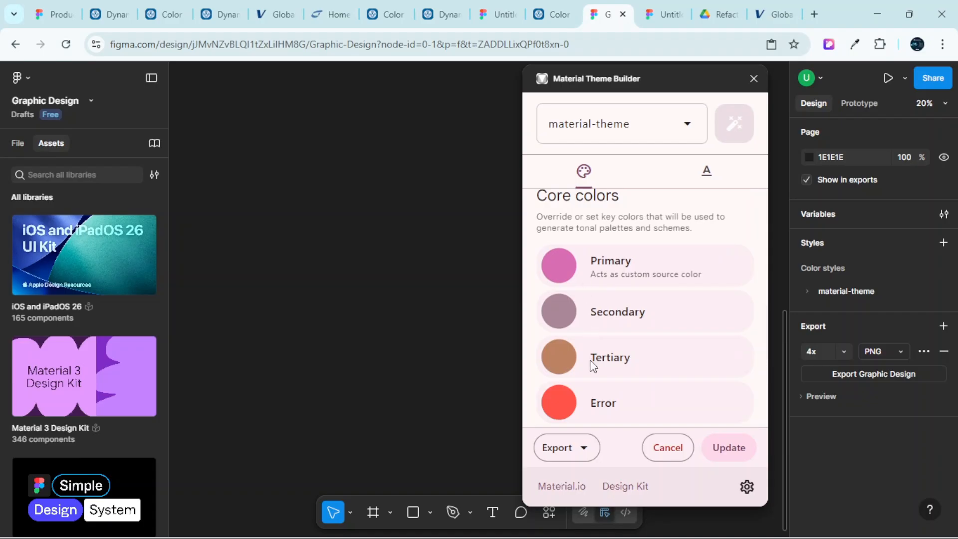
{"action": "scroll", "coordinate": [593, 367], "scroll_direction": "down", "scroll_amount": 1}
{"action": "scroll", "coordinate": [599, 379], "scroll_direction": "up", "scroll_amount": 3}
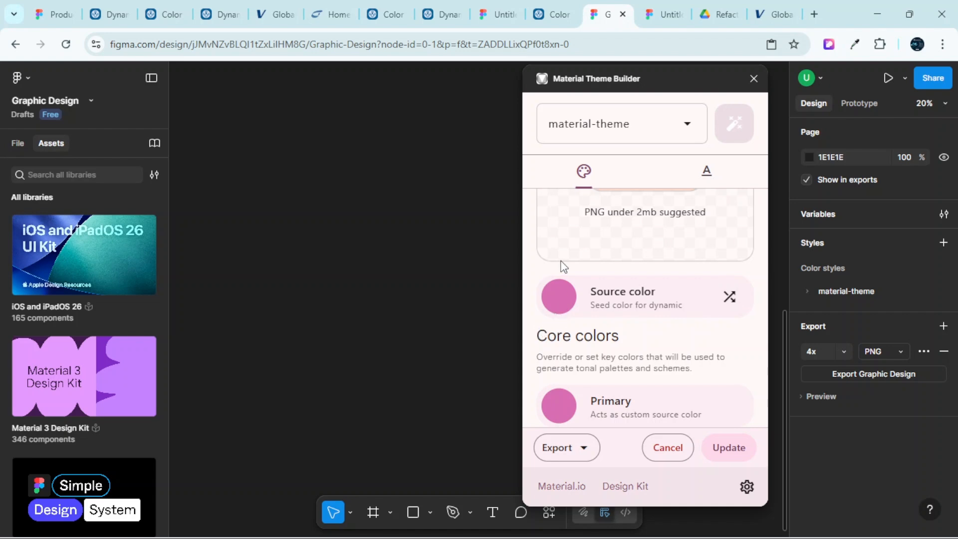
{"action": "scroll", "coordinate": [563, 266], "scroll_direction": "down", "scroll_amount": 6}
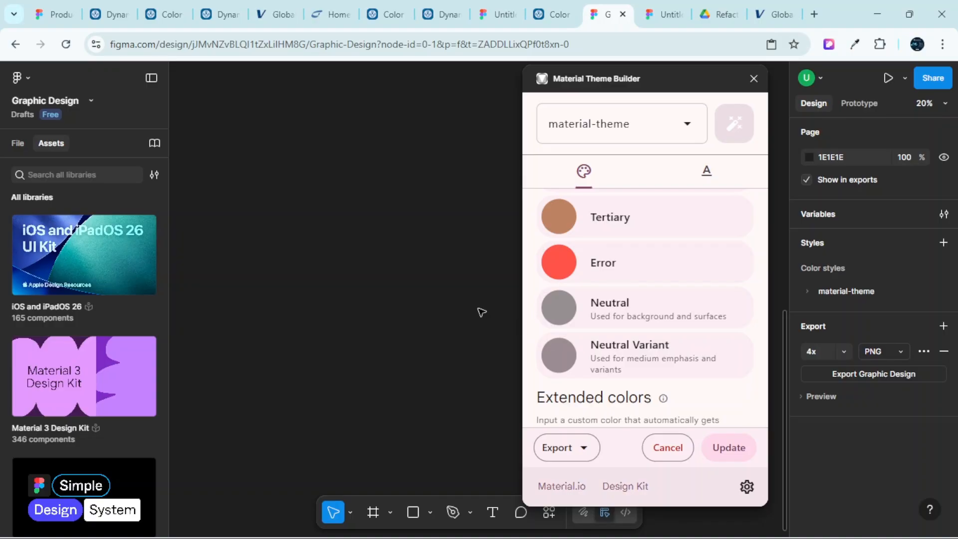
Switch to the Product Design Bootcamp file and examine the brand key colors on the Light Theme board
{"action": "left_click", "coordinate": [55, 14]}
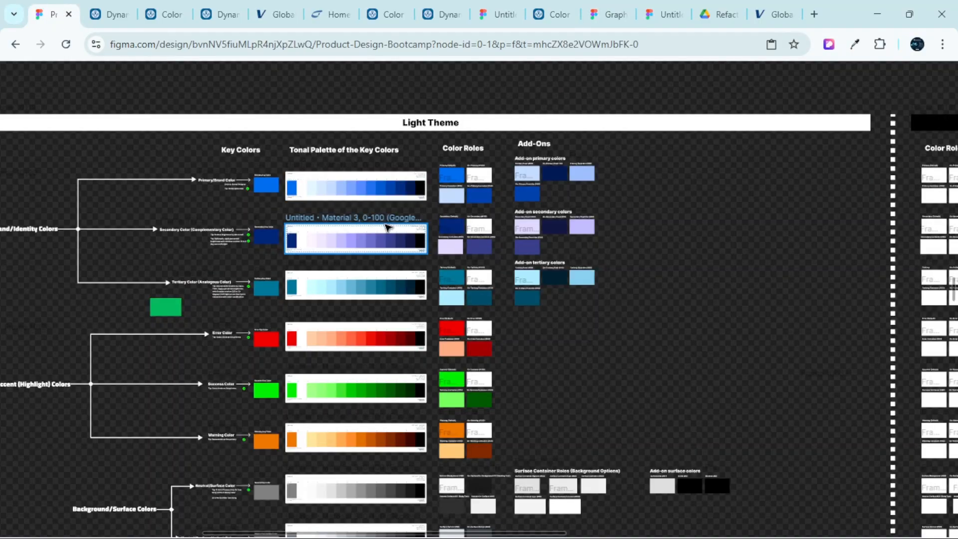
{"action": "scroll", "coordinate": [287, 237], "scroll_direction": "down", "scroll_amount": 1}
{"action": "scroll", "coordinate": [279, 237], "scroll_direction": "down", "scroll_amount": 1}
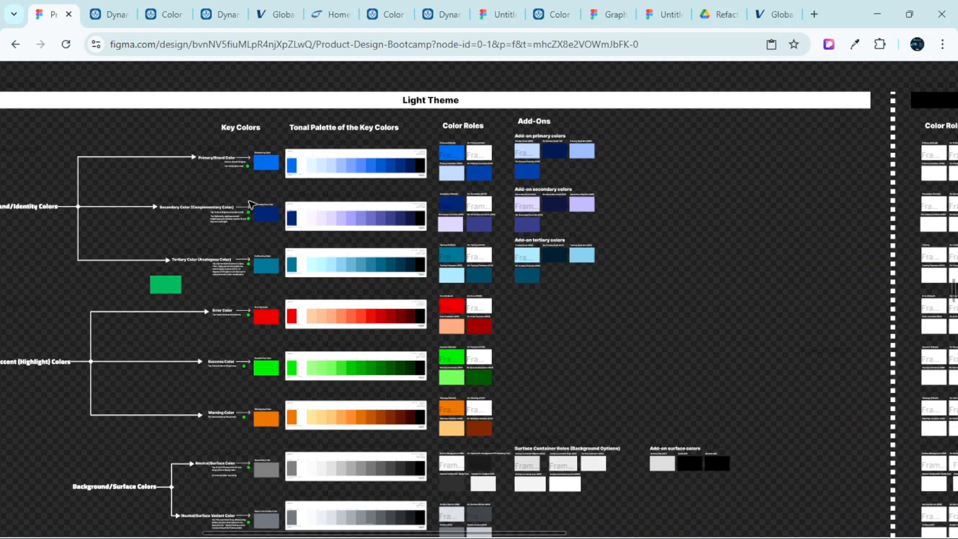
{"action": "scroll", "coordinate": [256, 195], "scroll_direction": "left", "scroll_amount": 3}
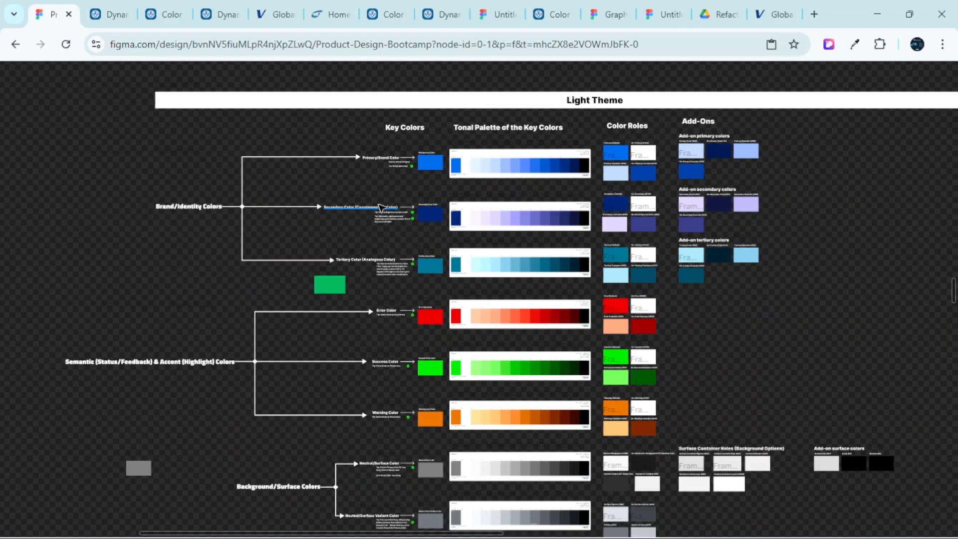
{"action": "scroll", "coordinate": [417, 196], "scroll_direction": "up", "scroll_amount": 1}
{"action": "scroll", "coordinate": [421, 199], "scroll_direction": "up", "scroll_amount": 2}
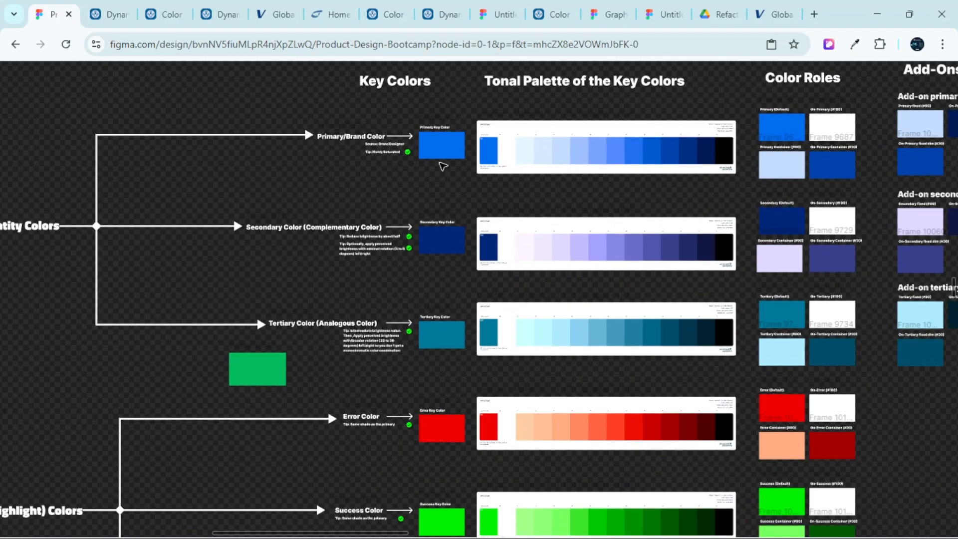
{"action": "scroll", "coordinate": [444, 144], "scroll_direction": "up", "scroll_amount": 3}
{"action": "scroll", "coordinate": [449, 141], "scroll_direction": "up", "scroll_amount": 1}
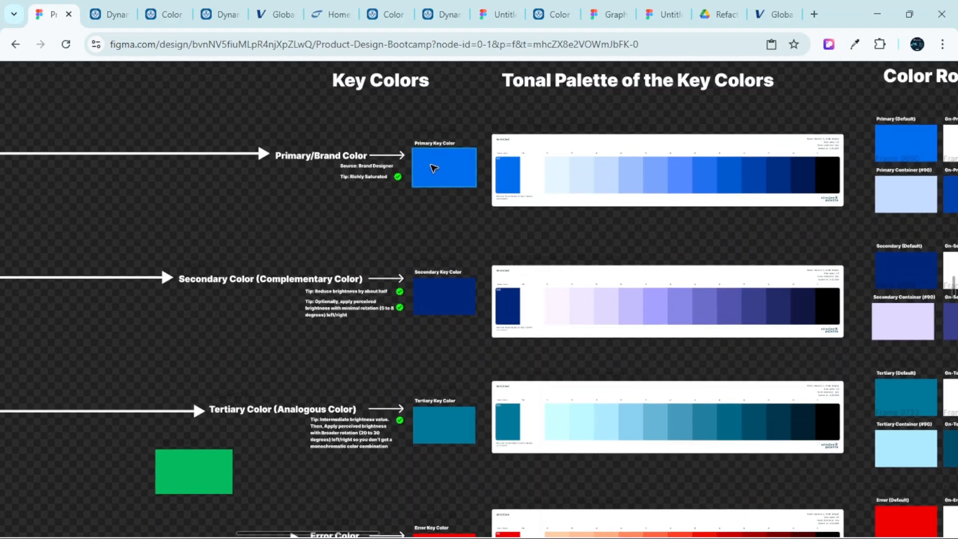
{"action": "scroll", "coordinate": [433, 168], "scroll_direction": "up", "scroll_amount": 2}
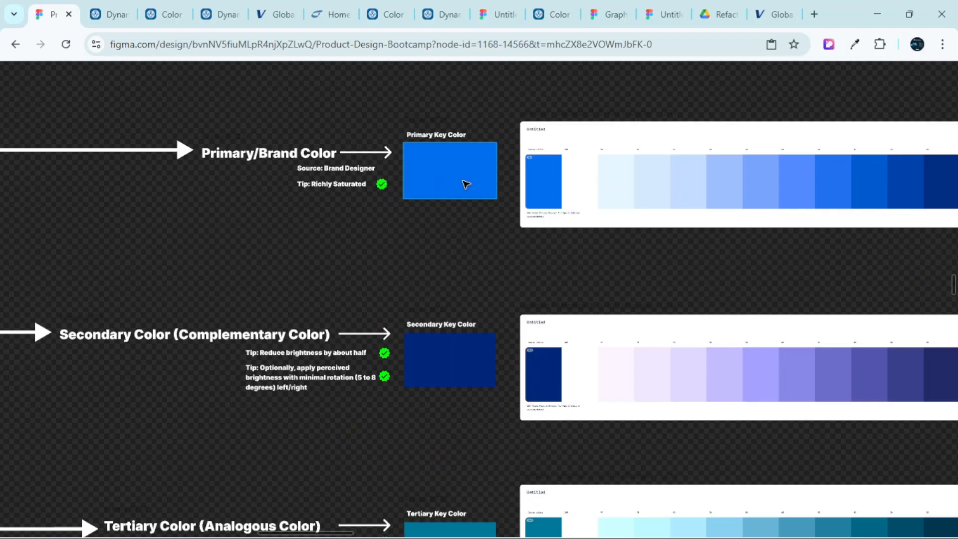
Select the eight Light Theme key color swatches together: Primary, Secondary, Tertiary, Error, Success, Warning, Neutral and Neutral Variant
{"action": "left_click", "coordinate": [456, 182]}
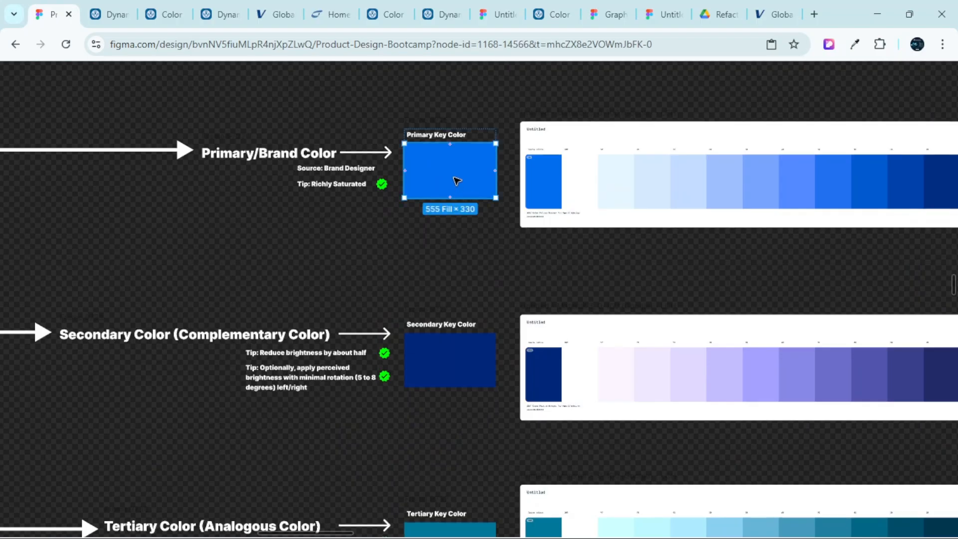
{"action": "left_click", "coordinate": [456, 358]}
{"action": "scroll", "coordinate": [456, 359], "scroll_direction": "down", "scroll_amount": 3}
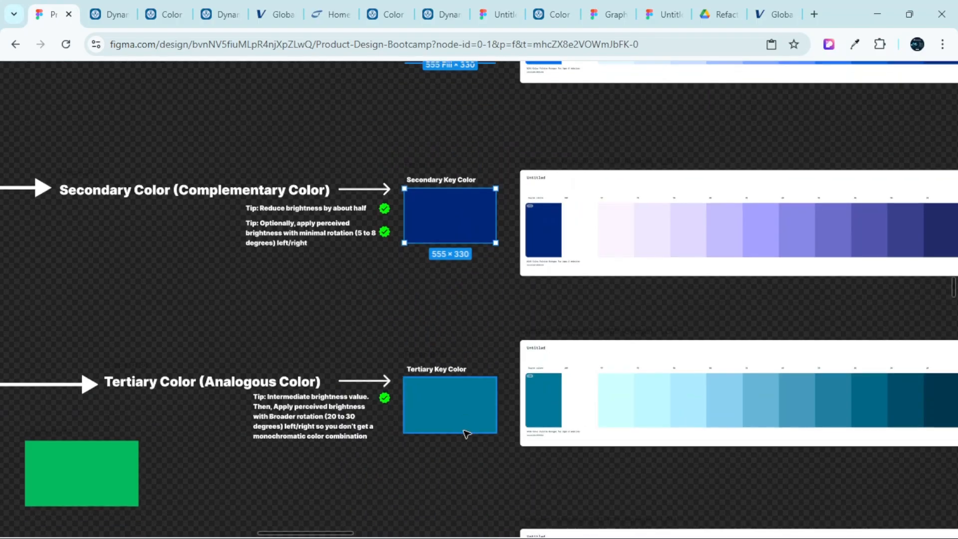
{"action": "scroll", "coordinate": [453, 411], "scroll_direction": "down", "scroll_amount": 3}
{"action": "left_click", "coordinate": [469, 457]}
{"action": "scroll", "coordinate": [469, 447], "scroll_direction": "down", "scroll_amount": 5}
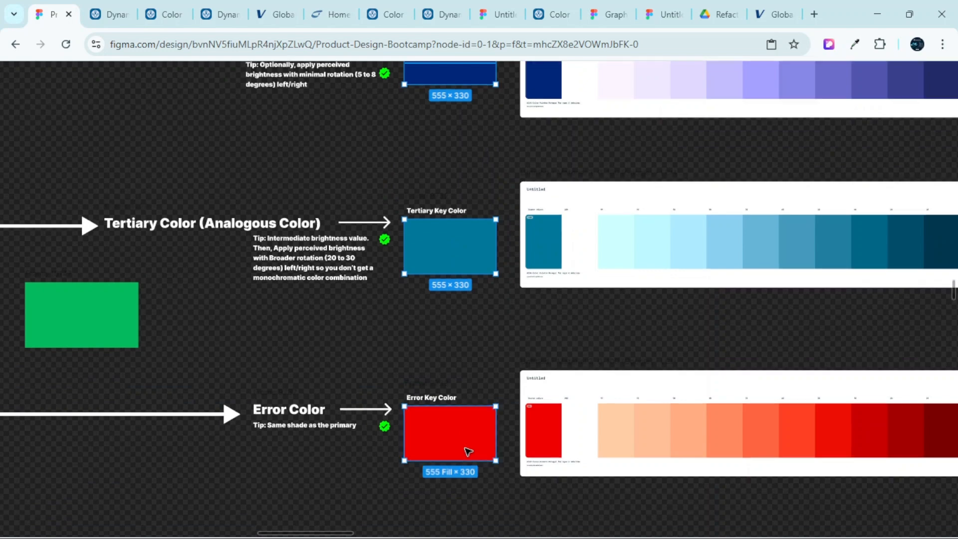
{"action": "left_click", "coordinate": [447, 385]}
{"action": "scroll", "coordinate": [447, 387], "scroll_direction": "down", "scroll_amount": 3}
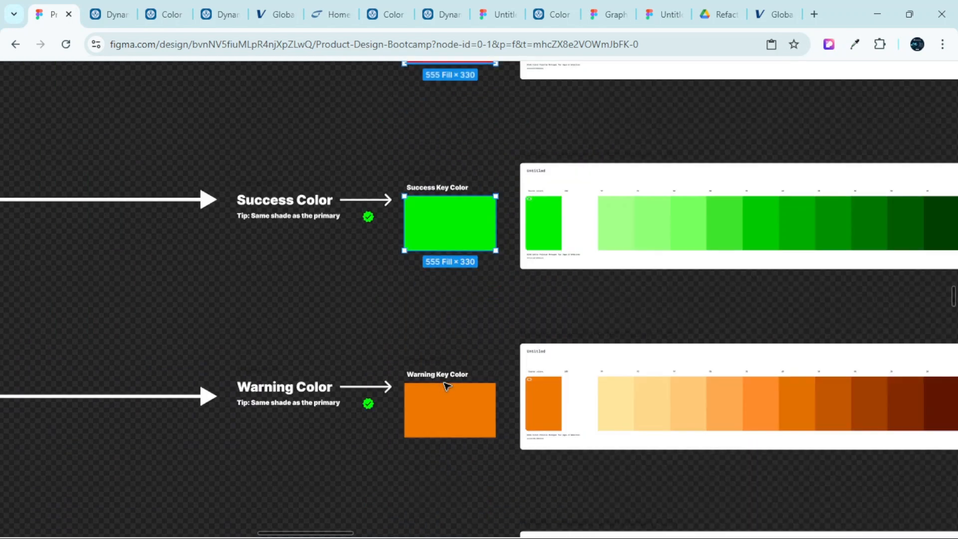
{"action": "left_click", "coordinate": [471, 423]}
{"action": "scroll", "coordinate": [469, 420], "scroll_direction": "down", "scroll_amount": 4}
{"action": "left_click", "coordinate": [459, 410]}
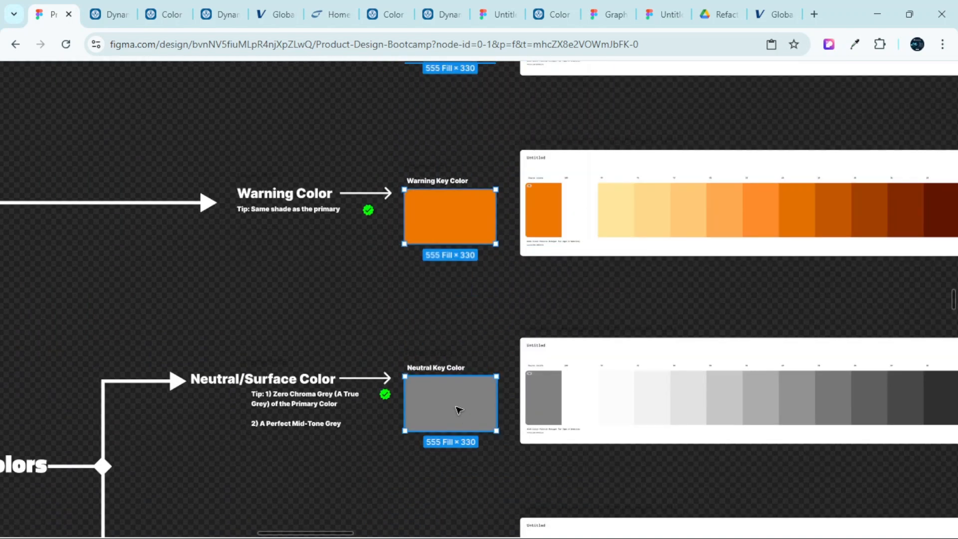
{"action": "scroll", "coordinate": [459, 410], "scroll_direction": "down", "scroll_amount": 5}
{"action": "left_click", "coordinate": [463, 382]}
{"action": "scroll", "coordinate": [465, 389], "scroll_direction": "down", "scroll_amount": 5}
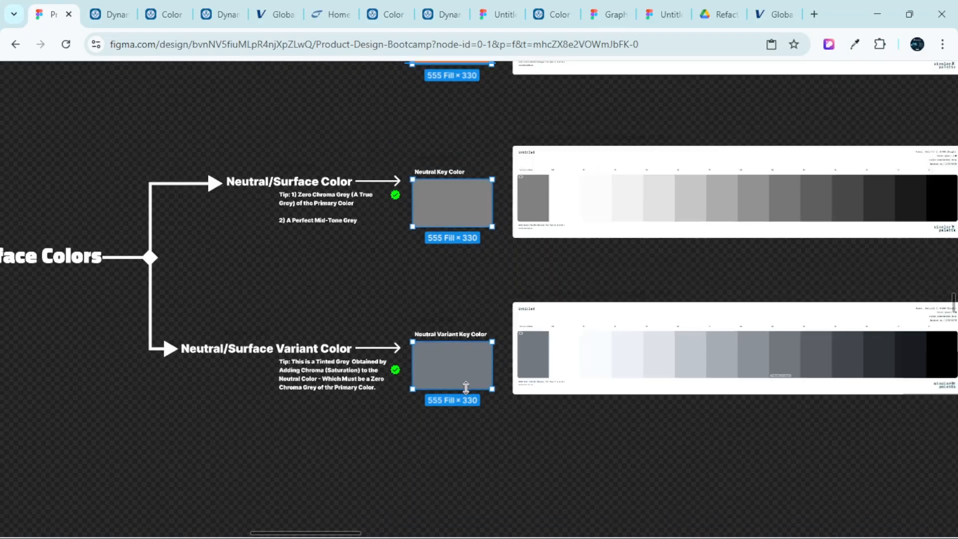
{"action": "scroll", "coordinate": [465, 391], "scroll_direction": "up", "scroll_amount": 3}
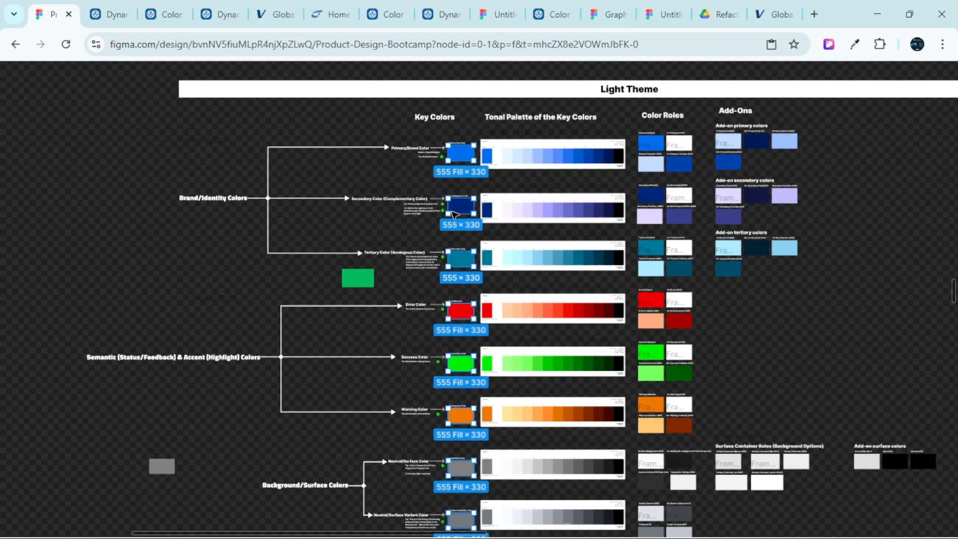
Copy the eight selected key color swatches from the Light Theme board and paste them into the Graphic Design file
{"action": "right_click", "coordinate": [483, 138]}
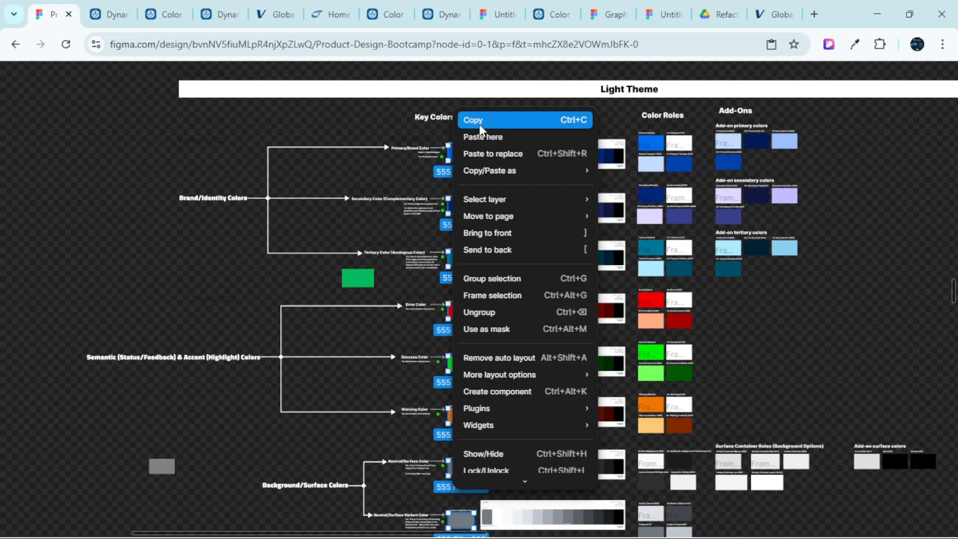
{"action": "left_click", "coordinate": [479, 125]}
{"action": "left_click", "coordinate": [608, 14]}
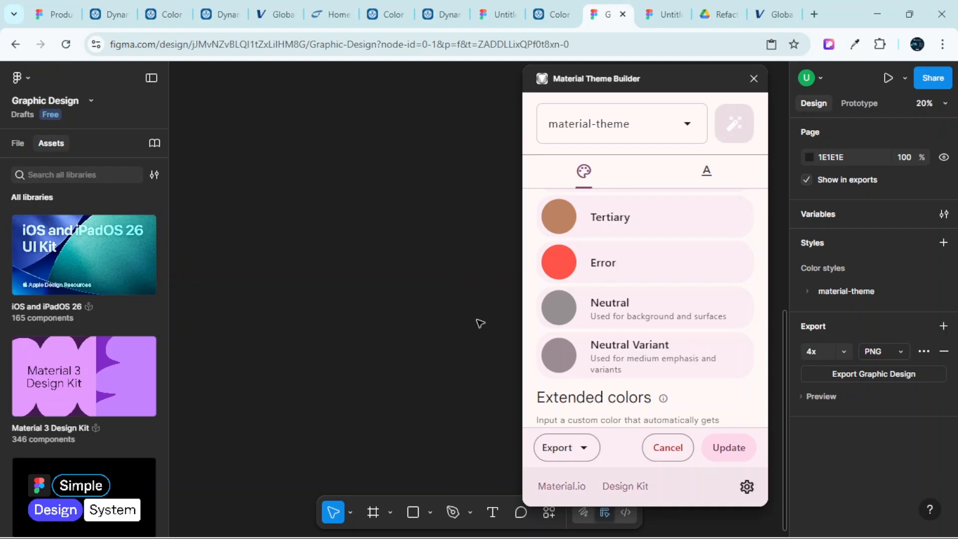
{"action": "left_click_drag", "start_coordinate": [627, 81], "coordinate": [696, 83]}
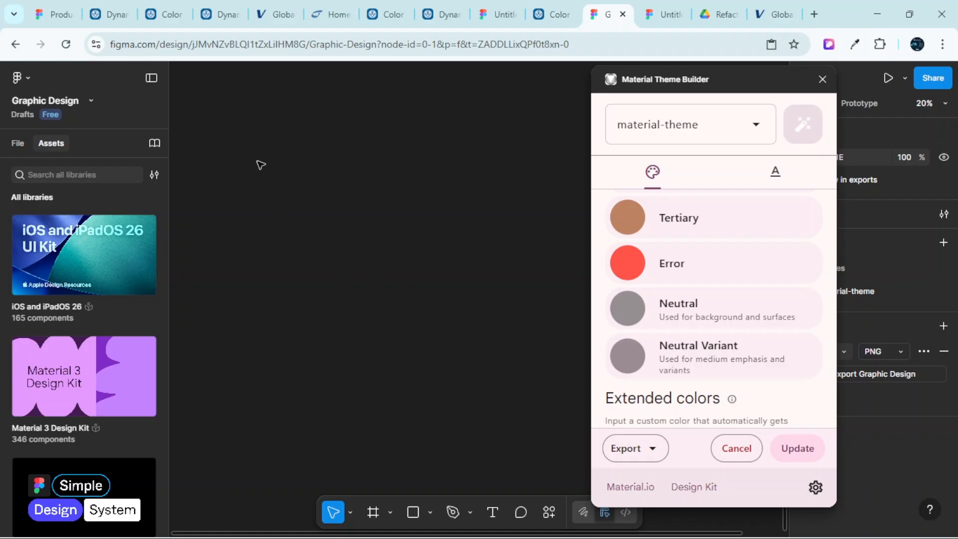
{"action": "right_click", "coordinate": [314, 185]}
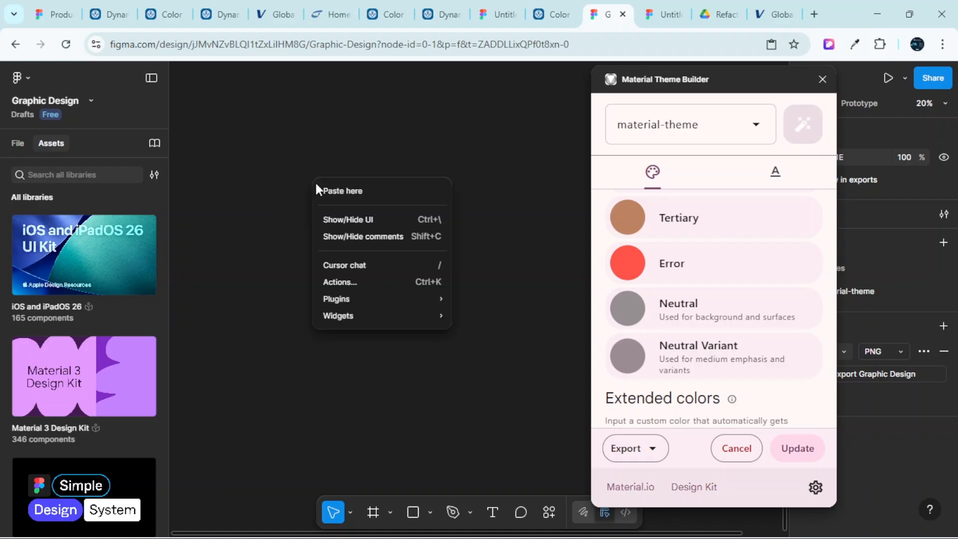
{"action": "left_click", "coordinate": [328, 193]}
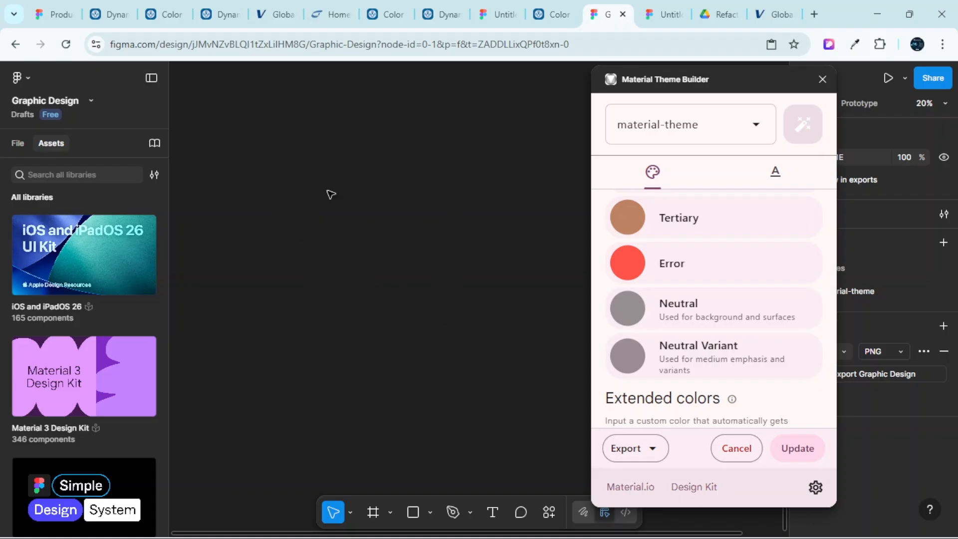
Wrap the pasted swatches in a vertical auto layout frame and set the gap between them to 24
{"action": "key", "text": "shift+a"}
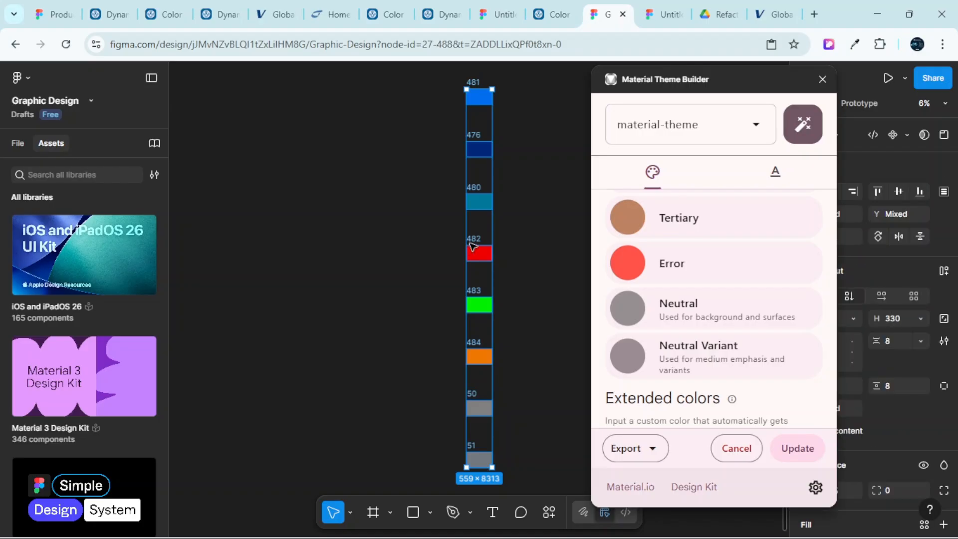
{"action": "left_click", "coordinate": [893, 342]}
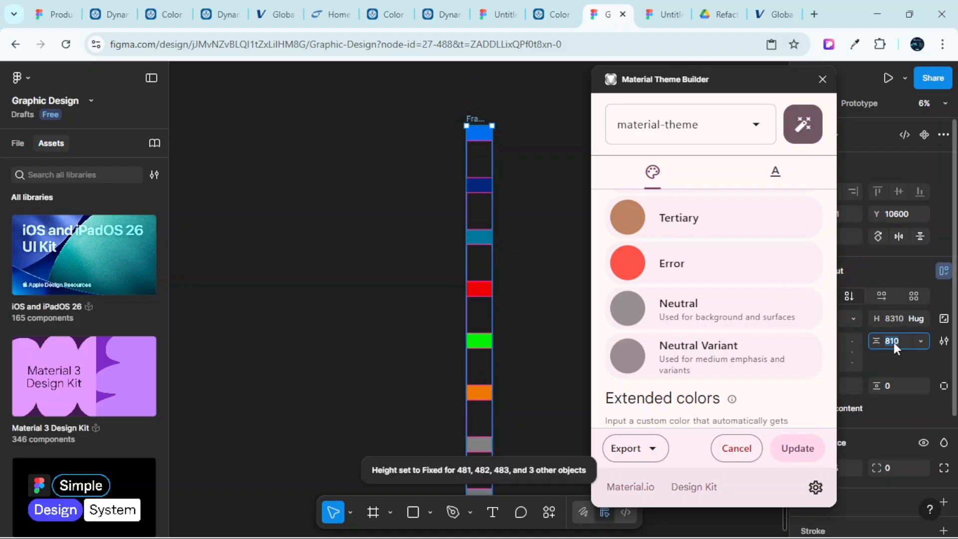
{"action": "type", "text": "24"}
{"action": "key", "text": "Return"}
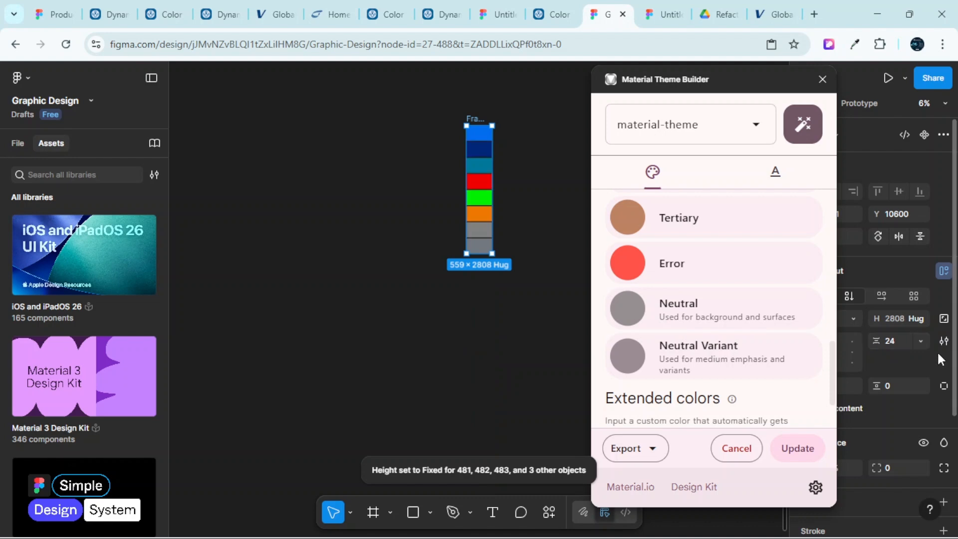
Increase the vertical gap between the swatches in the auto layout frame to 60
{"action": "type", "text": "6"}
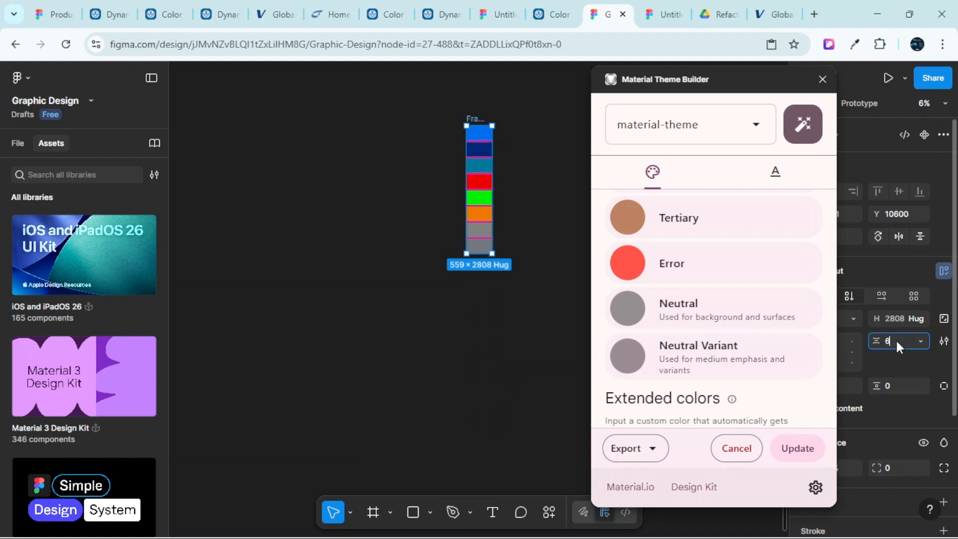
{"action": "type", "text": "0"}
{"action": "key", "text": "Return"}
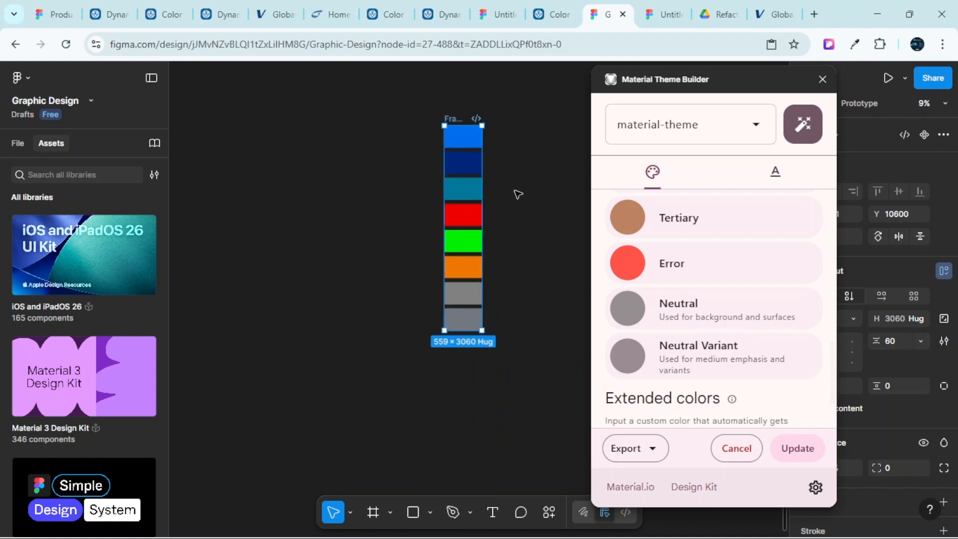
{"action": "scroll", "coordinate": [518, 194], "scroll_direction": "up", "scroll_amount": 3}
{"action": "left_click", "coordinate": [509, 231]}
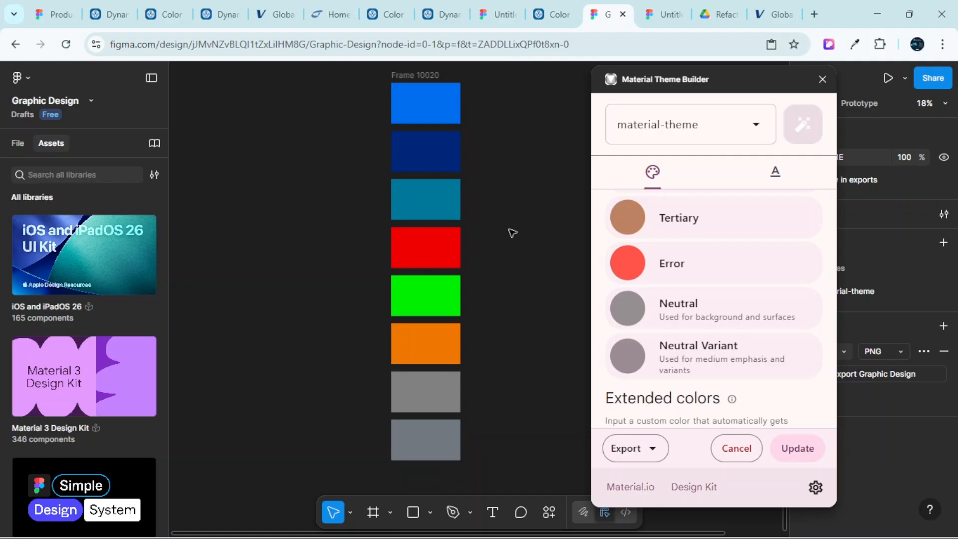
Examine the source image, source color, core colors and extended colors sections of Material Theme Builder beside the pasted swatches
{"action": "scroll", "coordinate": [511, 232], "scroll_direction": "up", "scroll_amount": 2}
{"action": "scroll", "coordinate": [733, 295], "scroll_direction": "up", "scroll_amount": 5}
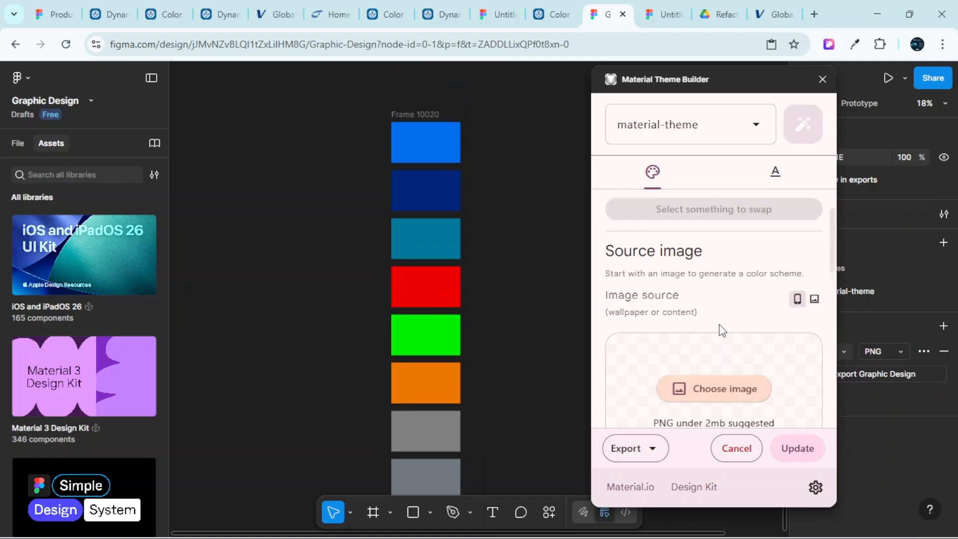
{"action": "left_click_drag", "start_coordinate": [678, 85], "coordinate": [604, 97]}
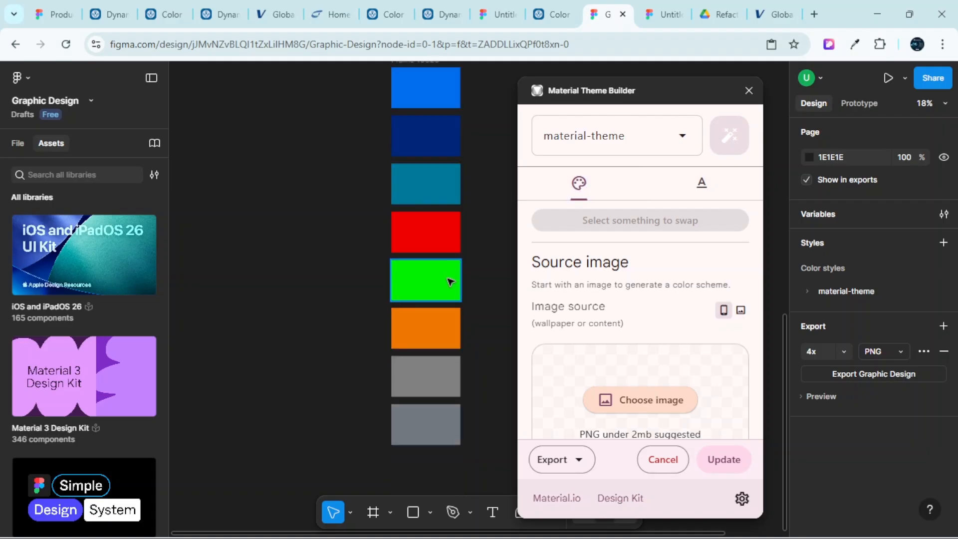
{"action": "scroll", "coordinate": [638, 300], "scroll_direction": "down", "scroll_amount": 5}
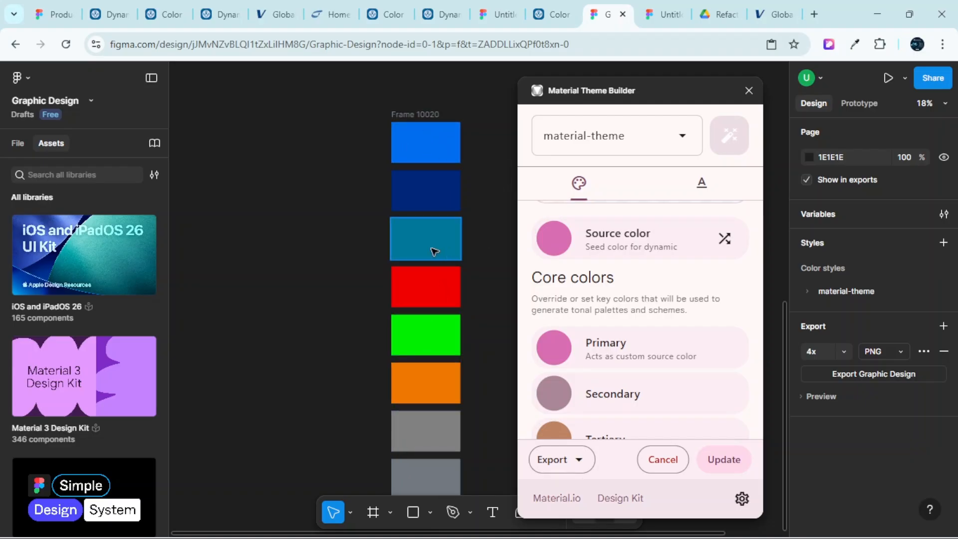
{"action": "scroll", "coordinate": [452, 369], "scroll_direction": "down", "scroll_amount": 2}
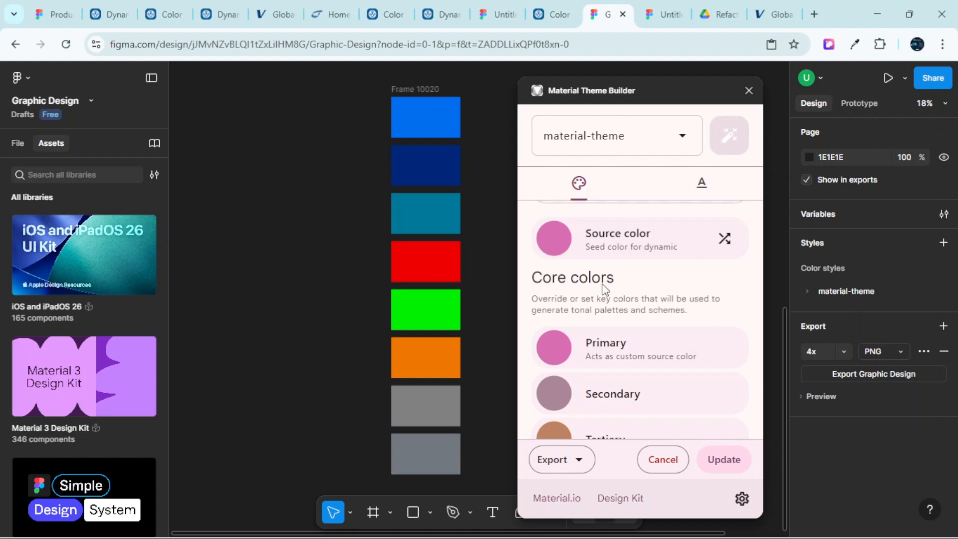
{"action": "scroll", "coordinate": [626, 307], "scroll_direction": "down", "scroll_amount": 6}
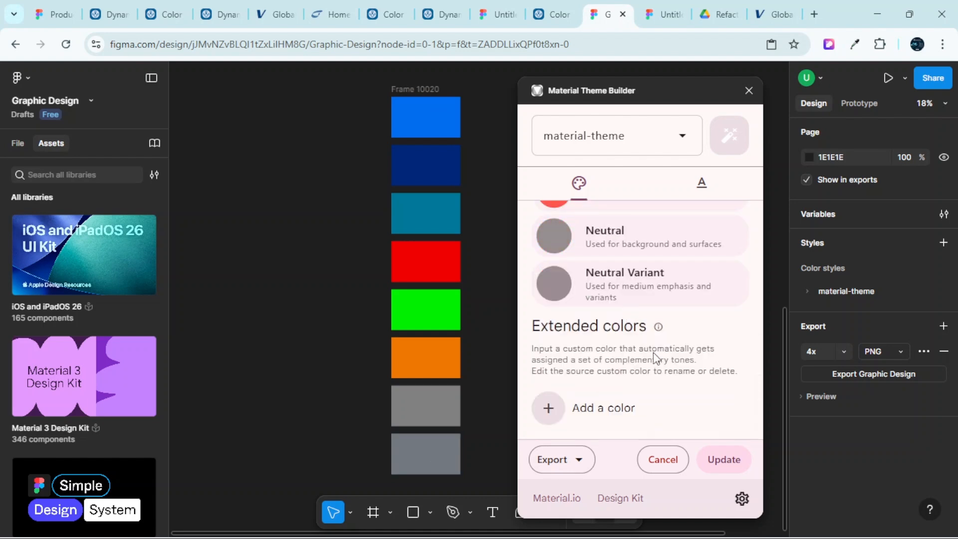
{"action": "scroll", "coordinate": [666, 360], "scroll_direction": "up", "scroll_amount": 8}
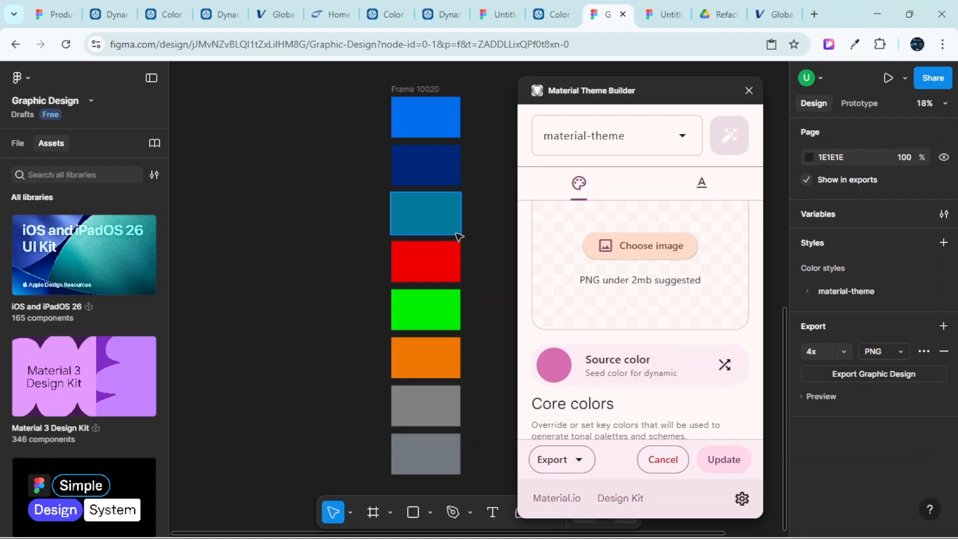
{"action": "scroll", "coordinate": [458, 236], "scroll_direction": "up", "scroll_amount": 1}
{"action": "scroll", "coordinate": [669, 332], "scroll_direction": "up", "scroll_amount": 4}
{"action": "scroll", "coordinate": [669, 332], "scroll_direction": "down", "scroll_amount": 5}
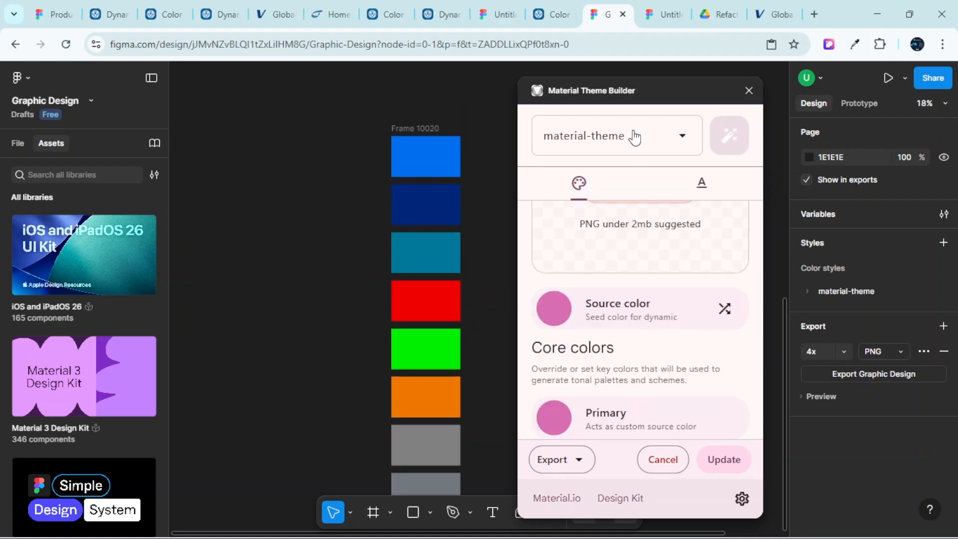
Rename the current Material Theme Builder theme as "Color System"
{"action": "left_click", "coordinate": [685, 137]}
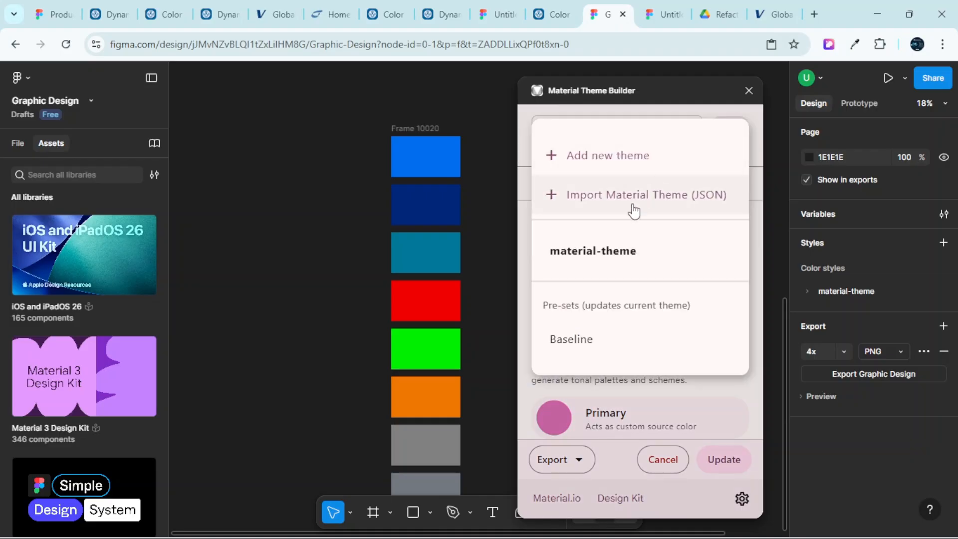
{"action": "mouse_move", "coordinate": [618, 252]}
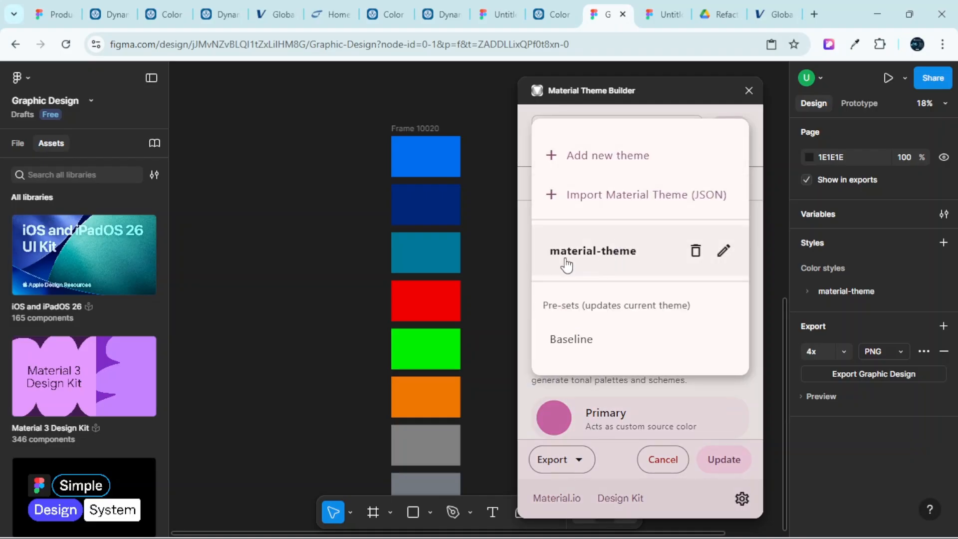
{"action": "left_click", "coordinate": [724, 253]}
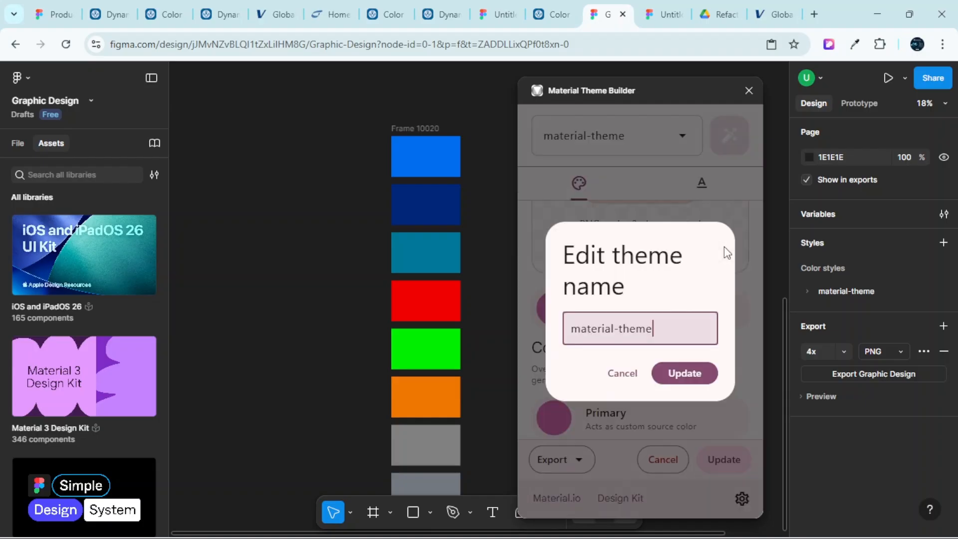
{"action": "left_click", "coordinate": [661, 321]}
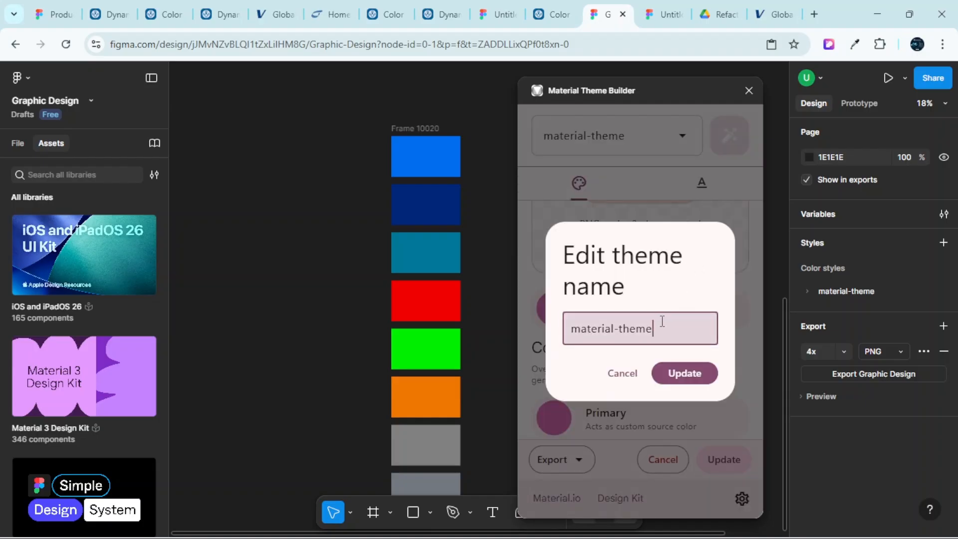
{"action": "key", "text": "BackSpace"}
{"action": "key", "text": "BackSpace"}
{"action": "key", "text": "BackSpace"}
{"action": "key", "text": "BackSpace"}
{"action": "key", "text": "BackSpace"}
{"action": "key", "text": "BackSpace"}
{"action": "key", "text": "BackSpace"}
{"action": "key", "text": "BackSpace"}
{"action": "key", "text": "BackSpace"}
{"action": "key", "text": "BackSpace"}
{"action": "key", "text": "BackSpace"}
{"action": "key", "text": "BackSpace"}
{"action": "key", "text": "BackSpace"}
{"action": "key", "text": "BackSpace"}
{"action": "type", "text": "Color System"}
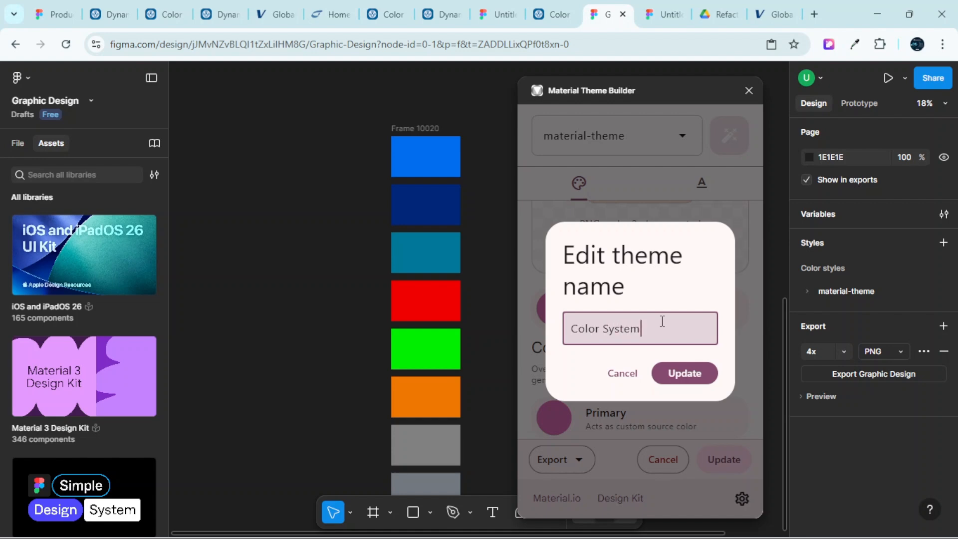
{"action": "left_click", "coordinate": [684, 374]}
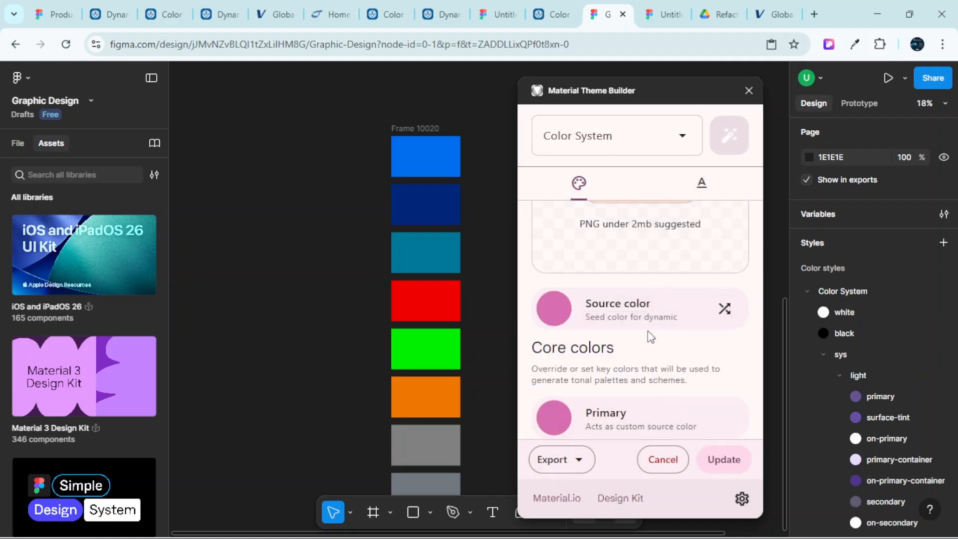
{"action": "scroll", "coordinate": [647, 339], "scroll_direction": "up", "scroll_amount": 1}
{"action": "scroll", "coordinate": [646, 336], "scroll_direction": "down", "scroll_amount": 1}
{"action": "scroll", "coordinate": [646, 336], "scroll_direction": "up", "scroll_amount": 2}
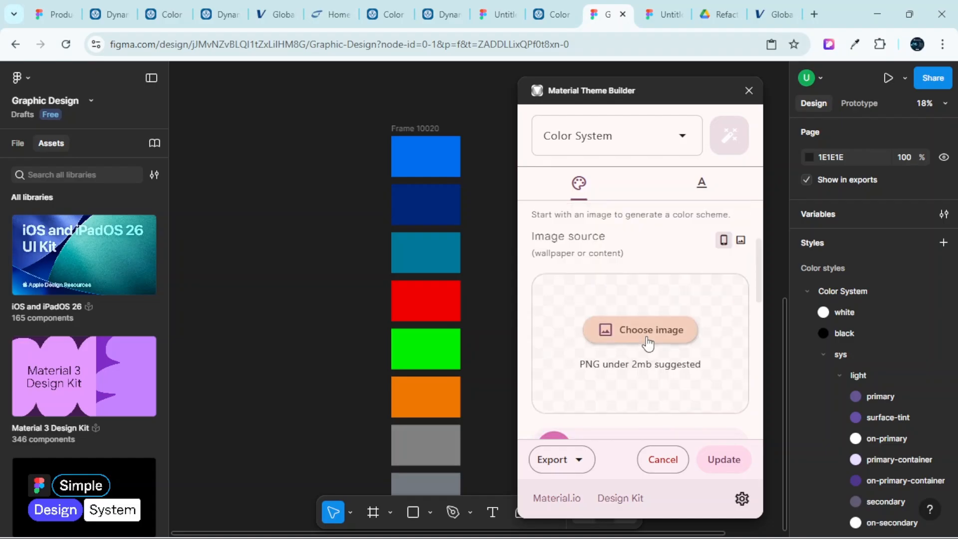
{"action": "scroll", "coordinate": [646, 337], "scroll_direction": "down", "scroll_amount": 1}
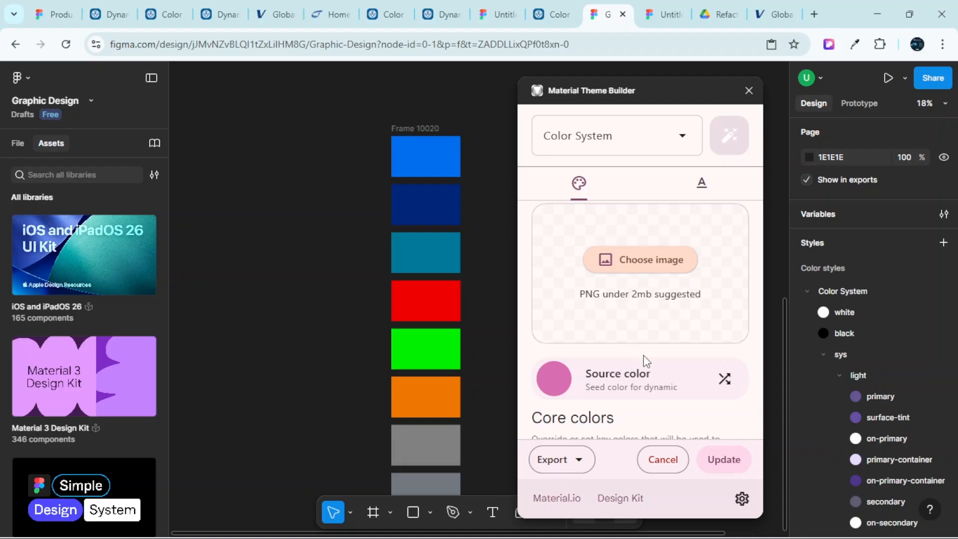
{"action": "scroll", "coordinate": [649, 372], "scroll_direction": "down", "scroll_amount": 2}
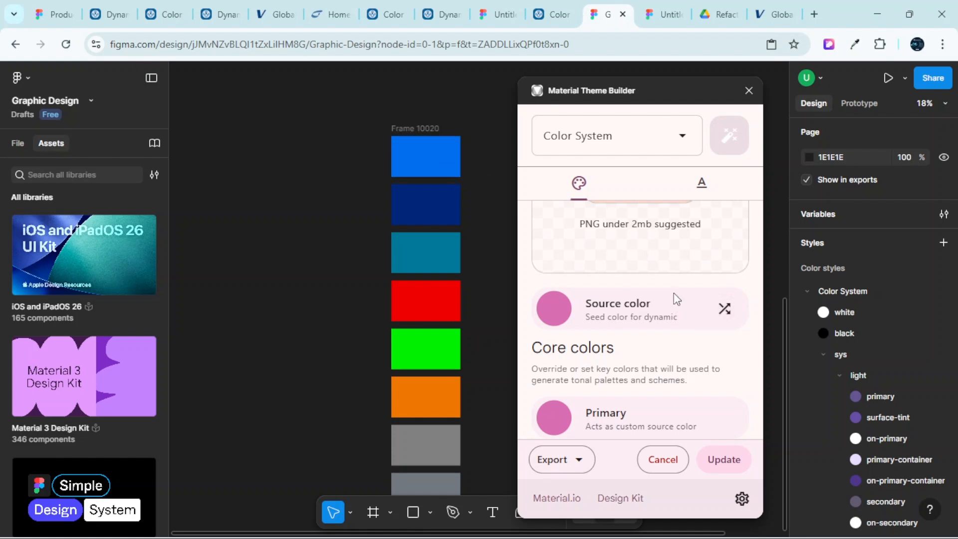
Set the theme's source color to 006DEF, using the fill value of the first bright blue swatch
{"action": "left_click", "coordinate": [446, 164]}
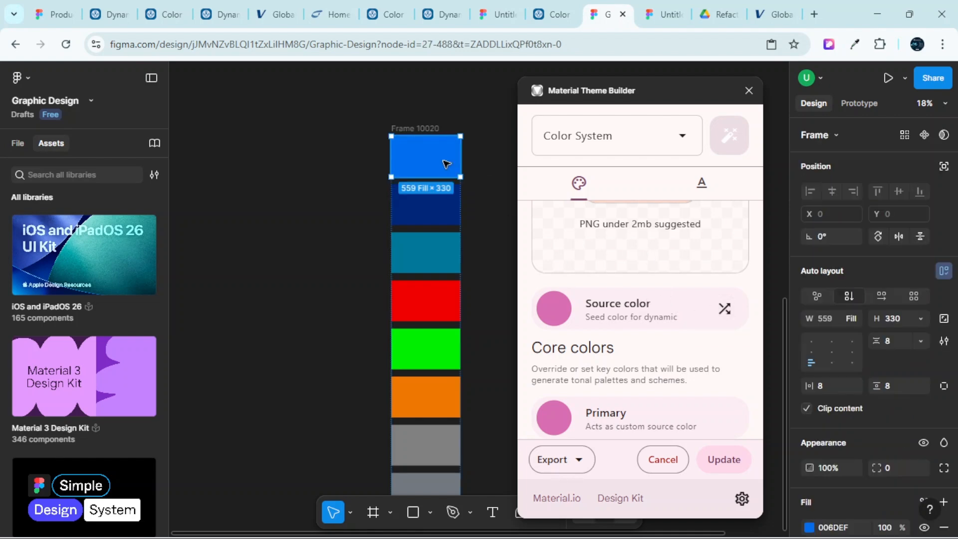
{"action": "scroll", "coordinate": [908, 375], "scroll_direction": "down", "scroll_amount": 4}
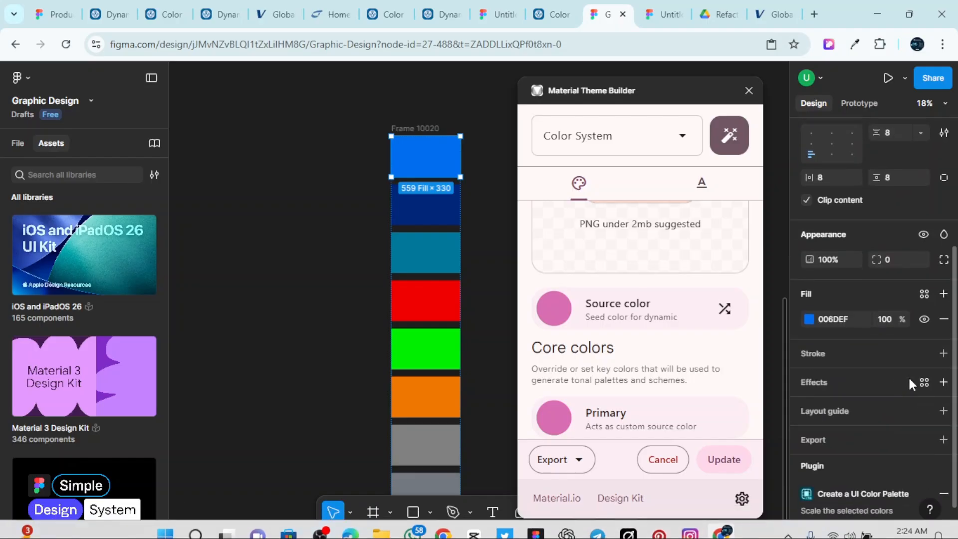
{"action": "left_click", "coordinate": [837, 315]}
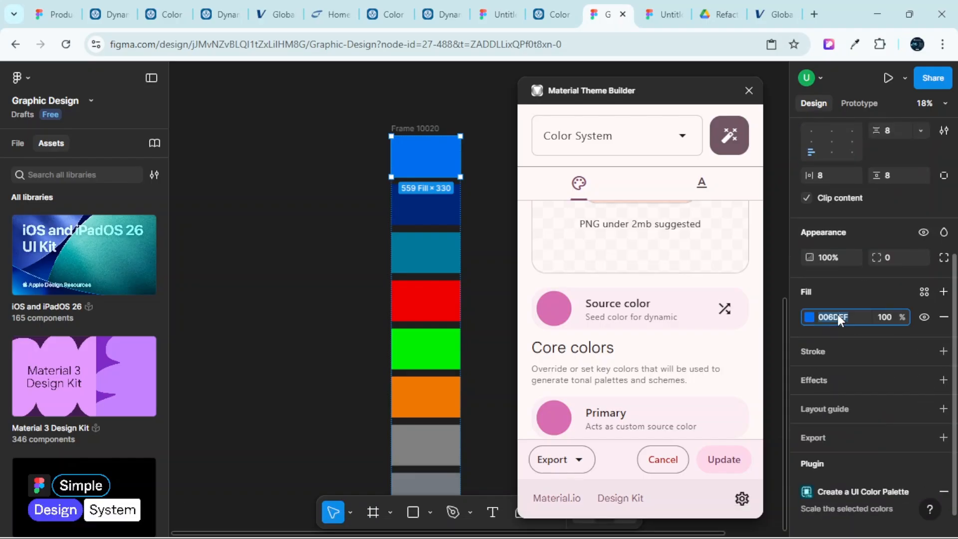
{"action": "left_click", "coordinate": [558, 307]}
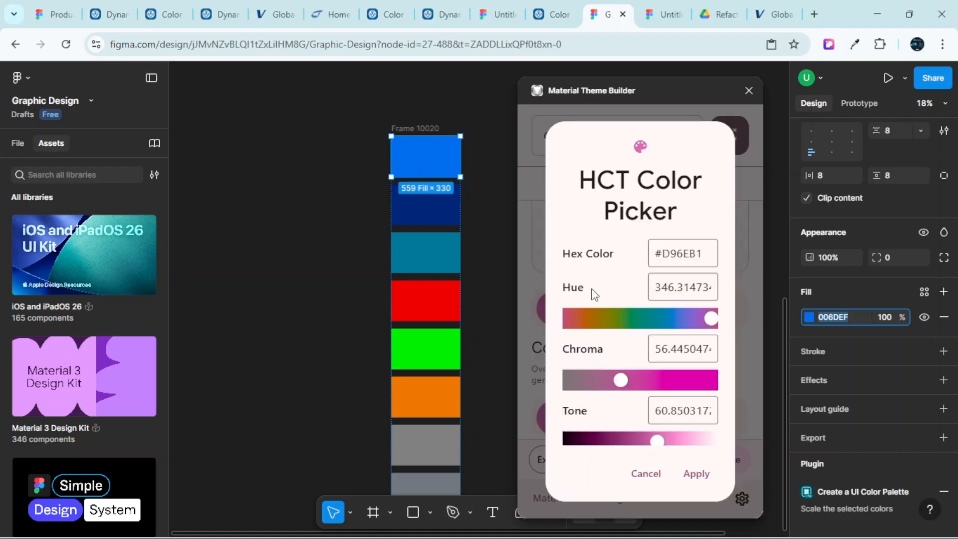
{"action": "double_click", "coordinate": [698, 253]}
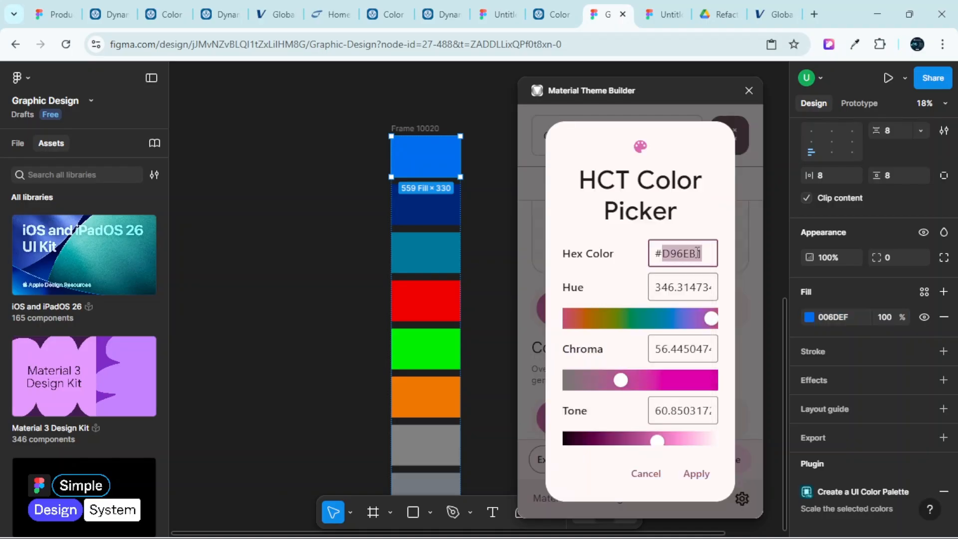
{"action": "type", "text": "006DEF"}
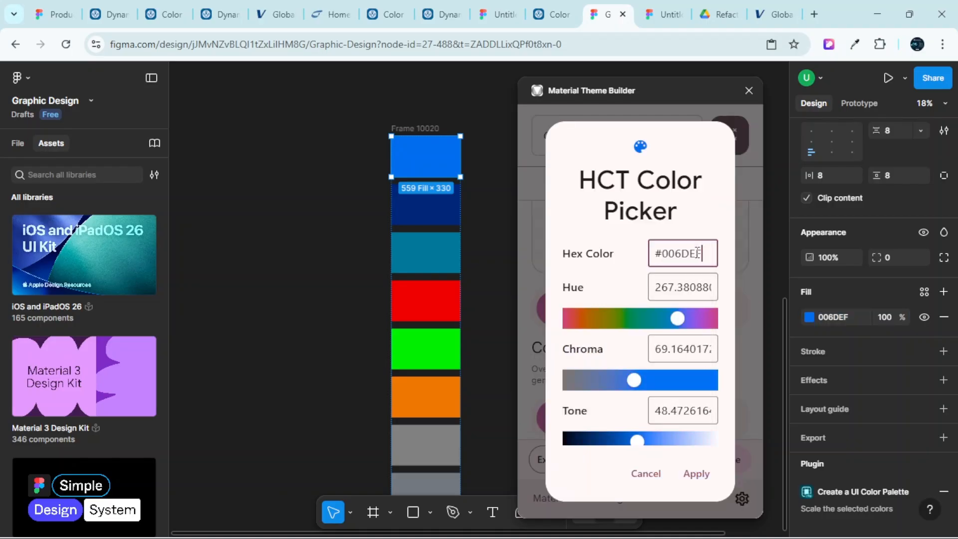
{"action": "left_click", "coordinate": [694, 477]}
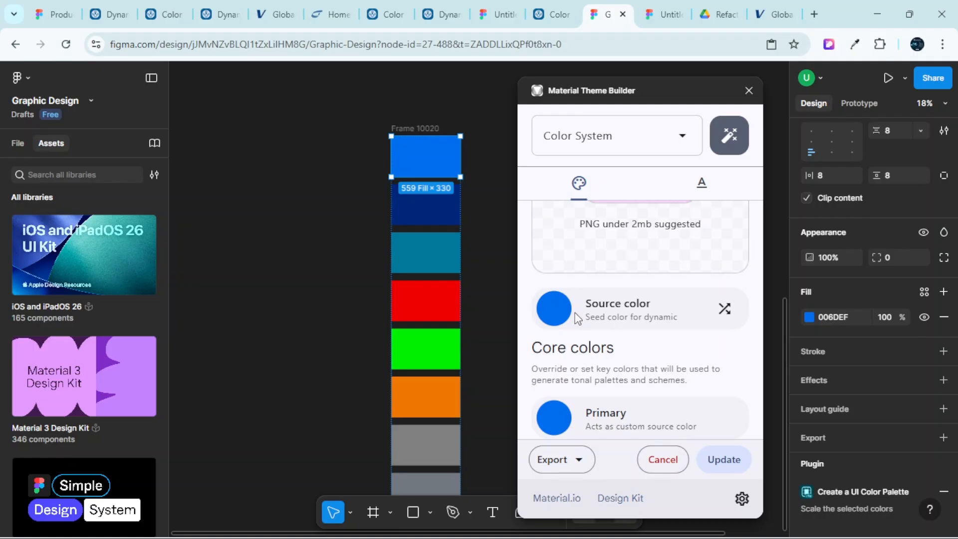
{"action": "scroll", "coordinate": [631, 309], "scroll_direction": "down", "scroll_amount": 1}
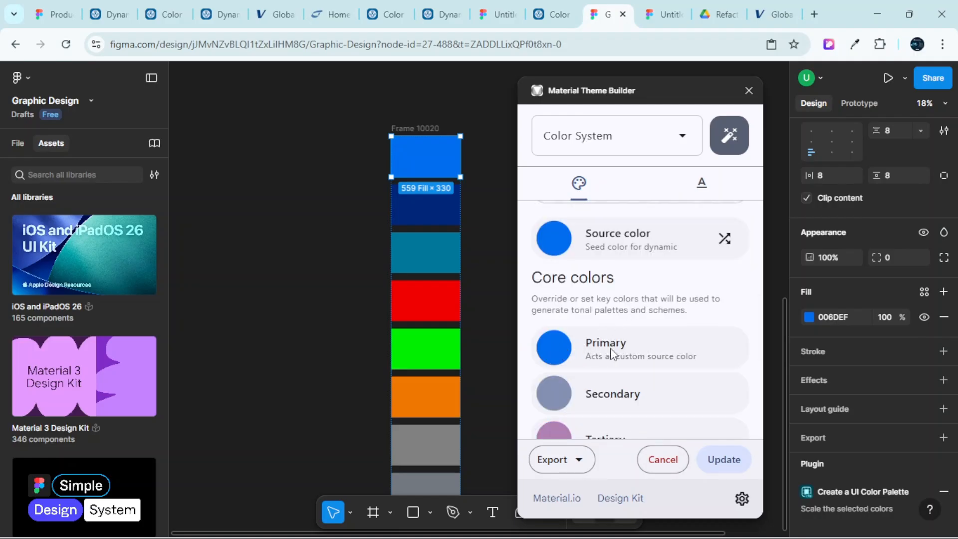
Check the Primary core color in the HCT Color Picker and apply it as 006DEF
{"action": "left_click", "coordinate": [553, 349]}
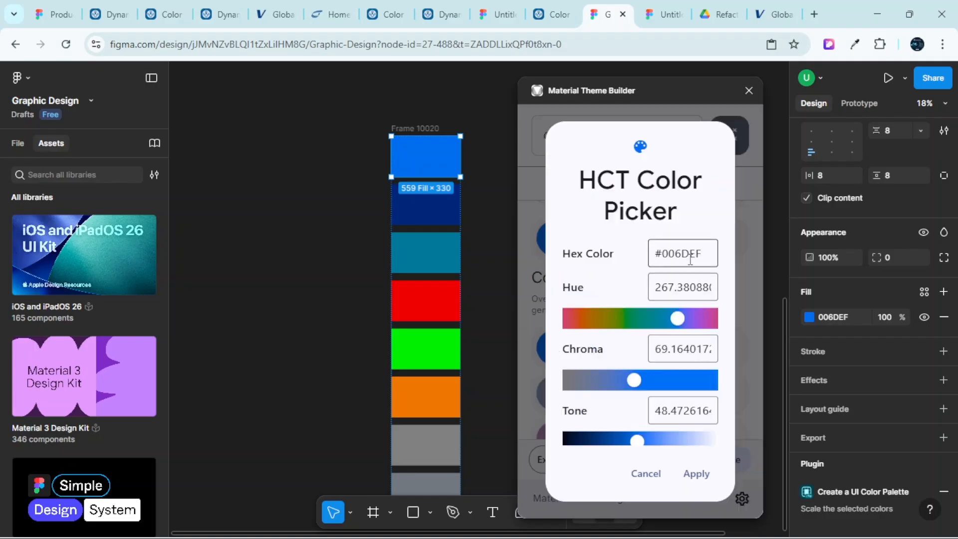
{"action": "left_click", "coordinate": [697, 474]}
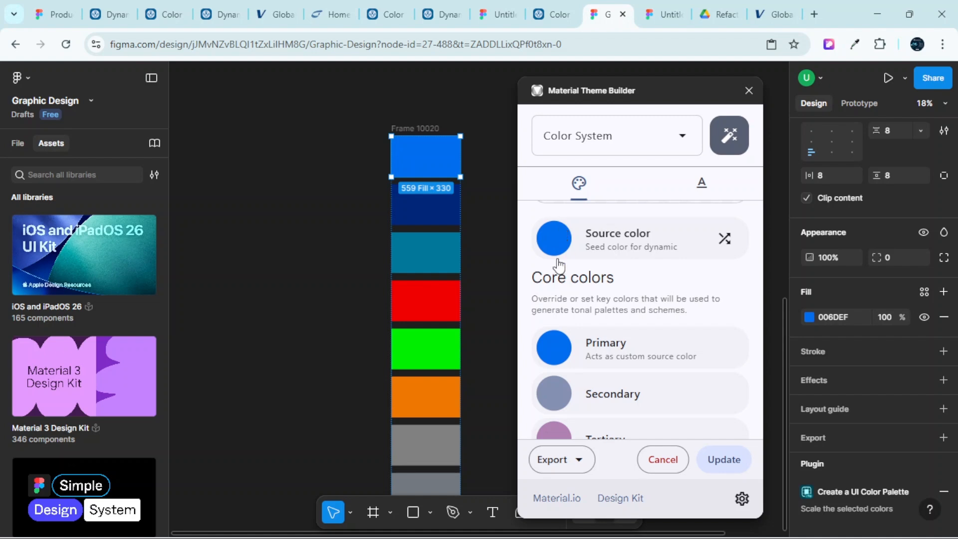
Set the theme's Secondary core color to 002678, using the fill value of the dark blue swatch
{"action": "scroll", "coordinate": [584, 329], "scroll_direction": "down", "scroll_amount": 1}
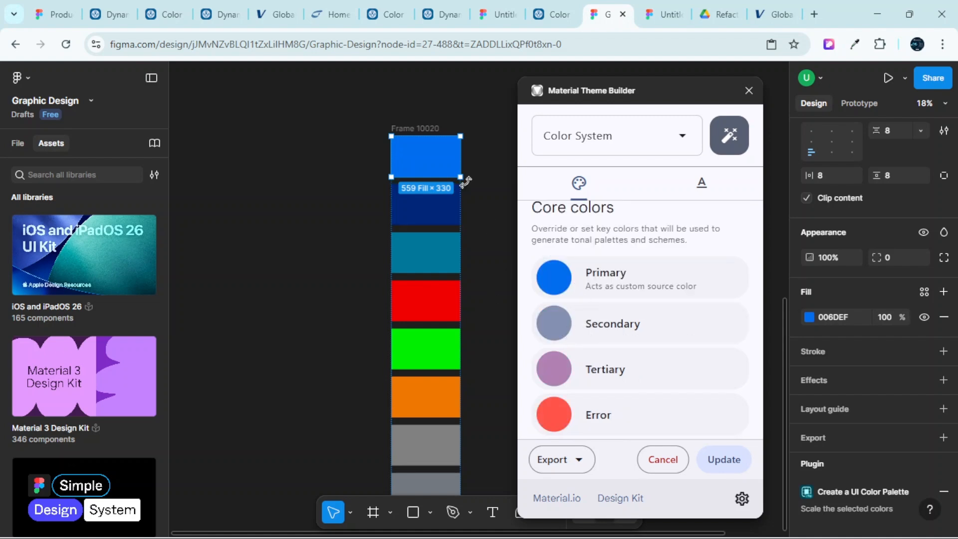
{"action": "scroll", "coordinate": [464, 185], "scroll_direction": "up", "scroll_amount": 1}
{"action": "scroll", "coordinate": [492, 252], "scroll_direction": "up", "scroll_amount": 3}
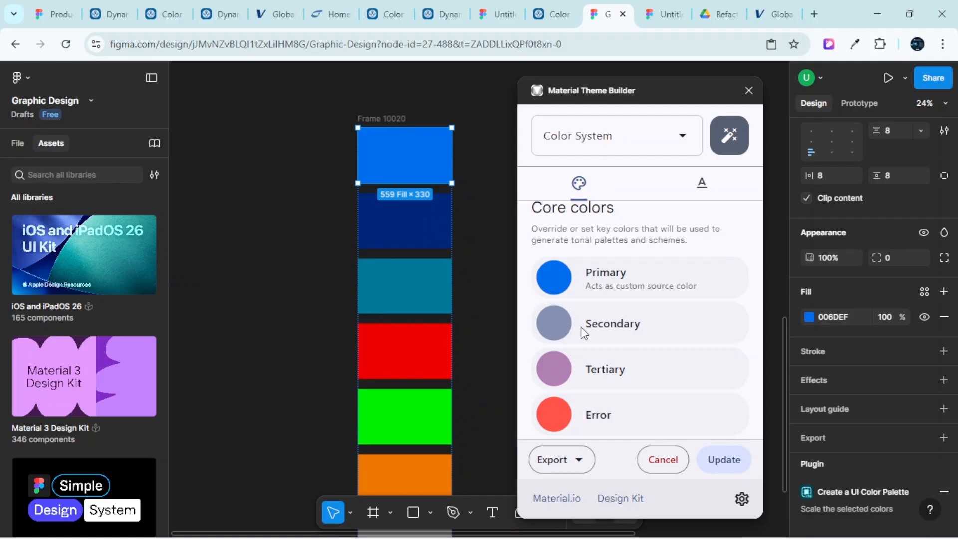
{"action": "scroll", "coordinate": [492, 240], "scroll_direction": "up", "scroll_amount": 3}
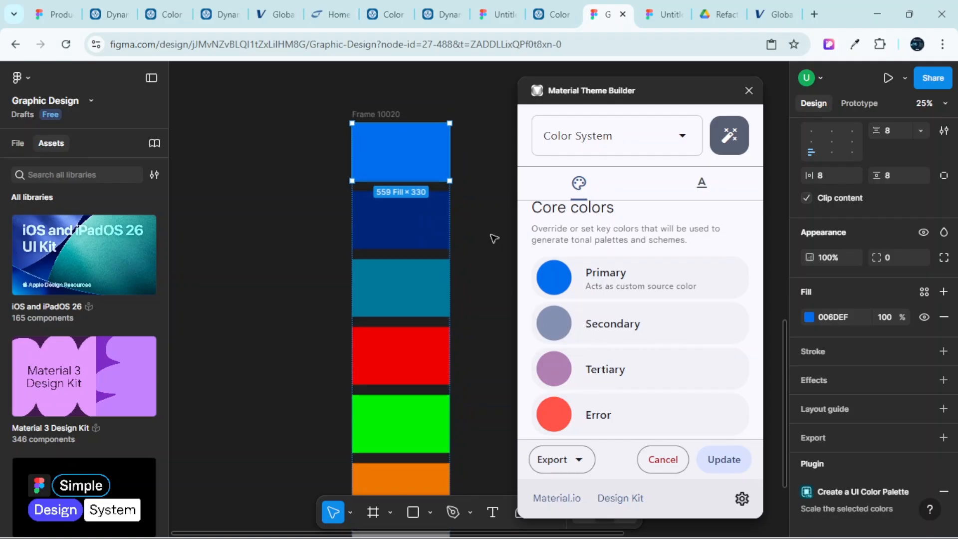
{"action": "scroll", "coordinate": [473, 254], "scroll_direction": "up", "scroll_amount": 1}
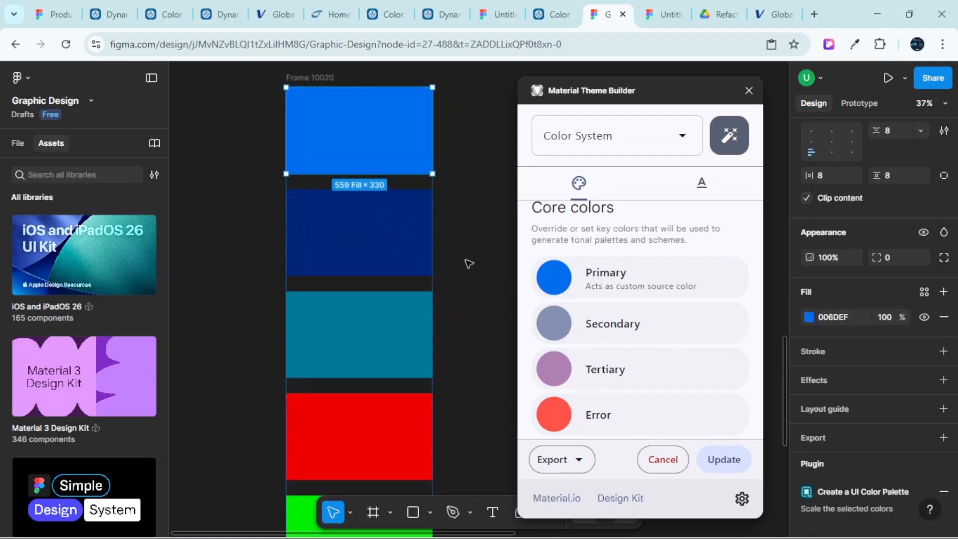
{"action": "scroll", "coordinate": [500, 307], "scroll_direction": "down", "scroll_amount": 1}
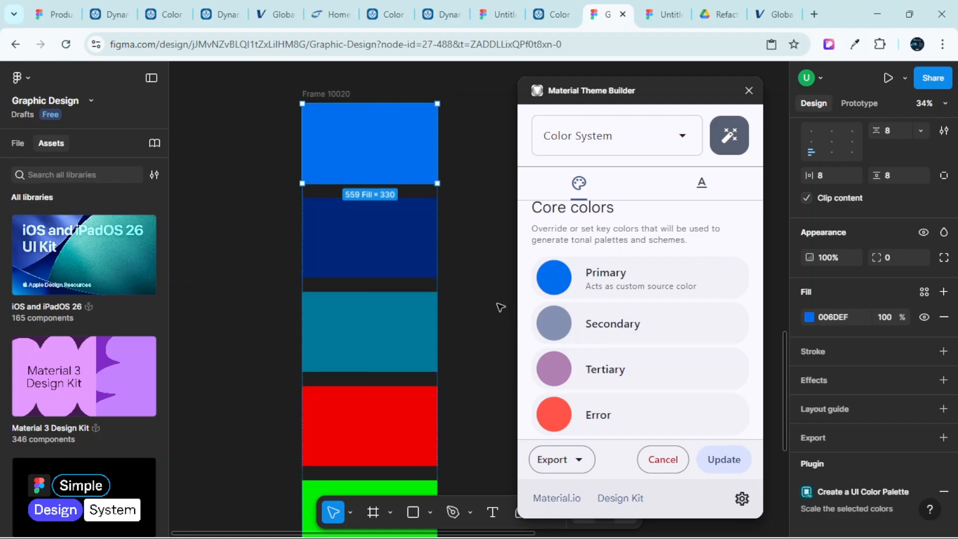
{"action": "scroll", "coordinate": [482, 286], "scroll_direction": "up", "scroll_amount": 1}
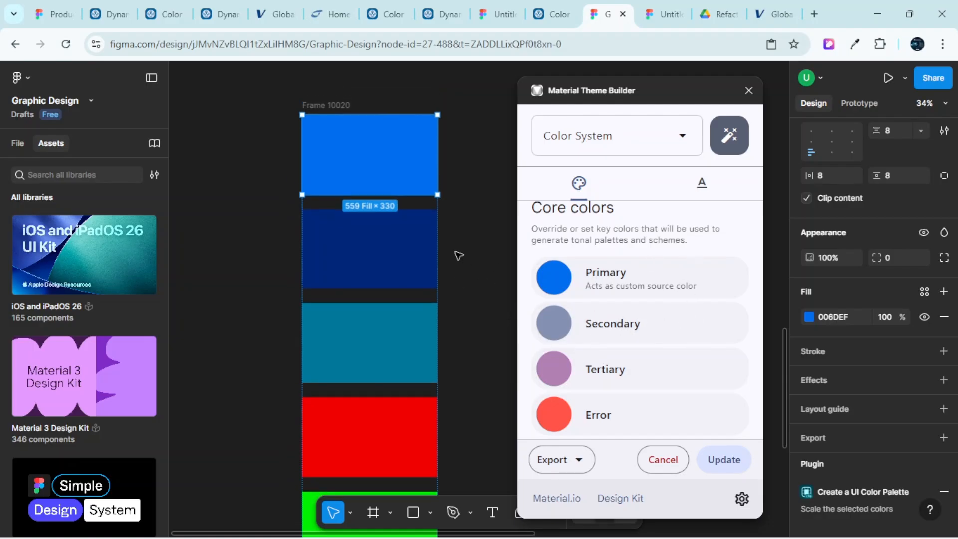
{"action": "left_click", "coordinate": [396, 252]}
{"action": "scroll", "coordinate": [890, 369], "scroll_direction": "down", "scroll_amount": 1}
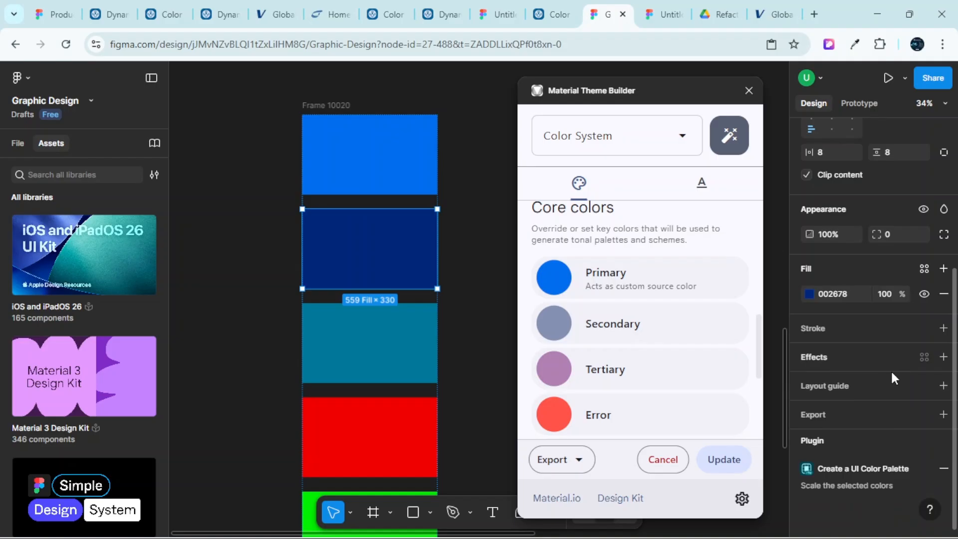
{"action": "left_click", "coordinate": [837, 297]}
{"action": "key", "text": "ctrl+c"}
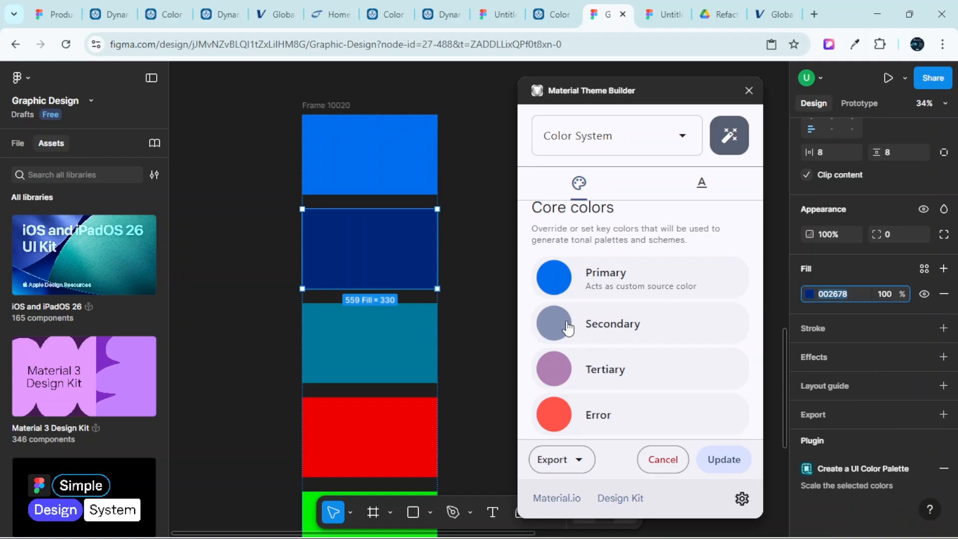
{"action": "left_click", "coordinate": [554, 330]}
{"action": "left_click", "coordinate": [685, 253]}
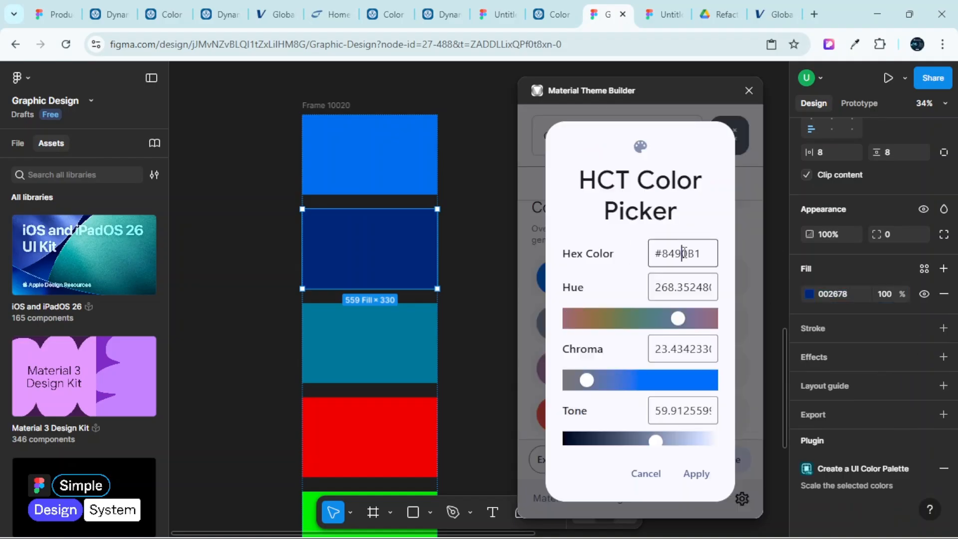
{"action": "key", "text": "ctrl+a"}
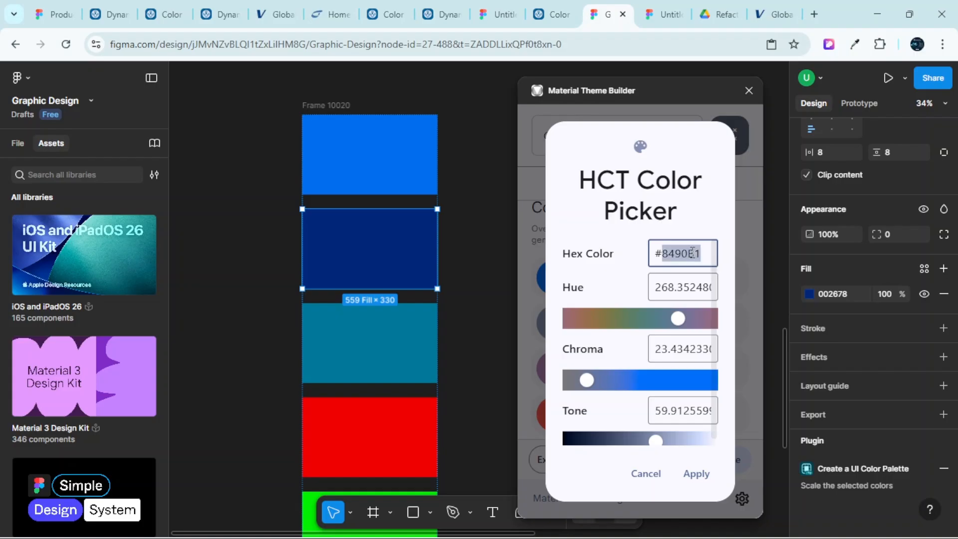
{"action": "key", "text": "ctrl+v"}
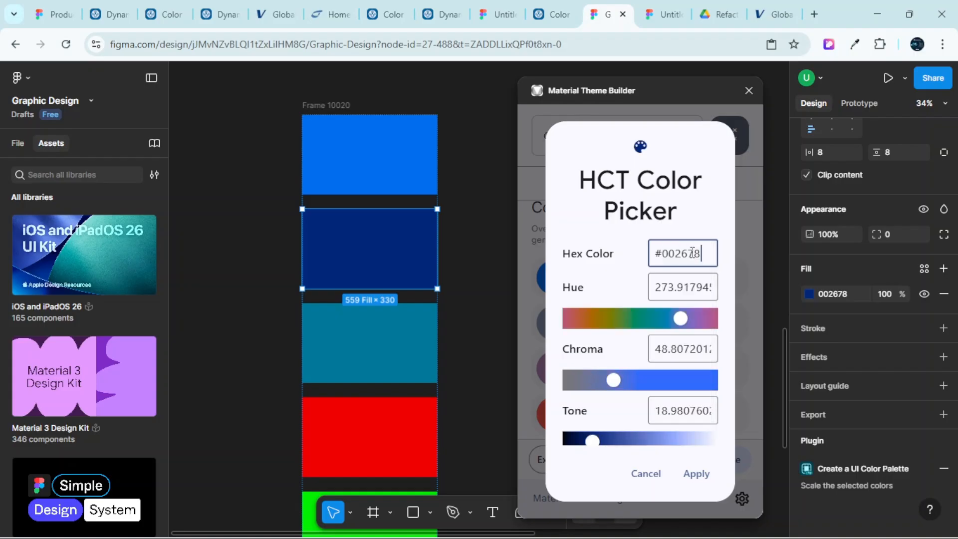
{"action": "left_click", "coordinate": [696, 474]}
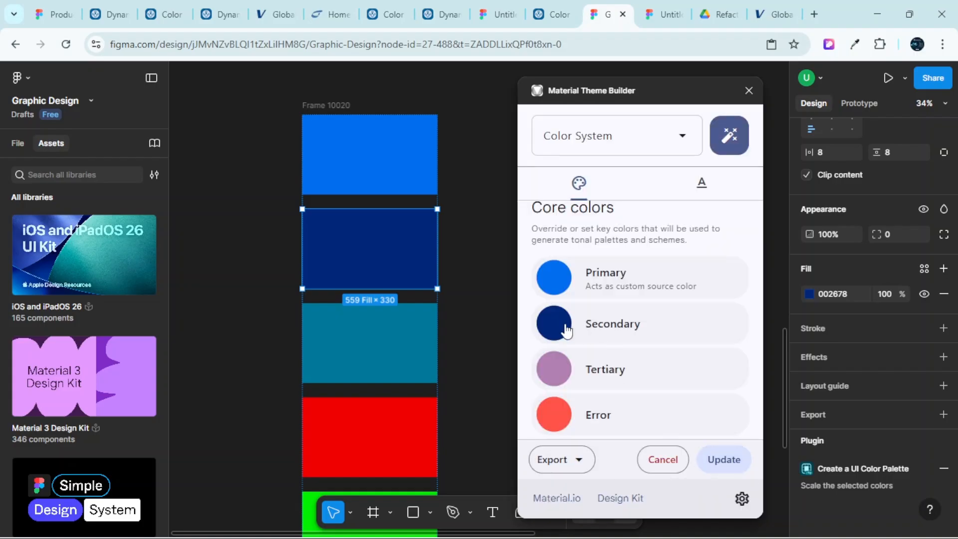
Set the theme's Tertiary core color to 007899, using the fill value of the teal swatch
{"action": "left_click", "coordinate": [403, 329]}
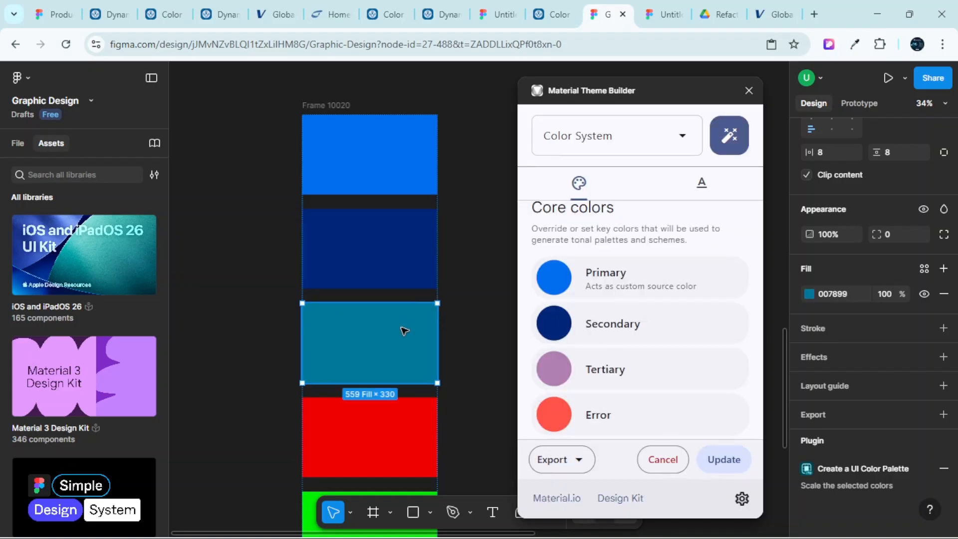
{"action": "left_click", "coordinate": [847, 294]}
{"action": "key", "text": "ctrl+c"}
{"action": "scroll", "coordinate": [568, 269], "scroll_direction": "down", "scroll_amount": 3}
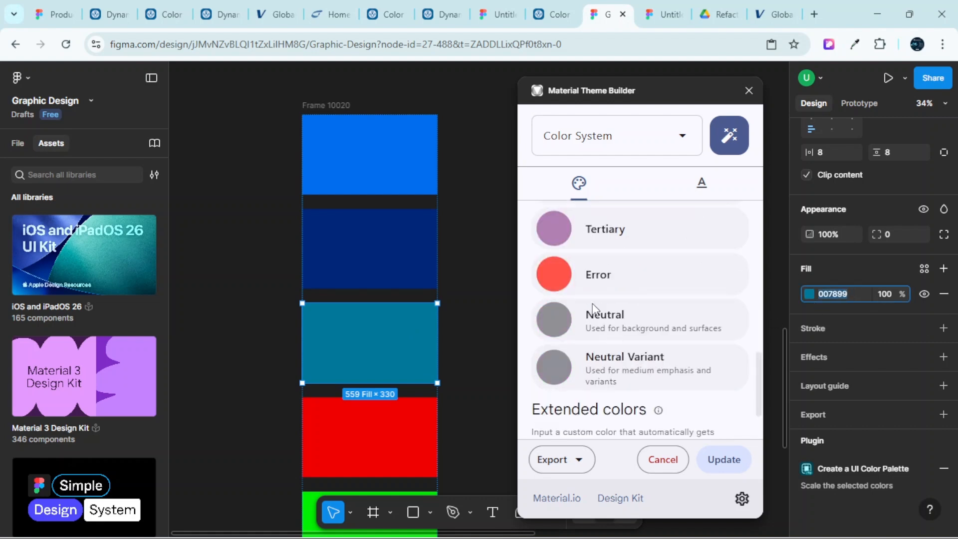
{"action": "scroll", "coordinate": [582, 287], "scroll_direction": "up", "scroll_amount": 2}
{"action": "left_click", "coordinate": [555, 299]}
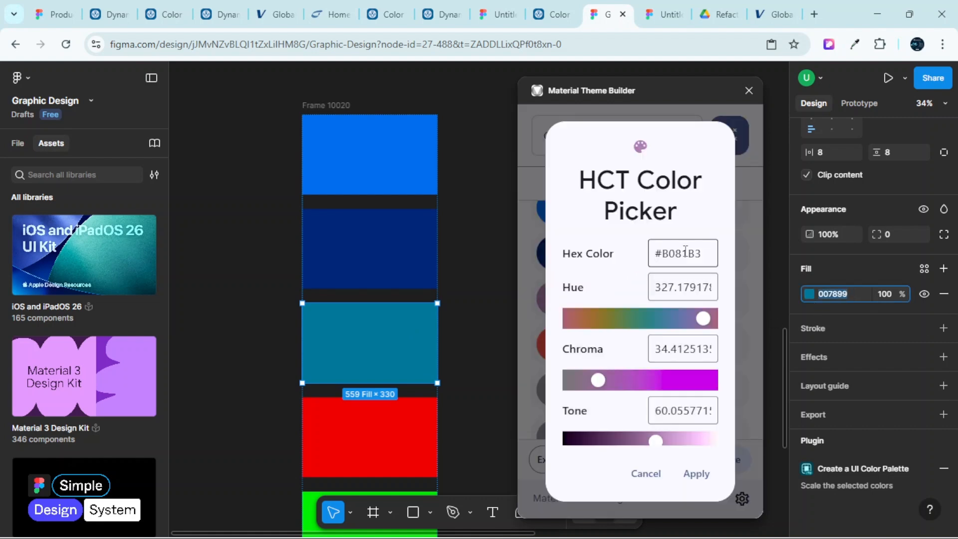
{"action": "double_click", "coordinate": [687, 252]}
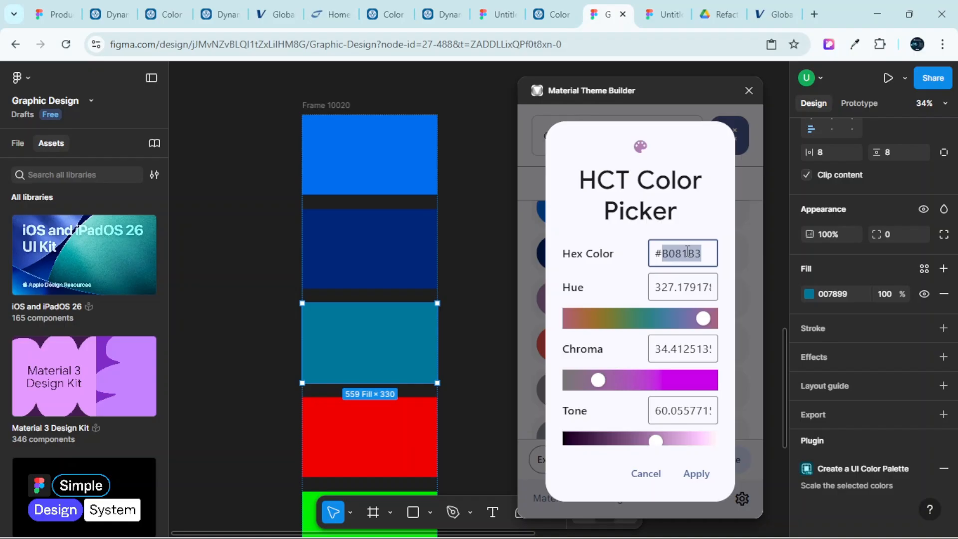
{"action": "key", "text": "ctrl+v"}
{"action": "left_click", "coordinate": [697, 474]}
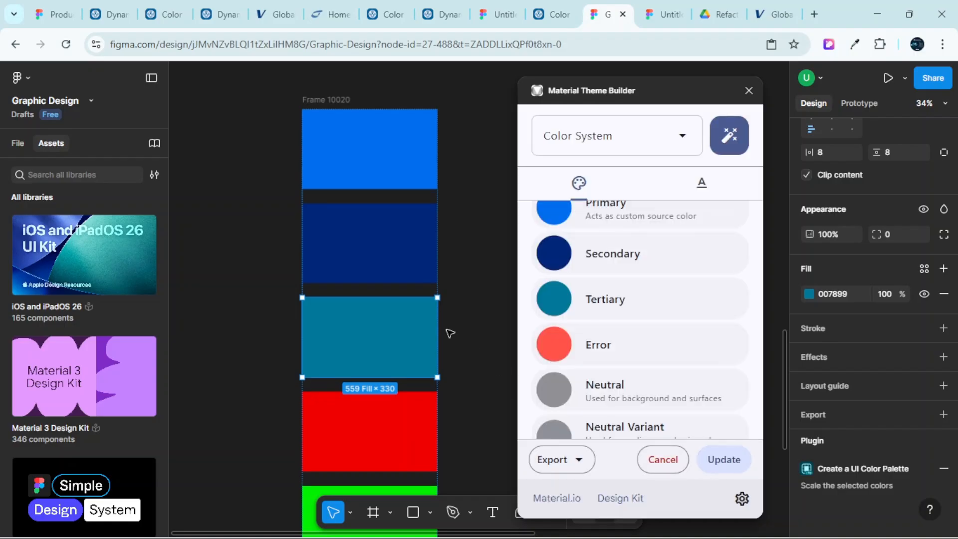
Set the theme's Error core color to EF0000, using the fill value of the red swatch
{"action": "scroll", "coordinate": [450, 333], "scroll_direction": "down", "scroll_amount": 1}
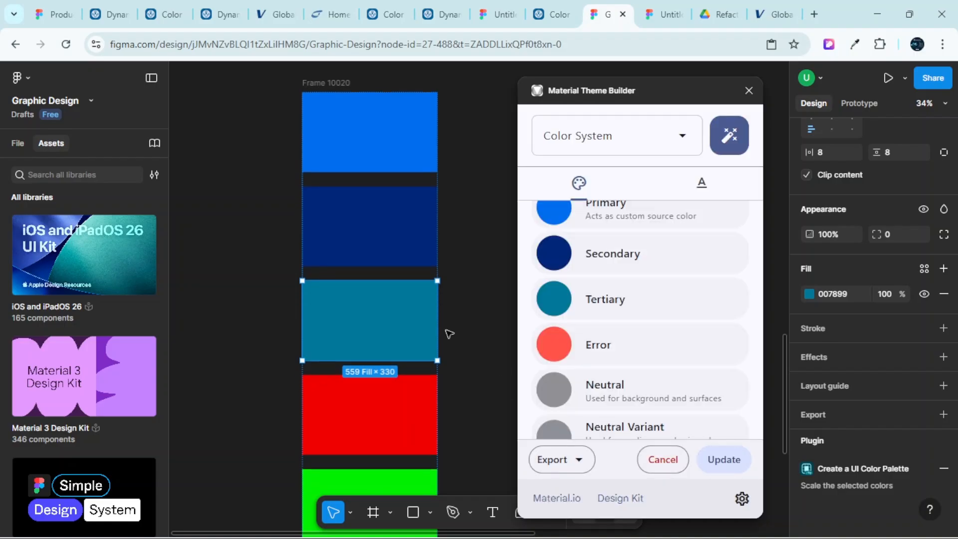
{"action": "left_click", "coordinate": [402, 414]}
{"action": "left_click", "coordinate": [852, 290]}
{"action": "key", "text": "ctrl+c"}
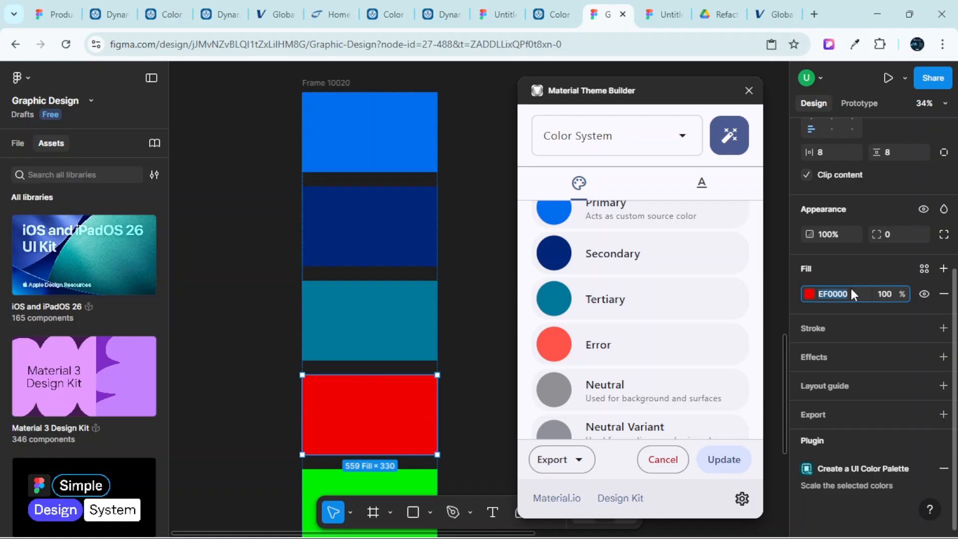
{"action": "left_click", "coordinate": [554, 346]}
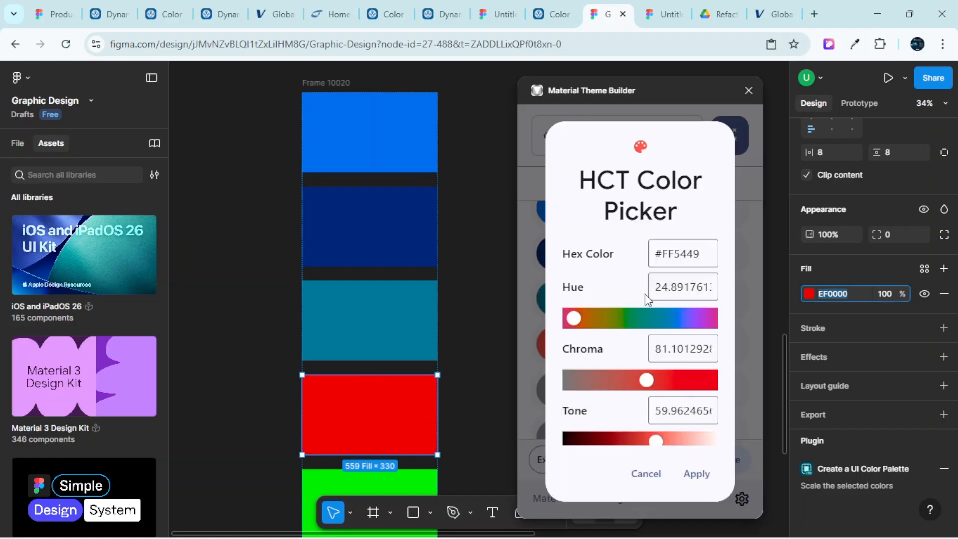
{"action": "double_click", "coordinate": [684, 252]}
{"action": "key", "text": "ctrl+v"}
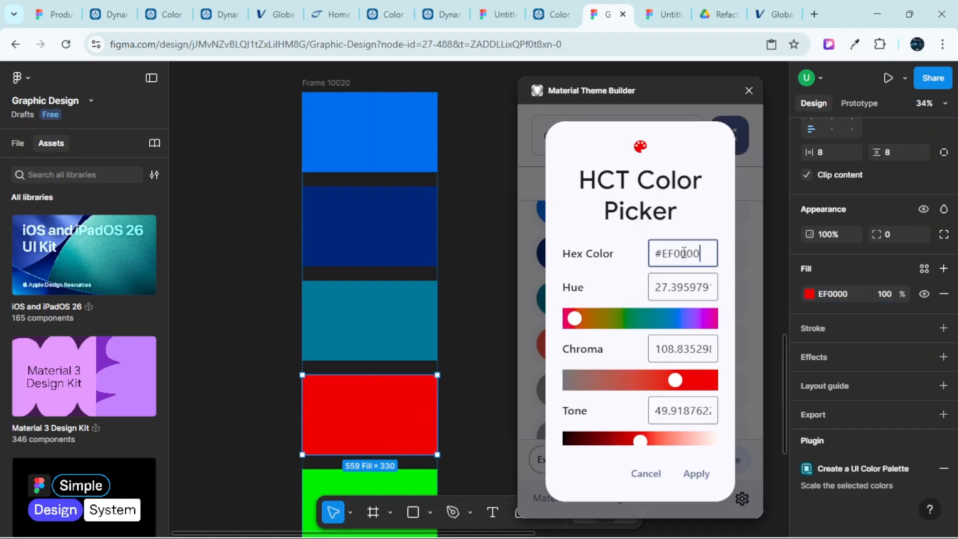
{"action": "left_click", "coordinate": [702, 478]}
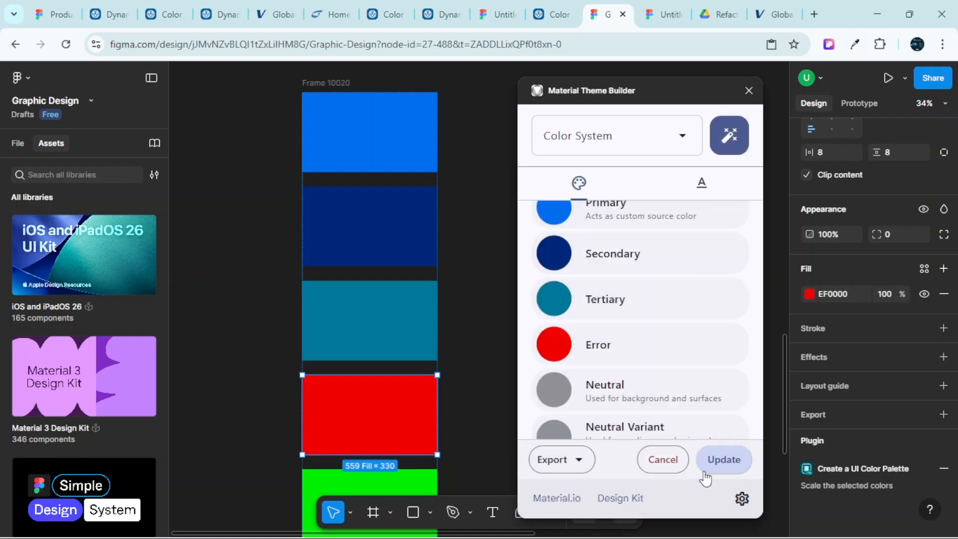
Set the theme's Neutral core color to 808080, using the fill value of the plain gray swatch below the orange one
{"action": "scroll", "coordinate": [669, 318], "scroll_direction": "down", "scroll_amount": 2}
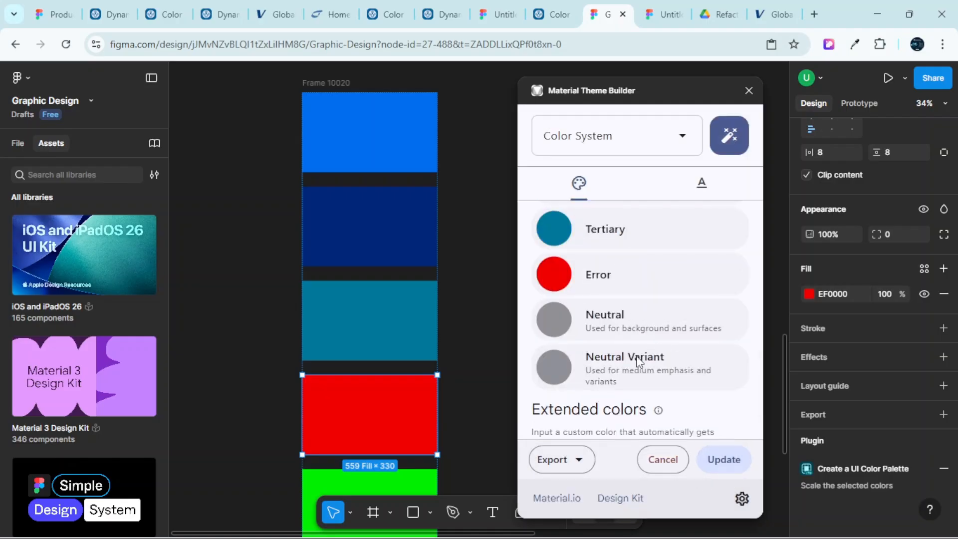
{"action": "scroll", "coordinate": [434, 352], "scroll_direction": "down", "scroll_amount": 3}
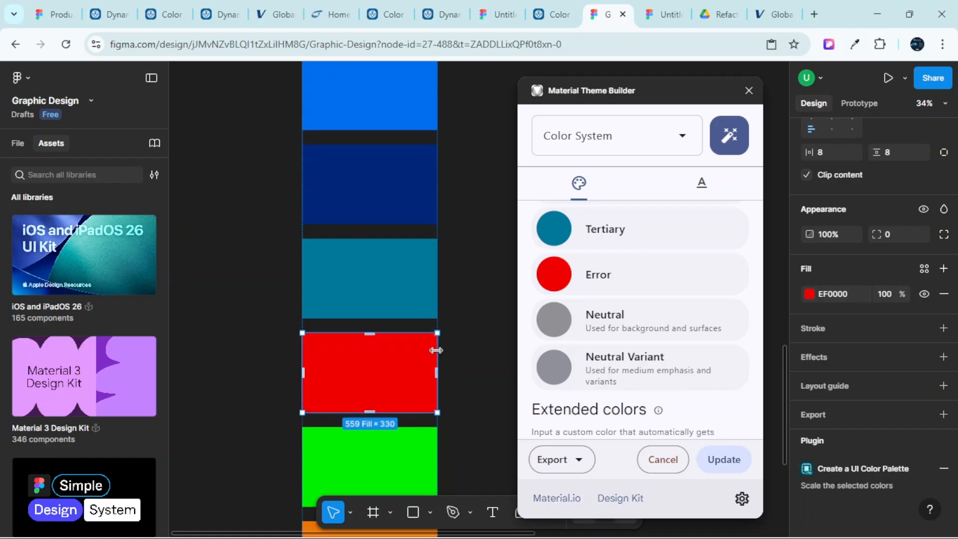
{"action": "scroll", "coordinate": [430, 379], "scroll_direction": "down", "scroll_amount": 5}
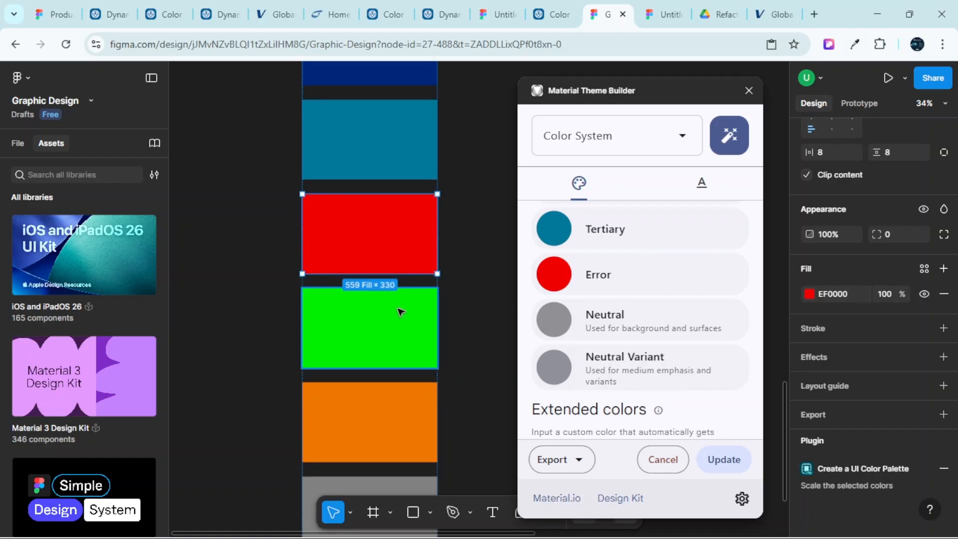
{"action": "scroll", "coordinate": [474, 359], "scroll_direction": "down", "scroll_amount": 6}
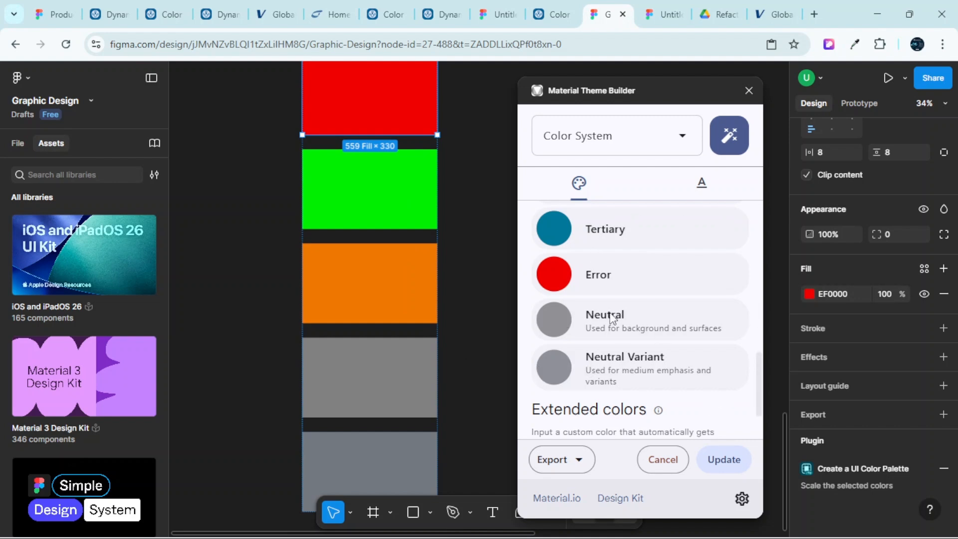
{"action": "scroll", "coordinate": [434, 360], "scroll_direction": "down", "scroll_amount": 1}
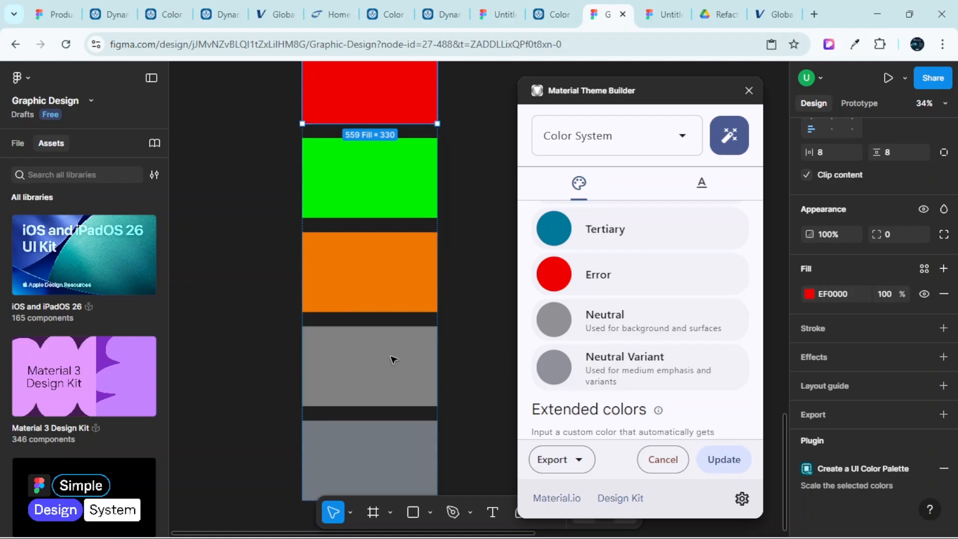
{"action": "left_click", "coordinate": [407, 357]}
{"action": "scroll", "coordinate": [407, 357], "scroll_direction": "down", "scroll_amount": 2}
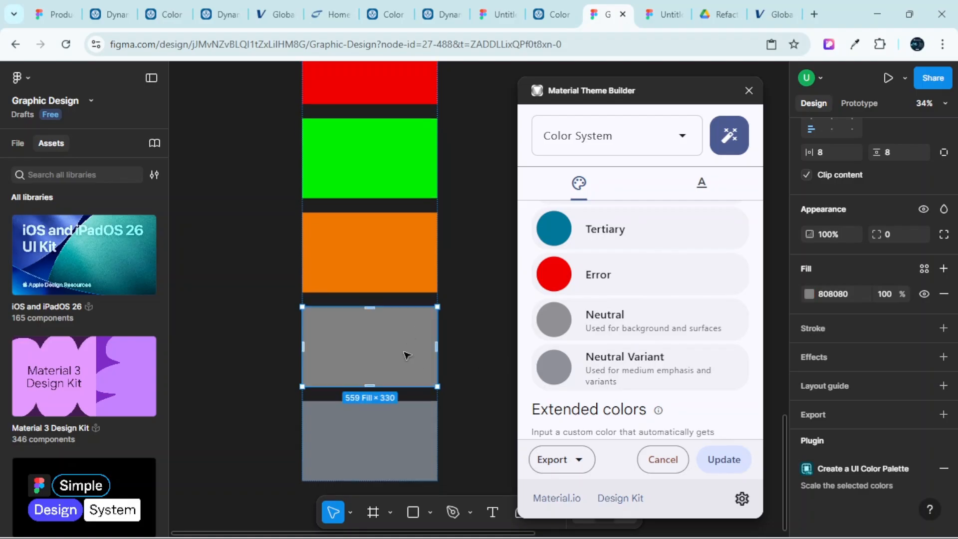
{"action": "left_click", "coordinate": [835, 294]}
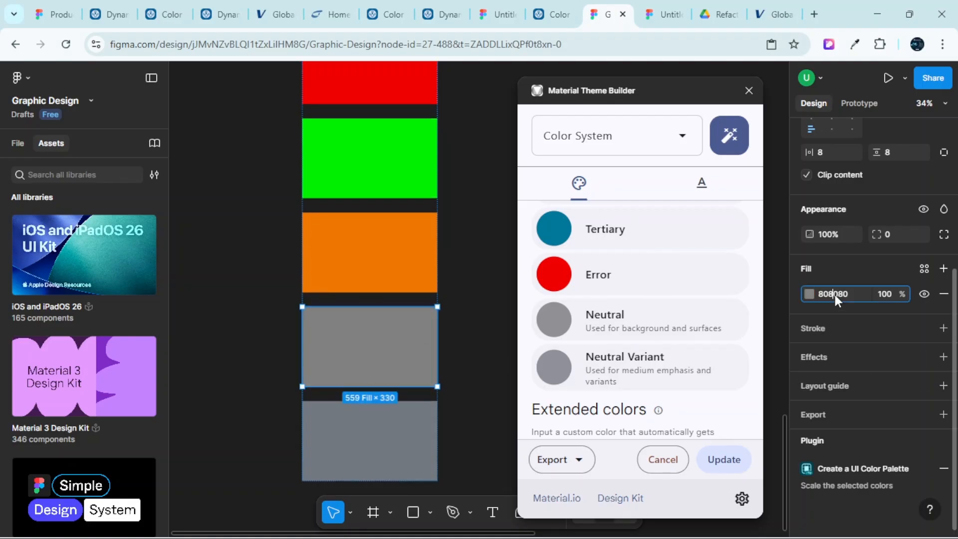
{"action": "left_click", "coordinate": [556, 323]}
{"action": "double_click", "coordinate": [678, 256]}
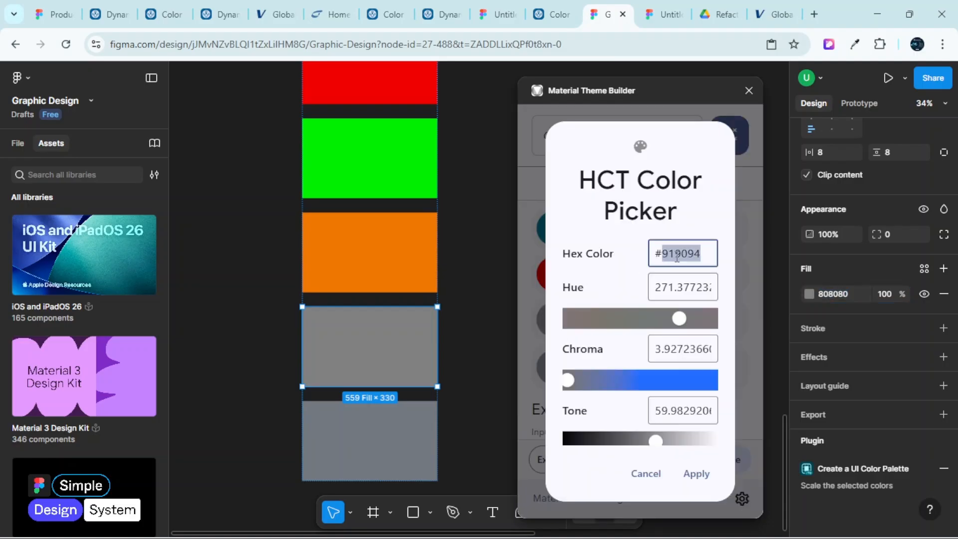
{"action": "type", "text": "808080"}
{"action": "left_click", "coordinate": [696, 474]}
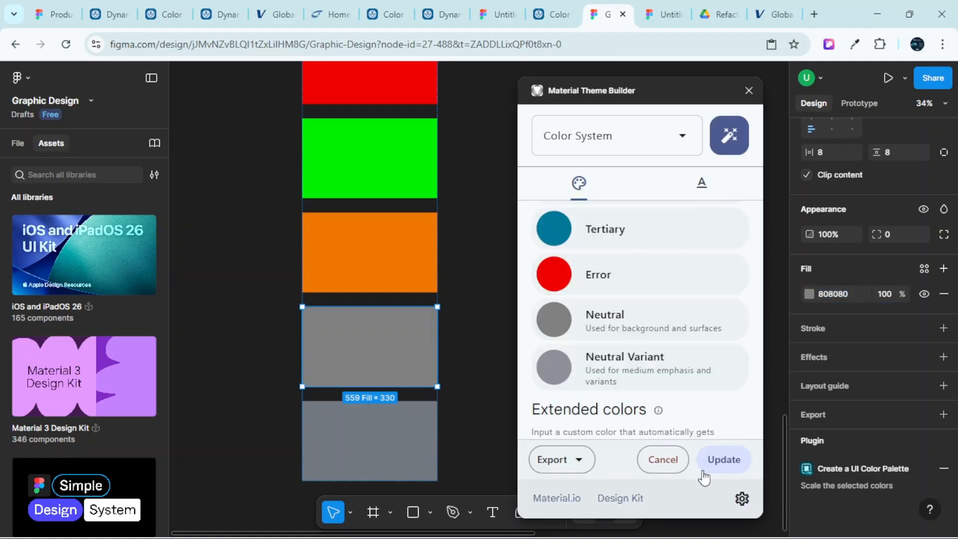
Set the theme's Neutral Variant core color to 737980, using the fill value of the bluish gray swatch at the end of the column
{"action": "left_click", "coordinate": [418, 437]}
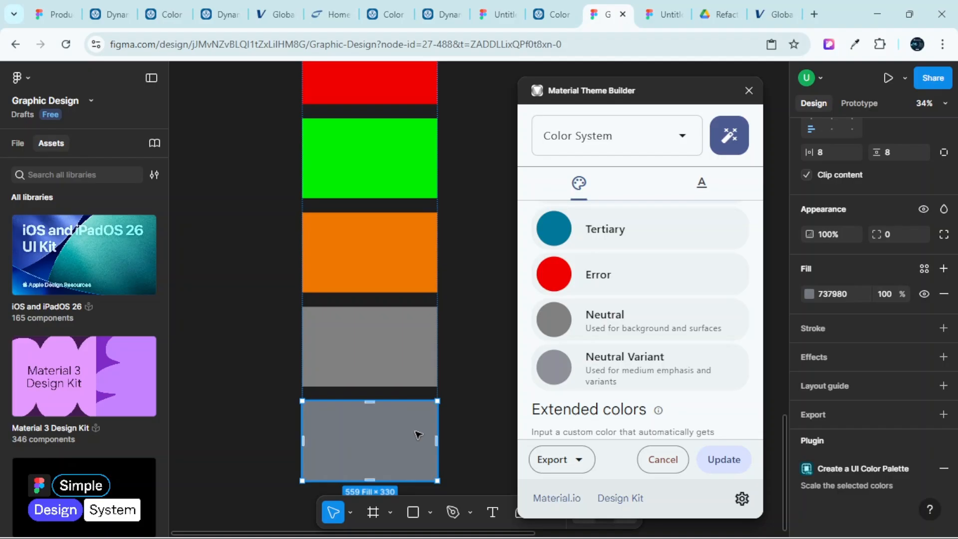
{"action": "left_click", "coordinate": [840, 292]}
{"action": "key", "text": "ctrl+c"}
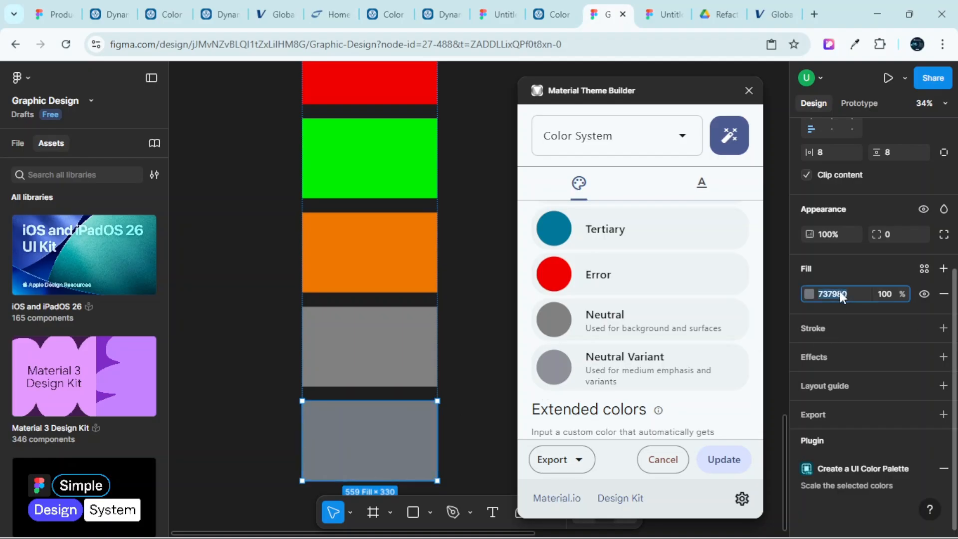
{"action": "left_click", "coordinate": [555, 369]}
{"action": "left_click", "coordinate": [686, 253]}
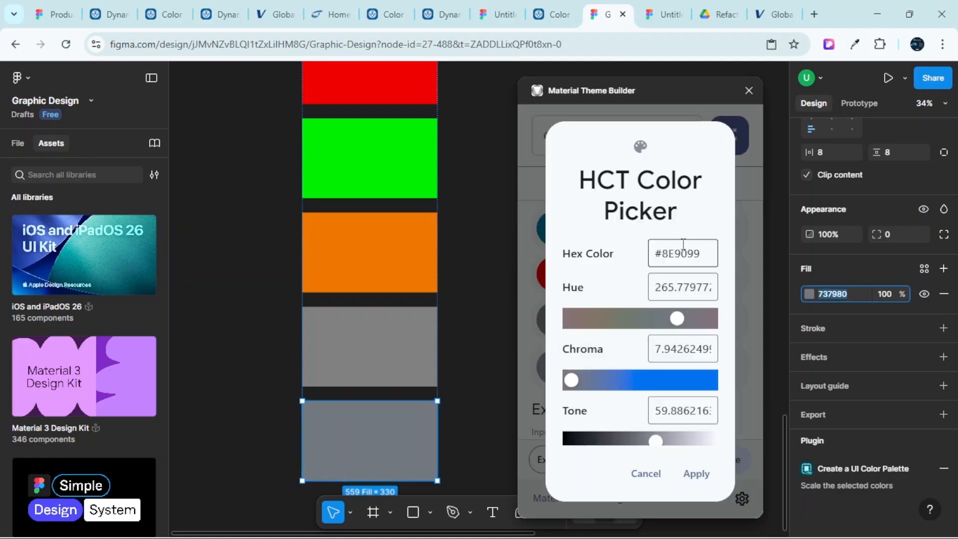
{"action": "double_click", "coordinate": [686, 253]}
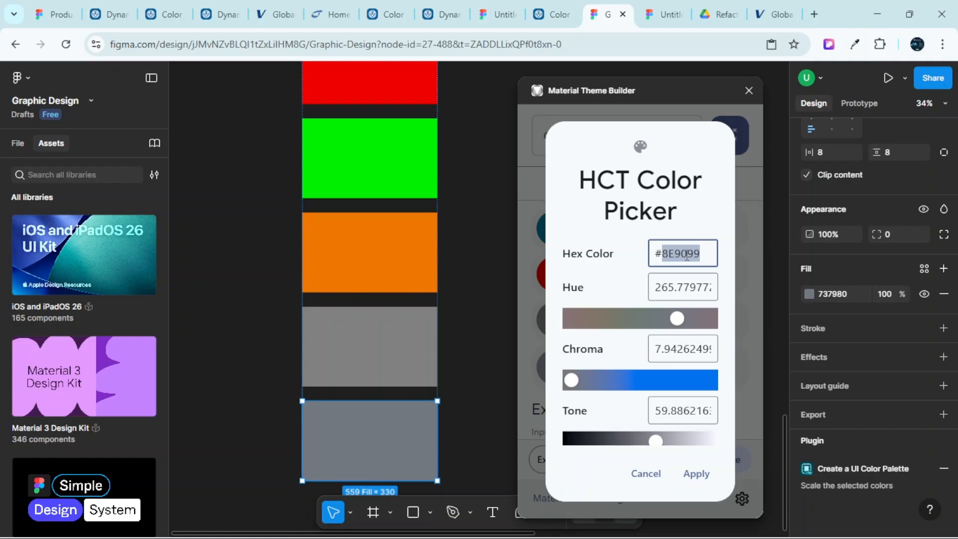
{"action": "key", "text": "ctrl+v"}
{"action": "left_click", "coordinate": [695, 473]}
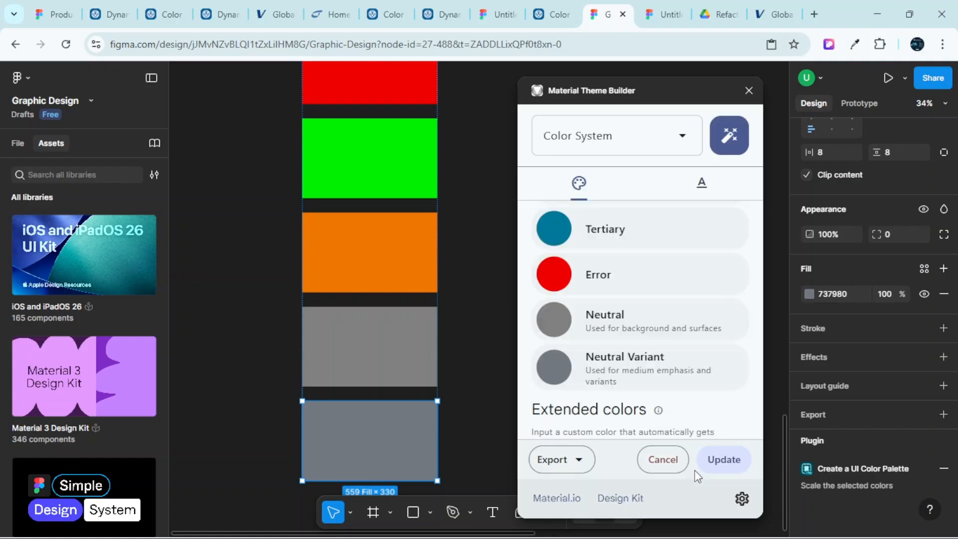
Review the theme's source color and core colors from Primary through Neutral Variant
{"action": "scroll", "coordinate": [697, 396], "scroll_direction": "up", "scroll_amount": 2}
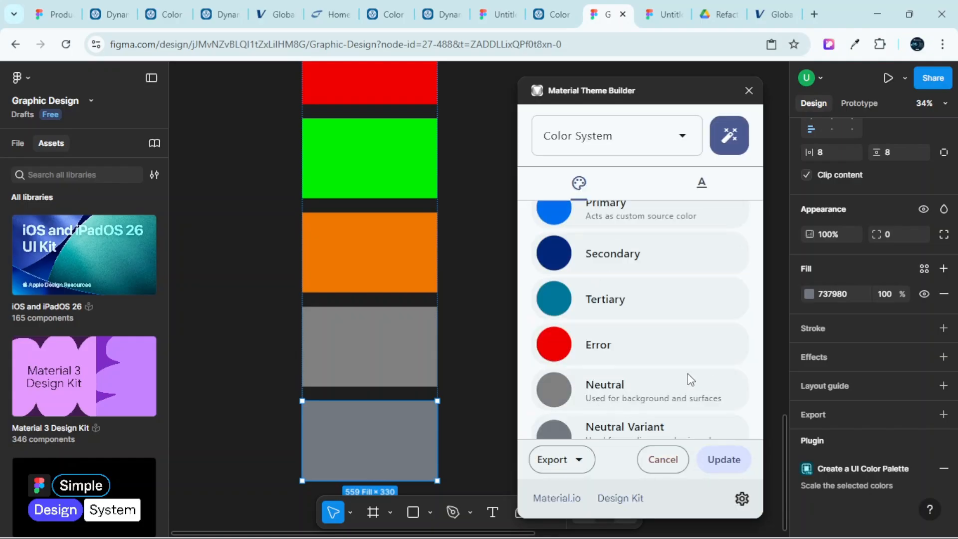
{"action": "scroll", "coordinate": [689, 379], "scroll_direction": "up", "scroll_amount": 3}
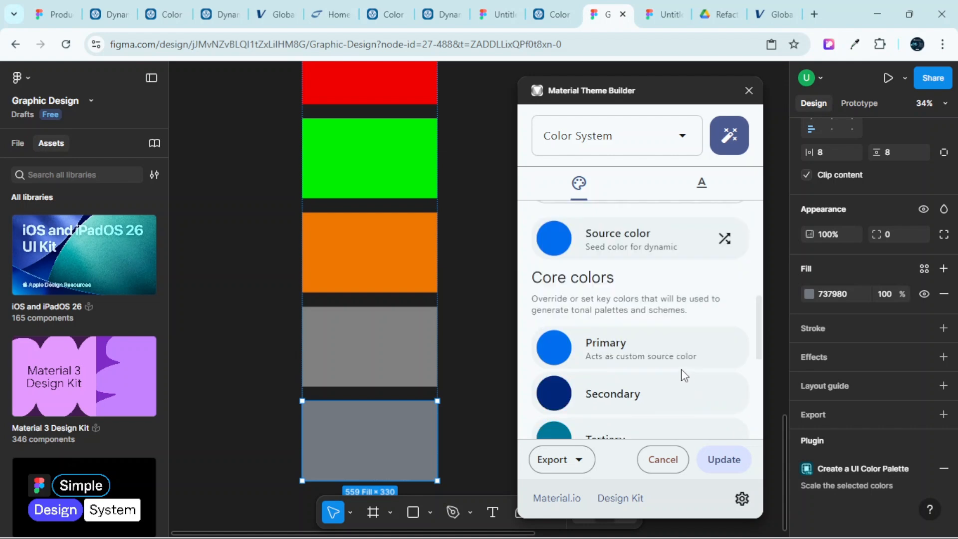
{"action": "scroll", "coordinate": [624, 329], "scroll_direction": "down", "scroll_amount": 2}
{"action": "scroll", "coordinate": [625, 330], "scroll_direction": "up", "scroll_amount": 2}
{"action": "scroll", "coordinate": [623, 321], "scroll_direction": "down", "scroll_amount": 1}
{"action": "scroll", "coordinate": [621, 291], "scroll_direction": "down", "scroll_amount": 1}
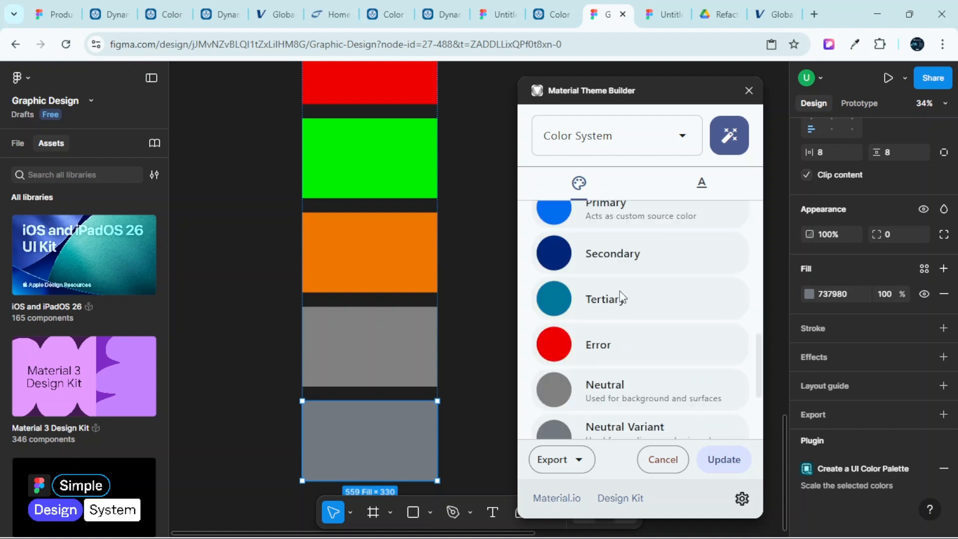
{"action": "scroll", "coordinate": [609, 318], "scroll_direction": "down", "scroll_amount": 1}
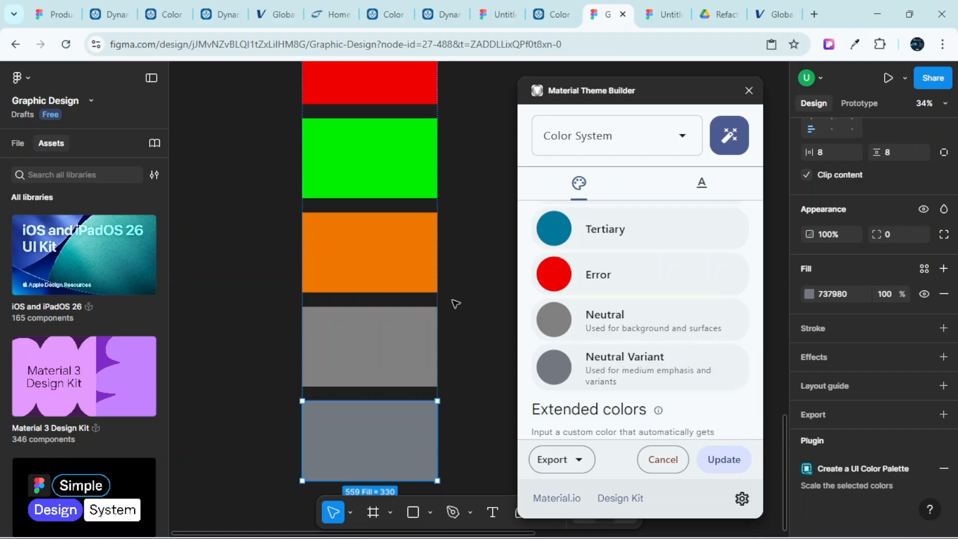
Add an extended color to the theme and set it to 00EF00, using the fill value of the green swatch
{"action": "scroll", "coordinate": [455, 305], "scroll_direction": "up", "scroll_amount": 3}
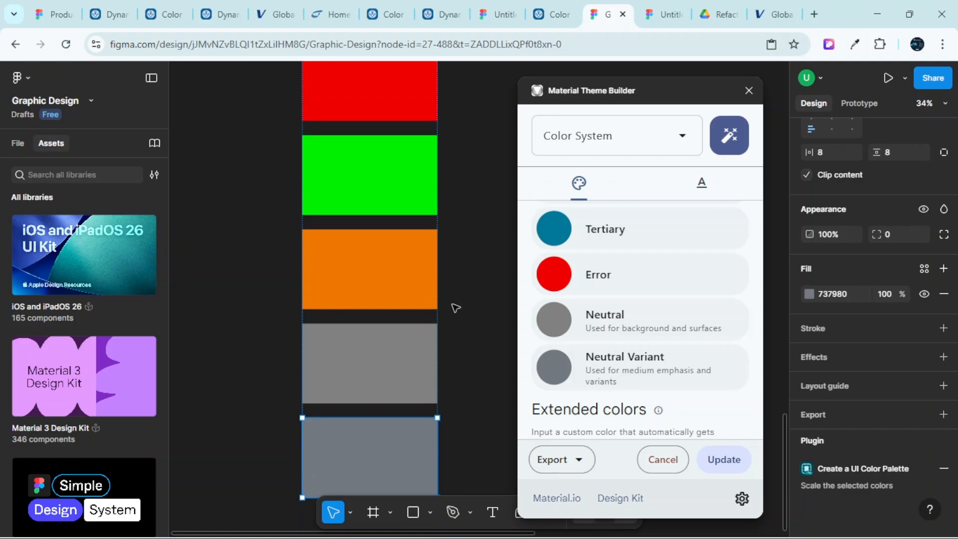
{"action": "scroll", "coordinate": [456, 308], "scroll_direction": "up", "scroll_amount": 2}
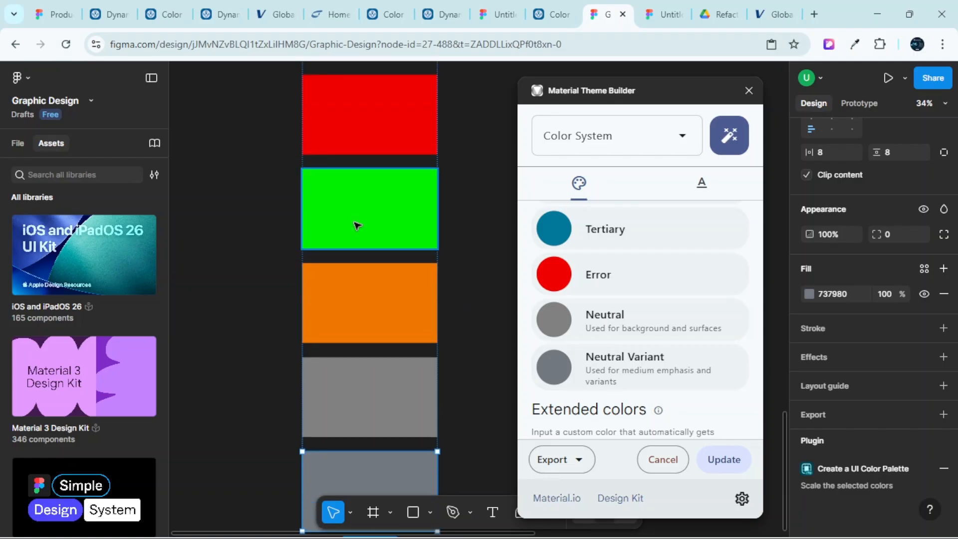
{"action": "scroll", "coordinate": [664, 357], "scroll_direction": "down", "scroll_amount": 2}
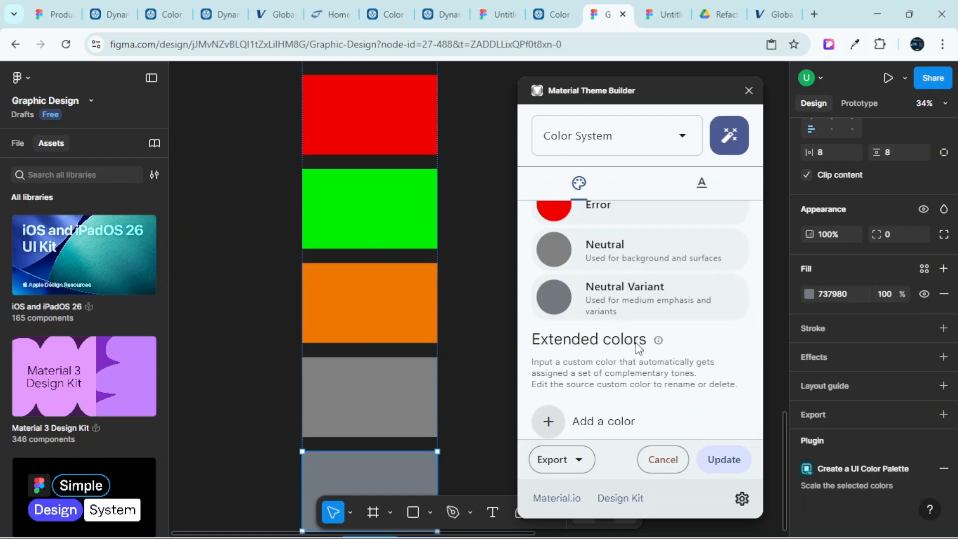
{"action": "scroll", "coordinate": [636, 345], "scroll_direction": "down", "scroll_amount": 1}
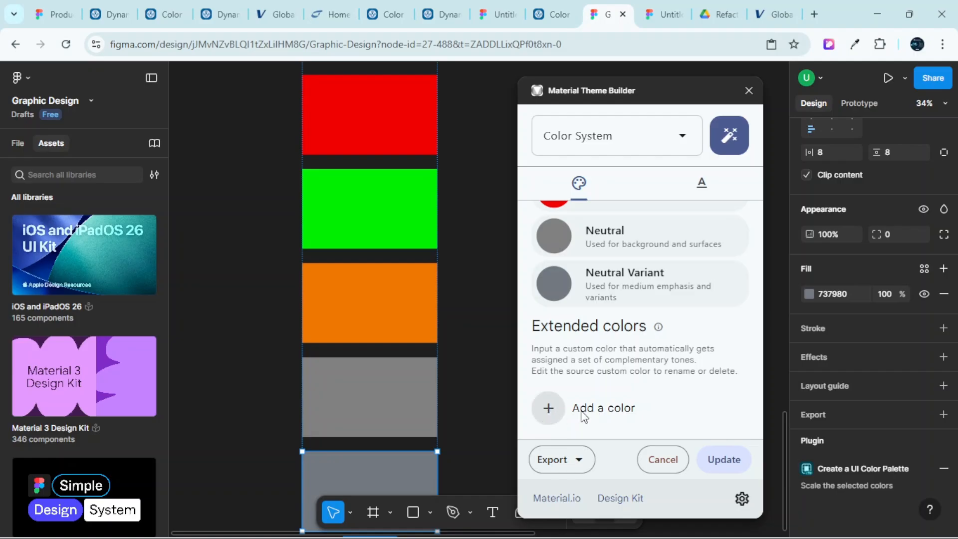
{"action": "left_click", "coordinate": [548, 412]}
{"action": "scroll", "coordinate": [574, 419], "scroll_direction": "down", "scroll_amount": 1}
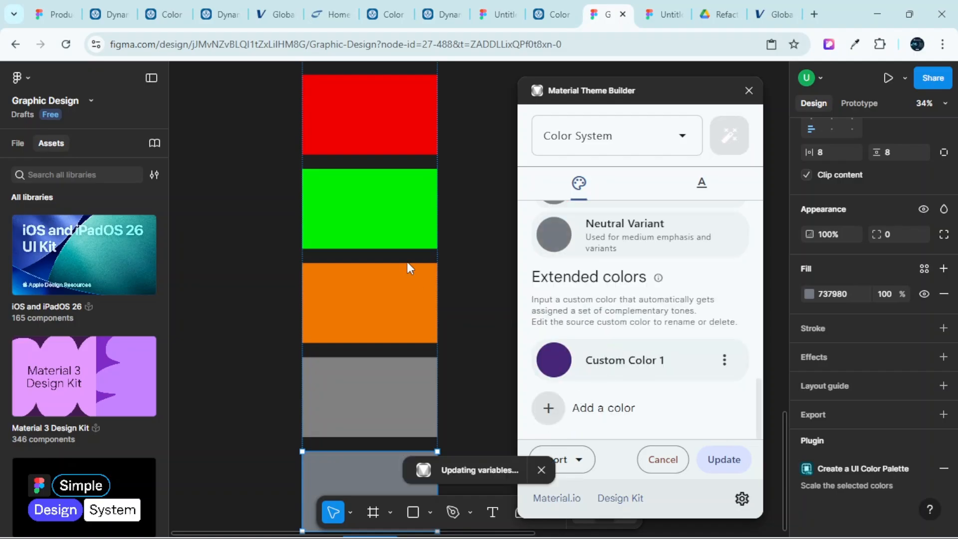
{"action": "left_click", "coordinate": [363, 214]}
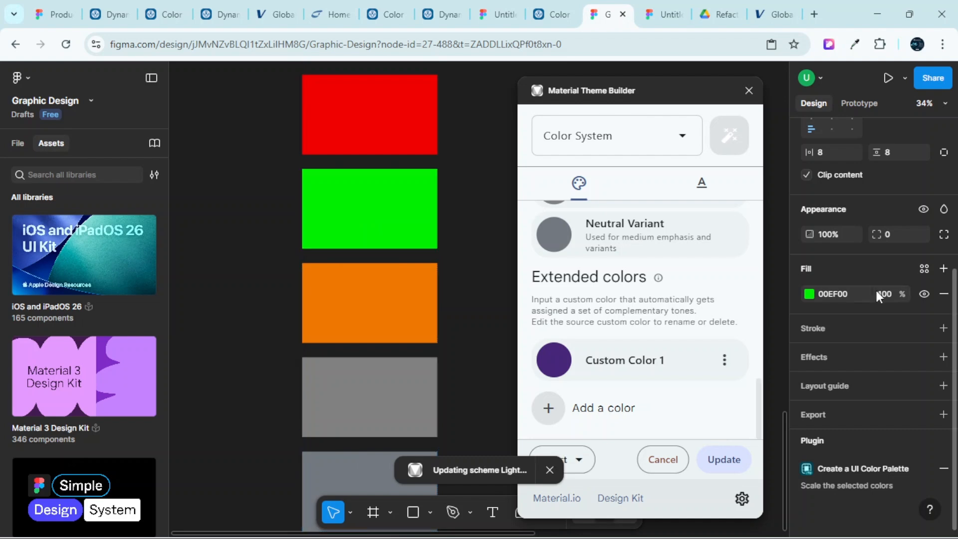
{"action": "left_click", "coordinate": [841, 295]}
{"action": "left_click", "coordinate": [548, 362]}
{"action": "double_click", "coordinate": [670, 259]}
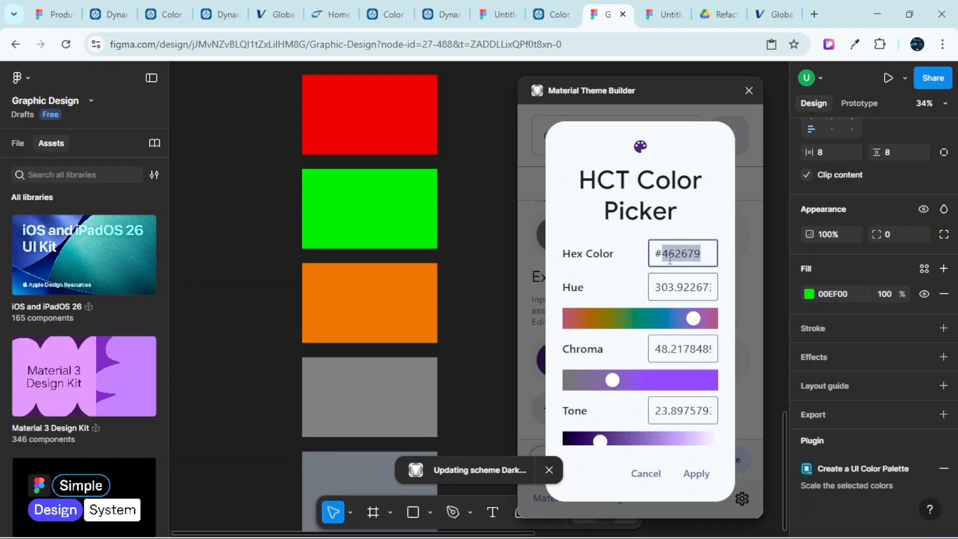
{"action": "type", "text": "00EF00"}
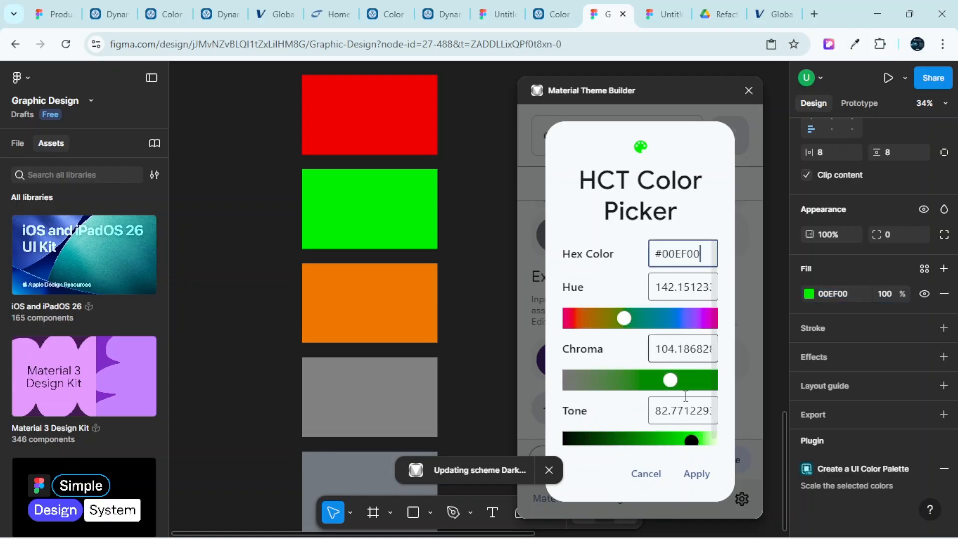
{"action": "left_click", "coordinate": [698, 474]}
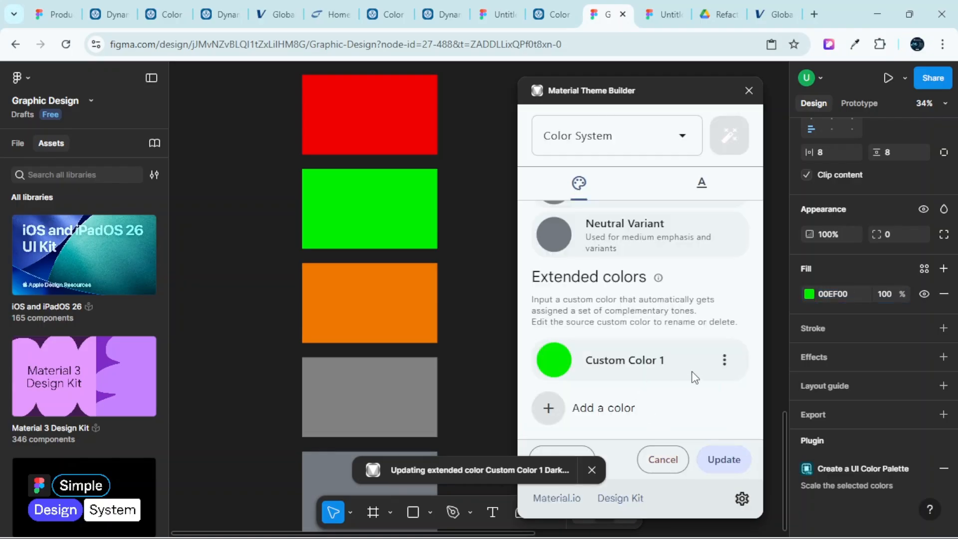
Rename the green extended color's title as Success
{"action": "left_click", "coordinate": [724, 360]}
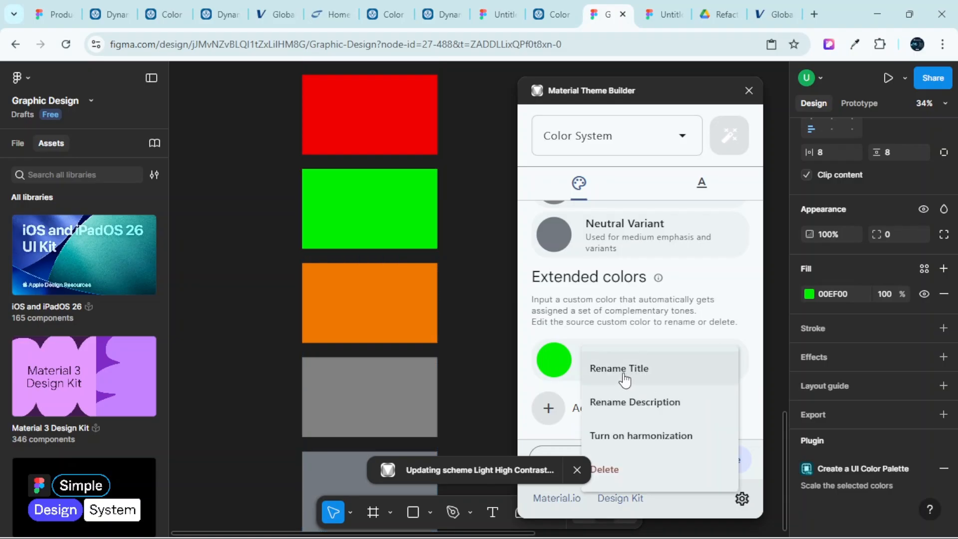
{"action": "left_click", "coordinate": [624, 380]}
{"action": "left_click_drag", "start_coordinate": [653, 313], "coordinate": [552, 312]}
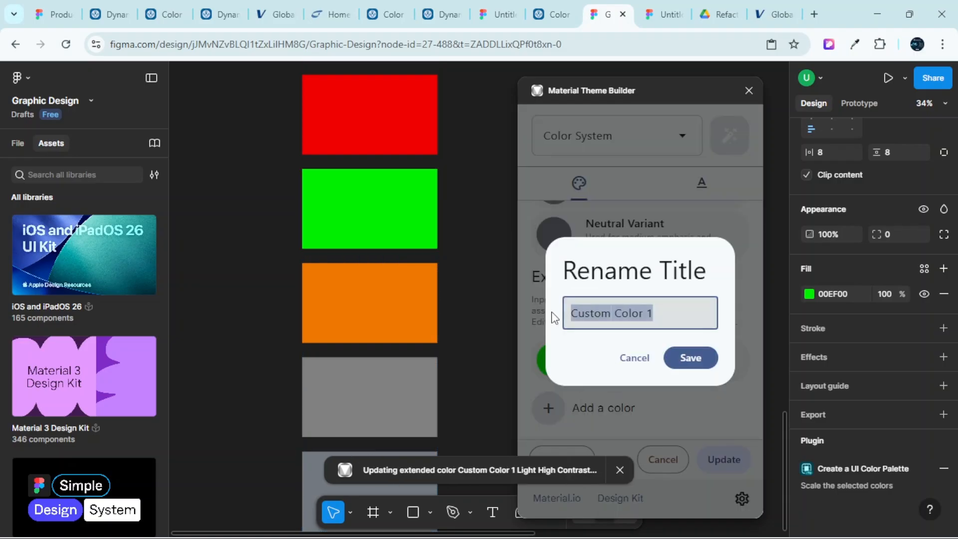
{"action": "type", "text": "S"}
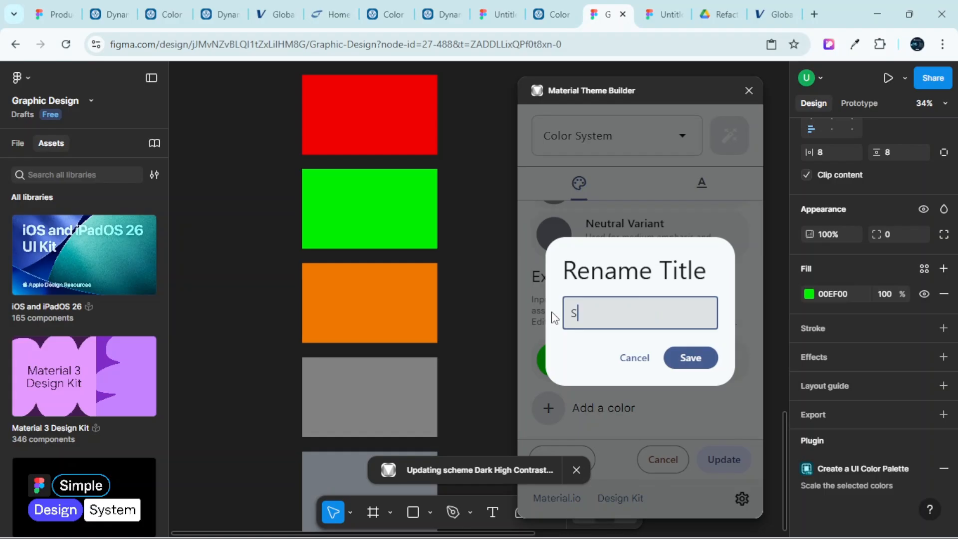
{"action": "type", "text": "uccess"}
{"action": "left_click", "coordinate": [690, 360]}
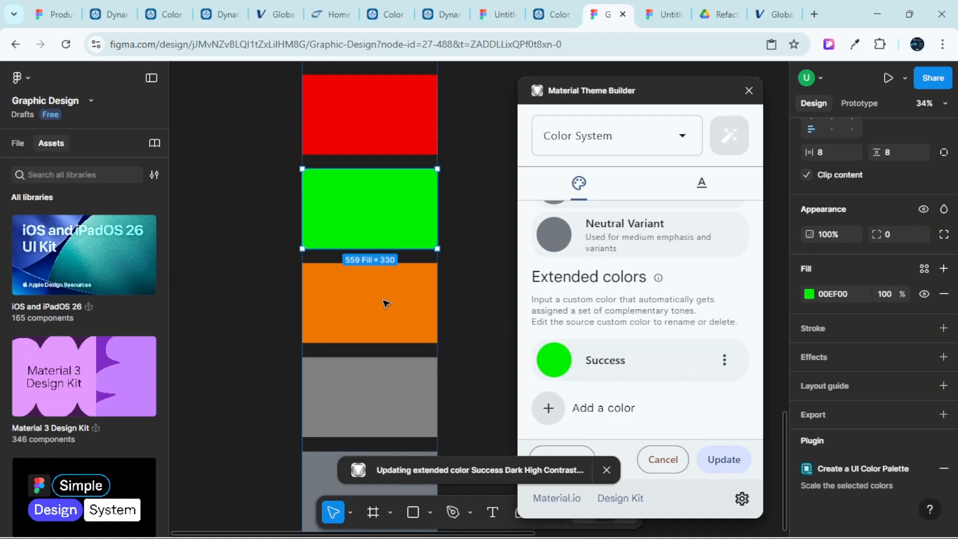
Add a second extended color to the theme and set it to EF7800, using the fill value of the orange swatch
{"action": "left_click", "coordinate": [399, 302]}
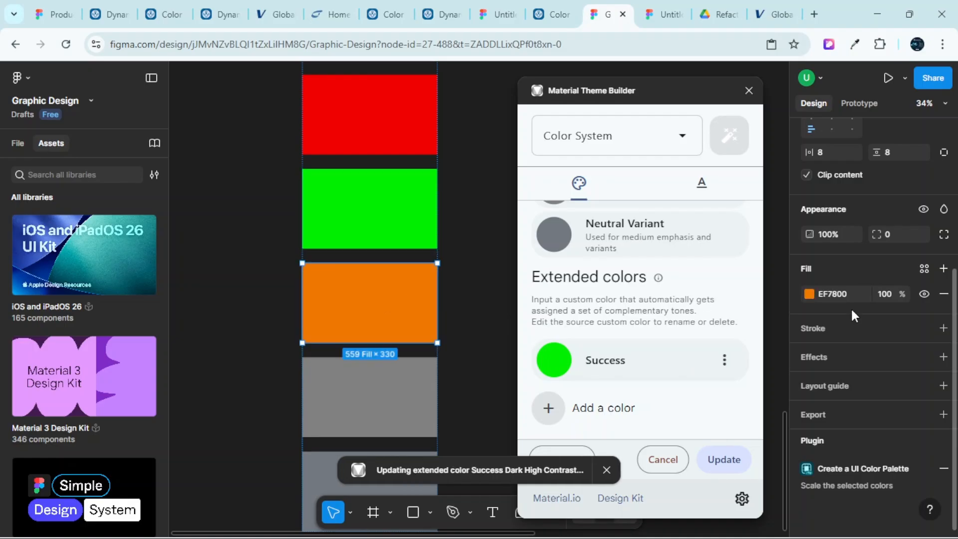
{"action": "left_click", "coordinate": [840, 296]}
{"action": "key", "text": "ctrl+c"}
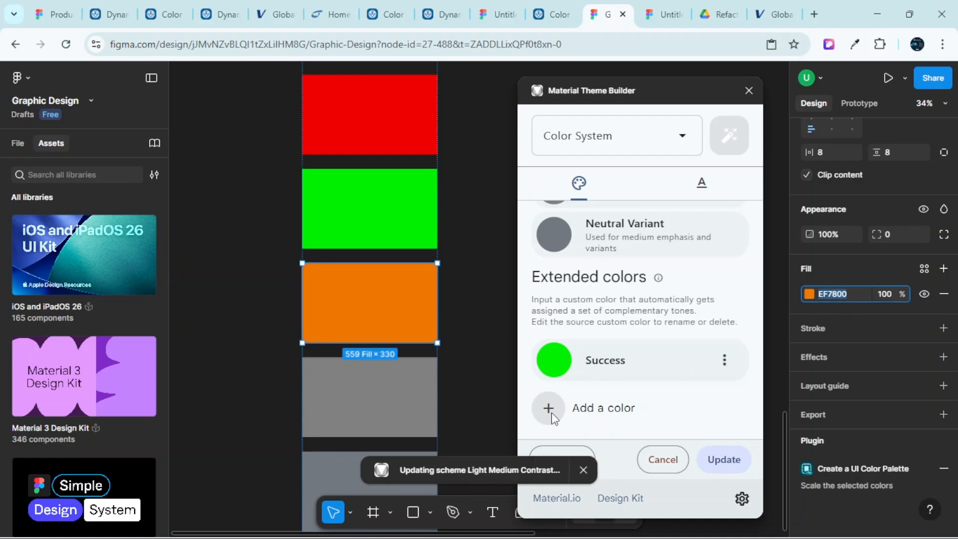
{"action": "left_click", "coordinate": [549, 408]}
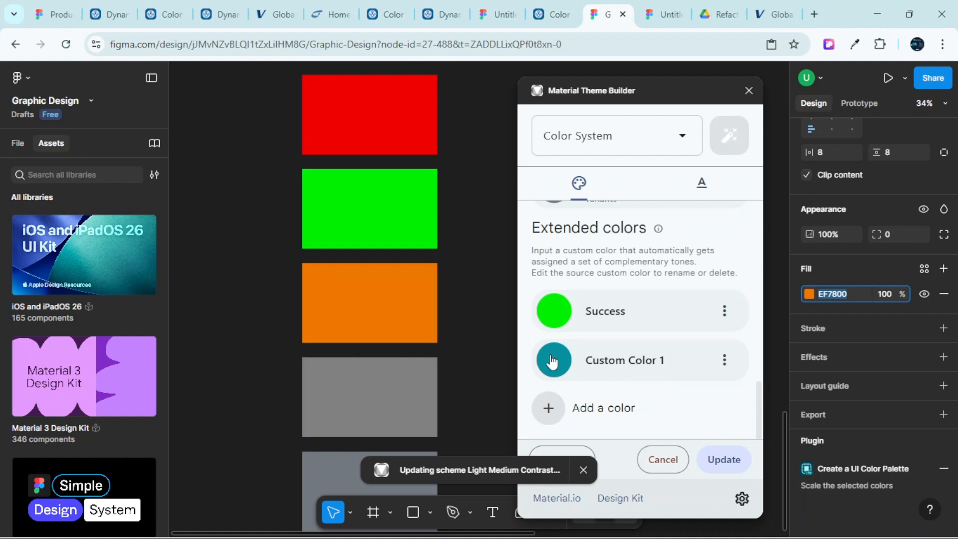
{"action": "left_click", "coordinate": [554, 360]}
{"action": "double_click", "coordinate": [684, 253]}
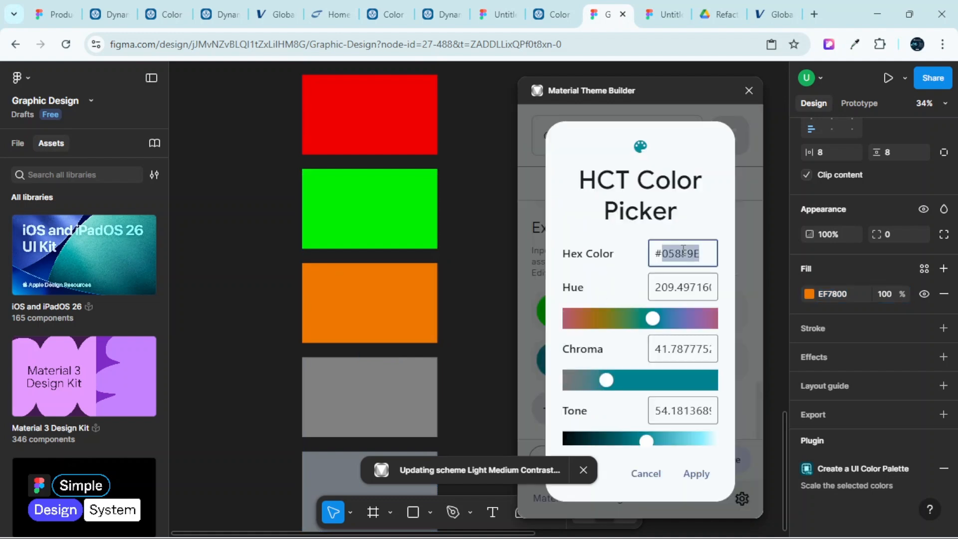
{"action": "key", "text": "ctrl+v"}
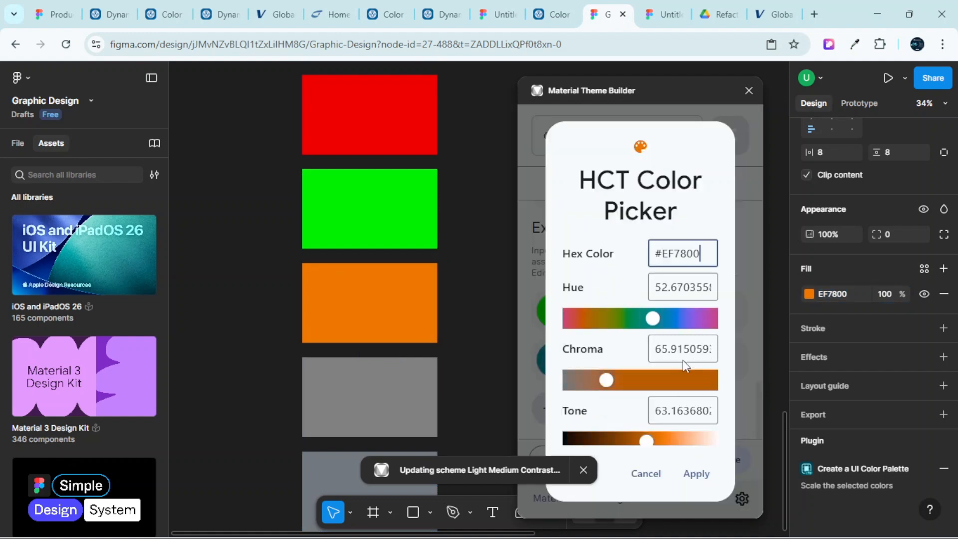
{"action": "left_click", "coordinate": [702, 478]}
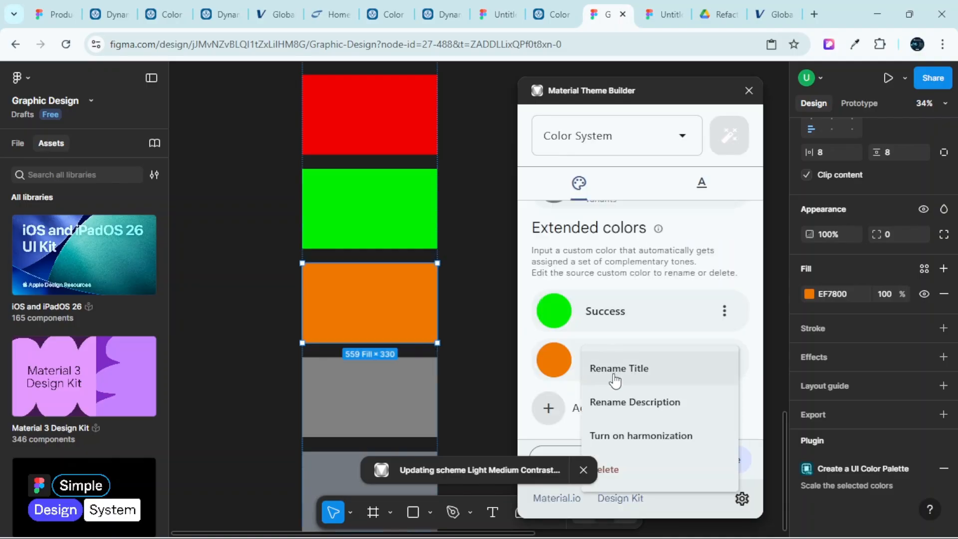
Rename the orange extended color's title as Warning
{"action": "left_click", "coordinate": [619, 373]}
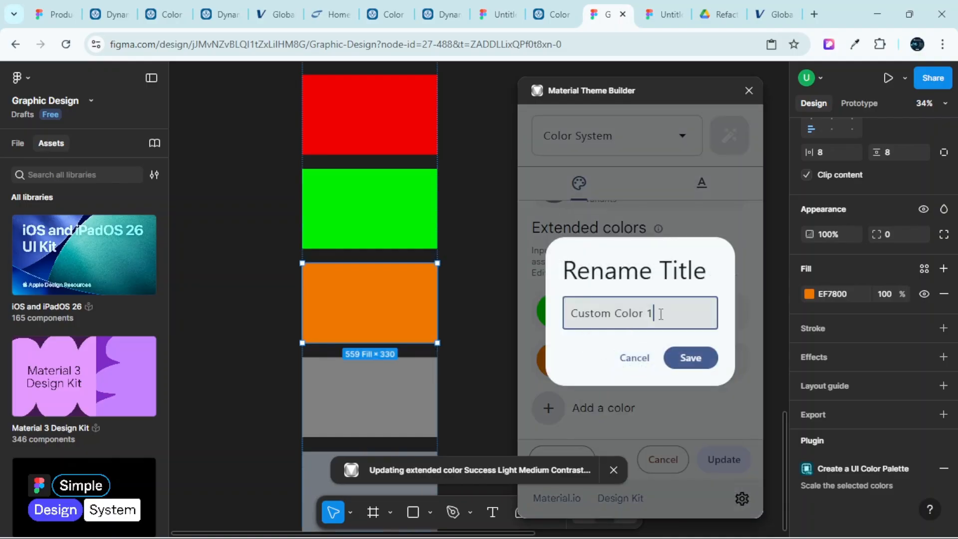
{"action": "left_click_drag", "start_coordinate": [657, 313], "coordinate": [552, 315]}
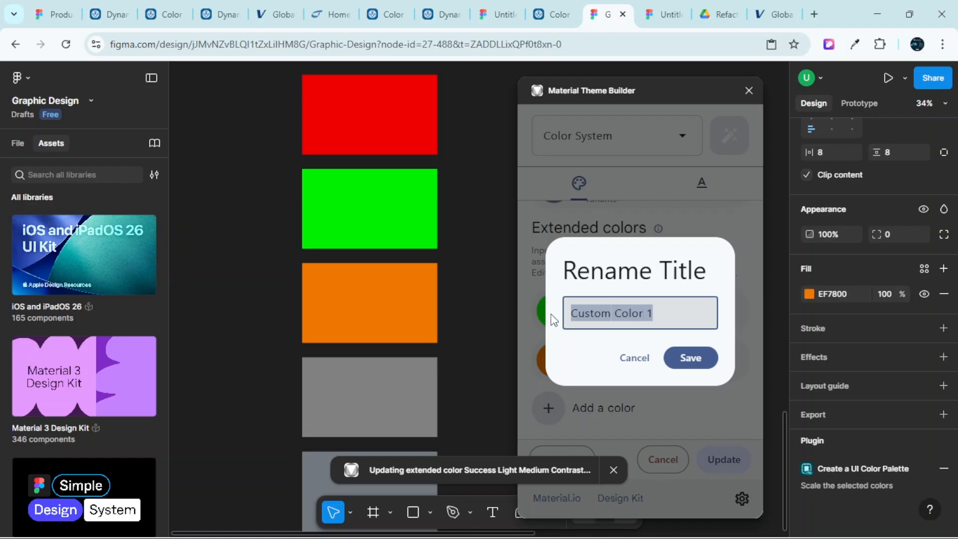
{"action": "type", "text": "Warning"}
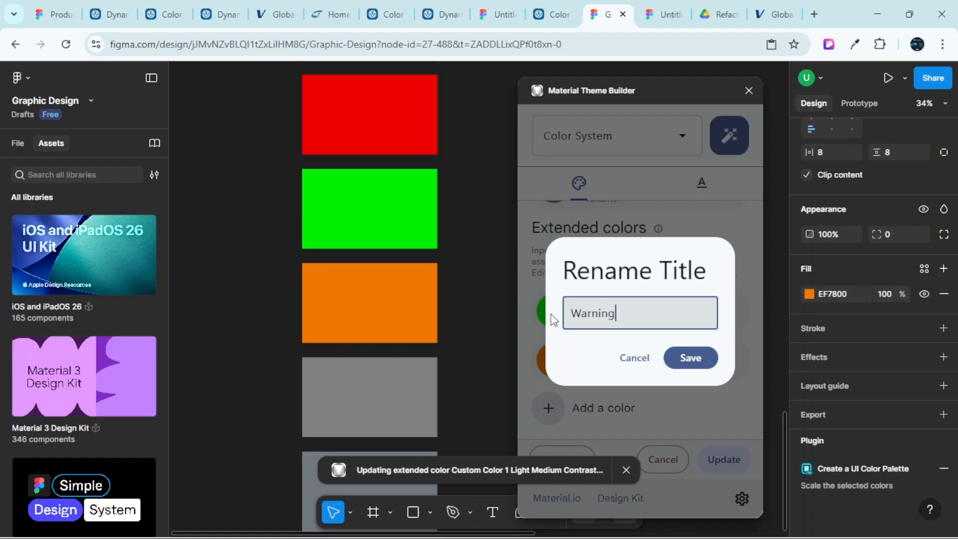
{"action": "left_click", "coordinate": [691, 357]}
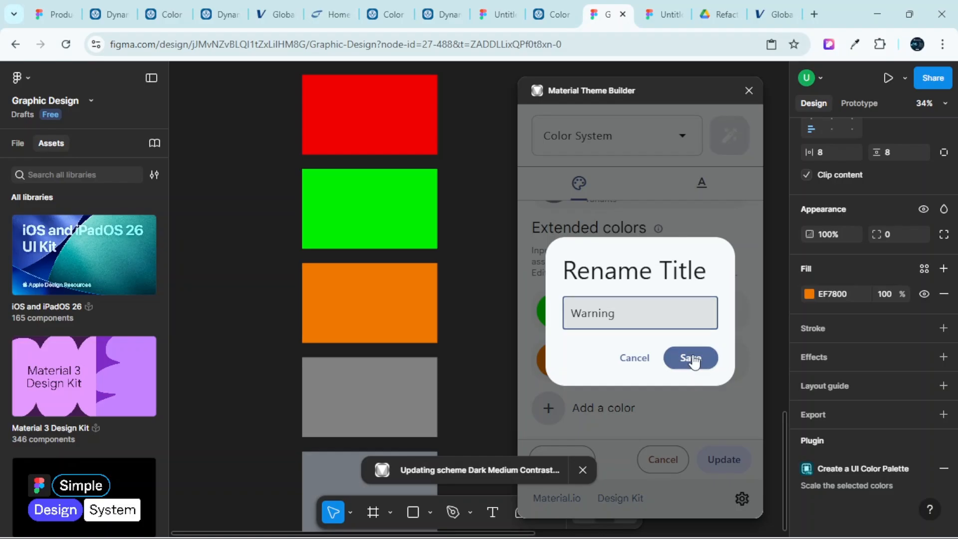
Review the theme's core and extended colors and the Color System color styles in the file
{"action": "scroll", "coordinate": [695, 379], "scroll_direction": "up", "scroll_amount": 3}
{"action": "scroll", "coordinate": [695, 380], "scroll_direction": "up", "scroll_amount": 7}
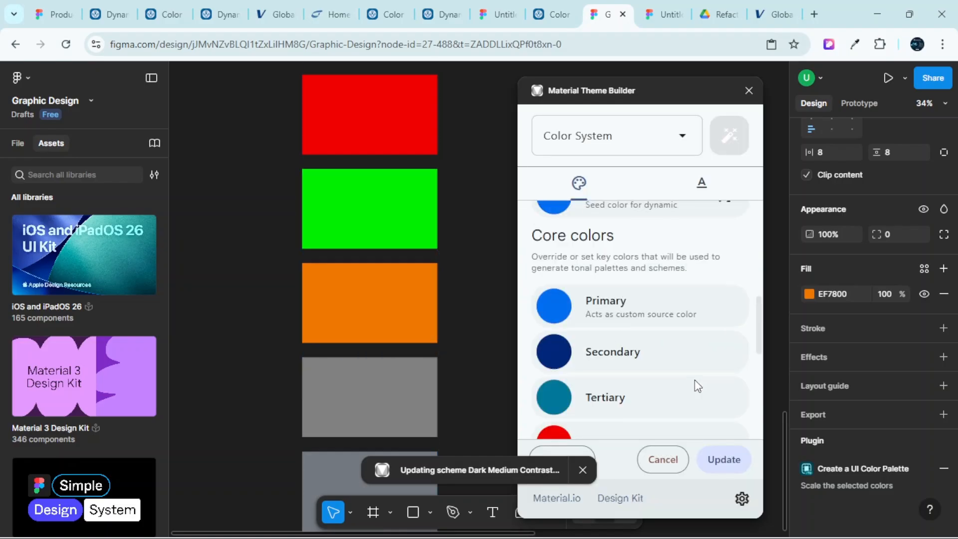
{"action": "scroll", "coordinate": [694, 382], "scroll_direction": "down", "scroll_amount": 3}
{"action": "scroll", "coordinate": [698, 390], "scroll_direction": "down", "scroll_amount": 5}
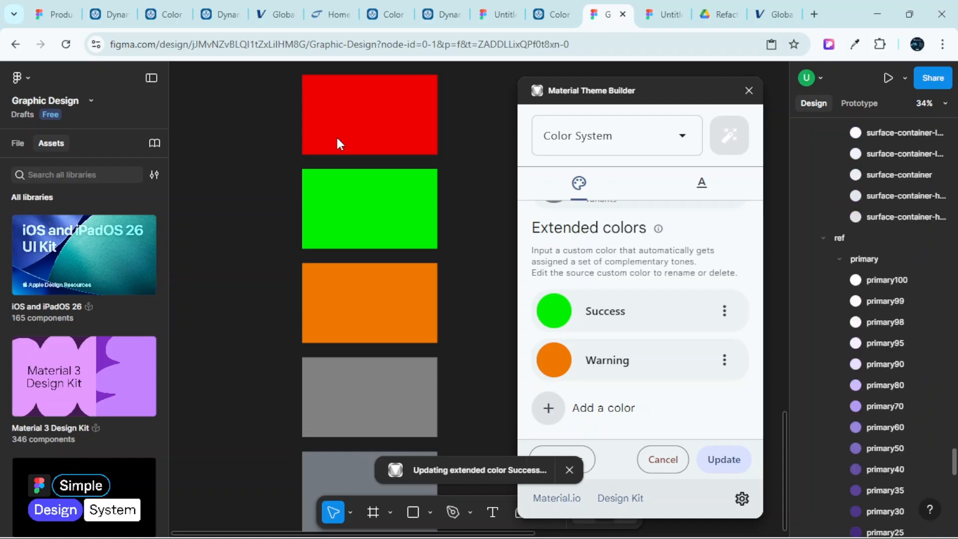
{"action": "scroll", "coordinate": [921, 372], "scroll_direction": "up", "scroll_amount": 5}
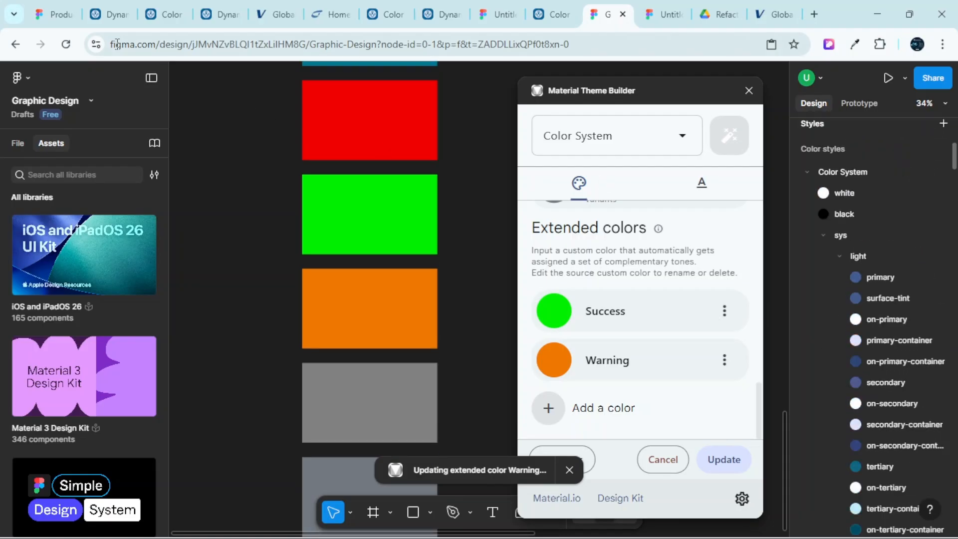
Switch to the Product-Design-Bootcamp file and examine the light theme's color roles and add-ons beside the dark theme's section
{"action": "left_click", "coordinate": [60, 14]}
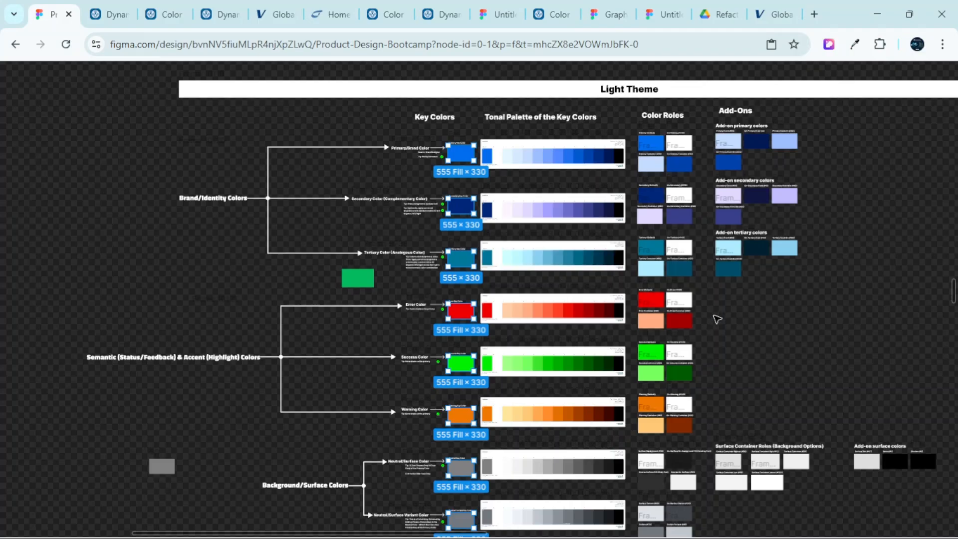
{"action": "scroll", "coordinate": [717, 319], "scroll_direction": "right", "scroll_amount": 10}
{"action": "scroll", "coordinate": [712, 348], "scroll_direction": "up", "scroll_amount": 2}
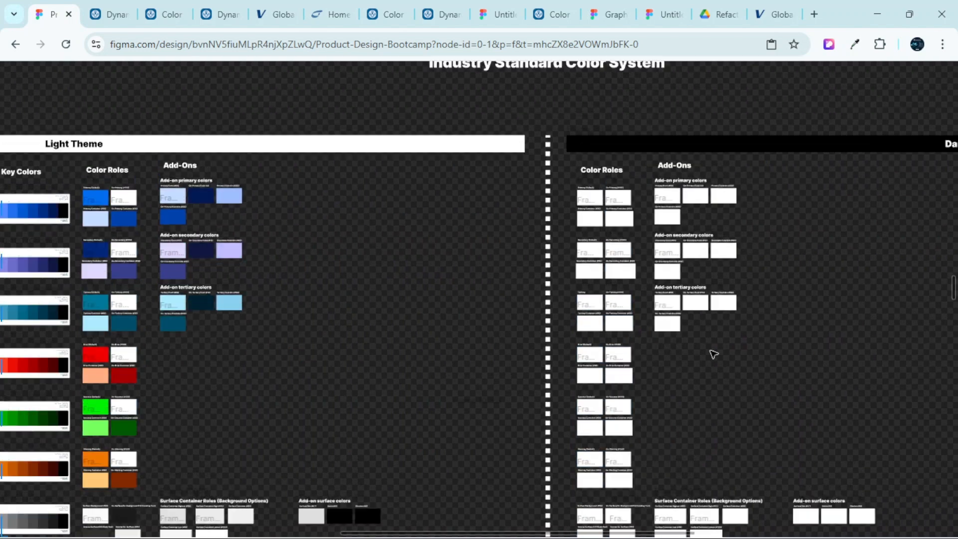
{"action": "scroll", "coordinate": [661, 310], "scroll_direction": "left", "scroll_amount": 5}
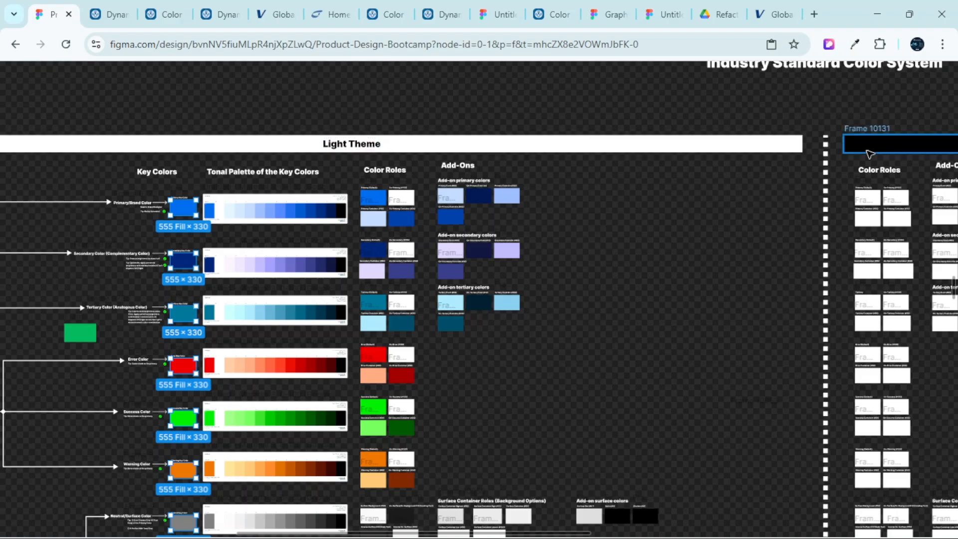
{"action": "scroll", "coordinate": [612, 261], "scroll_direction": "down", "scroll_amount": 2}
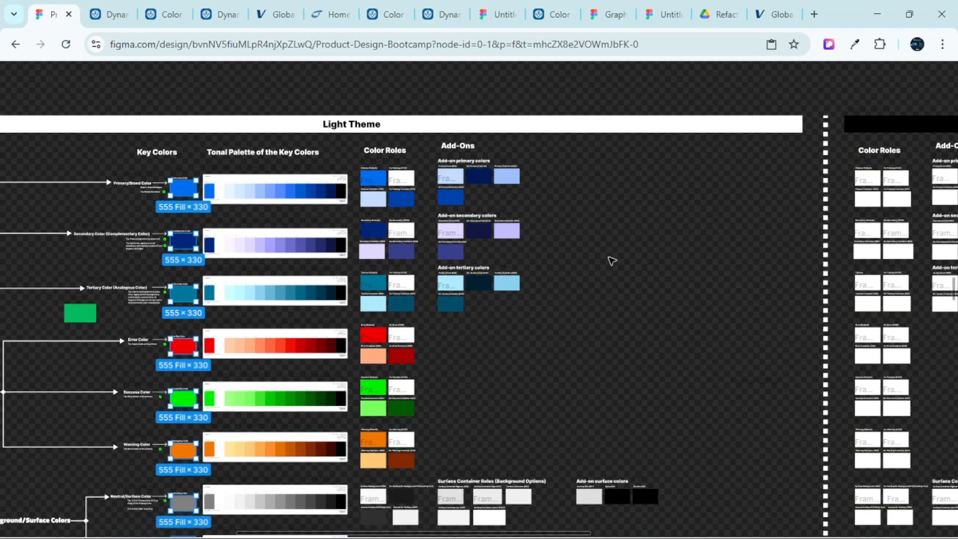
{"action": "scroll", "coordinate": [612, 261], "scroll_direction": "down", "scroll_amount": 1}
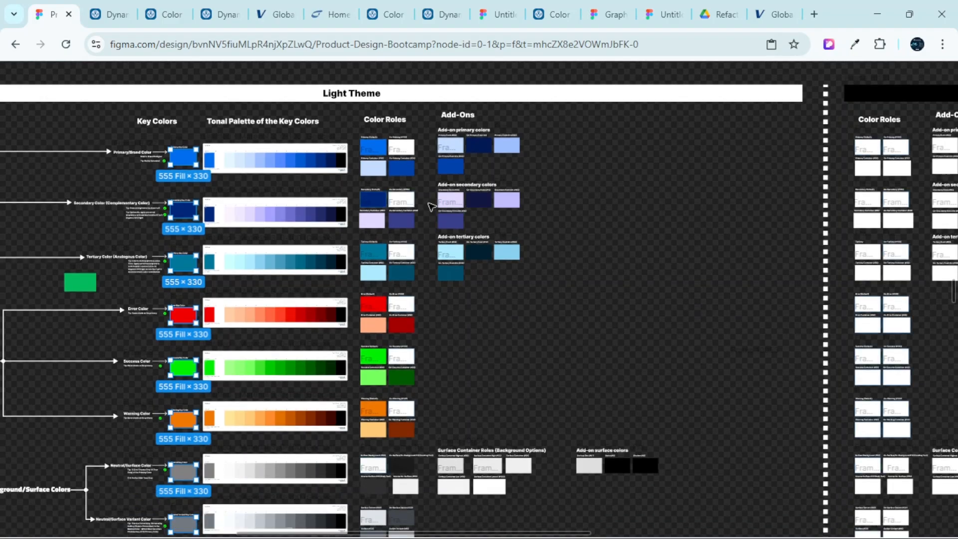
{"action": "scroll", "coordinate": [434, 205], "scroll_direction": "up", "scroll_amount": 3}
{"action": "scroll", "coordinate": [439, 208], "scroll_direction": "up", "scroll_amount": 3}
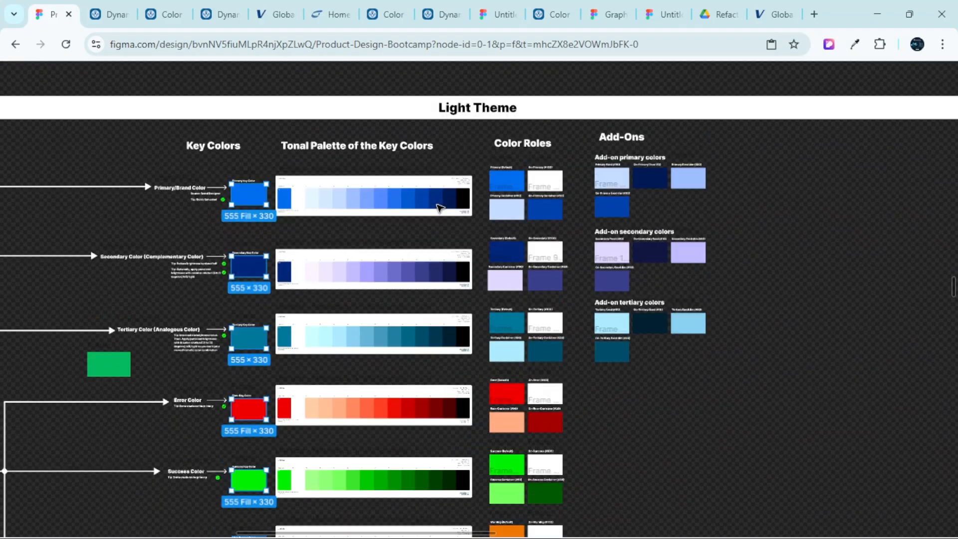
{"action": "scroll", "coordinate": [503, 233], "scroll_direction": "up", "scroll_amount": 3}
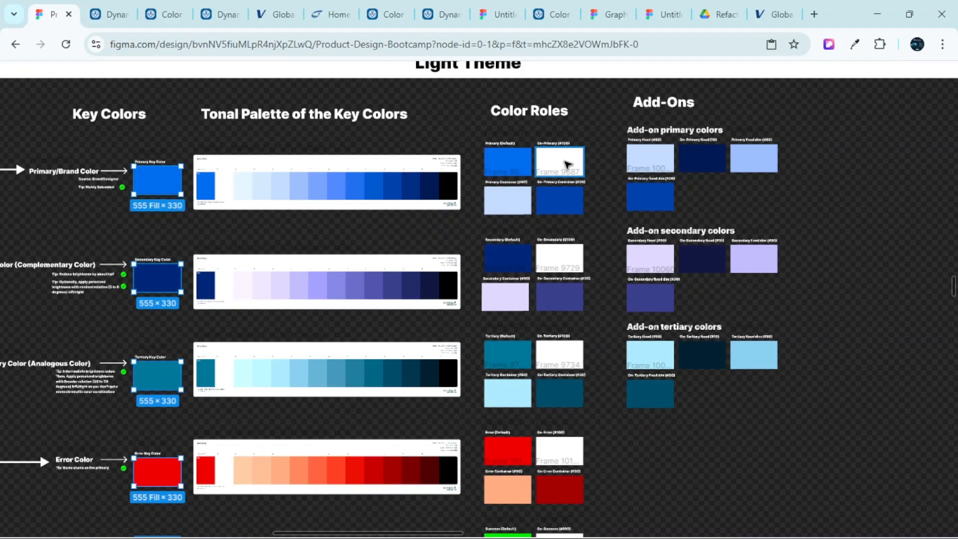
{"action": "scroll", "coordinate": [578, 261], "scroll_direction": "up", "scroll_amount": 2}
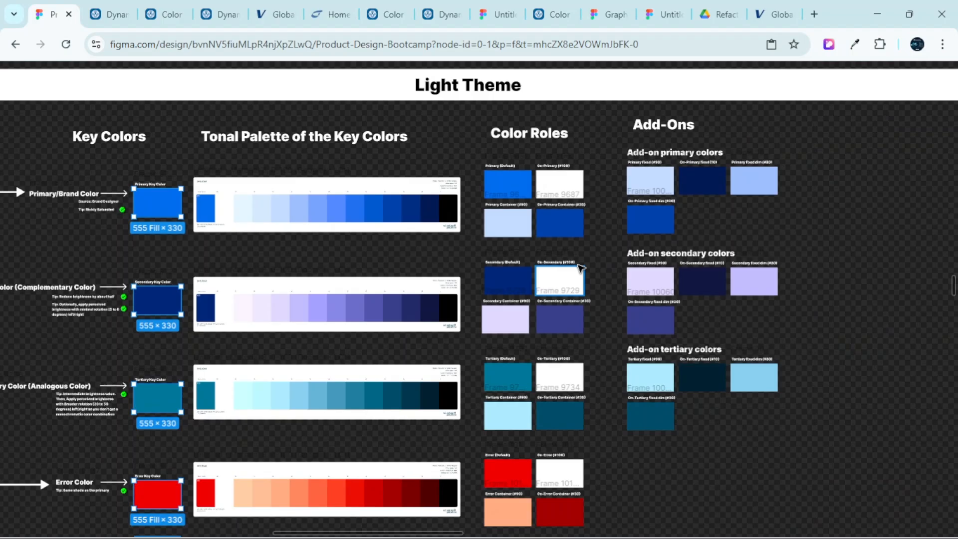
Examine the tonal palettes of the brand key colors in the Light Theme chart
{"action": "scroll", "coordinate": [578, 265], "scroll_direction": "down", "scroll_amount": 3}
{"action": "scroll", "coordinate": [587, 279], "scroll_direction": "down", "scroll_amount": 1}
{"action": "scroll", "coordinate": [484, 206], "scroll_direction": "left", "scroll_amount": 4}
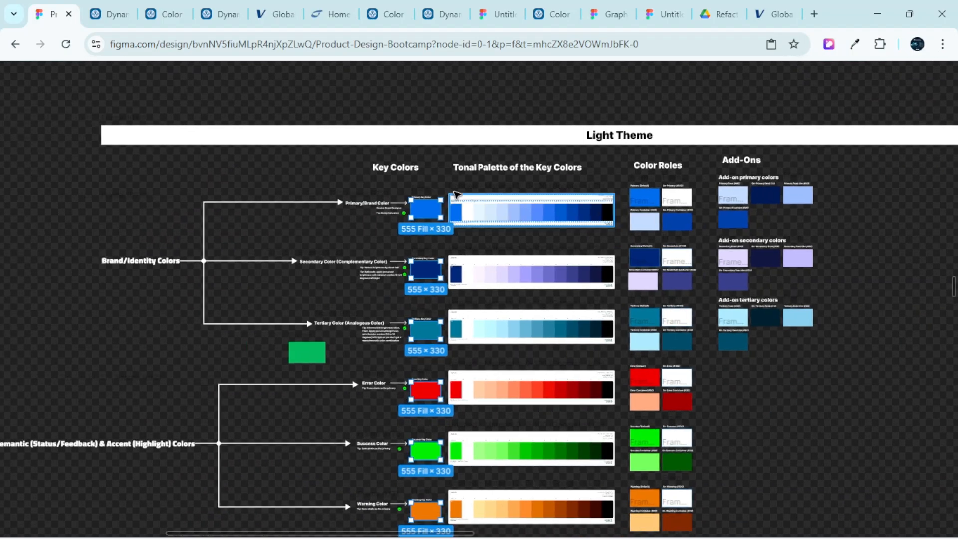
{"action": "scroll", "coordinate": [454, 192], "scroll_direction": "left", "scroll_amount": 3}
{"action": "scroll", "coordinate": [589, 224], "scroll_direction": "up", "scroll_amount": 2}
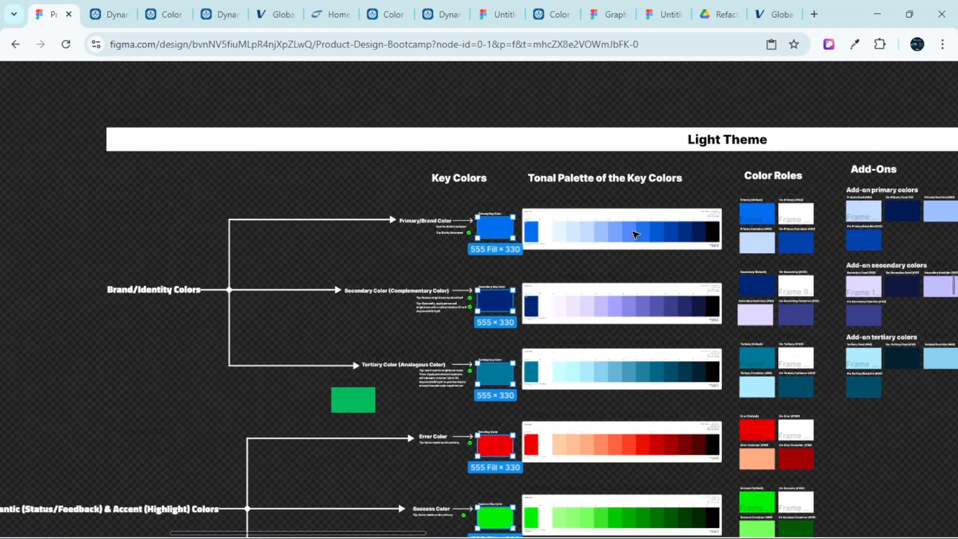
{"action": "scroll", "coordinate": [682, 299], "scroll_direction": "up", "scroll_amount": 2}
{"action": "scroll", "coordinate": [681, 301], "scroll_direction": "down", "scroll_amount": 5}
{"action": "scroll", "coordinate": [675, 300], "scroll_direction": "up", "scroll_amount": 5}
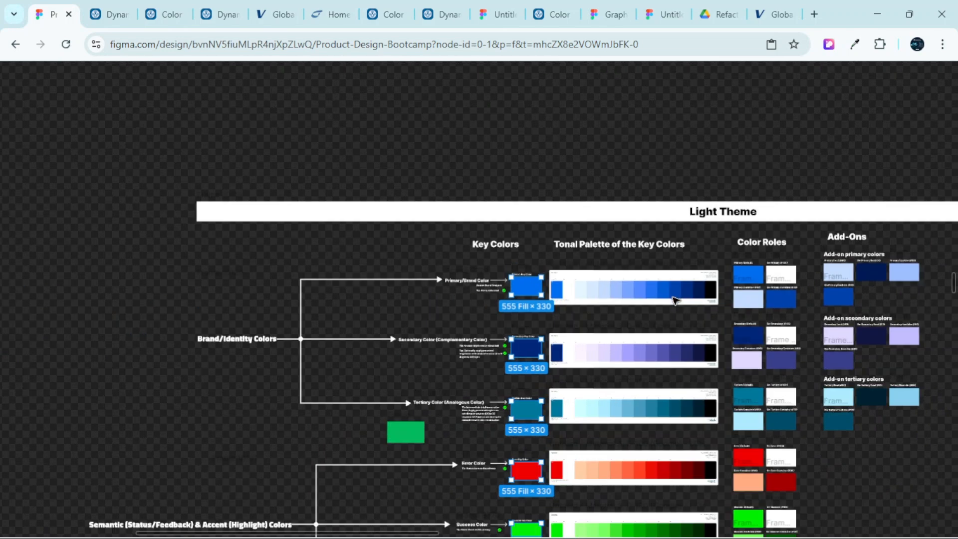
{"action": "scroll", "coordinate": [679, 301], "scroll_direction": "up", "scroll_amount": 3}
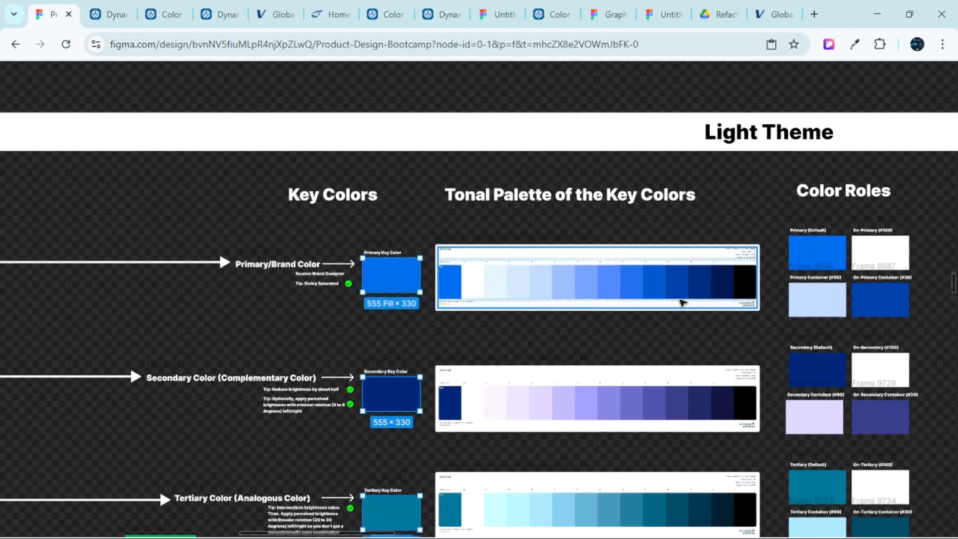
{"action": "scroll", "coordinate": [696, 273], "scroll_direction": "down", "scroll_amount": 3}
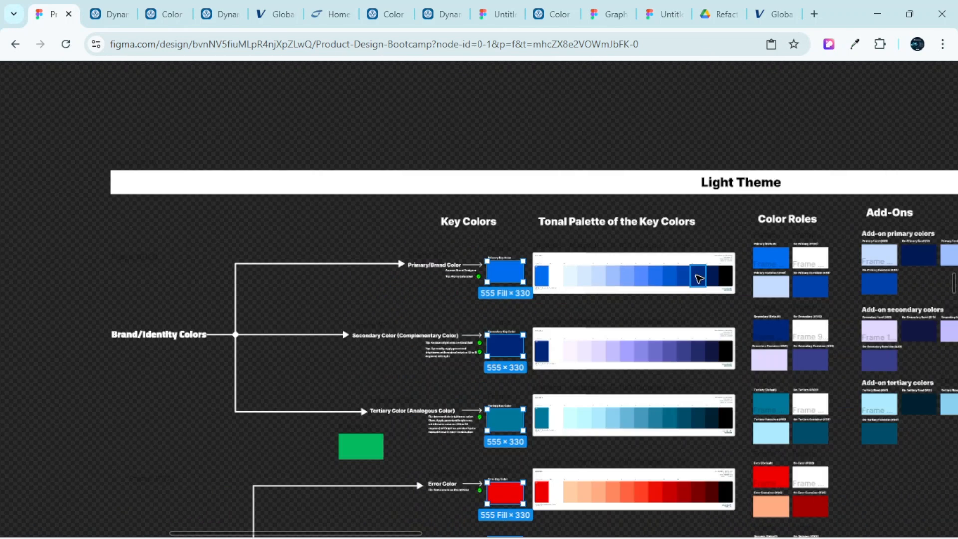
{"action": "scroll", "coordinate": [683, 249], "scroll_direction": "up", "scroll_amount": 2}
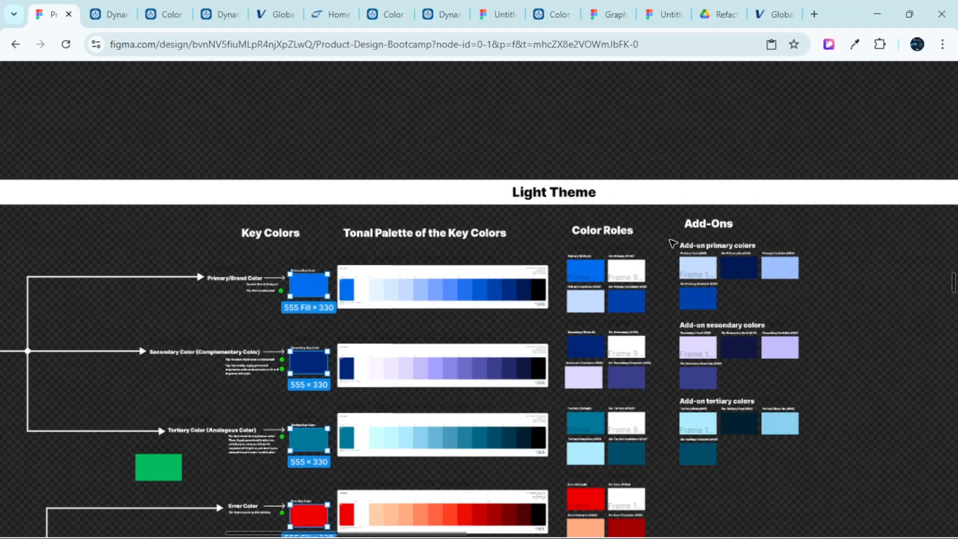
Check the theme update in the Graphic Design file, and review the whole Industry Standard Color System chart in the Product-Design-Bootcamp file
{"action": "left_click", "coordinate": [613, 17]}
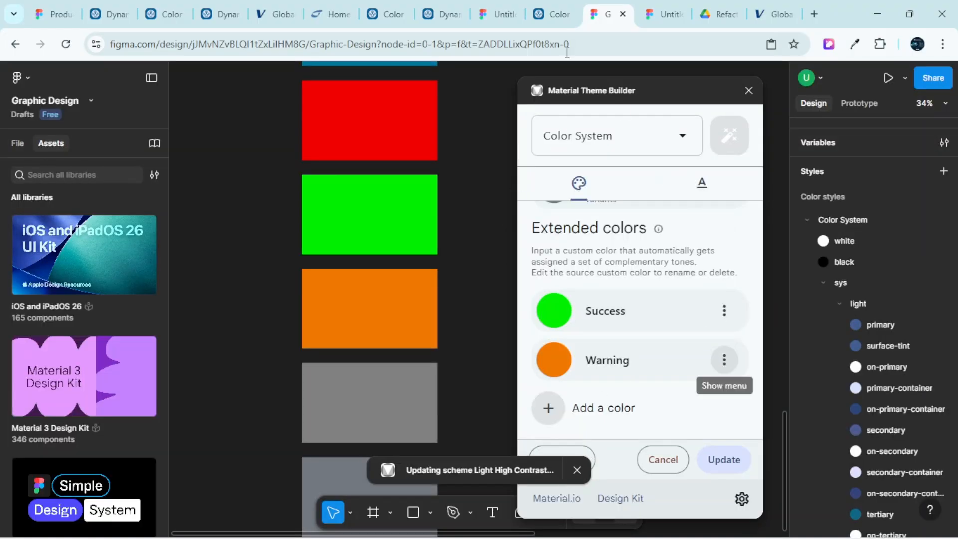
{"action": "left_click", "coordinate": [56, 13]}
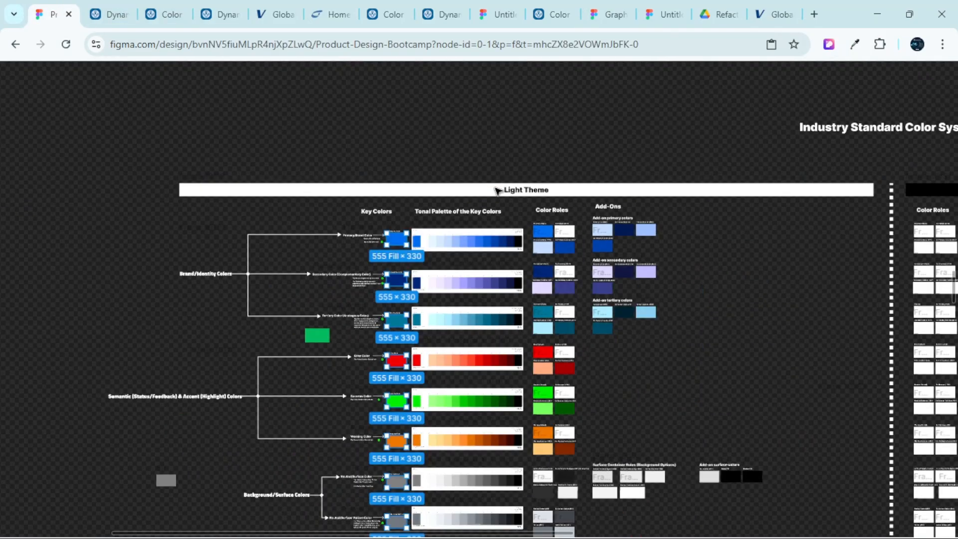
{"action": "scroll", "coordinate": [498, 190], "scroll_direction": "down", "scroll_amount": 5}
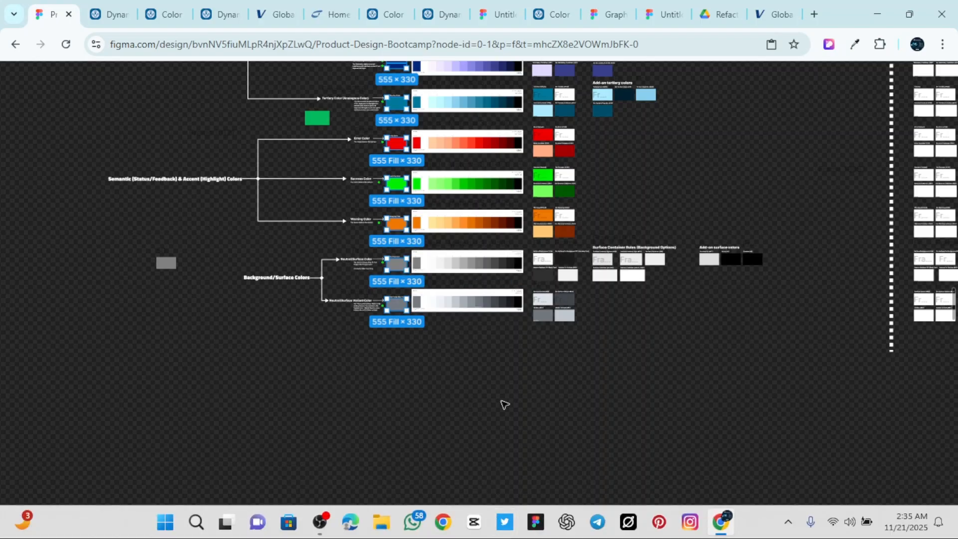
{"action": "scroll", "coordinate": [503, 401], "scroll_direction": "up", "scroll_amount": 3}
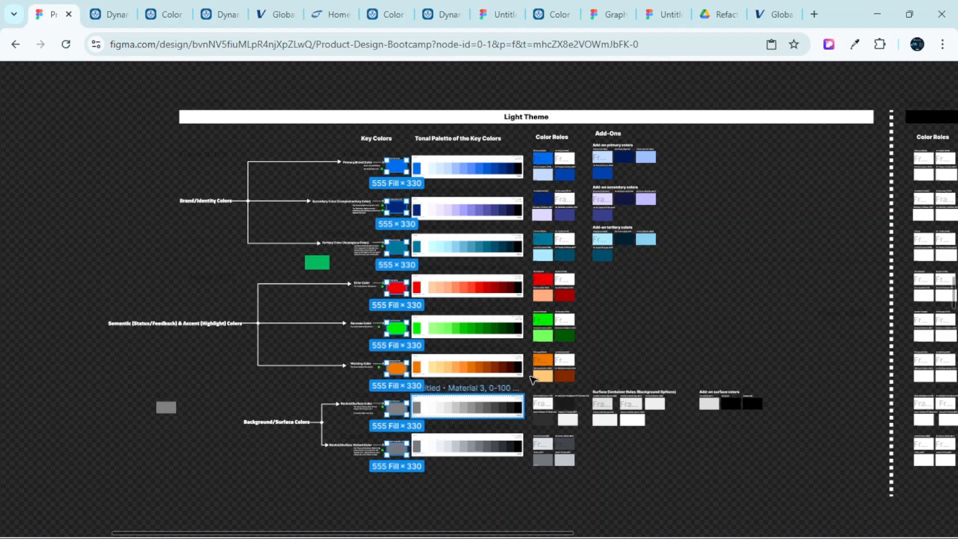
{"action": "left_click", "coordinate": [503, 437]}
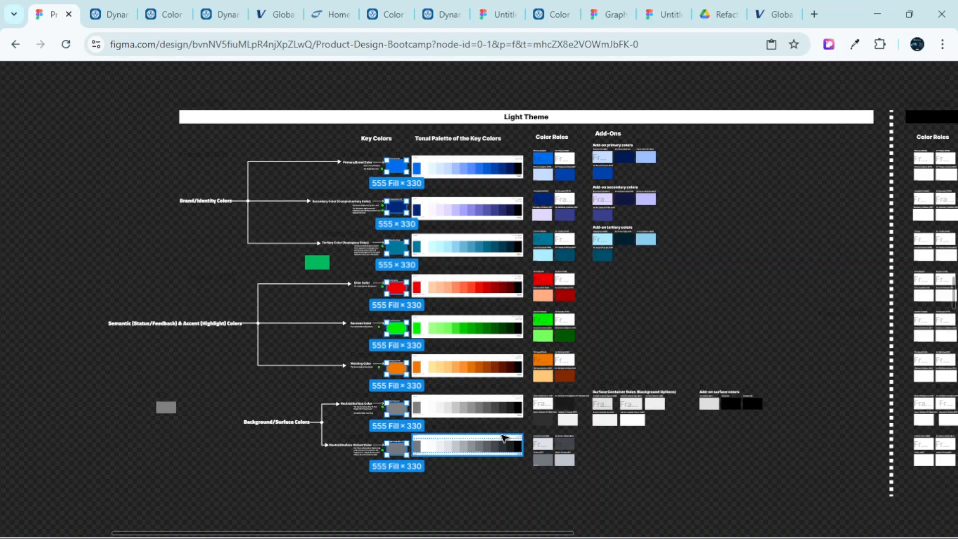
{"action": "scroll", "coordinate": [499, 439], "scroll_direction": "down", "scroll_amount": 1}
{"action": "scroll", "coordinate": [395, 348], "scroll_direction": "up", "scroll_amount": 5}
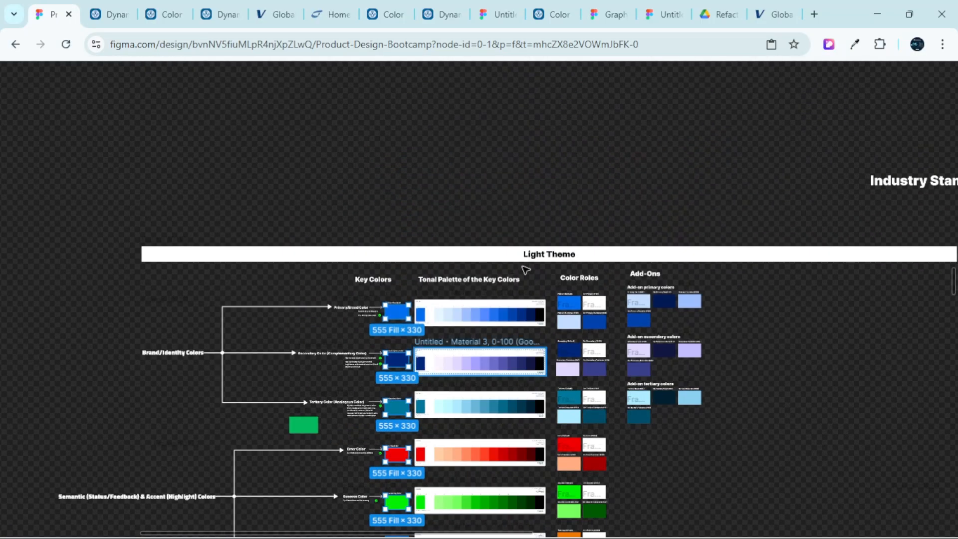
{"action": "scroll", "coordinate": [526, 270], "scroll_direction": "up", "scroll_amount": 2}
{"action": "scroll", "coordinate": [534, 267], "scroll_direction": "down", "scroll_amount": 3}
{"action": "scroll", "coordinate": [541, 278], "scroll_direction": "right", "scroll_amount": 7}
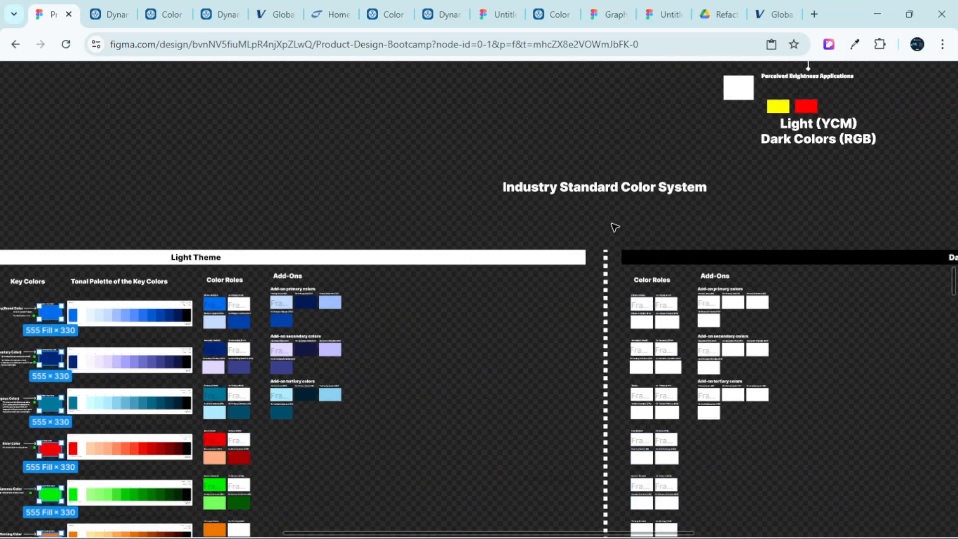
{"action": "scroll", "coordinate": [615, 227], "scroll_direction": "up", "scroll_amount": 3}
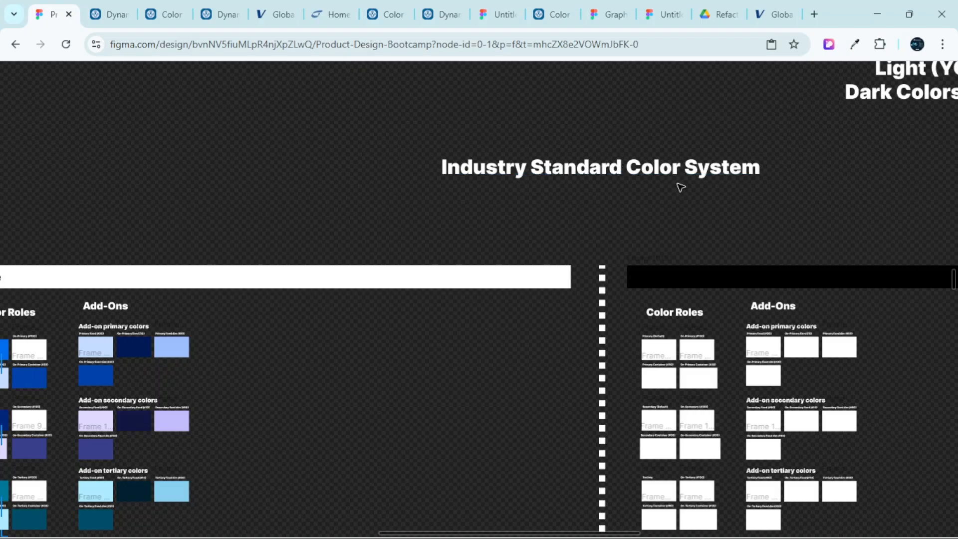
{"action": "scroll", "coordinate": [679, 186], "scroll_direction": "down", "scroll_amount": 3}
{"action": "scroll", "coordinate": [526, 284], "scroll_direction": "down", "scroll_amount": 2}
{"action": "scroll", "coordinate": [259, 391], "scroll_direction": "up", "scroll_amount": 5}
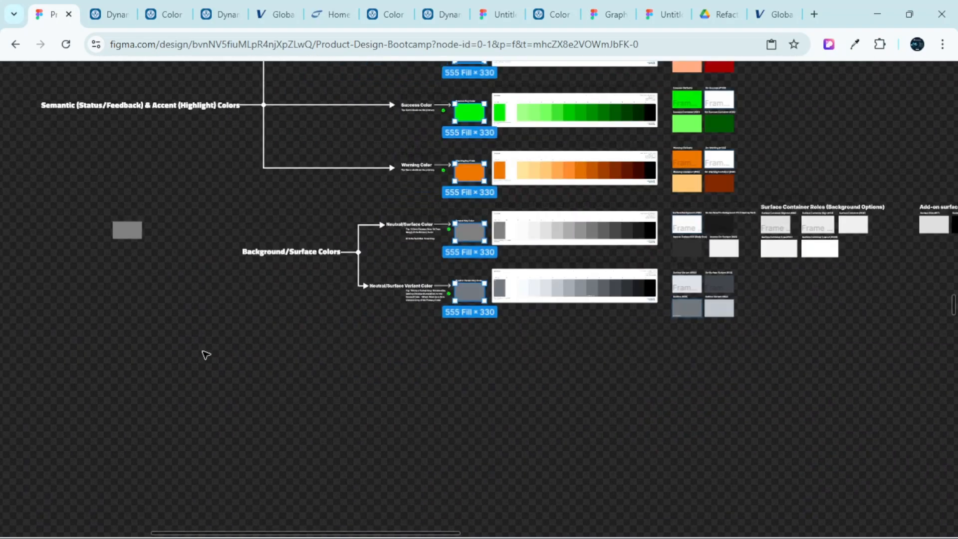
Duplicate the "Background/Surface Colors" label into the empty area below the neutral variant key color
{"action": "scroll", "coordinate": [223, 305], "scroll_direction": "up", "scroll_amount": 2}
{"action": "left_click", "coordinate": [298, 238]}
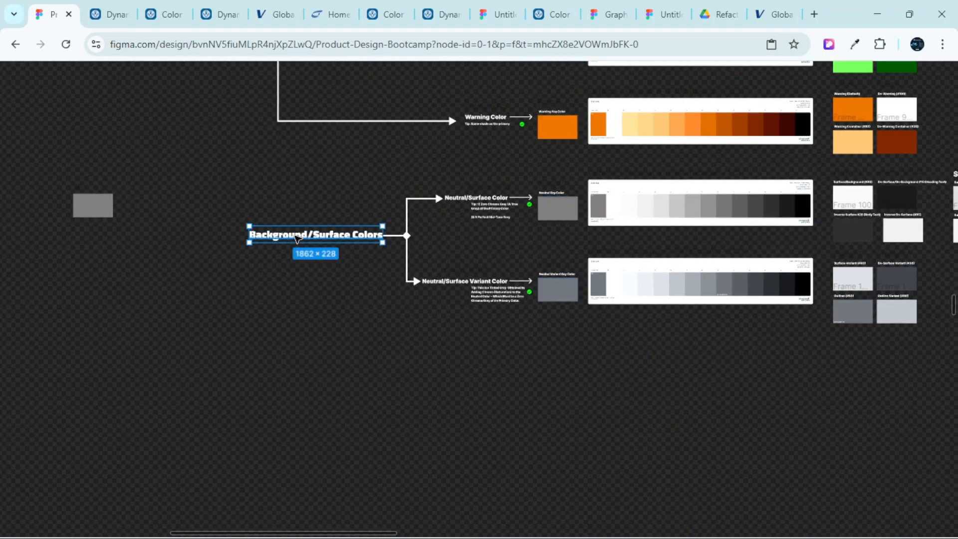
{"action": "left_click_drag", "start_coordinate": [298, 239], "coordinate": [575, 357]}
{"action": "scroll", "coordinate": [575, 357], "scroll_direction": "up", "scroll_amount": 3}
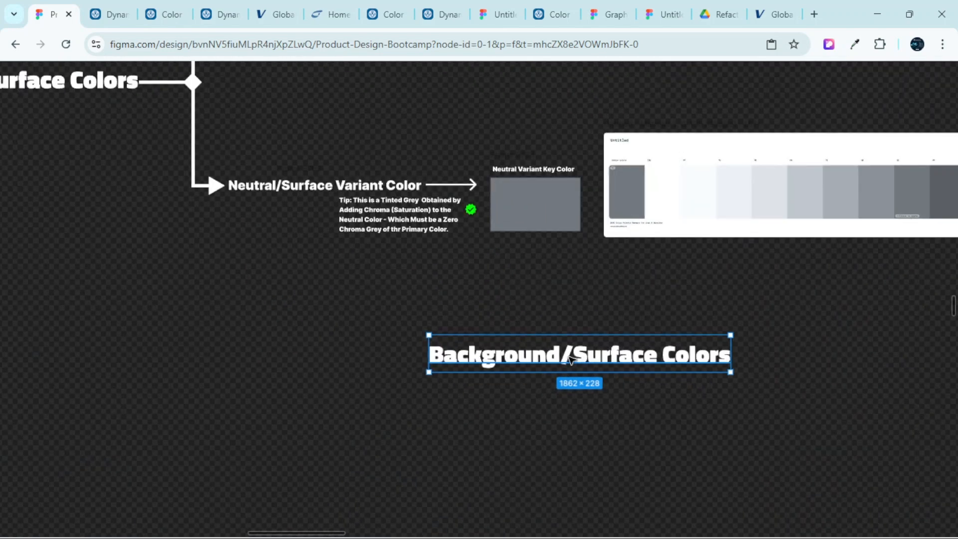
Replace the duplicated label's text with "Color System/"
{"action": "double_click", "coordinate": [570, 359]}
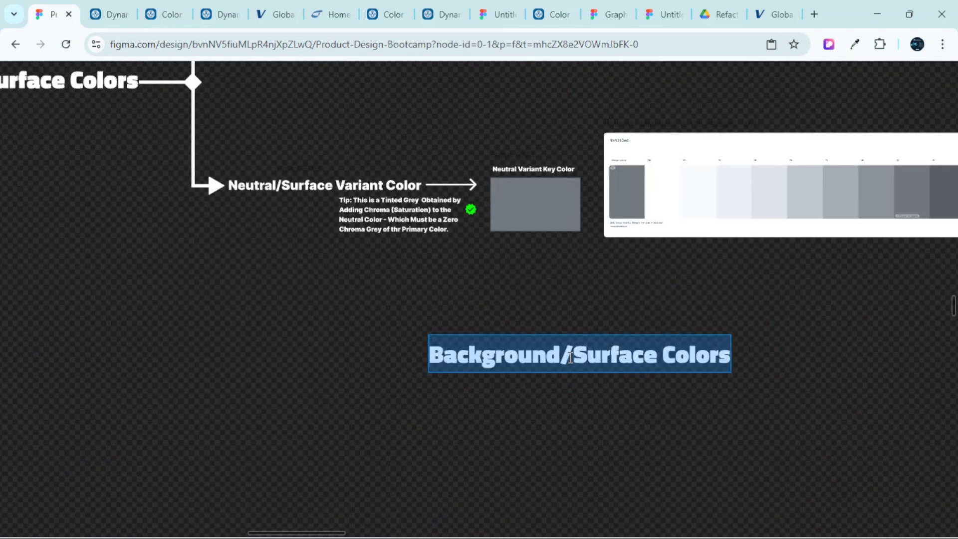
{"action": "type", "text": "C"}
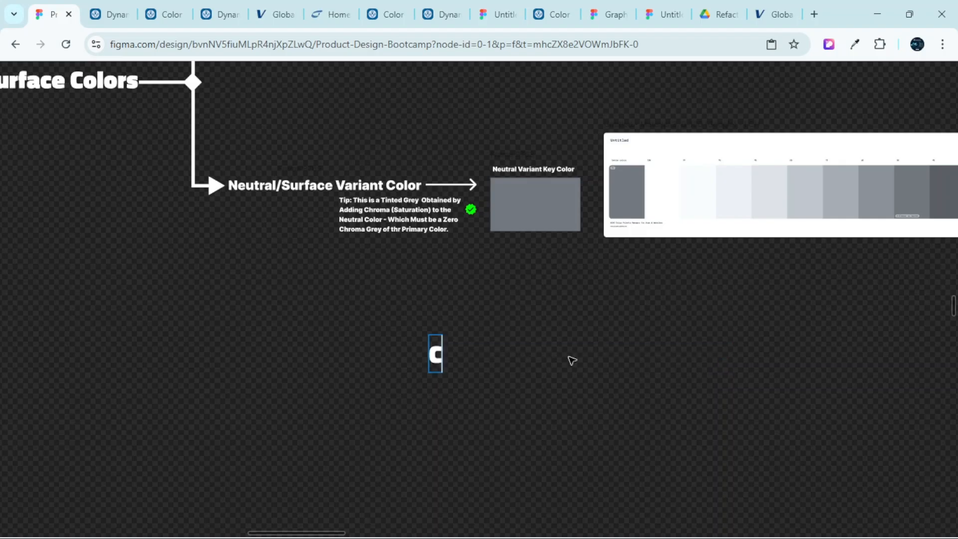
{"action": "type", "text": "olo"}
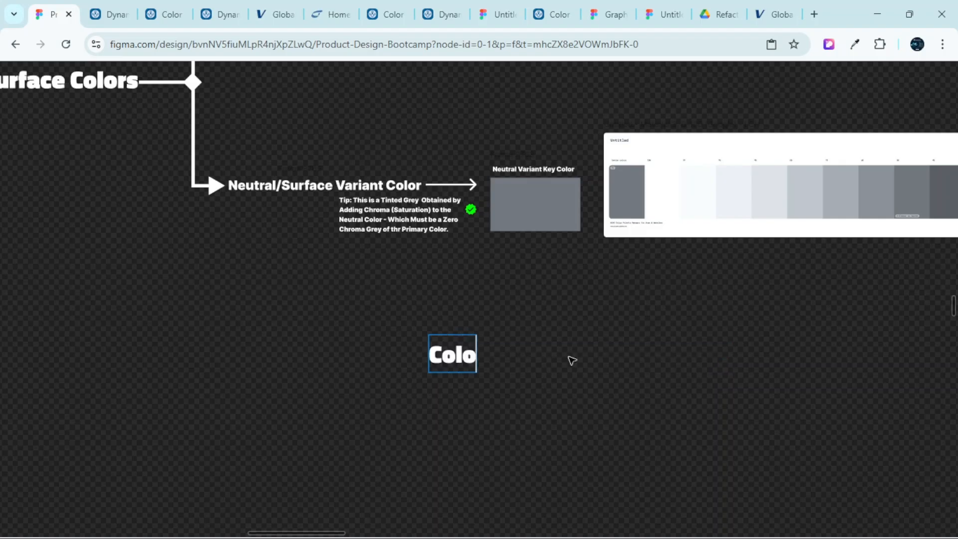
{"action": "type", "text": "r Syste"}
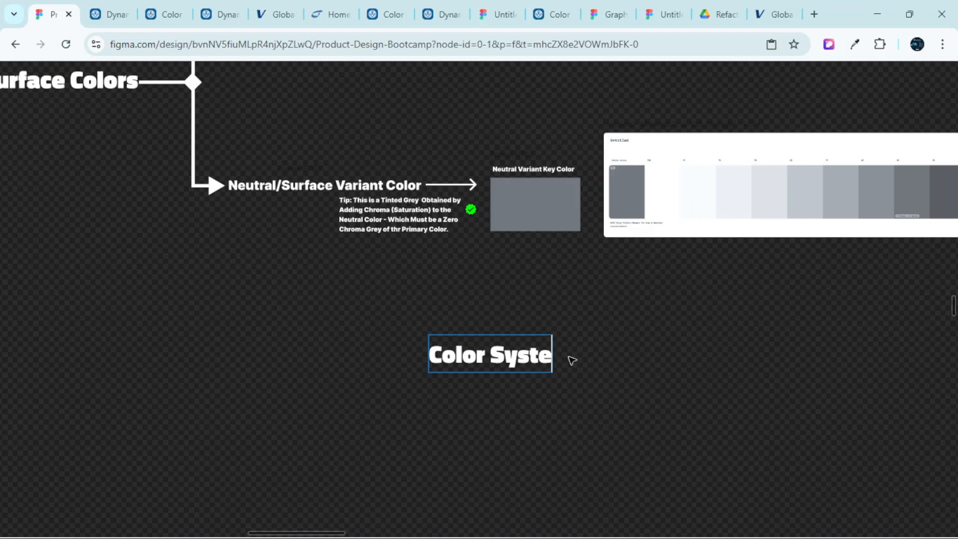
{"action": "type", "text": "m"}
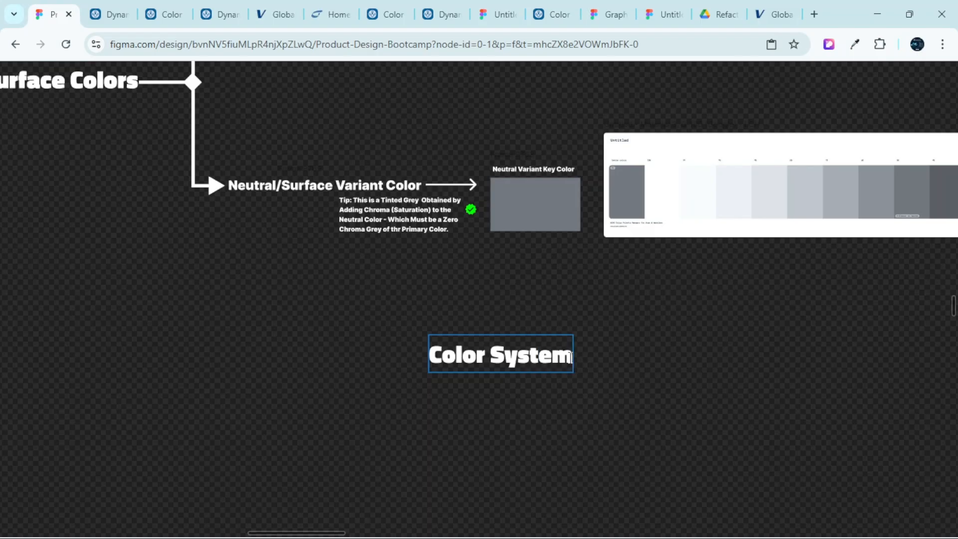
{"action": "type", "text": "/"}
Examine the key color names and the primary and secondary tonal palettes in the Light Theme chart
{"action": "scroll", "coordinate": [620, 406], "scroll_direction": "down", "scroll_amount": 3}
{"action": "scroll", "coordinate": [667, 412], "scroll_direction": "up", "scroll_amount": 5}
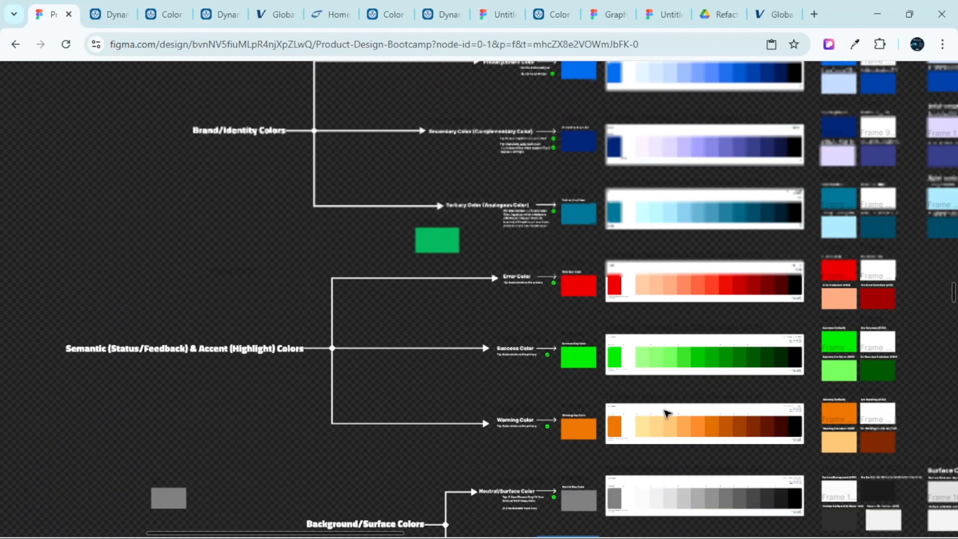
{"action": "scroll", "coordinate": [691, 385], "scroll_direction": "up", "scroll_amount": 3}
{"action": "scroll", "coordinate": [689, 384], "scroll_direction": "up", "scroll_amount": 1}
{"action": "scroll", "coordinate": [568, 264], "scroll_direction": "up", "scroll_amount": 5}
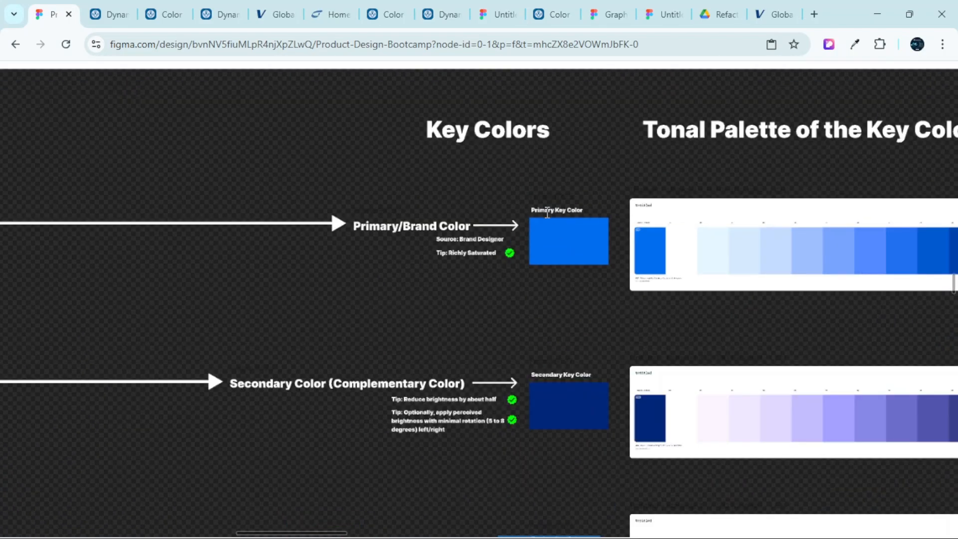
{"action": "scroll", "coordinate": [552, 217], "scroll_direction": "up", "scroll_amount": 2}
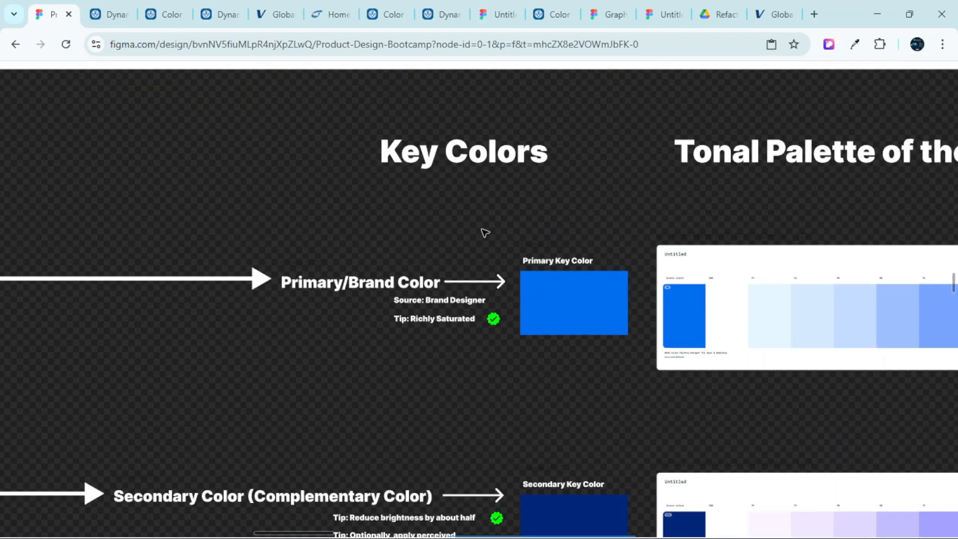
{"action": "scroll", "coordinate": [499, 250], "scroll_direction": "up", "scroll_amount": 1}
{"action": "scroll", "coordinate": [537, 306], "scroll_direction": "down", "scroll_amount": 3}
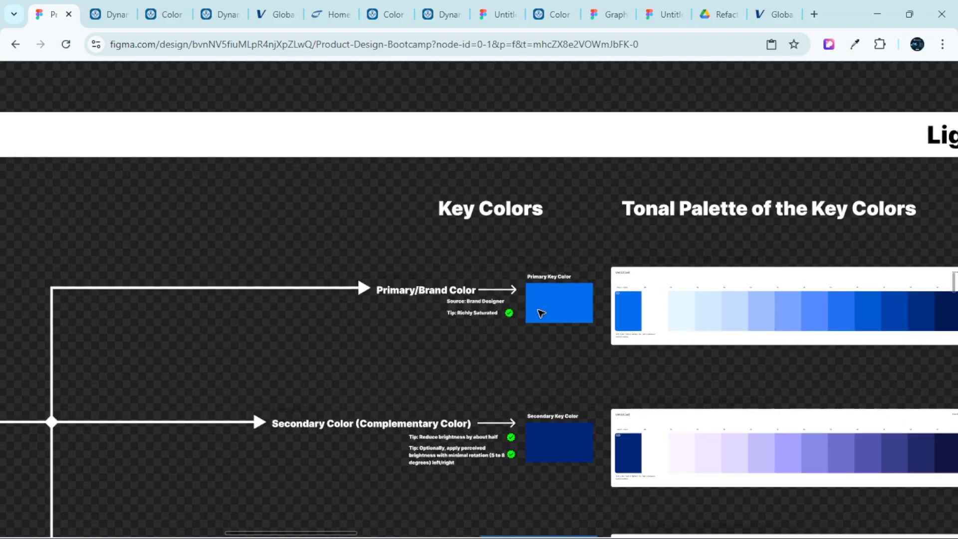
{"action": "scroll", "coordinate": [541, 314], "scroll_direction": "right", "scroll_amount": 5}
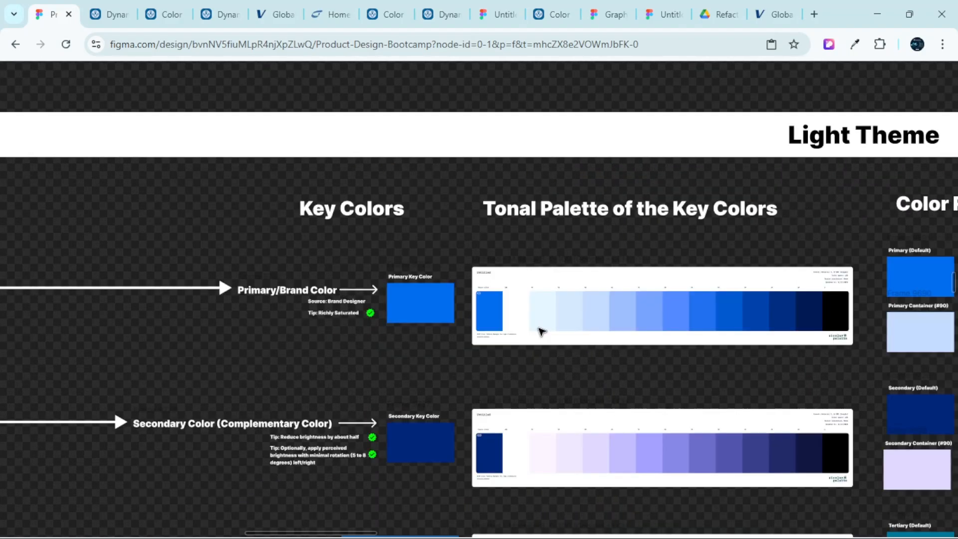
Examine the tonal palettes of the key colors in the Light Theme chart, from primary through to neutral variant
{"action": "scroll", "coordinate": [532, 317], "scroll_direction": "right", "scroll_amount": 1}
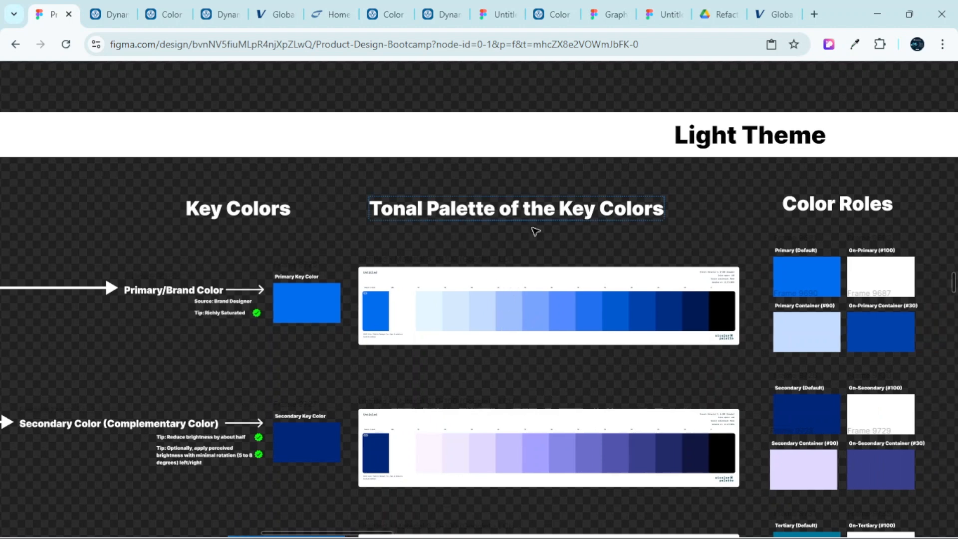
{"action": "scroll", "coordinate": [556, 282], "scroll_direction": "down", "scroll_amount": 1}
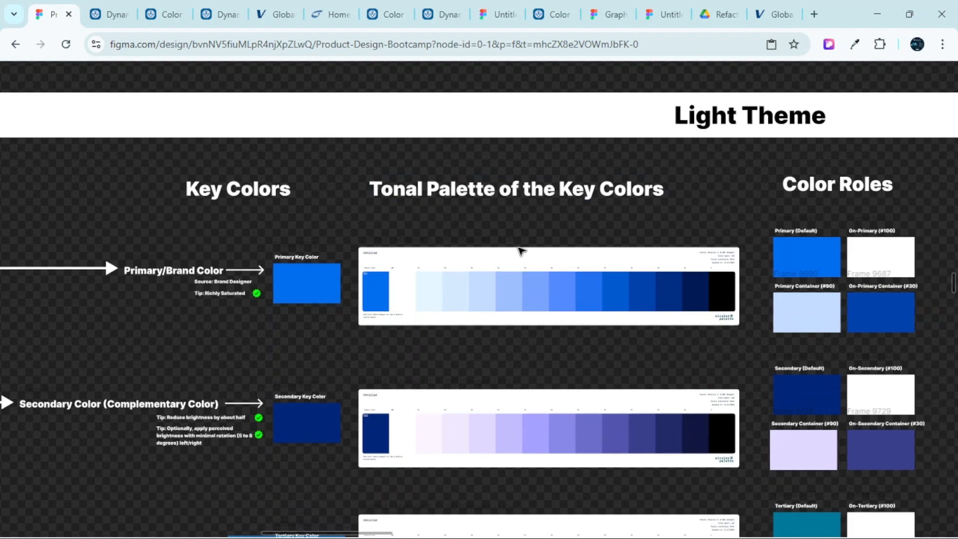
{"action": "scroll", "coordinate": [509, 304], "scroll_direction": "down", "scroll_amount": 3}
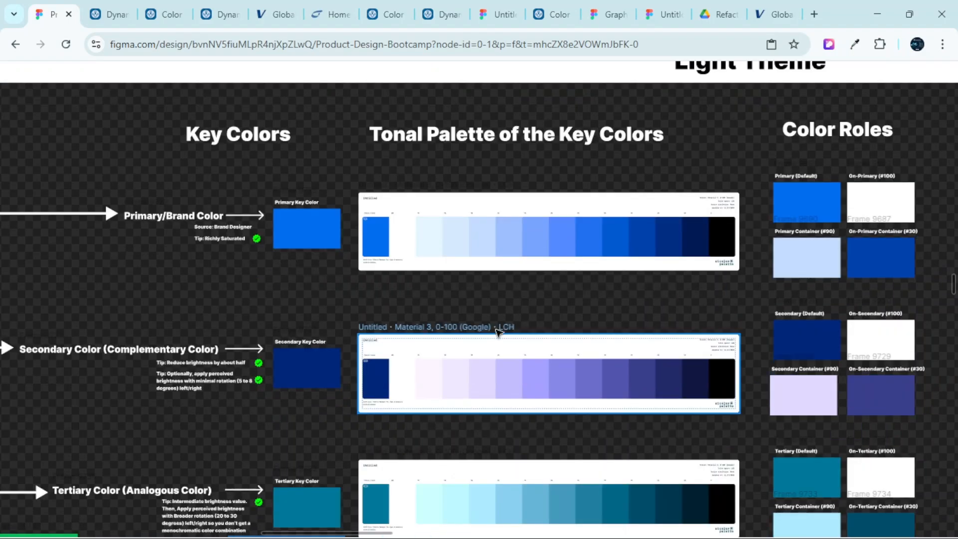
{"action": "left_click", "coordinate": [498, 332]}
{"action": "scroll", "coordinate": [496, 349], "scroll_direction": "down", "scroll_amount": 2}
{"action": "scroll", "coordinate": [497, 349], "scroll_direction": "down", "scroll_amount": 3, "text": "ctrl"}
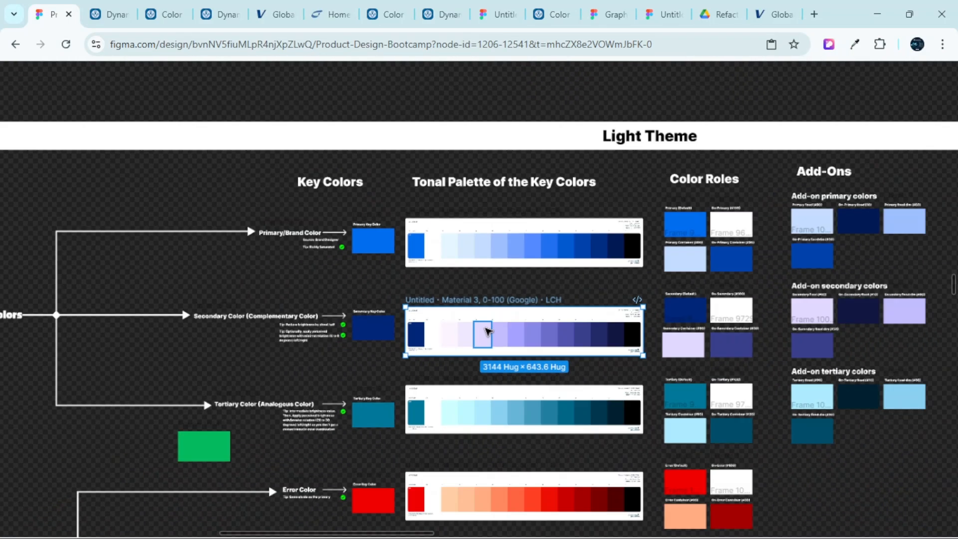
{"action": "scroll", "coordinate": [492, 339], "scroll_direction": "down", "scroll_amount": 7}
{"action": "scroll", "coordinate": [488, 333], "scroll_direction": "down", "scroll_amount": 7}
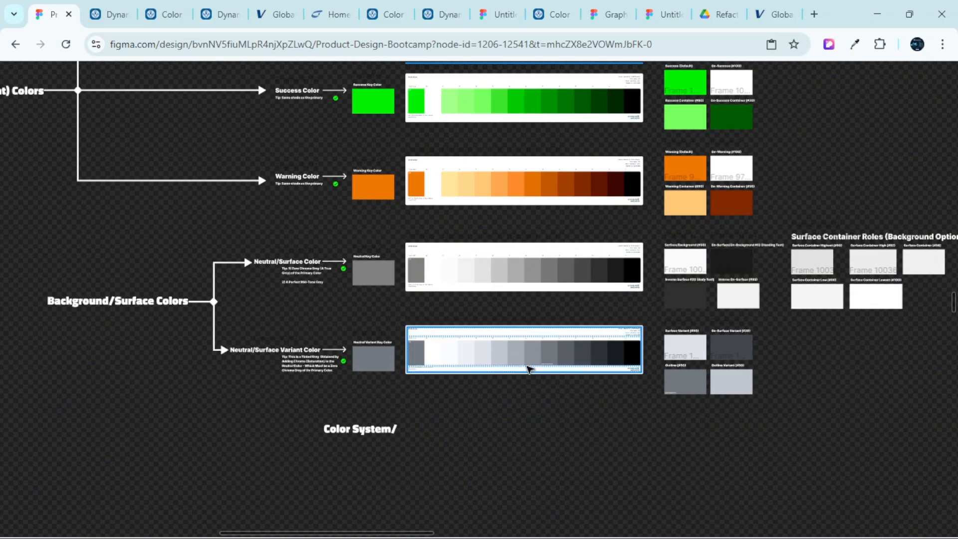
Examine the Color Roles and Add-Ons columns for the primary, secondary and tertiary colors
{"action": "scroll", "coordinate": [530, 368], "scroll_direction": "up", "scroll_amount": 5}
{"action": "scroll", "coordinate": [540, 359], "scroll_direction": "right", "scroll_amount": 3}
{"action": "scroll", "coordinate": [588, 336], "scroll_direction": "up", "scroll_amount": 5}
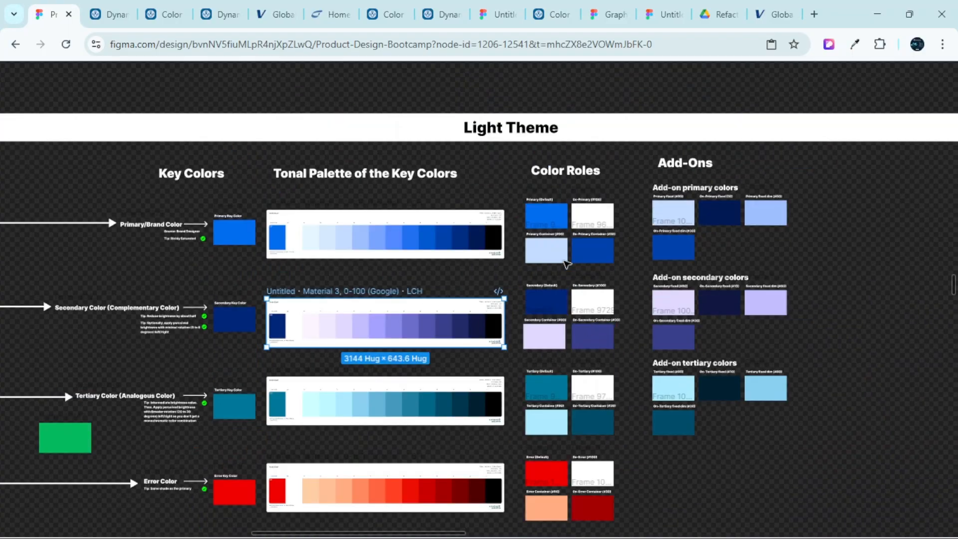
{"action": "scroll", "coordinate": [581, 227], "scroll_direction": "up", "scroll_amount": 3, "text": "ctrl"}
{"action": "scroll", "coordinate": [589, 224], "scroll_direction": "right", "scroll_amount": 2}
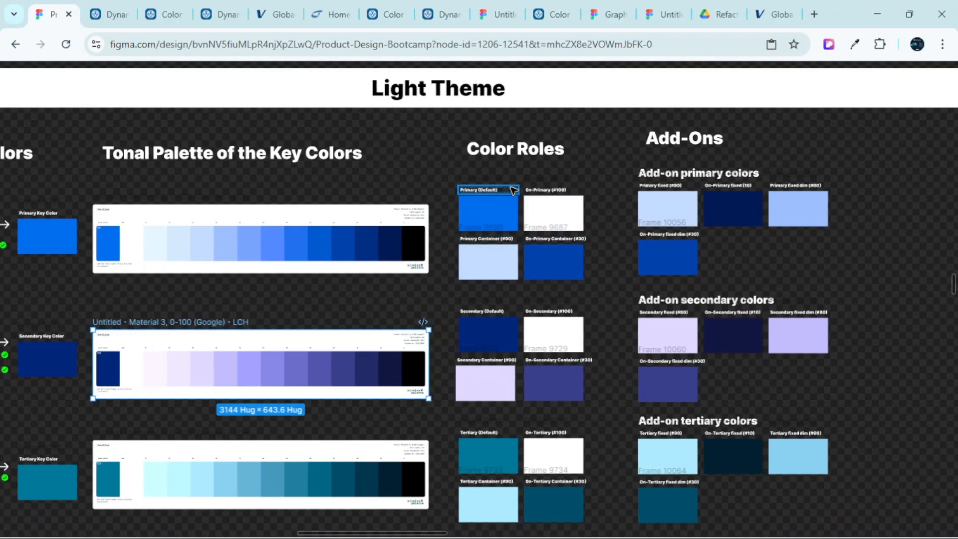
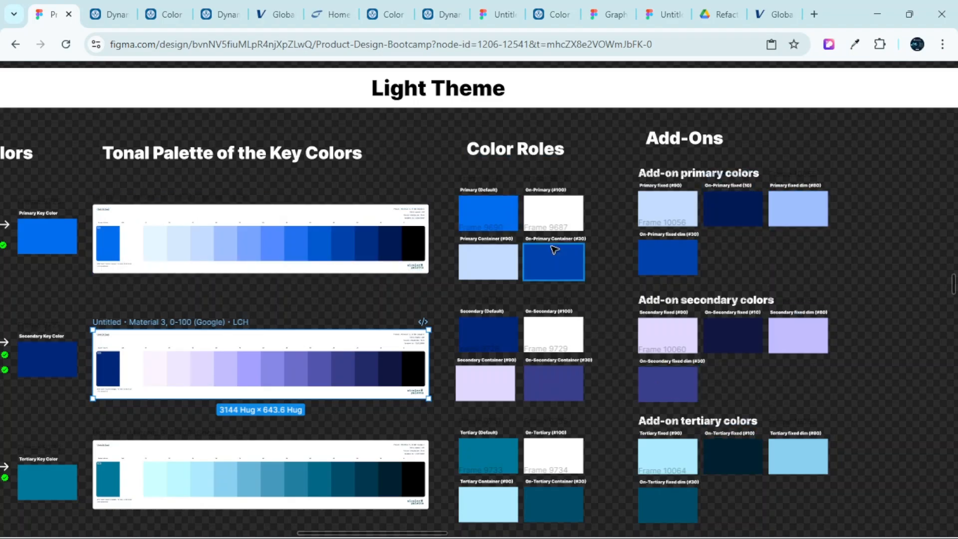
{"action": "scroll", "coordinate": [642, 269], "scroll_direction": "down", "scroll_amount": 5}
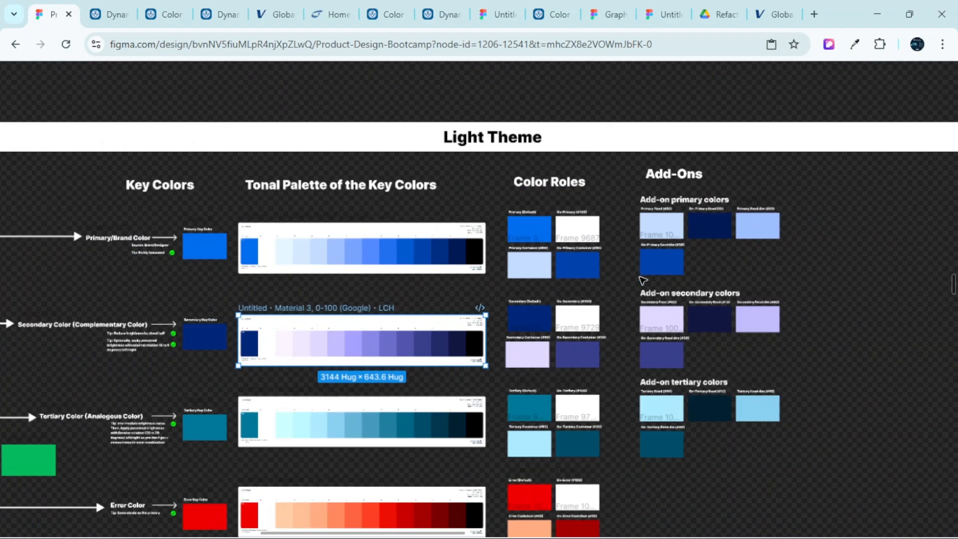
Duplicate the "Color System/" label into the empty area directly below the original
{"action": "scroll", "coordinate": [597, 368], "scroll_direction": "down", "scroll_amount": 5}
{"action": "scroll", "coordinate": [364, 447], "scroll_direction": "up", "scroll_amount": 8}
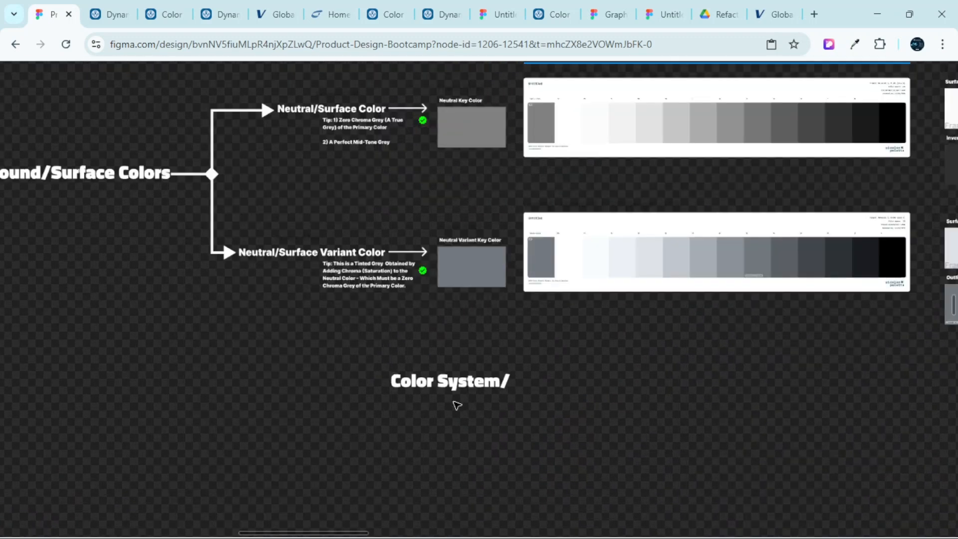
{"action": "left_click", "coordinate": [495, 343]}
{"action": "left_click", "coordinate": [491, 381]}
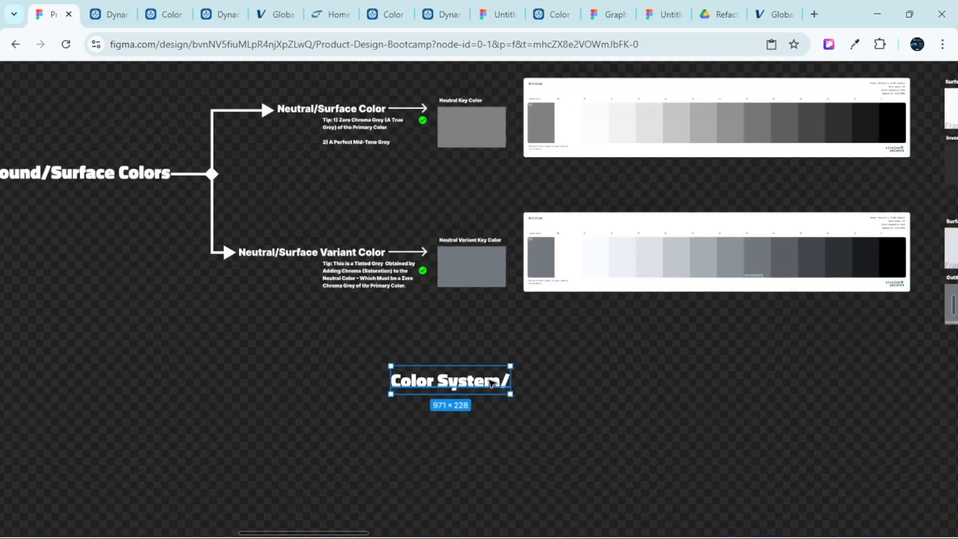
{"action": "left_click_drag", "start_coordinate": [491, 385], "coordinate": [492, 434]}
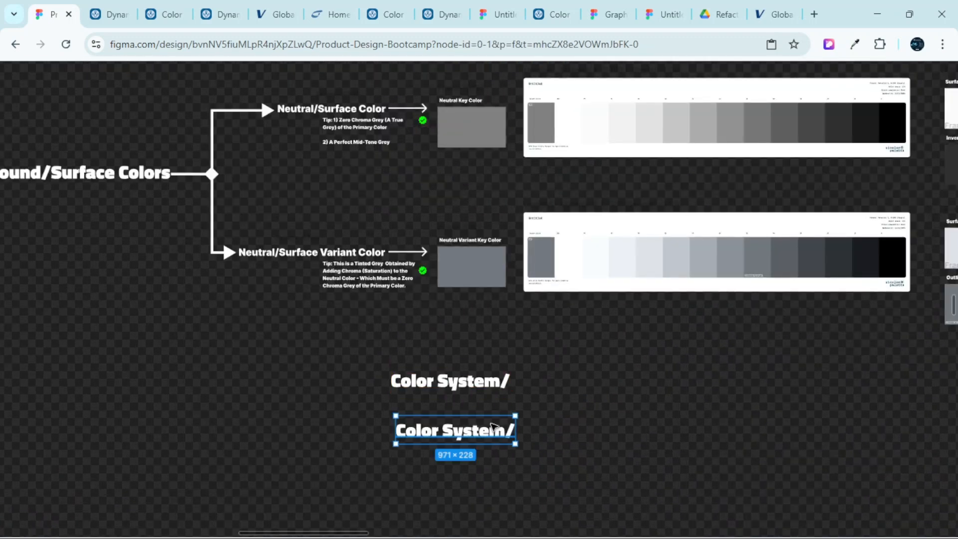
Extend the upper label's text to "Color System/Ref/" and the lower label's text to "Color System/Sys/"
{"action": "scroll", "coordinate": [497, 394], "scroll_direction": "up", "scroll_amount": 2}
{"action": "left_click", "coordinate": [503, 388]}
{"action": "double_click", "coordinate": [507, 378]}
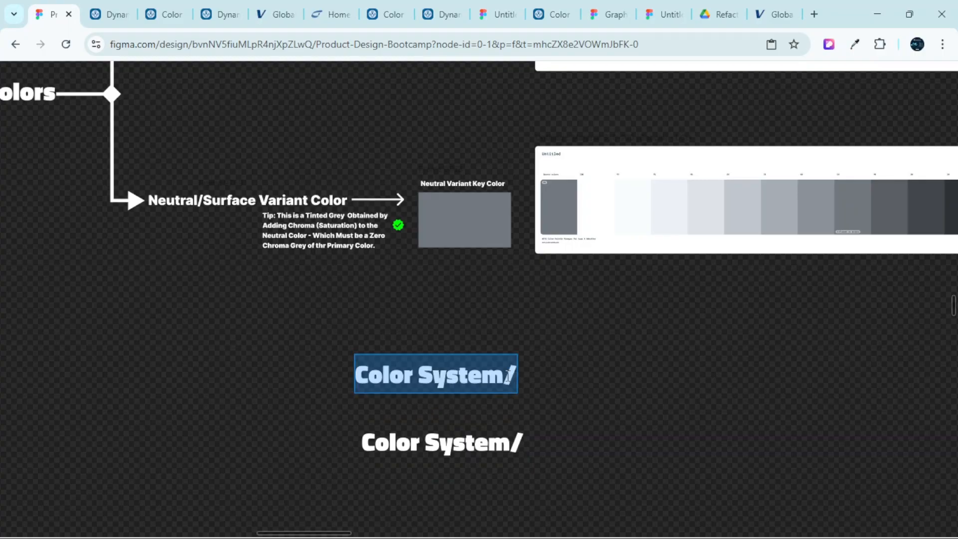
{"action": "left_click", "coordinate": [515, 379]}
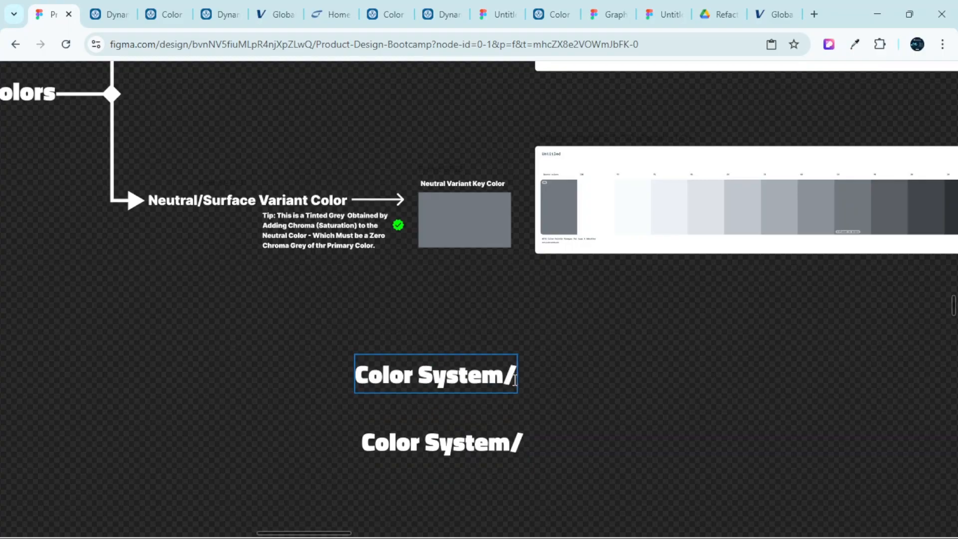
{"action": "type", "text": "Ref"}
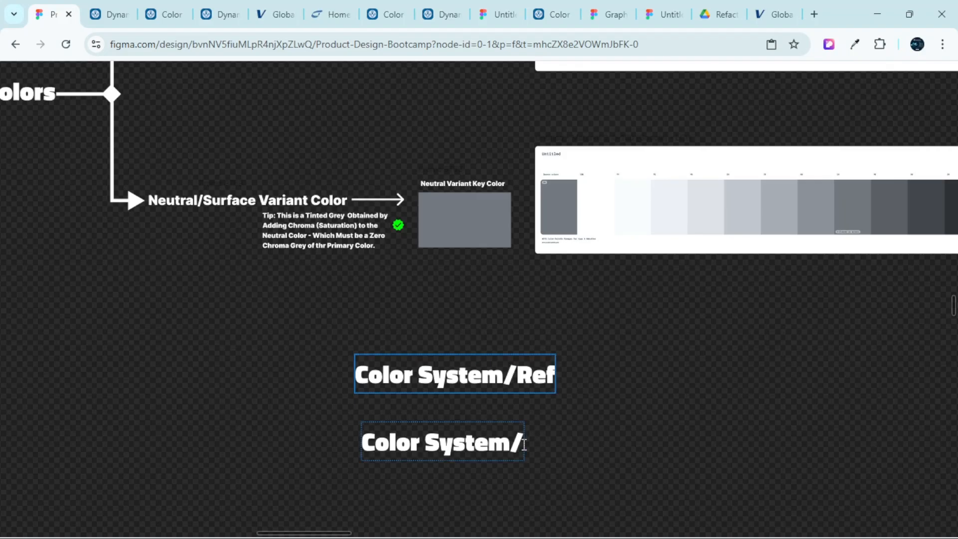
{"action": "double_click", "coordinate": [519, 442]}
{"action": "left_click", "coordinate": [524, 444]}
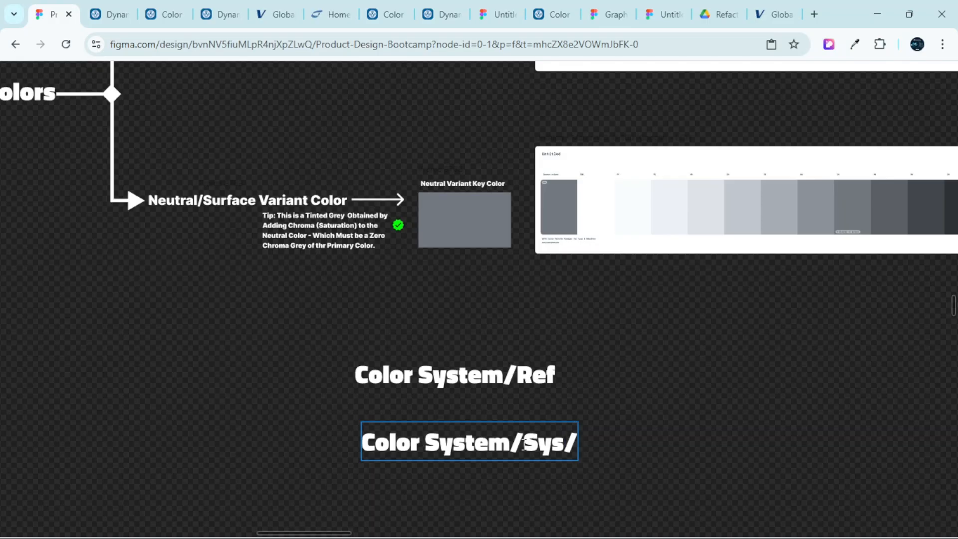
{"action": "left_click", "coordinate": [555, 375]}
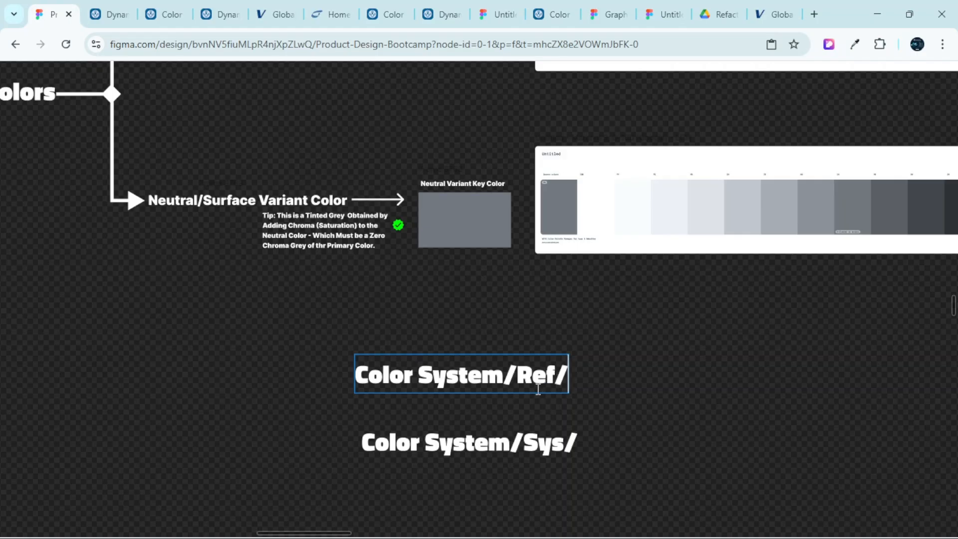
Look over the Light Theme chart again, from the two naming labels and the neutral rows to the brand color rows
{"action": "scroll", "coordinate": [559, 380], "scroll_direction": "down", "scroll_amount": 2}
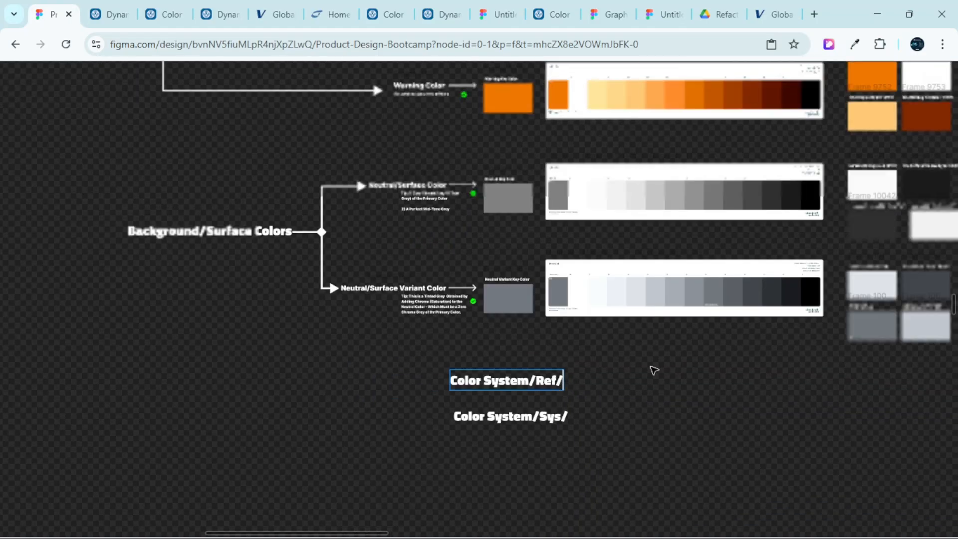
{"action": "scroll", "coordinate": [667, 369], "scroll_direction": "up", "scroll_amount": 3}
{"action": "scroll", "coordinate": [566, 403], "scroll_direction": "down", "scroll_amount": 5}
{"action": "scroll", "coordinate": [492, 321], "scroll_direction": "up", "scroll_amount": 5}
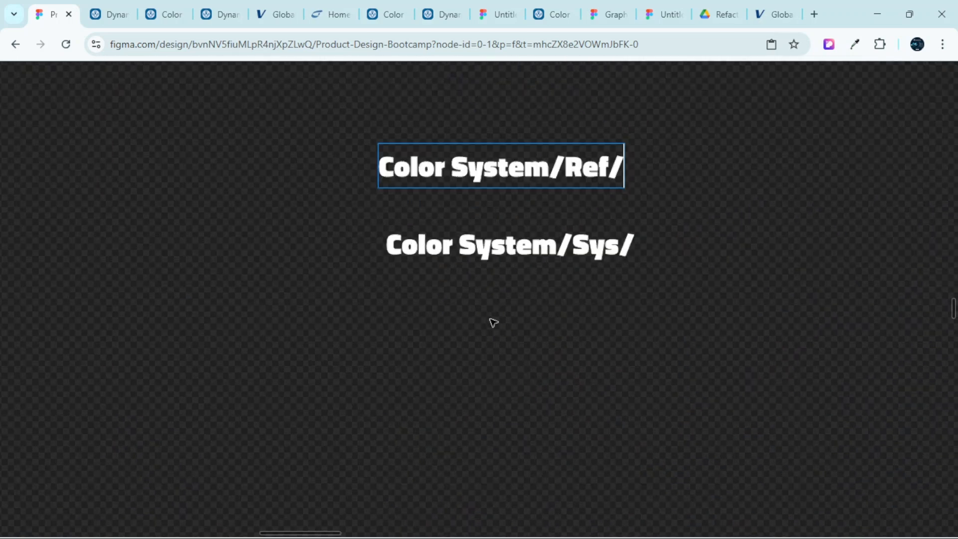
{"action": "scroll", "coordinate": [591, 328], "scroll_direction": "down", "scroll_amount": 5}
{"action": "scroll", "coordinate": [627, 376], "scroll_direction": "up", "scroll_amount": 10}
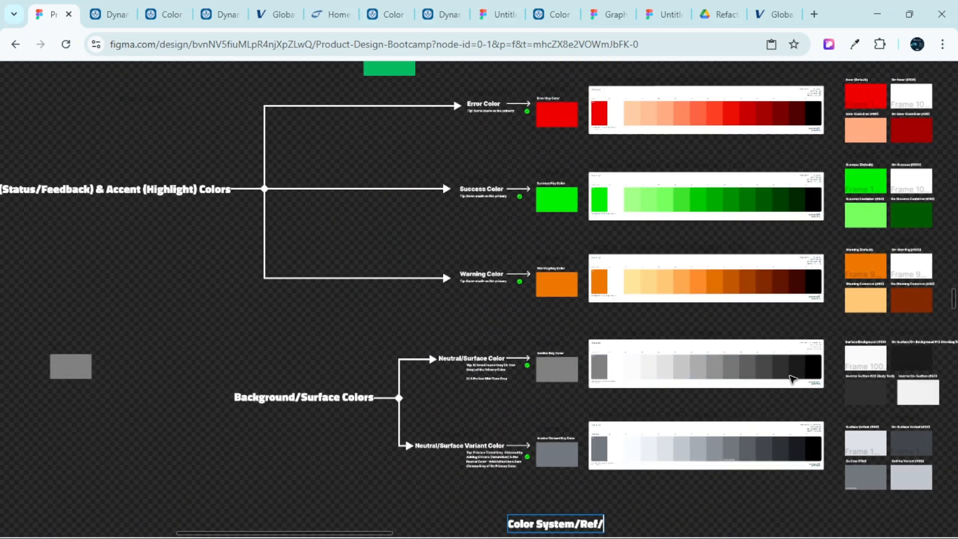
{"action": "scroll", "coordinate": [820, 368], "scroll_direction": "up", "scroll_amount": 8}
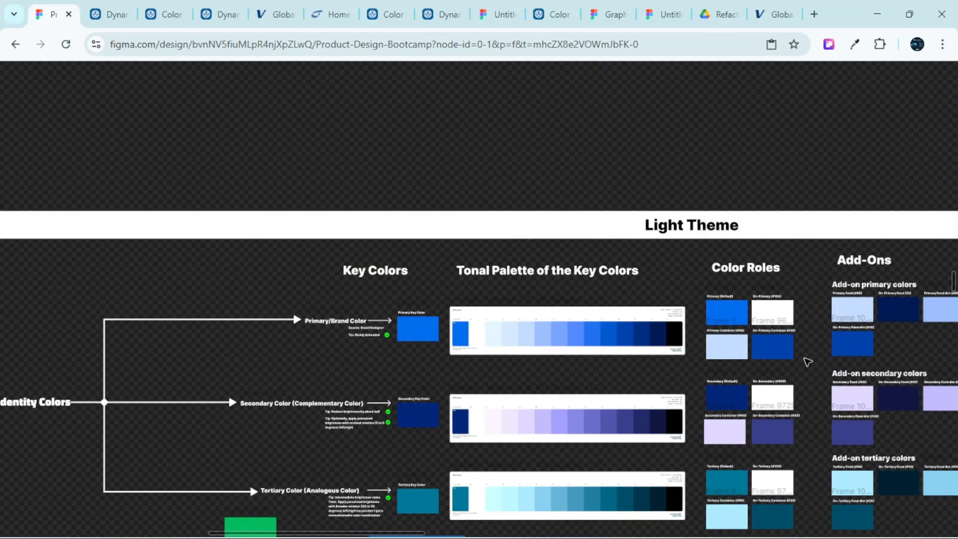
{"action": "scroll", "coordinate": [720, 308], "scroll_direction": "right", "scroll_amount": 1}
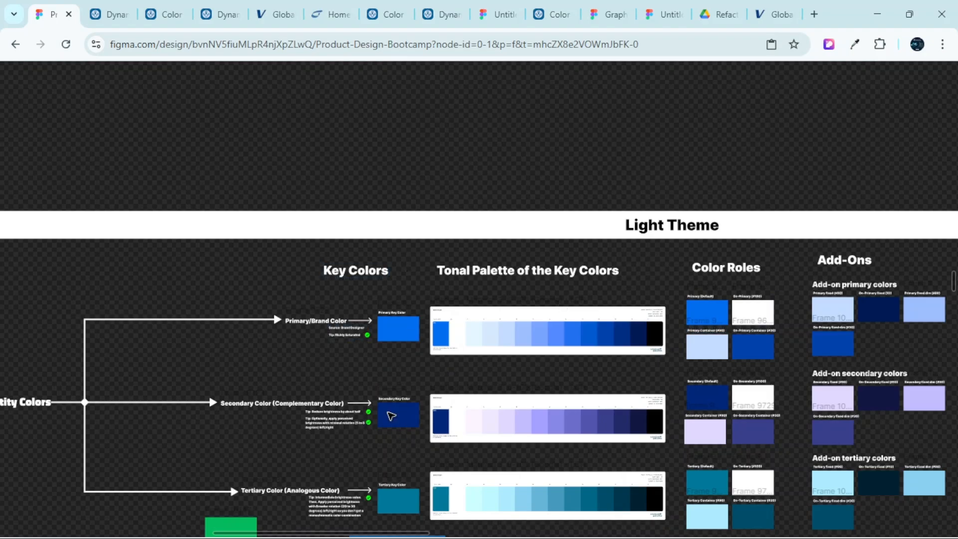
{"action": "scroll", "coordinate": [379, 399], "scroll_direction": "down", "scroll_amount": 4}
{"action": "scroll", "coordinate": [369, 390], "scroll_direction": "up", "scroll_amount": 3}
{"action": "scroll", "coordinate": [374, 364], "scroll_direction": "up", "scroll_amount": 3}
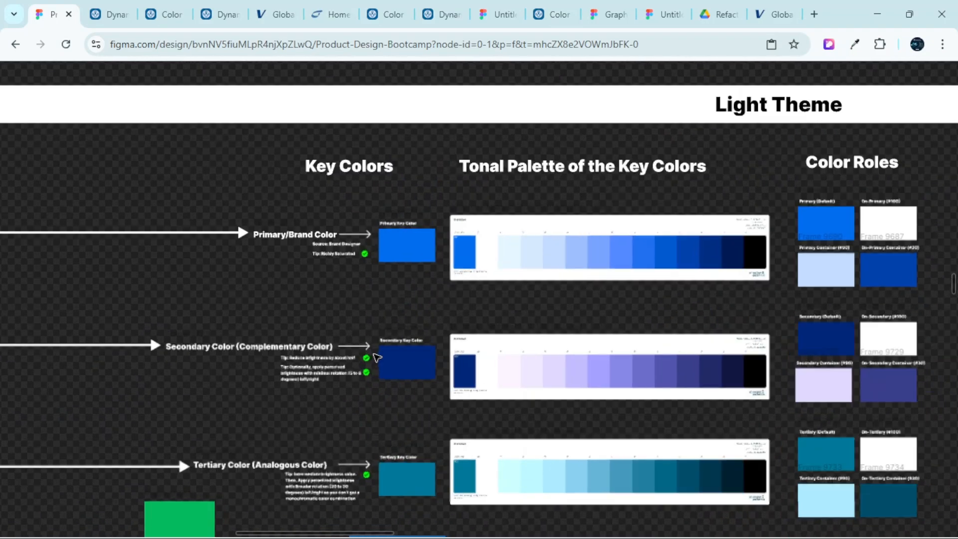
Examine the primary and secondary key color names alongside their tonal palettes and color roles
{"action": "scroll", "coordinate": [374, 358], "scroll_direction": "up", "scroll_amount": 2}
{"action": "scroll", "coordinate": [406, 287], "scroll_direction": "down", "scroll_amount": 2}
{"action": "scroll", "coordinate": [677, 301], "scroll_direction": "right", "scroll_amount": 3}
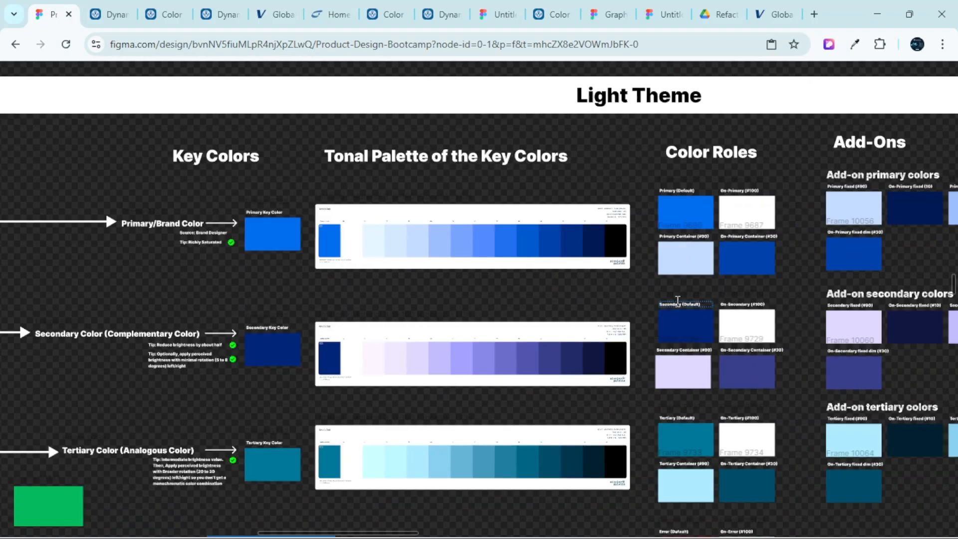
{"action": "scroll", "coordinate": [673, 264], "scroll_direction": "up", "scroll_amount": 1}
{"action": "scroll", "coordinate": [339, 275], "scroll_direction": "left", "scroll_amount": 4}
{"action": "scroll", "coordinate": [332, 272], "scroll_direction": "up", "scroll_amount": 1}
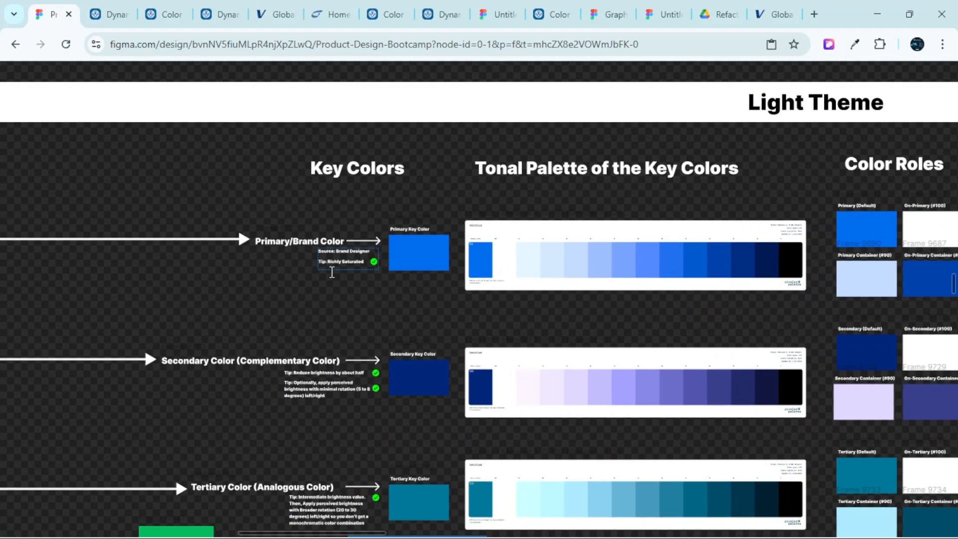
{"action": "scroll", "coordinate": [332, 272], "scroll_direction": "left", "scroll_amount": 3}
{"action": "scroll", "coordinate": [433, 183], "scroll_direction": "up", "scroll_amount": 2}
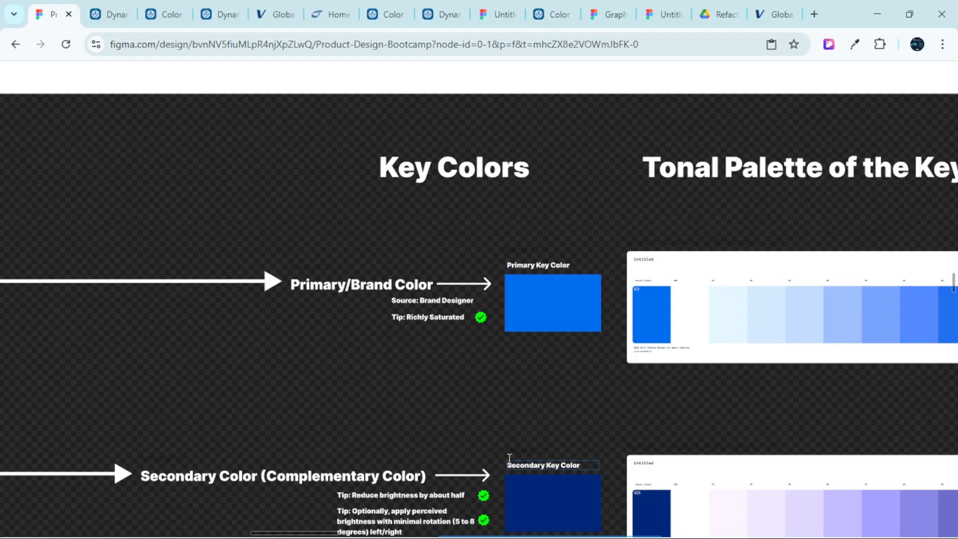
{"action": "scroll", "coordinate": [502, 454], "scroll_direction": "down", "scroll_amount": 3}
{"action": "scroll", "coordinate": [485, 424], "scroll_direction": "right", "scroll_amount": 10}
{"action": "scroll", "coordinate": [148, 338], "scroll_direction": "up", "scroll_amount": 1}
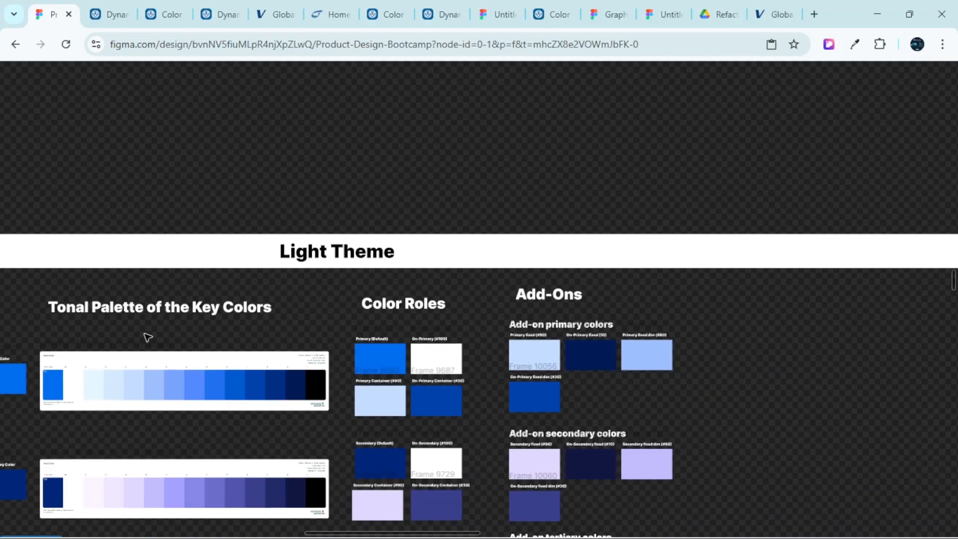
Read the primary and secondary color role names, and return to the "Color System/Ref/" and "Color System/Sys/" labels
{"action": "scroll", "coordinate": [147, 337], "scroll_direction": "left", "scroll_amount": 1}
{"action": "scroll", "coordinate": [415, 370], "scroll_direction": "down", "scroll_amount": 4}
{"action": "scroll", "coordinate": [419, 345], "scroll_direction": "up", "scroll_amount": 2}
{"action": "scroll", "coordinate": [429, 267], "scroll_direction": "up", "scroll_amount": 3}
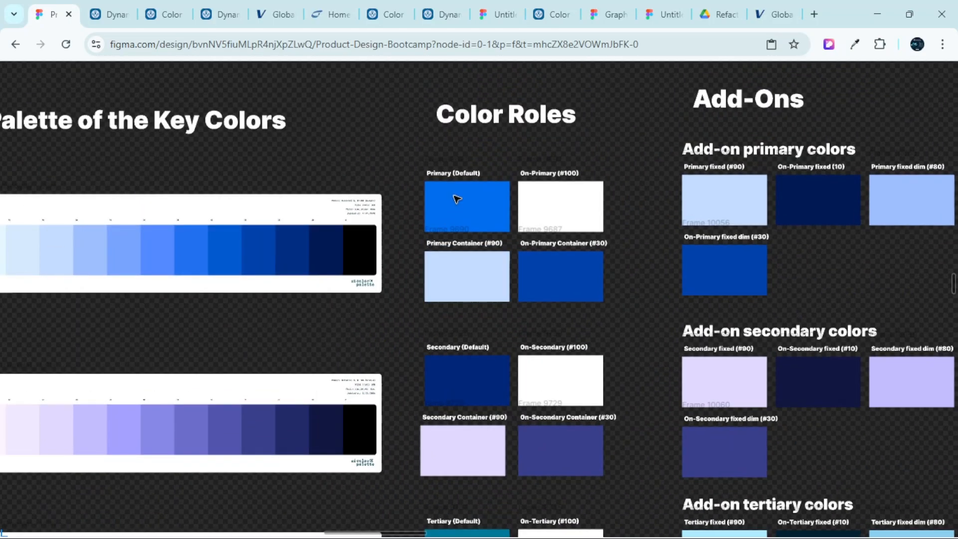
{"action": "scroll", "coordinate": [457, 199], "scroll_direction": "up", "scroll_amount": 5}
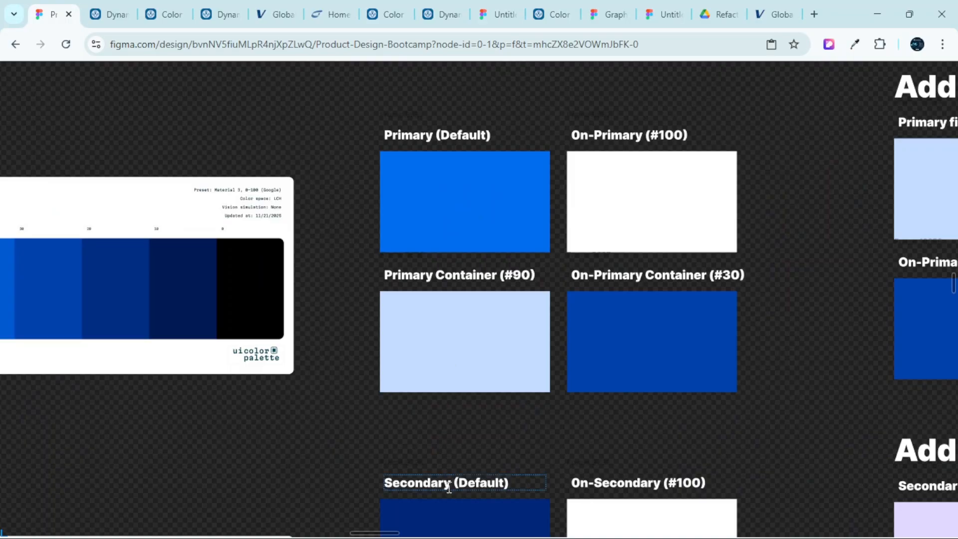
{"action": "scroll", "coordinate": [458, 449], "scroll_direction": "up", "scroll_amount": 2}
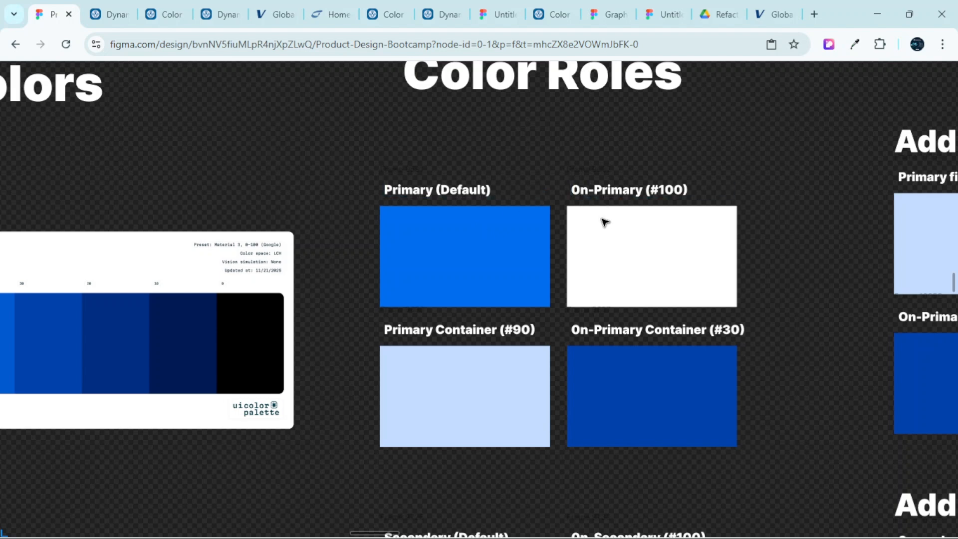
{"action": "scroll", "coordinate": [731, 340], "scroll_direction": "down", "scroll_amount": 10}
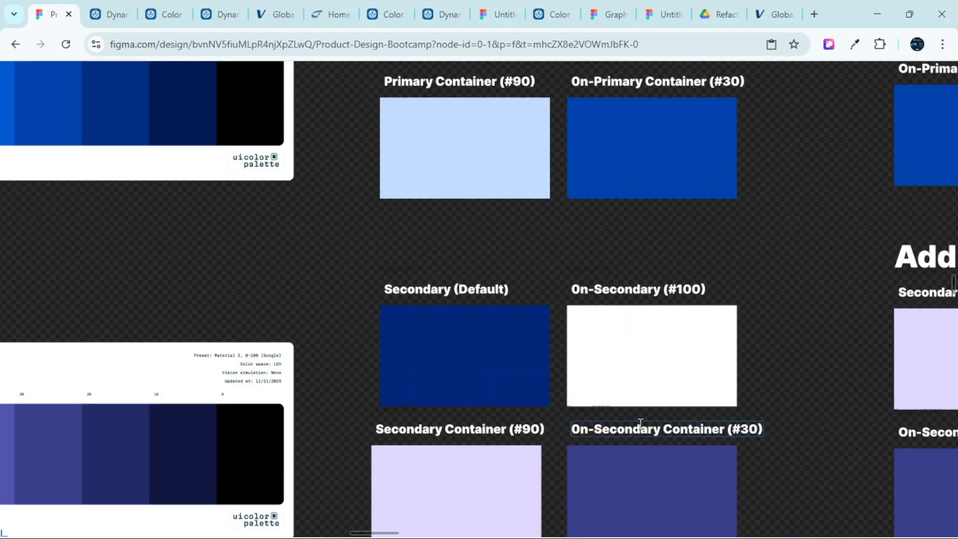
{"action": "scroll", "coordinate": [655, 422], "scroll_direction": "down", "scroll_amount": 3, "text": "ctrl"}
{"action": "scroll", "coordinate": [669, 417], "scroll_direction": "up", "scroll_amount": 6}
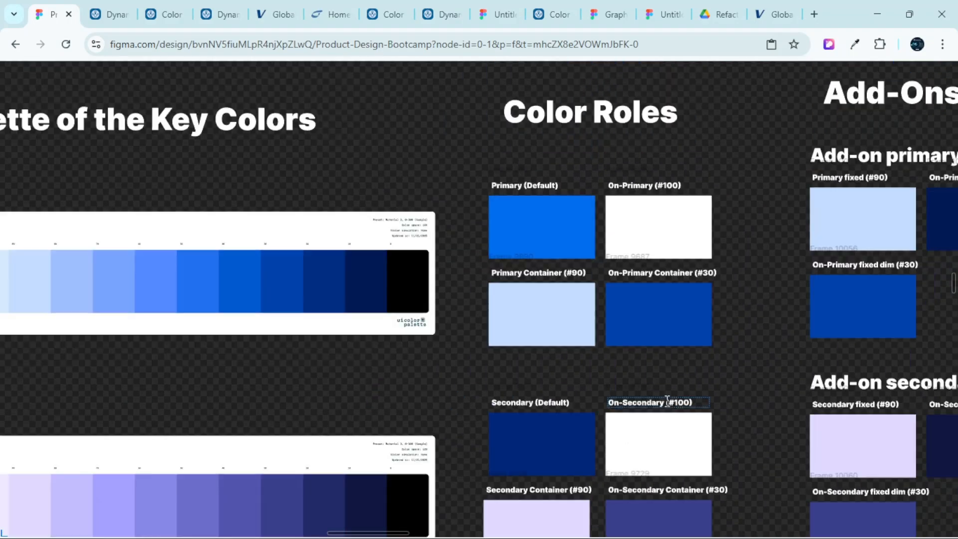
{"action": "scroll", "coordinate": [672, 342], "scroll_direction": "up", "scroll_amount": 3, "text": "ctrl"}
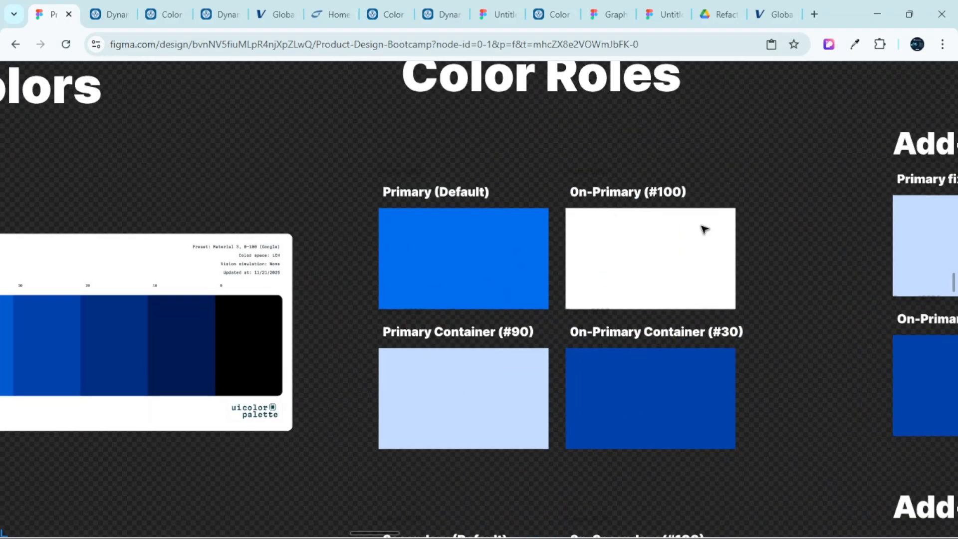
{"action": "scroll", "coordinate": [681, 353], "scroll_direction": "down", "scroll_amount": 10, "text": "ctrl"}
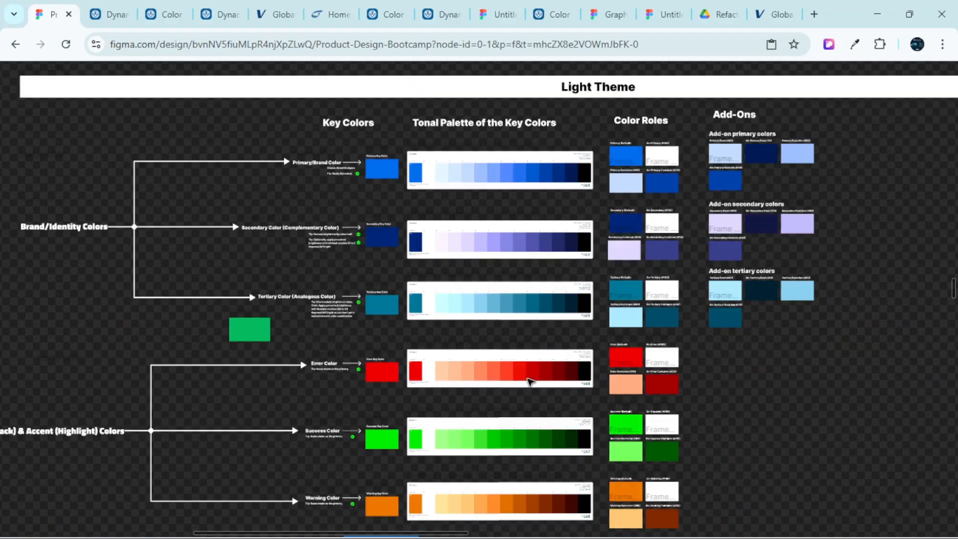
{"action": "scroll", "coordinate": [499, 389], "scroll_direction": "down", "scroll_amount": 12}
{"action": "scroll", "coordinate": [424, 325], "scroll_direction": "up", "scroll_amount": 4}
{"action": "scroll", "coordinate": [390, 290], "scroll_direction": "up", "scroll_amount": 4, "text": "ctrl"}
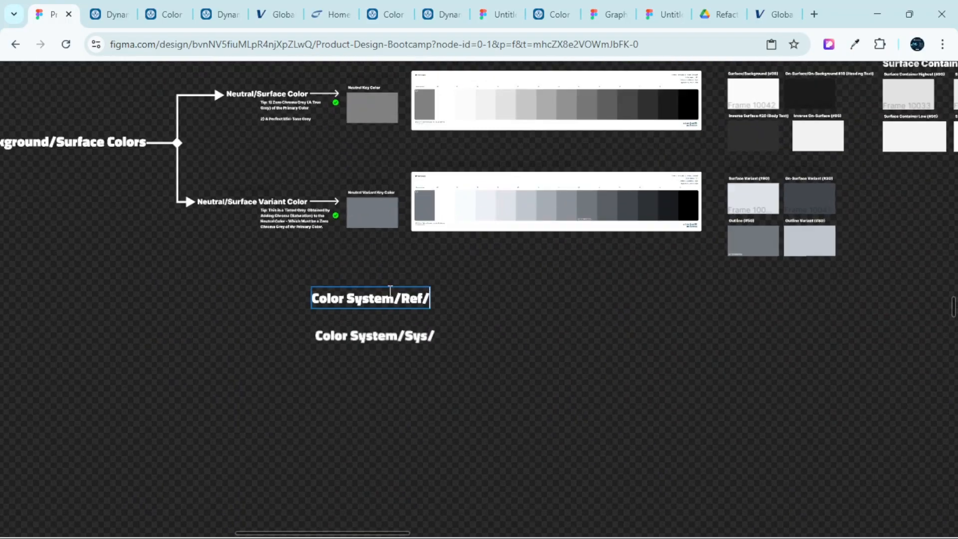
Duplicate the "Color System/Ref/" label beside the original and change the copy's text to "Key Colors"
{"action": "left_click", "coordinate": [489, 293]}
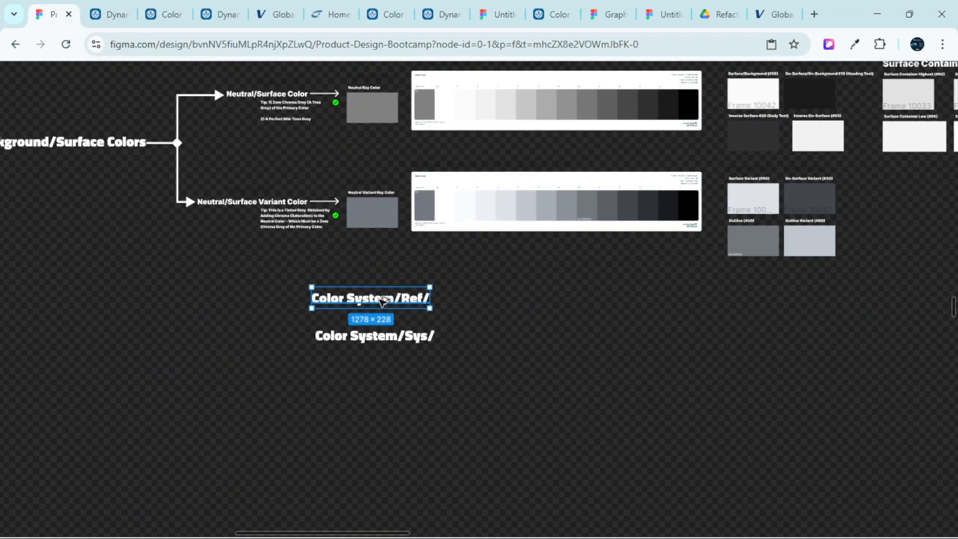
{"action": "left_click_drag", "start_coordinate": [382, 302], "coordinate": [541, 302], "text": "alt"}
{"action": "key", "text": "Return"}
{"action": "scroll", "coordinate": [545, 313], "scroll_direction": "up", "scroll_amount": 3, "text": "ctrl"}
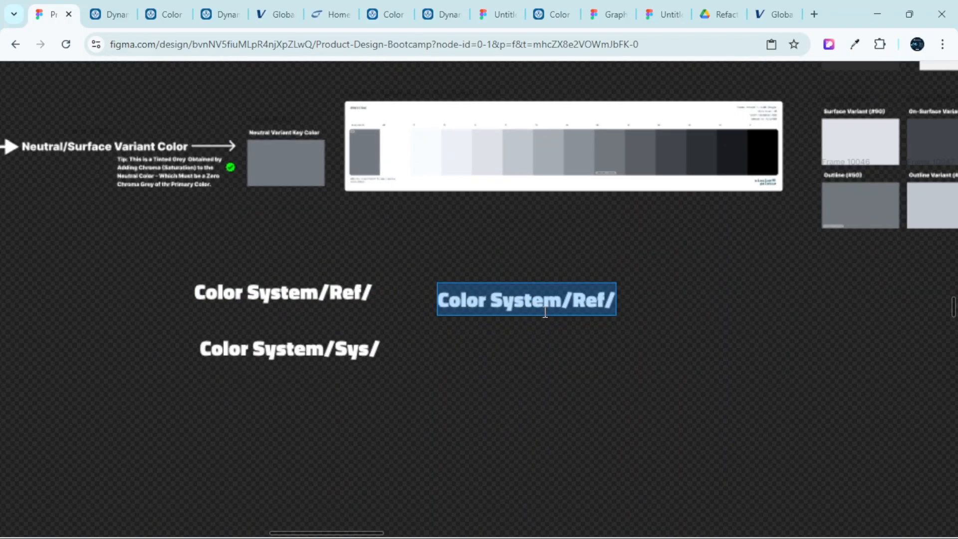
{"action": "scroll", "coordinate": [545, 312], "scroll_direction": "up", "scroll_amount": 3, "text": "ctrl"}
{"action": "type", "text": "Key"}
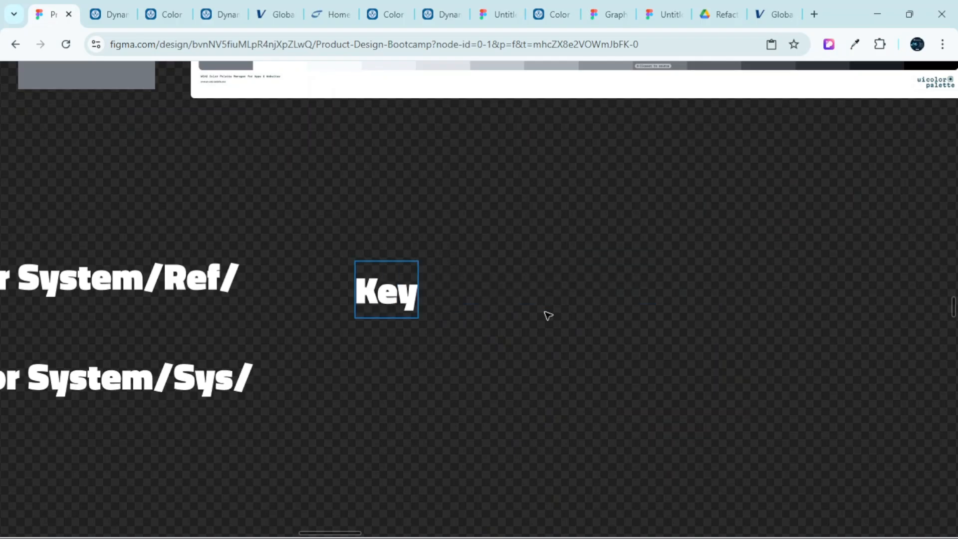
{"action": "type", "text": " Colors"}
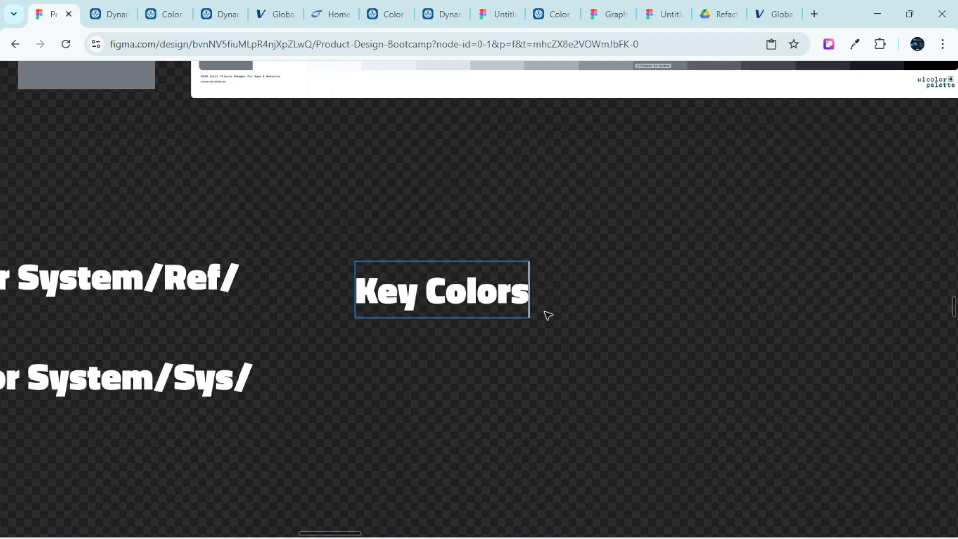
{"action": "key", "text": "Escape"}
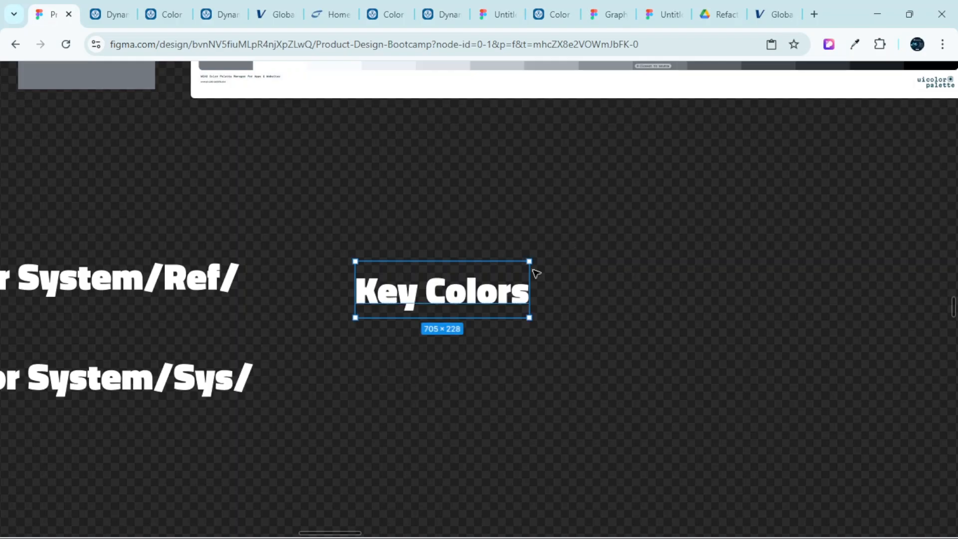
Duplicate the "Key Colors" label just below itself and change the copy's text to "On-Key Colors"
{"action": "left_click_drag", "start_coordinate": [439, 295], "coordinate": [444, 352]}
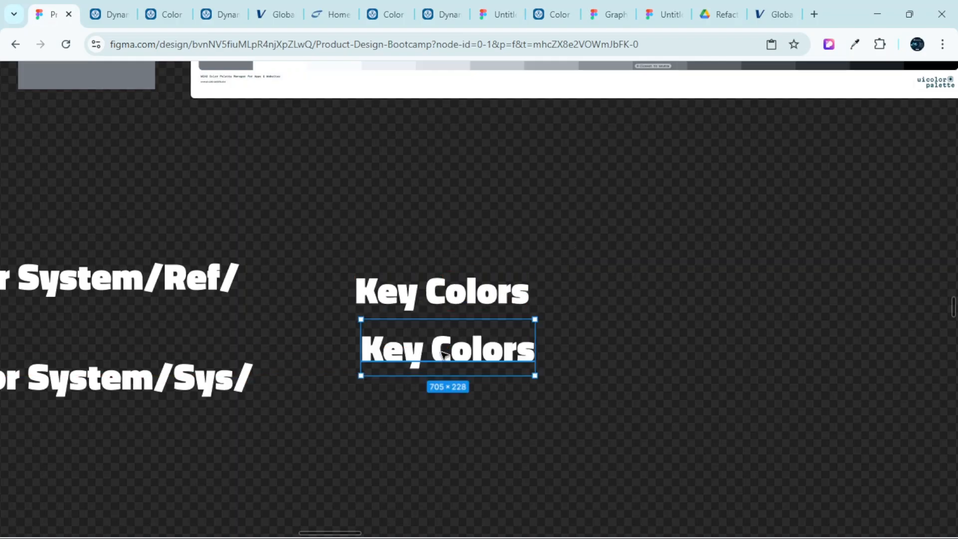
{"action": "double_click", "coordinate": [414, 348]}
{"action": "left_click", "coordinate": [378, 345]}
{"action": "scroll", "coordinate": [379, 347], "scroll_direction": "left", "scroll_amount": 2}
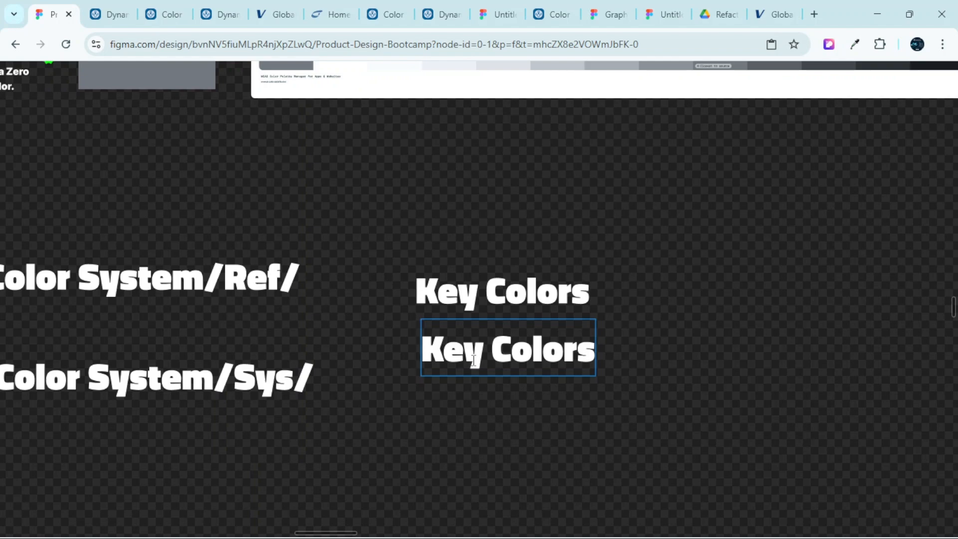
{"action": "type", "text": "On-"}
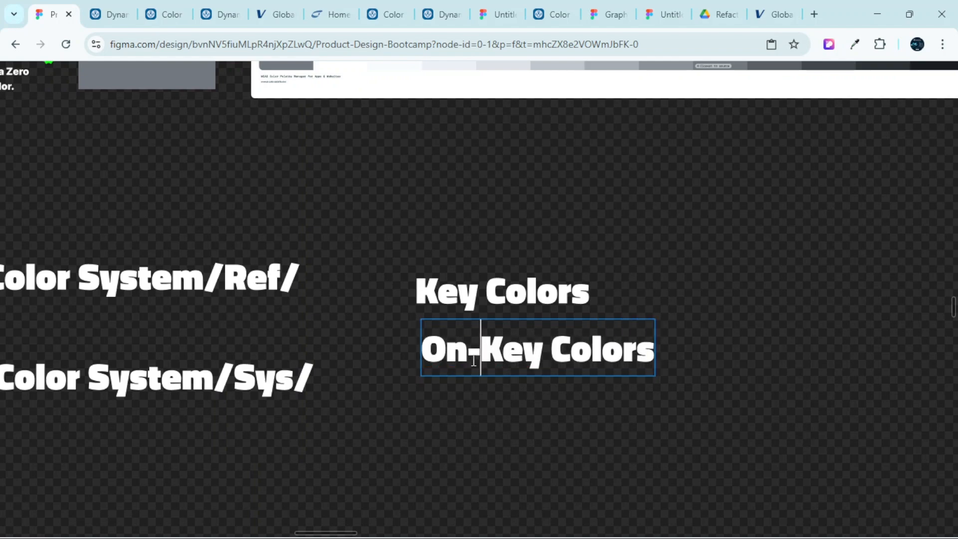
Examine the default and on-color roles in the Light Theme chart, from primary to warning, and return to the naming labels
{"action": "scroll", "coordinate": [474, 361], "scroll_direction": "down", "scroll_amount": 3}
{"action": "scroll", "coordinate": [624, 445], "scroll_direction": "up", "scroll_amount": 5}
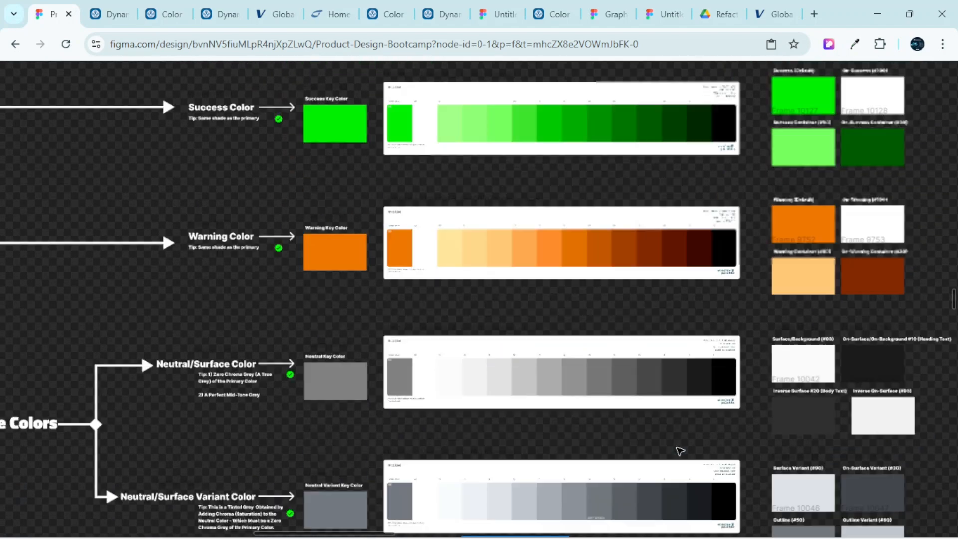
{"action": "scroll", "coordinate": [678, 449], "scroll_direction": "down", "scroll_amount": 4}
{"action": "scroll", "coordinate": [748, 284], "scroll_direction": "up", "scroll_amount": 2}
{"action": "scroll", "coordinate": [751, 276], "scroll_direction": "up", "scroll_amount": 10}
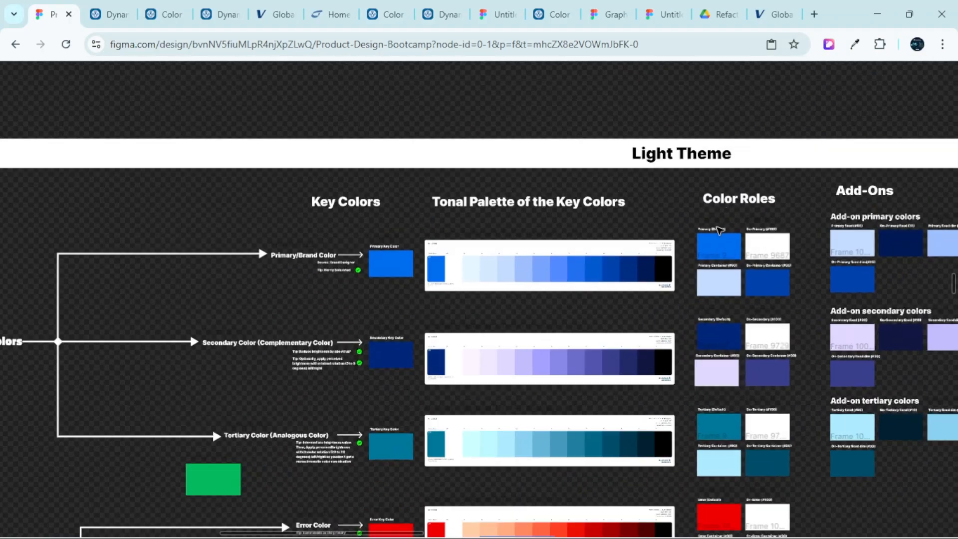
{"action": "scroll", "coordinate": [692, 274], "scroll_direction": "up", "scroll_amount": 2}
{"action": "scroll", "coordinate": [734, 302], "scroll_direction": "down", "scroll_amount": 10}
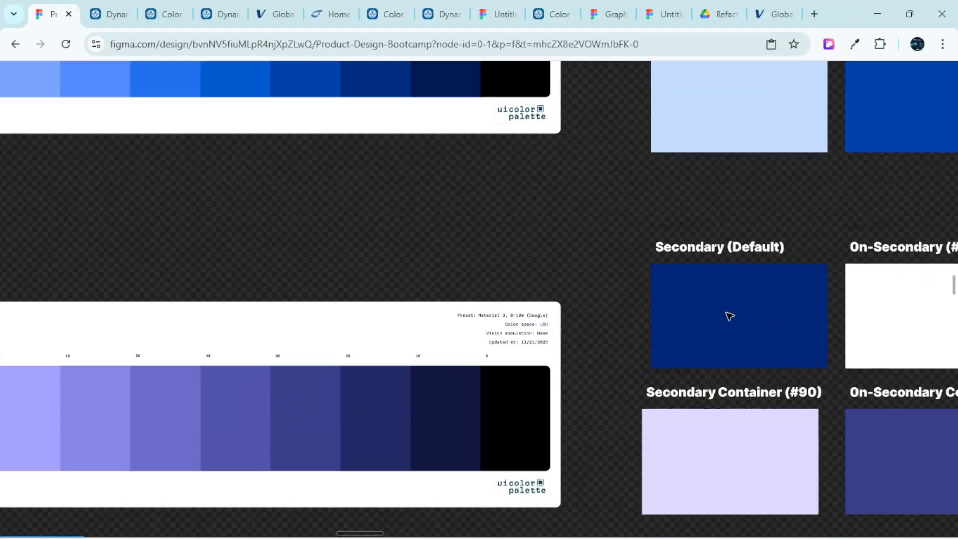
{"action": "scroll", "coordinate": [734, 370], "scroll_direction": "down", "scroll_amount": 7}
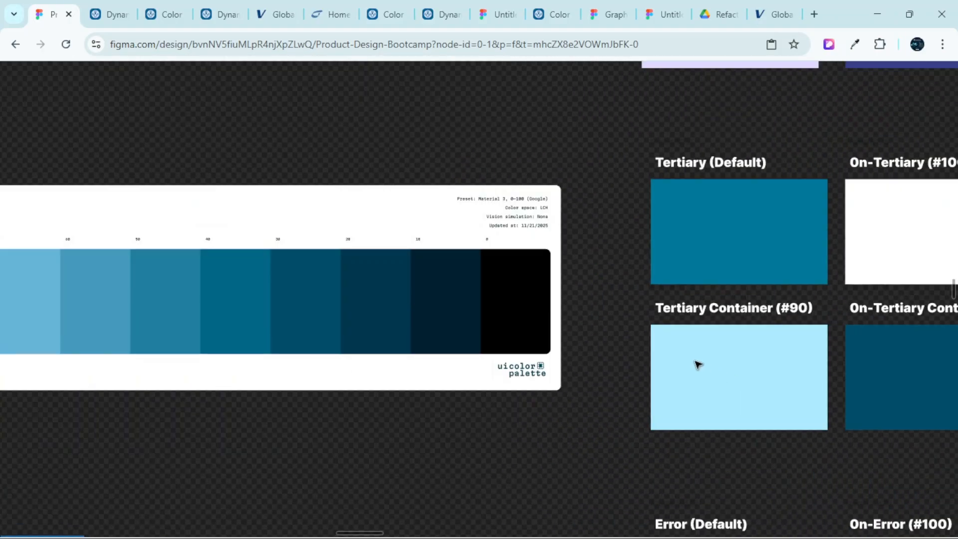
{"action": "scroll", "coordinate": [711, 362], "scroll_direction": "down", "scroll_amount": 10}
{"action": "scroll", "coordinate": [680, 392], "scroll_direction": "down", "scroll_amount": 8}
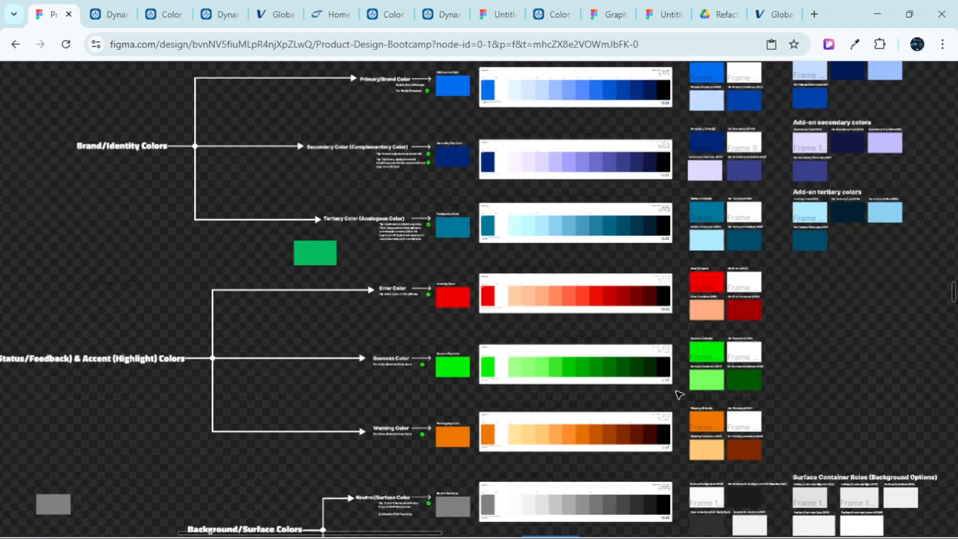
{"action": "scroll", "coordinate": [543, 378], "scroll_direction": "up", "scroll_amount": 6}
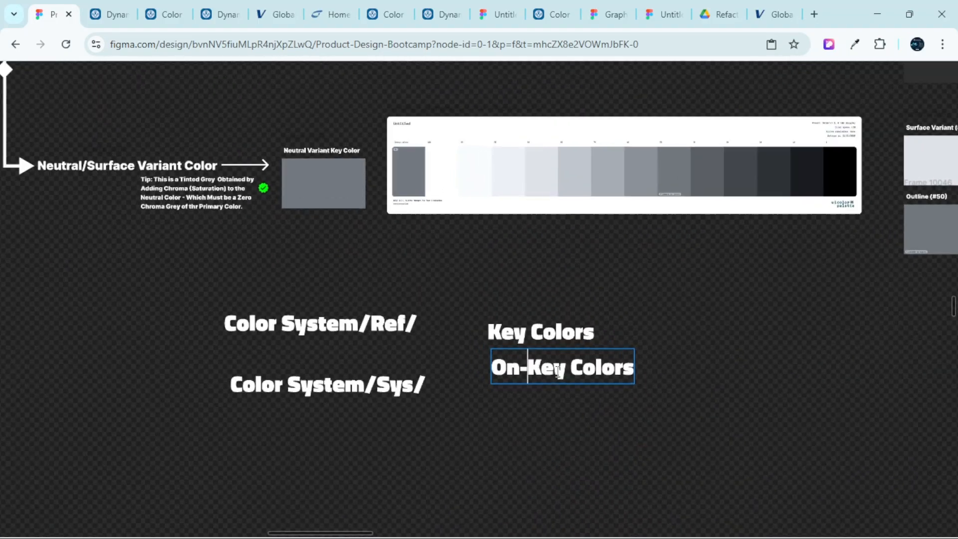
{"action": "scroll", "coordinate": [553, 379], "scroll_direction": "up", "scroll_amount": 2}
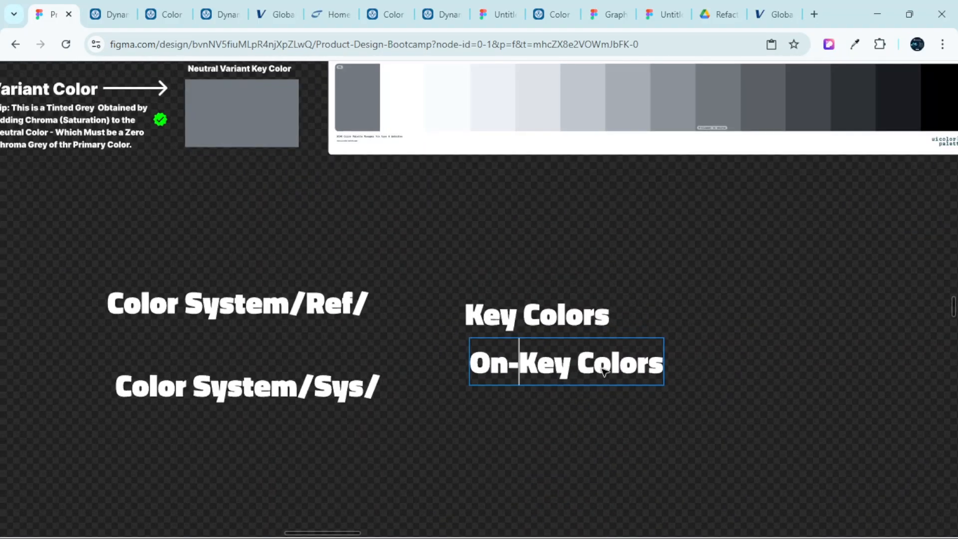
Duplicate the "Key Colors" label below "On-Key Colors" and change the copy's text to "Key Container Colors"
{"action": "left_click", "coordinate": [603, 372]}
{"action": "left_click", "coordinate": [578, 317]}
{"action": "left_click_drag", "start_coordinate": [554, 317], "coordinate": [563, 413]}
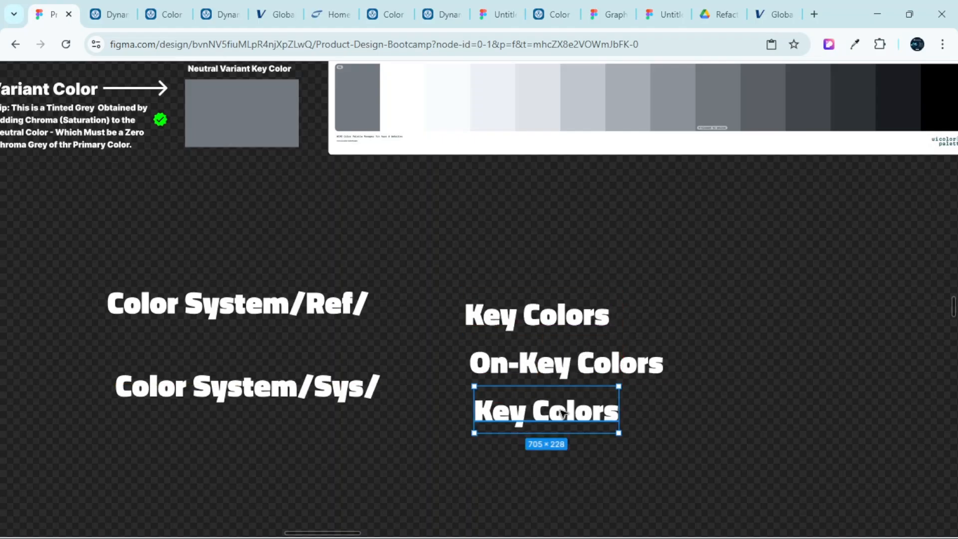
{"action": "double_click", "coordinate": [533, 417]}
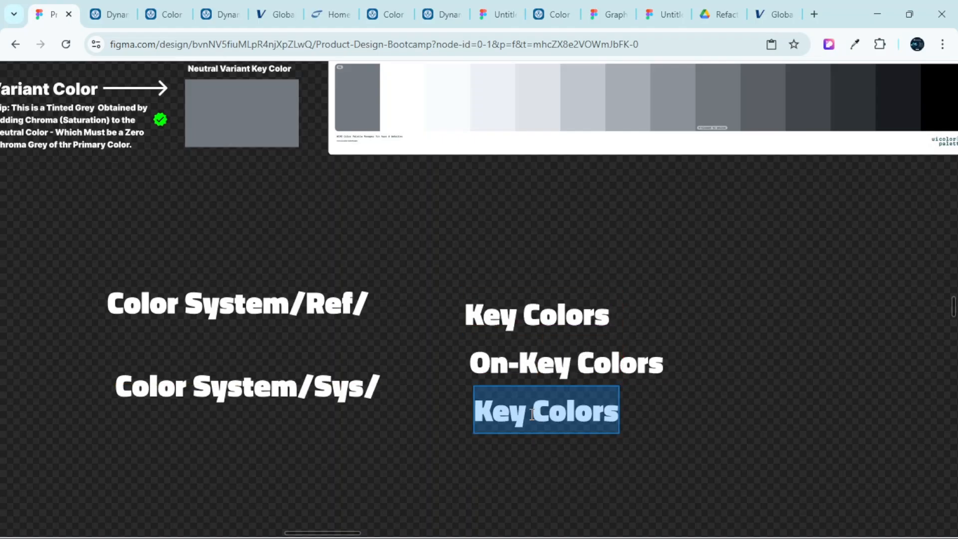
{"action": "left_click", "coordinate": [532, 415]}
{"action": "scroll", "coordinate": [532, 414], "scroll_direction": "up", "scroll_amount": 3}
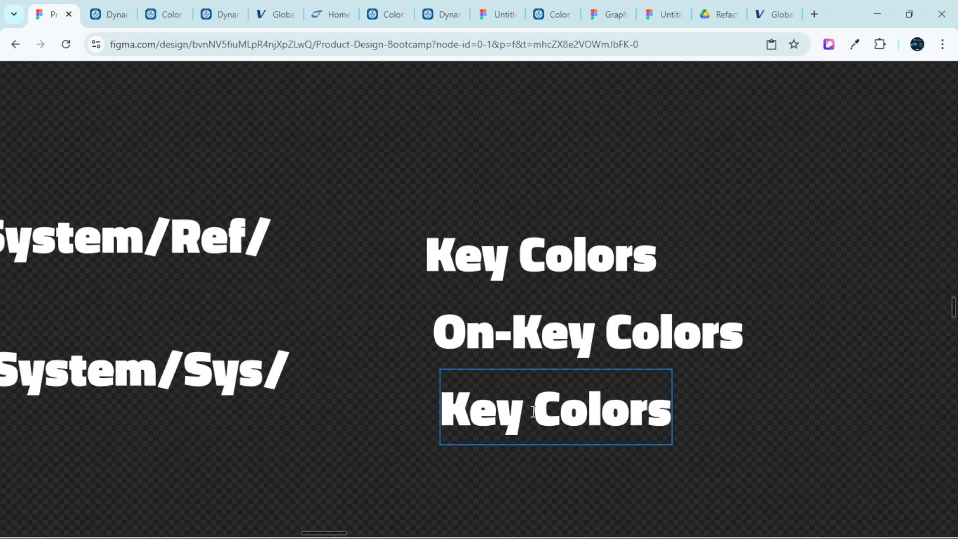
{"action": "type", "text": "Contai"}
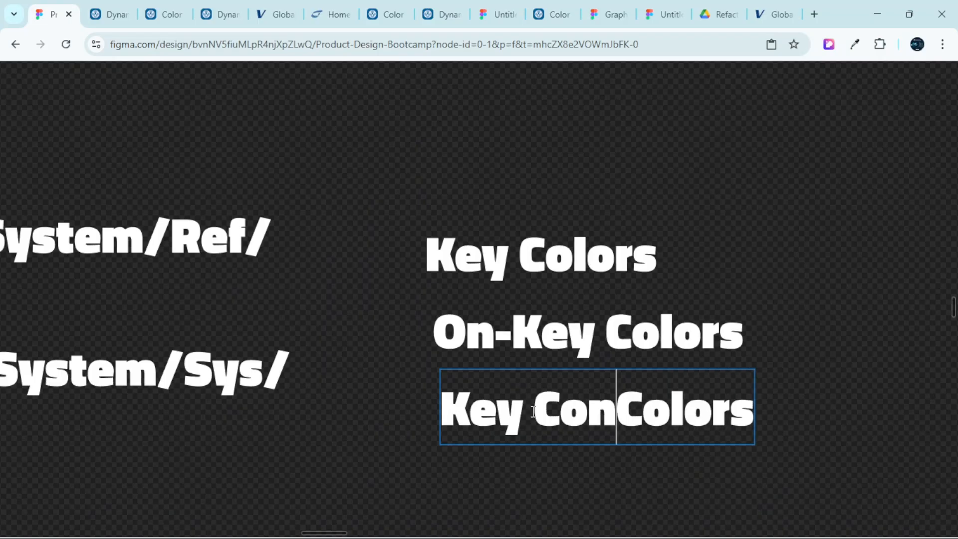
{"action": "type", "text": "ner"}
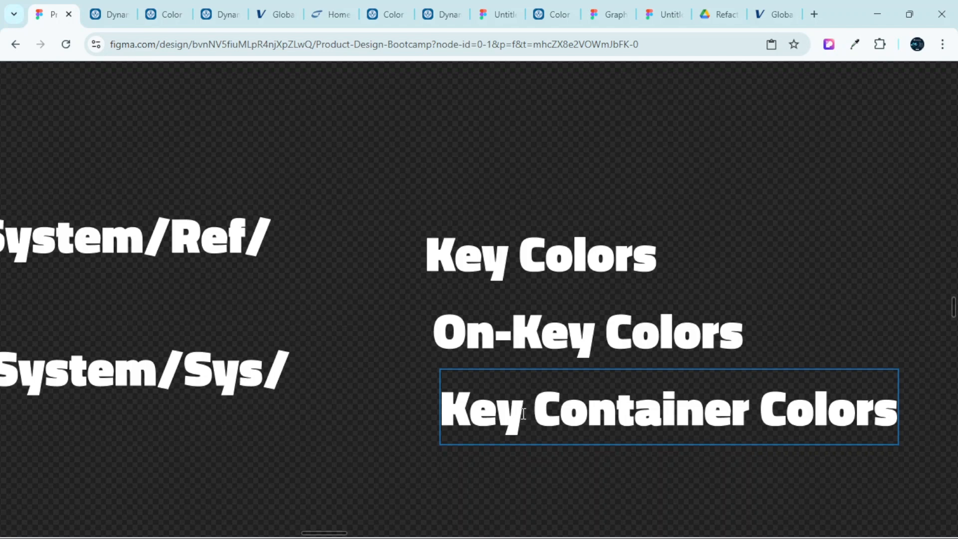
Examine the container role names of the error, success and warning colors in the Light Theme chart
{"action": "scroll", "coordinate": [523, 413], "scroll_direction": "down", "scroll_amount": 3}
{"action": "scroll", "coordinate": [529, 409], "scroll_direction": "up", "scroll_amount": 10}
{"action": "scroll", "coordinate": [699, 363], "scroll_direction": "right", "scroll_amount": 4}
{"action": "scroll", "coordinate": [733, 363], "scroll_direction": "up", "scroll_amount": 3}
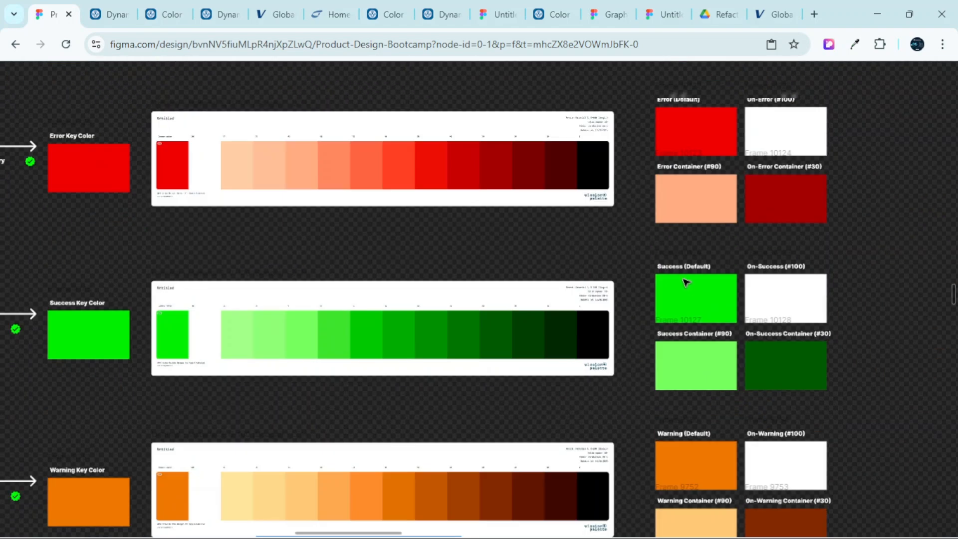
{"action": "scroll", "coordinate": [691, 269], "scroll_direction": "up", "scroll_amount": 4}
{"action": "scroll", "coordinate": [721, 409], "scroll_direction": "up", "scroll_amount": 5}
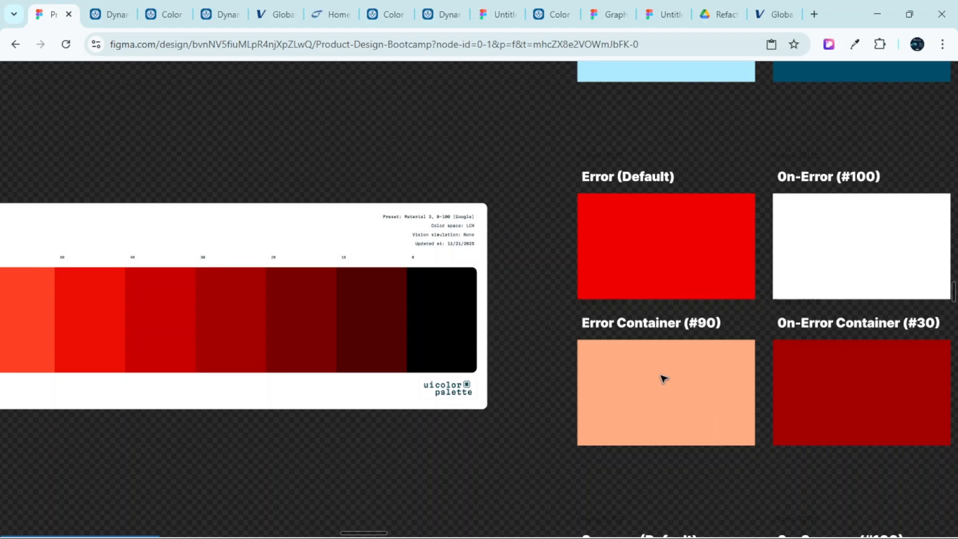
{"action": "scroll", "coordinate": [882, 353], "scroll_direction": "down", "scroll_amount": 4}
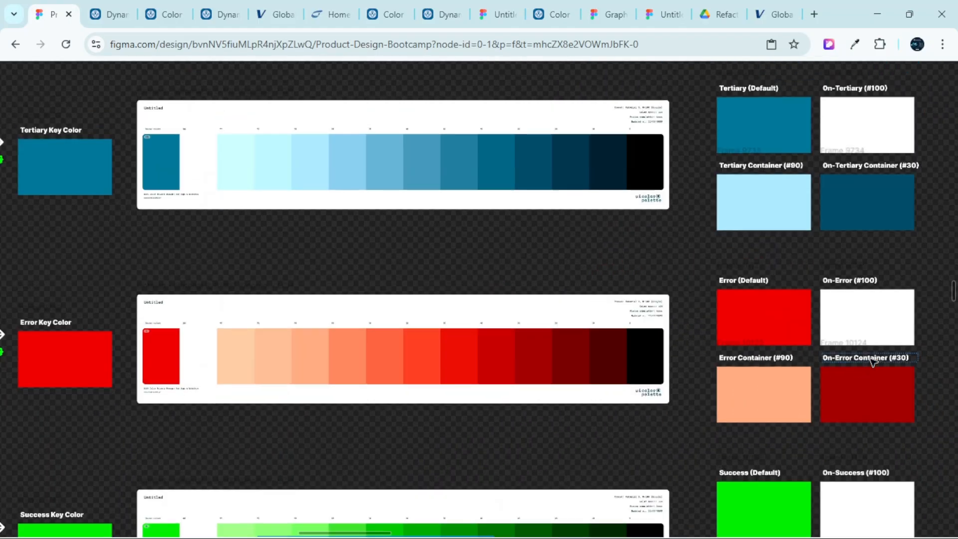
Read the tertiary container and on-container role names, compare them with the status color rows, and return to the naming labels
{"action": "scroll", "coordinate": [823, 389], "scroll_direction": "up", "scroll_amount": 3}
{"action": "scroll", "coordinate": [718, 419], "scroll_direction": "up", "scroll_amount": 4}
{"action": "scroll", "coordinate": [723, 417], "scroll_direction": "right", "scroll_amount": 3}
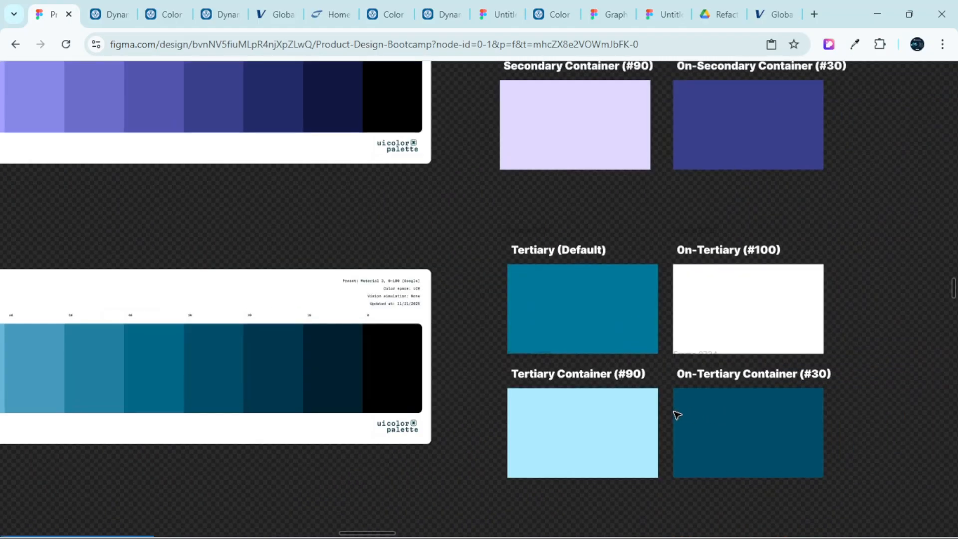
{"action": "scroll", "coordinate": [713, 417], "scroll_direction": "down", "scroll_amount": 1}
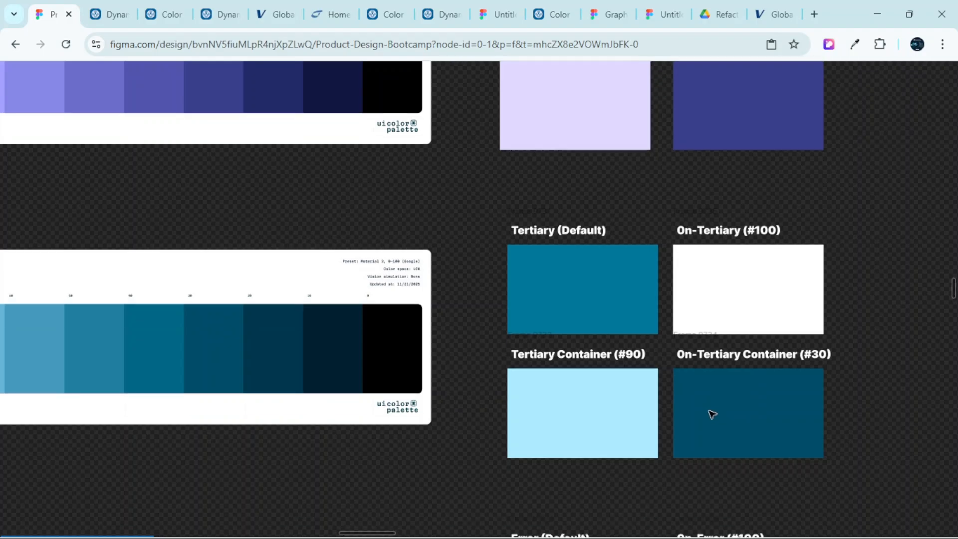
{"action": "scroll", "coordinate": [711, 410], "scroll_direction": "up", "scroll_amount": 2}
{"action": "scroll", "coordinate": [710, 410], "scroll_direction": "down", "scroll_amount": 4}
{"action": "scroll", "coordinate": [703, 417], "scroll_direction": "down", "scroll_amount": 4}
{"action": "scroll", "coordinate": [703, 424], "scroll_direction": "down", "scroll_amount": 4}
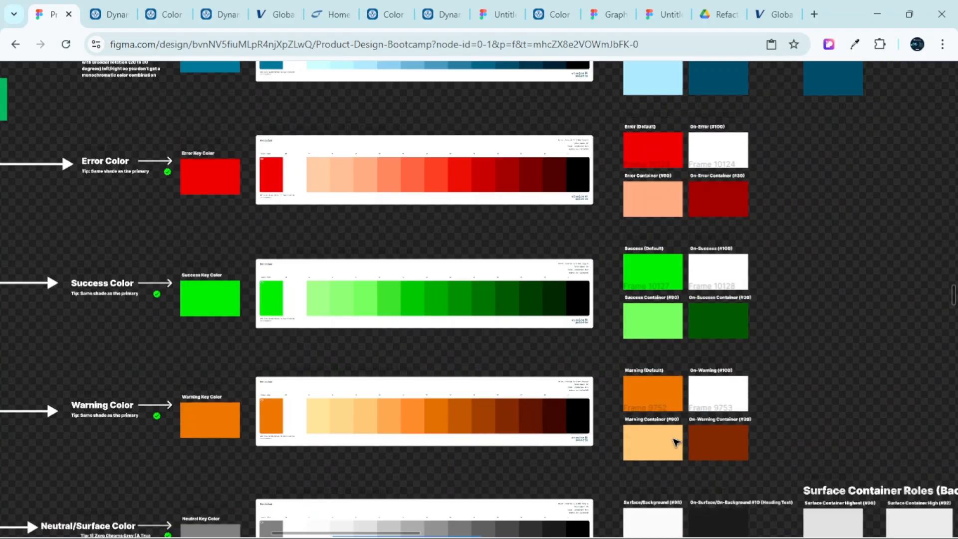
{"action": "scroll", "coordinate": [675, 442], "scroll_direction": "down", "scroll_amount": 8}
{"action": "scroll", "coordinate": [439, 466], "scroll_direction": "up", "scroll_amount": 3}
{"action": "scroll", "coordinate": [331, 419], "scroll_direction": "up", "scroll_amount": 1}
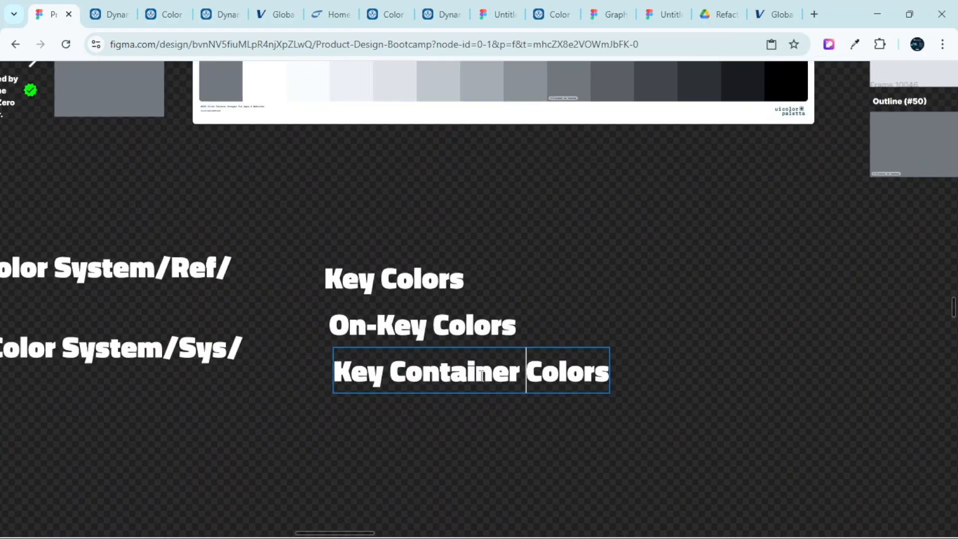
Duplicate the "Key Container Colors" label just below itself and change the copy's text to "On-Key Container Colors"
{"action": "left_click", "coordinate": [536, 367]}
{"action": "left_click_drag", "start_coordinate": [510, 380], "coordinate": [518, 429]}
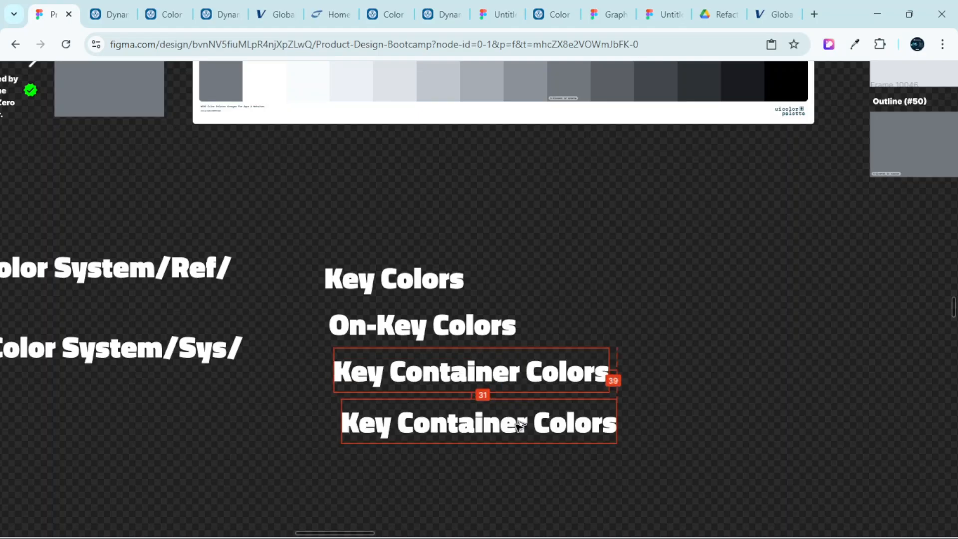
{"action": "scroll", "coordinate": [399, 431], "scroll_direction": "left", "scroll_amount": 3}
{"action": "scroll", "coordinate": [519, 430], "scroll_direction": "up", "scroll_amount": 2}
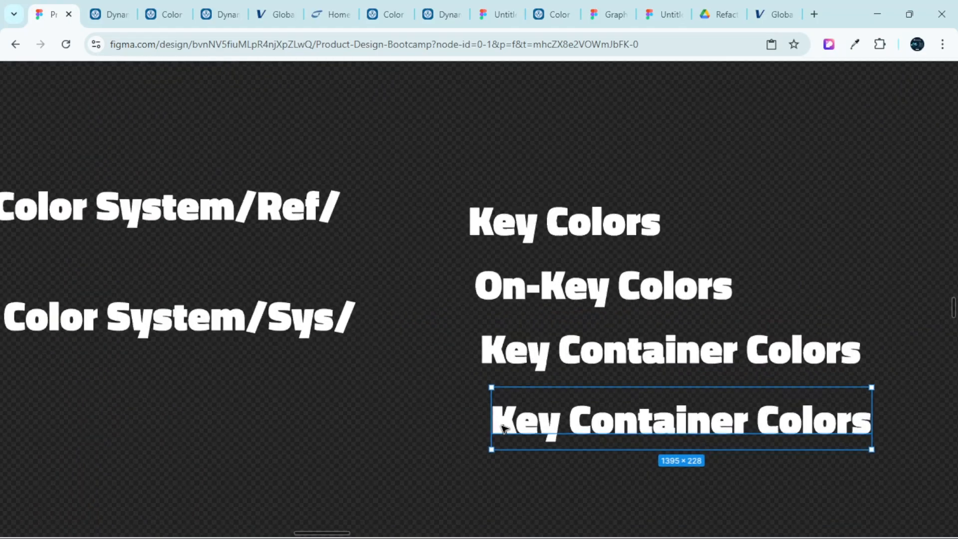
{"action": "double_click", "coordinate": [499, 421]}
{"action": "left_click", "coordinate": [498, 420]}
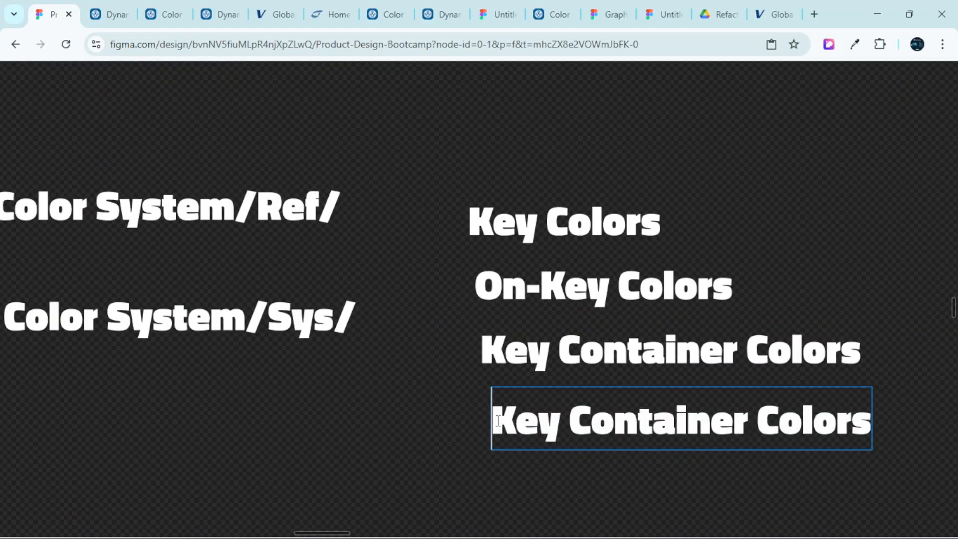
{"action": "type", "text": "O"}
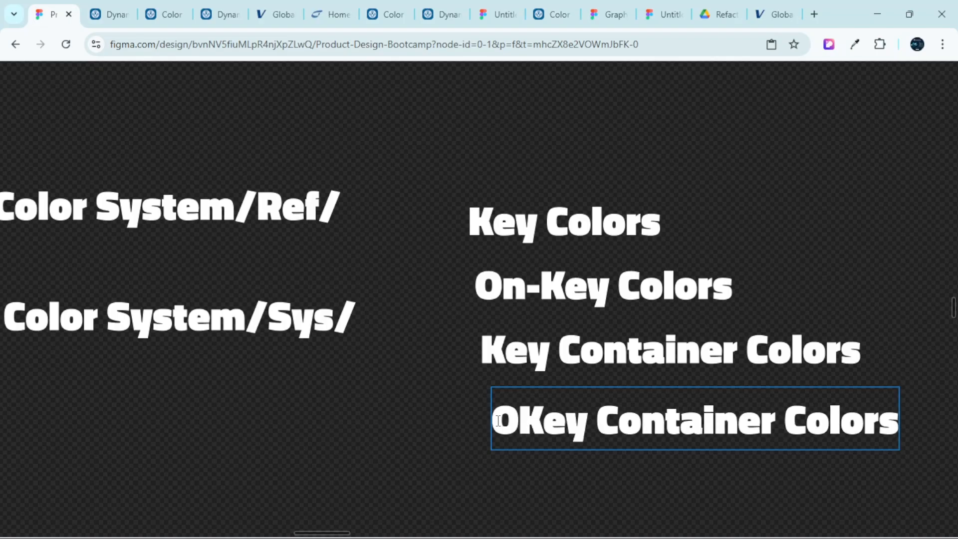
{"action": "type", "text": "n"}
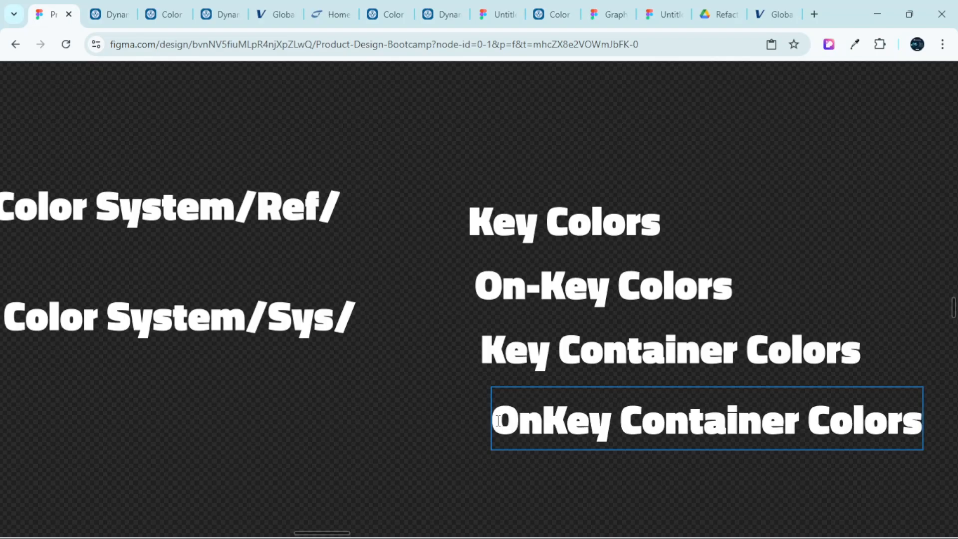
{"action": "type", "text": "-"}
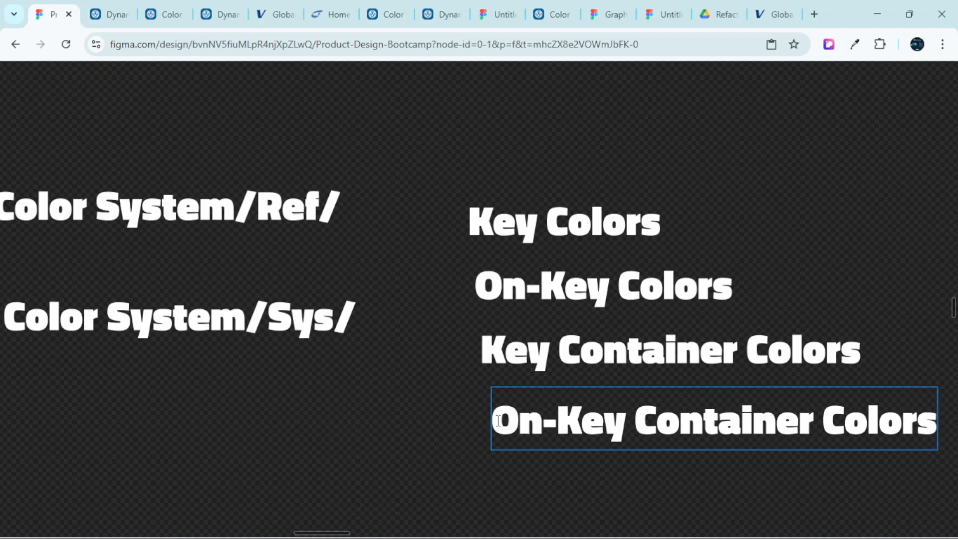
Examine the primary color's default, on-primary, container and on-container roles in the Light Theme chart
{"action": "scroll", "coordinate": [522, 416], "scroll_direction": "down", "scroll_amount": 4}
{"action": "scroll", "coordinate": [584, 380], "scroll_direction": "up", "scroll_amount": 9}
{"action": "scroll", "coordinate": [771, 360], "scroll_direction": "down", "scroll_amount": 2}
{"action": "scroll", "coordinate": [588, 325], "scroll_direction": "up", "scroll_amount": 4}
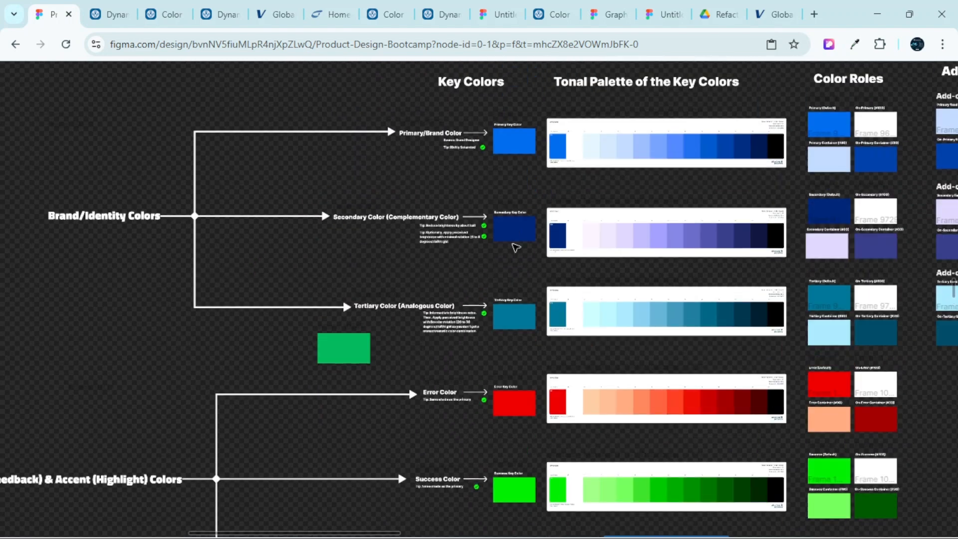
{"action": "scroll", "coordinate": [516, 247], "scroll_direction": "up", "scroll_amount": 2}
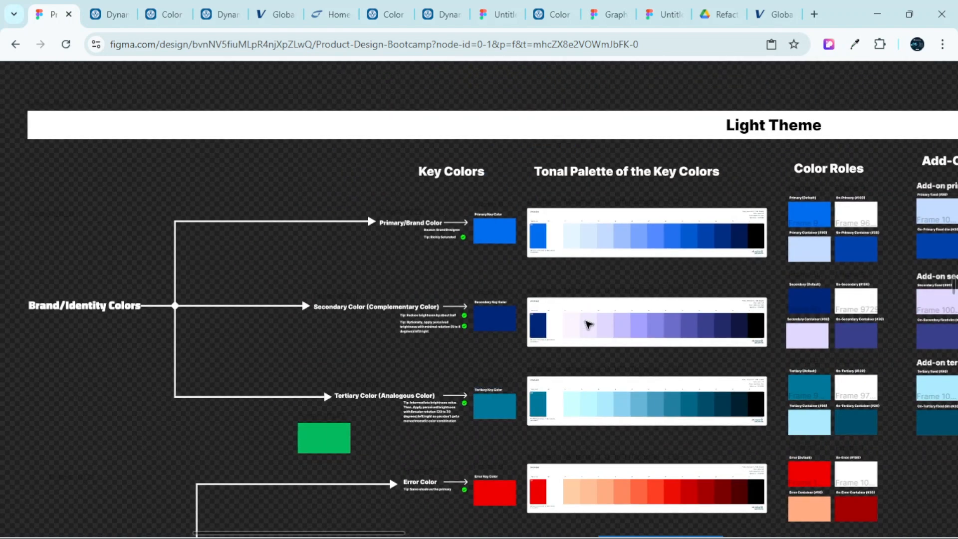
{"action": "scroll", "coordinate": [587, 212], "scroll_direction": "up", "scroll_amount": 5}
{"action": "scroll", "coordinate": [587, 213], "scroll_direction": "up", "scroll_amount": 2}
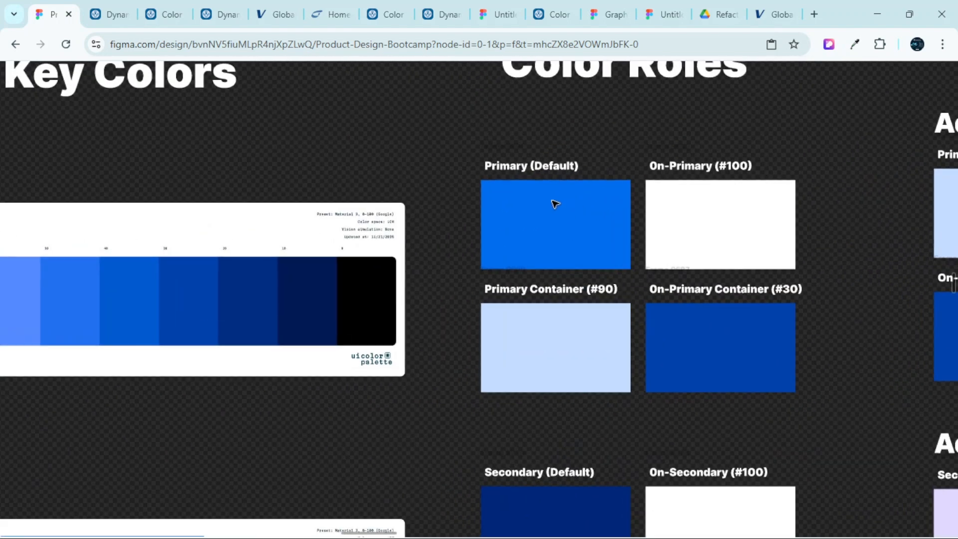
{"action": "scroll", "coordinate": [588, 242], "scroll_direction": "up", "scroll_amount": 1}
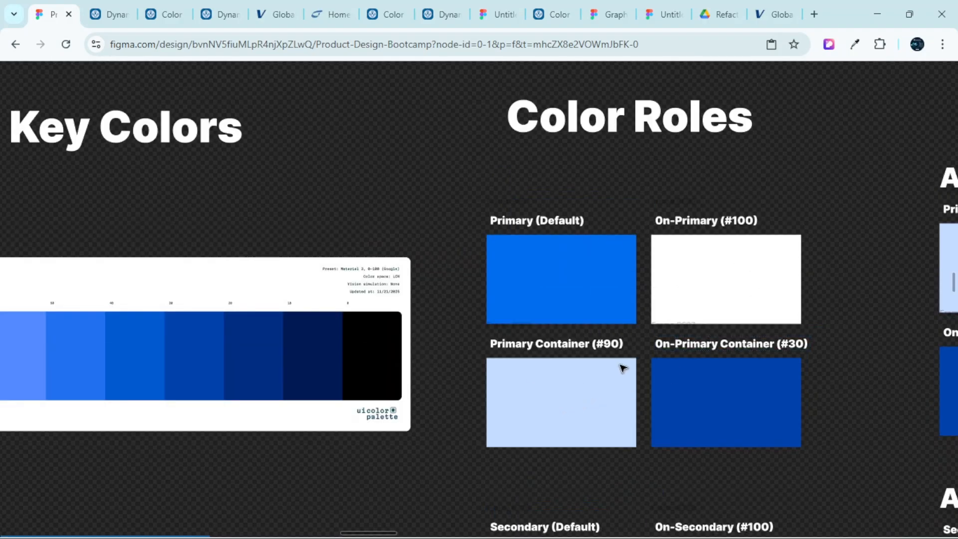
{"action": "scroll", "coordinate": [770, 378], "scroll_direction": "right", "scroll_amount": 3}
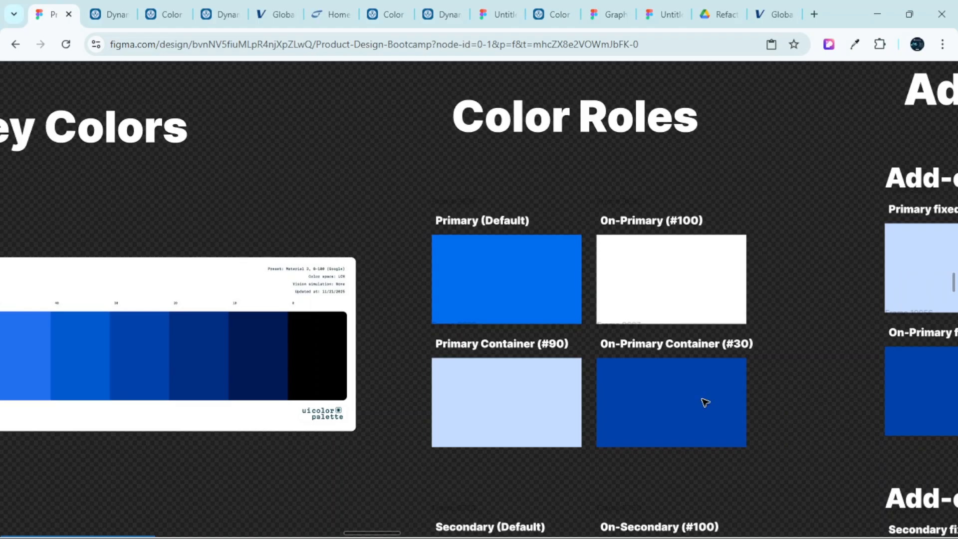
Read the fixed and fixed dim role names of the add-on primary, secondary and tertiary colors in the Light Theme chart
{"action": "scroll", "coordinate": [680, 404], "scroll_direction": "right", "scroll_amount": 5}
{"action": "scroll", "coordinate": [680, 404], "scroll_direction": "down", "scroll_amount": 3, "text": "ctrl"}
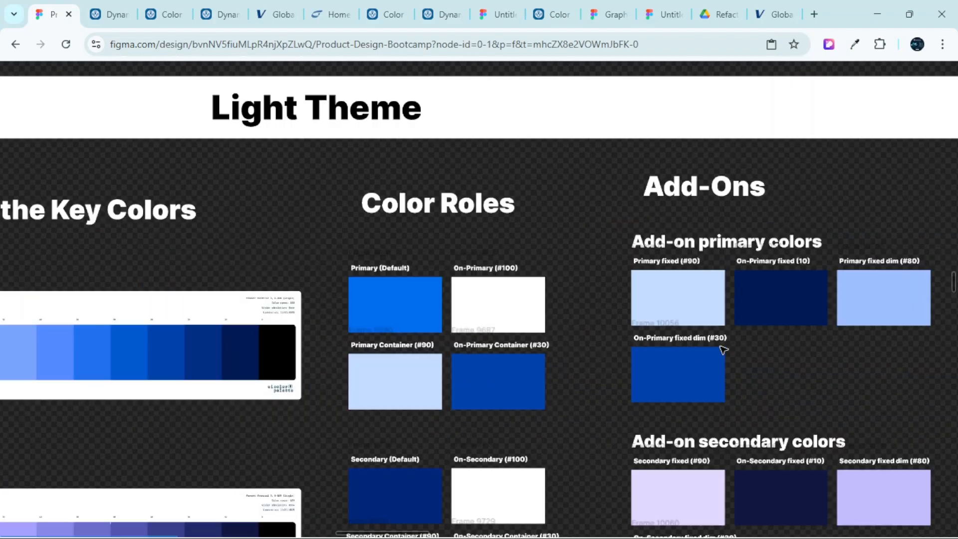
{"action": "scroll", "coordinate": [797, 212], "scroll_direction": "right", "scroll_amount": 3}
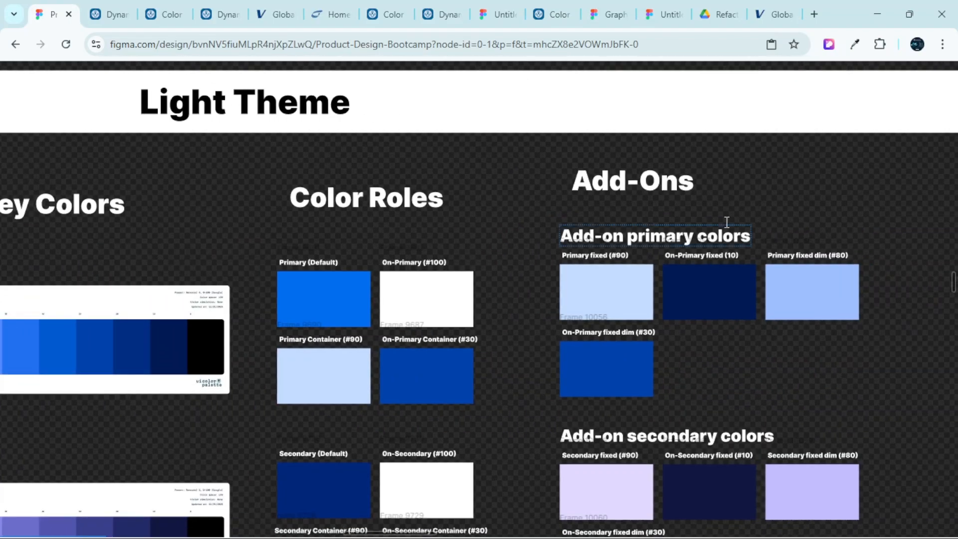
{"action": "scroll", "coordinate": [648, 195], "scroll_direction": "up", "scroll_amount": 3, "text": "ctrl"}
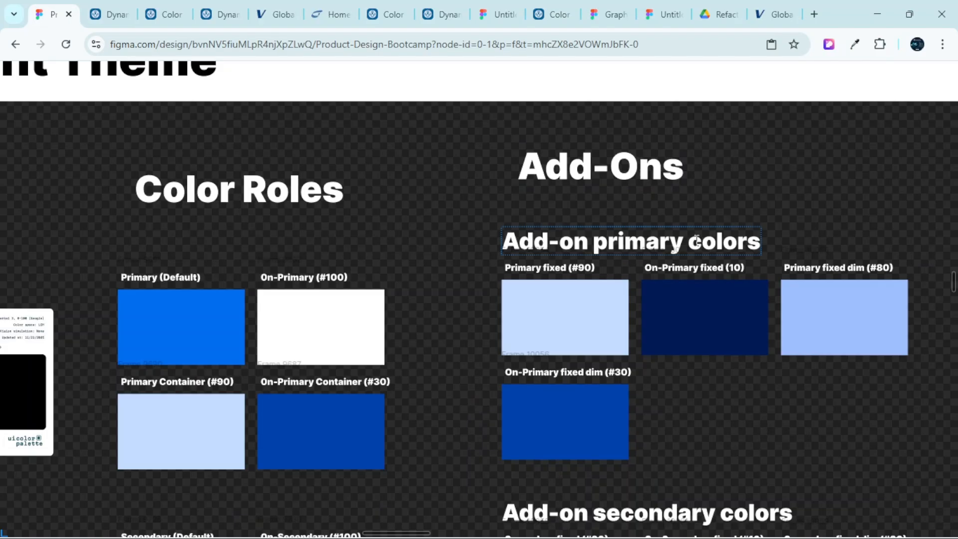
{"action": "scroll", "coordinate": [691, 298], "scroll_direction": "down", "scroll_amount": 5}
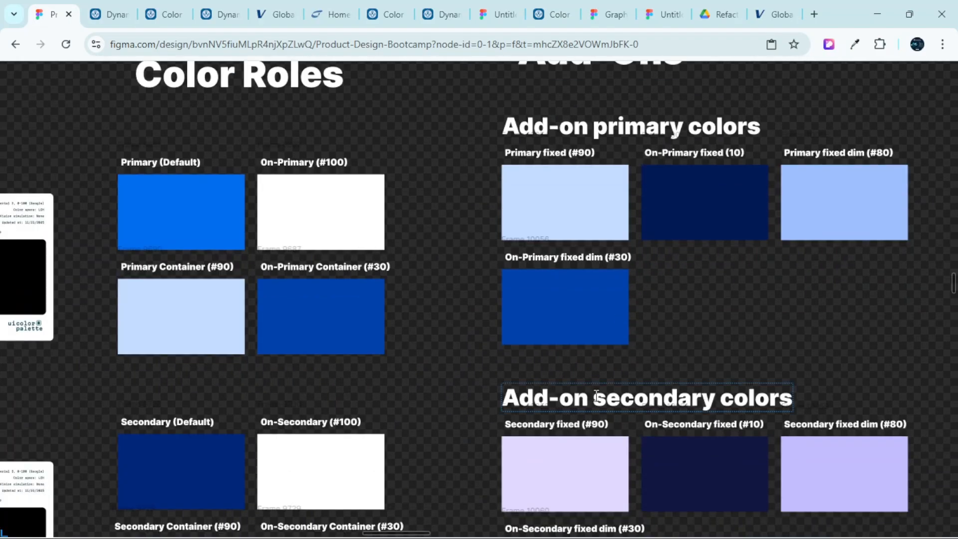
{"action": "scroll", "coordinate": [676, 387], "scroll_direction": "down", "scroll_amount": 5}
{"action": "scroll", "coordinate": [673, 365], "scroll_direction": "down", "scroll_amount": 10}
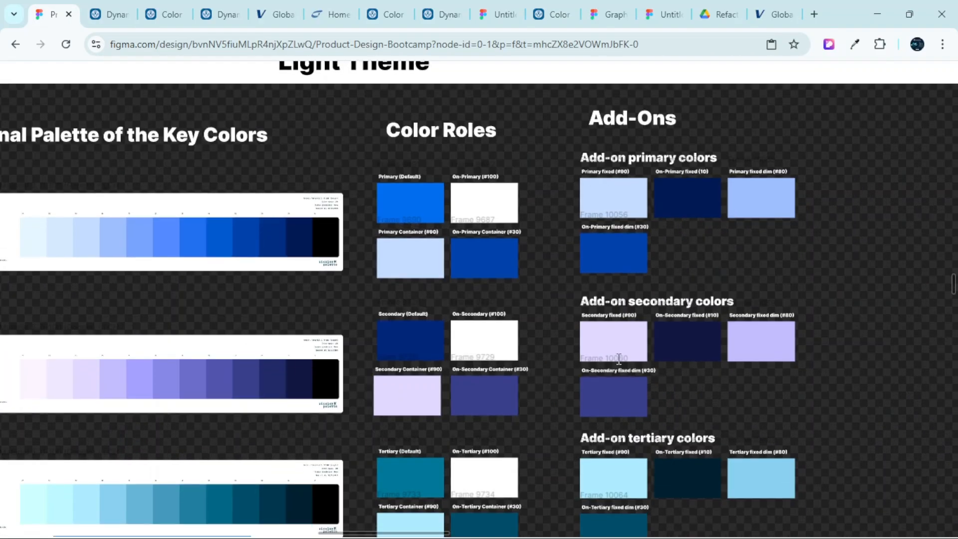
Duplicate the "On-Key Container Colors" label just below itself and change the copy's text to "Add-Ons"
{"action": "scroll", "coordinate": [562, 322], "scroll_direction": "up", "scroll_amount": 5}
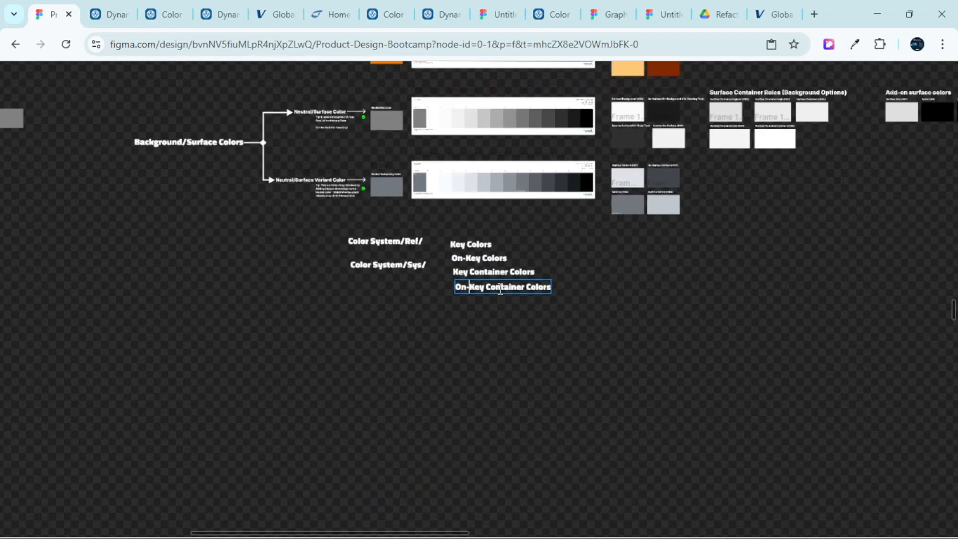
{"action": "key", "text": "alt"}
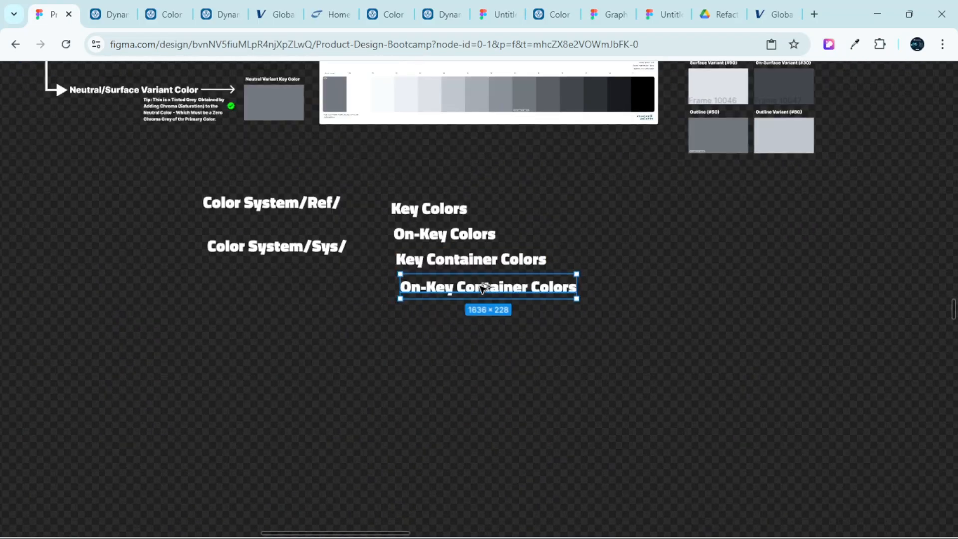
{"action": "left_click_drag", "start_coordinate": [481, 286], "coordinate": [490, 319]}
{"action": "double_click", "coordinate": [489, 320]}
{"action": "scroll", "coordinate": [489, 321], "scroll_direction": "up", "scroll_amount": 4}
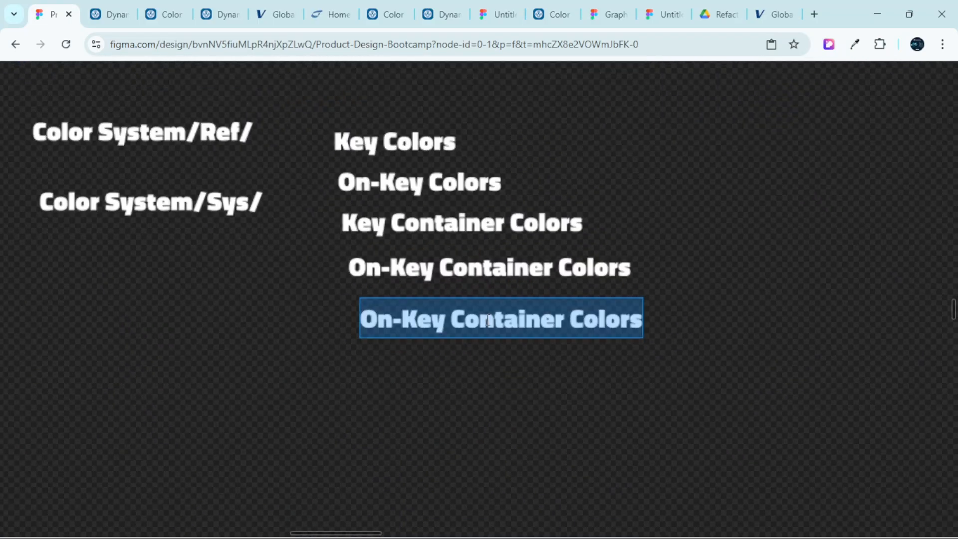
{"action": "type", "text": "A"}
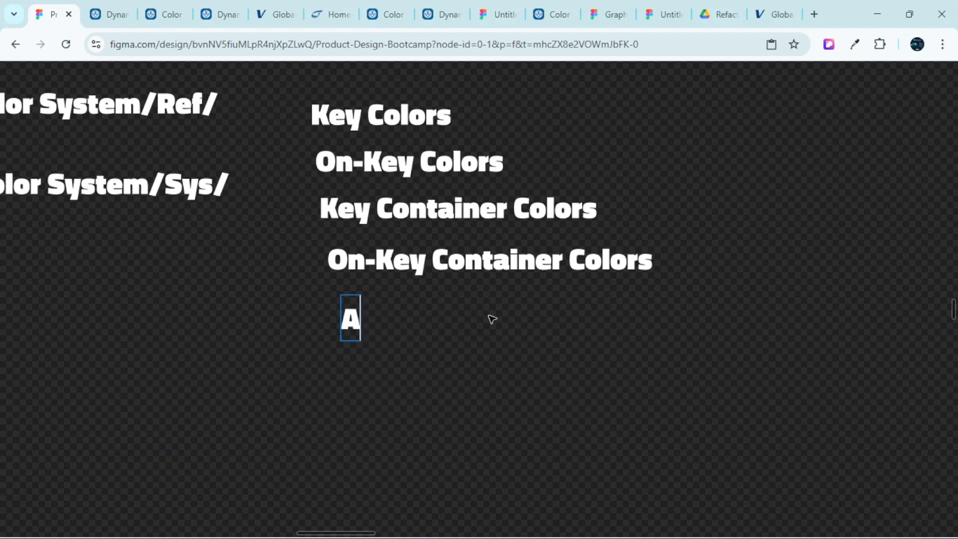
{"action": "type", "text": "dd"}
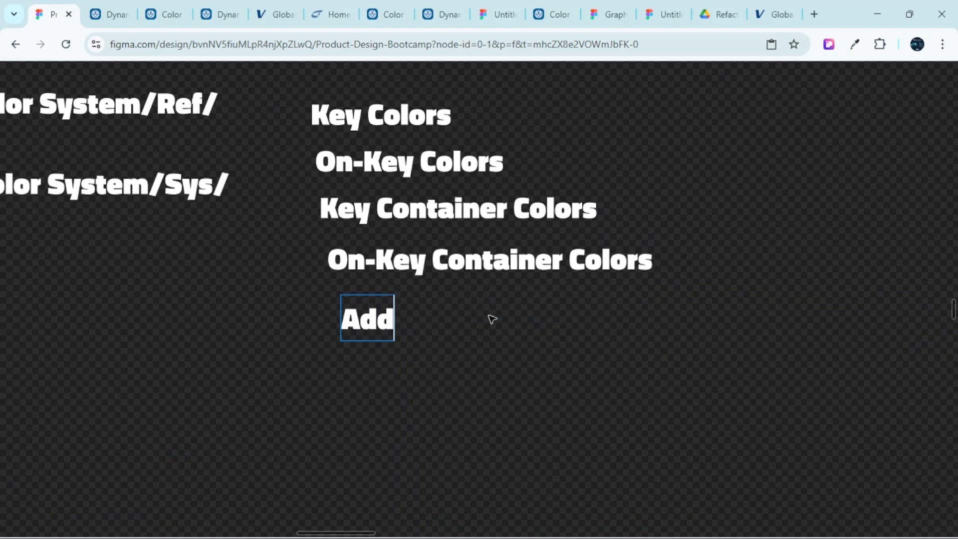
{"action": "type", "text": "-On"}
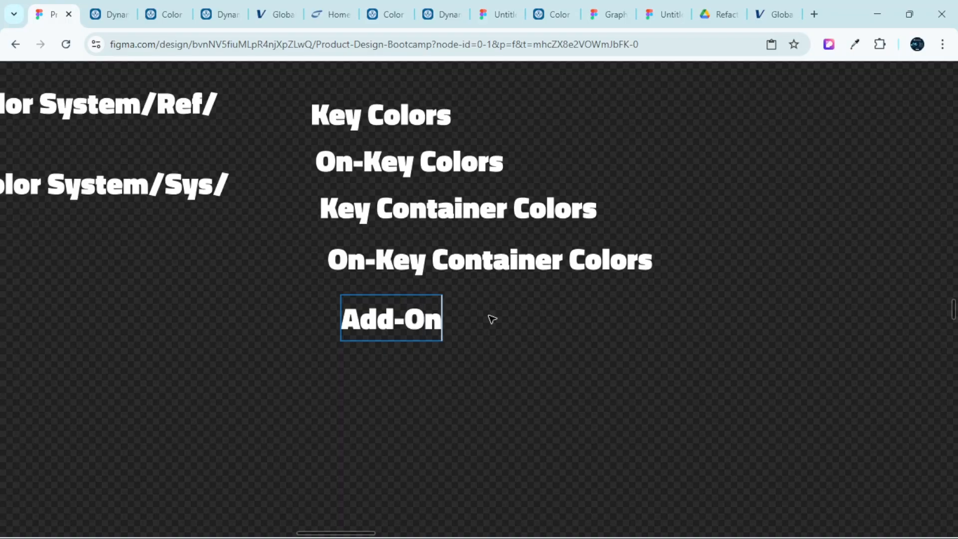
{"action": "type", "text": "s"}
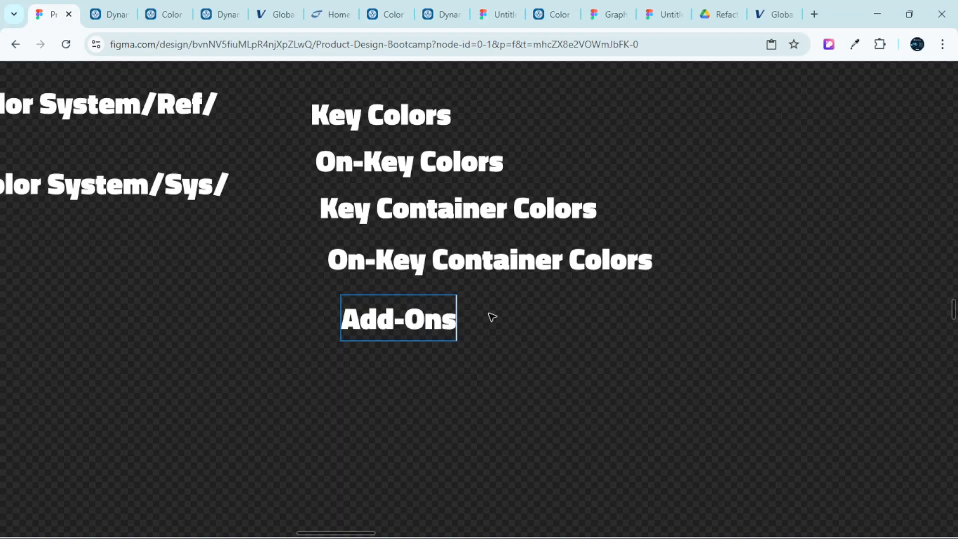
{"action": "key", "text": "Escape"}
{"action": "scroll", "coordinate": [659, 278], "scroll_direction": "down", "scroll_amount": 3}
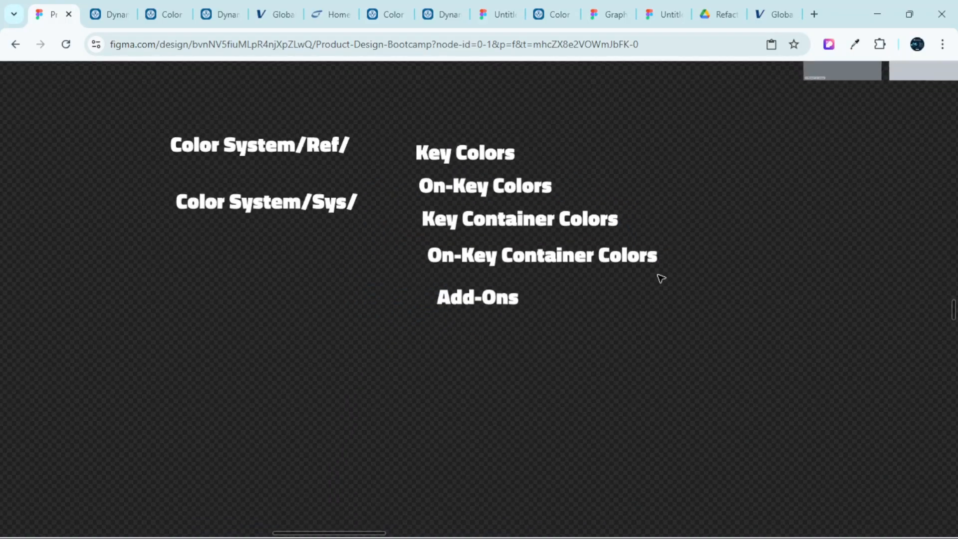
Move the "Color System/Sys/" label down to below the level of the "Add-Ons" label
{"action": "scroll", "coordinate": [640, 317], "scroll_direction": "up", "scroll_amount": 2}
{"action": "scroll", "coordinate": [641, 317], "scroll_direction": "down", "scroll_amount": 5}
{"action": "scroll", "coordinate": [613, 336], "scroll_direction": "up", "scroll_amount": 4}
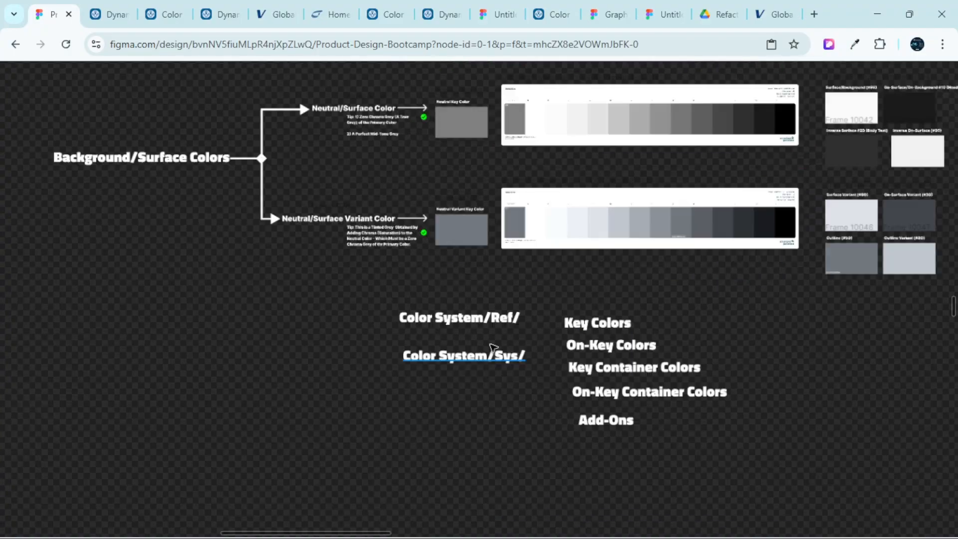
{"action": "left_click", "coordinate": [499, 307]}
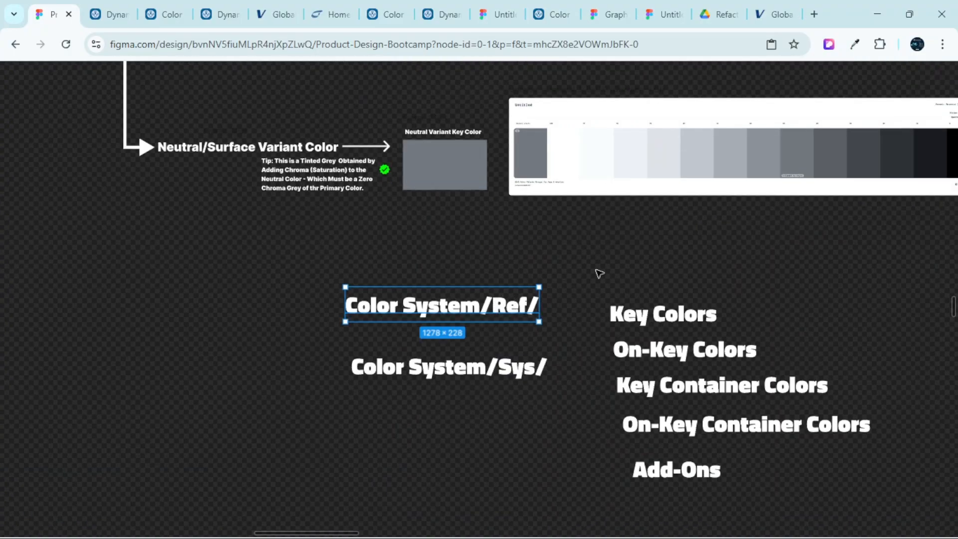
{"action": "scroll", "coordinate": [519, 269], "scroll_direction": "down", "scroll_amount": 3}
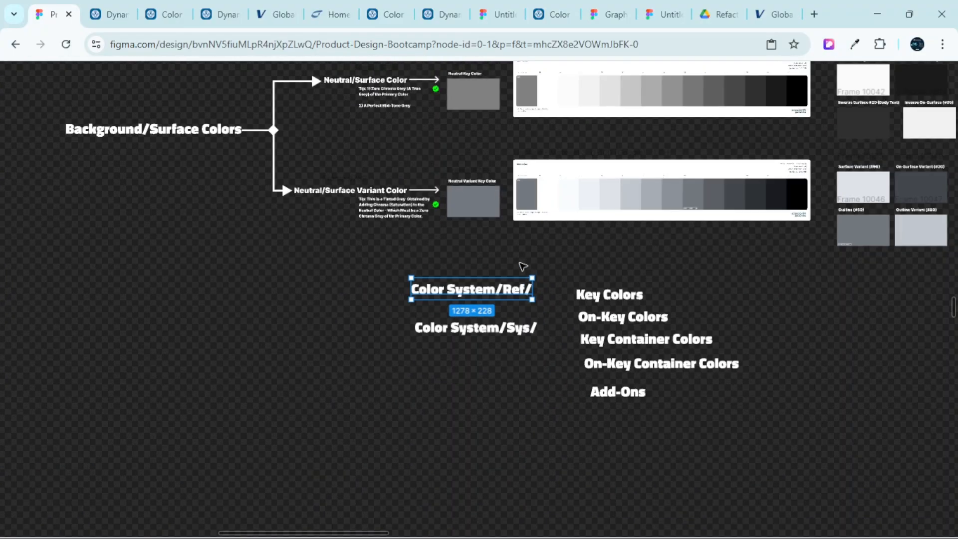
{"action": "scroll", "coordinate": [517, 272], "scroll_direction": "up", "scroll_amount": 3}
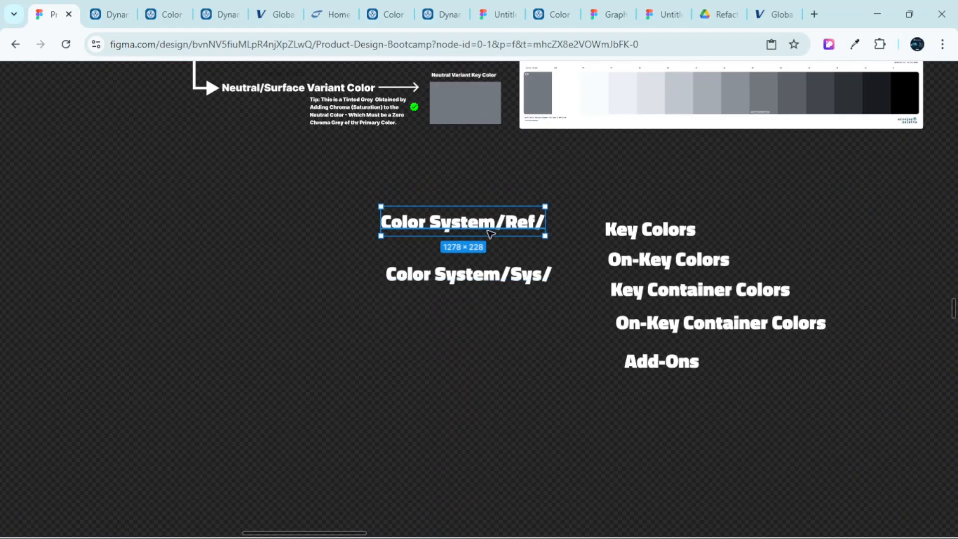
{"action": "scroll", "coordinate": [527, 256], "scroll_direction": "up", "scroll_amount": 1}
{"action": "left_click", "coordinate": [523, 305]}
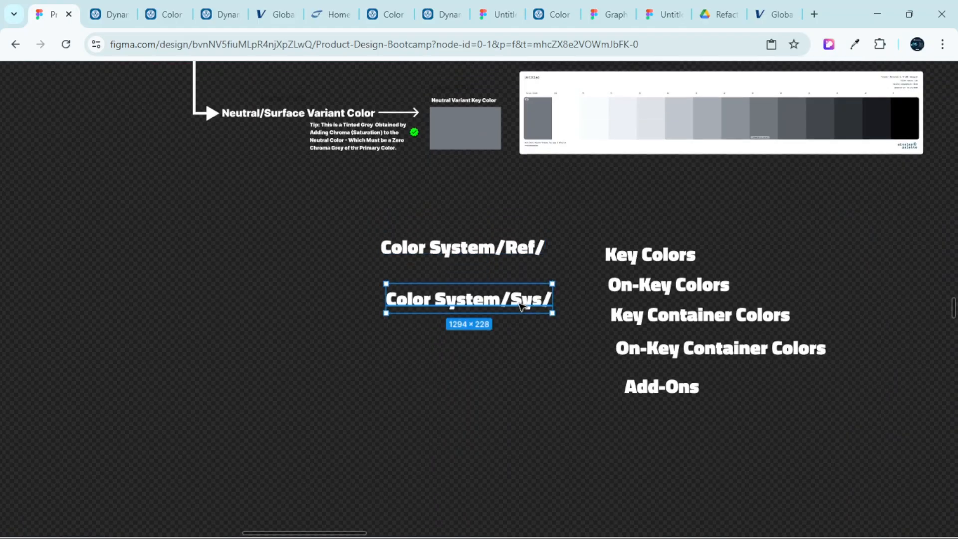
{"action": "scroll", "coordinate": [517, 292], "scroll_direction": "down", "scroll_amount": 1}
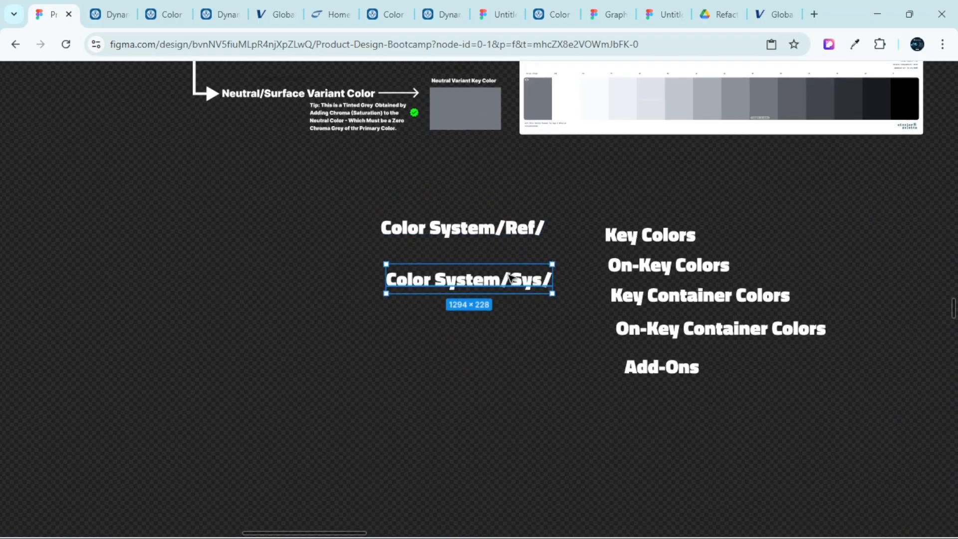
{"action": "left_click_drag", "start_coordinate": [510, 277], "coordinate": [530, 434]}
{"action": "scroll", "coordinate": [526, 395], "scroll_direction": "down", "scroll_amount": 1}
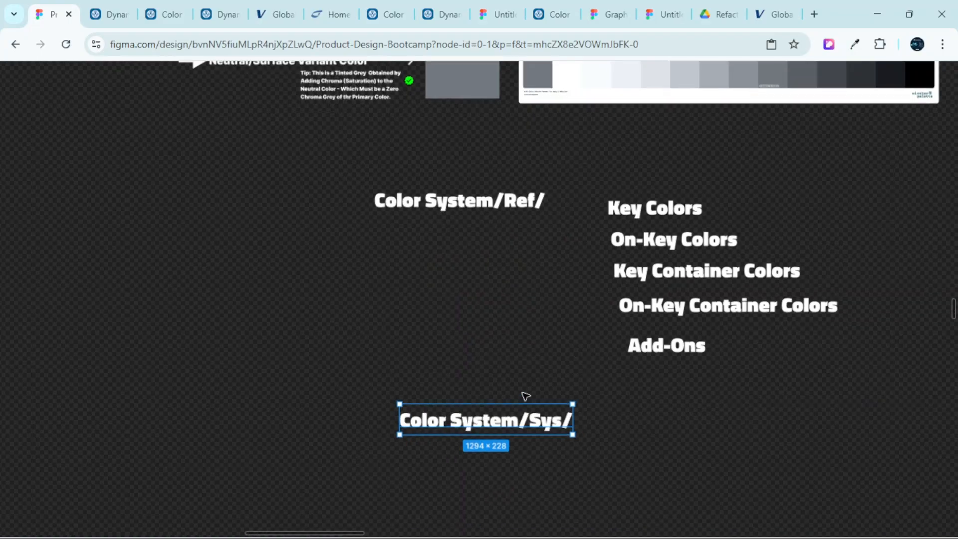
Append "Key Colors/" to the Sys path label so its text reads "Color System/Sys/Key Colors/"
{"action": "scroll", "coordinate": [525, 395], "scroll_direction": "down", "scroll_amount": 3}
{"action": "scroll", "coordinate": [494, 374], "scroll_direction": "up", "scroll_amount": 6}
{"action": "scroll", "coordinate": [492, 280], "scroll_direction": "down", "scroll_amount": 5}
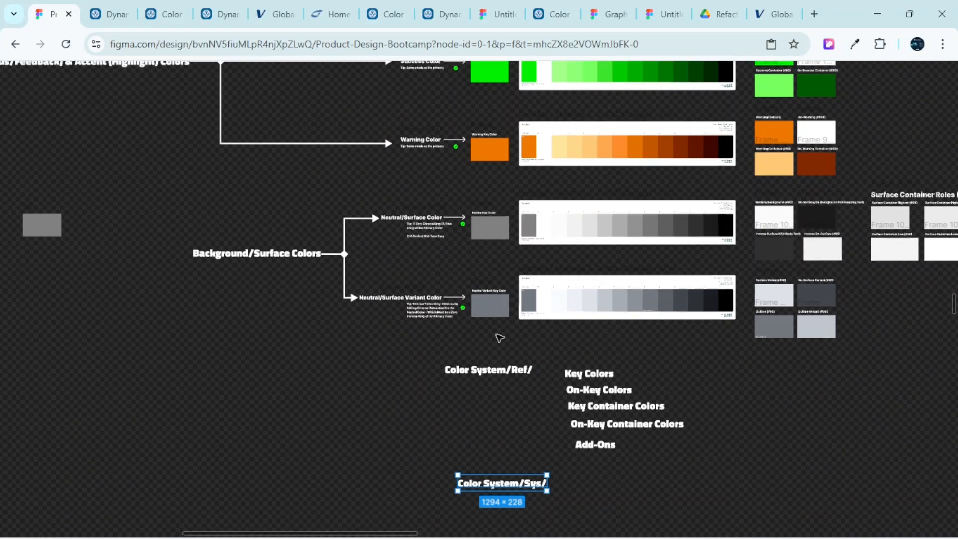
{"action": "scroll", "coordinate": [499, 338], "scroll_direction": "down", "scroll_amount": 5}
{"action": "scroll", "coordinate": [489, 249], "scroll_direction": "up", "scroll_amount": 6}
{"action": "scroll", "coordinate": [557, 263], "scroll_direction": "down", "scroll_amount": 3}
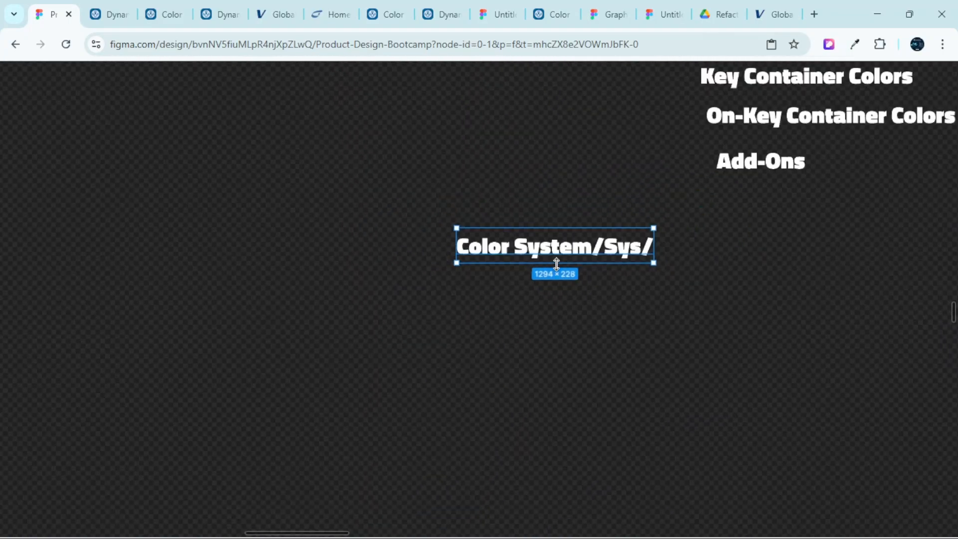
{"action": "scroll", "coordinate": [568, 261], "scroll_direction": "up", "scroll_amount": 1}
{"action": "scroll", "coordinate": [594, 264], "scroll_direction": "right", "scroll_amount": 2}
{"action": "scroll", "coordinate": [584, 274], "scroll_direction": "up", "scroll_amount": 1}
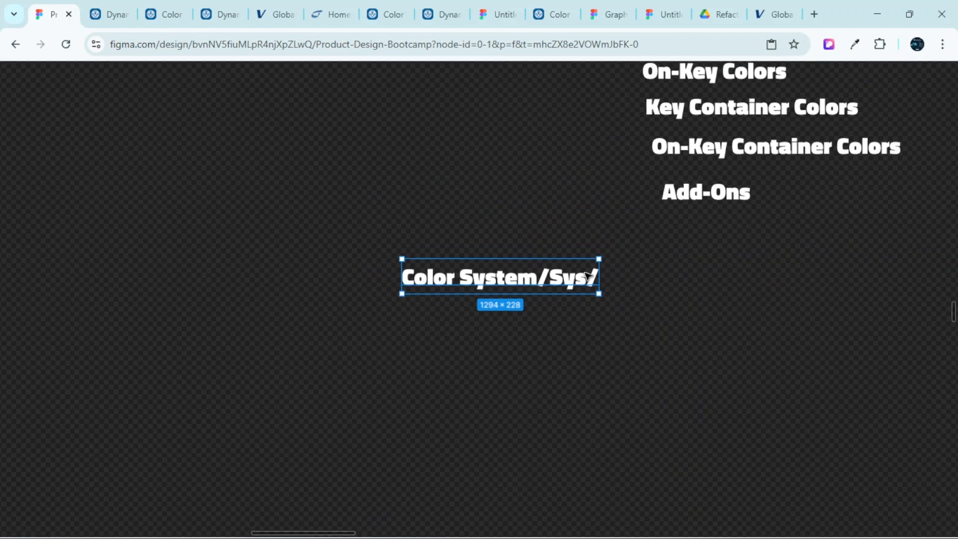
{"action": "scroll", "coordinate": [609, 262], "scroll_direction": "up", "scroll_amount": 2}
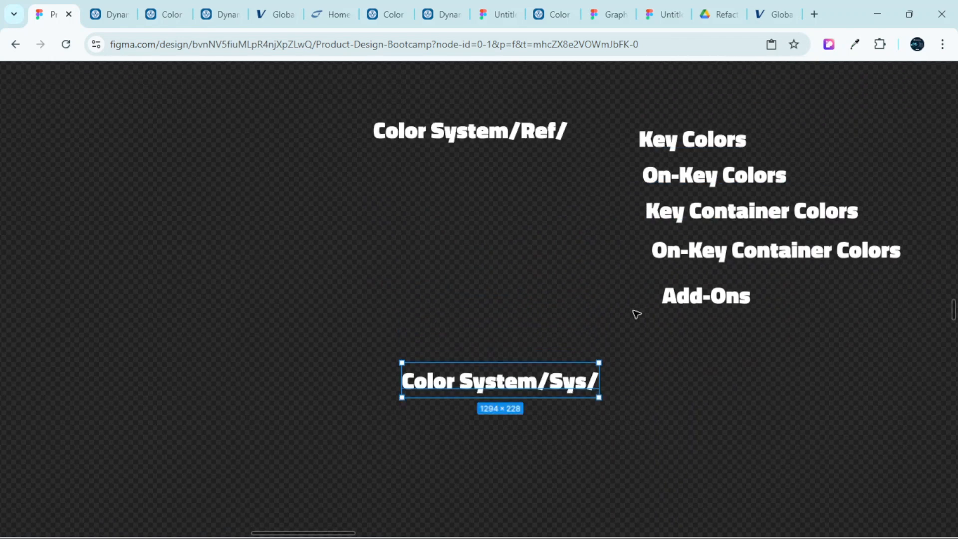
{"action": "scroll", "coordinate": [594, 382], "scroll_direction": "up", "scroll_amount": 2}
{"action": "double_click", "coordinate": [589, 382]}
{"action": "left_click", "coordinate": [589, 383]}
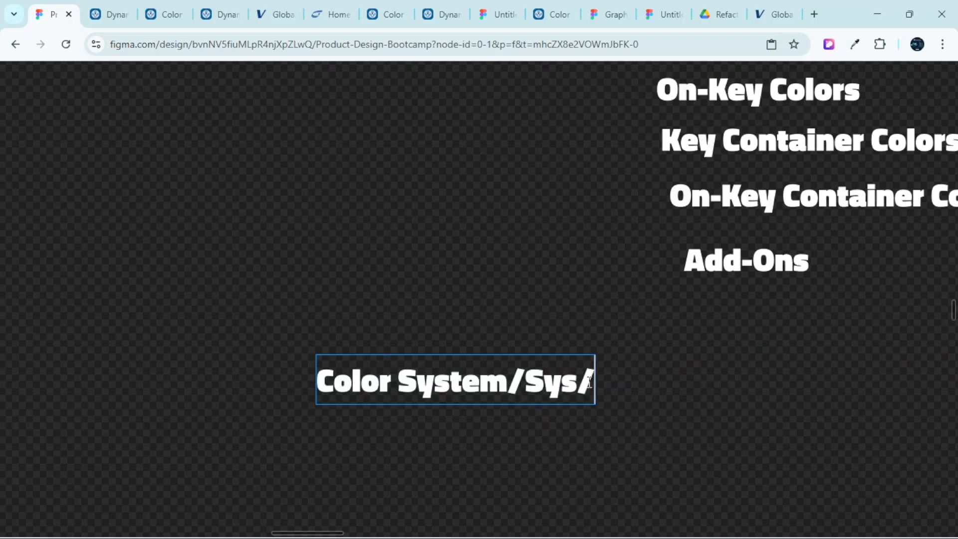
{"action": "type", "text": "K"}
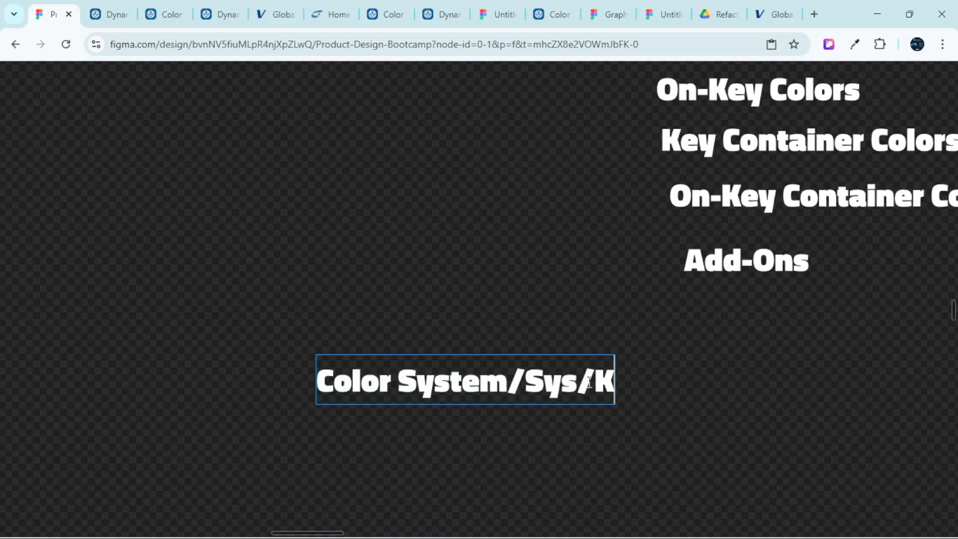
{"action": "type", "text": "e"}
{"action": "type", "text": "y "}
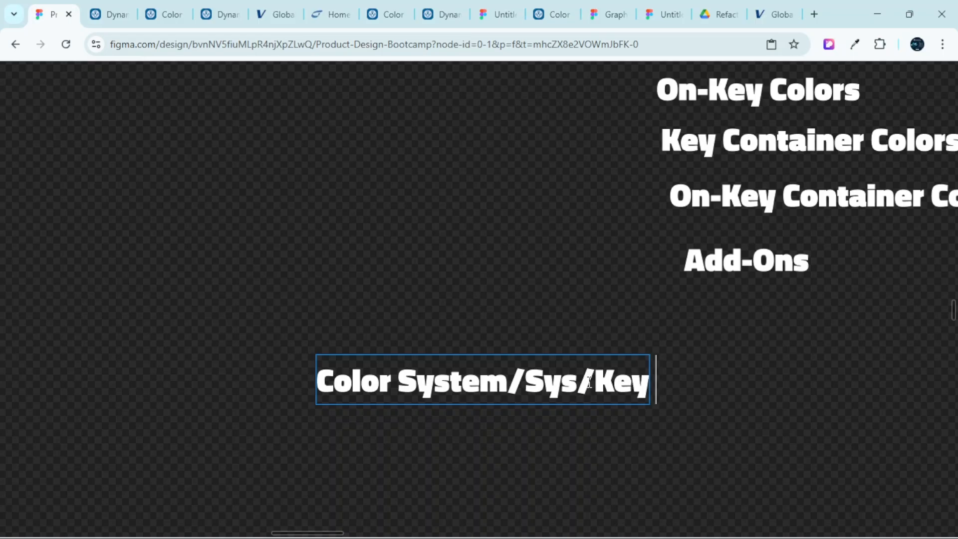
{"action": "type", "text": "Colors"}
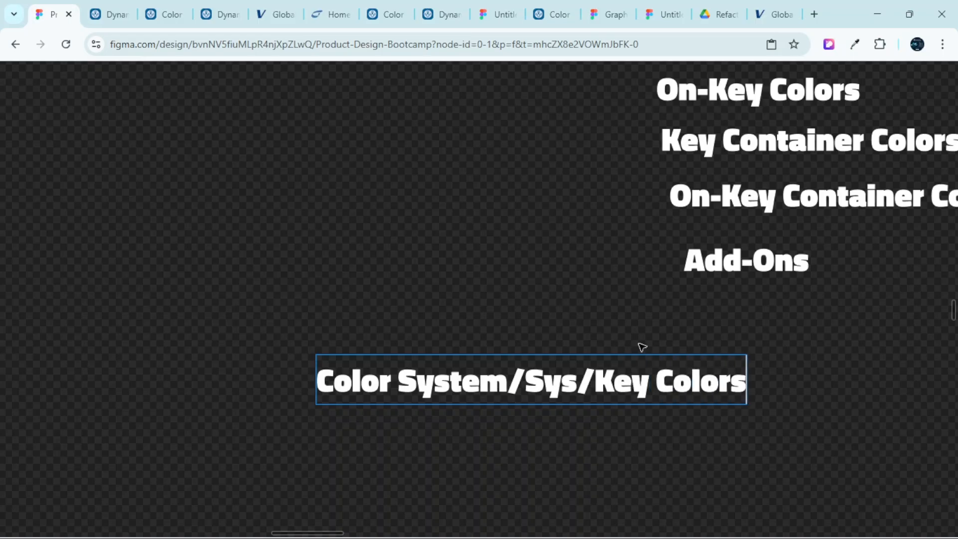
{"action": "type", "text": "/"}
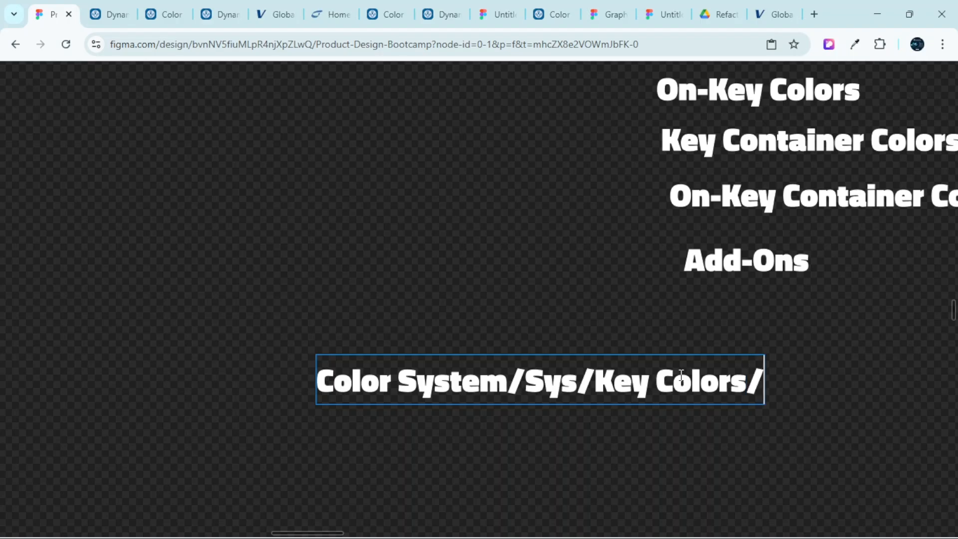
{"action": "scroll", "coordinate": [553, 419], "scroll_direction": "down", "scroll_amount": 3}
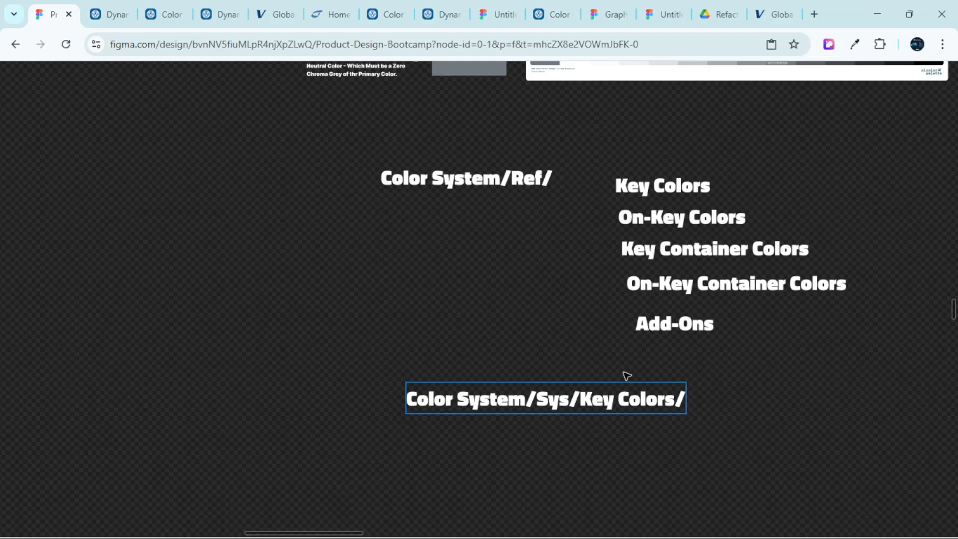
Move the "Color System/Sys/Key Colors/" label farther down and away from the list of color group labels
{"action": "left_click", "coordinate": [593, 401]}
{"action": "key", "text": "Escape"}
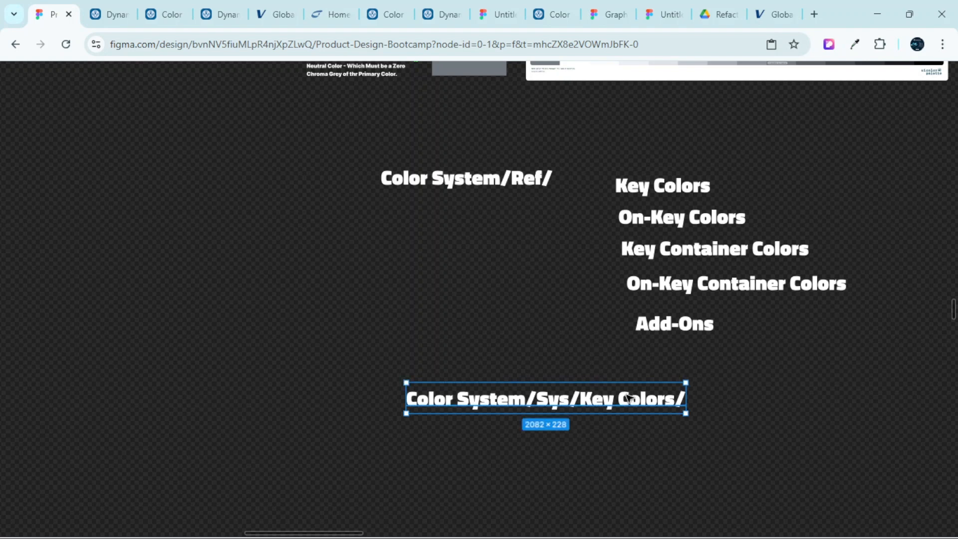
{"action": "left_click_drag", "start_coordinate": [627, 397], "coordinate": [561, 437]}
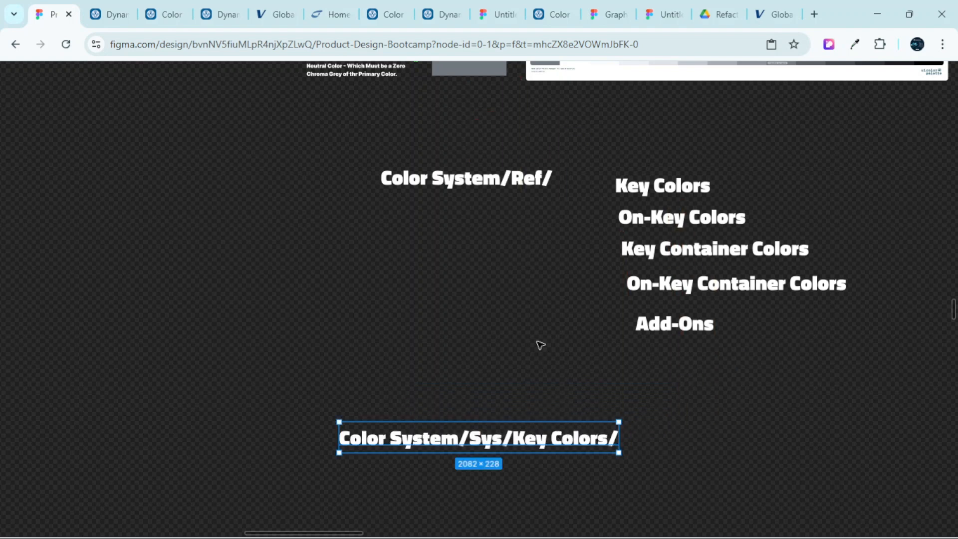
Review the key color swatch names in the chart, from the primary and secondary colors down to the neutral variant
{"action": "scroll", "coordinate": [524, 349], "scroll_direction": "up", "scroll_amount": 3}
{"action": "scroll", "coordinate": [525, 345], "scroll_direction": "down", "scroll_amount": 2, "text": "ctrl"}
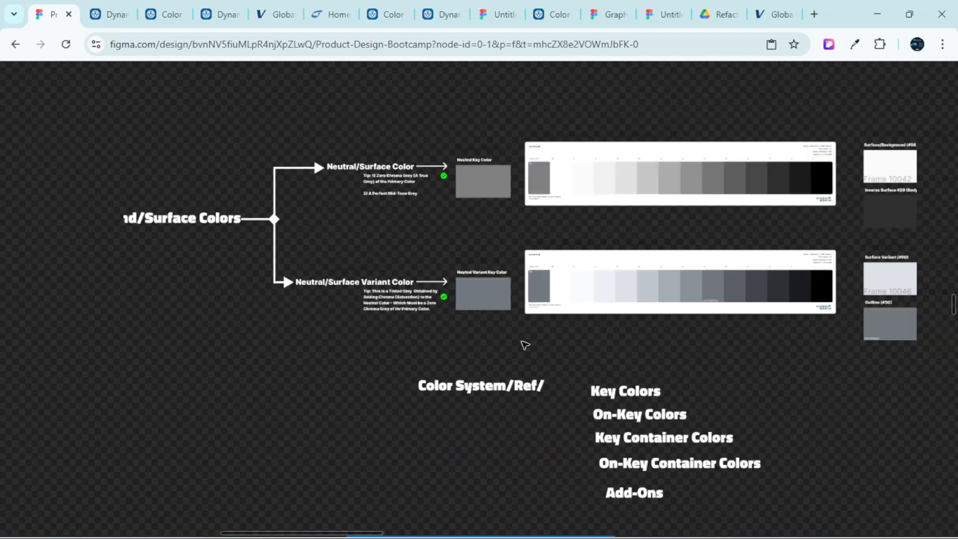
{"action": "scroll", "coordinate": [525, 344], "scroll_direction": "up", "scroll_amount": 5}
{"action": "scroll", "coordinate": [525, 344], "scroll_direction": "down", "scroll_amount": 3, "text": "ctrl"}
{"action": "scroll", "coordinate": [494, 240], "scroll_direction": "up", "scroll_amount": 6, "text": "ctrl"}
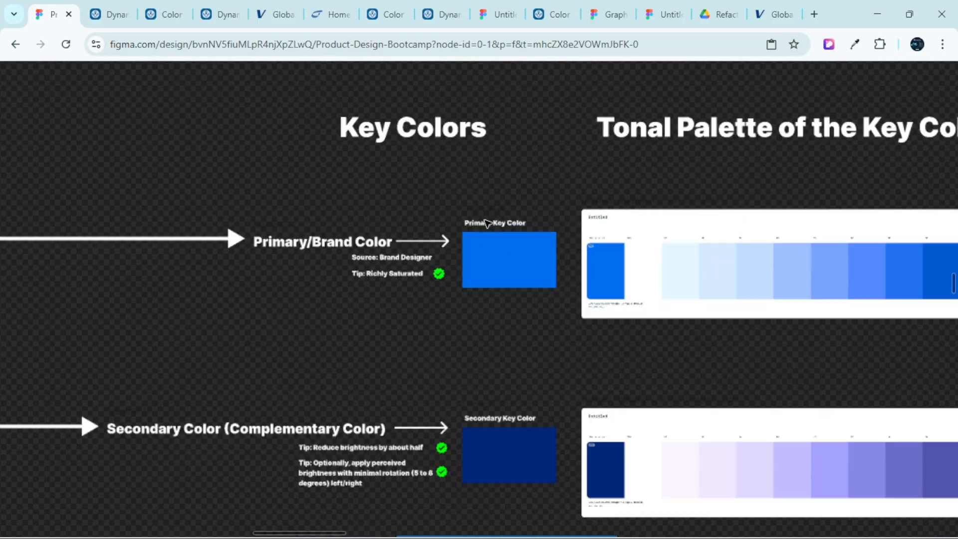
{"action": "scroll", "coordinate": [487, 223], "scroll_direction": "up", "scroll_amount": 4, "text": "ctrl"}
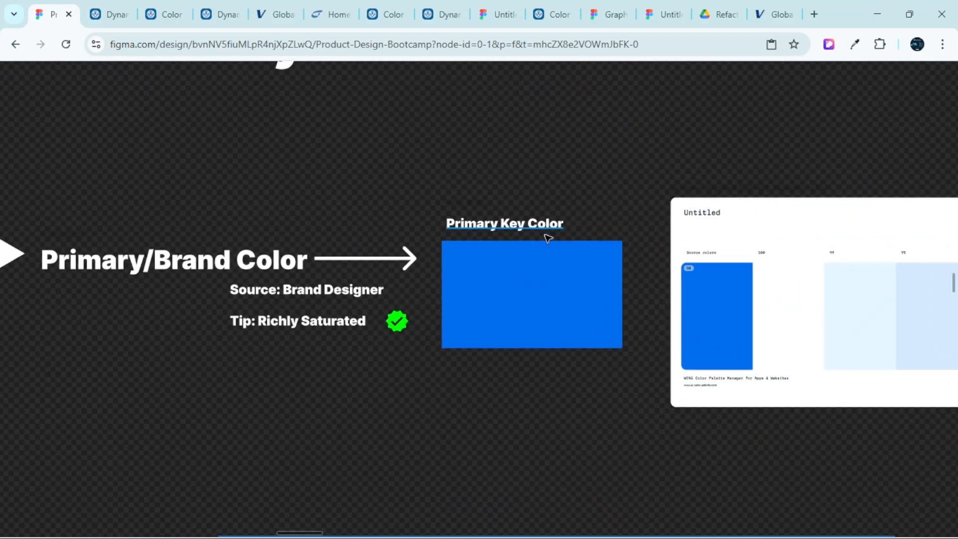
{"action": "scroll", "coordinate": [588, 288], "scroll_direction": "down", "scroll_amount": 7}
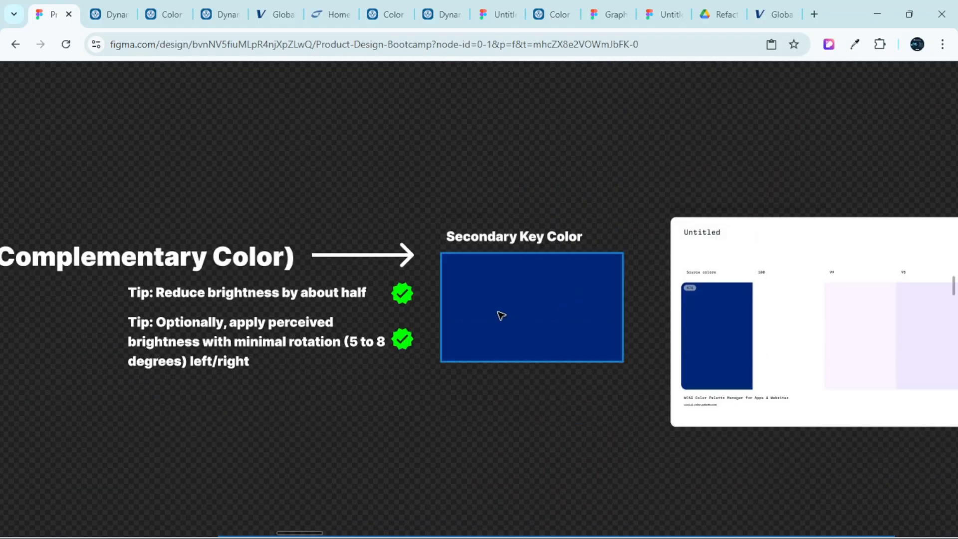
{"action": "scroll", "coordinate": [502, 316], "scroll_direction": "down", "scroll_amount": 6, "text": "ctrl"}
{"action": "scroll", "coordinate": [498, 316], "scroll_direction": "down", "scroll_amount": 5}
{"action": "scroll", "coordinate": [497, 316], "scroll_direction": "up", "scroll_amount": 4, "text": "ctrl"}
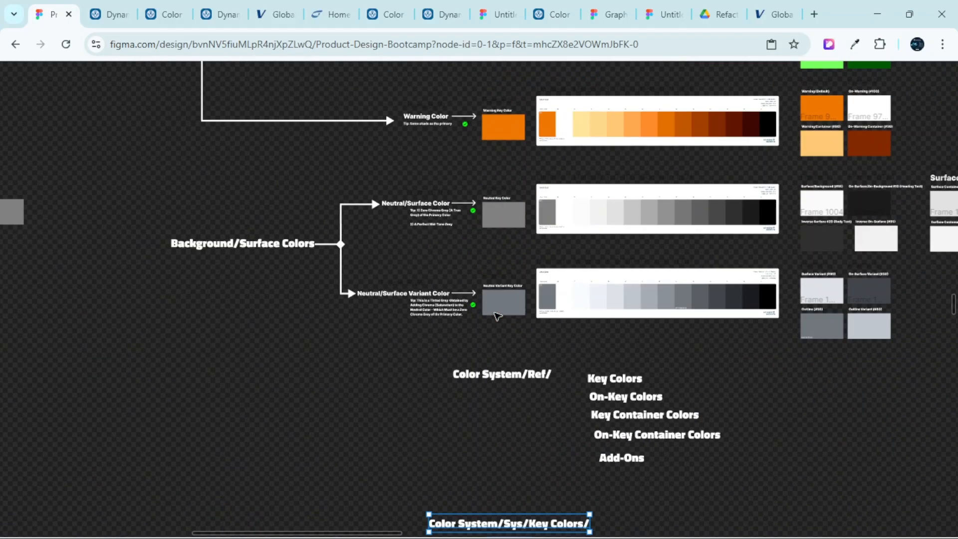
{"action": "scroll", "coordinate": [497, 316], "scroll_direction": "up", "scroll_amount": 5, "text": "ctrl"}
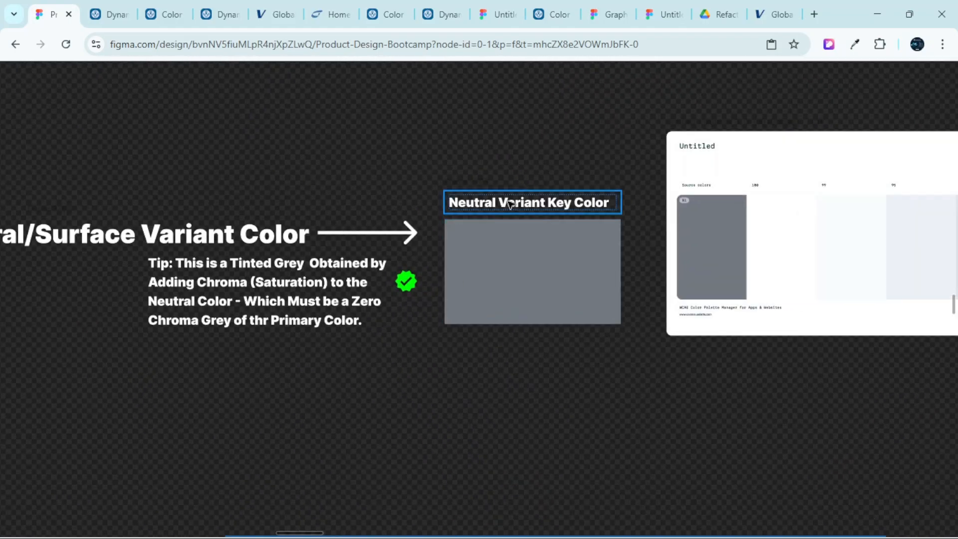
{"action": "scroll", "coordinate": [510, 203], "scroll_direction": "down", "scroll_amount": 5, "text": "ctrl"}
{"action": "scroll", "coordinate": [545, 278], "scroll_direction": "down", "scroll_amount": 8}
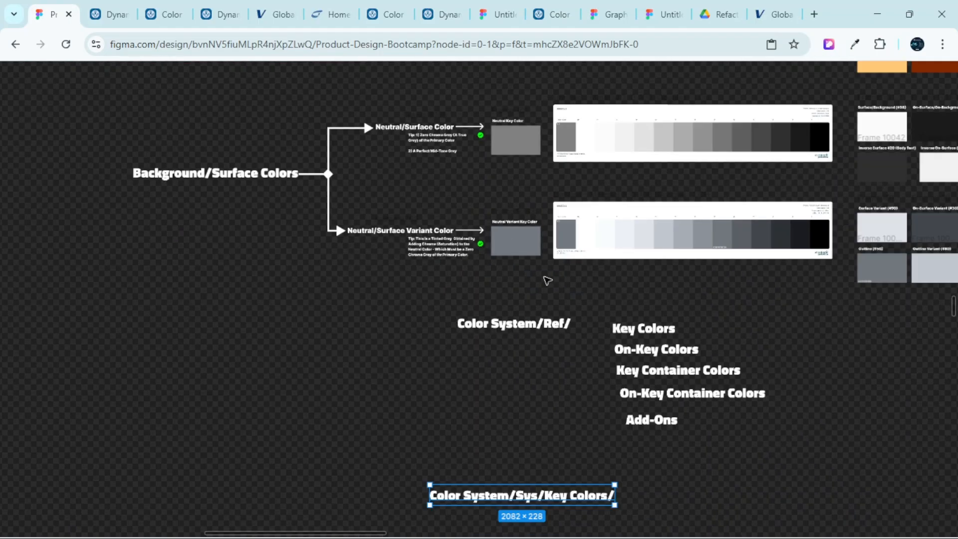
Append "Primary Key Color" to the Sys path label so it reads "Color System/Sys/Key Colors/Primary Key Color"
{"action": "scroll", "coordinate": [601, 332], "scroll_direction": "up", "scroll_amount": 5, "text": "ctrl"}
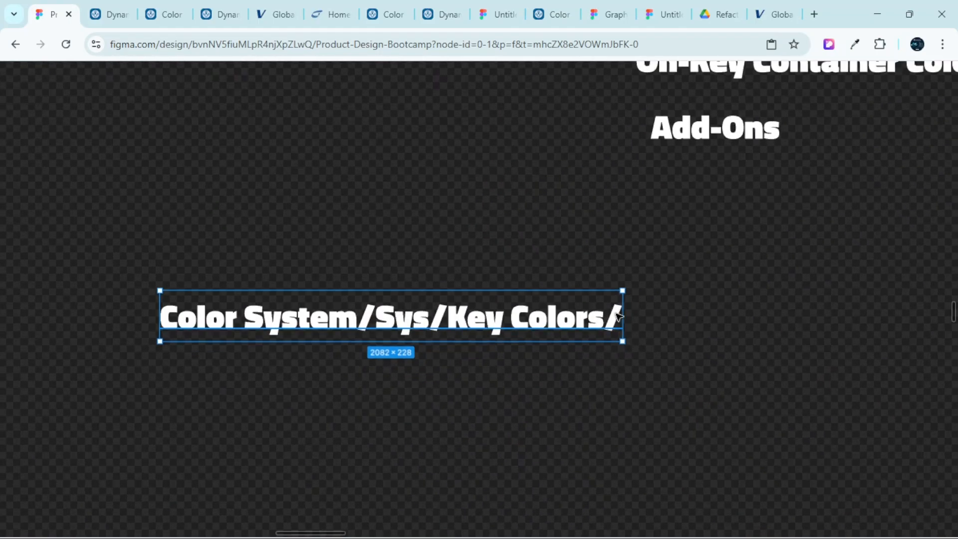
{"action": "double_click", "coordinate": [618, 319]}
{"action": "left_click", "coordinate": [618, 313]}
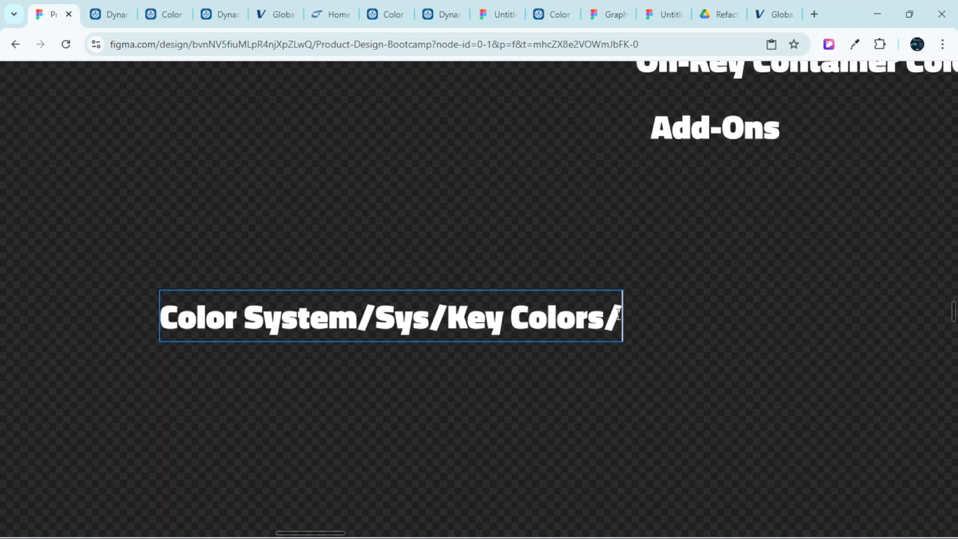
{"action": "type", "text": "Pr"}
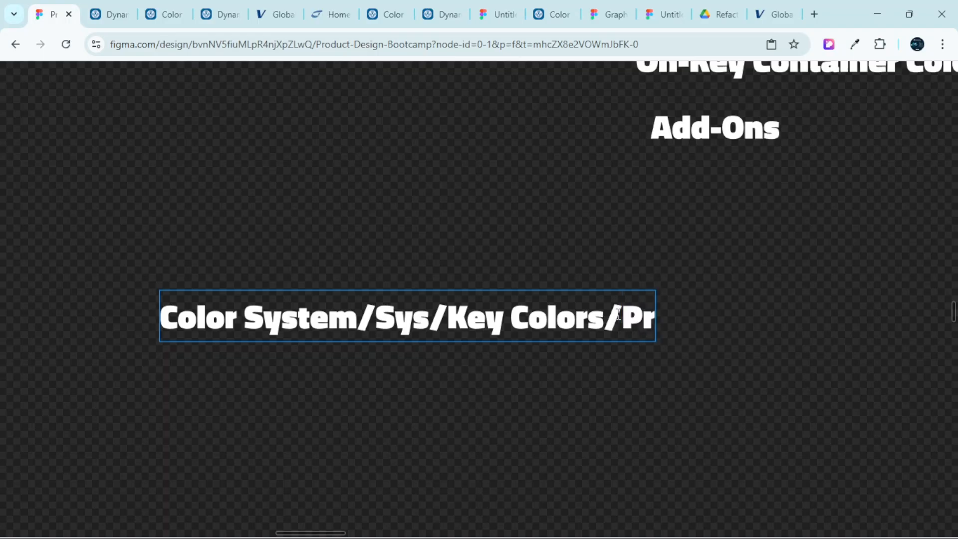
{"action": "type", "text": "imary"}
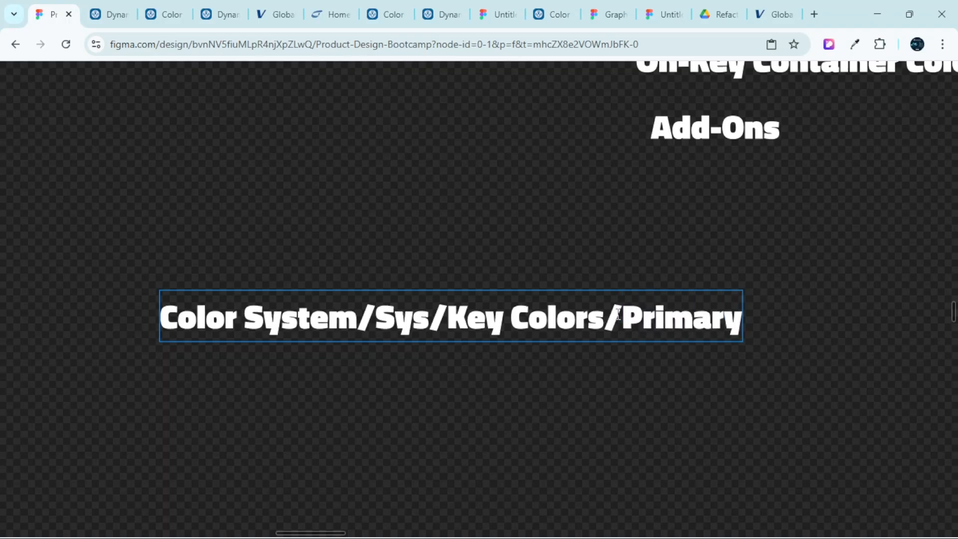
{"action": "type", "text": " Ke"}
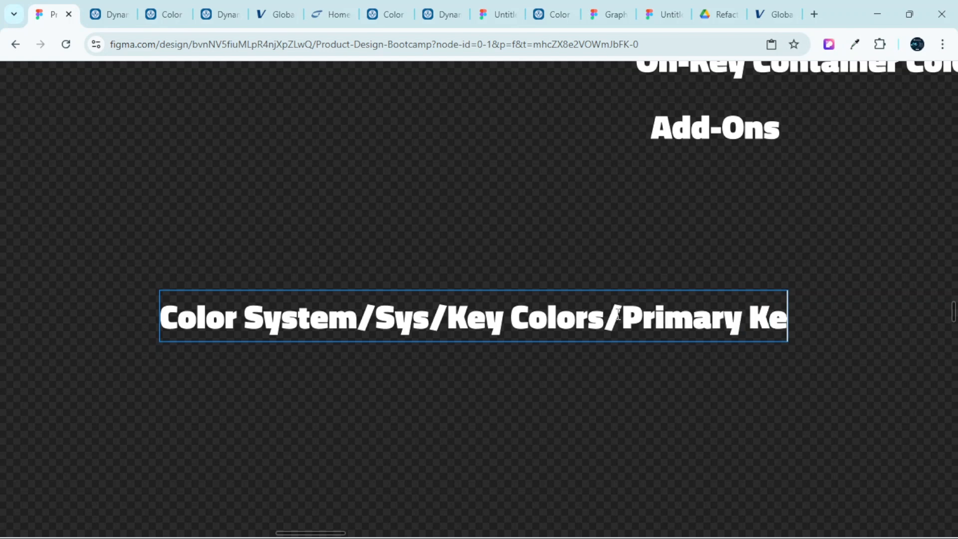
{"action": "type", "text": "y Co"}
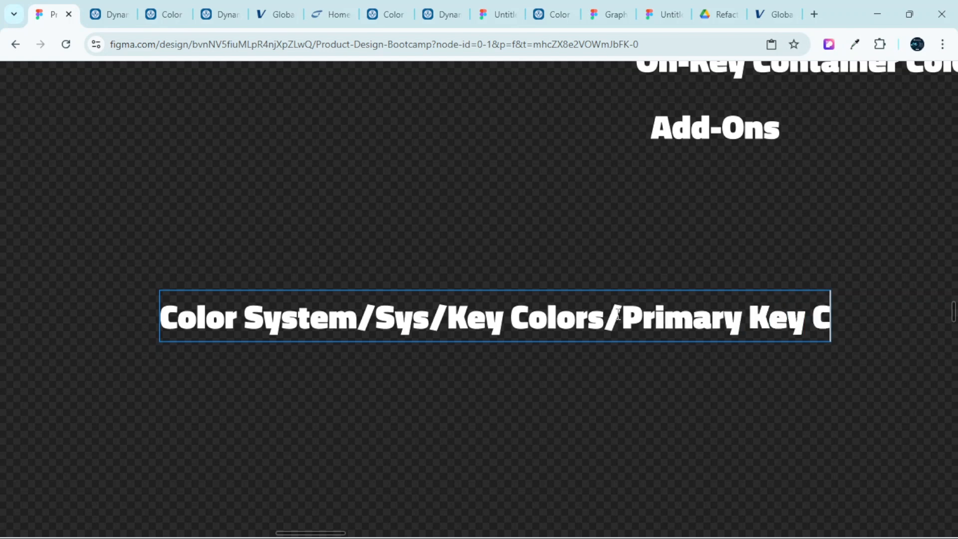
{"action": "type", "text": "lor"}
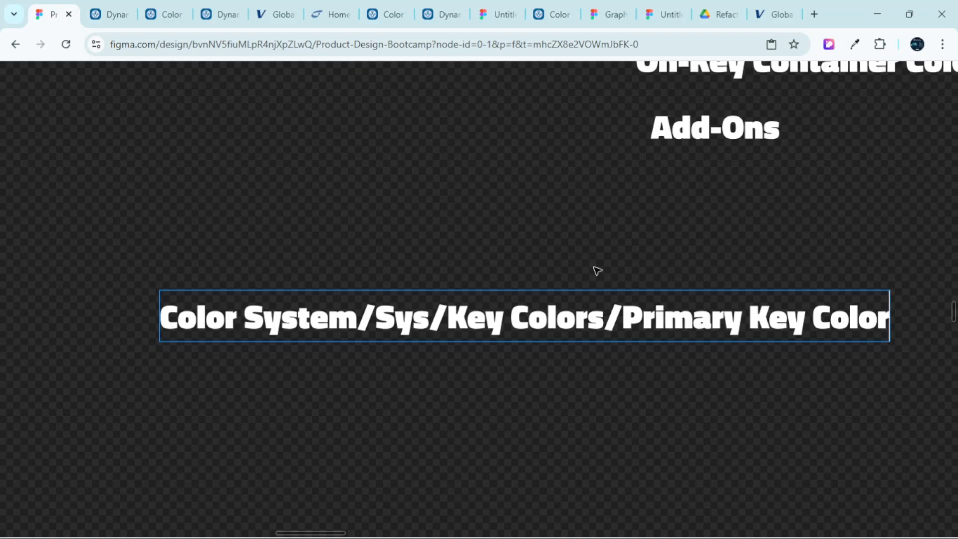
Copy the full text of the "Color System/Sys/Key Colors/Primary Key Color" label
{"action": "double_click", "coordinate": [638, 325]}
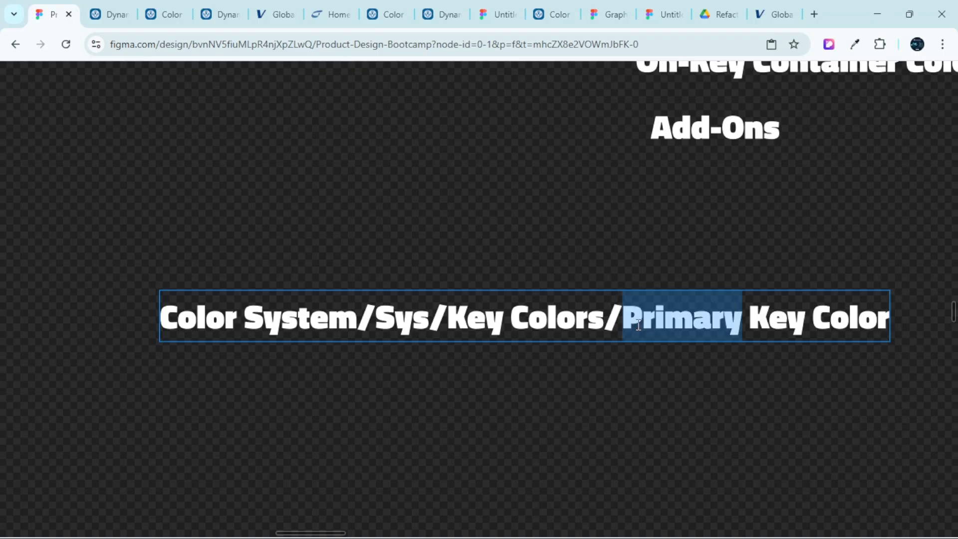
{"action": "key", "text": "ctrl+a"}
{"action": "right_click", "coordinate": [640, 325]}
{"action": "left_click", "coordinate": [678, 333]}
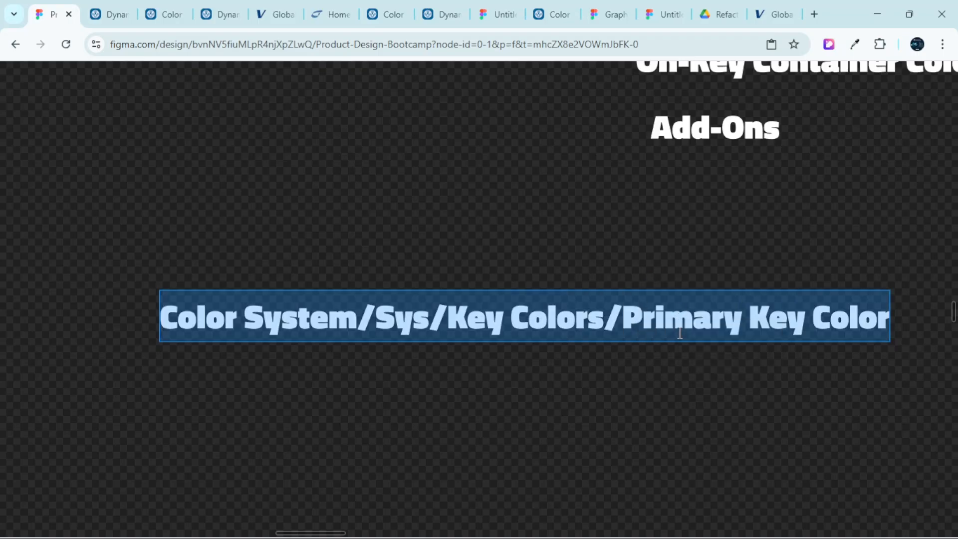
Restore the hidden interface and start a new color style from the fill of the blue Primary Key Color swatch
{"action": "scroll", "coordinate": [586, 252], "scroll_direction": "down", "scroll_amount": 5}
{"action": "scroll", "coordinate": [586, 254], "scroll_direction": "up", "scroll_amount": 5}
{"action": "scroll", "coordinate": [484, 231], "scroll_direction": "up", "scroll_amount": 3}
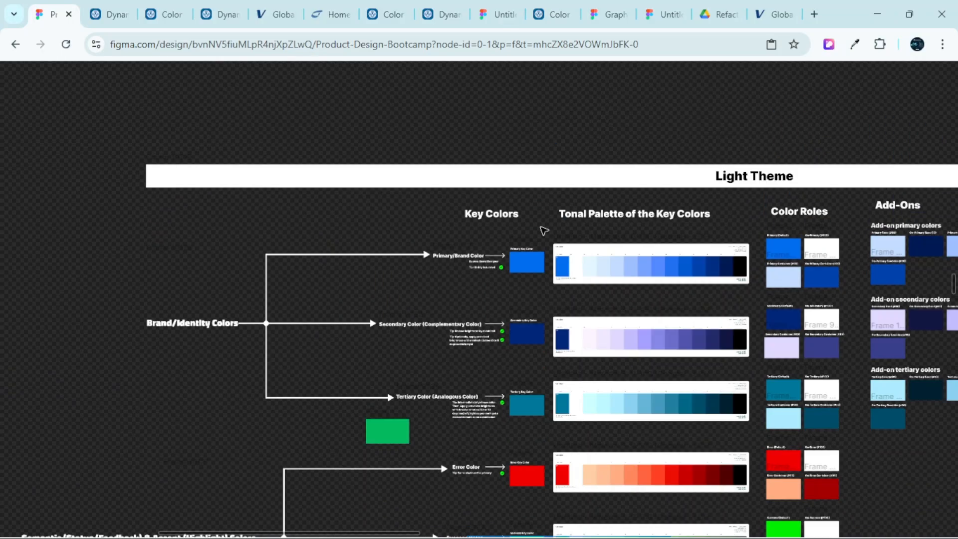
{"action": "scroll", "coordinate": [533, 313], "scroll_direction": "up", "scroll_amount": 5}
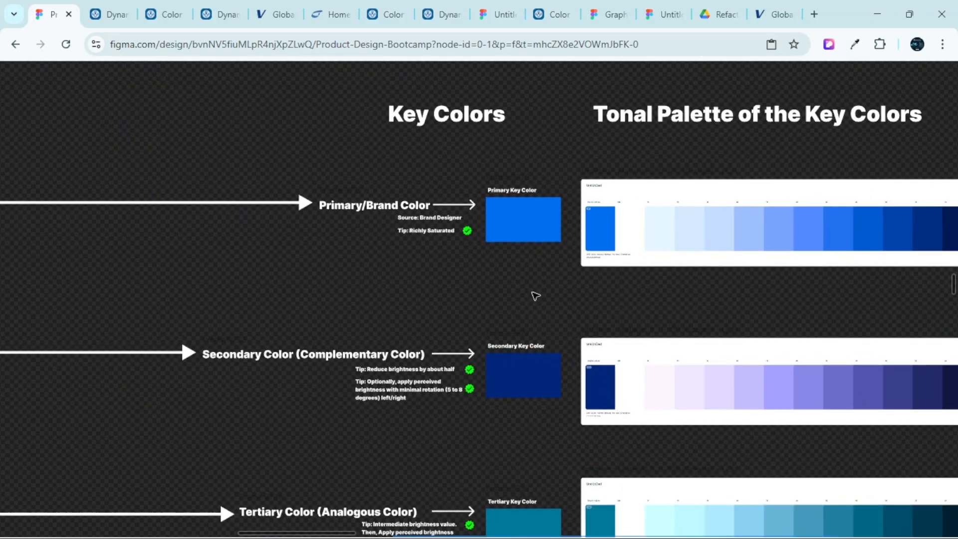
{"action": "key", "text": "ctrl+backslash"}
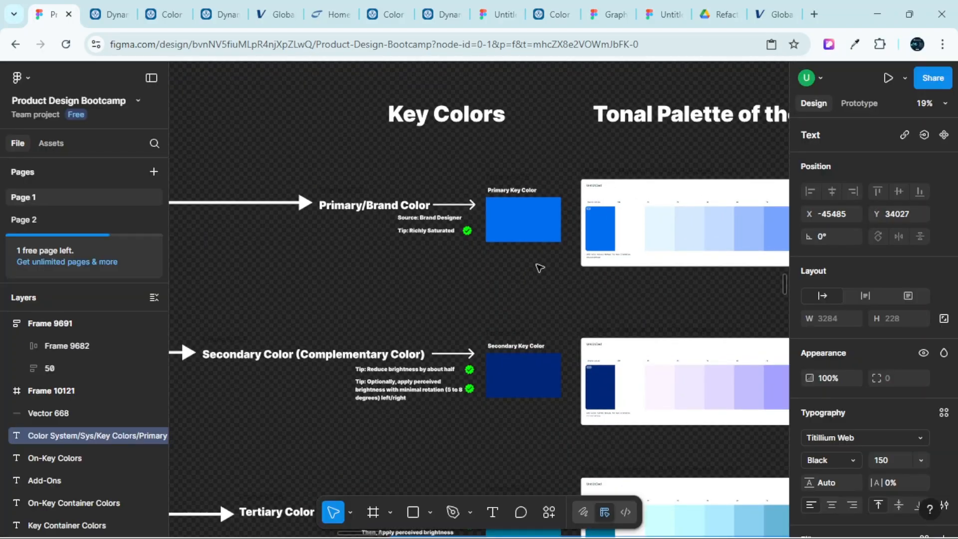
{"action": "scroll", "coordinate": [524, 187], "scroll_direction": "up", "scroll_amount": 3}
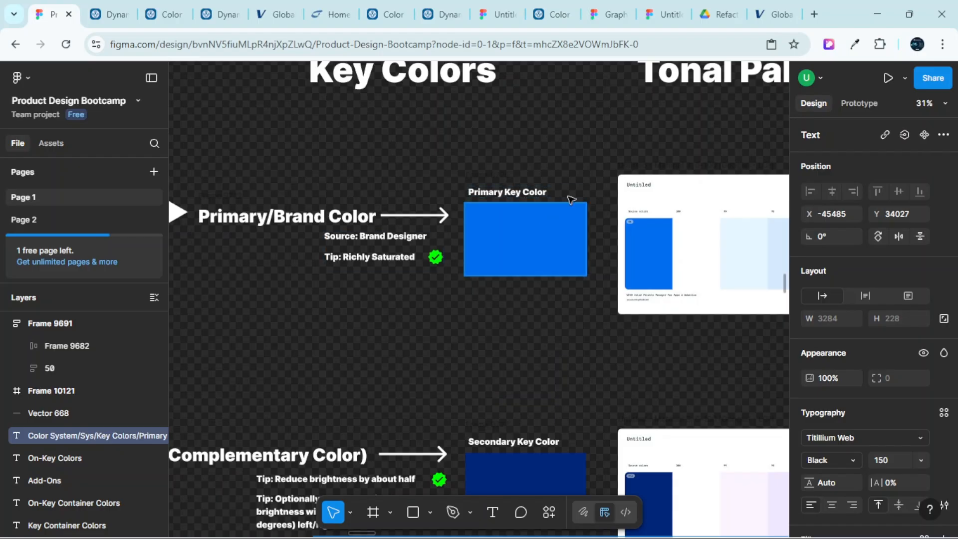
{"action": "left_click", "coordinate": [566, 249]}
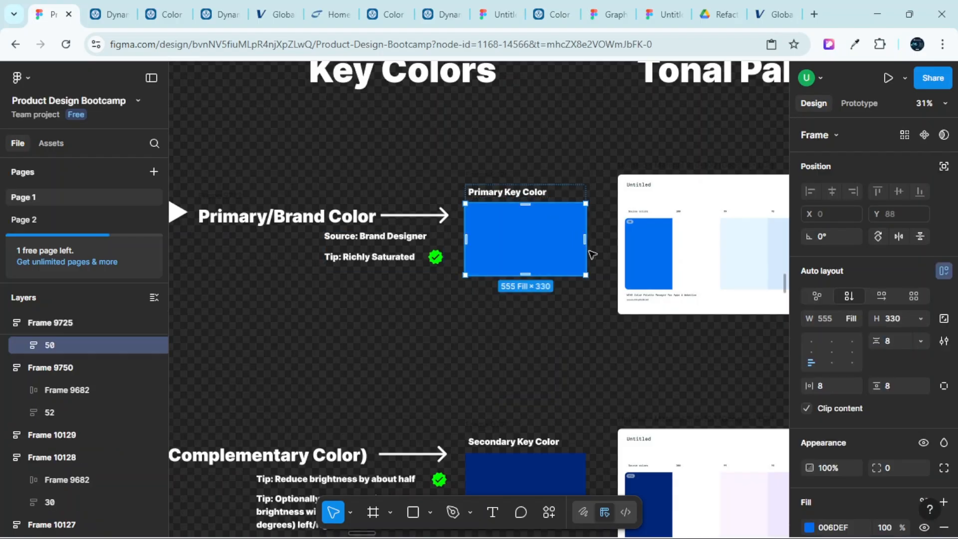
{"action": "scroll", "coordinate": [911, 391], "scroll_direction": "down", "scroll_amount": 3}
{"action": "scroll", "coordinate": [911, 391], "scroll_direction": "down", "scroll_amount": 2}
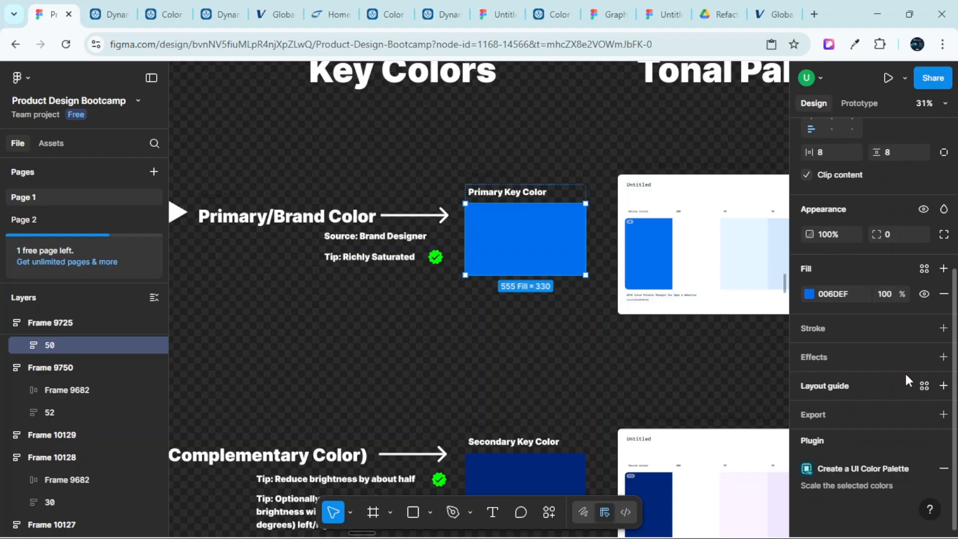
{"action": "left_click", "coordinate": [924, 269]}
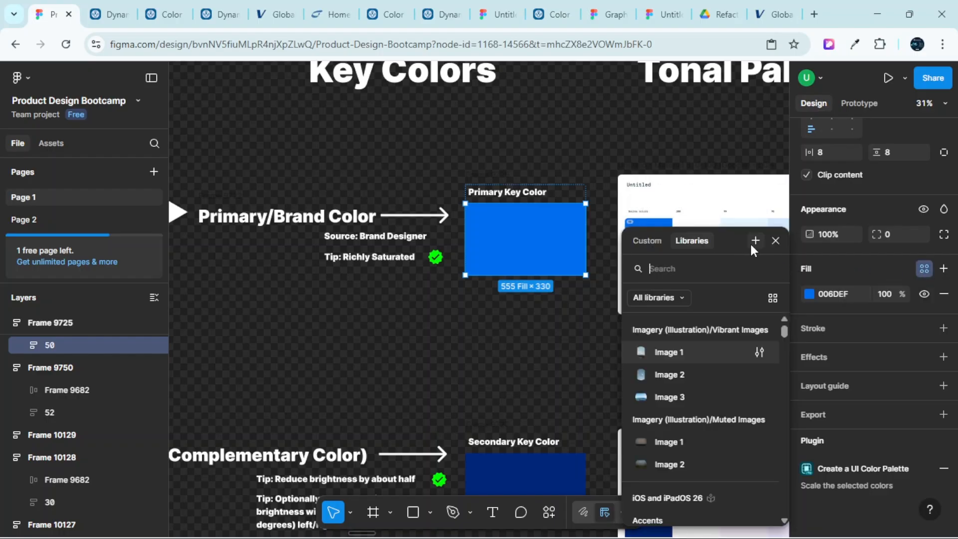
{"action": "left_click", "coordinate": [754, 242]}
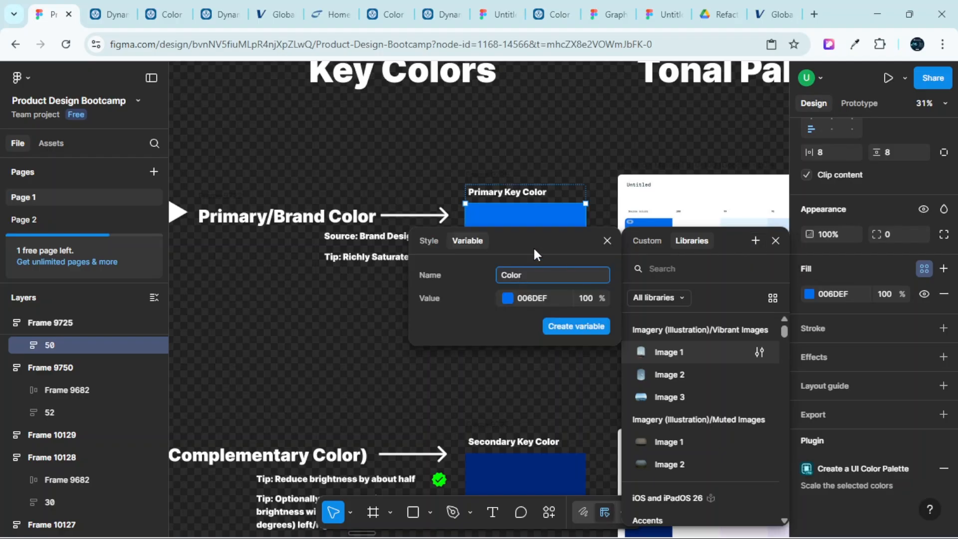
{"action": "left_click", "coordinate": [432, 242]}
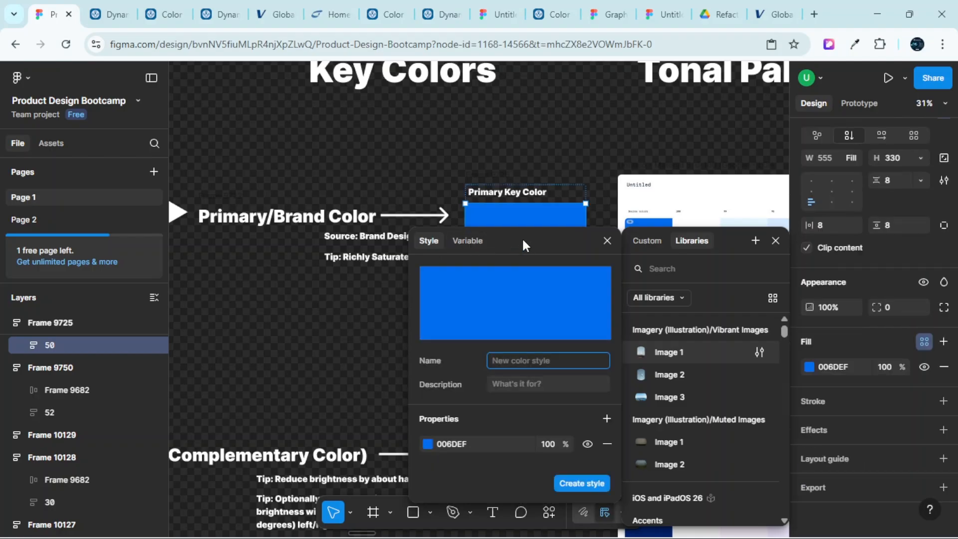
Name the new color style with the copied path "Color System/Sys/Key Colors/Primary Key Color"
{"action": "left_click_drag", "start_coordinate": [543, 243], "coordinate": [802, 205]}
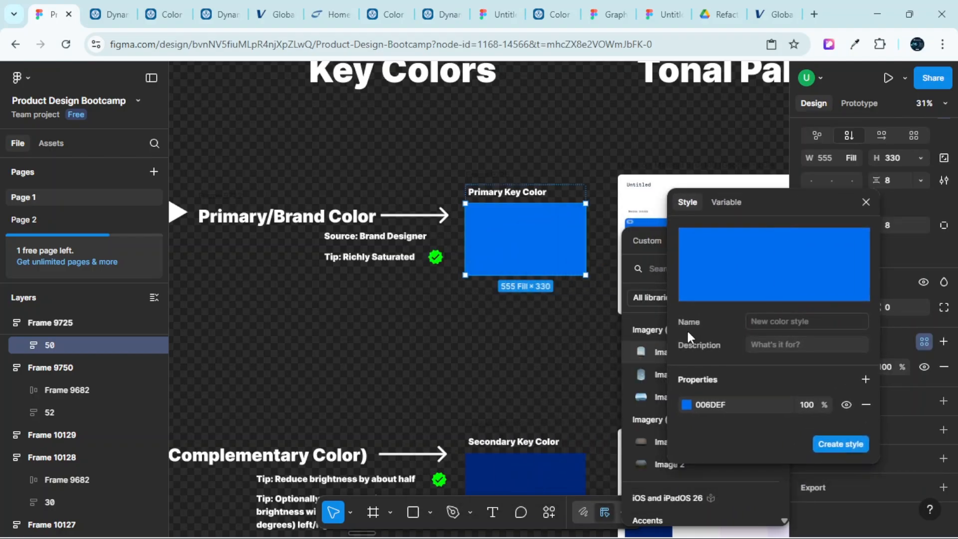
{"action": "left_click", "coordinate": [769, 324]}
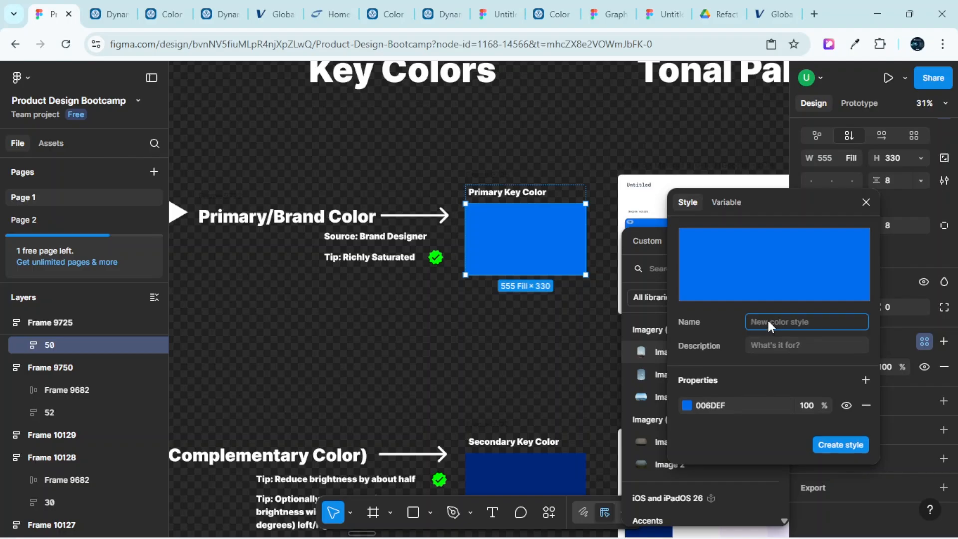
{"action": "key", "text": "ctrl+v"}
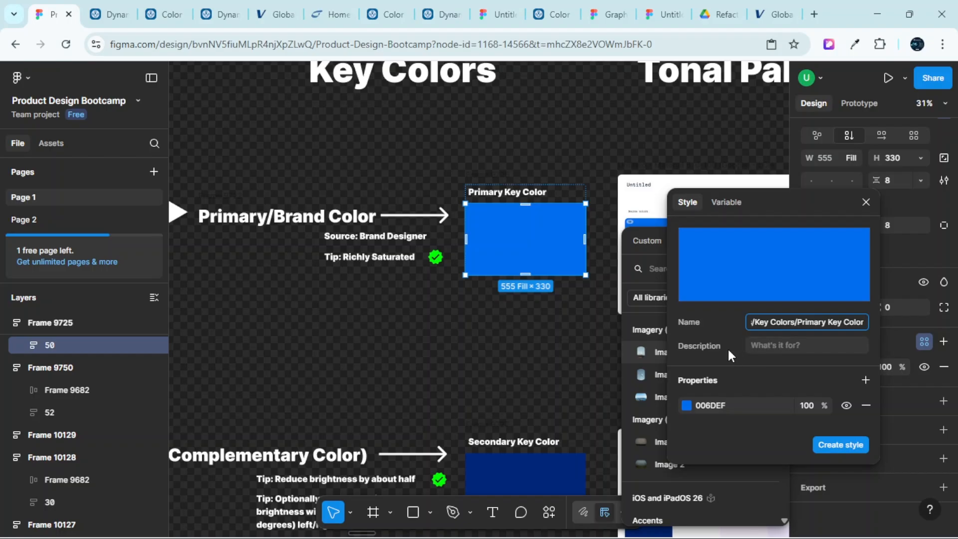
Describe the style as "Primary Color - Mappped to main UI Elements" and create it
{"action": "left_click", "coordinate": [780, 349]}
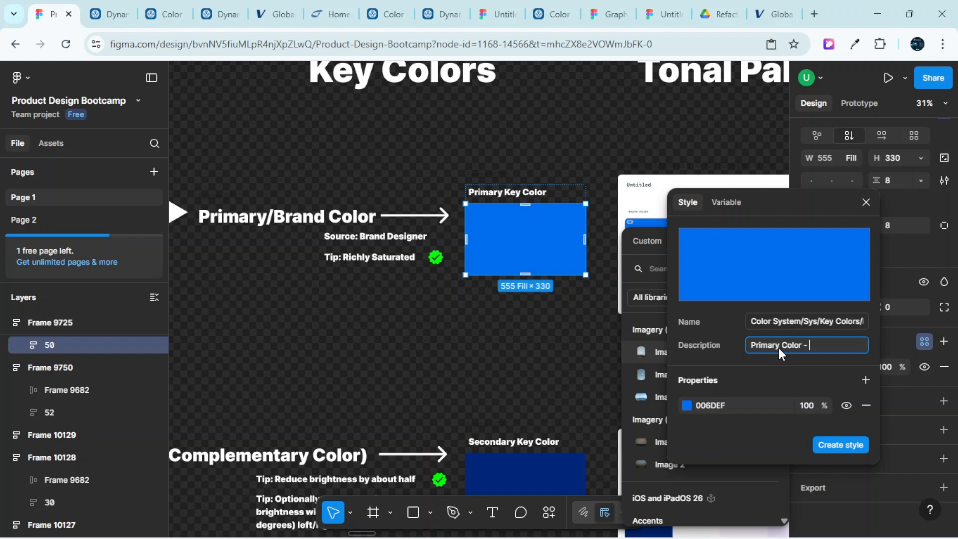
{"action": "type", "text": "Mappped to"}
{"action": "type", "text": "main"}
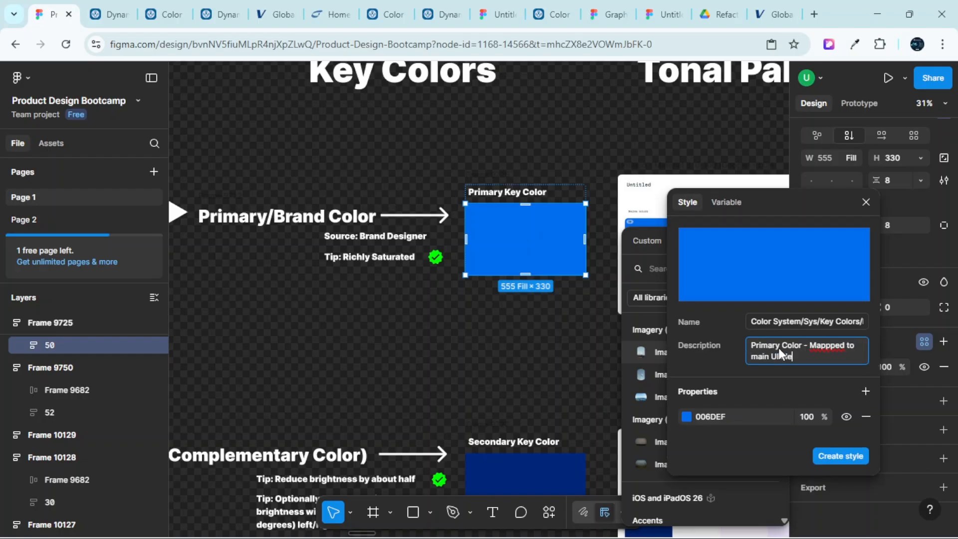
{"action": "type", "text": " UI Elements"}
{"action": "left_click", "coordinate": [841, 456]}
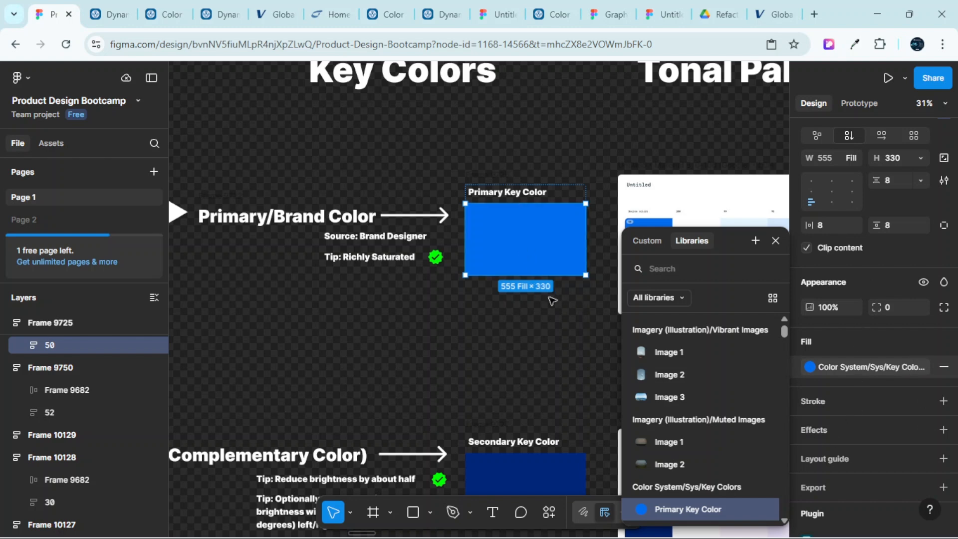
Start a new color style from the fill of the dark blue Secondary Key Color swatch
{"action": "scroll", "coordinate": [552, 301], "scroll_direction": "down", "scroll_amount": 5}
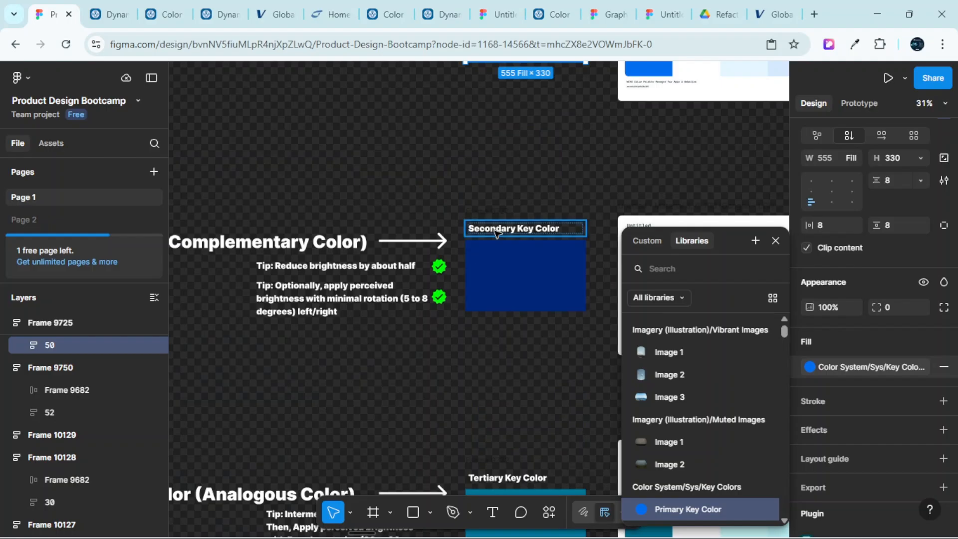
{"action": "left_click", "coordinate": [511, 282]}
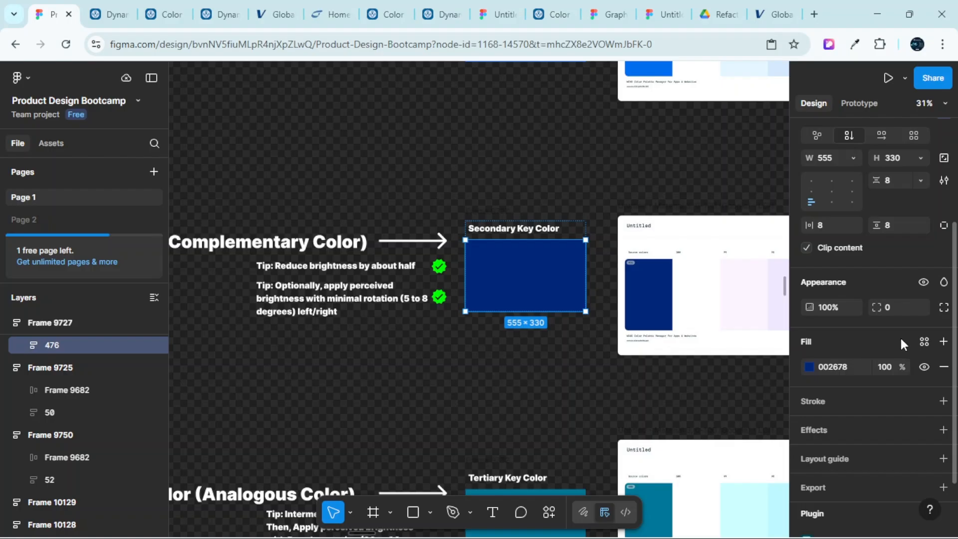
{"action": "left_click", "coordinate": [925, 341]}
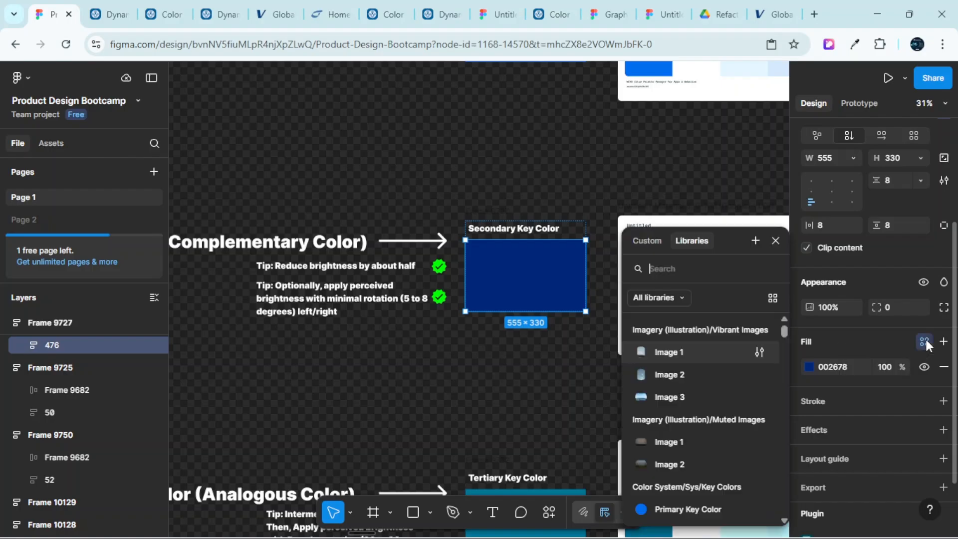
{"action": "left_click", "coordinate": [756, 241]}
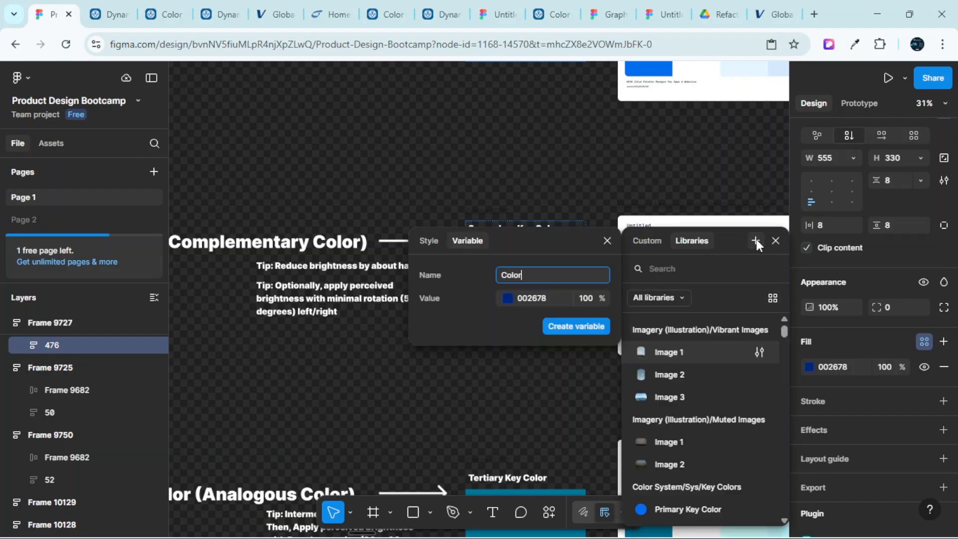
{"action": "left_click_drag", "start_coordinate": [529, 239], "coordinate": [763, 226]}
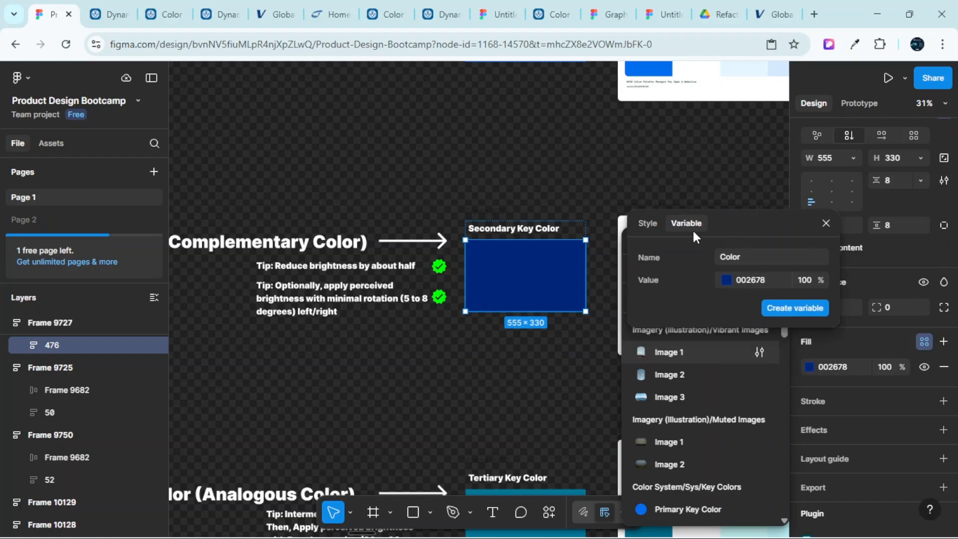
{"action": "left_click", "coordinate": [643, 224]}
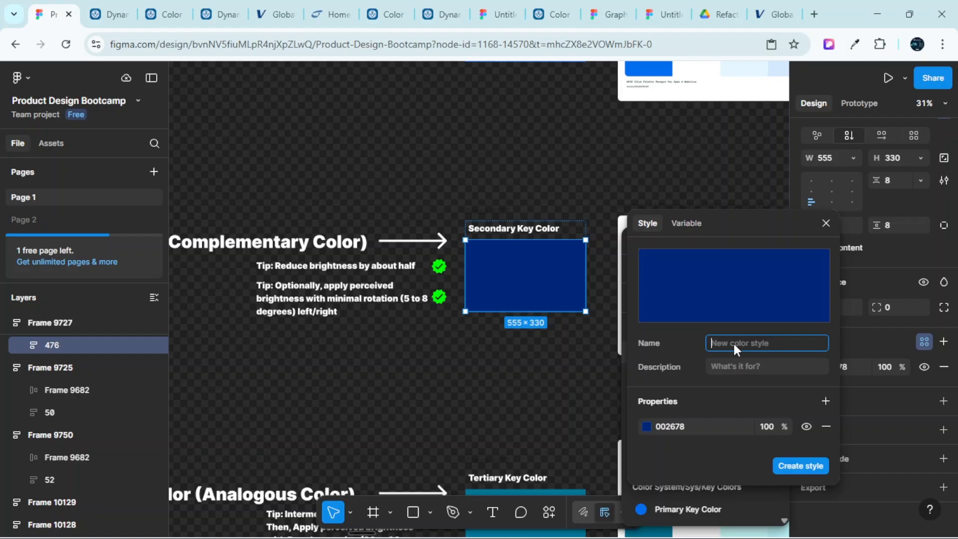
Name the new style "Color System/Sys/Key Colors/Secondary Key Color" by adapting the copied path, and create it
{"action": "key", "text": "ctrl+v"}
{"action": "type", "text": "Secondary"}
{"action": "key", "text": "Right"}
{"action": "key", "text": "Right"}
{"action": "key", "text": "Left"}
{"action": "key", "text": "Left"}
{"action": "left_click", "coordinate": [801, 463]}
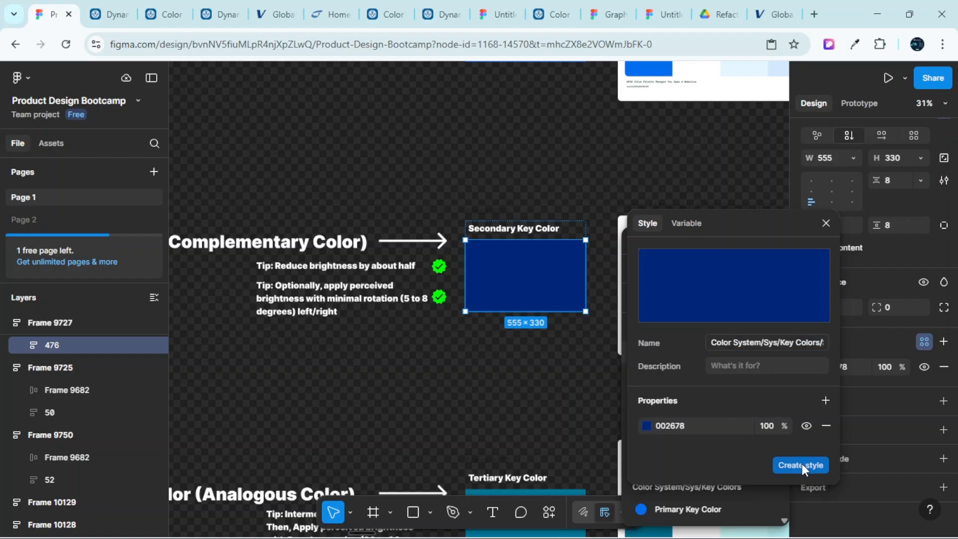
Start a new color style from the fill of the teal Tertiary Key Color swatch
{"action": "scroll", "coordinate": [552, 401], "scroll_direction": "down", "scroll_amount": 2}
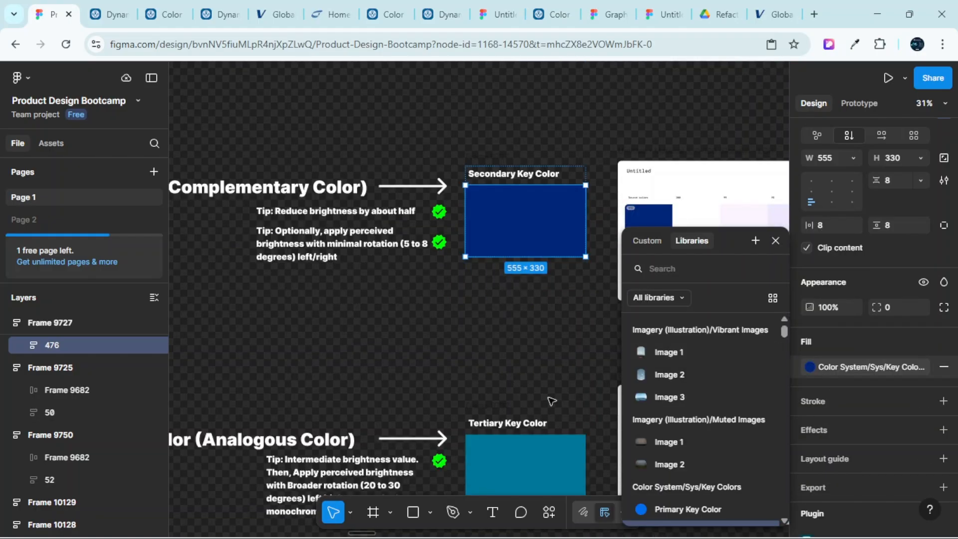
{"action": "scroll", "coordinate": [551, 401], "scroll_direction": "down", "scroll_amount": 5}
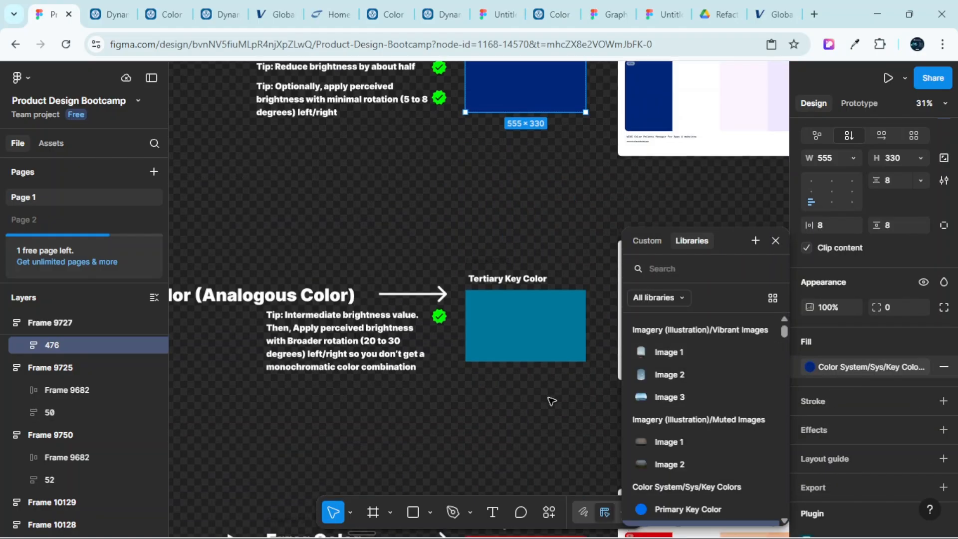
{"action": "left_click", "coordinate": [498, 318]}
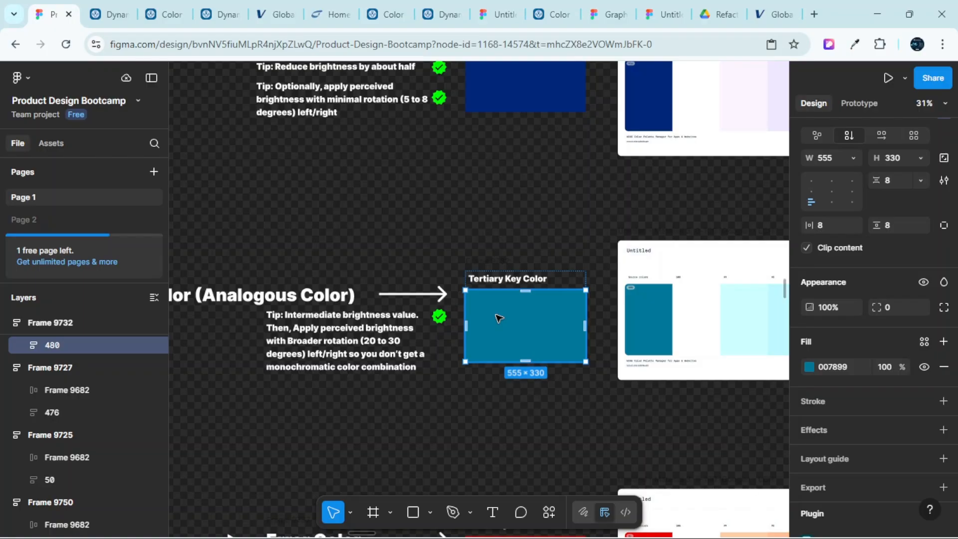
{"action": "scroll", "coordinate": [498, 318], "scroll_direction": "down", "scroll_amount": 3, "text": "ctrl"}
{"action": "scroll", "coordinate": [505, 321], "scroll_direction": "down", "scroll_amount": 10}
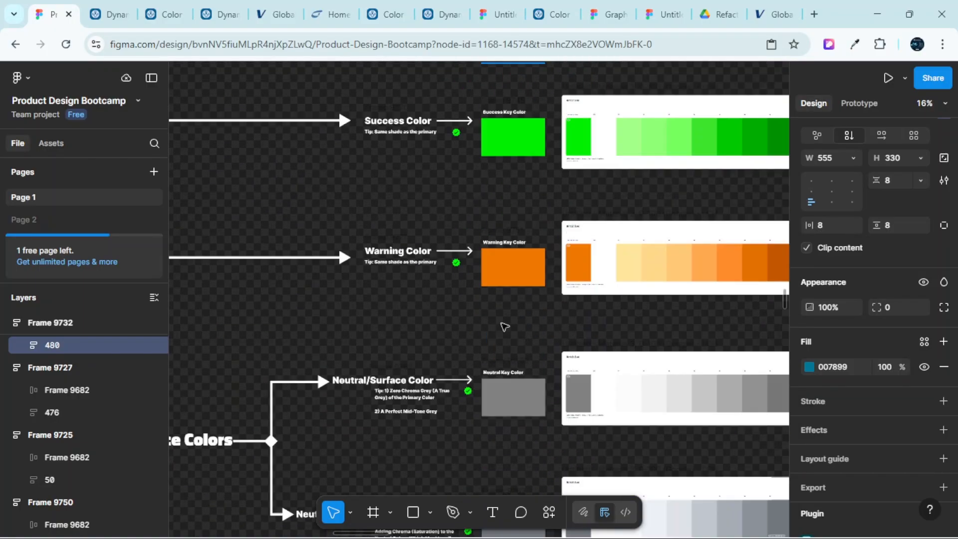
{"action": "scroll", "coordinate": [510, 369], "scroll_direction": "down", "scroll_amount": 5}
{"action": "scroll", "coordinate": [514, 381], "scroll_direction": "up", "scroll_amount": 15}
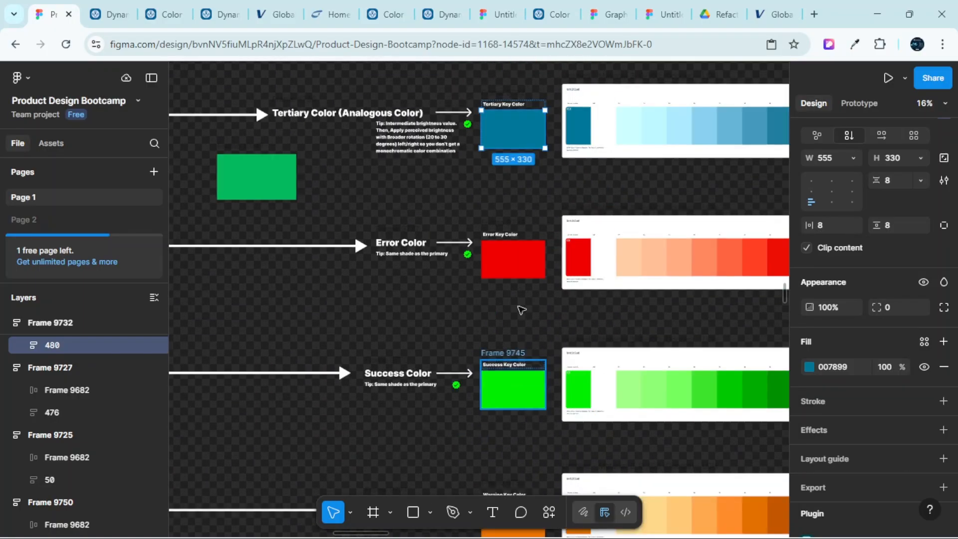
{"action": "scroll", "coordinate": [519, 251], "scroll_direction": "up", "scroll_amount": 3}
{"action": "scroll", "coordinate": [501, 300], "scroll_direction": "up", "scroll_amount": 5, "text": "ctrl"}
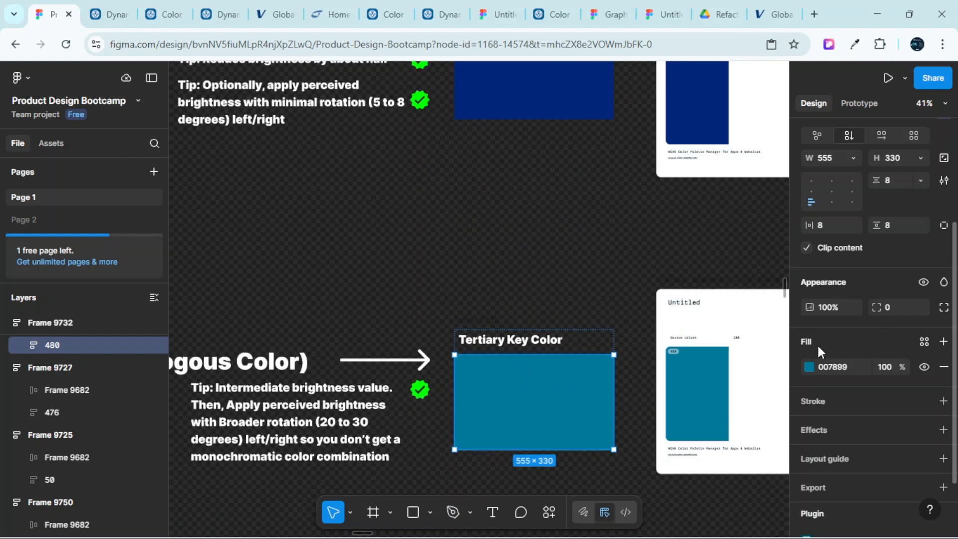
{"action": "left_click", "coordinate": [924, 340]}
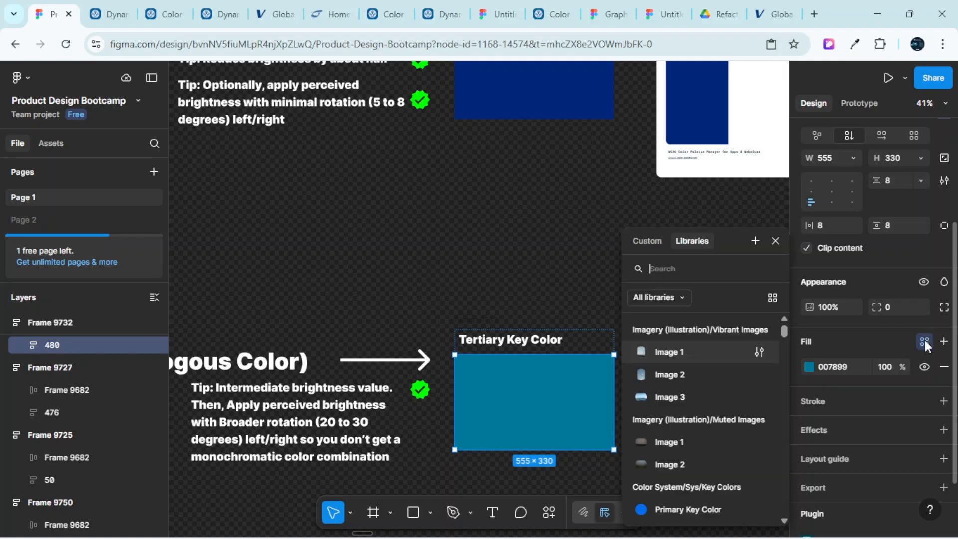
{"action": "left_click", "coordinate": [754, 241]}
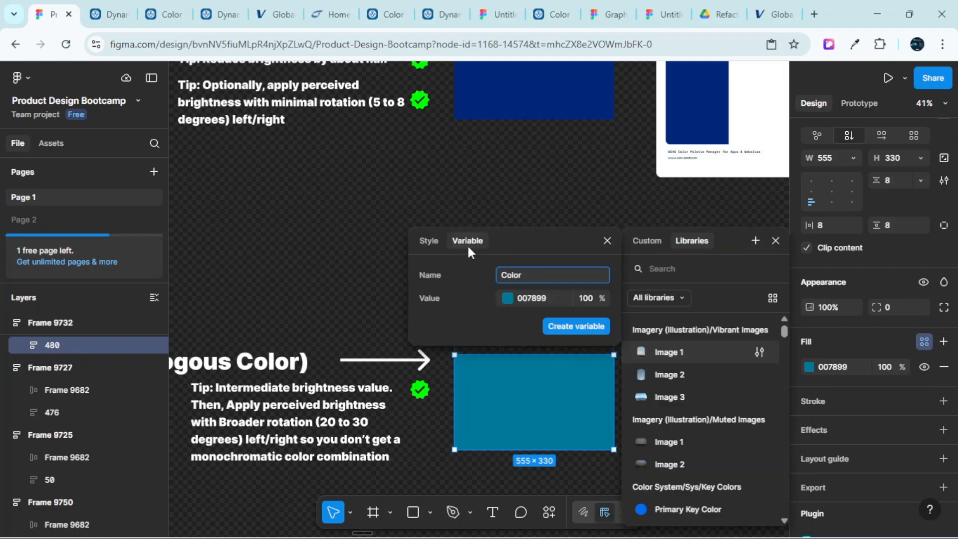
{"action": "left_click", "coordinate": [429, 245]}
{"action": "left_click_drag", "start_coordinate": [535, 232], "coordinate": [852, 190]}
Name the new style "Color System/Sys/Key Colors/Tertiary Key Color" by adapting the copied path, and create it
{"action": "left_click", "coordinate": [819, 320]}
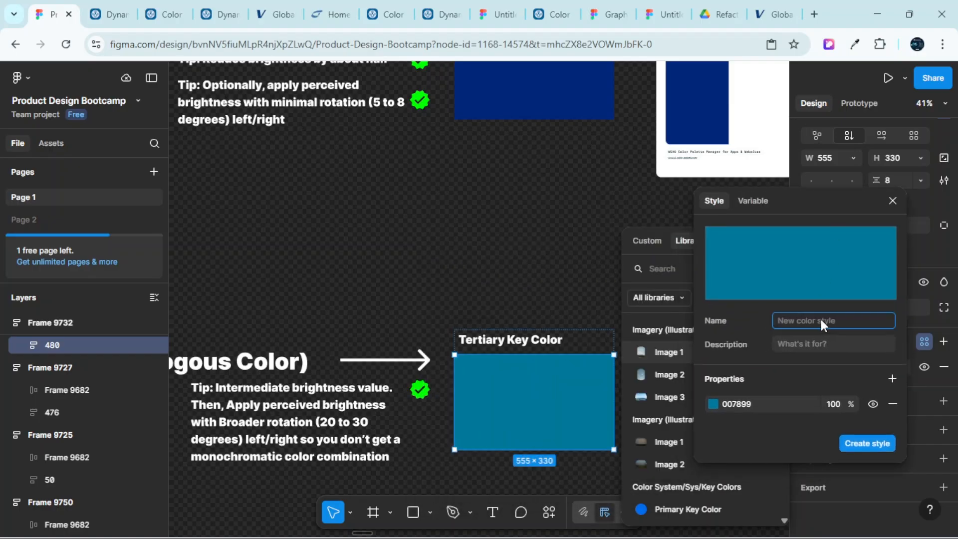
{"action": "key", "text": "ctrl+v"}
{"action": "type", "text": "Tertiary"}
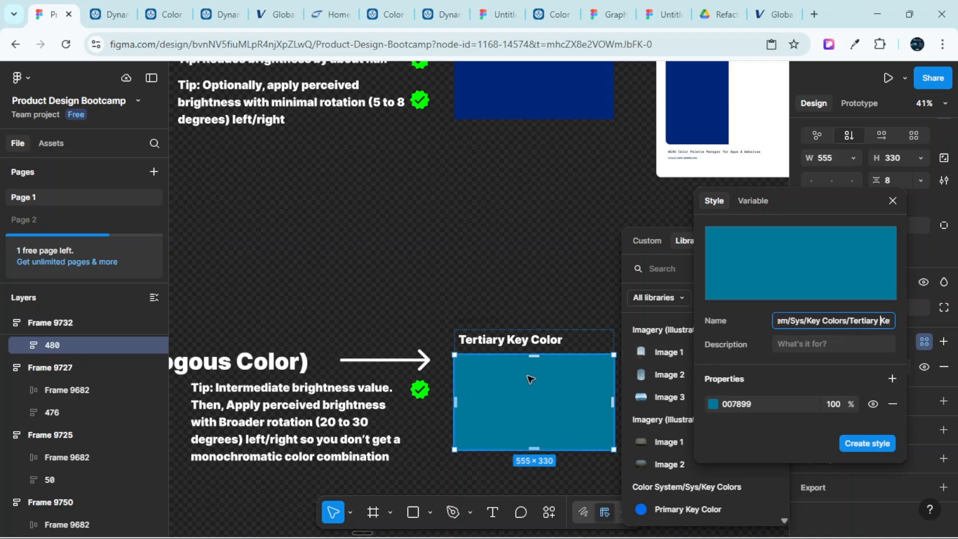
{"action": "left_click", "coordinate": [871, 443]}
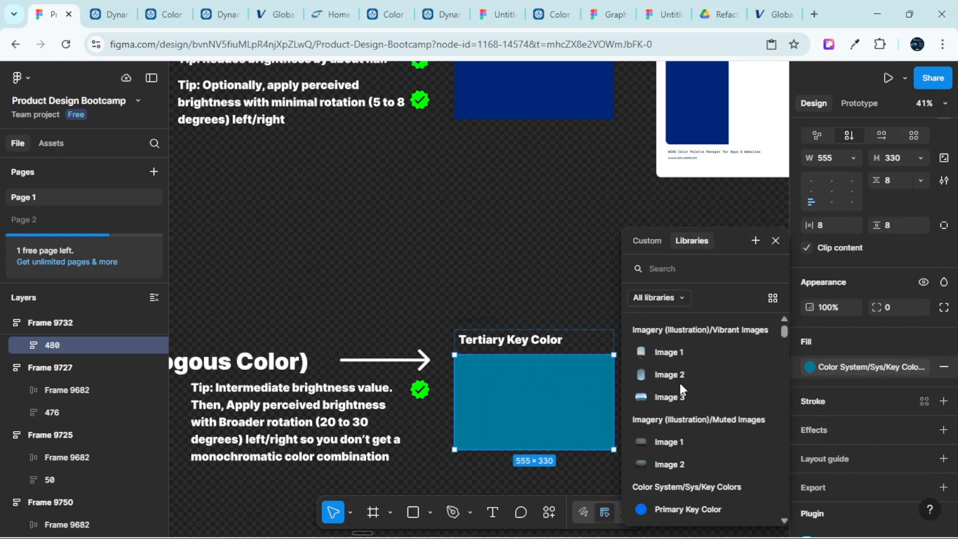
Switch to the Material Design 3 site and open its Color roles page
{"action": "left_click", "coordinate": [129, 8]}
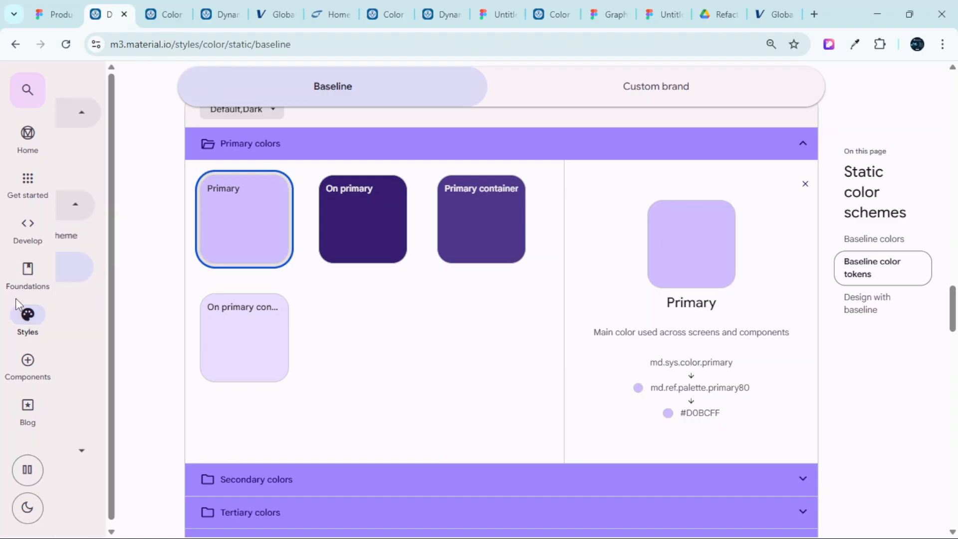
{"action": "mouse_move", "coordinate": [26, 322]}
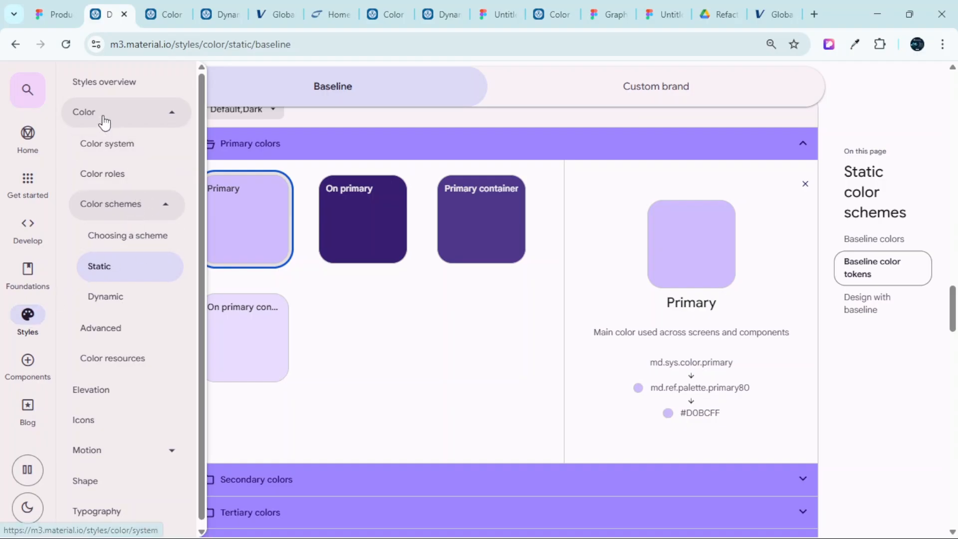
{"action": "left_click", "coordinate": [108, 177]}
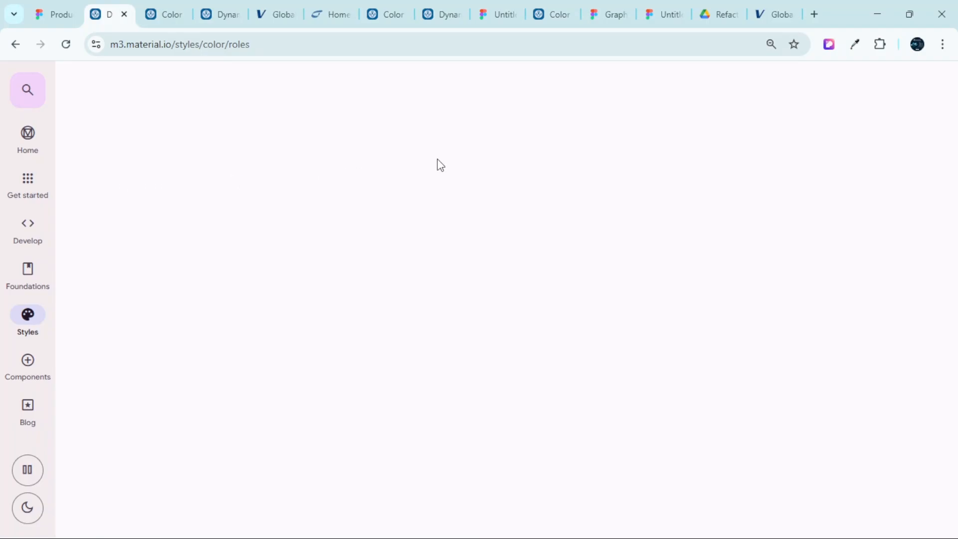
{"action": "mouse_move", "coordinate": [534, 535]}
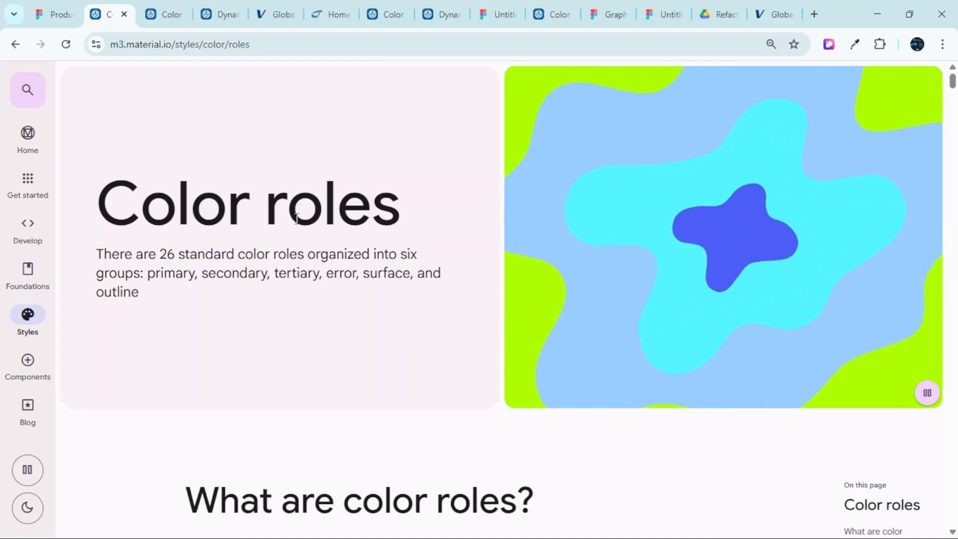
Read the color role definitions, from the introduction and general concepts through the Primary and Secondary sections
{"action": "scroll", "coordinate": [491, 354], "scroll_direction": "down", "scroll_amount": 2}
{"action": "scroll", "coordinate": [491, 355], "scroll_direction": "down", "scroll_amount": 4}
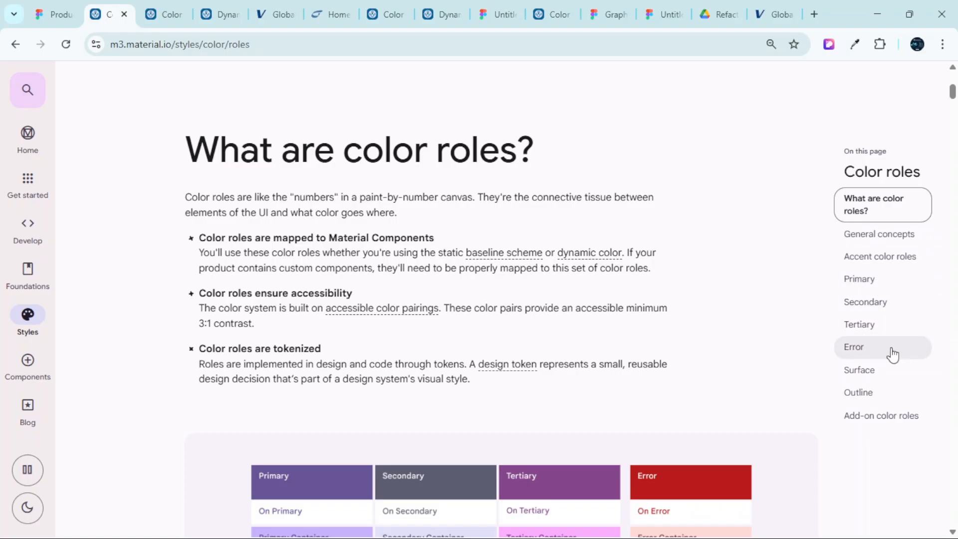
{"action": "scroll", "coordinate": [575, 332], "scroll_direction": "down", "scroll_amount": 1}
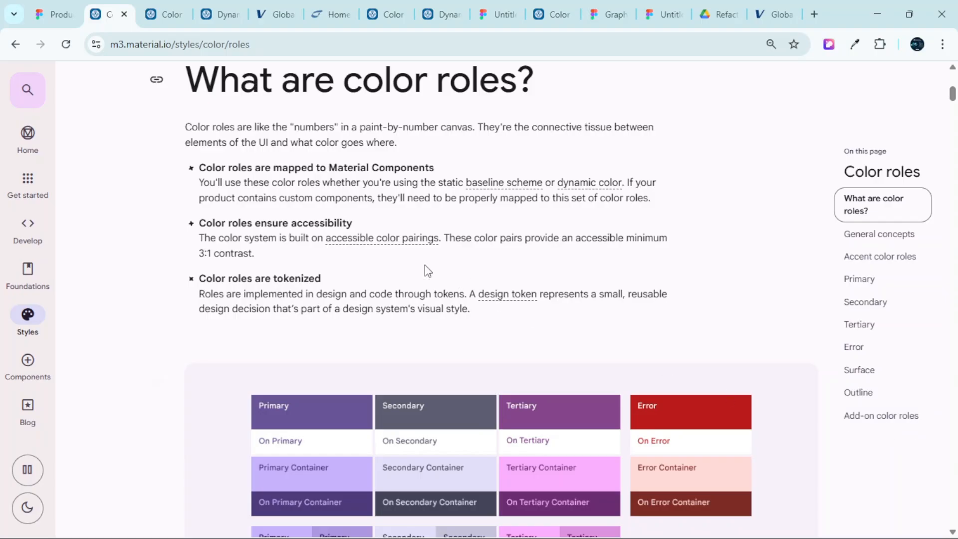
{"action": "scroll", "coordinate": [335, 274], "scroll_direction": "up", "scroll_amount": 3}
{"action": "scroll", "coordinate": [301, 286], "scroll_direction": "down", "scroll_amount": 15}
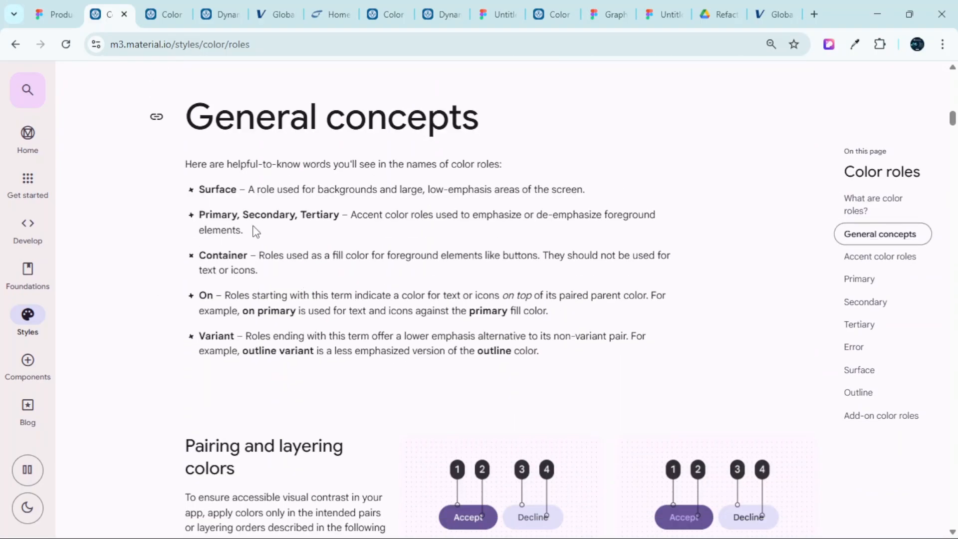
{"action": "scroll", "coordinate": [307, 282], "scroll_direction": "down", "scroll_amount": 10}
{"action": "scroll", "coordinate": [306, 279], "scroll_direction": "down", "scroll_amount": 12}
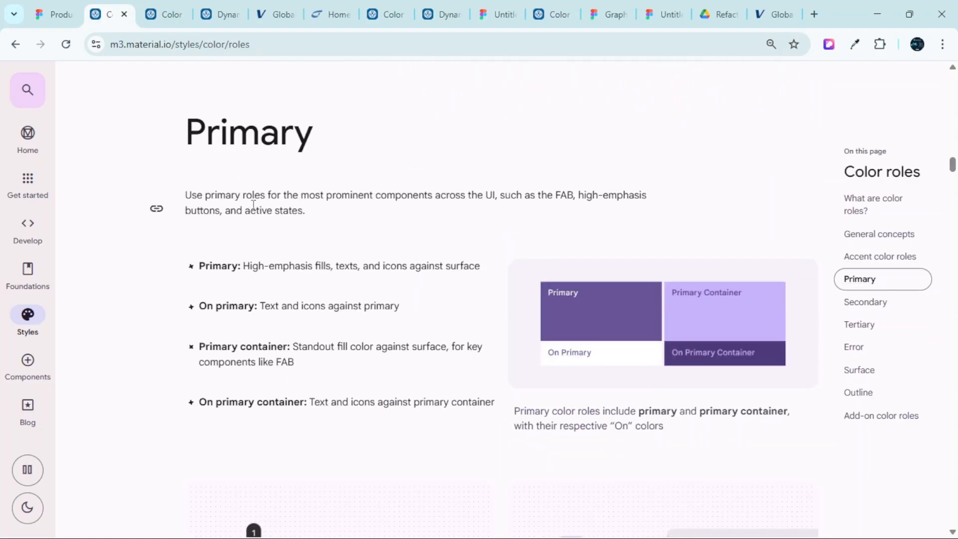
{"action": "scroll", "coordinate": [317, 222], "scroll_direction": "down", "scroll_amount": 1}
{"action": "scroll", "coordinate": [322, 232], "scroll_direction": "down", "scroll_amount": 8}
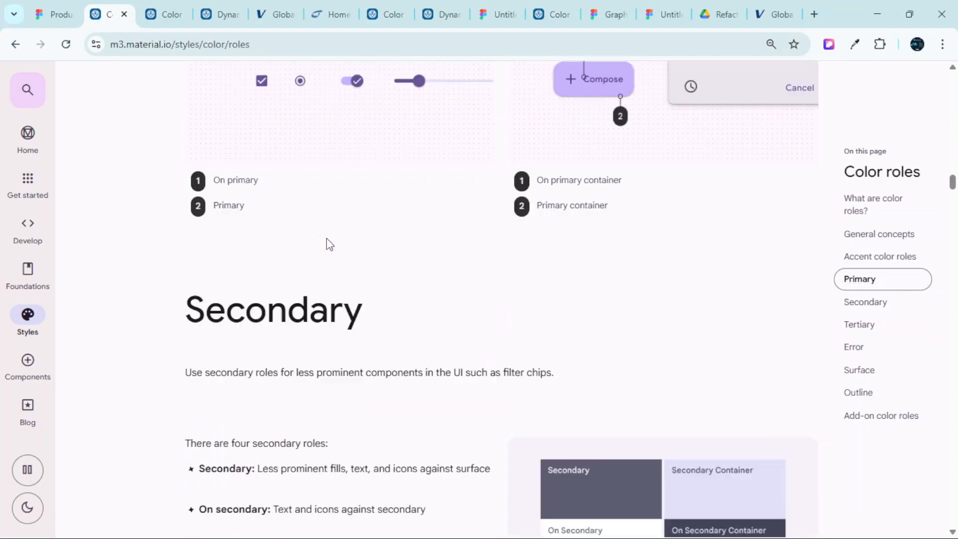
Switch back to the Figma file, close the color library, and look over the remaining key color swatches
{"action": "left_click", "coordinate": [52, 14]}
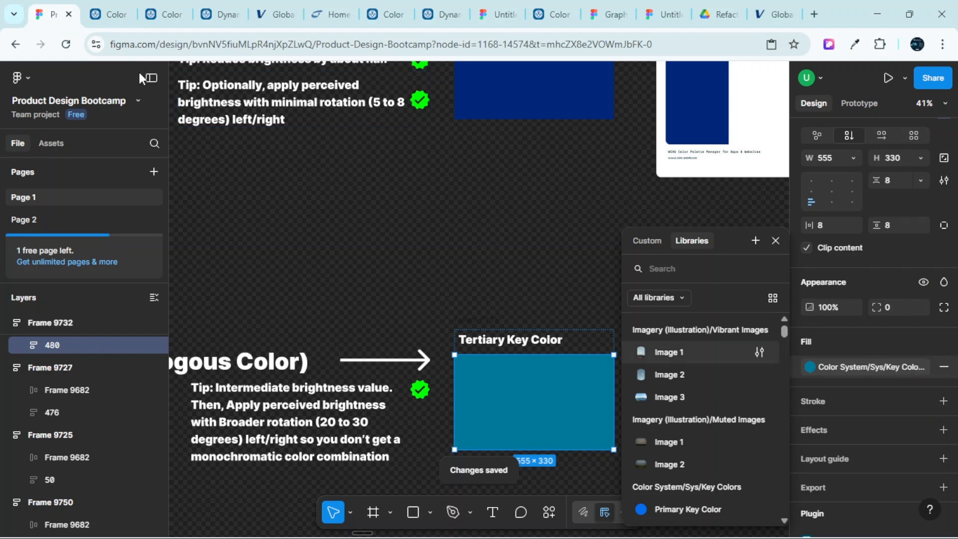
{"action": "scroll", "coordinate": [332, 145], "scroll_direction": "up", "scroll_amount": 1}
{"action": "left_click", "coordinate": [776, 242]}
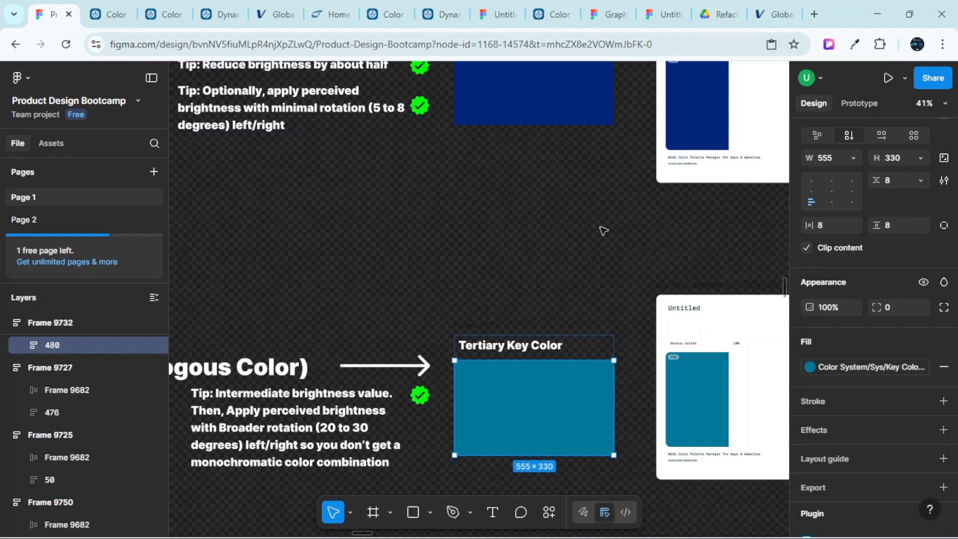
{"action": "scroll", "coordinate": [577, 231], "scroll_direction": "down", "scroll_amount": 3}
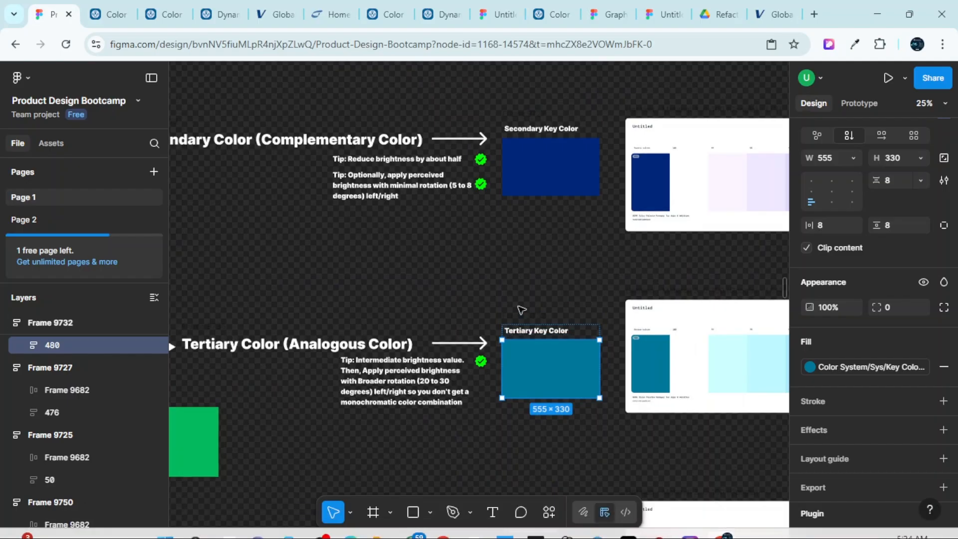
{"action": "scroll", "coordinate": [519, 308], "scroll_direction": "down", "scroll_amount": 3}
{"action": "scroll", "coordinate": [520, 308], "scroll_direction": "down", "scroll_amount": 1}
{"action": "scroll", "coordinate": [517, 302], "scroll_direction": "down", "scroll_amount": 3}
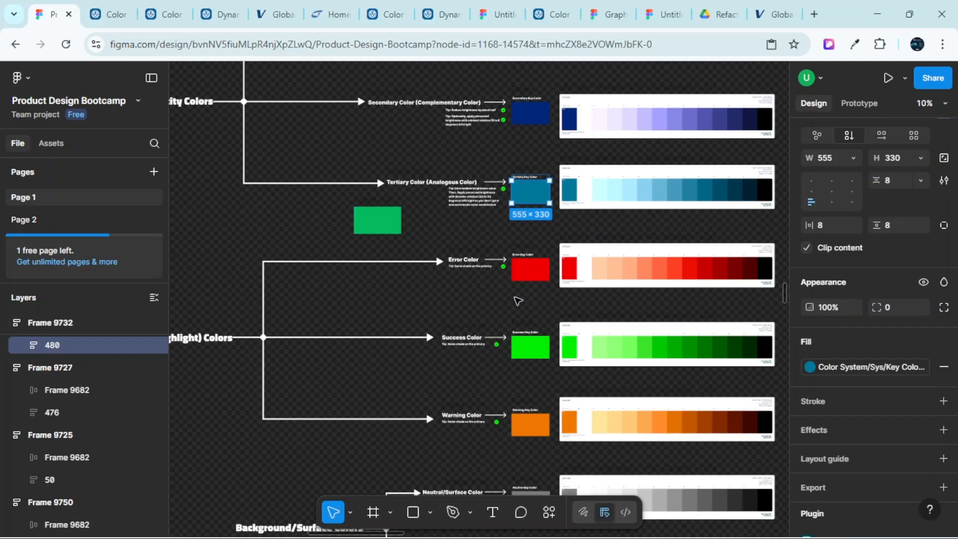
{"action": "scroll", "coordinate": [294, 185], "scroll_direction": "up", "scroll_amount": 3}
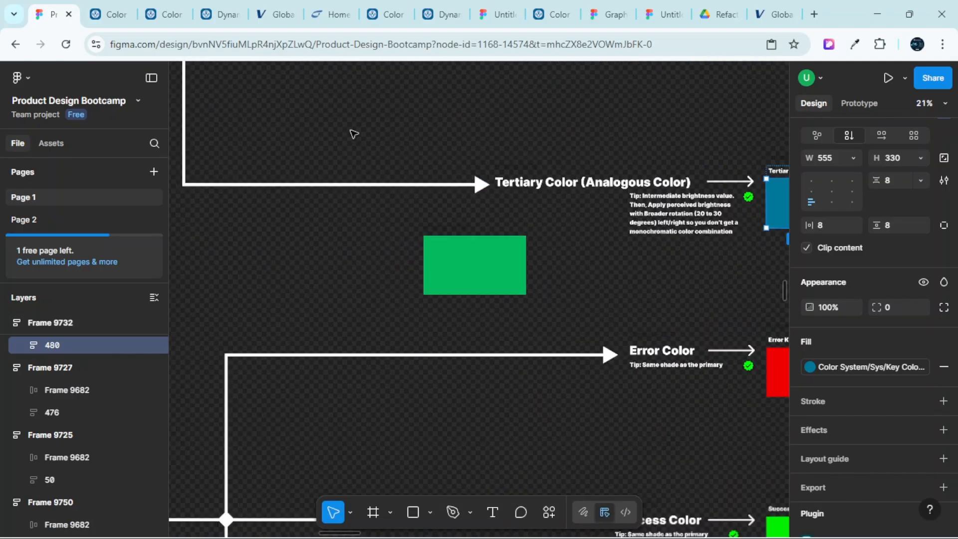
Deselect the swatch and review the file's local styles, including the Key Colors group under Color System/Sys
{"action": "left_click", "coordinate": [351, 292]}
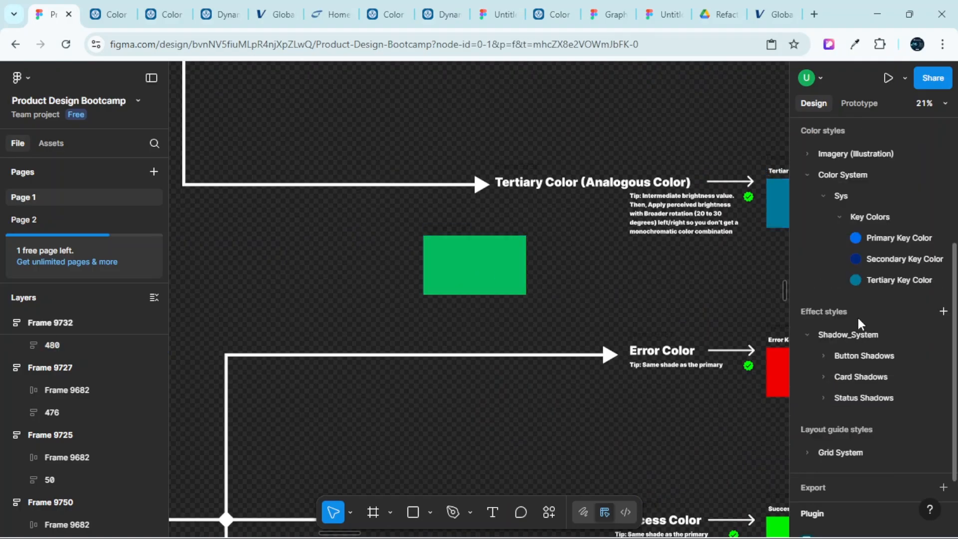
{"action": "scroll", "coordinate": [867, 340], "scroll_direction": "down", "scroll_amount": 2}
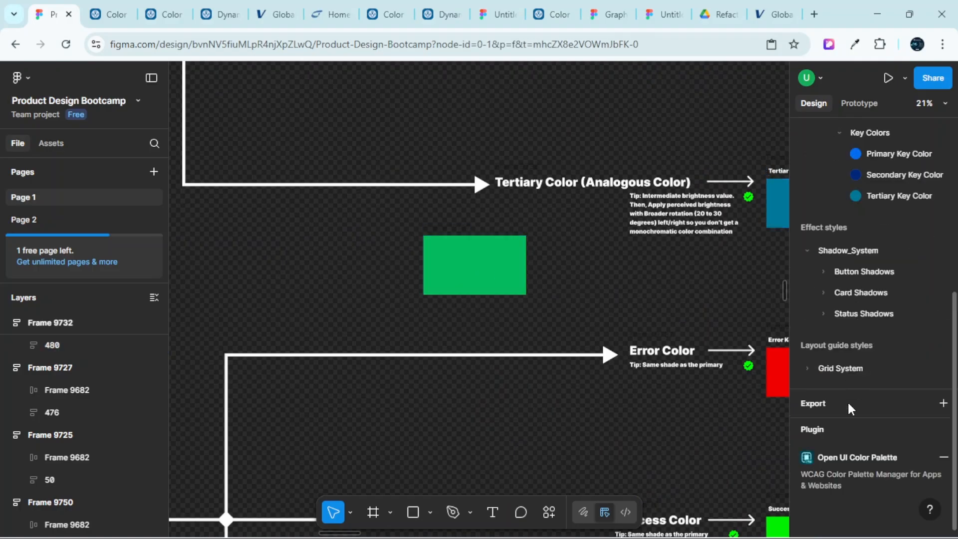
{"action": "scroll", "coordinate": [844, 349], "scroll_direction": "up", "scroll_amount": 6}
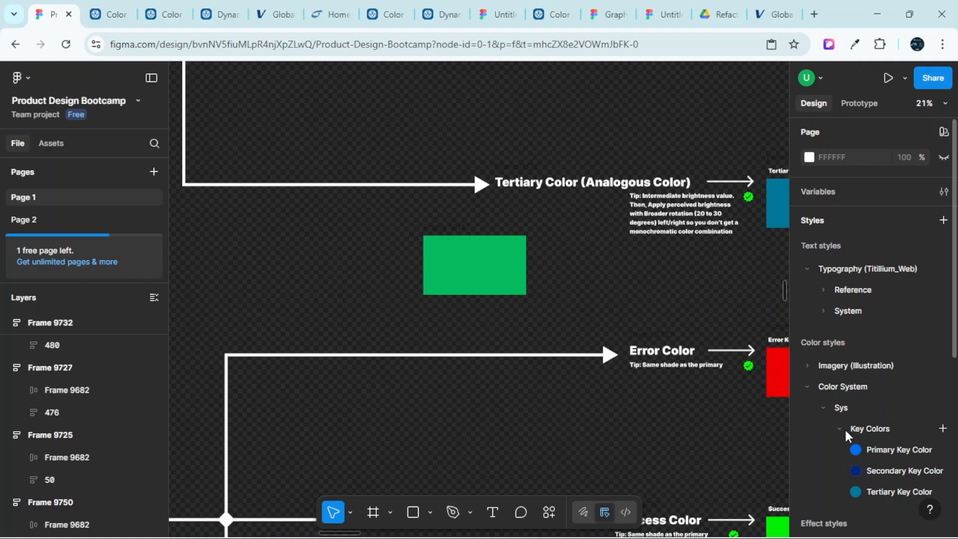
Collapse the Key Colors group under Color System/Sys in the local color styles
{"action": "scroll", "coordinate": [860, 420], "scroll_direction": "down", "scroll_amount": 3}
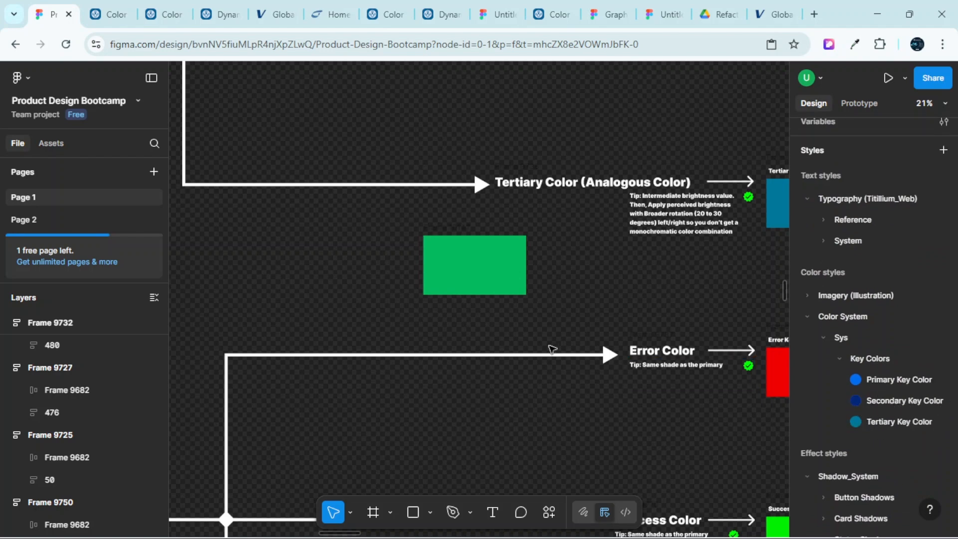
{"action": "scroll", "coordinate": [549, 347], "scroll_direction": "down", "scroll_amount": 5}
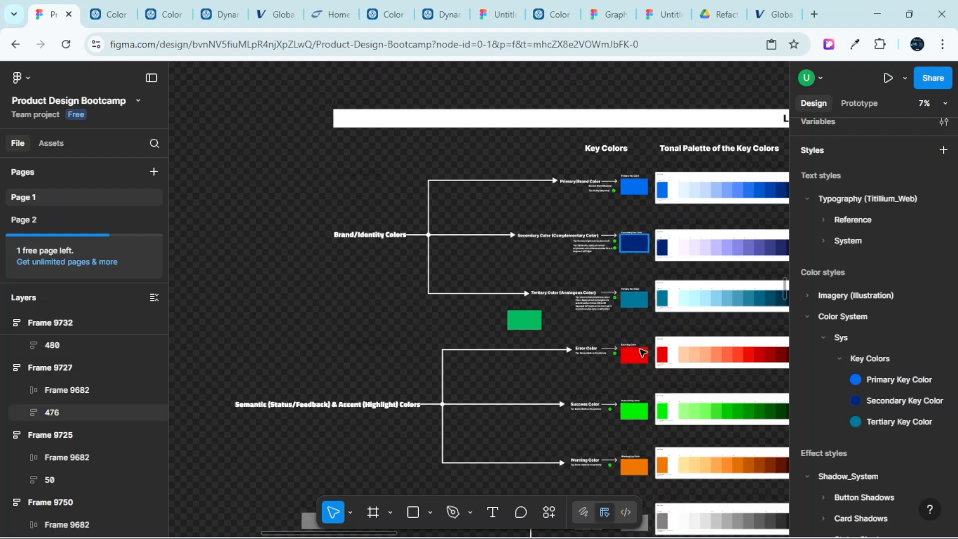
{"action": "left_click", "coordinate": [839, 358]}
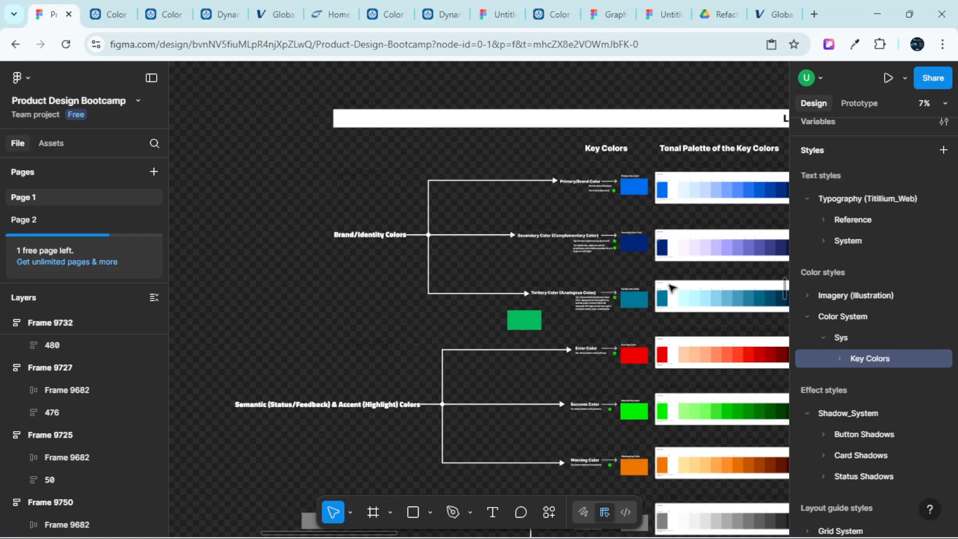
Change the group part of the style path text below the color group names to "On-Key Colors"
{"action": "scroll", "coordinate": [626, 388], "scroll_direction": "down", "scroll_amount": 3}
{"action": "scroll", "coordinate": [623, 389], "scroll_direction": "down", "scroll_amount": 15}
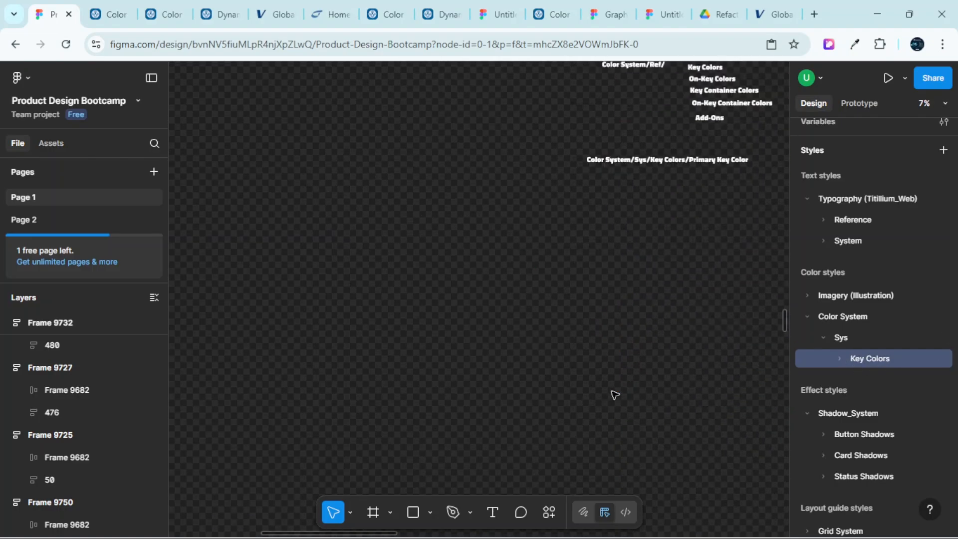
{"action": "scroll", "coordinate": [662, 336], "scroll_direction": "up", "scroll_amount": 5}
{"action": "scroll", "coordinate": [659, 355], "scroll_direction": "right", "scroll_amount": 2}
{"action": "scroll", "coordinate": [648, 318], "scroll_direction": "up", "scroll_amount": 3}
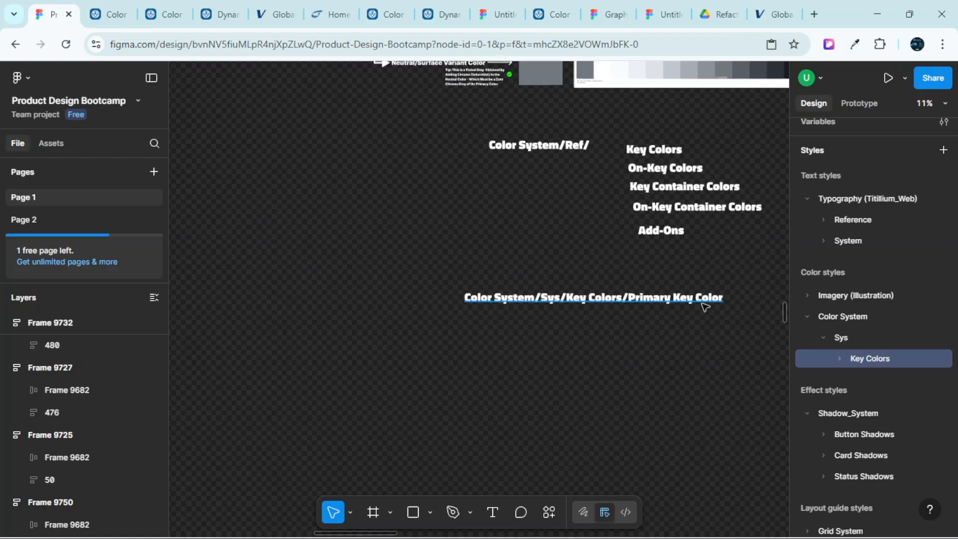
{"action": "scroll", "coordinate": [669, 304], "scroll_direction": "up", "scroll_amount": 2}
{"action": "scroll", "coordinate": [669, 302], "scroll_direction": "right", "scroll_amount": 2}
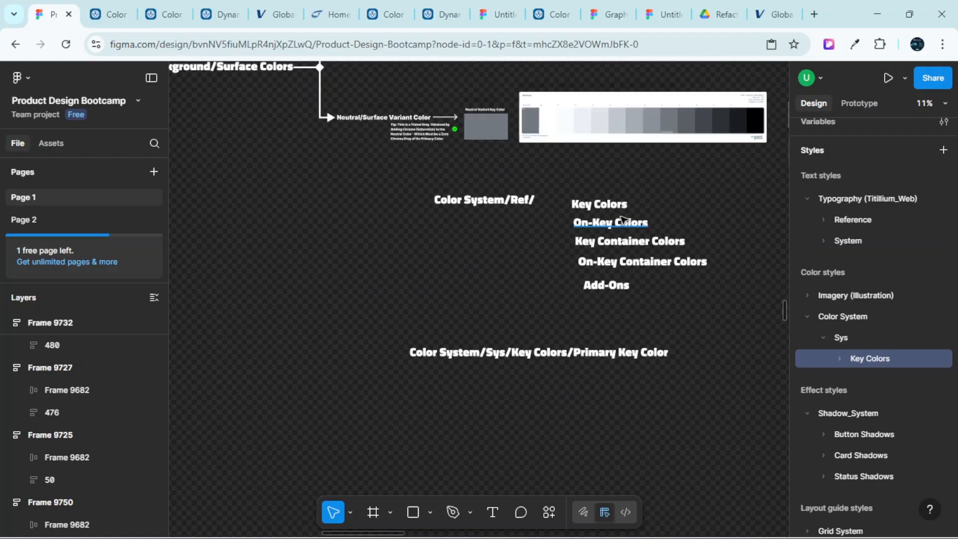
{"action": "scroll", "coordinate": [605, 268], "scroll_direction": "up", "scroll_amount": 1}
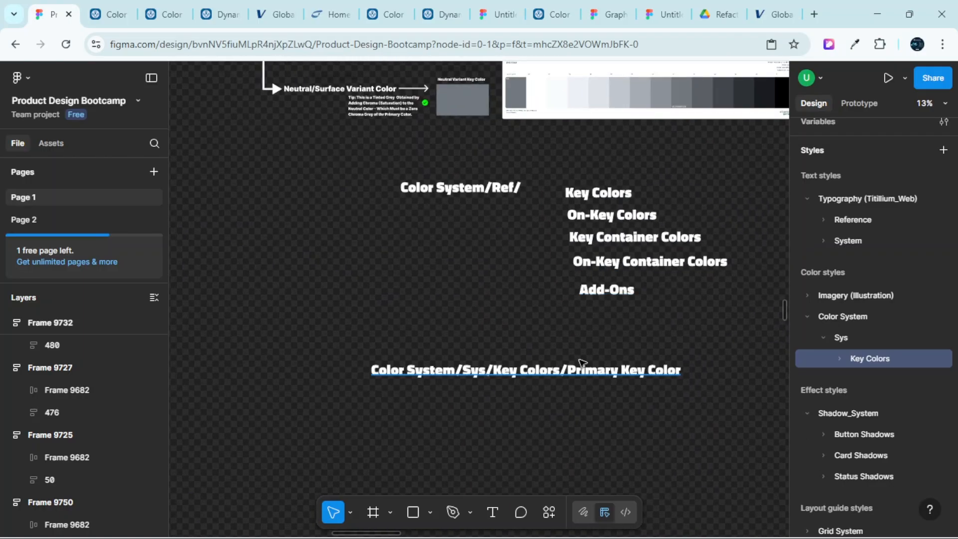
{"action": "scroll", "coordinate": [634, 372], "scroll_direction": "up", "scroll_amount": 3}
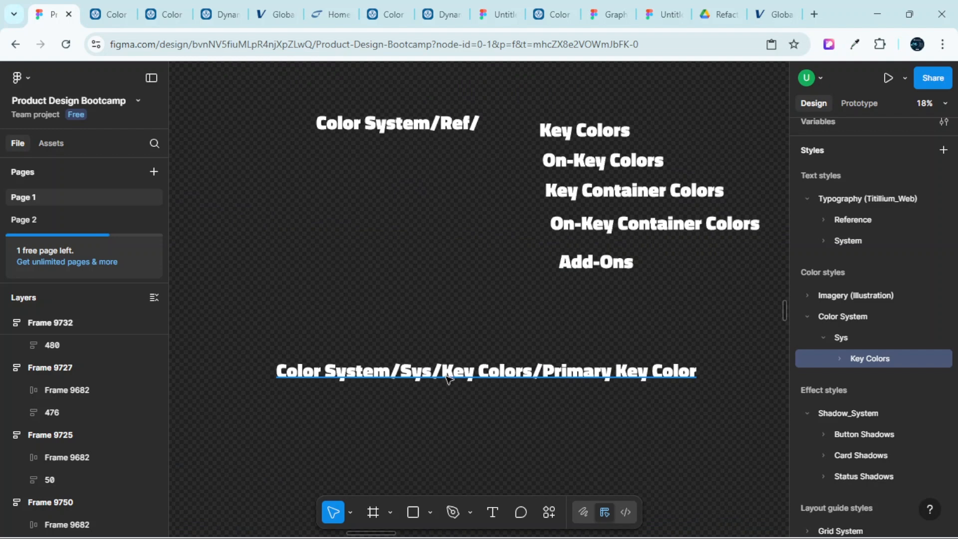
{"action": "left_click", "coordinate": [466, 378]}
{"action": "double_click", "coordinate": [466, 378]}
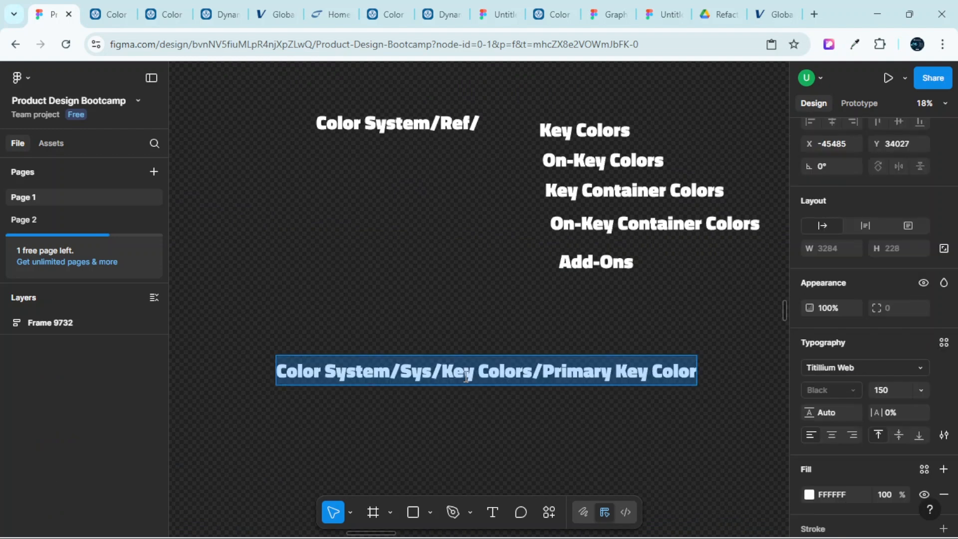
{"action": "double_click", "coordinate": [447, 377]}
{"action": "left_click", "coordinate": [446, 375]}
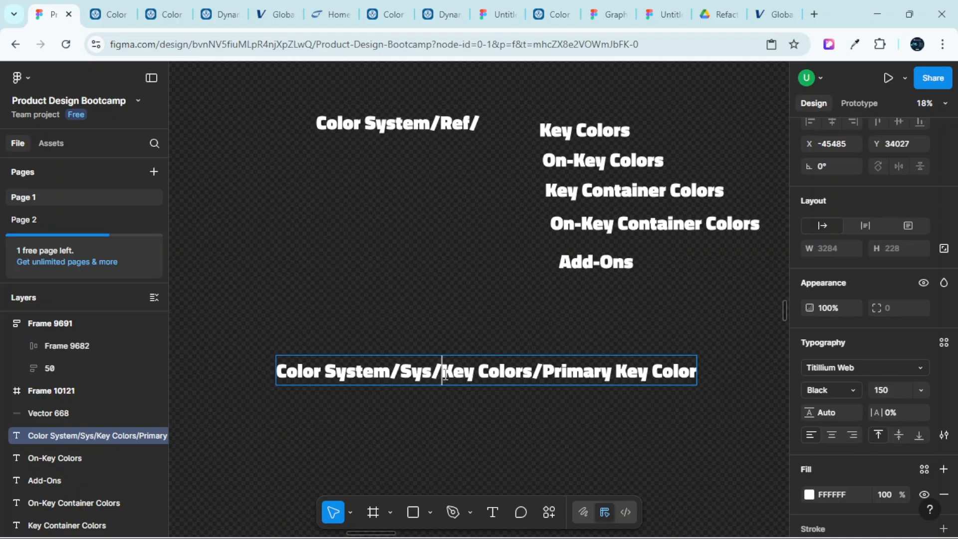
{"action": "type", "text": "On-"}
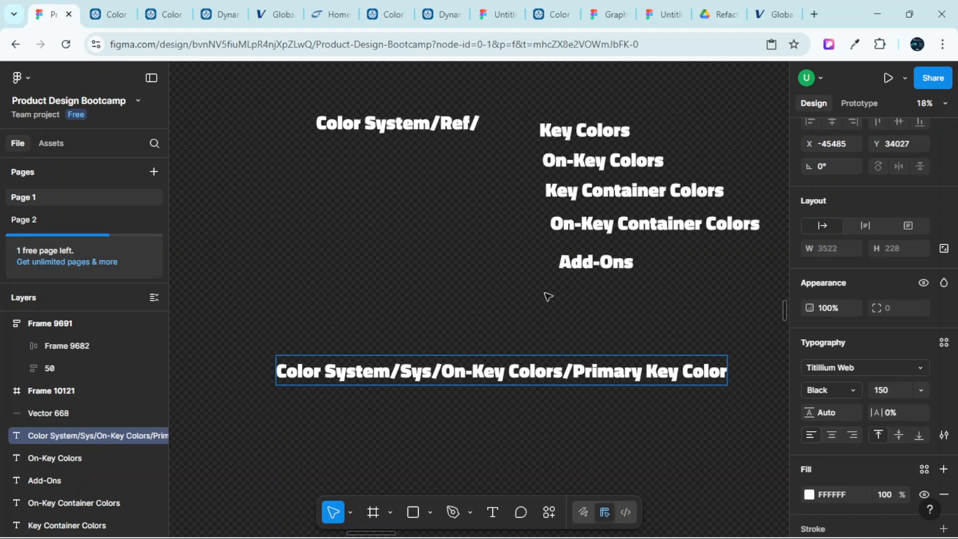
Check the swatch names under Color Roles, and change the ending of the style path text to "On-Primary Key Color"
{"action": "scroll", "coordinate": [567, 355], "scroll_direction": "down", "scroll_amount": 4}
{"action": "scroll", "coordinate": [581, 350], "scroll_direction": "up", "scroll_amount": 4}
{"action": "scroll", "coordinate": [611, 302], "scroll_direction": "up", "scroll_amount": 3}
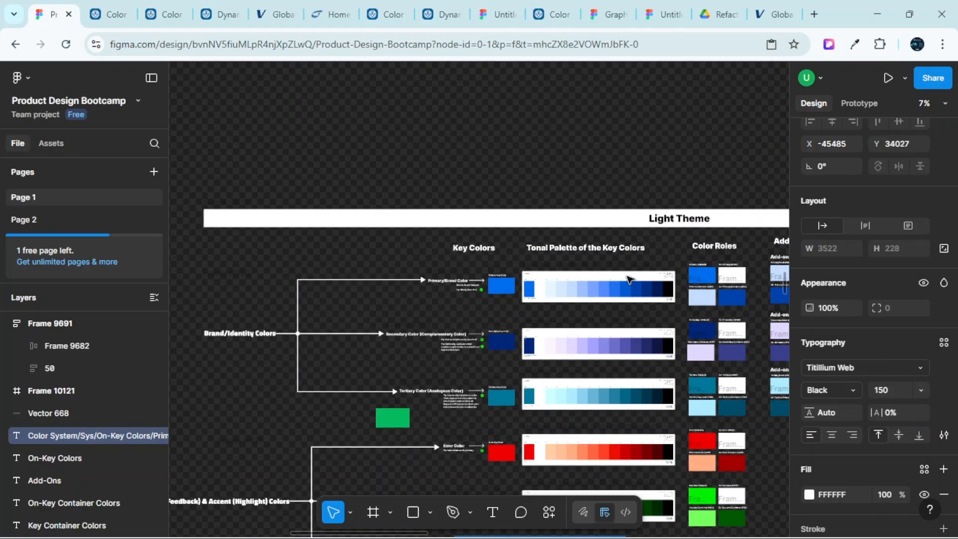
{"action": "scroll", "coordinate": [574, 299], "scroll_direction": "up", "scroll_amount": 6}
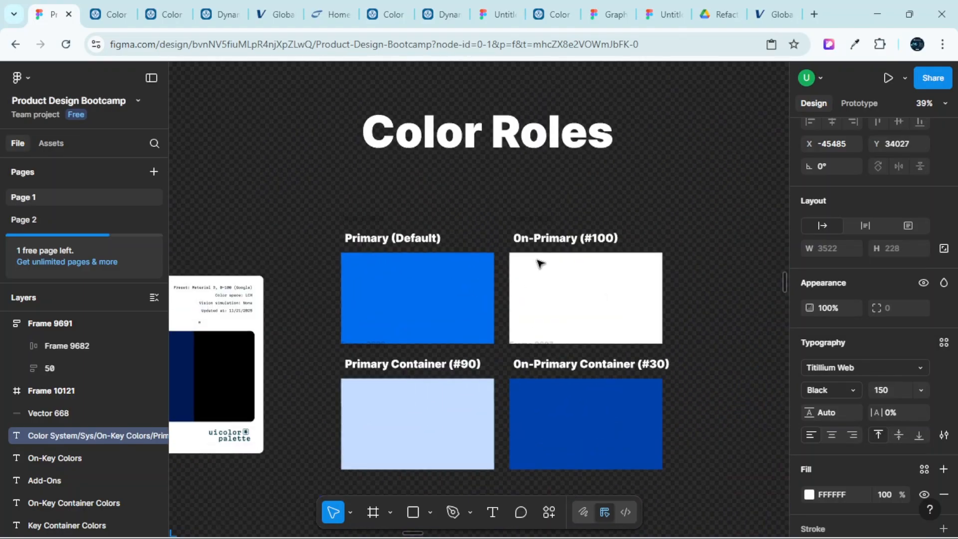
{"action": "scroll", "coordinate": [570, 382], "scroll_direction": "down", "scroll_amount": 4}
{"action": "scroll", "coordinate": [569, 382], "scroll_direction": "down", "scroll_amount": 10}
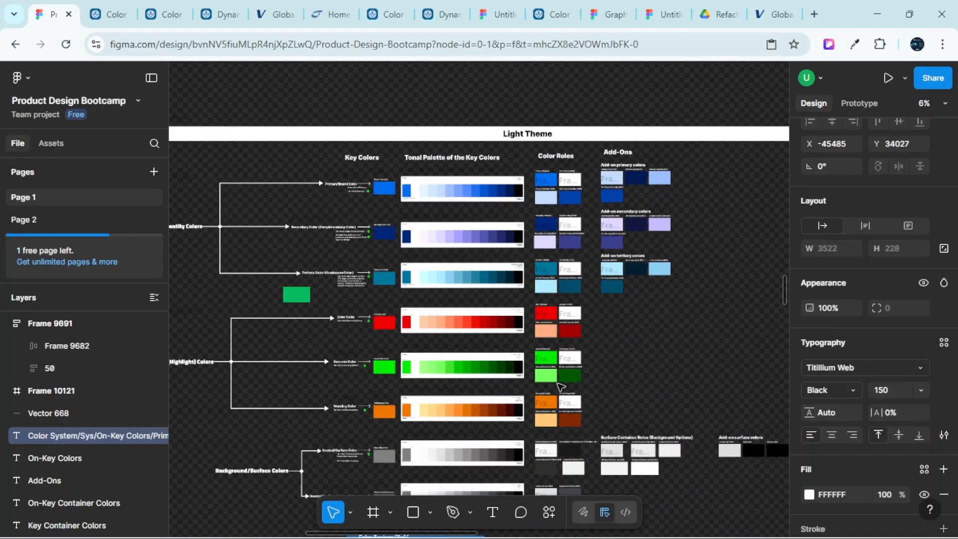
{"action": "scroll", "coordinate": [543, 391], "scroll_direction": "up", "scroll_amount": 1}
{"action": "scroll", "coordinate": [443, 263], "scroll_direction": "up", "scroll_amount": 3}
{"action": "scroll", "coordinate": [442, 263], "scroll_direction": "up", "scroll_amount": 4}
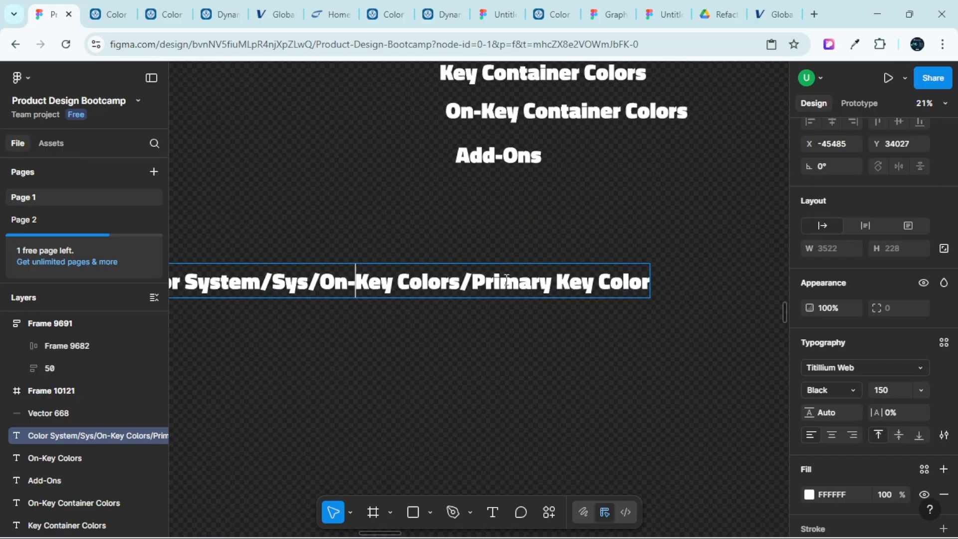
{"action": "left_click", "coordinate": [473, 283]}
{"action": "type", "text": "On-"}
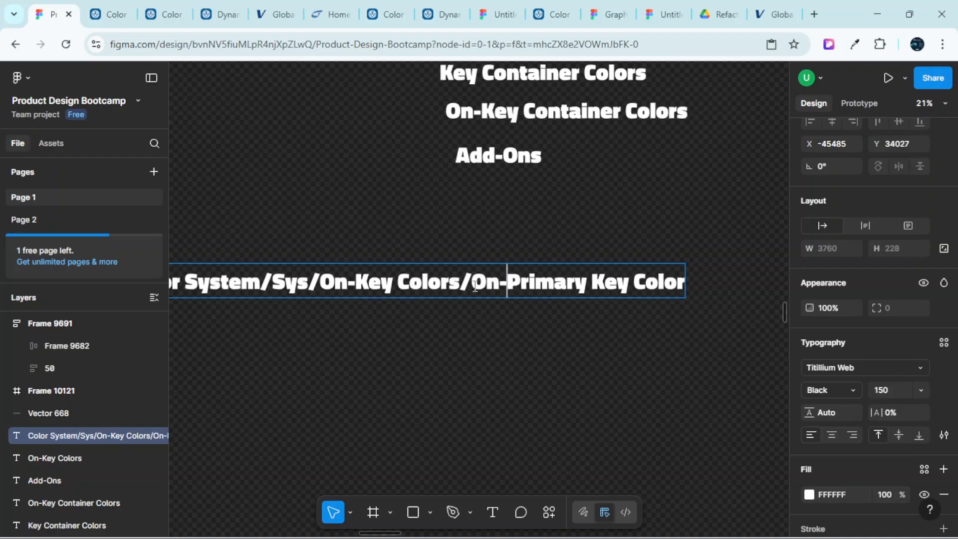
Copy the full path text "Color System/Sys/On-Key Colors/On-Primary Key Color"
{"action": "scroll", "coordinate": [505, 288], "scroll_direction": "down", "scroll_amount": 2}
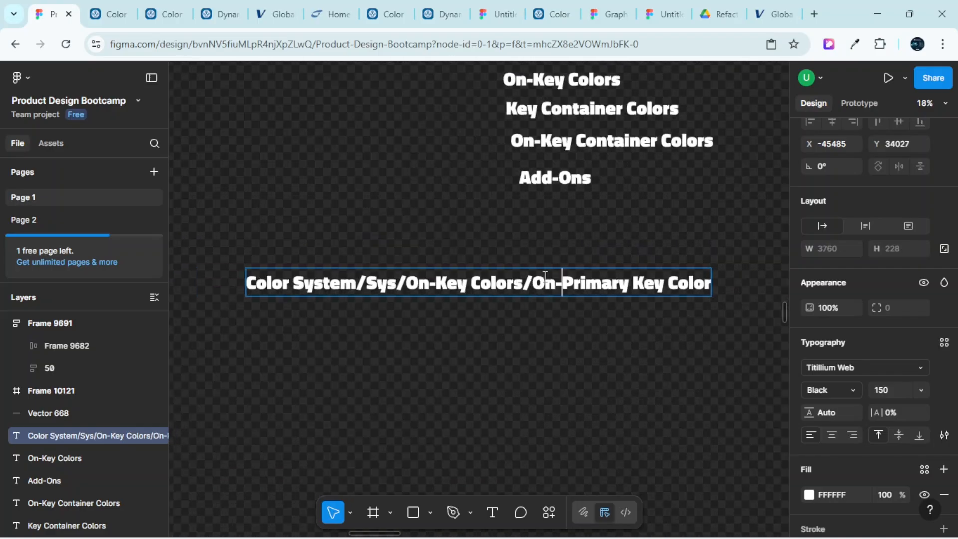
{"action": "scroll", "coordinate": [529, 280], "scroll_direction": "up", "scroll_amount": 5}
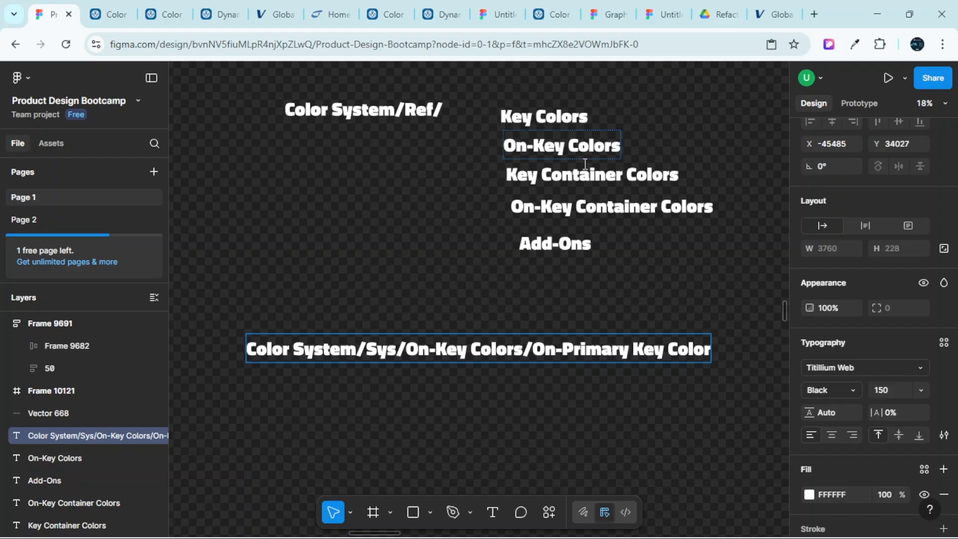
{"action": "left_click", "coordinate": [586, 348]}
{"action": "key", "text": "ctrl+a"}
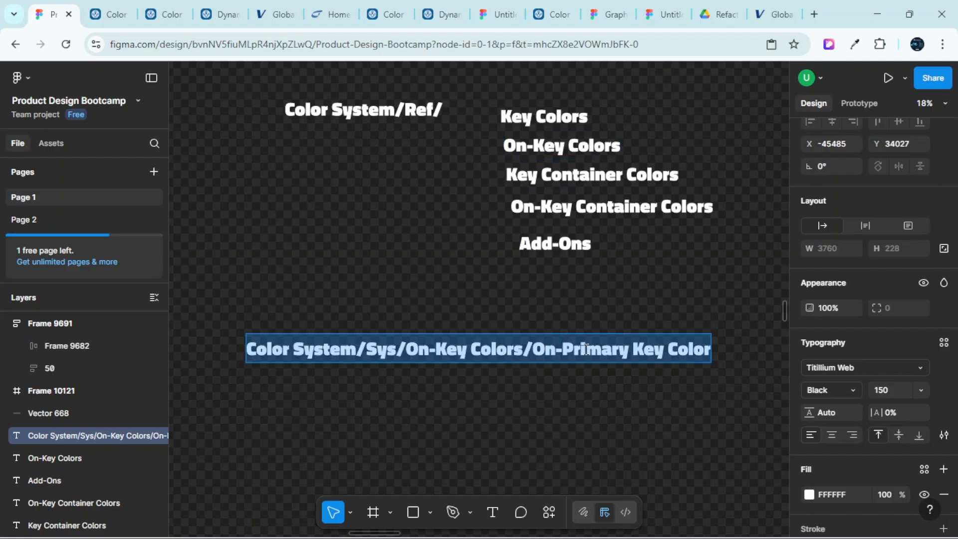
Start a new color style from the On-Primary (#100) swatch's fill and name it "Color System/Sys/On-Key Colors/On-Primary Key Color"
{"action": "scroll", "coordinate": [594, 342], "scroll_direction": "down", "scroll_amount": 3}
{"action": "scroll", "coordinate": [619, 345], "scroll_direction": "up", "scroll_amount": 10}
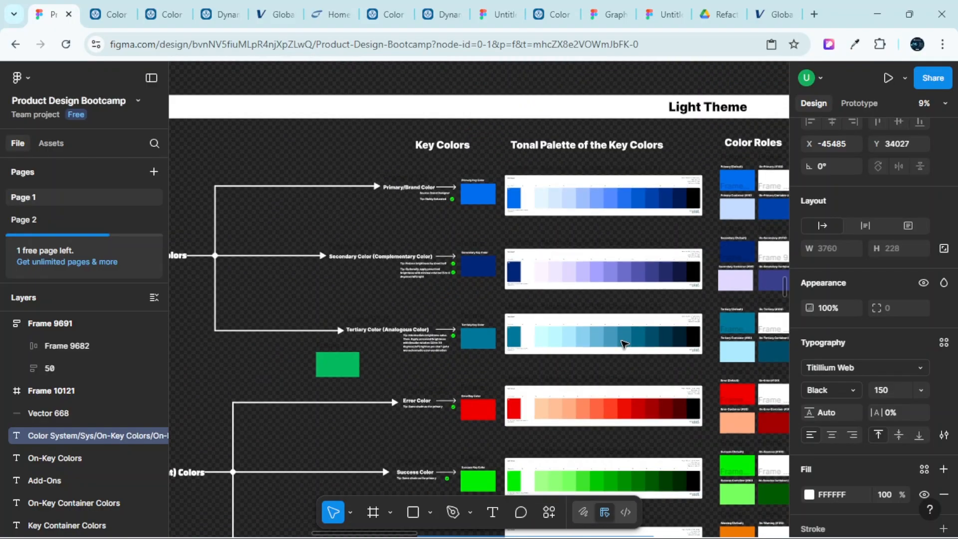
{"action": "scroll", "coordinate": [637, 317], "scroll_direction": "up", "scroll_amount": 3}
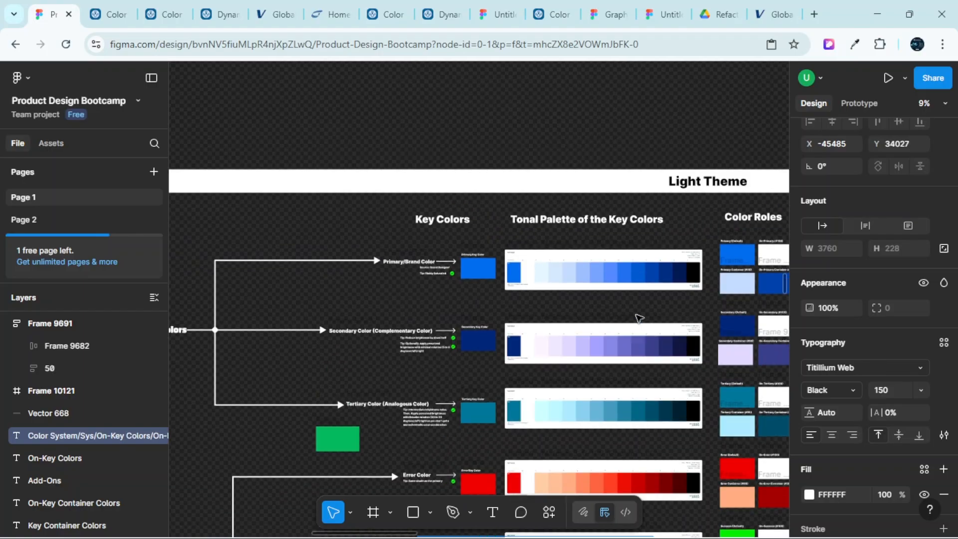
{"action": "scroll", "coordinate": [638, 318], "scroll_direction": "up", "scroll_amount": 5}
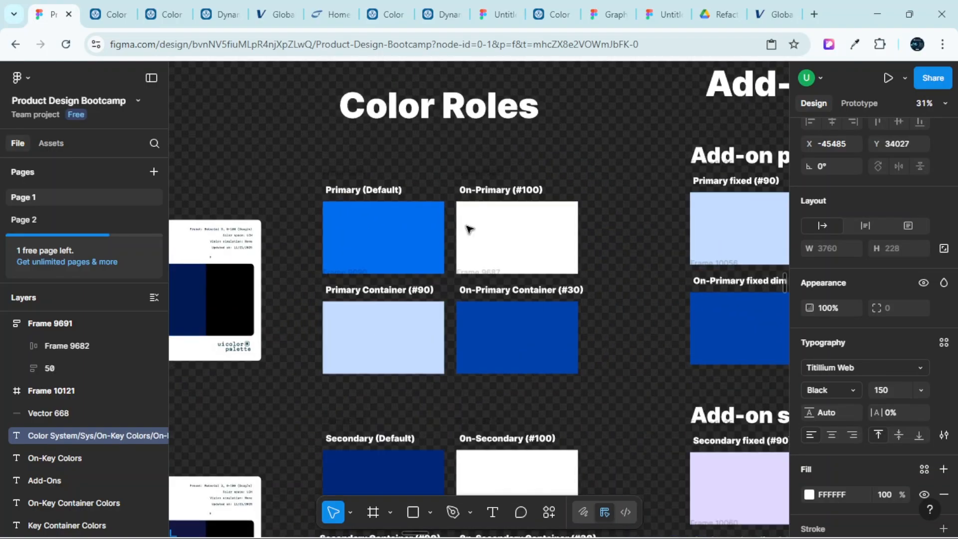
{"action": "scroll", "coordinate": [505, 222], "scroll_direction": "up", "scroll_amount": 1}
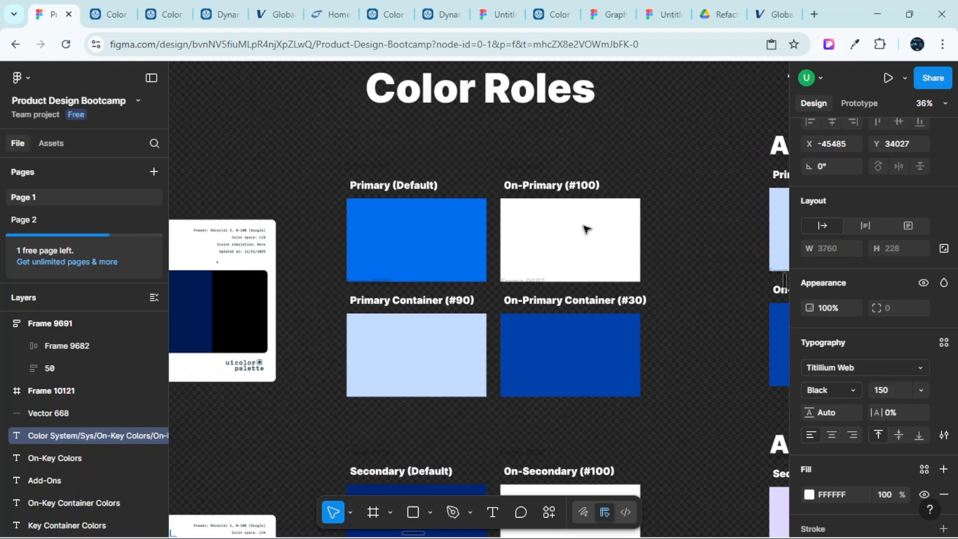
{"action": "left_click", "coordinate": [581, 248]}
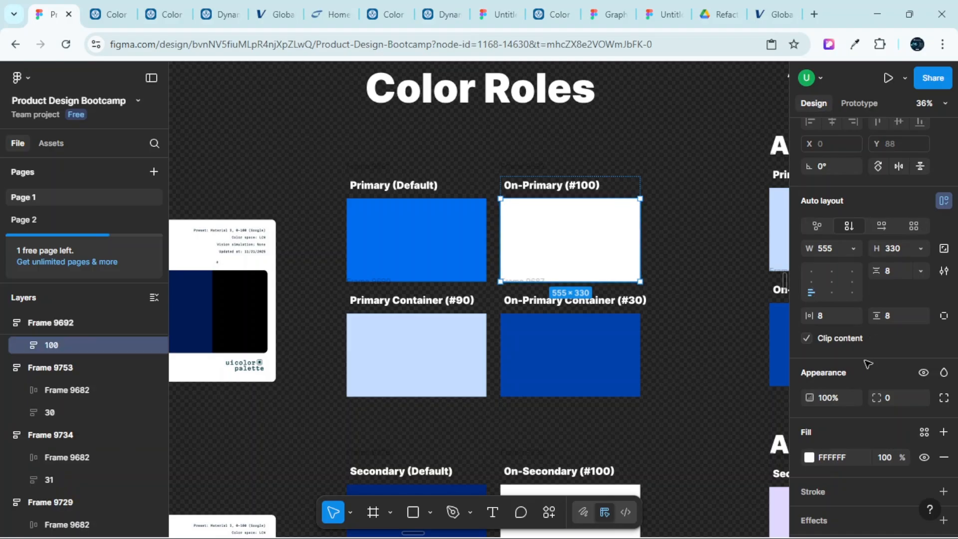
{"action": "scroll", "coordinate": [866, 372], "scroll_direction": "down", "scroll_amount": 2}
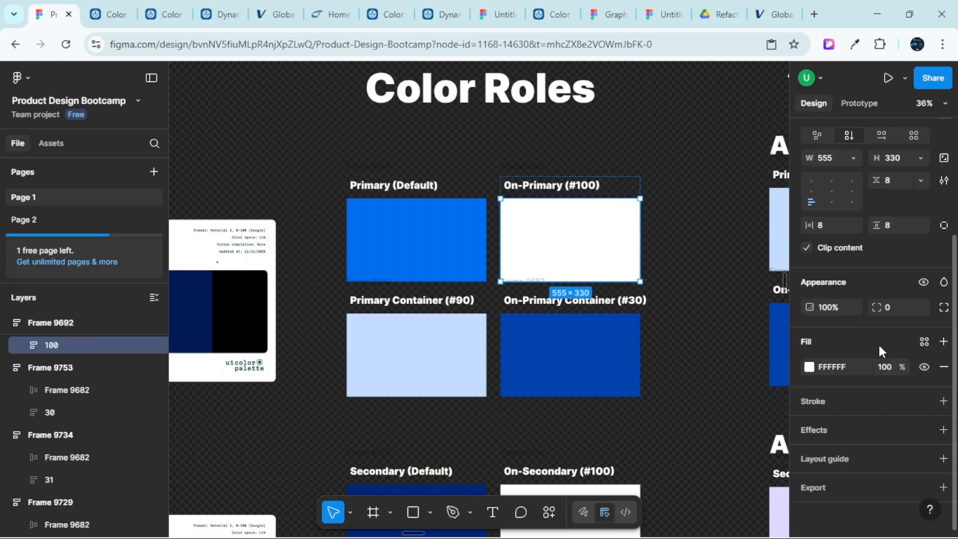
{"action": "left_click", "coordinate": [925, 342]}
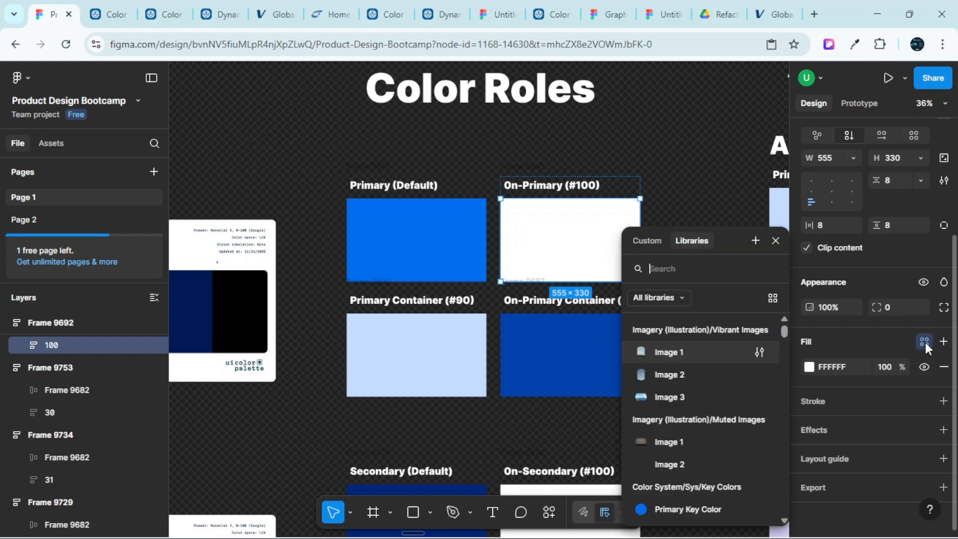
{"action": "left_click", "coordinate": [755, 240]}
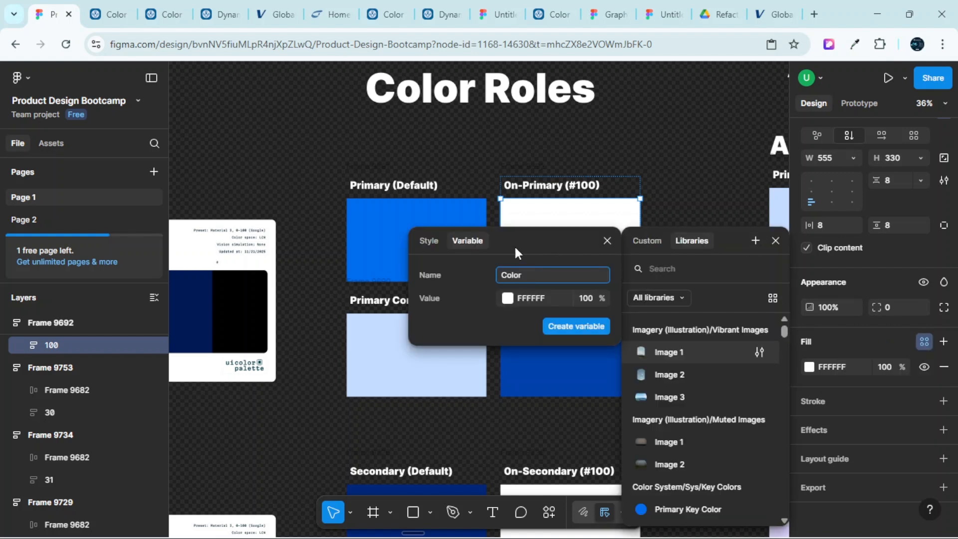
{"action": "left_click_drag", "start_coordinate": [515, 252], "coordinate": [658, 238]}
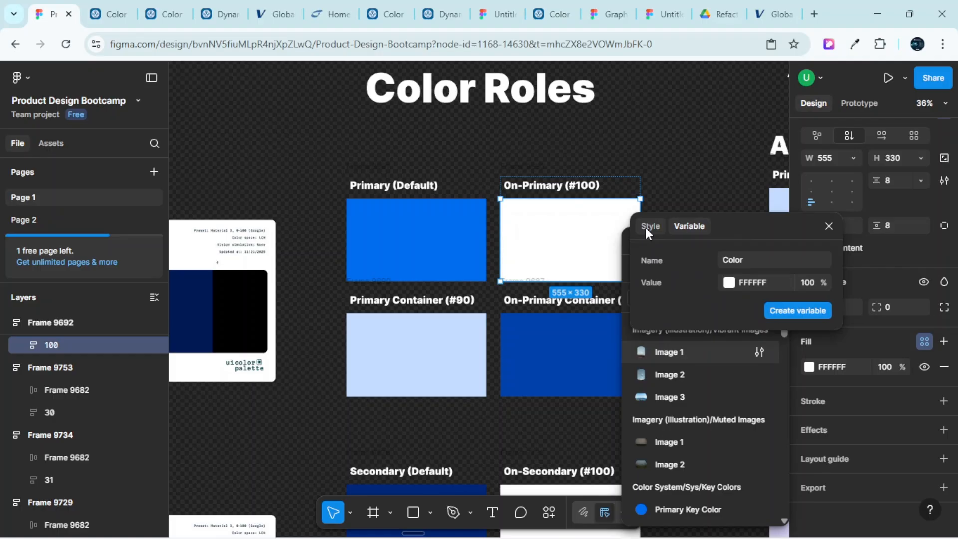
{"action": "left_click", "coordinate": [645, 226]}
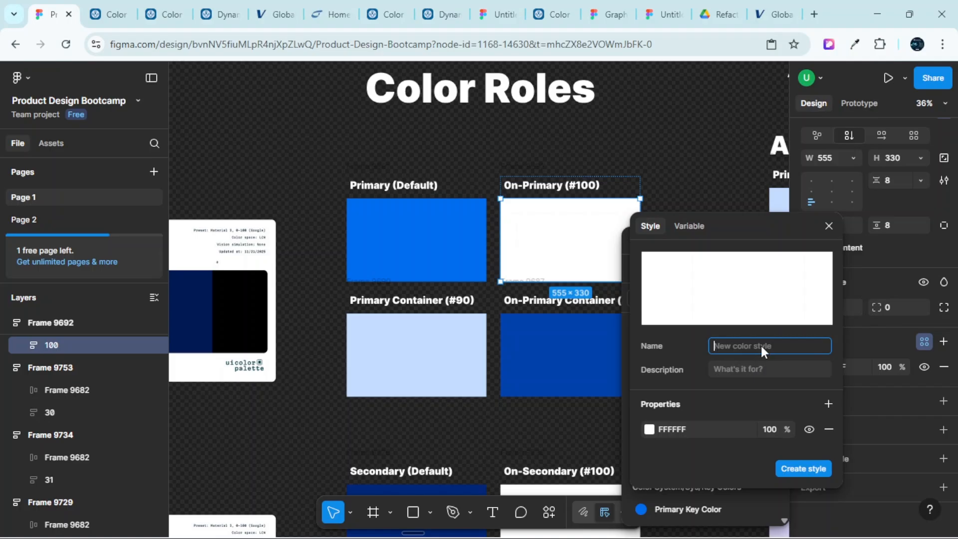
{"action": "key", "text": "ctrl+v"}
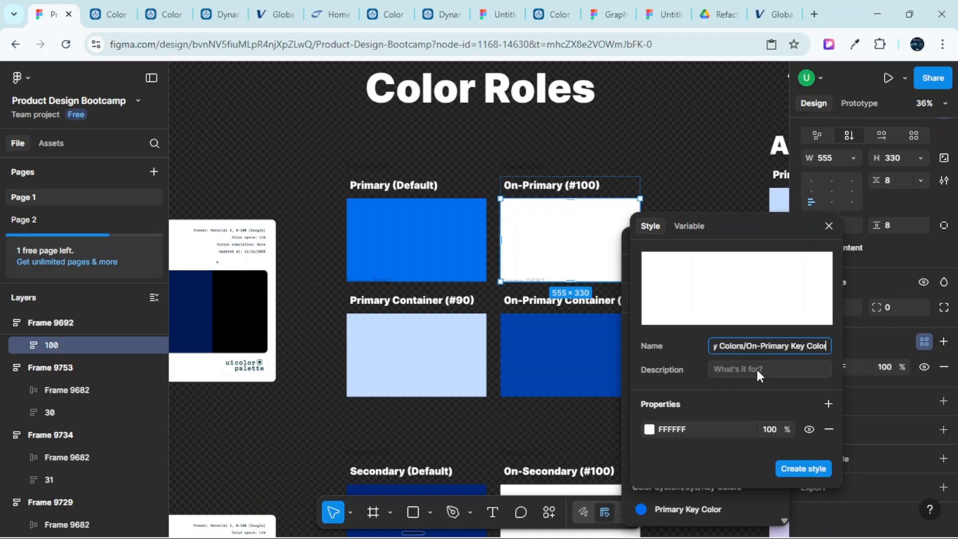
Switch to the Material Design 3 Color roles page, review the Secondary and Tertiary role definitions, and return to the Figma file
{"action": "left_click", "coordinate": [107, 14]}
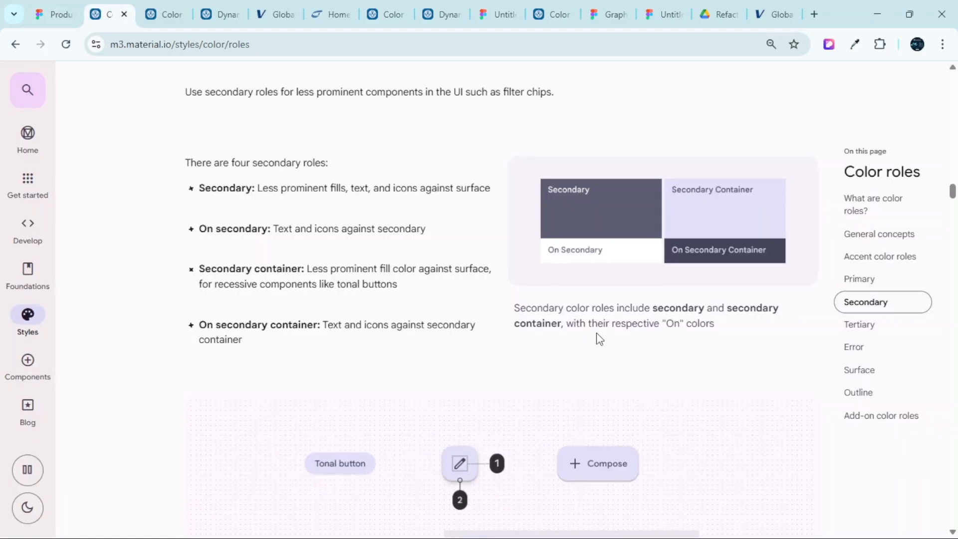
{"action": "scroll", "coordinate": [523, 334], "scroll_direction": "down", "scroll_amount": 9}
{"action": "scroll", "coordinate": [522, 335], "scroll_direction": "up", "scroll_amount": 9}
{"action": "scroll", "coordinate": [520, 342], "scroll_direction": "down", "scroll_amount": 12}
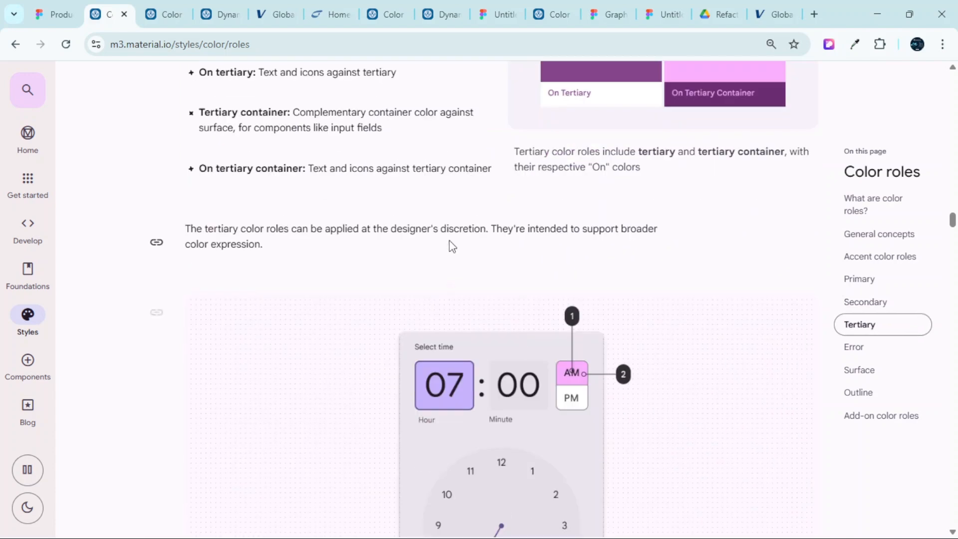
{"action": "left_click", "coordinate": [54, 14]}
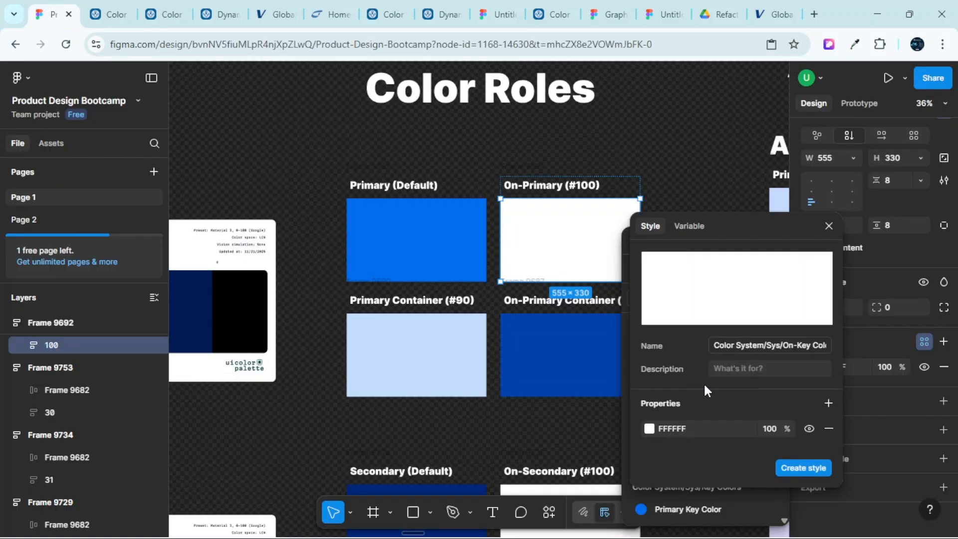
Create the On-Primary Key Color style and close the color library
{"action": "left_click", "coordinate": [813, 471]}
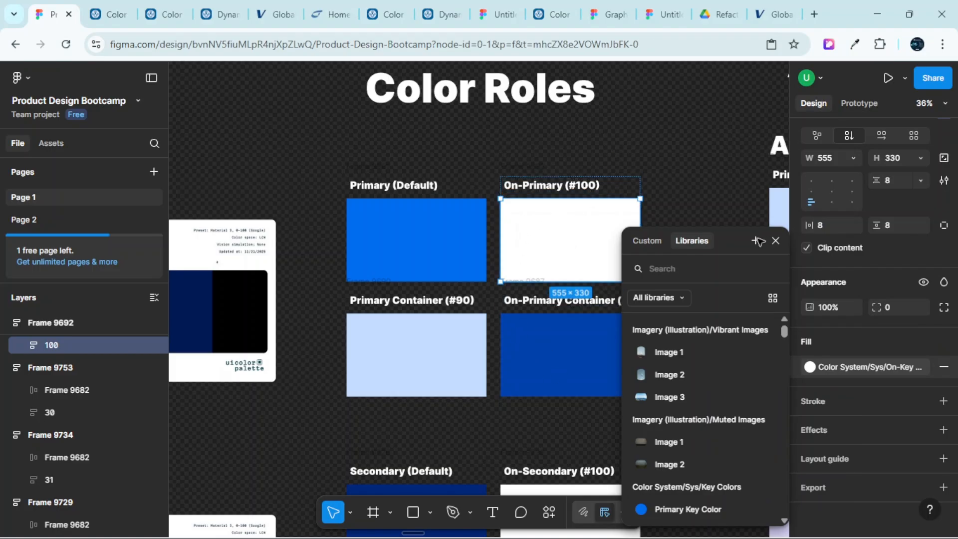
{"action": "left_click", "coordinate": [775, 241]}
{"action": "scroll", "coordinate": [709, 291], "scroll_direction": "down", "scroll_amount": 3}
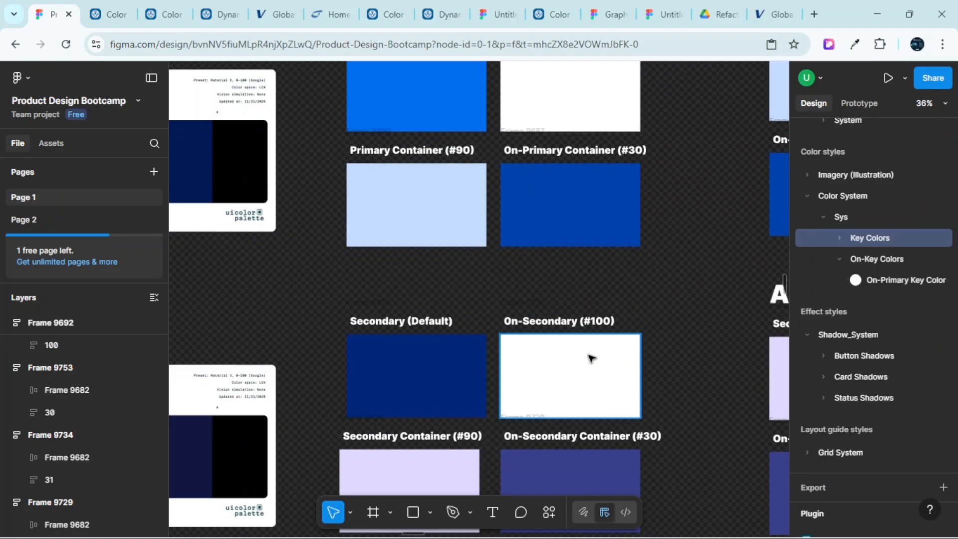
Start a new color style from the fill of the On-Secondary (#100) swatch
{"action": "scroll", "coordinate": [573, 338], "scroll_direction": "down", "scroll_amount": 1}
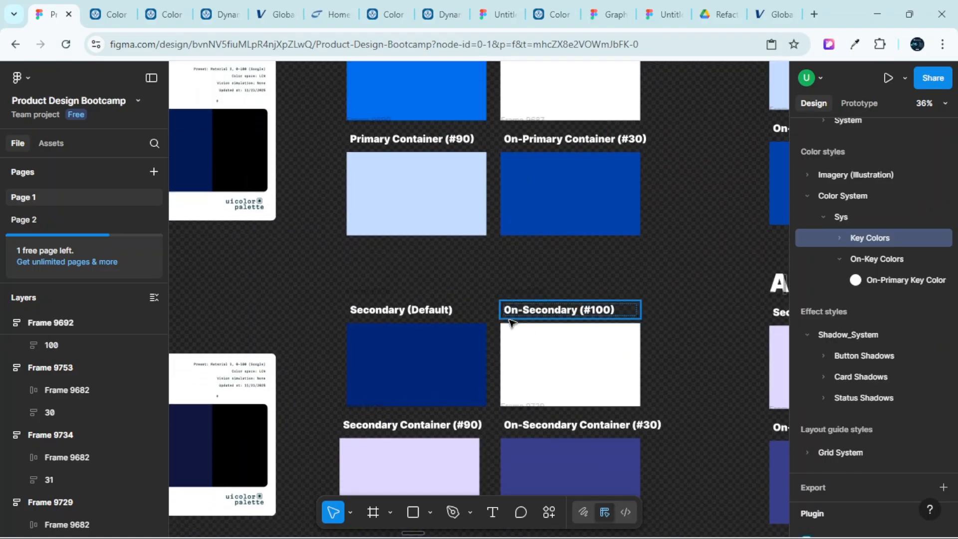
{"action": "left_click", "coordinate": [596, 374]}
{"action": "left_click", "coordinate": [648, 357]}
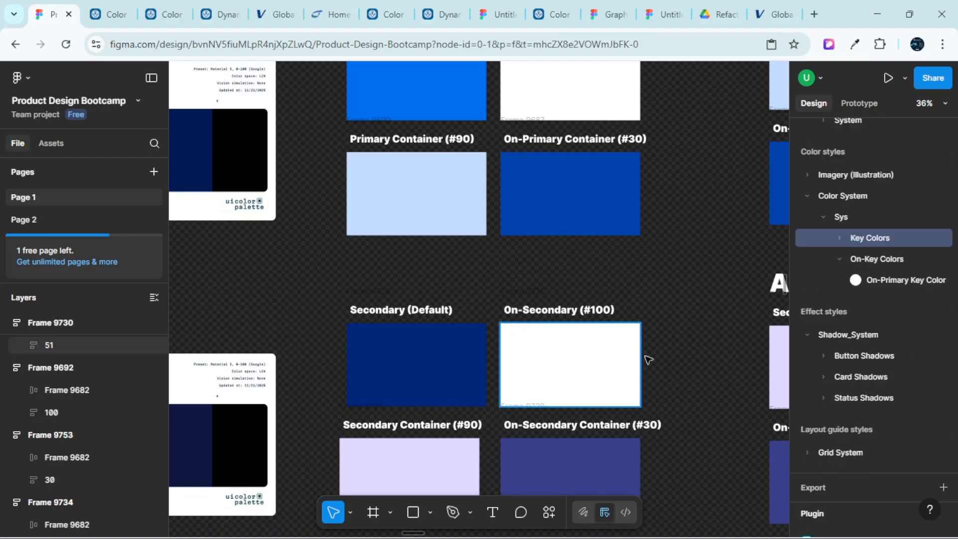
{"action": "left_click", "coordinate": [601, 348]}
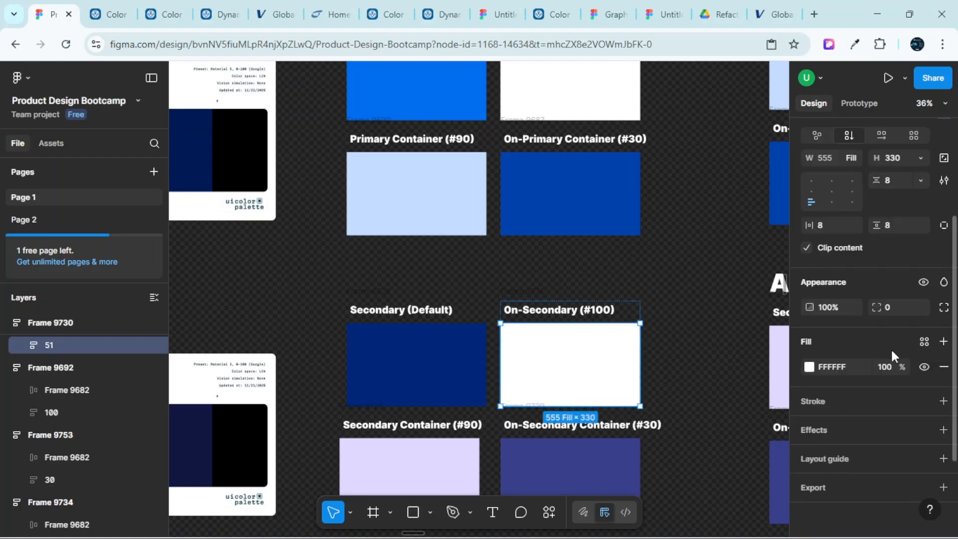
{"action": "left_click", "coordinate": [925, 341]}
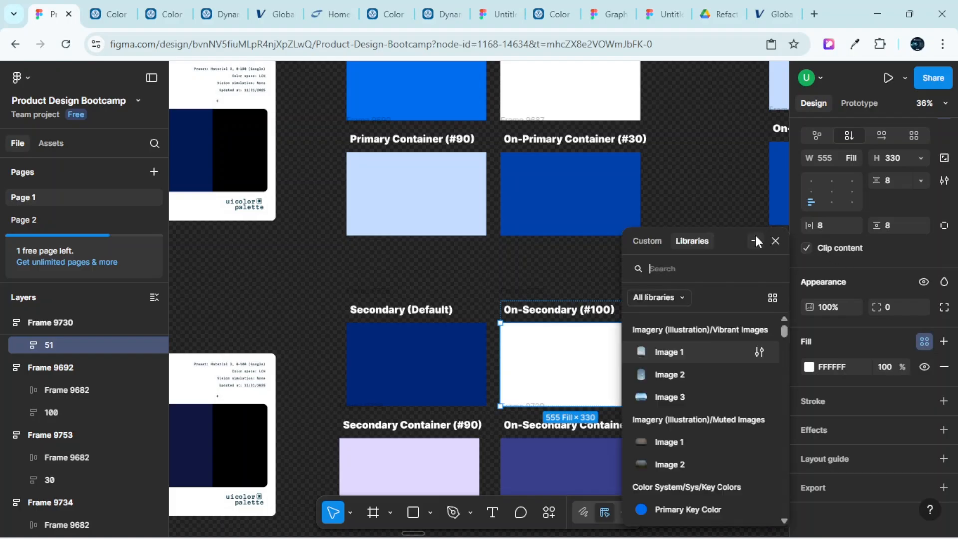
{"action": "left_click", "coordinate": [756, 237]}
{"action": "left_click", "coordinate": [423, 241]}
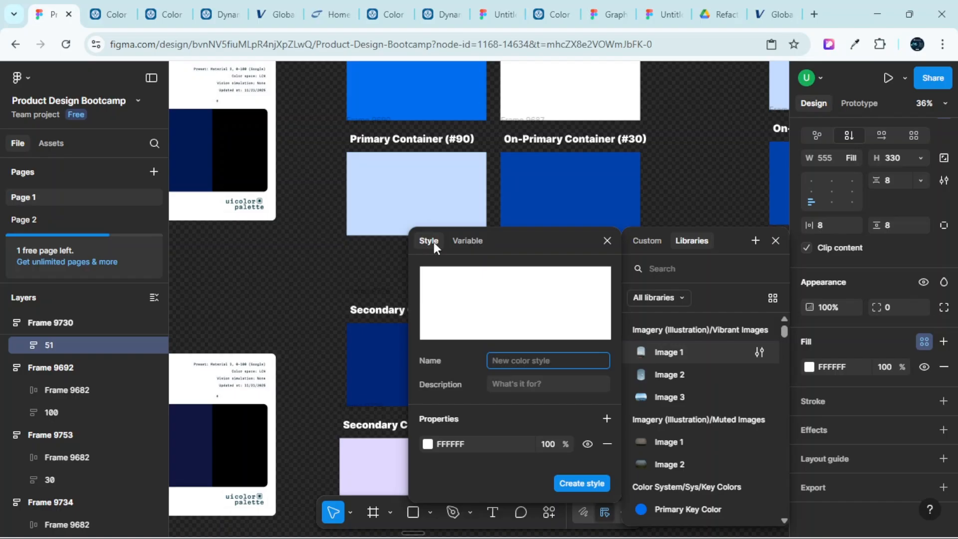
{"action": "left_click_drag", "start_coordinate": [496, 244], "coordinate": [769, 202]}
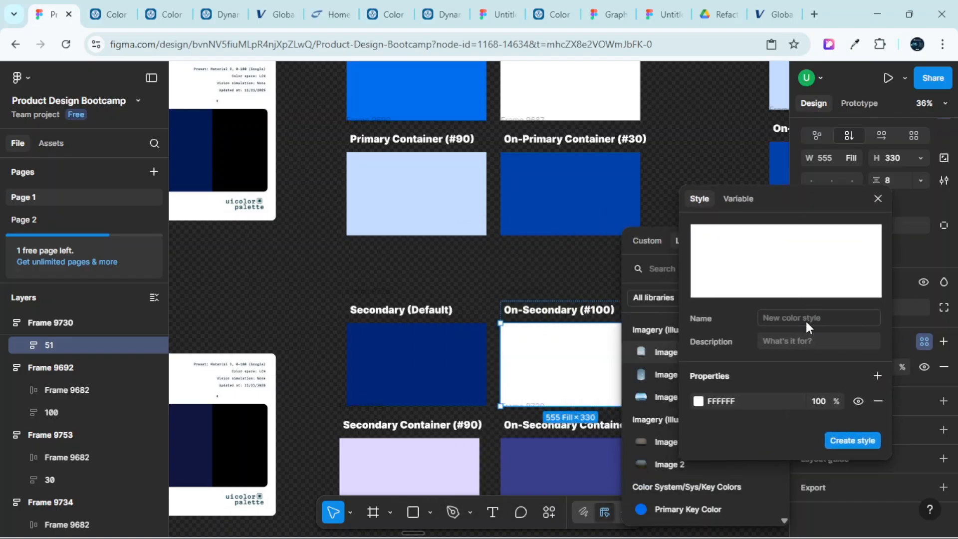
Name the style "Color System/Sys/On-Key Colors/On-Secondary Key Color" by adapting the copied path, create it and close the color library
{"action": "left_click", "coordinate": [797, 319]}
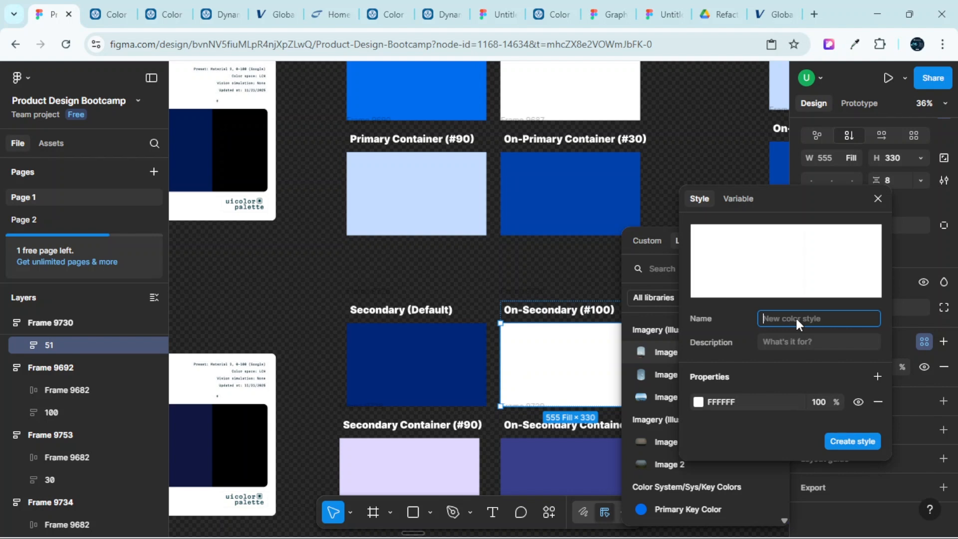
{"action": "key", "text": "ctrl+v"}
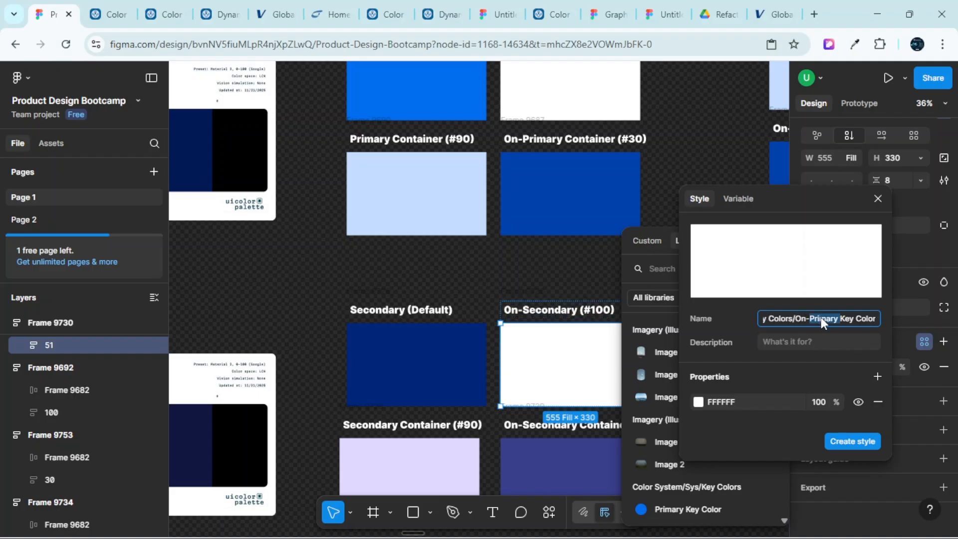
{"action": "type", "text": "Se"}
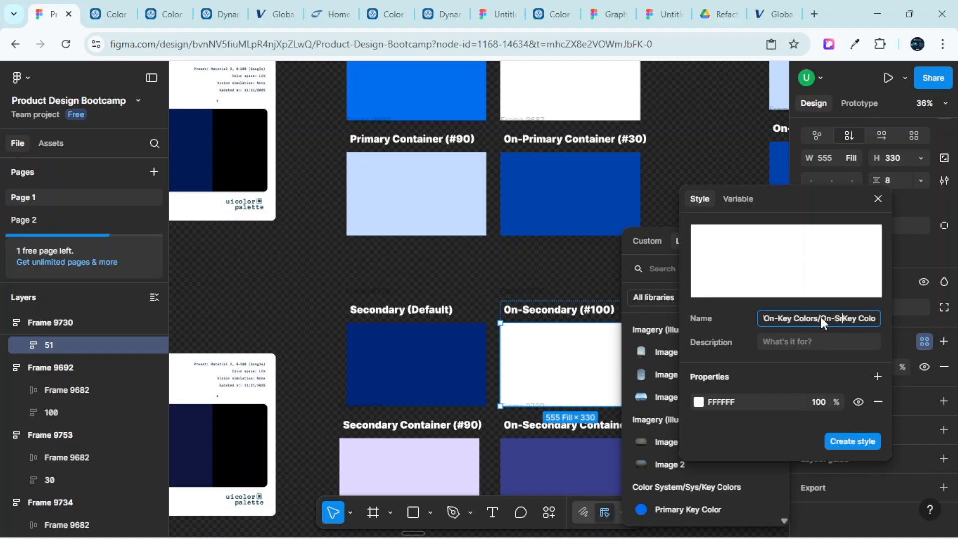
{"action": "type", "text": "condary"}
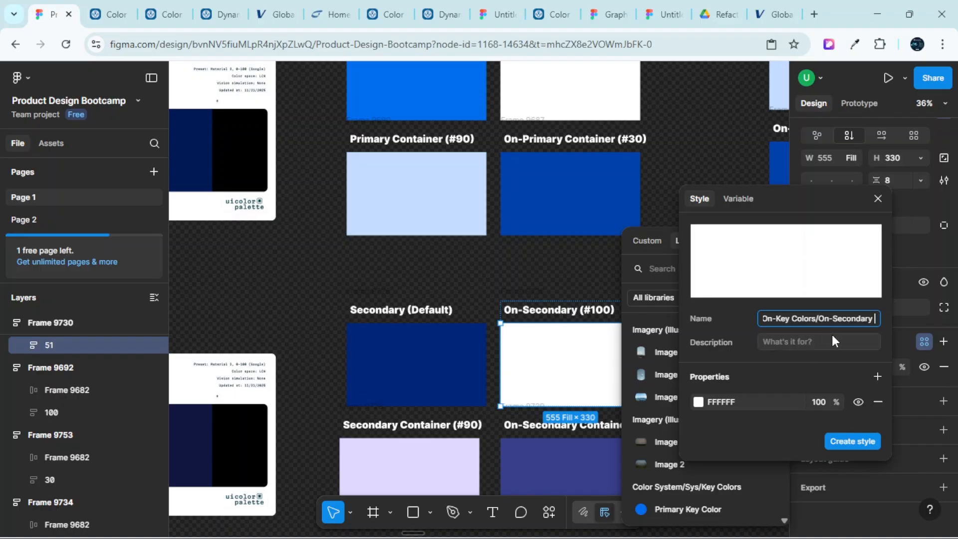
{"action": "left_click", "coordinate": [865, 441]}
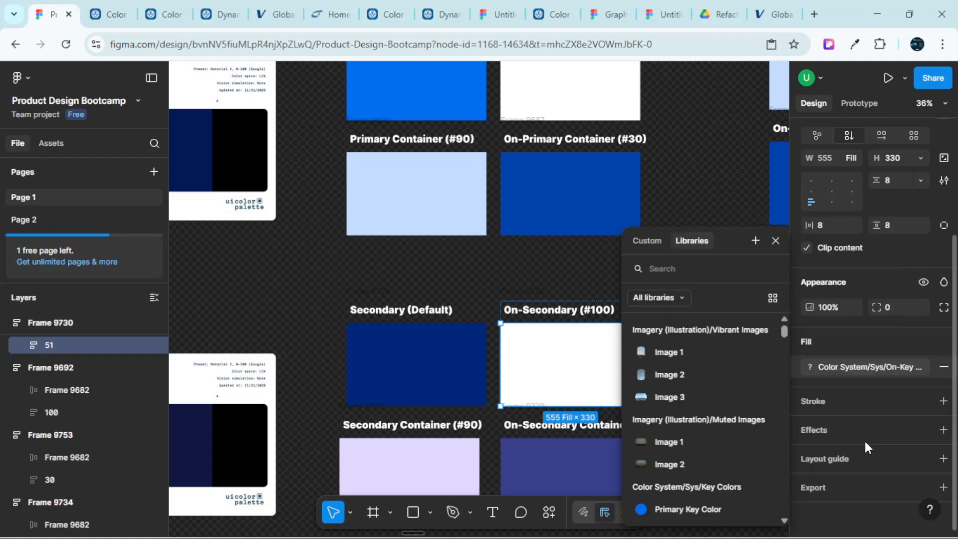
{"action": "left_click", "coordinate": [519, 274]}
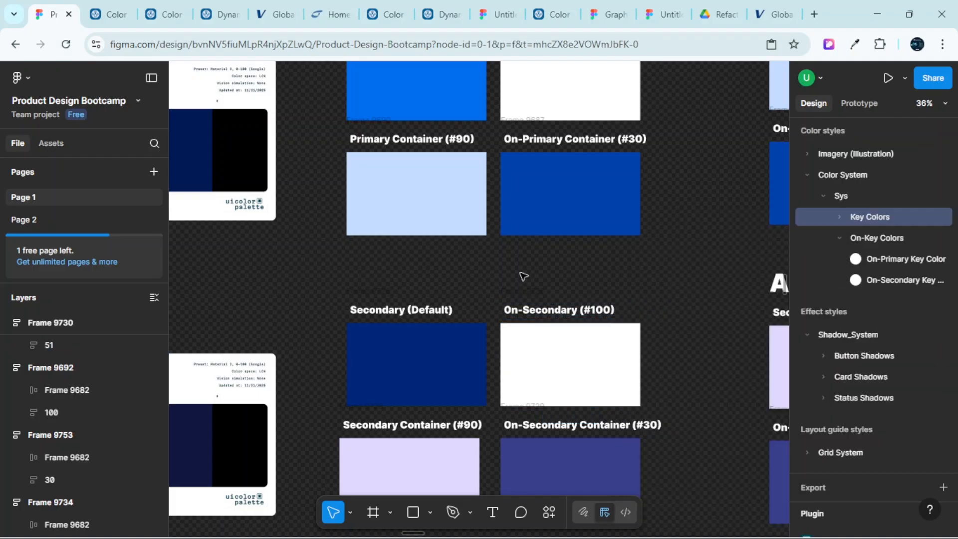
Start a new color style from the On-Tertiary (#100) swatch's fill and paste the copied path "Color System/Sys/On-Key Colors/On-Primary Key Color" as its name
{"action": "scroll", "coordinate": [554, 292], "scroll_direction": "down", "scroll_amount": 2}
{"action": "scroll", "coordinate": [554, 292], "scroll_direction": "down", "scroll_amount": 6}
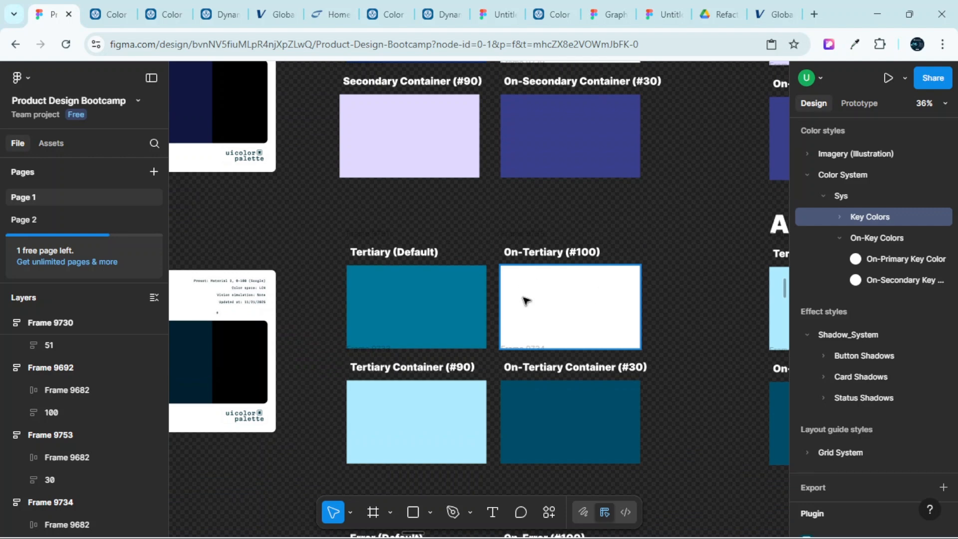
{"action": "left_click", "coordinate": [586, 313]}
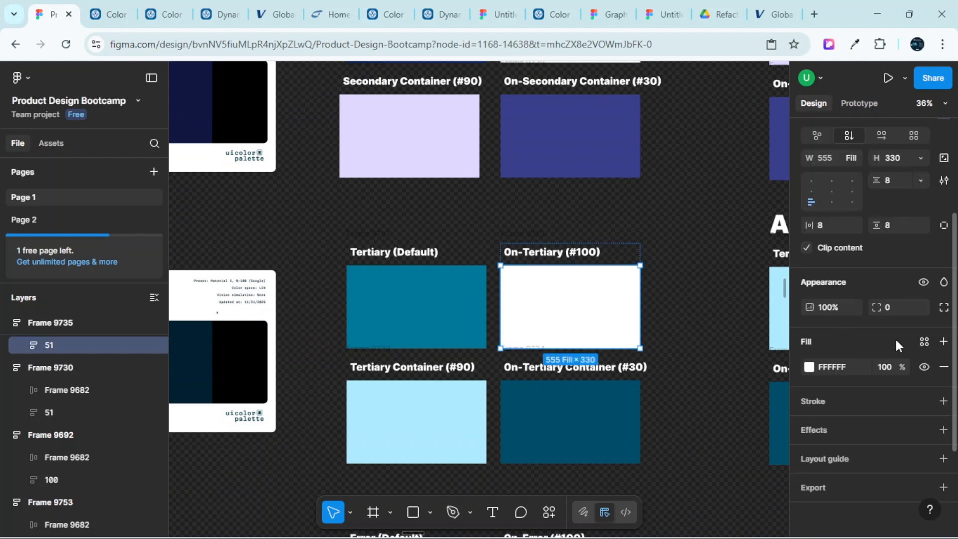
{"action": "left_click", "coordinate": [924, 341]}
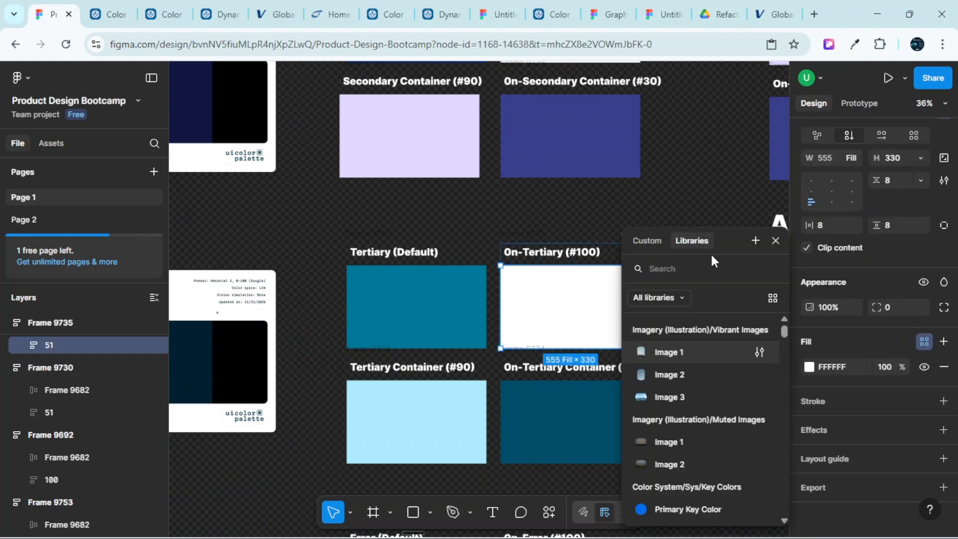
{"action": "left_click_drag", "start_coordinate": [728, 241], "coordinate": [787, 217]}
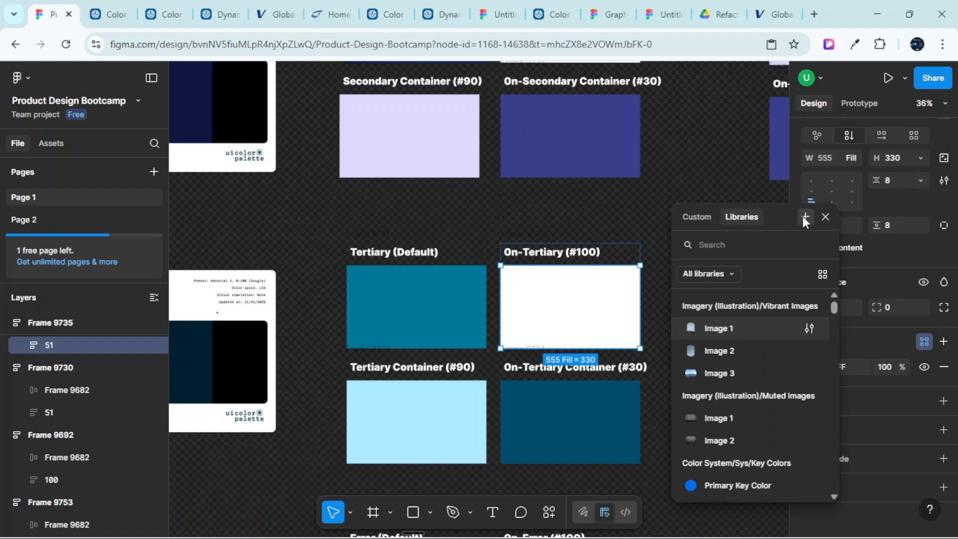
{"action": "left_click", "coordinate": [803, 216]}
{"action": "left_click", "coordinate": [477, 216]}
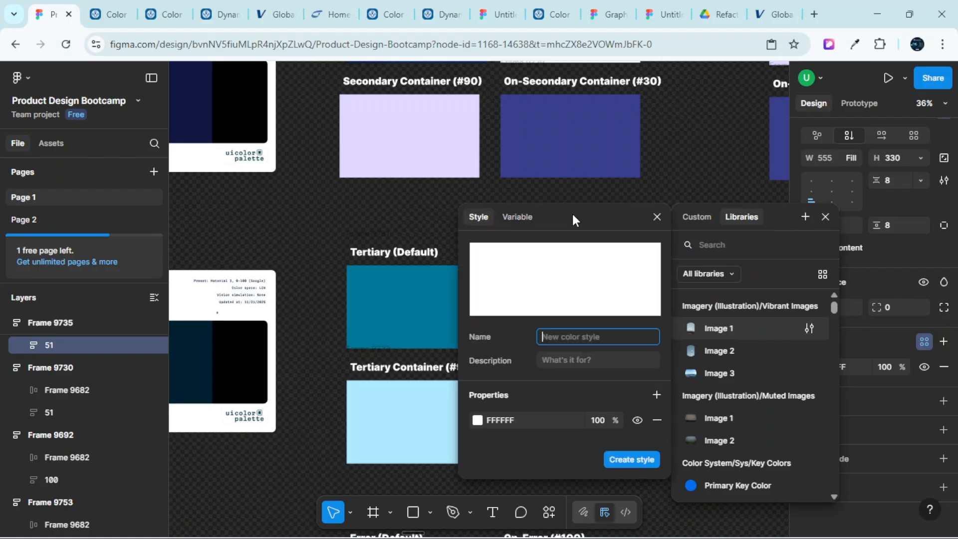
{"action": "left_click_drag", "start_coordinate": [571, 214], "coordinate": [815, 200]}
{"action": "left_click", "coordinate": [800, 324]}
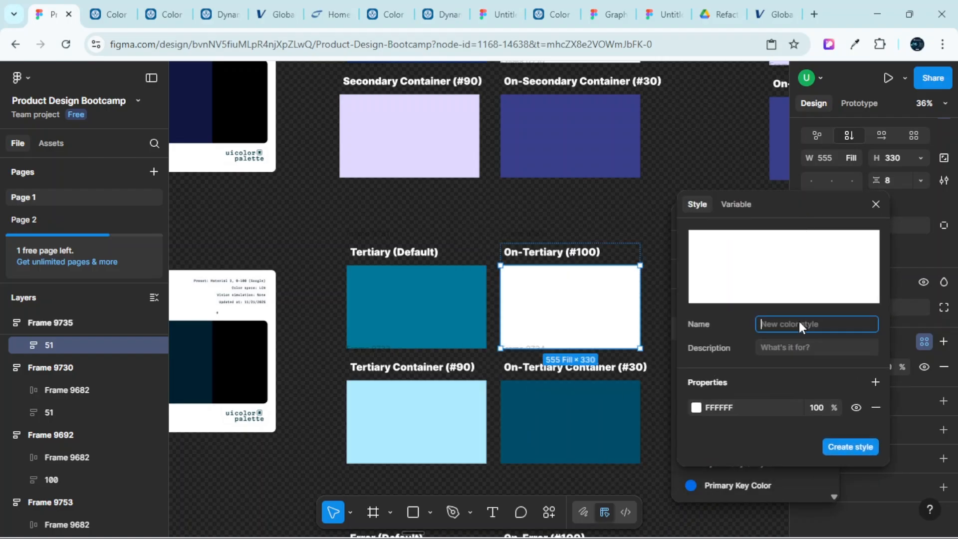
{"action": "key", "text": "ctrl+v"}
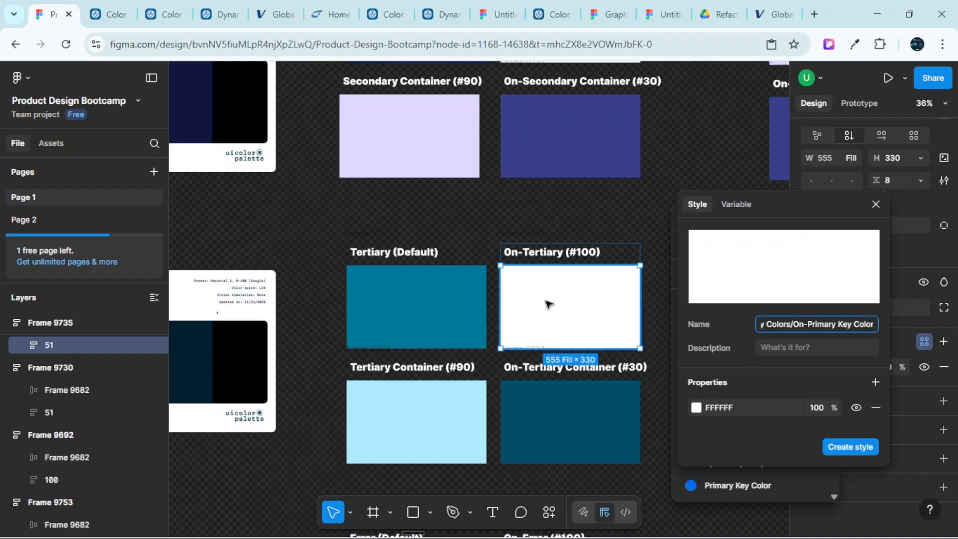
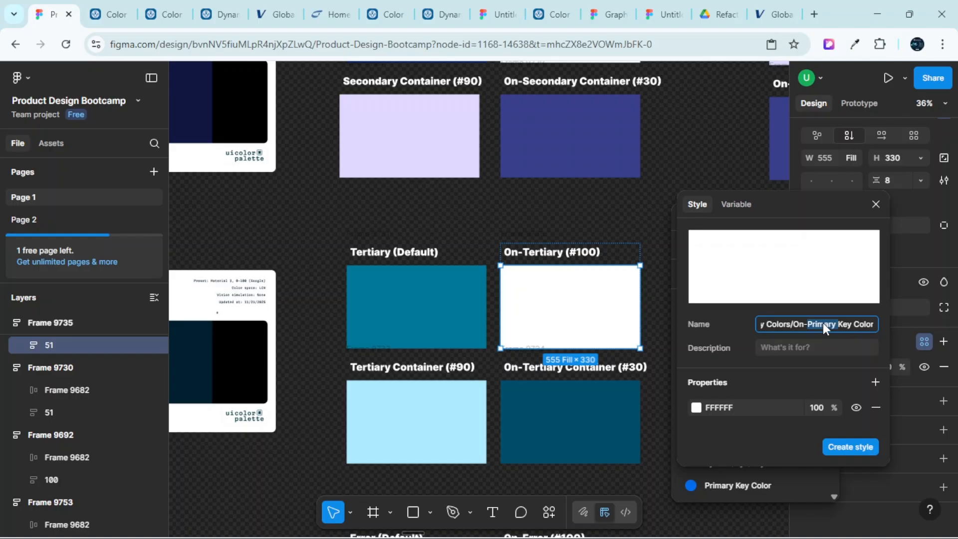
Create a colour style for the On-Tertiary (#100) swatch, ending its name in "On-Key Colors/On-Tertiary Key Color", and deselect the swatch
{"action": "type", "text": "Terti"}
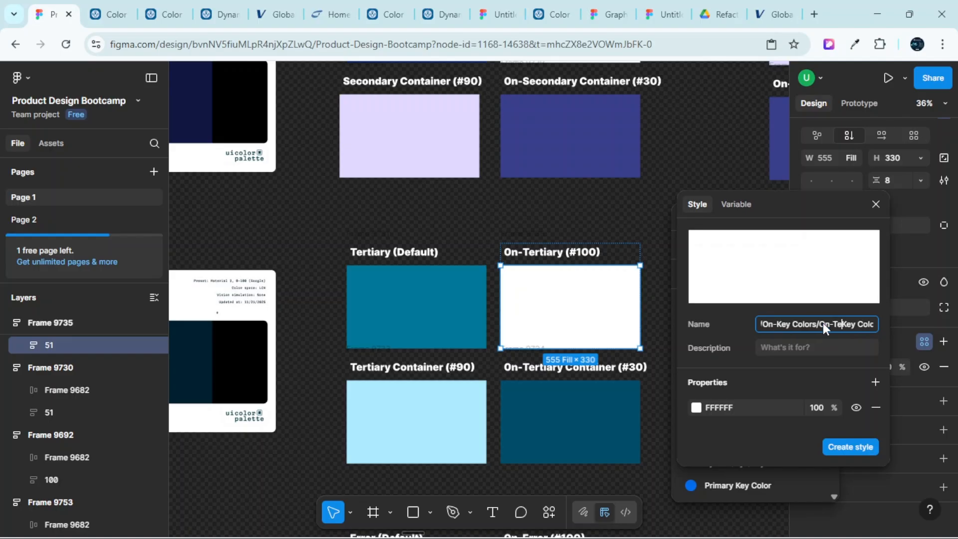
{"action": "type", "text": "y"}
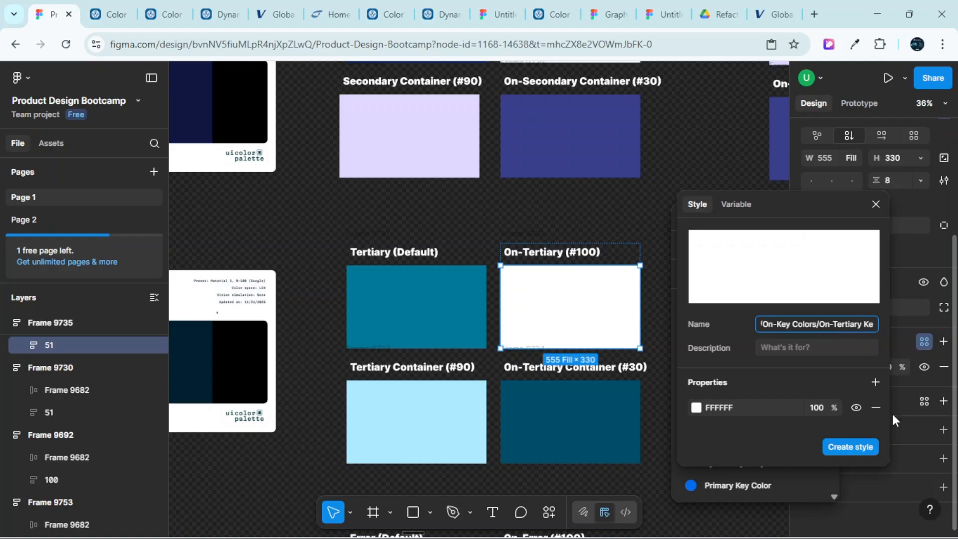
{"action": "left_click", "coordinate": [868, 442]}
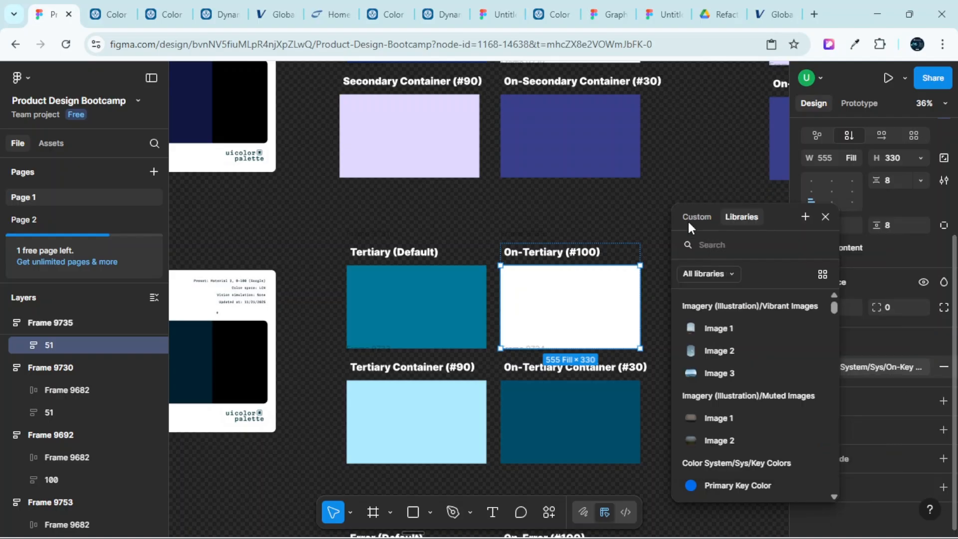
{"action": "left_click", "coordinate": [627, 196]}
Examine the remaining colour role swatches, from the tertiary, error and warning groups to the surface, surface container and outline groups
{"action": "scroll", "coordinate": [639, 210], "scroll_direction": "down", "scroll_amount": 4}
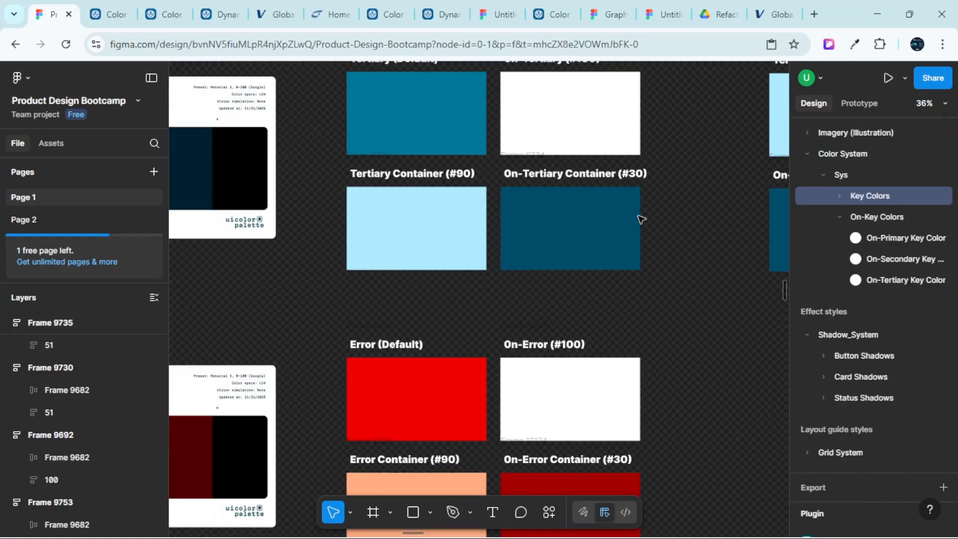
{"action": "scroll", "coordinate": [641, 220], "scroll_direction": "down", "scroll_amount": 2}
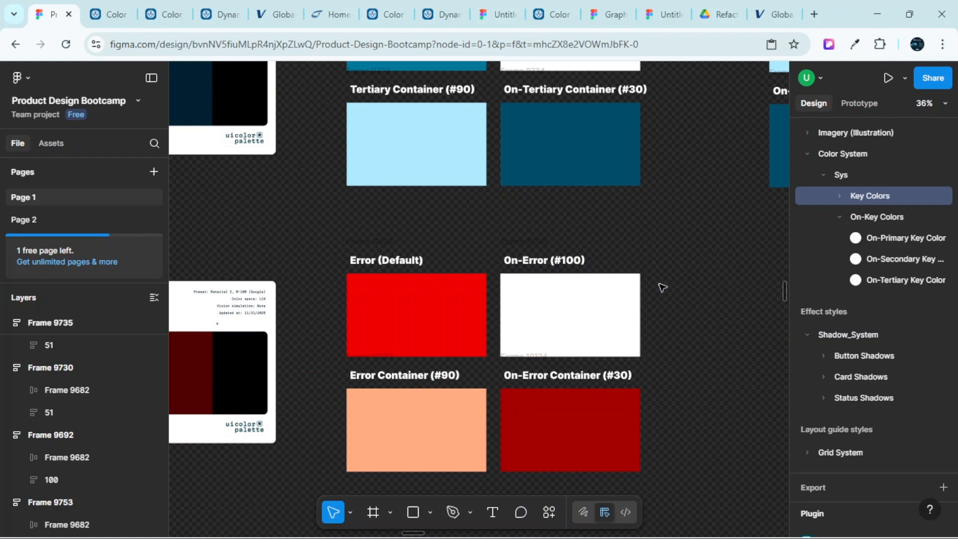
{"action": "scroll", "coordinate": [661, 288], "scroll_direction": "down", "scroll_amount": 7}
{"action": "scroll", "coordinate": [625, 269], "scroll_direction": "up", "scroll_amount": 4}
{"action": "scroll", "coordinate": [650, 276], "scroll_direction": "down", "scroll_amount": 6}
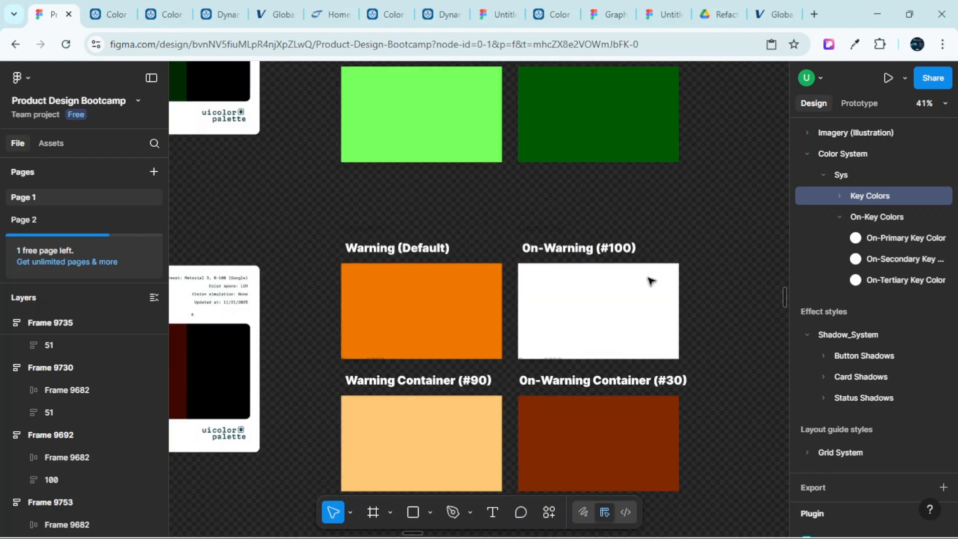
{"action": "scroll", "coordinate": [618, 280], "scroll_direction": "down", "scroll_amount": 8}
{"action": "scroll", "coordinate": [591, 231], "scroll_direction": "down", "scroll_amount": 3}
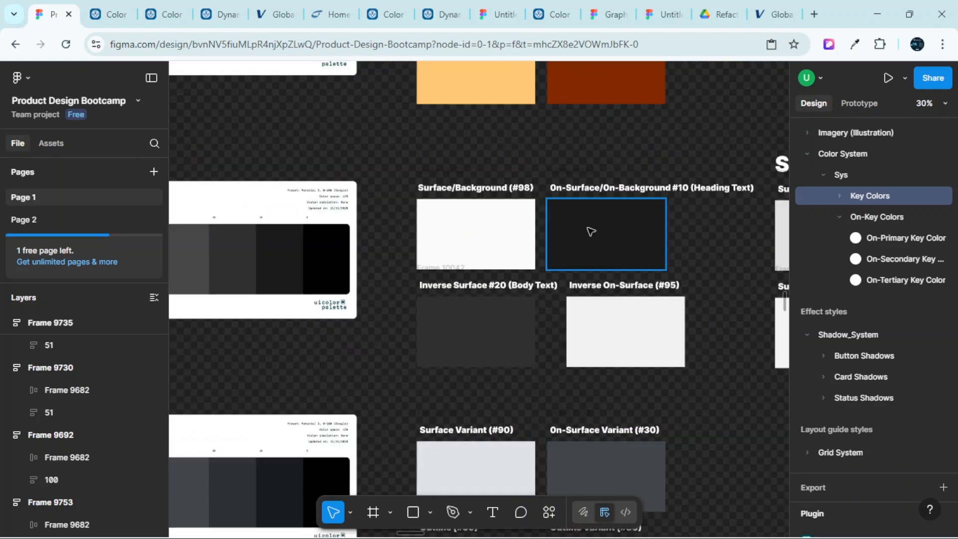
{"action": "scroll", "coordinate": [597, 221], "scroll_direction": "up", "scroll_amount": 1}
{"action": "scroll", "coordinate": [596, 222], "scroll_direction": "right", "scroll_amount": 1}
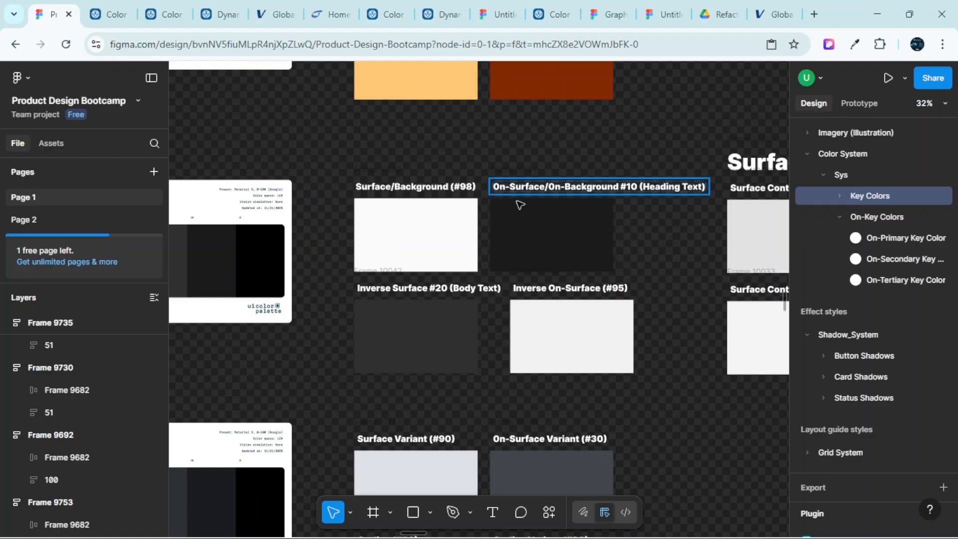
{"action": "scroll", "coordinate": [597, 223], "scroll_direction": "right", "scroll_amount": 3}
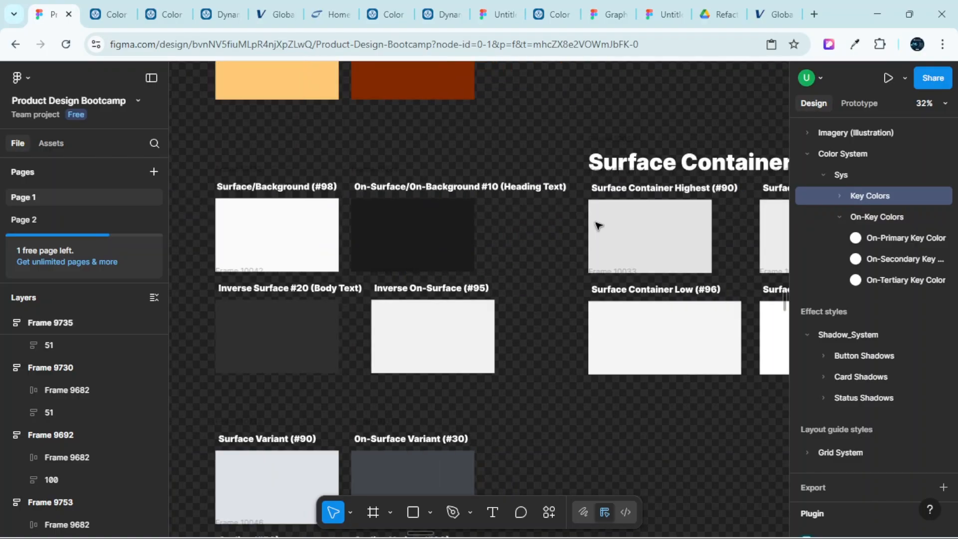
{"action": "scroll", "coordinate": [597, 222], "scroll_direction": "down", "scroll_amount": 3}
{"action": "scroll", "coordinate": [505, 282], "scroll_direction": "down", "scroll_amount": 4}
{"action": "scroll", "coordinate": [417, 334], "scroll_direction": "up", "scroll_amount": 1}
{"action": "scroll", "coordinate": [417, 334], "scroll_direction": "up", "scroll_amount": 4}
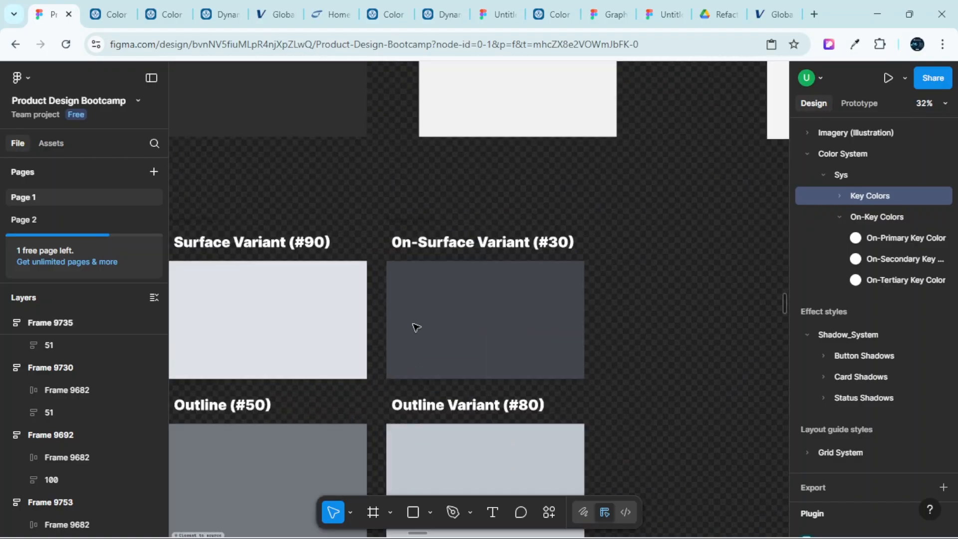
{"action": "scroll", "coordinate": [522, 290], "scroll_direction": "down", "scroll_amount": 5}
{"action": "scroll", "coordinate": [505, 280], "scroll_direction": "up", "scroll_amount": 2}
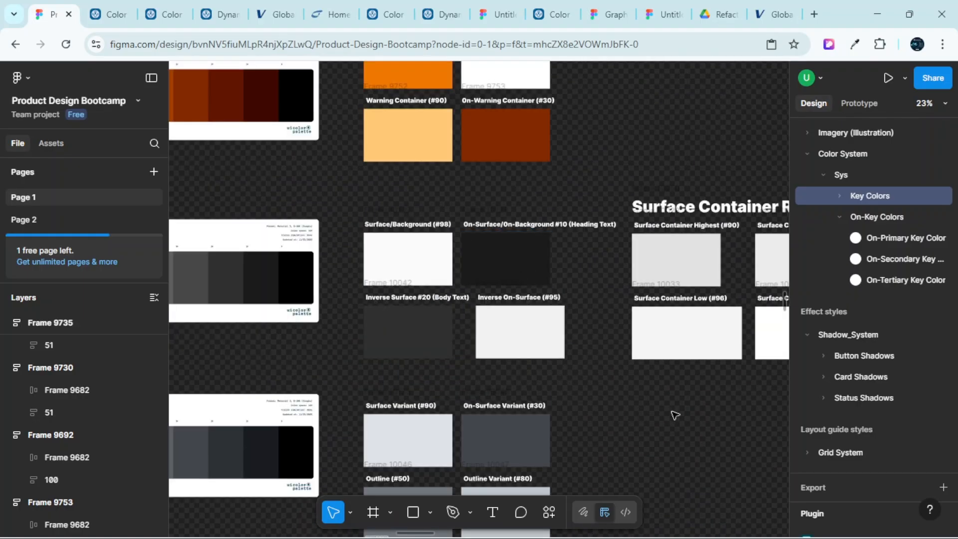
Review the colour styles inside the Key Colors and On-Key Colors folders under Color System/Sys, leaving both folders collapsed
{"action": "scroll", "coordinate": [834, 269], "scroll_direction": "up", "scroll_amount": 2}
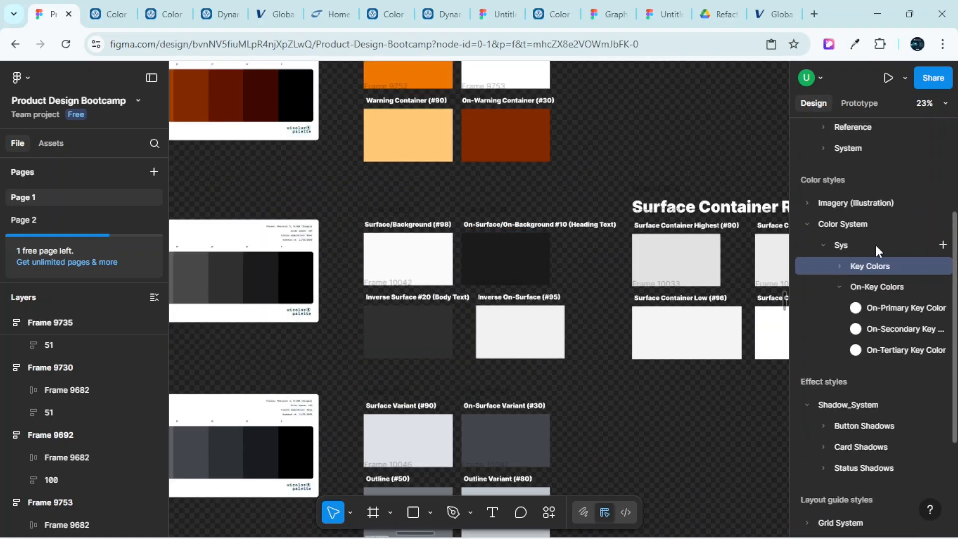
{"action": "scroll", "coordinate": [876, 248], "scroll_direction": "up", "scroll_amount": 2}
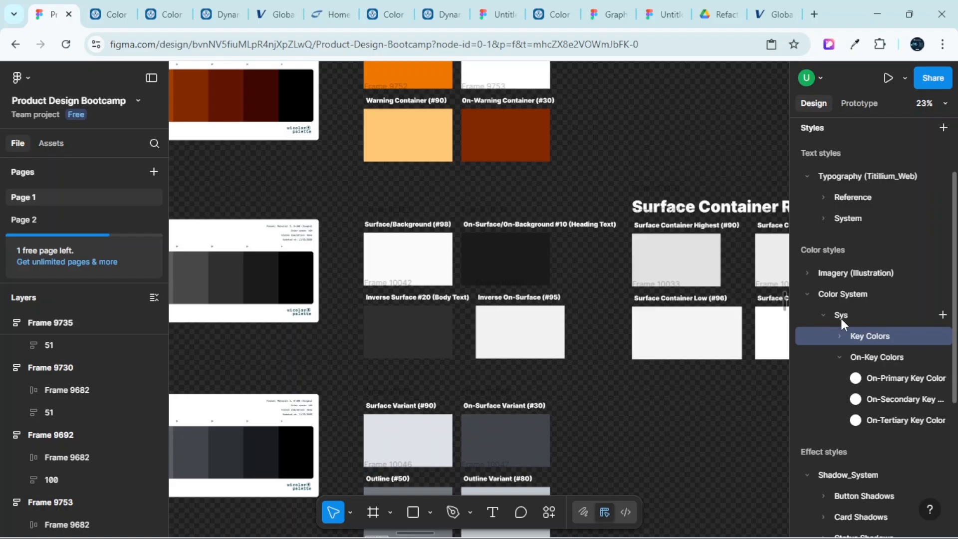
{"action": "left_click", "coordinate": [838, 357]}
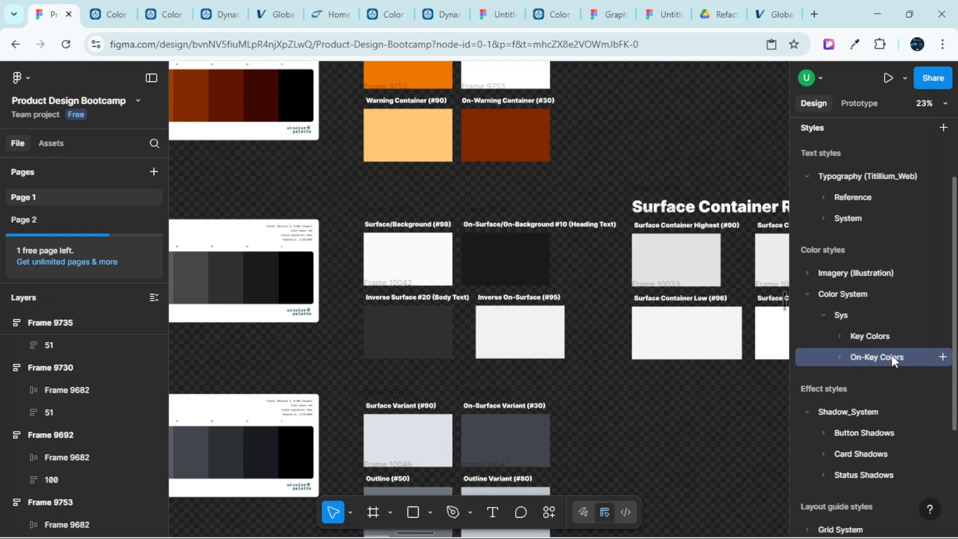
{"action": "left_click", "coordinate": [837, 334]}
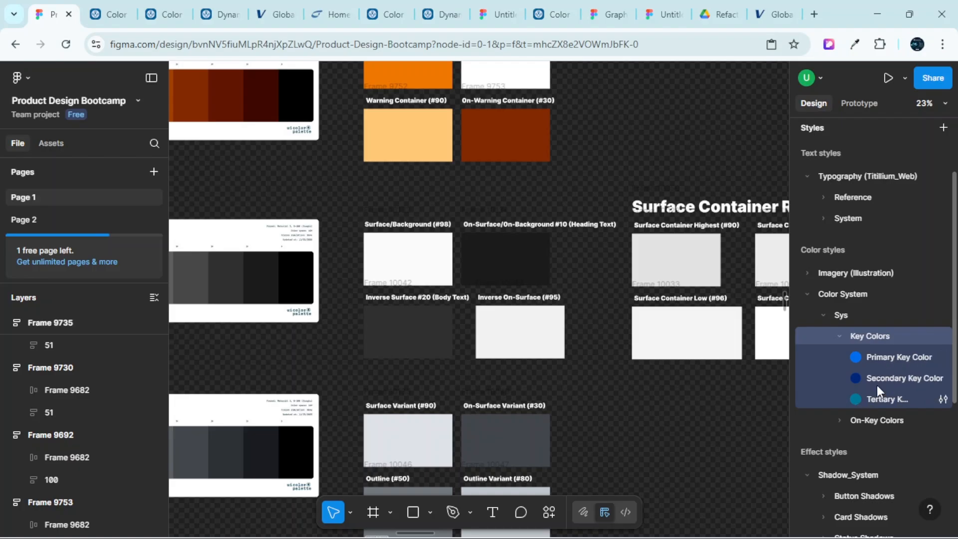
{"action": "left_click", "coordinate": [838, 336]}
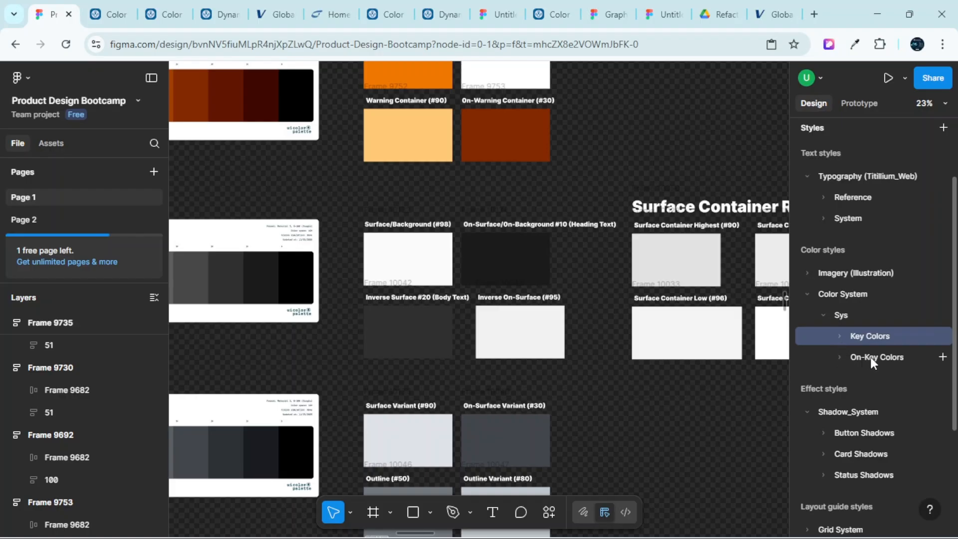
{"action": "left_click", "coordinate": [841, 358]}
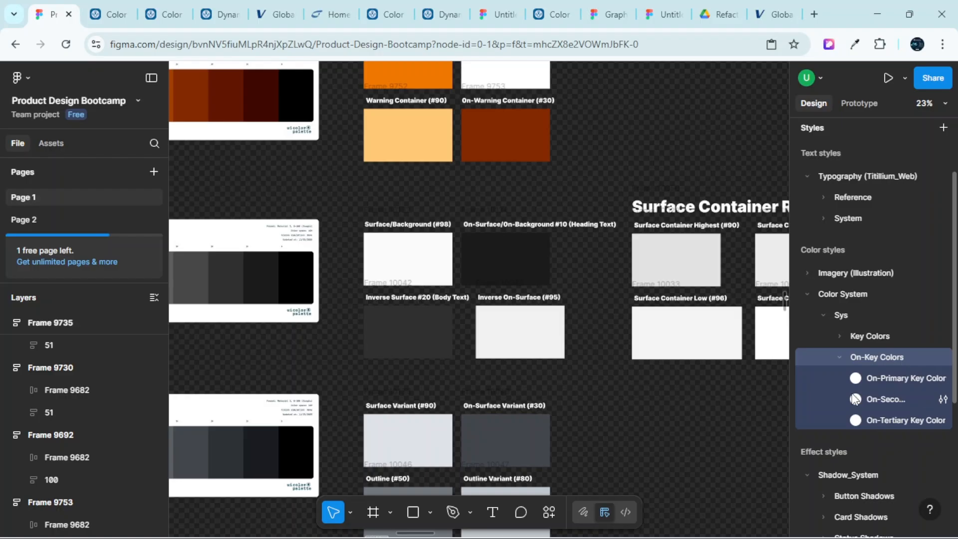
{"action": "left_click", "coordinate": [837, 358]}
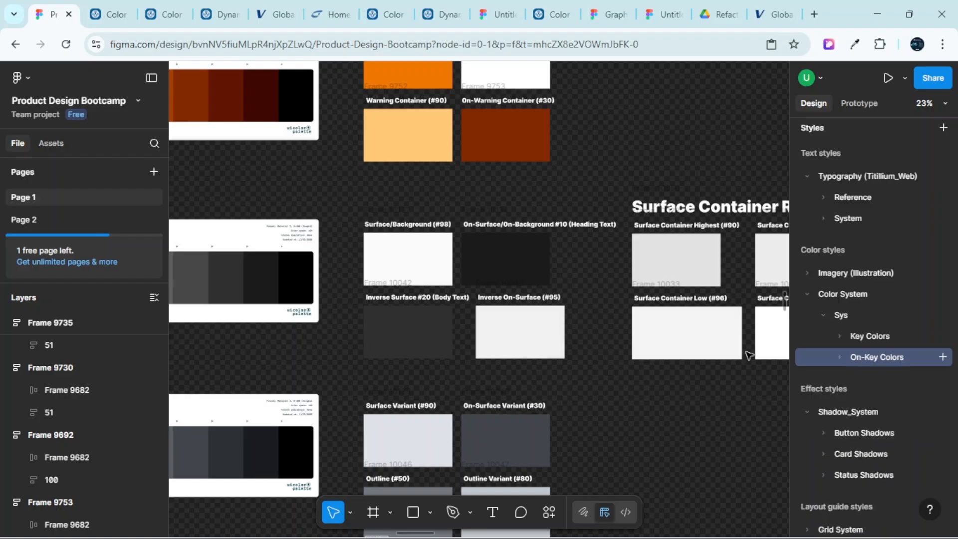
Review the Light Theme colour roles and the style group names listed below the palettes, comparing Key, On-Key and Key Container Colors
{"action": "scroll", "coordinate": [689, 332], "scroll_direction": "down", "scroll_amount": 3}
{"action": "scroll", "coordinate": [642, 338], "scroll_direction": "up", "scroll_amount": 8}
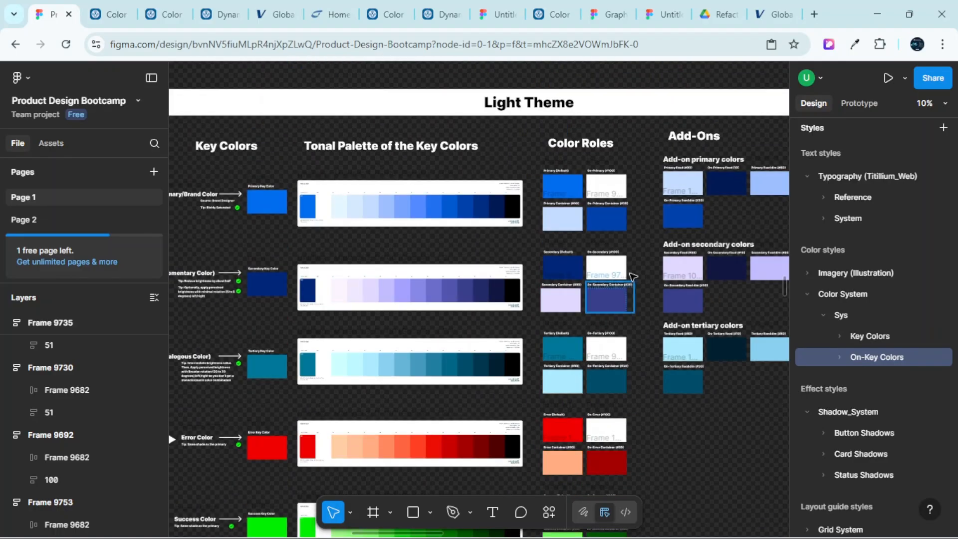
{"action": "scroll", "coordinate": [647, 455], "scroll_direction": "down", "scroll_amount": 10}
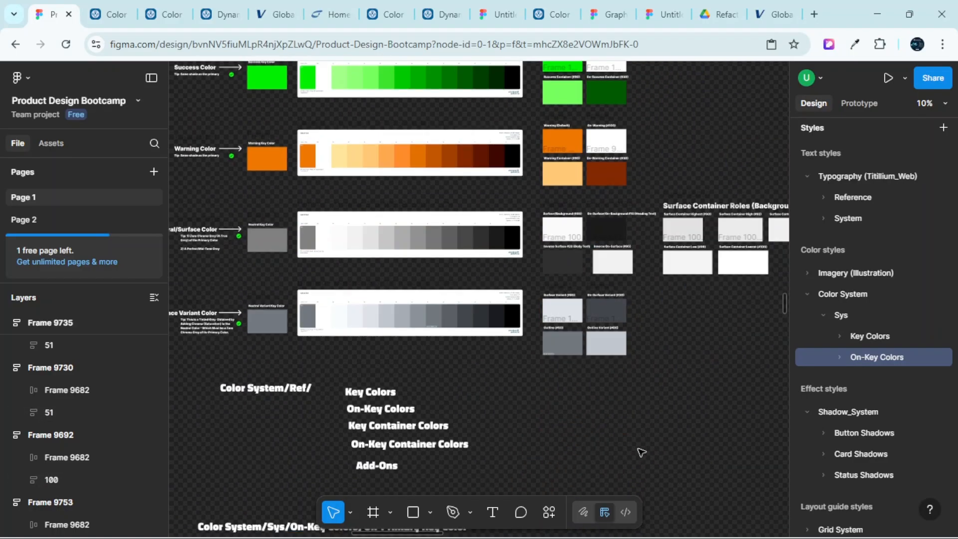
{"action": "scroll", "coordinate": [595, 355], "scroll_direction": "up", "scroll_amount": 2}
{"action": "scroll", "coordinate": [627, 342], "scroll_direction": "up", "scroll_amount": 2}
{"action": "scroll", "coordinate": [639, 332], "scroll_direction": "down", "scroll_amount": 1}
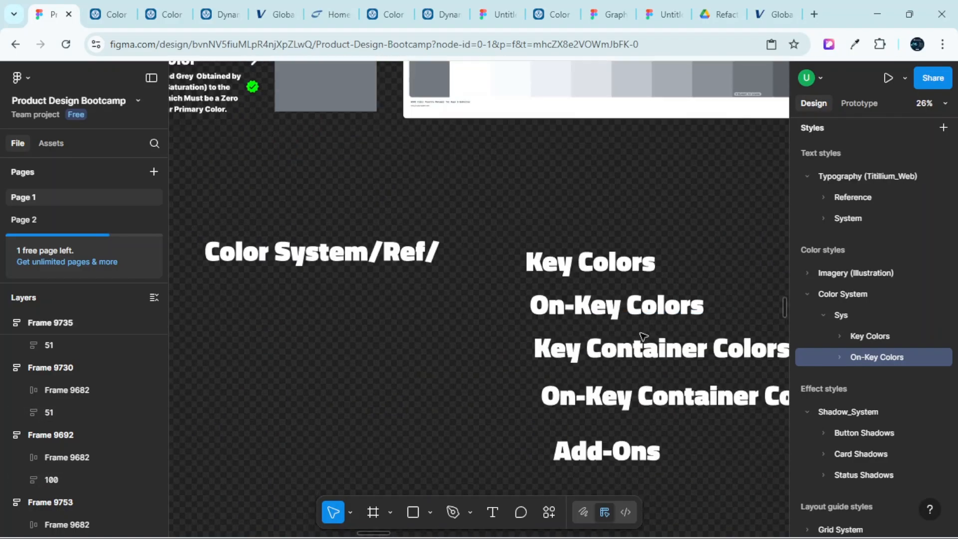
{"action": "scroll", "coordinate": [640, 332], "scroll_direction": "down", "scroll_amount": 2}
{"action": "left_click", "coordinate": [622, 287]}
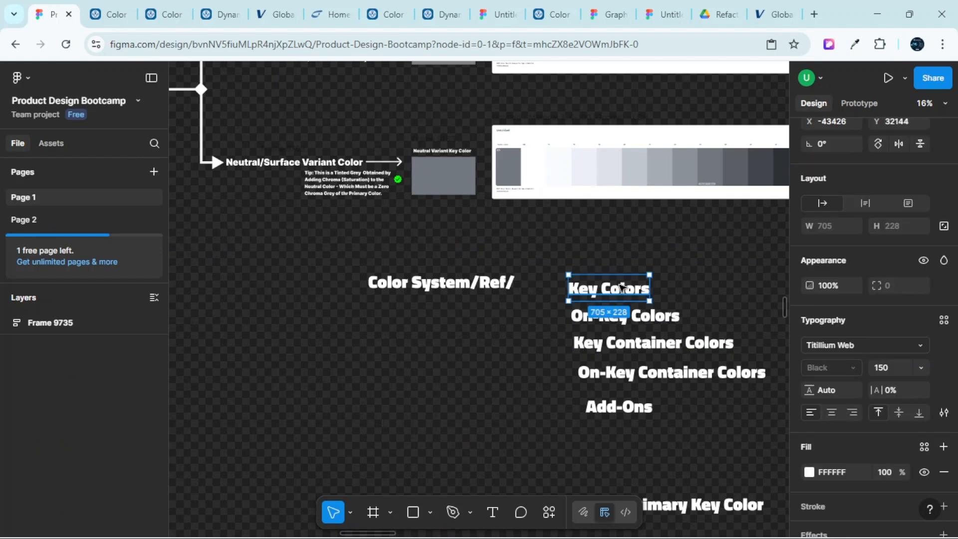
{"action": "scroll", "coordinate": [623, 288], "scroll_direction": "right", "scroll_amount": 2}
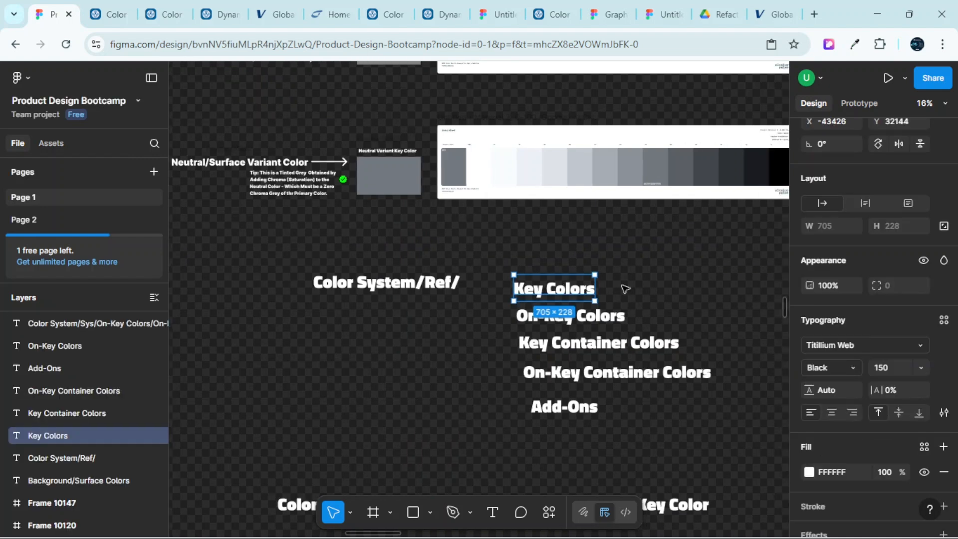
{"action": "left_click", "coordinate": [605, 322]}
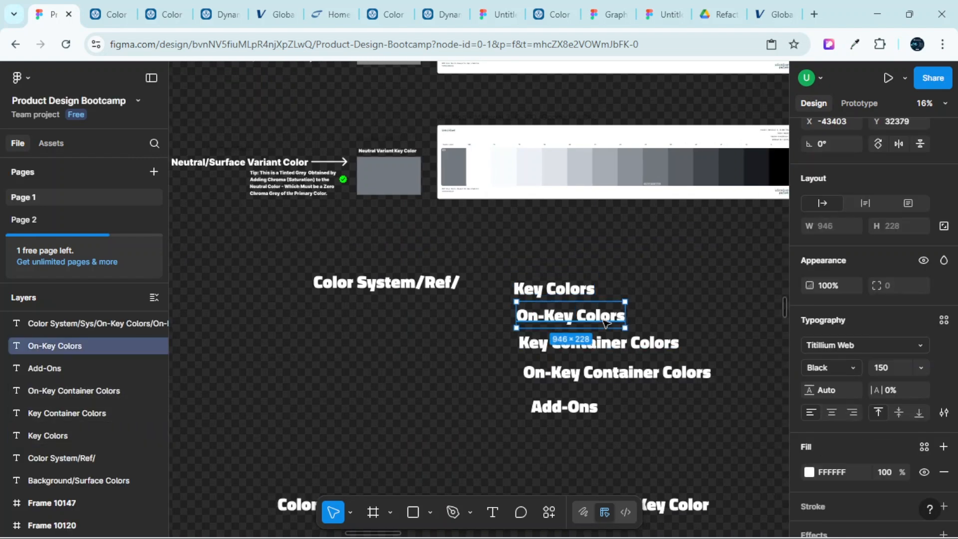
{"action": "scroll", "coordinate": [638, 325], "scroll_direction": "down", "scroll_amount": 1}
{"action": "scroll", "coordinate": [638, 321], "scroll_direction": "up", "scroll_amount": 2}
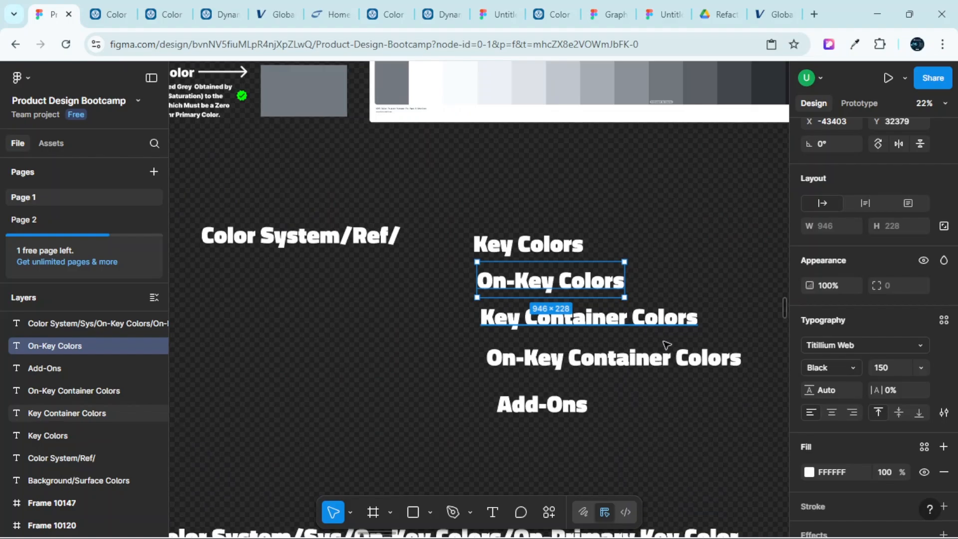
{"action": "left_click", "coordinate": [642, 329]}
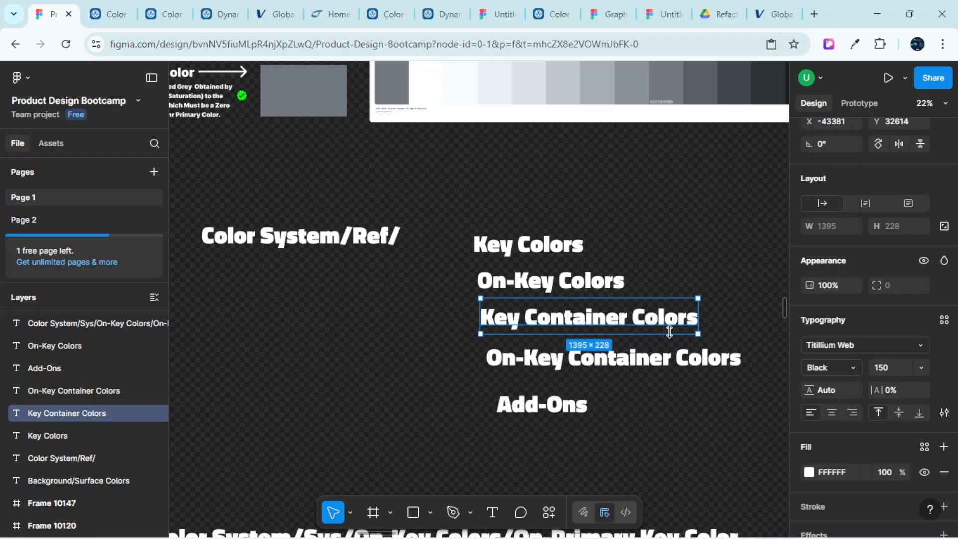
{"action": "scroll", "coordinate": [669, 332], "scroll_direction": "down", "scroll_amount": 5}
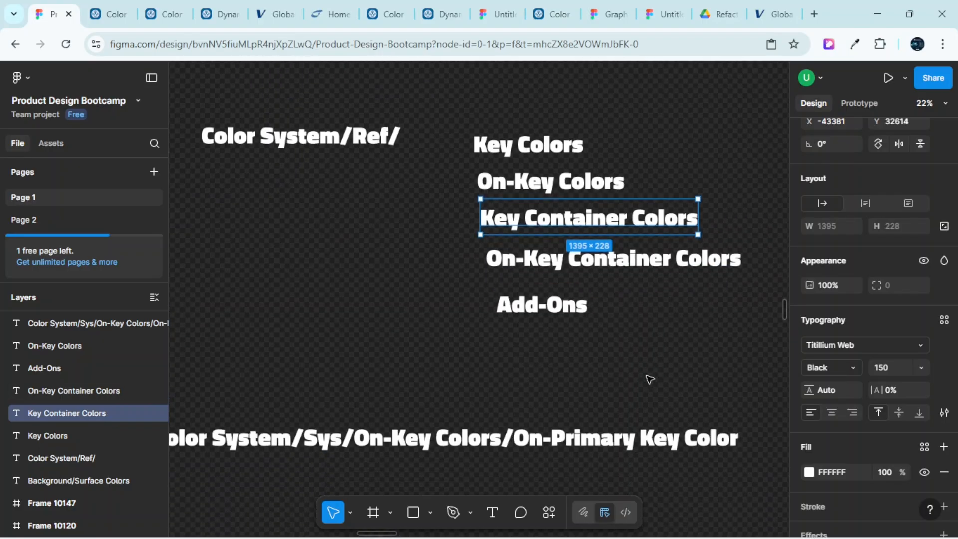
{"action": "scroll", "coordinate": [637, 381], "scroll_direction": "down", "scroll_amount": 1}
{"action": "scroll", "coordinate": [637, 380], "scroll_direction": "left", "scroll_amount": 1}
{"action": "scroll", "coordinate": [638, 380], "scroll_direction": "down", "scroll_amount": 1}
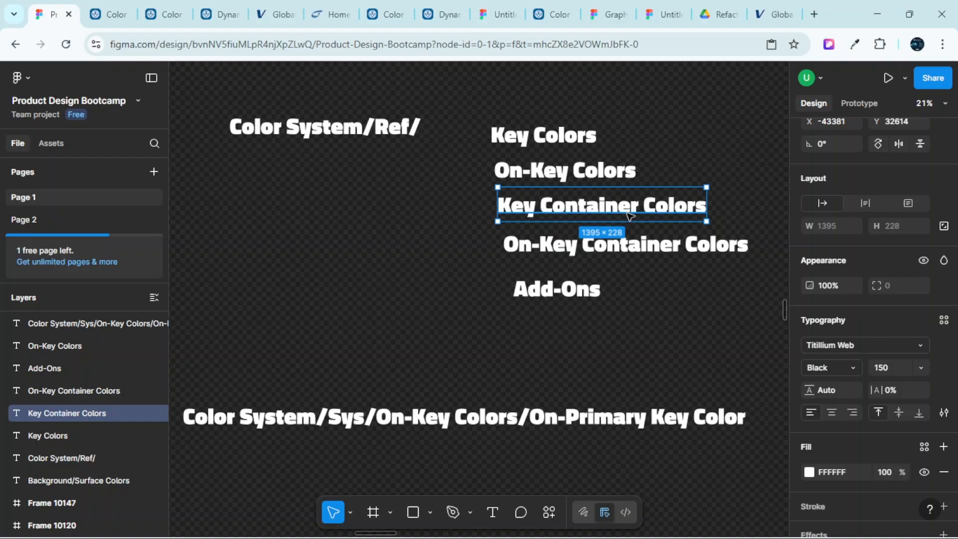
{"action": "scroll", "coordinate": [574, 414], "scroll_direction": "left", "scroll_amount": 2}
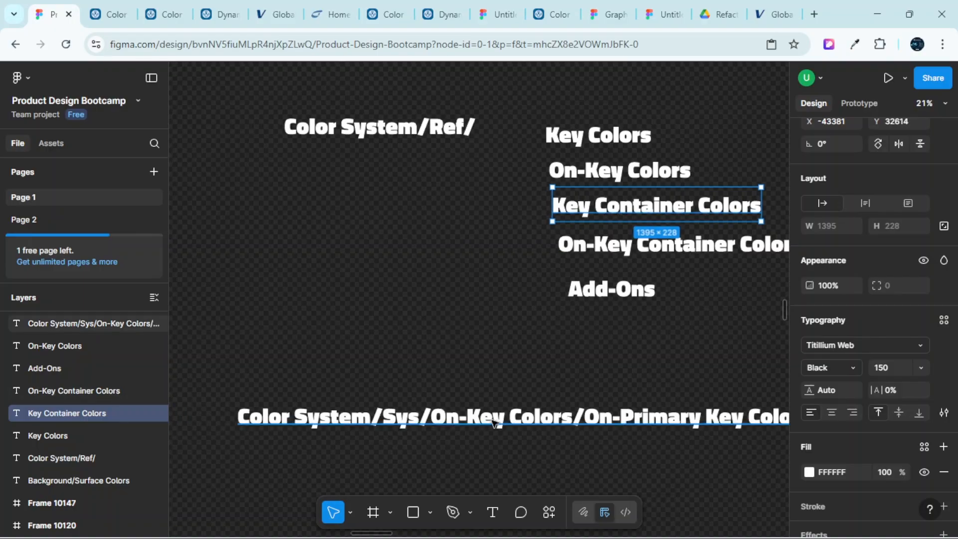
{"action": "scroll", "coordinate": [493, 422], "scroll_direction": "up", "scroll_amount": 1}
{"action": "scroll", "coordinate": [493, 422], "scroll_direction": "up", "scroll_amount": 1}
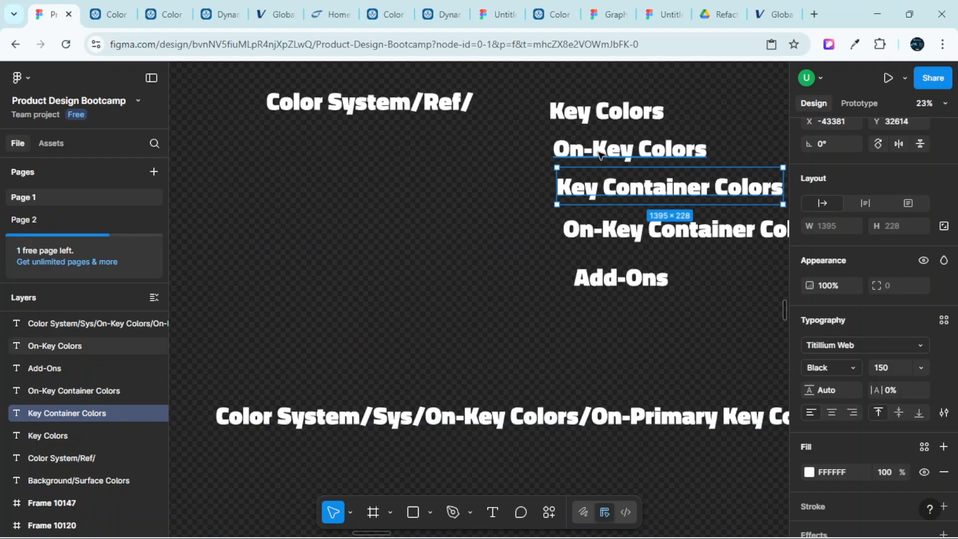
Replace the "On-Key Colors" segment of the naming path text below the style group names with "Key Container Colors"
{"action": "double_click", "coordinate": [514, 417]}
{"action": "left_click", "coordinate": [522, 417]}
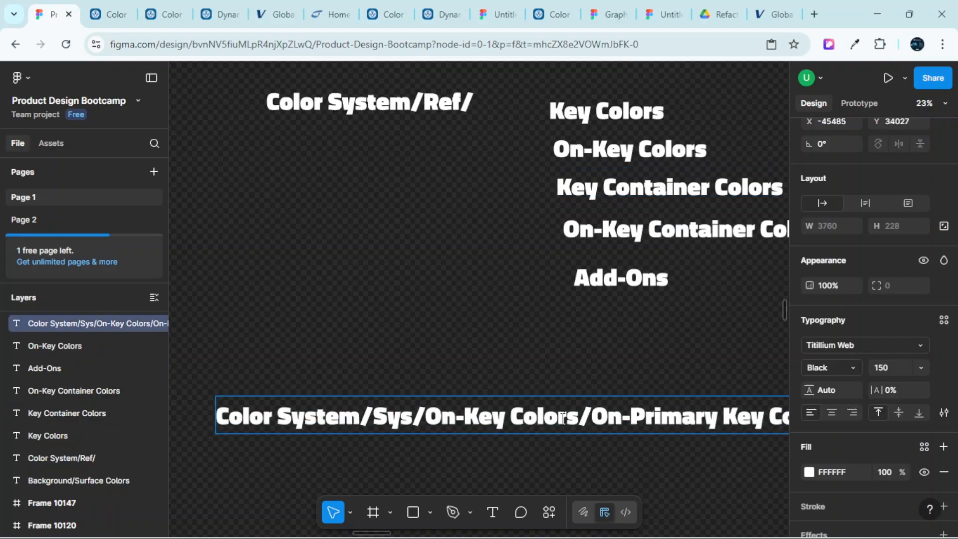
{"action": "left_click_drag", "start_coordinate": [578, 417], "coordinate": [433, 405]}
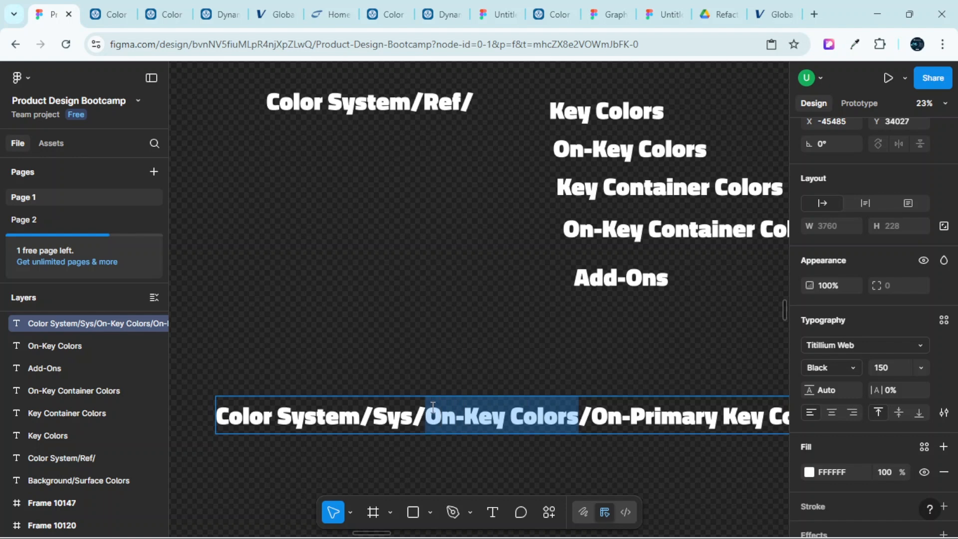
{"action": "type", "text": "Key"}
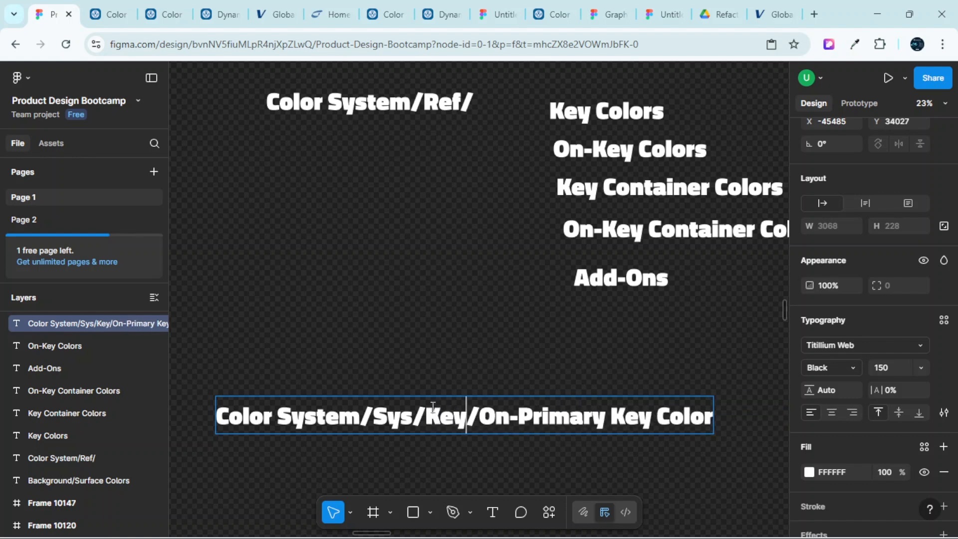
{"action": "type", "text": " Containe"}
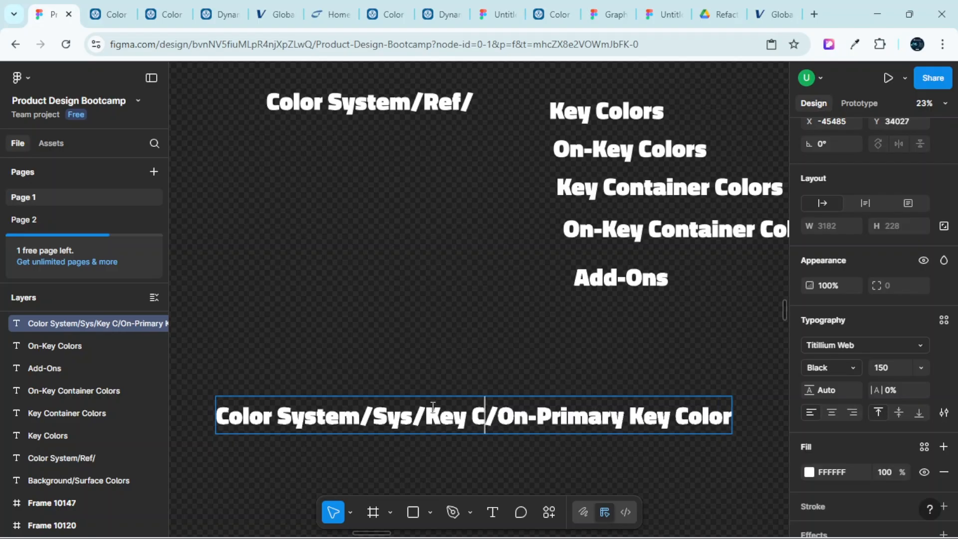
{"action": "type", "text": "r Col"}
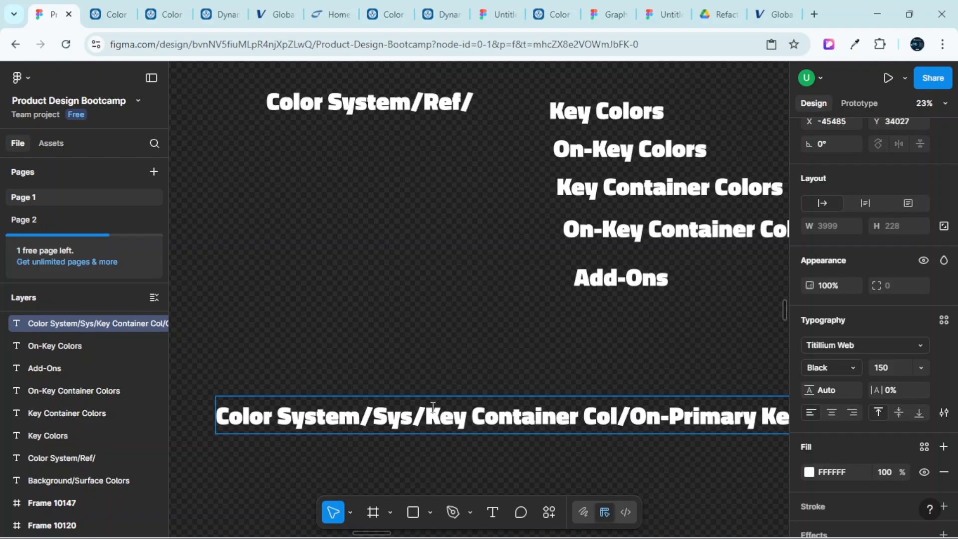
{"action": "type", "text": "or"}
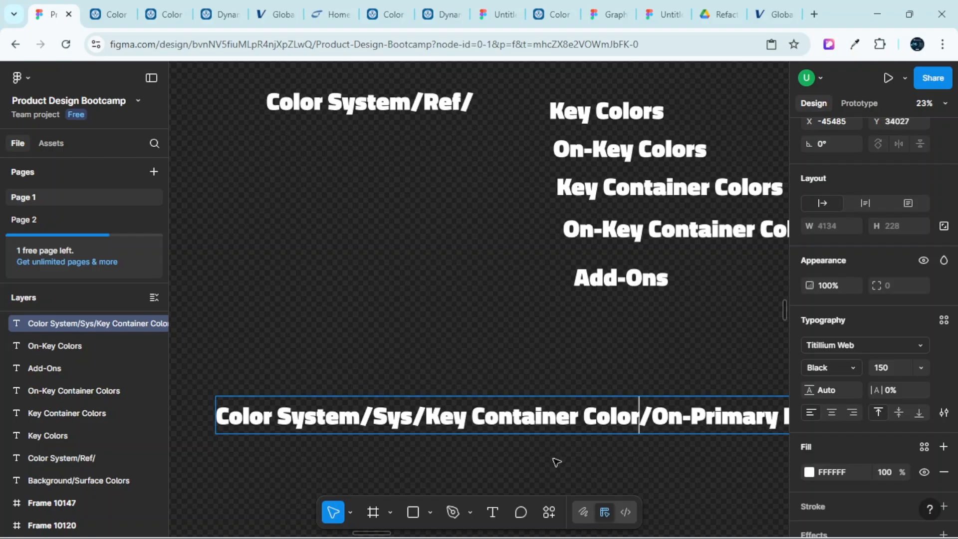
{"action": "scroll", "coordinate": [549, 455], "scroll_direction": "right", "scroll_amount": 2}
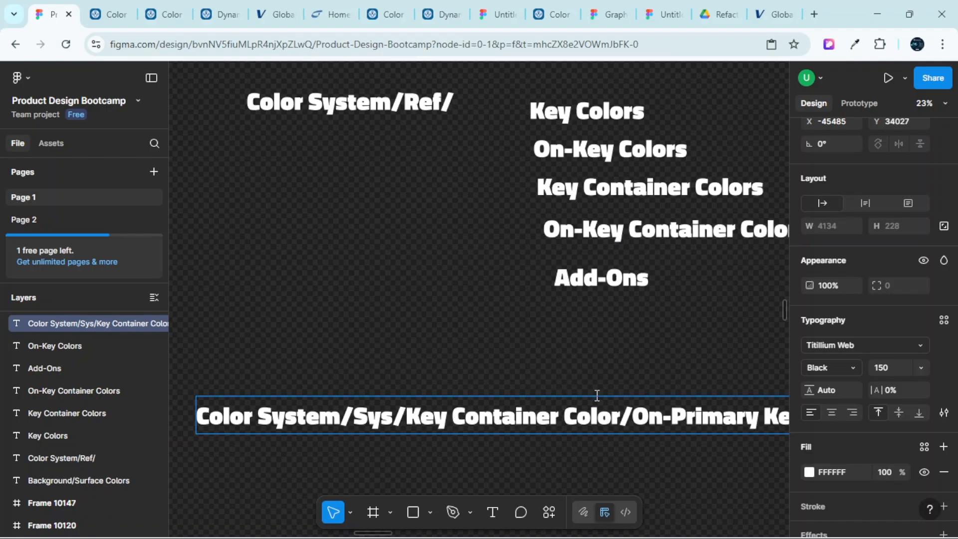
{"action": "type", "text": "s"}
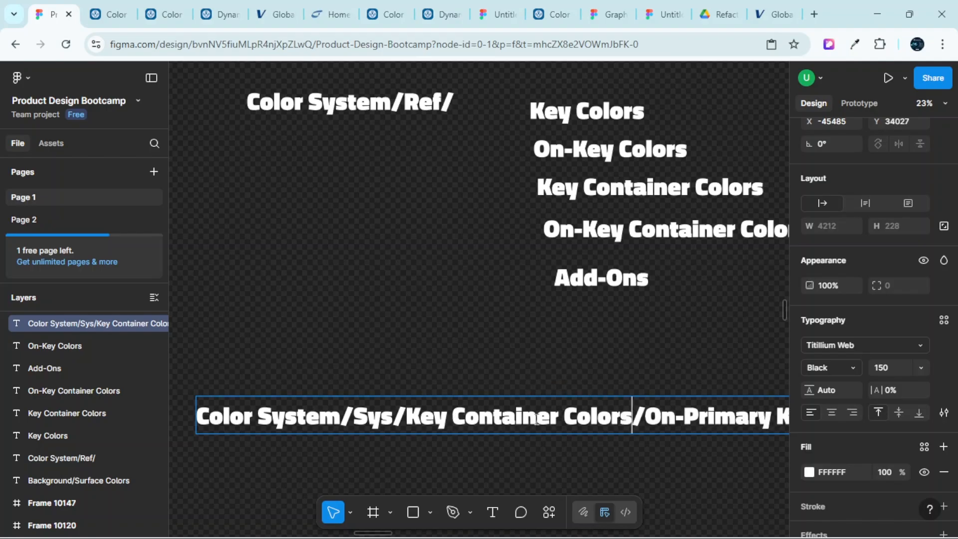
Review the Primary, Secondary and Tertiary Container swatches under Color Roles to check how the container colours are named
{"action": "scroll", "coordinate": [647, 359], "scroll_direction": "down", "scroll_amount": 5}
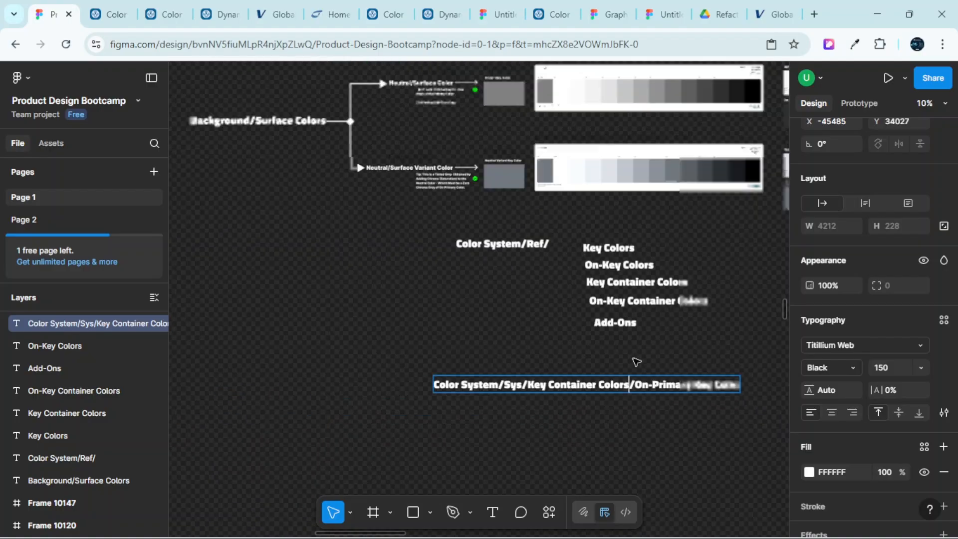
{"action": "scroll", "coordinate": [634, 360], "scroll_direction": "up", "scroll_amount": 3}
{"action": "scroll", "coordinate": [634, 360], "scroll_direction": "up", "scroll_amount": 8}
{"action": "scroll", "coordinate": [586, 259], "scroll_direction": "right", "scroll_amount": 5}
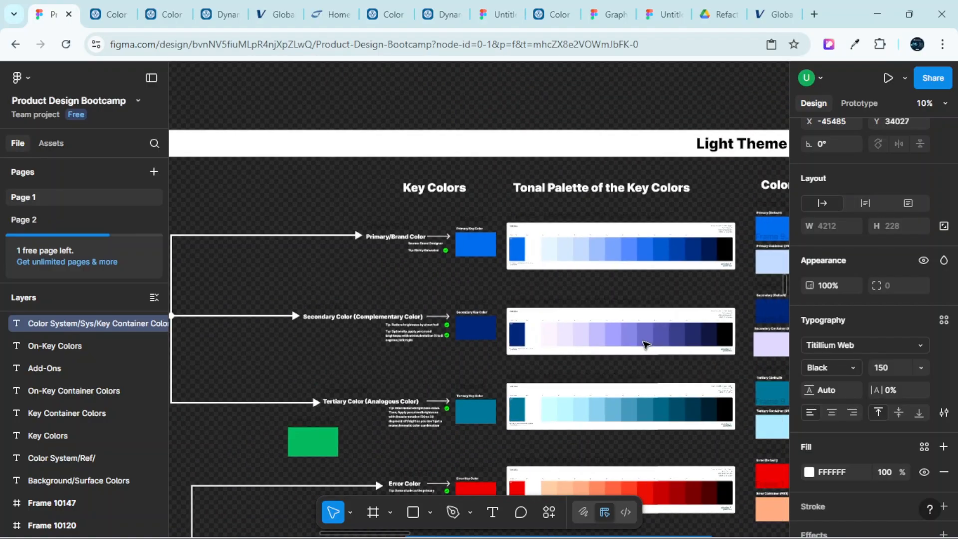
{"action": "scroll", "coordinate": [586, 259], "scroll_direction": "up", "scroll_amount": 6}
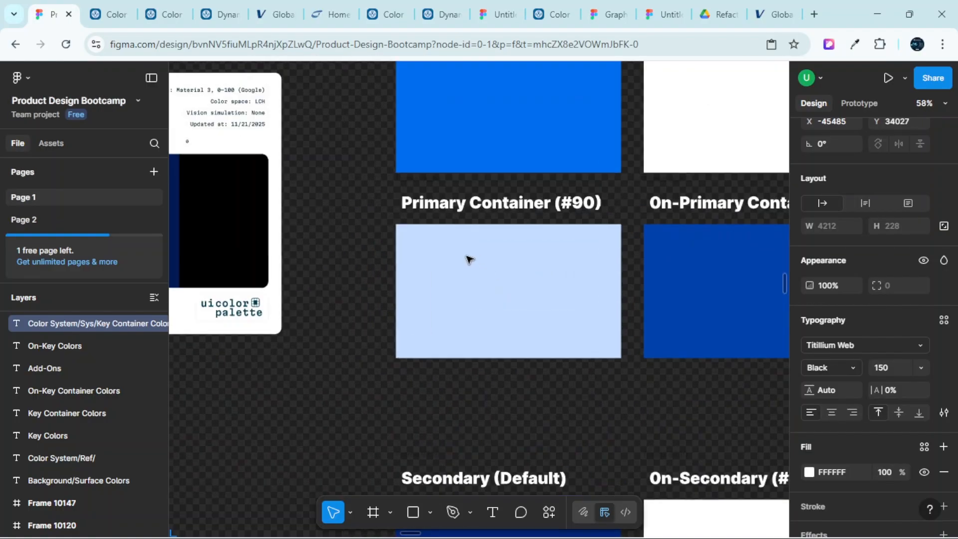
{"action": "scroll", "coordinate": [564, 318], "scroll_direction": "down", "scroll_amount": 6}
{"action": "scroll", "coordinate": [560, 321], "scroll_direction": "up", "scroll_amount": 3}
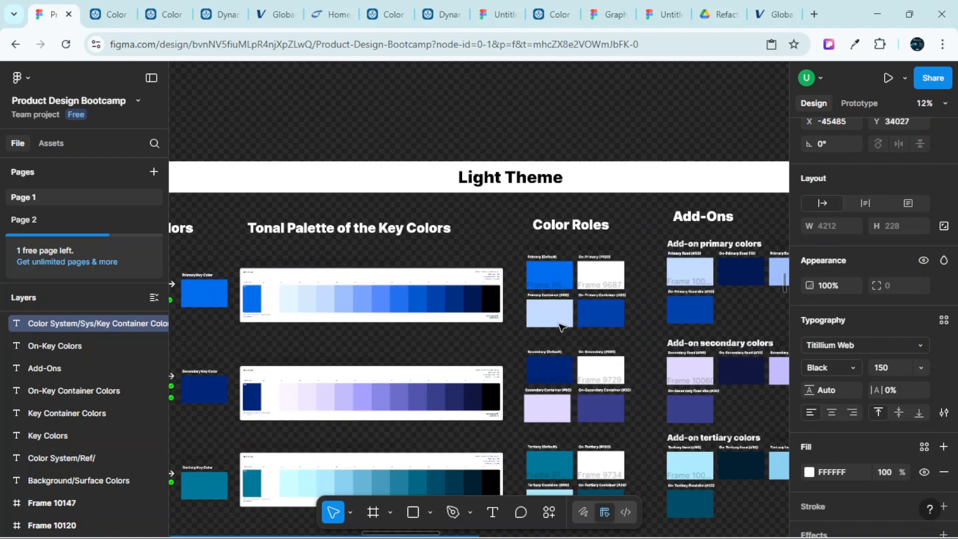
{"action": "scroll", "coordinate": [558, 301], "scroll_direction": "up", "scroll_amount": 3}
{"action": "scroll", "coordinate": [557, 302], "scroll_direction": "down", "scroll_amount": 5}
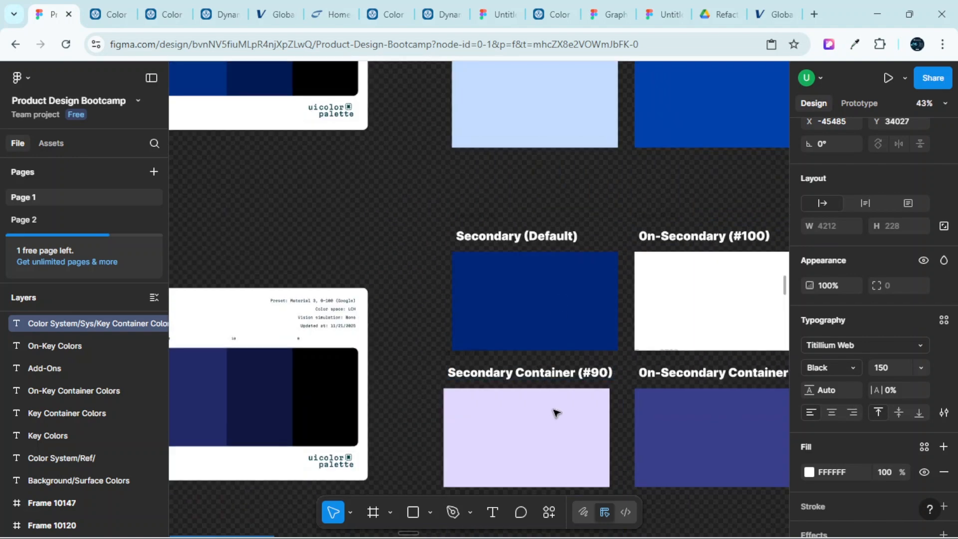
{"action": "scroll", "coordinate": [560, 413], "scroll_direction": "down", "scroll_amount": 1}
{"action": "scroll", "coordinate": [560, 414], "scroll_direction": "down", "scroll_amount": 6}
{"action": "scroll", "coordinate": [541, 293], "scroll_direction": "down", "scroll_amount": 4}
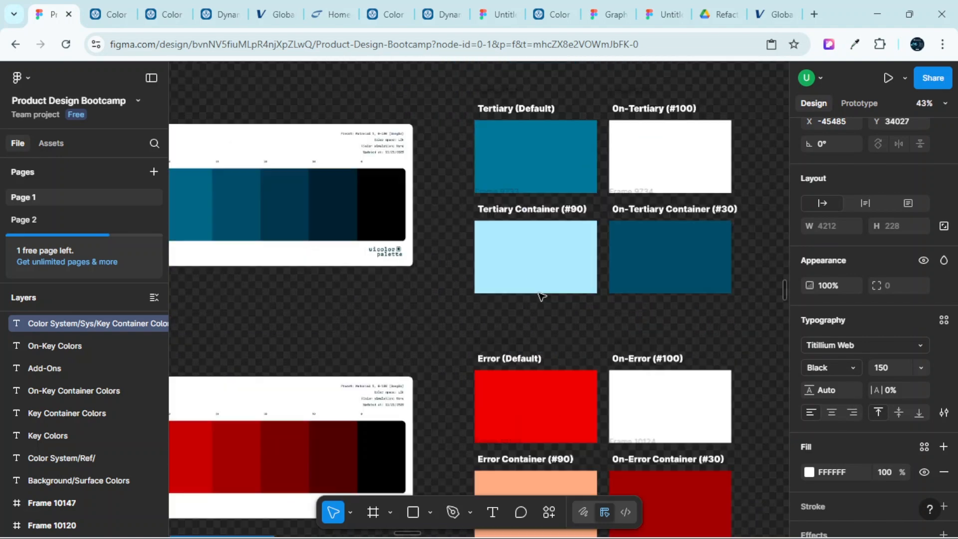
{"action": "scroll", "coordinate": [575, 377], "scroll_direction": "down", "scroll_amount": 8}
{"action": "scroll", "coordinate": [482, 265], "scroll_direction": "up", "scroll_amount": 4}
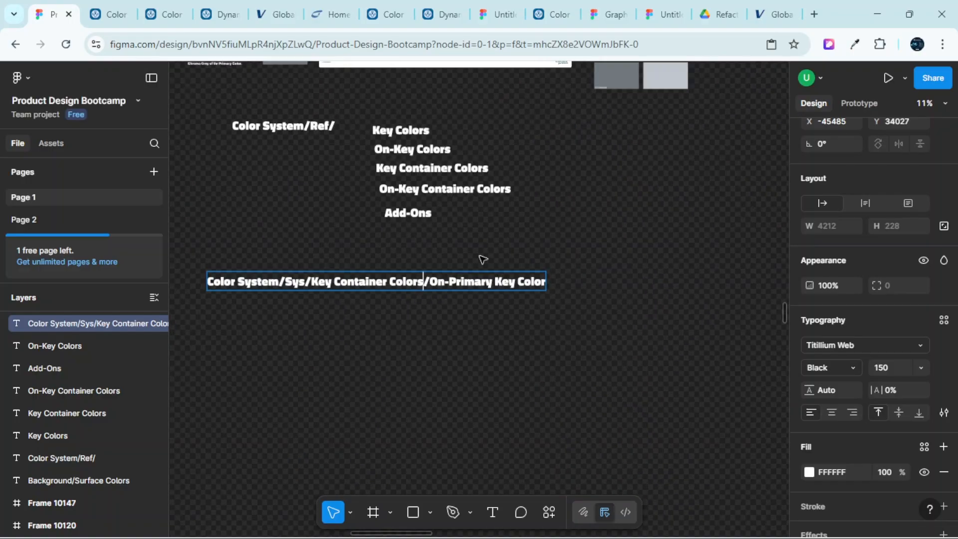
{"action": "scroll", "coordinate": [469, 295], "scroll_direction": "left", "scroll_amount": 2}
{"action": "scroll", "coordinate": [469, 294], "scroll_direction": "up", "scroll_amount": 3}
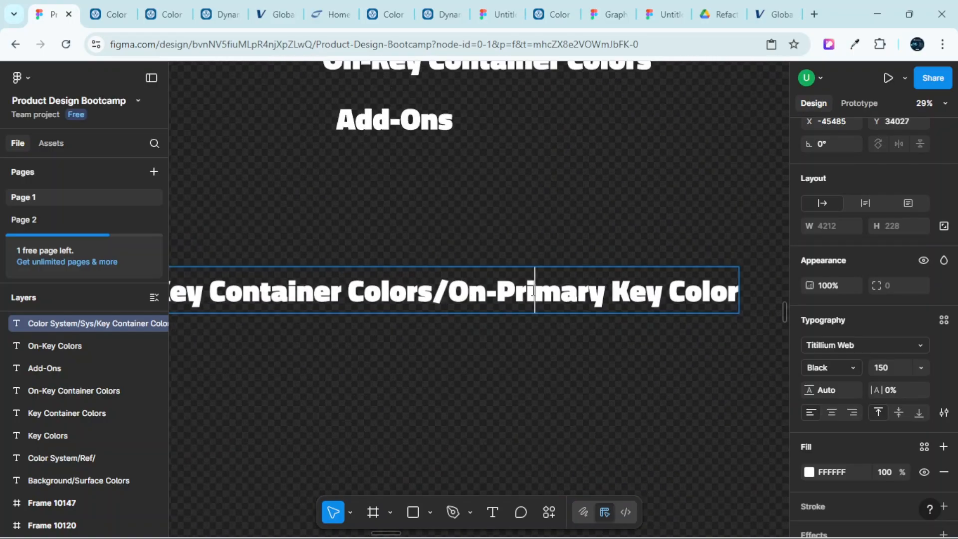
Replace the last segment of the naming path, "On-Primary Key Color", with "Primary Container"
{"action": "double_click", "coordinate": [533, 290]}
{"action": "left_click", "coordinate": [706, 283]}
{"action": "left_click_drag", "start_coordinate": [735, 292], "coordinate": [458, 304]}
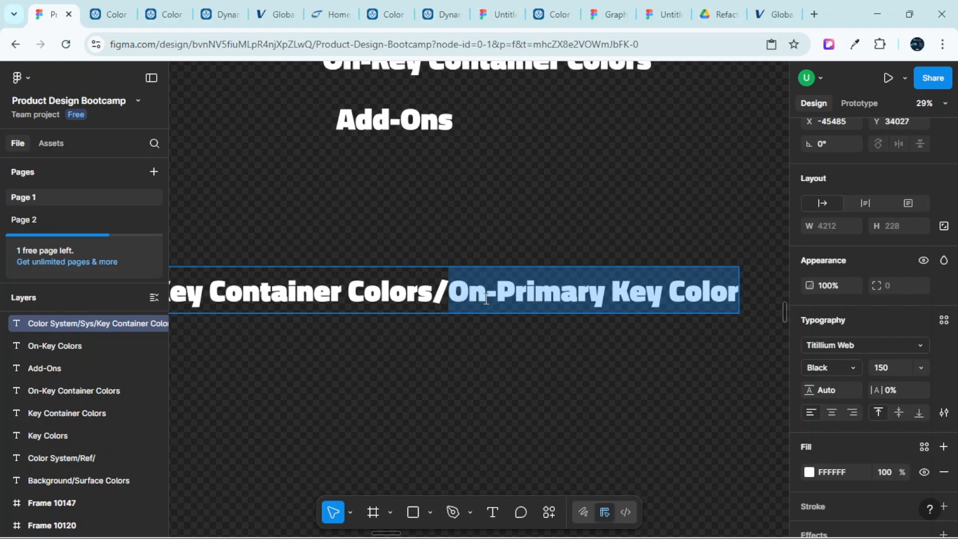
{"action": "type", "text": "Prima"}
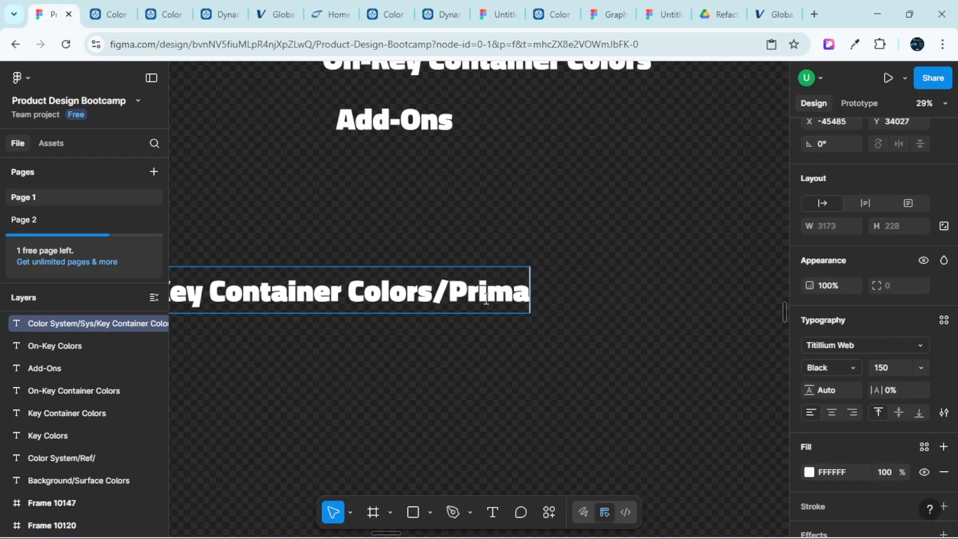
{"action": "type", "text": "e"}
{"action": "key", "text": "BackSpace"}
{"action": "type", "text": "ry Co"}
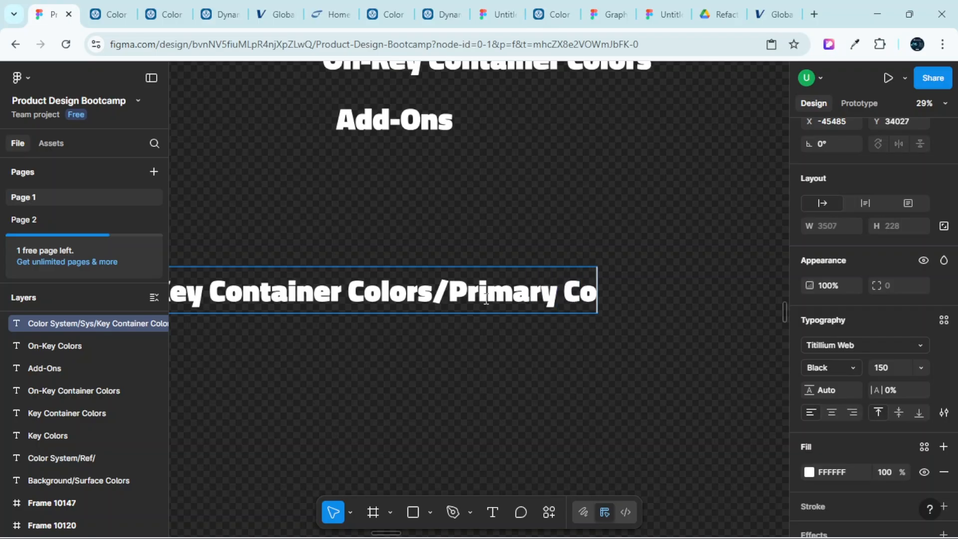
{"action": "type", "text": "ntaine"}
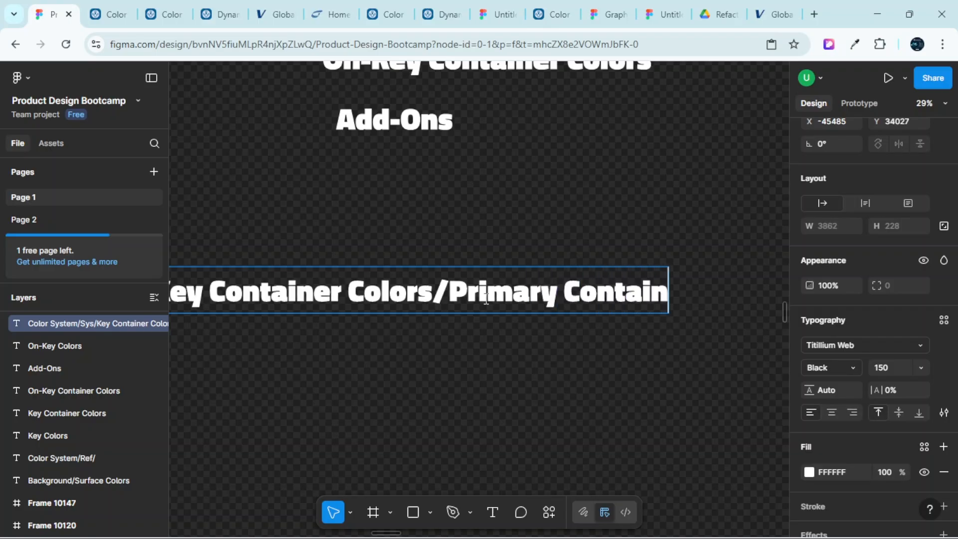
{"action": "type", "text": "r"}
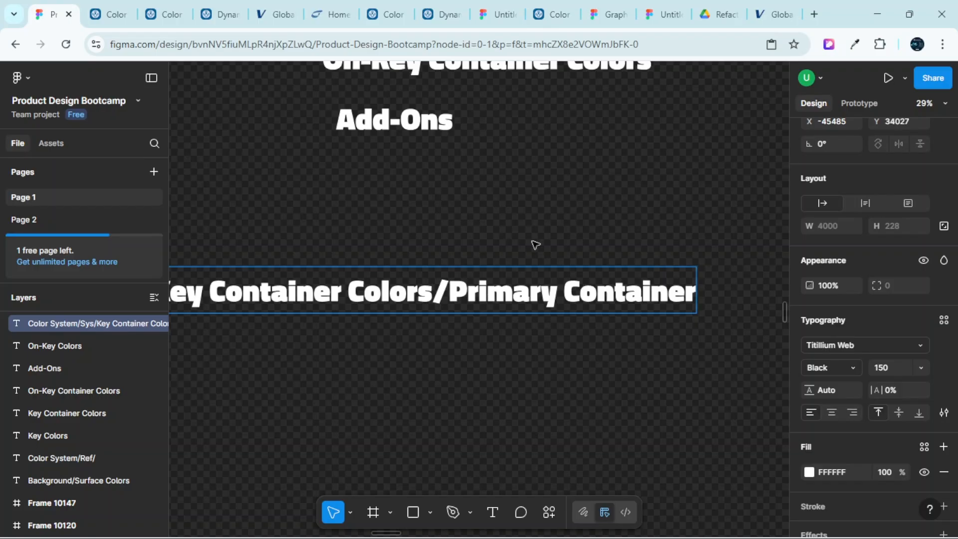
Copy the full naming path text "Color System/Sys/Key Container Colors/Primary Container"
{"action": "scroll", "coordinate": [579, 274], "scroll_direction": "left", "scroll_amount": 2}
{"action": "scroll", "coordinate": [579, 274], "scroll_direction": "down", "scroll_amount": 2}
{"action": "scroll", "coordinate": [579, 274], "scroll_direction": "left", "scroll_amount": 1}
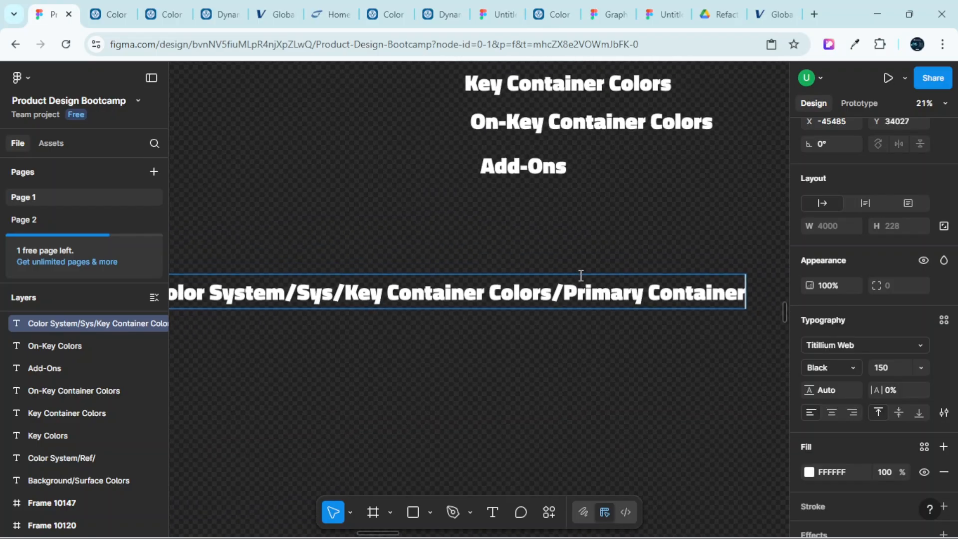
{"action": "scroll", "coordinate": [580, 276], "scroll_direction": "up", "scroll_amount": 1}
{"action": "scroll", "coordinate": [589, 304], "scroll_direction": "left", "scroll_amount": 2}
{"action": "scroll", "coordinate": [594, 339], "scroll_direction": "down", "scroll_amount": 3}
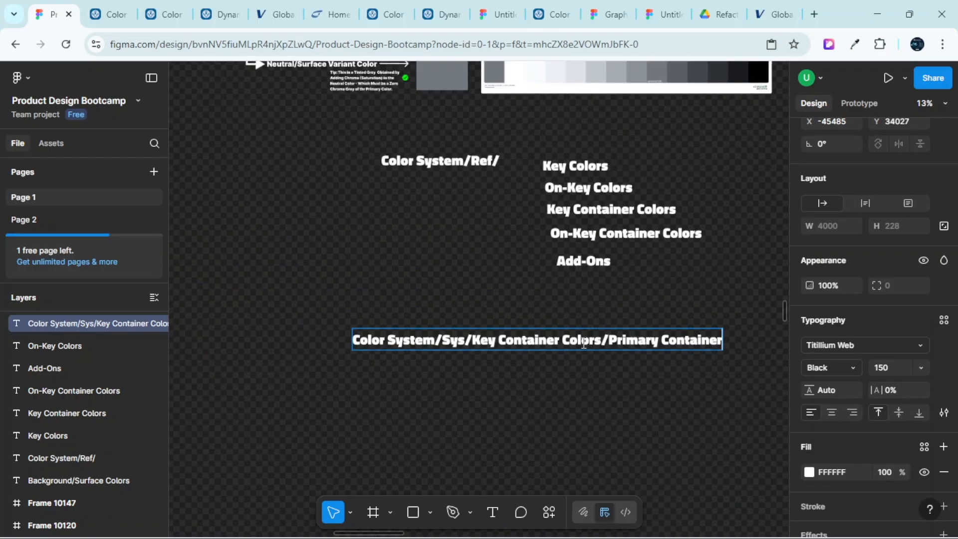
{"action": "triple_click", "coordinate": [583, 342]}
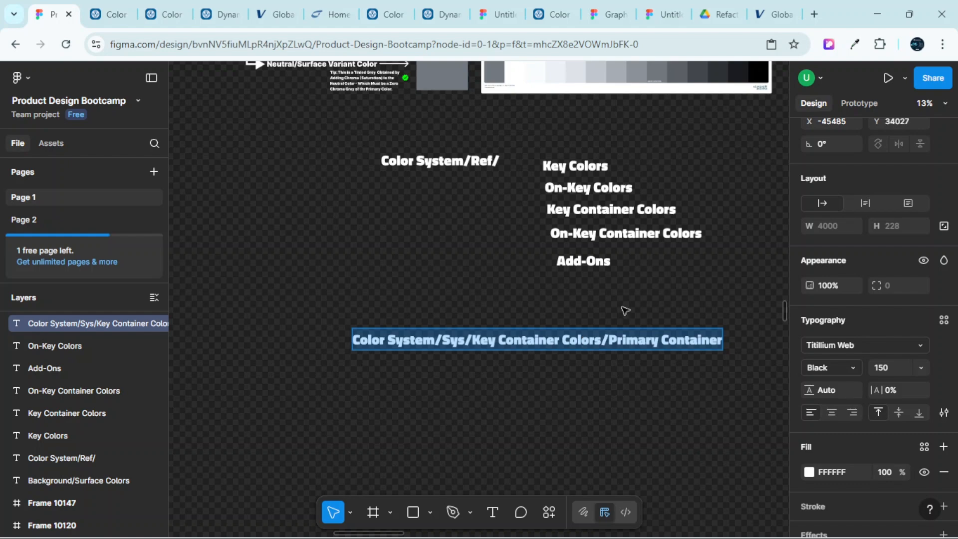
Create a colour style from the Primary Container (#90) swatch's fill, named with the copied path "Color System/Sys/Key Container Colors/Primary Container"
{"action": "scroll", "coordinate": [628, 308], "scroll_direction": "up", "scroll_amount": 10}
{"action": "scroll", "coordinate": [644, 300], "scroll_direction": "down", "scroll_amount": 3}
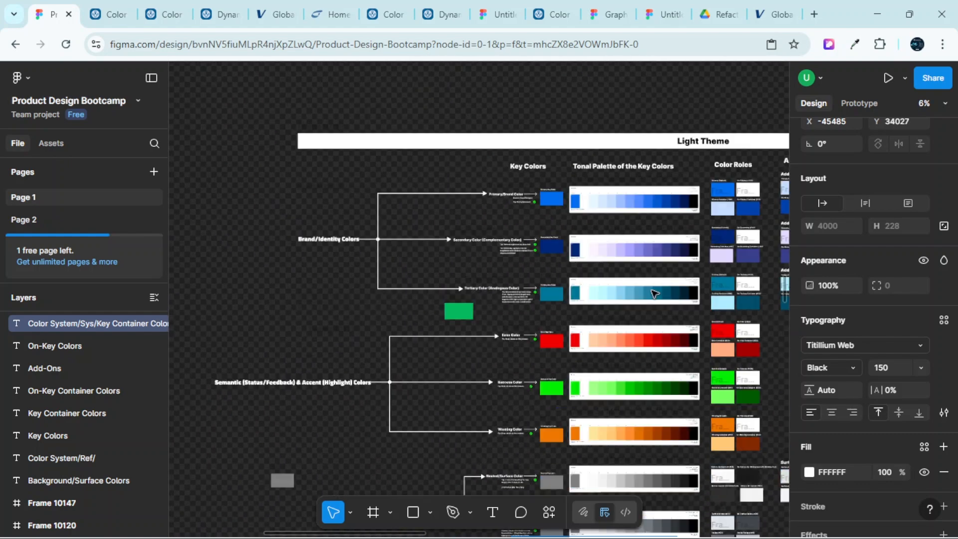
{"action": "scroll", "coordinate": [654, 293], "scroll_direction": "up", "scroll_amount": 5}
{"action": "scroll", "coordinate": [673, 199], "scroll_direction": "right", "scroll_amount": 3}
{"action": "scroll", "coordinate": [664, 194], "scroll_direction": "up", "scroll_amount": 3}
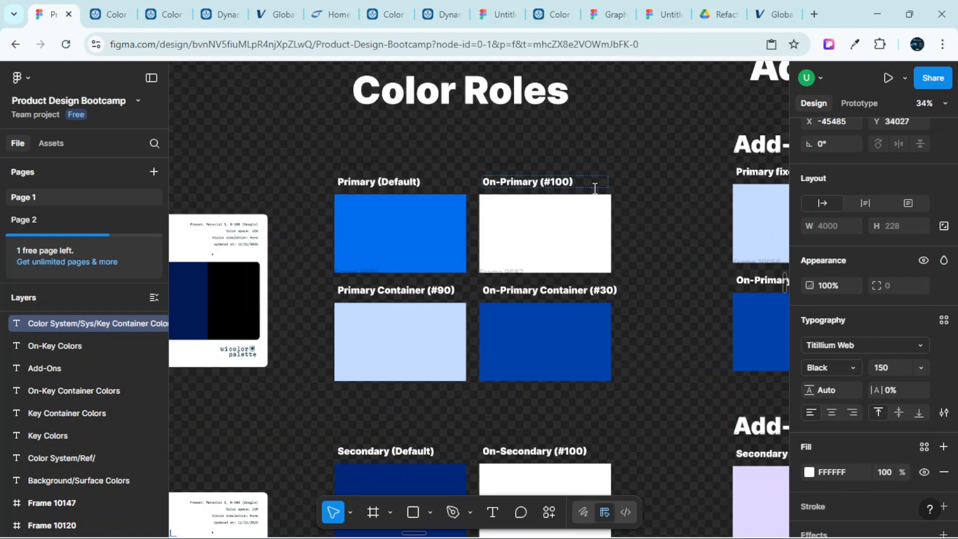
{"action": "scroll", "coordinate": [629, 235], "scroll_direction": "left", "scroll_amount": 2}
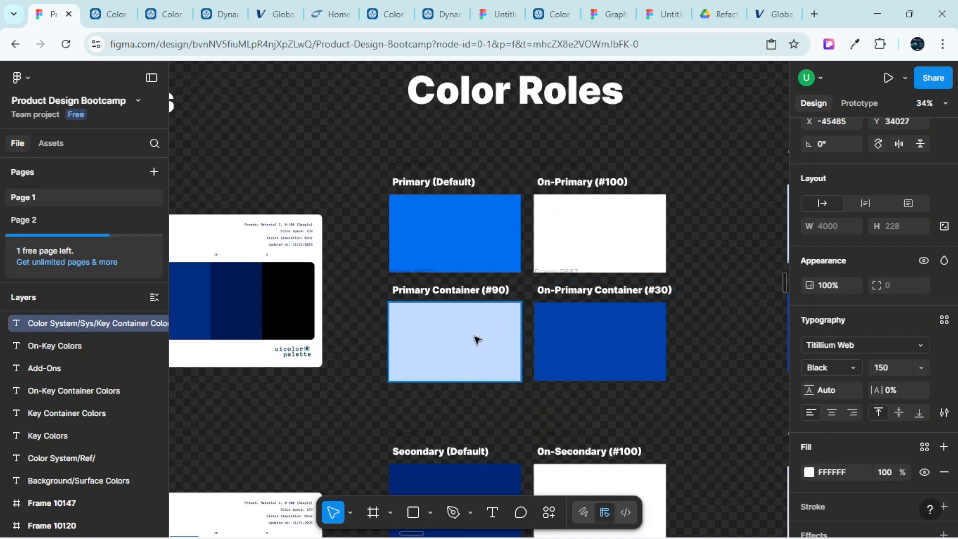
{"action": "left_click", "coordinate": [502, 333]}
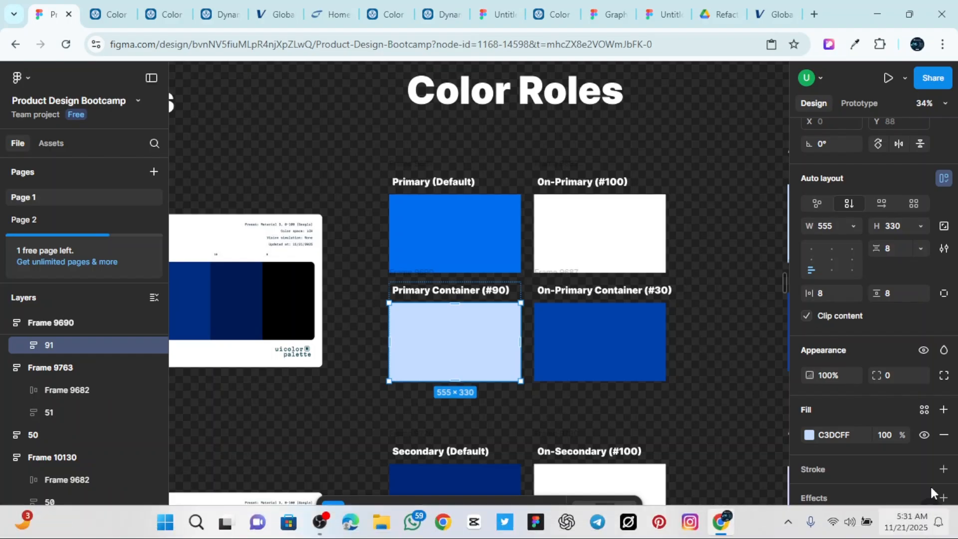
{"action": "scroll", "coordinate": [931, 311], "scroll_direction": "down", "scroll_amount": 1}
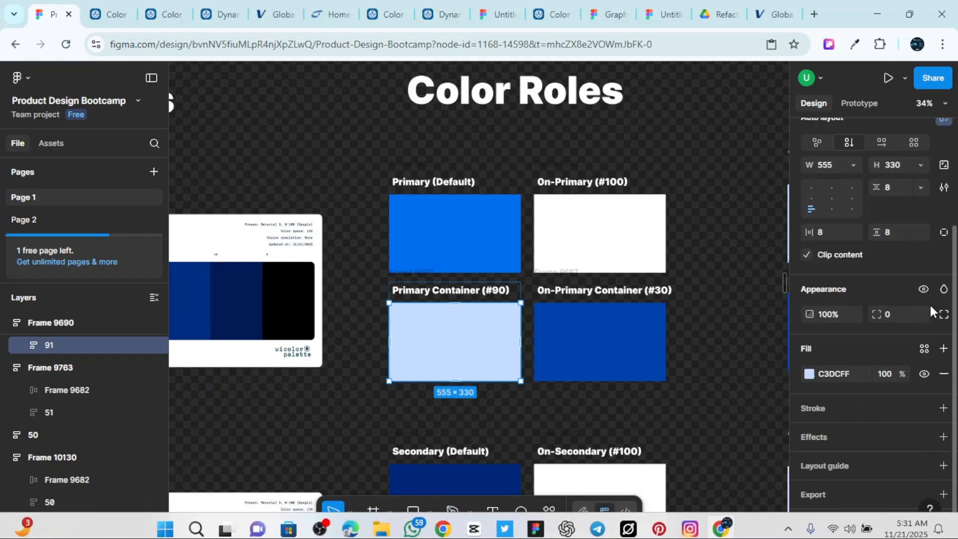
{"action": "left_click", "coordinate": [925, 337]}
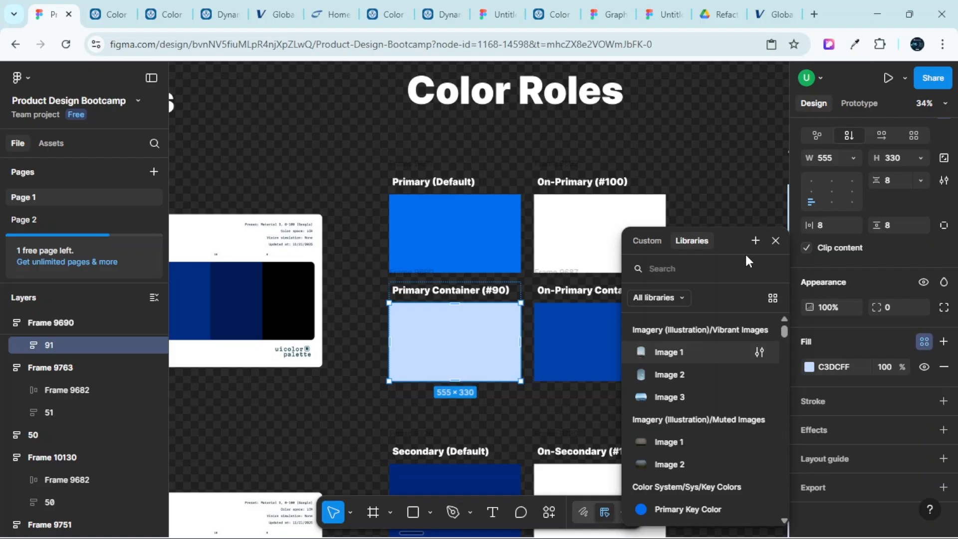
{"action": "left_click", "coordinate": [754, 242]}
{"action": "left_click_drag", "start_coordinate": [558, 249], "coordinate": [792, 207]}
{"action": "left_click", "coordinate": [671, 208]}
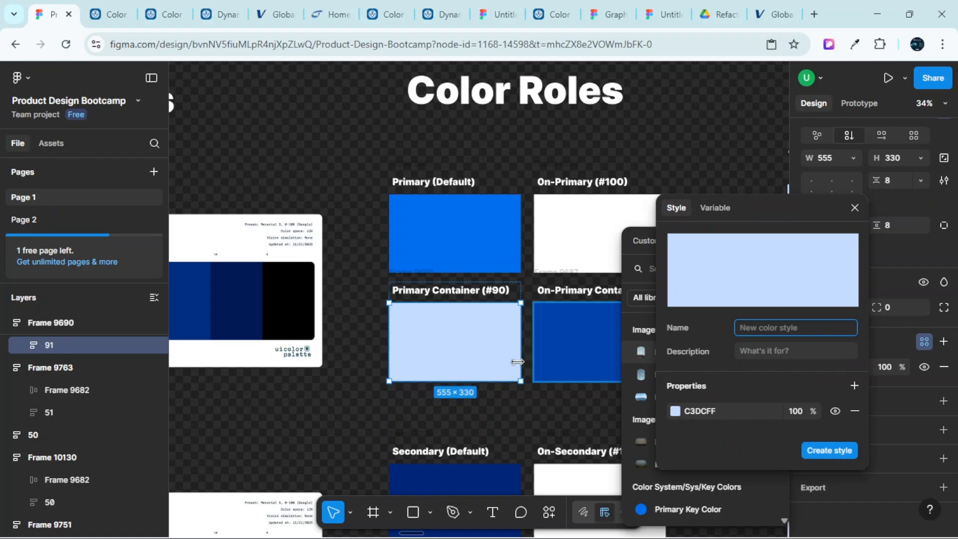
{"action": "key", "text": "ctrl+v"}
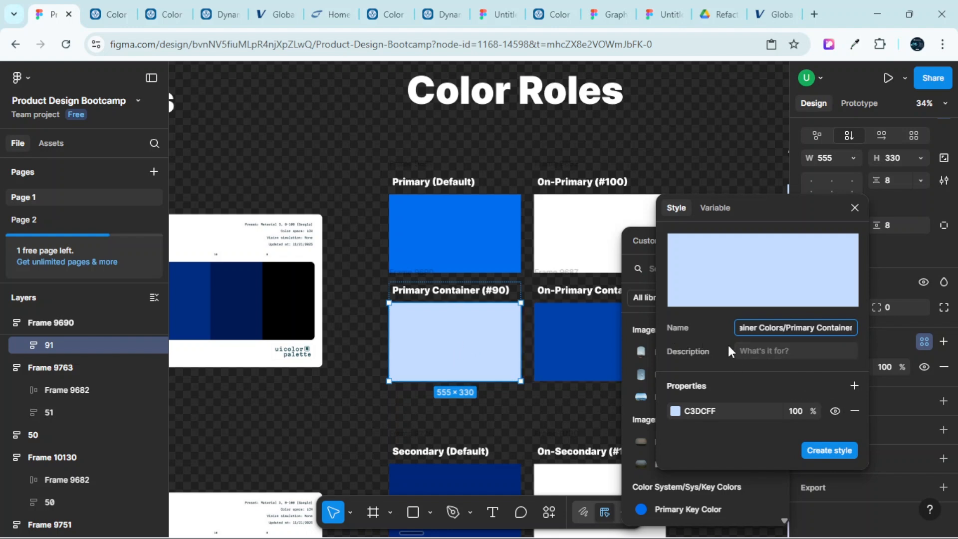
{"action": "left_click", "coordinate": [830, 451]}
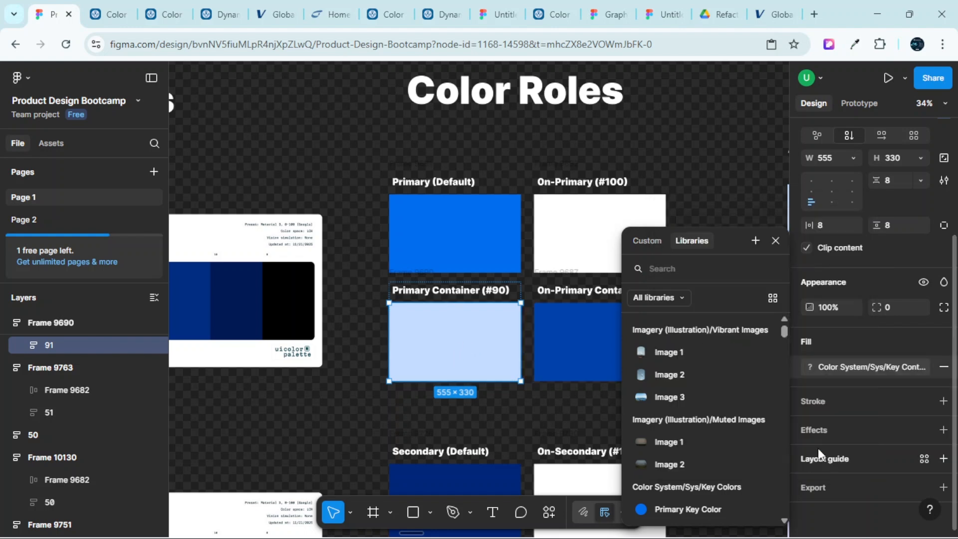
Create a colour style from the Secondary Container (#90) swatch's fill, named "Color System/Sys/Key Container Colors/Secondary Container"
{"action": "scroll", "coordinate": [434, 307], "scroll_direction": "down", "scroll_amount": 5}
{"action": "left_click", "coordinate": [458, 326]}
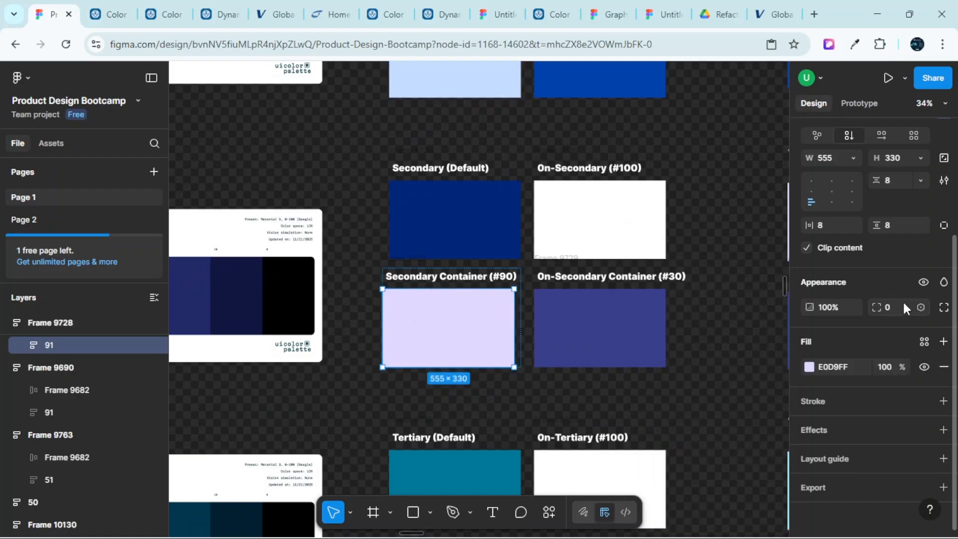
{"action": "left_click", "coordinate": [923, 342]}
{"action": "left_click_drag", "start_coordinate": [577, 248], "coordinate": [783, 224]}
{"action": "left_click", "coordinate": [631, 218]}
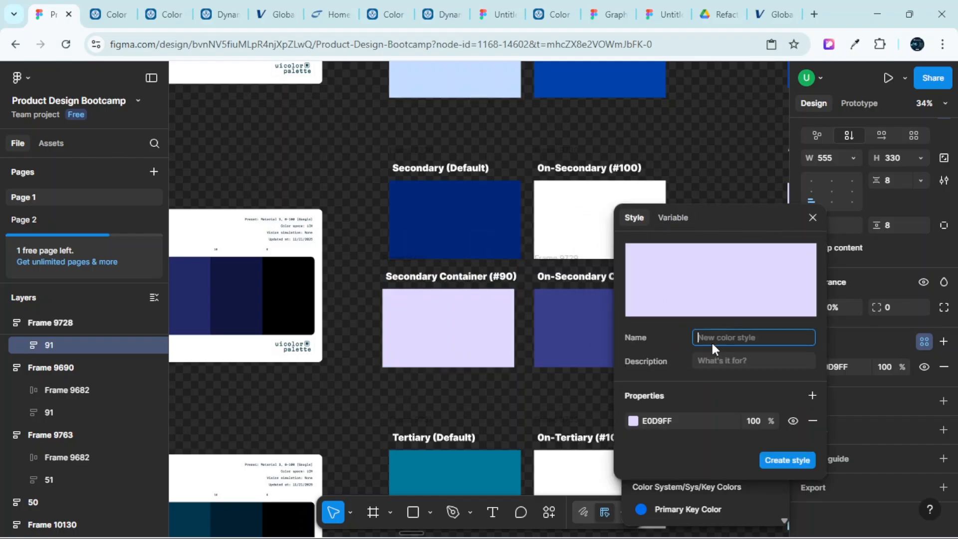
{"action": "key", "text": "ctrl+v"}
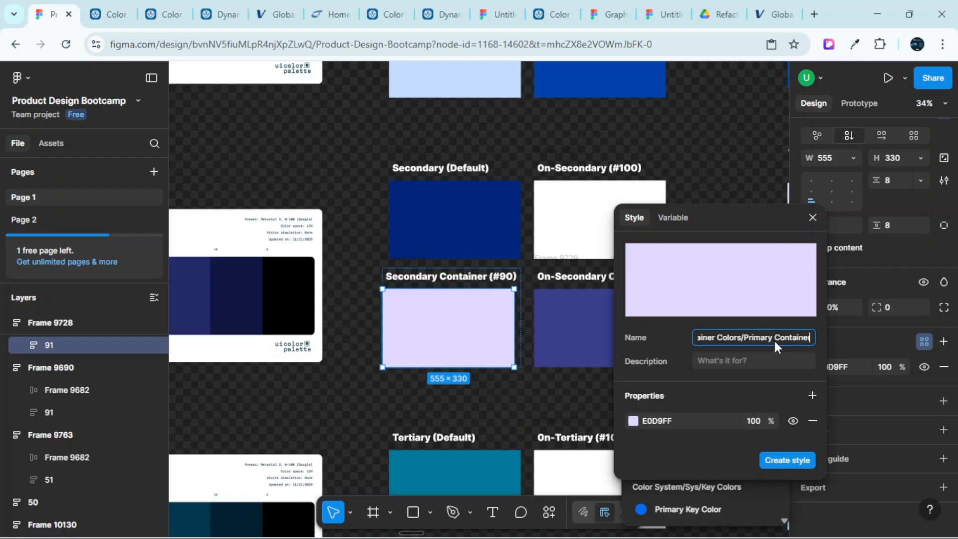
{"action": "double_click", "coordinate": [759, 337]}
{"action": "type", "text": "Secondary"}
{"action": "left_click", "coordinate": [787, 460]}
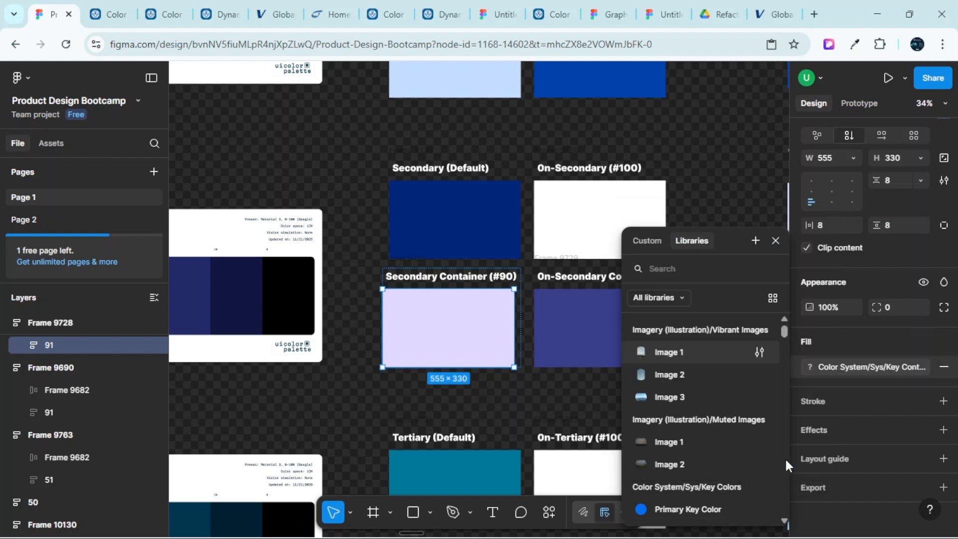
Create a colour style from the Tertiary Container (#90) swatch's fill, named "Color System/Sys/Key Container Colors/Tertiary Container"
{"action": "scroll", "coordinate": [465, 309], "scroll_direction": "down", "scroll_amount": 3}
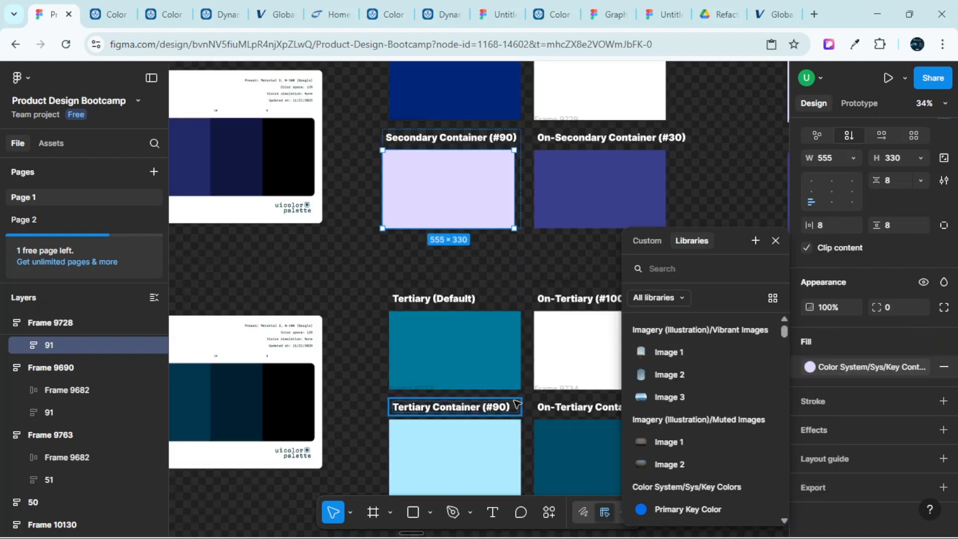
{"action": "scroll", "coordinate": [489, 405], "scroll_direction": "down", "scroll_amount": 2}
{"action": "left_click", "coordinate": [488, 397]}
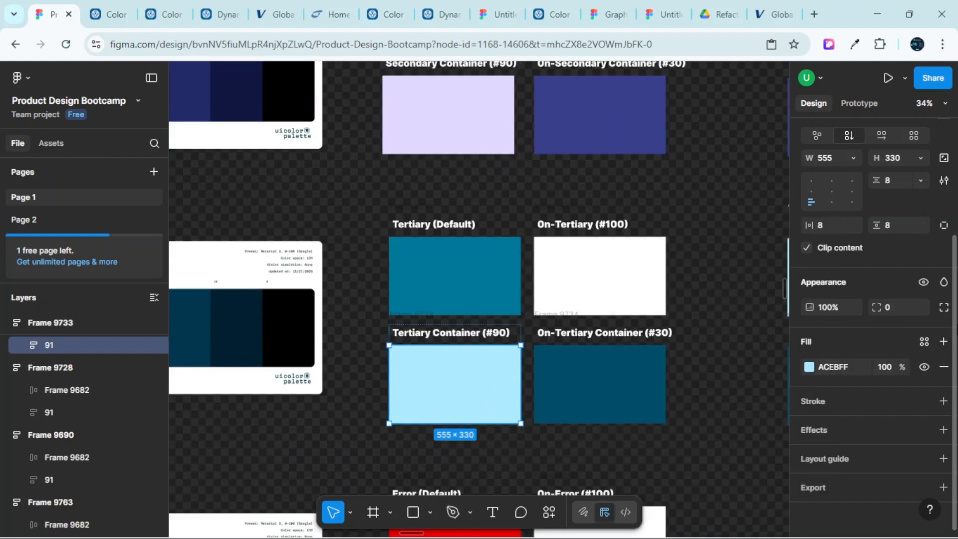
{"action": "left_click", "coordinate": [922, 340]}
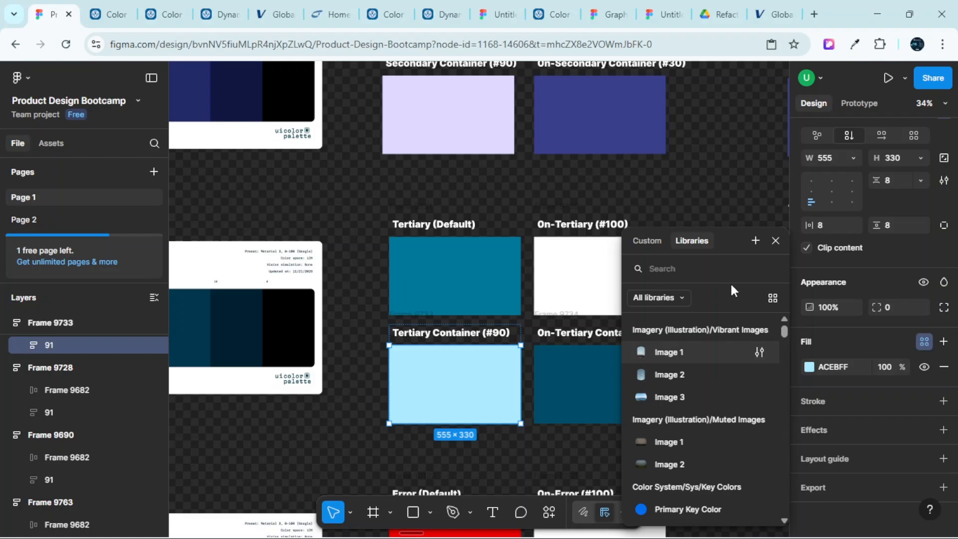
{"action": "left_click_drag", "start_coordinate": [774, 233], "coordinate": [855, 208]}
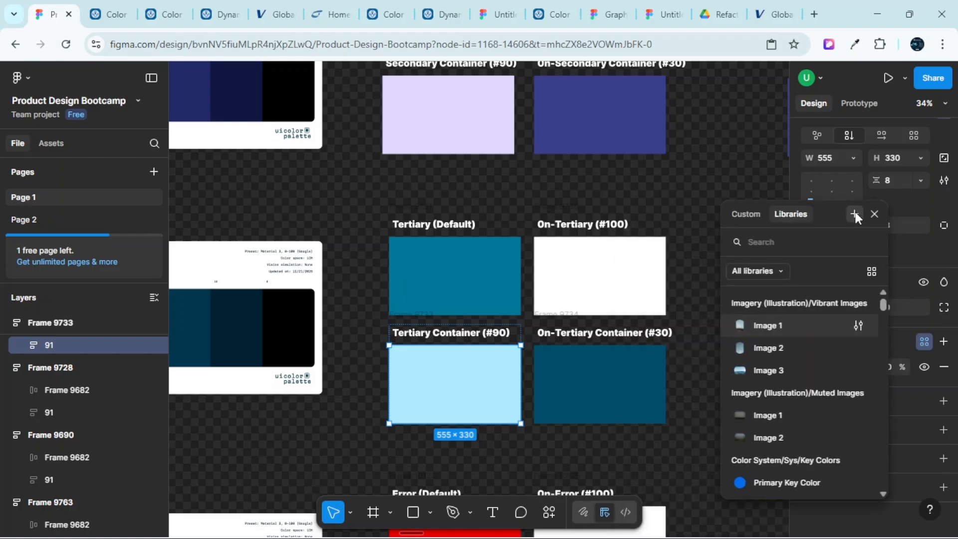
{"action": "left_click", "coordinate": [854, 212]}
{"action": "left_click_drag", "start_coordinate": [658, 214], "coordinate": [731, 214]}
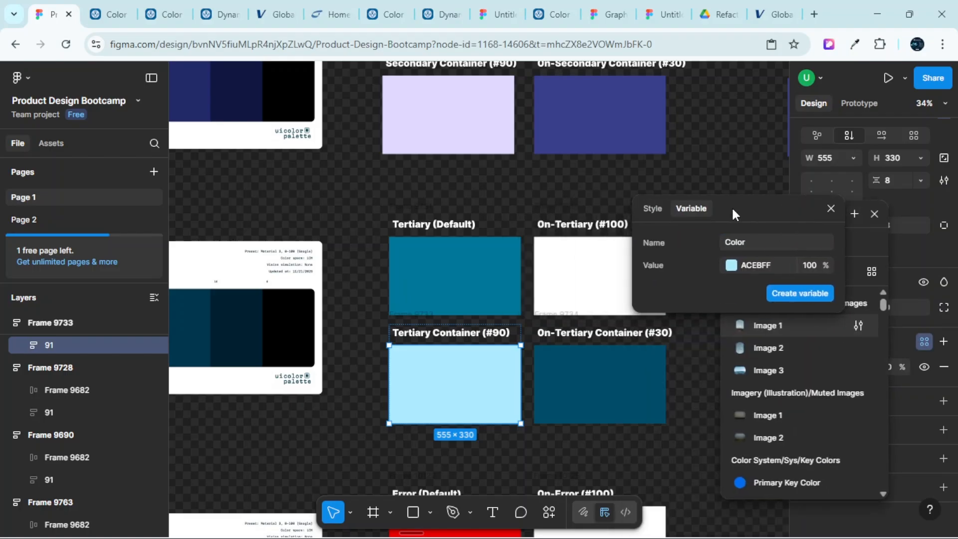
{"action": "left_click", "coordinate": [653, 209]}
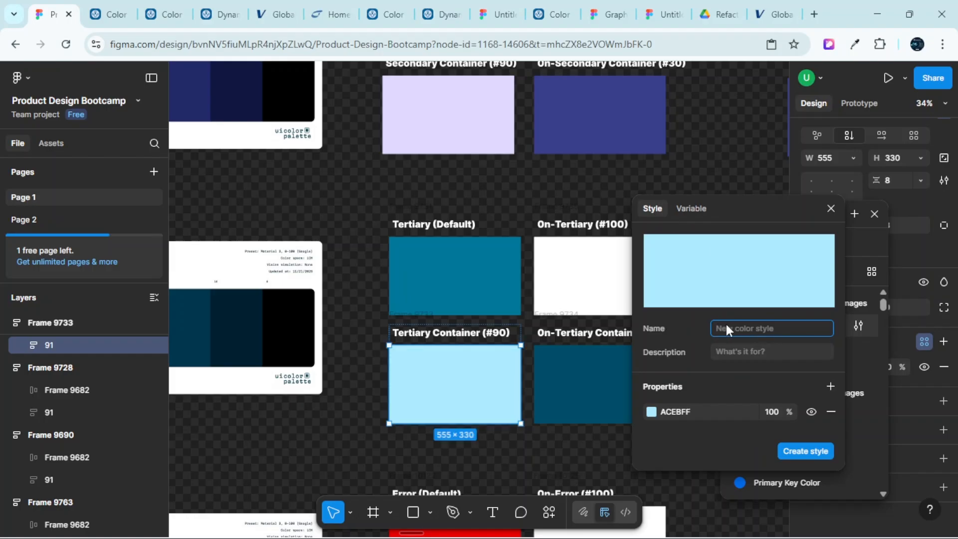
{"action": "key", "text": "ctrl+v"}
{"action": "type", "text": "Tertiary"}
{"action": "left_click", "coordinate": [817, 450]}
Review the Error, Success, Warning and Surface swatches and the Surface Container Roles for further container colours
{"action": "scroll", "coordinate": [587, 412], "scroll_direction": "down", "scroll_amount": 1}
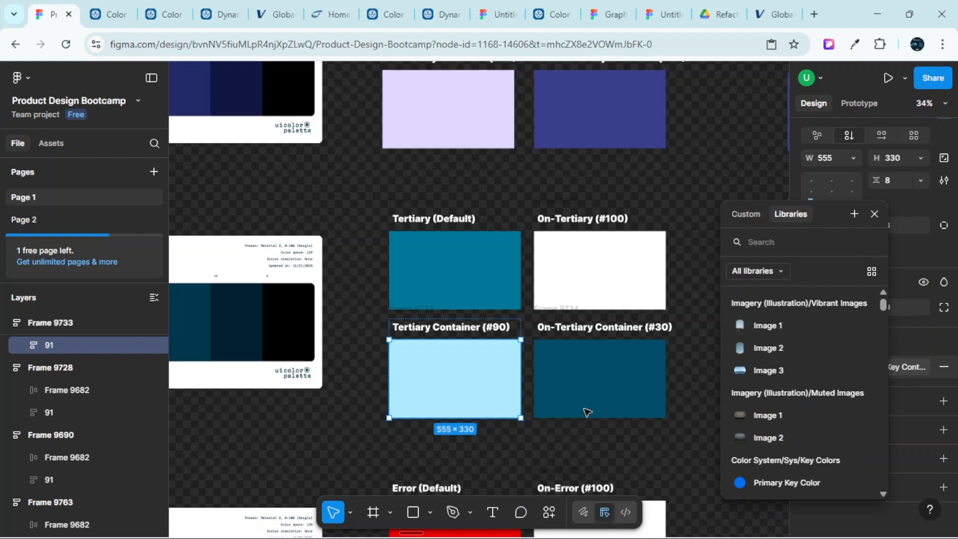
{"action": "scroll", "coordinate": [587, 412], "scroll_direction": "down", "scroll_amount": 5}
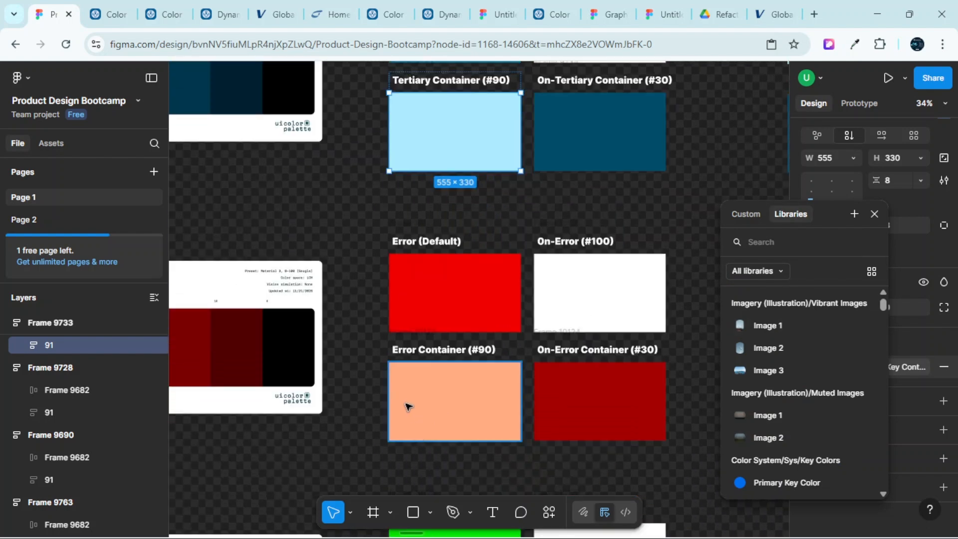
{"action": "scroll", "coordinate": [480, 397], "scroll_direction": "down", "scroll_amount": 5}
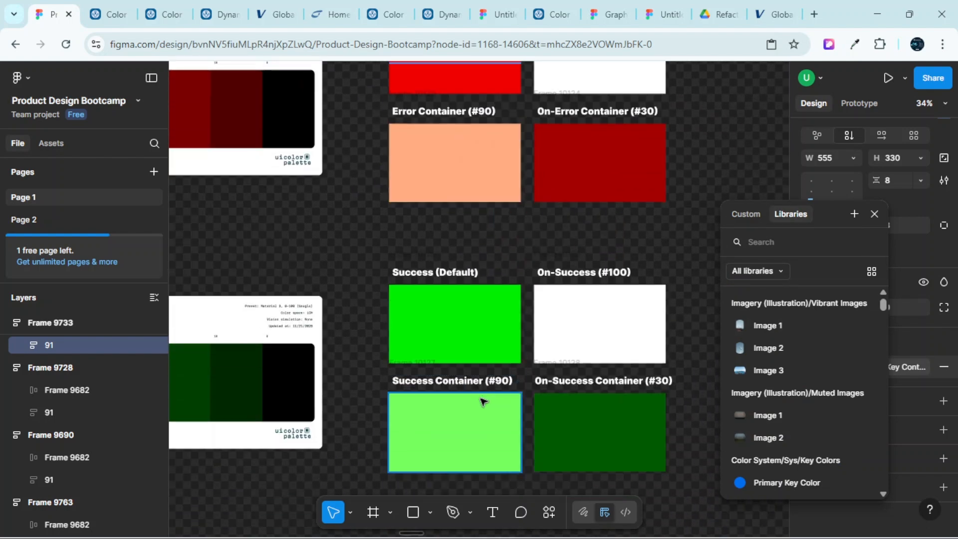
{"action": "scroll", "coordinate": [442, 426], "scroll_direction": "down", "scroll_amount": 11}
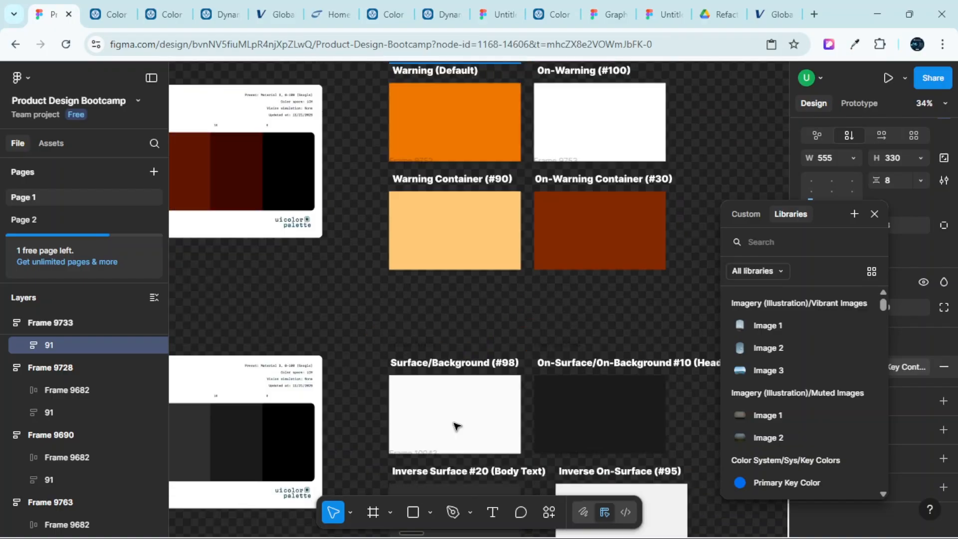
{"action": "scroll", "coordinate": [457, 426], "scroll_direction": "down", "scroll_amount": 8}
{"action": "scroll", "coordinate": [458, 427], "scroll_direction": "down", "scroll_amount": 3}
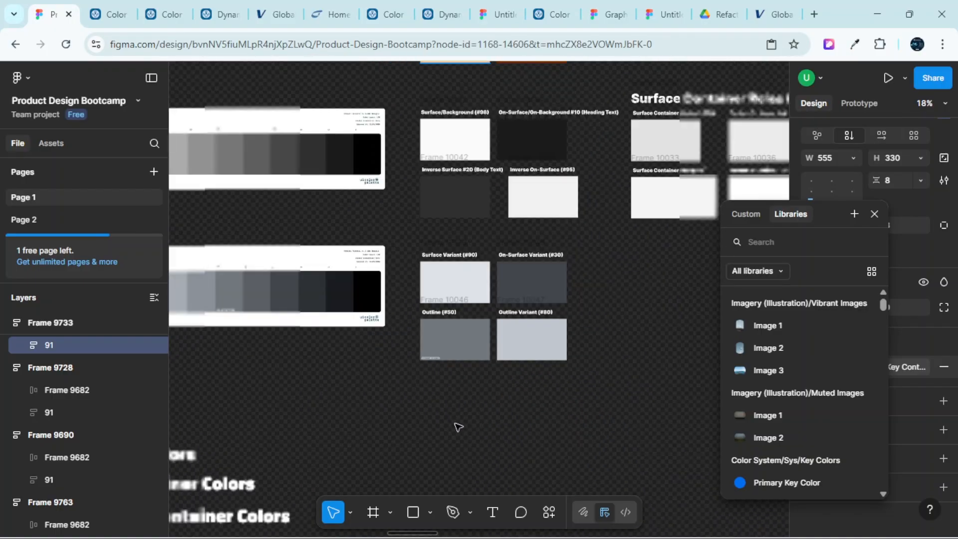
{"action": "scroll", "coordinate": [458, 427], "scroll_direction": "up", "scroll_amount": 3}
{"action": "scroll", "coordinate": [509, 339], "scroll_direction": "right", "scroll_amount": 1}
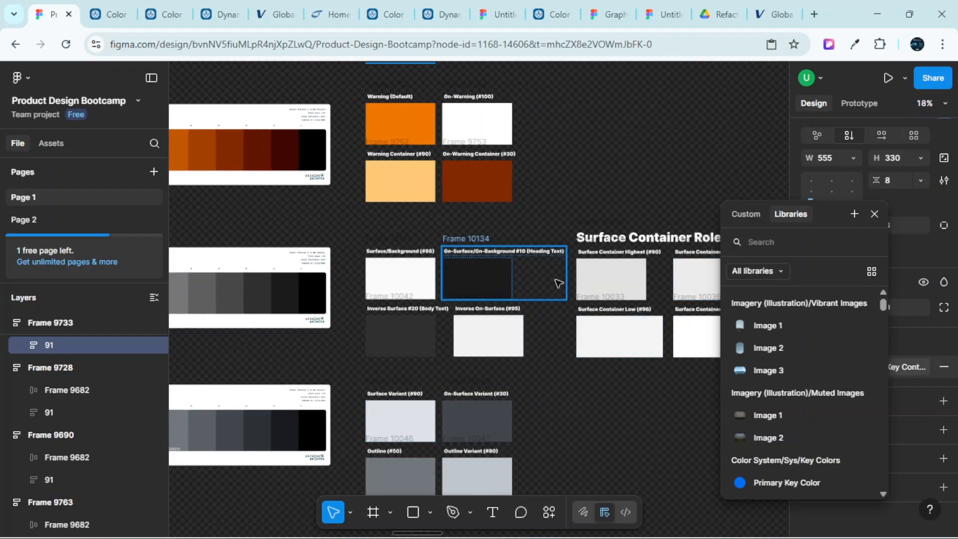
{"action": "scroll", "coordinate": [599, 278], "scroll_direction": "up", "scroll_amount": 3}
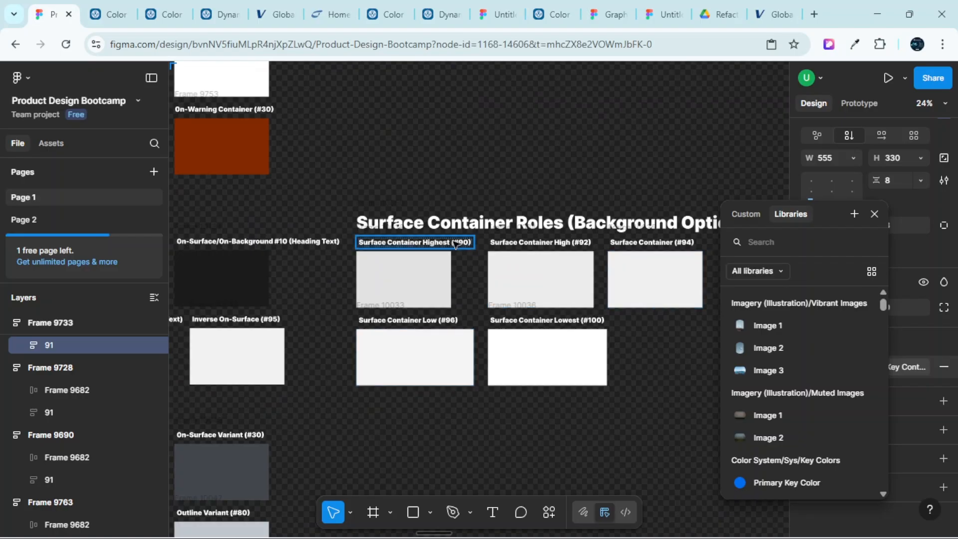
{"action": "scroll", "coordinate": [363, 275], "scroll_direction": "up", "scroll_amount": 3}
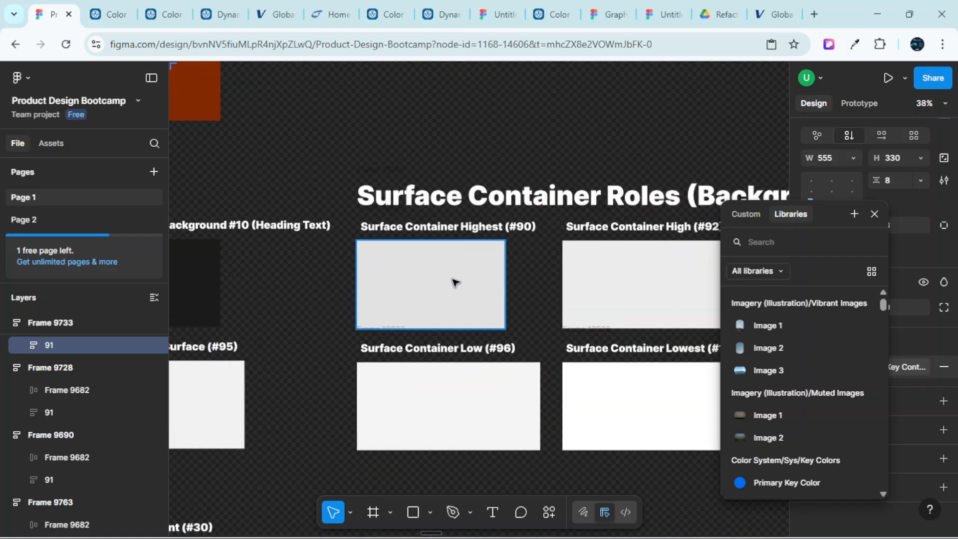
{"action": "scroll", "coordinate": [455, 283], "scroll_direction": "right", "scroll_amount": 1}
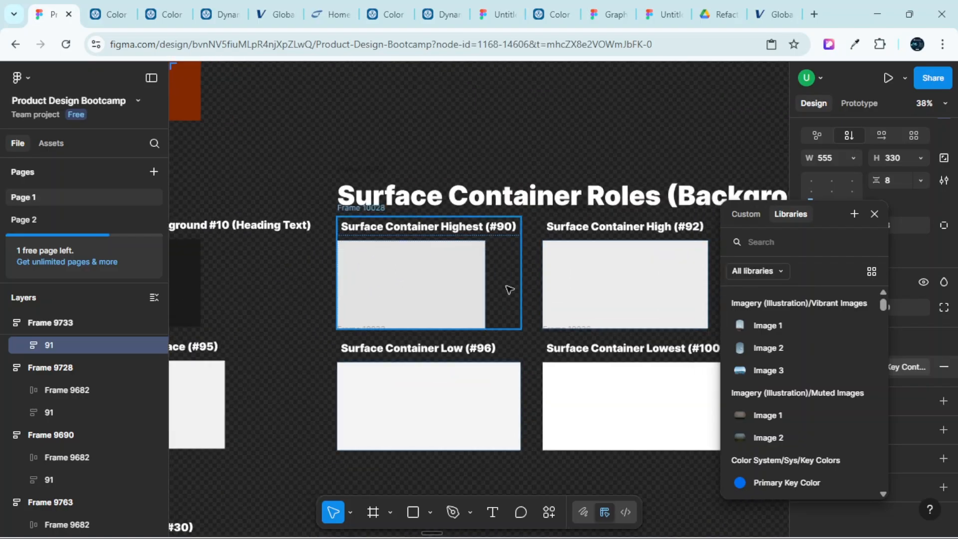
{"action": "scroll", "coordinate": [509, 290], "scroll_direction": "right", "scroll_amount": 5}
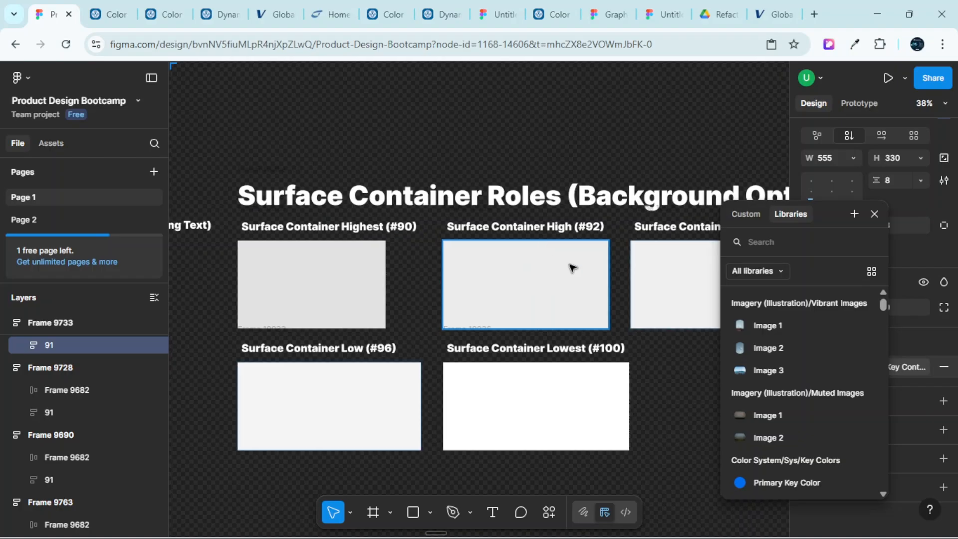
{"action": "scroll", "coordinate": [573, 269], "scroll_direction": "right", "scroll_amount": 3}
{"action": "scroll", "coordinate": [541, 380], "scroll_direction": "left", "scroll_amount": 7}
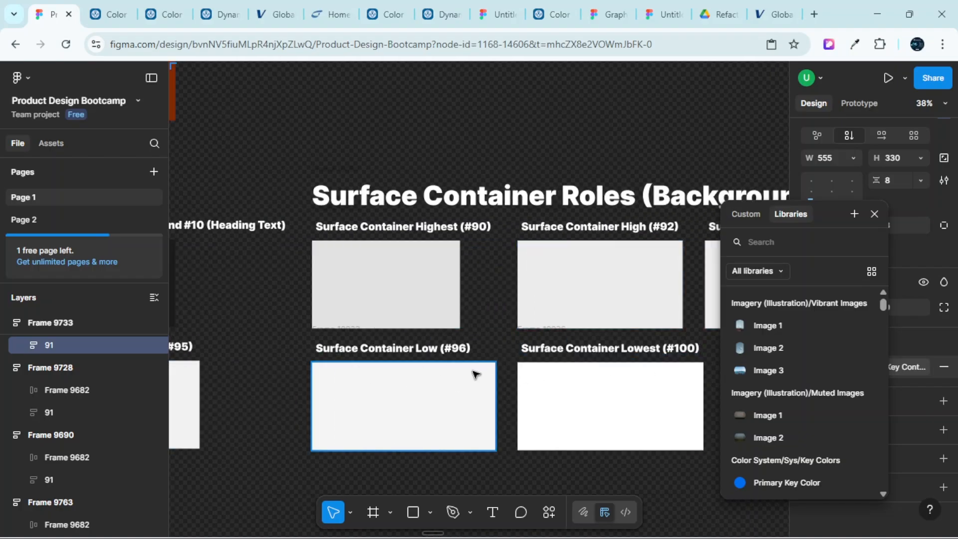
Check the container styles listed in the Key Container Colors group under Color System/Sys and leave the group collapsed
{"action": "left_click", "coordinate": [556, 166]}
{"action": "scroll", "coordinate": [558, 170], "scroll_direction": "down", "scroll_amount": 5}
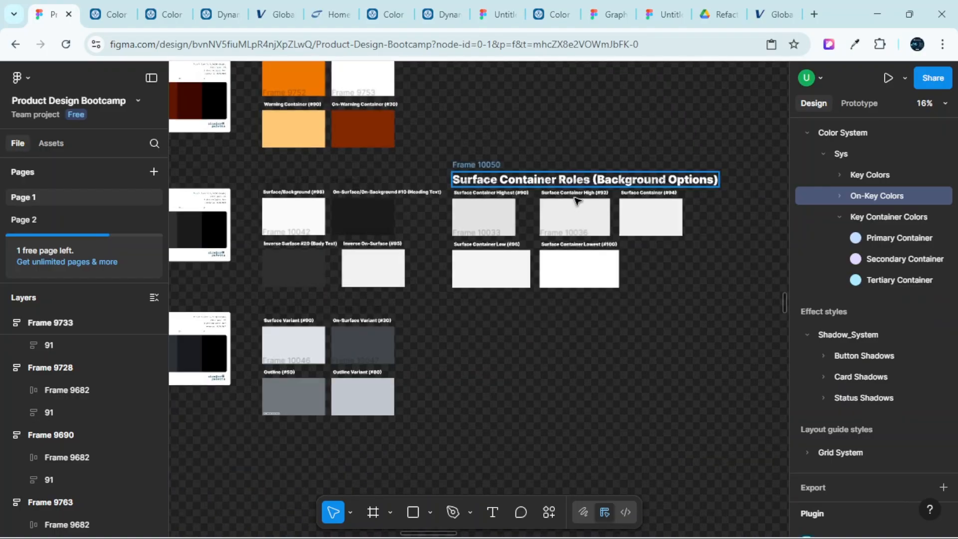
{"action": "scroll", "coordinate": [888, 232], "scroll_direction": "up", "scroll_amount": 2}
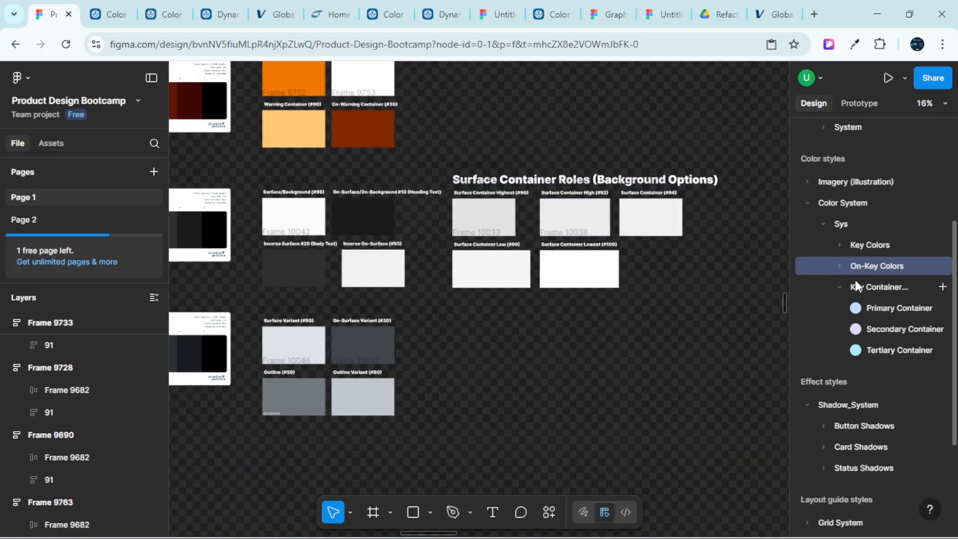
{"action": "left_click", "coordinate": [842, 286]}
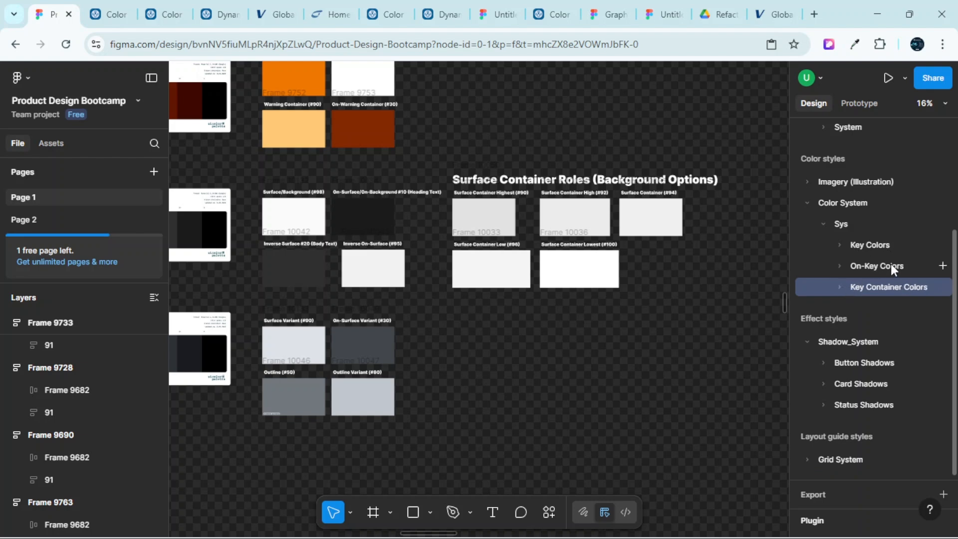
{"action": "left_click", "coordinate": [839, 287]}
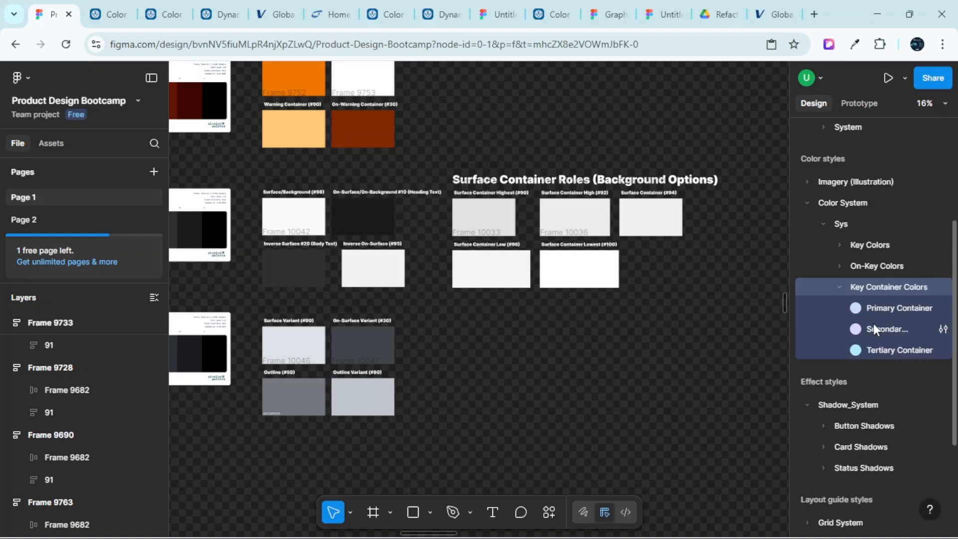
{"action": "left_click", "coordinate": [839, 286]}
Look over the whole colour layout and the group names listed beside Color System/Ref/ to find the next style group
{"action": "scroll", "coordinate": [723, 299], "scroll_direction": "up", "scroll_amount": 5}
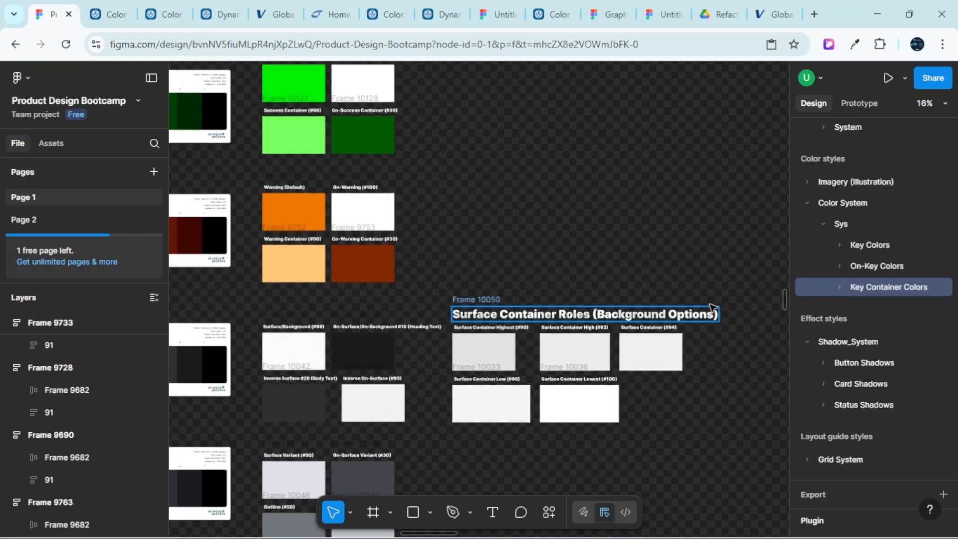
{"action": "scroll", "coordinate": [713, 305], "scroll_direction": "down", "scroll_amount": 3}
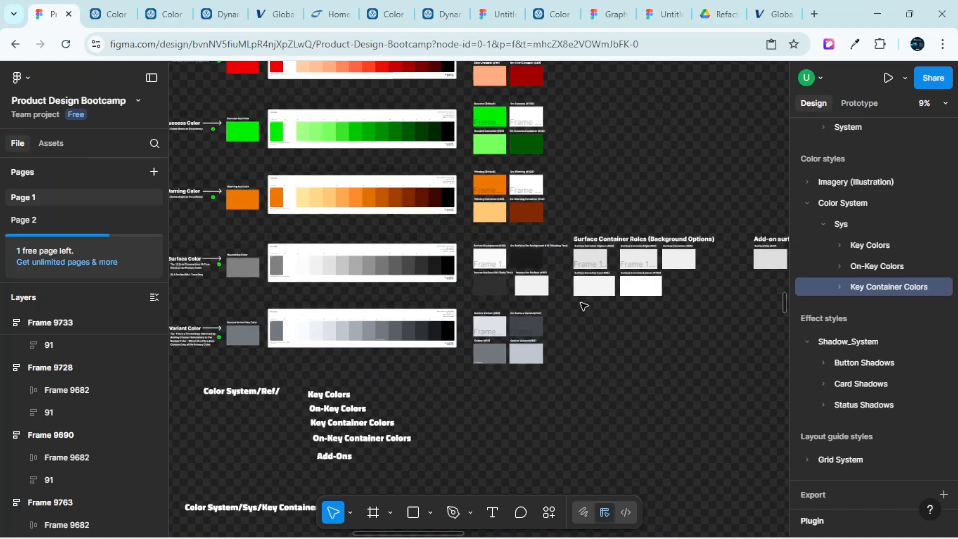
{"action": "scroll", "coordinate": [552, 246], "scroll_direction": "up", "scroll_amount": 3}
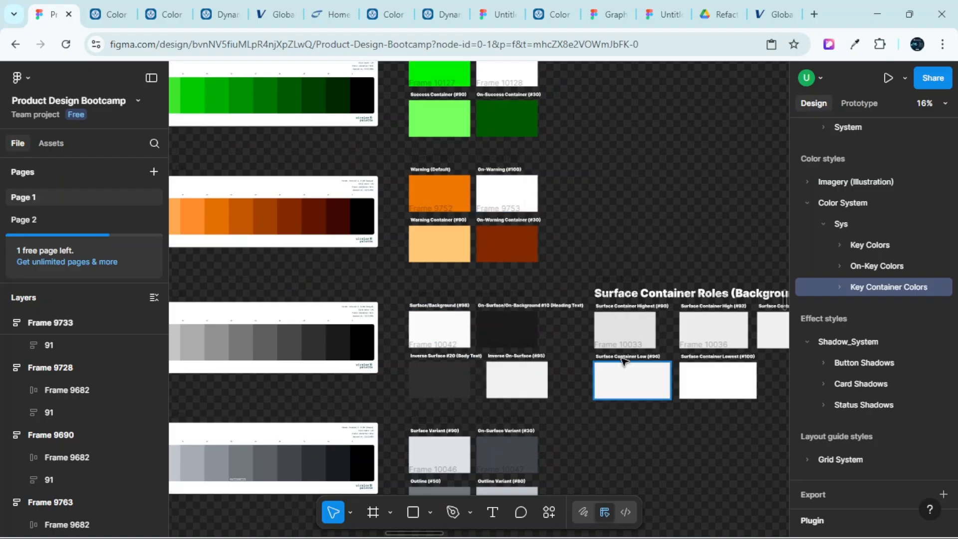
{"action": "scroll", "coordinate": [640, 335], "scroll_direction": "down", "scroll_amount": 8}
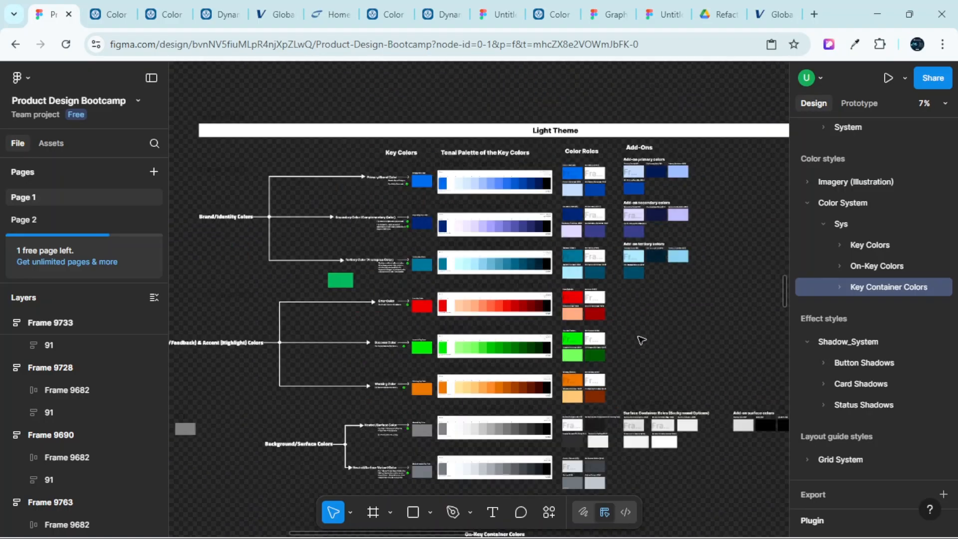
{"action": "scroll", "coordinate": [637, 278], "scroll_direction": "down", "scroll_amount": 4}
{"action": "scroll", "coordinate": [449, 289], "scroll_direction": "up", "scroll_amount": 4}
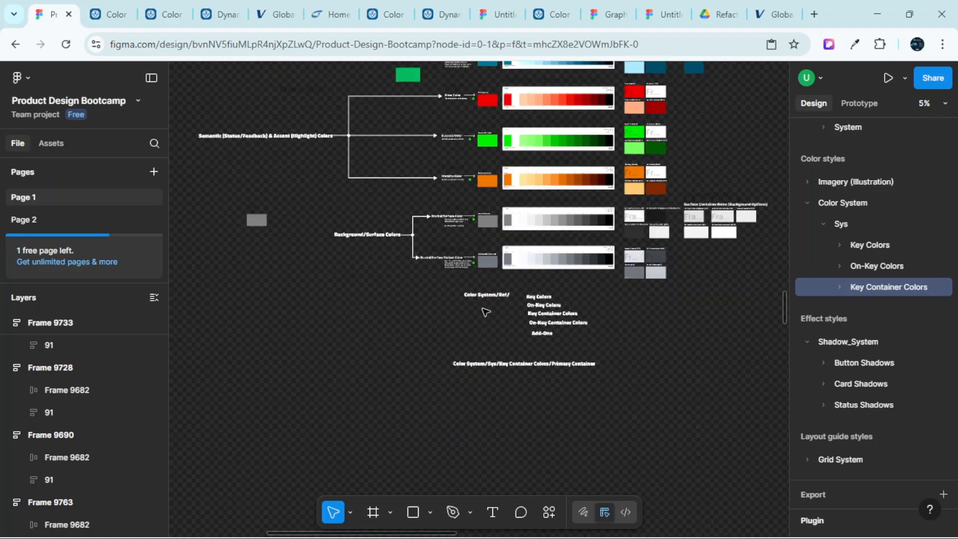
{"action": "scroll", "coordinate": [519, 332], "scroll_direction": "up", "scroll_amount": 5}
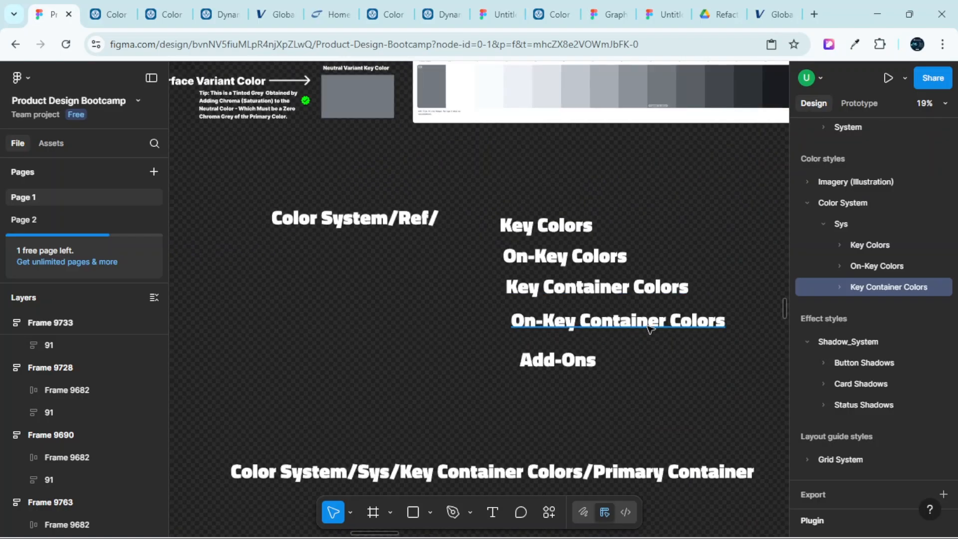
{"action": "scroll", "coordinate": [651, 328], "scroll_direction": "down", "scroll_amount": 2}
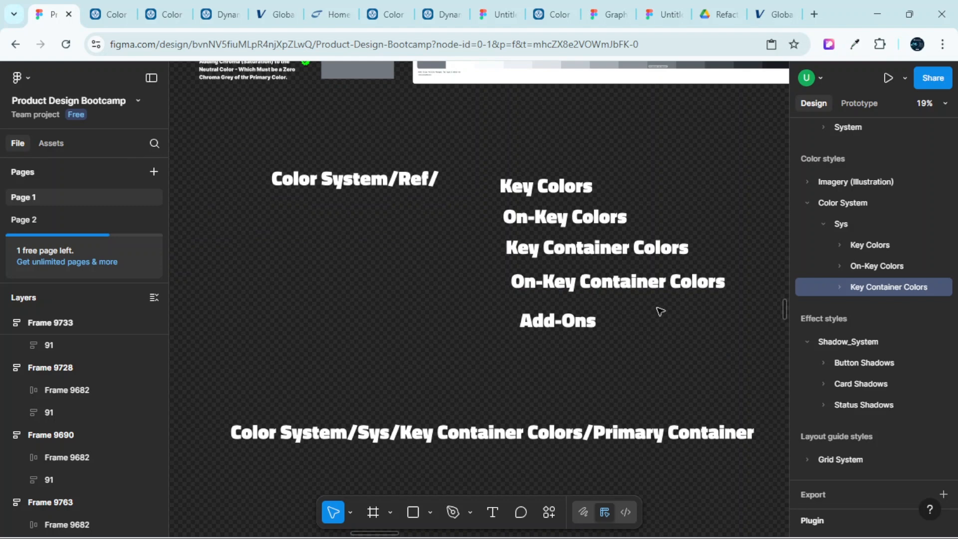
{"action": "scroll", "coordinate": [627, 304], "scroll_direction": "down", "scroll_amount": 1}
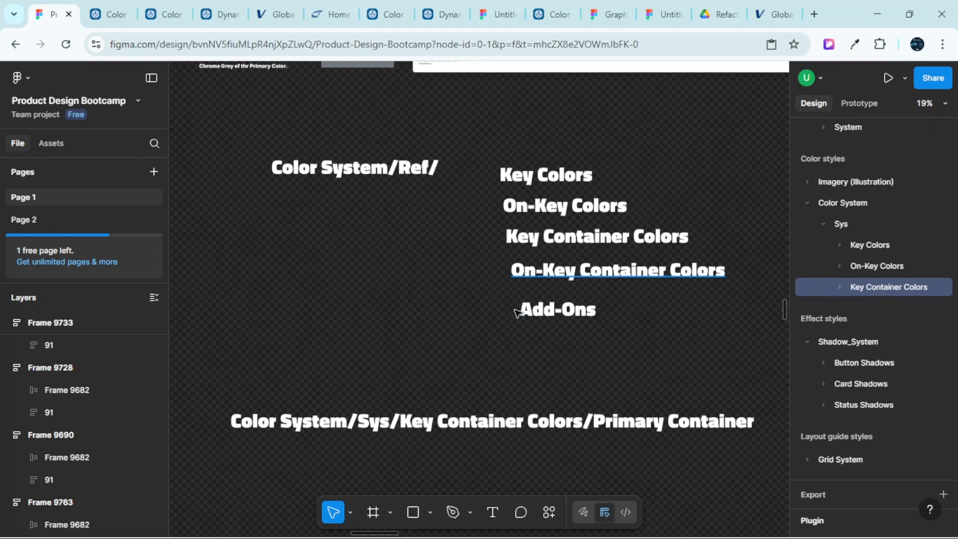
Insert "On -" before "Key Container Colors" in the naming path text below the group names
{"action": "left_click", "coordinate": [408, 421]}
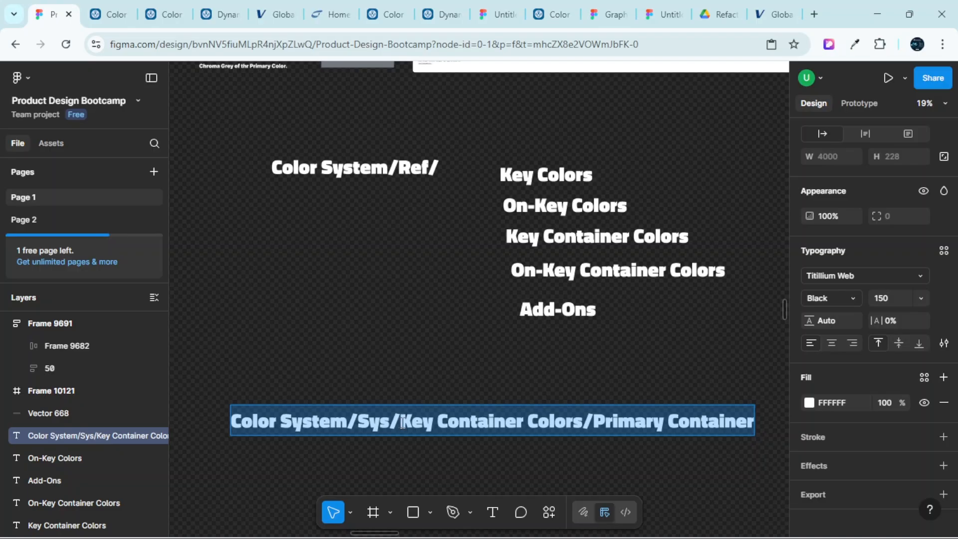
{"action": "double_click", "coordinate": [404, 422]}
{"action": "left_click", "coordinate": [404, 421]}
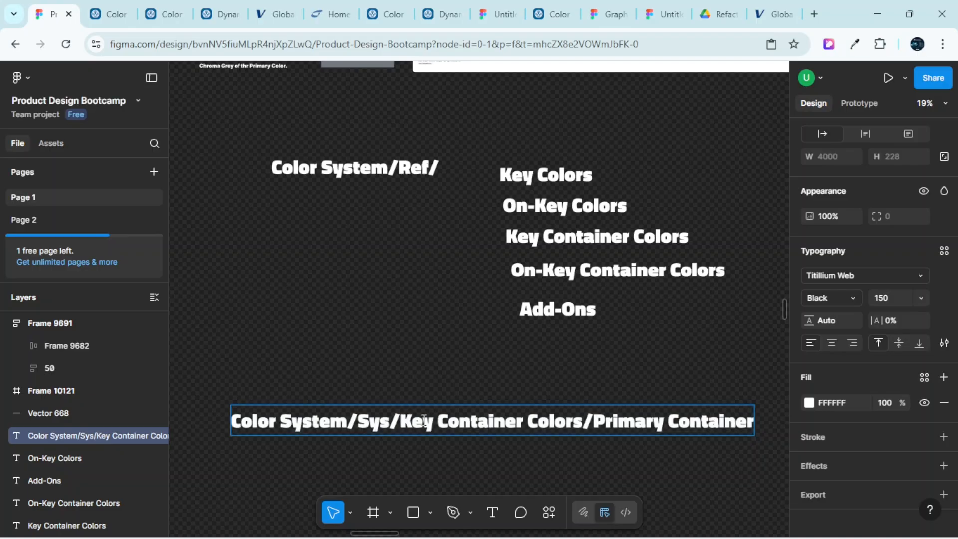
{"action": "type", "text": "On -"}
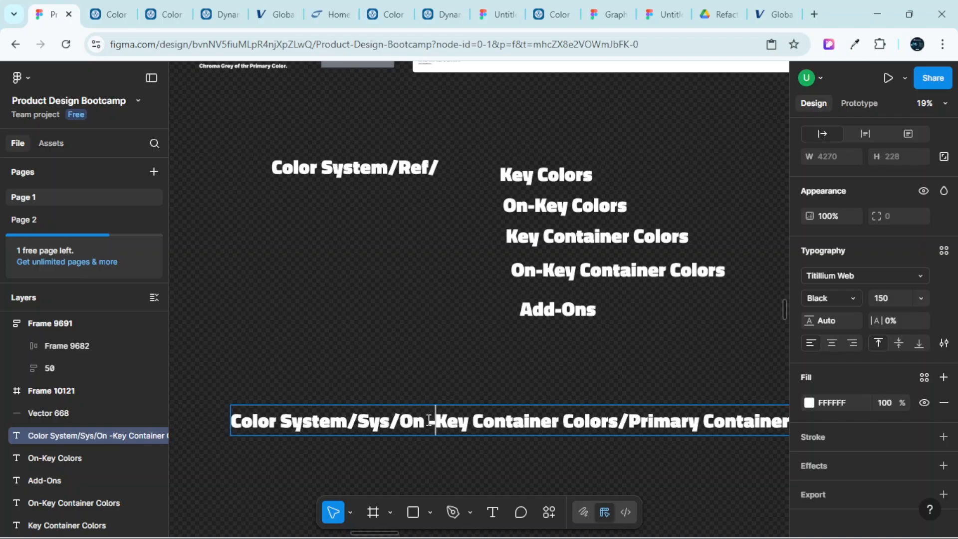
{"action": "scroll", "coordinate": [589, 430], "scroll_direction": "right", "scroll_amount": 2}
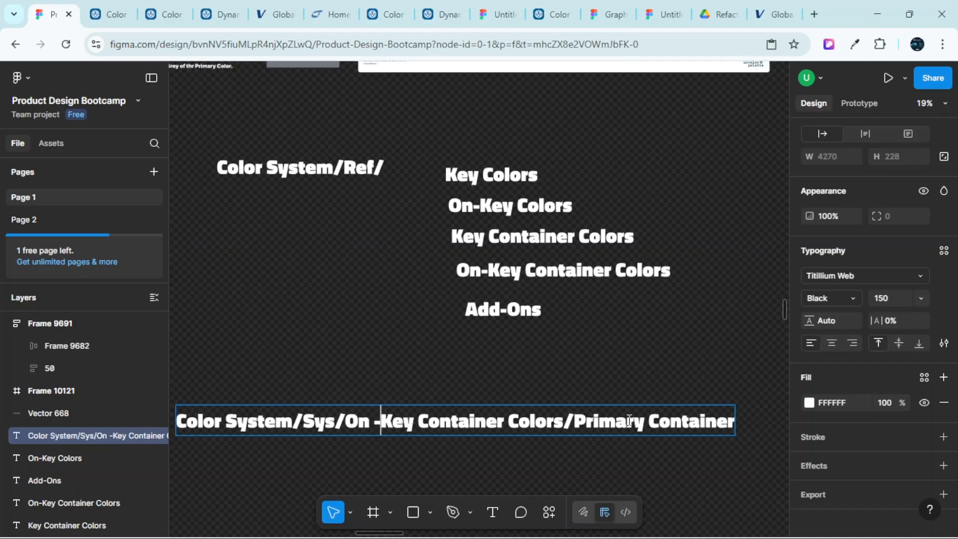
Check the On-Primary Container swatch's label and insert "On-" before "Primary Container" at the end of the naming path
{"action": "scroll", "coordinate": [663, 422], "scroll_direction": "down", "scroll_amount": 4}
{"action": "scroll", "coordinate": [664, 421], "scroll_direction": "up", "scroll_amount": 6}
{"action": "scroll", "coordinate": [669, 409], "scroll_direction": "down", "scroll_amount": 1}
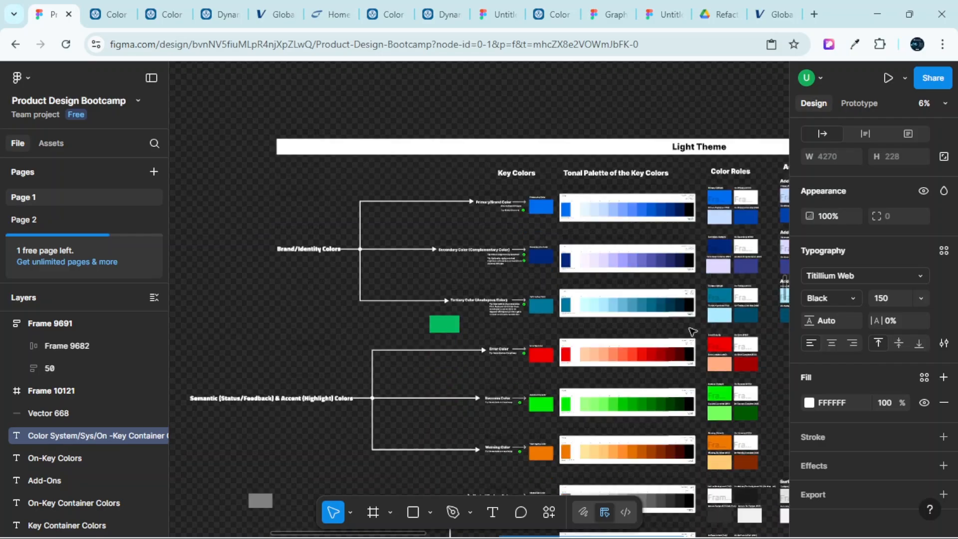
{"action": "scroll", "coordinate": [739, 250], "scroll_direction": "up", "scroll_amount": 8}
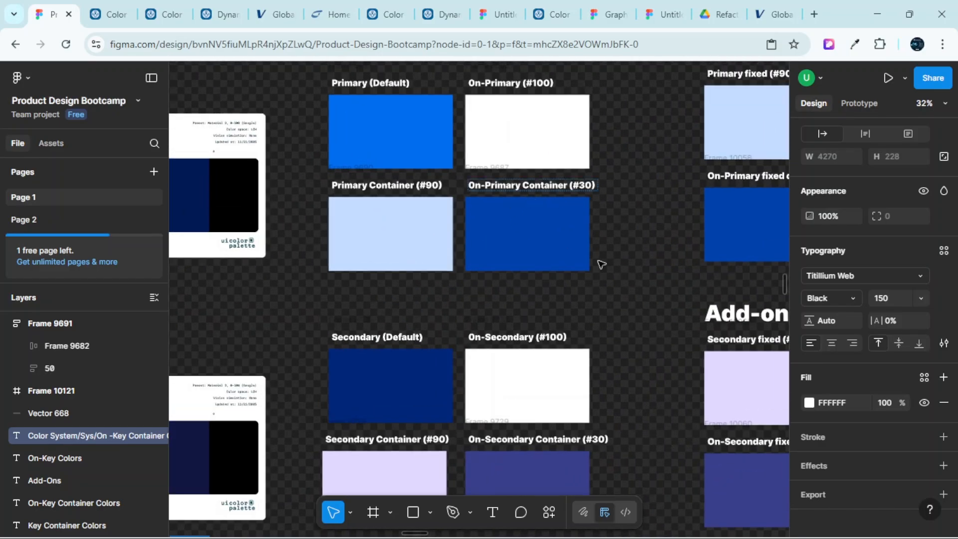
{"action": "scroll", "coordinate": [624, 319], "scroll_direction": "down", "scroll_amount": 3}
{"action": "scroll", "coordinate": [639, 354], "scroll_direction": "down", "scroll_amount": 16}
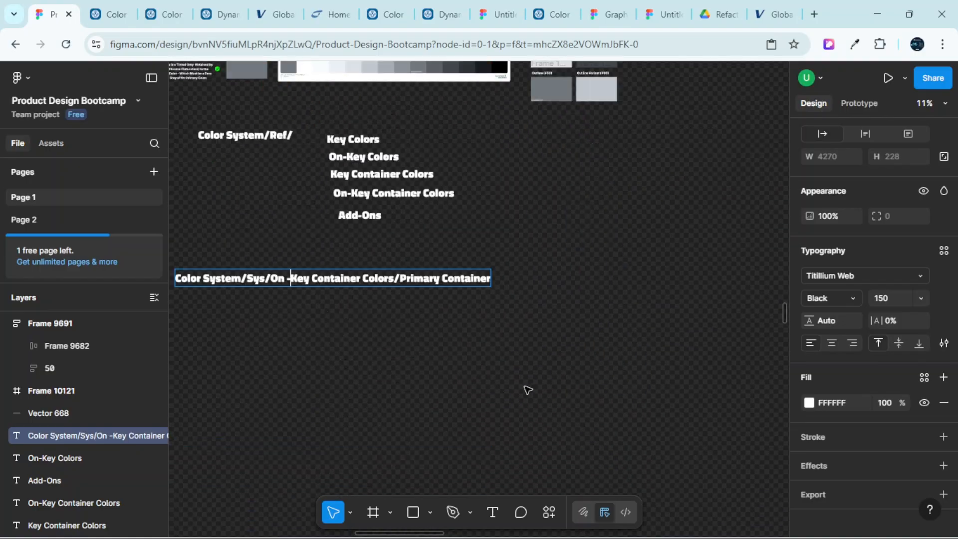
{"action": "scroll", "coordinate": [527, 388], "scroll_direction": "left", "scroll_amount": 2}
{"action": "scroll", "coordinate": [550, 278], "scroll_direction": "up", "scroll_amount": 3}
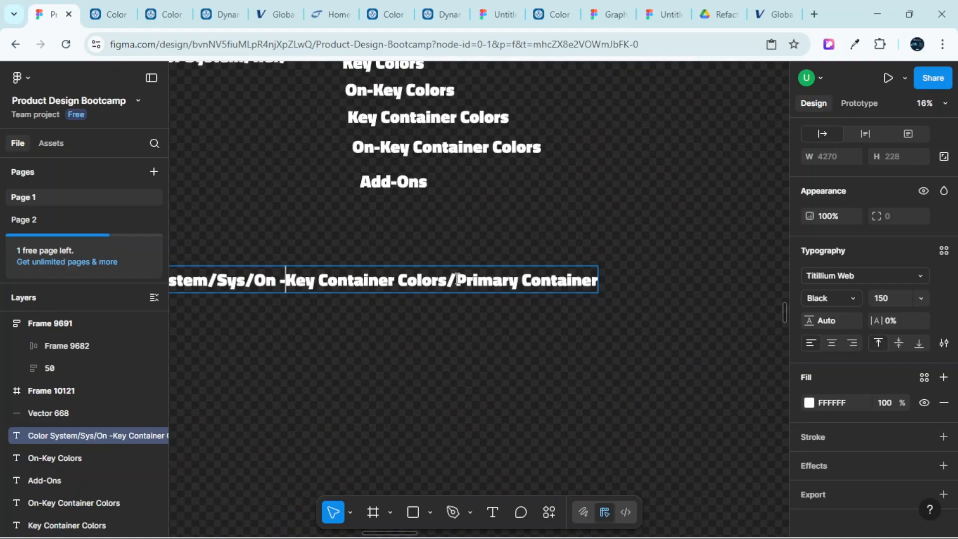
{"action": "scroll", "coordinate": [464, 278], "scroll_direction": "up", "scroll_amount": 3}
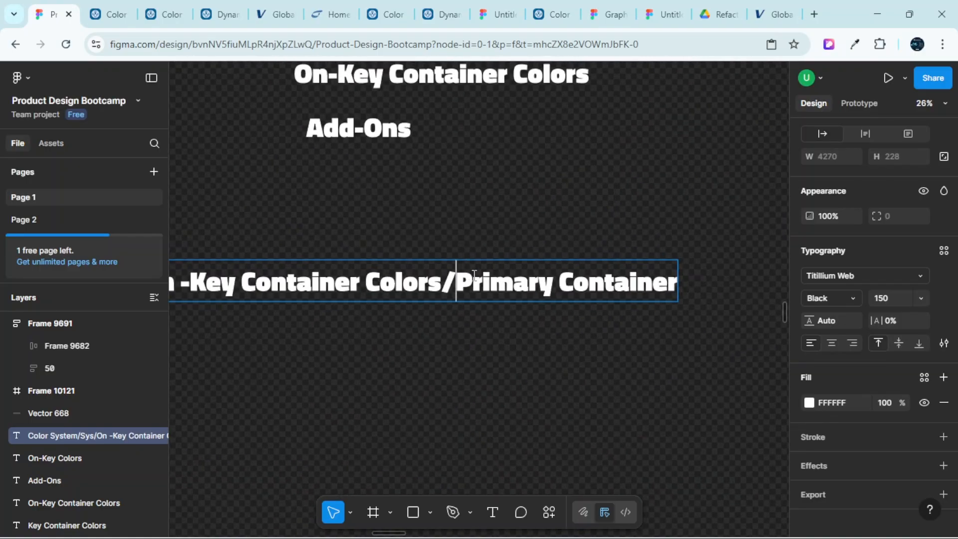
{"action": "left_click", "coordinate": [474, 275]}
{"action": "type", "text": "O"}
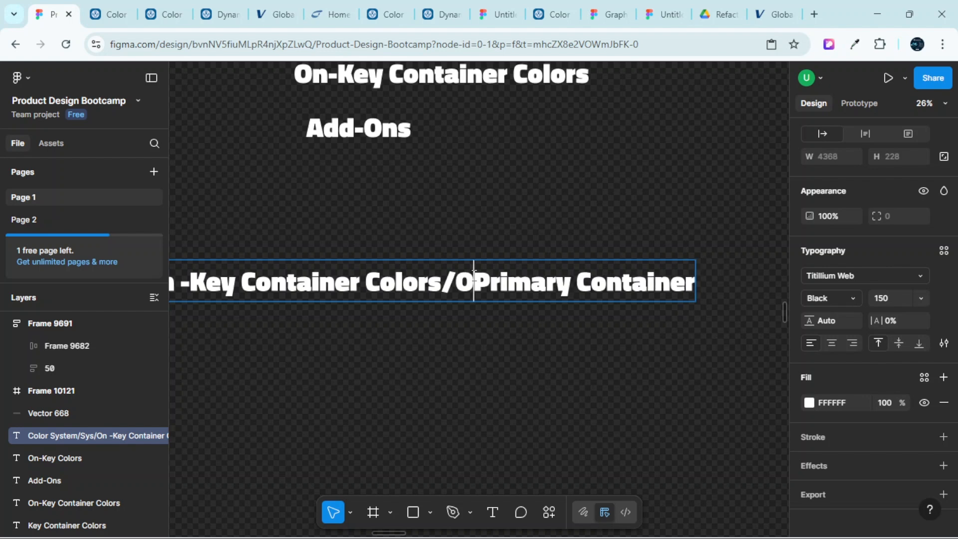
{"action": "type", "text": "n-"}
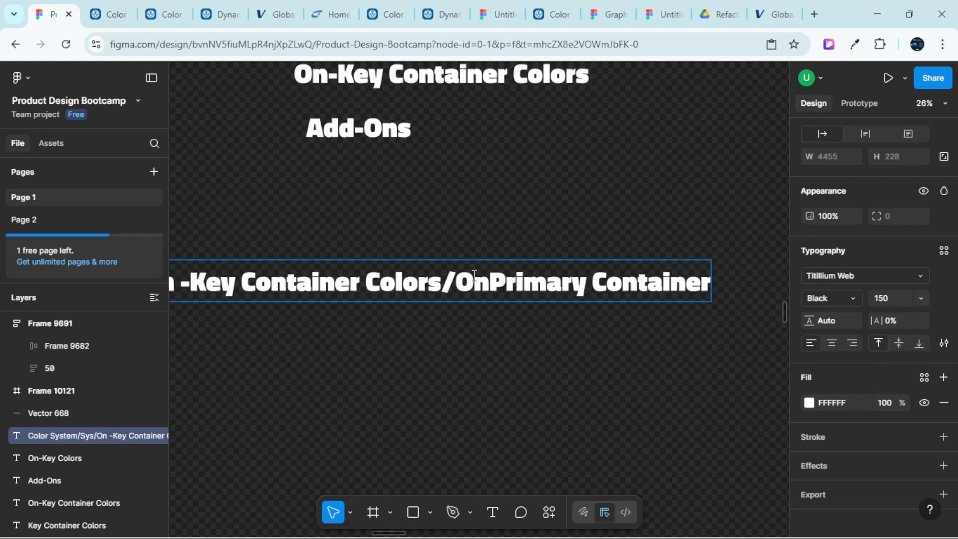
{"action": "scroll", "coordinate": [657, 316], "scroll_direction": "down", "scroll_amount": 4}
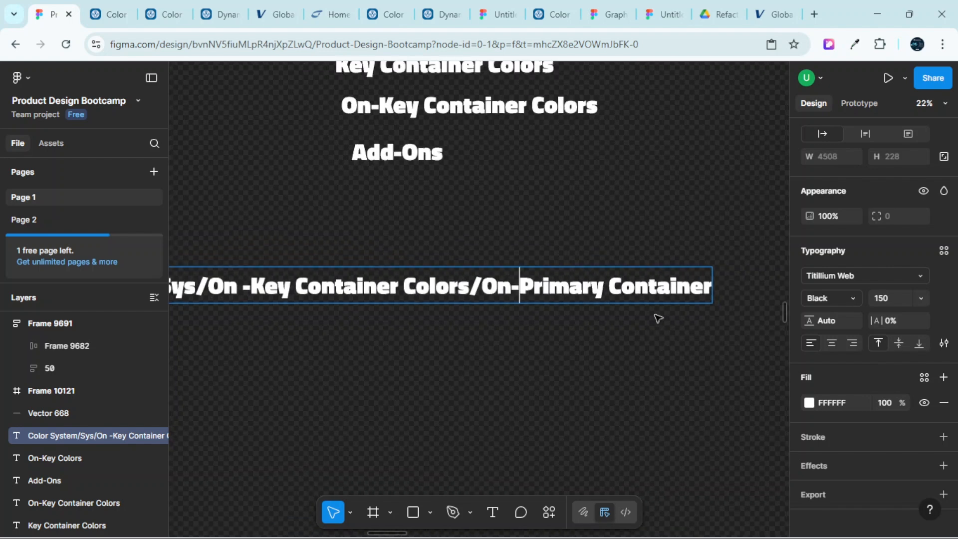
Finish editing the naming path and compare it with the listed group names, focusing on the Add-Ons group
{"action": "scroll", "coordinate": [658, 318], "scroll_direction": "up", "scroll_amount": 4}
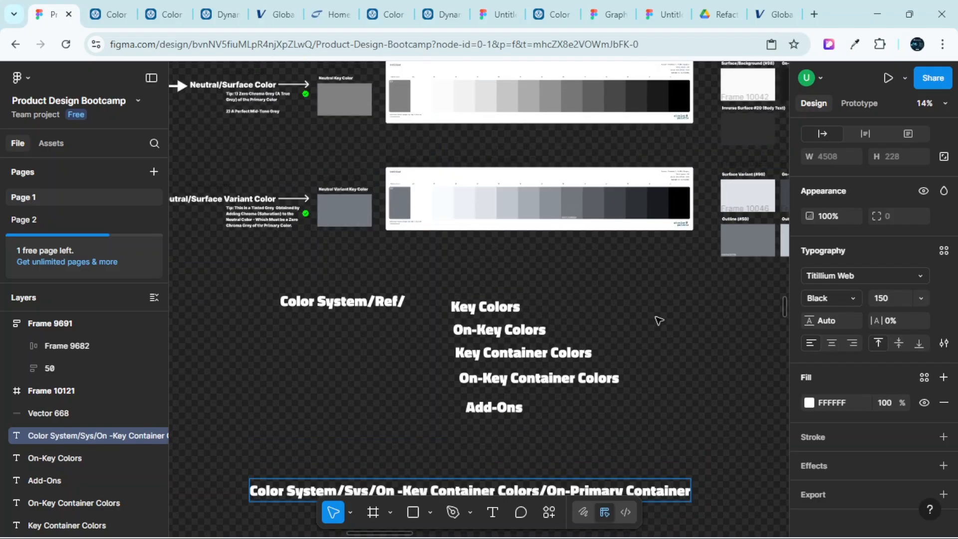
{"action": "scroll", "coordinate": [661, 324], "scroll_direction": "down", "scroll_amount": 1}
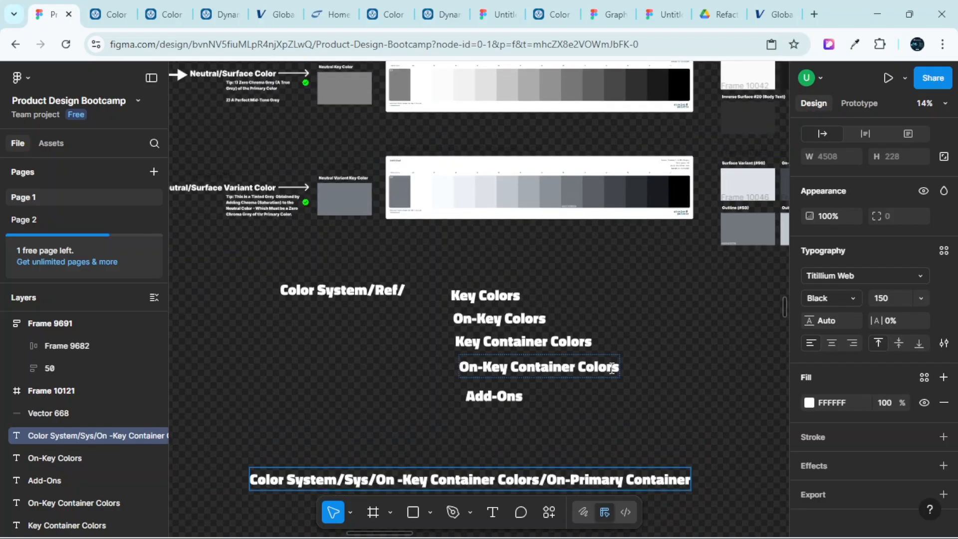
{"action": "scroll", "coordinate": [663, 414], "scroll_direction": "down", "scroll_amount": 1}
{"action": "scroll", "coordinate": [659, 421], "scroll_direction": "up", "scroll_amount": 3}
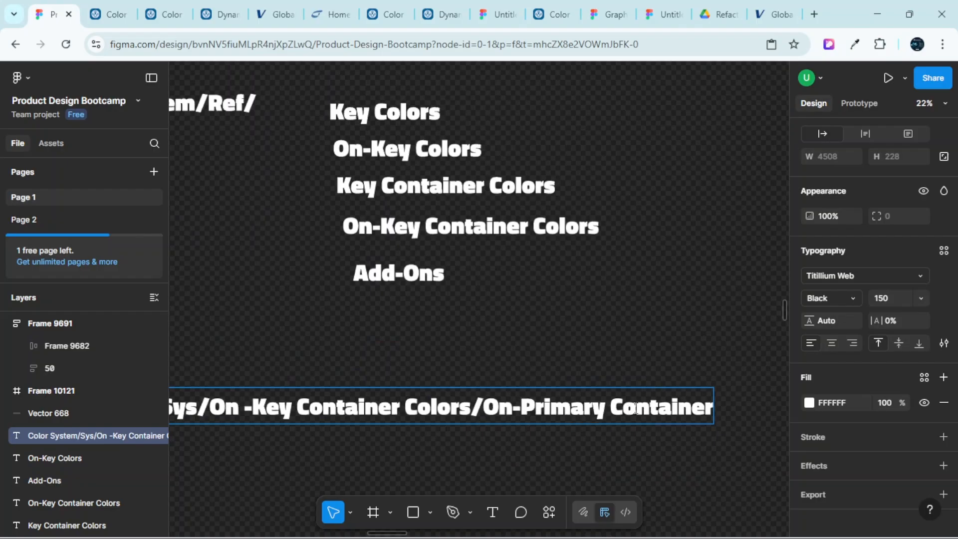
{"action": "scroll", "coordinate": [624, 399], "scroll_direction": "down", "scroll_amount": 2}
{"action": "key", "text": "Escape"}
{"action": "scroll", "coordinate": [592, 350], "scroll_direction": "left", "scroll_amount": 3}
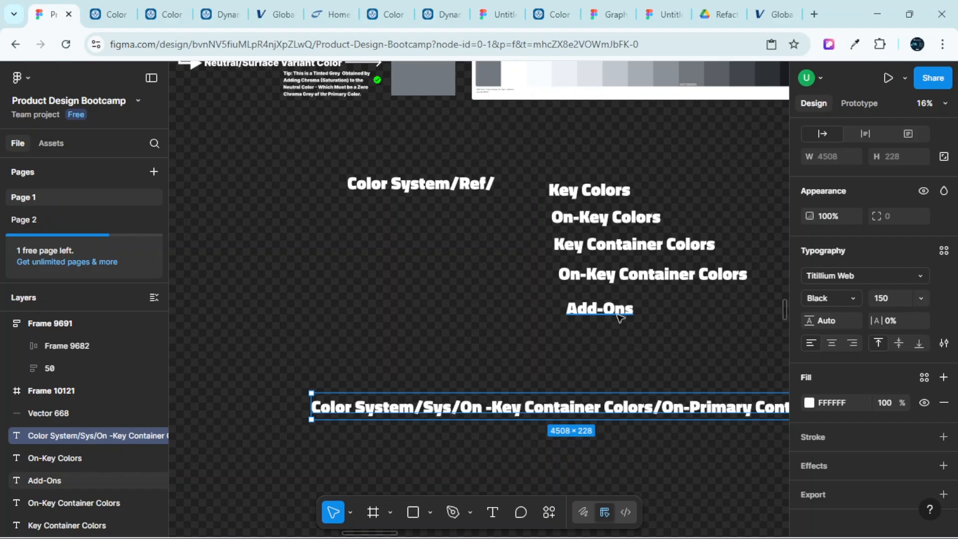
{"action": "scroll", "coordinate": [618, 315], "scroll_direction": "up", "scroll_amount": 3}
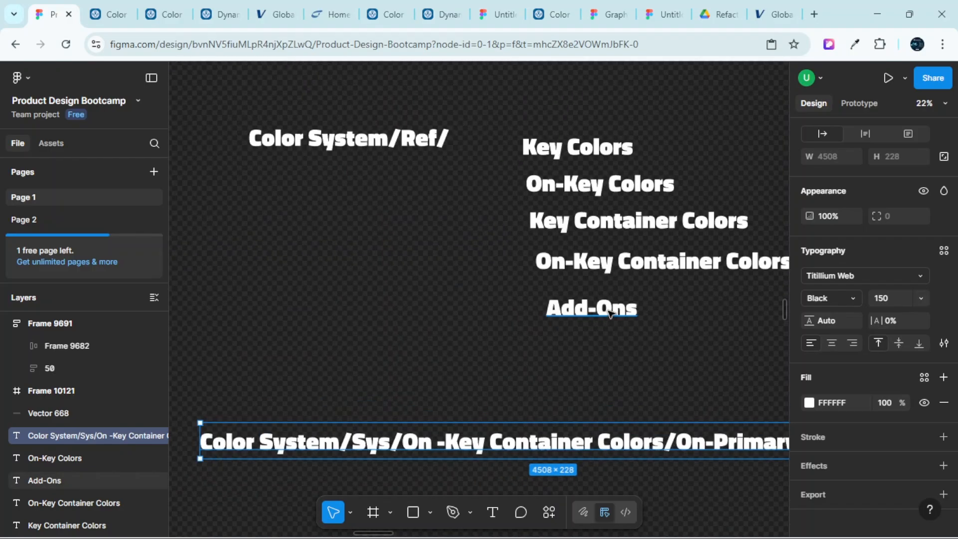
{"action": "left_click", "coordinate": [610, 315]}
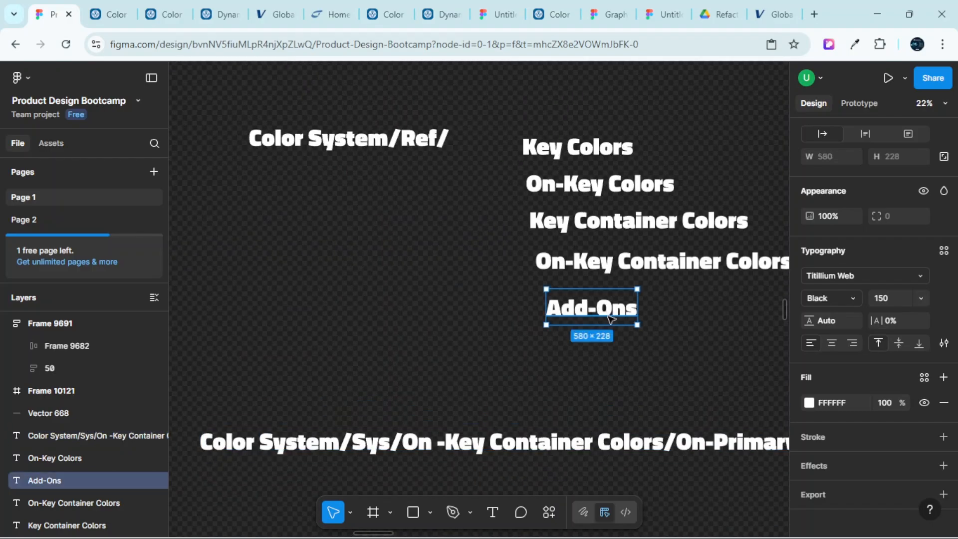
{"action": "scroll", "coordinate": [612, 320], "scroll_direction": "down", "scroll_amount": 3}
{"action": "scroll", "coordinate": [595, 322], "scroll_direction": "up", "scroll_amount": 1}
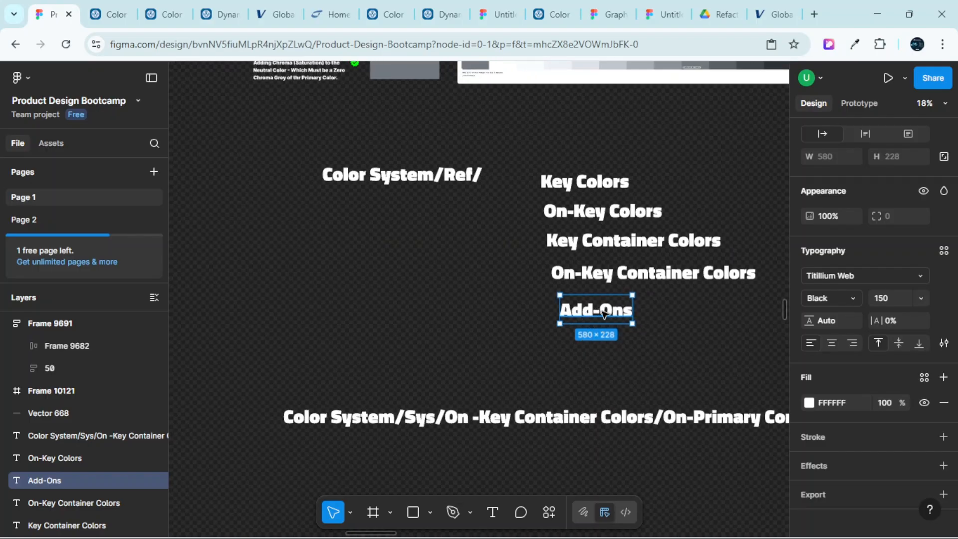
{"action": "scroll", "coordinate": [514, 405], "scroll_direction": "down", "scroll_amount": 1}
{"action": "scroll", "coordinate": [493, 395], "scroll_direction": "up", "scroll_amount": 2}
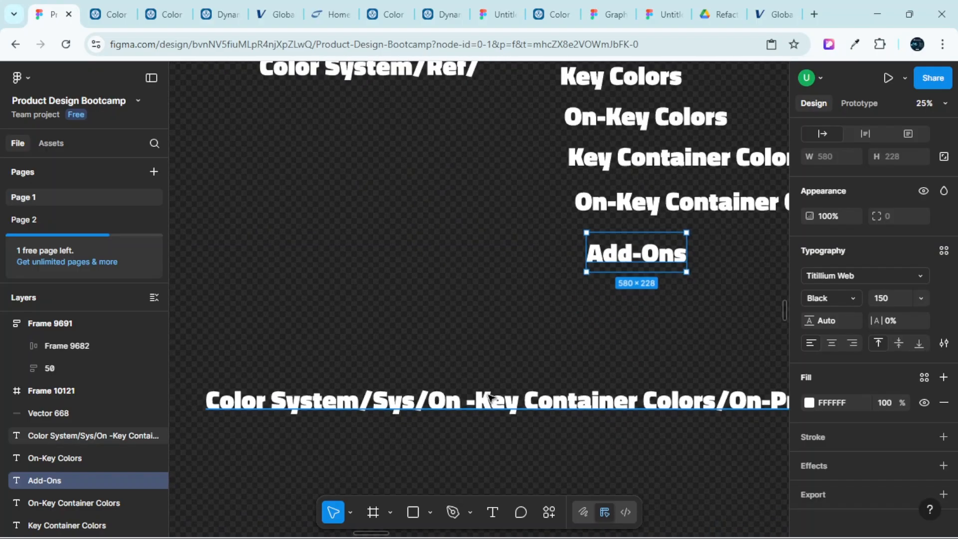
{"action": "scroll", "coordinate": [534, 413], "scroll_direction": "down", "scroll_amount": 2}
{"action": "scroll", "coordinate": [520, 404], "scroll_direction": "down", "scroll_amount": 1}
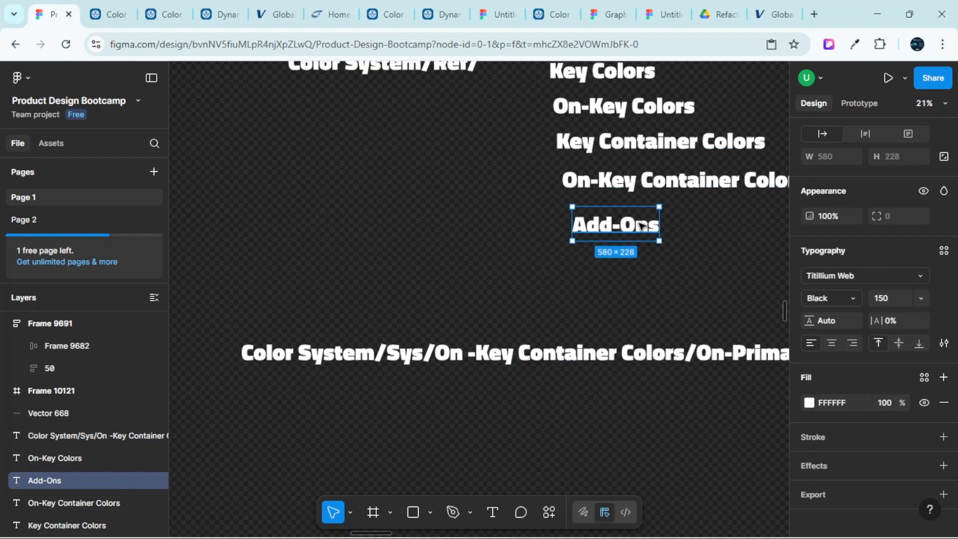
Replace the "On -Key Container Colors" segment of the naming path with "Add-Ons"
{"action": "double_click", "coordinate": [459, 355]}
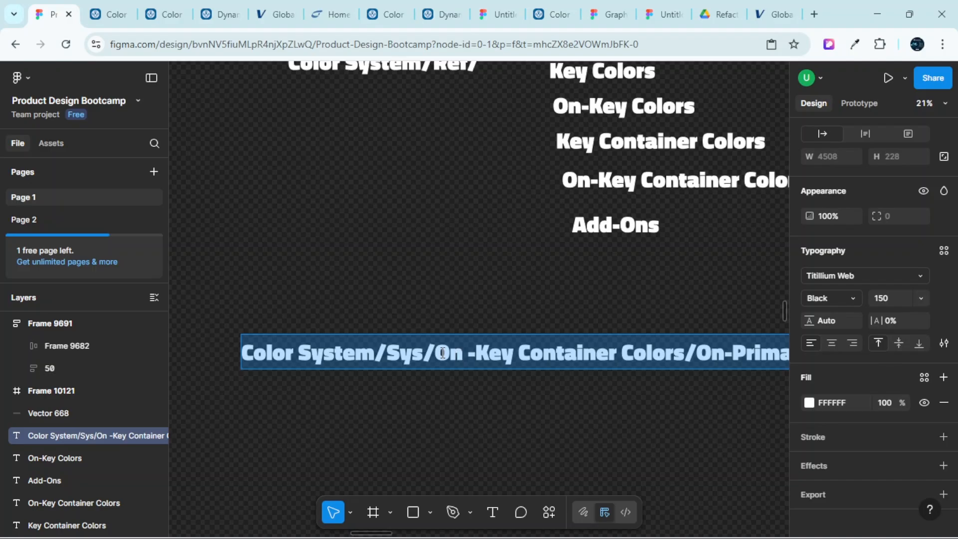
{"action": "left_click_drag", "start_coordinate": [442, 353], "coordinate": [687, 354]}
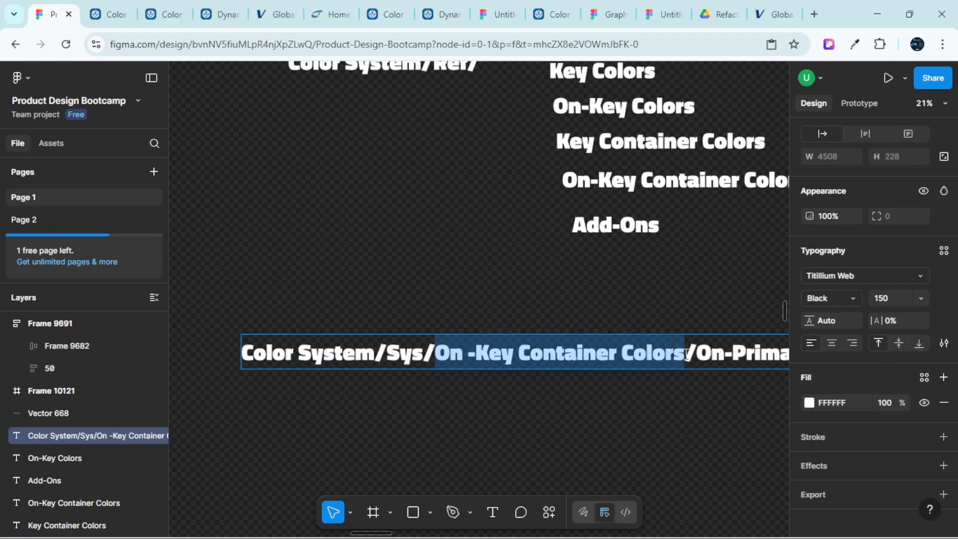
{"action": "type", "text": "A"}
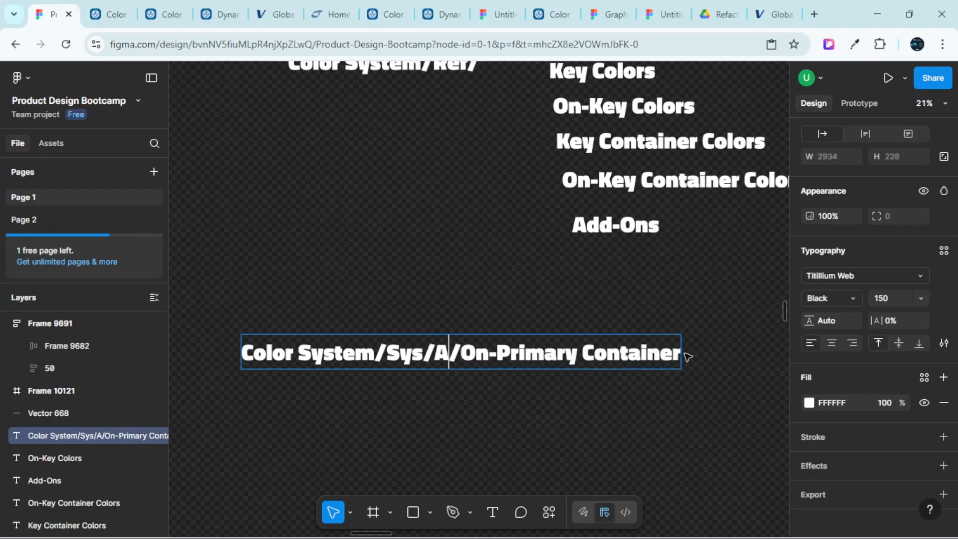
{"action": "type", "text": "dd"}
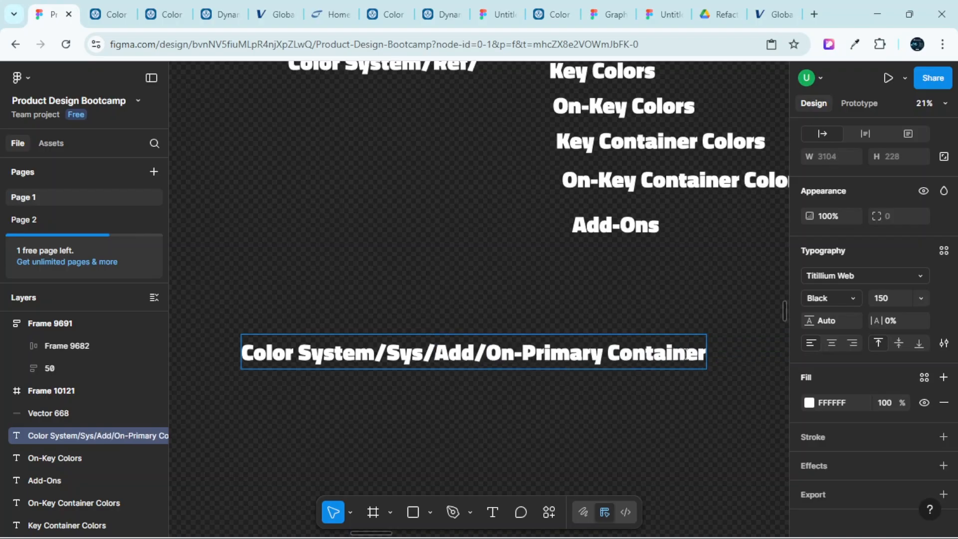
{"action": "type", "text": "-On"}
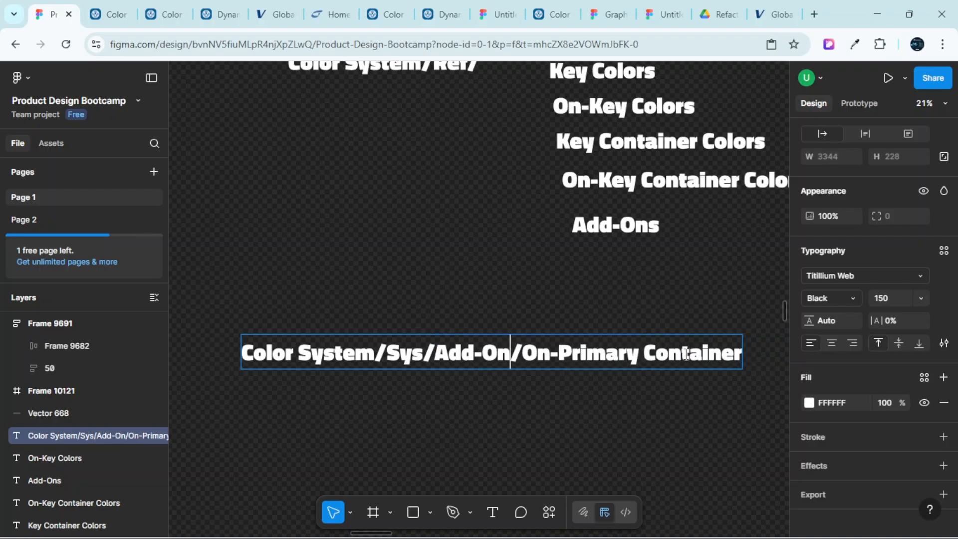
{"action": "type", "text": "s"}
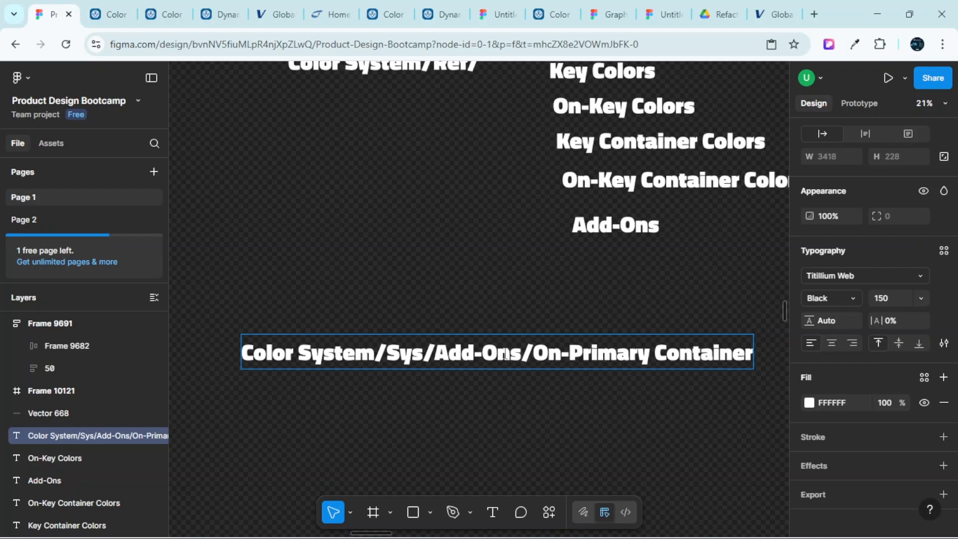
Examine the Add-on primary colors swatches and their labels under the Add-Ons heading of the Light Theme layout
{"action": "scroll", "coordinate": [607, 340], "scroll_direction": "down", "scroll_amount": 3}
{"action": "scroll", "coordinate": [614, 343], "scroll_direction": "up", "scroll_amount": 5}
{"action": "scroll", "coordinate": [616, 344], "scroll_direction": "down", "scroll_amount": 2}
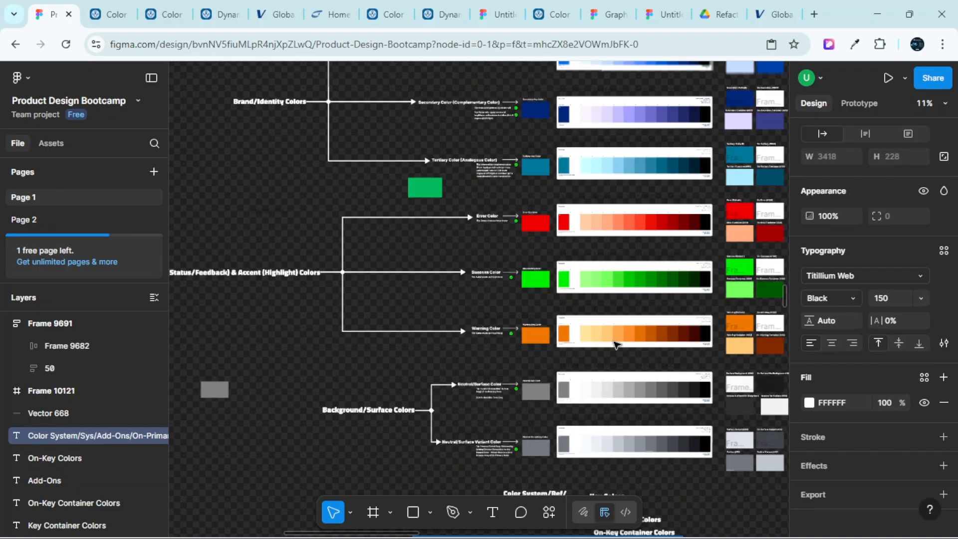
{"action": "scroll", "coordinate": [617, 345], "scroll_direction": "down", "scroll_amount": 2}
{"action": "scroll", "coordinate": [629, 342], "scroll_direction": "up", "scroll_amount": 5}
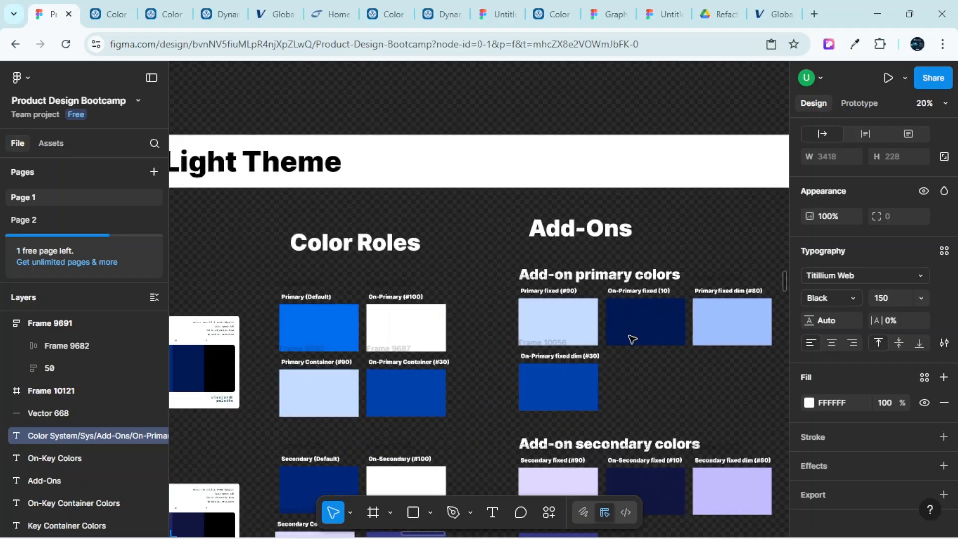
{"action": "scroll", "coordinate": [632, 339], "scroll_direction": "up", "scroll_amount": 3}
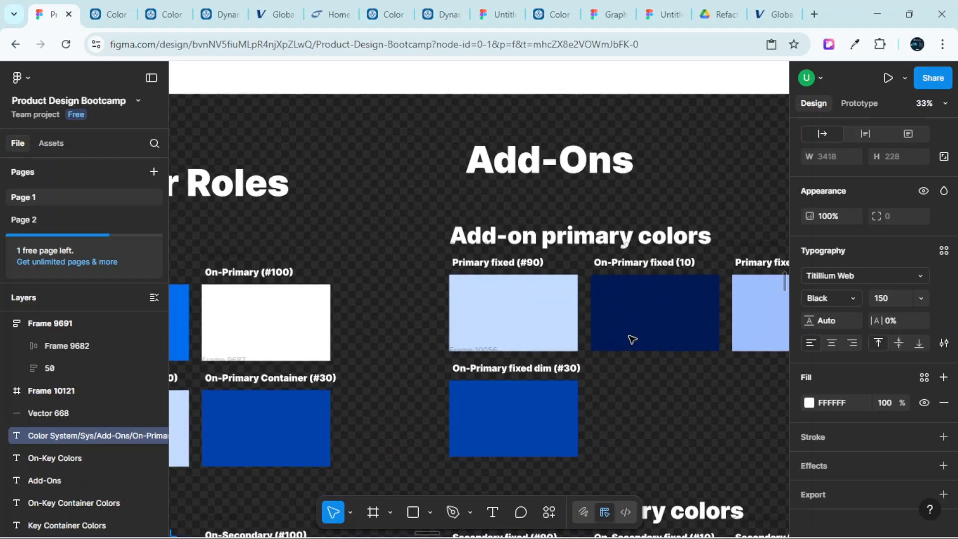
{"action": "scroll", "coordinate": [632, 339], "scroll_direction": "right", "scroll_amount": 3}
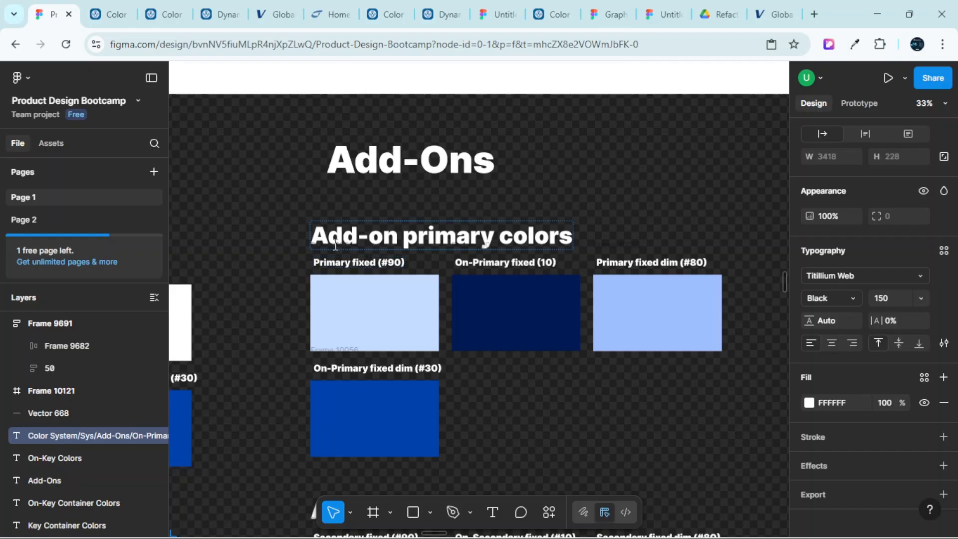
Switch to the Material 3 color roles page in the browser and open the static baseline color scheme page
{"action": "left_click", "coordinate": [114, 14]}
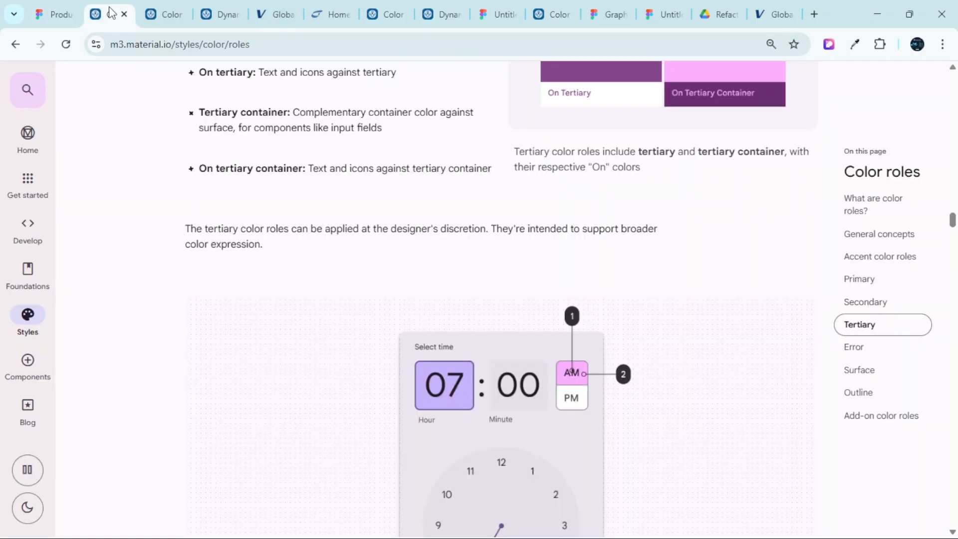
{"action": "left_click", "coordinate": [152, 11]}
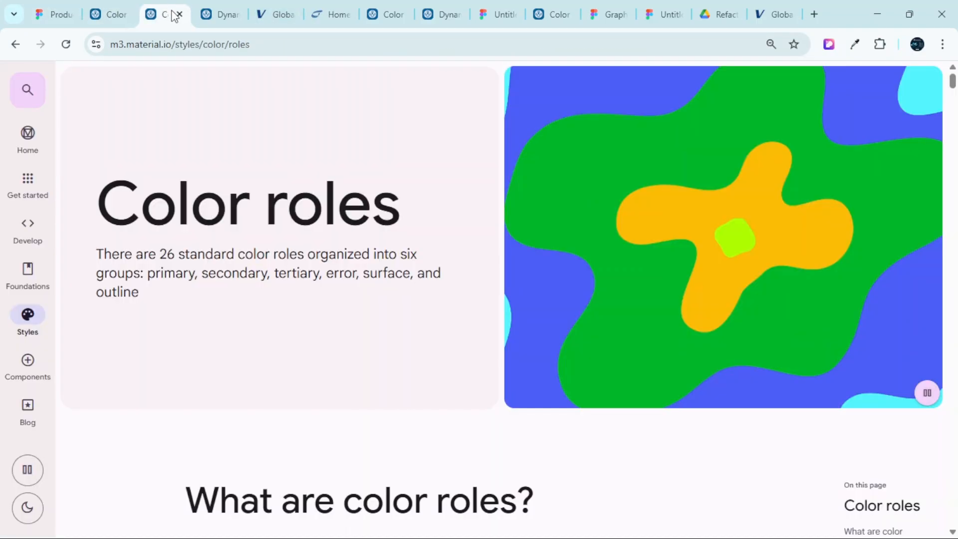
{"action": "scroll", "coordinate": [344, 227], "scroll_direction": "down", "scroll_amount": 5}
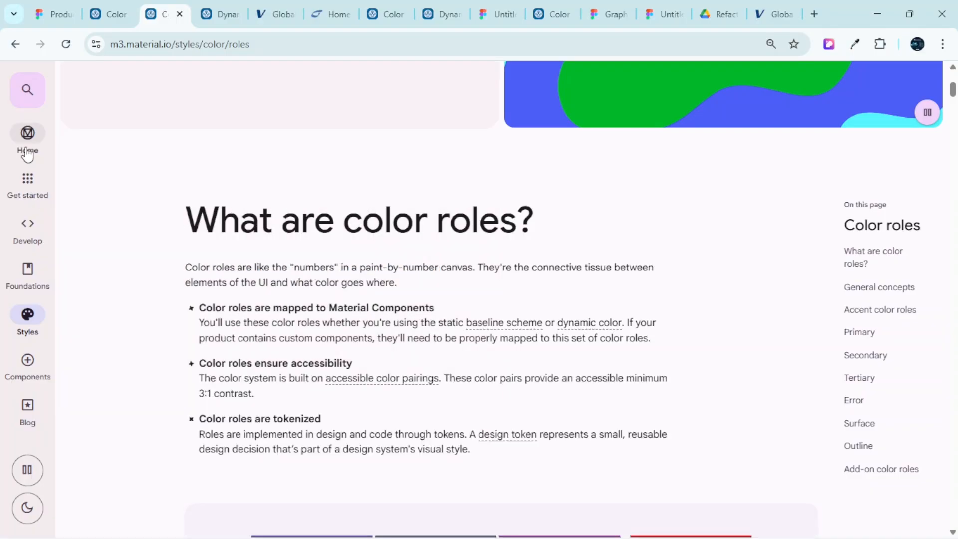
{"action": "mouse_move", "coordinate": [34, 338]}
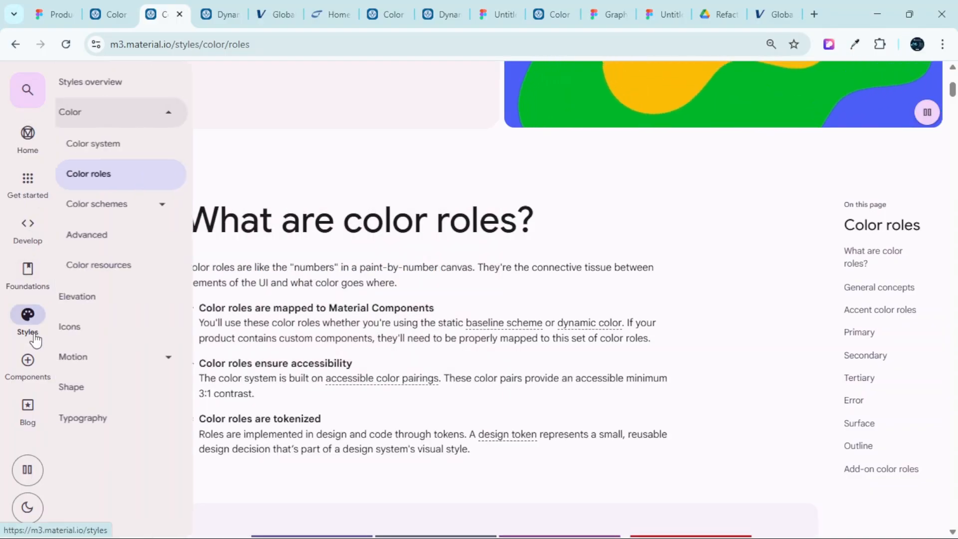
{"action": "left_click", "coordinate": [142, 209]}
{"action": "left_click", "coordinate": [124, 280]}
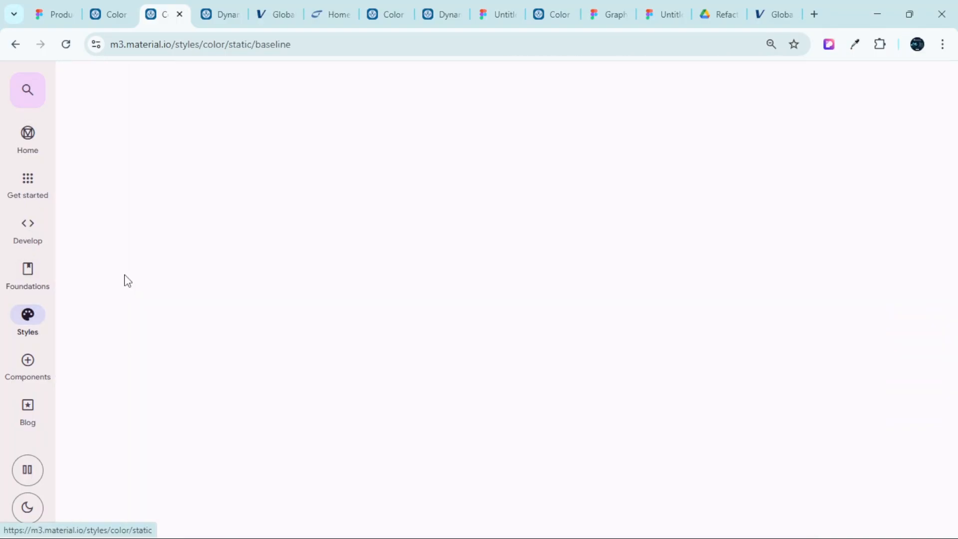
Find the baseline color tokens list and expand its Add-ons folder
{"action": "scroll", "coordinate": [531, 278], "scroll_direction": "down", "scroll_amount": 10}
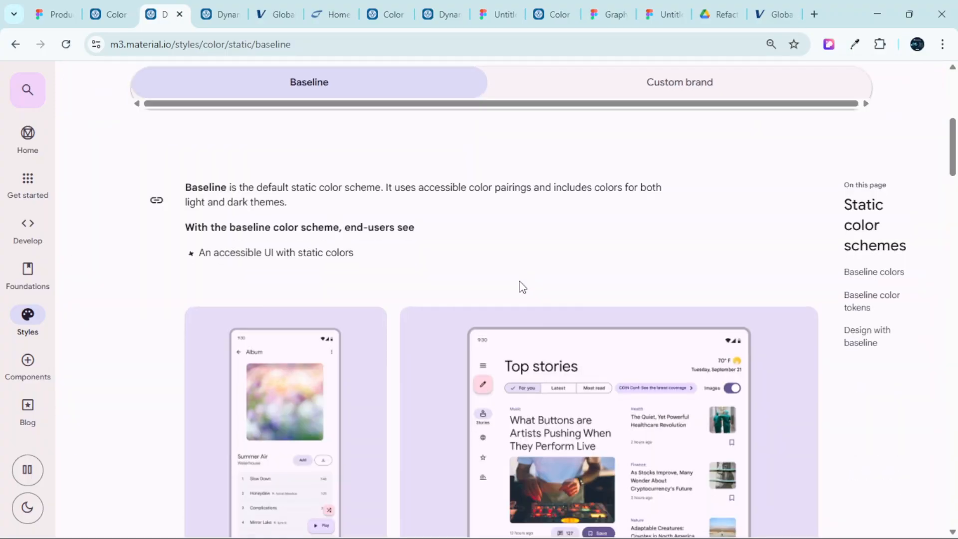
{"action": "scroll", "coordinate": [511, 283], "scroll_direction": "down", "scroll_amount": 10}
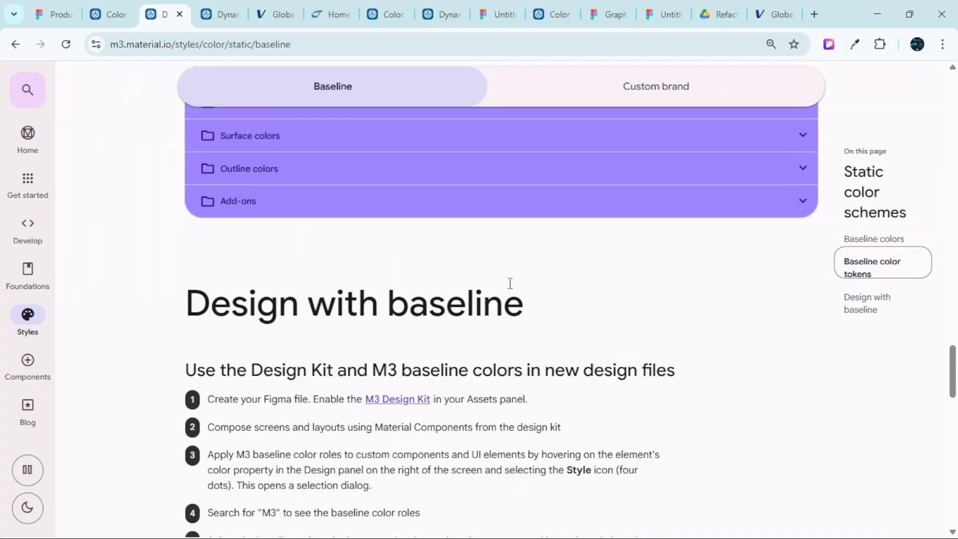
{"action": "left_click", "coordinate": [300, 189]}
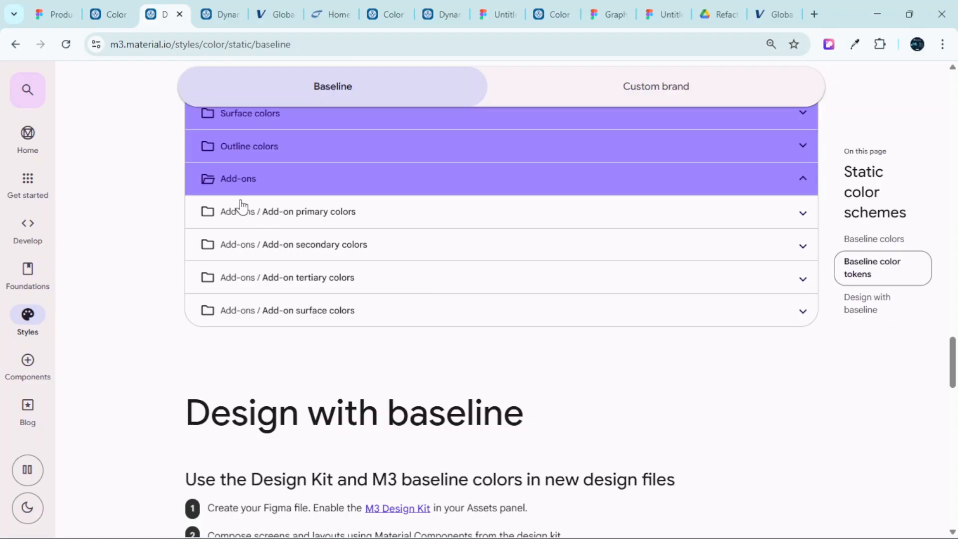
Compare the naming path in the Figma file with the Add-ons subfolders on the Material 3 baseline page
{"action": "left_click", "coordinate": [55, 14]}
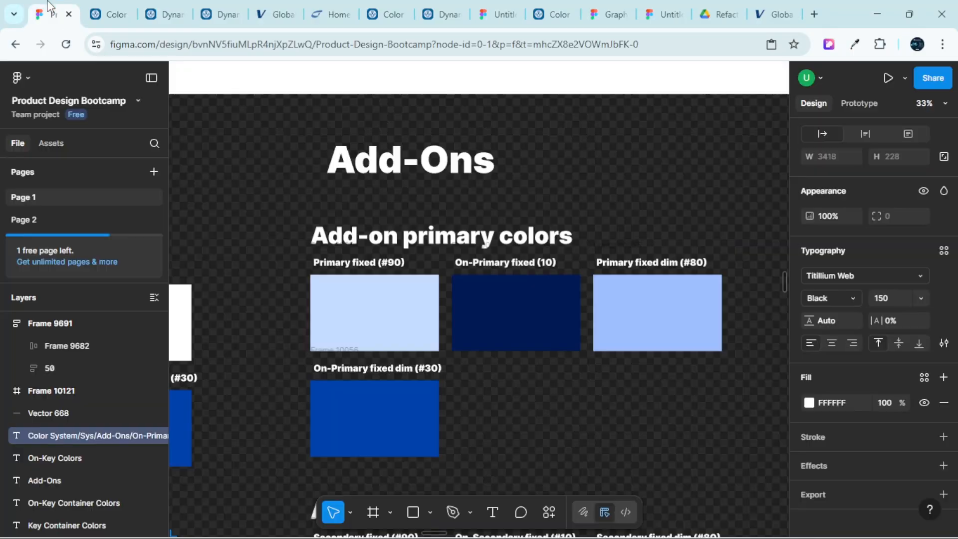
{"action": "scroll", "coordinate": [534, 252], "scroll_direction": "down", "scroll_amount": 5}
{"action": "scroll", "coordinate": [534, 252], "scroll_direction": "down", "scroll_amount": 5}
{"action": "scroll", "coordinate": [529, 265], "scroll_direction": "down", "scroll_amount": 4}
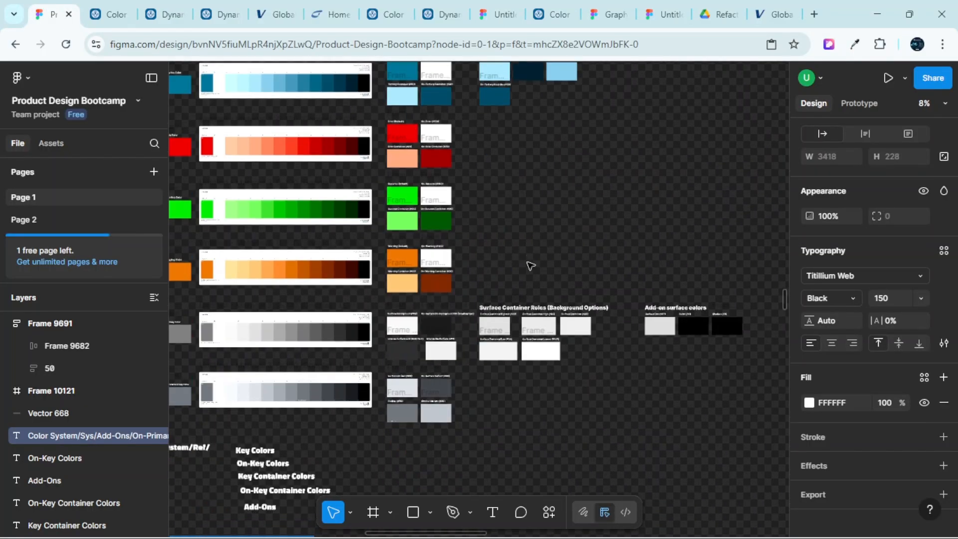
{"action": "scroll", "coordinate": [367, 364], "scroll_direction": "up", "scroll_amount": 6}
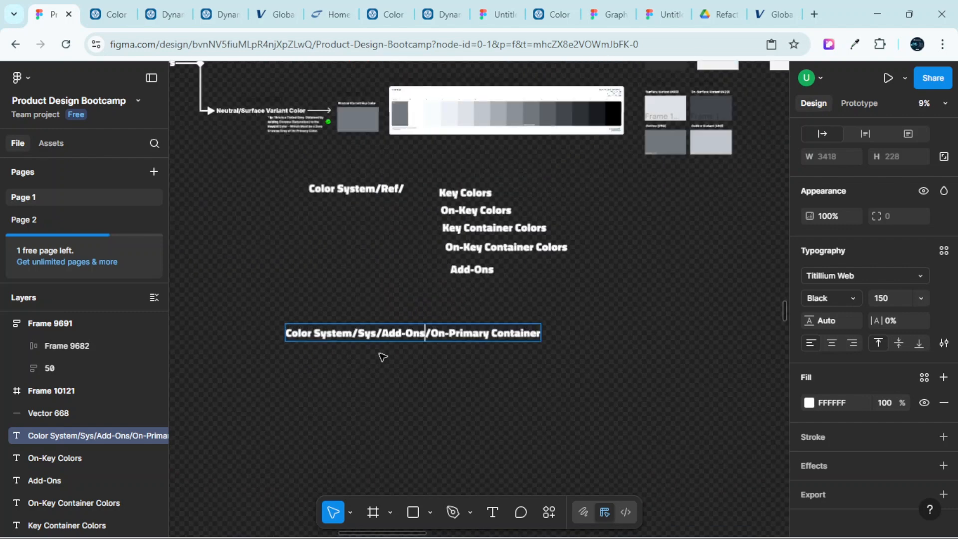
{"action": "left_click", "coordinate": [110, 3]}
{"action": "left_click", "coordinate": [171, 7]}
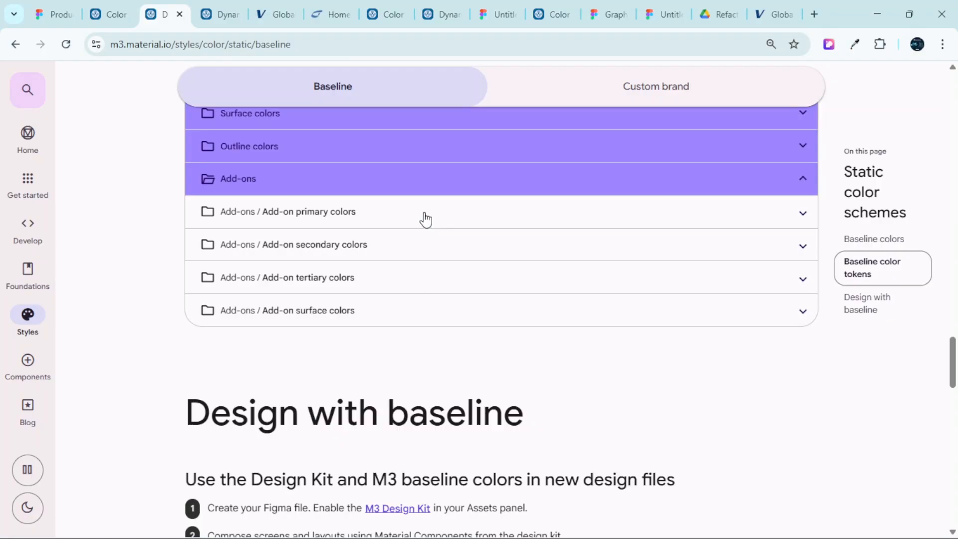
Return to the Figma file and replace "On-Primary Container" at the end of the naming path with "Add On Primary"
{"action": "left_click", "coordinate": [74, 7]}
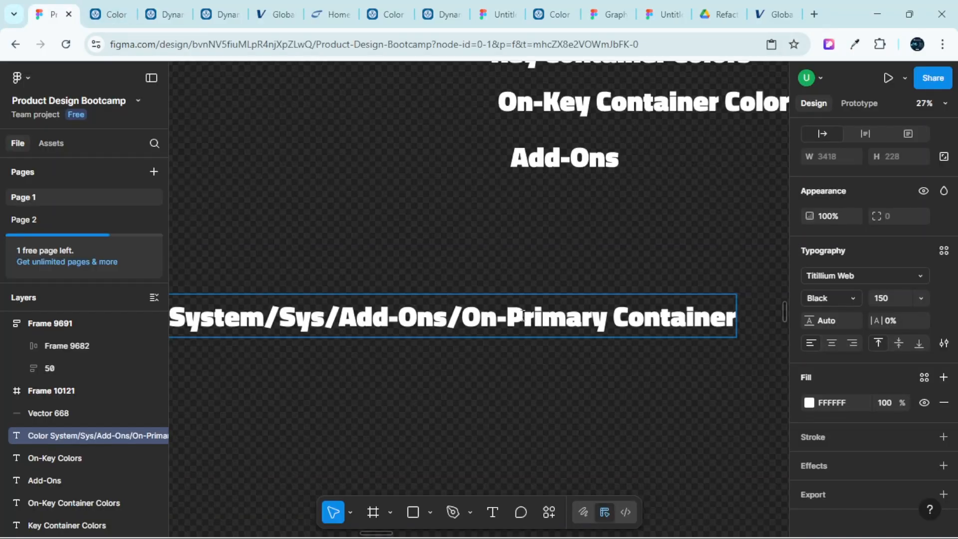
{"action": "double_click", "coordinate": [474, 316]}
{"action": "key", "text": "Left"}
{"action": "left_click_drag", "start_coordinate": [466, 315], "coordinate": [738, 321]}
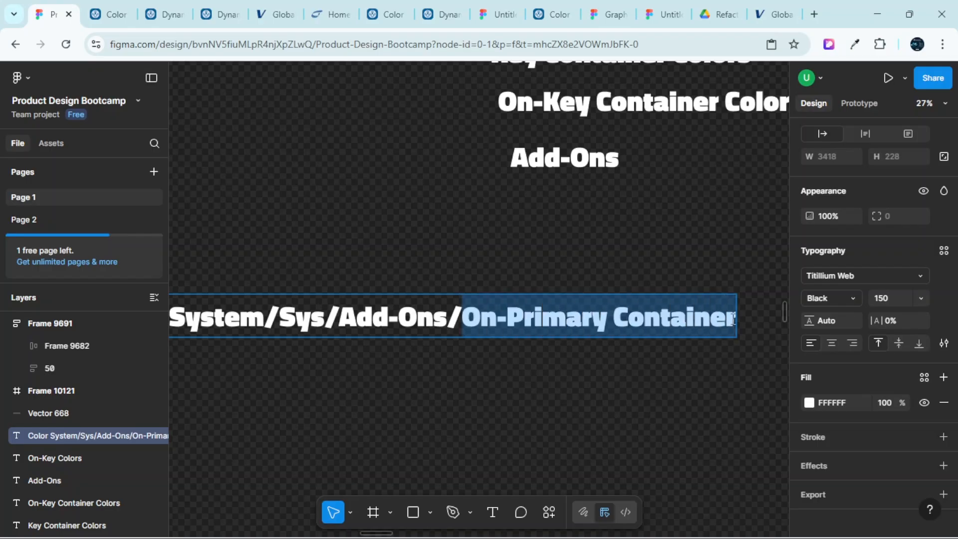
{"action": "type", "text": "A"}
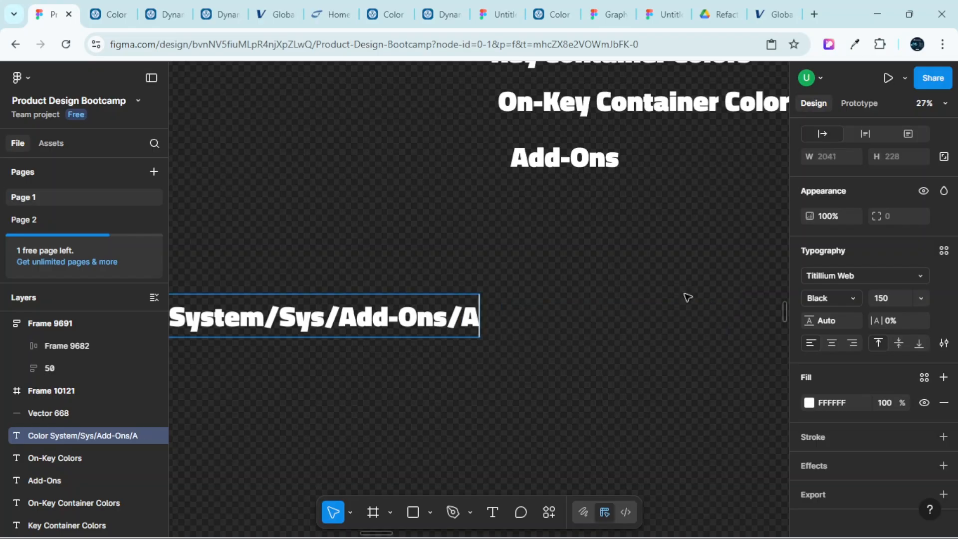
{"action": "type", "text": "dd"}
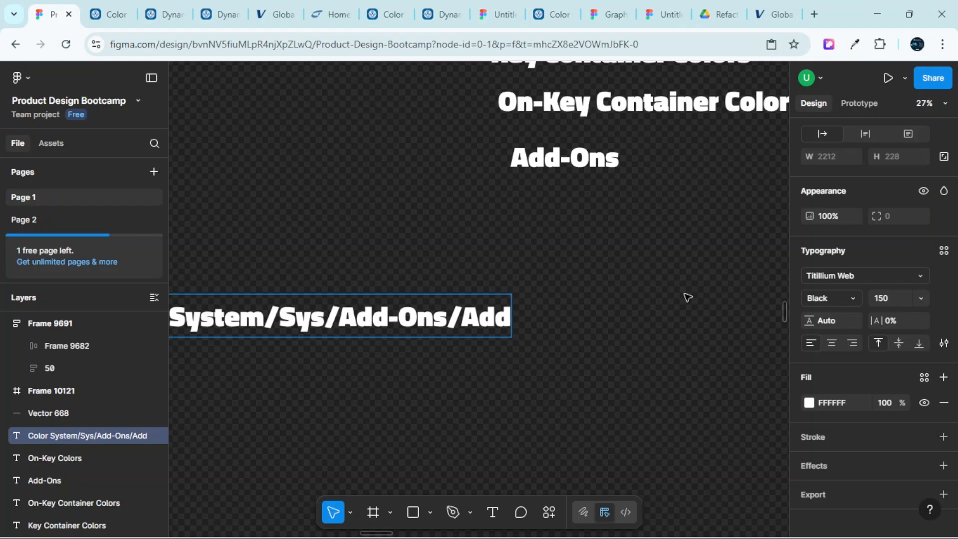
{"action": "type", "text": " On"}
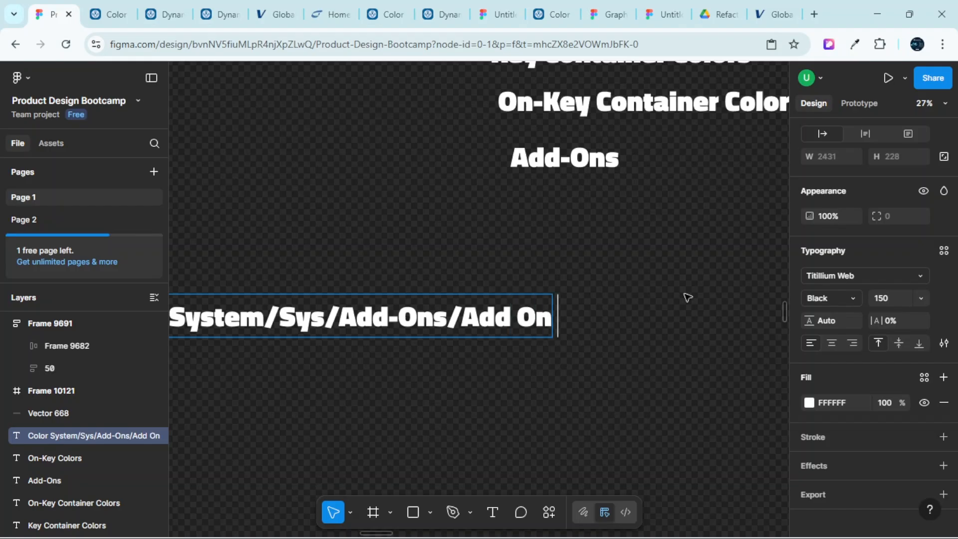
{"action": "type", "text": " Prim"}
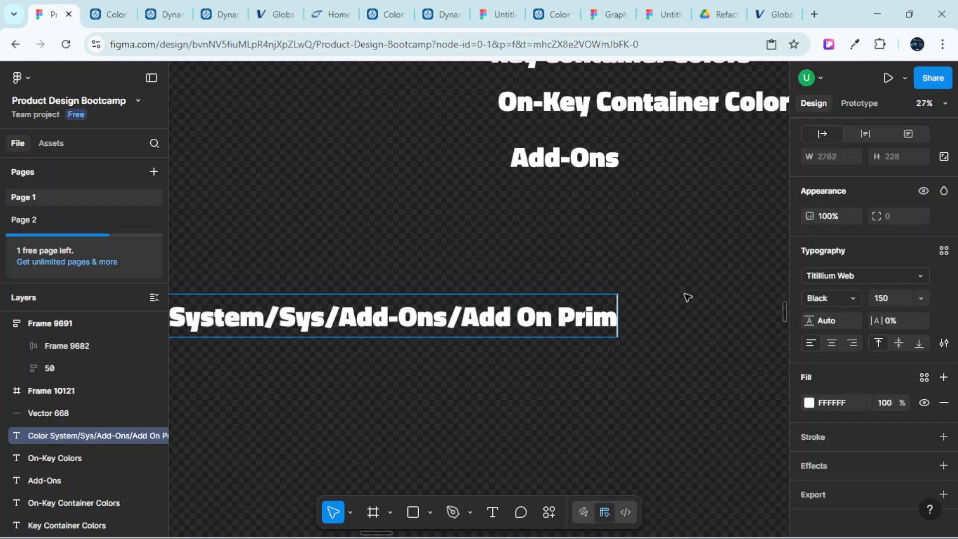
{"action": "type", "text": "ary"}
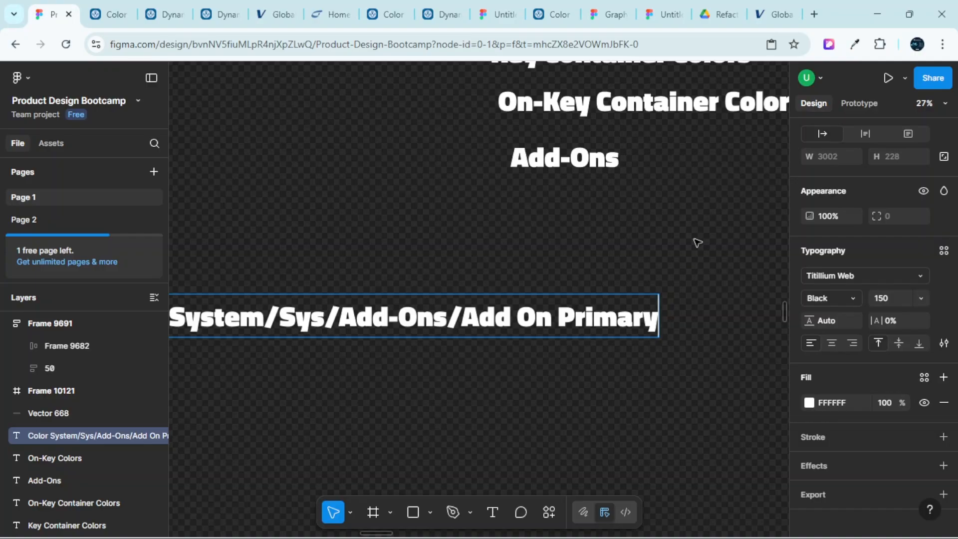
Check the Add-on primary colors folder name on the Material 3 page and append "Colors" to the Figma naming path
{"action": "left_click", "coordinate": [95, 11]}
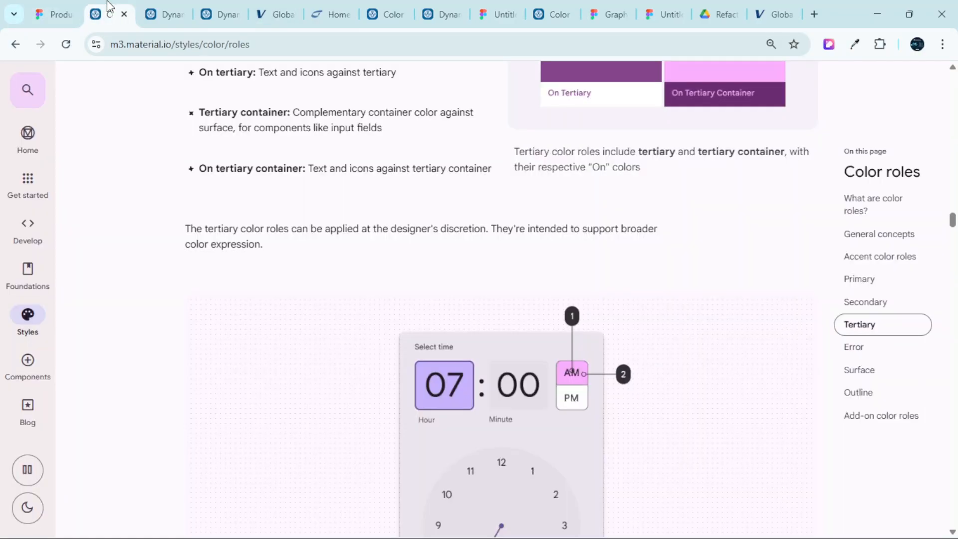
{"action": "left_click", "coordinate": [153, 7]}
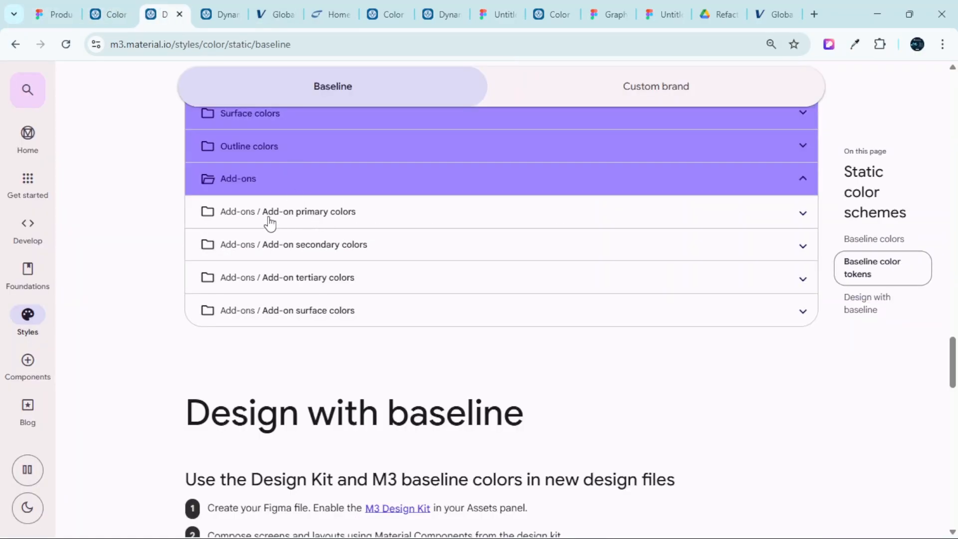
{"action": "left_click", "coordinate": [59, 11]}
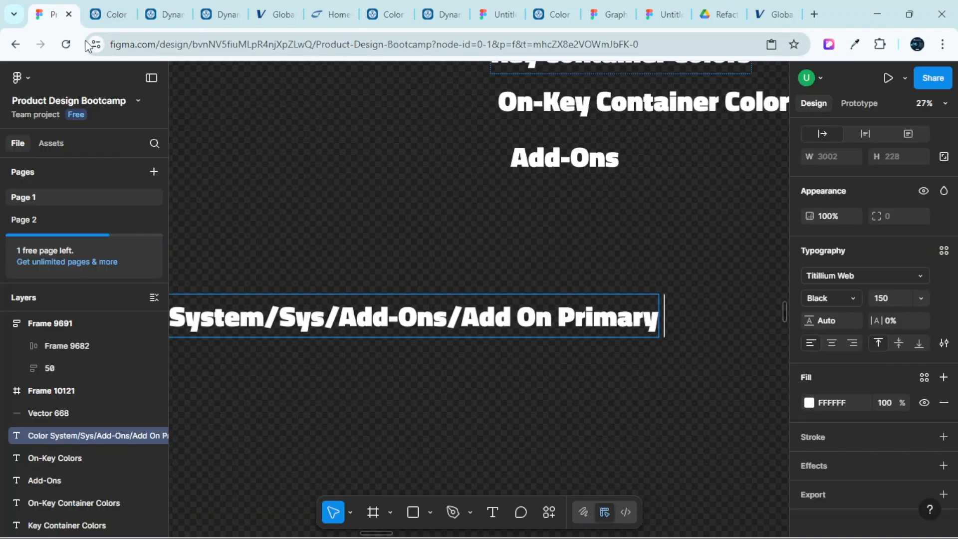
{"action": "type", "text": "Colors"}
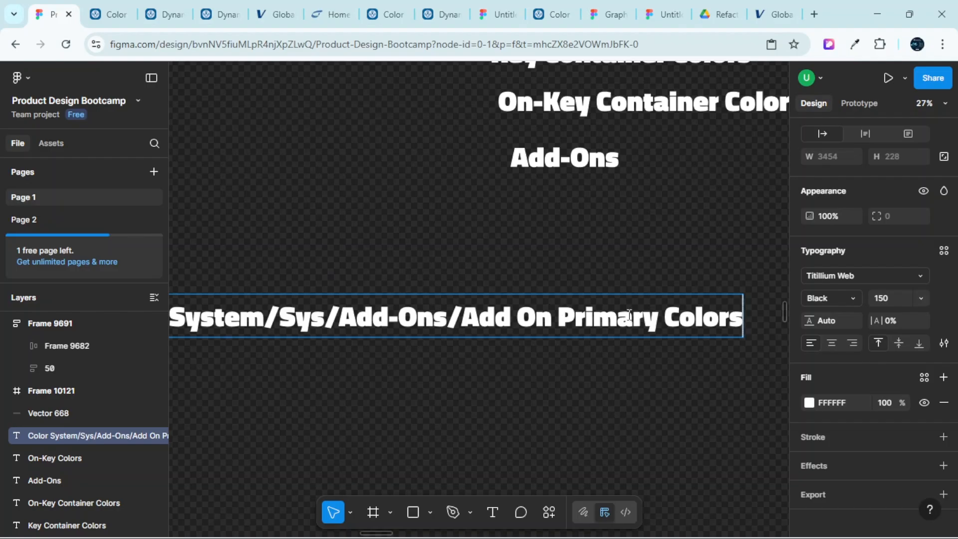
Examine the Add-on primary colors heading and its swatch labels under Add-Ons in the Light Theme layout
{"action": "scroll", "coordinate": [652, 299], "scroll_direction": "down", "scroll_amount": 5}
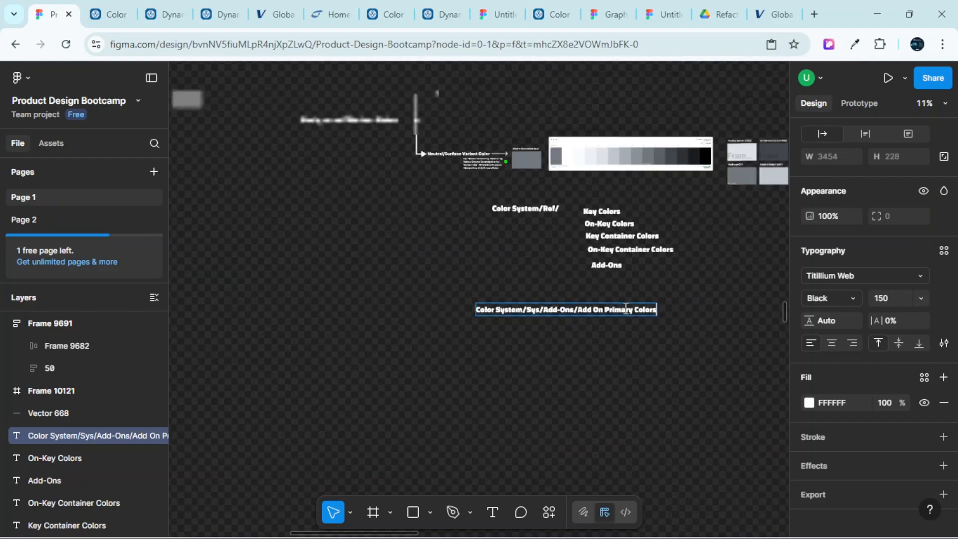
{"action": "scroll", "coordinate": [649, 279], "scroll_direction": "up", "scroll_amount": 4}
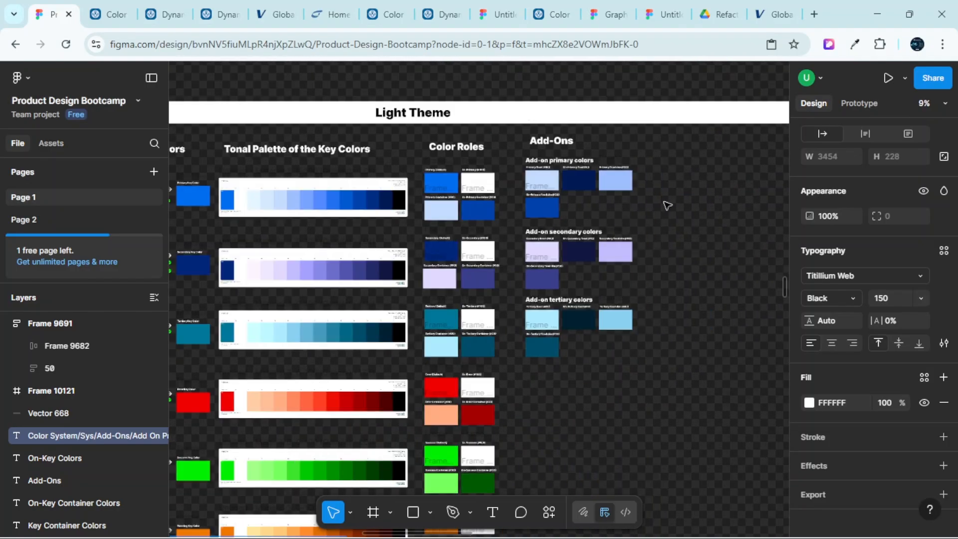
{"action": "scroll", "coordinate": [586, 188], "scroll_direction": "up", "scroll_amount": 4}
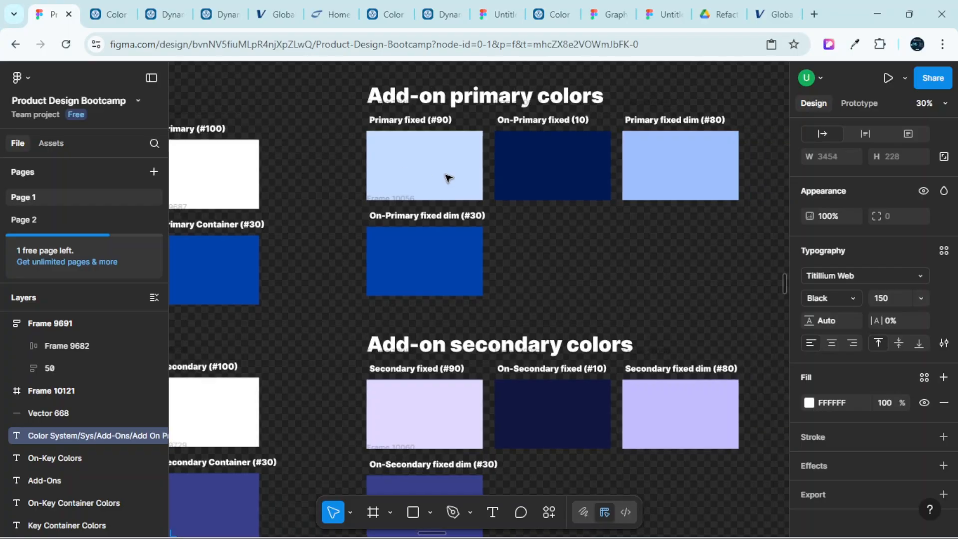
{"action": "scroll", "coordinate": [395, 244], "scroll_direction": "up", "scroll_amount": 1}
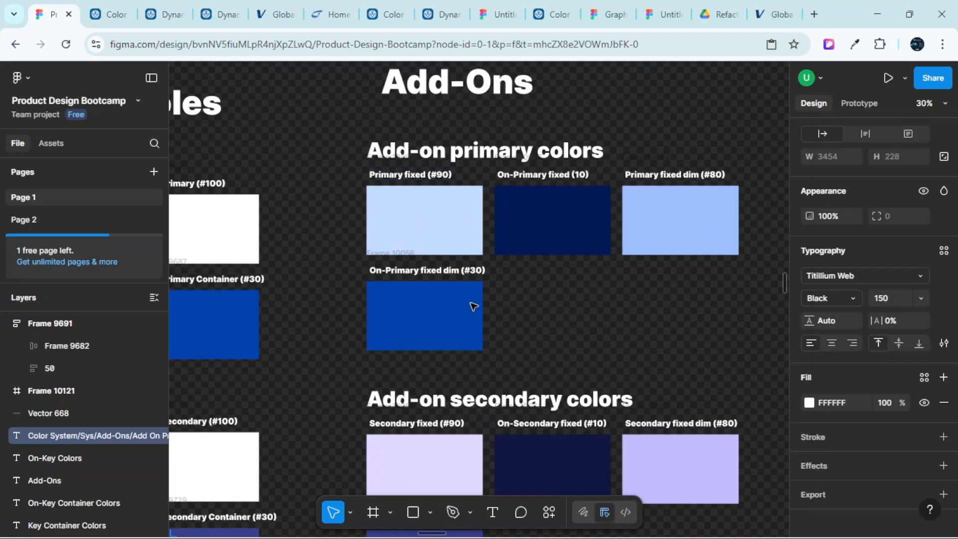
{"action": "scroll", "coordinate": [446, 309], "scroll_direction": "up", "scroll_amount": 1}
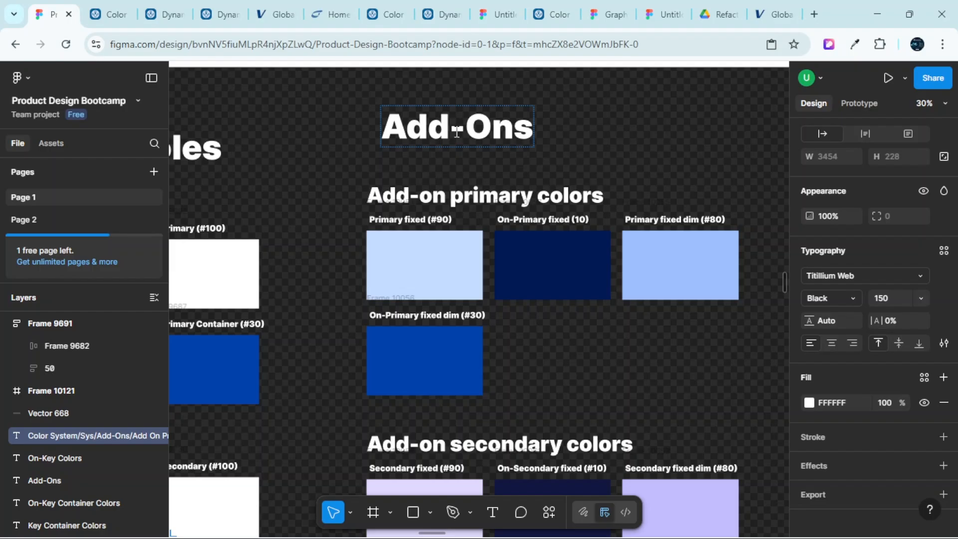
{"action": "scroll", "coordinate": [477, 205], "scroll_direction": "up", "scroll_amount": 2}
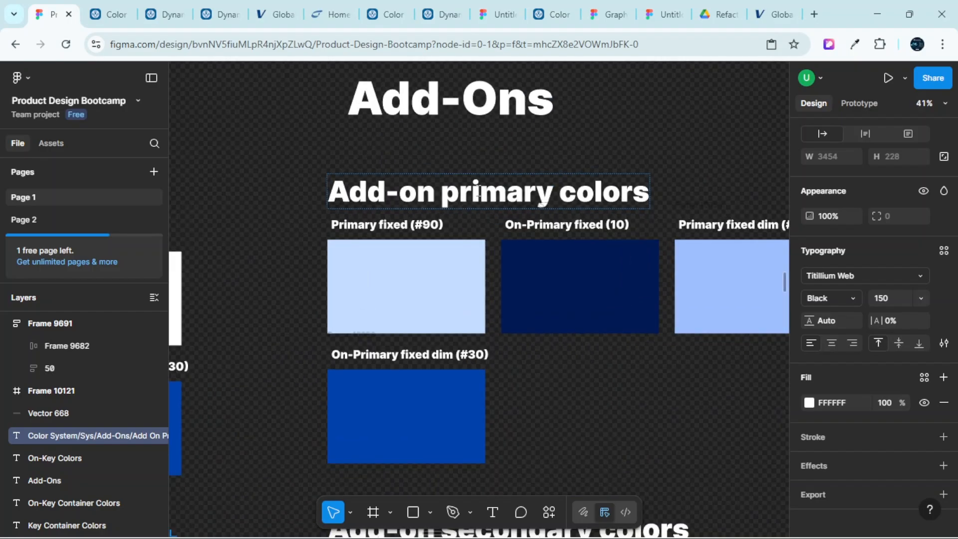
{"action": "scroll", "coordinate": [596, 197], "scroll_direction": "left", "scroll_amount": 2}
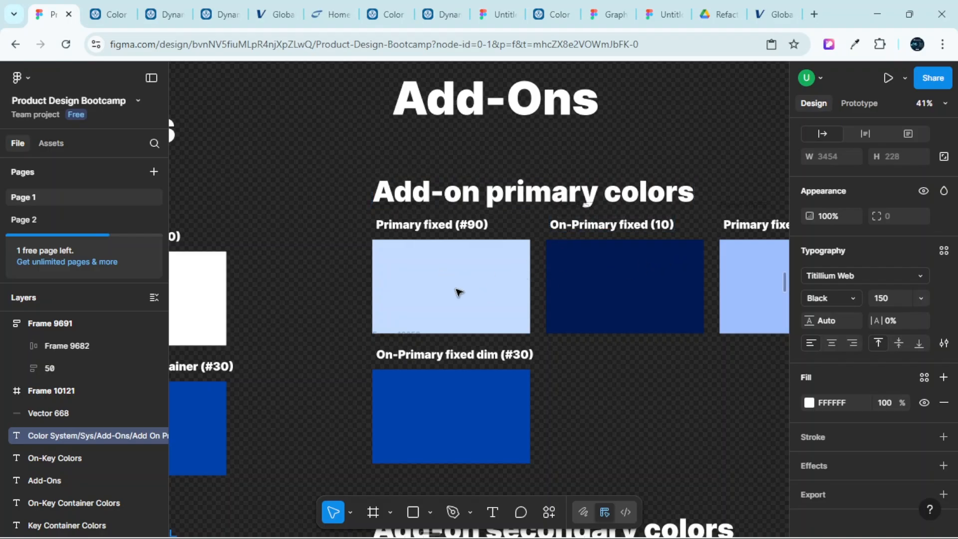
Append "/Primary Fixed" to the end of the Add On Primary Colors naming path below the color palettes
{"action": "scroll", "coordinate": [456, 293], "scroll_direction": "down", "scroll_amount": 4}
{"action": "scroll", "coordinate": [461, 293], "scroll_direction": "down", "scroll_amount": 10}
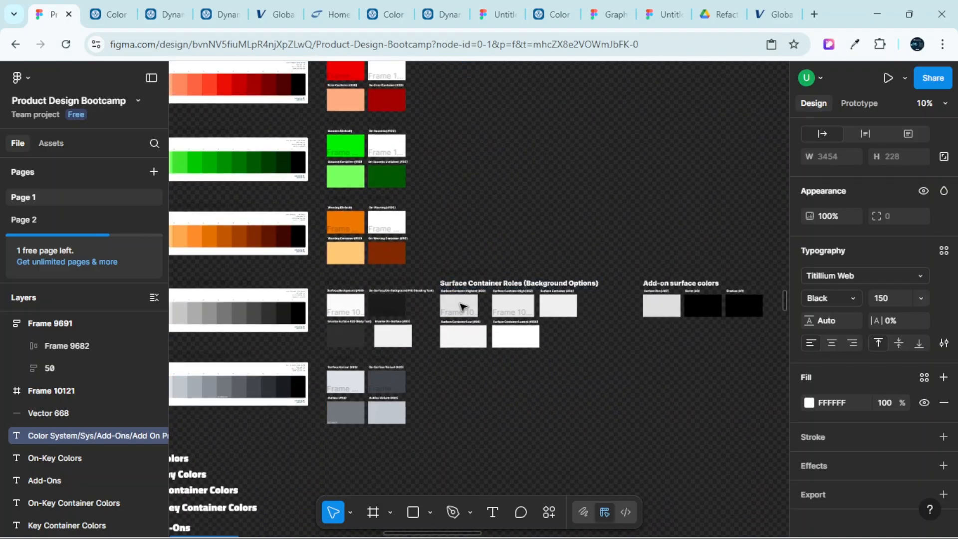
{"action": "scroll", "coordinate": [407, 318], "scroll_direction": "down", "scroll_amount": 2}
{"action": "scroll", "coordinate": [449, 360], "scroll_direction": "left", "scroll_amount": 4}
{"action": "scroll", "coordinate": [479, 403], "scroll_direction": "up", "scroll_amount": 5}
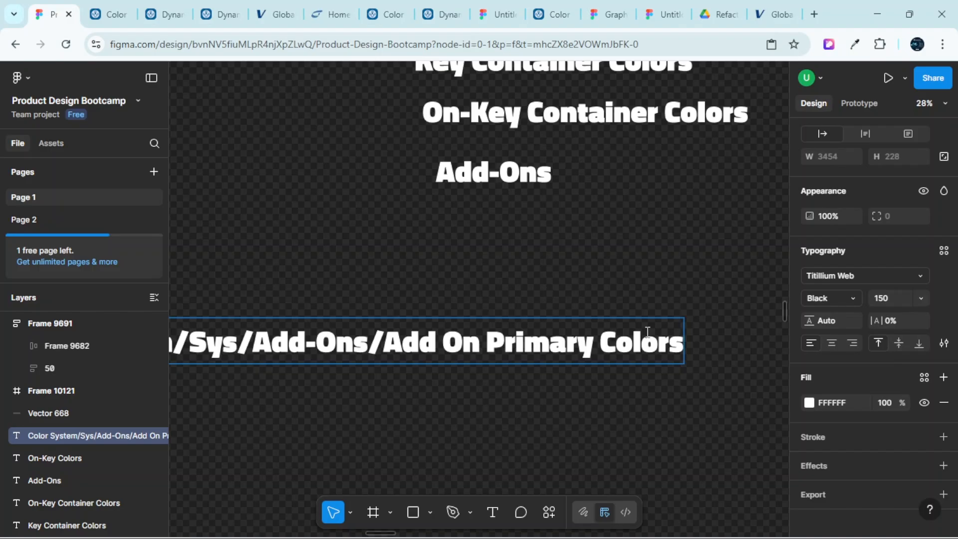
{"action": "type", "text": "/"}
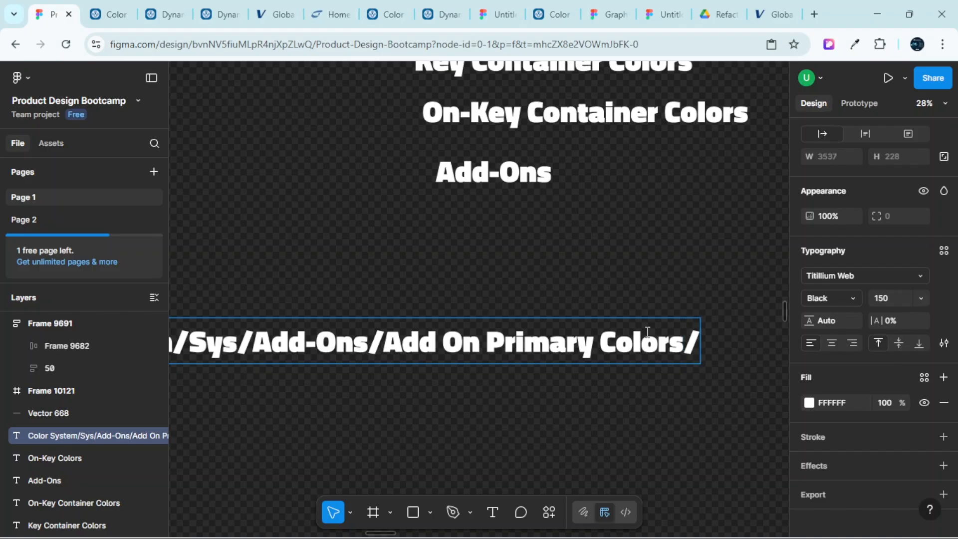
{"action": "type", "text": "Prima"}
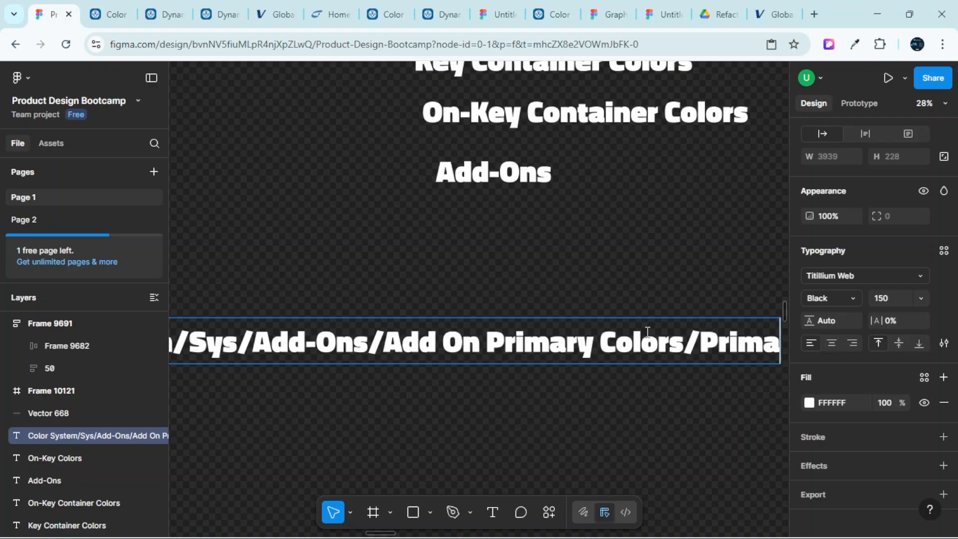
{"action": "type", "text": "r"}
{"action": "scroll", "coordinate": [639, 294], "scroll_direction": "right", "scroll_amount": 5}
{"action": "type", "text": "y"}
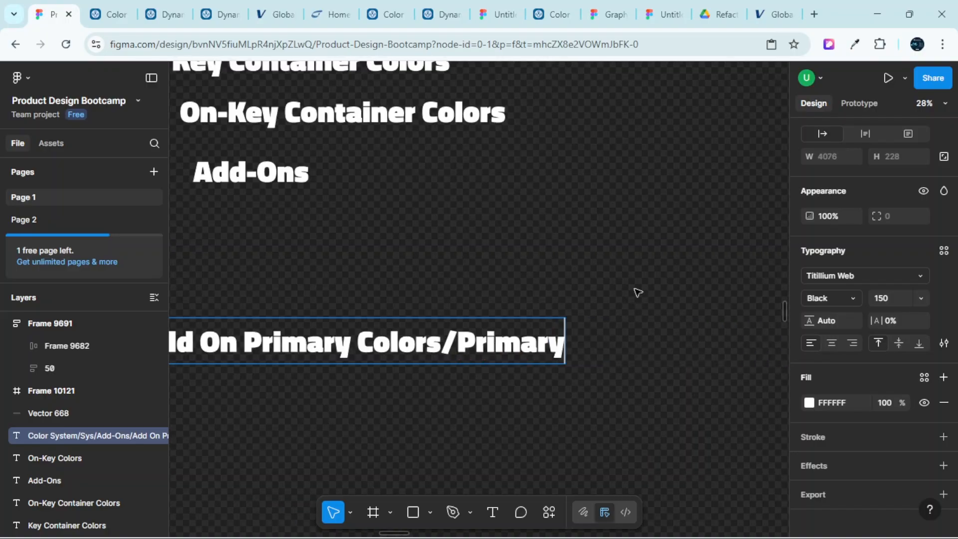
{"action": "type", "text": " Fixe"}
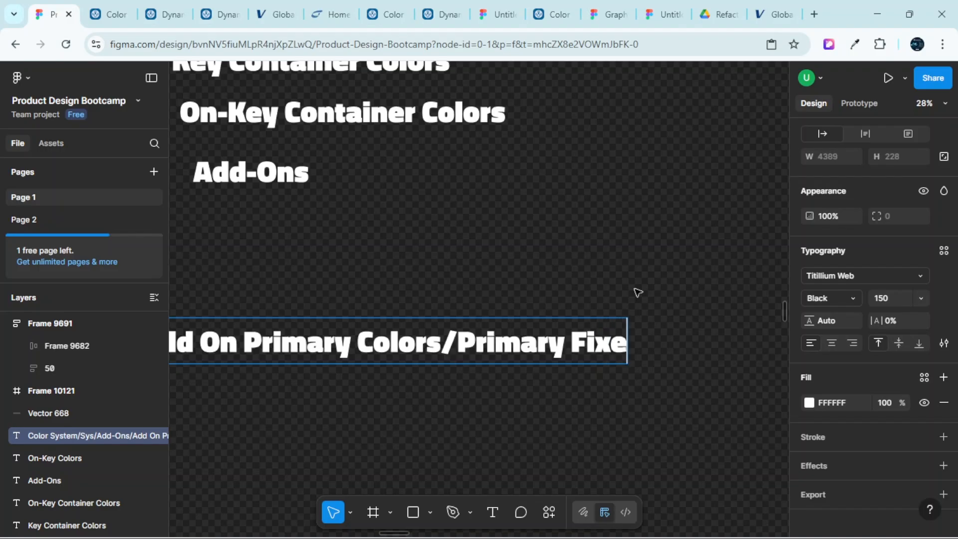
{"action": "type", "text": "d Col"}
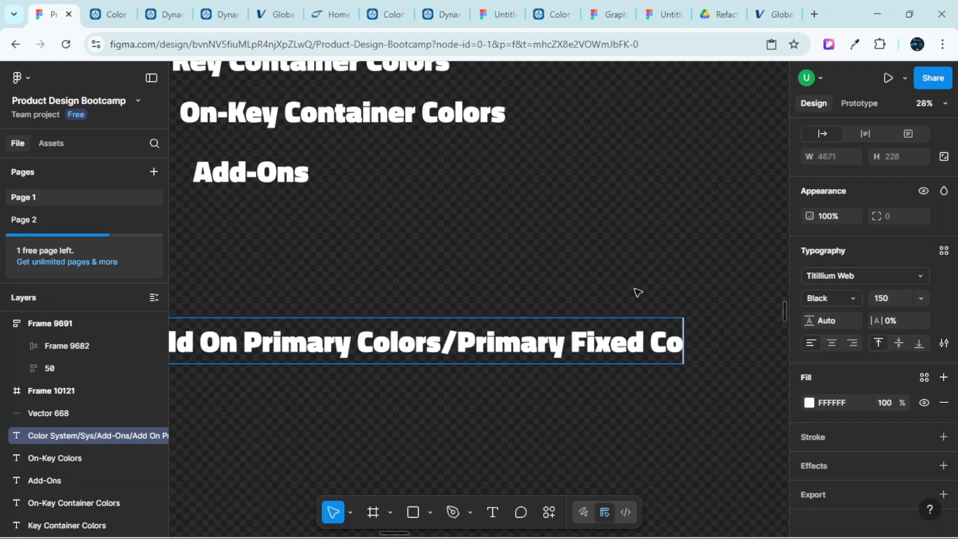
{"action": "key", "text": "BackSpace"}
{"action": "key", "text": "BackSpace"}
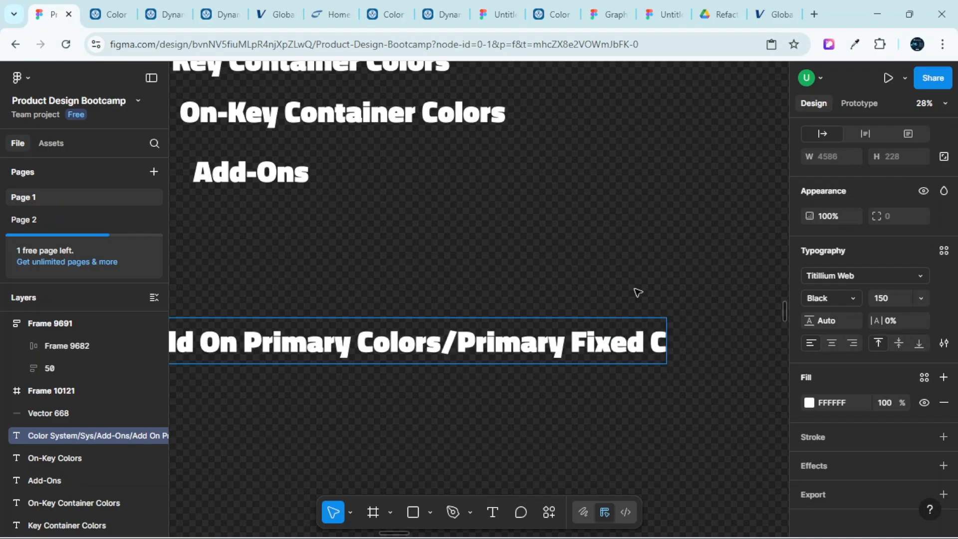
{"action": "key", "text": "BackSpace"}
{"action": "key", "text": "BackSpace"}
Copy the full naming path text and go back to the Primary fixed (#90) swatch under Add-Ons
{"action": "scroll", "coordinate": [710, 295], "scroll_direction": "down", "scroll_amount": 5}
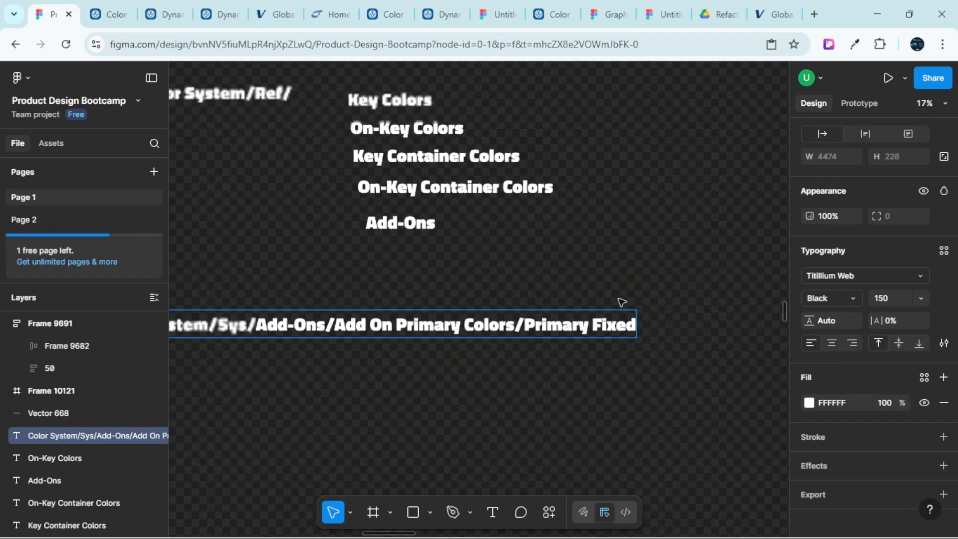
{"action": "triple_click", "coordinate": [594, 315]}
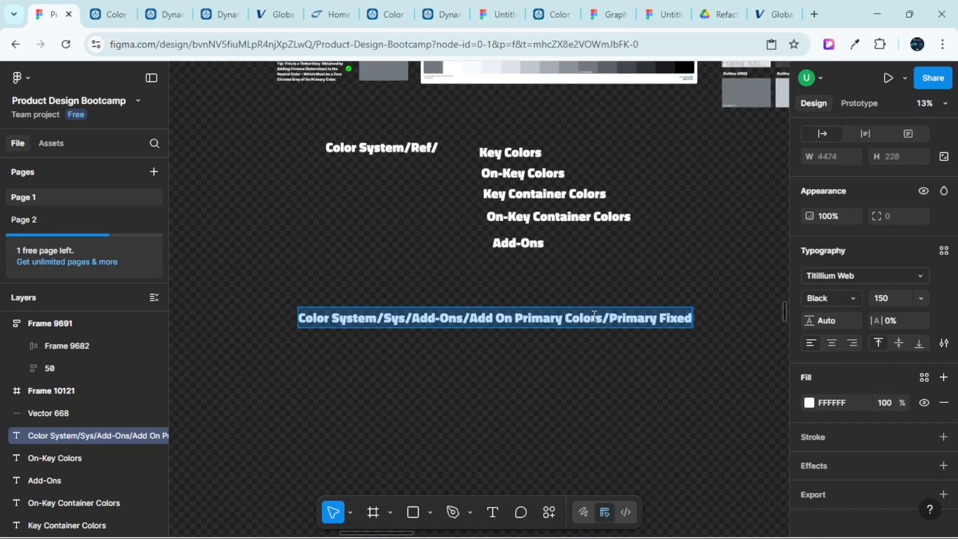
{"action": "scroll", "coordinate": [607, 316], "scroll_direction": "up", "scroll_amount": 6}
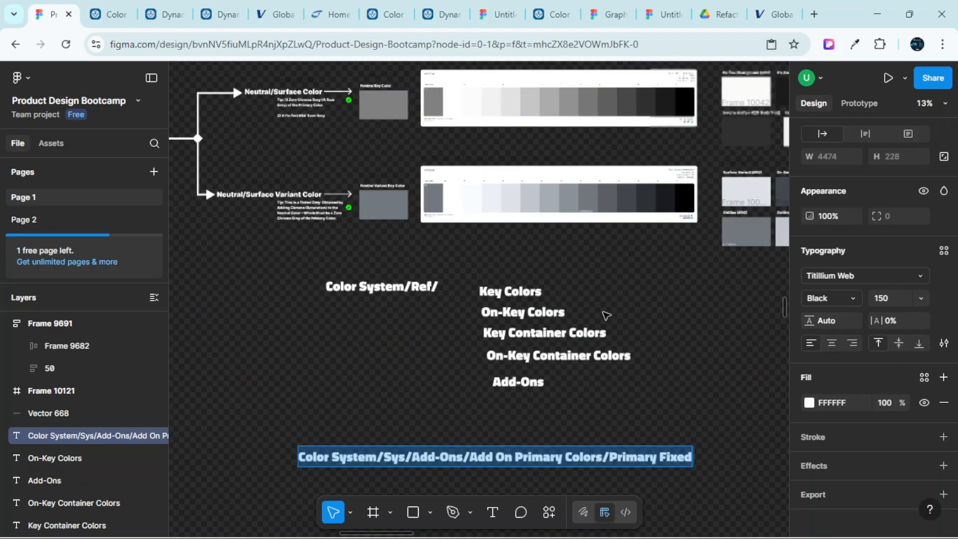
{"action": "scroll", "coordinate": [622, 302], "scroll_direction": "down", "scroll_amount": 4}
{"action": "scroll", "coordinate": [622, 301], "scroll_direction": "up", "scroll_amount": 5}
{"action": "scroll", "coordinate": [561, 264], "scroll_direction": "right", "scroll_amount": 5}
{"action": "scroll", "coordinate": [474, 272], "scroll_direction": "up", "scroll_amount": 12}
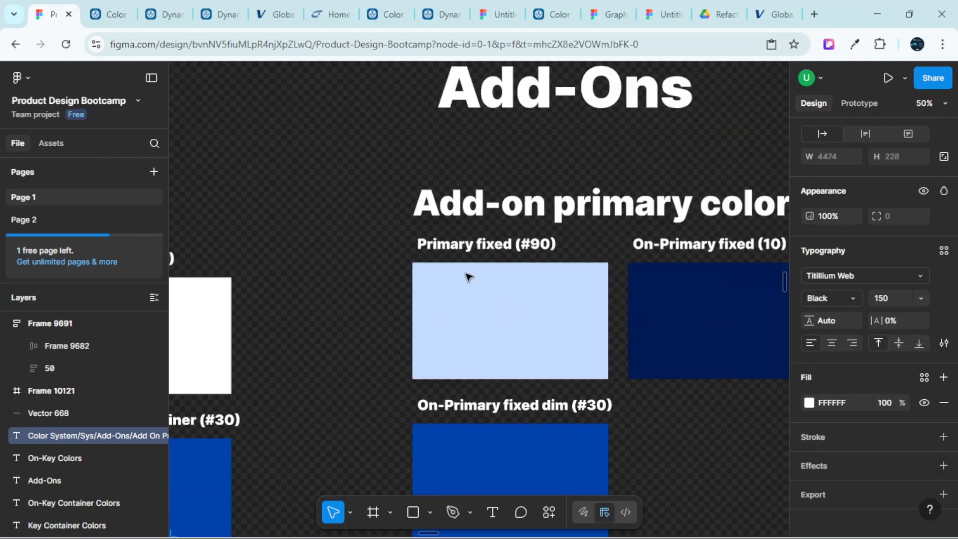
Create a color style from the Primary fixed (#90) swatch's fill, named Color System/Sys/Add-Ons/Add On Primary Colors/Primary Fixed
{"action": "left_click", "coordinate": [561, 322]}
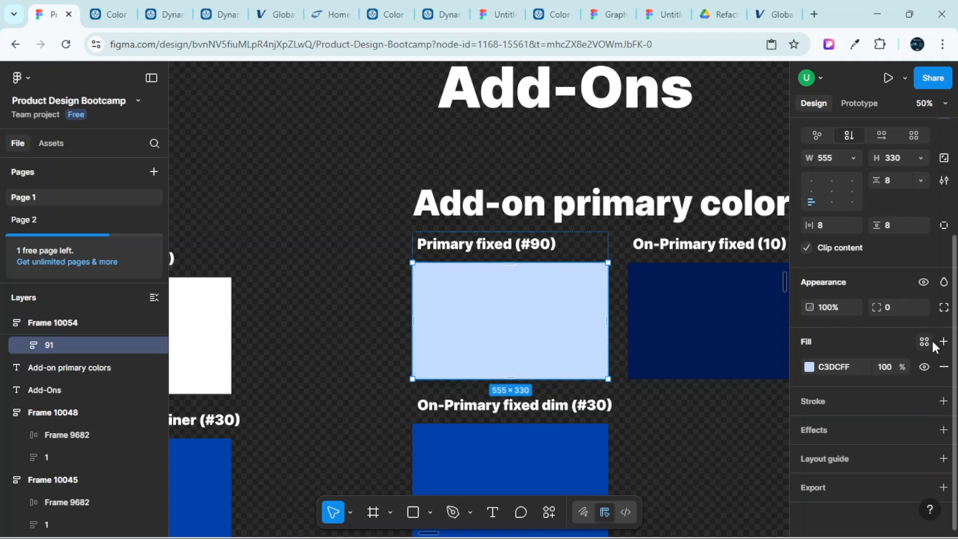
{"action": "left_click", "coordinate": [929, 341]}
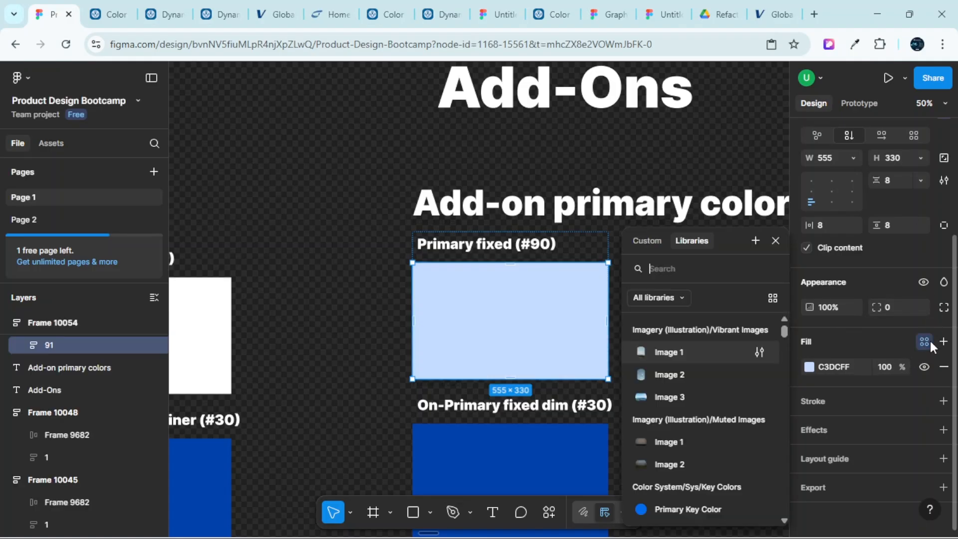
{"action": "left_click", "coordinate": [755, 241]}
{"action": "left_click_drag", "start_coordinate": [558, 237], "coordinate": [839, 217]}
{"action": "left_click", "coordinate": [682, 221]}
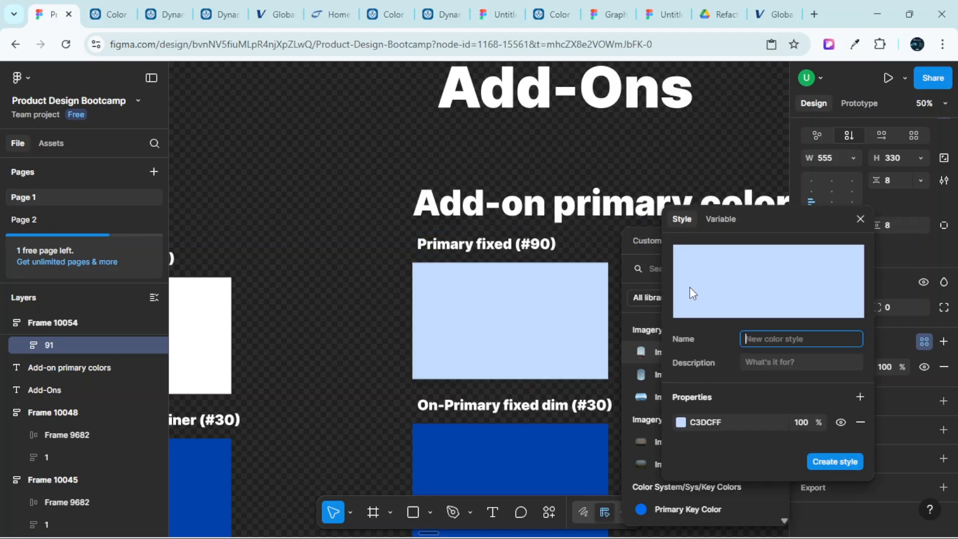
{"action": "type", "text": "Primary Colors/Primary Fixed"}
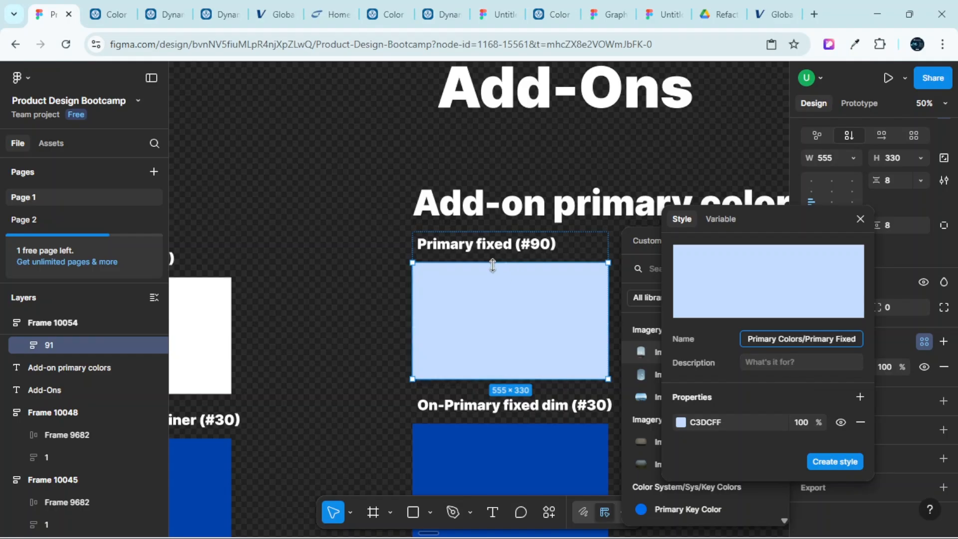
{"action": "left_click", "coordinate": [841, 459]}
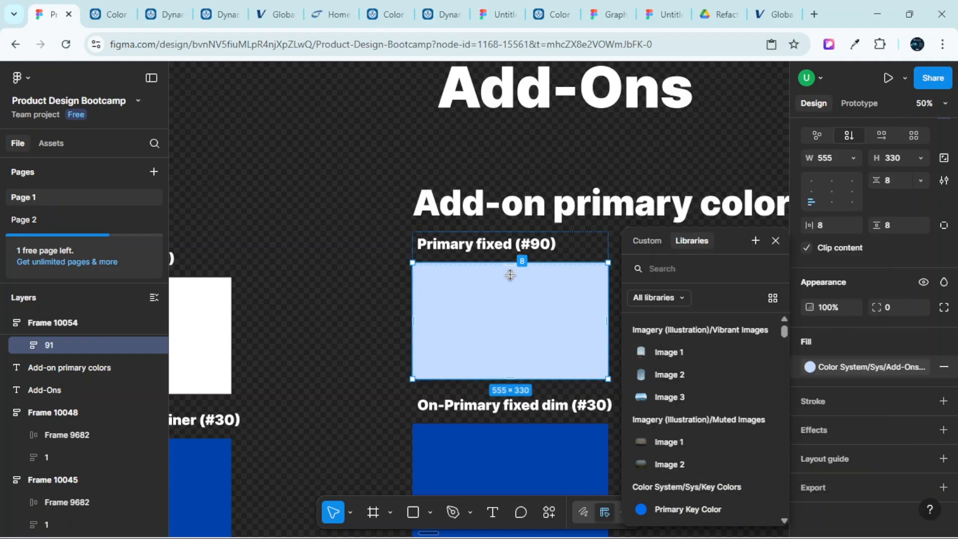
{"action": "left_click", "coordinate": [775, 240]}
Create a color style from the On-Primary fixed (10) swatch's fill, using the copied path with its last part changed to On-Primary Fixed
{"action": "scroll", "coordinate": [627, 246], "scroll_direction": "right", "scroll_amount": 5}
{"action": "left_click", "coordinate": [559, 290]}
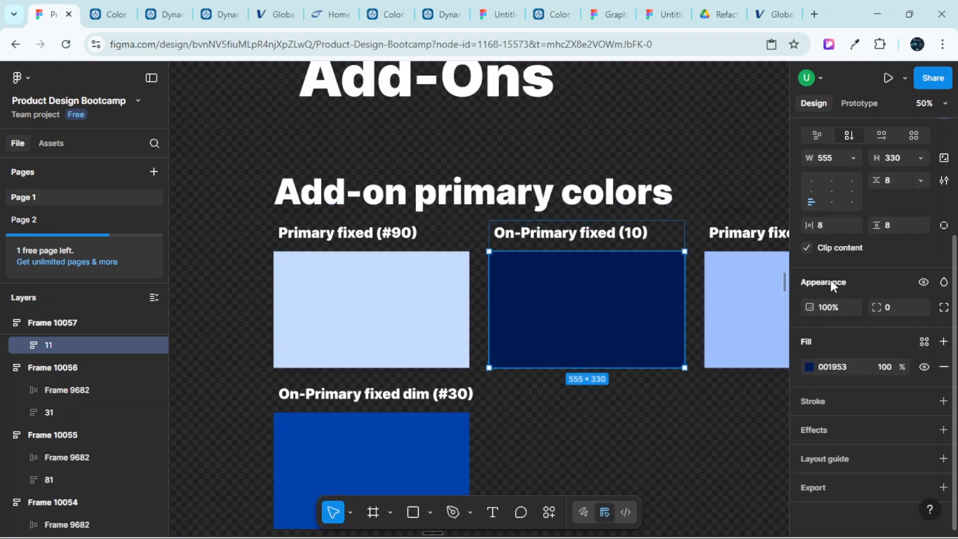
{"action": "left_click", "coordinate": [923, 343]}
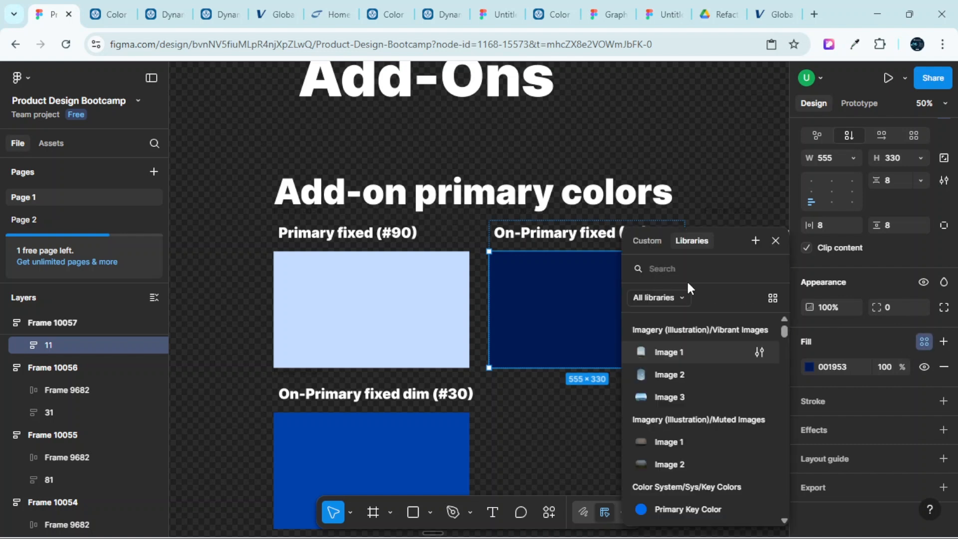
{"action": "left_click", "coordinate": [756, 240]}
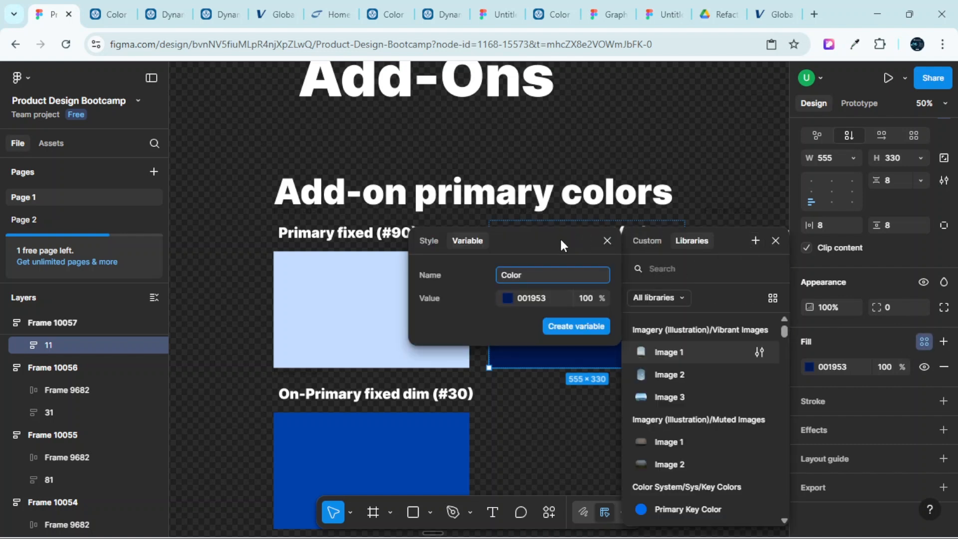
{"action": "left_click_drag", "start_coordinate": [560, 237], "coordinate": [833, 214]}
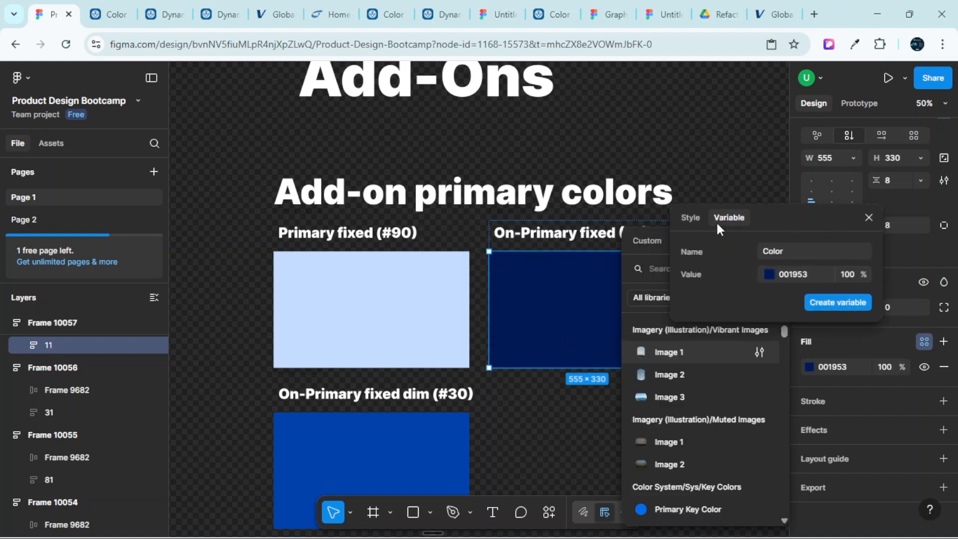
{"action": "left_click", "coordinate": [690, 217]}
{"action": "type", "text": "Primary Colors/Primary Fixed"}
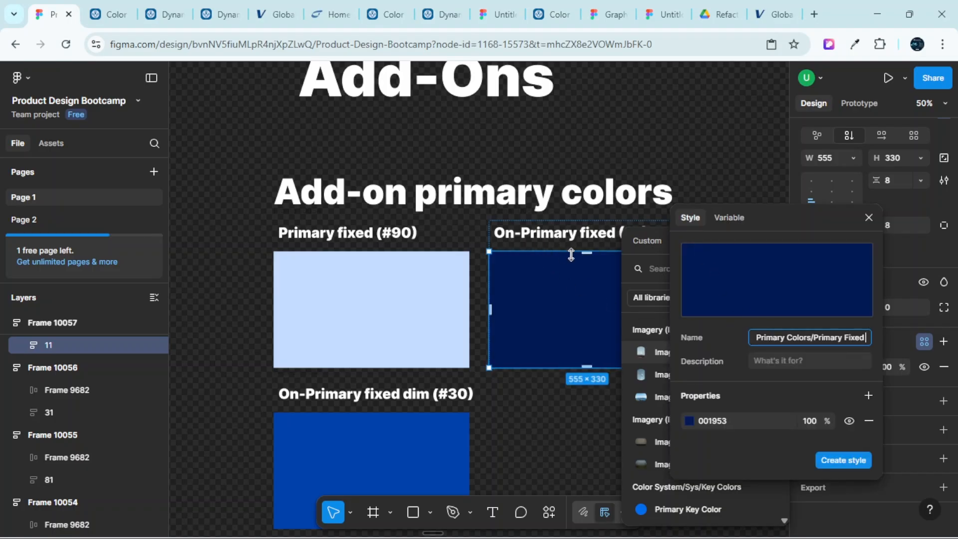
{"action": "scroll", "coordinate": [530, 252], "scroll_direction": "right", "scroll_amount": 3}
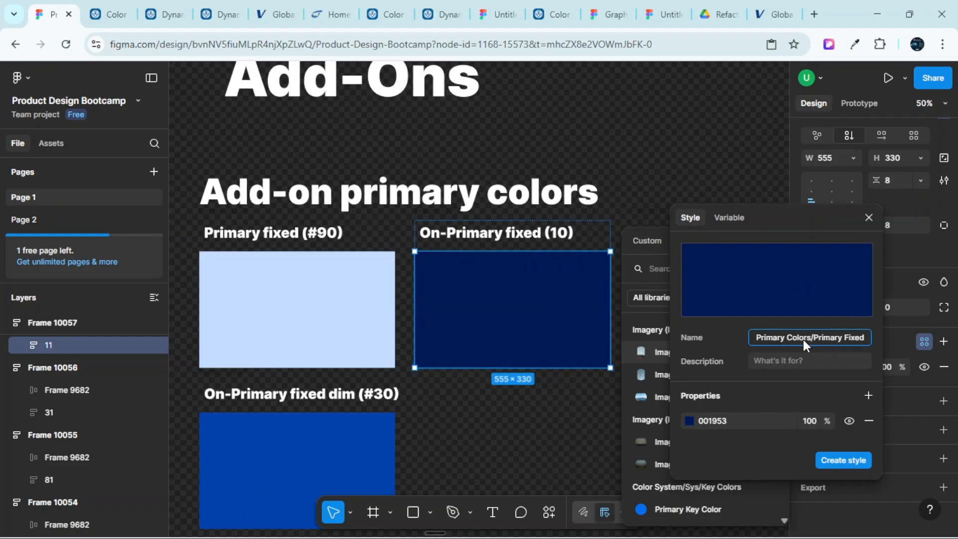
{"action": "type", "text": "On -"}
{"action": "key", "text": "BackSpace"}
{"action": "key", "text": "BackSpace"}
{"action": "type", "text": "-"}
{"action": "left_click", "coordinate": [854, 459]}
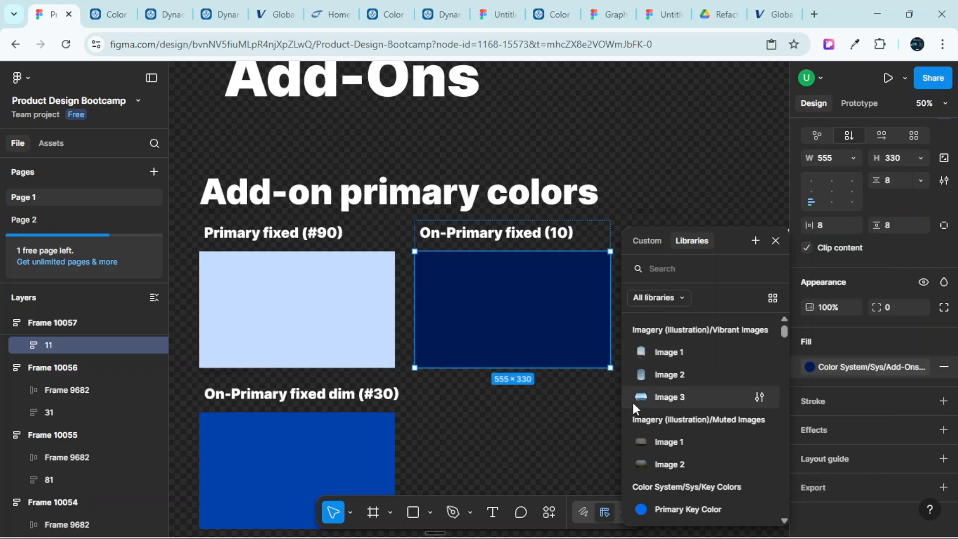
Deselect the swatch and inspect the Add On Primary Colors folder under Add-Ons in the color styles, collapsing and expanding it
{"action": "scroll", "coordinate": [630, 400], "scroll_direction": "down", "scroll_amount": 3}
{"action": "left_click", "coordinate": [553, 428]}
{"action": "scroll", "coordinate": [535, 393], "scroll_direction": "down", "scroll_amount": 2, "text": "ctrl"}
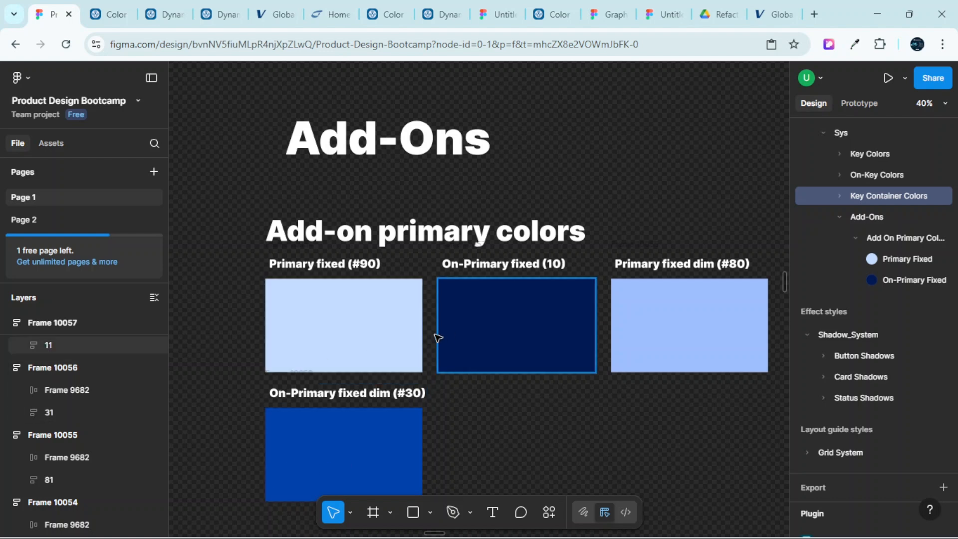
{"action": "scroll", "coordinate": [345, 272], "scroll_direction": "down", "scroll_amount": 2}
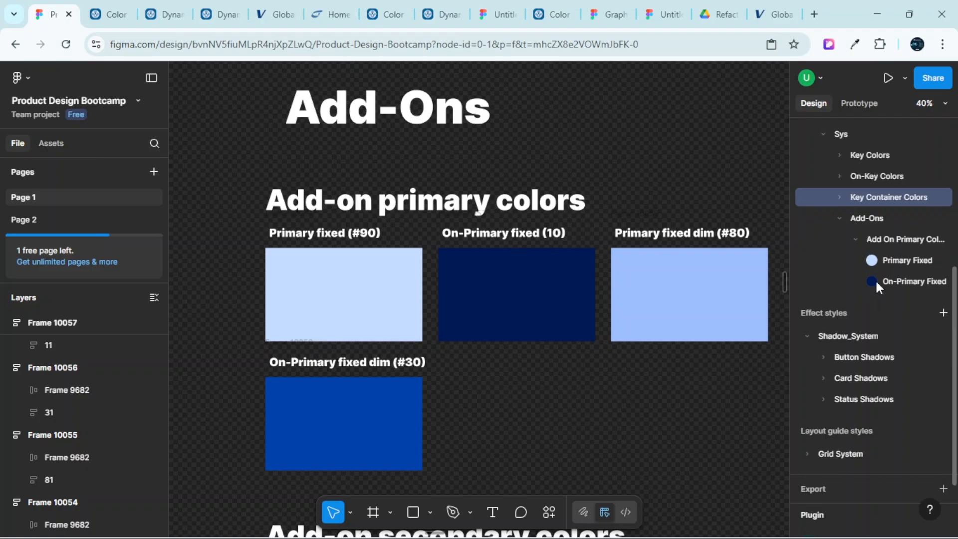
{"action": "scroll", "coordinate": [875, 280], "scroll_direction": "up", "scroll_amount": 3}
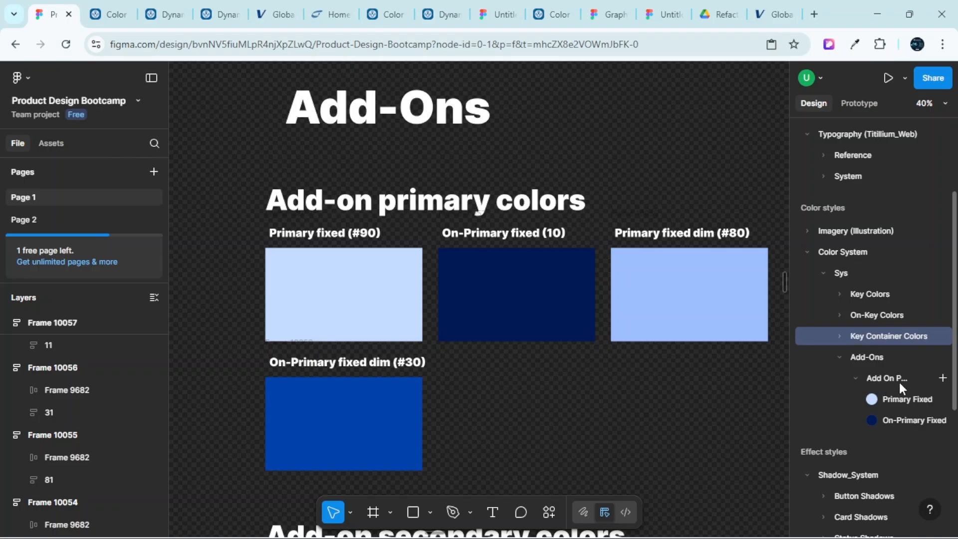
{"action": "left_click", "coordinate": [855, 379]}
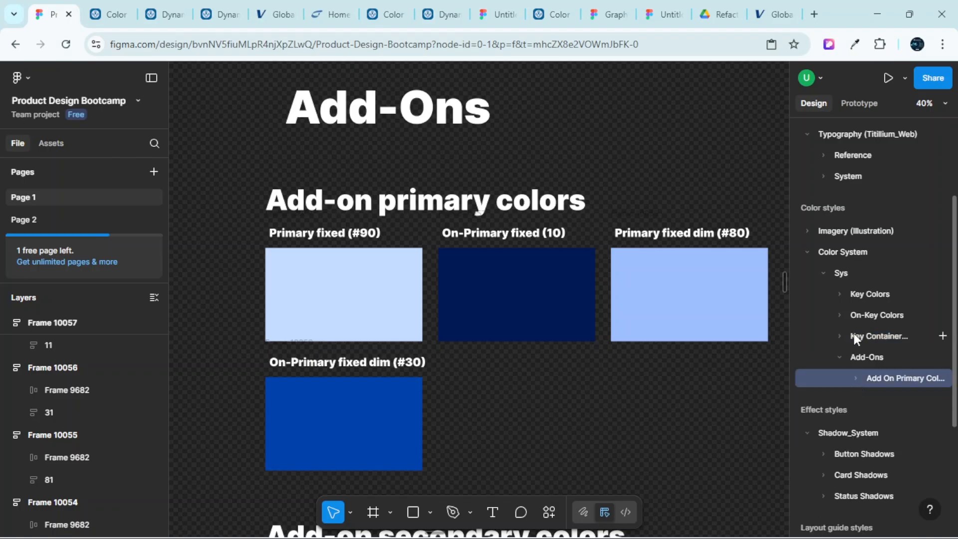
{"action": "left_click", "coordinate": [854, 378]}
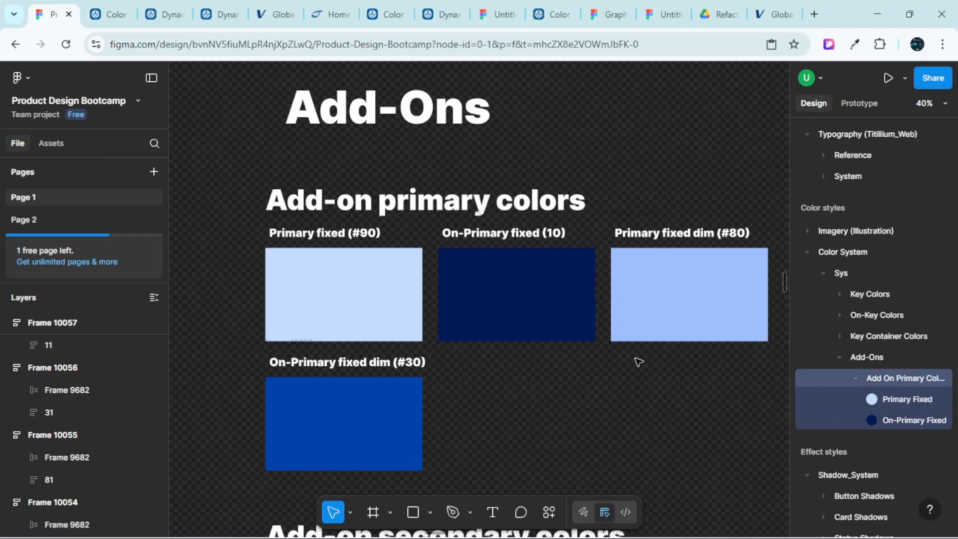
Review the Add-on secondary and tertiary color groups and compare them with the naming path text below the palettes
{"action": "scroll", "coordinate": [451, 374], "scroll_direction": "down", "scroll_amount": 5}
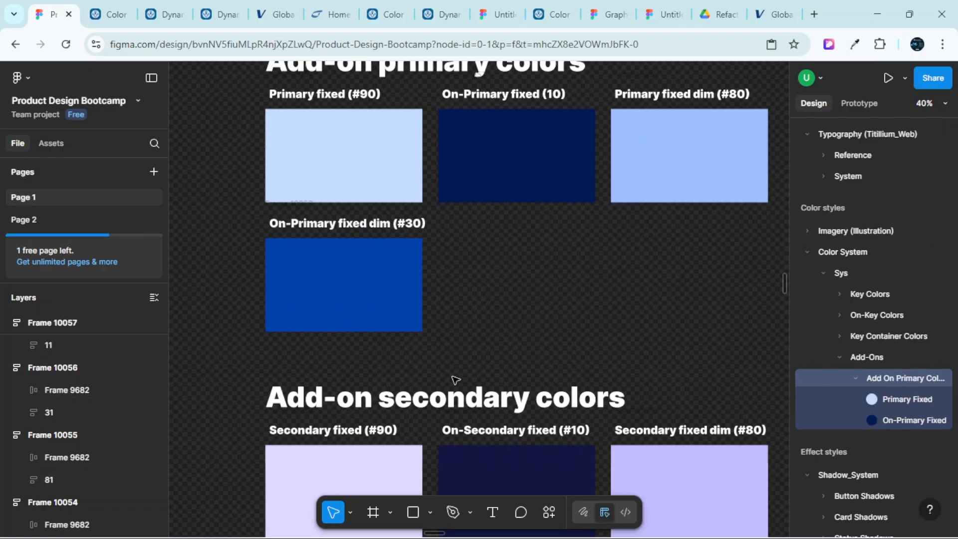
{"action": "scroll", "coordinate": [429, 354], "scroll_direction": "down", "scroll_amount": 4}
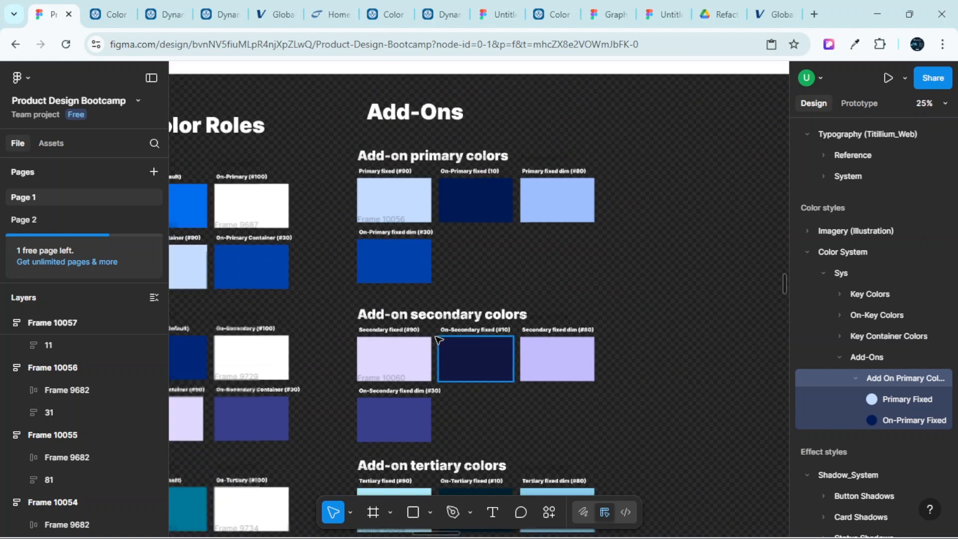
{"action": "scroll", "coordinate": [409, 363], "scroll_direction": "up", "scroll_amount": 2}
{"action": "scroll", "coordinate": [410, 363], "scroll_direction": "down", "scroll_amount": 2}
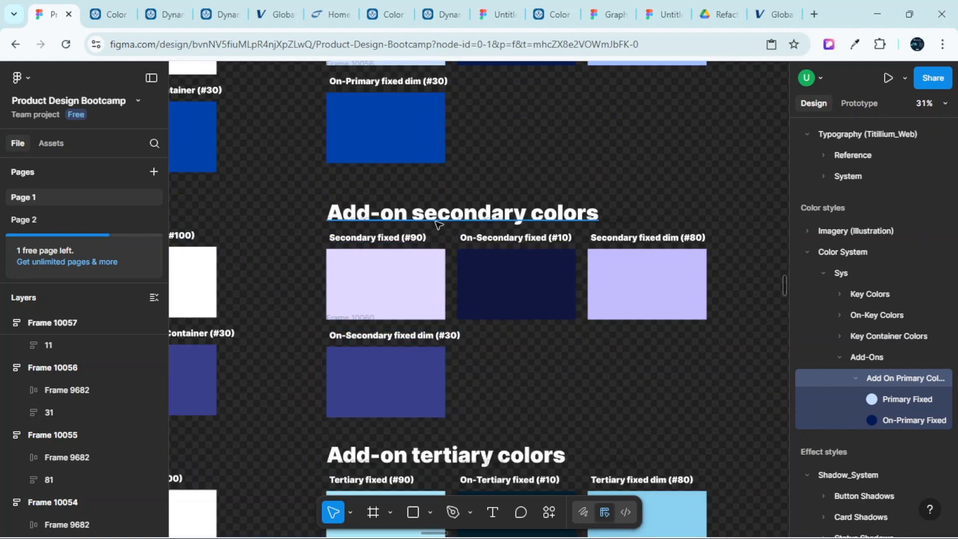
{"action": "scroll", "coordinate": [514, 234], "scroll_direction": "down", "scroll_amount": 3}
{"action": "scroll", "coordinate": [541, 373], "scroll_direction": "down", "scroll_amount": 8}
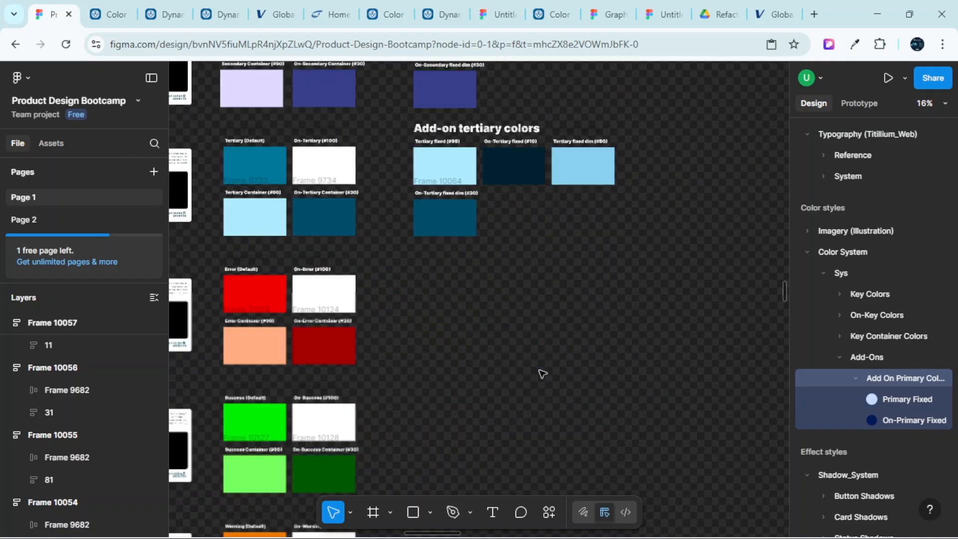
{"action": "scroll", "coordinate": [529, 385], "scroll_direction": "down", "scroll_amount": 12}
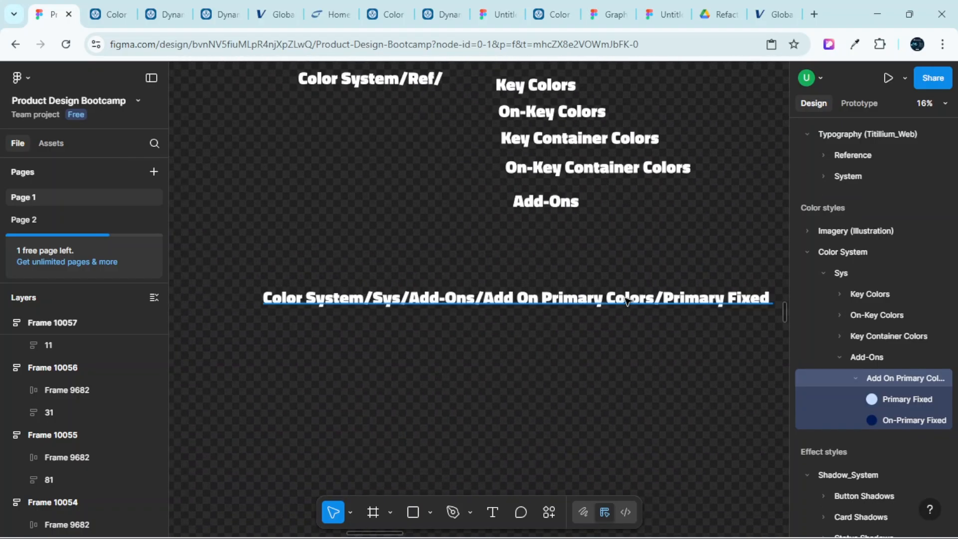
{"action": "scroll", "coordinate": [574, 306], "scroll_direction": "up", "scroll_amount": 2}
{"action": "scroll", "coordinate": [579, 307], "scroll_direction": "down", "scroll_amount": 2}
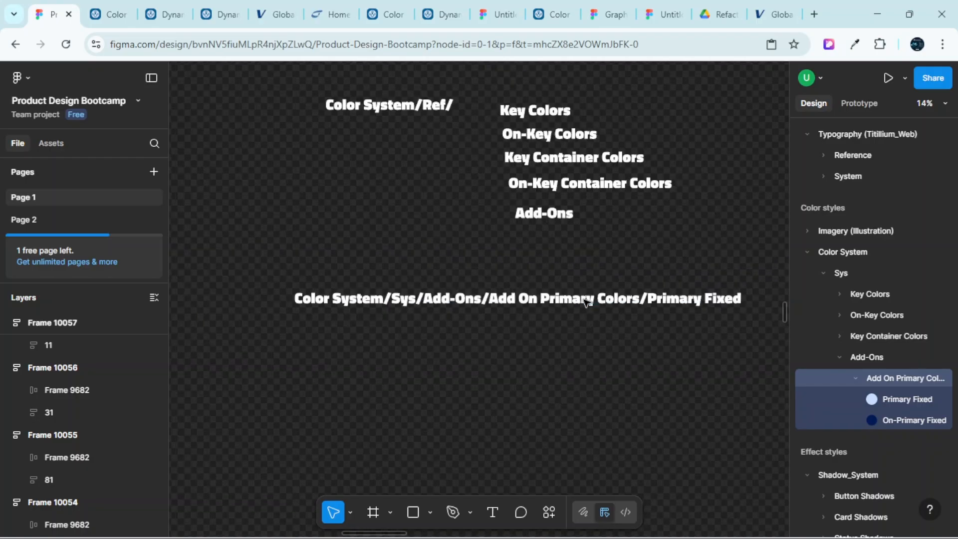
Examine the Add-Ons naming path text and compare it with the Light Theme palettes and their add-on color groups
{"action": "scroll", "coordinate": [583, 309], "scroll_direction": "right", "scroll_amount": 2}
{"action": "scroll", "coordinate": [582, 309], "scroll_direction": "up", "scroll_amount": 4}
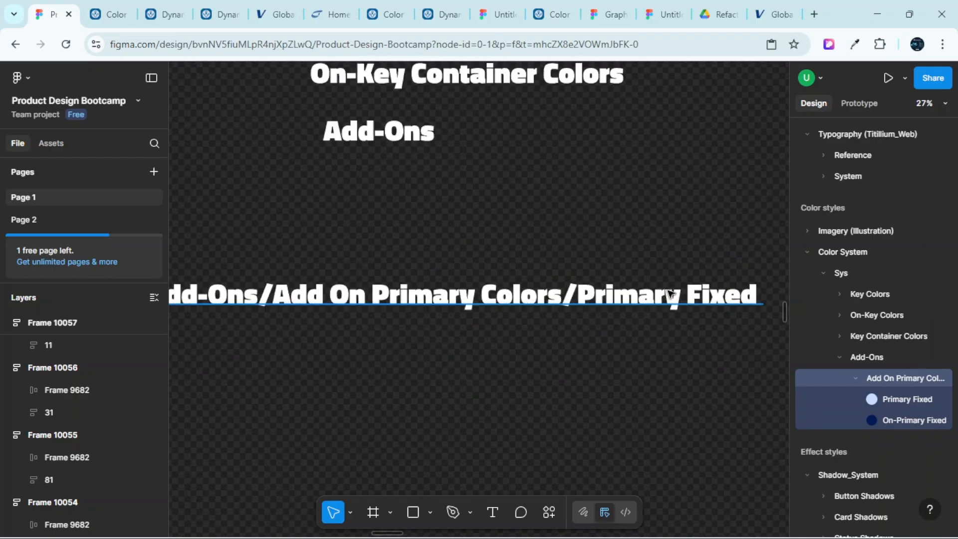
{"action": "scroll", "coordinate": [620, 309], "scroll_direction": "right", "scroll_amount": 1}
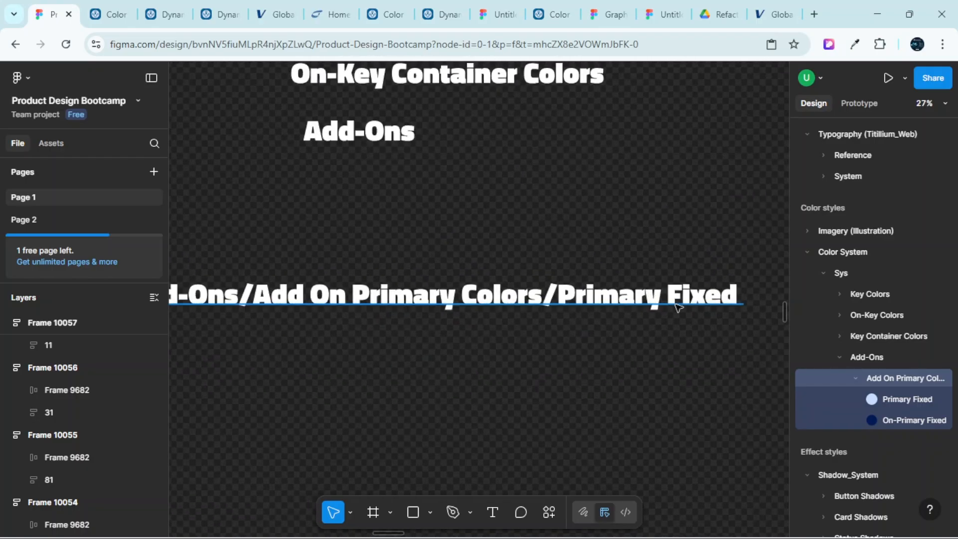
{"action": "scroll", "coordinate": [593, 337], "scroll_direction": "down", "scroll_amount": 3}
{"action": "scroll", "coordinate": [593, 342], "scroll_direction": "up", "scroll_amount": 5}
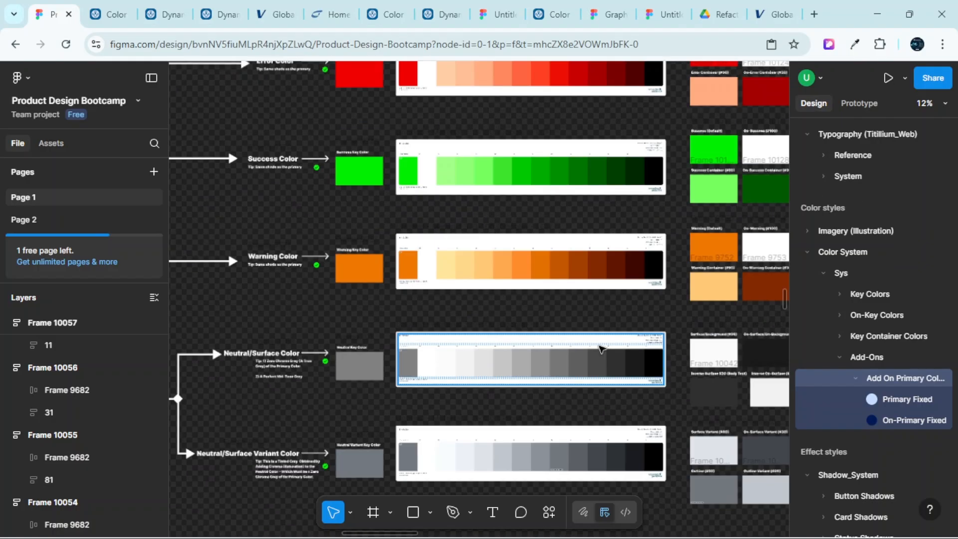
{"action": "scroll", "coordinate": [655, 280], "scroll_direction": "down", "scroll_amount": 3}
{"action": "scroll", "coordinate": [731, 160], "scroll_direction": "up", "scroll_amount": 2}
{"action": "scroll", "coordinate": [626, 192], "scroll_direction": "up", "scroll_amount": 5}
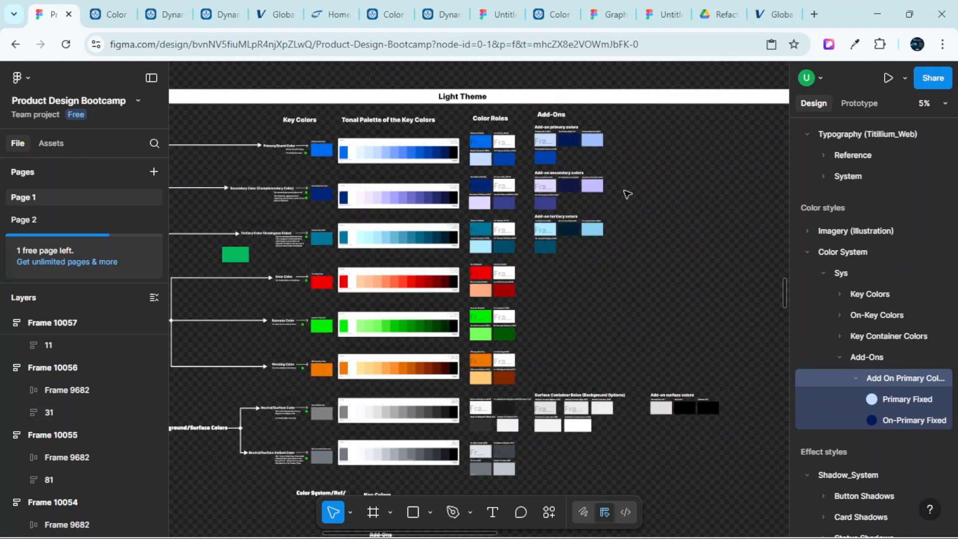
{"action": "scroll", "coordinate": [541, 185], "scroll_direction": "up", "scroll_amount": 2}
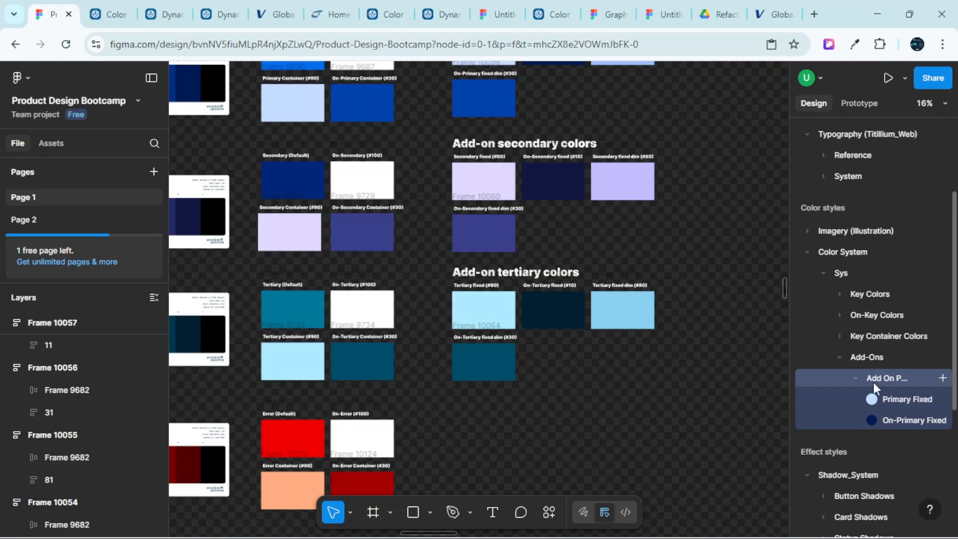
Switch to the Graphic Design file, reload it, and inspect the Color System color styles and the sys folder's theme subfolders
{"action": "left_click", "coordinate": [609, 5]}
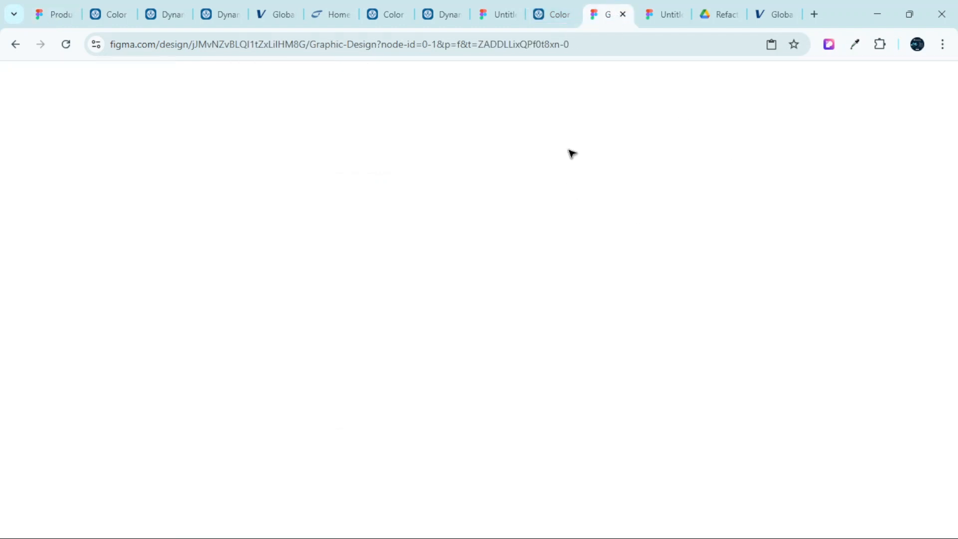
{"action": "left_click", "coordinate": [66, 45]}
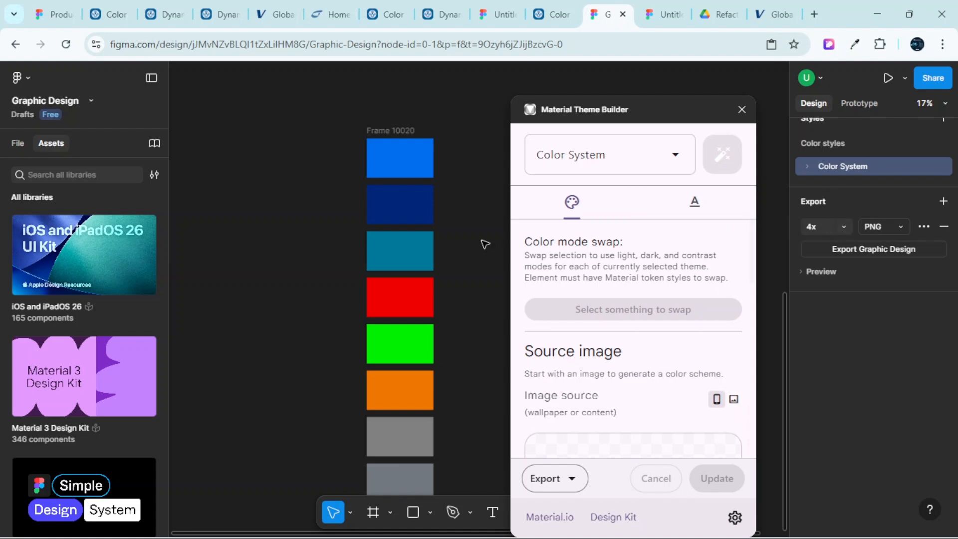
{"action": "scroll", "coordinate": [862, 226], "scroll_direction": "up", "scroll_amount": 3}
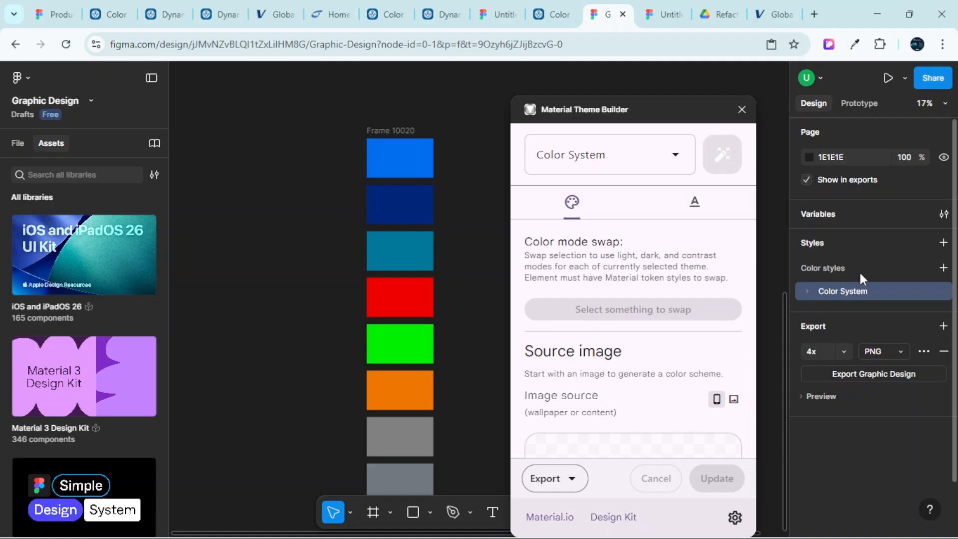
{"action": "left_click", "coordinate": [805, 289]}
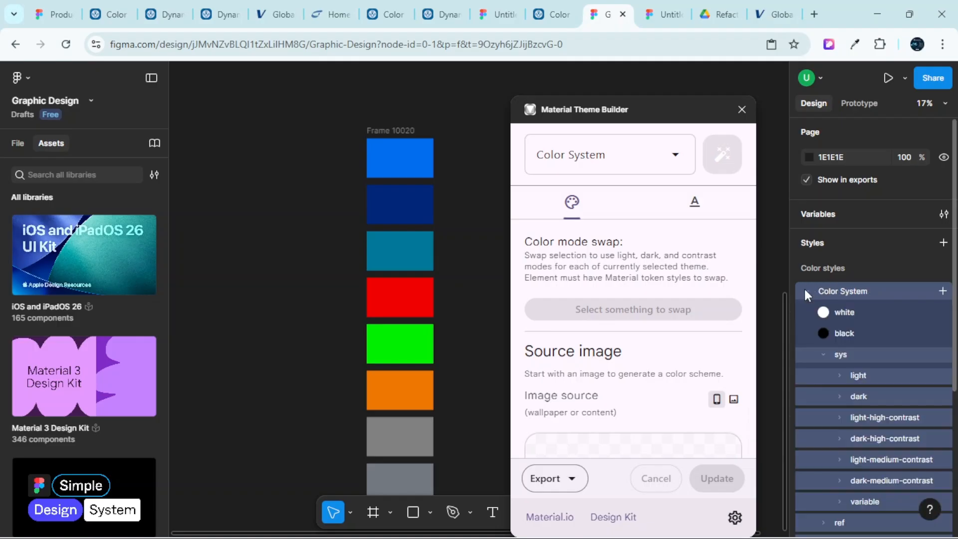
{"action": "scroll", "coordinate": [815, 304], "scroll_direction": "down", "scroll_amount": 2}
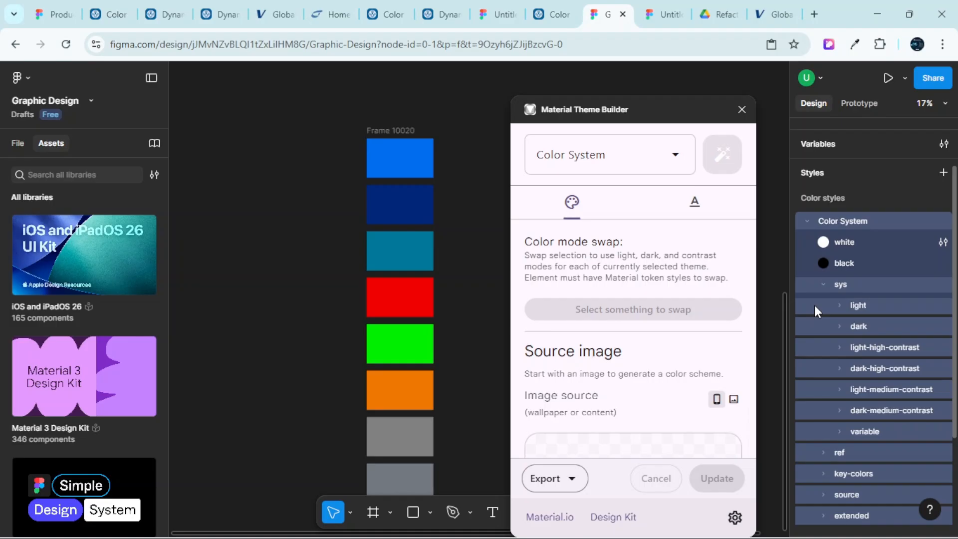
{"action": "left_click", "coordinate": [811, 261]}
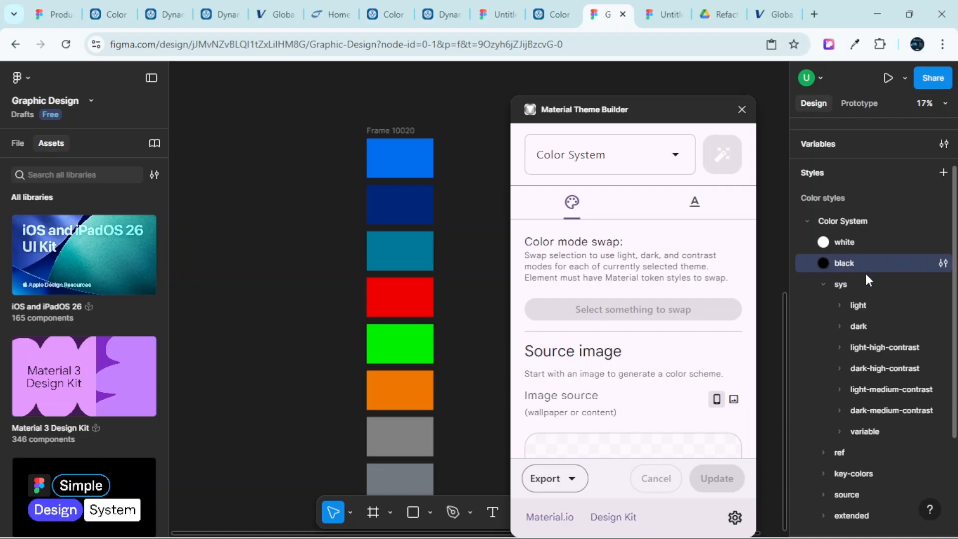
{"action": "left_click", "coordinate": [824, 285]}
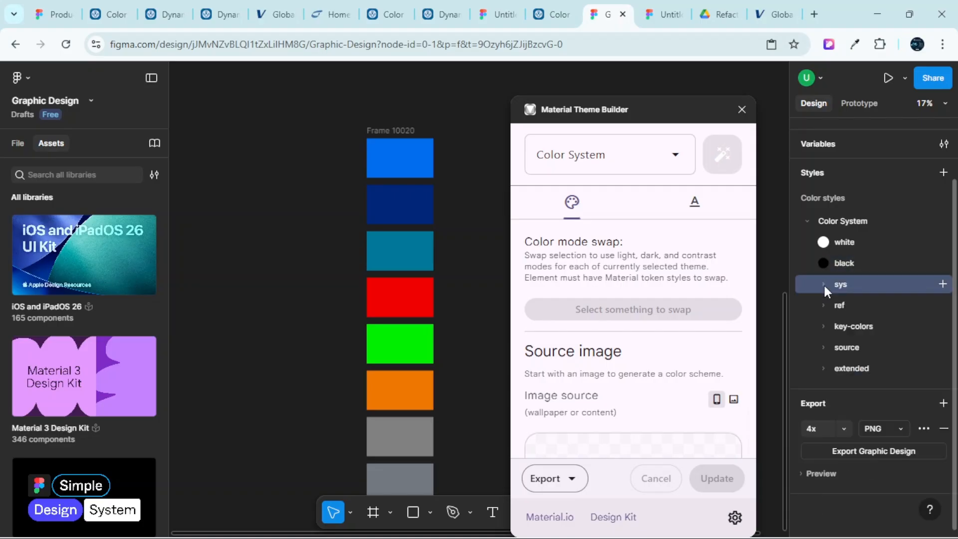
{"action": "left_click", "coordinate": [824, 285]}
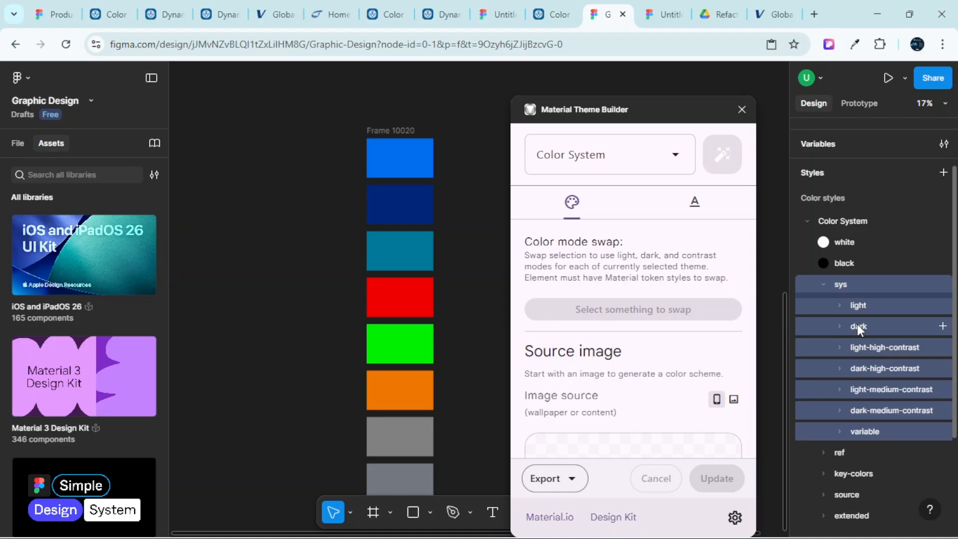
Check the theme and contrast options for Material Design's baseline color tokens, then return to the Product Design Bootcamp file
{"action": "left_click", "coordinate": [148, 7]}
{"action": "scroll", "coordinate": [320, 239], "scroll_direction": "up", "scroll_amount": 8}
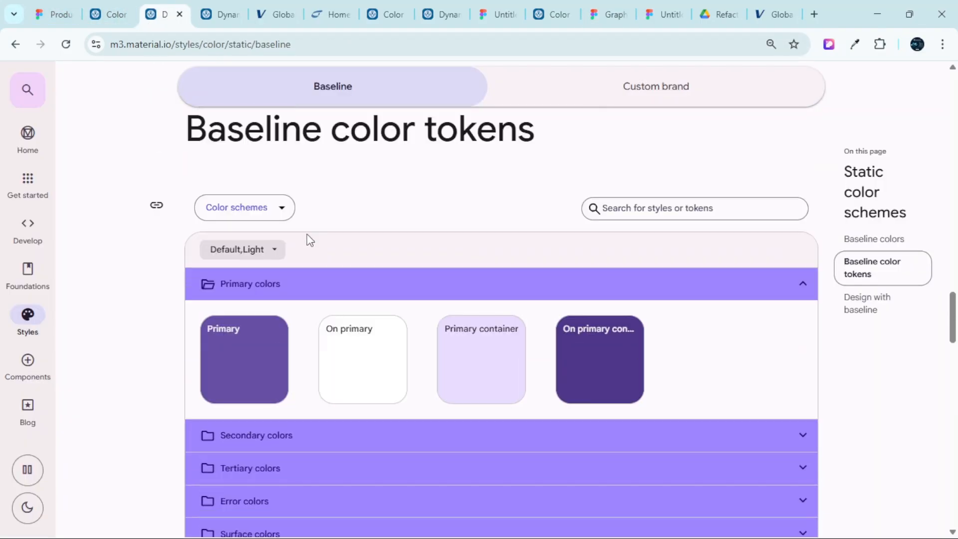
{"action": "left_click", "coordinate": [274, 251]}
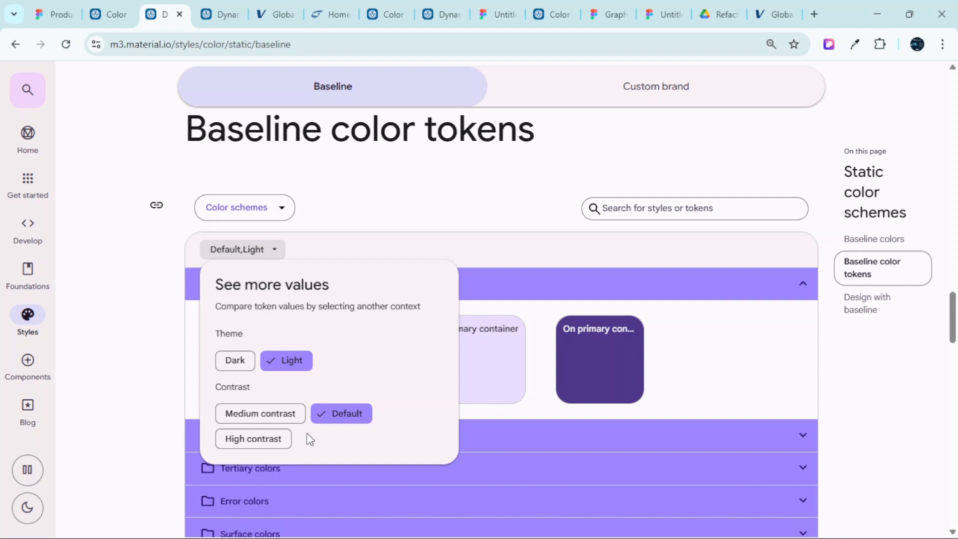
{"action": "left_click", "coordinate": [60, 7]}
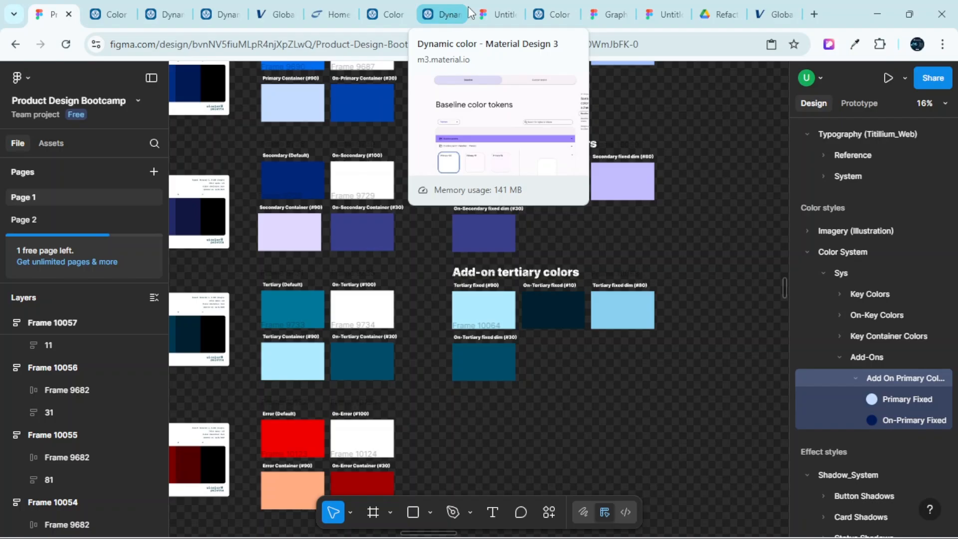
Switch to the Graphic Design file and examine all color styles in the light folder under sys
{"action": "left_click", "coordinate": [609, 14]}
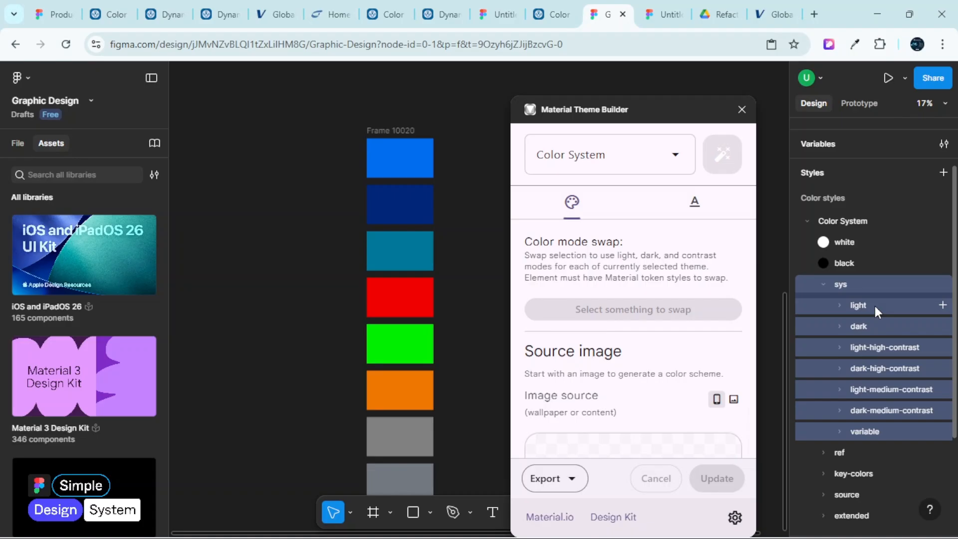
{"action": "left_click", "coordinate": [842, 303]}
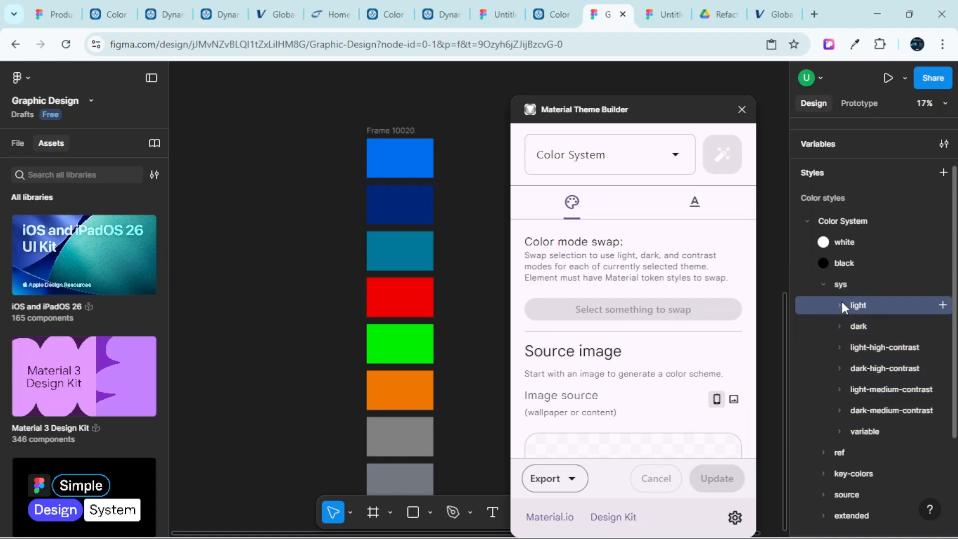
{"action": "scroll", "coordinate": [862, 370], "scroll_direction": "down", "scroll_amount": 12}
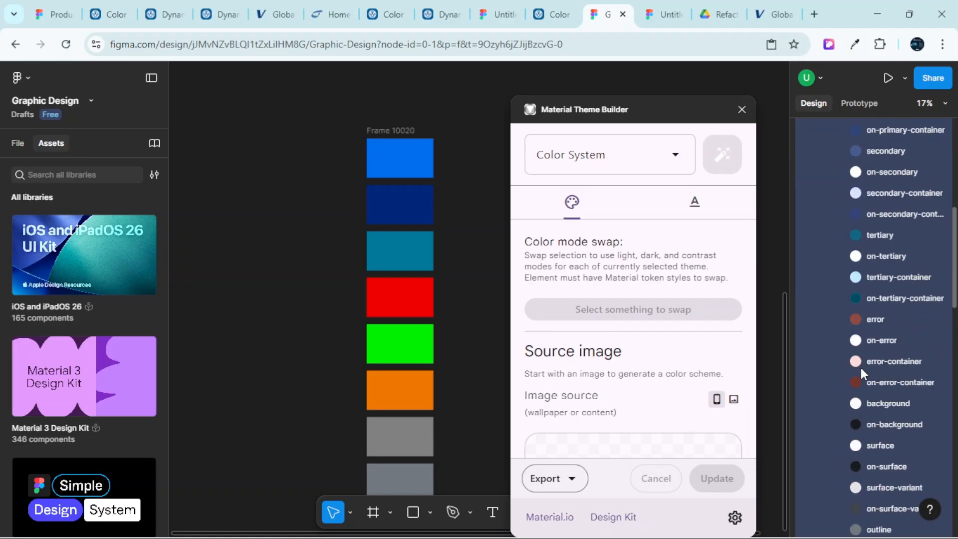
{"action": "scroll", "coordinate": [865, 379], "scroll_direction": "up", "scroll_amount": 15}
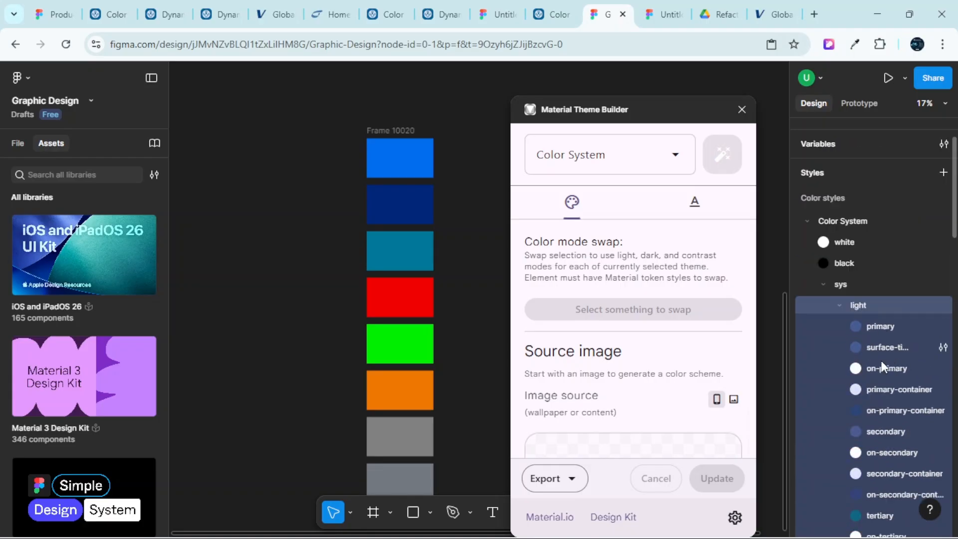
{"action": "scroll", "coordinate": [897, 369], "scroll_direction": "down", "scroll_amount": 3}
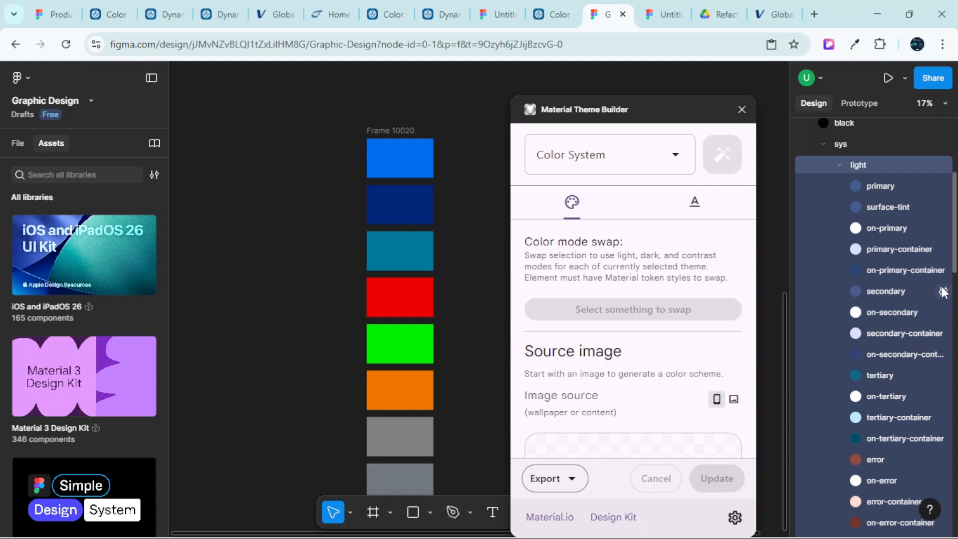
{"action": "scroll", "coordinate": [876, 379], "scroll_direction": "down", "scroll_amount": 15}
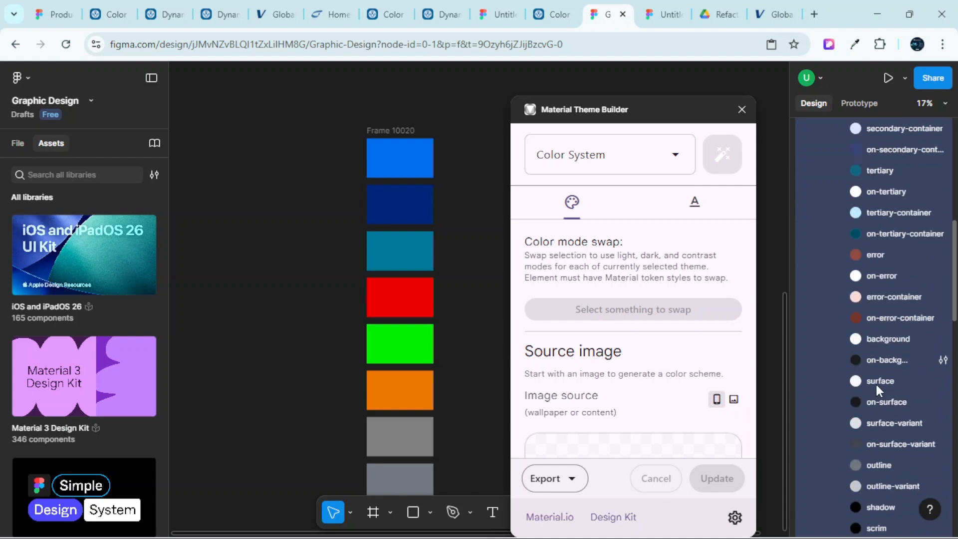
{"action": "scroll", "coordinate": [877, 393], "scroll_direction": "down", "scroll_amount": 3}
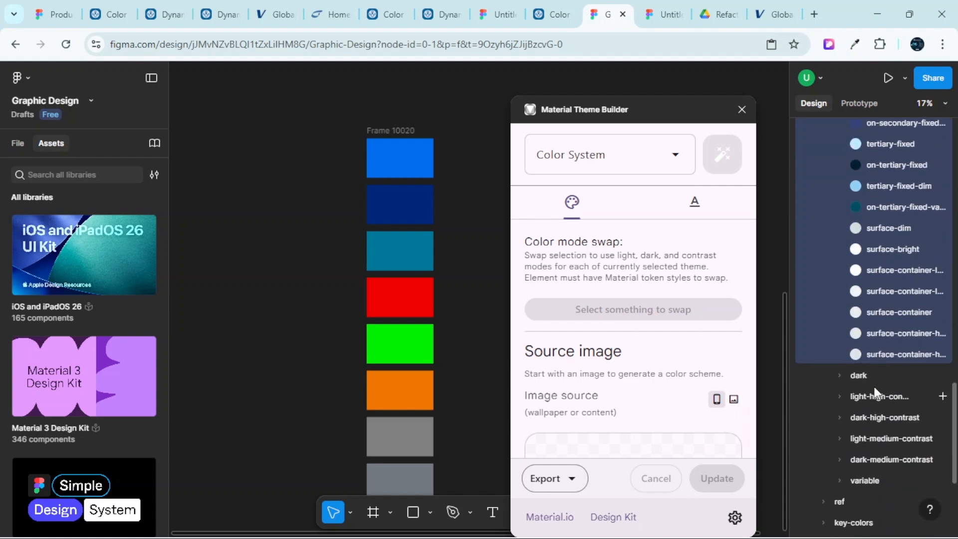
Go back to the Product Design Bootcamp file and view the Light Theme color roles and Add-Ons for comparison
{"action": "left_click", "coordinate": [42, 7]}
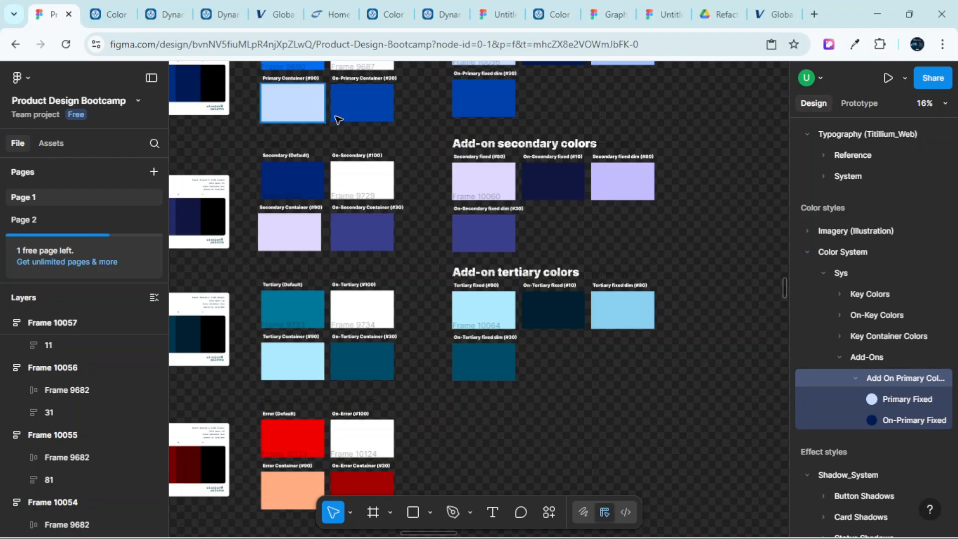
{"action": "scroll", "coordinate": [471, 316], "scroll_direction": "down", "scroll_amount": 5}
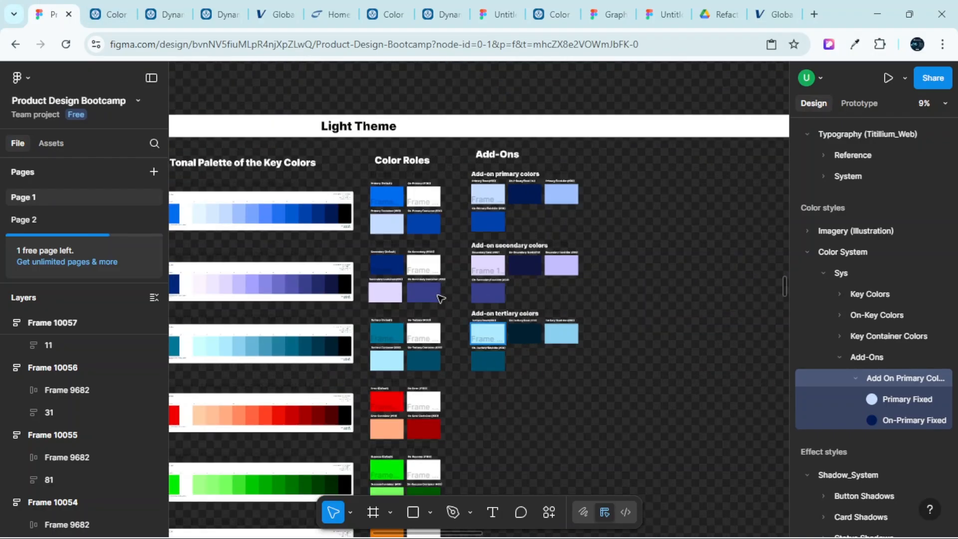
{"action": "scroll", "coordinate": [439, 293], "scroll_direction": "left", "scroll_amount": 5}
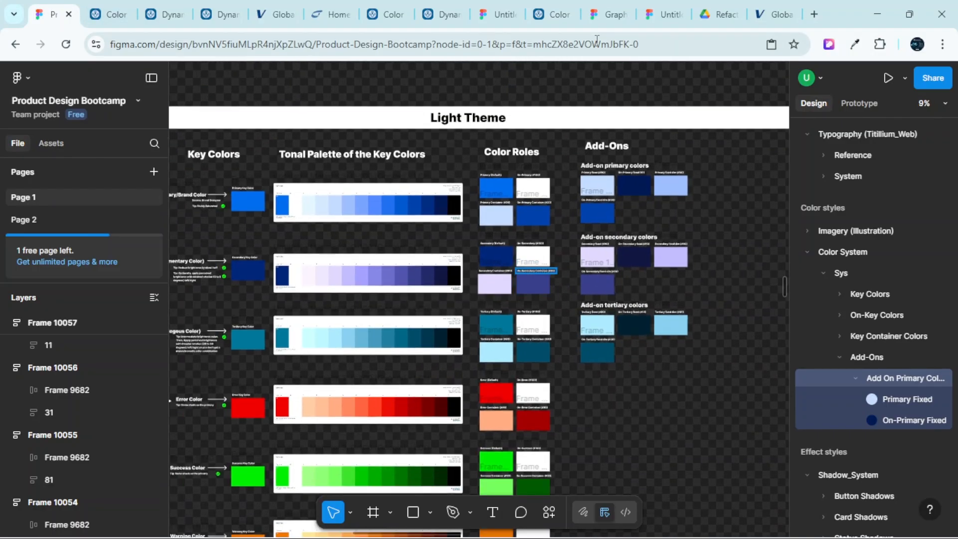
Return to the Graphic Design file, look over the sys color styles again, and collapse the light folder
{"action": "left_click", "coordinate": [605, 15]}
{"action": "scroll", "coordinate": [853, 292], "scroll_direction": "up", "scroll_amount": 15}
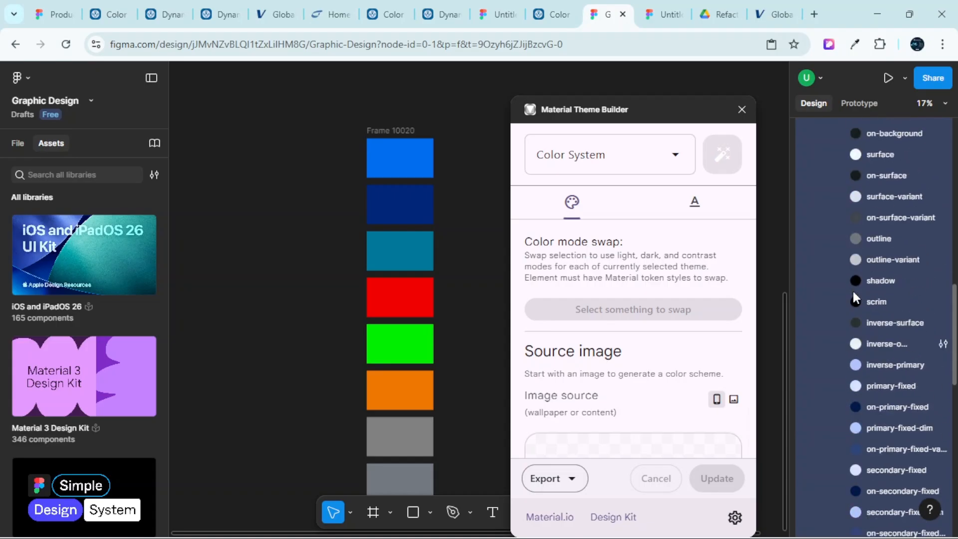
{"action": "scroll", "coordinate": [844, 309], "scroll_direction": "up", "scroll_amount": 2}
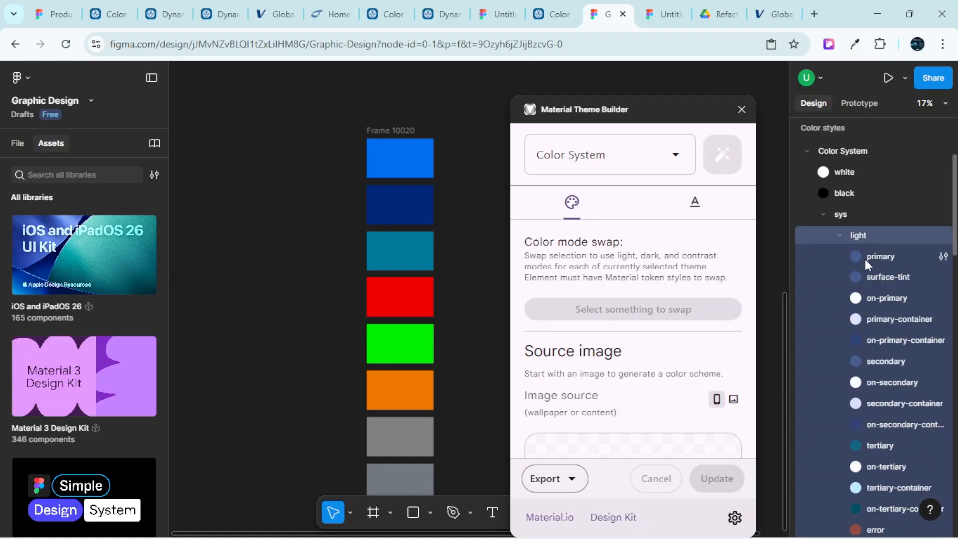
{"action": "left_click", "coordinate": [840, 235]}
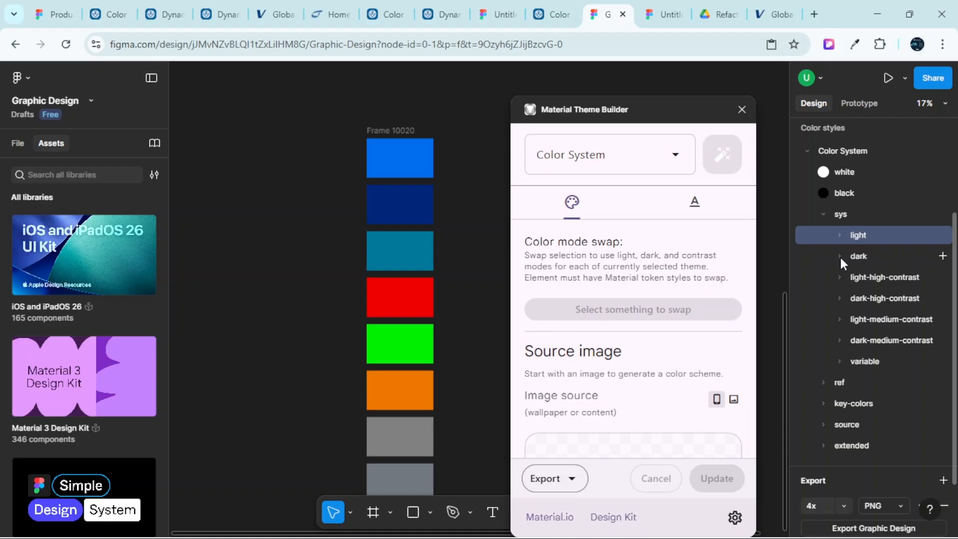
Inspect the color styles in the dark and light-high-contrast folders under sys, collapsing each folder after viewing it
{"action": "left_click", "coordinate": [840, 255]}
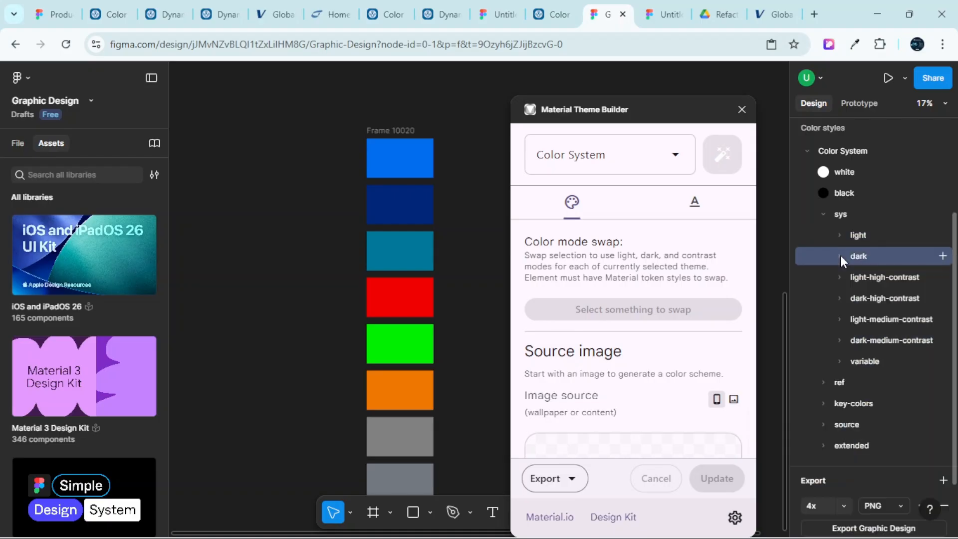
{"action": "scroll", "coordinate": [862, 382], "scroll_direction": "down", "scroll_amount": 5}
{"action": "scroll", "coordinate": [863, 384], "scroll_direction": "up", "scroll_amount": 7}
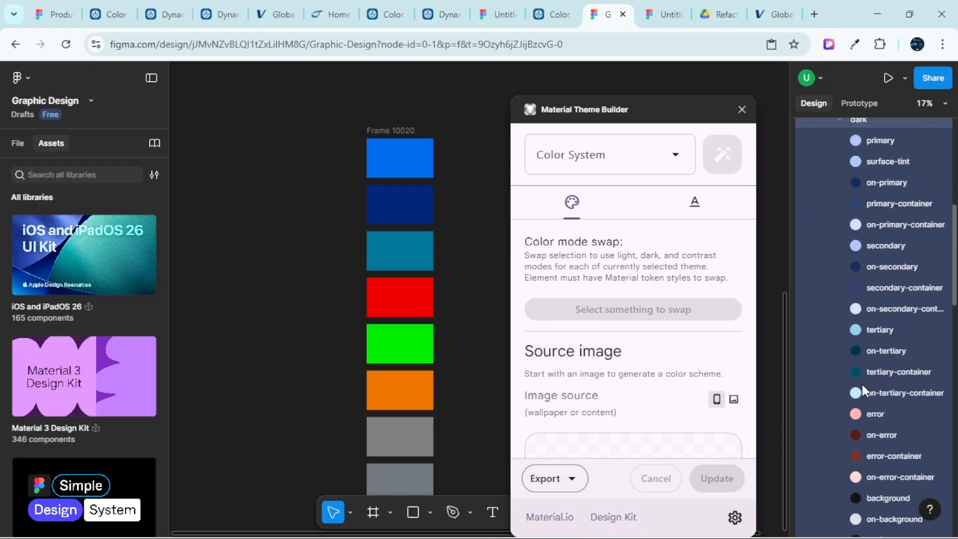
{"action": "left_click", "coordinate": [835, 393]}
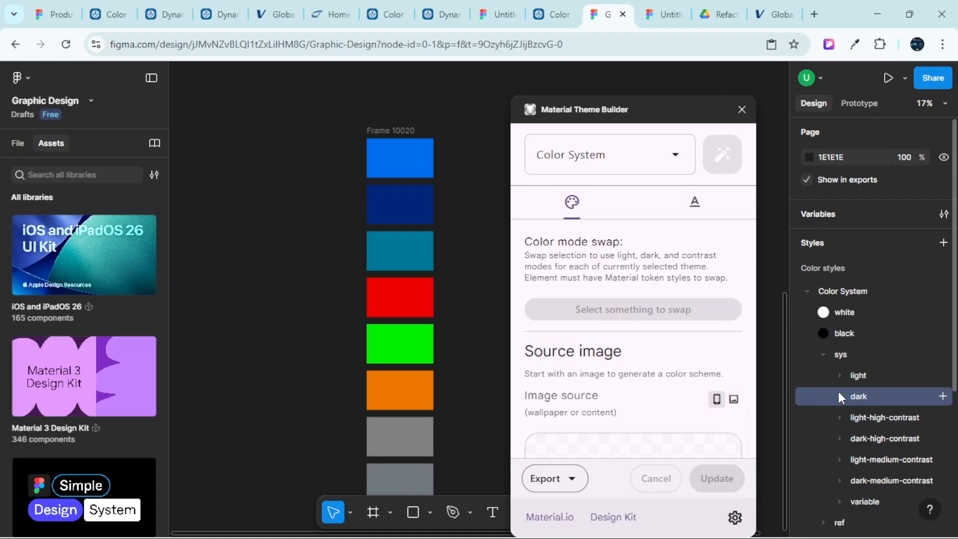
{"action": "scroll", "coordinate": [839, 391], "scroll_direction": "down", "scroll_amount": 2}
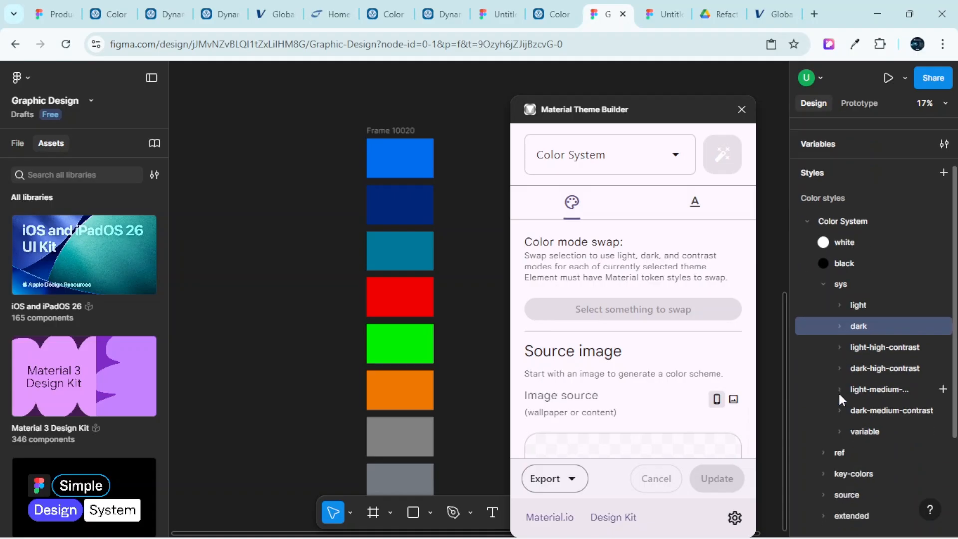
{"action": "left_click", "coordinate": [839, 348]}
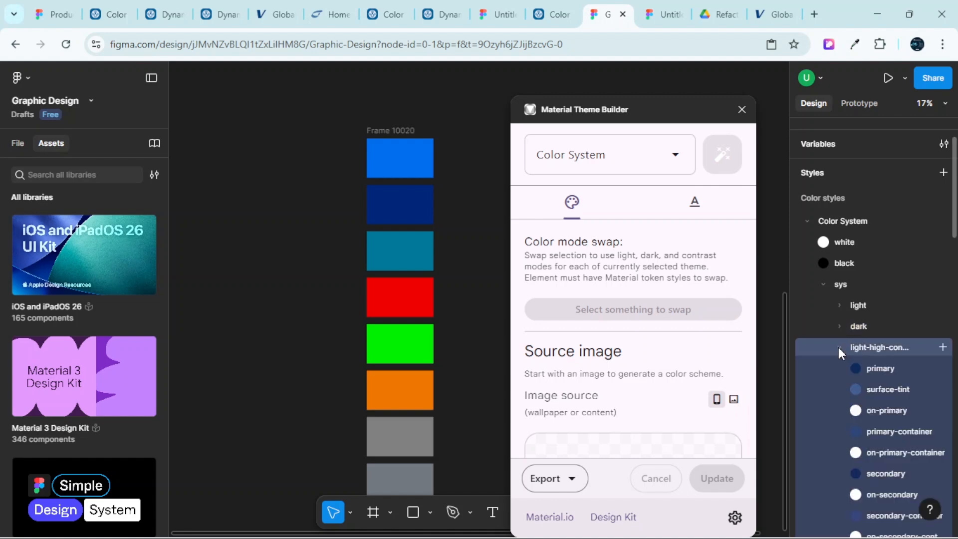
{"action": "left_click", "coordinate": [838, 348]}
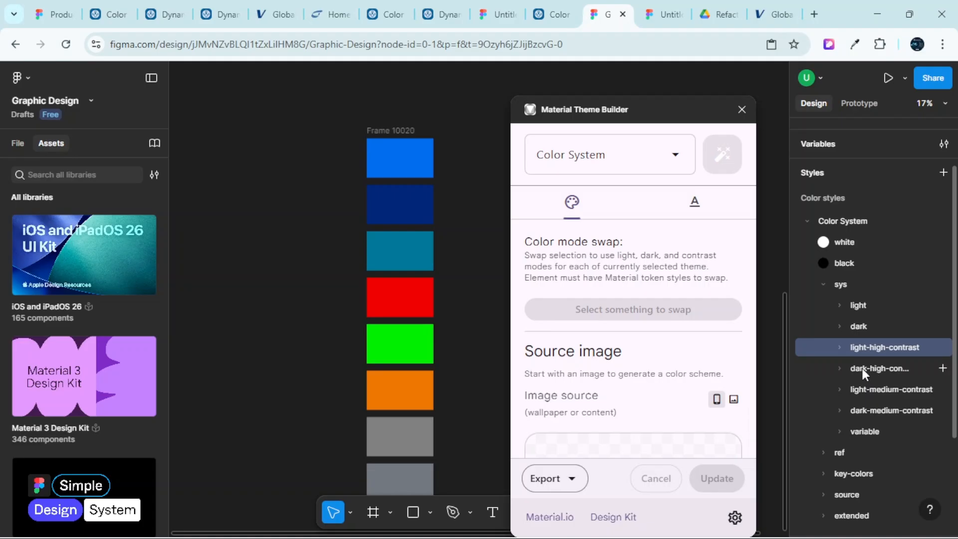
Inspect the dark-high-contrast, light-medium-contrast and dark-medium-contrast folders under sys, collapsing each one after viewing it
{"action": "left_click", "coordinate": [839, 368]}
{"action": "scroll", "coordinate": [844, 427], "scroll_direction": "down", "scroll_amount": 5}
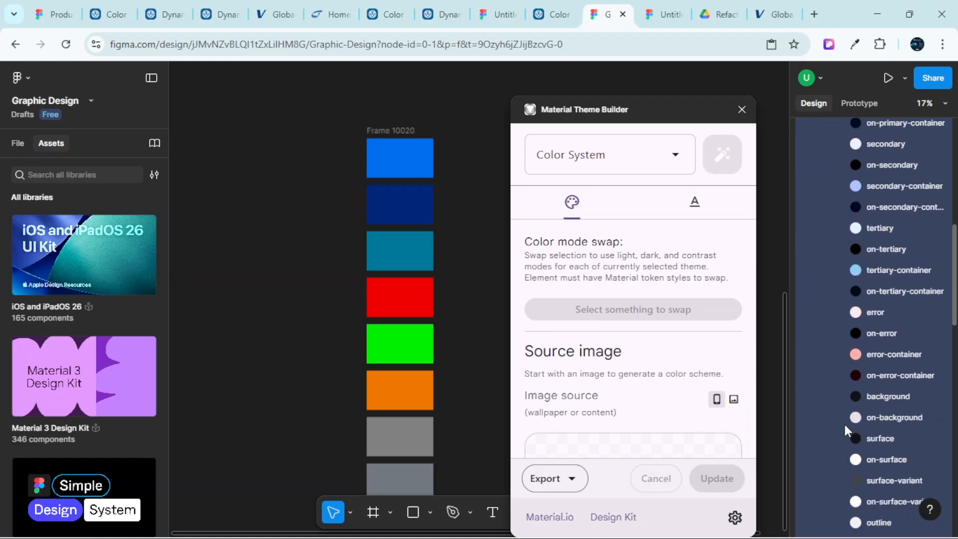
{"action": "scroll", "coordinate": [843, 422], "scroll_direction": "up", "scroll_amount": 5}
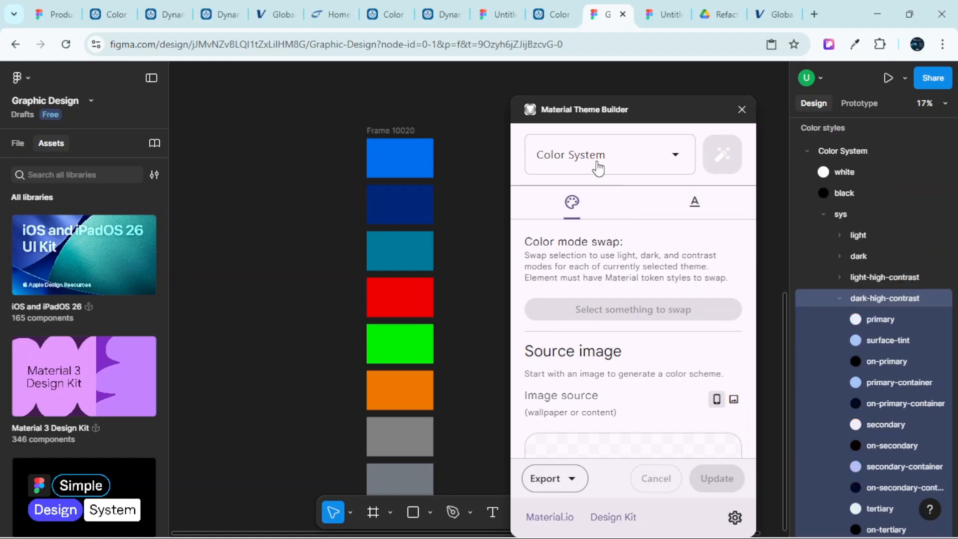
{"action": "left_click", "coordinate": [840, 298]}
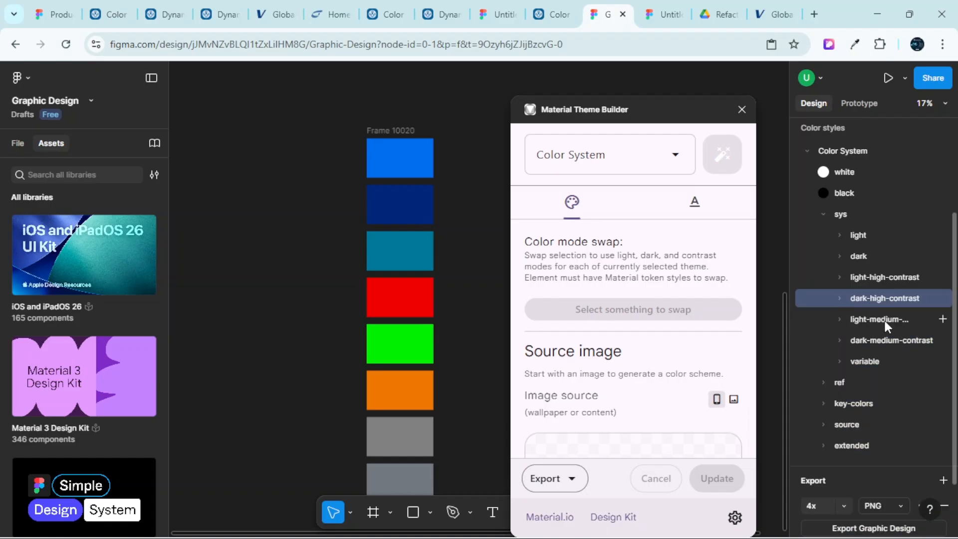
{"action": "left_click", "coordinate": [838, 318]}
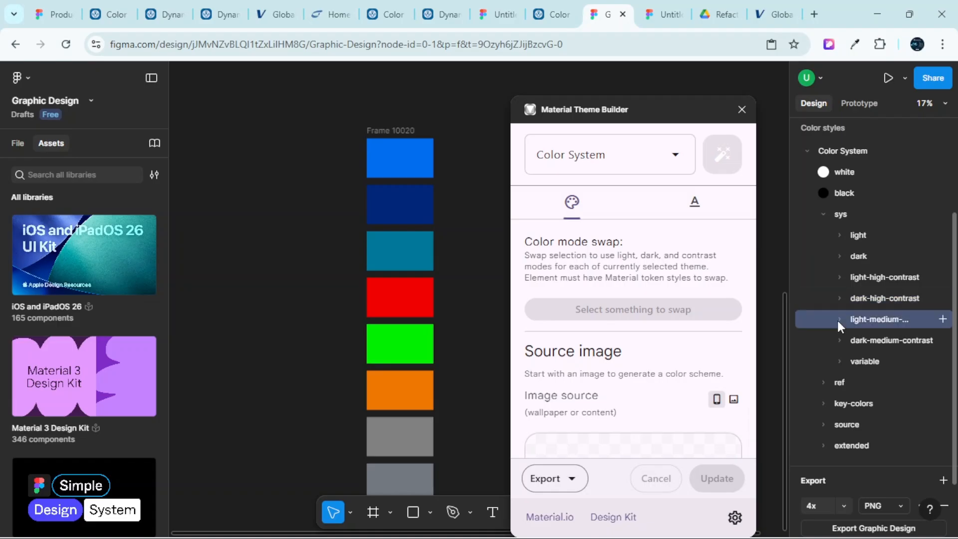
{"action": "left_click", "coordinate": [837, 318]}
{"action": "left_click", "coordinate": [839, 341]}
{"action": "left_click", "coordinate": [836, 340]}
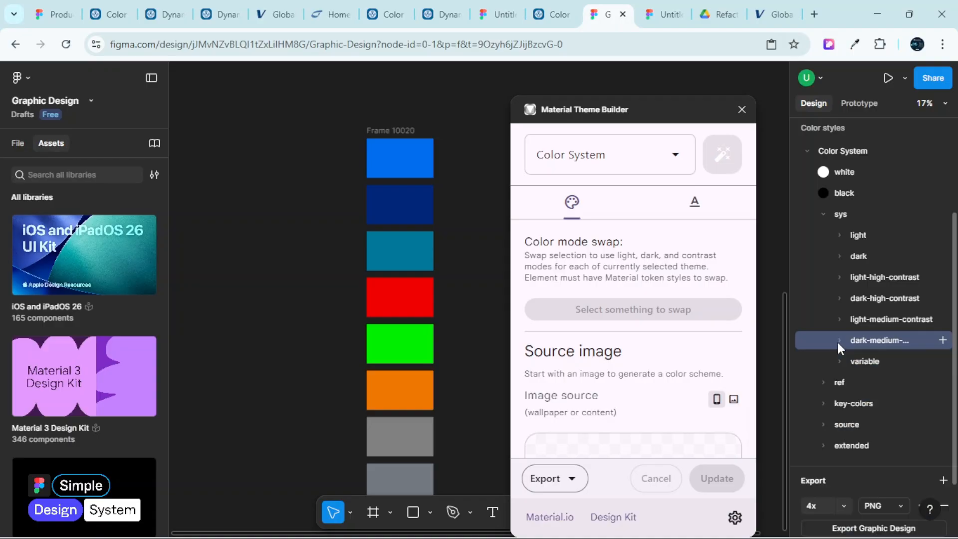
{"action": "scroll", "coordinate": [838, 343], "scroll_direction": "down", "scroll_amount": 3}
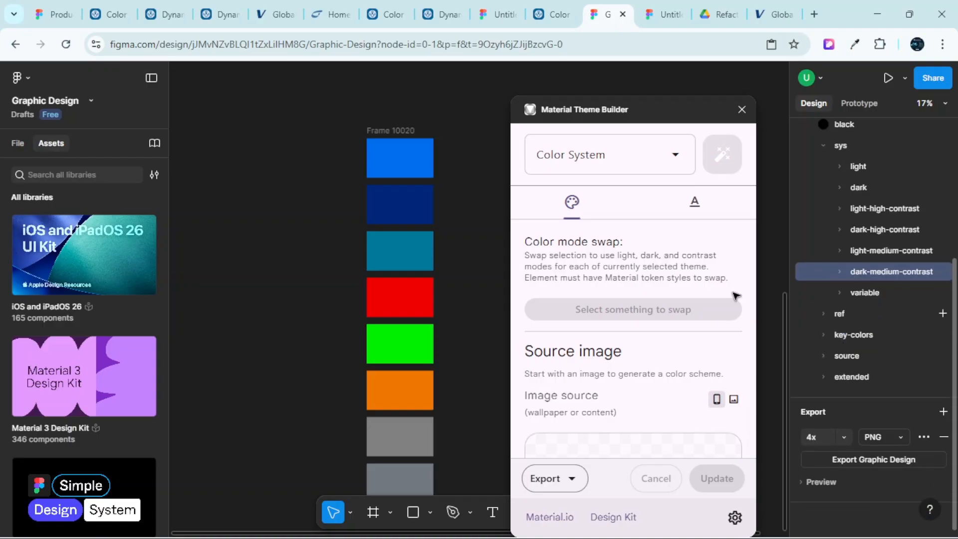
Switch to the Product Design Bootcamp file and review the Light Theme's tonal palettes of the key colors, from primary to warning
{"action": "left_click", "coordinate": [73, 7]}
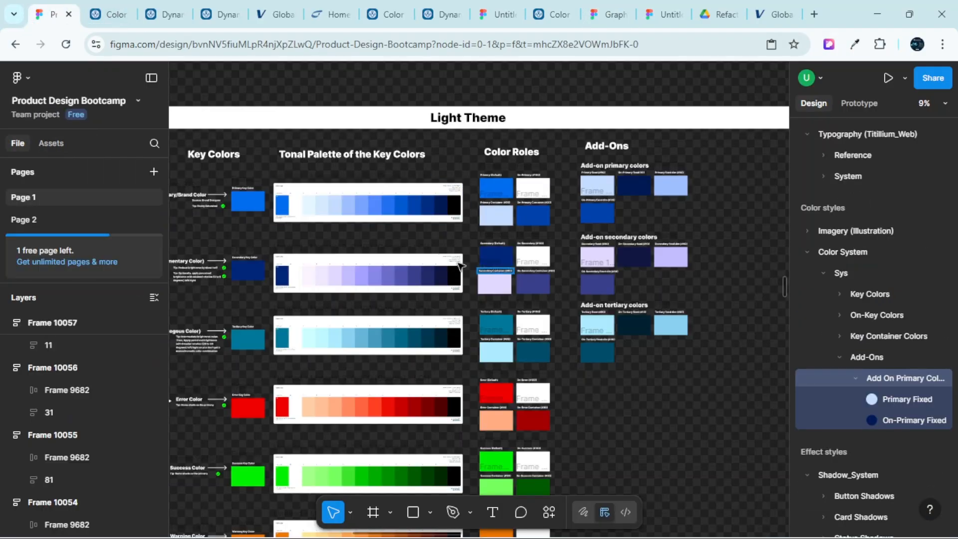
{"action": "scroll", "coordinate": [320, 169], "scroll_direction": "up", "scroll_amount": 3}
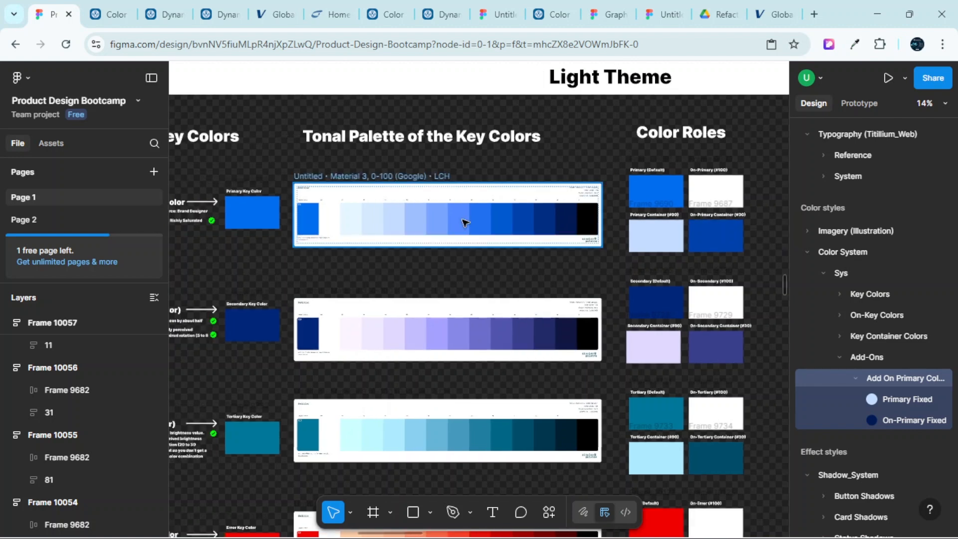
{"action": "left_click", "coordinate": [465, 205]}
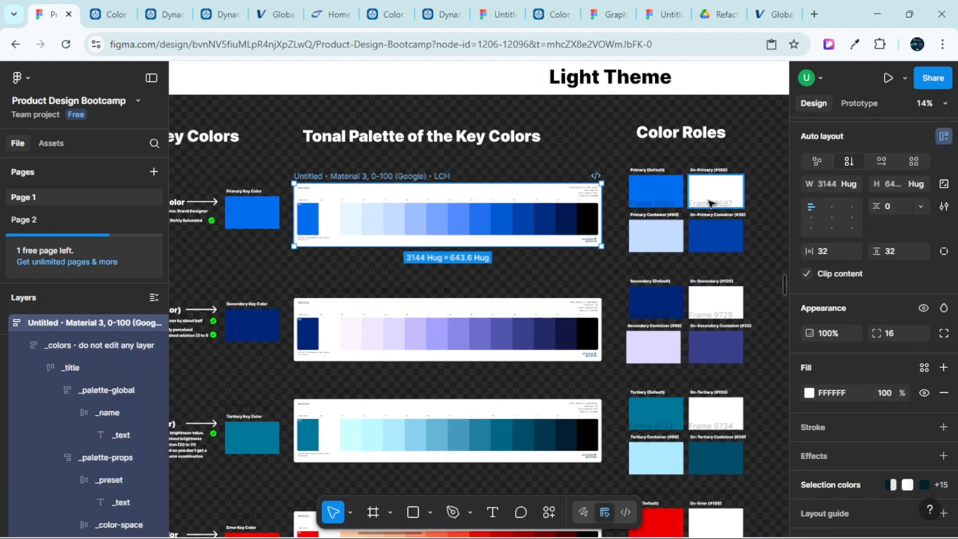
{"action": "scroll", "coordinate": [661, 221], "scroll_direction": "right", "scroll_amount": 1}
{"action": "scroll", "coordinate": [661, 221], "scroll_direction": "right", "scroll_amount": 2}
{"action": "scroll", "coordinate": [475, 208], "scroll_direction": "left", "scroll_amount": 5}
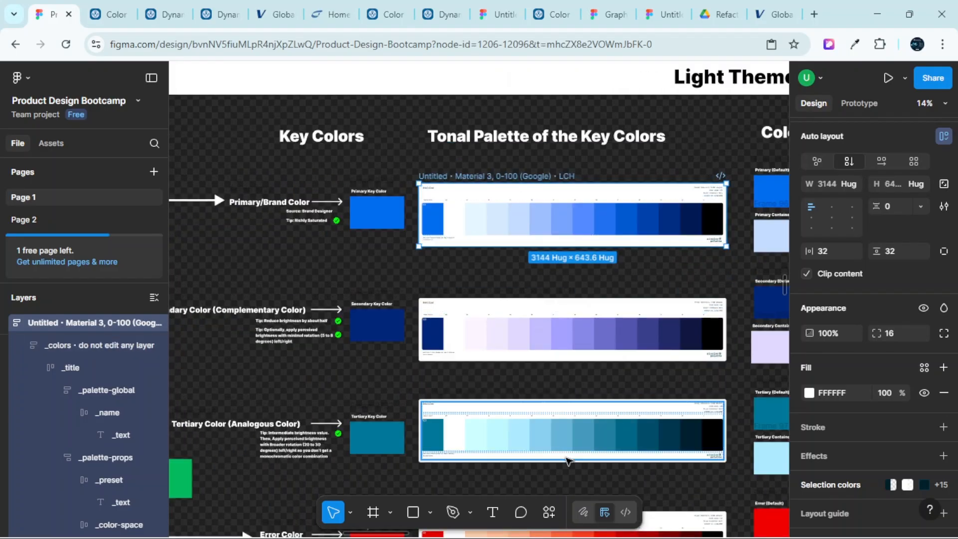
{"action": "scroll", "coordinate": [585, 333], "scroll_direction": "up", "scroll_amount": 2, "text": "ctrl"}
{"action": "scroll", "coordinate": [574, 295], "scroll_direction": "up", "scroll_amount": 1}
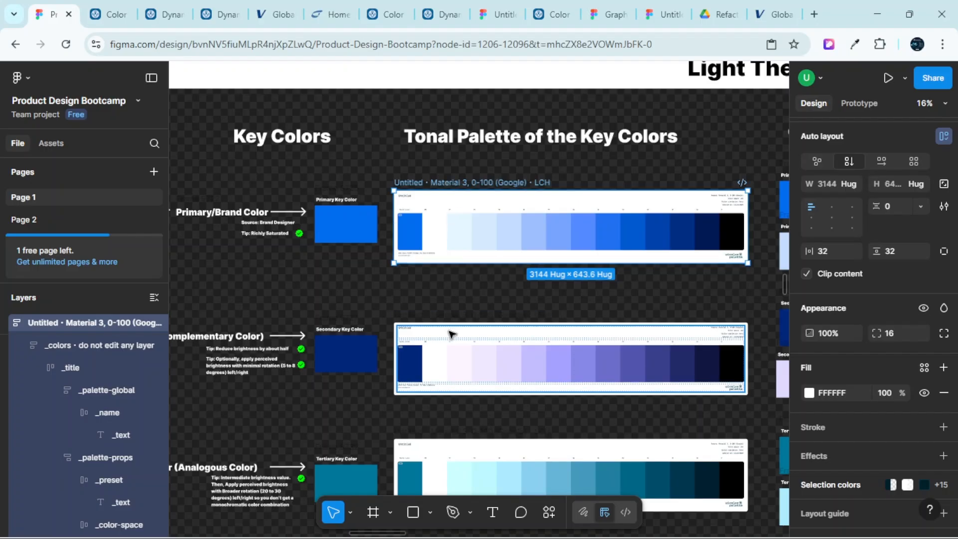
{"action": "left_click", "coordinate": [481, 338]}
{"action": "scroll", "coordinate": [488, 342], "scroll_direction": "down", "scroll_amount": 6}
{"action": "scroll", "coordinate": [492, 343], "scroll_direction": "down", "scroll_amount": 6}
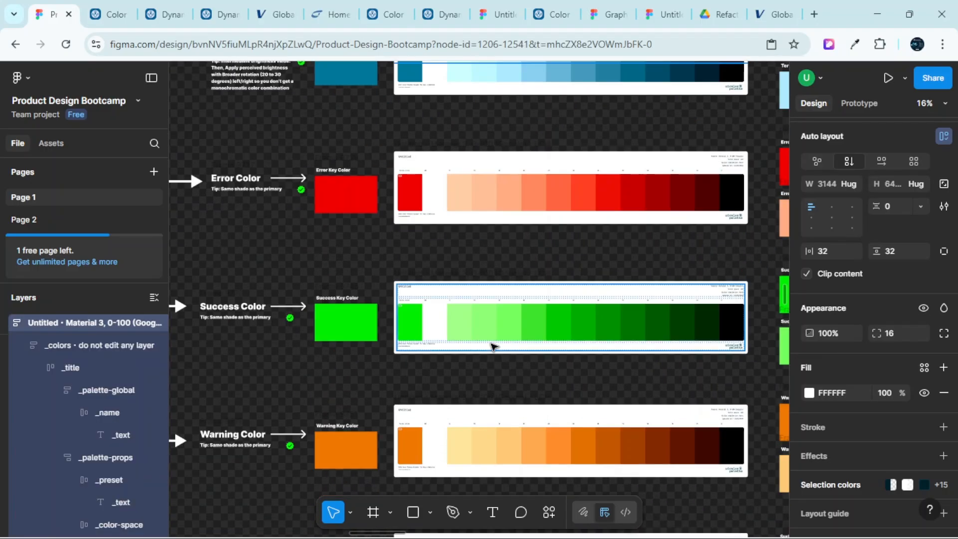
{"action": "scroll", "coordinate": [513, 354], "scroll_direction": "up", "scroll_amount": 8}
{"action": "scroll", "coordinate": [576, 261], "scroll_direction": "up", "scroll_amount": 4}
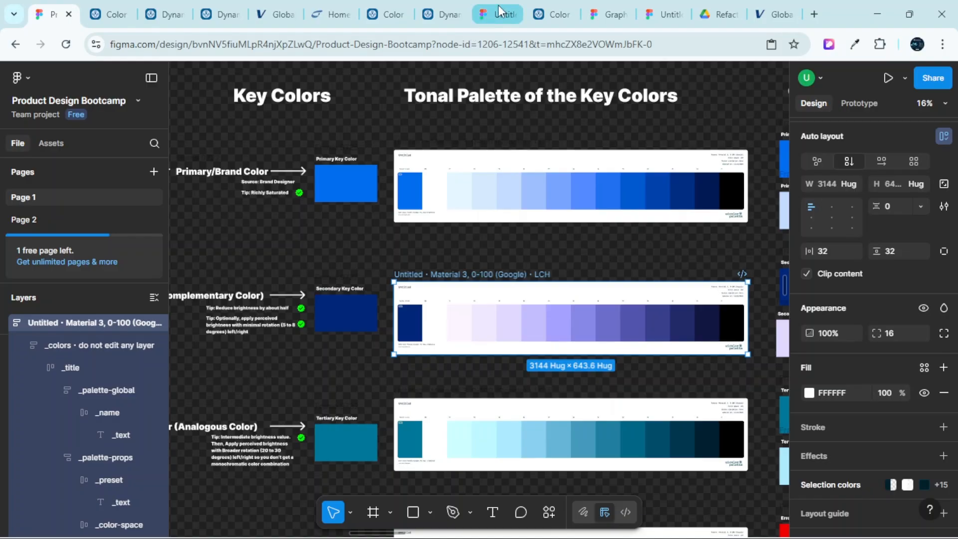
Return to the Graphic Design file, collapse the sys folder, and view the primary tones inside the ref folder
{"action": "left_click", "coordinate": [603, 8]}
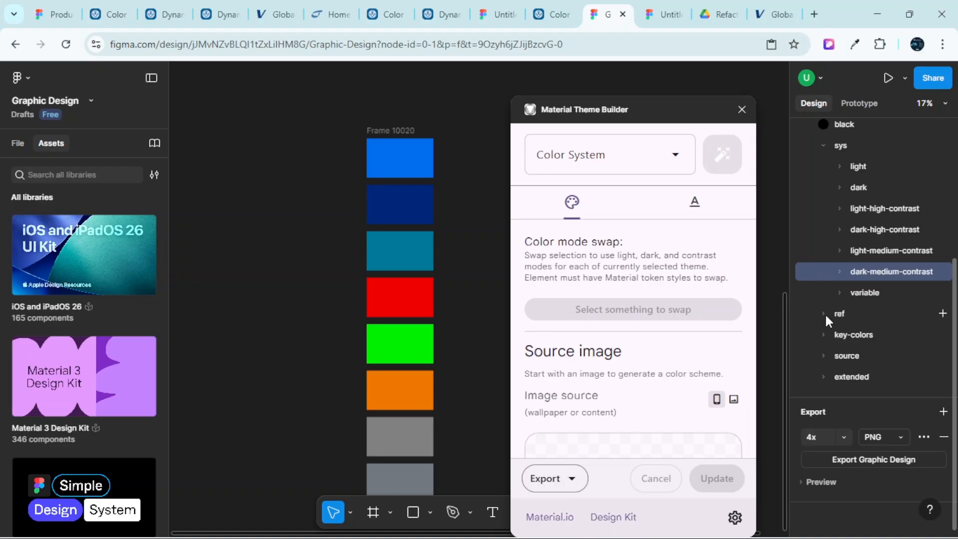
{"action": "left_click", "coordinate": [823, 146]}
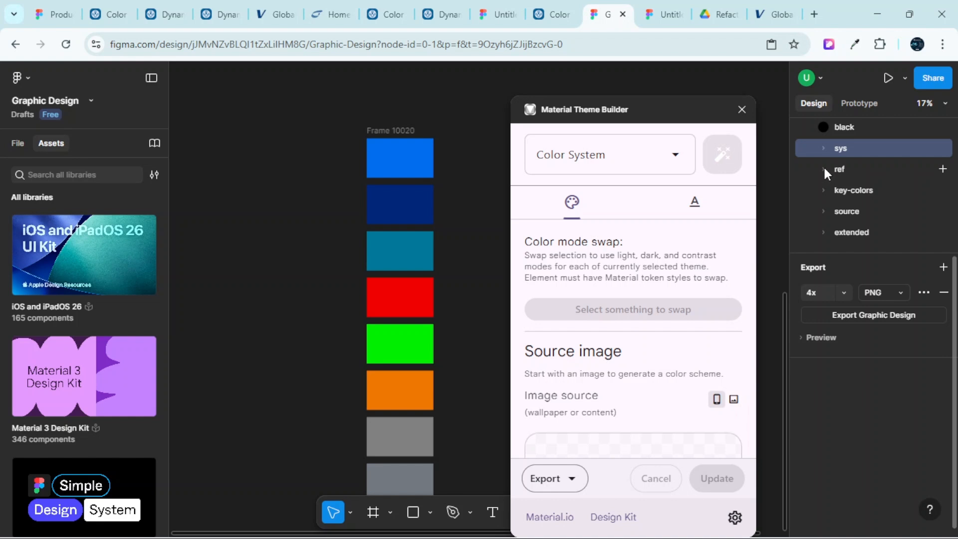
{"action": "left_click", "coordinate": [823, 169]}
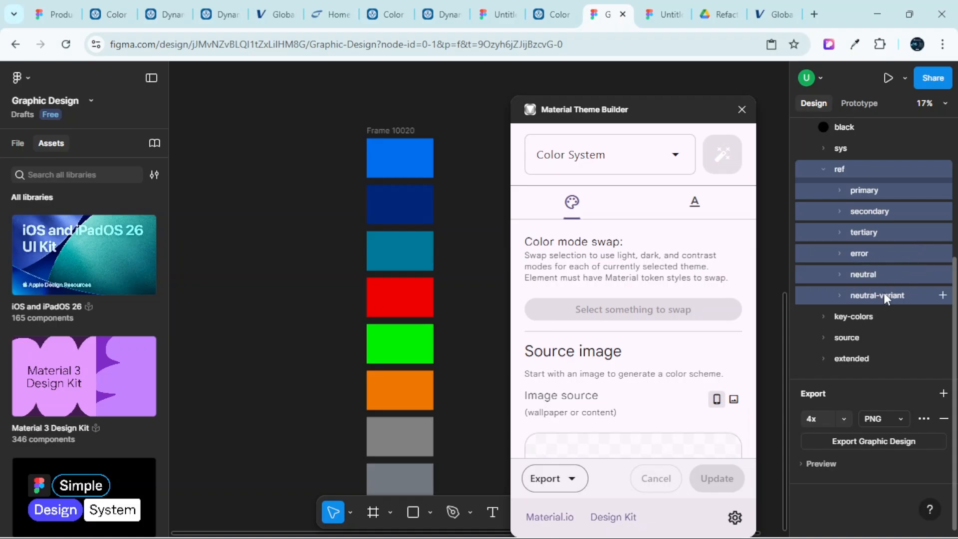
{"action": "left_click", "coordinate": [837, 189]}
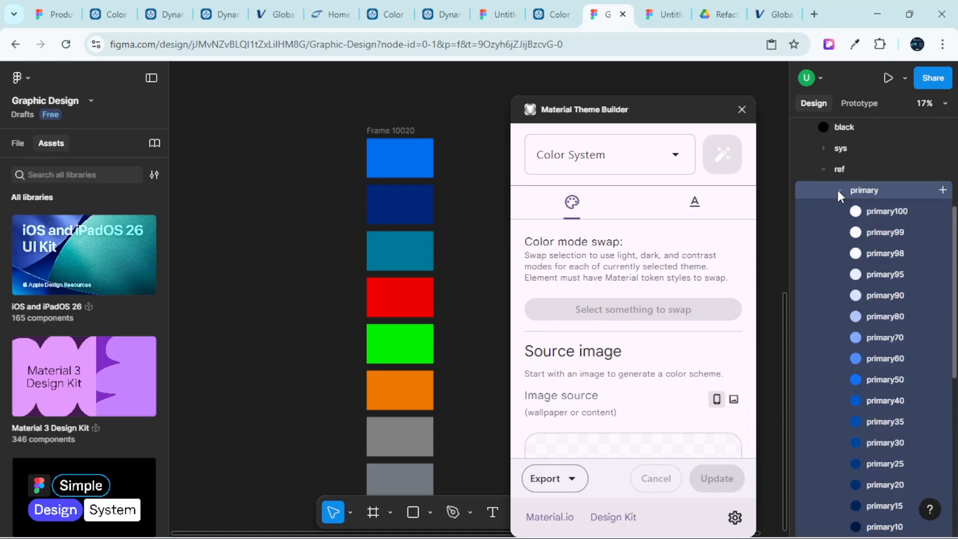
{"action": "scroll", "coordinate": [903, 348], "scroll_direction": "down", "scroll_amount": 4}
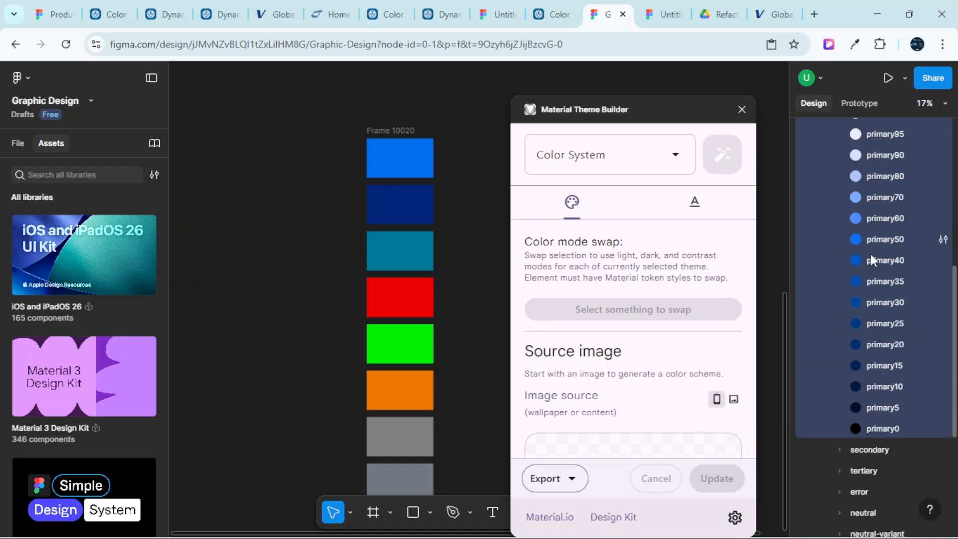
Go back to the Product Design Bootcamp file and examine the dark end of the primary tonal palette up close
{"action": "left_click", "coordinate": [54, 13]}
{"action": "scroll", "coordinate": [548, 174], "scroll_direction": "up", "scroll_amount": 6}
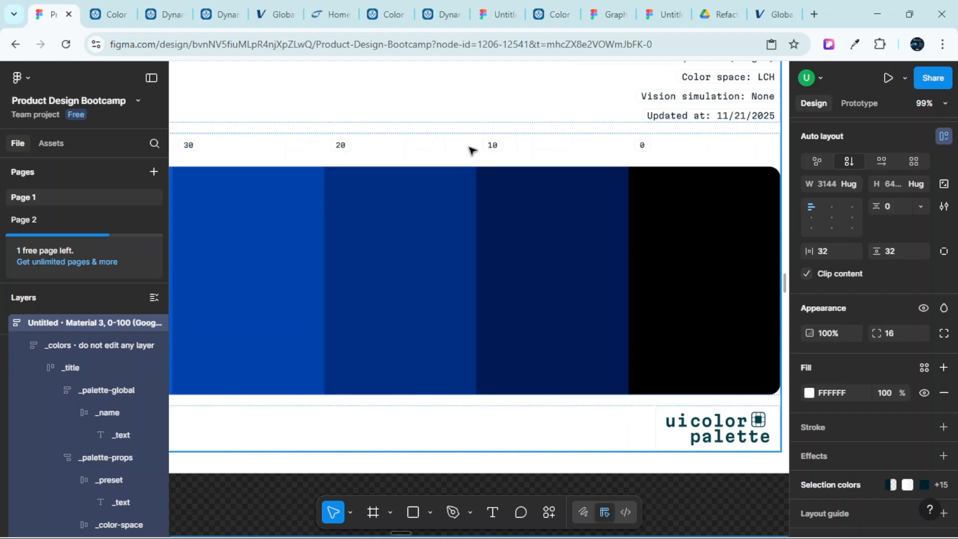
{"action": "scroll", "coordinate": [472, 150], "scroll_direction": "down", "scroll_amount": 2}
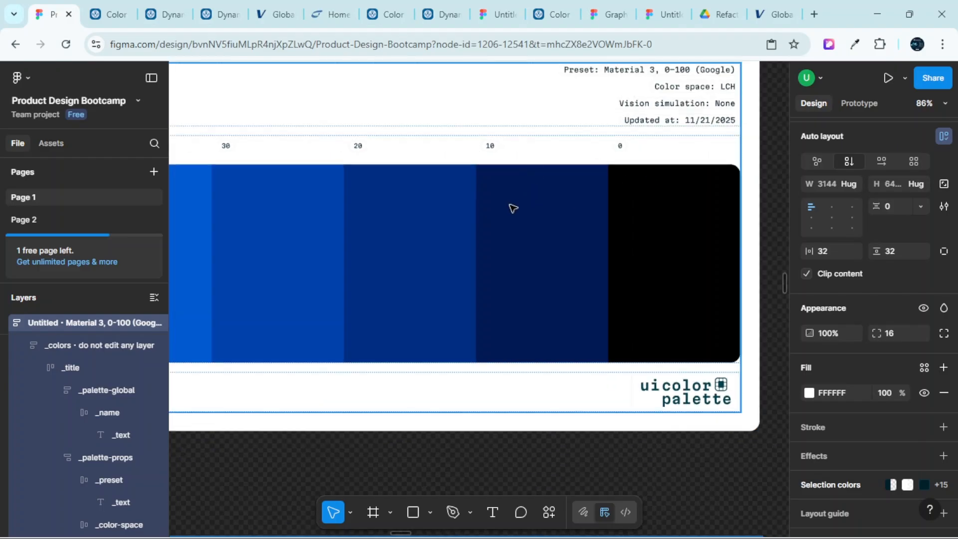
Return to the Graphic Design file, check the primary, secondary and neutral-variant tone folders under ref, and collapse ref
{"action": "left_click", "coordinate": [615, 7]}
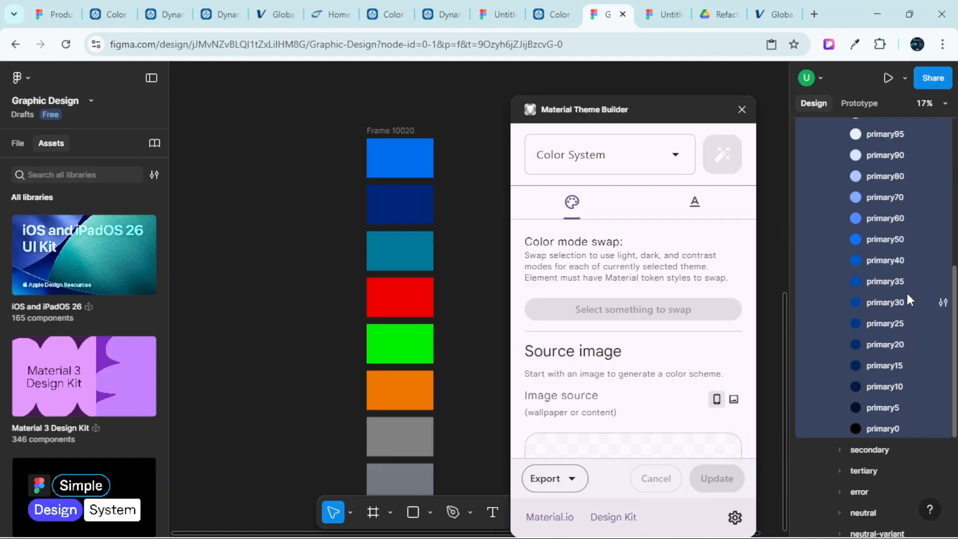
{"action": "scroll", "coordinate": [907, 290], "scroll_direction": "up", "scroll_amount": 5}
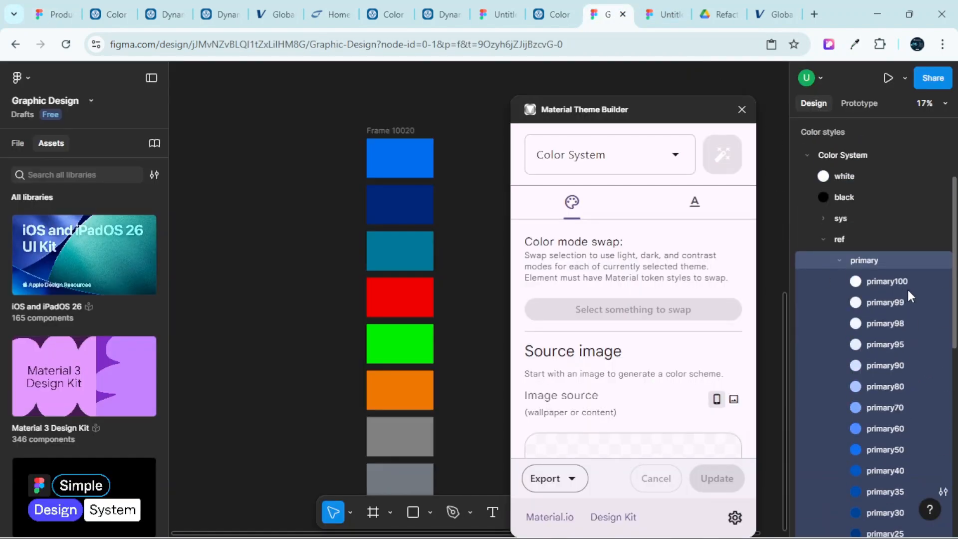
{"action": "left_click", "coordinate": [839, 262]}
{"action": "left_click", "coordinate": [840, 280]}
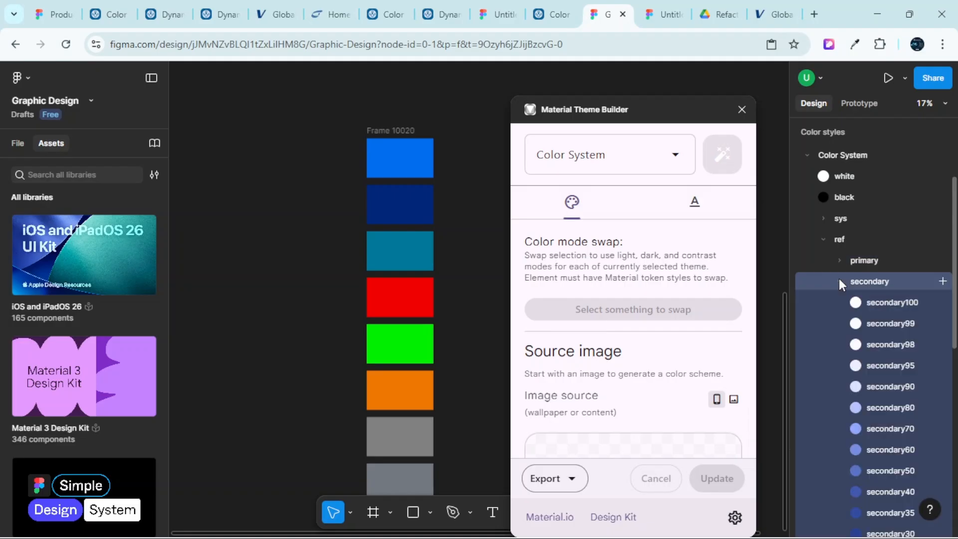
{"action": "left_click", "coordinate": [839, 280]}
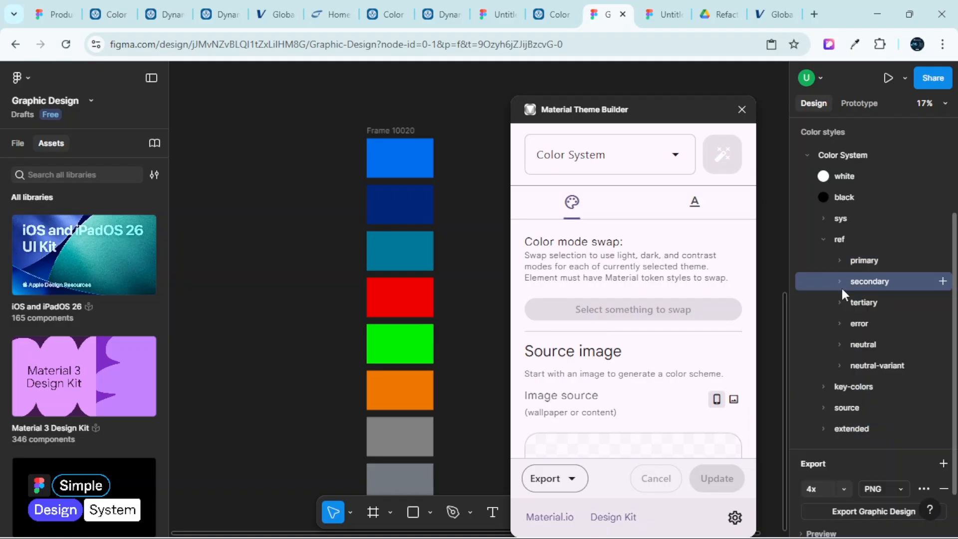
{"action": "left_click", "coordinate": [840, 366]}
{"action": "left_click", "coordinate": [840, 365]}
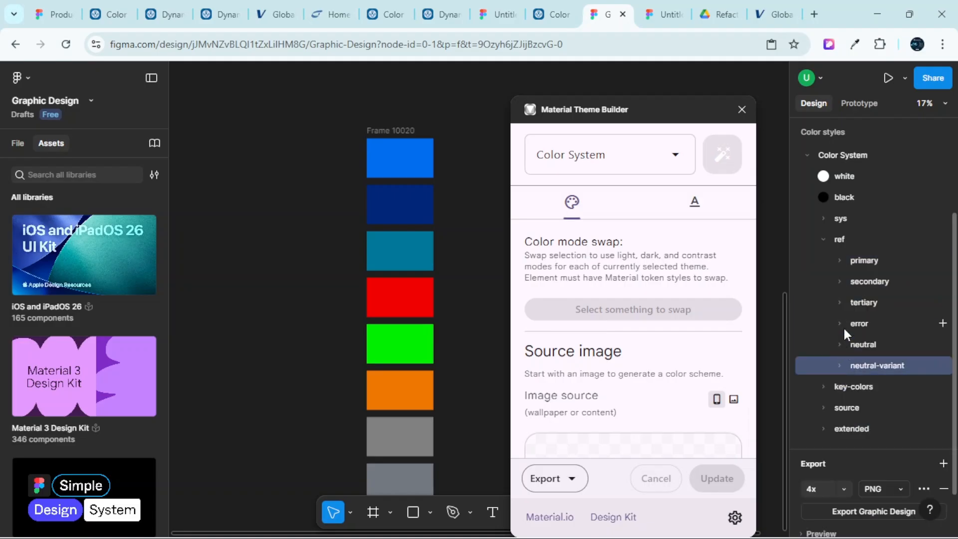
{"action": "scroll", "coordinate": [647, 356], "scroll_direction": "down", "scroll_amount": 4}
{"action": "scroll", "coordinate": [648, 357], "scroll_direction": "up", "scroll_amount": 4}
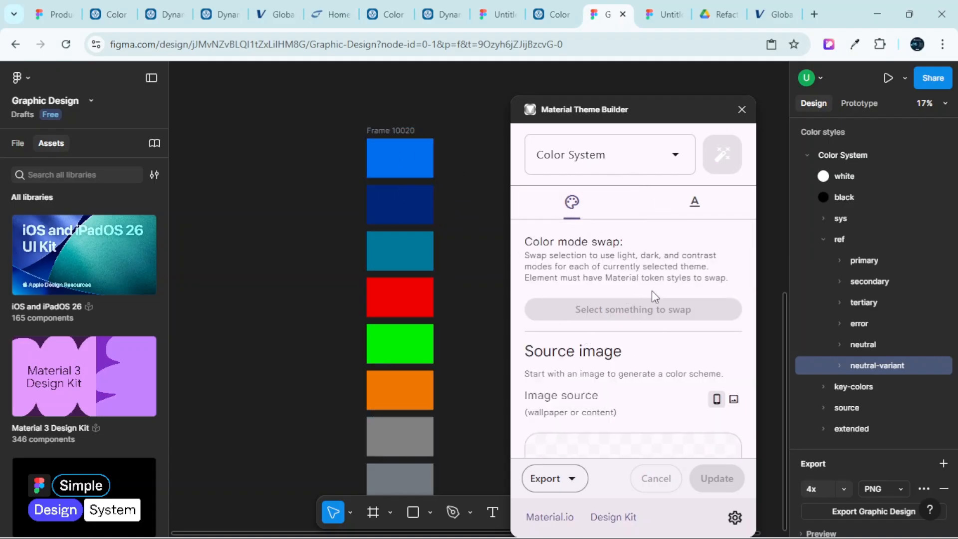
{"action": "left_click", "coordinate": [822, 239]}
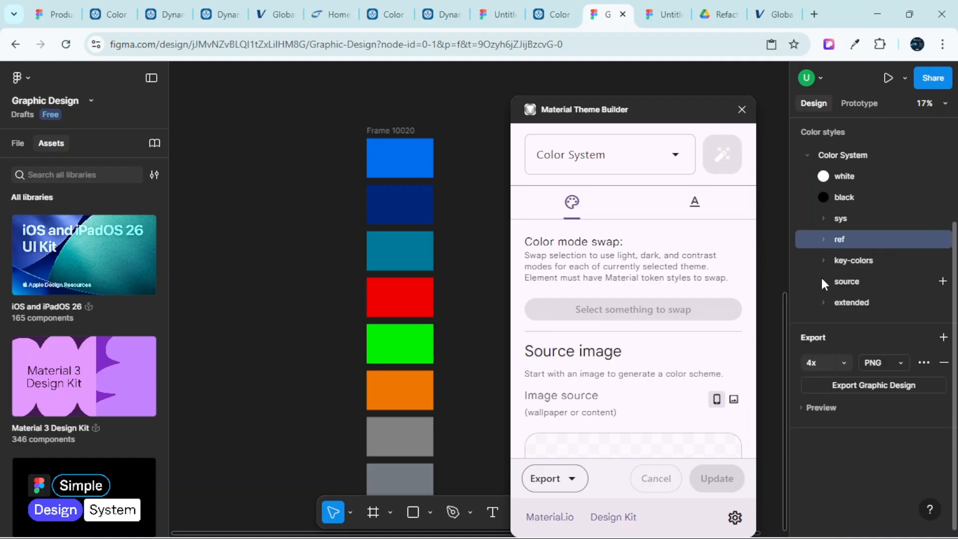
Compare the key-colors folder's styles with the swatches in Frame 10020, and collapse the folder
{"action": "left_click", "coordinate": [824, 259]}
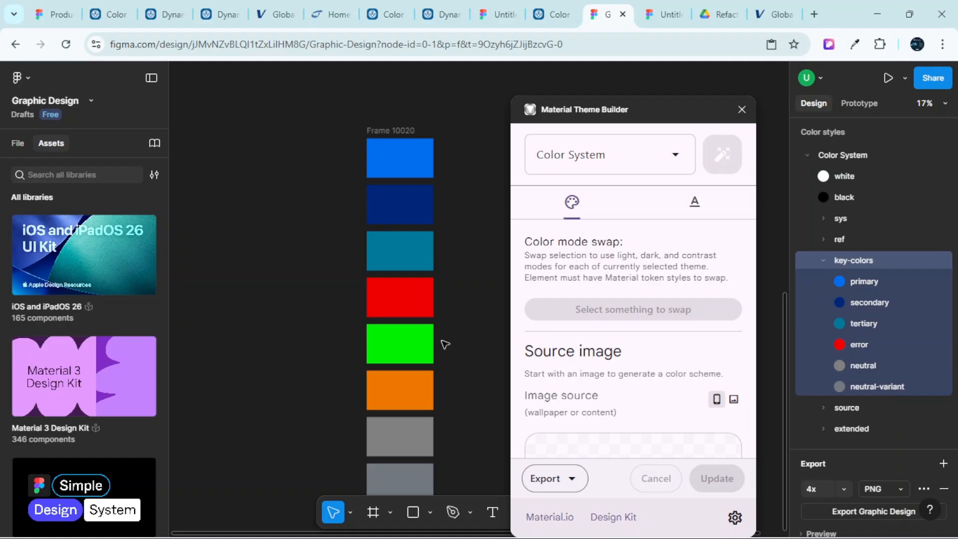
{"action": "scroll", "coordinate": [442, 344], "scroll_direction": "down", "scroll_amount": 1}
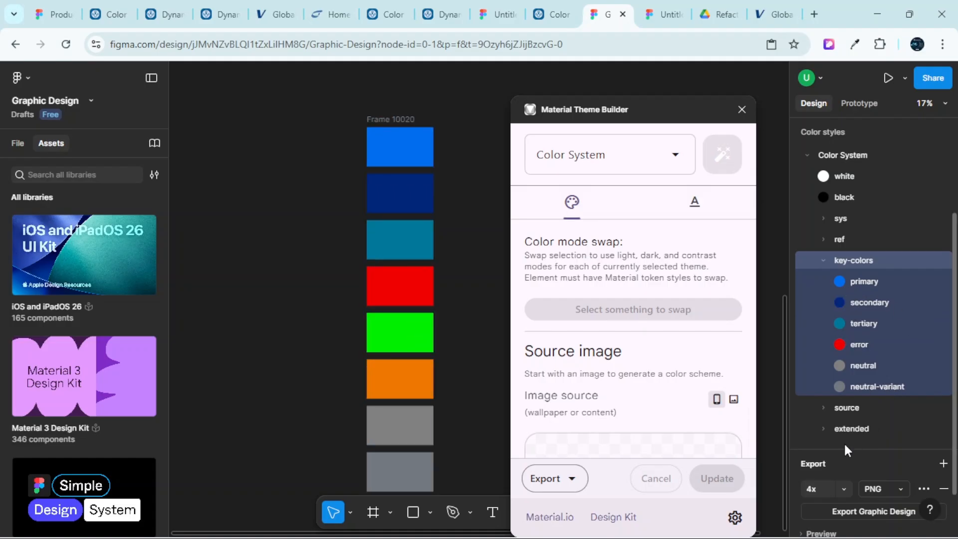
{"action": "left_click", "coordinate": [823, 262]}
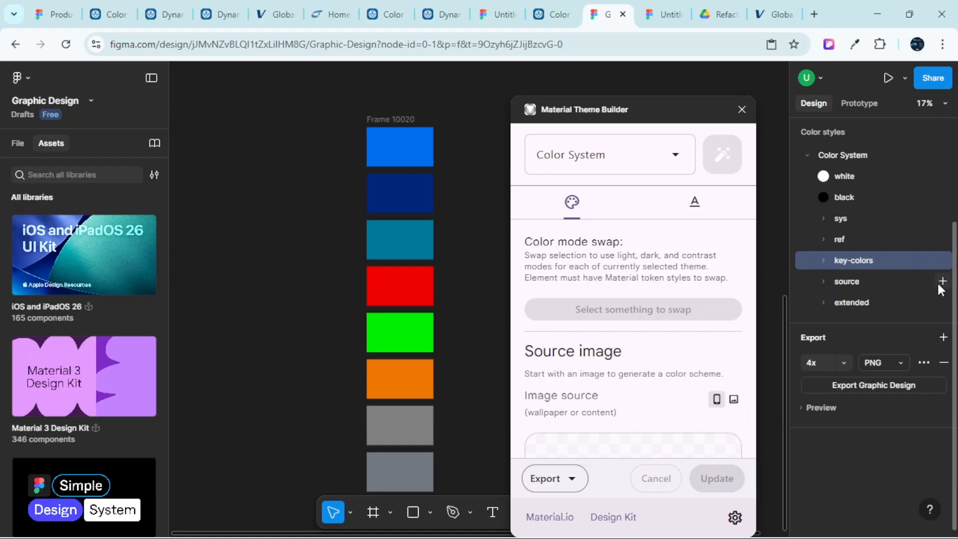
Expand the extended folder and examine the Success color styles in its light, dark and contrast groups
{"action": "left_click", "coordinate": [824, 303]}
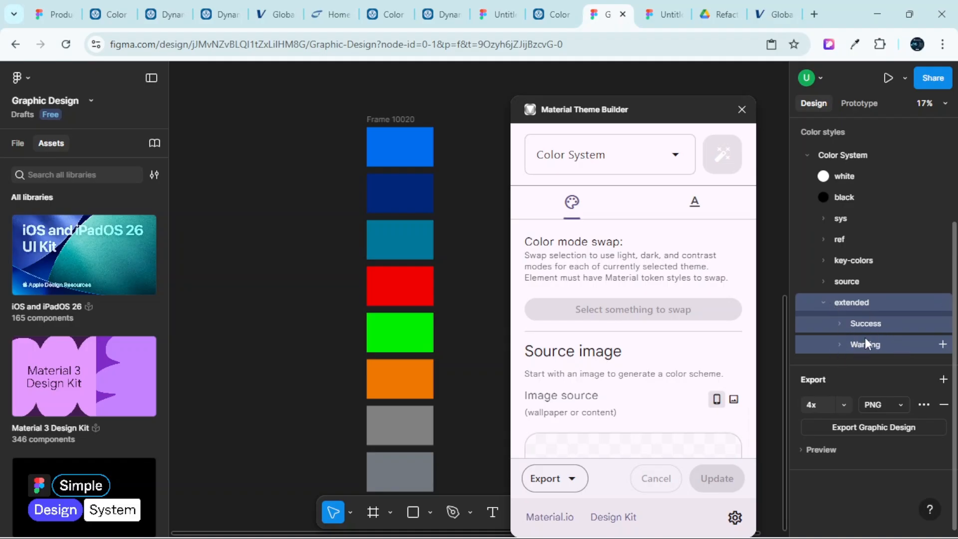
{"action": "left_click", "coordinate": [839, 322]}
{"action": "scroll", "coordinate": [839, 320], "scroll_direction": "down", "scroll_amount": 3}
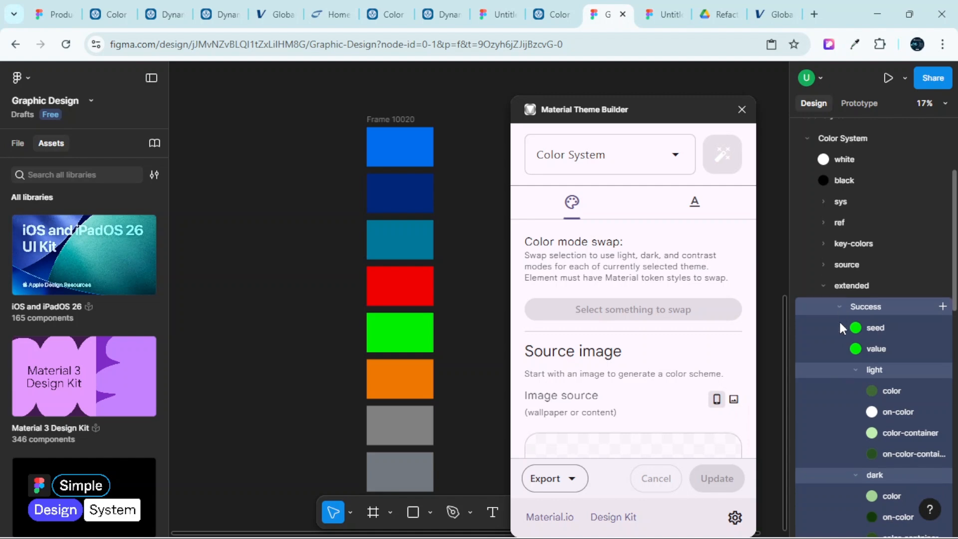
{"action": "scroll", "coordinate": [839, 319], "scroll_direction": "down", "scroll_amount": 2}
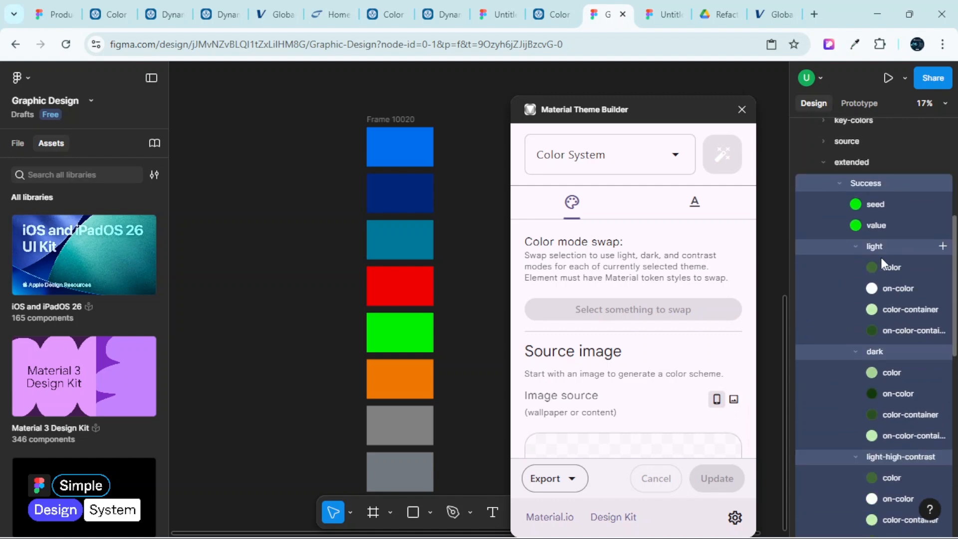
{"action": "scroll", "coordinate": [903, 346], "scroll_direction": "down", "scroll_amount": 4}
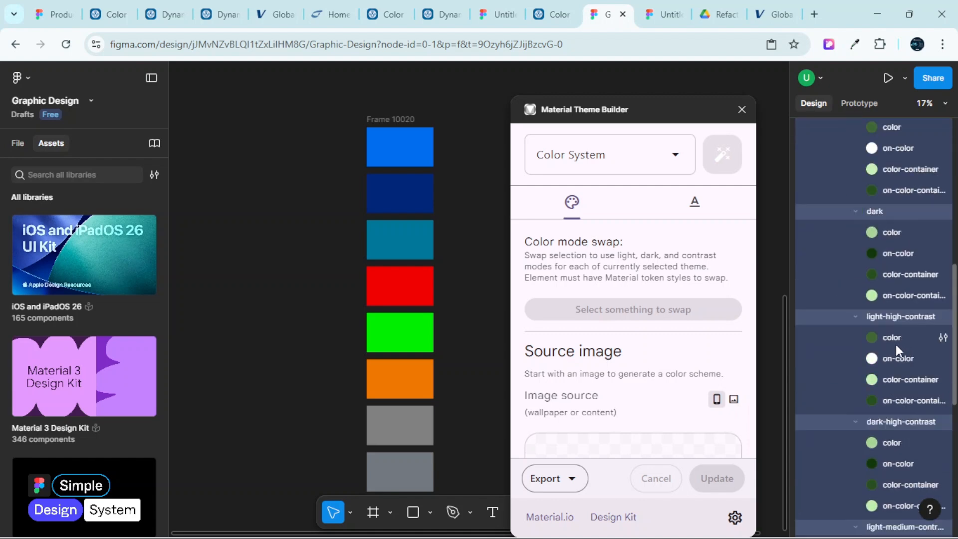
{"action": "scroll", "coordinate": [886, 309], "scroll_direction": "up", "scroll_amount": 1}
{"action": "scroll", "coordinate": [873, 277], "scroll_direction": "up", "scroll_amount": 1}
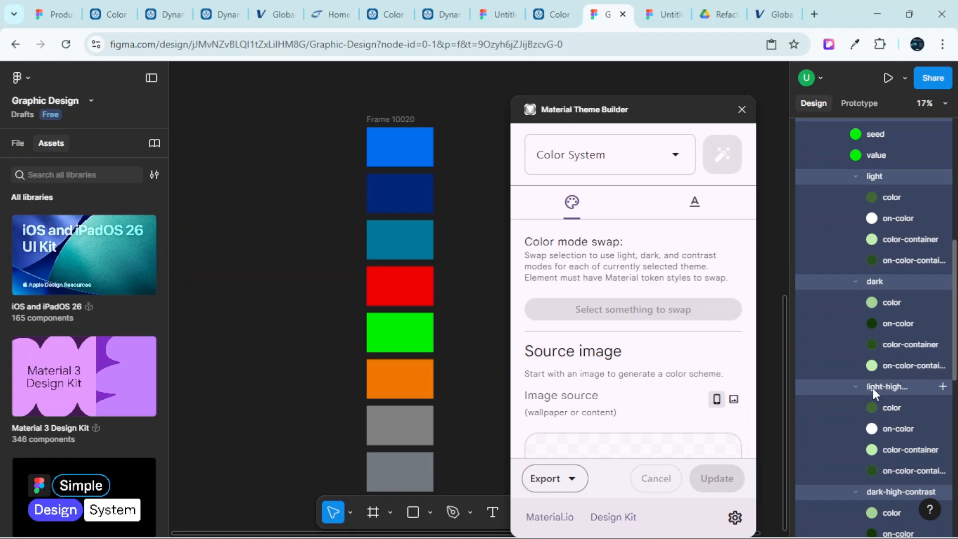
Examine the remaining light, dark, high-contrast and medium-contrast styles of the Success folder, and collapse the folder
{"action": "scroll", "coordinate": [894, 386], "scroll_direction": "down", "scroll_amount": 4}
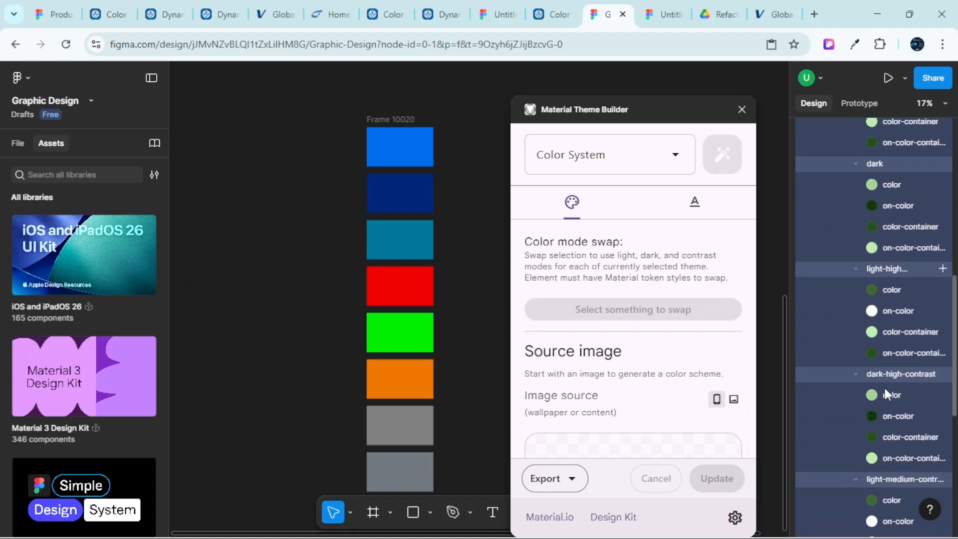
{"action": "scroll", "coordinate": [904, 346], "scroll_direction": "down", "scroll_amount": 6}
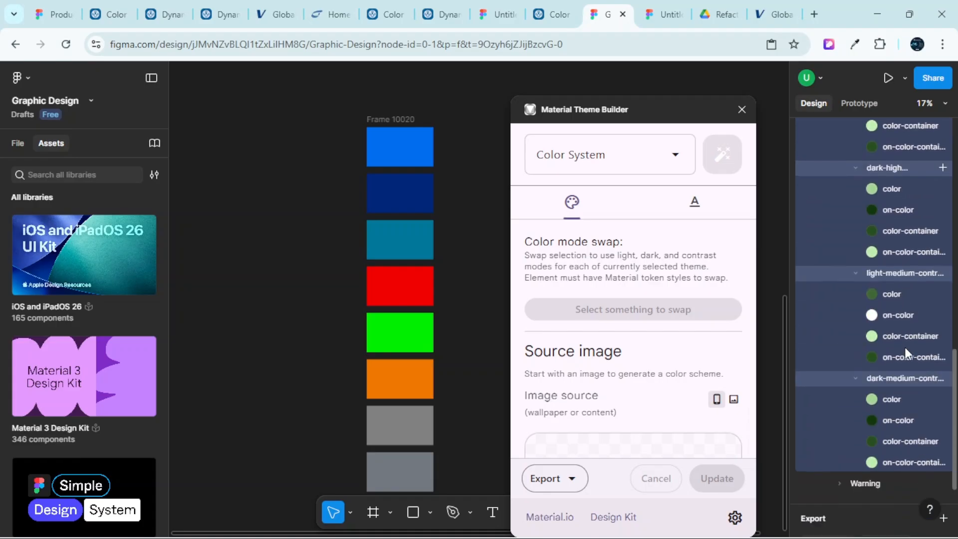
{"action": "scroll", "coordinate": [899, 352], "scroll_direction": "down", "scroll_amount": 2}
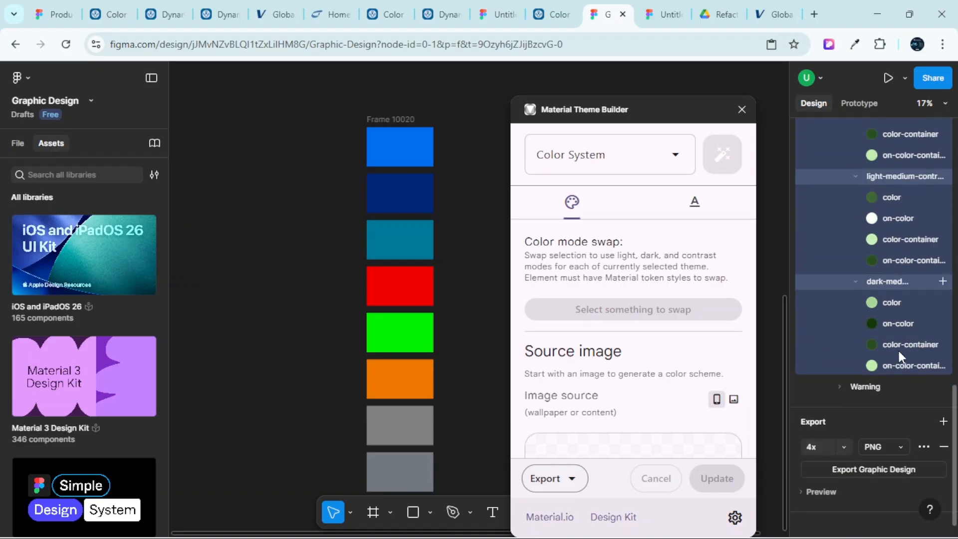
{"action": "scroll", "coordinate": [859, 333], "scroll_direction": "up", "scroll_amount": 1}
{"action": "scroll", "coordinate": [859, 333], "scroll_direction": "up", "scroll_amount": 19}
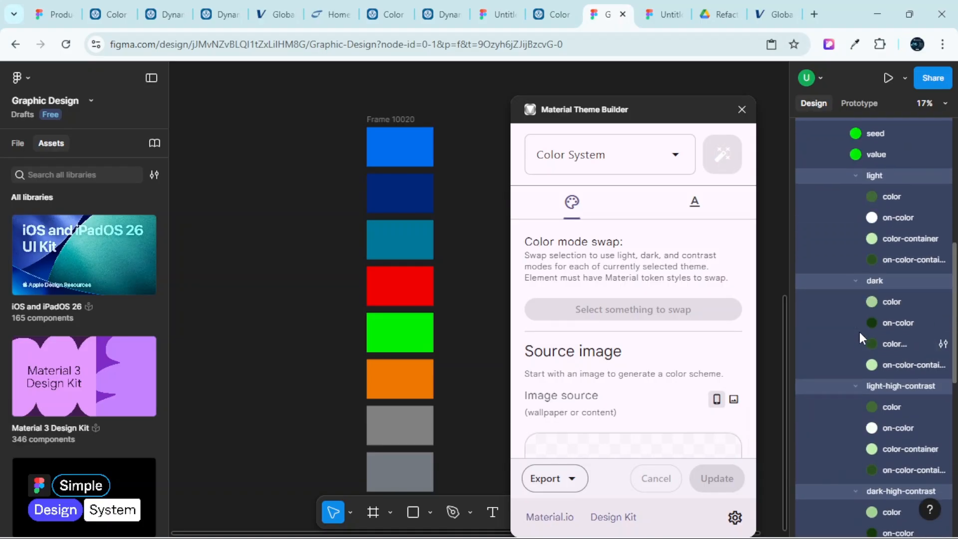
{"action": "left_click", "coordinate": [840, 394]}
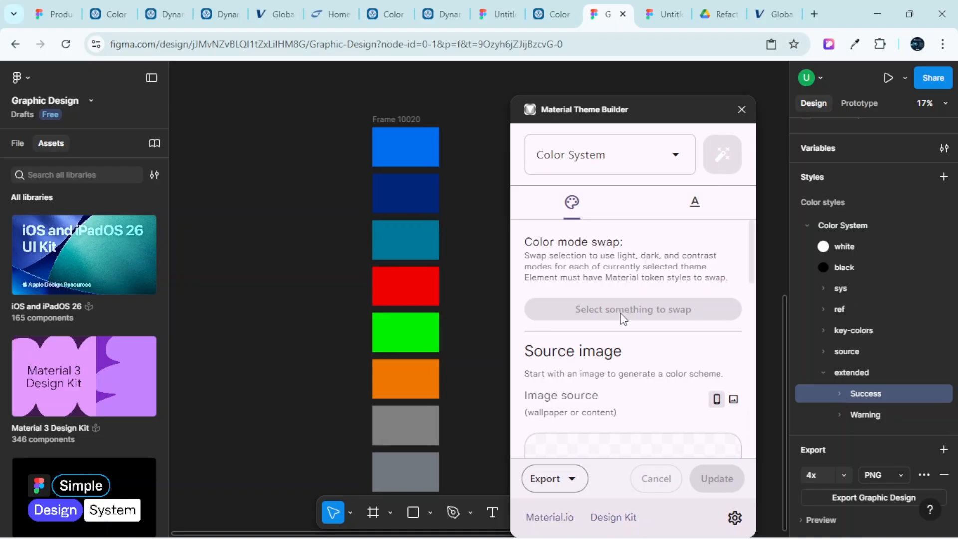
Draw a new frame about 913 × 1042 on the empty canvas beside Frame 10020
{"action": "scroll", "coordinate": [467, 306], "scroll_direction": "left", "scroll_amount": 1}
{"action": "scroll", "coordinate": [325, 269], "scroll_direction": "left", "scroll_amount": 2}
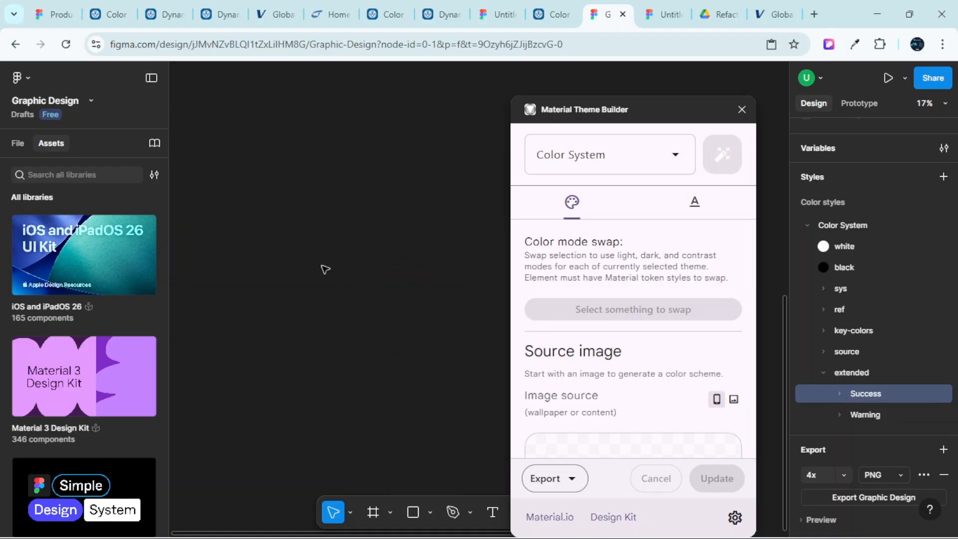
{"action": "scroll", "coordinate": [332, 294], "scroll_direction": "left", "scroll_amount": 4}
{"action": "key", "text": "f"}
{"action": "left_click_drag", "start_coordinate": [268, 220], "coordinate": [377, 344]}
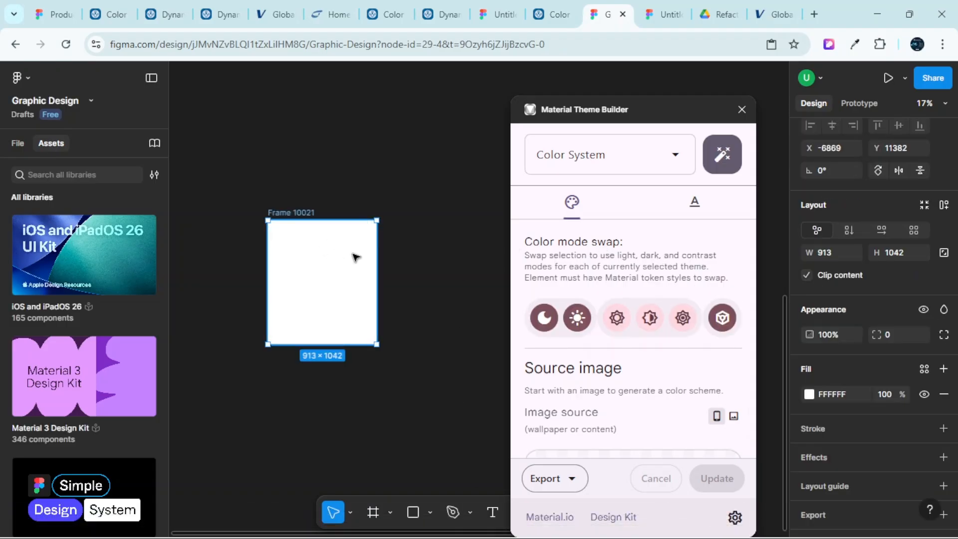
Open the library colours for the new frame's fill and examine the Schemes and Extended Colors entries and the start of the Color System styles
{"action": "scroll", "coordinate": [849, 316], "scroll_direction": "down", "scroll_amount": 1}
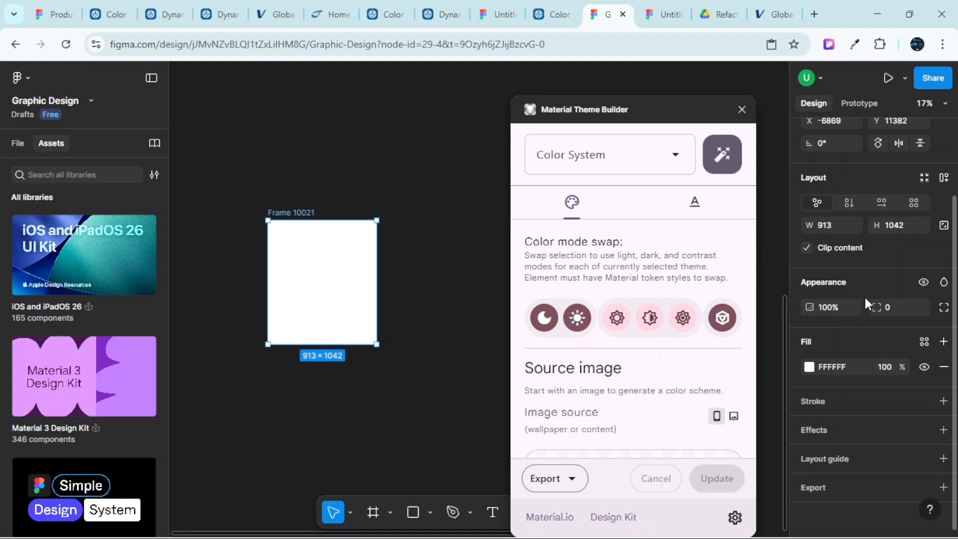
{"action": "left_click", "coordinate": [923, 342]}
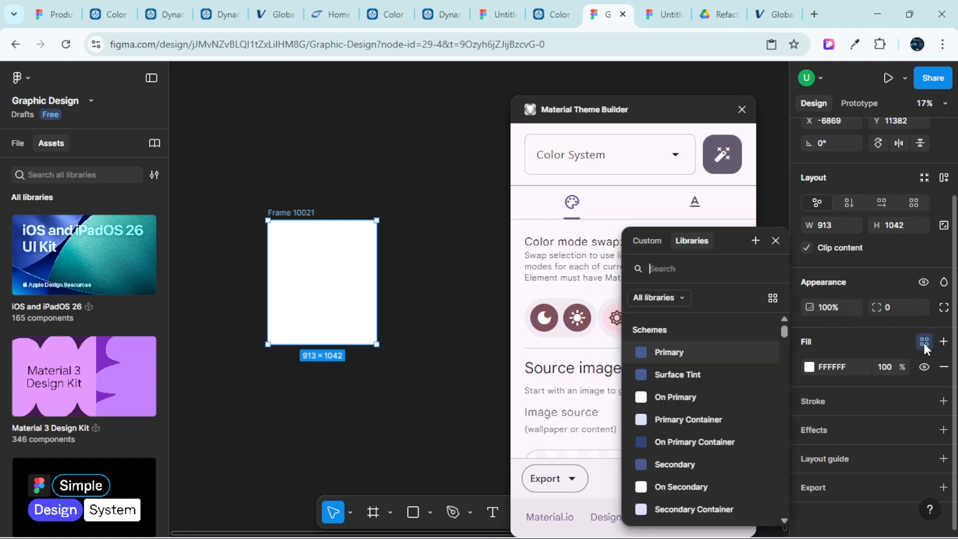
{"action": "left_click_drag", "start_coordinate": [727, 227], "coordinate": [670, 149]}
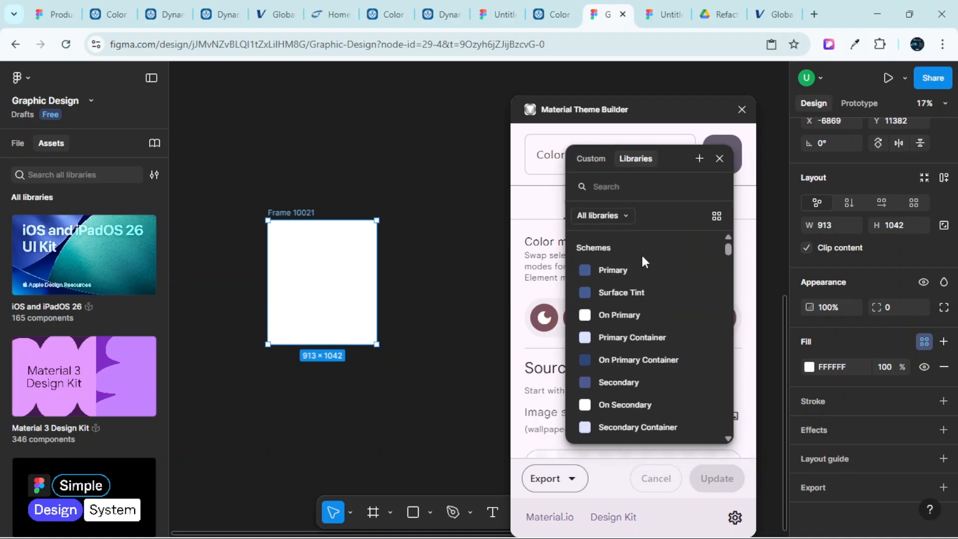
{"action": "scroll", "coordinate": [643, 257], "scroll_direction": "down", "scroll_amount": 2}
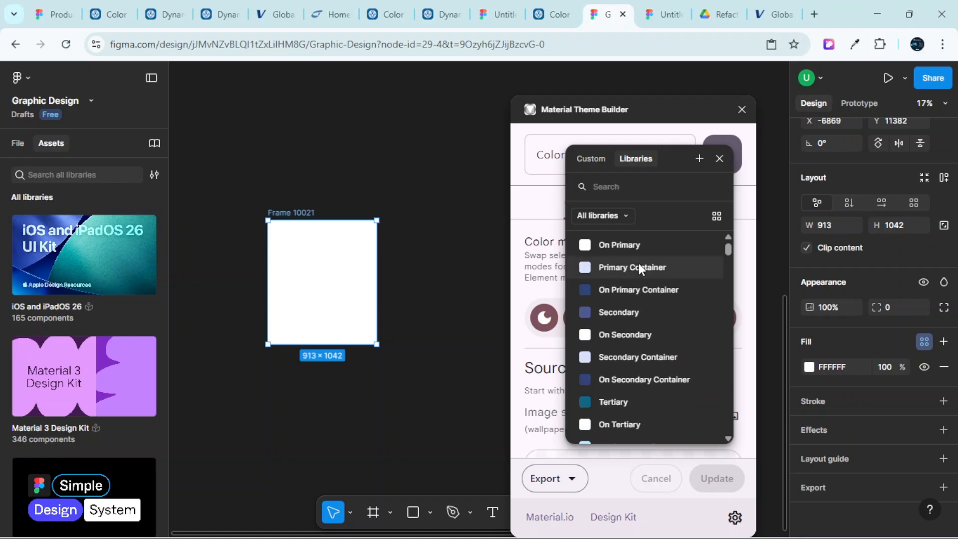
{"action": "scroll", "coordinate": [639, 262], "scroll_direction": "up", "scroll_amount": 2}
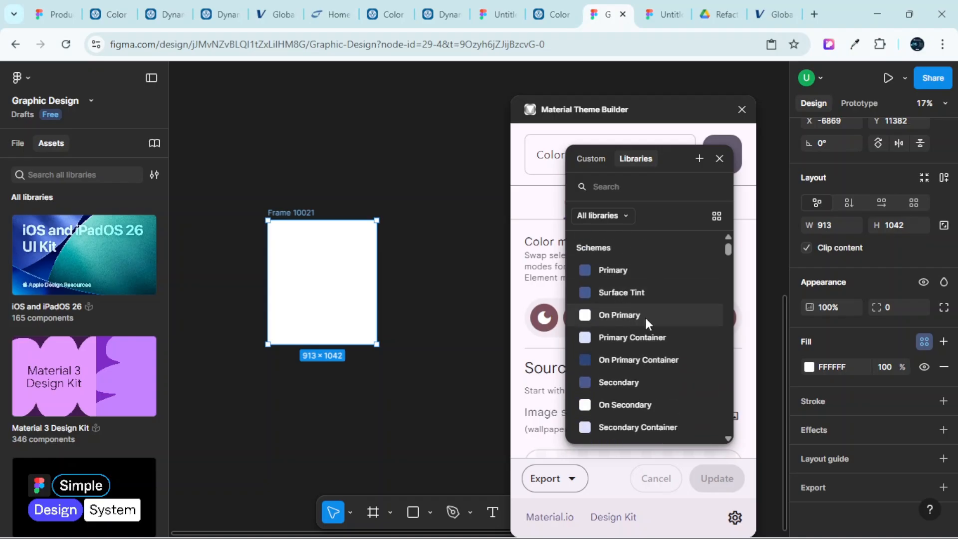
{"action": "scroll", "coordinate": [653, 346], "scroll_direction": "down", "scroll_amount": 6}
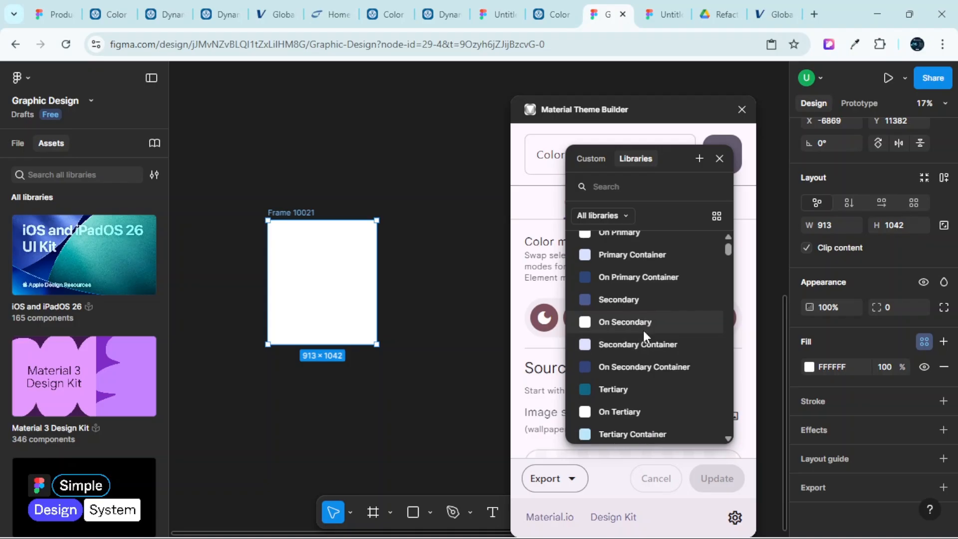
{"action": "scroll", "coordinate": [644, 334], "scroll_direction": "up", "scroll_amount": 6}
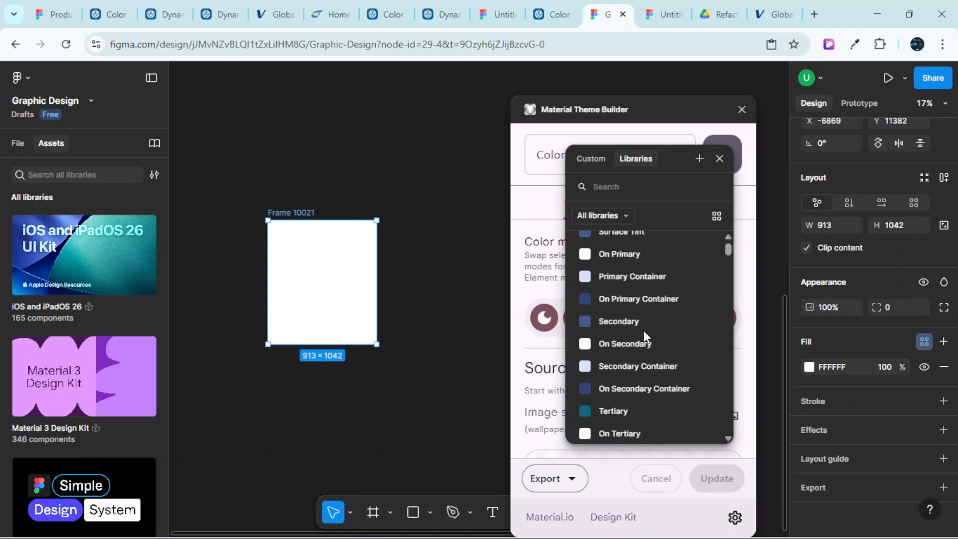
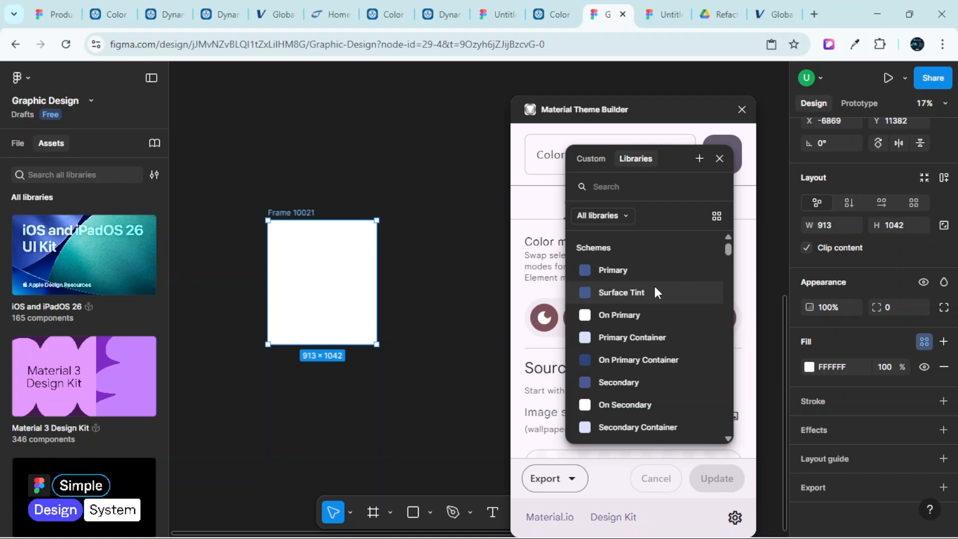
{"action": "scroll", "coordinate": [654, 293], "scroll_direction": "down", "scroll_amount": 15}
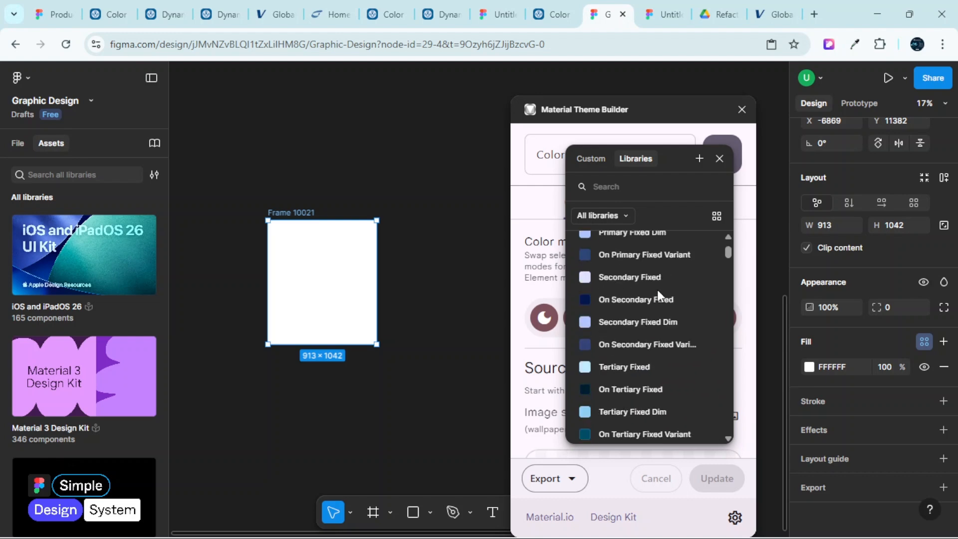
{"action": "scroll", "coordinate": [657, 288], "scroll_direction": "up", "scroll_amount": 2}
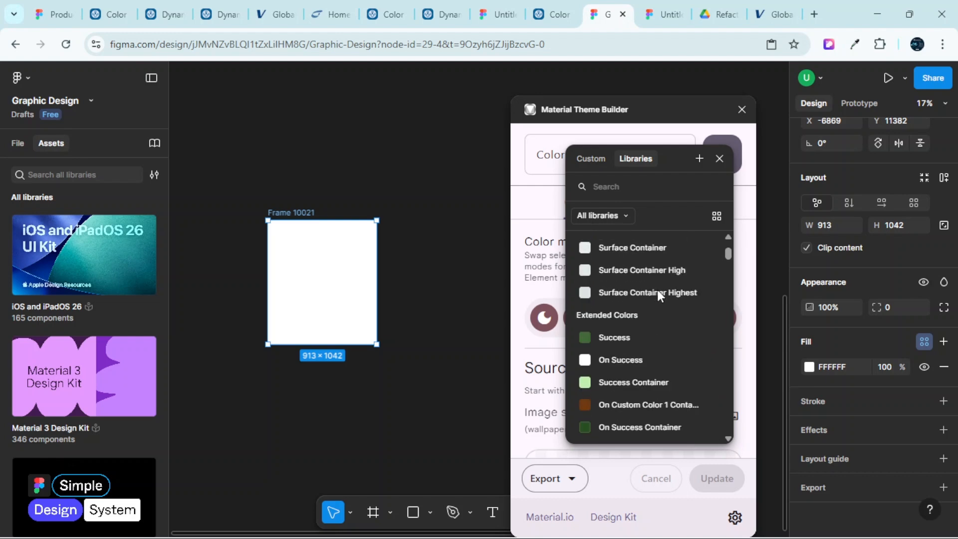
{"action": "scroll", "coordinate": [657, 289], "scroll_direction": "up", "scroll_amount": 5}
{"action": "scroll", "coordinate": [657, 289], "scroll_direction": "down", "scroll_amount": 2}
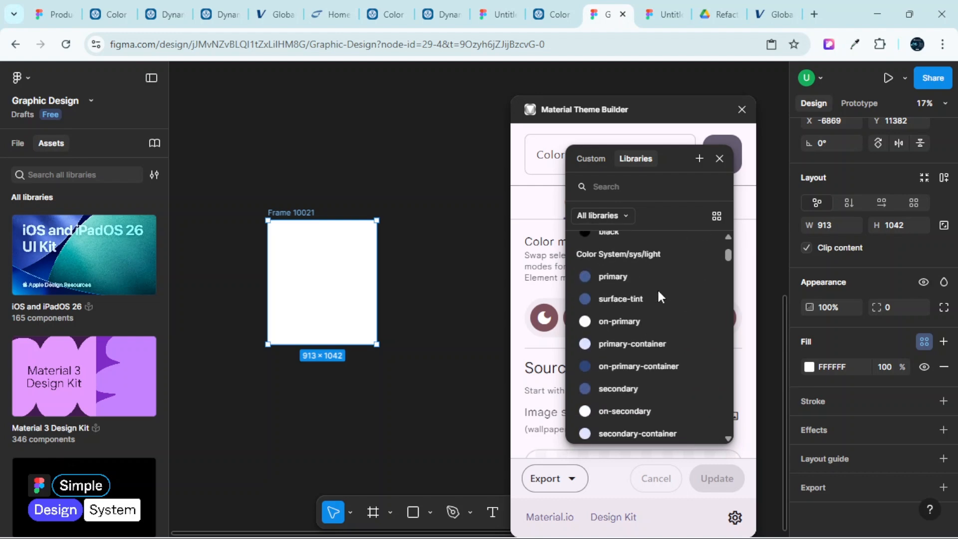
{"action": "scroll", "coordinate": [624, 295], "scroll_direction": "up", "scroll_amount": 2}
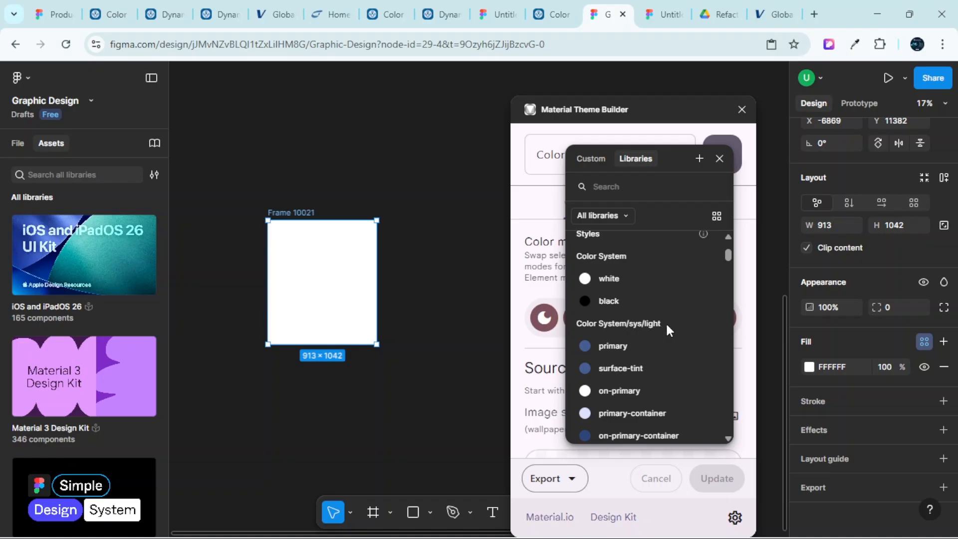
Examine the Color System/sys styles in the light, dark and light-high-contrast groups of the fill's library list
{"action": "scroll", "coordinate": [665, 322], "scroll_direction": "down", "scroll_amount": 10}
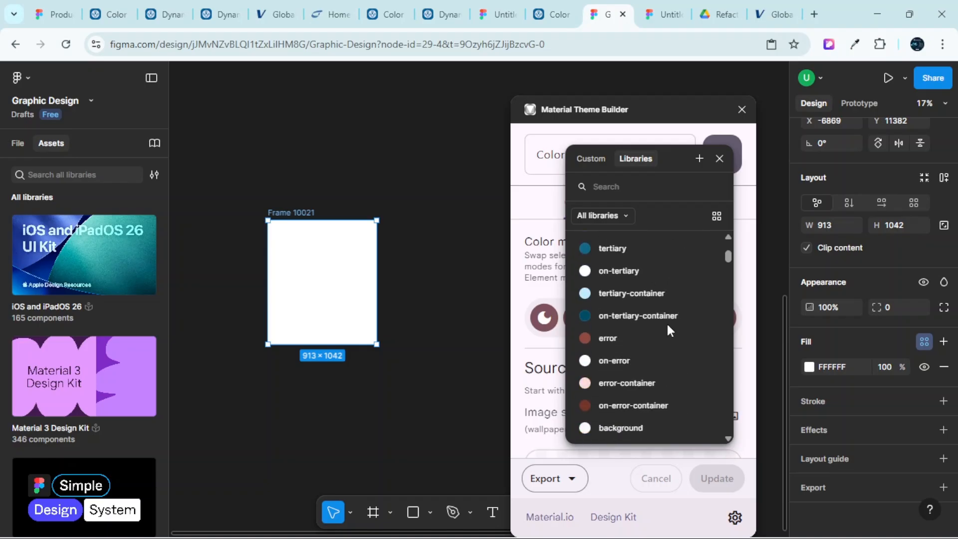
{"action": "scroll", "coordinate": [667, 322], "scroll_direction": "down", "scroll_amount": 15}
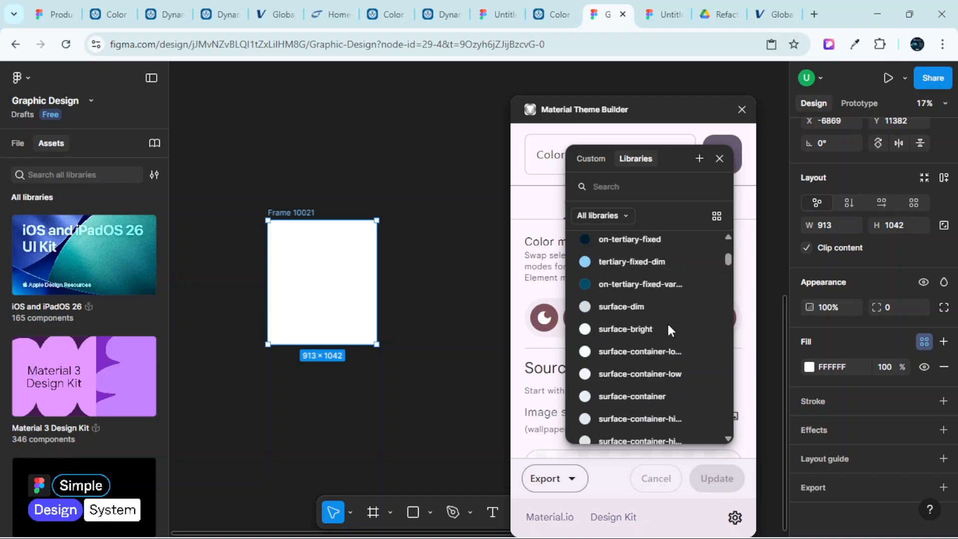
{"action": "scroll", "coordinate": [666, 322], "scroll_direction": "down", "scroll_amount": 6}
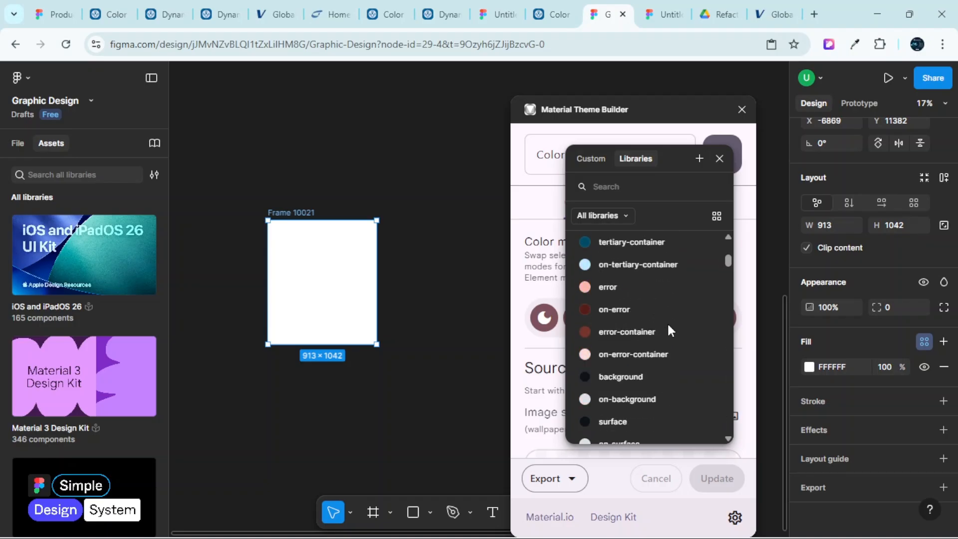
{"action": "scroll", "coordinate": [667, 321], "scroll_direction": "down", "scroll_amount": 8}
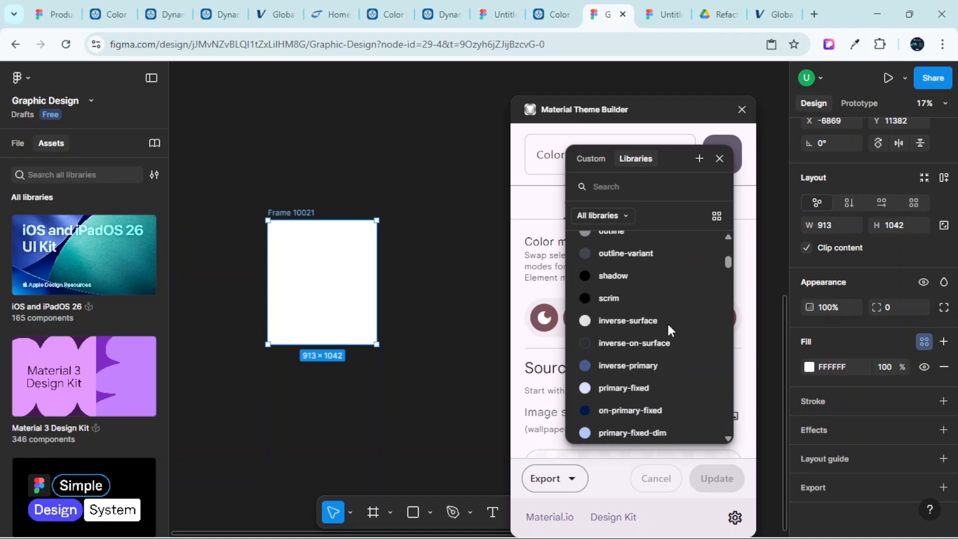
{"action": "scroll", "coordinate": [667, 322], "scroll_direction": "down", "scroll_amount": 10}
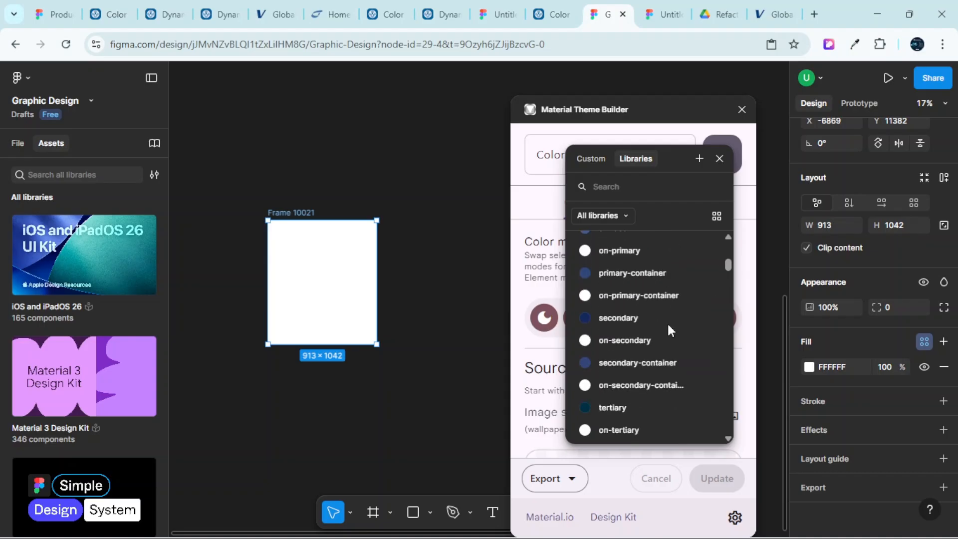
{"action": "scroll", "coordinate": [669, 329], "scroll_direction": "up", "scroll_amount": 2}
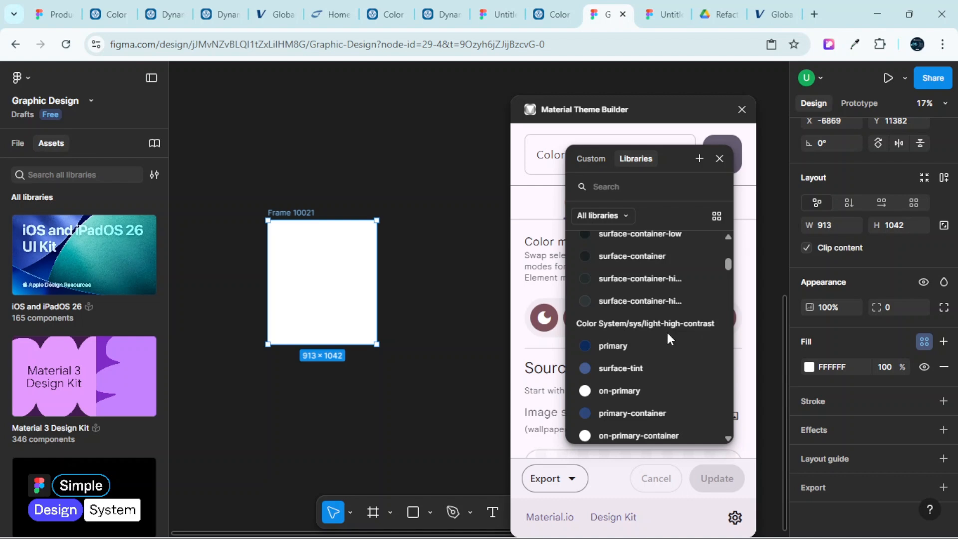
{"action": "scroll", "coordinate": [621, 345], "scroll_direction": "down", "scroll_amount": 2}
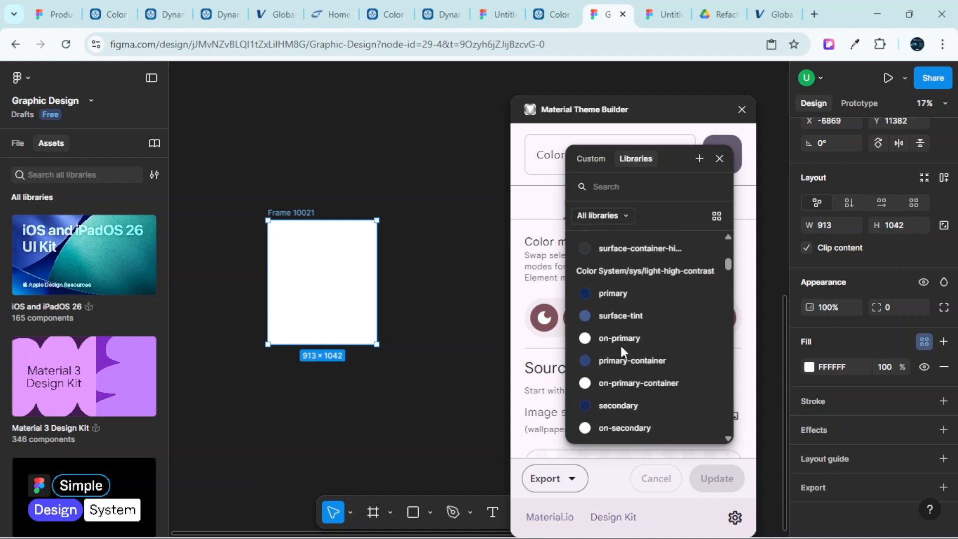
{"action": "scroll", "coordinate": [621, 349], "scroll_direction": "up", "scroll_amount": 2}
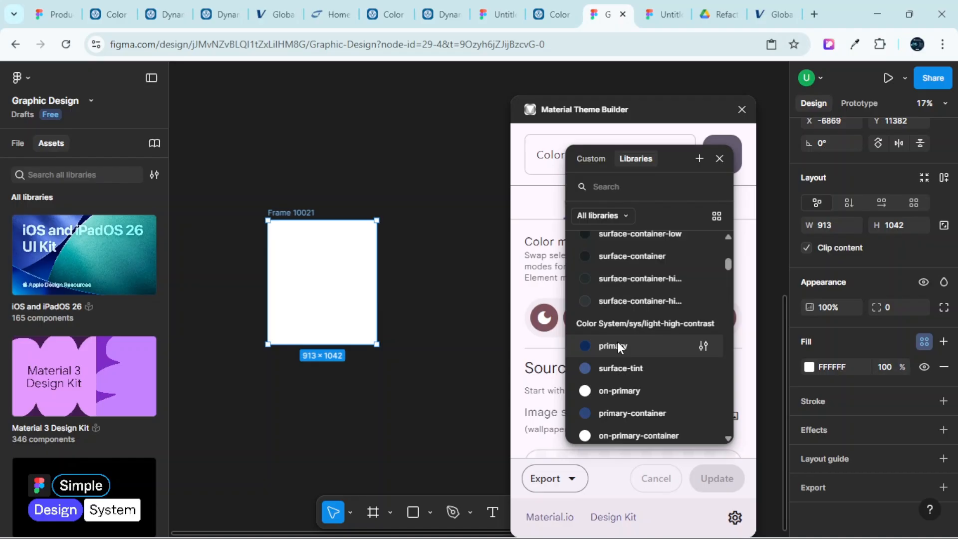
{"action": "scroll", "coordinate": [618, 344], "scroll_direction": "down", "scroll_amount": 3}
{"action": "scroll", "coordinate": [624, 350], "scroll_direction": "up", "scroll_amount": 3}
{"action": "scroll", "coordinate": [653, 350], "scroll_direction": "down", "scroll_amount": 10}
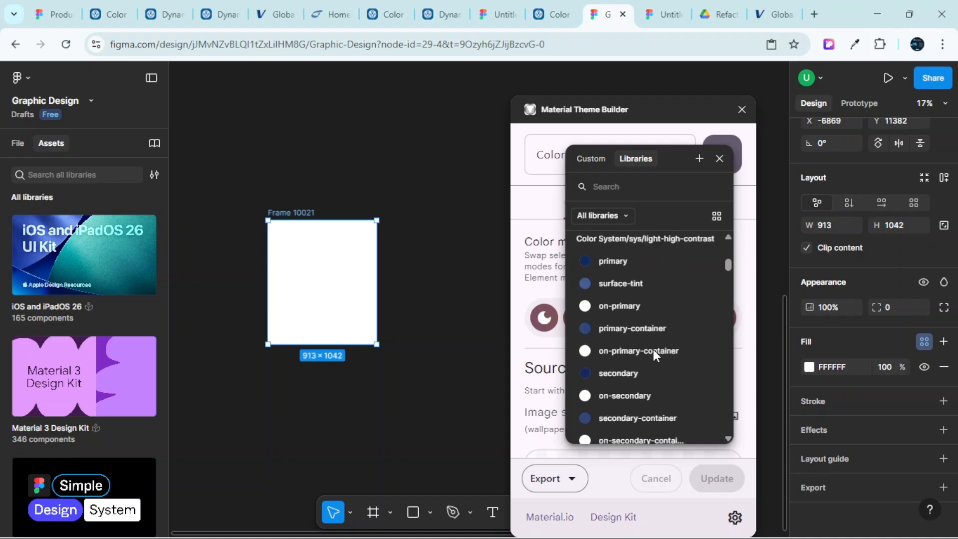
Fill the new frame with the primary-fixed-dim style from the Color System/sys dark-medium-contrast group
{"action": "scroll", "coordinate": [654, 350], "scroll_direction": "down", "scroll_amount": 20}
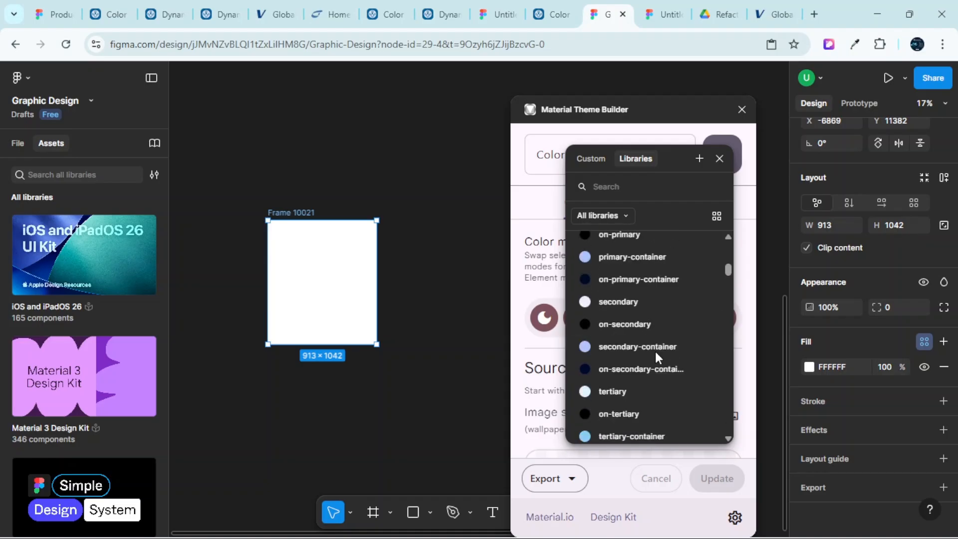
{"action": "scroll", "coordinate": [656, 351], "scroll_direction": "up", "scroll_amount": 20}
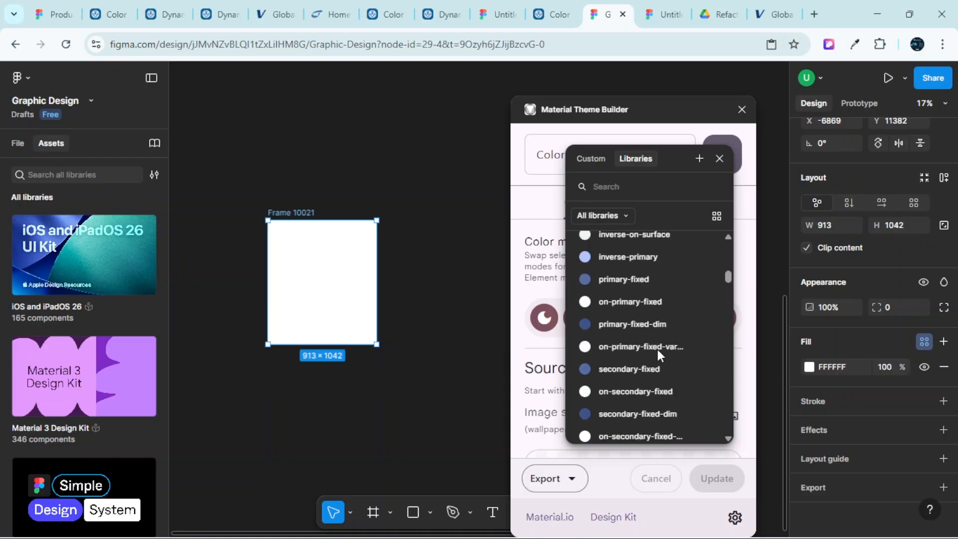
{"action": "scroll", "coordinate": [657, 349], "scroll_direction": "down", "scroll_amount": 10}
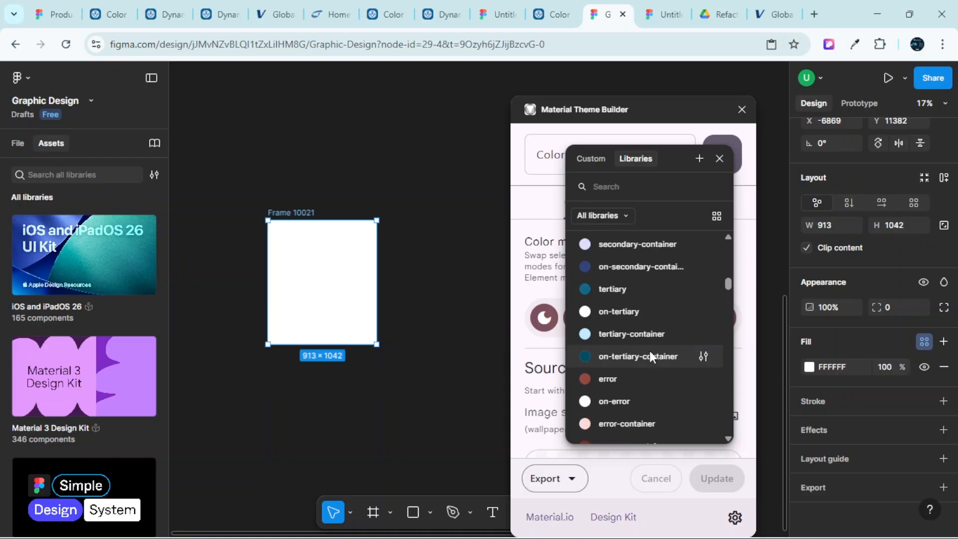
{"action": "scroll", "coordinate": [648, 349], "scroll_direction": "up", "scroll_amount": 5}
{"action": "scroll", "coordinate": [636, 316], "scroll_direction": "up", "scroll_amount": 8}
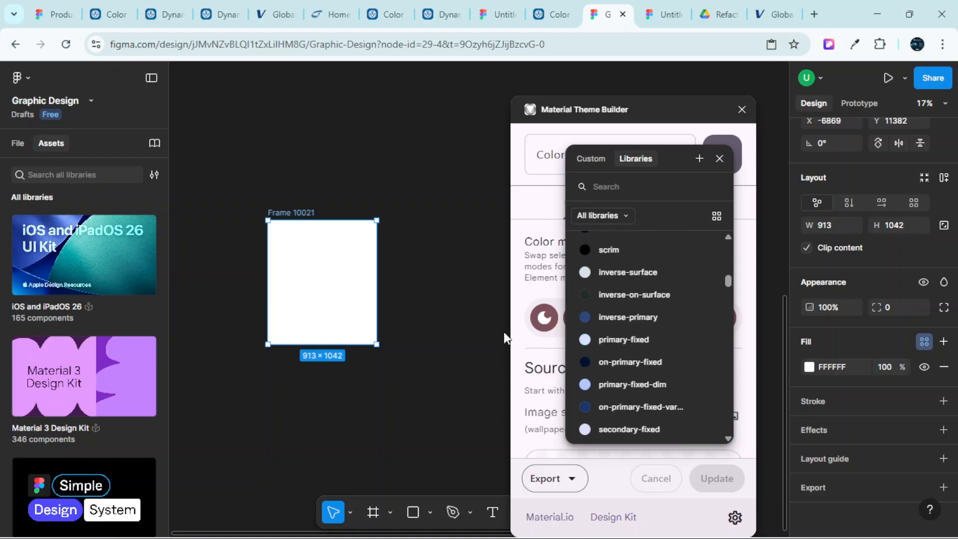
{"action": "scroll", "coordinate": [594, 328], "scroll_direction": "down", "scroll_amount": 3}
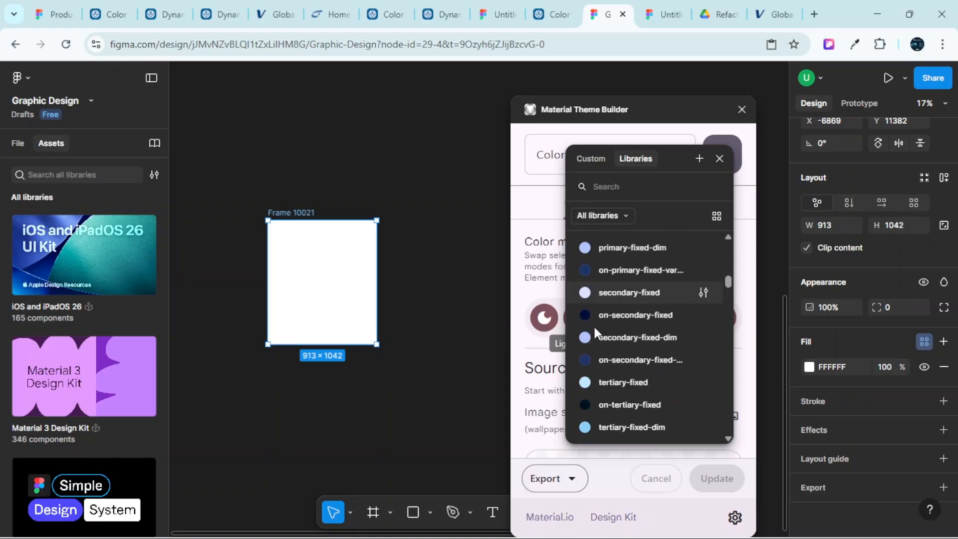
{"action": "left_click", "coordinate": [585, 242]}
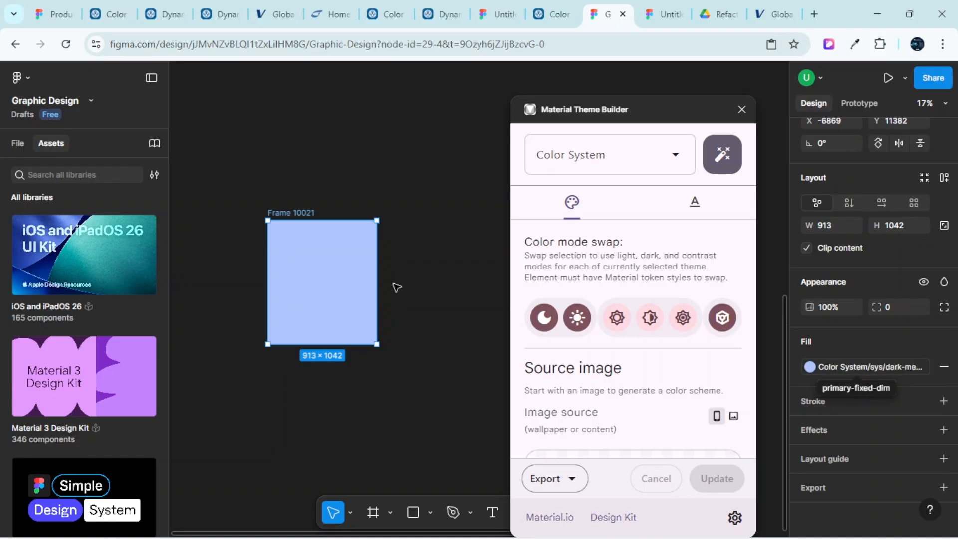
Switch to the Material Design site and review its Color roles page from the introduction to the General concepts pairing examples
{"action": "left_click", "coordinate": [113, 14]}
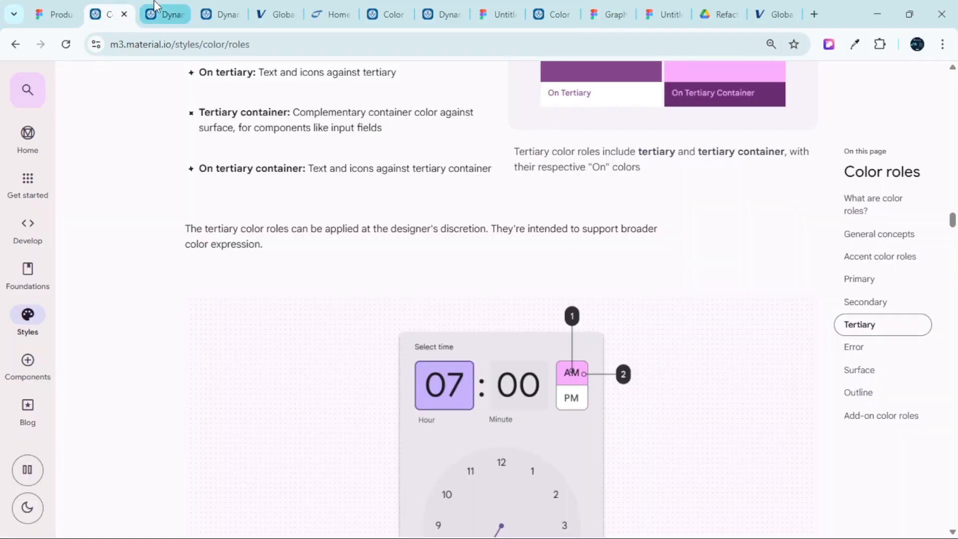
{"action": "left_click", "coordinate": [164, 14]}
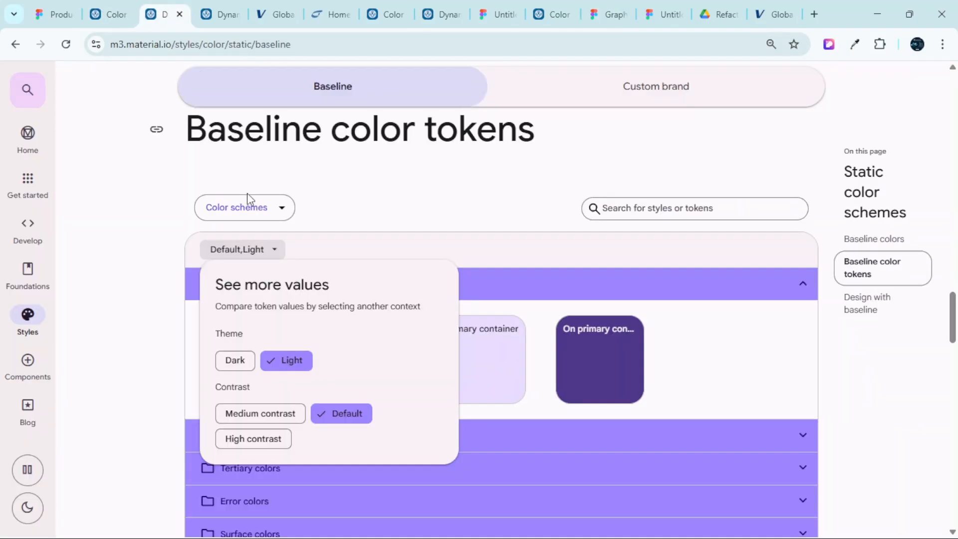
{"action": "left_click", "coordinate": [122, 12]}
{"action": "scroll", "coordinate": [439, 335], "scroll_direction": "up", "scroll_amount": 15}
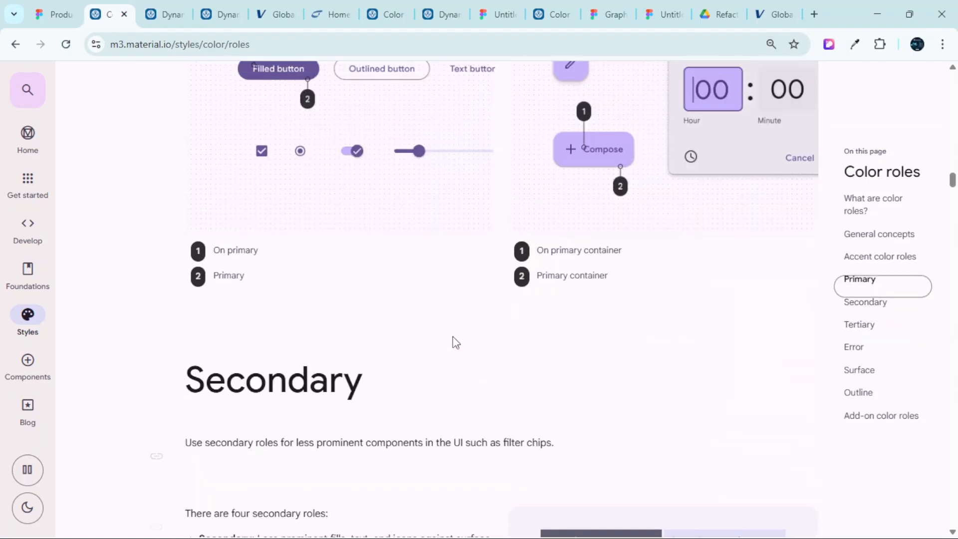
{"action": "scroll", "coordinate": [453, 356], "scroll_direction": "up", "scroll_amount": 20}
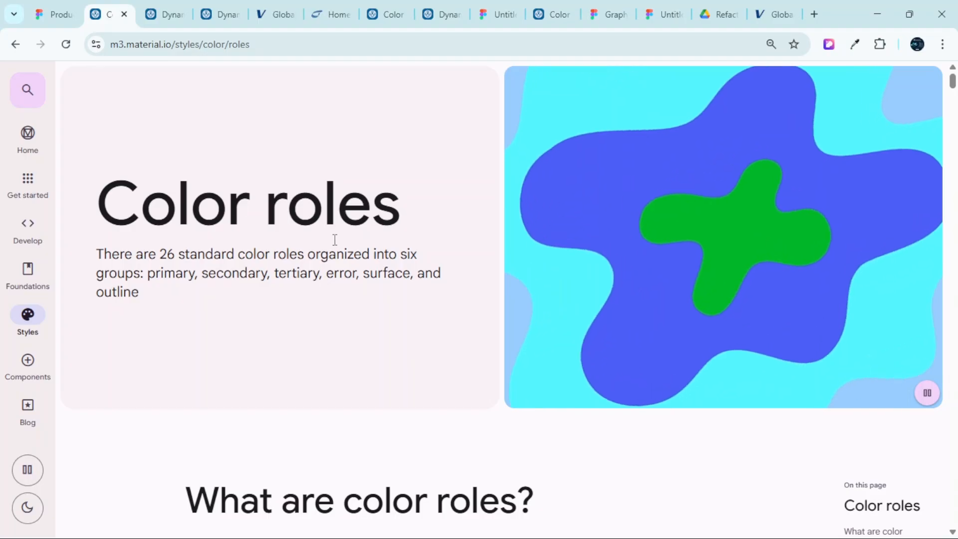
{"action": "scroll", "coordinate": [338, 248], "scroll_direction": "down", "scroll_amount": 8}
{"action": "scroll", "coordinate": [338, 247], "scroll_direction": "down", "scroll_amount": 15}
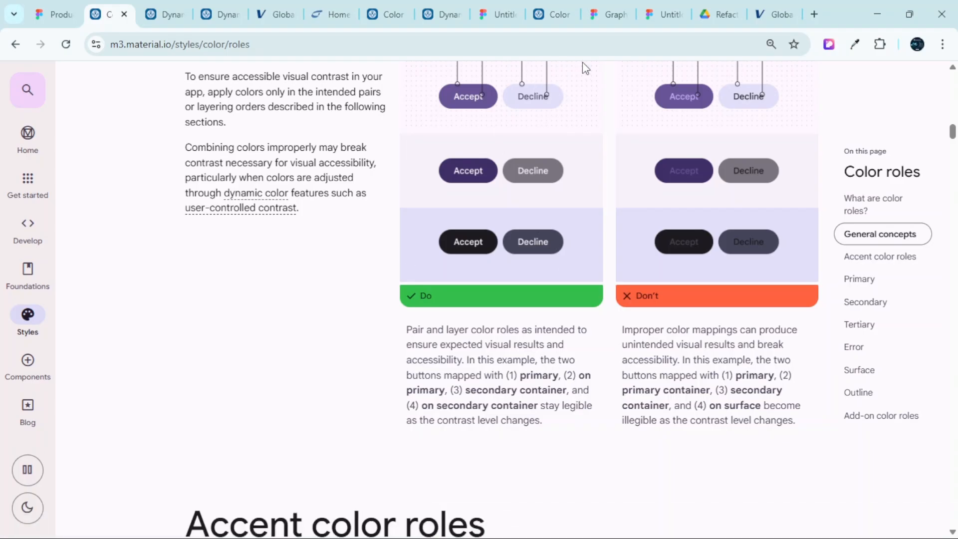
Switch to Refactoring UI.pdf in Google Drive and examine its contents pages from Starting from Scratch to Designing Text
{"action": "left_click", "coordinate": [714, 14]}
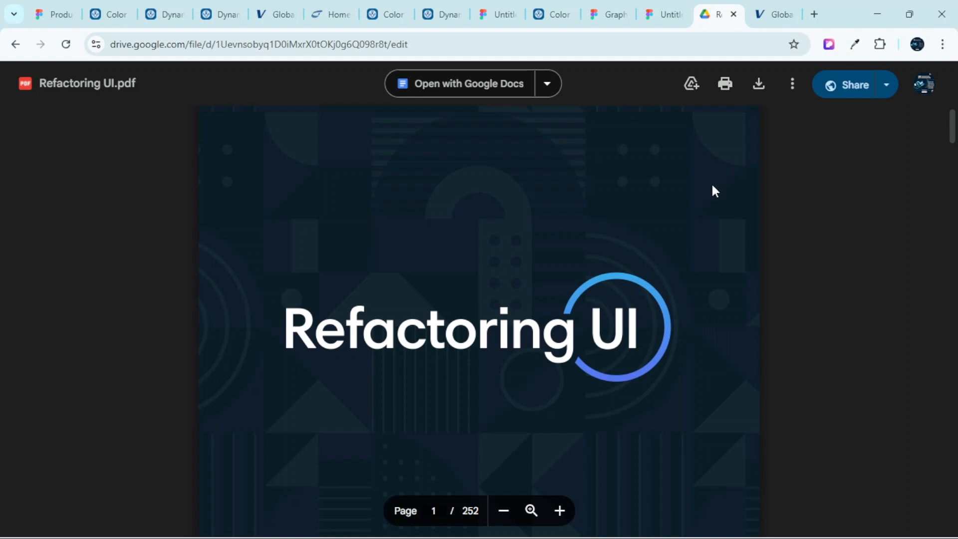
{"action": "scroll", "coordinate": [579, 304], "scroll_direction": "down", "scroll_amount": 3}
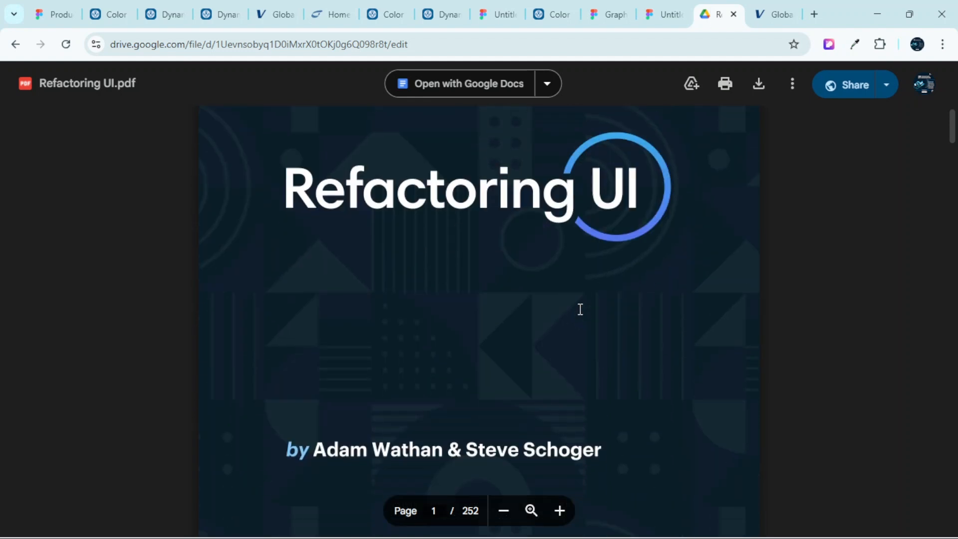
{"action": "scroll", "coordinate": [496, 272], "scroll_direction": "down", "scroll_amount": 8}
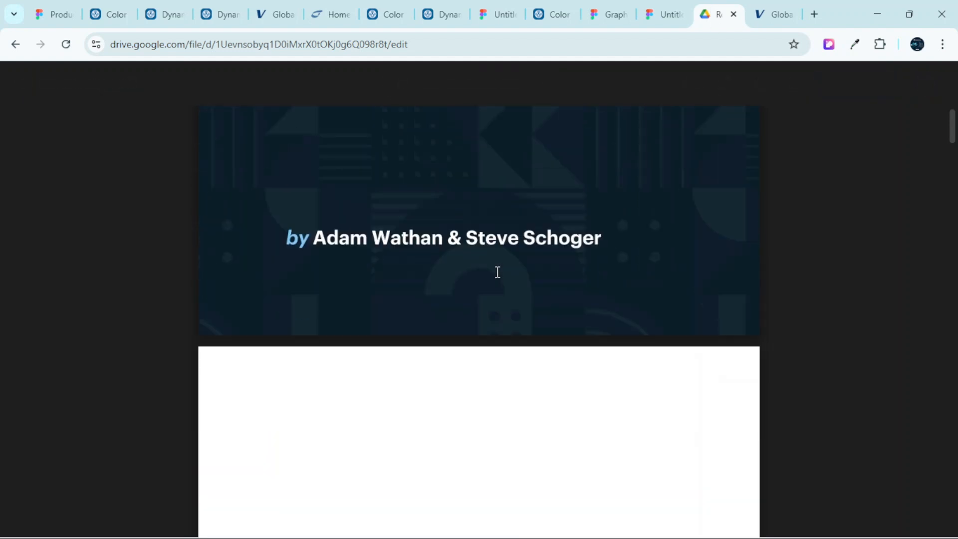
{"action": "scroll", "coordinate": [498, 273], "scroll_direction": "down", "scroll_amount": 10}
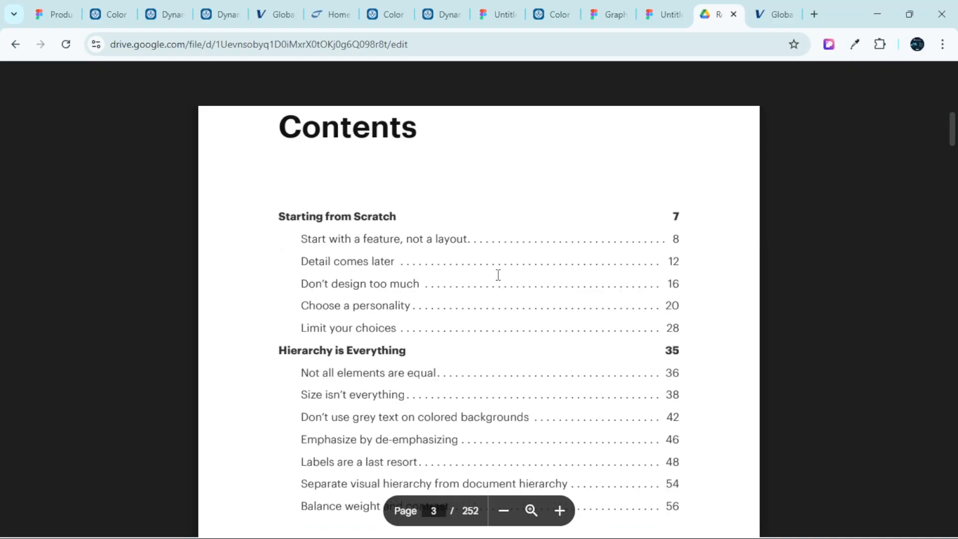
{"action": "scroll", "coordinate": [498, 274], "scroll_direction": "down", "scroll_amount": 8}
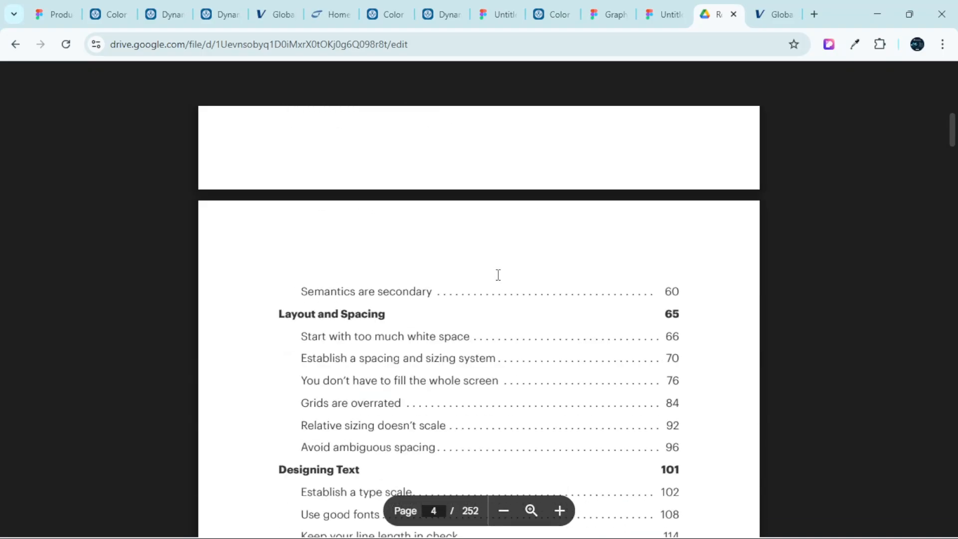
{"action": "scroll", "coordinate": [497, 275], "scroll_direction": "up", "scroll_amount": 12}
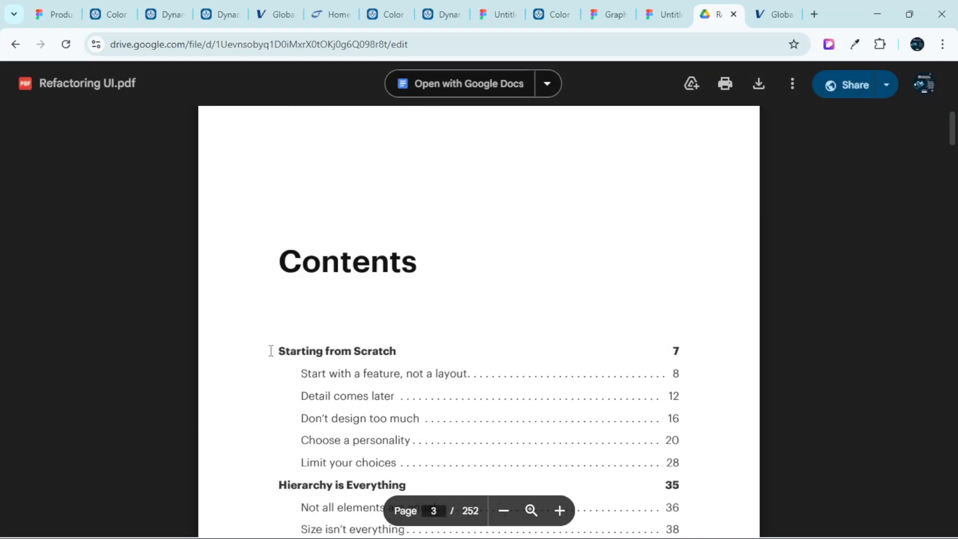
{"action": "scroll", "coordinate": [432, 347], "scroll_direction": "down", "scroll_amount": 4}
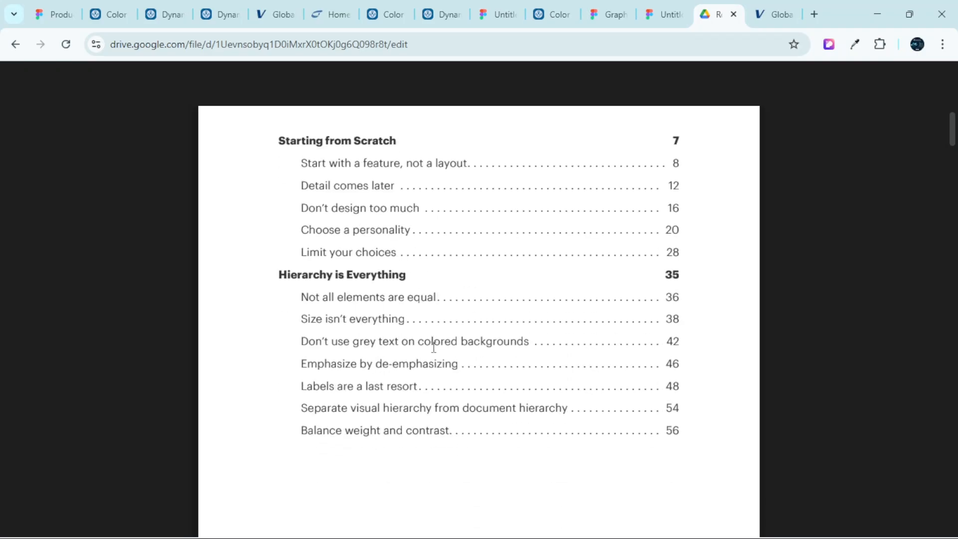
{"action": "scroll", "coordinate": [433, 346], "scroll_direction": "down", "scroll_amount": 8}
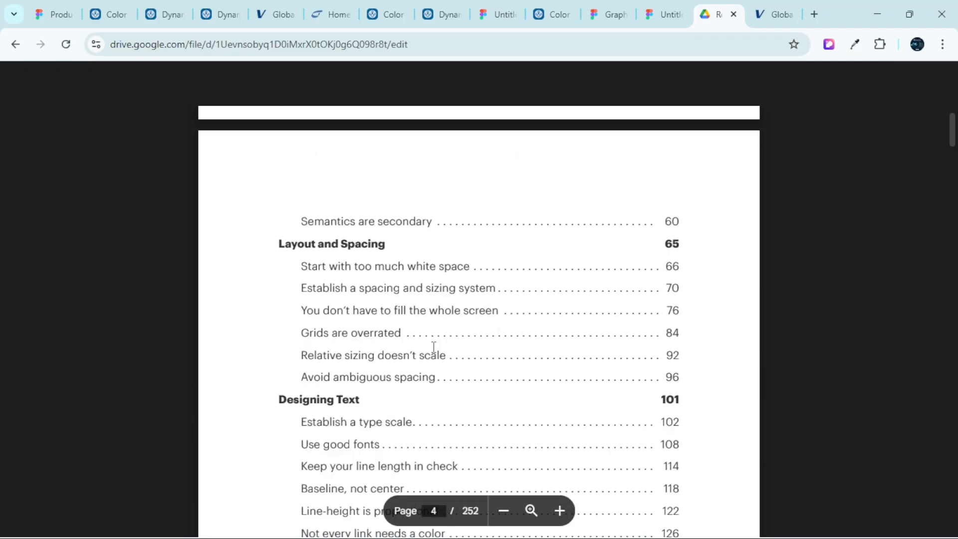
Examine the Working with Color chapter's entries in the PDF's contents and return to the cover page
{"action": "scroll", "coordinate": [433, 346], "scroll_direction": "down", "scroll_amount": 7}
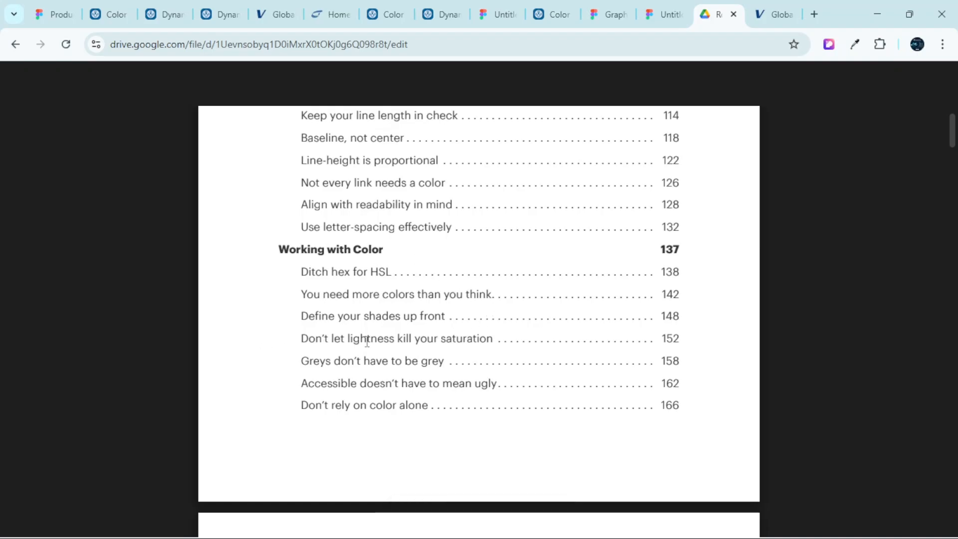
{"action": "scroll", "coordinate": [581, 330], "scroll_direction": "down", "scroll_amount": 1}
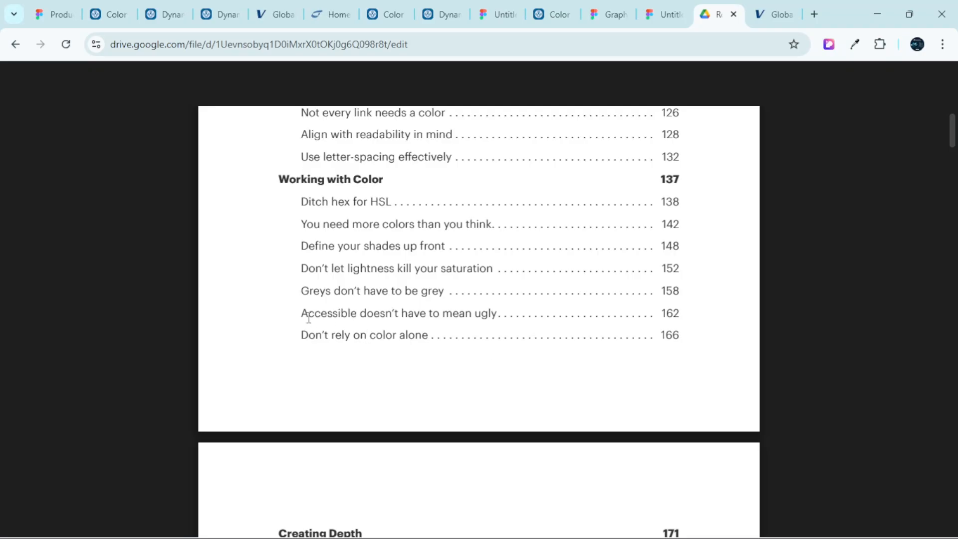
{"action": "scroll", "coordinate": [498, 312], "scroll_direction": "down", "scroll_amount": 2}
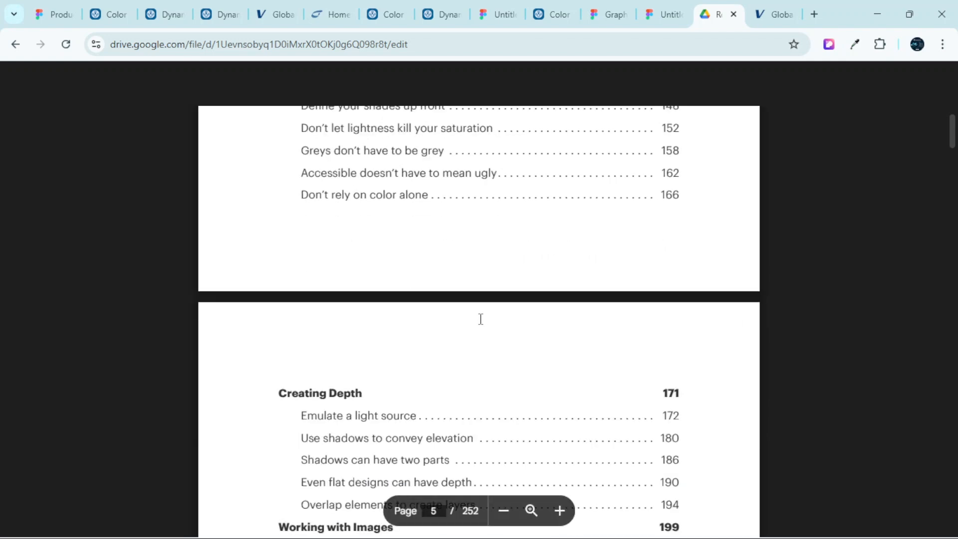
{"action": "scroll", "coordinate": [481, 319], "scroll_direction": "up", "scroll_amount": 3}
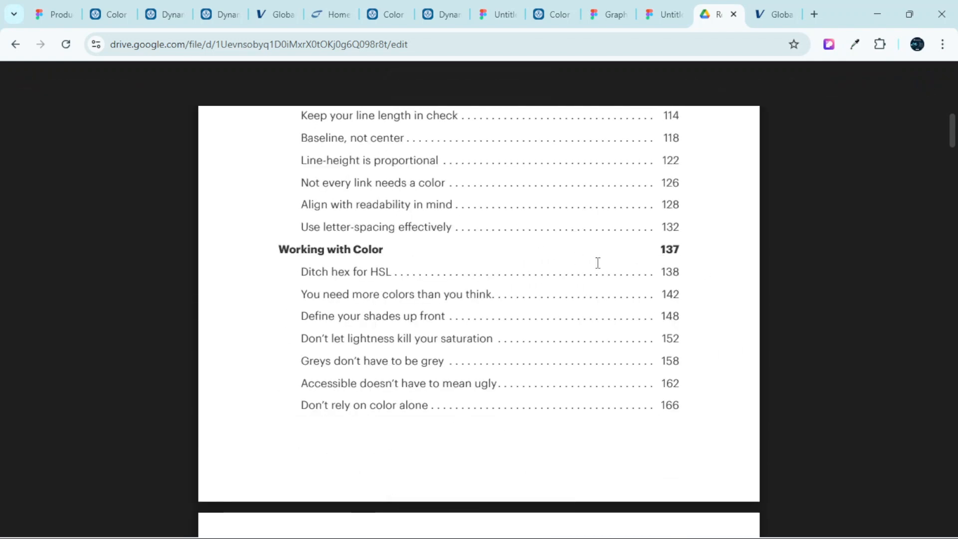
{"action": "scroll", "coordinate": [830, 246], "scroll_direction": "up", "scroll_amount": 4}
{"action": "scroll", "coordinate": [953, 134], "scroll_direction": "up", "scroll_amount": 7}
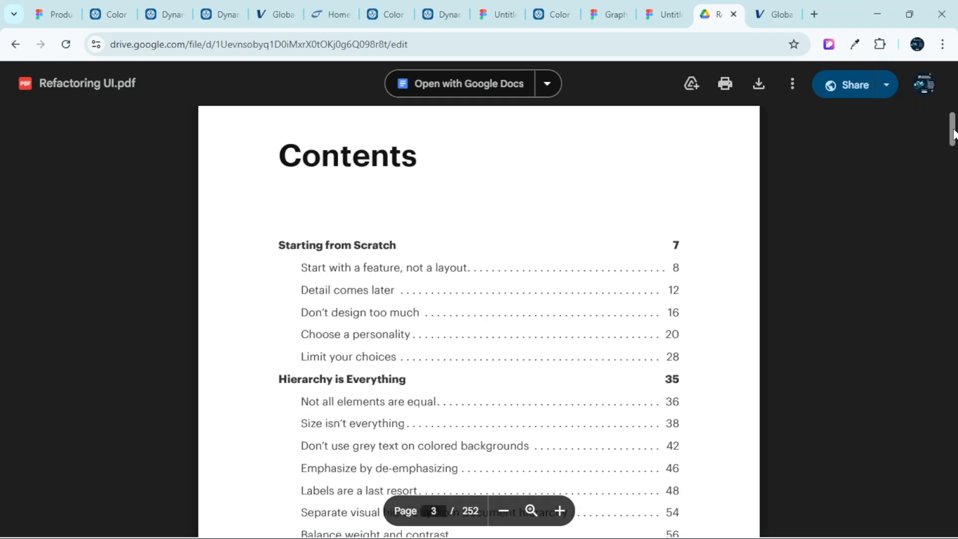
{"action": "left_click_drag", "start_coordinate": [953, 134], "coordinate": [953, 128]}
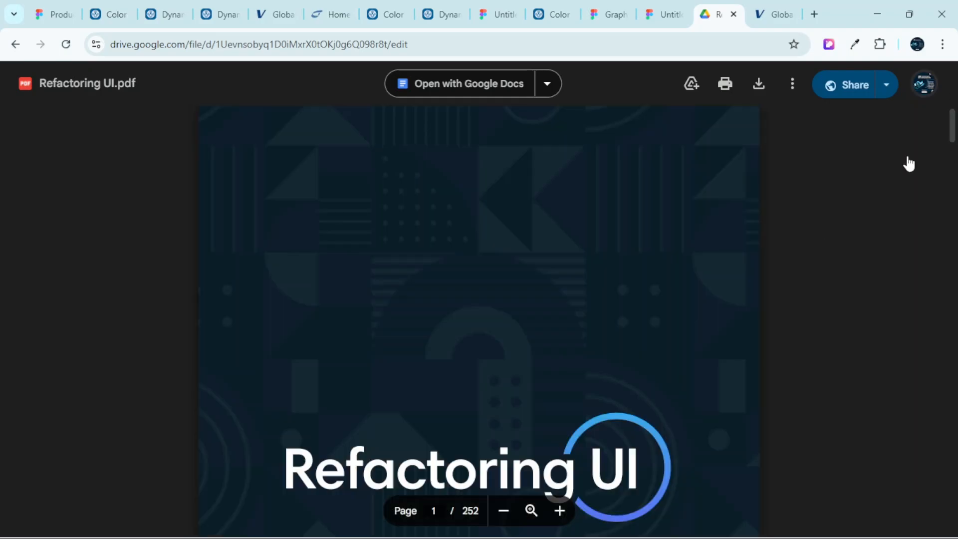
Switch to the Product Design Bootcamp file in Figma, hide the interface and survey the Light Theme and Dark Theme colour boards
{"action": "left_click", "coordinate": [64, 7]}
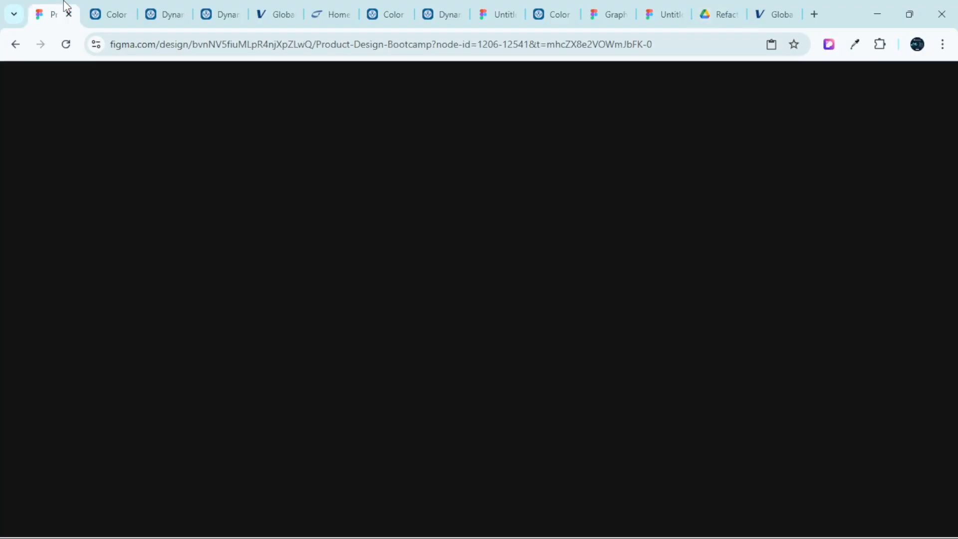
{"action": "scroll", "coordinate": [246, 216], "scroll_direction": "down", "scroll_amount": 5}
{"action": "scroll", "coordinate": [451, 348], "scroll_direction": "down", "scroll_amount": 3}
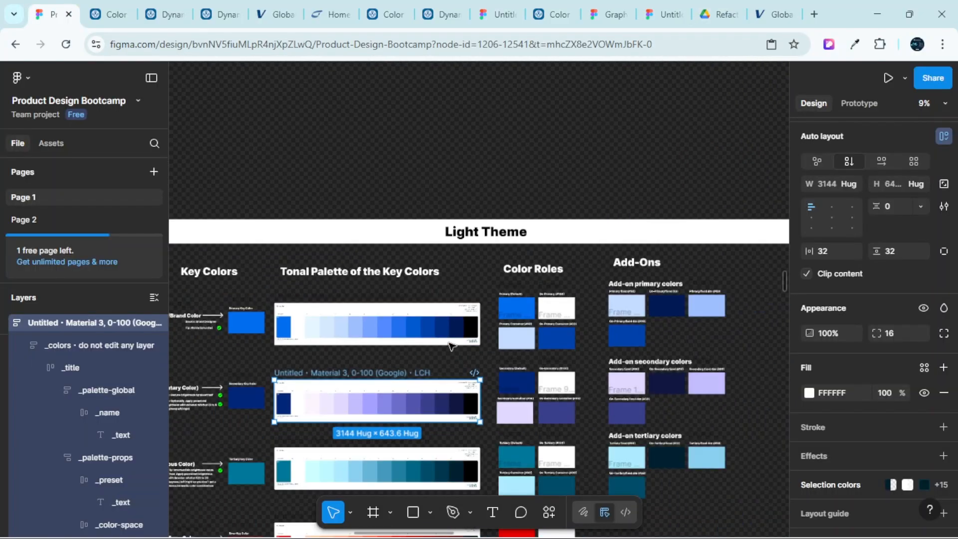
{"action": "key", "text": "ctrl+backslash"}
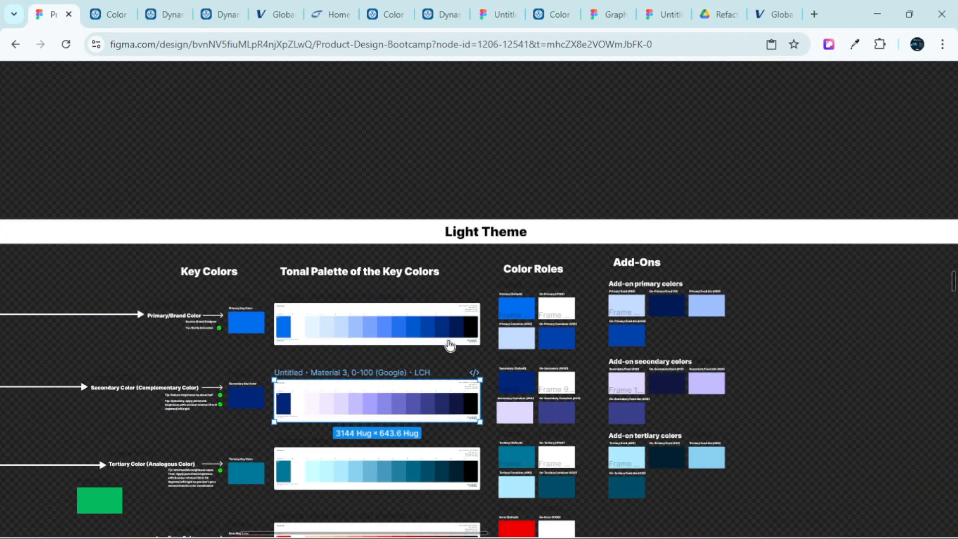
{"action": "scroll", "coordinate": [568, 319], "scroll_direction": "right", "scroll_amount": 9}
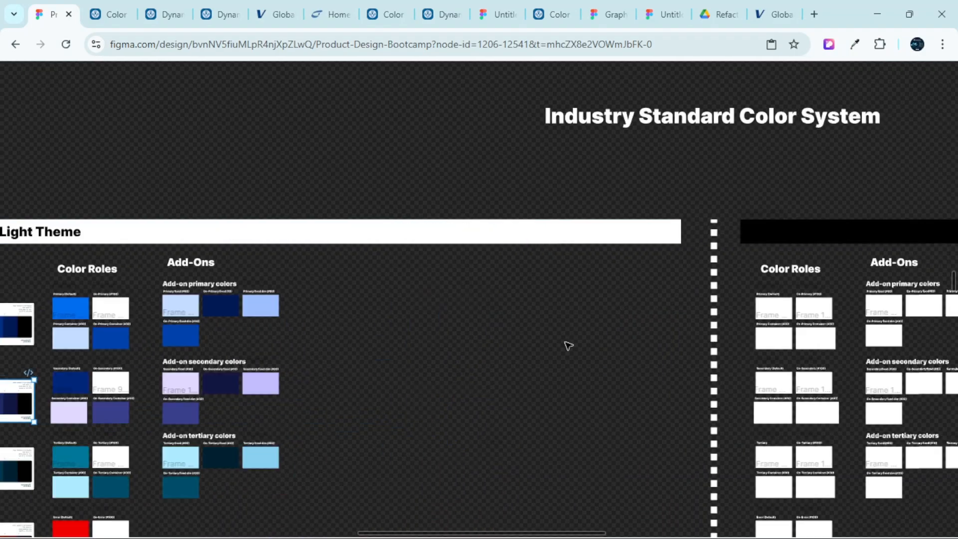
{"action": "scroll", "coordinate": [630, 260], "scroll_direction": "down", "scroll_amount": 3}
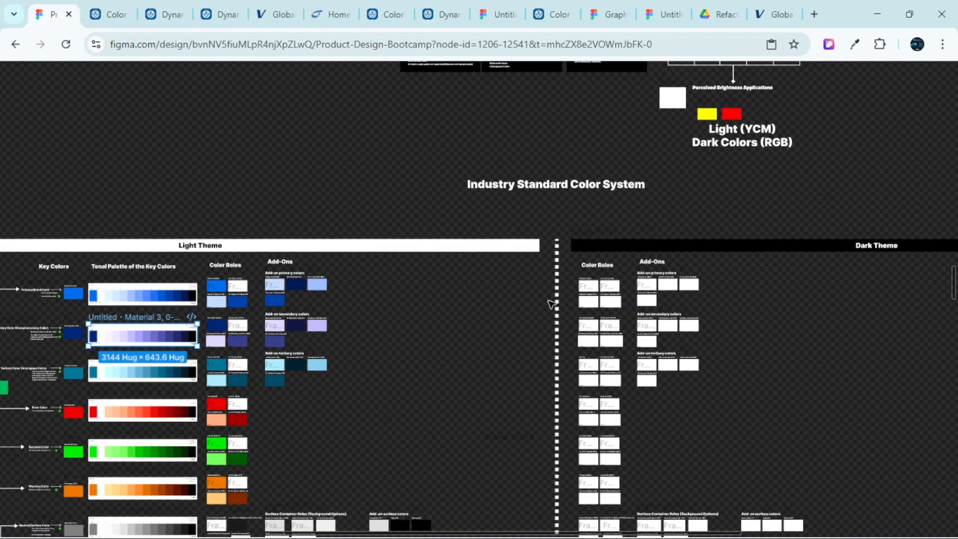
Read the Key Colors and Tonal Palettes tasks in the Bootcamp Assignment frame above the Industry Standard Color System heading
{"action": "scroll", "coordinate": [555, 301], "scroll_direction": "up", "scroll_amount": 5}
{"action": "scroll", "coordinate": [572, 297], "scroll_direction": "up", "scroll_amount": 5}
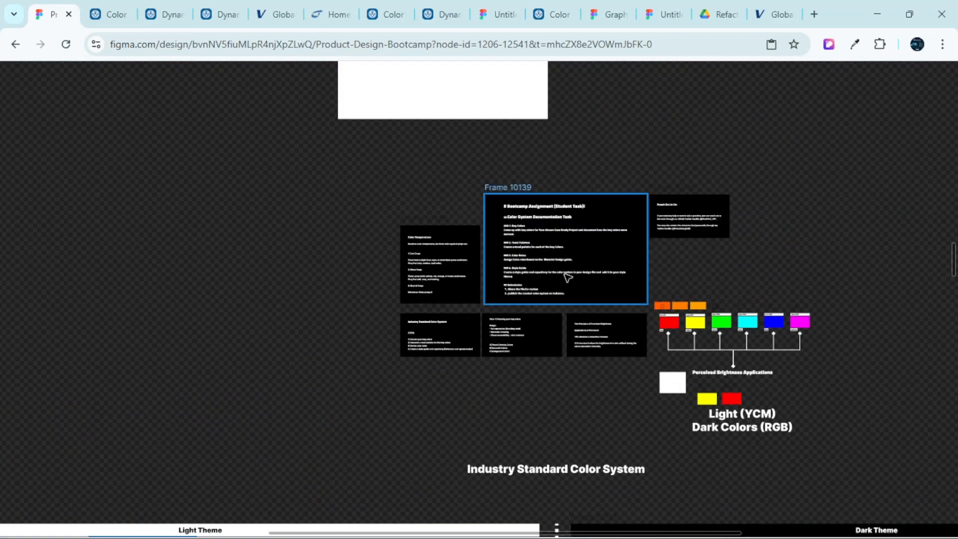
{"action": "scroll", "coordinate": [571, 257], "scroll_direction": "up", "scroll_amount": 4}
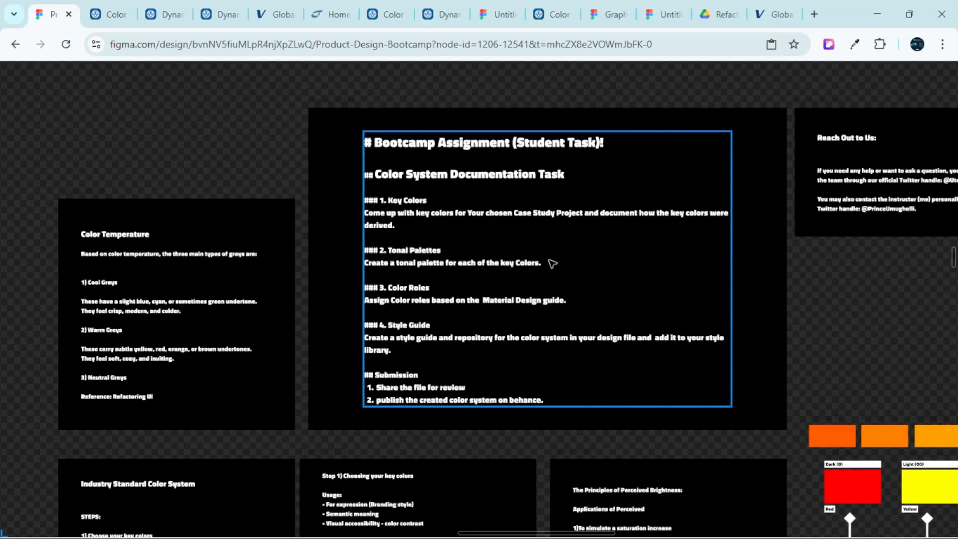
{"action": "scroll", "coordinate": [537, 241], "scroll_direction": "up", "scroll_amount": 4}
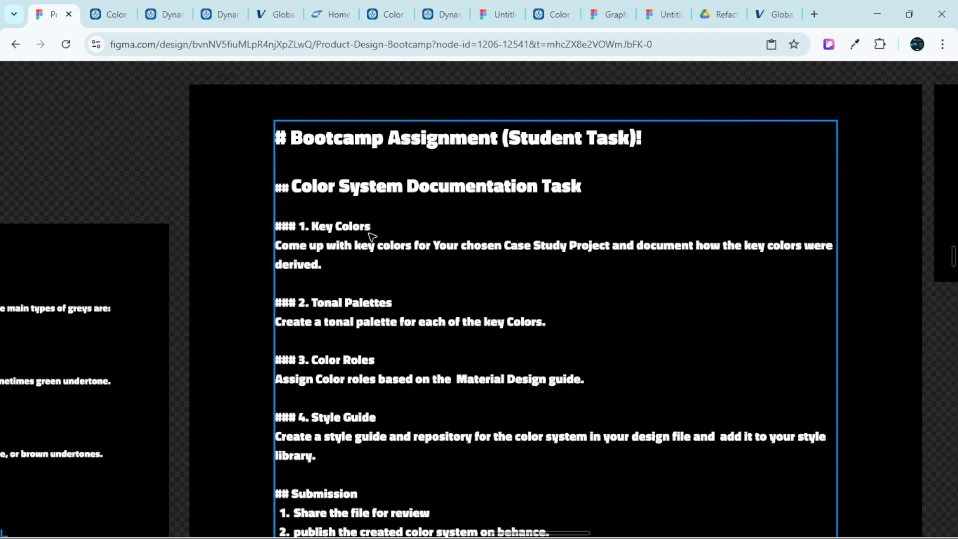
{"action": "scroll", "coordinate": [371, 235], "scroll_direction": "up", "scroll_amount": 2}
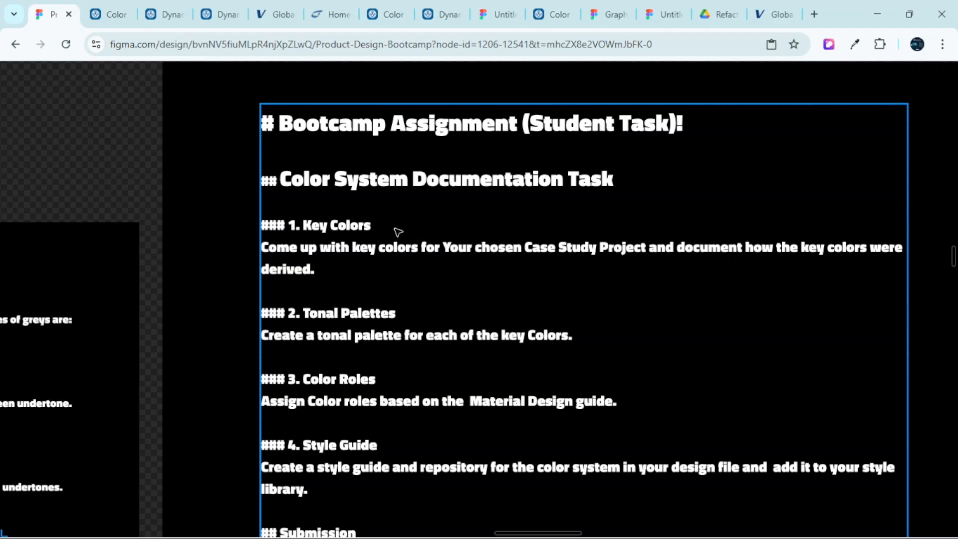
{"action": "scroll", "coordinate": [432, 231], "scroll_direction": "up", "scroll_amount": 1}
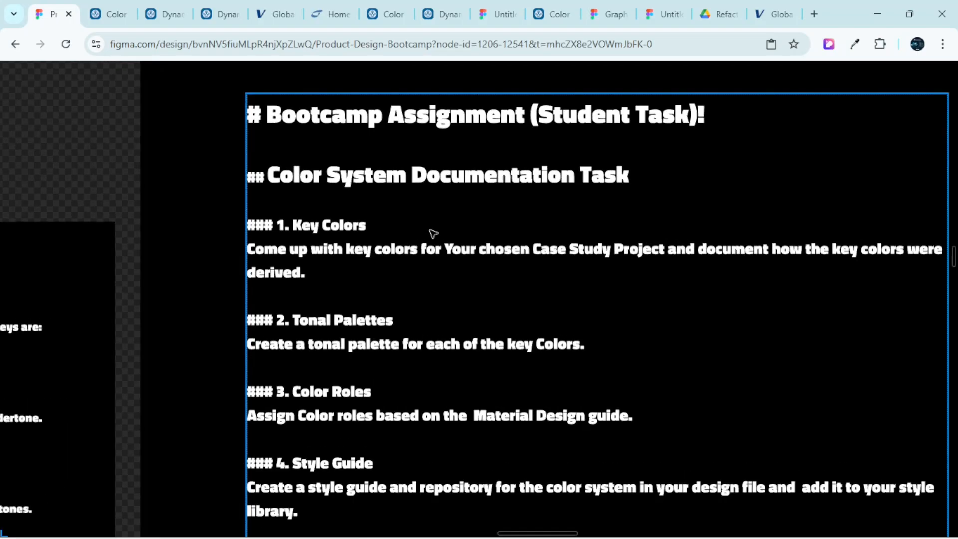
{"action": "scroll", "coordinate": [399, 300], "scroll_direction": "down", "scroll_amount": 2}
{"action": "scroll", "coordinate": [380, 326], "scroll_direction": "down", "scroll_amount": 3}
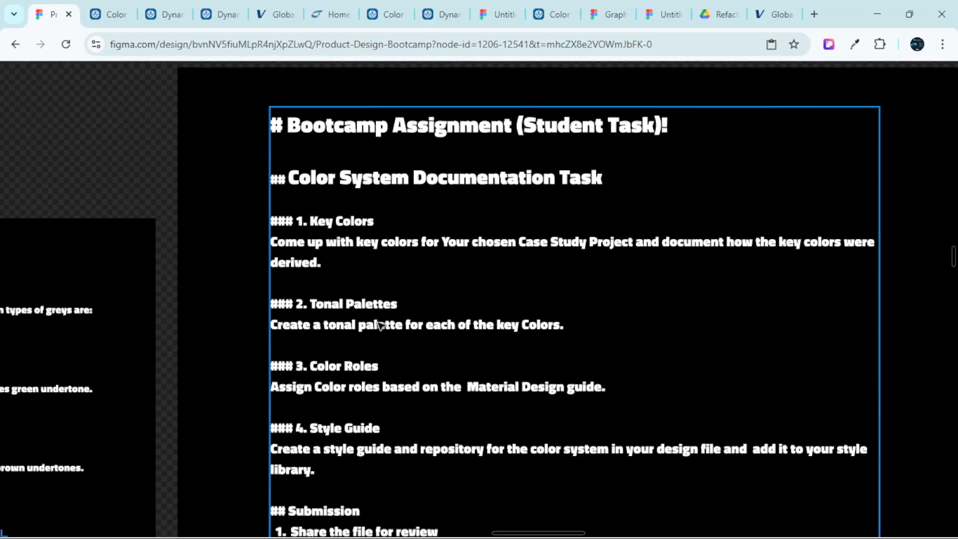
Read the assignment's Color Roles and Style Guide tasks and its Submission instructions
{"action": "scroll", "coordinate": [380, 326], "scroll_direction": "down", "scroll_amount": 2}
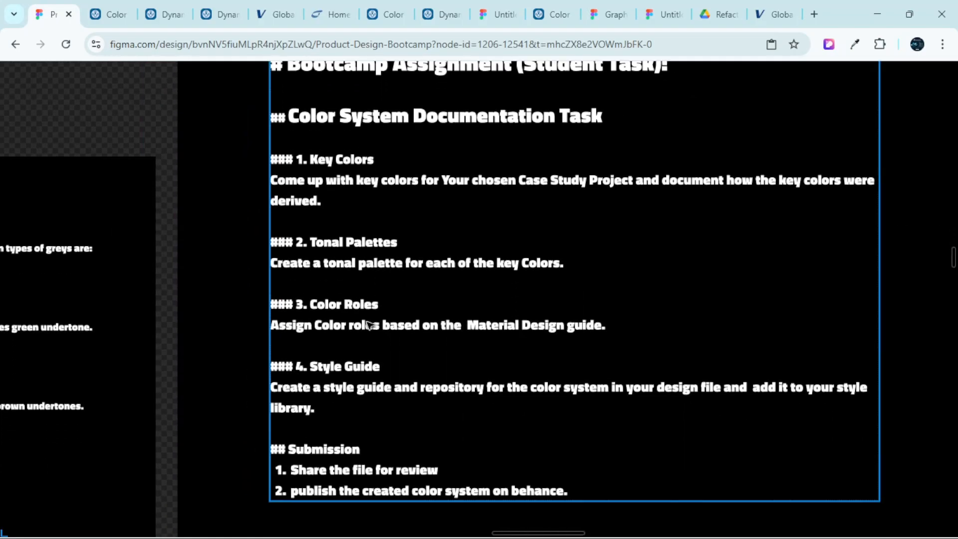
{"action": "scroll", "coordinate": [369, 326], "scroll_direction": "down", "scroll_amount": 2}
{"action": "scroll", "coordinate": [350, 343], "scroll_direction": "up", "scroll_amount": 2}
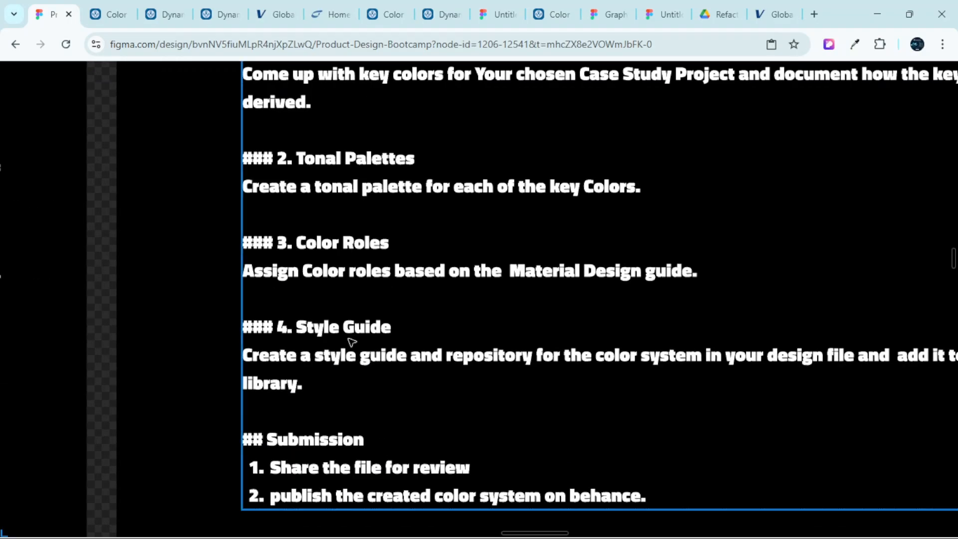
{"action": "scroll", "coordinate": [352, 342], "scroll_direction": "down", "scroll_amount": 1}
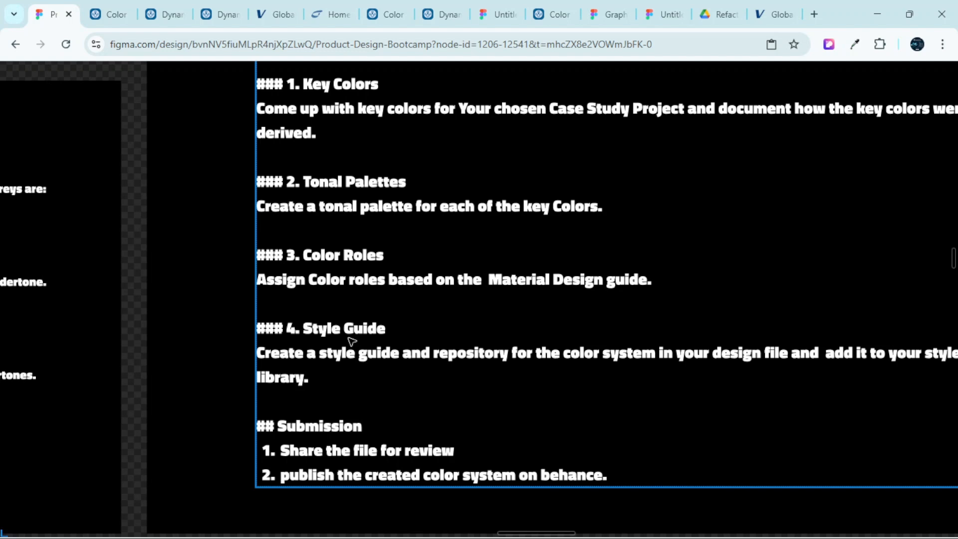
{"action": "scroll", "coordinate": [353, 342], "scroll_direction": "down", "scroll_amount": 3}
{"action": "scroll", "coordinate": [368, 340], "scroll_direction": "up", "scroll_amount": 2}
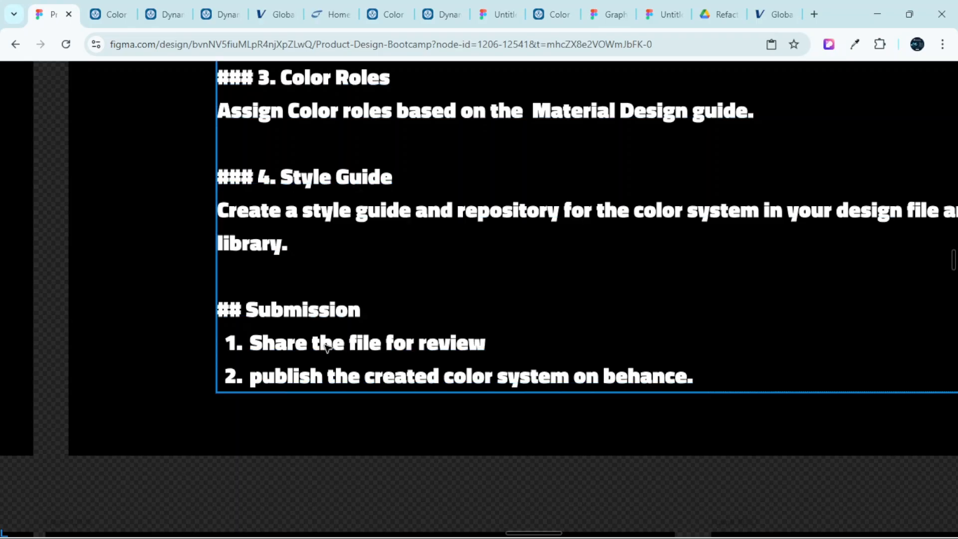
{"action": "scroll", "coordinate": [347, 348], "scroll_direction": "down", "scroll_amount": 3}
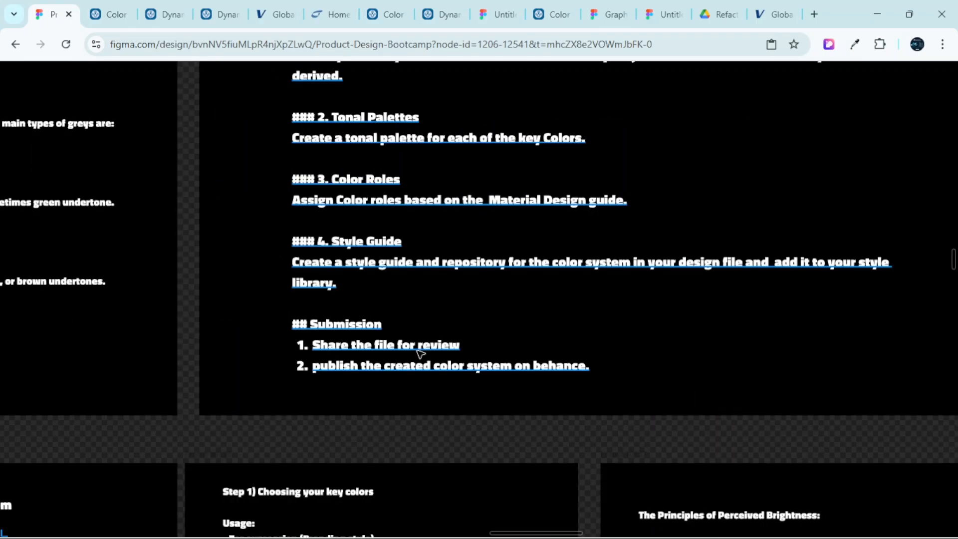
Read the assignment's Submission instructions and the contact information in the neighbouring Reach Out to Us frame
{"action": "scroll", "coordinate": [493, 322], "scroll_direction": "up", "scroll_amount": 4}
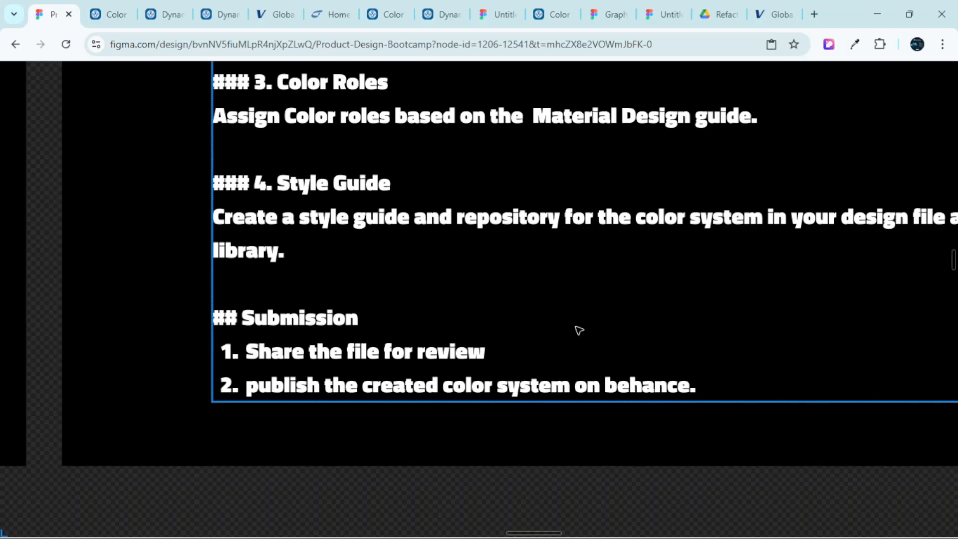
{"action": "scroll", "coordinate": [577, 285], "scroll_direction": "down", "scroll_amount": 5}
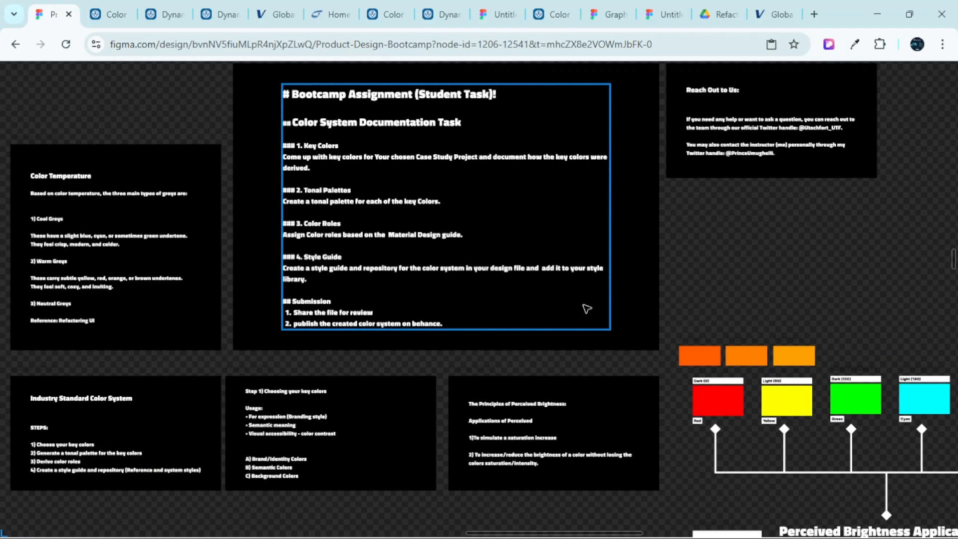
{"action": "scroll", "coordinate": [639, 275], "scroll_direction": "right", "scroll_amount": 3}
{"action": "scroll", "coordinate": [669, 273], "scroll_direction": "up", "scroll_amount": 10}
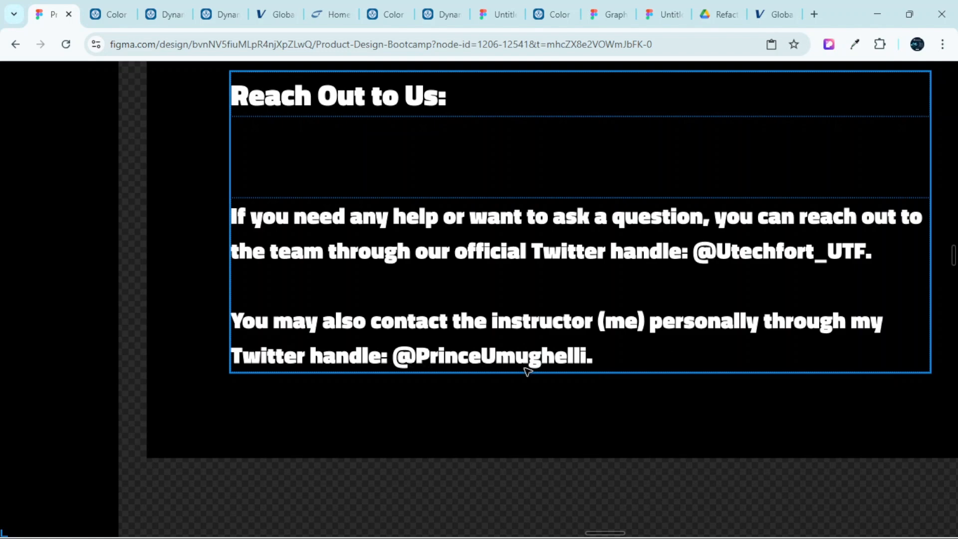
{"action": "scroll", "coordinate": [567, 371], "scroll_direction": "down", "scroll_amount": 12}
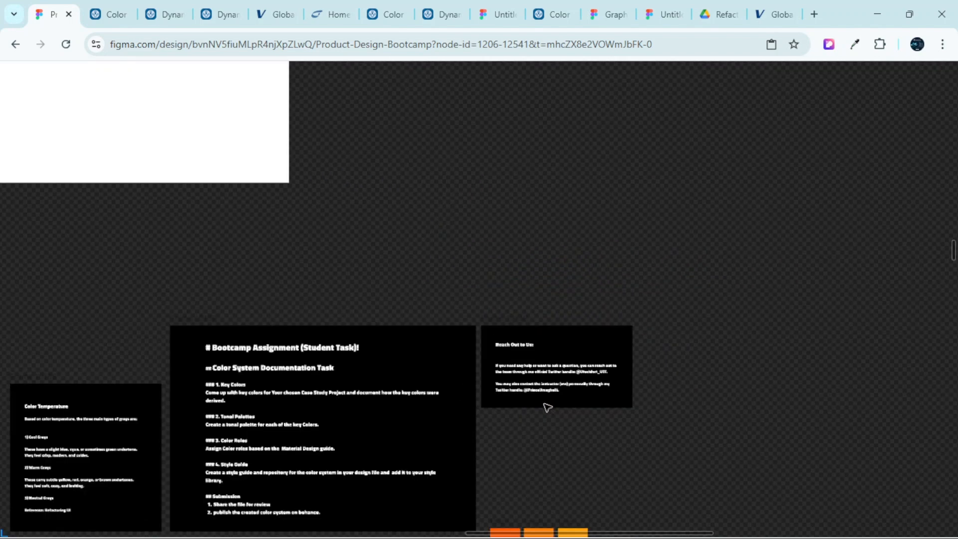
{"action": "scroll", "coordinate": [543, 408], "scroll_direction": "down", "scroll_amount": 4}
{"action": "scroll", "coordinate": [565, 286], "scroll_direction": "up", "scroll_amount": 1}
{"action": "scroll", "coordinate": [567, 288], "scroll_direction": "up", "scroll_amount": 5}
{"action": "scroll", "coordinate": [453, 330], "scroll_direction": "up", "scroll_amount": 3}
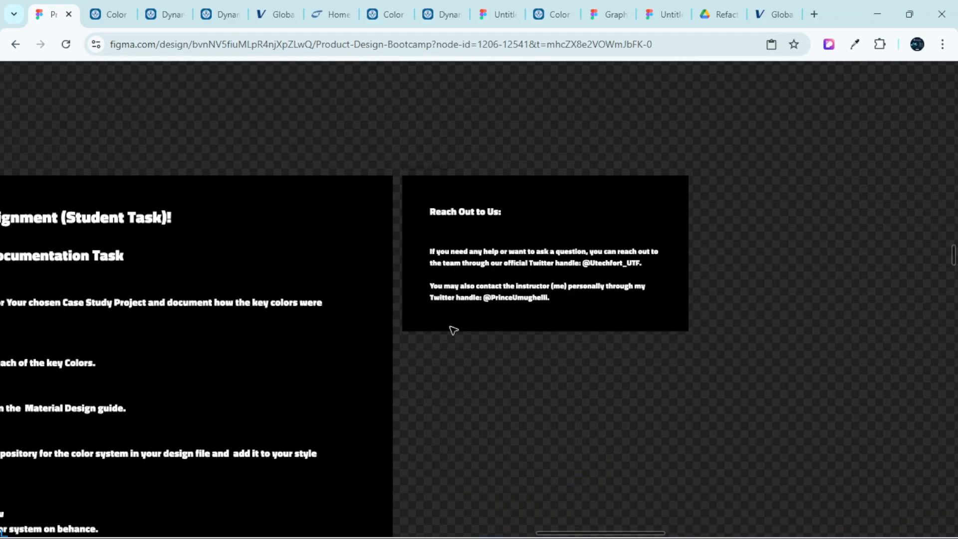
Survey the Industry Standard Color System boards, from the Light Theme's key colors and palettes to the blank Dark Theme roles
{"action": "scroll", "coordinate": [479, 368], "scroll_direction": "down", "scroll_amount": 12}
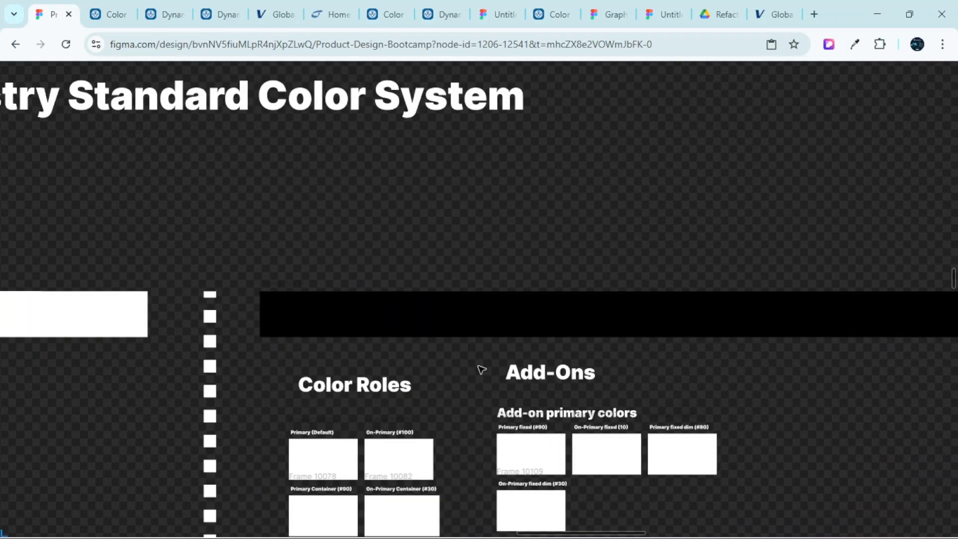
{"action": "scroll", "coordinate": [480, 370], "scroll_direction": "down", "scroll_amount": 3}
{"action": "scroll", "coordinate": [482, 372], "scroll_direction": "down", "scroll_amount": 4}
{"action": "scroll", "coordinate": [407, 359], "scroll_direction": "up", "scroll_amount": 6}
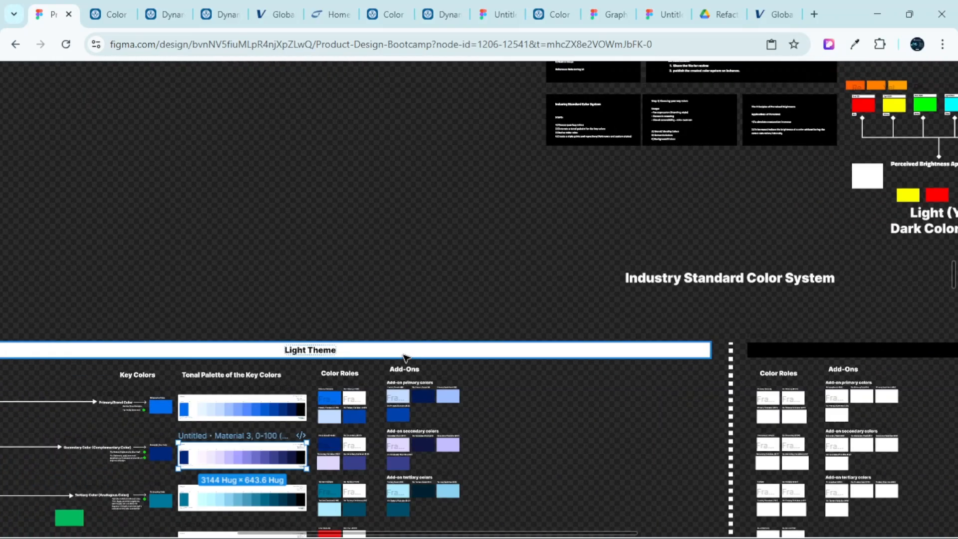
{"action": "scroll", "coordinate": [529, 331], "scroll_direction": "down", "scroll_amount": 5}
{"action": "scroll", "coordinate": [614, 300], "scroll_direction": "right", "scroll_amount": 3}
{"action": "scroll", "coordinate": [591, 308], "scroll_direction": "down", "scroll_amount": 5}
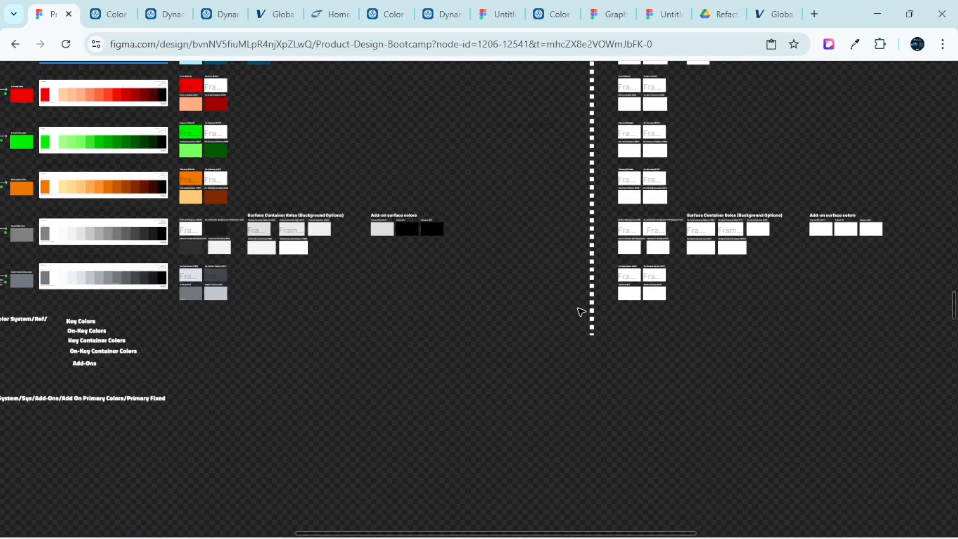
{"action": "scroll", "coordinate": [544, 310], "scroll_direction": "left", "scroll_amount": 5}
{"action": "scroll", "coordinate": [545, 311], "scroll_direction": "up", "scroll_amount": 6}
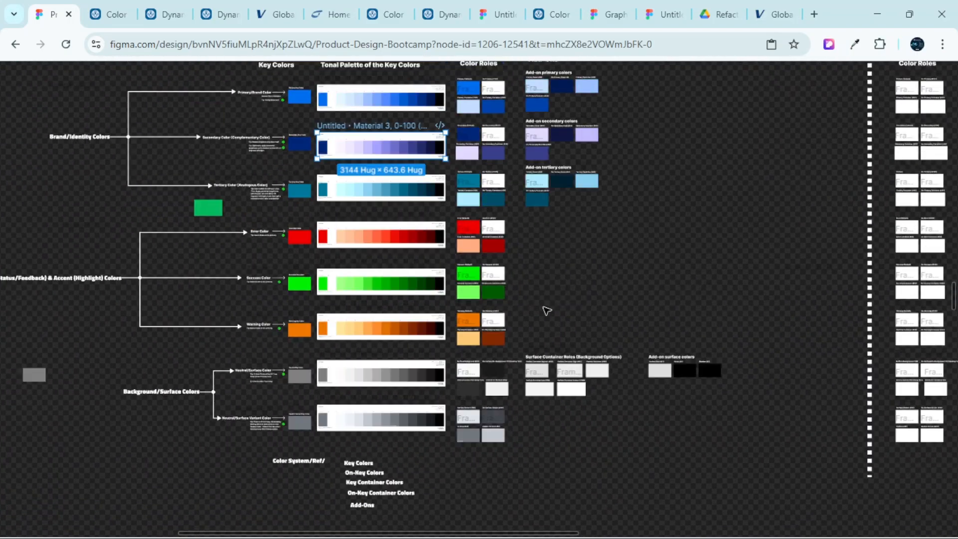
Switch to Material Design's Static color schemes page and open the theme and contrast options for the baseline color tokens
{"action": "left_click", "coordinate": [114, 14]}
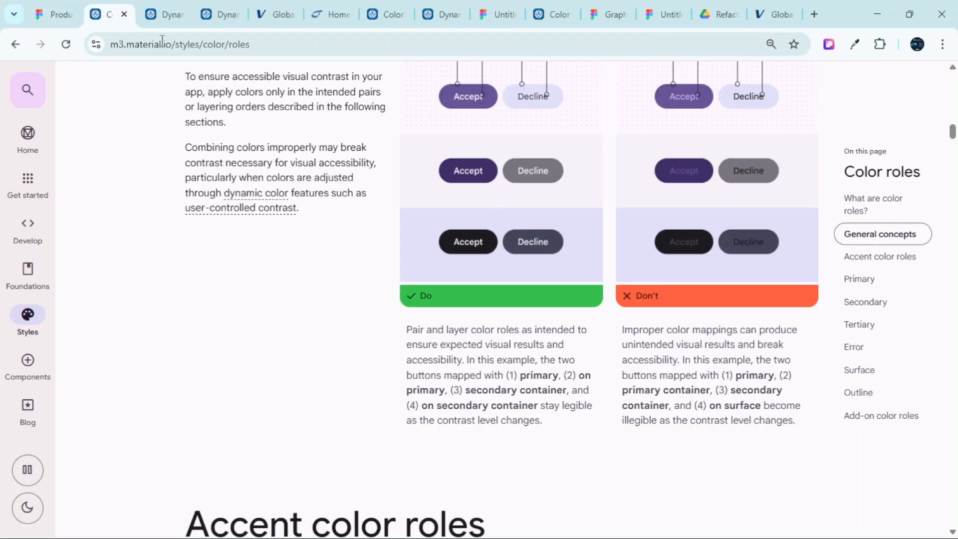
{"action": "left_click", "coordinate": [165, 14]}
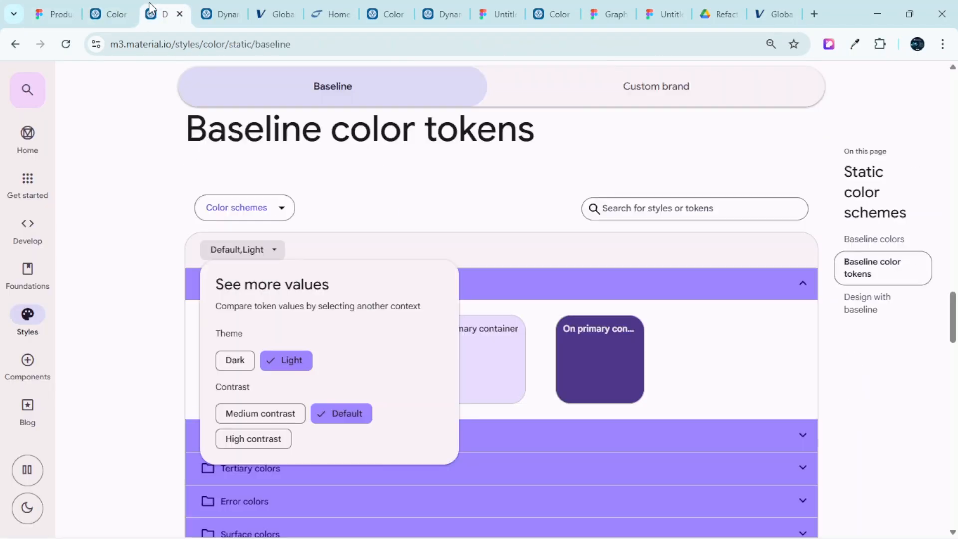
{"action": "left_click", "coordinate": [352, 197]}
{"action": "left_click", "coordinate": [278, 208]}
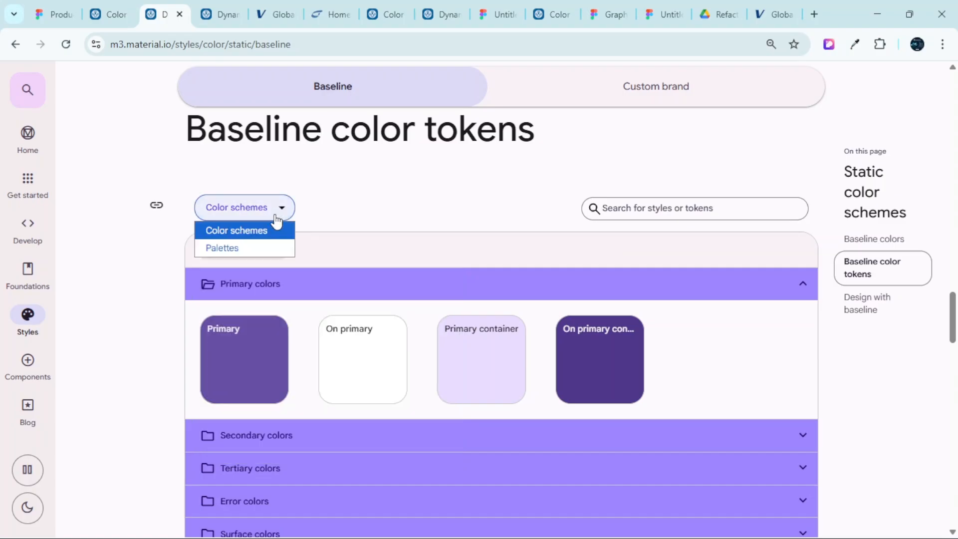
{"action": "left_click", "coordinate": [316, 213]}
{"action": "left_click", "coordinate": [267, 251]}
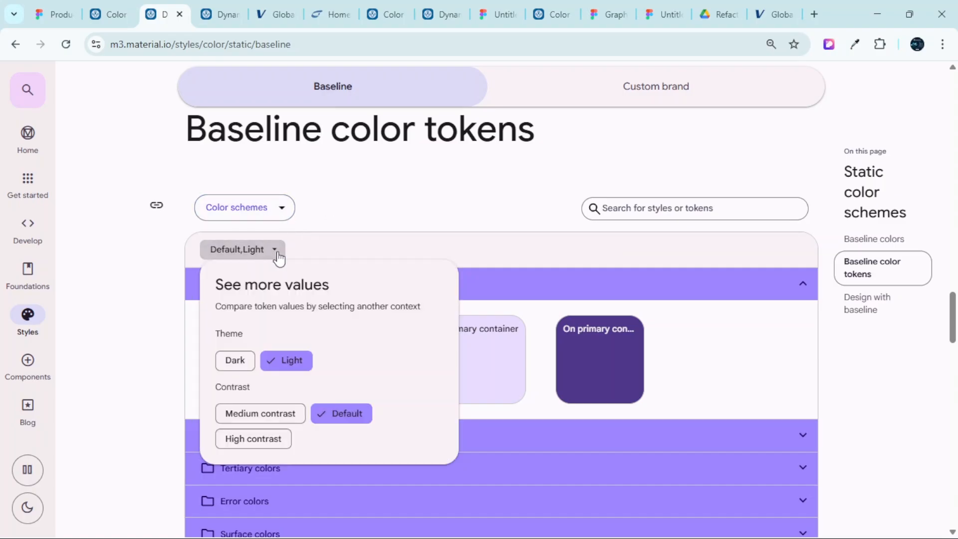
{"action": "scroll", "coordinate": [610, 344], "scroll_direction": "down", "scroll_amount": 3}
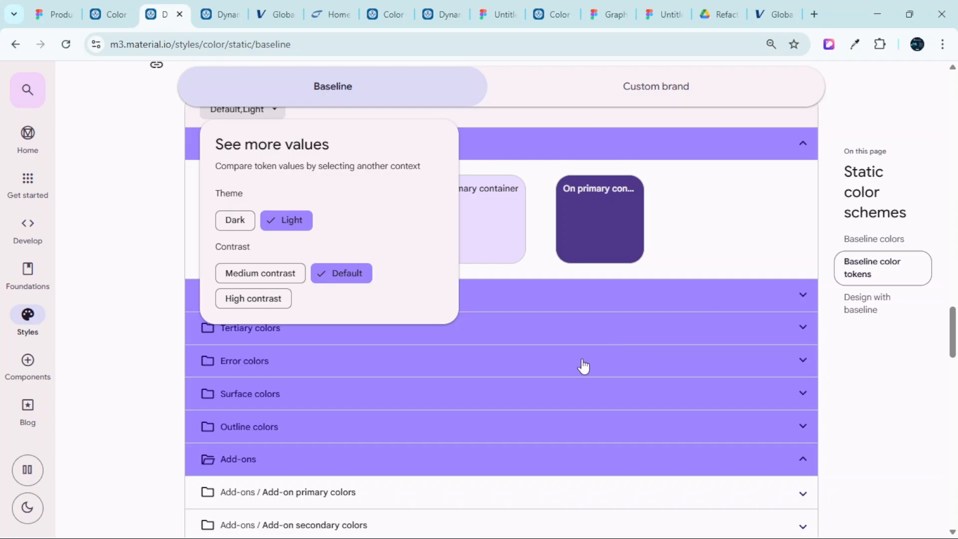
{"action": "scroll", "coordinate": [636, 313], "scroll_direction": "up", "scroll_amount": 3}
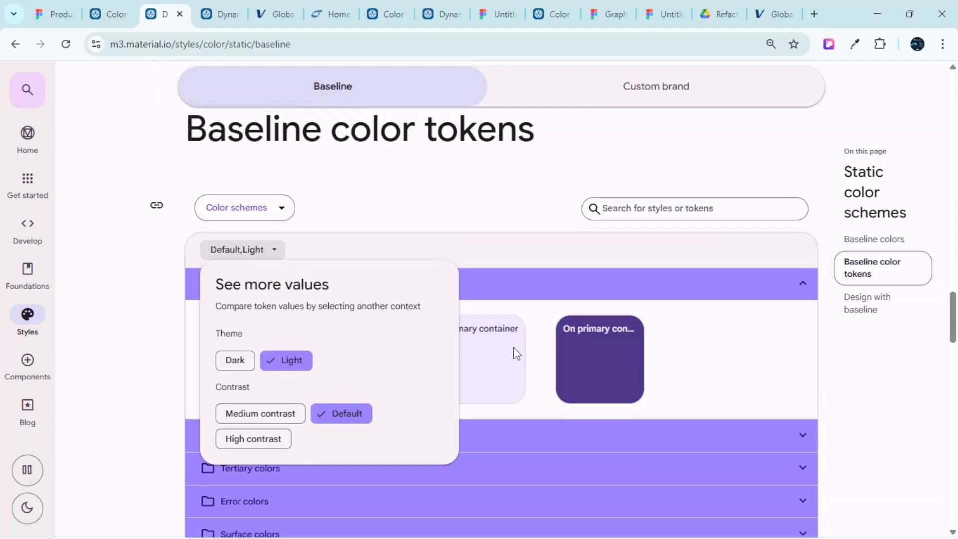
{"action": "scroll", "coordinate": [648, 405], "scroll_direction": "down", "scroll_amount": 3}
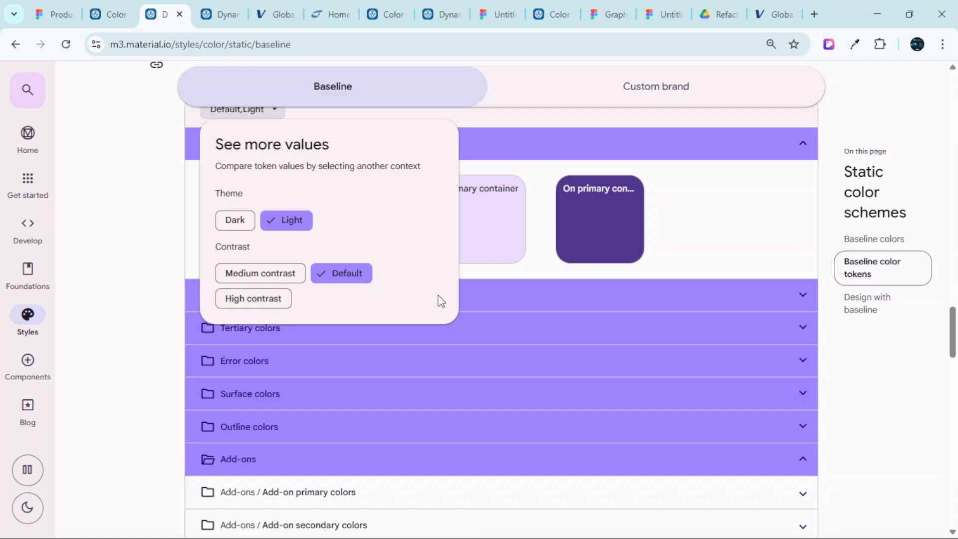
Show the baseline color tokens in the Dark theme and look over the token groups down to the add-ons
{"action": "left_click", "coordinate": [233, 227]}
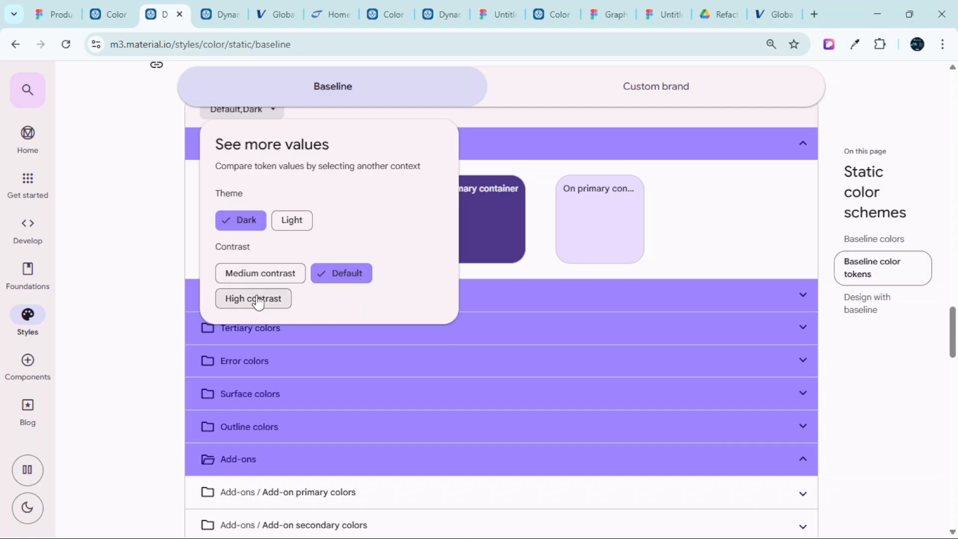
{"action": "scroll", "coordinate": [570, 366], "scroll_direction": "down", "scroll_amount": 2}
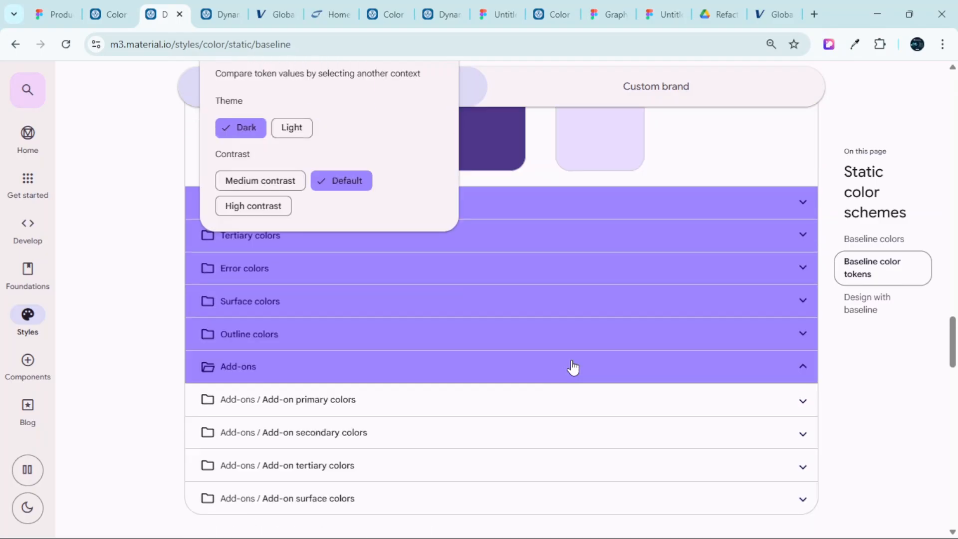
{"action": "scroll", "coordinate": [573, 368], "scroll_direction": "up", "scroll_amount": 3}
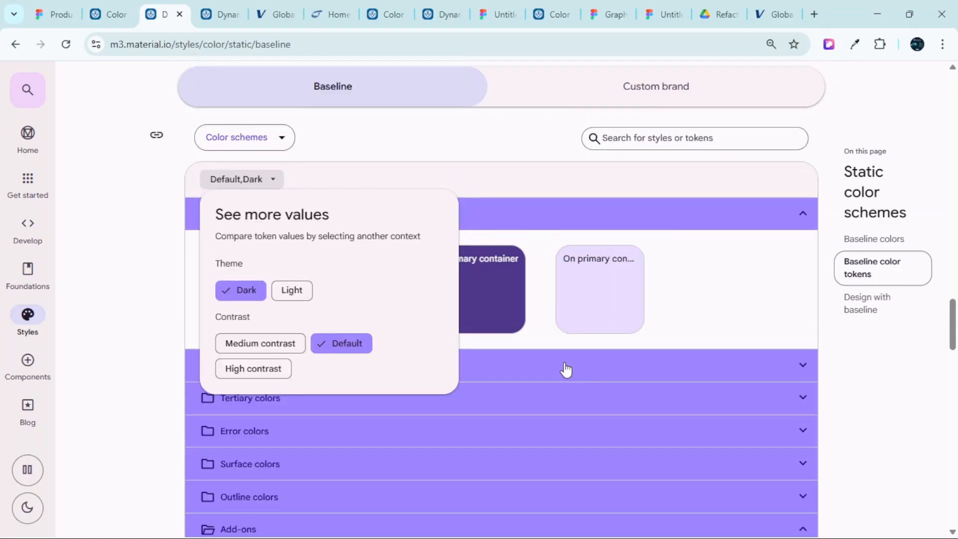
View Material Theme Builder in the Graphic Design file, then return to the Product Design Bootcamp file and survey the Light Theme board
{"action": "left_click", "coordinate": [614, 24]}
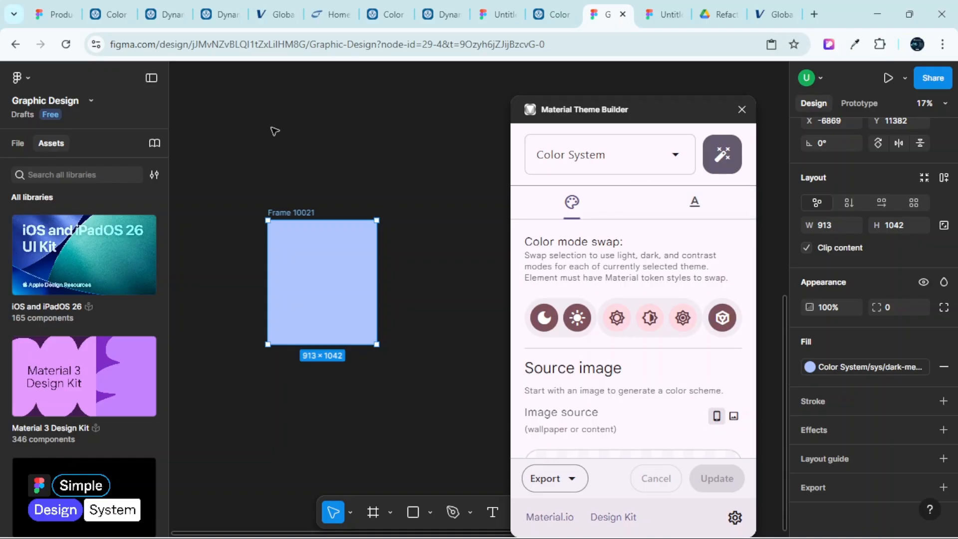
{"action": "key", "text": "ctrl+1"}
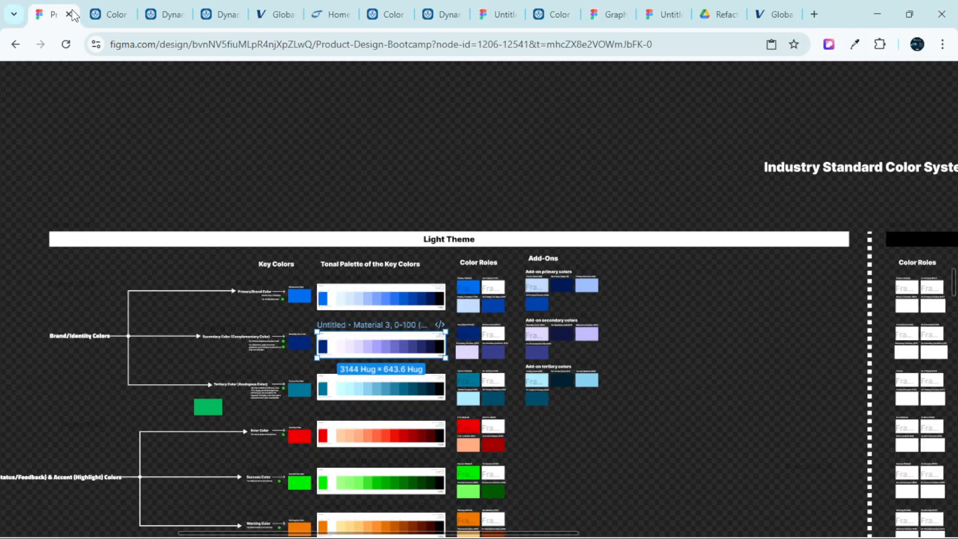
{"action": "scroll", "coordinate": [517, 280], "scroll_direction": "down", "scroll_amount": 3}
{"action": "scroll", "coordinate": [518, 284], "scroll_direction": "down", "scroll_amount": 2}
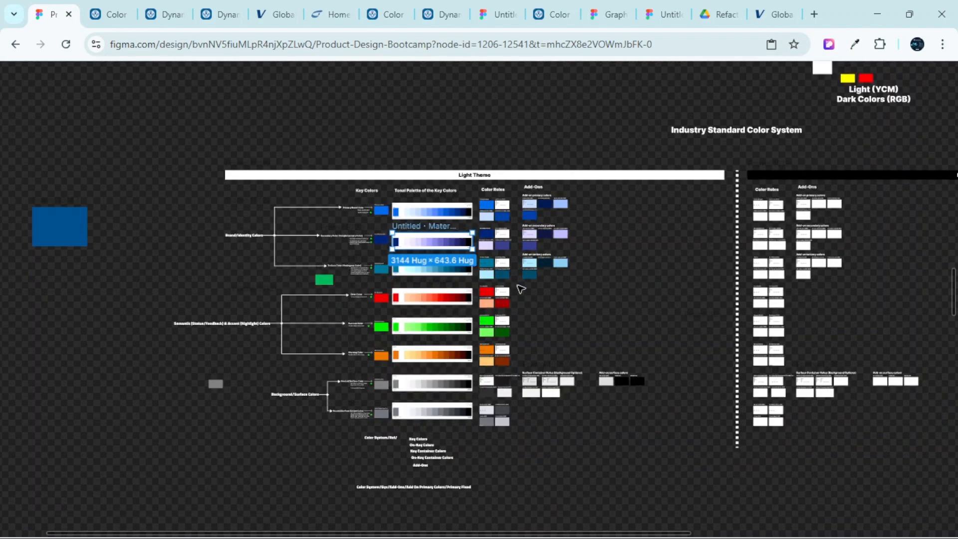
{"action": "scroll", "coordinate": [517, 285], "scroll_direction": "up", "scroll_amount": 3}
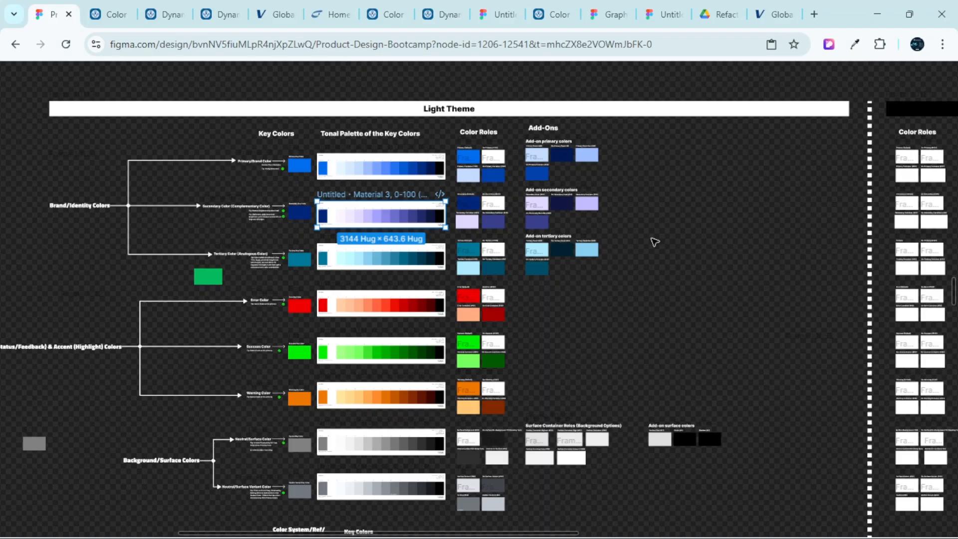
{"action": "scroll", "coordinate": [648, 263], "scroll_direction": "up", "scroll_amount": 5}
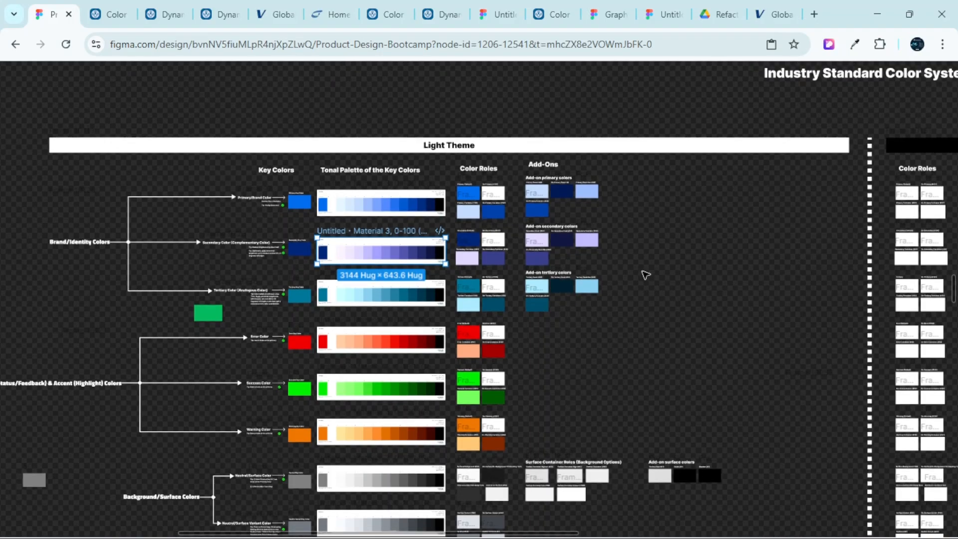
{"action": "scroll", "coordinate": [641, 289], "scroll_direction": "right", "scroll_amount": 5}
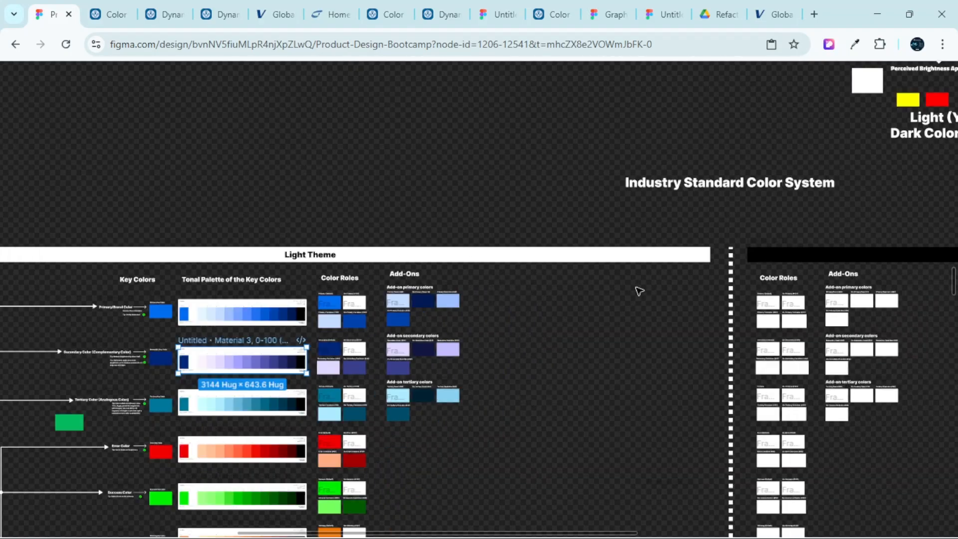
{"action": "scroll", "coordinate": [537, 358], "scroll_direction": "left", "scroll_amount": 5}
Examine the Light Theme's color roles and its add-on primary, secondary and tertiary swatches alongside the Dark Theme section
{"action": "scroll", "coordinate": [536, 358], "scroll_direction": "up", "scroll_amount": 5}
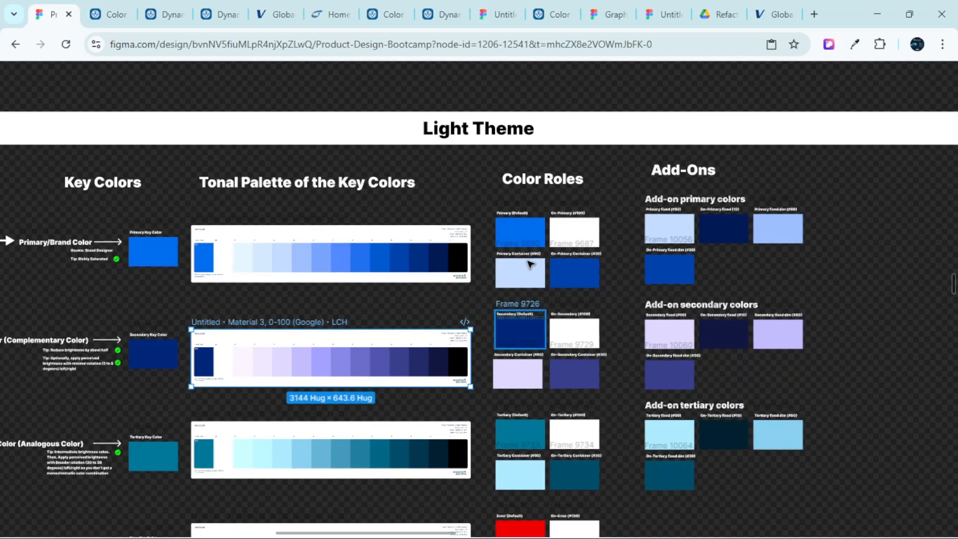
{"action": "scroll", "coordinate": [698, 334], "scroll_direction": "right", "scroll_amount": 5}
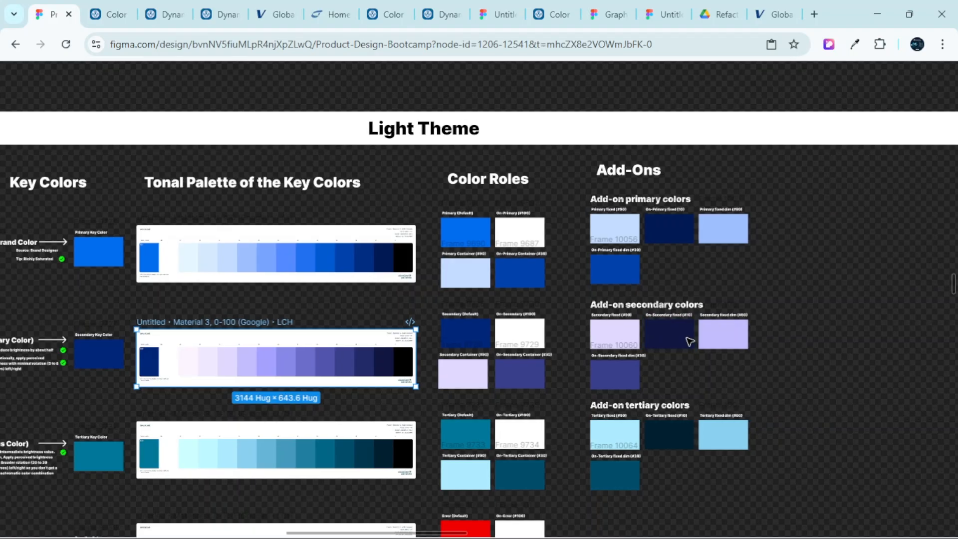
{"action": "scroll", "coordinate": [609, 342], "scroll_direction": "up", "scroll_amount": 3}
{"action": "scroll", "coordinate": [589, 333], "scroll_direction": "up", "scroll_amount": 2}
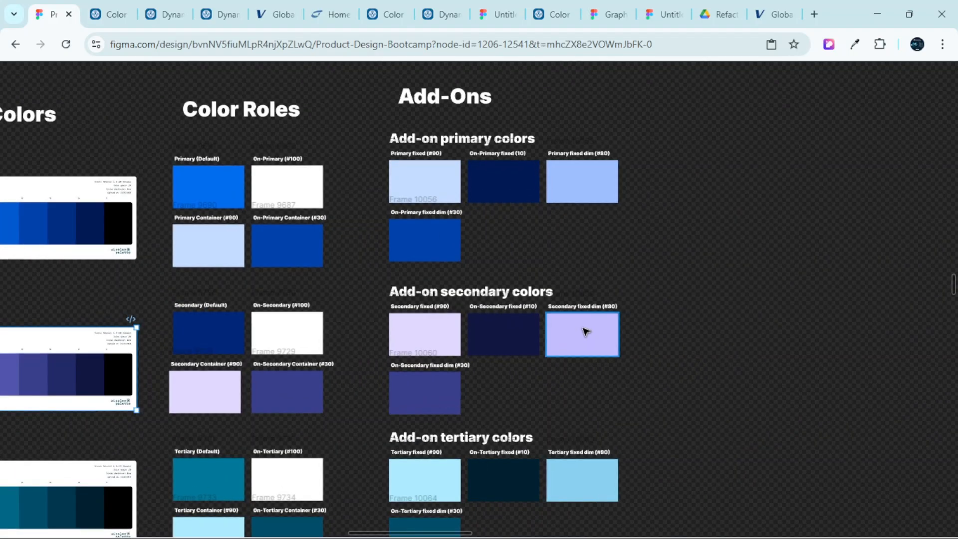
{"action": "scroll", "coordinate": [586, 336], "scroll_direction": "down", "scroll_amount": 6}
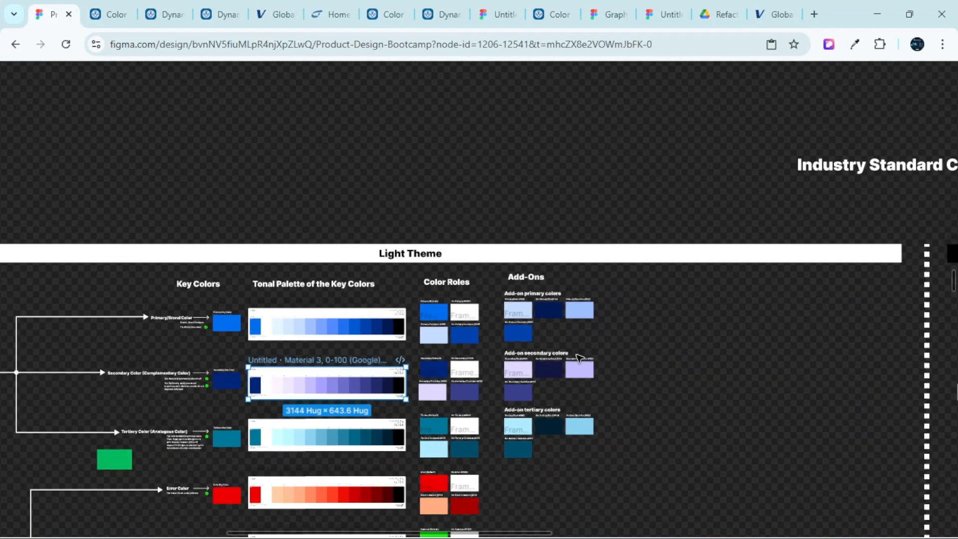
{"action": "scroll", "coordinate": [577, 353], "scroll_direction": "down", "scroll_amount": 3}
{"action": "scroll", "coordinate": [575, 350], "scroll_direction": "up", "scroll_amount": 3}
{"action": "scroll", "coordinate": [576, 349], "scroll_direction": "up", "scroll_amount": 3}
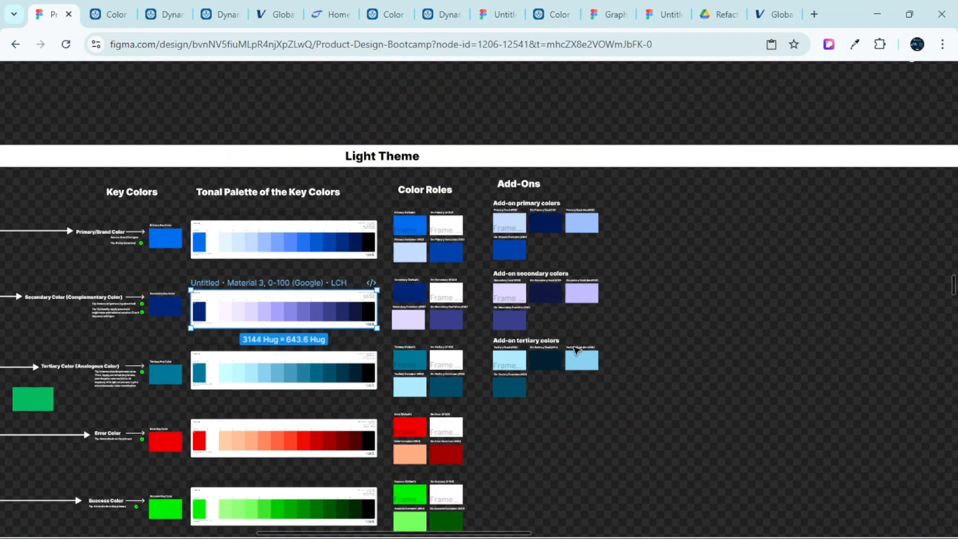
{"action": "scroll", "coordinate": [577, 351], "scroll_direction": "down", "scroll_amount": 2}
{"action": "scroll", "coordinate": [577, 351], "scroll_direction": "right", "scroll_amount": 3}
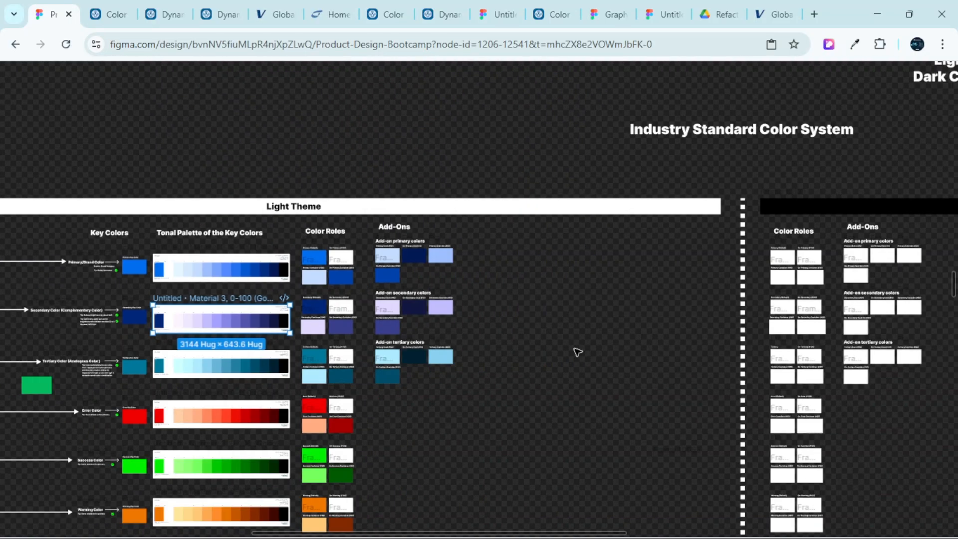